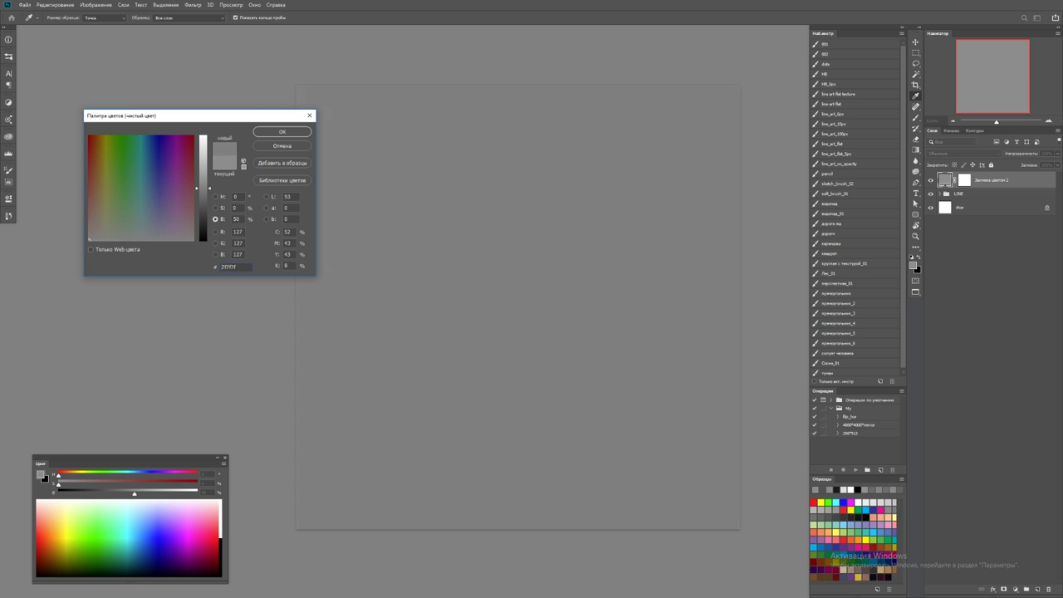
Confirm the grey #7f7f7f colour for the fill layer and set its blend mode to Hard Light
left_click(283, 131)
key("z")
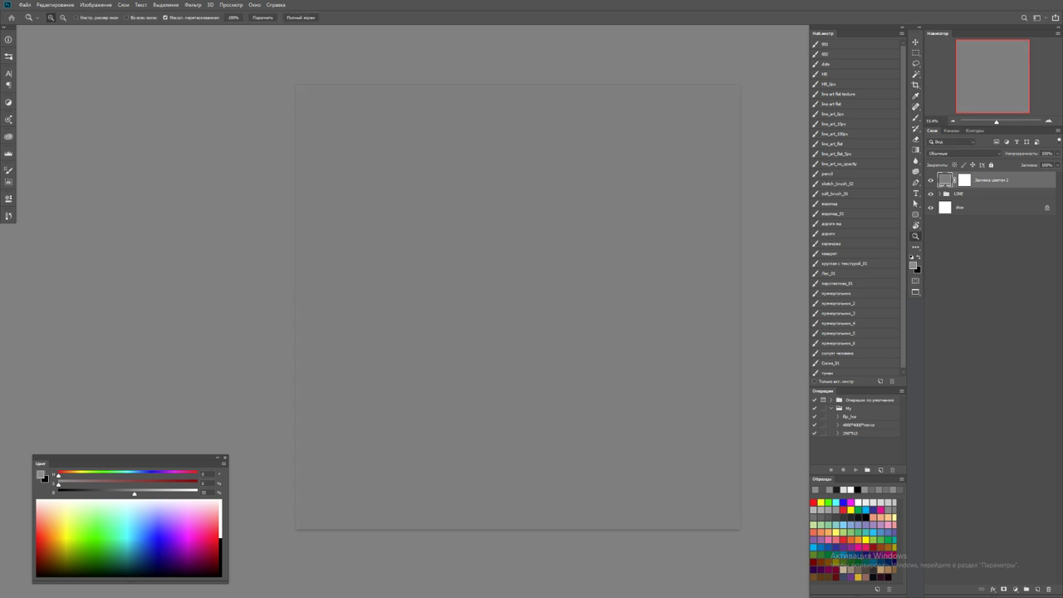
left_click(963, 154)
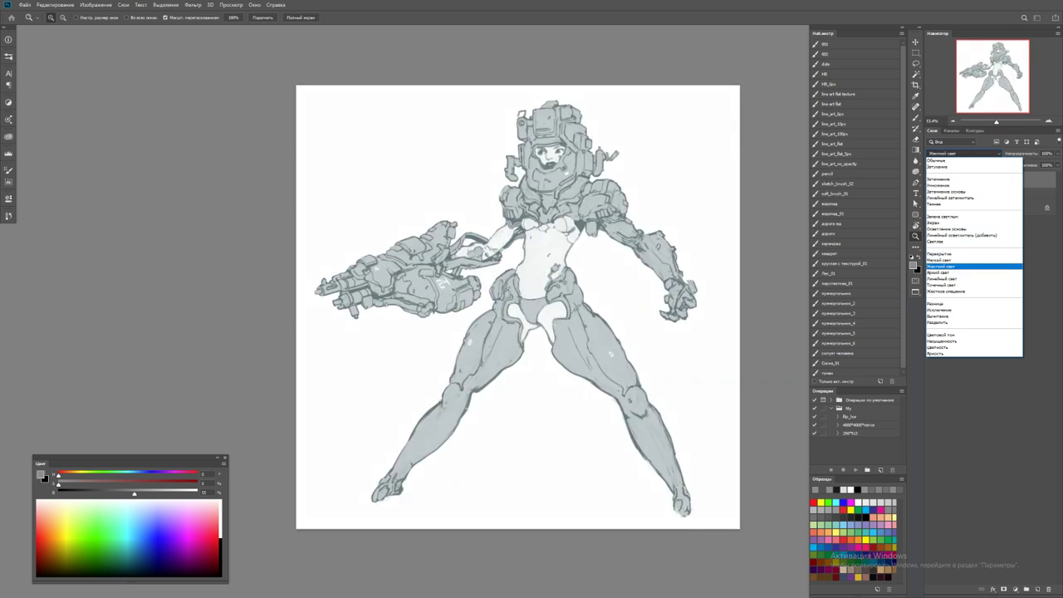
key("Return")
Change the top fill layer's colour to dark blue #102359
double_click(945, 179)
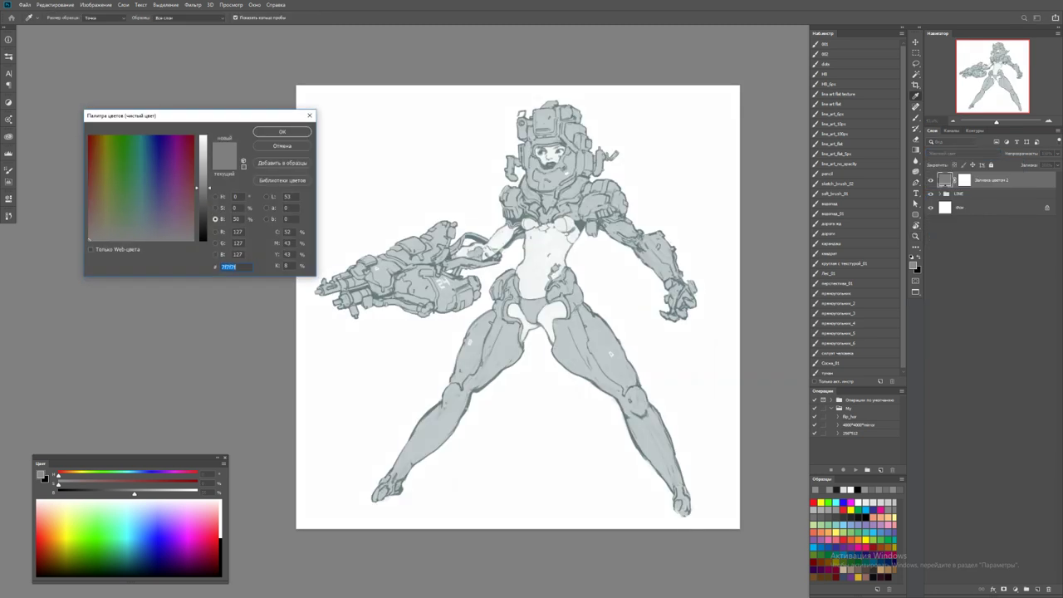
left_click(97, 150)
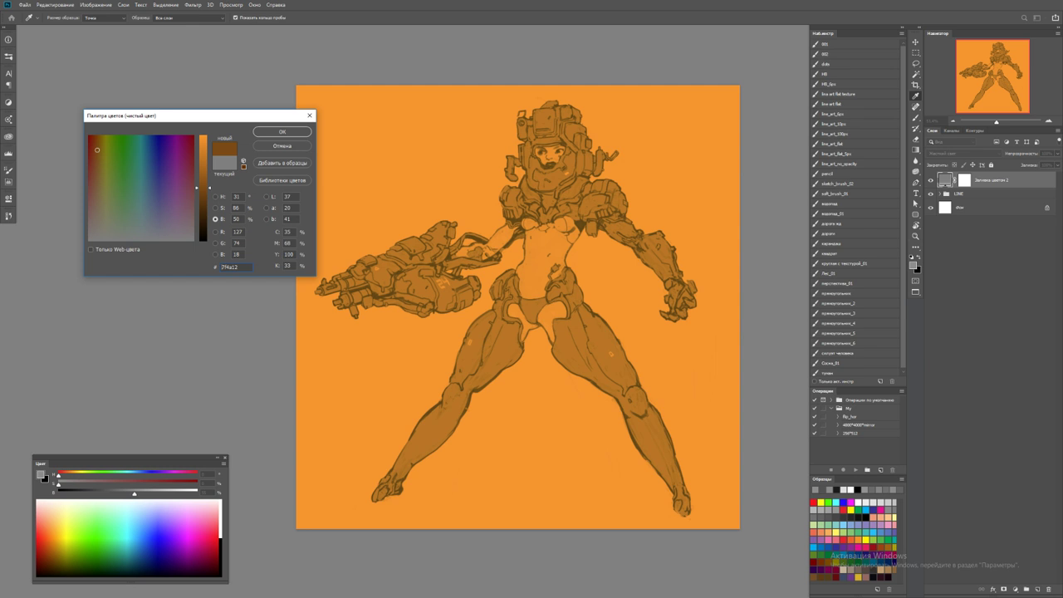
left_click_drag(202, 188, 203, 204)
left_click_drag(97, 150, 155, 153)
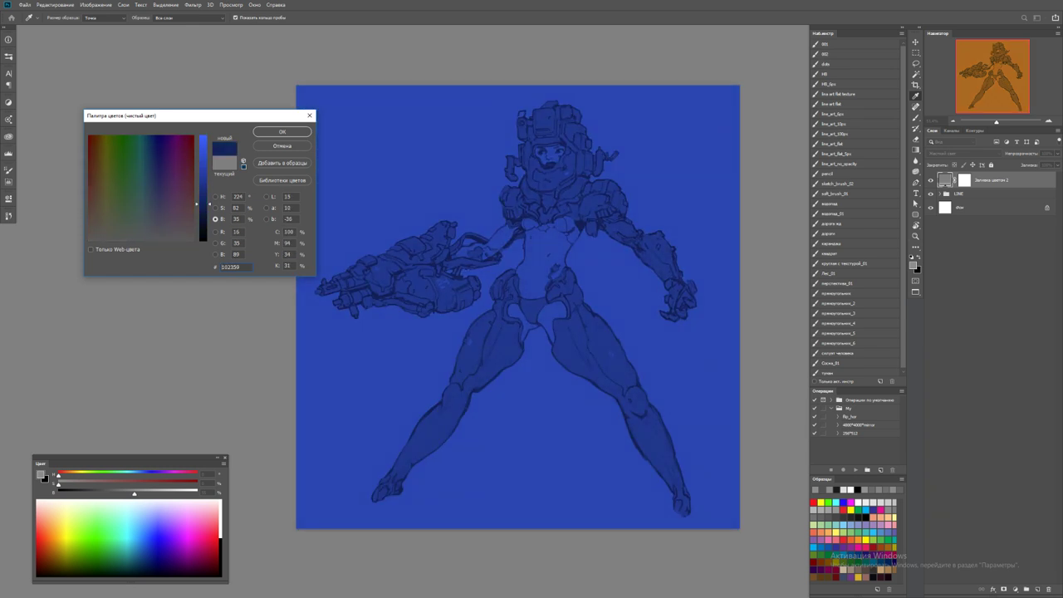
left_click(283, 132)
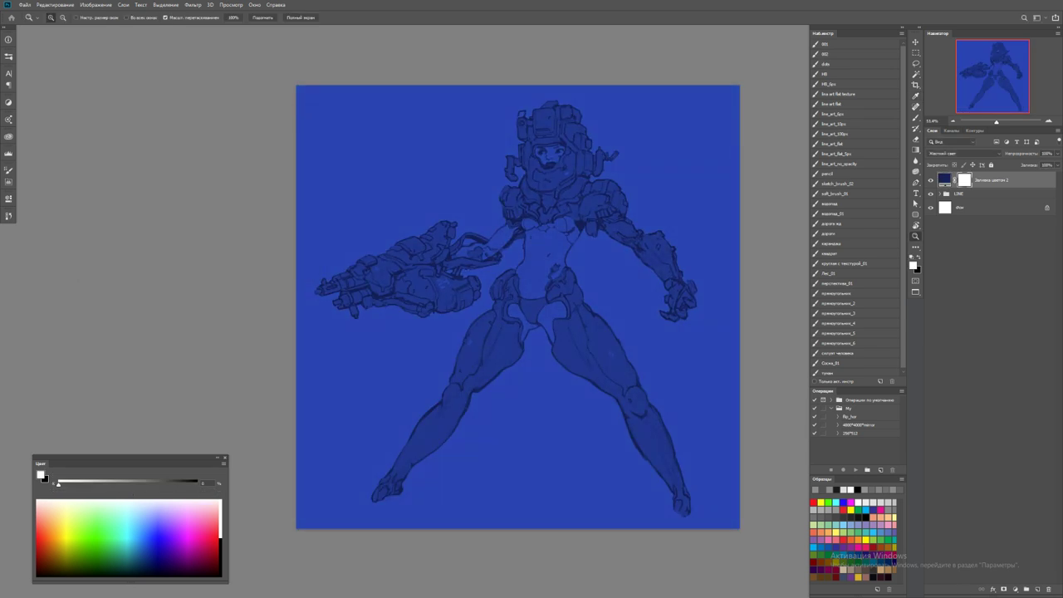
Invert the blue fill's mask to black and reveal the weapon's upper front module with the line_art_no_opacity brush
key("ctrl+i")
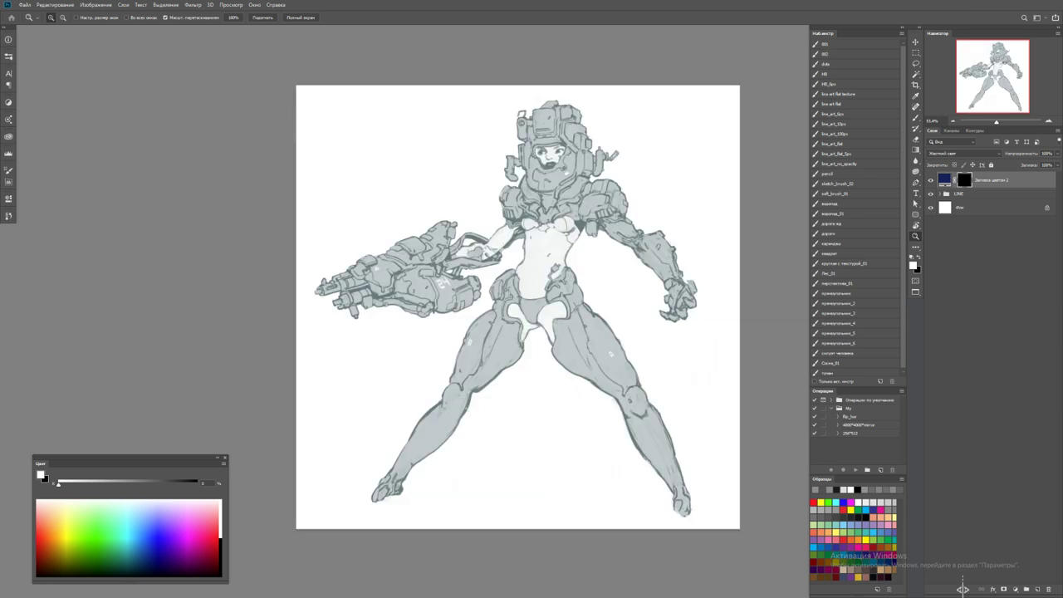
key("ctrl+1")
key("b")
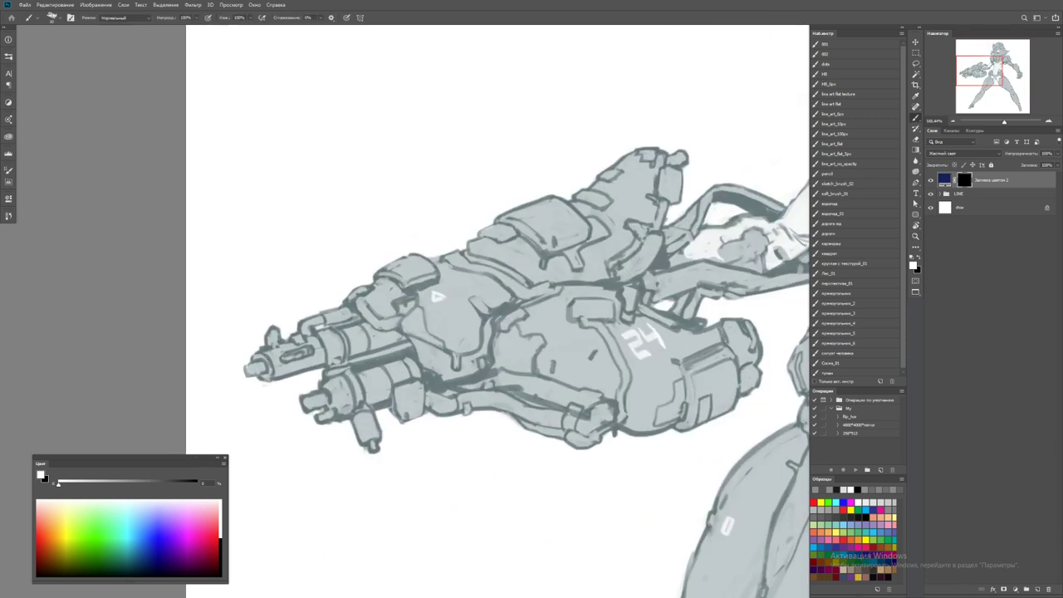
key("period")
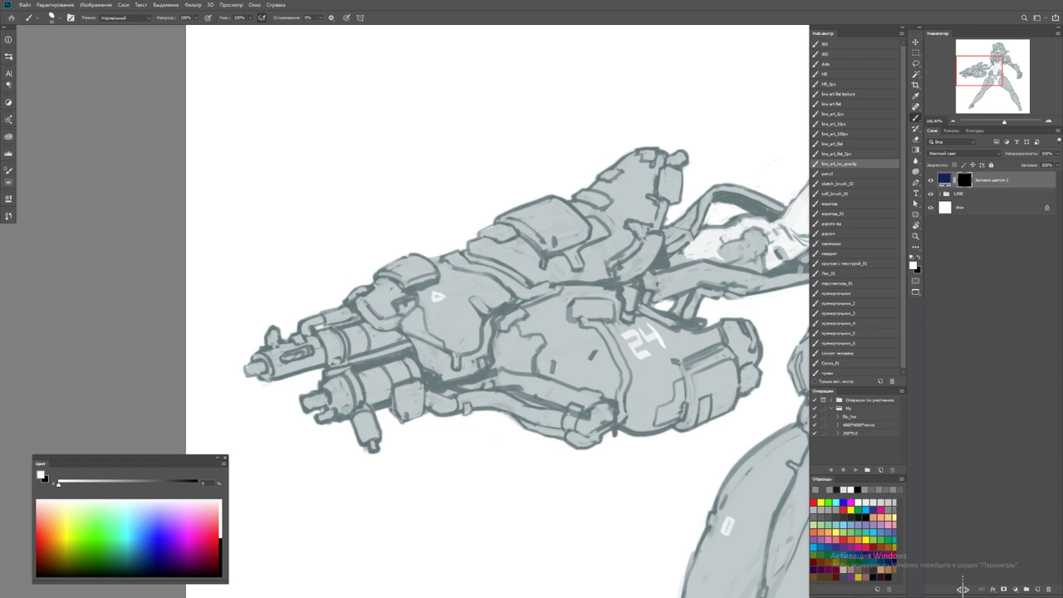
mouse_move(399, 281)
left_mouse_down()
mouse_move(420, 268)
mouse_move(414, 260)
mouse_move(391, 276)
mouse_move(384, 301)
mouse_move(370, 292)
mouse_move(340, 323)
left_mouse_up()
left_click_drag(340, 323, 461, 275)
Paint the blue fill's mask white along the weapon's upper barrel and the muzzle tip of the lower one
key("r")
left_click_drag(548, 274, 508, 326)
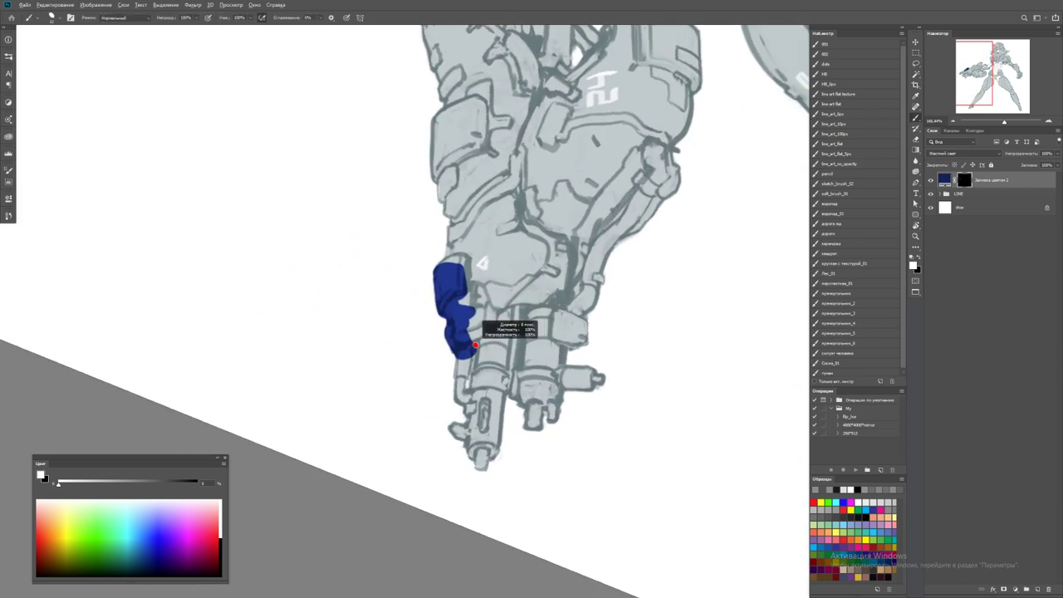
mouse_move(458, 359)
left_mouse_down()
mouse_move(471, 420)
mouse_move(466, 435)
mouse_move(453, 429)
mouse_move(458, 439)
mouse_move(473, 430)
mouse_move(471, 459)
mouse_move(481, 465)
mouse_move(482, 448)
mouse_move(487, 463)
mouse_move(485, 445)
mouse_move(497, 455)
left_mouse_up()
left_click_drag(505, 366, 497, 446)
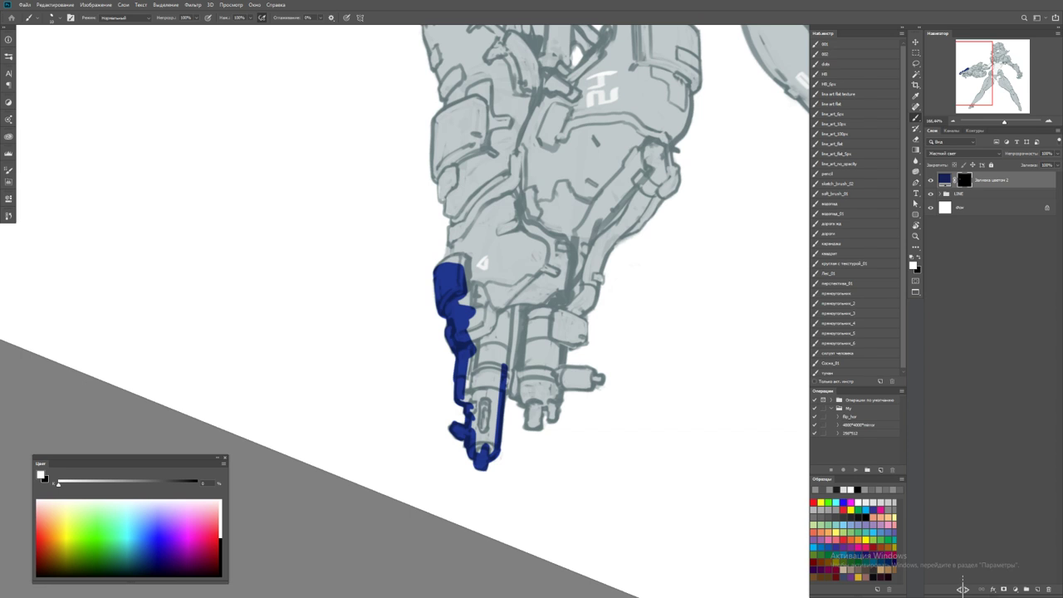
mouse_move(506, 388)
left_mouse_down()
mouse_move(532, 410)
mouse_move(528, 429)
mouse_move(541, 428)
mouse_move(532, 382)
mouse_move(522, 386)
mouse_move(558, 422)
mouse_move(558, 394)
left_mouse_up()
Paint the blue fill into the small grip protruding beneath the weapon's lower barrel
key("space")
left_click_drag(499, 249, 467, 406)
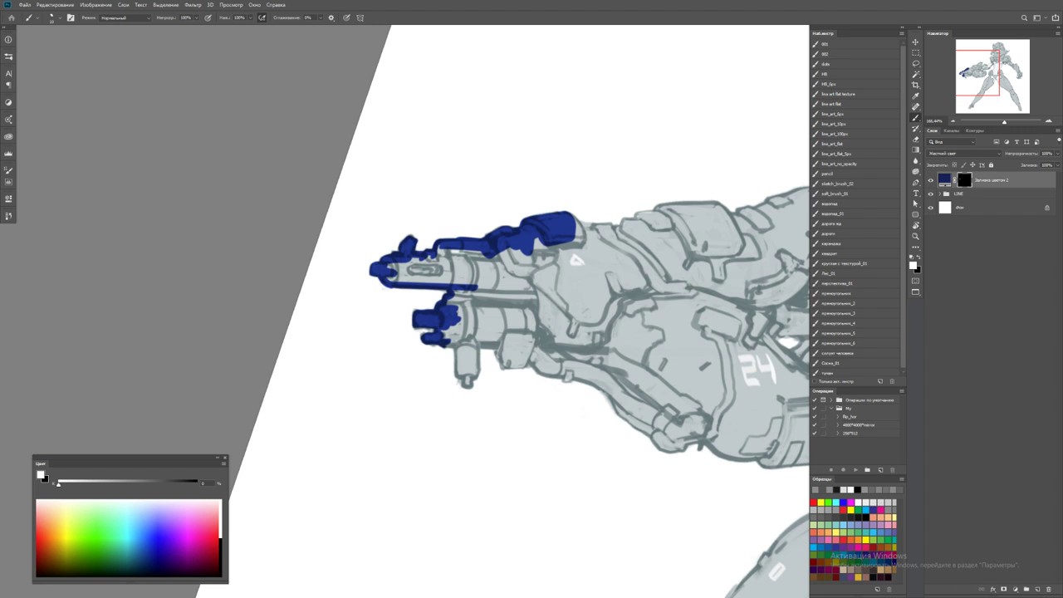
mouse_move(458, 349)
left_mouse_down()
mouse_move(466, 384)
mouse_move(478, 335)
left_mouse_up()
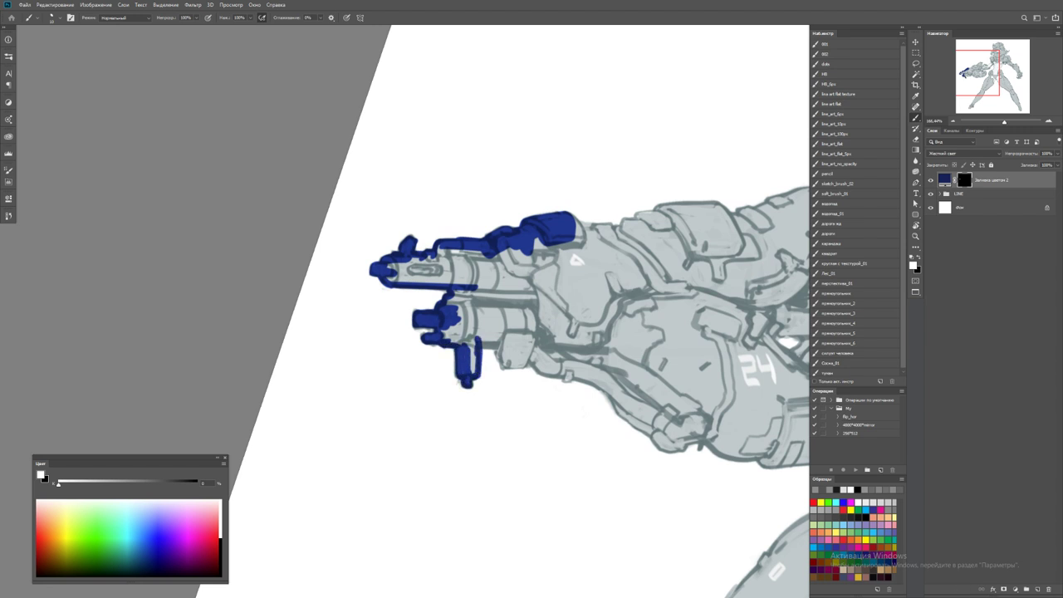
left_click_drag(474, 372, 474, 339)
mouse_move(468, 346)
left_mouse_down()
mouse_move(468, 331)
mouse_move(507, 345)
mouse_move(498, 359)
mouse_move(509, 371)
mouse_move(350, 407)
left_mouse_up()
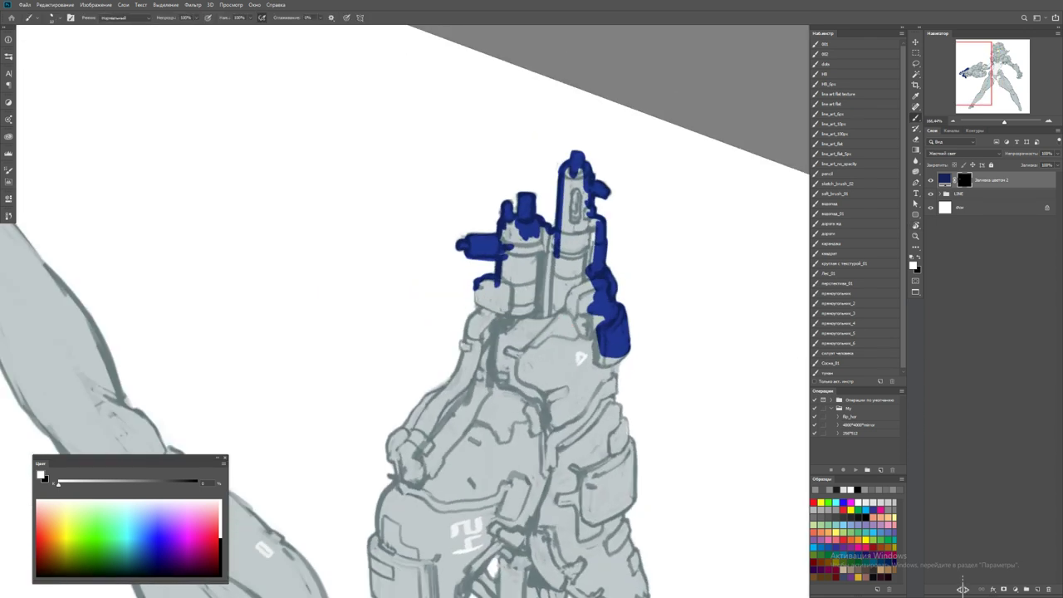
Trace the weapon's underside contour on the mask, from the front block to the rear housing
left_click_drag(476, 285, 467, 354)
mouse_move(498, 374)
left_mouse_down()
mouse_move(573, 258)
mouse_move(544, 243)
mouse_move(466, 331)
mouse_move(474, 371)
mouse_move(465, 361)
mouse_move(444, 459)
mouse_move(465, 491)
left_mouse_up()
scroll(465, 373, "down", 3)
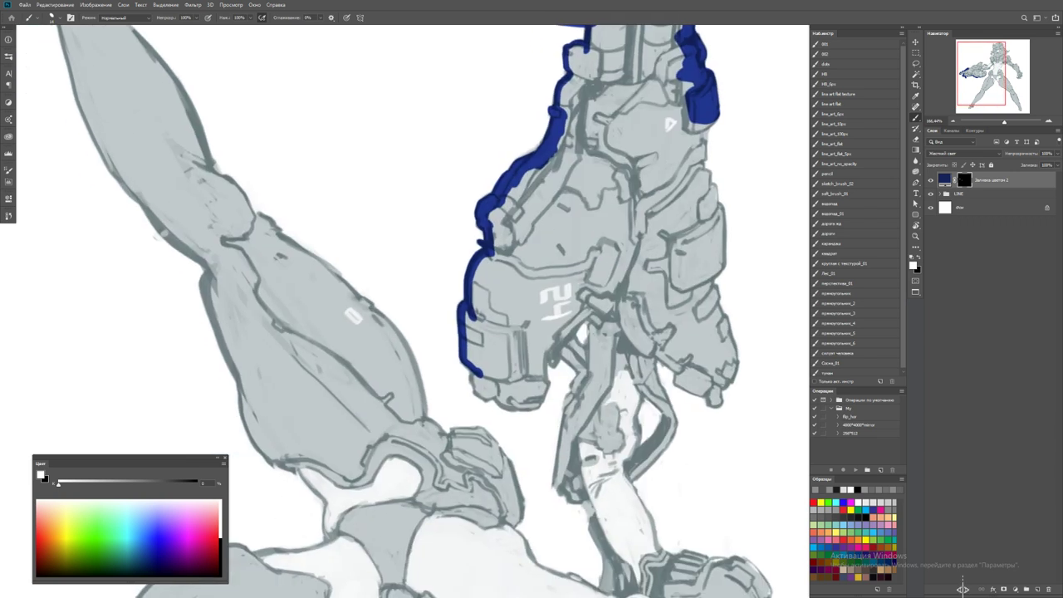
mouse_move(475, 376)
left_mouse_down()
mouse_move(478, 397)
mouse_move(368, 417)
mouse_move(319, 384)
left_mouse_up()
key("r")
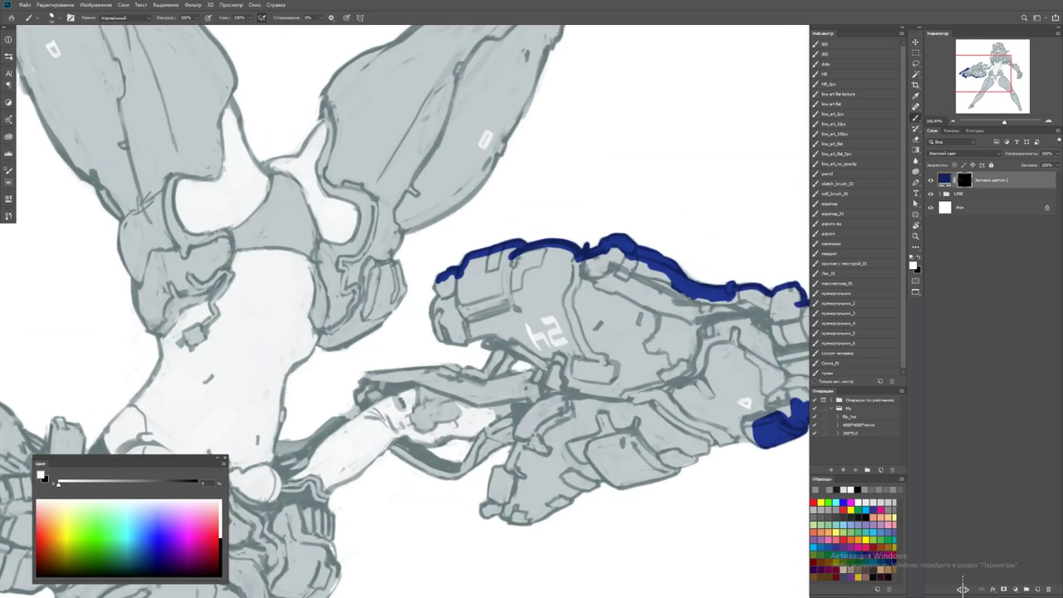
Trace the weapon's rear end on the mask and outline the small gap beside the arm supports
mouse_move(441, 279)
left_mouse_down()
mouse_move(432, 324)
mouse_move(442, 343)
mouse_move(374, 349)
left_mouse_up()
key("r")
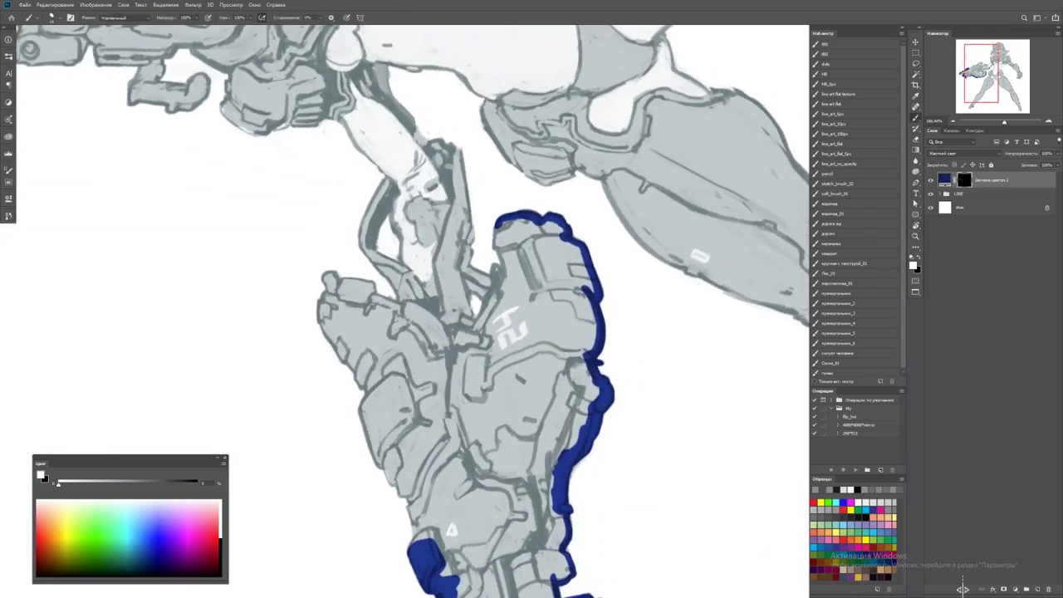
mouse_move(501, 224)
left_mouse_down()
mouse_move(497, 315)
mouse_move(468, 379)
left_mouse_up()
key("r")
left_click(519, 245)
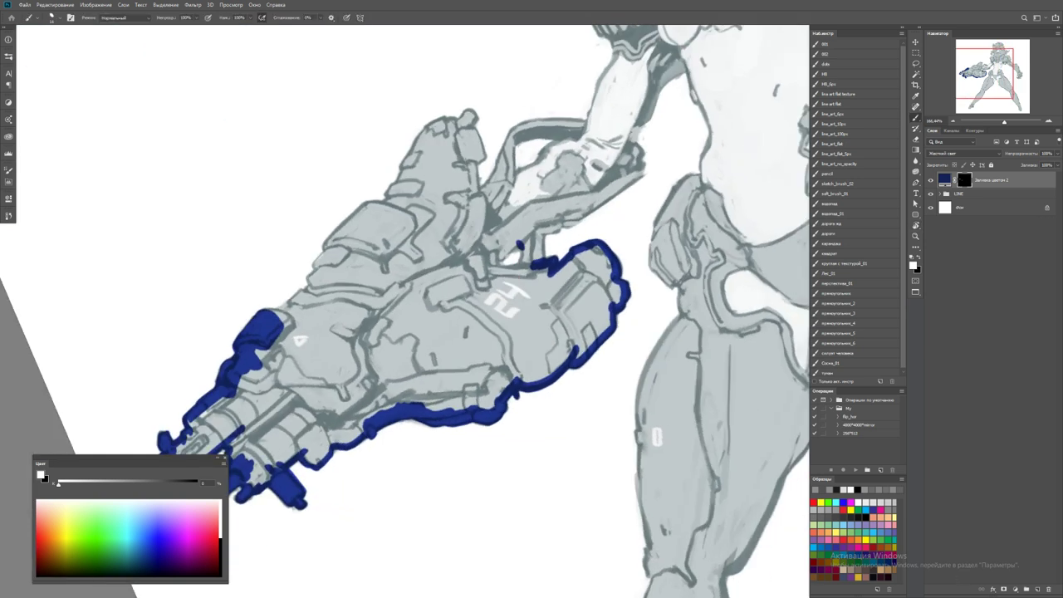
mouse_move(523, 244)
left_mouse_down()
mouse_move(523, 274)
mouse_move(532, 264)
left_mouse_up()
mouse_move(541, 225)
left_mouse_down()
mouse_move(532, 275)
mouse_move(498, 252)
mouse_move(510, 275)
left_mouse_up()
Trace the weapon's upper contour on the mask behind the blue front module
key("r")
left_click_drag(332, 416, 515, 390)
key("b")
scroll(511, 411, "up", 2)
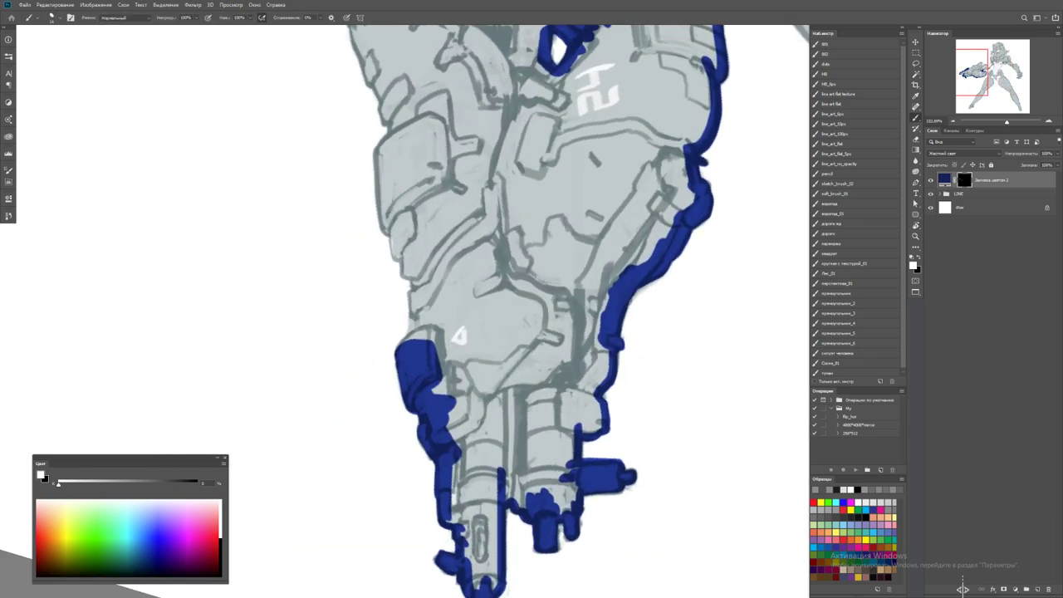
mouse_move(400, 339)
left_mouse_down()
mouse_move(425, 330)
mouse_move(412, 312)
mouse_move(407, 237)
mouse_move(481, 314)
left_mouse_up()
Expand the LINE group and its nested group, and display the full-figure silhouette mask of the fill layer inside
left_click(938, 194)
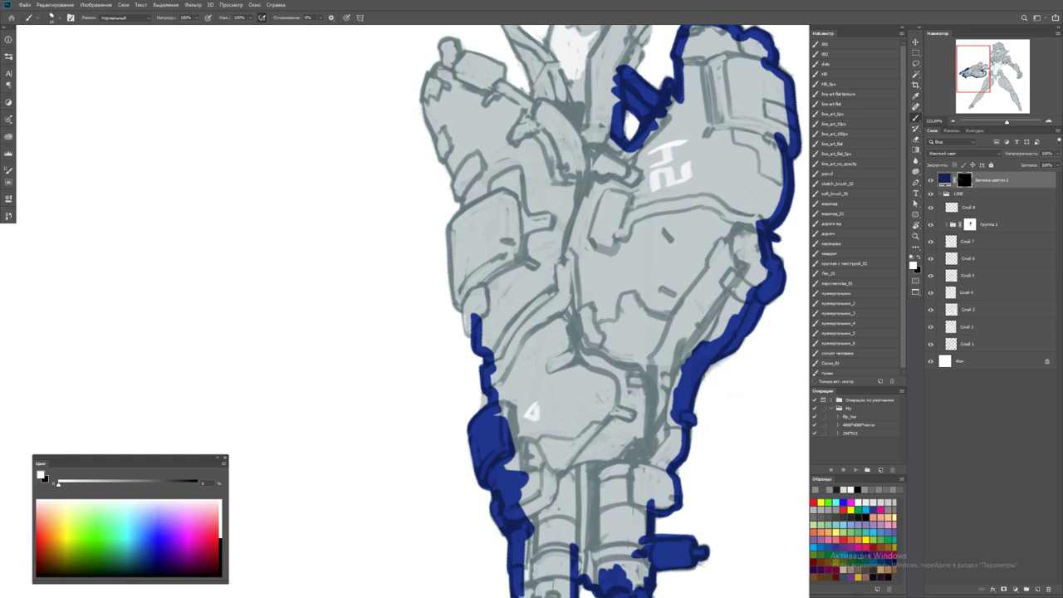
left_click(947, 224)
left_click(978, 241, "alt")
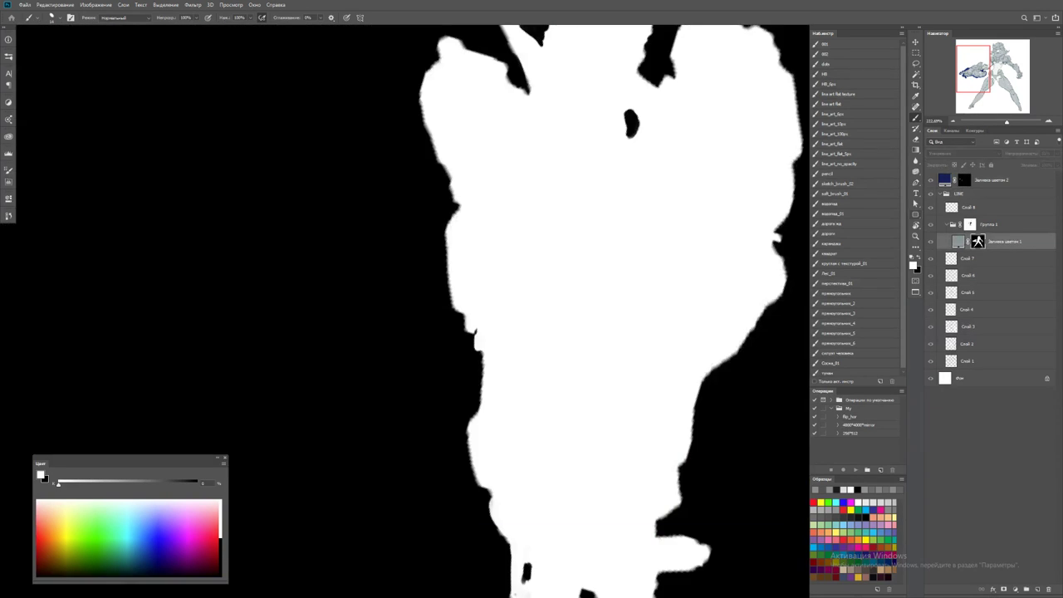
key("r")
left_click_drag(747, 498, 963, 589)
key("Escape")
key("z")
key("ctrl+plus")
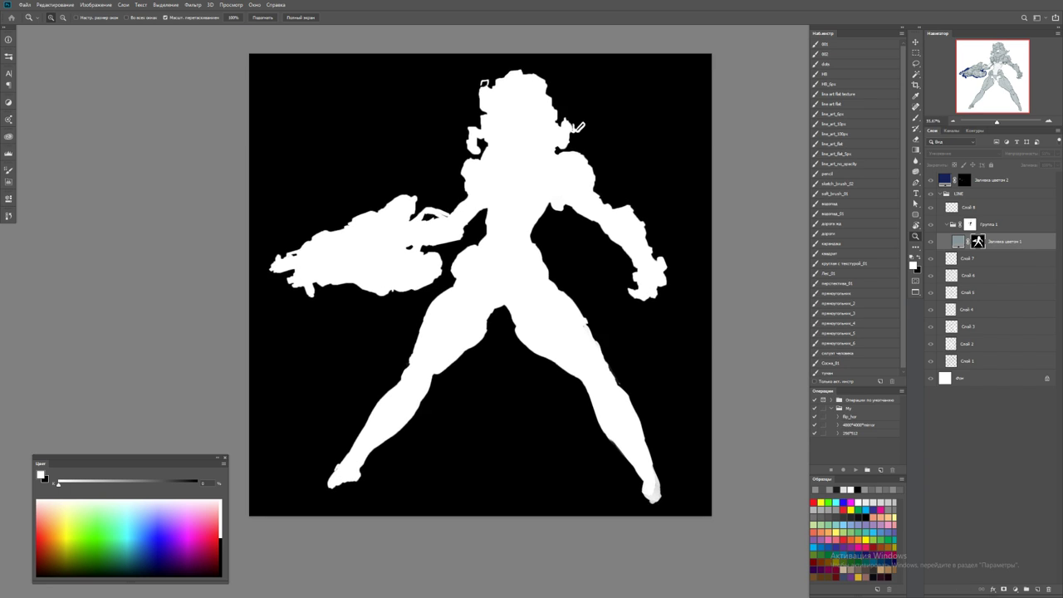
Replace the blue fill's mask with a copy of the silhouette mask, collapse the LINE group and turn off the mask overlay
left_click(964, 179, "alt")
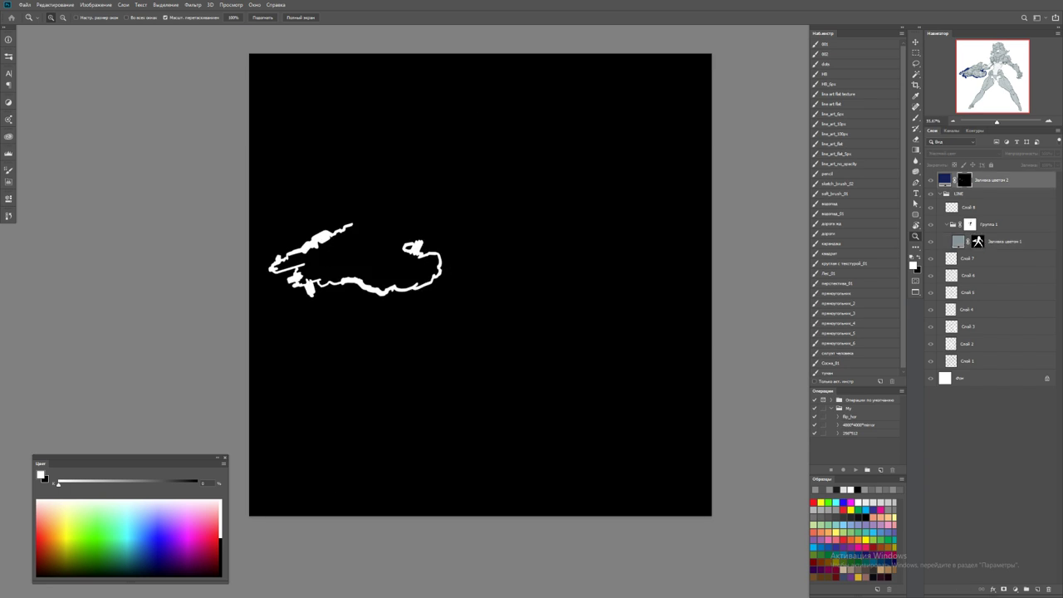
left_click_drag(977, 241, 964, 179)
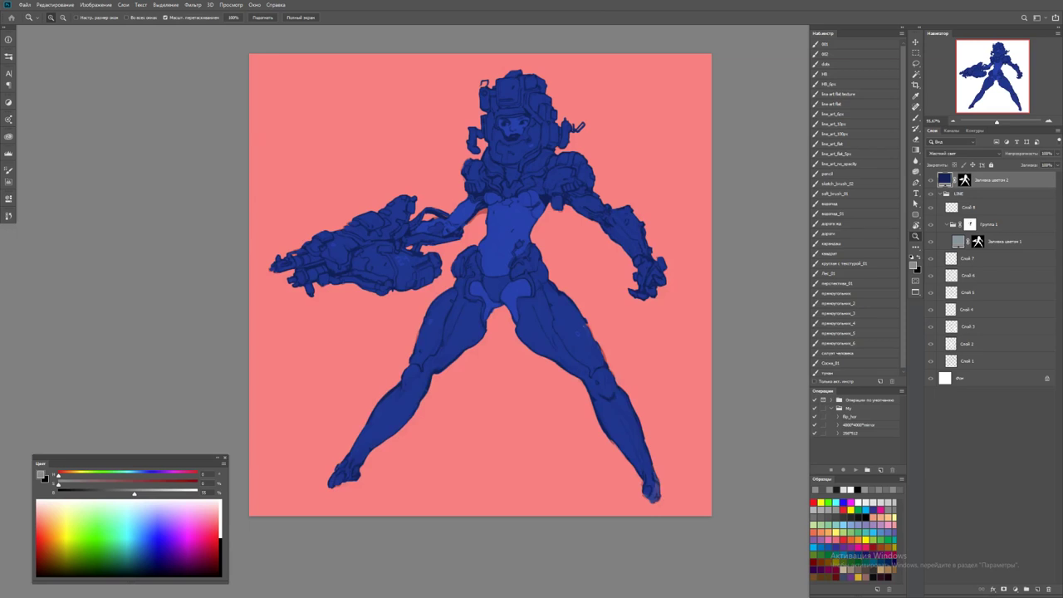
left_click(947, 193)
left_click(964, 179, "alt+shift")
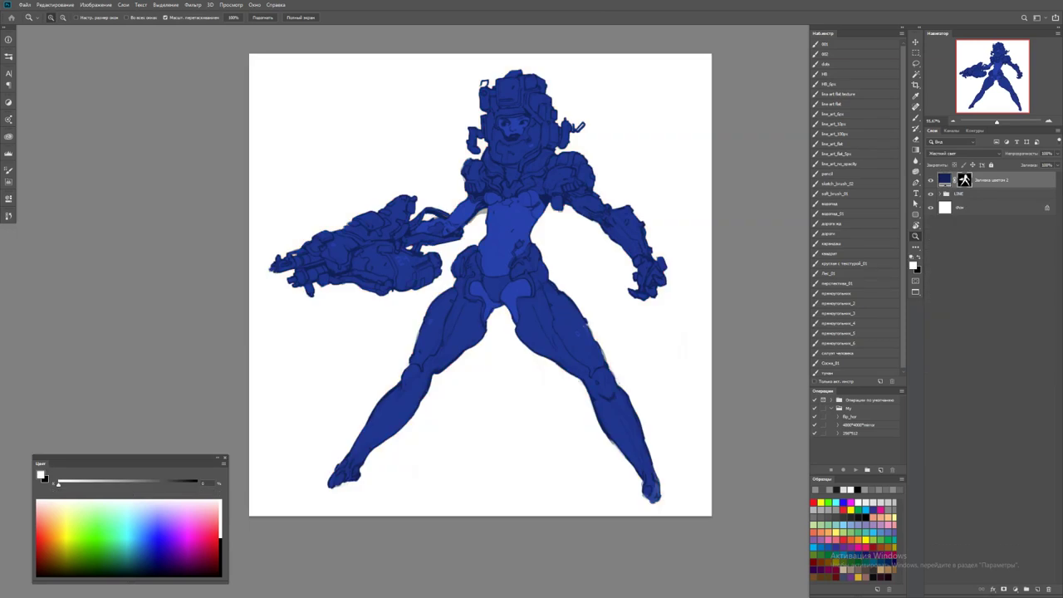
Brush white on the blue fill's mask to cover the grey gaps beside the forearm supports and under the upper arm
left_click_drag(480, 285, 512, 308)
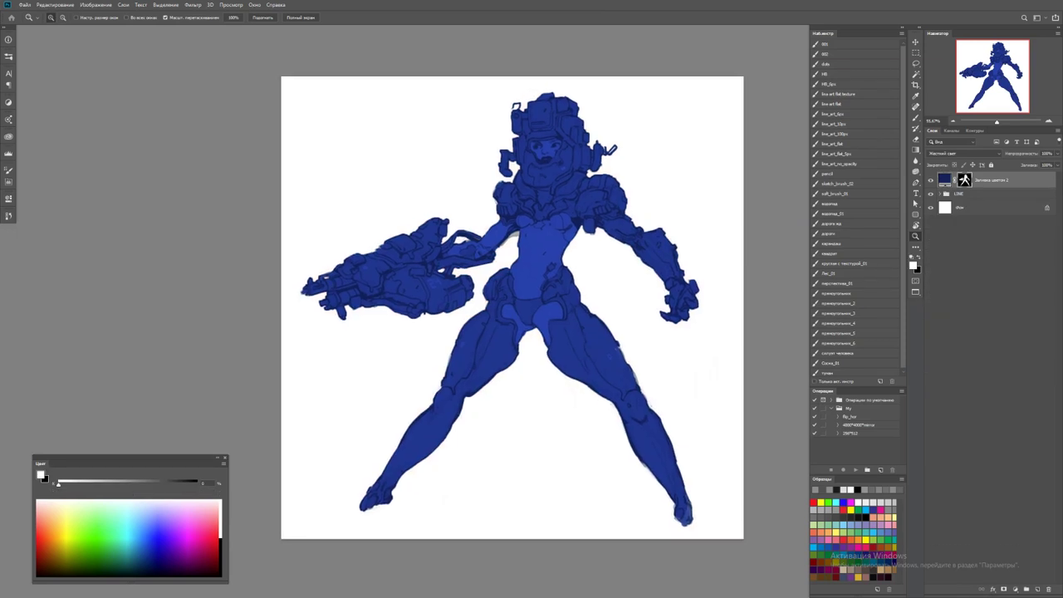
left_click_drag(504, 208, 565, 210)
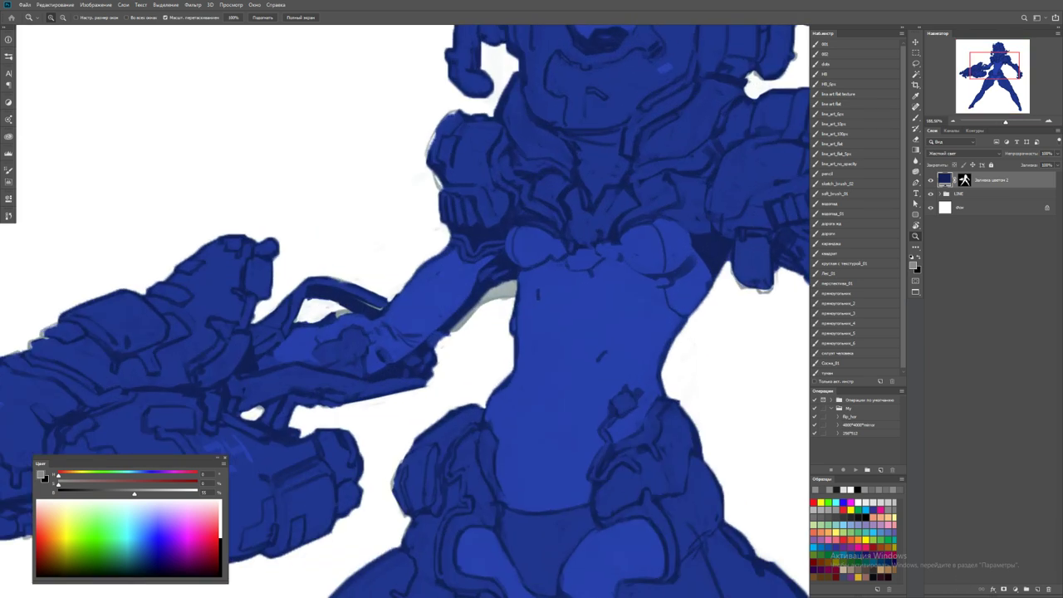
key("b")
key("d")
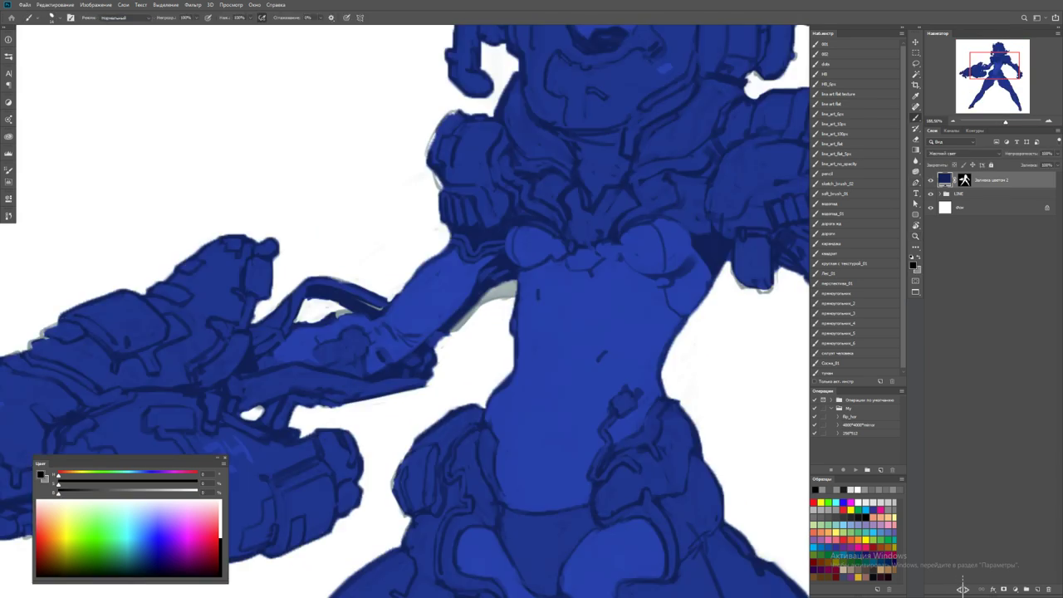
left_click_drag(330, 323, 349, 316)
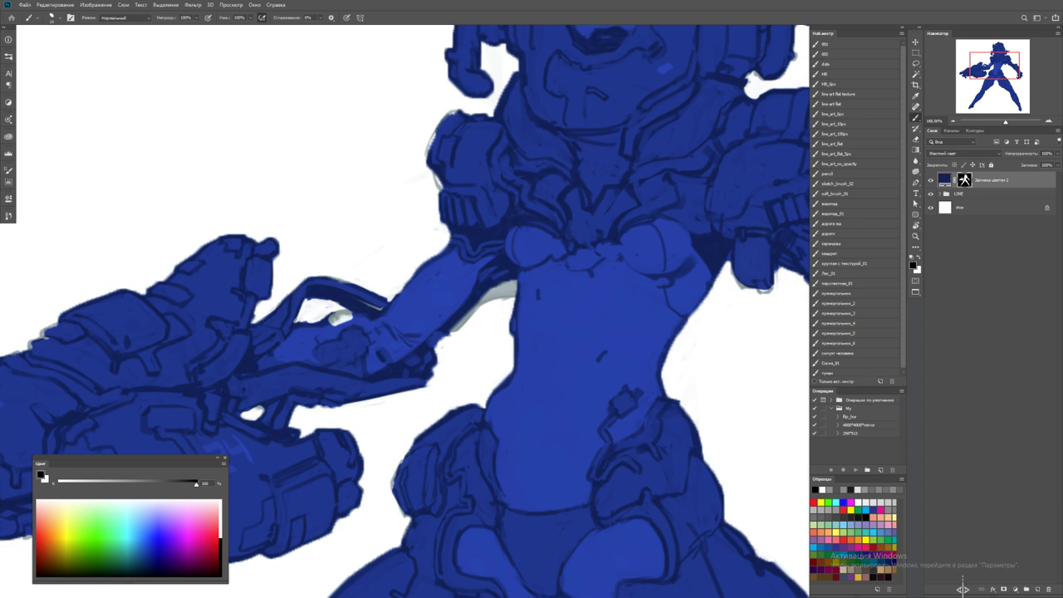
key("ctrl+z")
key("Return")
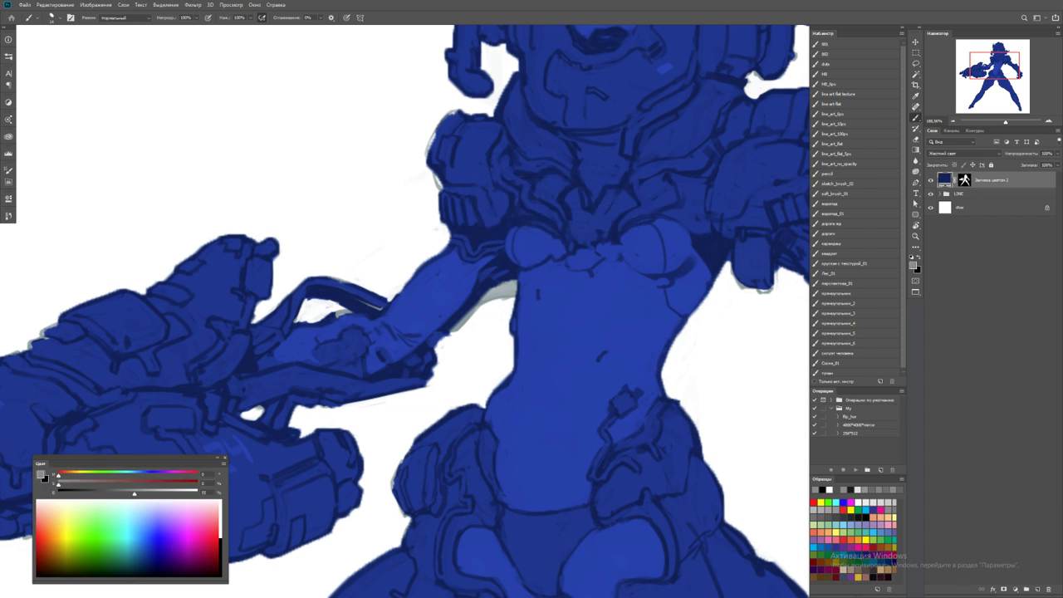
mouse_move(355, 309)
left_mouse_down()
mouse_move(332, 319)
mouse_move(347, 316)
left_mouse_up()
key("x")
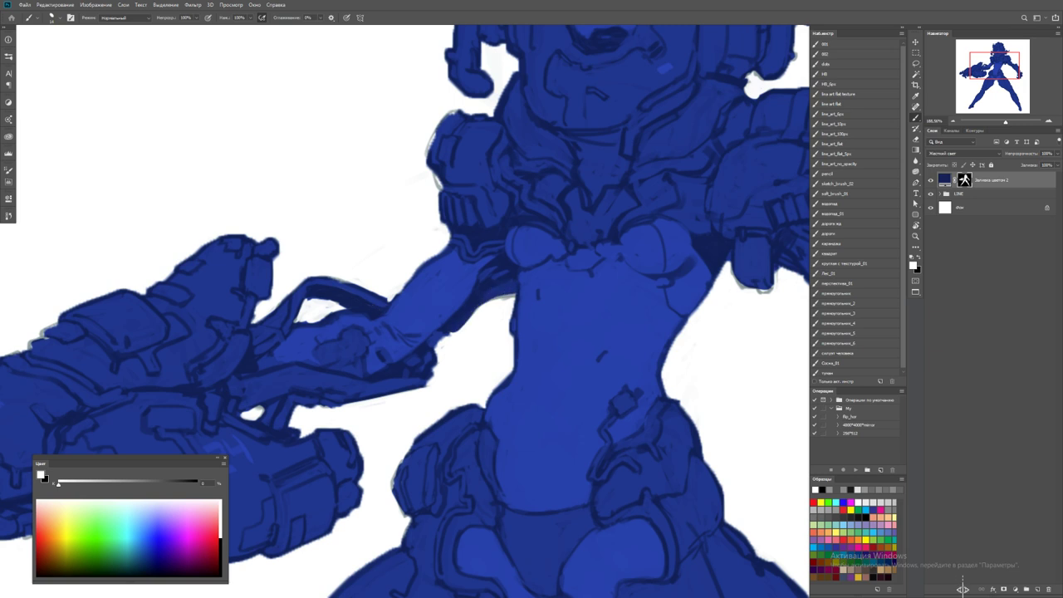
Examine the blue silhouette close up and as a whole for uncovered areas along its edges
key("z")
key("ctrl+minus")
key("ctrl+minus")
key("ctrl+plus")
key("ctrl+plus")
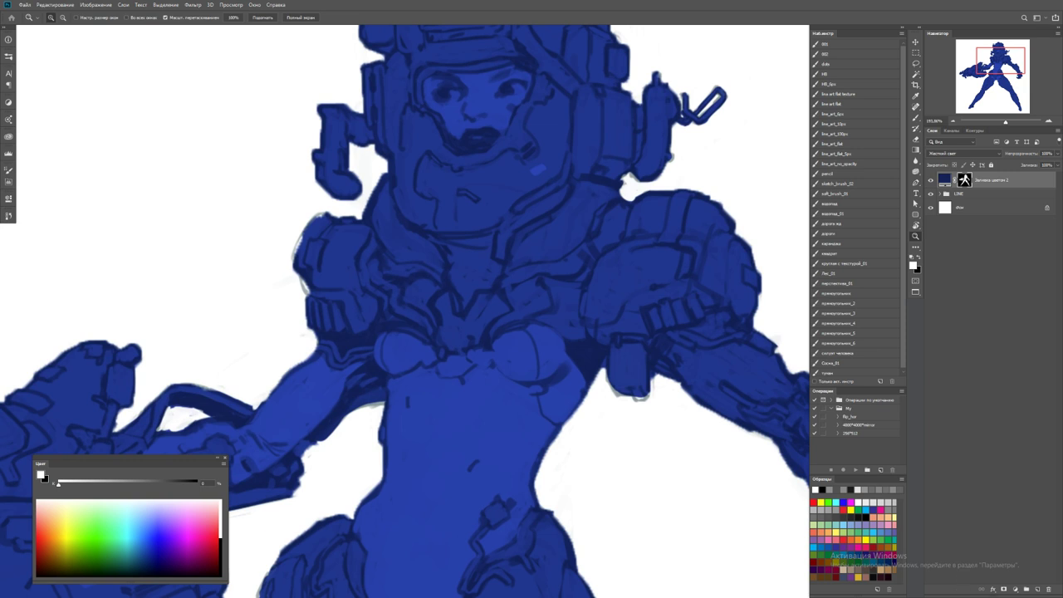
key("ctrl+minus")
key("ctrl+minus")
key("ctrl+plus")
key("ctrl+plus")
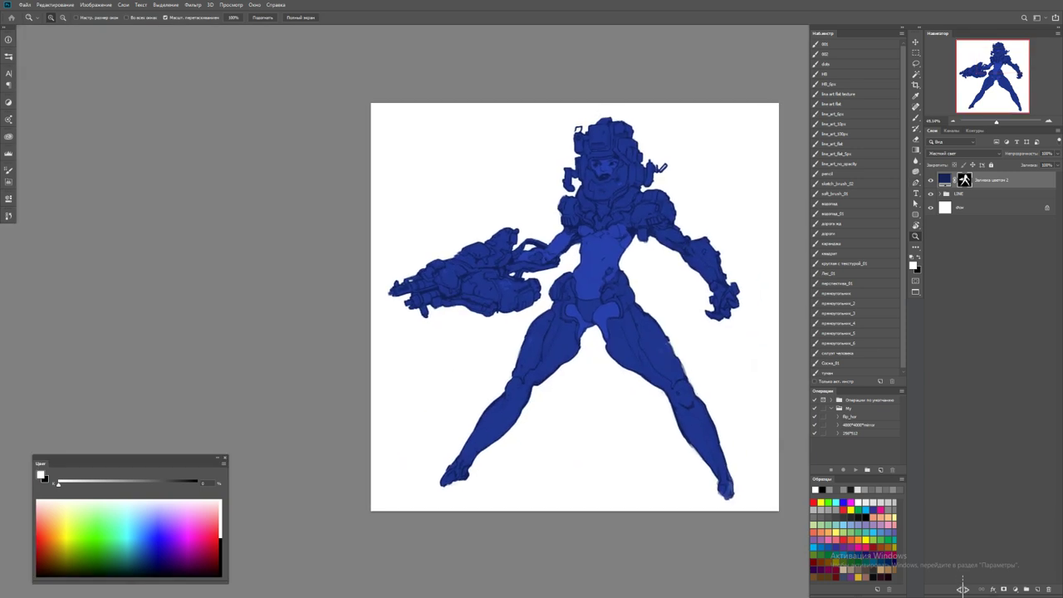
key("ctrl+minus")
key("ctrl+minus")
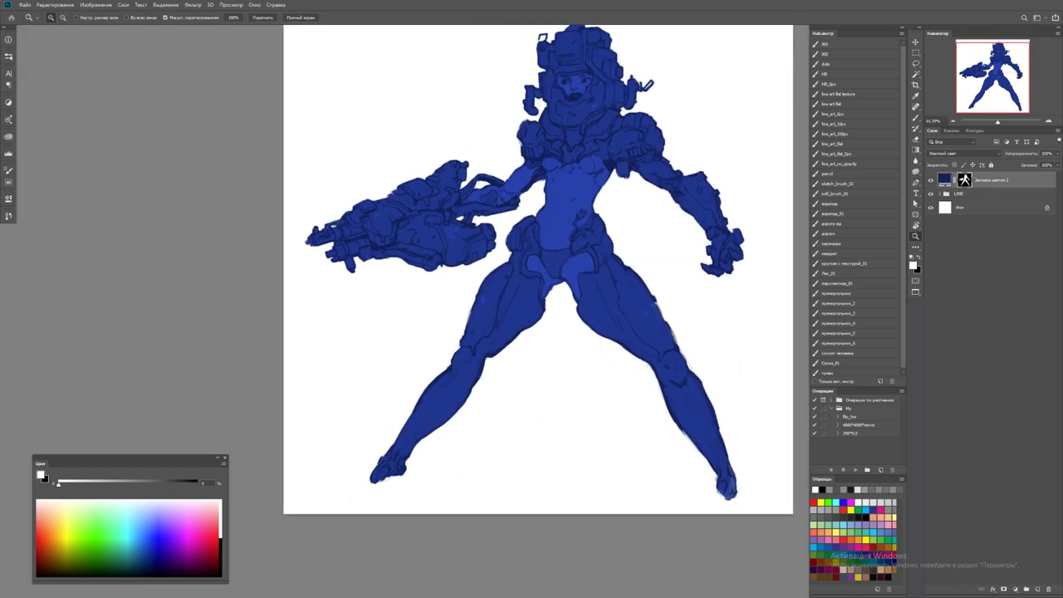
Change the silhouette fill layer's colour to the muted blue #455588
double_click(944, 180)
type("527088")
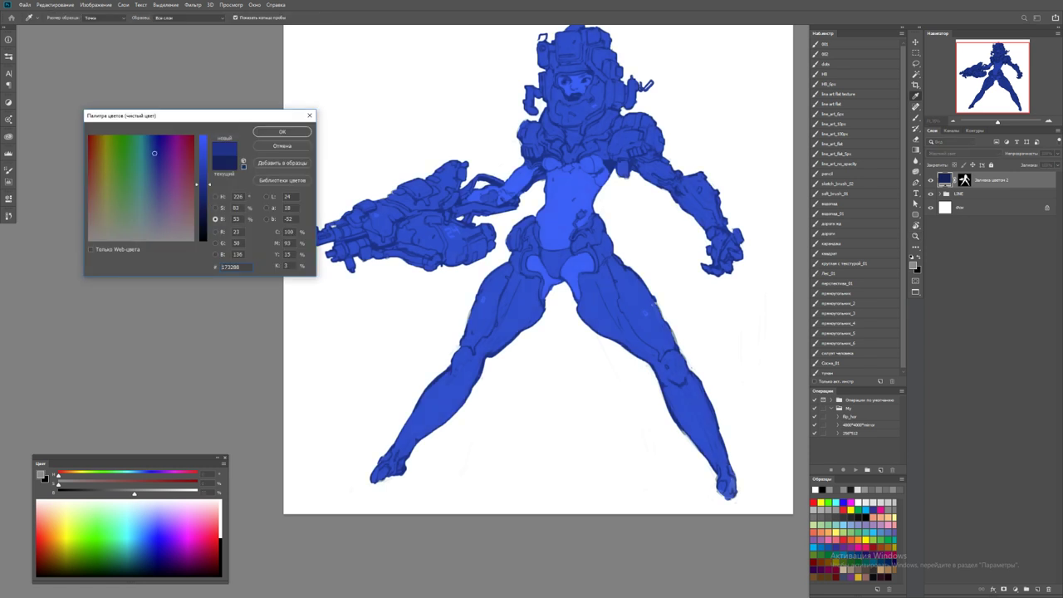
left_click_drag(147, 195, 154, 189)
left_click(282, 131)
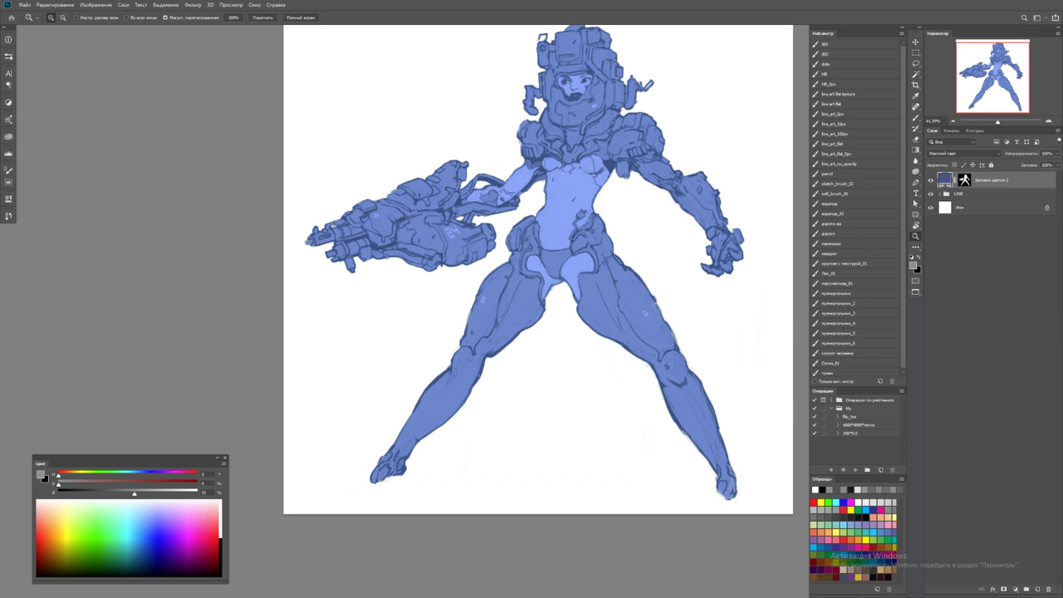
scroll(523, 274, "up", 2)
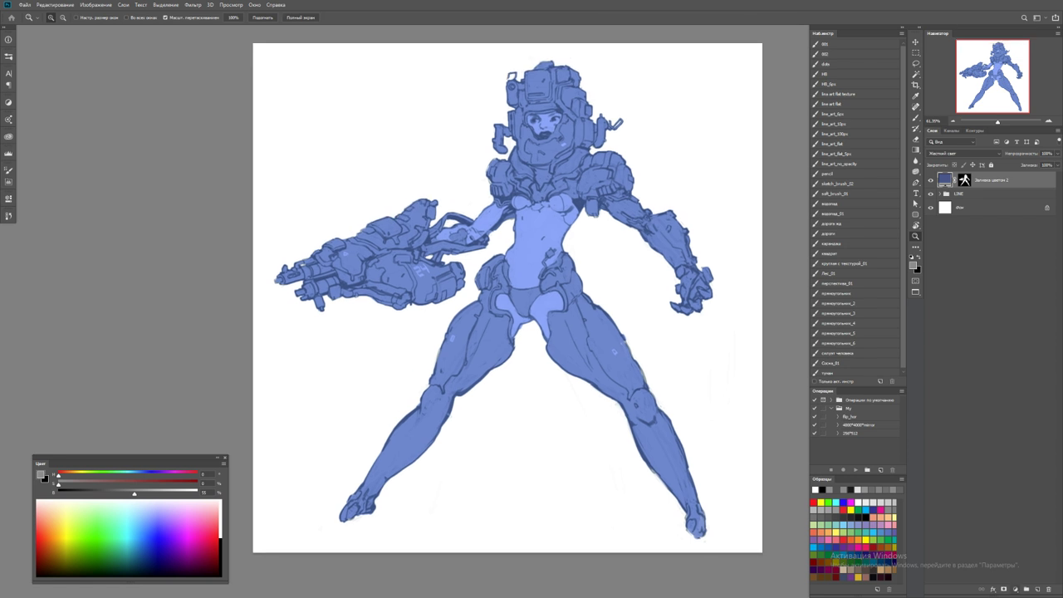
Add a new solid colour fill layer above the blue fill with the skin tone #eab089
left_click(1014, 589)
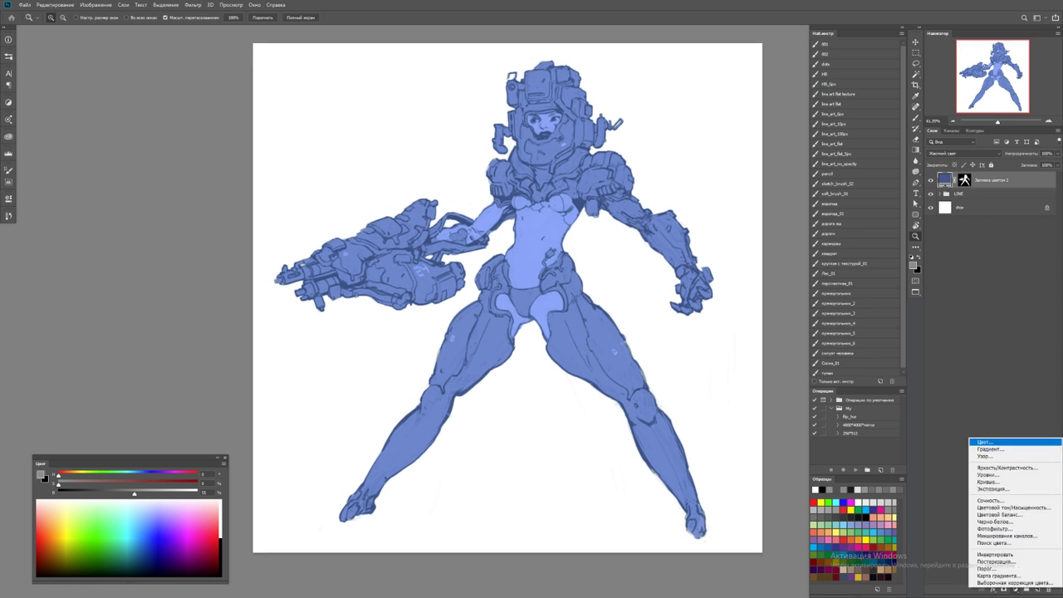
left_click(993, 443)
type("eab663")
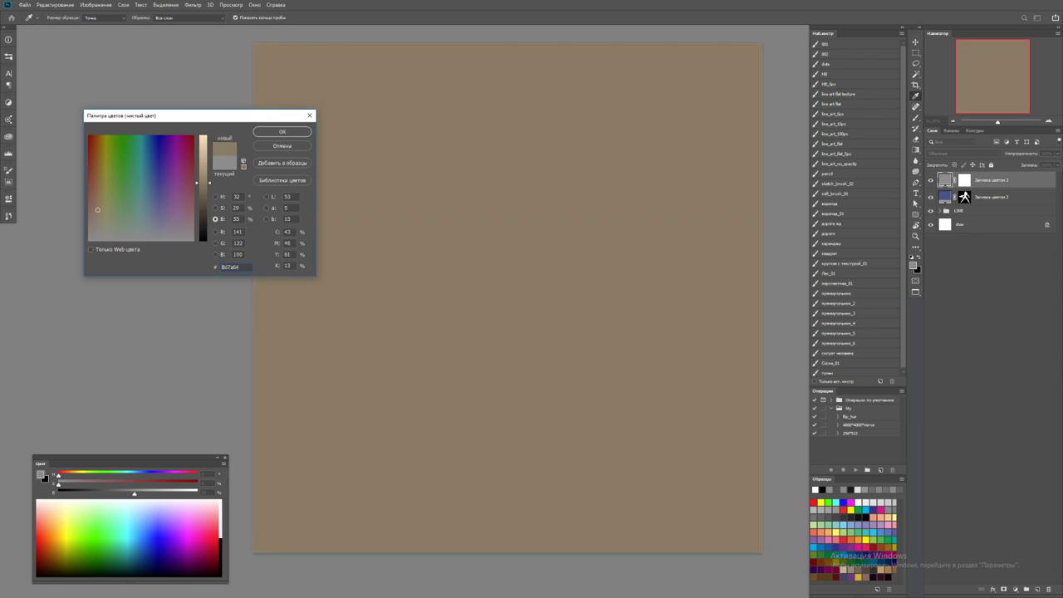
key("BackSpace")
key("BackSpace")
key("BackSpace")
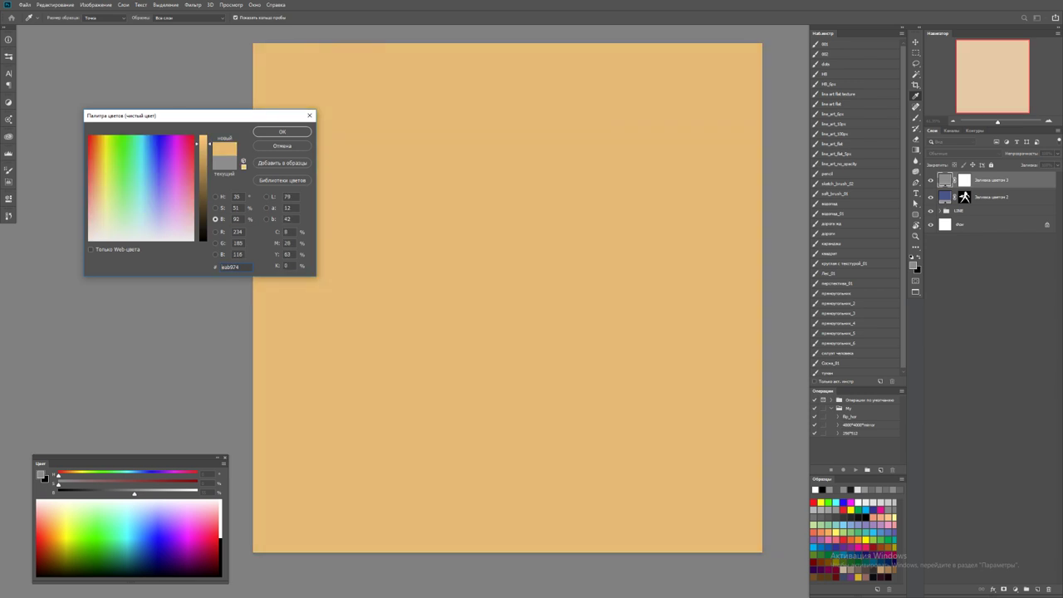
type("089")
key("Return")
key("z")
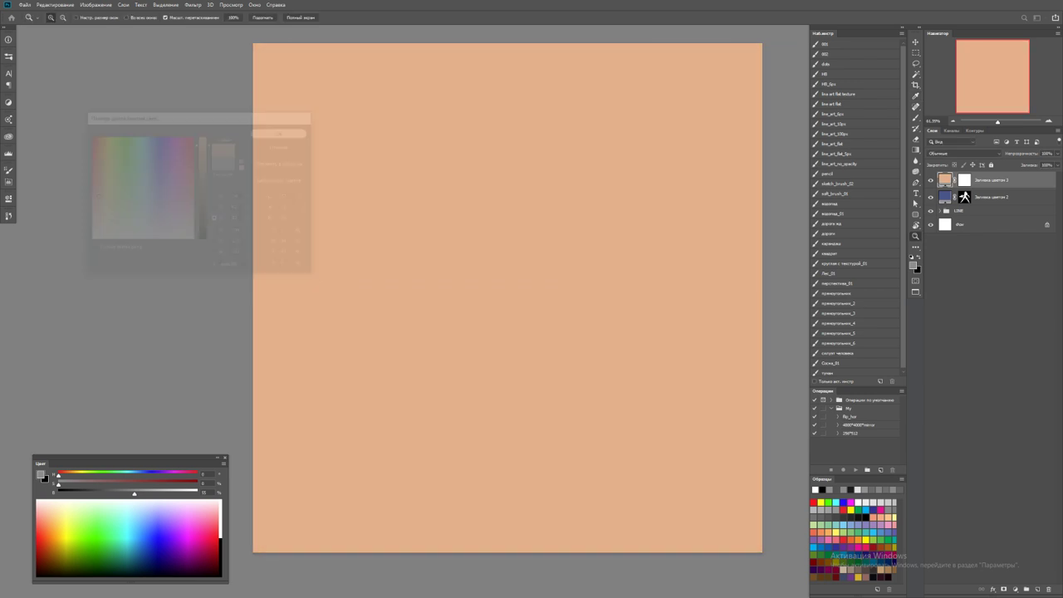
Clip the skin-tone fill to the blue fill layer and invert its mask to black
key("ctrl+alt+g")
key("d")
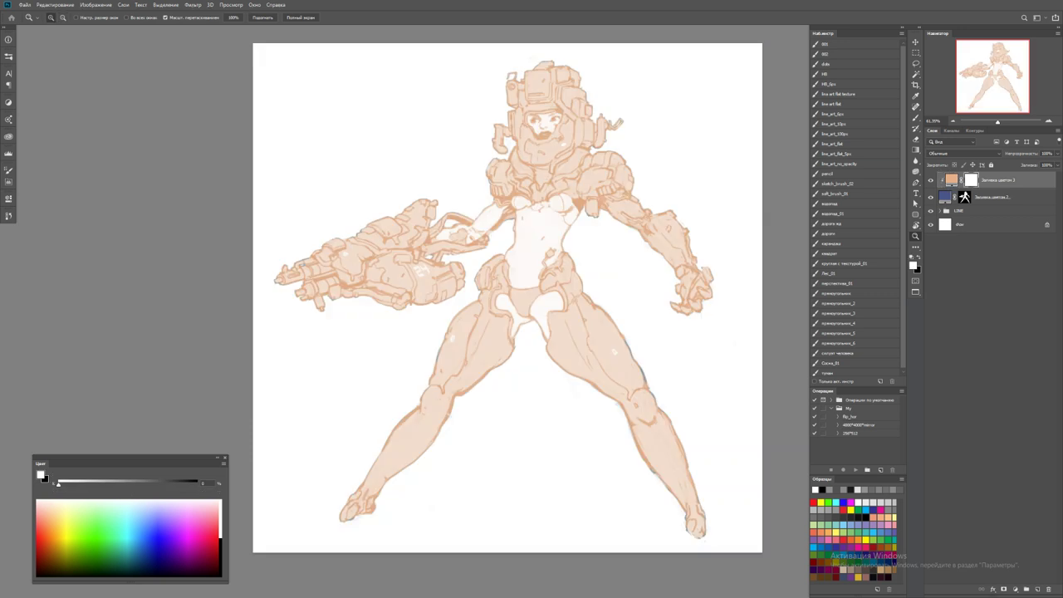
key("ctrl+i")
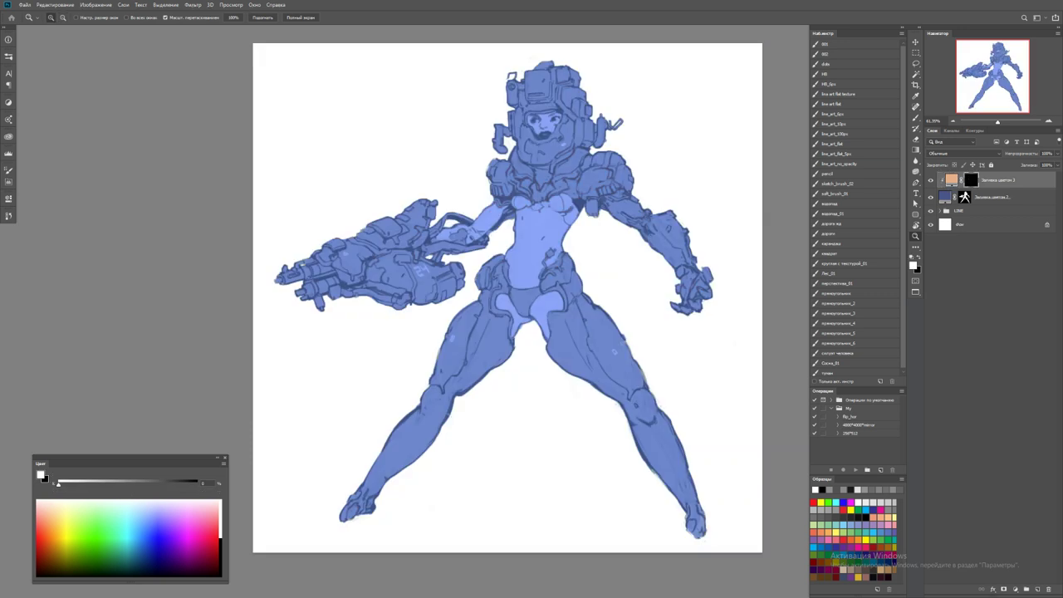
Brush white on the skin-tone fill's mask over the bare inner-thigh areas on both sides of the crotch
left_click(519, 258)
key("b")
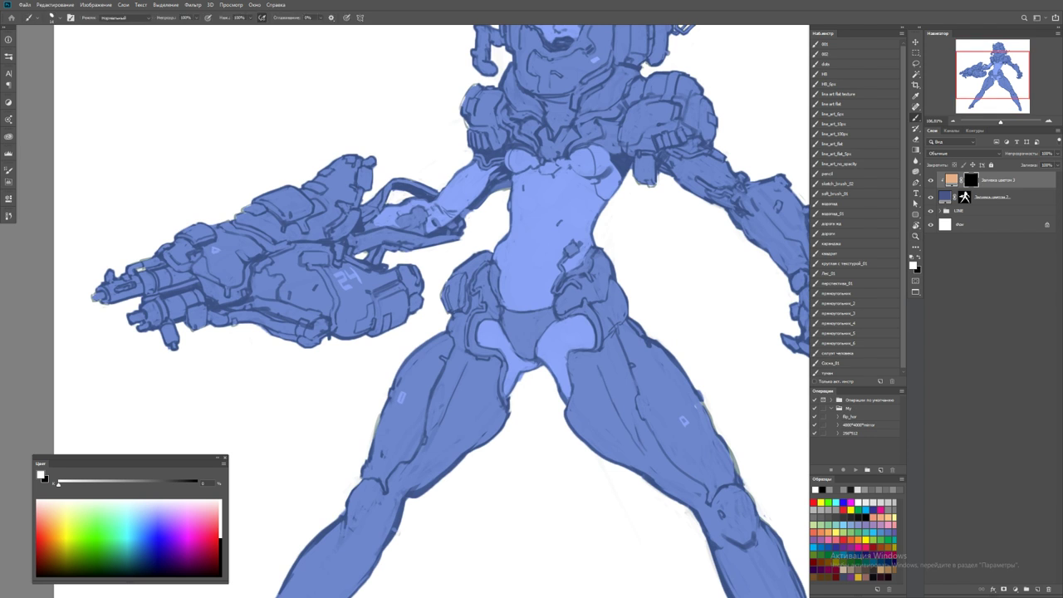
mouse_move(481, 329)
left_mouse_down()
mouse_move(480, 344)
mouse_move(494, 322)
mouse_move(504, 335)
mouse_move(489, 341)
mouse_move(510, 362)
mouse_move(508, 329)
mouse_move(506, 389)
mouse_move(518, 366)
mouse_move(542, 362)
left_mouse_up()
key("x")
key("x")
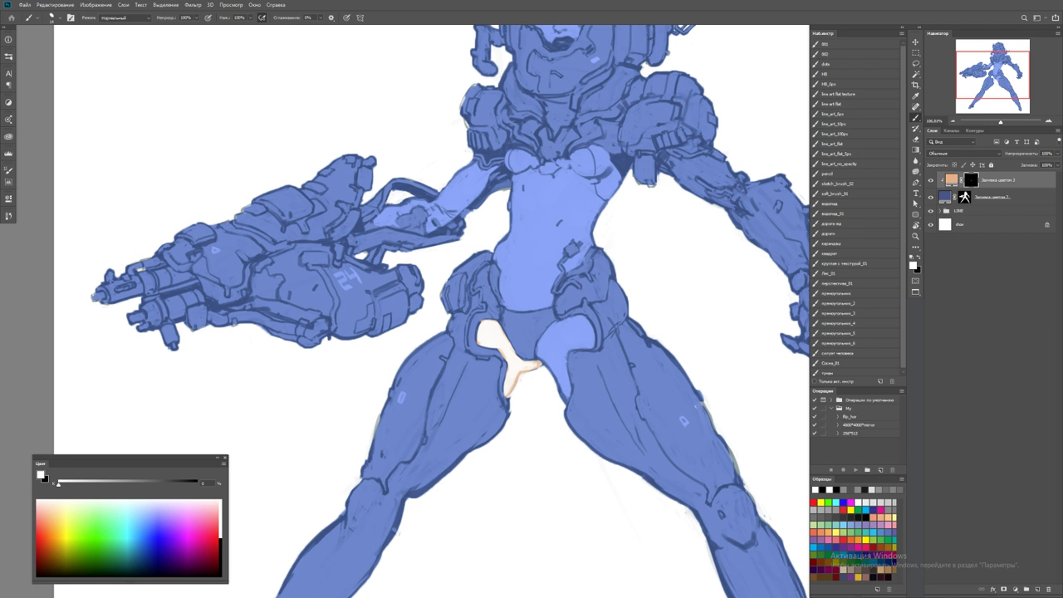
mouse_move(556, 324)
left_mouse_down()
mouse_move(540, 356)
mouse_move(555, 379)
mouse_move(568, 344)
mouse_move(568, 404)
left_mouse_up()
Brush white with soft_brush_01 on the skin-tone fill's mask over the bare arm holding the gun
left_click(840, 164)
scroll(432, 312, "up", 2)
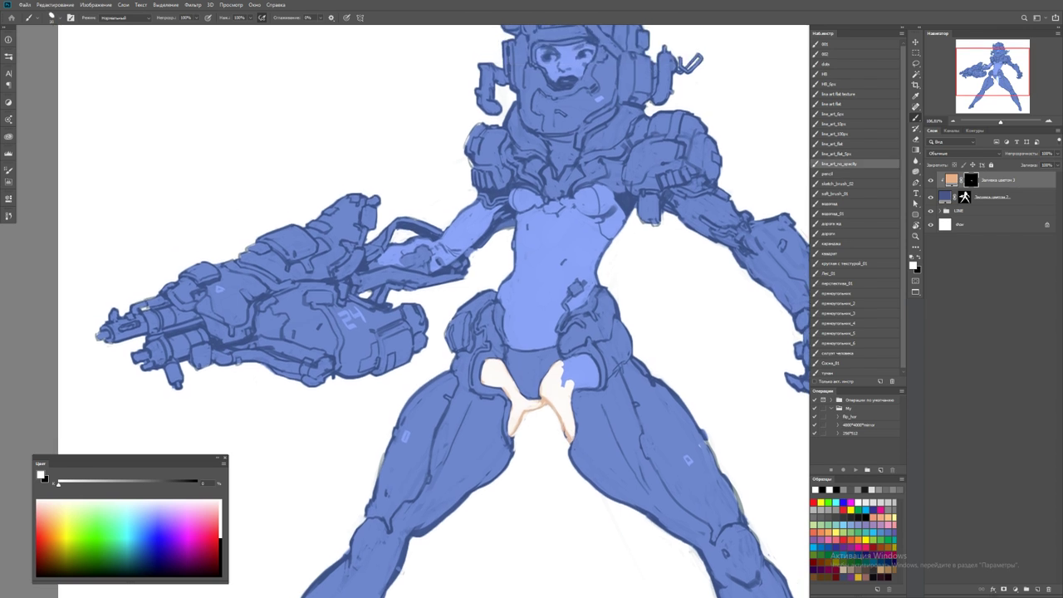
left_click(835, 194)
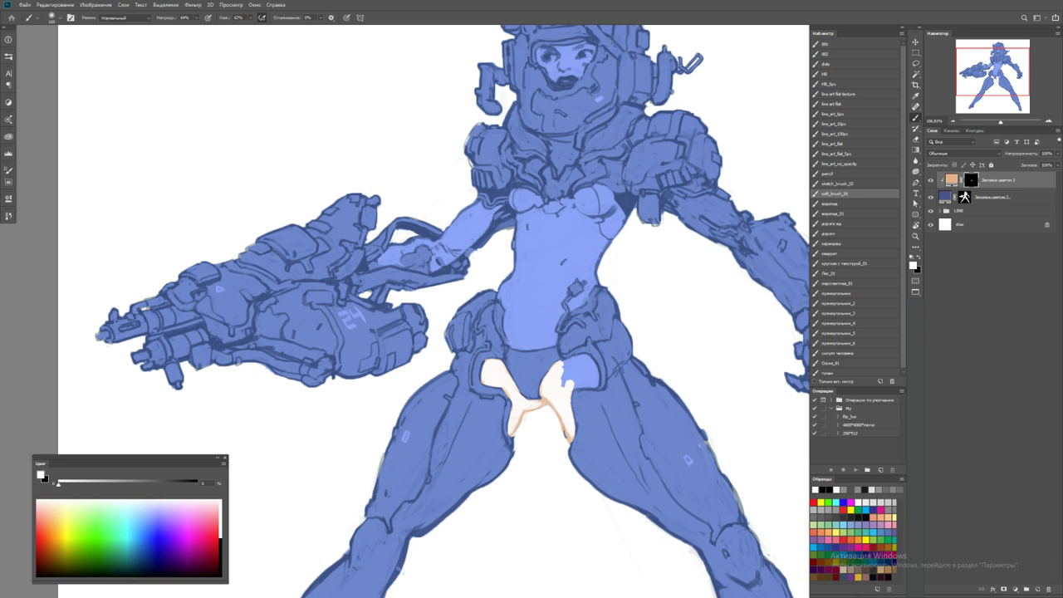
key("x")
key("x")
mouse_move(370, 264)
left_mouse_down()
mouse_move(461, 240)
mouse_move(486, 206)
mouse_move(501, 211)
mouse_move(465, 249)
left_mouse_up()
key("i")
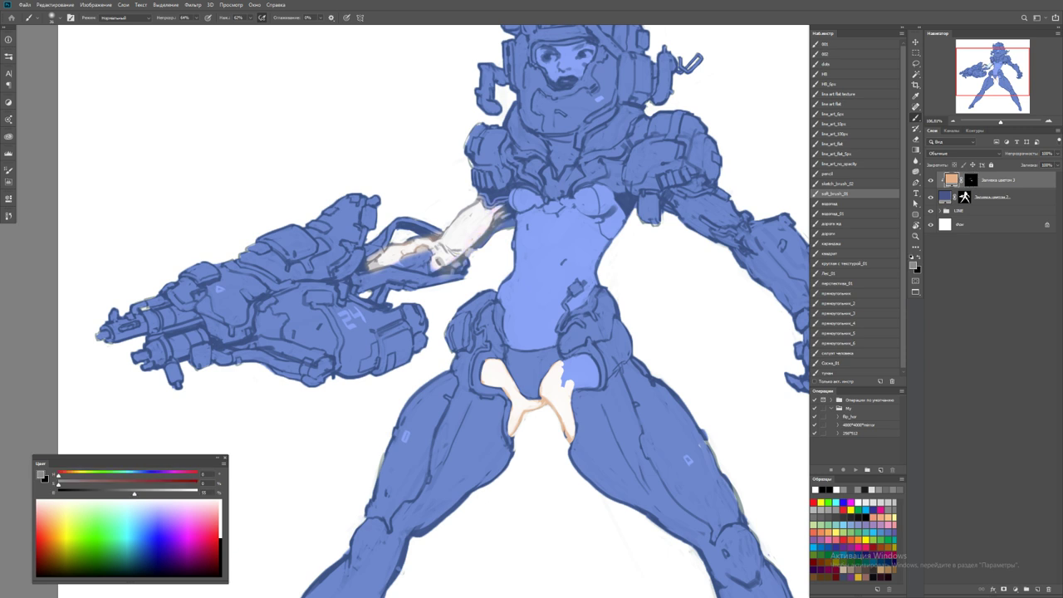
Darken the skin-tone fill to #ab8064 by setting its brightness to 67%
left_click(39, 474)
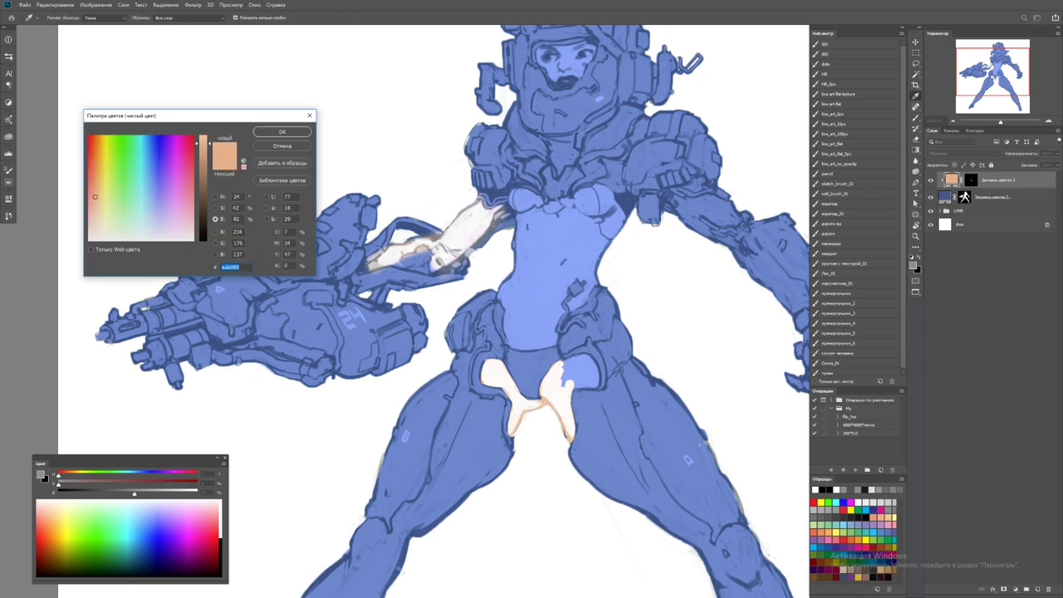
left_click_drag(202, 143, 202, 168)
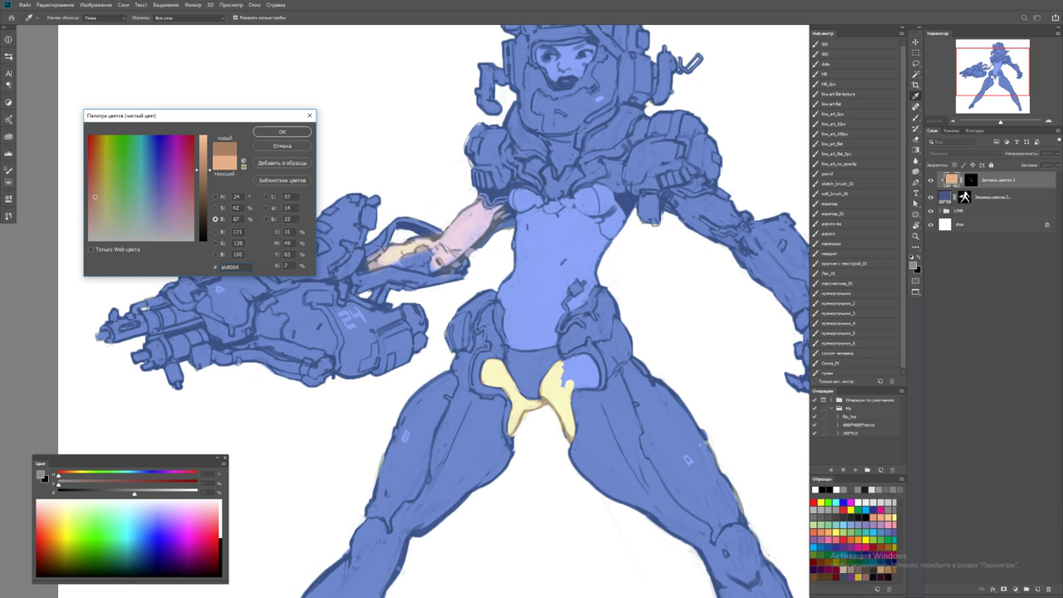
key("Return")
Expand the LINE group, hide its nested Группа 1 and select the blue fill layer
left_click(940, 210)
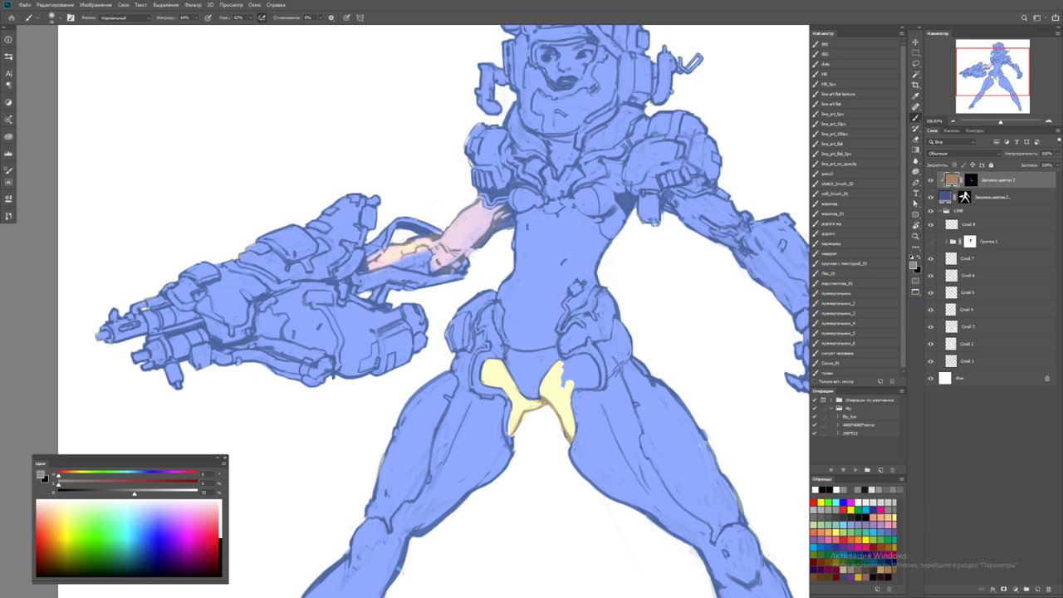
left_click(997, 197)
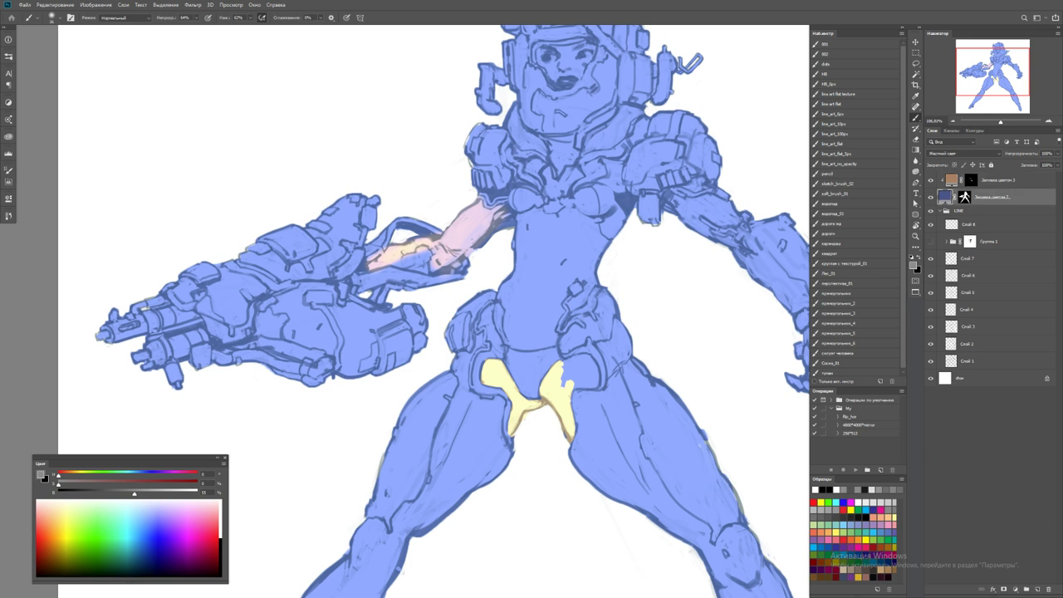
key("z")
left_click(476, 209, "alt")
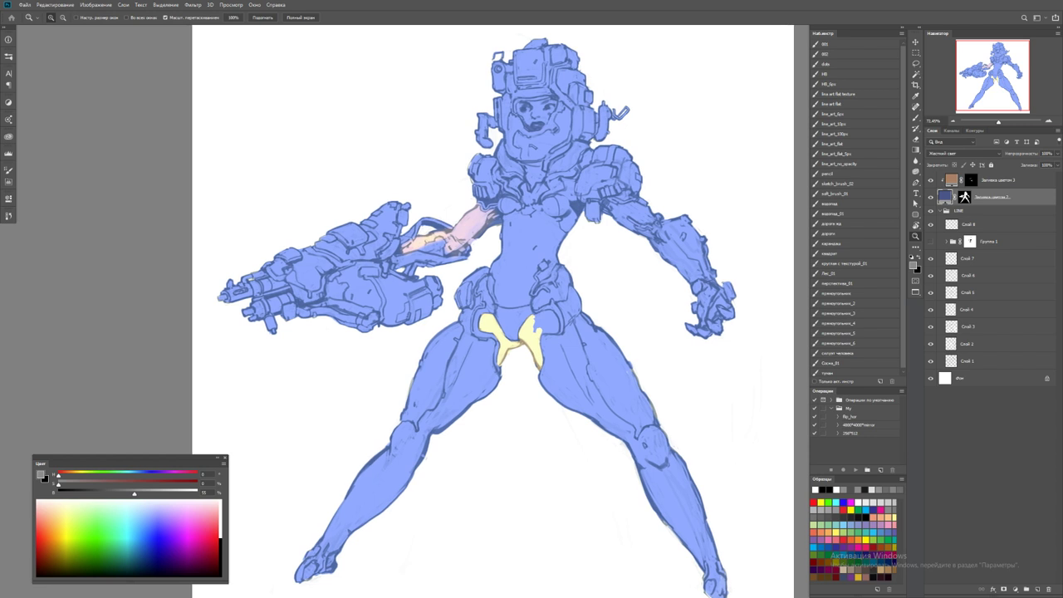
key("ctrl+minus")
key("ctrl+plus")
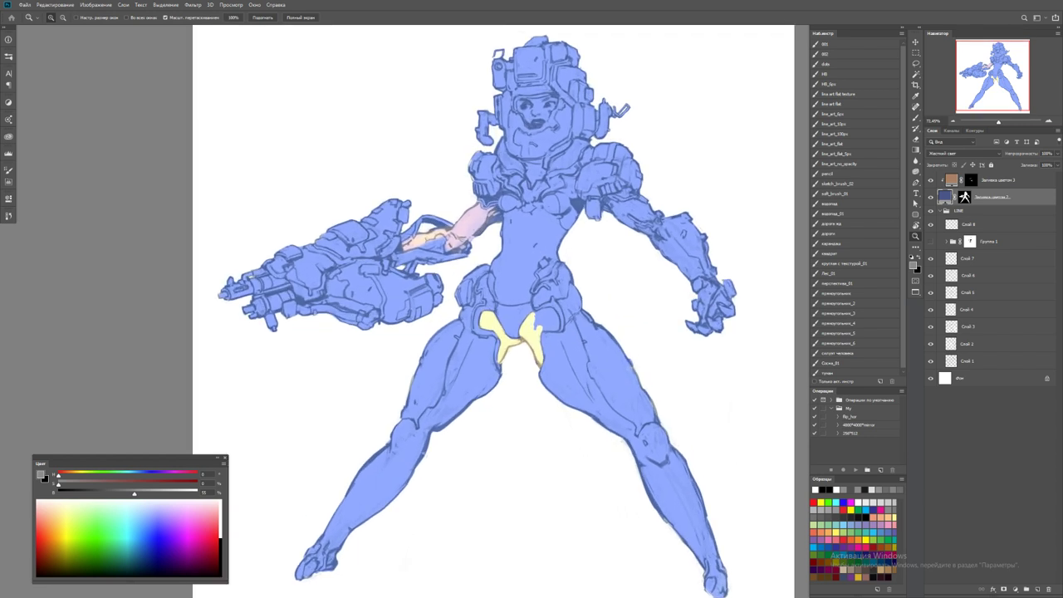
Darken the blue fill to #2c3656 by setting its brightness to 34%
double_click(945, 198)
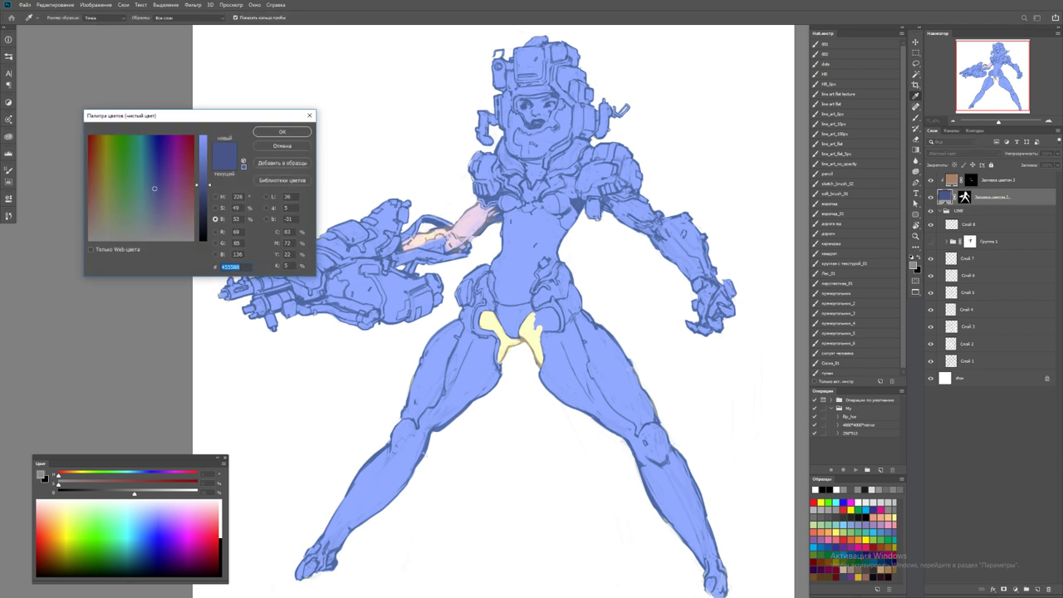
left_click_drag(200, 184, 200, 205)
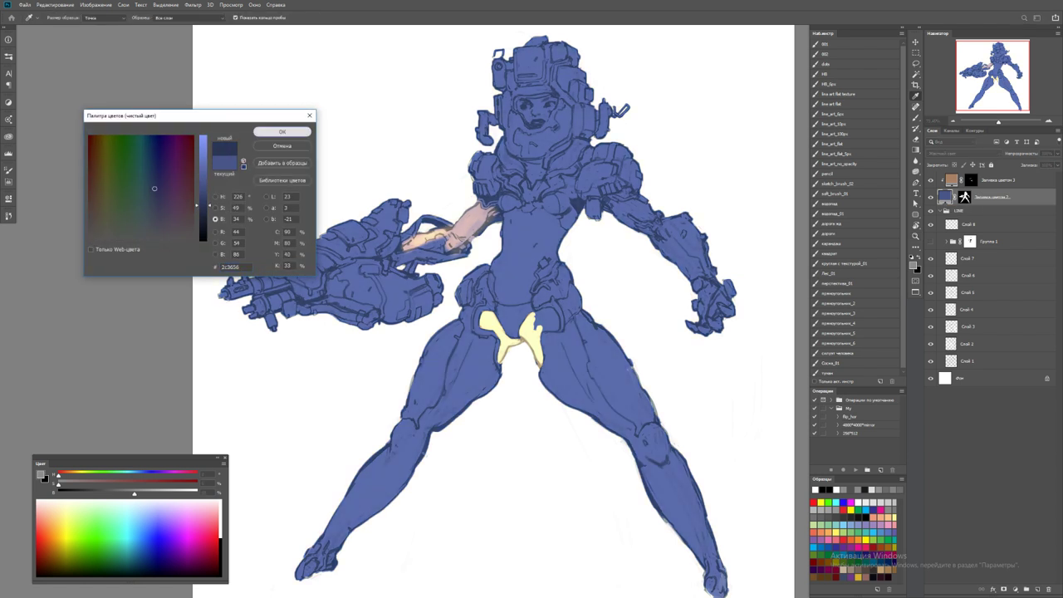
key("Return")
key("z")
Duplicate the blue fill as a clipped copy above it, disable the original's mask and hide the skin-tone fill
key("ctrl+j")
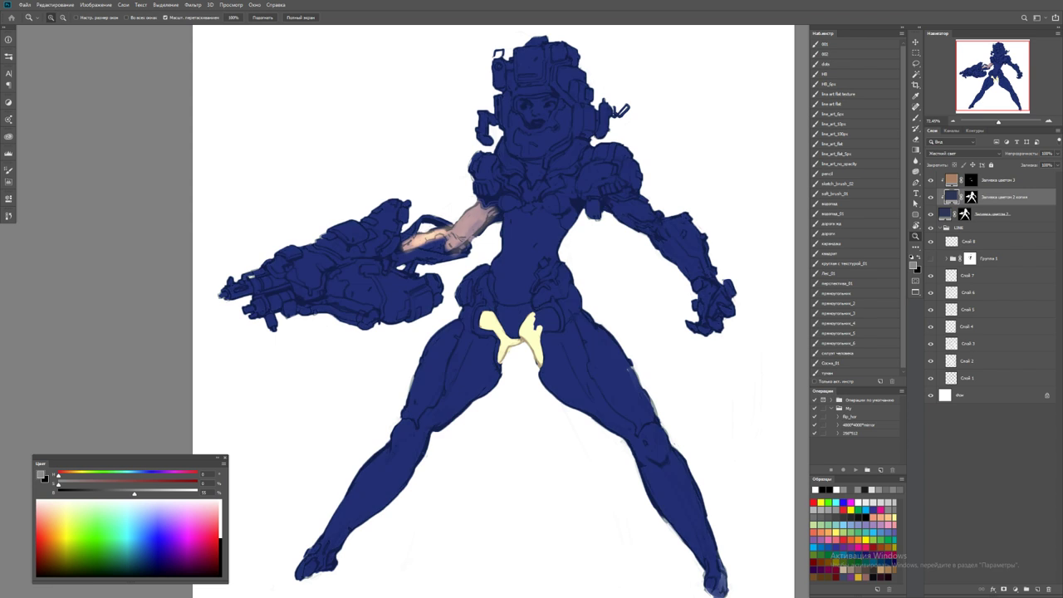
key("ctrl+minus")
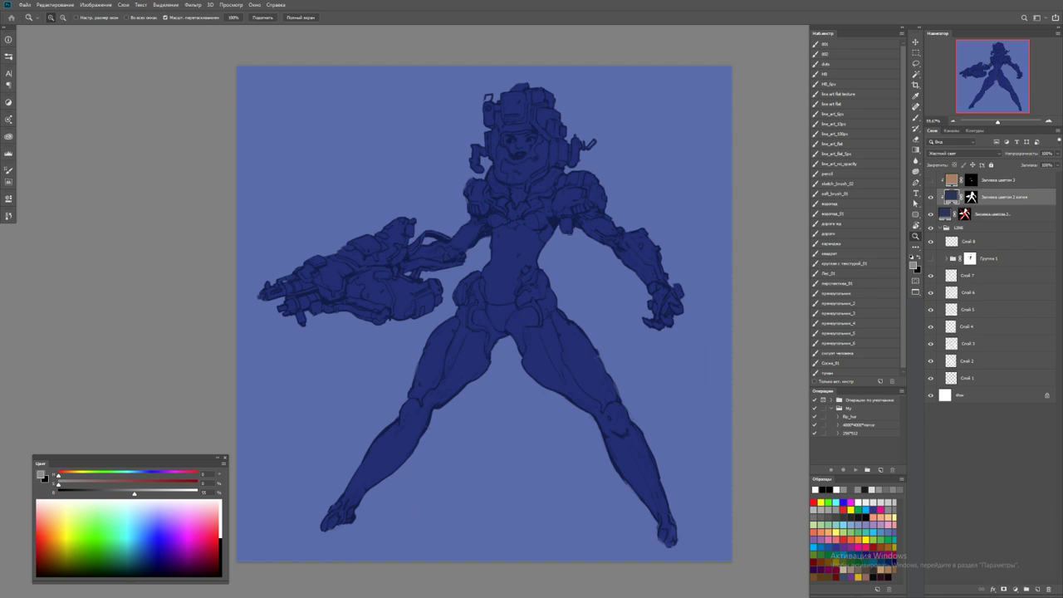
key("ctrl+comma")
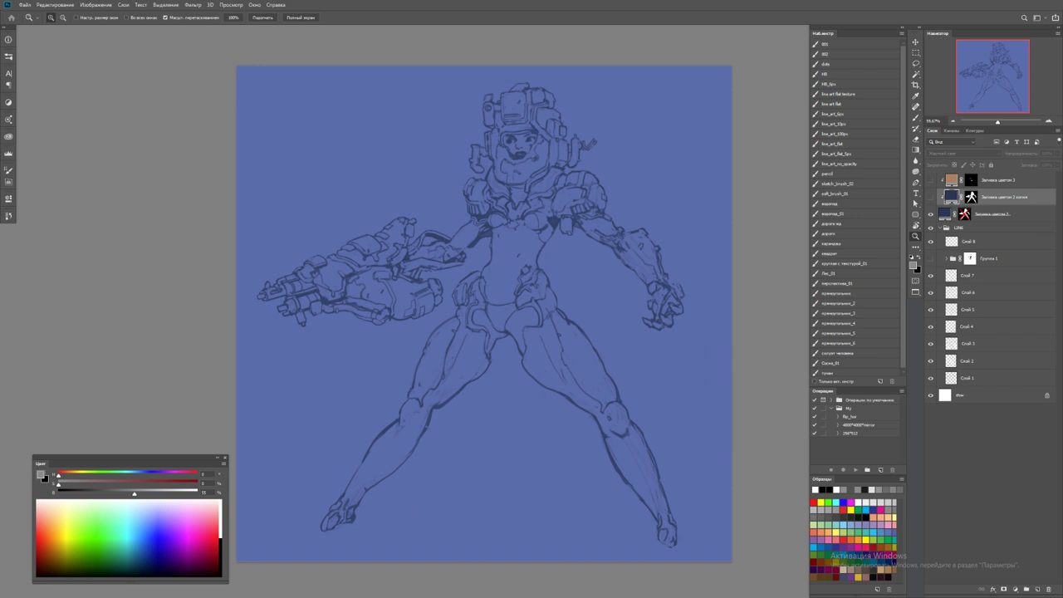
key("ctrl+comma")
Set the clipped blue copy's blend mode to Normal and compare the figure with the copy hidden and shown
left_click(963, 154)
left_click(955, 160)
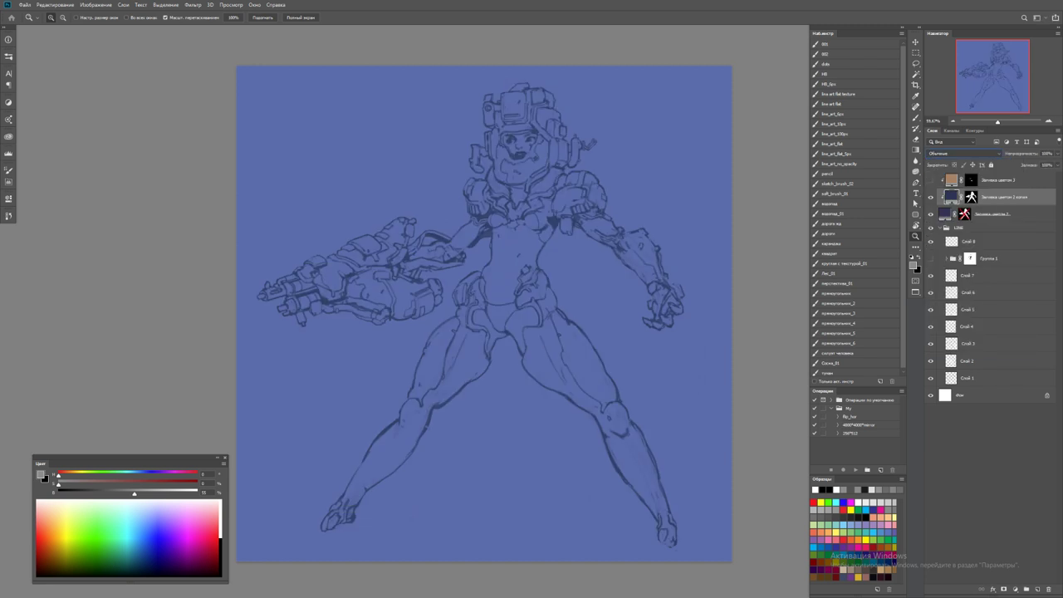
key("ctrl+comma")
left_click(997, 213)
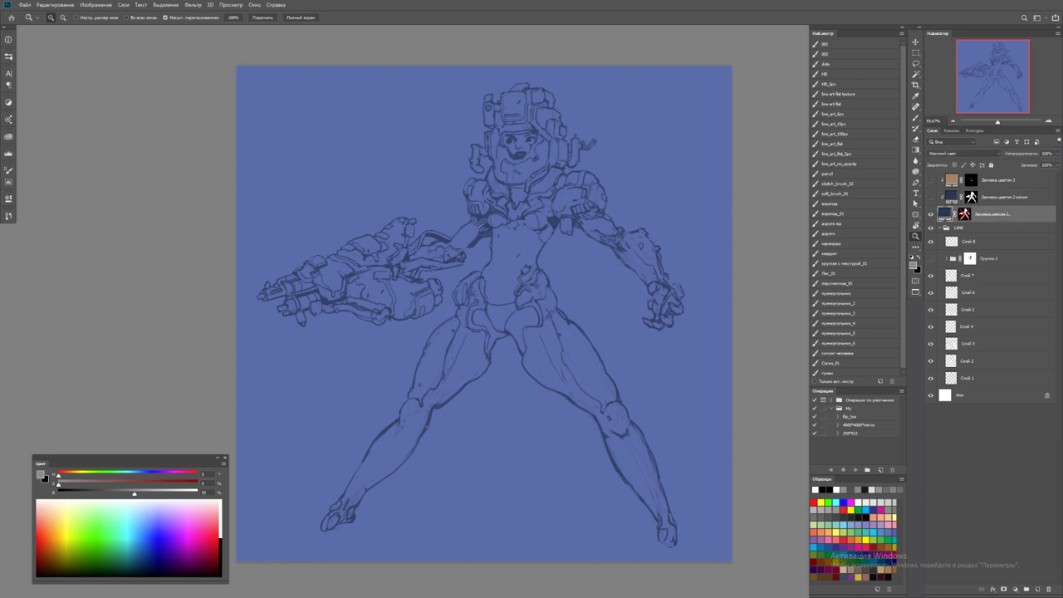
left_click(997, 196)
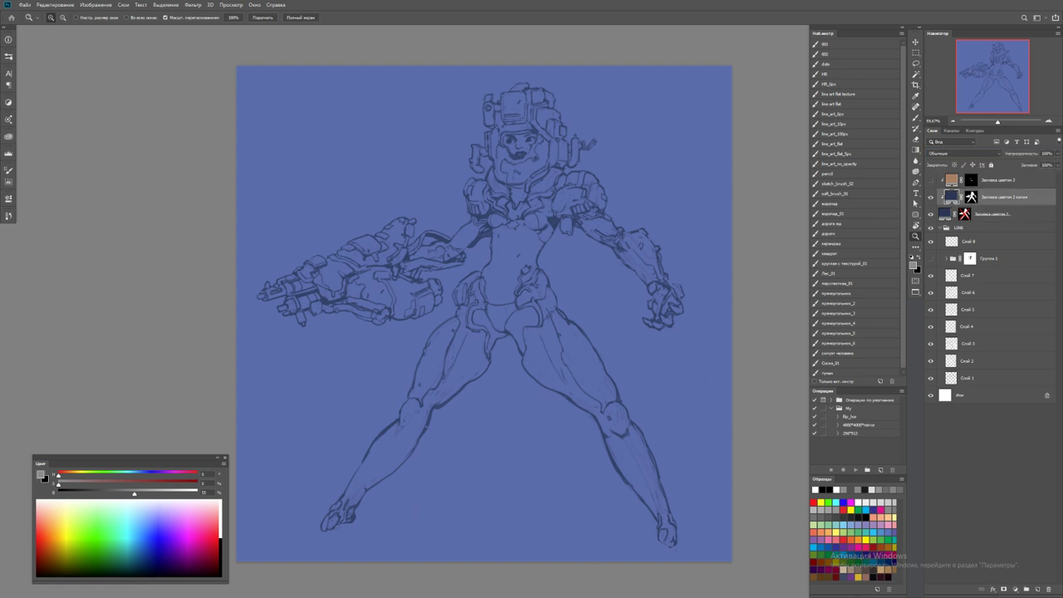
Darken the clipped blue copy to #1e253b by setting its brightness to 23%
double_click(951, 196)
mouse_move(201, 205)
left_mouse_down()
mouse_move(202, 161)
mouse_move(202, 217)
left_mouse_up()
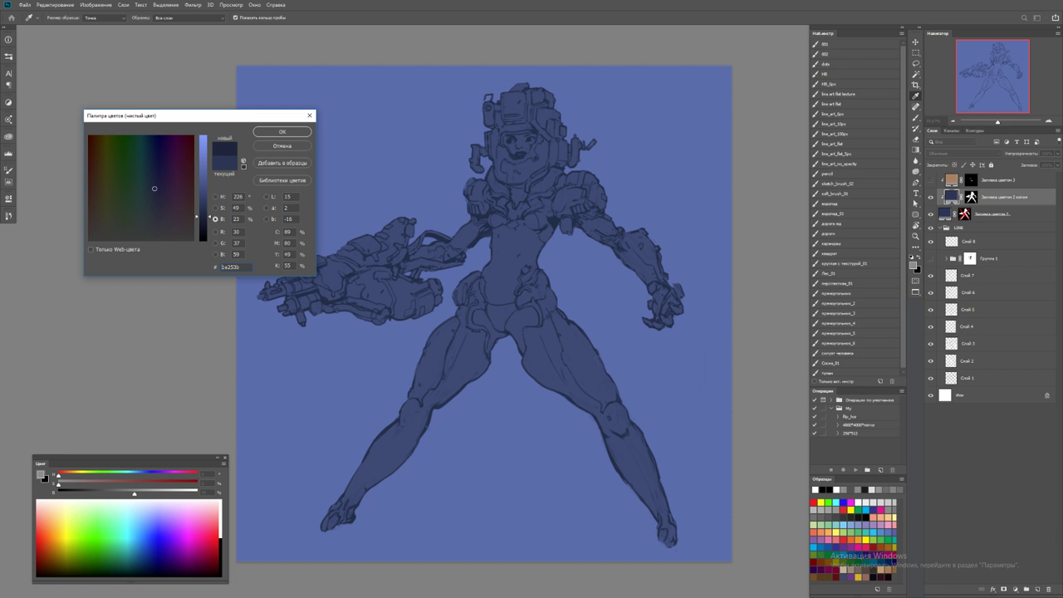
key("Return")
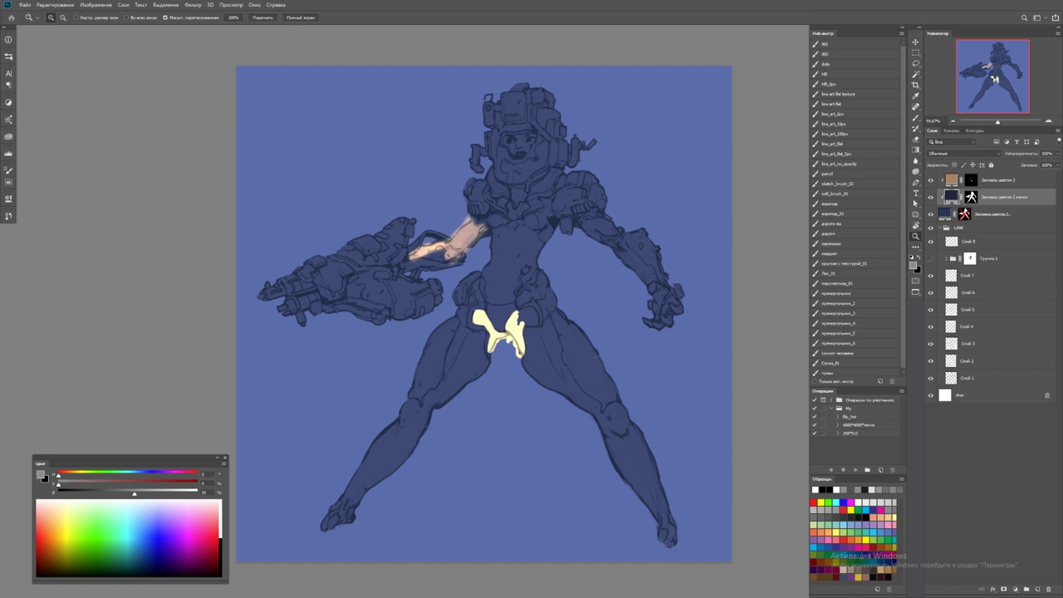
Show the skin-tone fill and inspect its painted areas, and re-enable the silhouette mask on the base blue fill
key("alt+bracketright")
left_click(467, 249)
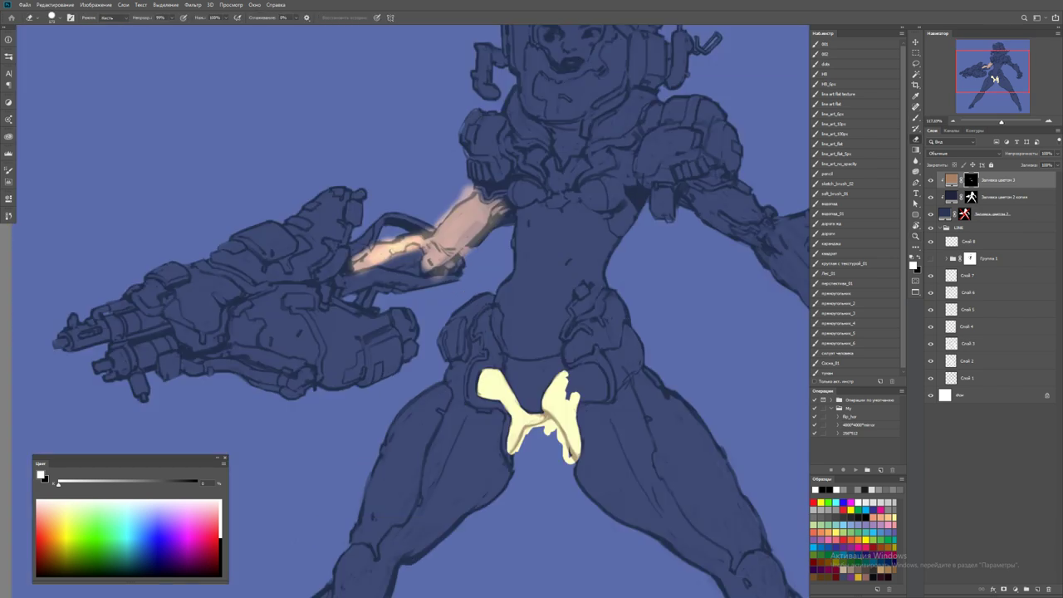
key("z")
key("ctrl+0")
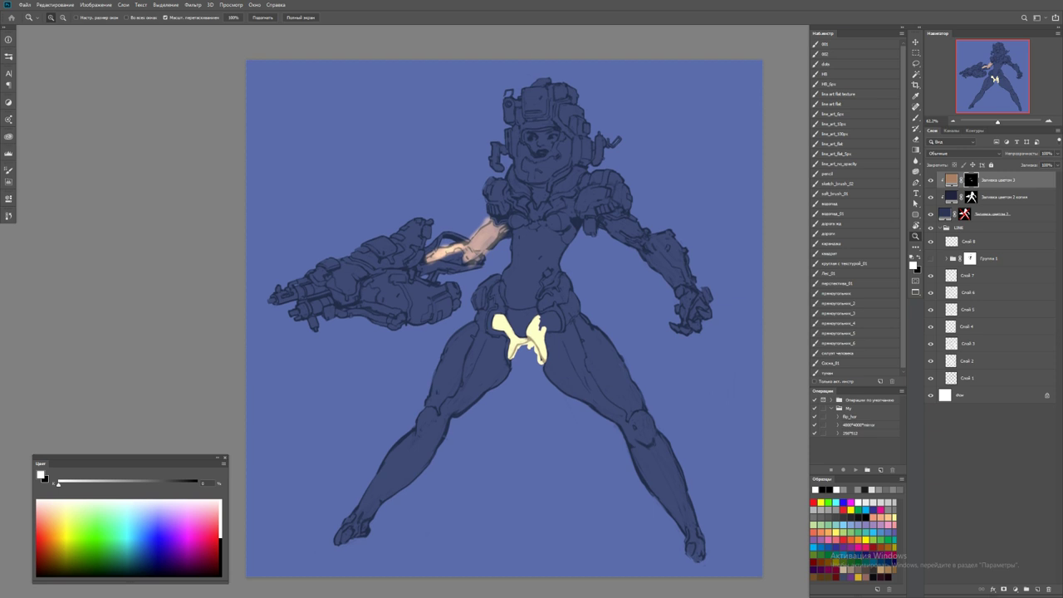
left_click(964, 213, "shift")
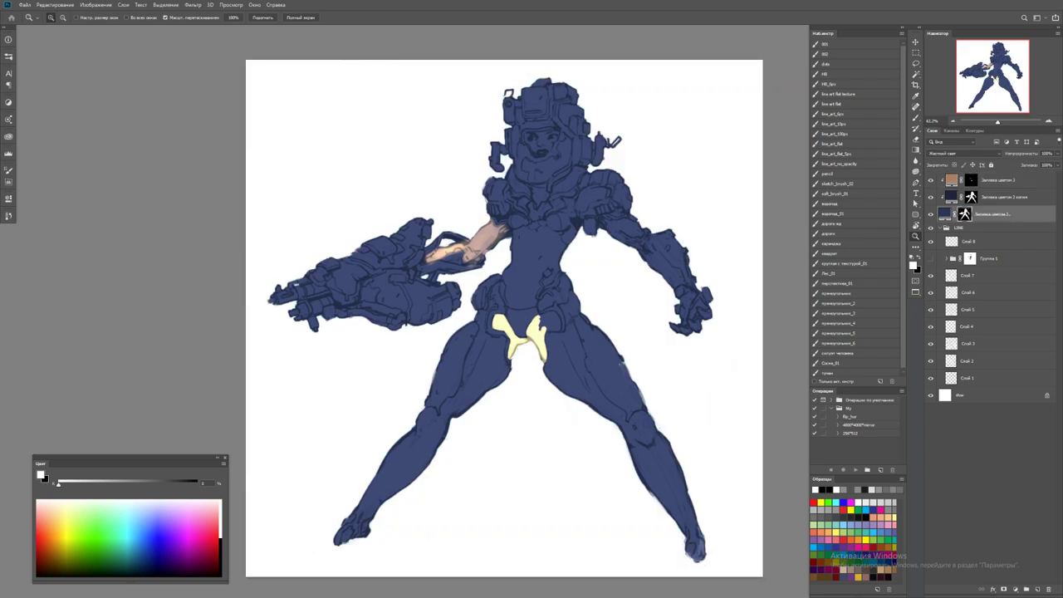
Add a #8d8d8d grey solid colour fill layer, move it out of the LINE group and collapse the group
left_click(997, 227)
left_click(1015, 589)
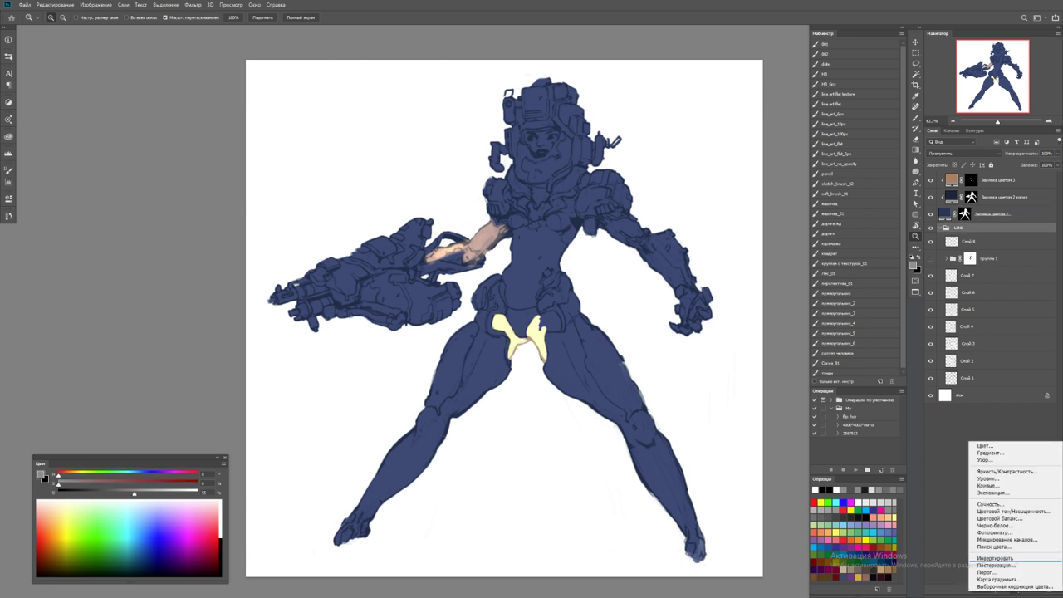
left_click(993, 446)
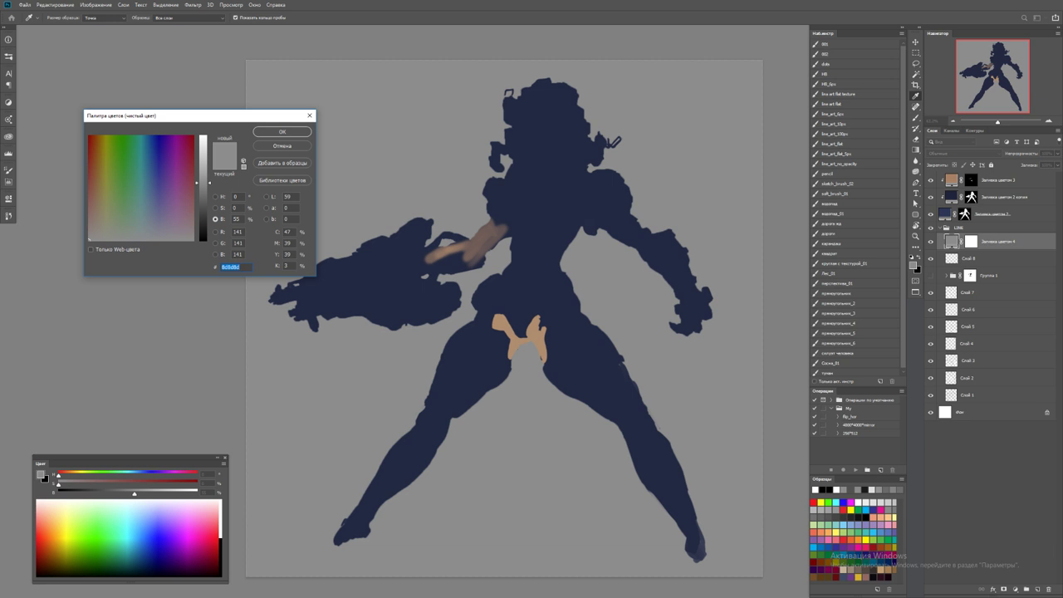
key("Return")
key("ctrl+bracketright")
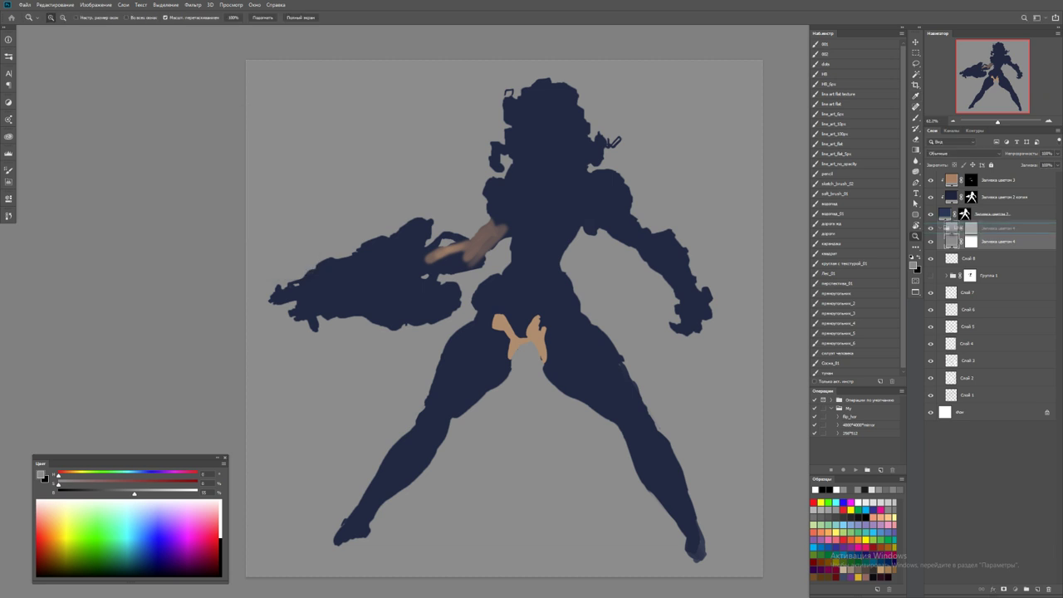
left_click(940, 245)
left_click(997, 245)
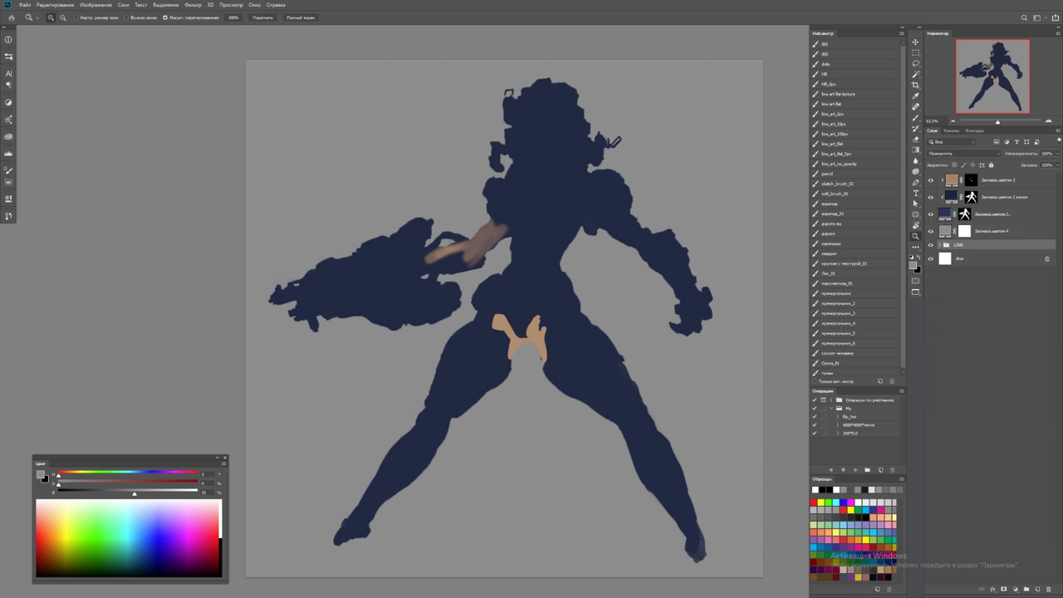
Raise the LINE group above the grey fill with Multiply blending, and hide the clipped dark blue copy
key("ctrl+bracketright")
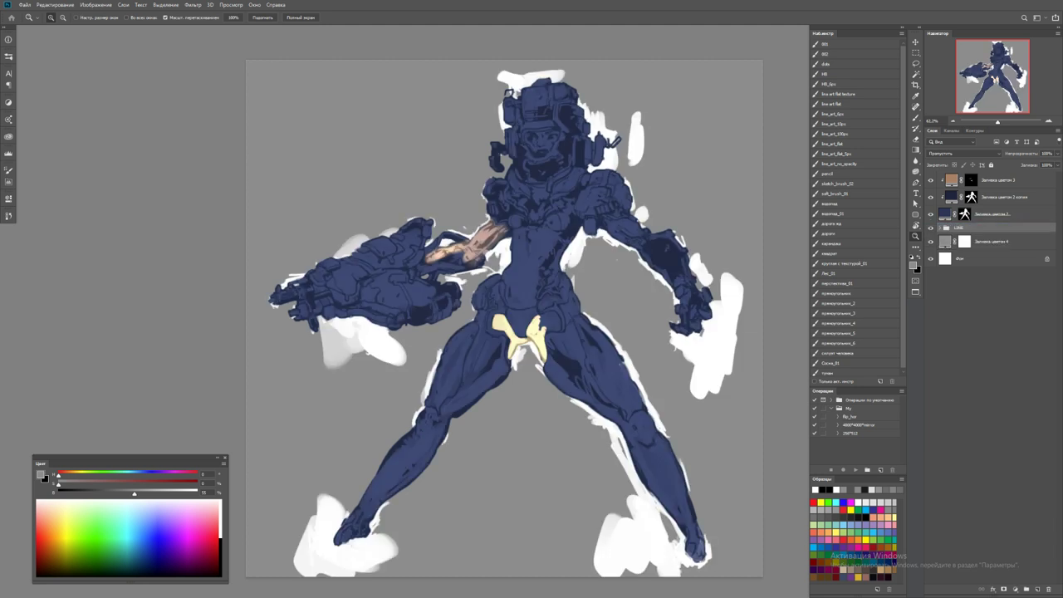
left_click(963, 152)
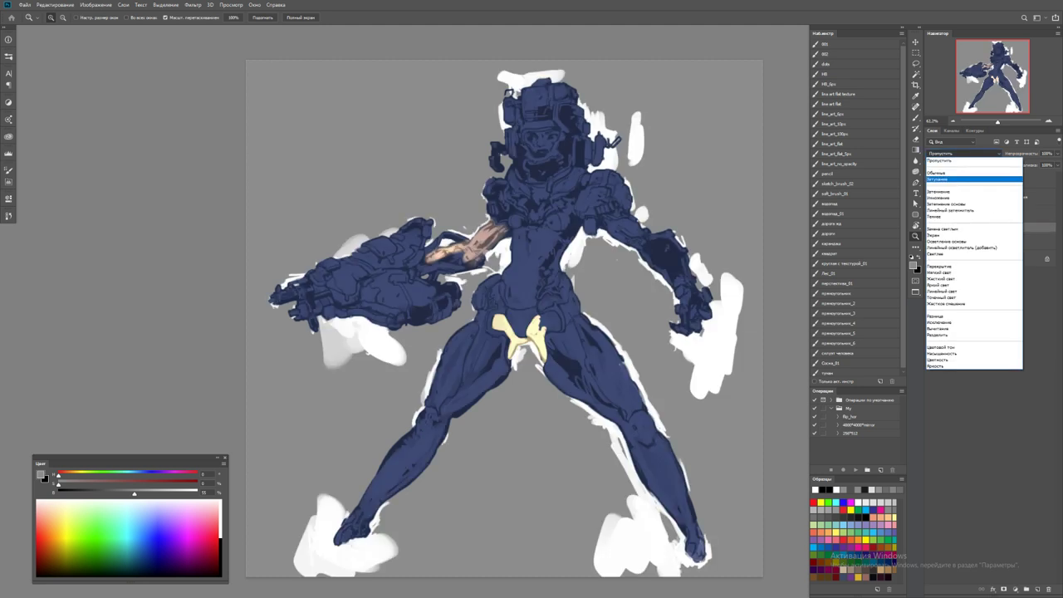
left_click(955, 202)
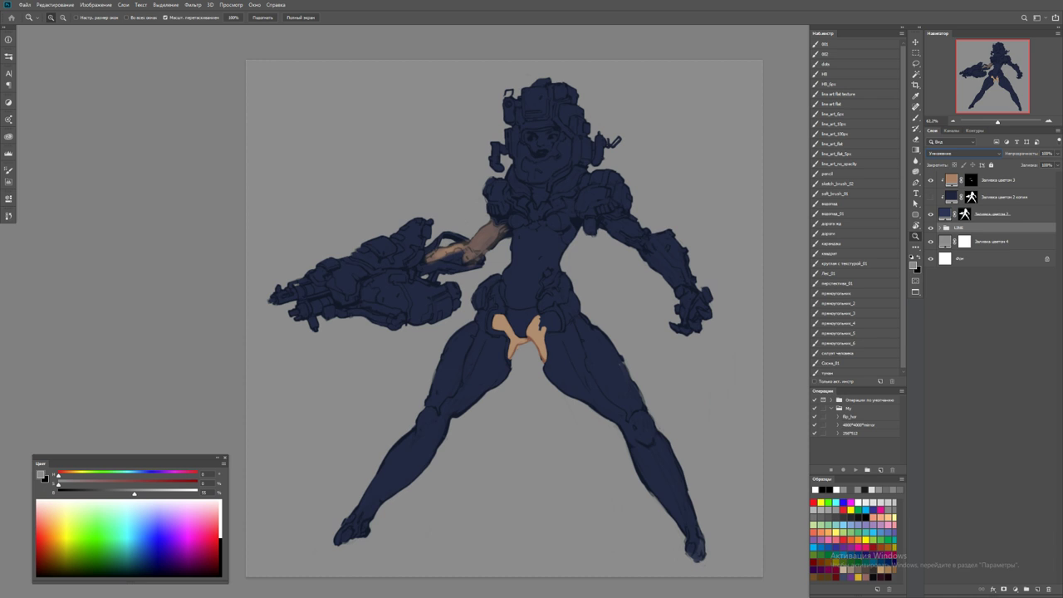
Try darkening the grey background fill to #464646
left_click(997, 241)
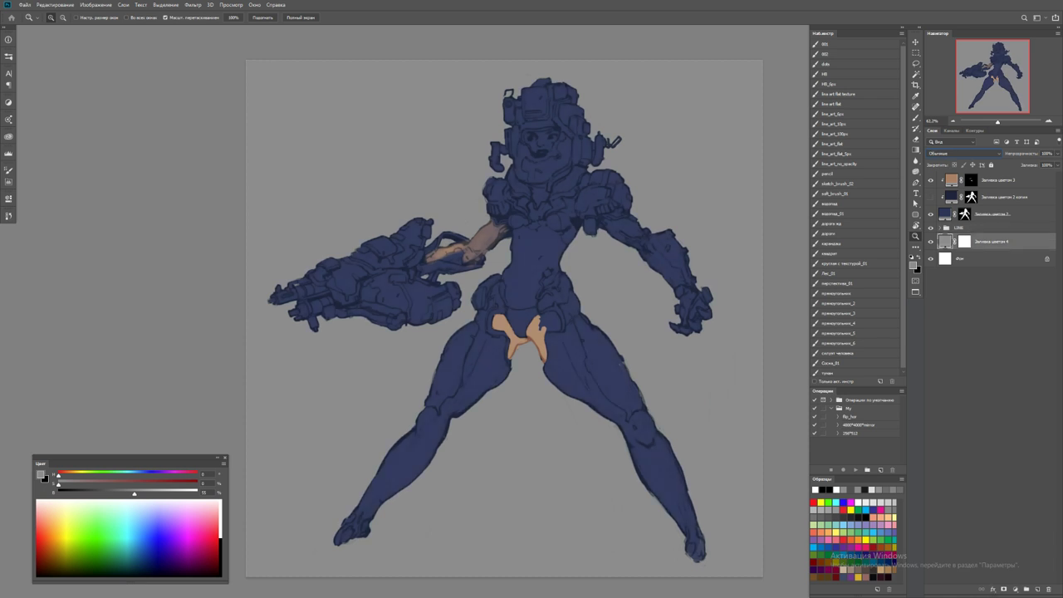
double_click(944, 241)
left_click_drag(200, 182, 200, 212)
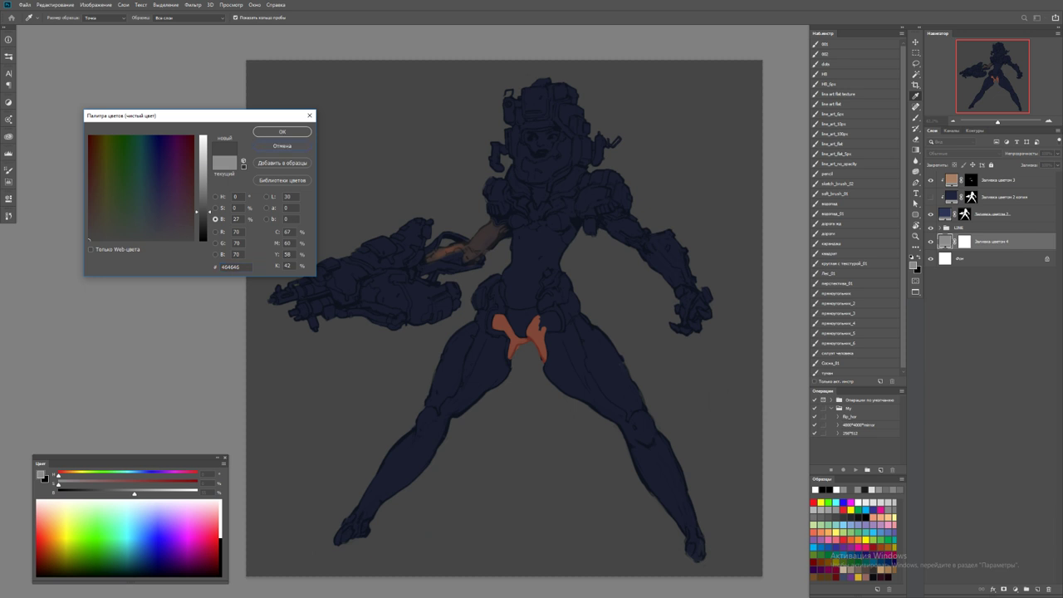
left_click(282, 132)
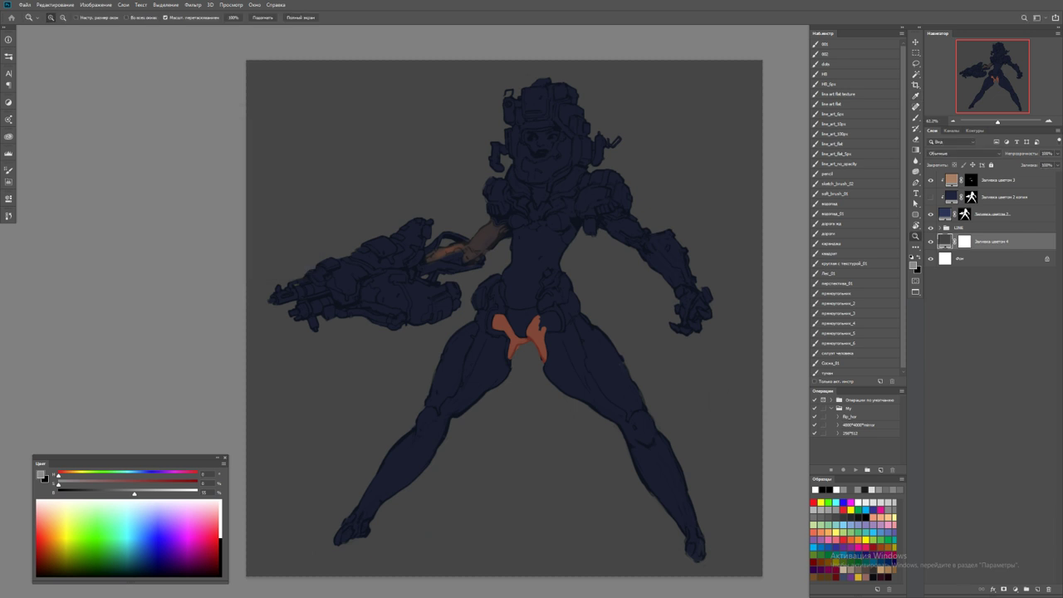
Set the background fill to neutral grey #808080 and compare the figure with that fill hidden and shown
double_click(945, 241)
type("878787")
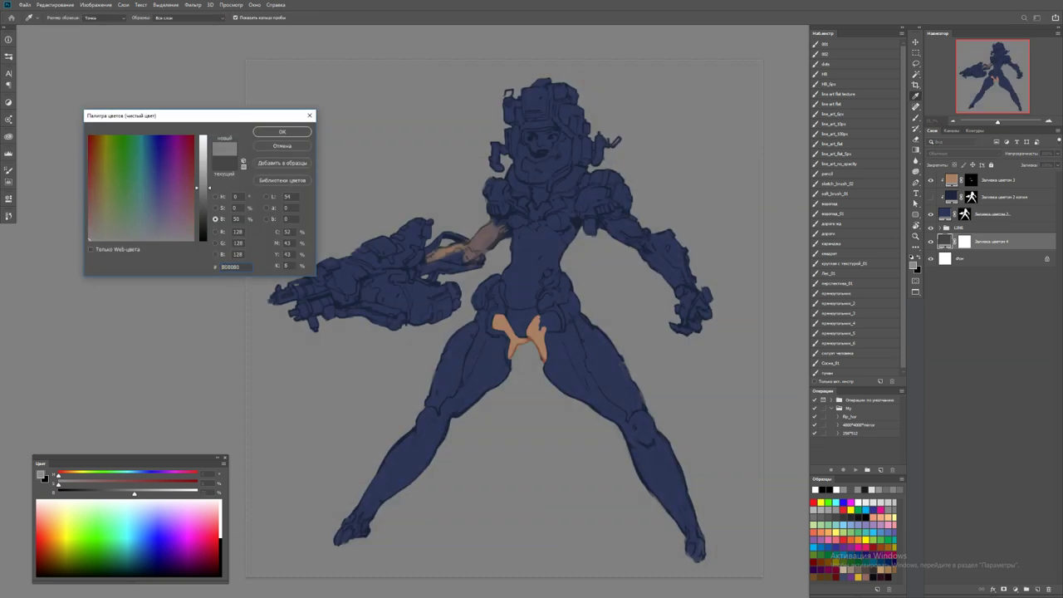
key("Return")
left_click(930, 241)
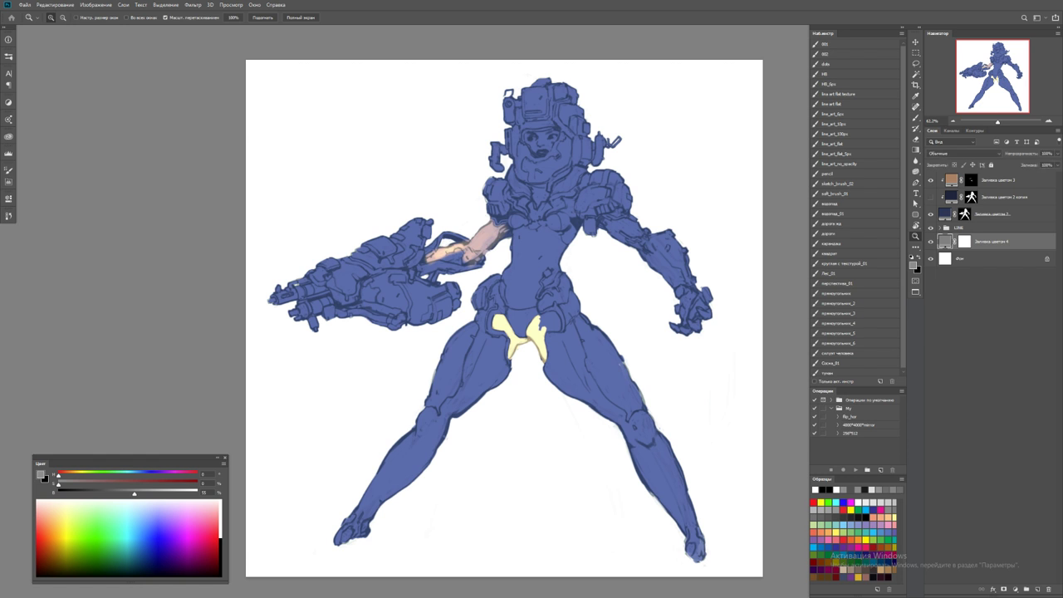
left_click(930, 241)
Check the base blue fill hidden and shown, and lighten its colour to #3c4976 with 46% brightness
left_click(993, 214)
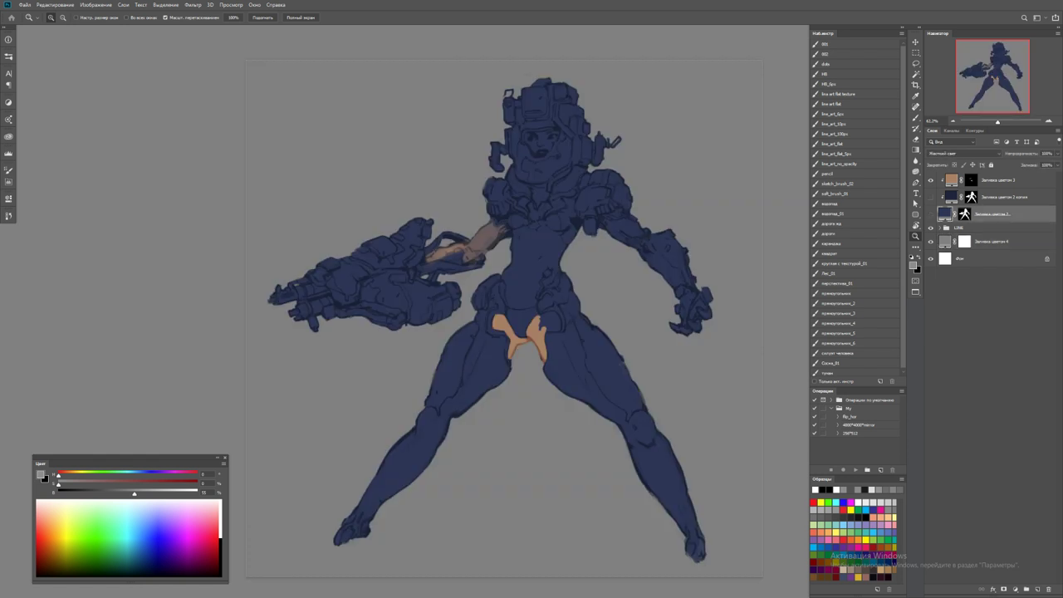
left_click(931, 214)
left_click(930, 213)
double_click(944, 214)
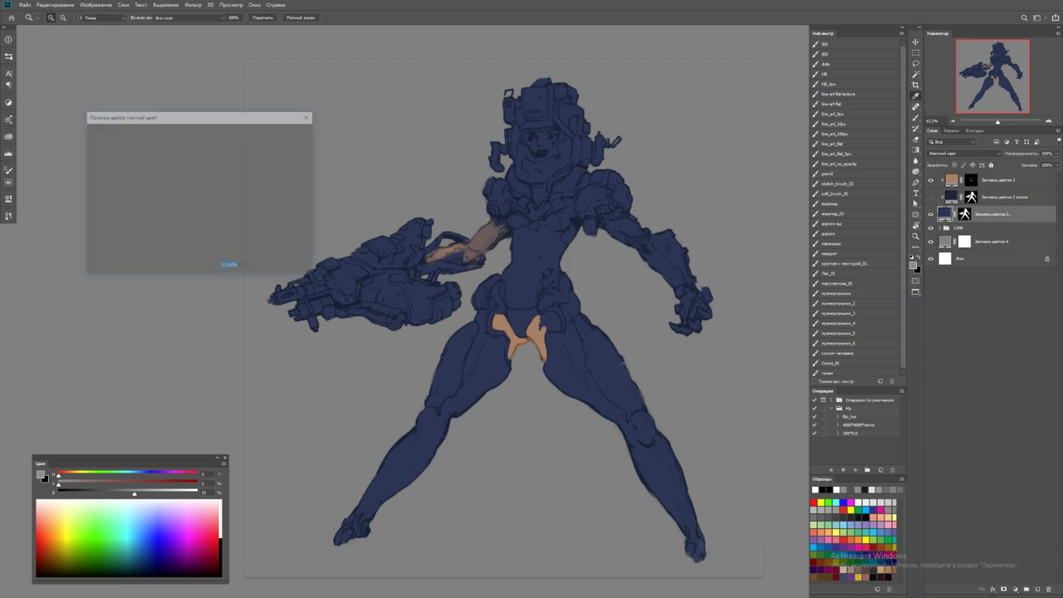
mouse_move(200, 203)
left_mouse_down()
mouse_move(200, 181)
mouse_move(200, 192)
left_mouse_up()
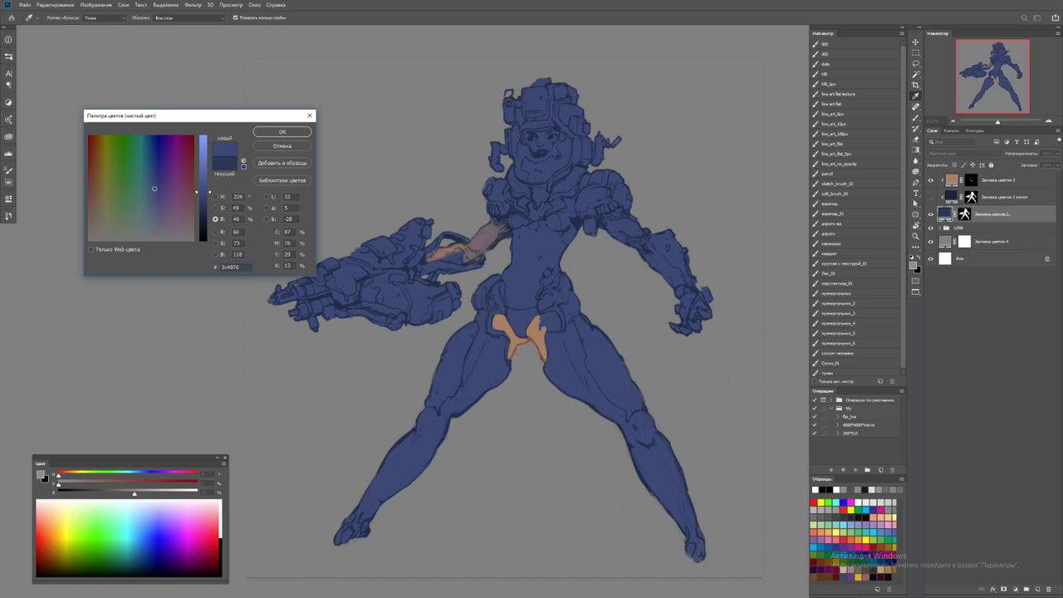
left_click(282, 131)
Preview the skin-tone fill with its mask disabled and check the grey background fill's colour
left_click(971, 180, "shift")
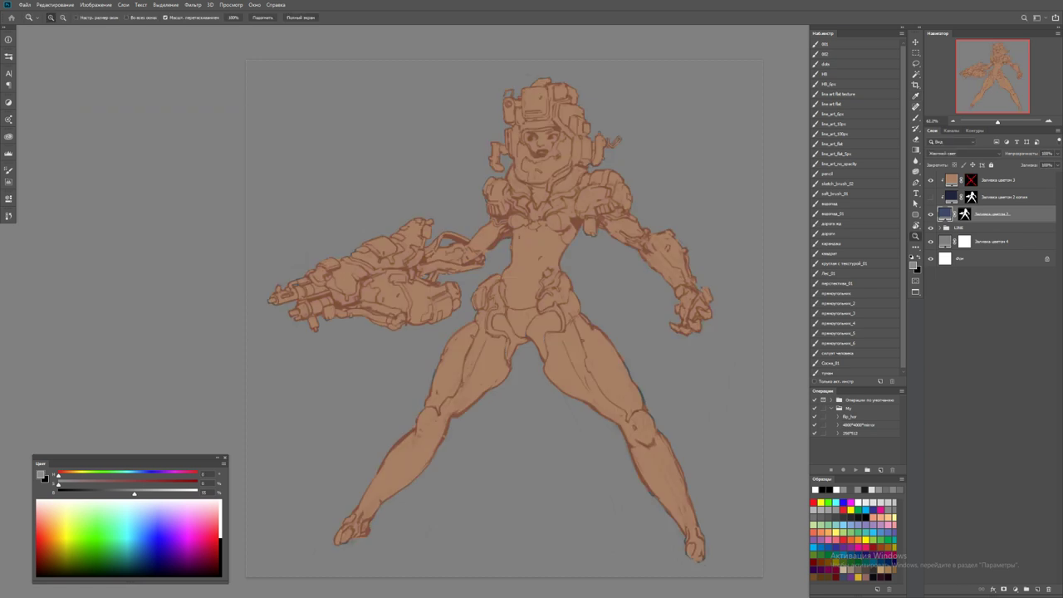
left_click(971, 180, "shift")
left_click(1010, 241)
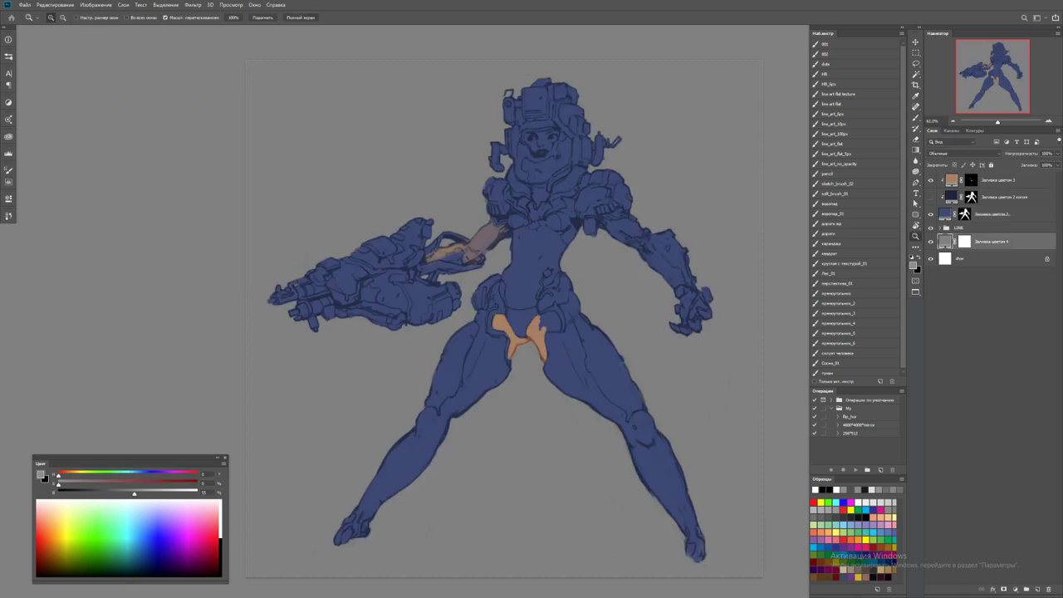
double_click(945, 241)
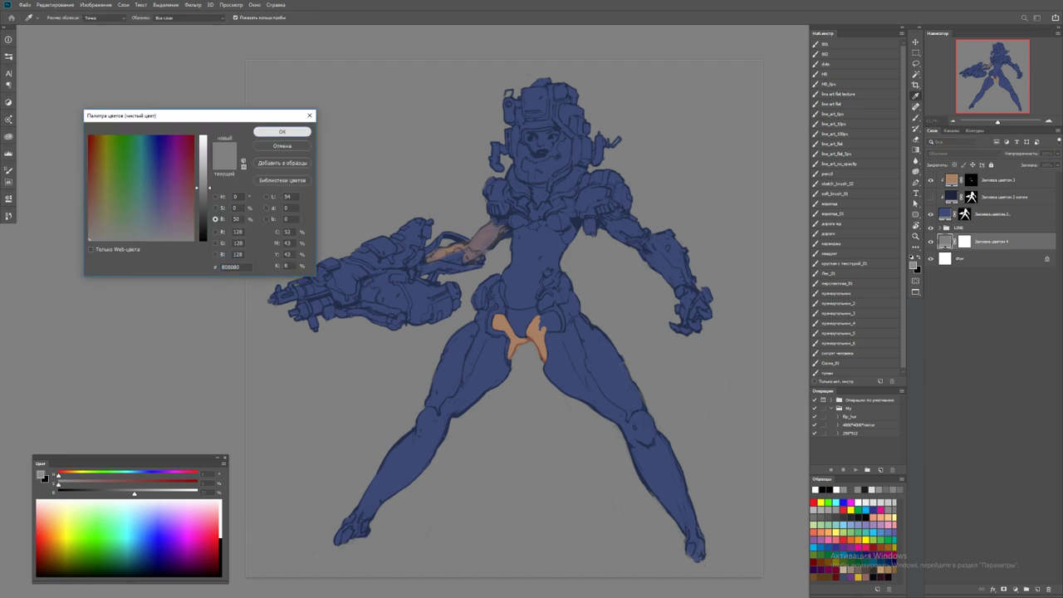
key("Return")
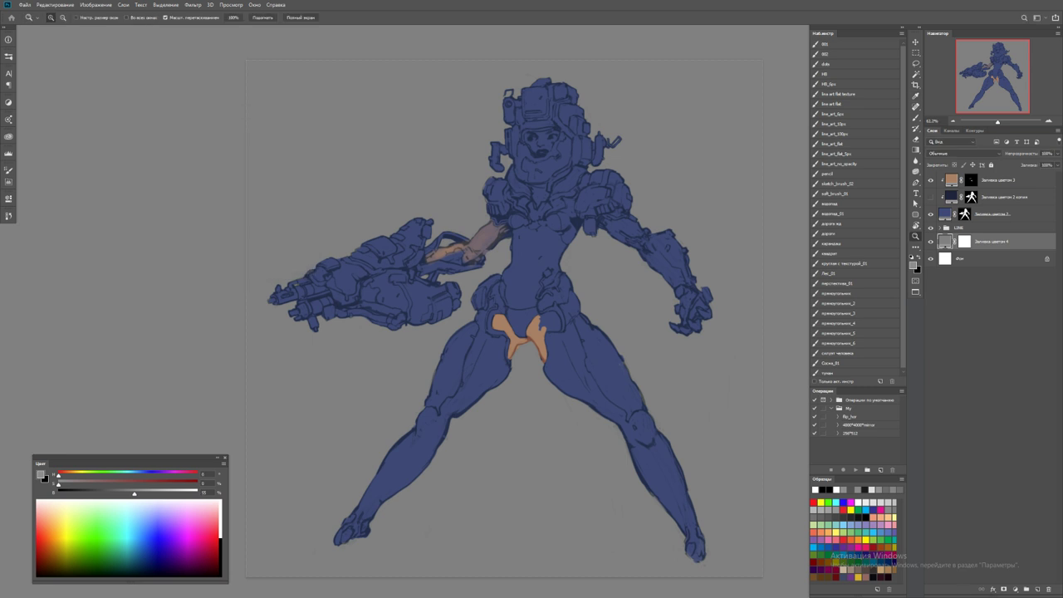
Clear all painted areas from the skin-tone fill's mask by filling it black, and choose the line_art_no_opacity brush
left_click(1009, 179)
key("ctrl+plus")
key("ctrl+plus")
key("b")
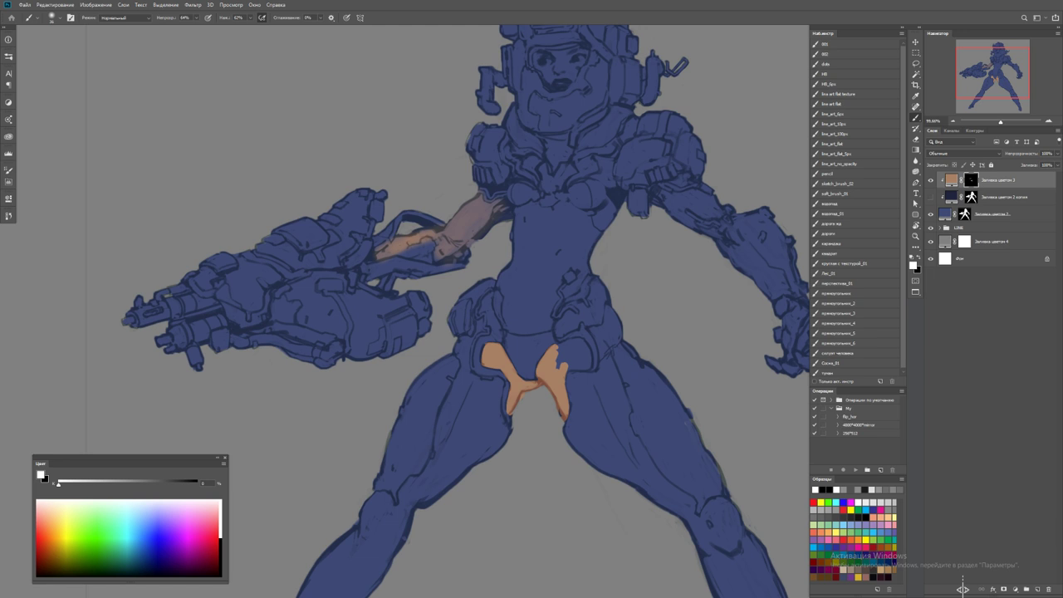
mouse_move(523, 301)
left_mouse_down()
mouse_move(507, 265)
mouse_move(523, 253)
mouse_move(520, 221)
left_mouse_up()
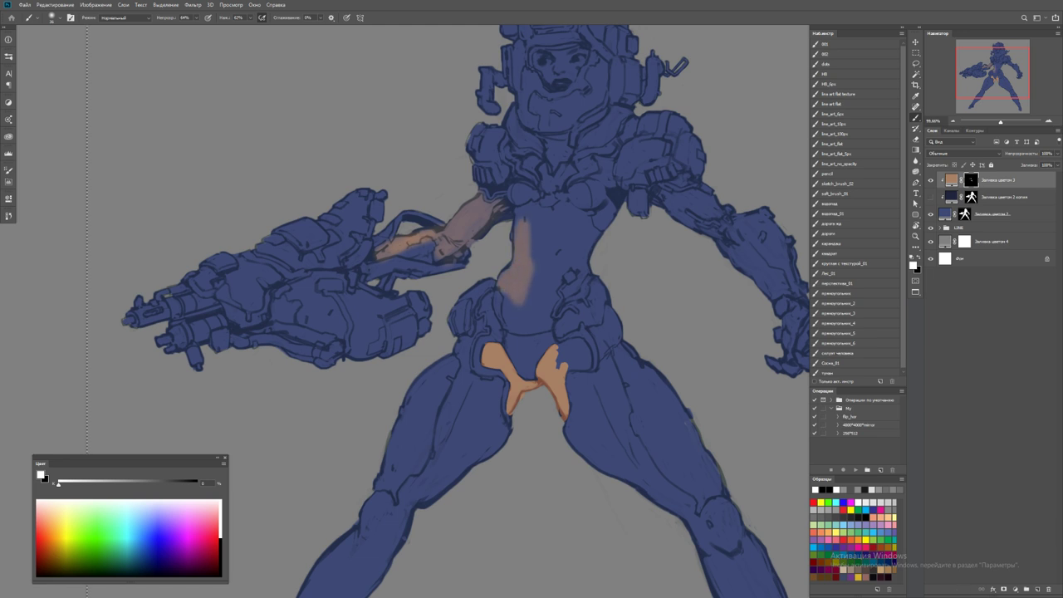
key("ctrl+BackSpace")
left_click(856, 163)
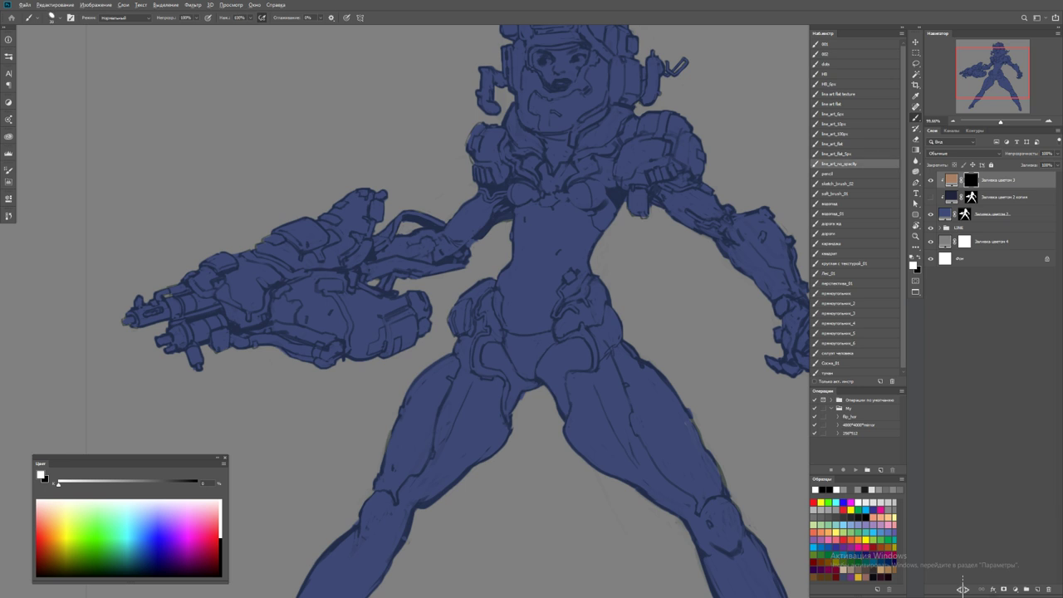
Paint the skin tone over the bare arm holding the gun, working in the skin fill's mask
mouse_move(376, 256)
left_mouse_down()
mouse_move(403, 235)
mouse_move(417, 256)
mouse_move(404, 236)
mouse_move(440, 231)
mouse_move(422, 260)
mouse_move(452, 249)
mouse_move(464, 221)
mouse_move(444, 231)
mouse_move(477, 197)
mouse_move(451, 252)
mouse_move(489, 218)
left_mouse_up()
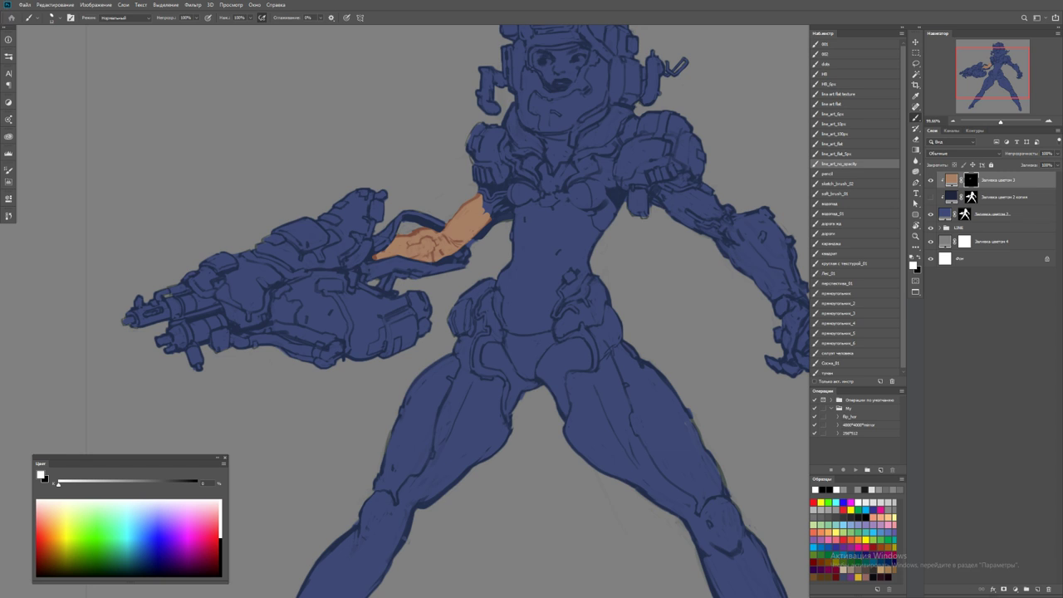
key("x")
key("x")
key("x")
key("x")
Paint the skin tone over the torso from the chest down to the waist in the skin fill's mask
mouse_move(492, 217)
left_mouse_down()
mouse_move(502, 199)
mouse_move(503, 217)
mouse_move(470, 244)
mouse_move(522, 189)
mouse_move(532, 215)
mouse_move(500, 287)
mouse_move(511, 332)
mouse_move(530, 286)
mouse_move(548, 280)
mouse_move(556, 299)
mouse_move(536, 322)
mouse_move(545, 206)
mouse_move(597, 185)
left_mouse_up()
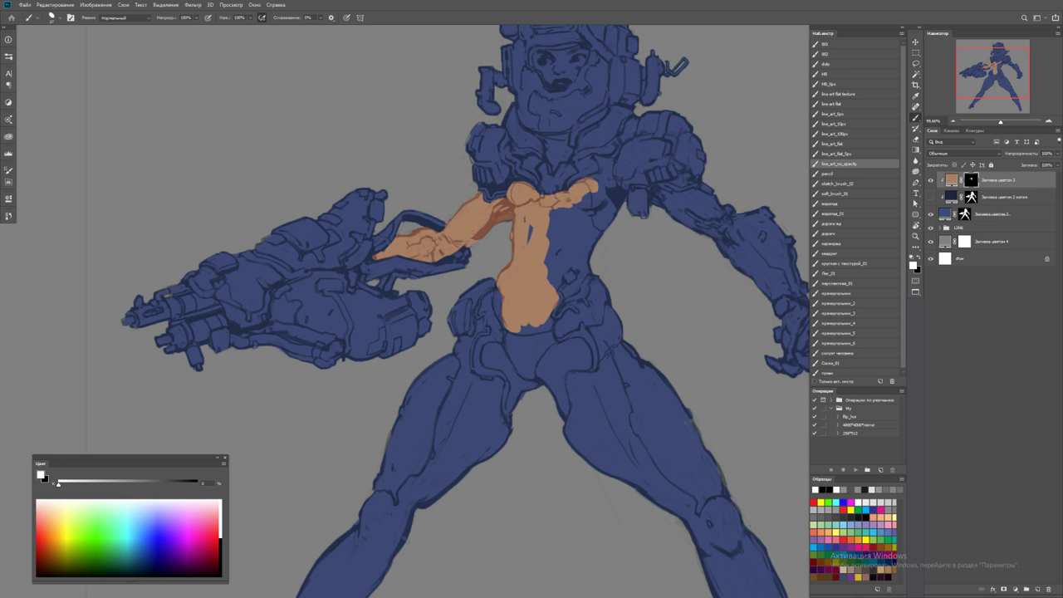
mouse_move(581, 202)
left_mouse_down()
mouse_move(549, 231)
mouse_move(598, 186)
mouse_move(604, 200)
mouse_move(592, 209)
mouse_move(612, 207)
mouse_move(555, 259)
mouse_move(566, 295)
mouse_move(576, 274)
left_mouse_up()
key("x")
key("x")
scroll(573, 249, "up", 3)
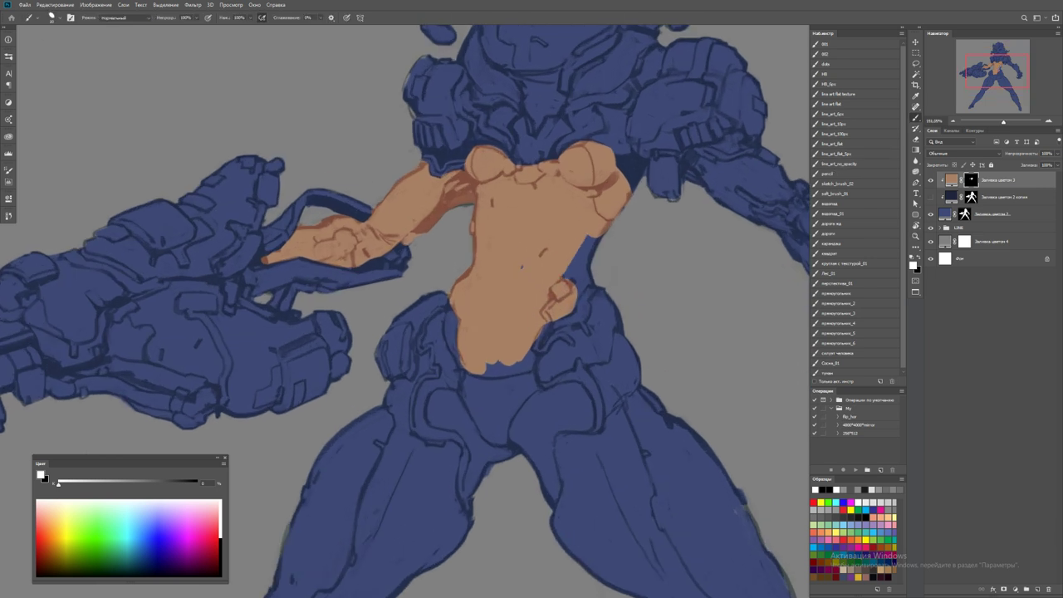
mouse_move(595, 236)
left_mouse_down()
mouse_move(578, 280)
mouse_move(591, 281)
mouse_move(584, 301)
left_mouse_up()
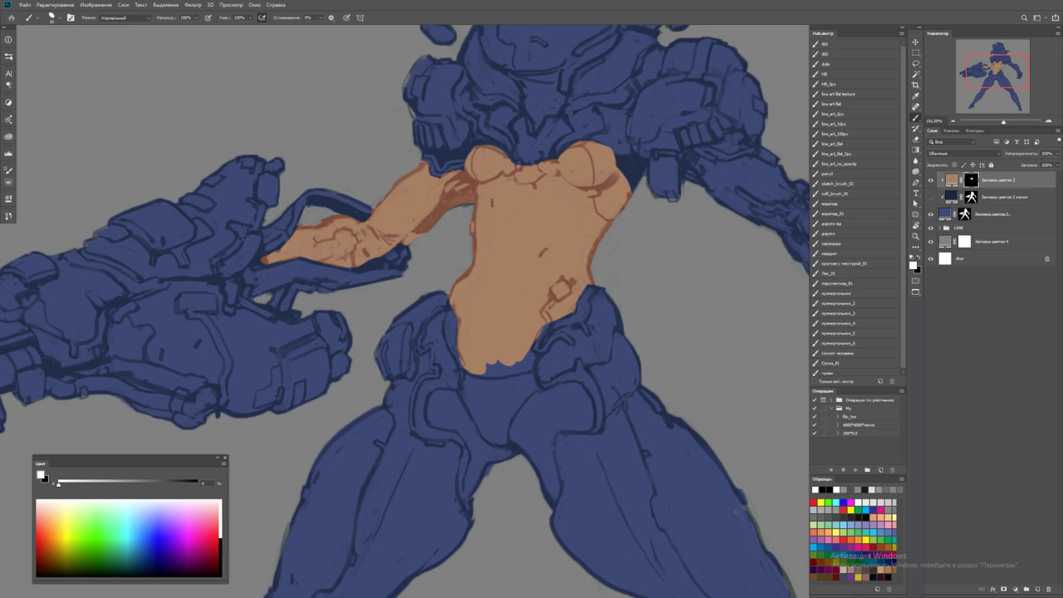
Flip the whole canvas horizontally
key("x")
key("z")
key("ctrl+0")
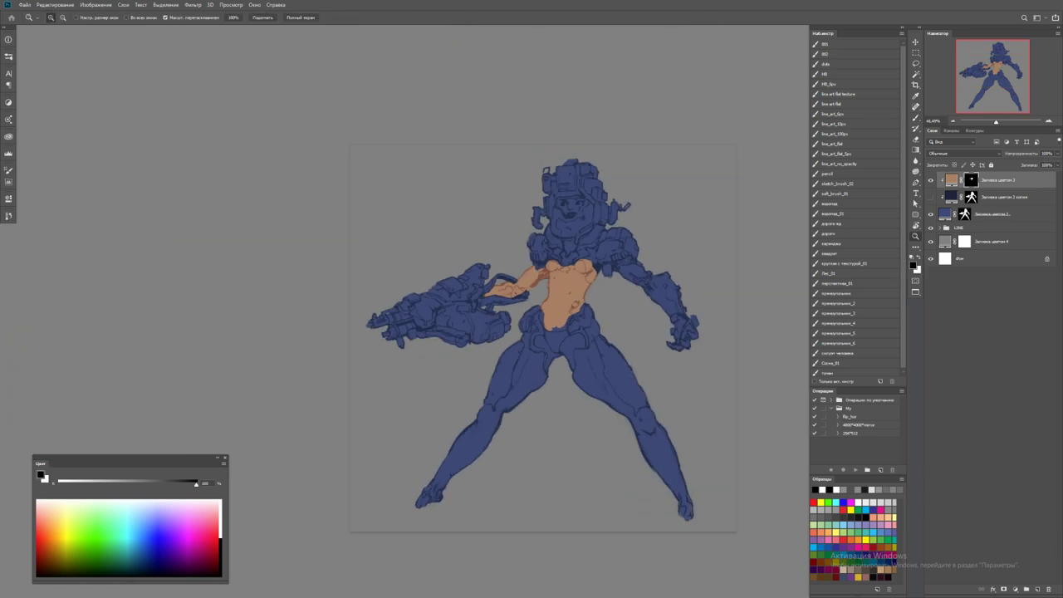
key("F2")
scroll(536, 378, "up", 5)
key("b")
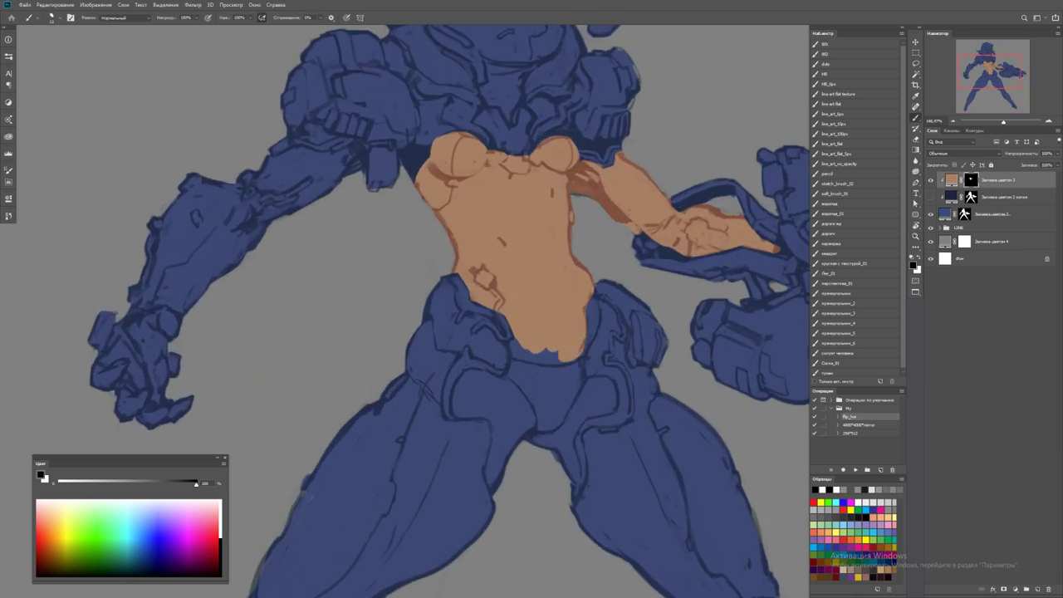
Extend the skin tone over the lower abdomen, hips and inner thighs, stopping at the armour edges
mouse_move(518, 335)
left_mouse_down()
mouse_move(506, 381)
mouse_move(462, 376)
mouse_move(455, 409)
mouse_move(475, 382)
mouse_move(454, 412)
mouse_move(490, 382)
mouse_move(488, 474)
mouse_move(498, 453)
mouse_move(501, 470)
mouse_move(515, 392)
mouse_move(531, 399)
mouse_move(541, 358)
mouse_move(569, 362)
mouse_move(559, 384)
left_mouse_up()
key("x")
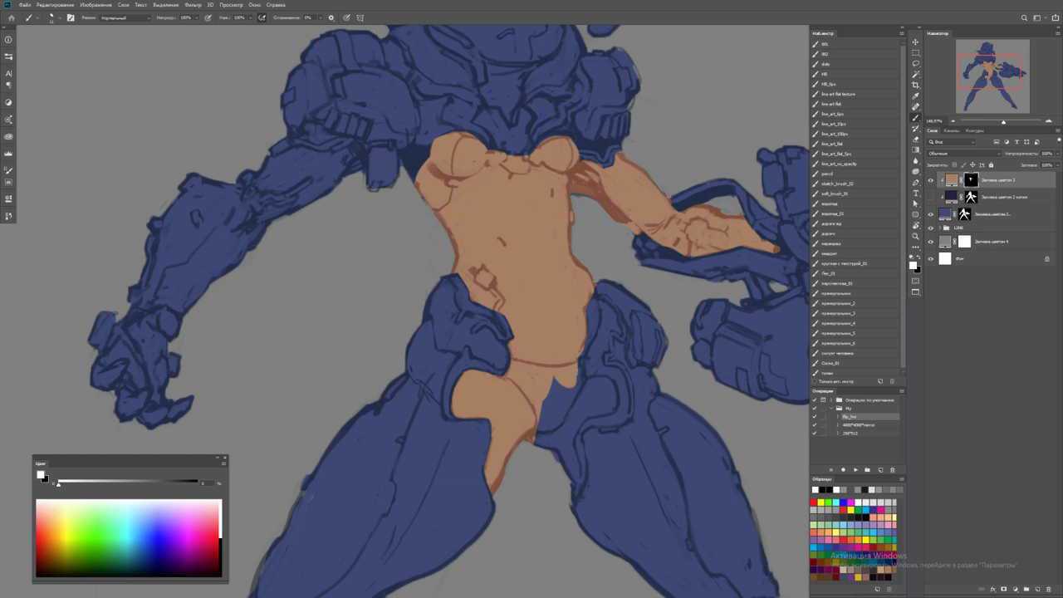
mouse_move(577, 361)
left_mouse_down()
mouse_move(581, 397)
mouse_move(548, 407)
mouse_move(555, 383)
mouse_move(551, 432)
mouse_move(568, 462)
mouse_move(573, 453)
mouse_move(576, 490)
mouse_move(566, 457)
left_mouse_up()
mouse_move(580, 412)
left_mouse_down()
mouse_move(594, 378)
mouse_move(613, 381)
mouse_move(613, 407)
mouse_move(581, 424)
mouse_move(600, 389)
mouse_move(611, 406)
left_mouse_up()
Paint the skin tone over the face inside the helmet opening, outlining its edge and filling the interior
left_click_drag(531, 332, 581, 407)
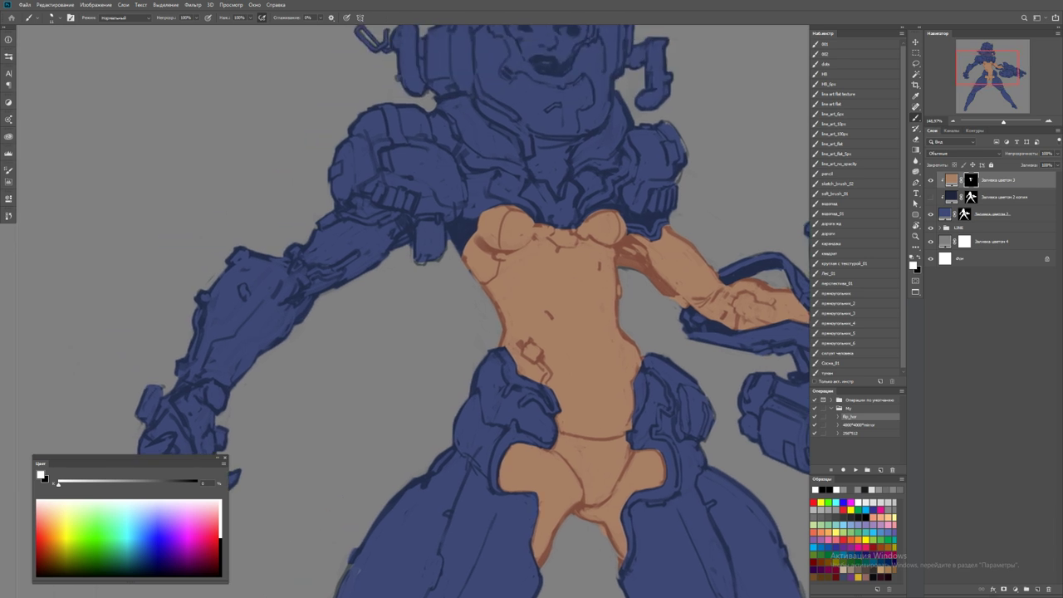
scroll(406, 311, "down", 2)
scroll(515, 216, "up", 4)
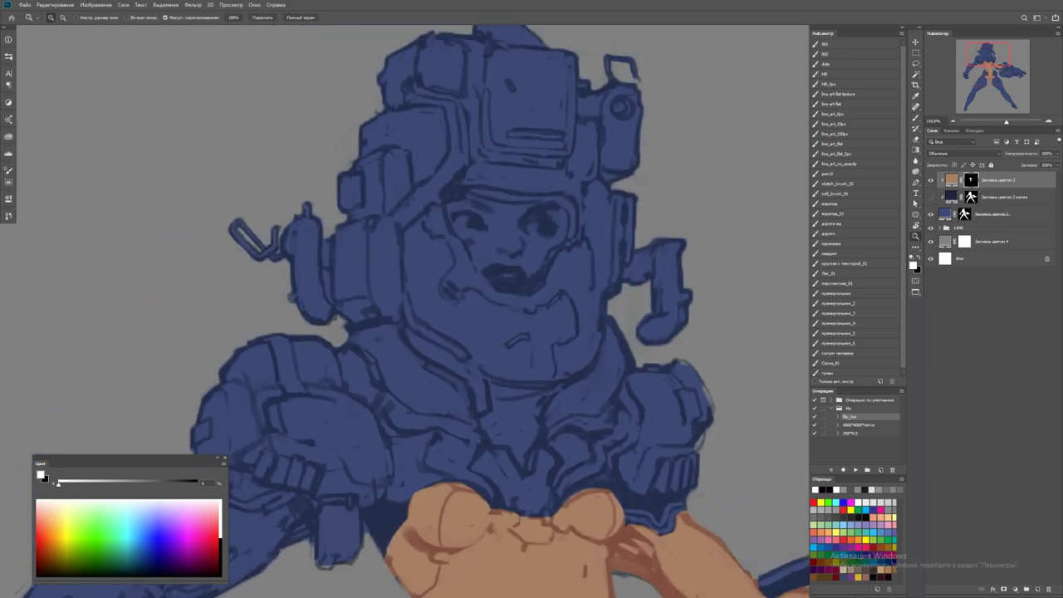
left_click(472, 193)
mouse_move(470, 193)
left_mouse_down()
mouse_move(455, 203)
mouse_move(457, 231)
mouse_move(490, 275)
mouse_move(495, 241)
mouse_move(467, 214)
mouse_move(479, 198)
mouse_move(523, 212)
mouse_move(540, 203)
mouse_move(567, 210)
mouse_move(569, 228)
mouse_move(540, 271)
mouse_move(513, 283)
left_mouse_up()
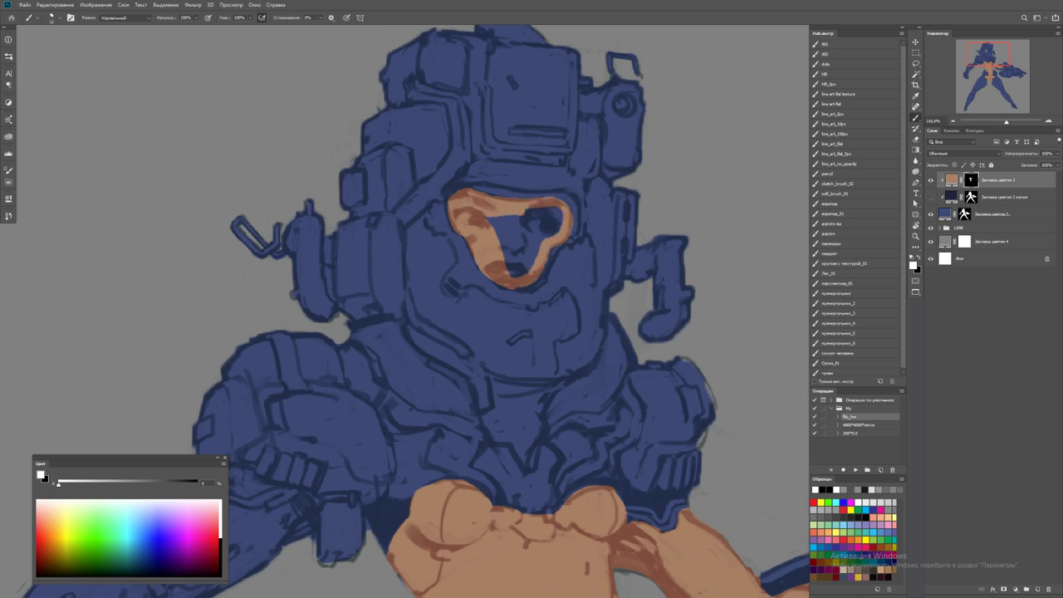
mouse_move(536, 246)
left_mouse_down()
mouse_move(515, 276)
mouse_move(489, 220)
mouse_move(562, 218)
mouse_move(538, 236)
mouse_move(529, 229)
left_mouse_up()
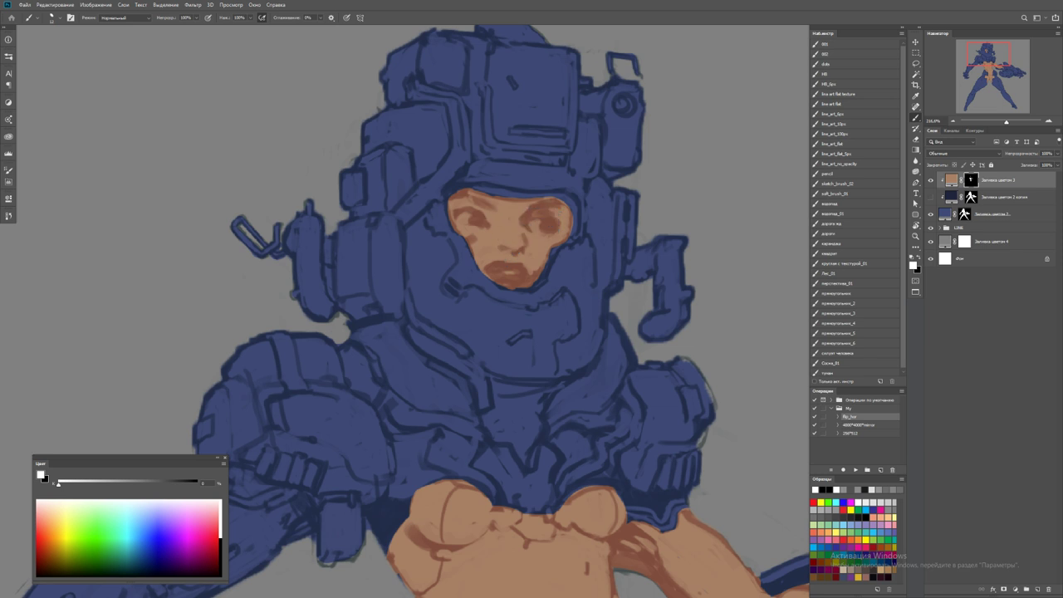
Flip the canvas back to its original orientation and select the base blue fill layer
key("z")
left_click_drag(631, 351, 582, 351)
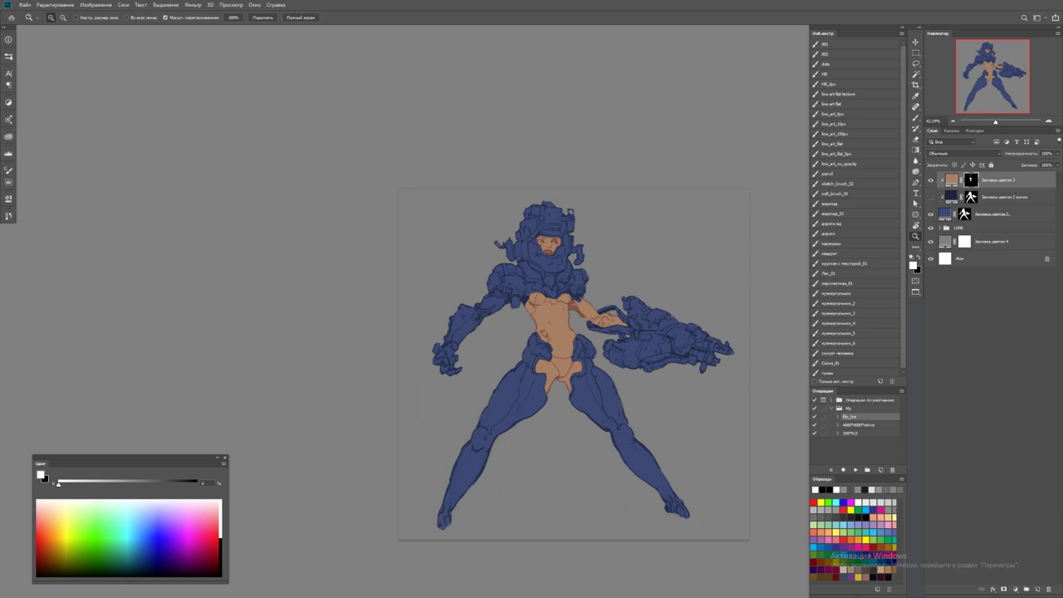
key("F2")
left_click_drag(642, 372, 690, 372)
left_click(993, 213)
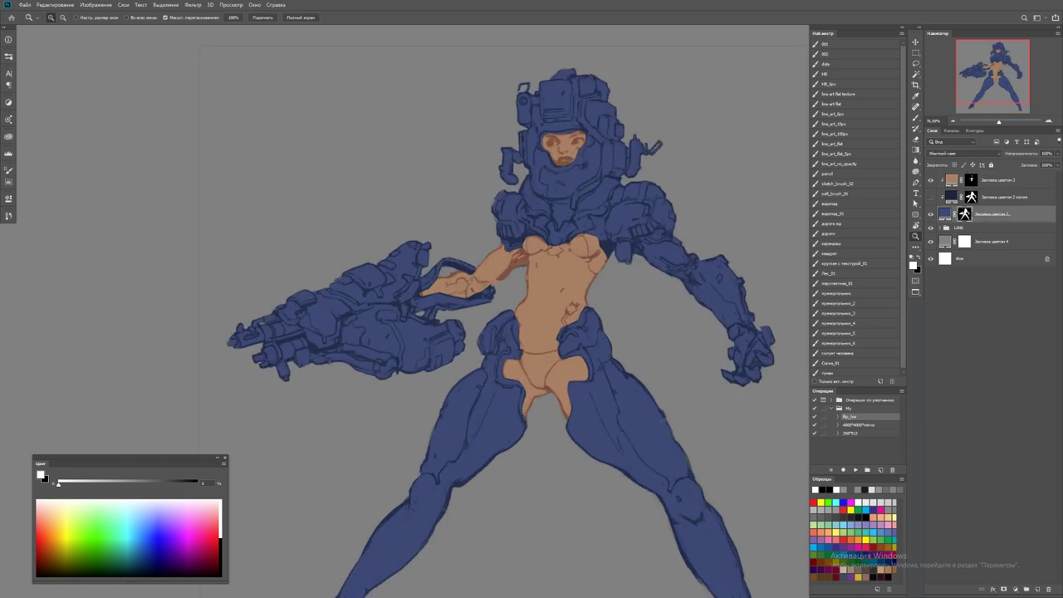
Try moving the base blue fill layer below the LINE group, and undo the reordering
left_click_drag(548, 455, 623, 456)
key("b")
key("x")
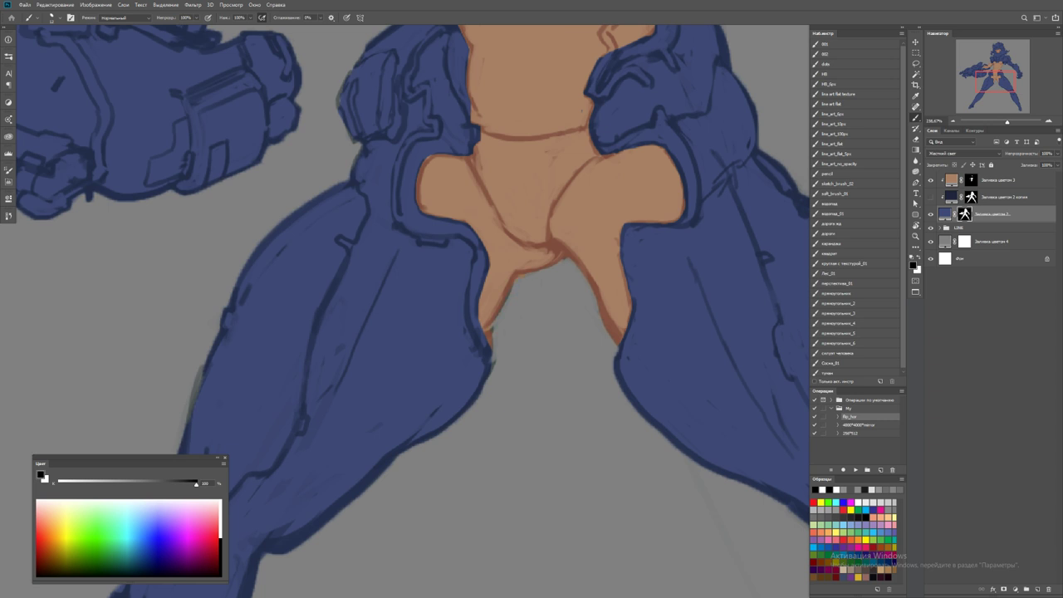
left_click_drag(532, 249, 473, 333)
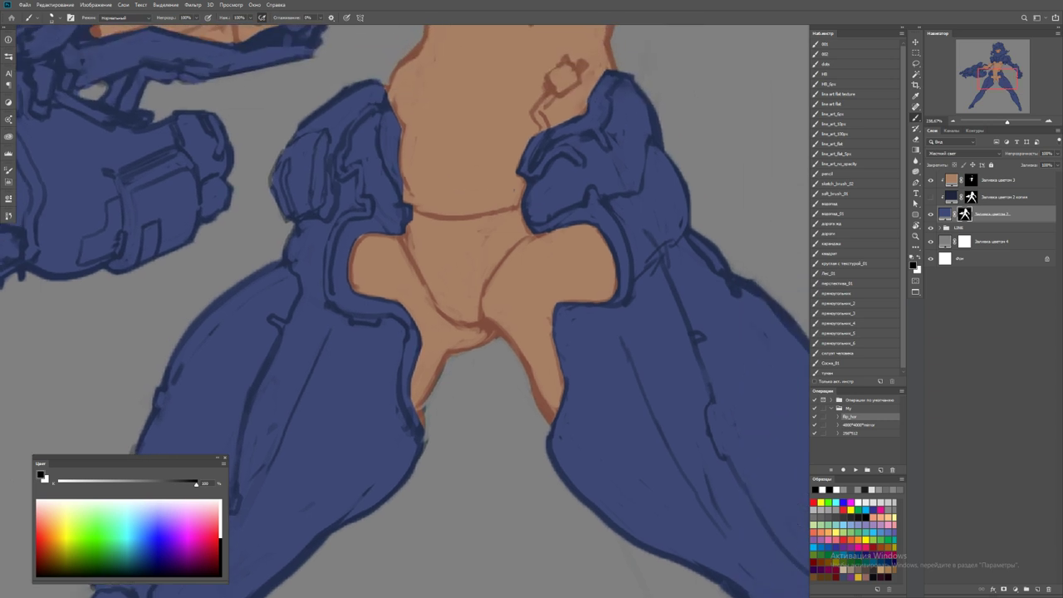
left_click_drag(993, 213, 993, 234)
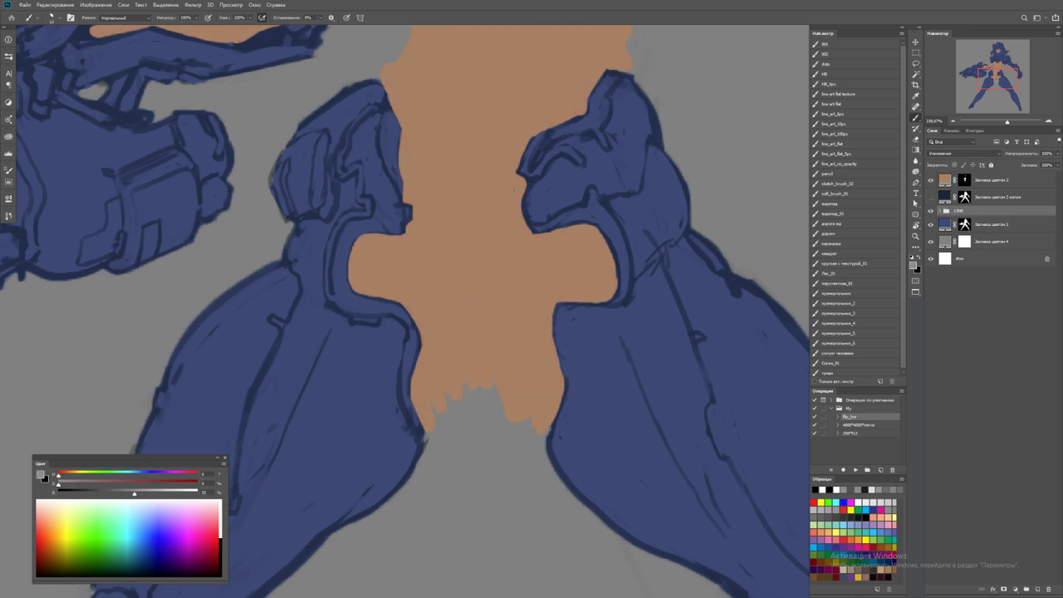
key("ctrl+z")
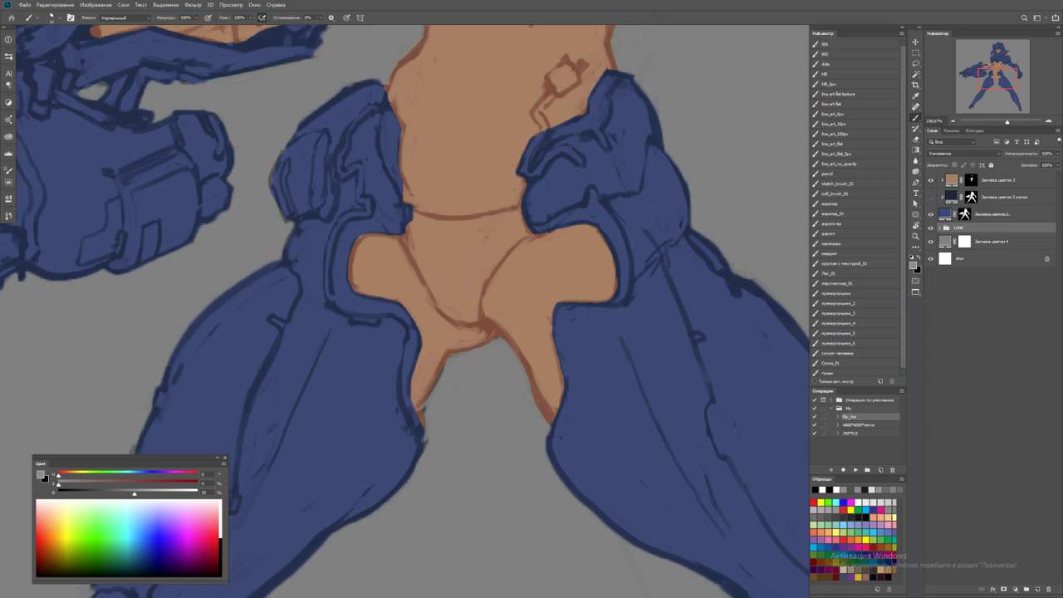
key("z")
key("ctrl+0")
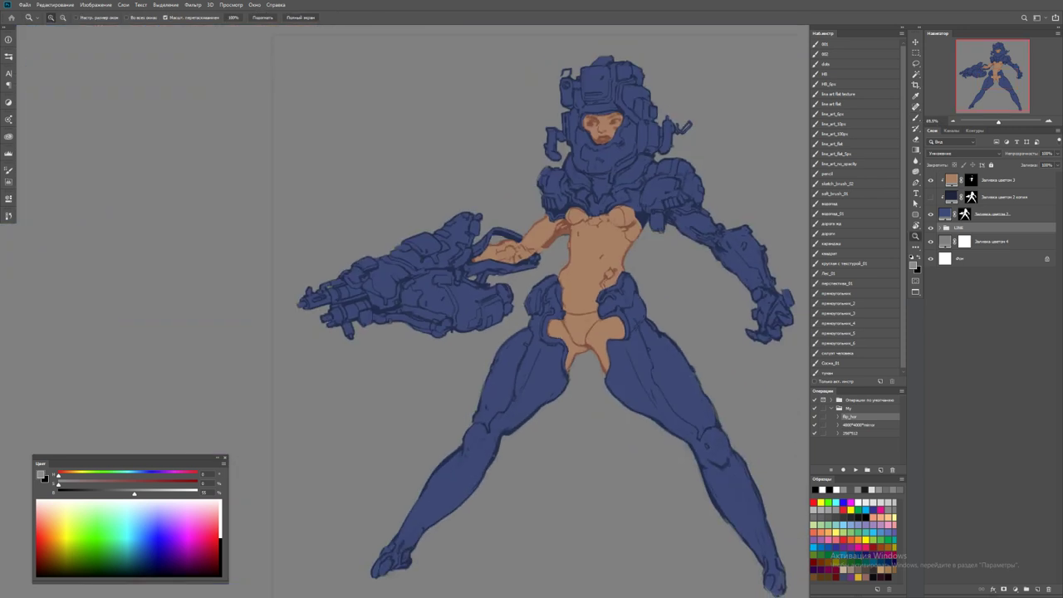
left_click_drag(531, 333, 483, 371)
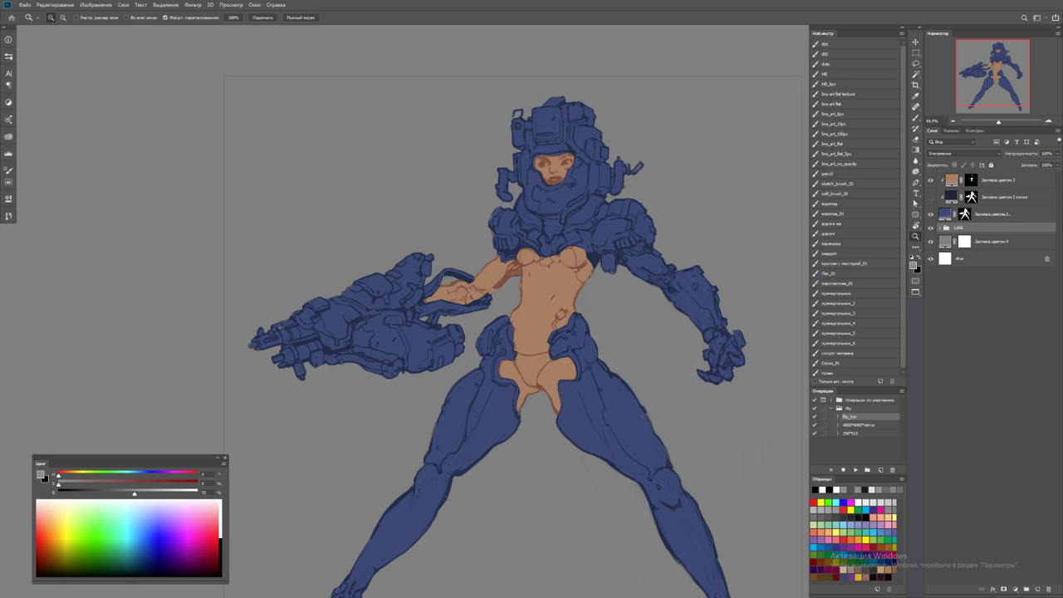
key("ctrl+comma")
key("ctrl+comma")
Paint white on the base blue fill's mask along the outer edge of the shoulder armour beside the gun arm
left_click_drag(522, 303, 582, 303)
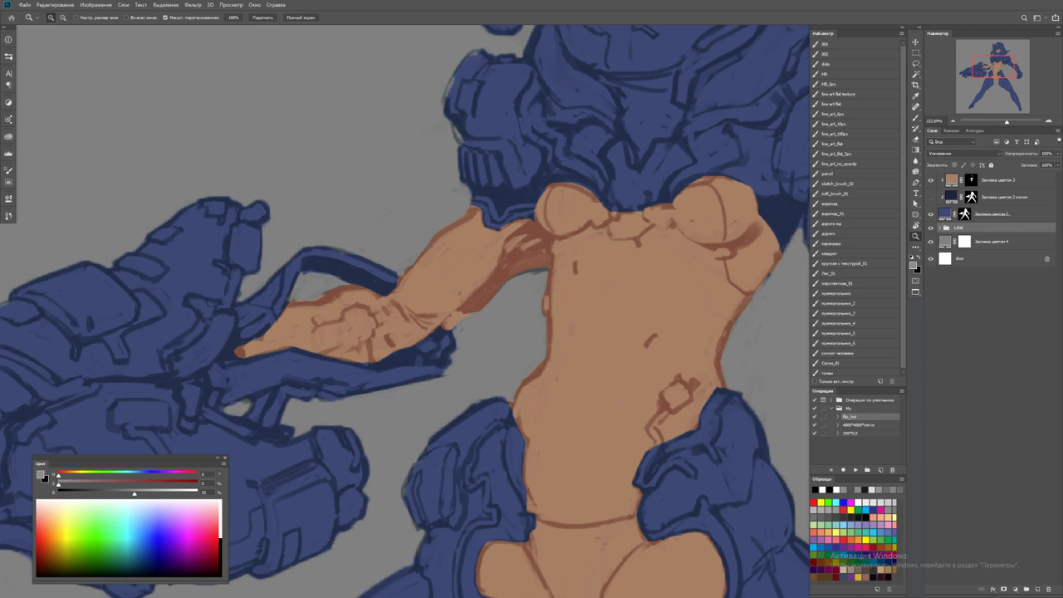
left_click(964, 214)
key("b")
key("d")
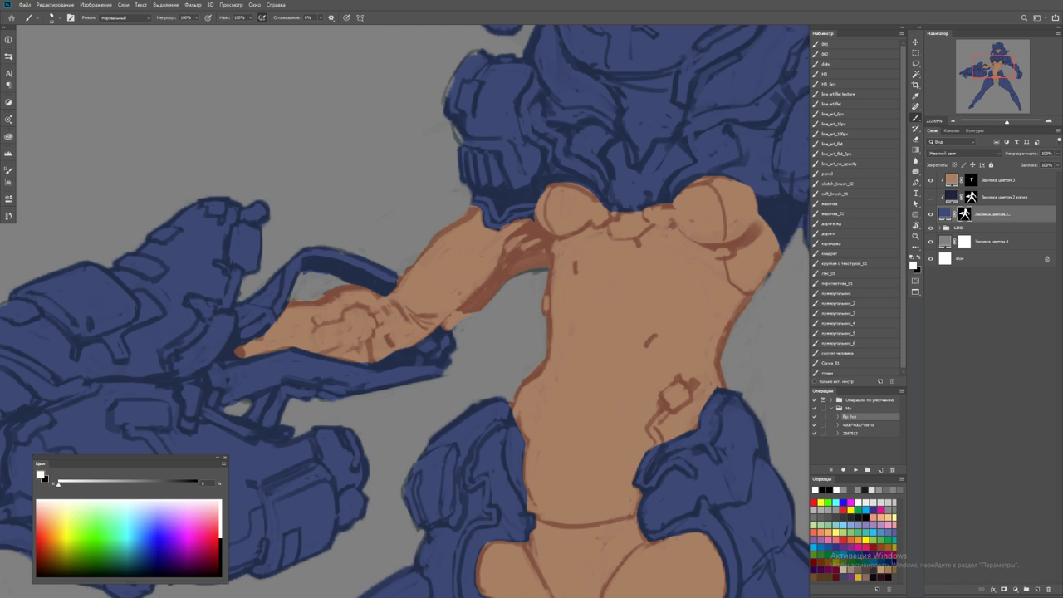
mouse_move(474, 50)
left_mouse_down()
mouse_move(448, 98)
mouse_move(456, 143)
left_mouse_up()
key("z")
scroll(405, 311, "down", 5)
scroll(406, 312, "down", 3)
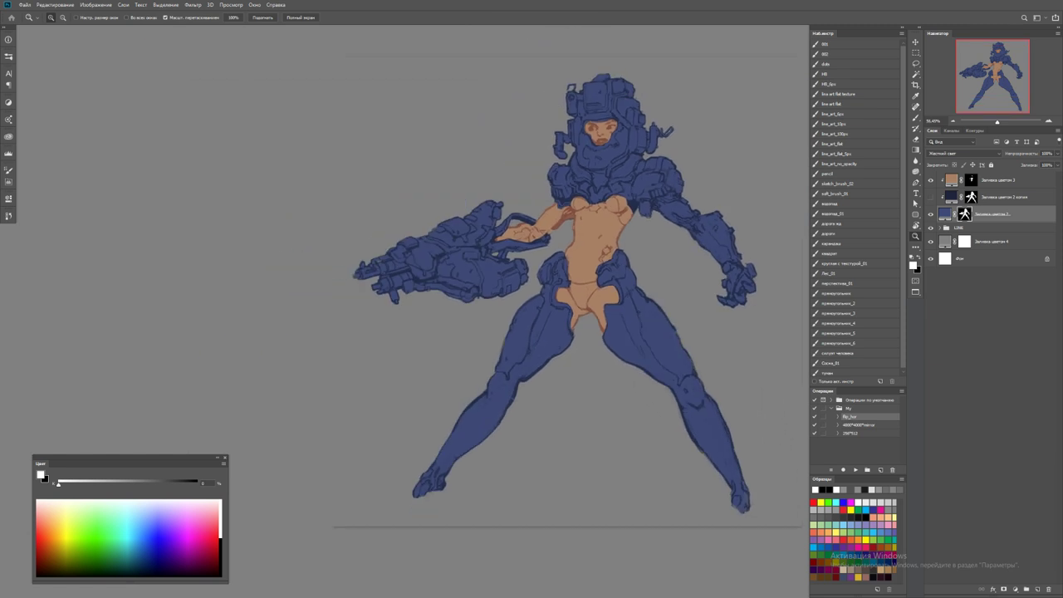
Add a red c3373a solid colour fill layer above the skin fill and clip it to the base fill
left_click(996, 179)
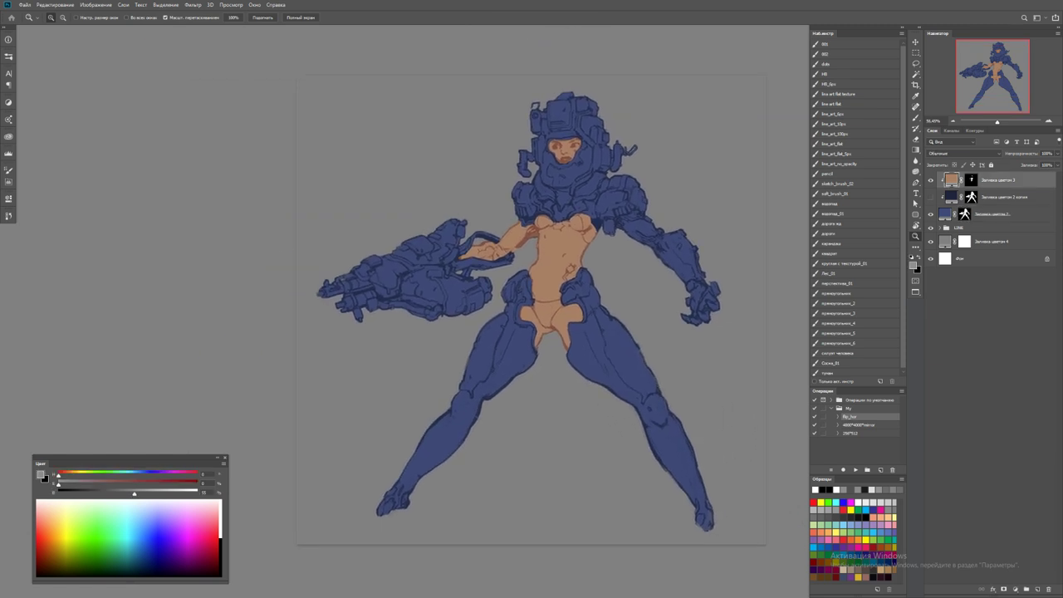
left_click(1025, 589)
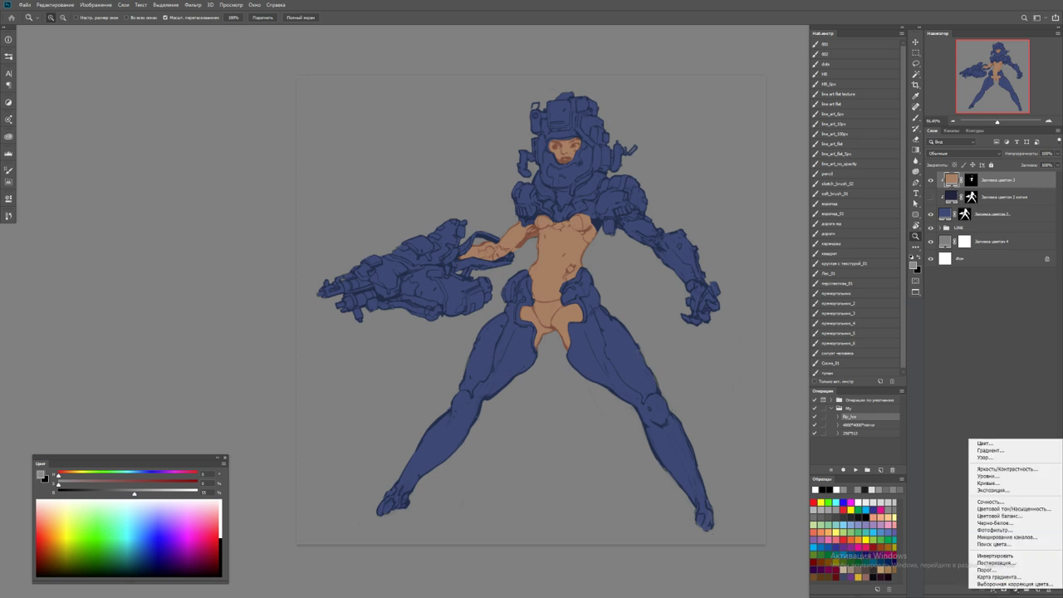
left_click(997, 443)
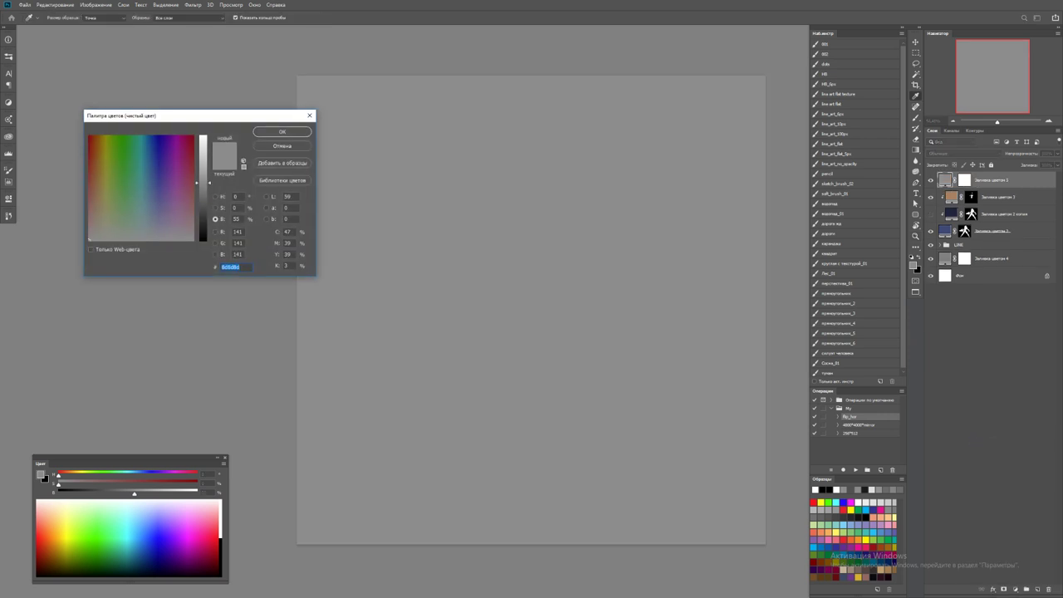
type("c3373a")
key("Return")
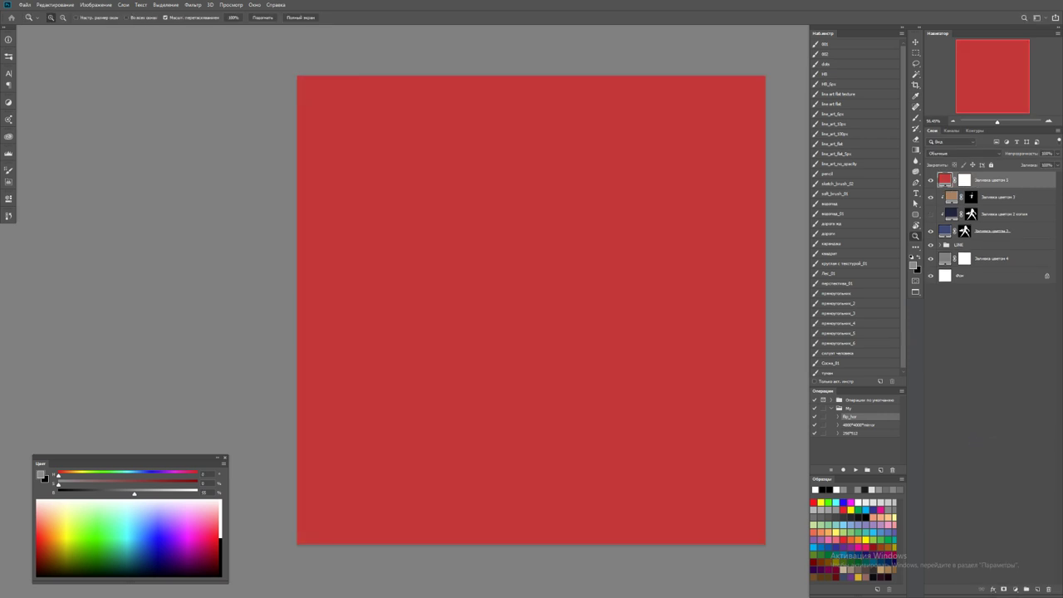
key("ctrl+alt+g")
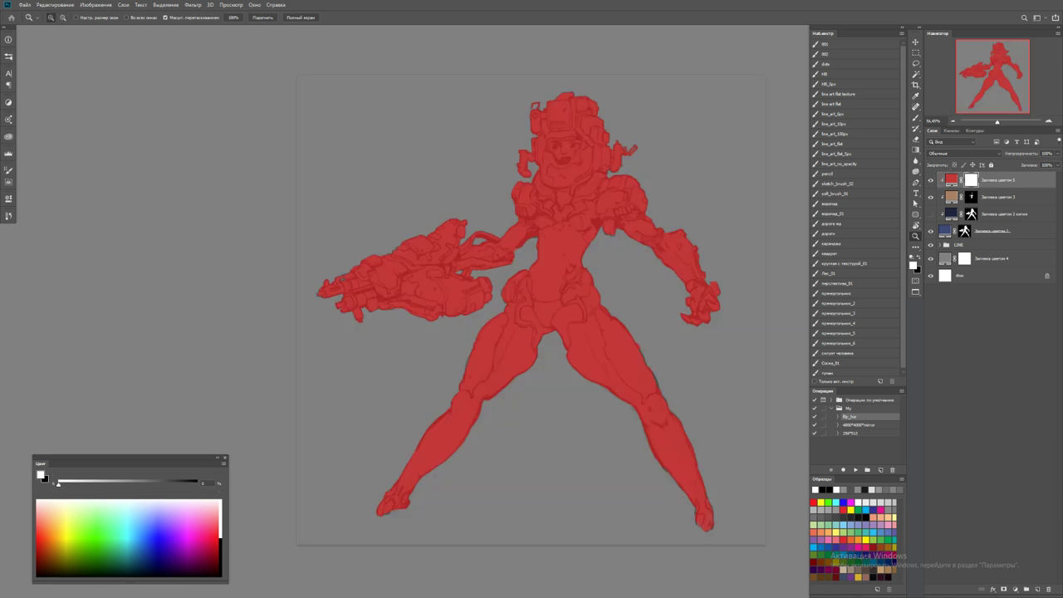
Invert the red fill's mask to black and paint the red in over the briefs
key("ctrl+comma")
key("ctrl+plus")
key("ctrl+plus")
key("b")
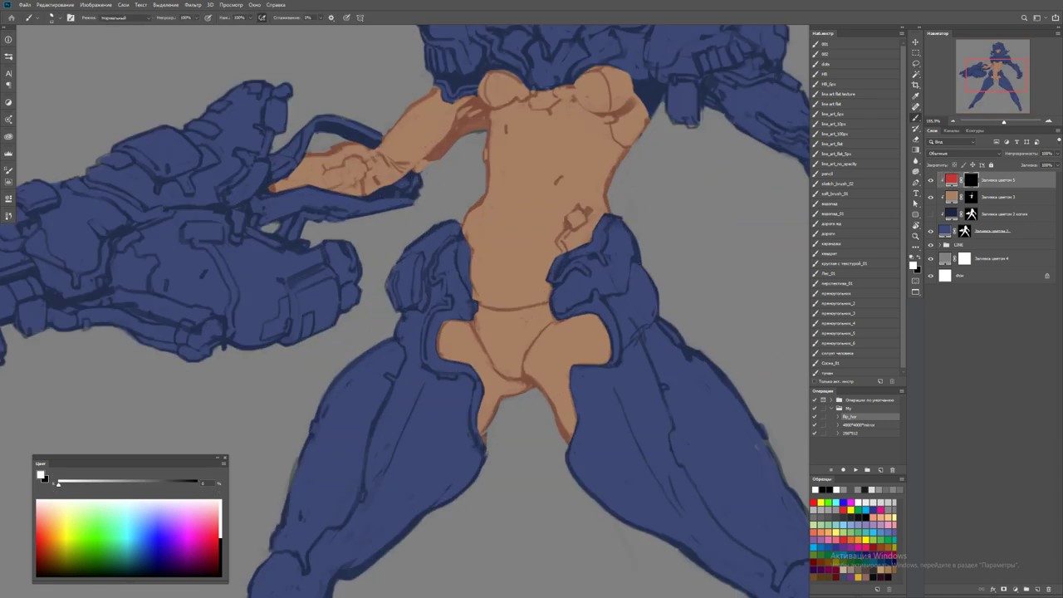
mouse_move(478, 306)
left_mouse_down()
mouse_move(486, 347)
mouse_move(490, 316)
mouse_move(502, 328)
mouse_move(494, 316)
mouse_move(539, 312)
mouse_move(510, 322)
mouse_move(499, 372)
mouse_move(509, 324)
mouse_move(517, 366)
mouse_move(523, 353)
mouse_move(505, 376)
mouse_move(520, 374)
mouse_move(526, 324)
mouse_move(546, 307)
mouse_move(530, 341)
mouse_move(544, 325)
left_mouse_up()
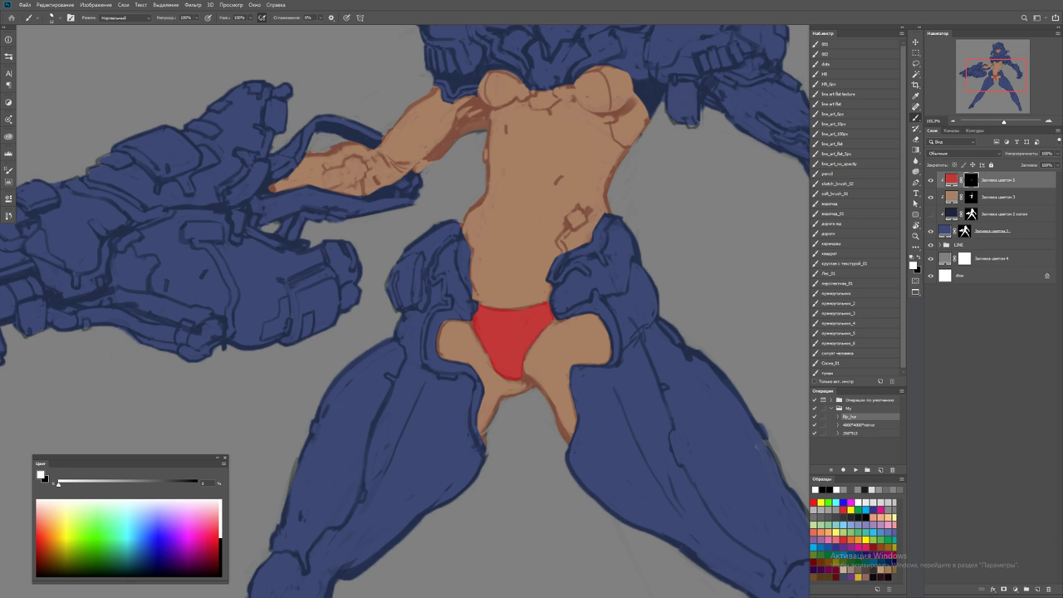
Change the briefs' fill colour to the darker red 9f1102
left_click(383, 391, "alt")
double_click(951, 178)
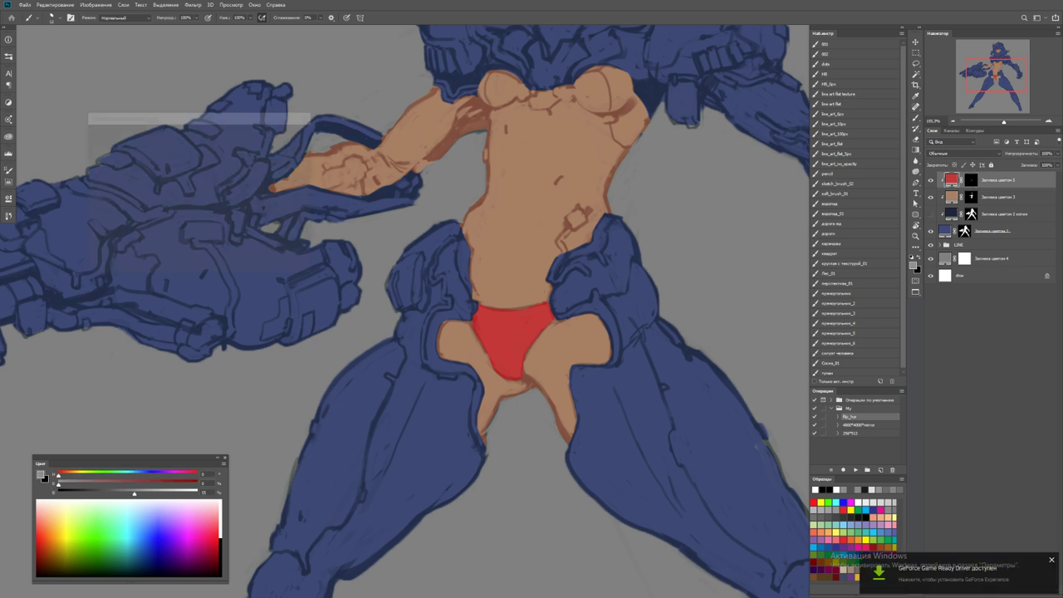
left_click_drag(202, 156, 202, 175)
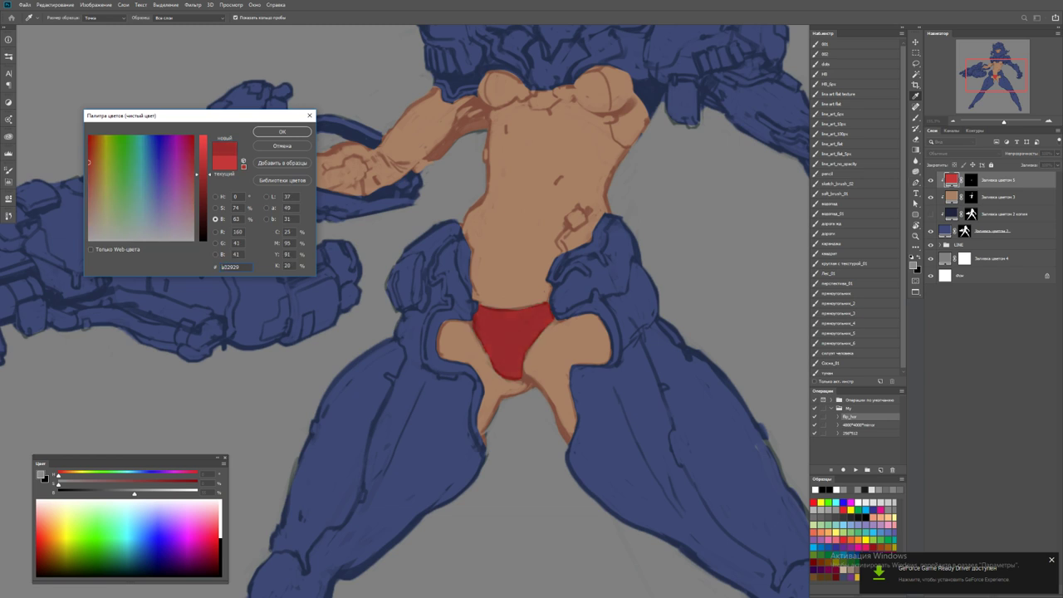
left_click_drag(89, 162, 90, 135)
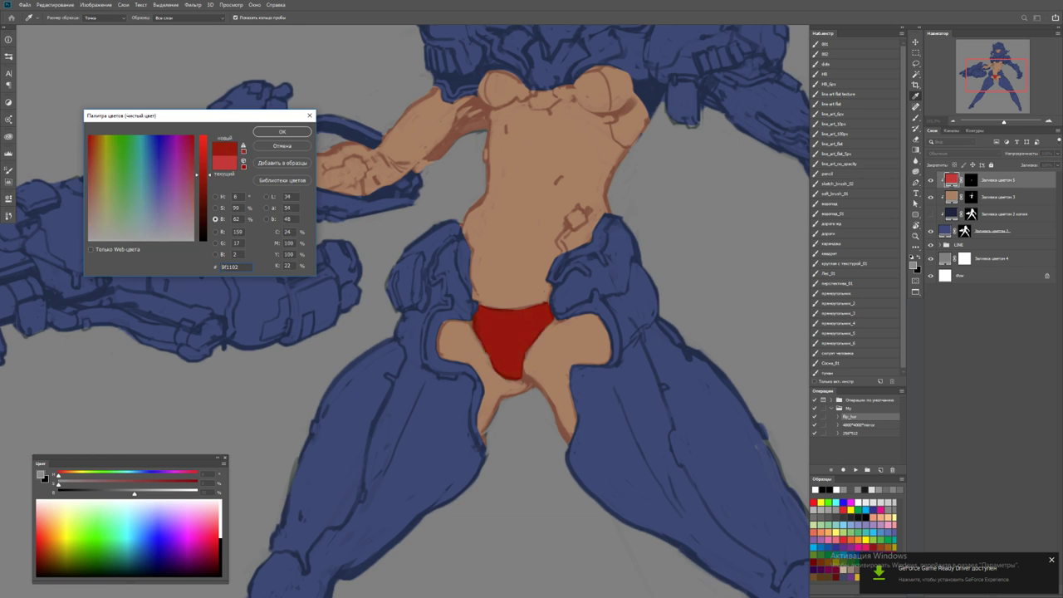
left_click(282, 131)
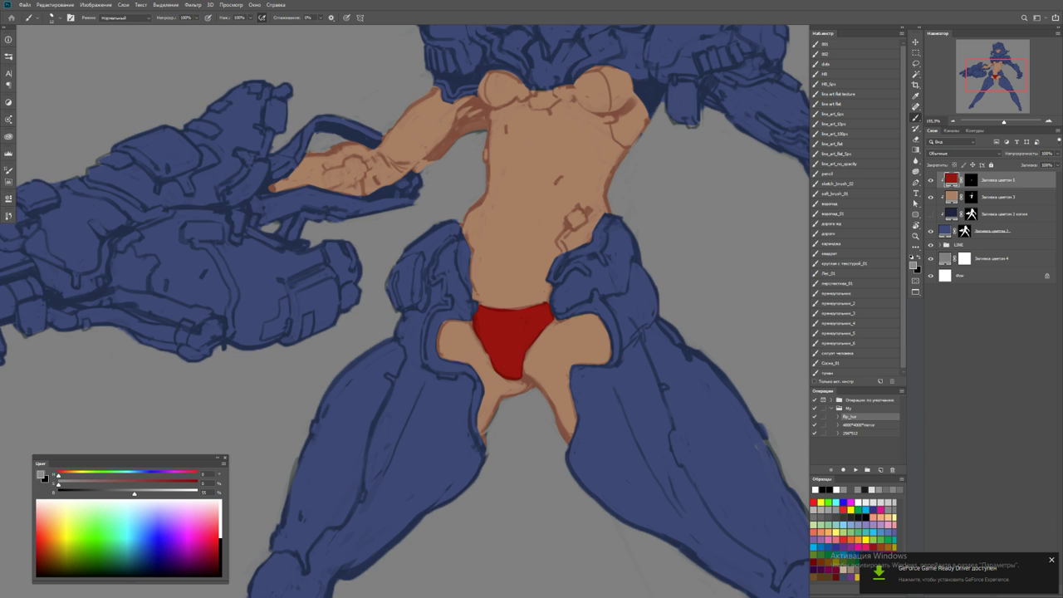
Extend the red to the outlined edges of the briefs and flip the canvas horizontally
scroll(493, 317, "up", 1)
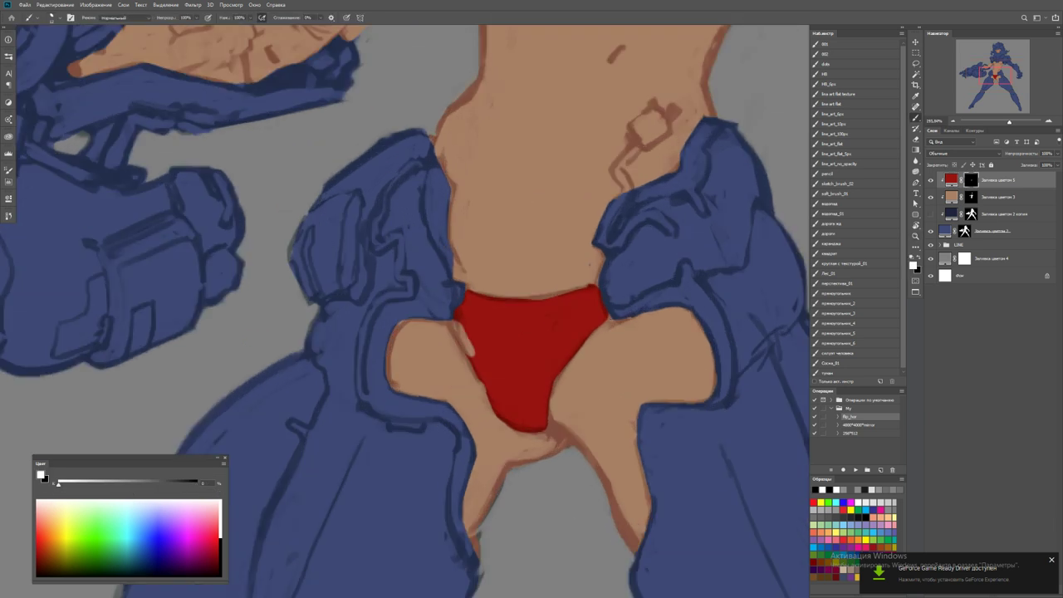
left_click_drag(457, 321, 487, 404)
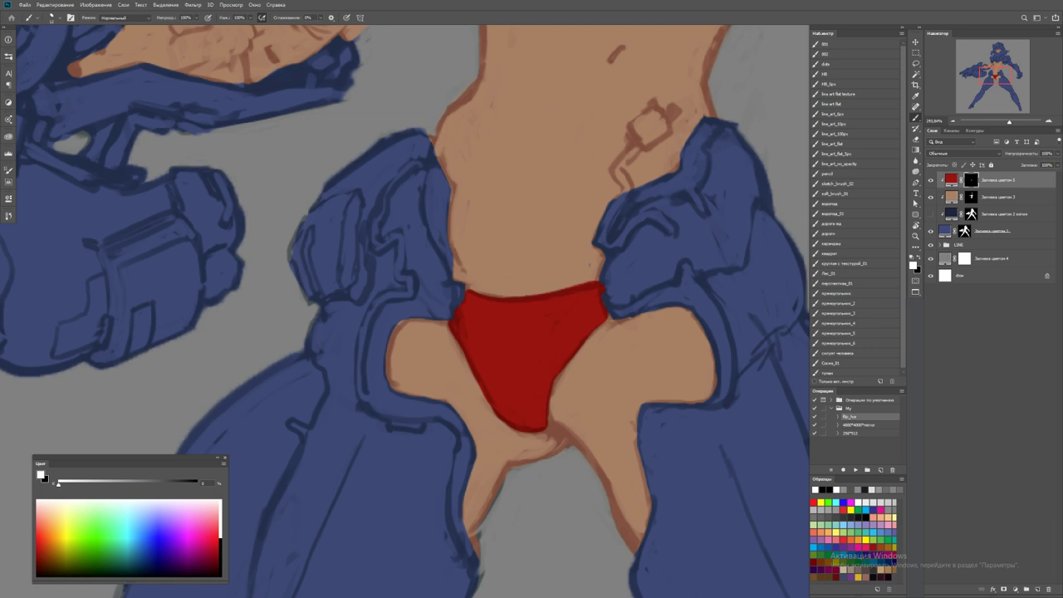
key("x")
key("z")
left_click(636, 284, "alt")
left_click(636, 284, "alt")
key("F2")
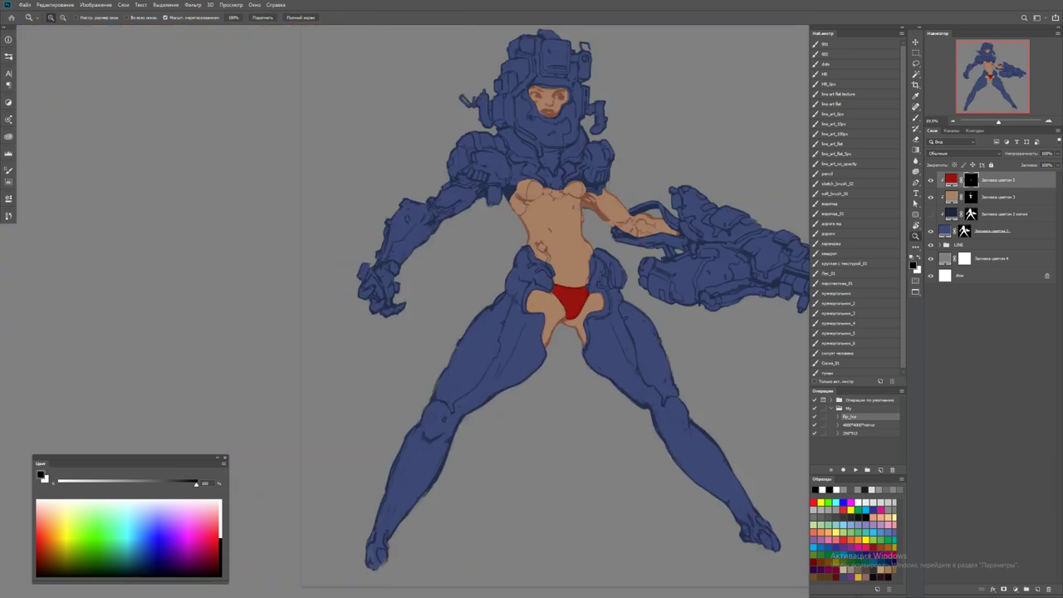
Try masking the skin tone out of the small device on the abdomen with a small black brush, and undo the strokes
left_click_drag(605, 229, 665, 229)
key("alt+bracketleft")
key("b")
right_click(304, 284, "alt")
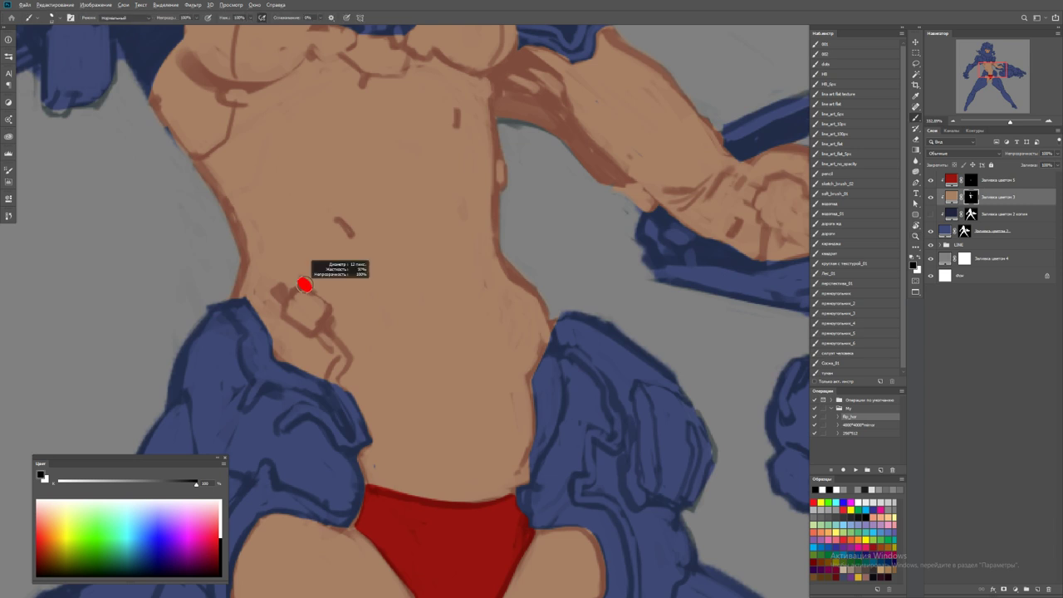
key("x")
key("x")
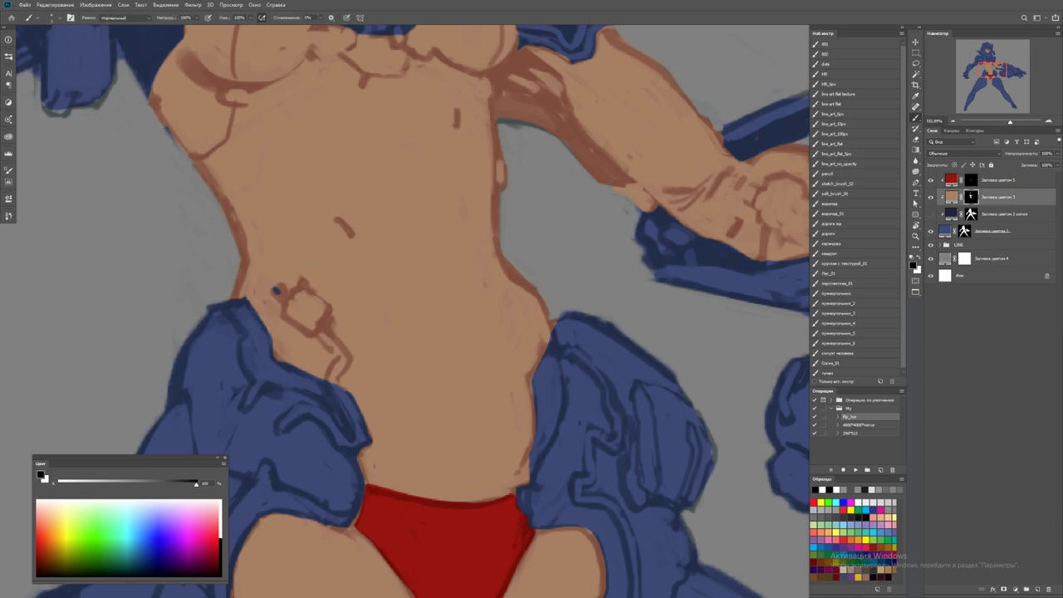
mouse_move(276, 291)
left_mouse_down()
mouse_move(292, 304)
mouse_move(224, 306)
left_mouse_up()
key("ctrl+z")
key("ctrl+z")
key("ctrl+z")
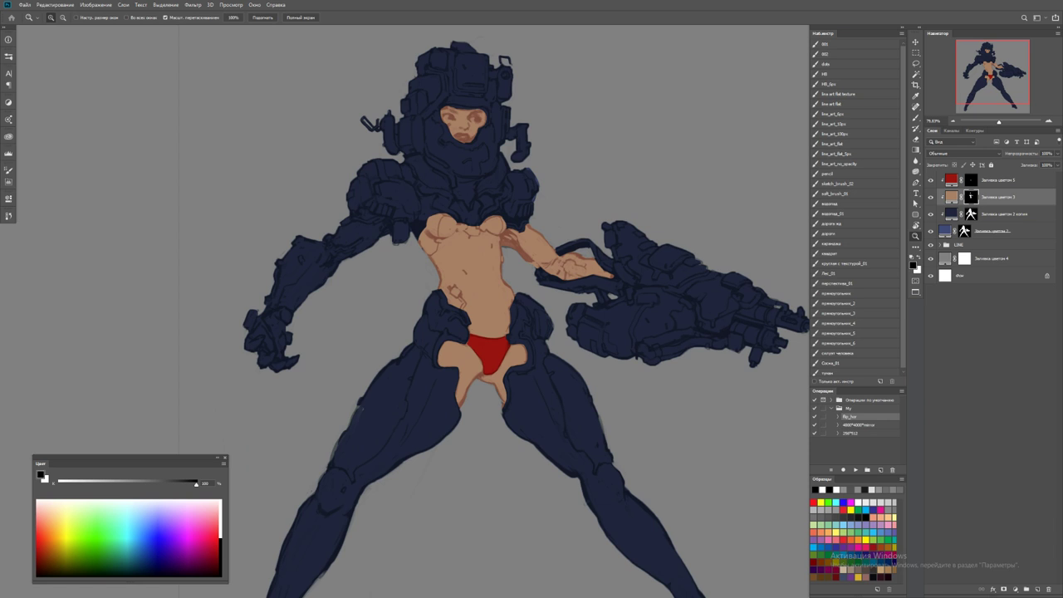
Fill the whole mask of the clipped dark navy fill layer with white
left_click(1005, 214)
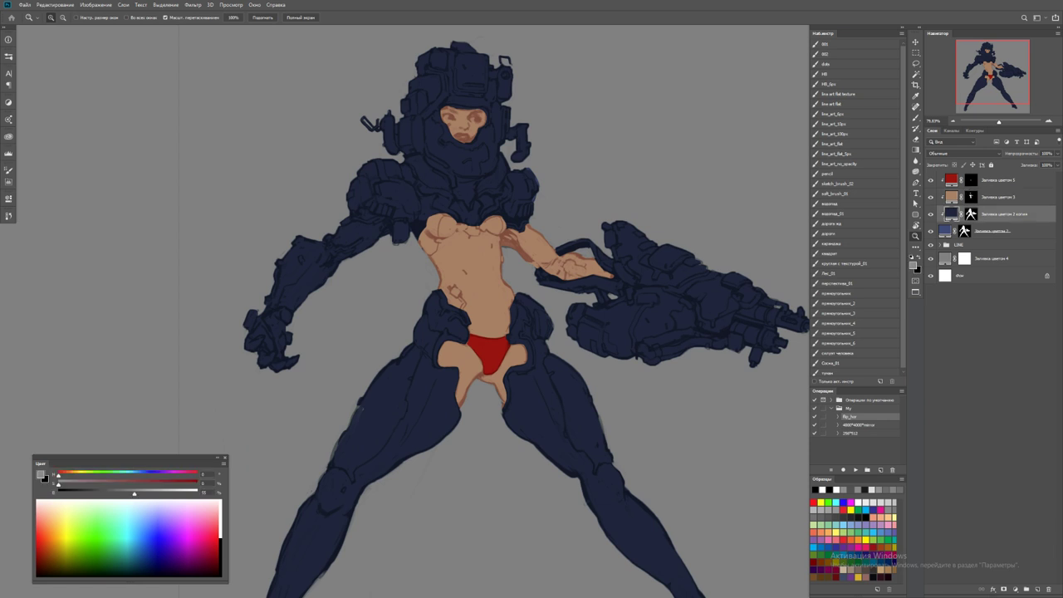
key("d")
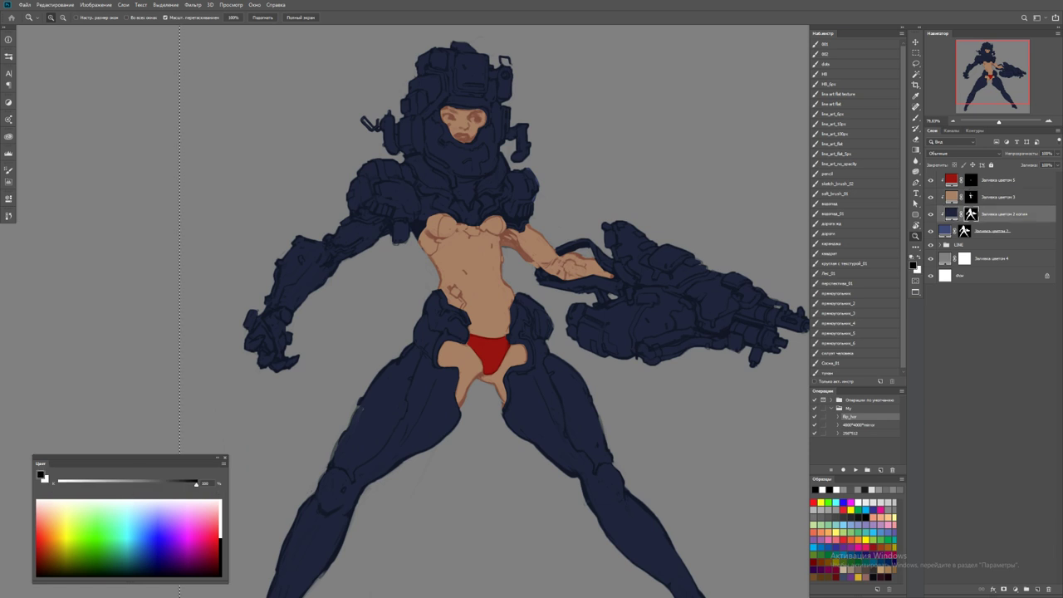
key("ctrl+BackSpace")
Apply a Levels adjustment to the base blue fill's mask to harden its soft edges
scroll(285, 475, "up", 2)
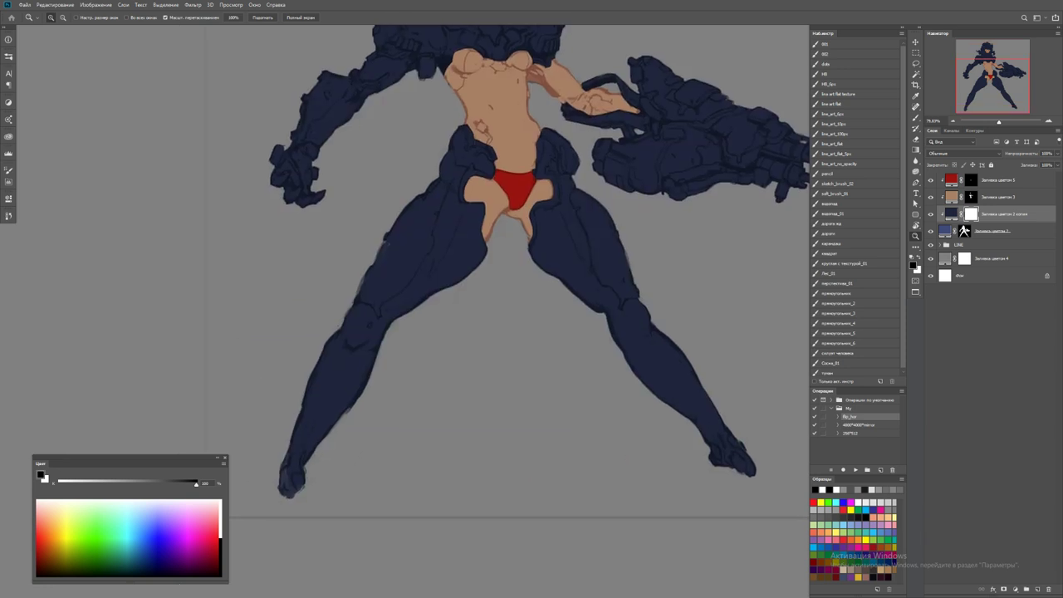
scroll(284, 475, "up", 3)
key("b")
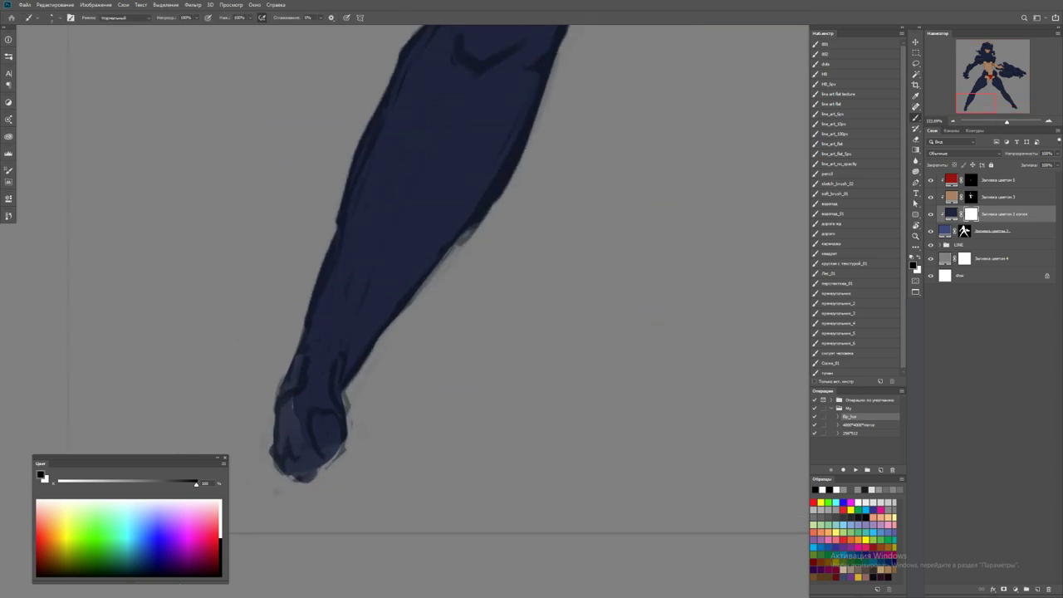
left_click(964, 231, "alt")
left_click(964, 231, "alt")
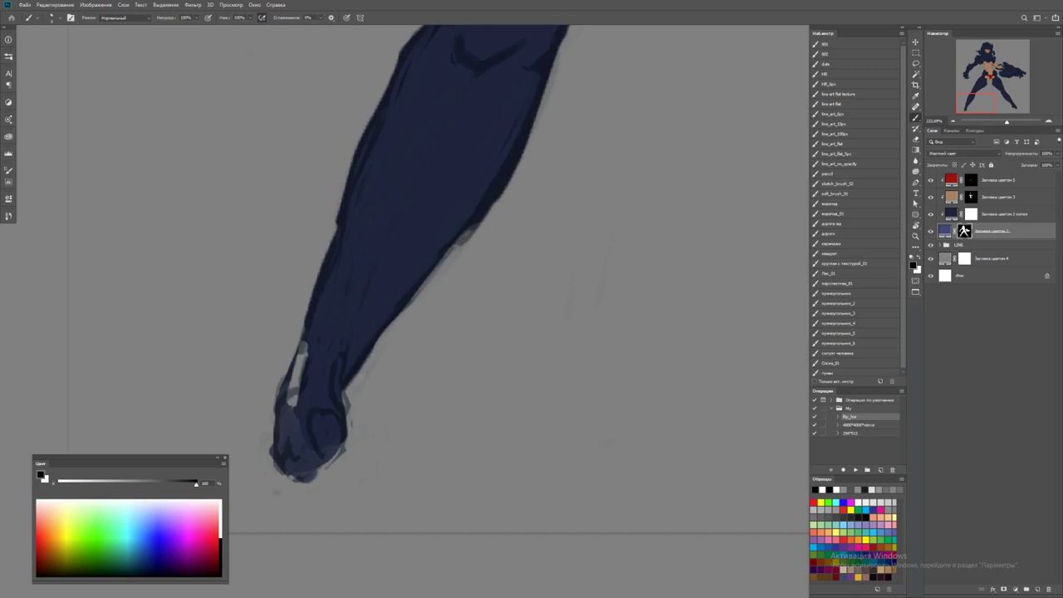
key("ctrl+l")
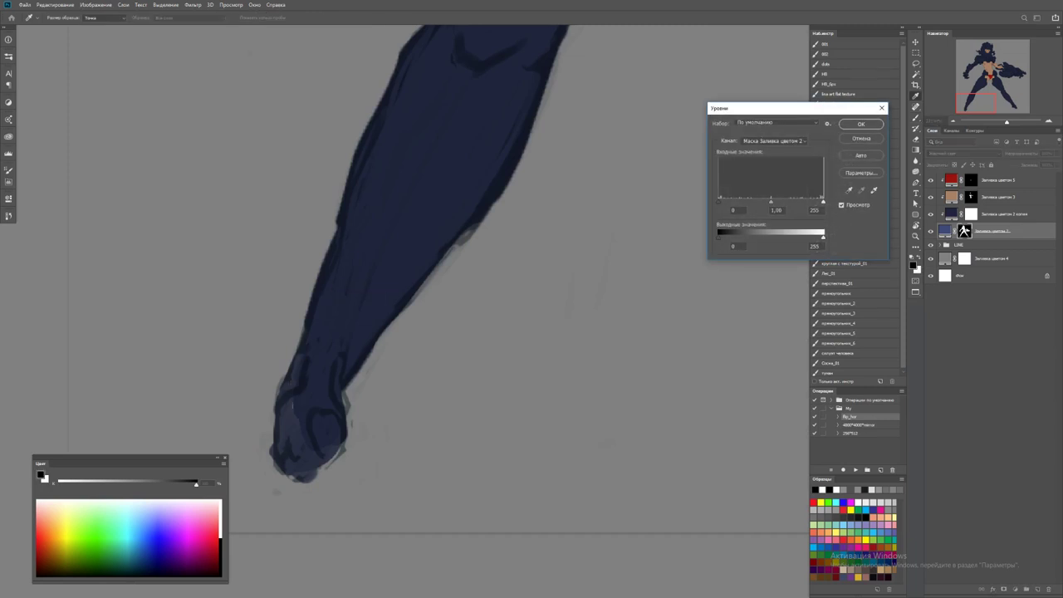
key("Up")
key("Down")
key("Return")
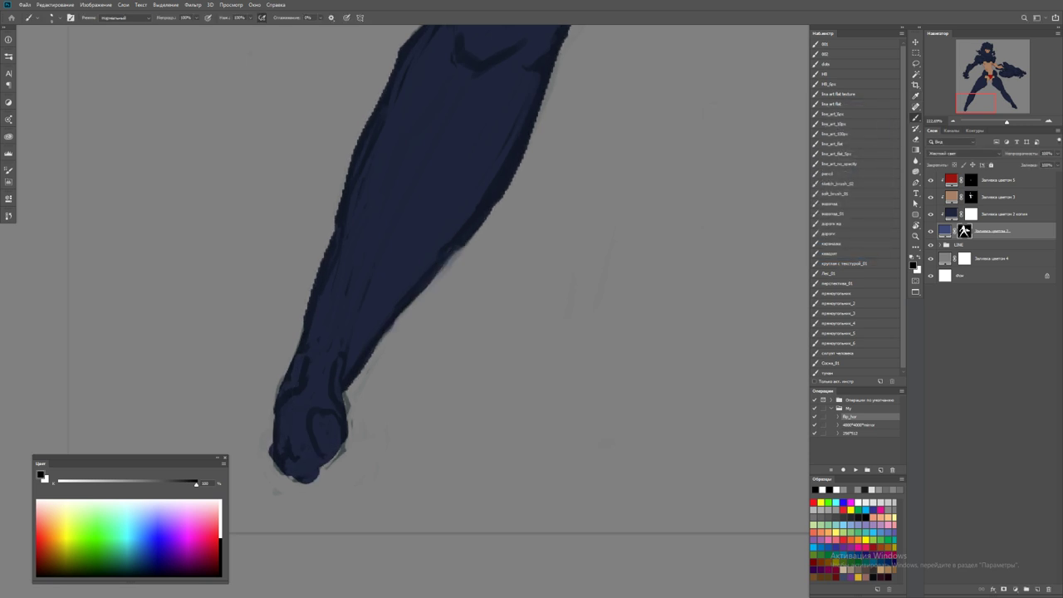
Refine the base mask around the foot on the image's left side, trimming overspill and filling gaps along the outline
key("x")
key("x")
mouse_move(273, 431)
left_mouse_down()
mouse_move(271, 459)
mouse_move(299, 483)
mouse_move(313, 485)
mouse_move(343, 443)
left_mouse_up()
key("x")
left_click_drag(344, 392, 349, 420)
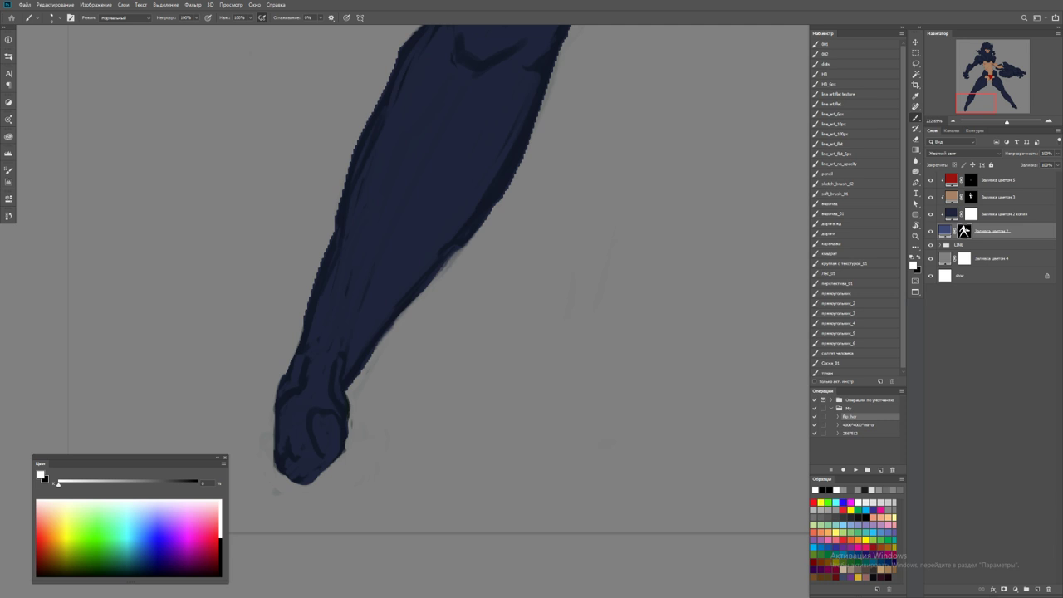
Clean up the base mask's edges along the lower calf and ankle of the same leg
key("x")
left_click_drag(354, 376, 389, 331)
scroll(399, 153, "up", 3)
left_click_drag(303, 354, 268, 474)
Clean up the base mask's edges around the knee and lower thigh of the same leg, filling gaps up to the outline
scroll(268, 474, "up", 4)
key("x")
left_click_drag(382, 267, 371, 292)
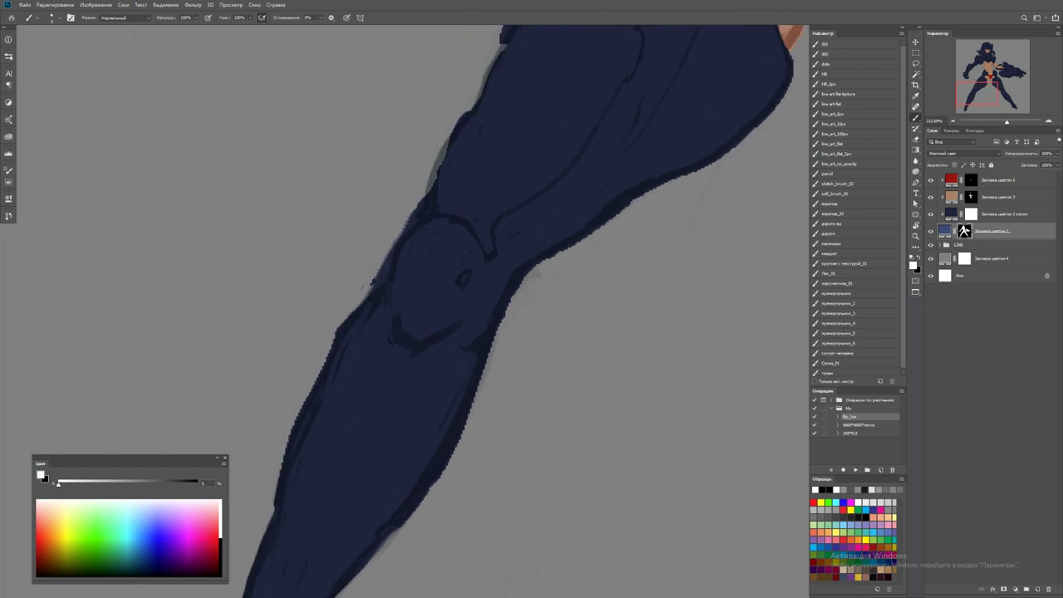
key("x")
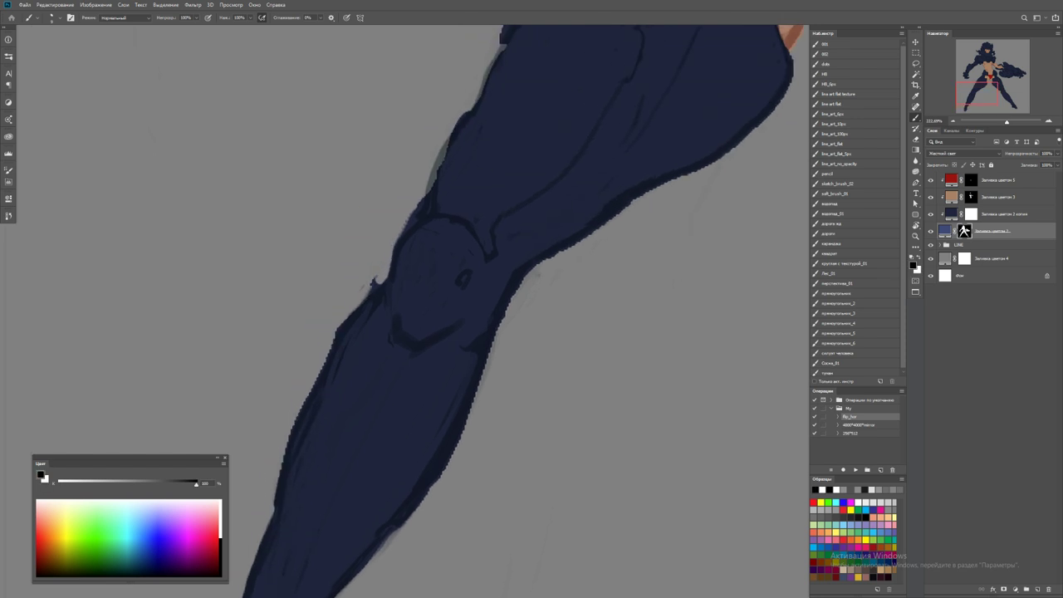
scroll(338, 332, "up", 4)
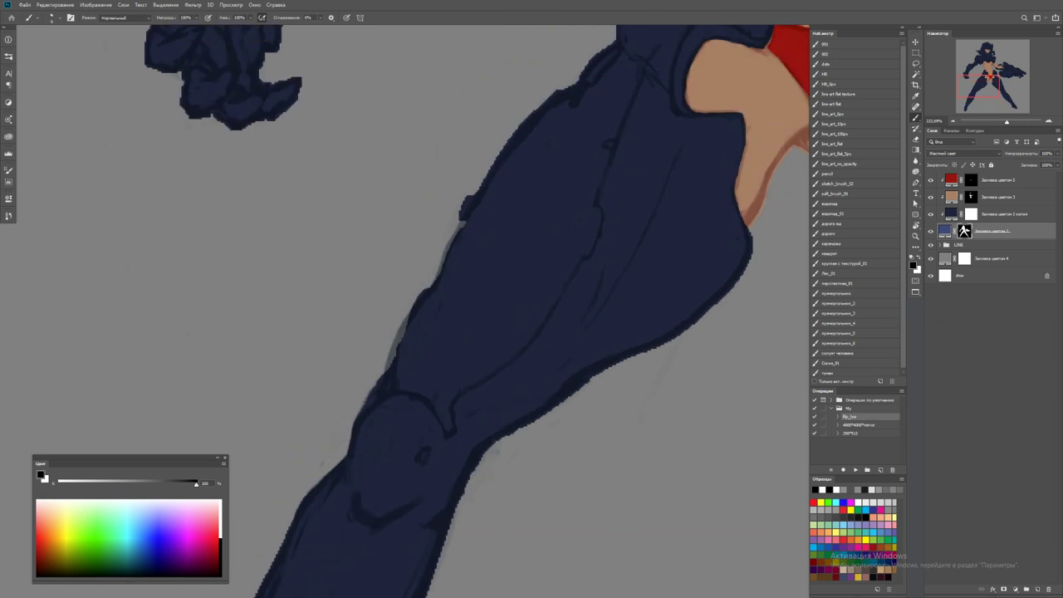
left_click_drag(416, 313, 391, 364)
key("x")
key("x")
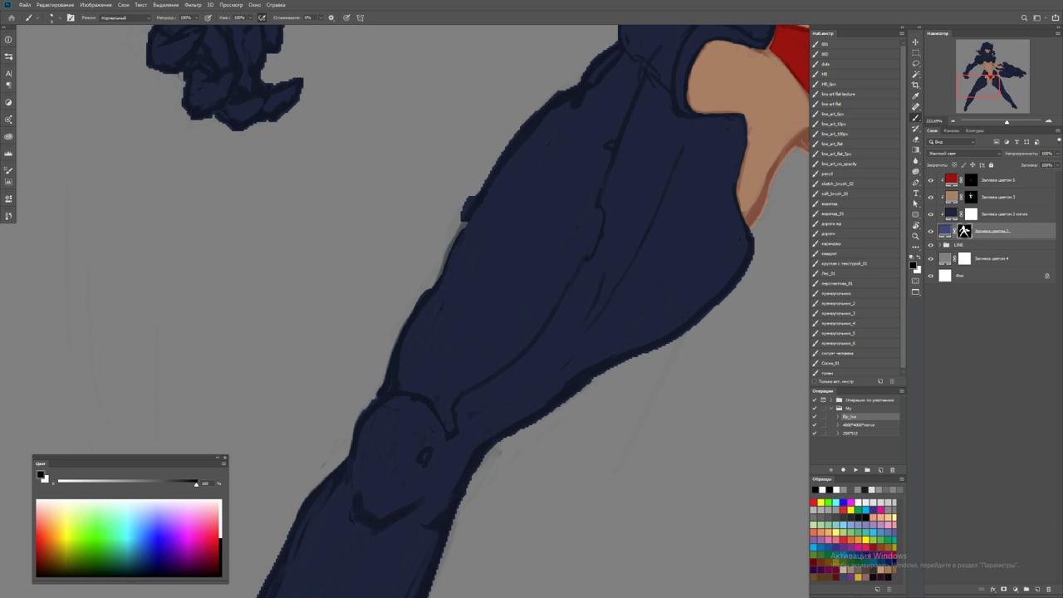
Refine the base mask's edge along the upper thigh and hip of the leg on the image's left side
scroll(374, 391, "up", 4)
key("x")
mouse_move(387, 422)
left_mouse_down()
mouse_move(418, 332)
mouse_move(496, 238)
mouse_move(488, 226)
mouse_move(467, 268)
left_mouse_up()
key("x")
scroll(406, 311, "up", 4)
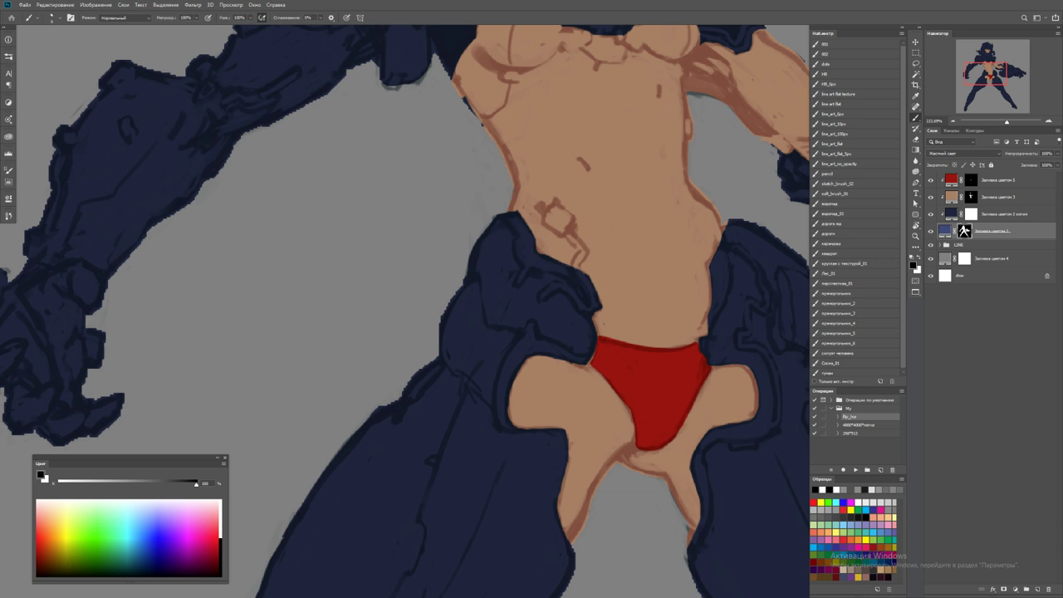
Trim the base mask's overspill along the waist and torso edge, and make the skin fill's mask active
scroll(406, 312, "up", 4)
left_click_drag(480, 240, 470, 259)
left_click_drag(514, 299, 513, 309)
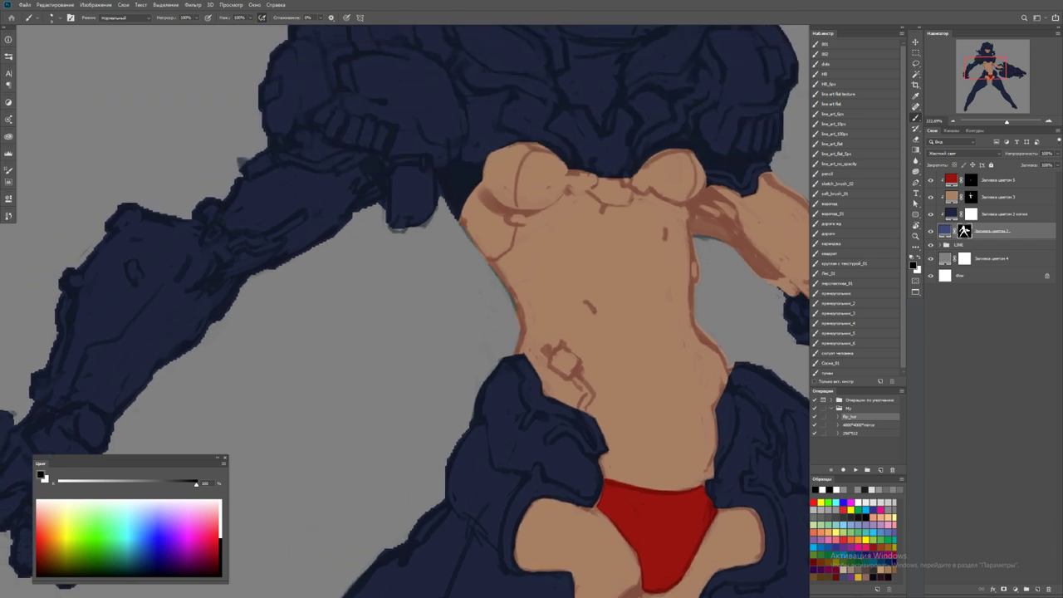
left_click_drag(416, 315, 344, 343)
left_click(971, 197, "alt")
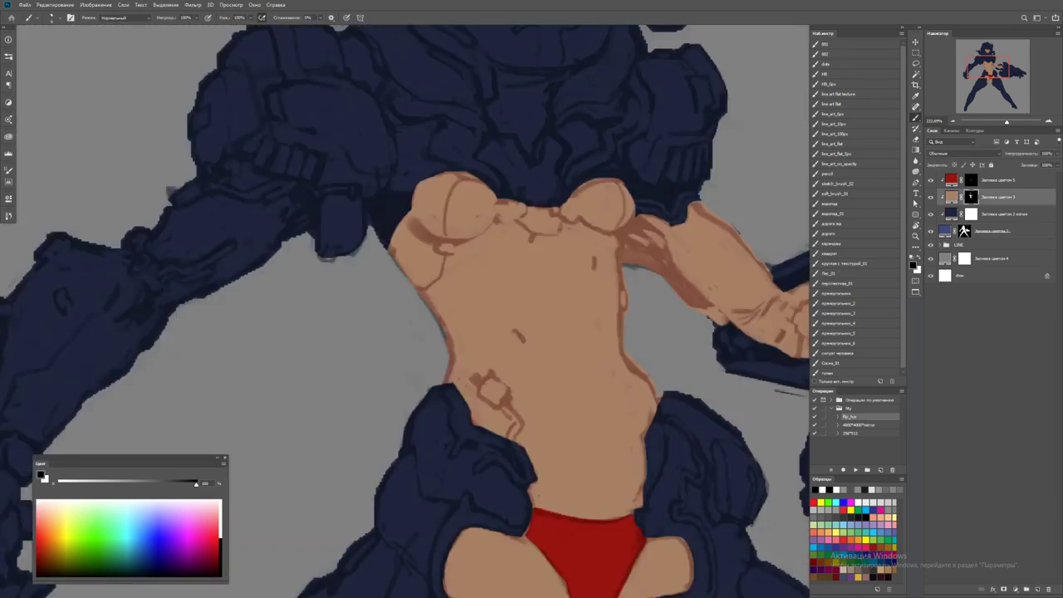
key("x")
Flip the whole image horizontally
key("z")
key("ctrl+minus")
key("ctrl+minus")
key("ctrl+minus")
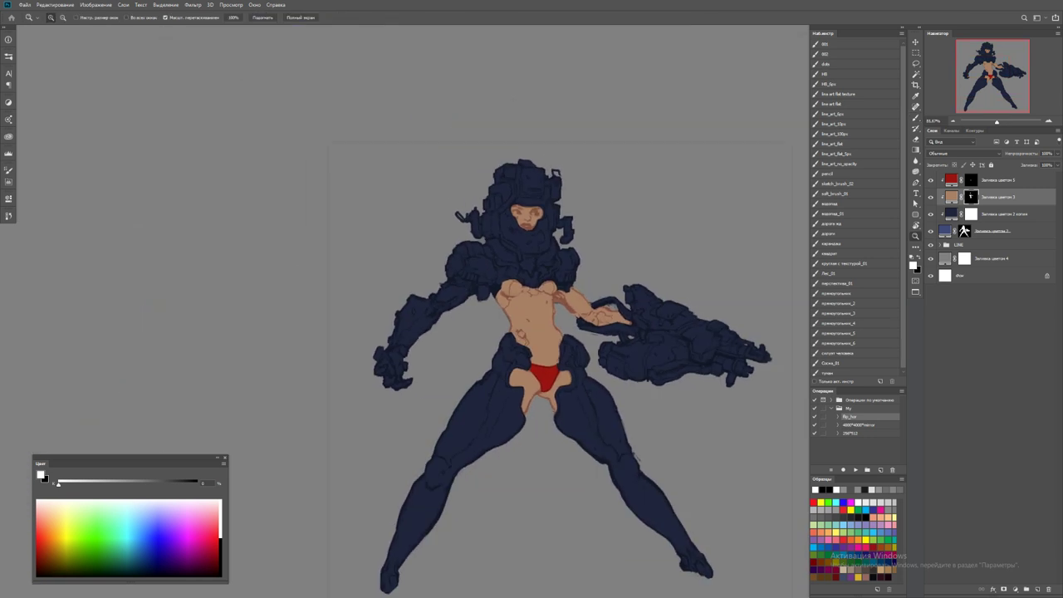
key("F2")
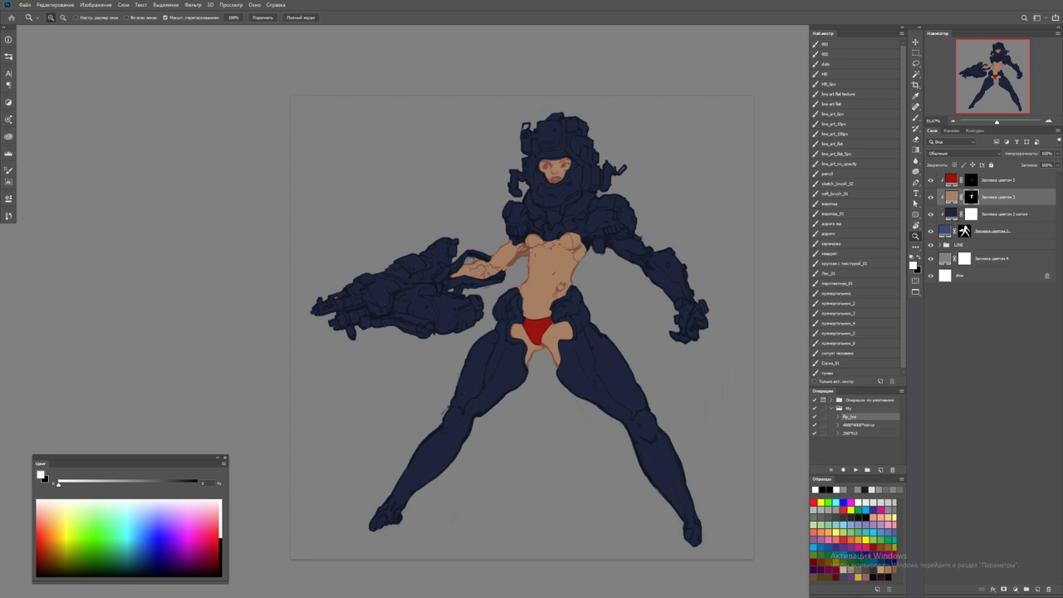
Recolour the clipped dark navy fill to a light blue-grey and fill its mask with black
left_click(1005, 213)
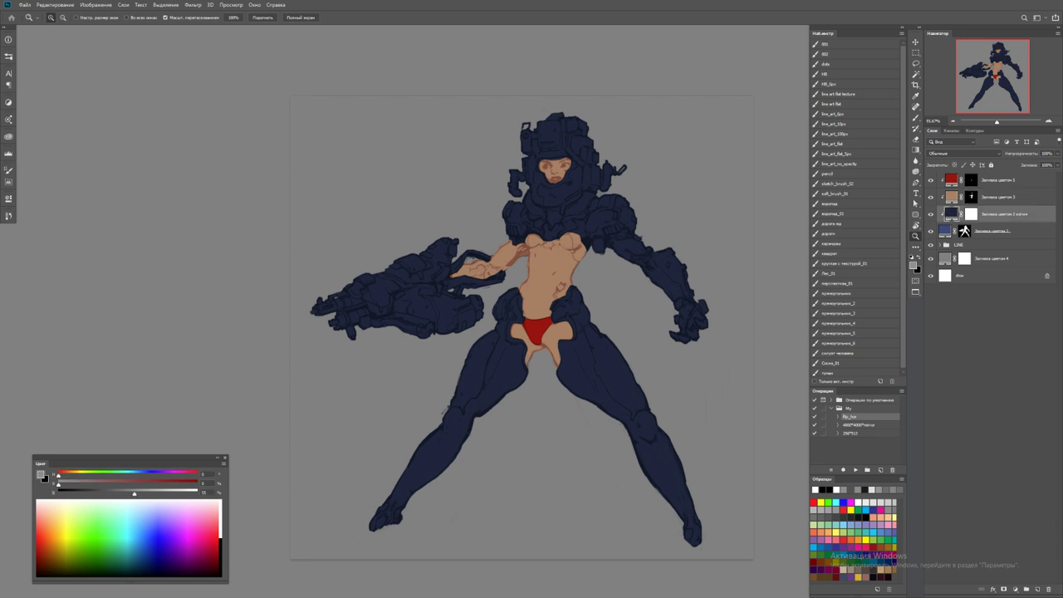
double_click(951, 213)
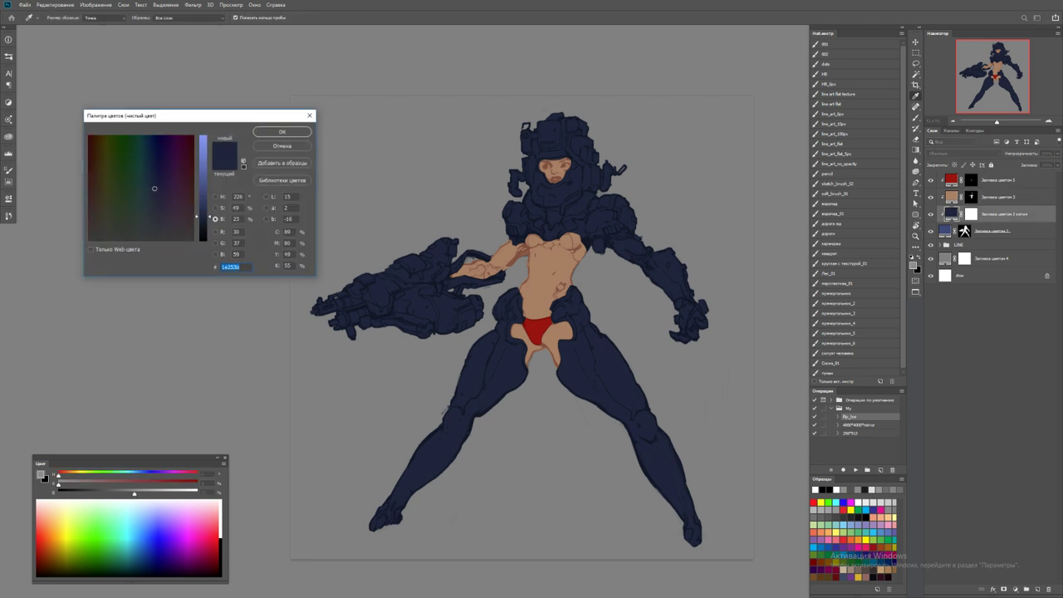
type("31393b")
left_click_drag(201, 216, 202, 159)
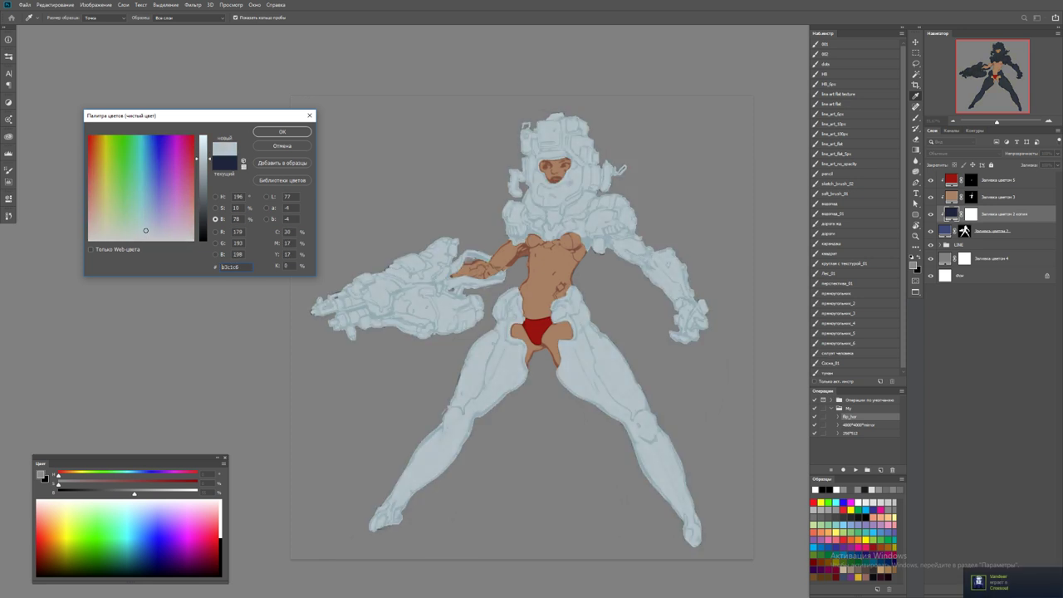
key("Return")
key("z")
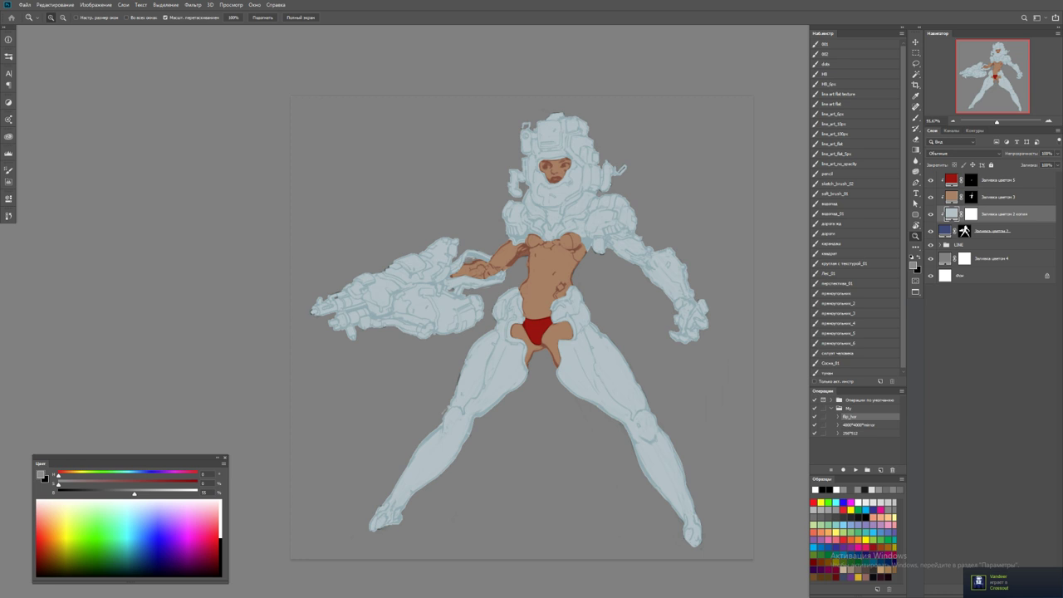
key("d")
key("x")
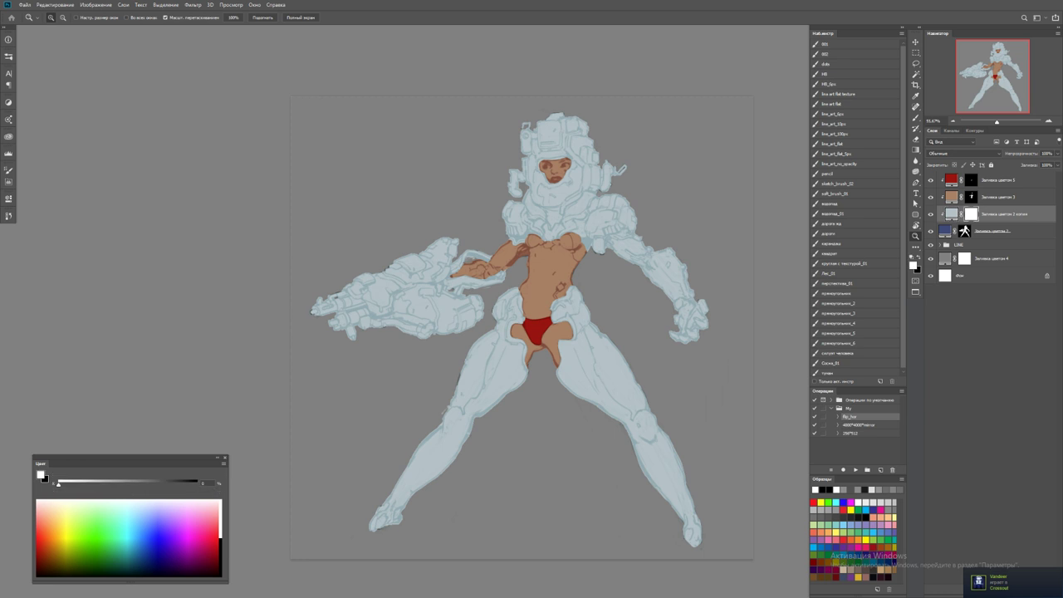
key("ctrl+BackSpace")
Paint white with soft_brush_01 on the light blue-grey fill's mask over the helmet and shoulder armour for soft highlights
scroll(594, 174, "up", 3)
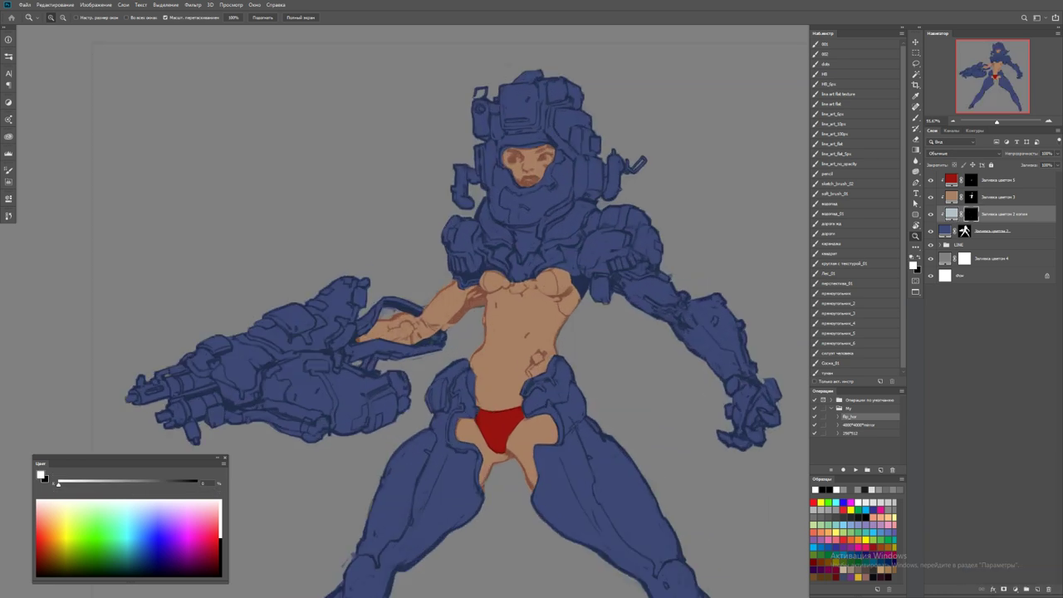
key("b")
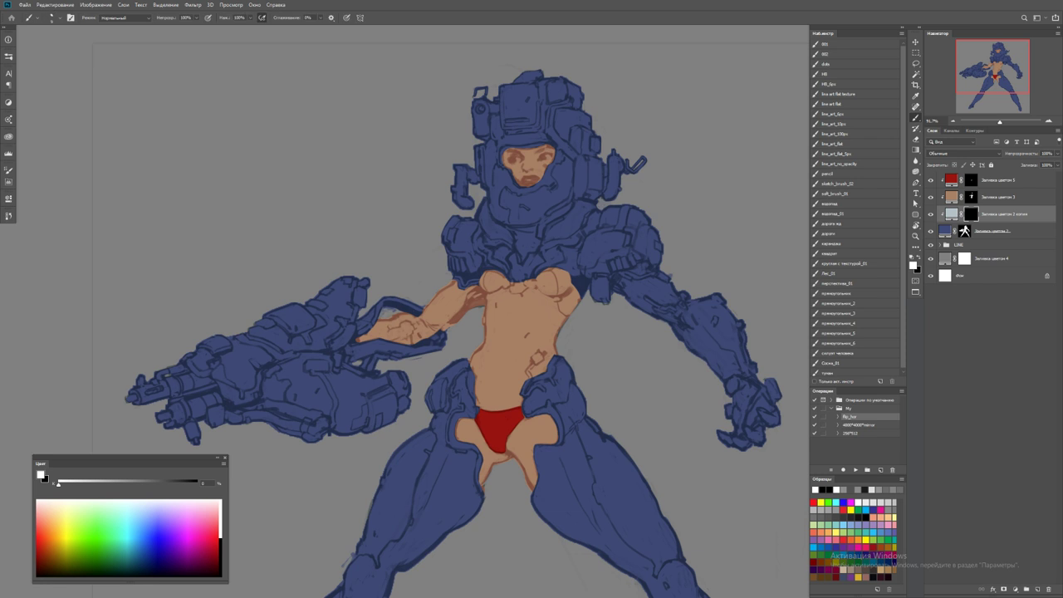
left_click(834, 194)
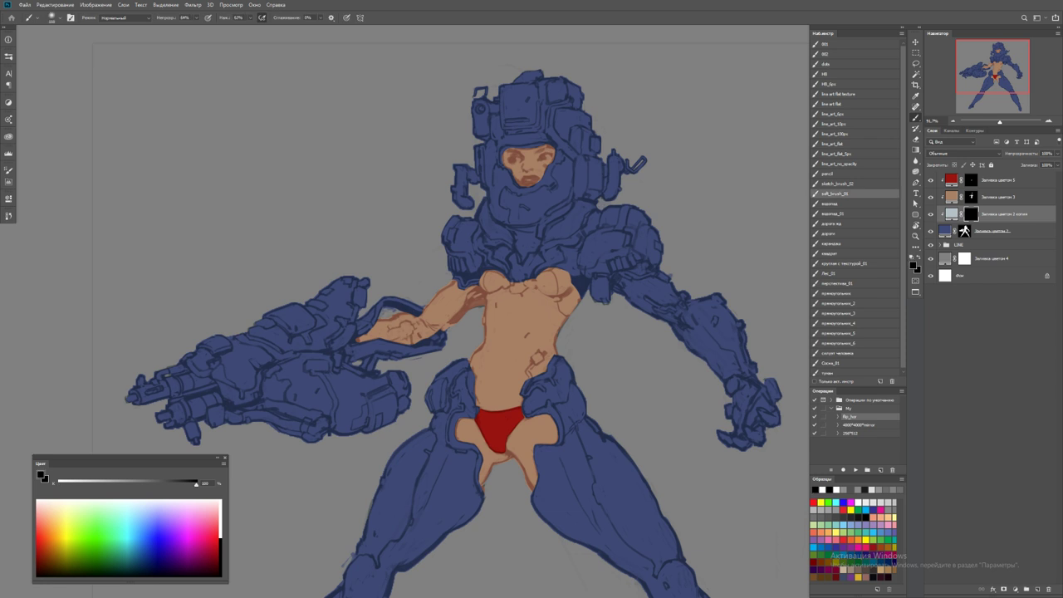
key("x")
mouse_move(486, 87)
left_mouse_down()
mouse_move(582, 125)
mouse_move(498, 178)
mouse_move(539, 208)
mouse_move(515, 245)
mouse_move(623, 249)
mouse_move(652, 236)
left_mouse_up()
scroll(540, 316, "down", 5)
scroll(540, 315, "up", 3)
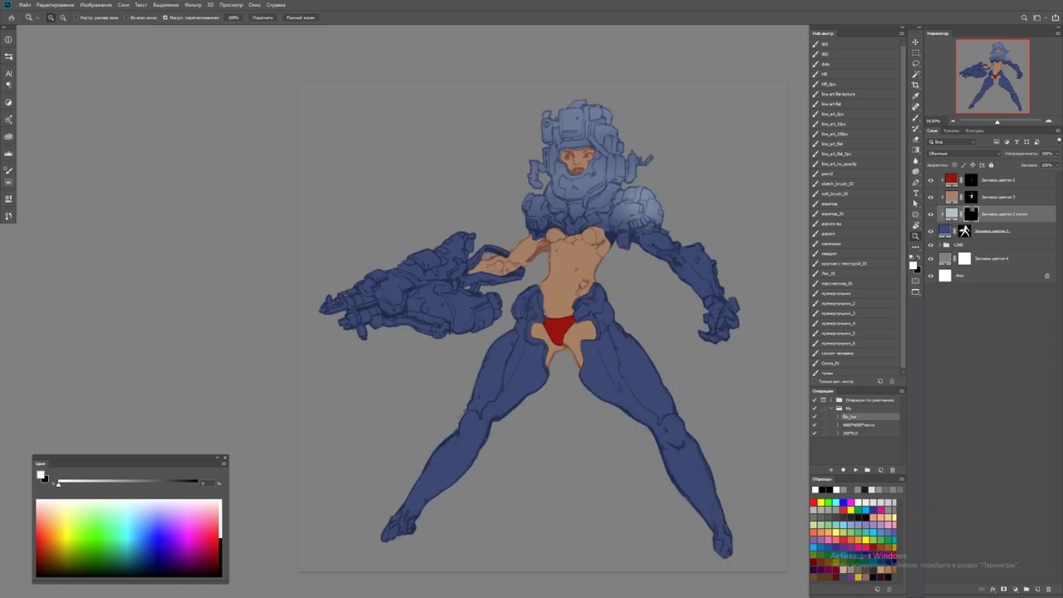
Paint soft white highlights on the same mask over both legs, the hip armour, the weapon and the armoured arm
left_click_drag(520, 341, 394, 528)
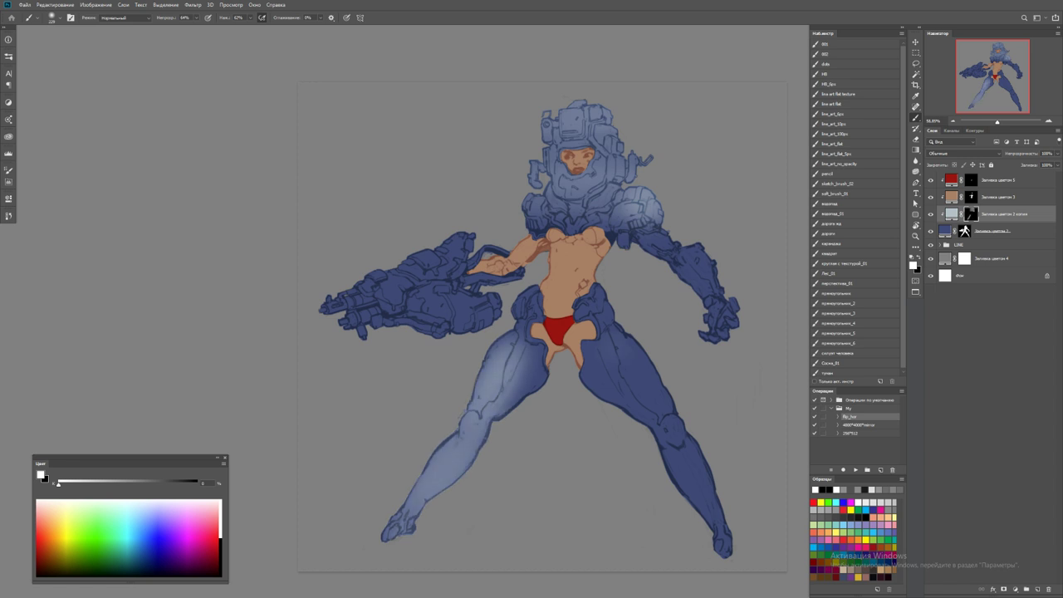
mouse_move(615, 349)
left_mouse_down()
mouse_move(702, 511)
mouse_move(623, 366)
mouse_move(606, 303)
mouse_move(623, 383)
left_mouse_up()
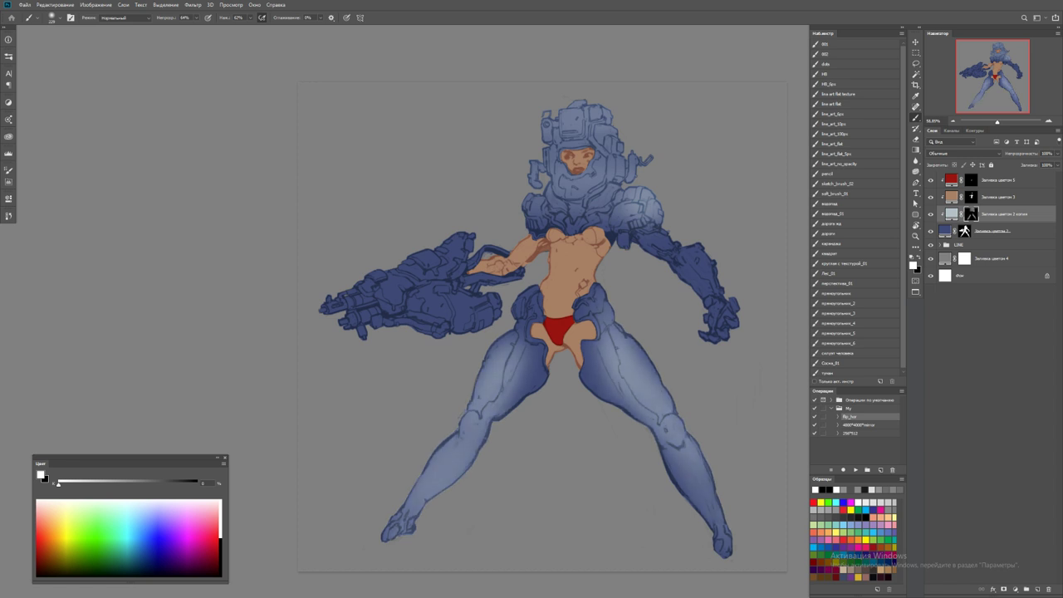
left_click_drag(523, 295, 511, 391)
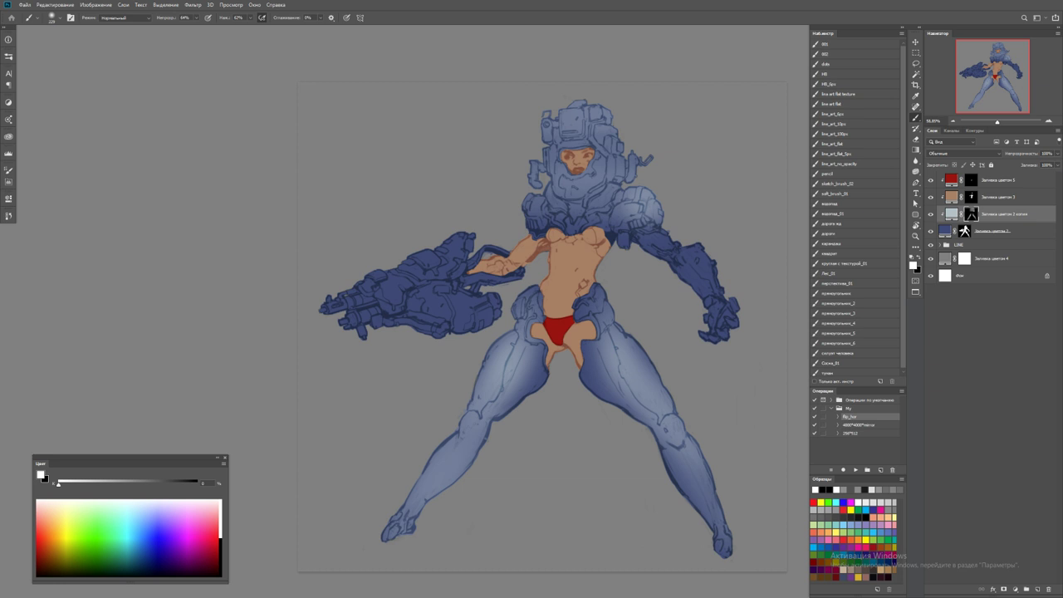
mouse_move(328, 308)
left_mouse_down()
mouse_move(473, 250)
mouse_move(382, 324)
mouse_move(490, 299)
left_mouse_up()
left_click_drag(627, 204, 731, 312)
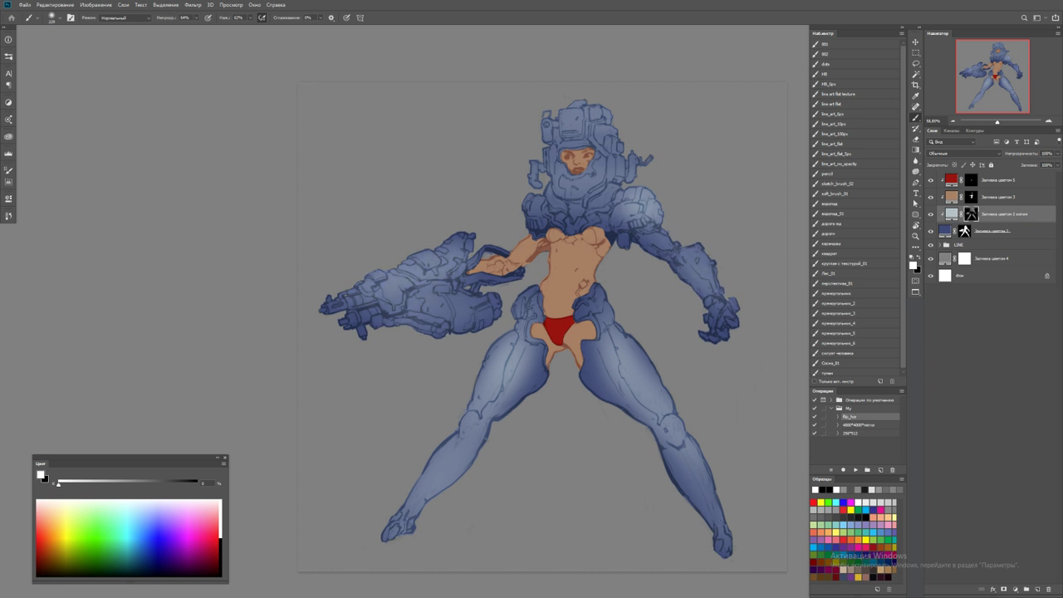
Add a clipped mid-grey 8d8d8d solid colour fill beneath the light blue-grey fill, carrying a copy of its mask
key("z")
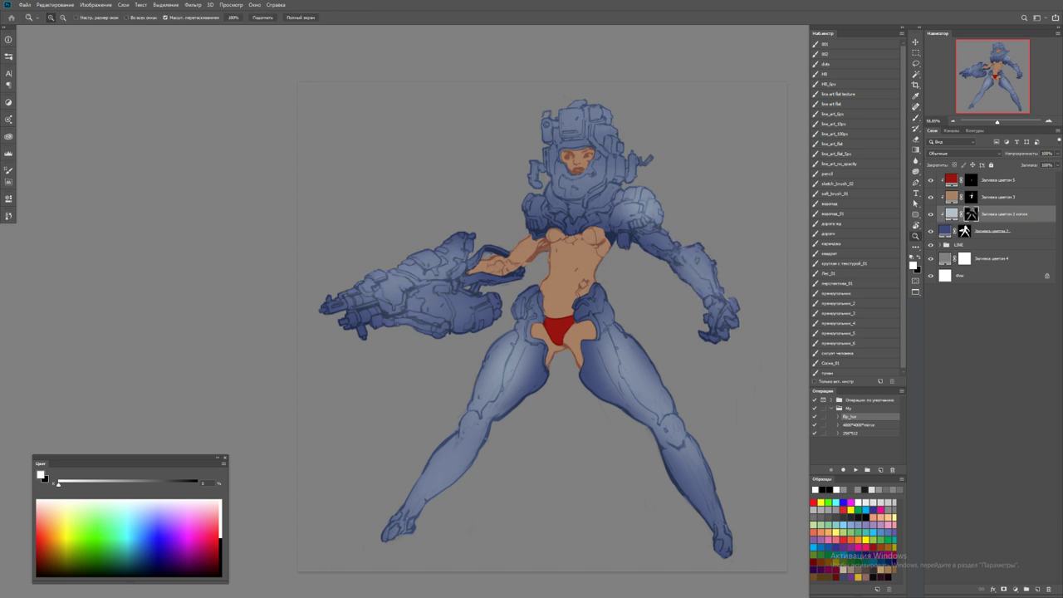
left_click(573, 316)
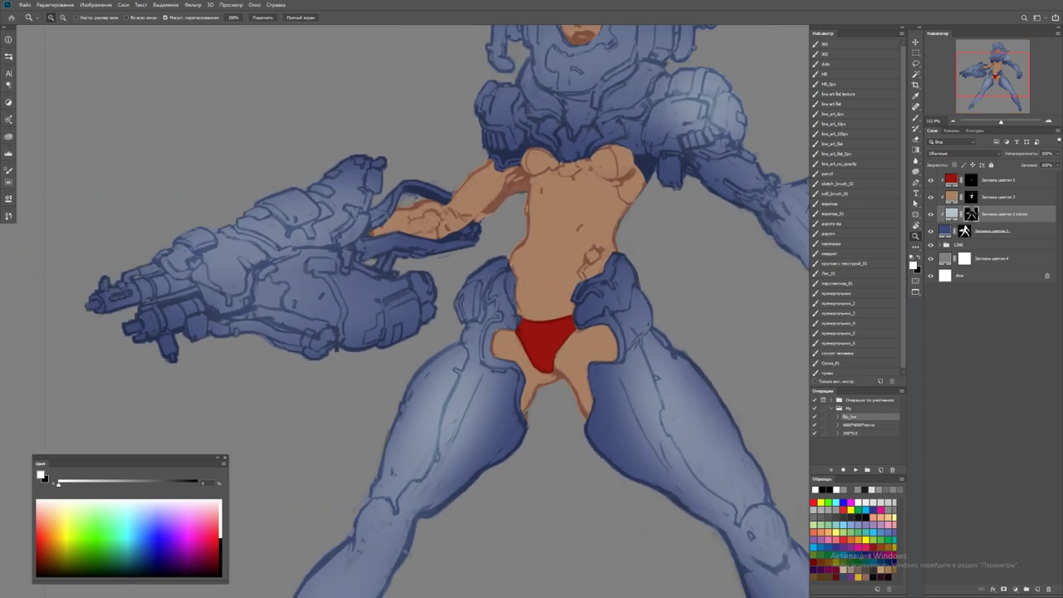
left_click(1015, 589)
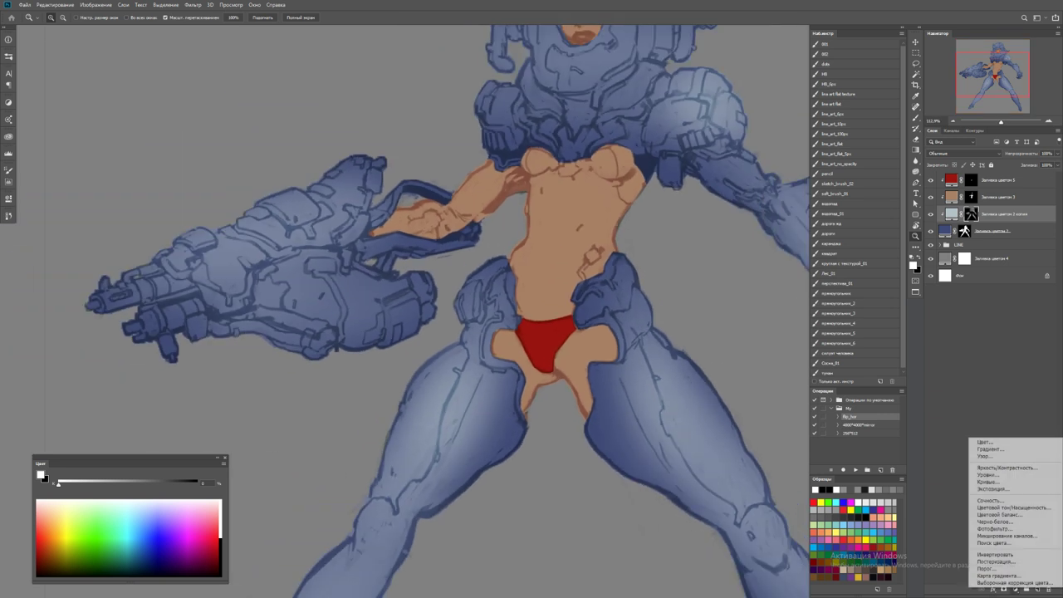
left_click(985, 442)
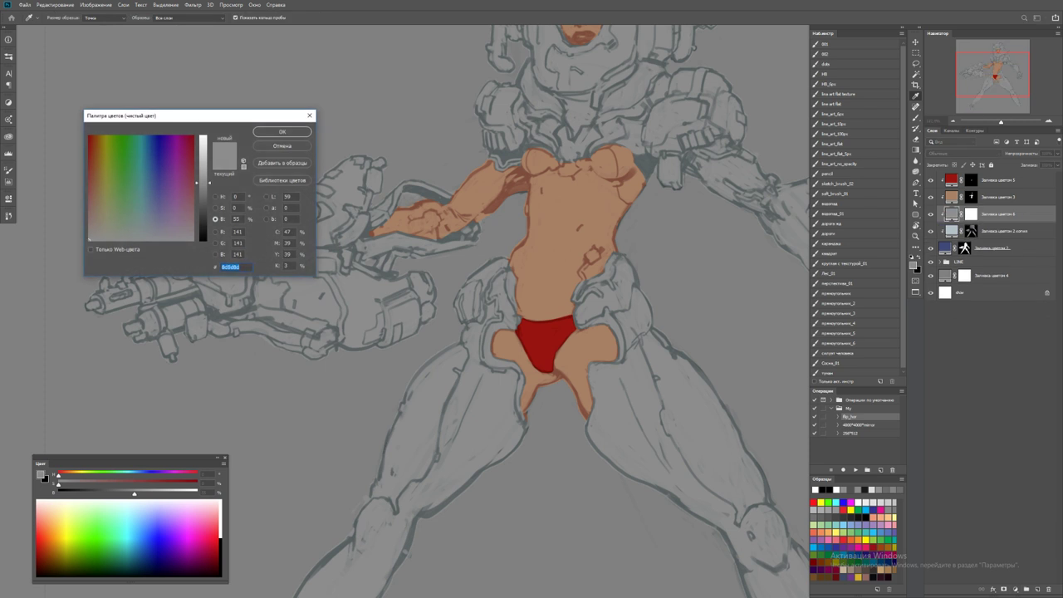
key("Return")
key("z")
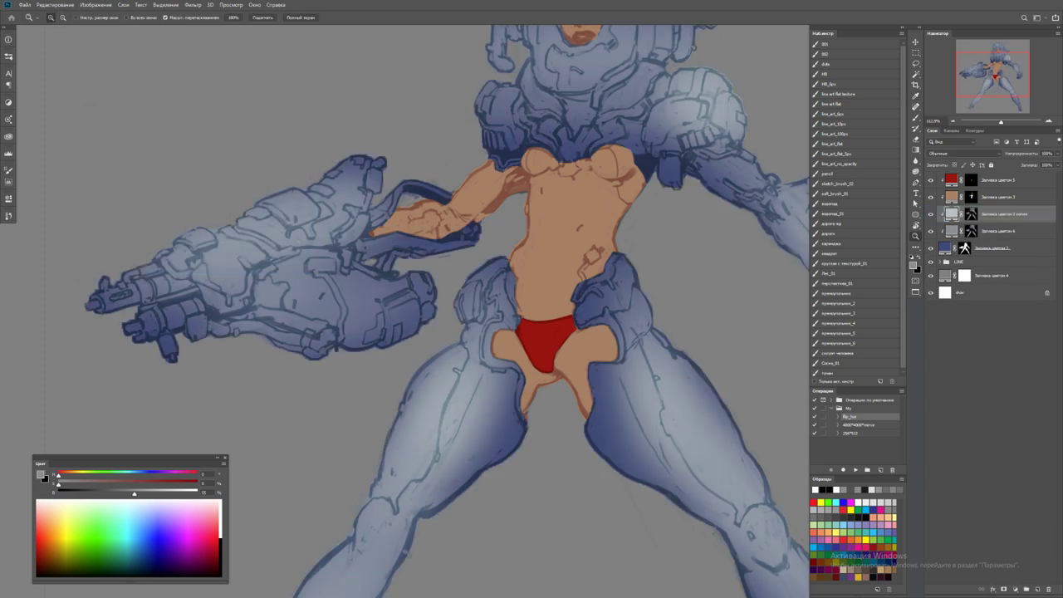
Set the light blue-grey clipped fill's colour to deep blue 09106b
double_click(952, 213)
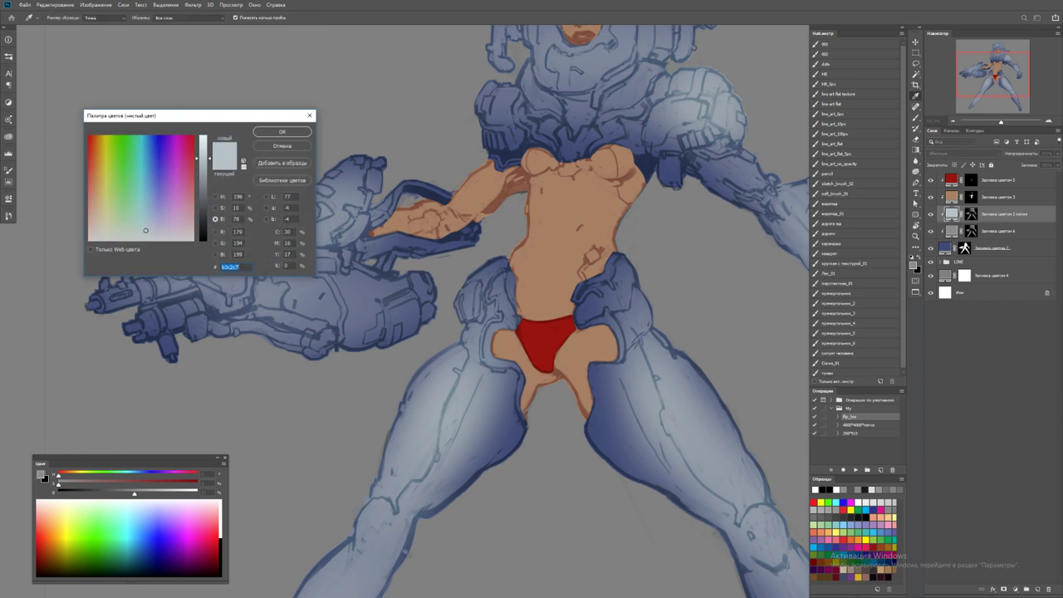
type("181d6b")
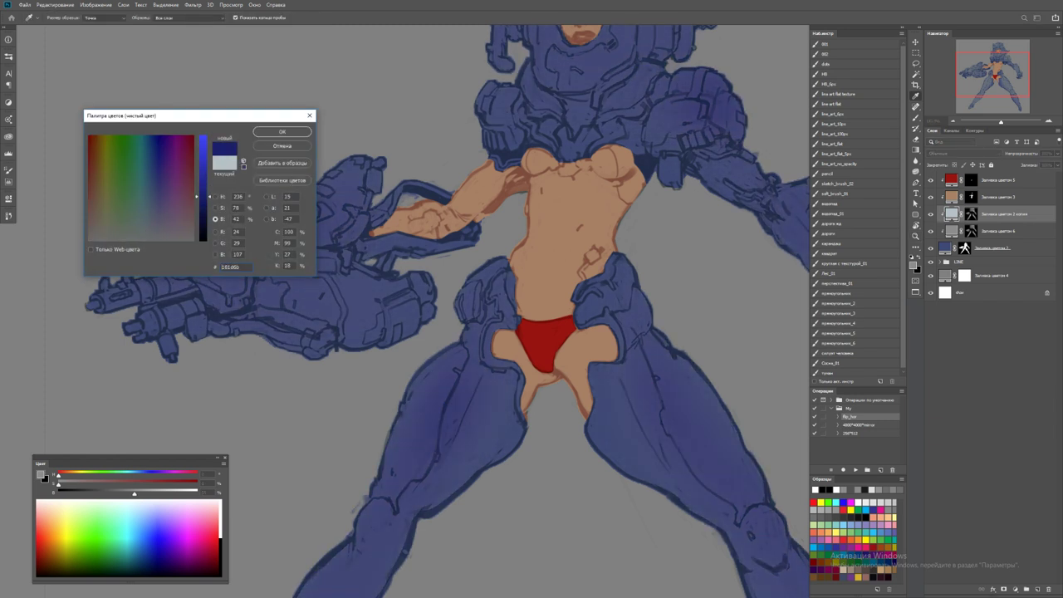
type("08056b")
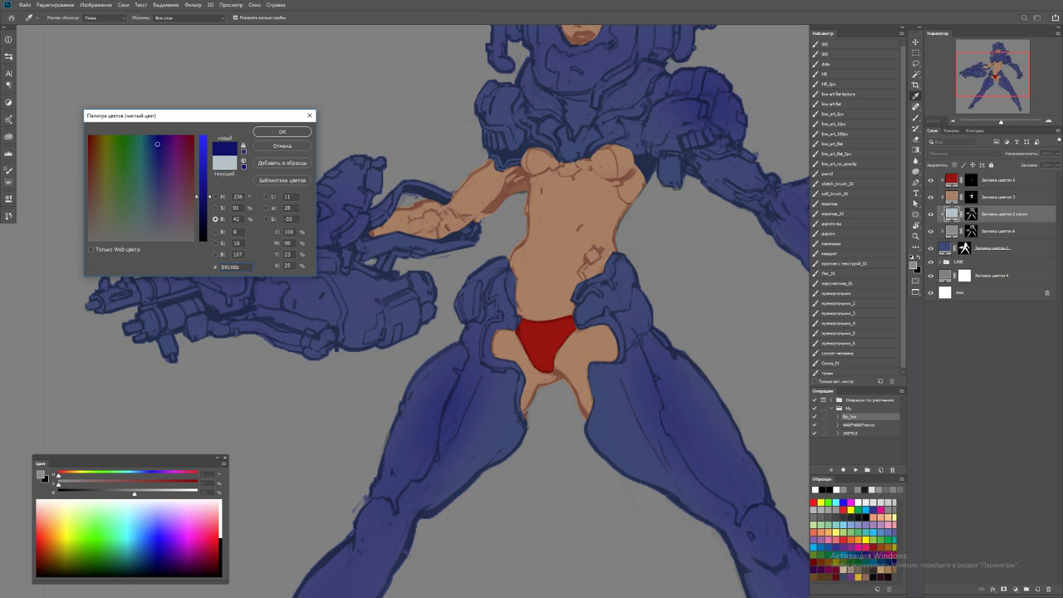
key("Return")
Fill the whole mask of the deep blue clipped fill with black
key("ctrl+minus")
key("ctrl+minus")
key("d")
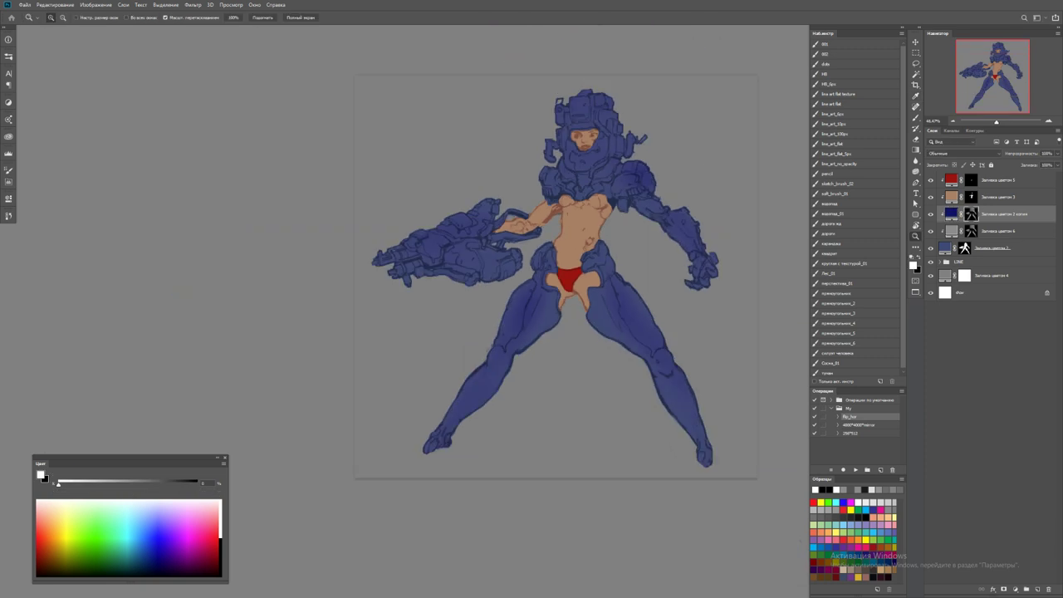
key("ctrl+BackSpace")
Paint white with line_art_no_opacity on the deep blue fill's mask along the hip armour's inner edge on the image's left side
key("ctrl+plus")
key("ctrl+plus")
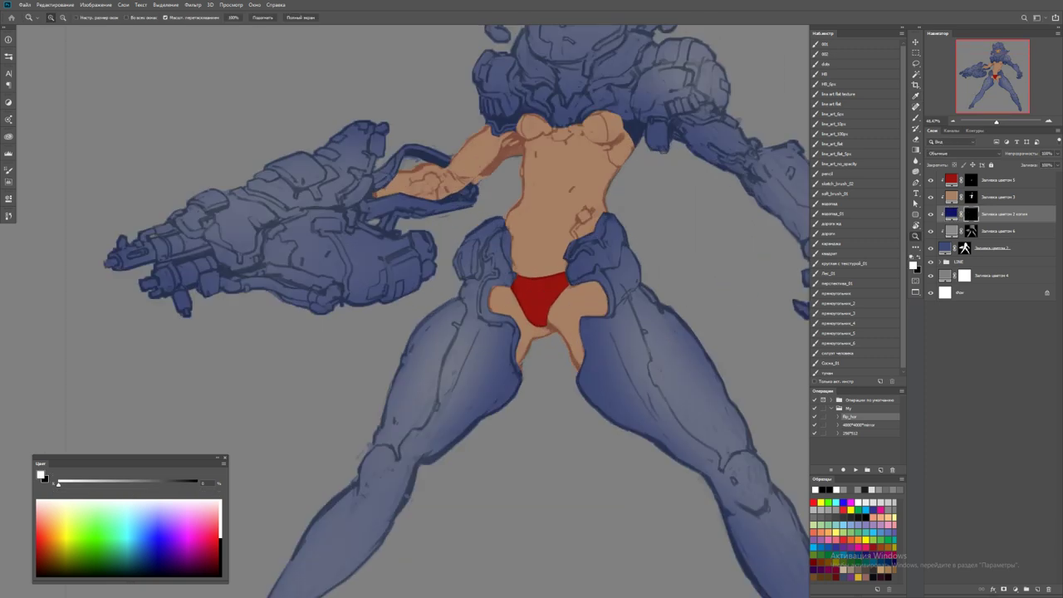
key("b")
key("x")
left_click(839, 183)
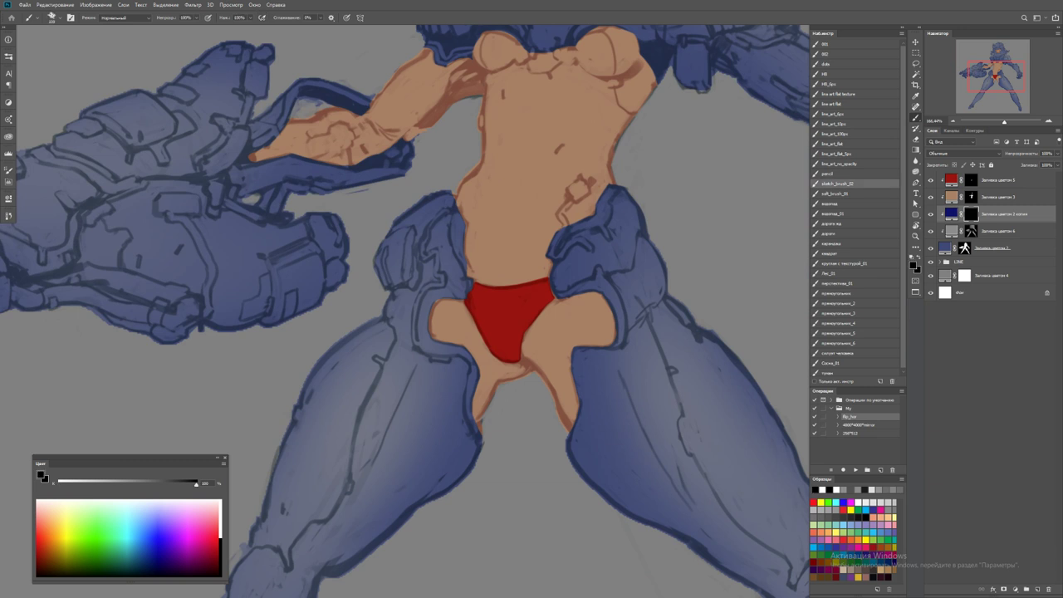
left_click(839, 164)
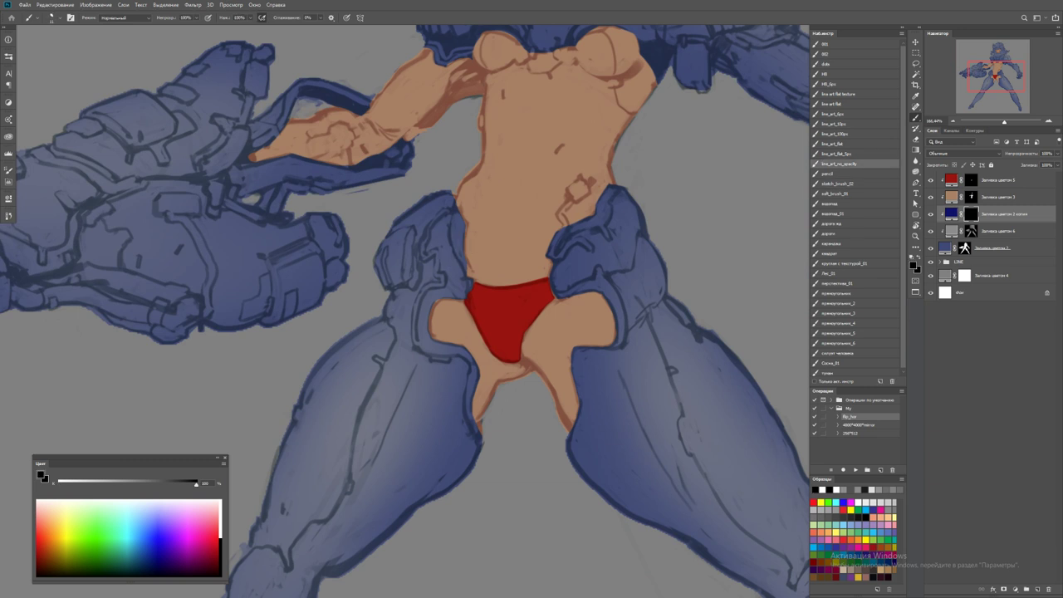
key("x")
mouse_move(424, 296)
left_mouse_down()
mouse_move(422, 327)
mouse_move(434, 298)
mouse_move(422, 346)
mouse_move(458, 353)
mouse_move(422, 295)
mouse_move(463, 281)
mouse_move(449, 264)
mouse_move(450, 277)
mouse_move(432, 233)
mouse_move(427, 252)
mouse_move(453, 213)
mouse_move(464, 293)
left_mouse_up()
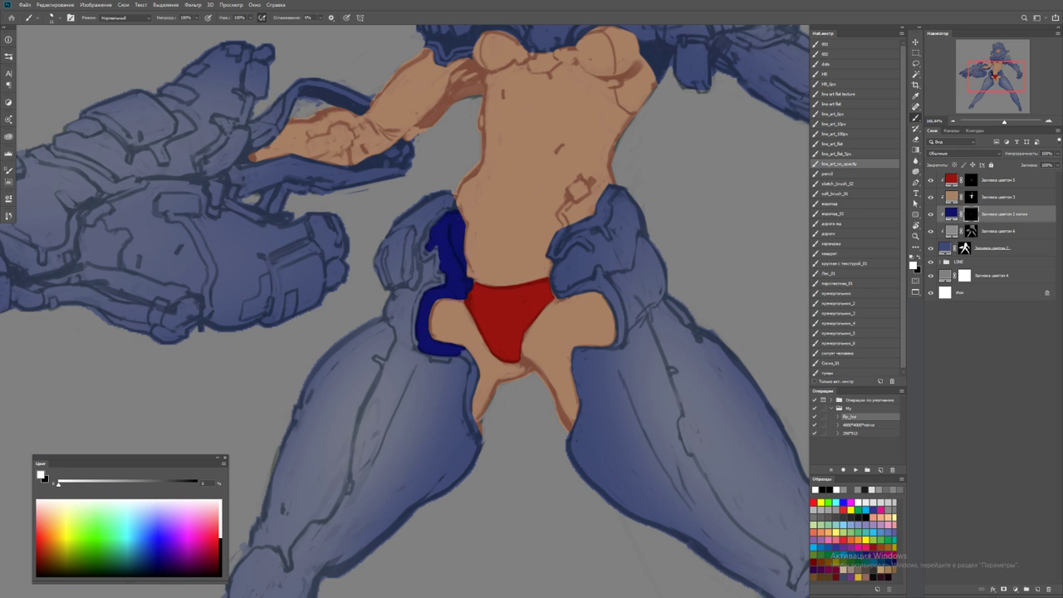
Paint white on the deep blue fill's mask along the hip armour's inner edge on the image's right side and the left inner thigh
mouse_move(555, 294)
left_mouse_down()
mouse_move(600, 282)
mouse_move(619, 326)
mouse_move(612, 347)
left_mouse_up()
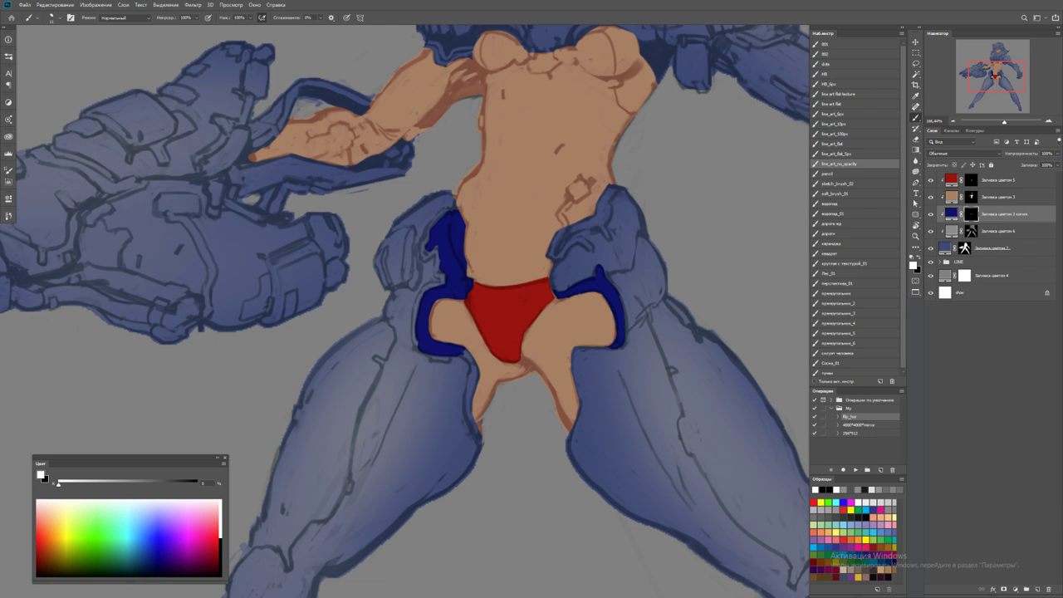
left_click_drag(464, 352, 479, 441)
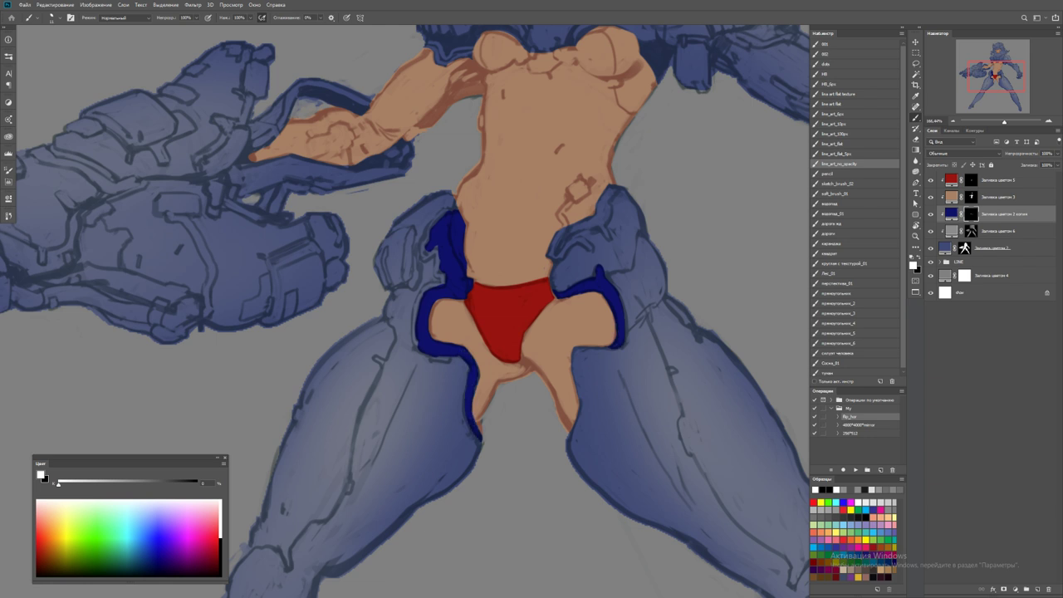
left_click_drag(420, 352, 437, 357)
Paint white on the deep blue fill's mask in the armpit gap beneath the shoulder armour on the image's right side
key("ctrl+0")
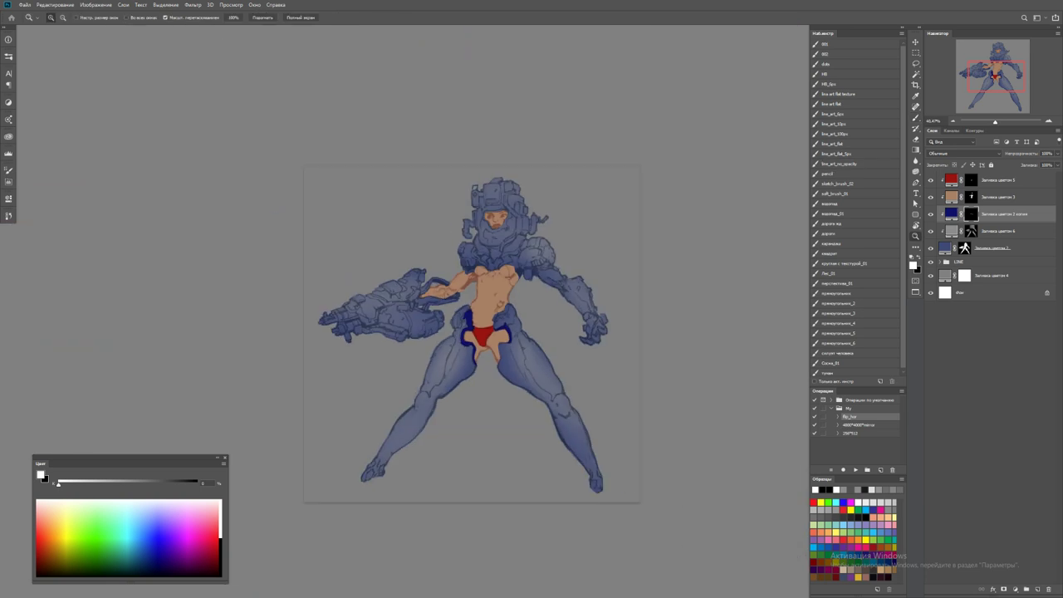
key("ctrl+plus")
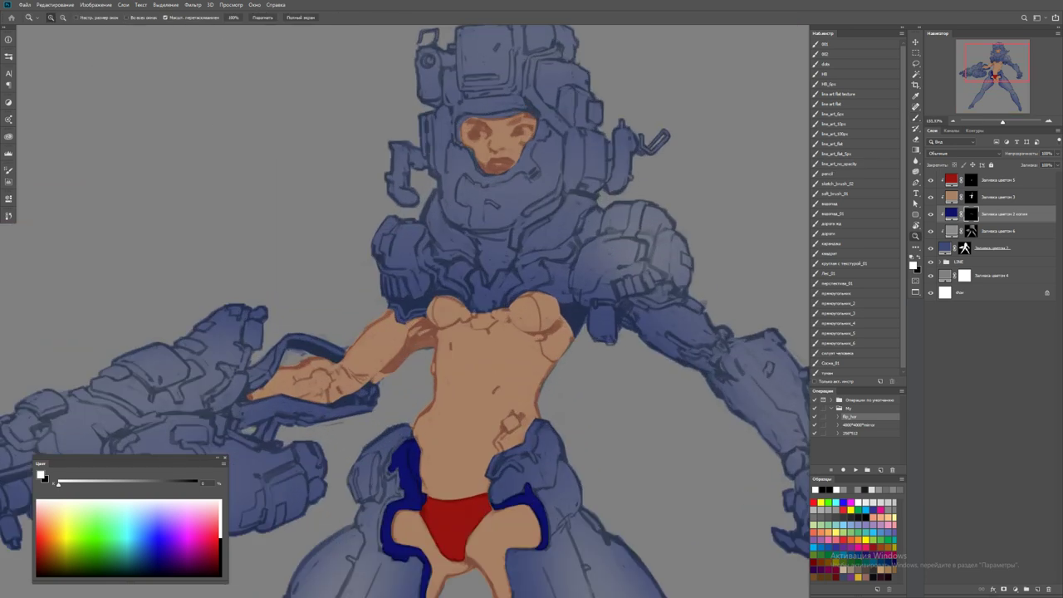
key("ctrl+plus")
key("b")
mouse_move(576, 308)
left_mouse_down()
mouse_move(589, 313)
mouse_move(574, 321)
mouse_move(595, 355)
mouse_move(600, 345)
left_mouse_up()
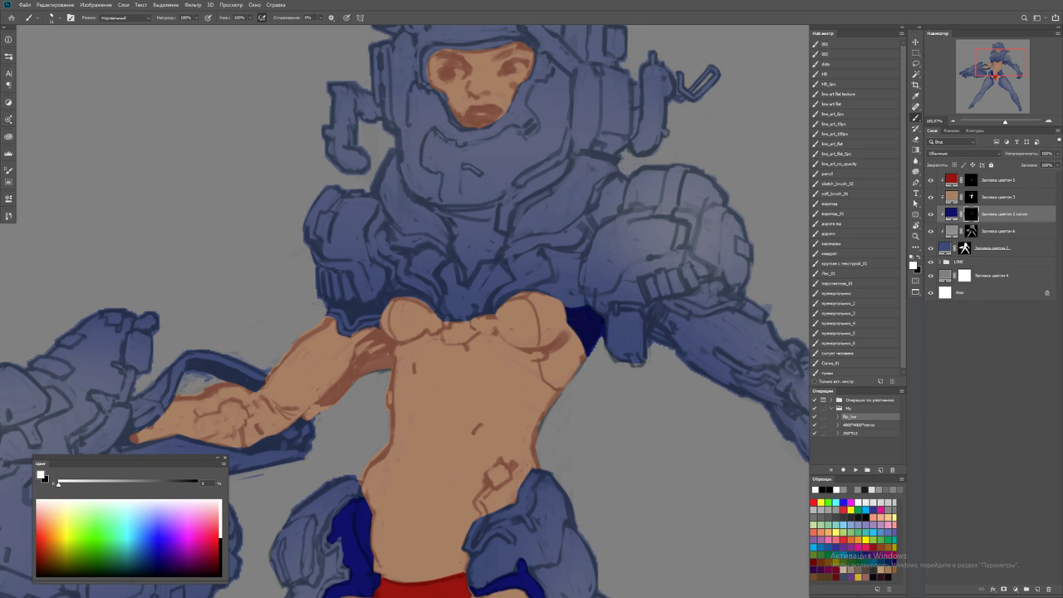
Touch up the blue base fill's mask along the armpit and upper arm edges on the image's right side
left_click(613, 347, "ctrl")
key("x")
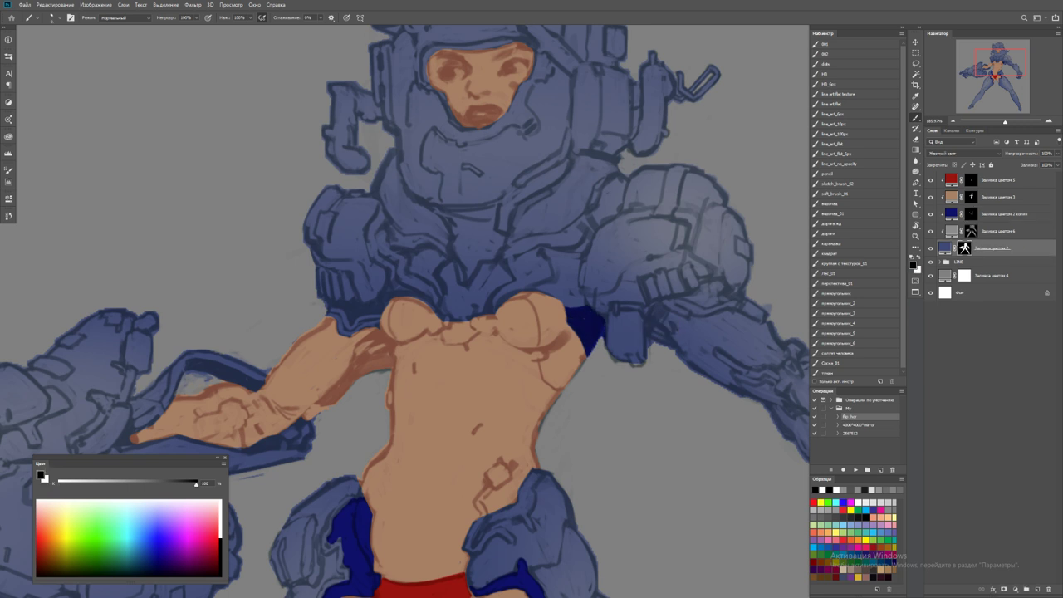
key("x")
mouse_move(612, 345)
left_mouse_down()
mouse_move(613, 357)
mouse_move(646, 367)
mouse_move(653, 348)
mouse_move(672, 347)
left_mouse_up()
key("x")
left_click_drag(415, 332, 347, 361)
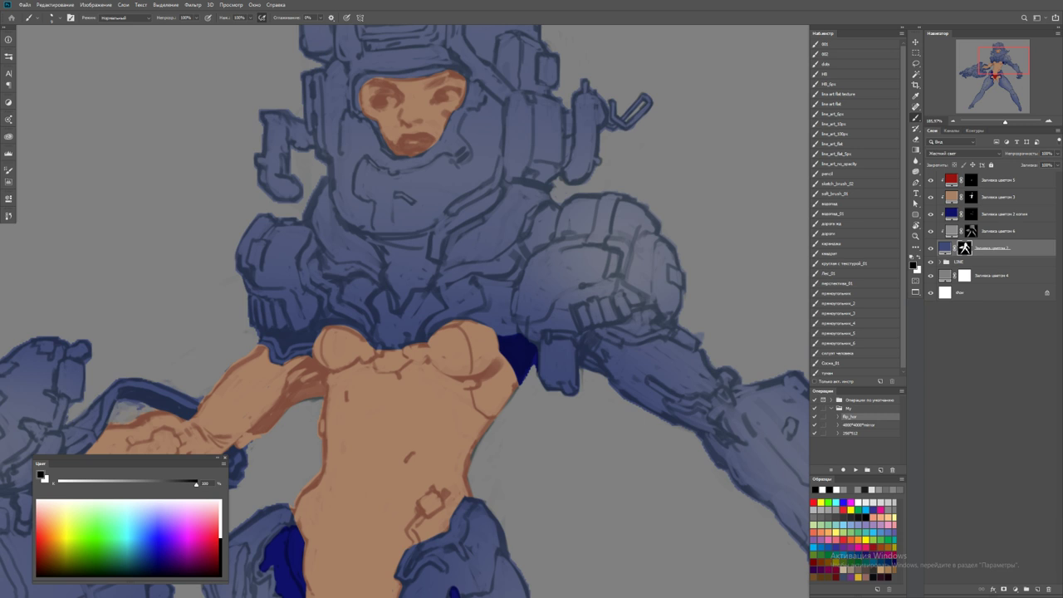
left_click_drag(681, 326, 702, 336)
Flip the canvas horizontally with the recorded flip action
key("z")
left_click_drag(498, 332, 374, 332)
left_click(856, 470)
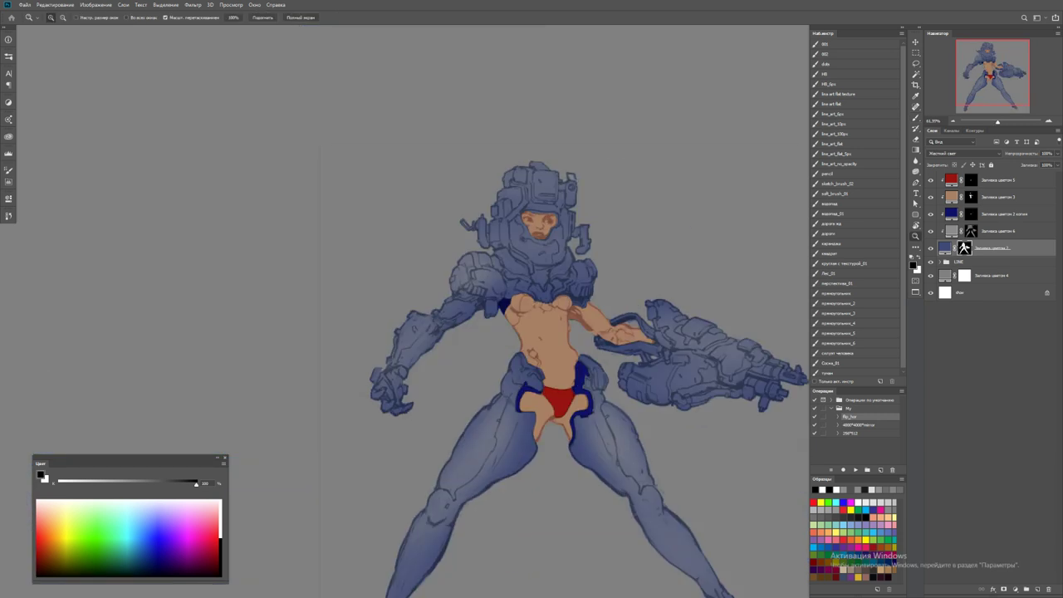
Paint white on the deep blue fill's mask along the rim of the helmet's face opening, across the top and down one side
left_click_drag(536, 212, 565, 207)
key("alt+]")
key("alt+]")
key("b")
key("x")
mouse_move(486, 205)
left_mouse_down()
mouse_move(575, 209)
mouse_move(565, 205)
mouse_move(598, 247)
mouse_move(551, 294)
left_mouse_up()
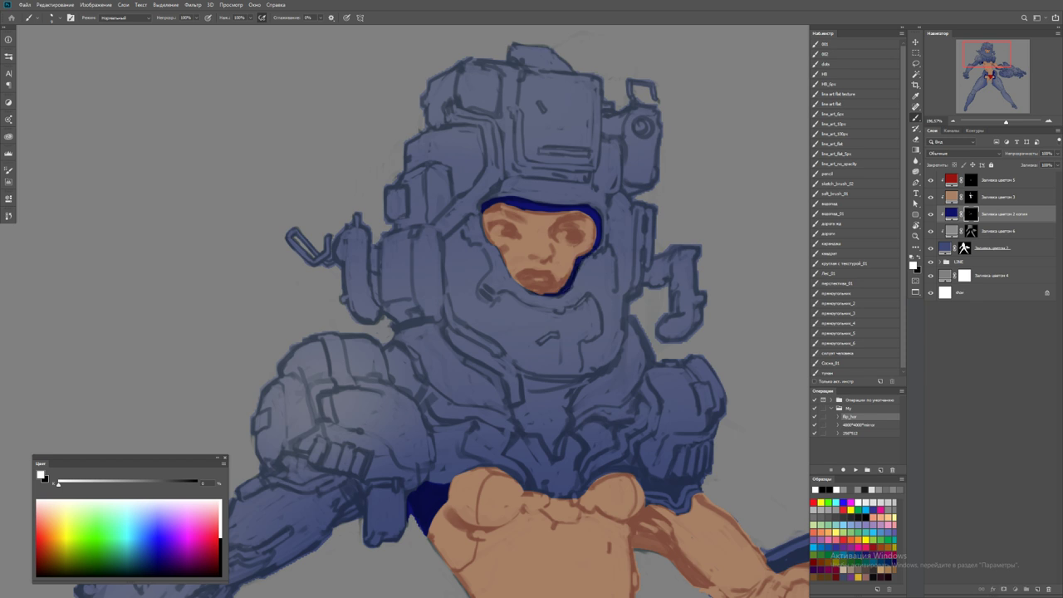
Paint the character's lips in white on the red fill's mask
key("alt+bracketright")
key("x")
key("alt+bracketright")
key("ctrl+plus")
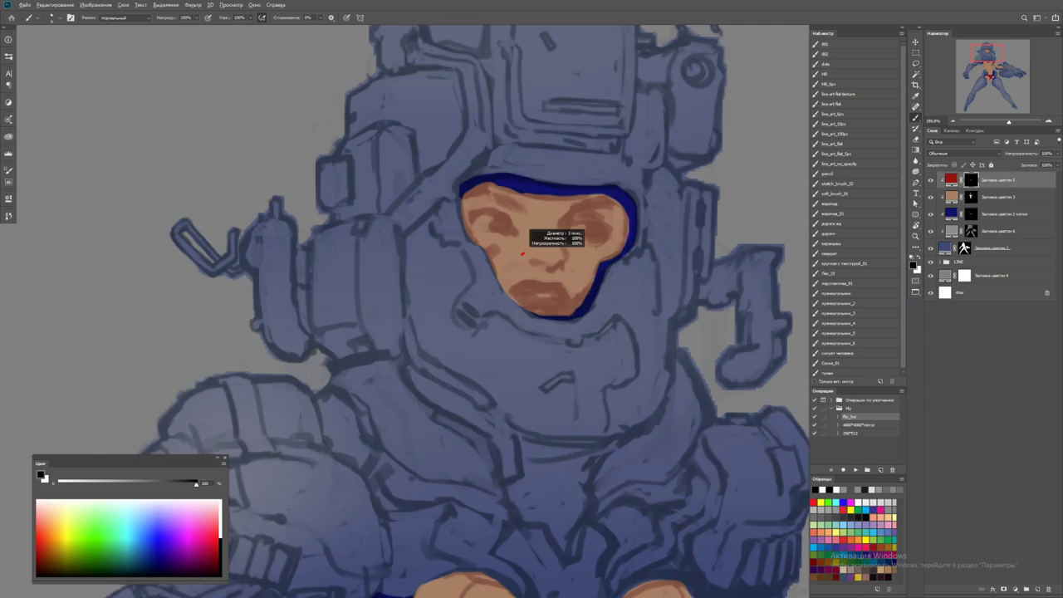
key("x")
mouse_move(511, 290)
left_mouse_down()
mouse_move(528, 283)
mouse_move(535, 300)
mouse_move(568, 309)
mouse_move(566, 291)
left_mouse_up()
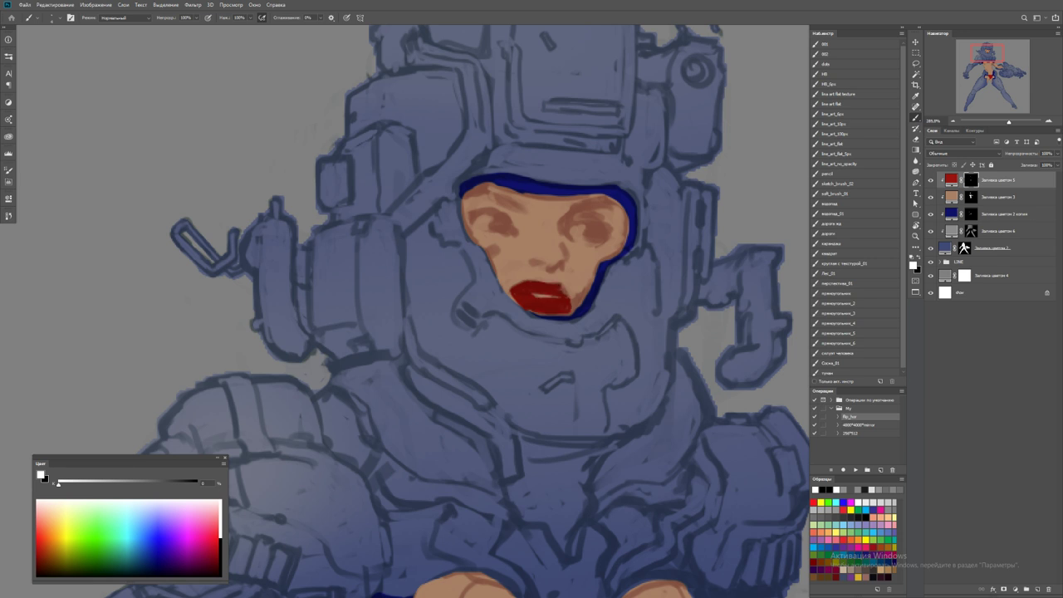
key("z")
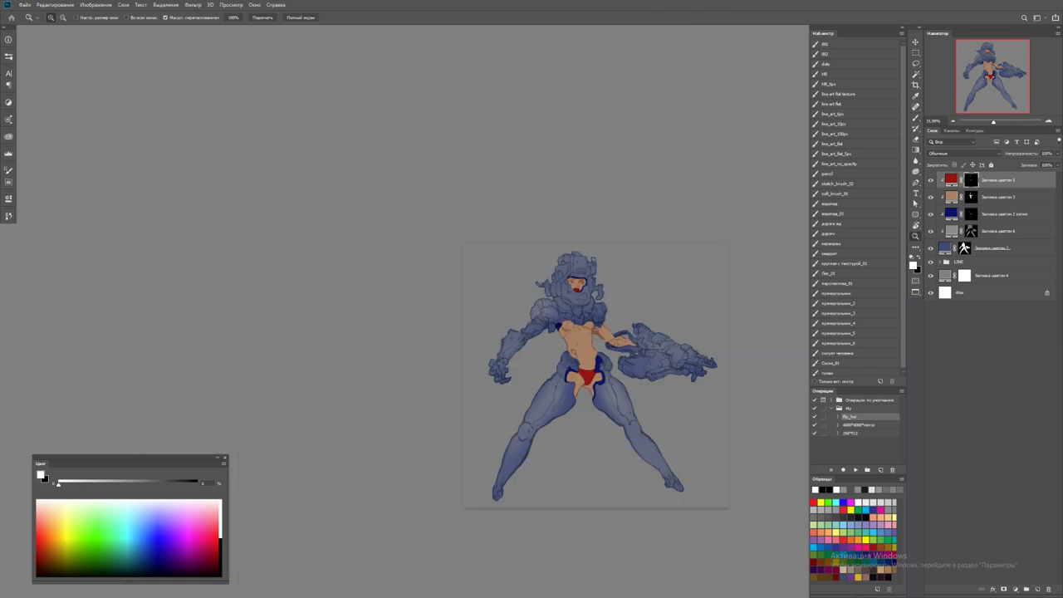
scroll(660, 374, "up", 5)
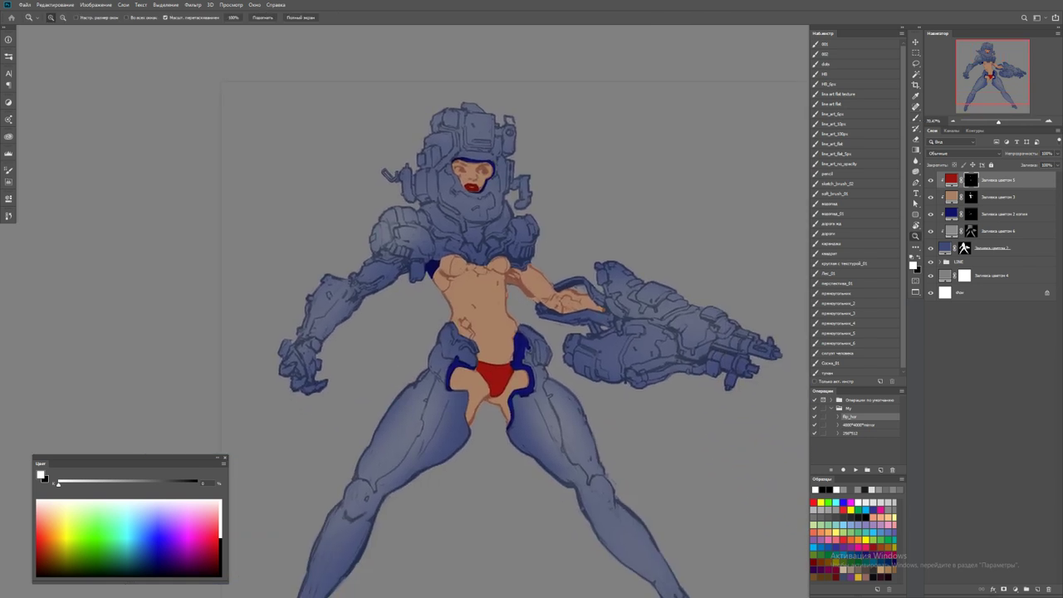
Merge the LINE group into a single layer at the top of the stack and clip it to the fills below
left_click(946, 258)
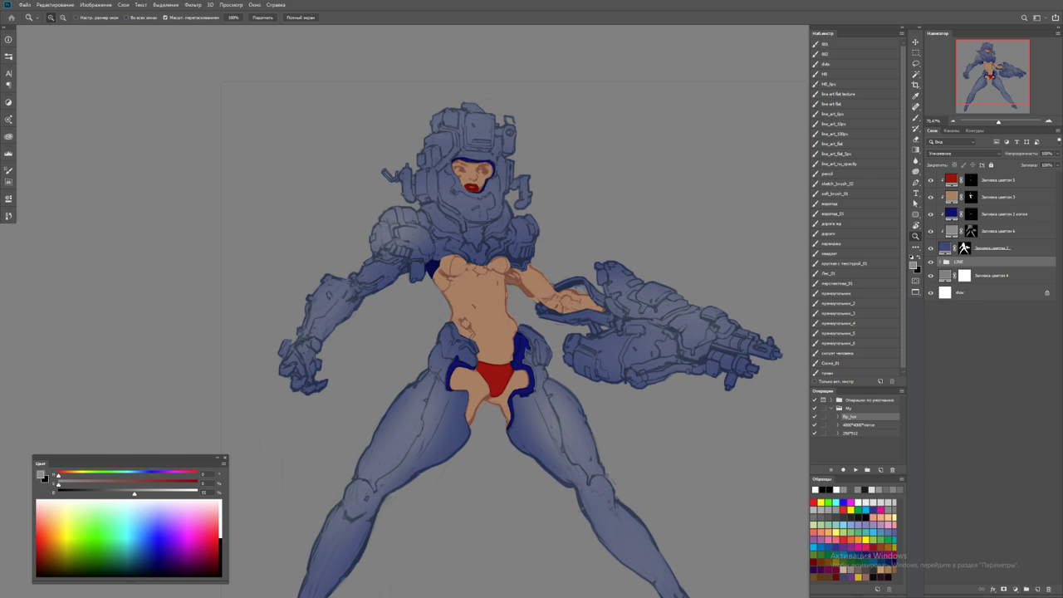
key("ctrl+z")
key("ctrl+shift+bracketright")
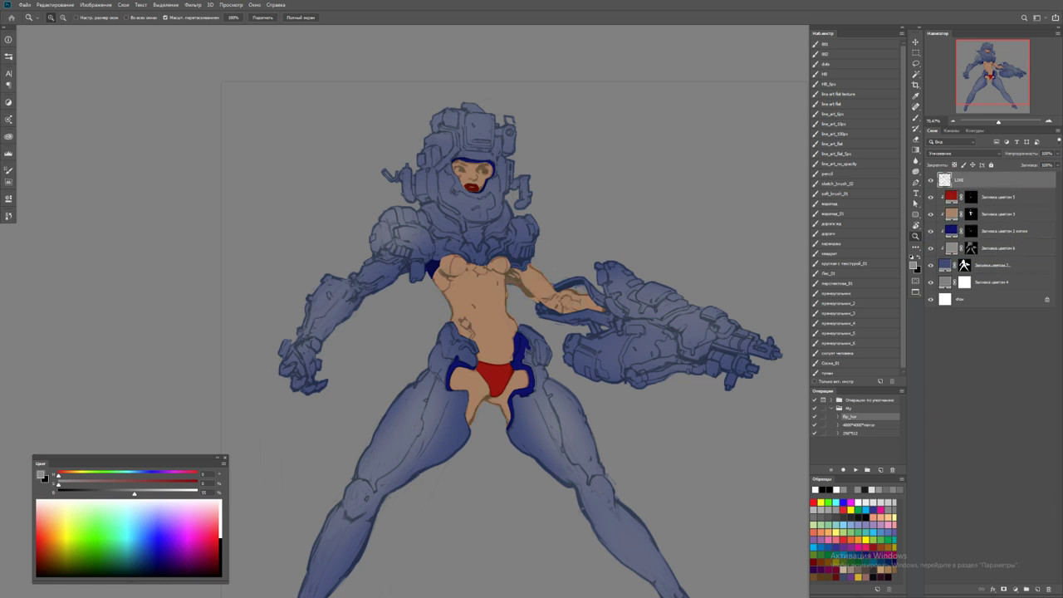
key("ctrl+alt+g")
key("ctrl+alt+g")
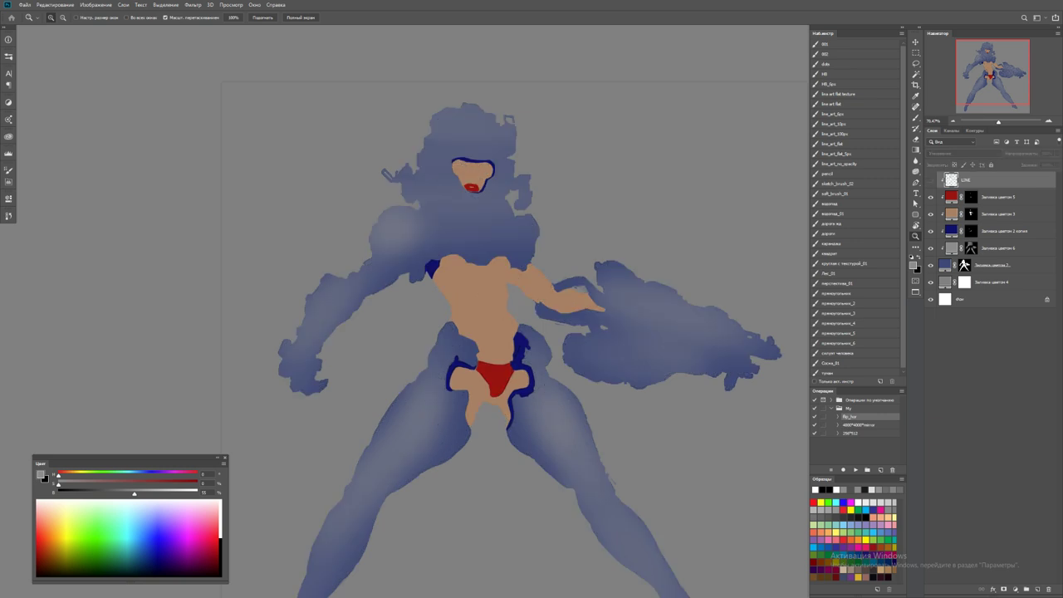
key("ctrl+alt+g")
Paint black on the blue base fill's mask above the gun's arm loop and in the gap between the loop and the forearm
key("ctrl+plus")
key("ctrl+plus")
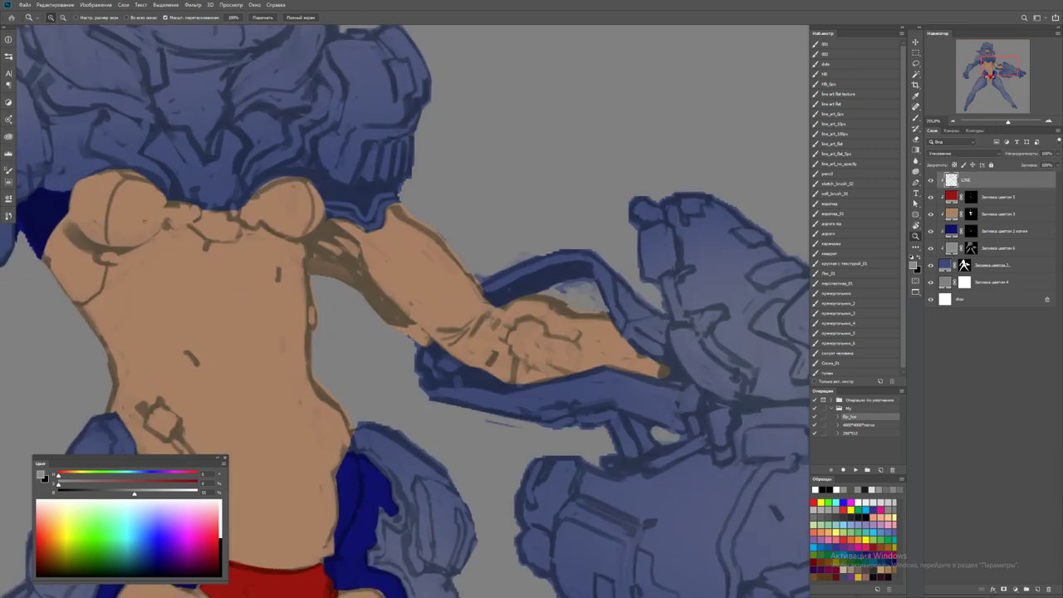
left_click(964, 265, "alt")
left_click(964, 265, "alt")
key("b")
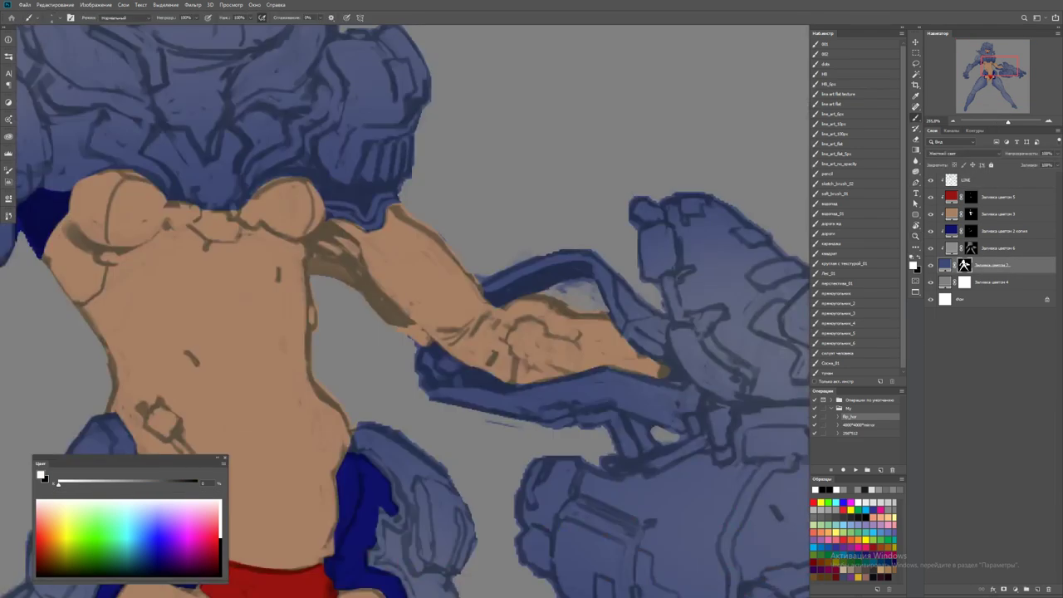
key("x")
mouse_move(505, 264)
left_mouse_down()
mouse_move(578, 252)
mouse_move(628, 279)
left_mouse_up()
left_click_drag(628, 221, 640, 282)
left_click(561, 290)
mouse_move(572, 286)
left_mouse_down()
mouse_move(546, 296)
mouse_move(586, 283)
mouse_move(559, 301)
left_mouse_up()
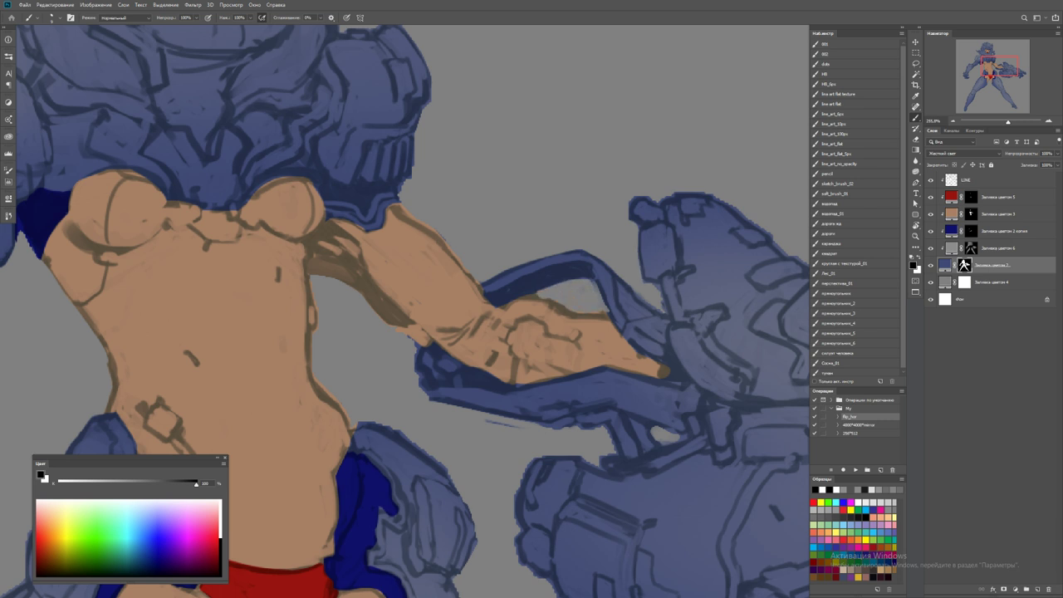
left_click(593, 285)
Paint black on the base fill's mask to clean the stray edges below the gun's arm loop and between its struts
mouse_move(487, 419)
left_mouse_down()
mouse_move(610, 427)
mouse_move(604, 462)
left_mouse_up()
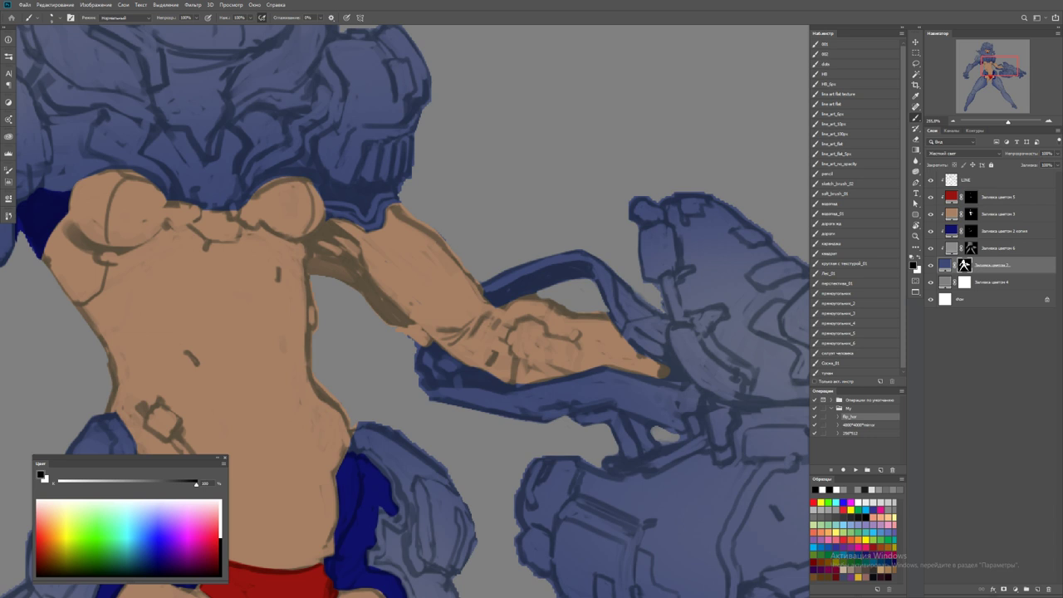
mouse_move(646, 425)
left_mouse_down()
mouse_move(663, 444)
mouse_move(688, 437)
left_mouse_up()
key("z")
key("ctrl+0")
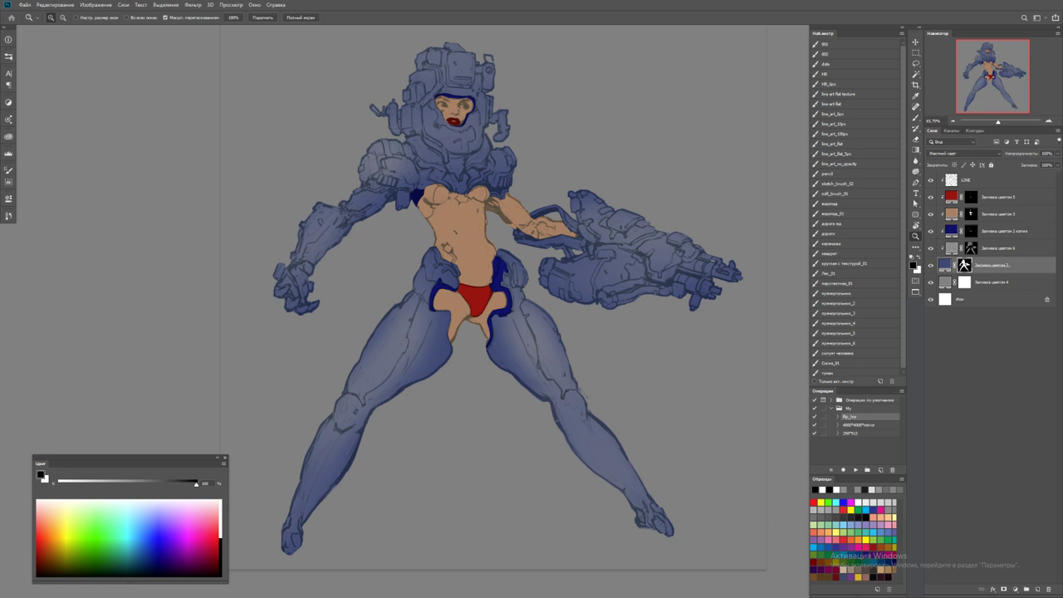
Duplicate the grey background fill with a copy of the character's mask, and recolour the original background fill dark violet
mouse_move(947, 282)
left_mouse_down()
mouse_move(963, 271)
mouse_move(964, 283)
left_mouse_up()
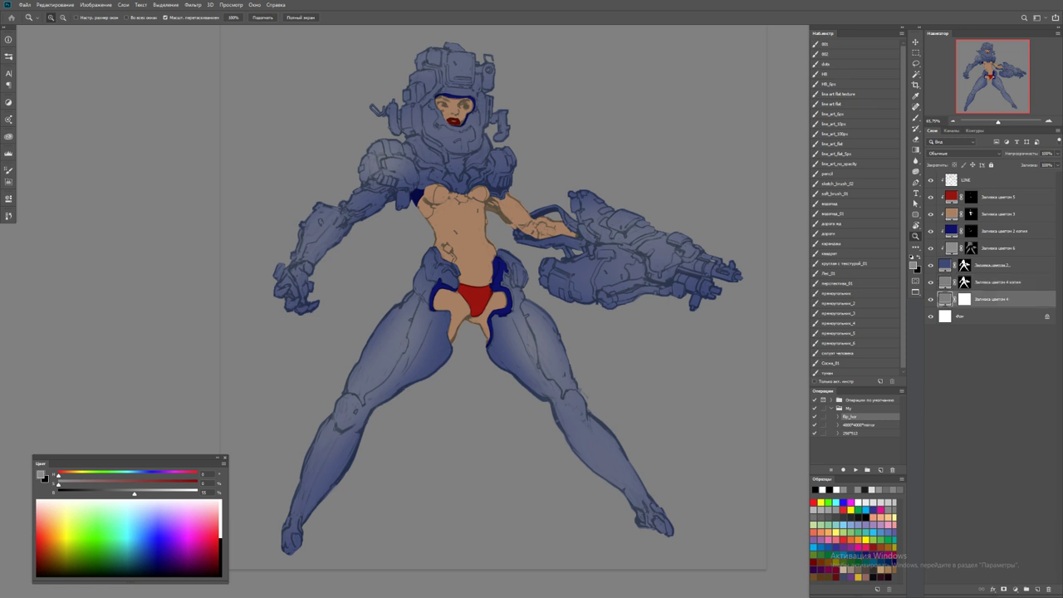
double_click(946, 299)
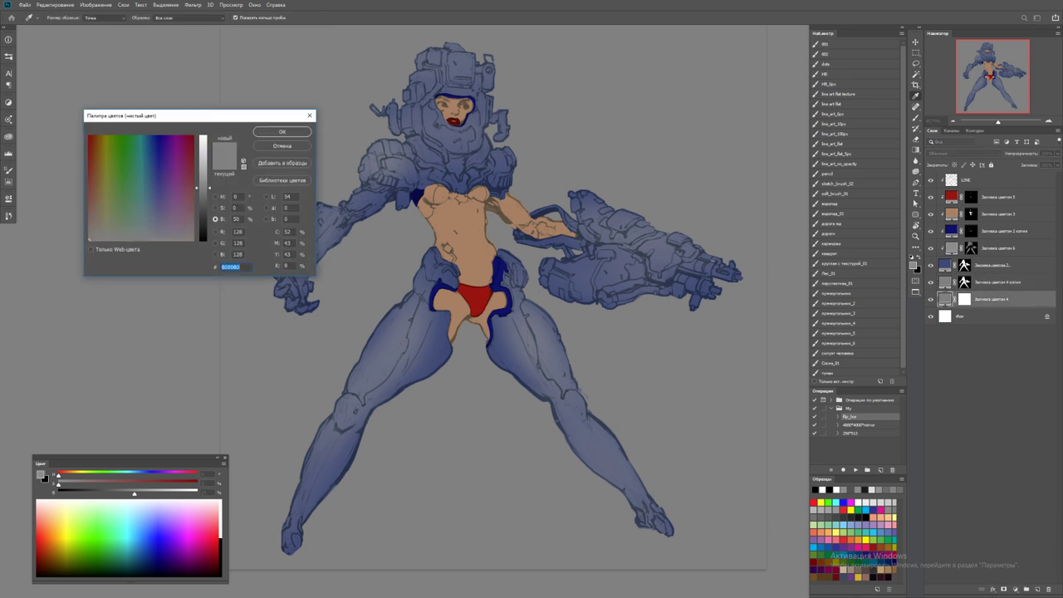
type("222222")
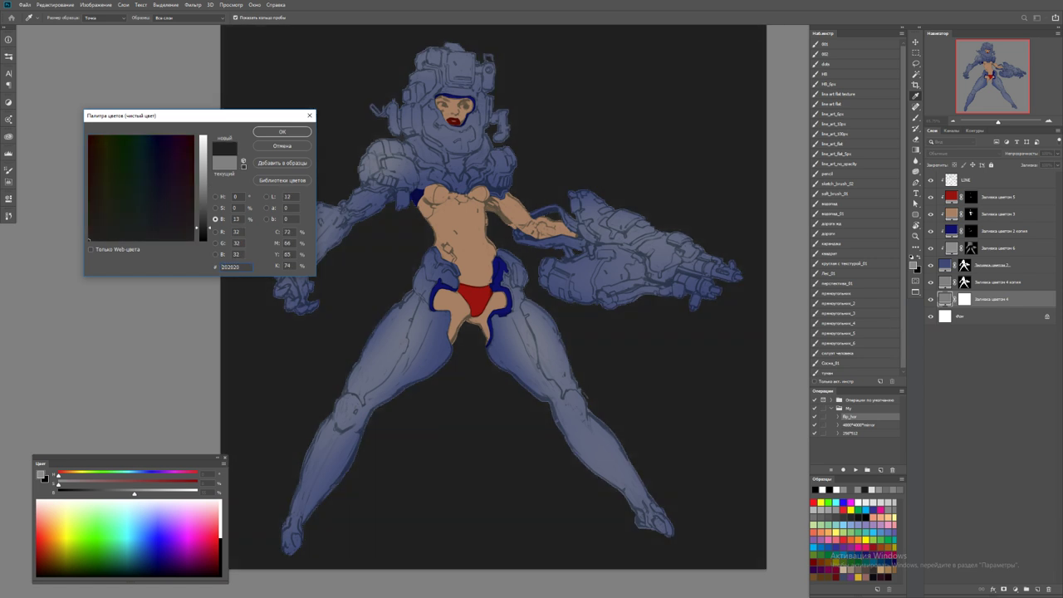
type("1e1e1e353535")
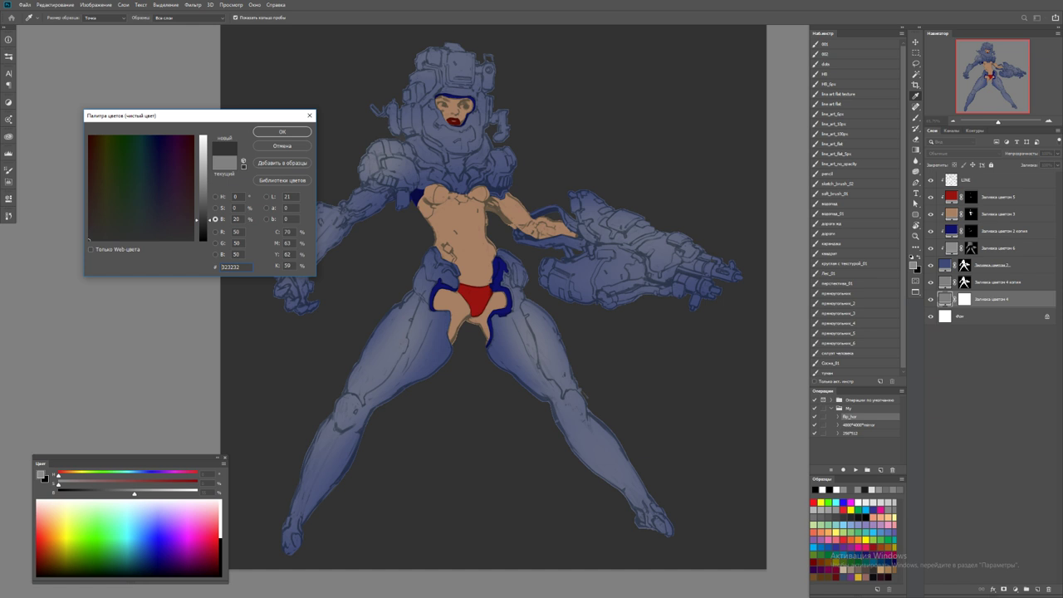
type("272932")
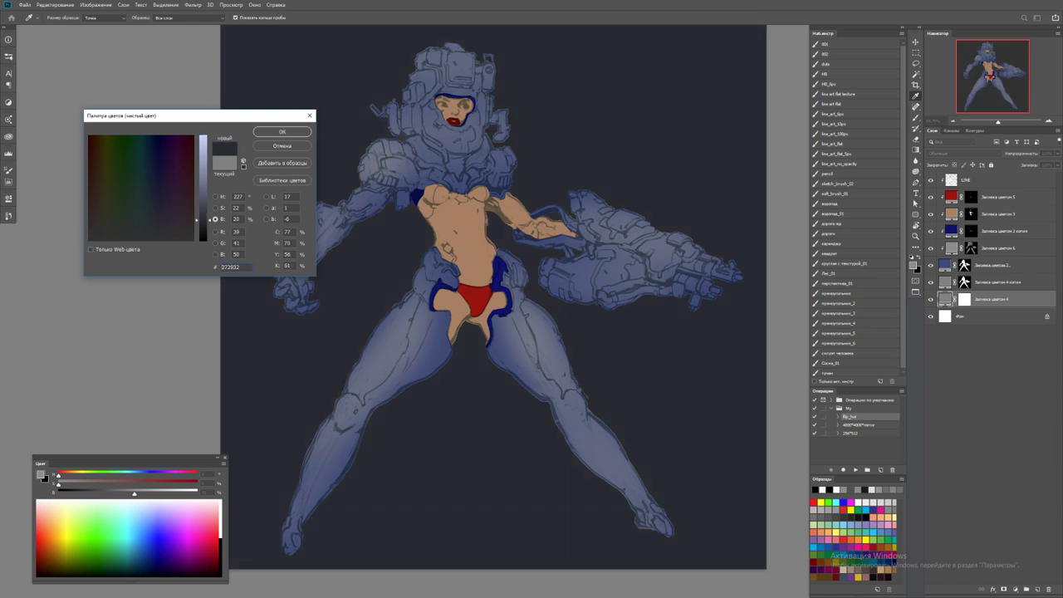
type("1e1932")
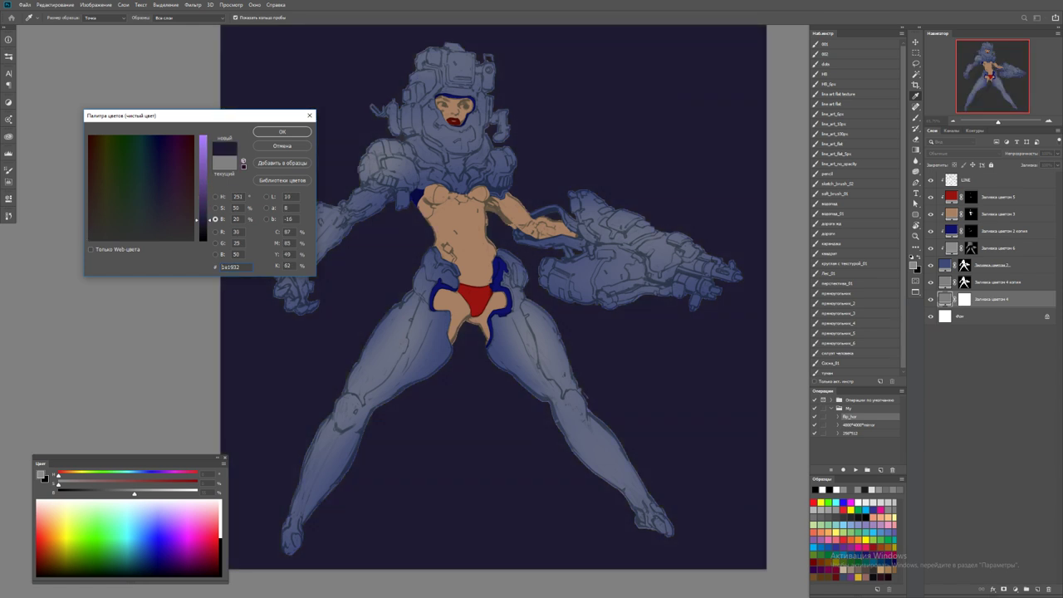
key("Return")
Flip the canvas horizontally back to its original orientation
key("ctrl+minus")
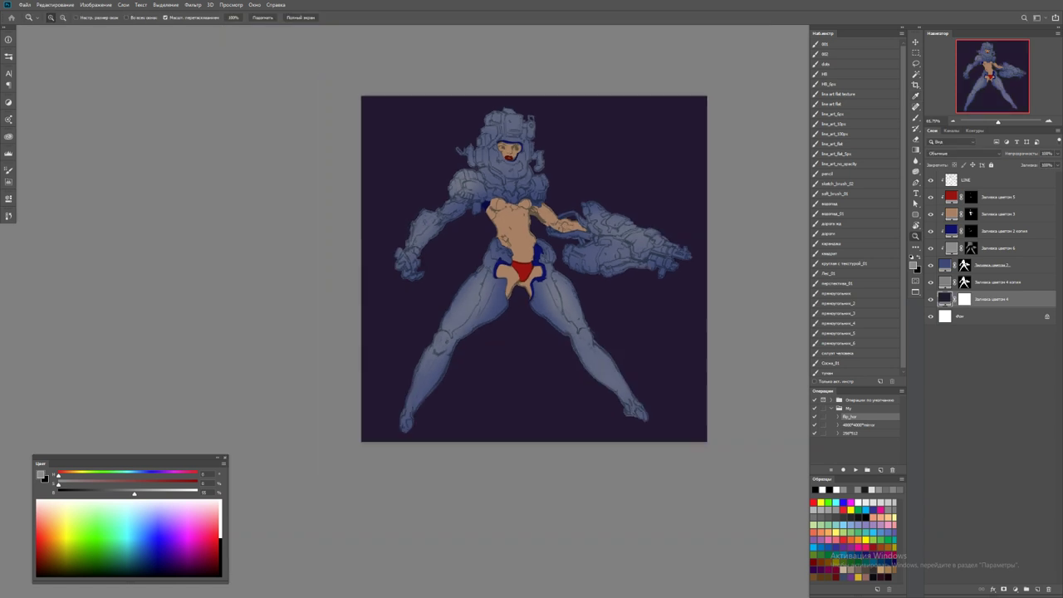
key("F2")
scroll(651, 126, "up", 3)
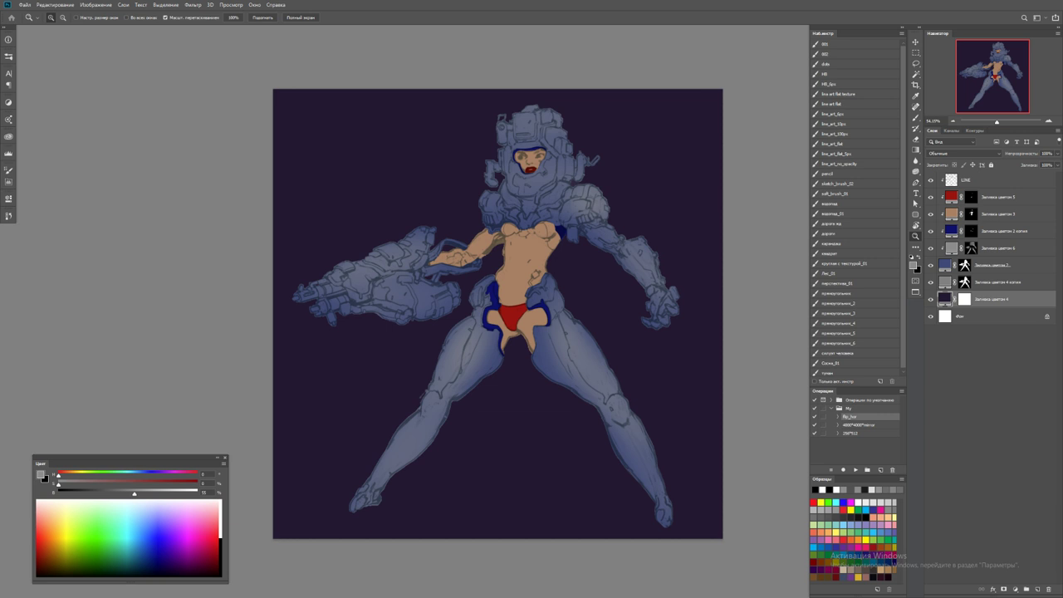
Recolour the background fill beneath the character from dark violet to a saturated orange
double_click(944, 299)
type("320d06")
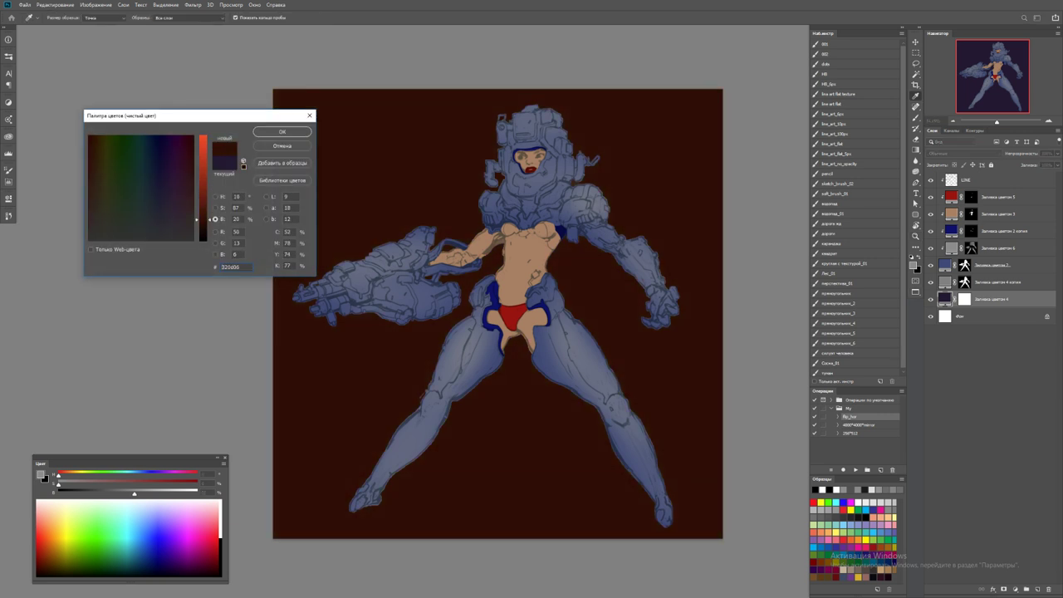
left_click_drag(200, 219, 200, 197)
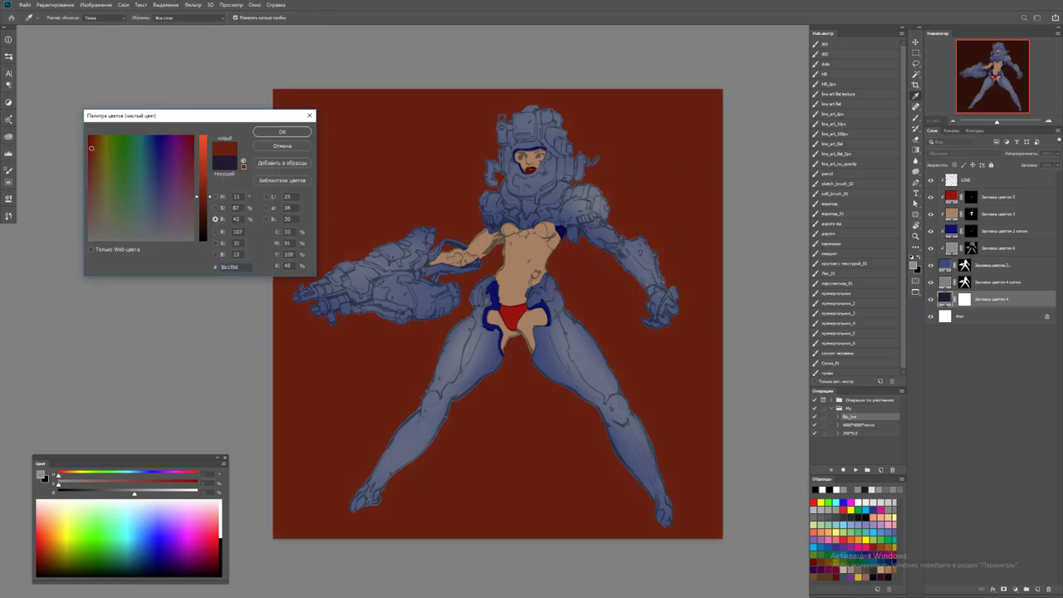
left_click(98, 154)
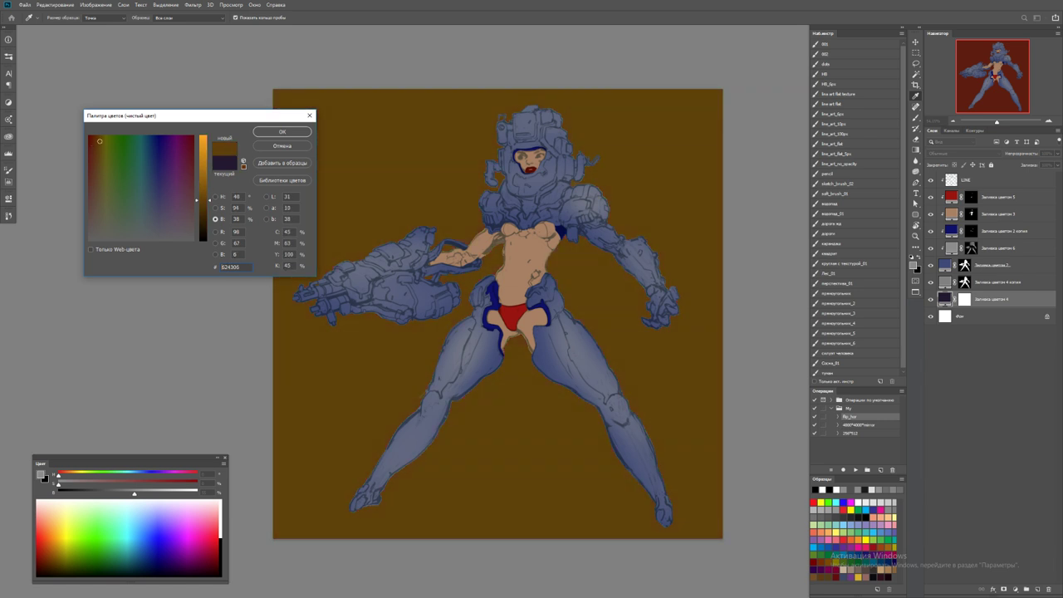
left_click_drag(199, 200, 200, 170)
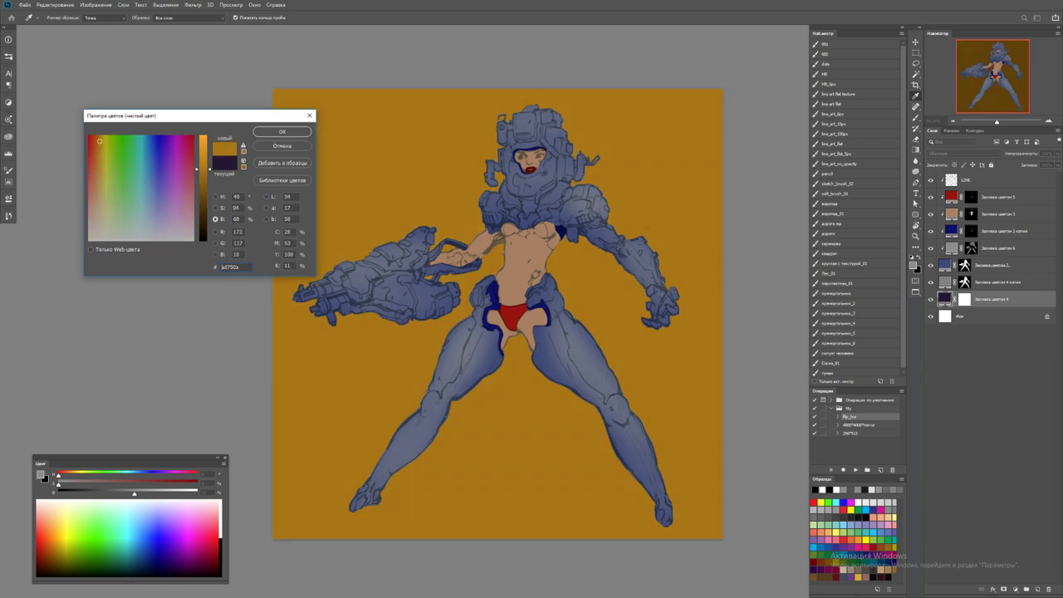
left_click(98, 141)
left_click(100, 141)
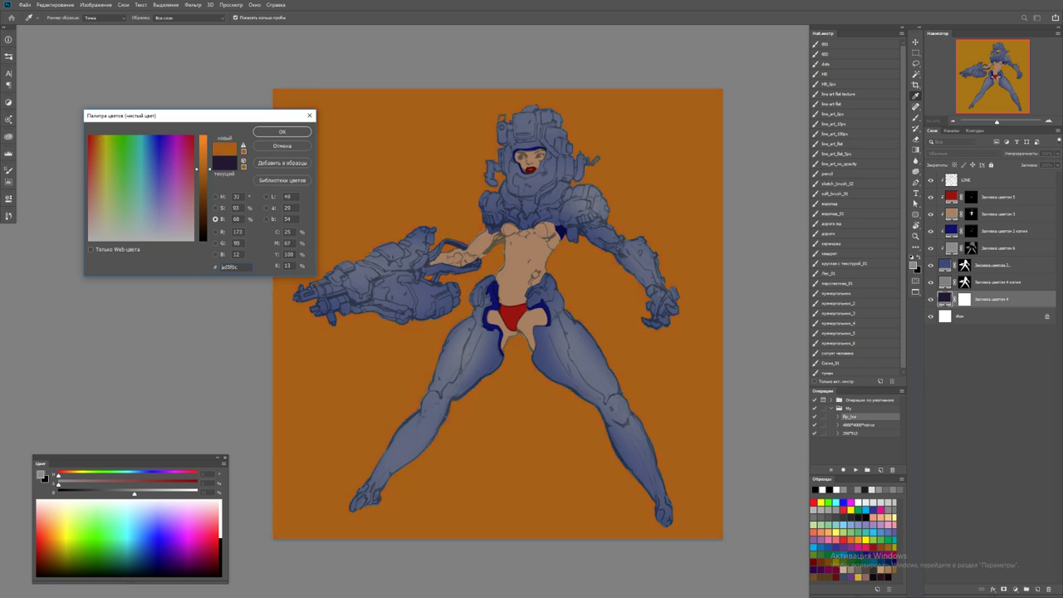
left_click(97, 138)
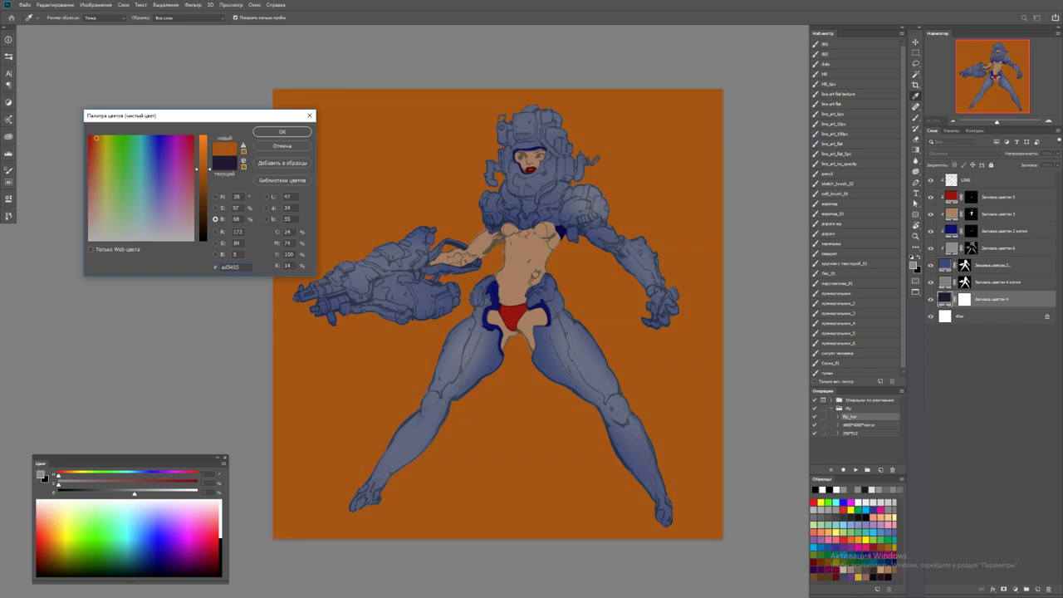
left_click(97, 136)
key("Return")
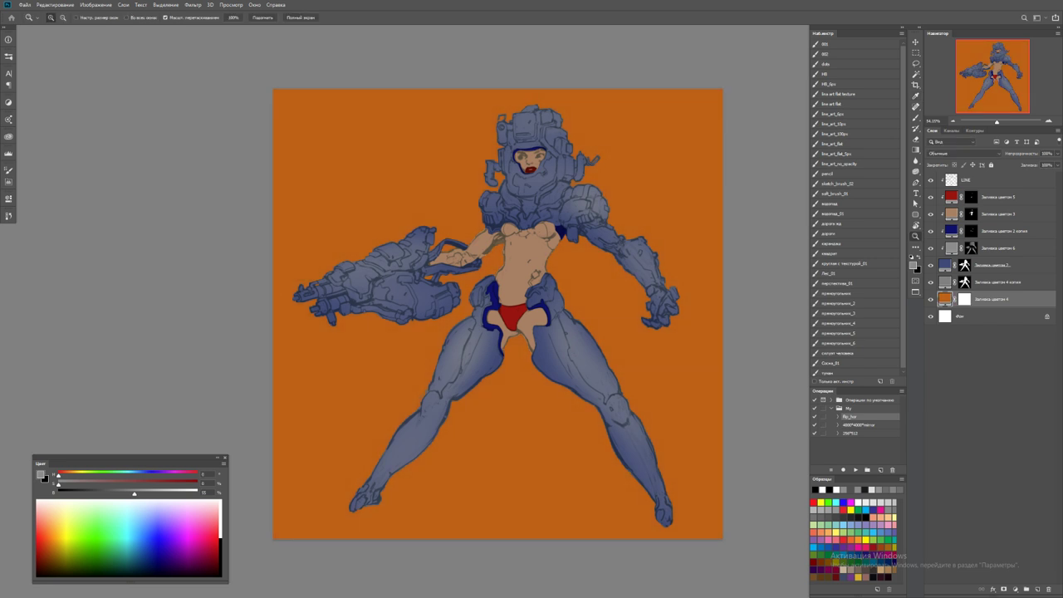
Hide the orange background fill and toggle the LINE layer's visibility to check the flat colours
key("ctrl+comma")
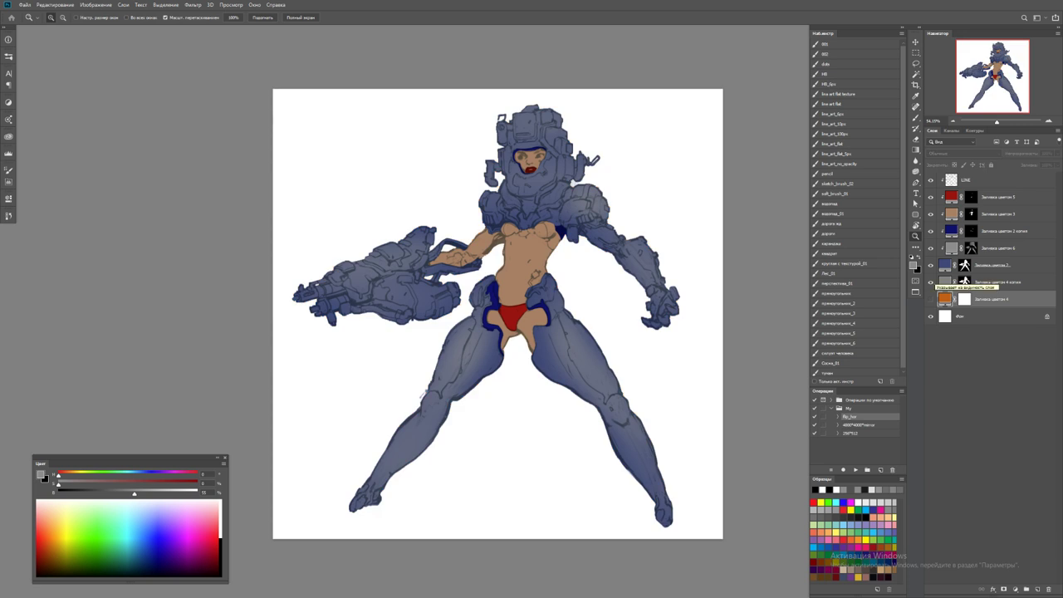
left_click(931, 180)
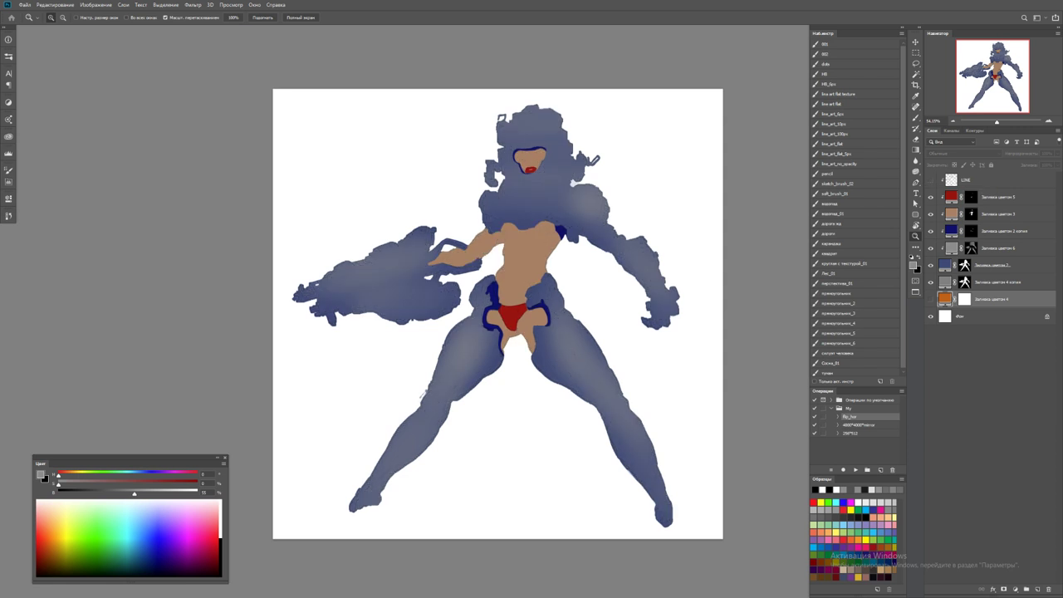
left_click(930, 179)
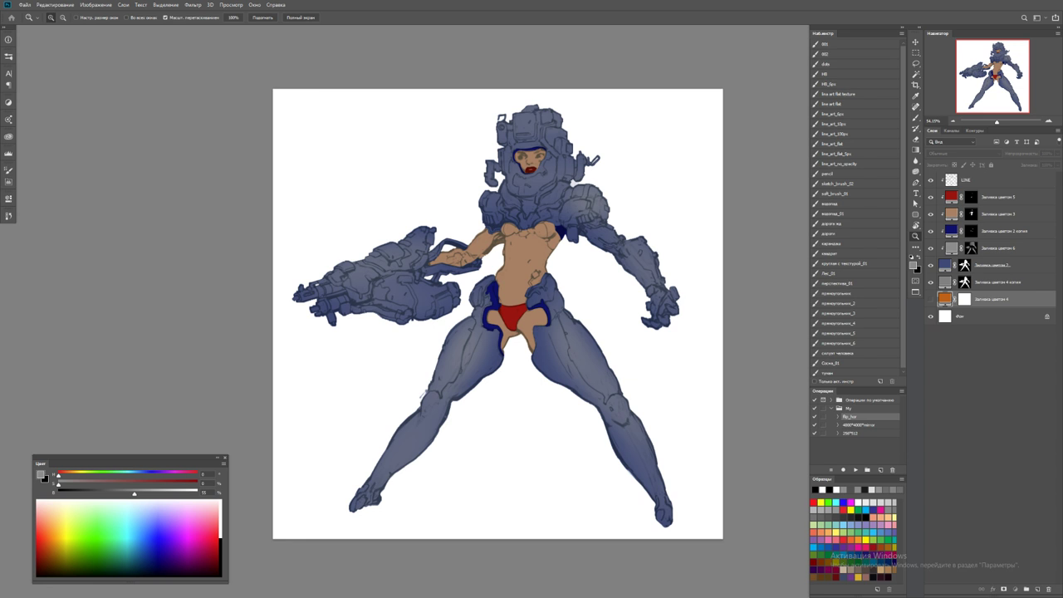
Recolour the deep blue accent fill dark slate (262b34) and compare it with the previous colour using undo and redo
double_click(951, 230)
type("4d596b")
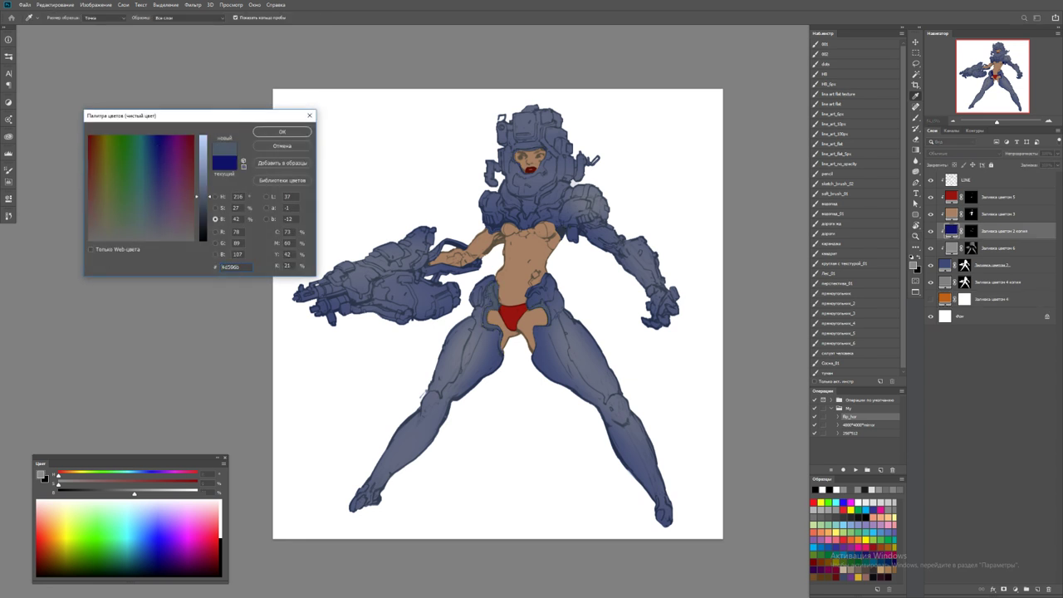
left_click_drag(203, 196, 203, 219)
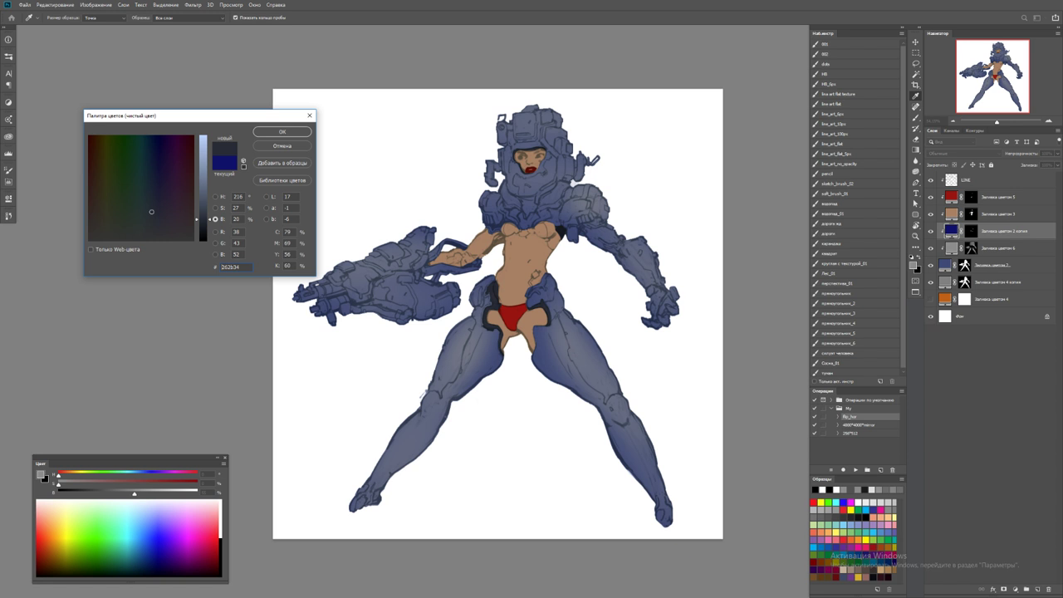
key("Return")
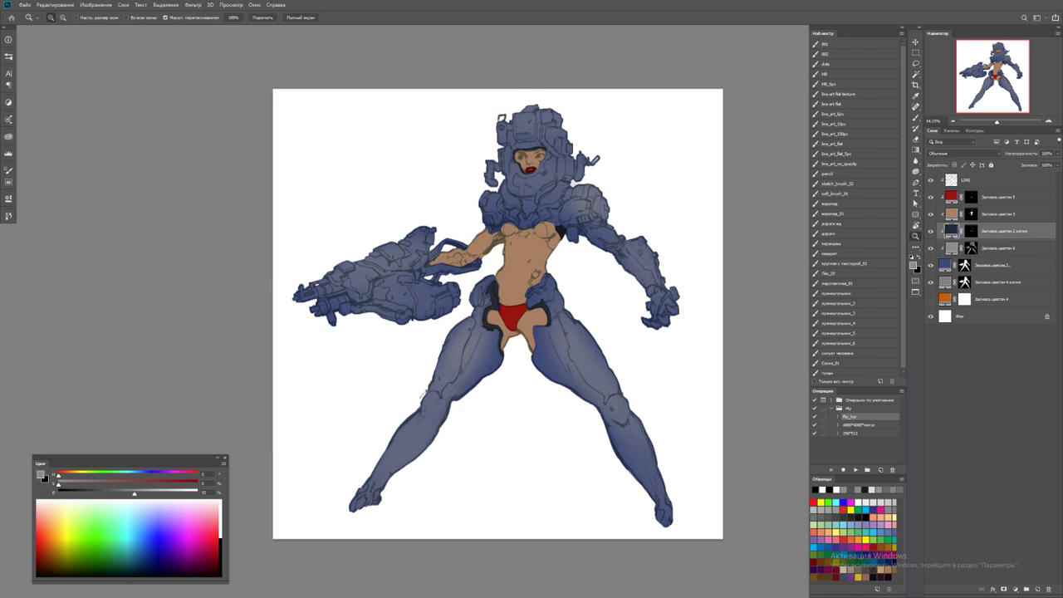
key("ctrl+z")
key("ctrl+z")
key("ctrl+shift+z")
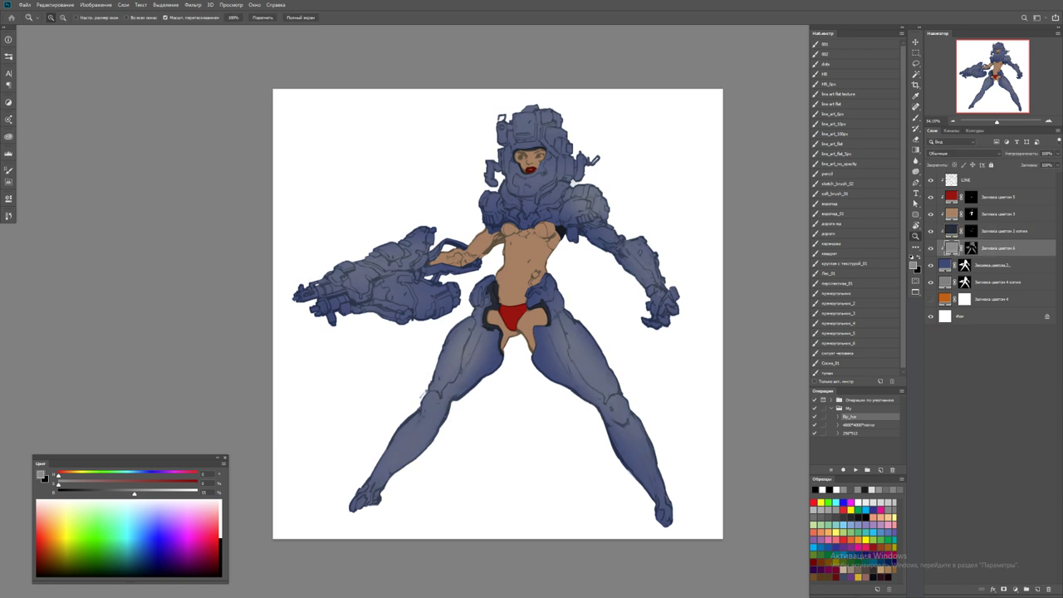
Recolour the grey fill that shades the armour to a light warm beige (dac7ae)
double_click(951, 248)
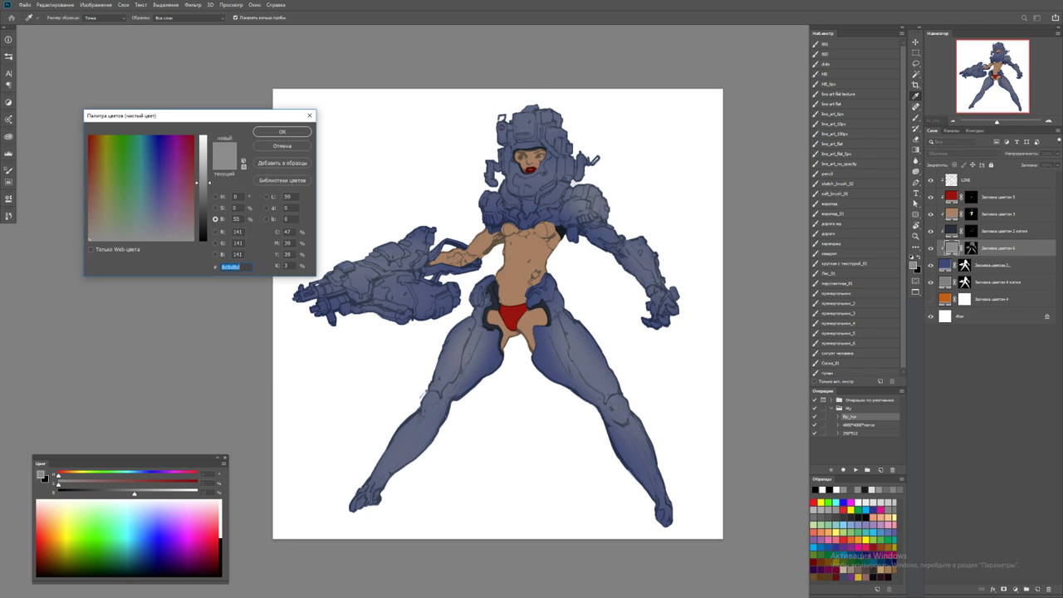
left_click(98, 219)
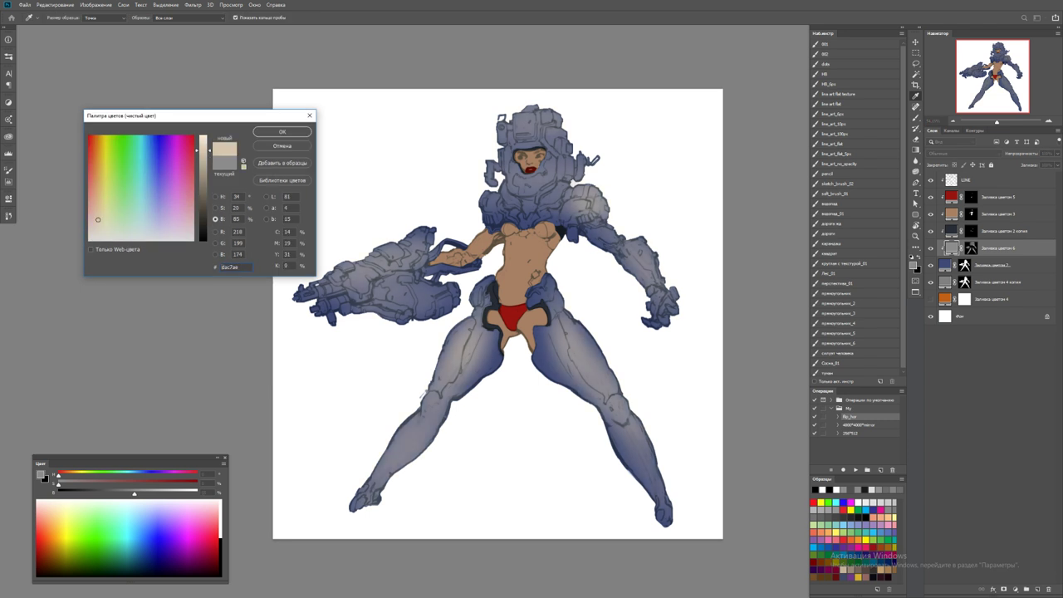
left_click(282, 131)
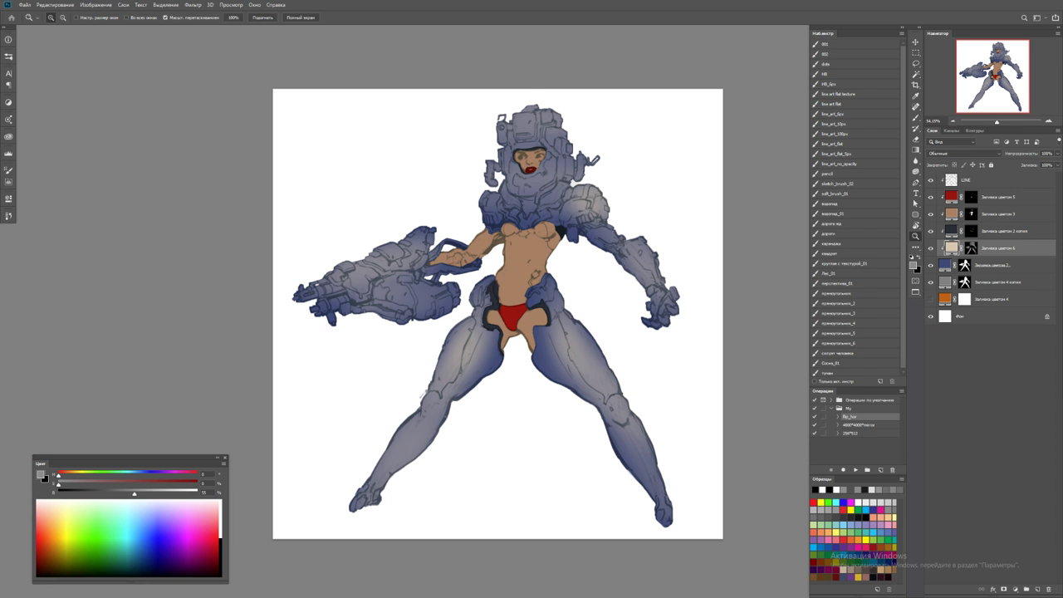
Add a white colour fill layer clipped to the character above the LINE layer and set its blend mode to Overlay
left_click(996, 197)
left_click(1012, 589)
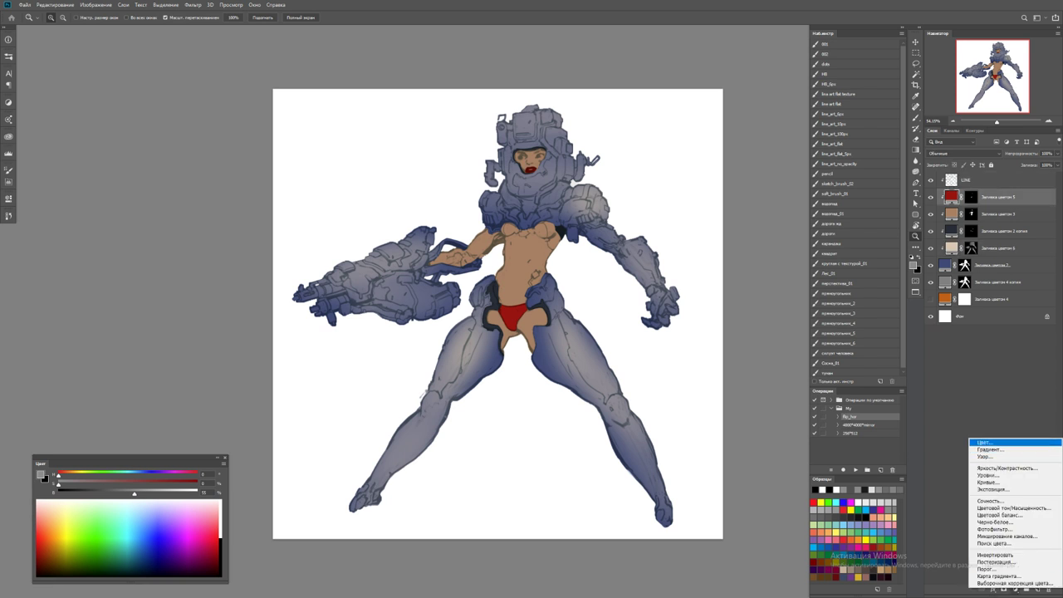
left_click(983, 441)
left_click(92, 133)
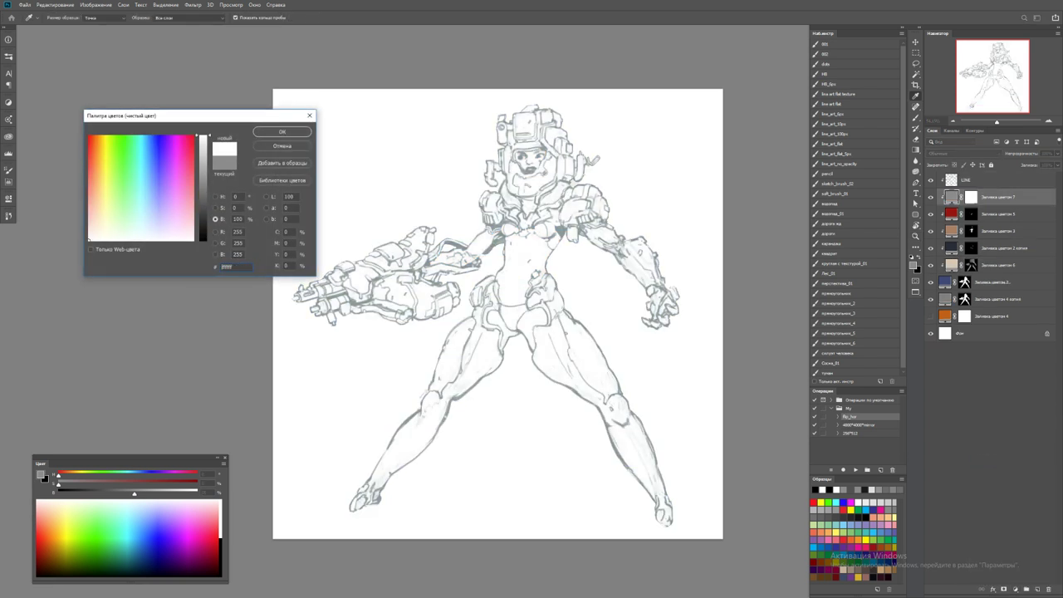
left_click(283, 131)
key("ctrl+bracketright")
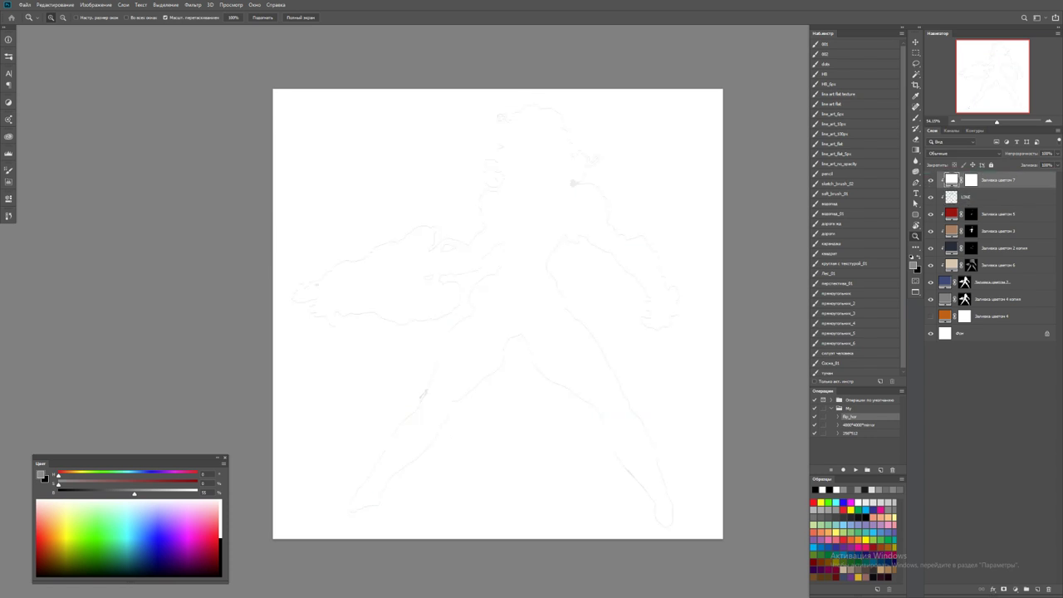
left_click(964, 153)
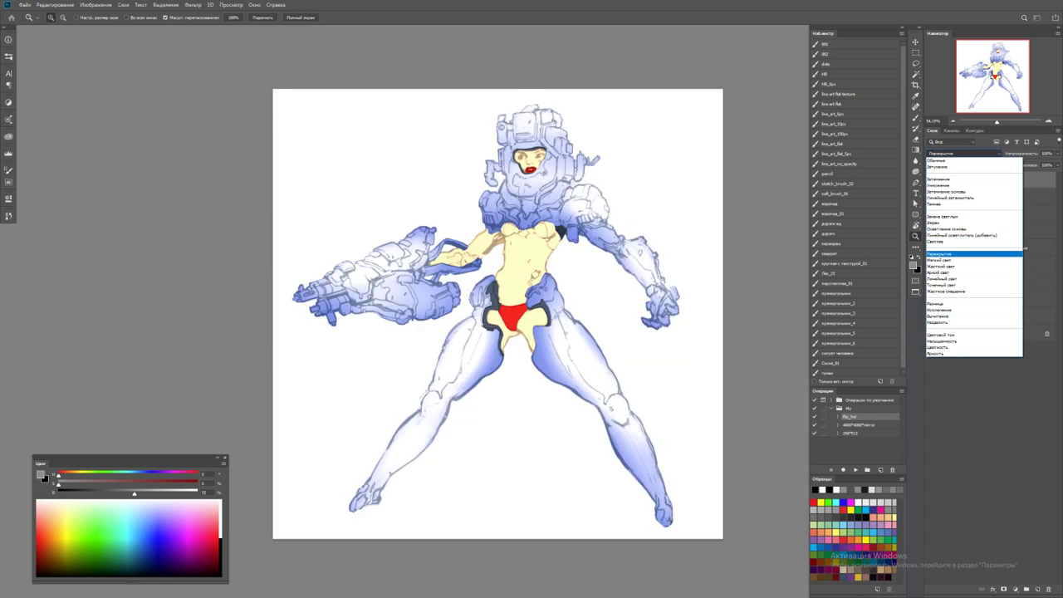
key("Return")
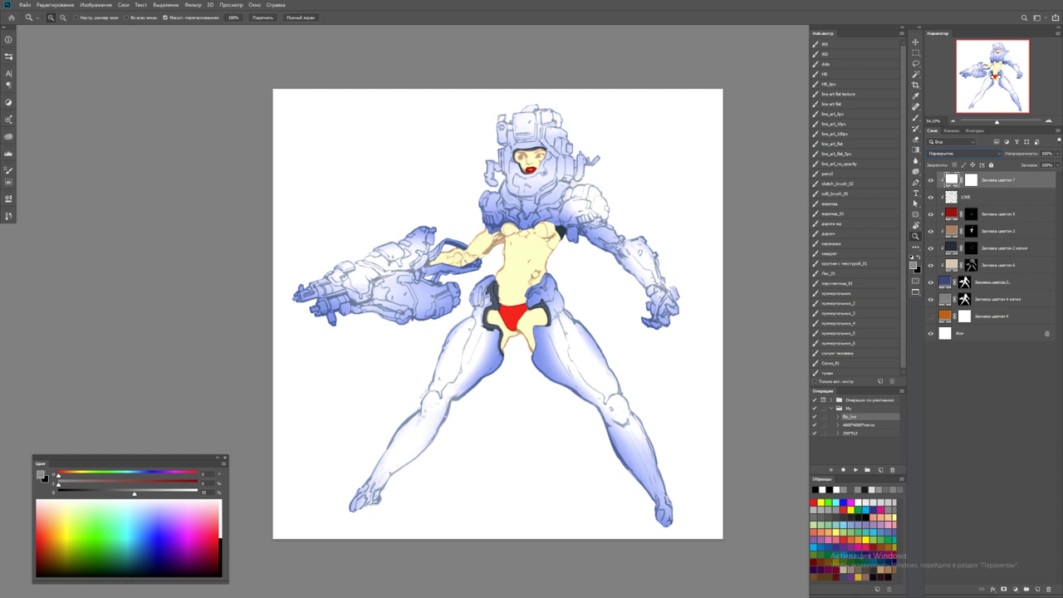
Hide the beige armour fill and invert the white overlay fill's mask to black
key("ctrl+i")
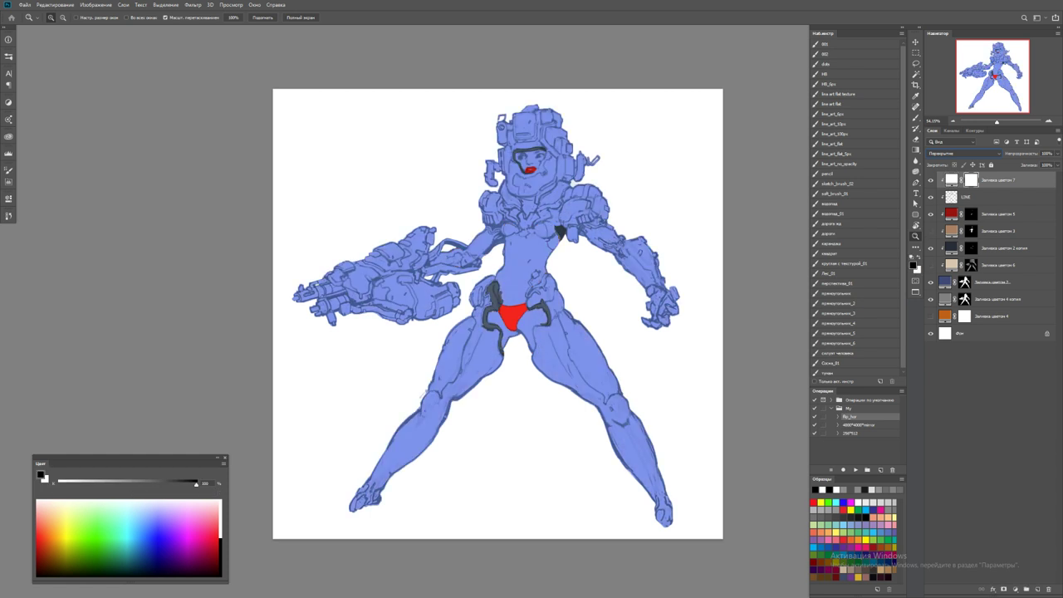
key("ctrl+i")
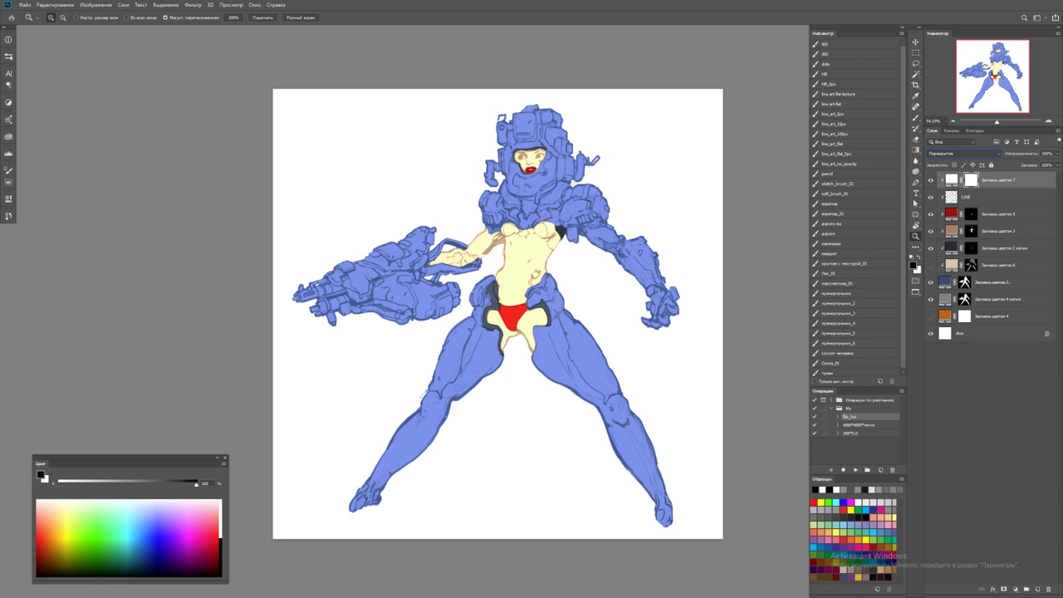
key("ctrl+i")
Paint white on the overlay fill's mask to add highlights along the top of the helmet
key("ctrl+plus")
key("b")
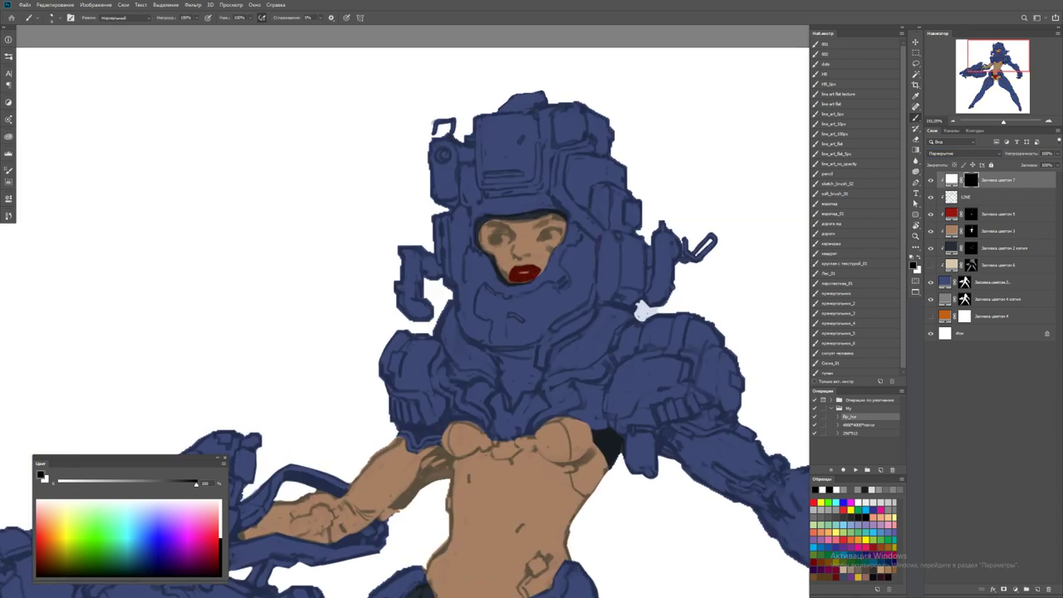
key("ctrl+plus")
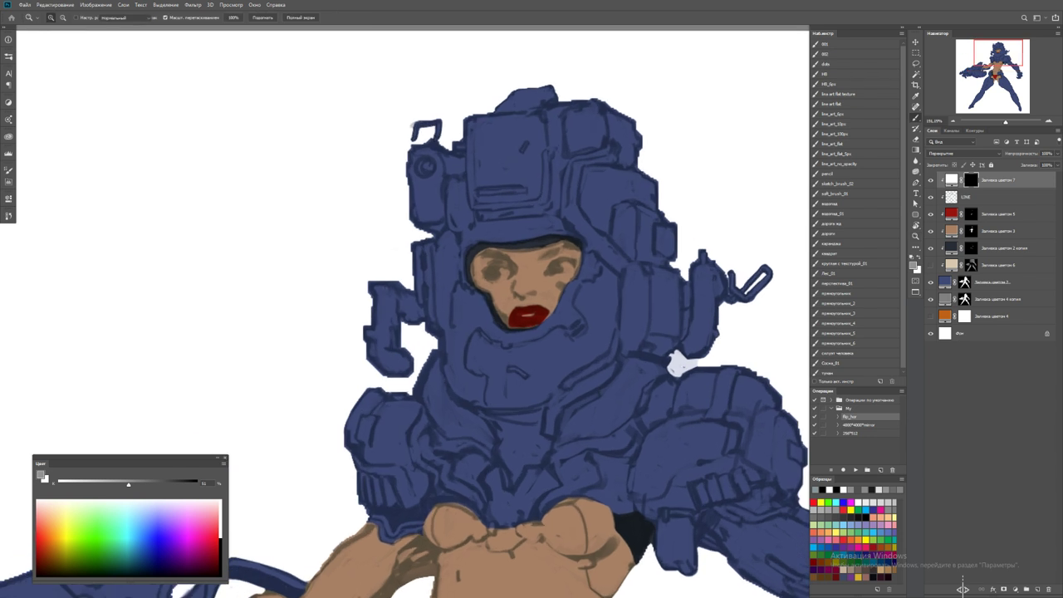
key("x")
mouse_move(414, 140)
left_mouse_down()
mouse_move(455, 160)
mouse_move(470, 117)
mouse_move(525, 105)
mouse_move(507, 113)
mouse_move(557, 113)
mouse_move(548, 153)
left_mouse_up()
mouse_move(499, 106)
left_mouse_down()
mouse_move(552, 93)
mouse_move(511, 95)
mouse_move(573, 115)
mouse_move(559, 126)
mouse_move(618, 108)
mouse_move(615, 142)
mouse_move(624, 115)
mouse_move(635, 158)
left_mouse_up()
mouse_move(618, 116)
left_mouse_down()
mouse_move(636, 142)
mouse_move(614, 153)
mouse_move(635, 159)
left_mouse_up()
Brush highlights on the overlay mask over the bare arm and the gun's arm loop using soft_brush_01
key("z")
key("ctrl+0")
key("ctrl+plus")
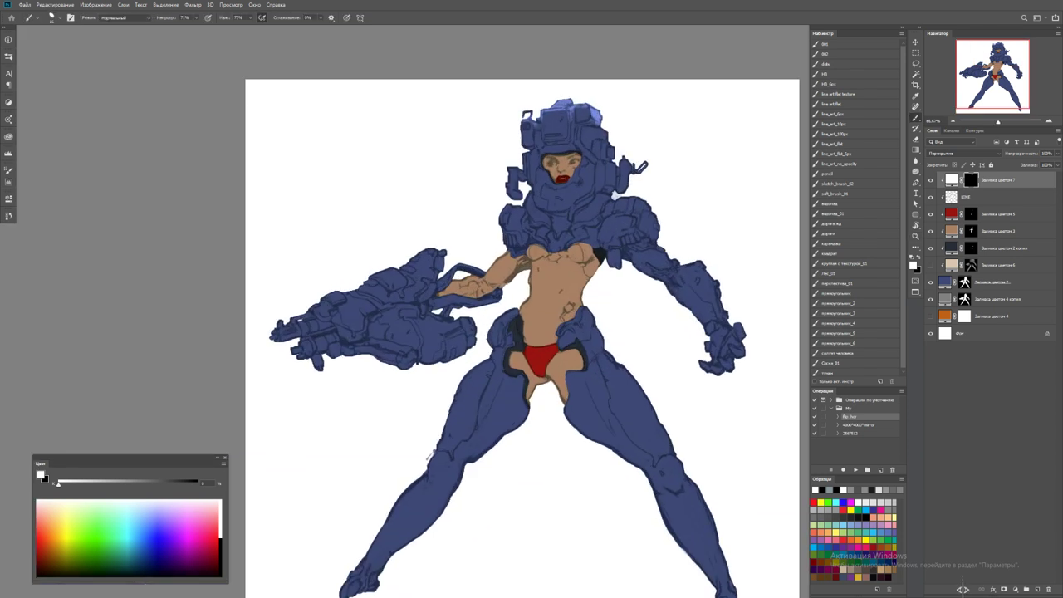
key("ctrl+plus")
key("b")
mouse_move(436, 279)
left_mouse_down()
mouse_move(465, 256)
mouse_move(497, 264)
mouse_move(486, 262)
mouse_move(536, 236)
mouse_move(515, 267)
mouse_move(532, 246)
mouse_move(539, 261)
mouse_move(525, 249)
mouse_move(510, 269)
mouse_move(534, 247)
mouse_move(556, 276)
left_mouse_up()
left_click(831, 193)
key("x")
key("x")
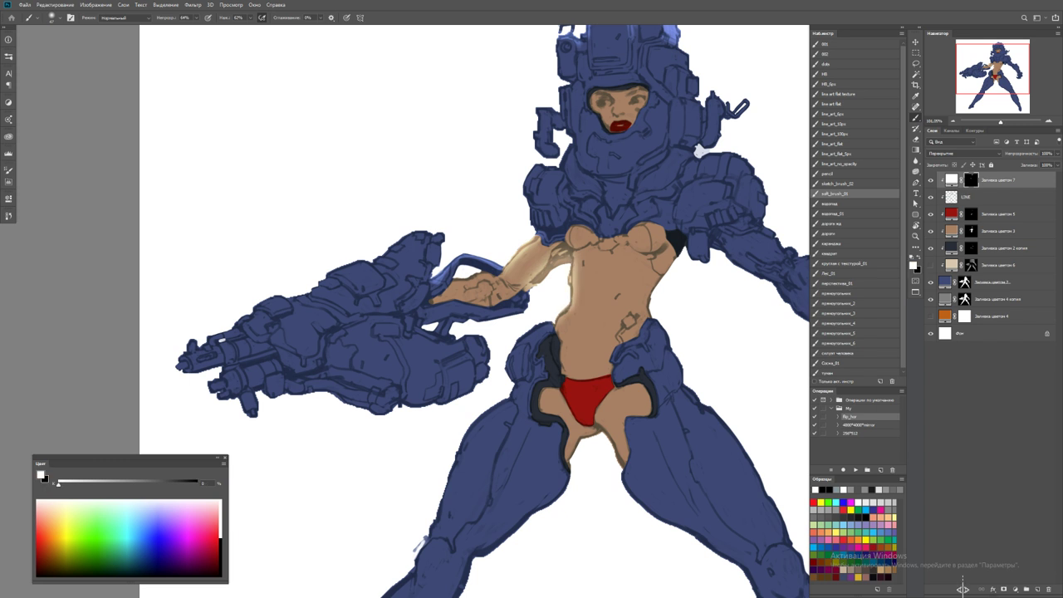
Flip the canvas horizontally and brush soft highlights on the chest and belly, undoing the last stroke
key("F2")
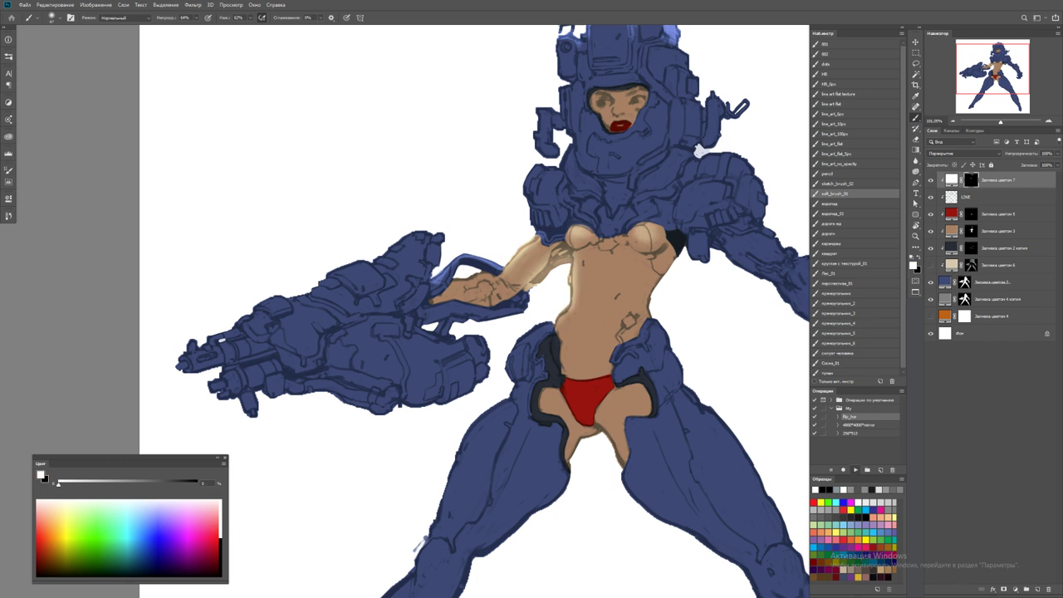
left_click_drag(512, 255, 503, 309)
left_click_drag(532, 259, 519, 307)
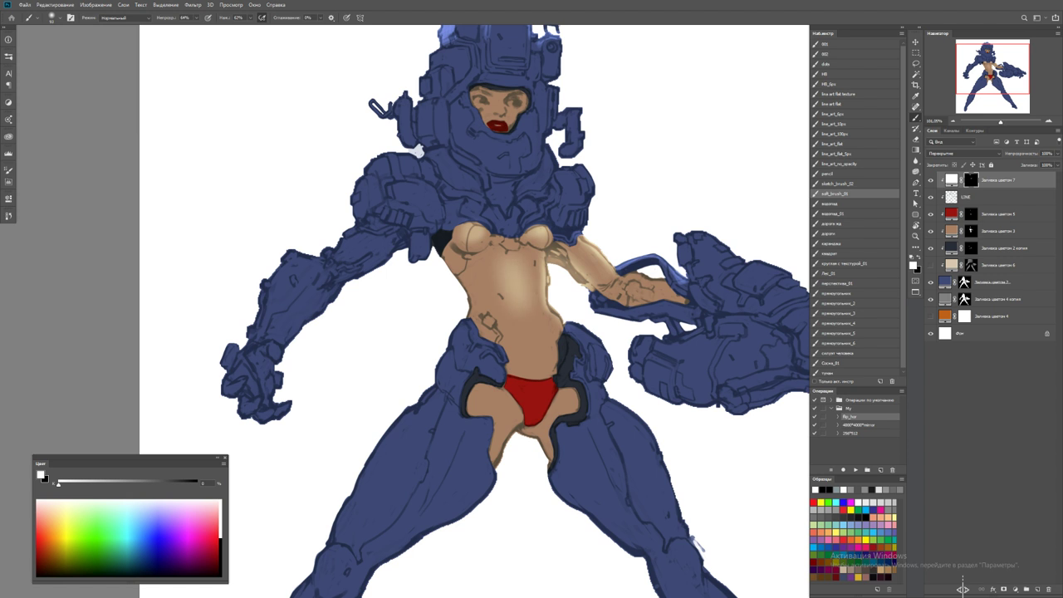
key("ctrl+z")
Brush soft highlights along the side of the waist and down the outer edge of the leg opposite the gun
mouse_move(460, 252)
left_mouse_down()
mouse_move(454, 307)
mouse_move(490, 334)
mouse_move(438, 366)
left_mouse_up()
left_click_drag(470, 323, 365, 472)
left_click_drag(427, 391, 341, 519)
scroll(474, 312, "down", 5)
scroll(474, 311, "up", 3)
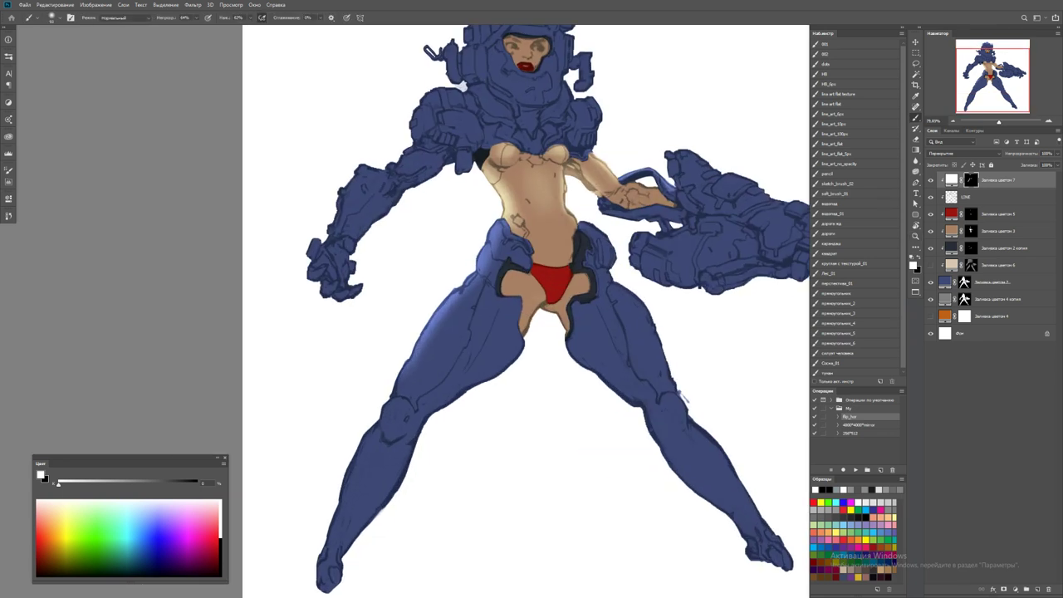
Brush soft highlights along the inner edges of both thighs and lower legs on the overlay mask
mouse_move(554, 301)
left_mouse_down()
mouse_move(571, 344)
mouse_move(618, 393)
left_mouse_up()
mouse_move(574, 358)
left_mouse_down()
mouse_move(640, 405)
mouse_move(688, 485)
left_mouse_up()
left_click_drag(658, 425, 766, 561)
mouse_move(494, 372)
left_mouse_down()
mouse_move(407, 462)
mouse_move(335, 578)
left_mouse_up()
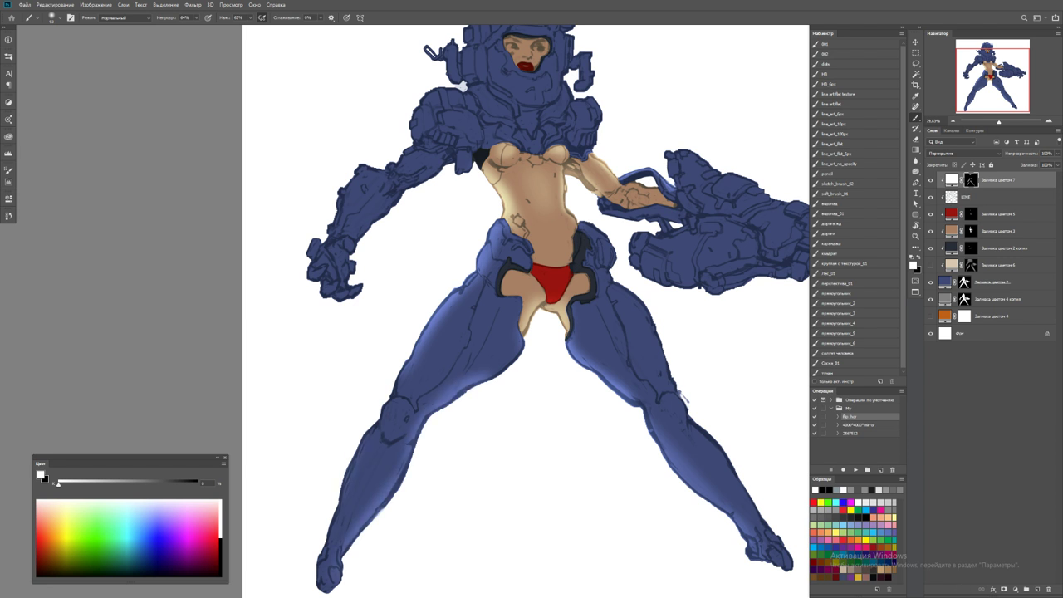
Brush highlights on the knee and shin opposite the gun, and on the gun-side hip guard and outer leg edge
left_click_drag(368, 432, 344, 495)
left_click_drag(407, 371, 362, 448)
left_click_drag(388, 408, 358, 471)
left_click_drag(409, 380, 393, 412)
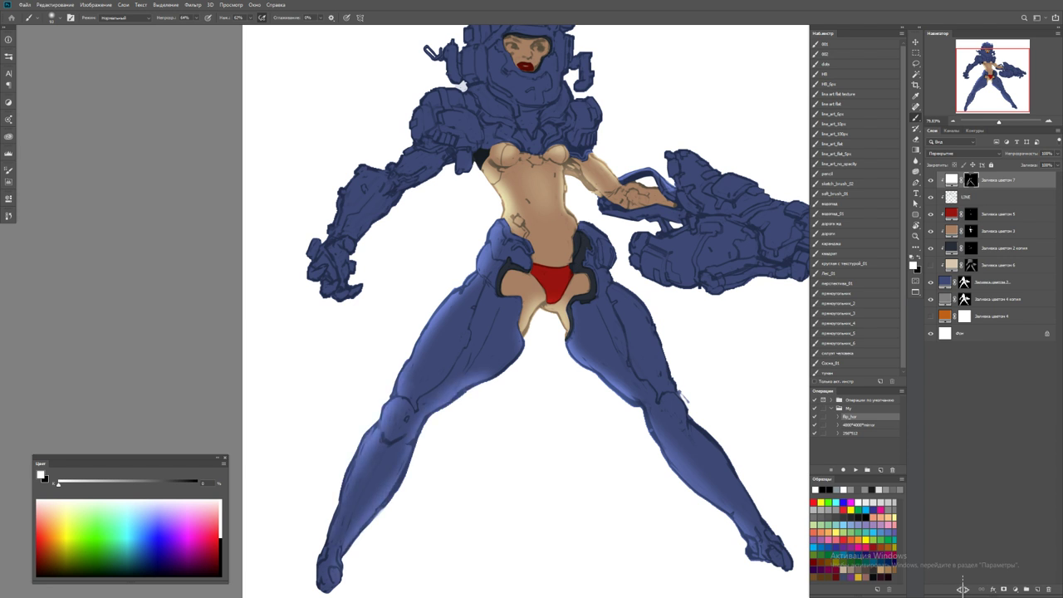
left_click_drag(524, 335, 477, 380)
mouse_move(570, 216)
left_mouse_down()
mouse_move(611, 254)
mouse_move(683, 412)
mouse_move(724, 460)
left_mouse_up()
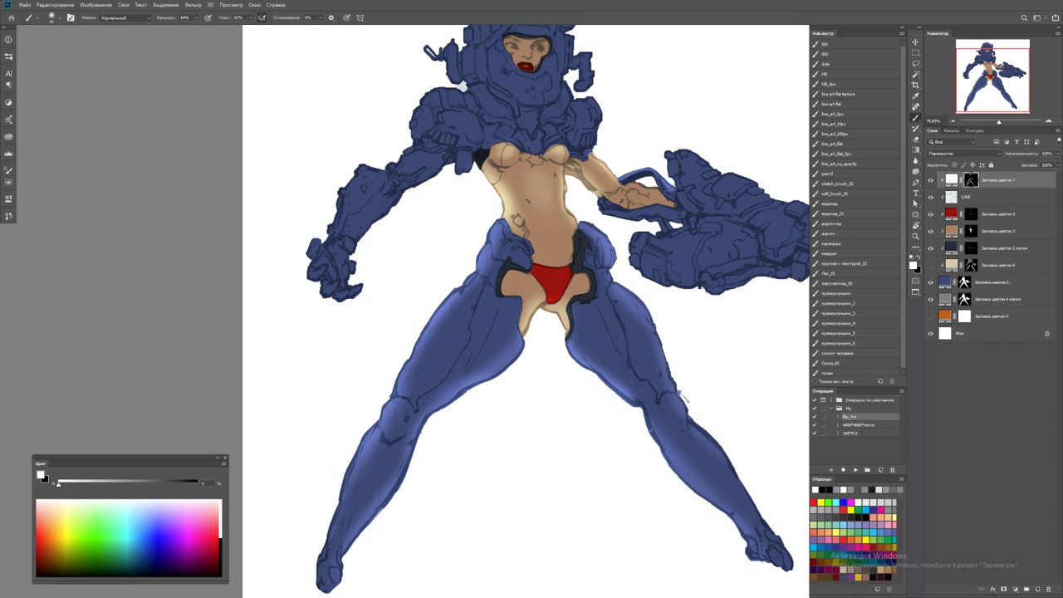
key("z")
mouse_move(466, 249)
left_mouse_down()
mouse_move(349, 249)
mouse_move(466, 250)
left_mouse_up()
key("b")
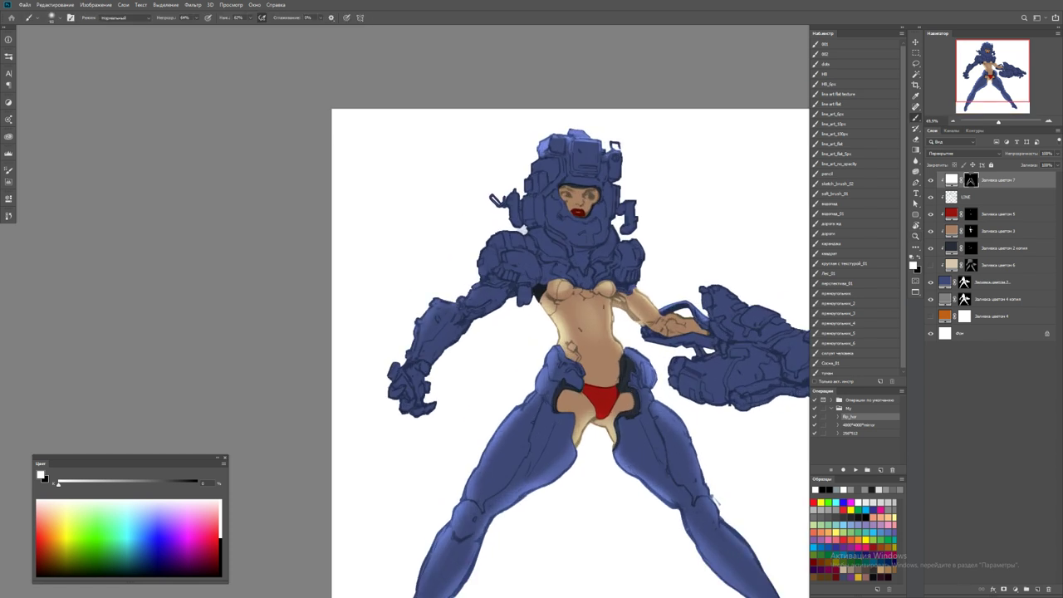
Brush soft highlights on the shoulder and upper arm opposite the gun and along that side of the helmet, alternating white and black
mouse_move(487, 309)
left_mouse_down()
mouse_move(425, 368)
mouse_move(528, 288)
mouse_move(484, 264)
mouse_move(482, 249)
left_mouse_up()
key("x")
left_click_drag(544, 142, 526, 191)
key("x")
mouse_move(520, 190)
left_mouse_down()
mouse_move(492, 211)
mouse_move(510, 228)
left_mouse_up()
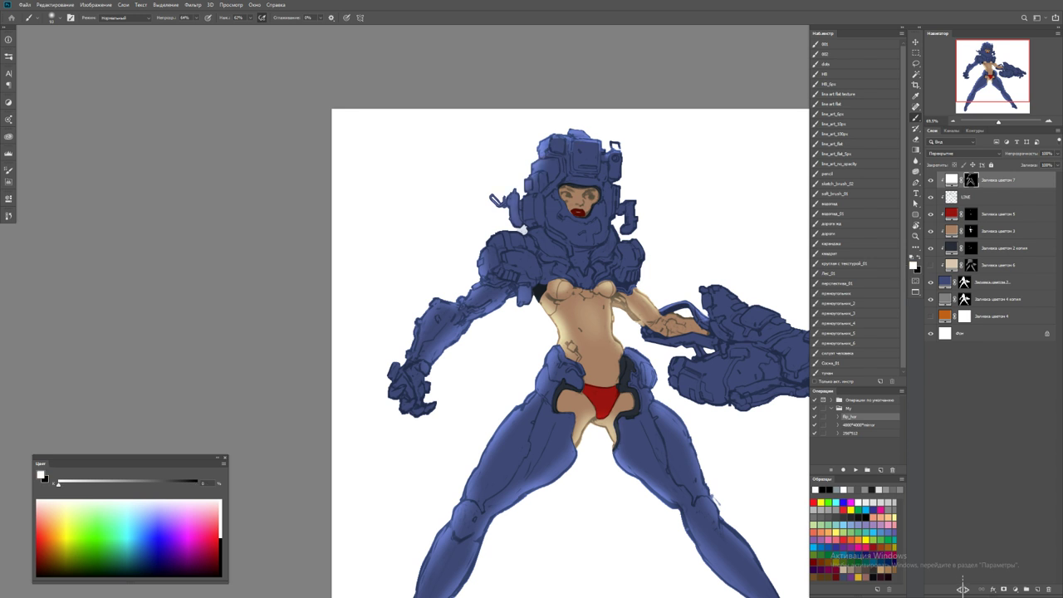
Select the blue armour fill and disable the grey fill's mask so grey covers the whole background
left_click(988, 281)
key("z")
left_click_drag(608, 146, 657, 146)
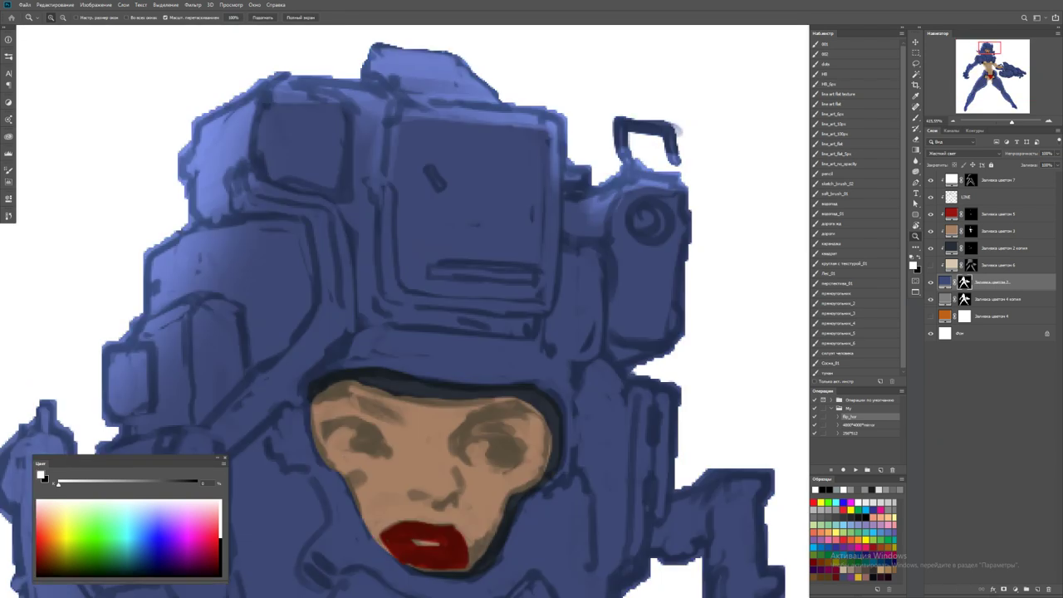
key("ctrl+minus")
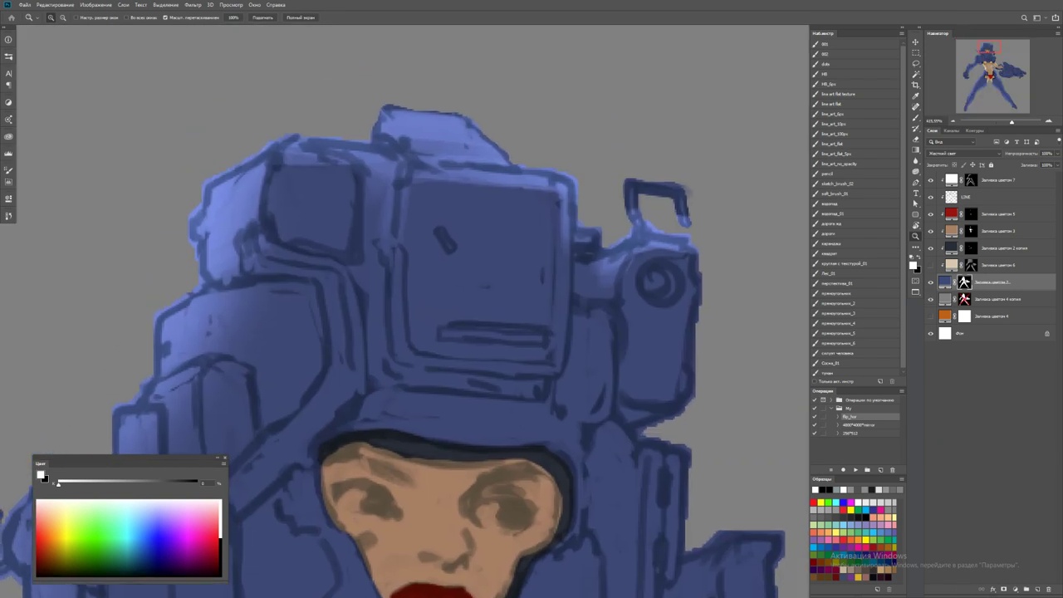
Clean up the blue fill's mask around the helmet antenna with the line_art_no_opacity brush in black
key("b")
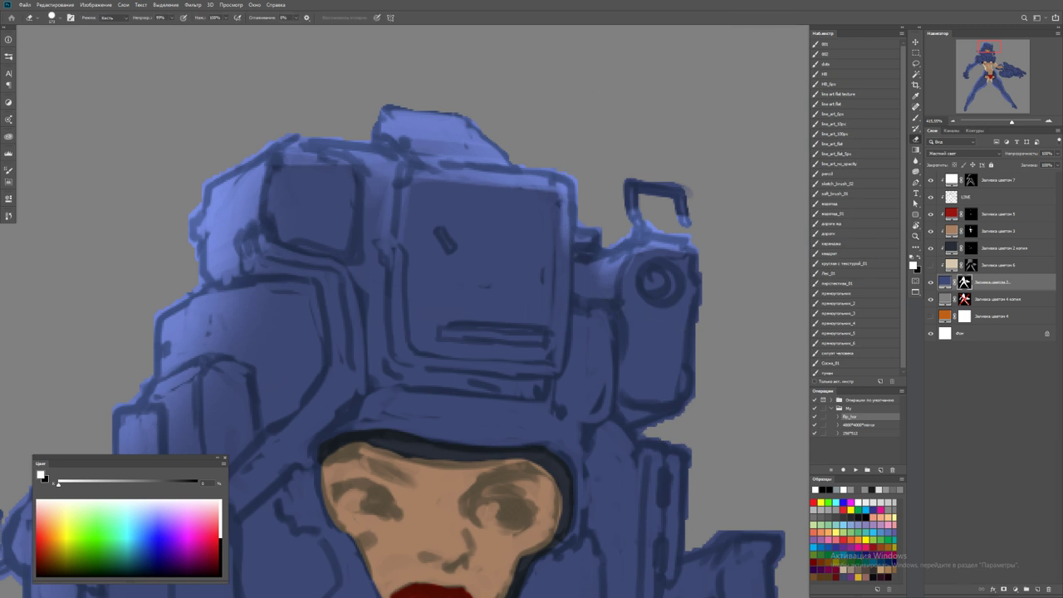
left_click(856, 163)
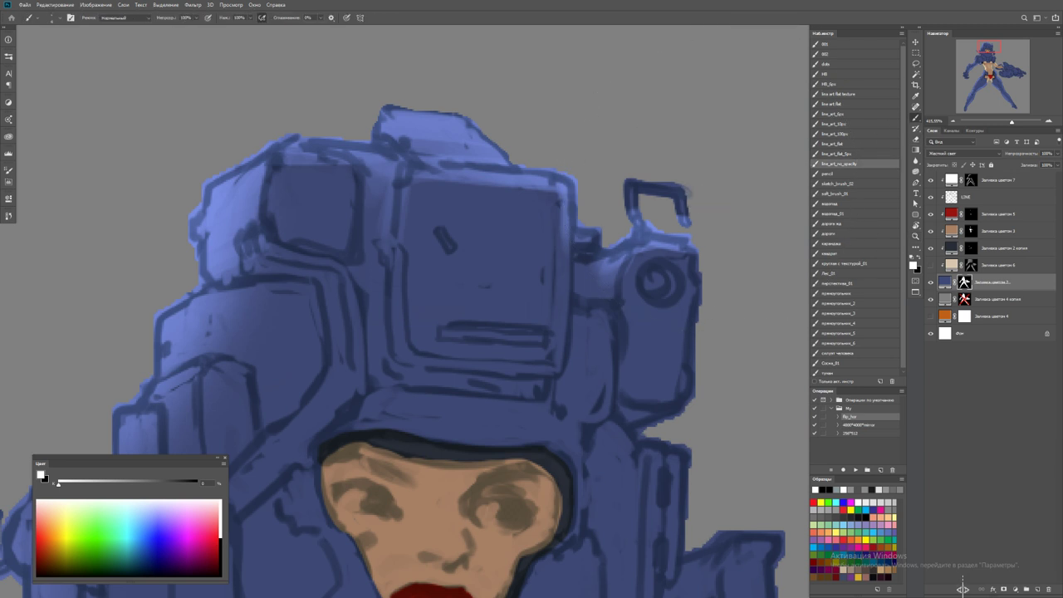
key("x")
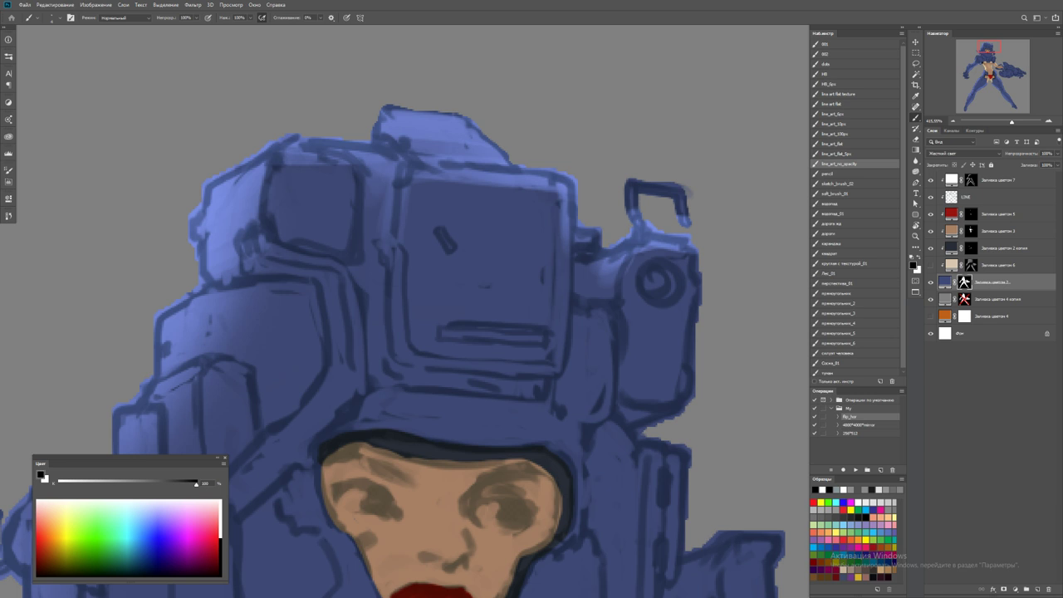
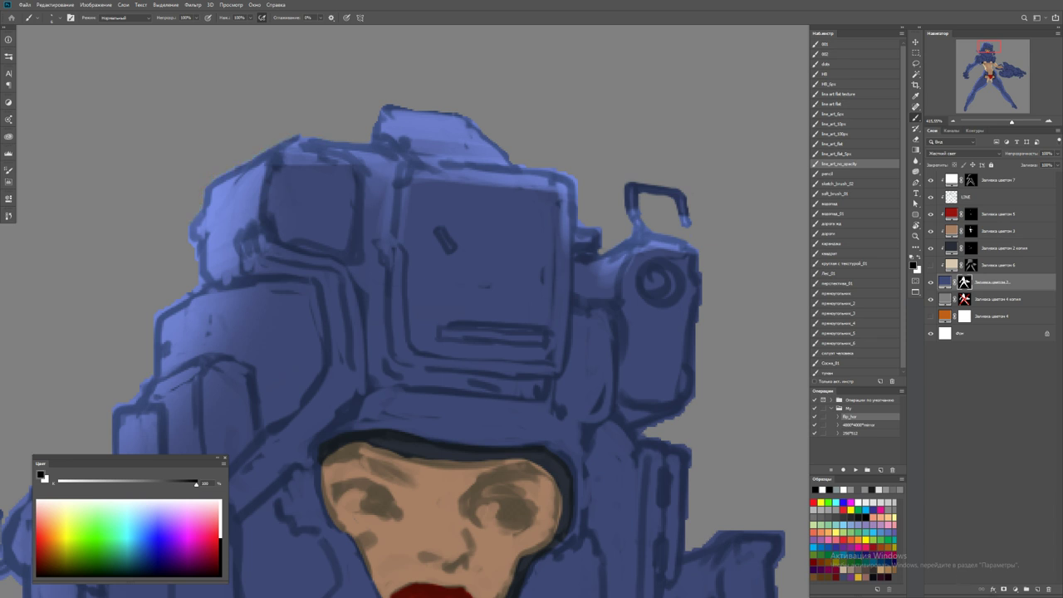
key("z")
key("ctrl+minus")
key("ctrl+minus")
key("ctrl+minus")
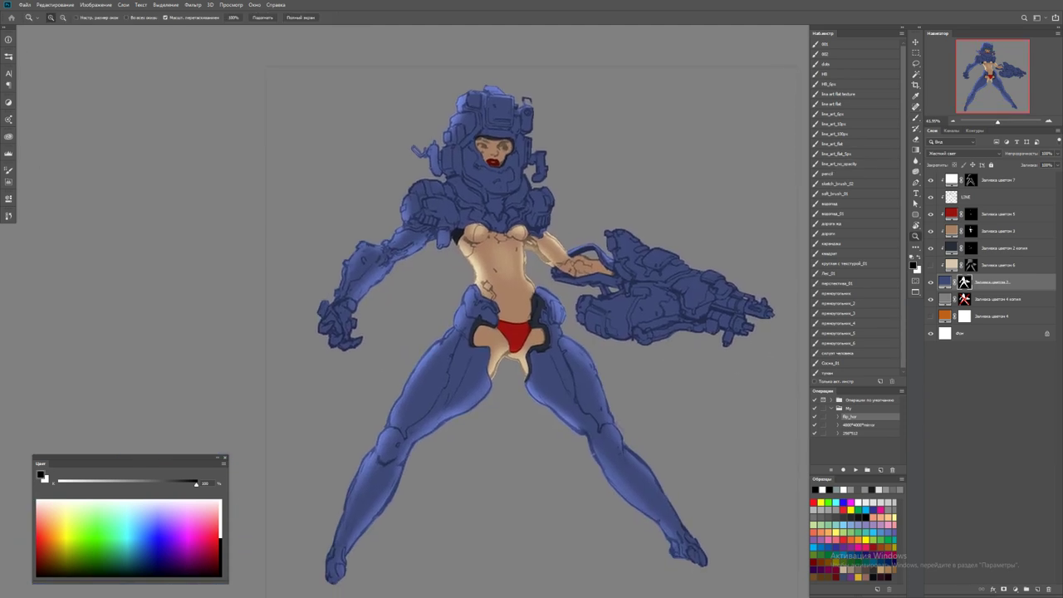
Trim the rough edges of the blue fill's mask around the gun arm and the gun
key("ctrl+plus")
key("ctrl+plus")
key("ctrl+plus")
key("b")
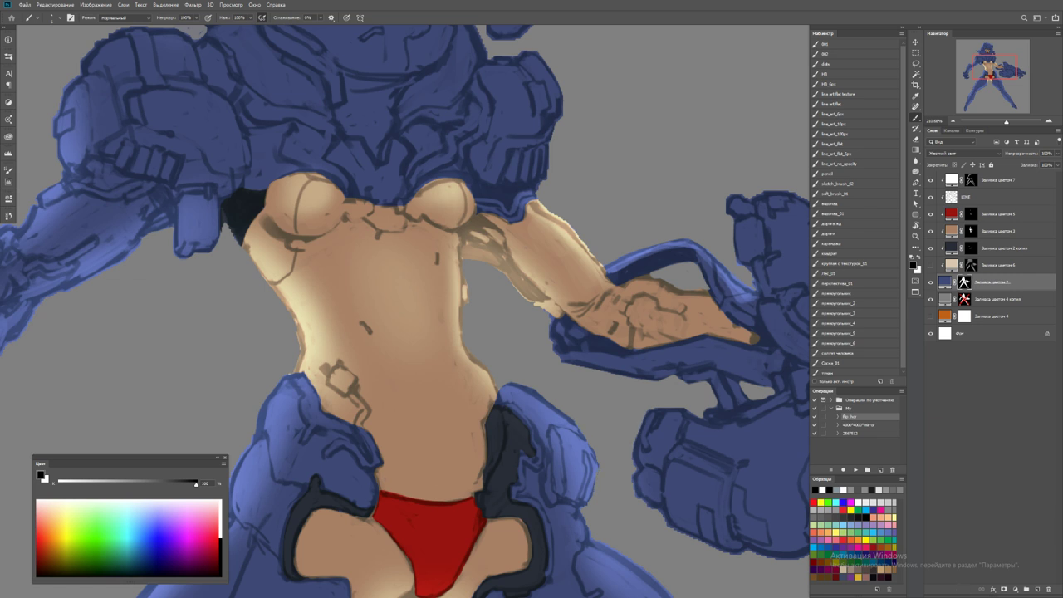
left_click_drag(638, 462, 477, 365)
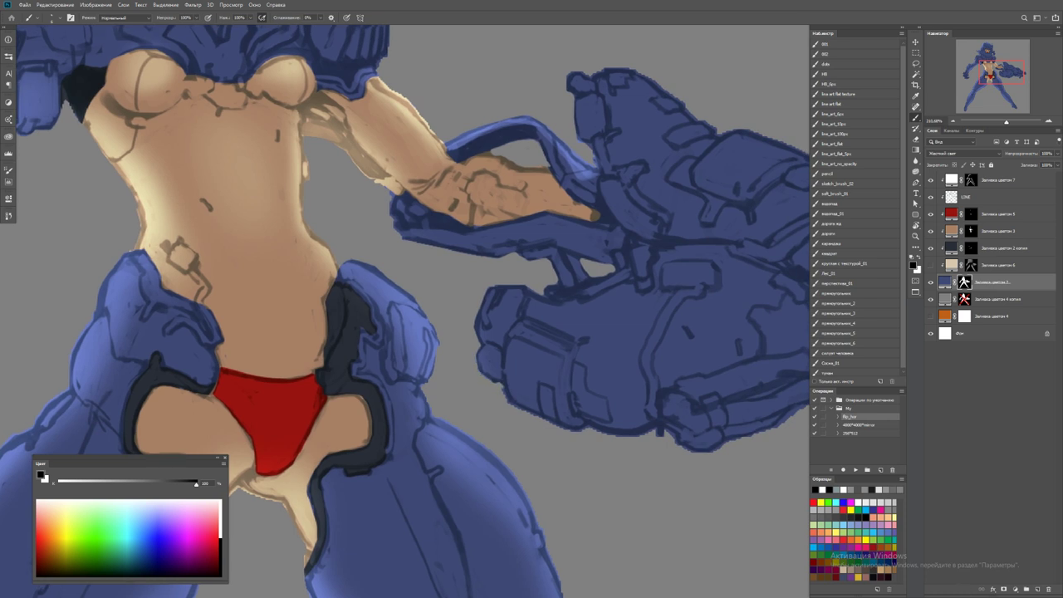
left_click_drag(506, 395, 437, 311)
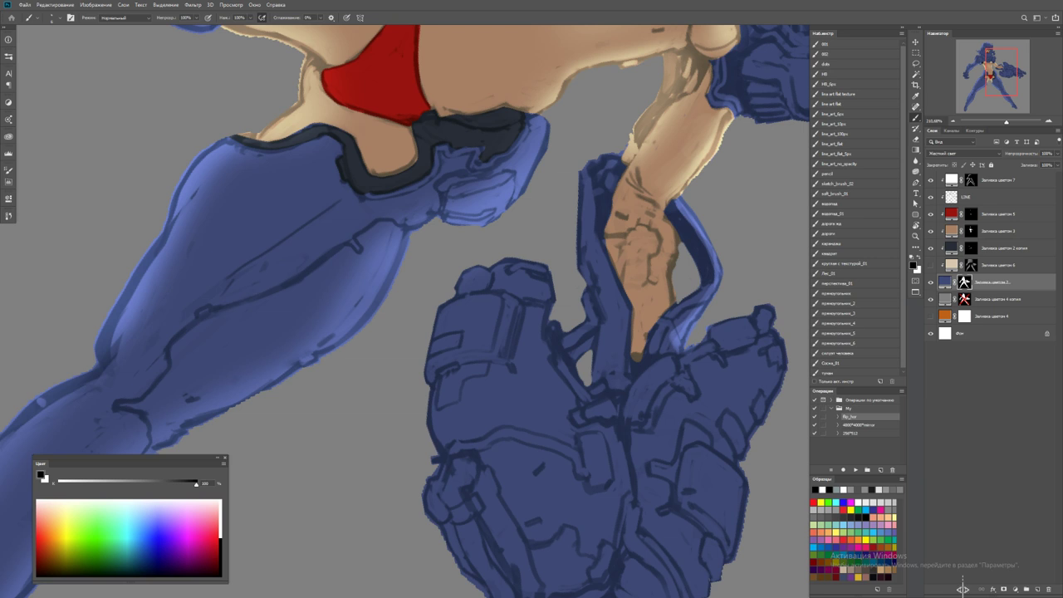
Trim the blue fill's mask along the outer contours of the thighs, knees and hips
left_click_drag(581, 208, 490, 431)
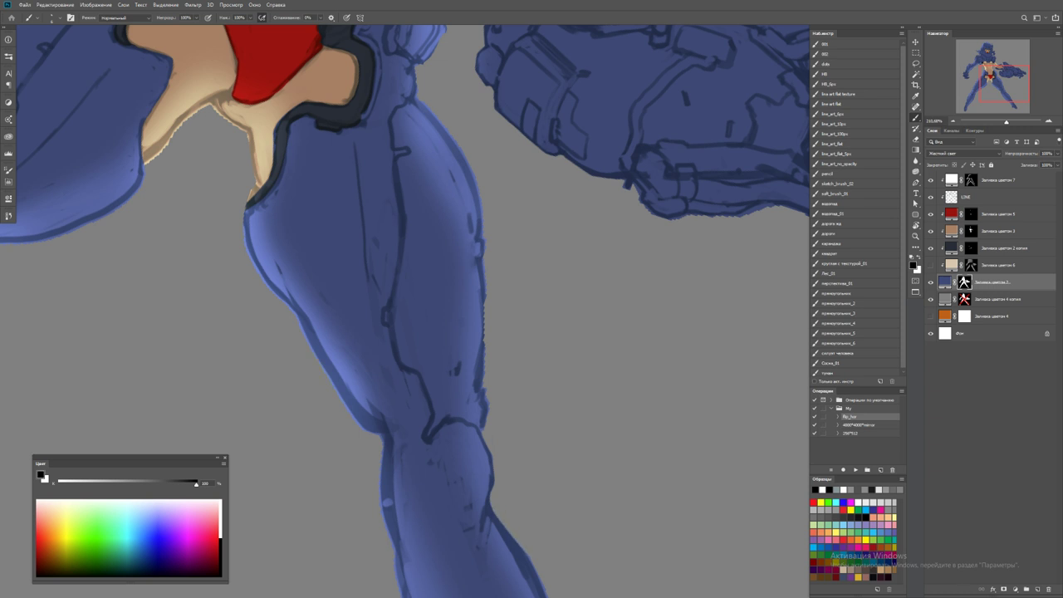
key("Escape")
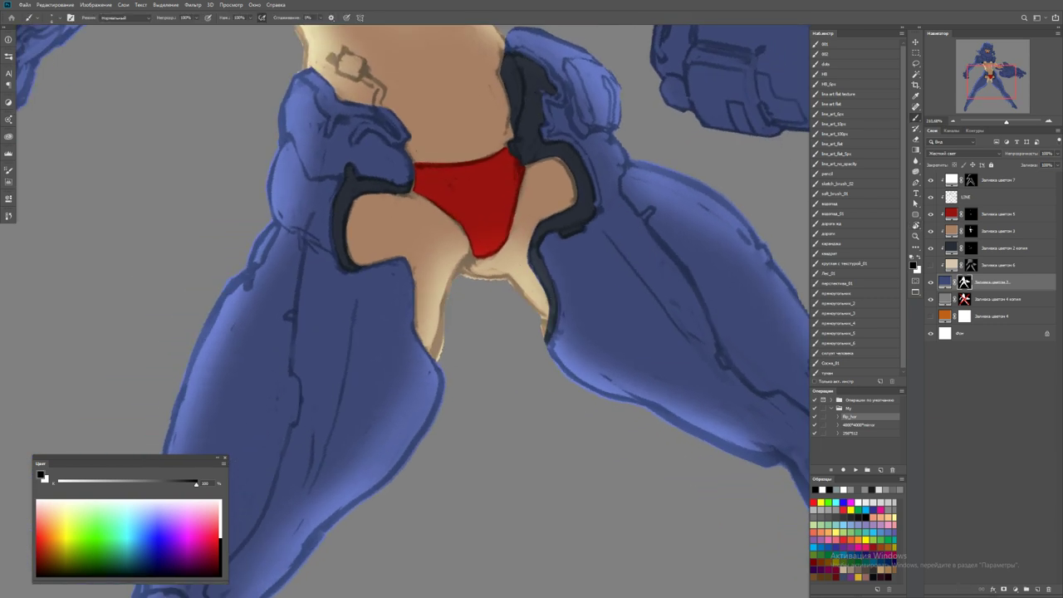
left_click_drag(518, 344, 397, 194)
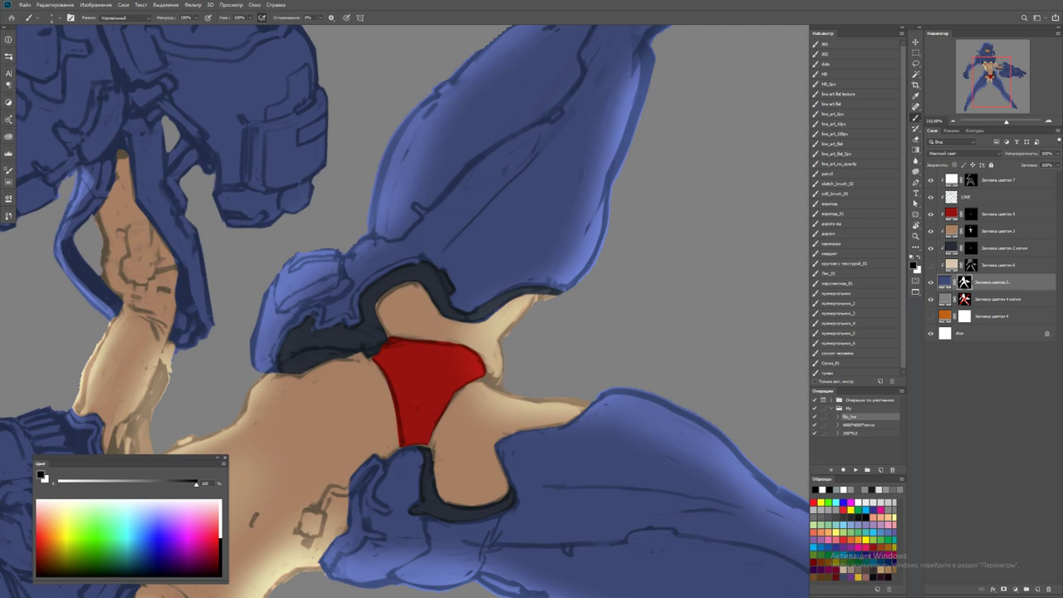
Reset the canvas rotation and flip the image horizontally
key("r")
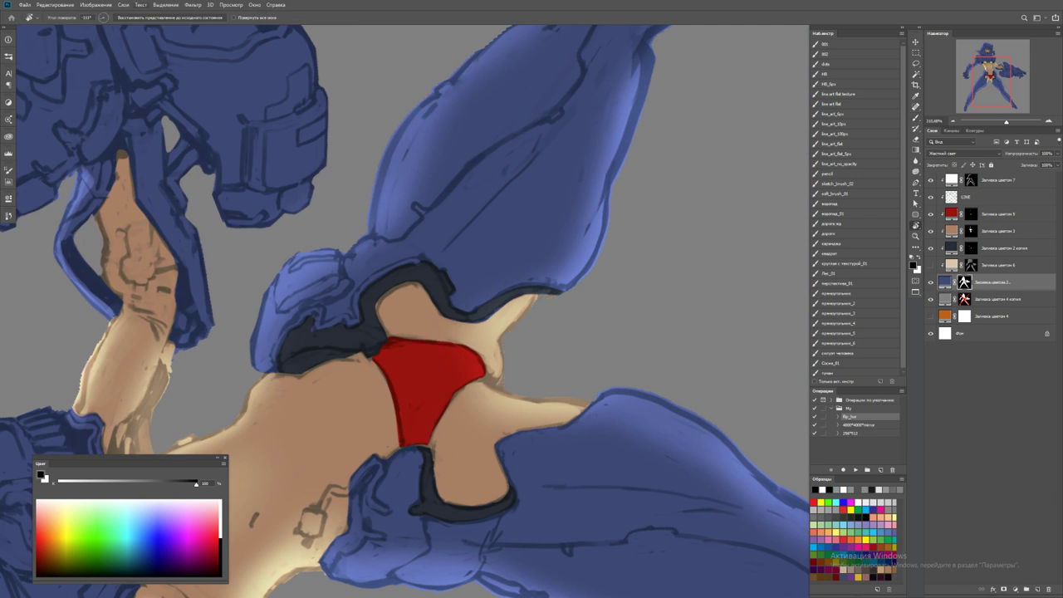
key("Escape")
key("z")
key("ctrl+0")
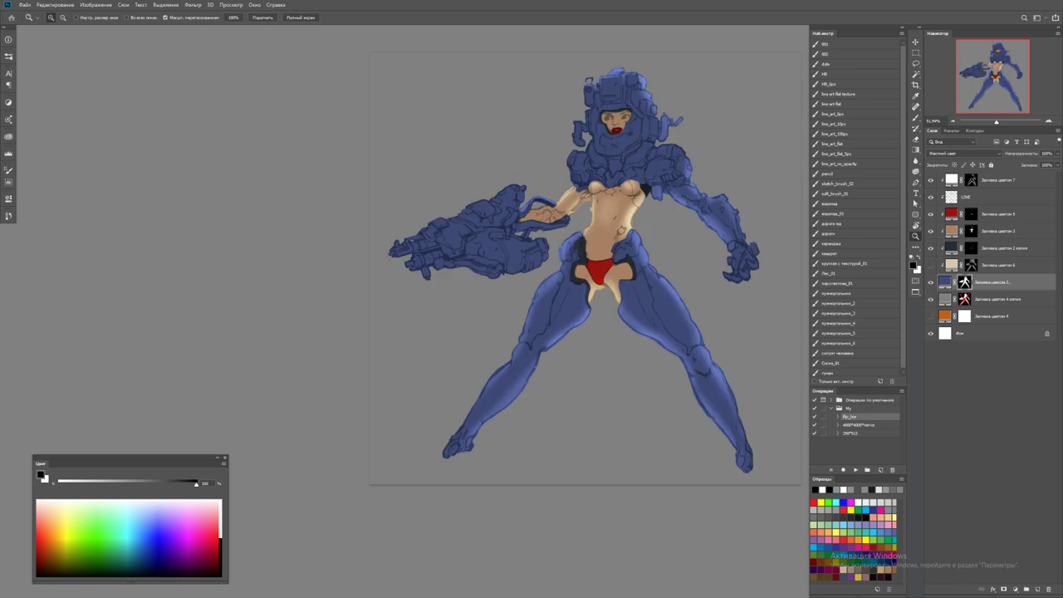
Compare the colouring by toggling the visibility of the light beige clipped fill and the blue base fill
key("5")
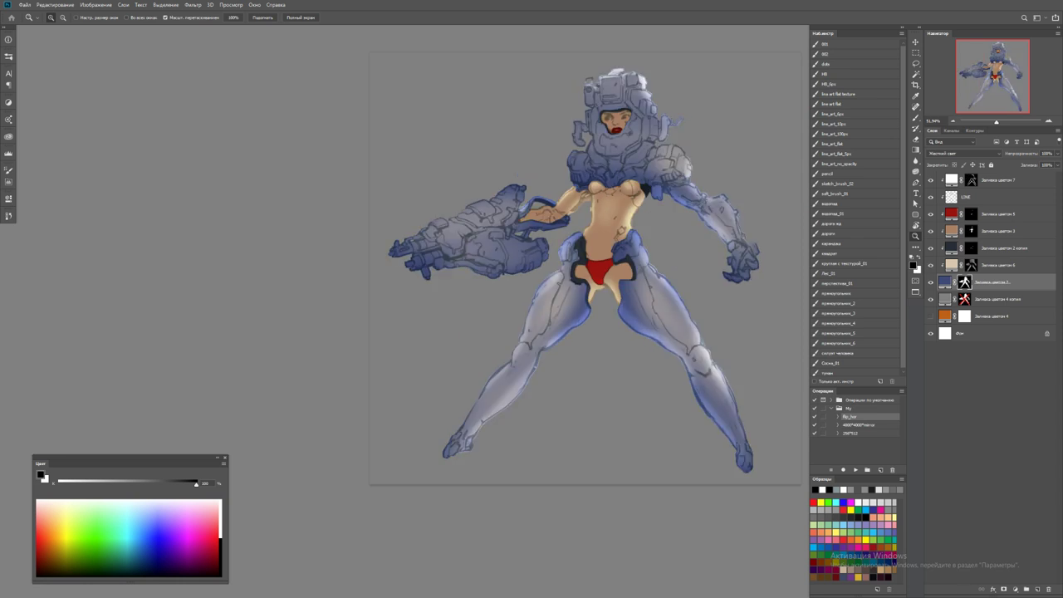
key("ctrl+comma")
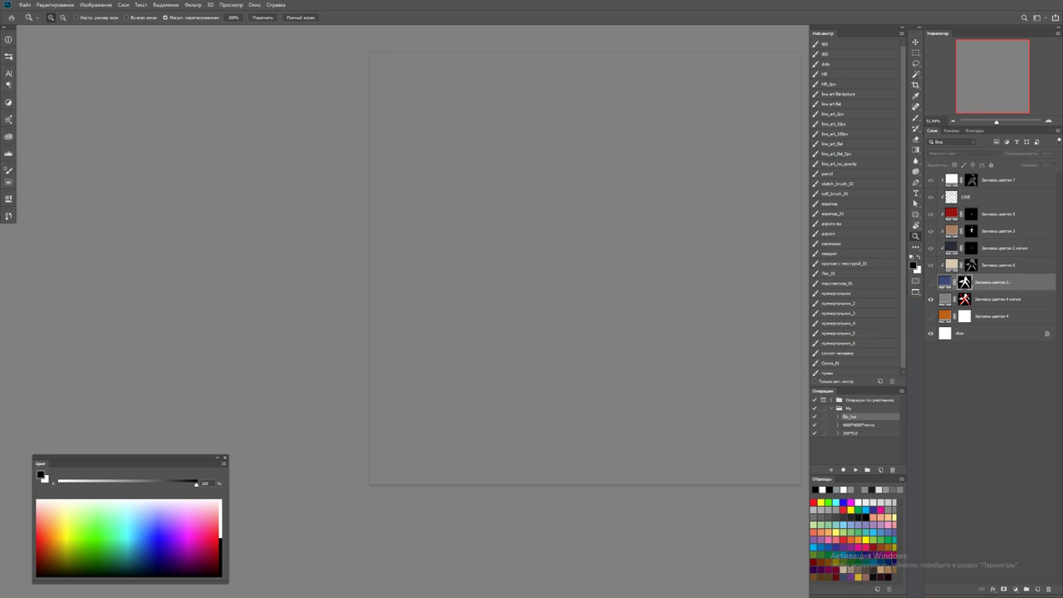
key("ctrl+comma")
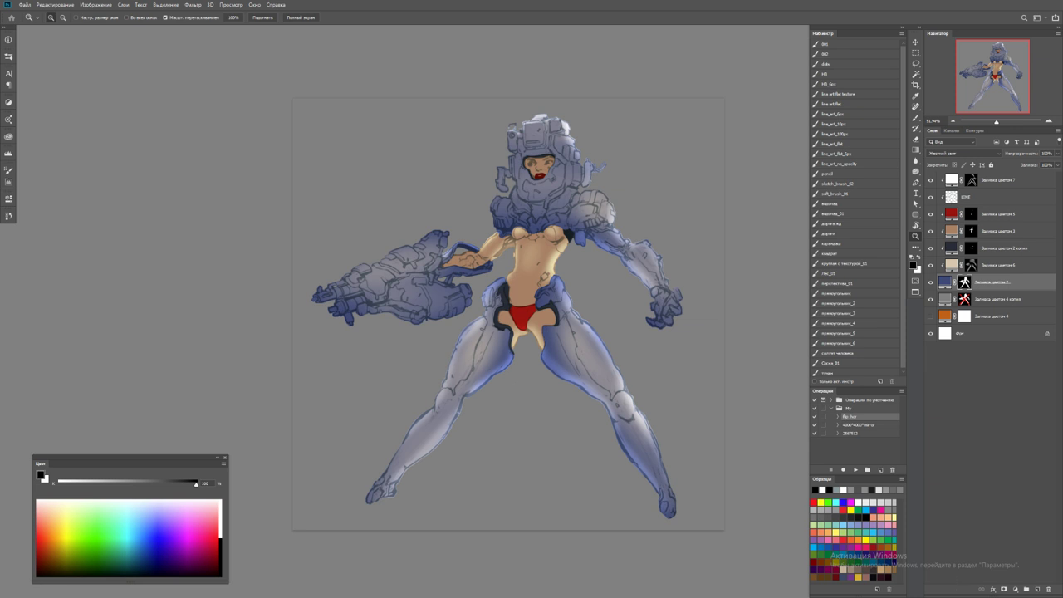
key("ctrl+z")
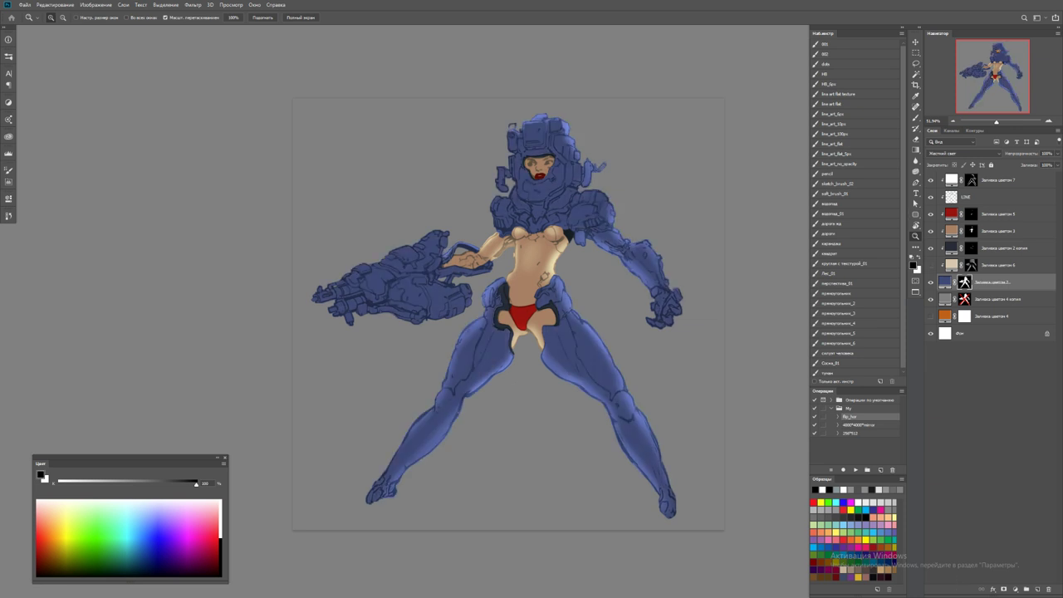
Set the skin fill's colour to #bd8b67
key("alt+period")
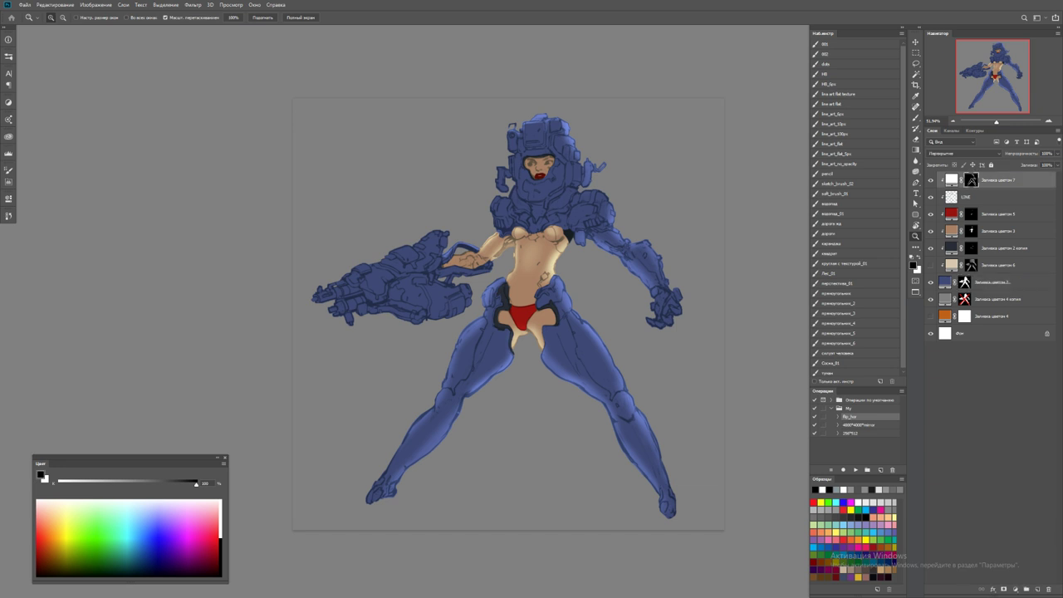
double_click(945, 231)
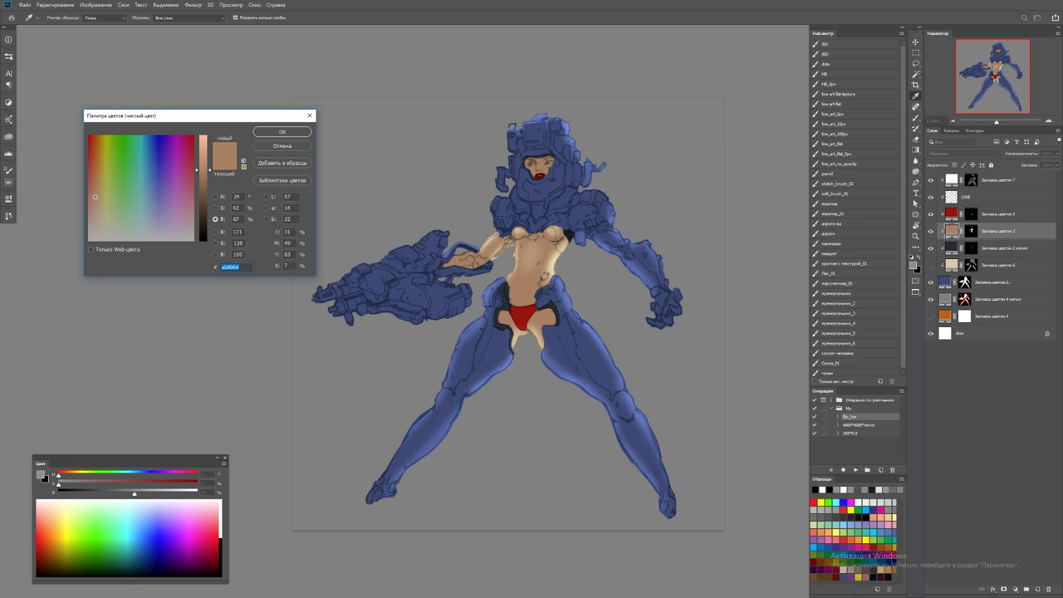
type("ab8b52bd8563")
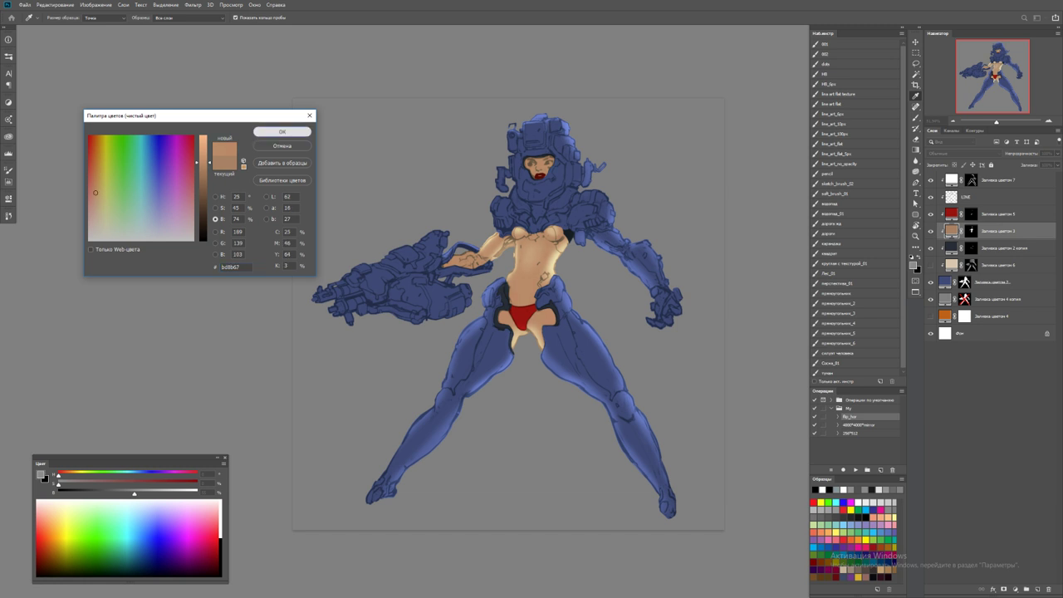
key("Return")
Lower the opacity of the LINE layer
key("z")
left_click(988, 197)
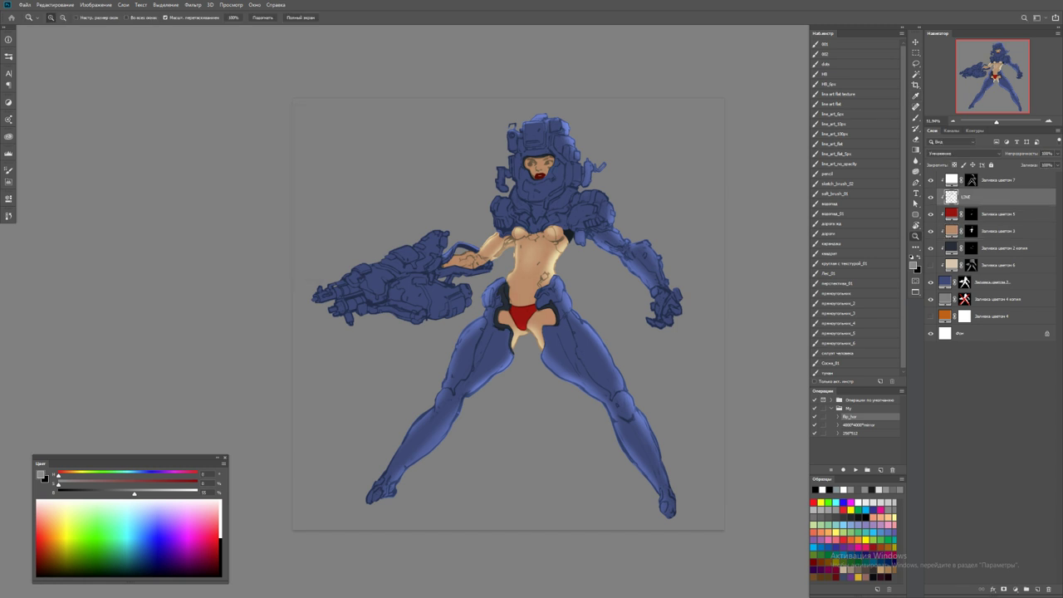
key("5")
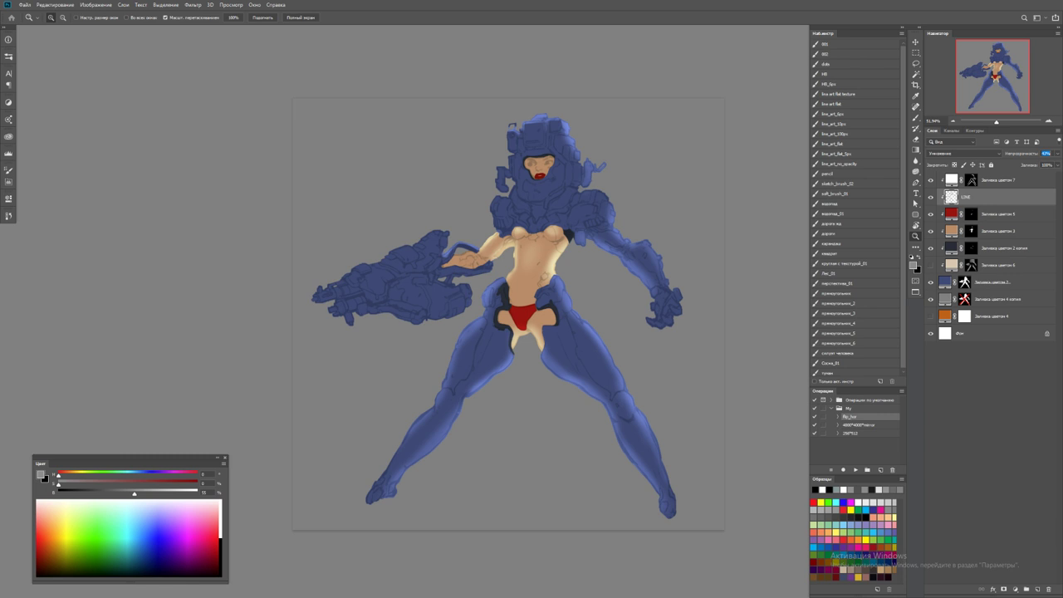
Add a black #000000 solid colour fill above the white overlay fill and invert its mask to hide it
left_click(997, 179)
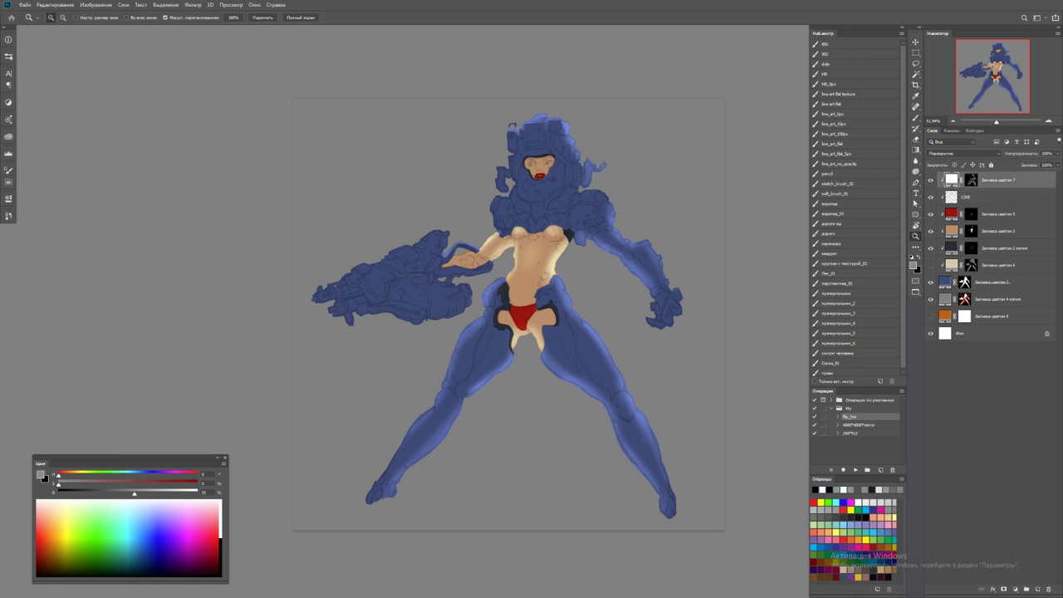
left_click(1015, 588)
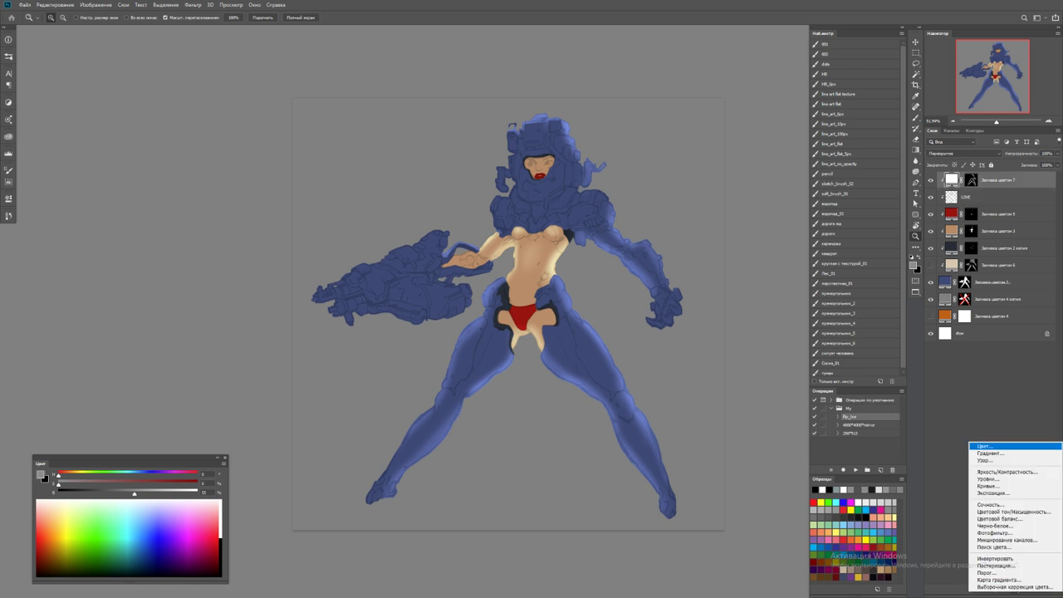
left_click(988, 446)
type("000000")
key("Return")
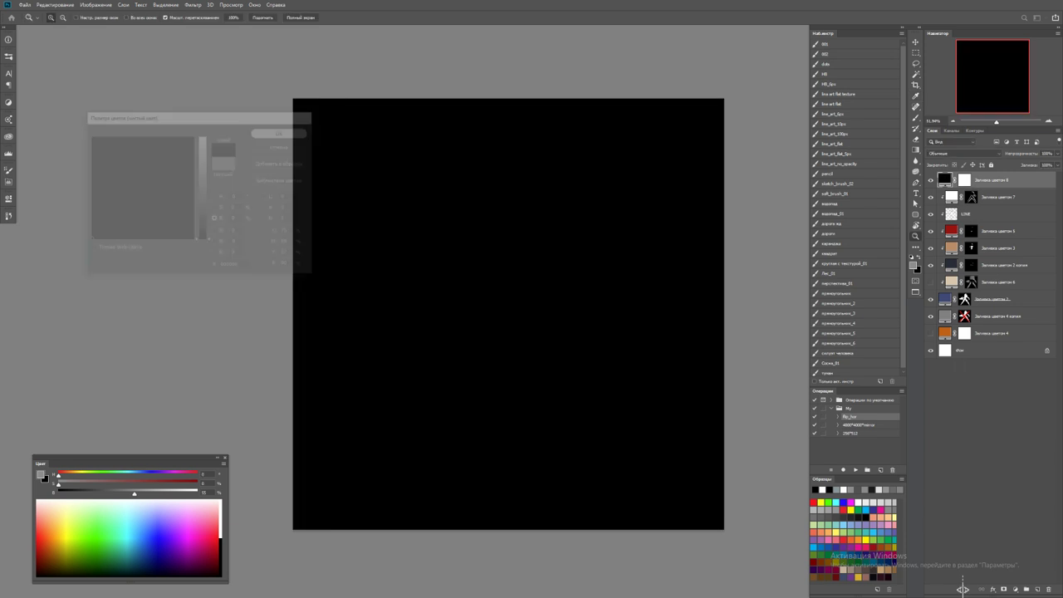
key("ctrl+i")
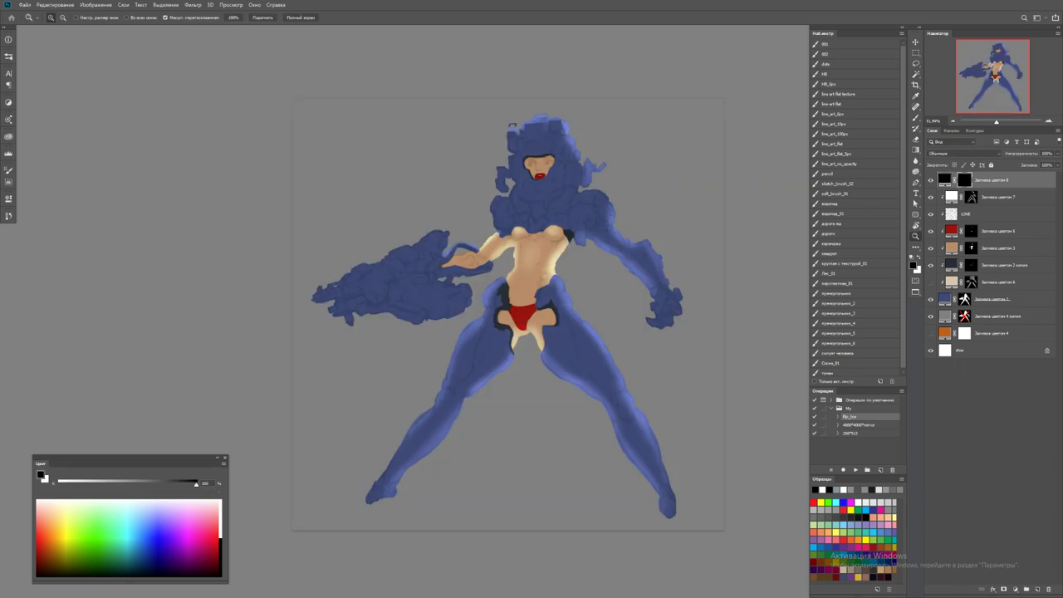
Try a thin stroke beside the nose on the black fill's mask, using the line_art_flat brush in white
left_click_drag(542, 241, 542, 241)
key("b")
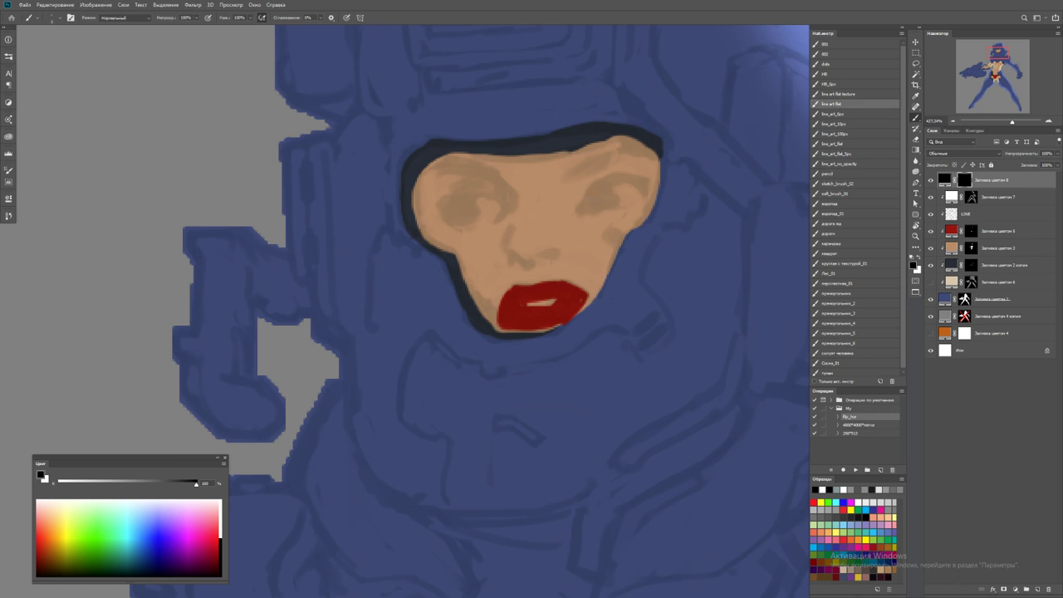
left_click(856, 144)
mouse_move(531, 241)
left_mouse_down()
mouse_move(525, 256)
mouse_move(498, 265)
left_mouse_up()
key("x")
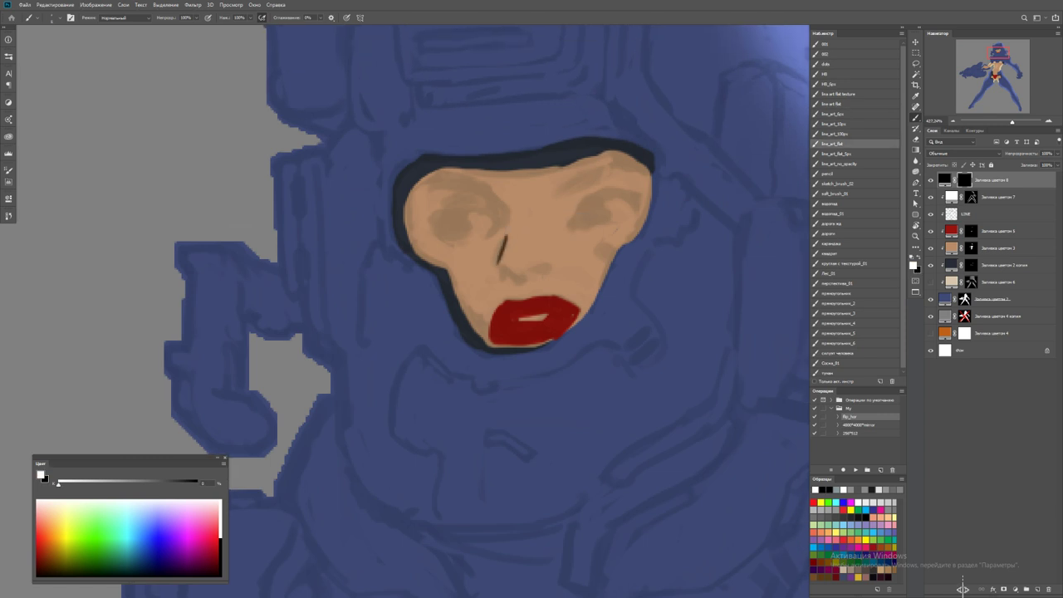
Resize the image to a width of 4000 pixels
key("ctrl+alt+i")
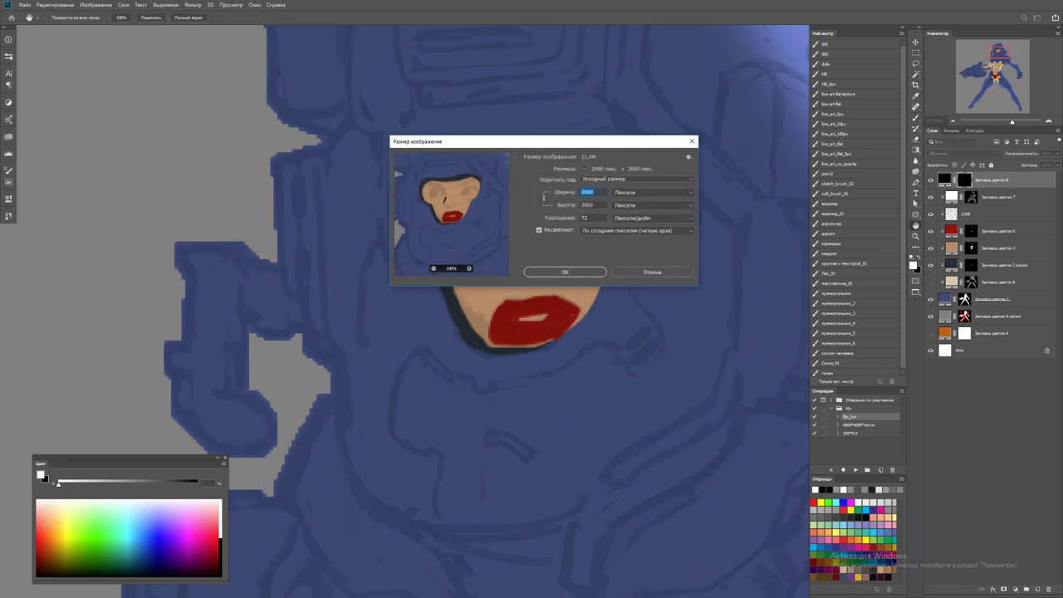
type("4000")
key("Return")
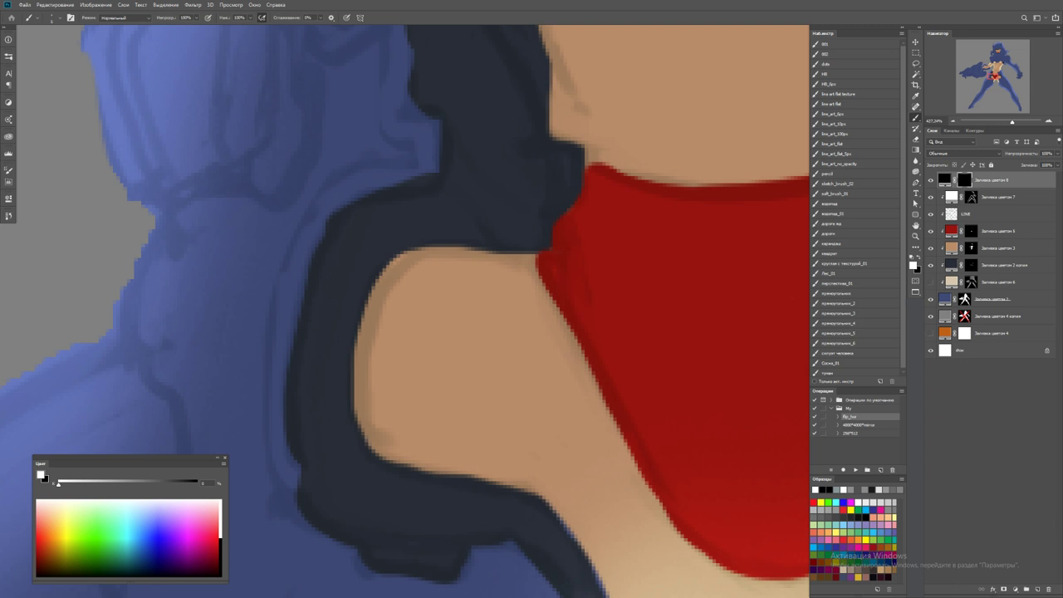
Draw the outline of the nose and nostrils in thin black lines on the black fill's mask
key("z")
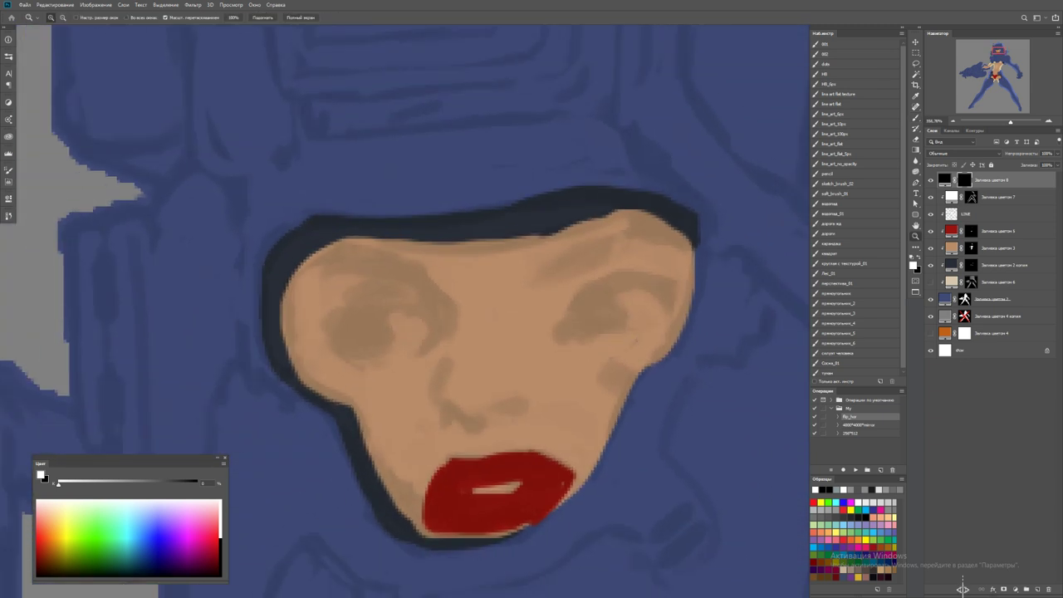
key("b")
mouse_move(439, 373)
left_mouse_down()
mouse_move(435, 402)
mouse_move(473, 426)
mouse_move(502, 397)
mouse_move(516, 405)
mouse_move(510, 396)
left_mouse_up()
mouse_move(435, 403)
left_mouse_down()
mouse_move(443, 420)
mouse_move(526, 412)
left_mouse_up()
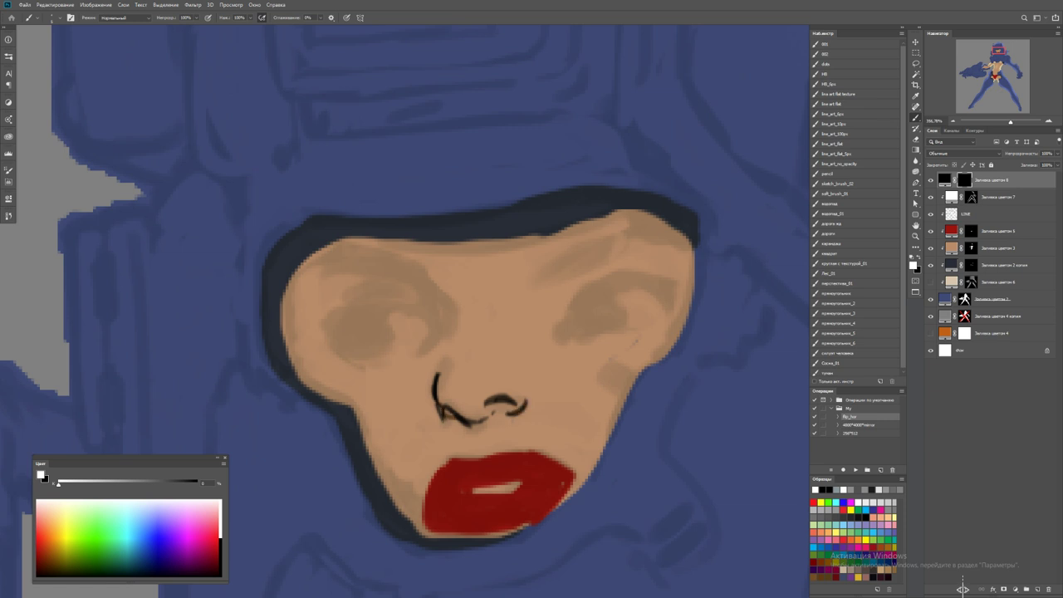
Draw the upper lids, irises and lower lid lines of both eyes in thin black lines on the black fill's mask
mouse_move(336, 344)
left_mouse_down()
mouse_move(345, 315)
mouse_move(366, 306)
mouse_move(425, 326)
left_mouse_up()
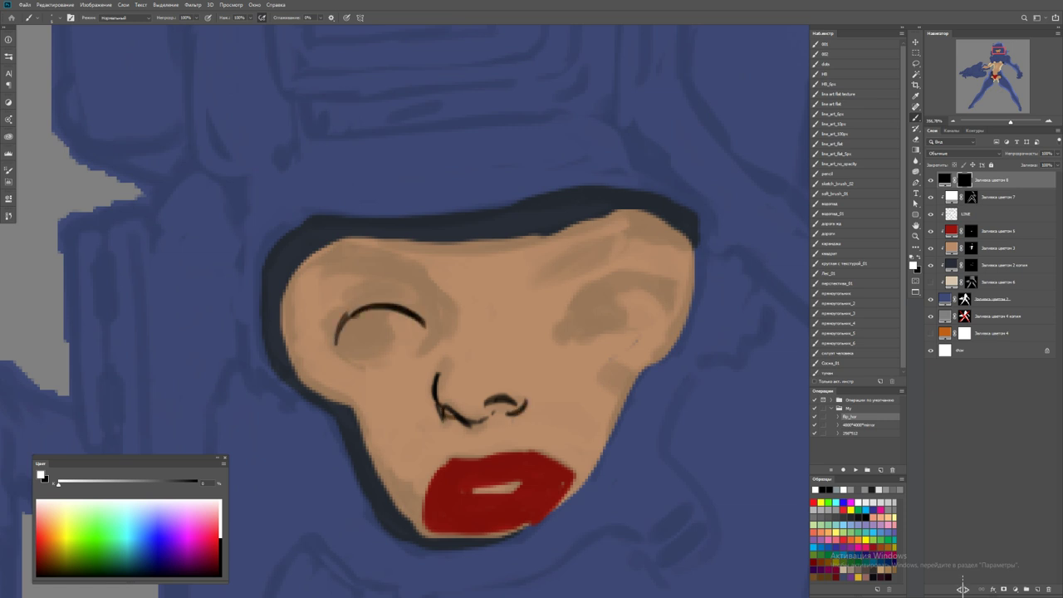
mouse_move(337, 322)
left_mouse_down()
mouse_move(367, 355)
mouse_move(373, 309)
left_mouse_up()
mouse_move(371, 355)
left_mouse_down()
mouse_move(389, 331)
mouse_move(387, 347)
mouse_move(365, 347)
mouse_move(379, 321)
left_mouse_up()
left_click_drag(371, 325, 371, 338)
mouse_move(581, 300)
left_mouse_down()
mouse_move(556, 334)
mouse_move(650, 272)
mouse_move(598, 287)
mouse_move(654, 274)
mouse_move(676, 295)
mouse_move(623, 330)
mouse_move(571, 334)
mouse_move(638, 330)
left_mouse_up()
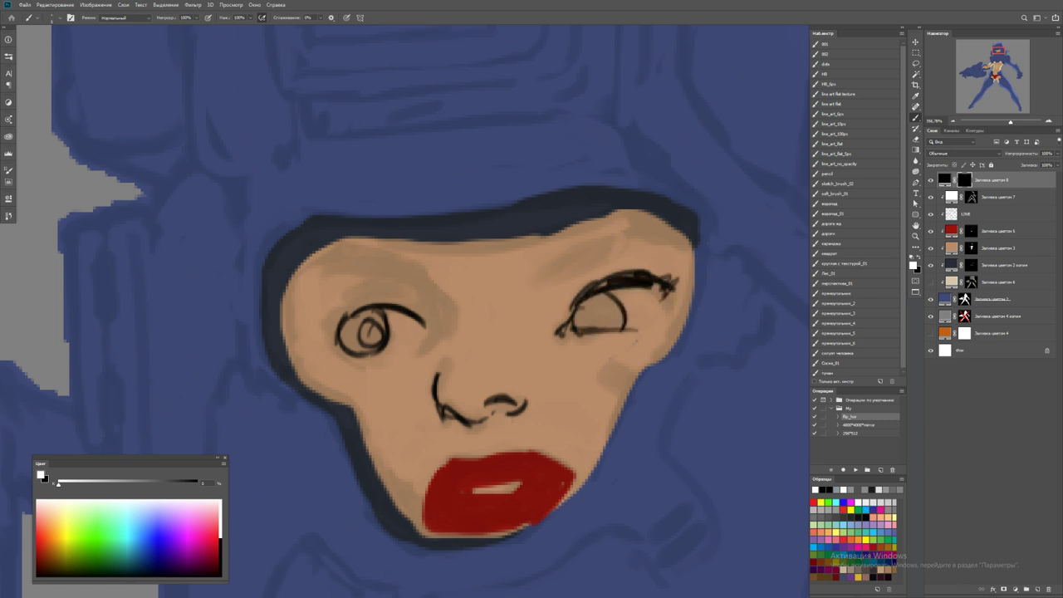
left_click_drag(571, 337, 639, 335)
Darken the irises and pupils of both eyes with short strokes and strengthen the lower lid of the larger eye
mouse_move(349, 327)
left_mouse_down()
mouse_move(362, 319)
mouse_move(376, 339)
left_mouse_up()
mouse_move(597, 312)
left_mouse_down()
mouse_move(606, 325)
mouse_move(616, 306)
mouse_move(620, 324)
mouse_move(576, 321)
mouse_move(585, 304)
mouse_move(615, 298)
mouse_move(618, 314)
left_mouse_up()
left_click_drag(593, 326, 613, 334)
left_click_drag(580, 327, 606, 299)
key("x")
mouse_move(603, 298)
left_mouse_down()
mouse_move(613, 313)
mouse_move(619, 295)
mouse_move(595, 332)
left_mouse_up()
key("x")
mouse_move(346, 315)
left_mouse_down()
mouse_move(365, 341)
mouse_move(369, 314)
left_mouse_up()
mouse_move(357, 329)
left_mouse_down()
mouse_move(364, 350)
mouse_move(387, 352)
left_mouse_up()
Add thick lashes to the larger eye, a crease beside the nose bridge and two side lines along the face opening
mouse_move(344, 349)
left_mouse_down()
mouse_move(370, 339)
mouse_move(343, 309)
mouse_move(349, 291)
mouse_move(403, 286)
mouse_move(414, 296)
left_mouse_up()
left_click_drag(440, 294, 458, 327)
mouse_move(409, 274)
left_mouse_down()
mouse_move(455, 307)
mouse_move(416, 286)
left_mouse_up()
mouse_move(327, 253)
left_mouse_down()
mouse_move(304, 274)
mouse_move(289, 373)
left_mouse_up()
mouse_move(269, 246)
left_mouse_down()
mouse_move(257, 287)
mouse_move(263, 366)
left_mouse_up()
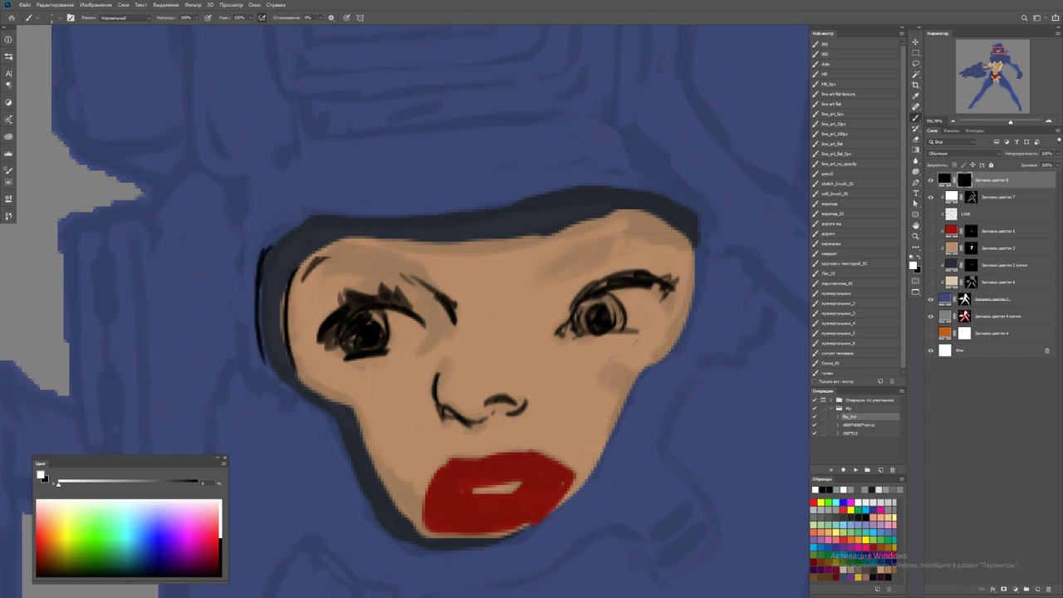
Hide the red, skin, dark blue and beige colour fills while keeping the line sketch layer visible
left_click_drag(930, 214, 930, 282)
left_click(930, 214)
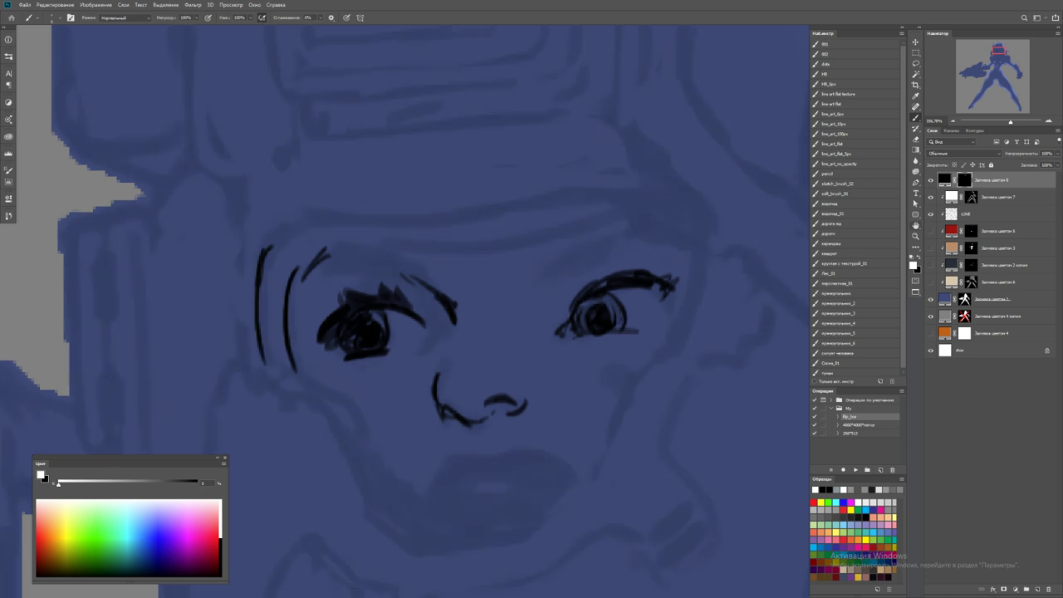
key("z")
scroll(407, 312, "down", 5)
scroll(549, 266, "up", 1)
key("b")
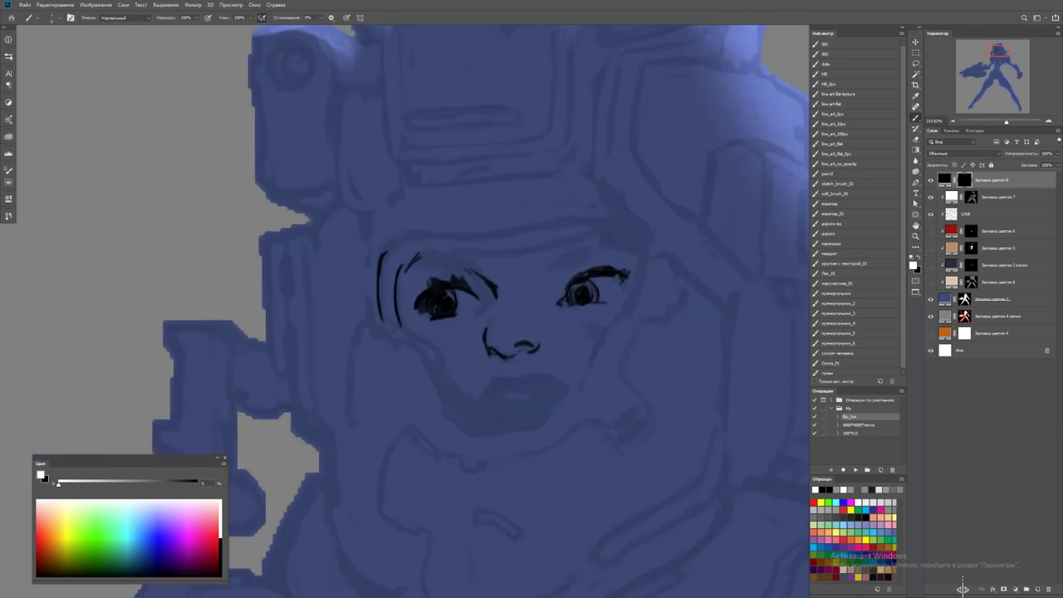
Draw the upper edge of the face opening, mirror the image horizontally and outline the lips in black
mouse_move(408, 278)
left_mouse_down()
mouse_move(422, 255)
mouse_move(466, 266)
mouse_move(631, 236)
mouse_move(640, 291)
left_mouse_up()
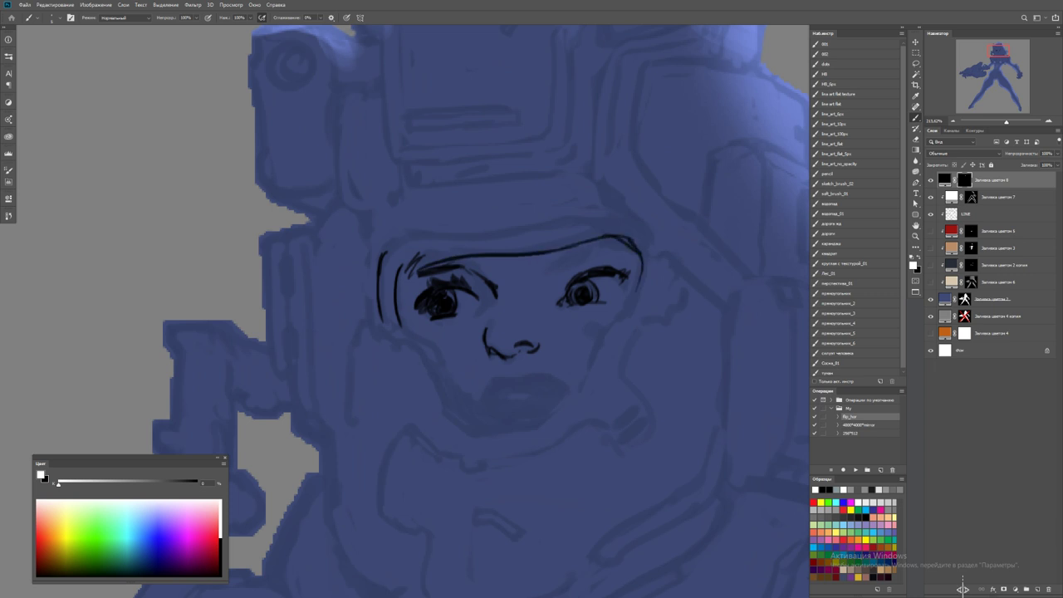
mouse_move(492, 379)
left_mouse_down()
mouse_move(482, 404)
mouse_move(528, 391)
mouse_move(509, 394)
mouse_move(522, 373)
mouse_move(570, 384)
left_mouse_up()
key("F2")
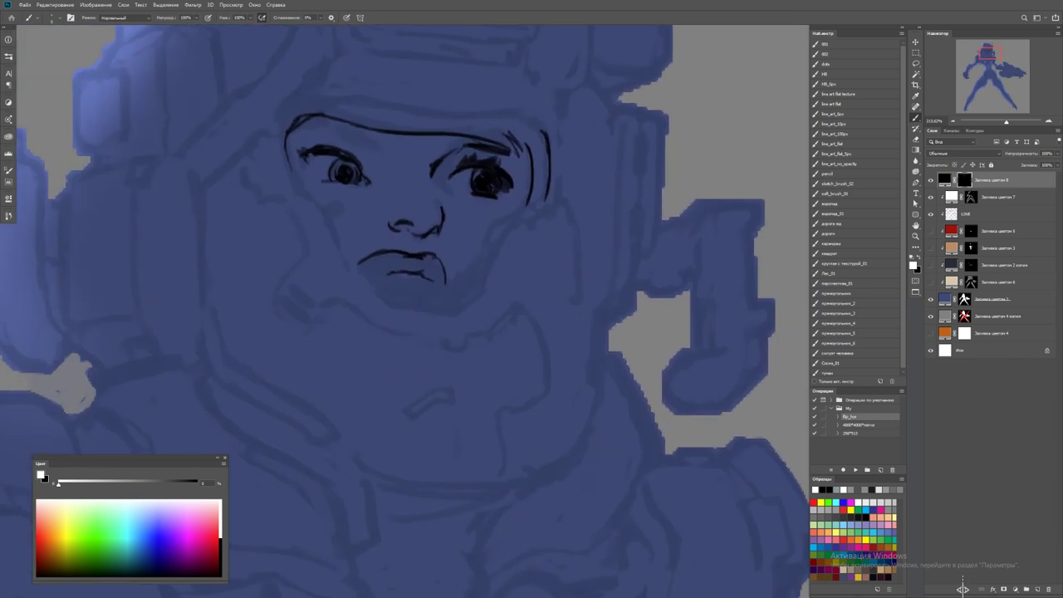
mouse_move(359, 260)
left_mouse_down()
mouse_move(354, 276)
mouse_move(435, 284)
left_mouse_up()
left_click_drag(357, 285, 445, 299)
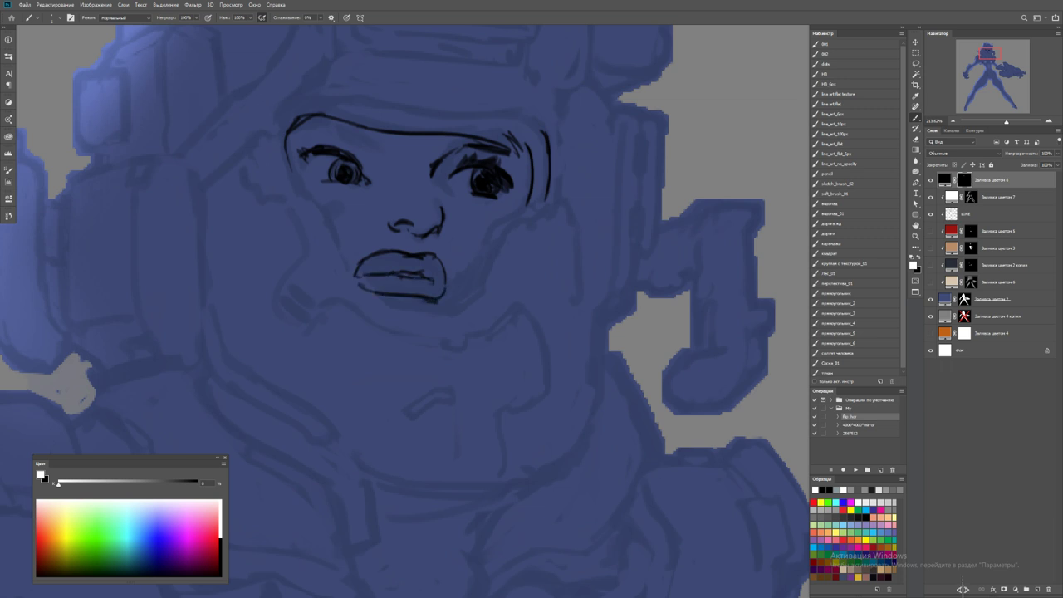
left_click_drag(433, 200, 440, 213)
Draw the second eyebrow and the sides and chin of the face, and surround them with the outer rim of the helmet opening
mouse_move(307, 121)
left_mouse_down()
mouse_move(465, 178)
mouse_move(504, 230)
left_mouse_up()
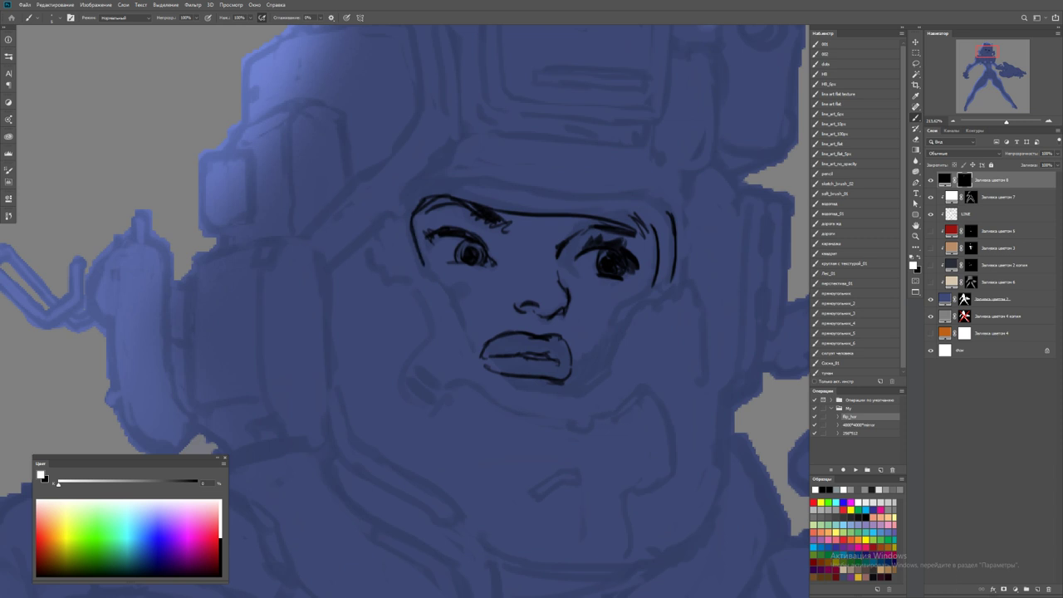
left_click_drag(444, 283, 473, 351)
mouse_move(462, 312)
left_mouse_down()
mouse_move(491, 371)
mouse_move(559, 389)
mouse_move(654, 276)
left_mouse_up()
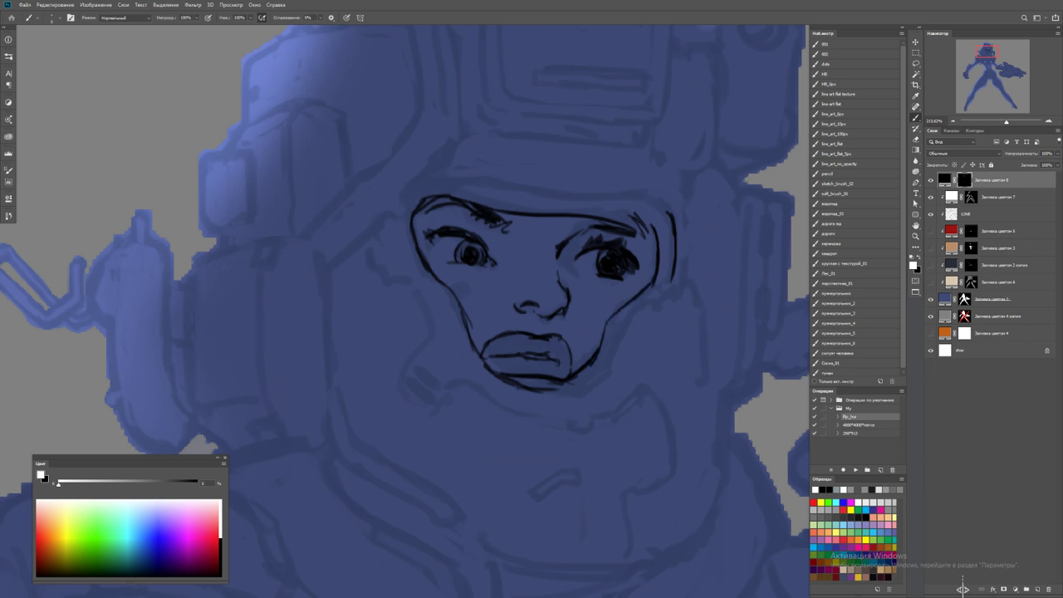
key("x")
key("x")
mouse_move(407, 217)
left_mouse_down()
mouse_move(432, 180)
mouse_move(419, 190)
left_mouse_up()
mouse_move(418, 192)
left_mouse_down()
mouse_move(492, 177)
mouse_move(674, 214)
left_mouse_up()
left_click_drag(573, 200, 638, 198)
mouse_move(597, 382)
left_mouse_down()
mouse_move(629, 318)
mouse_move(672, 277)
mouse_move(582, 271)
left_mouse_up()
Select the smaller eye with a lasso, move it slightly up on the black fill's mask and deselect
key("z")
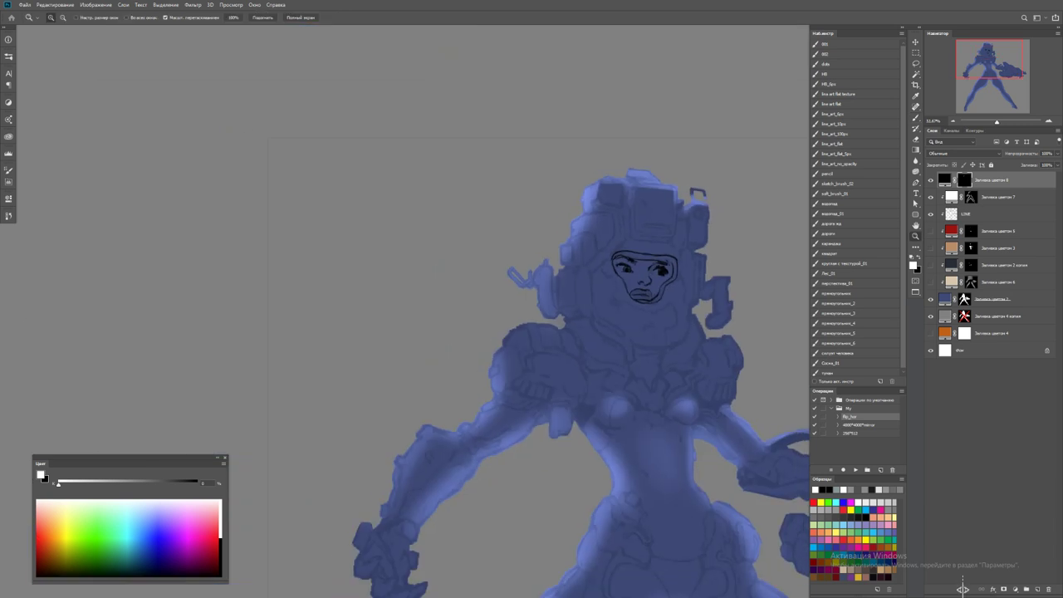
left_click_drag(676, 274, 748, 274)
key("b")
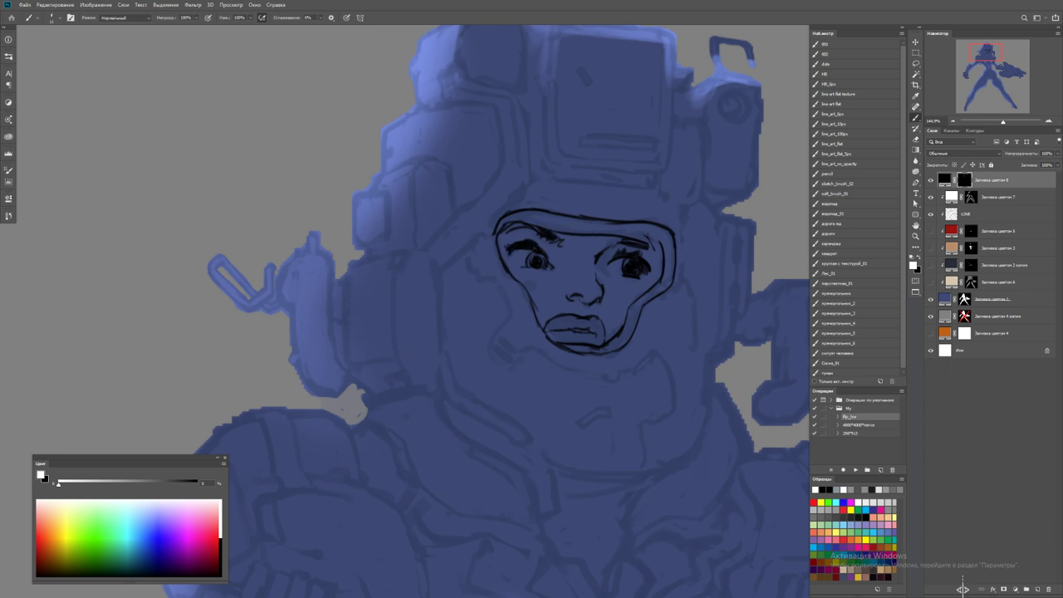
key("l")
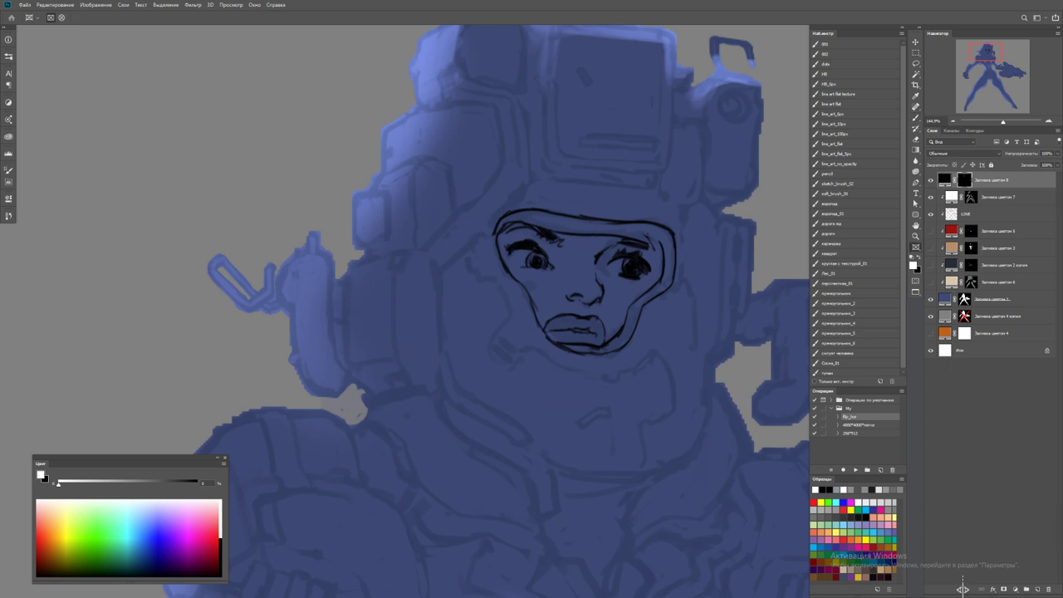
mouse_move(508, 264)
left_mouse_down()
mouse_move(543, 280)
mouse_move(521, 236)
left_mouse_up()
key("v")
key("ctrl+d")
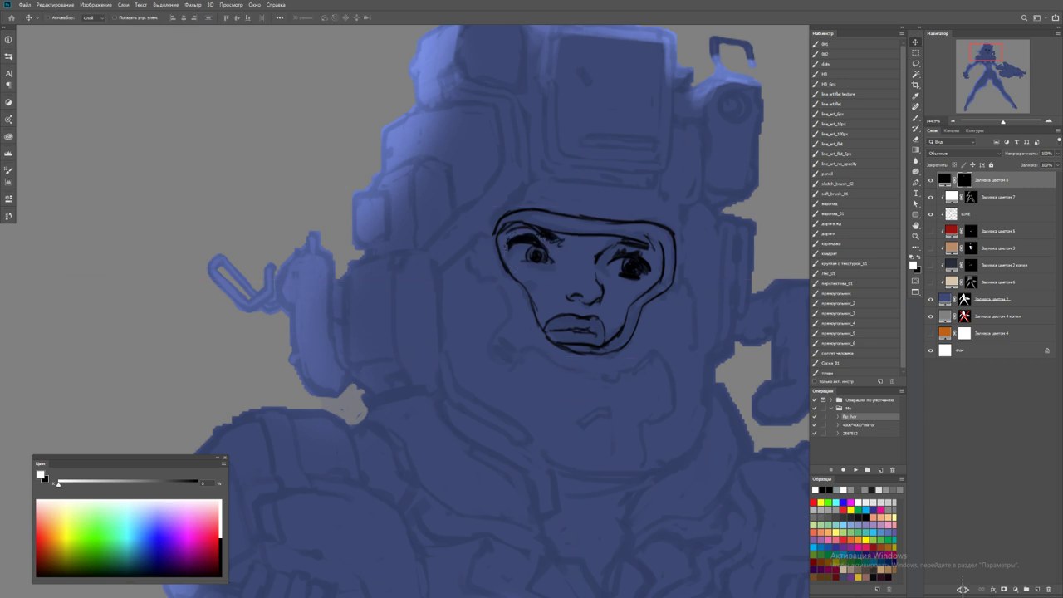
key("b")
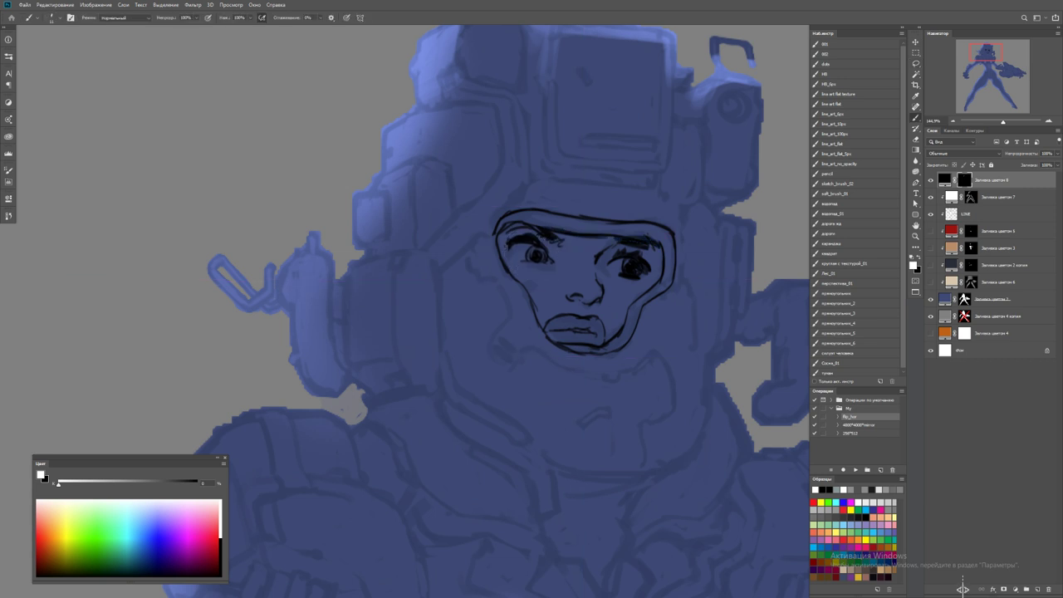
Set the black line fill's opacity to 40% and show the hidden colour fills again
left_click_drag(640, 241, 565, 299)
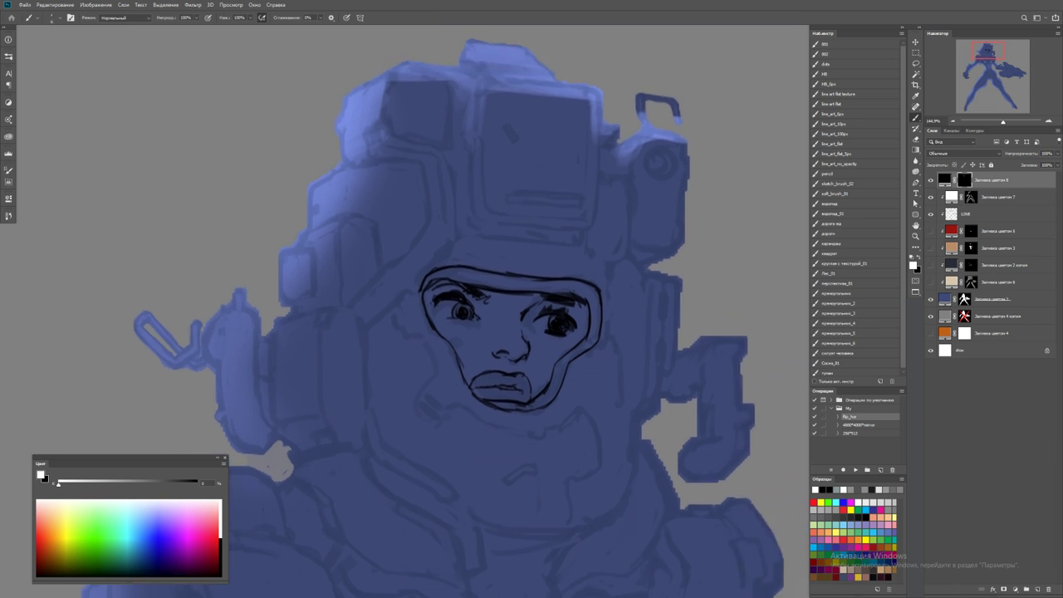
left_click(1046, 153)
type("60")
type("40")
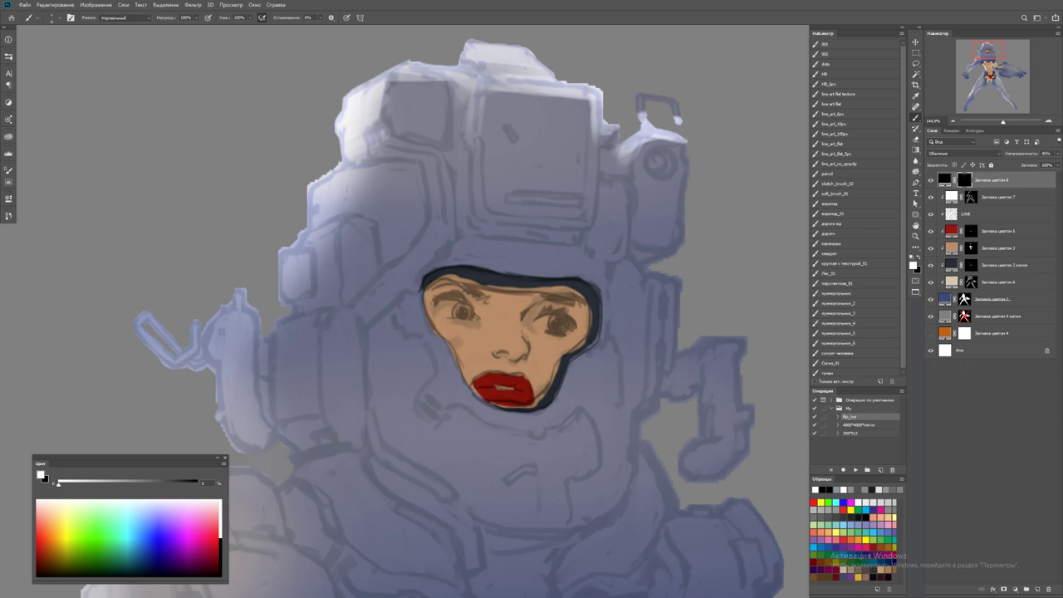
Trim the skin along the edge of the face opening by painting black on the skin fill's mask with the line_art_no_opacity brush
key("z")
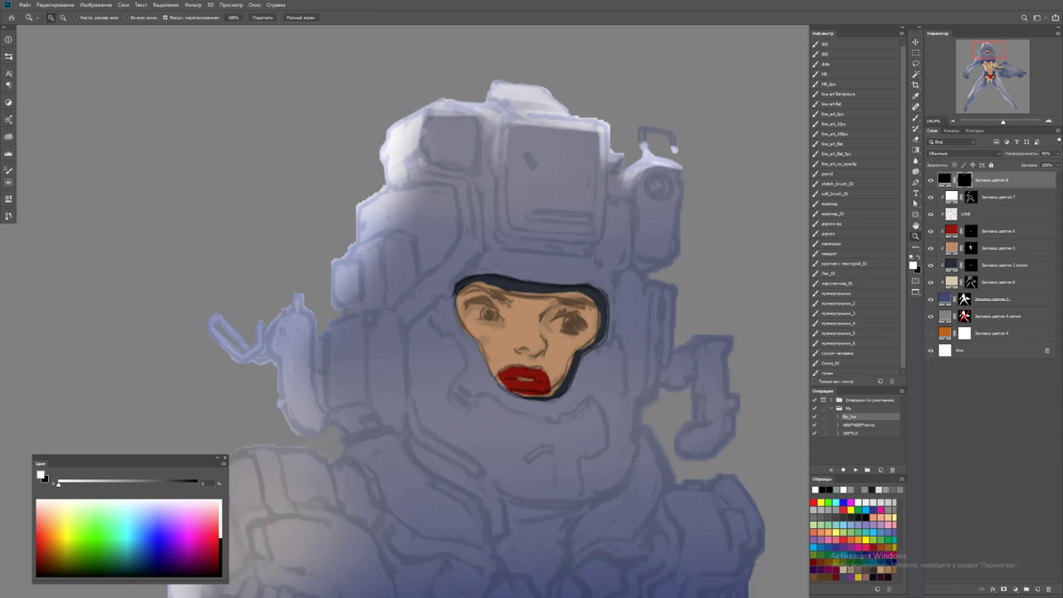
scroll(531, 333, "down", 3)
scroll(532, 332, "up", 4)
key("b")
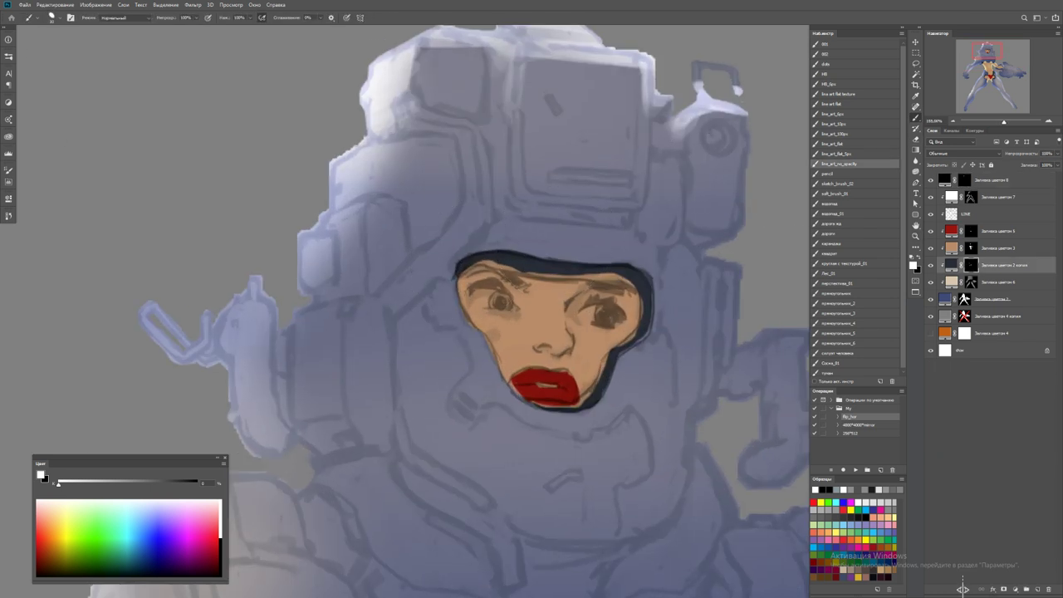
left_click(484, 257, "alt")
right_click(506, 246, "alt")
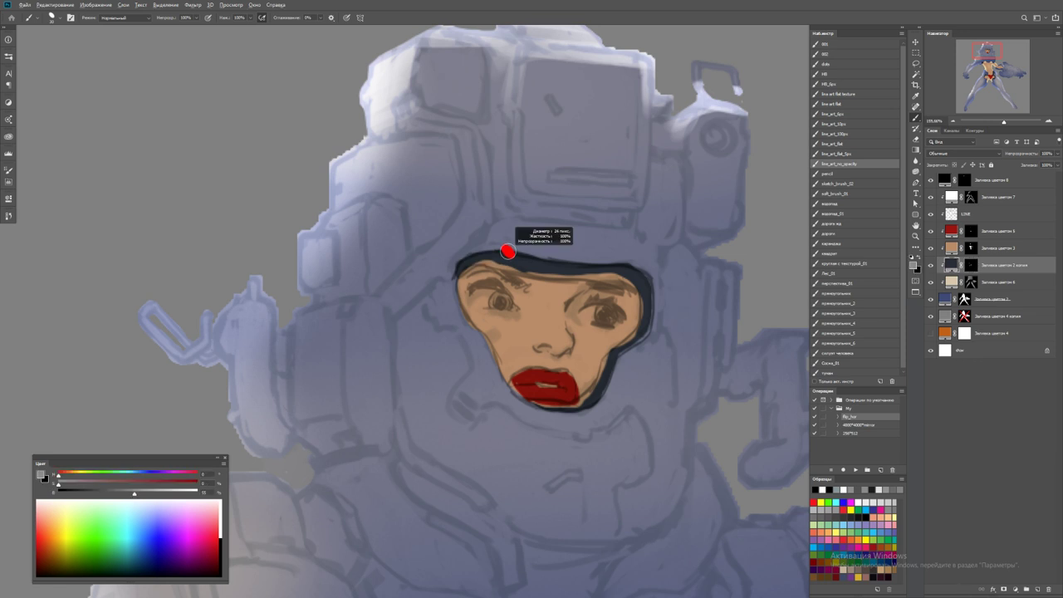
key("d")
key("alt+bracketright")
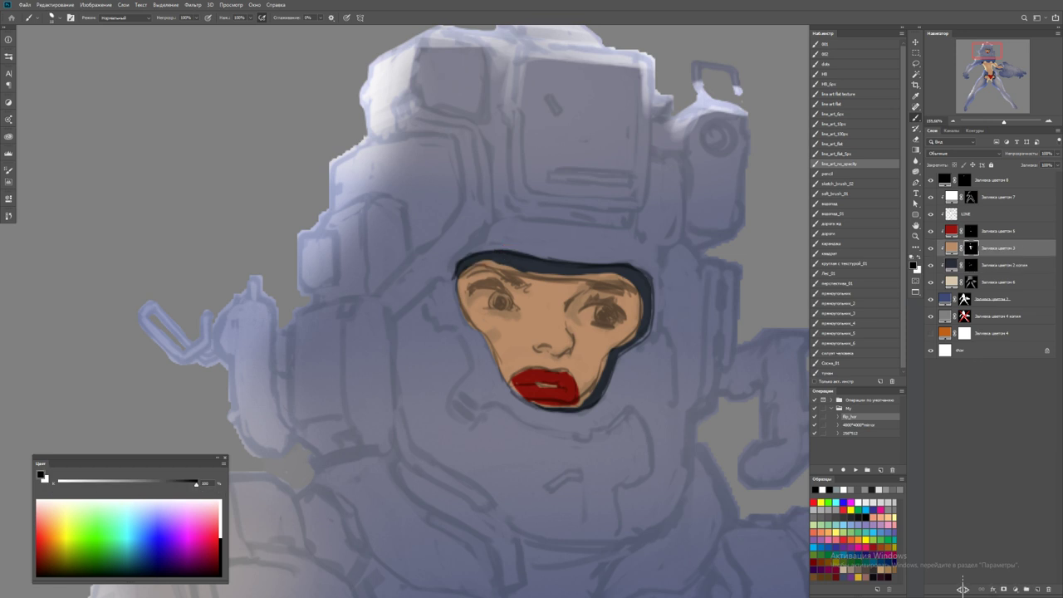
mouse_move(458, 273)
left_mouse_down()
mouse_move(484, 264)
mouse_move(633, 285)
mouse_move(638, 336)
mouse_move(565, 407)
mouse_move(536, 405)
left_mouse_up()
Mirror the image horizontally and check the whole figure and the face in the flipped view
key("z")
mouse_move(605, 368)
left_mouse_down()
mouse_move(532, 368)
mouse_move(530, 190)
left_mouse_up()
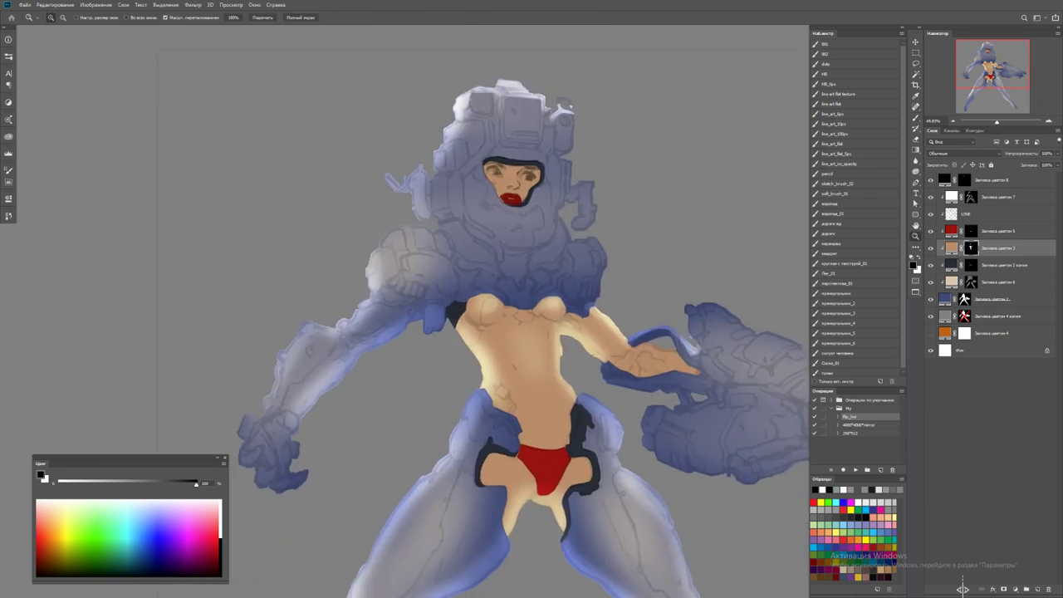
key("F2")
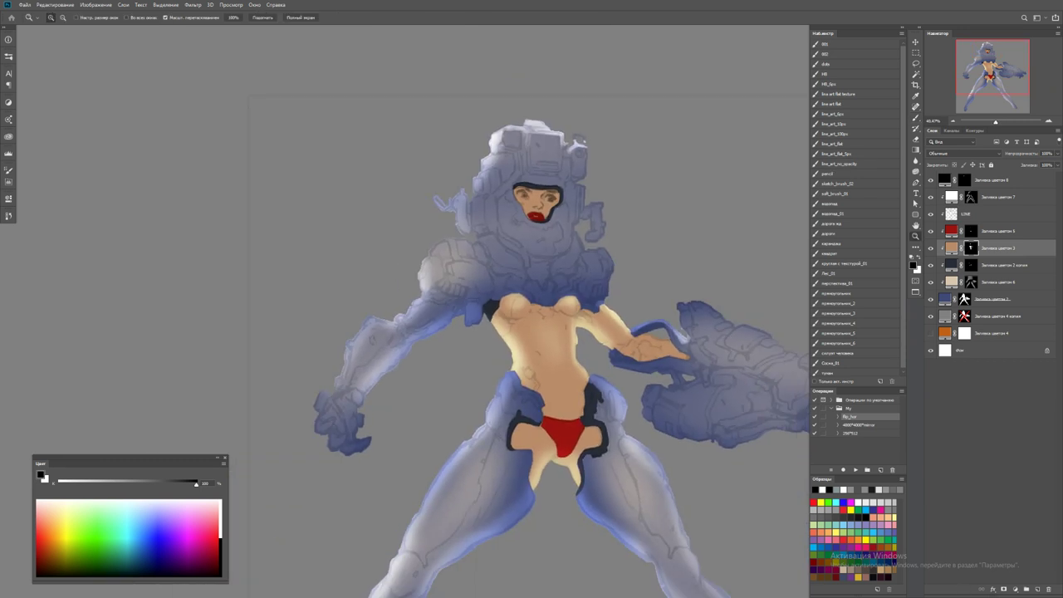
key("ctrl+minus")
key("ctrl+minus")
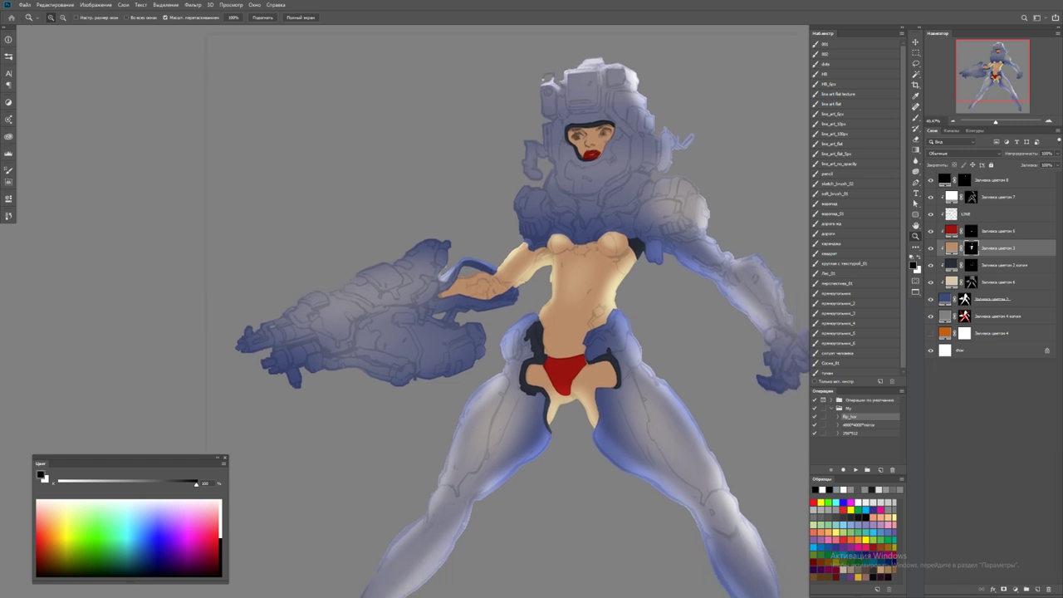
key("ctrl+plus")
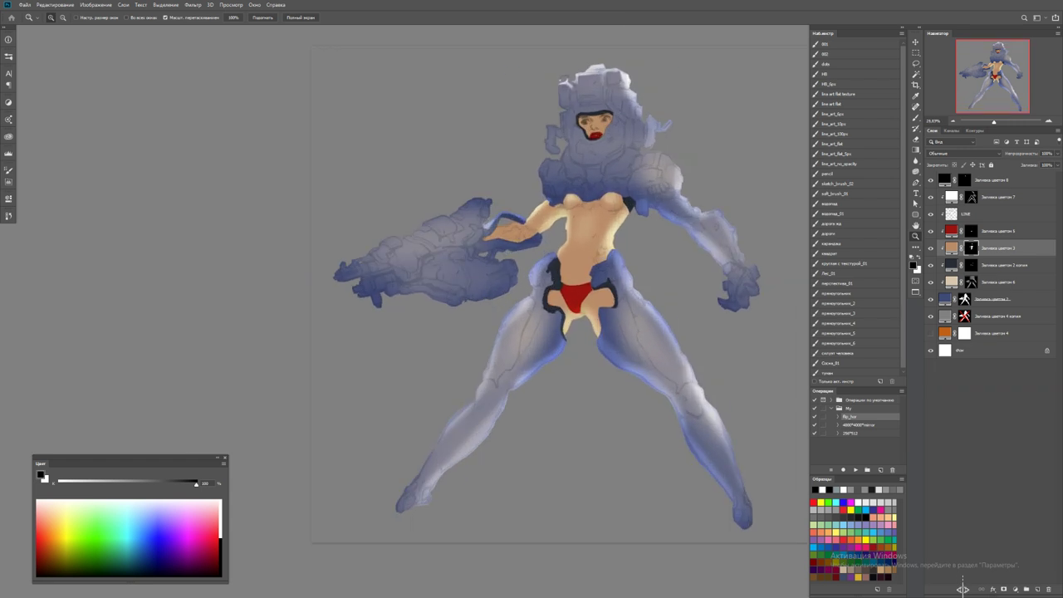
key("ctrl+plus")
key("ctrl+plus")
key("ctrl+plus")
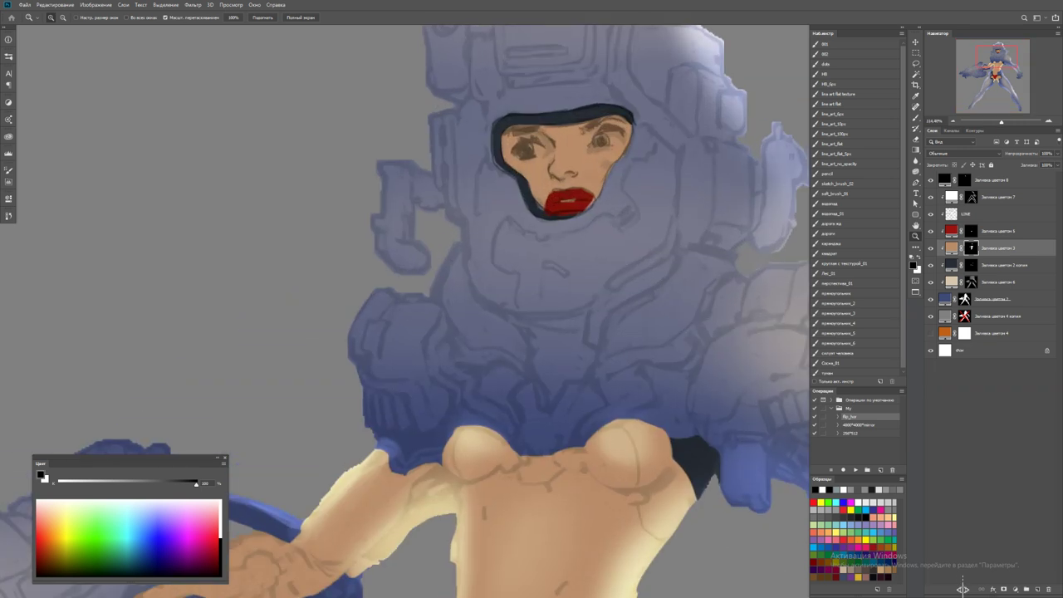
key("ctrl+plus")
key("ctrl+plus")
Outline the curved device beside the helmet in white on the black fill's mask, using the line_art_flat brush
key("alt+period")
key("b")
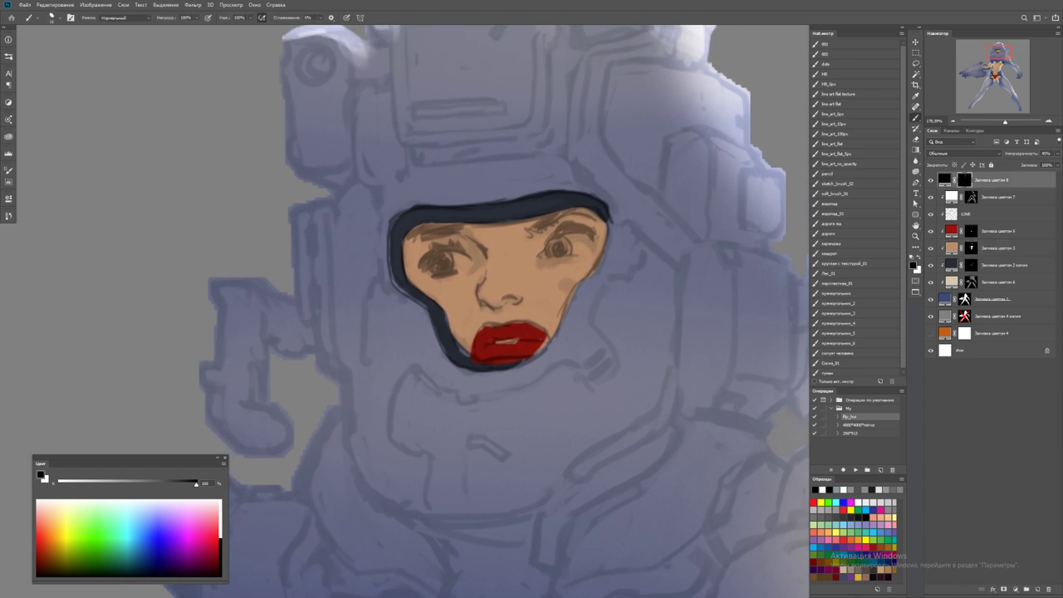
key("period")
left_click_drag(499, 291, 521, 312)
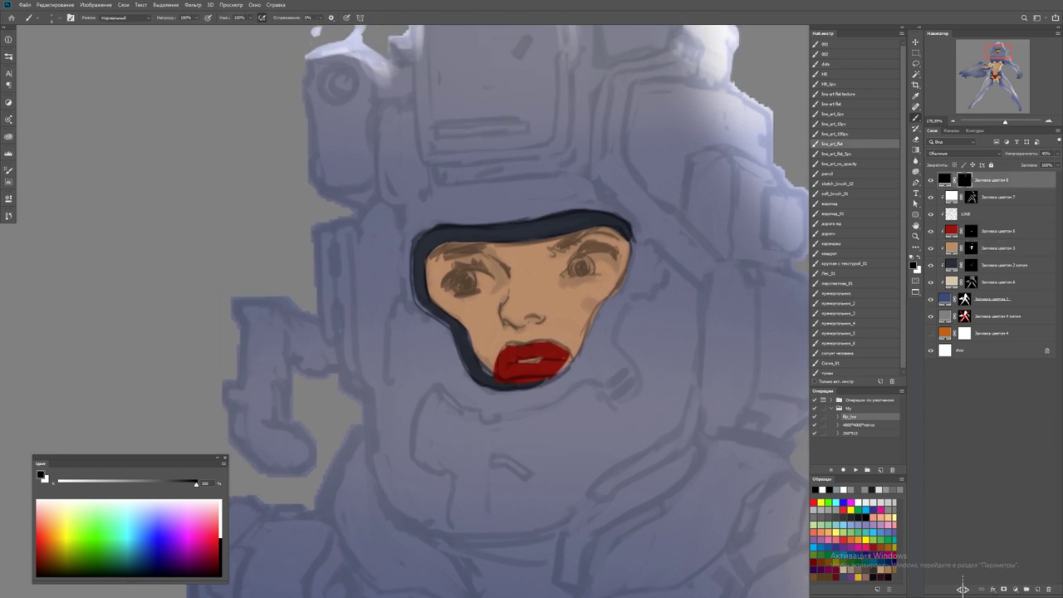
key("x")
left_click_drag(233, 323, 227, 408)
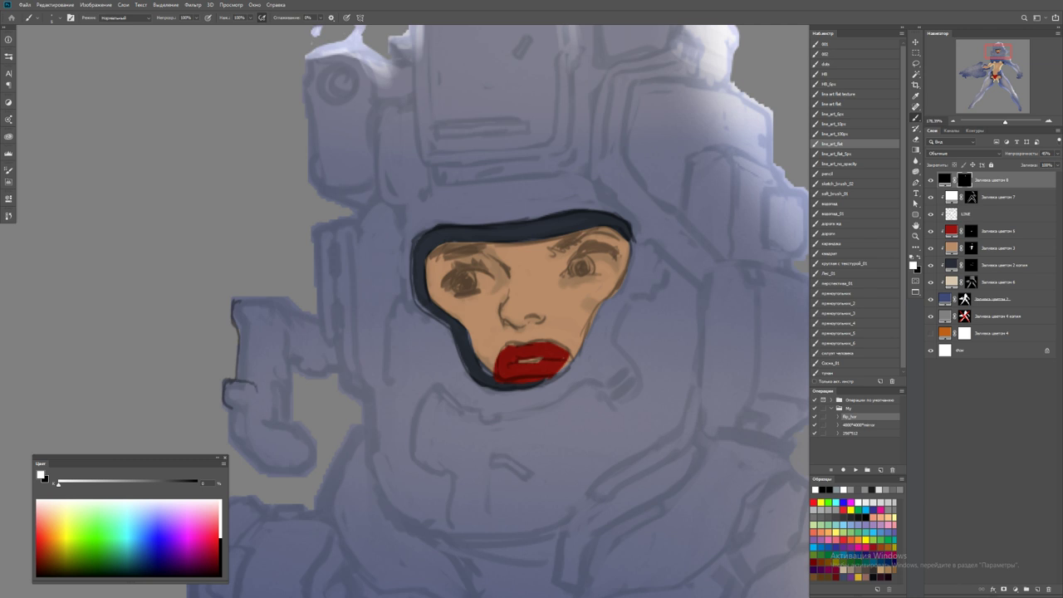
mouse_move(226, 407)
left_mouse_down()
mouse_move(254, 408)
mouse_move(230, 429)
mouse_move(264, 470)
left_mouse_up()
mouse_move(254, 424)
left_mouse_down()
mouse_move(290, 428)
mouse_move(318, 457)
mouse_move(296, 473)
mouse_move(263, 472)
mouse_move(309, 475)
left_mouse_up()
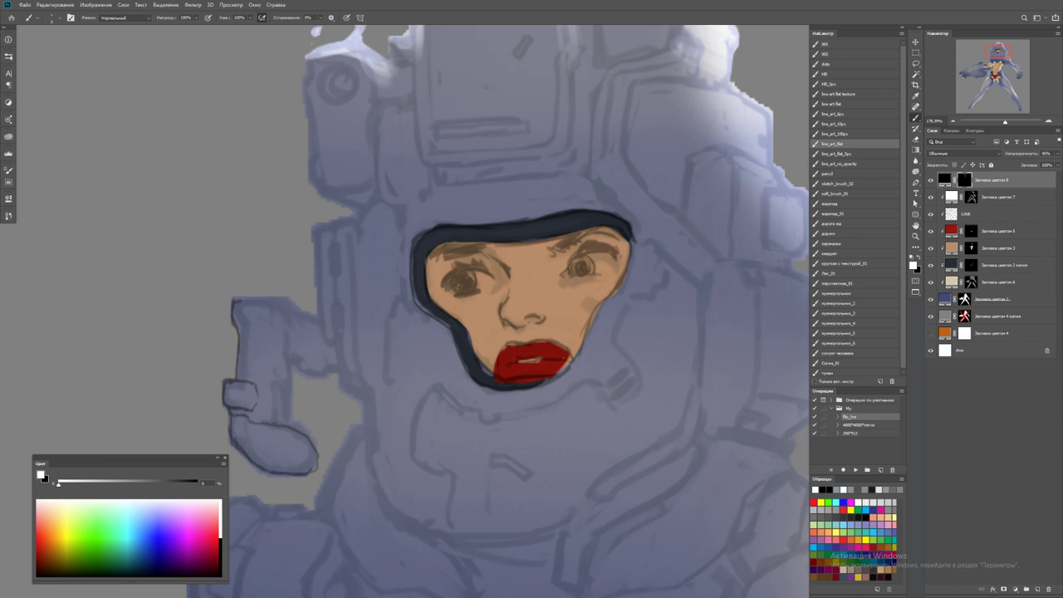
Draw the inner slot, the inner edge and the rounded joint of the curved device beside the helmet
mouse_move(272, 422)
left_mouse_down()
mouse_move(282, 378)
mouse_move(285, 419)
mouse_move(289, 377)
mouse_move(288, 422)
left_mouse_up()
key("x")
key("x")
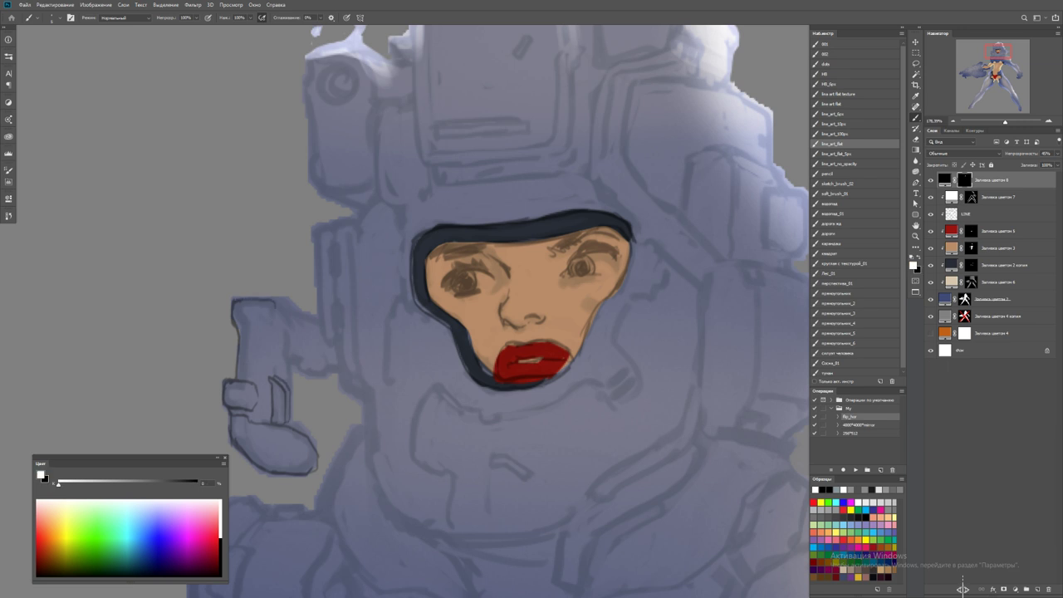
left_click_drag(291, 357, 293, 392)
left_click_drag(295, 351, 298, 362)
mouse_move(300, 316)
left_mouse_down()
mouse_move(293, 368)
mouse_move(330, 380)
mouse_move(332, 368)
left_mouse_up()
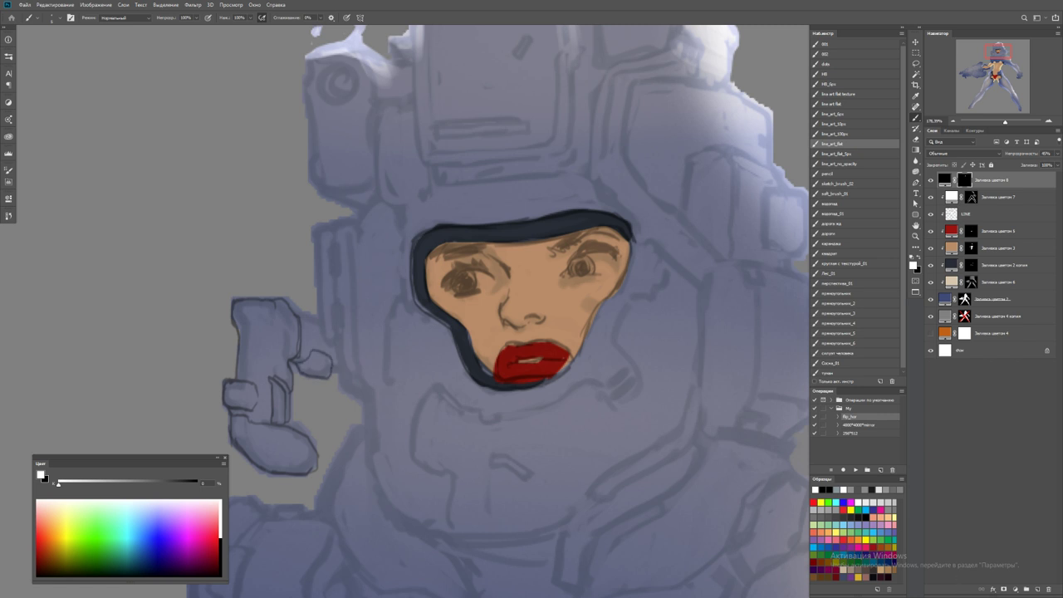
left_click_drag(300, 316, 319, 326)
Outline the tall angular ear panel between the curved device and the face opening, redoing the faulty stroke
left_click_drag(498, 333, 555, 350)
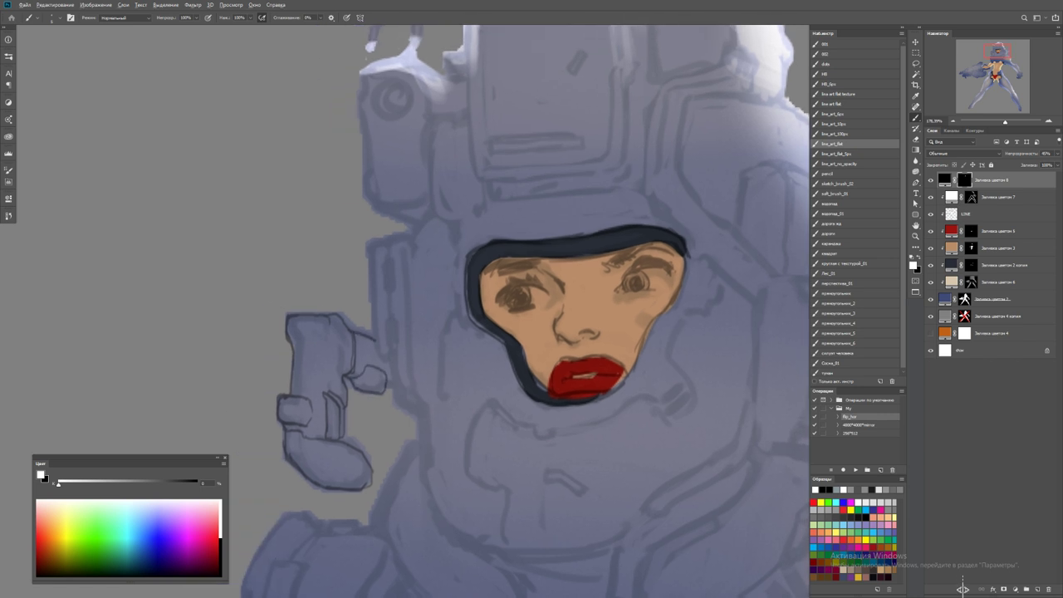
left_click_drag(366, 240, 378, 357)
mouse_move(369, 241)
left_mouse_down()
mouse_move(397, 238)
mouse_move(405, 255)
mouse_move(406, 236)
mouse_move(437, 213)
mouse_move(456, 262)
mouse_move(442, 404)
mouse_move(430, 414)
left_mouse_up()
key("ctrl+z")
mouse_move(394, 367)
left_mouse_down()
mouse_move(387, 387)
mouse_move(392, 363)
mouse_move(396, 397)
mouse_move(432, 421)
left_mouse_up()
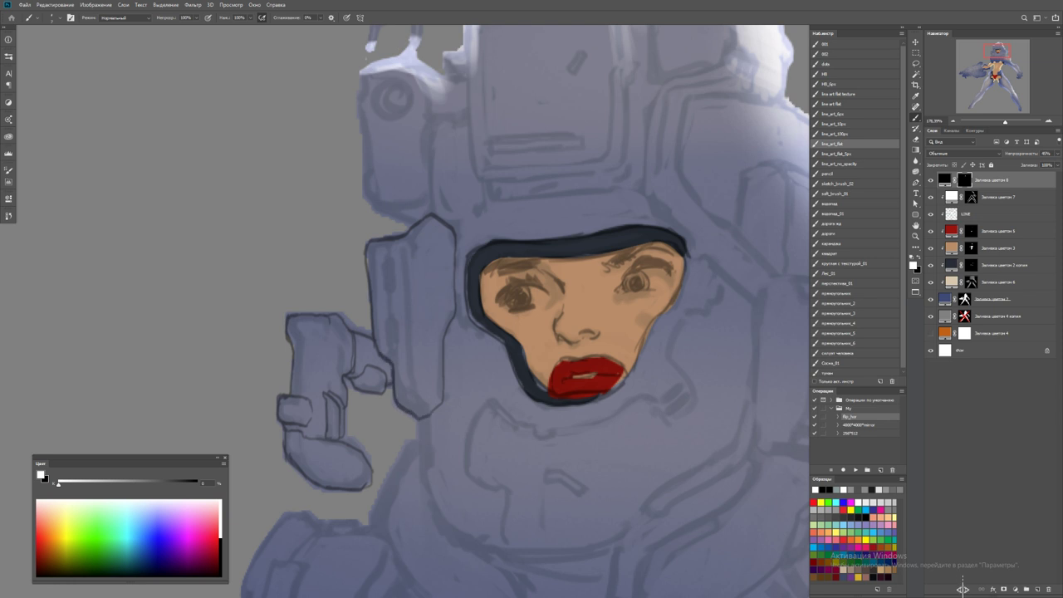
Draw two narrow vertical slots joined by a thin strip on the helmet's ear panel
mouse_move(387, 255)
left_mouse_down()
mouse_move(384, 342)
mouse_move(395, 354)
left_mouse_up()
left_click_drag(396, 254, 394, 271)
mouse_move(395, 314)
left_mouse_down()
mouse_move(399, 344)
mouse_move(389, 349)
left_mouse_up()
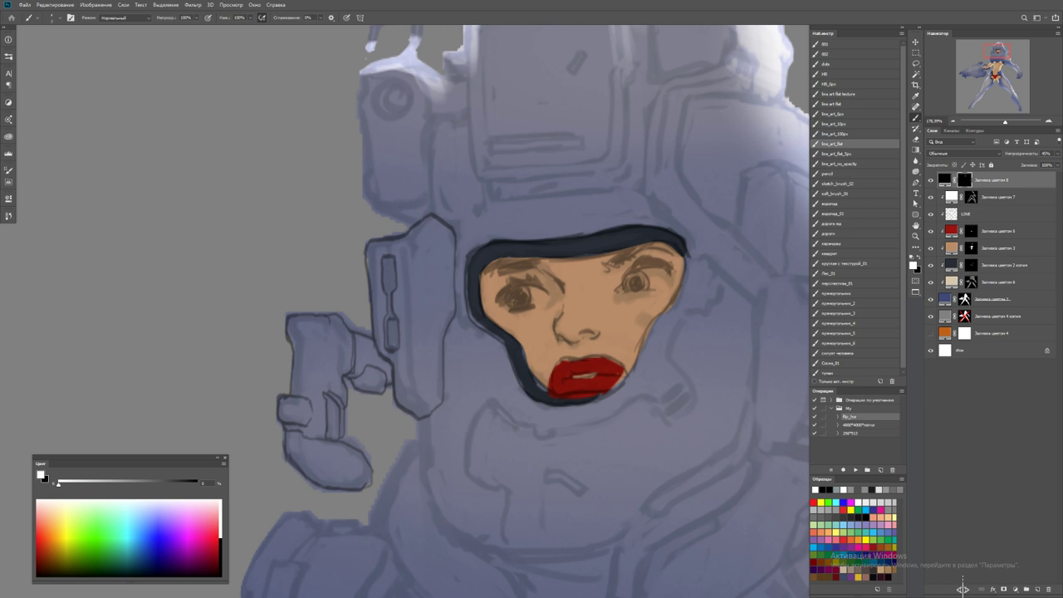
Hide the white highlight fill and draw the outer edge and round lens of the device on the helmet's upper side
mouse_move(394, 287)
left_mouse_down()
mouse_move(385, 262)
mouse_move(405, 271)
mouse_move(405, 299)
left_mouse_up()
scroll(531, 312, "up", 5)
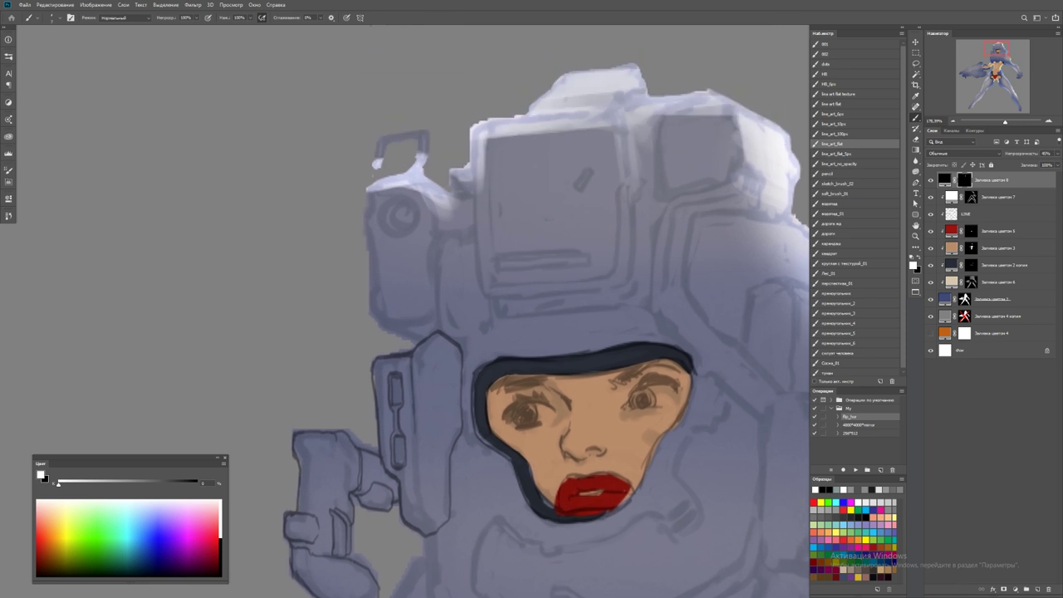
key("ctrl+z")
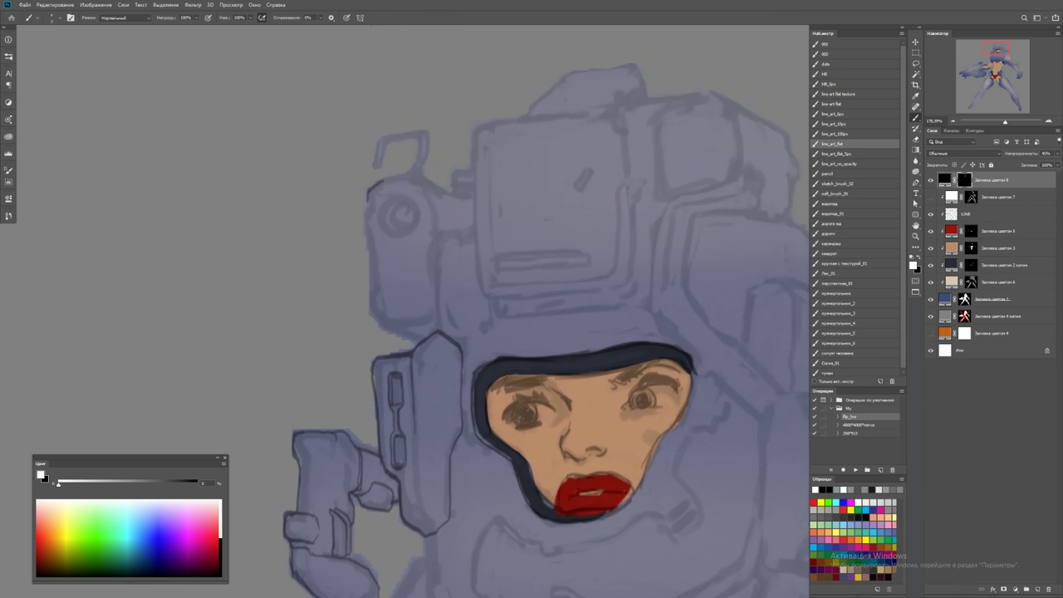
left_click_drag(368, 201, 375, 288)
mouse_move(382, 214)
left_mouse_down()
mouse_move(397, 195)
mouse_move(418, 224)
mouse_move(404, 195)
mouse_move(387, 208)
mouse_move(417, 226)
mouse_move(412, 198)
mouse_move(417, 213)
mouse_move(404, 220)
left_mouse_up()
left_click_drag(394, 223, 417, 221)
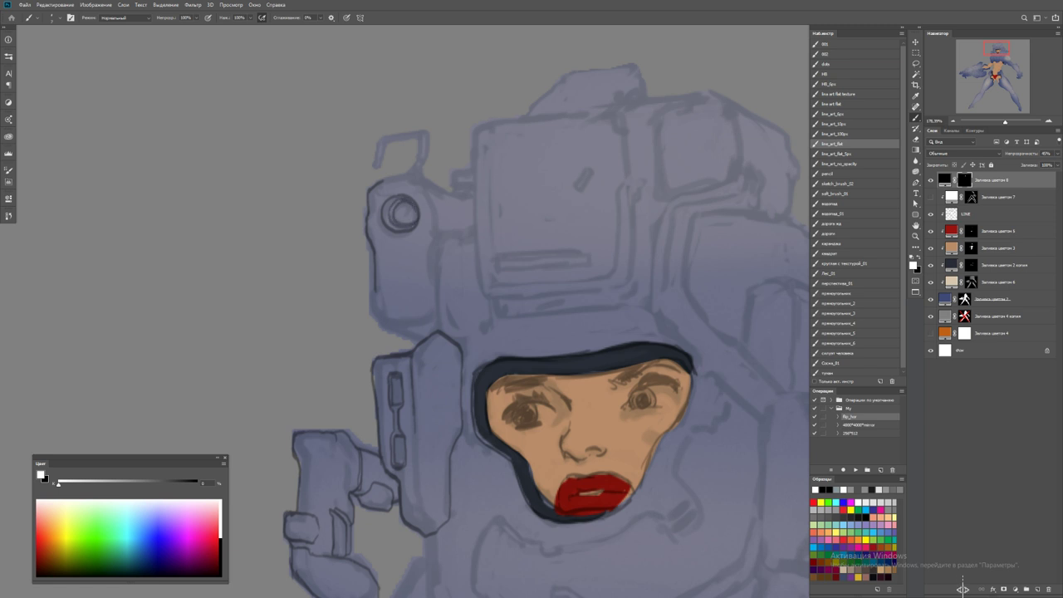
Complete the outline of the lens device and draw the small open bracket above it
mouse_move(382, 181)
left_mouse_down()
mouse_move(421, 177)
mouse_move(437, 227)
mouse_move(429, 273)
left_mouse_up()
mouse_move(371, 295)
left_mouse_down()
mouse_move(380, 318)
mouse_move(427, 319)
left_mouse_up()
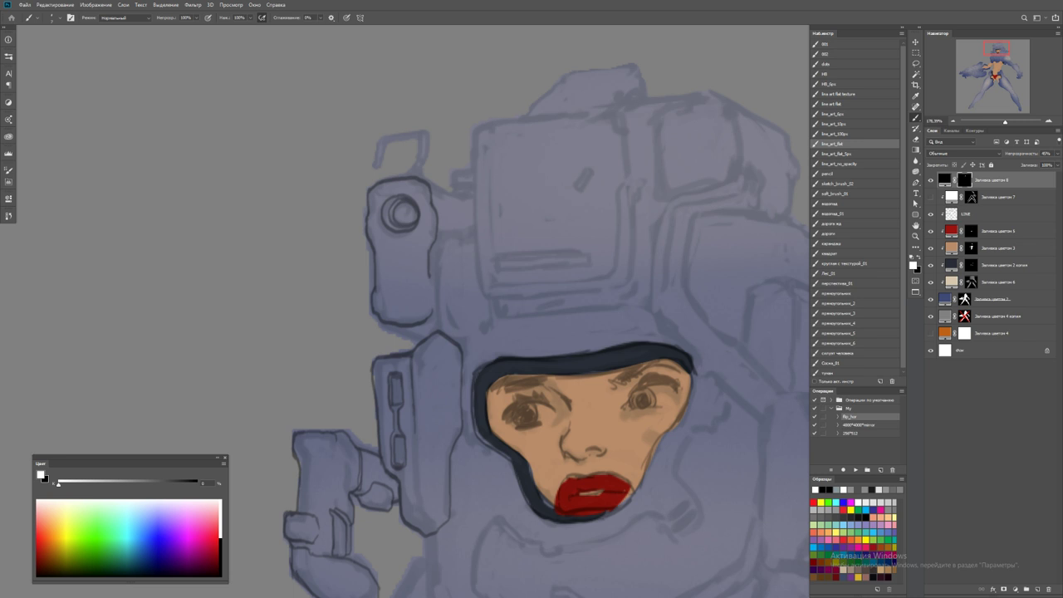
mouse_move(432, 282)
left_mouse_down()
mouse_move(433, 313)
mouse_move(407, 337)
mouse_move(417, 342)
left_mouse_up()
mouse_move(378, 141)
left_mouse_down()
mouse_move(380, 165)
mouse_move(418, 131)
mouse_move(417, 160)
left_mouse_up()
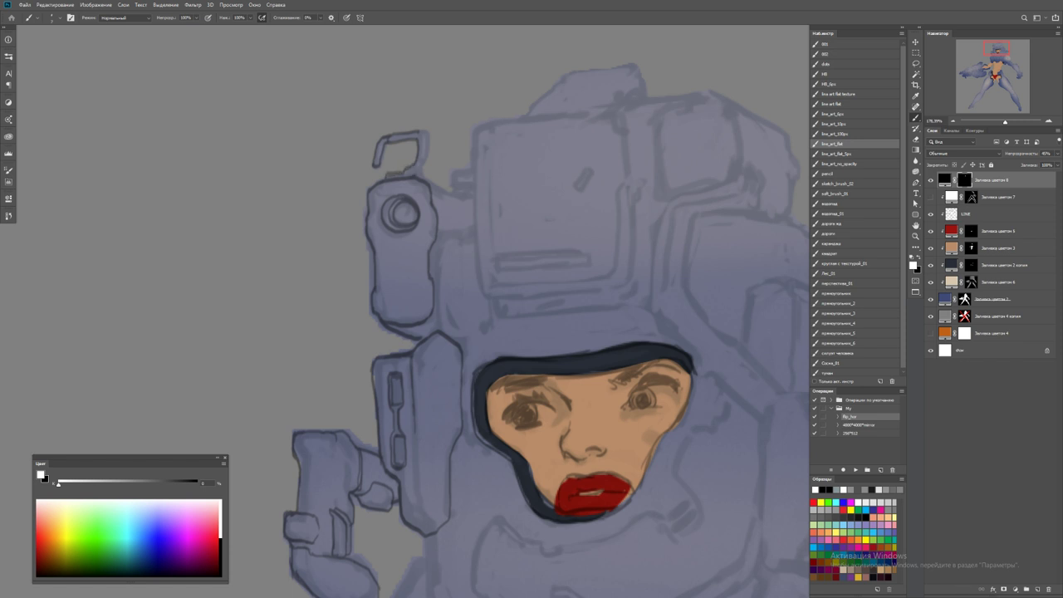
left_click_drag(417, 166, 391, 158)
Hide the red, skin and dark fills, and outline the opposite ear cup, its hanging hose and the antenna canister
key("z")
left_click_drag(485, 212, 527, 212)
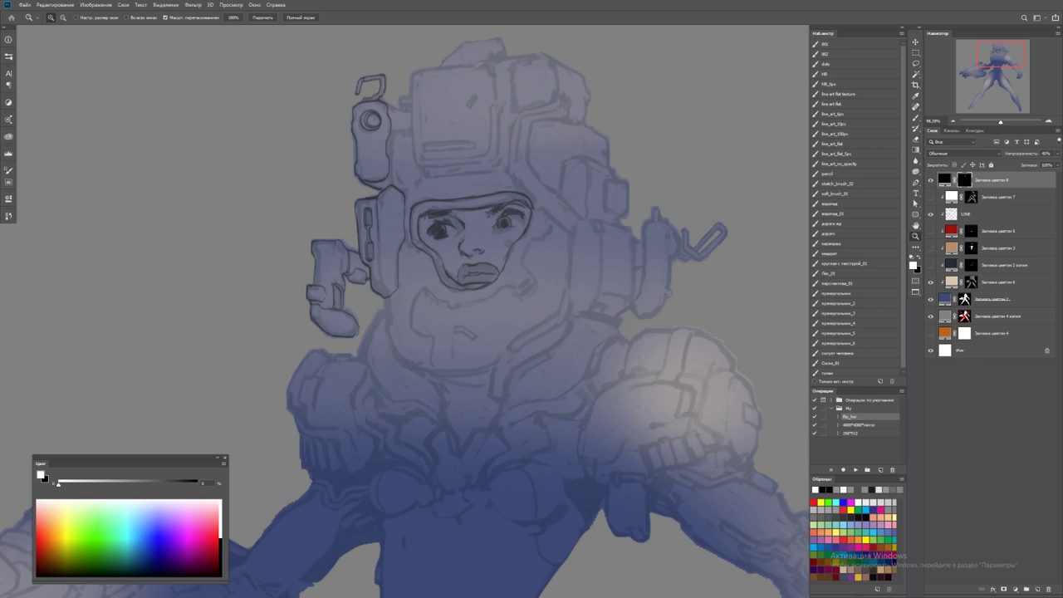
left_click_drag(576, 203, 598, 204)
key("b")
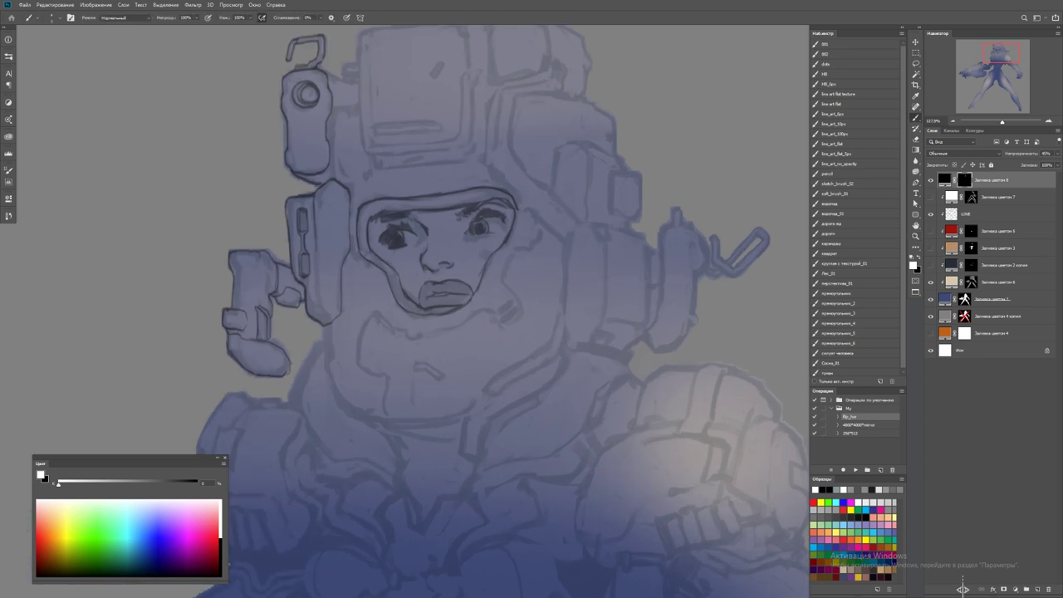
mouse_move(562, 241)
left_mouse_down()
mouse_move(554, 335)
mouse_move(468, 410)
mouse_move(462, 448)
mouse_move(479, 457)
left_mouse_up()
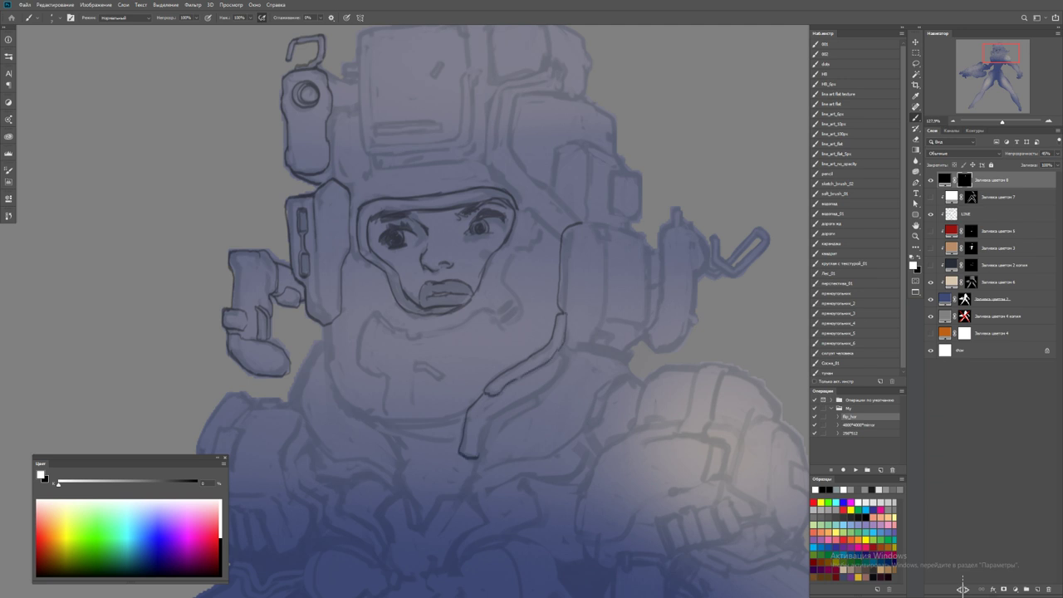
mouse_move(588, 219)
left_mouse_down()
mouse_move(606, 220)
mouse_move(610, 231)
mouse_move(597, 236)
mouse_move(647, 240)
mouse_move(648, 326)
left_mouse_up()
mouse_move(666, 223)
left_mouse_down()
mouse_move(648, 327)
mouse_move(672, 351)
left_mouse_up()
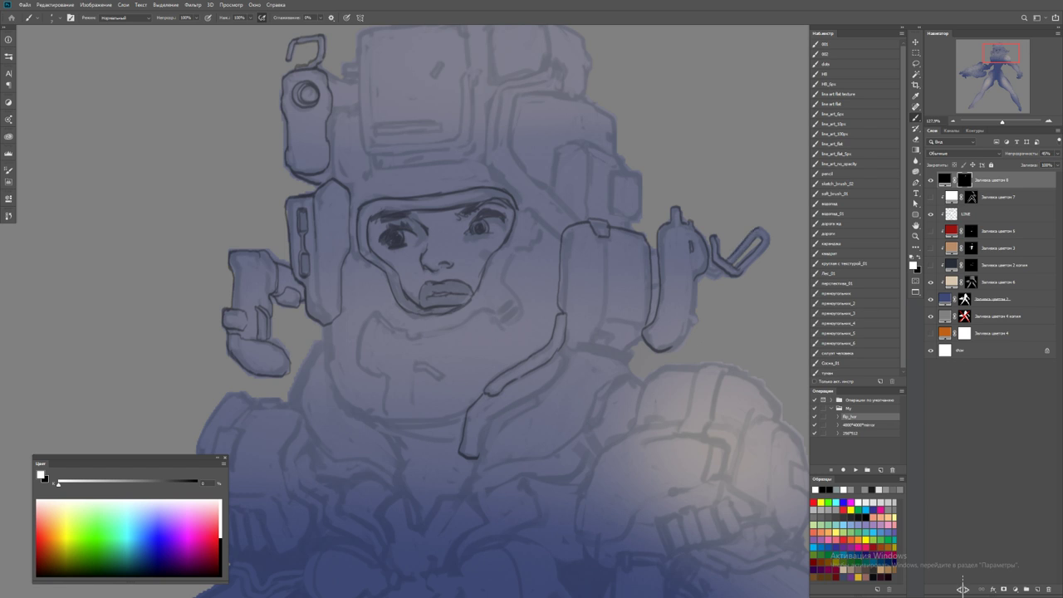
Flip the canvas horizontally with the flip_hor action and hide the beige highlight fill, keeping the colour fills hidden
key("ctrl+minus")
key("z")
key("ctrl+minus")
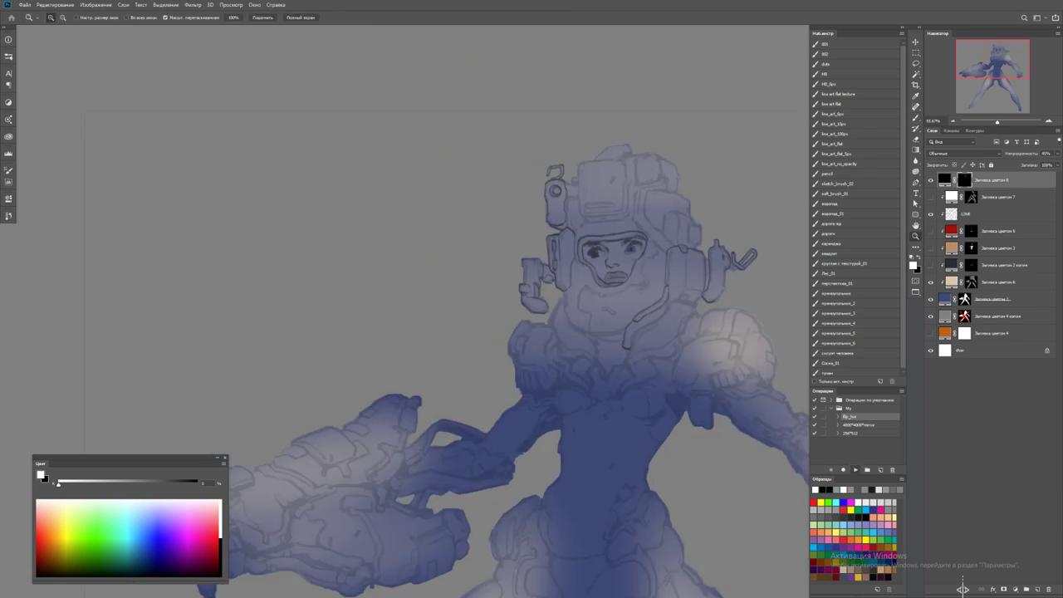
key("F2")
key("ctrl+minus")
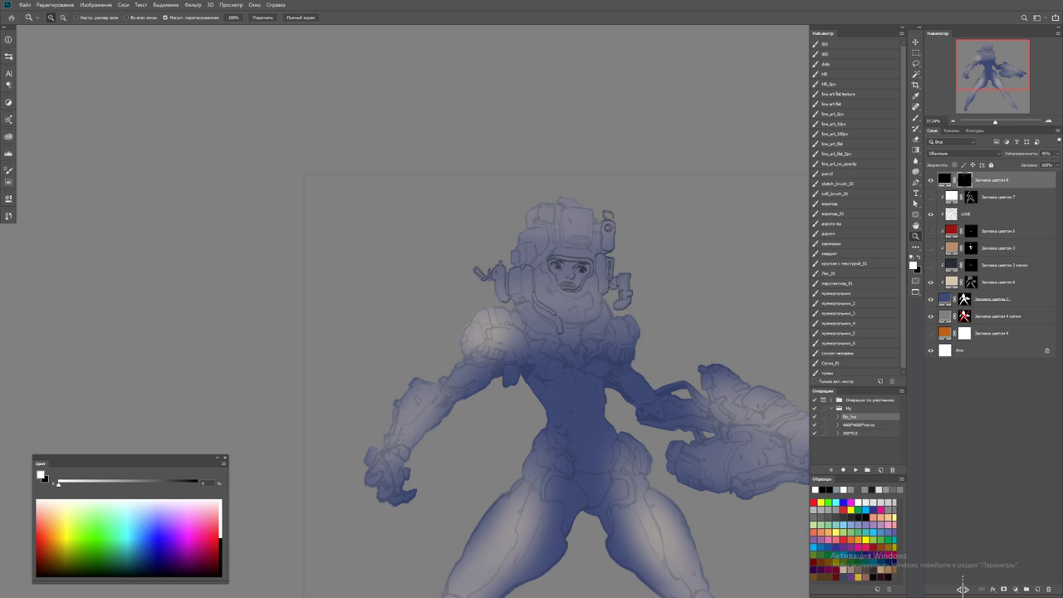
key("ctrl+plus")
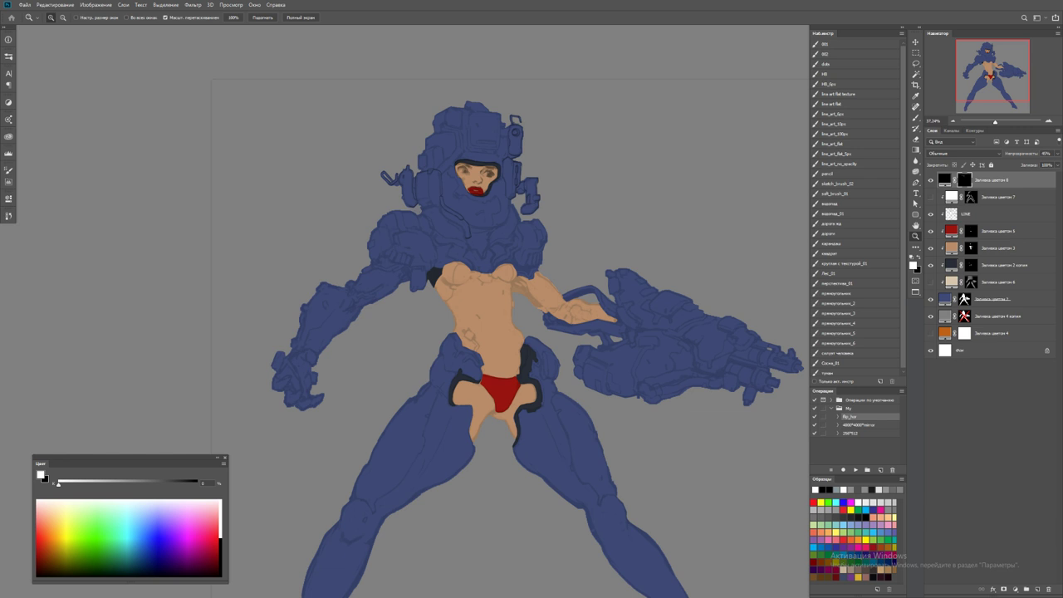
key("ctrl+z")
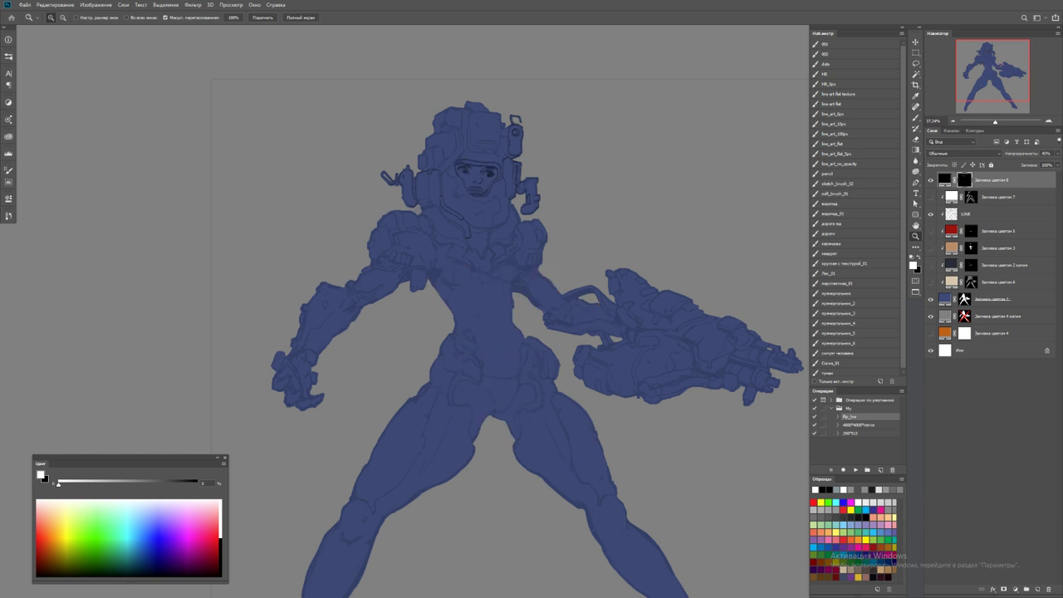
Outline the torso's side contour from the chest to the waist and along the hip armour's upper edge, redoing the faulty stroke
scroll(445, 249, "up", 5)
key("b")
mouse_move(465, 301)
left_mouse_down()
mouse_move(428, 377)
mouse_move(452, 424)
left_mouse_up()
key("ctrl+z")
left_click_drag(429, 382, 493, 482)
mouse_move(494, 482)
left_mouse_down()
mouse_move(473, 352)
mouse_move(477, 409)
mouse_move(437, 276)
mouse_move(456, 315)
mouse_move(528, 390)
left_mouse_up()
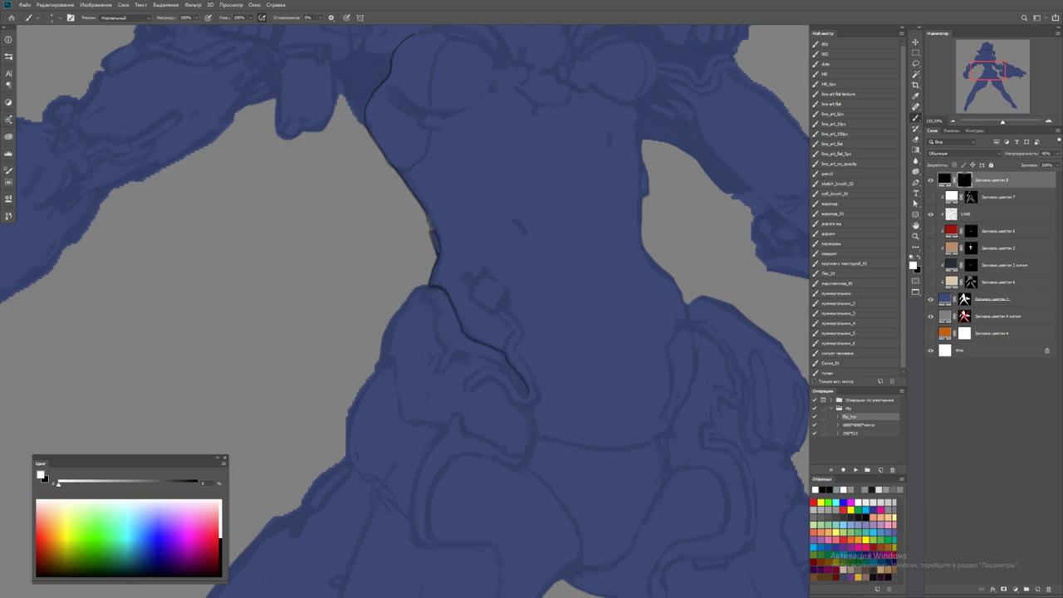
Draw the winding tube on the hip with parallel edges and a rounded end, rotating the canvas for comfortable strokes
scroll(507, 343, "up", 3)
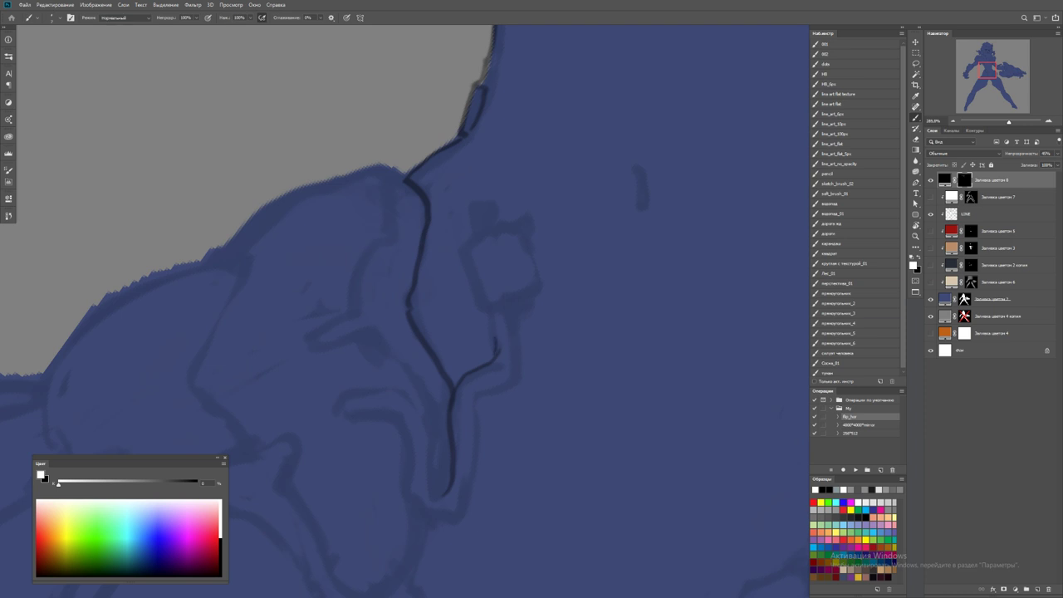
mouse_move(492, 318)
left_mouse_down()
mouse_move(497, 339)
mouse_move(508, 308)
mouse_move(499, 351)
left_mouse_up()
key("x")
key("x")
mouse_move(502, 313)
left_mouse_down()
mouse_move(510, 378)
mouse_move(485, 384)
mouse_move(467, 408)
mouse_move(455, 503)
mouse_move(430, 511)
mouse_move(479, 466)
left_mouse_up()
mouse_move(448, 371)
left_mouse_down()
mouse_move(463, 449)
mouse_move(480, 465)
mouse_move(473, 378)
left_mouse_up()
key("r")
mouse_move(531, 207)
left_mouse_down()
mouse_move(461, 237)
mouse_move(432, 304)
left_mouse_up()
key("b")
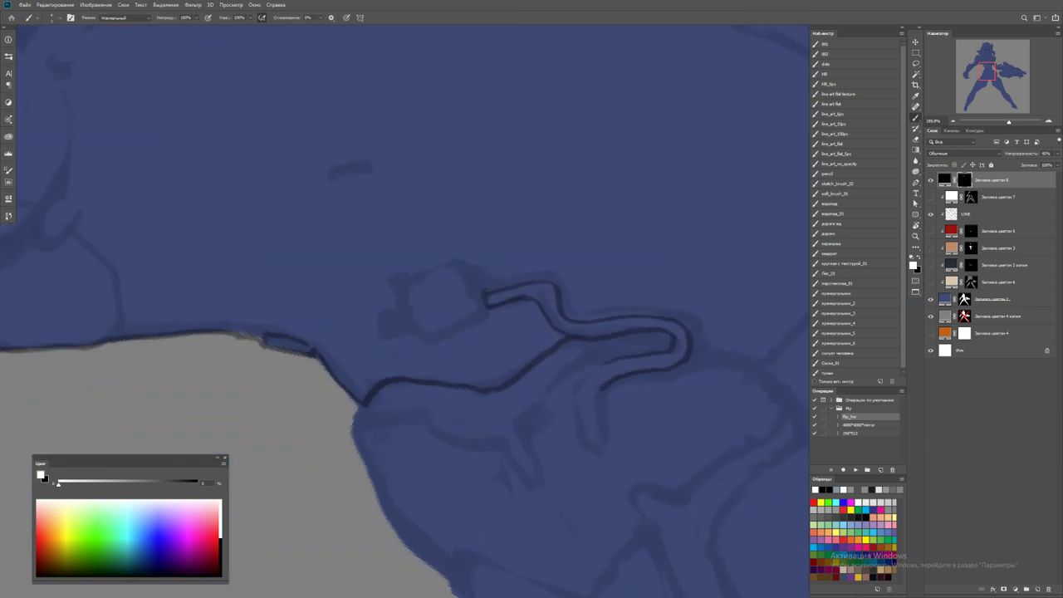
mouse_move(600, 374)
left_mouse_down()
mouse_move(575, 411)
mouse_move(588, 443)
mouse_move(603, 444)
left_mouse_up()
left_click_drag(601, 392, 606, 438)
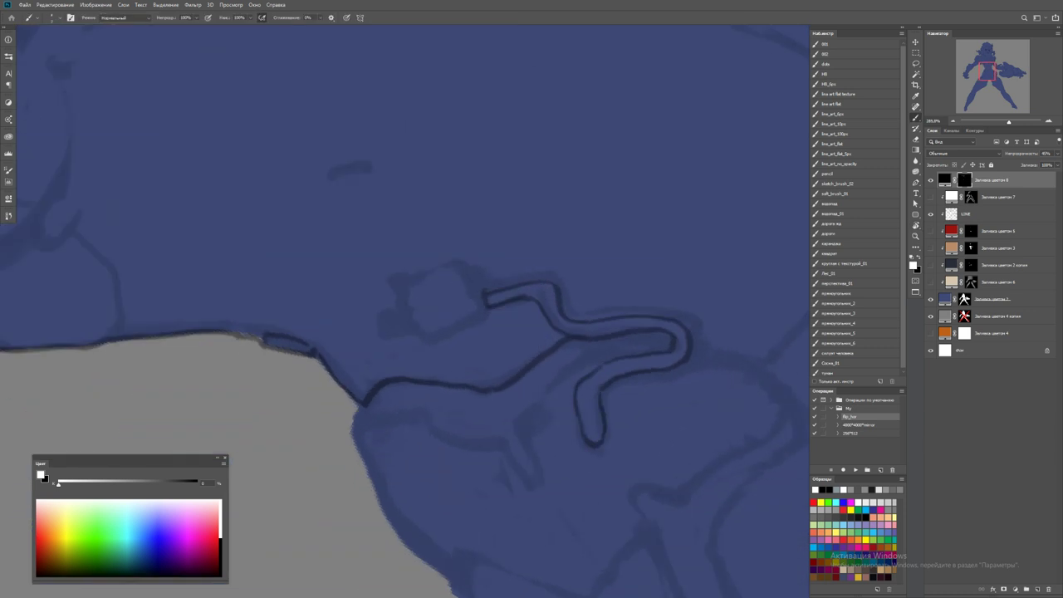
Add the second outer tube line and outline the square connector with its small tabs at the tube's end
key("r")
mouse_move(531, 208)
left_mouse_down()
mouse_move(551, 272)
mouse_move(581, 316)
left_mouse_up()
key("b")
key("x")
key("x")
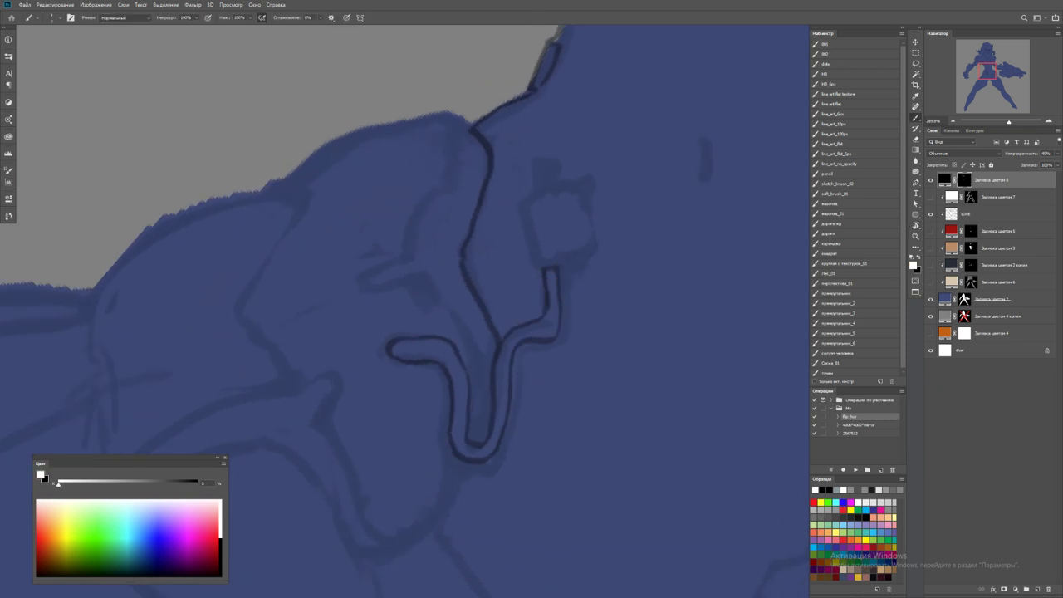
mouse_move(556, 269)
left_mouse_down()
mouse_move(570, 256)
mouse_move(572, 321)
mouse_move(563, 349)
mouse_move(528, 357)
mouse_move(519, 426)
mouse_move(496, 473)
mouse_move(458, 478)
mouse_move(439, 454)
mouse_move(447, 376)
left_mouse_up()
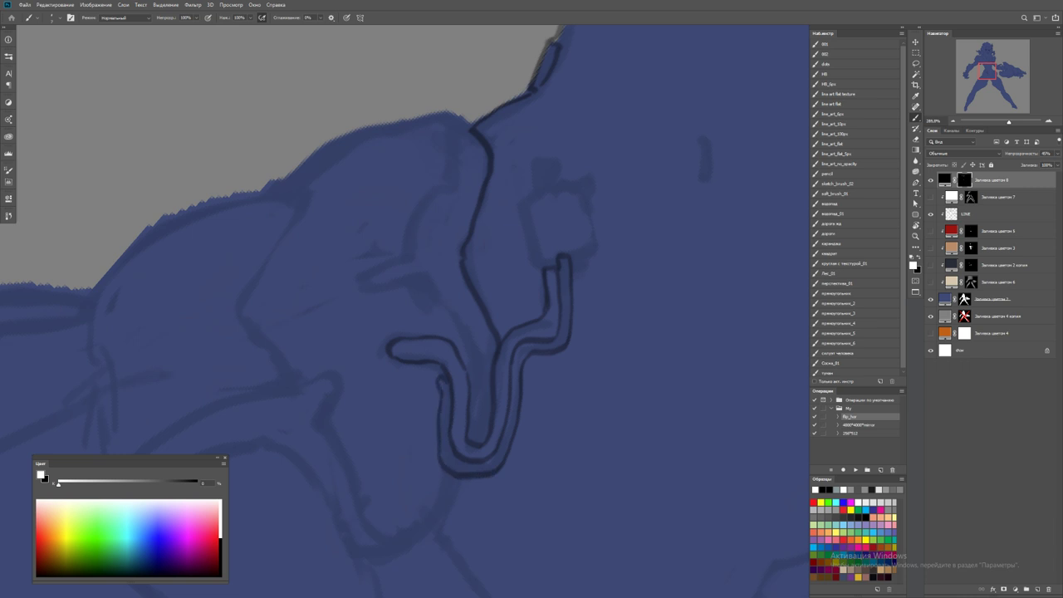
mouse_move(540, 277)
left_mouse_down()
mouse_move(520, 211)
mouse_move(536, 196)
mouse_move(536, 159)
mouse_move(555, 183)
mouse_move(593, 178)
mouse_move(599, 254)
mouse_move(575, 263)
left_mouse_up()
mouse_move(530, 200)
left_mouse_down()
mouse_move(548, 256)
mouse_move(565, 253)
mouse_move(574, 191)
mouse_move(589, 243)
mouse_move(564, 251)
mouse_move(498, 338)
left_mouse_up()
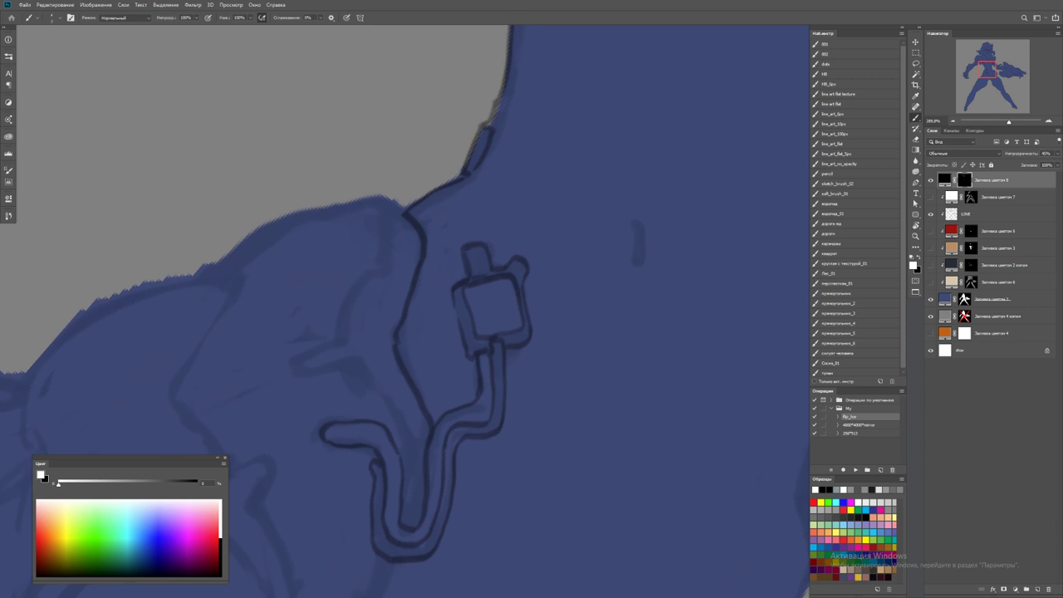
Add small dots beside the connector and outline the narrow navel slot on the belly
left_click_drag(446, 245, 447, 250)
left_click_drag(450, 221, 450, 226)
mouse_move(640, 219)
left_mouse_down()
mouse_move(634, 262)
mouse_move(644, 262)
left_mouse_up()
mouse_move(636, 219)
left_mouse_down()
mouse_move(646, 224)
mouse_move(644, 256)
mouse_move(623, 228)
mouse_move(641, 206)
left_mouse_up()
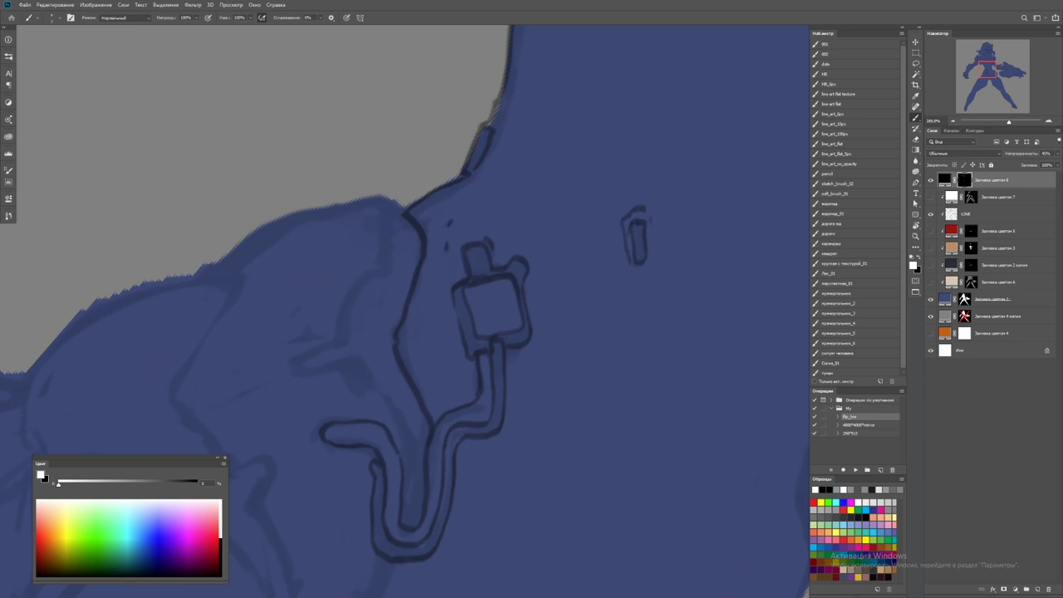
Draw the rib line below the first chest cup, then the cup's vertical seam and lower edge, redoing the faulty stroke
key("z")
scroll(406, 311, "down", 5)
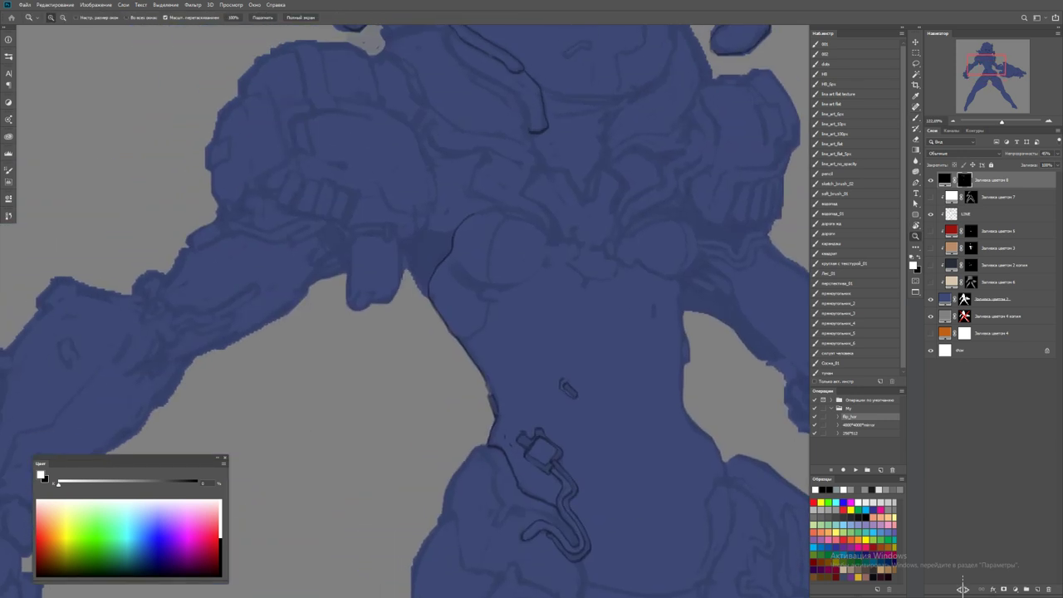
scroll(488, 258, "up", 3)
key("b")
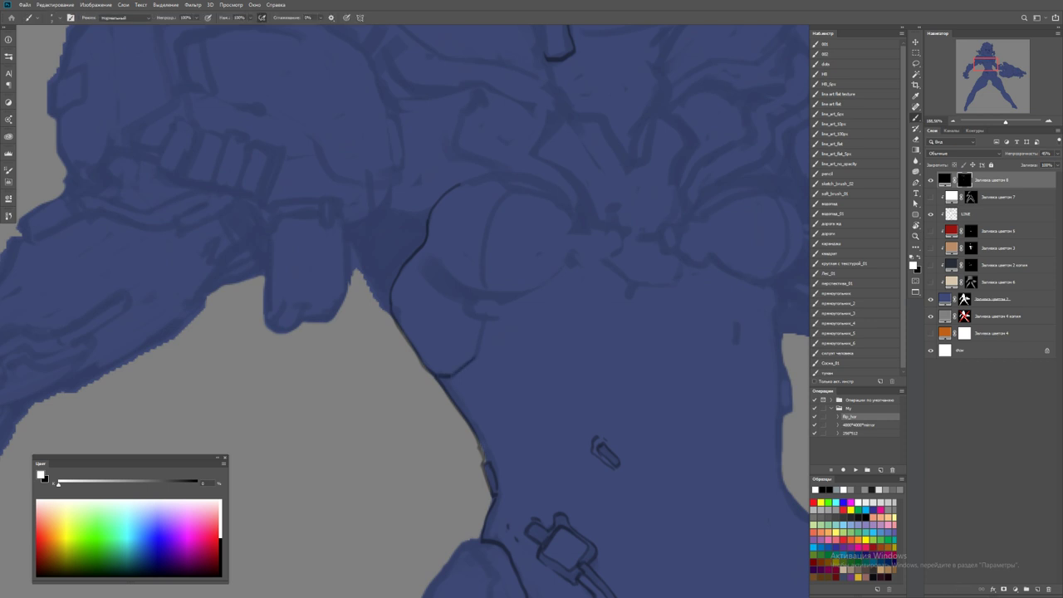
left_click_drag(478, 357, 483, 321)
mouse_move(430, 258)
left_mouse_down()
mouse_move(438, 278)
mouse_move(486, 297)
mouse_move(490, 225)
mouse_move(510, 191)
left_mouse_up()
key("ctrl+z")
mouse_move(484, 254)
left_mouse_down()
mouse_move(509, 191)
mouse_move(487, 296)
mouse_move(545, 285)
mouse_move(565, 265)
left_mouse_up()
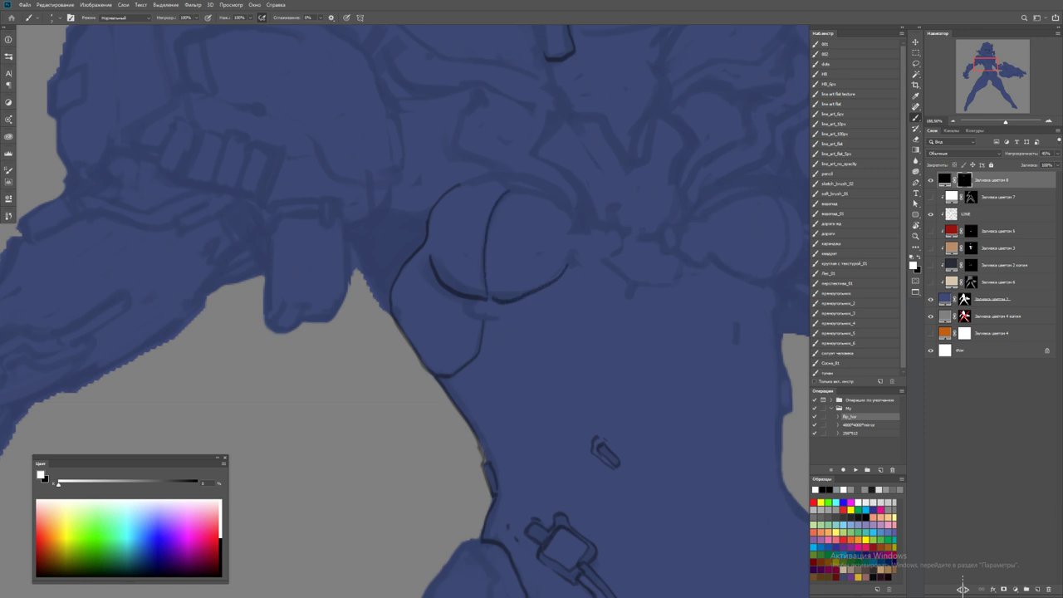
Outline the second chest cup with its small joint piece and curved inner seam
left_click_drag(499, 332, 401, 357)
left_click_drag(579, 273, 612, 291)
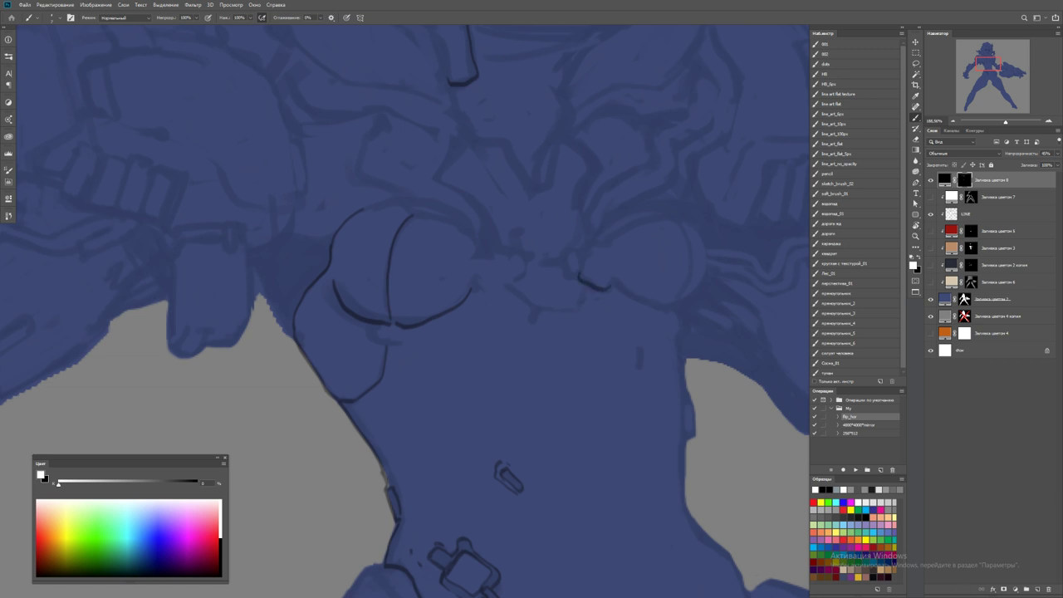
mouse_move(609, 246)
left_mouse_down()
mouse_move(621, 292)
mouse_move(663, 308)
mouse_move(706, 275)
mouse_move(707, 250)
left_mouse_up()
mouse_move(674, 219)
left_mouse_down()
mouse_move(688, 291)
mouse_move(671, 302)
left_mouse_up()
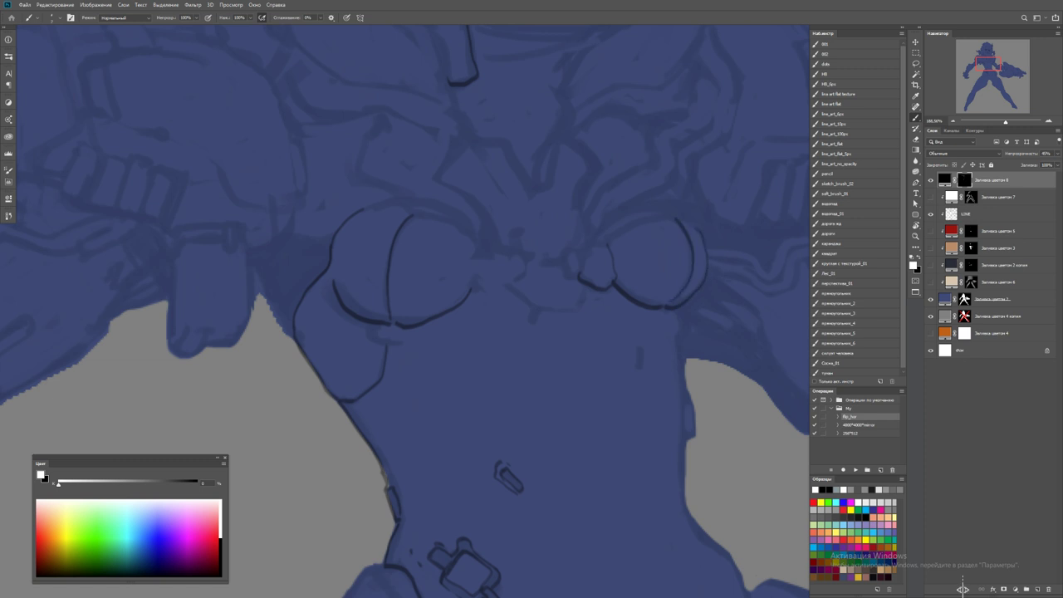
Draw the first cup's upper rim and strap edge, and outline the angular band connecting the two cups
mouse_move(369, 208)
left_mouse_down()
mouse_move(410, 204)
mouse_move(473, 246)
left_mouse_up()
mouse_move(403, 197)
left_mouse_down()
mouse_move(463, 218)
mouse_move(478, 243)
left_mouse_up()
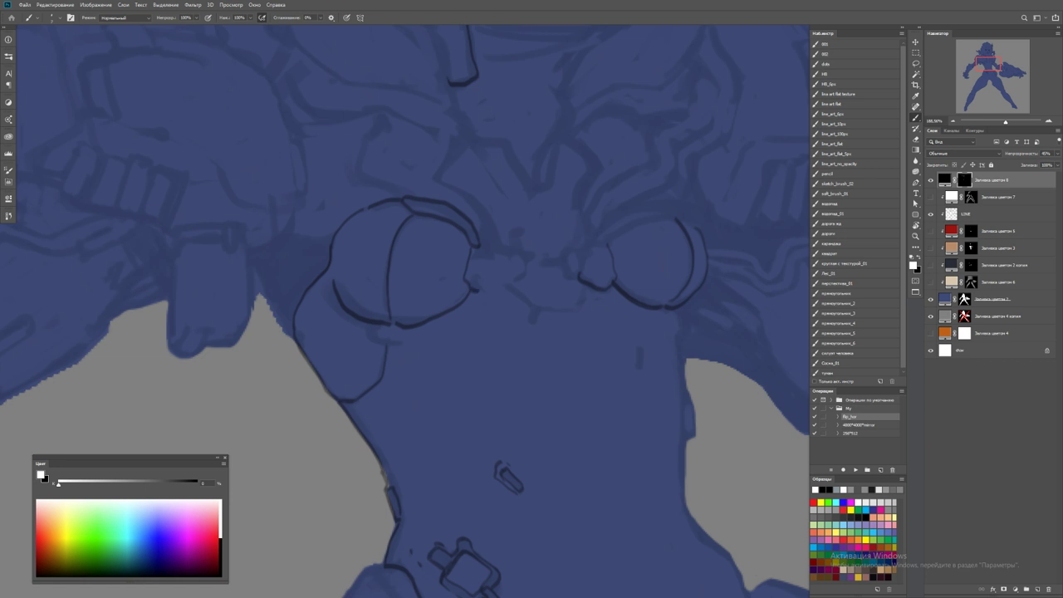
mouse_move(479, 292)
left_mouse_down()
mouse_move(525, 260)
mouse_move(471, 283)
mouse_move(537, 313)
mouse_move(568, 309)
mouse_move(585, 263)
mouse_move(573, 263)
left_mouse_up()
key("e")
right_click(590, 251)
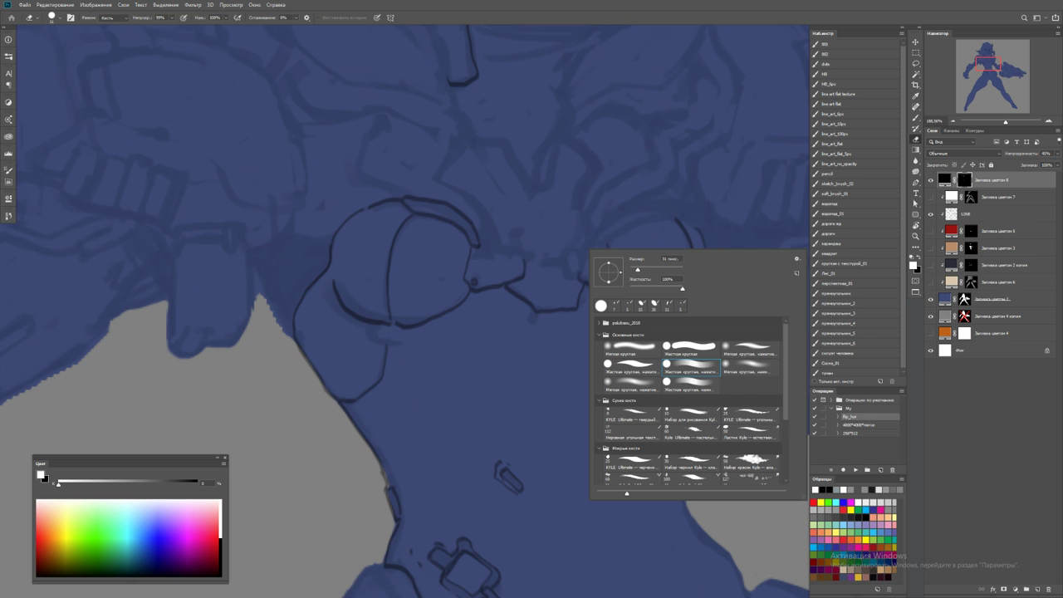
key("Return")
key("b")
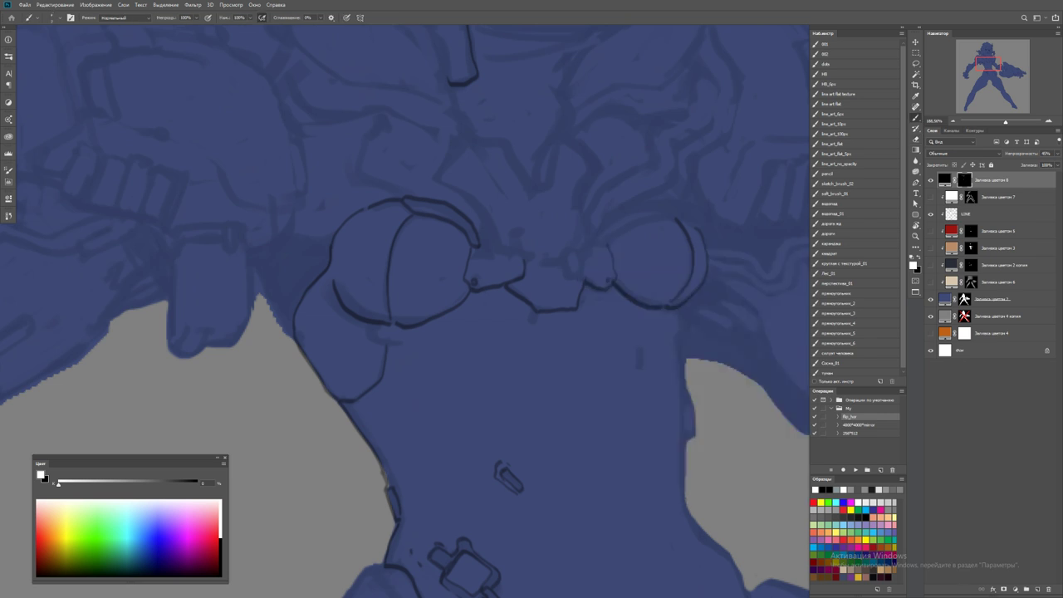
Draw the small square clasp between the cups and the jagged edges of the chest plate above it
mouse_move(587, 255)
left_mouse_down()
mouse_move(586, 273)
mouse_move(564, 261)
mouse_move(578, 372)
left_mouse_up()
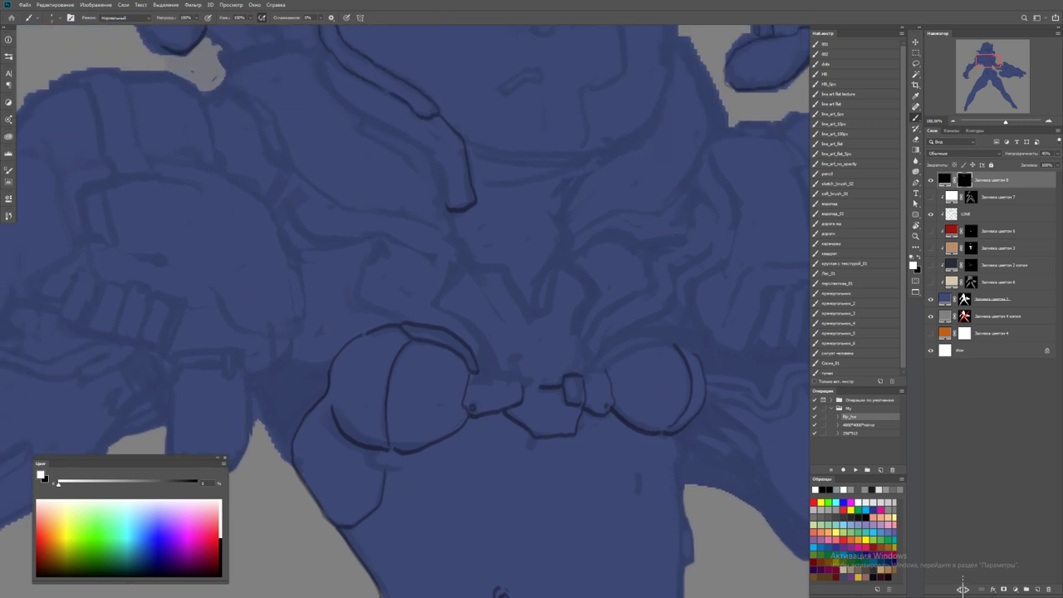
mouse_move(462, 251)
left_mouse_down()
mouse_move(434, 302)
mouse_move(459, 316)
mouse_move(478, 369)
mouse_move(515, 384)
left_mouse_up()
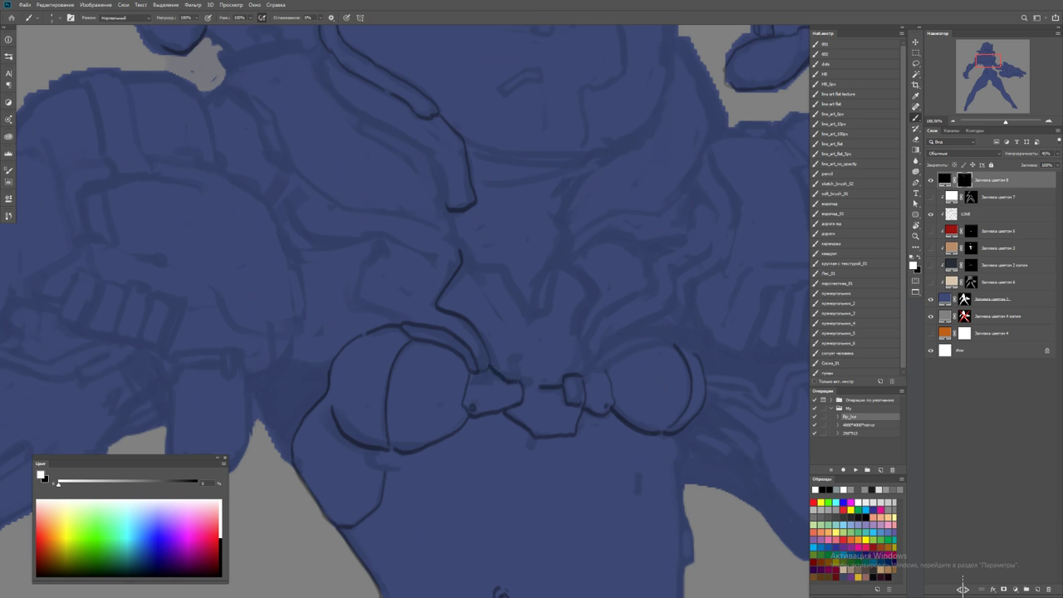
mouse_move(463, 270)
left_mouse_down()
mouse_move(445, 302)
mouse_move(473, 321)
mouse_move(496, 366)
left_mouse_up()
mouse_move(472, 267)
left_mouse_down()
mouse_move(515, 304)
mouse_move(547, 314)
mouse_move(557, 269)
mouse_move(580, 276)
mouse_move(592, 301)
mouse_move(584, 371)
left_mouse_up()
Draw the double-lined curved band running from the visor frame up the side of the helmet
key("z")
key("ctrl+minus")
key("ctrl+minus")
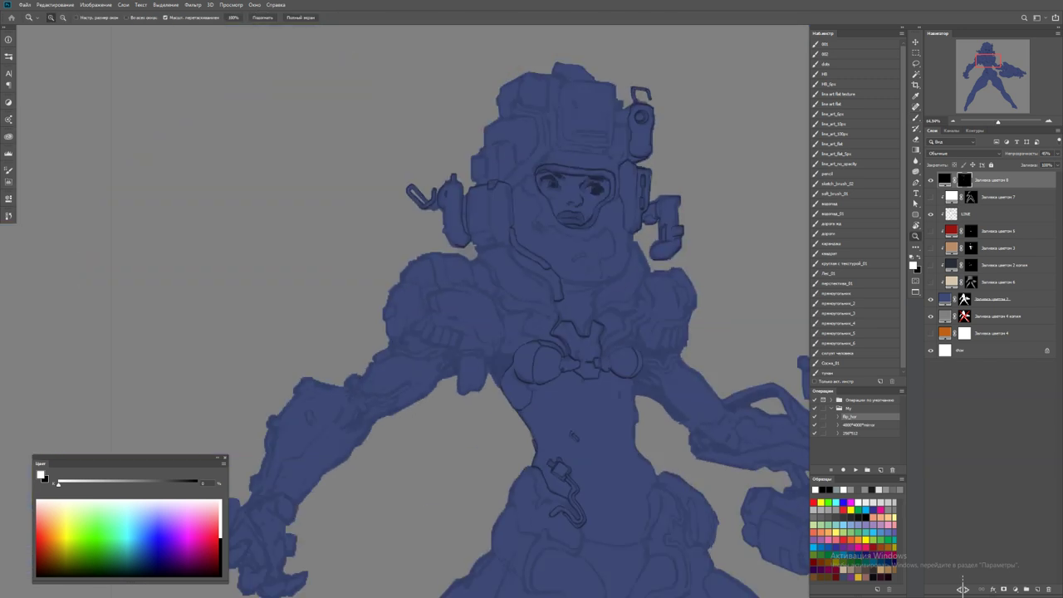
key("ctrl+plus")
key("ctrl+plus")
key("b")
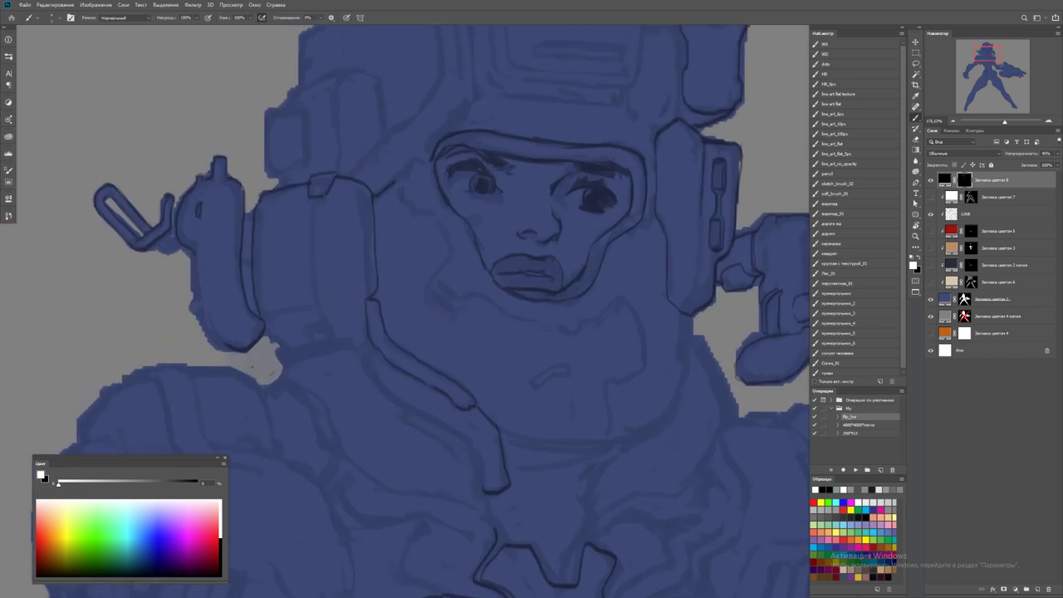
left_click_drag(426, 162, 385, 279)
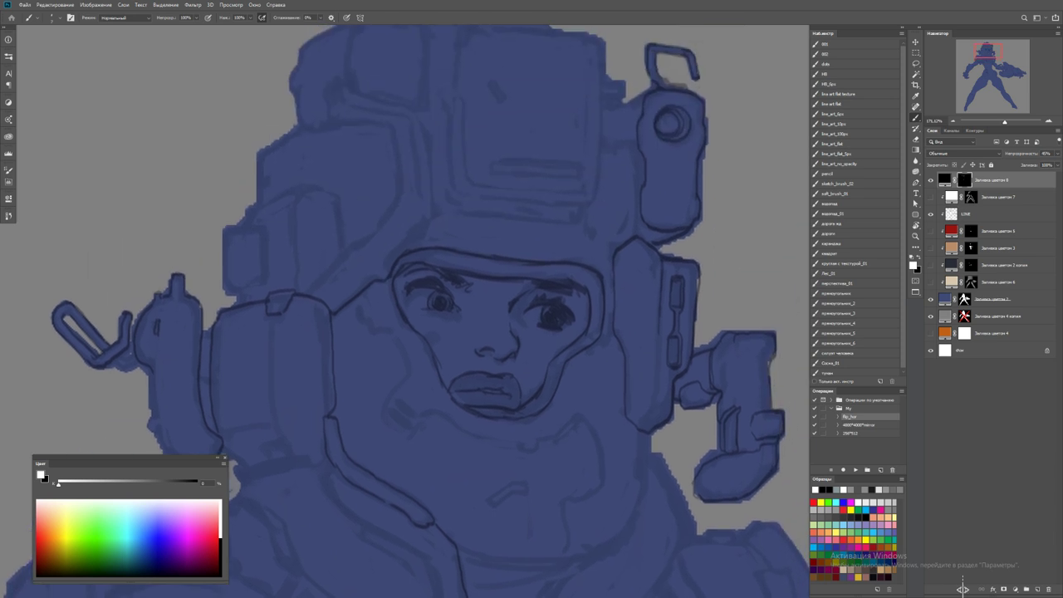
scroll(433, 202, "up", 2)
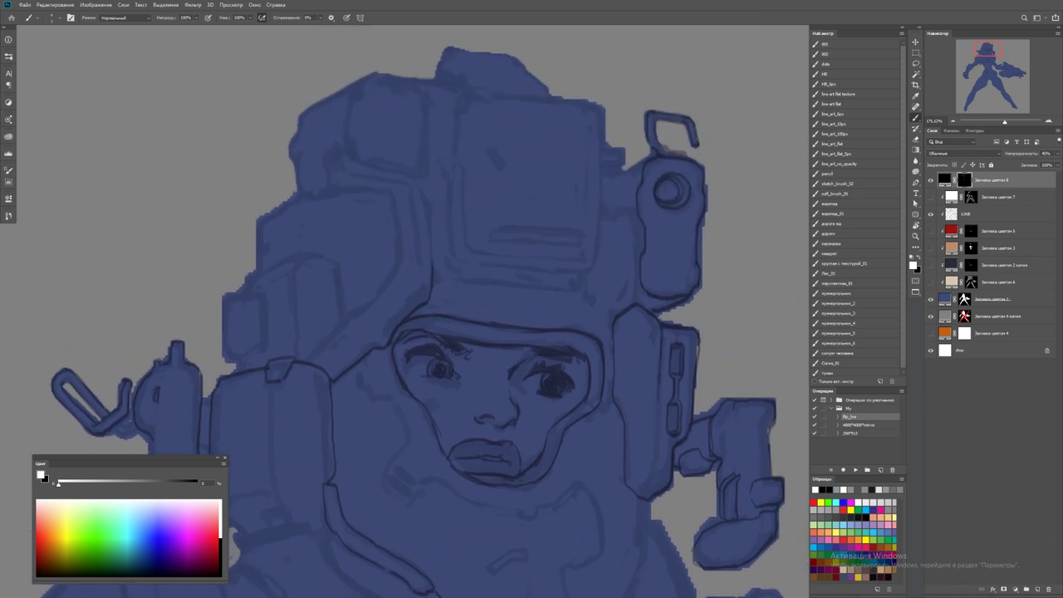
mouse_move(430, 252)
left_mouse_down()
mouse_move(421, 189)
mouse_move(395, 169)
mouse_move(356, 163)
mouse_move(364, 178)
mouse_move(405, 185)
mouse_move(425, 286)
mouse_move(379, 340)
left_mouse_up()
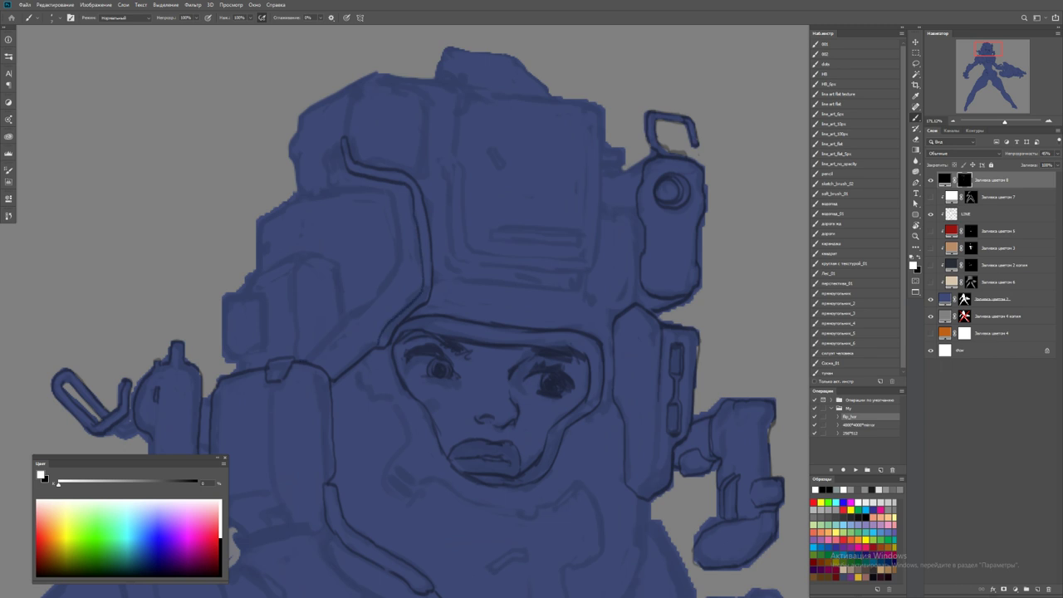
Outline the two rounded side panels of the helmet and close the upper end of the curved band
mouse_move(309, 363)
left_mouse_down()
mouse_move(398, 274)
mouse_move(388, 193)
mouse_move(284, 199)
mouse_move(264, 215)
mouse_move(258, 261)
left_mouse_up()
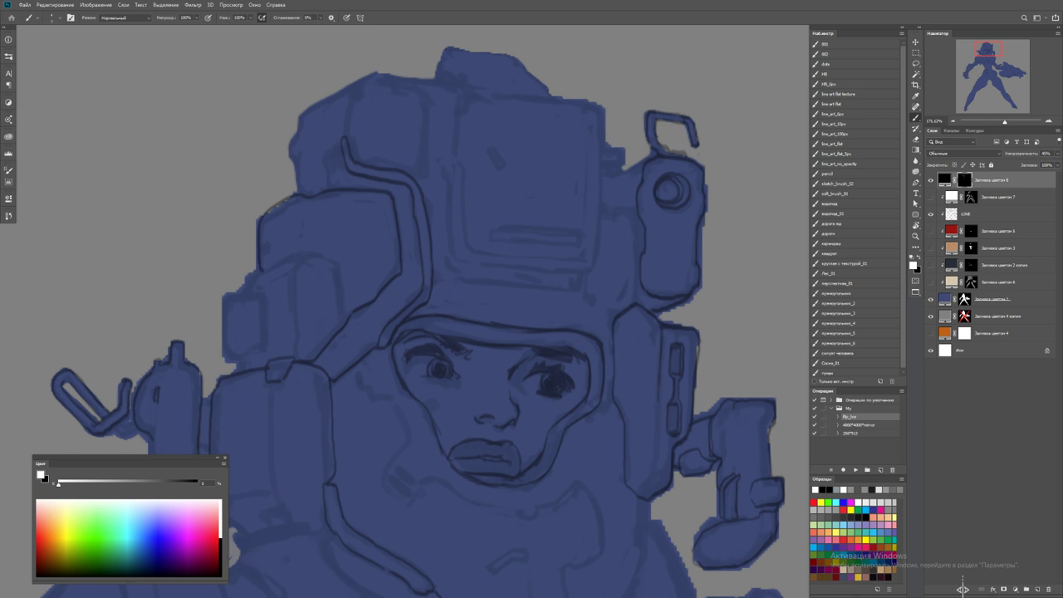
mouse_move(299, 194)
left_mouse_down()
mouse_move(295, 127)
mouse_move(377, 73)
mouse_move(421, 80)
mouse_move(429, 106)
mouse_move(414, 174)
left_mouse_up()
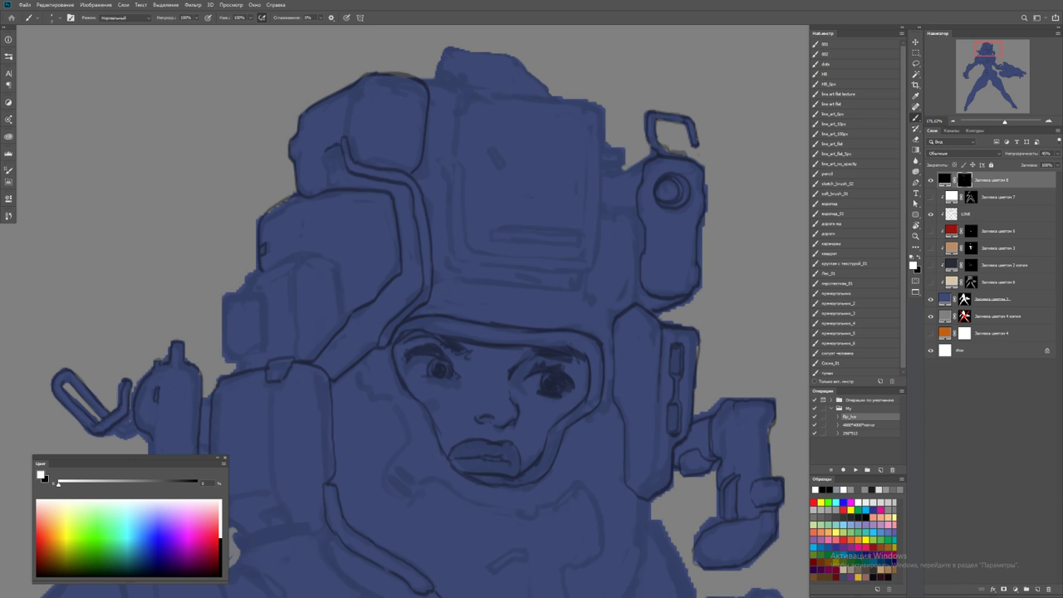
left_click_drag(324, 152, 329, 189)
key("z")
key("ctrl+minus")
key("ctrl+minus")
key("ctrl+plus")
key("b")
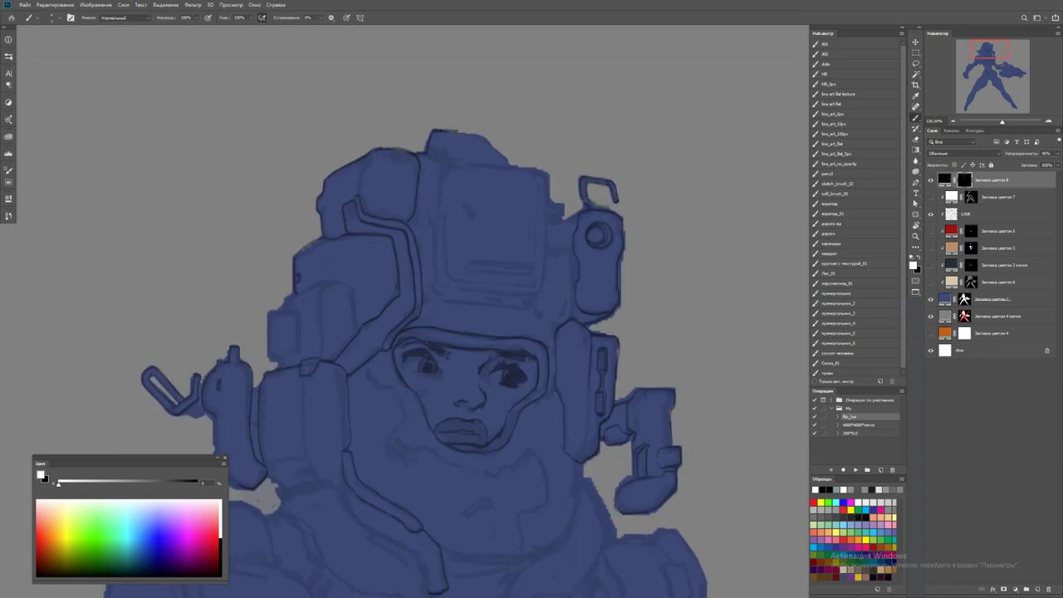
Trace the top and near-side edge of the raised crest on top of the helmet
key("z")
key("ctrl+plus")
key("r")
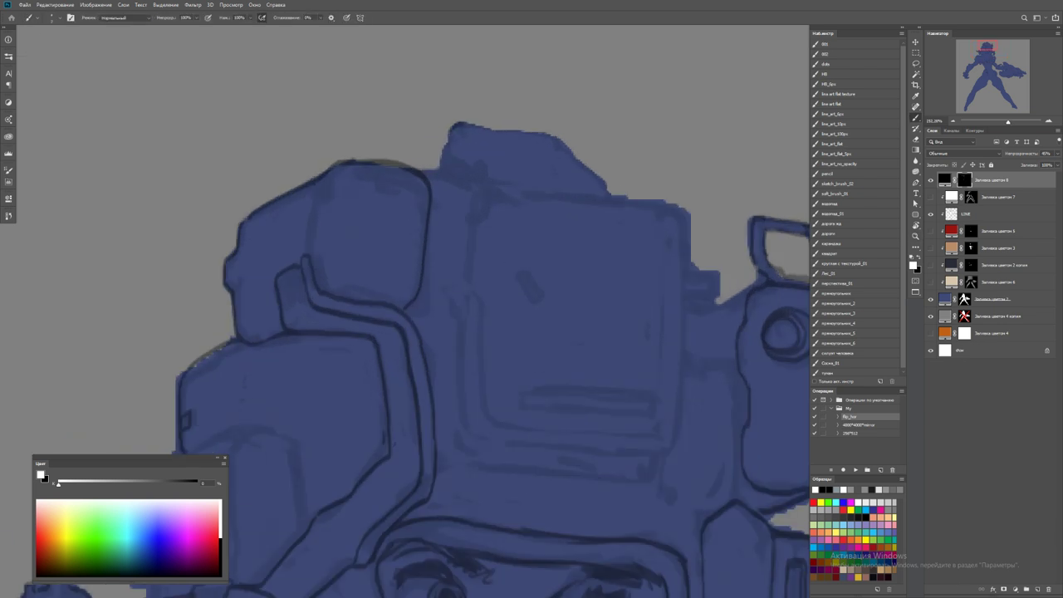
left_click_drag(432, 169, 358, 326)
key("Escape")
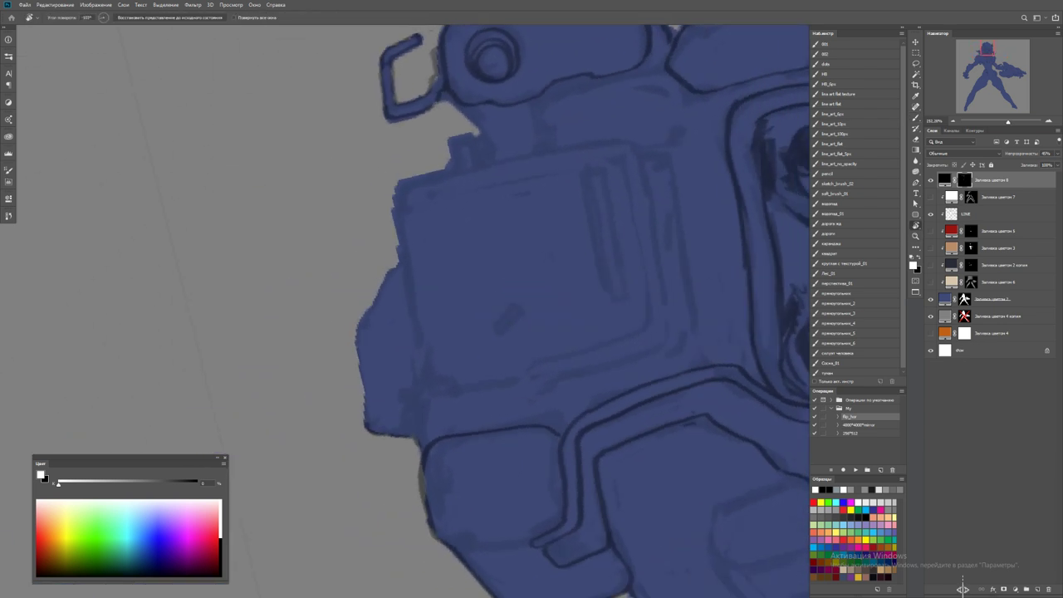
key("b")
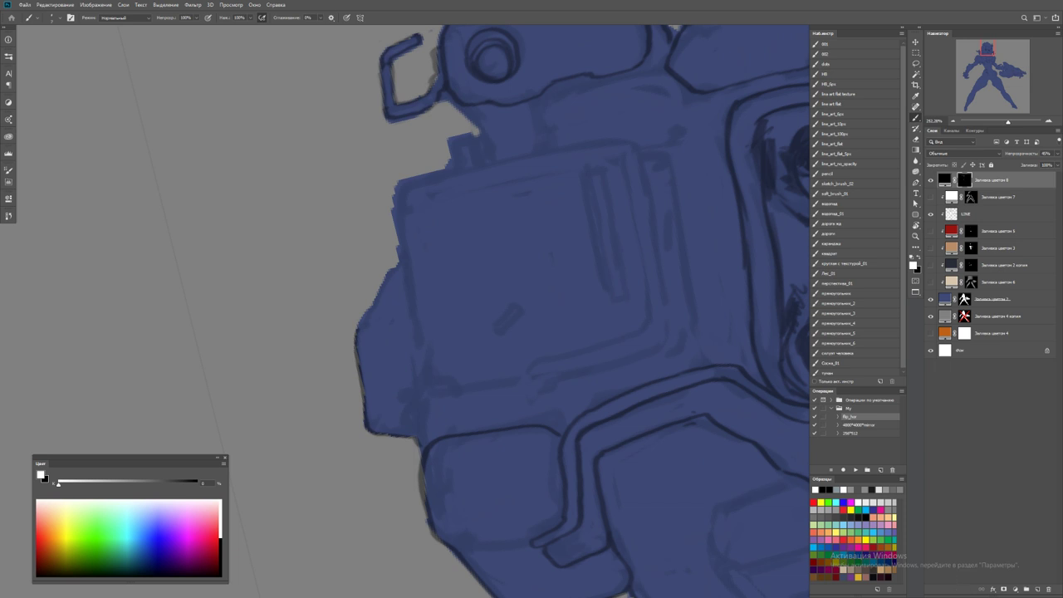
Set the line layer to 100% opacity and its fill colour to #222222
key("0")
double_click(944, 179)
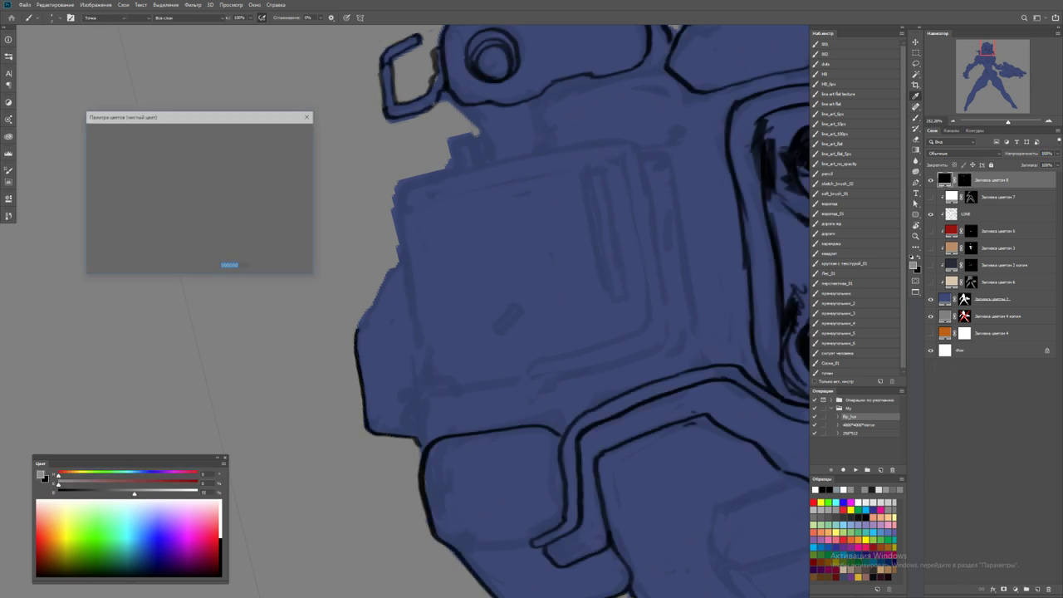
type("343434")
type("222222")
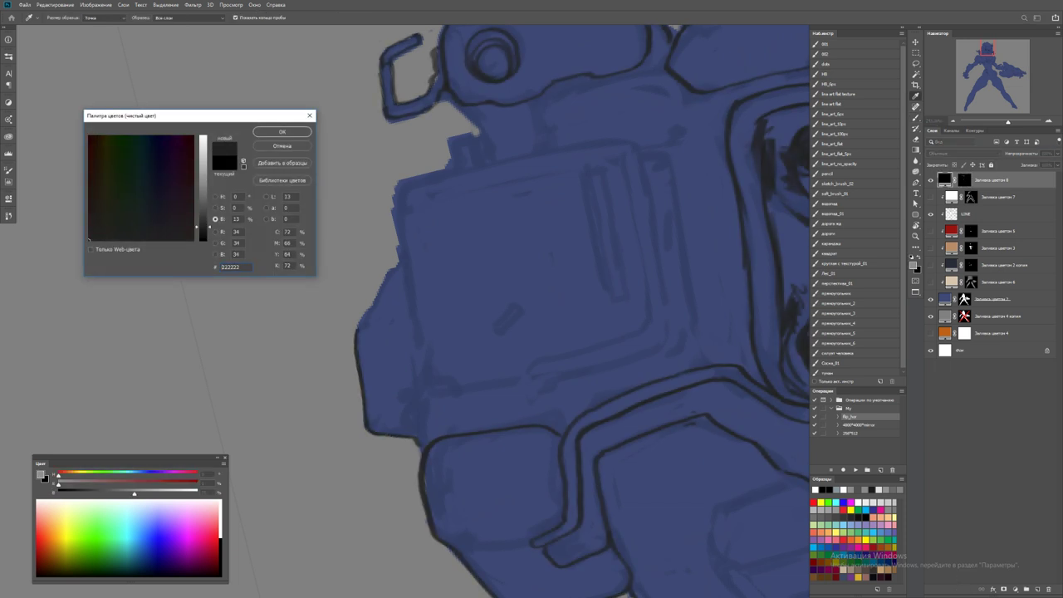
key("Return")
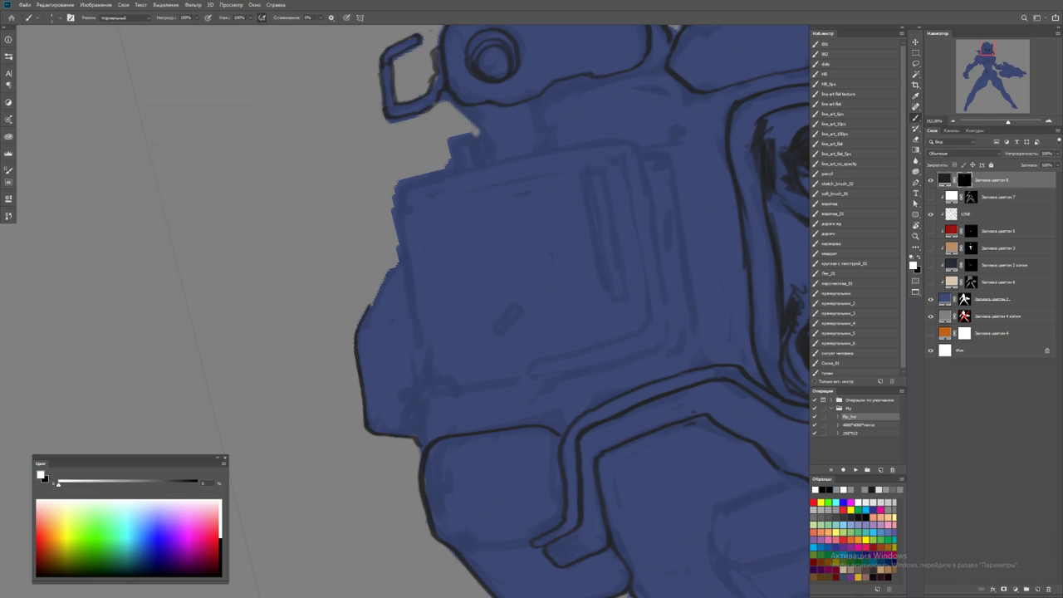
Outline the rest of the helmet's top block with its small side tab, and start the curved seam beside the upper panel
key("r")
left_click_drag(598, 249, 499, 366)
mouse_move(527, 309)
left_mouse_down()
mouse_move(582, 390)
mouse_move(614, 416)
left_mouse_up()
key("r")
mouse_move(621, 457)
left_mouse_down()
mouse_move(581, 499)
mouse_move(540, 516)
left_mouse_up()
mouse_move(697, 229)
left_mouse_down()
mouse_move(697, 284)
mouse_move(722, 300)
mouse_move(718, 320)
mouse_move(716, 293)
left_mouse_up()
key("x")
key("x")
key("r")
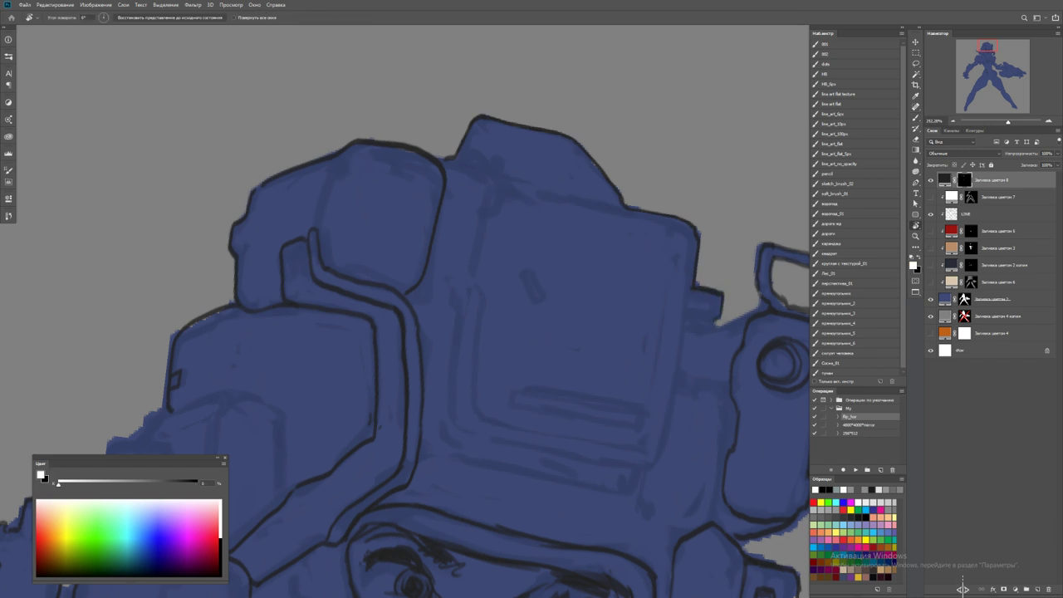
left_click_drag(582, 465, 592, 438)
mouse_move(425, 169)
left_mouse_down()
mouse_move(465, 180)
mouse_move(479, 216)
left_mouse_up()
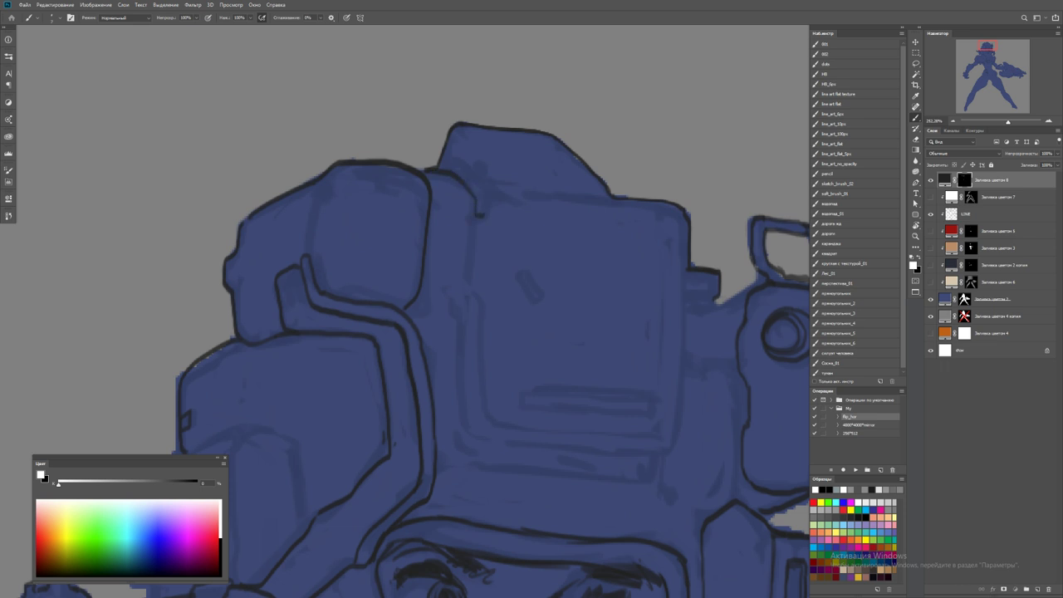
Set the line layer's fill colour to #000000 and its opacity to 50%
left_click(914, 264)
type("000000")
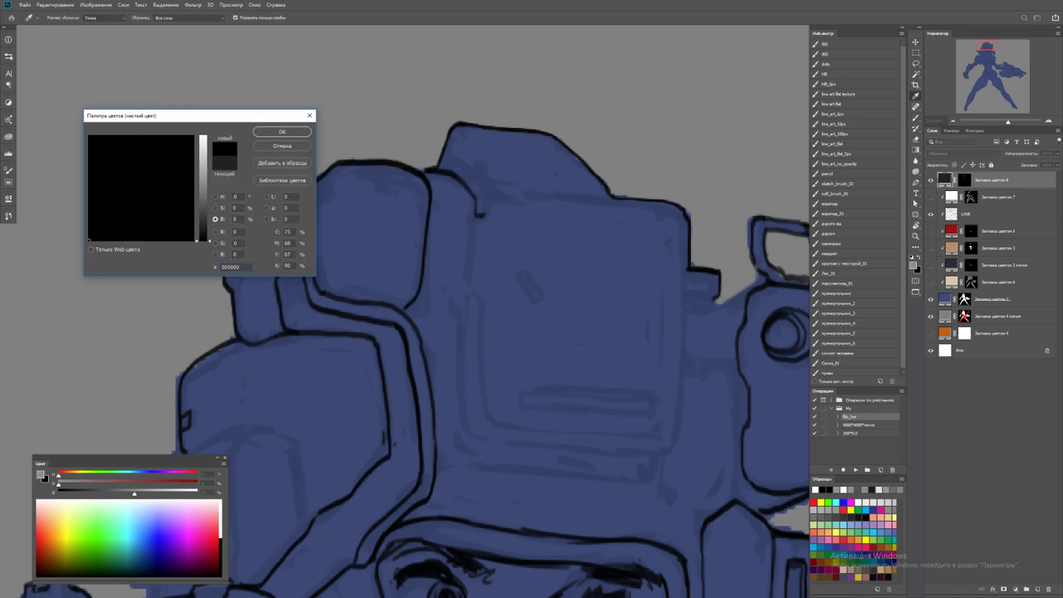
key("Return")
type("50")
key("Return")
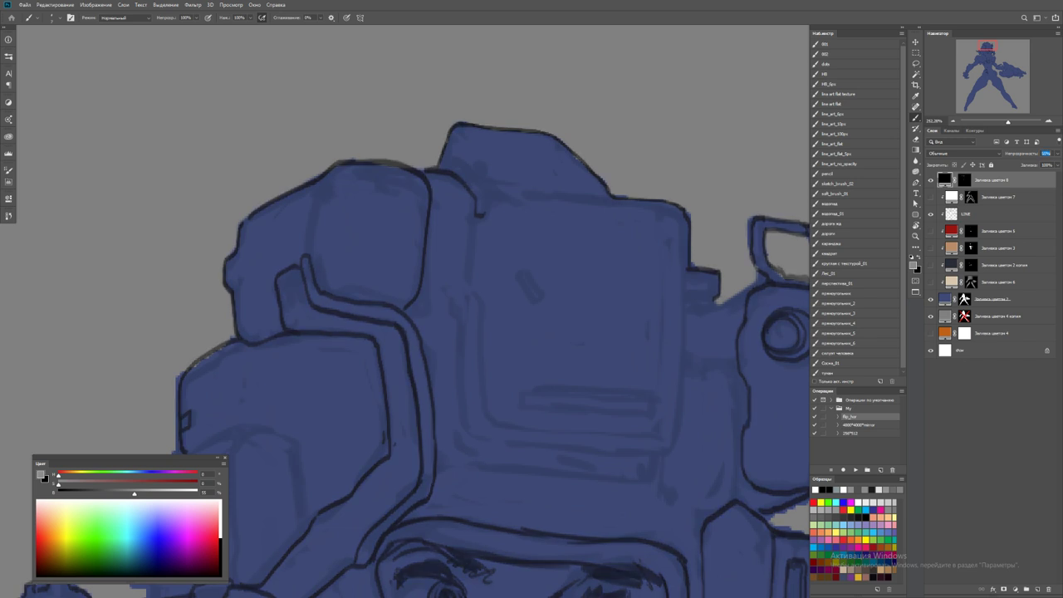
left_click(914, 265)
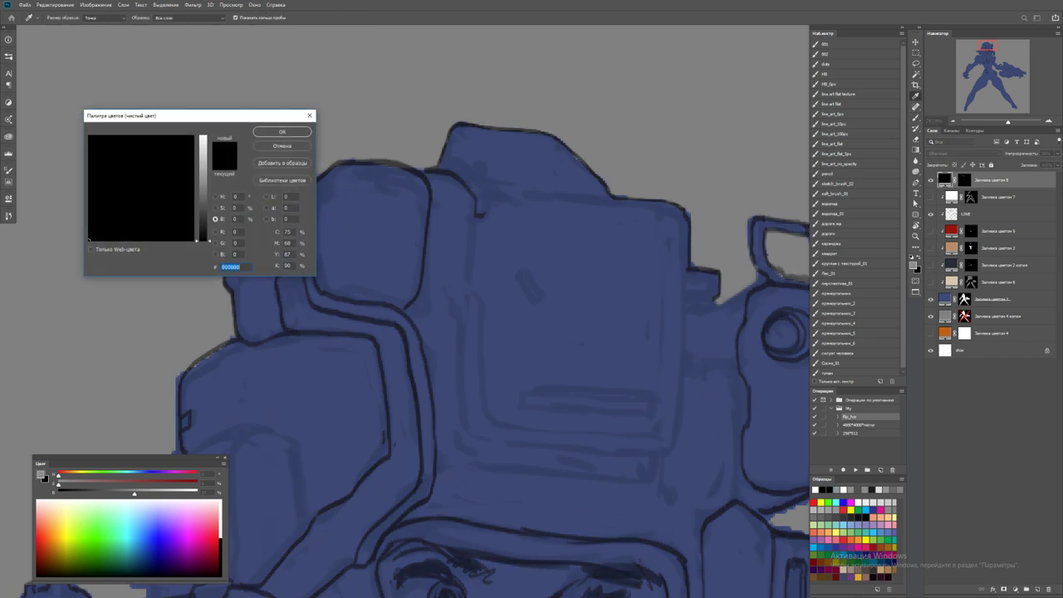
type("3a4772")
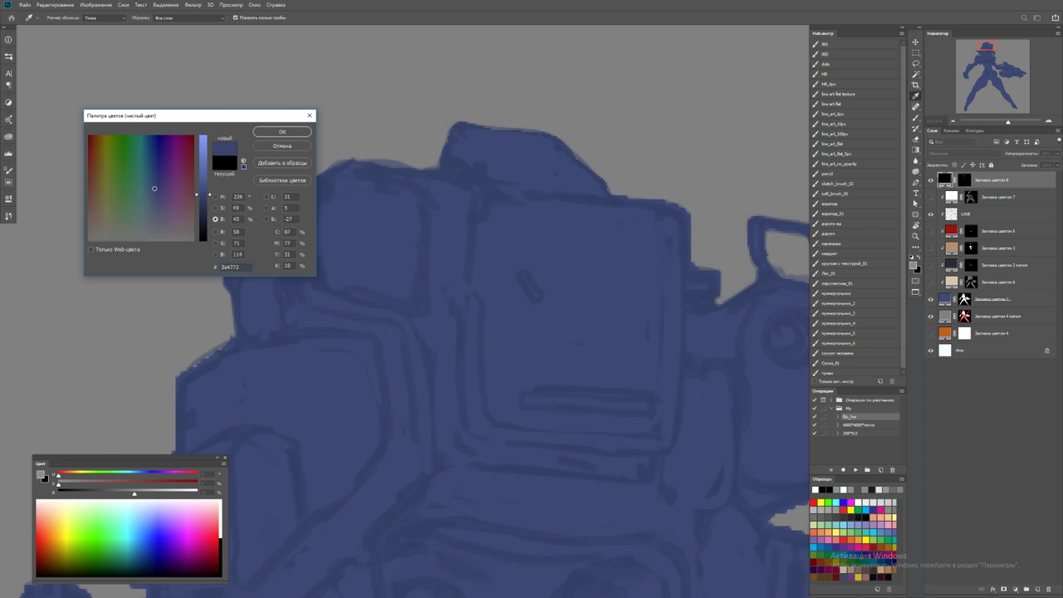
key("Return")
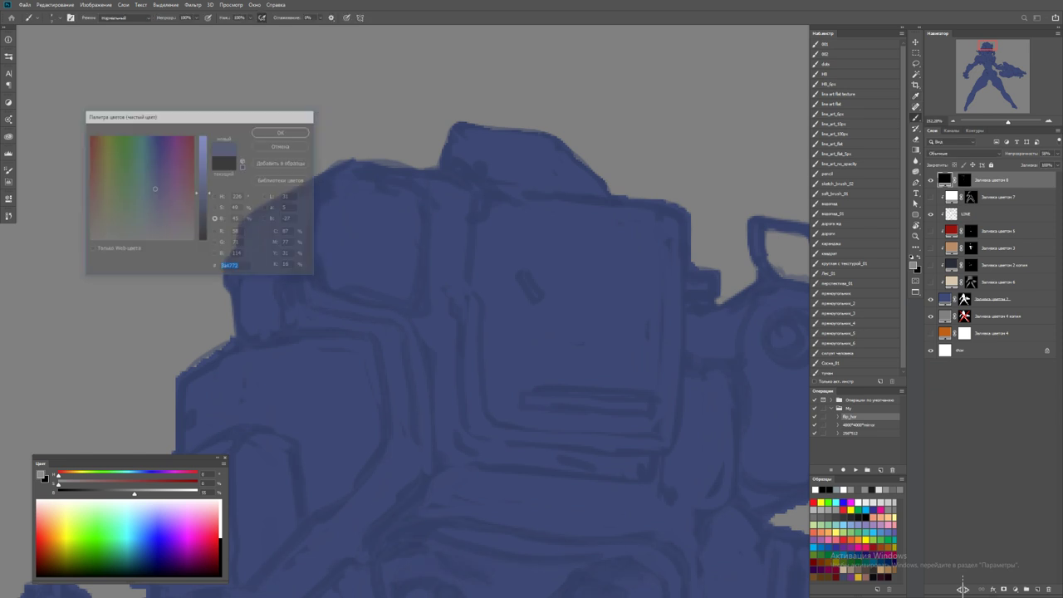
Change the line layer's fill to a dark navy based on a colour sampled from the helmet
left_click(915, 264)
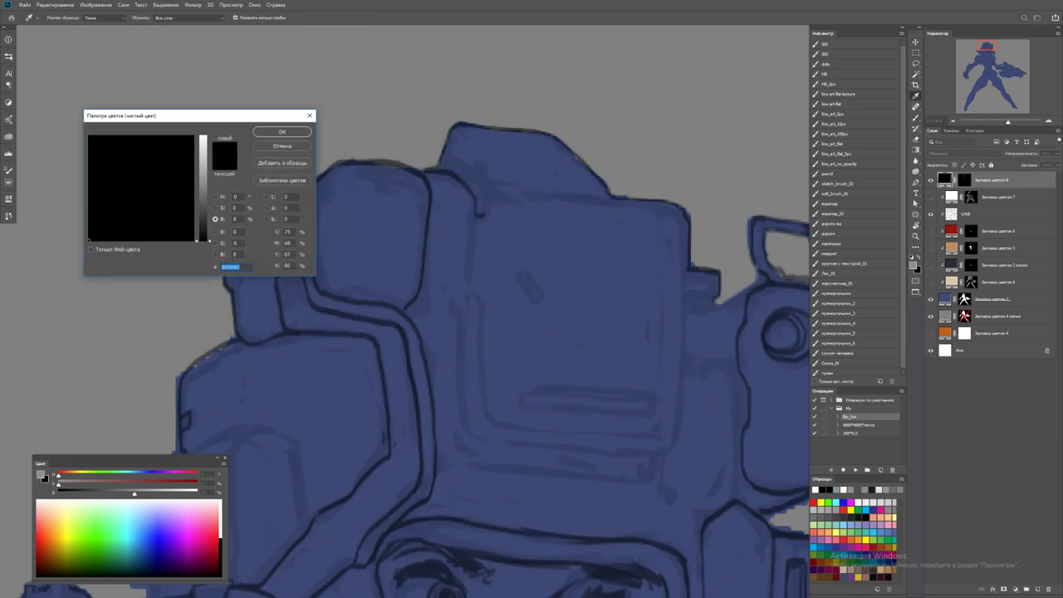
left_click(366, 192)
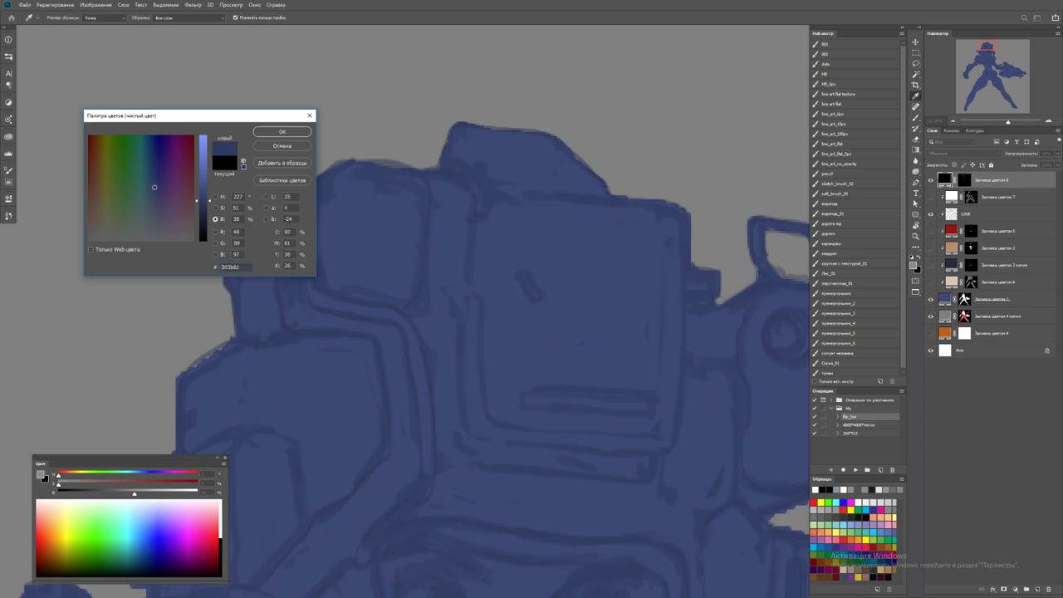
left_click(282, 131)
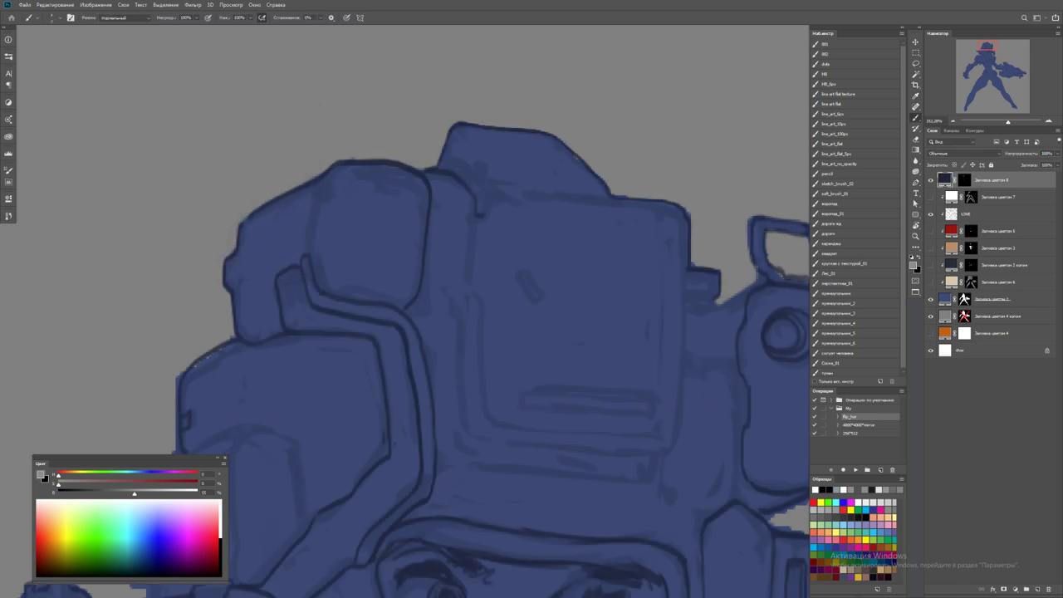
Draw the short diagonal mark on the helmet's front plate
key("z")
scroll(465, 374, "down", 5)
scroll(466, 374, "up", 6)
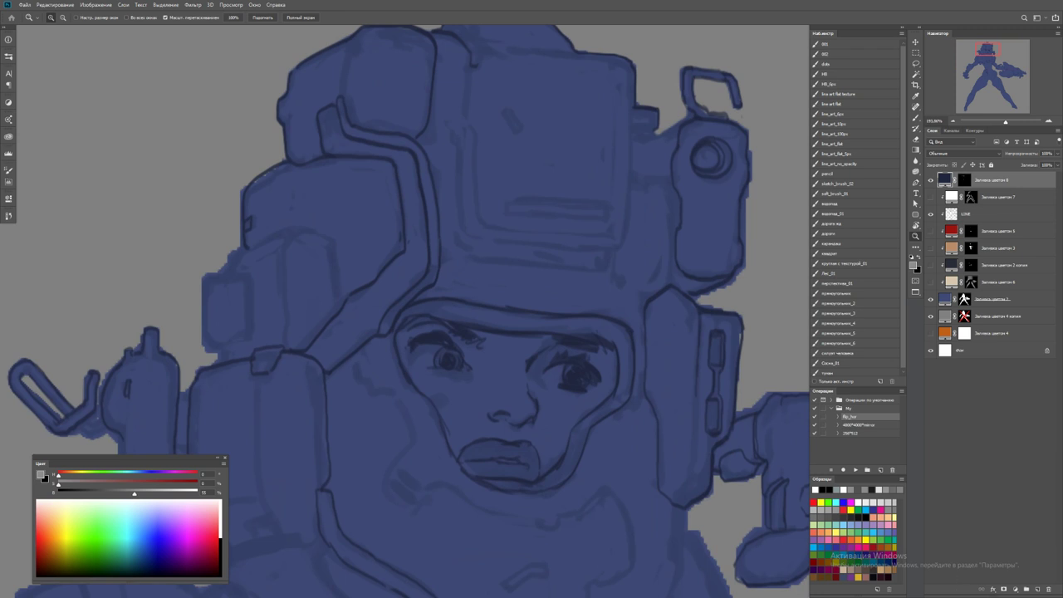
key("x")
key("b")
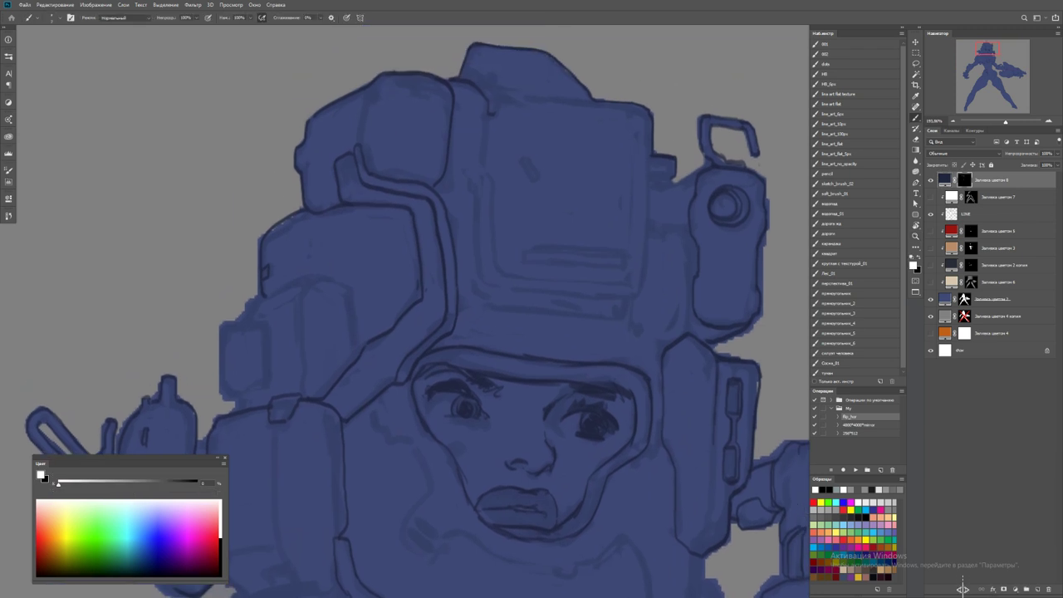
left_click_drag(523, 162, 536, 181)
Draw the rounded lower edge of the helmet's chin guard, from the curved strap to the far ear piece
key("z")
left_click(634, 314, "alt")
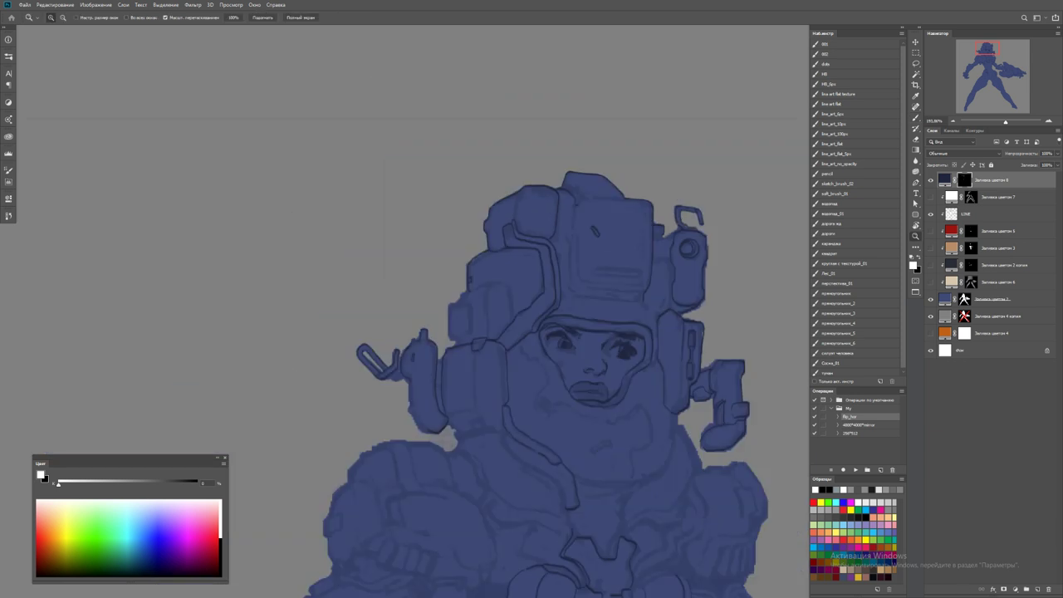
scroll(731, 581, "up", 3)
key("b")
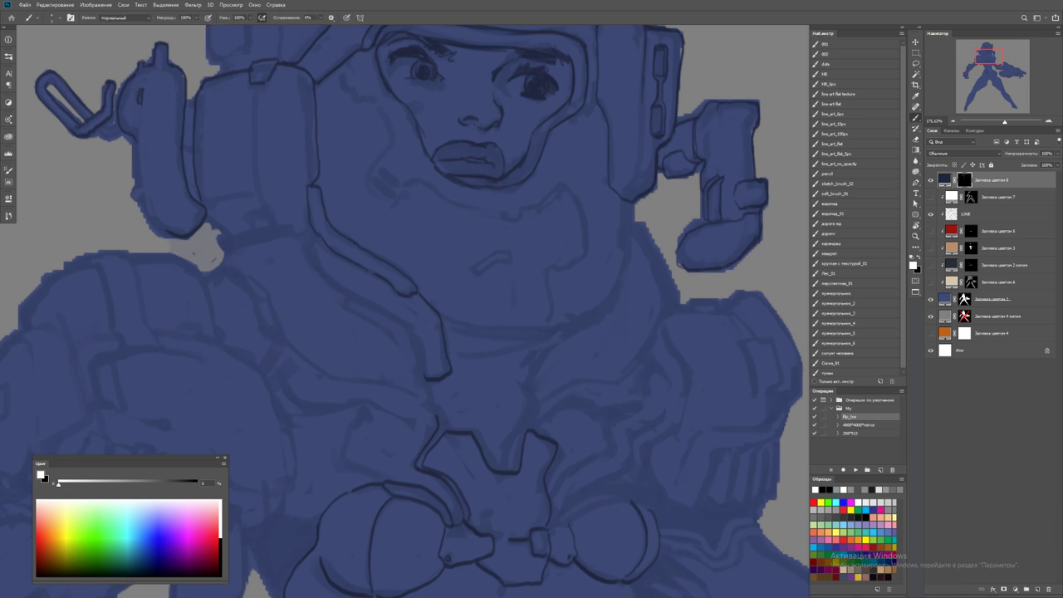
mouse_move(444, 326)
left_mouse_down()
mouse_move(552, 340)
mouse_move(576, 329)
mouse_move(620, 286)
mouse_move(629, 231)
left_mouse_up()
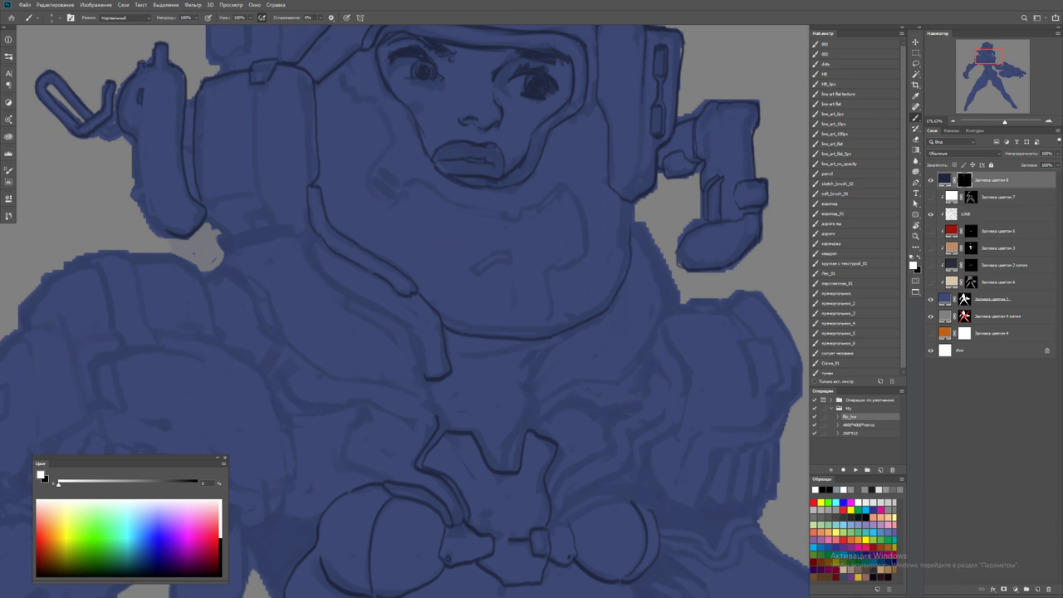
Flip the canvas horizontally and adjust the line layer's opacity with the red, skin and dark colour fills shown again
key("z")
key("ctrl+minus")
key("ctrl+minus")
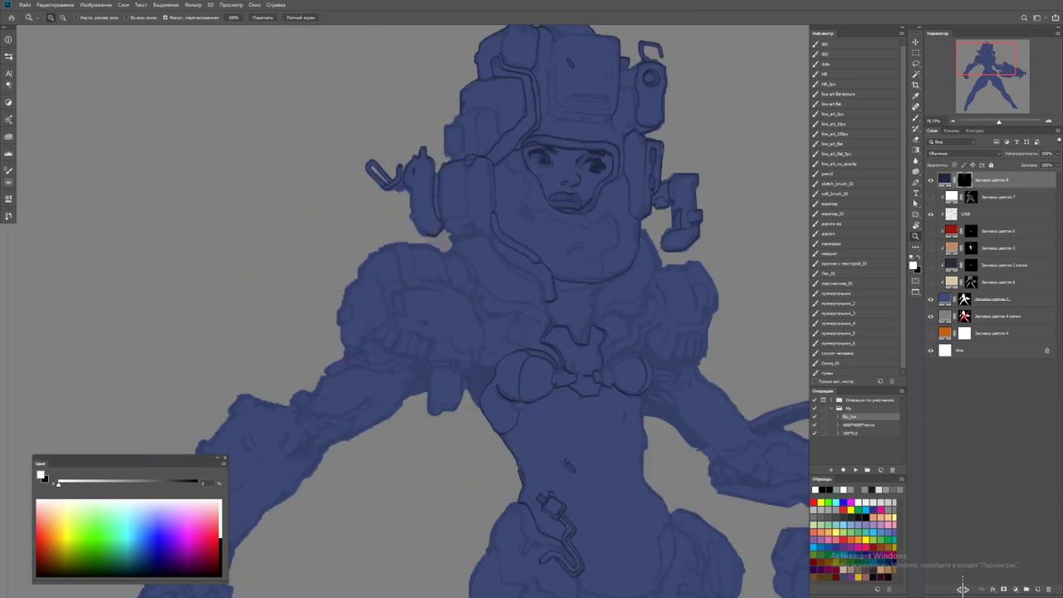
key("ctrl+minus")
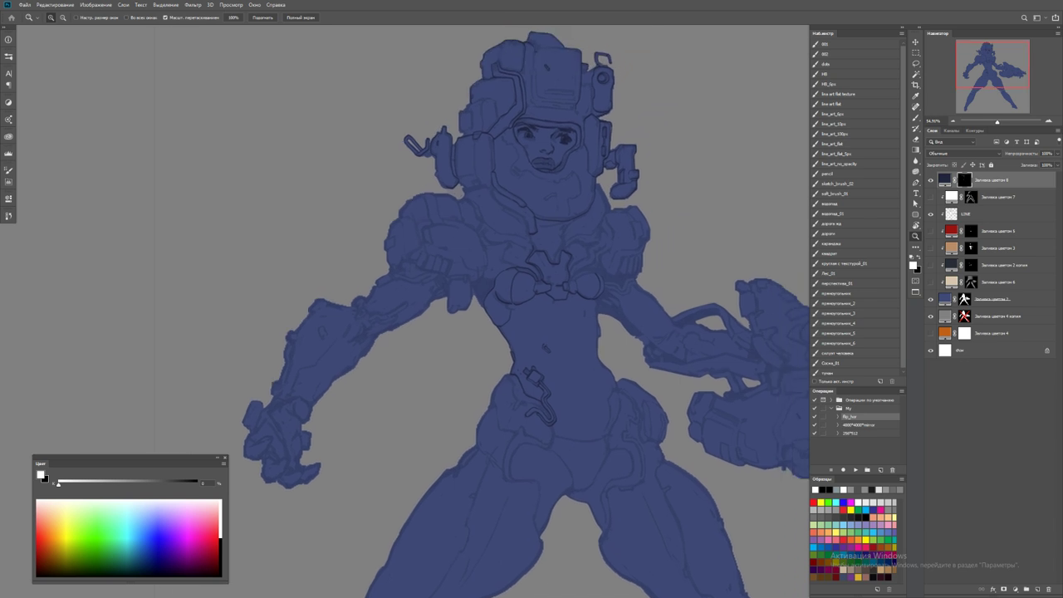
key("F2")
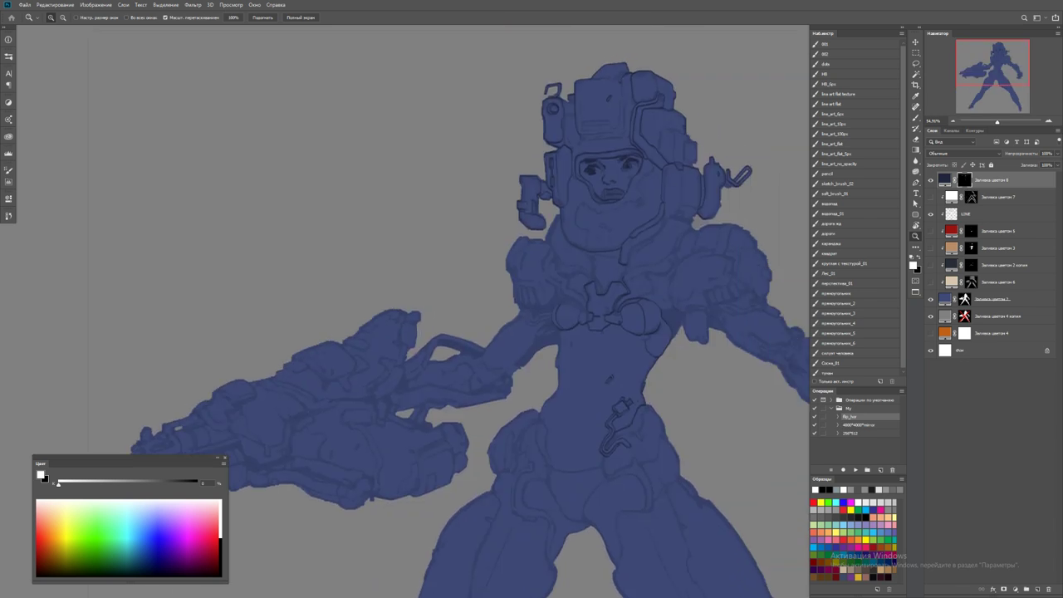
type("40")
key("Return")
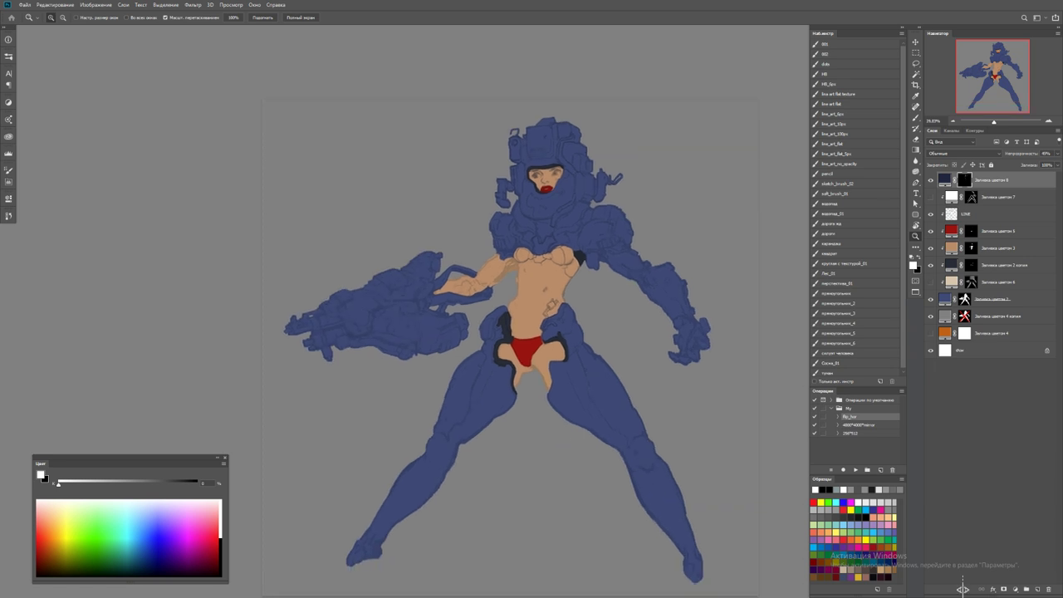
key("ctrl+plus")
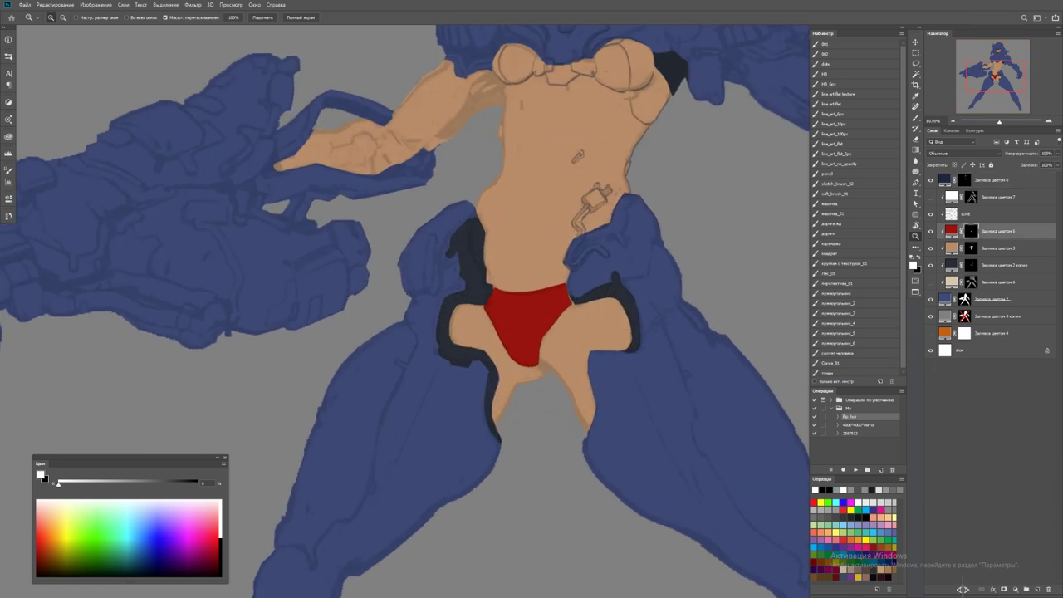
key("alt+bracketleft")
key("b")
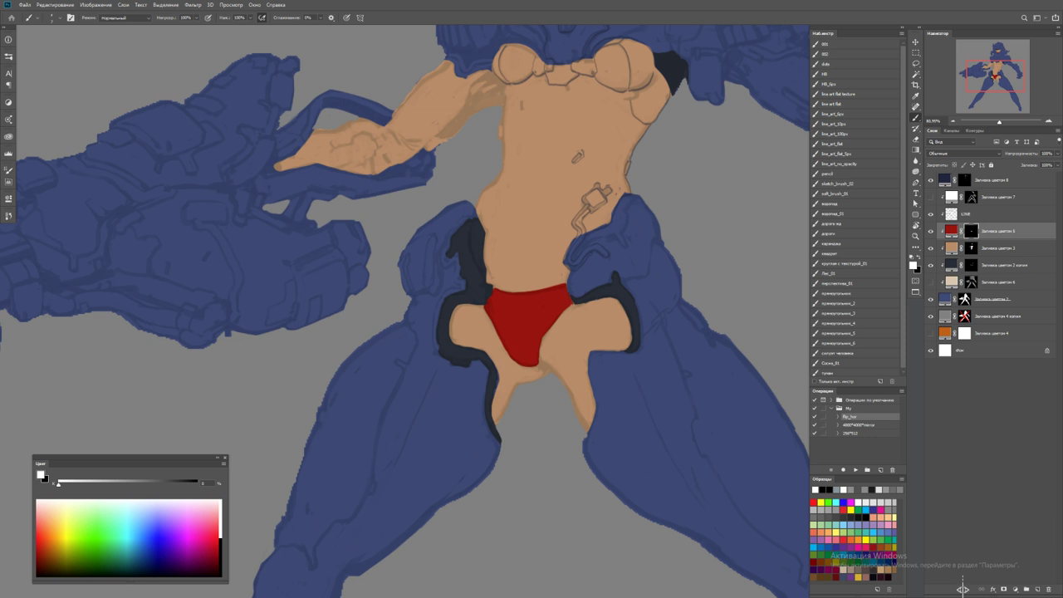
key("d")
key("z")
key("ctrl+0")
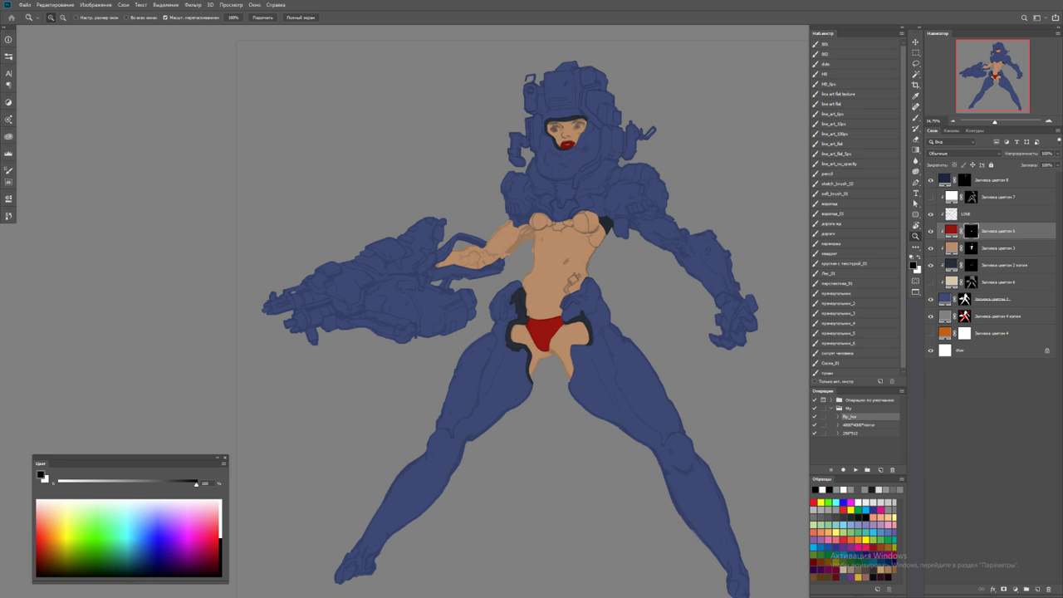
Select the blue base fill and hide the grey fill beneath it, leaving the white background behind the character
left_click(996, 299)
key("ctrl+comma")
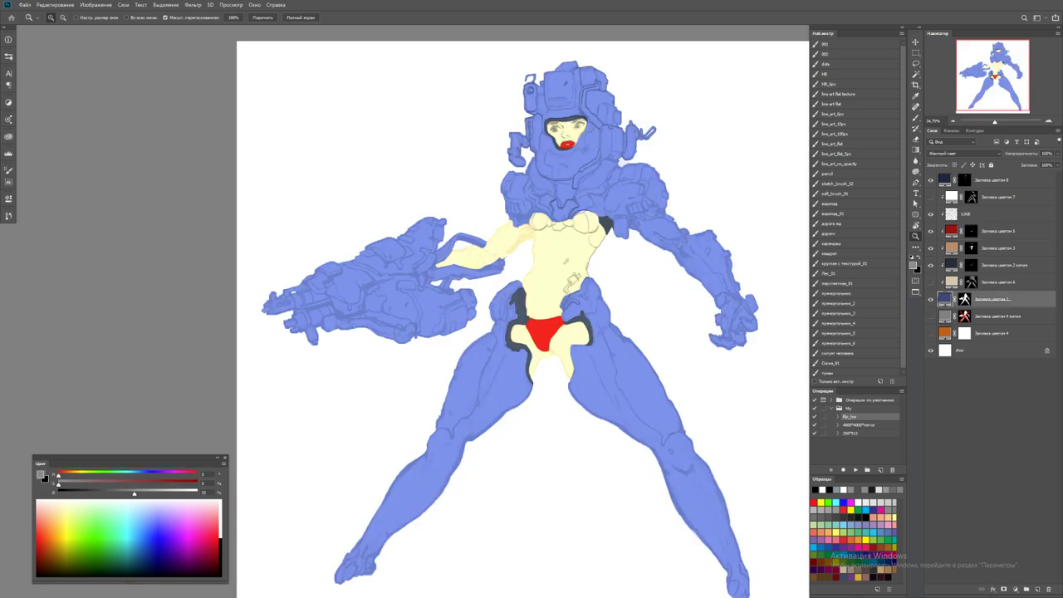
scroll(387, 342, "down", 2)
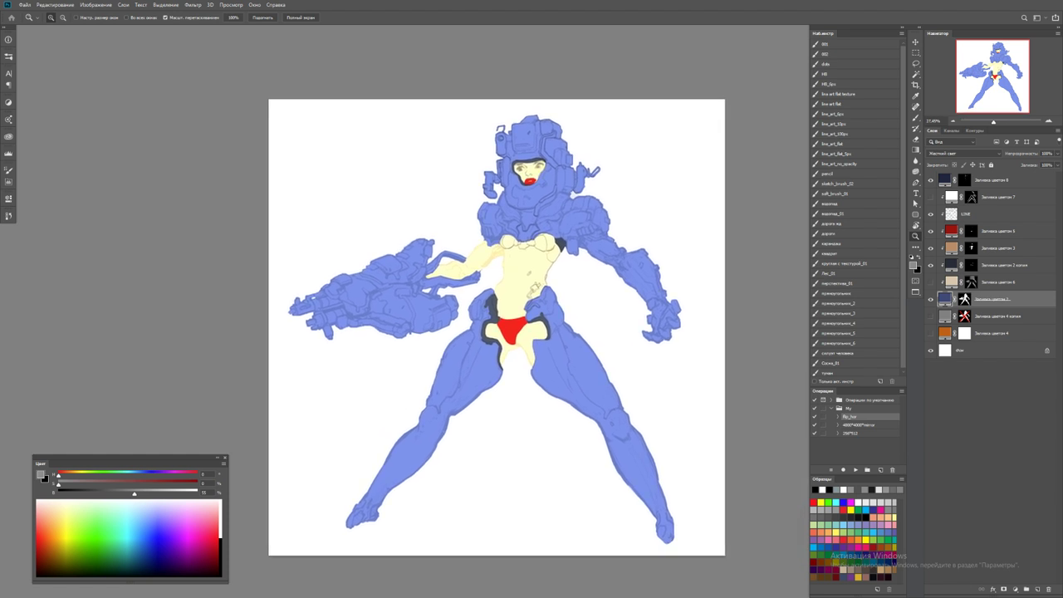
Hide the layers around the main blue fill except the white background, and disable the blue fill's layer mask
key("ctrl+comma")
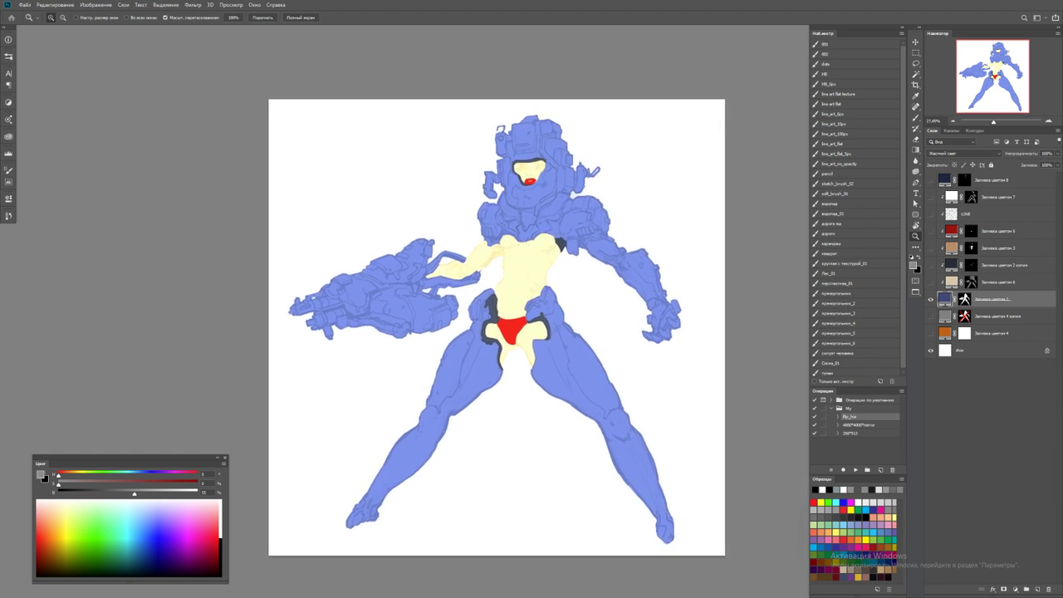
key("ctrl+comma")
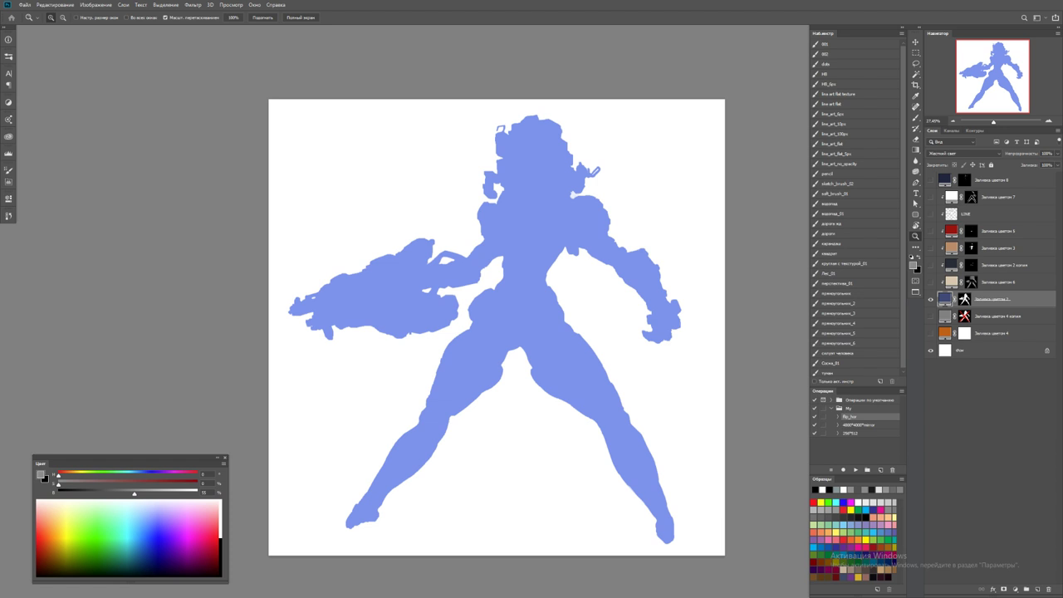
left_click(964, 299, "shift")
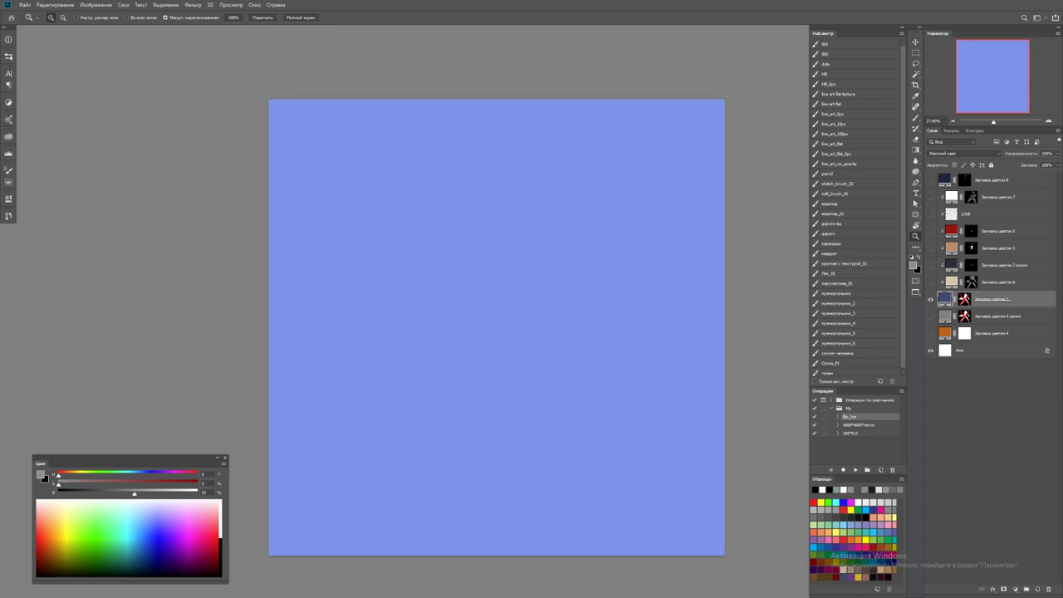
Move the LINE layer directly beneath the main blue fill layer and darken the fill's colour to 1a2033
left_click_drag(964, 213, 964, 308)
left_click(993, 282)
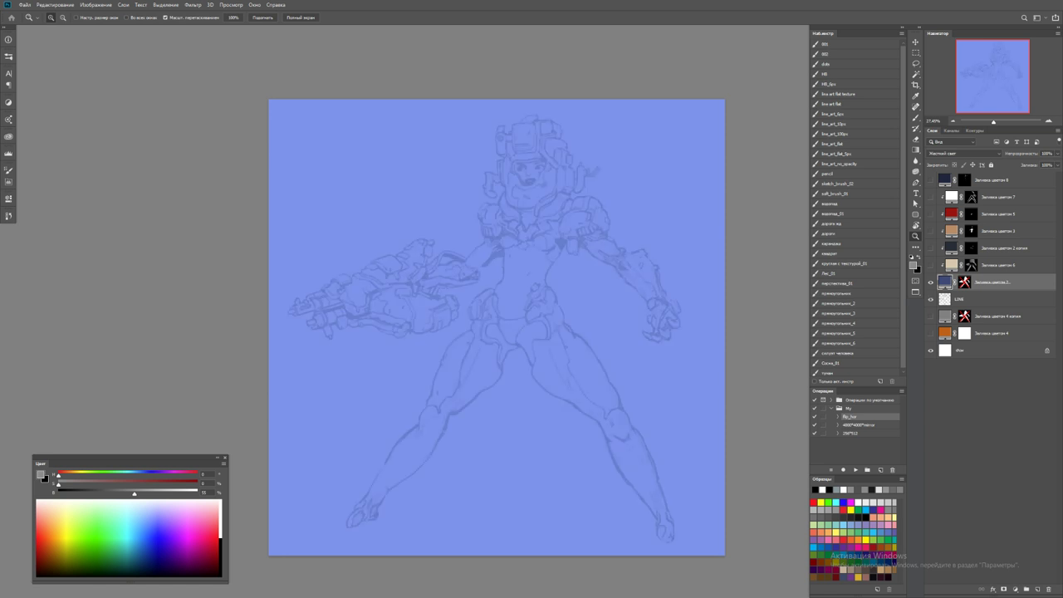
double_click(945, 281)
left_click_drag(199, 193, 200, 219)
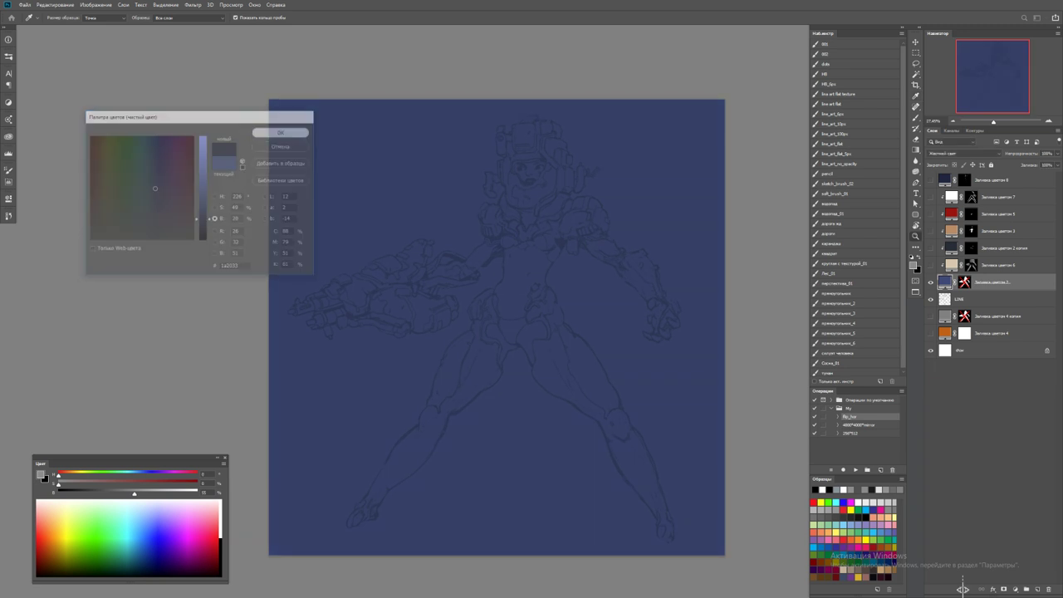
key("Return")
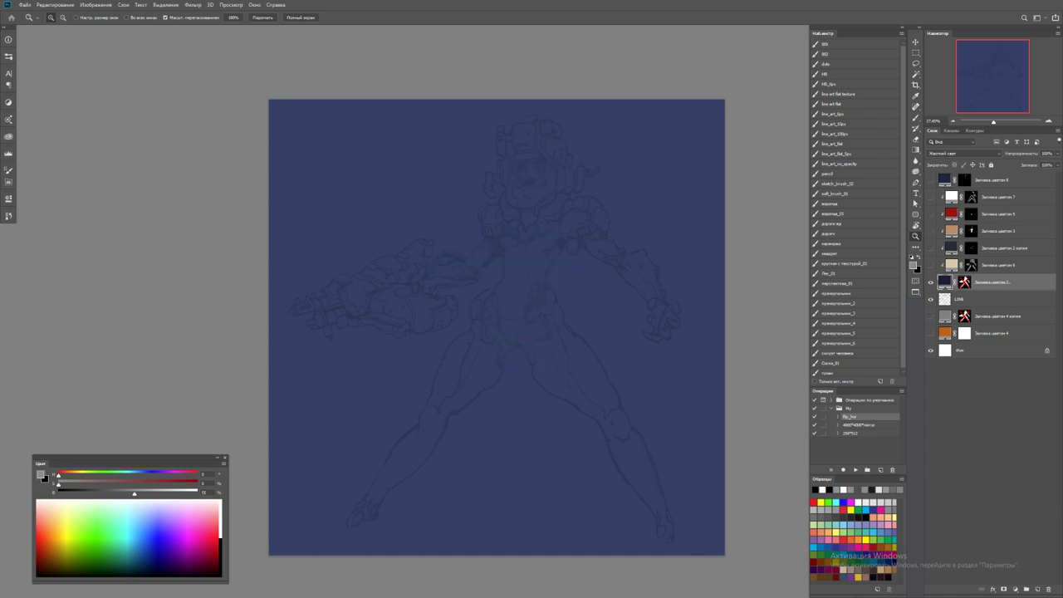
Duplicate the dark blue fill layer and set the copy's blending mode to Normal (Обычные)
key("ctrl+j")
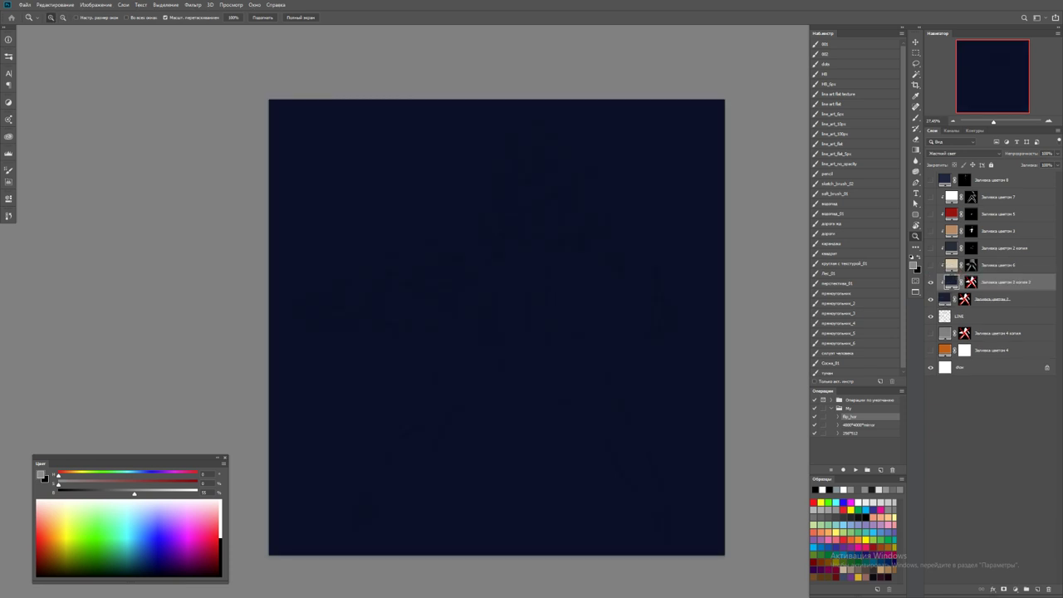
left_click(962, 153)
left_click(947, 158)
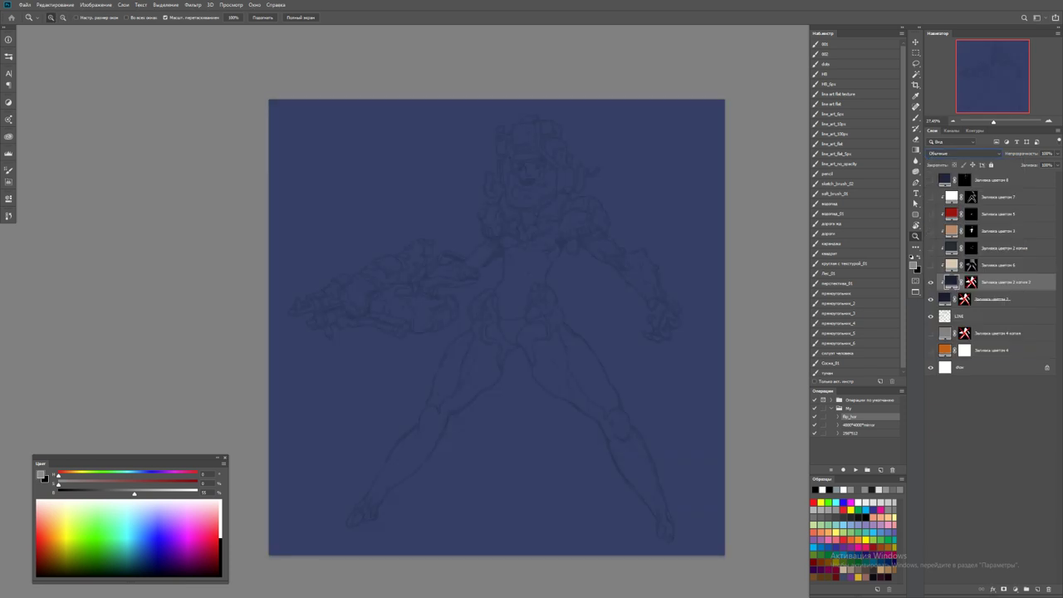
Recolour the duplicated fill layer to a lighter medium blue and enable its mask to limit it to the character's silhouette
double_click(951, 281)
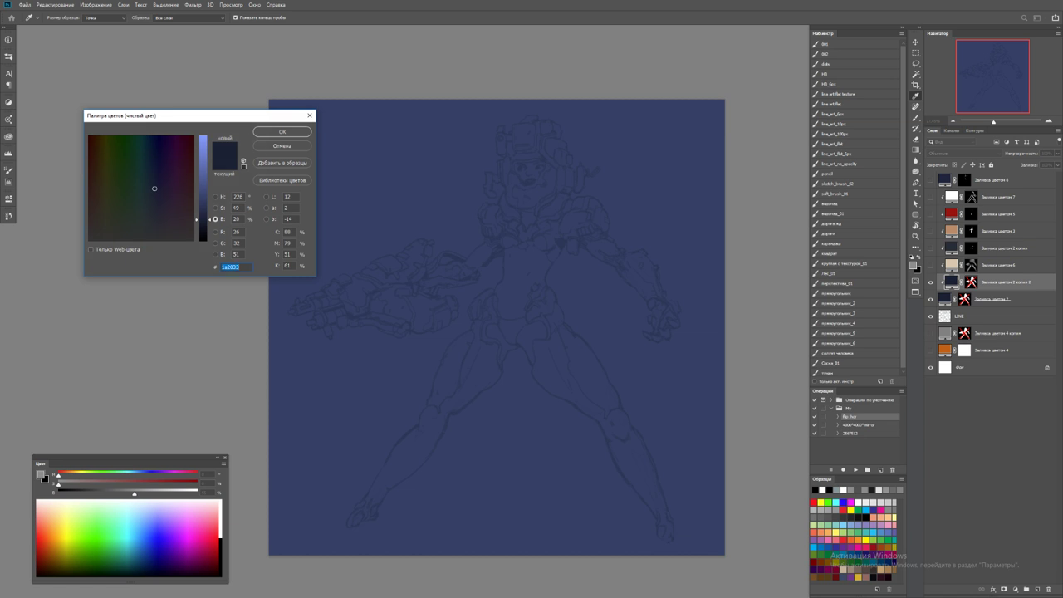
type("d0f3fe")
key("Return")
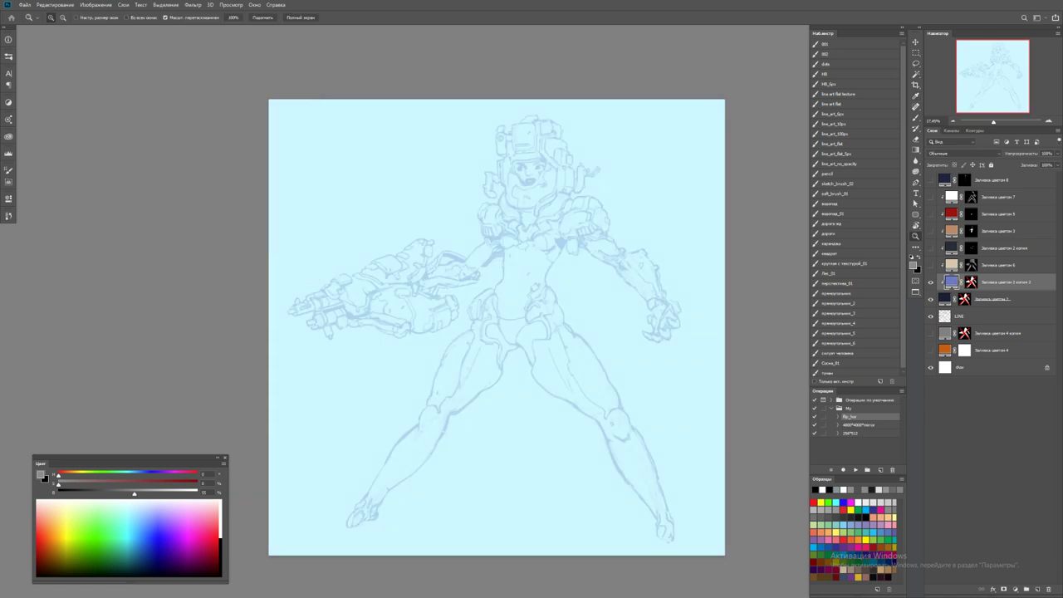
left_click(971, 282, "shift")
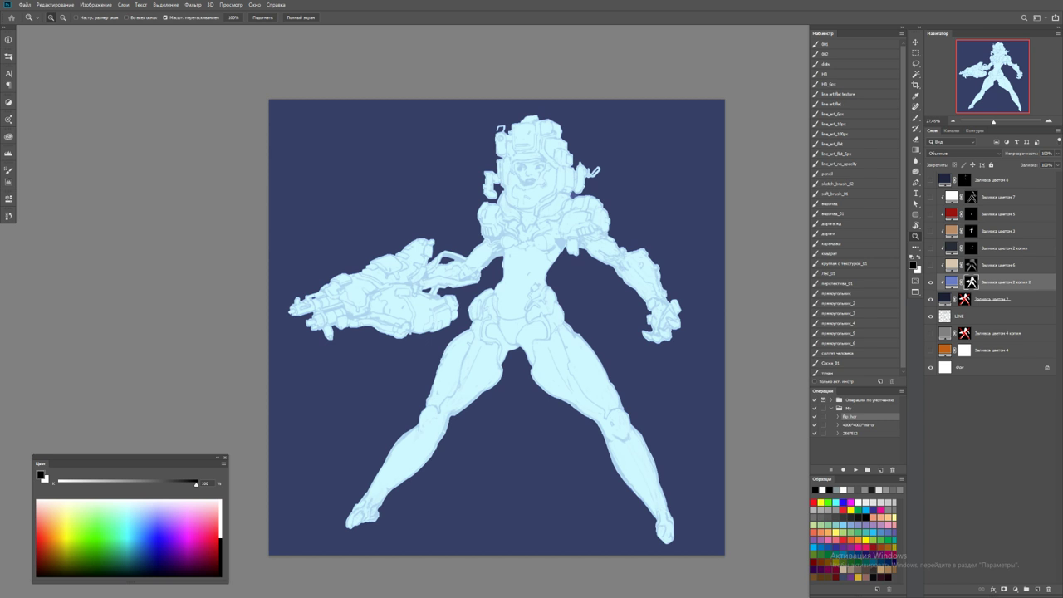
Move the skin-tone fill layer directly above the medium blue copy and make it visible, with no active selection
left_click_drag(951, 231, 967, 271)
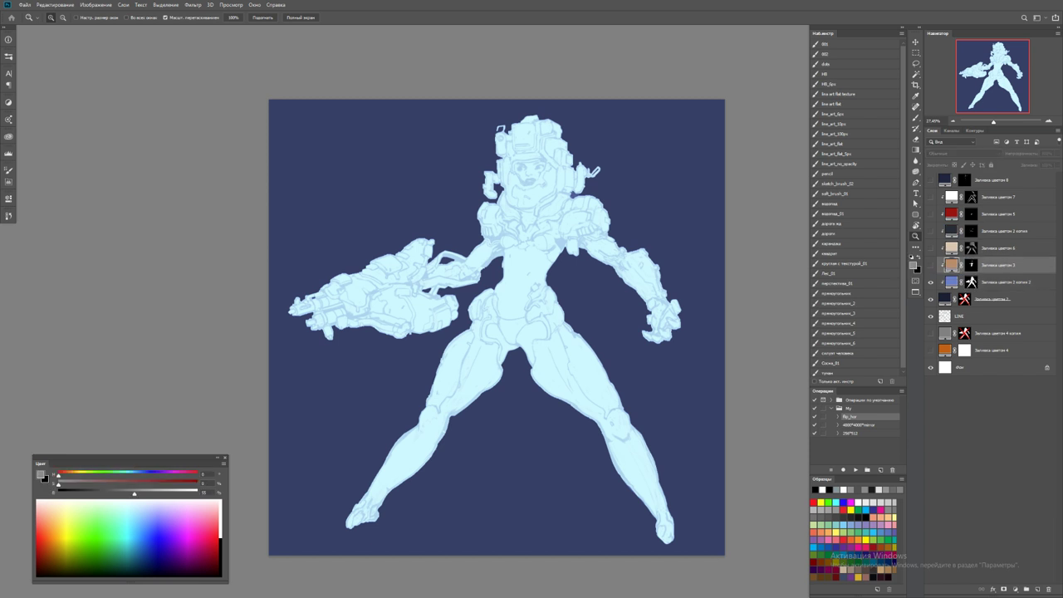
left_click(931, 264)
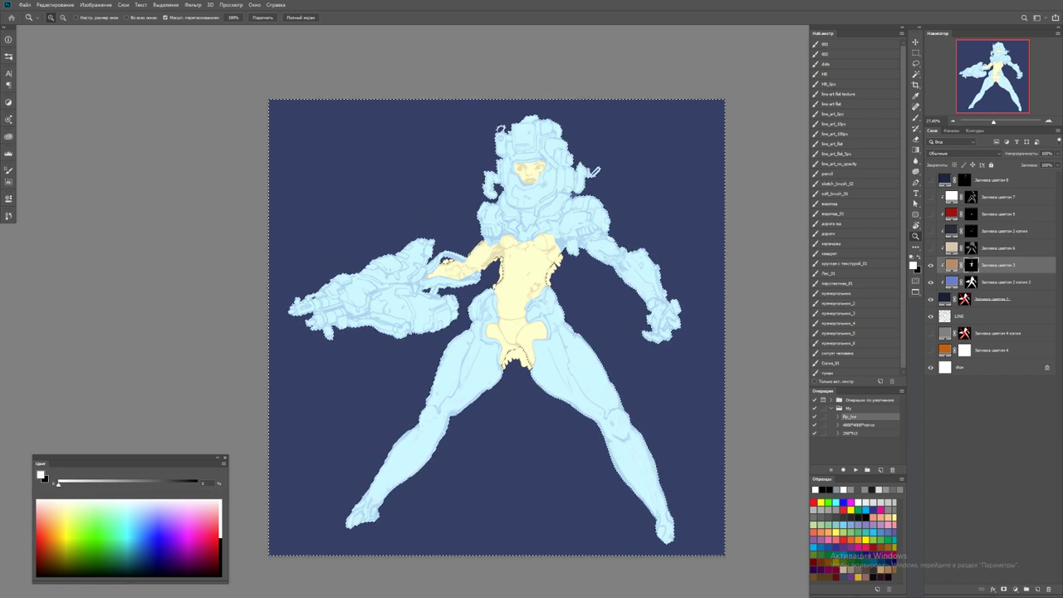
key("ctrl+d")
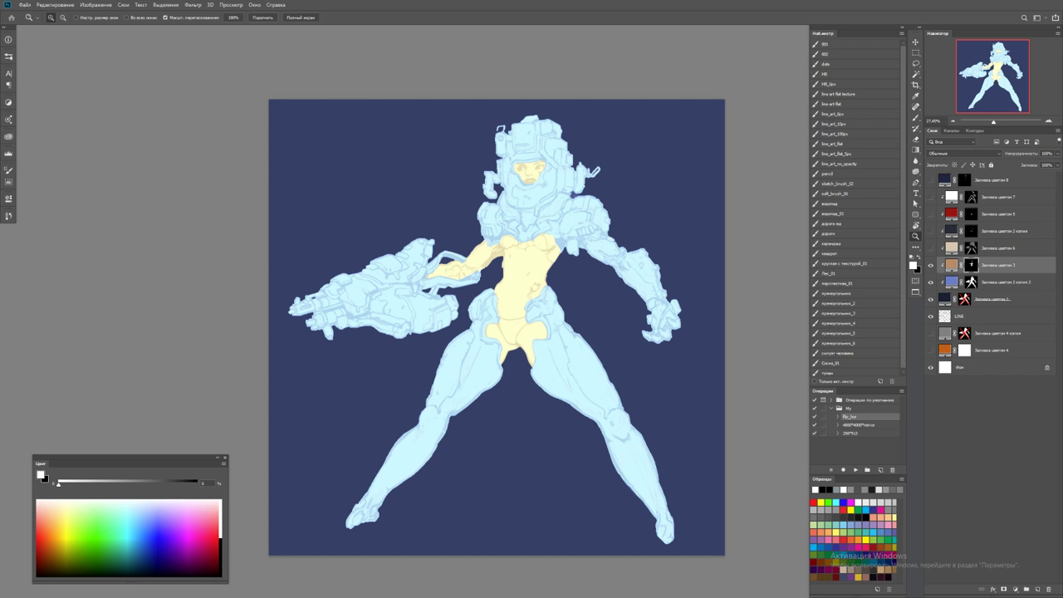
Darken the skin-tone fill's colour to 6a4e3a
double_click(951, 264)
left_click_drag(201, 162, 200, 197)
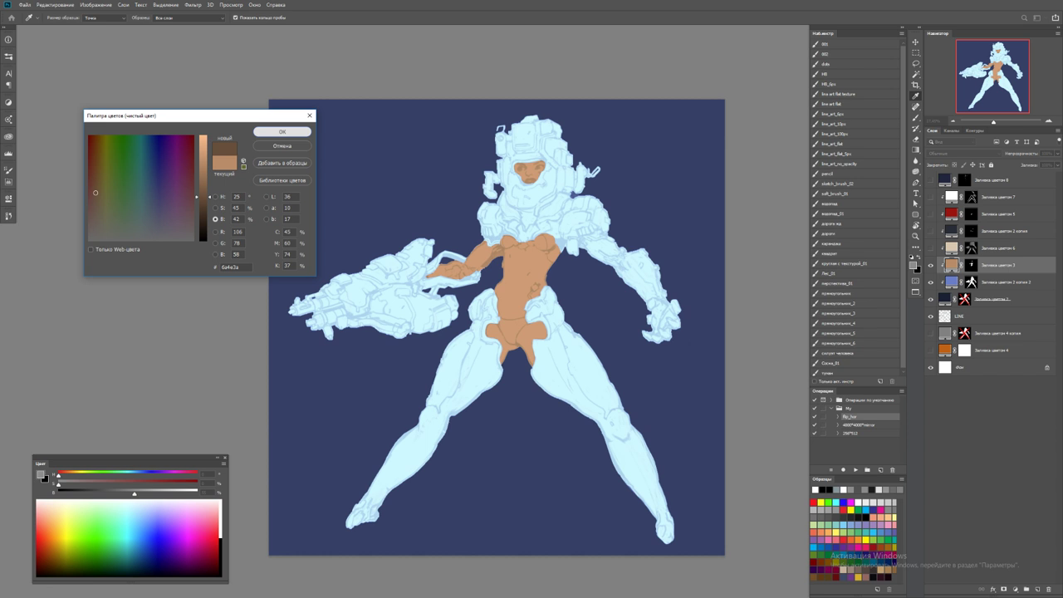
key("Return")
key("z")
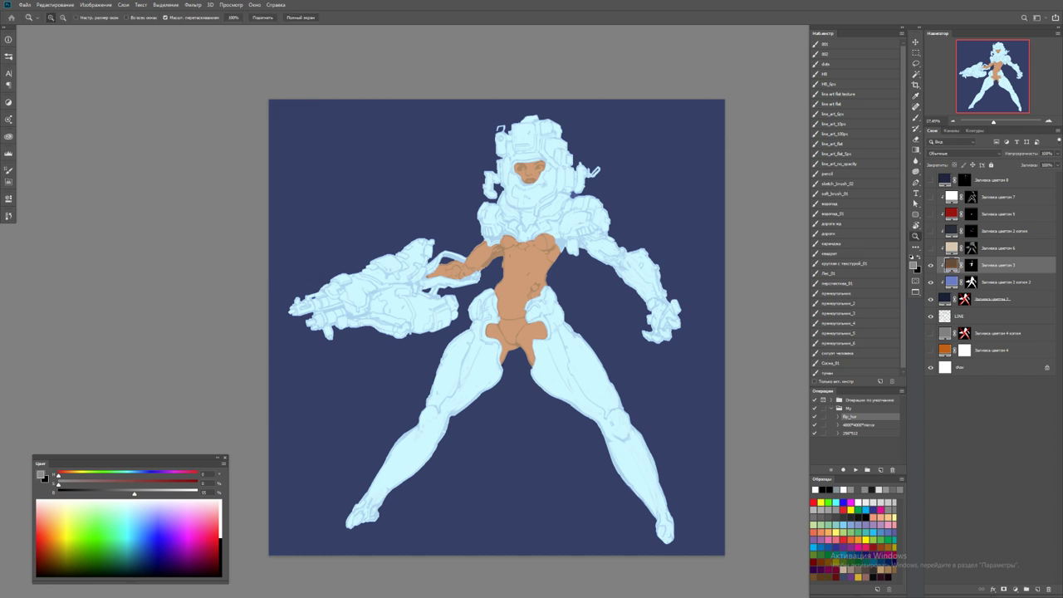
Move the red fill layer directly above the skin-tone fill and darken its colour to a deep red
left_click_drag(997, 213, 997, 256)
double_click(951, 247)
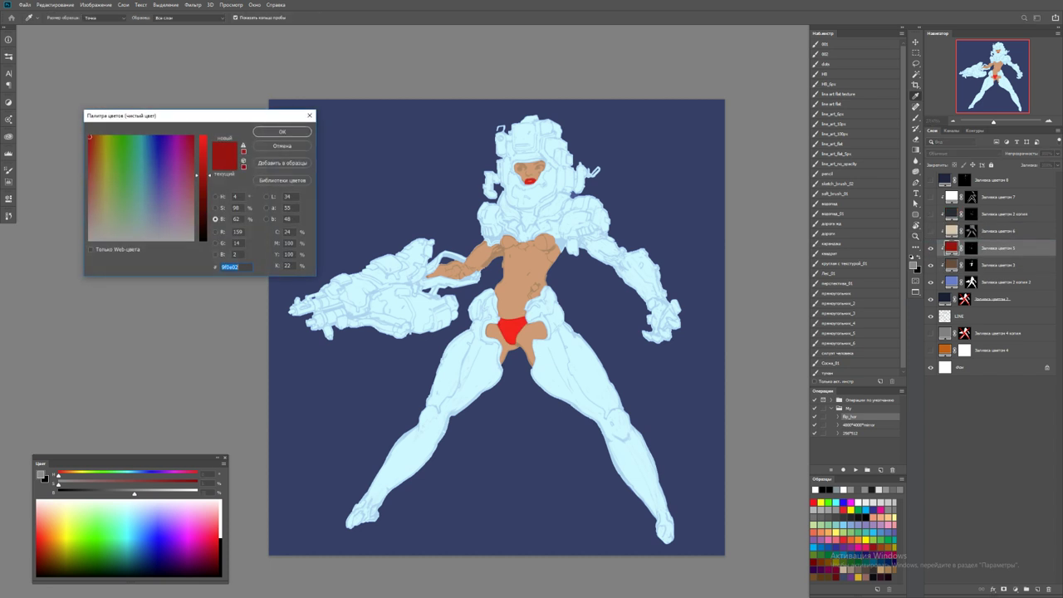
mouse_move(202, 175)
left_mouse_down()
mouse_move(202, 217)
mouse_move(203, 203)
left_mouse_up()
key("Return")
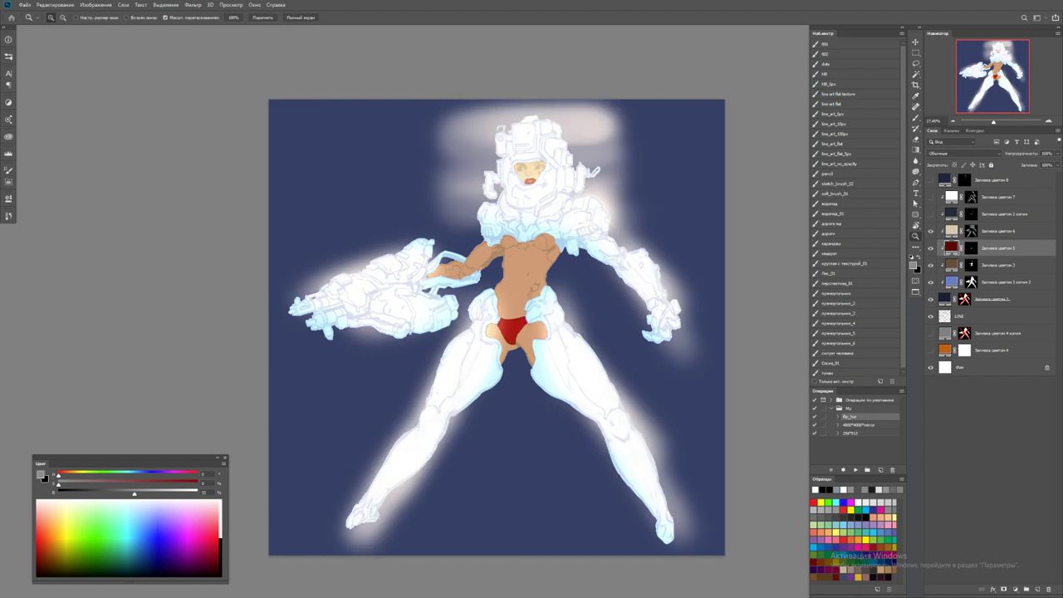
Undo the last layer visibility changes and hide the red and skin-tone fill layers
key("ctrl+z")
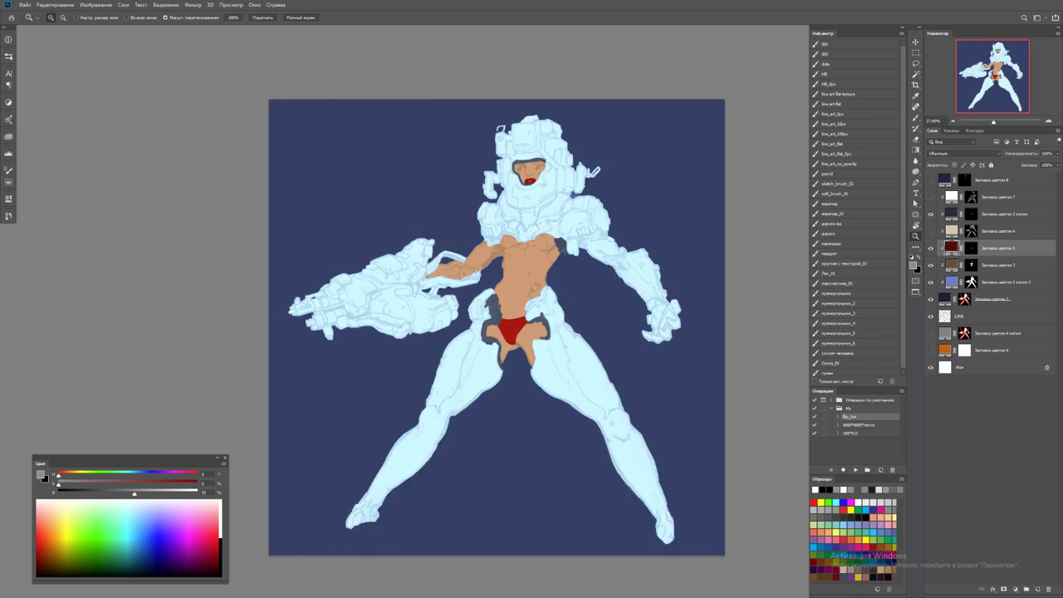
key("ctrl+z")
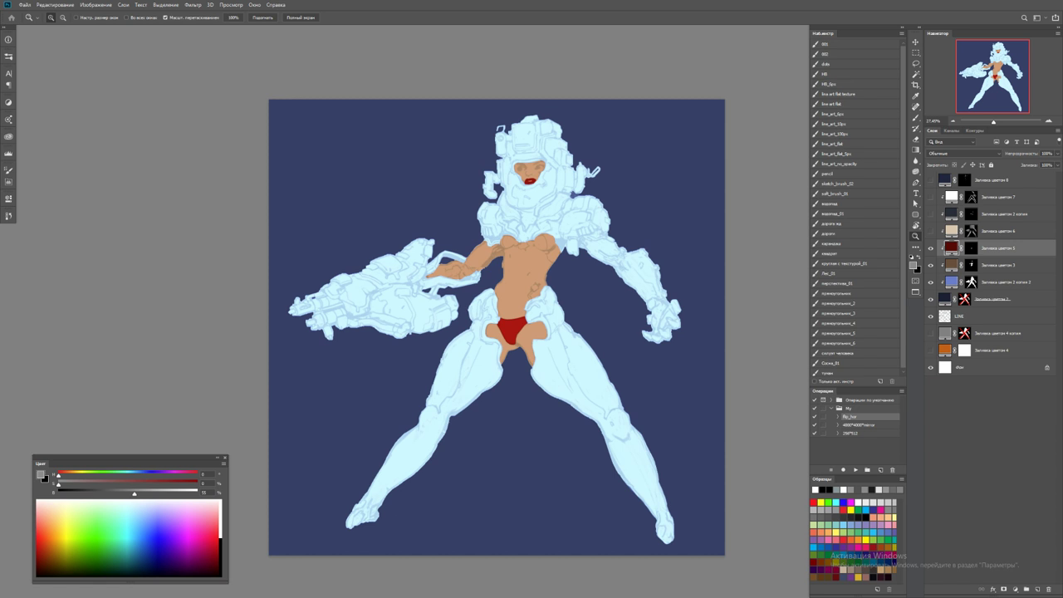
left_click_drag(930, 248, 930, 265)
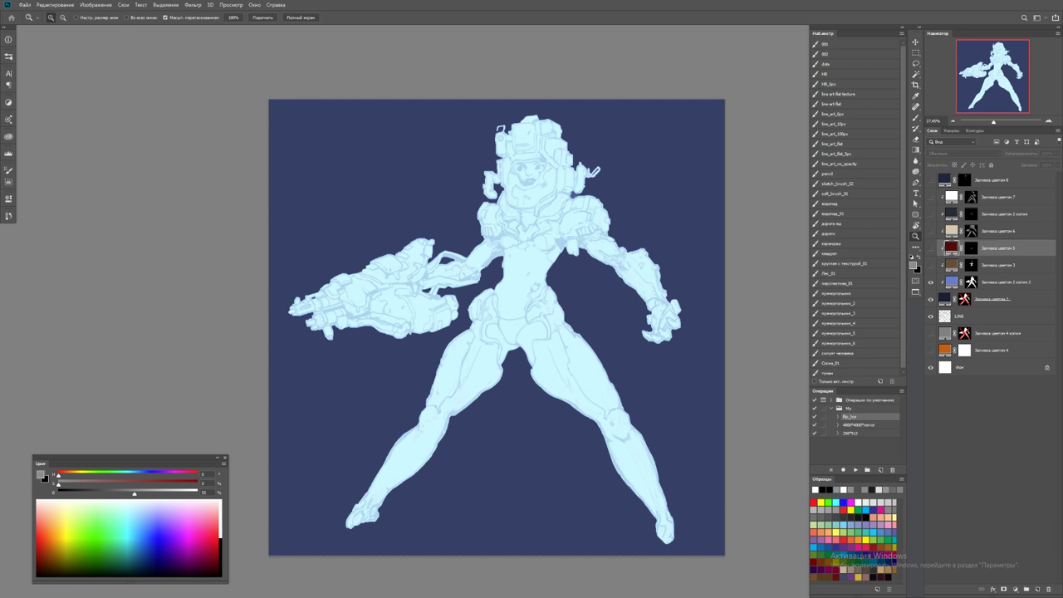
Release the medium blue copy and the fill layers above it from the clipping mask on the dark blue fill
key("alt")
left_click(955, 290, "alt")
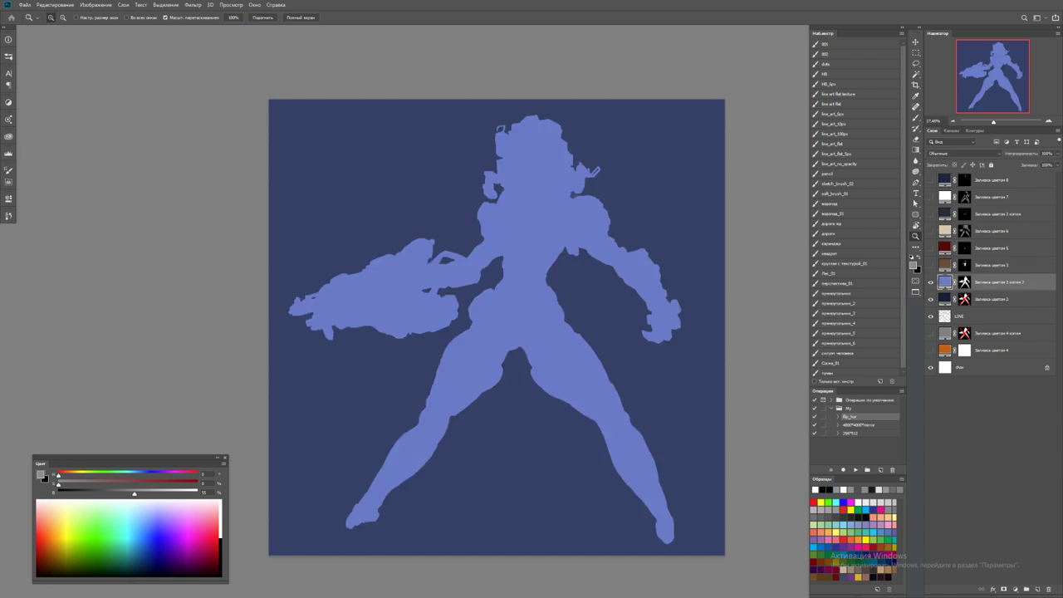
key("alt")
Set the medium blue silhouette layer's blending mode to Hard Light (Жесткий свет)
left_click(964, 154)
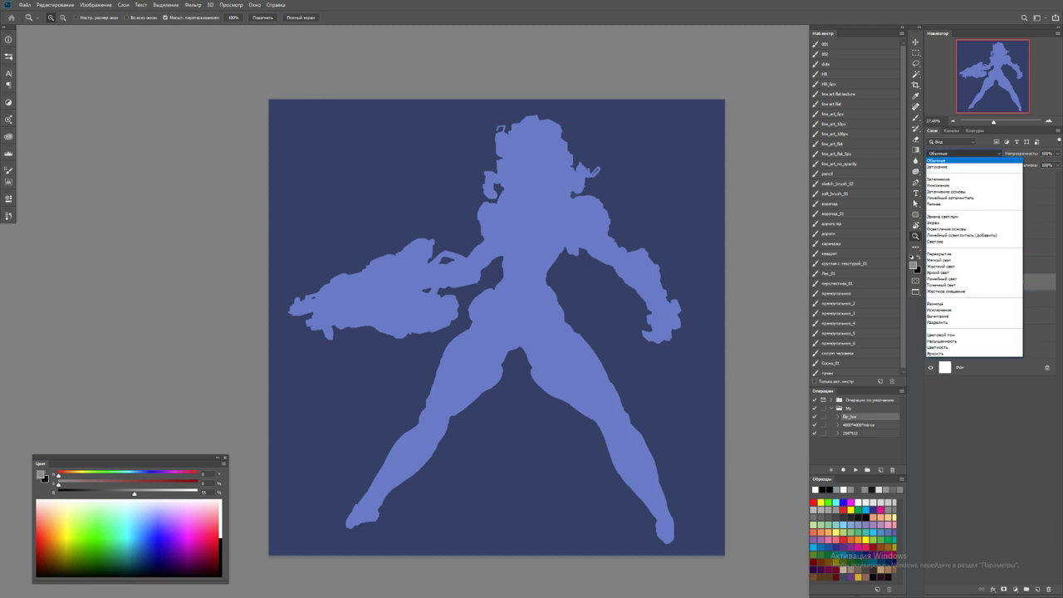
key("Down")
key("Down")
key("Down")
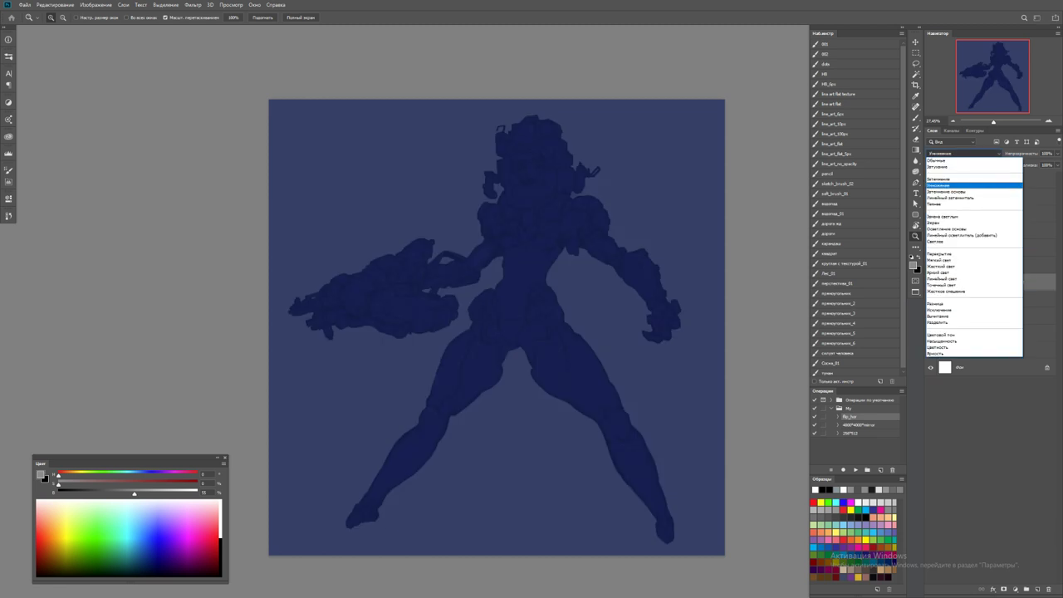
key("Down")
key("Down")
key("Down")
key("Down")
key("Down")
key("Down")
key("Down")
key("Down")
key("Down")
key("Down")
key("Down")
key("Return")
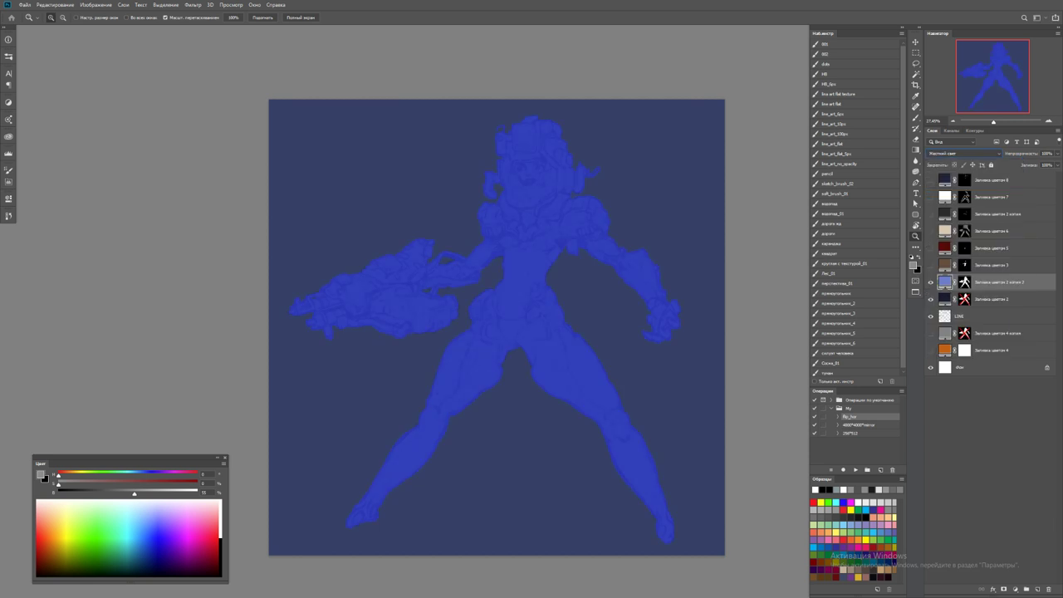
Set the dark blue full-canvas fill layer's blending to Normal (Обычные) and change its colour to 1e097a
left_click(997, 299)
left_click(963, 155)
left_click(947, 160)
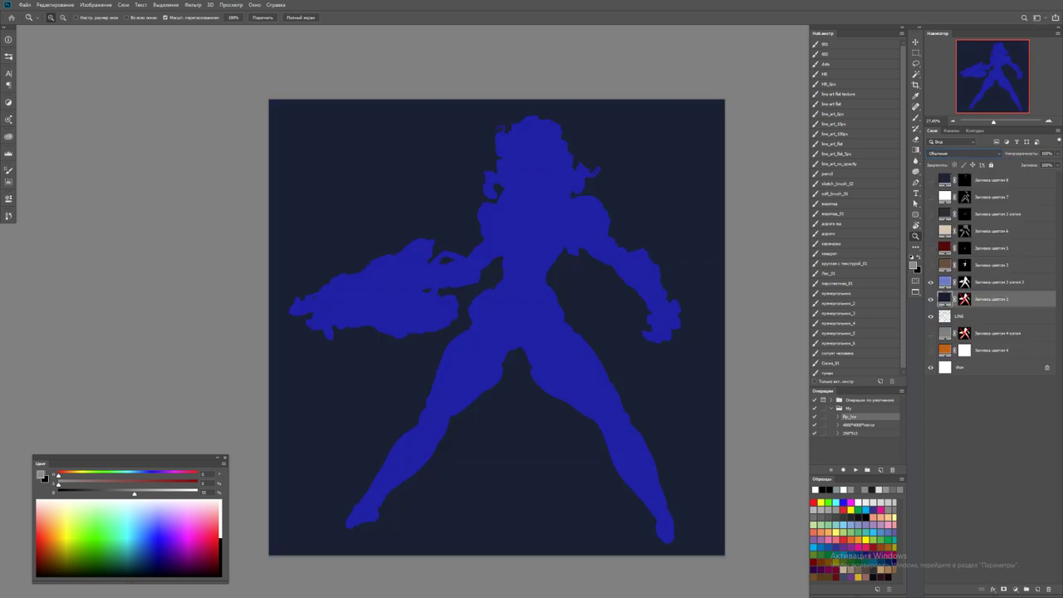
double_click(946, 299)
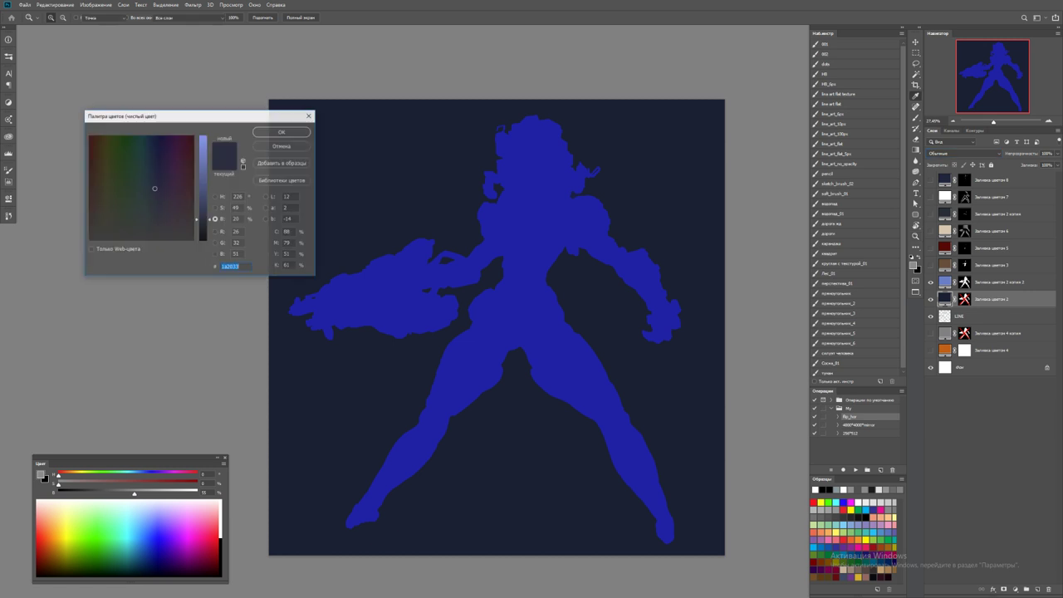
left_click(154, 189)
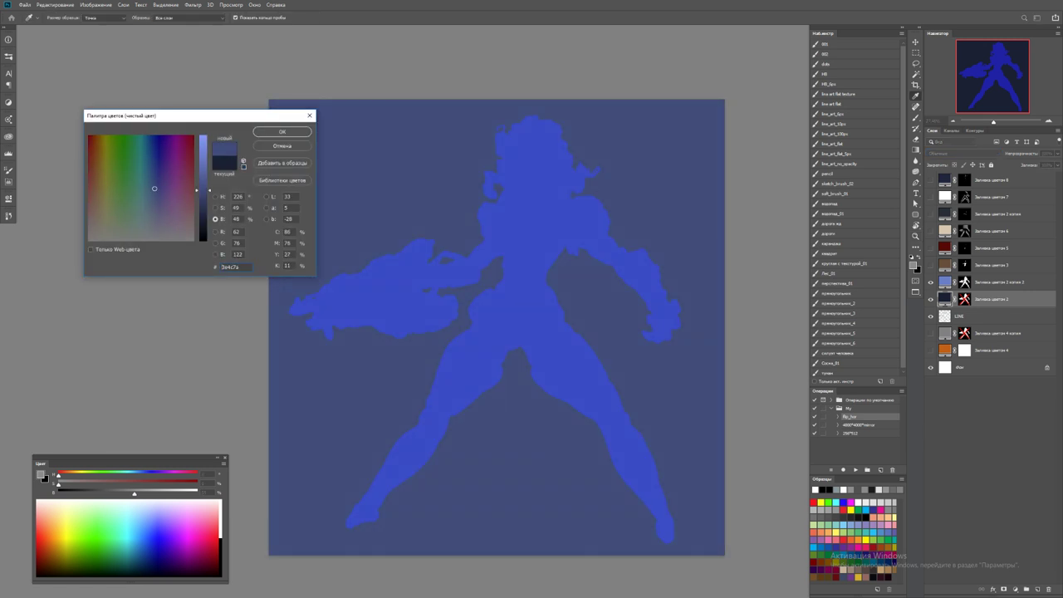
left_click_drag(154, 188, 162, 142)
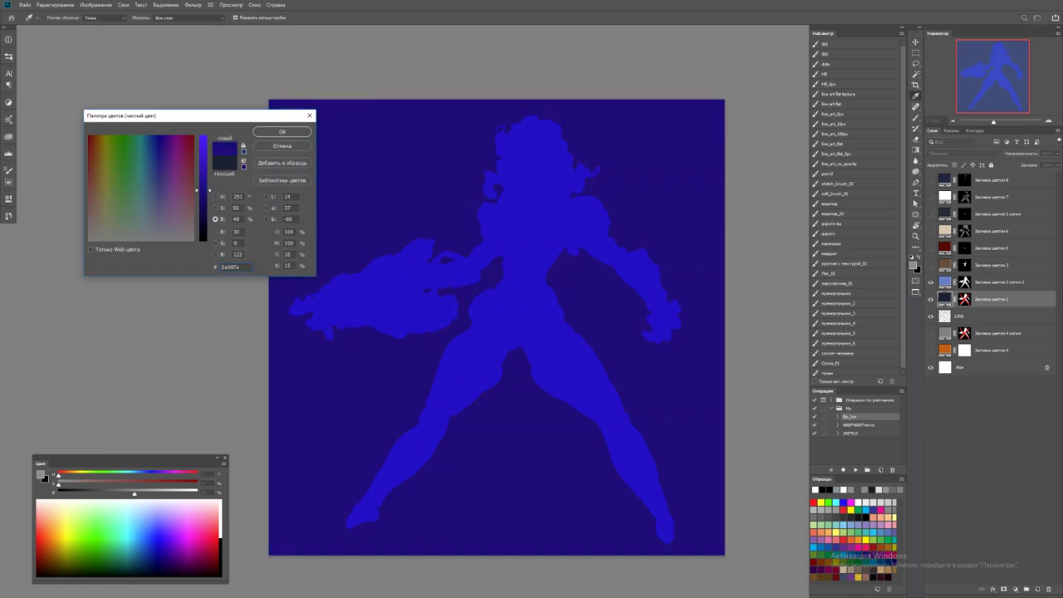
key("Return")
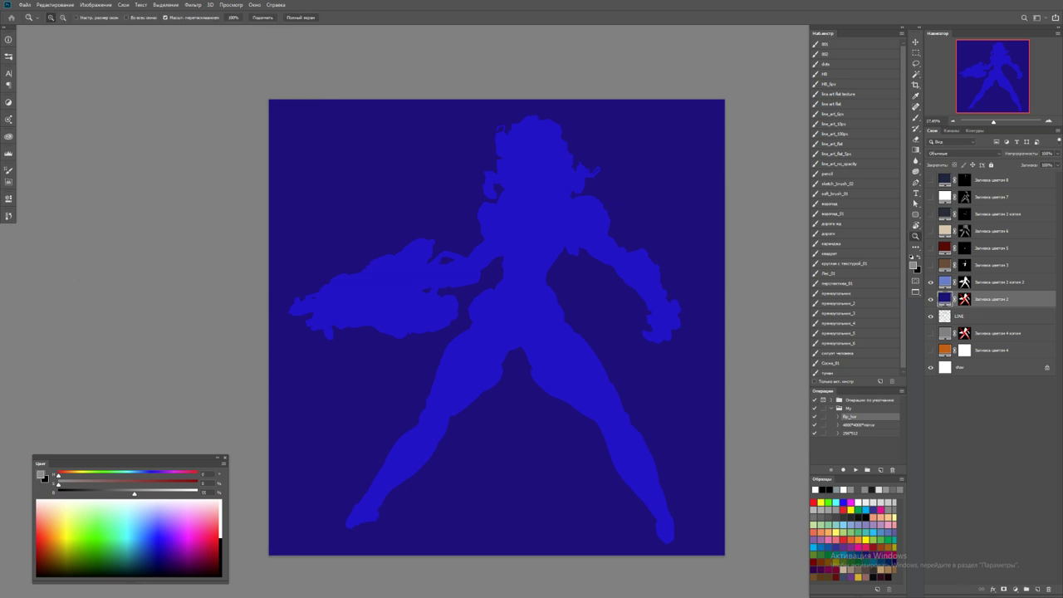
Move the LINE layer between the full-canvas blue fill and the medium blue silhouette layer
left_click(996, 281)
left_click_drag(964, 316, 964, 292)
left_click(997, 282)
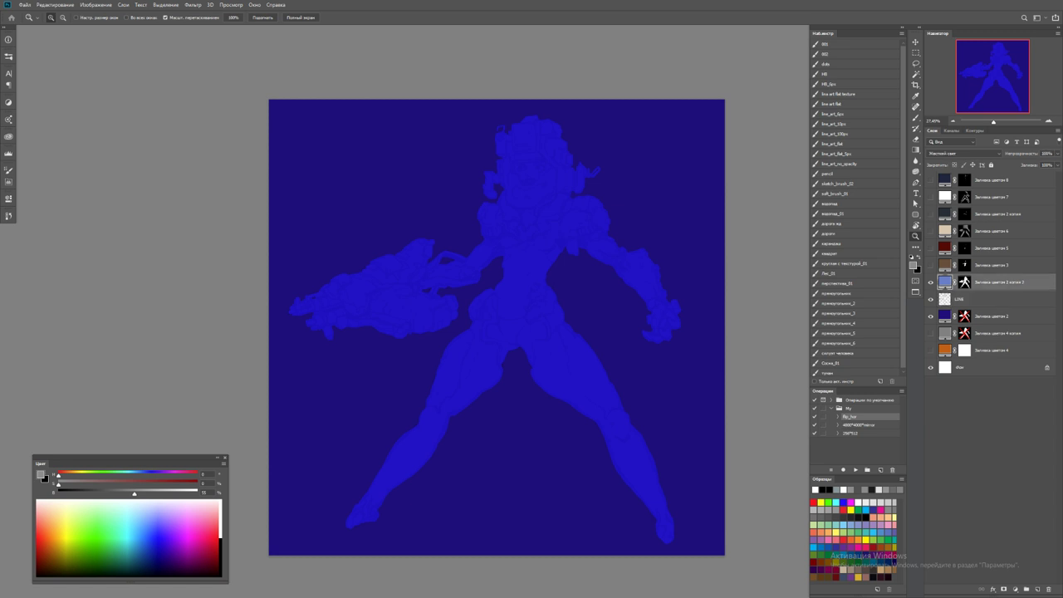
Clip the skin-tone fill layer to the medium blue silhouette layer and make it visible
left_click(956, 273, "alt")
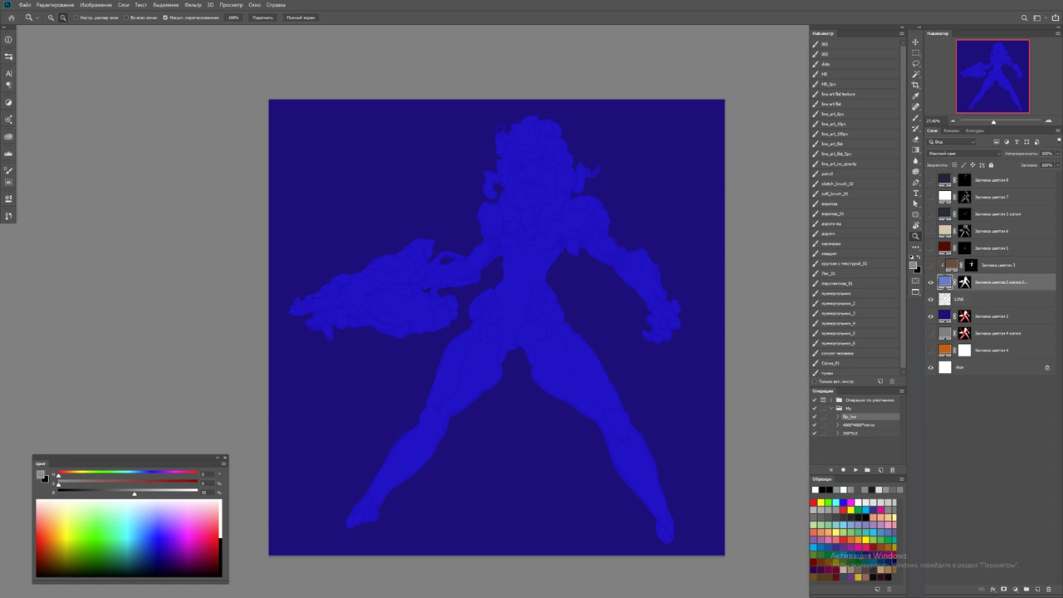
left_click(931, 265)
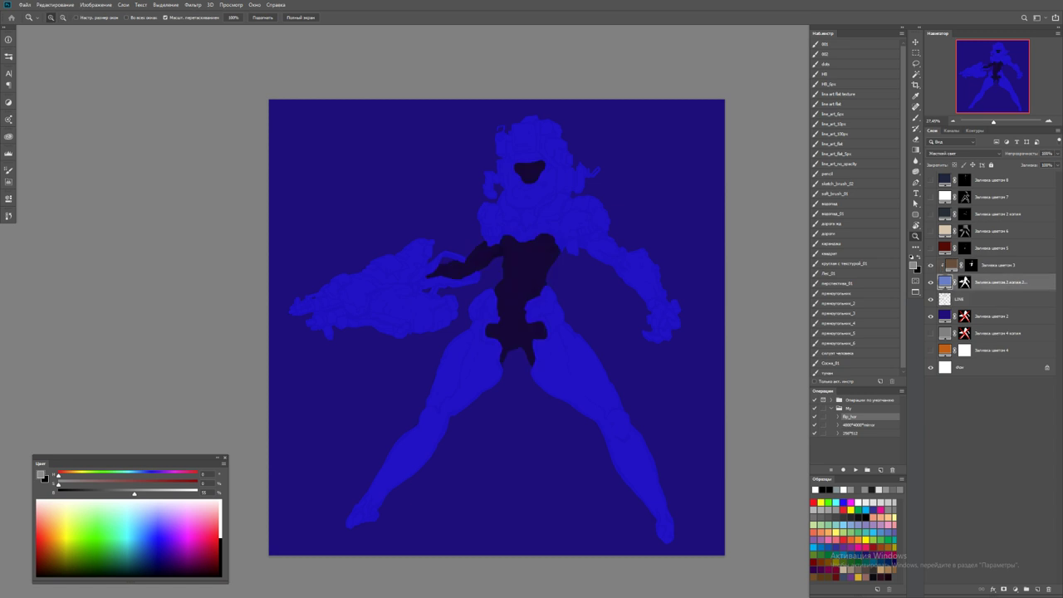
Brighten the skin-tone fill layer to a light tan, about d79f75
left_click(997, 265)
double_click(951, 265)
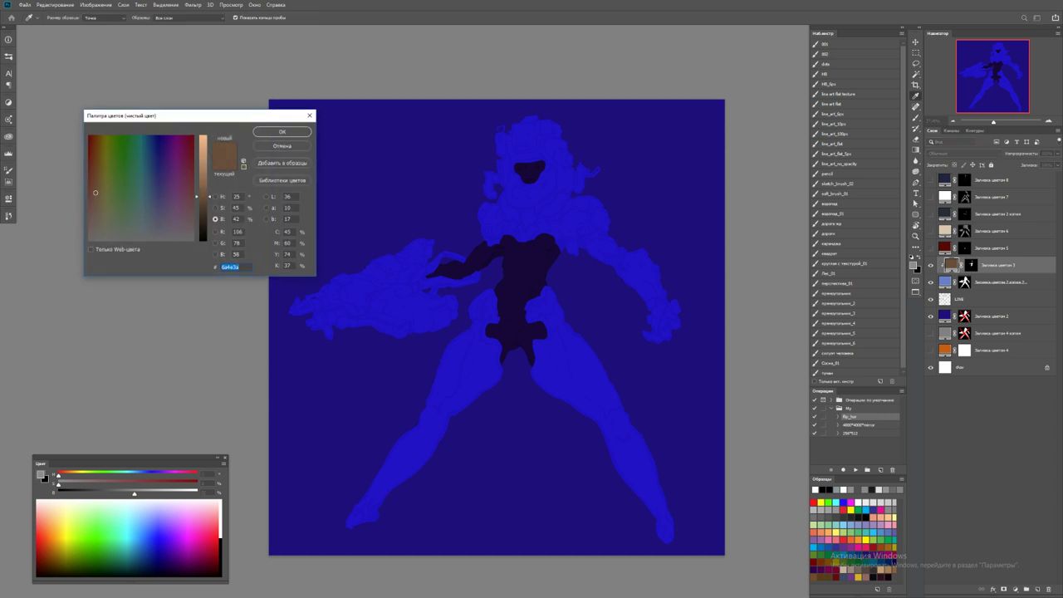
left_click(202, 161)
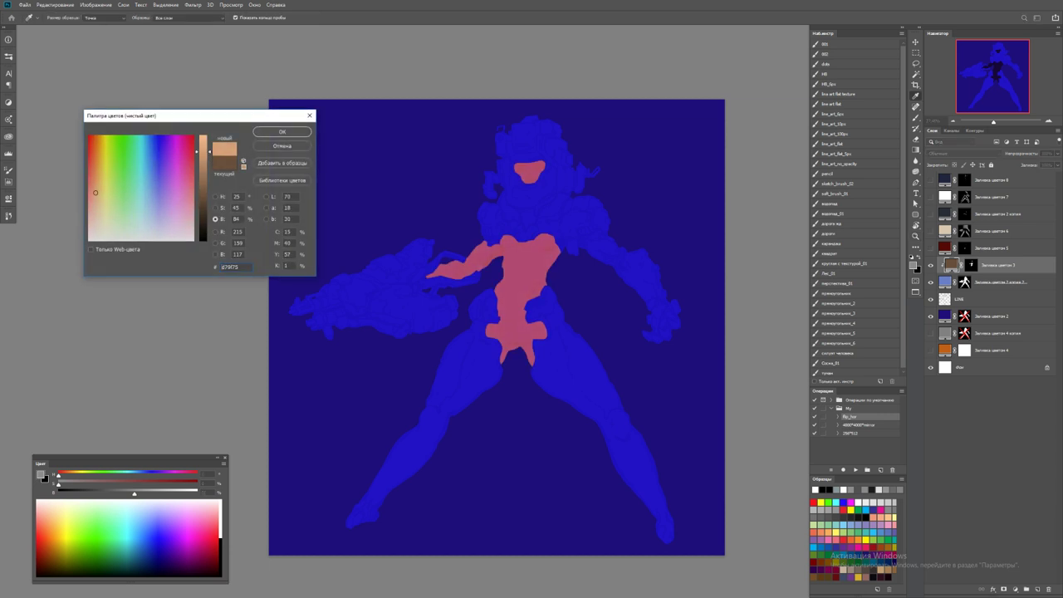
left_click(283, 131)
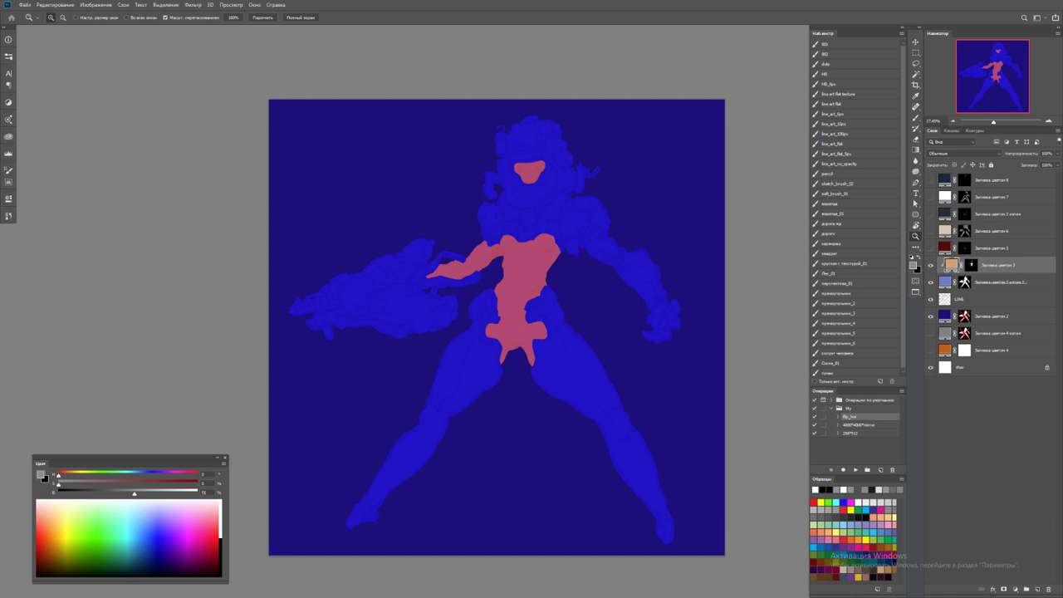
Make the dark red fill layer visible and set the LINE layer's opacity to 100%
left_click(931, 248)
left_click(992, 298)
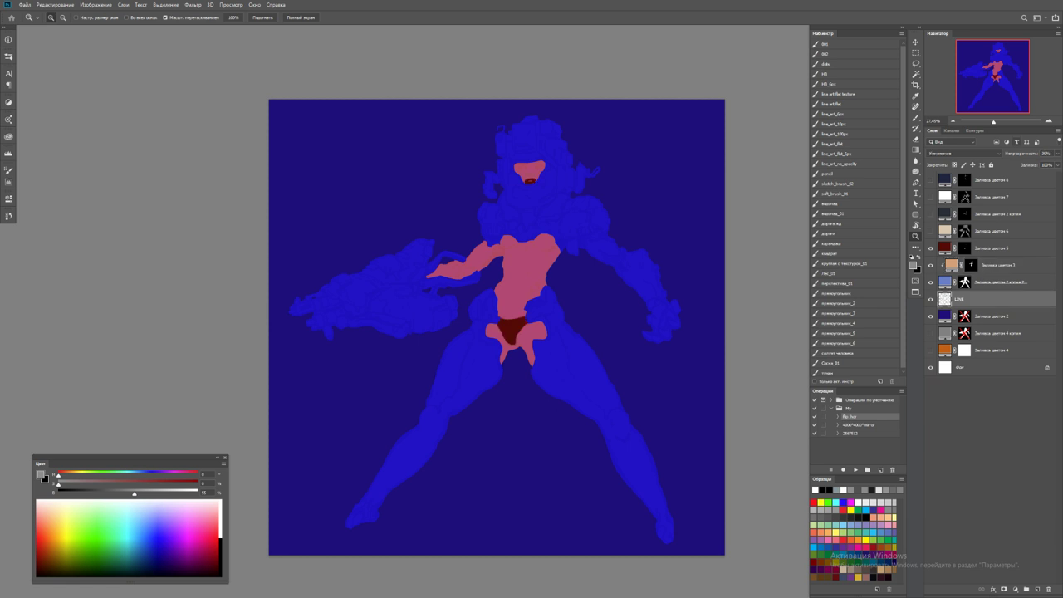
key("0")
Lighten the medium blue silhouette layer's fill colour to 728ce1
double_click(944, 281)
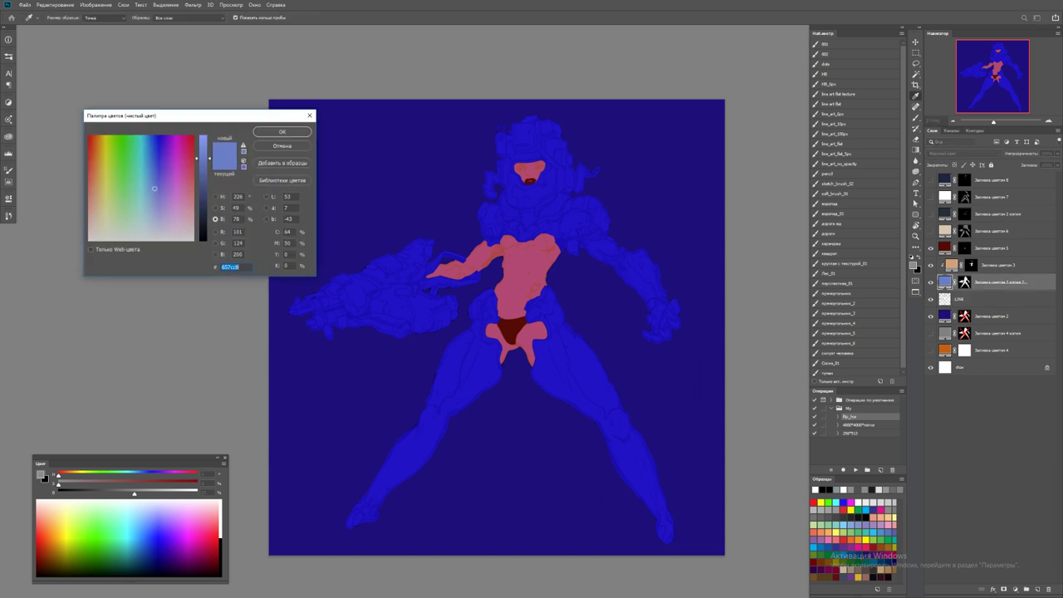
mouse_move(198, 158)
left_mouse_down()
mouse_move(198, 134)
mouse_move(198, 147)
left_mouse_up()
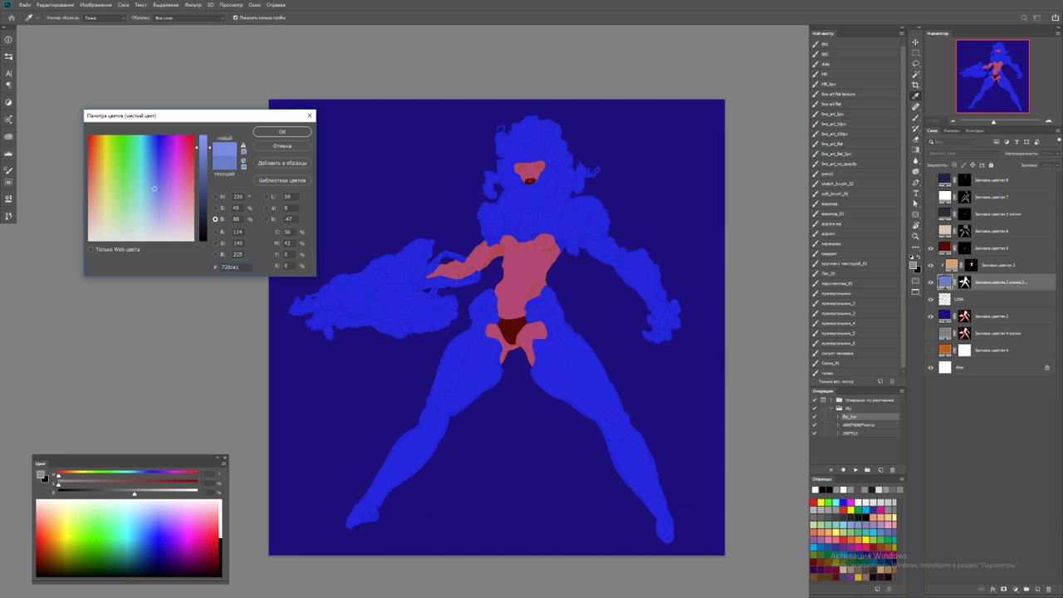
left_click(282, 131)
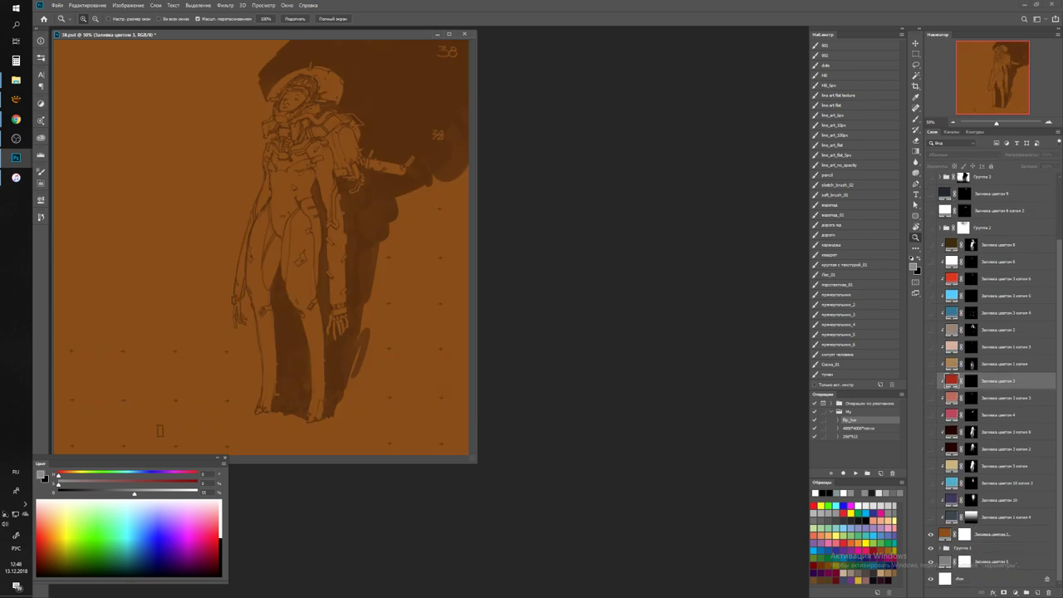
In 38.psd, reveal the dark gradient, purple, light blue and beige fill layers above the orange fill to examine the colour build-up
left_click(993, 534)
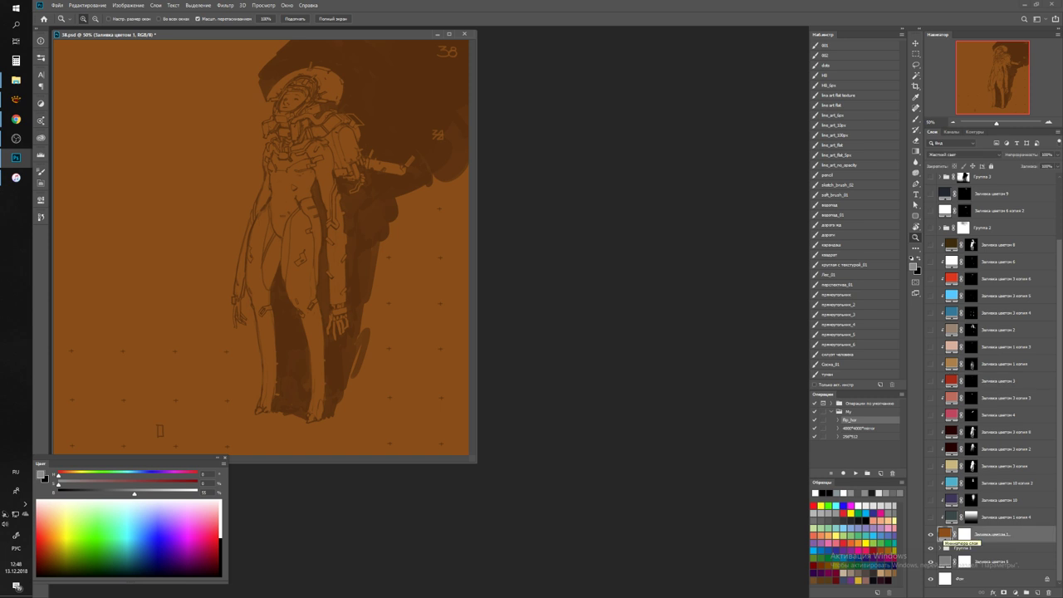
left_click(930, 517)
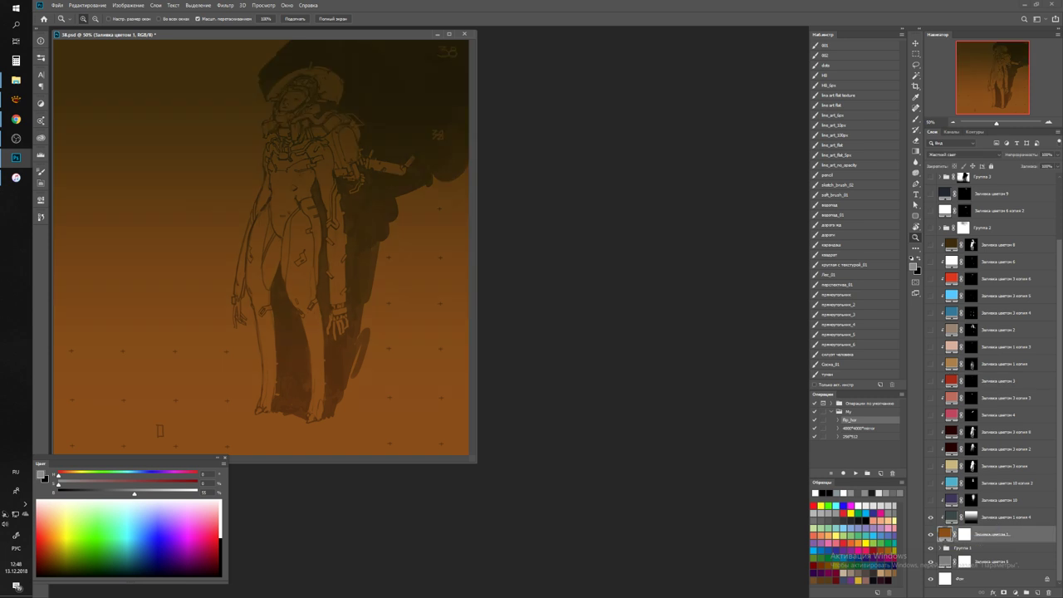
left_click(993, 516)
left_click_drag(319, 79, 336, 120)
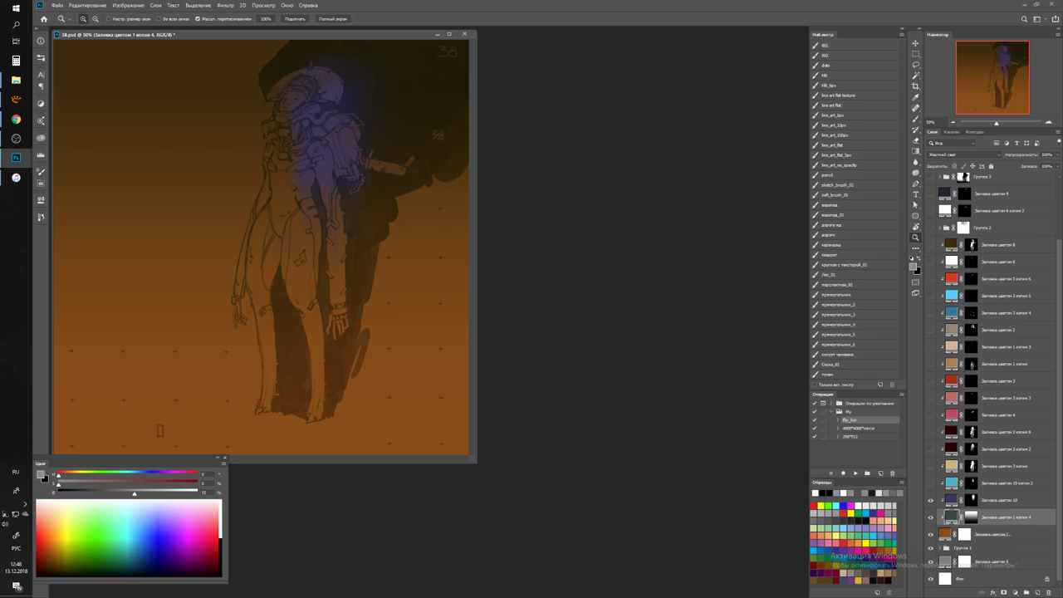
left_click(930, 482)
left_click(931, 466)
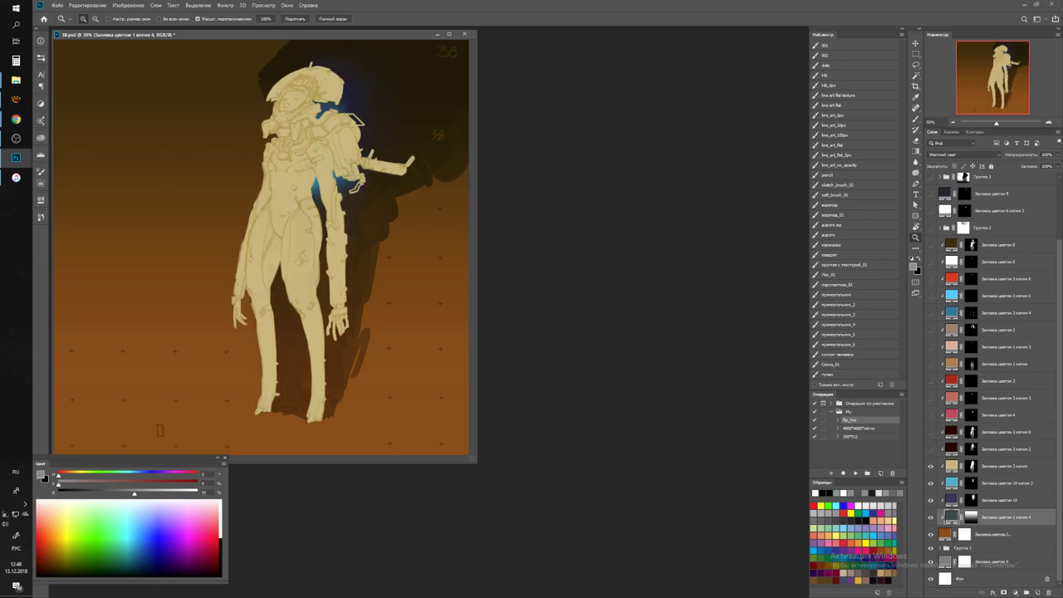
left_click(1005, 466)
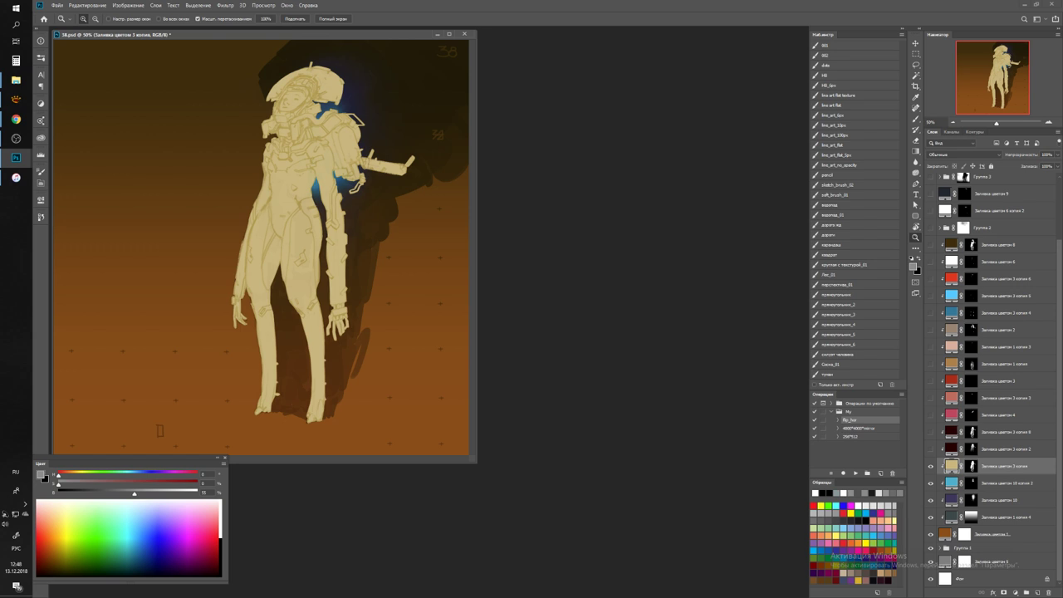
Reveal the two dark red shadow layers and the pink and red fills above the beige figure to examine their effect
left_click(930, 449)
left_click(930, 432)
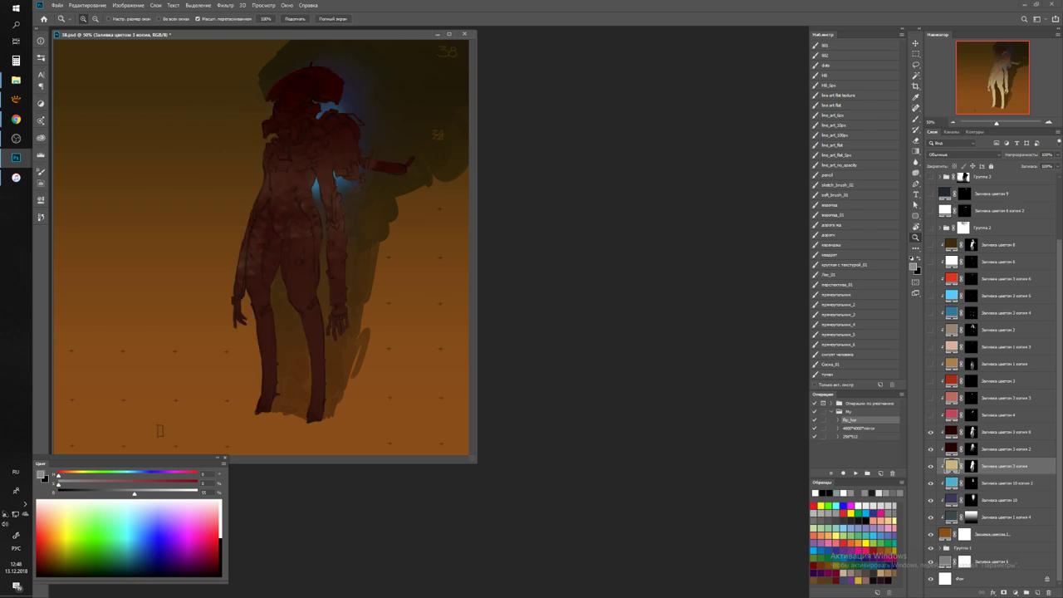
left_click(931, 415)
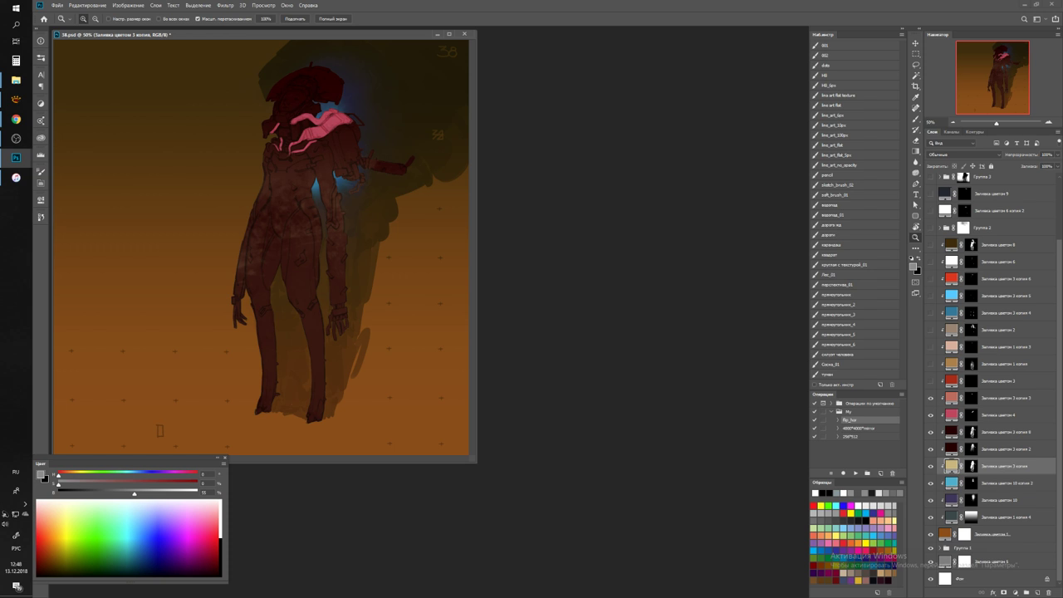
left_click(930, 380)
Close 38.psd and view the blue character drawing in full screen mode
left_click(463, 34)
left_click(572, 220)
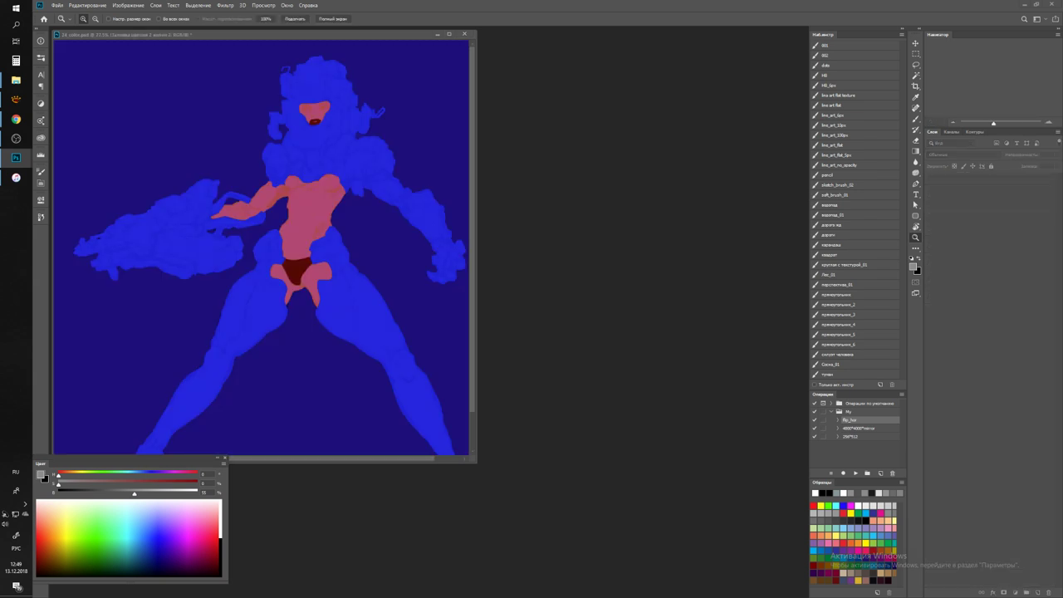
key("f")
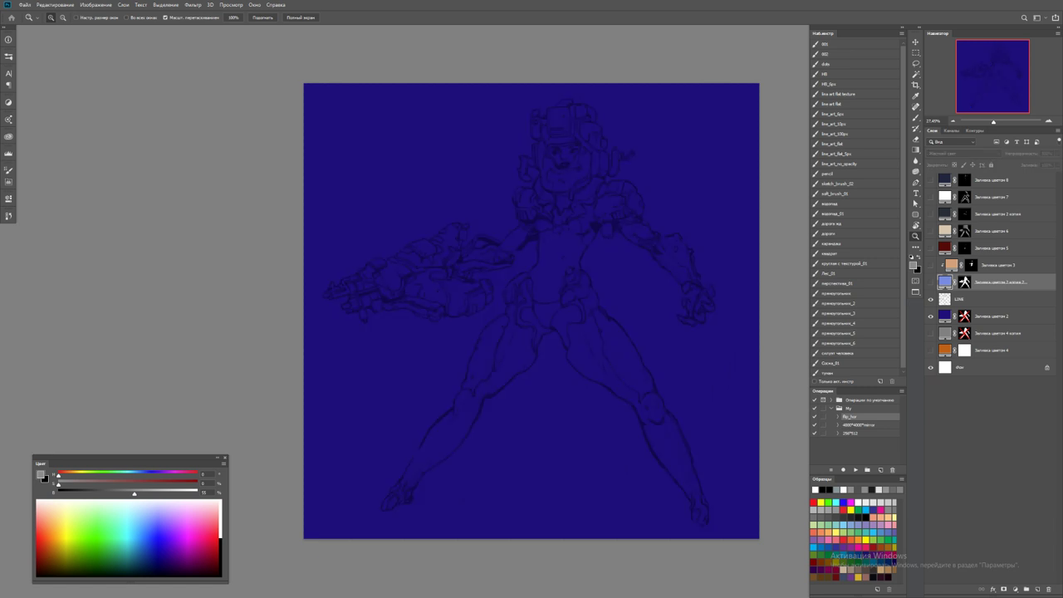
Move the dark blue full-canvas fill layer above the LINE layer and set its blending mode to Hard Light (Жесткий свет)
left_click(992, 316)
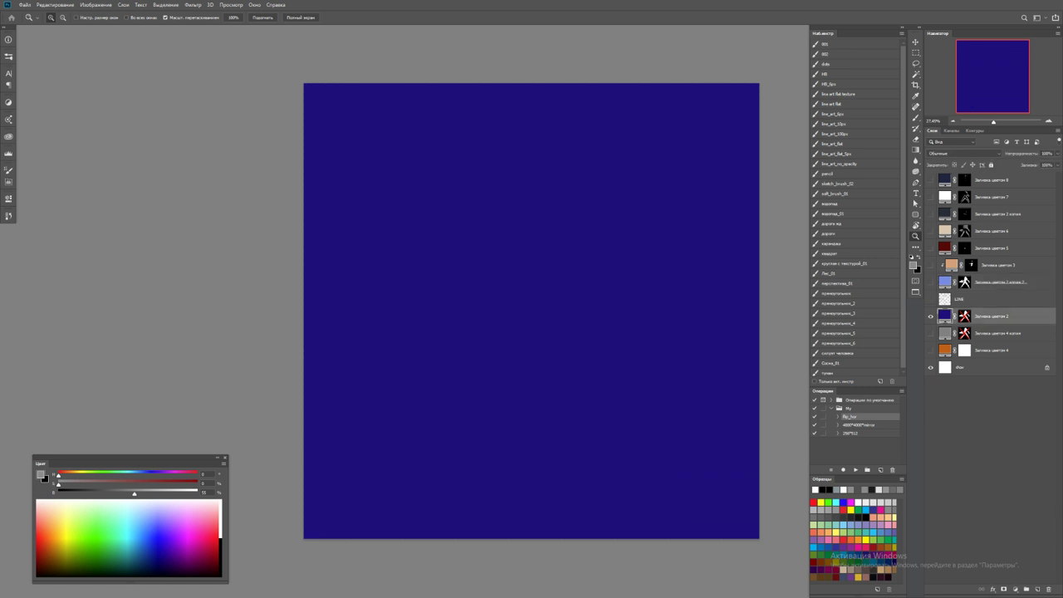
key("ctrl+bracketright")
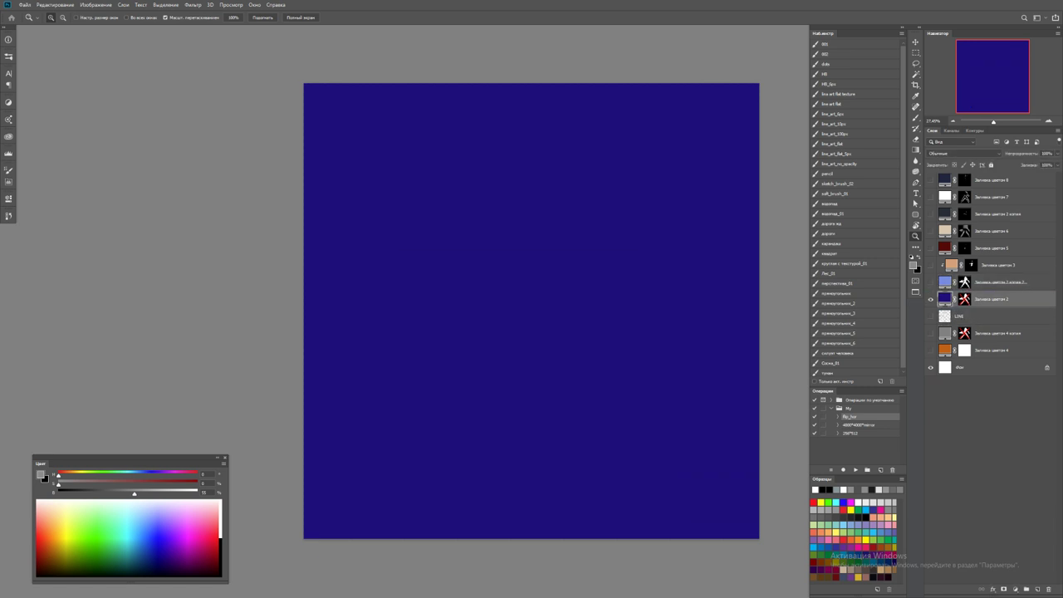
left_click(964, 154)
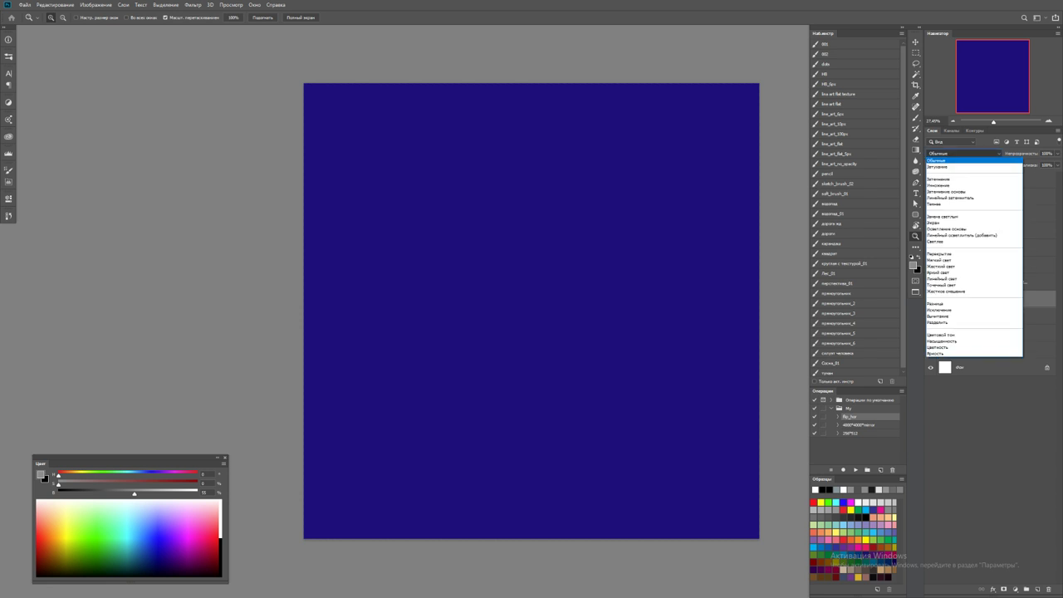
left_click(947, 266)
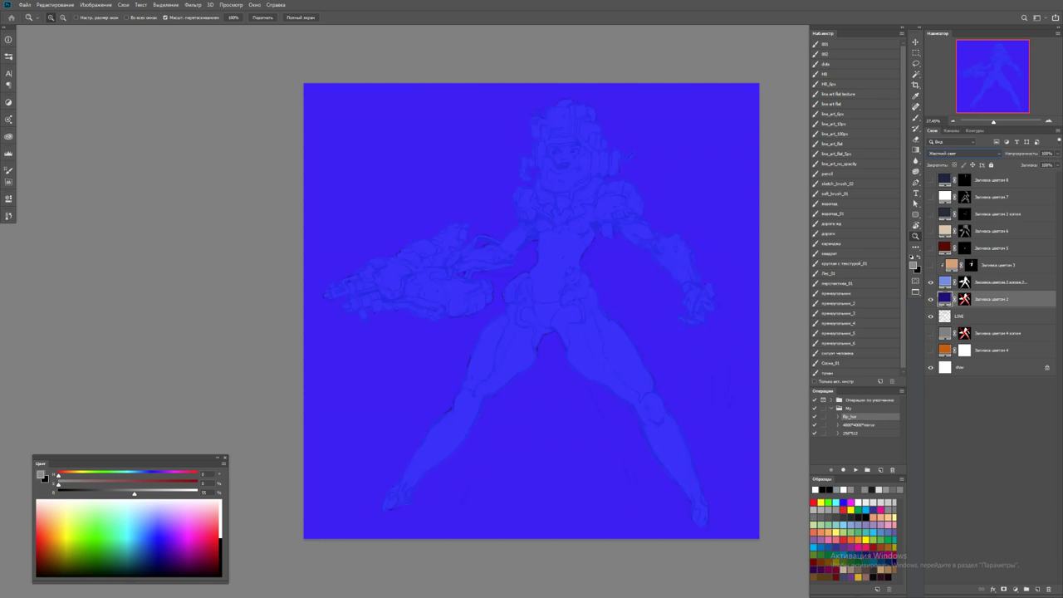
Change the light blue silhouette layer's fill colour to the beige d4af8e
double_click(946, 281)
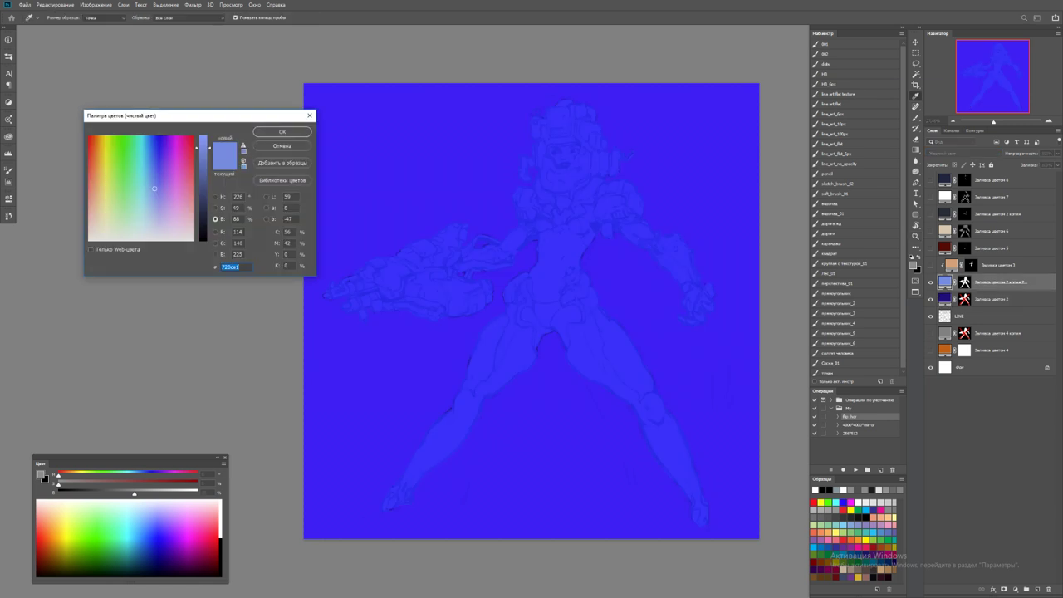
left_click_drag(154, 189, 97, 206)
mouse_move(197, 147)
left_mouse_down()
mouse_move(198, 138)
mouse_move(198, 153)
left_mouse_up()
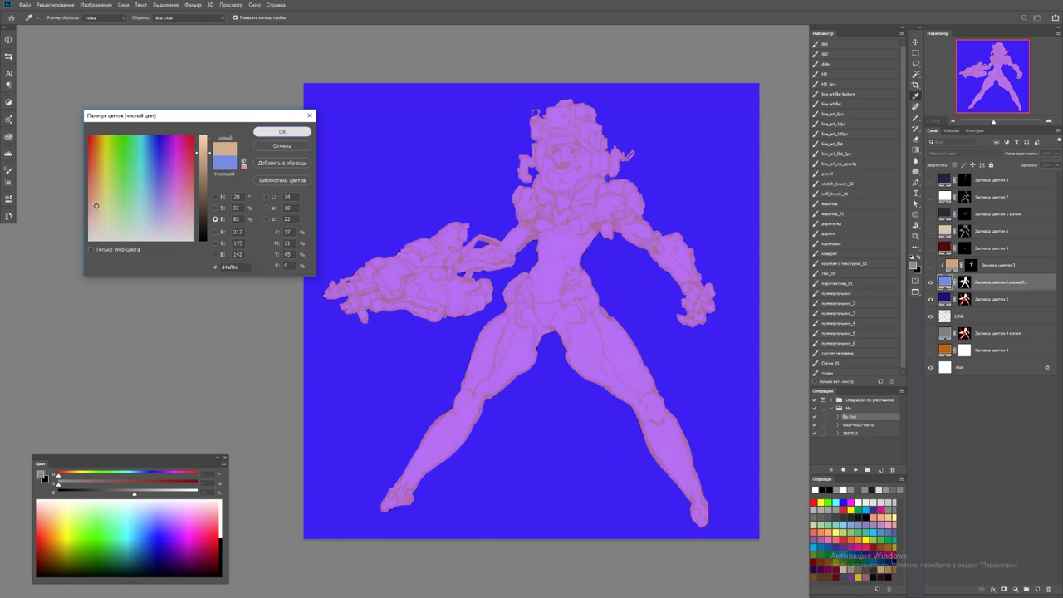
left_click(282, 131)
Set the beige silhouette layer's blending mode to Normal (Обычные) and clip it to the dark blue fill layer
key("z")
left_click(964, 154)
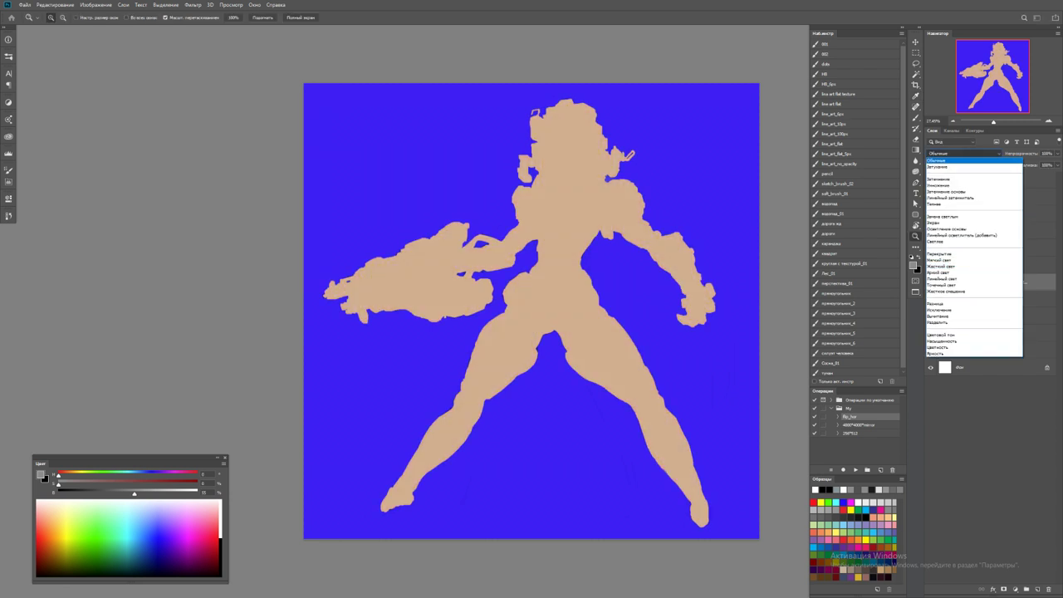
left_click(943, 158)
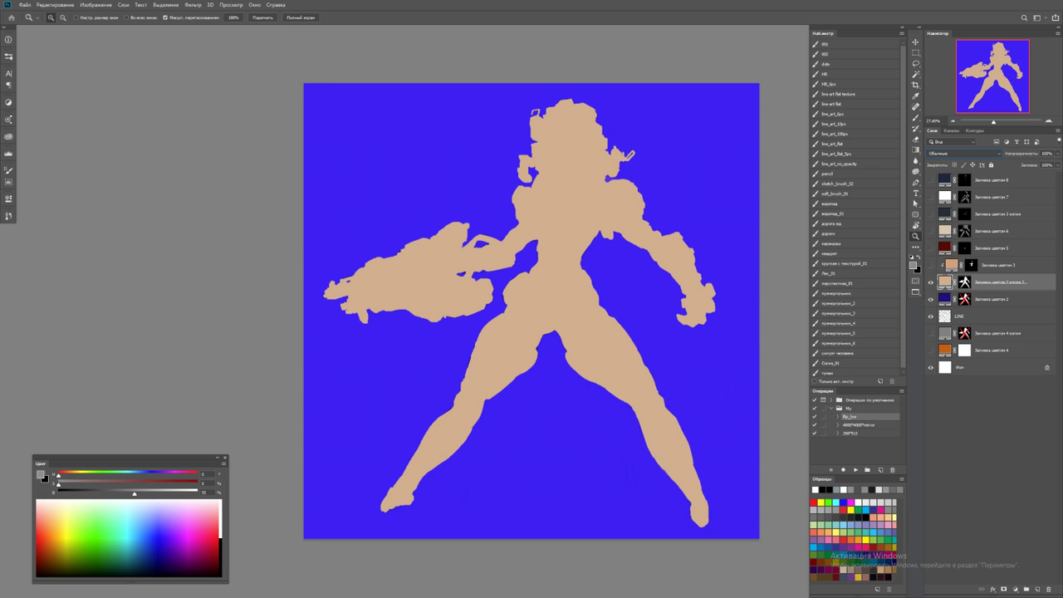
key("ctrl+alt+g")
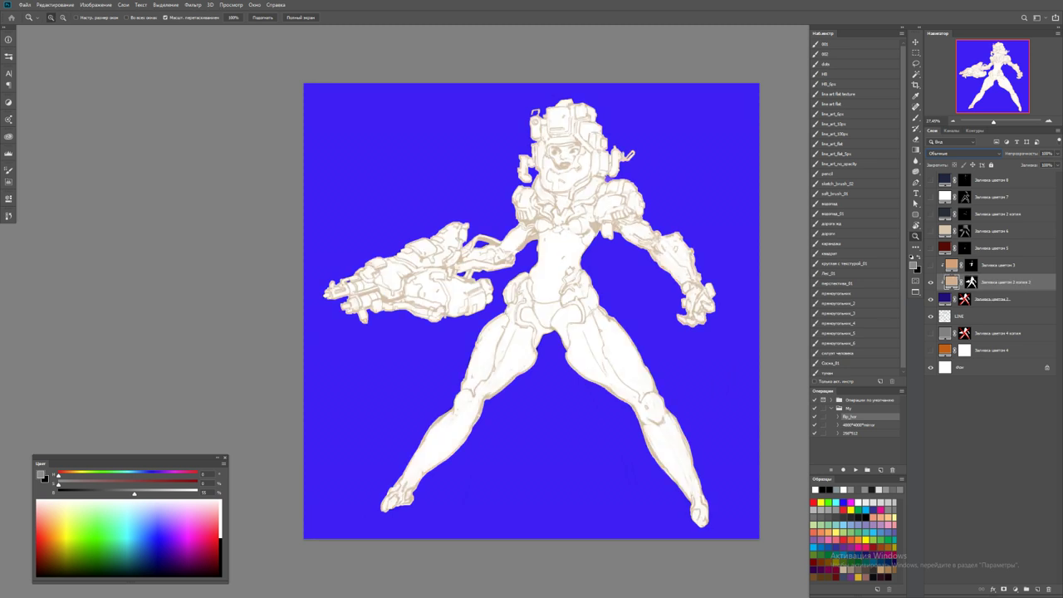
Make the skin-tone fill layer visible and change its colour to the reddish brown ad5e51
left_click(930, 264)
left_click(997, 264)
double_click(951, 264)
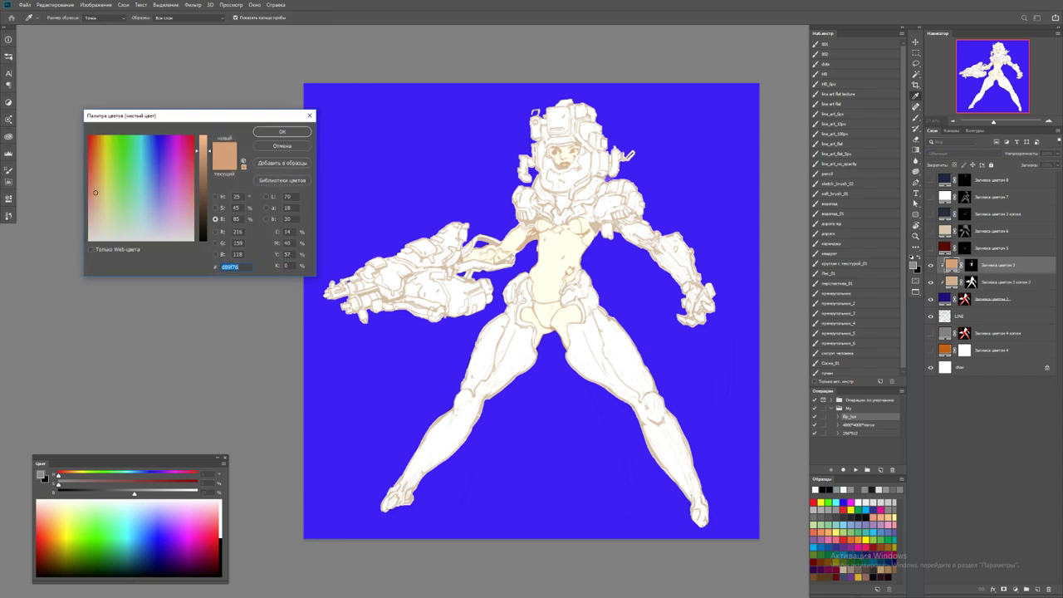
left_click_drag(197, 151, 197, 189)
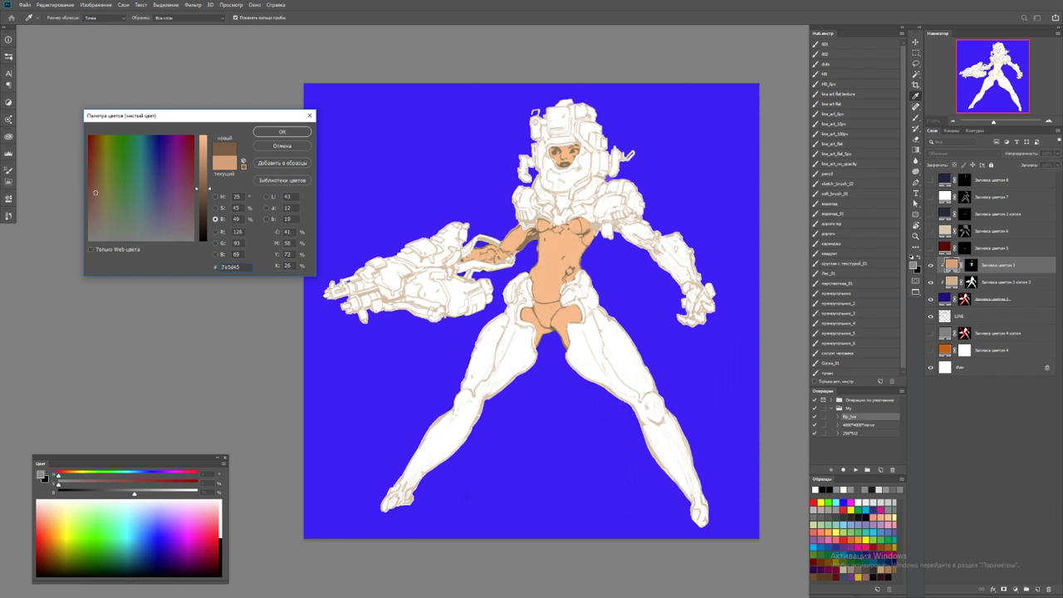
left_click(95, 158)
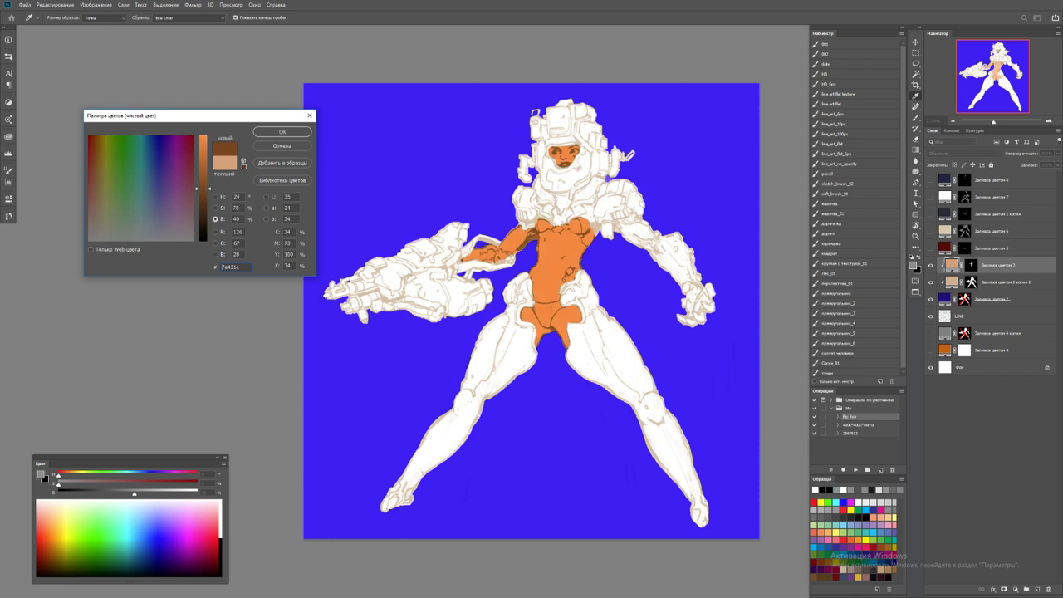
left_click_drag(196, 189, 197, 168)
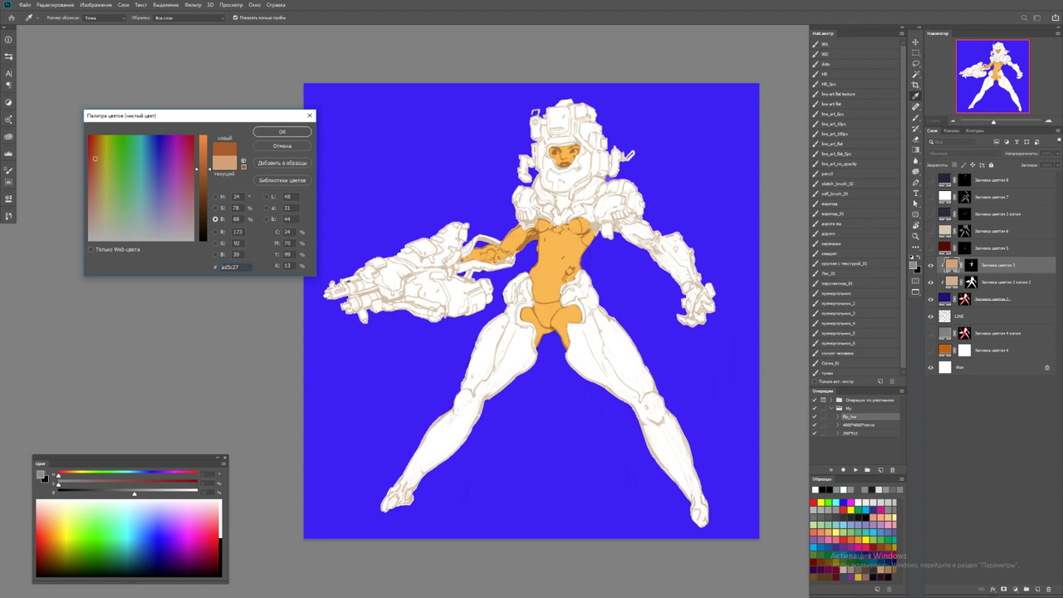
left_click_drag(95, 158, 89, 184)
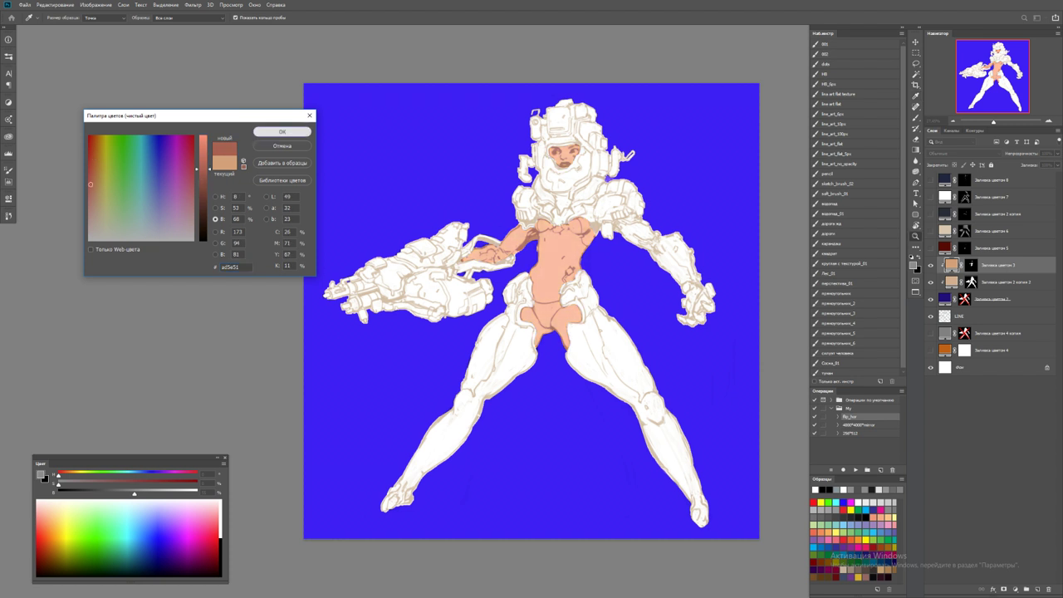
left_click(282, 131)
Make the dark red fill layer visible and add it to the clipping group below
left_click(930, 248)
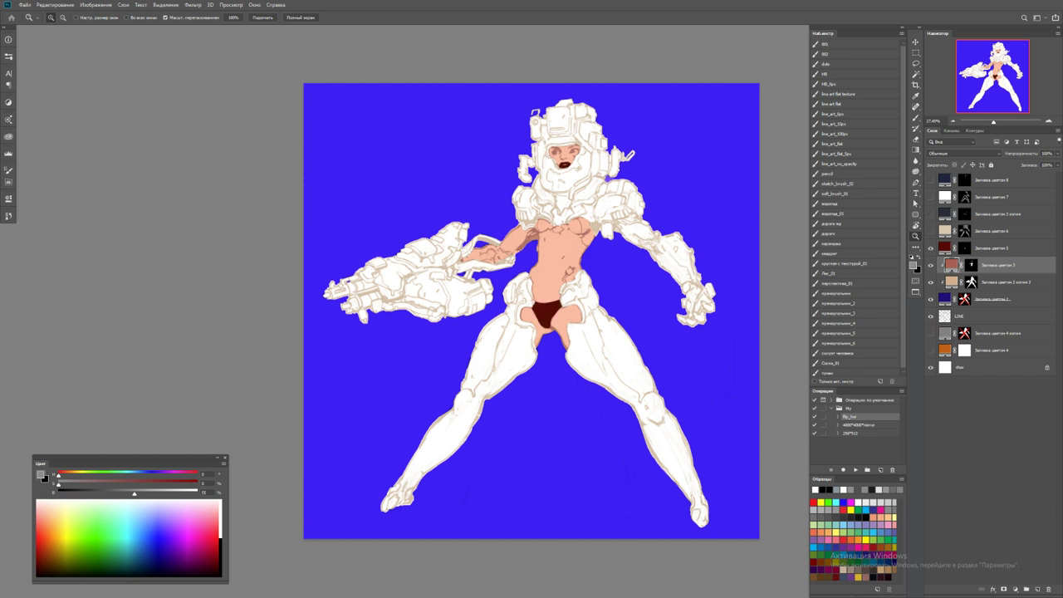
left_click(996, 248)
key("ctrl+alt+g")
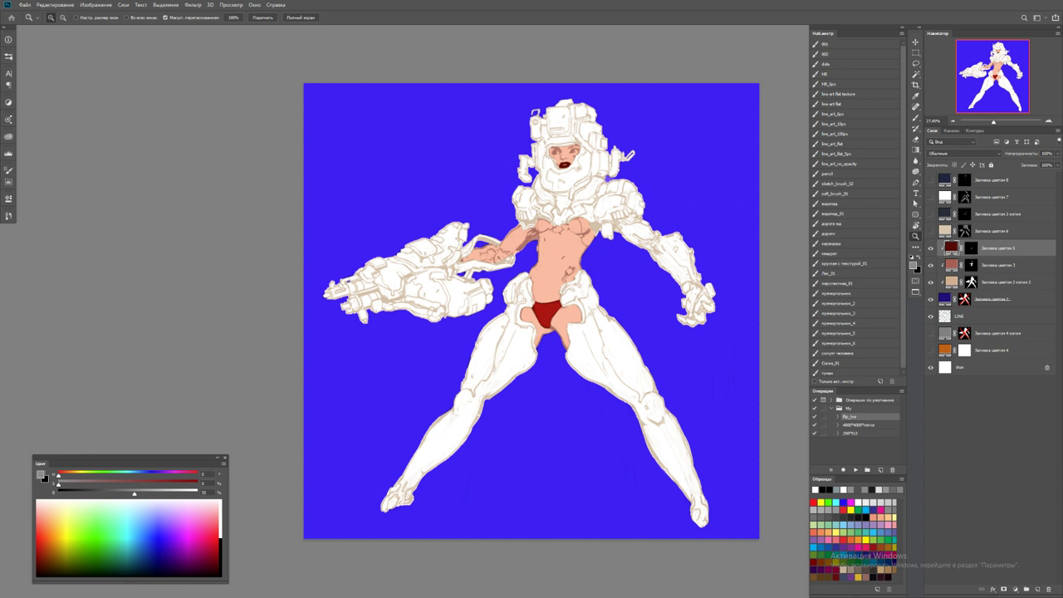
Show the pale beige fill layer, clip it directly above the dark blue fill beneath the silhouette layer, and select its mask
left_click(931, 230)
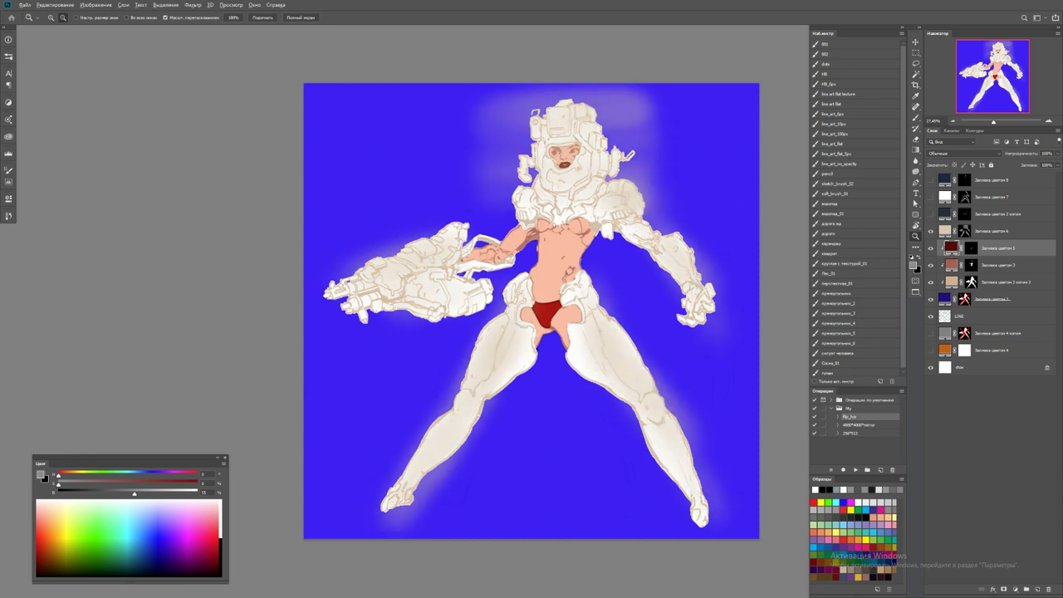
left_click_drag(997, 248, 966, 287)
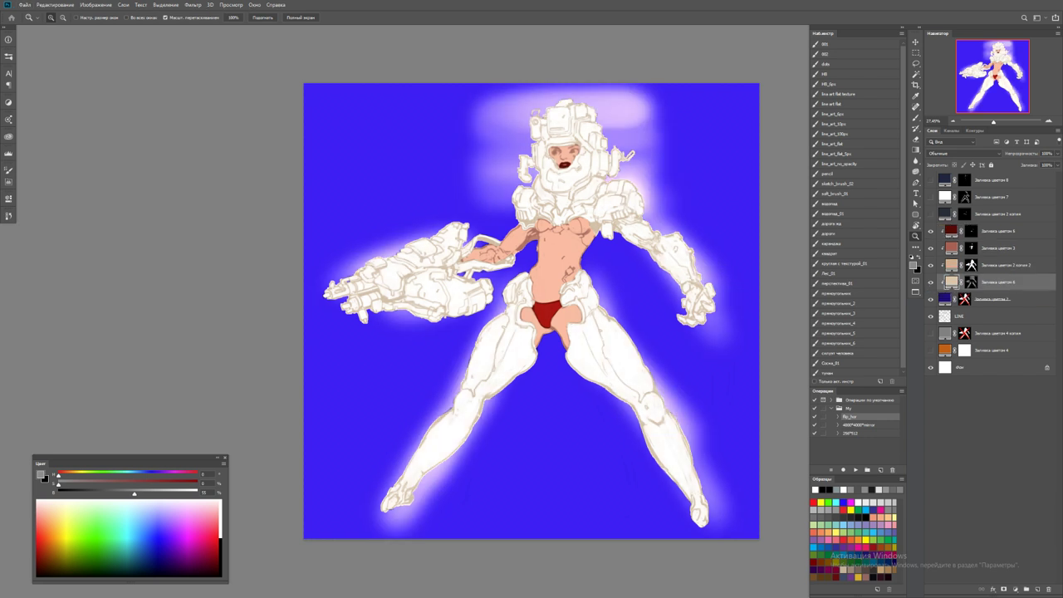
left_click(970, 282)
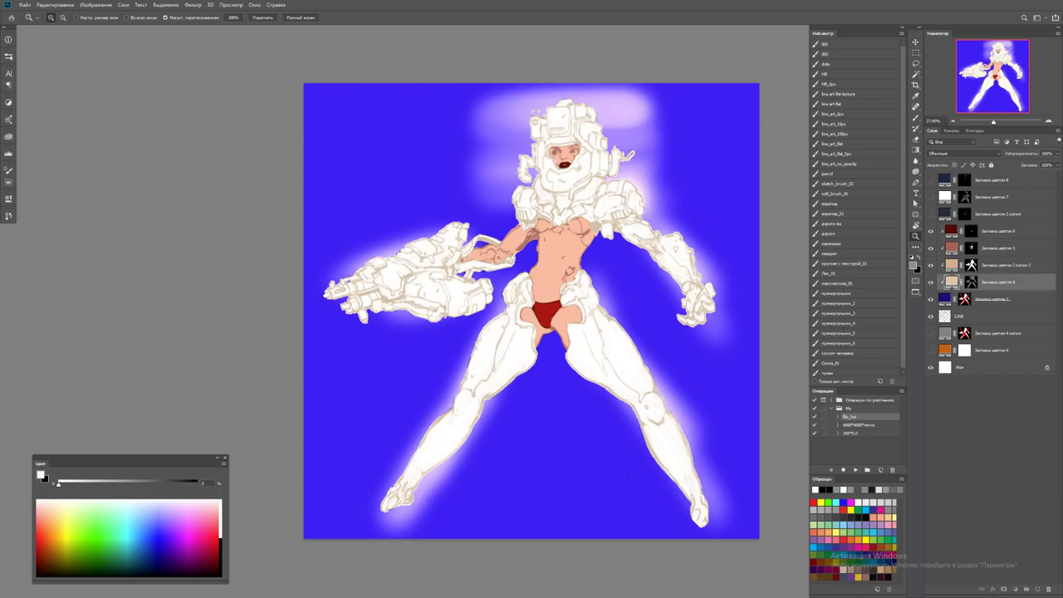
Clear the pale beige fill layer's mask and draw a vertical gradient in it that reveals the fill toward the bottom of the canvas
key("ctrl+a")
key("Delete")
key("ctrl+d")
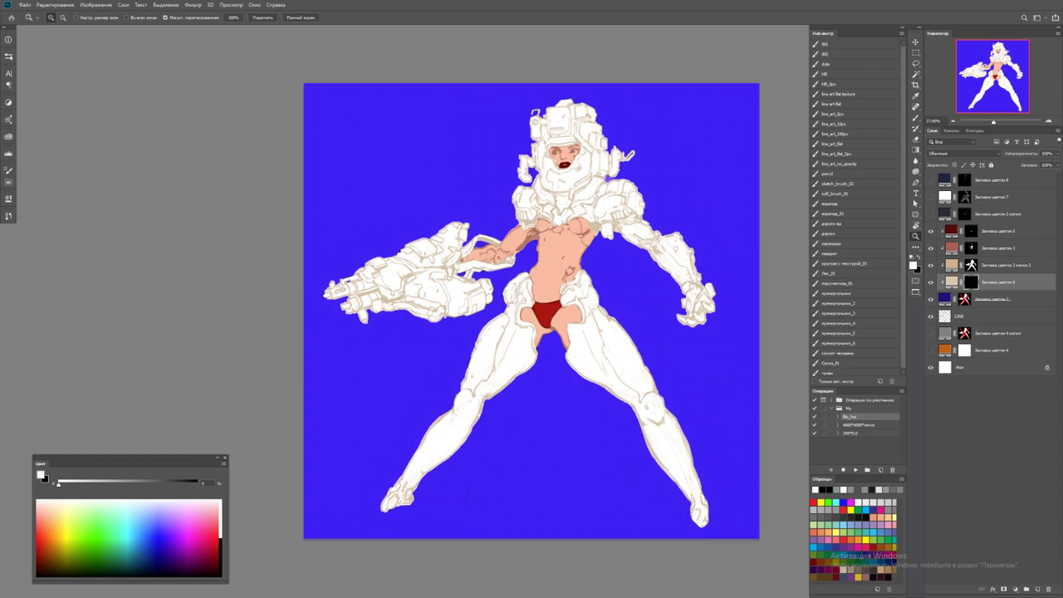
key("g")
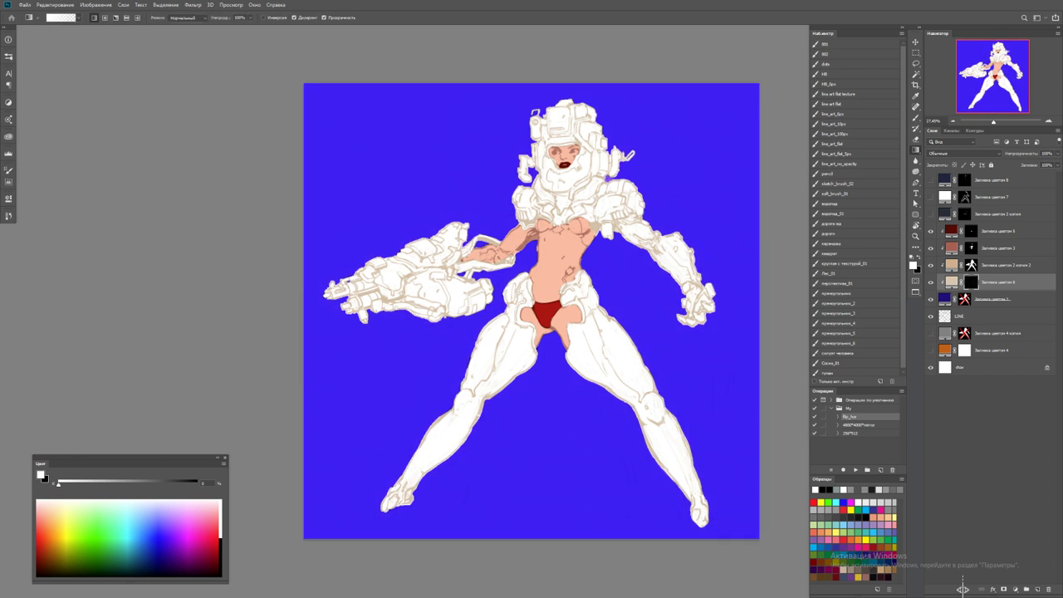
left_click_drag(527, 87, 528, 495)
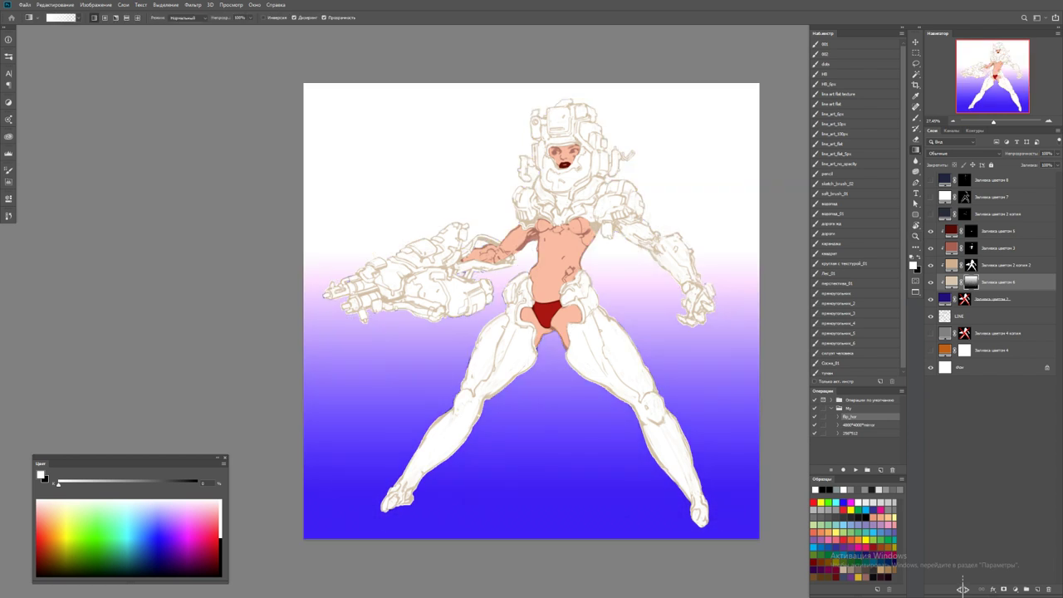
left_click_drag(557, 532, 557, 87)
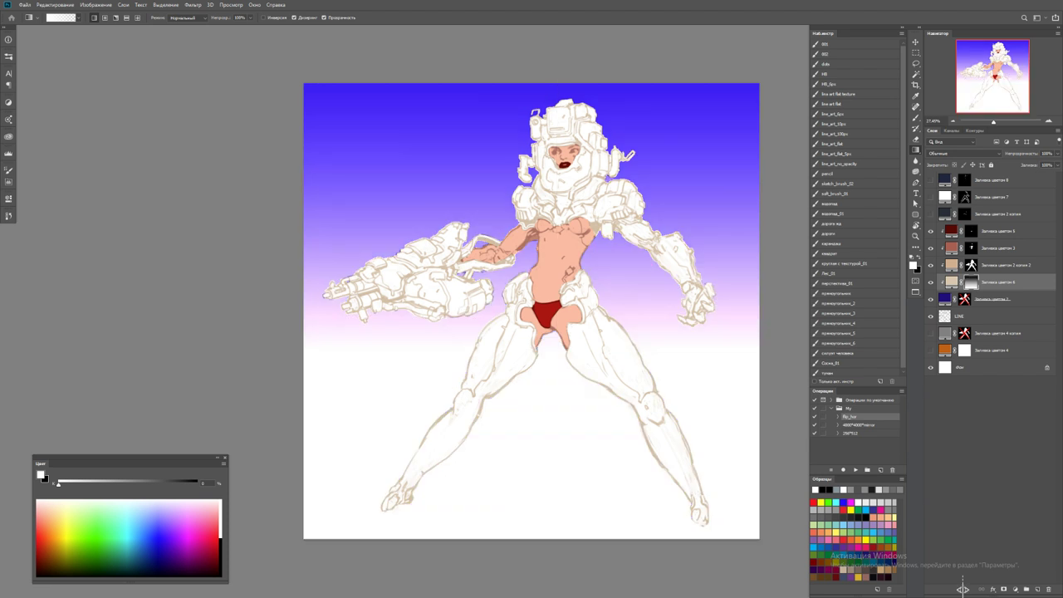
Change the colour of the fill layer with the gradient mask to a warm orange
key("z")
key("ctrl+minus")
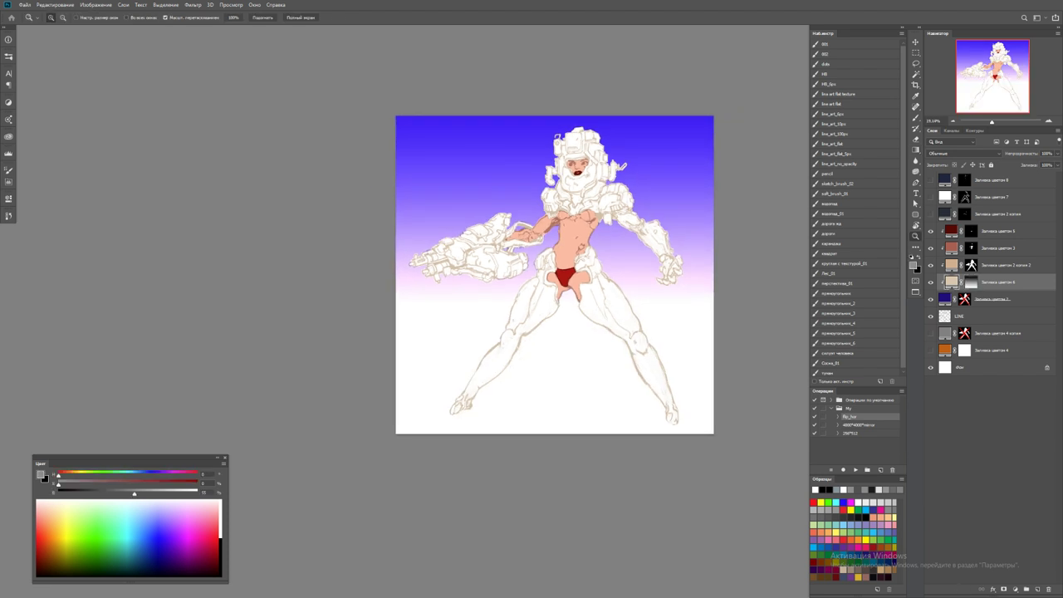
double_click(951, 282)
left_click(97, 169)
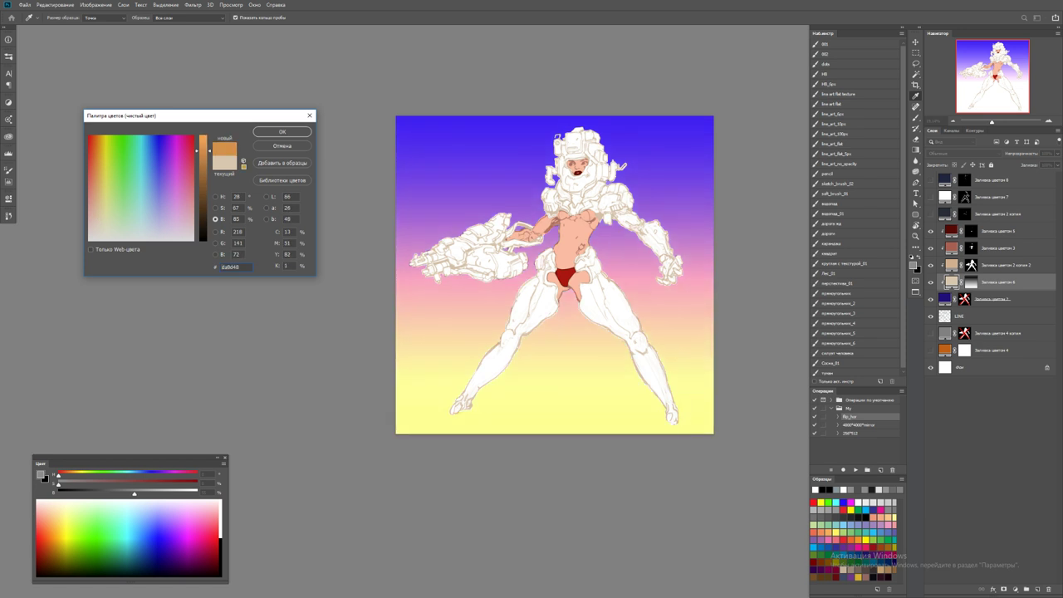
left_click_drag(96, 170, 94, 166)
key("Return")
key("z")
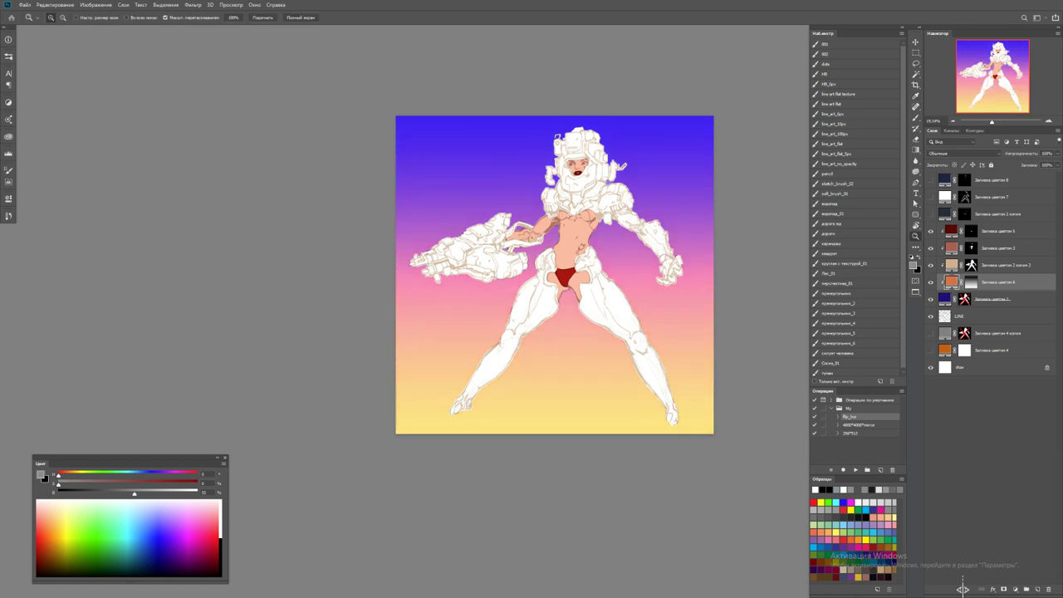
Show the dark grey suit-trim fill layer, clip it above the dark red fill, and change its colour to the red 972b2b
left_click(686, 264)
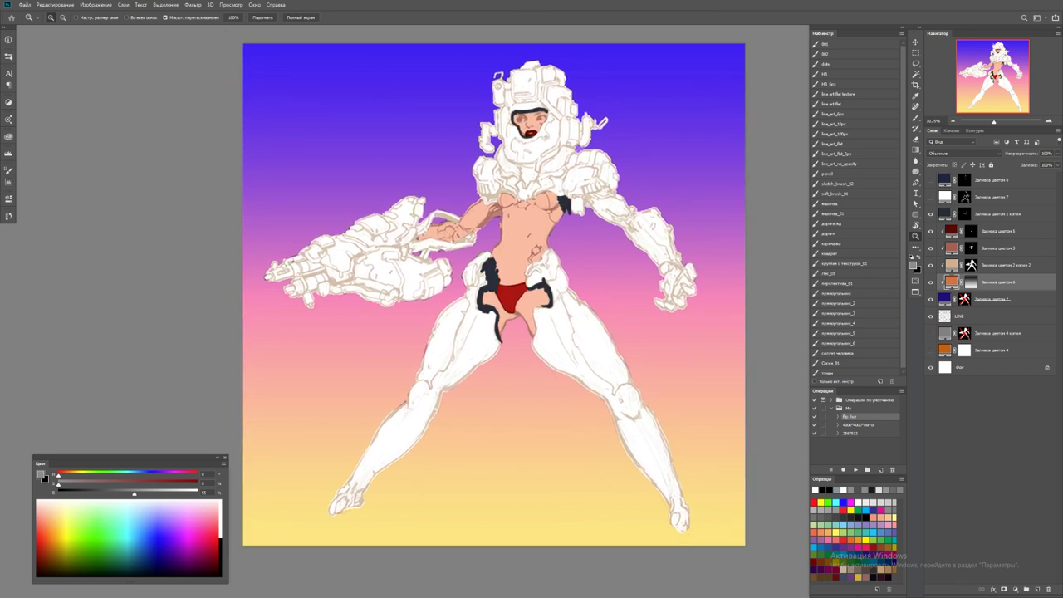
double_click(952, 214)
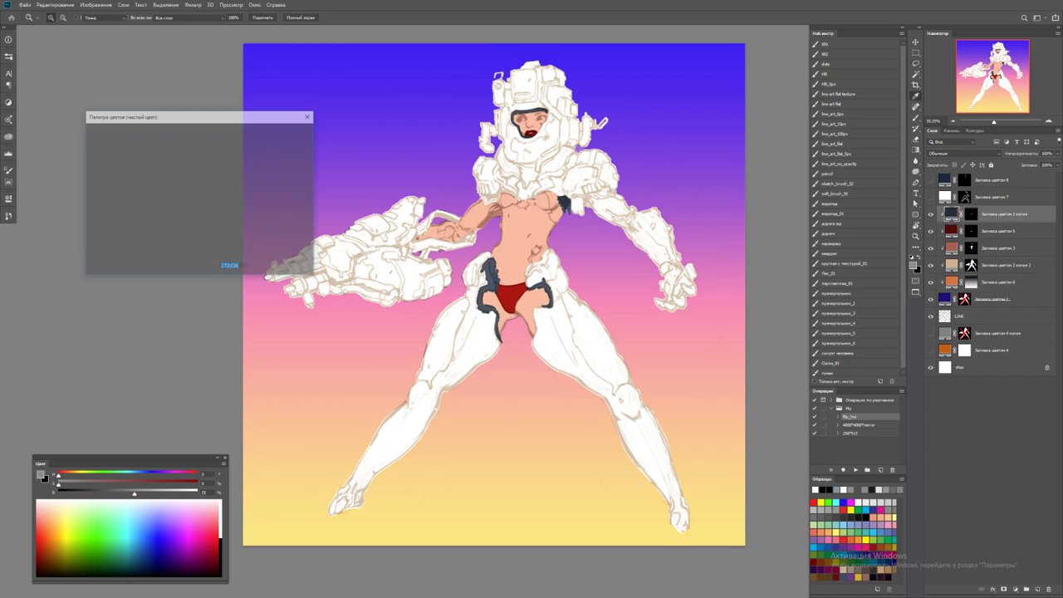
left_click(216, 218)
key("Down")
key("Down")
key("Down")
key("Down")
key("Down")
key("Down")
key("Down")
key("Down")
key("Down")
key("Down")
key("Down")
key("Down")
key("Down")
key("Down")
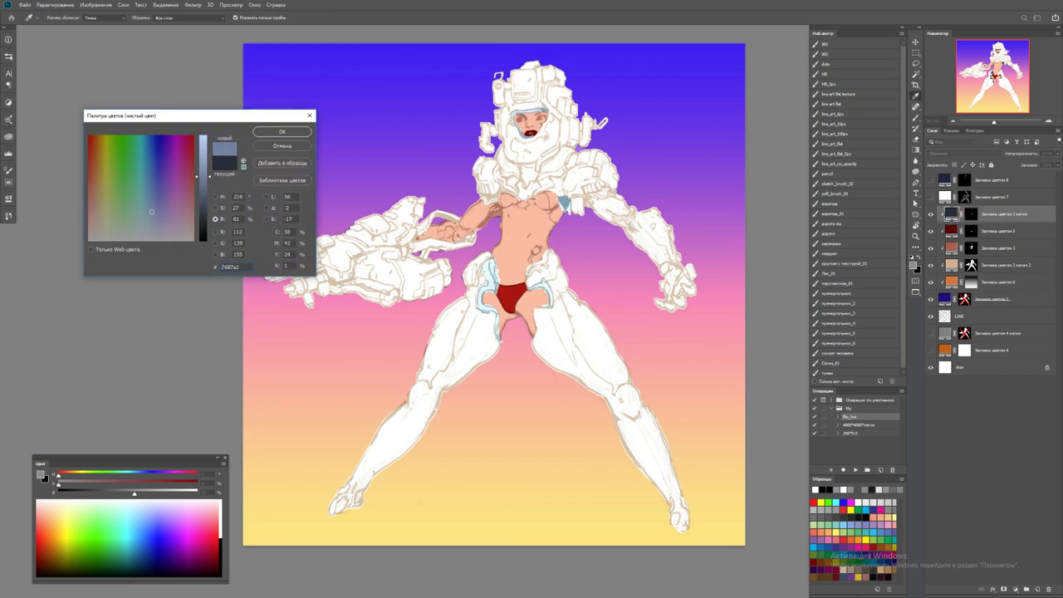
left_click(185, 167)
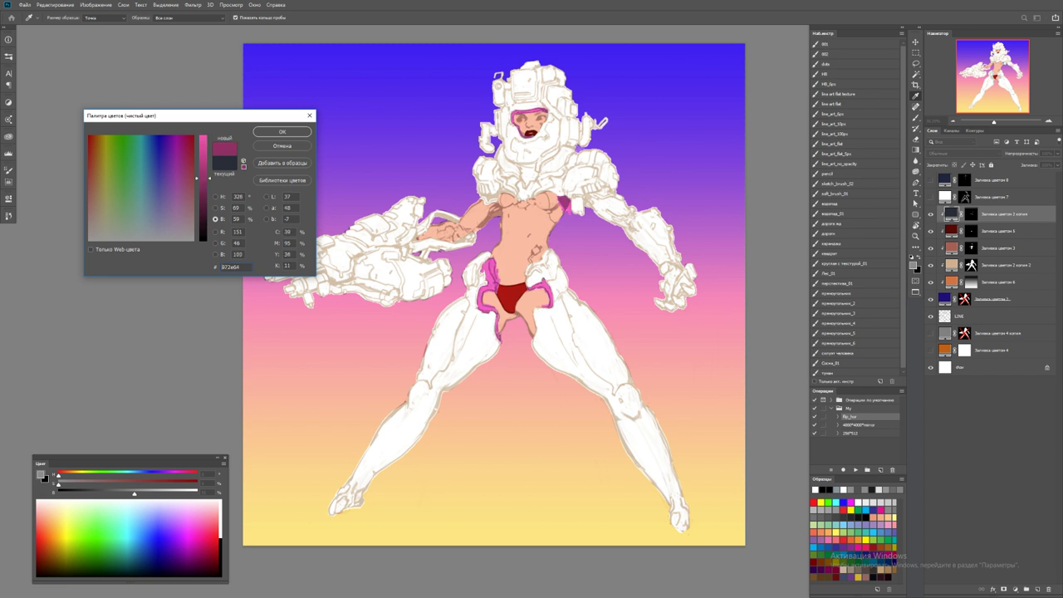
left_click_drag(175, 166, 89, 164)
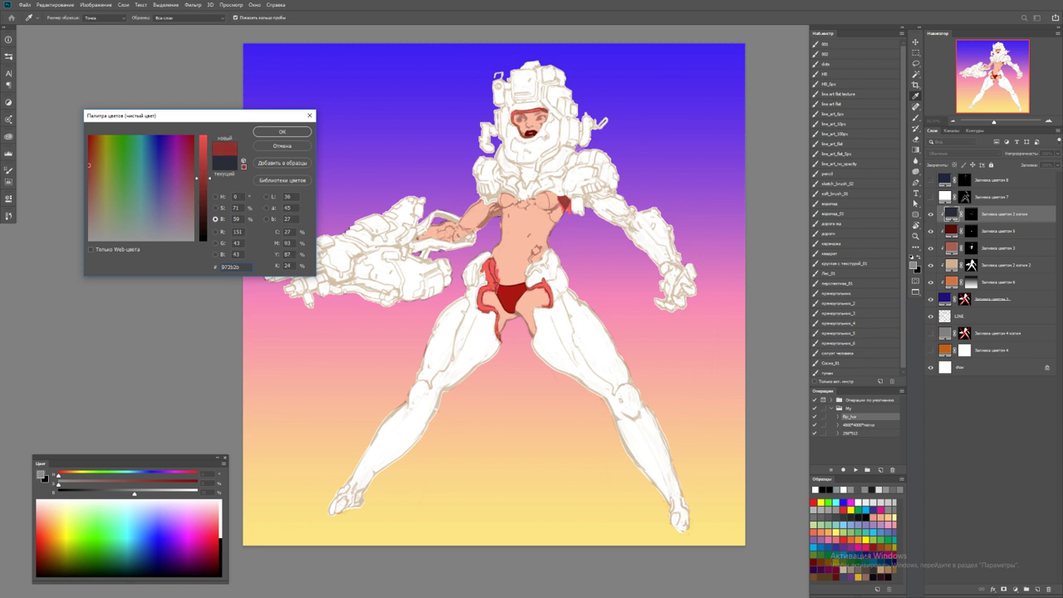
left_click(283, 131)
key("z")
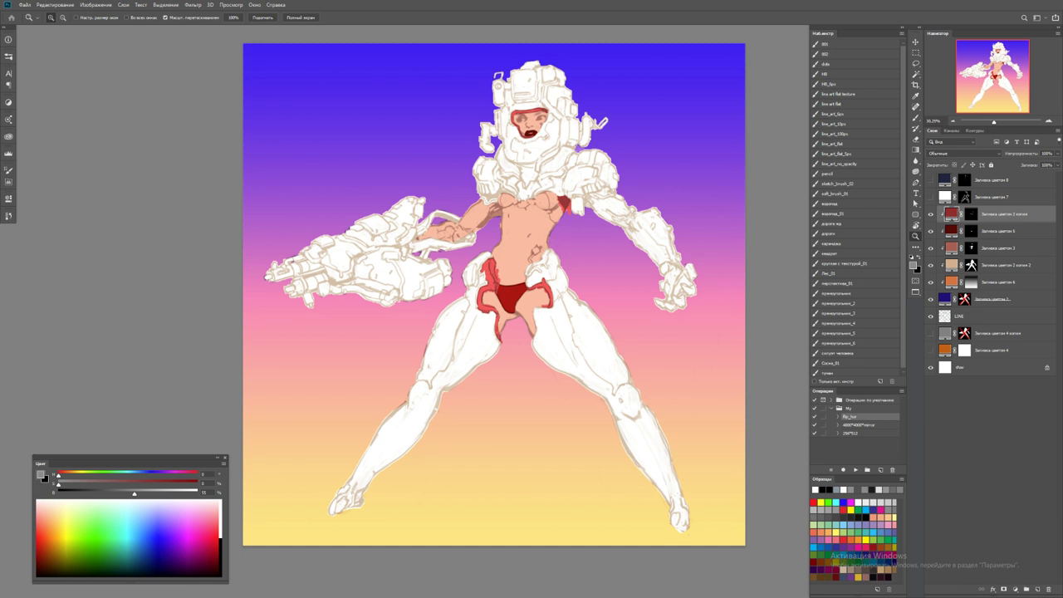
Move the red suit-trim fill layer down the stack to directly above the beige skin fill layer
key("ctrl+plus")
key("ctrl+plus")
key("b")
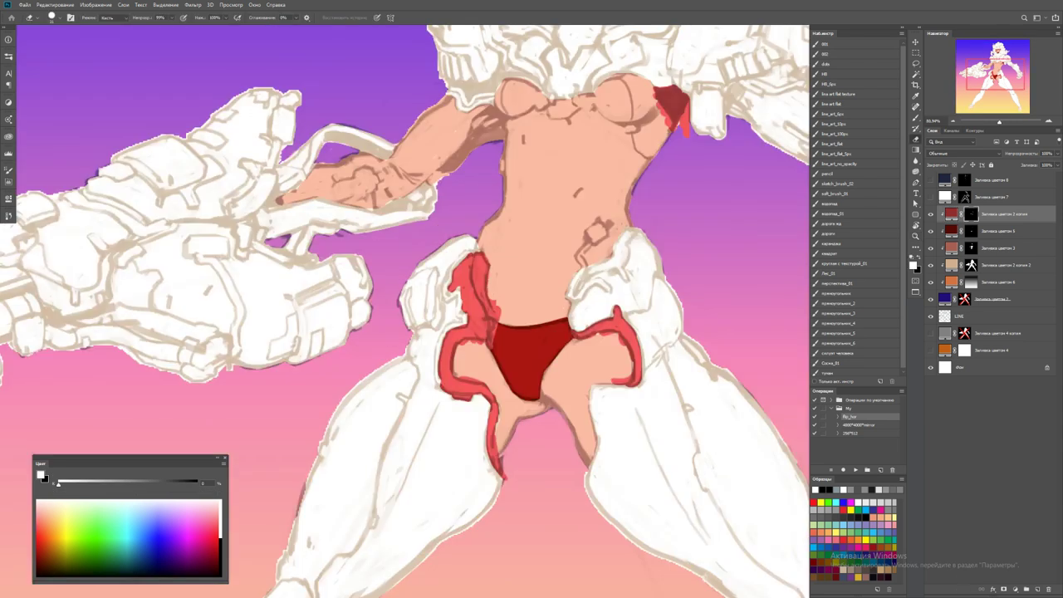
left_click_drag(997, 213, 997, 243)
Duplicate the LINE layer above the visible fill layers and add the copy to the clipping group
key("ctrl+minus")
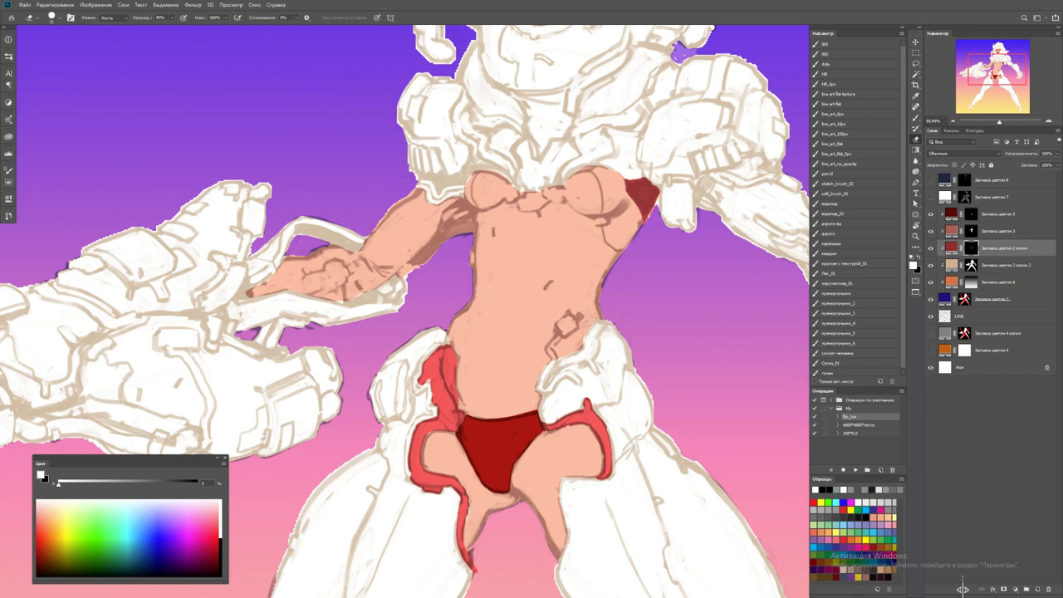
key("ctrl+minus")
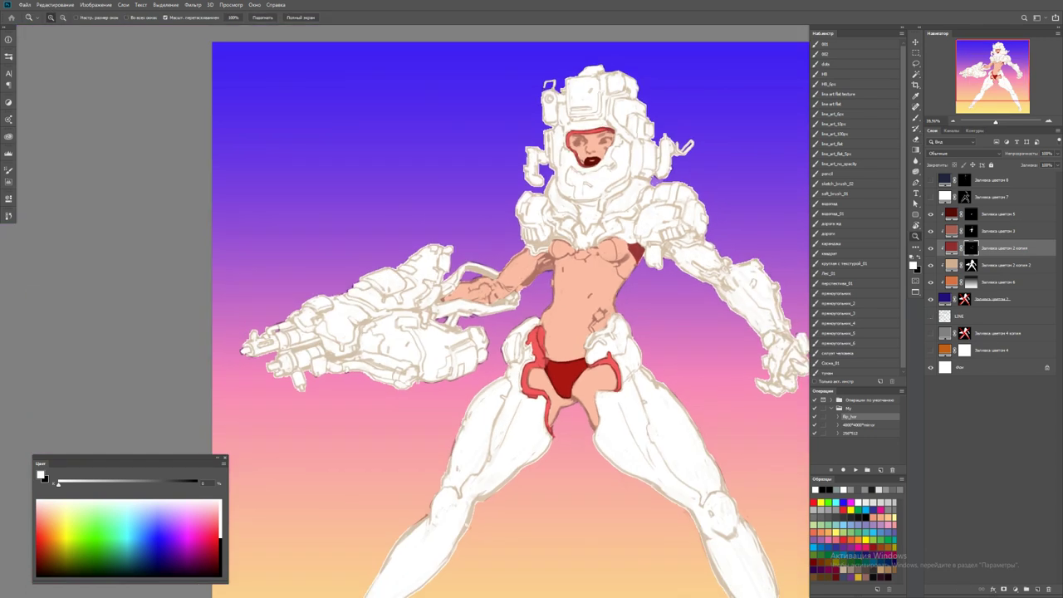
key("ctrl+comma")
key("ctrl+comma")
key("ctrl+j")
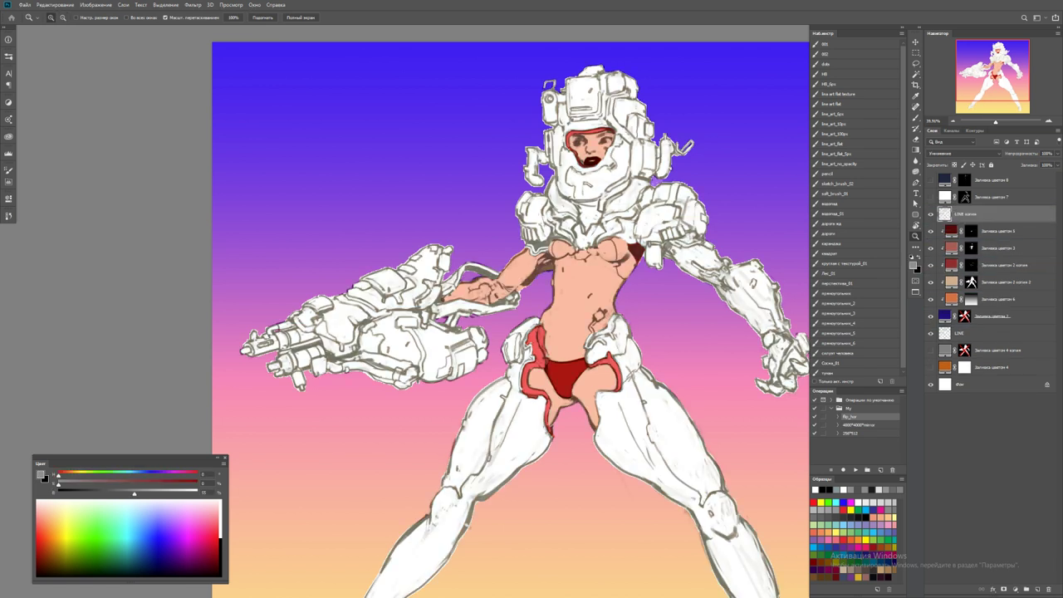
key("shift+alt+m")
Set the clipped LINE copy's blending mode to Multiply (Умножение) and its opacity to 20%
left_click(988, 333)
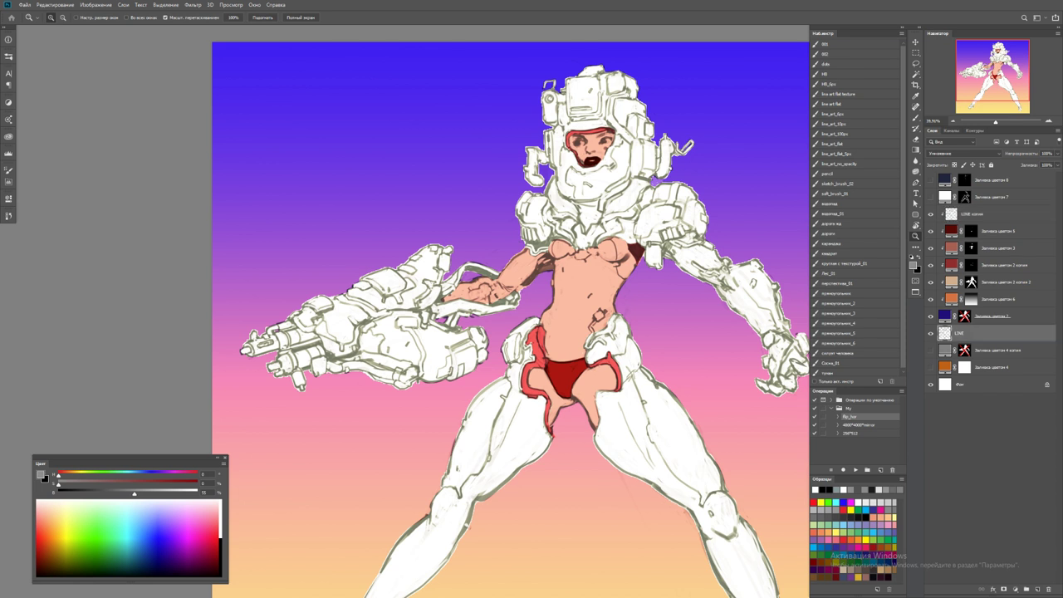
left_click(988, 214)
left_click(964, 153)
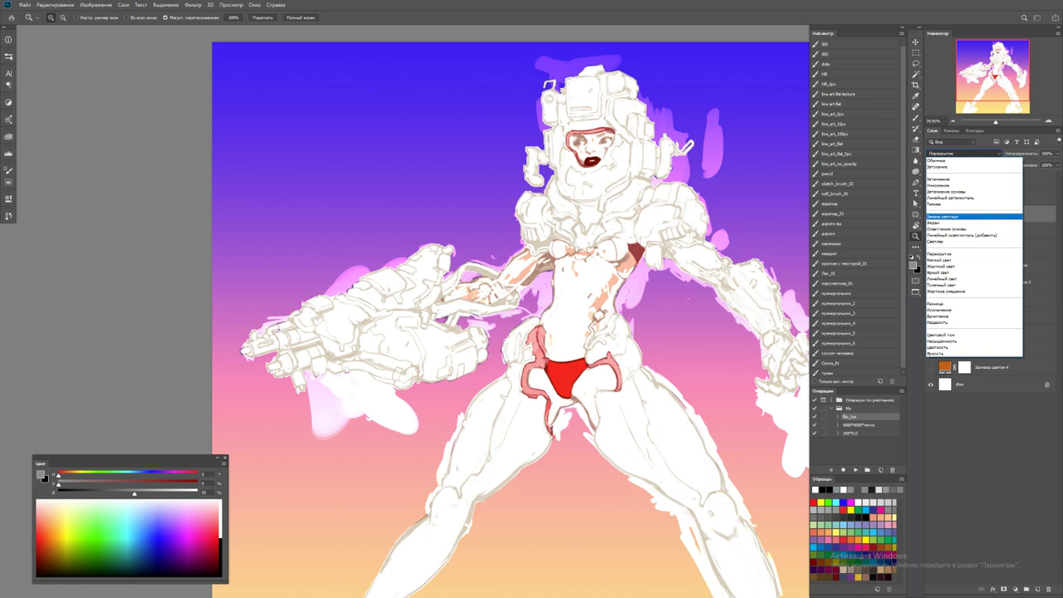
left_click(943, 185)
left_click(1046, 154)
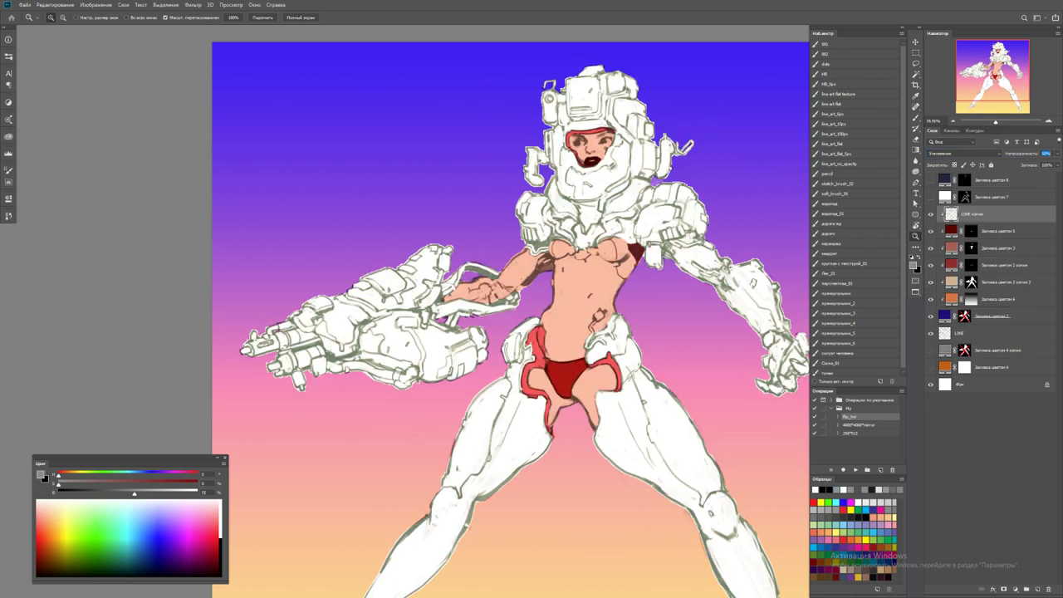
type("0")
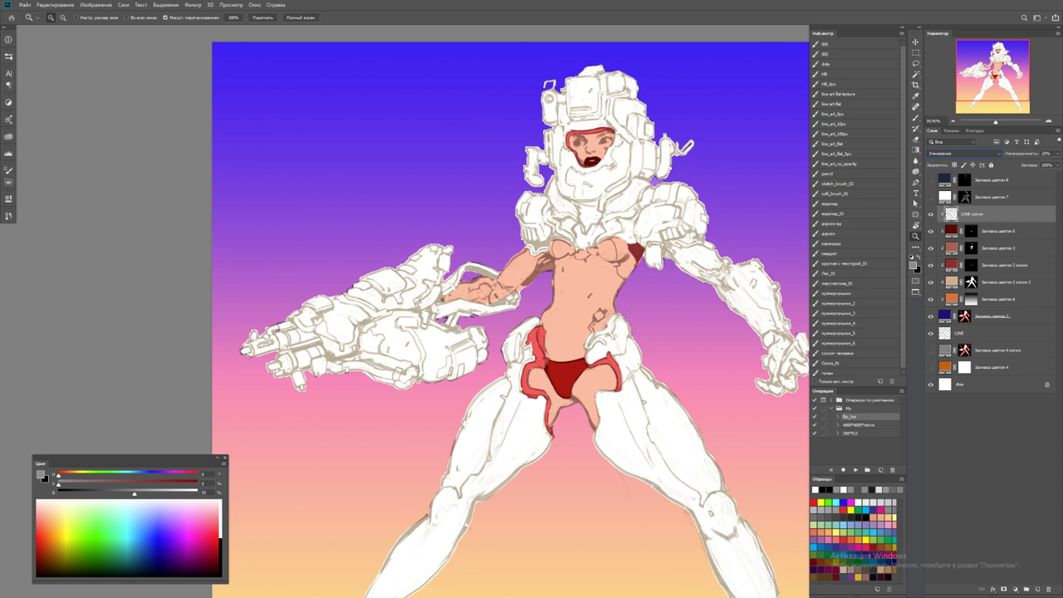
key("Return")
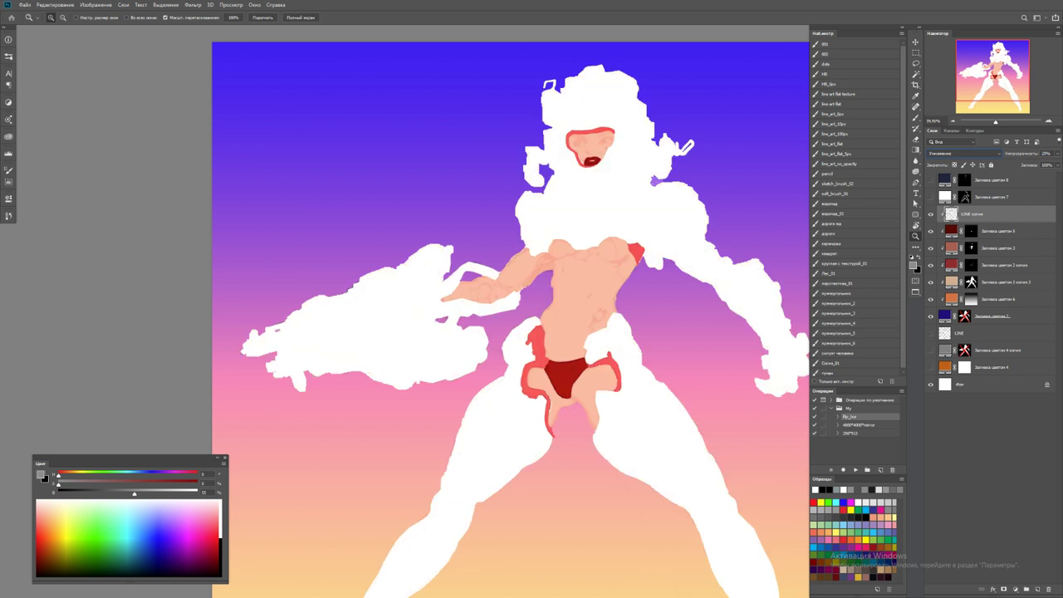
Hide the original LINE layer and adjust the clipped LINE copy's opacity, settling on 100%
key("shift+Up")
key("shift+Up")
key("shift+Up")
key("shift+Up")
key("shift+Up")
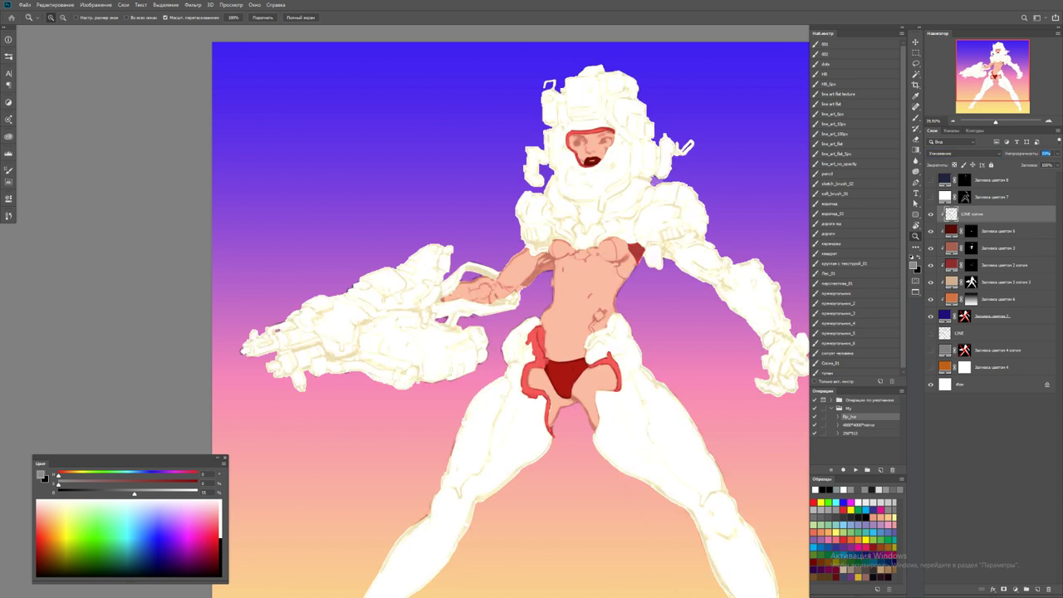
key("Down")
key("Down")
key("Down")
key("Down")
key("Down")
key("Down")
key("shift+Down")
key("shift+Up")
key("shift+Up")
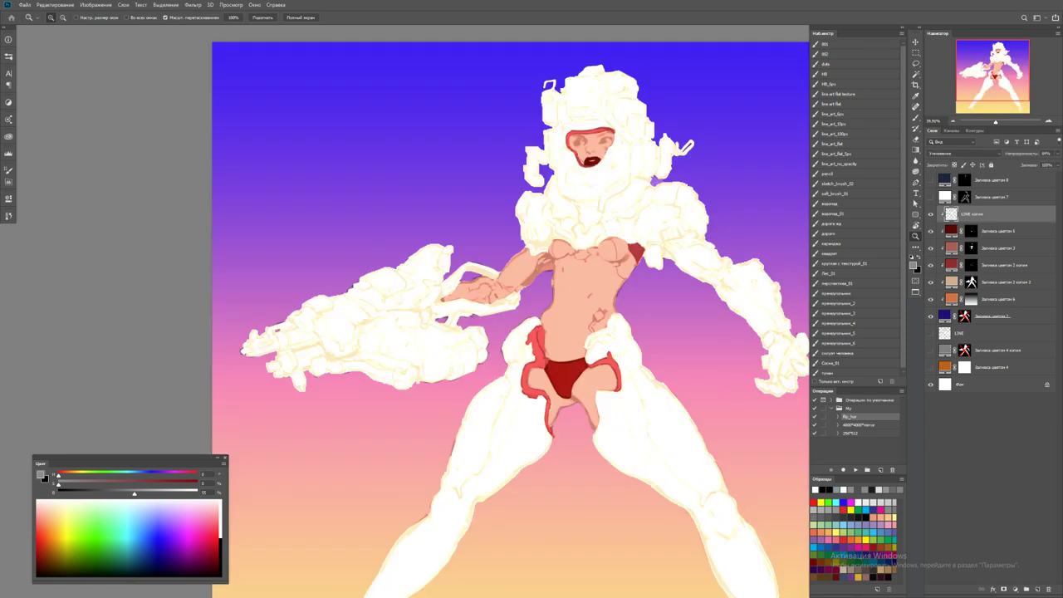
key("ctrl+minus")
key("ctrl+minus")
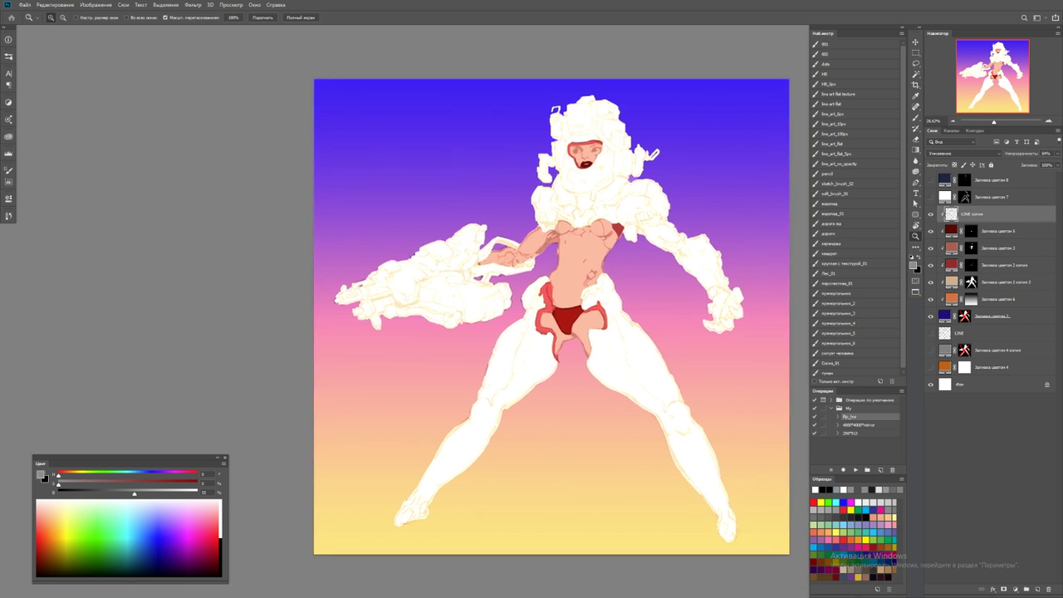
key("0")
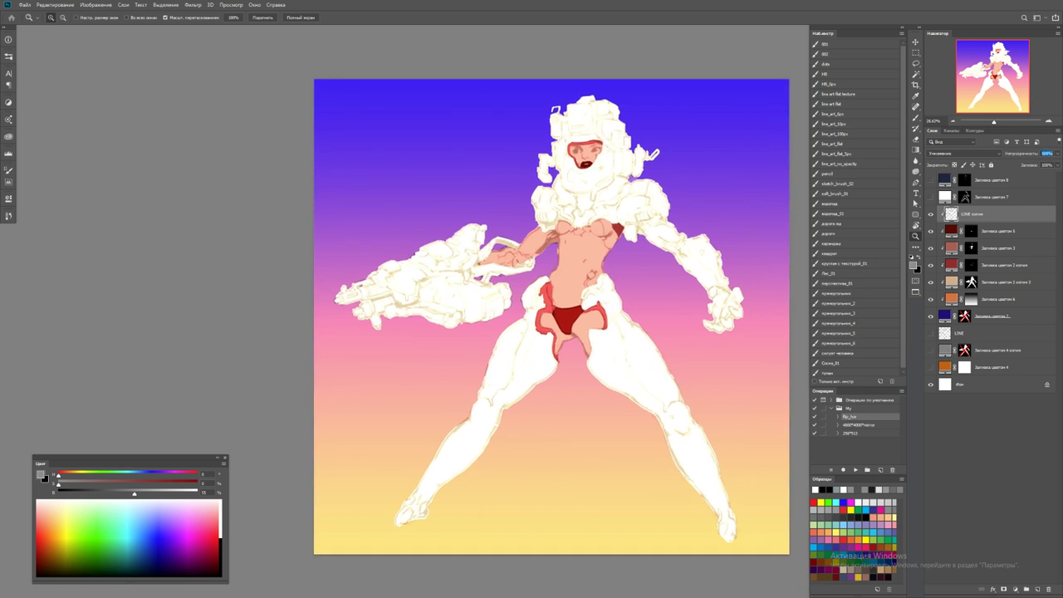
key("Return")
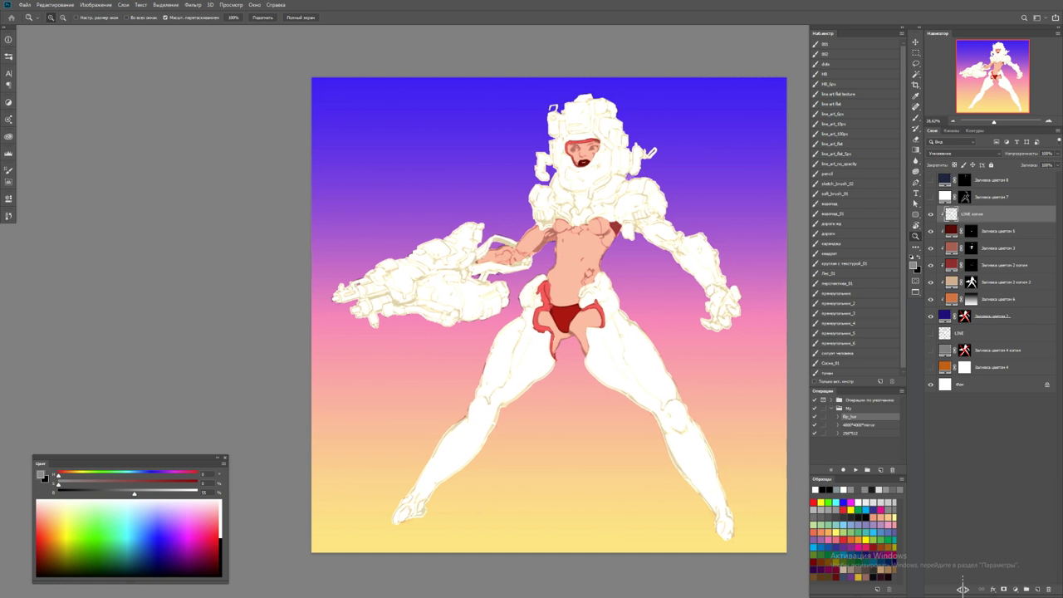
Move the red suit-trim fill layer up one place, above the reddish brown skin shadow fill
key("ctrl+plus")
key("ctrl+plus")
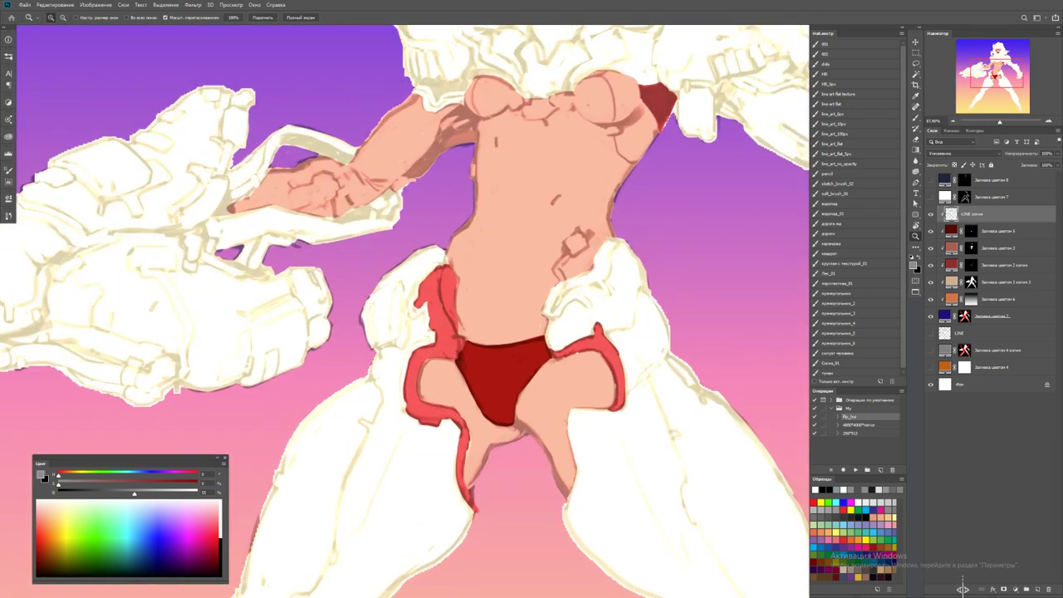
left_click(972, 265)
key("alt+BackSpace")
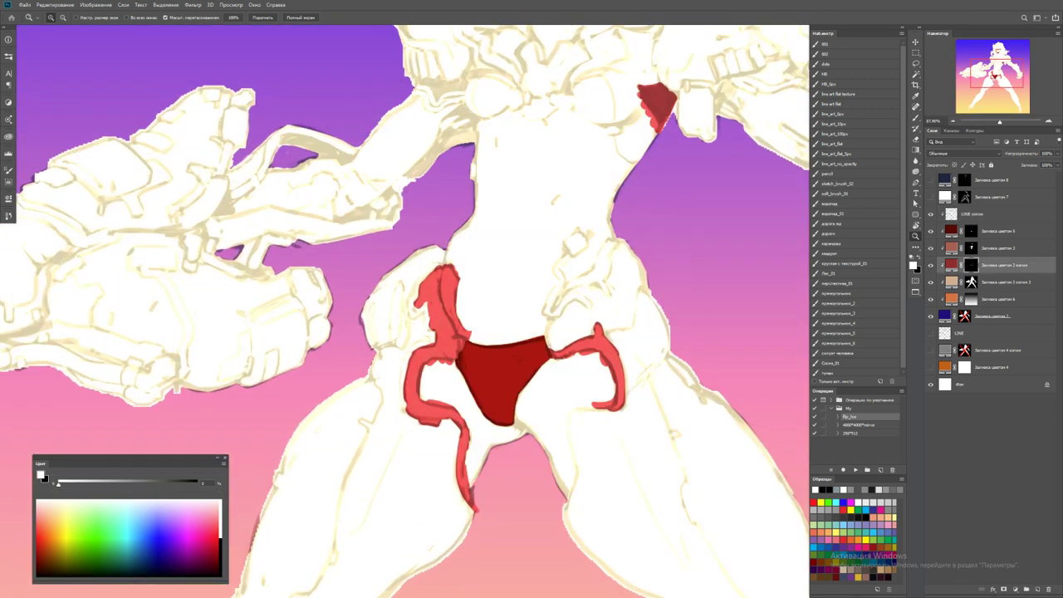
key("ctrl+z")
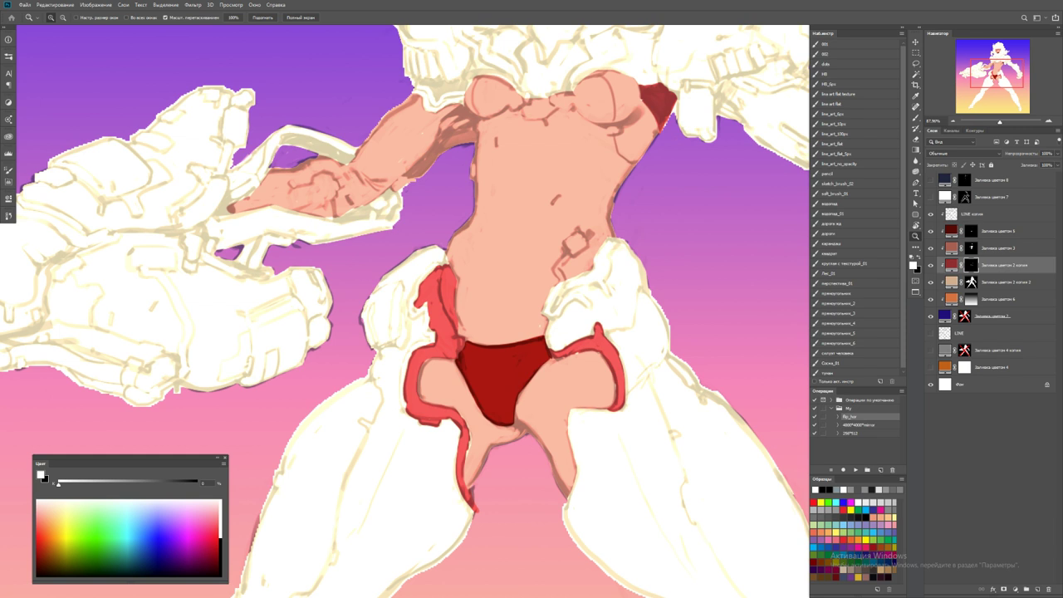
key("ctrl+bracketright")
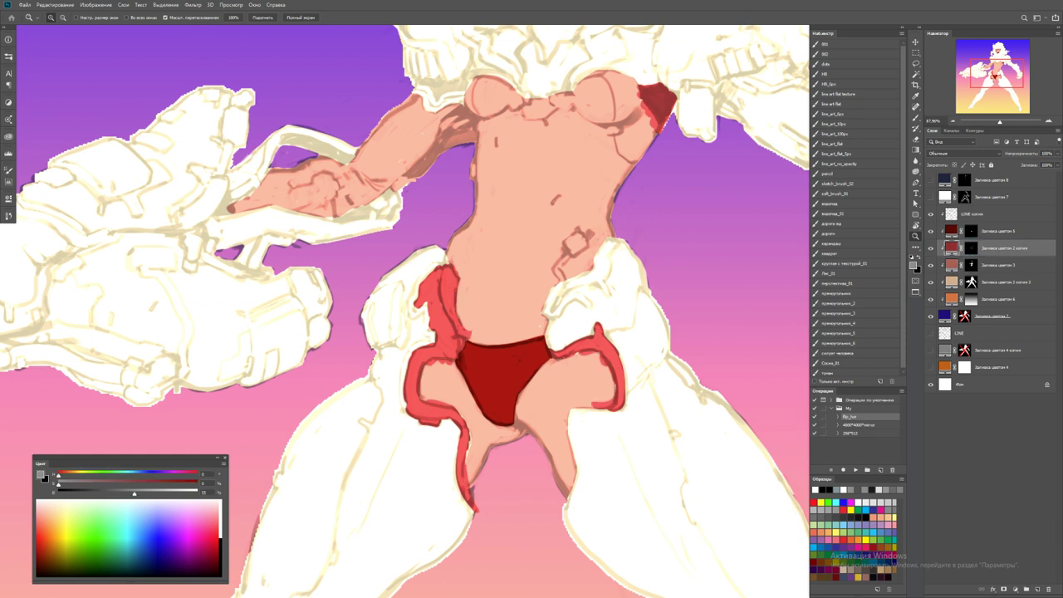
Erase the light red fringe beside the dark red patch under the arm from the red suit-trim fill's mask
key("b")
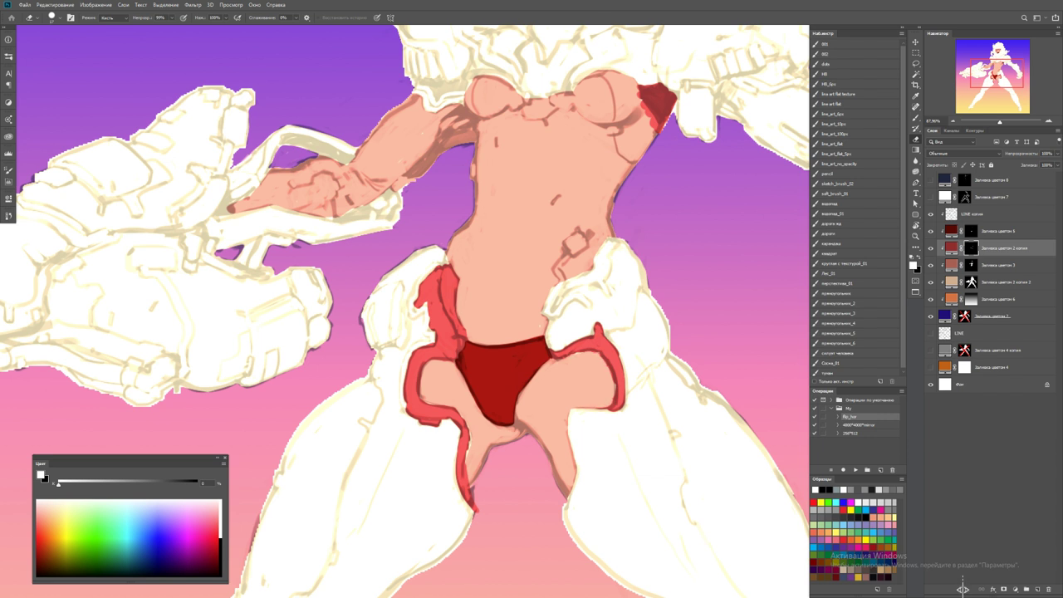
left_click_drag(648, 104, 645, 131)
key("z")
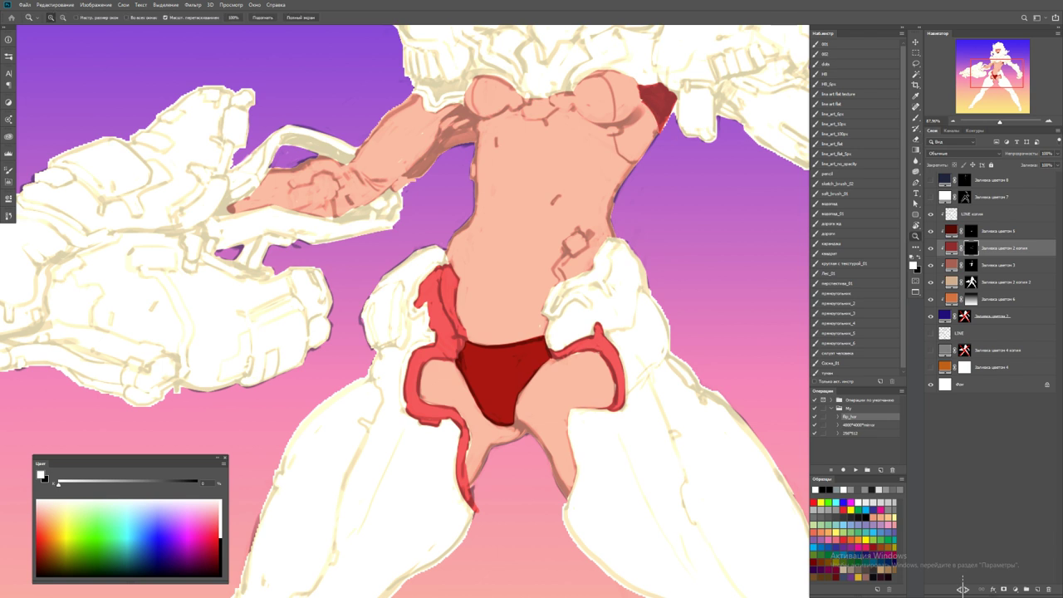
key("ctrl+0")
left_click(549, 134)
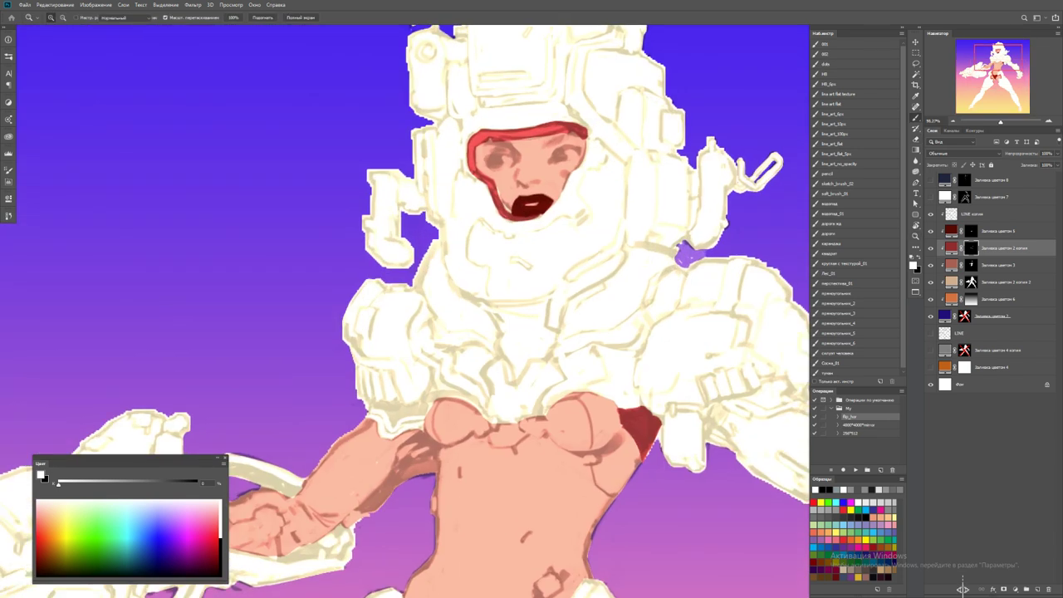
Recolour the dark red fill of the lips and briefs to a brighter, more saturated red
key("b")
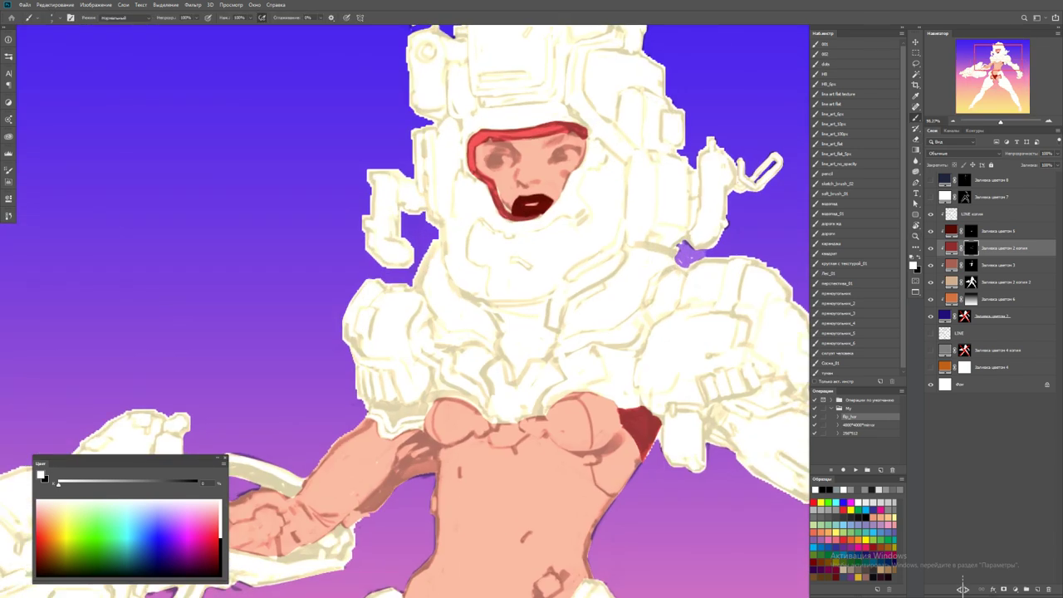
key("x")
key("x")
double_click(951, 231)
left_click_drag(202, 204, 202, 162)
key("Return")
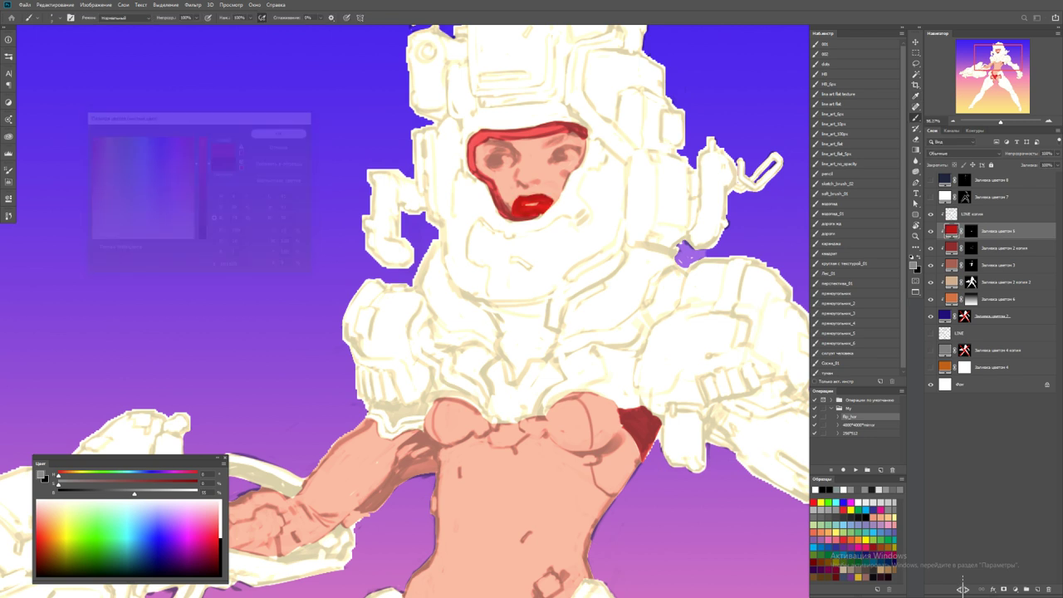
Mirror the canvas horizontally and examine the whole figure with the new red
key("z")
key("ctrl+0")
key("ctrl+1")
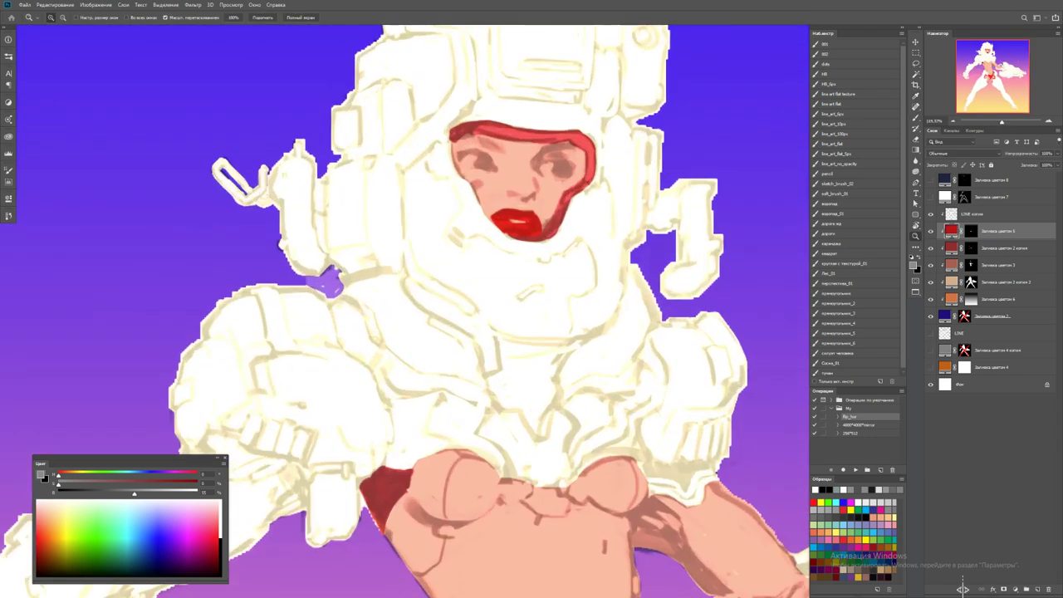
key("ctrl+minus")
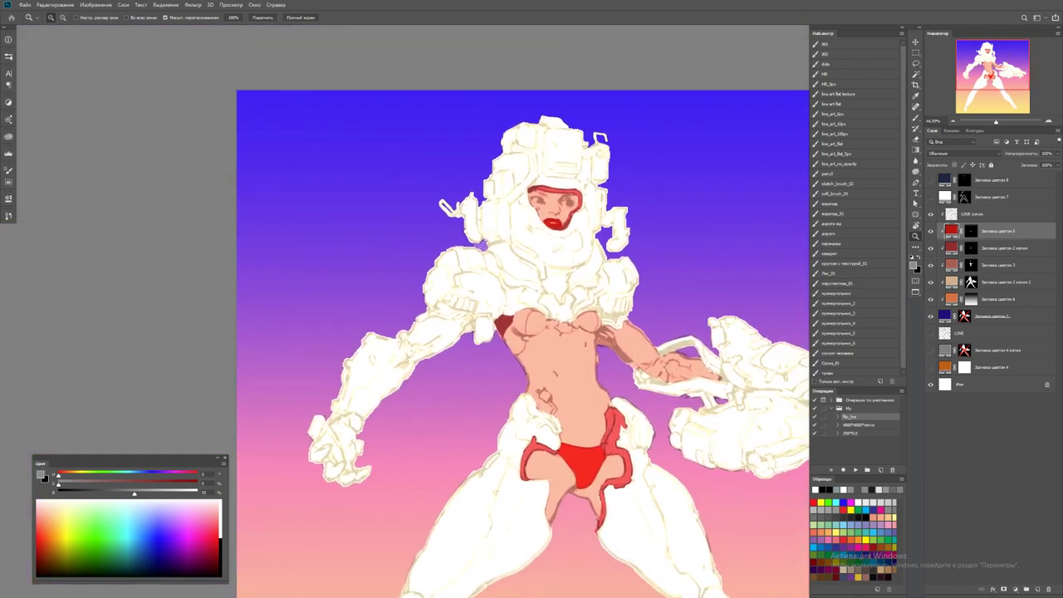
key("ctrl+minus")
key("ctrl+0")
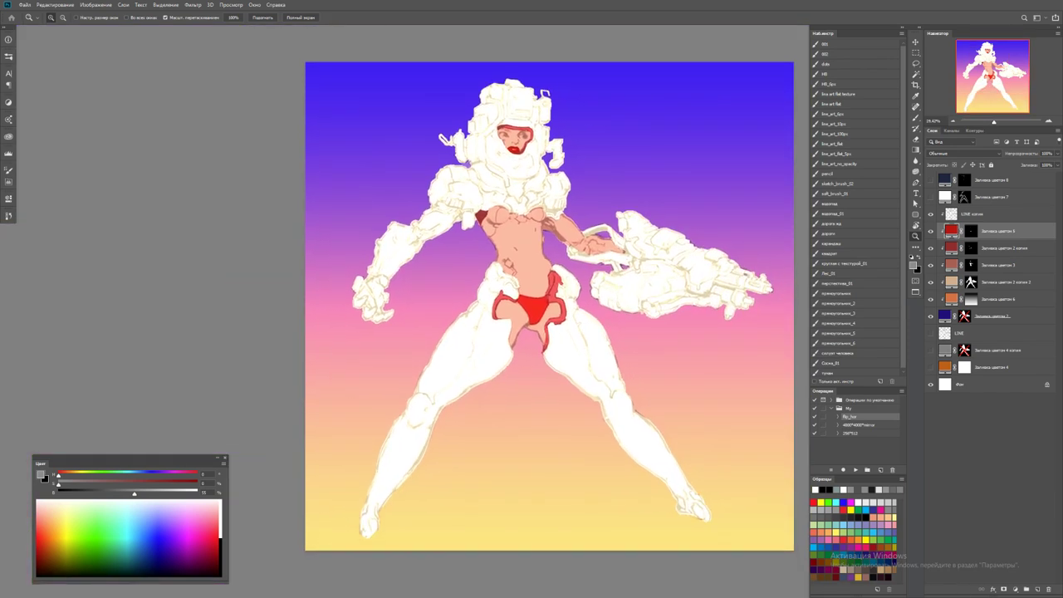
Add a clipped solid colour fill of 8d4e20 above the beige armour fill and invert its mask to black
left_click(997, 283)
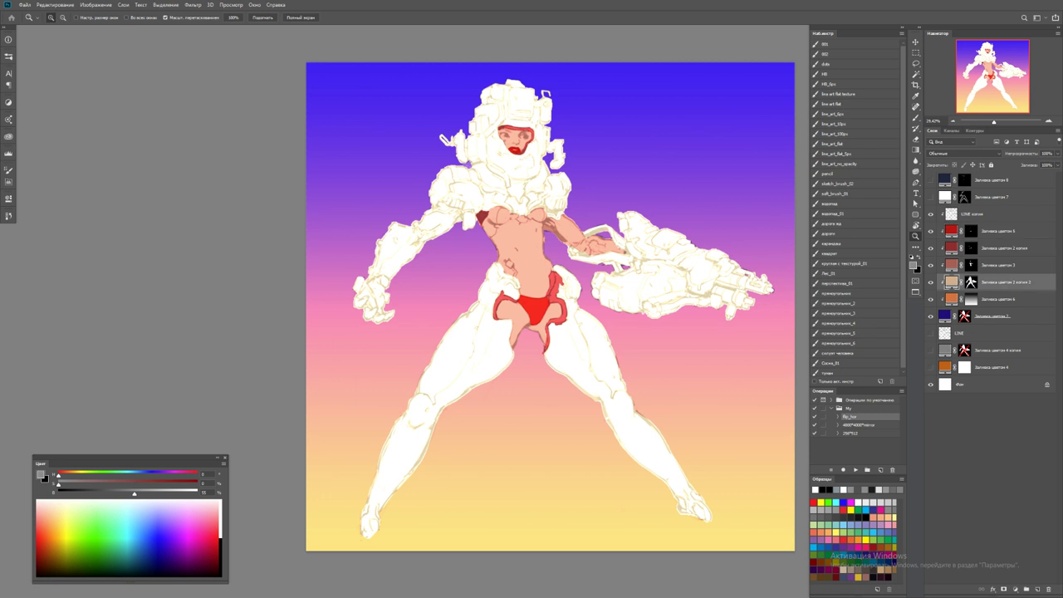
left_click(1015, 589)
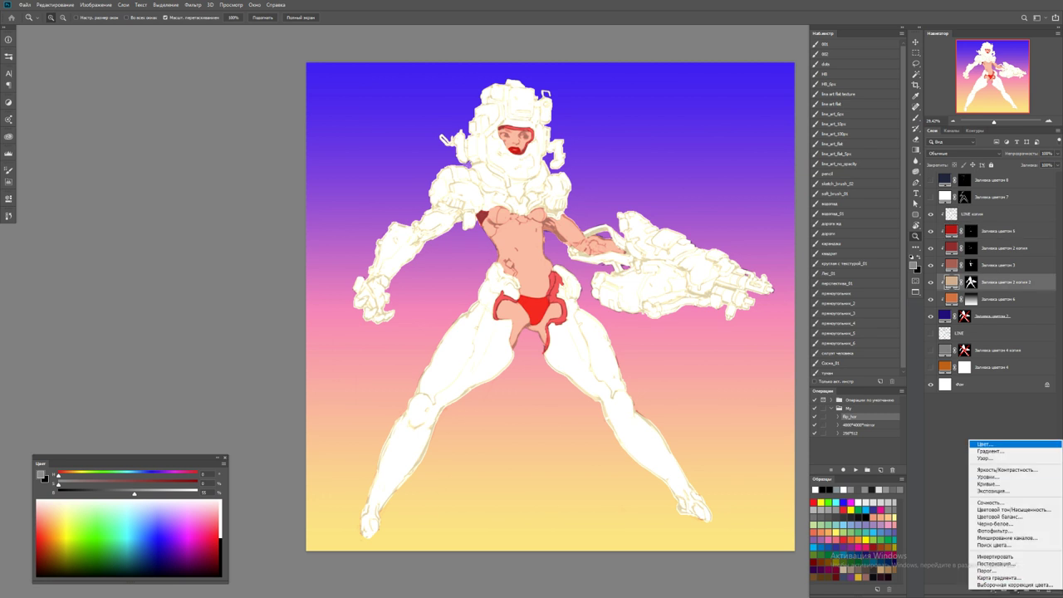
left_click(986, 445)
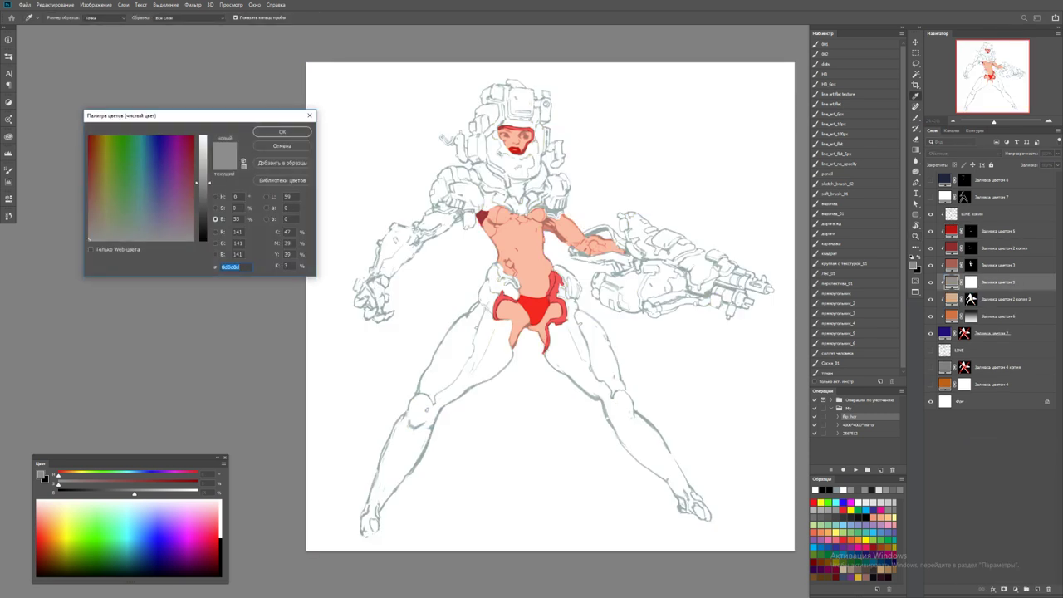
type("8d4e20")
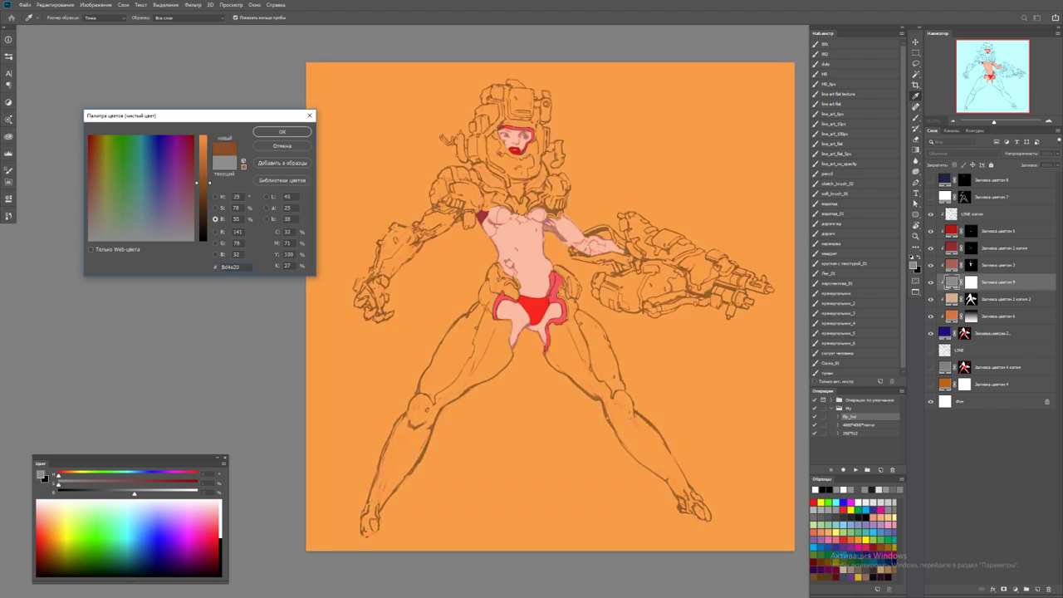
left_click(282, 131)
key("d")
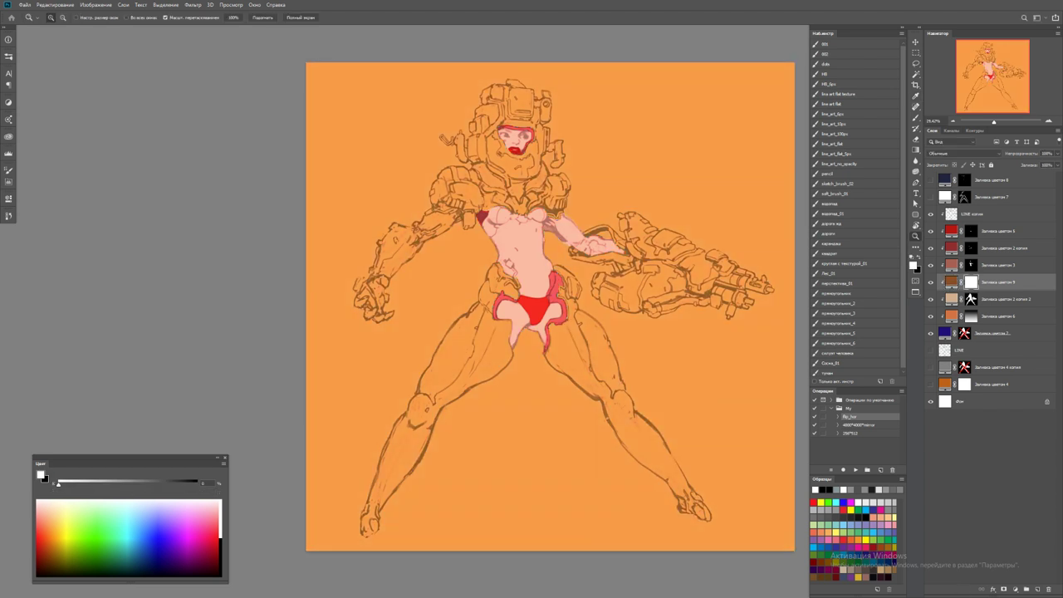
key("ctrl+i")
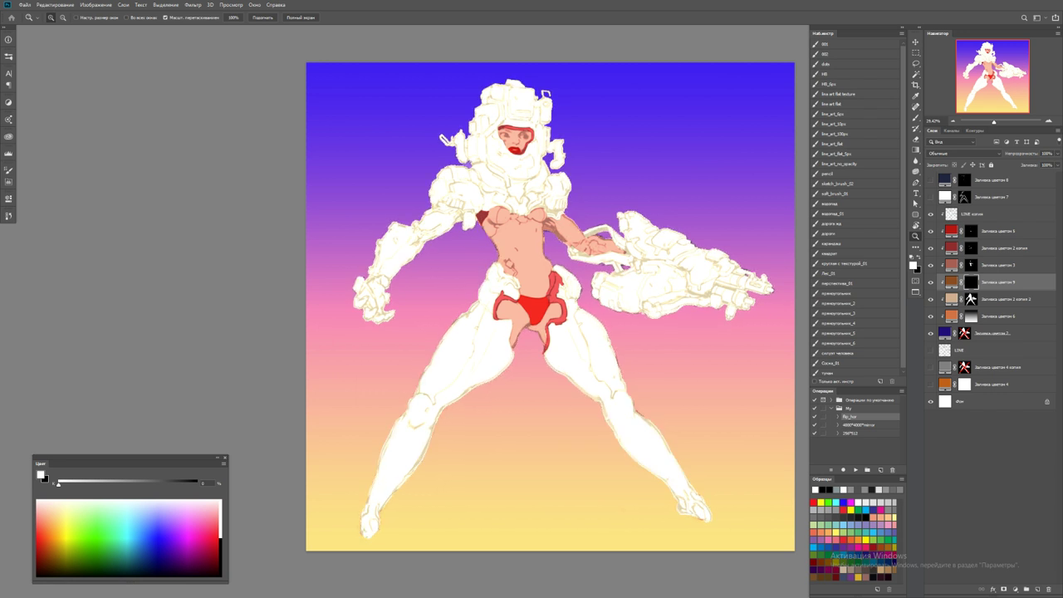
Paint brown shading into the new fill's mask from the foot to the thigh of the left-hand leg with sketch_brush_02
key("b")
left_click(839, 184)
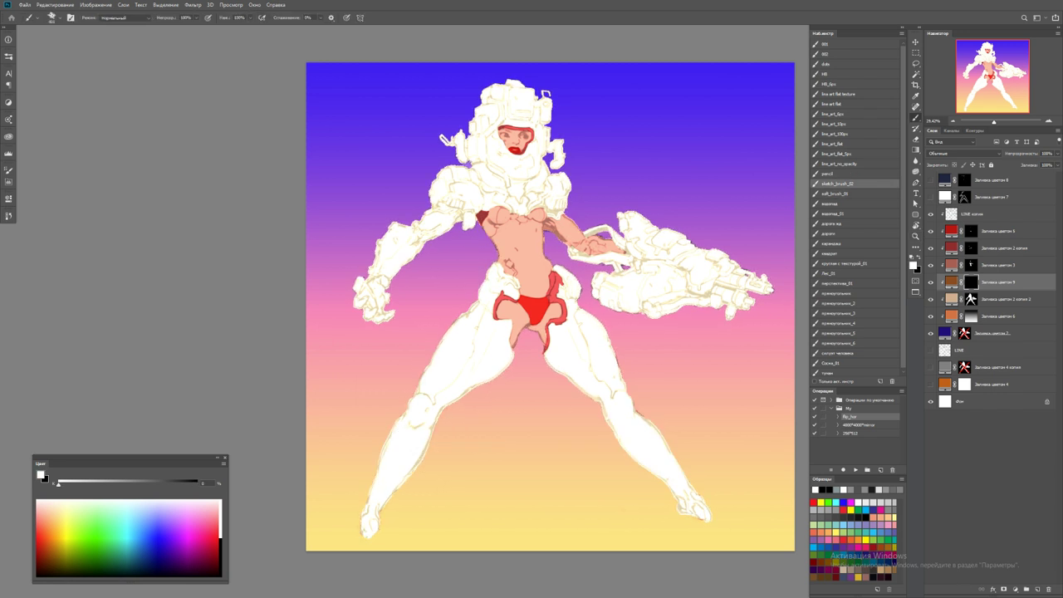
left_click_drag(366, 528, 411, 422)
mouse_move(419, 473)
left_mouse_down()
mouse_move(448, 370)
mouse_move(469, 365)
mouse_move(461, 353)
mouse_move(415, 453)
left_mouse_up()
key("x")
left_click_drag(444, 387, 386, 472)
key("x")
Paint brown shading into the mask over the right-hand leg, from the knee down to the foot
left_click_drag(614, 363, 594, 440)
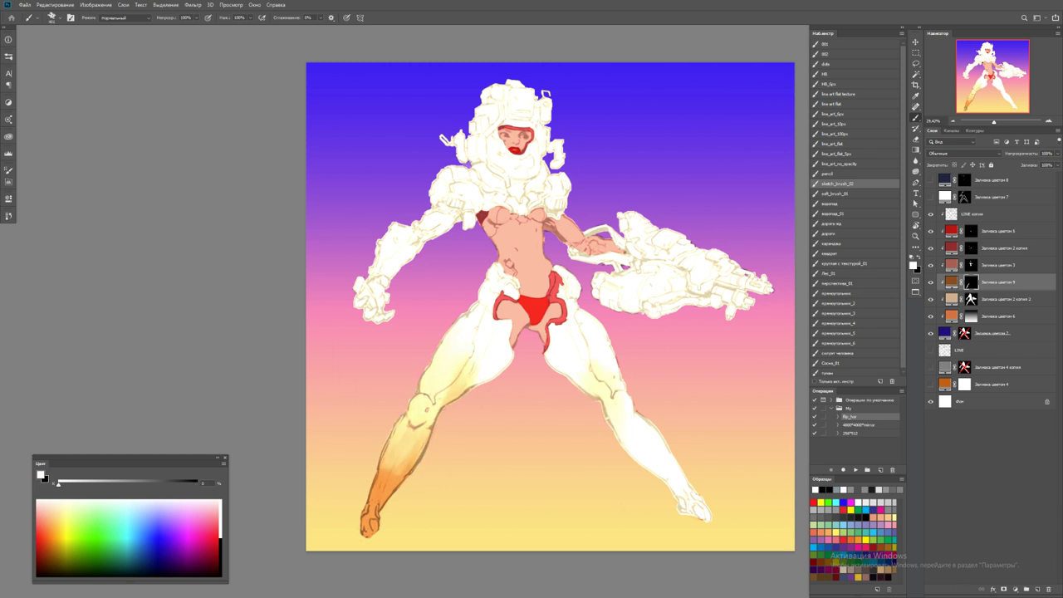
left_click_drag(598, 390, 677, 496)
left_click_drag(644, 425, 704, 518)
left_click_drag(615, 378, 681, 475)
mouse_move(622, 416)
left_mouse_down()
mouse_move(590, 342)
mouse_move(624, 419)
mouse_move(671, 472)
left_mouse_up()
key("x")
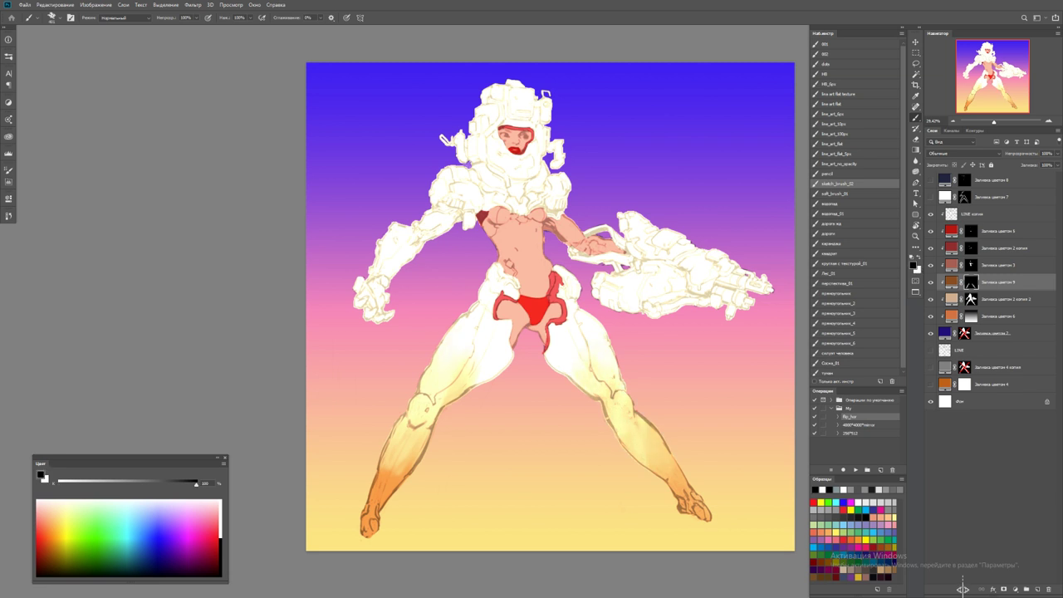
Paint brown shading into the mask over the helmet, shoulder, armoured arm, hand and gun, softening it where too strong
key("x")
mouse_move(476, 117)
left_mouse_down()
mouse_move(510, 84)
mouse_move(548, 99)
mouse_move(473, 132)
mouse_move(459, 187)
mouse_move(552, 162)
mouse_move(440, 196)
mouse_move(415, 249)
left_mouse_up()
mouse_move(532, 191)
left_mouse_down()
mouse_move(748, 282)
mouse_move(607, 299)
mouse_move(764, 291)
left_mouse_up()
key("x")
mouse_move(615, 299)
left_mouse_down()
mouse_move(690, 274)
mouse_move(607, 303)
mouse_move(731, 282)
mouse_move(756, 291)
left_mouse_up()
key("x")
mouse_move(378, 274)
left_mouse_down()
mouse_move(369, 307)
mouse_move(382, 249)
mouse_move(432, 233)
left_mouse_up()
key("x")
mouse_move(459, 170)
left_mouse_down()
mouse_move(461, 187)
mouse_move(374, 286)
left_mouse_up()
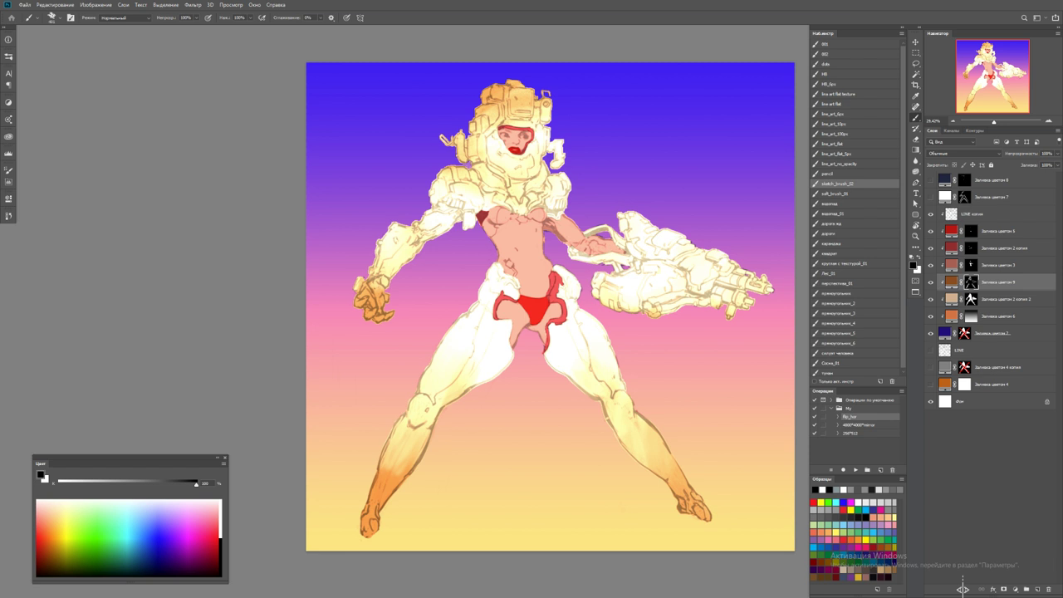
Flip the canvas horizontally and turn on the grey fill layer beneath the original LINE layer
key("F2")
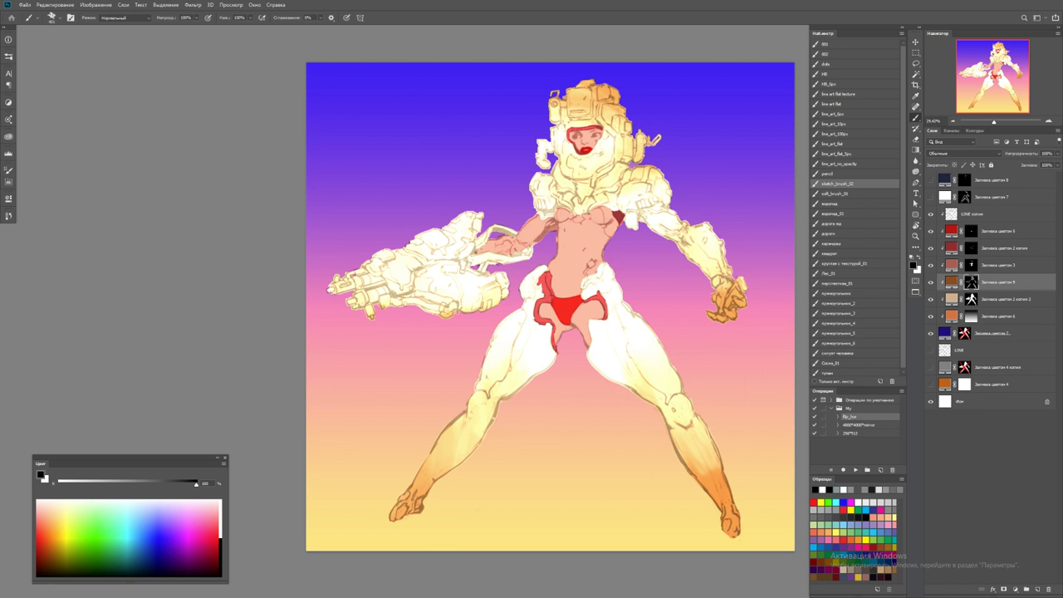
key("z")
left_click_drag(486, 129, 582, 129)
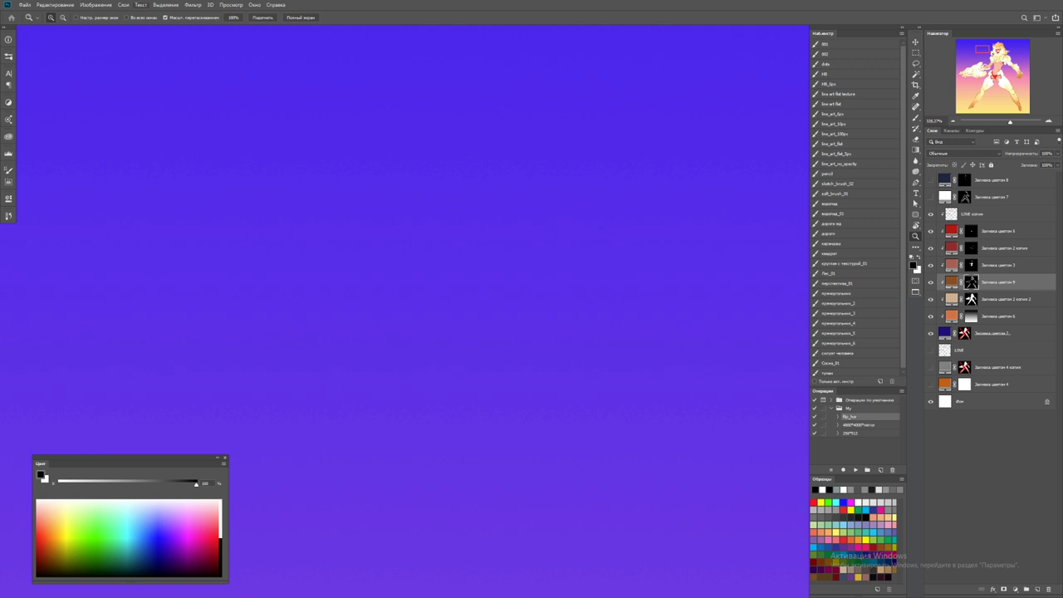
scroll(645, 279, "down", 5)
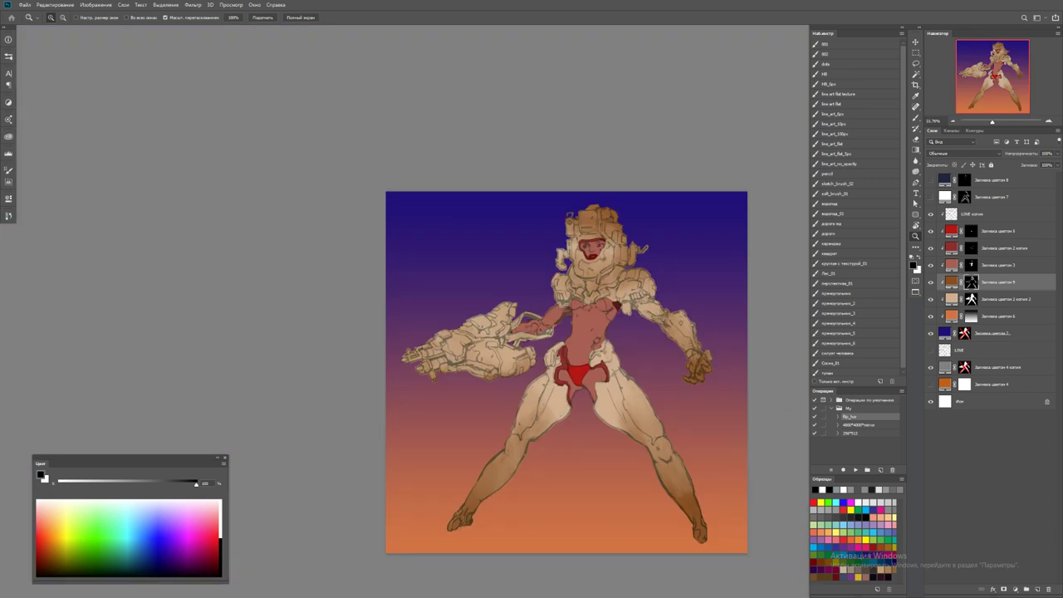
Show the original LINE layer, hide its clipped copy, and select the dark blue base fill layer
left_click(945, 367)
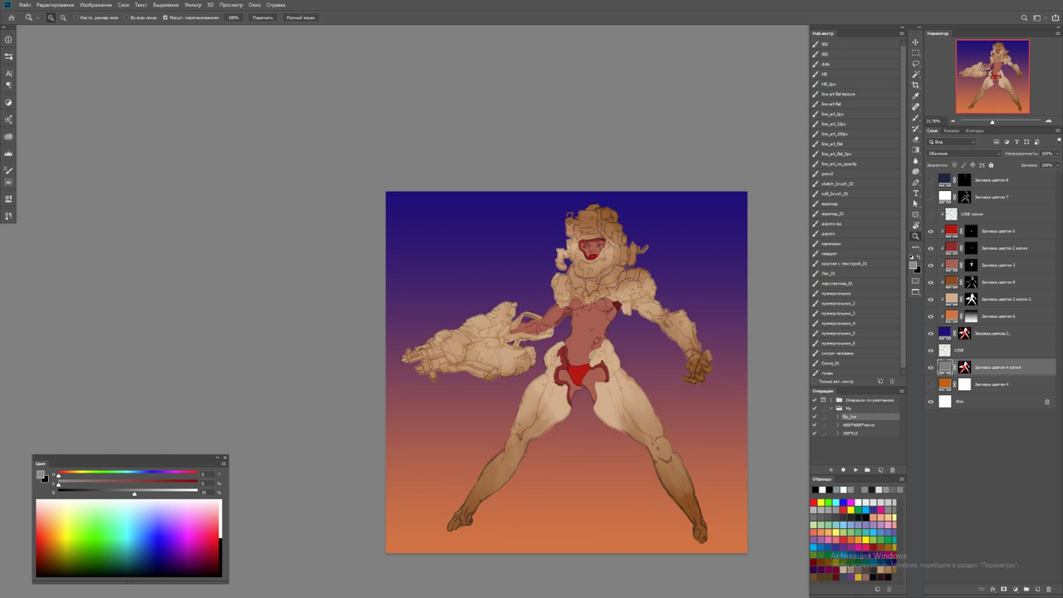
key("ctrl+plus")
key("alt+bracketright")
key("alt+bracketright")
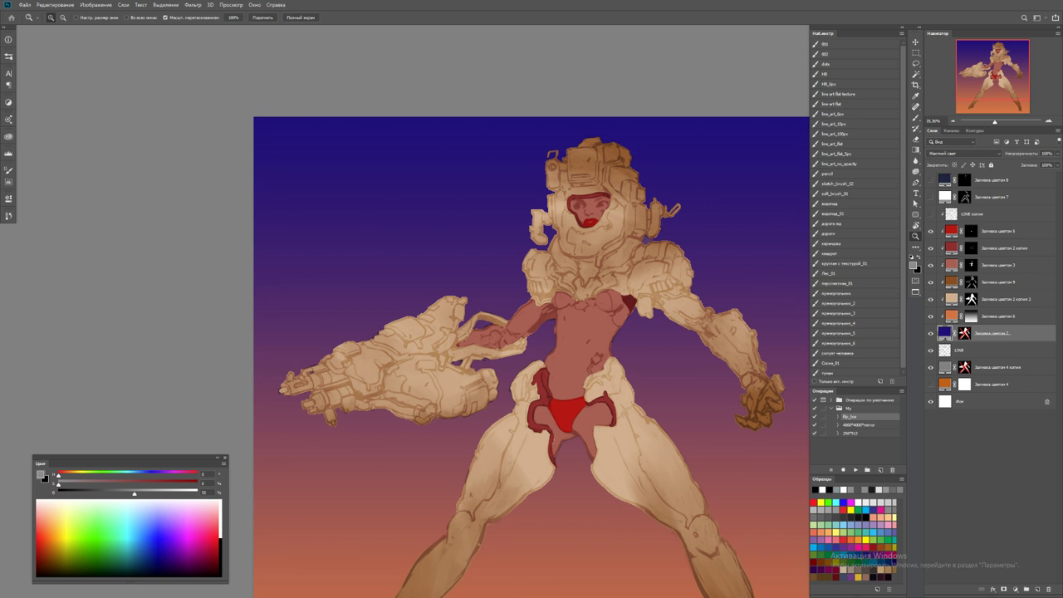
Toggle the armour and brown shading fills off and on to compare their effect on the figure
key("ctrl+z")
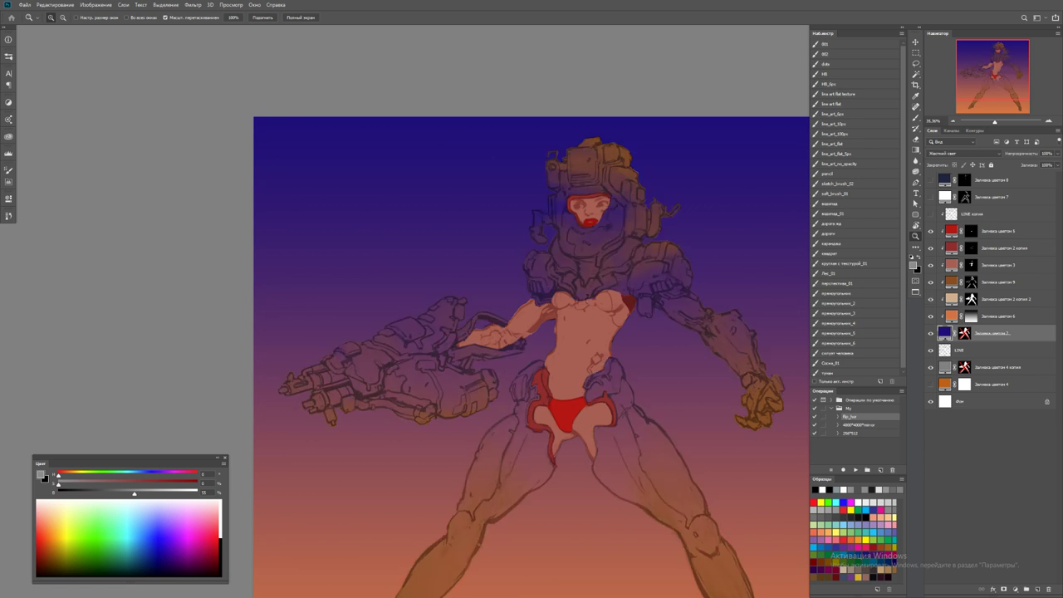
key("ctrl+shift+z")
key("ctrl+shift+z")
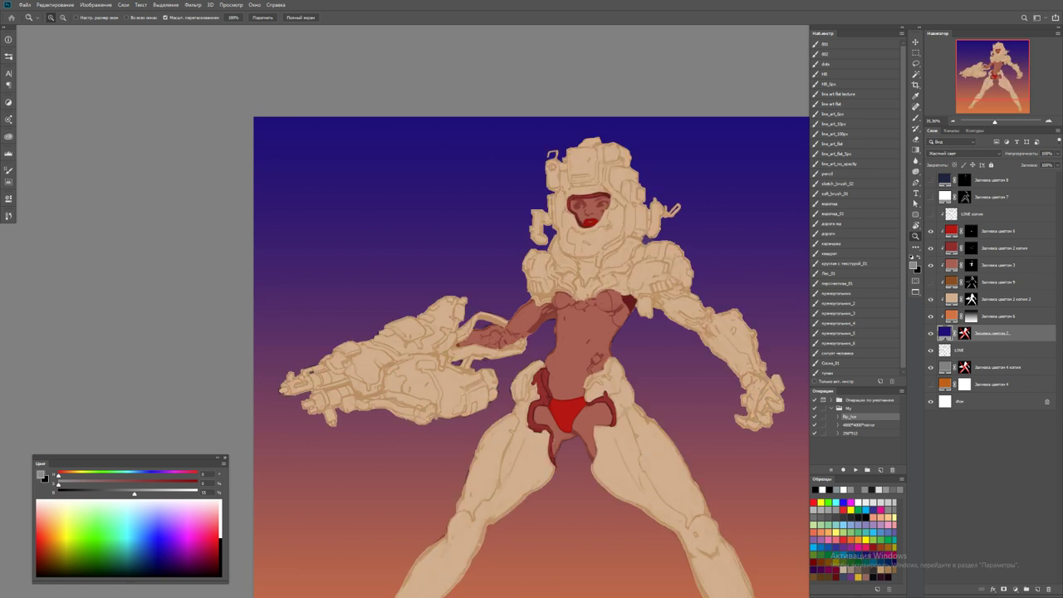
key("ctrl+z")
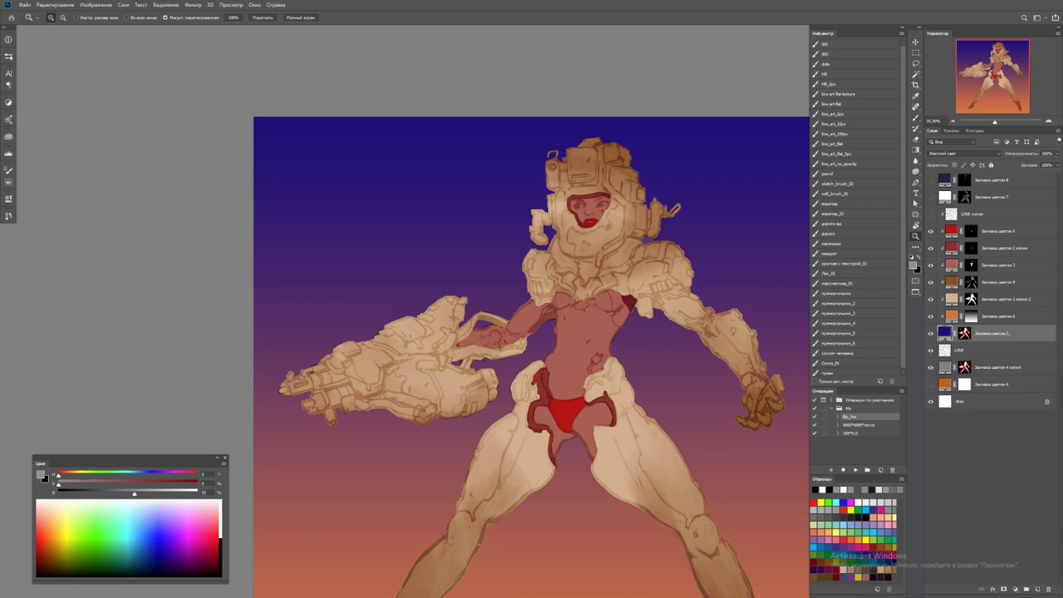
Show the white Overlay (Перекрытие) fill layer and move it into the clipping group below the LINE copy
key("ctrl+shift+z")
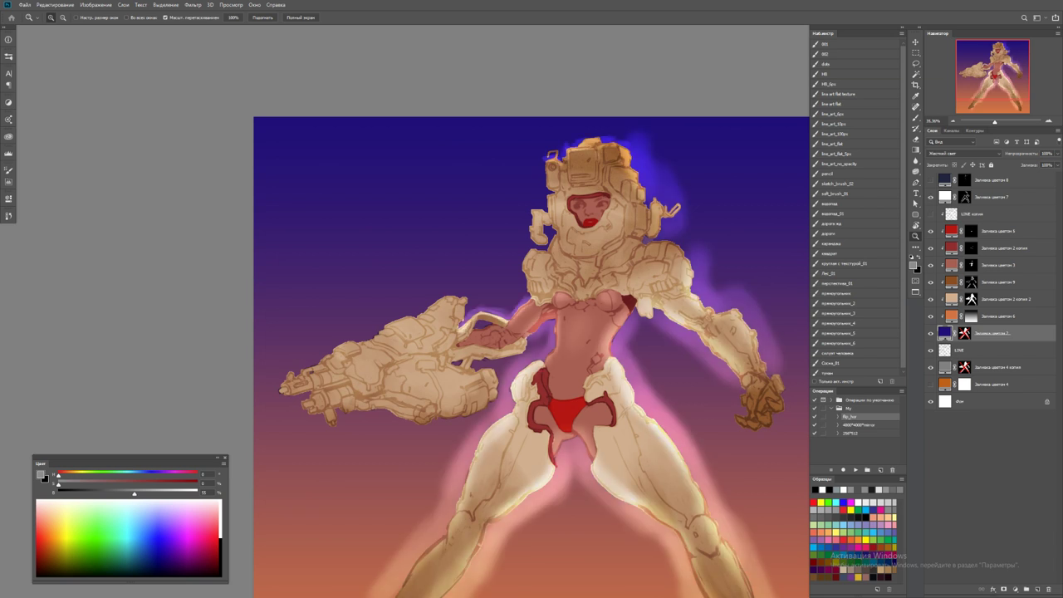
key("ctrl+shift+z")
key("ctrl+shift+z")
key("ctrl+shift+z")
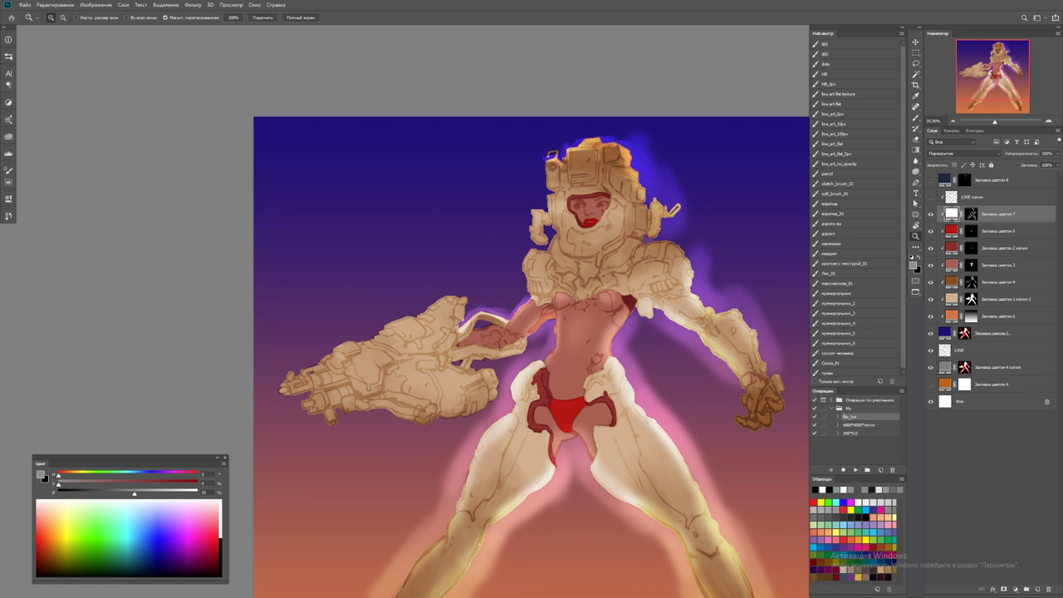
Clear the white Overlay fill's mask to black and compare the image with the mask disabled and enabled
key("ctrl+z")
key("ctrl+z")
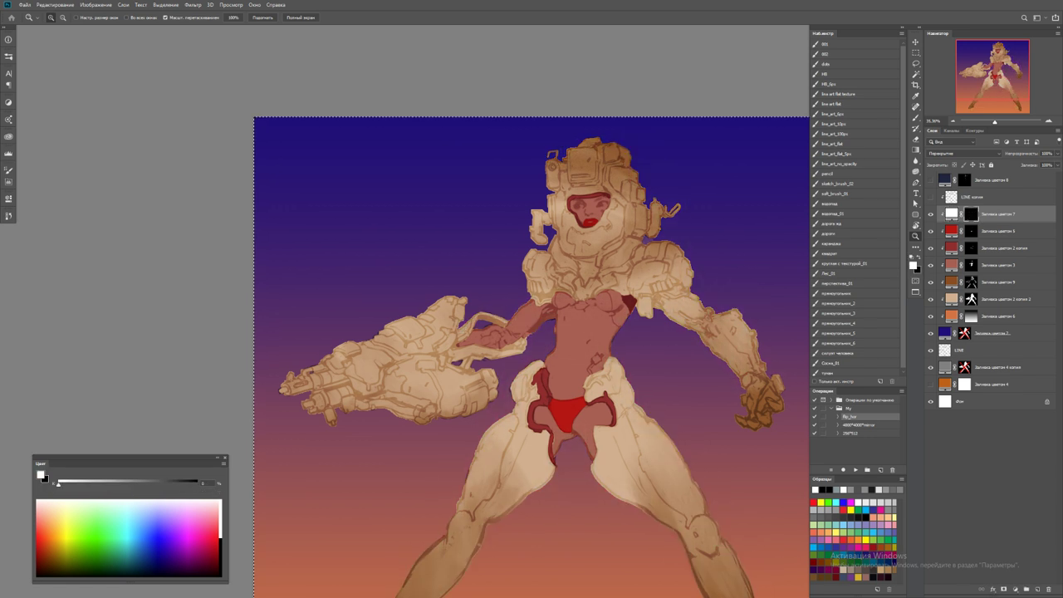
key("ctrl+minus")
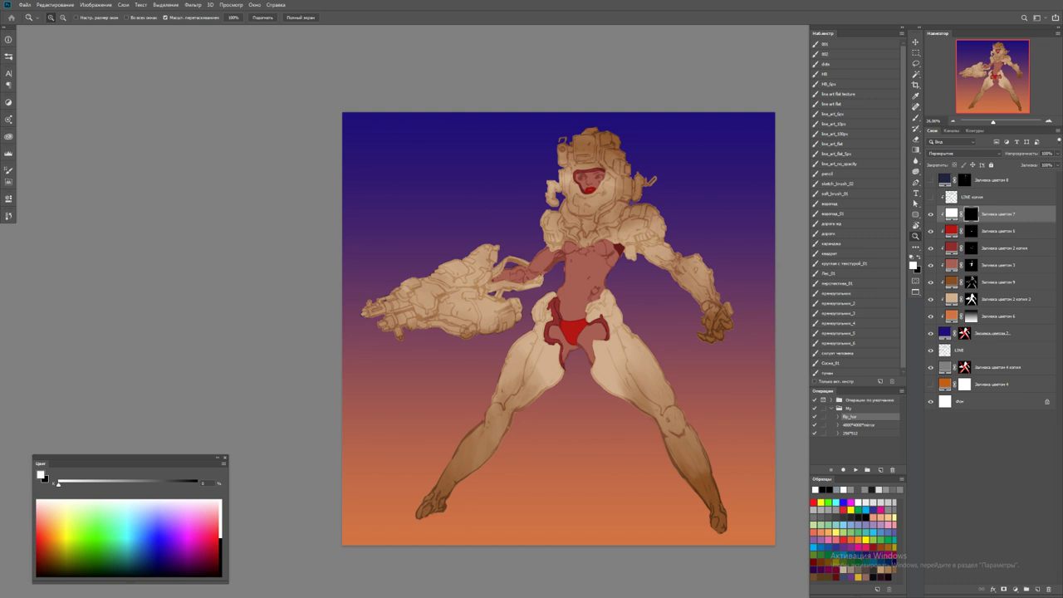
key("ctrl+shift+z")
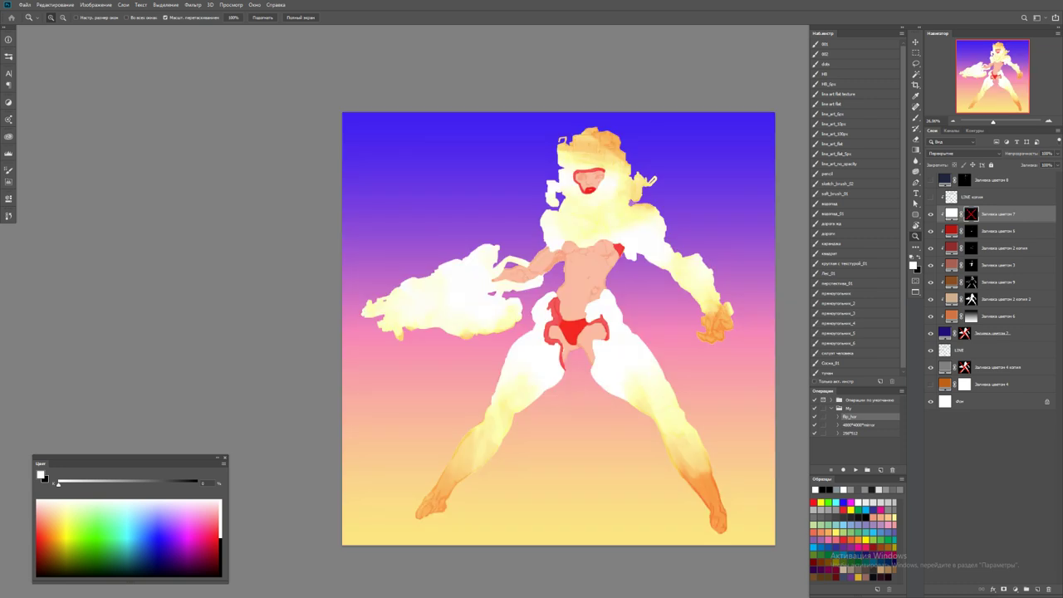
key("ctrl+z")
Paint highlights on the nose and face in the white Overlay fill's mask with the line_art_10px brush
scroll(609, 147, "up", 5)
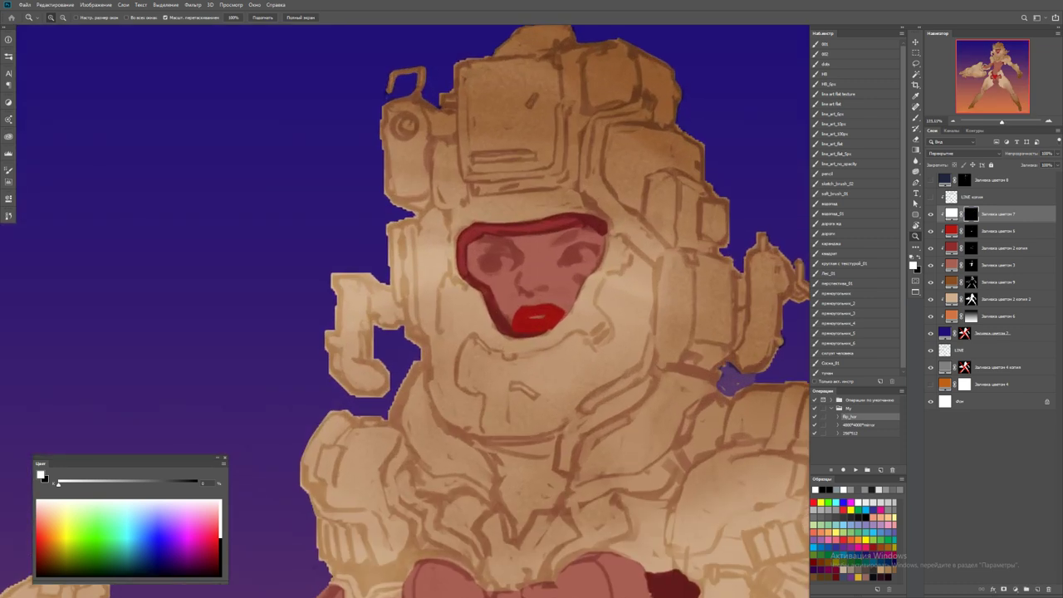
key("b")
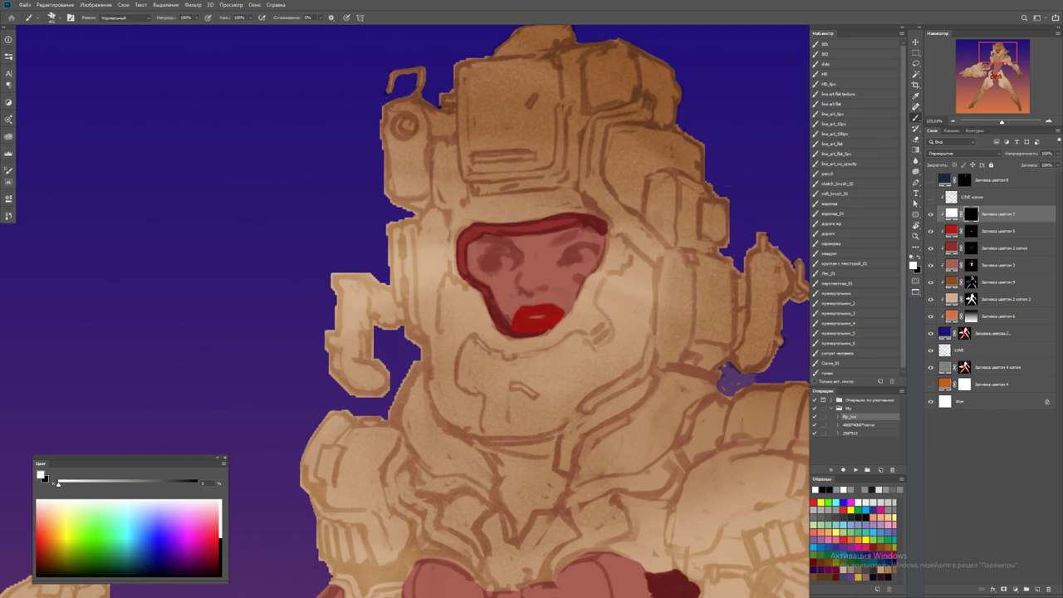
left_click(831, 124)
mouse_move(525, 265)
left_mouse_down()
mouse_move(528, 280)
mouse_move(536, 271)
left_mouse_up()
left_click_drag(523, 278, 533, 281)
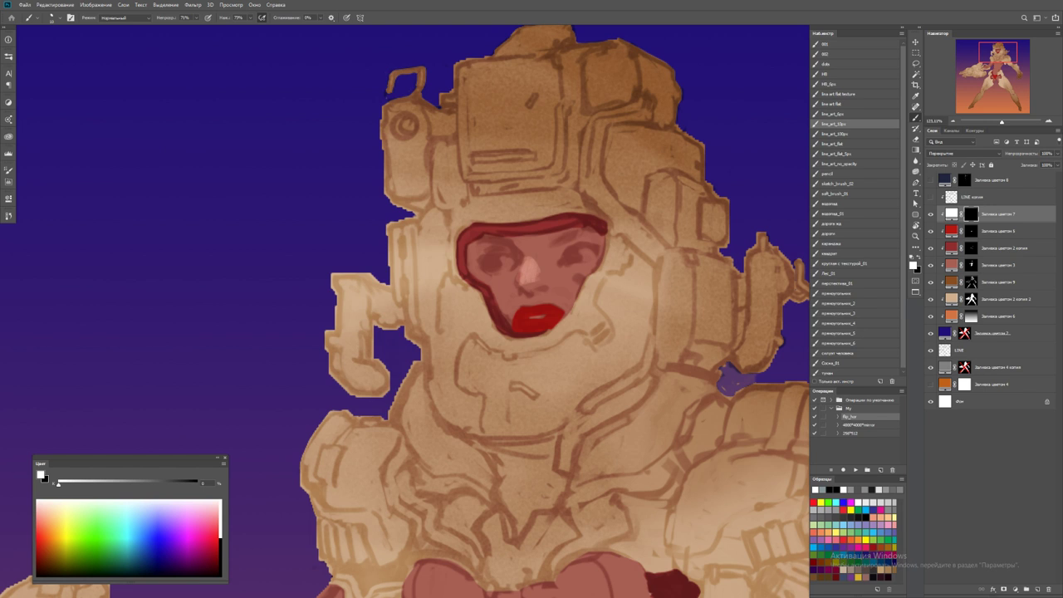
left_click(525, 249, "alt")
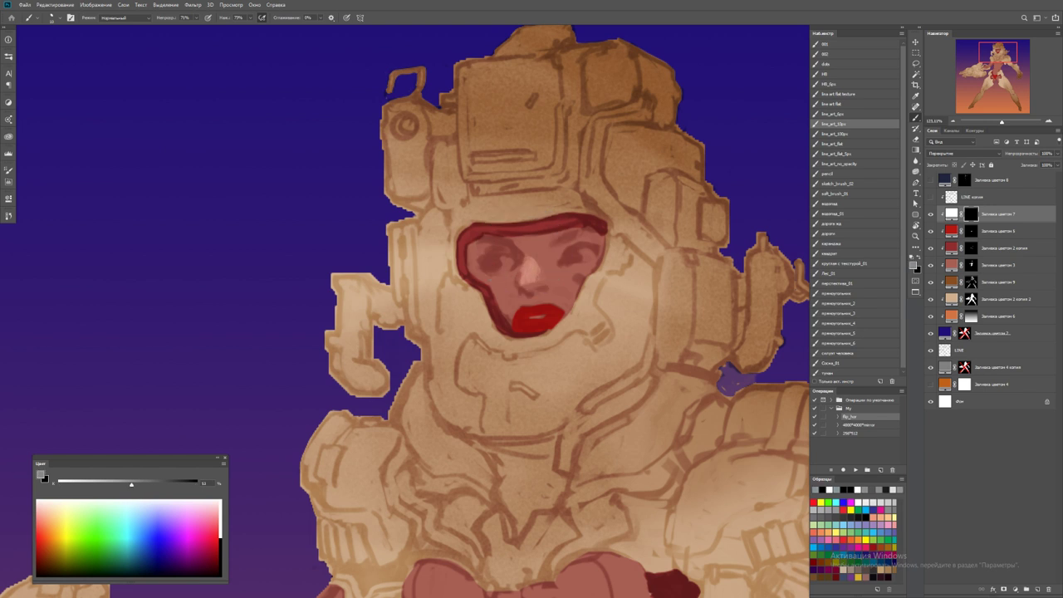
left_click_drag(532, 274, 540, 317)
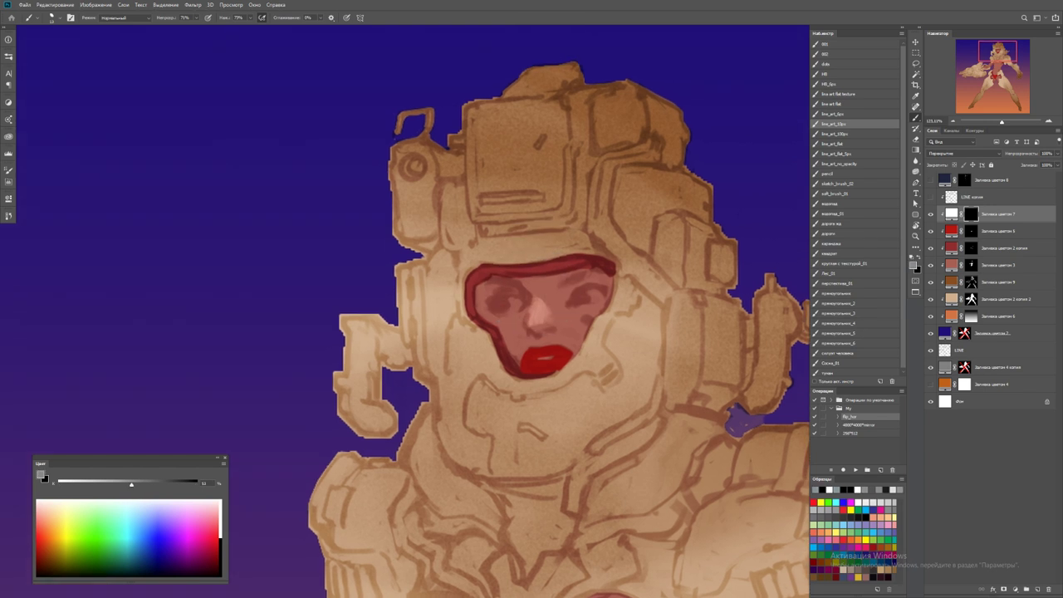
Paint bright highlights along the top edges of the helmet in the white Overlay fill's mask
key("x")
mouse_move(465, 106)
left_mouse_down()
mouse_move(548, 98)
mouse_move(561, 92)
mouse_move(535, 70)
mouse_move(577, 64)
mouse_move(511, 92)
left_mouse_up()
mouse_move(548, 76)
left_mouse_down()
mouse_move(575, 97)
mouse_move(636, 83)
mouse_move(598, 86)
mouse_move(680, 108)
mouse_move(623, 91)
mouse_move(640, 93)
mouse_move(590, 96)
mouse_move(661, 106)
mouse_move(641, 100)
left_mouse_up()
key("z")
scroll(405, 312, "down", 5)
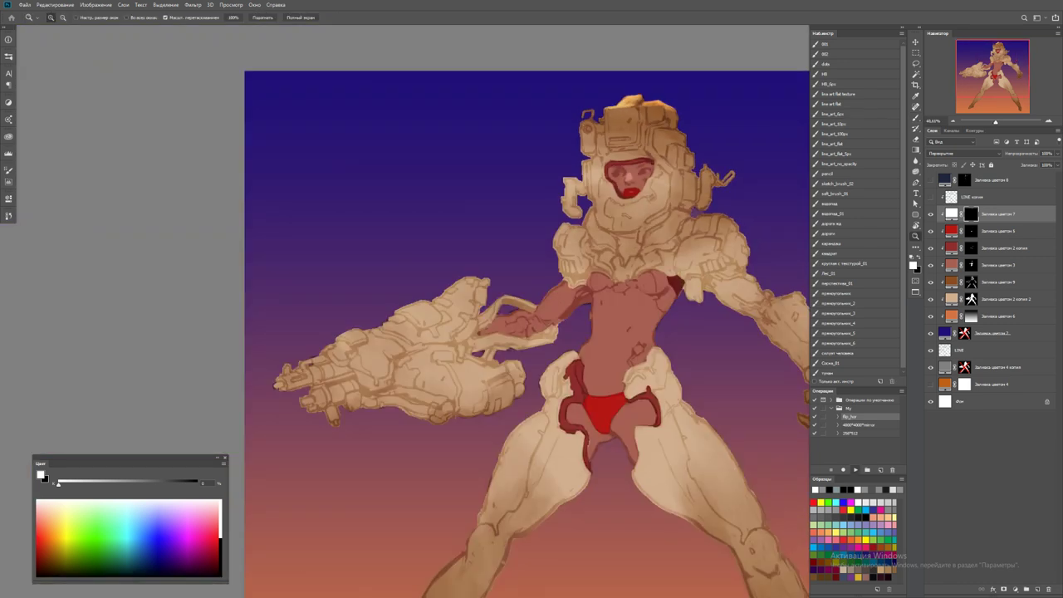
Flip the canvas horizontally and paint highlights on the eyes and the helmet ridge beside the visor
scroll(527, 114, "up", 3)
key("b")
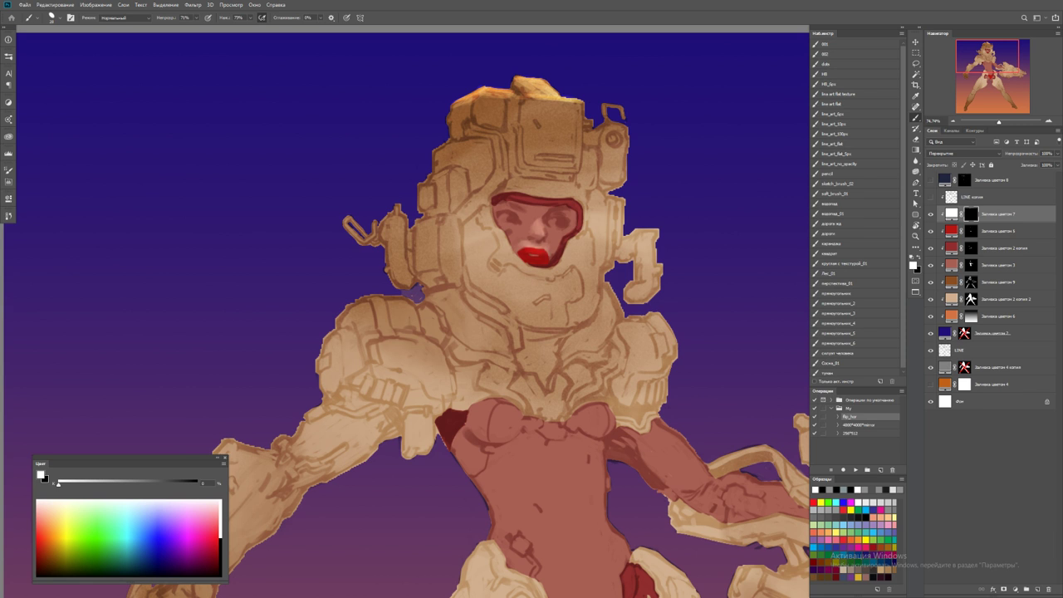
mouse_move(504, 218)
left_mouse_down()
mouse_move(561, 223)
mouse_move(516, 216)
mouse_move(502, 180)
left_mouse_up()
mouse_move(466, 138)
left_mouse_down()
mouse_move(490, 136)
mouse_move(502, 175)
left_mouse_up()
mouse_move(502, 137)
left_mouse_down()
mouse_move(505, 181)
mouse_move(482, 197)
left_mouse_up()
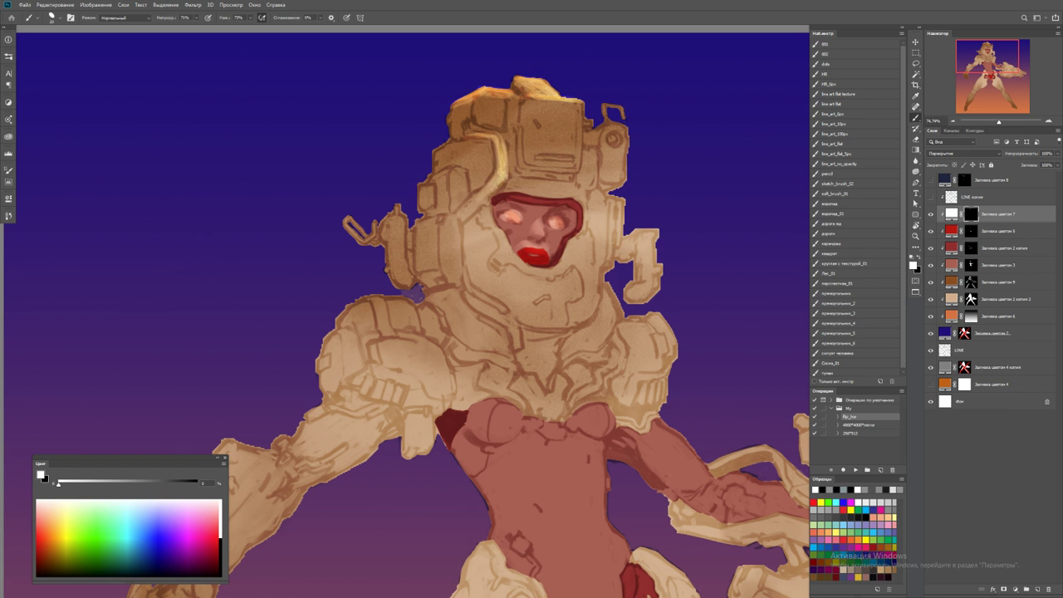
Paint further highlights along the upper edges of the helmet's side blocks and front panel
left_click_drag(416, 225, 464, 218)
mouse_move(419, 189)
left_mouse_down()
mouse_move(482, 141)
mouse_move(484, 151)
mouse_move(463, 103)
mouse_move(493, 93)
mouse_move(580, 102)
left_mouse_up()
left_click_drag(524, 119, 528, 103)
mouse_move(526, 106)
left_mouse_down()
mouse_move(563, 103)
mouse_move(584, 116)
mouse_move(583, 145)
mouse_move(624, 121)
left_mouse_up()
key("z")
key("ctrl+0")
left_click(603, 132)
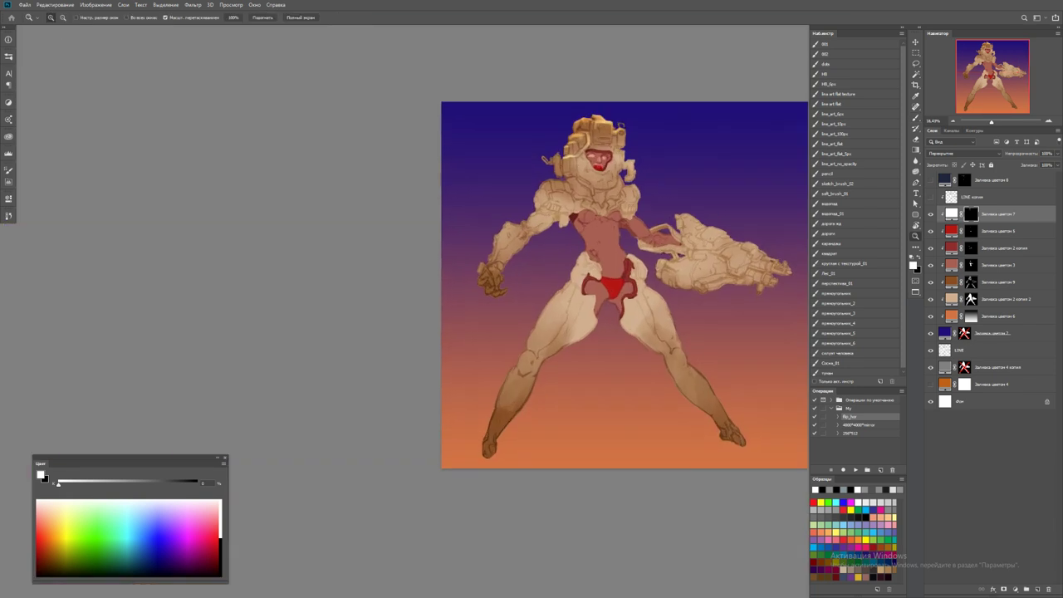
Paint a white highlight on the bent bracket protruding from the side of the helmet
key("b")
key("x")
key("x")
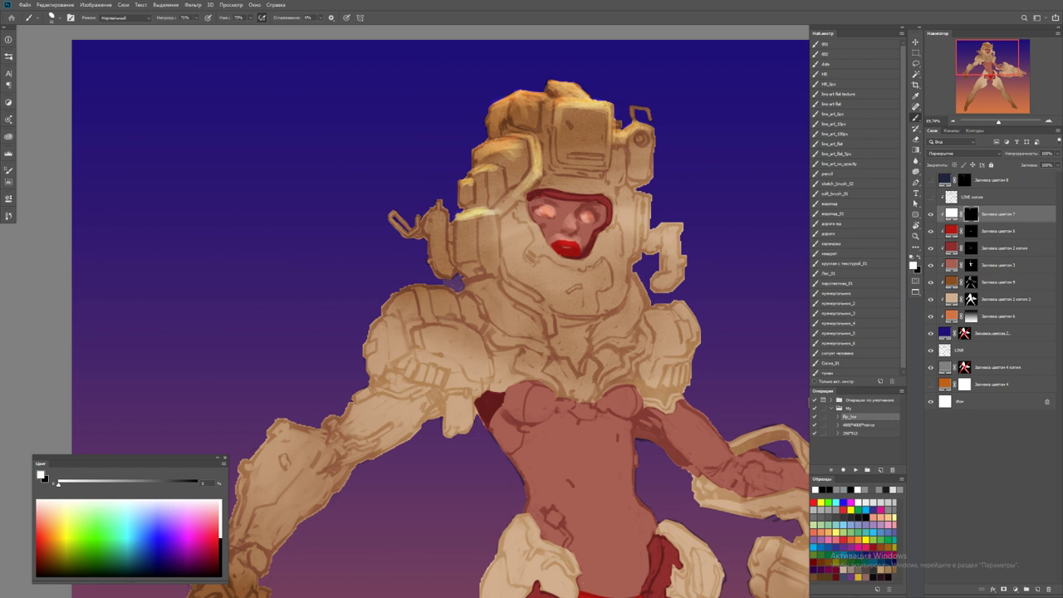
left_click(655, 231)
key("x")
key("x")
mouse_move(653, 231)
left_mouse_down()
mouse_move(681, 226)
mouse_move(668, 234)
mouse_move(674, 260)
mouse_move(625, 197)
left_mouse_up()
key("z")
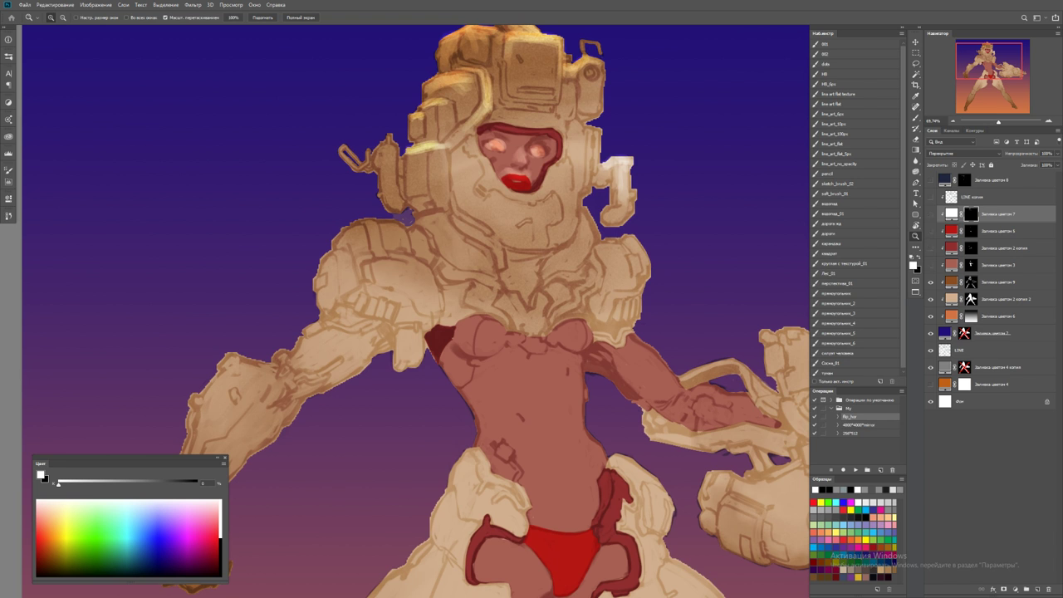
Hide the white Overlay and both red fills, and paint black on the skin fill's mask at the centre of the chest
key("ctrl+comma")
key("ctrl+comma")
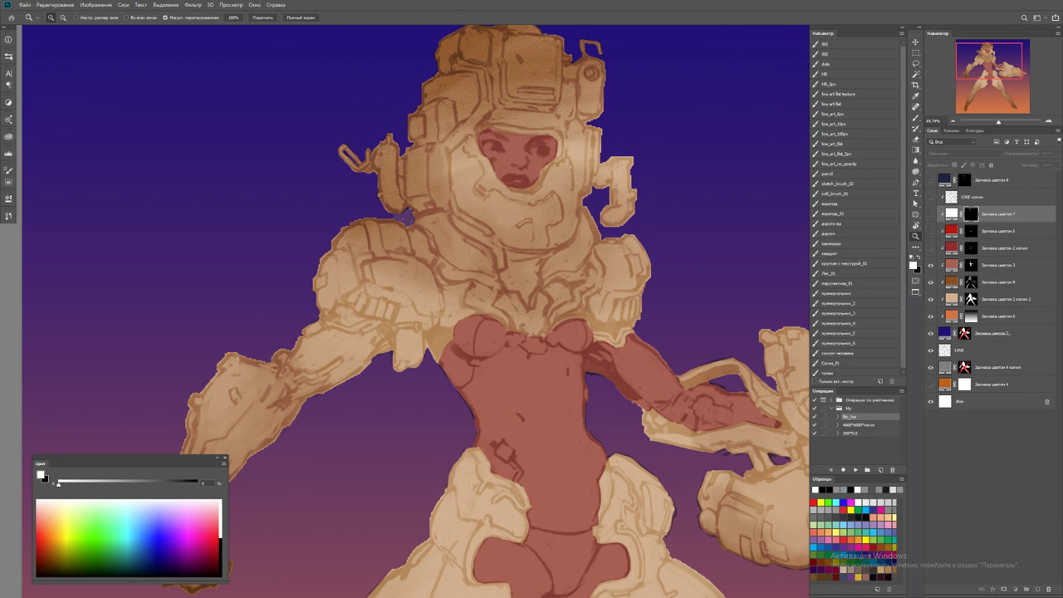
key("alt+bracketleft")
key("b")
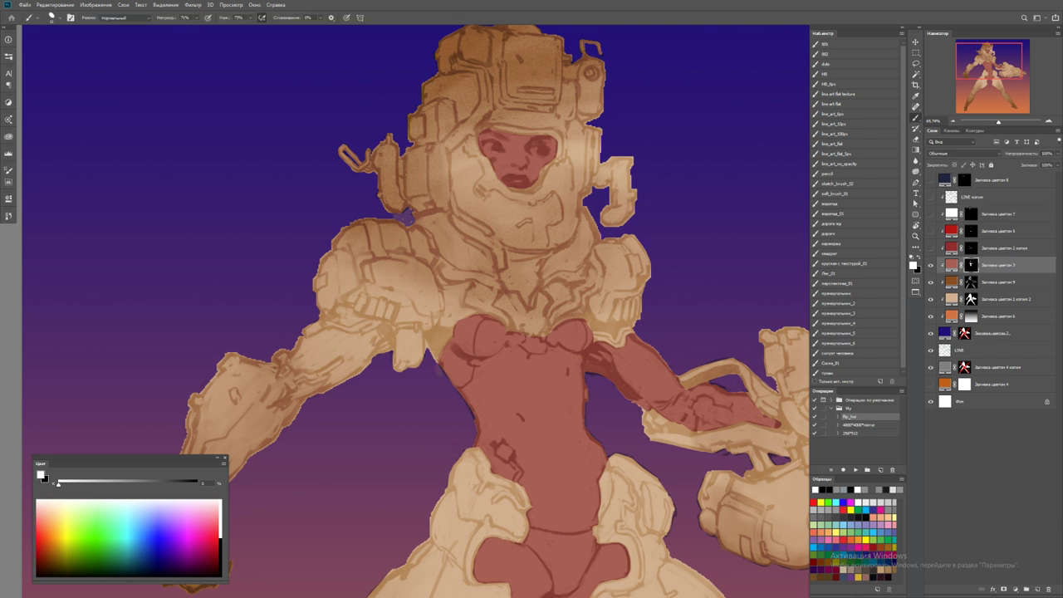
key("x")
mouse_move(536, 341)
left_mouse_down()
mouse_move(522, 345)
mouse_move(555, 344)
left_mouse_up()
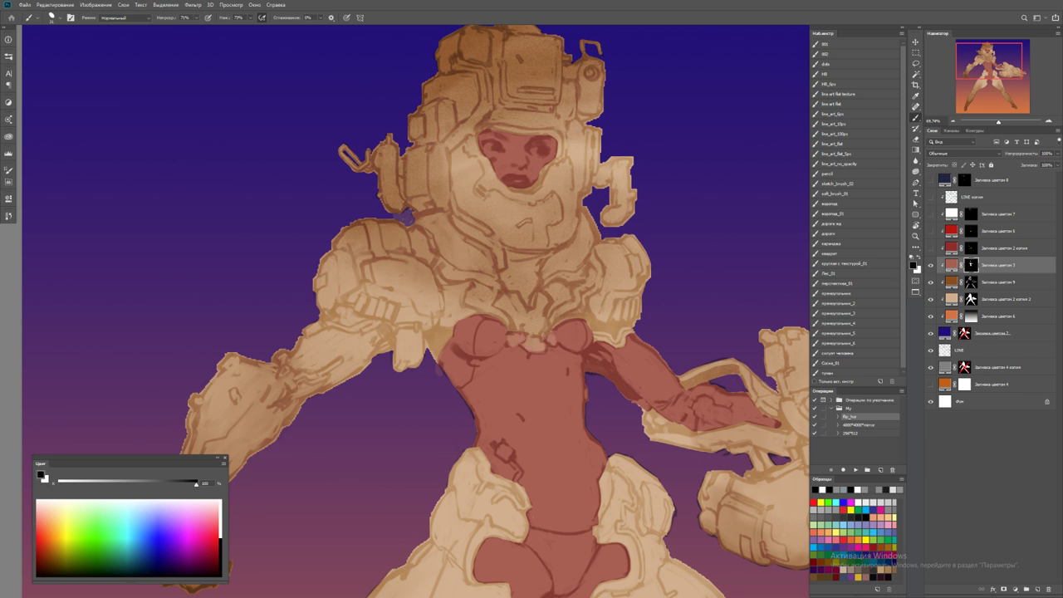
Trim the skin fill with black along the upper arm near the weapon, and show the dark red fill again
key("x")
key("x")
left_click_drag(588, 347, 634, 396)
key("z")
key("ctrl+minus")
key("ctrl+minus")
key("ctrl+minus")
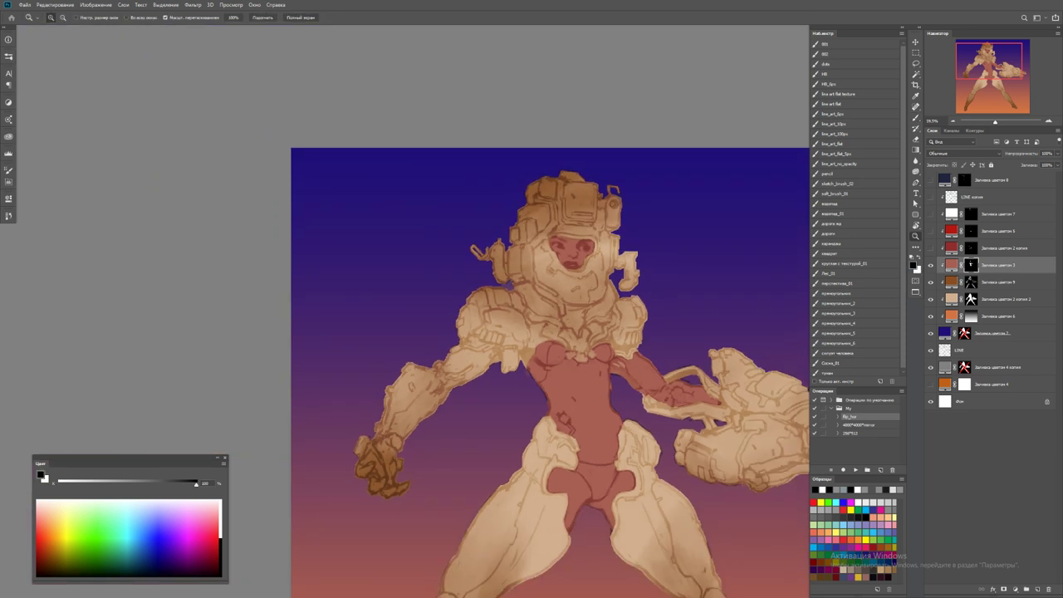
key("ctrl+plus")
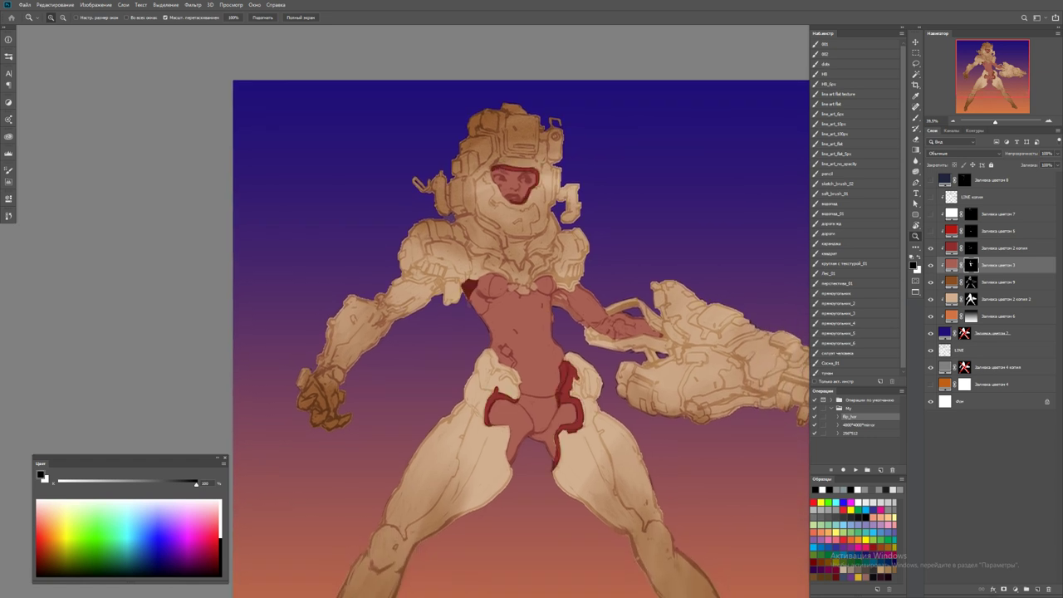
Paint the underside of the upper arm on the dark red fill's mask in white with the line_art_no_opacity brush
left_click(1005, 248)
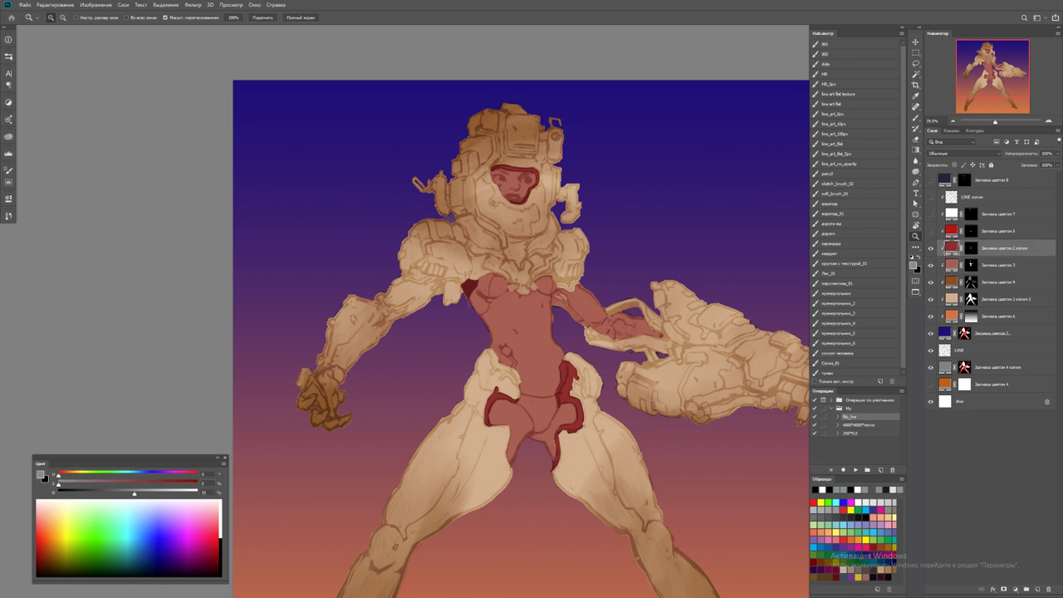
key("d")
key("ctrl+plus")
key("ctrl+plus")
key("b")
key("x")
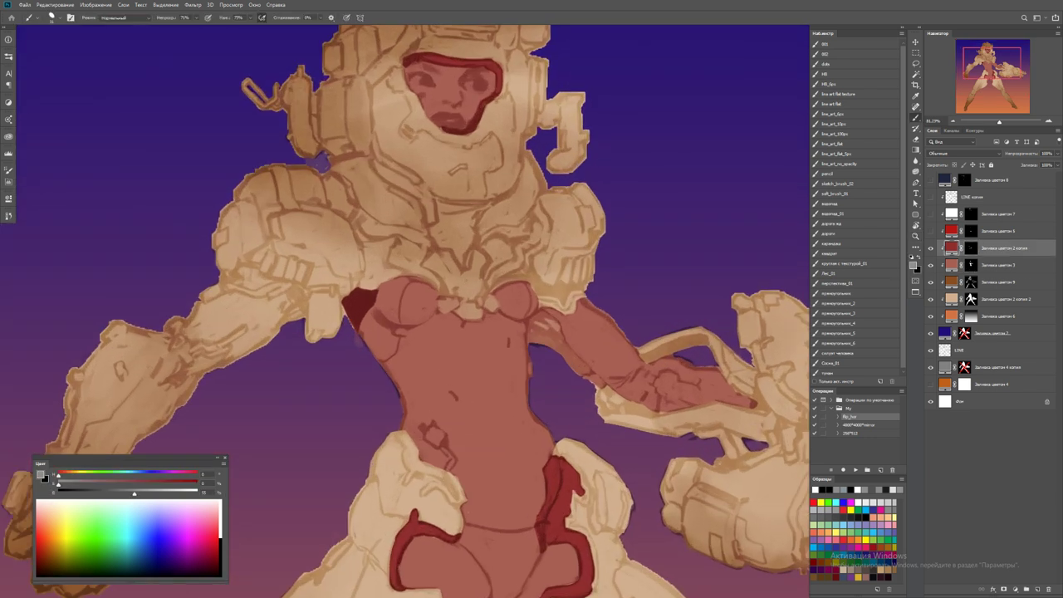
left_click(839, 164)
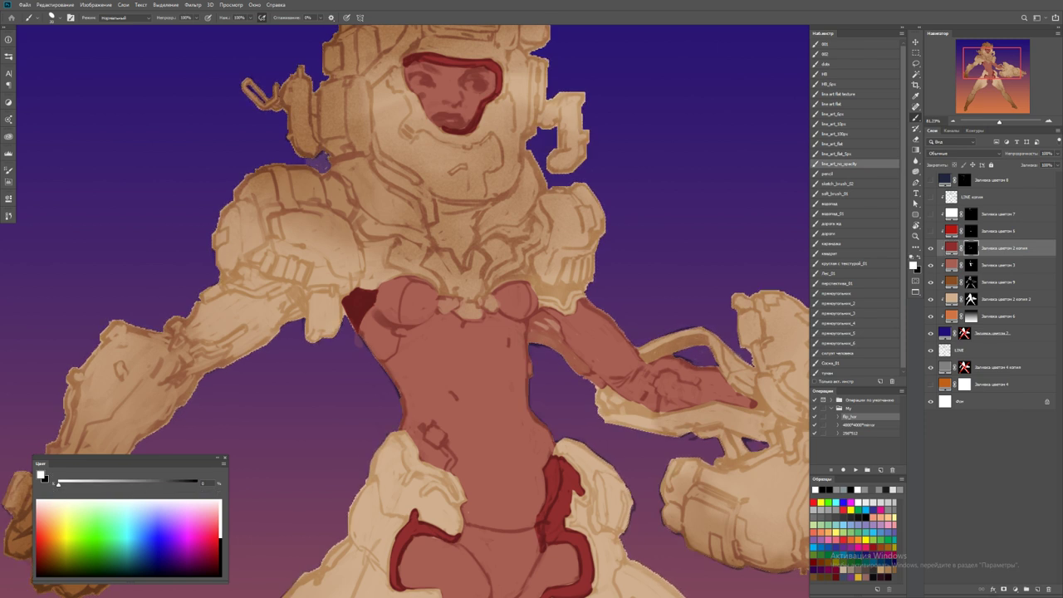
mouse_move(532, 320)
left_mouse_down()
mouse_move(531, 347)
mouse_move(544, 317)
mouse_move(552, 320)
mouse_move(545, 341)
mouse_move(585, 369)
mouse_move(572, 373)
mouse_move(598, 380)
left_mouse_up()
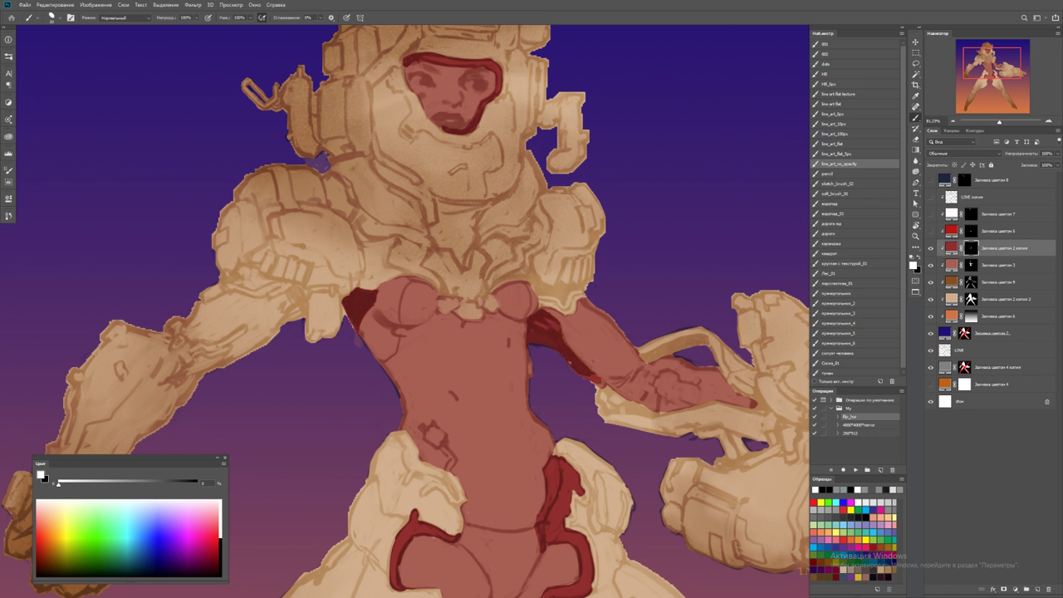
Paint a dark red patch on the forearm next to the weapon
mouse_move(675, 364)
left_mouse_down()
mouse_move(644, 307)
mouse_move(630, 334)
mouse_move(635, 352)
mouse_move(661, 341)
mouse_move(648, 326)
mouse_move(666, 326)
mouse_move(652, 349)
left_mouse_up()
scroll(406, 312, "down", 2)
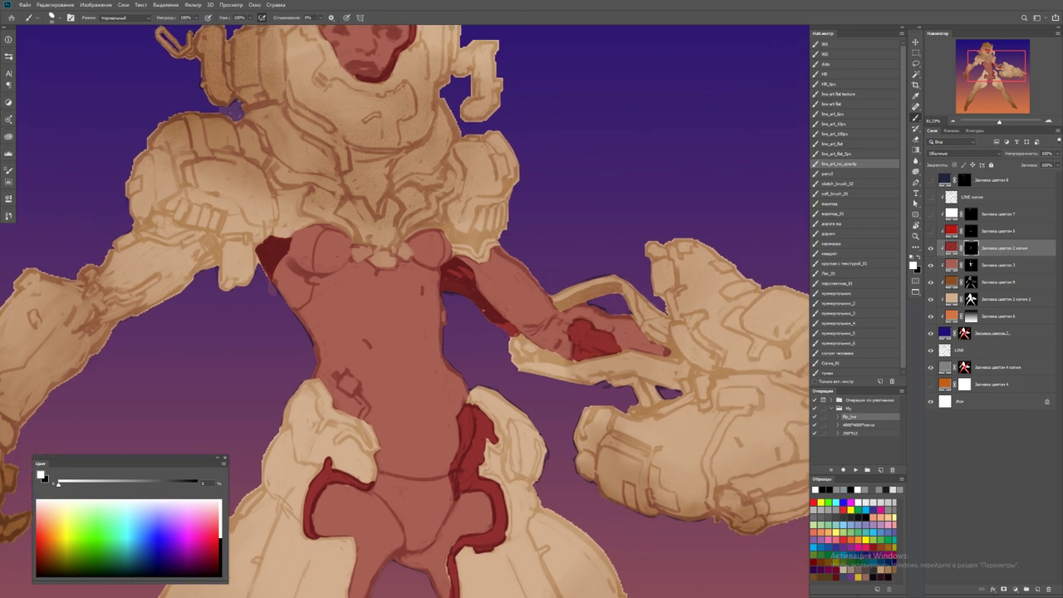
key("z")
scroll(406, 311, "down", 3)
scroll(455, 274, "up", 3)
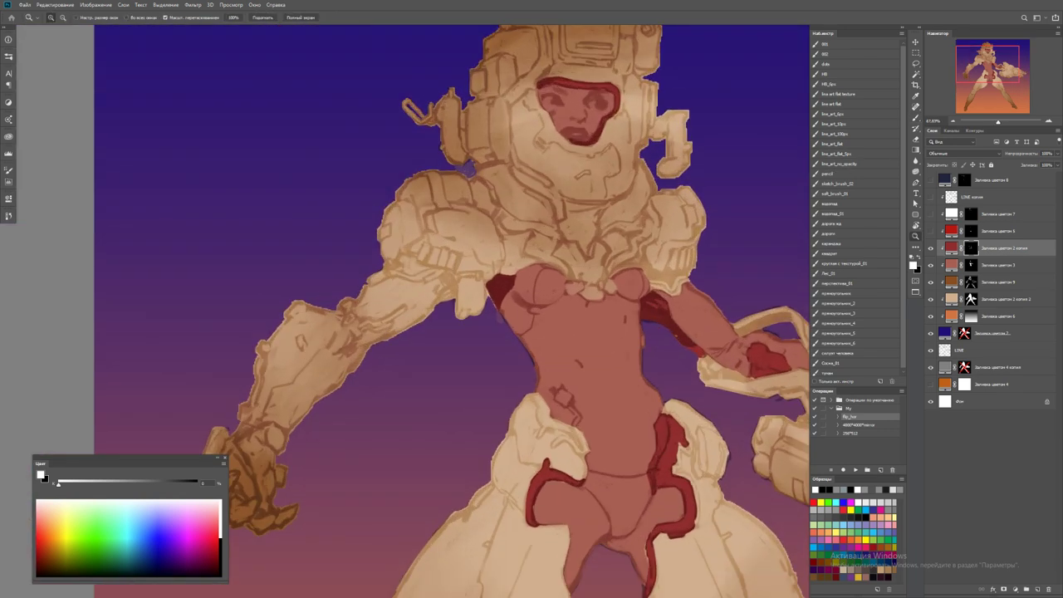
Paint dark red under the armoured shoulder and thicken the visor's inner rim
key("b")
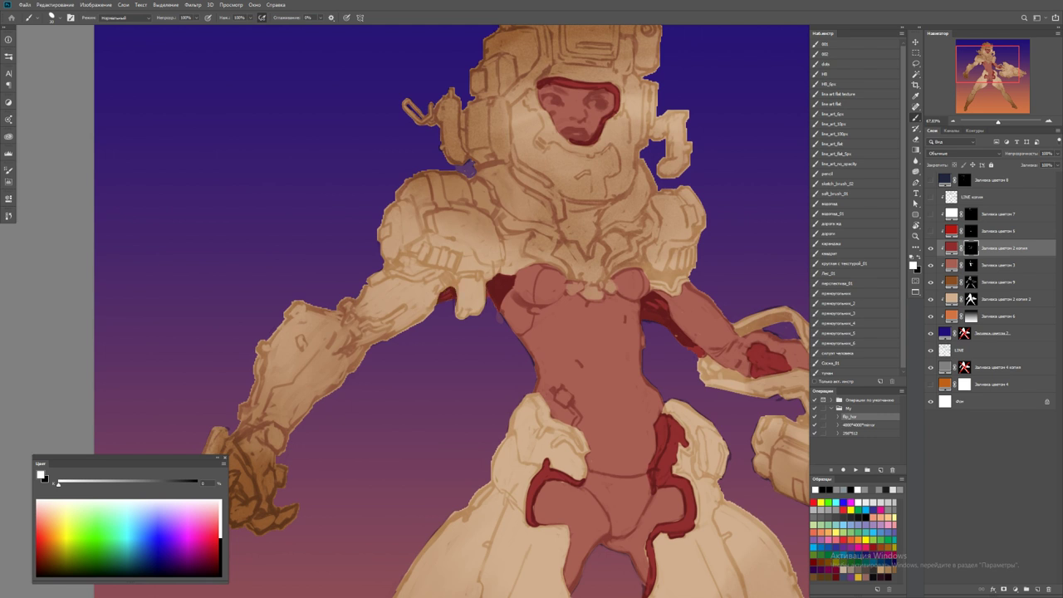
scroll(452, 311, "up", 3)
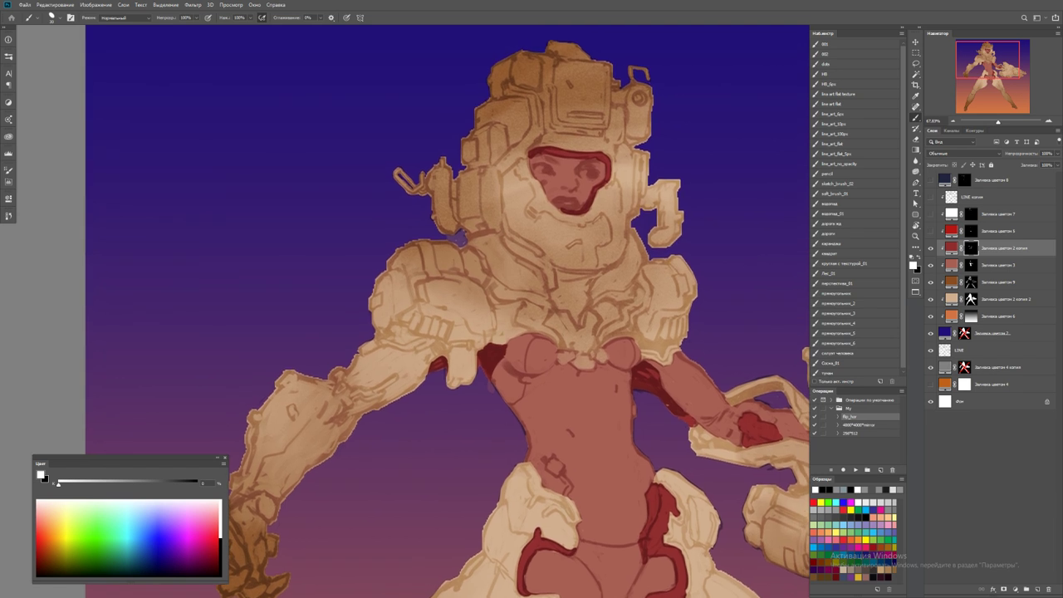
left_click_drag(528, 147, 611, 162)
left_click_drag(538, 151, 540, 186)
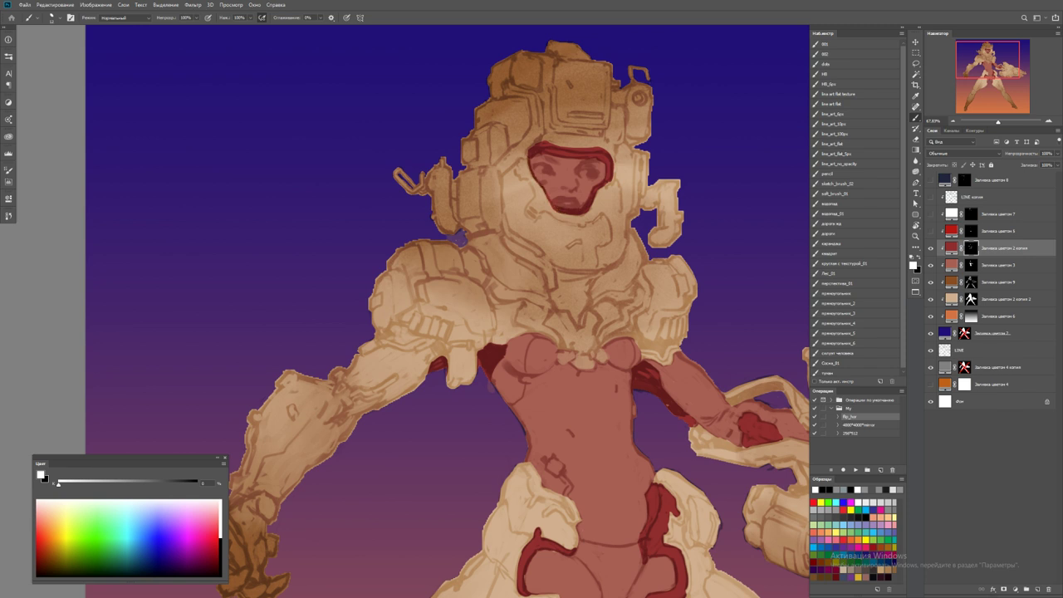
Examine the visor rim up close and check the dark red areas on the whole figure
key("ctrl+0")
scroll(606, 186, "up", 3)
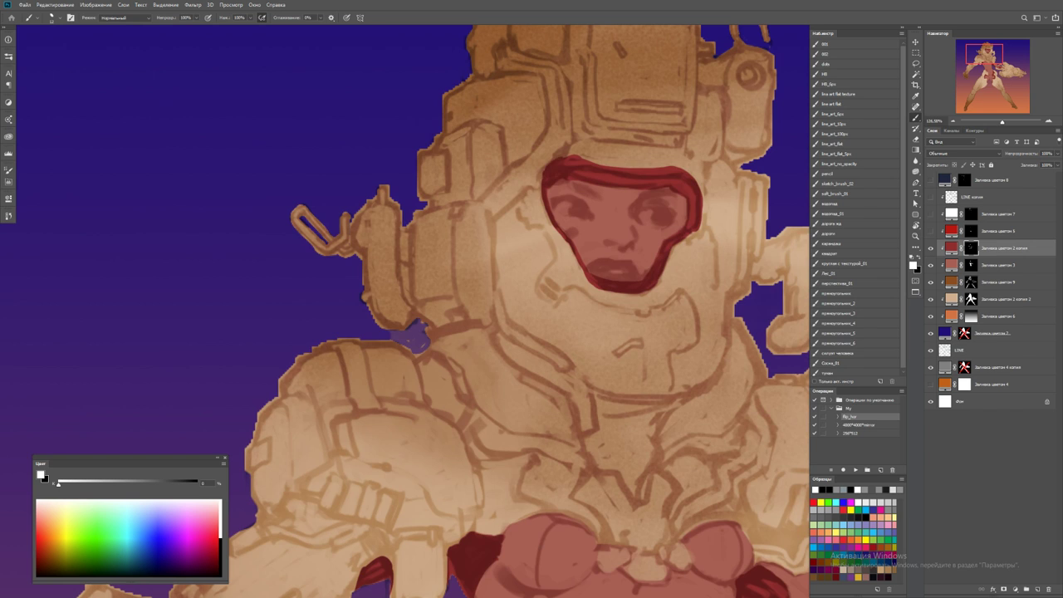
key("x")
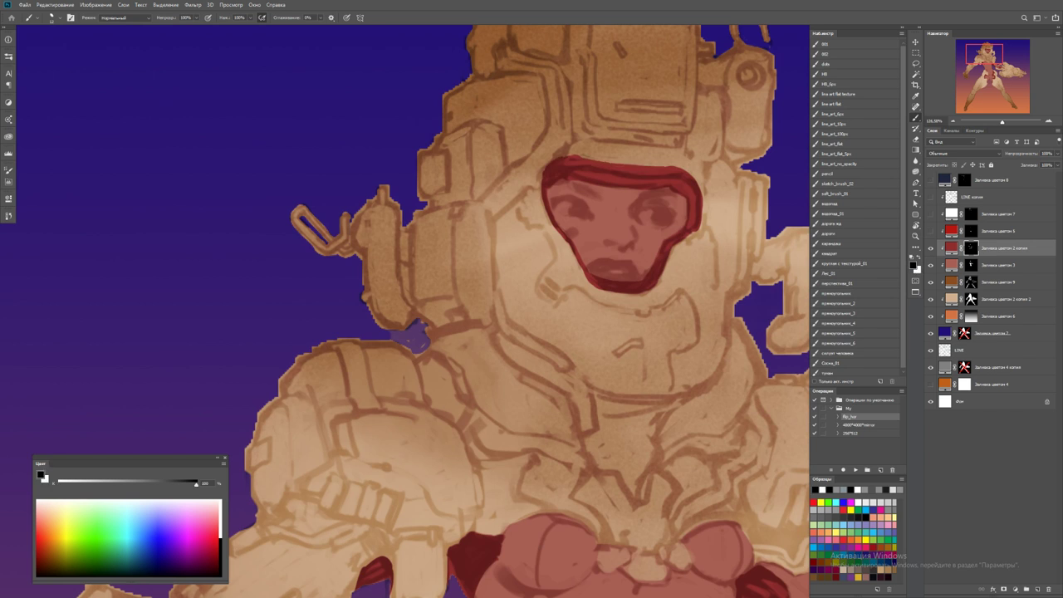
key("x")
key("z")
key("ctrl+minus")
key("ctrl+minus")
key("ctrl+minus")
key("ctrl+minus")
key("ctrl+minus")
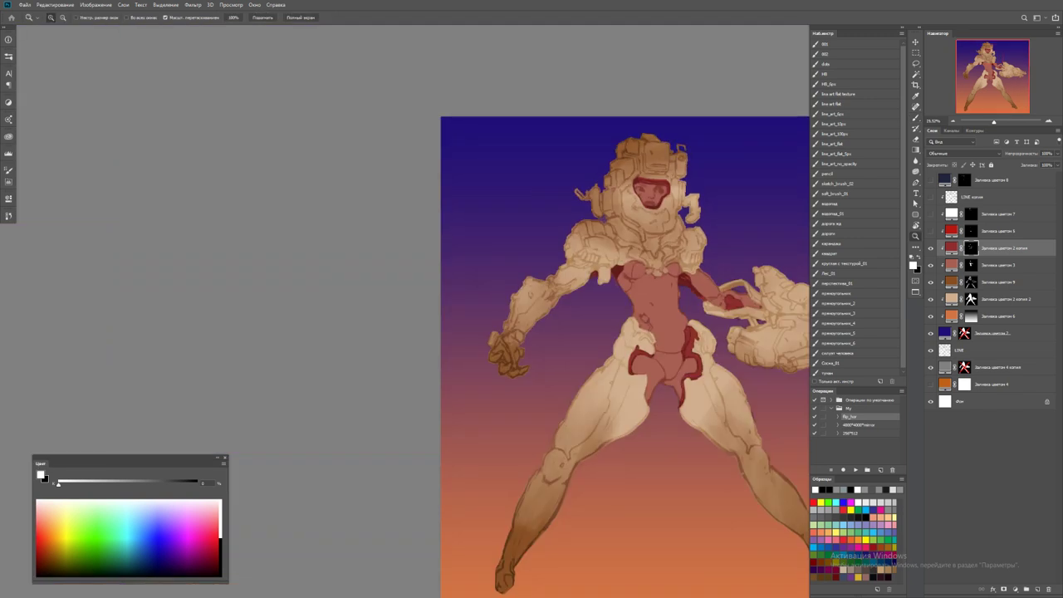
key("ctrl+minus")
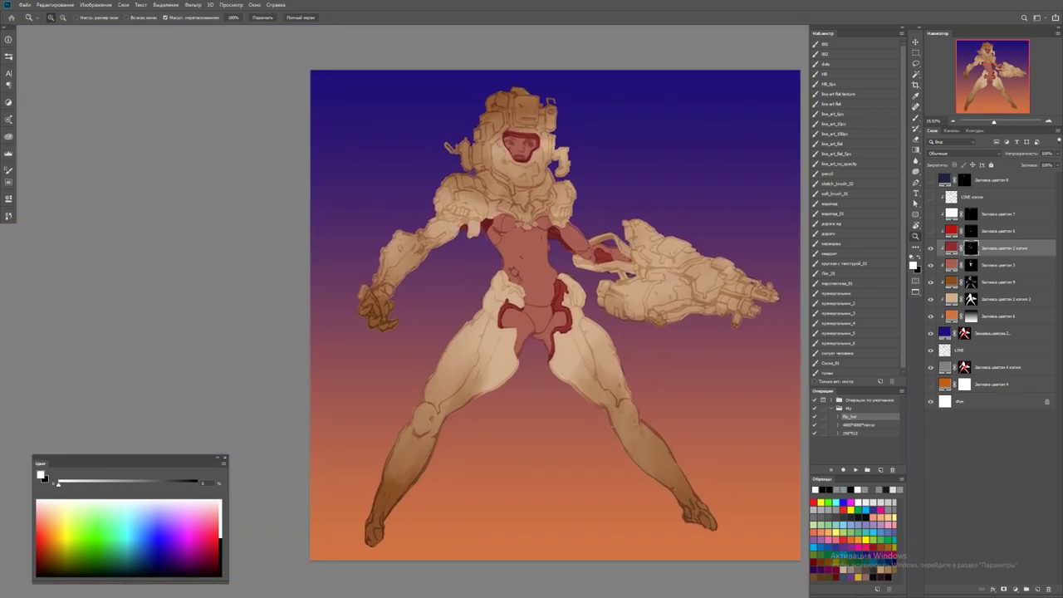
Paint the struts and cables connecting the forearm to the weapon dark red
key("ctrl+plus")
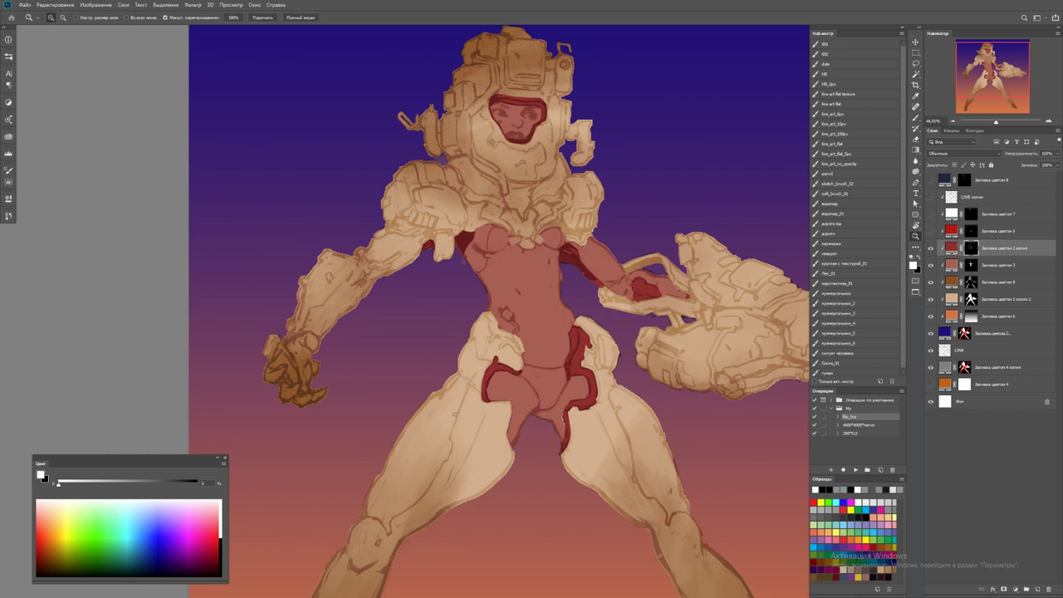
key("ctrl+plus")
key("b")
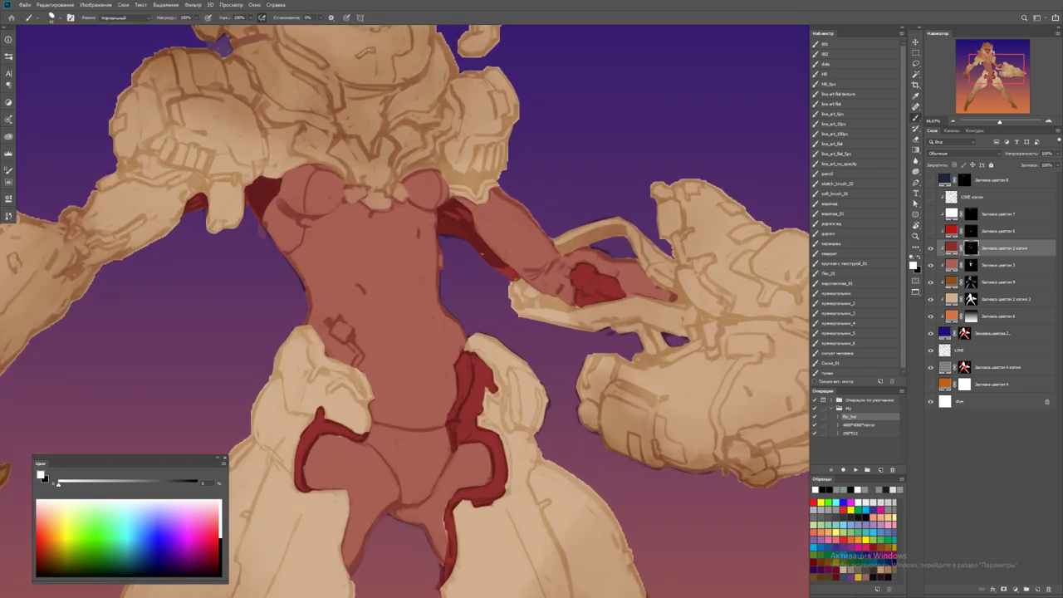
mouse_move(513, 279)
left_mouse_down()
mouse_move(520, 317)
mouse_move(540, 282)
mouse_move(595, 328)
mouse_move(596, 314)
mouse_move(644, 301)
mouse_move(607, 321)
mouse_move(625, 321)
mouse_move(571, 335)
mouse_move(588, 353)
mouse_move(579, 376)
mouse_move(598, 364)
mouse_move(598, 342)
mouse_move(611, 371)
mouse_move(639, 359)
left_mouse_up()
mouse_move(576, 331)
left_mouse_down()
mouse_move(603, 319)
mouse_move(637, 326)
mouse_move(615, 327)
mouse_move(607, 296)
mouse_move(586, 284)
left_mouse_up()
left_click_drag(495, 264, 545, 238)
mouse_move(498, 267)
left_mouse_down()
mouse_move(571, 238)
mouse_move(589, 278)
mouse_move(581, 284)
mouse_move(613, 294)
mouse_move(616, 267)
mouse_move(559, 285)
left_mouse_up()
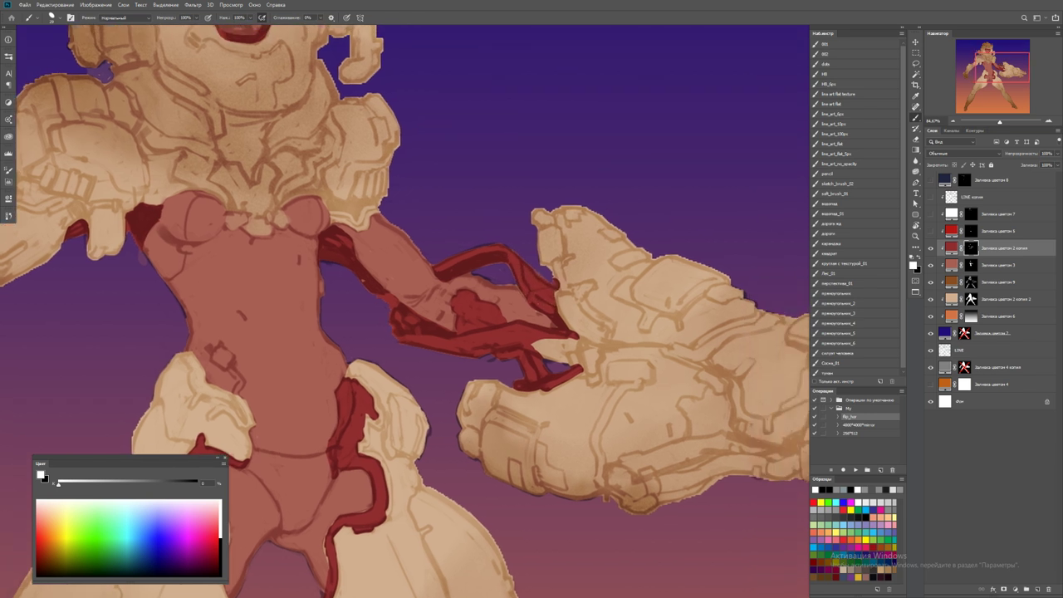
key("x")
key("x")
key("z")
key("ctrl+0")
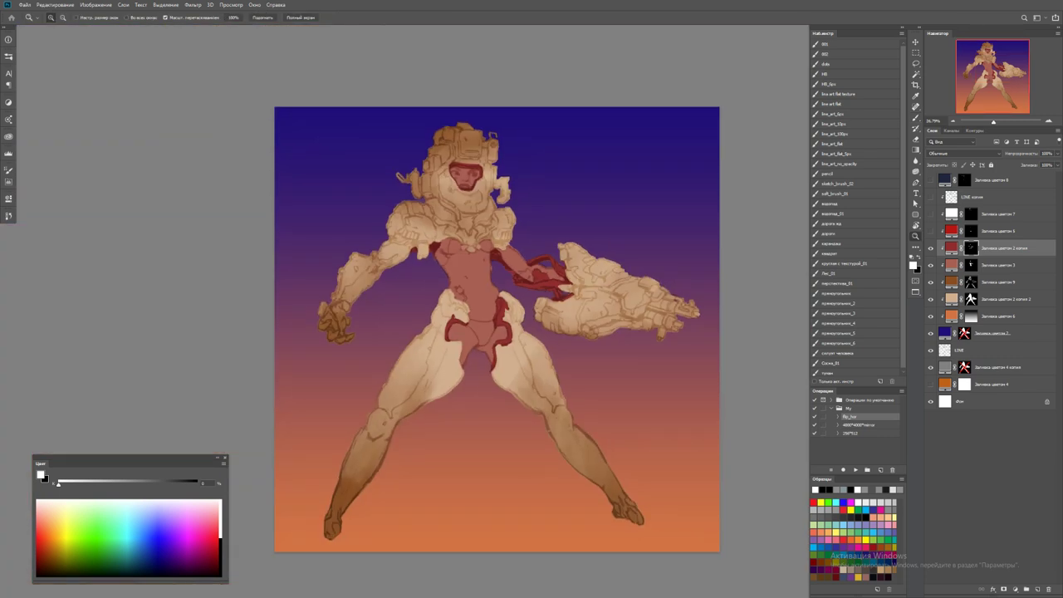
Extend the dark red paint over the joint where the struts meet the weapon
left_click(582, 312)
key("b")
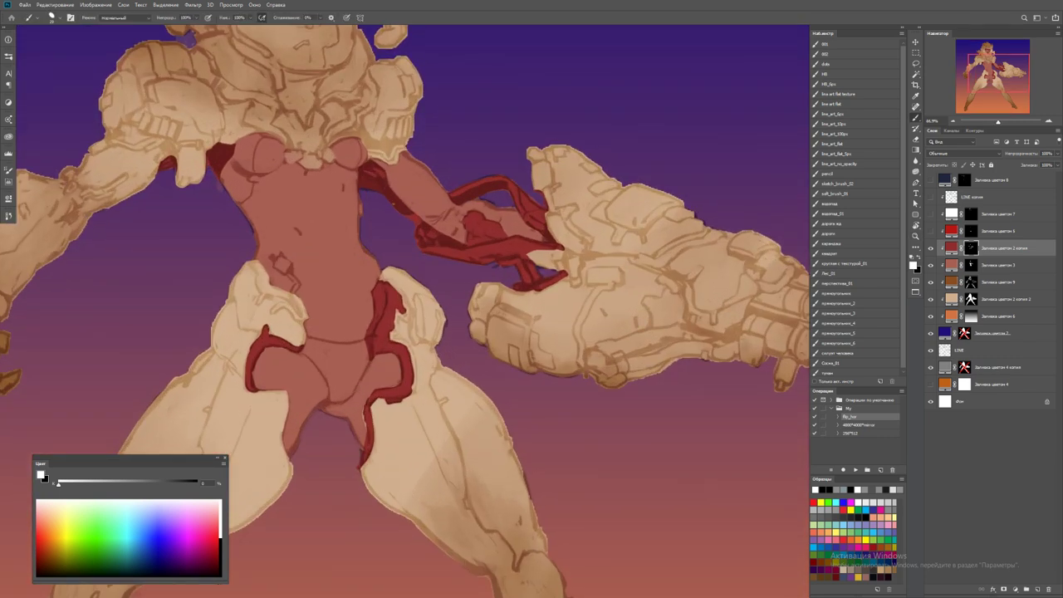
mouse_move(528, 254)
left_mouse_down()
mouse_move(566, 264)
mouse_move(573, 251)
mouse_move(573, 271)
mouse_move(584, 266)
mouse_move(563, 291)
mouse_move(581, 286)
left_mouse_up()
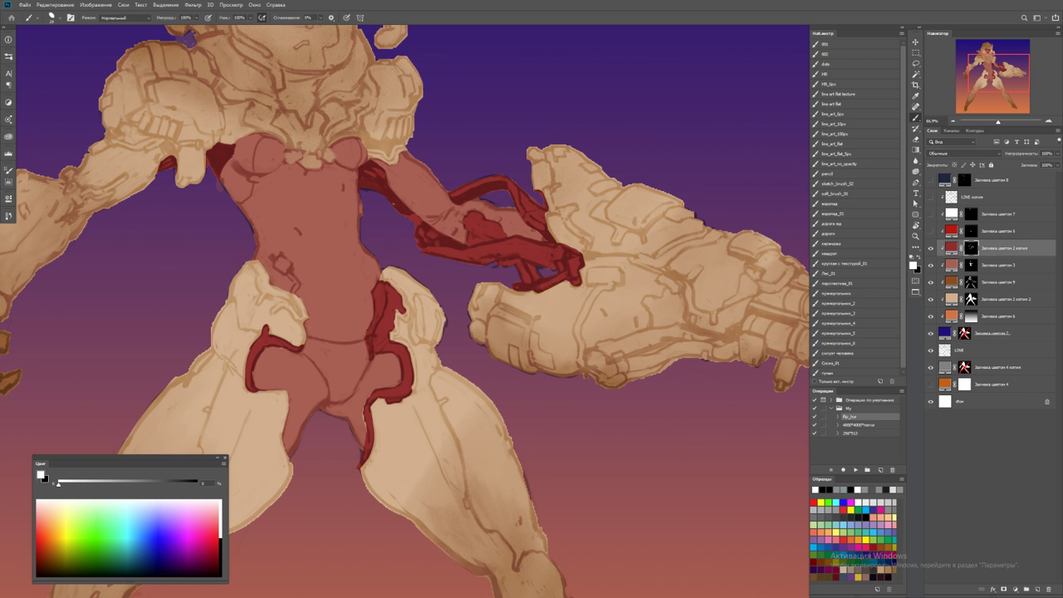
Paint the small cylinder and thin rod at the rear edge of the weapon dark red
mouse_move(532, 153)
left_mouse_down()
mouse_move(537, 187)
mouse_move(631, 374)
mouse_move(598, 399)
mouse_move(466, 241)
mouse_move(498, 216)
left_mouse_up()
key("r")
scroll(522, 304, "up", 5)
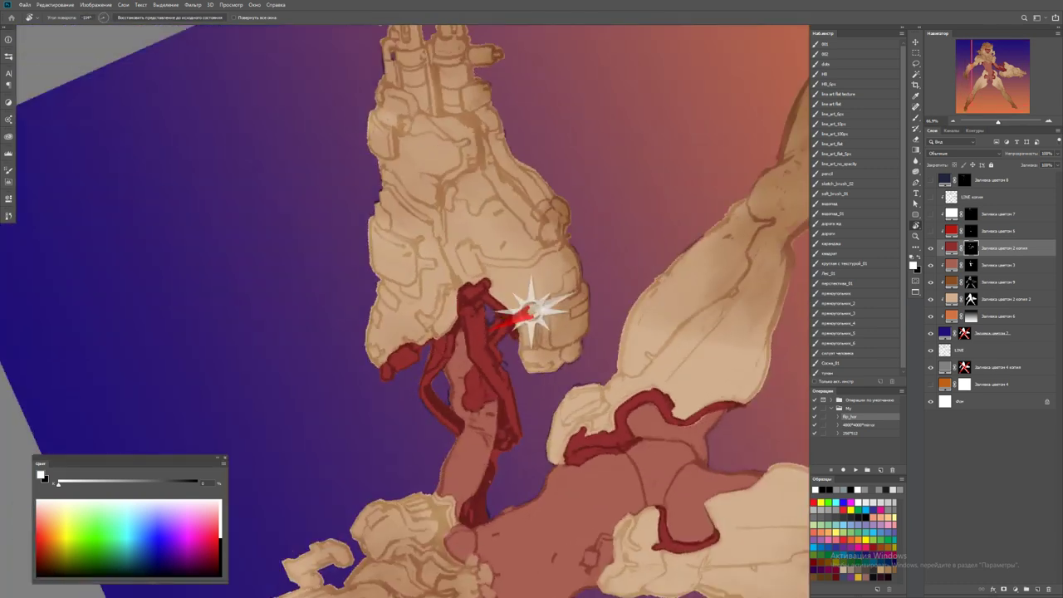
key("Escape")
key("b")
mouse_move(397, 281)
left_mouse_down()
mouse_move(431, 256)
mouse_move(455, 274)
mouse_move(495, 270)
left_mouse_up()
mouse_move(485, 220)
left_mouse_down()
mouse_move(475, 215)
mouse_move(470, 231)
mouse_move(492, 261)
left_mouse_up()
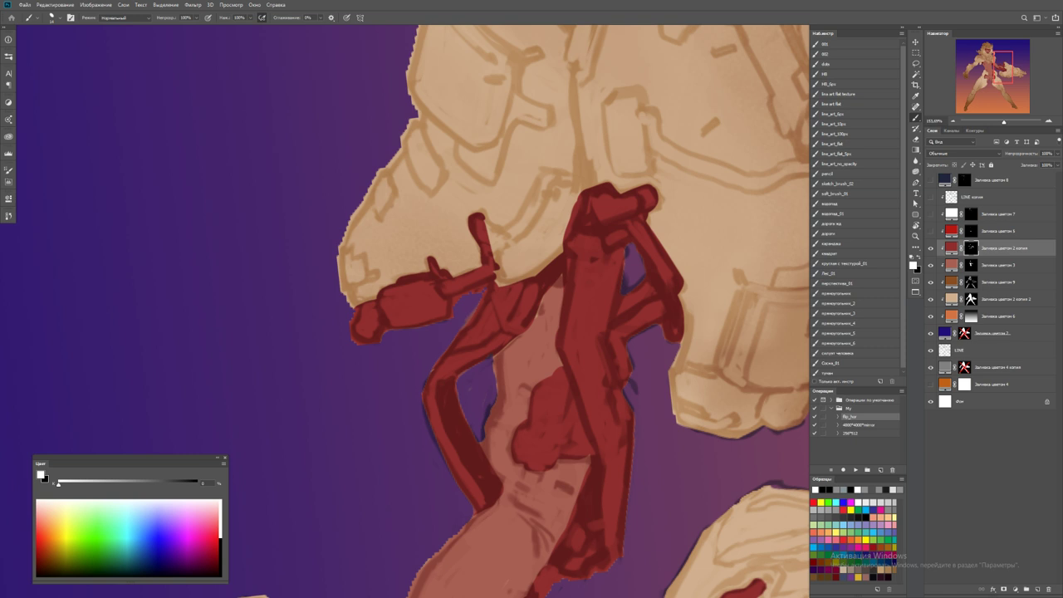
Refine the dark red rods between the cylinder and the weapon joint, and reset the canvas rotation
key("r")
left_click_drag(582, 207, 527, 309)
key("b")
mouse_move(557, 273)
left_mouse_down()
mouse_move(596, 259)
mouse_move(569, 314)
mouse_move(592, 327)
left_mouse_up()
mouse_move(595, 280)
left_mouse_down()
mouse_move(617, 264)
mouse_move(592, 329)
mouse_move(615, 294)
mouse_move(671, 326)
mouse_move(646, 353)
mouse_move(601, 330)
mouse_move(610, 303)
mouse_move(604, 336)
mouse_move(498, 336)
left_mouse_up()
key("z")
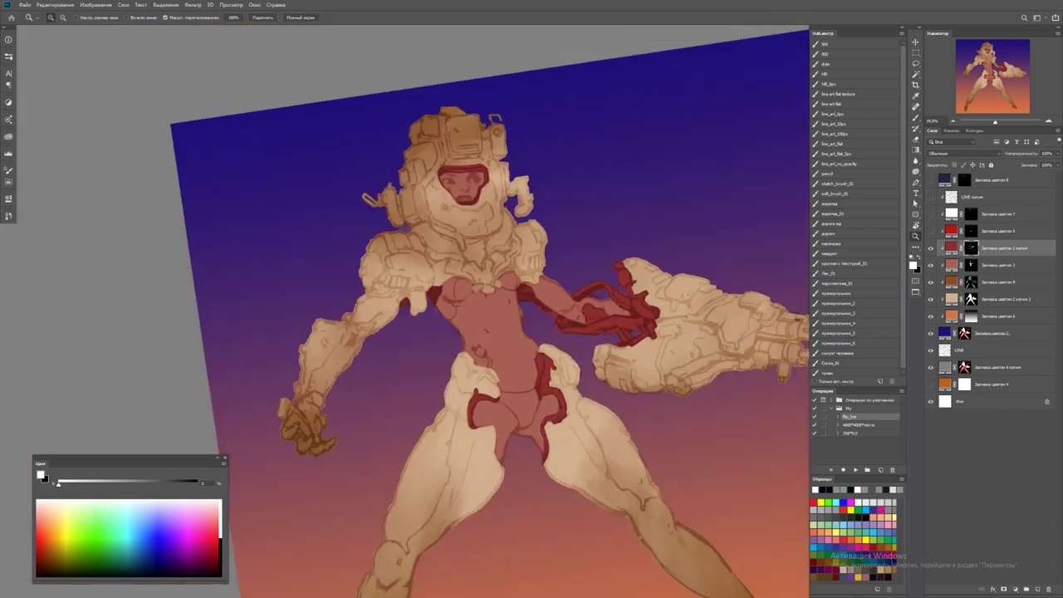
key("r")
key("Escape")
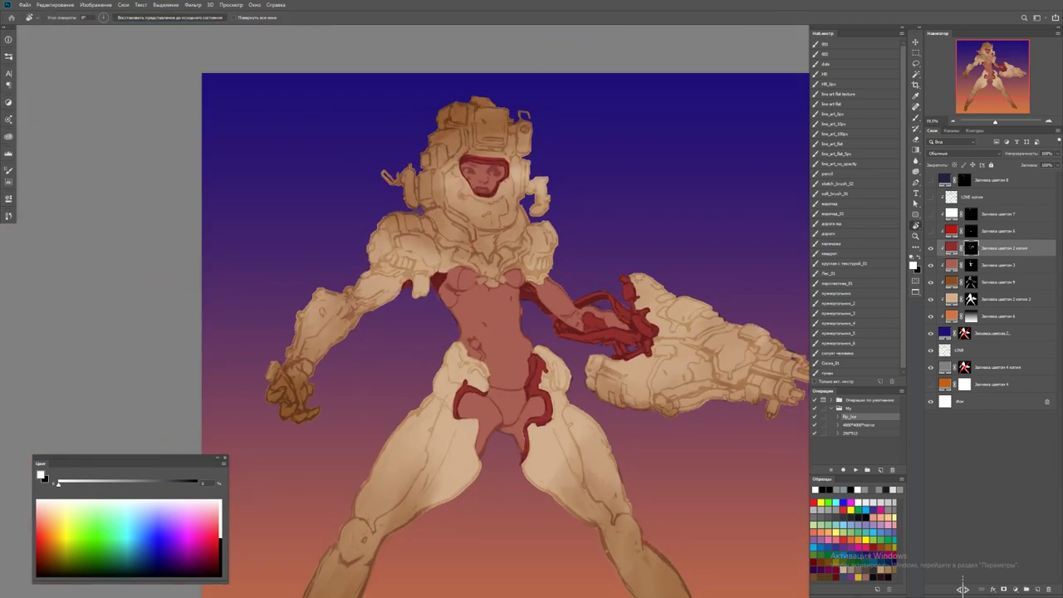
Flip the canvas horizontally and paint the small waist device and its cable over the hip dark red
key("h")
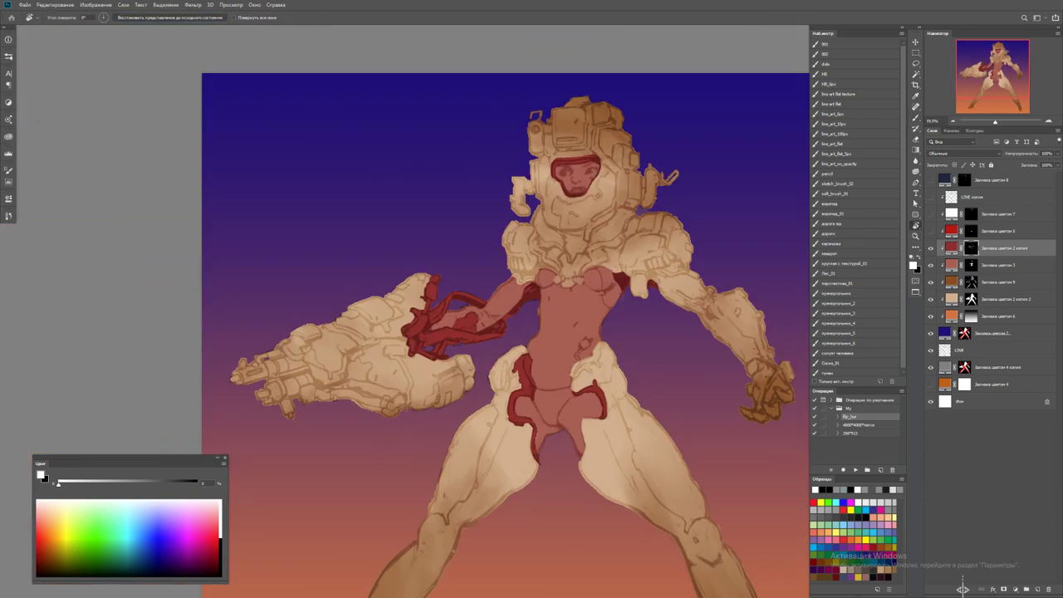
scroll(587, 375, "up", 5)
key("b")
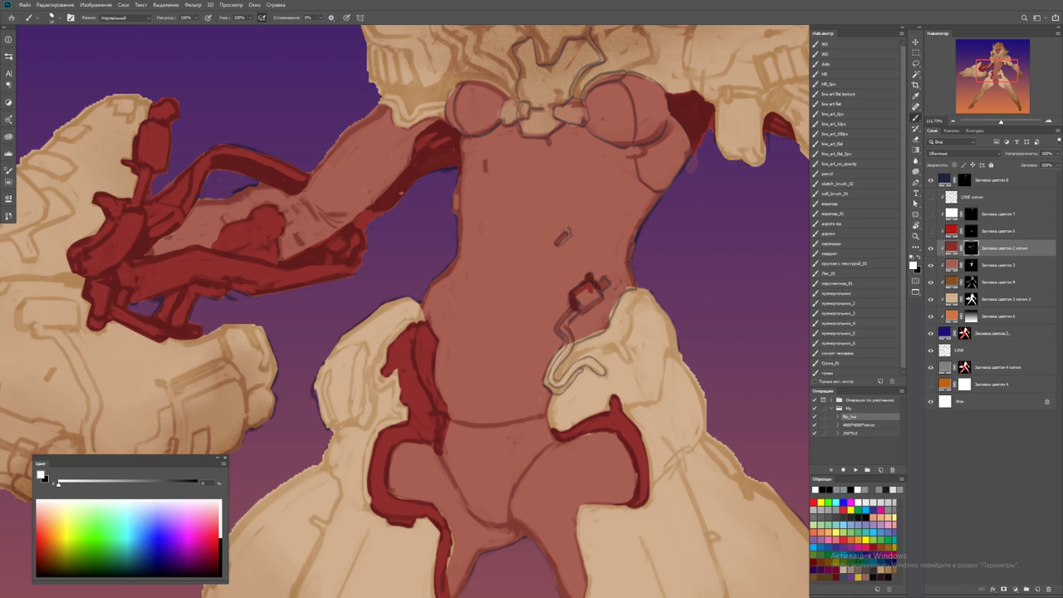
mouse_move(605, 281)
left_mouse_down()
mouse_move(562, 329)
mouse_move(547, 384)
mouse_move(584, 361)
mouse_move(592, 368)
left_mouse_up()
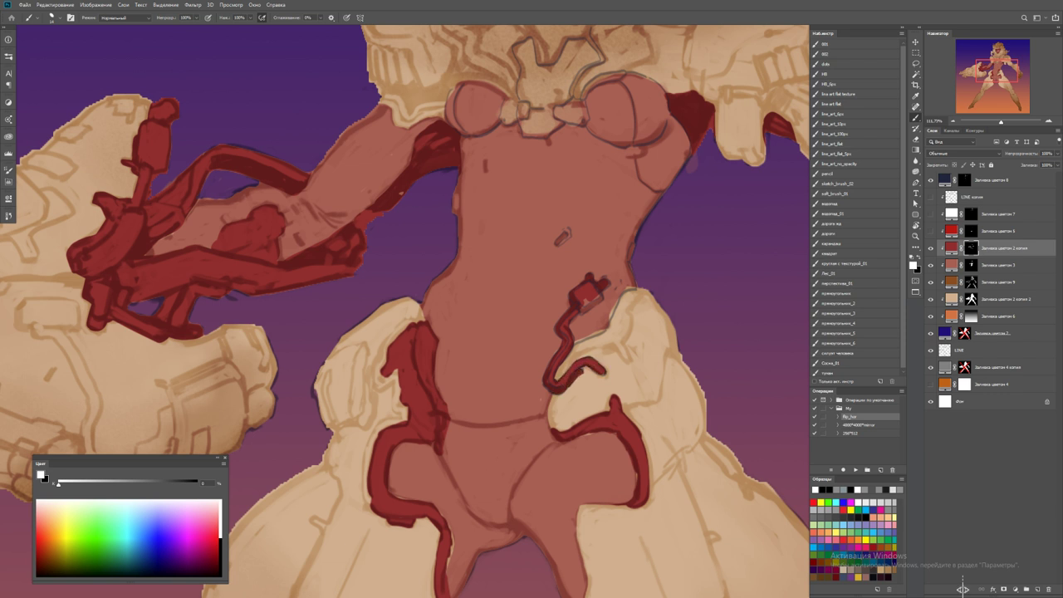
mouse_move(581, 311)
left_mouse_down()
mouse_move(590, 299)
mouse_move(602, 304)
left_mouse_up()
Paint the short bar and joint beneath the armoured shoulder of the unarmed arm dark red
key("z")
mouse_move(718, 290)
left_mouse_down()
mouse_move(632, 290)
mouse_move(747, 289)
left_mouse_up()
key("b")
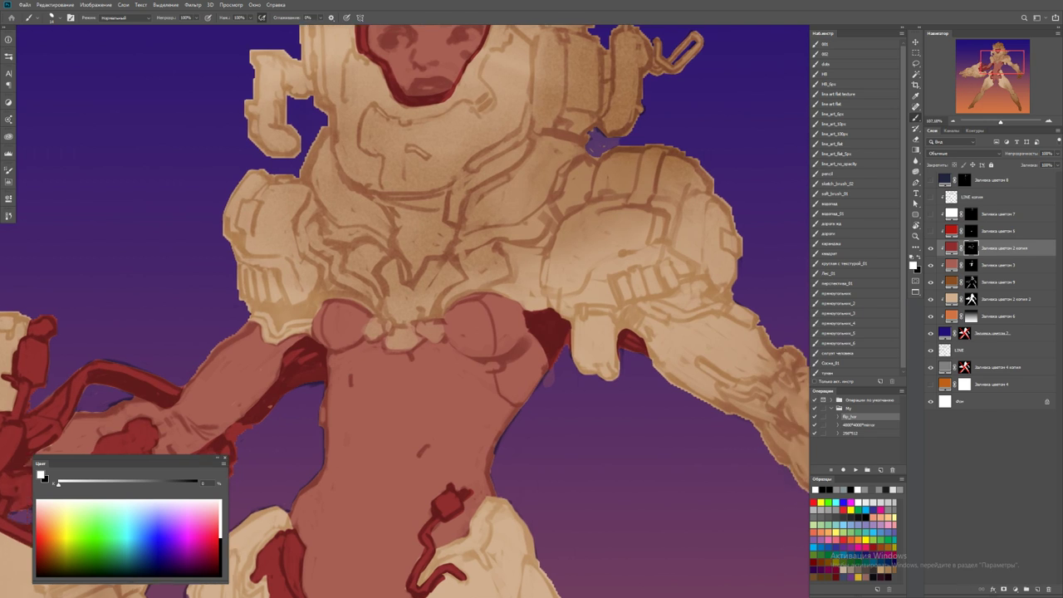
left_click(581, 311)
mouse_move(586, 309)
left_mouse_down()
mouse_move(632, 348)
mouse_move(619, 378)
left_mouse_up()
key("ctrl+z")
key("ctrl+shift+z")
key("ctrl+shift+z")
key("ctrl+shift+z")
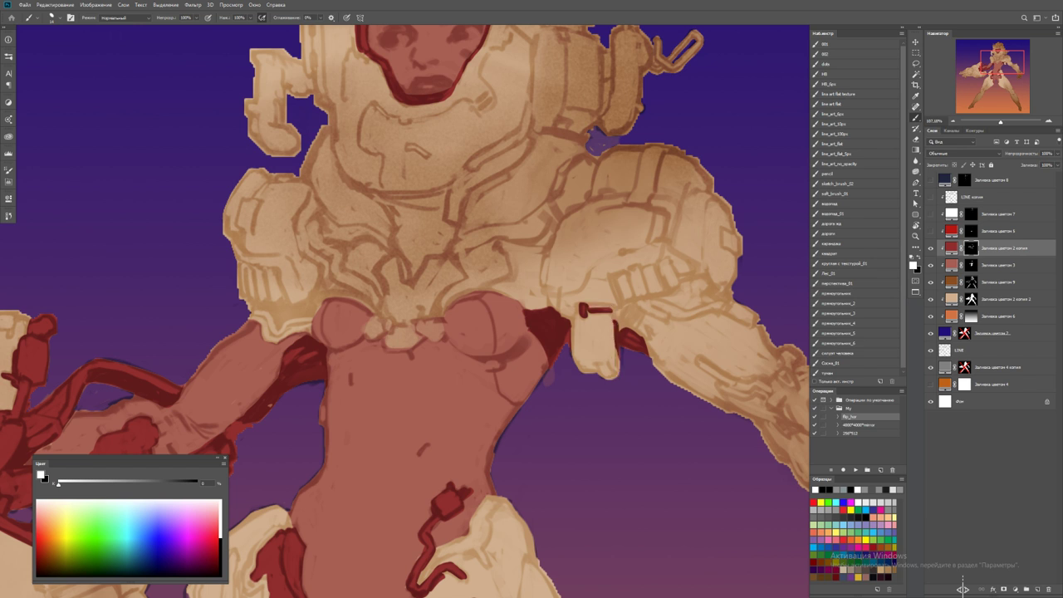
key("ctrl+shift+z")
key("ctrl+shift+z")
key("ctrl+shift+z")
key("ctrl+shift+z")
key("ctrl+shift+z")
key("ctrl+shift+z")
key("ctrl+shift+z")
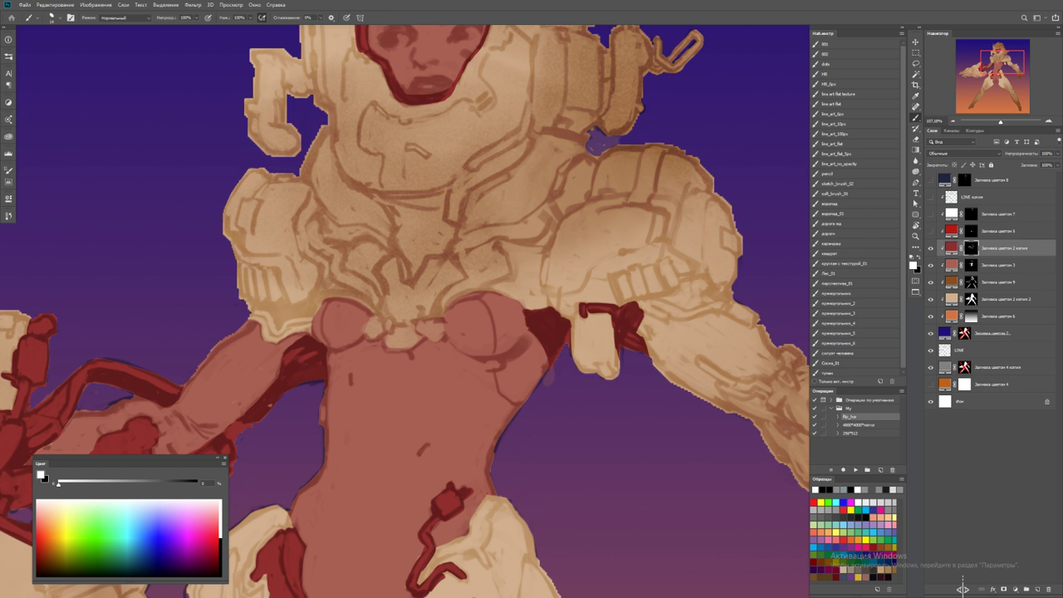
Paint the ribbed block under the shoulder armour dark red, segment by segment
key("ctrl+shift+z")
key("ctrl+shift+z")
key("ctrl+shift+z")
key("ctrl+shift+z")
key("ctrl+shift+z")
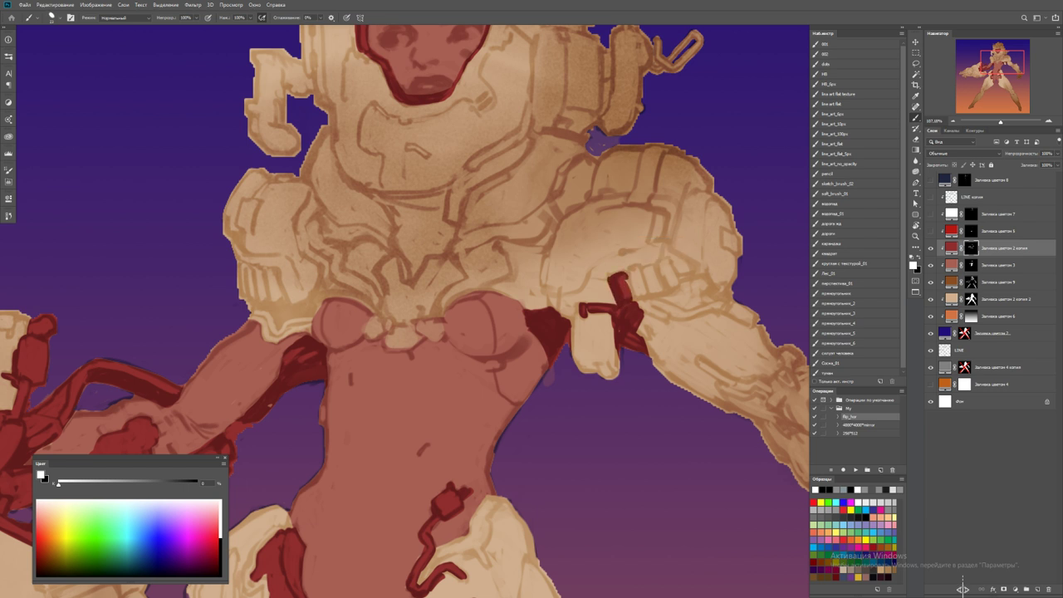
key("ctrl+shift+z")
key("ctrl+shift+z")
key("ctrl+shift+z")
key("ctrl+shift+z")
key("ctrl+shift+z")
key("ctrl+shift+z")
key("ctrl+shift+z")
key("ctrl+shift+z")
key("ctrl+shift+z")
key("ctrl+shift+z")
key("ctrl+shift+z")
key("ctrl+shift+z")
key("ctrl+shift+z")
key("ctrl+shift+z")
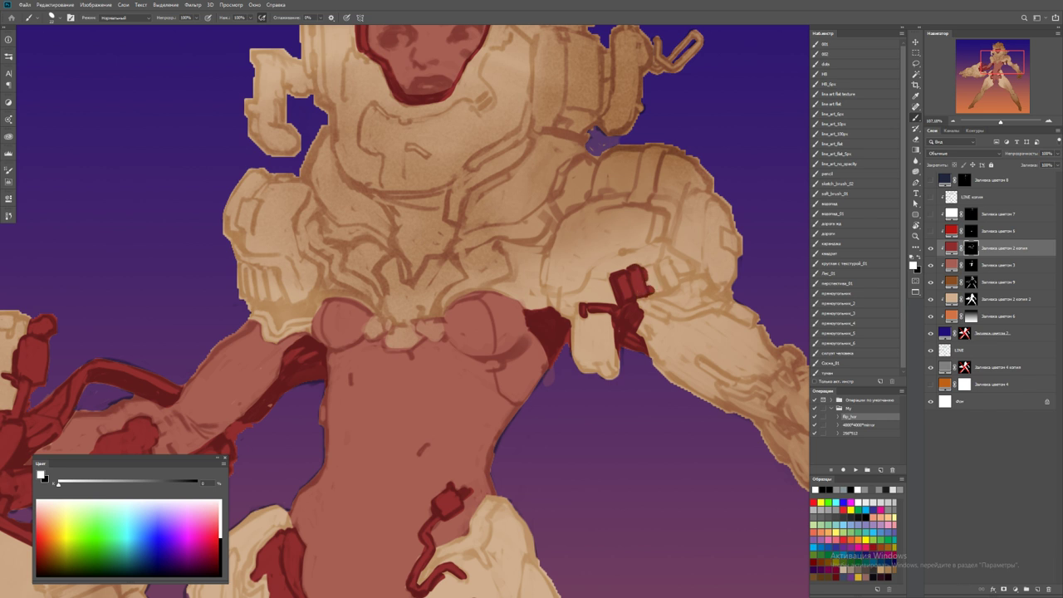
key("ctrl+shift+z")
key("ctrl+shift+z")
key("ctrl+shift+z")
key("ctrl+shift+z")
key("ctrl+shift+z")
key("ctrl+shift+z")
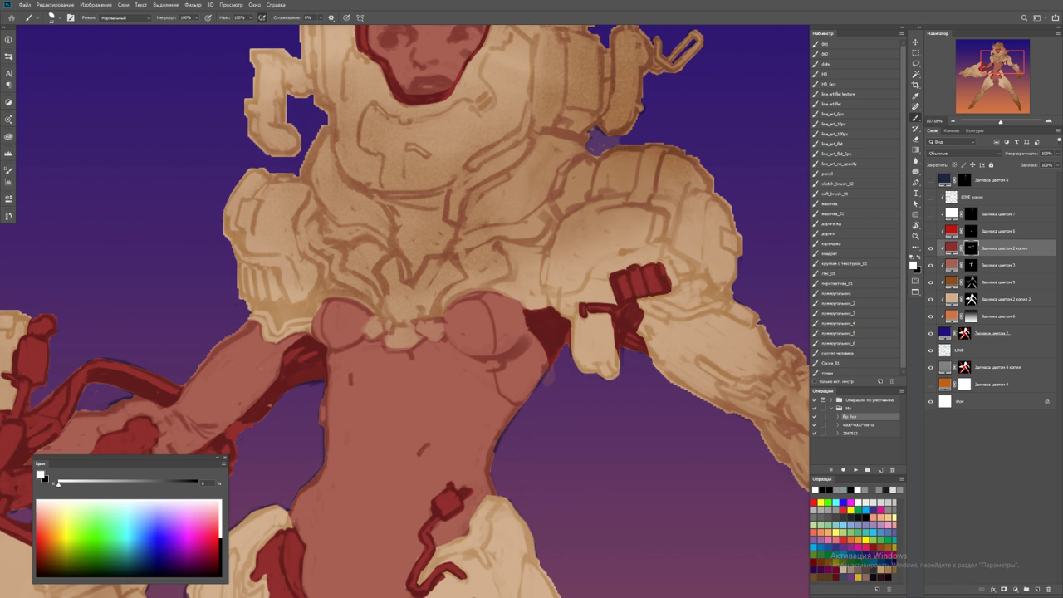
key("ctrl+shift+z")
key("ctrl+shift+z")
key("ctrl+shift+z")
key("ctrl+shift+z")
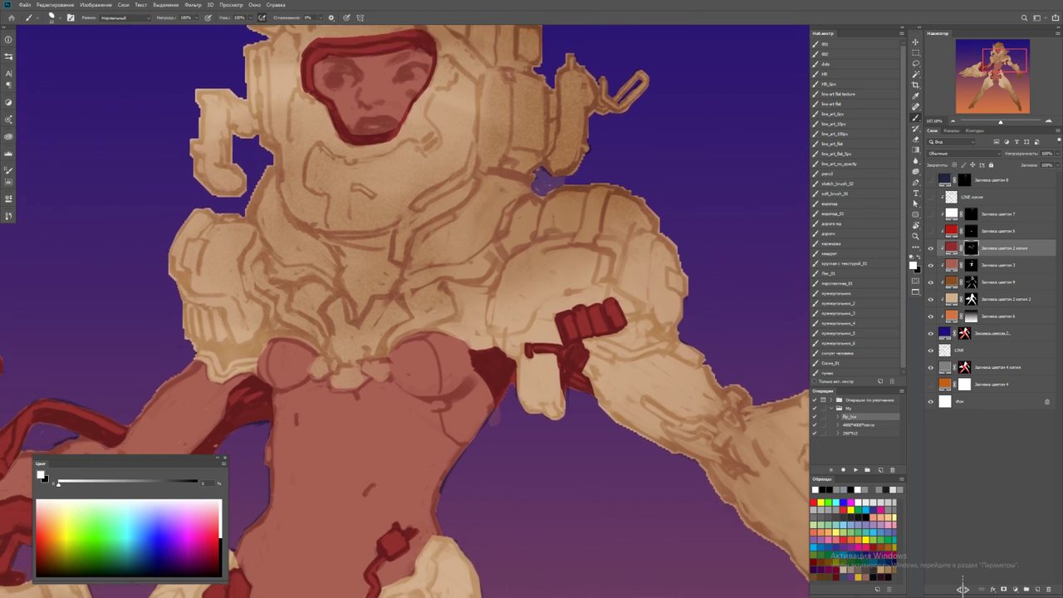
Paint a thin wavy dark red cable running outward from the ribbed block
key("ctrl+shift+z")
key("ctrl+shift+z")
key("ctrl+shift+z")
key("ctrl+shift+z")
key("ctrl+shift+z")
key("ctrl+shift+z")
key("ctrl+shift+z")
key("ctrl+shift+z")
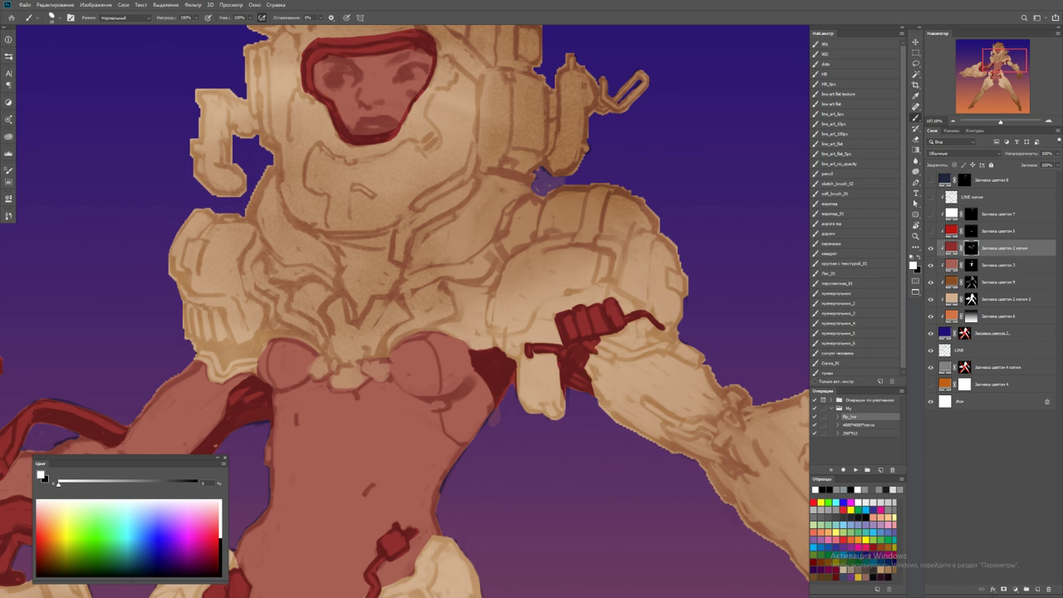
Paint a second, thicker dark red cable from the joint along the upper edge of the upper arm
key("ctrl+shift+z")
key("ctrl+shift+z")
key("ctrl+shift+z")
key("ctrl+shift+z")
key("ctrl+shift+z")
key("ctrl+shift+z")
key("ctrl+shift+z")
key("ctrl+shift+z")
key("ctrl+shift+z")
key("ctrl+shift+z")
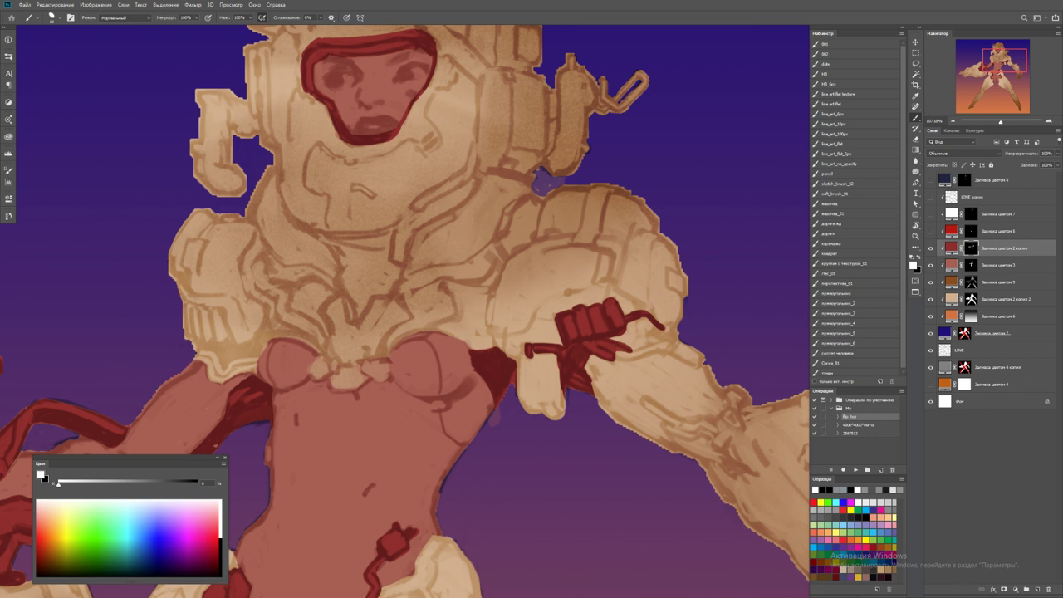
key("ctrl+shift+z")
key("ctrl+shift+z")
key("ctrl+shift+z")
key("ctrl+shift+z")
key("ctrl+shift+z")
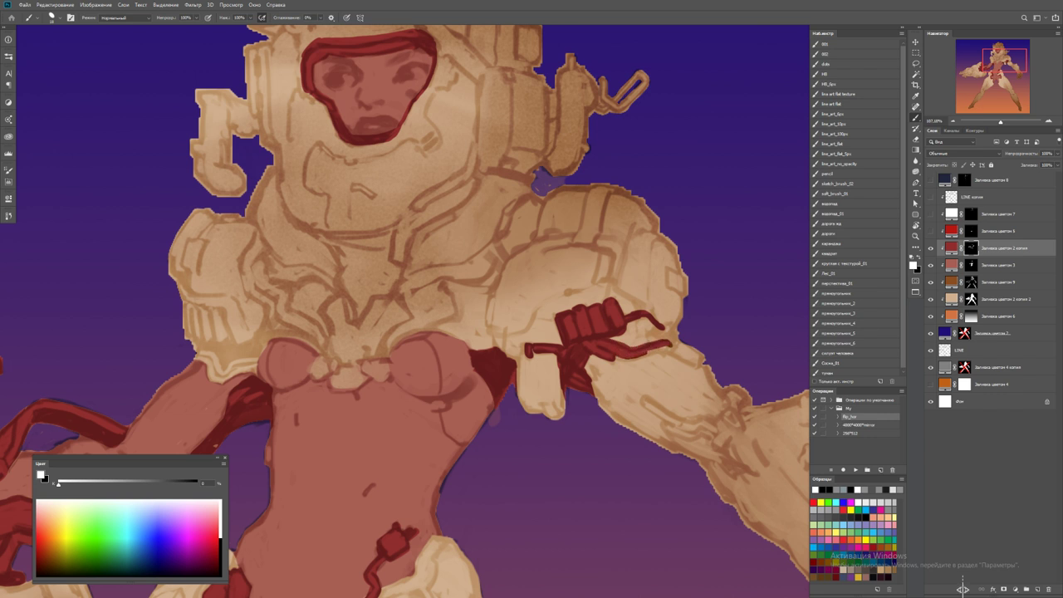
key("ctrl+shift+z")
key("ctrl+shift+z")
key("ctrl+shift+z")
key("ctrl+shift+z")
key("ctrl+shift+z")
key("ctrl+shift+z")
key("z")
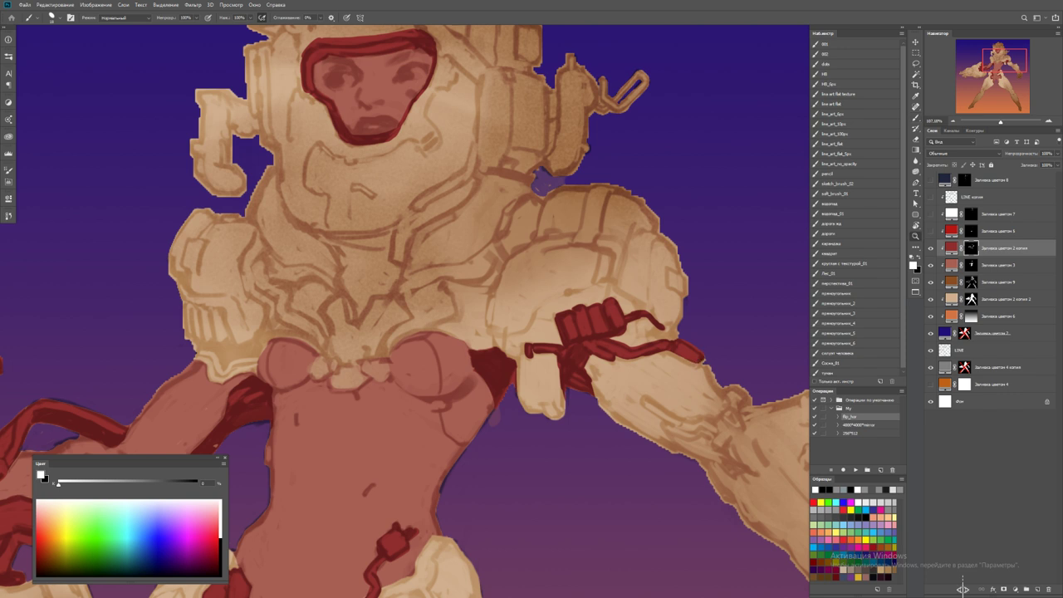
Paint the short detail on the upper arm just above the elbow dark red
key("ctrl+minus")
key("ctrl+minus")
key("ctrl+minus")
left_click_drag(756, 388, 798, 388)
key("b")
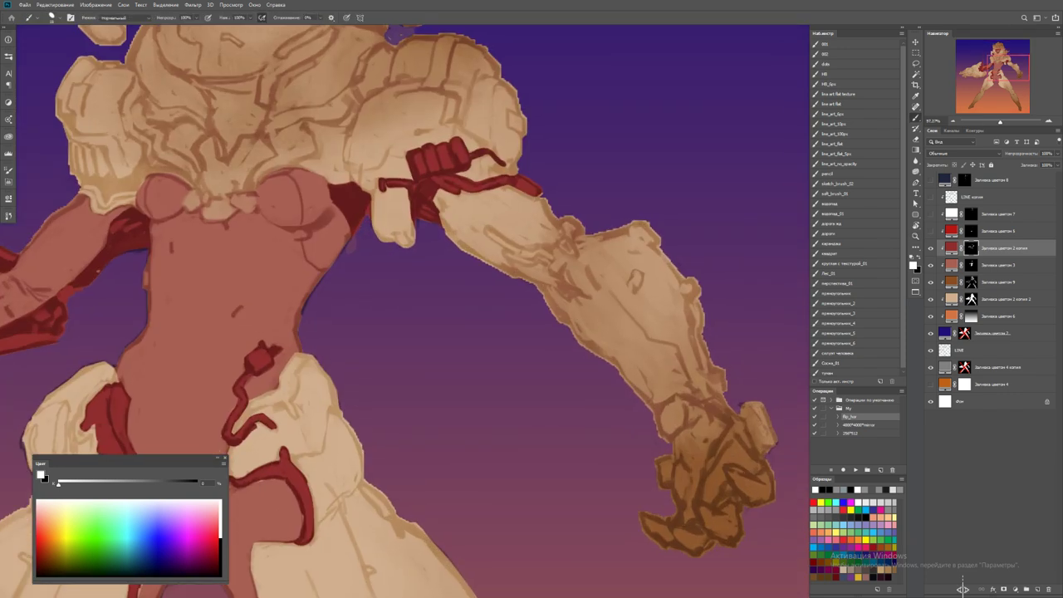
mouse_move(487, 230)
left_mouse_down()
mouse_move(552, 258)
mouse_move(554, 248)
mouse_move(504, 250)
mouse_move(548, 258)
left_mouse_up()
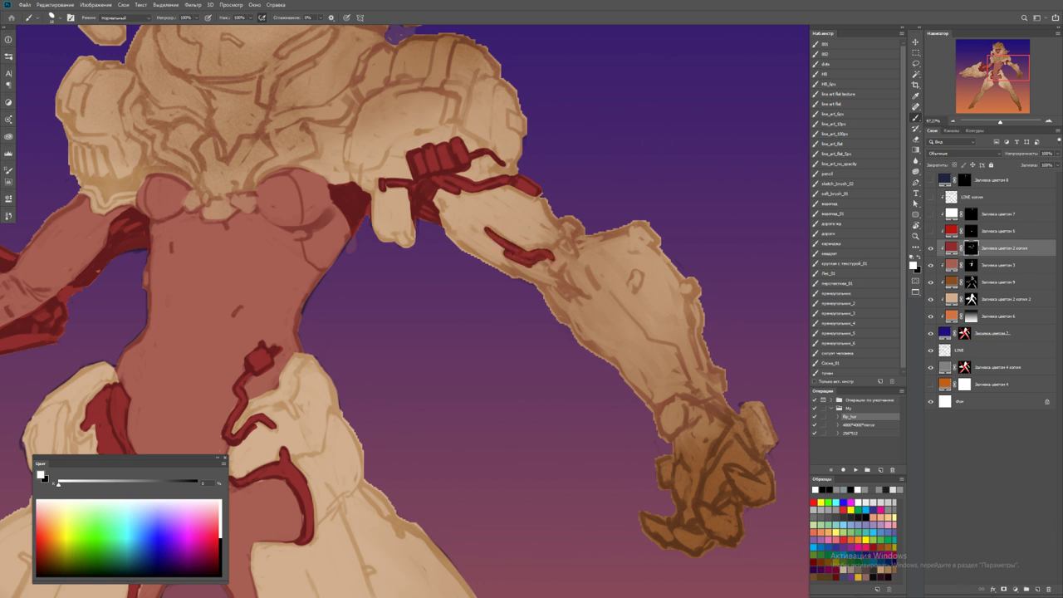
Paint a curved dark red cable down the side of the weapon's rear housing
left_click_drag(332, 332, 789, 373)
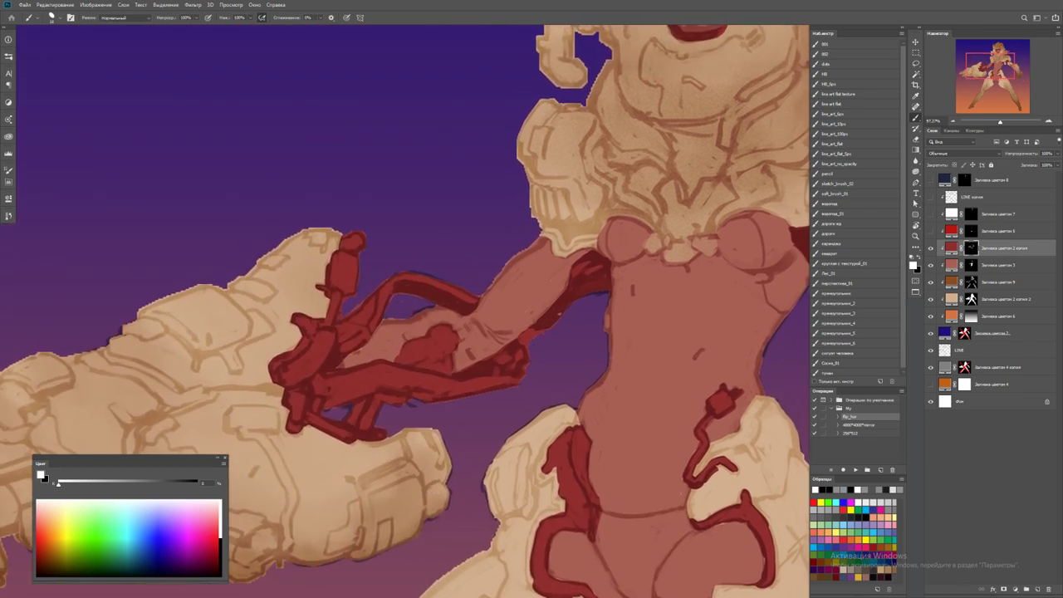
left_click_drag(332, 332, 511, 241)
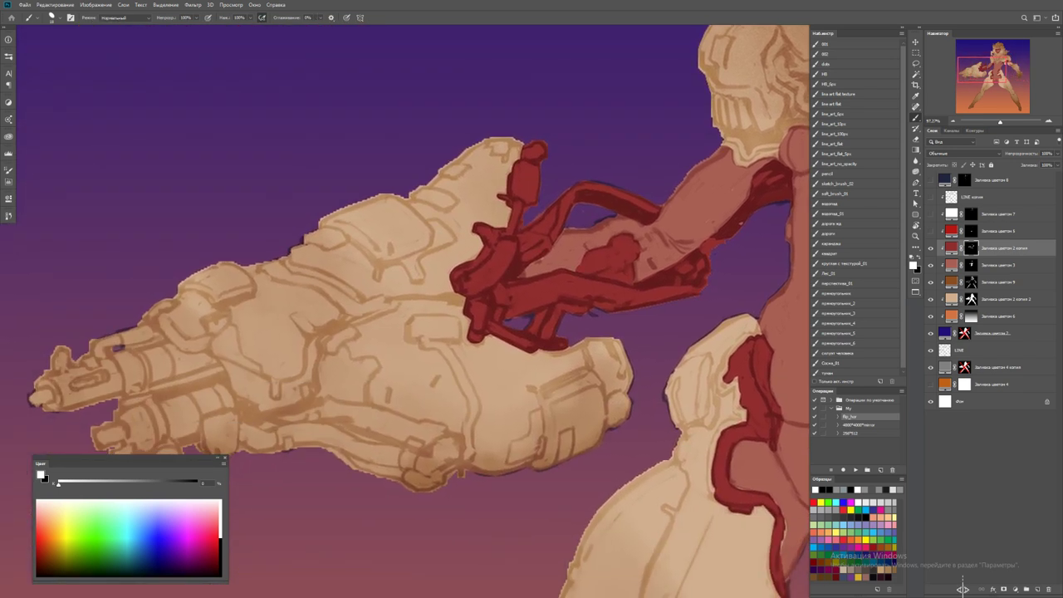
mouse_move(423, 339)
left_mouse_down()
mouse_move(471, 399)
mouse_move(466, 462)
mouse_move(477, 412)
left_mouse_up()
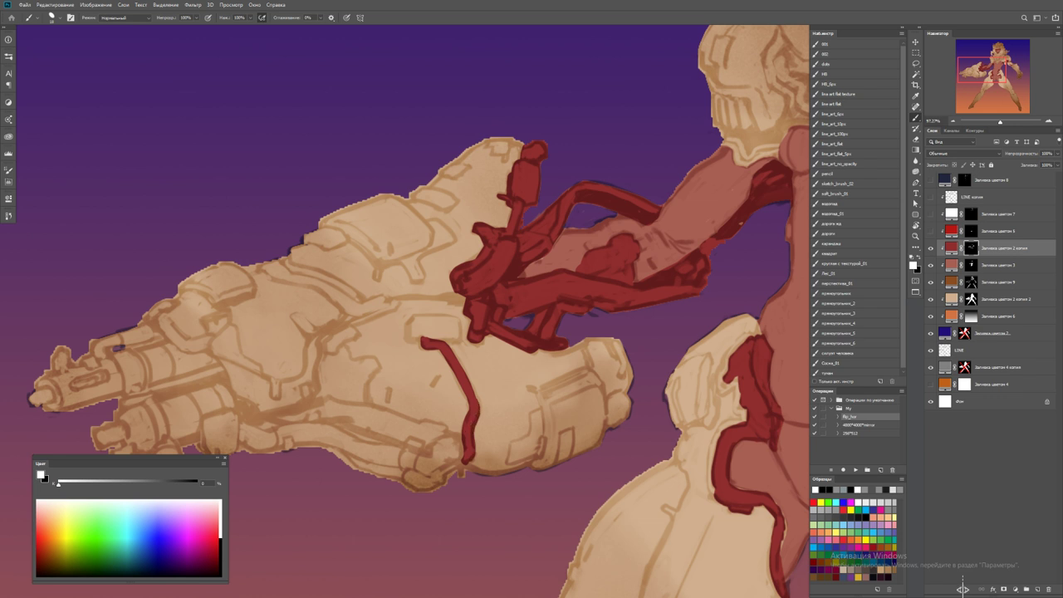
Paint the thick hose along the weapon's underside and its rear connector dark red
left_click_drag(474, 399, 607, 340)
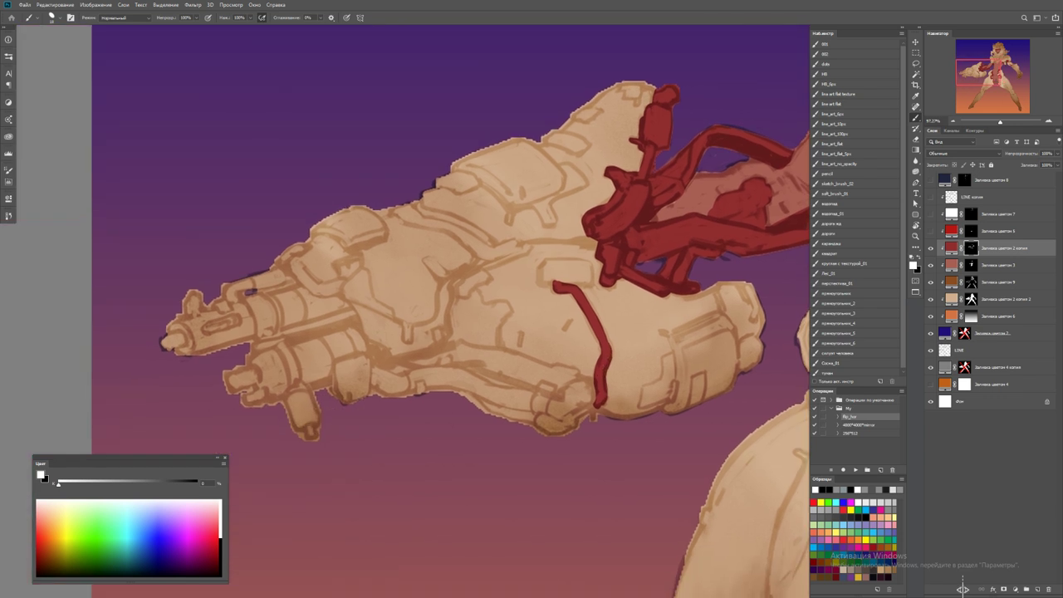
mouse_move(374, 368)
left_mouse_down()
mouse_move(387, 394)
mouse_move(397, 381)
mouse_move(387, 380)
mouse_move(471, 375)
mouse_move(505, 400)
mouse_move(556, 407)
left_mouse_up()
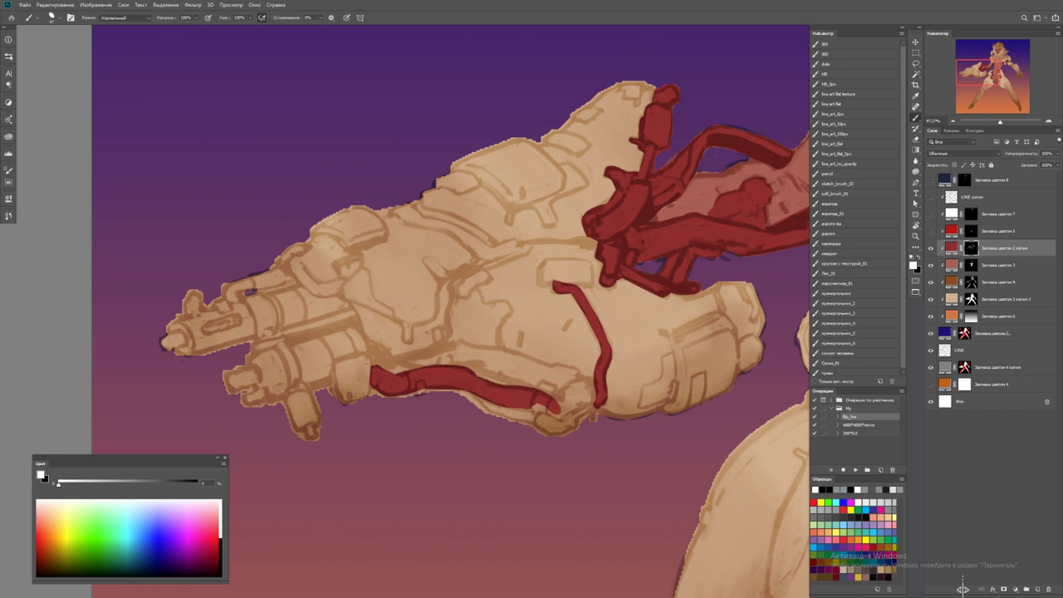
mouse_move(478, 397)
left_mouse_down()
mouse_move(555, 420)
mouse_move(594, 384)
mouse_move(571, 422)
mouse_move(544, 432)
mouse_move(508, 420)
left_mouse_up()
key("z")
key("ctrl+minus")
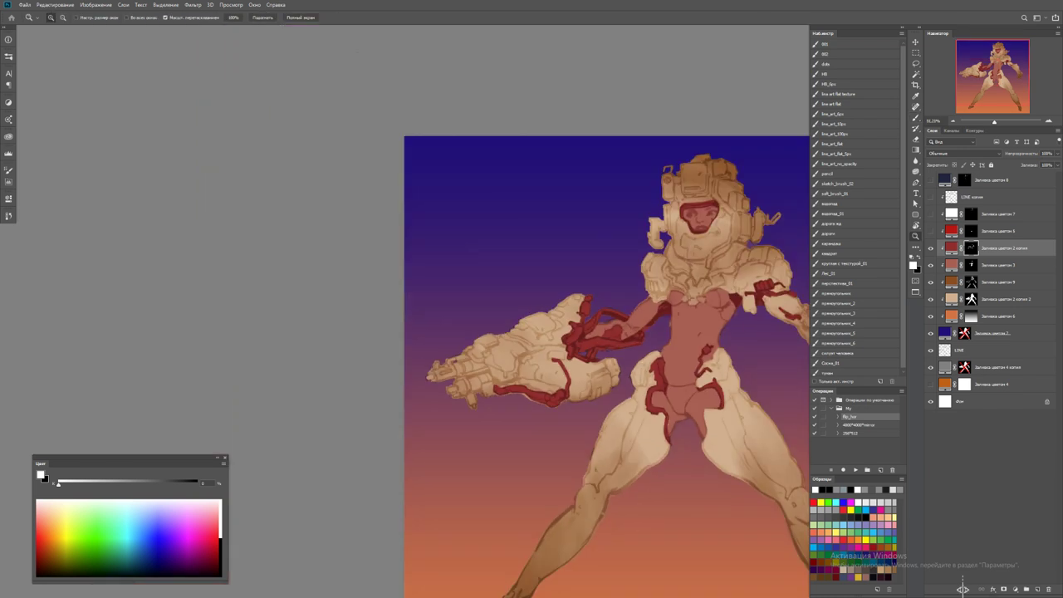
Paint the small tube above the gun barrel and the strip across the weapon's upper body dark red
left_click_drag(472, 361, 532, 324)
key("b")
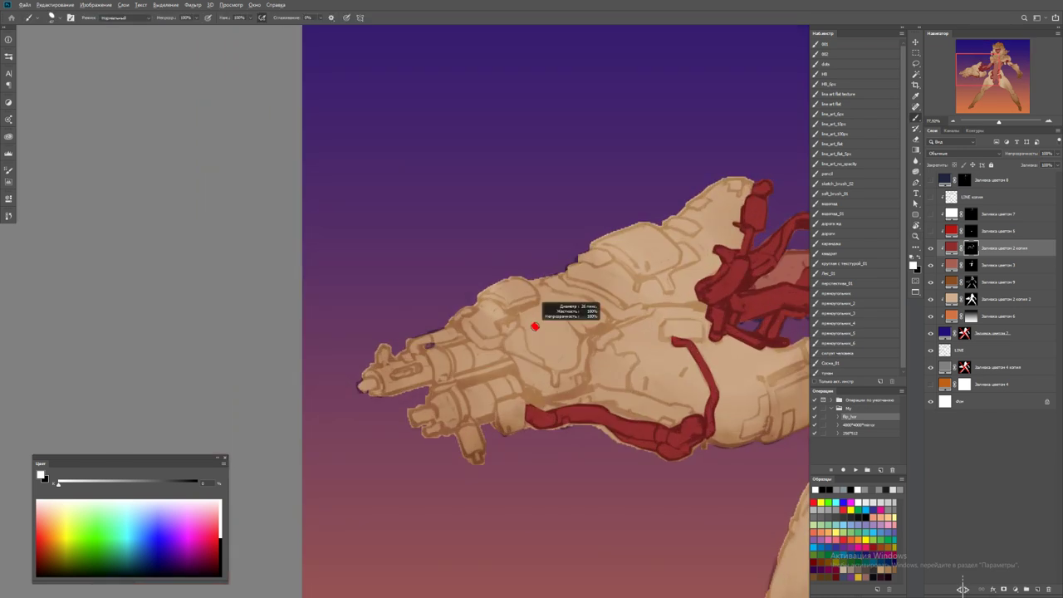
mouse_move(413, 353)
left_mouse_down()
mouse_move(415, 342)
mouse_move(452, 332)
left_mouse_up()
mouse_move(550, 284)
left_mouse_down()
mouse_move(458, 310)
mouse_move(515, 320)
mouse_move(501, 325)
mouse_move(520, 336)
mouse_move(525, 326)
mouse_move(535, 342)
mouse_move(553, 336)
left_mouse_up()
left_click(457, 309)
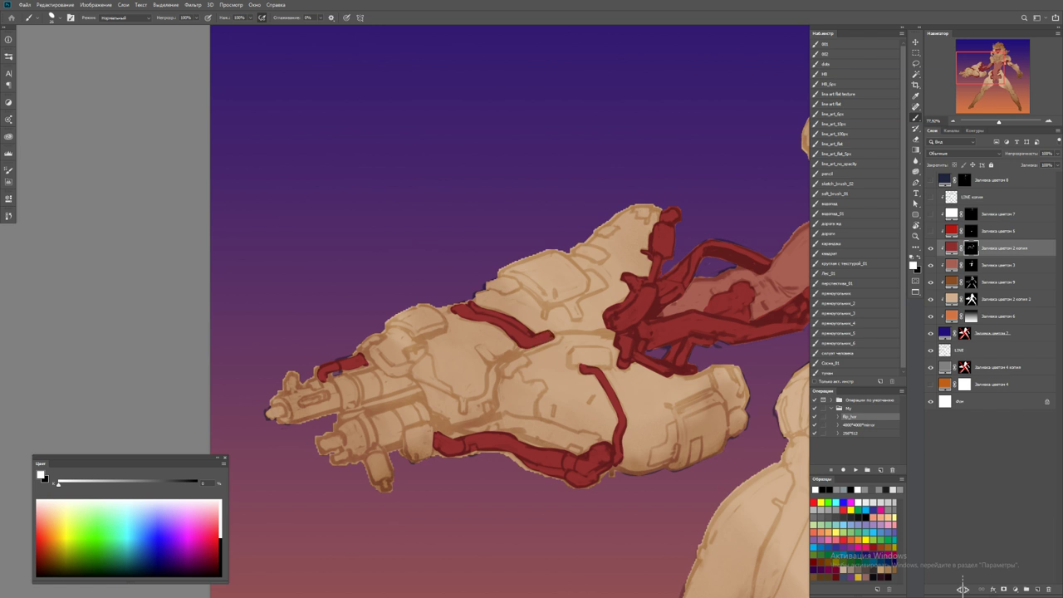
Paint a dark red cable from the gun barrel across the weapon's middle to the upper strip
left_click_drag(410, 374, 432, 407)
key("ctrl+z")
mouse_move(365, 407)
left_mouse_down()
mouse_move(425, 385)
mouse_move(422, 396)
mouse_move(466, 414)
mouse_move(494, 399)
mouse_move(496, 364)
mouse_move(529, 349)
mouse_move(496, 374)
mouse_move(519, 346)
mouse_move(564, 334)
left_mouse_up()
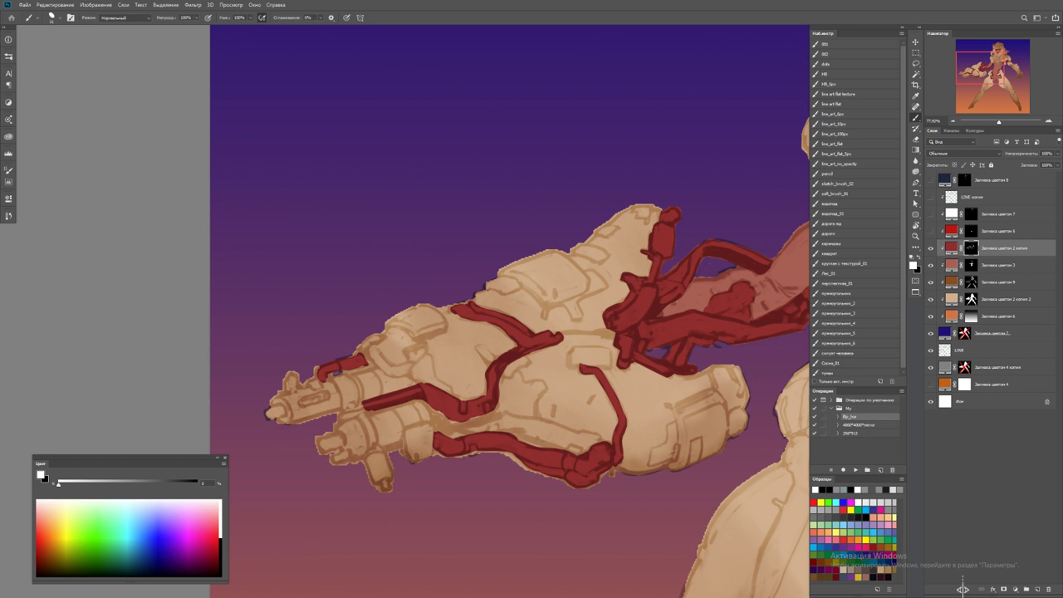
Paint the two winding bands running from the shoulders down to the chest centre dark red
key("z")
scroll(608, 312, "down", 5)
scroll(645, 241, "up", 5)
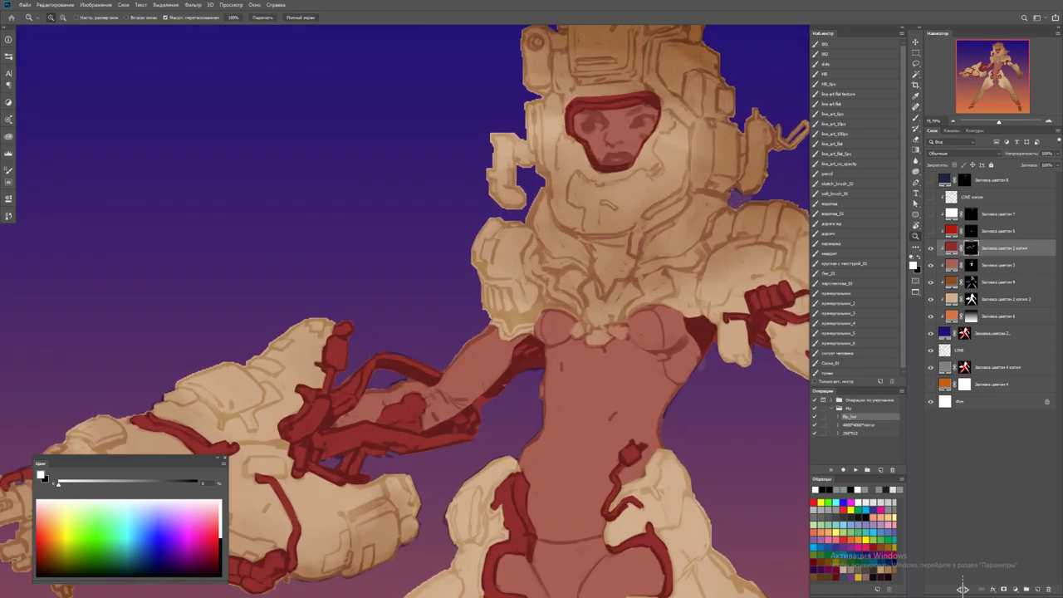
key("b")
mouse_move(536, 234)
left_mouse_down()
mouse_move(527, 274)
mouse_move(576, 318)
mouse_move(536, 254)
mouse_move(455, 274)
left_mouse_up()
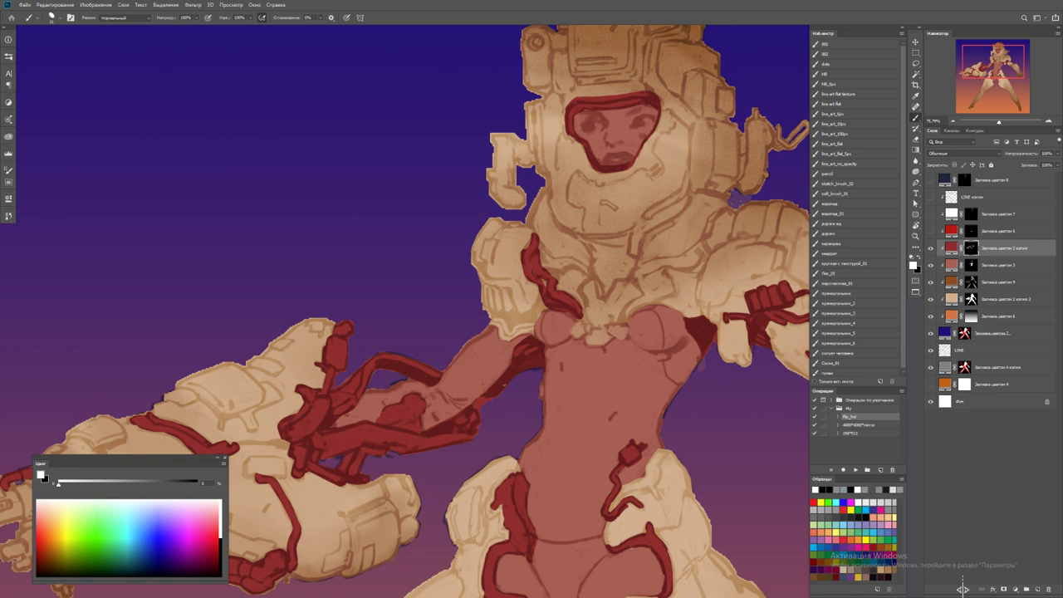
mouse_move(586, 339)
left_mouse_down()
mouse_move(619, 315)
mouse_move(631, 289)
mouse_move(661, 276)
mouse_move(690, 233)
mouse_move(669, 278)
mouse_move(683, 229)
mouse_move(656, 270)
mouse_move(618, 284)
mouse_move(585, 324)
mouse_move(589, 313)
mouse_move(511, 294)
mouse_move(531, 387)
left_mouse_up()
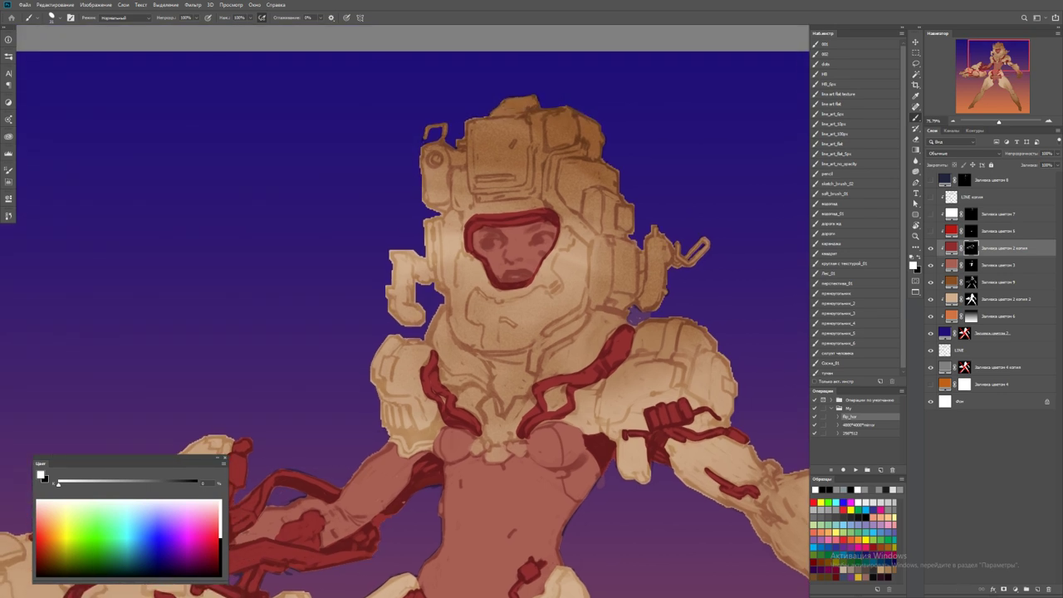
Touch up the beige armour layer's mask around the bent pipe on the helmet's side
left_click(1005, 299)
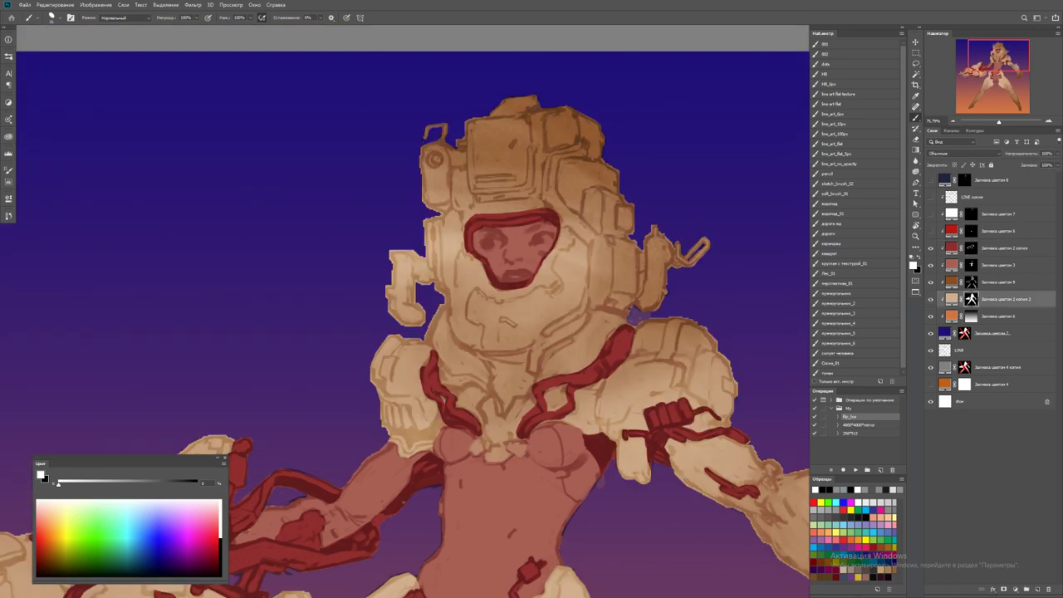
mouse_move(407, 250)
left_mouse_down()
mouse_move(440, 250)
mouse_move(393, 301)
left_mouse_up()
key("x")
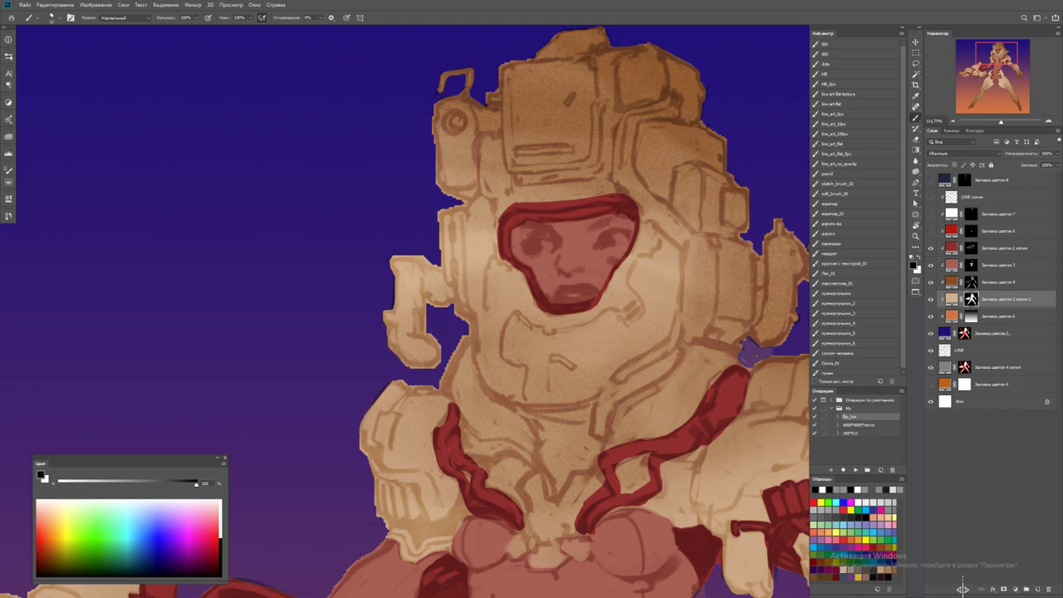
key("x")
key("x")
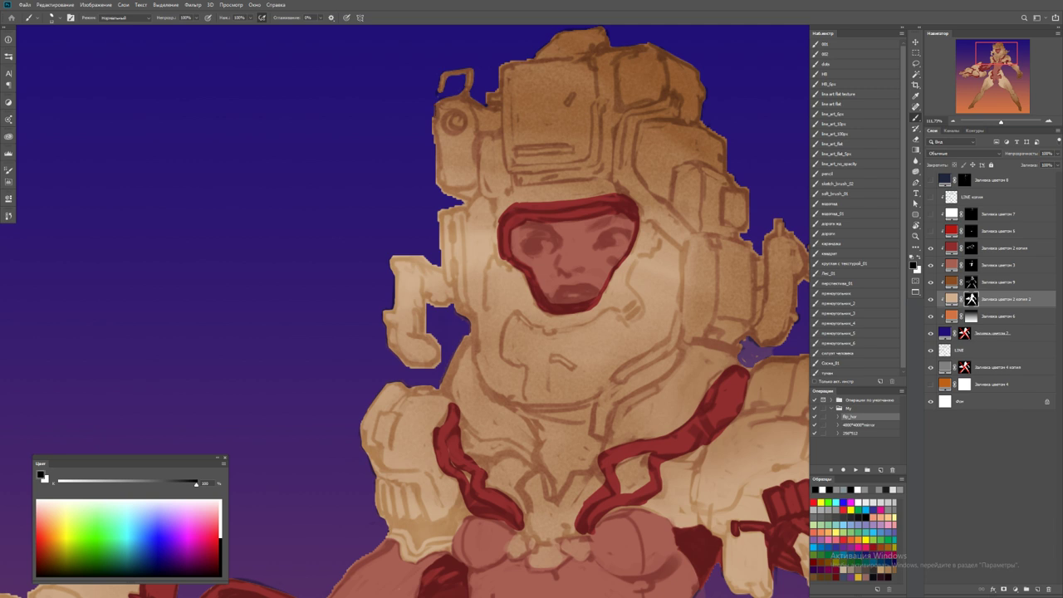
key("x")
key("z")
key("ctrl+0")
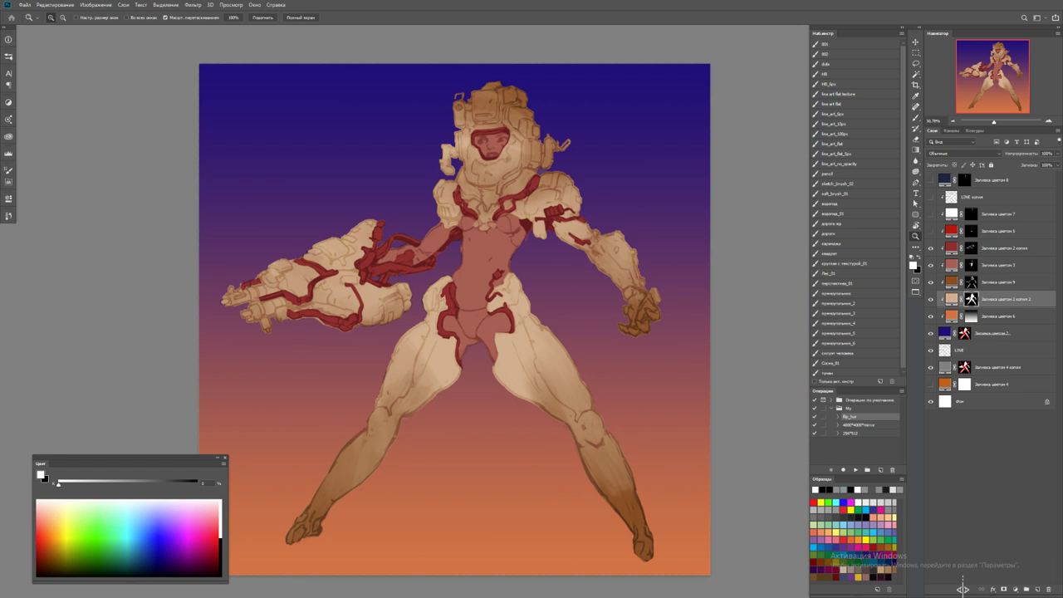
Compare the figure without the dark red layer and erase its cables from the gun barrel and the weapon's upper body
left_click_drag(298, 284, 349, 283)
key("b")
key("alt+]")
key("alt+]")
key("alt+]")
key("ctrl+comma")
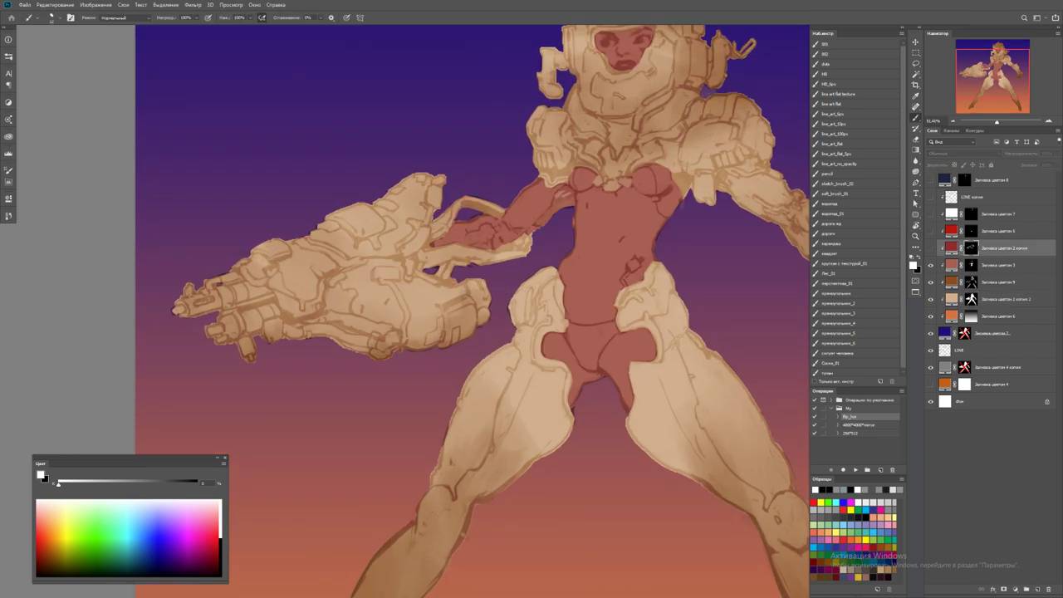
key("ctrl+comma")
key("x")
mouse_move(228, 277)
left_mouse_down()
mouse_move(282, 303)
mouse_move(362, 258)
mouse_move(301, 241)
left_mouse_up()
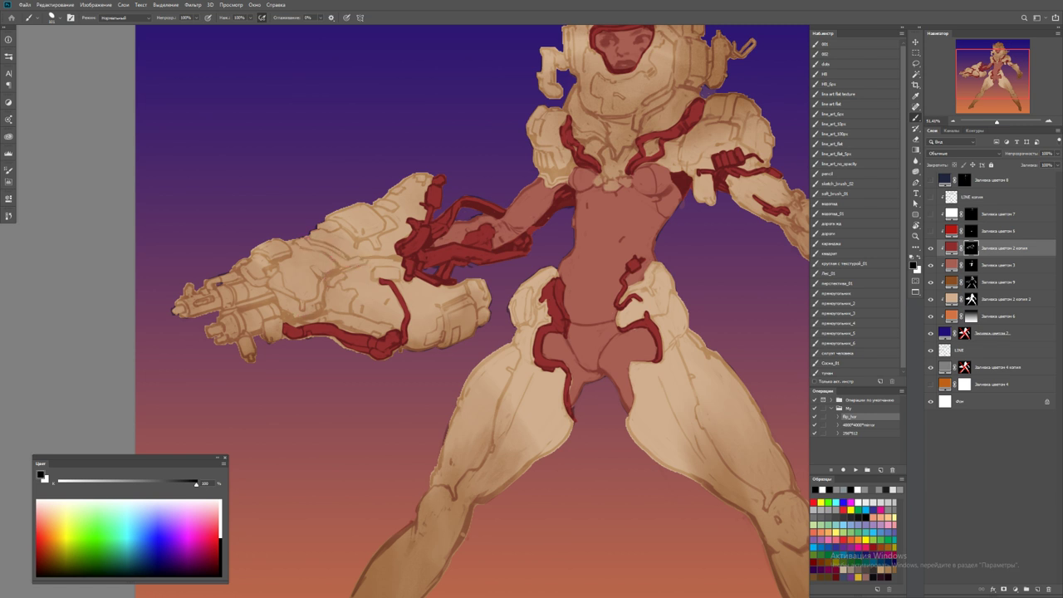
Duplicate the dark red fill layer and set the selected layer's opacity to 67%
key("ctrl+j")
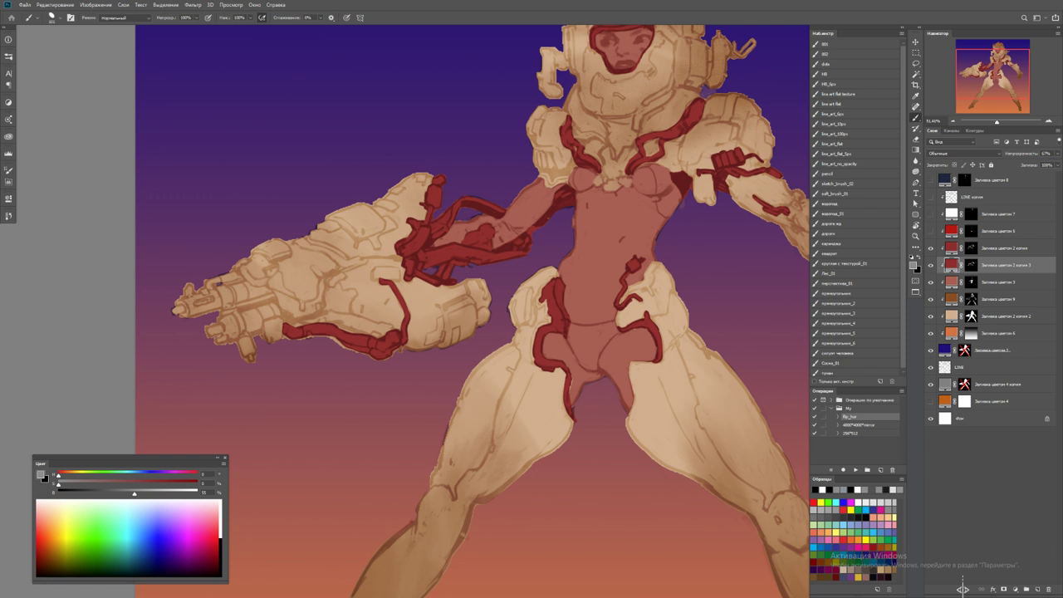
key("Return")
Flip the whole picture horizontally to check the composition
key("z")
key("ctrl+minus")
key("ctrl+minus")
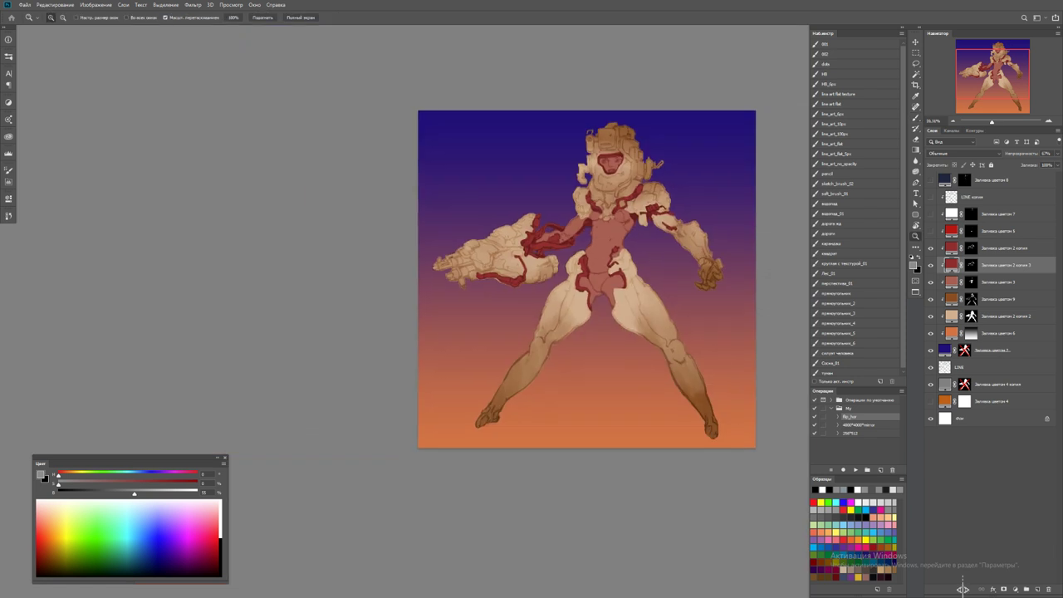
key("F2")
key("ctrl+plus")
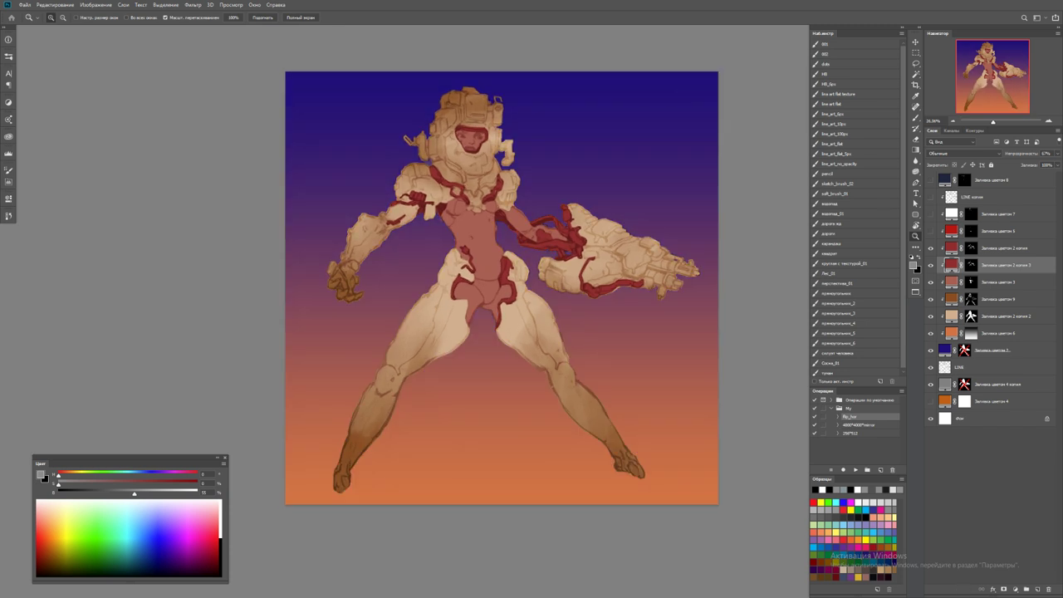
left_click(993, 350)
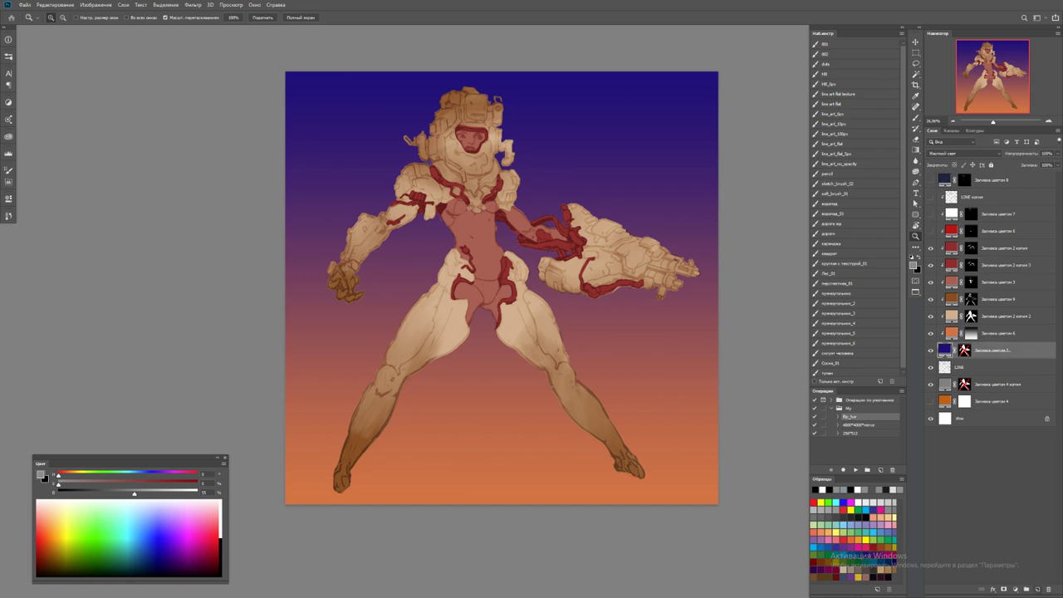
left_click(1015, 589)
left_click(997, 441)
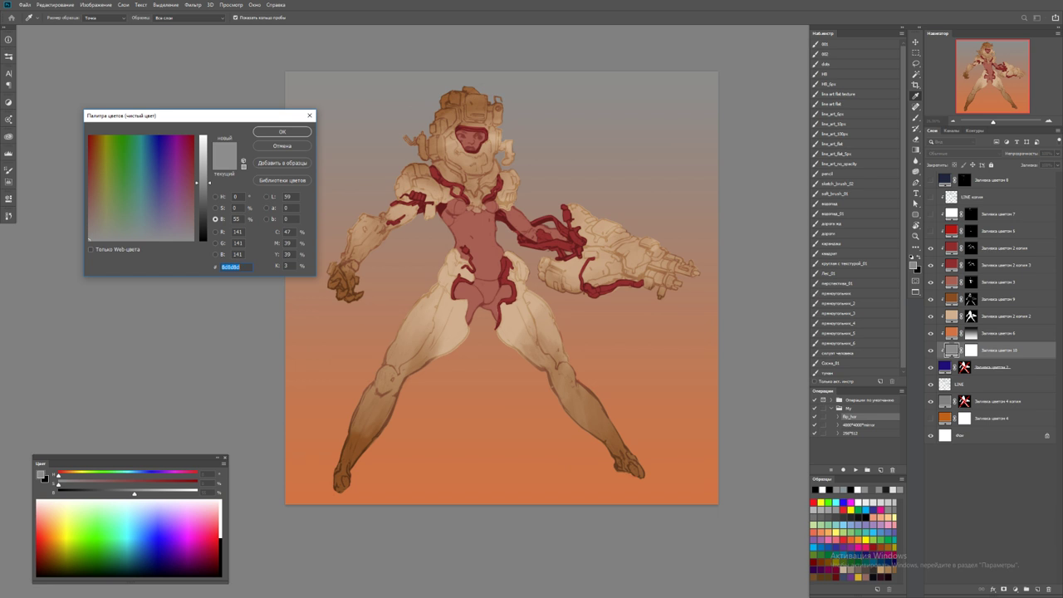
type("2a2a2a")
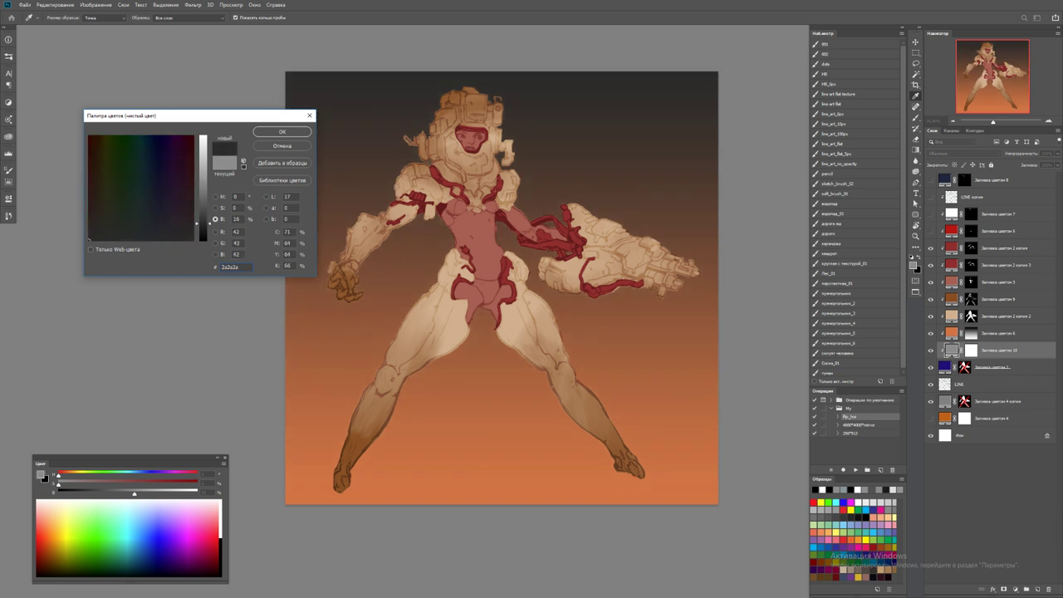
type("1e192a")
key("Return")
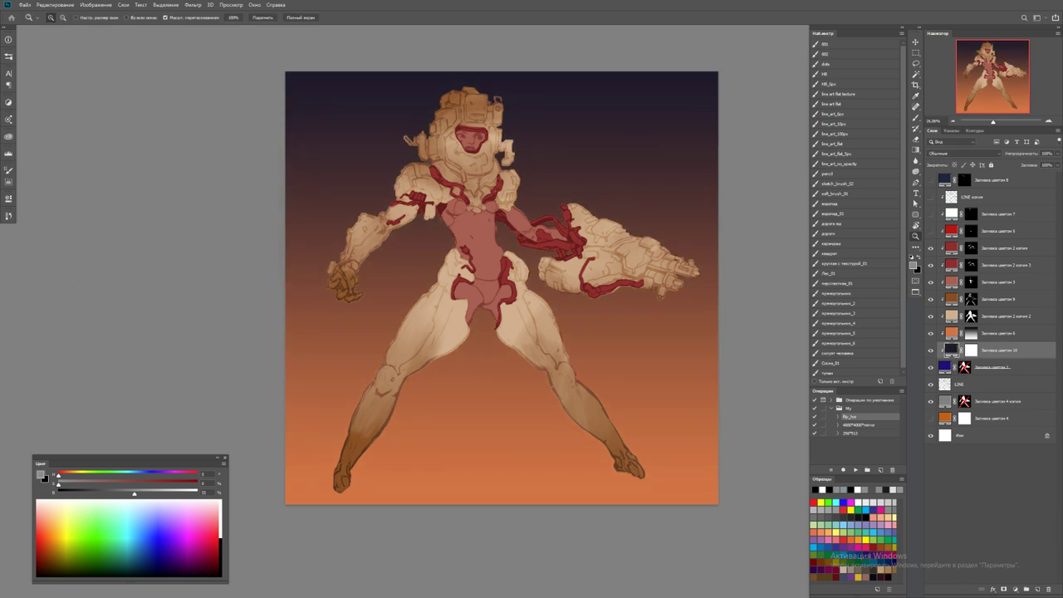
left_click_drag(997, 350, 997, 334)
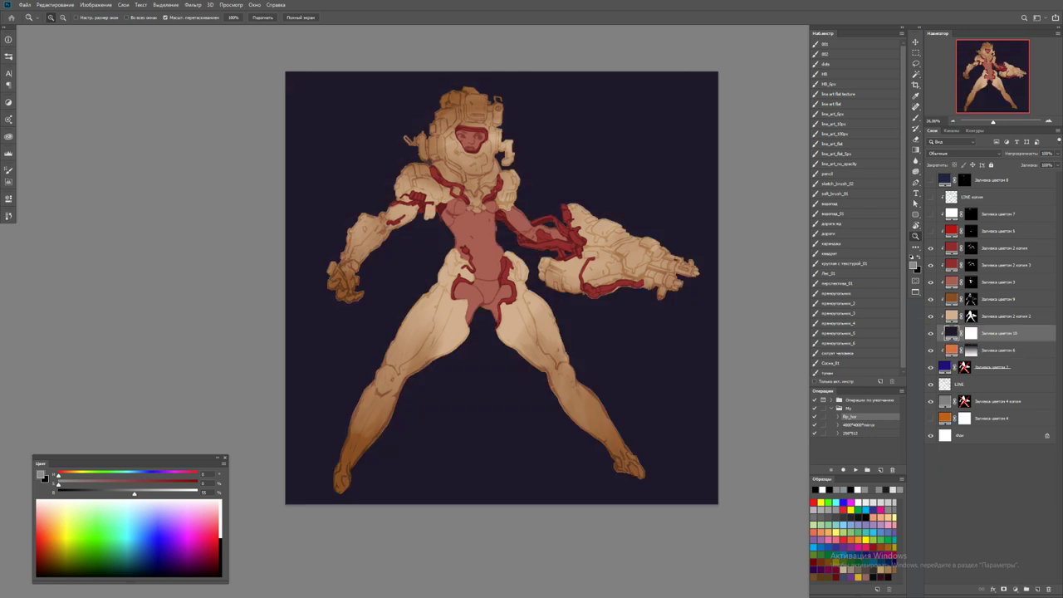
key("Delete")
Add a clipped Curves adjustment above the orange gradient layer and darken the background by raising its black point about a quarter
left_click(1015, 589)
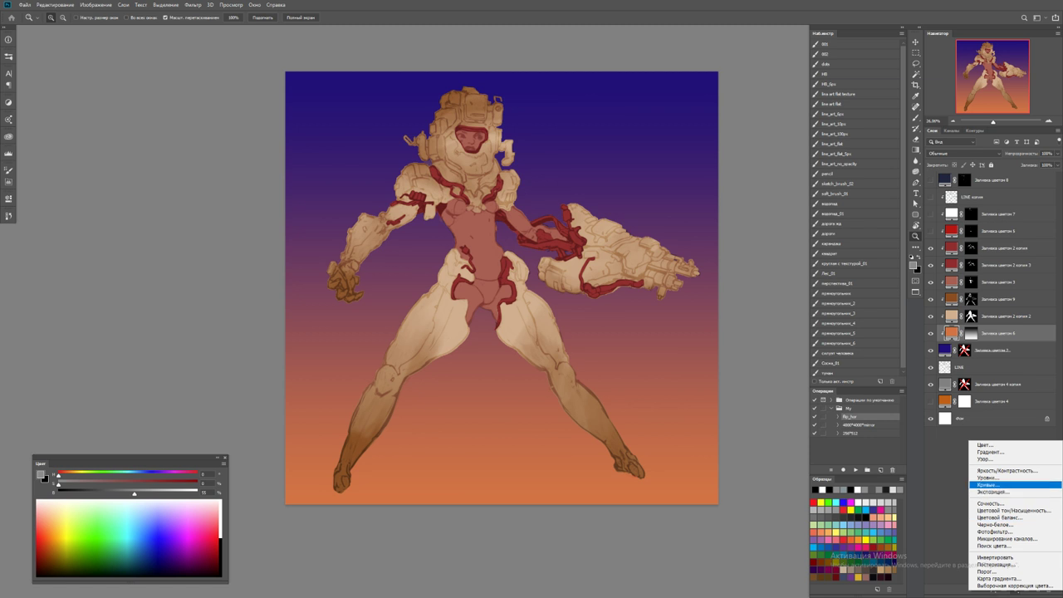
left_click(988, 485)
left_click_drag(163, 238, 163, 292)
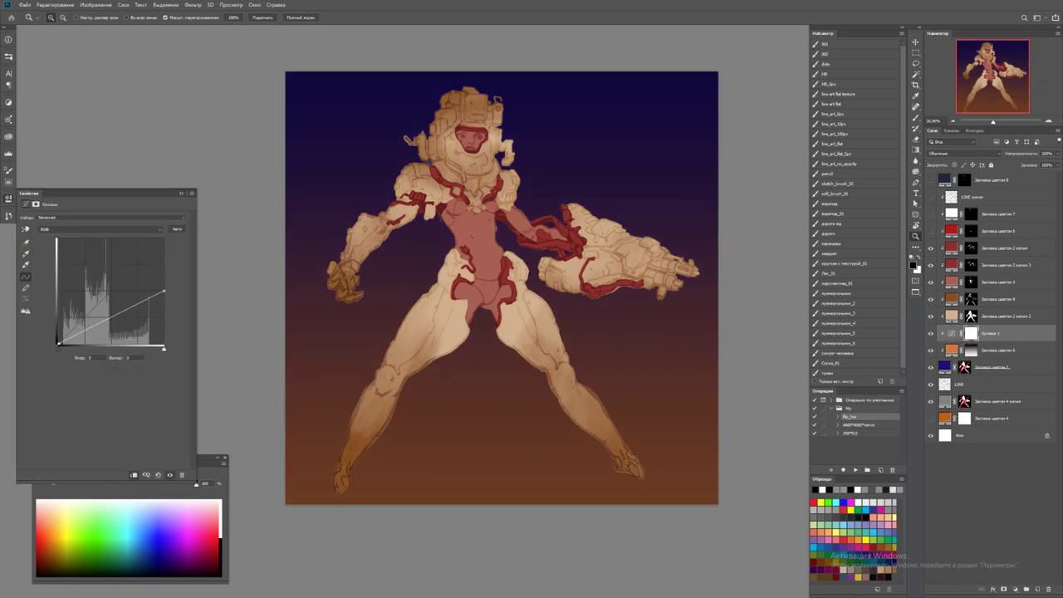
left_click_drag(58, 343, 84, 343)
left_click_drag(163, 292, 163, 238)
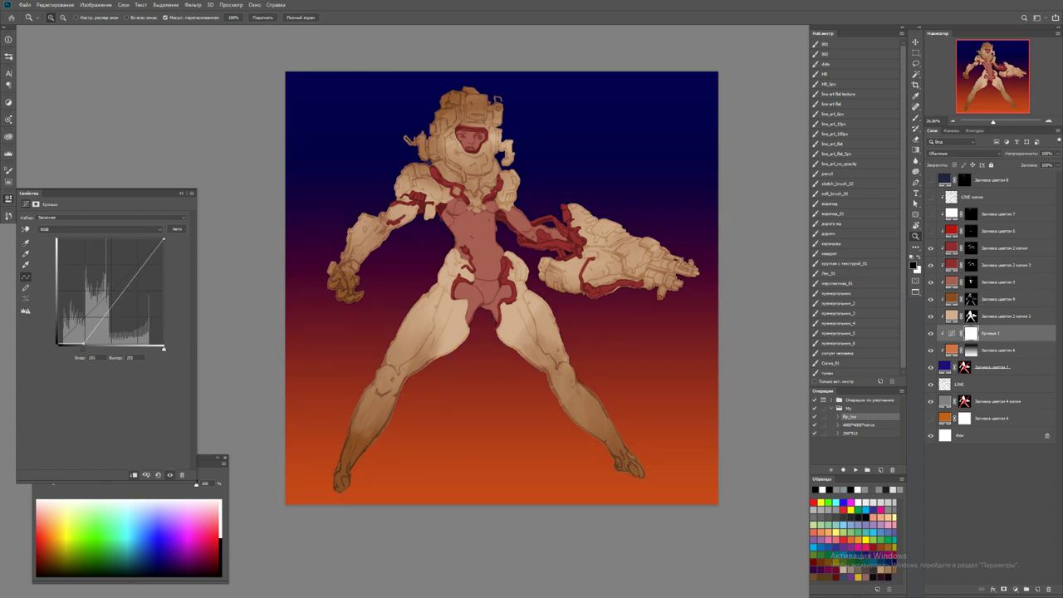
Invert the Curves layer's mask to black to hide the darkening
left_click(36, 203)
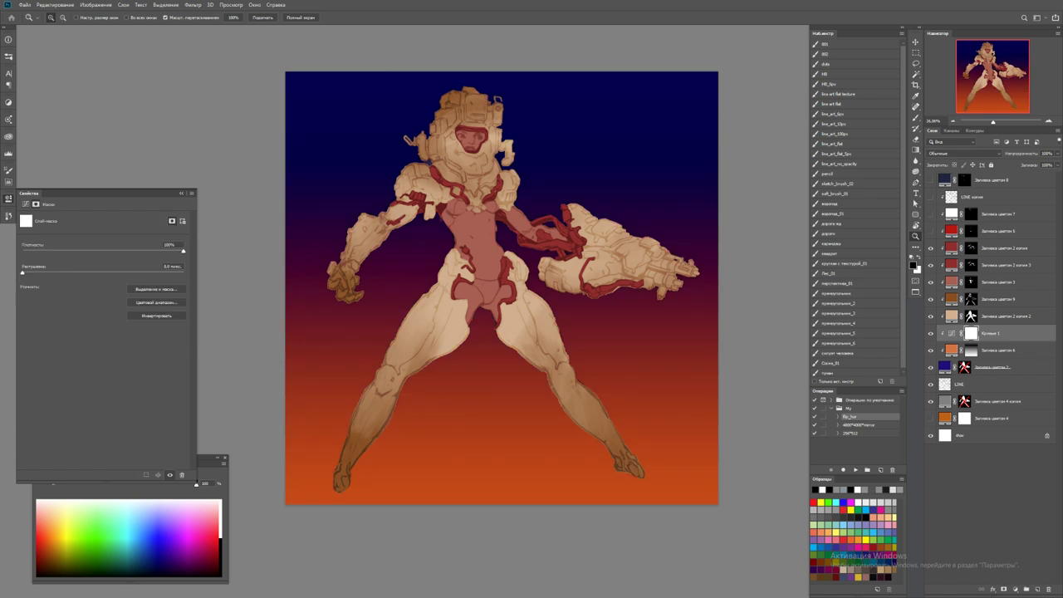
key("ctrl+i")
key("ctrl+minus")
key("b")
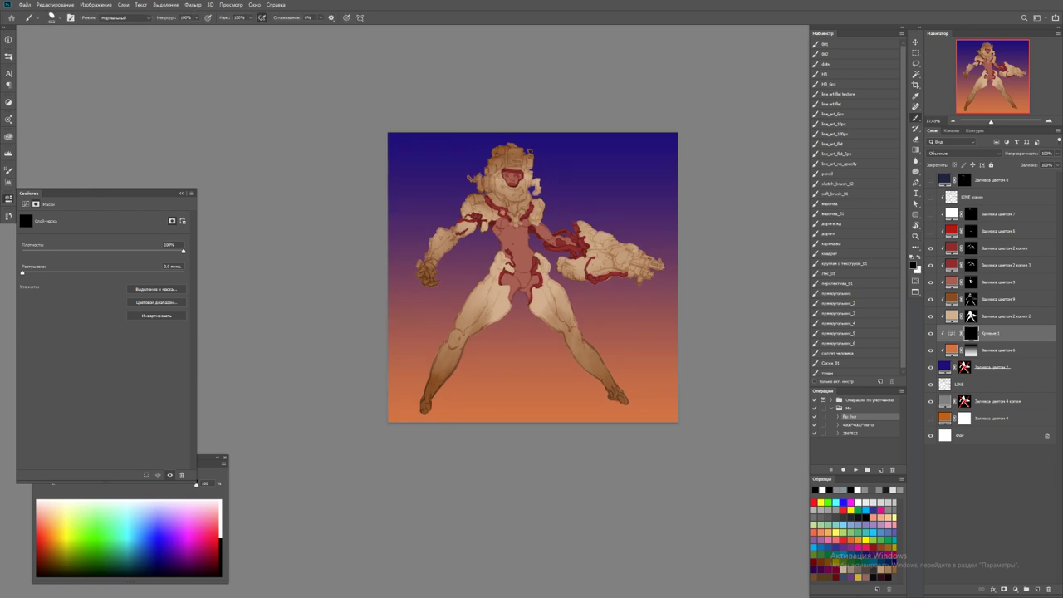
key("x")
left_click_drag(399, 175, 664, 108)
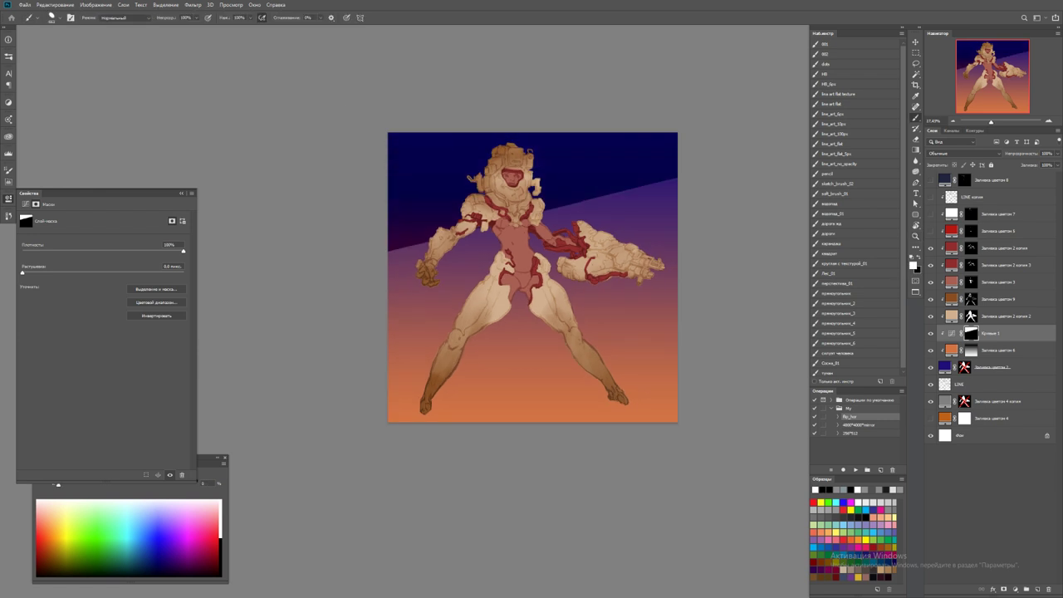
left_click_drag(531, 214, 531, 287)
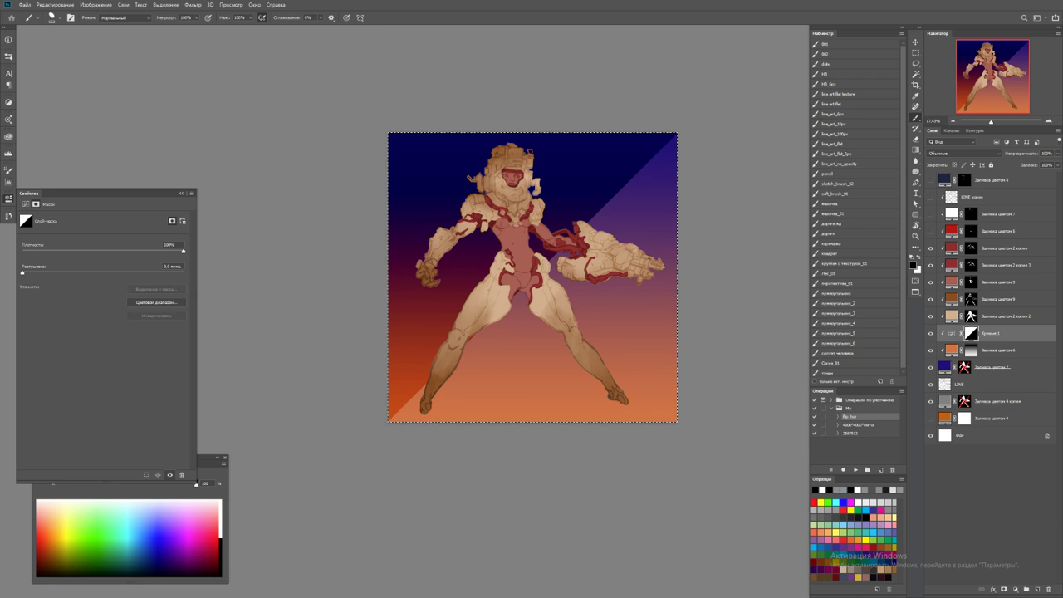
key("alt+BackSpace")
key("ctrl+d")
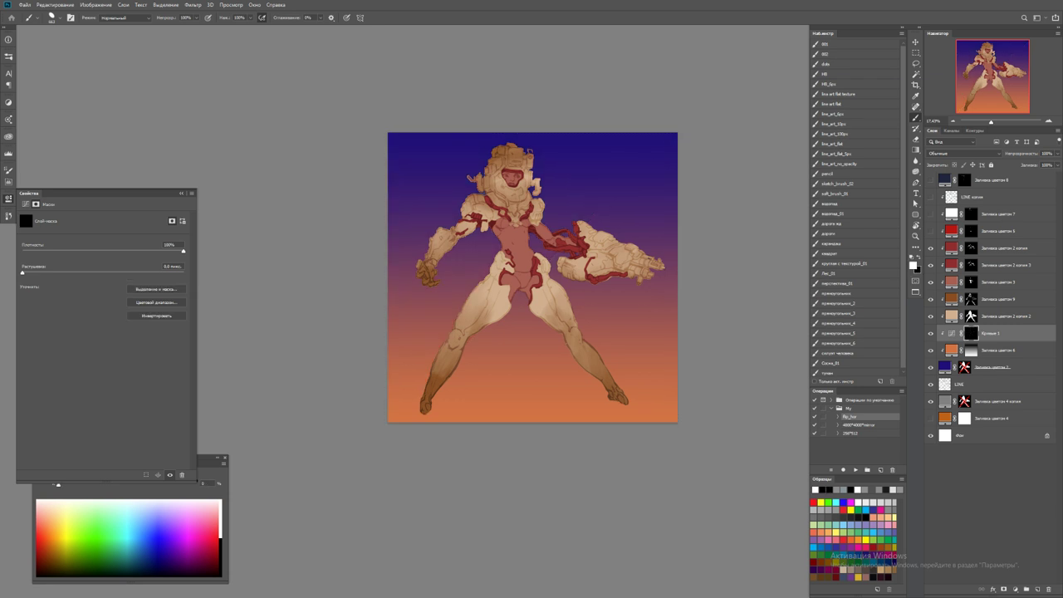
Paint a soft shadow on the Curves mask with the sketch brush behind the helmet, gunless arm, torso and thigh
scroll(493, 194, "up", 1)
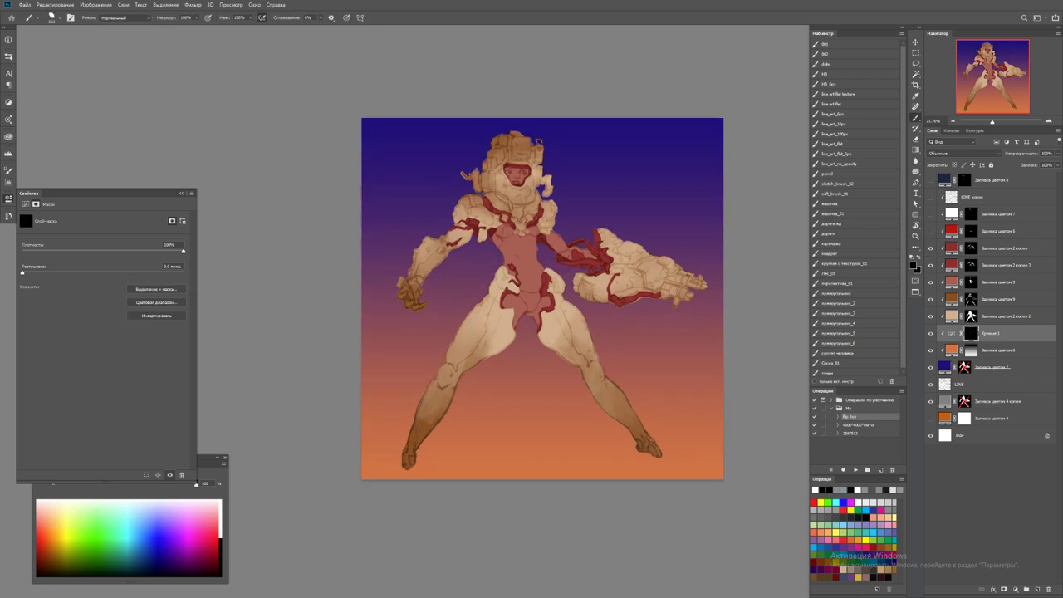
left_click(839, 184)
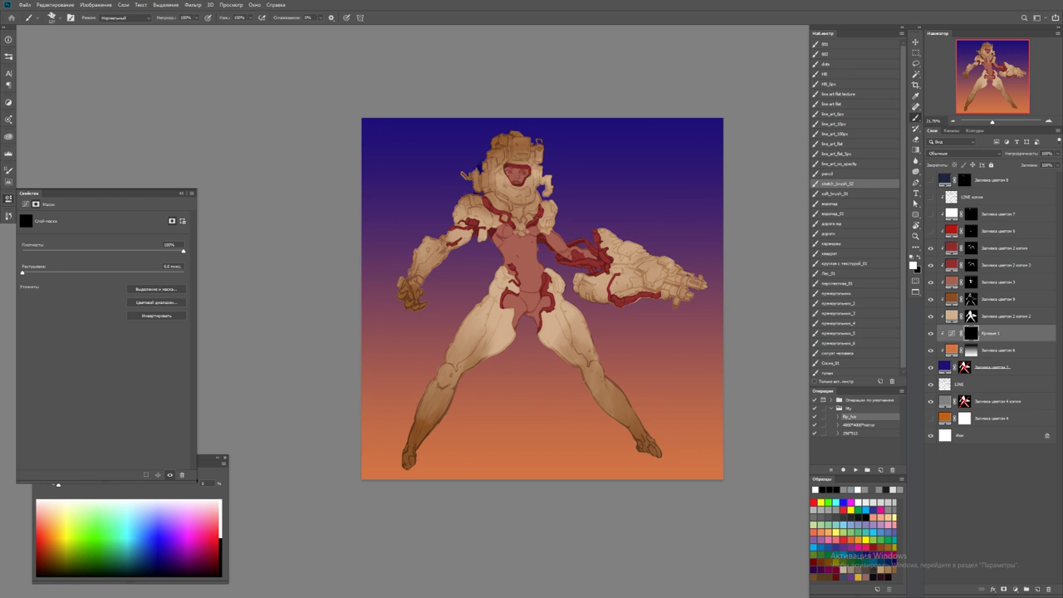
left_click_drag(472, 181, 406, 278)
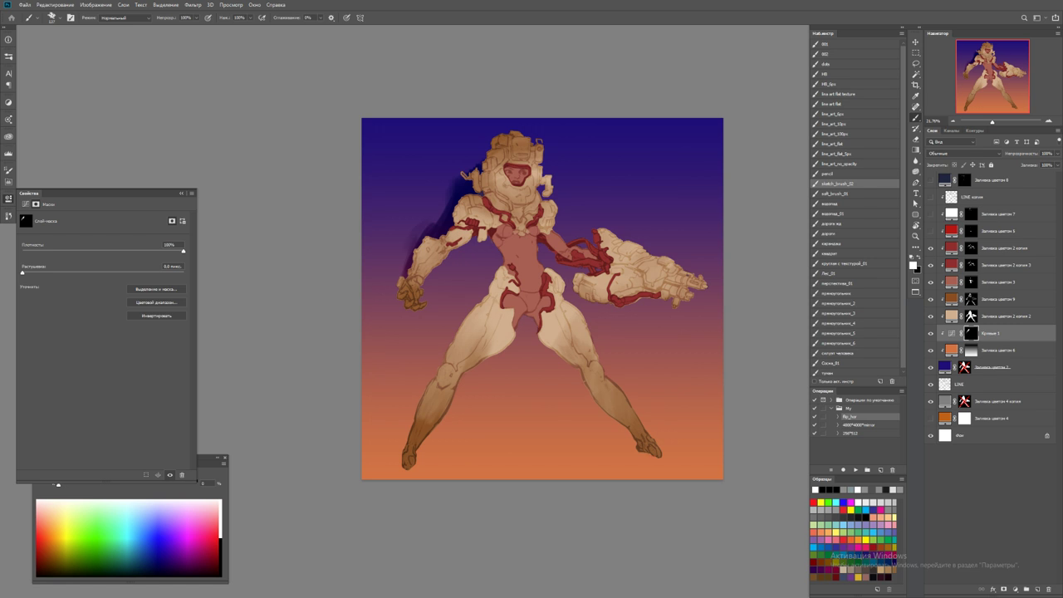
mouse_move(472, 236)
left_mouse_down()
mouse_move(498, 265)
mouse_move(483, 252)
mouse_move(501, 260)
mouse_move(452, 339)
mouse_move(457, 311)
mouse_move(437, 375)
left_mouse_up()
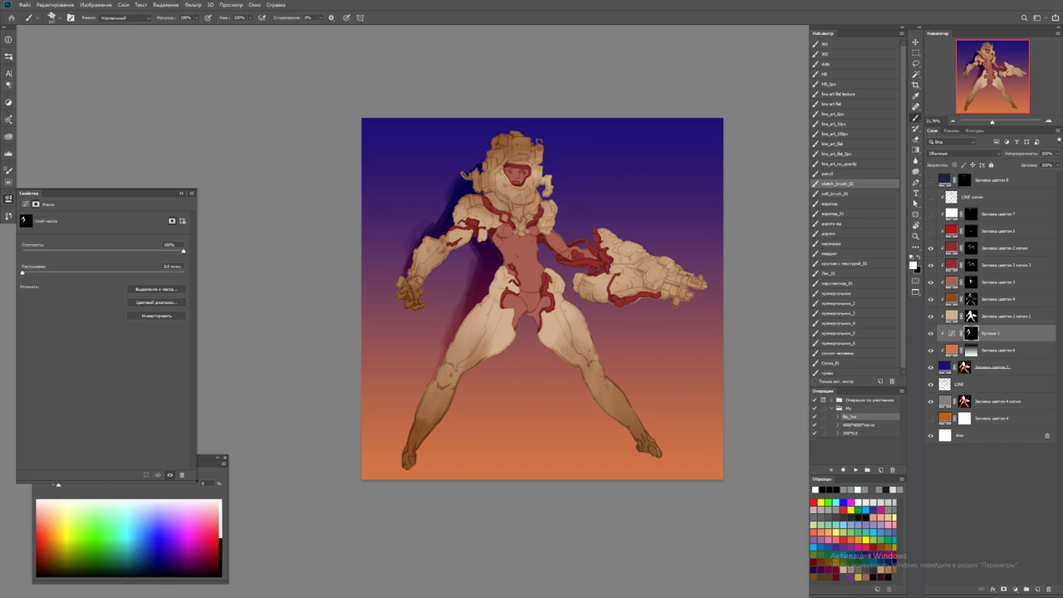
Paint a long diagonal shadow between the legs along the weapon-side leg and clean up its edge
mouse_move(523, 317)
left_mouse_down()
mouse_move(521, 336)
mouse_move(538, 342)
left_mouse_up()
mouse_move(520, 294)
left_mouse_down()
mouse_move(538, 304)
mouse_move(537, 332)
mouse_move(573, 375)
mouse_move(592, 440)
left_mouse_up()
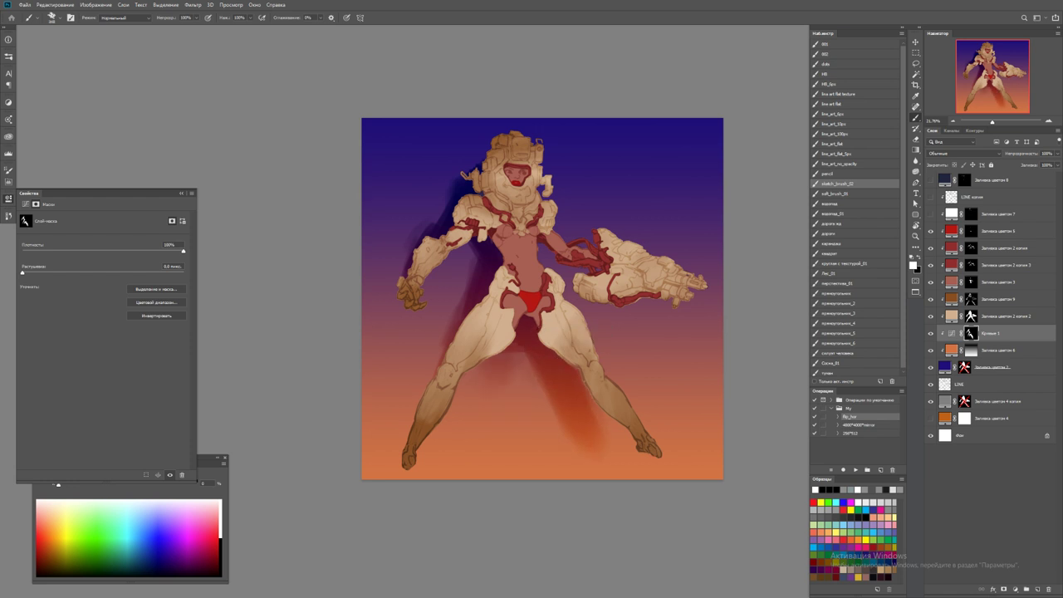
left_click_drag(573, 366, 581, 432)
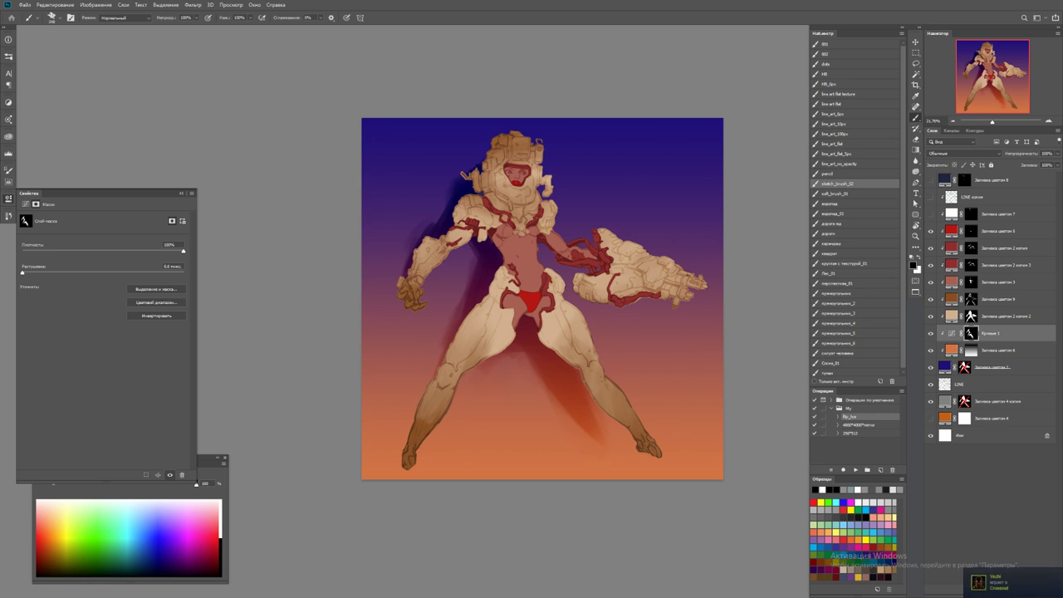
Paint a shadow along the outer edge of the leg opposite the weapon, from the shin up to the hip
key("x")
left_click_drag(409, 432, 436, 353)
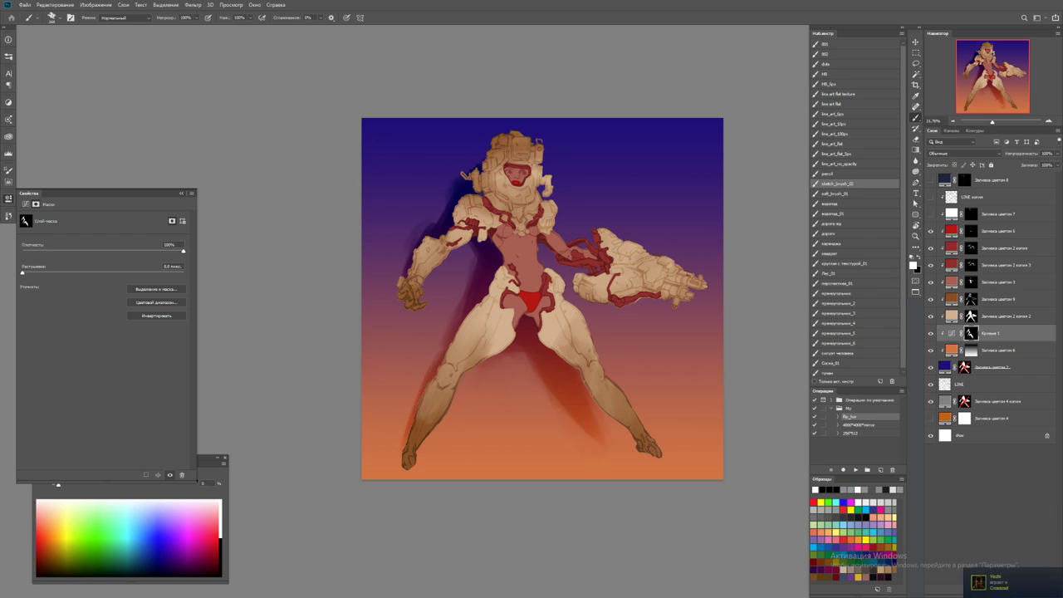
left_click_drag(419, 391, 449, 311)
key("x")
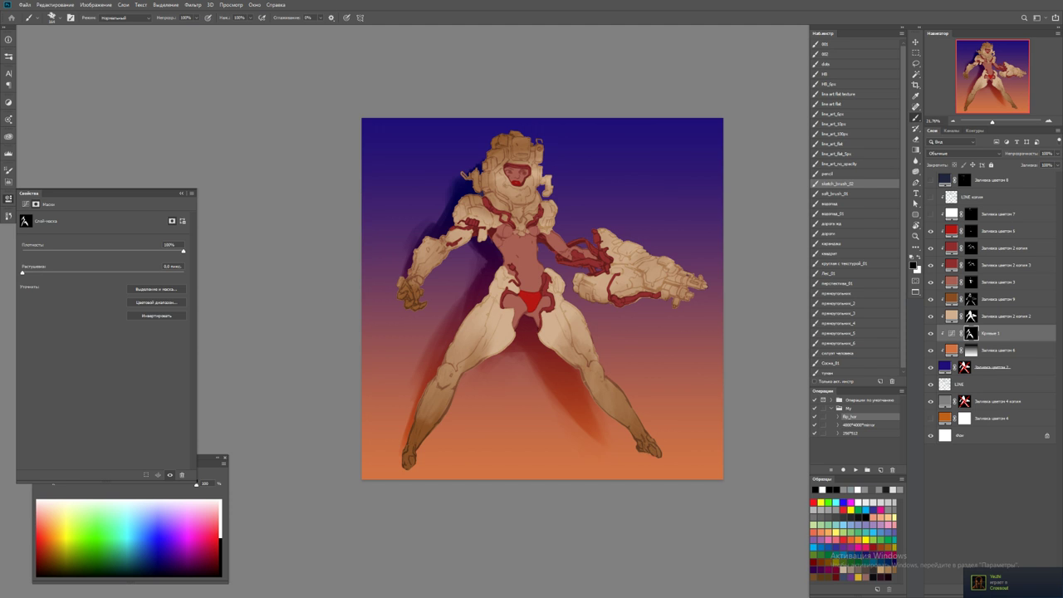
Add background shadows beneath the weapon, around the free hand and beside the top of the helmet
key("x")
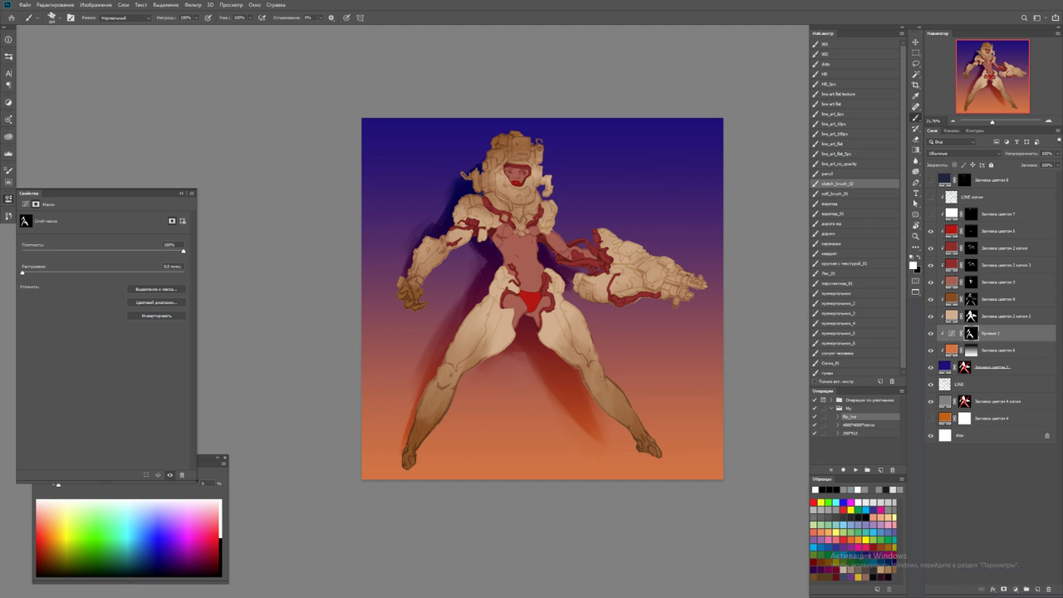
mouse_move(563, 284)
left_mouse_down()
mouse_move(585, 308)
mouse_move(638, 324)
mouse_move(587, 304)
mouse_move(643, 303)
mouse_move(652, 330)
left_mouse_up()
key("x")
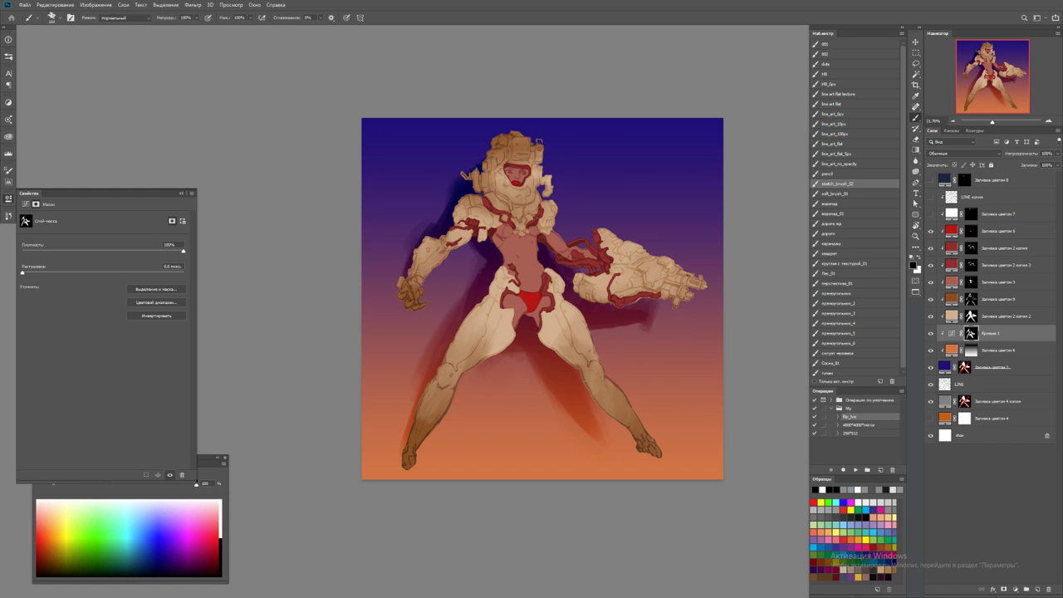
key("x")
mouse_move(405, 289)
left_mouse_down()
mouse_move(395, 323)
mouse_move(380, 282)
mouse_move(410, 251)
mouse_move(394, 259)
left_mouse_up()
left_click_drag(486, 142, 470, 164)
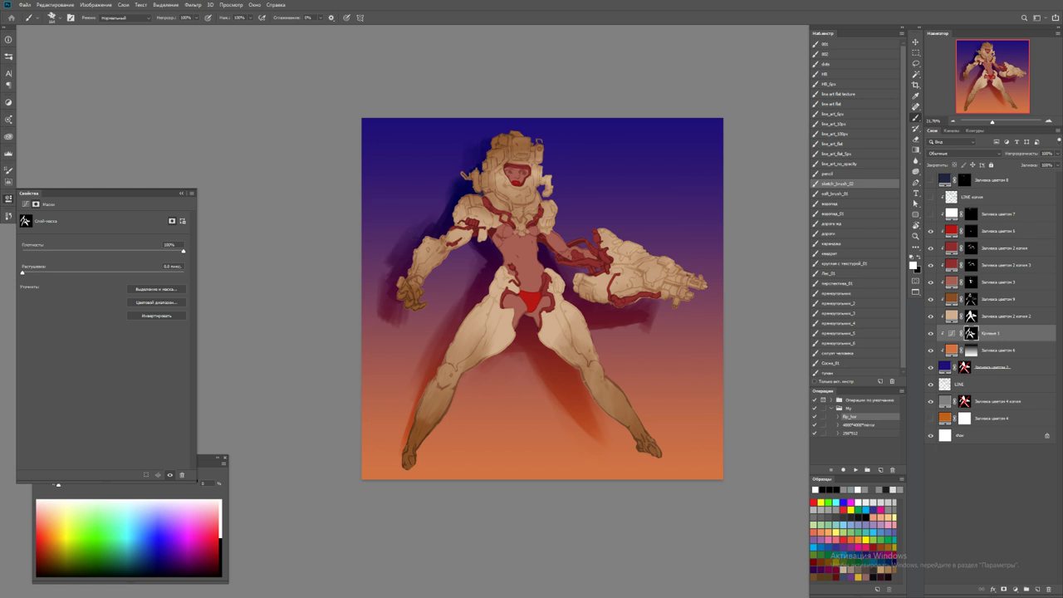
Change the blue background fill to a dark, less saturated violet, #1b0f3f
double_click(944, 366)
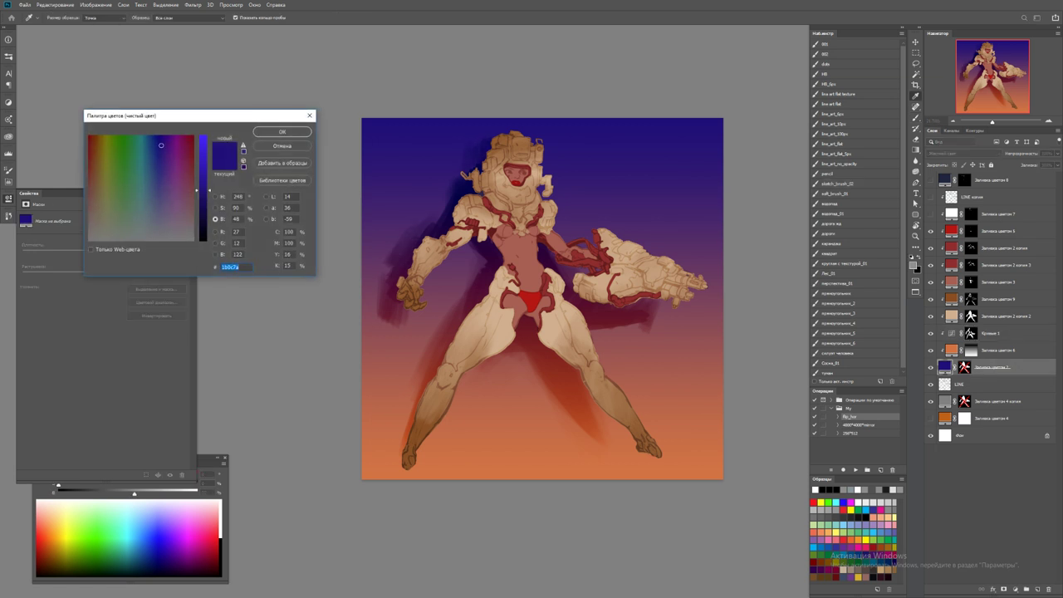
left_click(163, 211)
left_click(399, 141)
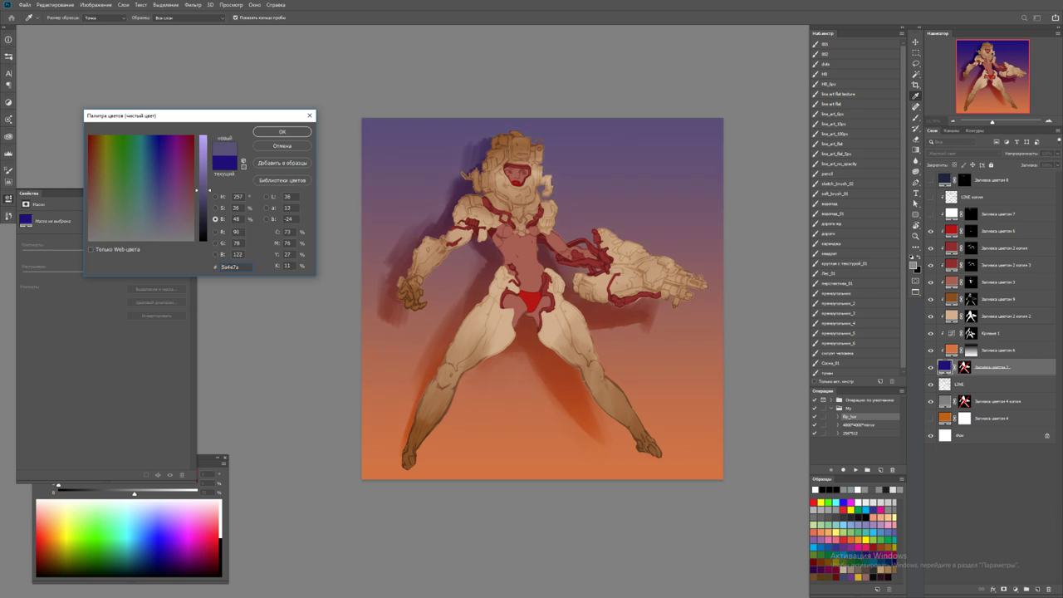
left_click_drag(164, 214, 163, 160)
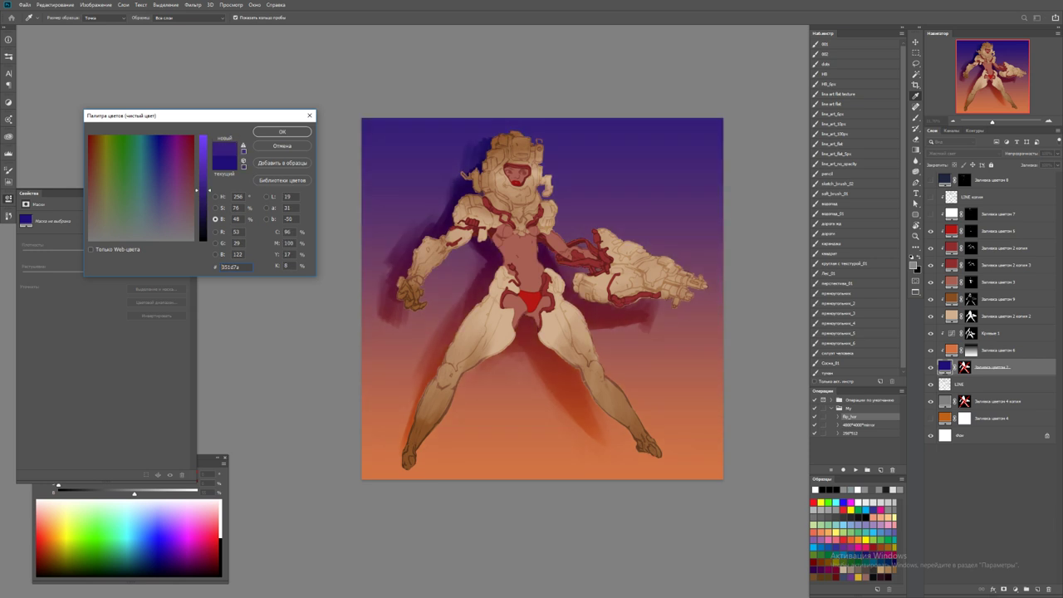
left_click(202, 215)
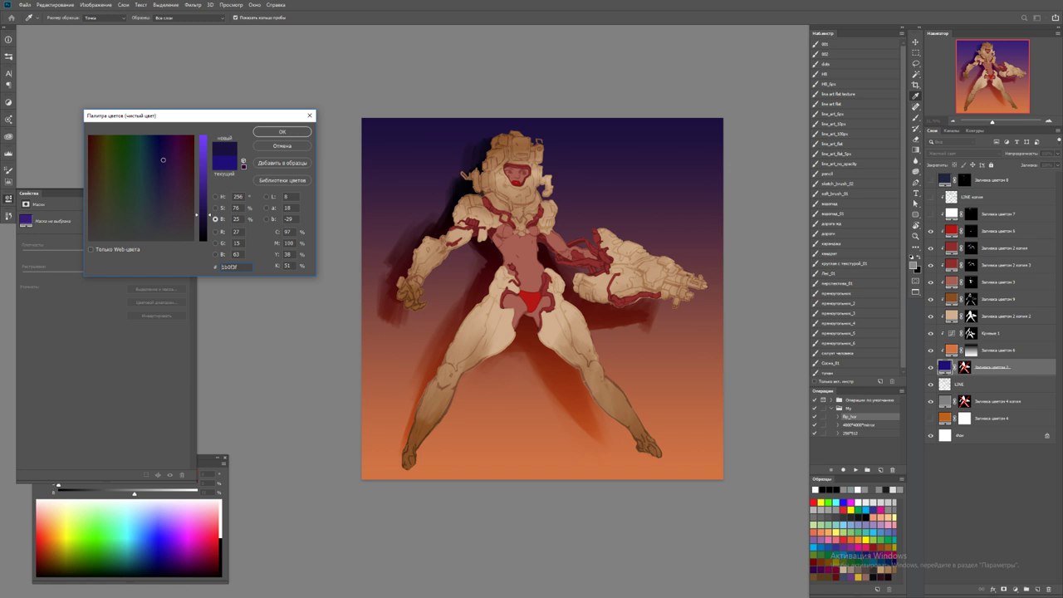
left_click(282, 131)
Mirror the canvas and paint a broad dark shadow on the Curves mask behind the helmet and free arm
left_click(855, 470)
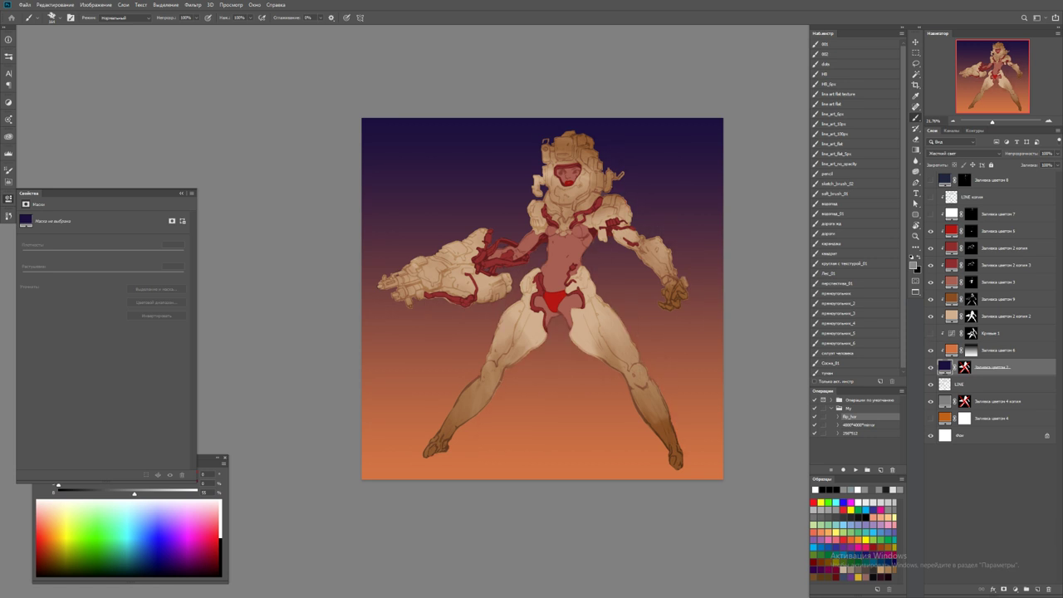
left_click(971, 333)
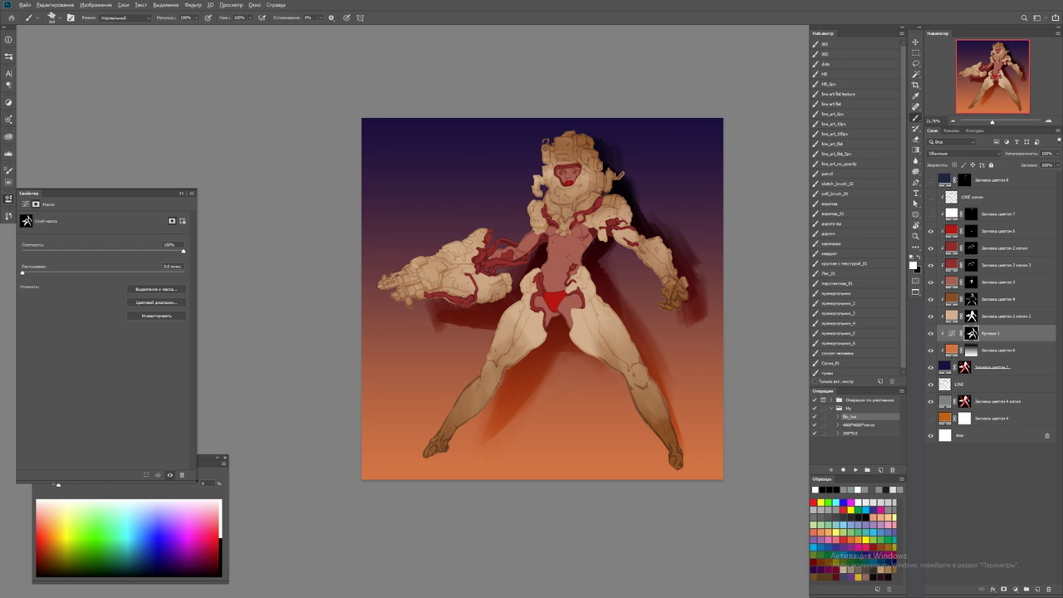
key("x")
mouse_move(432, 324)
left_mouse_down()
mouse_move(470, 315)
mouse_move(542, 247)
mouse_move(621, 309)
left_mouse_up()
key("x")
mouse_move(588, 241)
left_mouse_down()
mouse_move(605, 300)
mouse_move(635, 274)
mouse_move(653, 333)
left_mouse_up()
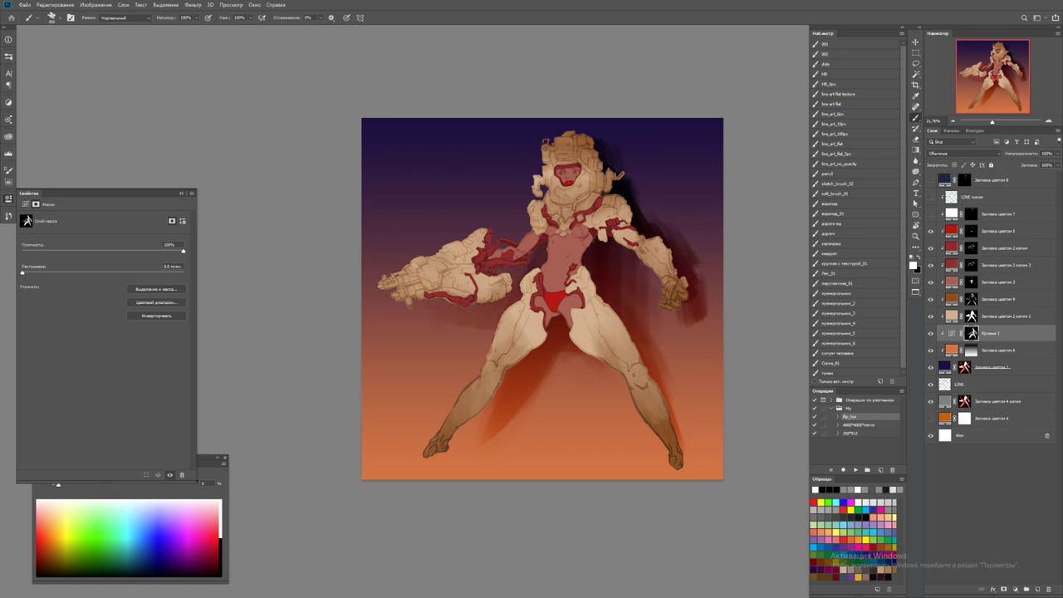
mouse_move(613, 166)
left_mouse_down()
mouse_move(581, 122)
mouse_move(653, 183)
mouse_move(685, 246)
mouse_move(702, 249)
left_mouse_up()
key("x")
key("x")
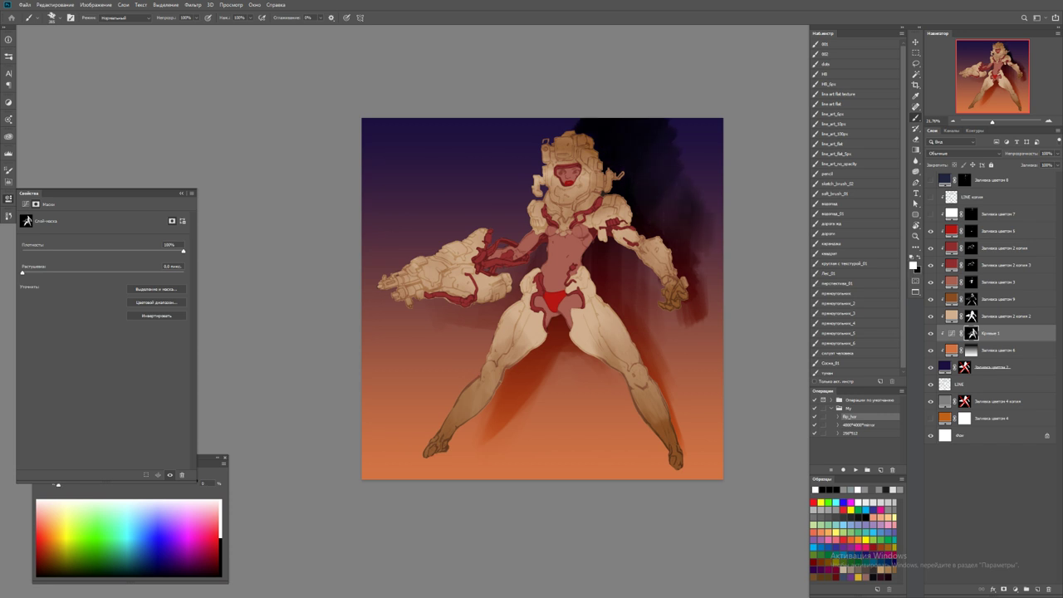
Extend the upper background shadow toward the canvas edge and around the other side of the helmet
left_click_drag(705, 303, 665, 214)
left_click_drag(677, 131, 716, 199)
mouse_move(553, 121)
left_mouse_down()
mouse_move(577, 141)
mouse_move(528, 185)
left_mouse_up()
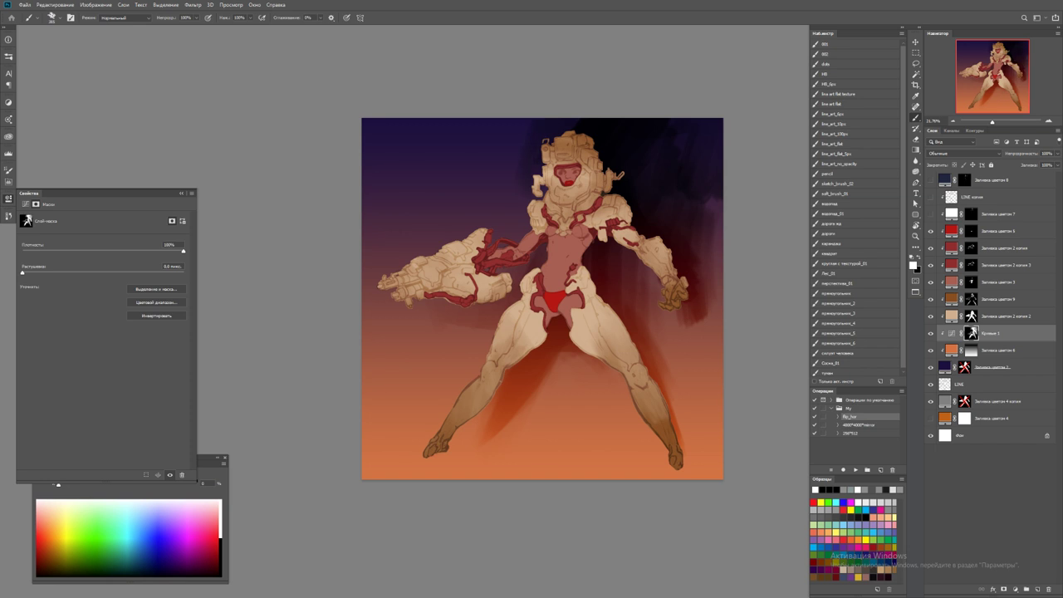
Widen the shadow beneath the weapon arm on the Curves mask and soften its lower edge
mouse_move(525, 233)
left_mouse_down()
mouse_move(486, 328)
mouse_move(453, 319)
mouse_move(523, 300)
mouse_move(418, 336)
left_mouse_up()
mouse_move(464, 309)
left_mouse_down()
mouse_move(414, 332)
mouse_move(454, 306)
left_mouse_up()
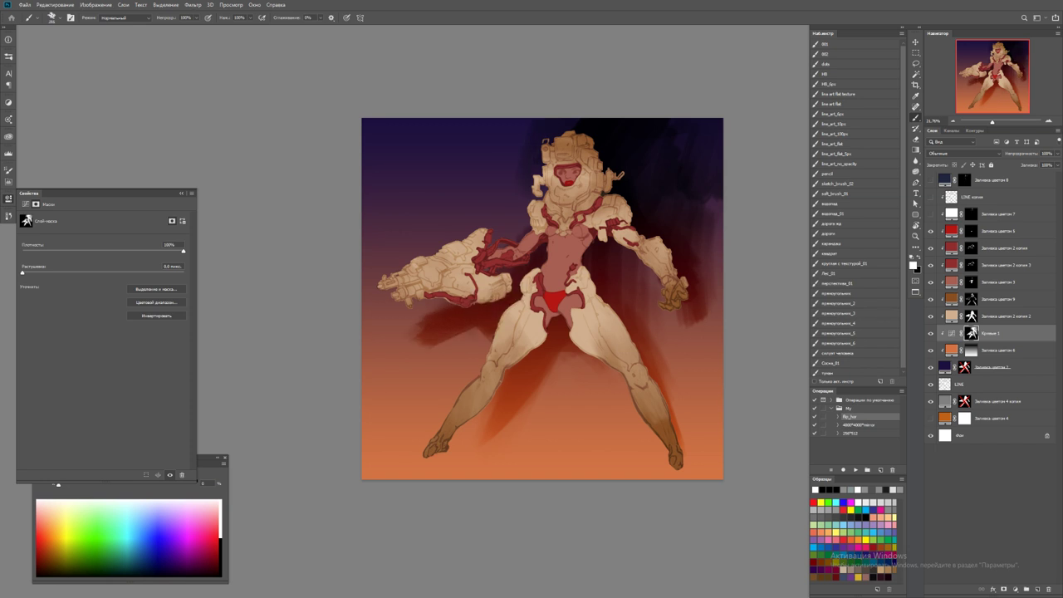
key("x")
mouse_move(427, 340)
left_mouse_down()
mouse_move(480, 332)
mouse_move(488, 360)
mouse_move(468, 356)
left_mouse_up()
key("x")
Lengthen the diagonal shadow between the legs and add shading around the foot opposite the weapon
left_click_drag(504, 434, 494, 454)
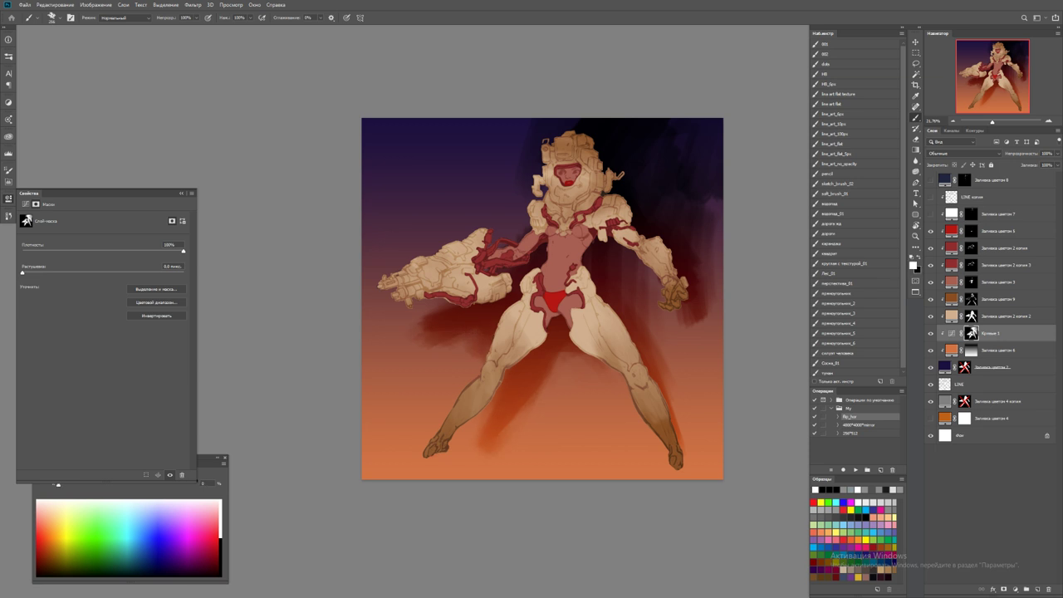
left_click_drag(525, 415, 503, 453)
left_click_drag(687, 443, 686, 460)
left_click_drag(660, 409, 640, 463)
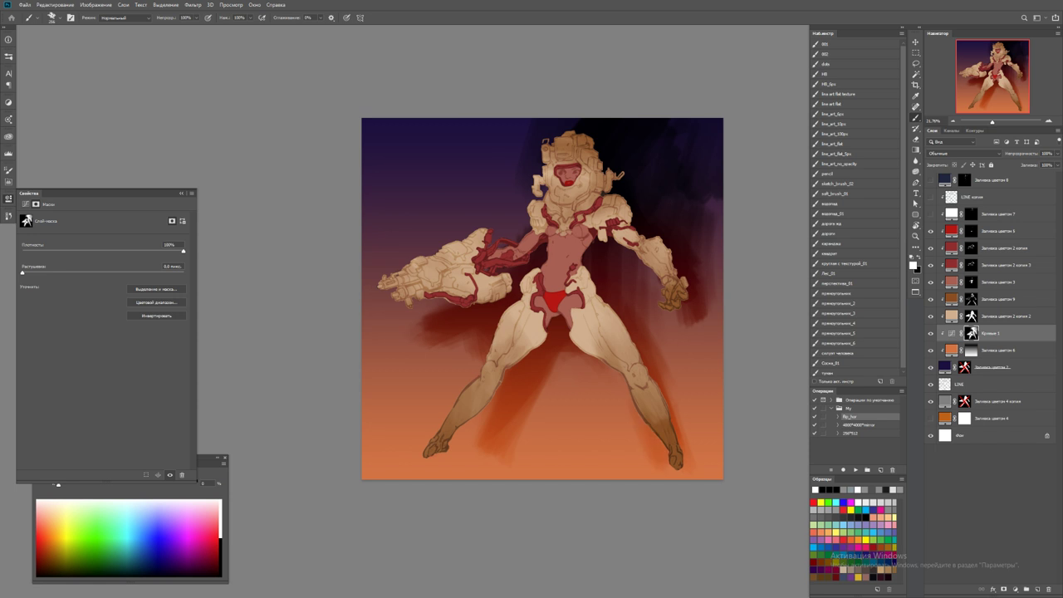
Trim the shadow around the lower leg opposite the weapon and touch it up beside the knee
key("x")
left_click_drag(661, 412, 638, 470)
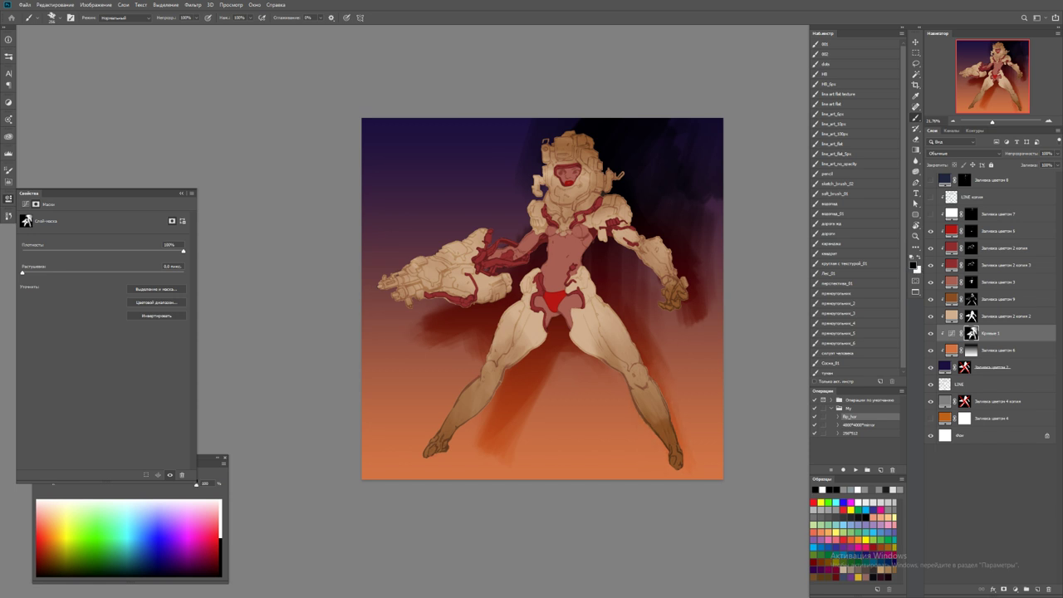
key("x")
mouse_move(664, 366)
left_mouse_down()
mouse_move(648, 277)
mouse_move(644, 320)
mouse_move(669, 369)
left_mouse_up()
key("x")
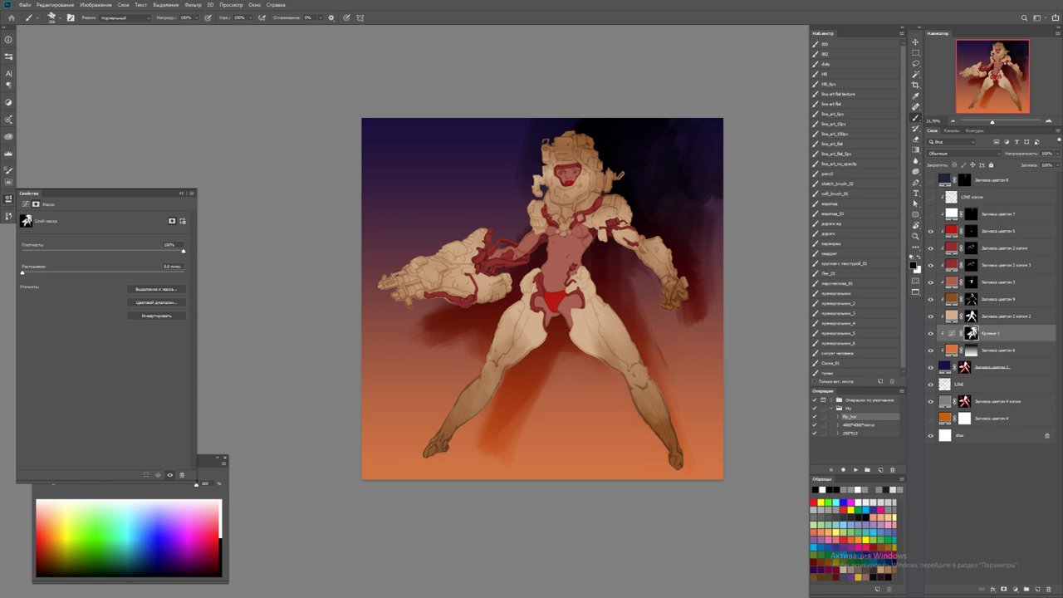
Soften the shadow around the free hand and retouch the shadow at the thigh and crotch
left_click_drag(678, 314, 704, 286)
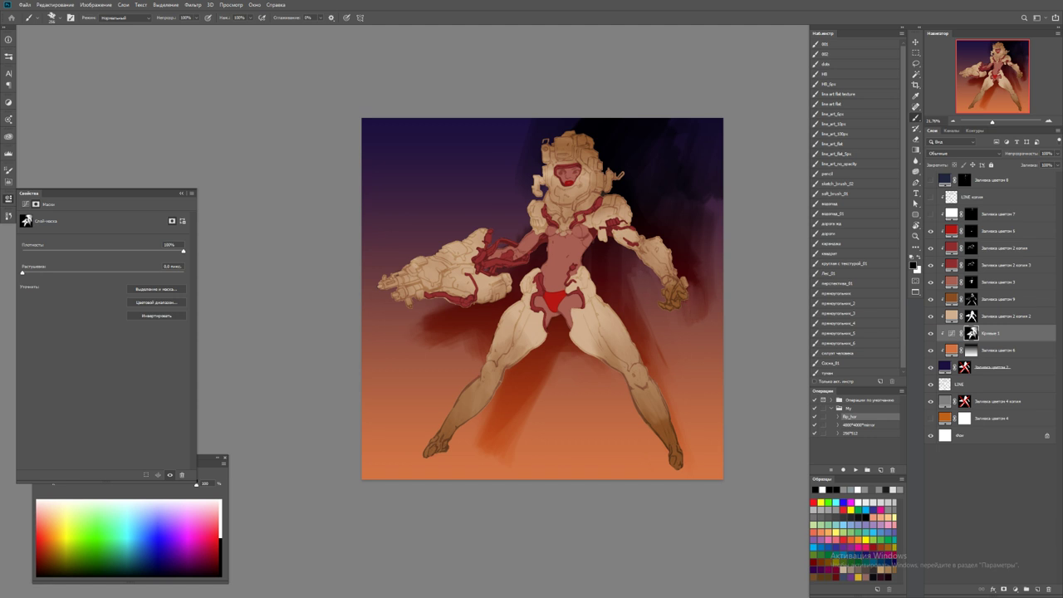
key("x")
mouse_move(650, 307)
left_mouse_down()
mouse_move(639, 259)
mouse_move(648, 304)
left_mouse_up()
key("x")
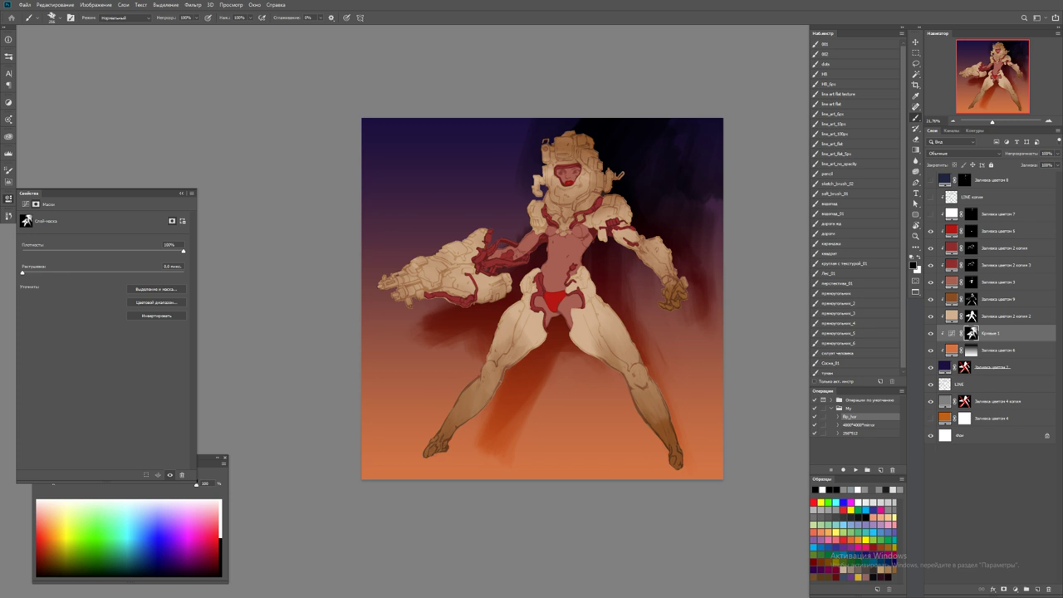
left_click_drag(561, 332, 574, 348)
Deepen the Curves shadows by moving the black point further inward, and hide the Curves layer
left_click(952, 333)
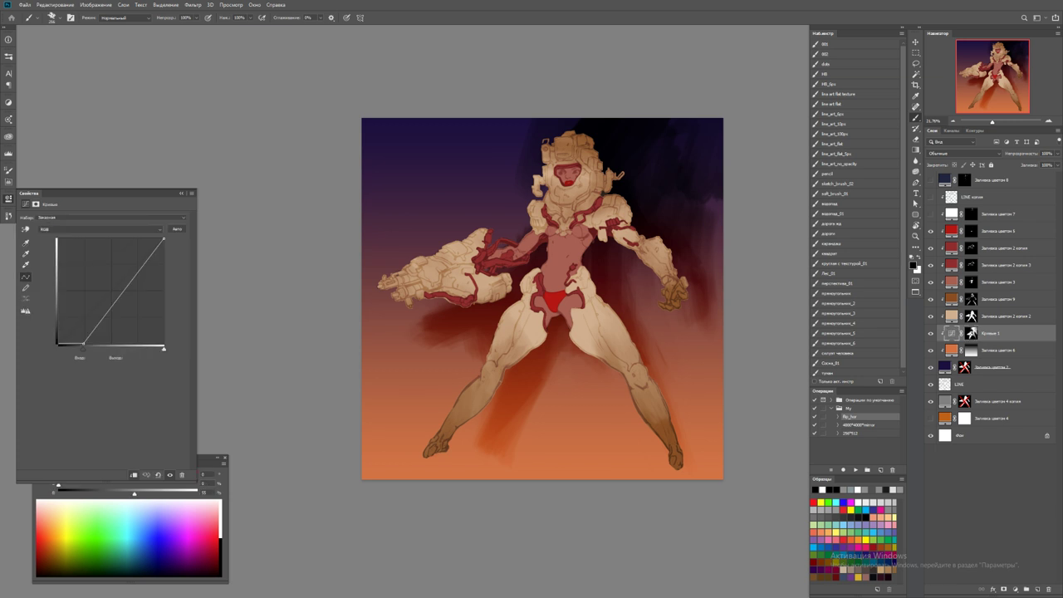
mouse_move(83, 342)
left_mouse_down()
mouse_move(105, 343)
mouse_move(90, 343)
left_mouse_up()
key("z")
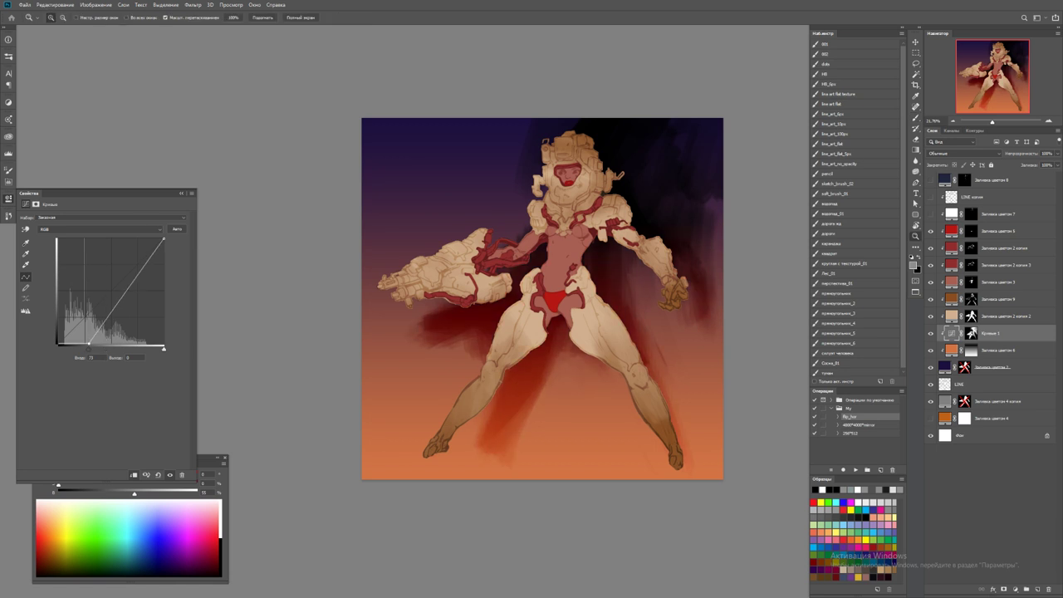
left_click_drag(603, 249, 665, 250)
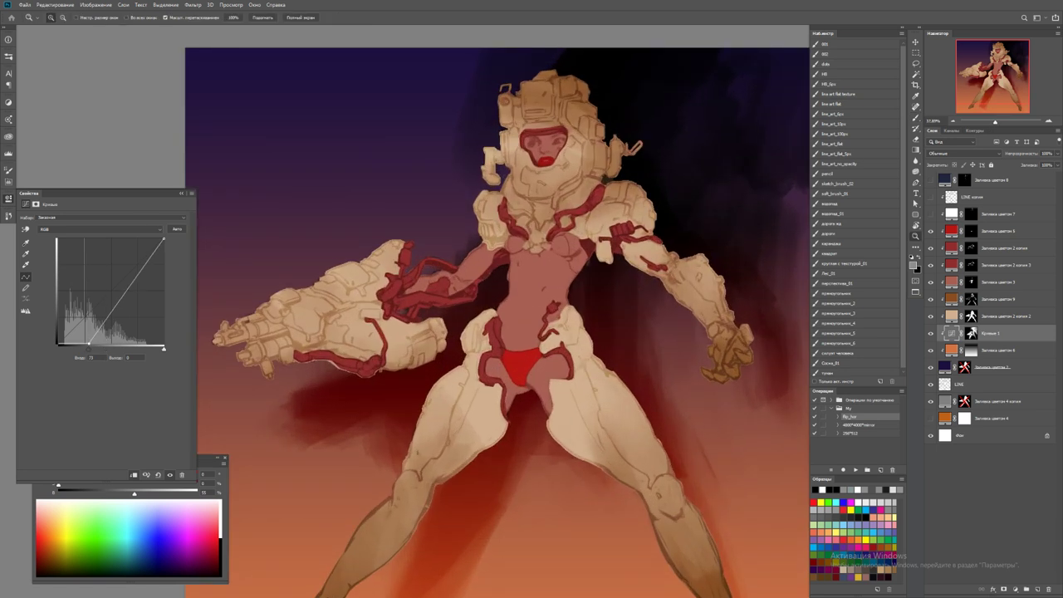
left_click(931, 333)
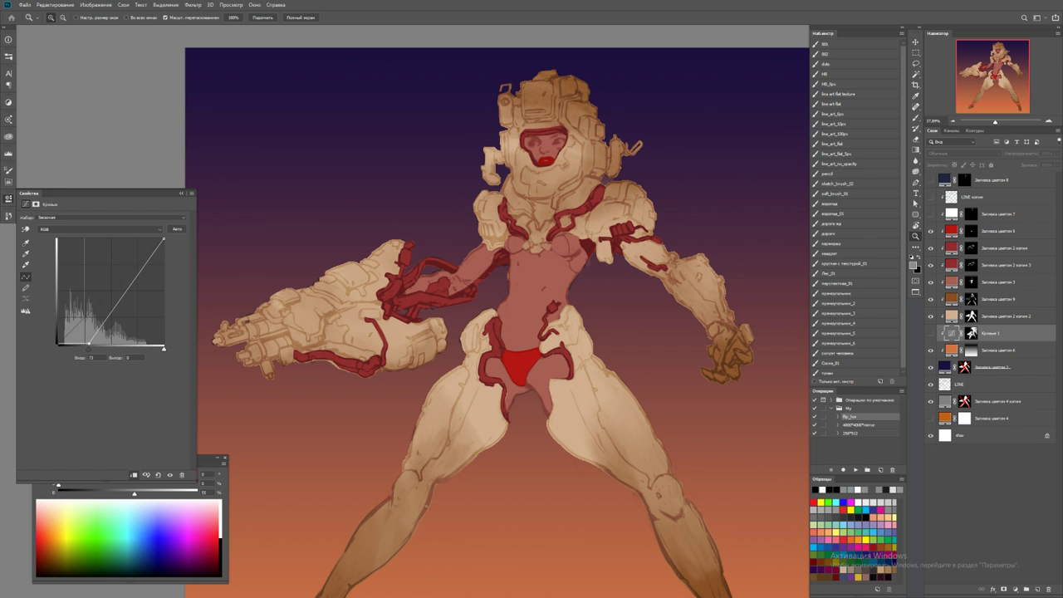
key("ctrl+minus")
key("ctrl+minus")
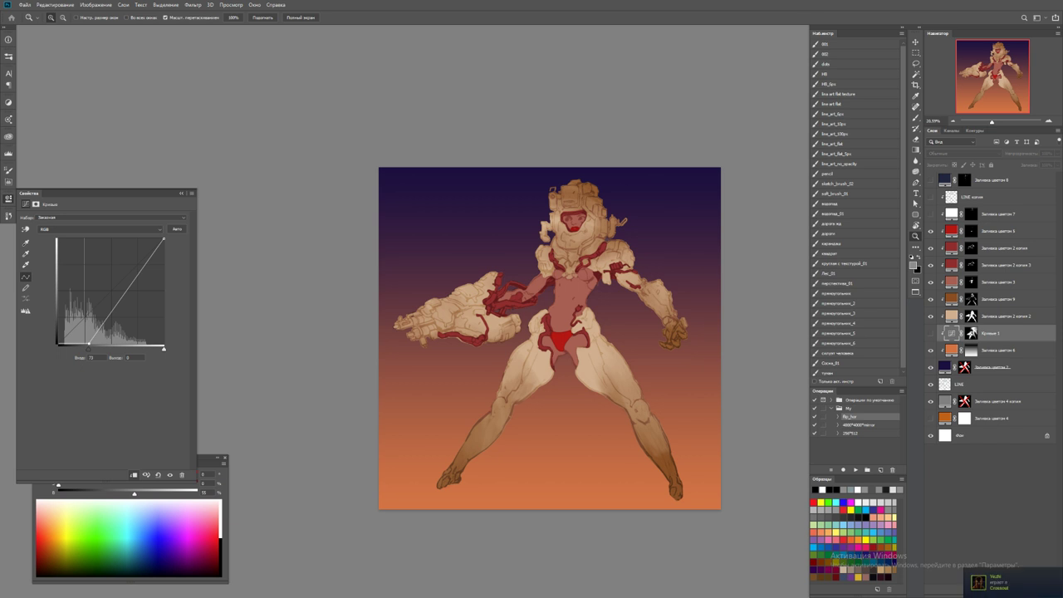
Darken the bright red fill of the lips and briefs to deep red #6c0902
double_click(951, 230)
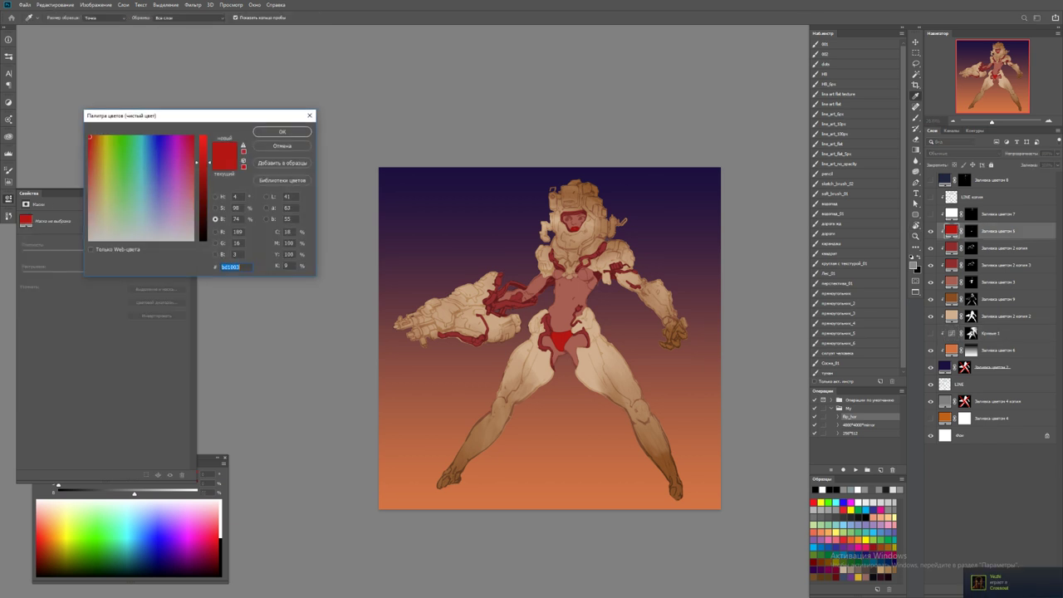
left_click_drag(203, 162, 203, 210)
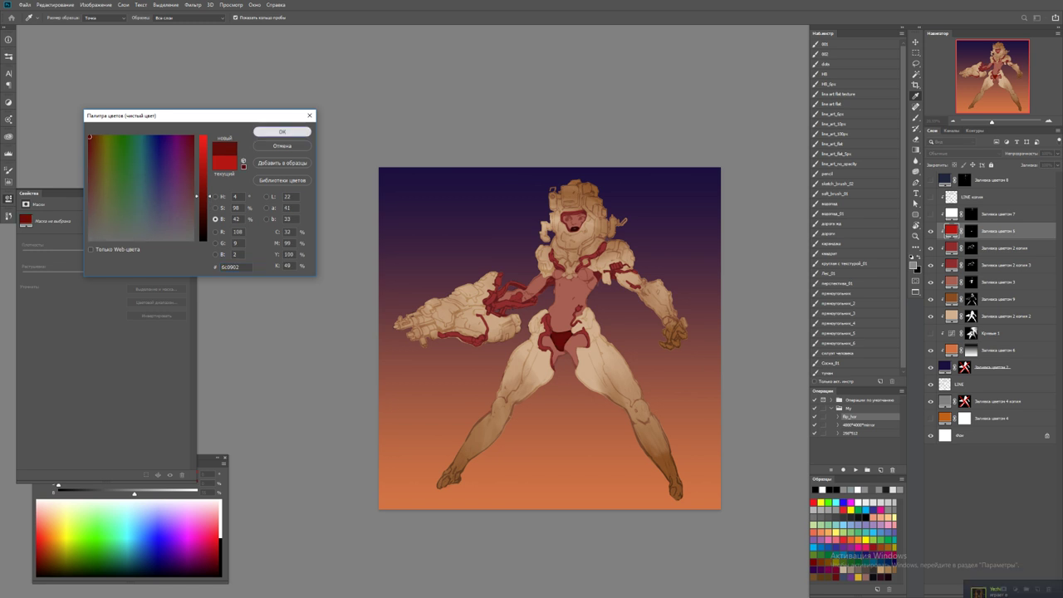
left_click(283, 131)
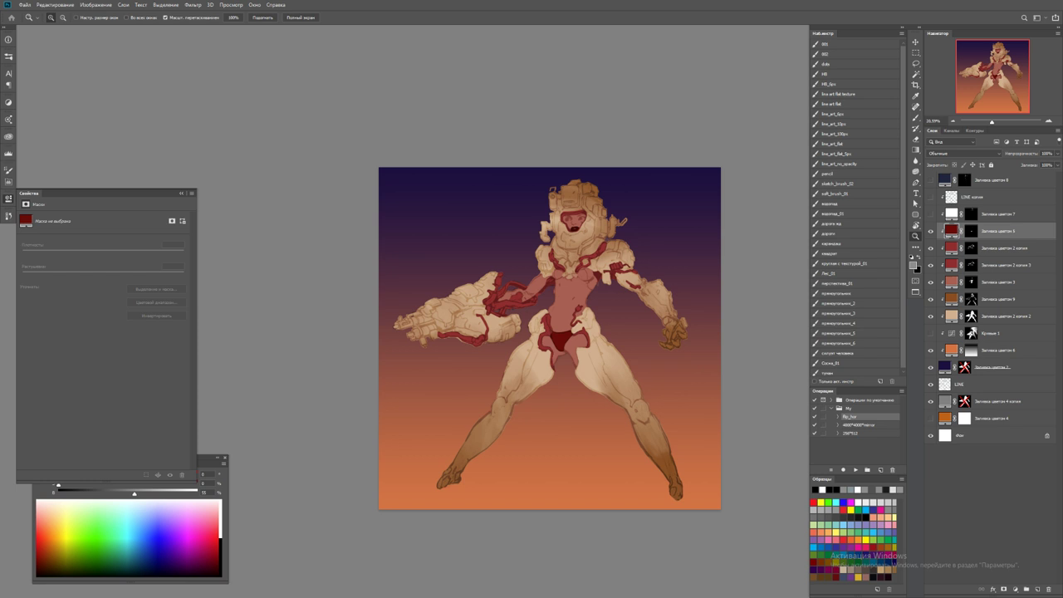
Duplicate the beige armour fill layer and place the copy above the brown shading fill
scroll(612, 236, "up", 3)
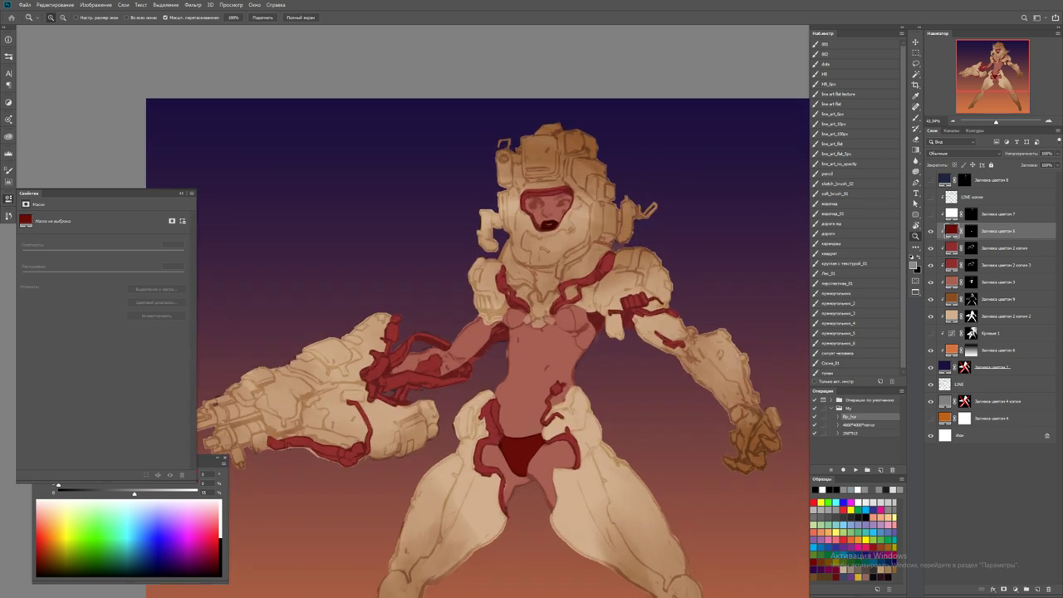
scroll(636, 274, "down", 1)
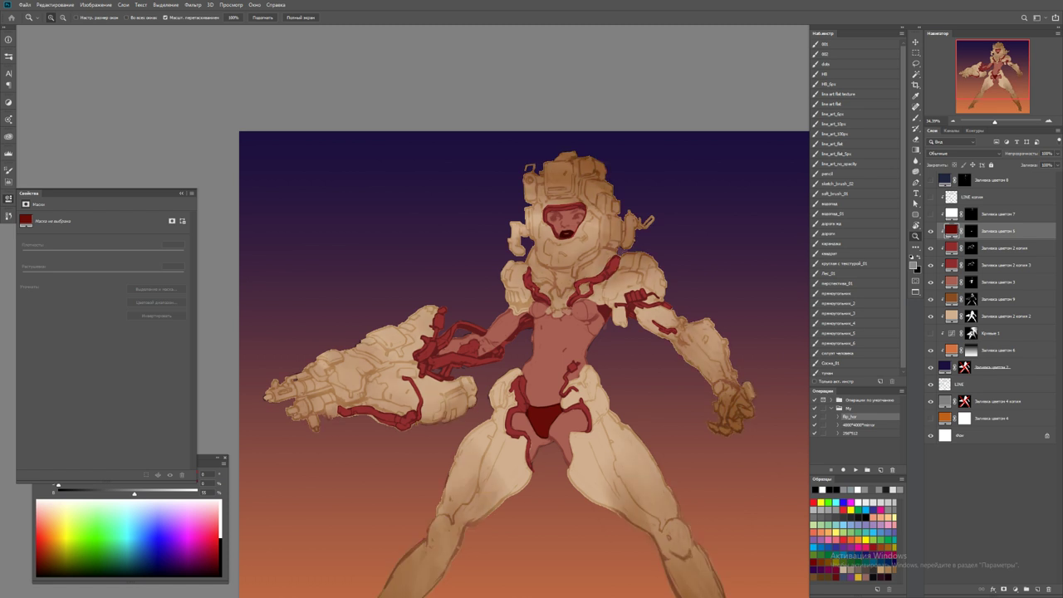
key("alt")
left_click_drag(993, 316, 993, 296)
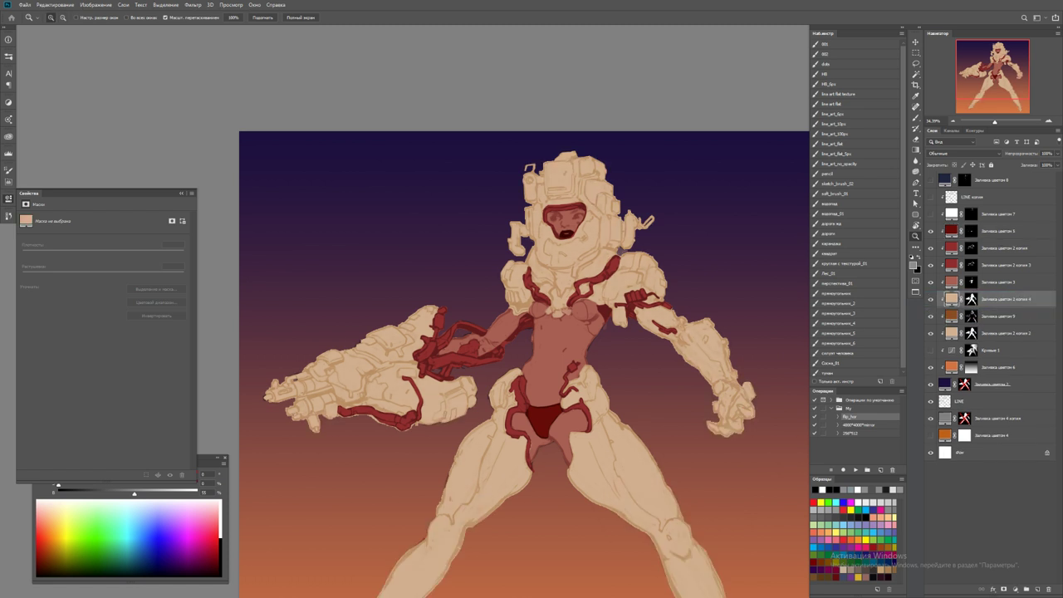
double_click(952, 299)
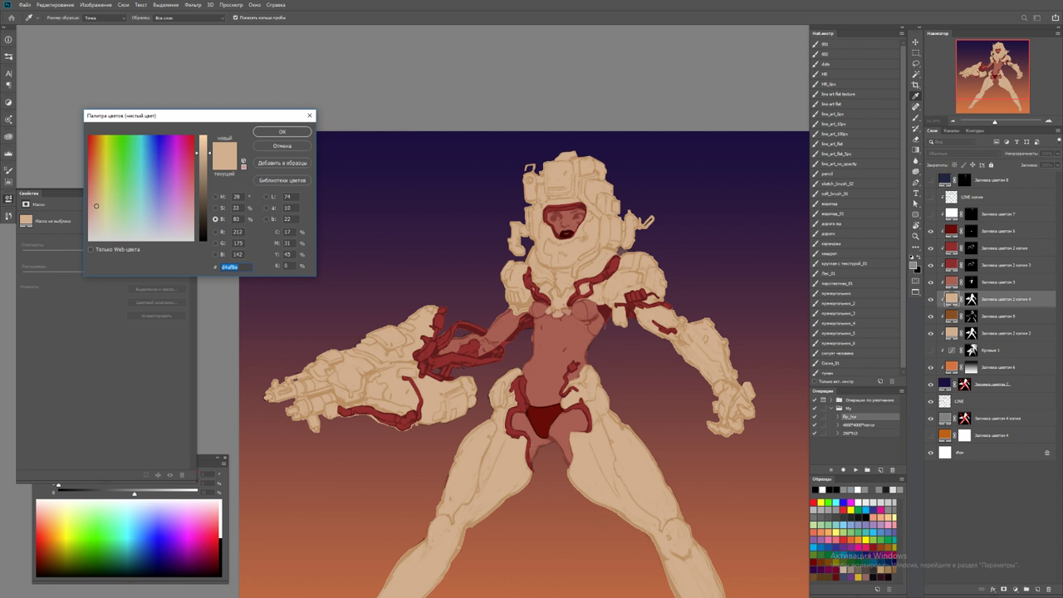
type("f7cca6")
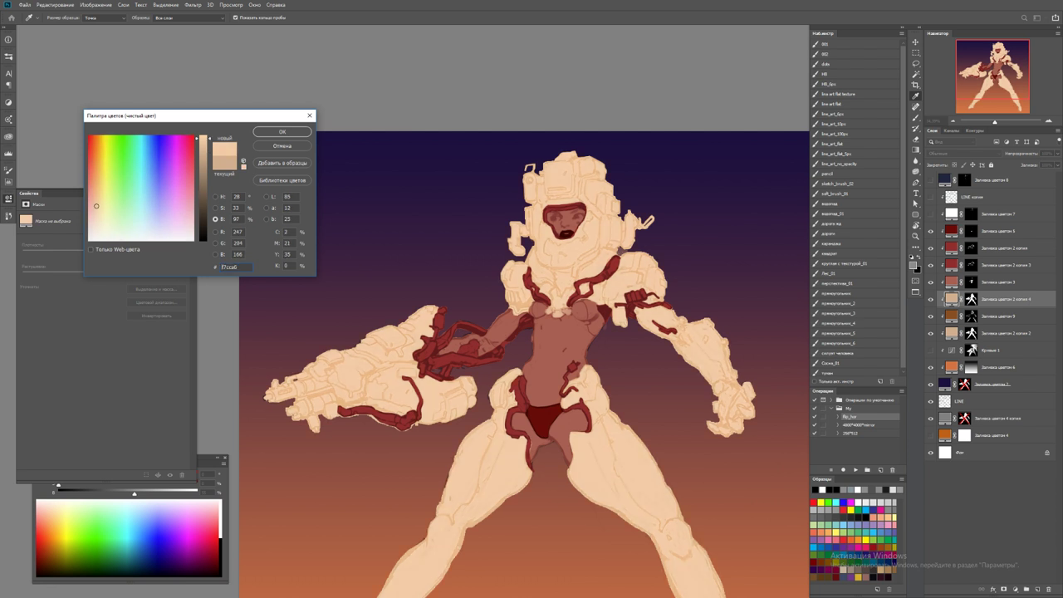
mouse_move(97, 206)
left_mouse_down()
mouse_move(122, 204)
mouse_move(106, 227)
left_mouse_up()
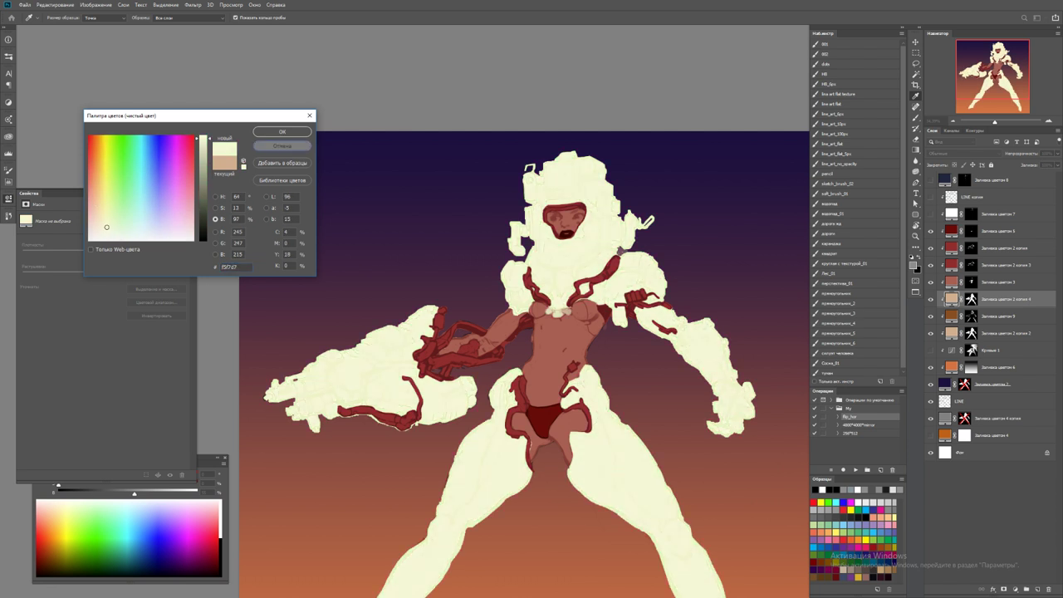
key("Escape")
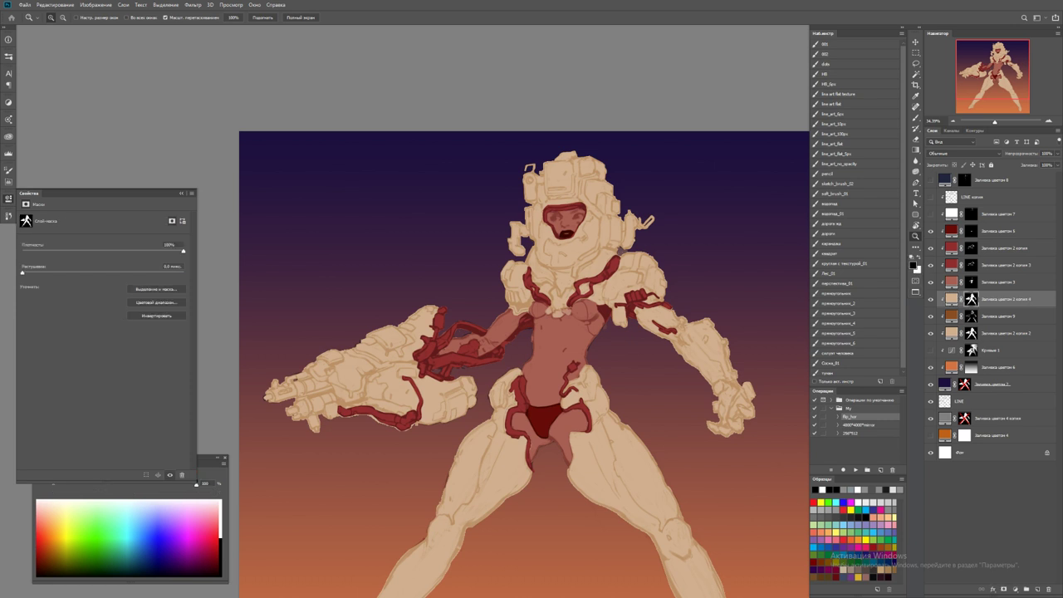
Fill the duplicated beige layer's whole mask with black to hide its colour
key("ctrl+a")
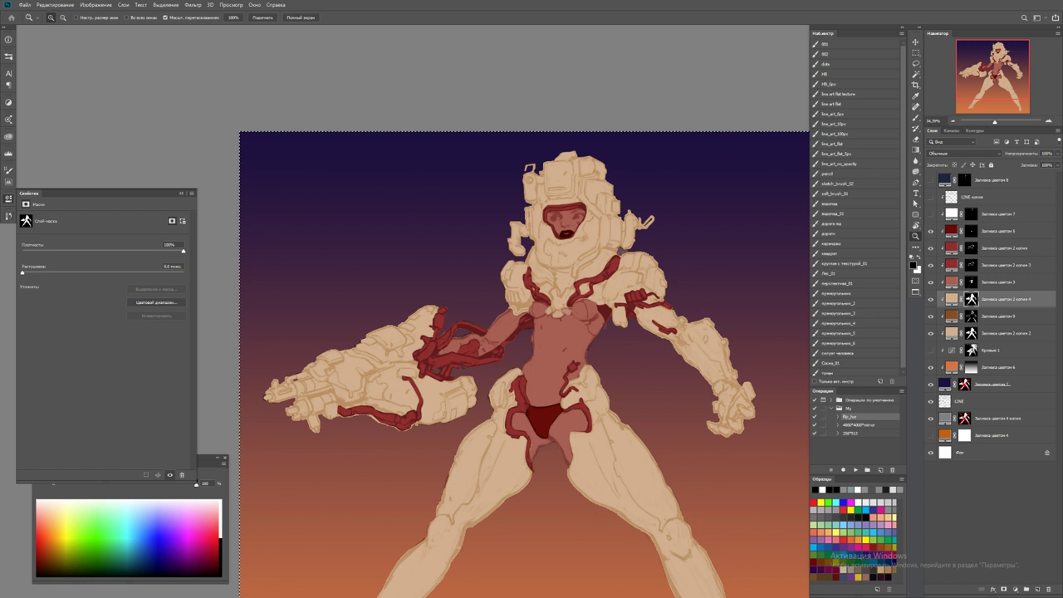
key("x")
key("Delete")
key("ctrl+d")
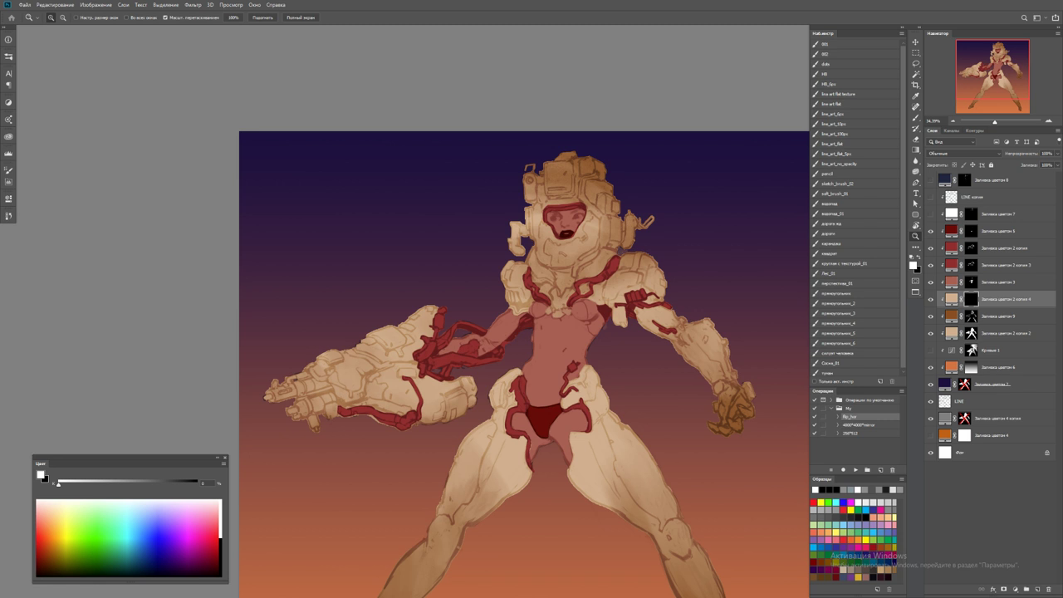
Paint the duplicated beige fill back in around the helmet's visor and chin using brush 001
left_click(543, 162)
key("b")
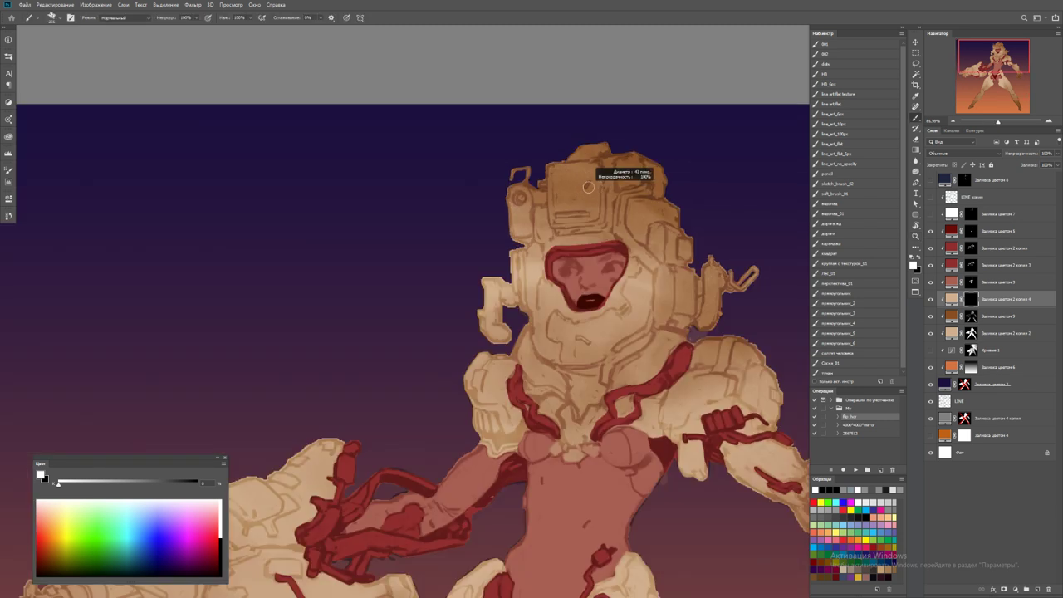
mouse_move(558, 241)
left_mouse_down()
mouse_move(605, 238)
mouse_move(565, 227)
mouse_move(590, 221)
mouse_move(628, 240)
mouse_move(637, 259)
left_mouse_up()
left_click(826, 44)
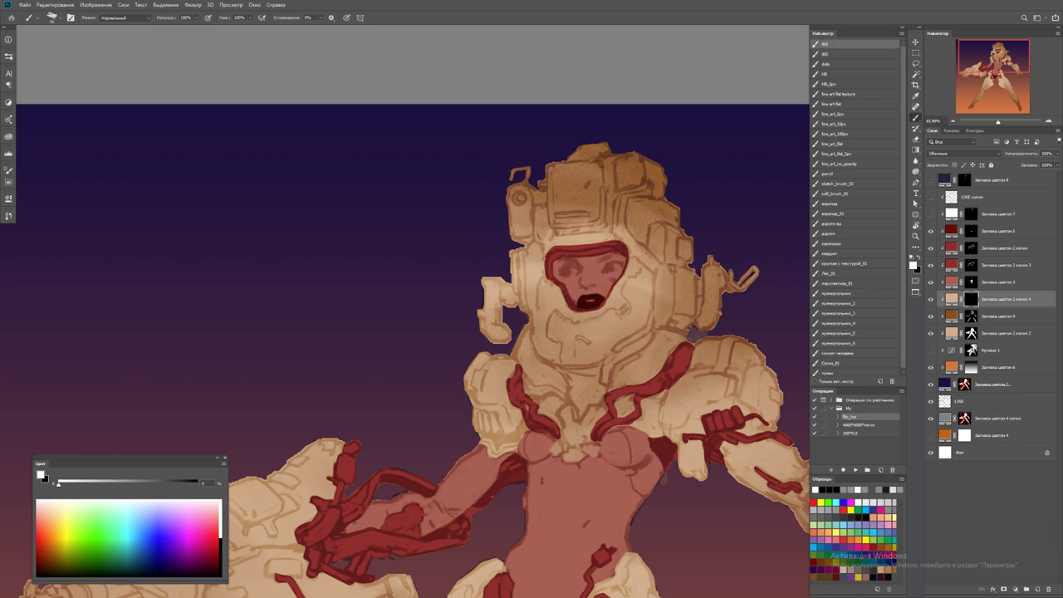
mouse_move(572, 312)
left_mouse_down()
mouse_move(558, 340)
mouse_move(586, 349)
mouse_move(628, 317)
mouse_move(629, 336)
mouse_move(577, 352)
left_mouse_up()
key("z")
key("ctrl+minus")
key("ctrl+minus")
key("ctrl+plus")
key("ctrl+plus")
key("ctrl+plus")
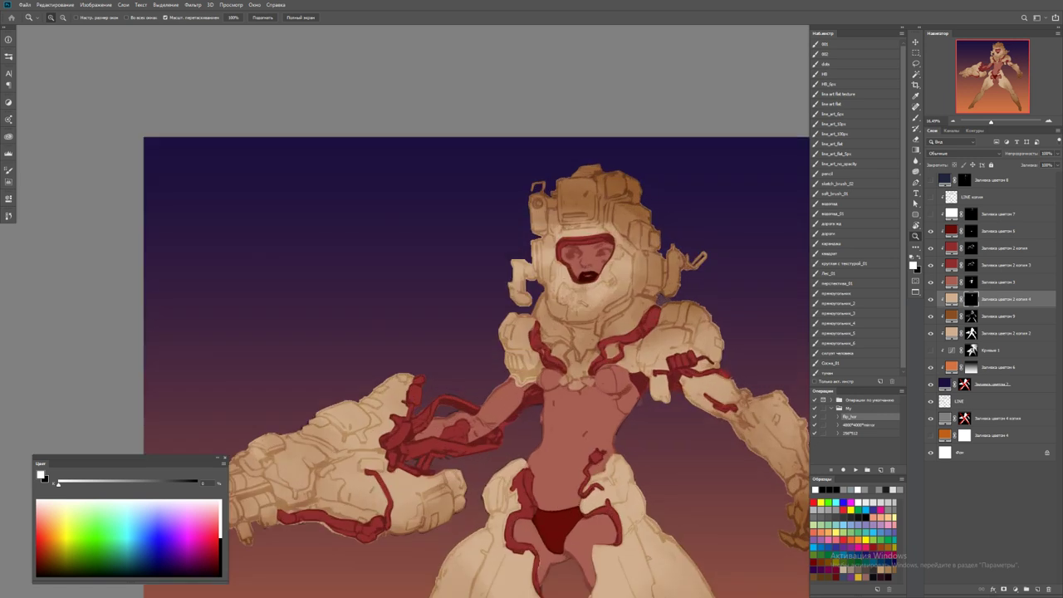
Paint the duplicated beige fill over the collar and the shoulder armour above the cannon arm
key("b")
right_click(583, 351, "alt")
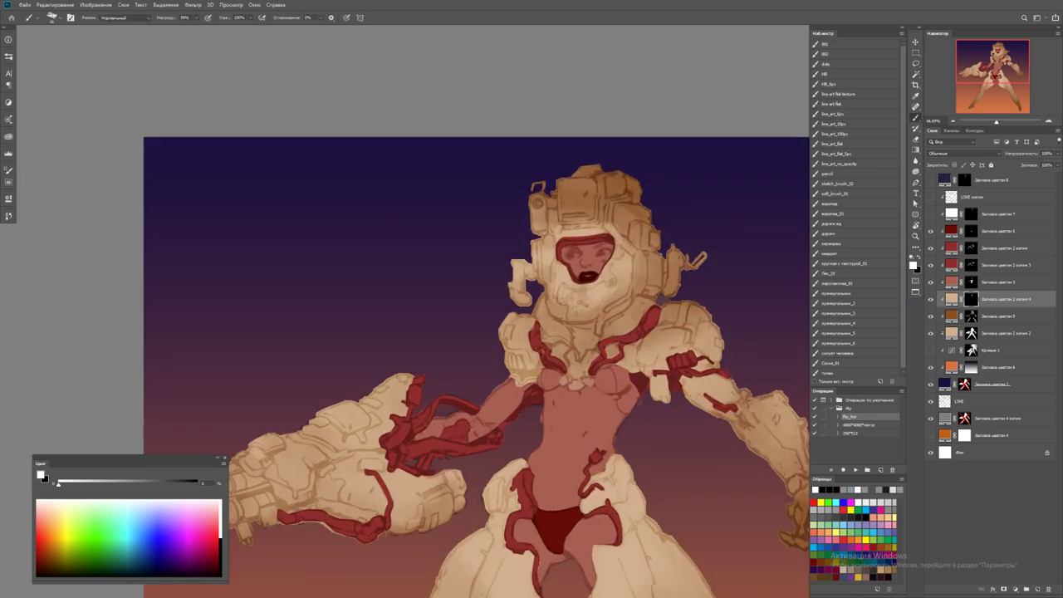
mouse_move(513, 320)
left_mouse_down()
mouse_move(528, 341)
mouse_move(601, 347)
left_mouse_up()
key("x")
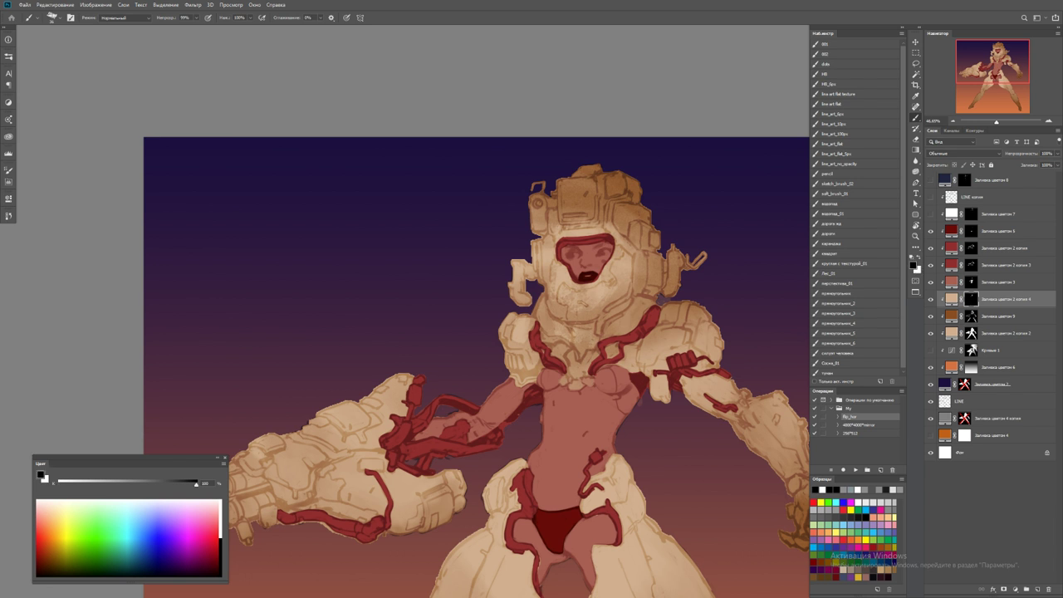
key("z")
key("ctrl+minus")
key("ctrl+minus")
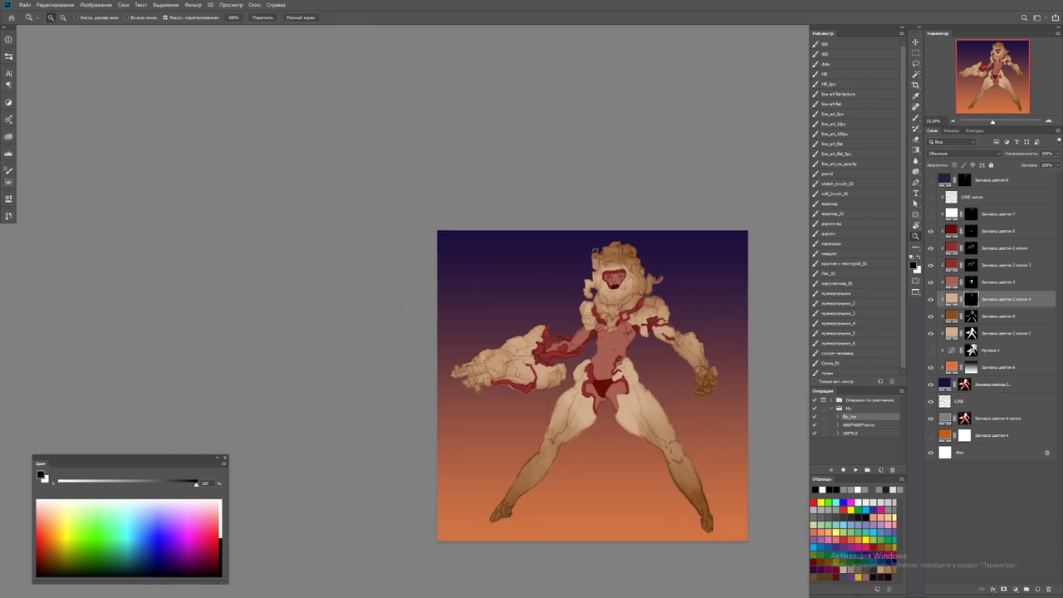
left_click(647, 347)
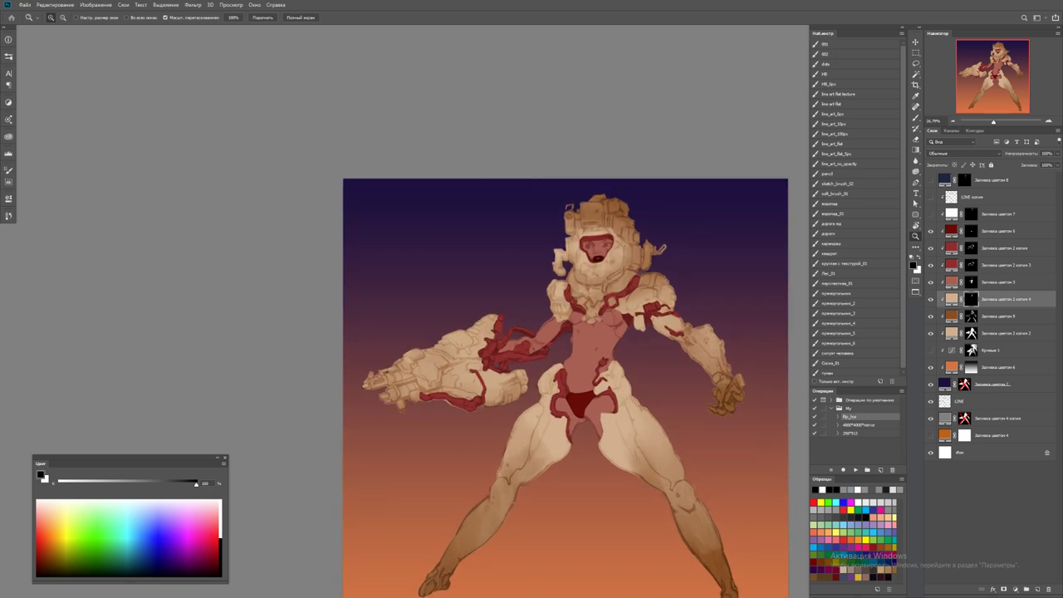
Disable the duplicated beige layer's mask and change its fill colour to dark brown #302820
left_click(972, 299, "shift")
double_click(952, 299)
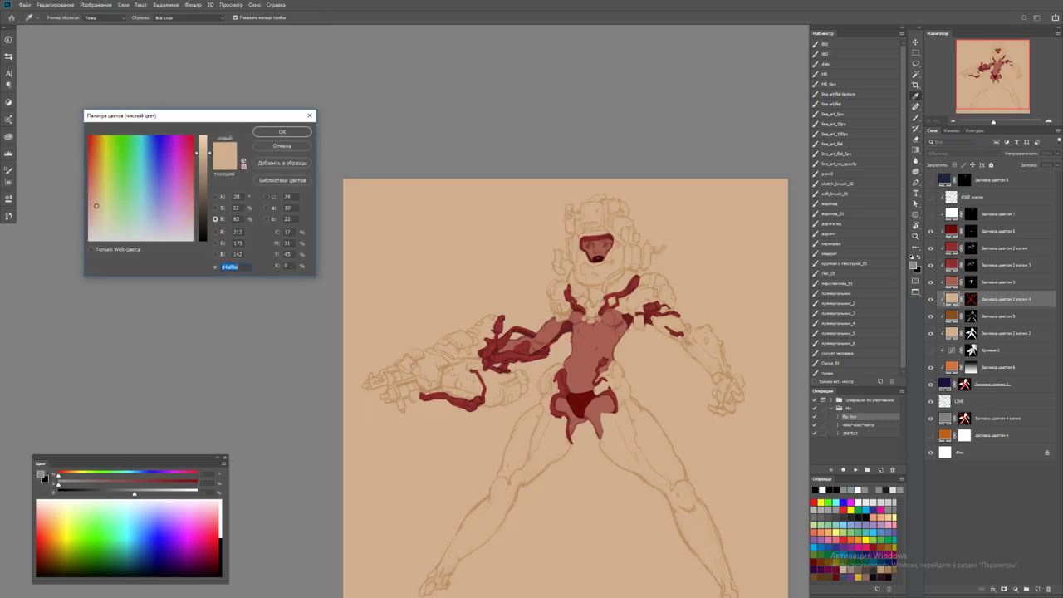
type("5c4c3e")
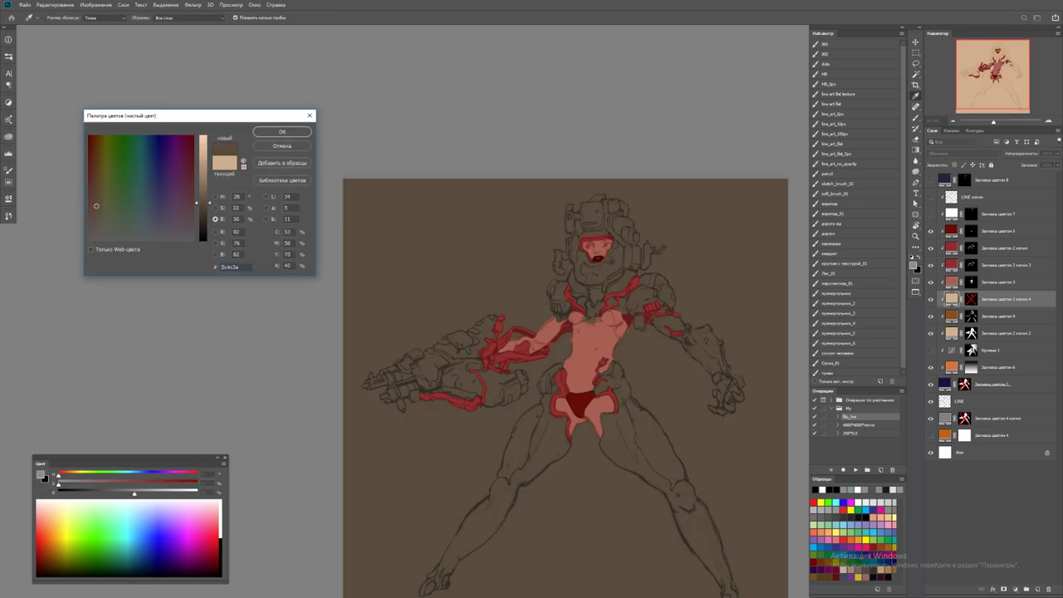
type("22")
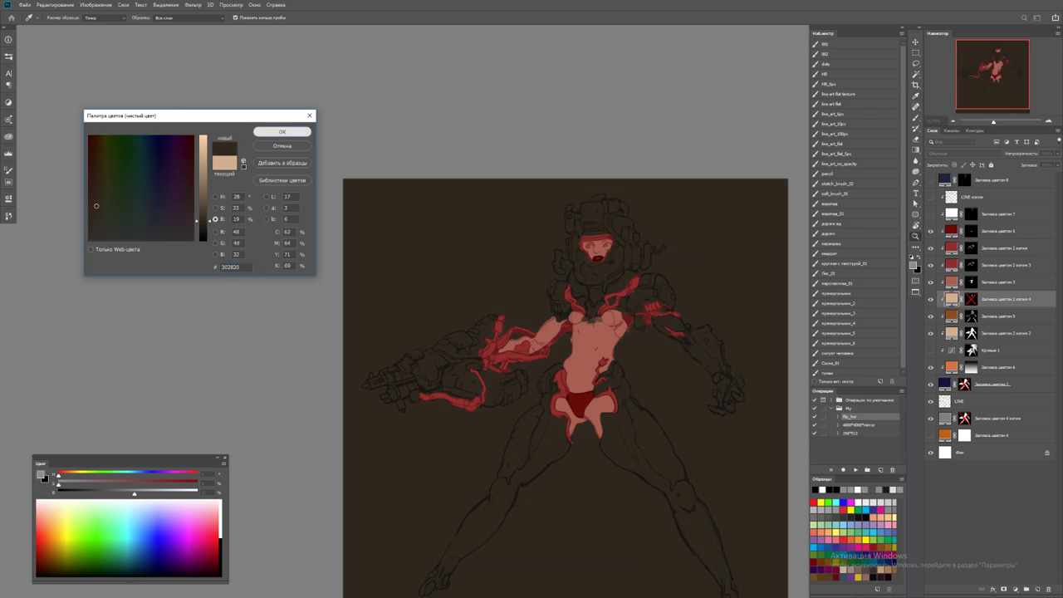
left_click(283, 132)
Re-enable the dark brown layer's mask and reset it to solid black, clearing the earlier strokes
left_click(972, 299, "shift")
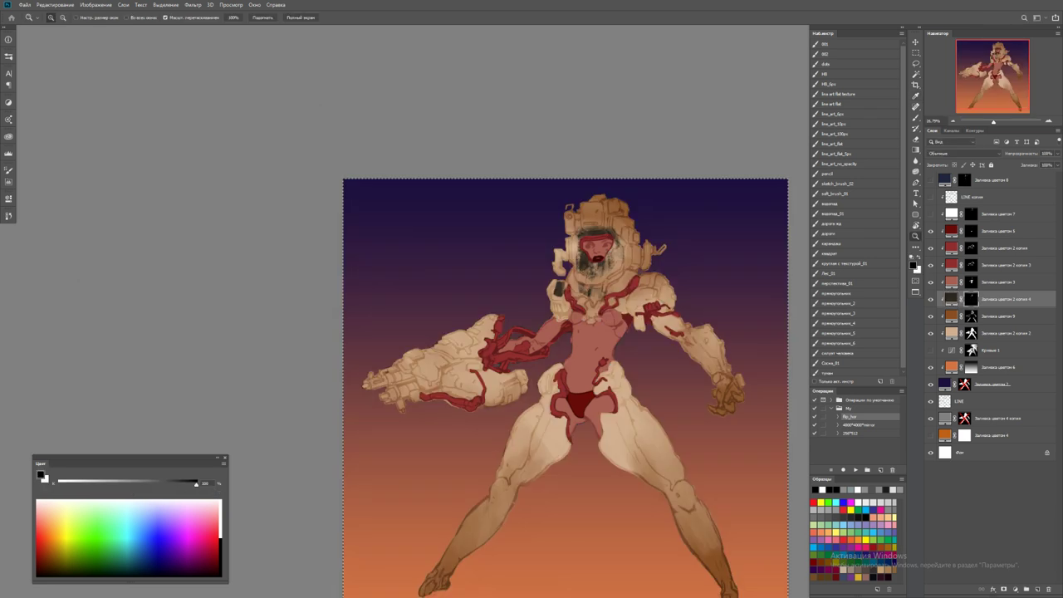
key("ctrl+i")
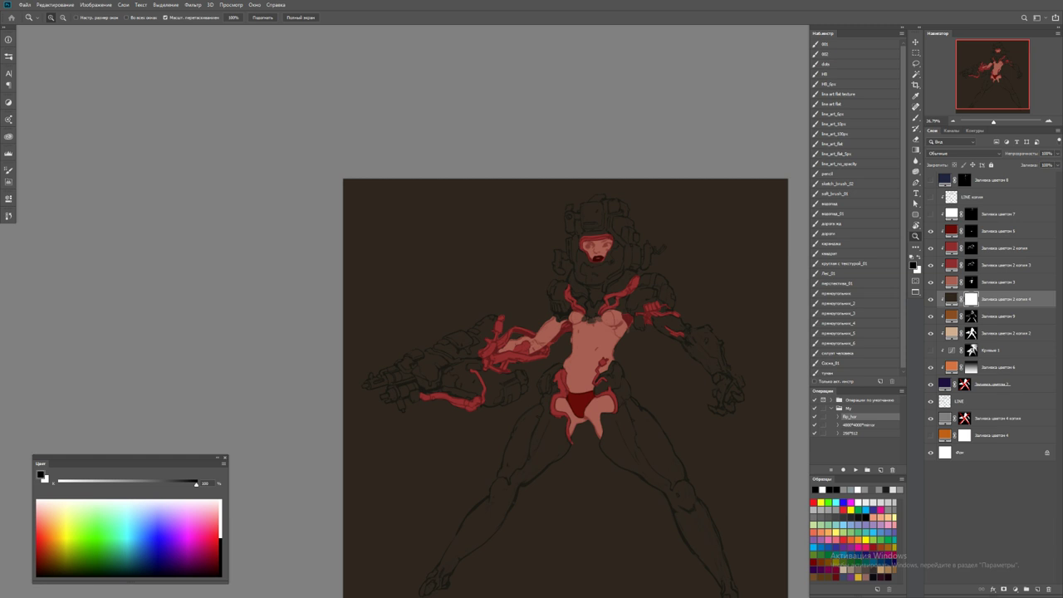
key("ctrl+i")
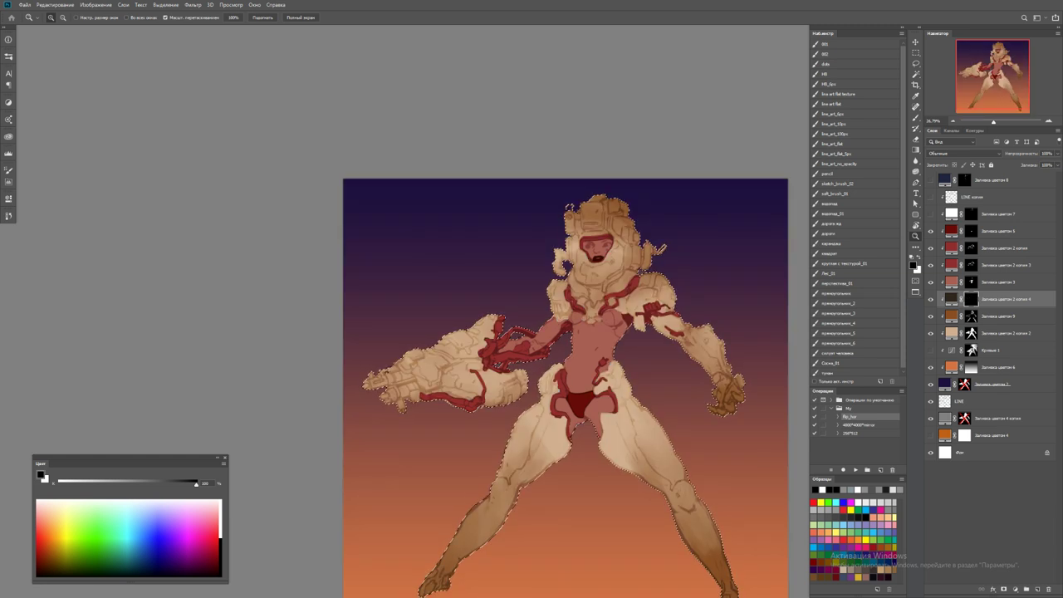
Paint the dark fill onto the arm cannon's muzzle and barrels, trimming the edges where they meet the casing
left_click(390, 380)
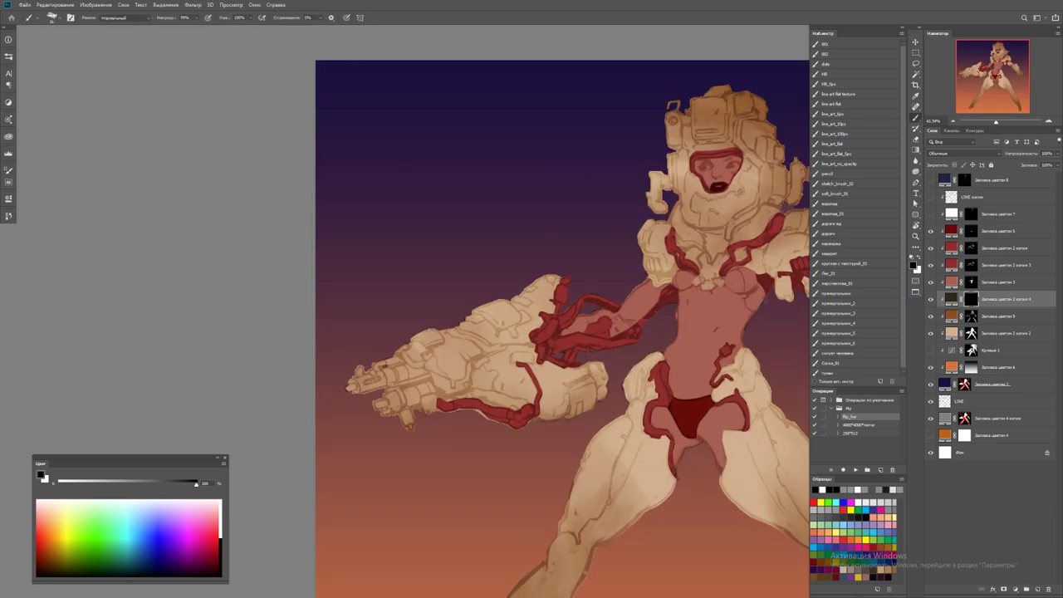
key("b")
mouse_move(398, 372)
left_mouse_down()
mouse_move(349, 391)
mouse_move(424, 359)
mouse_move(403, 386)
mouse_move(432, 407)
mouse_move(410, 429)
left_mouse_up()
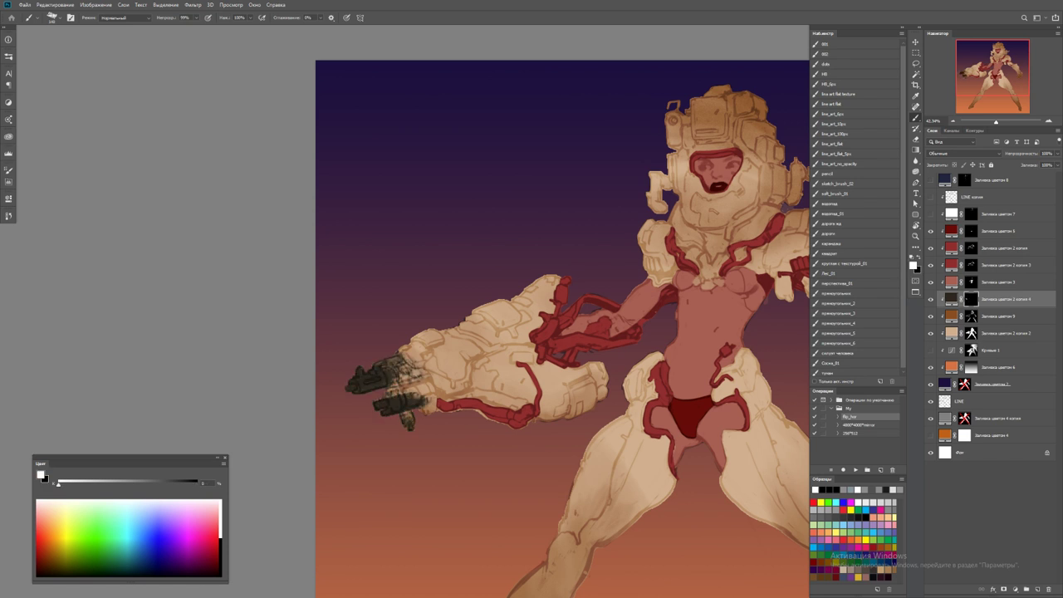
mouse_move(378, 391)
left_mouse_down()
mouse_move(461, 365)
mouse_move(407, 420)
left_mouse_up()
key("x")
mouse_move(449, 374)
left_mouse_down()
mouse_move(407, 416)
mouse_move(386, 390)
mouse_move(461, 374)
left_mouse_up()
mouse_move(408, 426)
left_mouse_down()
mouse_move(384, 411)
mouse_move(389, 390)
mouse_move(376, 407)
mouse_move(432, 370)
mouse_move(408, 351)
mouse_move(437, 359)
left_mouse_up()
key("x")
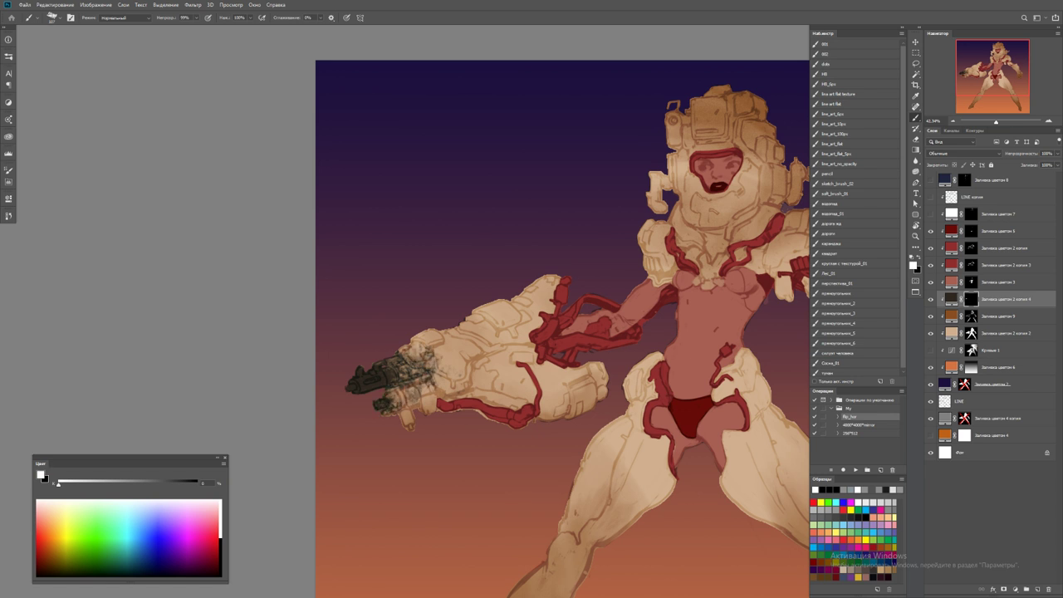
Change the dark brown shading fill to dark olive #302603
double_click(951, 298)
type("30170d")
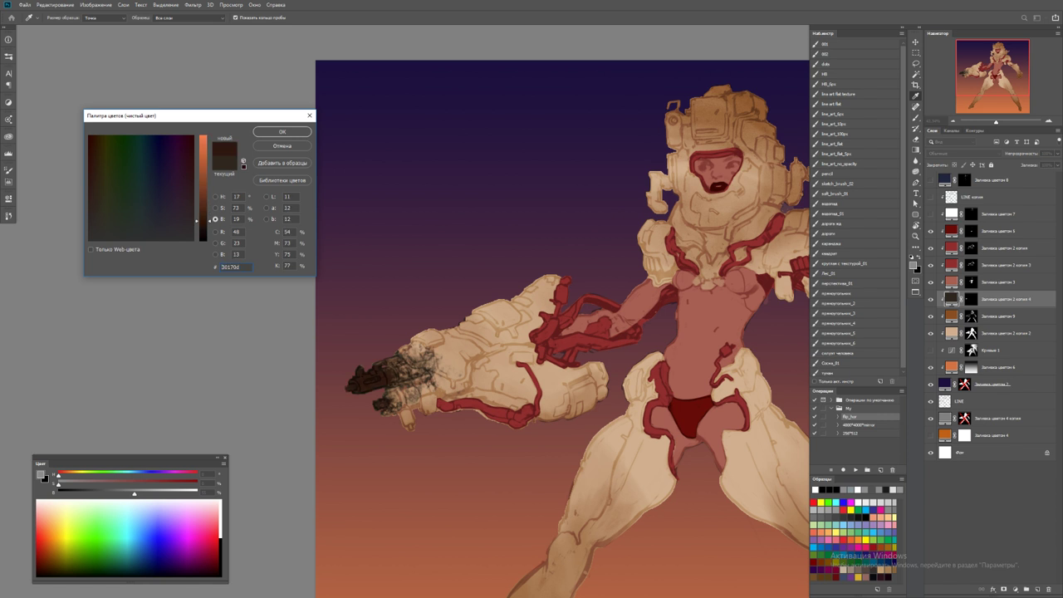
type("30210a")
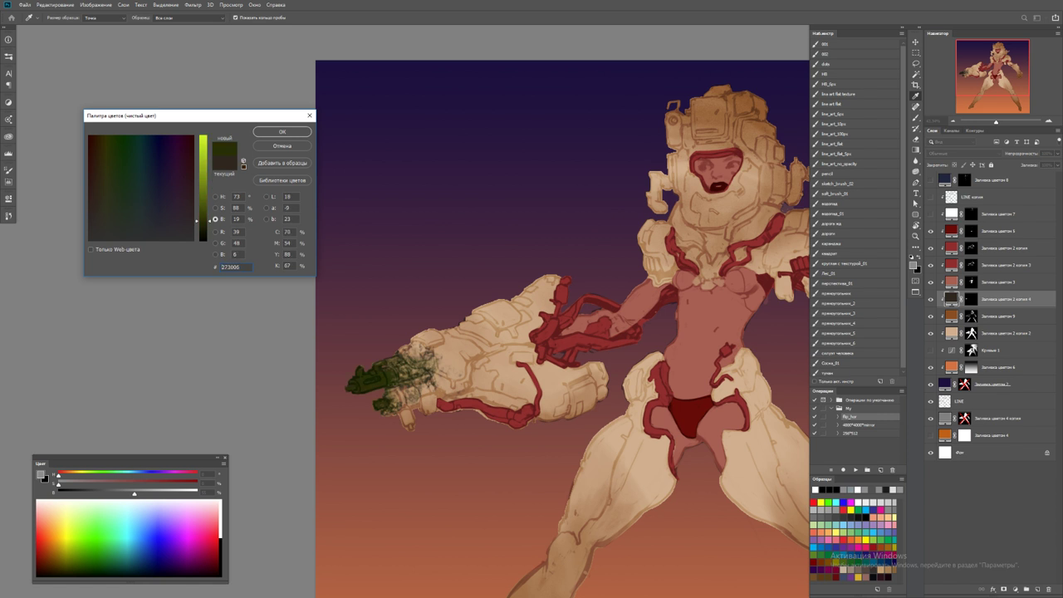
type("302603")
key("Return")
Paint textured olive shading under the cannon-side shoulder armour, on the opposite upper arm and on the cannon
key("b")
key("x")
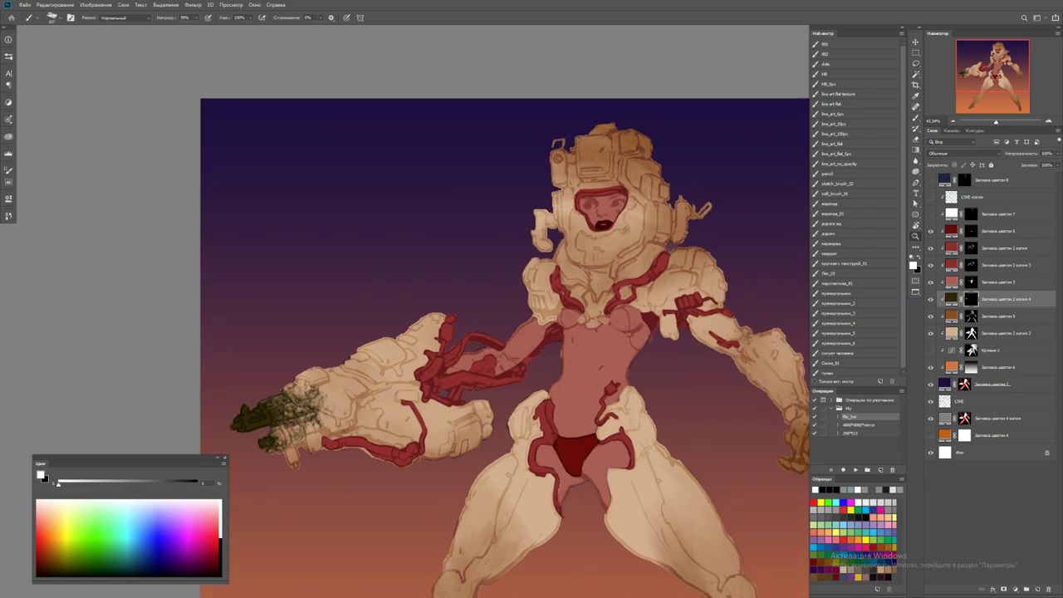
mouse_move(648, 278)
left_mouse_down()
mouse_move(702, 370)
mouse_move(733, 370)
mouse_move(756, 397)
left_mouse_up()
key("x")
left_click_drag(734, 353, 748, 389)
key("x")
mouse_move(477, 349)
left_mouse_down()
mouse_move(485, 340)
mouse_move(462, 347)
mouse_move(447, 331)
mouse_move(480, 309)
mouse_move(495, 320)
mouse_move(462, 295)
mouse_move(442, 291)
mouse_move(453, 315)
mouse_move(490, 333)
mouse_move(439, 326)
left_mouse_up()
key("x")
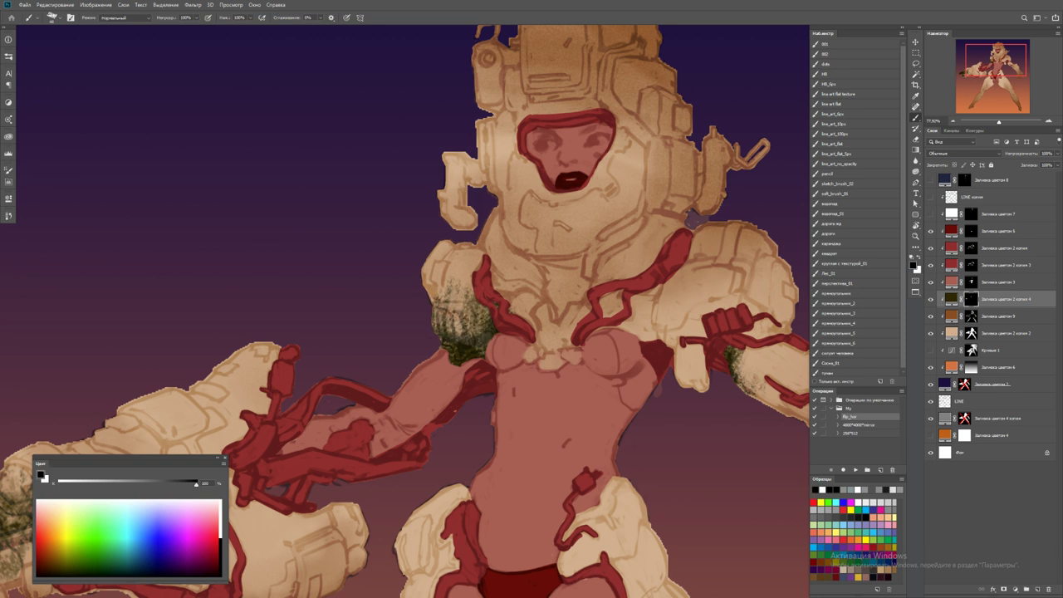
Use soft_brush_01 to soften the shoulder's olive shading and shade the collar, neck and visor surround
left_click(835, 194)
mouse_move(487, 297)
left_mouse_down()
mouse_move(448, 333)
mouse_move(482, 320)
mouse_move(532, 340)
left_mouse_up()
left_click_drag(465, 332, 614, 332)
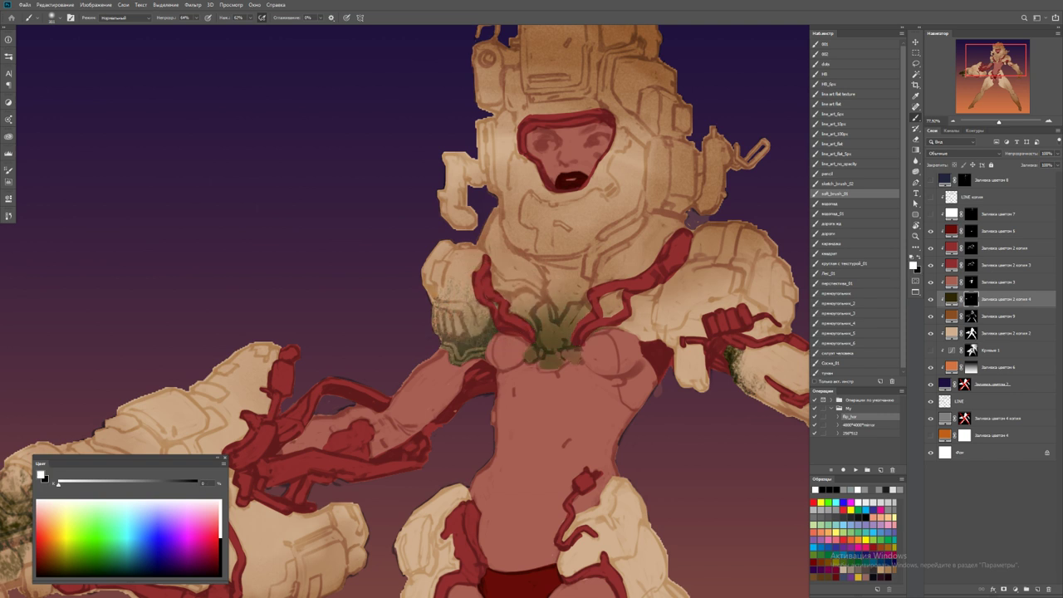
key("x")
left_click_drag(532, 332, 495, 407)
mouse_move(497, 366)
left_mouse_down()
mouse_move(499, 332)
mouse_move(582, 315)
mouse_move(523, 215)
mouse_move(474, 249)
left_mouse_up()
scroll(532, 299, "down", 5)
scroll(531, 299, "up", 4)
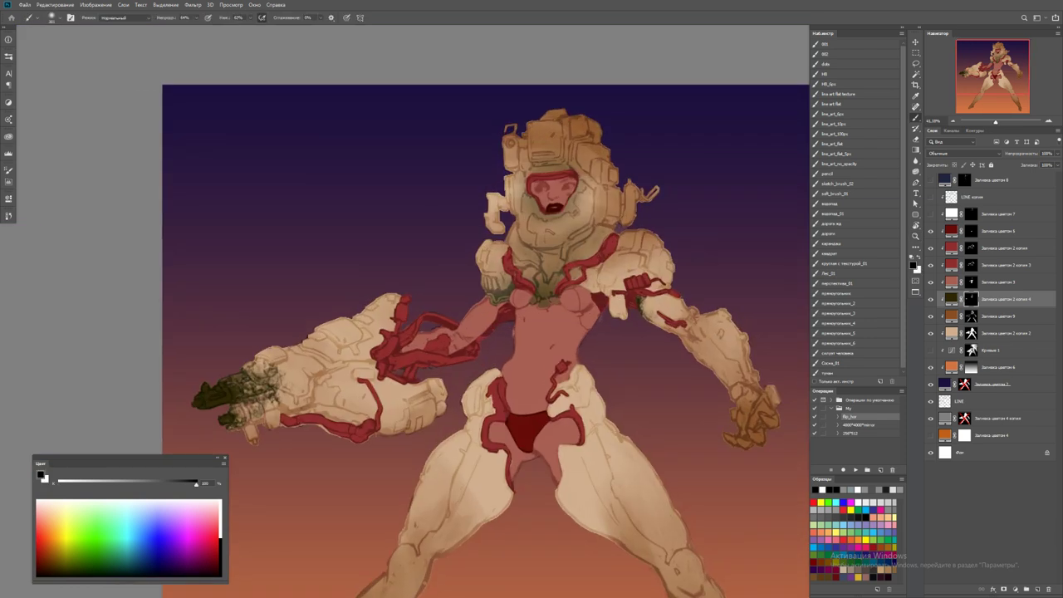
Deepen the olive shading on the neck armour beneath the helmet's chin
key("x")
mouse_move(524, 248)
left_mouse_down()
mouse_move(585, 237)
mouse_move(553, 225)
left_mouse_up()
key("x")
Mirror the whole picture horizontally with the recorded flip action
key("z")
scroll(540, 198, "down", 5)
left_click(855, 469)
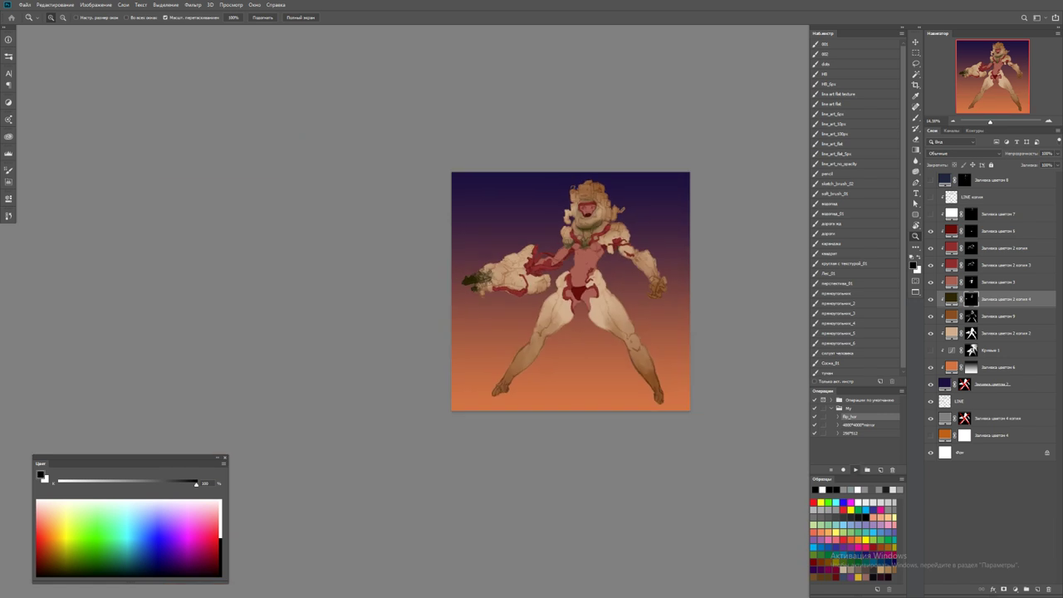
scroll(599, 242, "up", 3)
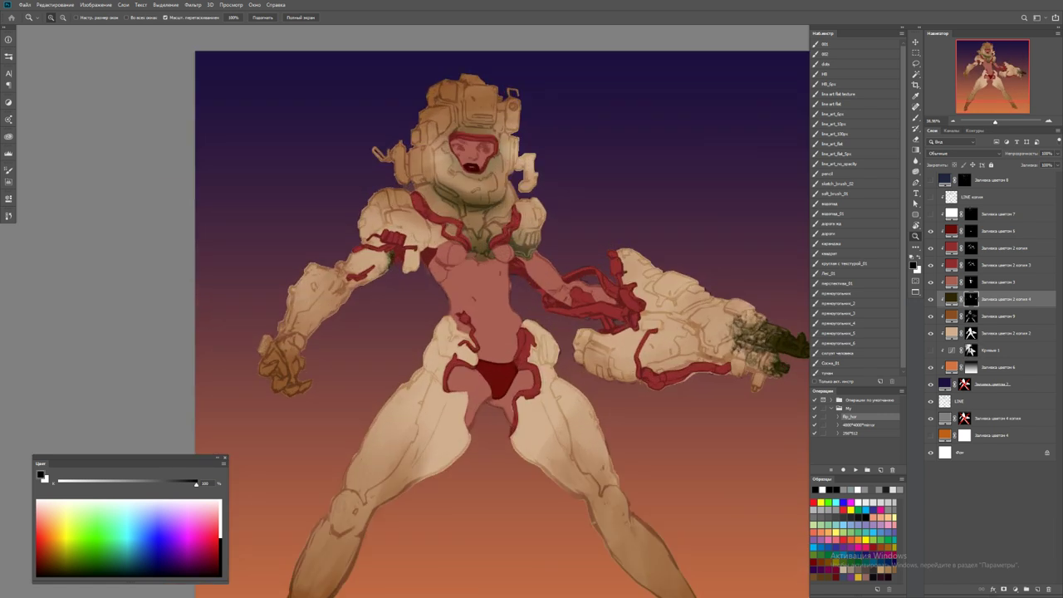
Shade the clawed hand and forearm of the arm without the cannon in soft olive
key("b")
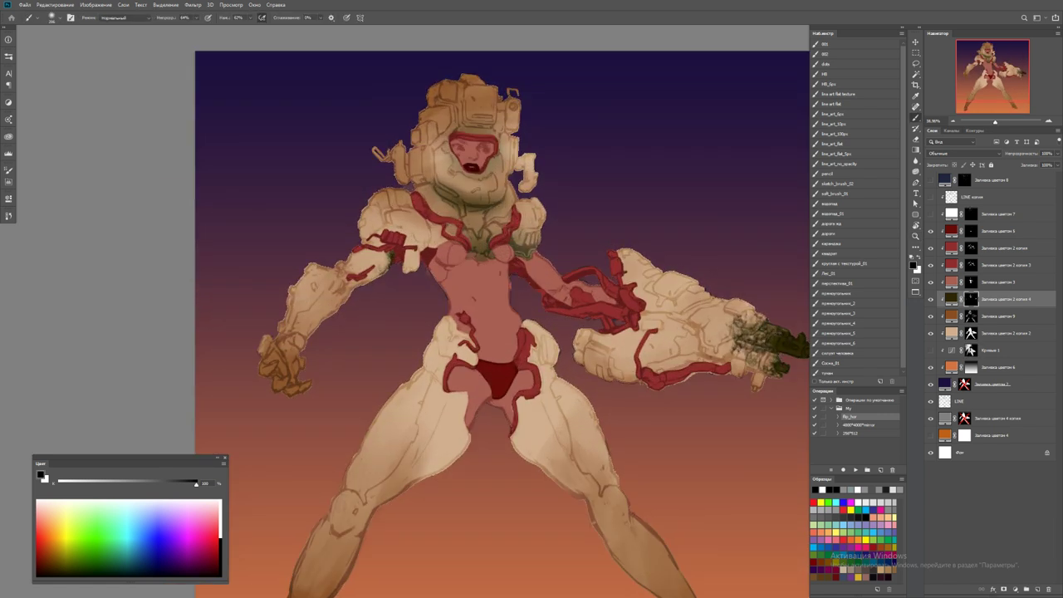
left_click_drag(278, 378, 366, 286)
left_click_drag(300, 303, 349, 266)
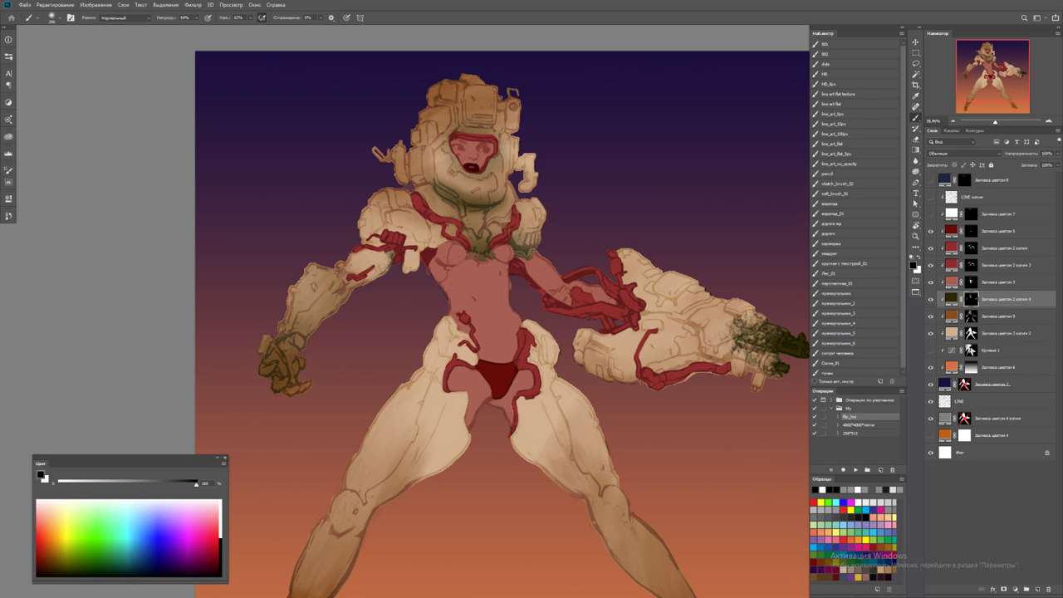
Add soft olive shading to the underside of the non-cannon shoulder armour and the hip plate below it
key("x")
mouse_move(365, 208)
left_mouse_down()
mouse_move(412, 259)
mouse_move(444, 231)
mouse_move(420, 261)
left_mouse_up()
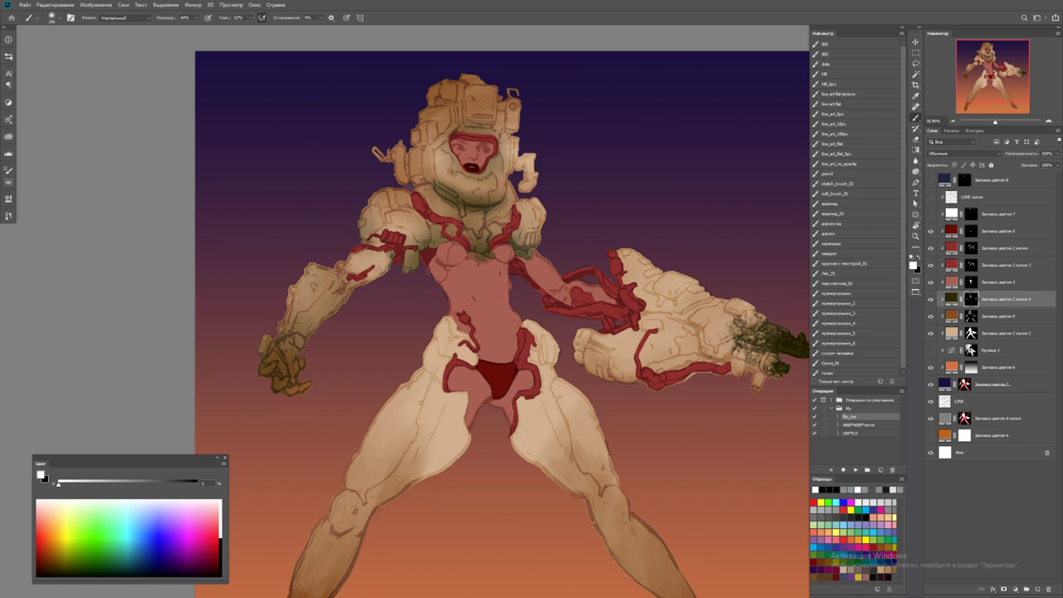
mouse_move(428, 320)
left_mouse_down()
mouse_move(453, 365)
mouse_move(469, 349)
mouse_move(484, 204)
left_mouse_up()
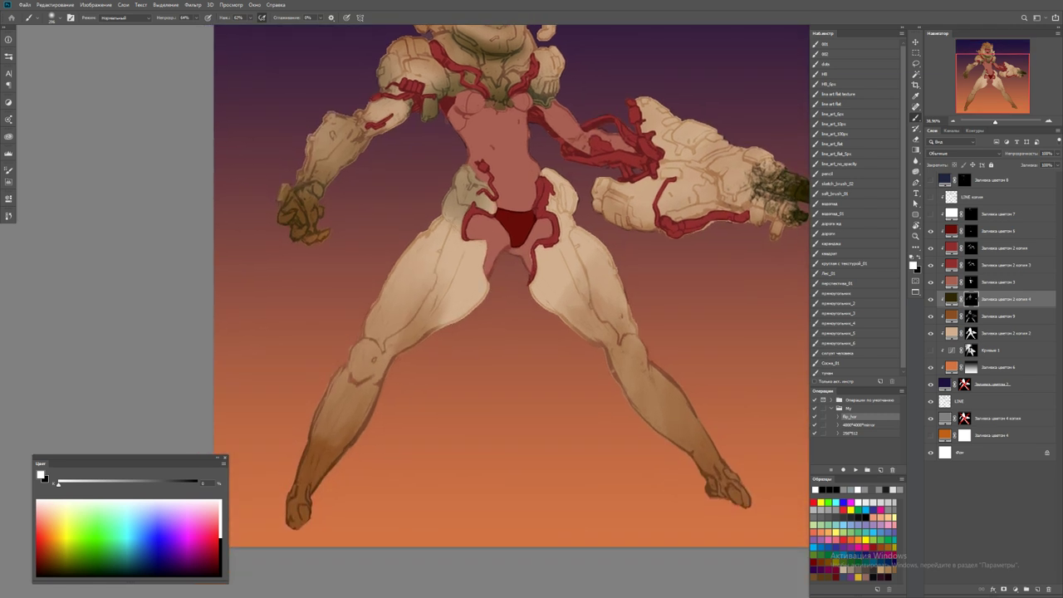
Shade the foot, shin and knee of the leg opposite the cannon in olive, and refine the other knee
mouse_move(299, 520)
left_mouse_down()
mouse_move(332, 457)
mouse_move(303, 511)
left_mouse_up()
left_click_drag(353, 349, 320, 419)
mouse_move(391, 324)
left_mouse_down()
mouse_move(357, 378)
mouse_move(367, 366)
left_mouse_up()
key("x")
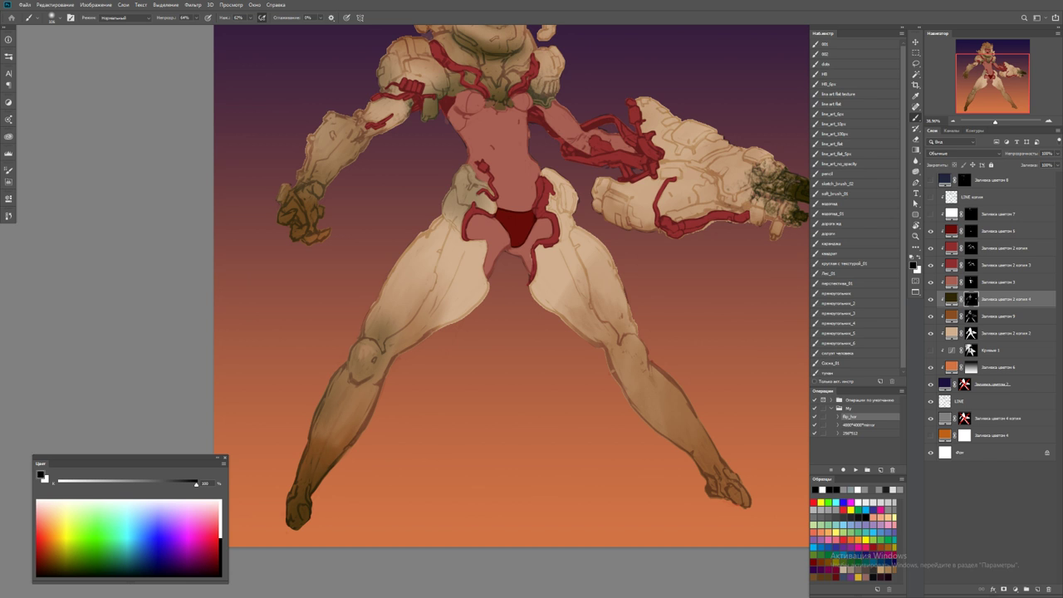
mouse_move(621, 334)
left_mouse_down()
mouse_move(627, 350)
mouse_move(635, 345)
left_mouse_up()
scroll(511, 311, "up", 3)
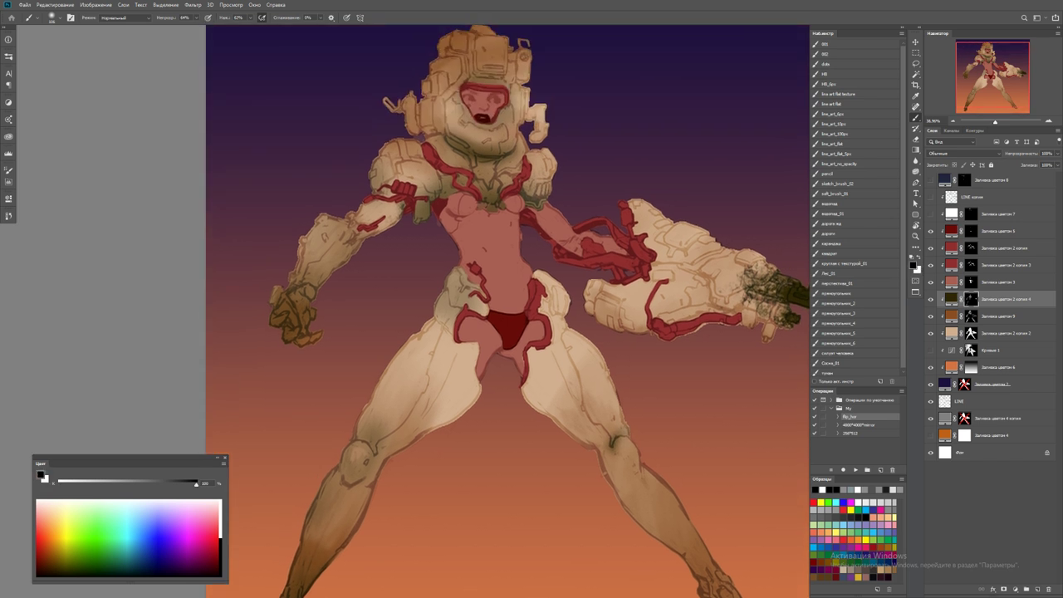
scroll(623, 358, "down", 3)
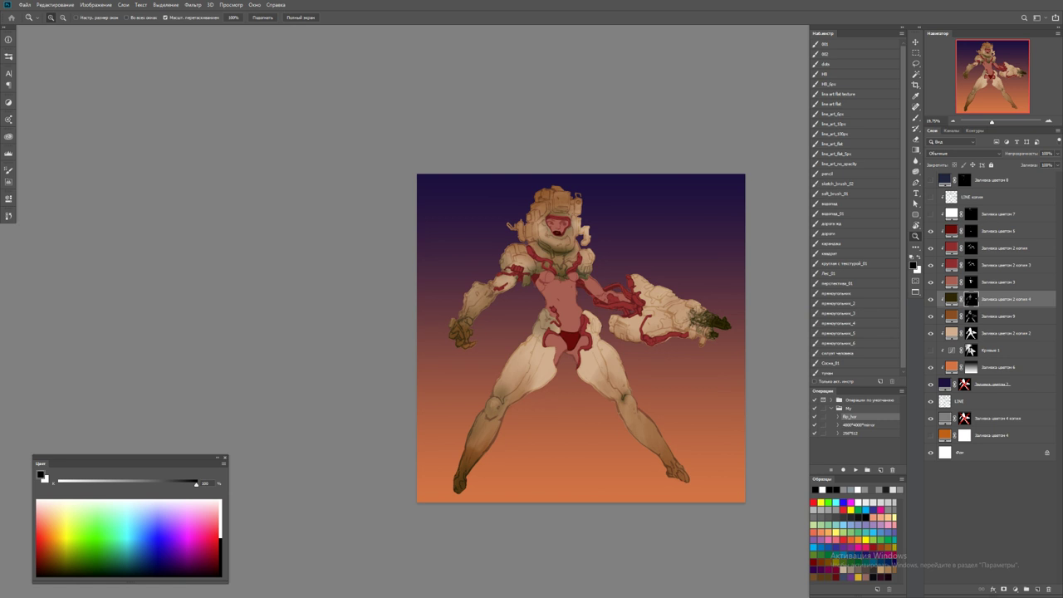
Build up soft olive shading on the helmet's side and the non-cannon shoulder and upper arm, undoing the last stroke
scroll(554, 207, "up", 5)
key("b")
key("x")
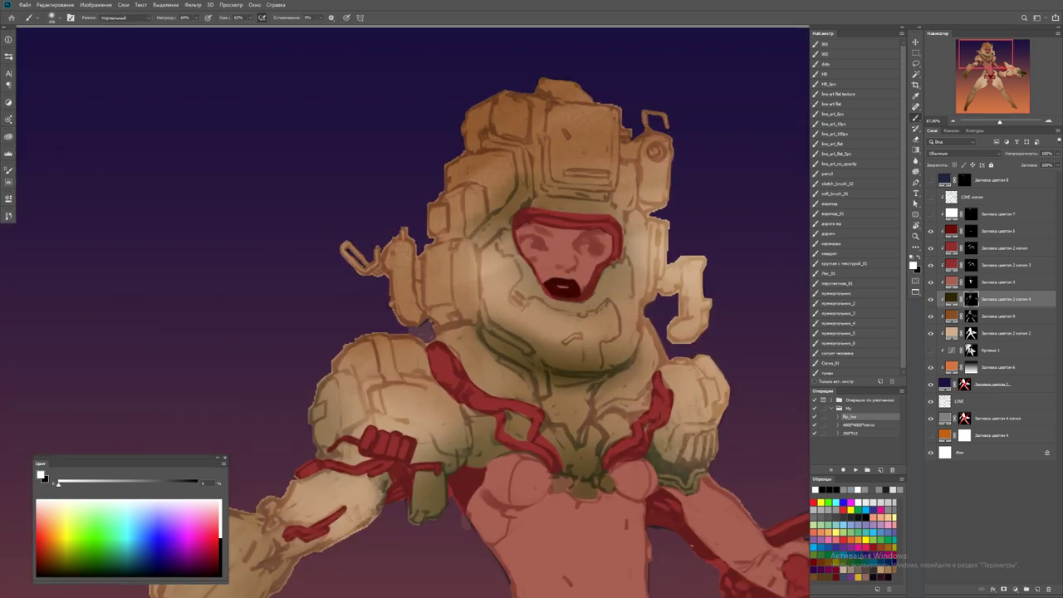
mouse_move(490, 249)
left_mouse_down()
mouse_move(432, 291)
mouse_move(474, 299)
mouse_move(453, 357)
left_mouse_up()
mouse_move(387, 399)
left_mouse_down()
mouse_move(378, 387)
mouse_move(432, 361)
mouse_move(357, 365)
mouse_move(374, 359)
mouse_move(361, 407)
left_mouse_up()
key("x")
key("x")
key("x")
left_click_drag(332, 374, 357, 415)
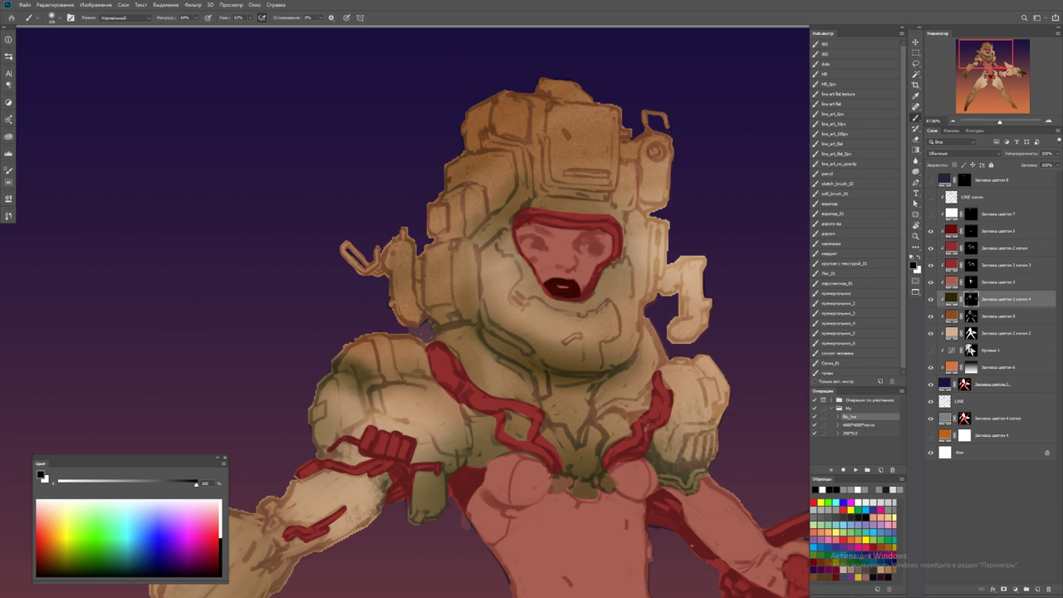
key("ctrl+z")
Recolour the skin fill layer to the lighter peach e8a48c and check the whole figure
double_click(951, 281)
left_click(91, 184)
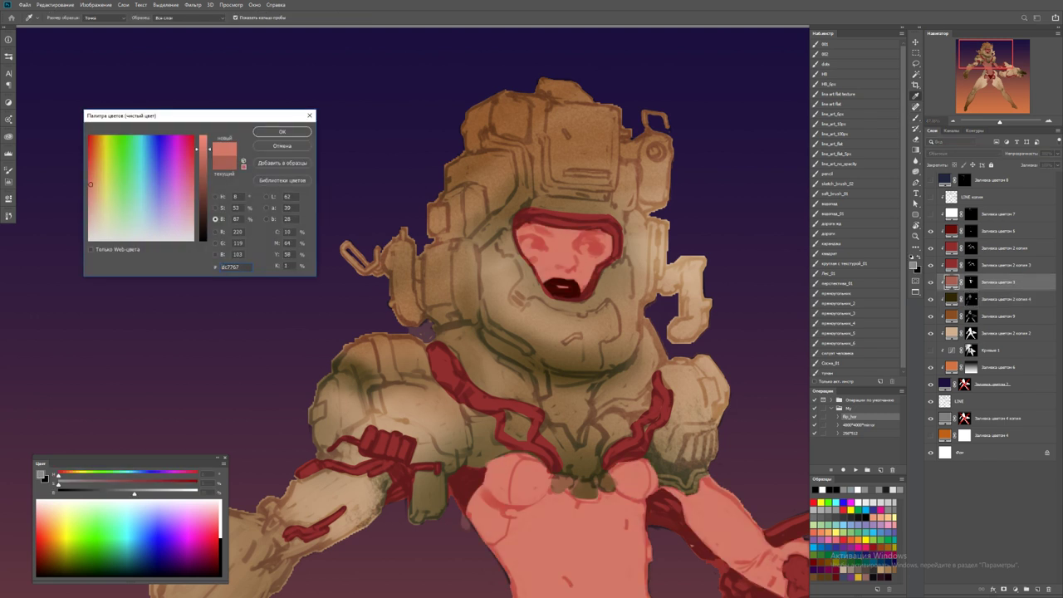
left_click_drag(200, 149, 200, 145)
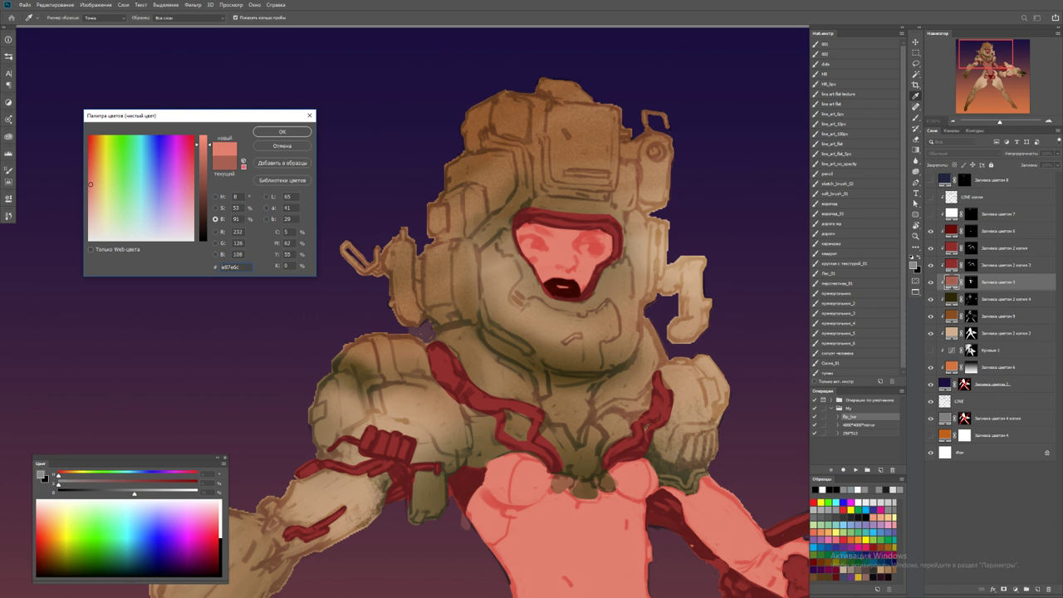
left_click(94, 199)
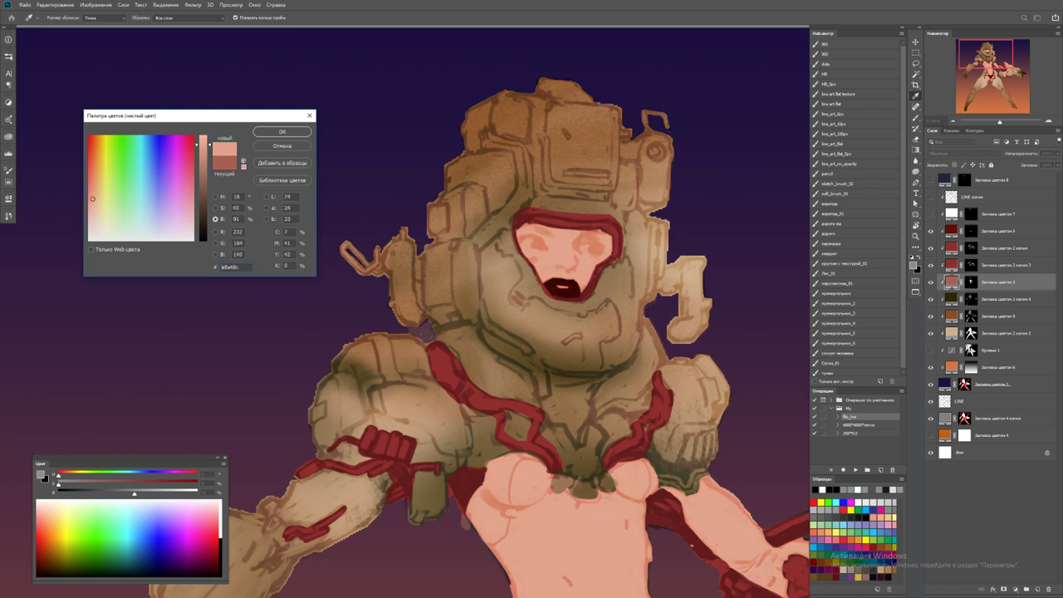
key("Return")
key("z")
key("ctrl+minus")
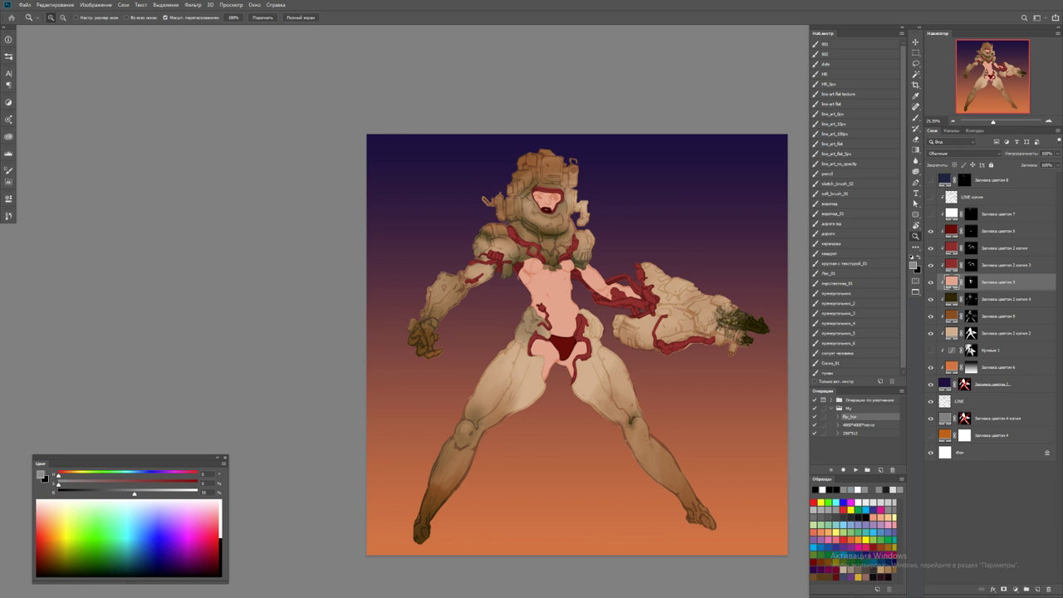
key("ctrl+plus")
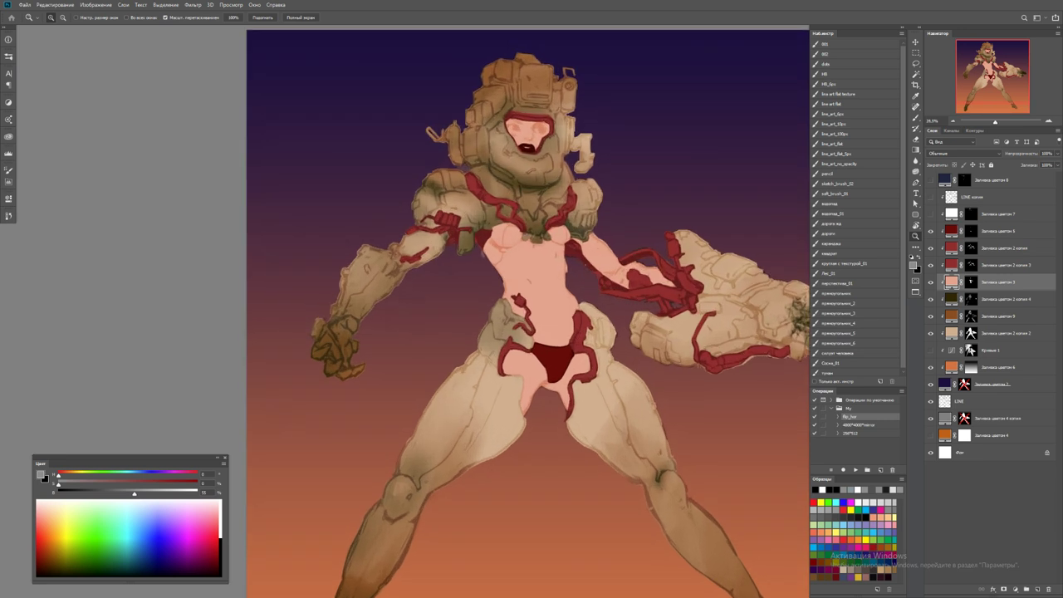
scroll(528, 314, "up", 2)
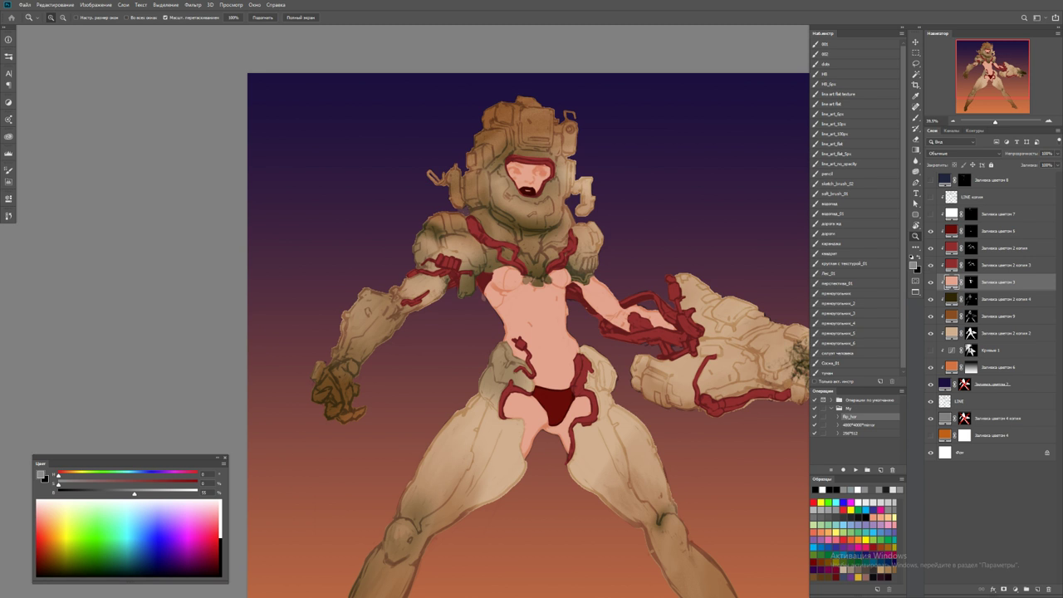
Clear the mask of the semi-transparent red fill layer "Заливка цветом 2 копия 3" to black and drop the selection
key("ctrl+z")
left_click(1005, 264)
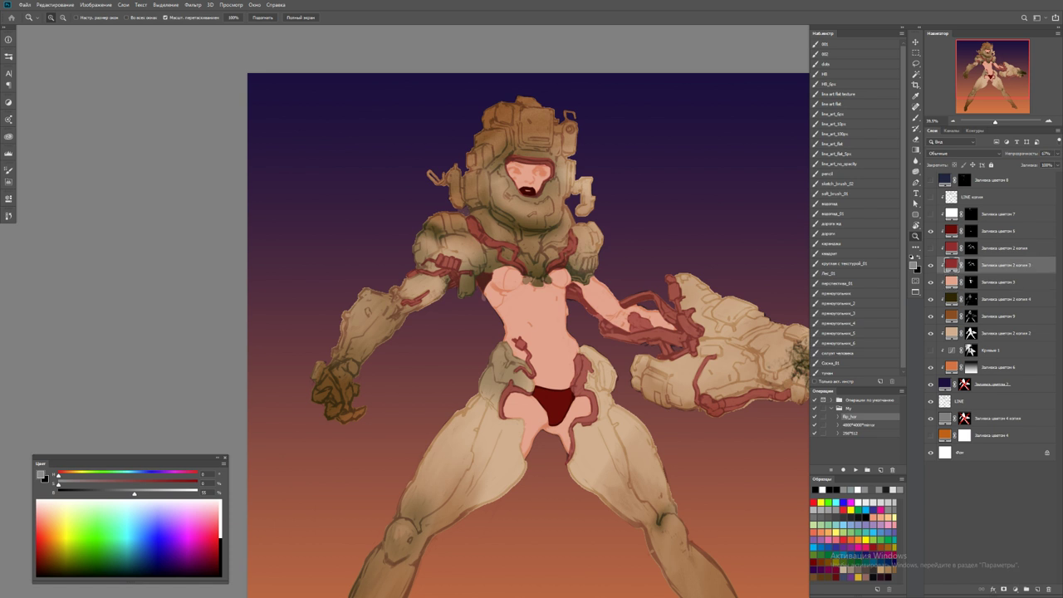
key("ctrl+shift+z")
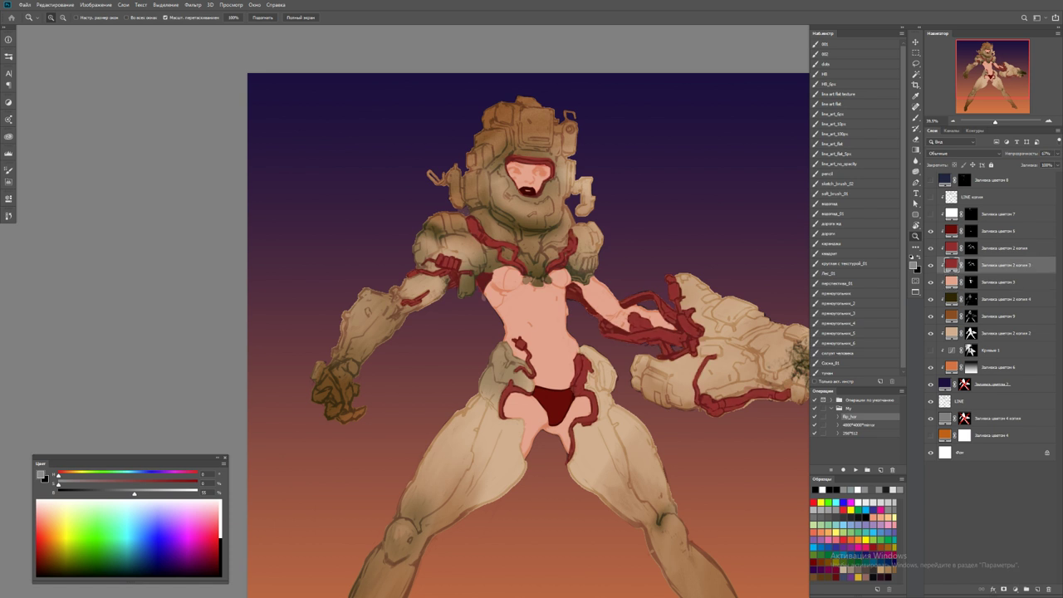
key("ctrl+\\")
key("ctrl+a")
key("ctrl+BackSpace")
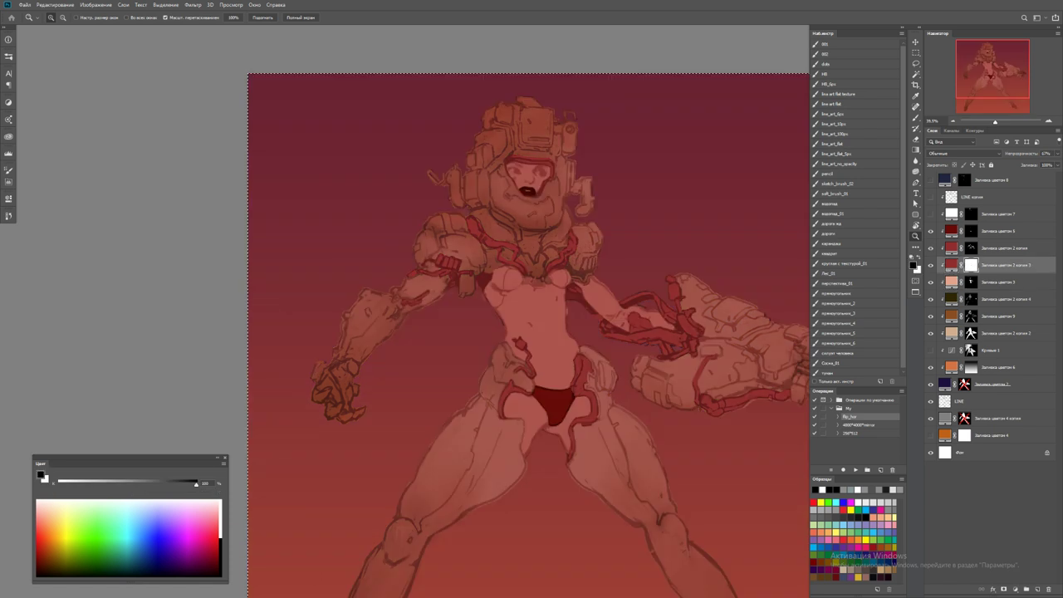
key("ctrl+z")
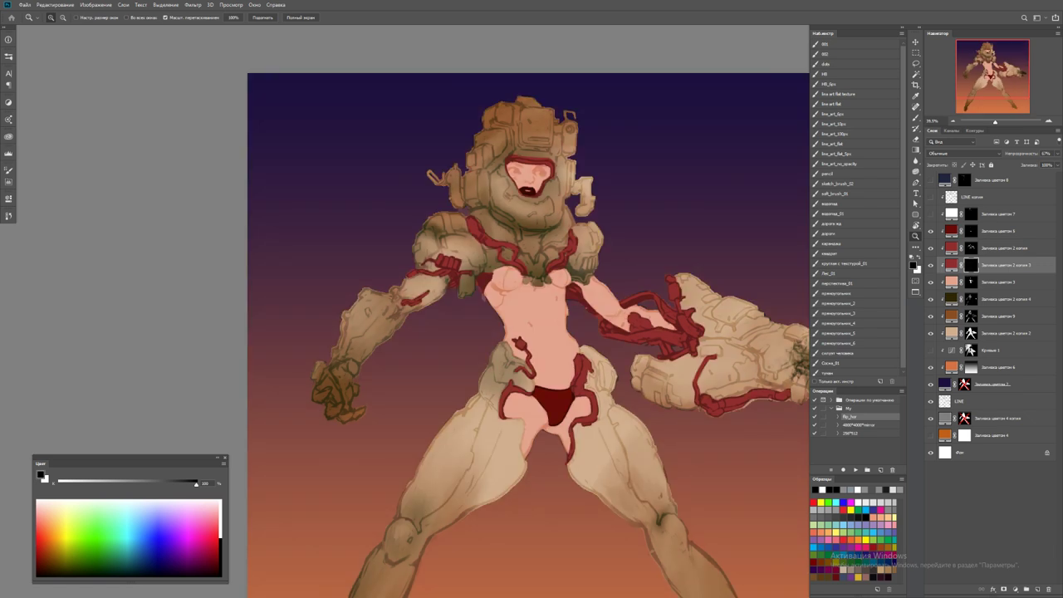
scroll(515, 332, "up", 3)
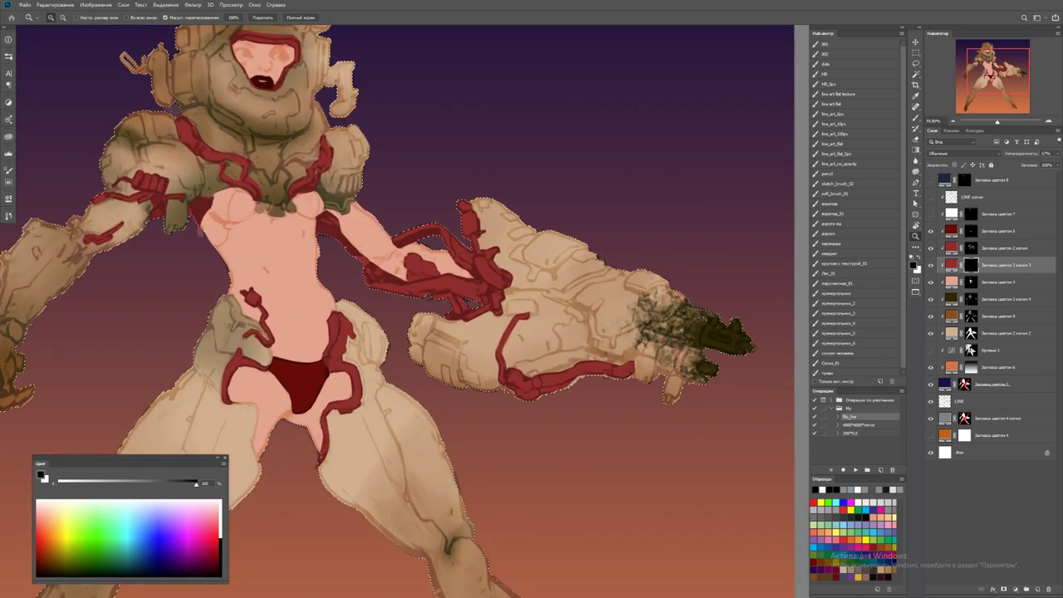
key("ctrl+d")
key("b")
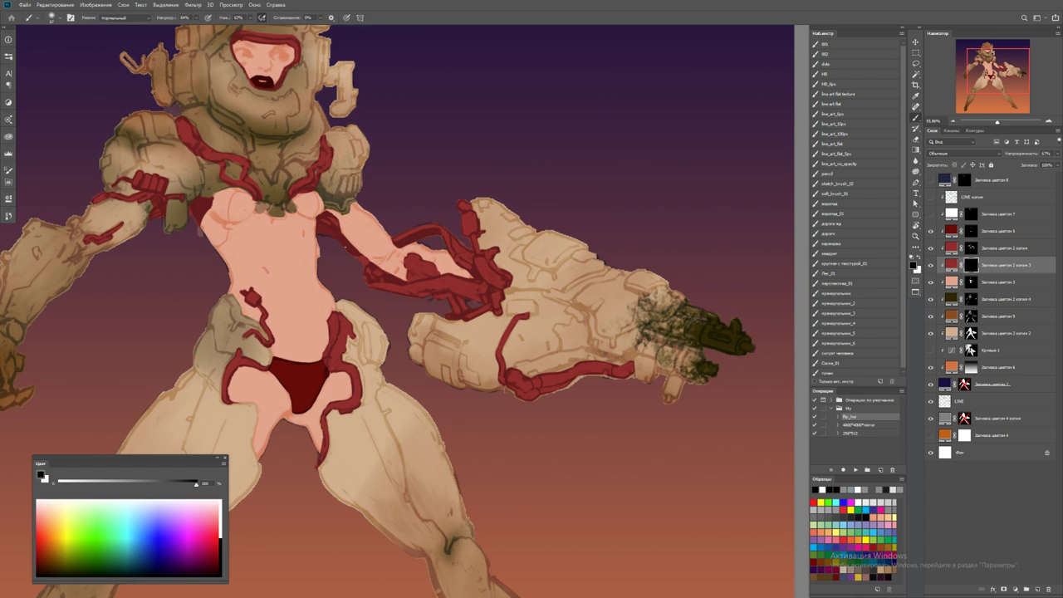
Paint the muted red fill onto the raised armour panels on the cannon's upper side
key("x")
mouse_move(510, 231)
left_mouse_down()
mouse_move(534, 234)
mouse_move(521, 238)
mouse_move(565, 263)
mouse_move(586, 256)
left_mouse_up()
key("z")
key("ctrl+0")
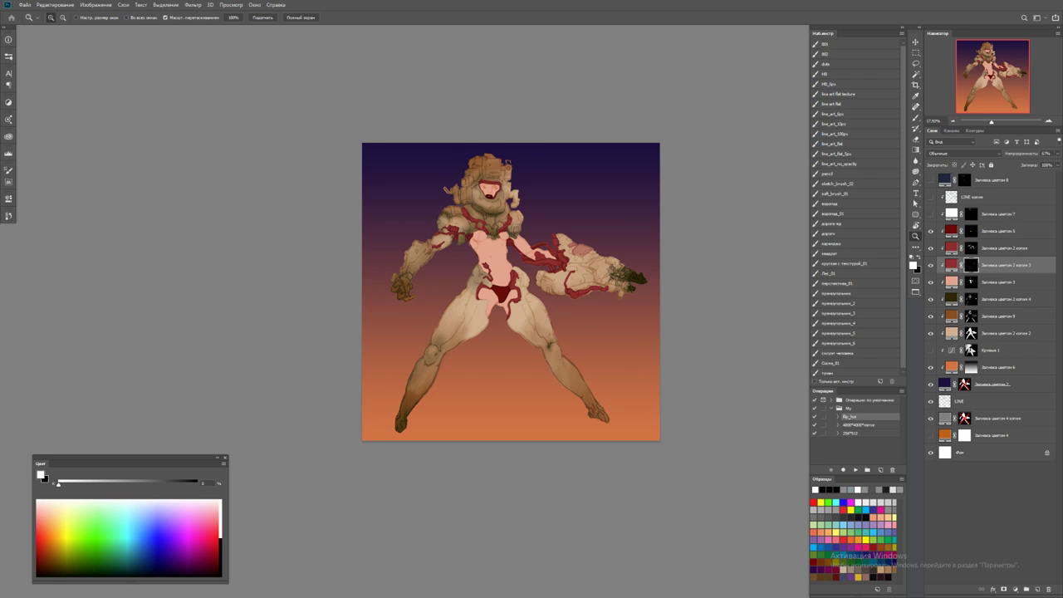
scroll(603, 249, "up", 5)
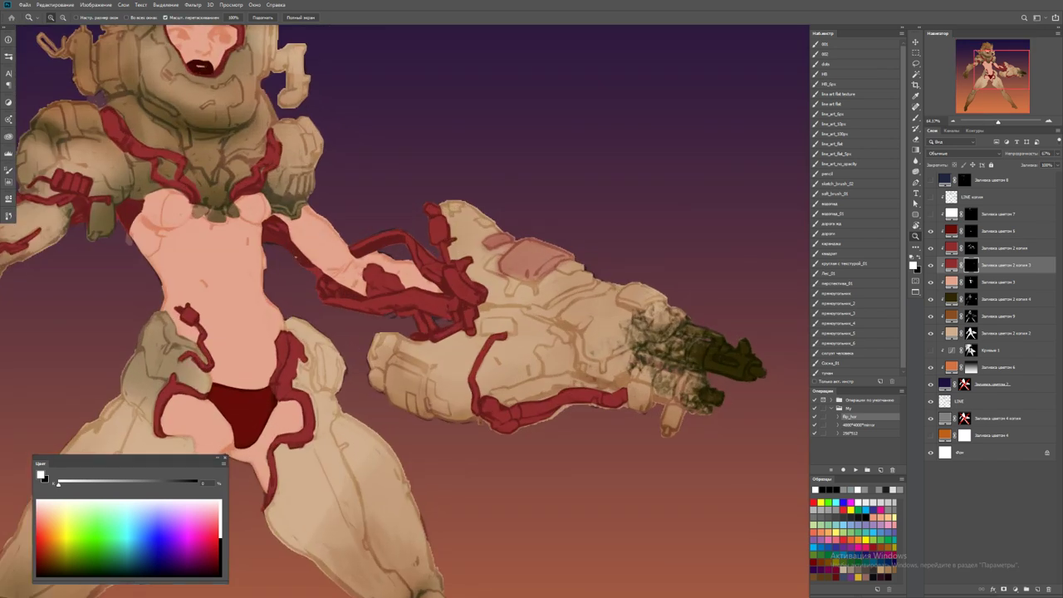
Extend the muted red to the cannon's front top plate, small side plate, underside strip and lower barrels
key("b")
left_click_drag(619, 292, 663, 302)
mouse_move(487, 328)
left_mouse_down()
mouse_move(513, 326)
mouse_move(499, 316)
left_mouse_up()
mouse_move(496, 392)
left_mouse_down()
mouse_move(628, 385)
mouse_move(696, 394)
left_mouse_up()
mouse_move(679, 392)
left_mouse_down()
mouse_move(639, 407)
mouse_move(706, 436)
left_mouse_up()
mouse_move(719, 394)
left_mouse_down()
mouse_move(689, 368)
mouse_move(660, 367)
left_mouse_up()
left_click_drag(684, 367, 736, 379)
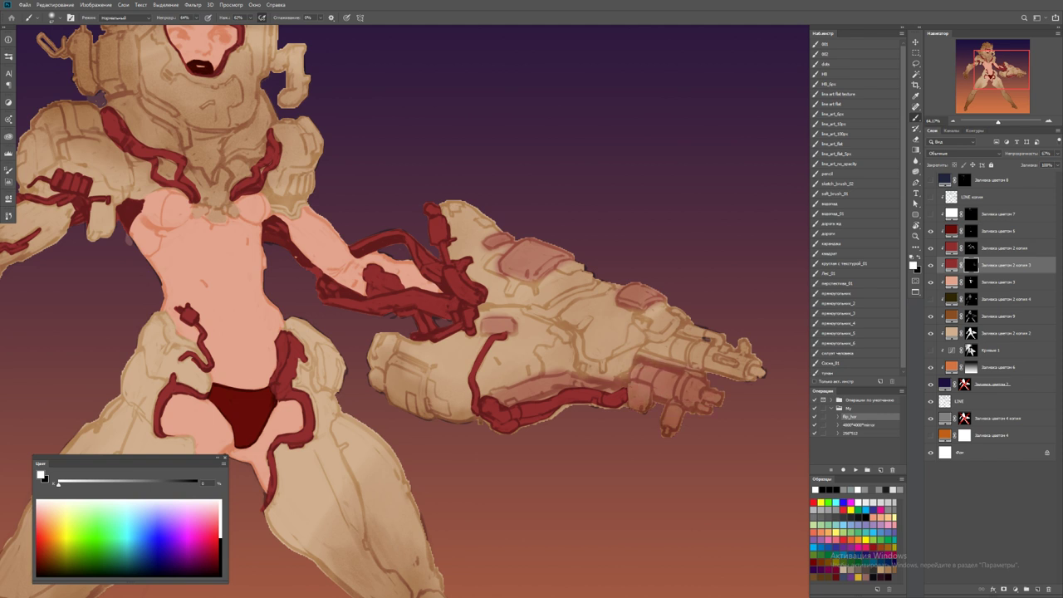
Reorder the clipped fills so the skin layer sits above the olive shading and the muted red layer directly below it
left_click_drag(997, 299, 997, 262)
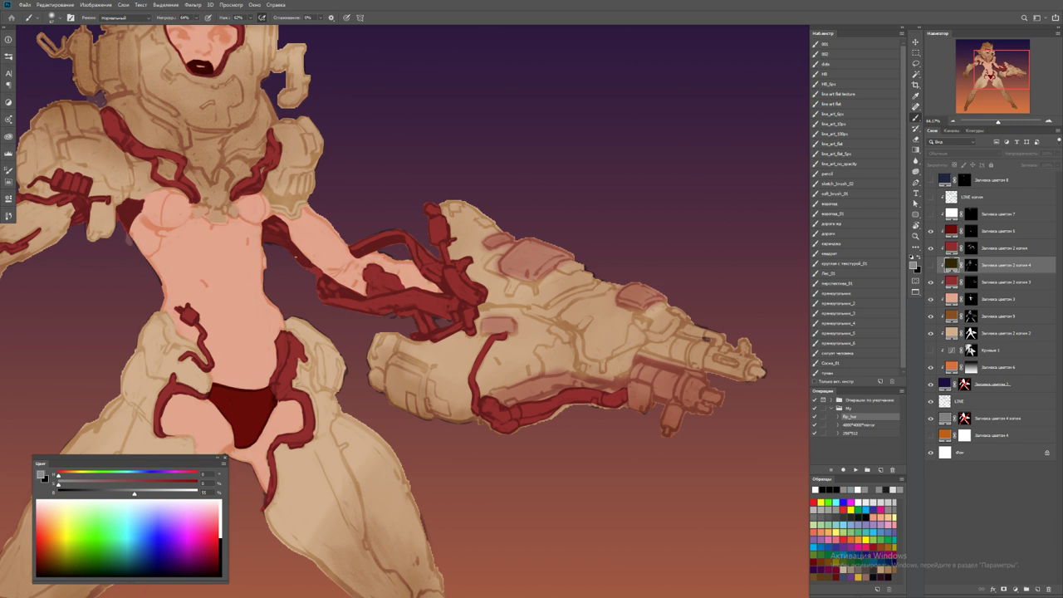
left_click_drag(997, 299, 997, 264)
left_click(971, 298)
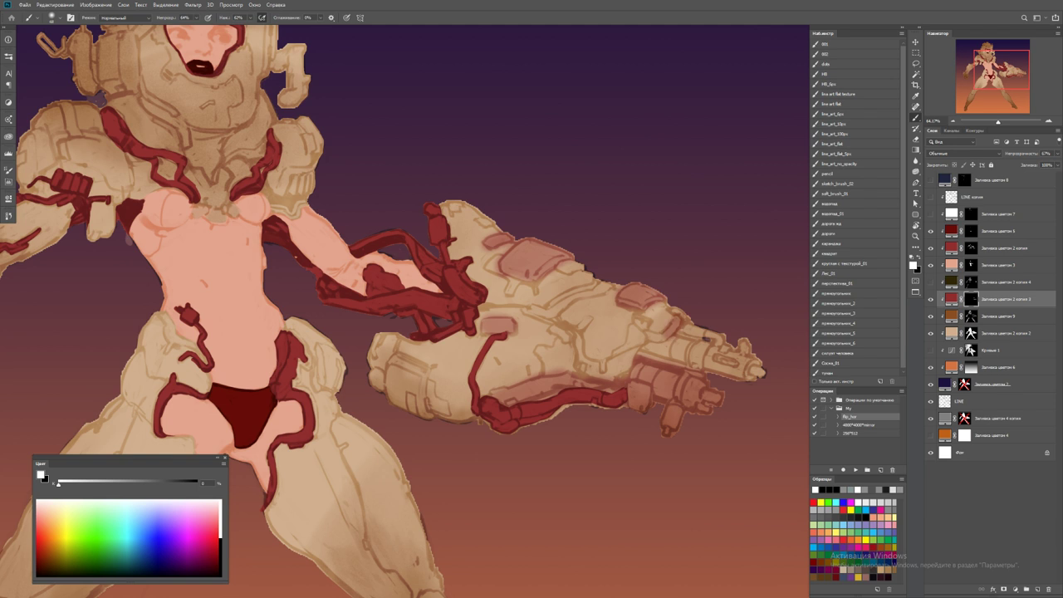
key("z")
key("ctrl+0")
left_click(604, 321)
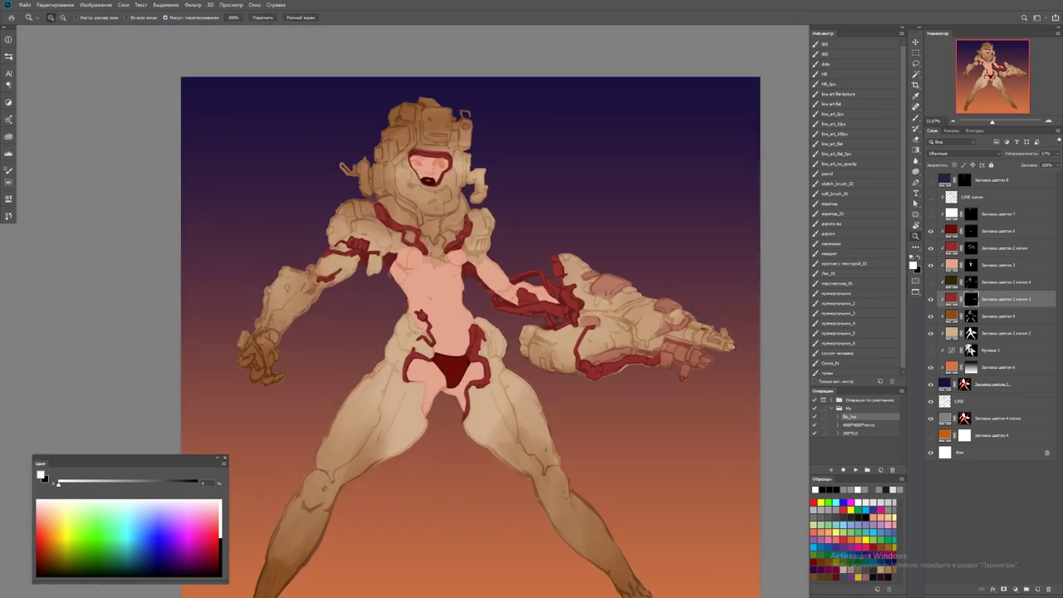
Add muted red accents along the cannon's upper edge and around its front plate
key("b")
key("x")
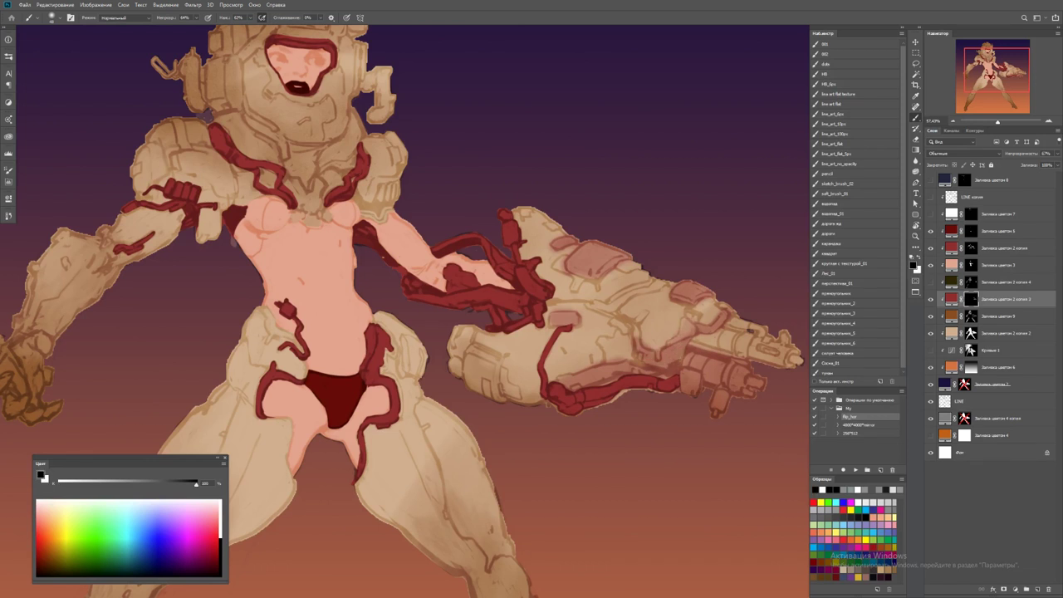
key("x")
mouse_move(641, 359)
left_mouse_down()
mouse_move(633, 324)
mouse_move(588, 302)
mouse_move(661, 281)
mouse_move(736, 330)
left_mouse_up()
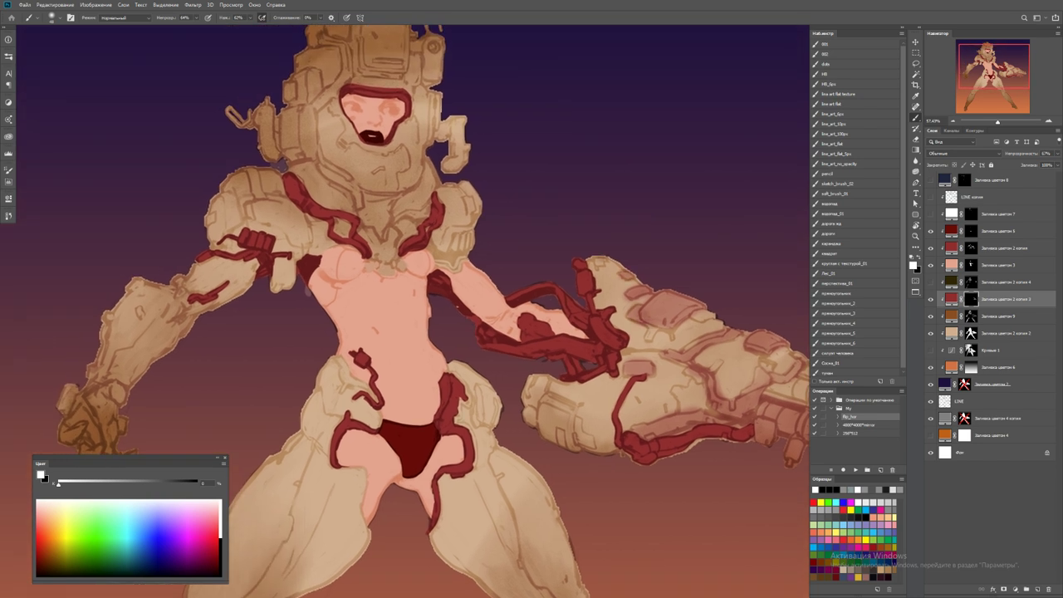
left_click_drag(656, 332, 739, 348)
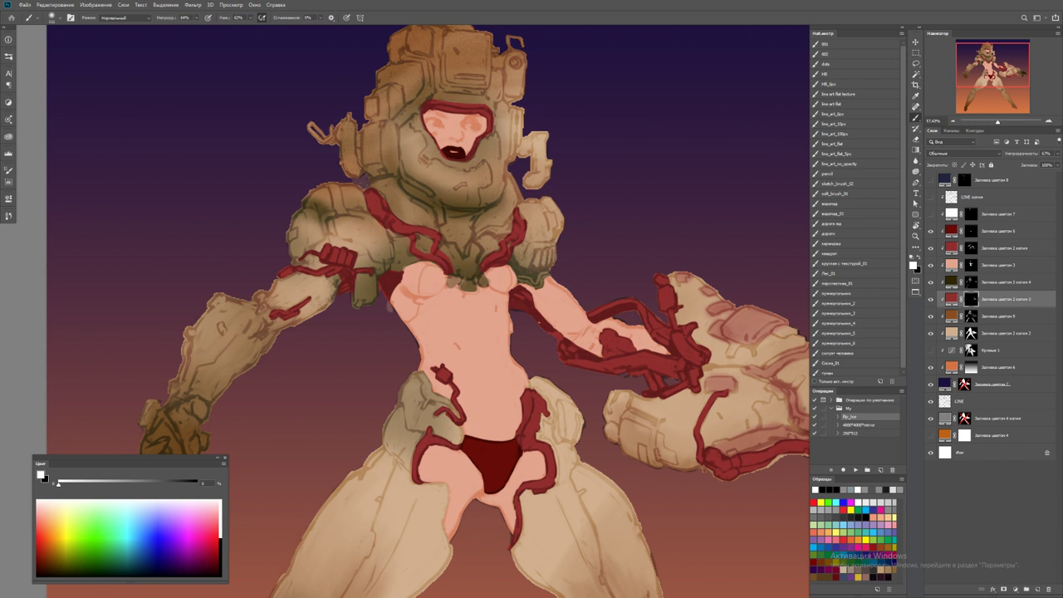
Paint a muted red stripe on the non-cannon shoulder and tint the outer edge of that forearm
left_click_drag(349, 257, 451, 197)
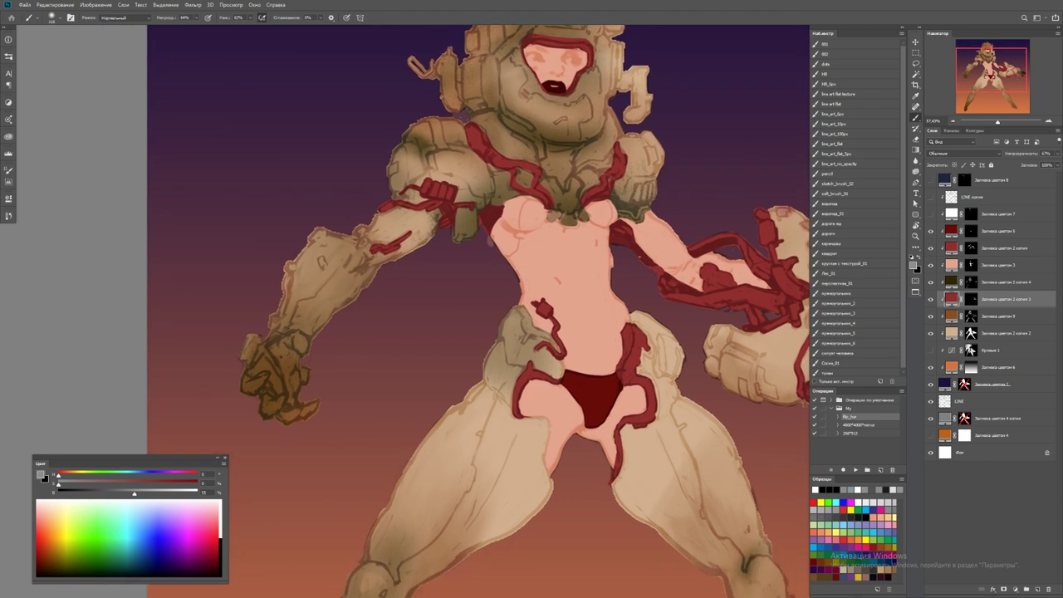
key("d")
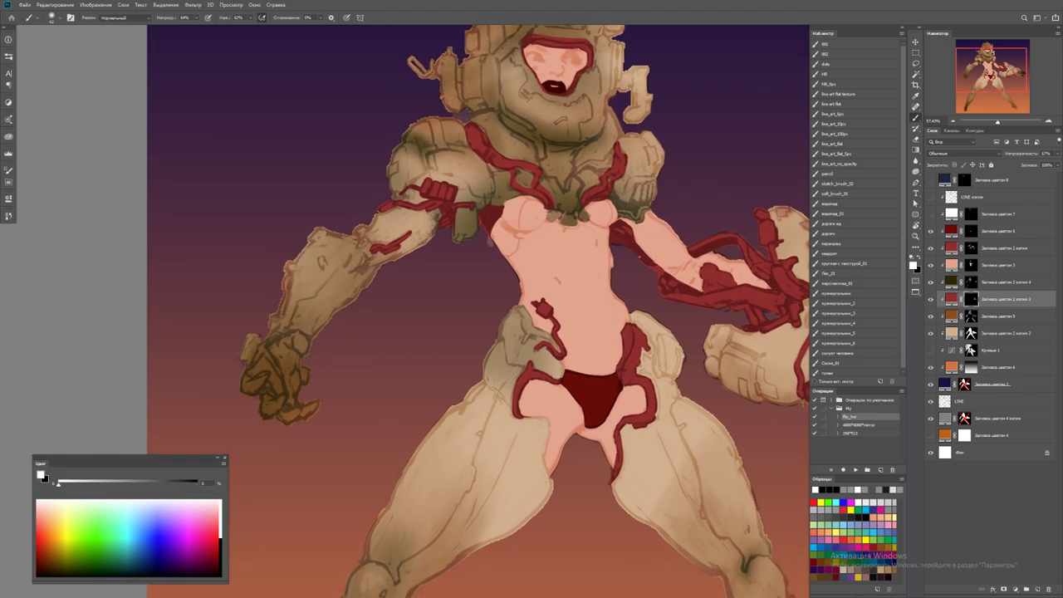
left_click_drag(436, 126, 345, 247)
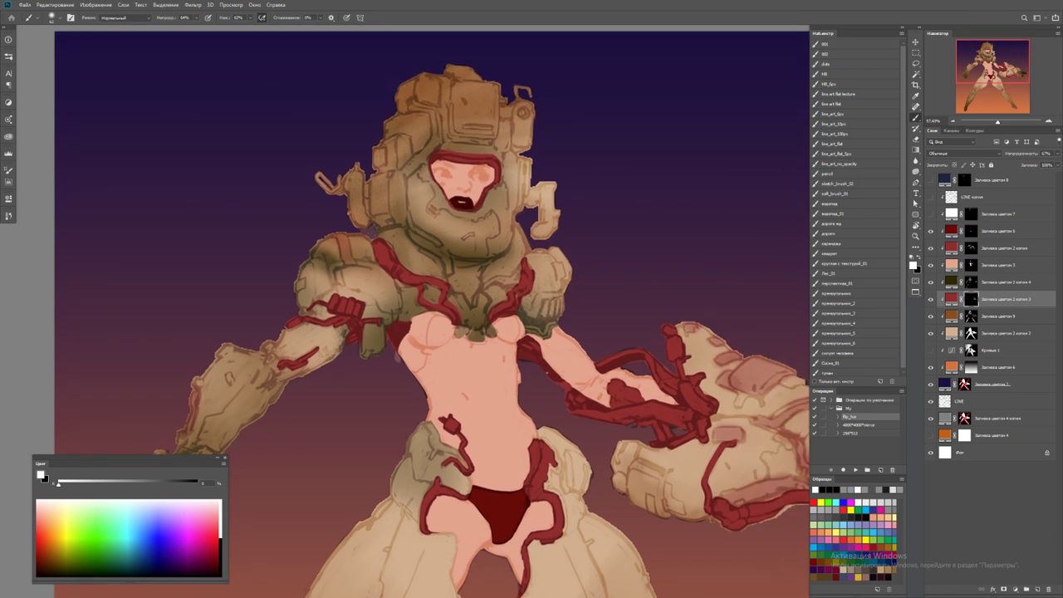
Try muted red on the attachments at both sides of the helmet and judge it on the whole figure
mouse_move(539, 185)
left_mouse_down()
mouse_move(555, 188)
mouse_move(544, 234)
left_mouse_up()
right_click(487, 104, "alt")
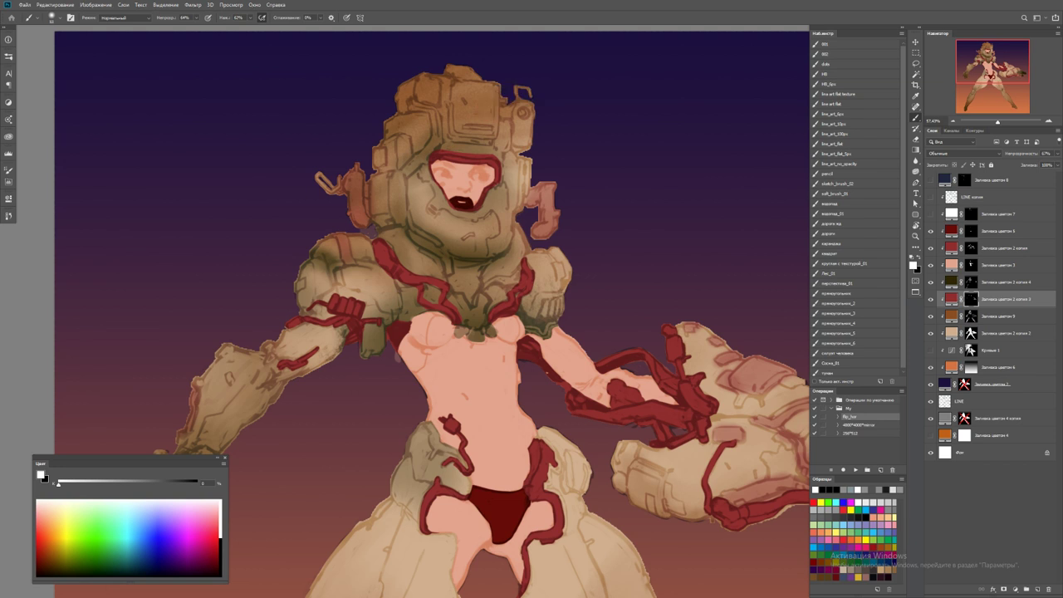
key("z")
left_click_drag(471, 77, 390, 78)
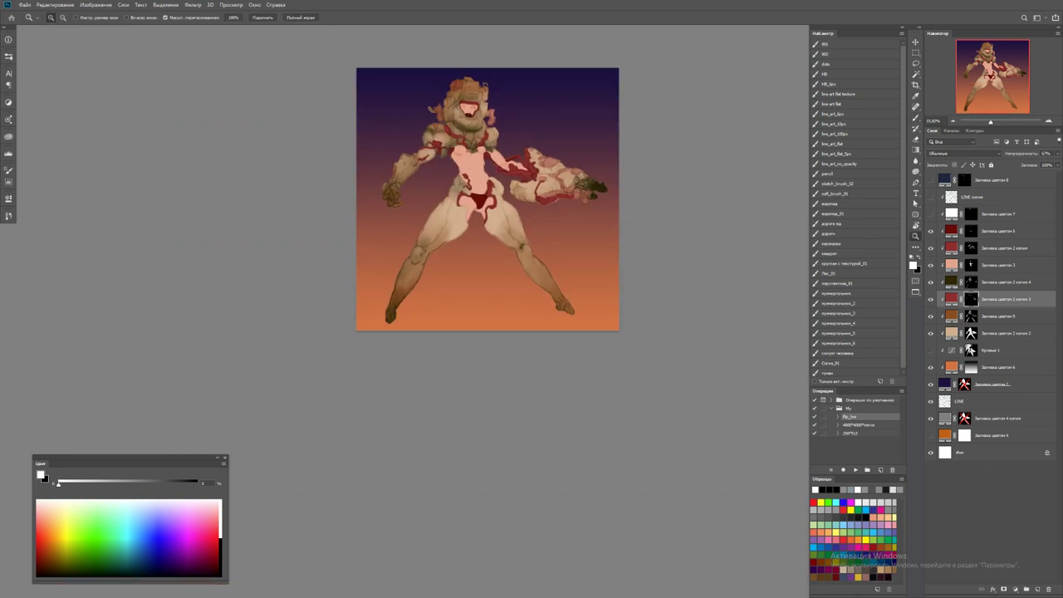
left_click_drag(480, 101, 532, 102)
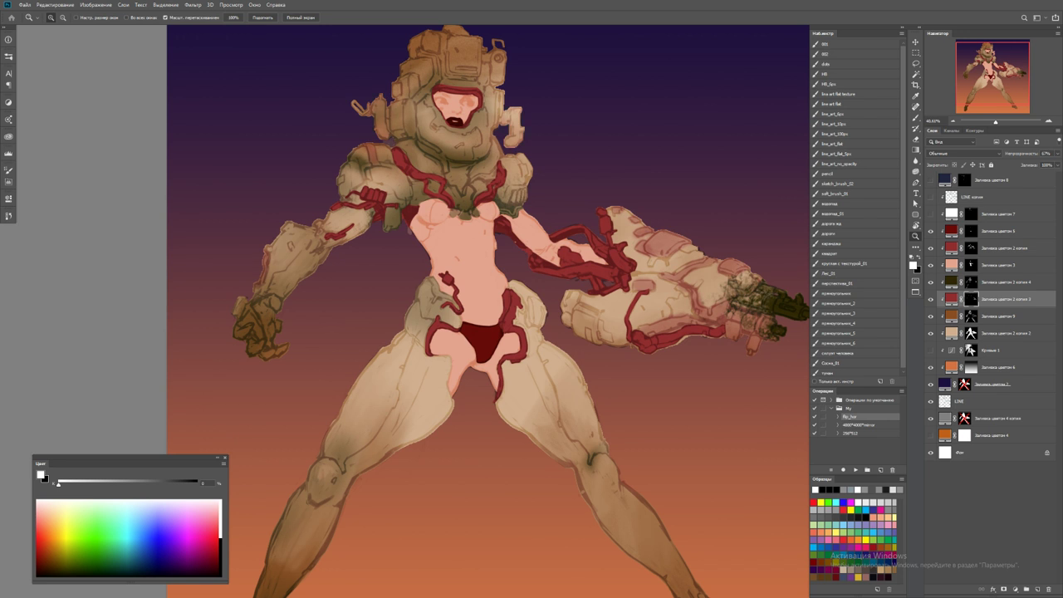
left_click_drag(420, 62, 490, 62)
key("b")
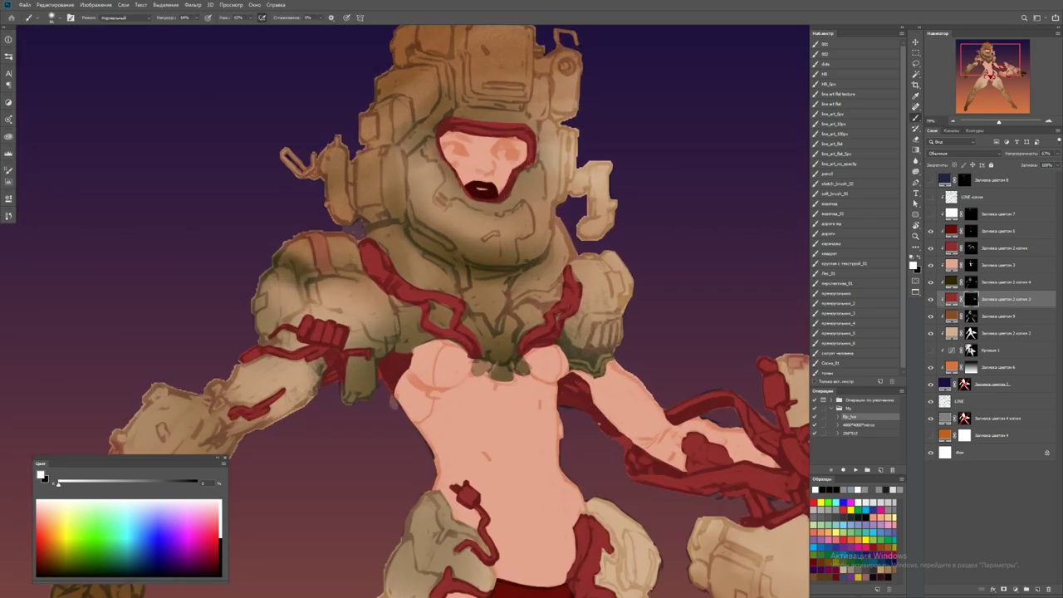
Paint muted red accents on both hip plates and on the rear panels of the cannon's lower housing
key("z")
key("ctrl+0")
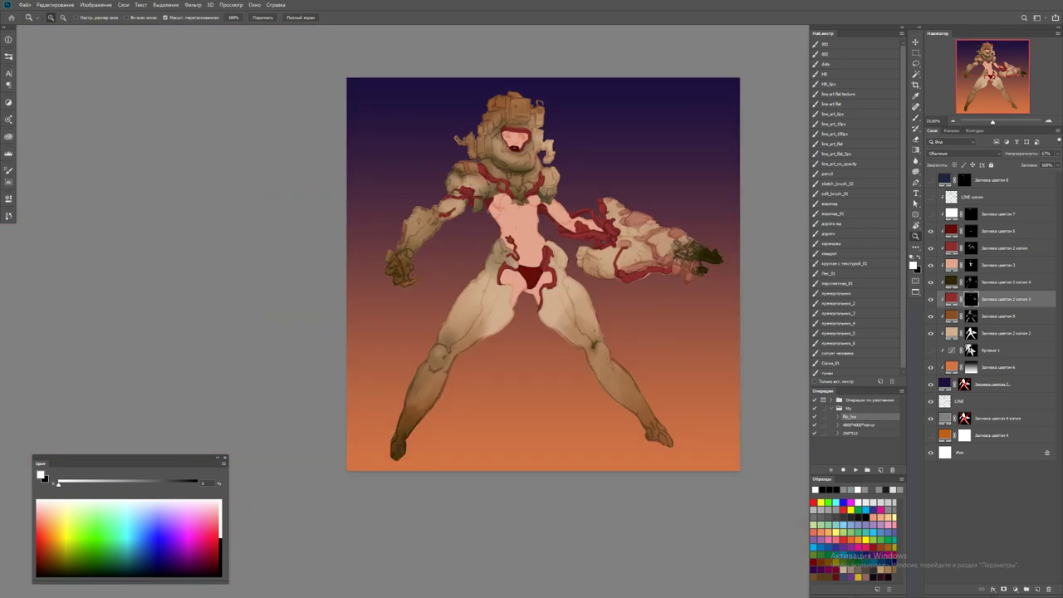
left_click_drag(539, 252, 590, 253)
key("b")
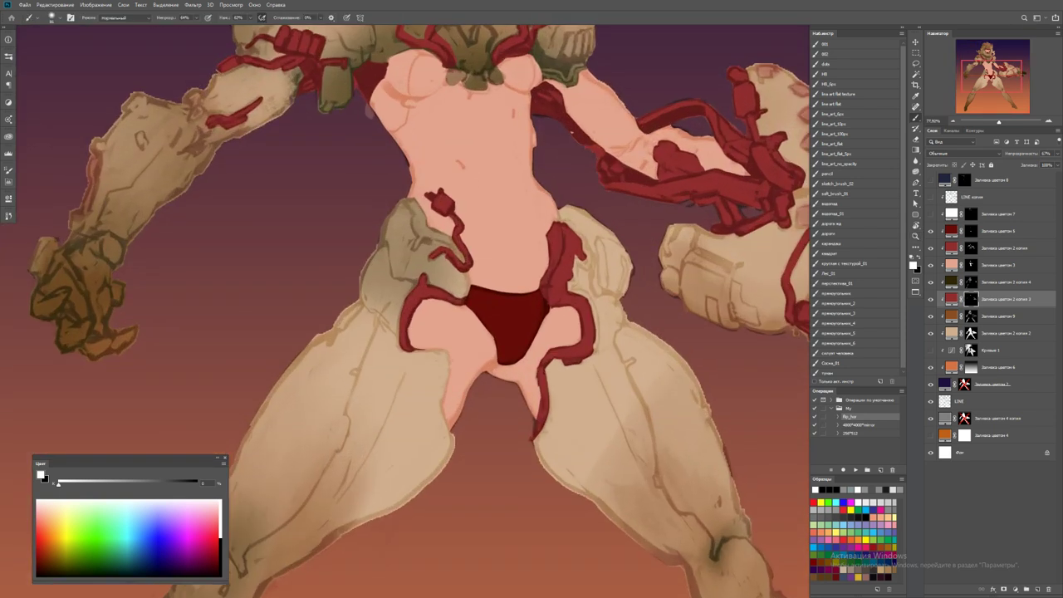
mouse_move(403, 201)
left_mouse_down()
mouse_move(417, 233)
mouse_move(437, 233)
mouse_move(422, 248)
left_mouse_up()
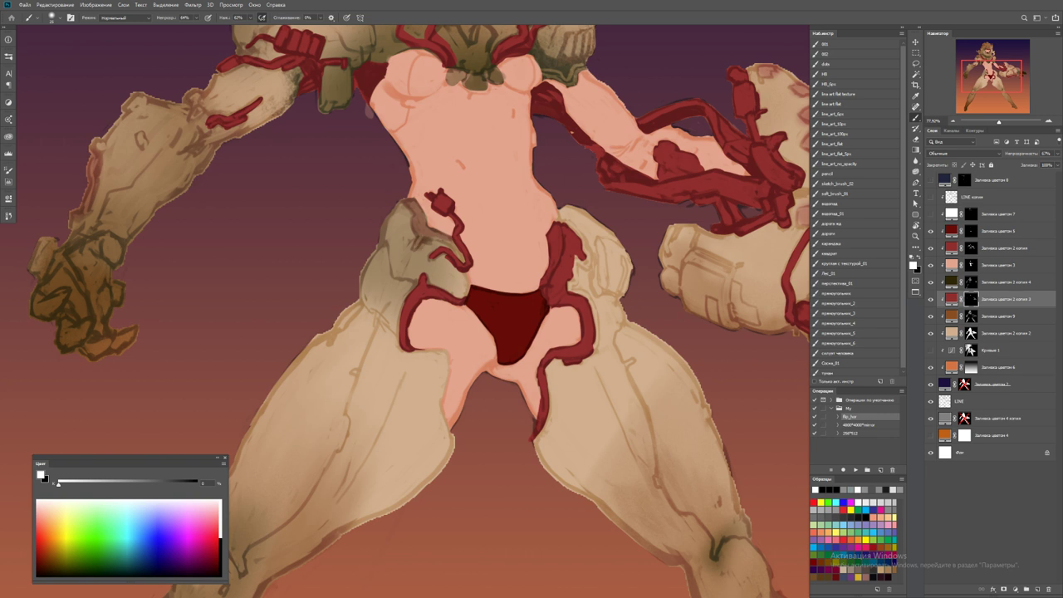
left_click_drag(583, 222, 591, 341)
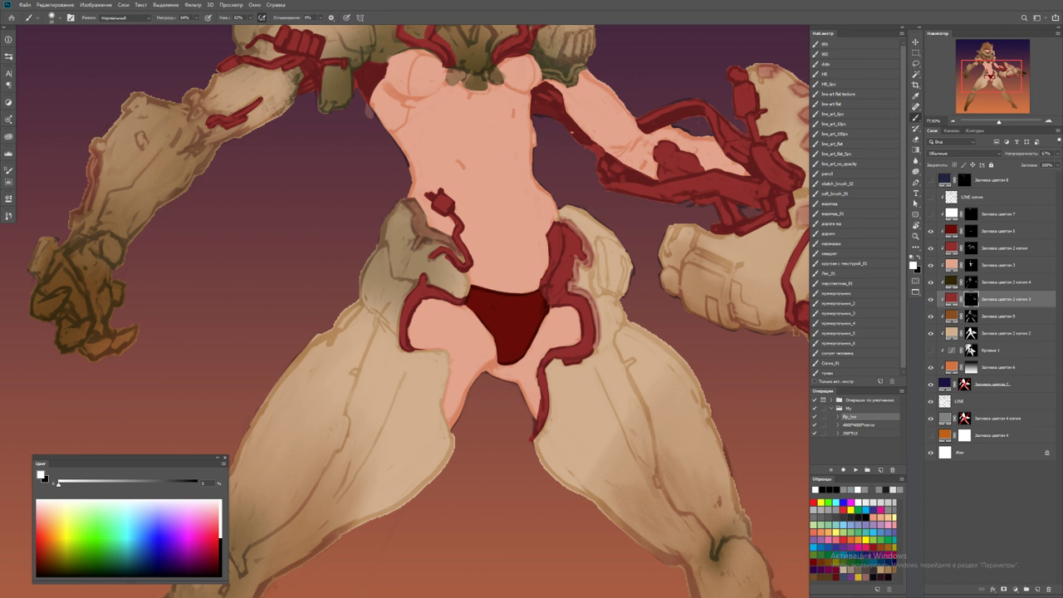
left_click_drag(726, 290, 605, 348)
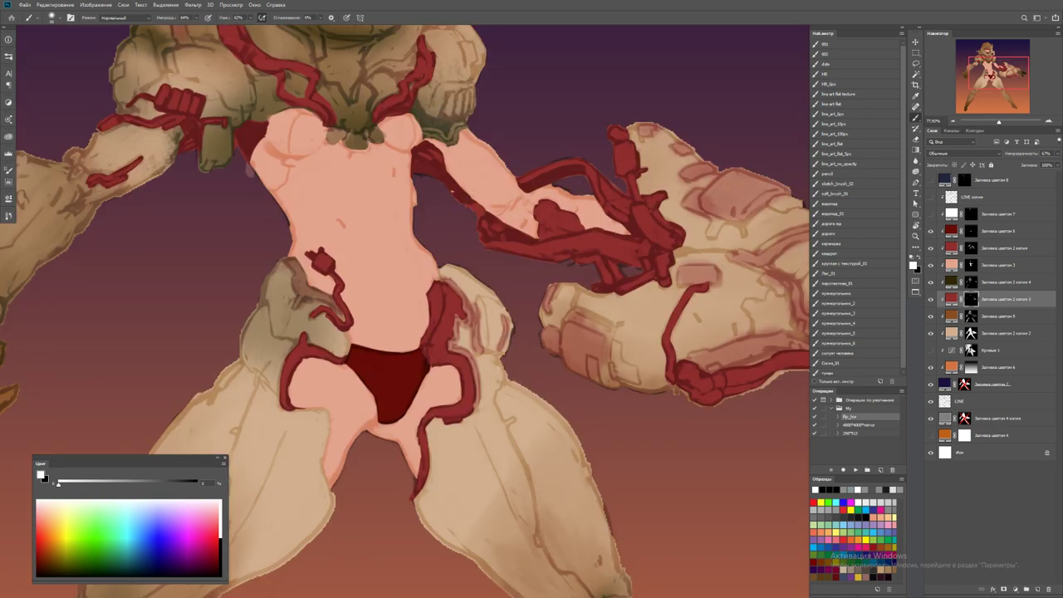
key("z")
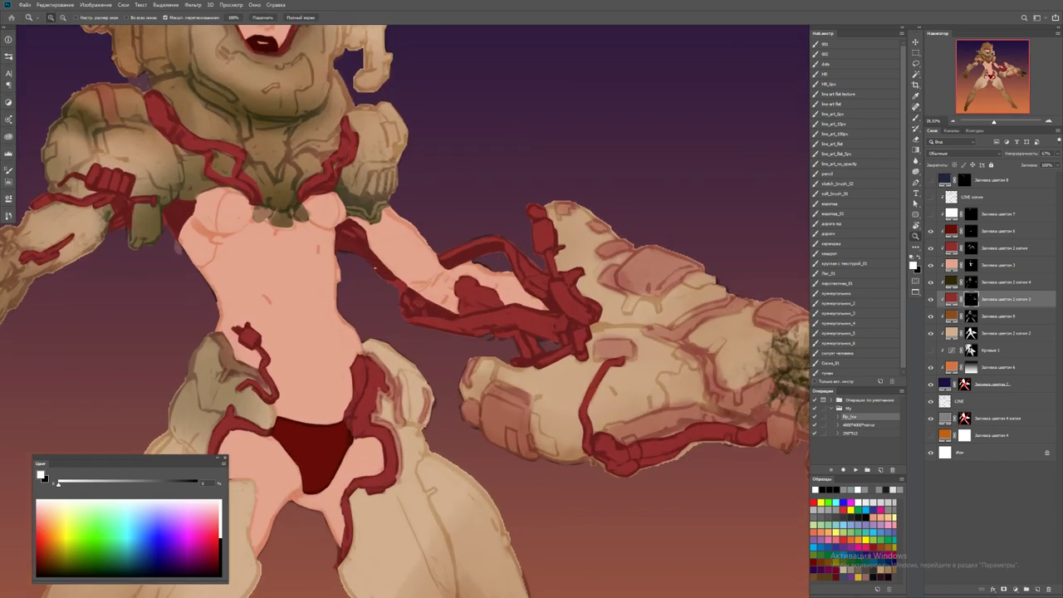
key("b")
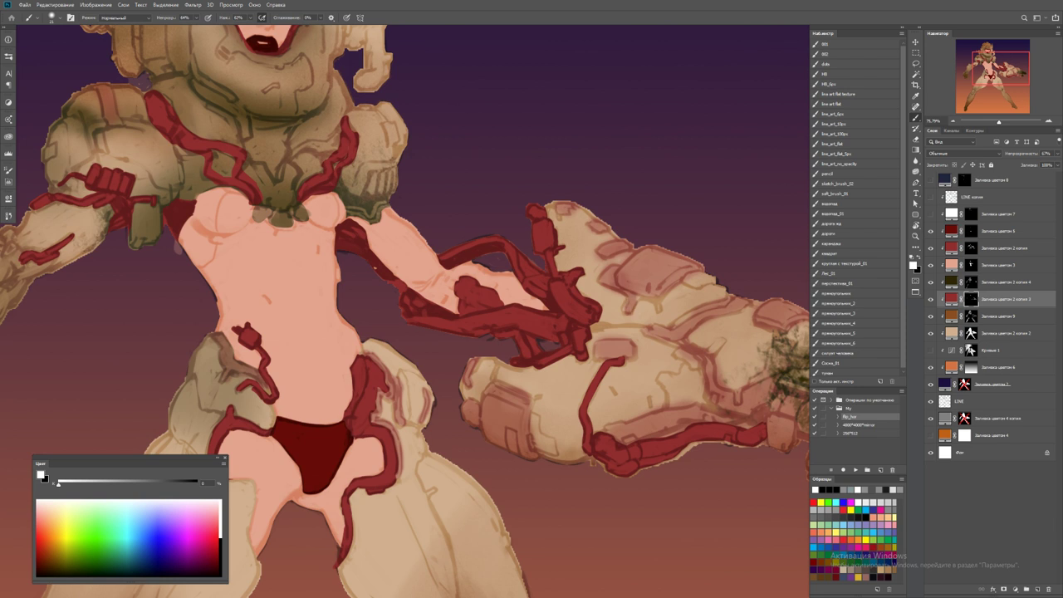
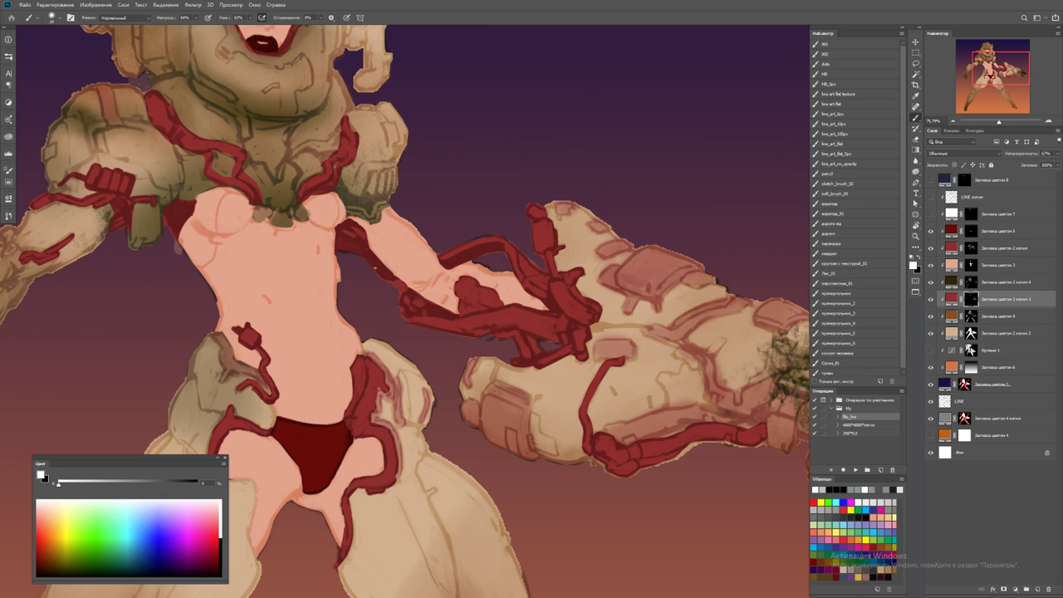
Hide the olive shadow fill layer and flip the canvas horizontally to judge the red accents on the whole figure
key("x")
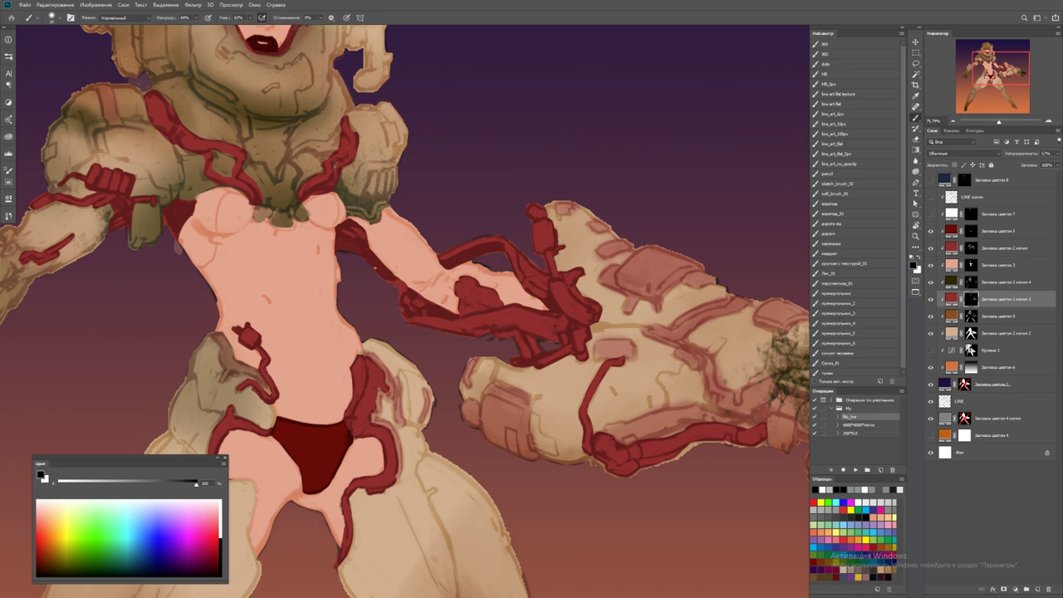
key("x")
left_click_drag(706, 366, 673, 368)
scroll(698, 358, "down", 5)
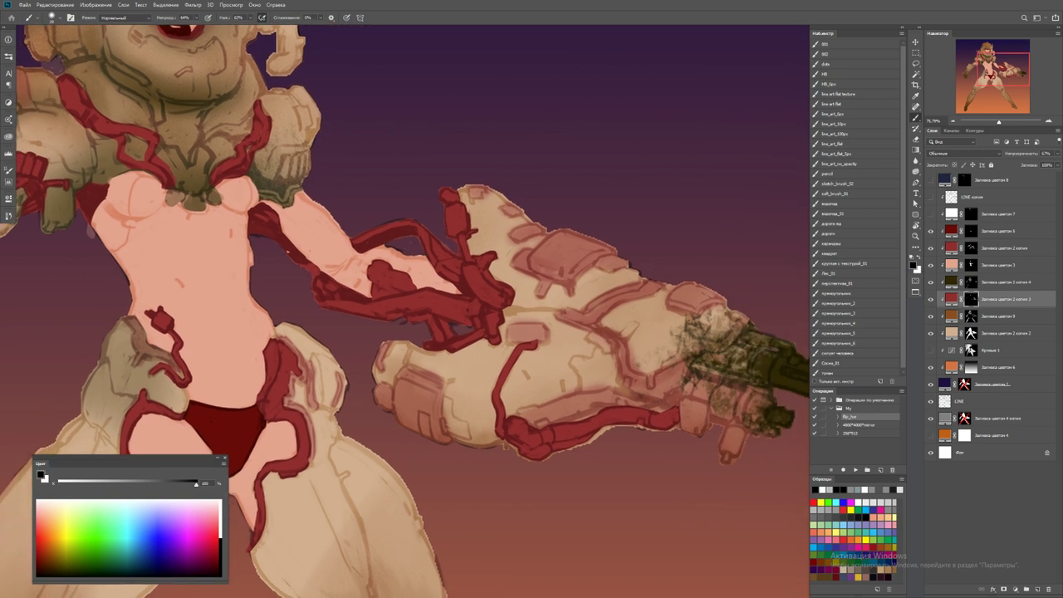
key("z")
key("F2")
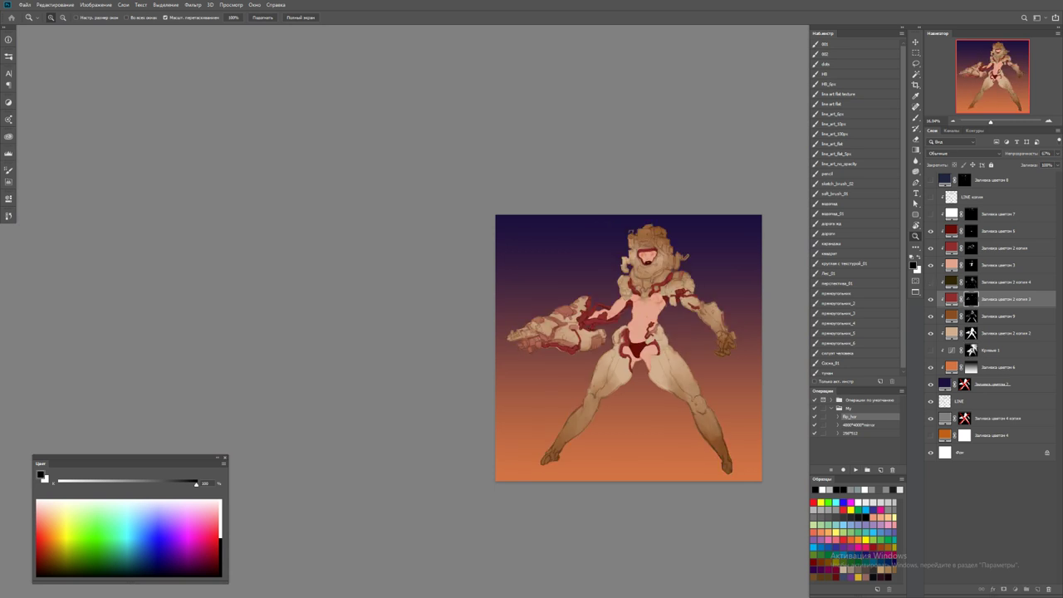
Paint muted red over the cannon's front barrels on the red accent layer's mask
scroll(546, 341, "up", 3)
key("b")
key("x")
mouse_move(461, 358)
left_mouse_down()
mouse_move(523, 332)
mouse_move(535, 346)
mouse_move(462, 355)
left_mouse_up()
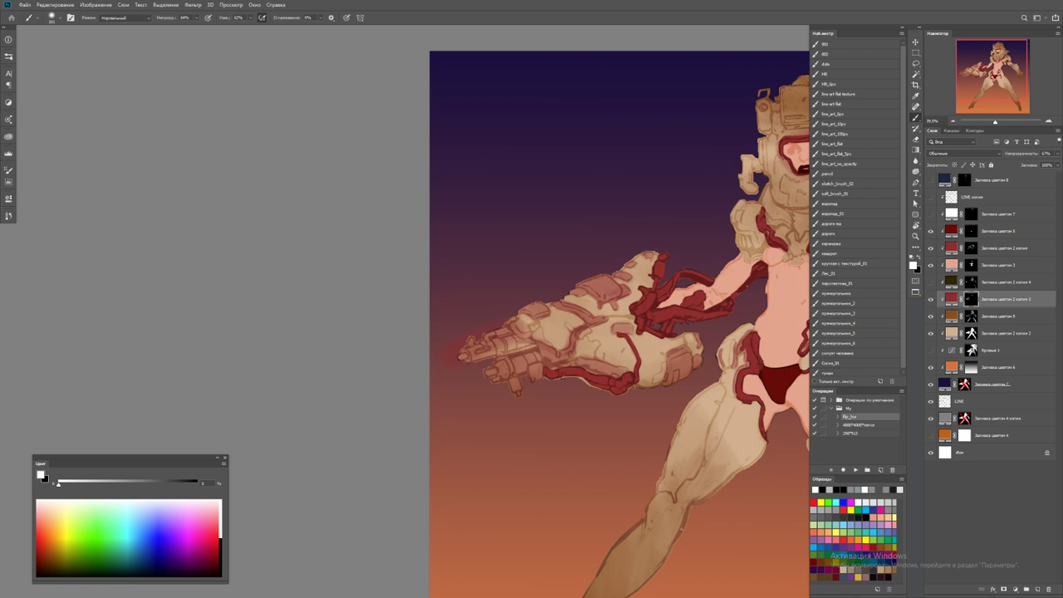
left_click_drag(523, 322, 462, 357)
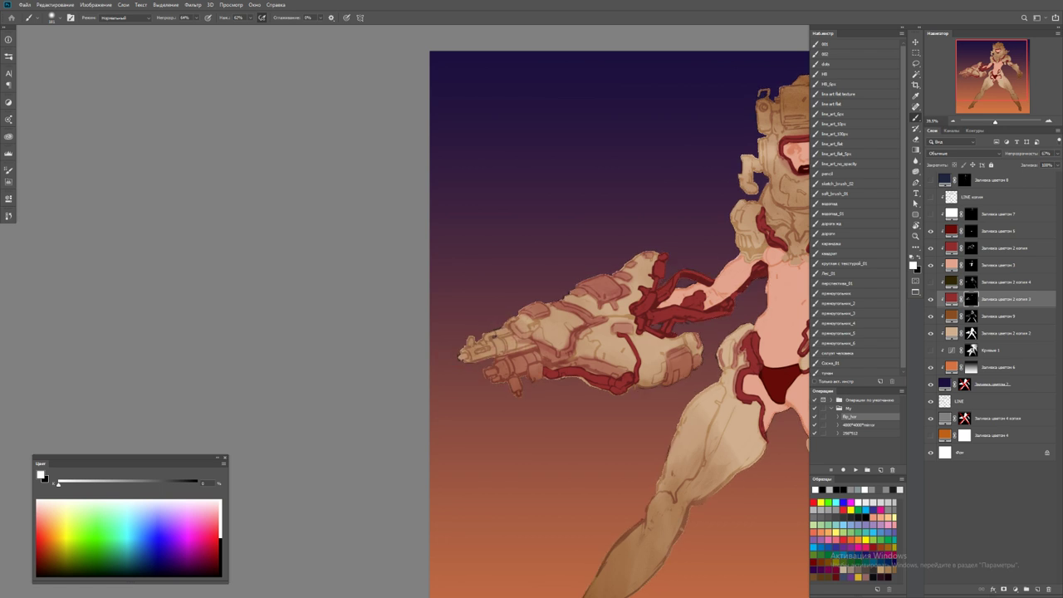
left_click_drag(531, 336, 736, 352)
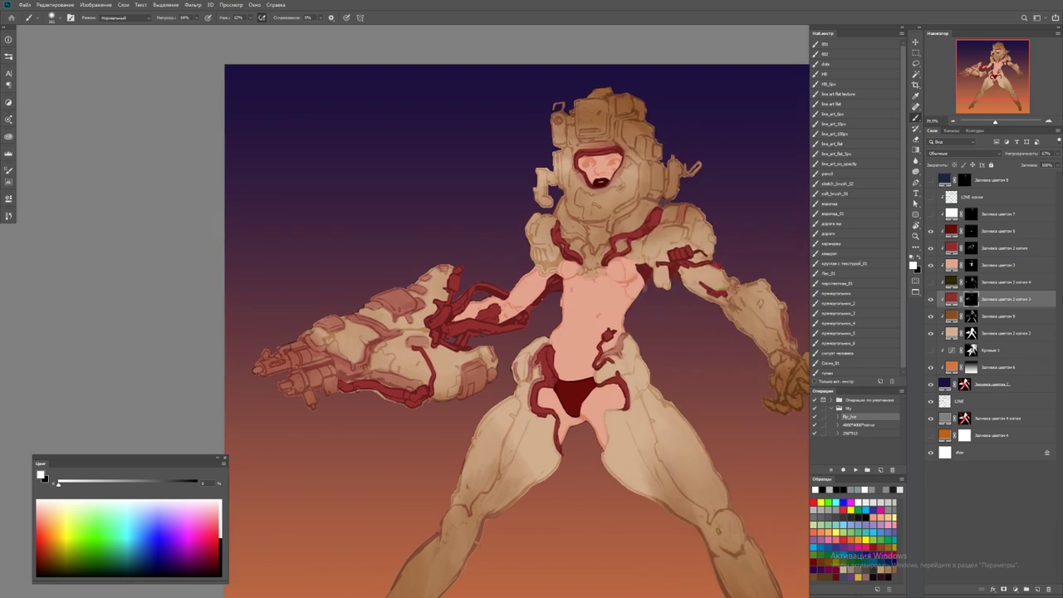
Paint muted red stripes on the helmet's side above the visor, along the collar and on the cannon-side shoulder
scroll(637, 186, "up", 2)
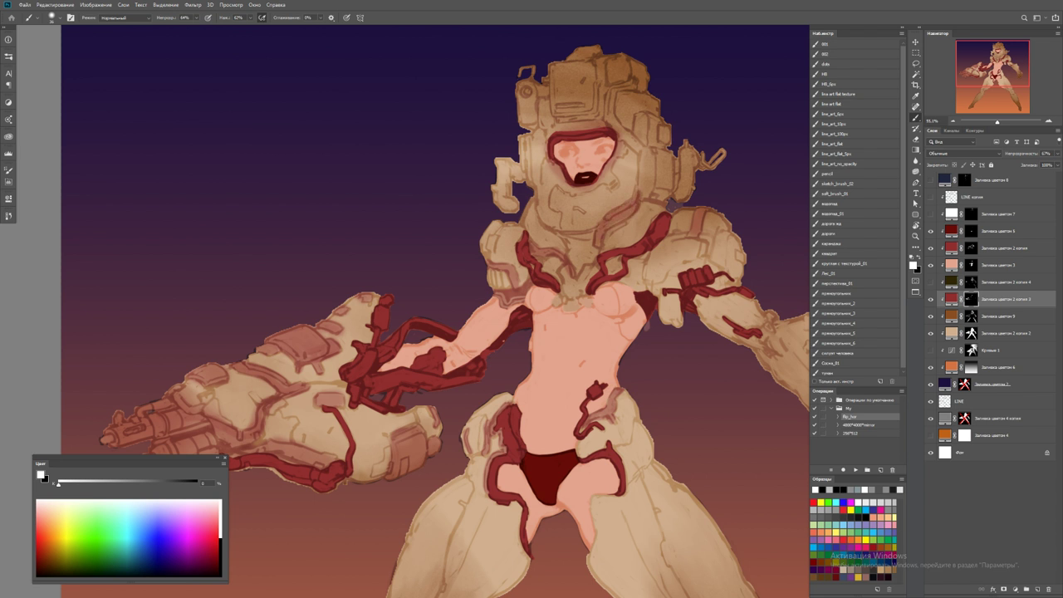
left_click_drag(606, 90, 643, 154)
left_click_drag(617, 114, 626, 129)
left_click_drag(616, 91, 634, 83)
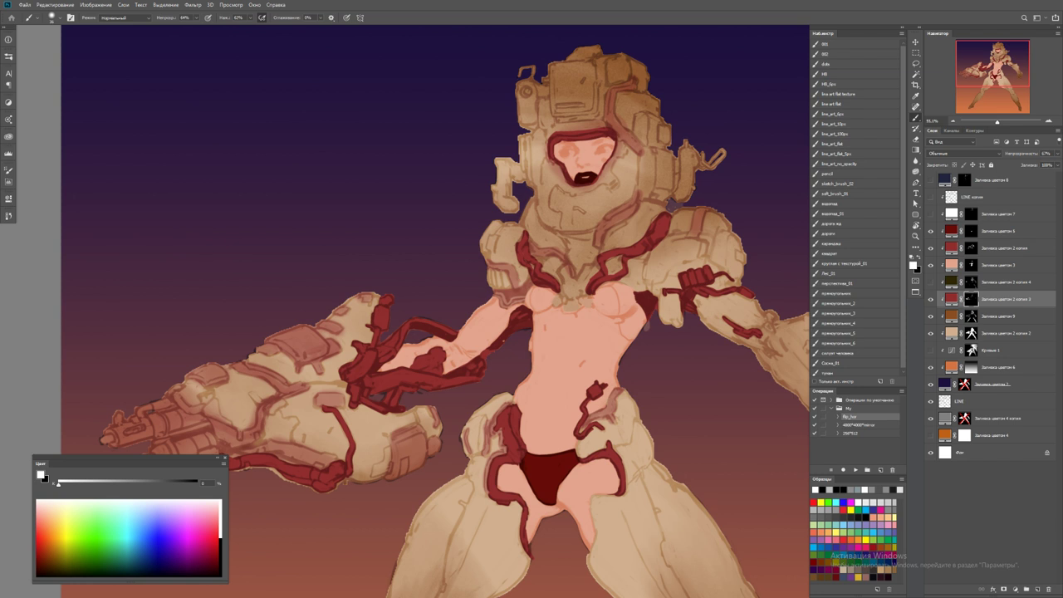
key("x")
key("z")
left_click_drag(665, 158, 615, 158)
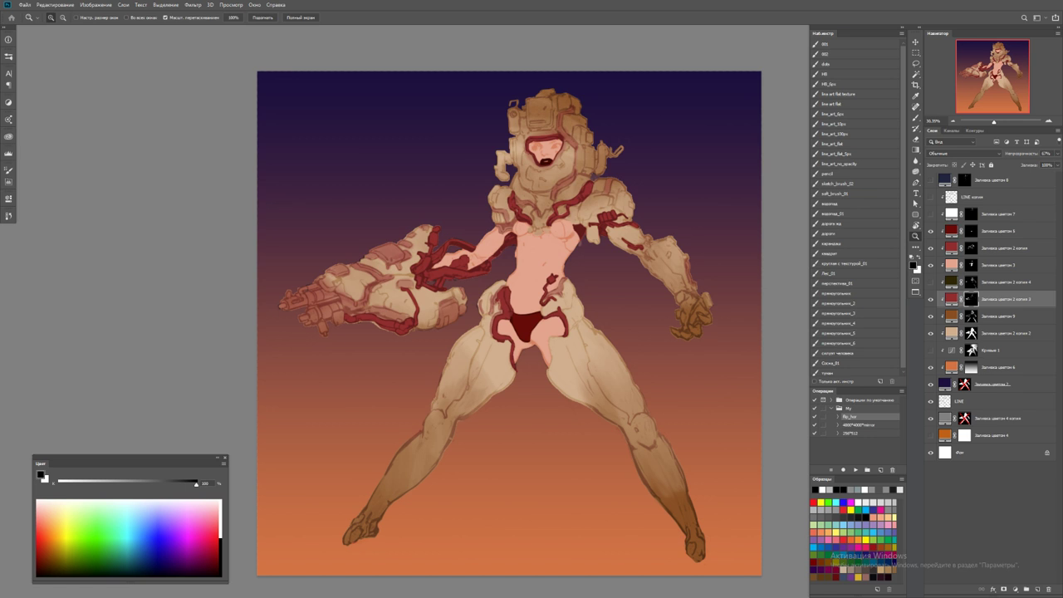
Duplicate the skin tone fill layer and set the copy's colour to dark orange-brown #93330d
key("ctrl+j")
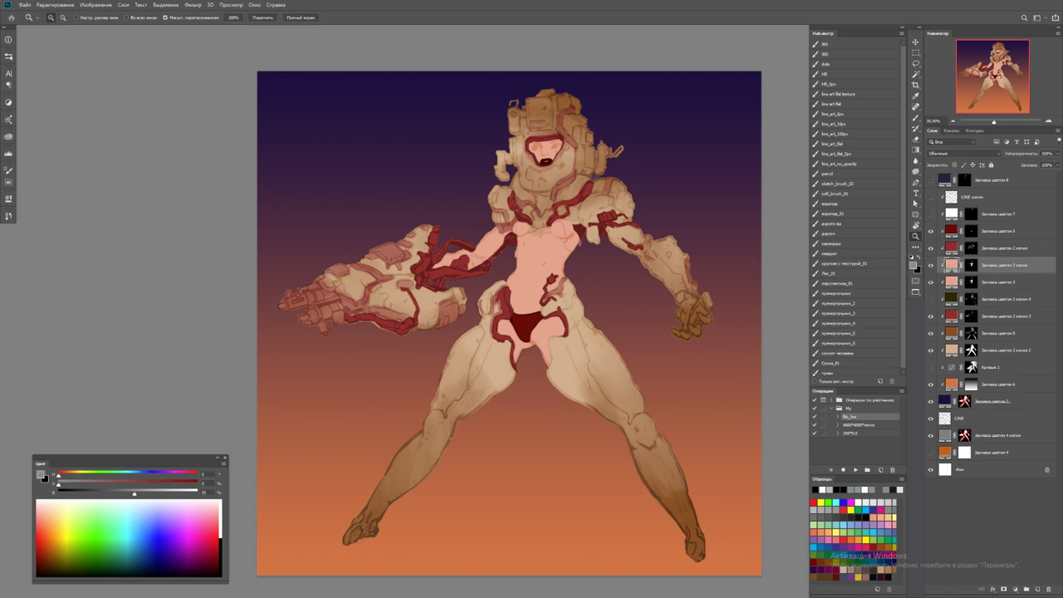
double_click(952, 265)
left_click_drag(200, 143, 200, 179)
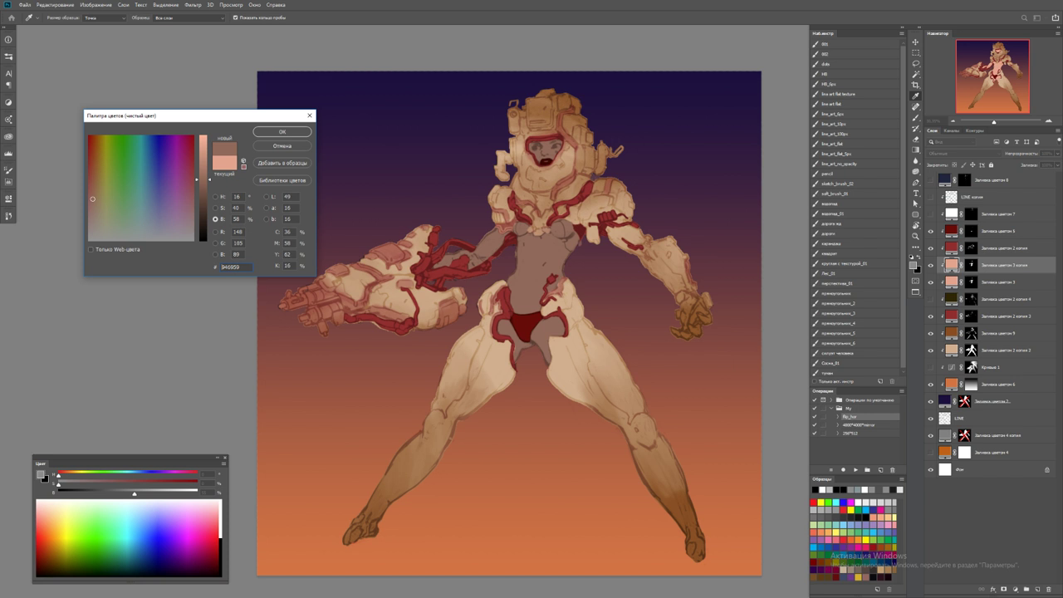
left_click(96, 162)
left_click_drag(95, 146, 93, 145)
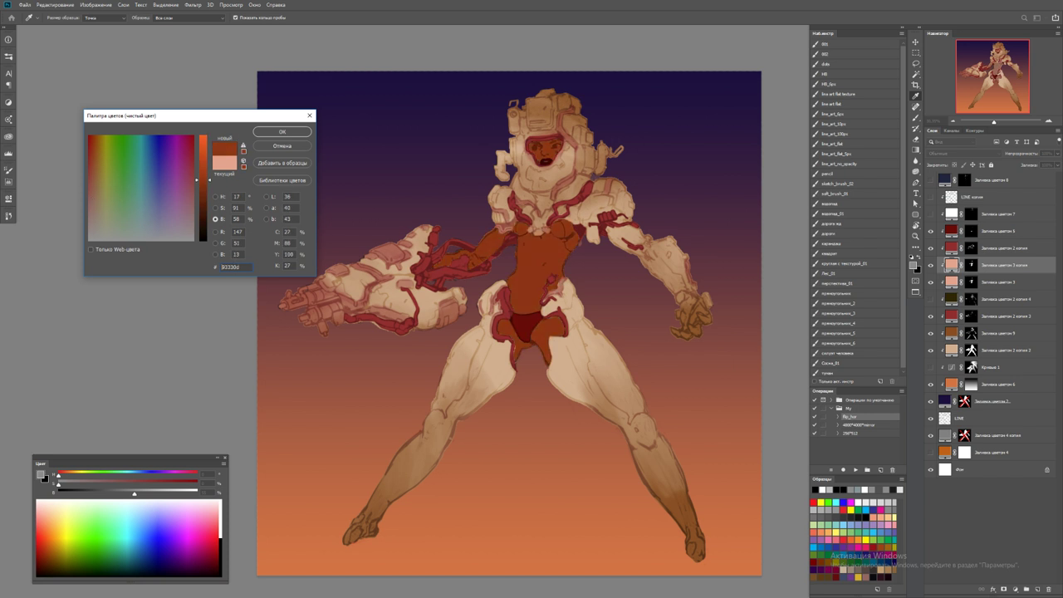
left_click(282, 131)
key("z")
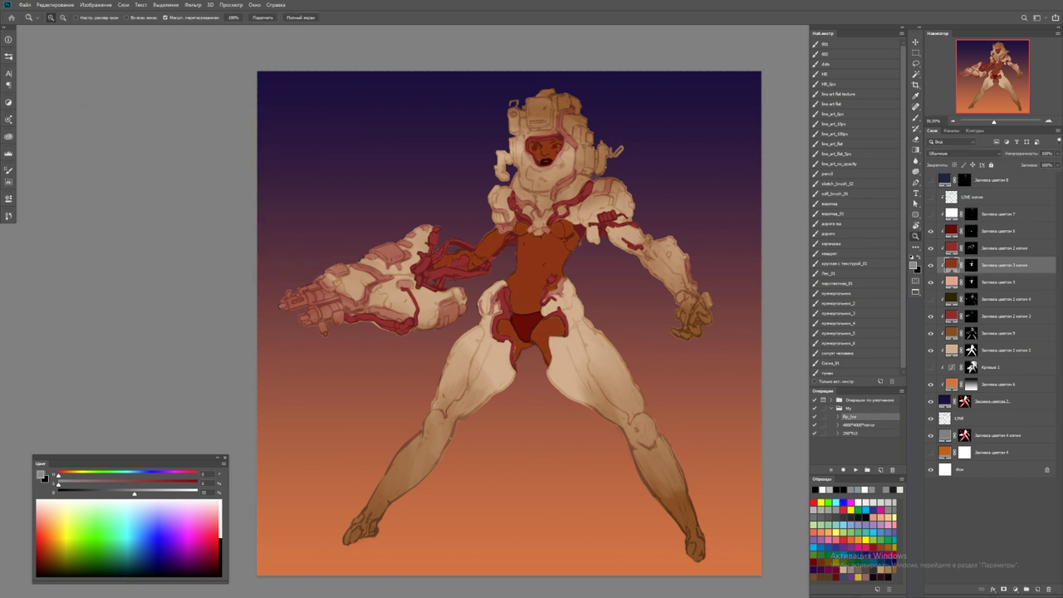
Fill the duplicated skin layer's mask with black so the brown can be painted in selectively
key("d")
key("x")
key("ctrl+BackSpace")
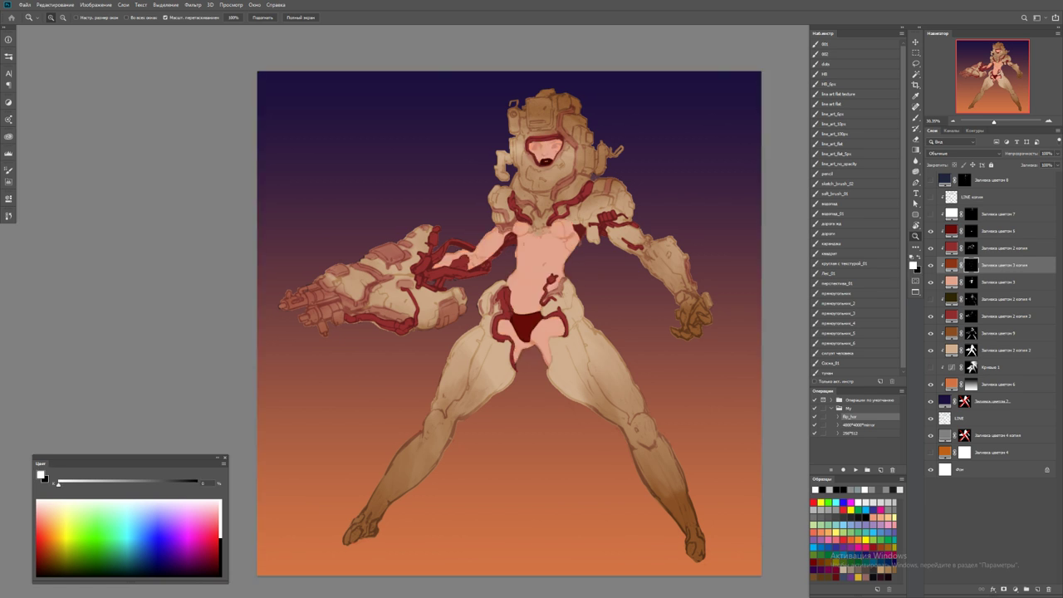
Brush soft brown shading over the upper chest beneath the armour and down the shaded side of the torso
scroll(543, 269, "up", 1)
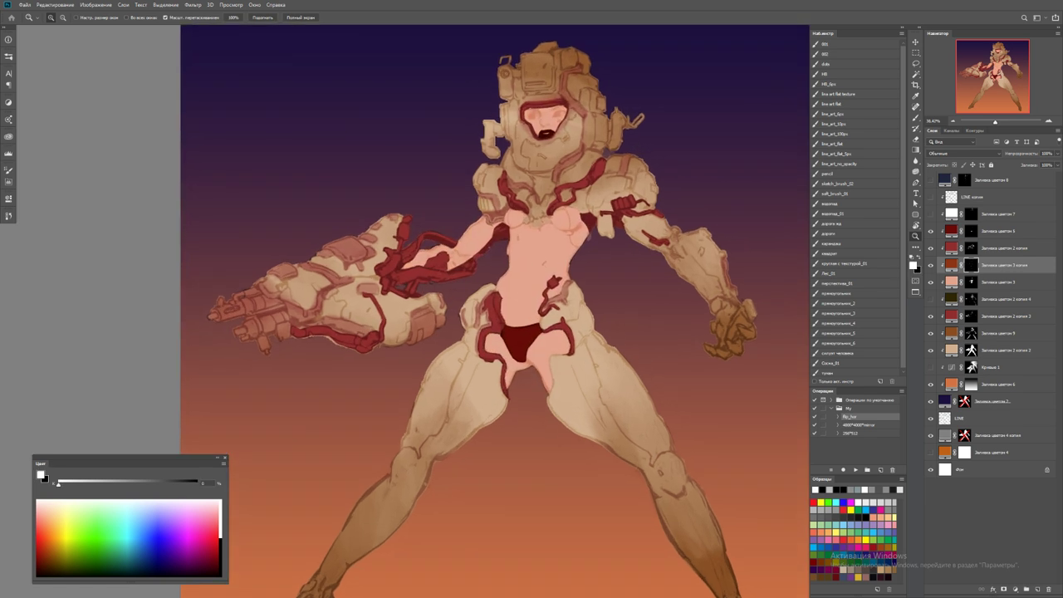
key("b")
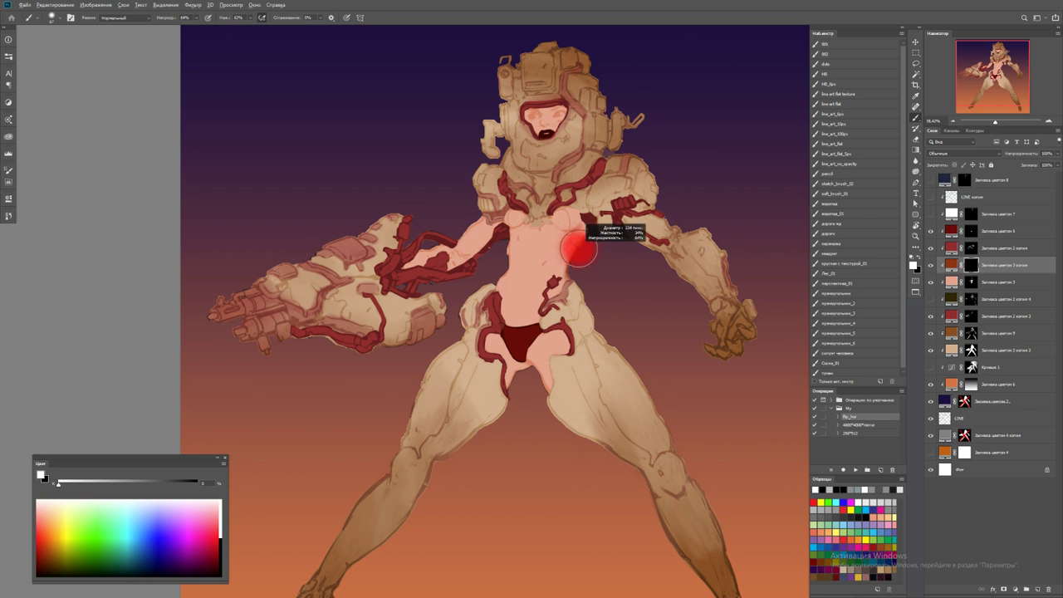
left_click_drag(507, 212, 525, 217)
left_click_drag(550, 211, 580, 215)
left_click_drag(508, 214, 525, 219)
left_click_drag(545, 214, 581, 218)
key("x")
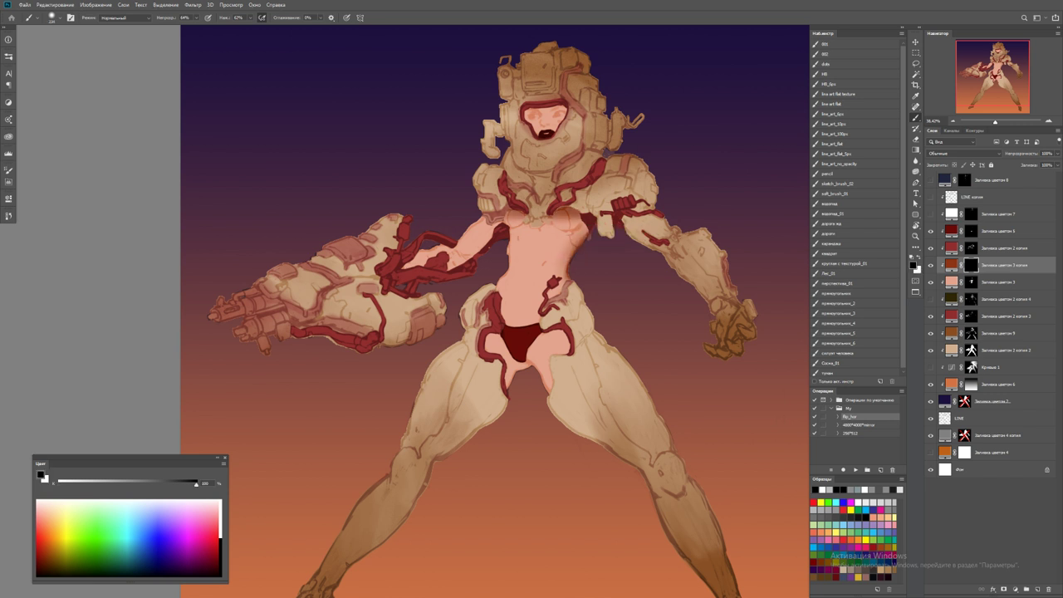
Lighten the tops of the chest forms and deepen the brown shadow beneath them with alternating mask strokes
left_click_drag(507, 214, 525, 218)
left_click_drag(550, 213, 580, 216)
key("x")
mouse_move(499, 221)
left_mouse_down()
mouse_move(531, 231)
mouse_move(521, 224)
mouse_move(583, 220)
mouse_move(586, 241)
left_mouse_up()
key("x")
key("x")
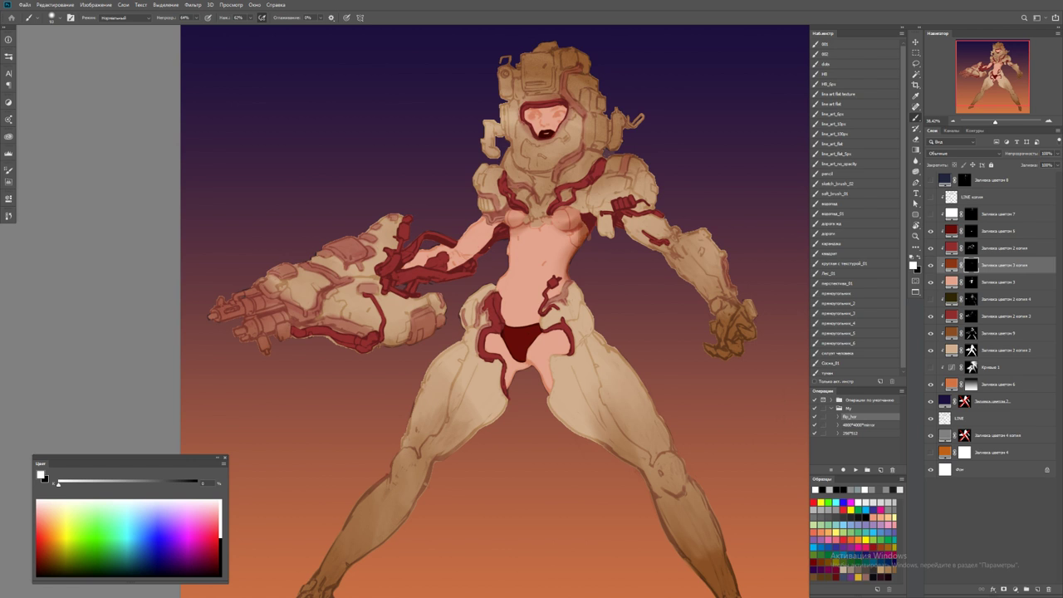
key("x")
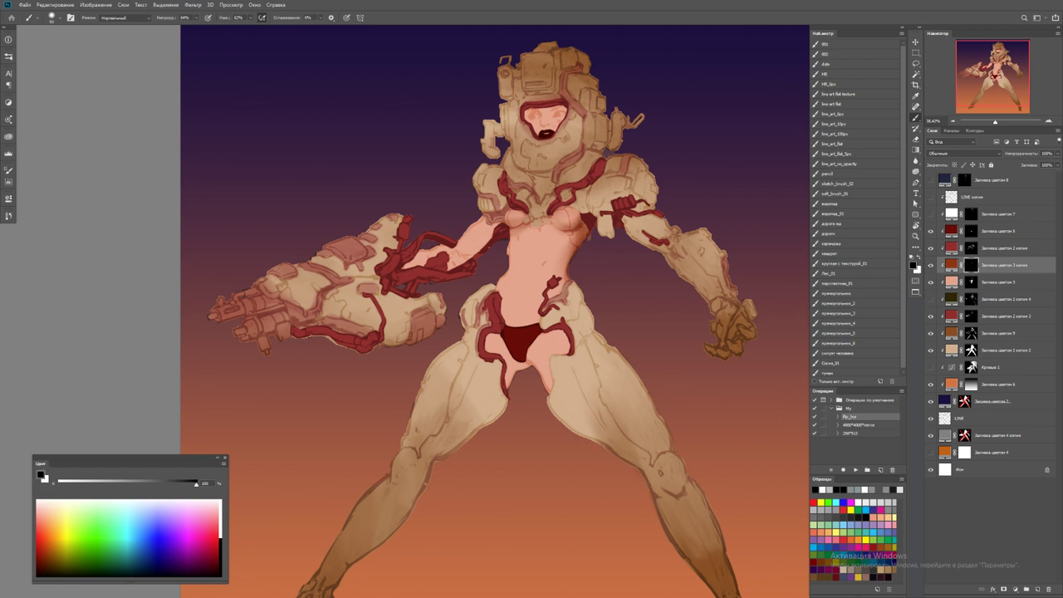
key("x")
Add brown shading along the cannon-side upper arm and over the inner thighs
mouse_move(497, 226)
left_mouse_down()
mouse_move(450, 268)
mouse_move(482, 234)
mouse_move(473, 243)
left_mouse_up()
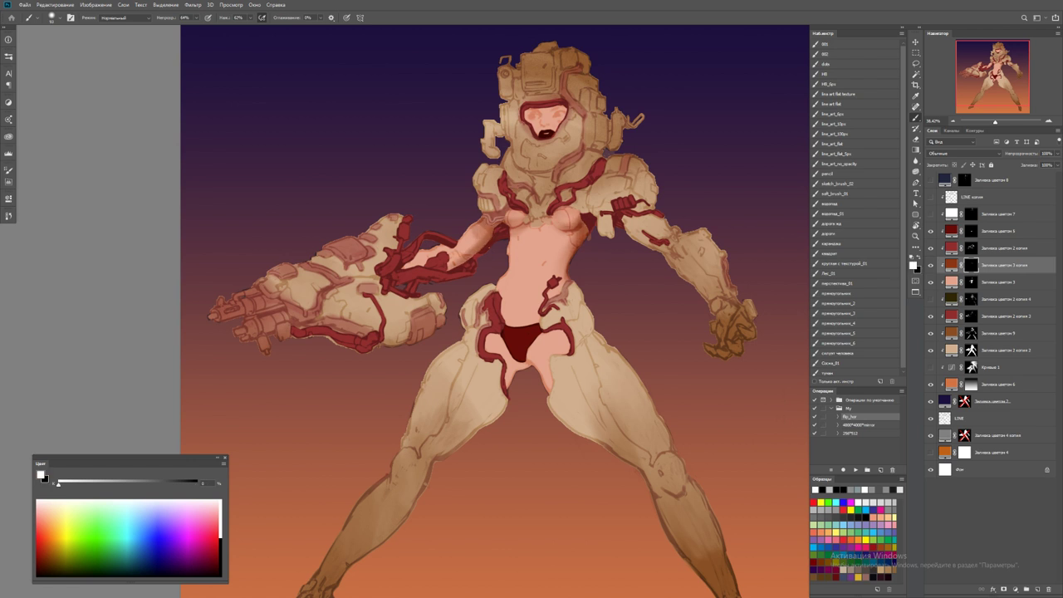
key("x")
key("x")
mouse_move(545, 344)
left_mouse_down()
mouse_move(508, 387)
mouse_move(548, 392)
left_mouse_up()
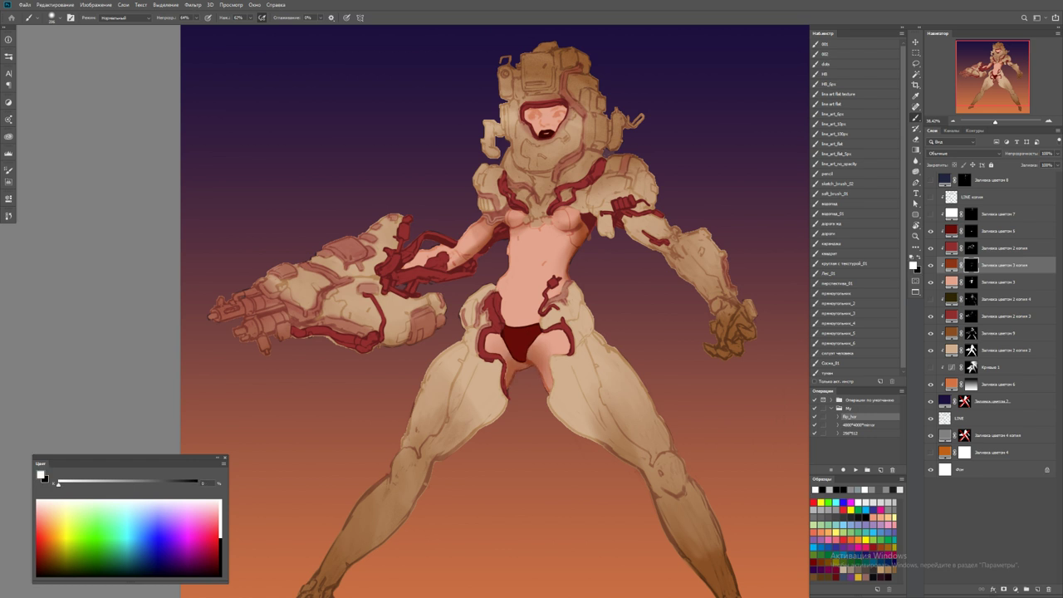
Flip the canvas horizontally and check the skin shading on the whole figure
key("z")
key("ctrl+0")
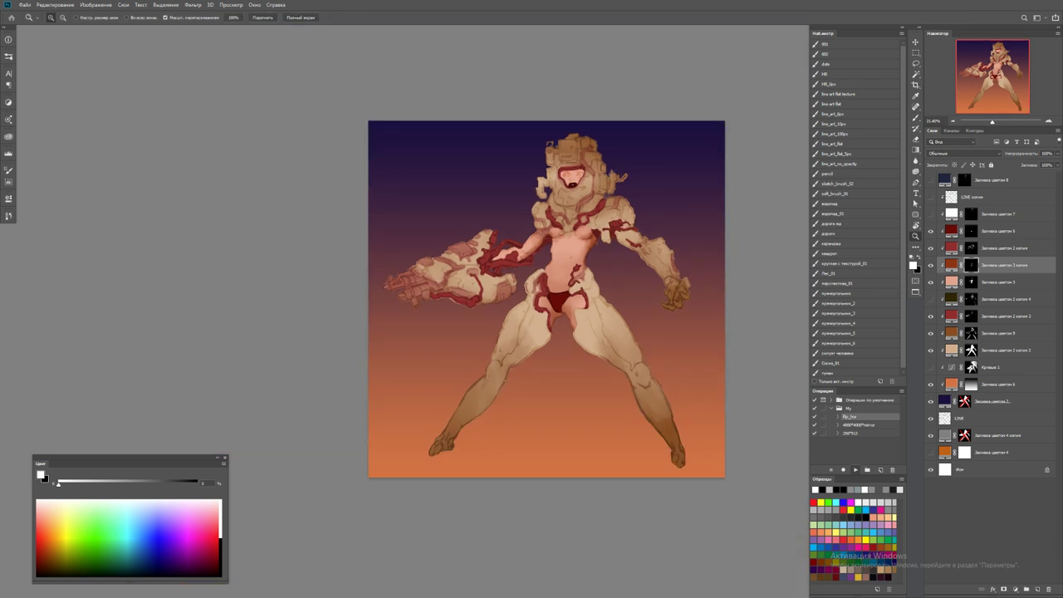
key("F2")
key("ctrl+plus")
key("b")
key("x")
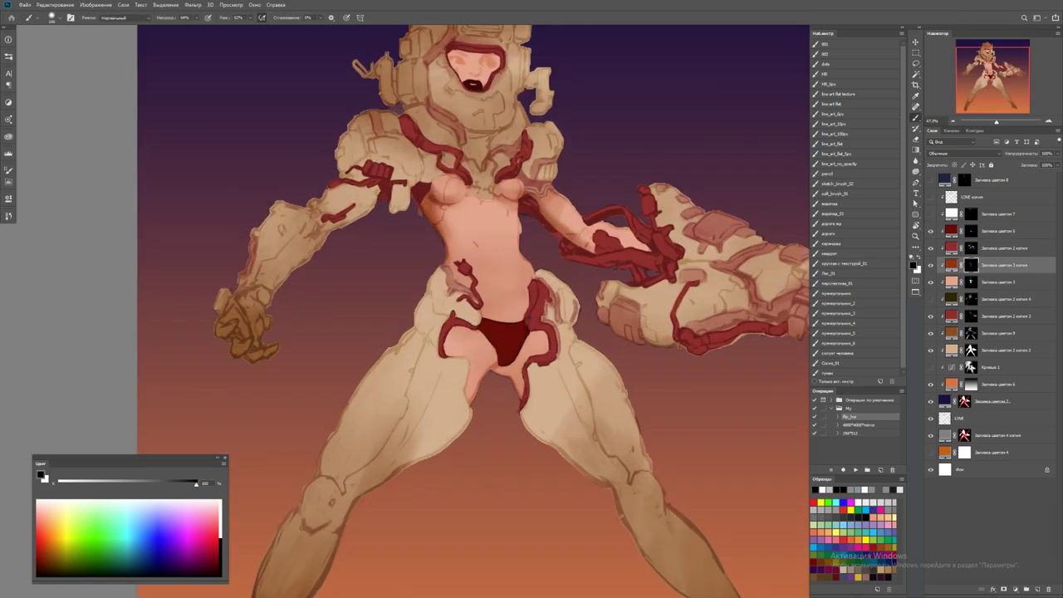
key("z")
key("ctrl+0")
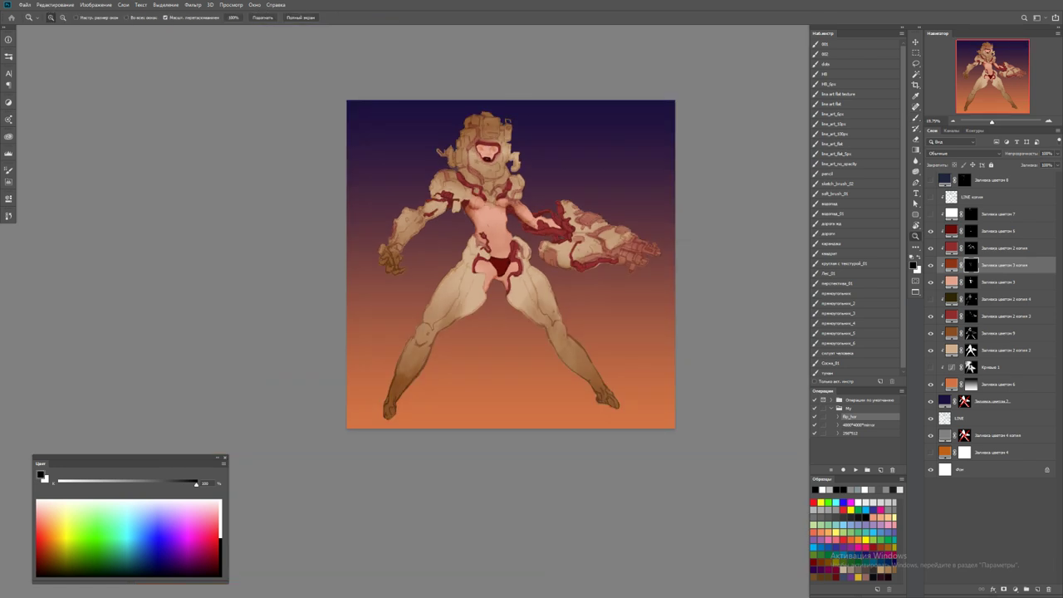
Load the skin area as a selection and paint brown shading on the forearm beside the cannon cables
key("ctrl+plus")
key("ctrl+plus")
key("ctrl+plus")
key("ctrl+plus")
key("b")
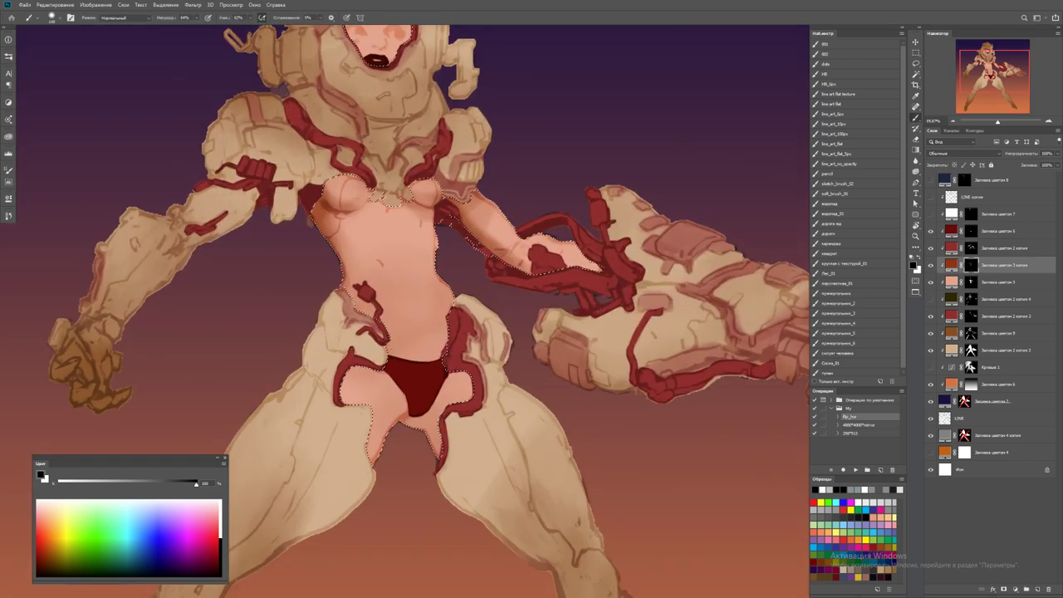
right_click(602, 236, "alt")
key("x")
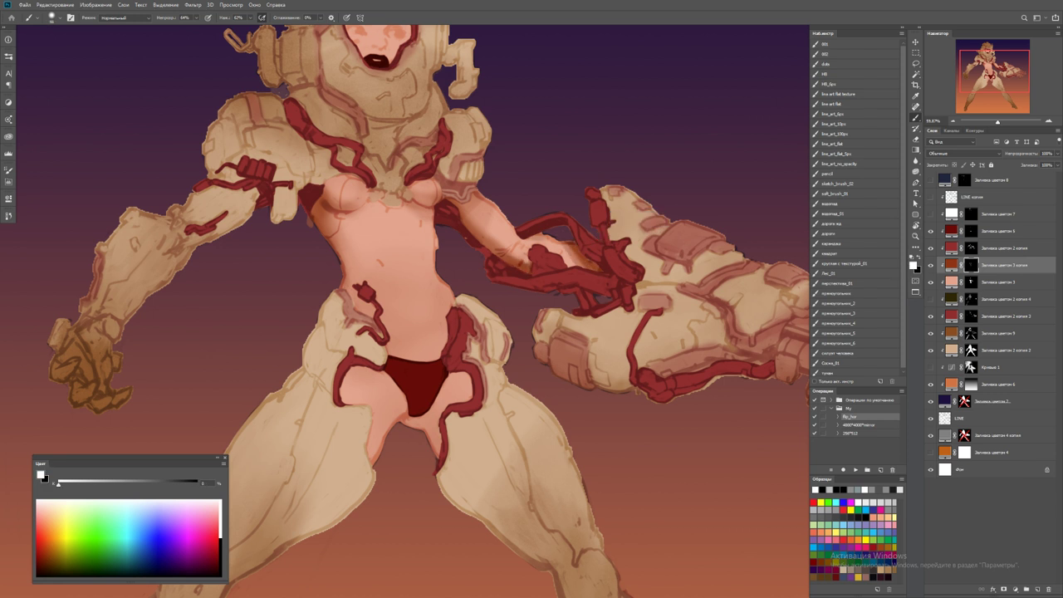
key("x")
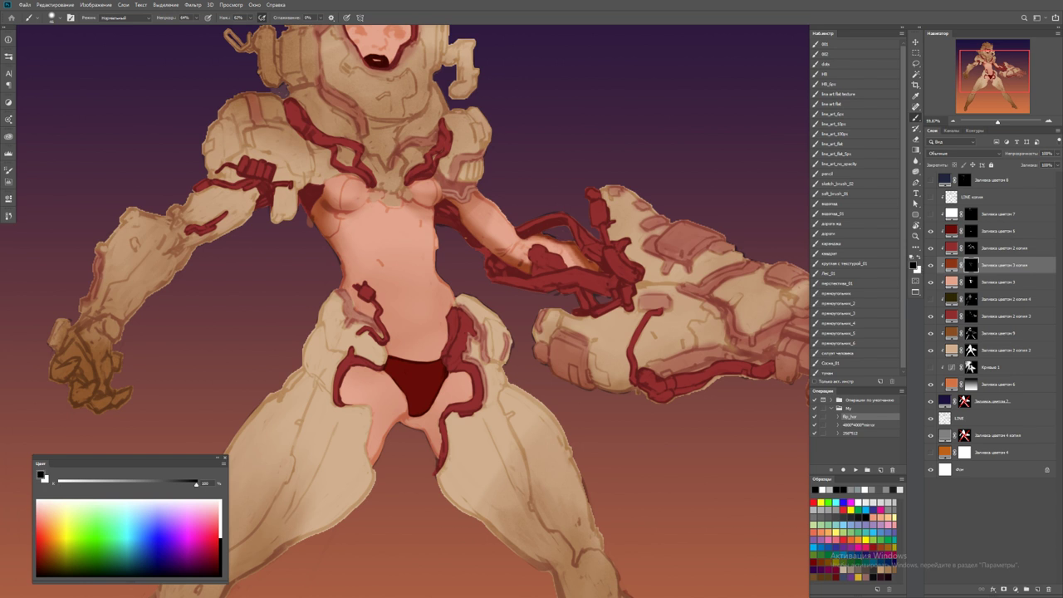
key("x")
key("x")
key("x")
left_click_drag(510, 252, 560, 274)
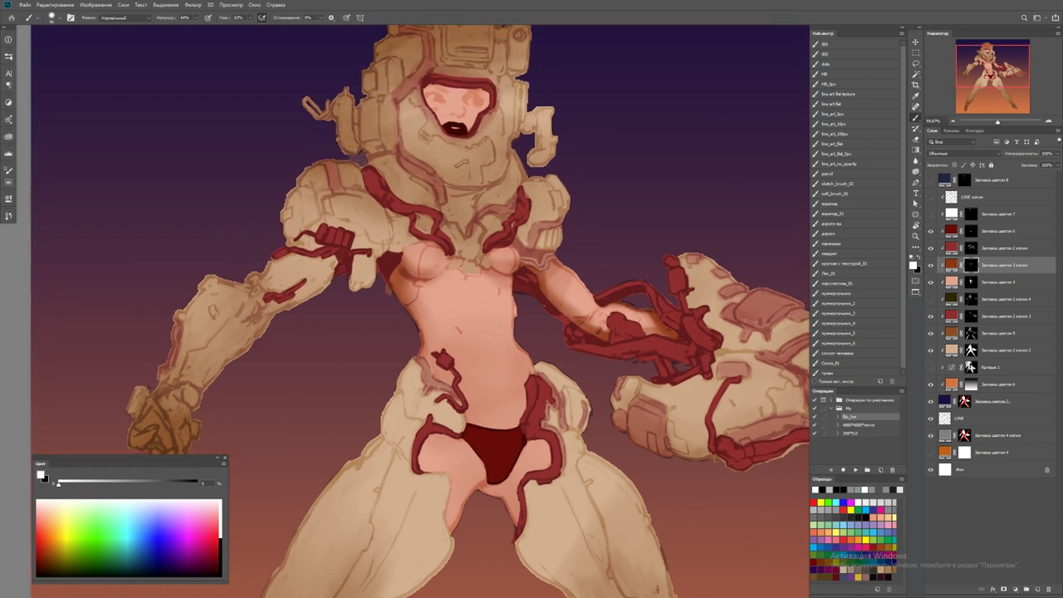
Paint soft brown shading on the face inside the visor, under its upper rim and along the cheeks
key("x")
key("x")
key("x")
mouse_move(486, 79)
left_mouse_down()
mouse_move(510, 157)
mouse_move(478, 165)
mouse_move(515, 175)
mouse_move(468, 215)
left_mouse_up()
key("x")
key("h")
left_click_drag(444, 167, 455, 202)
mouse_move(458, 168)
left_mouse_down()
mouse_move(463, 206)
mouse_move(470, 191)
left_mouse_up()
mouse_move(548, 175)
left_mouse_down()
mouse_move(547, 199)
mouse_move(532, 206)
left_mouse_up()
mouse_move(474, 170)
left_mouse_down()
mouse_move(505, 183)
mouse_move(476, 226)
mouse_move(467, 190)
mouse_move(520, 224)
left_mouse_up()
key("x")
key("x")
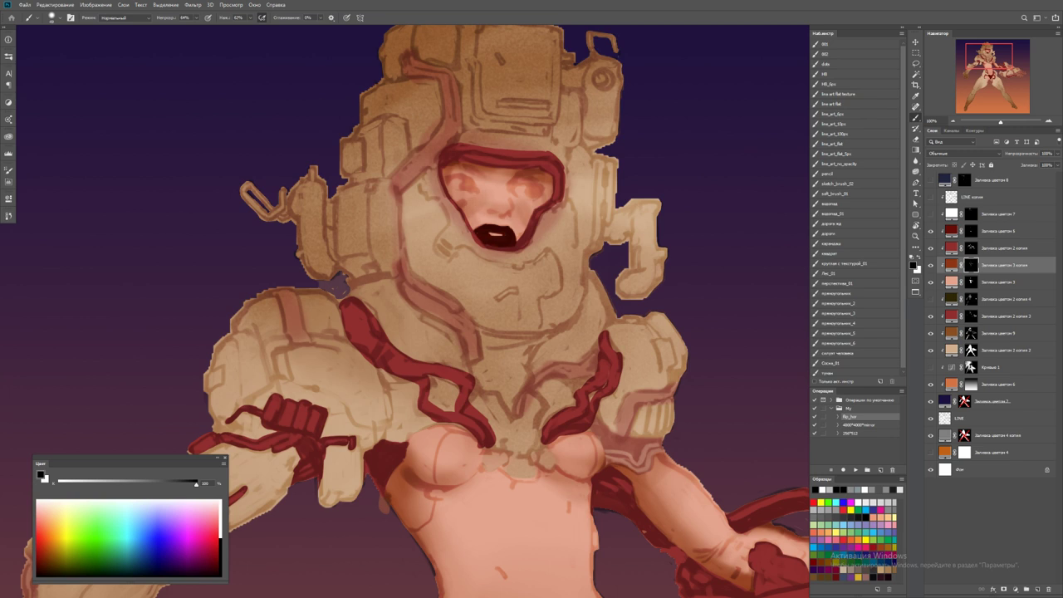
Try a brown shadow stroke down the abdomen beside the hip cable and undo it
key("z")
key("ctrl+minus")
key("ctrl+minus")
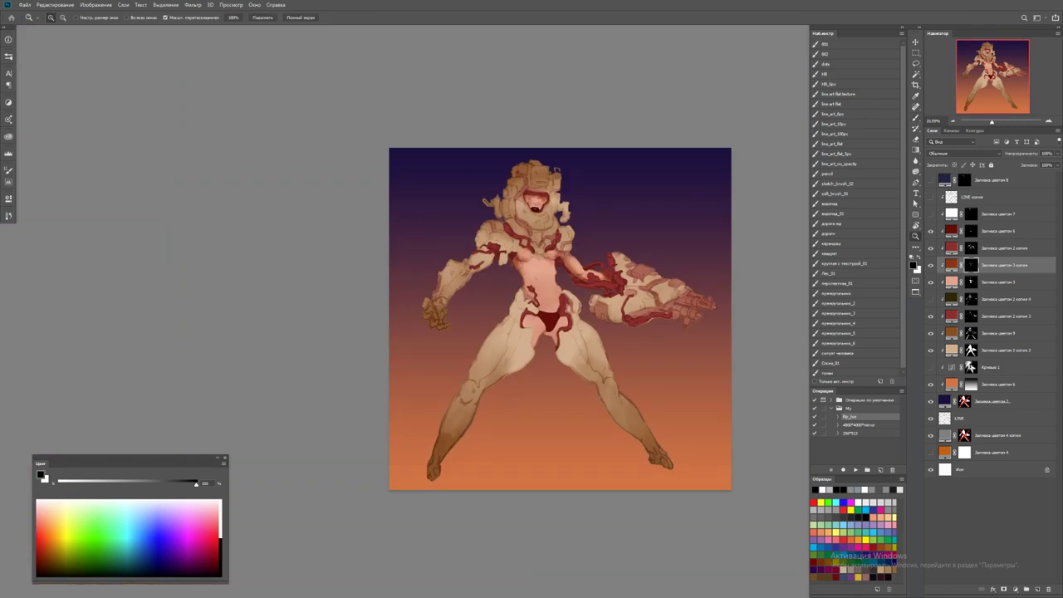
left_click(533, 247)
key("b")
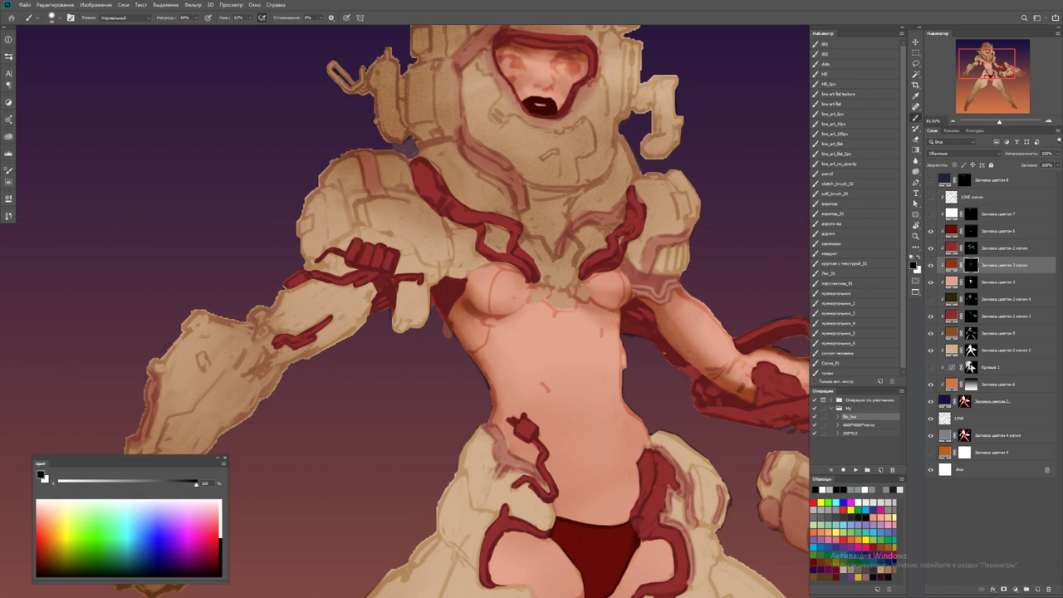
key("x")
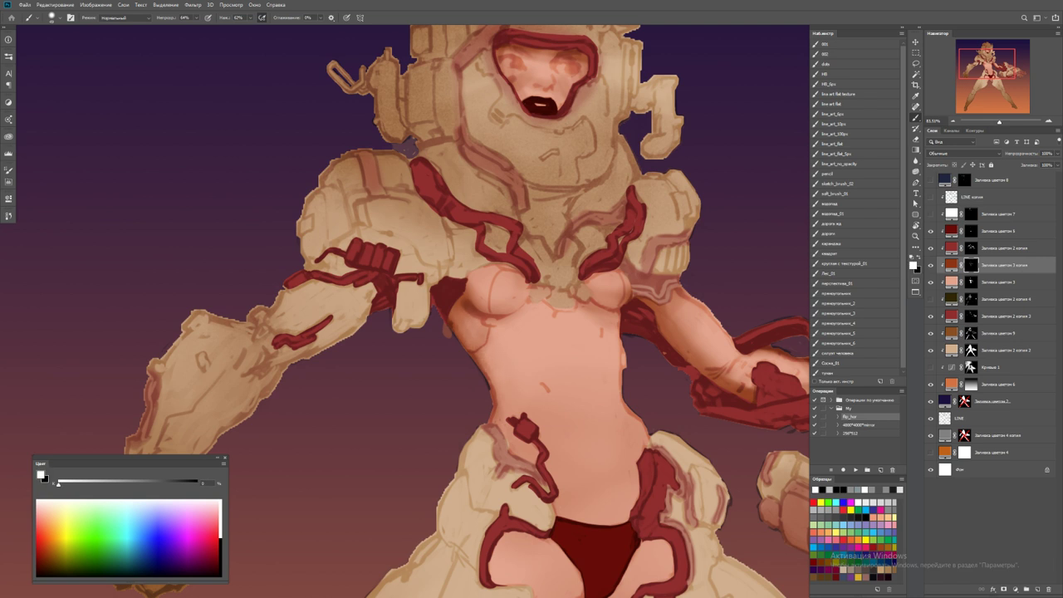
key("x")
key("x")
left_click_drag(531, 348, 540, 432)
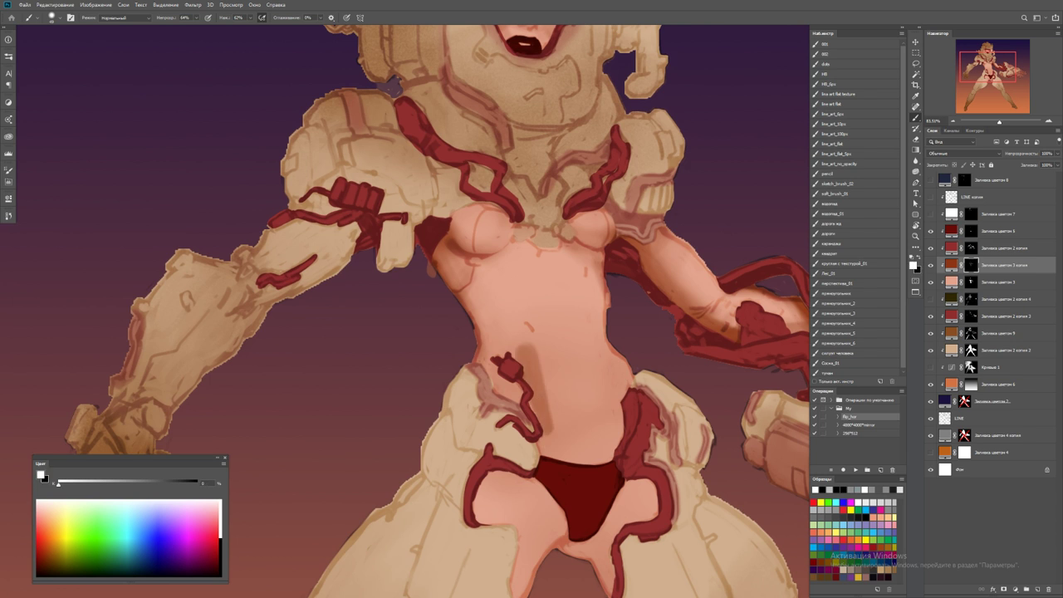
key("ctrl+z")
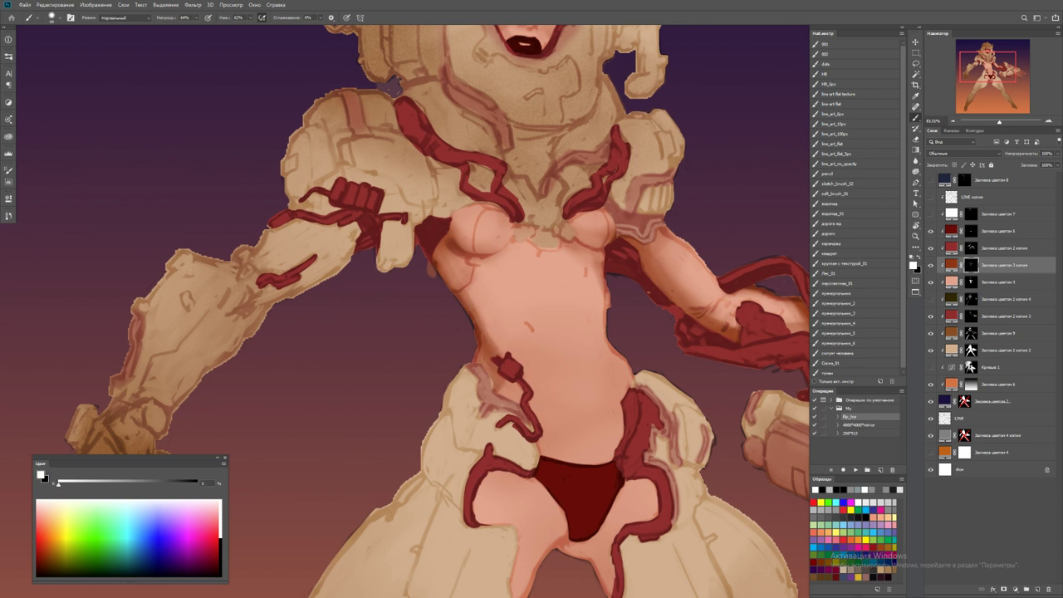
Change the skin shadow fill layer's colour from brown to a saturated red, #b21408, and check it on the whole figure
key("z")
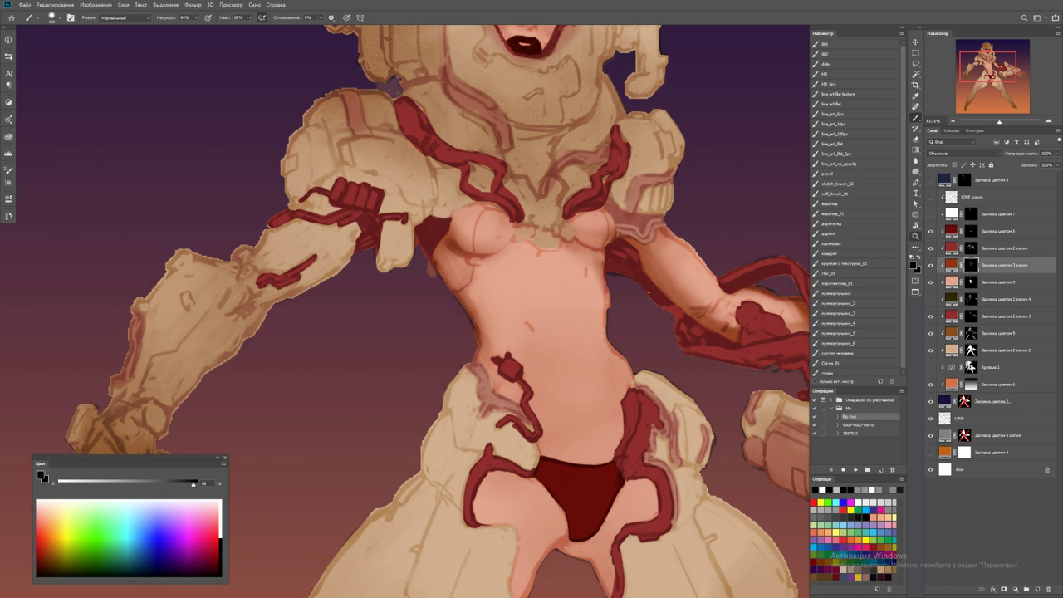
scroll(498, 349, "down", 5)
scroll(573, 356, "down", 2)
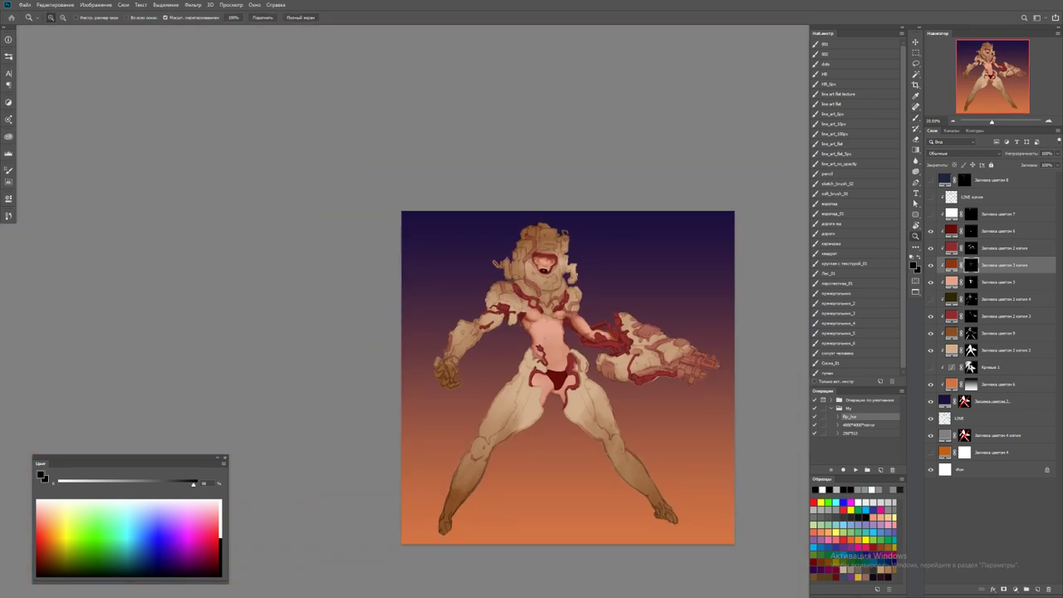
scroll(540, 341, "up", 4)
key("b")
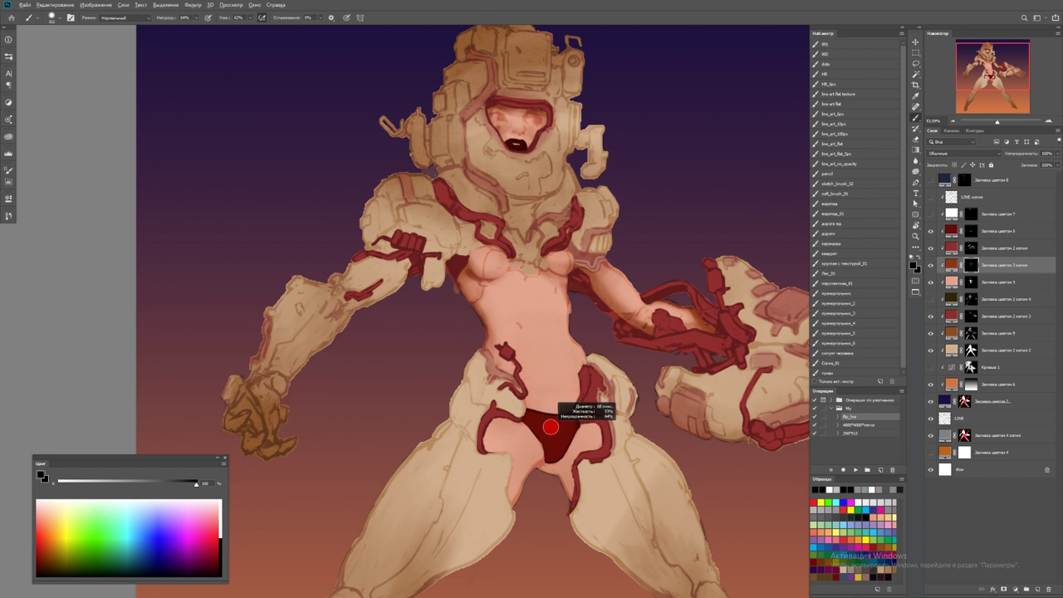
left_click_drag(196, 483, 193, 484)
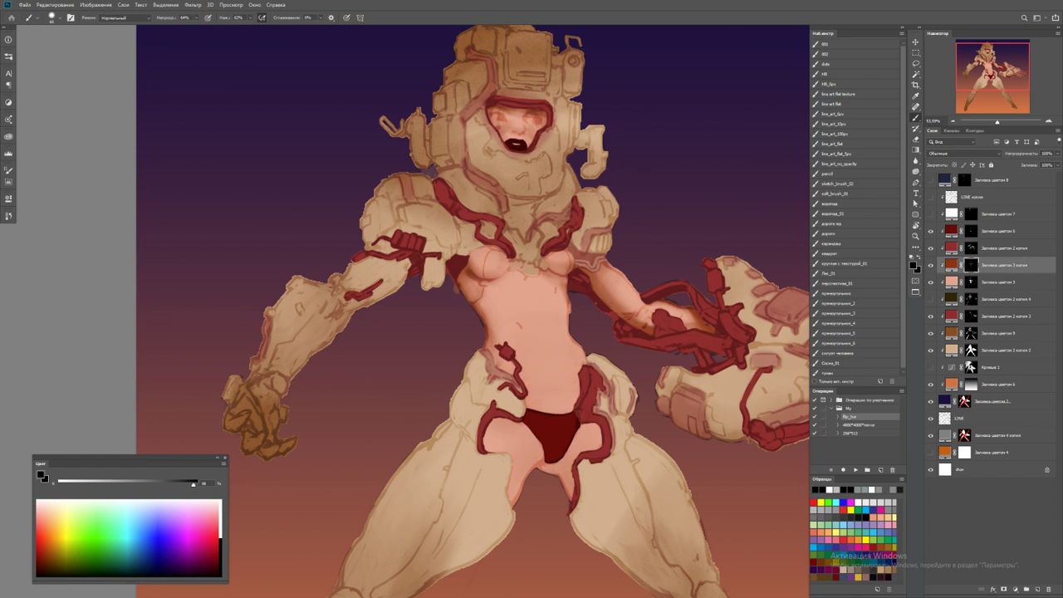
double_click(951, 264)
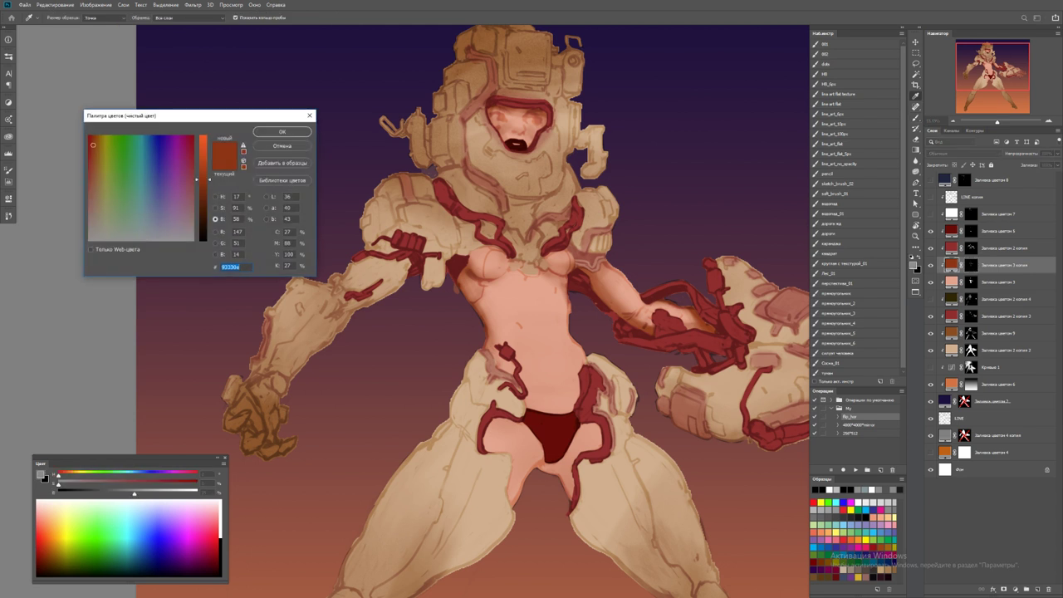
left_click(630, 318)
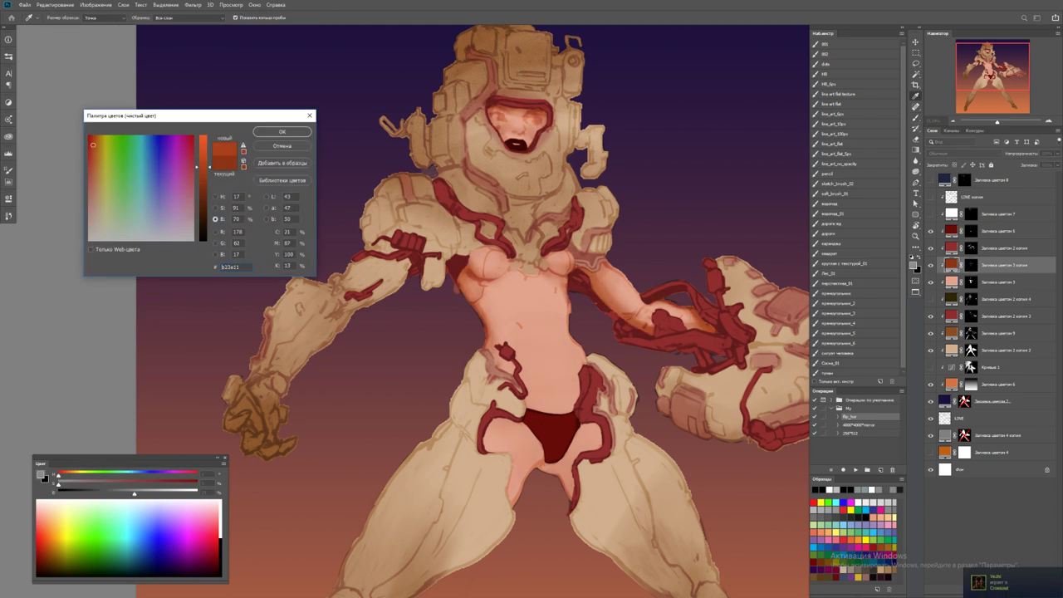
left_click(90, 139)
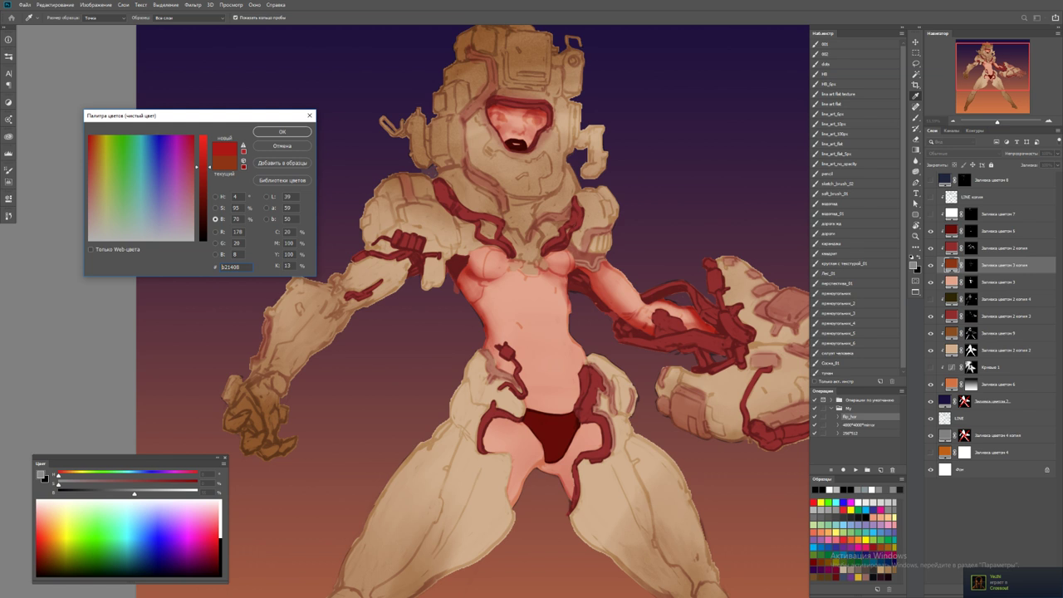
key("Return")
key("ctrl+minus")
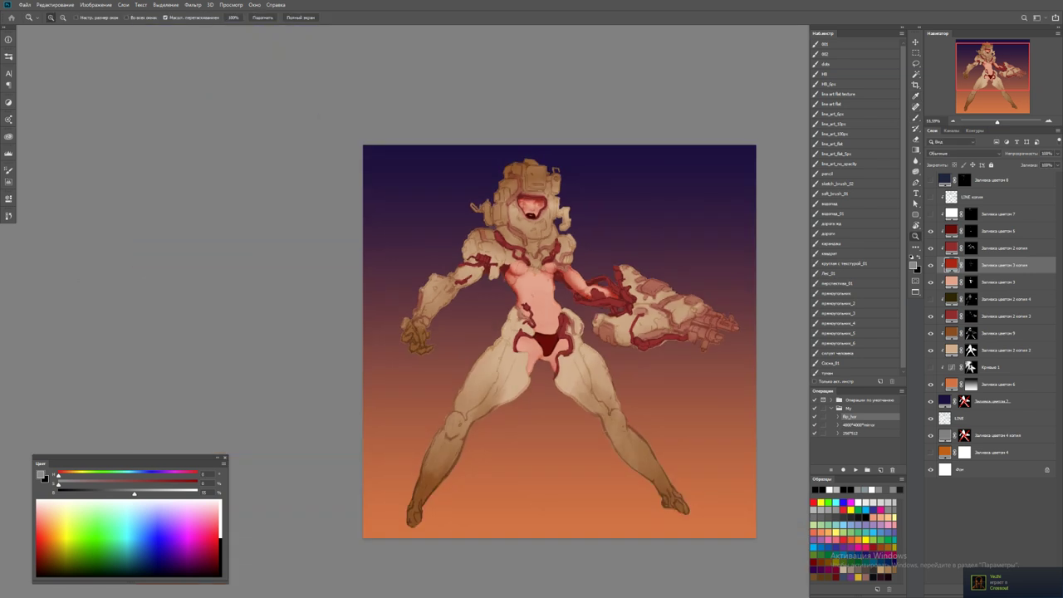
Flip the canvas horizontally and touch up the face shading around the eyes with a small soft brush
key("F2")
left_click_drag(614, 206, 664, 207)
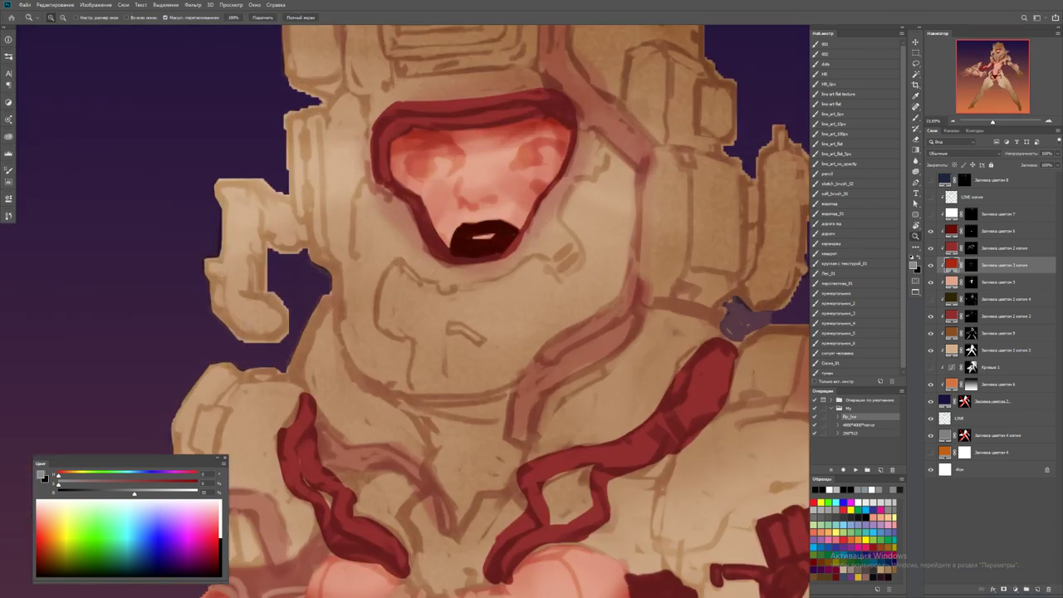
key("b")
key("d")
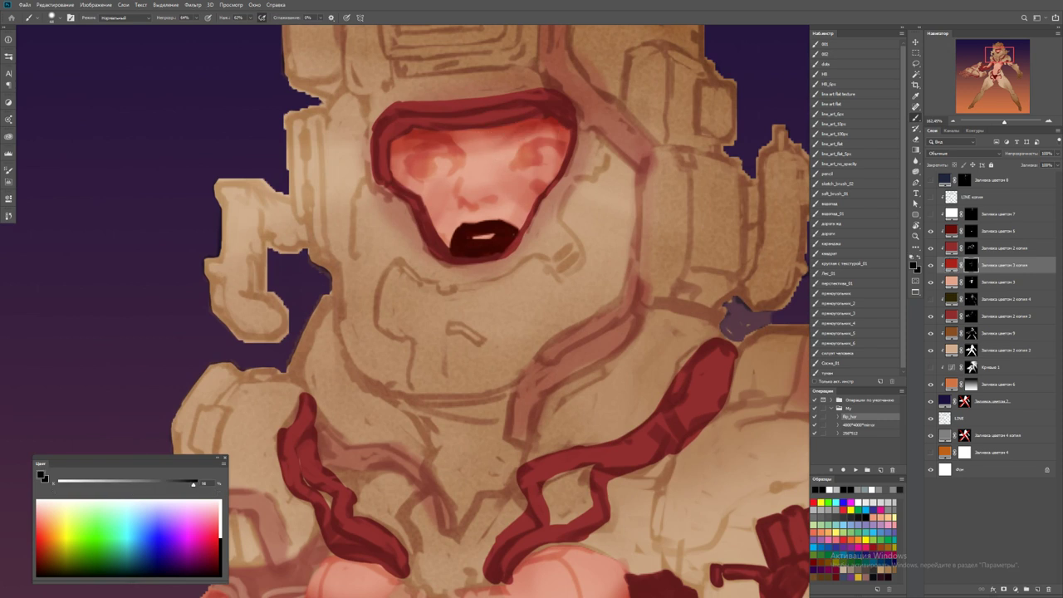
left_click_drag(446, 147, 452, 147)
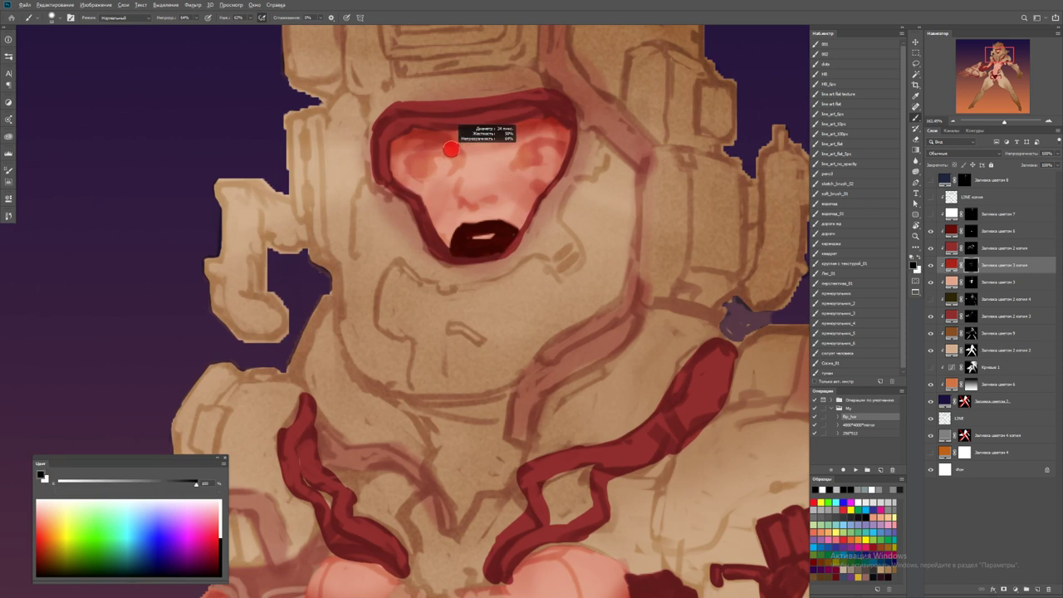
key("x")
key("x")
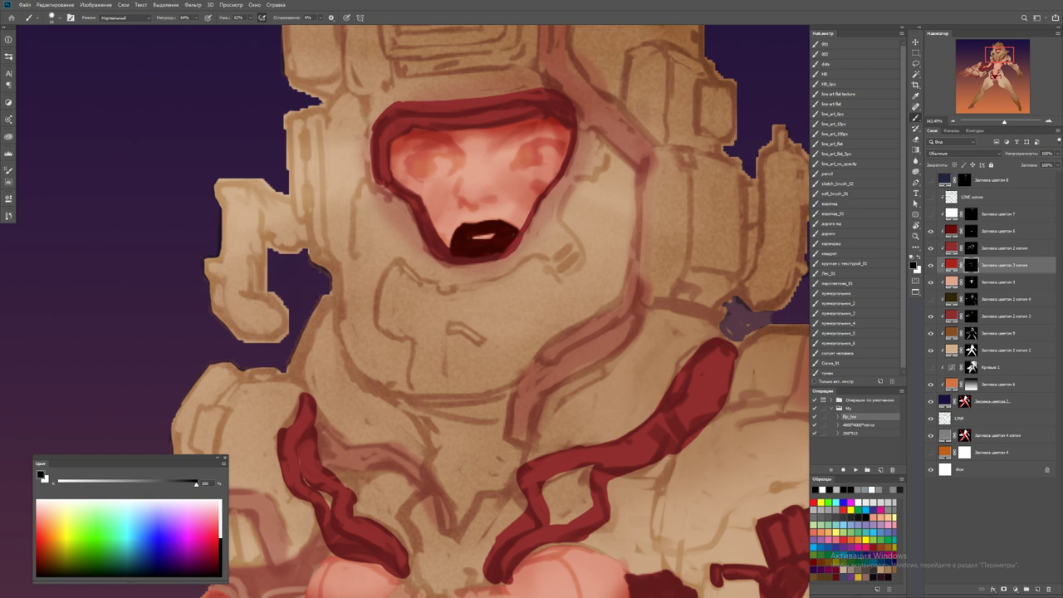
Define the nose's shadow with the line_art_10px brush in mid grey, and hide the dark red fill layer covering the mouth
left_click(839, 133)
left_click(839, 124)
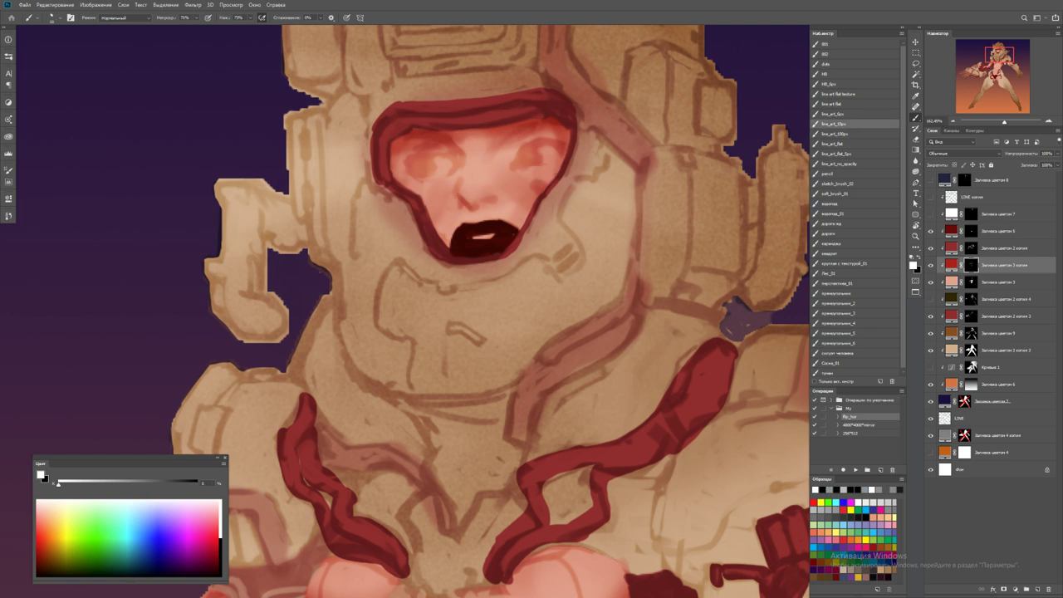
left_click_drag(178, 484, 130, 484)
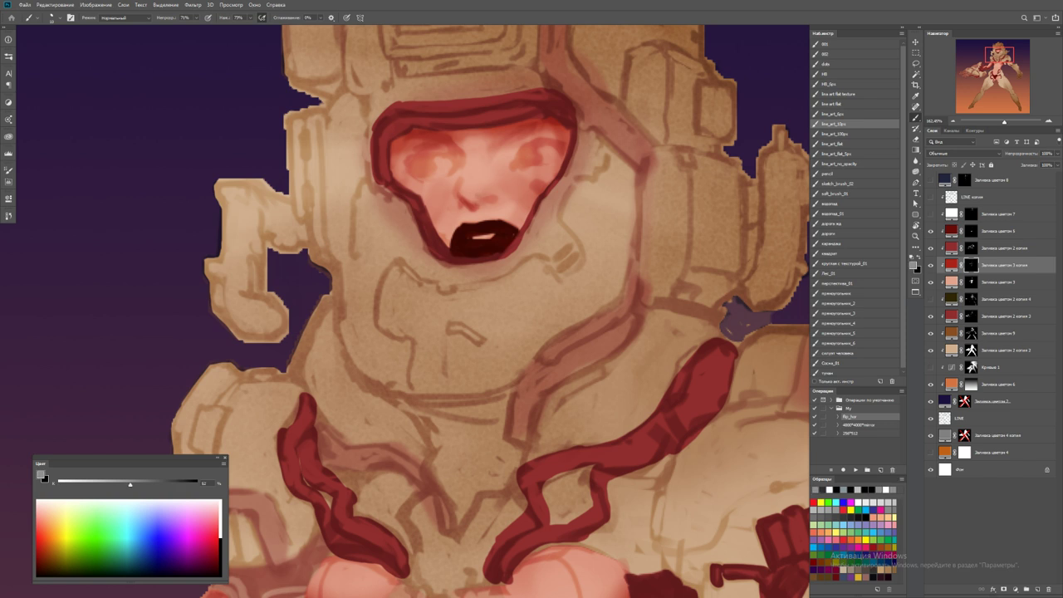
left_click(475, 211, "alt")
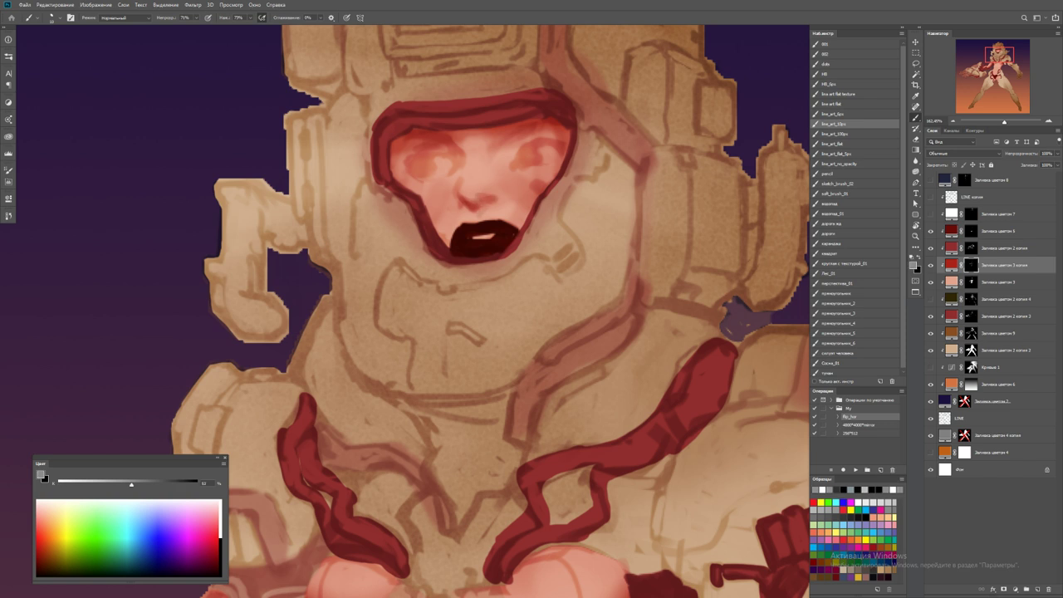
left_click_drag(456, 238, 515, 234)
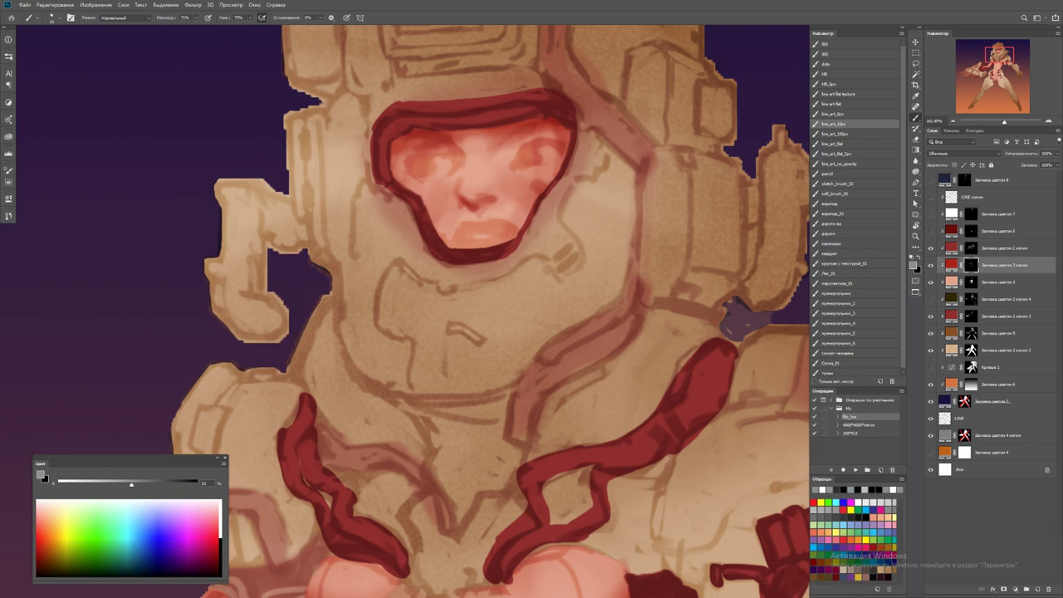
Paint the lips on the red fill layer's mask using darker greys sampled around the mouth
left_click(440, 231, "alt")
left_click(449, 240, "alt")
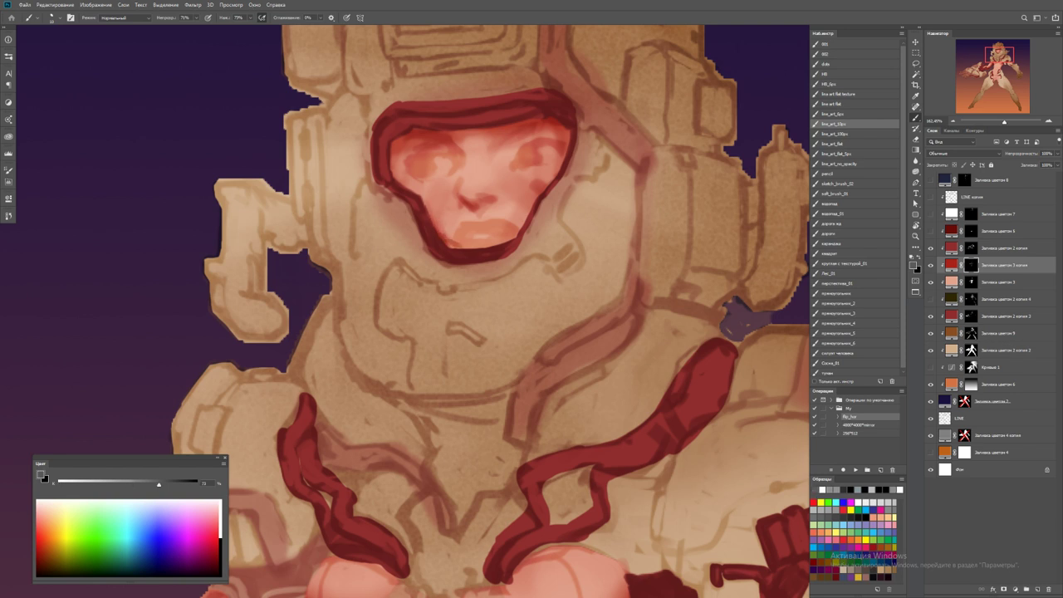
mouse_move(455, 226)
left_mouse_down()
mouse_move(458, 238)
mouse_move(476, 222)
mouse_move(513, 226)
mouse_move(466, 228)
mouse_move(473, 246)
mouse_move(515, 227)
mouse_move(506, 303)
left_mouse_up()
left_click(465, 232, "alt")
key("x")
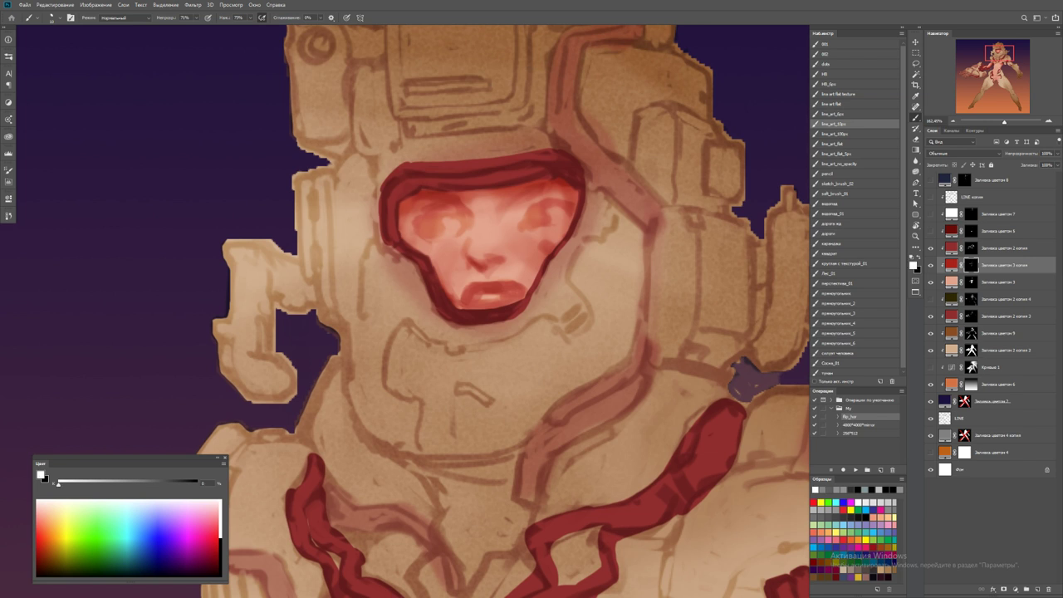
Paint darker shading and an eye shape into the left eye socket of the face with white and sampled greys
mouse_move(425, 234)
left_mouse_down()
mouse_move(420, 223)
mouse_move(454, 214)
left_mouse_up()
left_click_drag(425, 231, 417, 215)
left_click(442, 227, "alt")
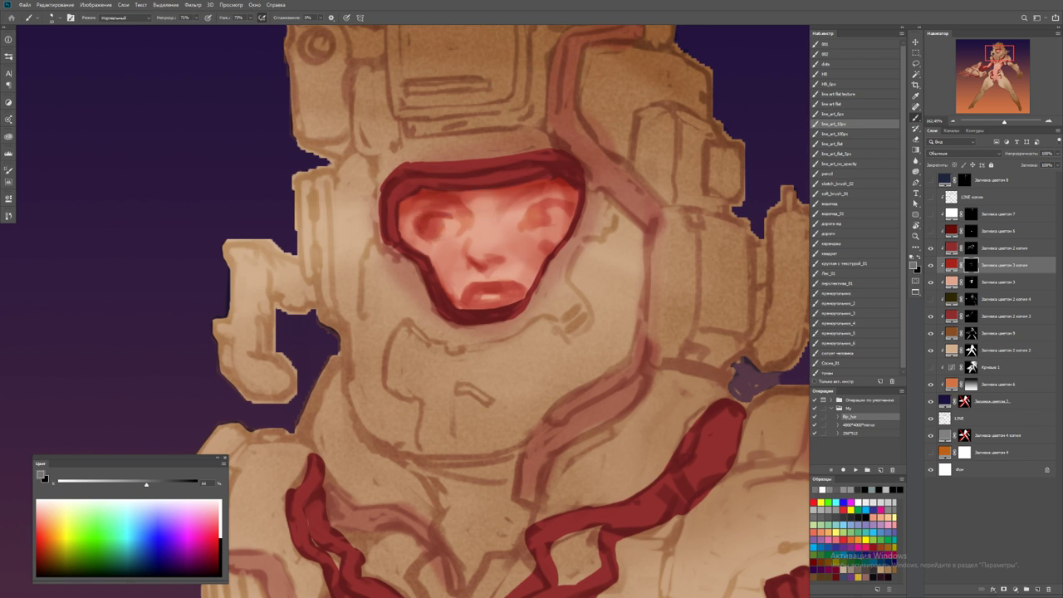
left_click(461, 222, "alt")
left_click_drag(456, 218, 469, 231)
key("d")
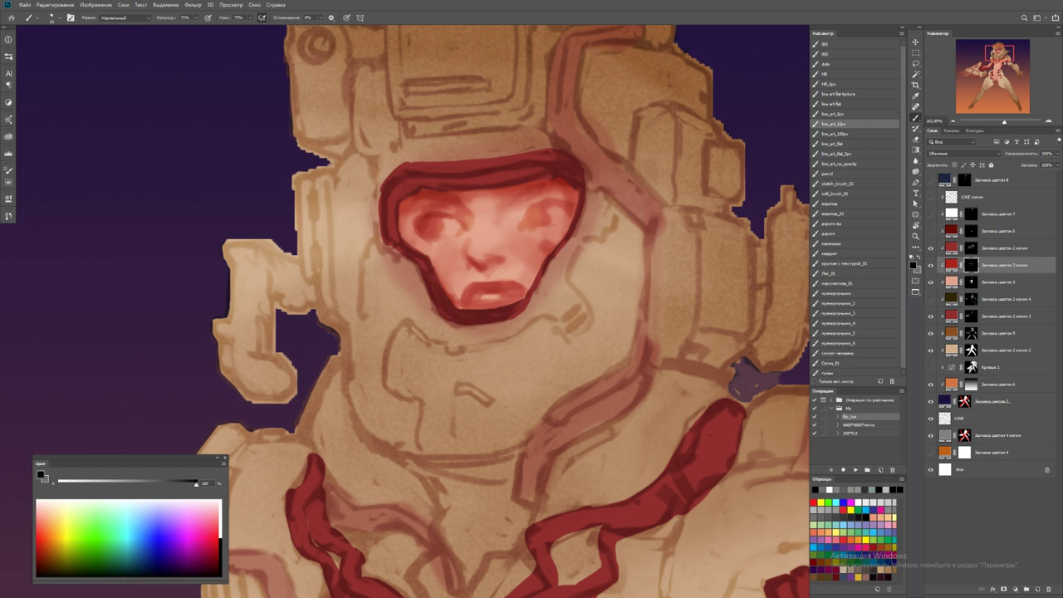
Refine the brow above the left eye and shape the right eye's shading on the red fill layer's mask
left_click(413, 201, "alt")
mouse_move(401, 200)
left_mouse_down()
mouse_move(411, 218)
mouse_move(431, 200)
mouse_move(435, 211)
left_mouse_up()
key("d")
left_click_drag(535, 201, 555, 195)
key("x")
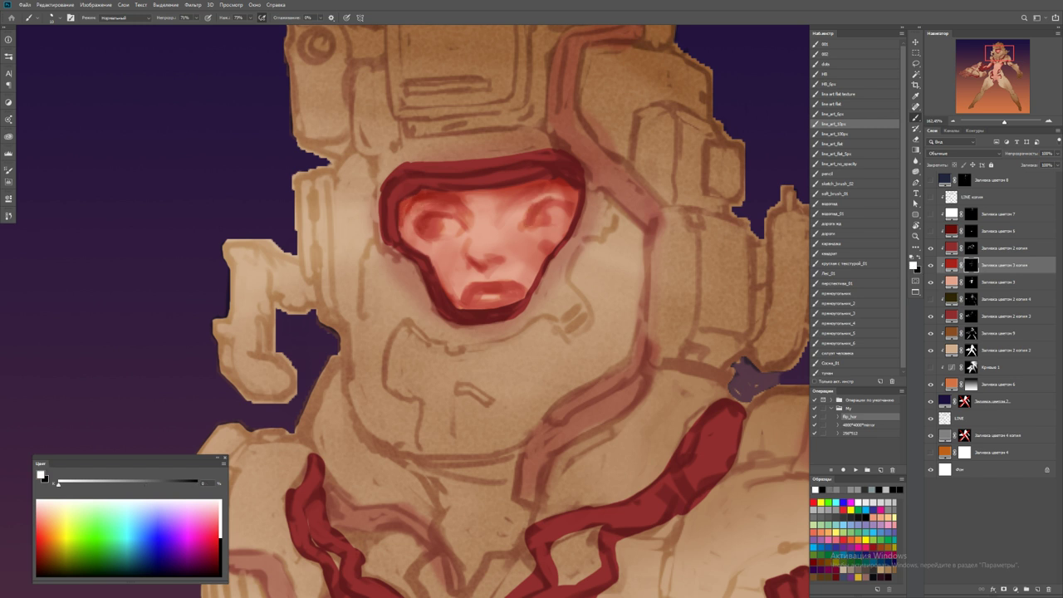
Examine how the repainted face reads against the torso and the whole figure
key("z")
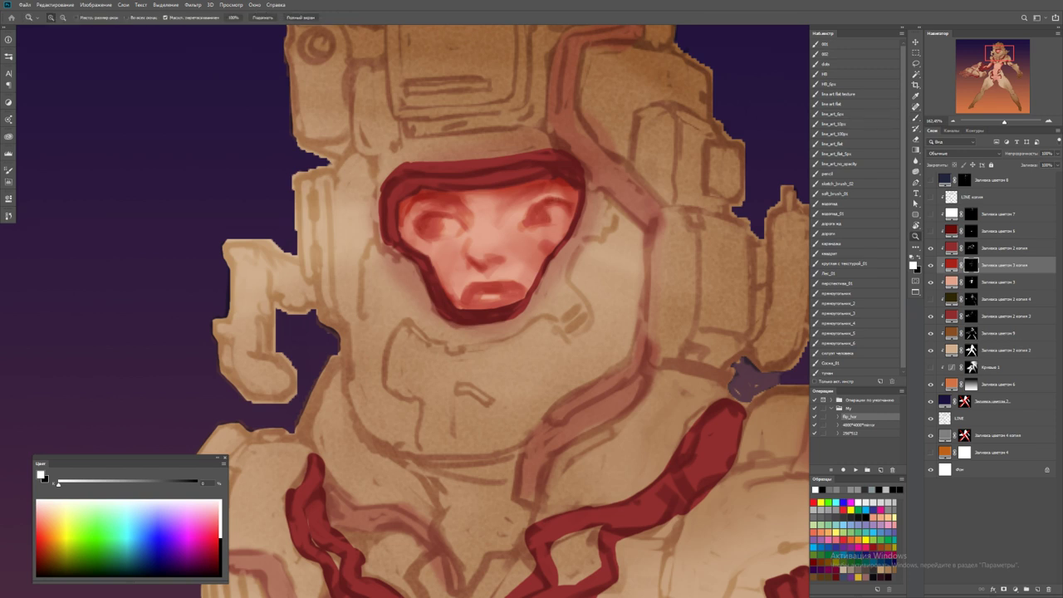
key("ctrl+minus")
key("ctrl+minus")
key("ctrl+minus")
key("ctrl+minus")
key("ctrl+minus")
left_click(580, 301)
key("b")
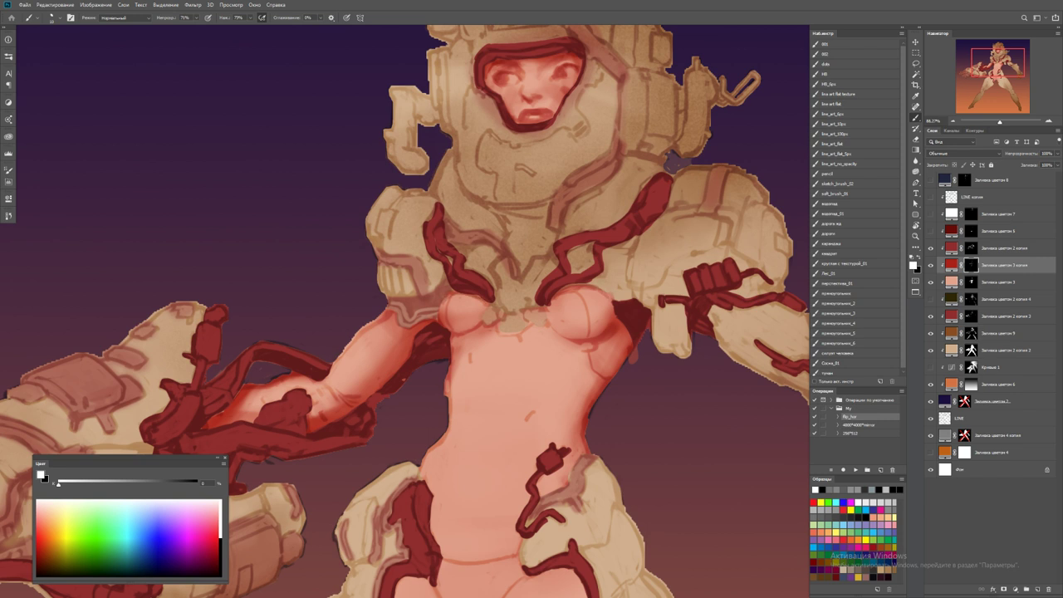
key("z")
key("ctrl+minus")
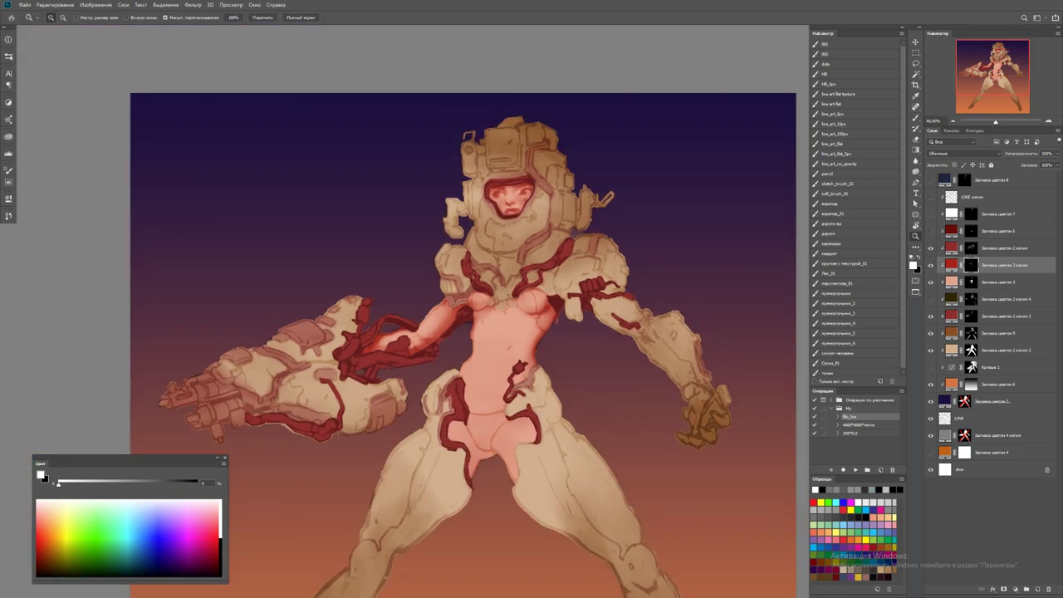
Soften the red shading along the side of the torso with the eraser on the red fill layer's mask
left_click(529, 344)
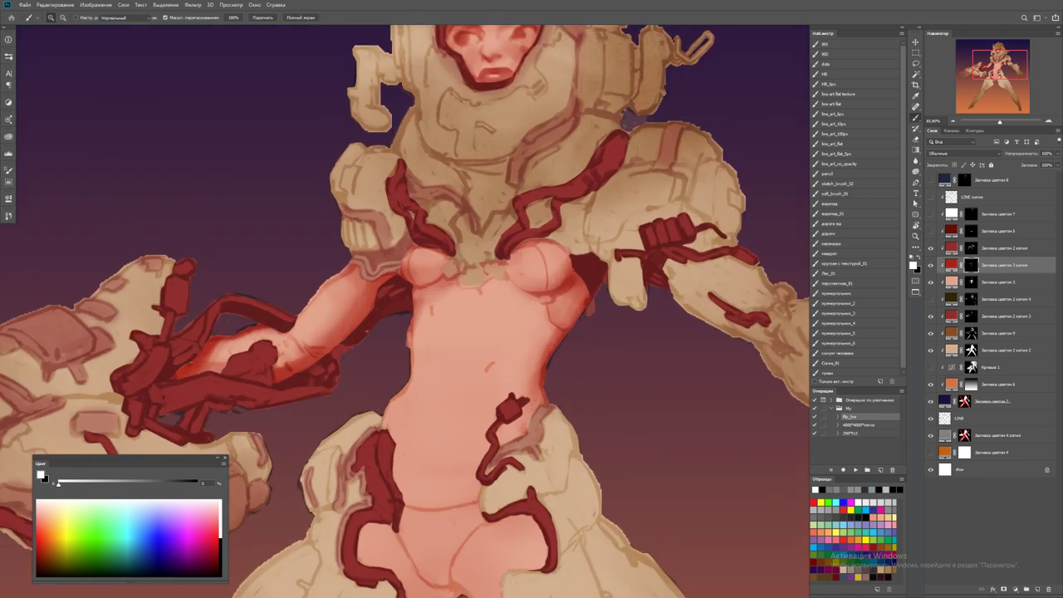
key("b")
right_click(542, 349)
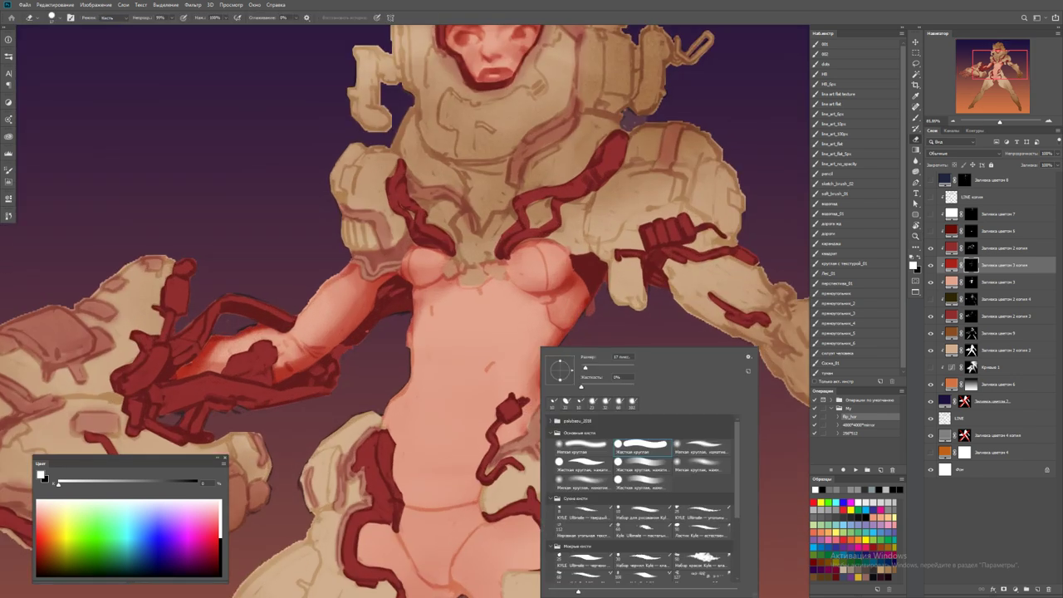
key("Escape")
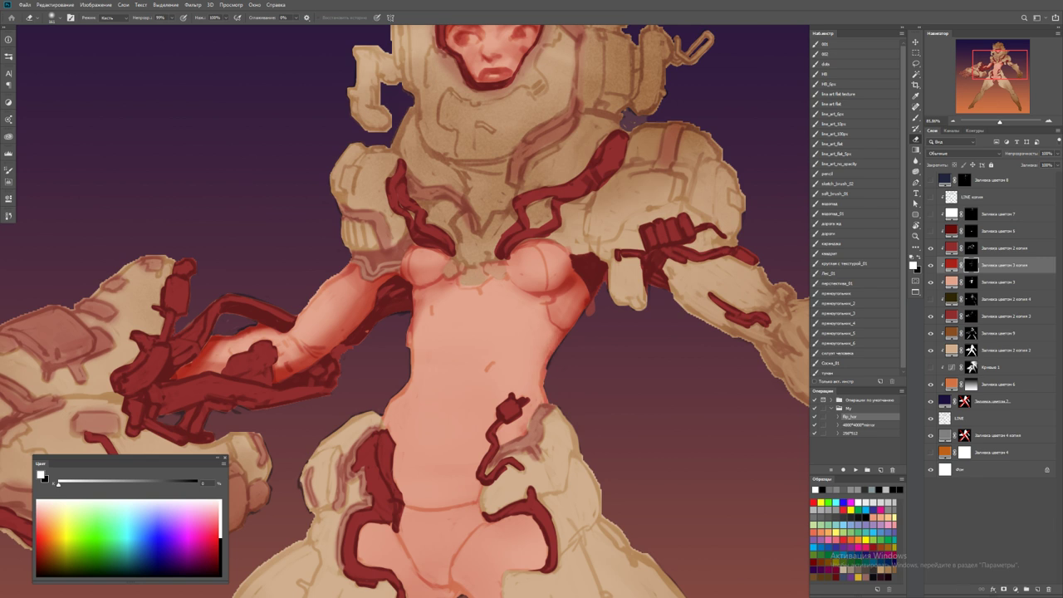
key("b")
key("x")
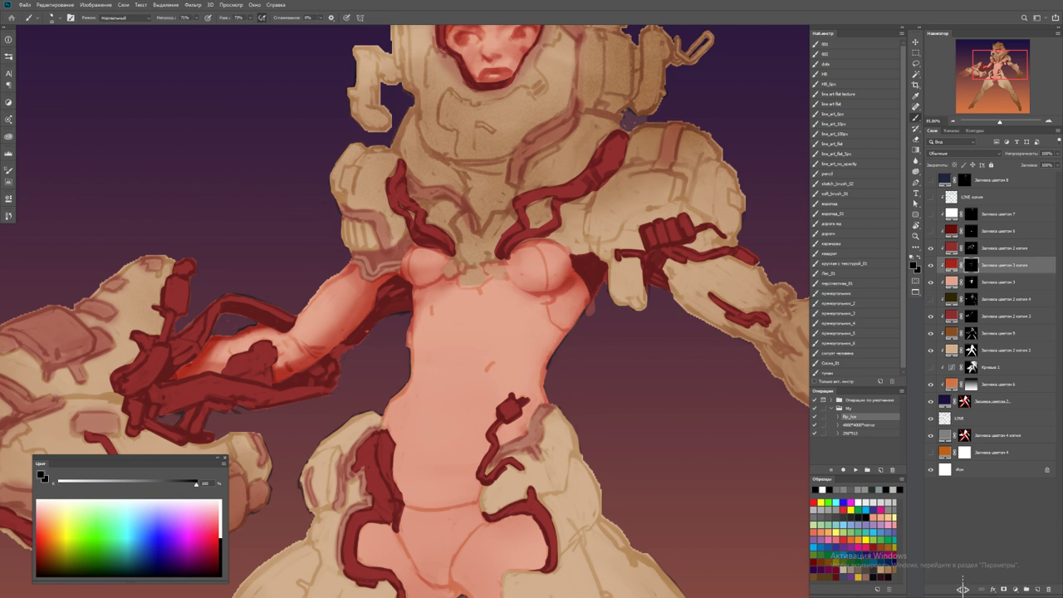
key("x")
Shade the chest with a large soft_brush_01 inside a selection of the skin area, and deselect
left_click(834, 192)
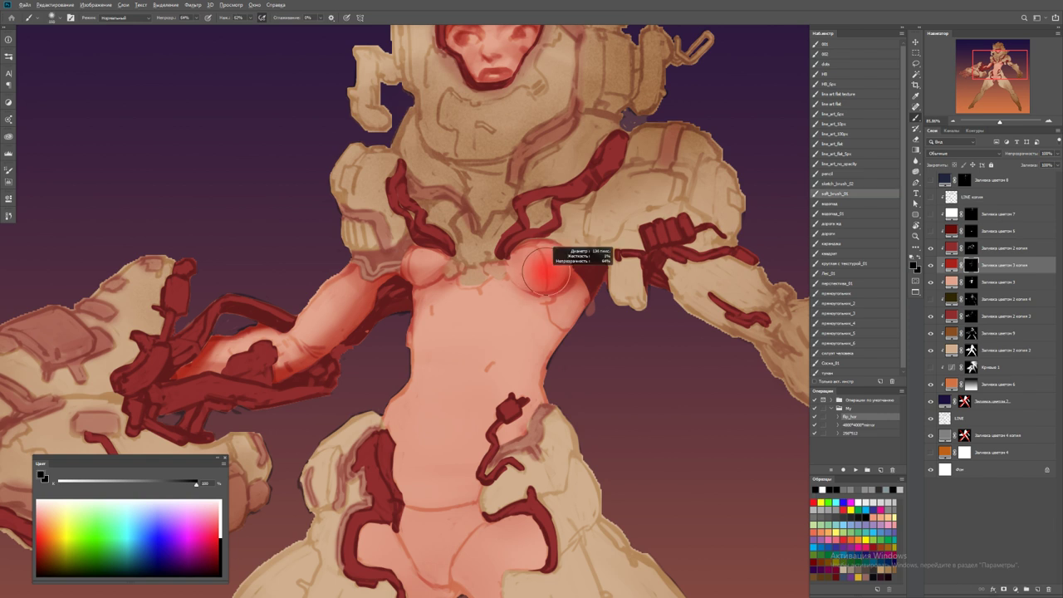
key("x")
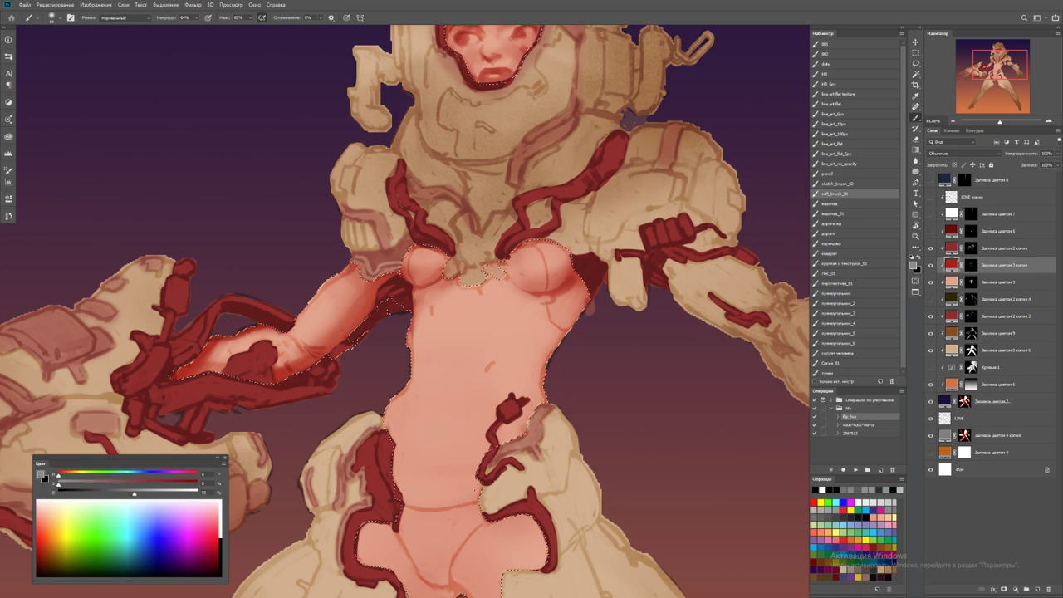
left_click(569, 332)
key("Escape")
key("x")
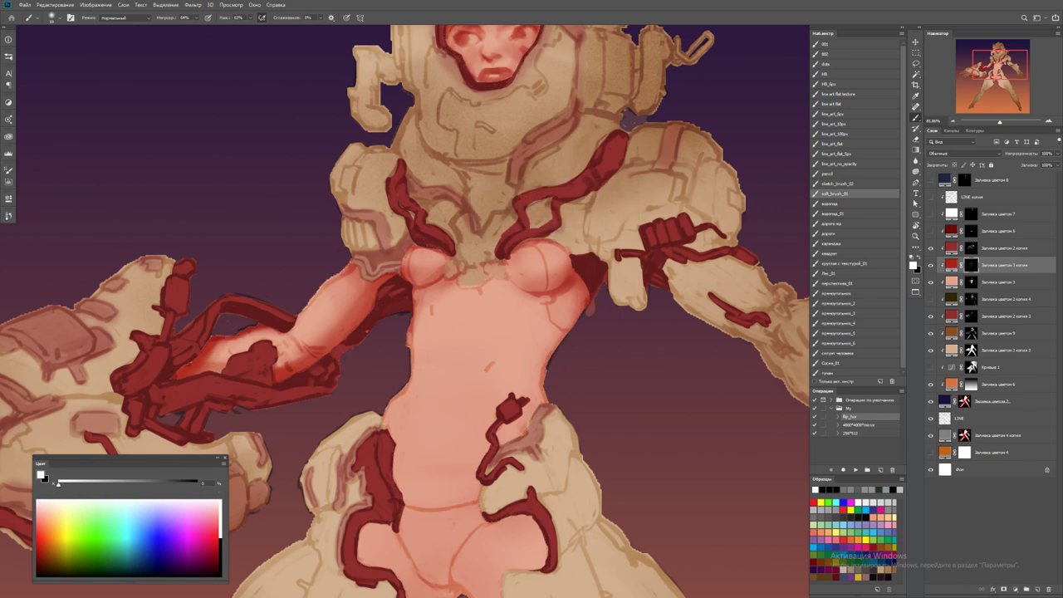
Flip the canvas horizontally and check the whole figure in the mirrored view
key("z")
key("ctrl+0")
key("F2")
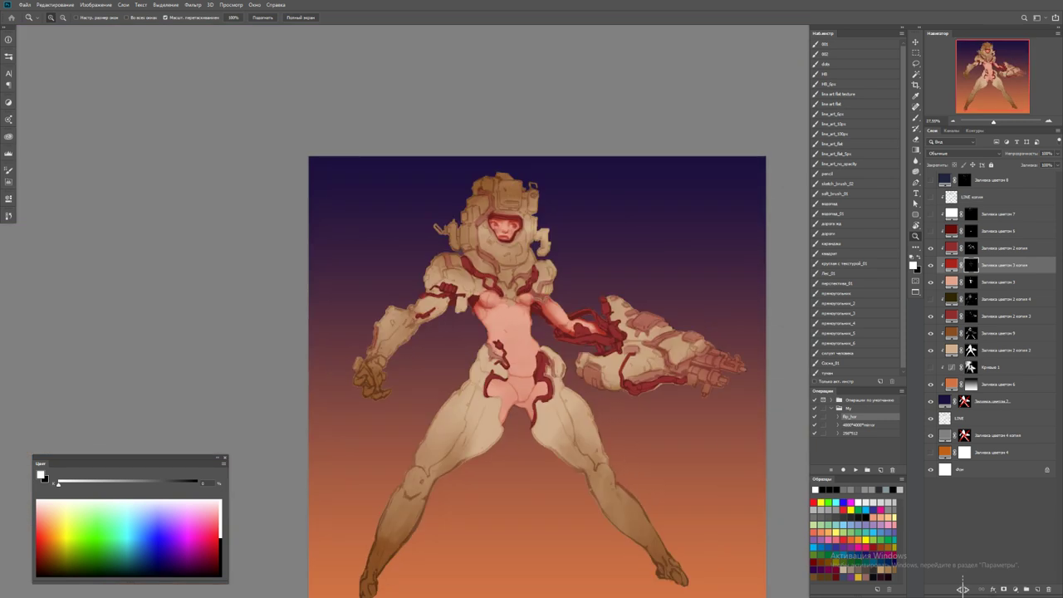
key("ctrl+minus")
key("ctrl+plus")
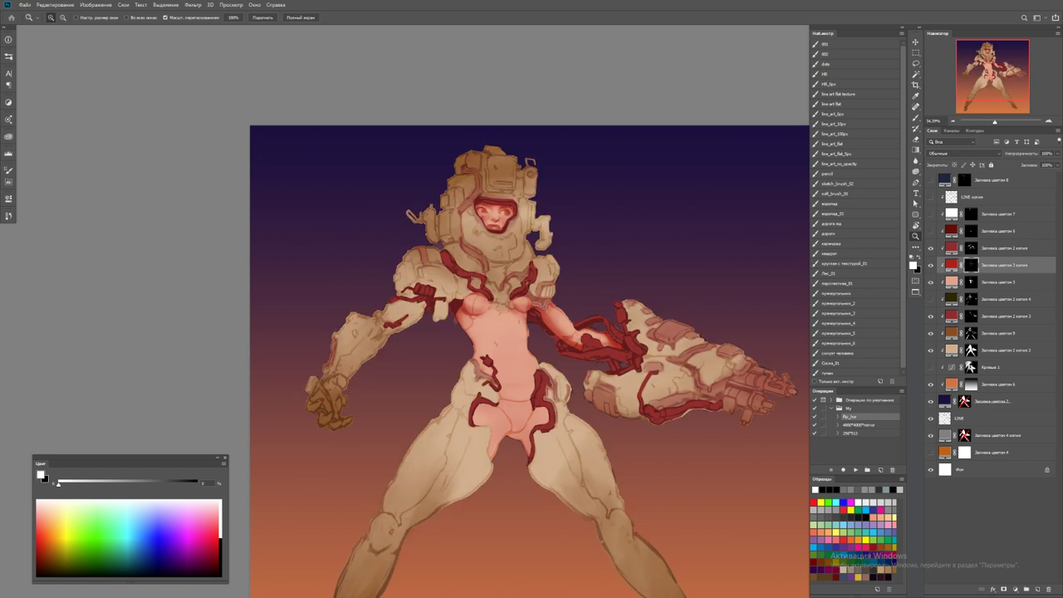
Choose a brush for touching up the torso on the skin fill layer, and reselect the red fill layer above it
key("alt+[")
key("ctrl+1")
key("b")
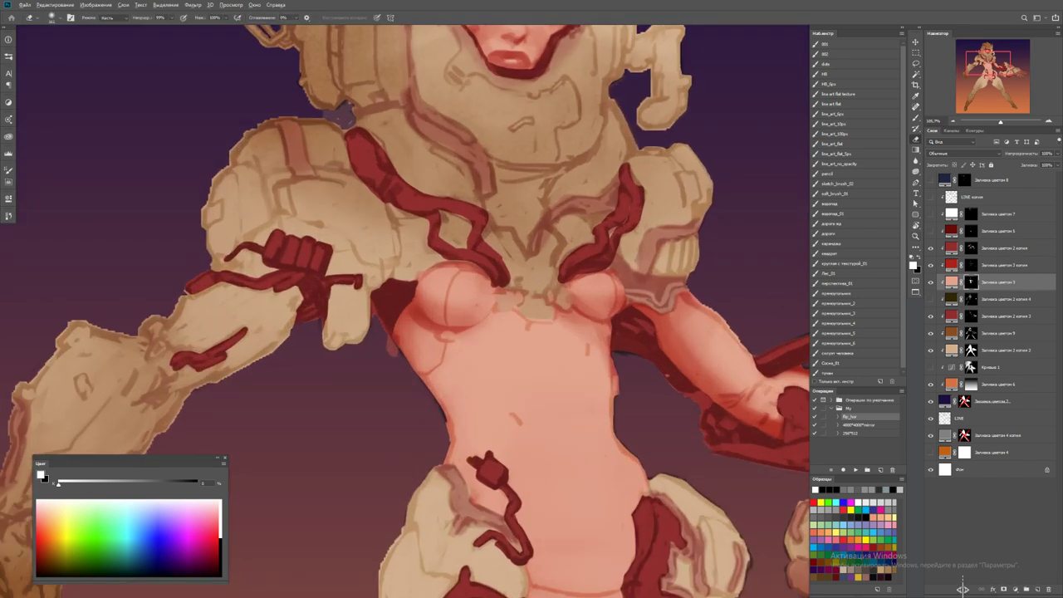
key("b")
key("x")
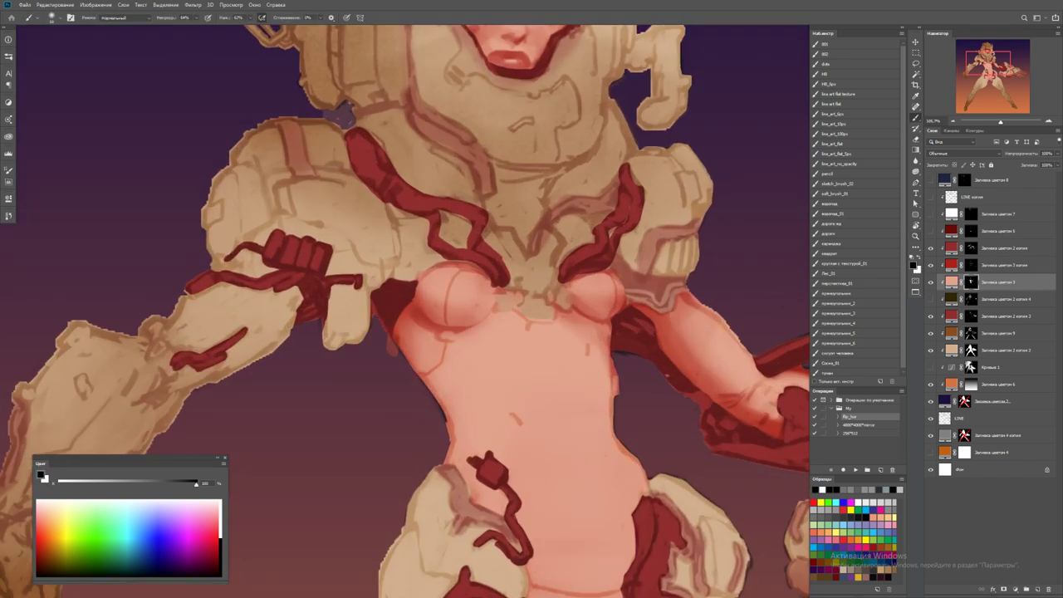
right_click(402, 339)
left_click(504, 441)
key("Return")
left_click(1005, 264)
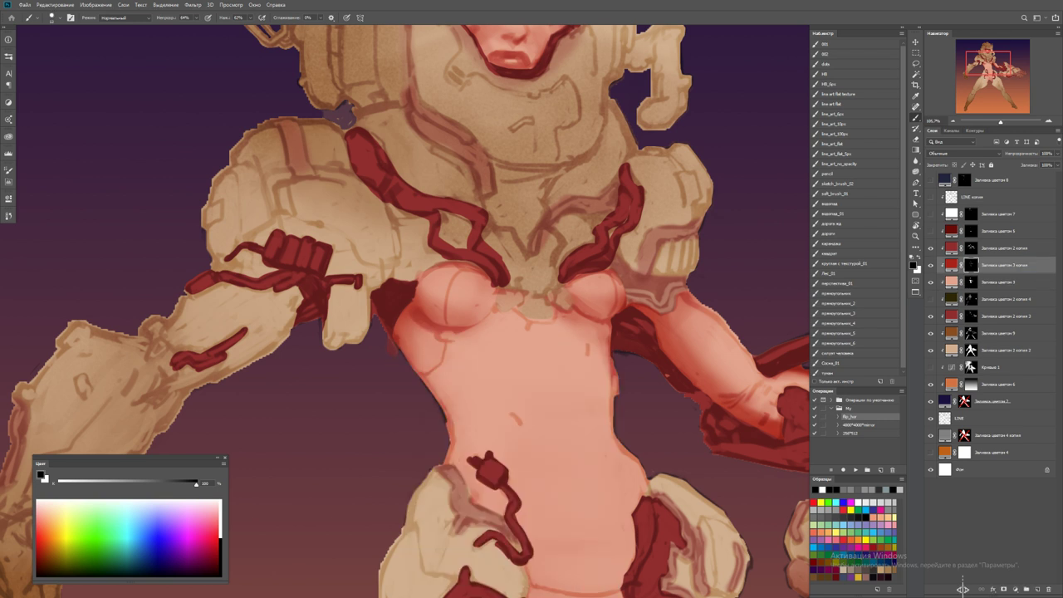
Show the dark red fill layer again and erase the dark mouth shape from its mask
key("z")
key("ctrl+0")
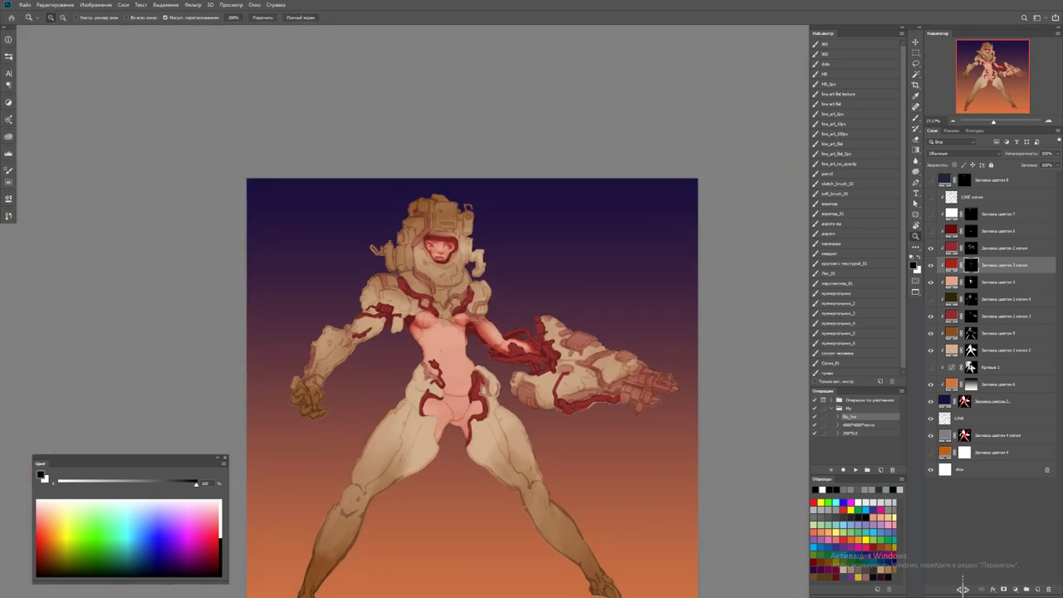
key("ctrl+minus")
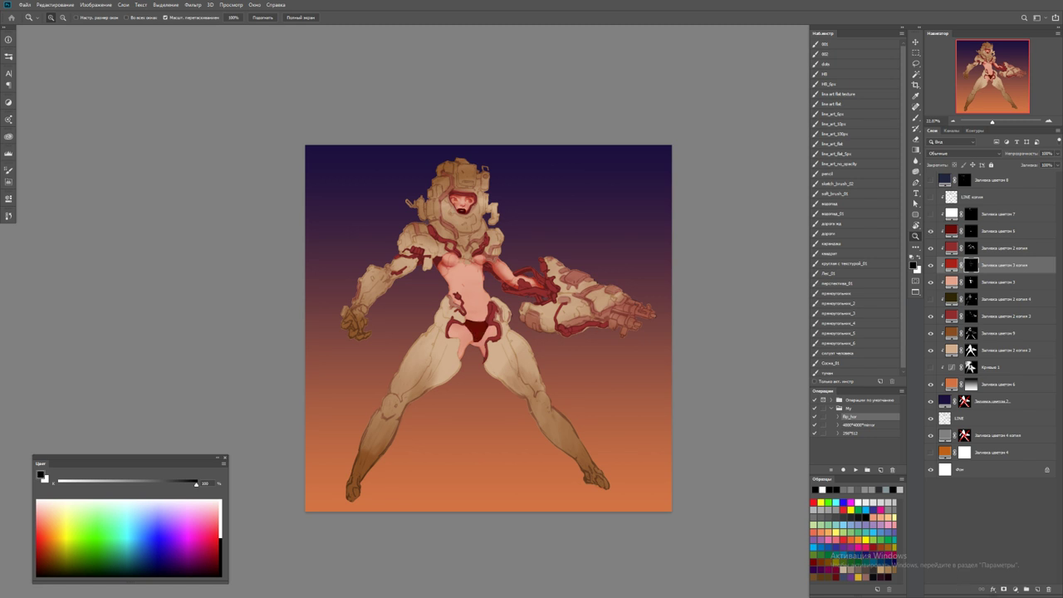
left_click(1005, 231)
key("b")
right_click(466, 194)
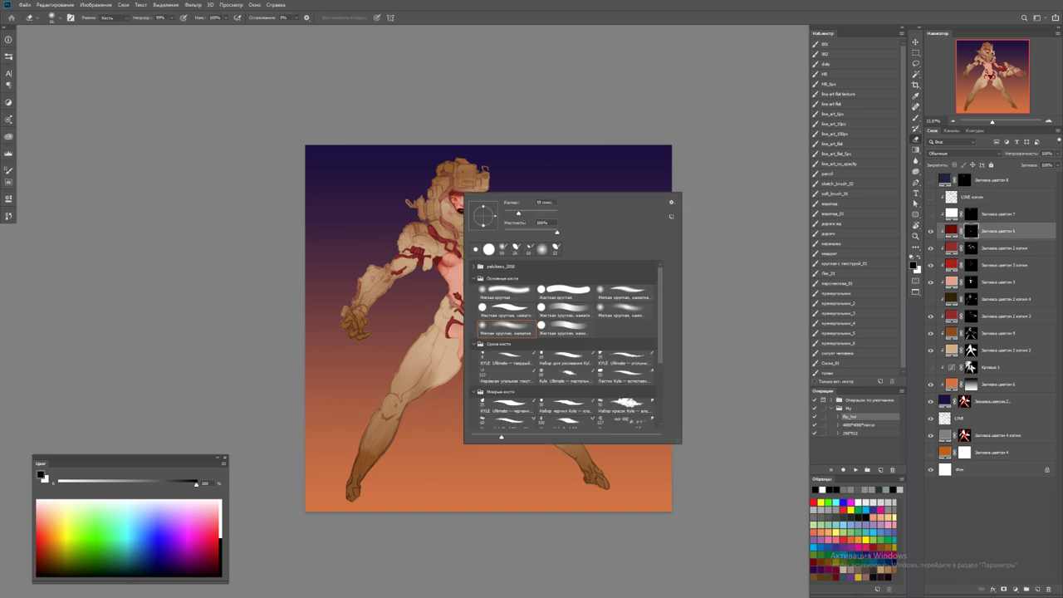
key("Escape")
left_click(459, 210)
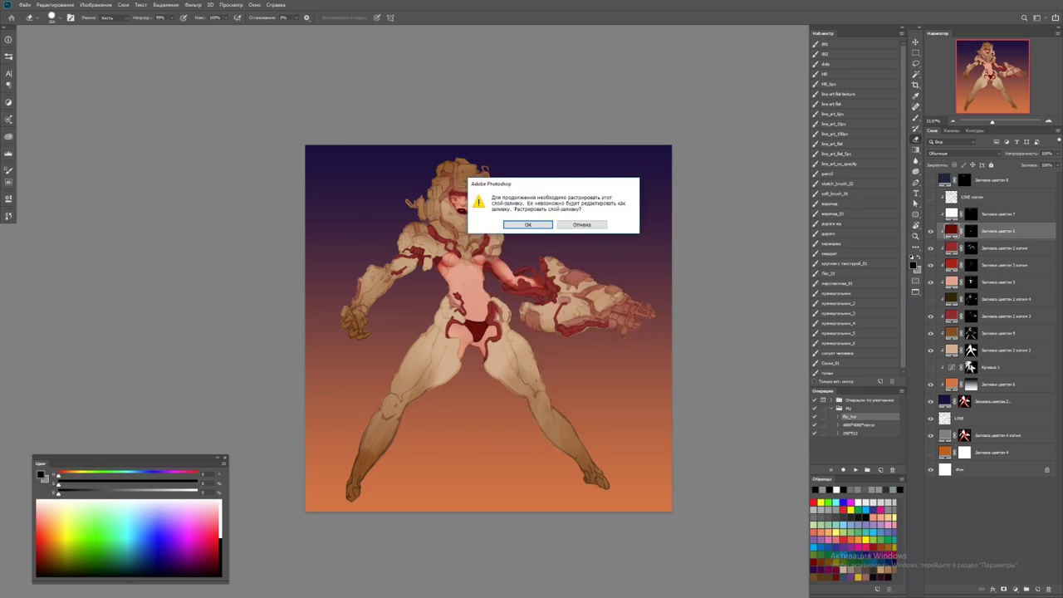
key("Escape")
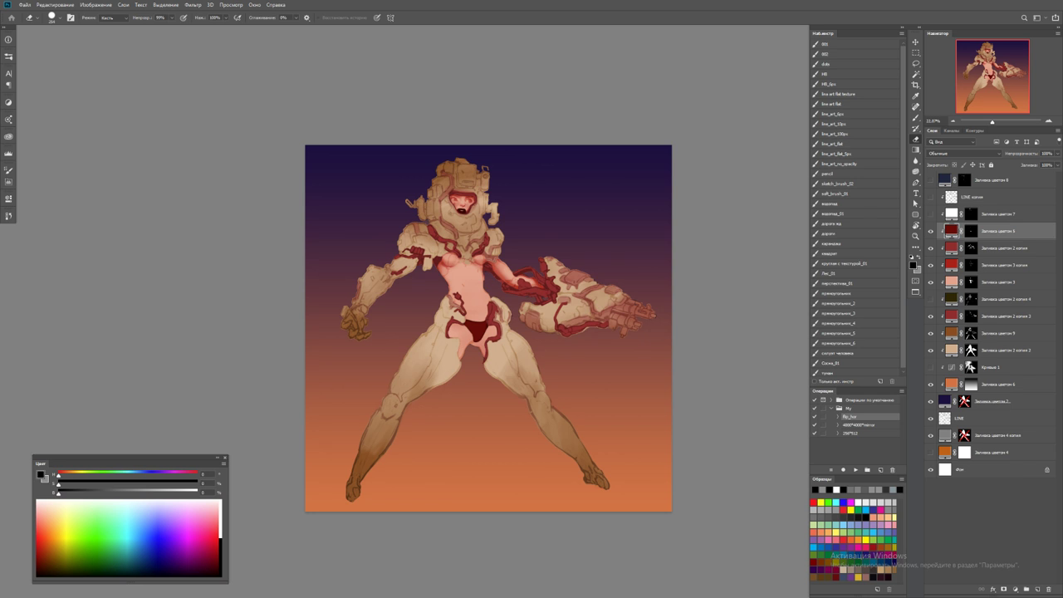
key("x")
key("ctrl+z")
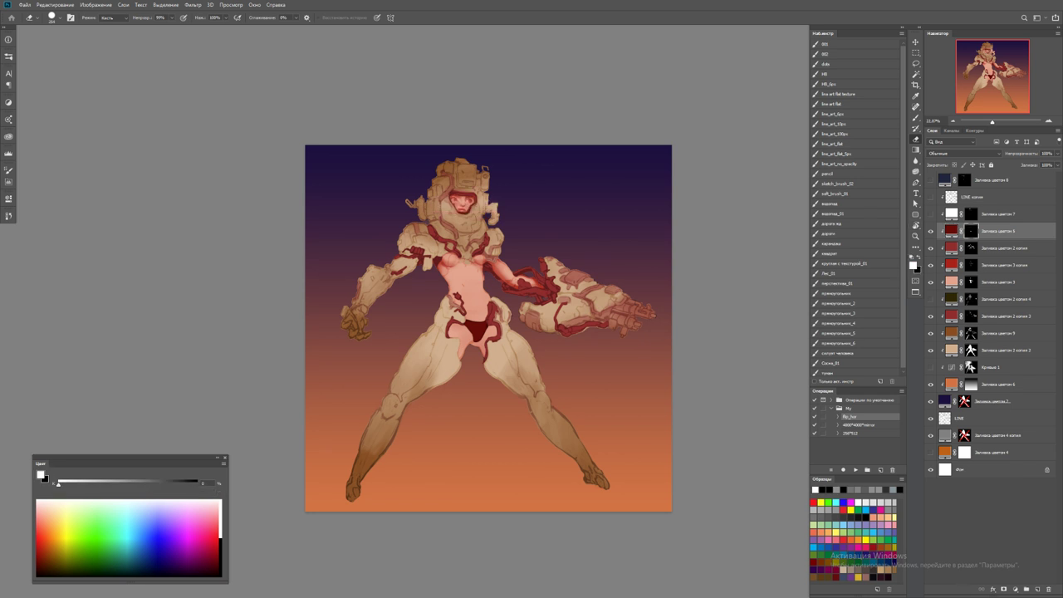
Try red, green, blue, pink, lilac, plum and teal variants for the fill colour of the figure's briefs
double_click(951, 230)
type("d01203")
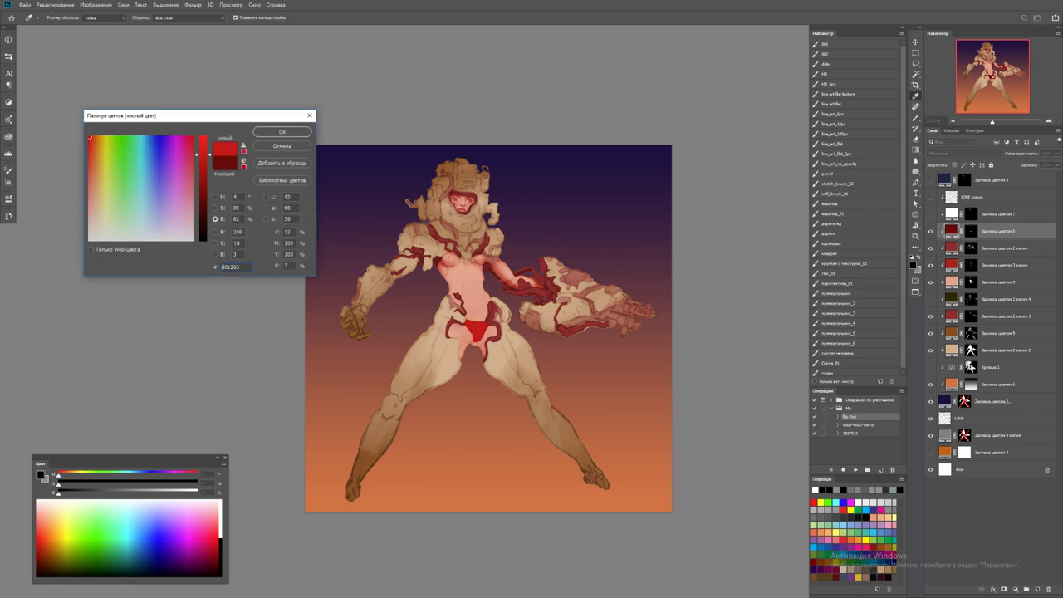
type("90d18a")
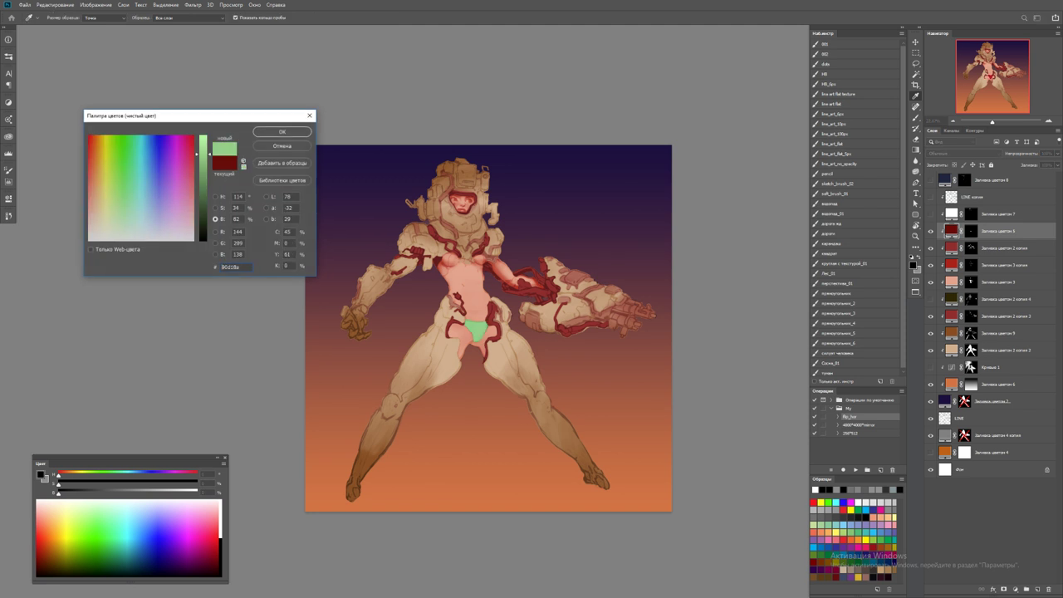
type("7c9ed1")
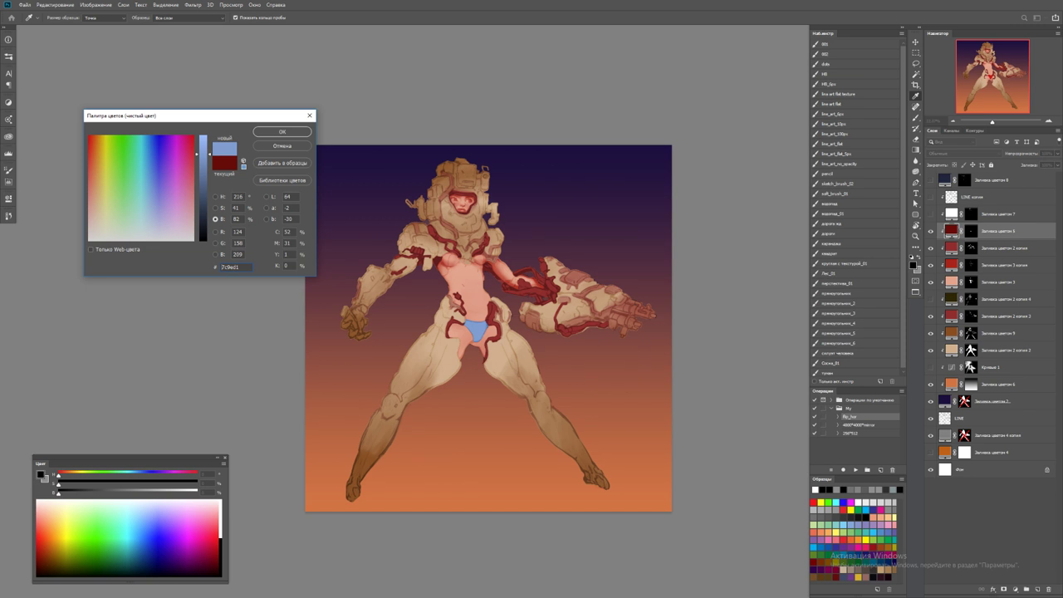
type("d19494")
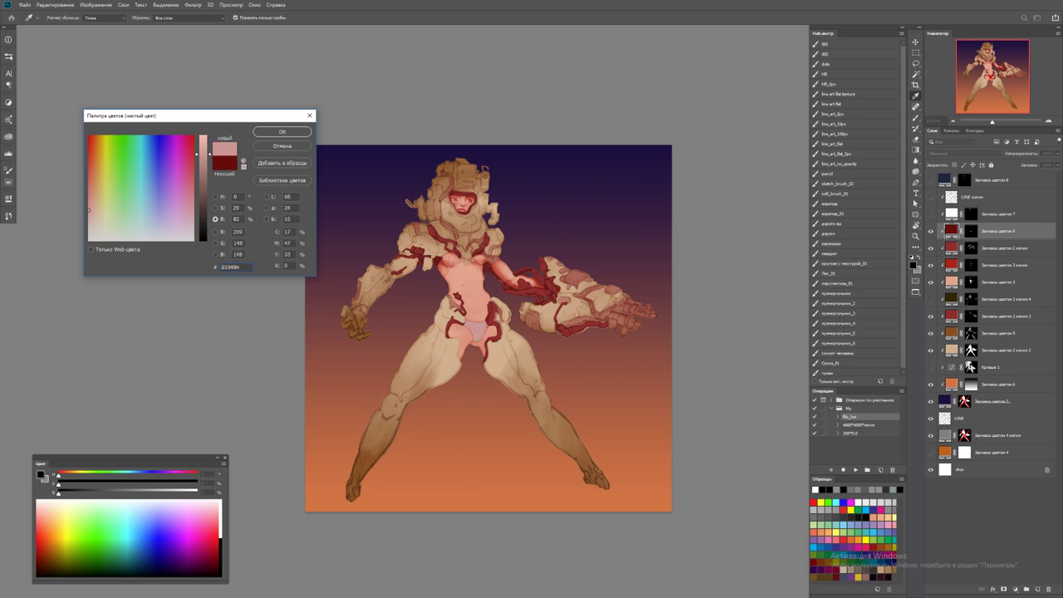
type("8b91d1")
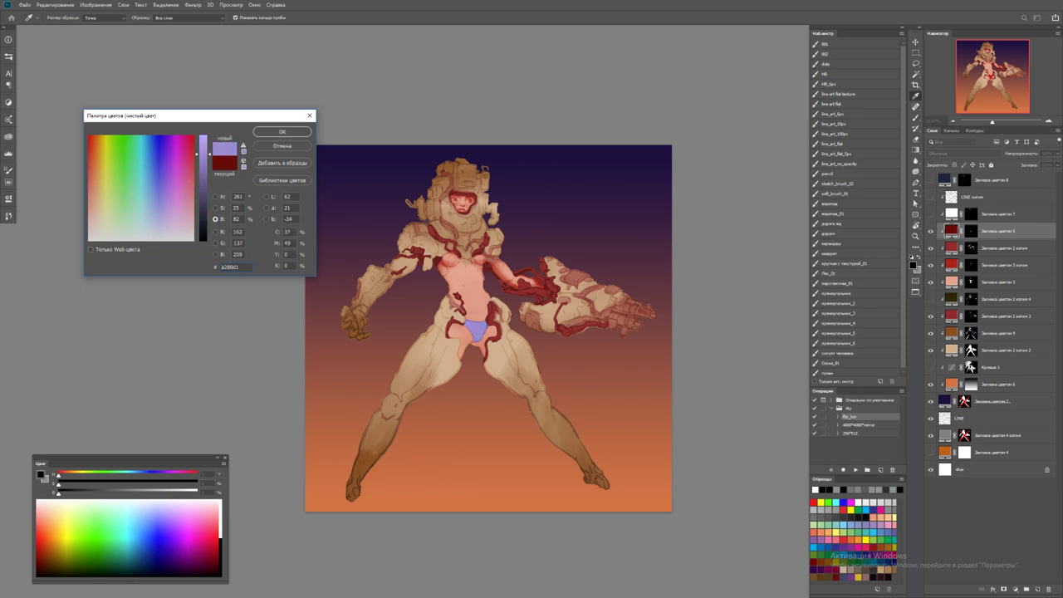
type("c9b8d1")
type("d173a4")
type("4c2a3b")
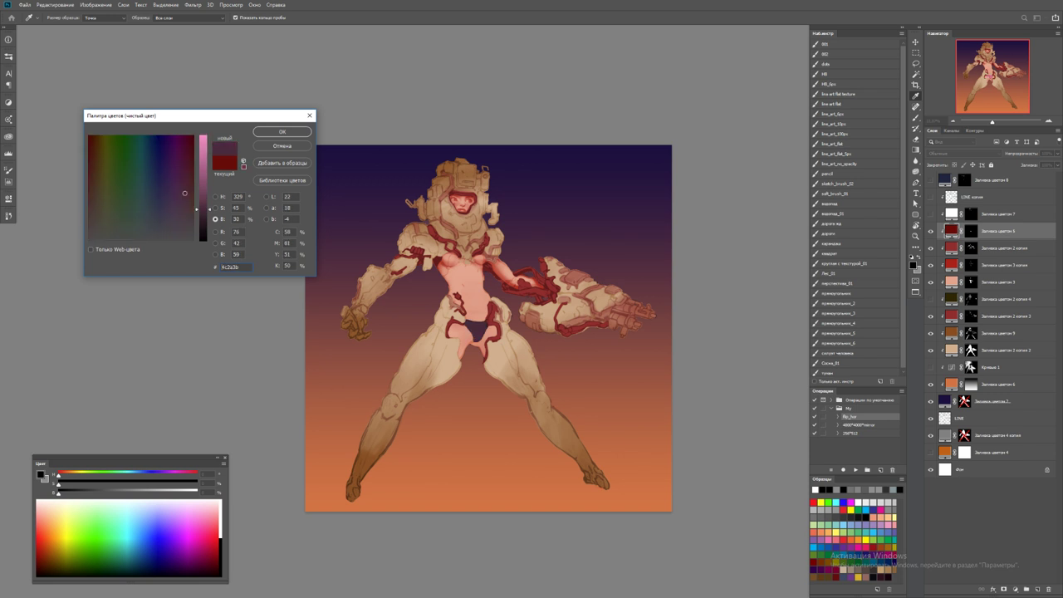
left_click_drag(207, 209, 208, 194)
left_click(123, 184)
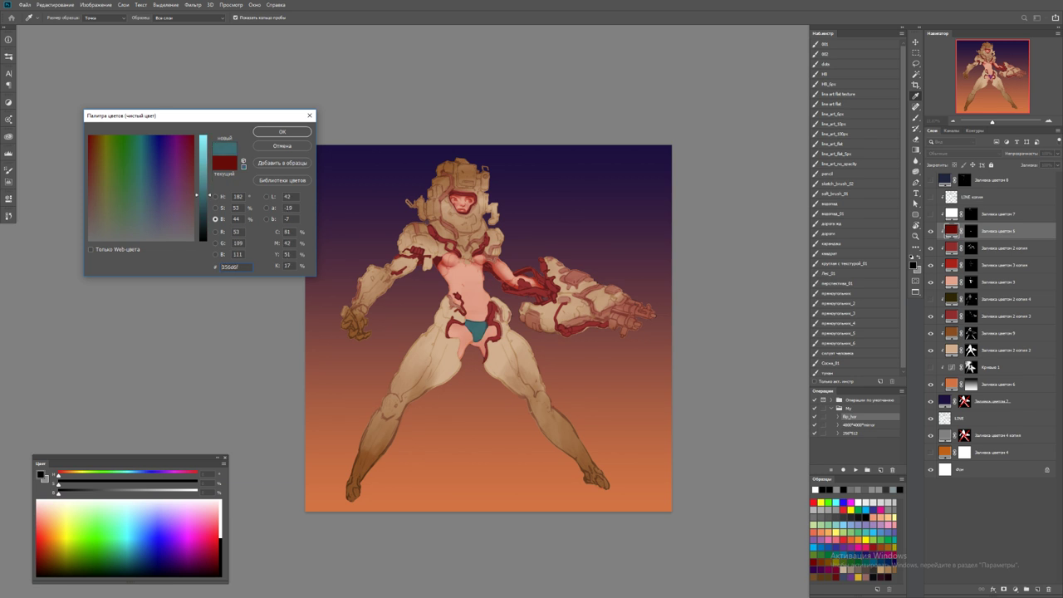
left_click(148, 187)
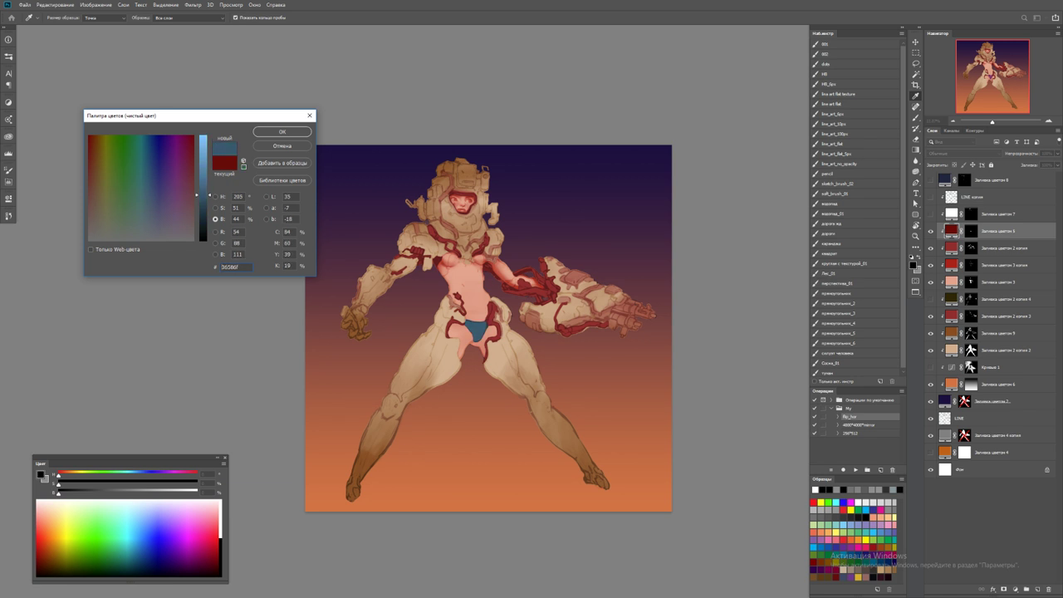
left_click(190, 186)
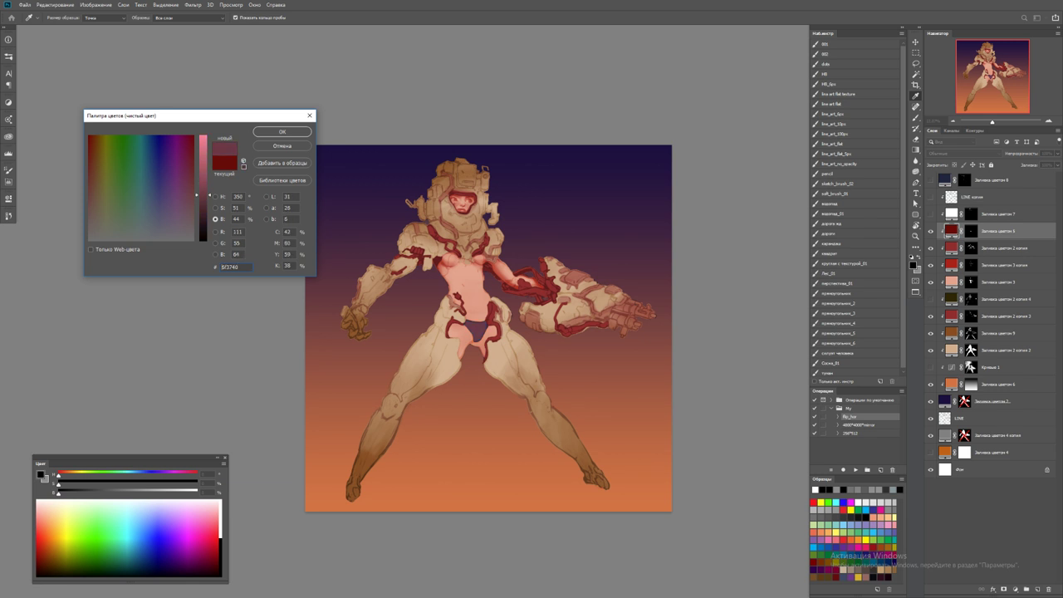
Set the briefs' fill layer colour to off-white d5cfbc
left_click(101, 229)
left_click_drag(201, 193, 201, 152)
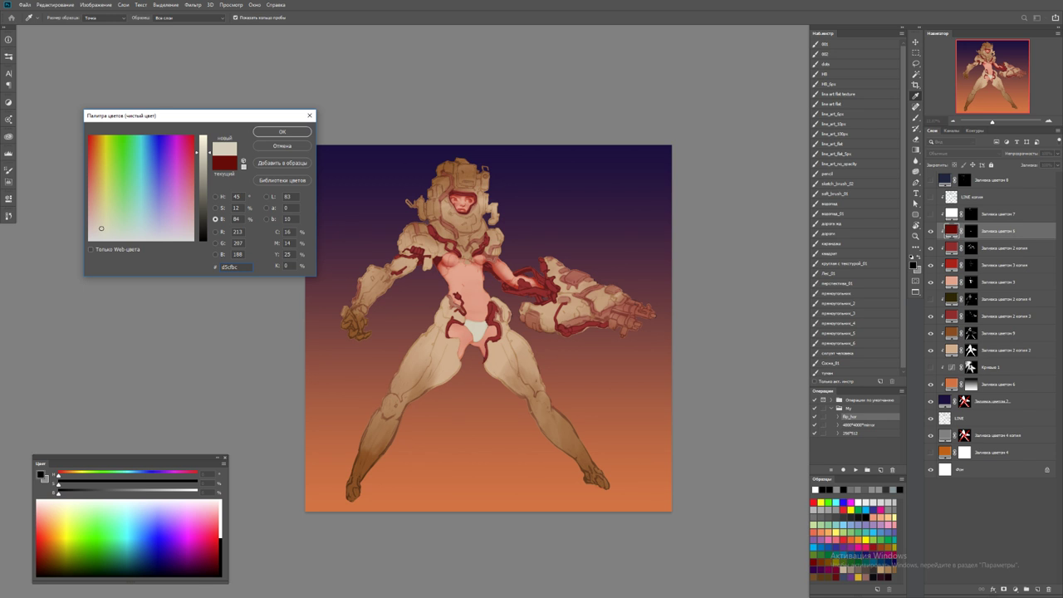
key("Return")
Shift the briefs' fill colour to a slightly pinkish off-white
key("z")
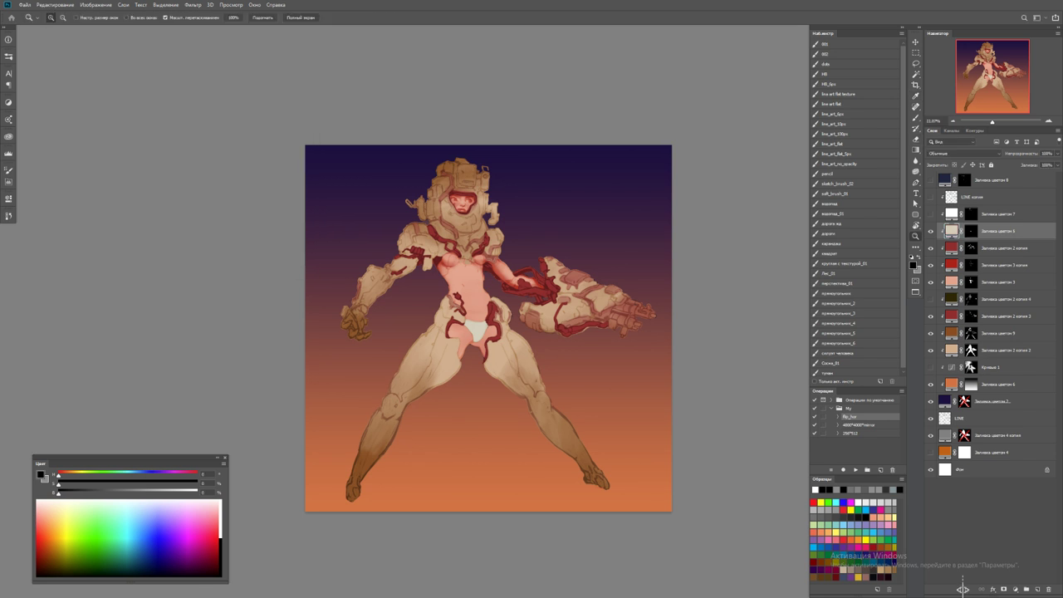
key("ctrl+plus")
double_click(951, 230)
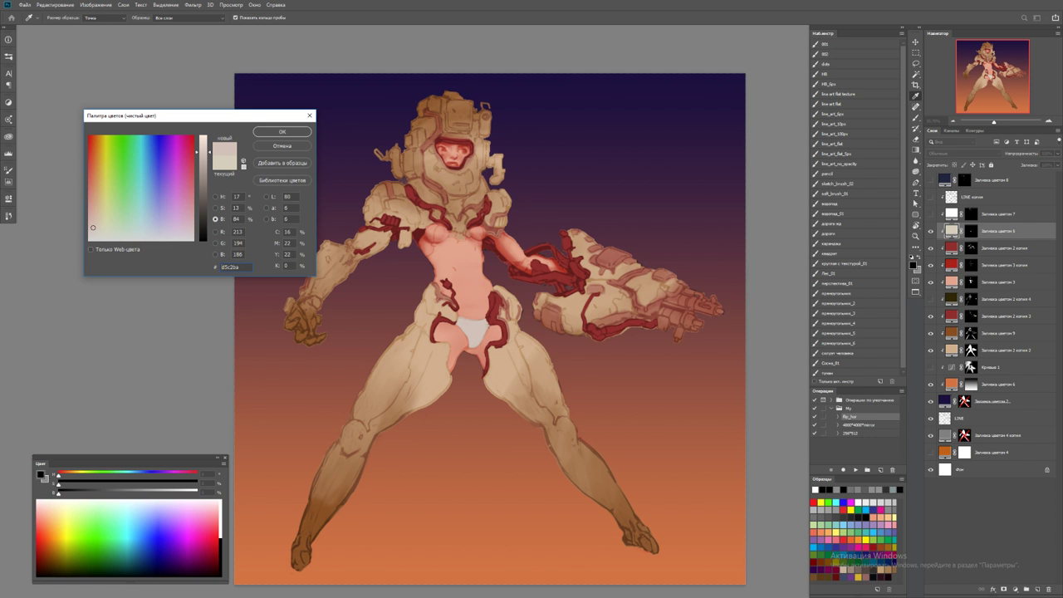
type("86")
left_click(281, 131)
left_click_drag(498, 332, 517, 346)
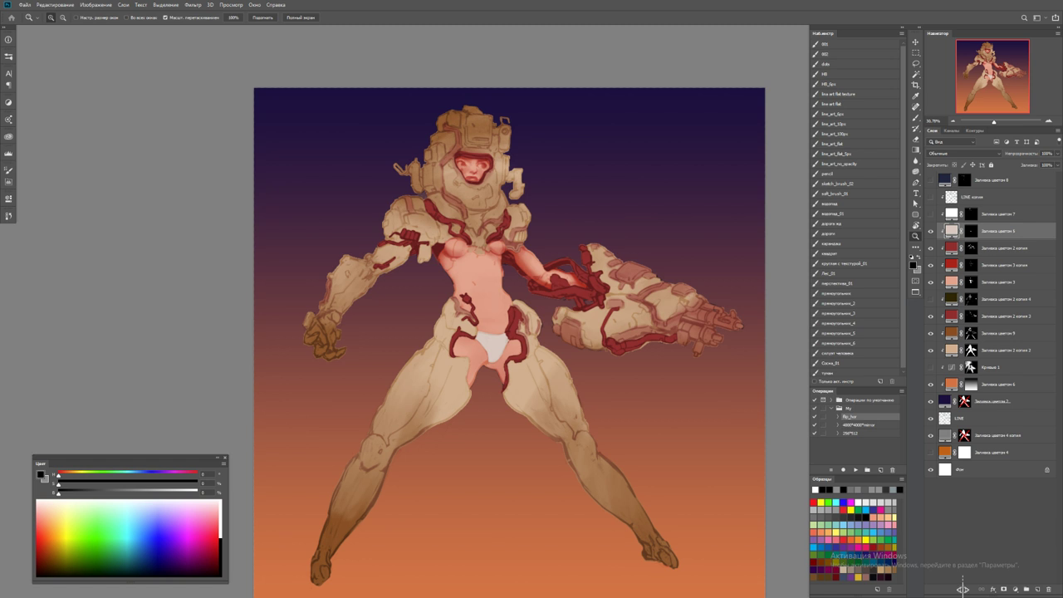
Flip the canvas horizontally and add a Curves adjustment layer masked to the figure above the briefs' fill layer
key("ctrl+minus")
key("F2")
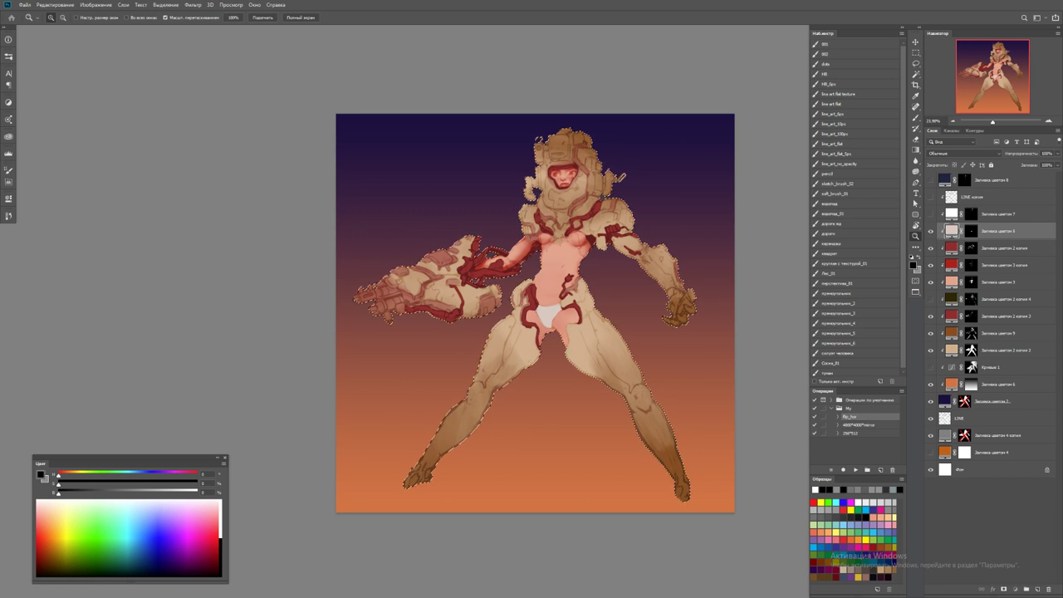
left_click(1015, 589)
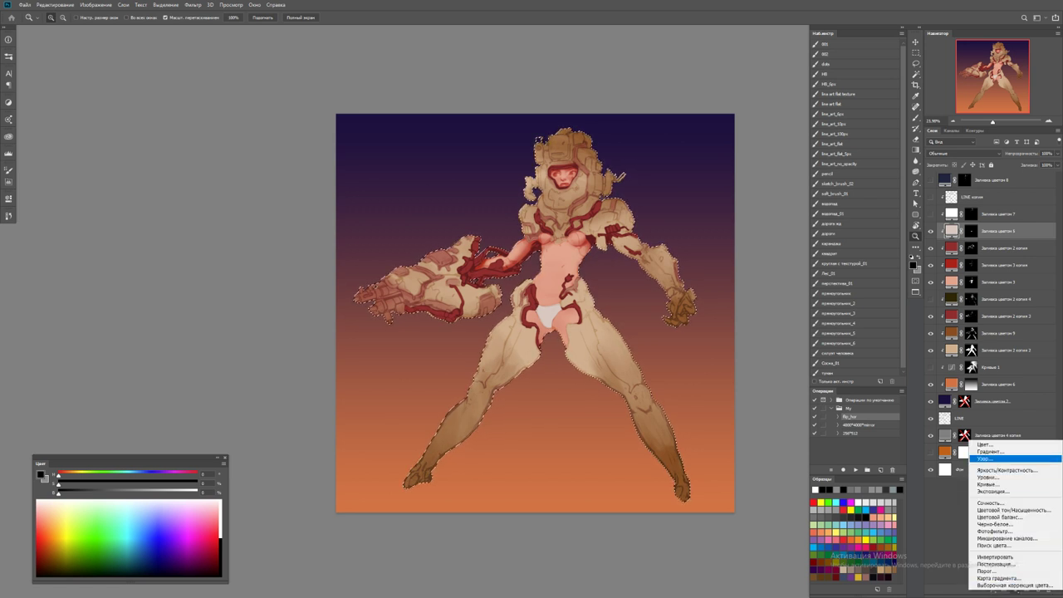
left_click(996, 485)
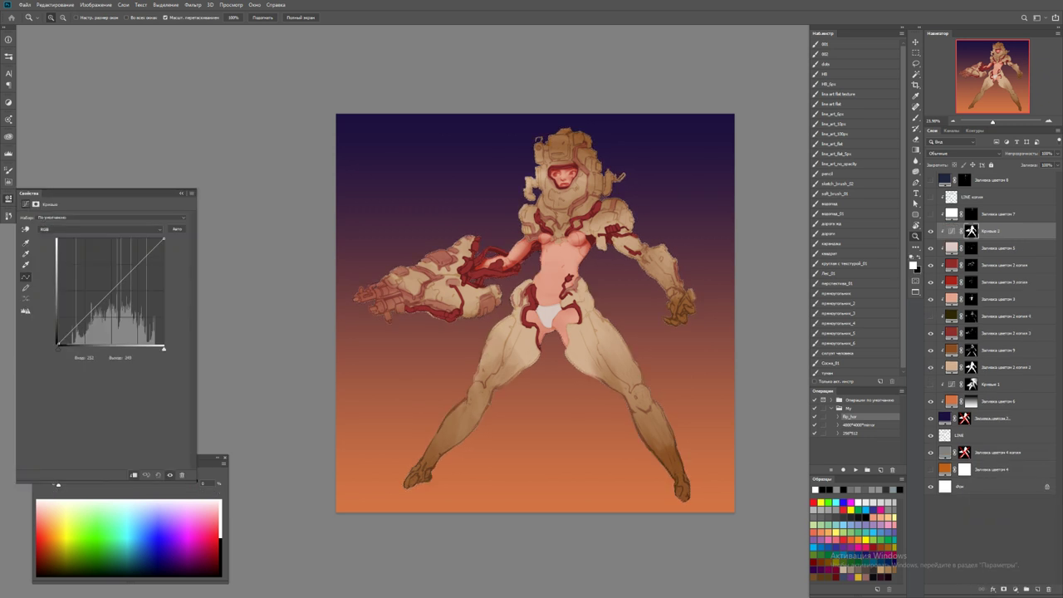
Darken the figure by lowering the curve's white output to about half and raising its black input slightly
left_click_drag(164, 239, 164, 291)
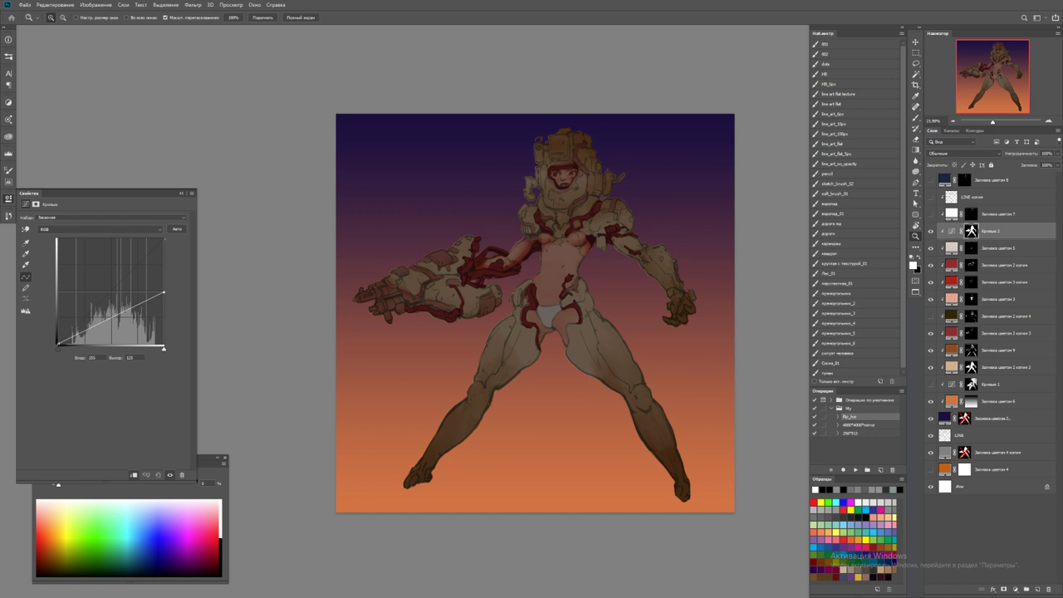
key("Up")
key("Up")
key("Up")
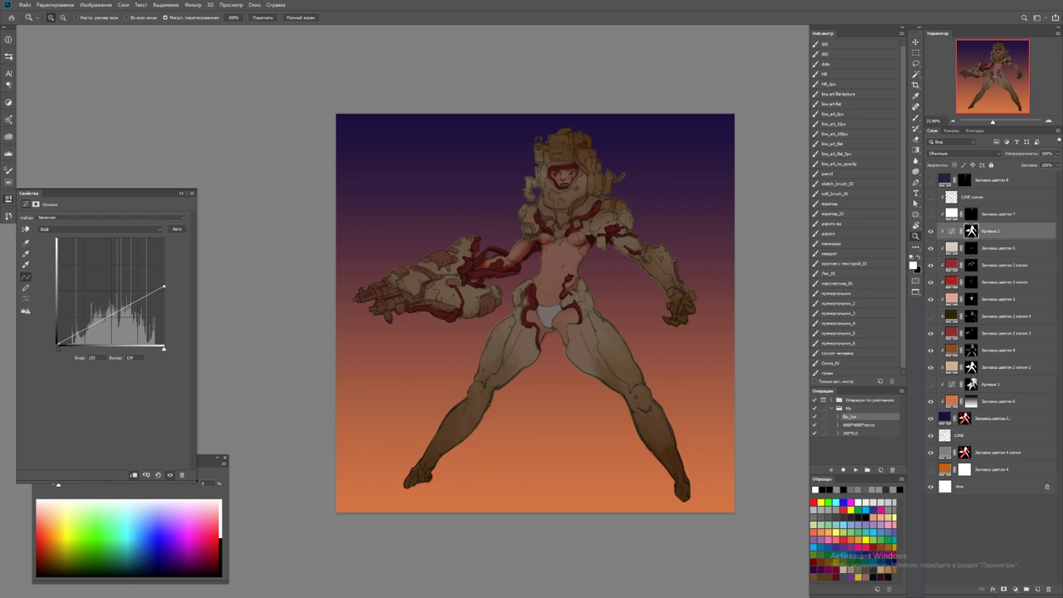
mouse_move(56, 343)
left_mouse_down()
mouse_move(91, 343)
mouse_move(58, 343)
mouse_move(70, 343)
left_mouse_up()
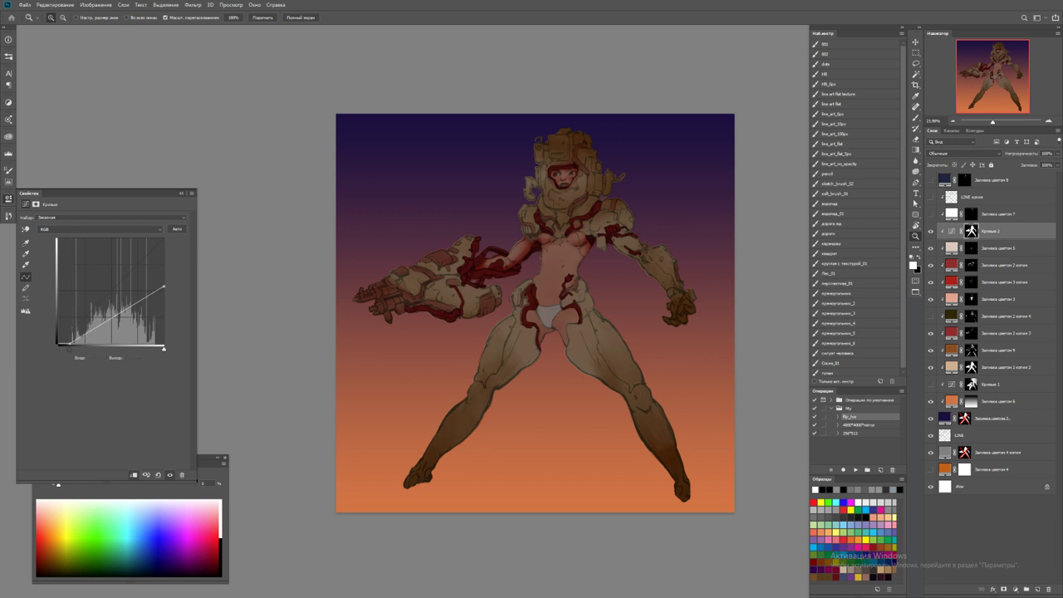
Clear the Curves shadow from the helmet, shoulders and chest by painting black on its mask with soft_brush_01
left_click(36, 205)
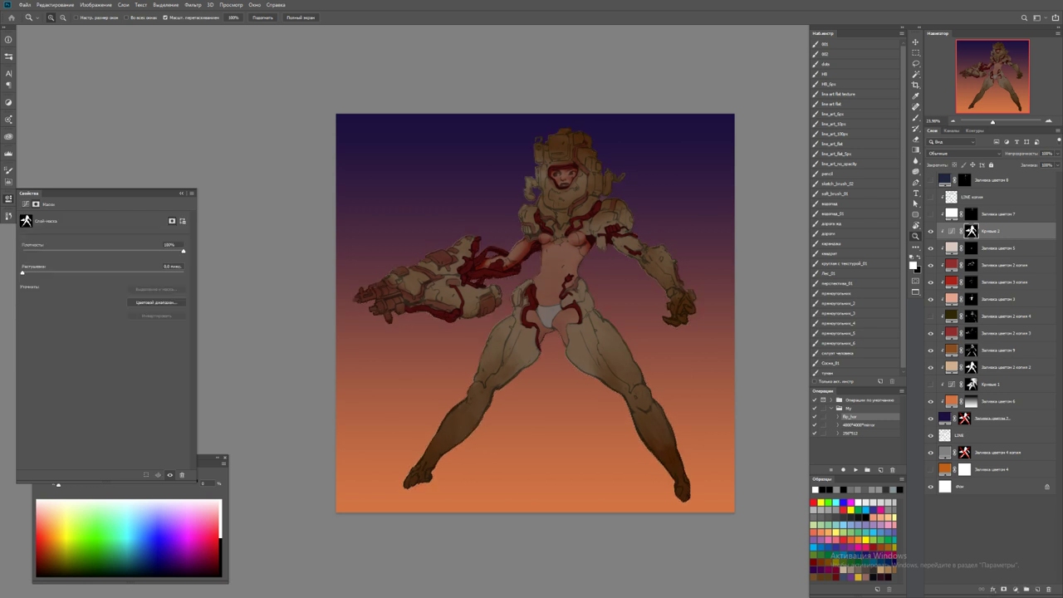
key("b")
left_click_drag(572, 177, 572, 176)
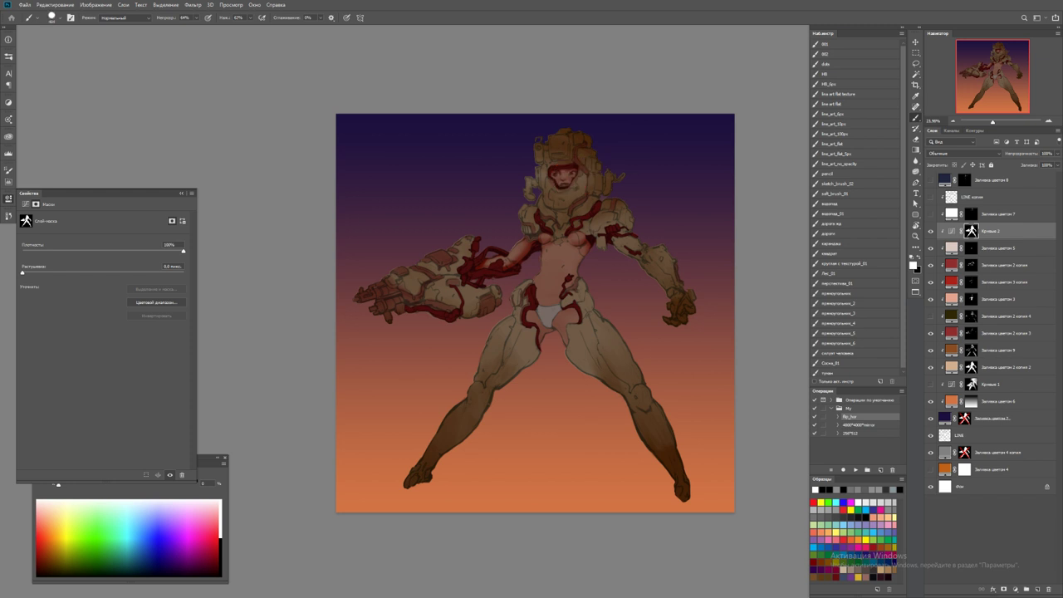
left_click(839, 193)
key("x")
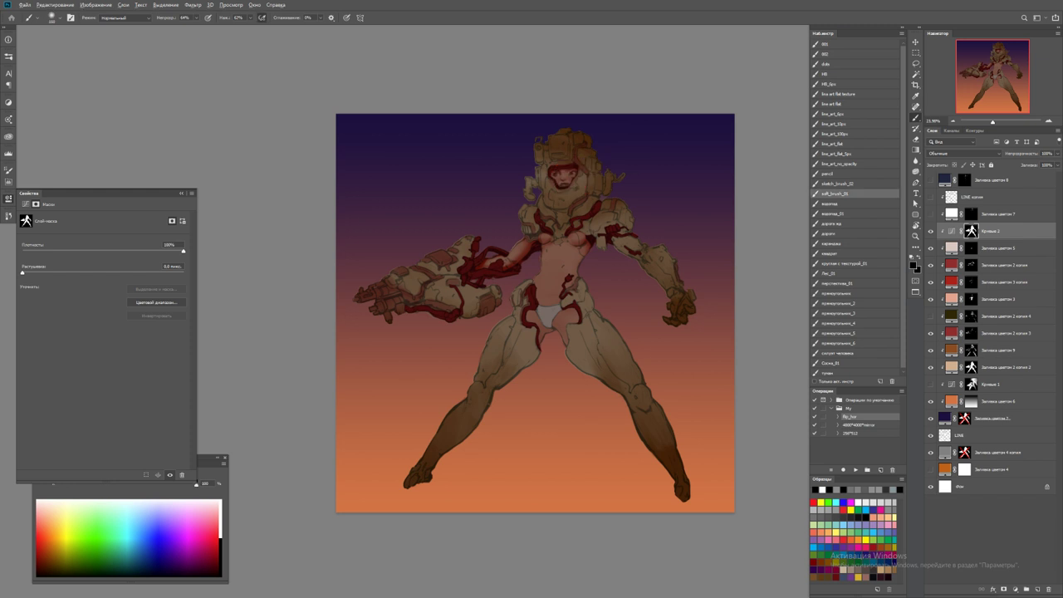
mouse_move(540, 153)
left_mouse_down()
mouse_move(606, 179)
mouse_move(552, 200)
mouse_move(557, 141)
left_mouse_up()
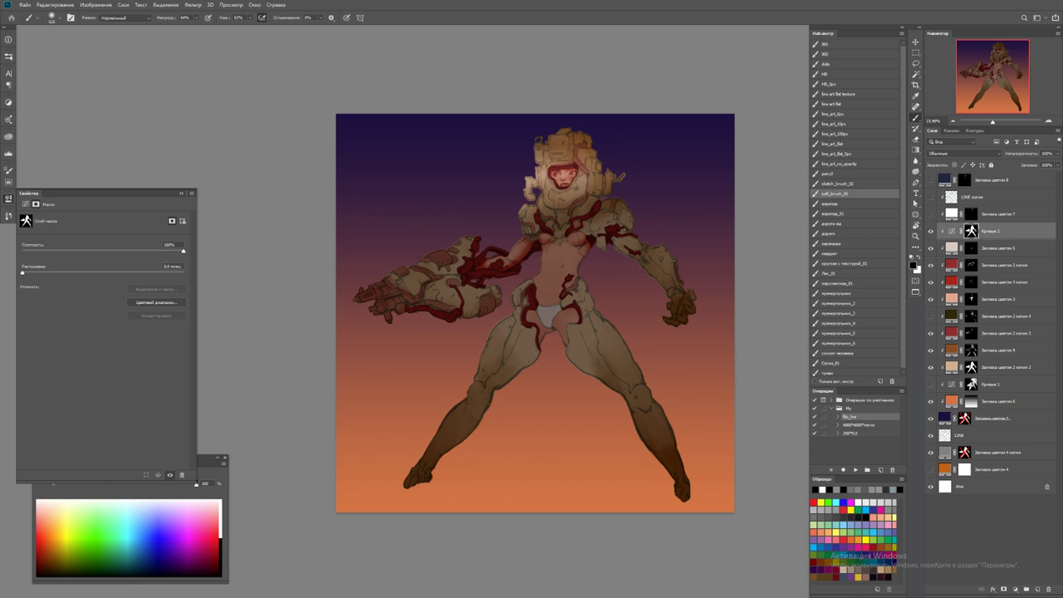
mouse_move(540, 208)
left_mouse_down()
mouse_move(457, 249)
mouse_move(582, 192)
mouse_move(453, 253)
mouse_move(623, 207)
left_mouse_up()
left_click_drag(548, 237, 575, 273)
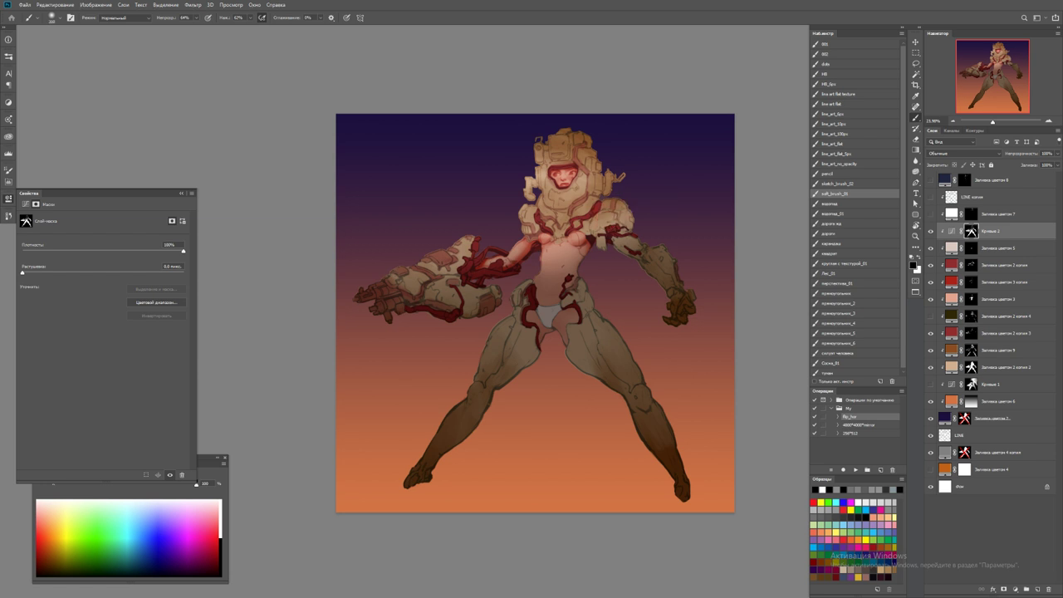
Flip the canvas back and paint Curves shadow onto the side modules of the helmet
key("F2")
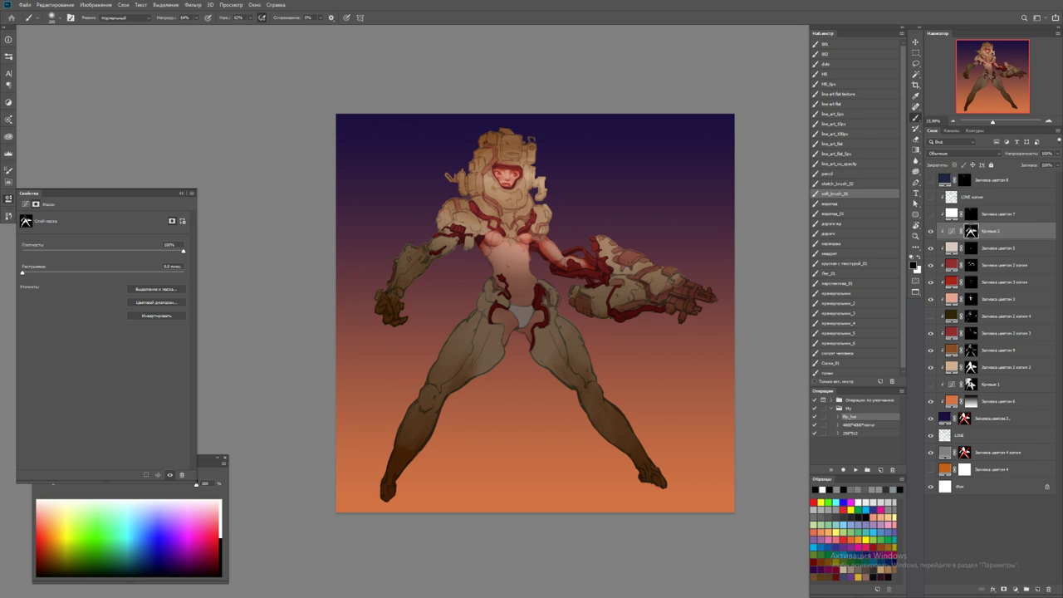
key("z")
left_click(488, 167)
key("b")
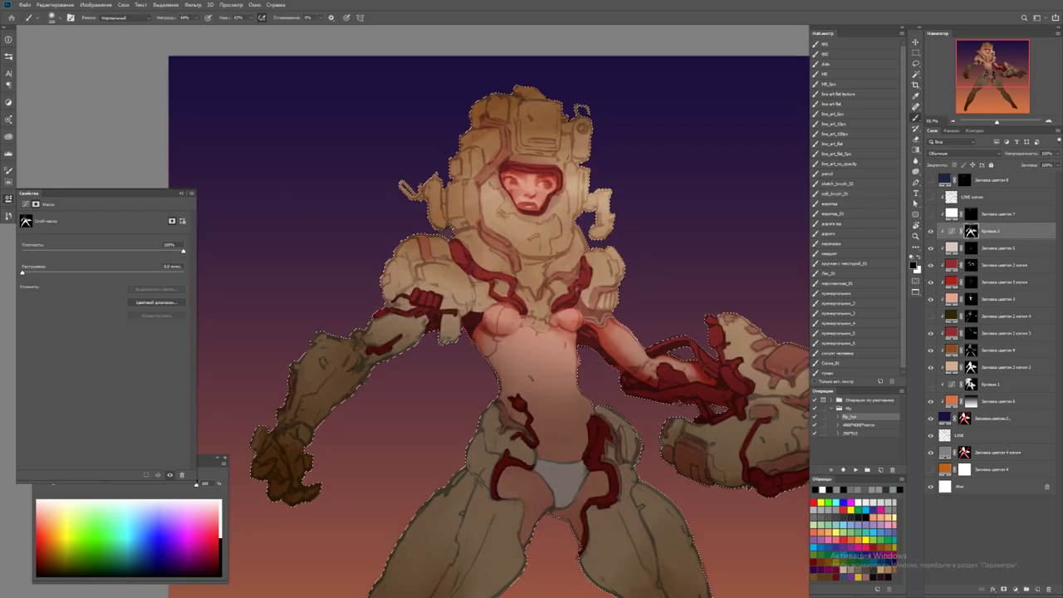
key("z")
left_click(454, 137)
key("b")
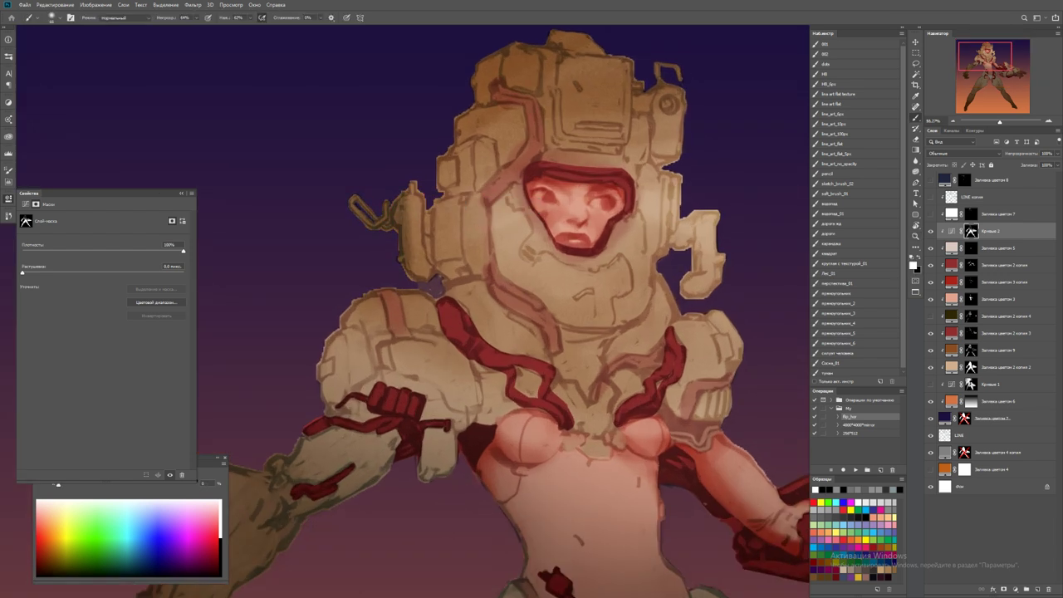
mouse_move(425, 268)
left_mouse_down()
mouse_move(444, 168)
mouse_move(465, 279)
left_mouse_up()
mouse_move(449, 180)
left_mouse_down()
mouse_move(439, 146)
mouse_move(455, 113)
left_mouse_up()
left_click_drag(485, 189, 472, 88)
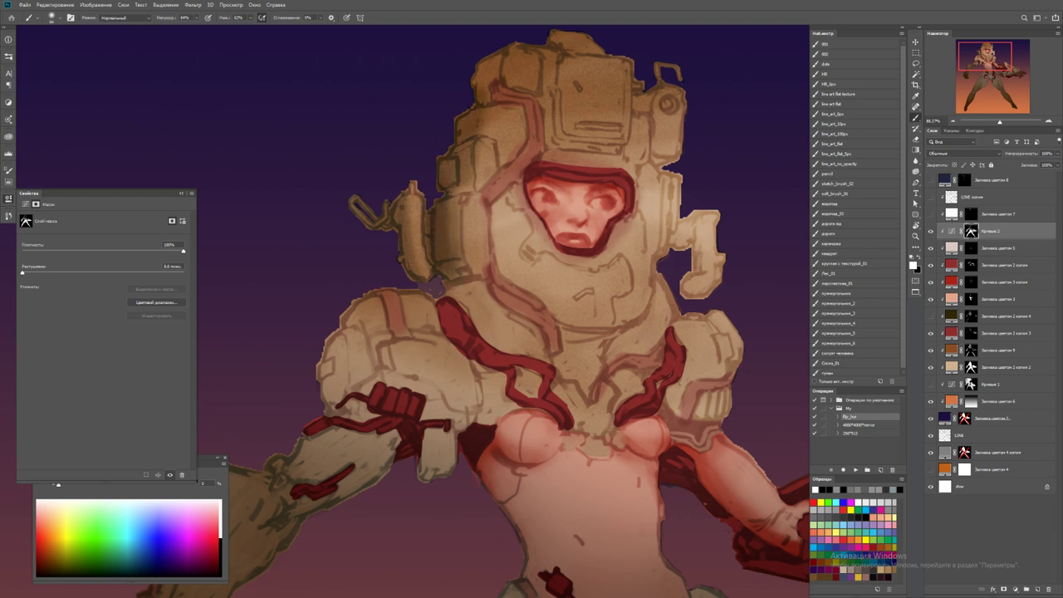
Shade the upper helmet blocks and the edge of the front box on the Curves mask
scroll(515, 133, "down", 1)
left_click_drag(513, 121, 465, 83)
mouse_move(470, 132)
left_mouse_down()
mouse_move(502, 70)
mouse_move(522, 169)
left_mouse_up()
left_click_drag(545, 72, 558, 173)
right_click(517, 88, "alt")
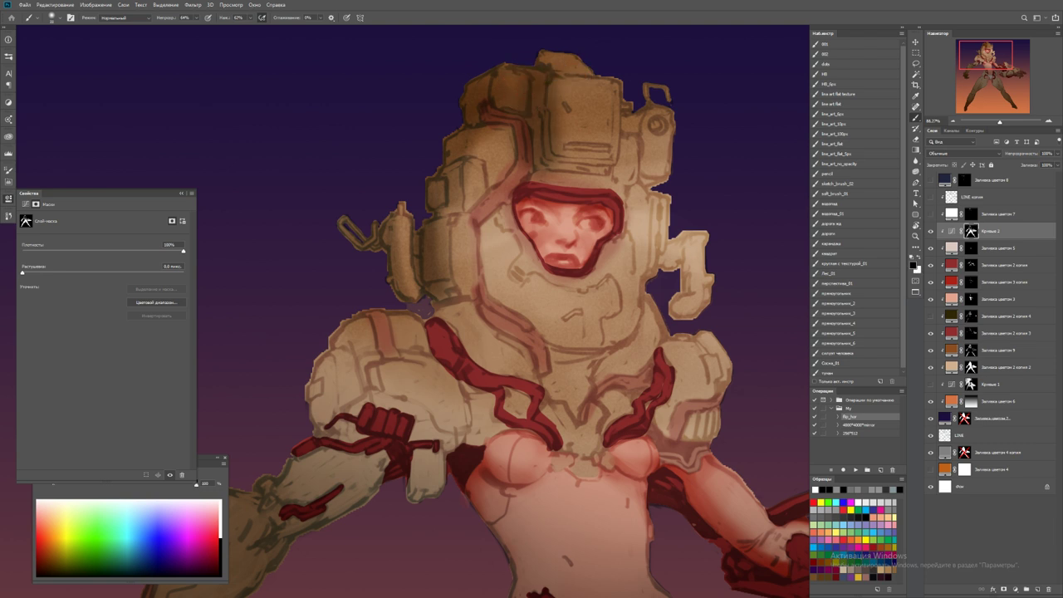
Paint shadow over the helmet's top and around the lower cheek beside the face opening on the Curves mask
scroll(405, 312, "down", 5)
scroll(405, 311, "up", 5)
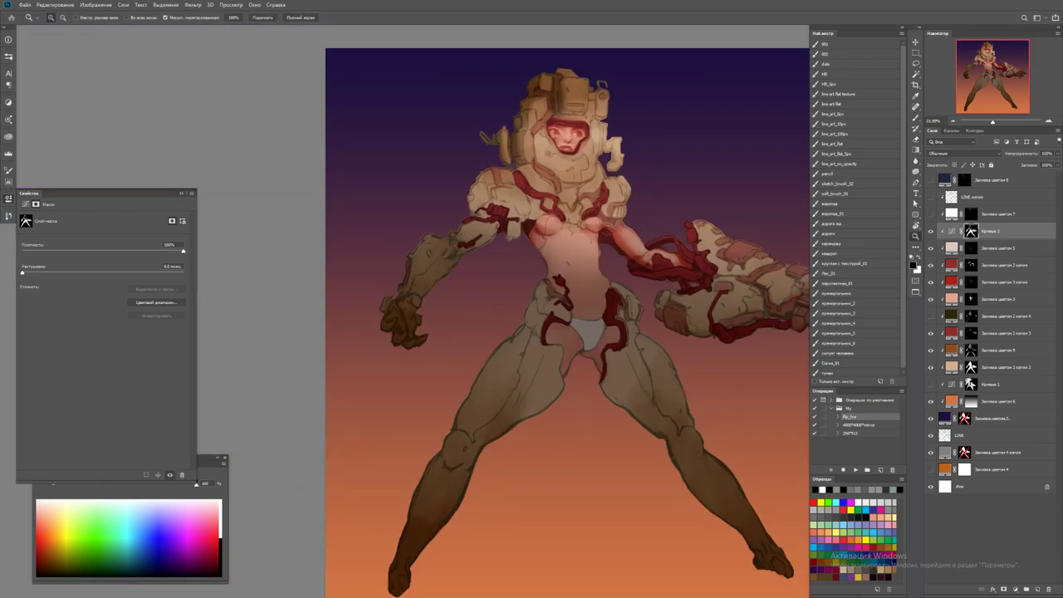
left_click_drag(550, 77, 598, 71)
mouse_move(624, 111)
left_mouse_down()
mouse_move(640, 156)
mouse_move(646, 121)
mouse_move(653, 166)
left_mouse_up()
left_click_drag(497, 221, 515, 290)
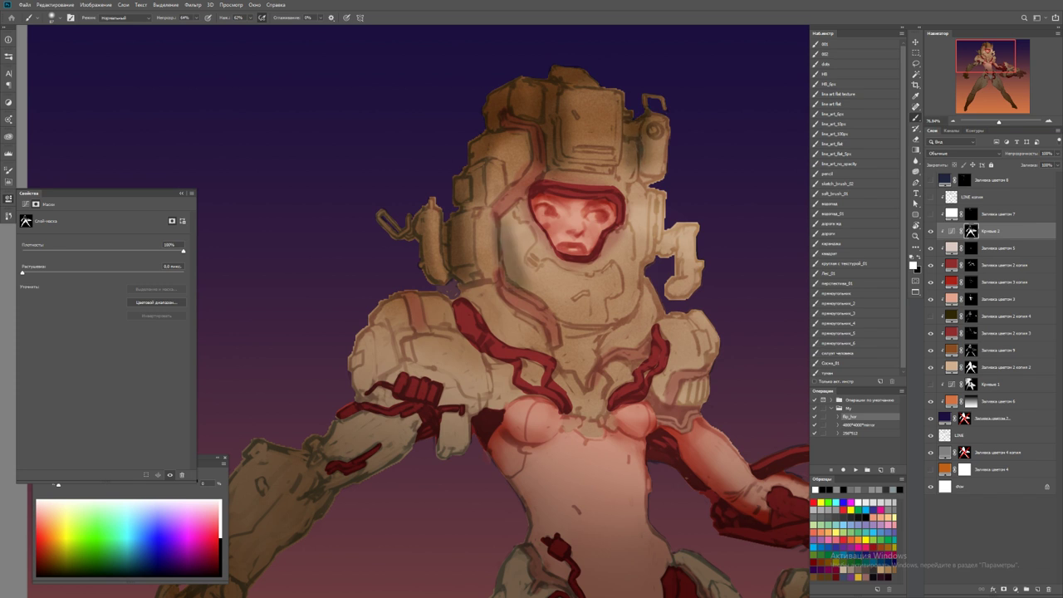
mouse_move(504, 245)
left_mouse_down()
mouse_move(552, 304)
mouse_move(542, 274)
left_mouse_up()
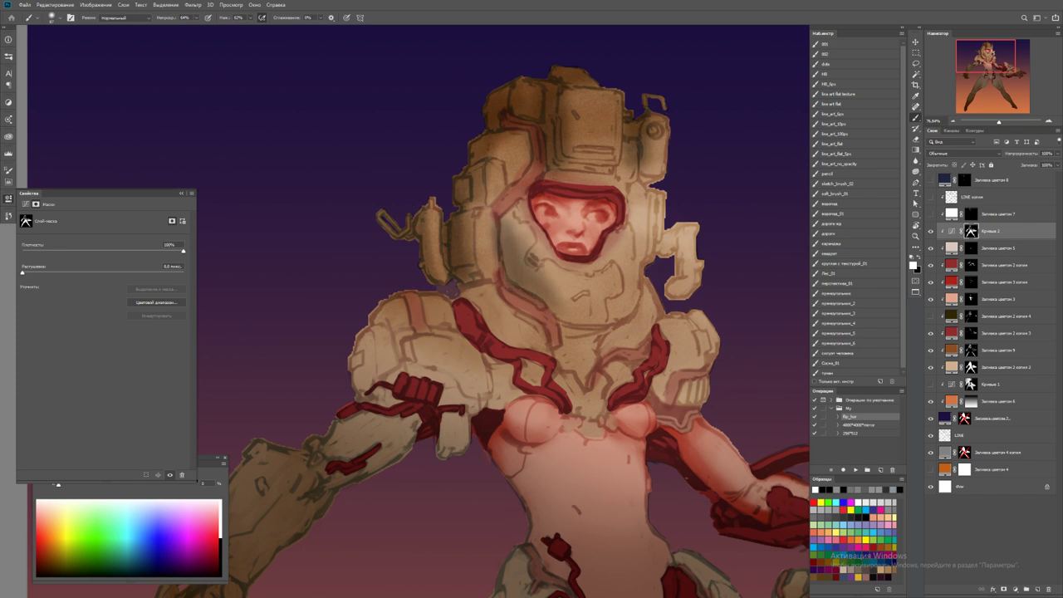
Readjust the shadow Curves layer, raising the white output close to maximum and moving the black input to about 82
left_click(952, 231)
left_click_drag(164, 286, 163, 240)
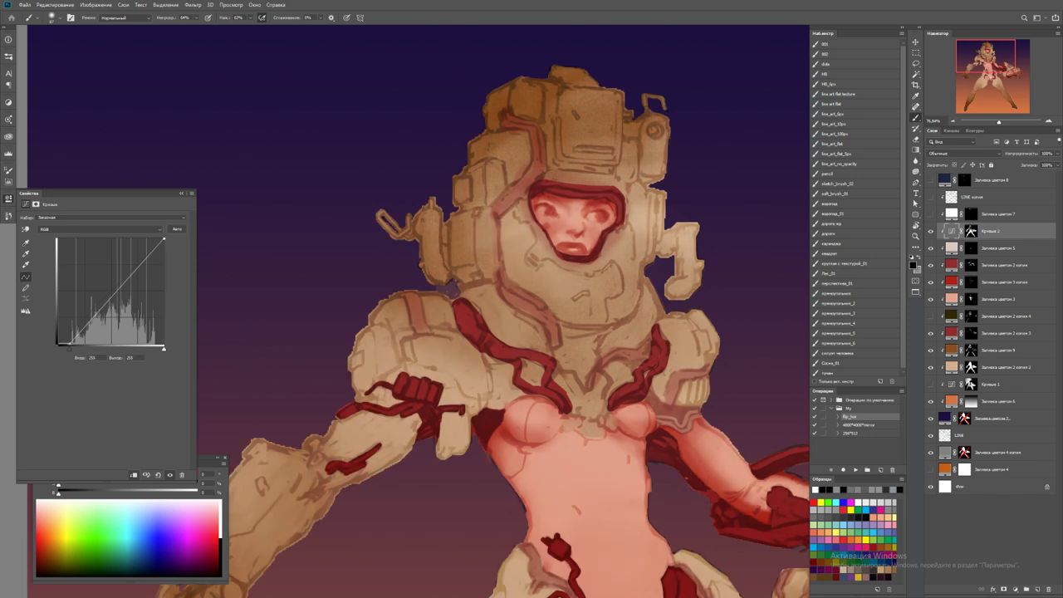
left_click_drag(59, 343, 91, 343)
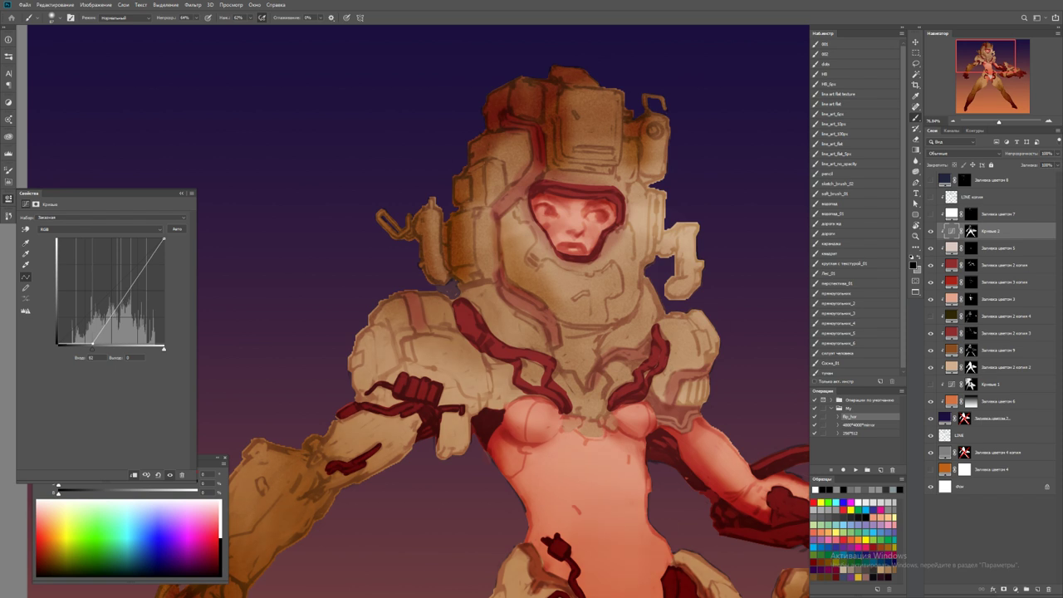
key("ctrl+minus")
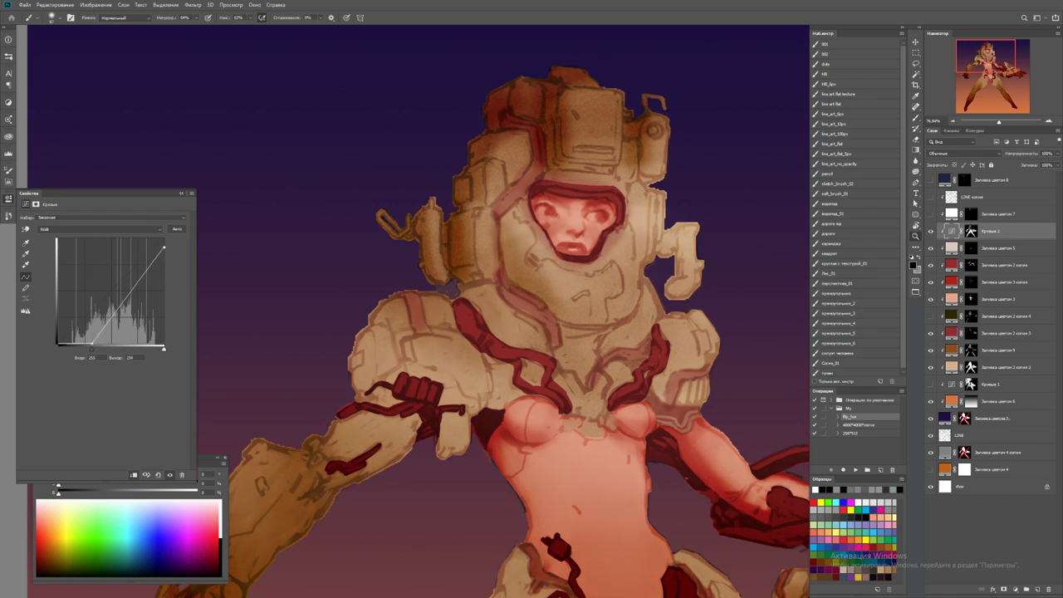
Lower the shadow Curves layer's white output to about 139 for a flatter, darker shadow, and return to its mask
key("z")
key("ctrl+0")
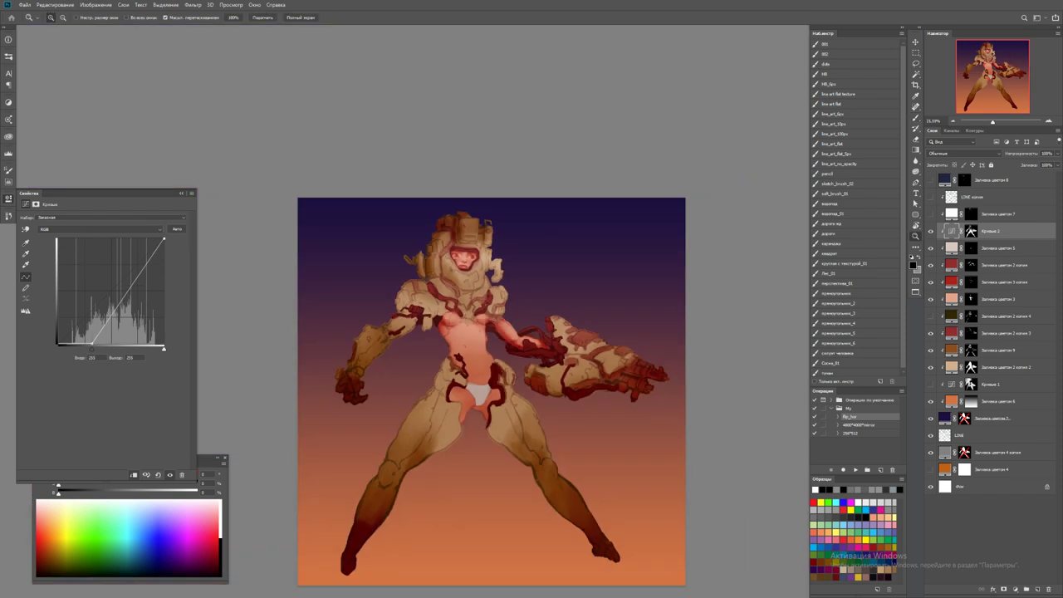
left_click_drag(164, 247, 164, 287)
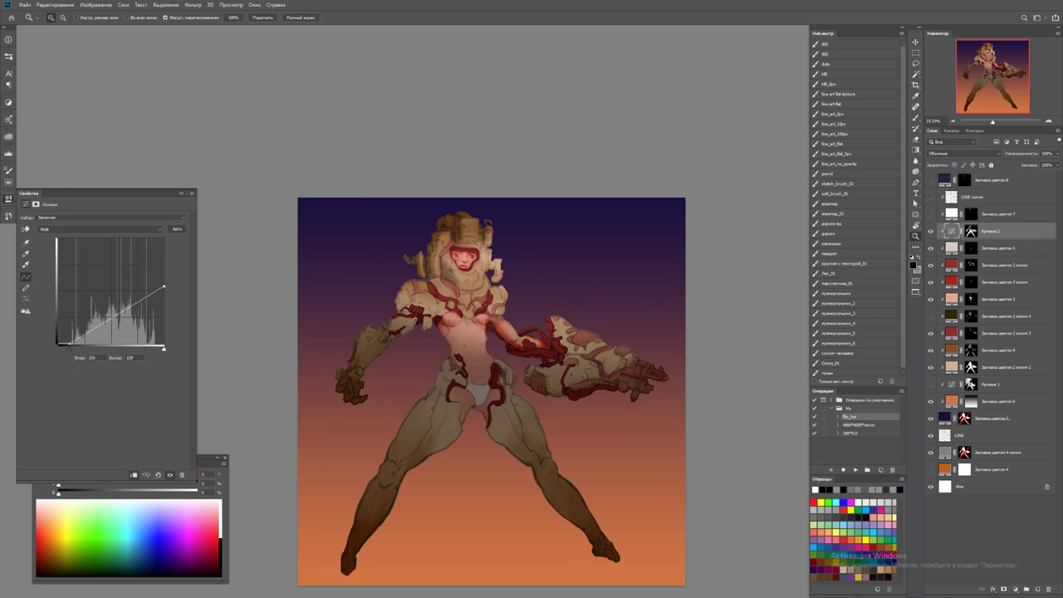
key("ctrl+backslash")
key("ctrl+plus")
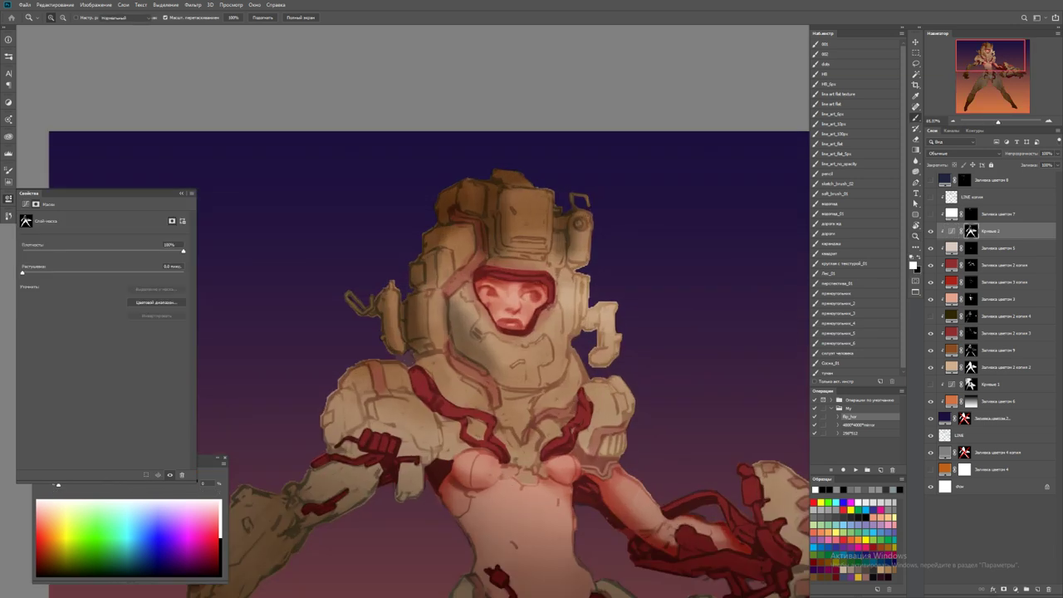
Refine the Curves shadow mask with a large soft brush around the helmet's face opening and on the weapon arm
key("b")
left_click_drag(382, 249, 380, 238)
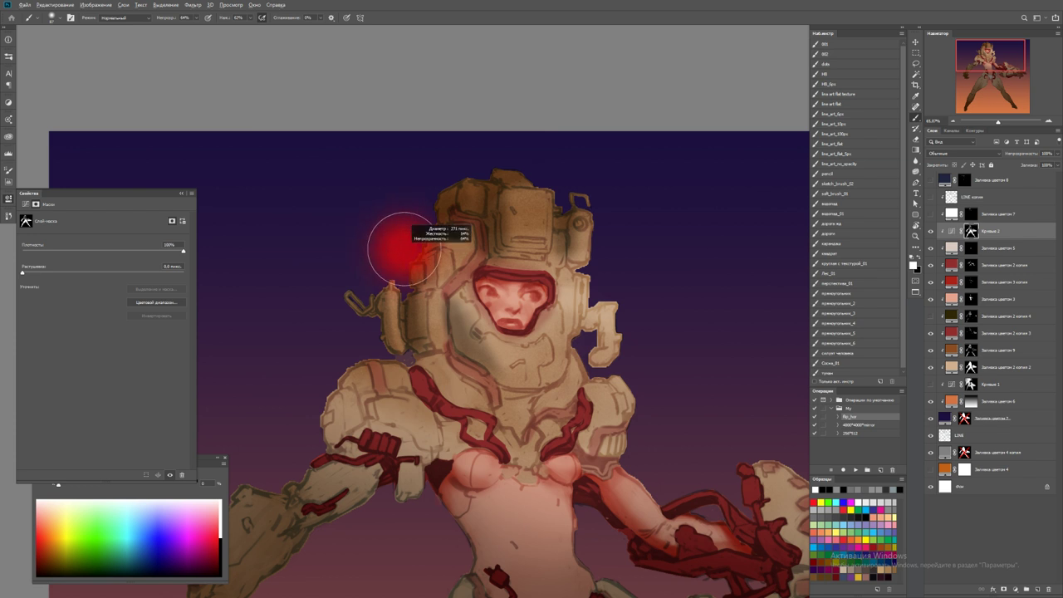
key("x")
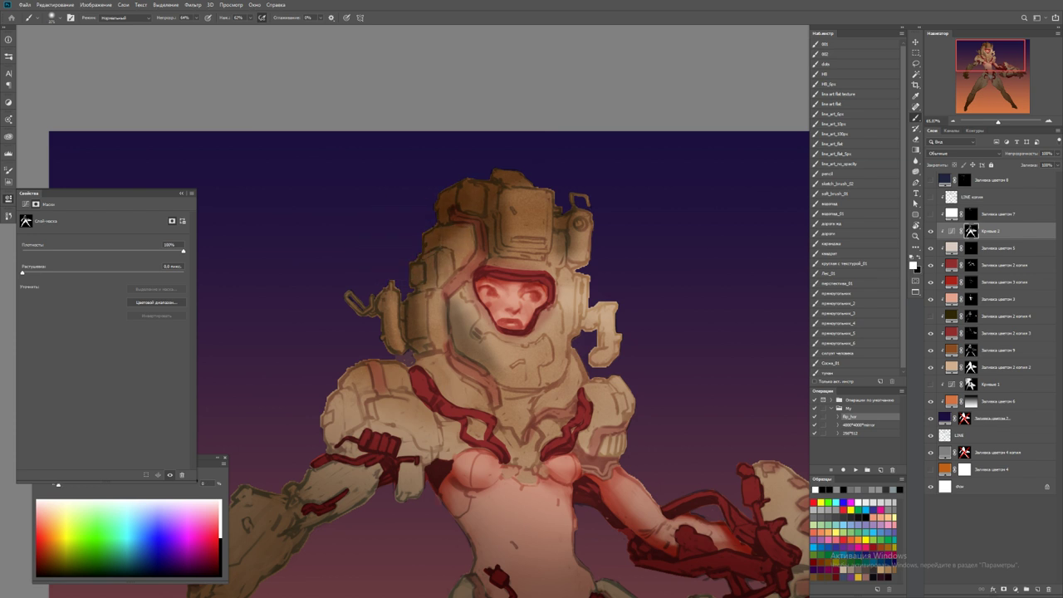
mouse_move(522, 289)
left_mouse_down()
mouse_move(540, 278)
mouse_move(553, 293)
mouse_move(498, 284)
left_mouse_up()
key("z")
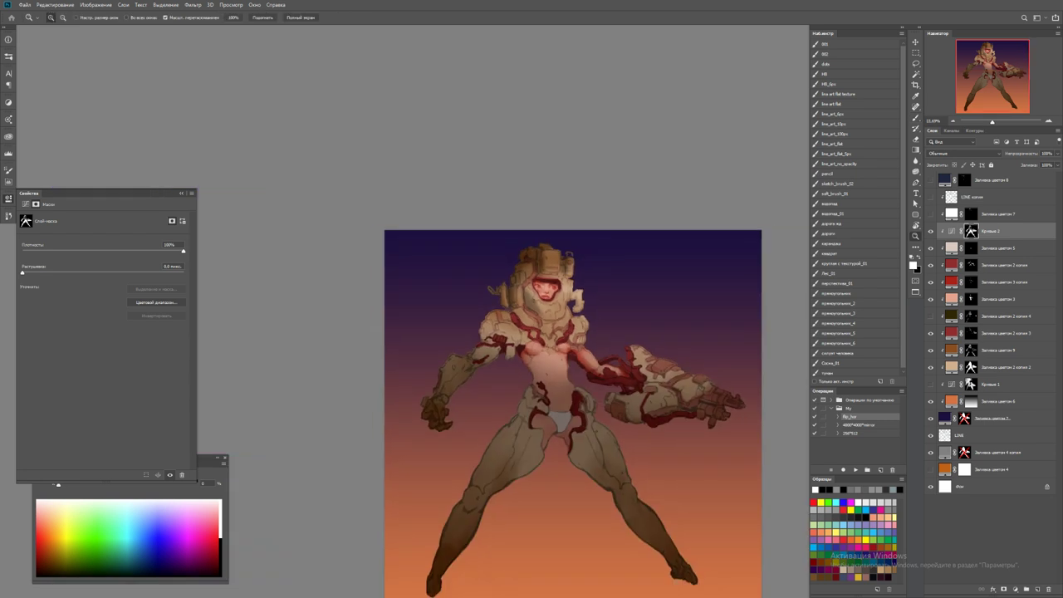
left_click_drag(684, 420, 723, 419)
key("b")
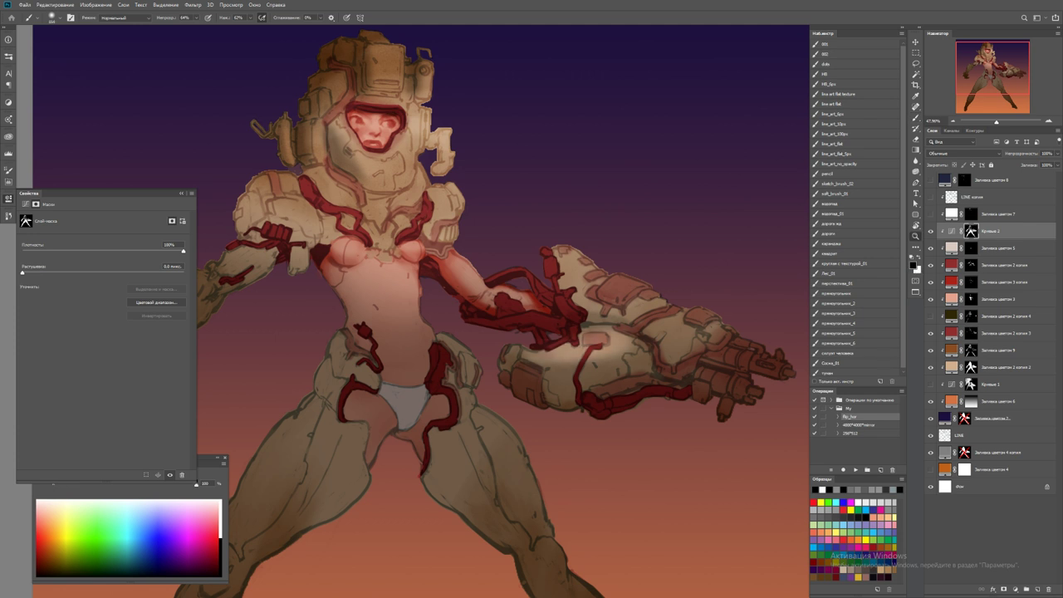
key("z")
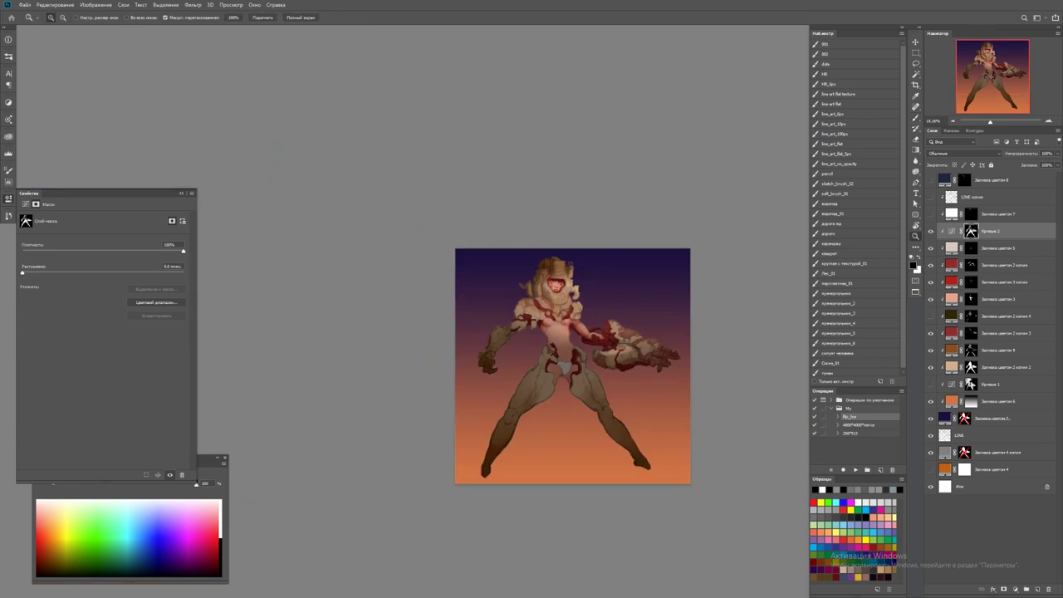
Show the white Overlay fill layer above the Curves layer and reset its mask to solid black
left_click(607, 330)
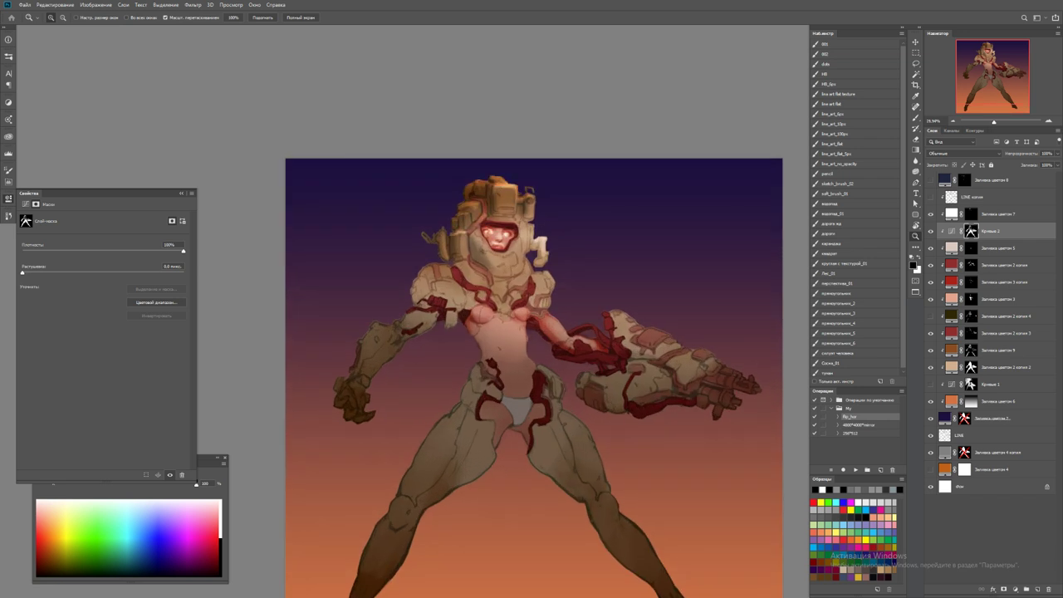
key("alt+bracketright")
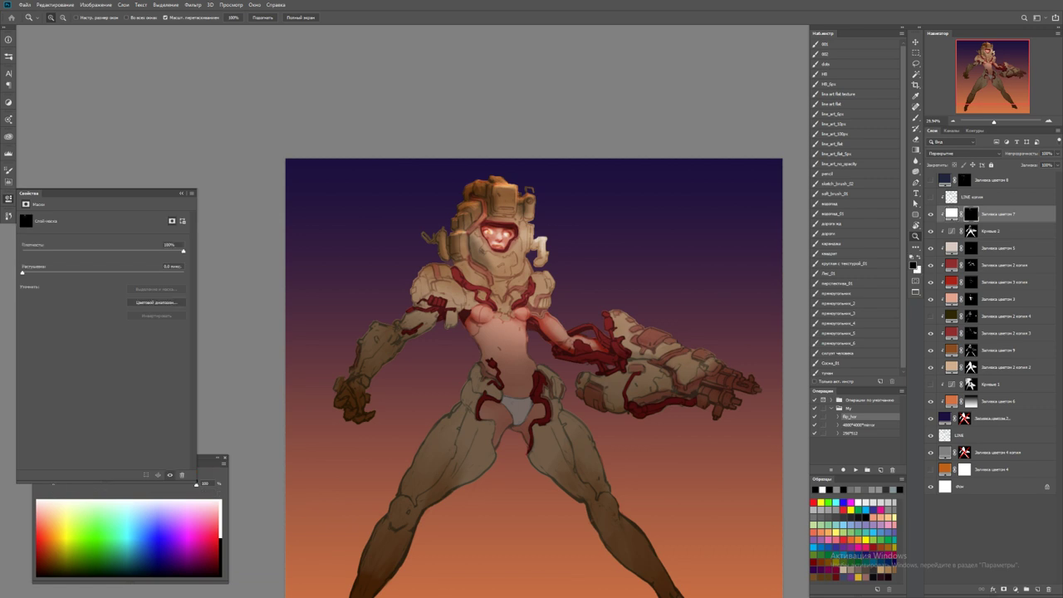
key("ctrl+a")
key("ctrl+i")
key("ctrl+d")
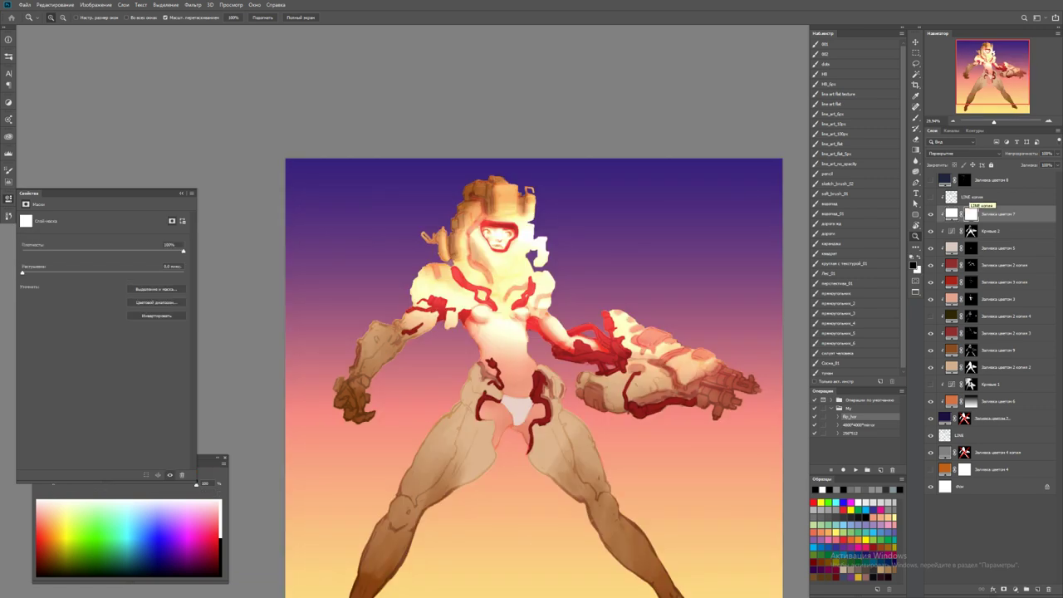
key("ctrl+i")
Paint small highlights on the nose, cheeks and lips on the Overlay fill mask with the line_art_10px brush
left_click_drag(477, 240, 565, 240)
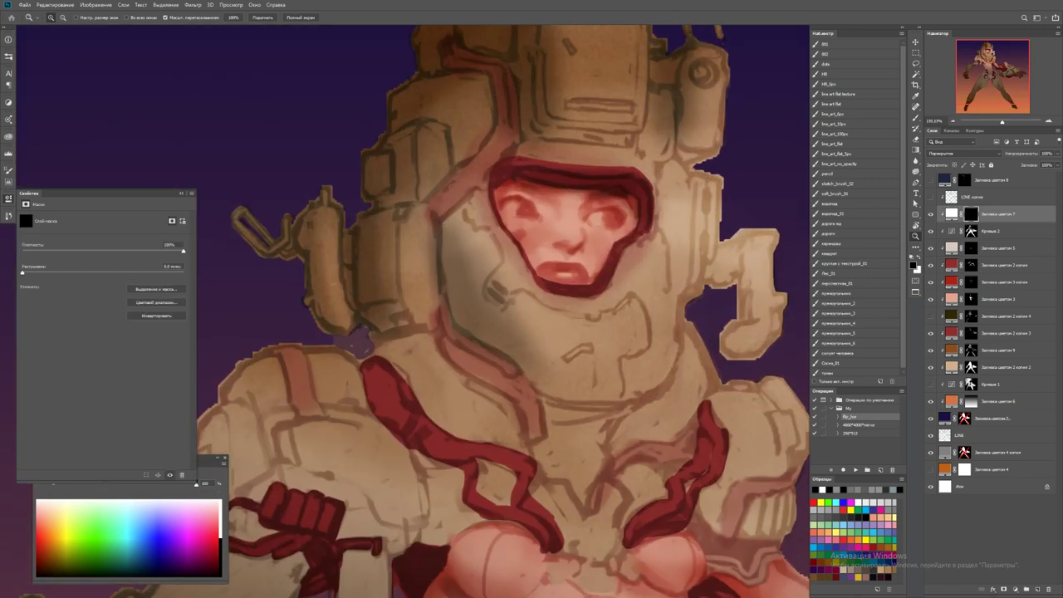
key("b")
left_click(839, 124)
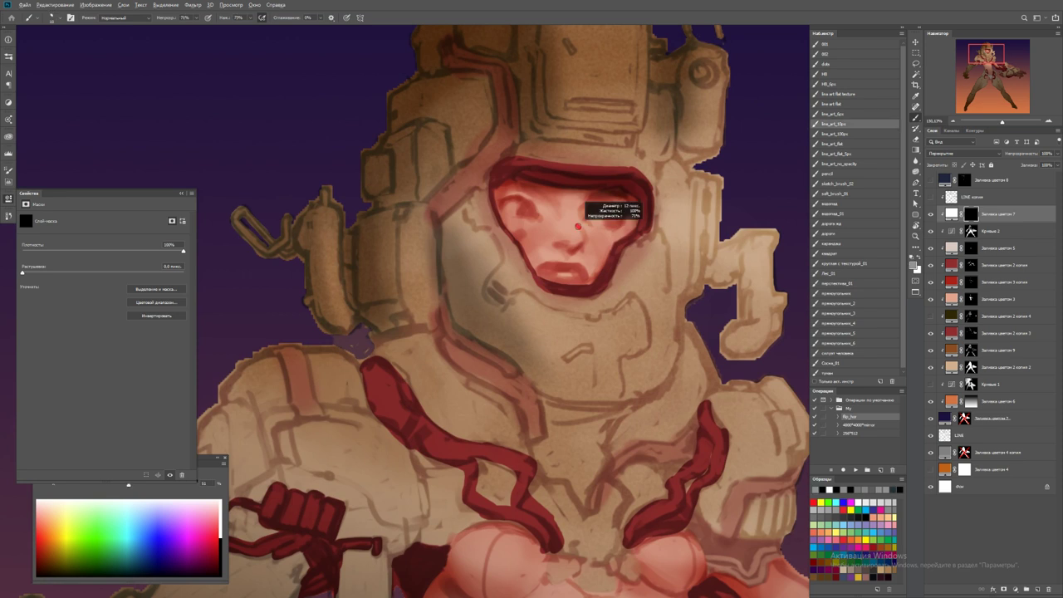
key("x")
left_click_drag(579, 221, 582, 239)
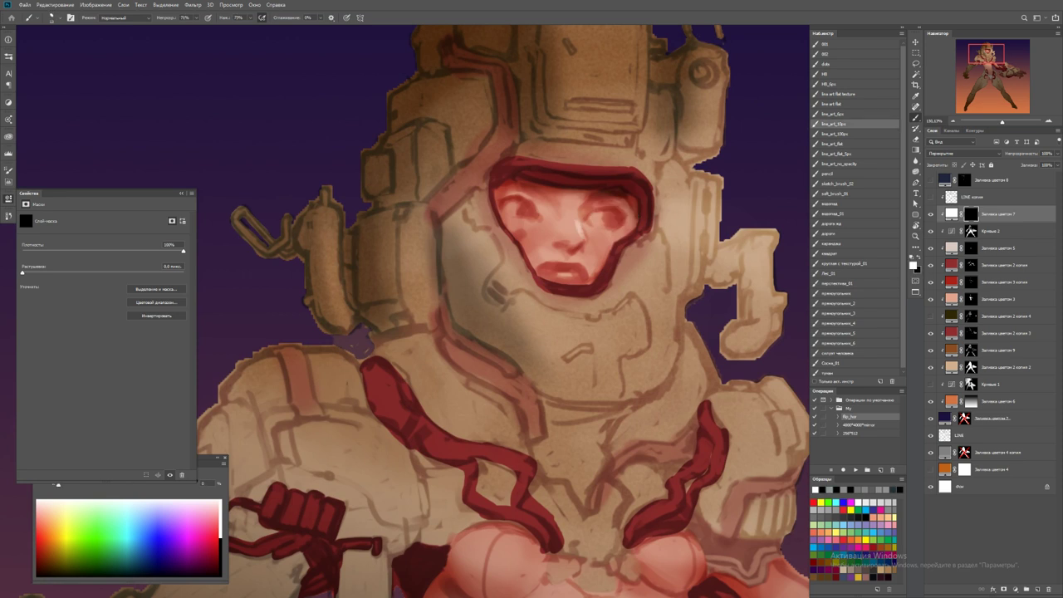
key("x")
key("x")
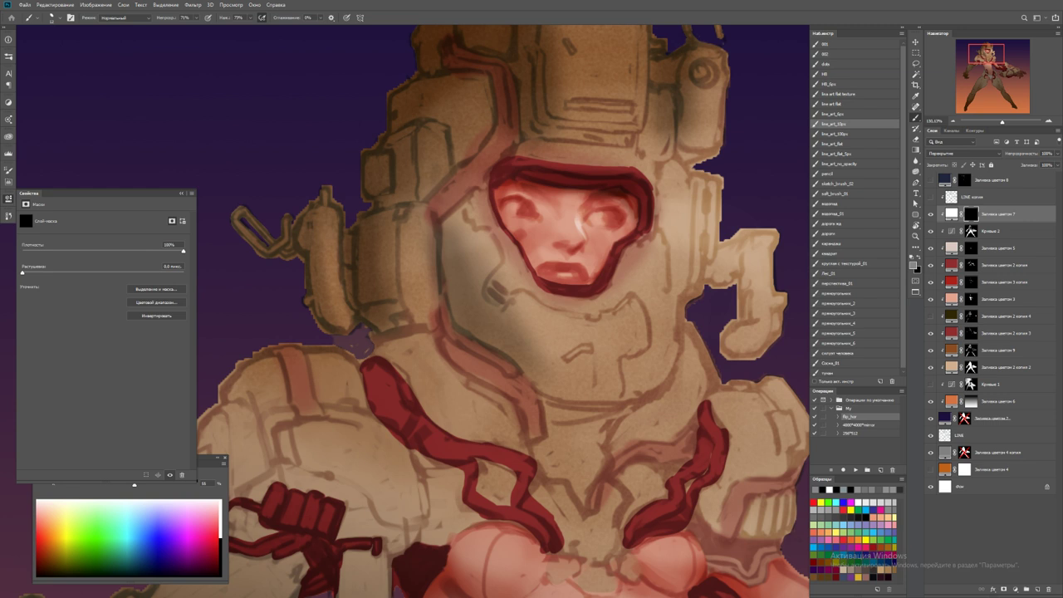
left_click_drag(599, 220, 609, 217)
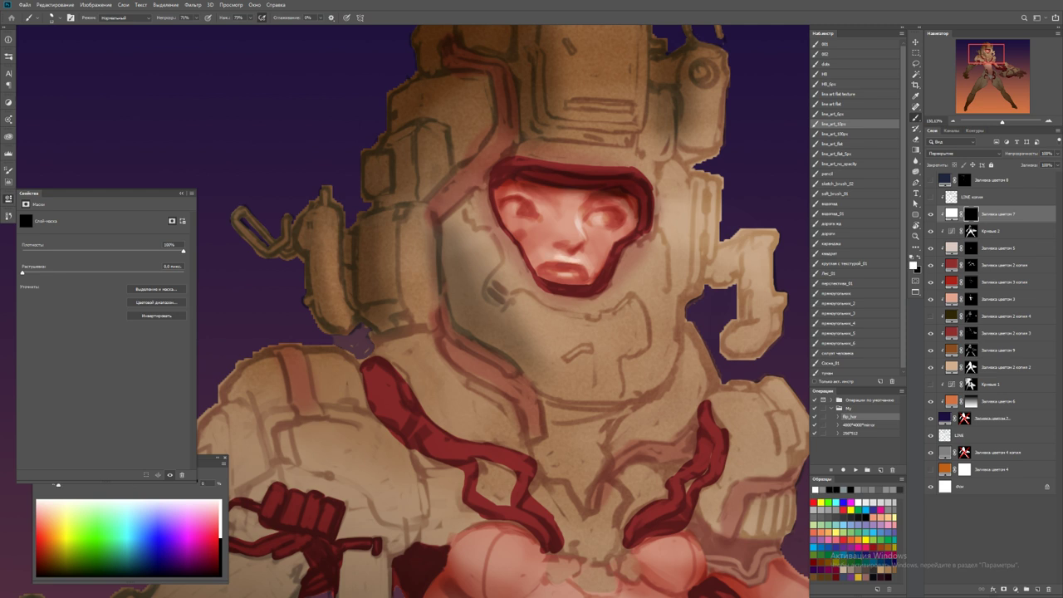
Paint bright highlights on the helmet collar beside and below the face opening on the Overlay fill mask
key("z")
left_click_drag(568, 264, 498, 264)
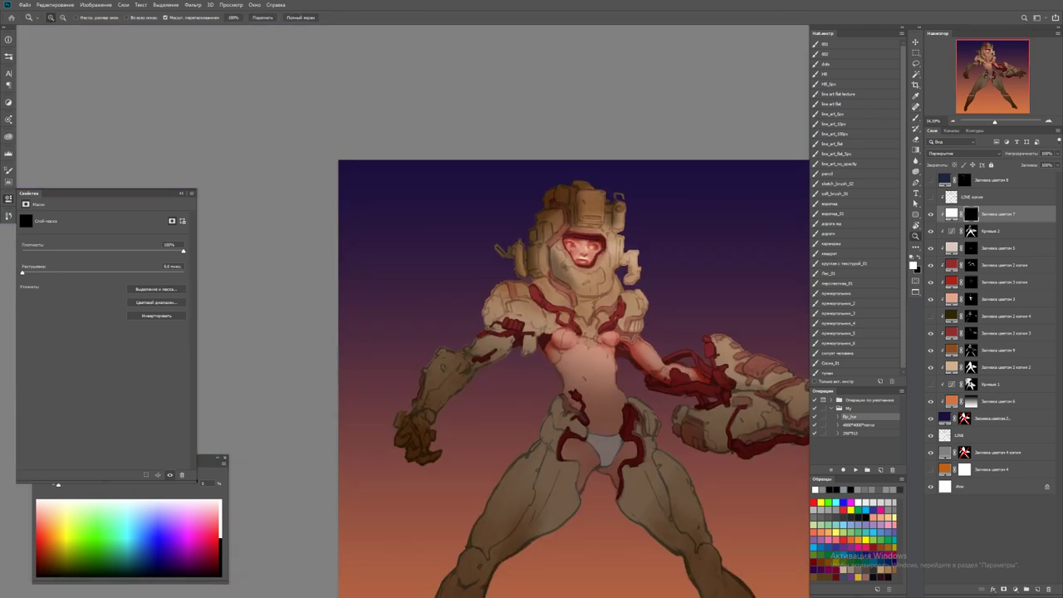
left_click_drag(596, 248, 664, 248)
key("b")
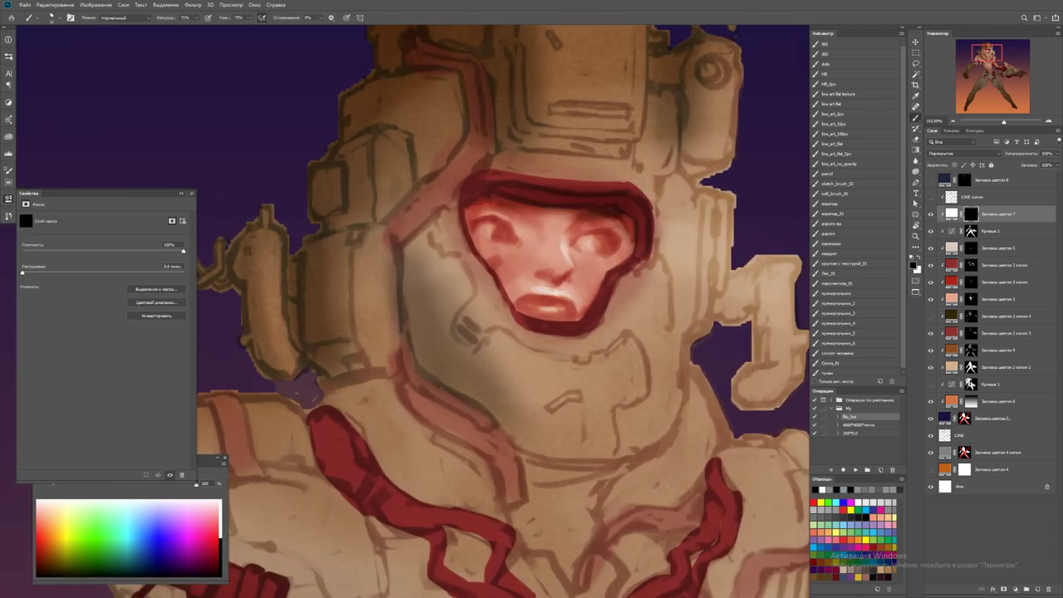
key("x")
key("x")
key("x")
left_click_drag(453, 249, 470, 328)
left_click_drag(473, 278, 498, 337)
mouse_move(449, 295)
left_mouse_down()
mouse_move(490, 341)
mouse_move(614, 353)
mouse_move(672, 282)
mouse_move(661, 262)
left_mouse_up()
left_click_drag(592, 365, 671, 343)
mouse_move(694, 264)
left_mouse_down()
mouse_move(686, 189)
mouse_move(661, 354)
left_mouse_up()
mouse_move(669, 286)
left_mouse_down()
mouse_move(661, 336)
mouse_move(548, 362)
mouse_move(490, 349)
mouse_move(635, 362)
mouse_move(564, 332)
left_mouse_up()
key("x")
Flip the canvas and rework the nose highlight with sampled tones, adding a bright spot on the nose tip
key("z")
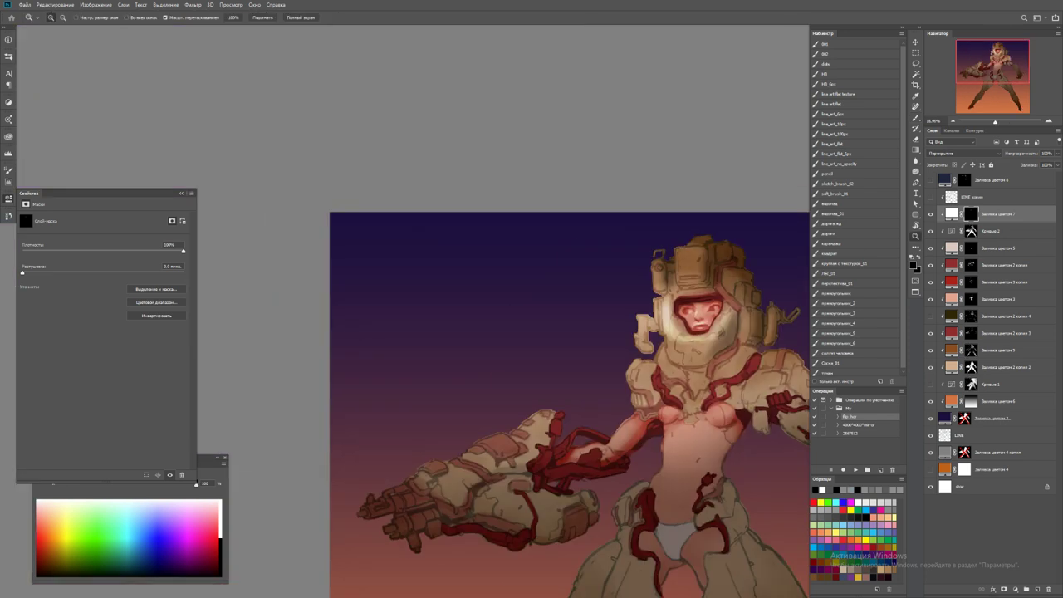
left_click(652, 316)
key("b")
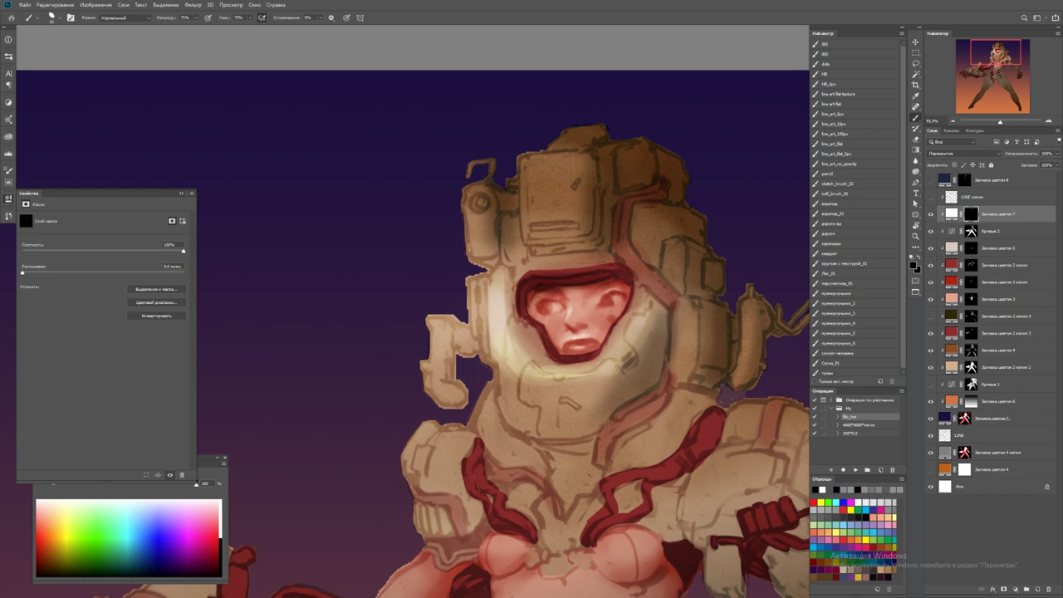
key("z")
left_click(570, 315)
key("b")
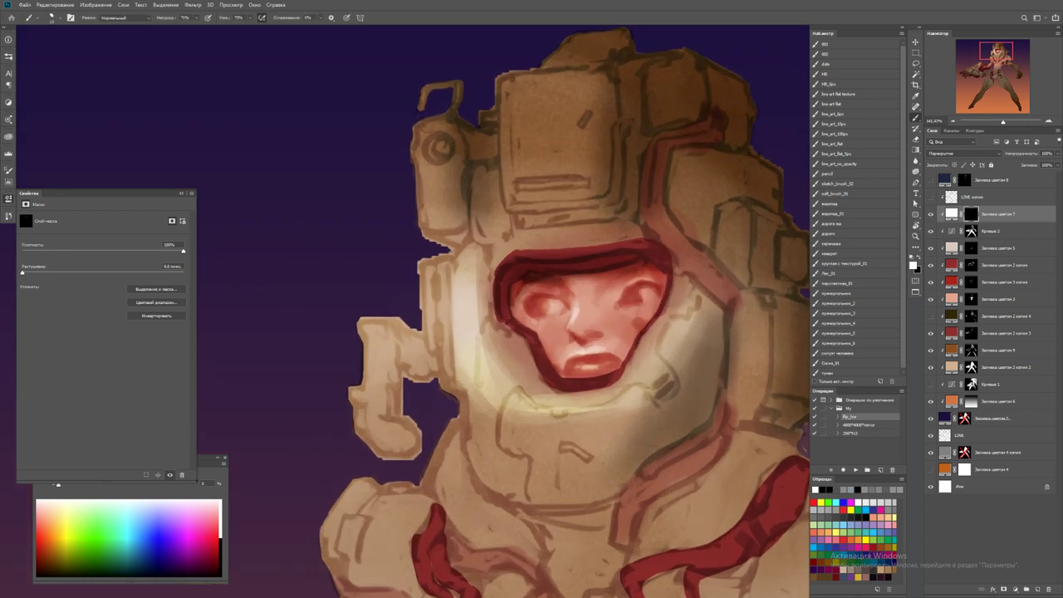
left_click(552, 327, "alt")
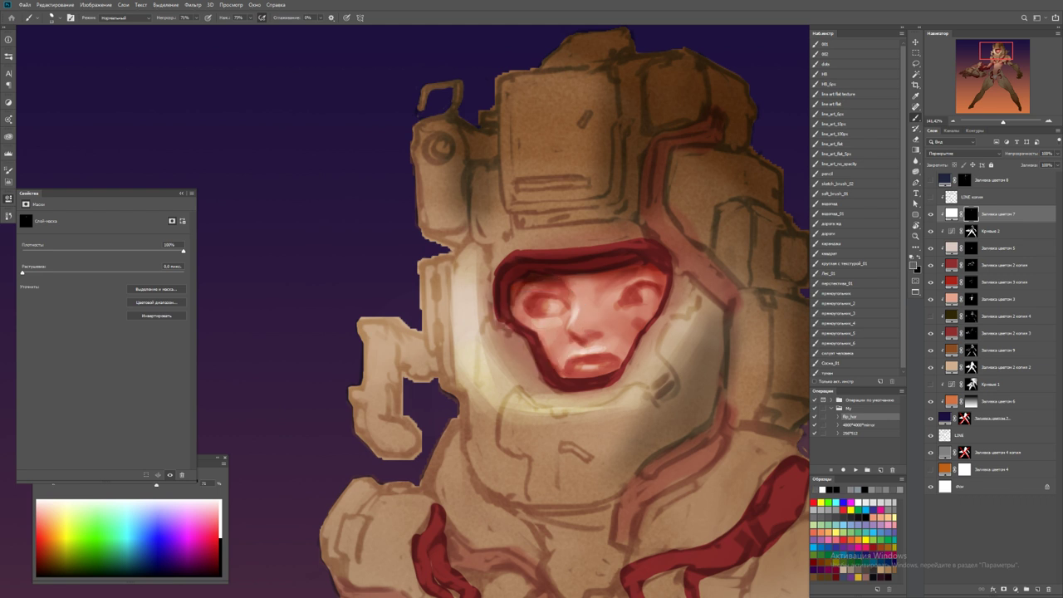
mouse_move(598, 310)
left_mouse_down()
mouse_move(588, 315)
mouse_move(615, 320)
mouse_move(617, 307)
mouse_move(624, 329)
mouse_move(579, 319)
left_mouse_up()
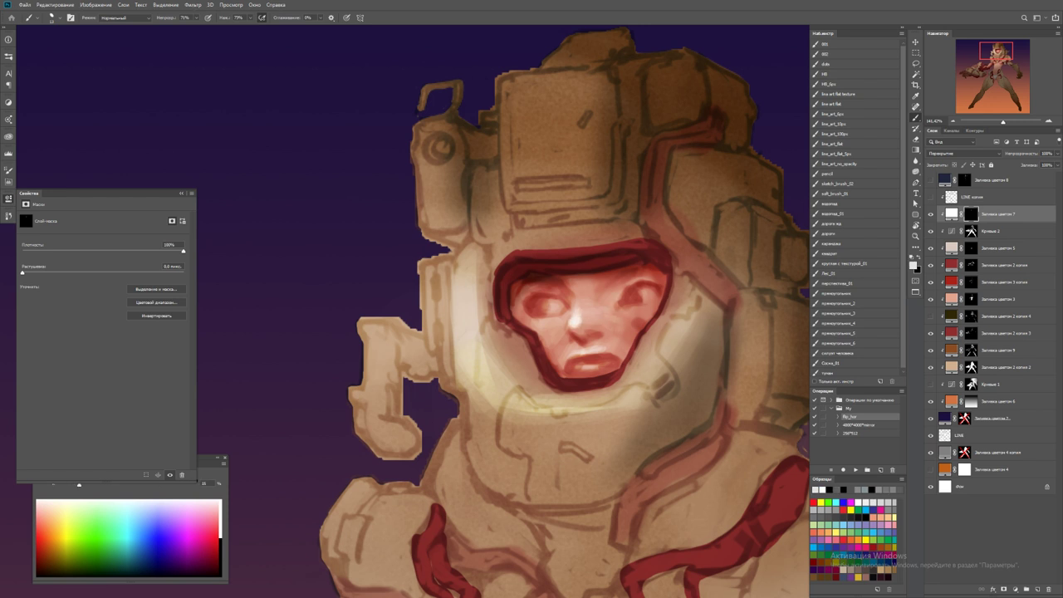
Undo the bright nose-tip strokes and repaint softer highlights on the nose and lips
key("ctrl+z")
key("x")
key("ctrl+z")
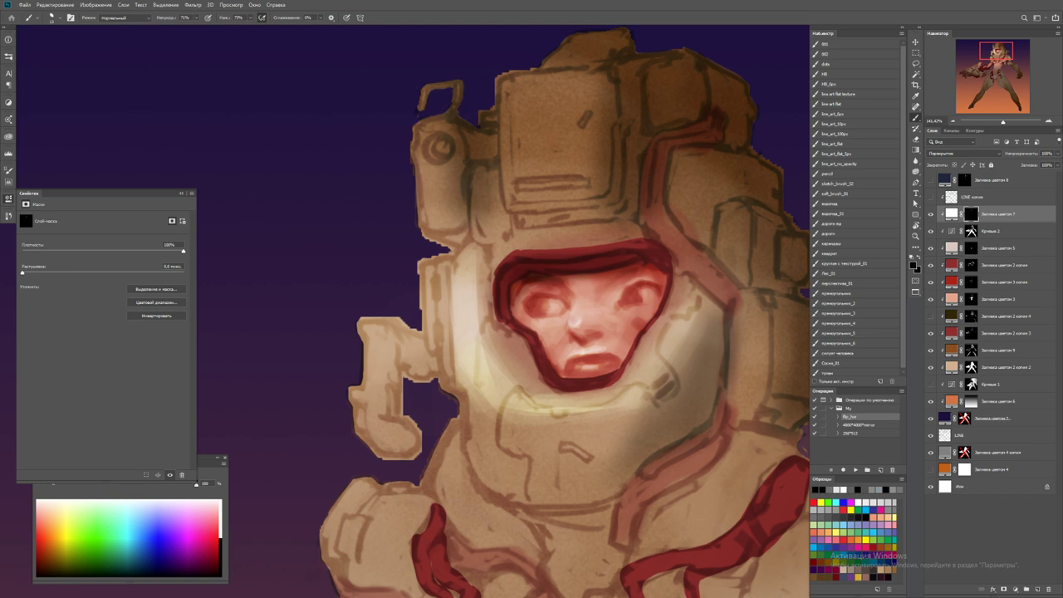
key("x")
mouse_move(571, 324)
left_mouse_down()
mouse_move(577, 306)
mouse_move(593, 303)
mouse_move(573, 303)
mouse_move(612, 308)
mouse_move(592, 369)
mouse_move(669, 366)
mouse_move(673, 348)
mouse_move(671, 365)
left_mouse_up()
key("z")
key("b")
left_click(670, 369, "alt")
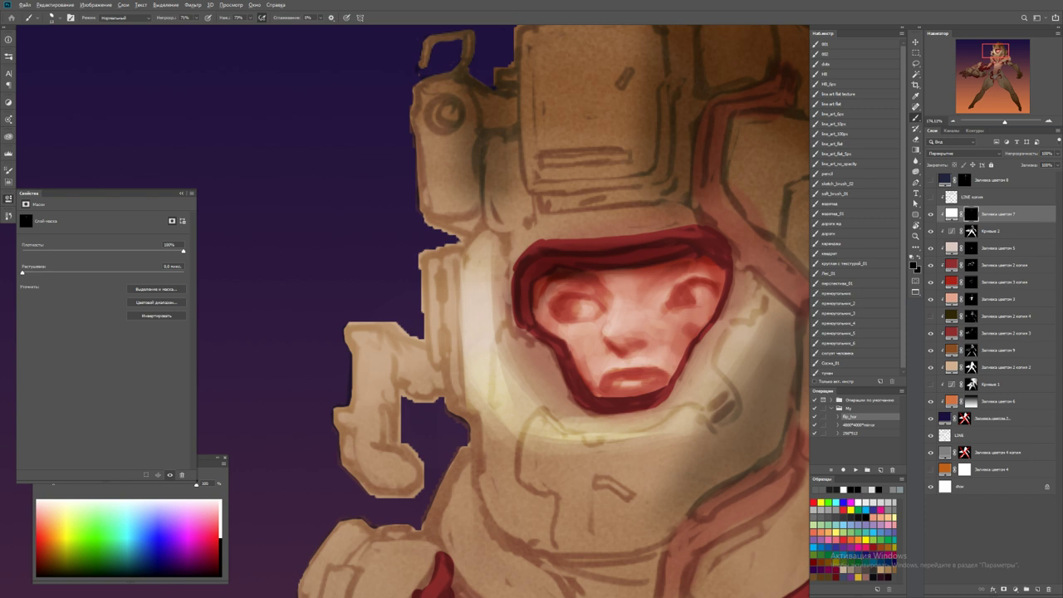
key("z")
key("ctrl+minus")
key("ctrl+minus")
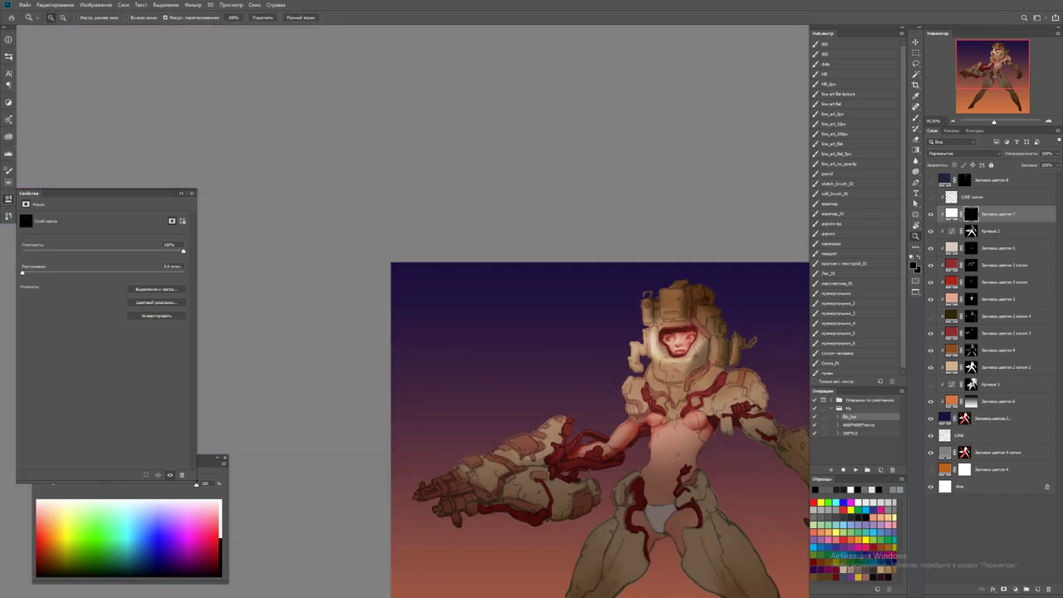
left_click(690, 341)
key("b")
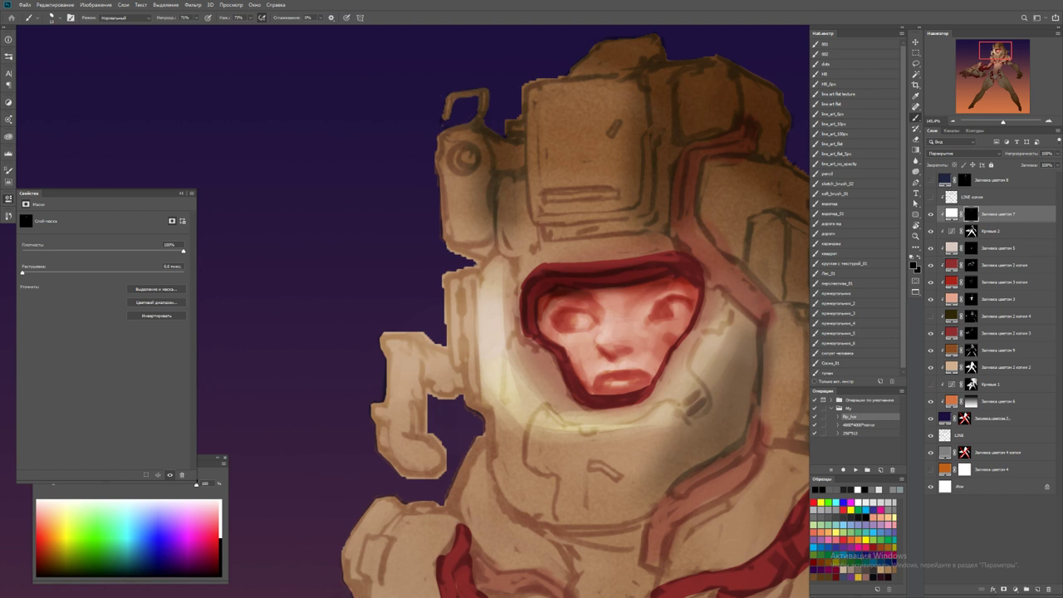
Hide the white Overlay fill layer and paint shadow onto the helmet's side bracket on the Curves mask
key("z")
key("ctrl+minus")
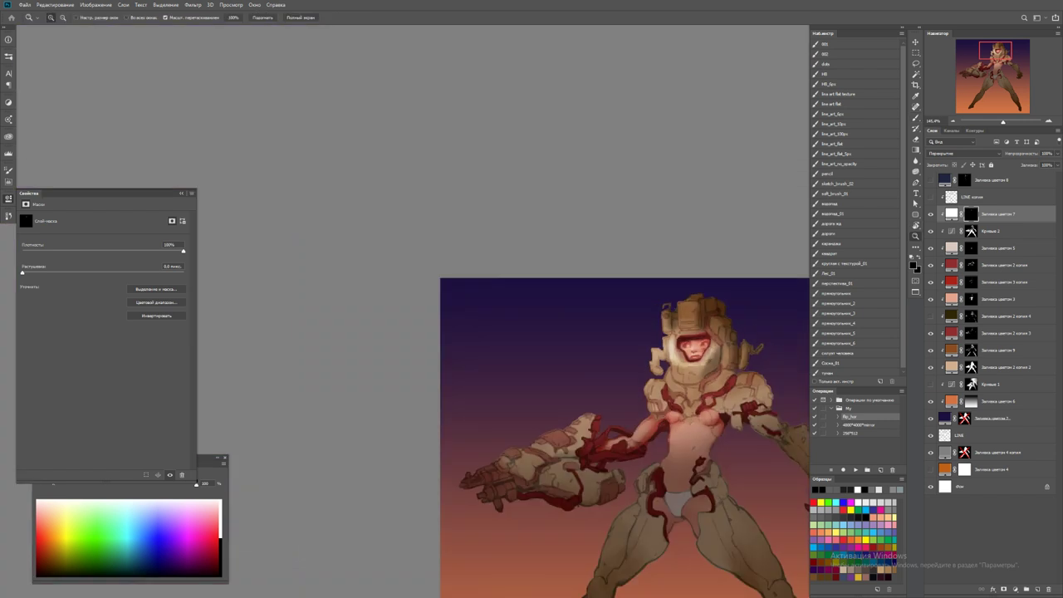
left_click(673, 283)
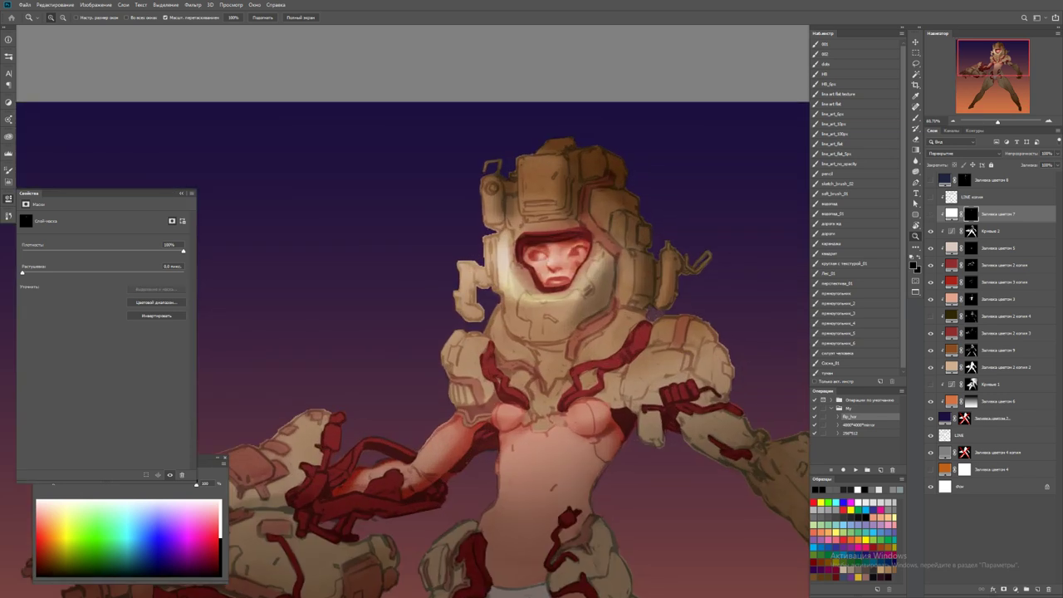
key("alt+bracketleft")
key("b")
key("x")
mouse_move(472, 269)
left_mouse_down()
mouse_move(470, 301)
mouse_move(487, 276)
mouse_move(489, 287)
mouse_move(473, 317)
mouse_move(373, 332)
mouse_move(498, 332)
left_mouse_up()
Paint Curves shadow over the helmet's rear side modules and the area beneath them
key("z")
key("b")
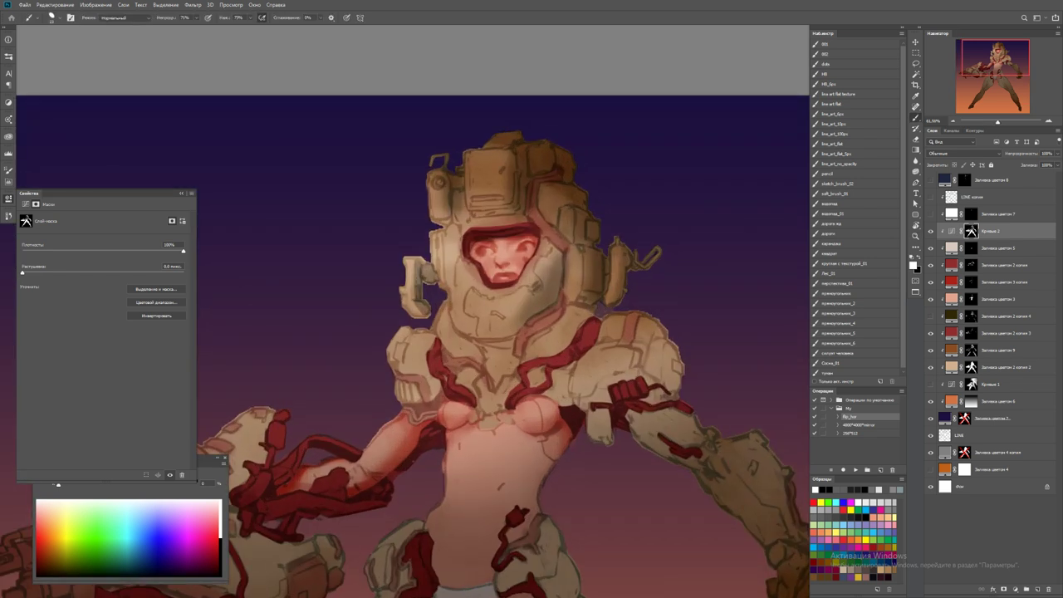
left_click_drag(610, 269, 610, 291)
mouse_move(623, 249)
left_mouse_down()
mouse_move(623, 289)
mouse_move(606, 306)
mouse_move(623, 276)
mouse_move(576, 307)
left_mouse_up()
left_click_drag(580, 281, 569, 304)
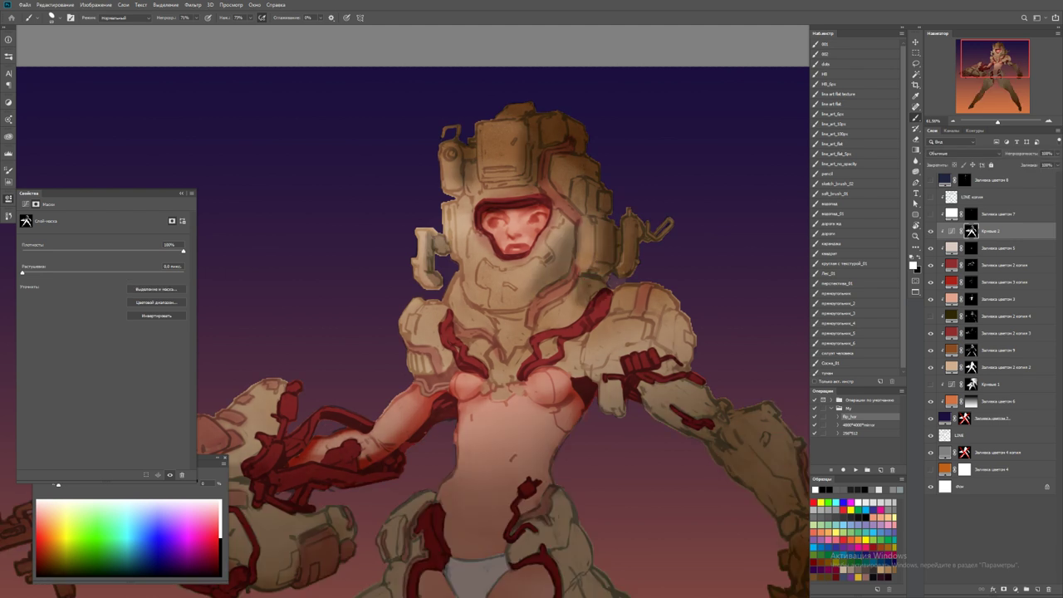
Flip the canvas back and compare the whole figure with the Curves shadow layer hidden and shown
key("z")
key("ctrl+0")
key("F2")
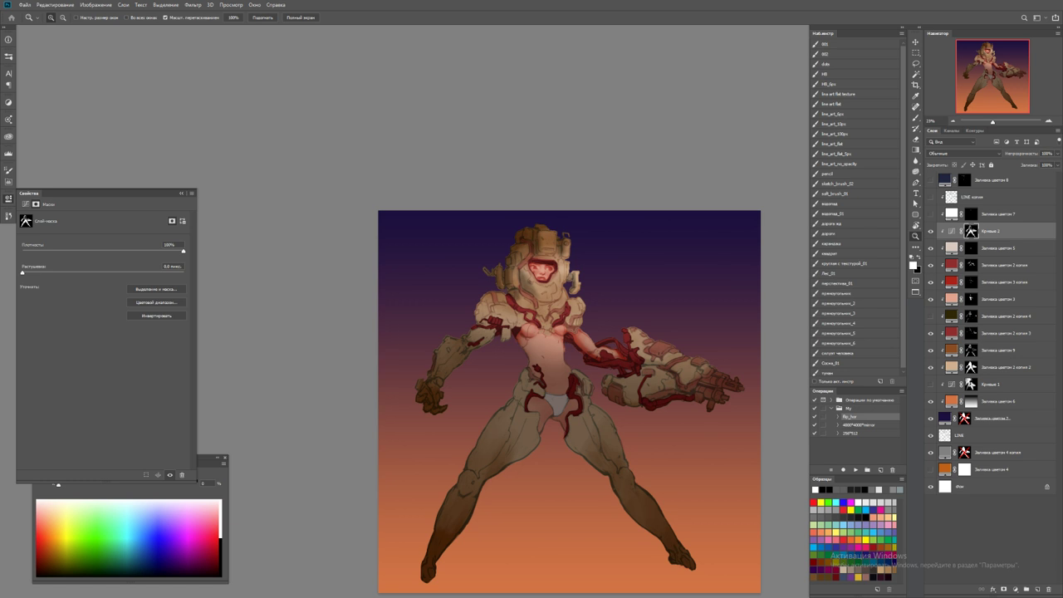
key("ctrl+comma")
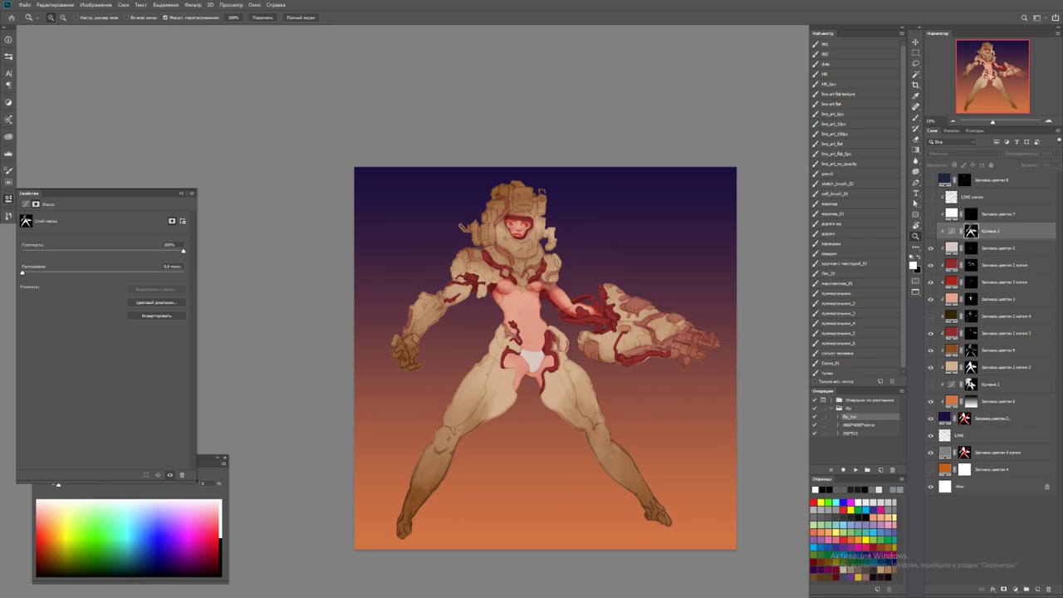
key("ctrl+comma")
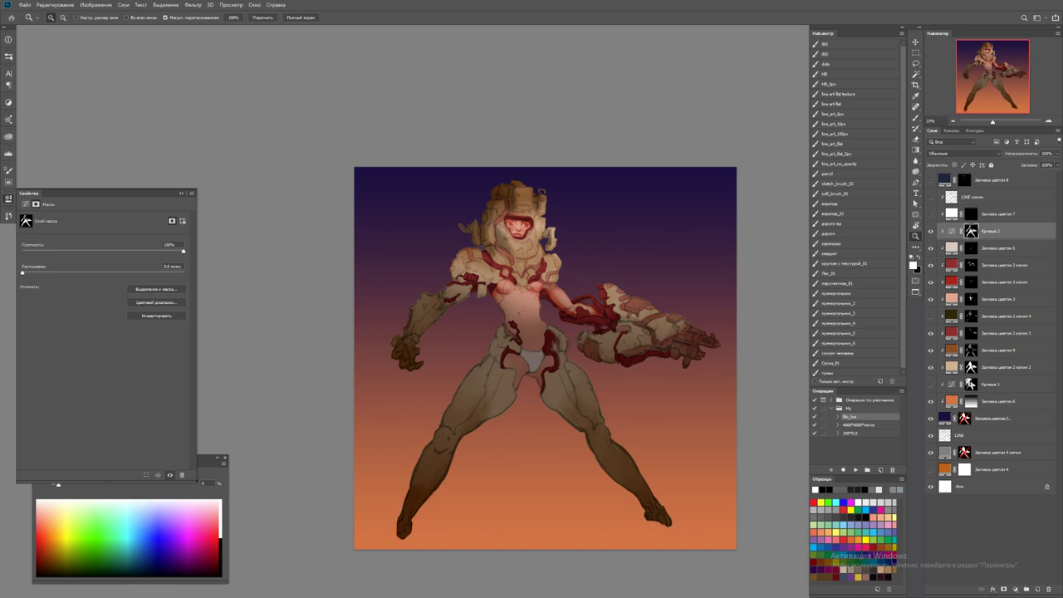
Paint Curves shadow along the outer edge and upper plate of the shoulder armour on the Curves mask
left_click(449, 264)
key("b")
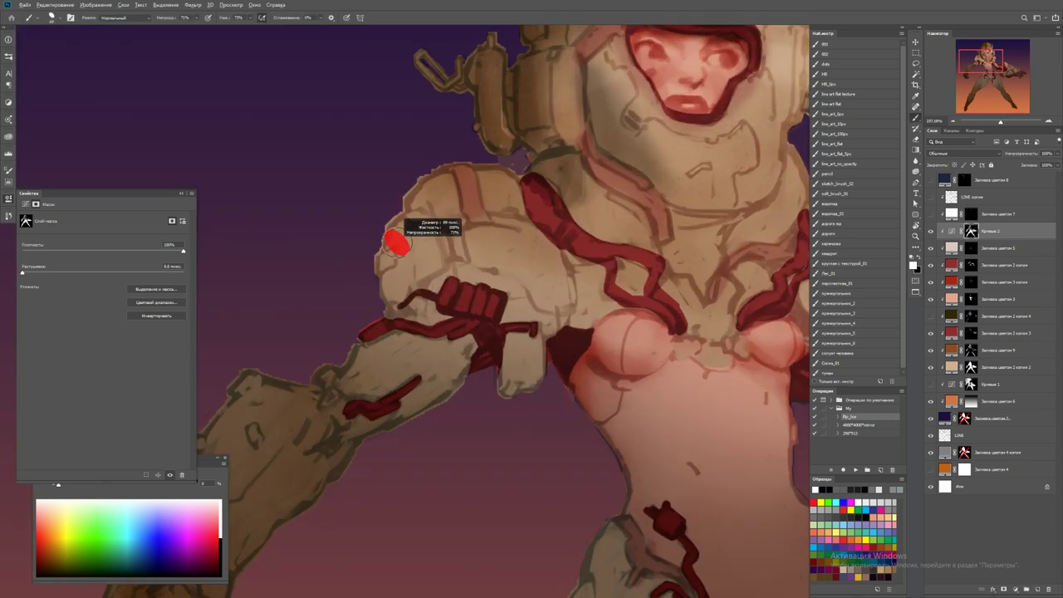
left_click_drag(379, 274, 409, 216)
mouse_move(394, 287)
left_mouse_down()
mouse_move(397, 246)
mouse_move(412, 238)
mouse_move(417, 250)
left_mouse_up()
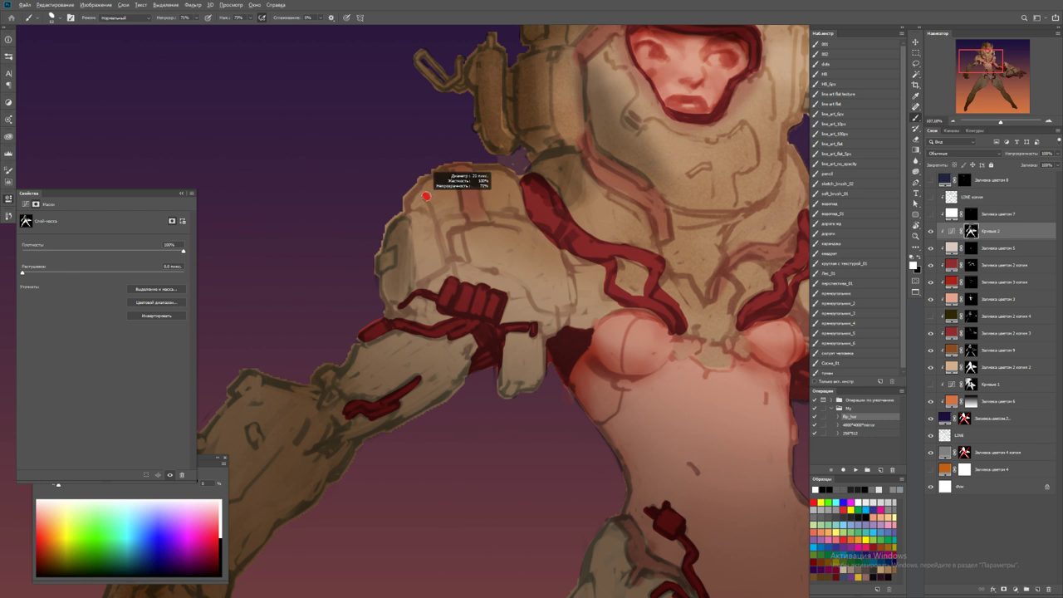
left_click_drag(418, 191, 355, 348)
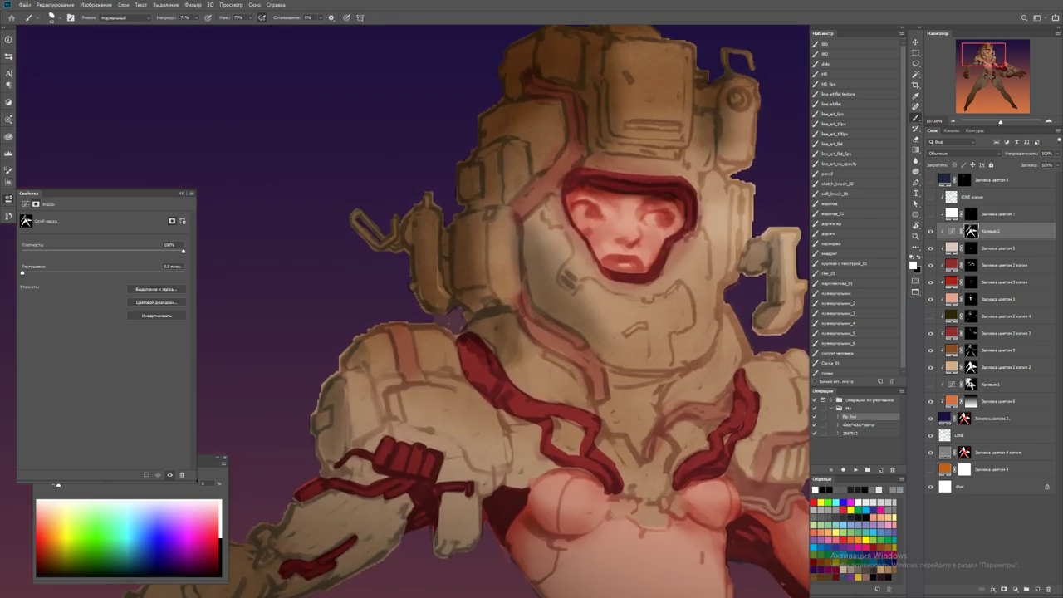
Paint Curves shadow under the helmet's chin, across the collar folds and down the neck armour
mouse_move(486, 324)
left_mouse_down()
mouse_move(457, 349)
mouse_move(470, 369)
mouse_move(557, 403)
left_mouse_up()
left_click_drag(522, 332, 532, 388)
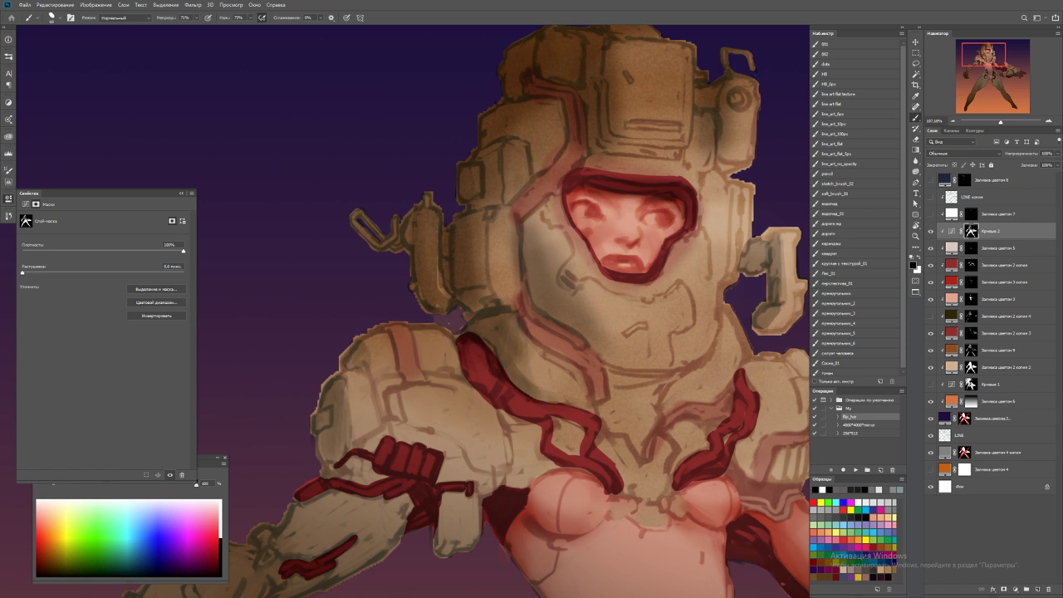
left_click_drag(515, 315, 598, 389)
mouse_move(576, 337)
left_mouse_down()
mouse_move(608, 377)
mouse_move(676, 391)
left_mouse_up()
left_click_drag(594, 391, 673, 413)
left_click_drag(607, 365, 698, 372)
mouse_move(605, 407)
left_mouse_down()
mouse_move(634, 441)
mouse_move(656, 438)
mouse_move(656, 453)
left_mouse_up()
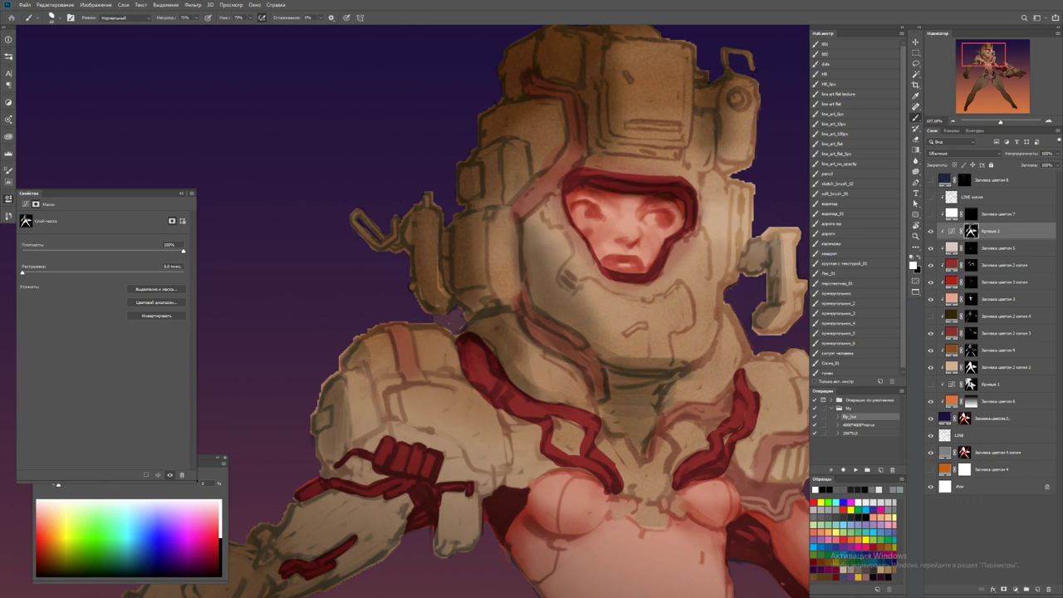
Load the figure's silhouette as a selection with hidden edges and refine the Curves shading on the helmet's top and front box
left_click_drag(532, 290, 433, 356)
left_click_drag(490, 221, 483, 241)
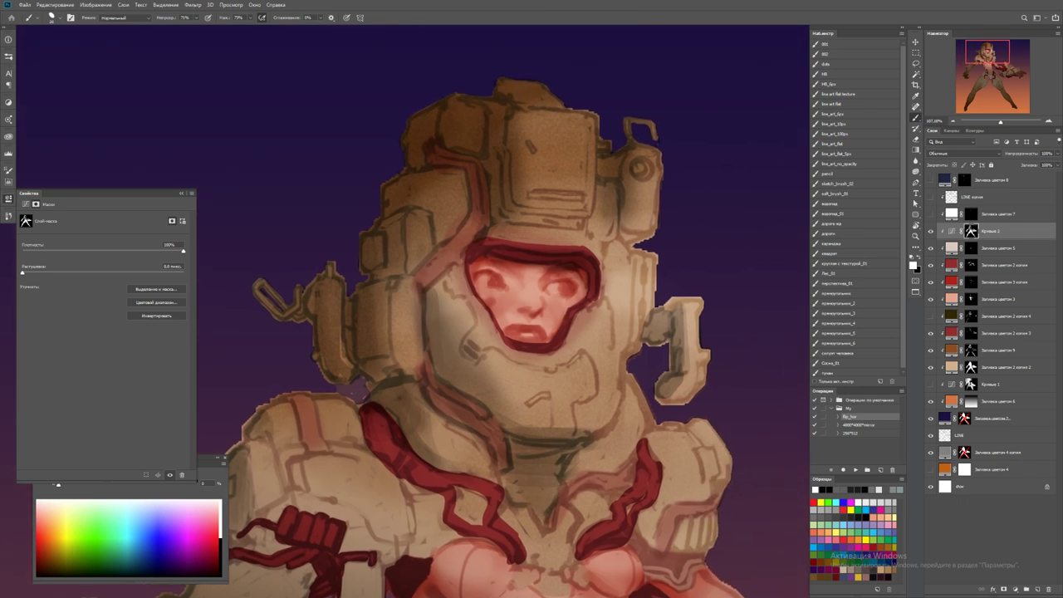
left_click_drag(520, 131, 520, 196)
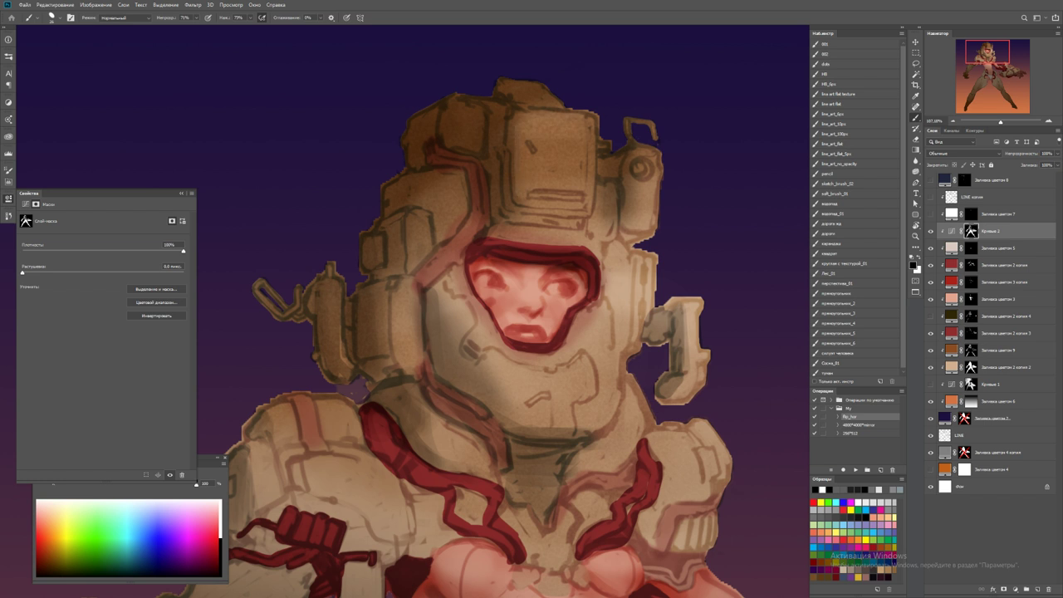
key("x")
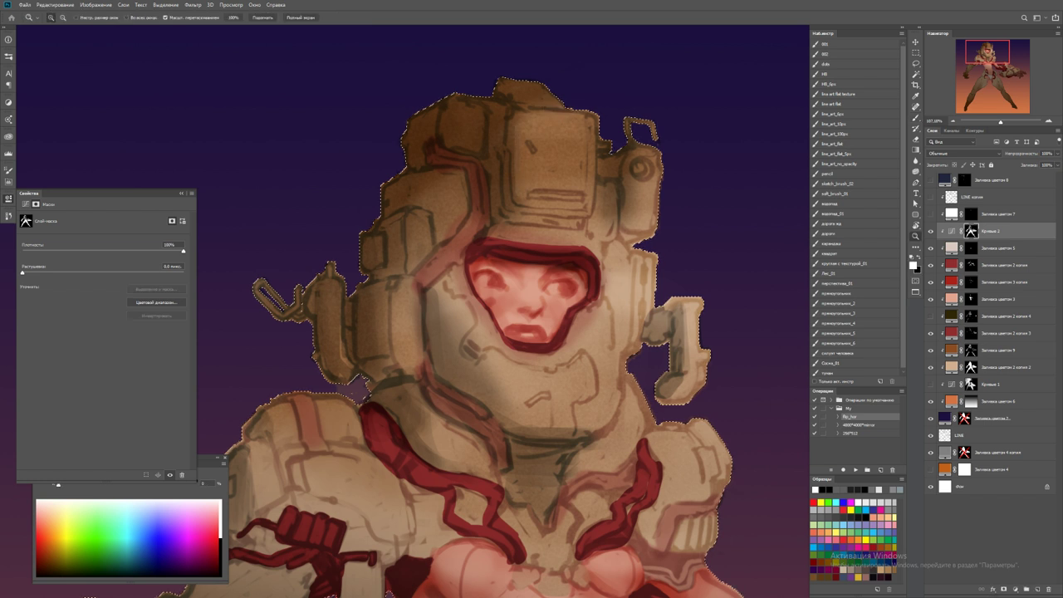
scroll(648, 249, "down", 3)
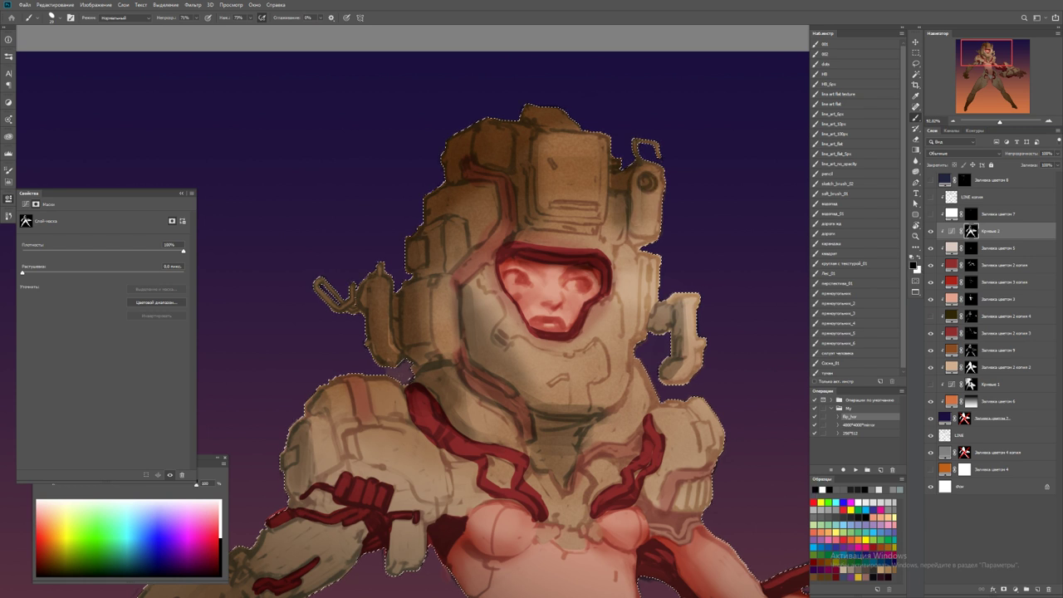
key("x")
key("ctrl+d")
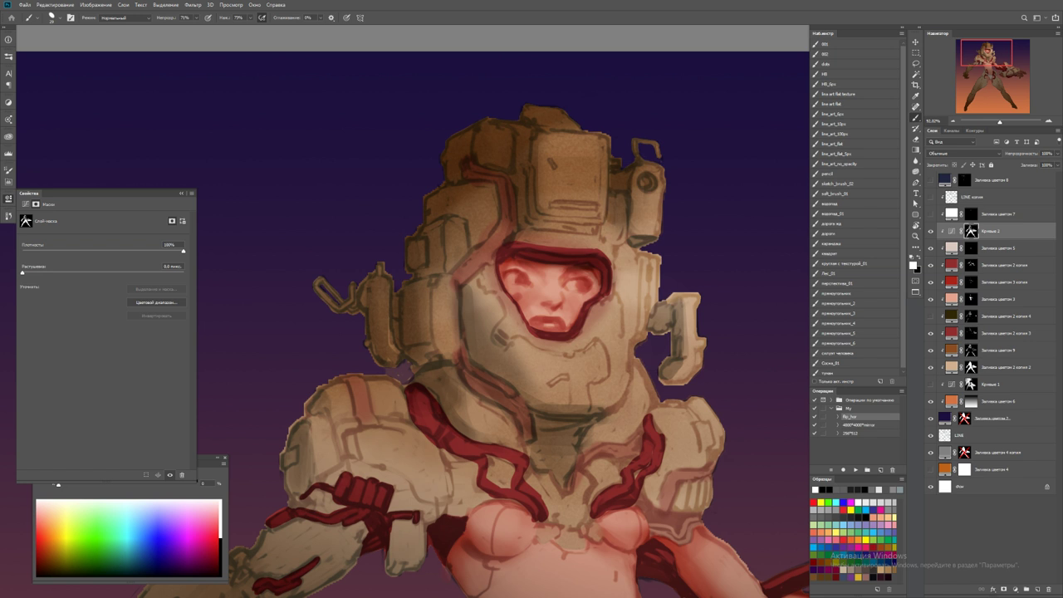
mouse_move(525, 113)
left_mouse_down()
mouse_move(573, 129)
mouse_move(549, 136)
mouse_move(606, 154)
mouse_move(540, 166)
mouse_move(603, 171)
mouse_move(660, 149)
mouse_move(663, 171)
mouse_move(640, 189)
mouse_move(662, 202)
mouse_move(636, 211)
left_mouse_up()
mouse_move(549, 176)
left_mouse_down()
mouse_move(606, 178)
mouse_move(598, 154)
mouse_move(603, 206)
left_mouse_up()
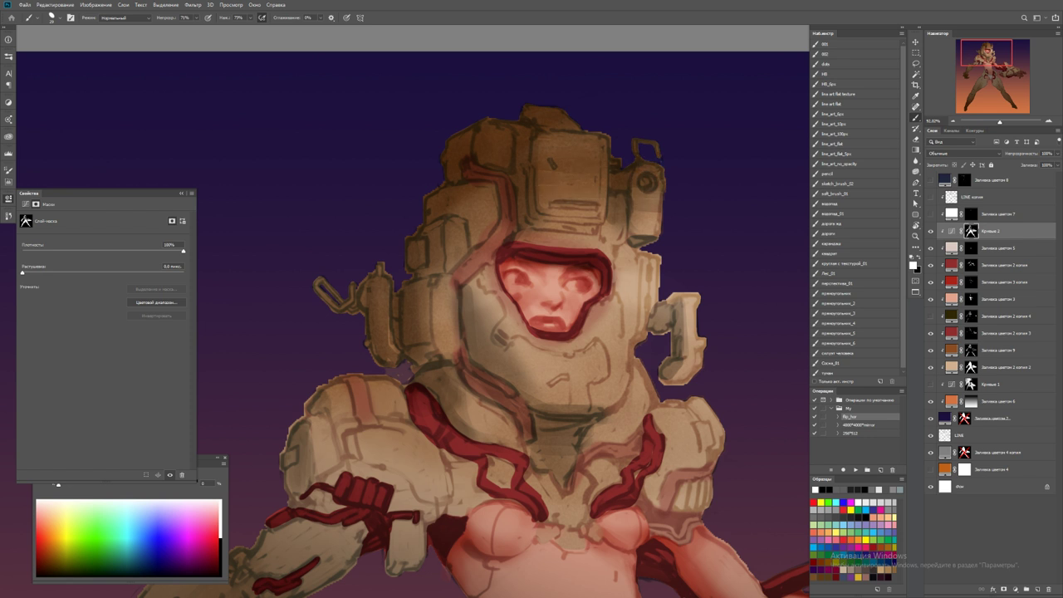
Paint Curves shading along the lower edge of the helmet's front box and around its side bracket
left_click_drag(533, 222, 605, 221)
left_click_drag(542, 216, 595, 215)
left_click_drag(660, 269, 659, 334)
left_click_drag(656, 256, 664, 384)
mouse_move(668, 299)
left_mouse_down()
mouse_move(676, 384)
mouse_move(582, 374)
mouse_move(631, 374)
left_mouse_up()
Flip the canvas horizontally and examine the whole figure and the weapon arm
key("z")
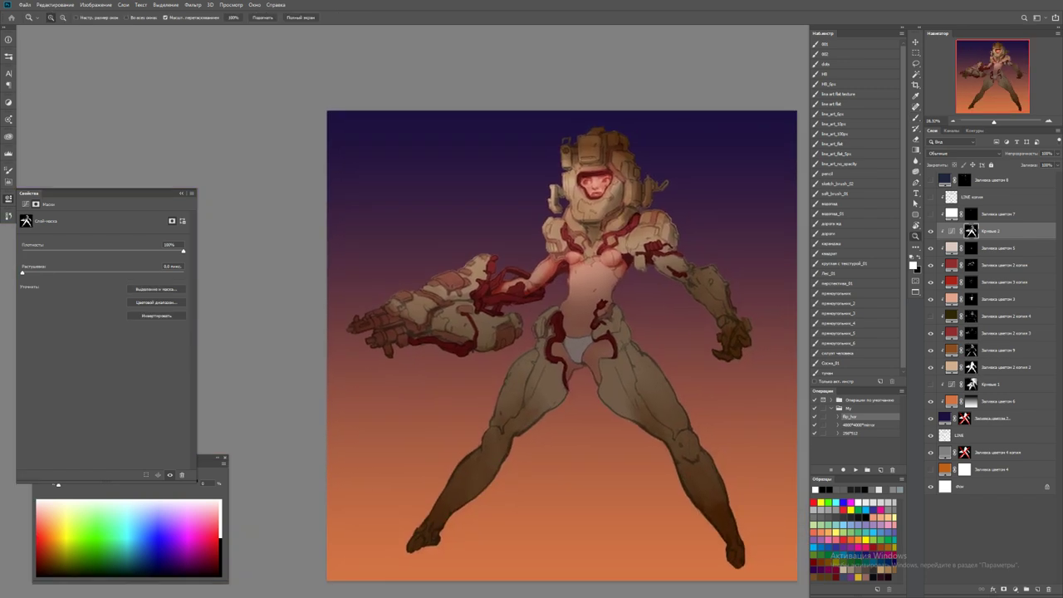
scroll(559, 354, "up", 1)
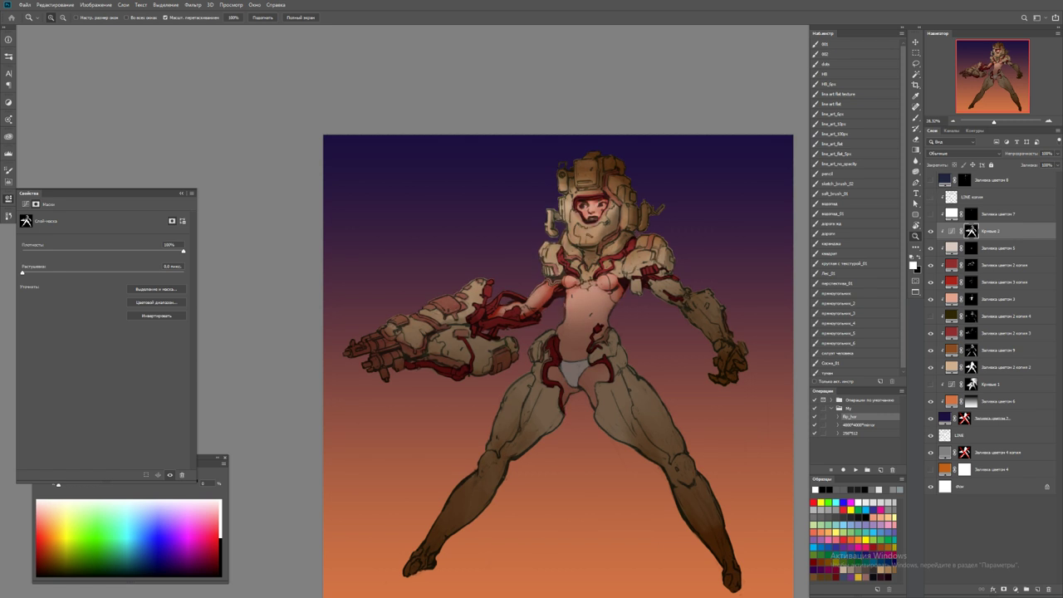
scroll(386, 338, "up", 3)
key("b")
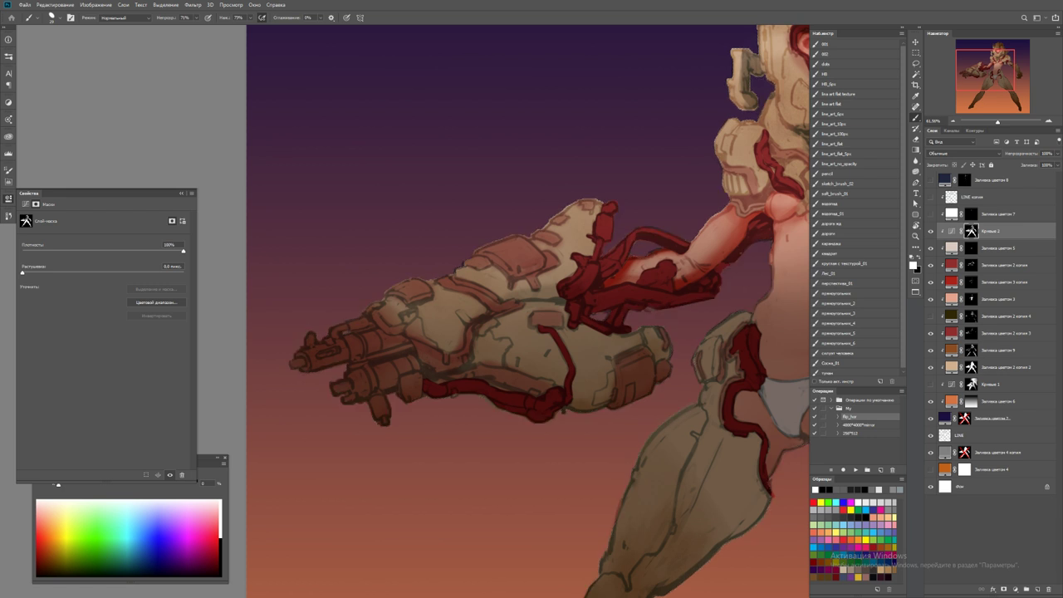
key("x")
key("z")
left_click_drag(393, 310, 275, 310)
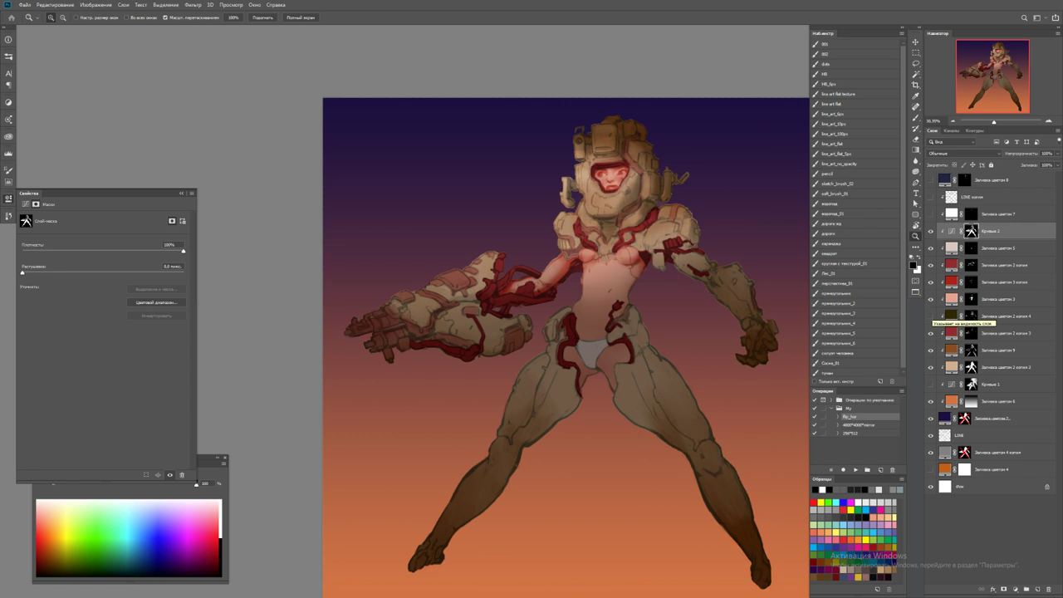
Hide the Curves shadow layer above the colour fills
key("ctrl+comma")
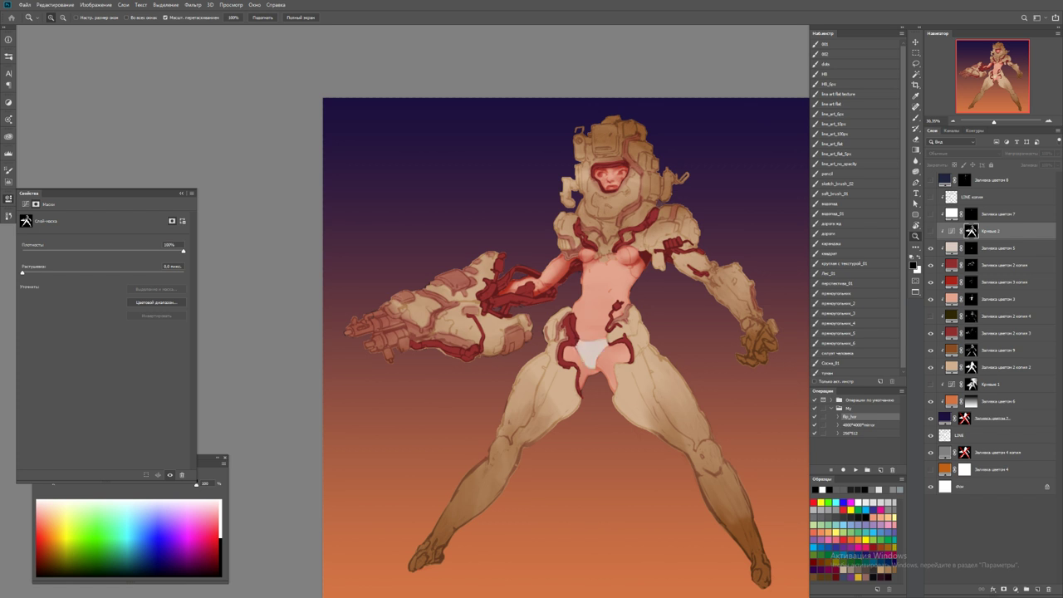
left_click(1005, 265)
left_click(1011, 589)
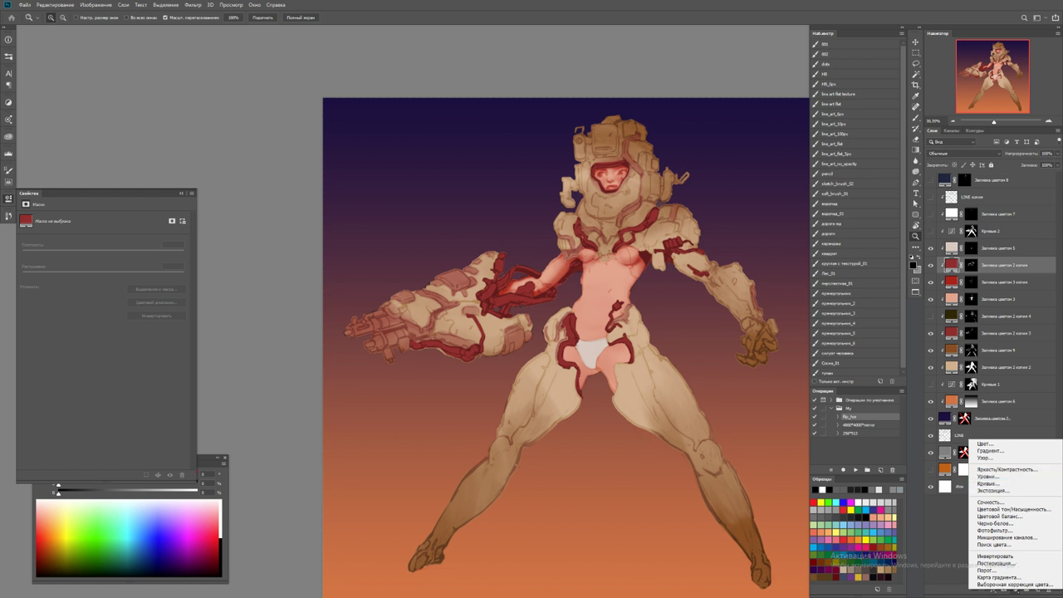
key("Escape")
Duplicate the brown fill layer "Заливка цветом 9" and fill the copy's mask with black
left_click(972, 350)
left_click(931, 350)
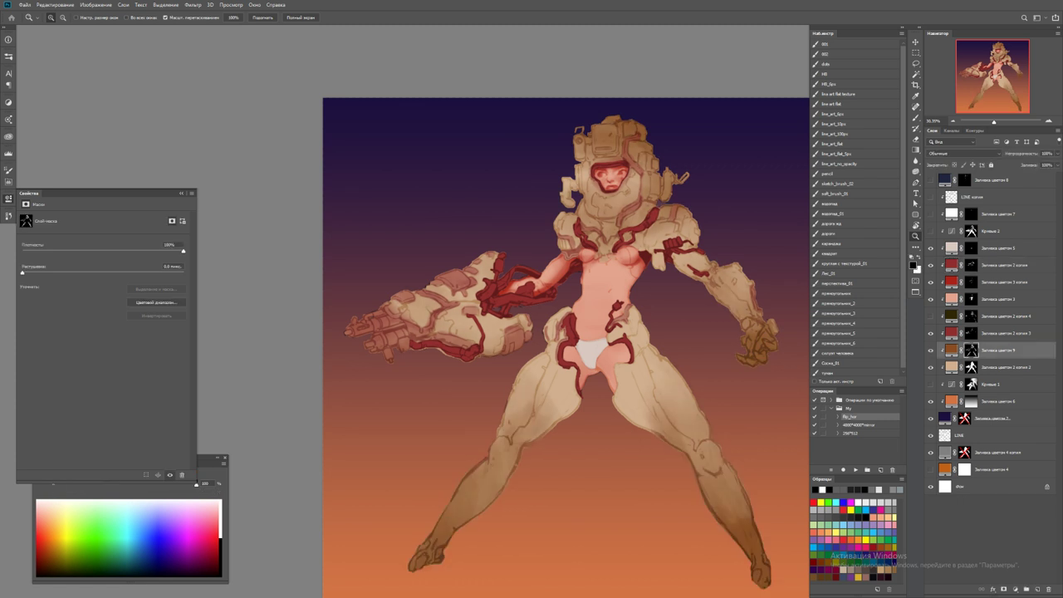
key("ctrl+j")
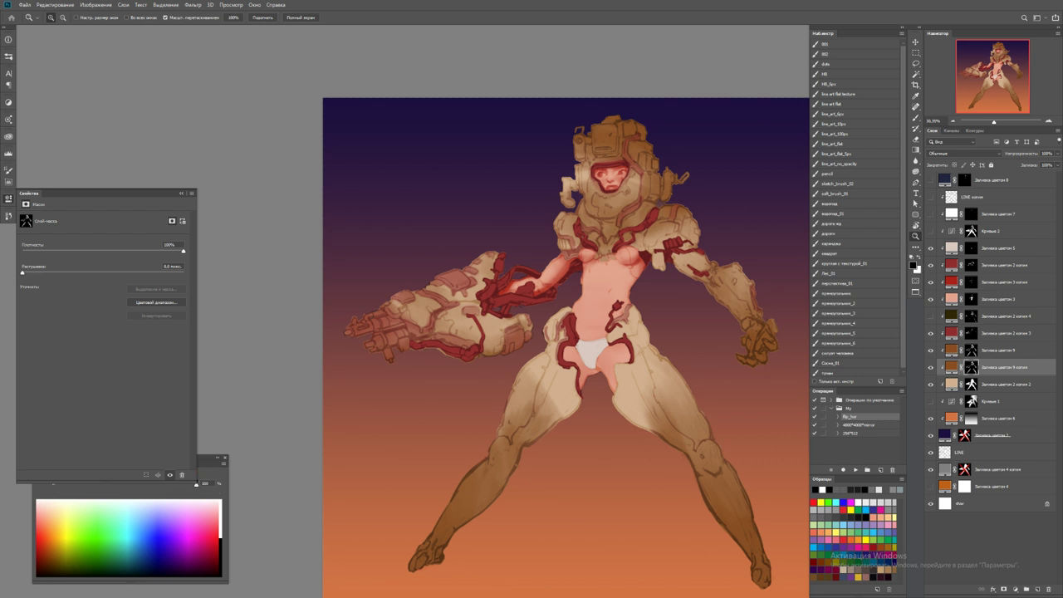
key("ctrl+a")
key("alt+BackSpace")
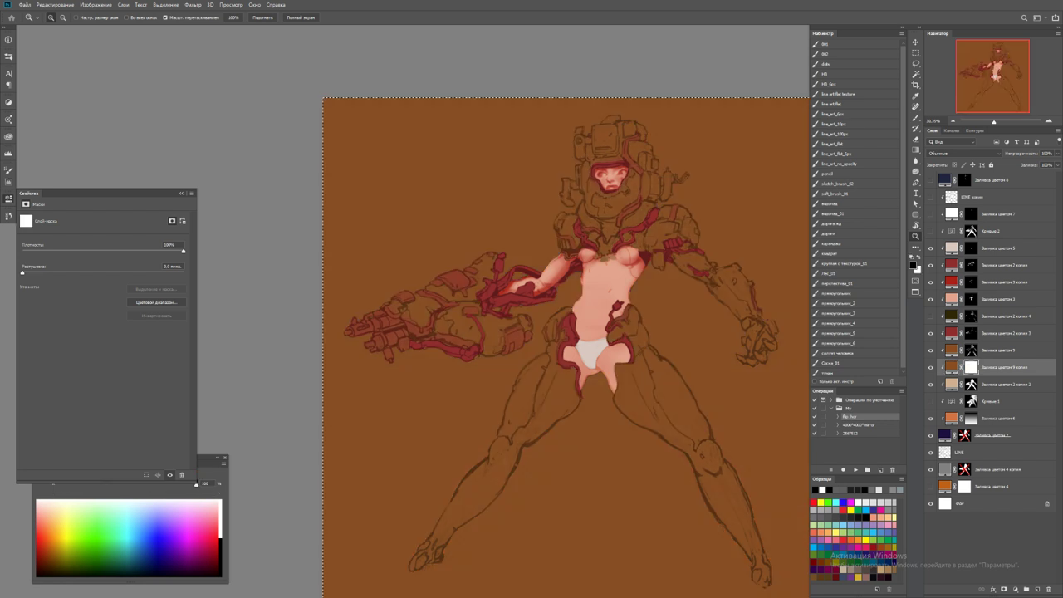
key("ctrl+i")
key("ctrl+d")
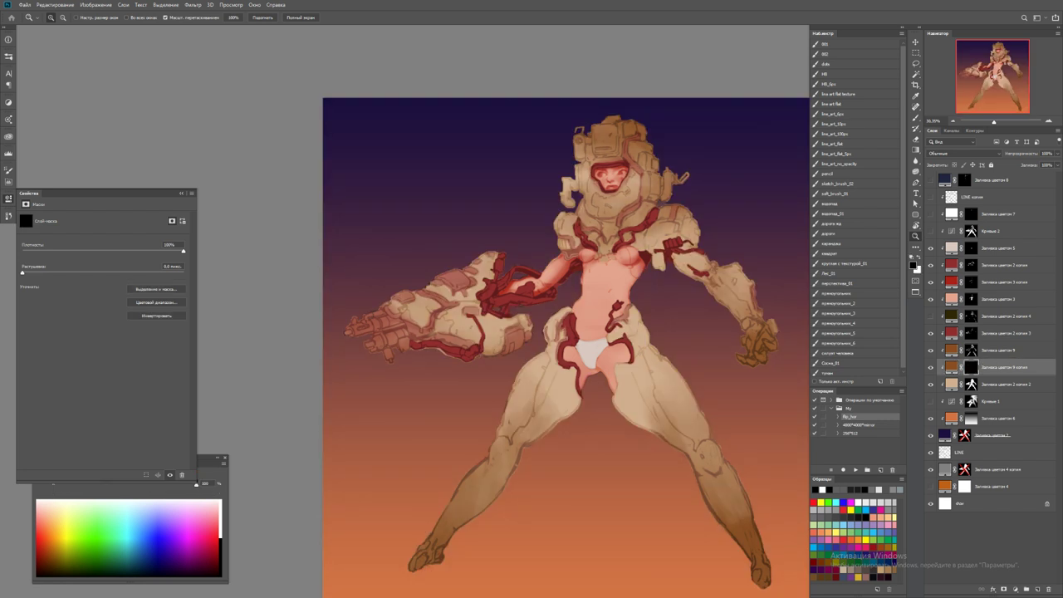
Load the figure's silhouette as a selection with hidden edges and paint soft brown shadow on the hip armour beside the waist
left_click(972, 367, "ctrl")
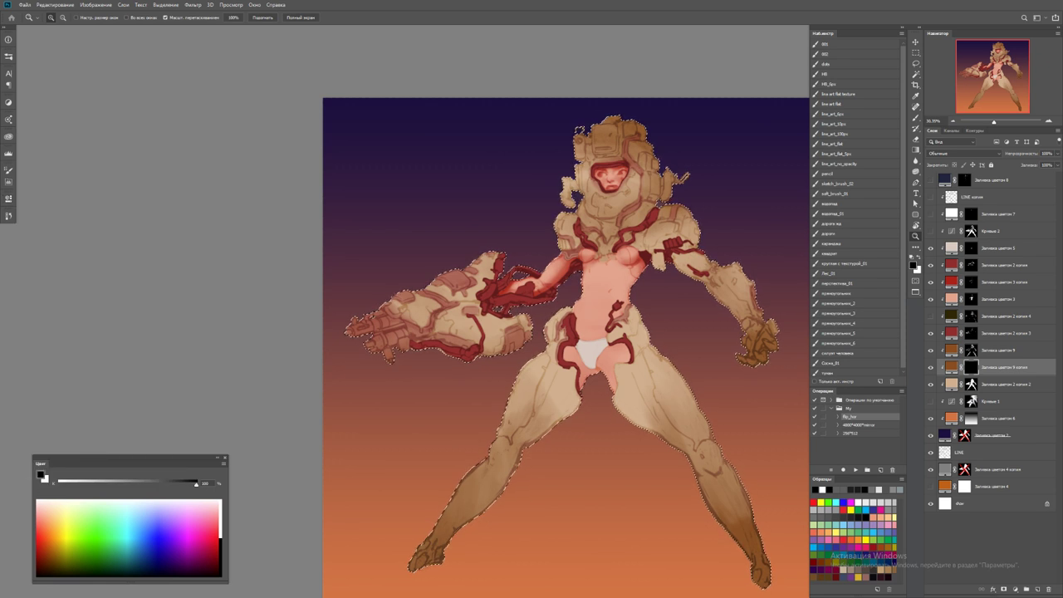
key("ctrl+d")
scroll(616, 334, "up", 3)
key("b")
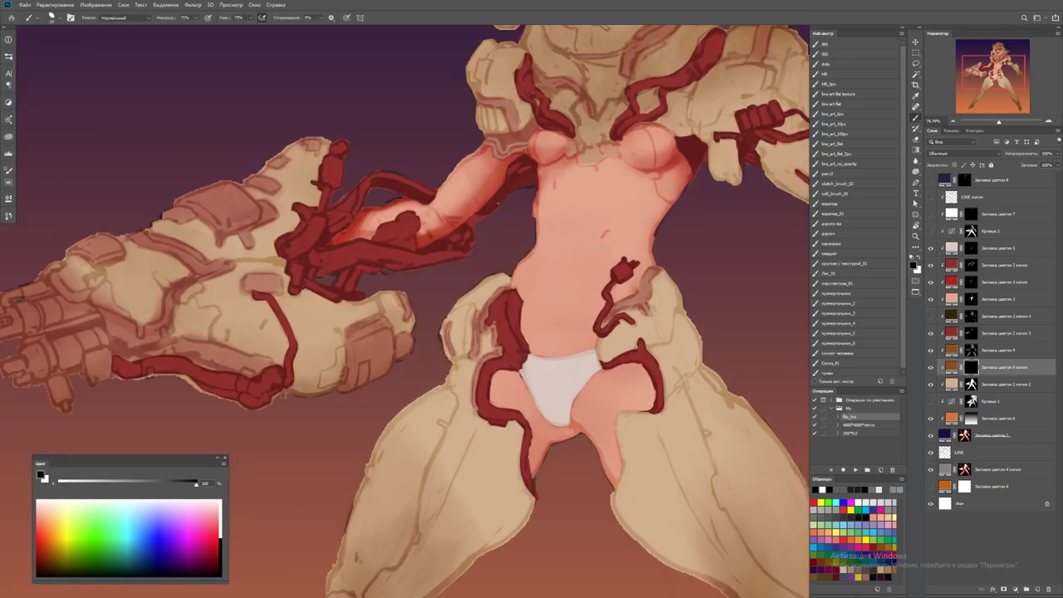
key("x")
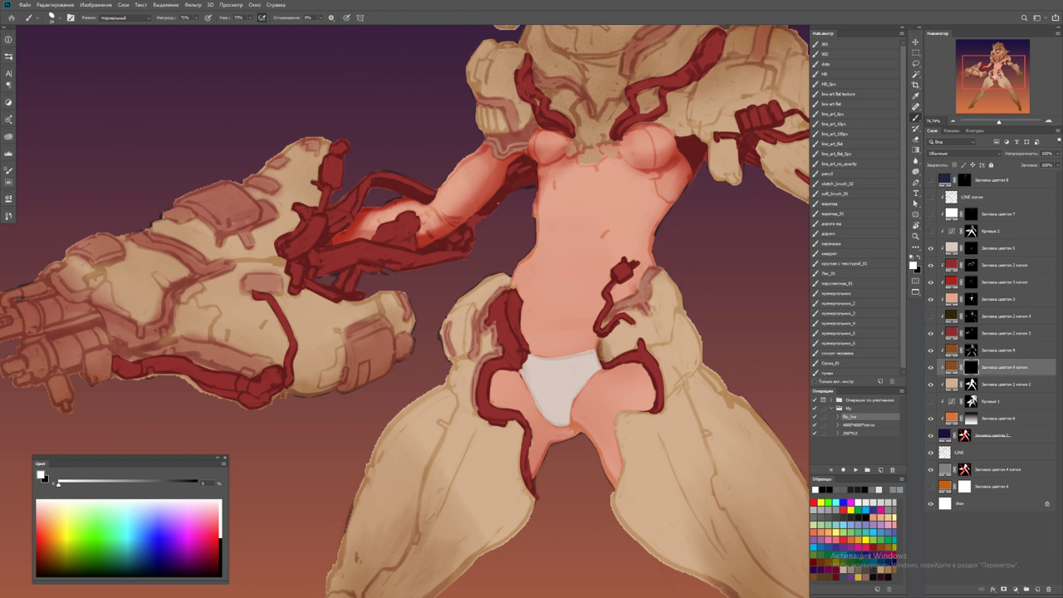
key("x")
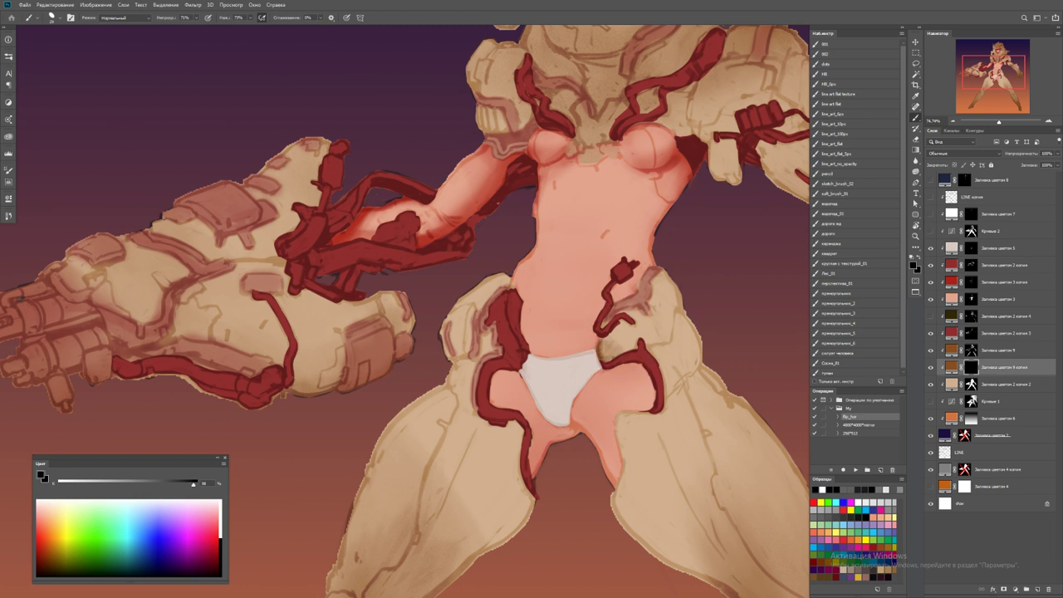
key("x")
mouse_move(675, 304)
left_mouse_down()
mouse_move(658, 347)
mouse_move(661, 270)
mouse_move(660, 287)
left_mouse_up()
key("x")
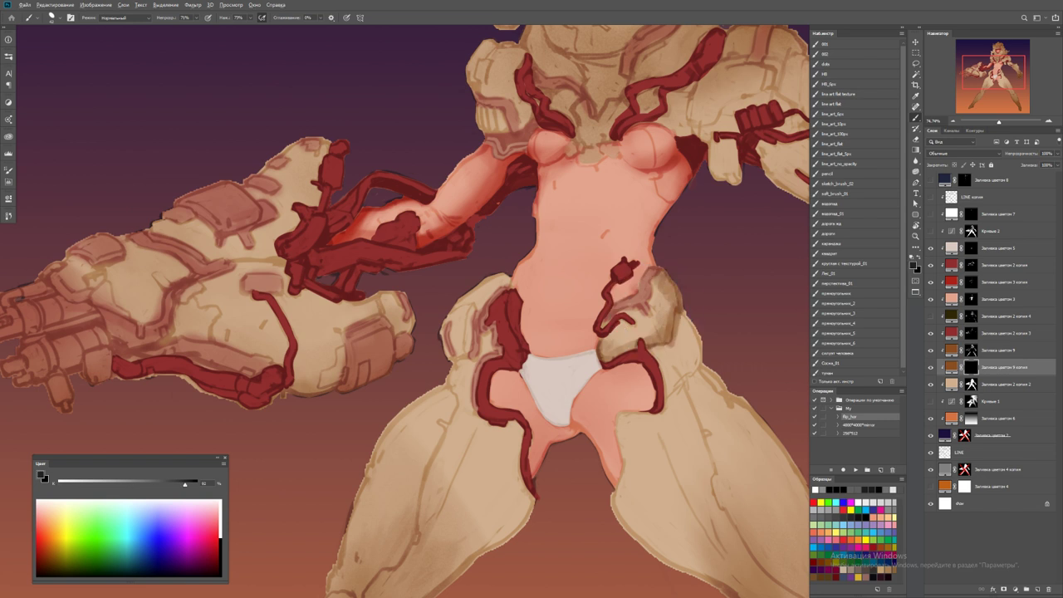
left_click_drag(654, 334, 668, 344)
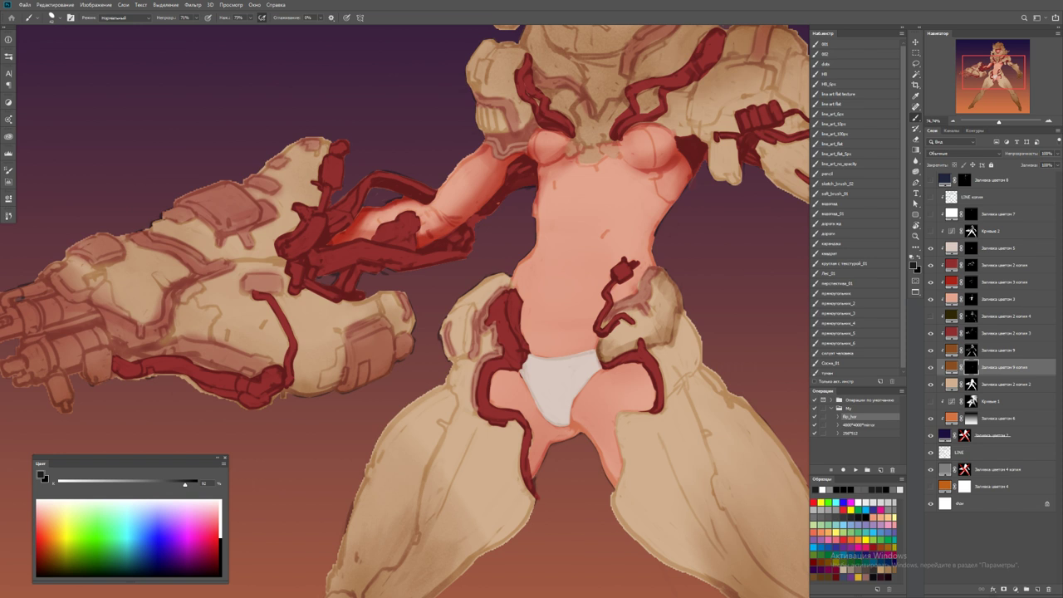
Switch to a textured brush and paint grainy brown shadow along the hip armour's outer edge
left_click(855, 44)
mouse_move(680, 282)
left_mouse_down()
mouse_move(666, 316)
mouse_move(657, 284)
mouse_move(694, 339)
left_mouse_up()
key("x")
mouse_move(676, 300)
left_mouse_down()
mouse_move(698, 379)
mouse_move(659, 309)
left_mouse_up()
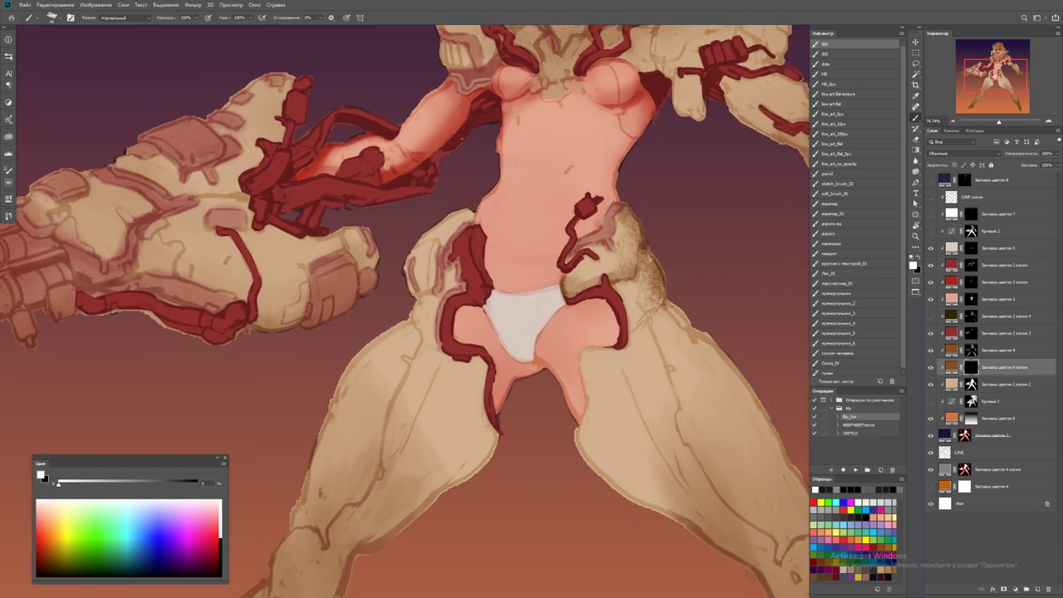
Paint textured brown shadow along the inner edge of the thigh below the shaded hip armour, trimming its edge
left_click_drag(585, 350, 585, 455)
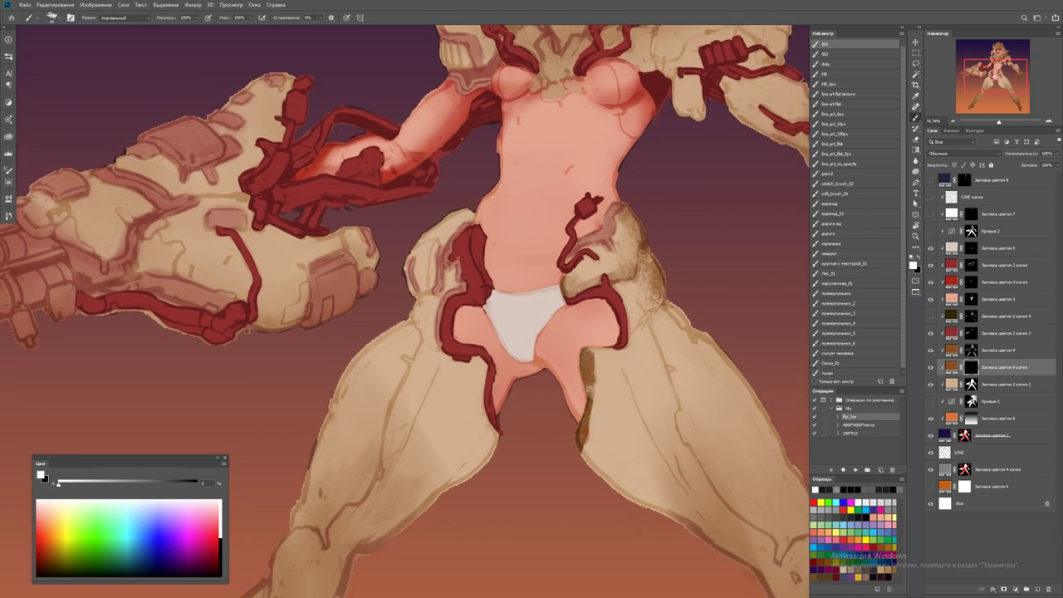
left_click_drag(585, 415, 605, 478)
left_click_drag(600, 437, 615, 480)
left_click(632, 432, "alt")
mouse_move(595, 416)
left_mouse_down()
mouse_move(618, 475)
mouse_move(607, 481)
left_mouse_up()
mouse_move(593, 349)
left_mouse_down()
mouse_move(592, 402)
mouse_move(504, 268)
left_mouse_up()
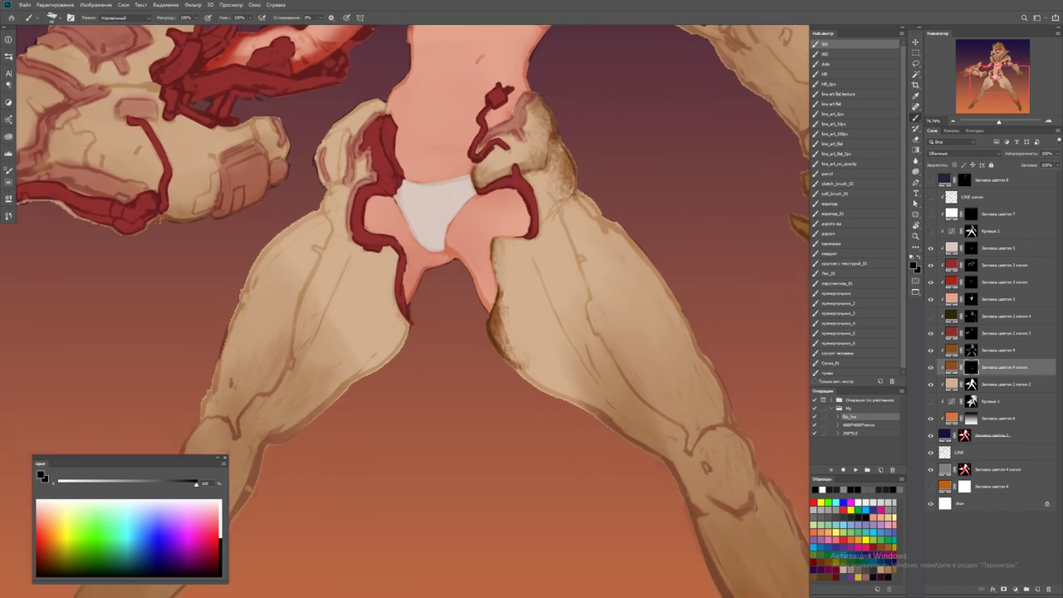
Blend the inner thigh with soft brown shadow using soft_brush_01
left_click(831, 194)
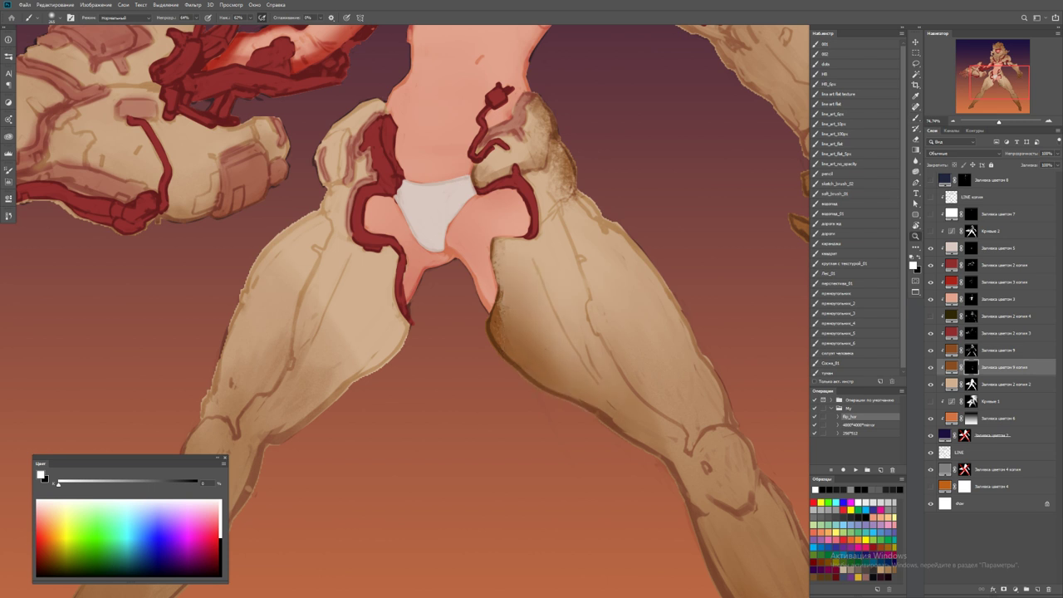
key("x")
key("ctrl+minus")
key("ctrl+minus")
key("ctrl+minus")
key("ctrl+0")
key("x")
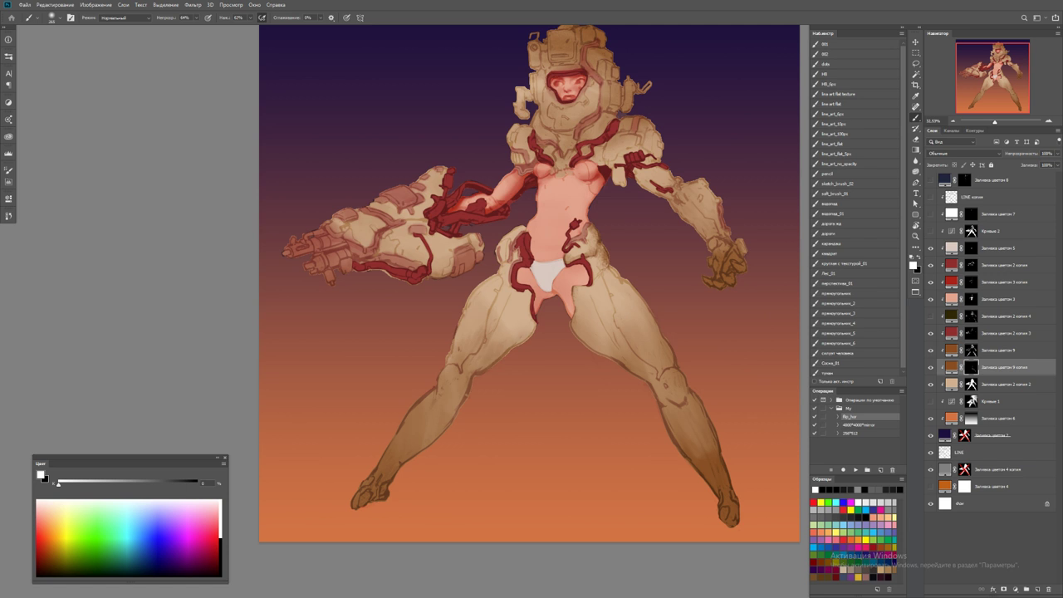
Paint soft brown shadow over the weapon arm's armour plates and the shoulder and lower chest armour
mouse_move(440, 267)
left_mouse_down()
mouse_move(374, 249)
mouse_move(291, 251)
mouse_move(465, 200)
left_mouse_up()
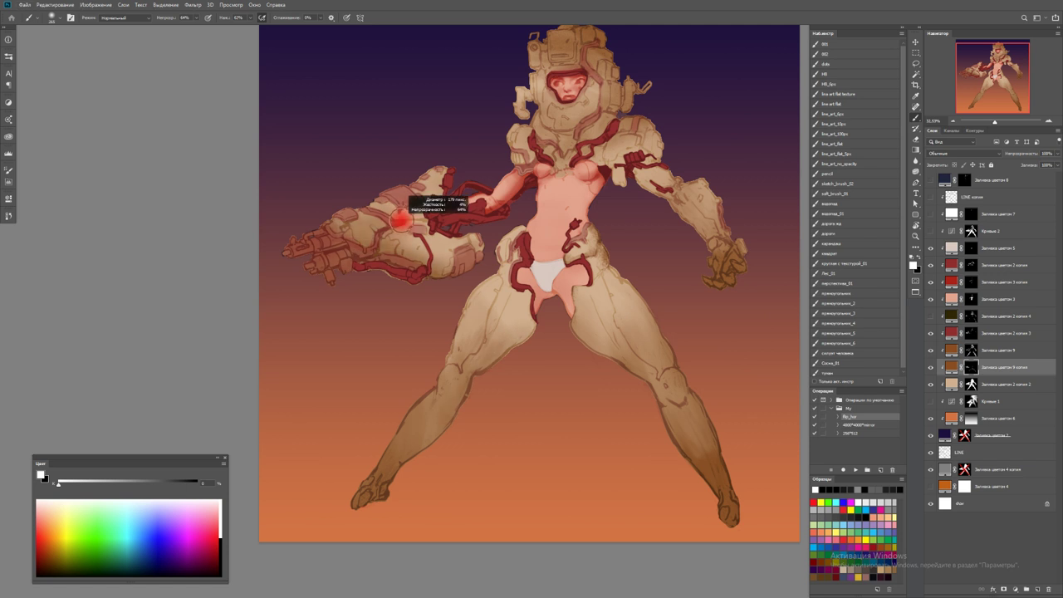
mouse_move(407, 220)
left_mouse_down()
mouse_move(437, 191)
mouse_move(427, 231)
mouse_move(473, 236)
mouse_move(448, 270)
left_mouse_up()
left_click_drag(564, 79, 606, 79)
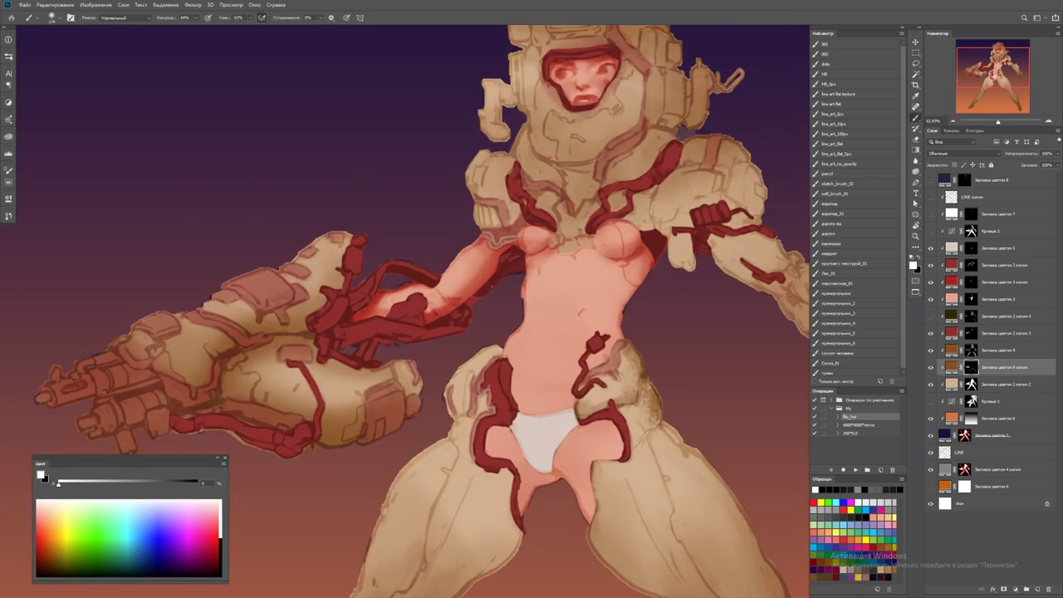
mouse_move(477, 207)
left_mouse_down()
mouse_move(519, 241)
mouse_move(573, 249)
mouse_move(590, 218)
mouse_move(655, 223)
mouse_move(694, 203)
mouse_move(653, 286)
left_mouse_up()
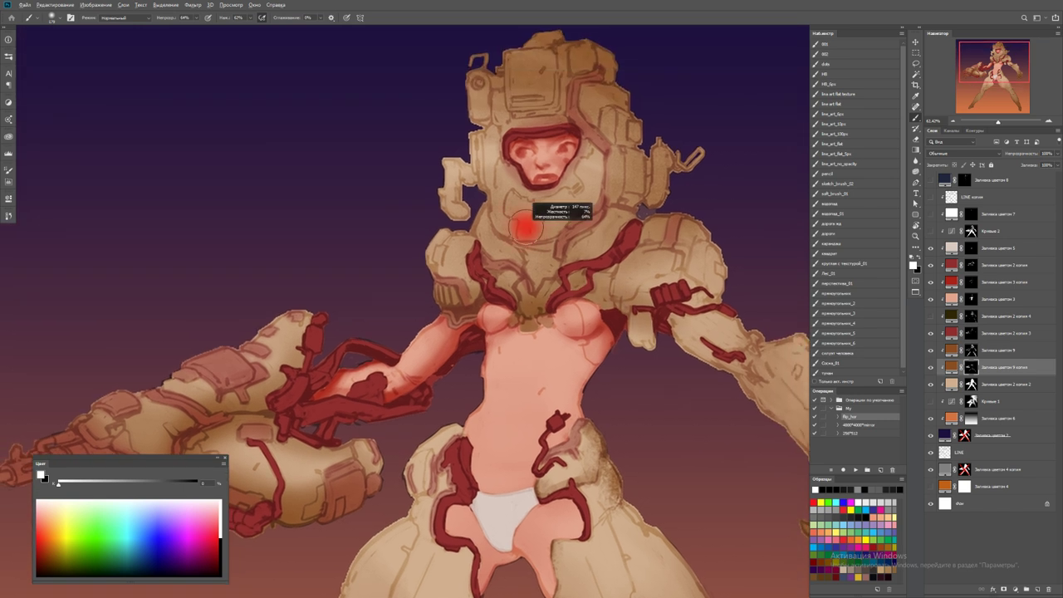
Paint soft brown shadow under the helmet's chin and across the upper chest armour and shoulder
mouse_move(607, 200)
left_mouse_down()
mouse_move(575, 237)
mouse_move(508, 262)
left_mouse_up()
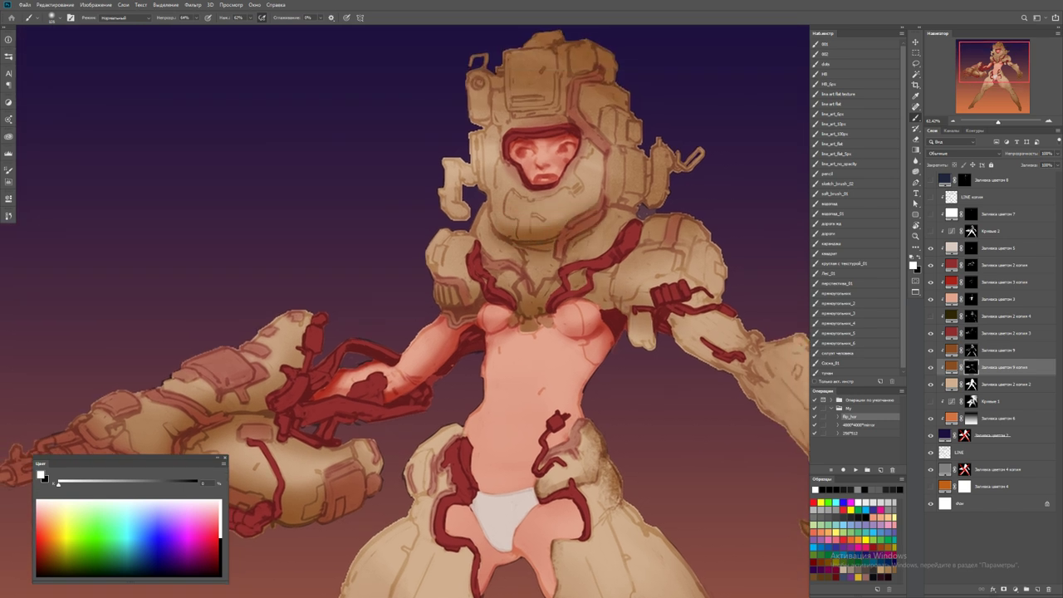
mouse_move(568, 249)
left_mouse_down()
mouse_move(630, 194)
mouse_move(666, 218)
left_mouse_up()
key("x")
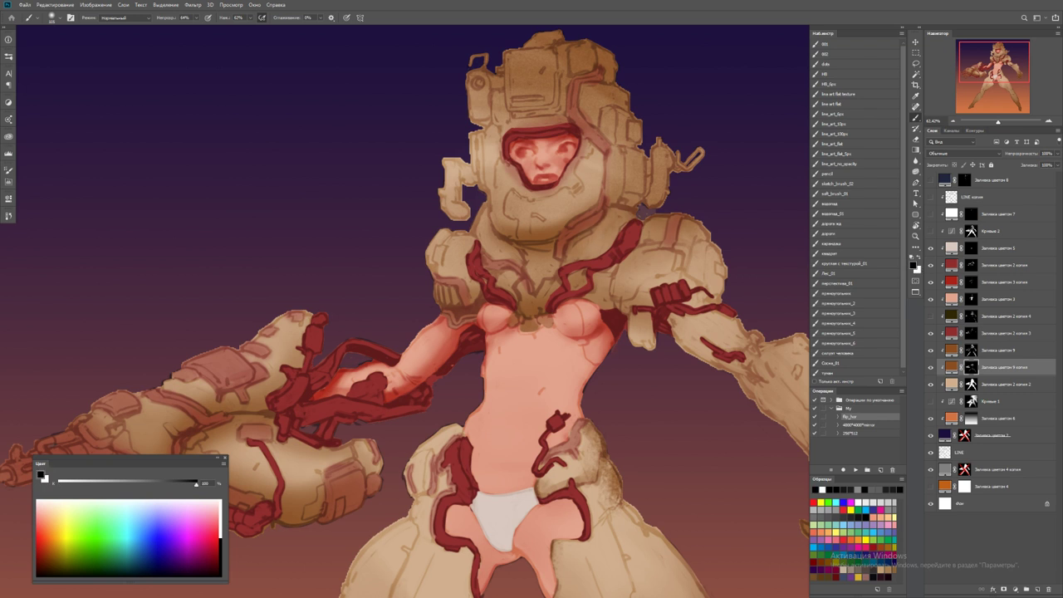
key("x")
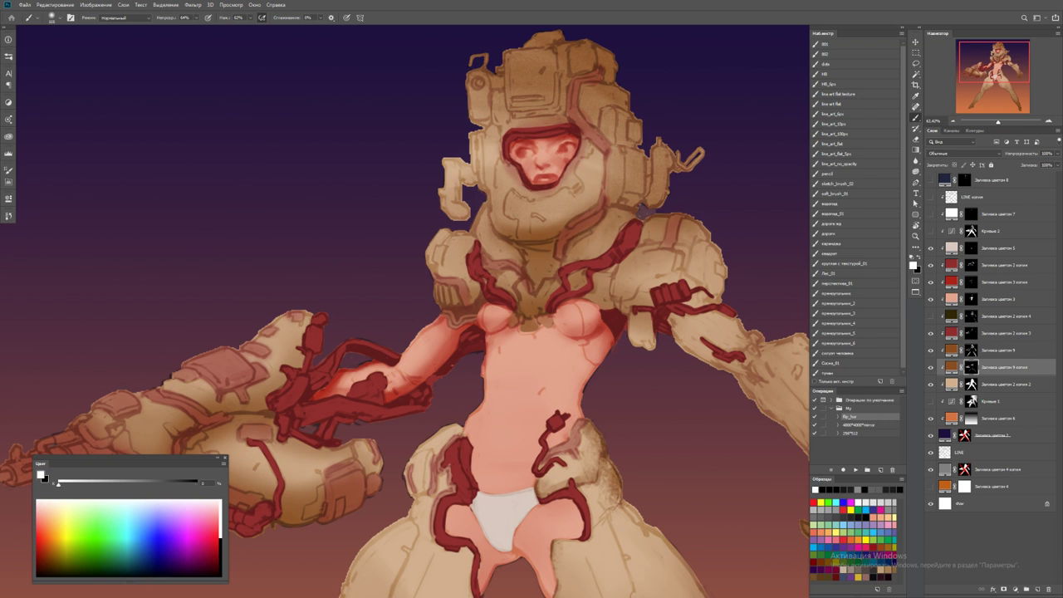
Paint soft brown shadow down the free arm, from the chest edge over the upper arm to the forearm armour
left_click_drag(555, 268, 462, 250)
left_click_drag(540, 316, 623, 345)
left_click_drag(577, 303, 685, 403)
mouse_move(702, 366)
left_mouse_down()
mouse_move(748, 440)
mouse_move(733, 382)
left_mouse_up()
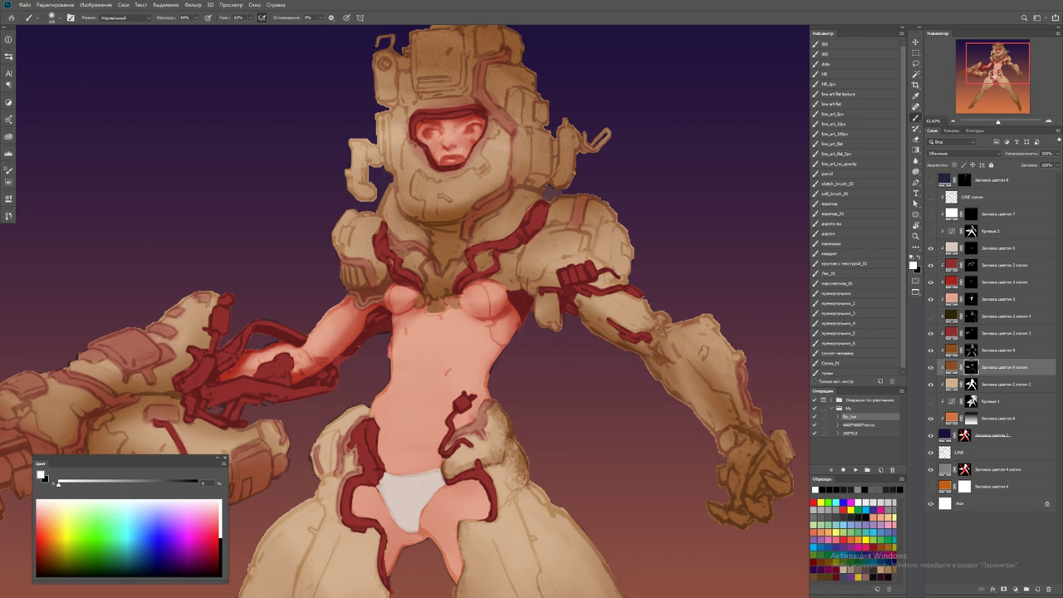
left_click_drag(704, 320, 686, 366)
left_click_drag(656, 314, 718, 328)
Flip the whole illustration horizontally
key("z")
key("ctrl+minus")
key("ctrl+minus")
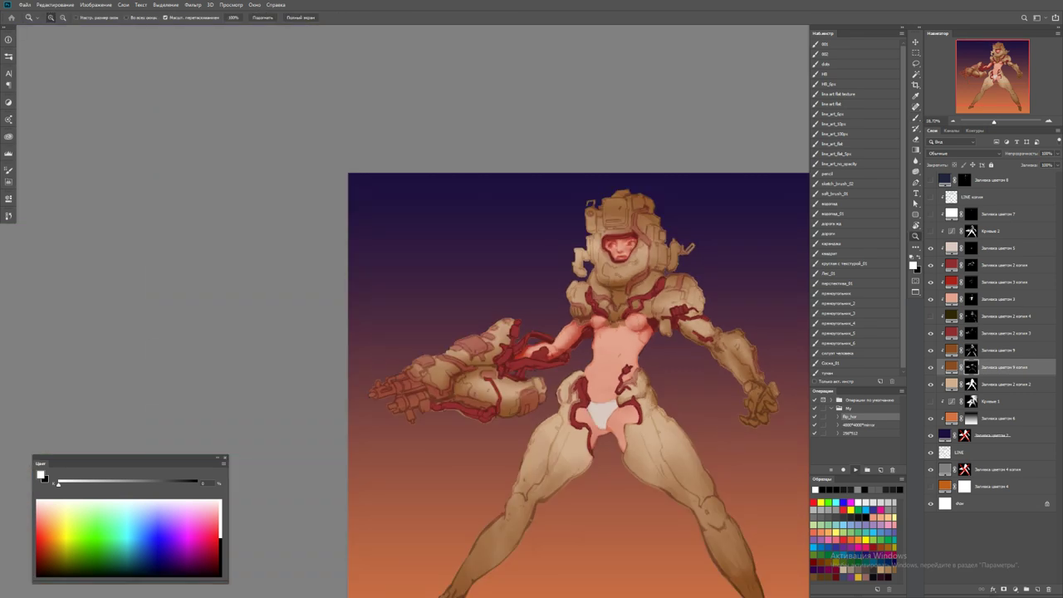
key("F2")
left_click_drag(528, 217, 582, 216)
Paint soft brown shadow over the helmet's side modules and top edge, confined to the armour selection
key("b")
left_click_drag(486, 198, 444, 268)
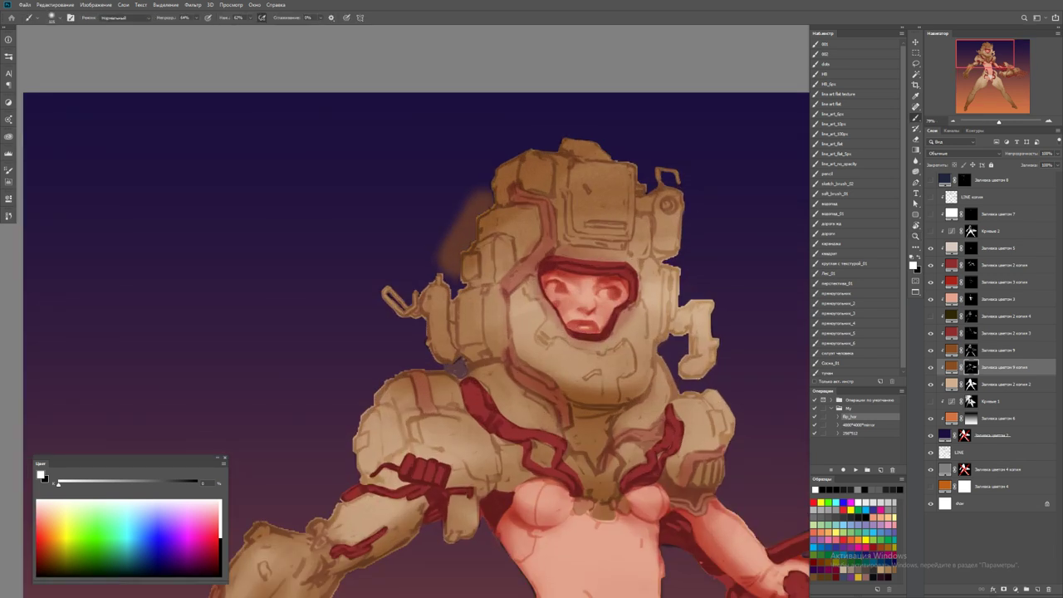
key("ctrl+z")
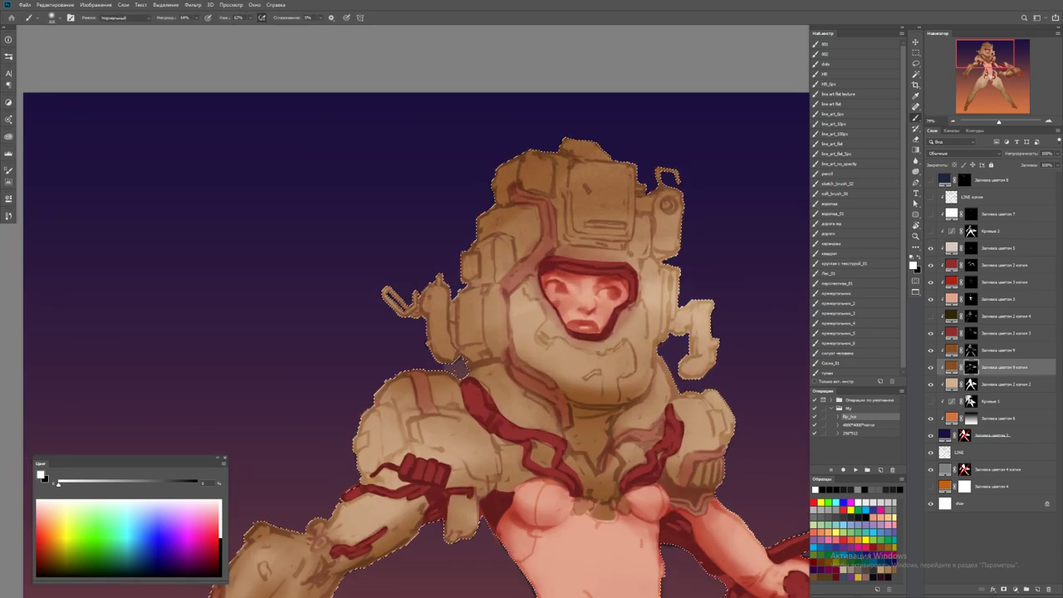
mouse_move(391, 286)
left_mouse_down()
mouse_move(444, 322)
mouse_move(455, 357)
left_mouse_up()
mouse_move(474, 295)
left_mouse_down()
mouse_move(495, 233)
mouse_move(522, 216)
left_mouse_up()
left_click_drag(573, 162, 681, 204)
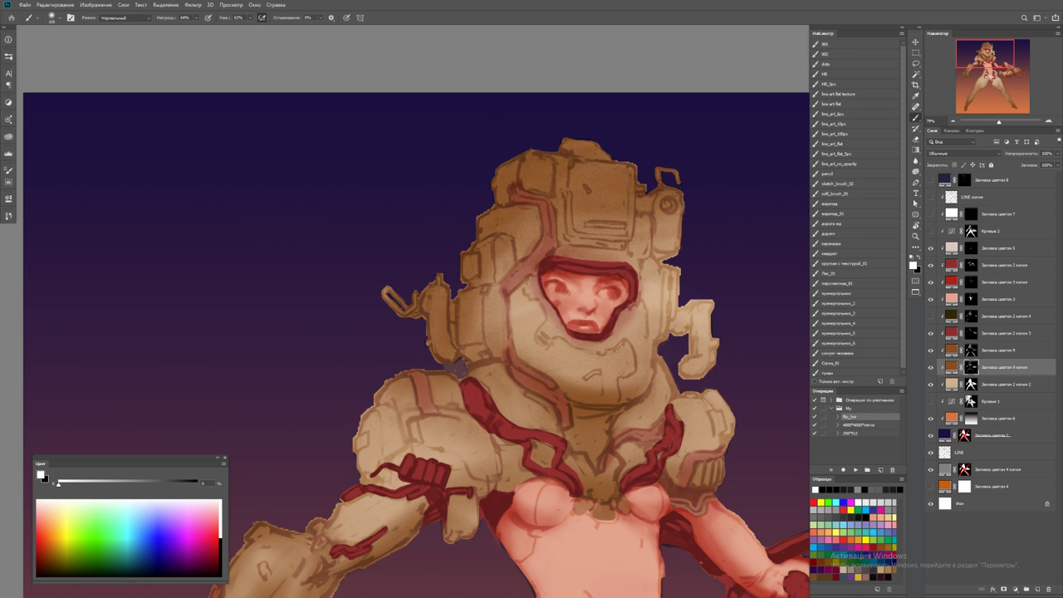
key("z")
left_click_drag(650, 279, 565, 279)
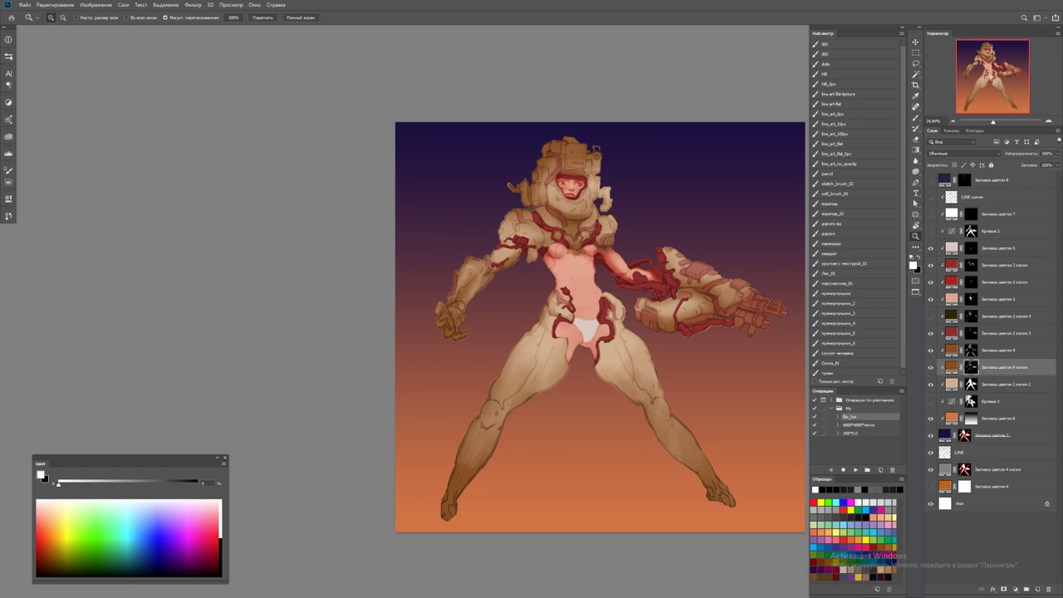
key("ctrl+j")
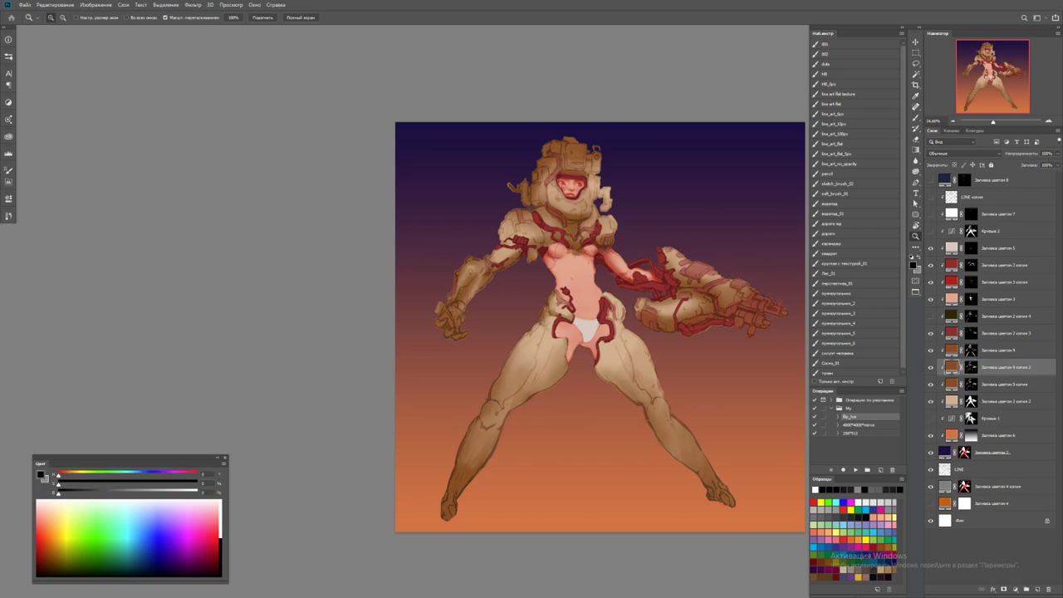
key("ctrl+z")
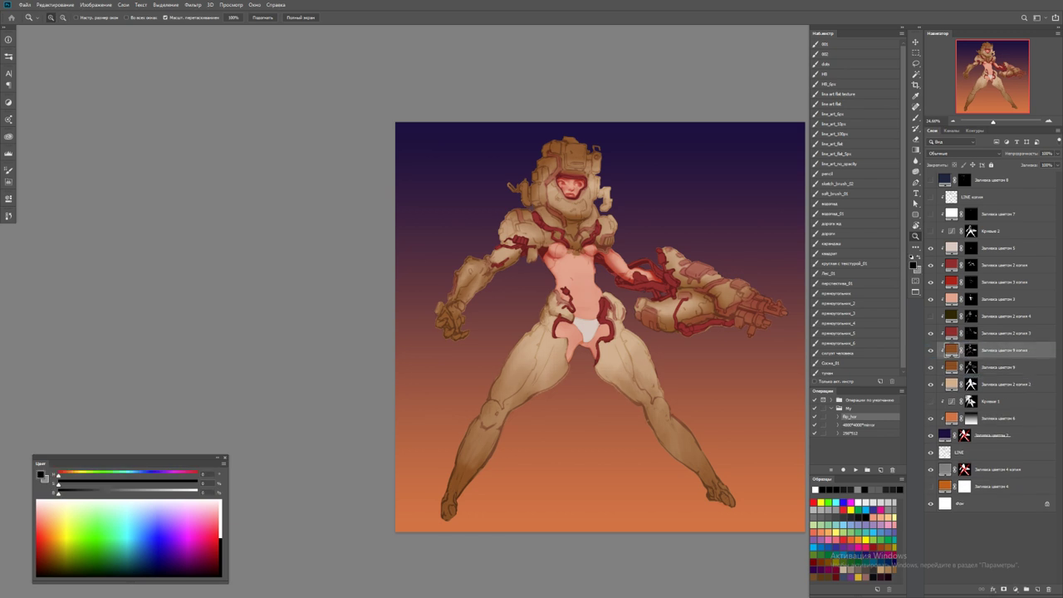
double_click(952, 349)
left_click_drag(203, 182, 202, 213)
left_click_drag(95, 158, 92, 142)
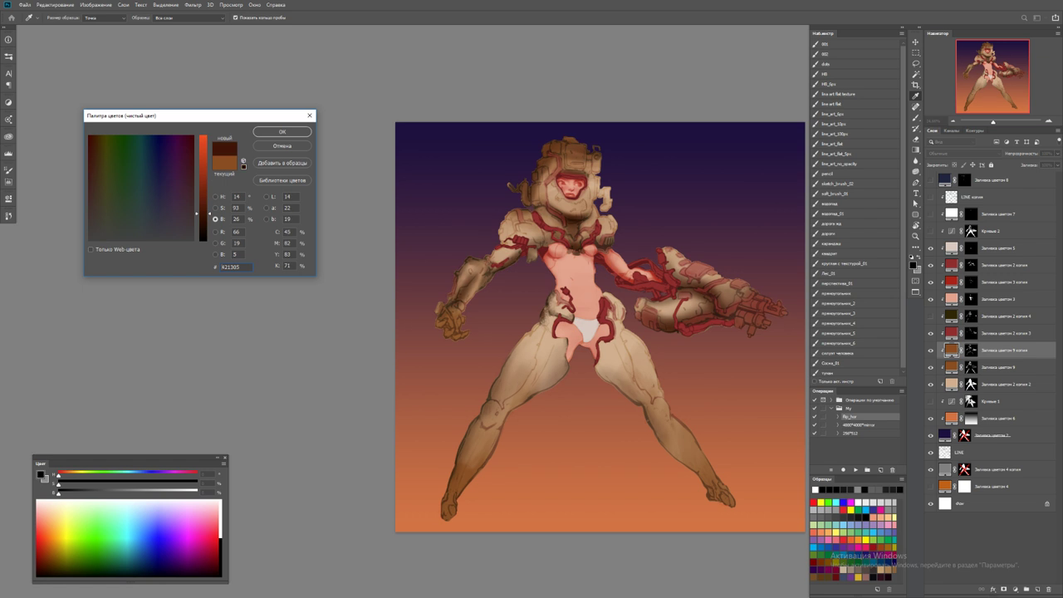
key("Return")
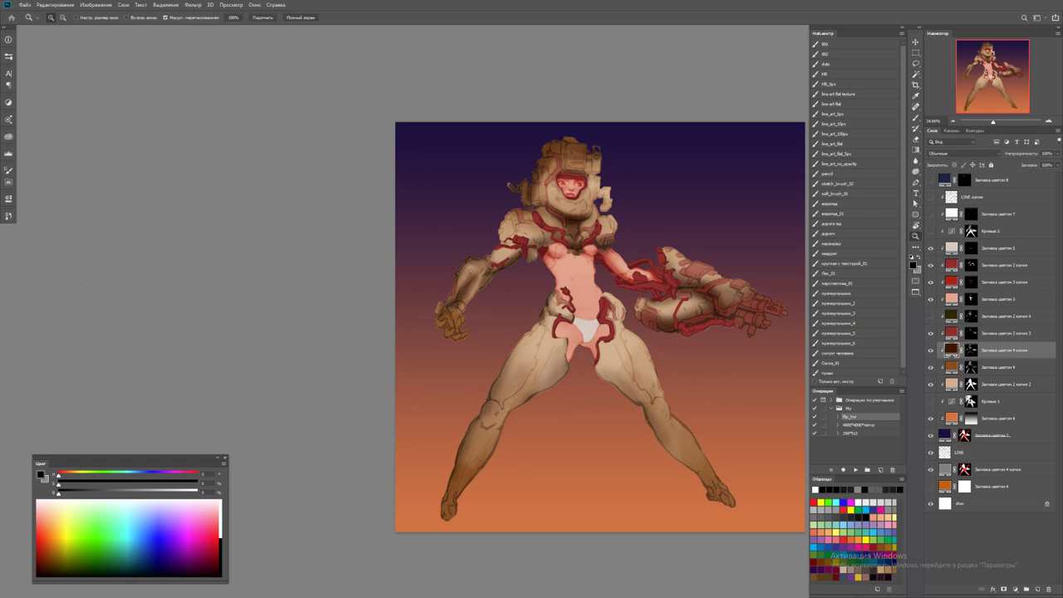
key("ctrl+z")
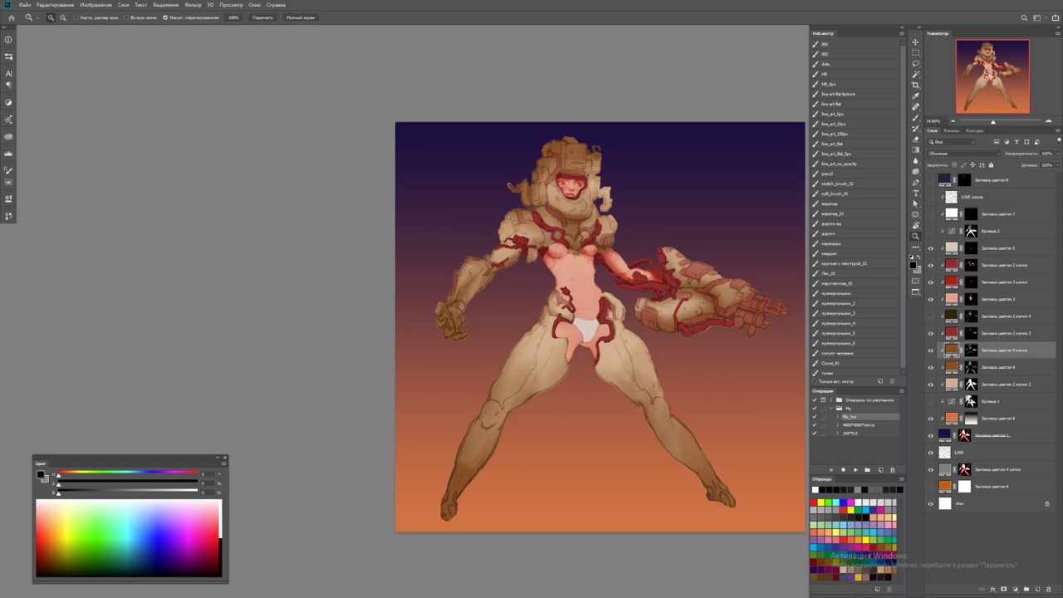
Duplicate the brown colour fill layer and set the copy's colour to dark brown #491104
key("ctrl+j")
double_click(951, 350)
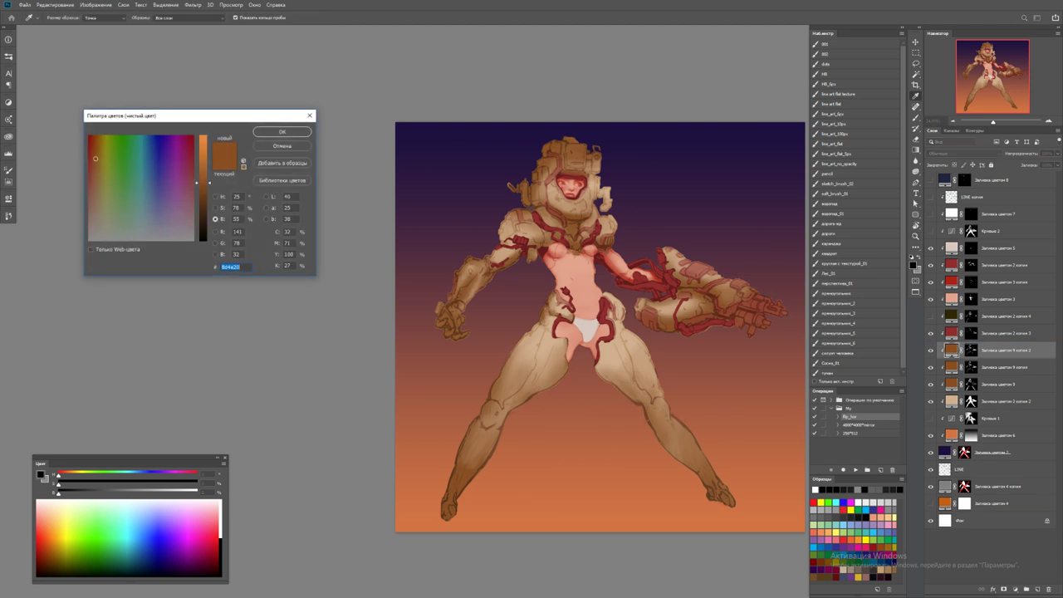
type("492810")
type("491104")
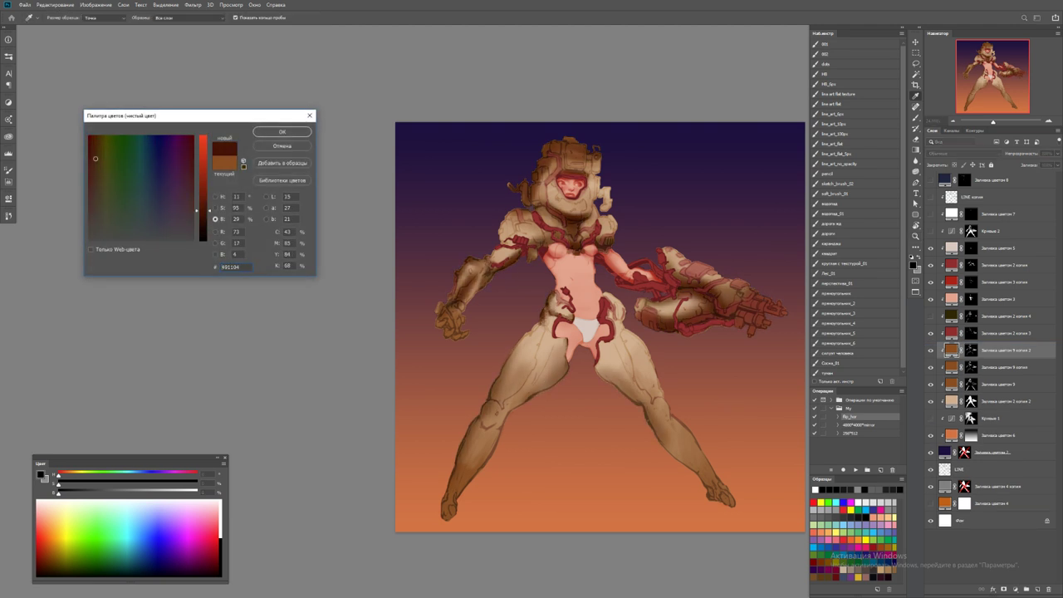
key("Return")
key("z")
Fill the dark brown layer's mask with black and load the armour silhouette as a selection
key("ctrl+a")
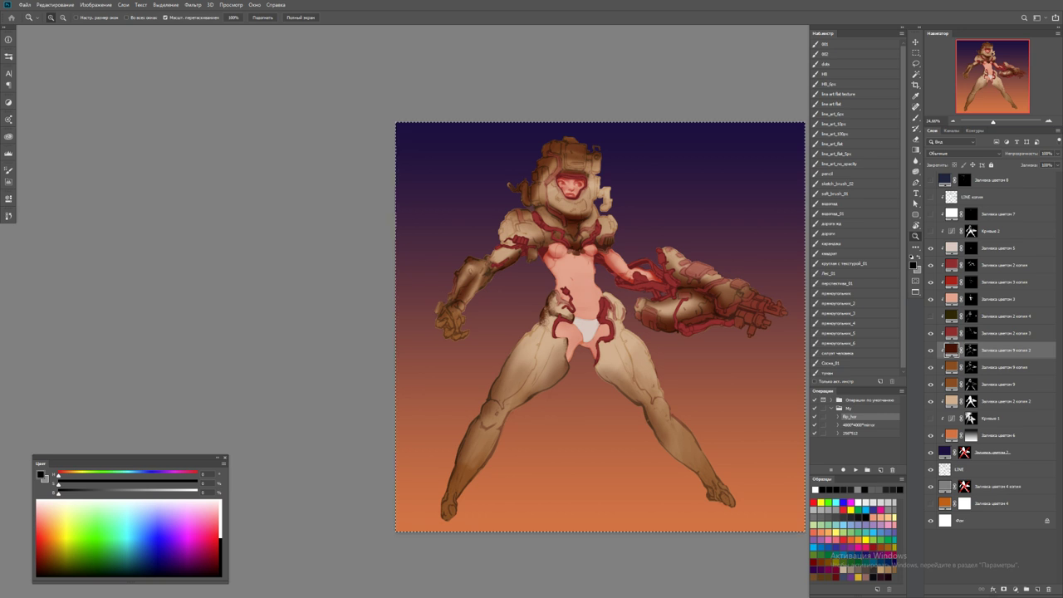
key("x")
key("alt+BackSpace")
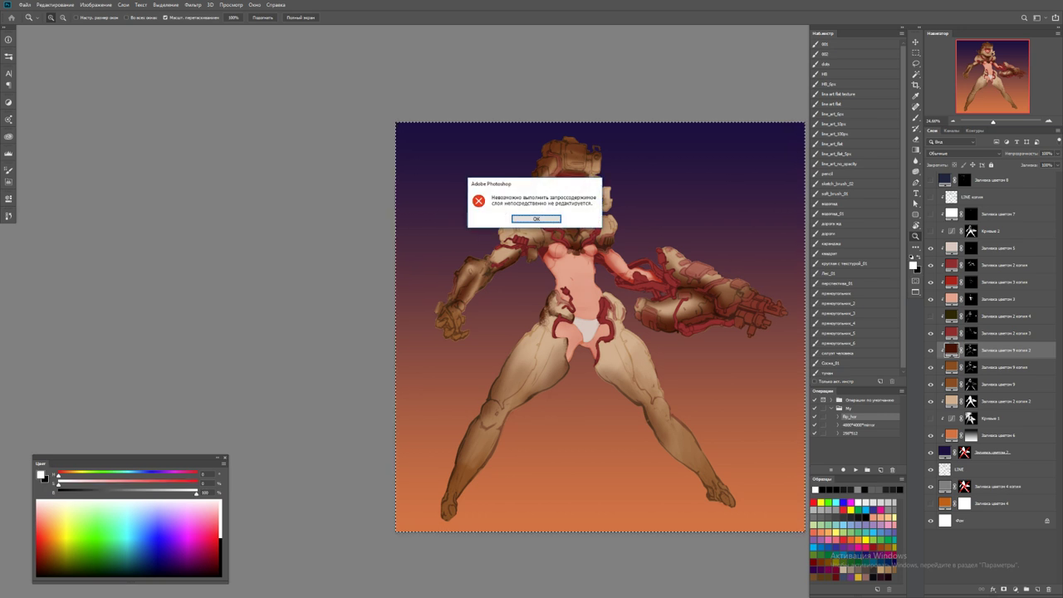
key("Return")
left_click(971, 350, "ctrl")
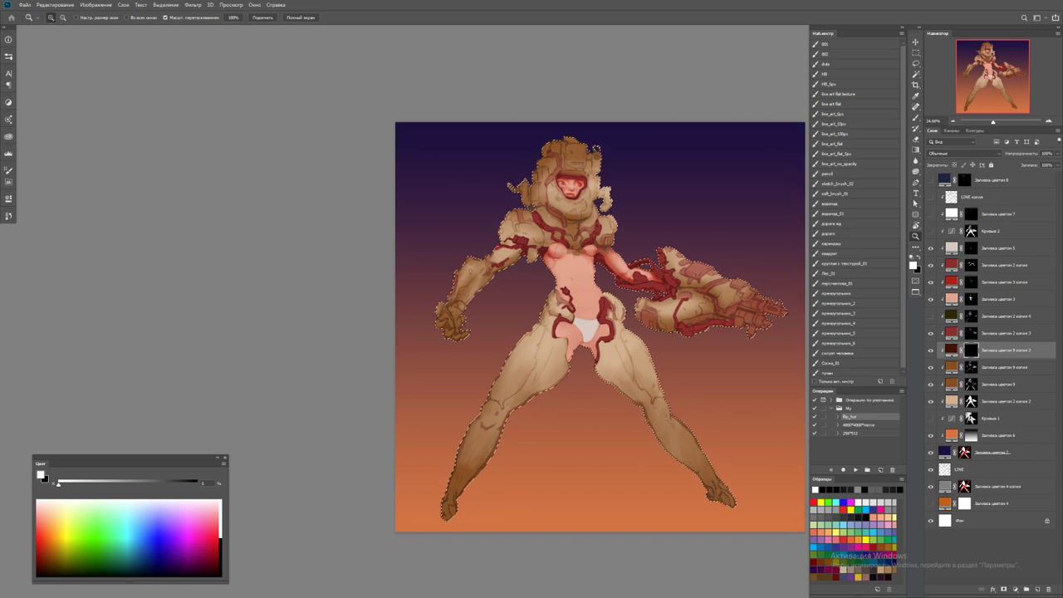
Hide the selection outline and paint soft dark brown shadow over the free arm's hand
left_click(503, 236)
key("ctrl+h")
key("b")
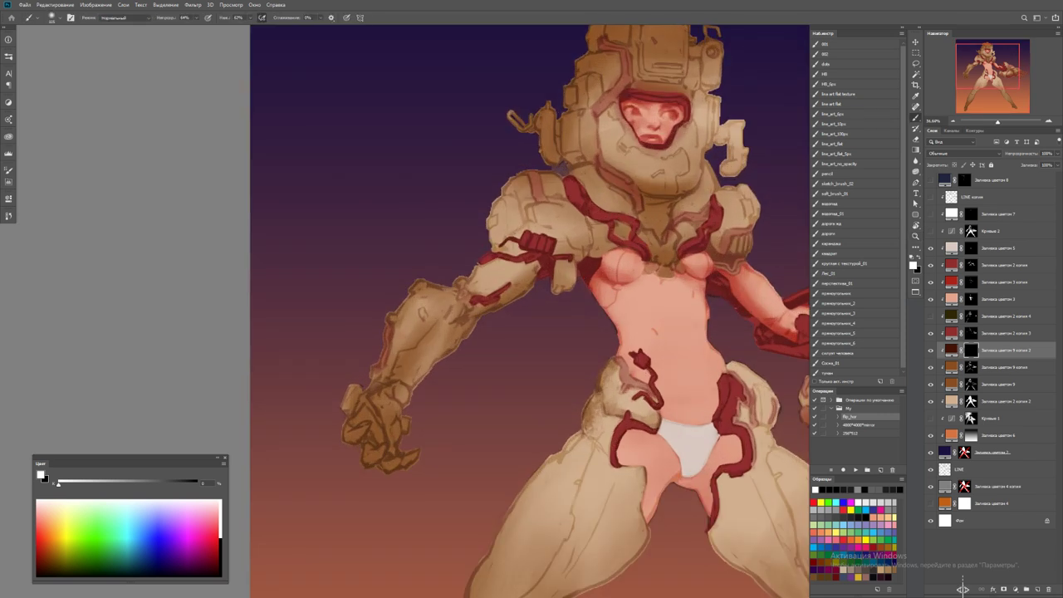
left_click_drag(349, 390, 413, 461)
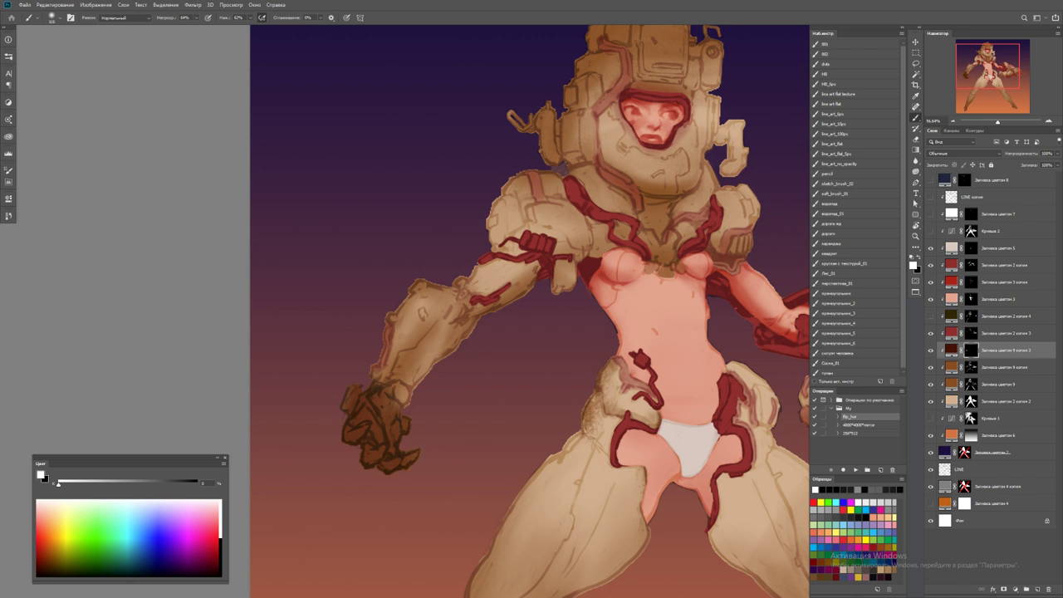
Switch to the line_art_10px brush and refine the dark brown shadow on the hand, forearm, elbow and shoulder edges
left_click(834, 123)
left_click(822, 489)
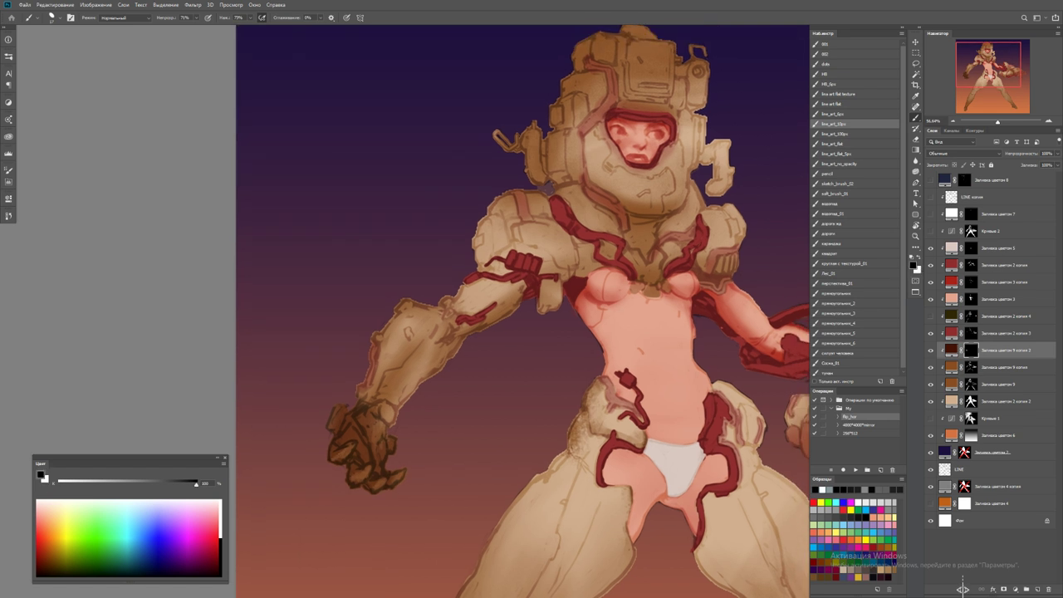
key("x")
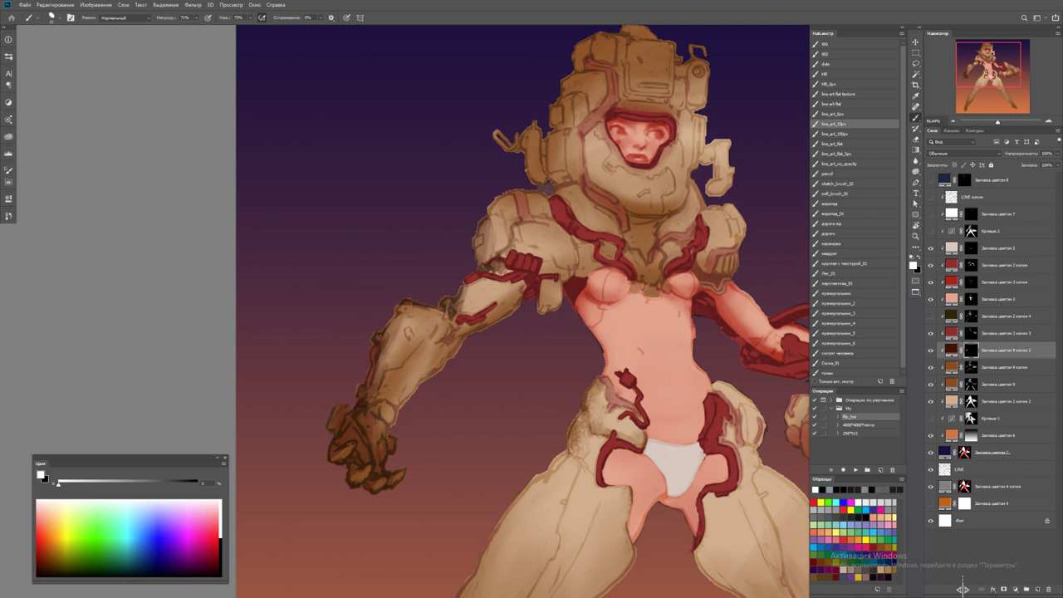
key("x")
key("x")
Paint dark brown shadow on the helmet's rear side module and shape its edges with sketch_brush_01
scroll(587, 37, "up", 3)
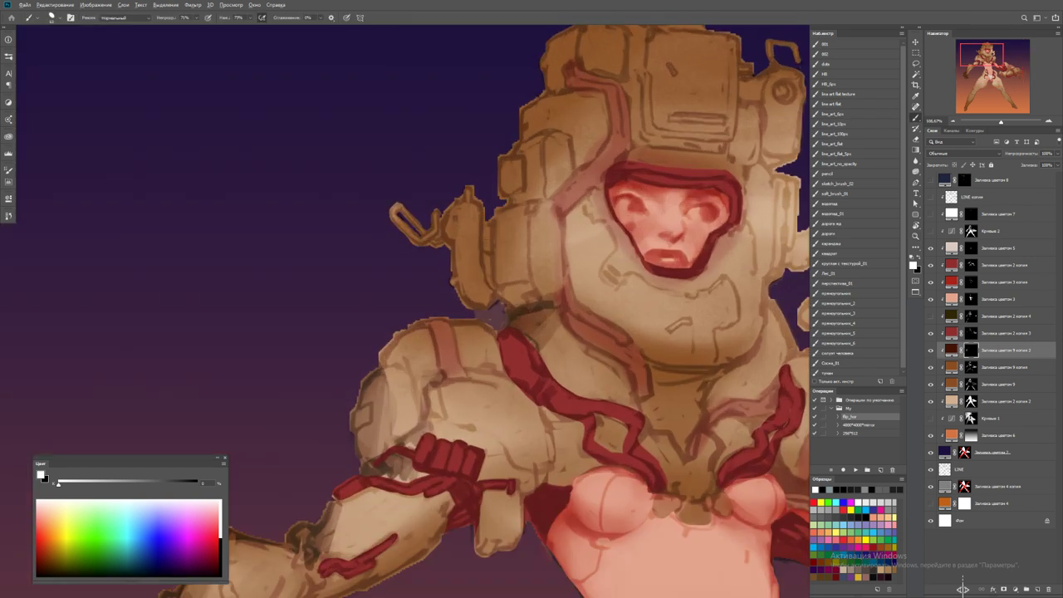
mouse_move(492, 216)
left_mouse_down()
mouse_move(491, 295)
mouse_move(503, 220)
mouse_move(520, 300)
left_mouse_up()
left_click(831, 183)
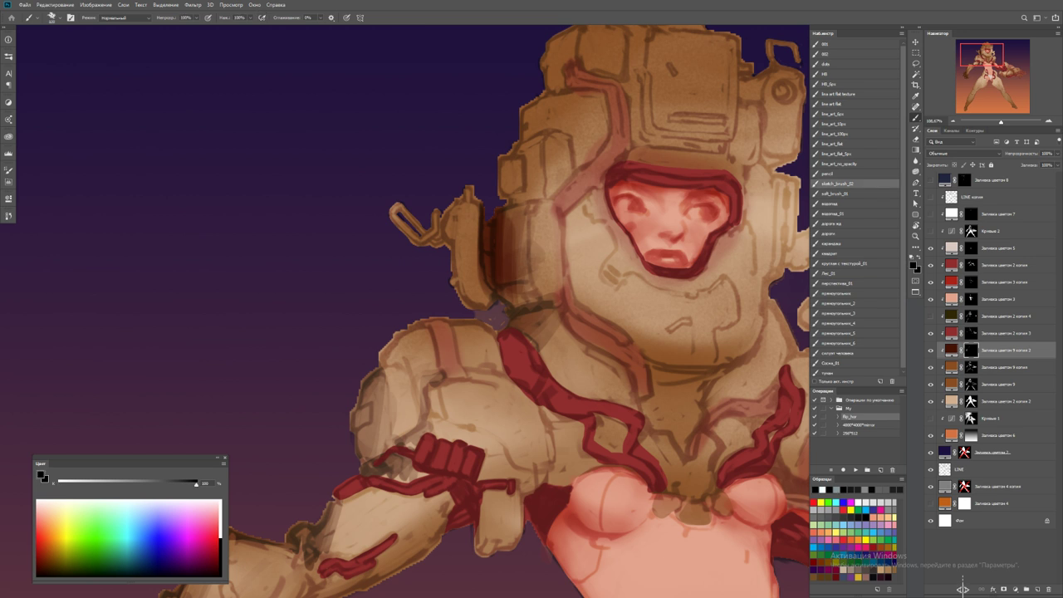
left_click_drag(508, 199, 524, 270)
left_click_drag(509, 224, 524, 282)
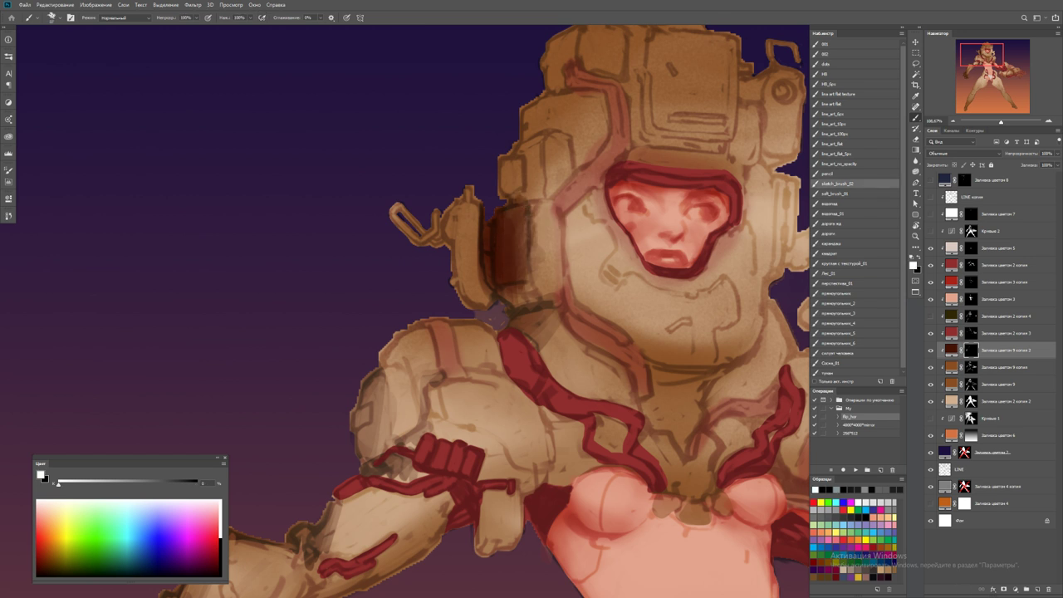
key("x")
left_click_drag(507, 217, 521, 274)
key("x")
Paint textured dark brown shadow along the stacked plates on the helmet's side and beside its upper strap
mouse_move(399, 274)
left_mouse_down()
mouse_move(400, 319)
mouse_move(443, 316)
left_mouse_up()
left_click_drag(412, 237, 445, 275)
mouse_move(418, 213)
left_mouse_down()
mouse_move(449, 251)
mouse_move(445, 304)
mouse_move(473, 241)
left_mouse_up()
mouse_move(444, 185)
left_mouse_down()
mouse_move(504, 271)
mouse_move(475, 304)
left_mouse_up()
left_click_drag(525, 206, 532, 279)
left_click_drag(542, 236, 541, 280)
left_click_drag(537, 281, 581, 283)
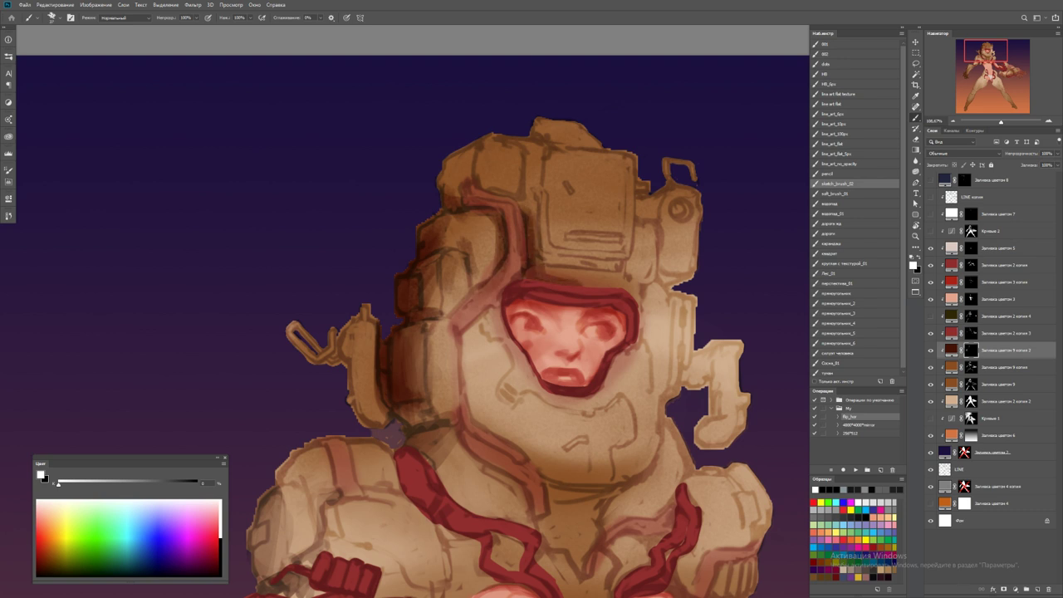
mouse_move(538, 236)
left_mouse_down()
mouse_move(562, 279)
mouse_move(582, 282)
left_mouse_up()
Examine the new dark armour shadows close up and against the whole figure
key("z")
scroll(587, 254, "down", 5)
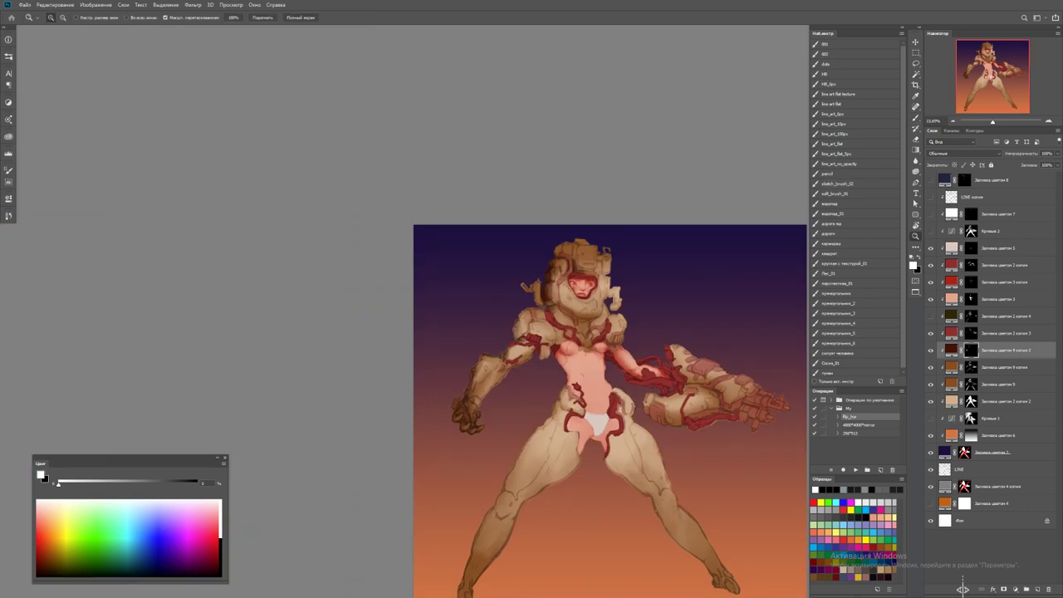
scroll(688, 386, "up", 5)
key("b")
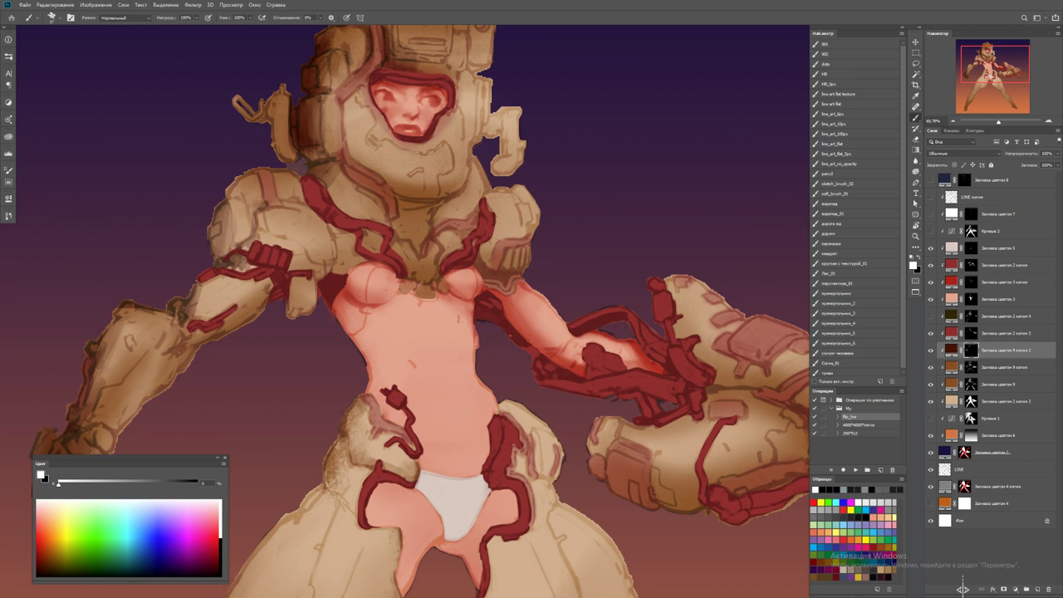
key("z")
scroll(696, 376, "down", 3)
key("ctrl+minus")
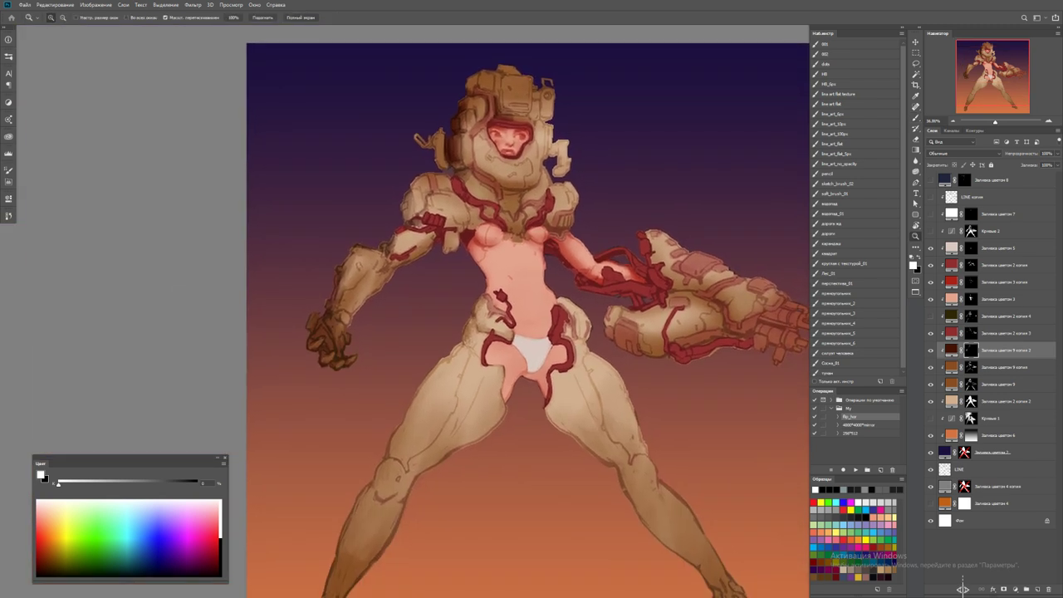
key("ctrl+plus")
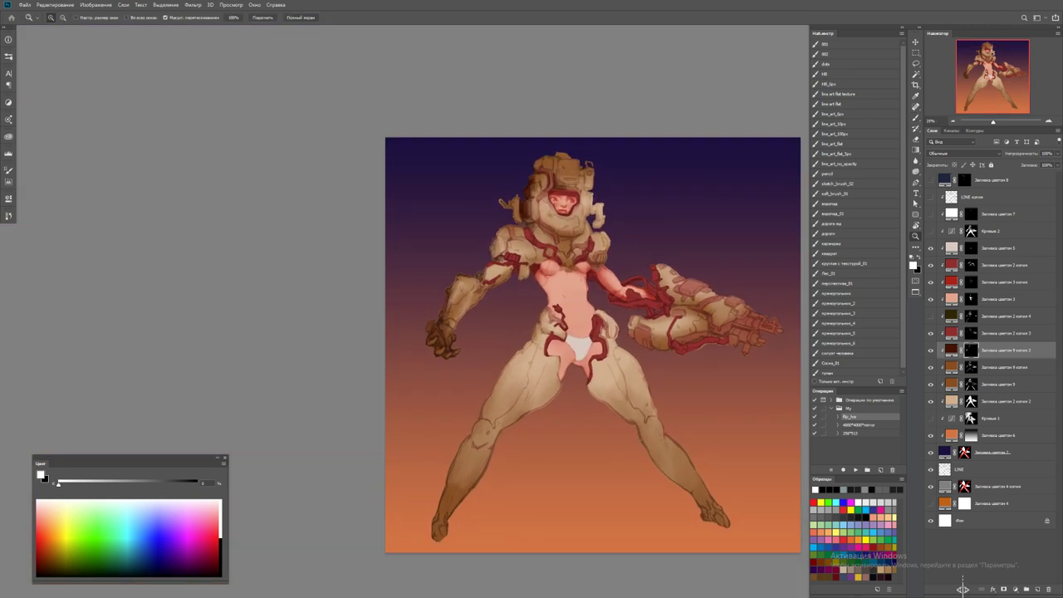
Touch up the dark shading at the wrist and hand, and paint dark brown shadow over the weapon arm's barrels
left_click(536, 181)
key("b")
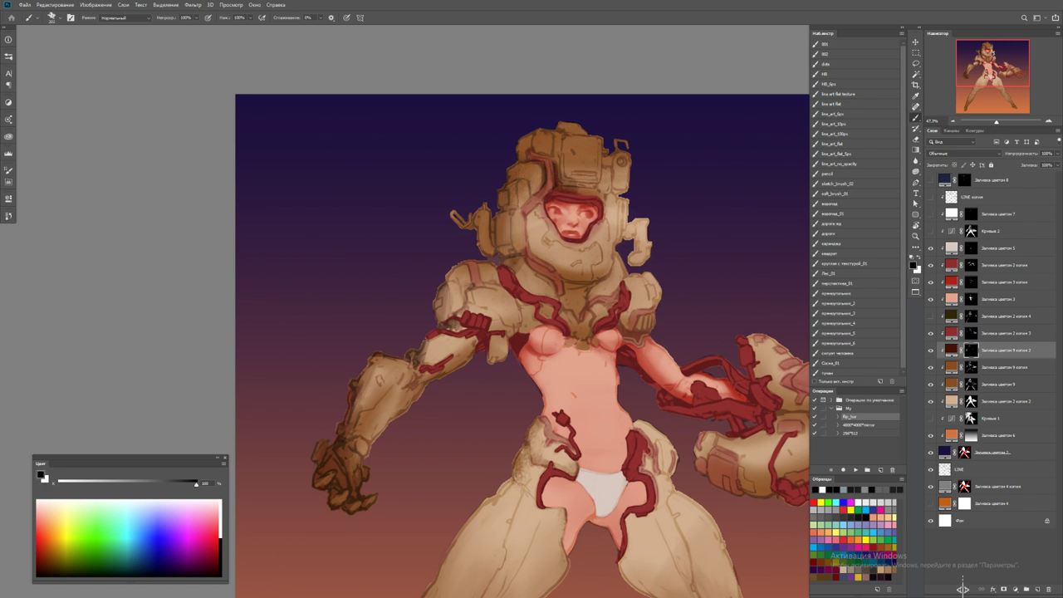
left_click_drag(360, 384, 343, 466)
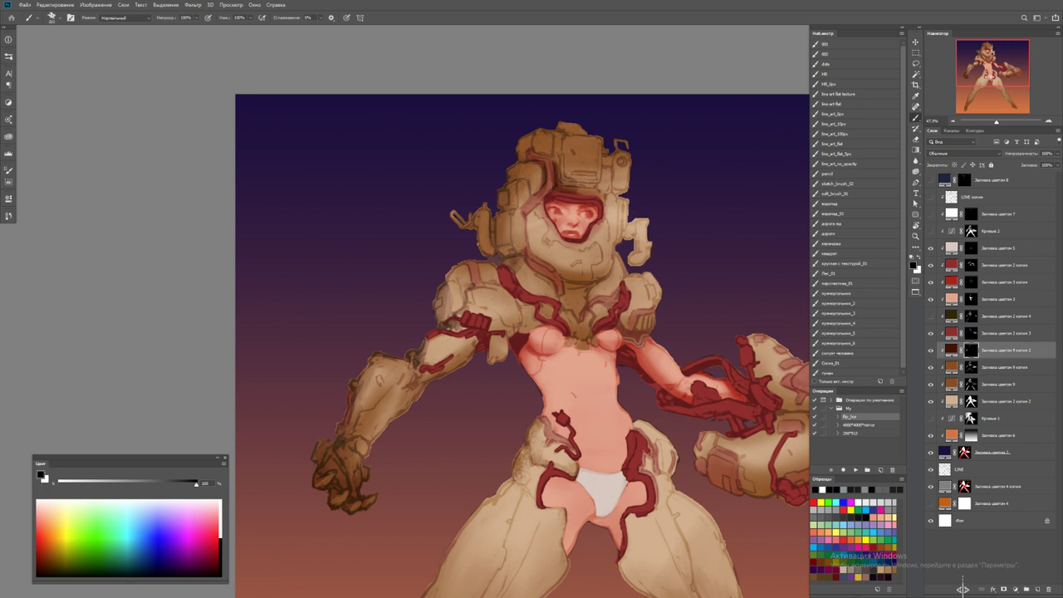
scroll(416, 311, "down", 4)
left_click_drag(764, 274, 702, 332)
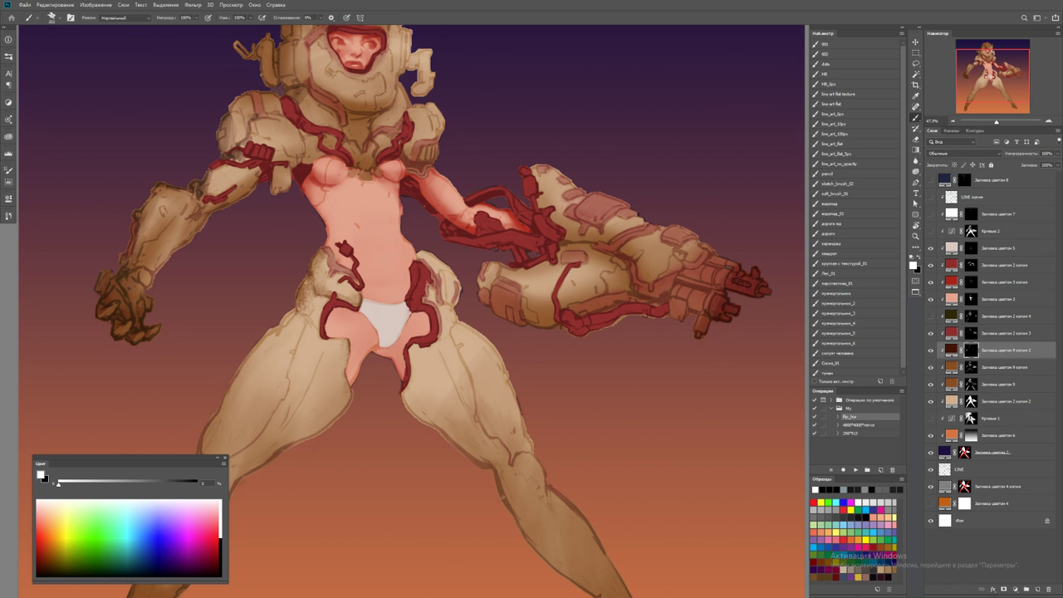
mouse_move(715, 275)
left_mouse_down()
mouse_move(682, 324)
mouse_move(673, 299)
mouse_move(643, 316)
left_mouse_up()
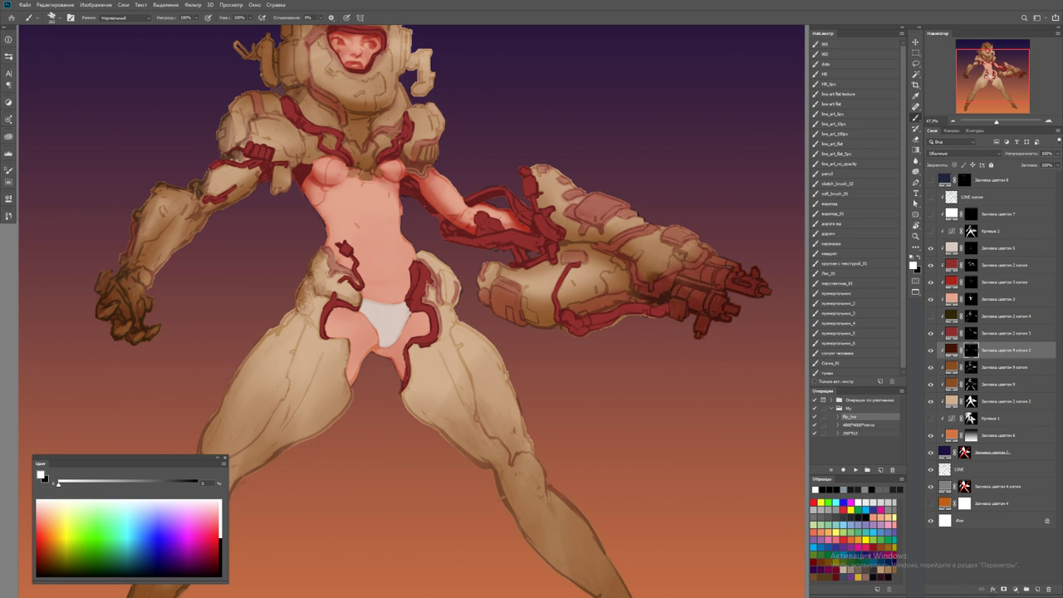
Refine the dark brown shadow over the weapon arm's barrels, alternating between adding and removing it on the mask
mouse_move(706, 249)
left_mouse_down()
mouse_move(640, 299)
mouse_move(661, 259)
mouse_move(648, 275)
left_mouse_up()
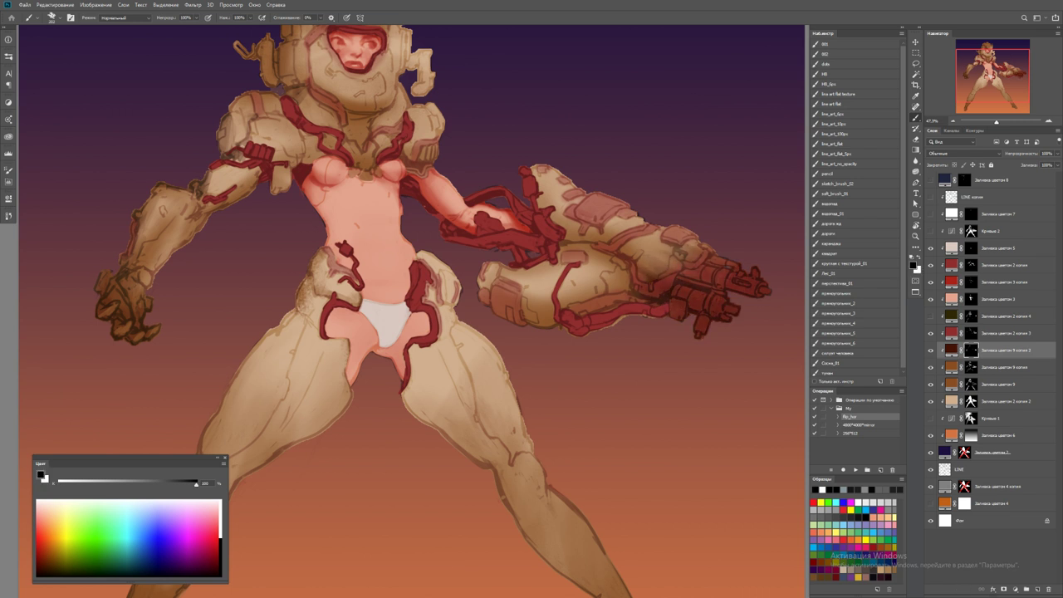
mouse_move(715, 282)
left_mouse_down()
mouse_move(656, 249)
mouse_move(694, 245)
left_mouse_up()
key("z")
key("ctrl+0")
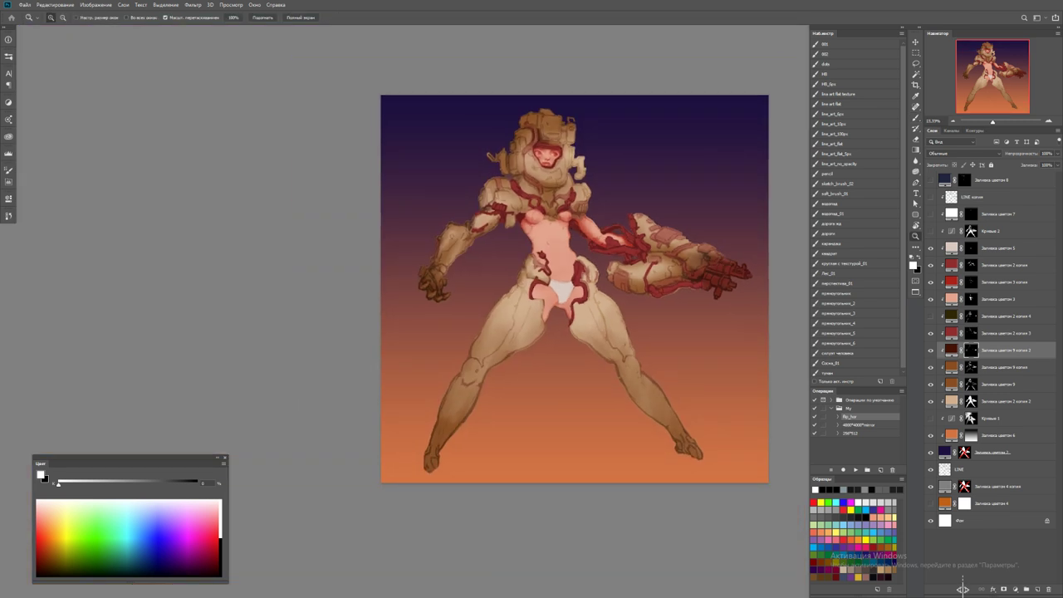
Paint dark brown shadow over both feet, fading it up the lower legs
key("b")
mouse_move(702, 459)
left_mouse_down()
mouse_move(652, 407)
mouse_move(652, 382)
mouse_move(636, 378)
left_mouse_up()
left_click_drag(428, 470, 445, 416)
left_click_drag(441, 453, 465, 366)
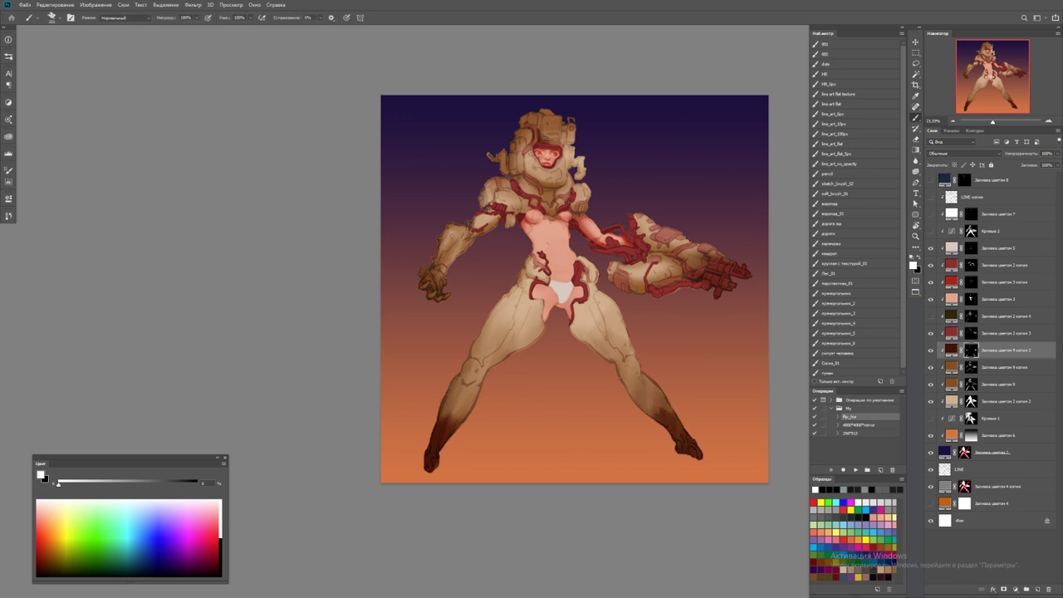
left_click_drag(449, 425, 478, 372)
mouse_move(669, 411)
left_mouse_down()
mouse_move(657, 384)
mouse_move(638, 379)
mouse_move(669, 353)
left_mouse_up()
Paint dark brown creases at both knee joints and soften the shadow above the knee with a sampled grey mask value
key("z")
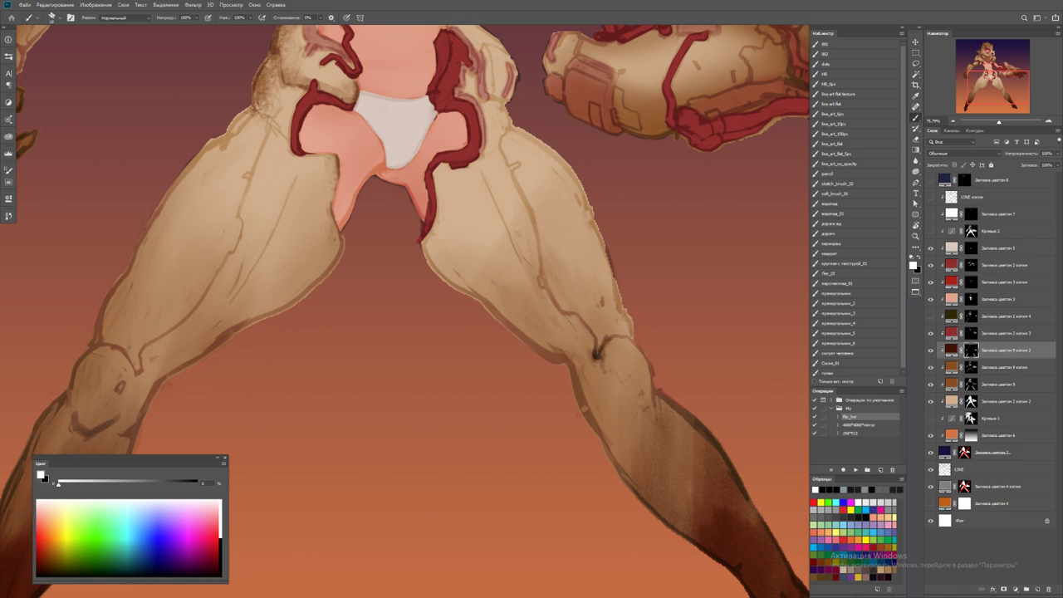
key("x")
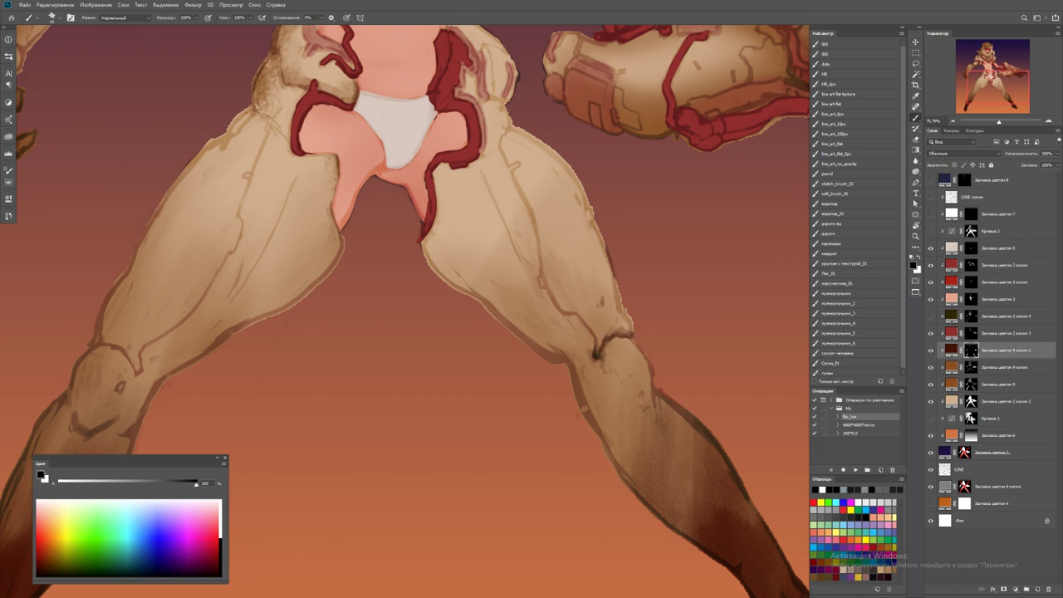
key("x")
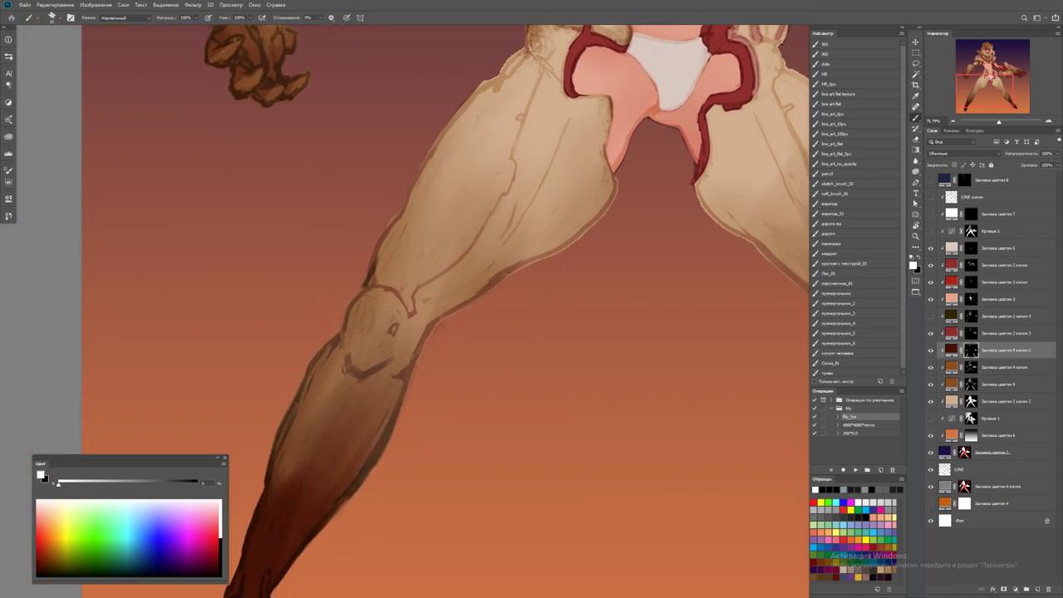
left_click(390, 275, "alt")
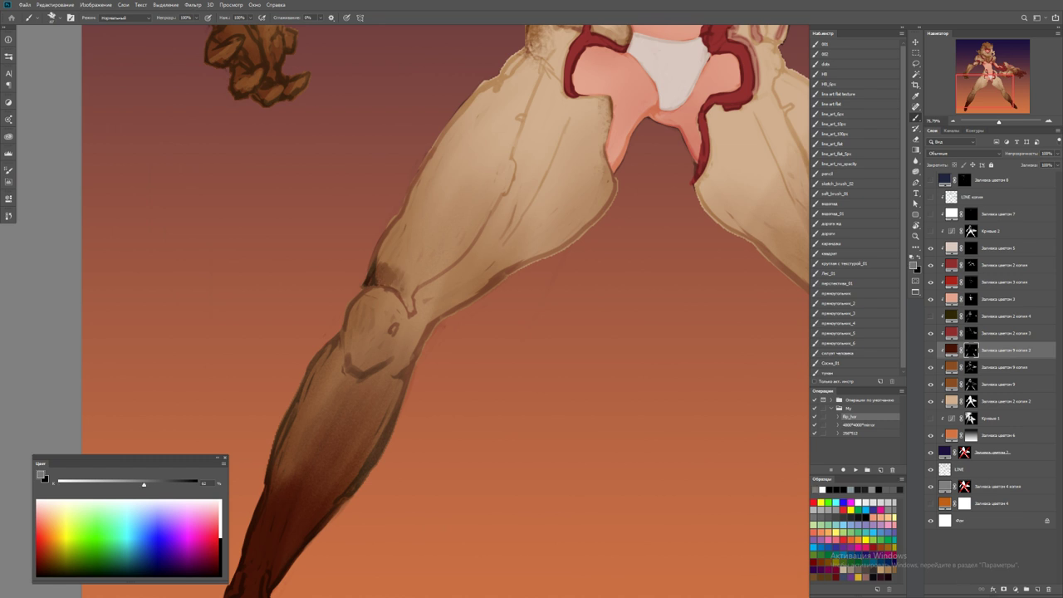
left_click_drag(410, 307, 409, 271)
mouse_move(390, 233)
left_mouse_down()
mouse_move(380, 261)
mouse_move(437, 286)
mouse_move(259, 494)
left_mouse_up()
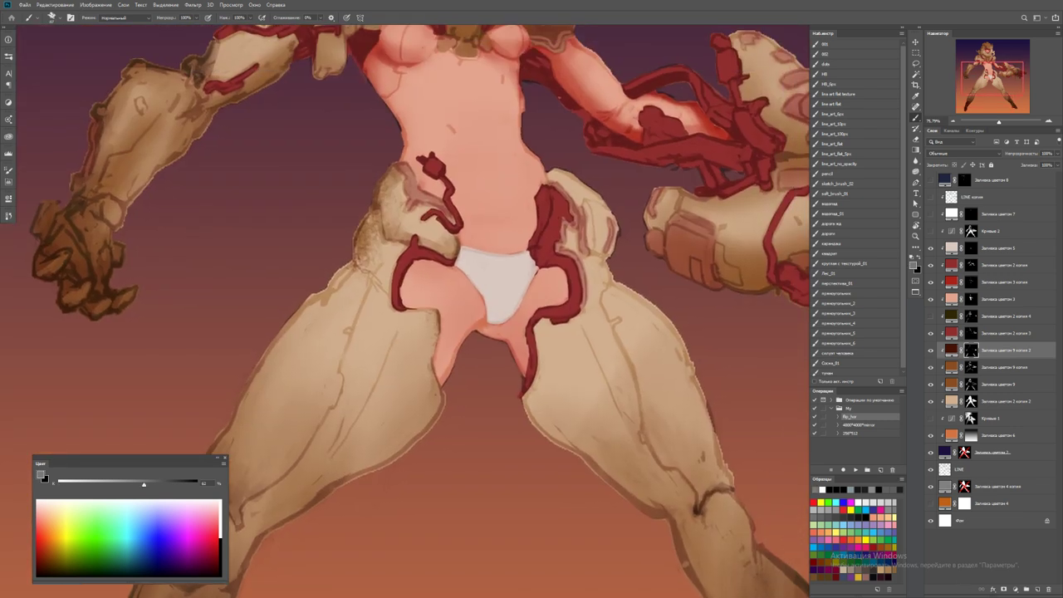
Erase the textured brown shadow from the outer hip armour on the lighter brown fill layer's mask
key("x")
left_click_drag(387, 214, 369, 279)
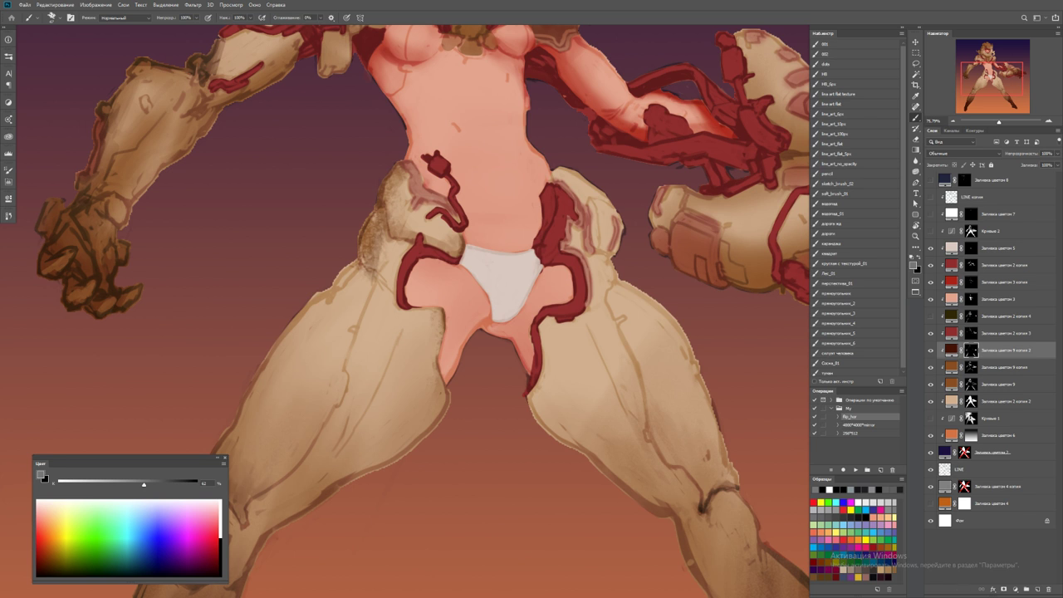
key("ctrl+z")
key("ctrl+z")
key("ctrl+shift+z")
key("ctrl+shift+z")
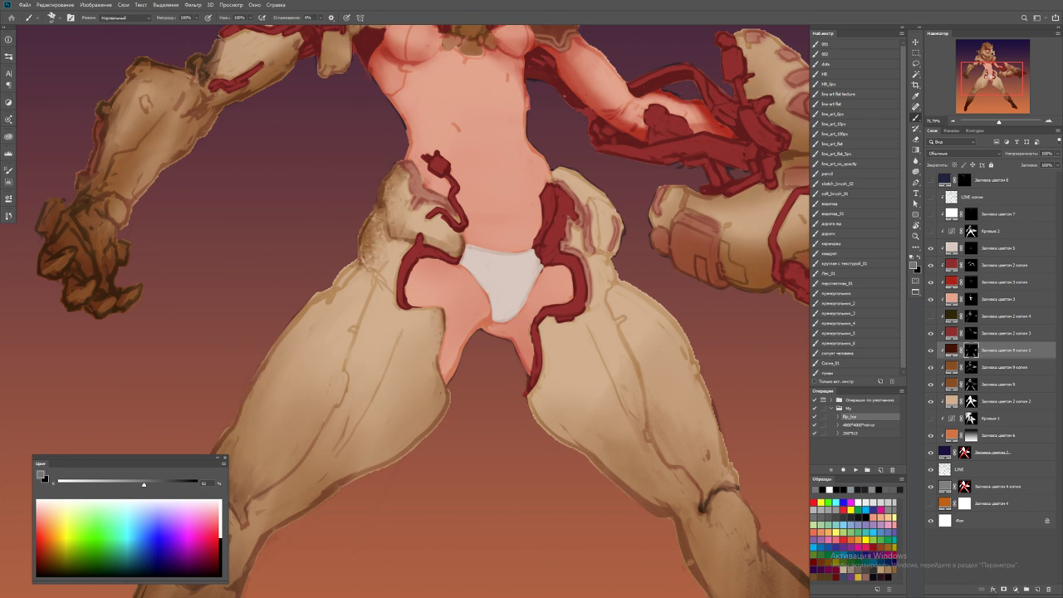
left_click(1005, 367)
key("x")
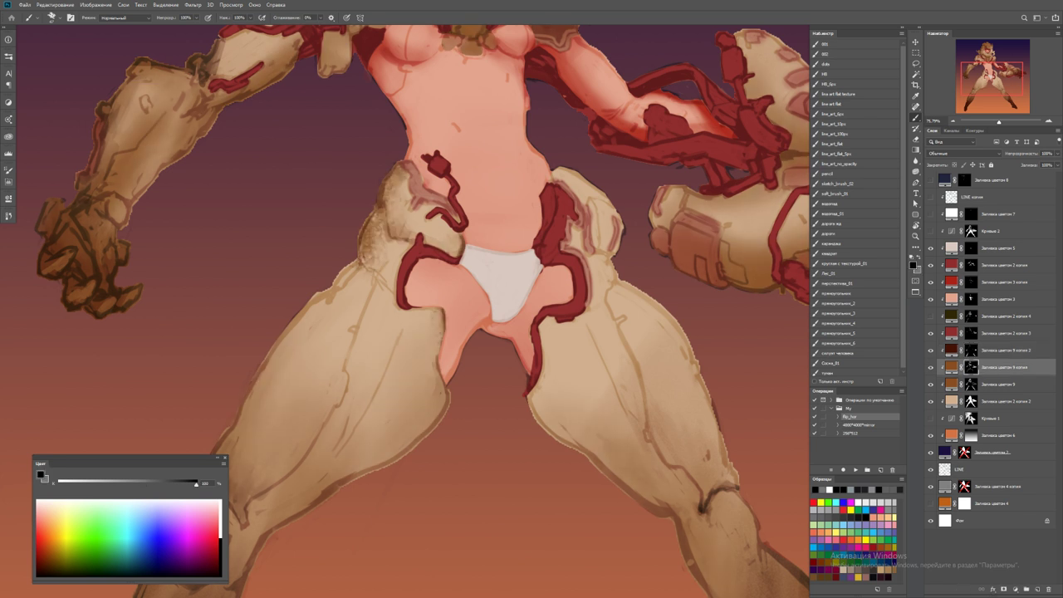
mouse_move(397, 234)
left_mouse_down()
mouse_move(376, 171)
mouse_move(365, 253)
left_mouse_up()
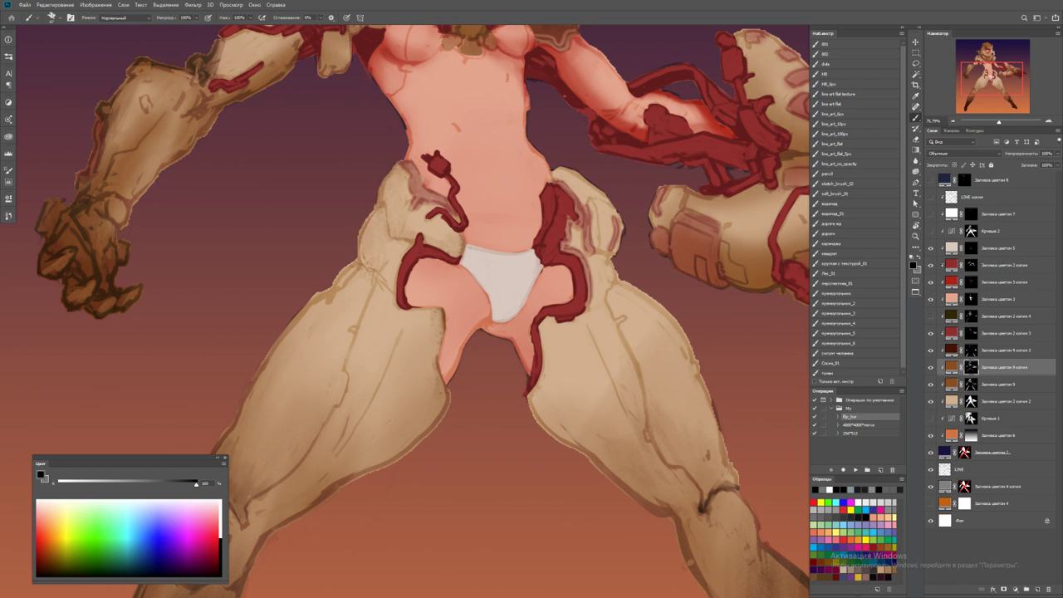
Return to the darker brown fill layer's mask and touch up the shadow around the thighs and elbow
key("alt+]")
scroll(406, 312, "down", 3)
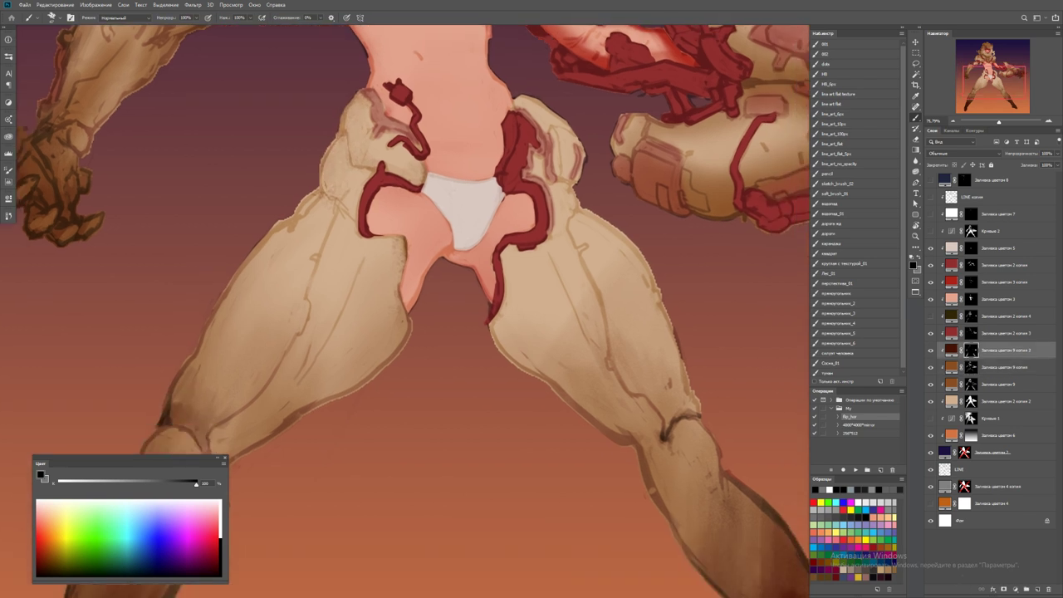
mouse_move(670, 304)
left_mouse_down()
mouse_move(666, 362)
mouse_move(473, 307)
left_mouse_up()
key("h")
key("x")
left_click_drag(462, 344, 457, 411)
key("x")
left_click_drag(461, 250, 420, 426)
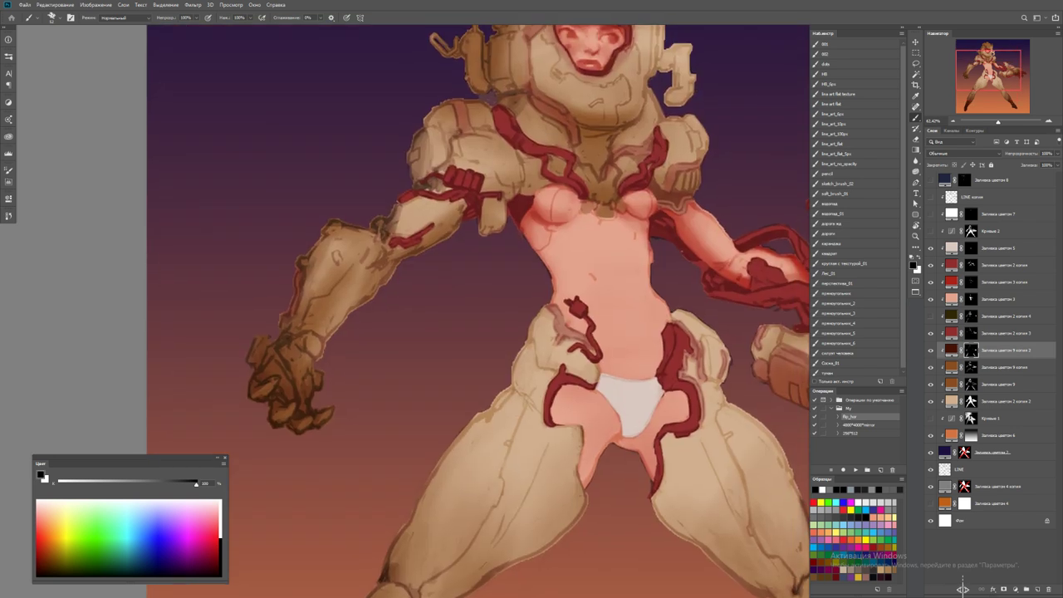
Deepen the dark brown shadow at the elbow and on the upper arm below the shoulder armour
key("x")
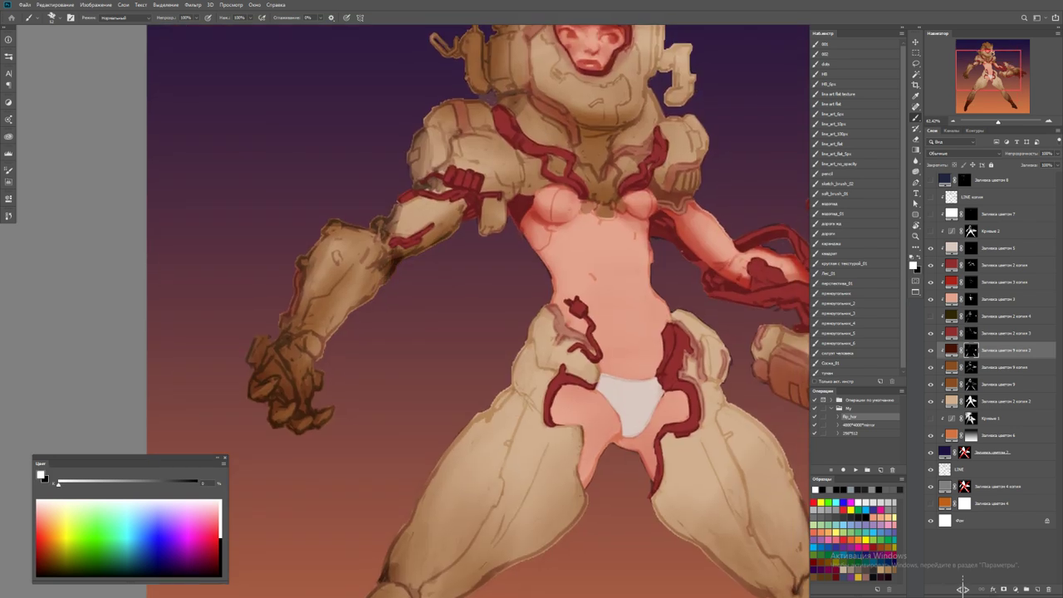
key("x")
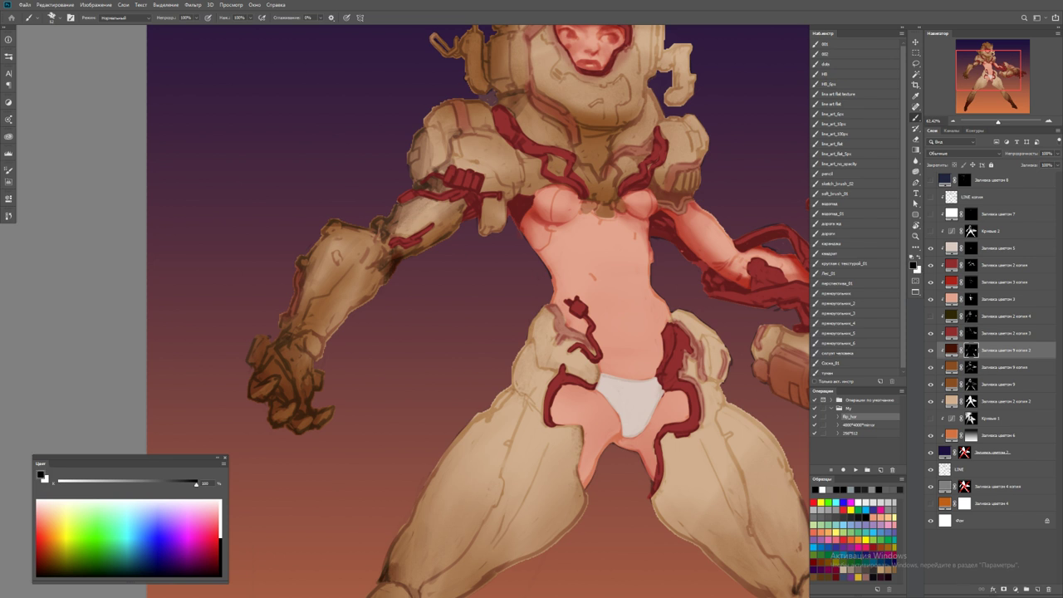
key("ctrl+plus")
key("x")
key("x")
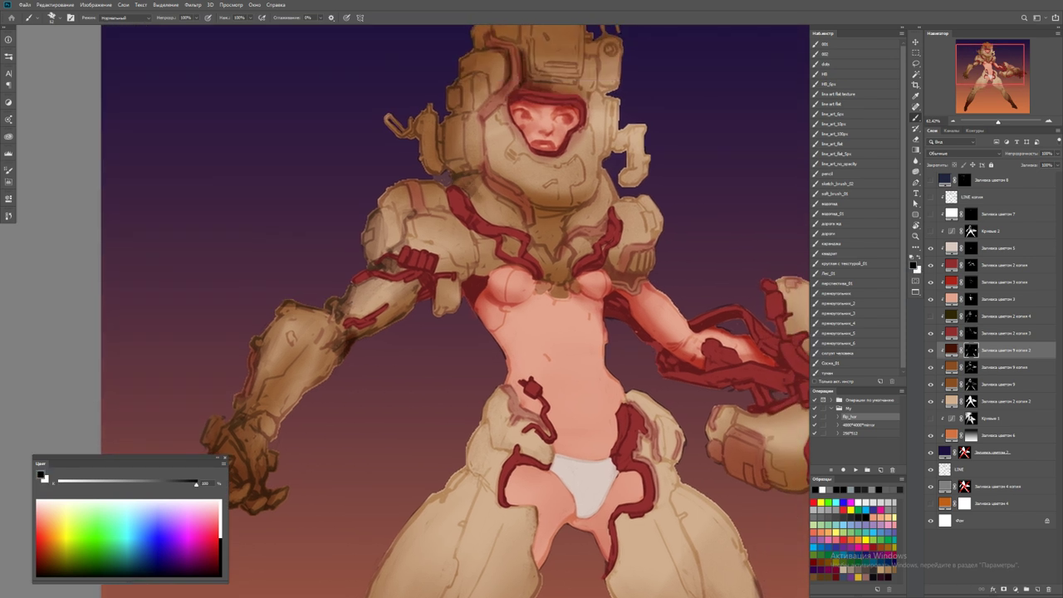
Paint dark brown shadow on the collar and neck armour beneath the helmet's chin
key("x")
mouse_move(470, 191)
left_mouse_down()
mouse_move(499, 178)
mouse_move(498, 192)
mouse_move(570, 218)
mouse_move(545, 220)
mouse_move(548, 241)
mouse_move(565, 249)
left_mouse_up()
key("x")
key("x")
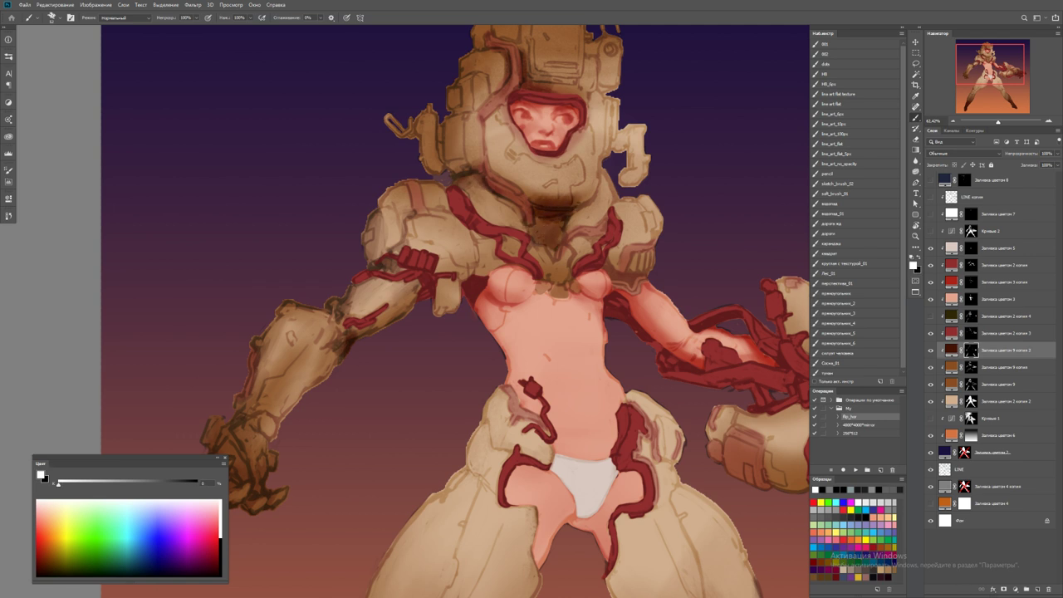
Fill the recess between the helmet's top box and its round lens module with dark brown shadow
key("z")
key("ctrl+minus")
key("ctrl+minus")
key("ctrl+minus")
left_click_drag(579, 109, 631, 109)
key("b")
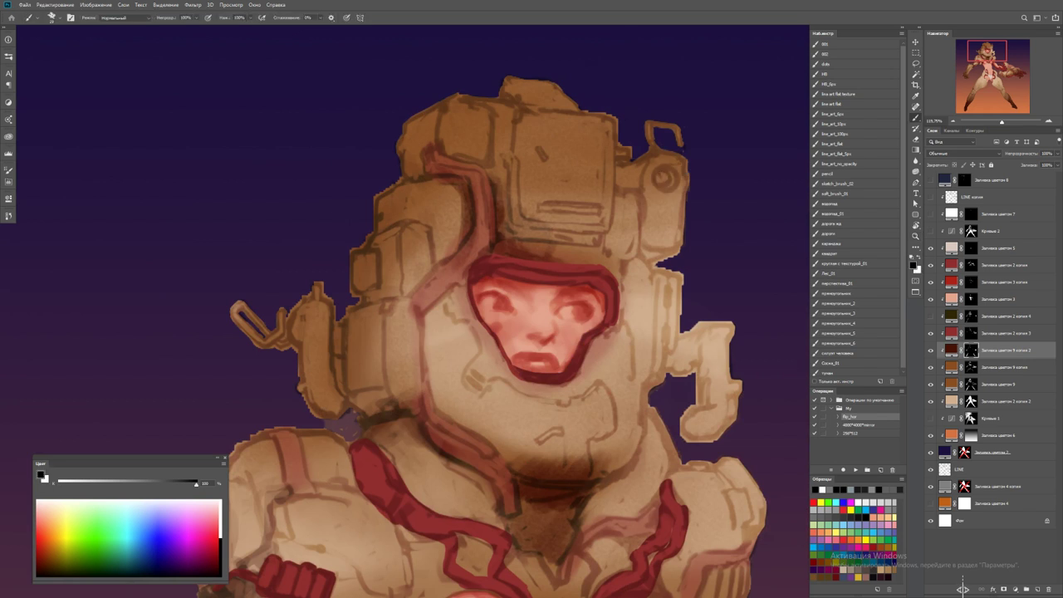
key("x")
left_click_drag(624, 155, 638, 191)
Shade the helmet's top box and lens module with broad dark brown strokes, undoing the unwanted ones
left_click_drag(515, 90, 615, 158)
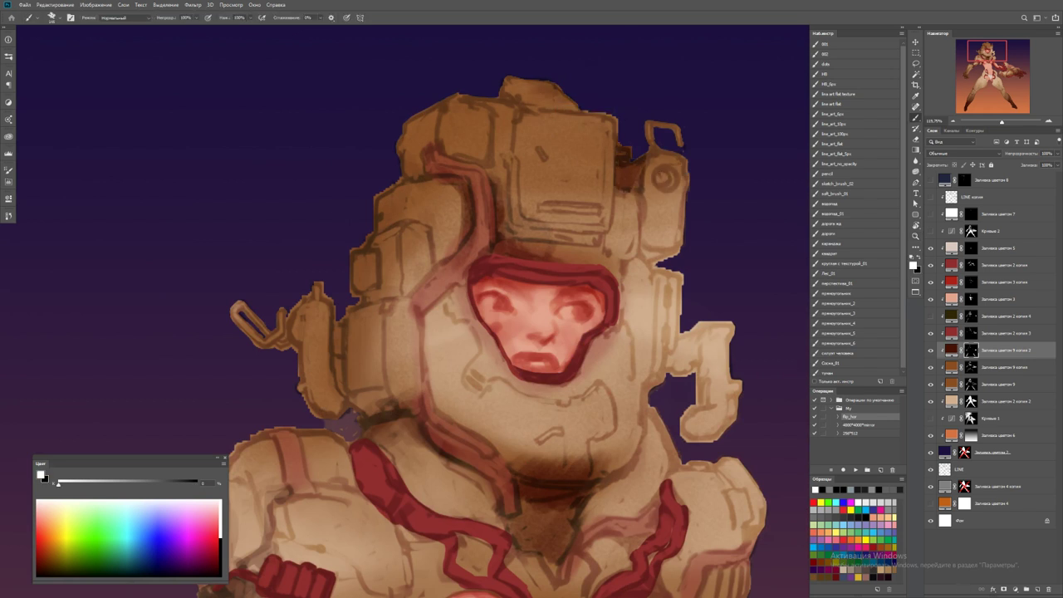
left_click_drag(400, 79, 573, 166)
left_click_drag(490, 85, 614, 211)
left_click_drag(598, 121, 656, 224)
key("ctrl+z")
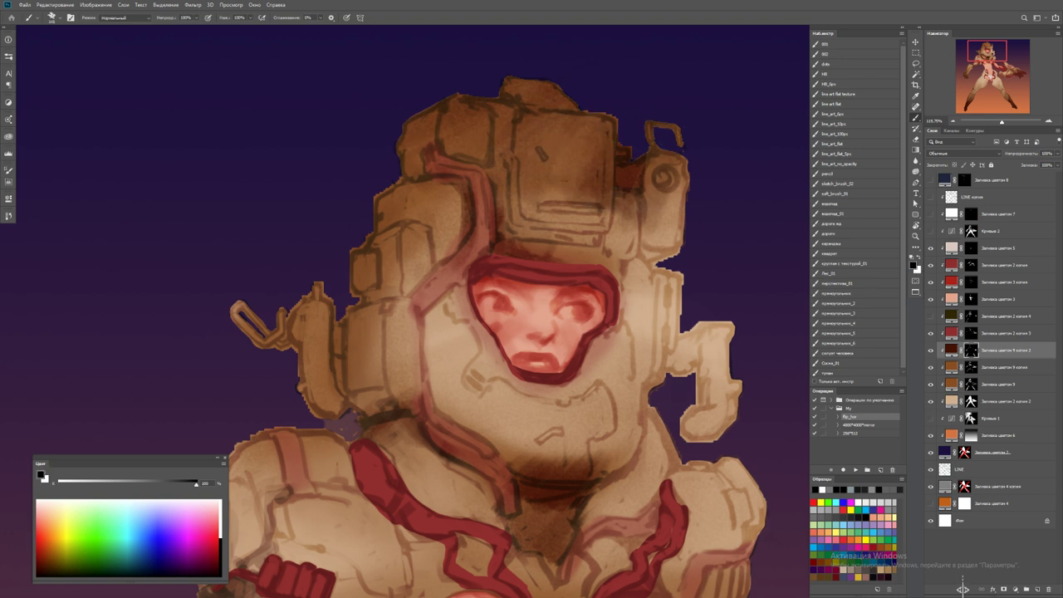
key("ctrl+z")
left_click_drag(669, 129, 661, 237)
scroll(548, 249, "down", 5)
scroll(581, 249, "up", 3)
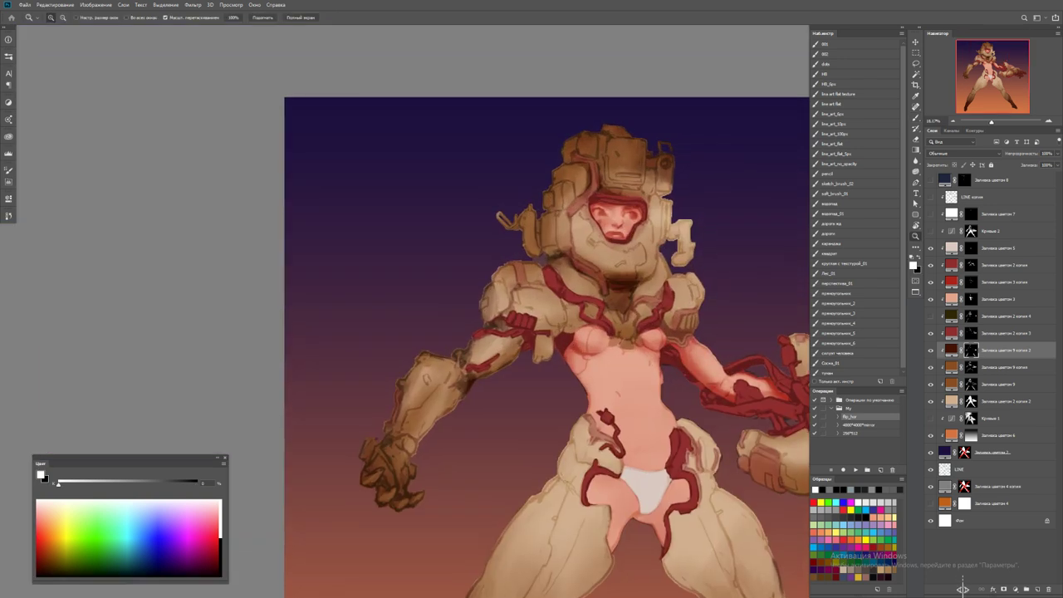
Darken the helmet's crown and side modules with large dark brown strokes
mouse_move(574, 137)
left_mouse_down()
mouse_move(566, 193)
mouse_move(598, 212)
left_mouse_up()
mouse_move(610, 133)
left_mouse_down()
mouse_move(639, 171)
mouse_move(573, 184)
mouse_move(515, 228)
left_mouse_up()
left_click_drag(581, 204, 531, 253)
left_click_drag(668, 171, 656, 207)
left_click_drag(592, 213, 550, 249)
left_click_drag(652, 204, 669, 222)
left_click_drag(598, 229, 549, 254)
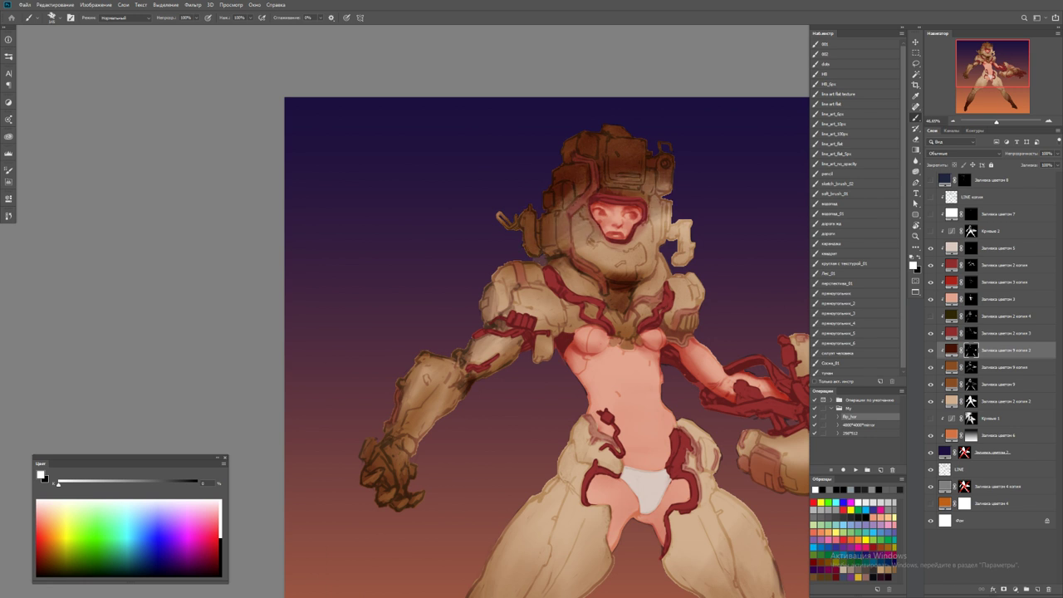
Extend the dark brown shadow around the helmet's lower front and lighten the chin plate again
mouse_move(591, 209)
left_mouse_down()
mouse_move(552, 243)
mouse_move(556, 266)
left_mouse_up()
left_click_drag(611, 241, 590, 268)
left_click_drag(664, 183, 636, 259)
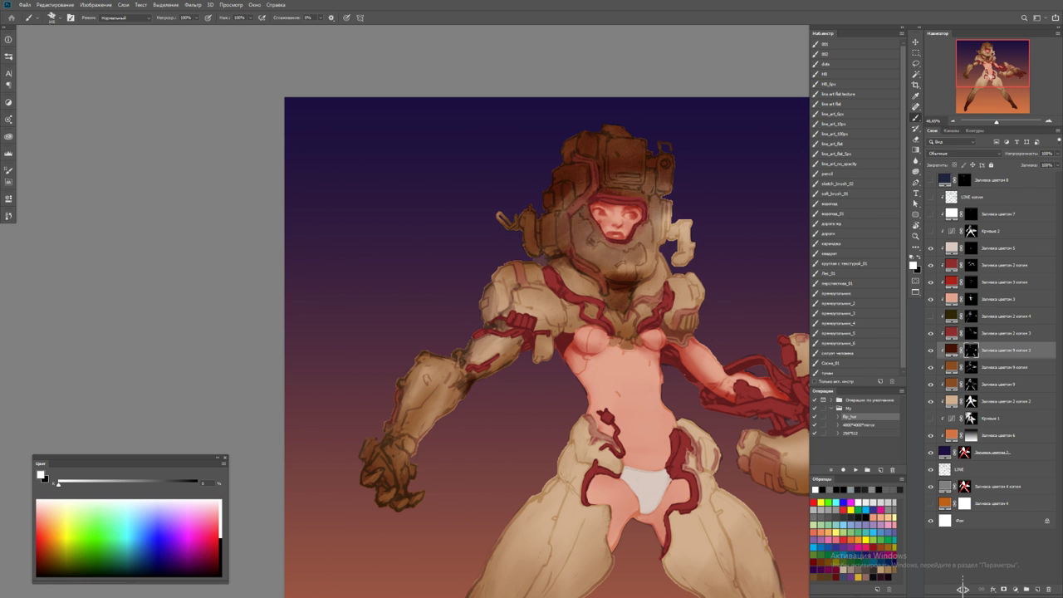
key("x")
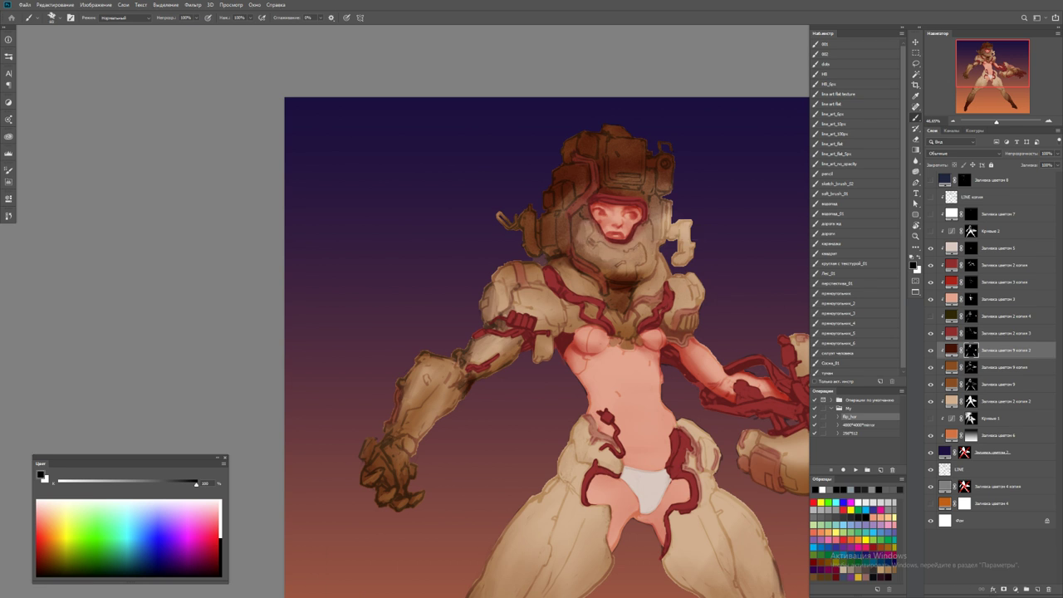
key("x")
Shade the helmet's protruding side bracket dark brown and blend the transition with a sampled grey mask value
left_click_drag(674, 208, 685, 266)
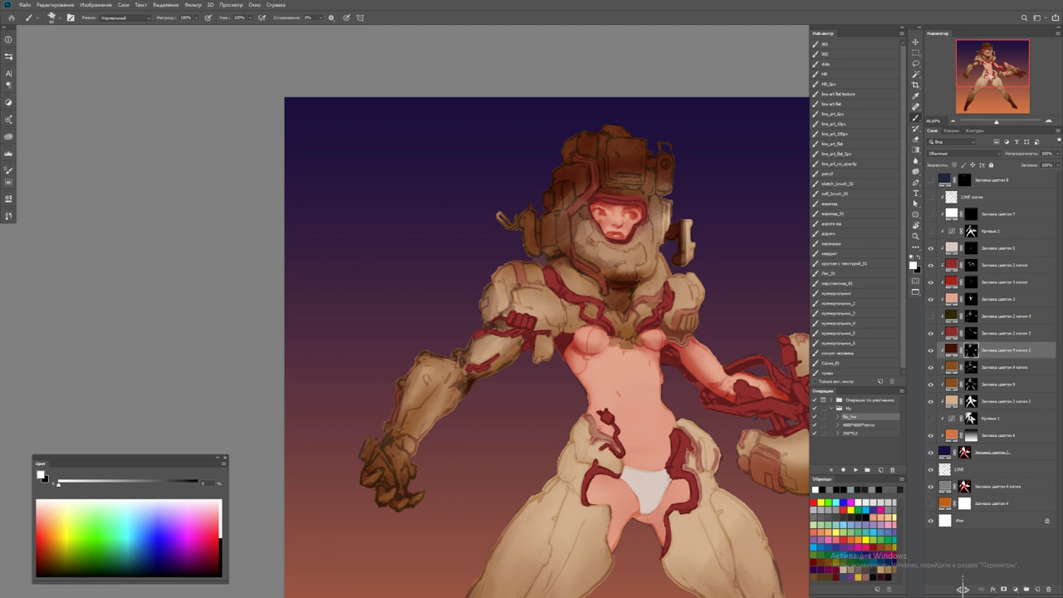
scroll(678, 217, "up", 5)
left_click(686, 286, "alt")
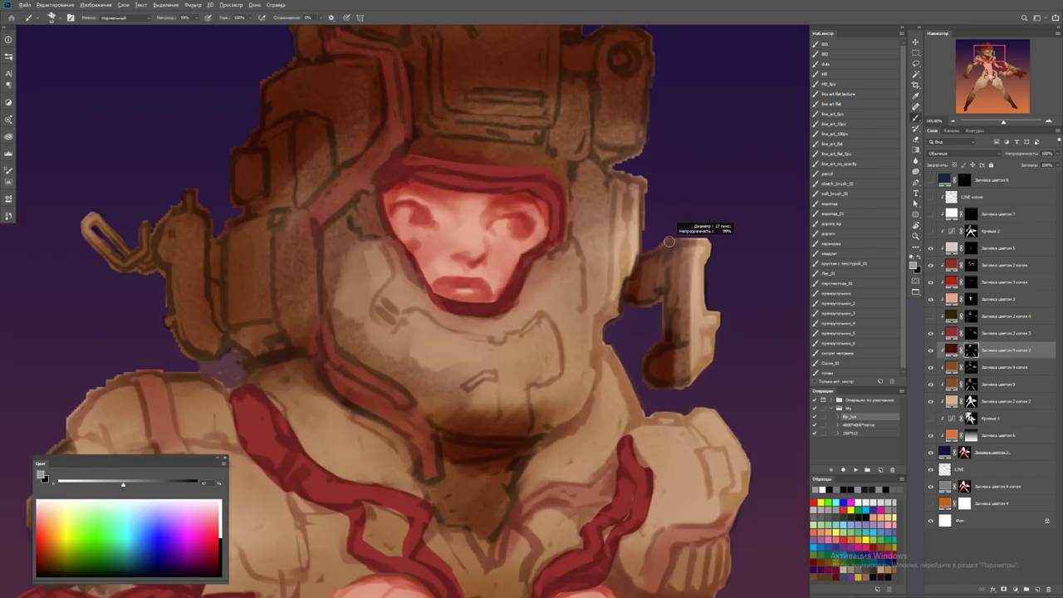
mouse_move(670, 242)
left_mouse_down()
mouse_move(631, 274)
mouse_move(582, 249)
mouse_move(590, 174)
mouse_move(677, 299)
left_mouse_up()
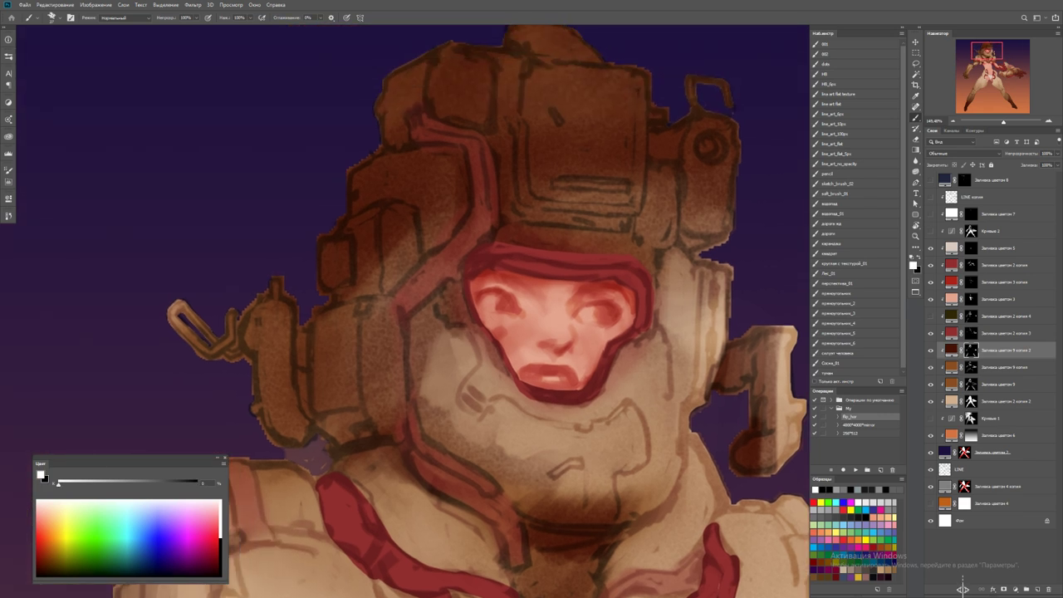
Blend soft brown shadow across the side and lower front of the helmet's faceplate using sampled mask greys
left_click_drag(429, 326, 466, 424)
left_click(422, 357, "alt")
mouse_move(461, 378)
left_mouse_down()
mouse_move(503, 449)
mouse_move(536, 458)
left_mouse_up()
left_click_drag(536, 421, 549, 453)
left_click(548, 453, "alt")
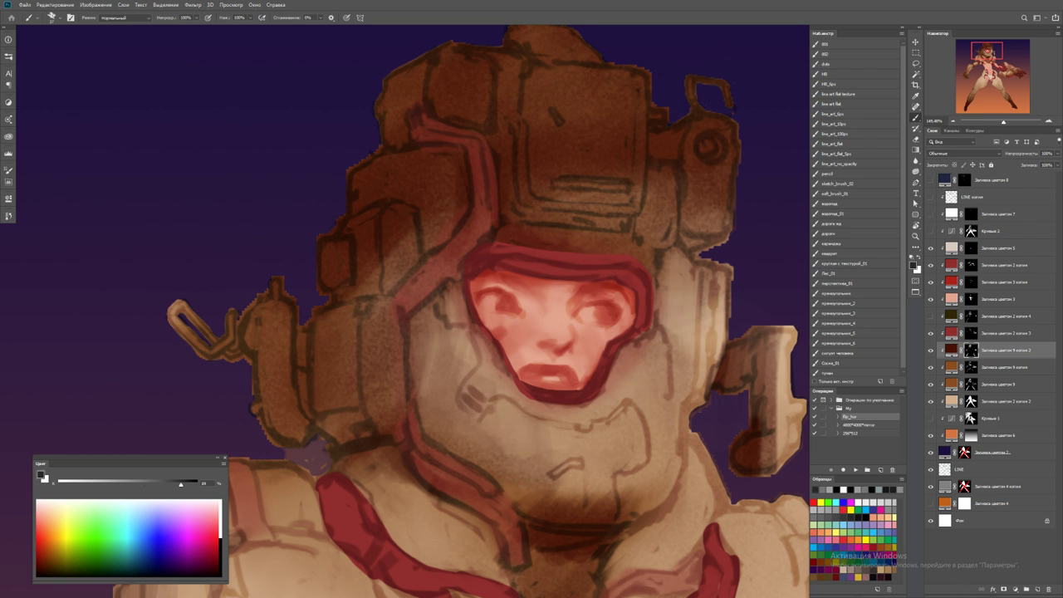
Paint dark brown shadow into the gap between the helmet's side plates and its rear module
key("x")
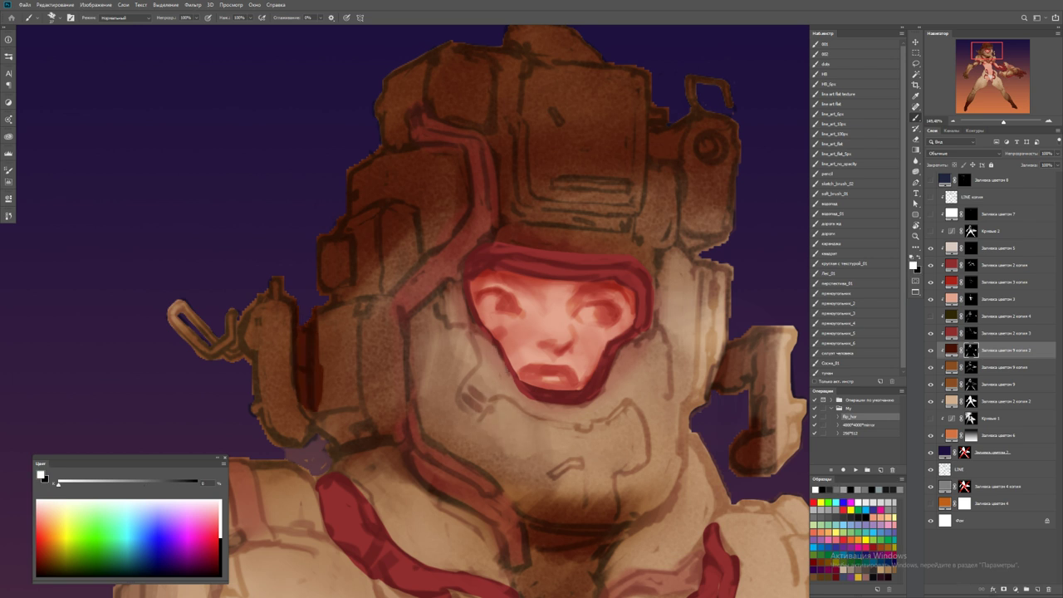
key("z")
key("ctrl+minus")
key("ctrl+plus")
key("ctrl+plus")
key("b")
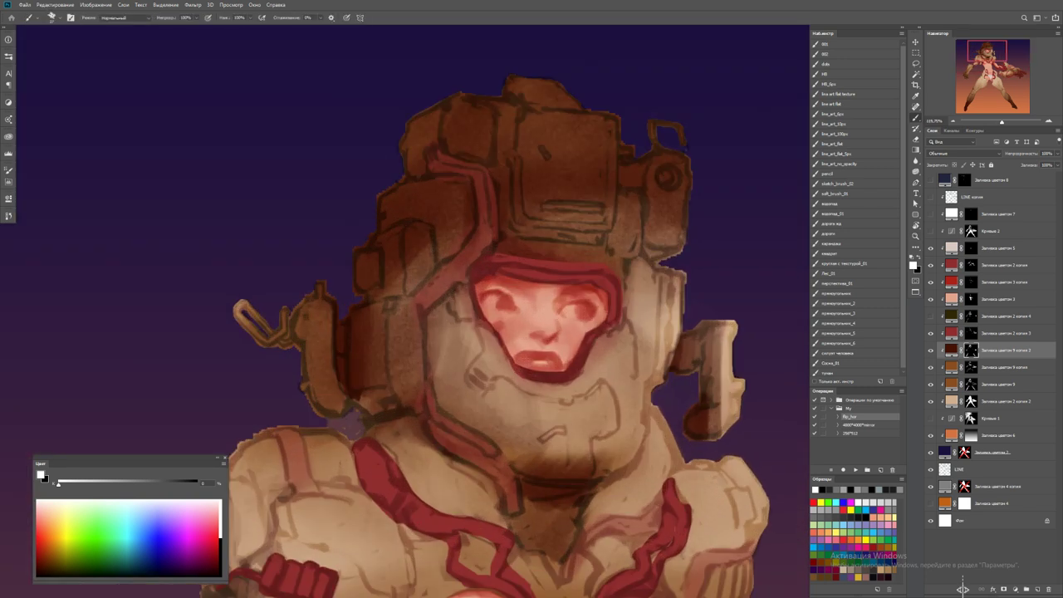
Darken the helmet's rear module and its hooked antenna bracket with dark brown shadow
mouse_move(268, 344)
left_mouse_down()
mouse_move(299, 302)
mouse_move(334, 417)
mouse_move(363, 411)
left_mouse_up()
key("z")
key("ctrl+minus")
key("ctrl+minus")
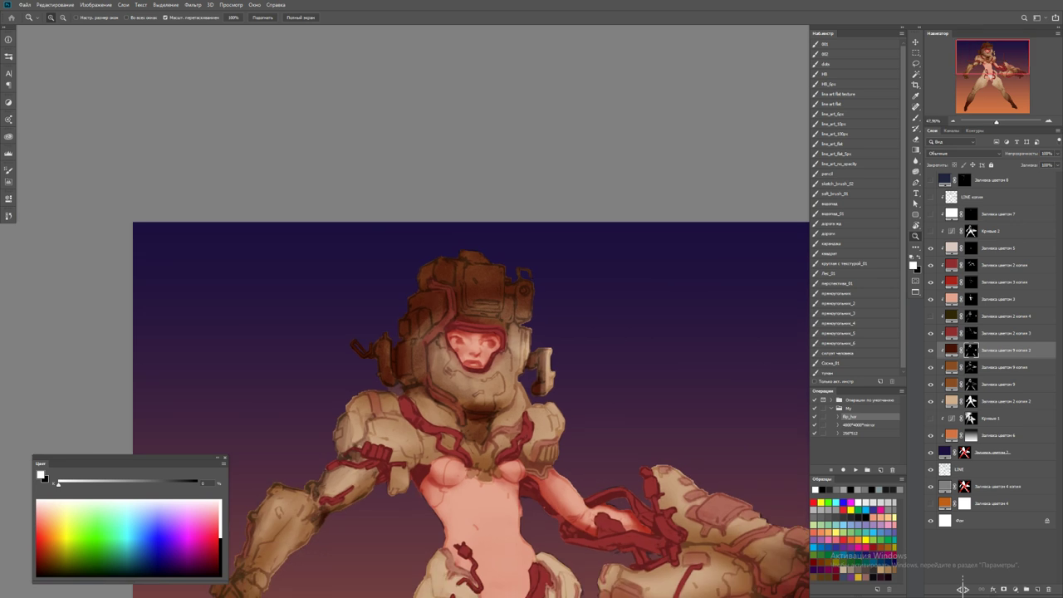
Deepen the shadow beside the helmet's lens module and lighten the area below it
key("ctrl+plus")
key("b")
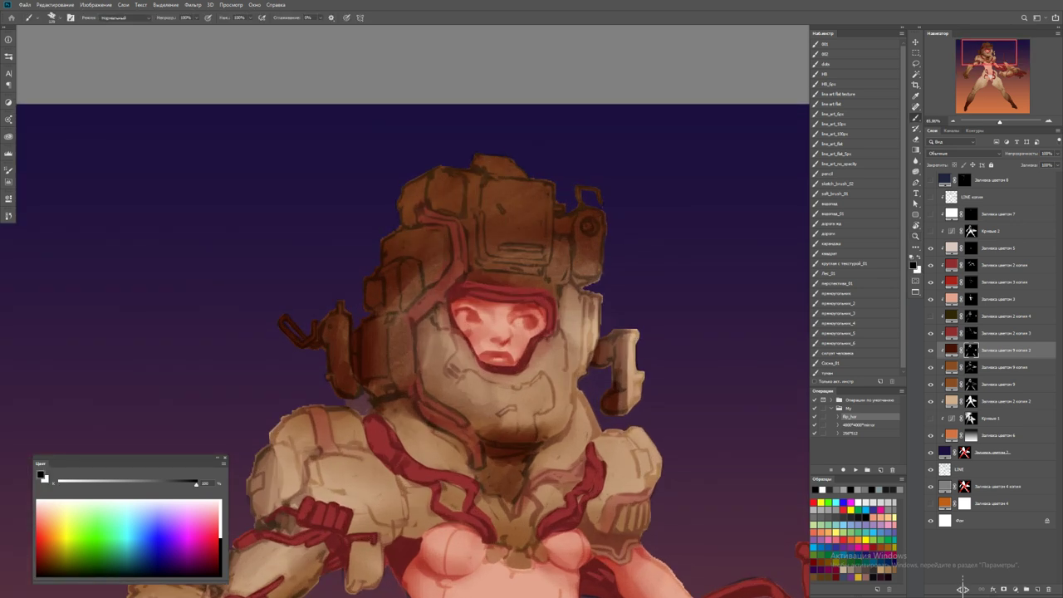
key("x")
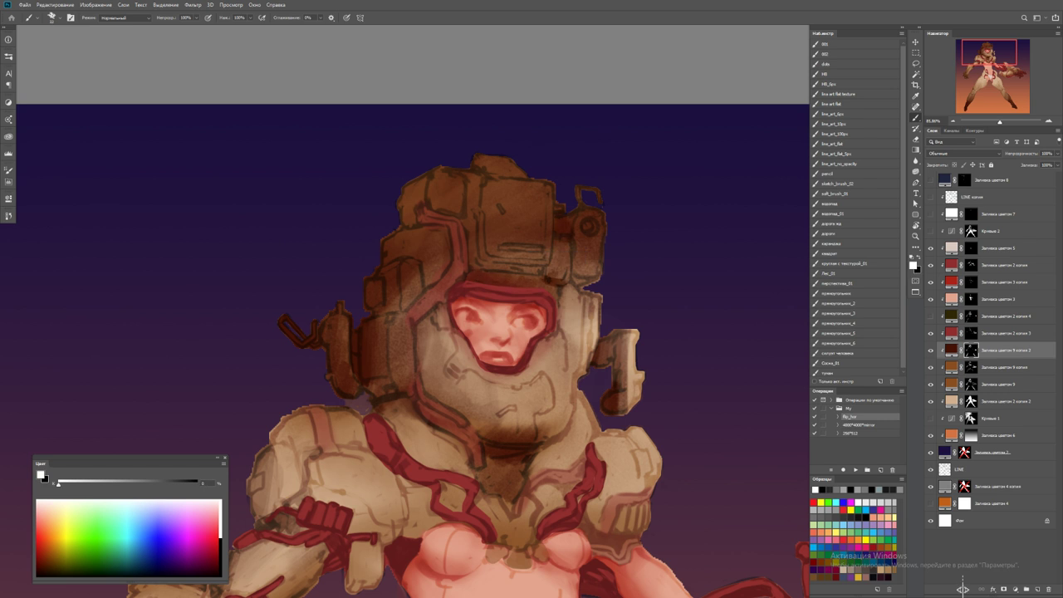
key("x")
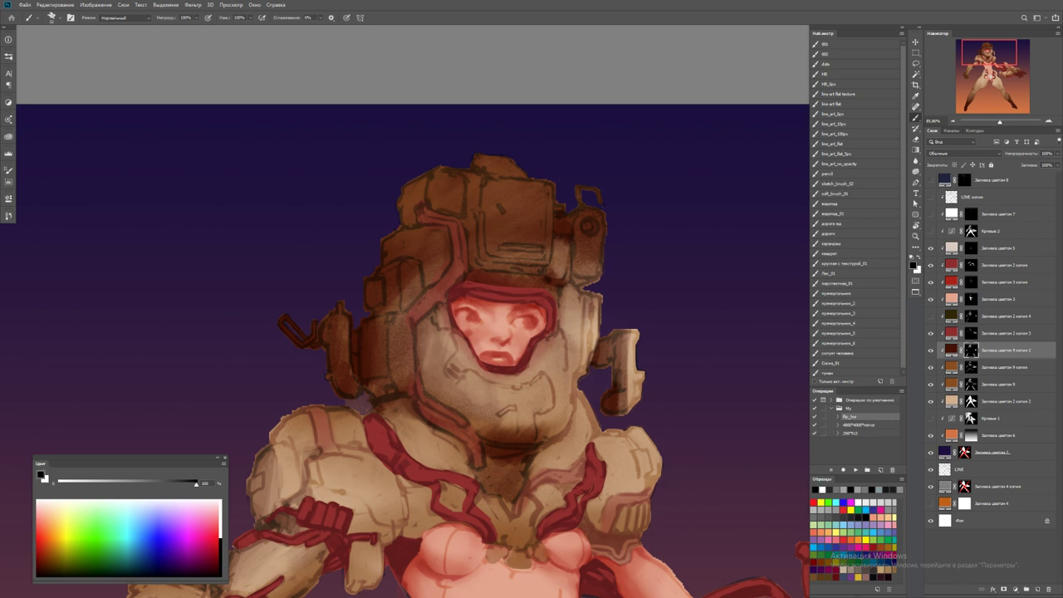
Darken the outer edge of the helmet's side plate and its hanging bracket with brown shadow, using sampled mask greys
key("x")
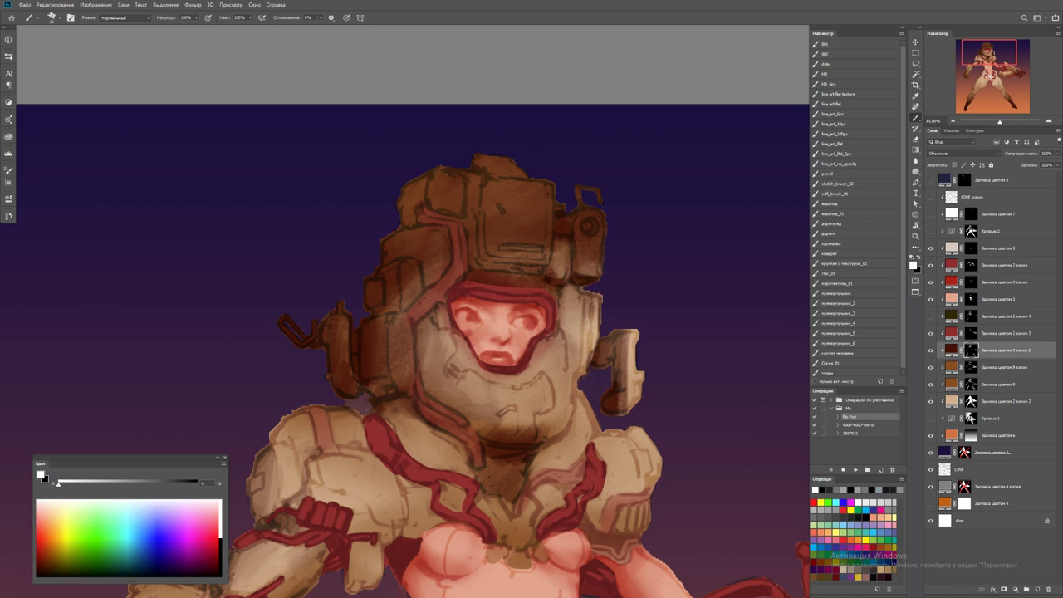
scroll(594, 270, "down", 2)
key("z")
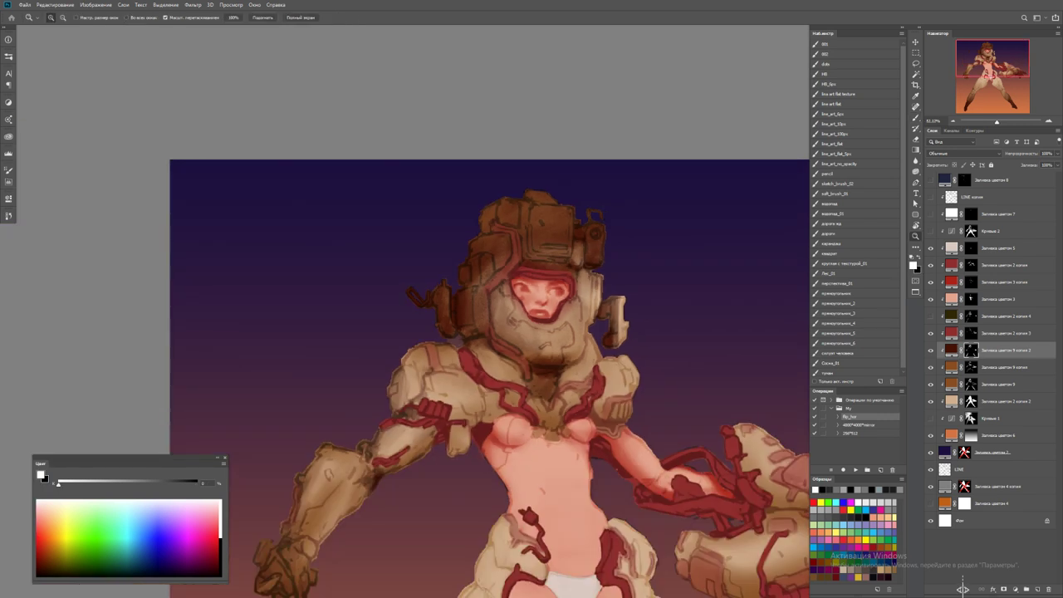
left_click(594, 270)
left_click(589, 275)
key("b")
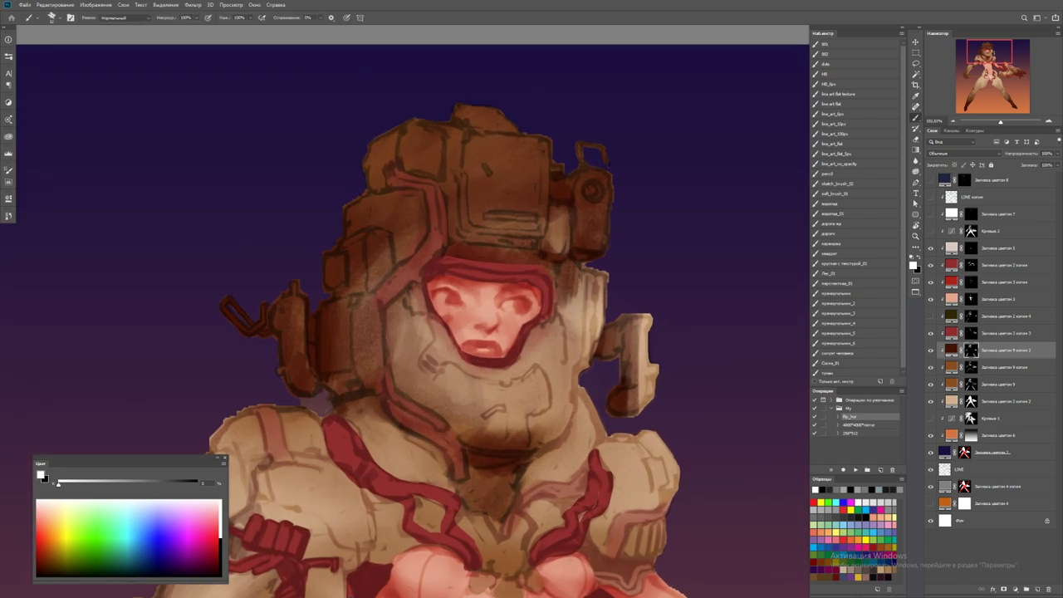
left_click(593, 322, "alt")
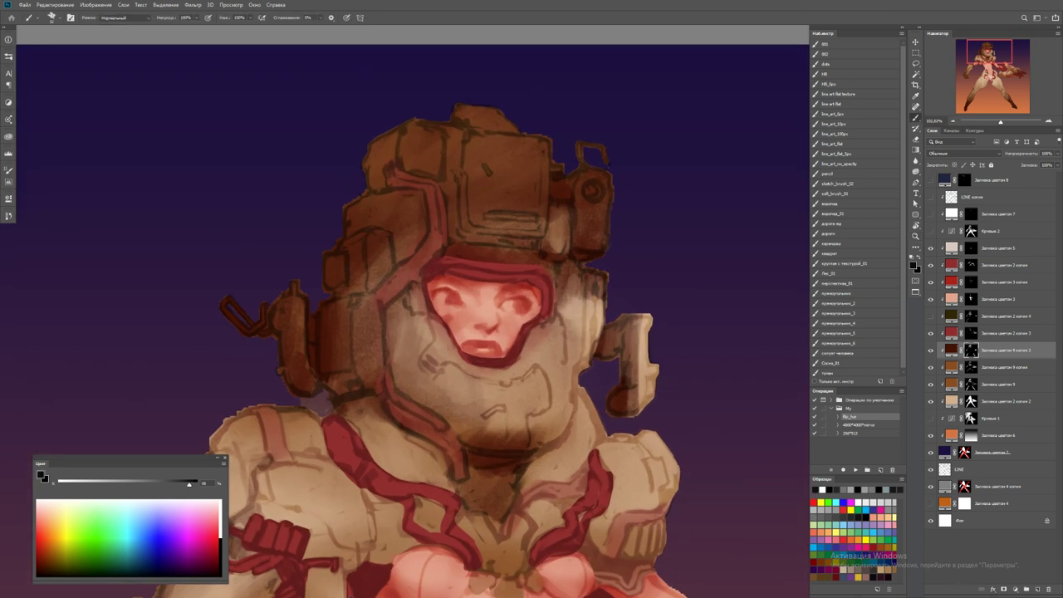
mouse_move(598, 316)
left_mouse_down()
mouse_move(623, 359)
mouse_move(637, 363)
mouse_move(644, 332)
mouse_move(645, 407)
left_mouse_up()
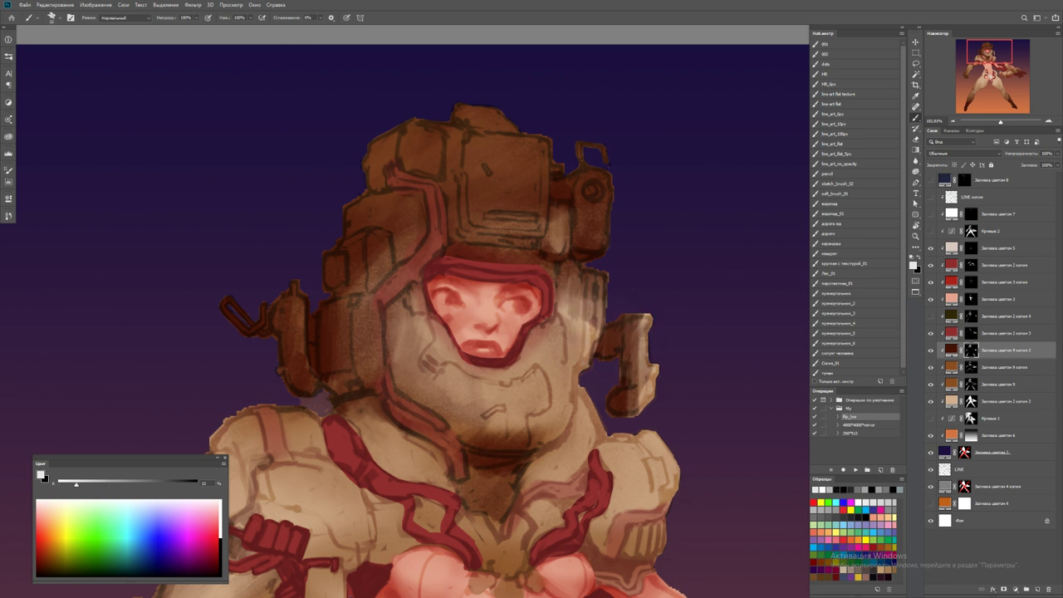
left_click(647, 390, "alt")
left_click_drag(636, 369, 616, 416)
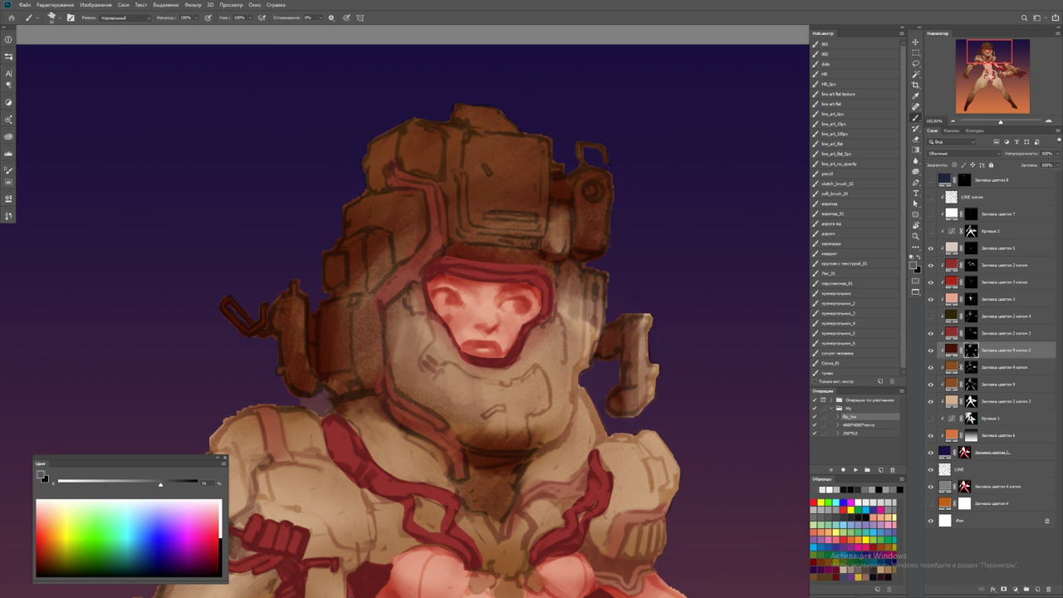
Lighten the rounded pod on the helmet's rear module with a light grey on the dark brown fill's mask
key("d")
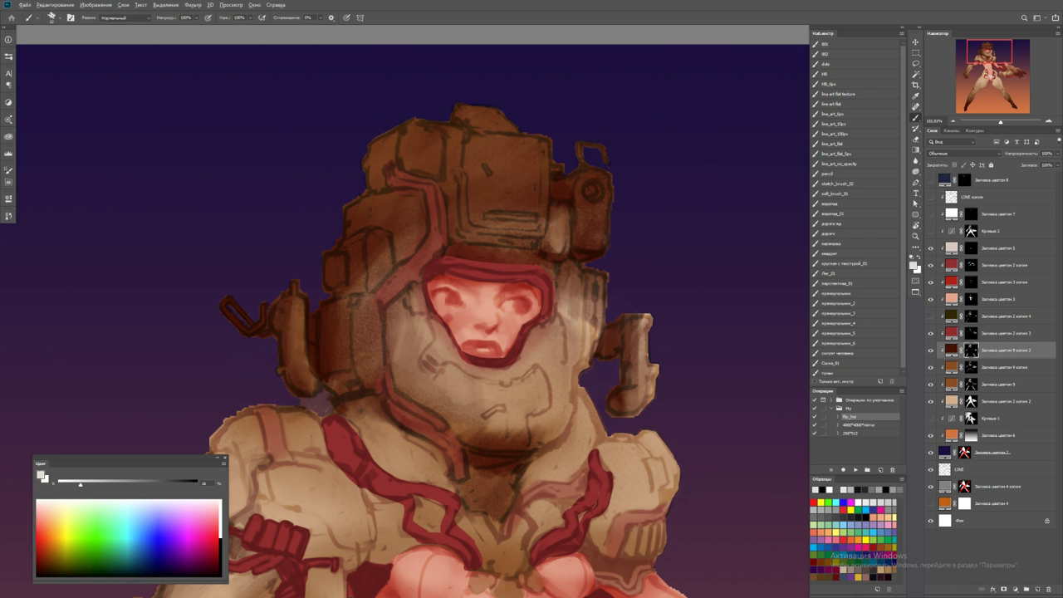
left_click_drag(312, 382, 369, 295)
key("x")
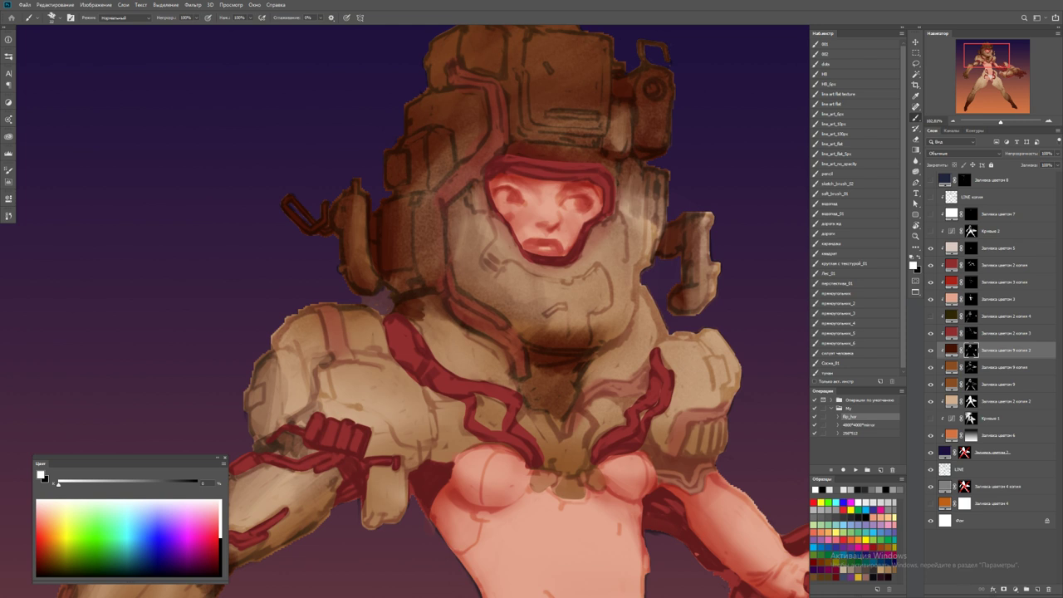
Hide the colour fill layers above the beige base fill and make that base fill layer active
key("ctrl+comma")
key("ctrl+comma")
key("ctrl+comma")
key("ctrl+comma")
key("ctrl+comma")
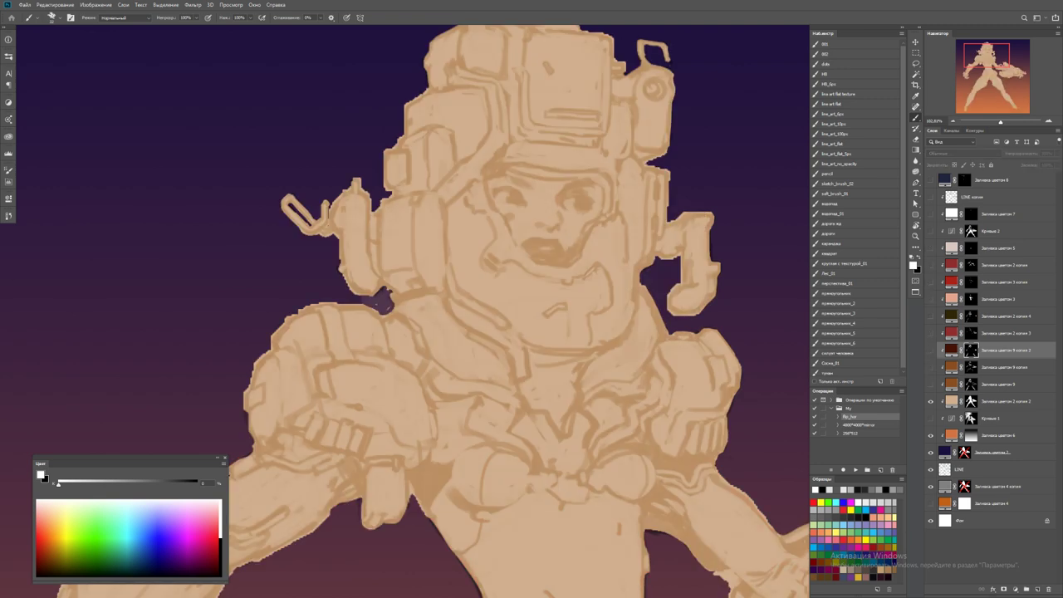
key("alt+bracketleft")
key("alt+bracketleft")
key("alt+bracketleft")
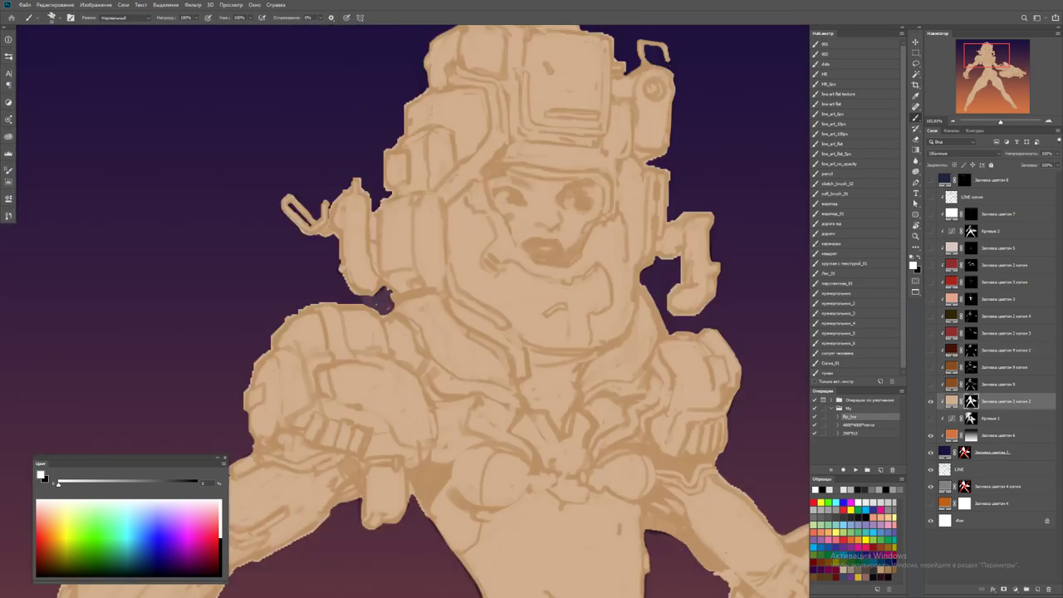
Clean the stray patch out of the gap between the helmet's rear pod and the shoulder using the line_art_no_opacity brush in black
key("e")
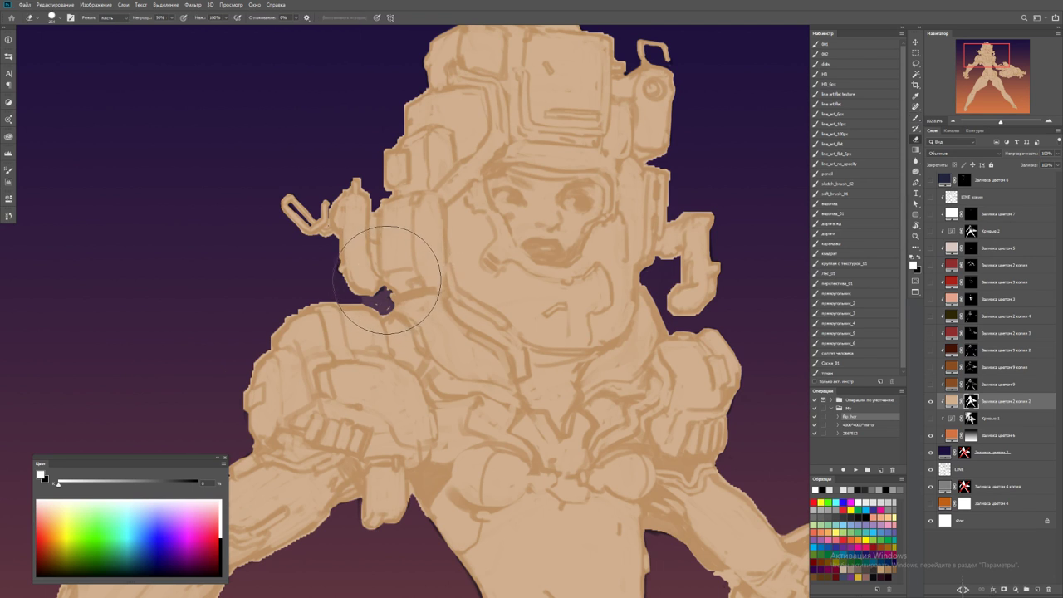
left_click_drag(391, 273, 400, 283)
key("b")
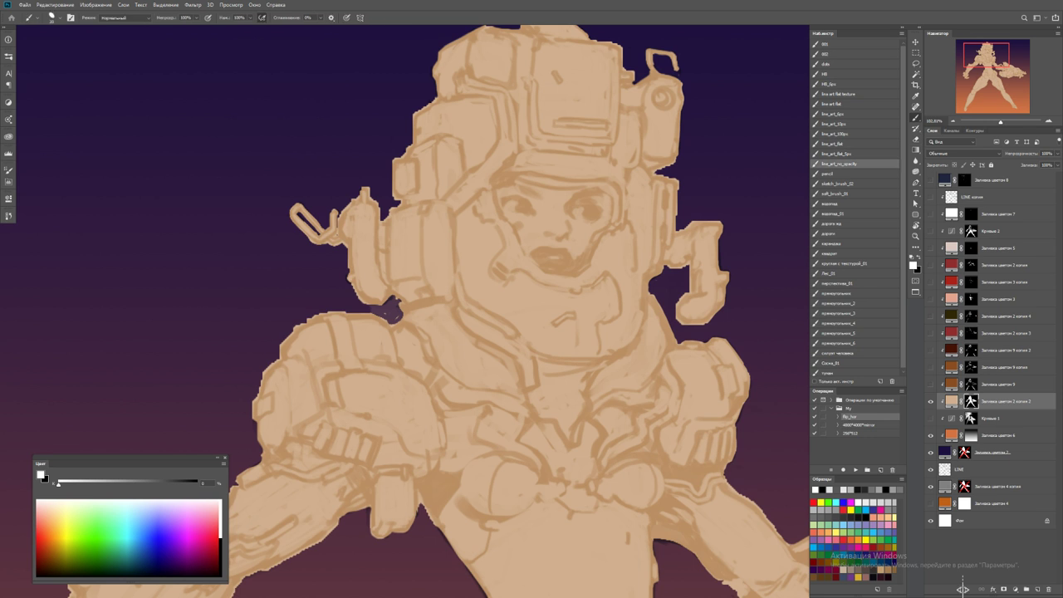
key("x")
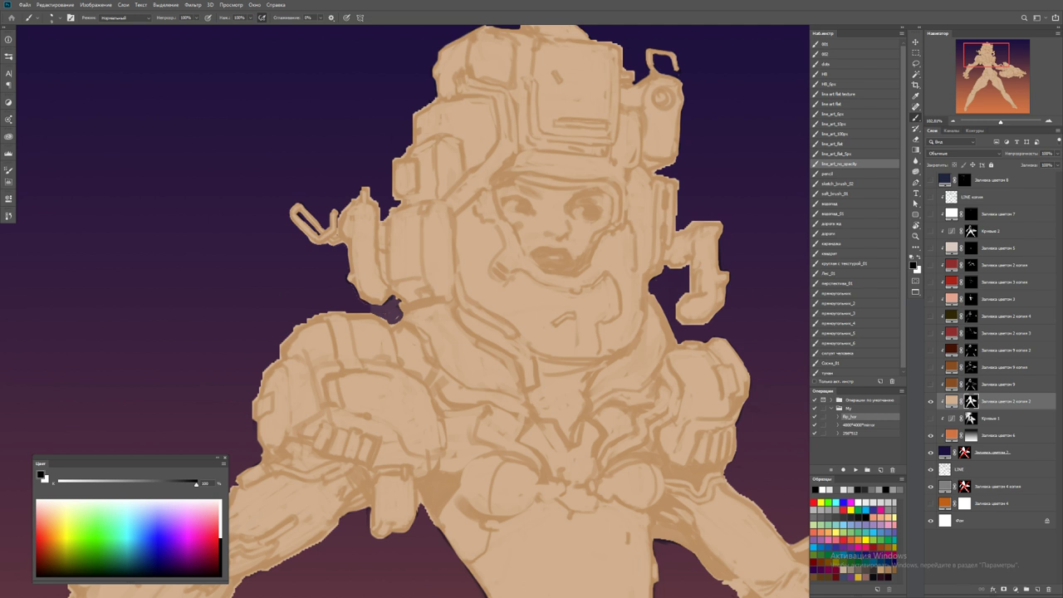
key("x")
key("x")
left_click_drag(390, 314, 374, 312)
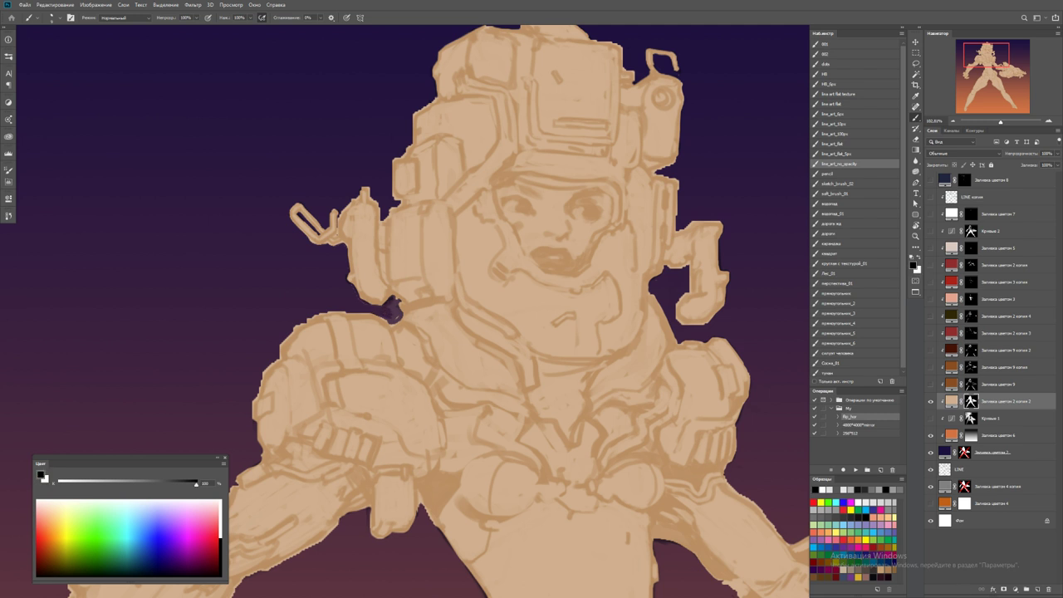
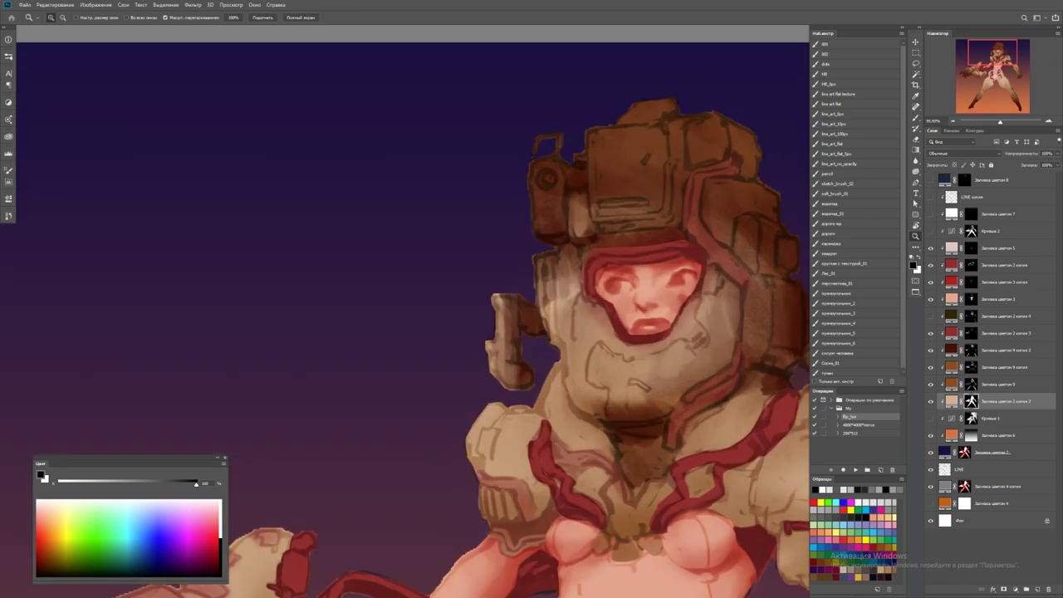
Brush textured brown shadow along the lower front and side of the faceplate and the adjoining rear module, using sampled mask greys
key("b")
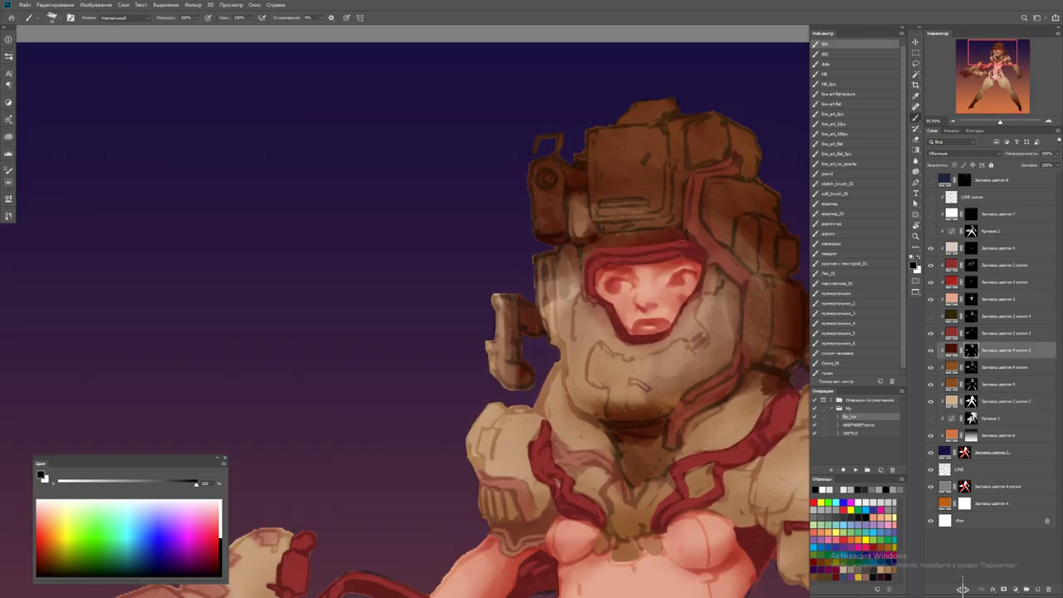
mouse_move(604, 384)
left_mouse_down()
mouse_move(595, 410)
mouse_move(584, 381)
mouse_move(586, 395)
mouse_move(648, 398)
mouse_move(731, 341)
mouse_move(719, 359)
mouse_move(712, 332)
mouse_move(698, 359)
mouse_move(628, 383)
left_mouse_up()
left_click(689, 368, "alt")
left_click(717, 333, "alt")
left_click(698, 336, "alt")
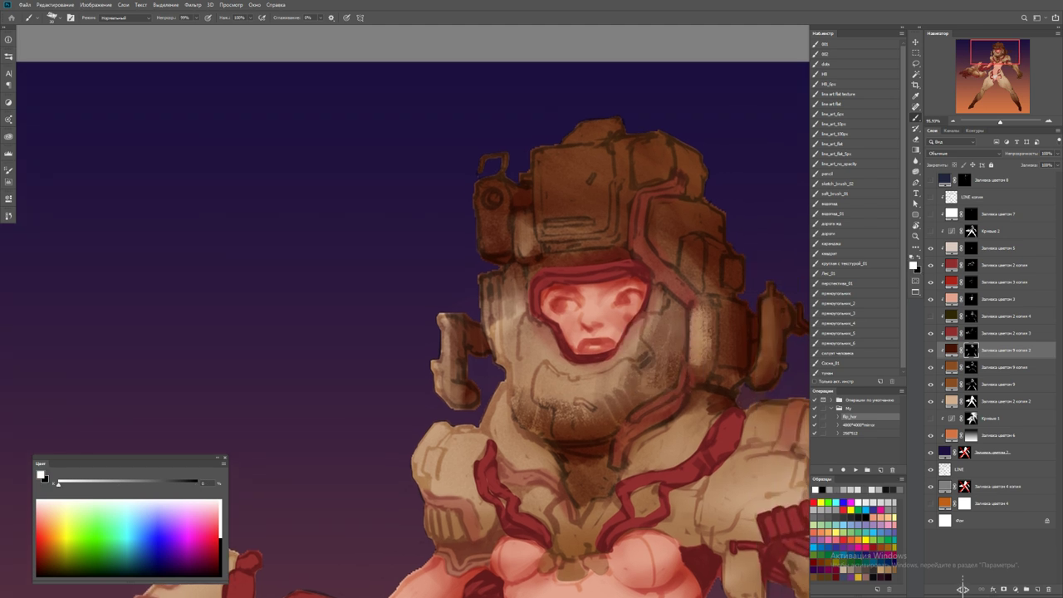
mouse_move(685, 308)
left_mouse_down()
mouse_move(675, 364)
mouse_move(704, 344)
mouse_move(707, 365)
mouse_move(634, 354)
left_mouse_up()
left_click(698, 333, "alt")
left_click(705, 323, "alt")
key("0")
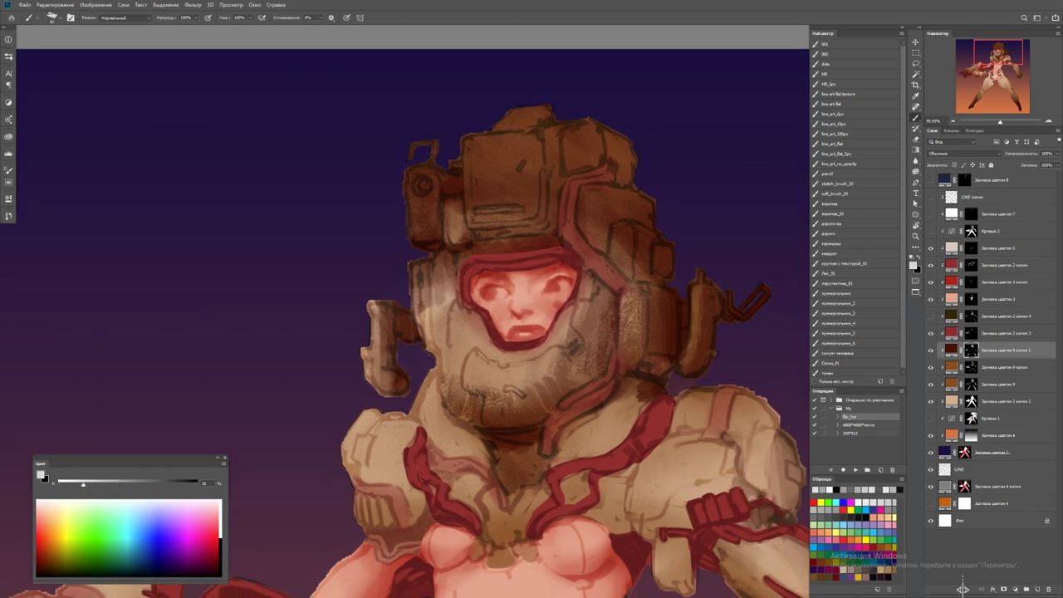
Deepen the brown shadow on the bracket hanging beside the helmet
mouse_move(381, 314)
left_mouse_down()
mouse_move(376, 377)
mouse_move(389, 390)
left_mouse_up()
key("ctrl+h")
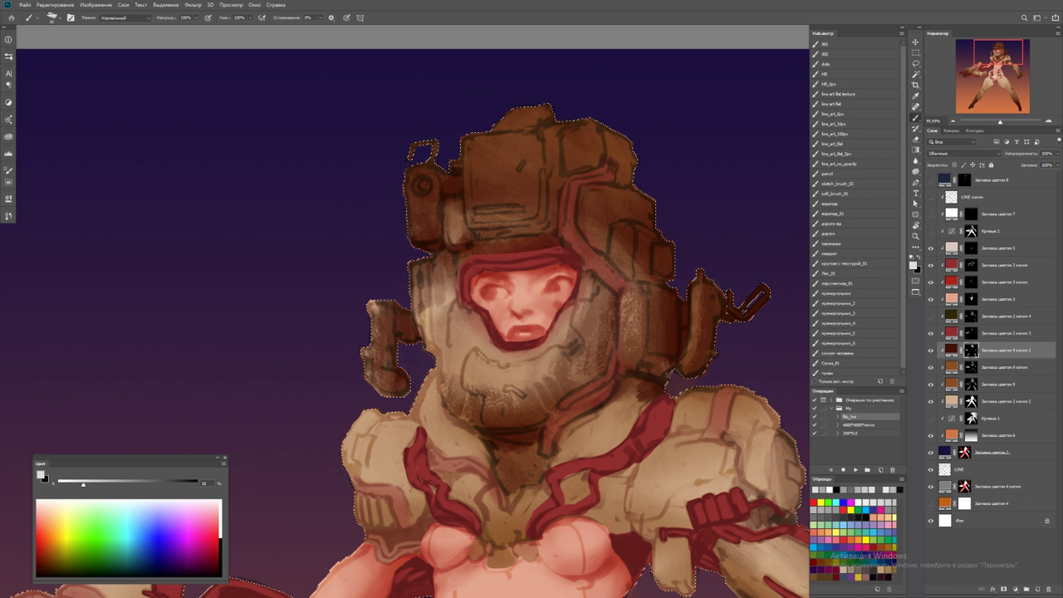
key("x")
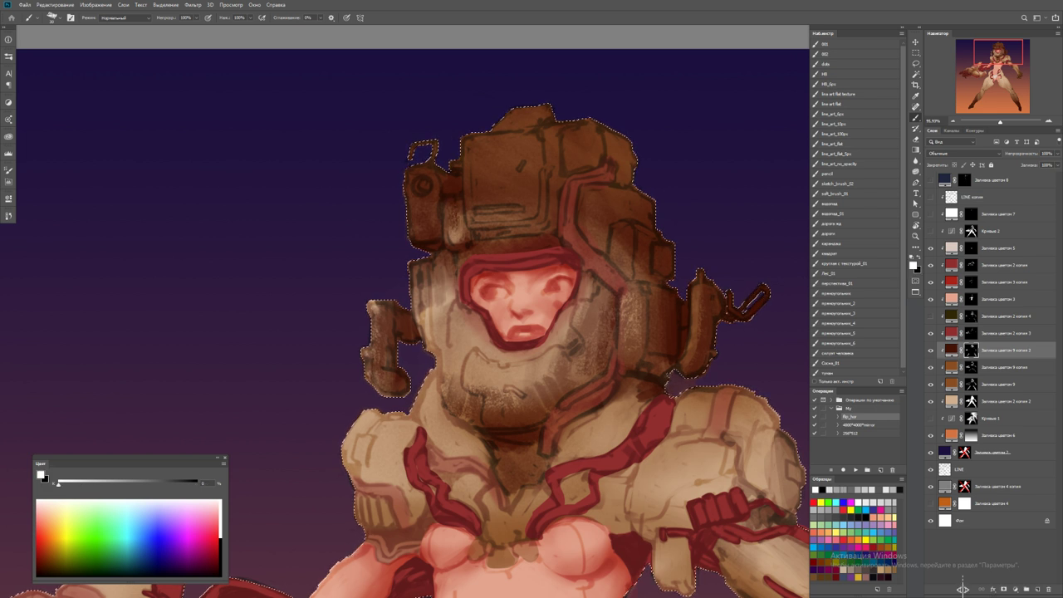
Soften the dark brown on the helmet's lens module and its mount with mid-grey and sampled mask tones
left_click(861, 489)
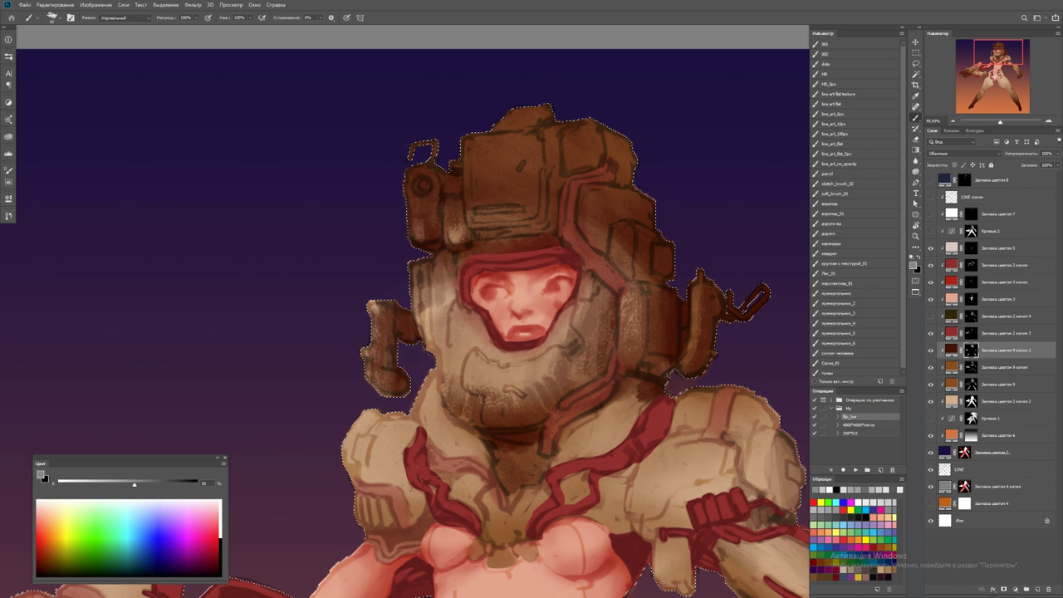
left_click(881, 490)
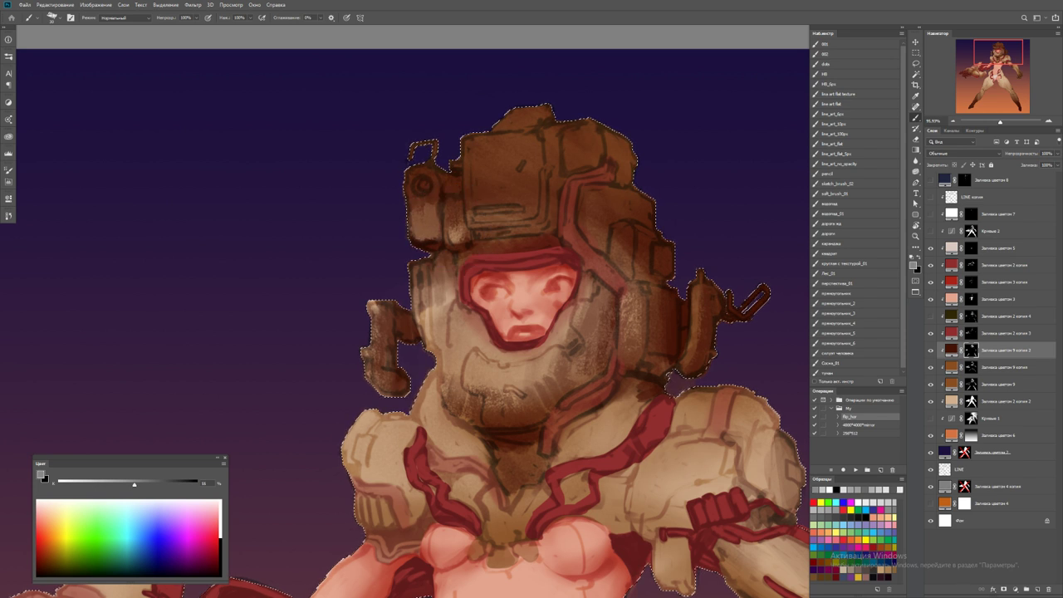
key("ctrl+h")
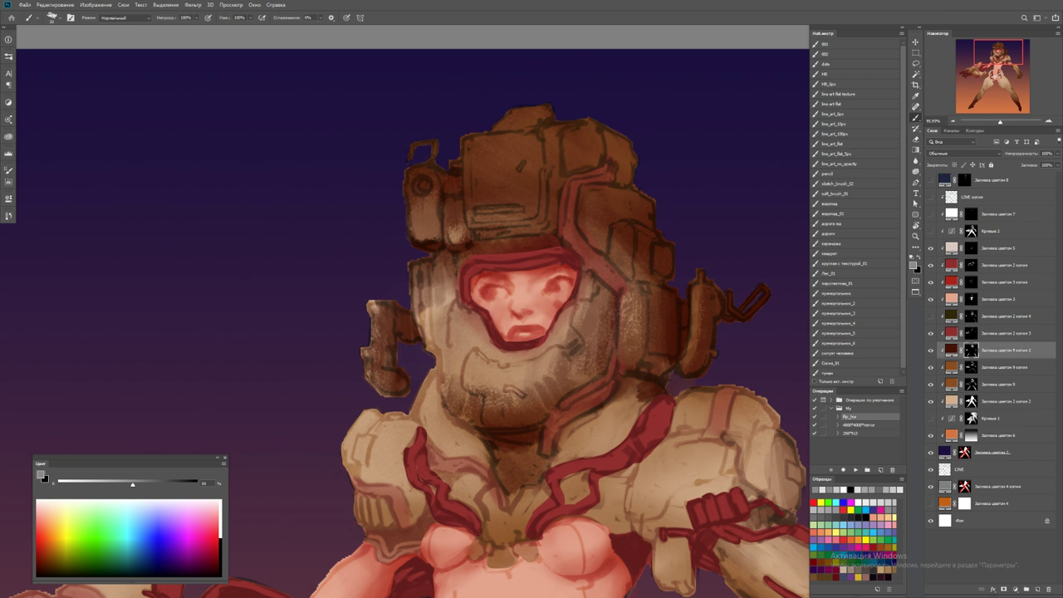
left_click(436, 178, "alt")
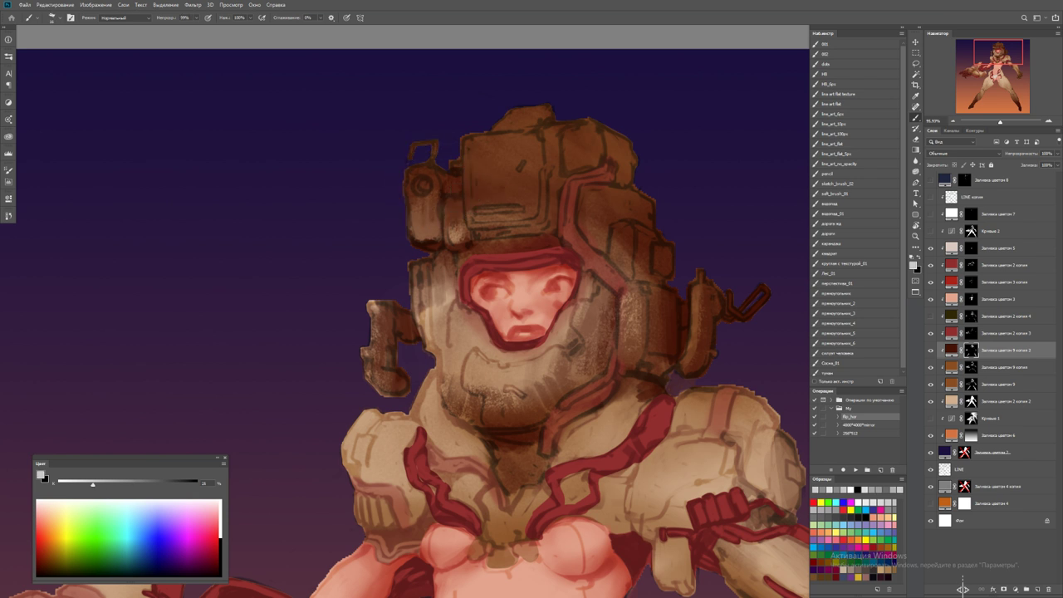
left_click(422, 231, "alt")
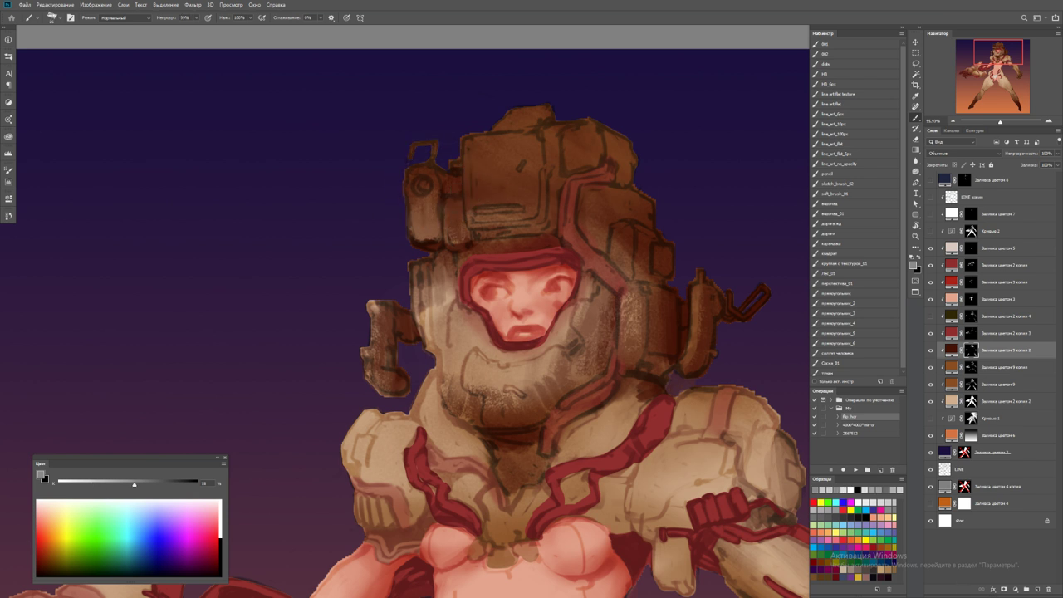
left_click_drag(449, 208, 448, 236)
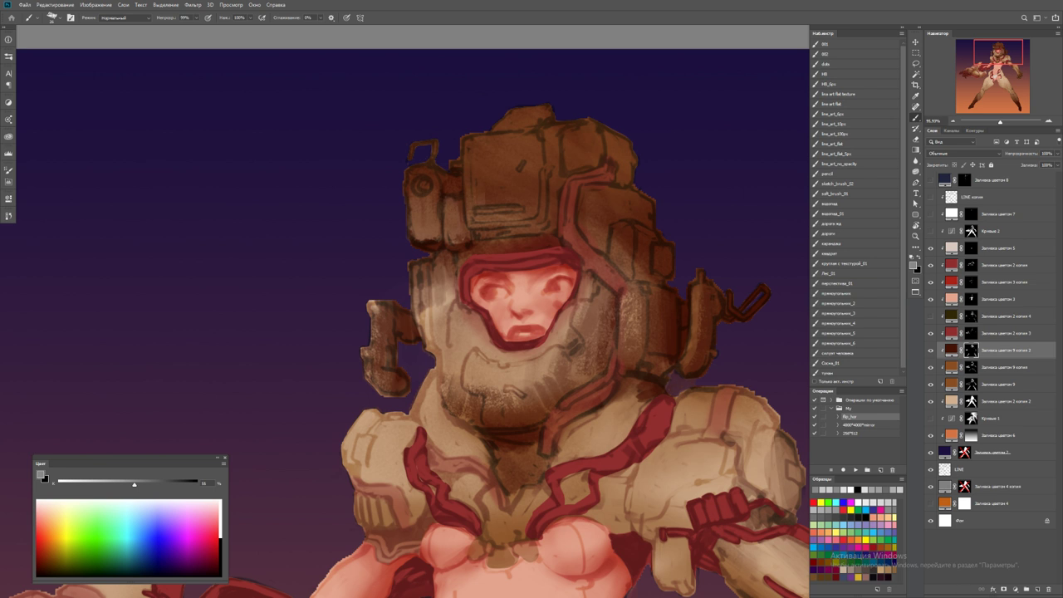
Add textured brown shadow to the helmet's side plate and the faceplate edge beside the face opening
key("x")
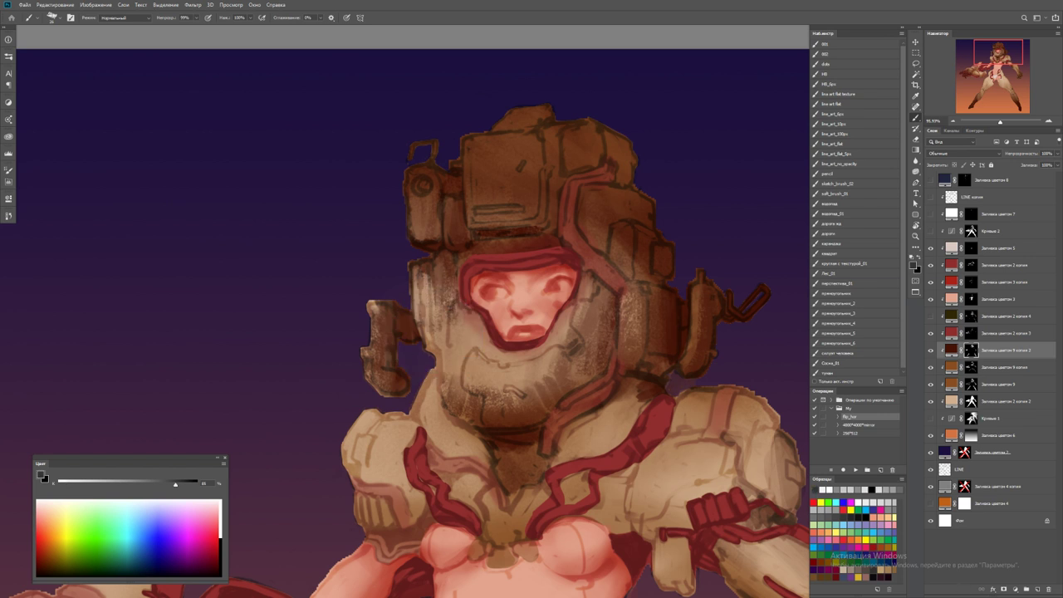
key("x")
mouse_move(420, 266)
left_mouse_down()
mouse_move(424, 331)
mouse_move(471, 367)
left_mouse_up()
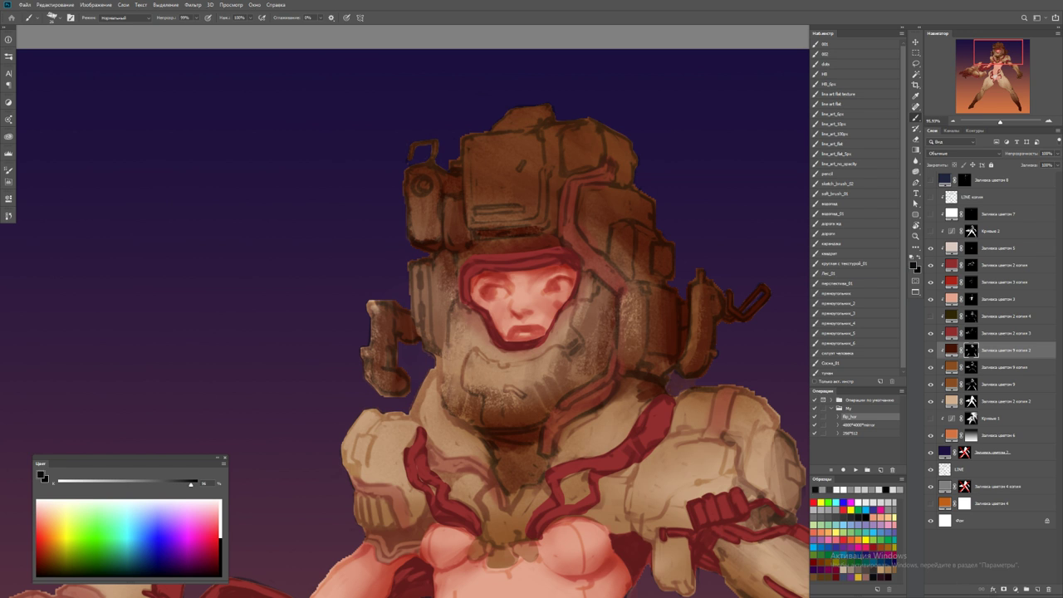
Paint dark brown shadow onto the collar edge behind the jaw and the bracket's connecting arm
key("x")
scroll(413, 311, "down", 2)
left_click_drag(432, 307, 440, 331)
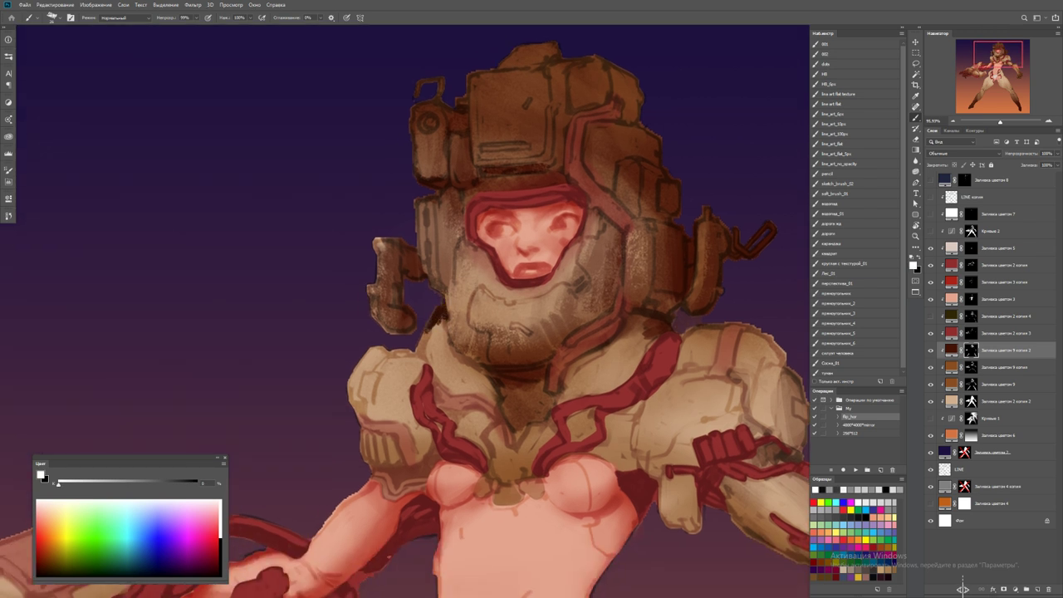
left_click_drag(433, 295, 447, 325)
mouse_move(399, 258)
left_mouse_down()
mouse_move(396, 299)
mouse_move(409, 278)
mouse_move(437, 289)
mouse_move(441, 280)
left_mouse_up()
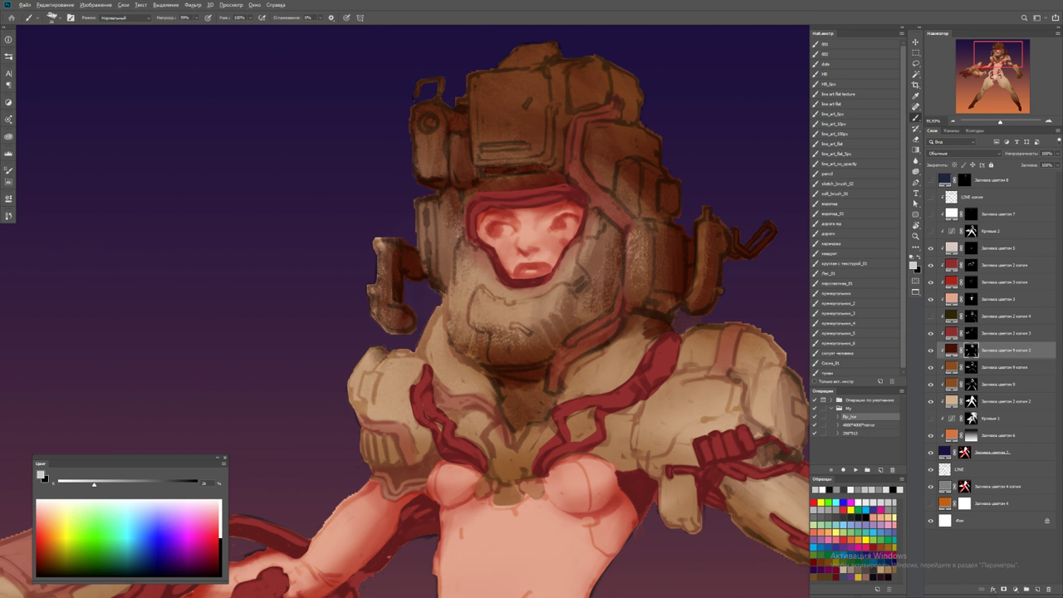
Shade the collar beneath the helmet and darken the faceplate's lower rim
mouse_move(377, 369)
left_mouse_down()
mouse_move(445, 329)
mouse_move(491, 374)
left_mouse_up()
key("x")
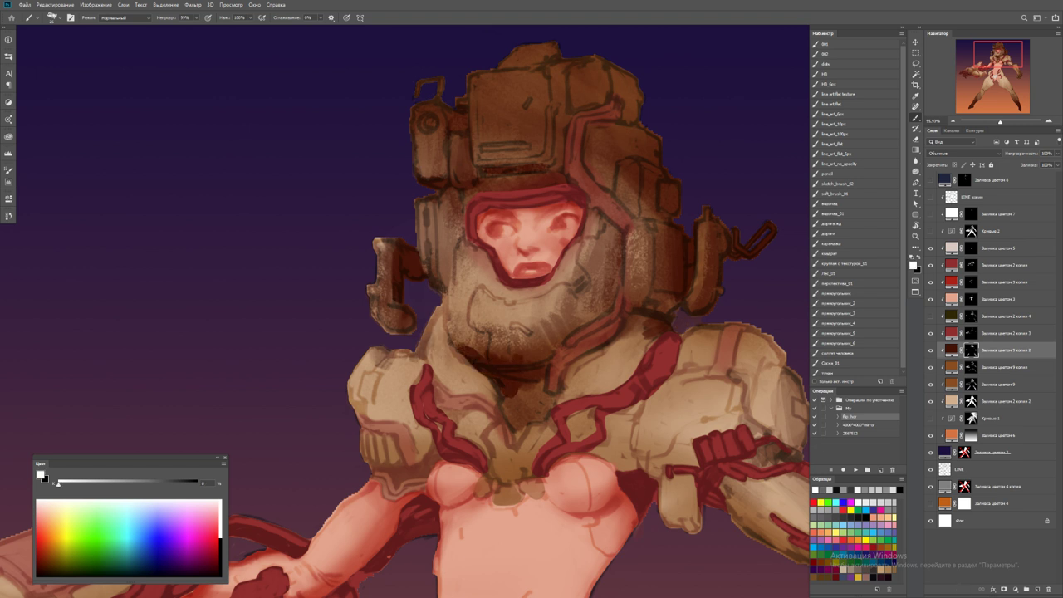
mouse_move(457, 329)
left_mouse_down()
mouse_move(473, 359)
mouse_move(494, 360)
left_mouse_up()
key("x")
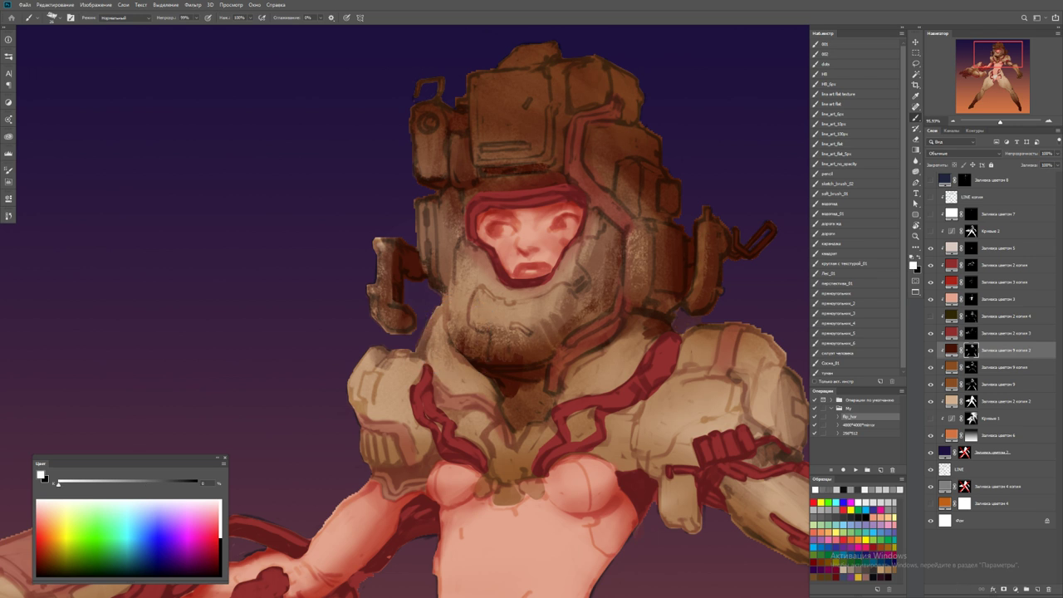
Blend textured brown shadow across the faceplate's shaded jaw side and lower front with sampled mask greys
left_click(580, 303, "alt")
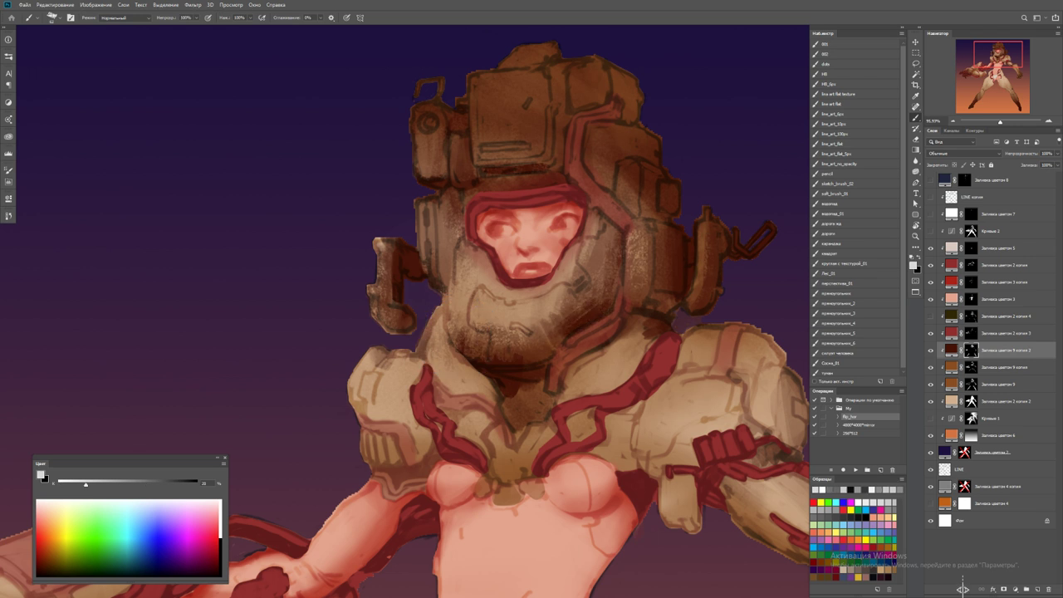
left_click_drag(558, 329, 555, 279)
scroll(573, 291, "down", 2)
scroll(579, 278, "up", 3)
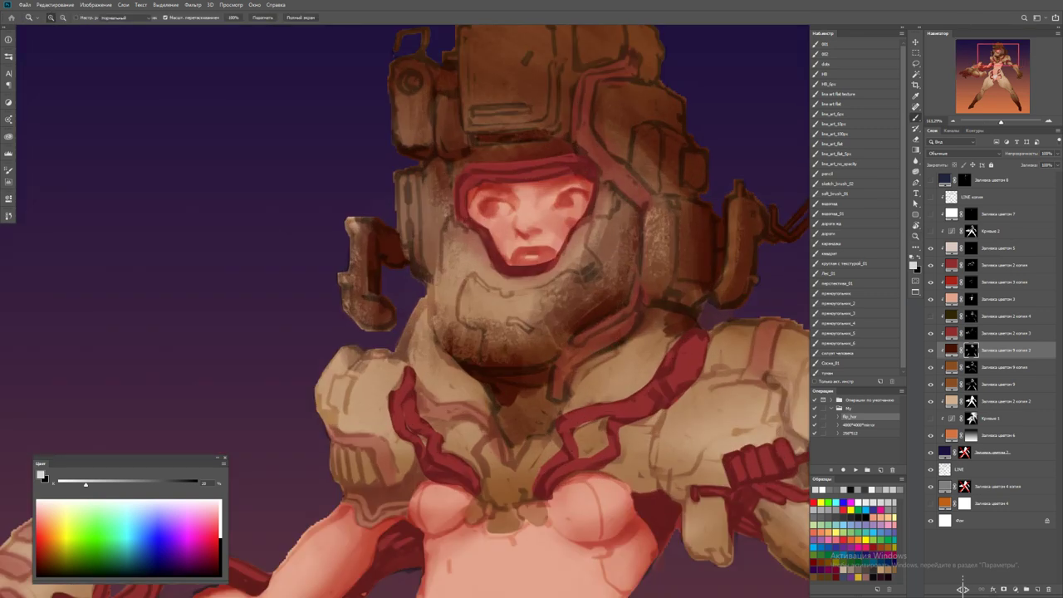
mouse_move(498, 322)
left_mouse_down()
mouse_move(527, 333)
mouse_move(520, 319)
left_mouse_up()
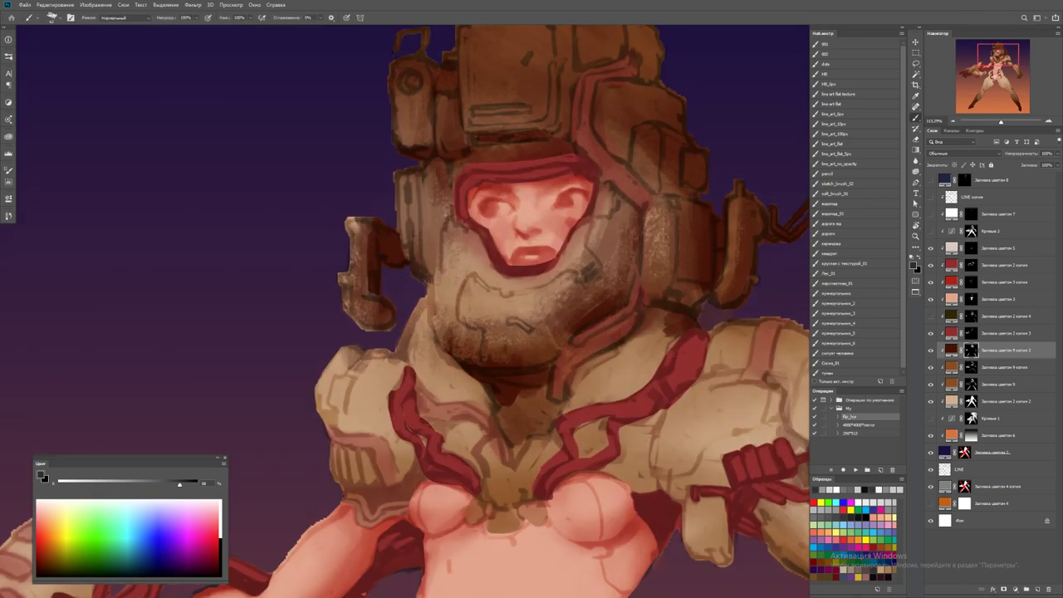
Blend textured dark brown shadow into the V-shaped centre of the collar beneath the helmet using sampled mask greys
left_click(600, 277, "alt")
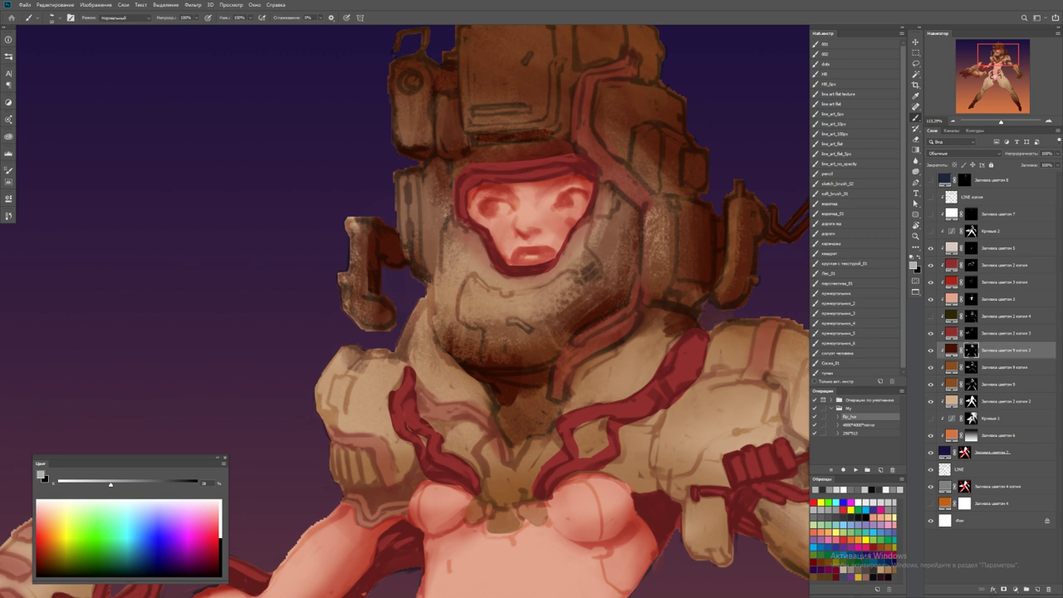
left_click(524, 381, "alt")
mouse_move(511, 394)
left_mouse_down()
mouse_move(532, 412)
mouse_move(508, 415)
mouse_move(525, 391)
mouse_move(524, 428)
left_mouse_up()
left_click(523, 392, "alt")
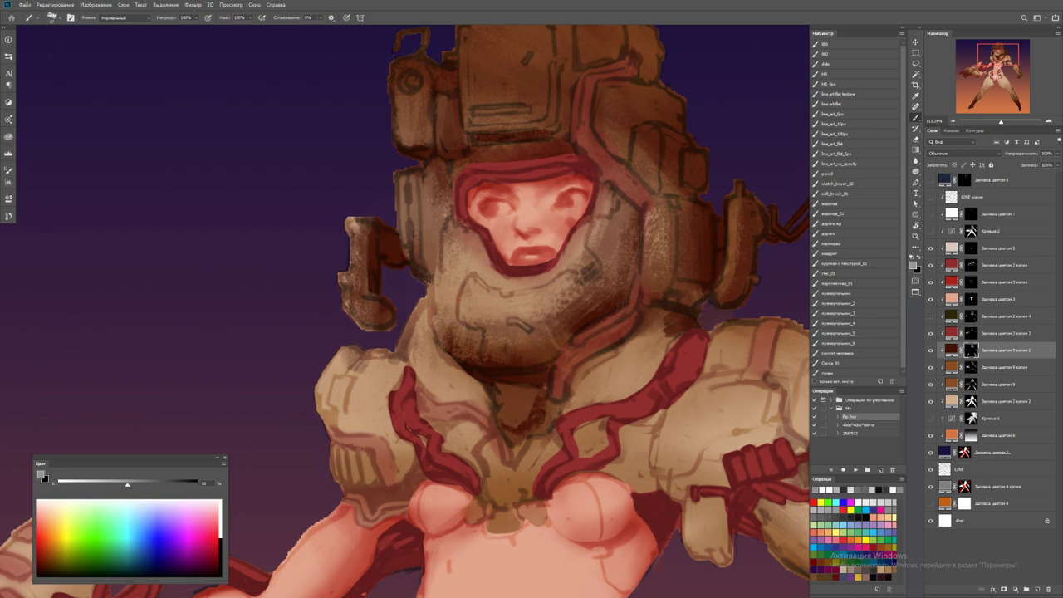
key("z")
scroll(407, 312, "down", 5)
scroll(407, 312, "up", 4)
key("b")
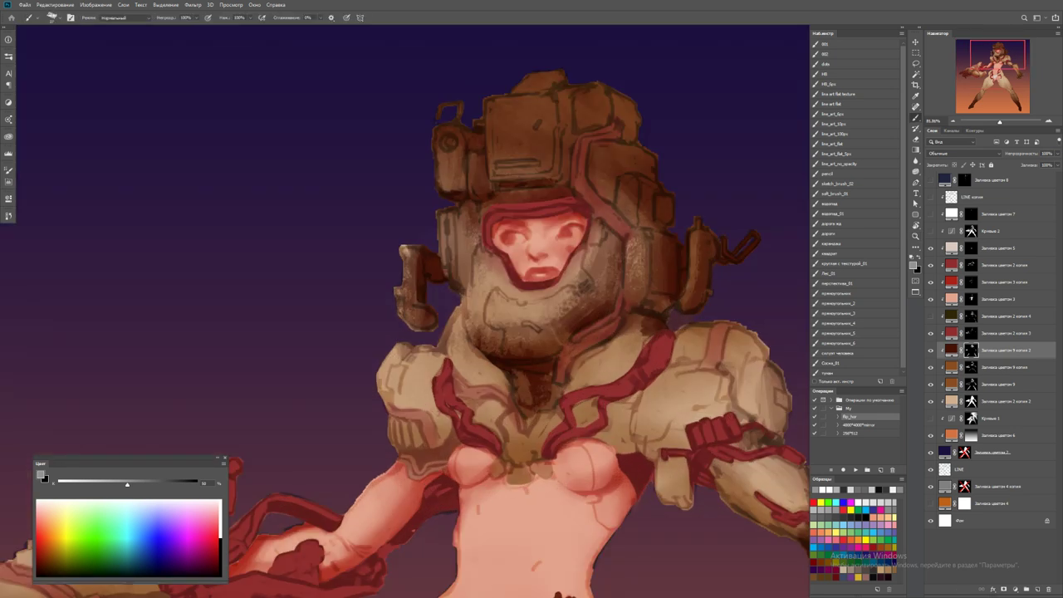
left_click(540, 391, "alt")
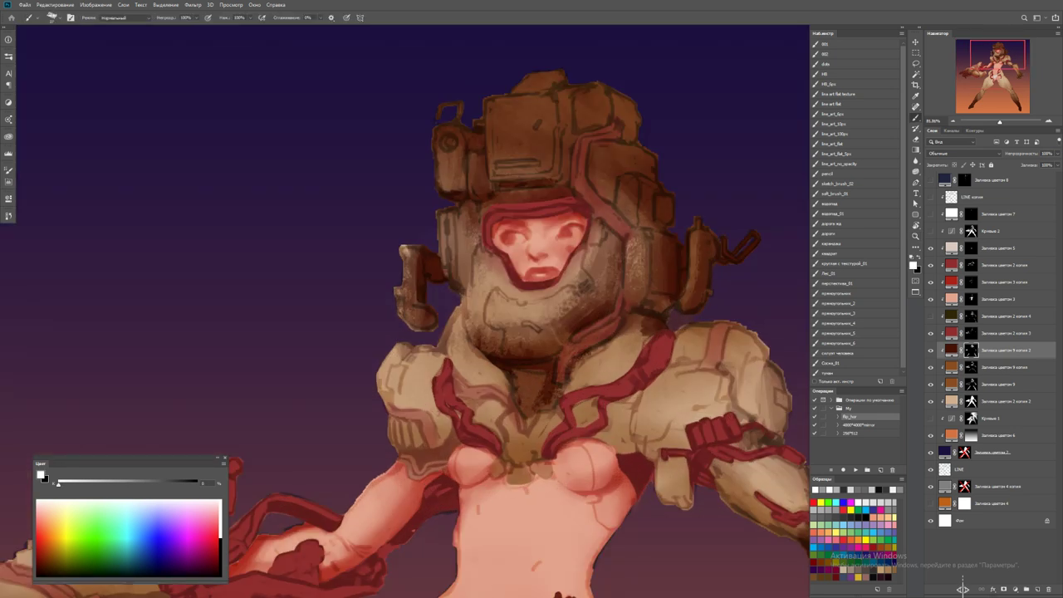
Shade the outer edge of the shoulder armour beside the clawed arm with textured brown, softening it with sampled greys
left_click(638, 325, "alt")
left_click_drag(658, 323, 597, 292)
key("x")
mouse_move(727, 350)
left_mouse_down()
mouse_move(722, 403)
mouse_move(707, 397)
left_mouse_up()
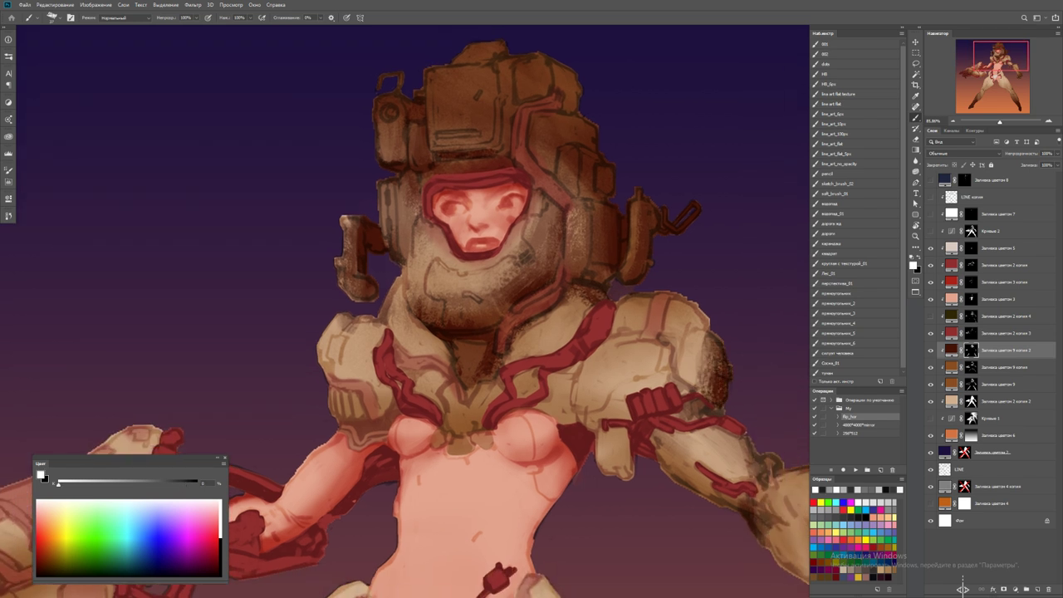
left_click(695, 366, "alt")
mouse_move(728, 359)
left_mouse_down()
mouse_move(720, 404)
mouse_move(702, 398)
left_mouse_up()
left_click(706, 365, "alt")
mouse_move(693, 356)
left_mouse_down()
mouse_move(688, 396)
mouse_move(648, 382)
left_mouse_up()
Deepen the shadow around the collar's centre and darken the chest plate's lower edge between the breasts, alternating black and white on the mask
key("z")
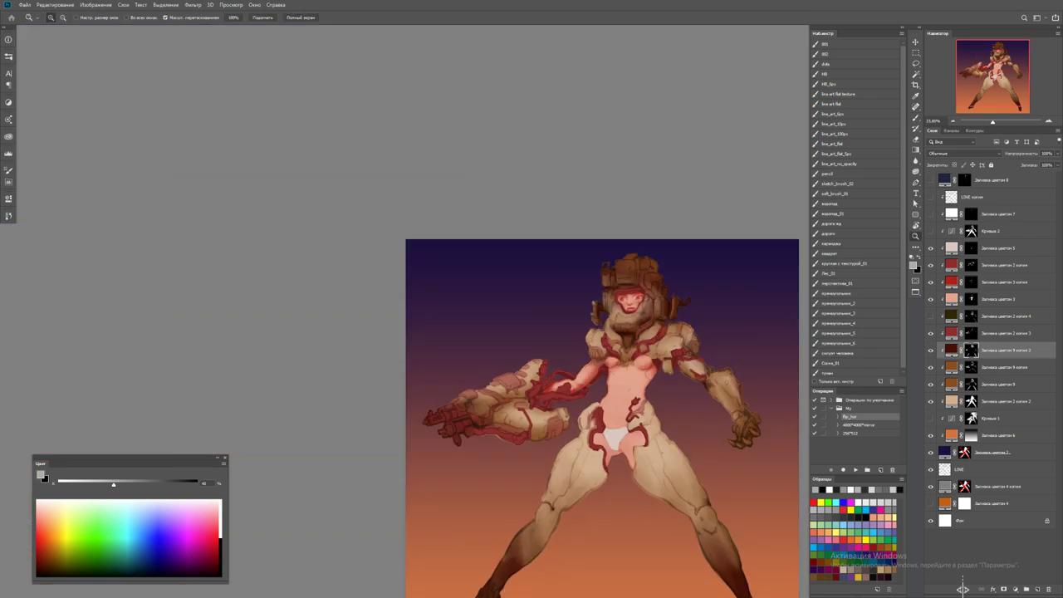
left_click_drag(622, 245, 681, 245)
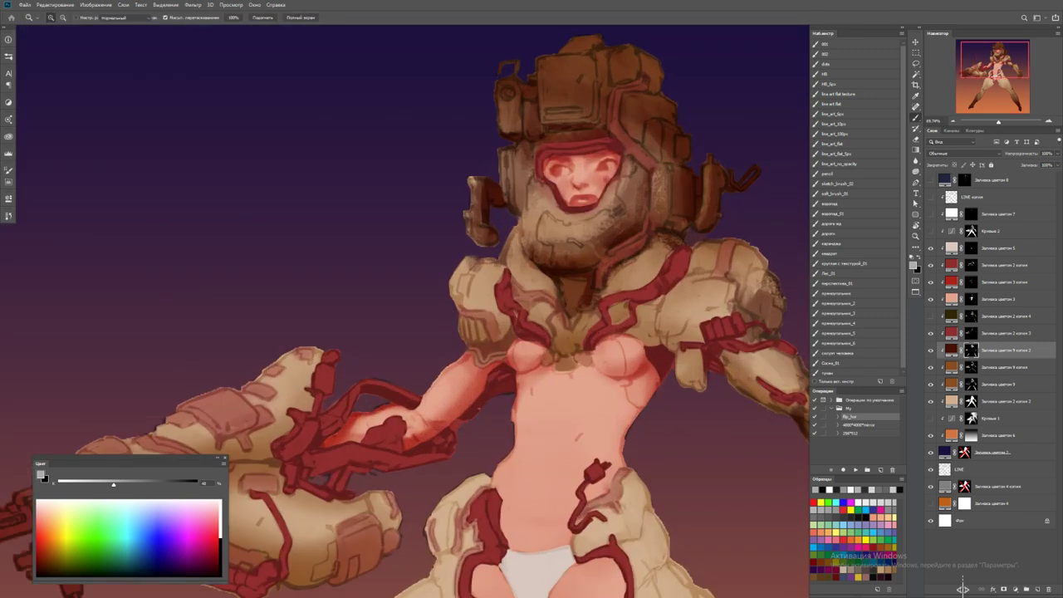
key("b")
key("d")
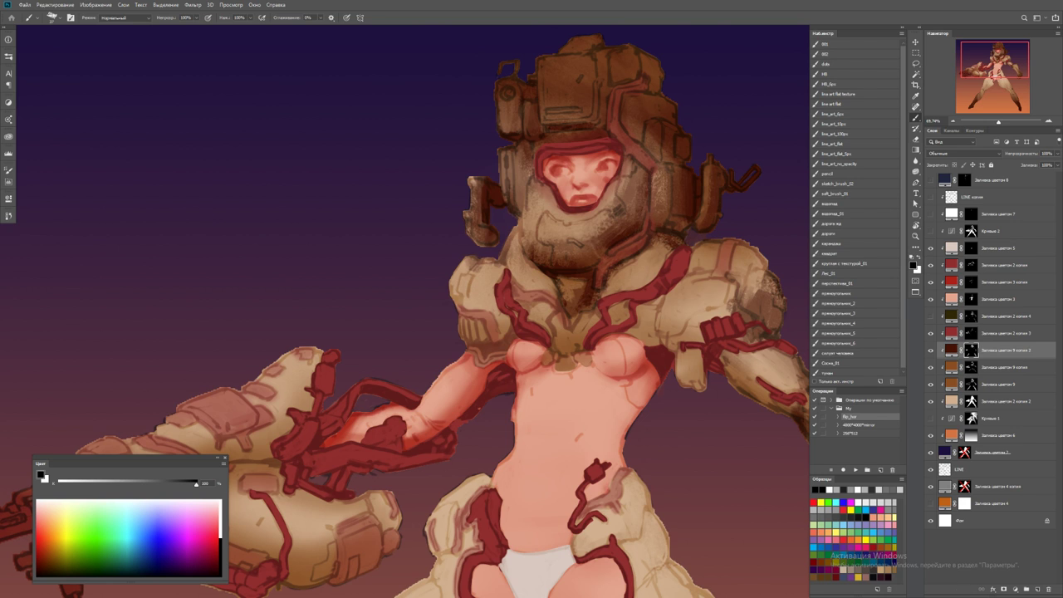
key("x")
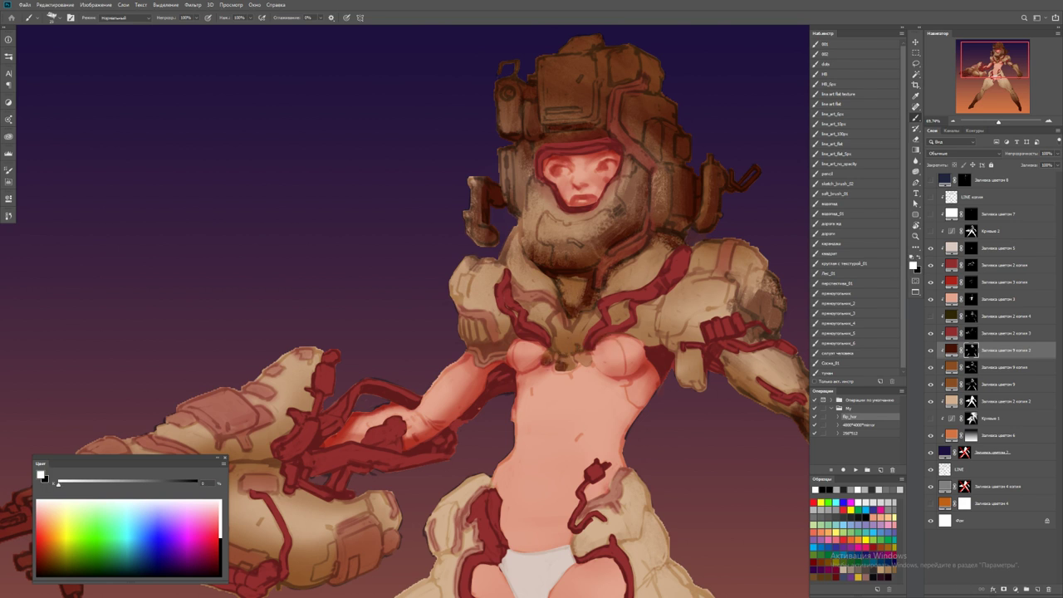
key("x")
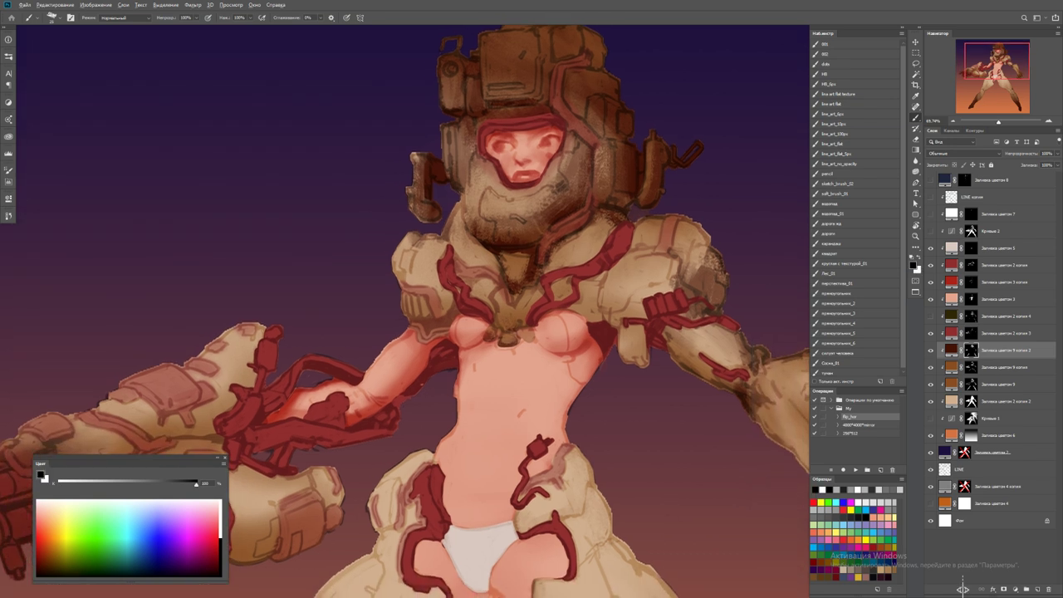
Paint textured dark shadow under the armpit and across the upper arm below the shoulder with white on the mask
key("x")
key("bracketright")
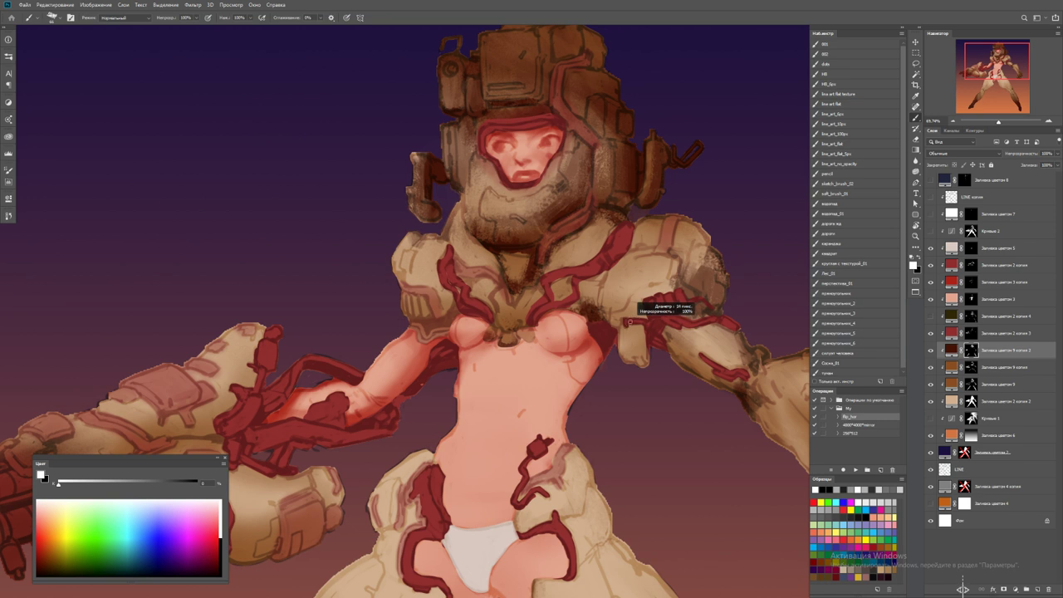
mouse_move(670, 342)
left_mouse_down()
mouse_move(696, 372)
mouse_move(681, 368)
mouse_move(665, 329)
mouse_move(700, 371)
left_mouse_up()
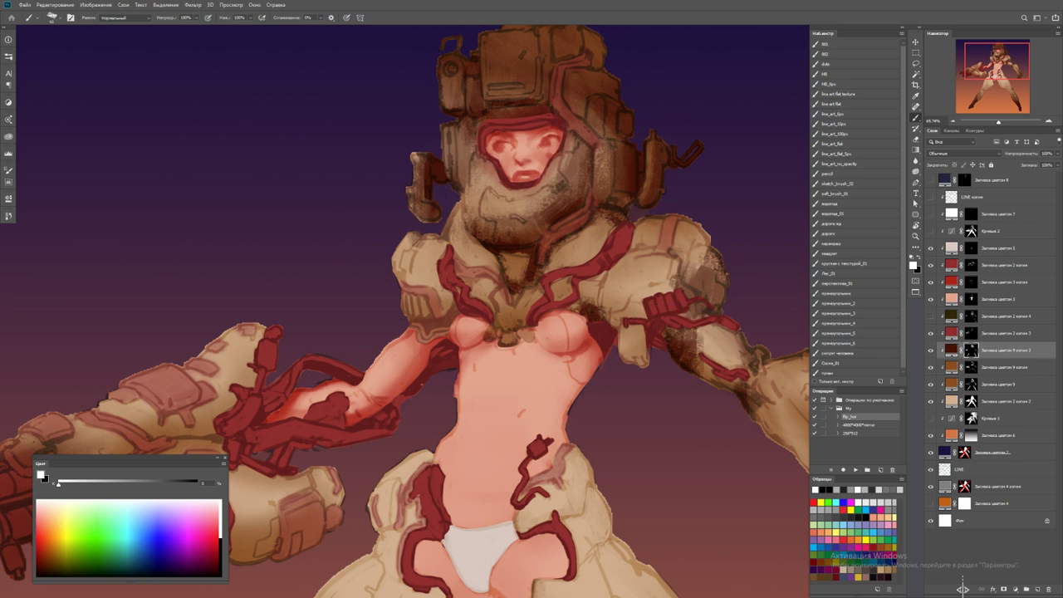
Refine the textured shadow on the upper arm down to the elbow joint, alternating dark and light mask values
left_click_drag(498, 333, 420, 311)
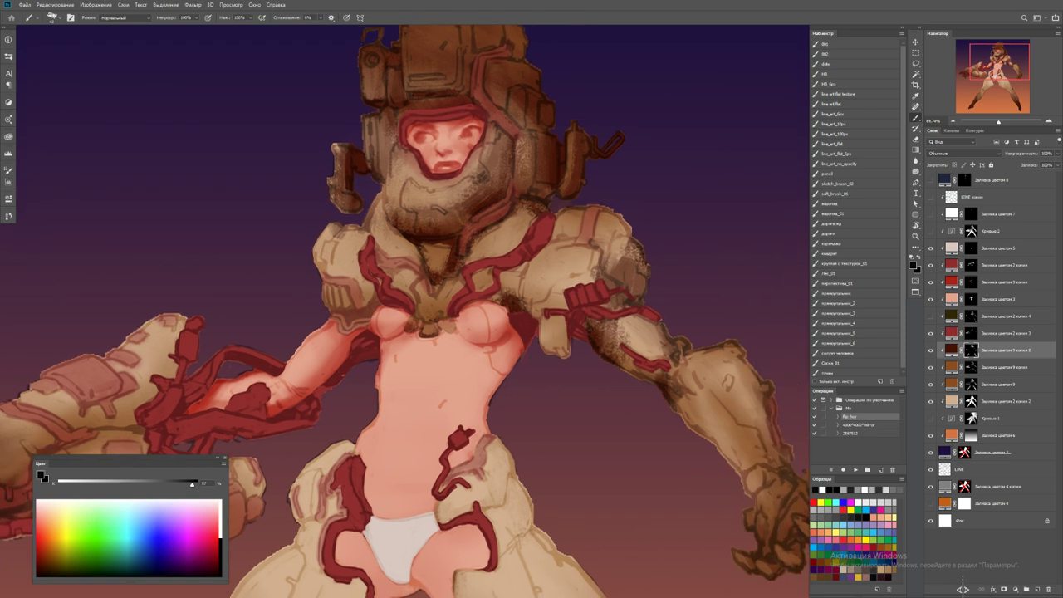
key("x")
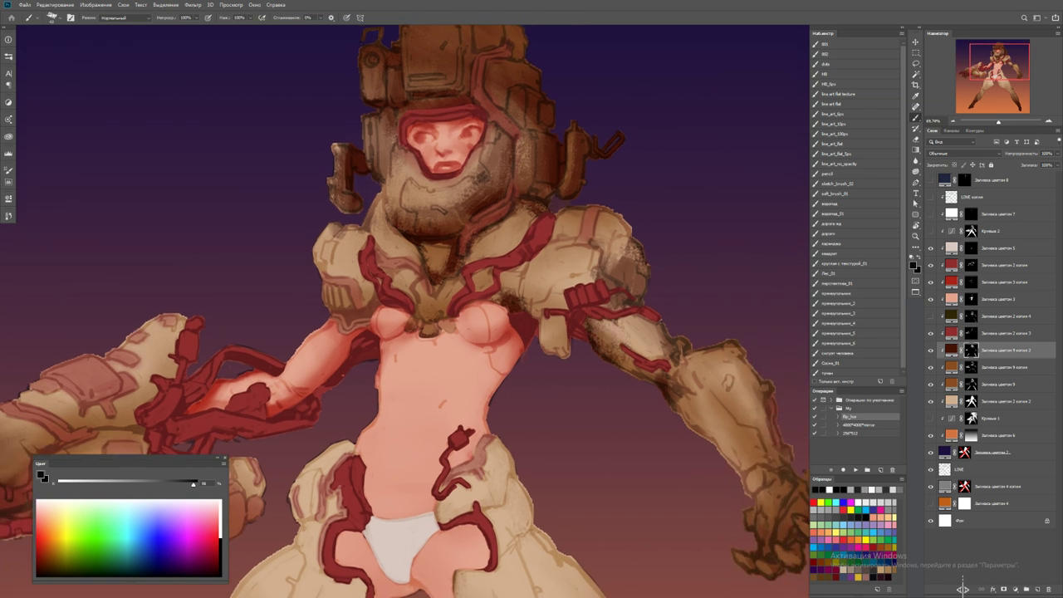
mouse_move(656, 381)
left_mouse_down()
mouse_move(663, 353)
mouse_move(644, 349)
mouse_move(655, 329)
mouse_move(611, 328)
left_mouse_up()
key("x")
Paint dark brown shadow over the clawed hand's wrist, knuckles and upper fingers
key("z")
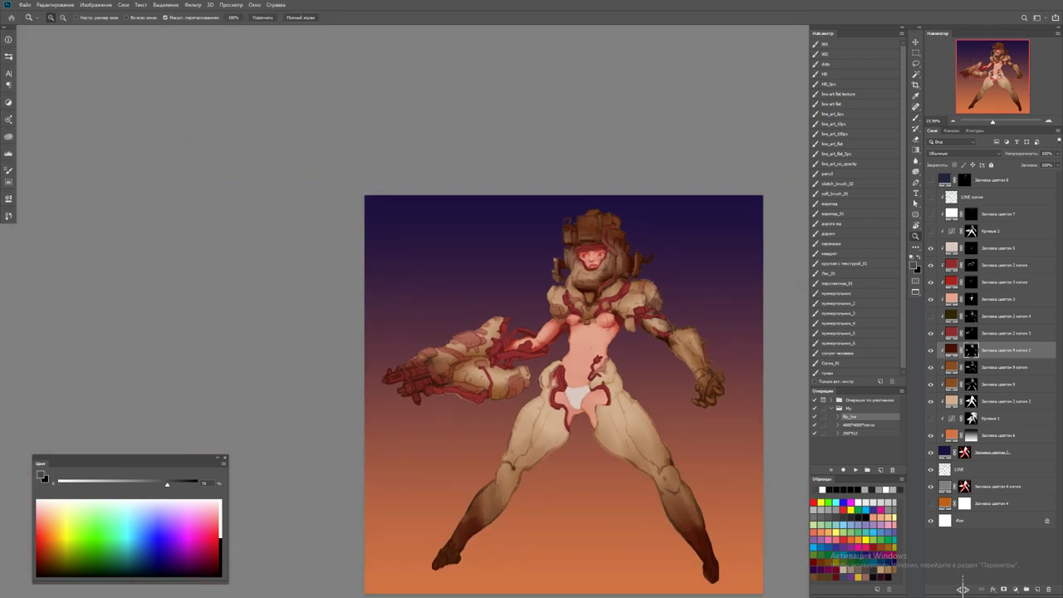
mouse_move(709, 379)
left_mouse_down()
mouse_move(748, 381)
mouse_move(730, 402)
left_mouse_up()
key("b")
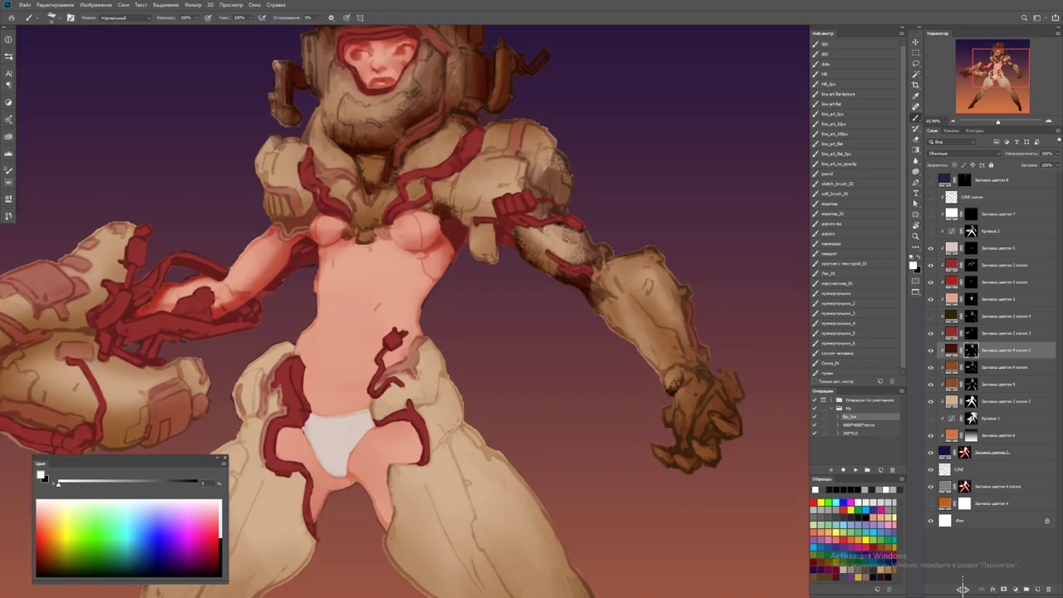
left_click(686, 406, "alt")
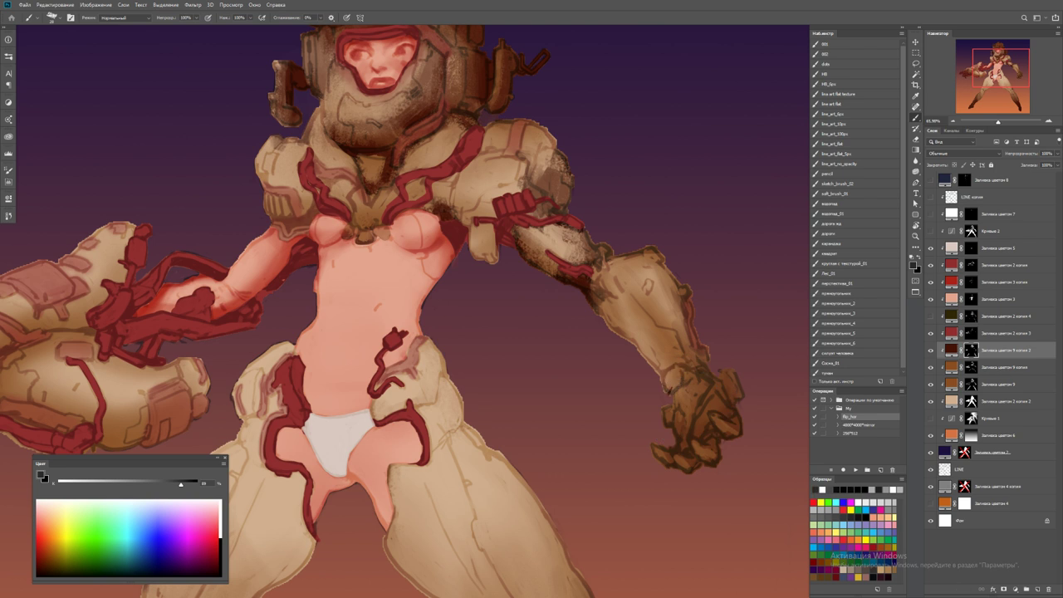
mouse_move(705, 346)
left_mouse_down()
mouse_move(696, 370)
mouse_move(739, 397)
left_mouse_up()
key("x")
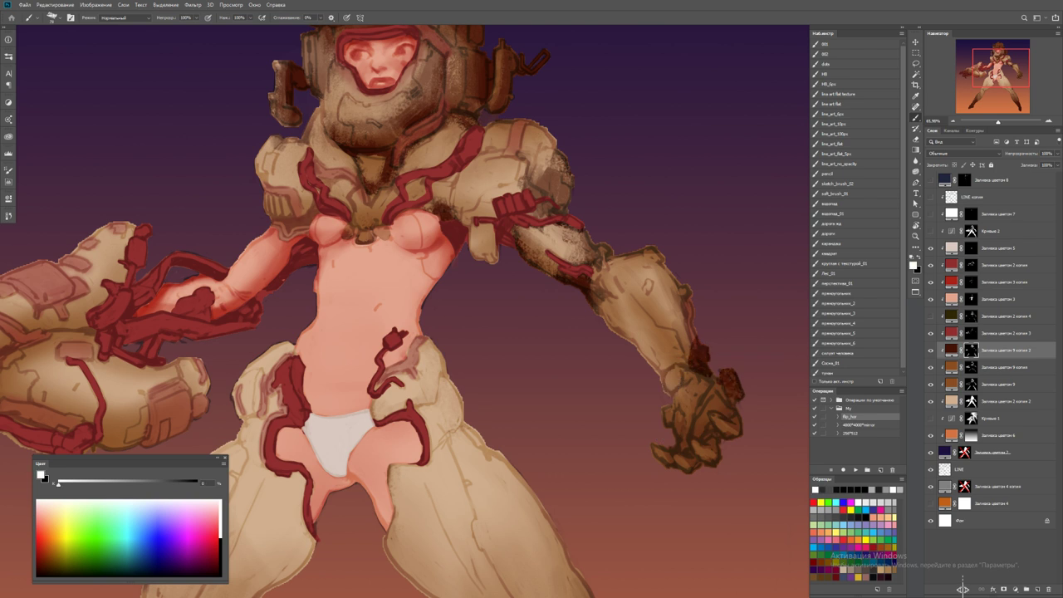
mouse_move(689, 369)
left_mouse_down()
mouse_move(673, 397)
mouse_move(706, 400)
left_mouse_up()
mouse_move(707, 382)
left_mouse_down()
mouse_move(715, 403)
mouse_move(674, 425)
left_mouse_up()
left_click_drag(679, 372, 668, 391)
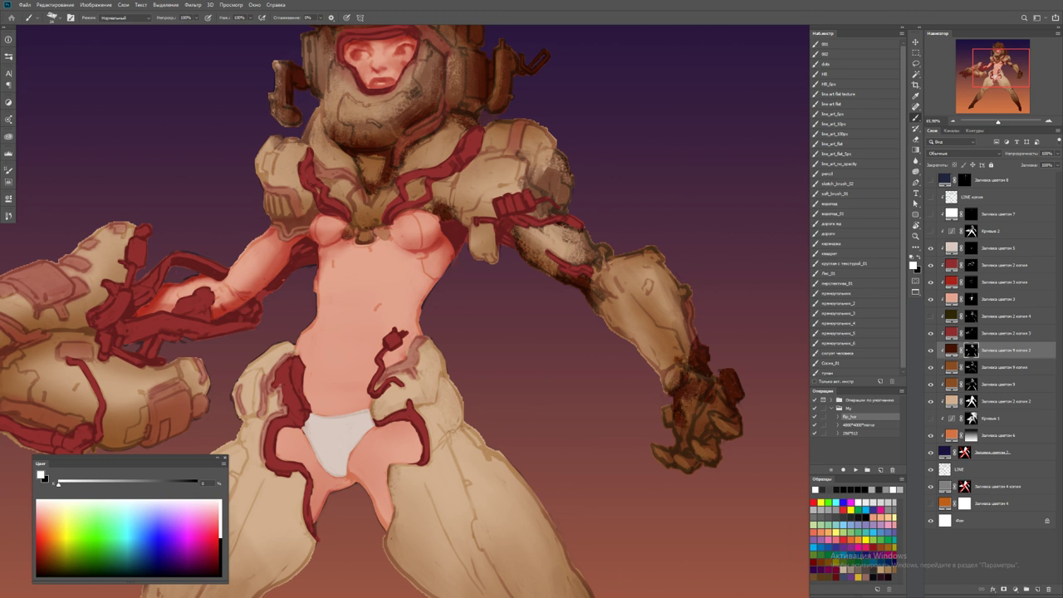
Add textured dark shadow along the clawed arm's forearm edge from the elbow to the wrist
mouse_move(689, 324)
left_mouse_down()
mouse_move(677, 359)
mouse_move(671, 348)
mouse_move(678, 365)
left_mouse_up()
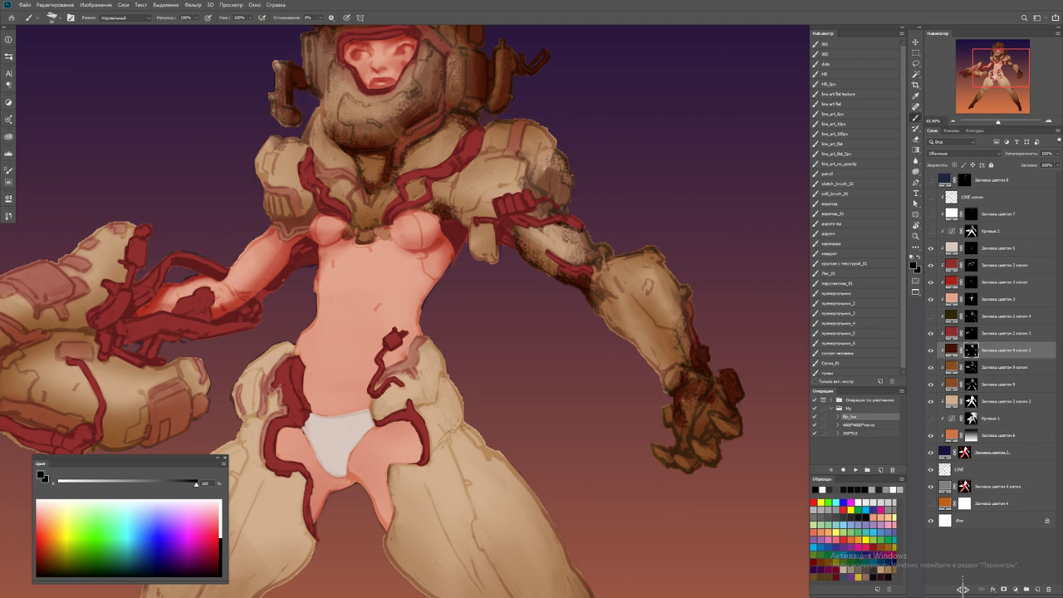
key("x")
mouse_move(613, 264)
left_mouse_down()
mouse_move(665, 248)
mouse_move(692, 326)
left_mouse_up()
Flip the canvas horizontally and frame the clawed arm for painting
key("ctrl+0")
key("F2")
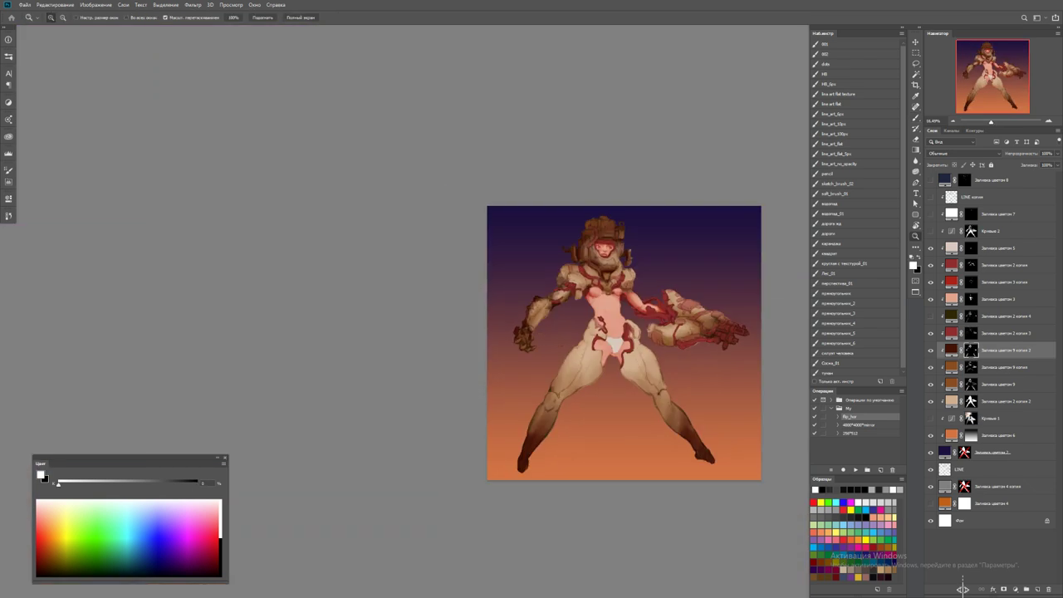
left_click_drag(490, 260, 598, 378)
key("b")
left_click_drag(416, 394, 390, 432)
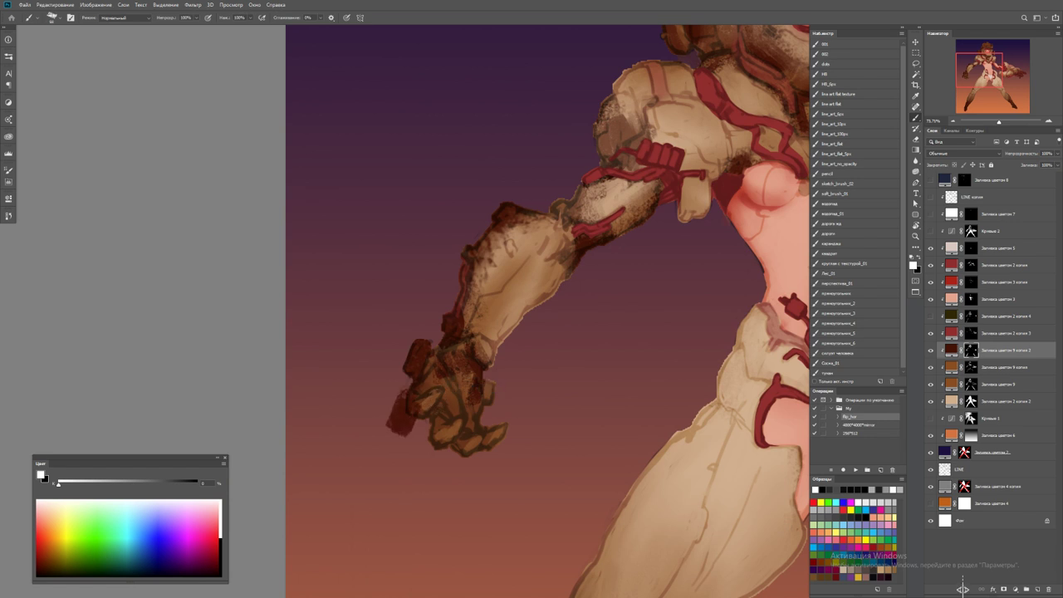
key("ctrl+z")
key("ctrl+z")
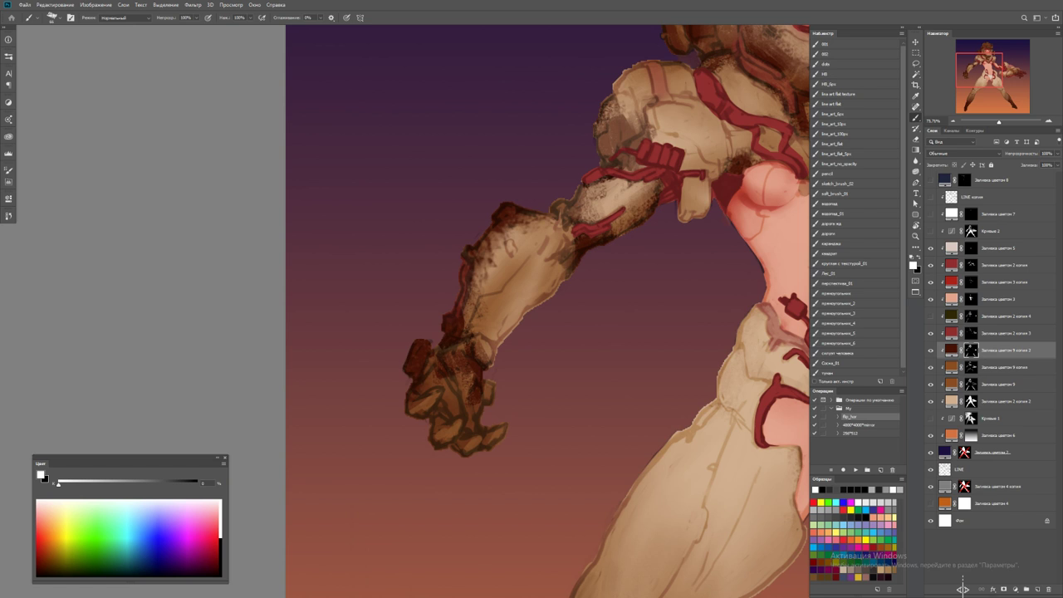
Darken the lower fingers of the clawed hand with the brown shadow
left_click_drag(430, 426, 442, 449)
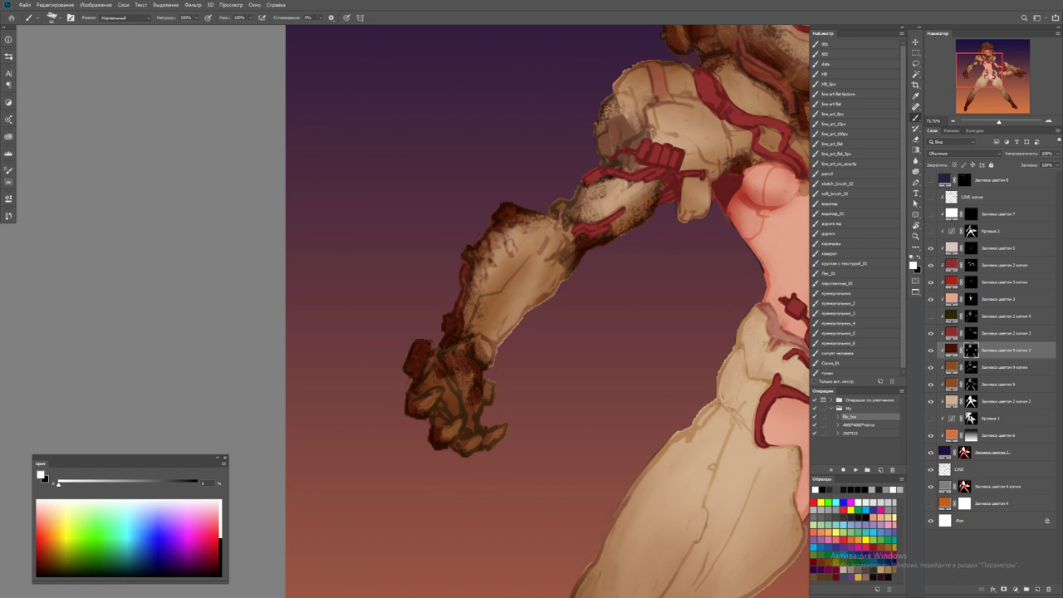
key("z")
key("ctrl+0")
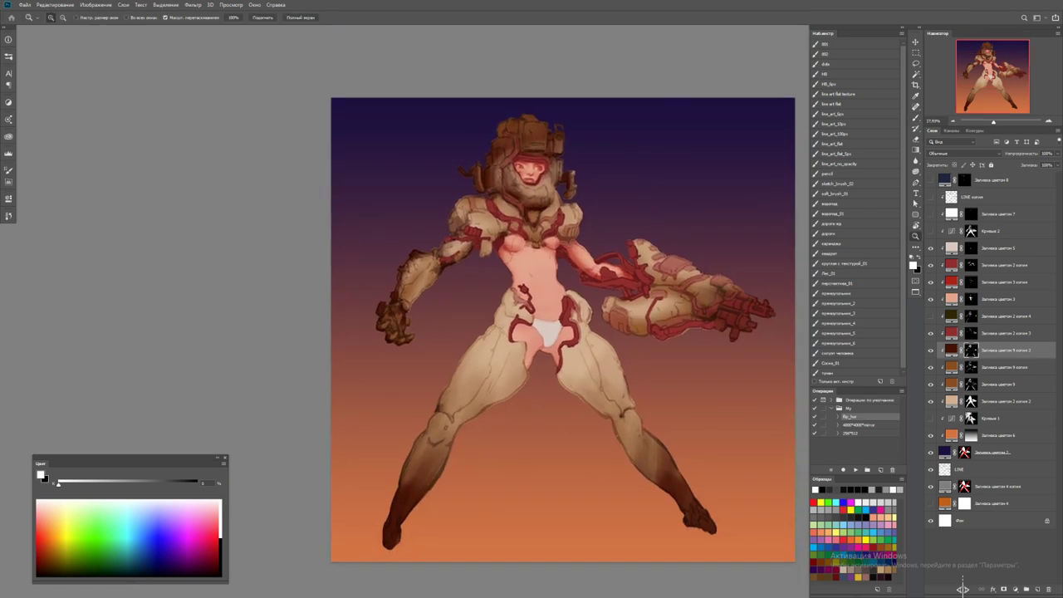
Paint textured brown shadow on the weapon arm's upper shell behind the barrels and along the lower shell's underside
key("ctrl+plus")
key("b")
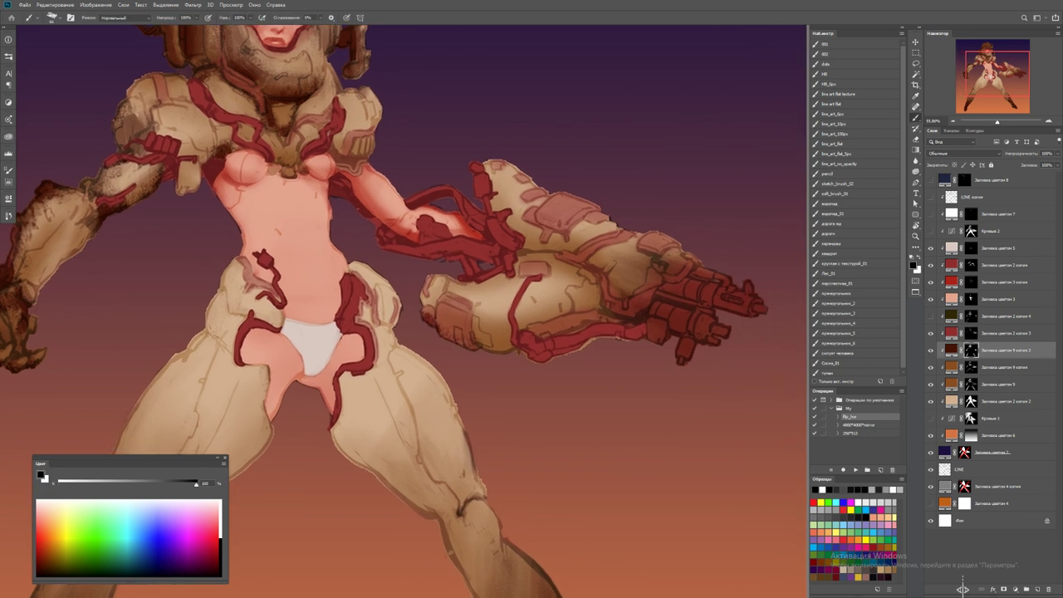
left_click_drag(538, 345, 471, 341)
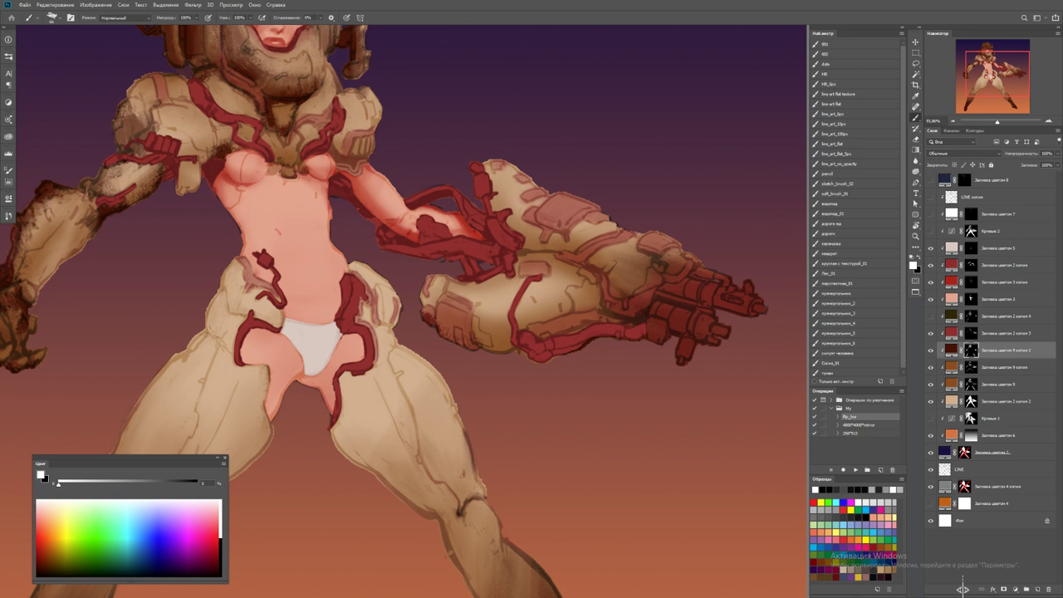
mouse_move(602, 294)
left_mouse_down()
mouse_move(660, 288)
mouse_move(600, 292)
mouse_move(589, 264)
mouse_move(583, 272)
left_mouse_up()
left_click_drag(651, 276, 695, 271)
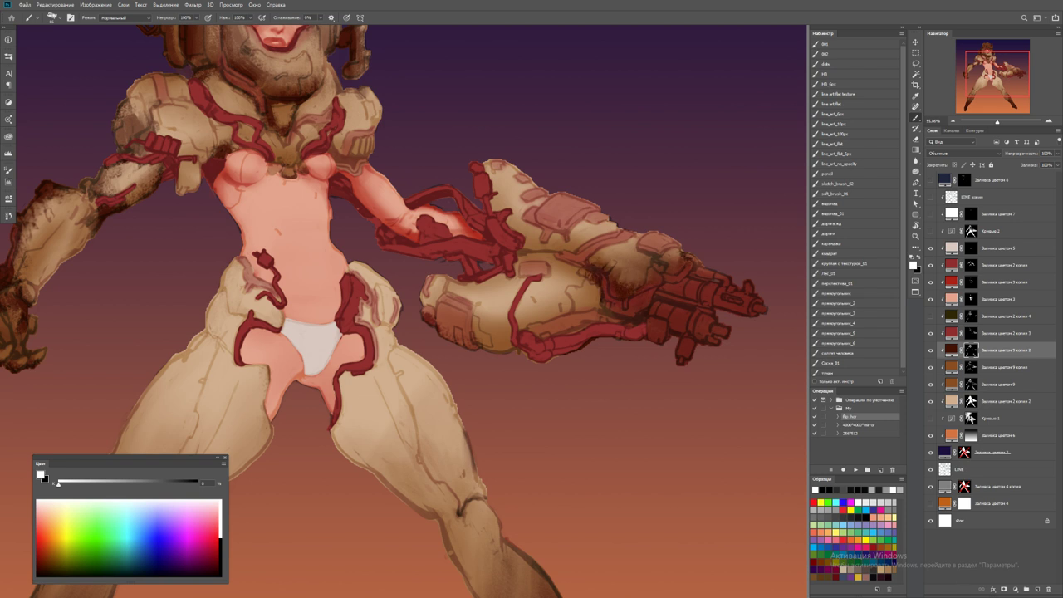
key("ctrl+plus")
mouse_move(505, 324)
left_mouse_down()
mouse_move(486, 366)
mouse_move(641, 332)
left_mouse_up()
scroll(641, 333, "up", 1)
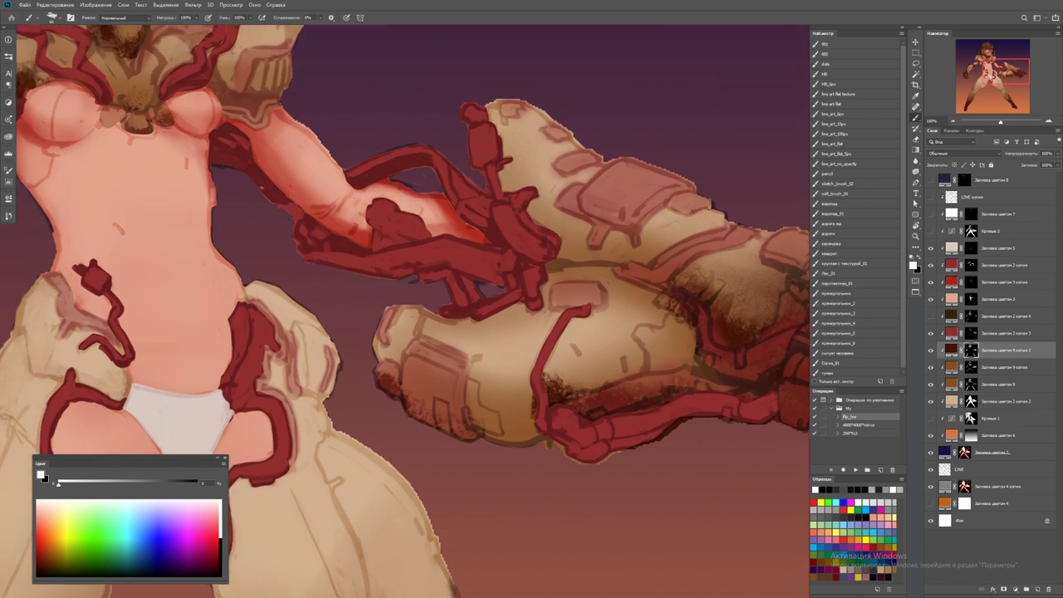
Build a dark textured shadow on the lower weapon shell beside the curved red cable, cleaning its edge with black
mouse_move(538, 341)
left_mouse_down()
mouse_move(553, 379)
mouse_move(575, 388)
left_mouse_up()
left_click(563, 394, "alt")
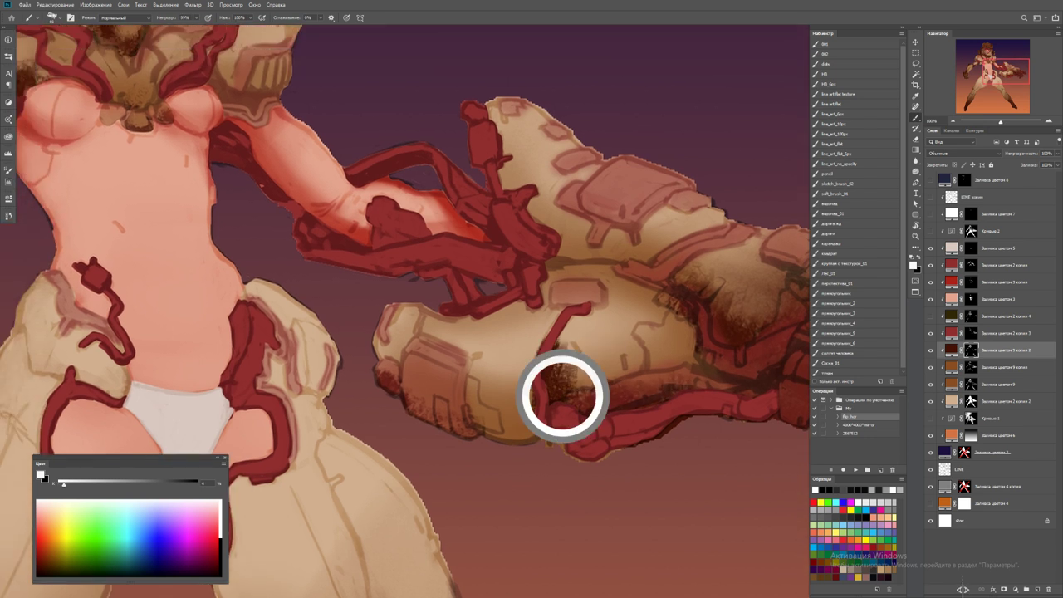
left_click_drag(587, 309, 552, 387)
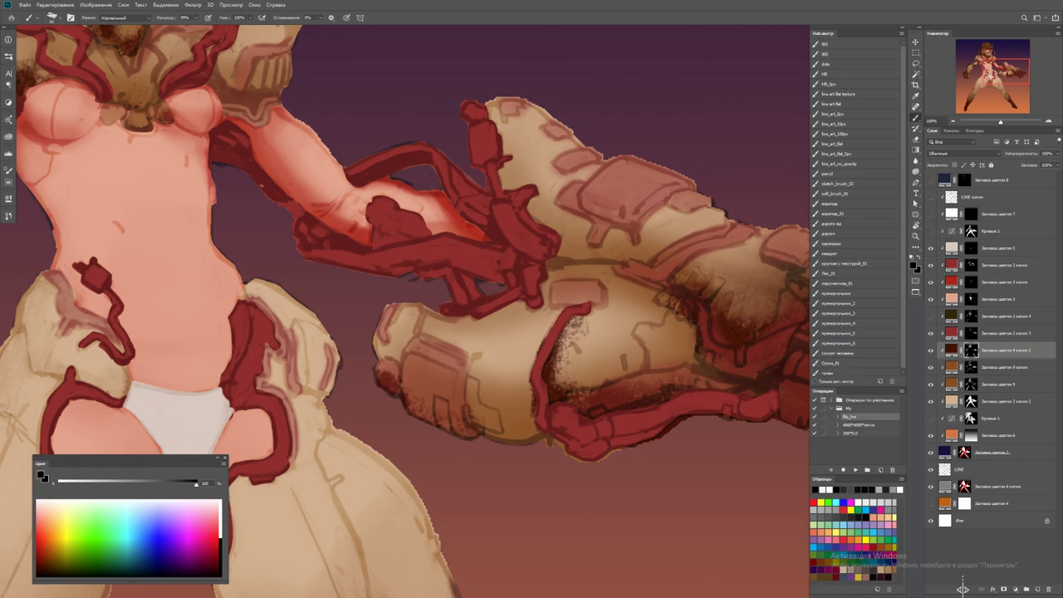
key("x")
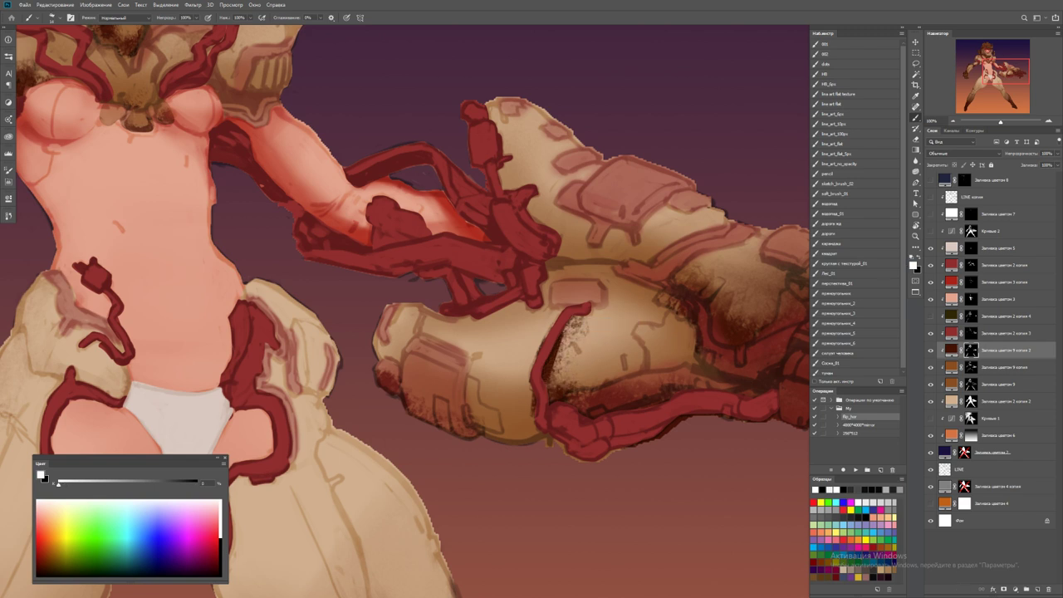
mouse_move(570, 341)
left_mouse_down()
mouse_move(555, 364)
mouse_move(562, 388)
mouse_move(573, 385)
mouse_move(553, 382)
left_mouse_up()
key("x")
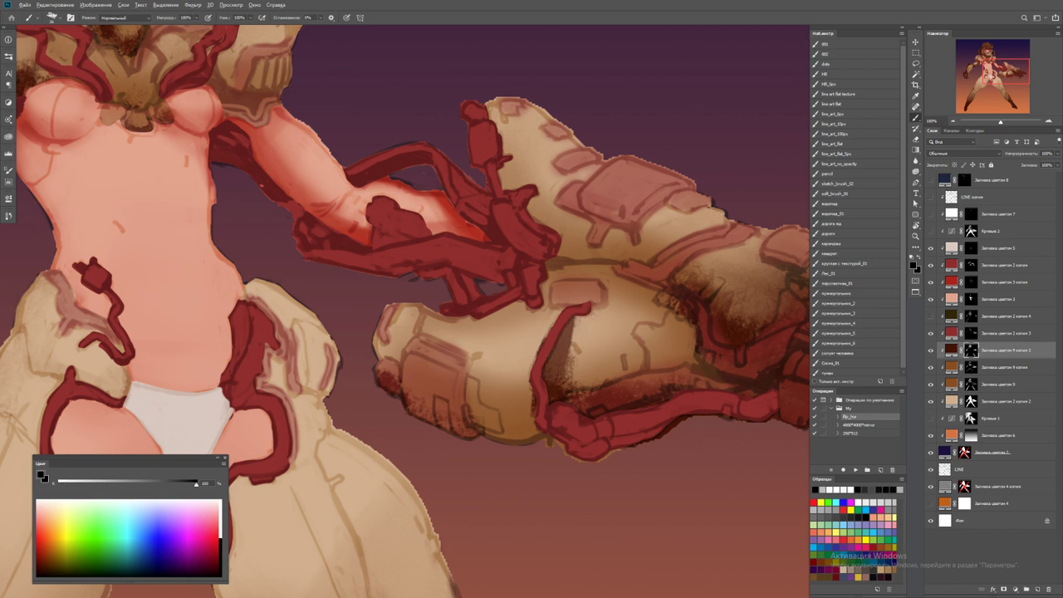
Shade the lower weapon shell's rear underside, behind the curved red cable, with textured dark brown
mouse_move(573, 317)
left_mouse_down()
mouse_move(545, 392)
mouse_move(619, 411)
left_mouse_up()
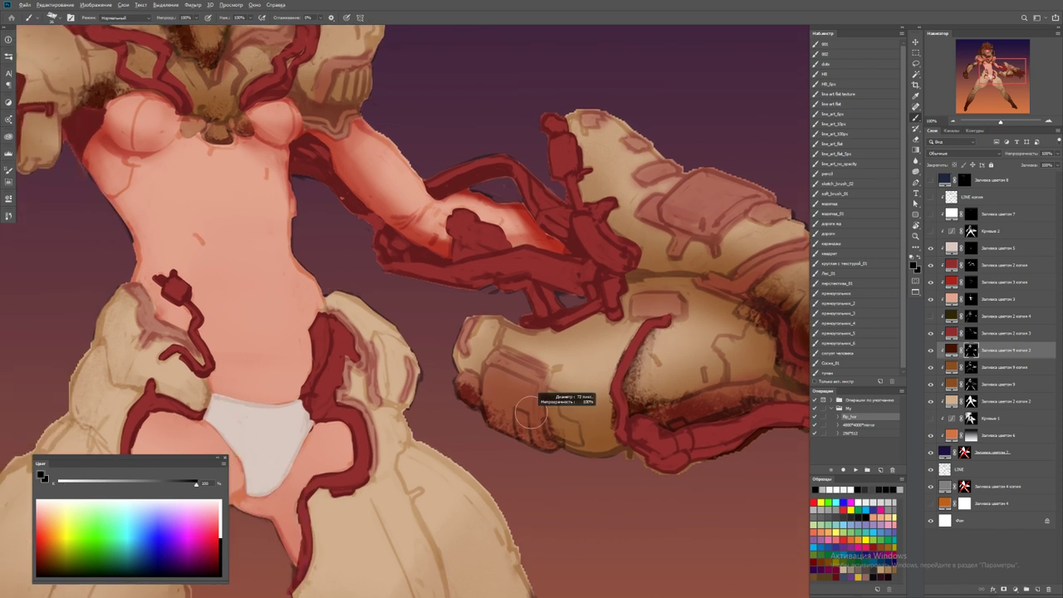
mouse_move(550, 414)
left_mouse_down()
mouse_move(582, 450)
mouse_move(616, 457)
left_mouse_up()
mouse_move(587, 402)
left_mouse_down()
mouse_move(611, 452)
mouse_move(625, 455)
left_mouse_up()
Paint textured dark brown shadow around the small panel where the red cables enter between the weapon arm's shells
left_click_drag(599, 316, 578, 346)
left_click_drag(640, 274, 625, 314)
left_click_drag(617, 319, 591, 331)
left_click_drag(656, 282, 677, 324)
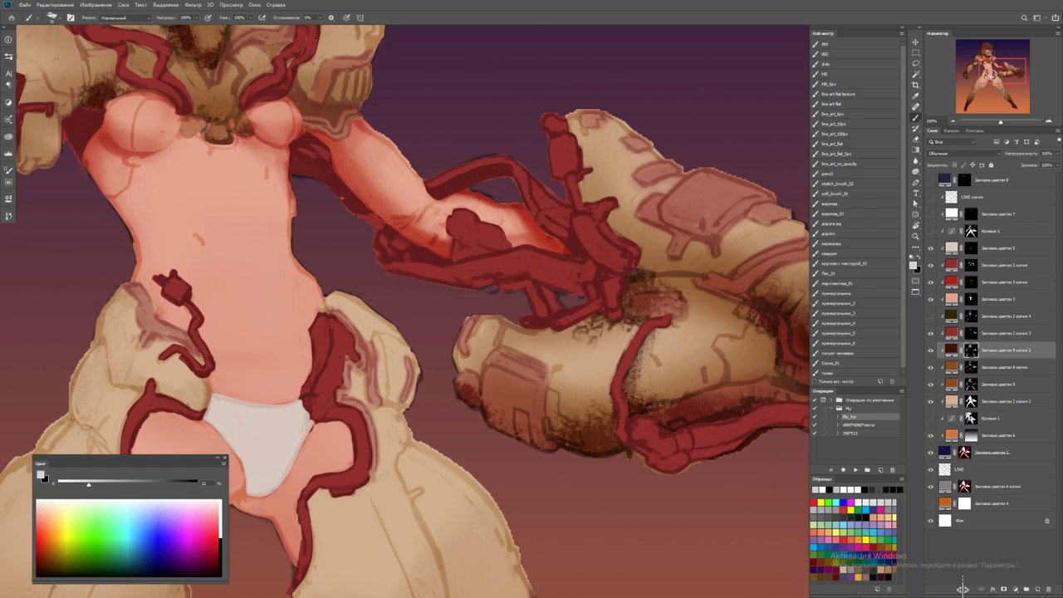
left_click_drag(727, 258, 660, 320)
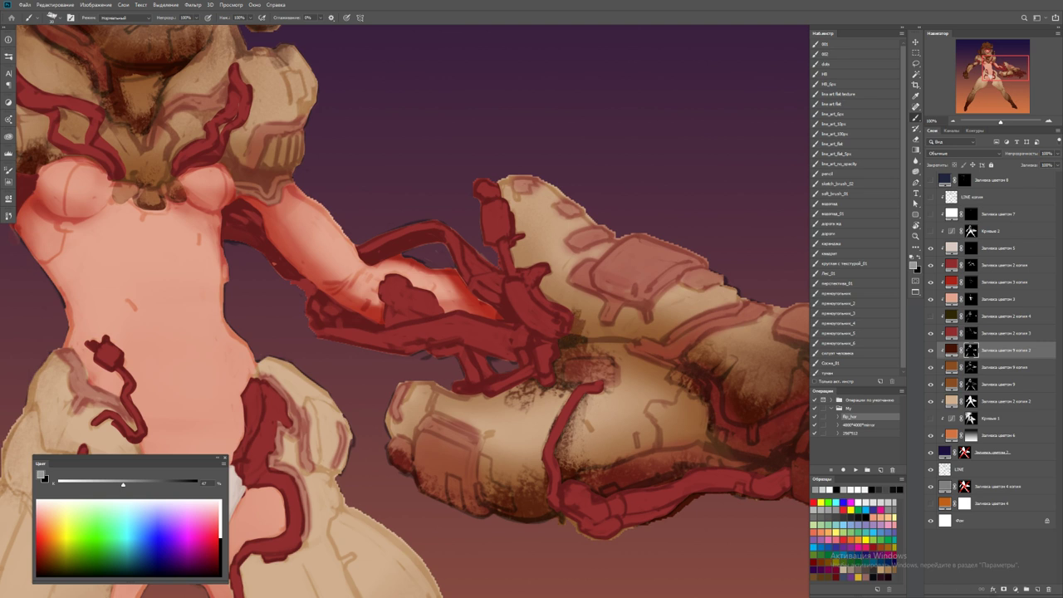
Darken the seam between the weapon shells and texture the upper shell's inner edge beside the red cables
left_click_drag(582, 339, 633, 342)
left_click_drag(515, 181, 517, 253)
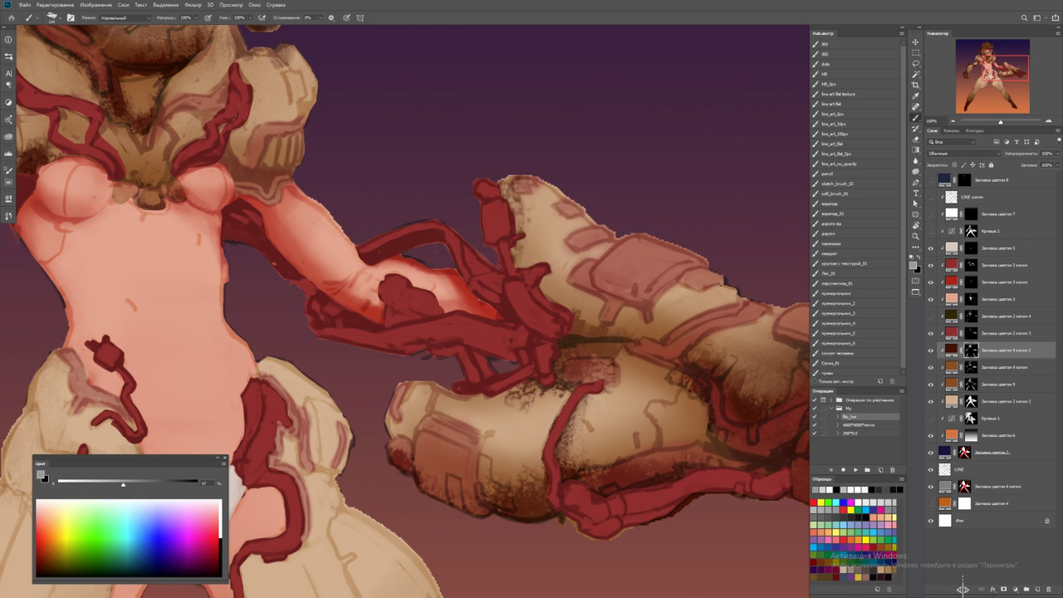
mouse_move(517, 207)
left_mouse_down()
mouse_move(551, 267)
mouse_move(606, 324)
left_mouse_up()
key("alt+space")
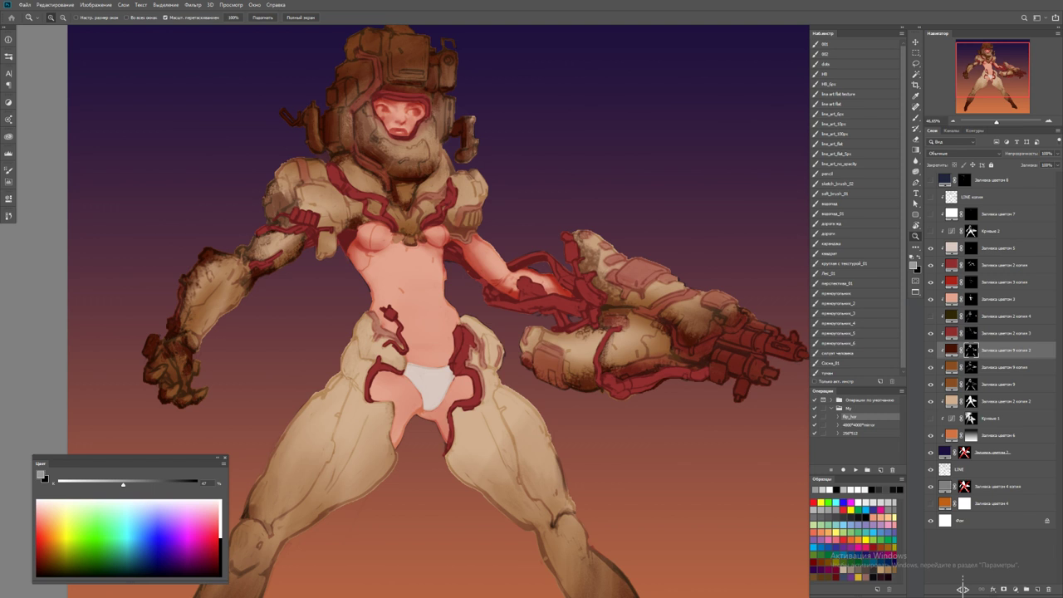
Paint textured dark brown shadow on the upper corners of both hip armour plates beside the waist
key("ctrl+minus")
key("ctrl+minus")
key("ctrl+minus")
scroll(640, 368, "up", 5)
key("b")
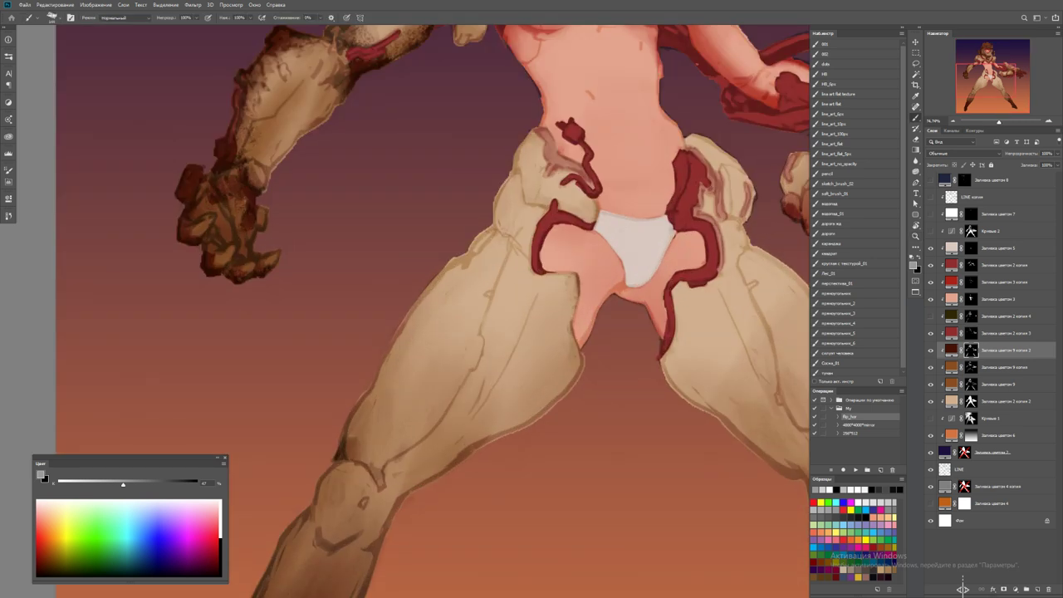
scroll(581, 374, "down", 1)
left_click(816, 489)
left_click_drag(487, 281, 503, 302)
mouse_move(645, 284)
left_mouse_down()
mouse_move(647, 305)
mouse_move(658, 292)
mouse_move(664, 311)
left_mouse_up()
key("x")
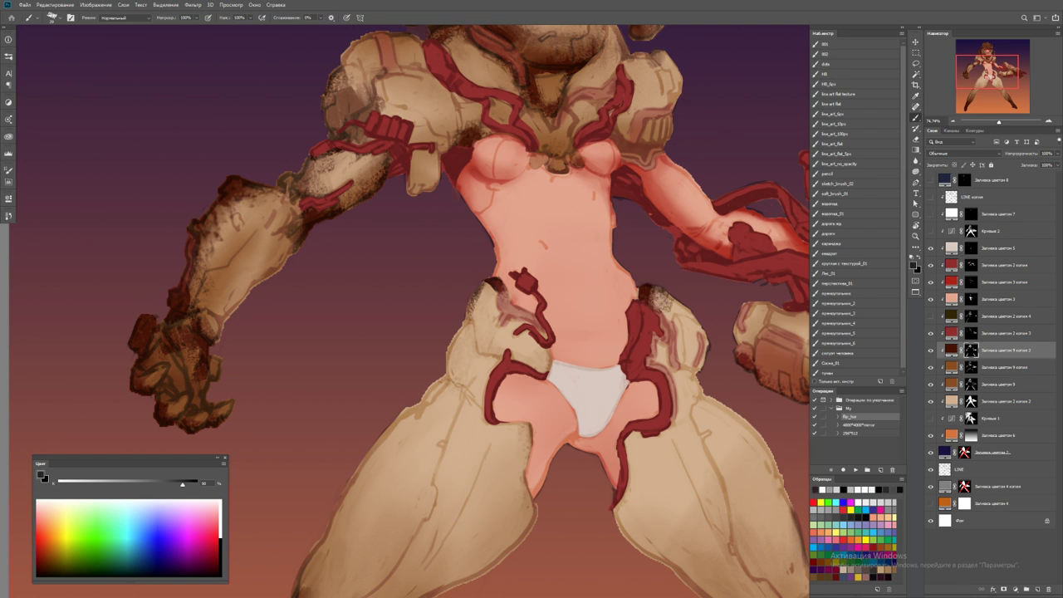
Shade the undersides of the shoulder armour and the small hanging plate near the clawed arm with textured dark brown
key("x")
scroll(962, 590, "up", 5)
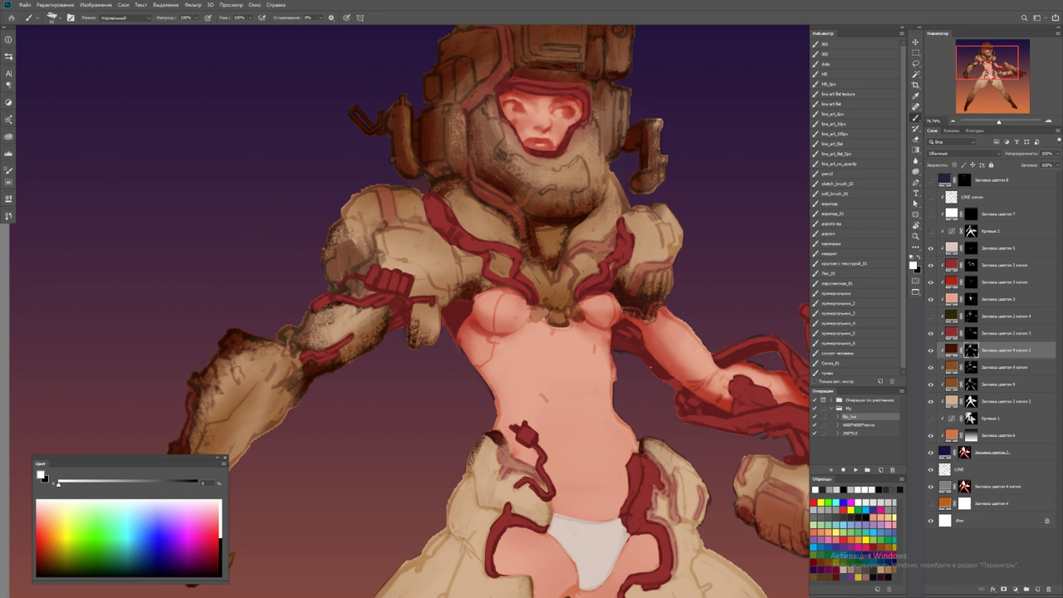
left_click(421, 320, "alt")
key("x")
mouse_move(412, 287)
left_mouse_down()
mouse_move(457, 287)
mouse_move(449, 262)
mouse_move(472, 263)
mouse_move(453, 208)
left_mouse_up()
Review the whole figure while switching the upper Curves adjustment and the white fill layer on and off
key("ctrl+minus")
key("ctrl+minus")
key("ctrl+minus")
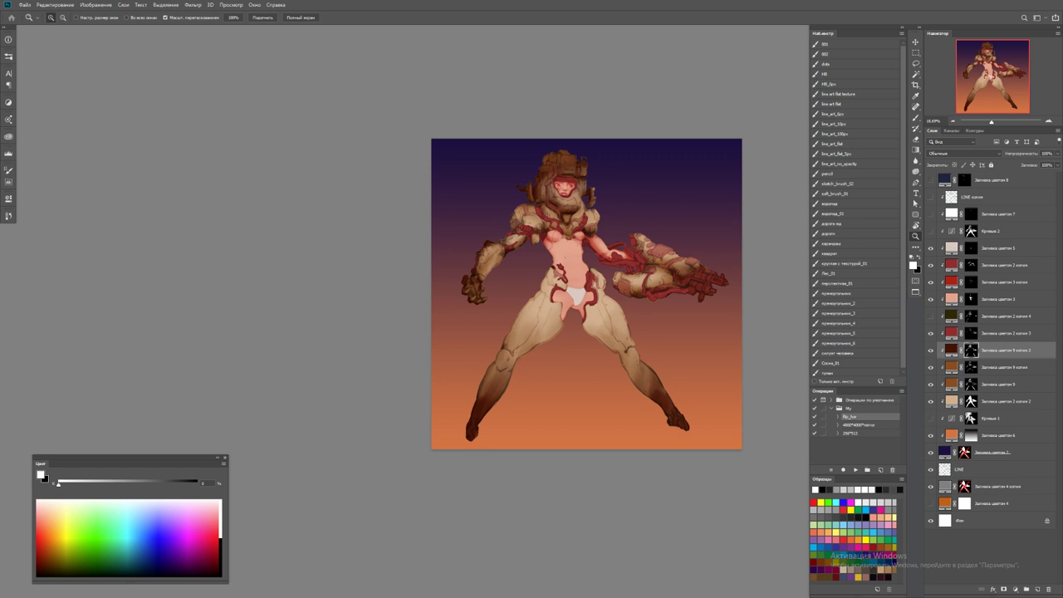
scroll(624, 222, "up", 2)
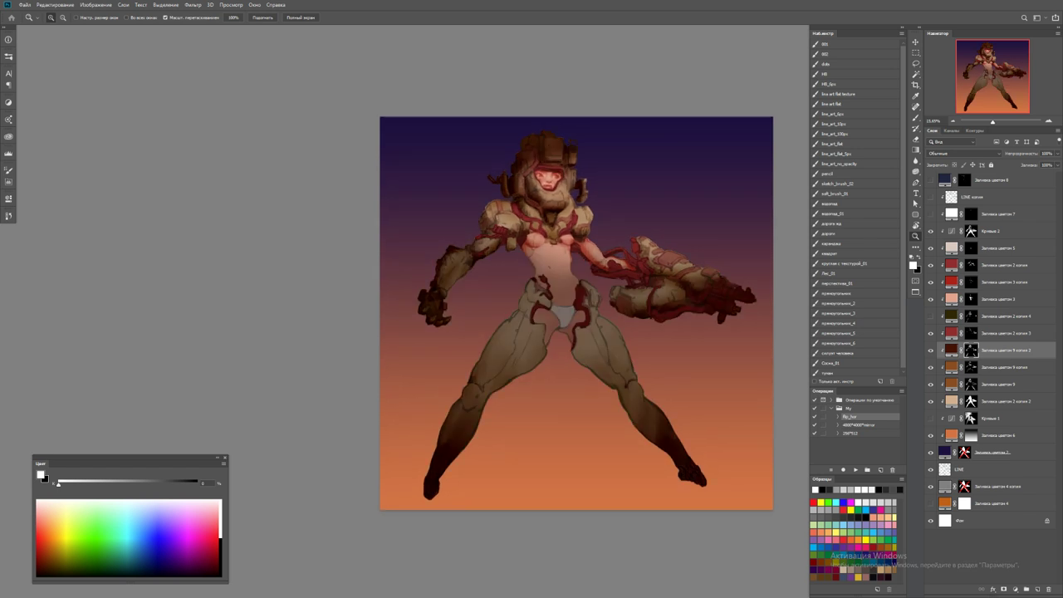
key("ctrl+z")
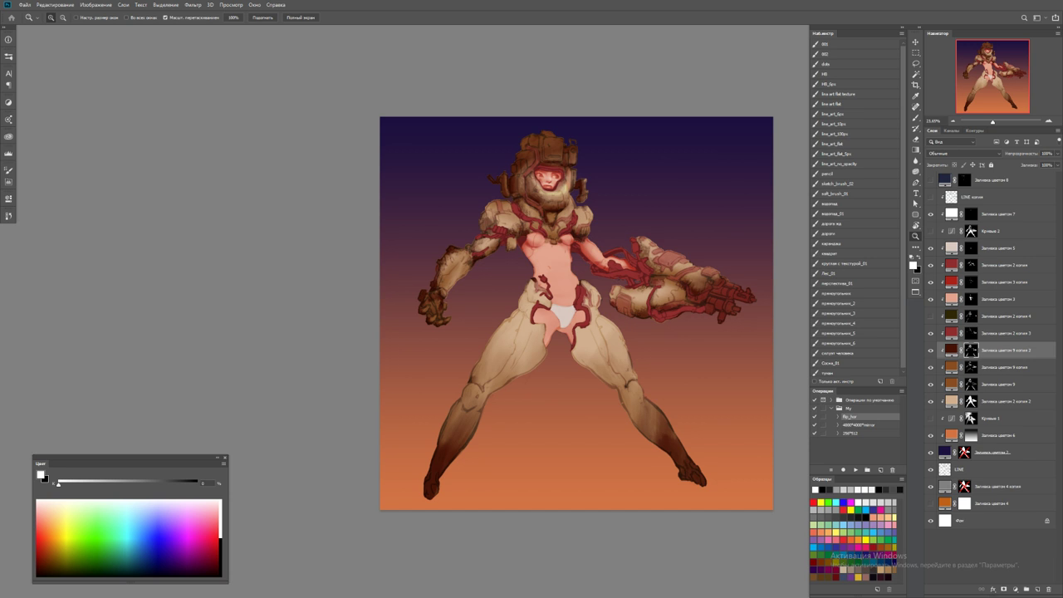
key("ctrl+z")
scroll(676, 287, "up", 5)
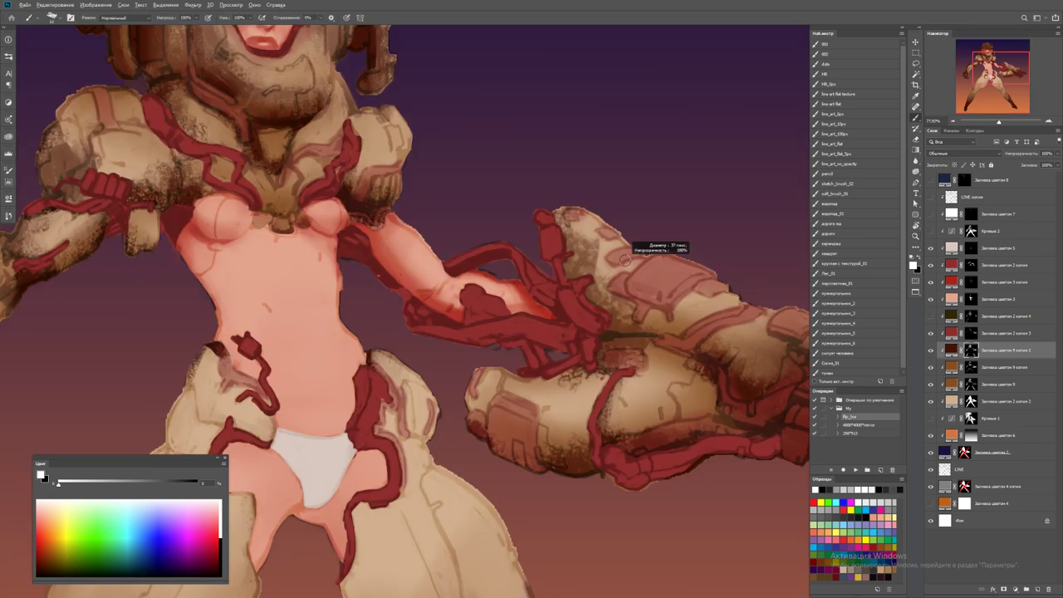
key("z")
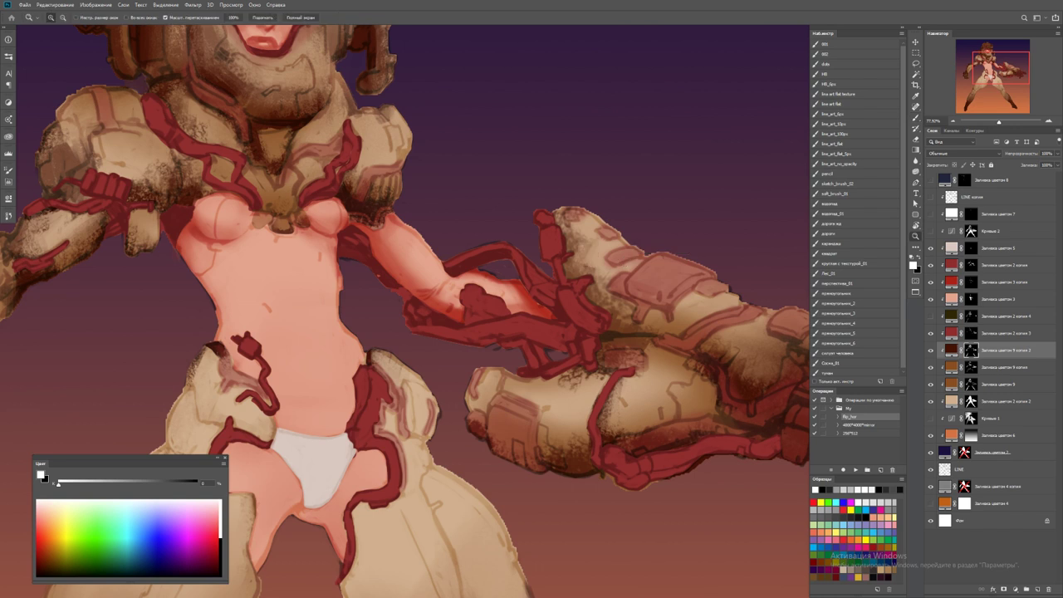
Show the topmost navy fill layer and change its colour to black, #000000
scroll(562, 287, "down", 4)
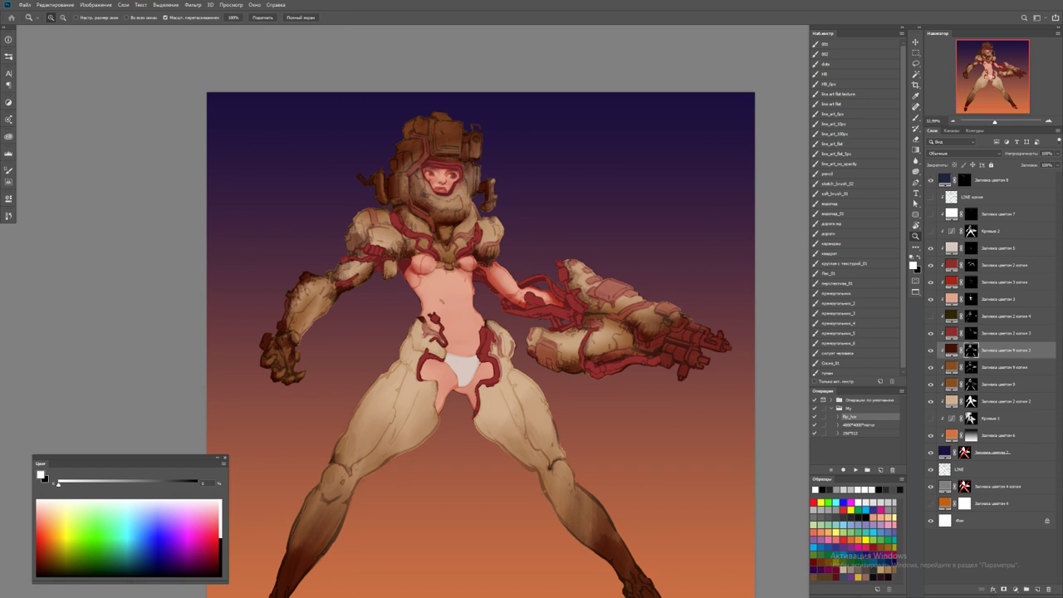
scroll(437, 178, "up", 5)
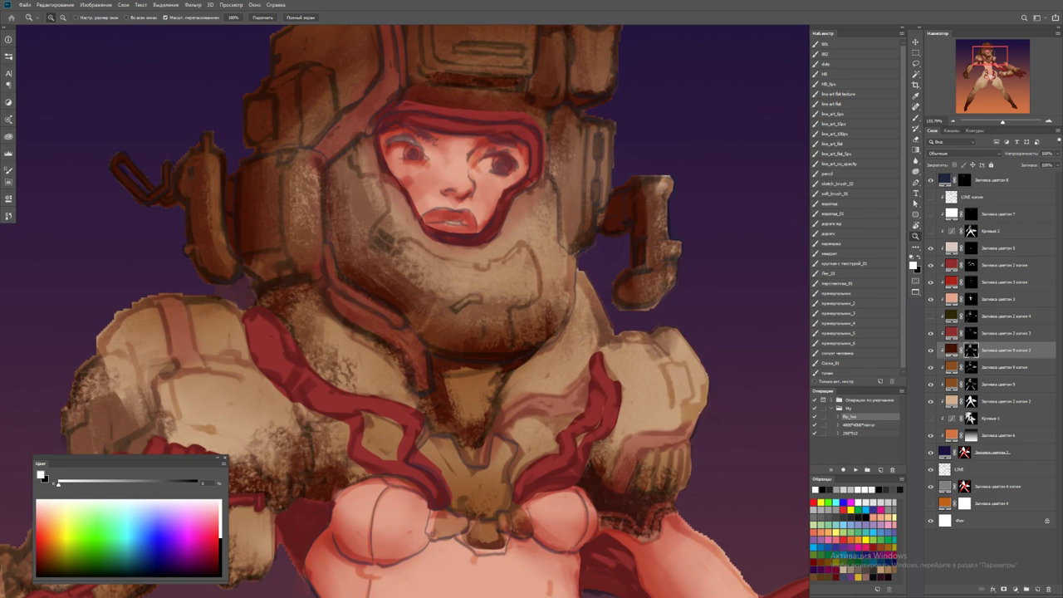
left_click(997, 179)
double_click(945, 179)
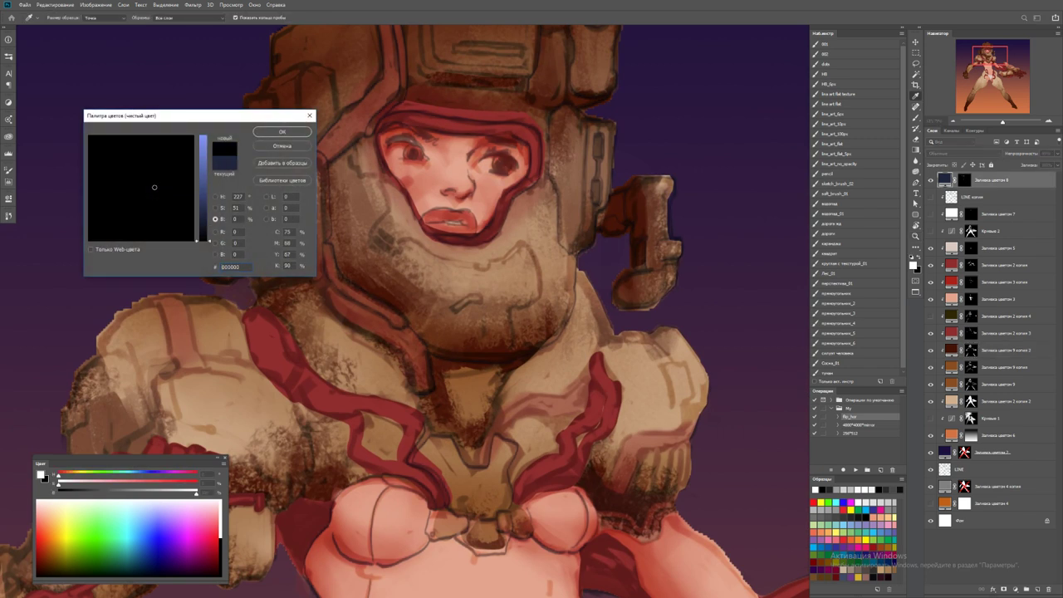
key("Return")
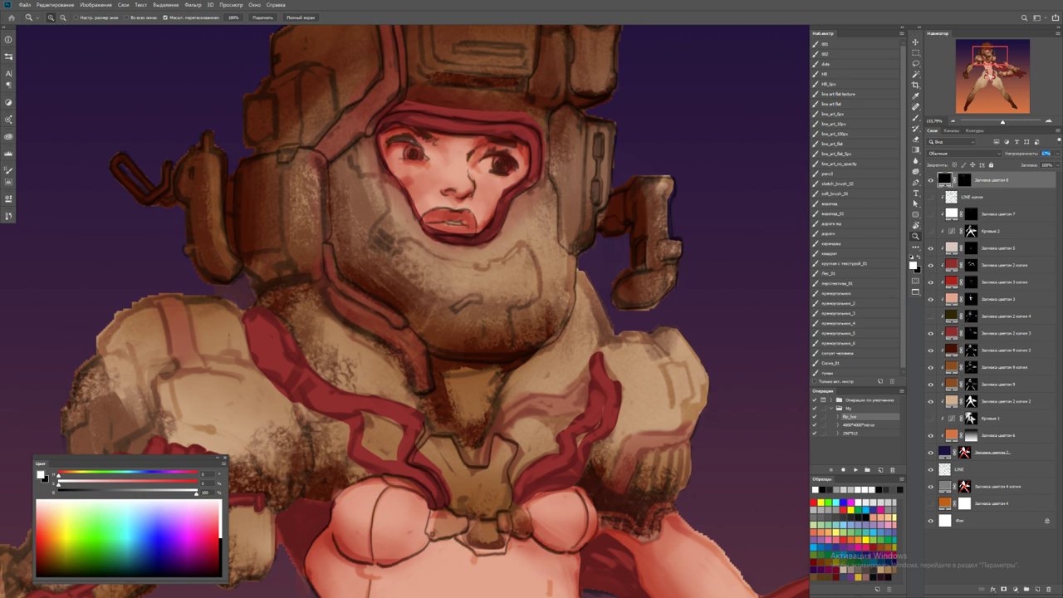
Lower the opacity of the topmost black fill layer, judging the dark lines against the whole figure
key("ctrl+minus")
key("ctrl+minus")
key("ctrl+minus")
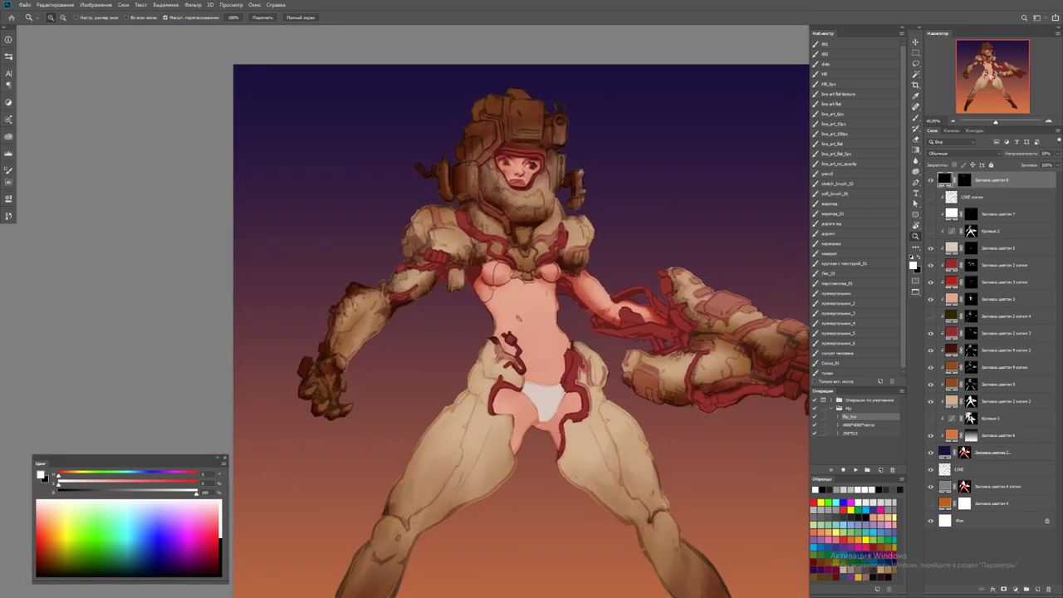
key("ctrl+minus")
key("ctrl+minus")
key("ctrl+plus")
key("ctrl+plus")
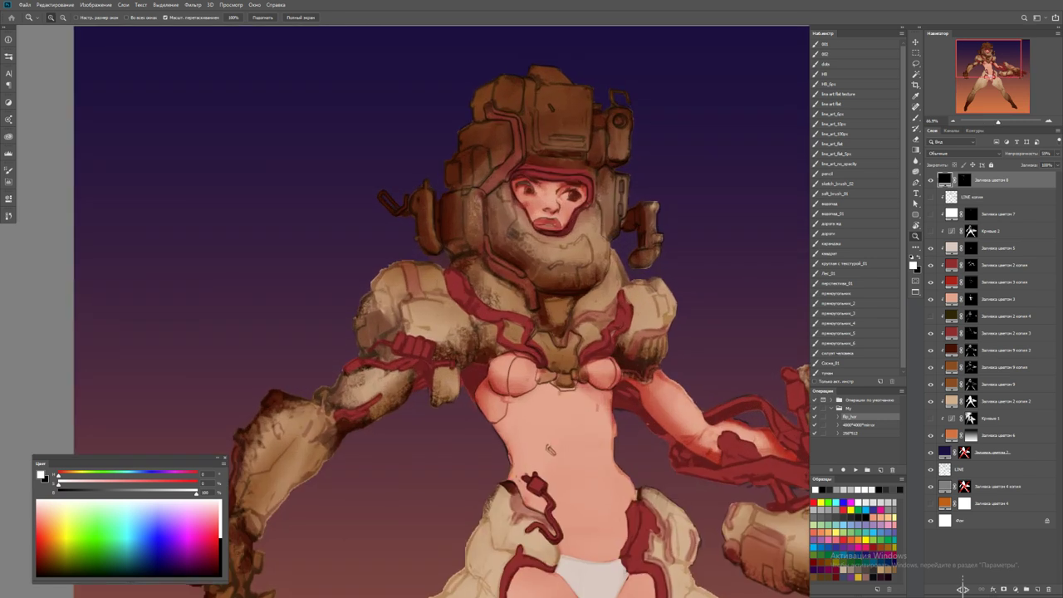
key("ctrl+minus")
key("ctrl+plus")
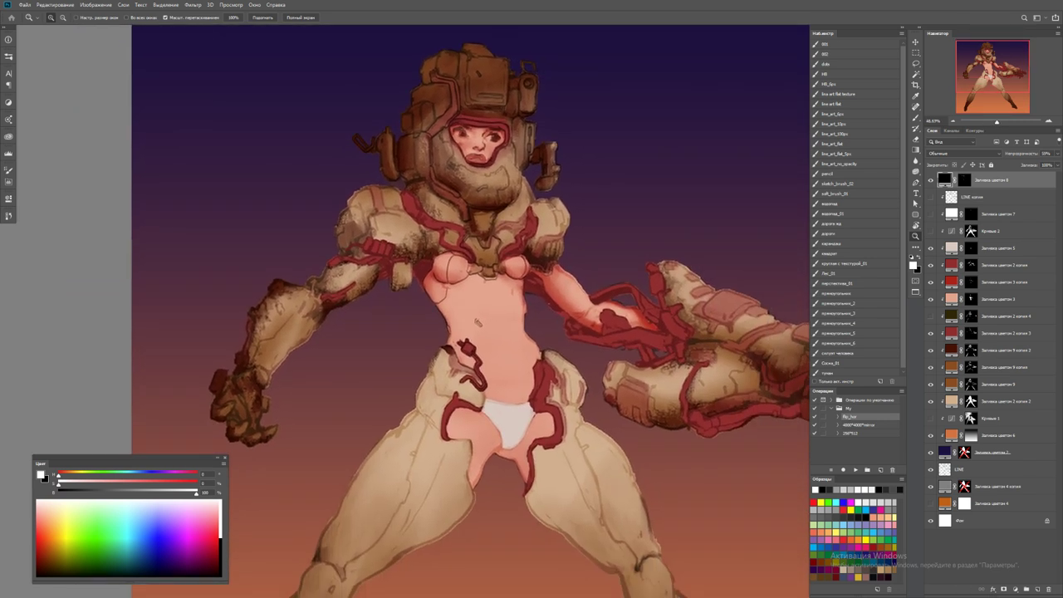
Select the dark brown fill layer's mask and add textured shadow to the rounded shoulder armour above the clawed arm
left_click(971, 349)
left_click(971, 350, "ctrl")
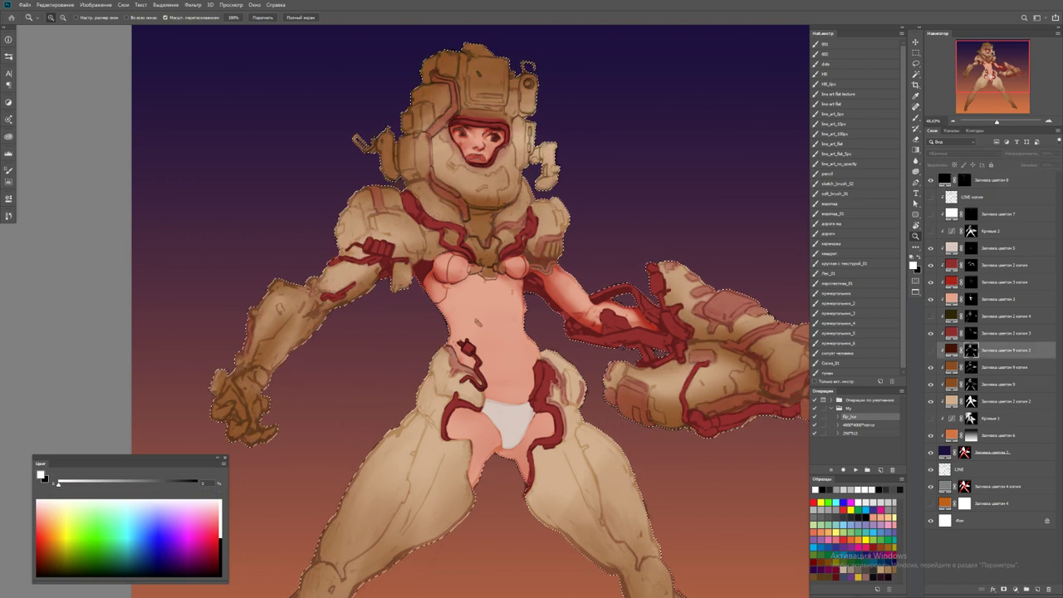
key("ctrl+d")
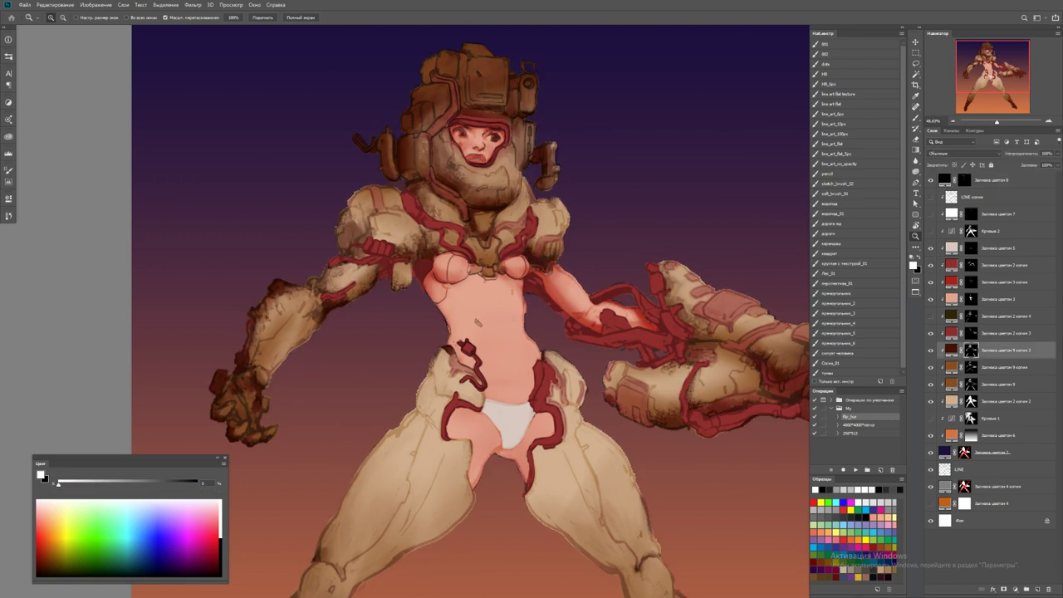
key("ctrl+plus")
key("ctrl+plus")
key("b")
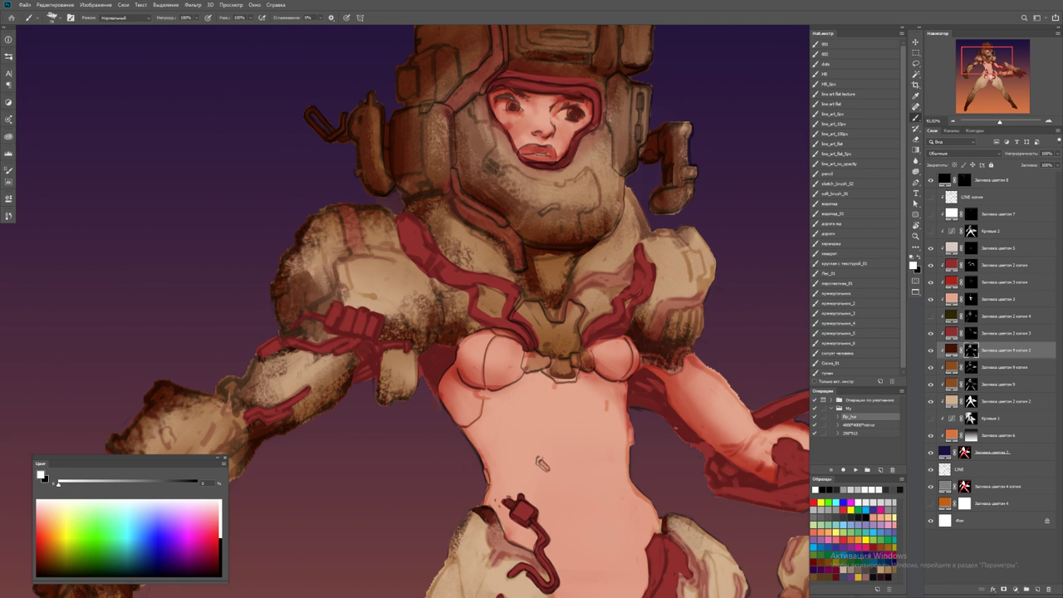
Refine the textured shadow on that shoulder armour with grey and black on the mask
key("z")
left_click_drag(311, 274, 249, 274)
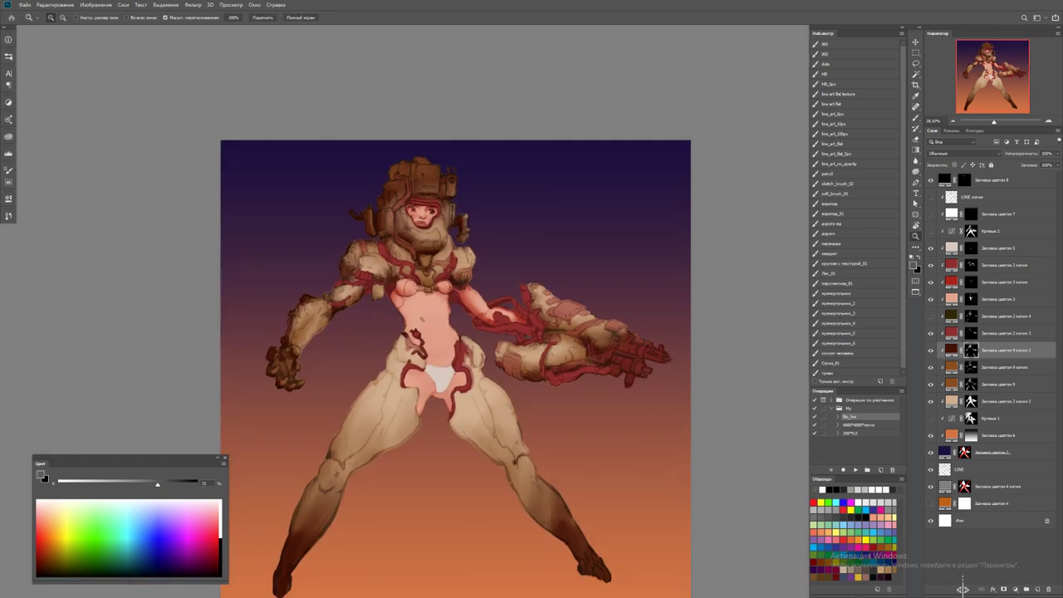
left_click_drag(364, 260, 424, 260)
key("b")
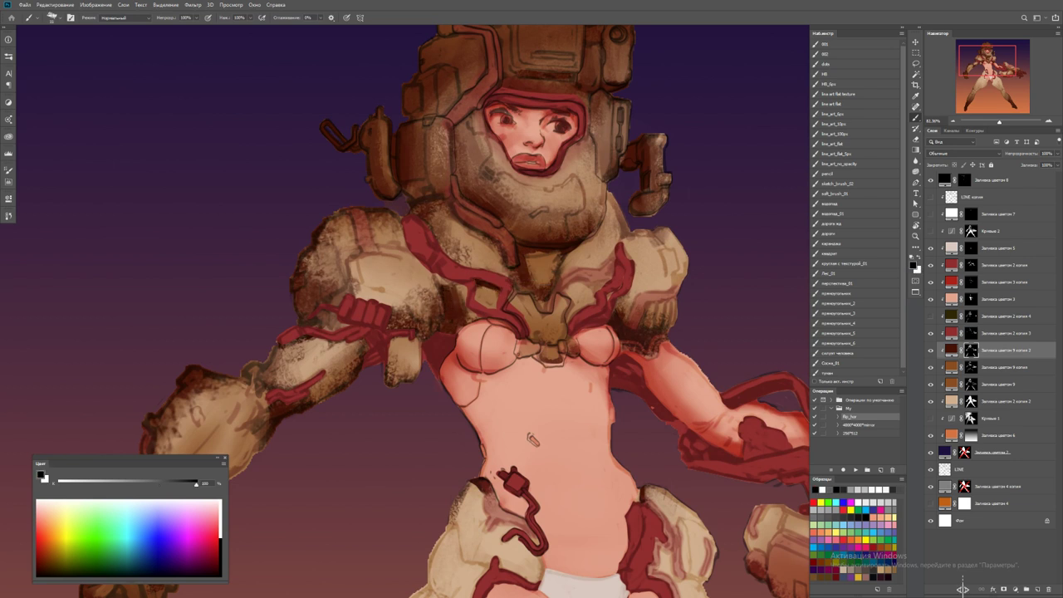
key("x")
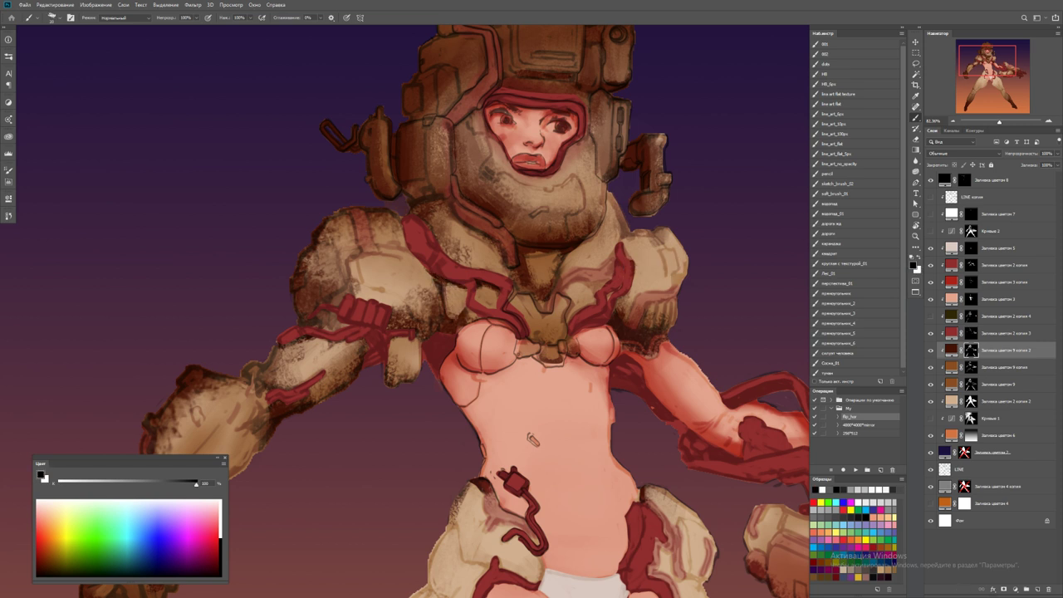
key("ctrl+comma")
key("ctrl+comma")
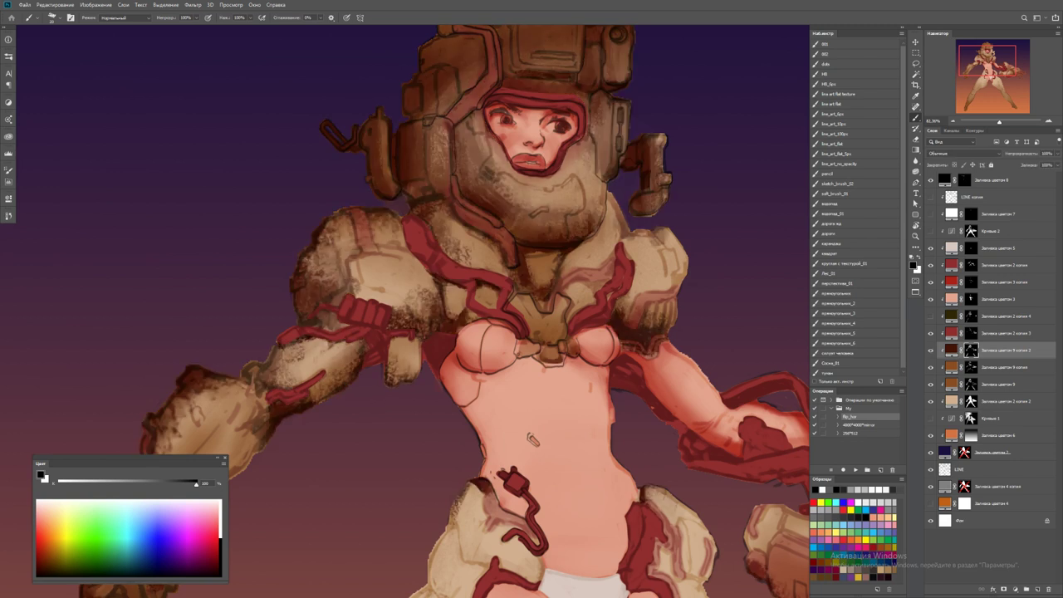
key("x")
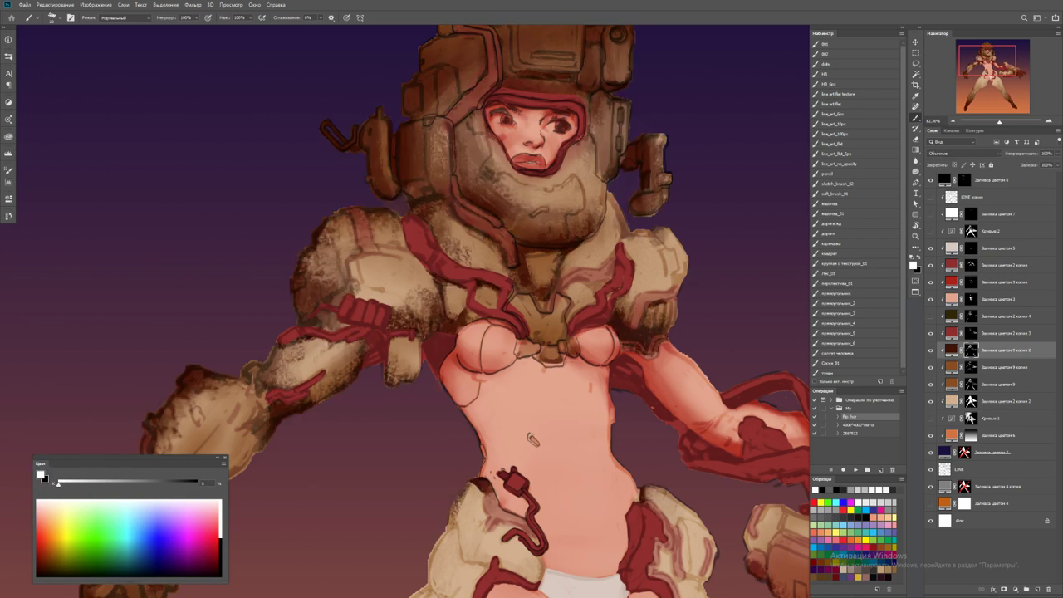
Duplicate the dark brown fill layer, place the copy above the red fill layers and fill its mask with black
key("z")
left_click_drag(533, 441, 465, 440)
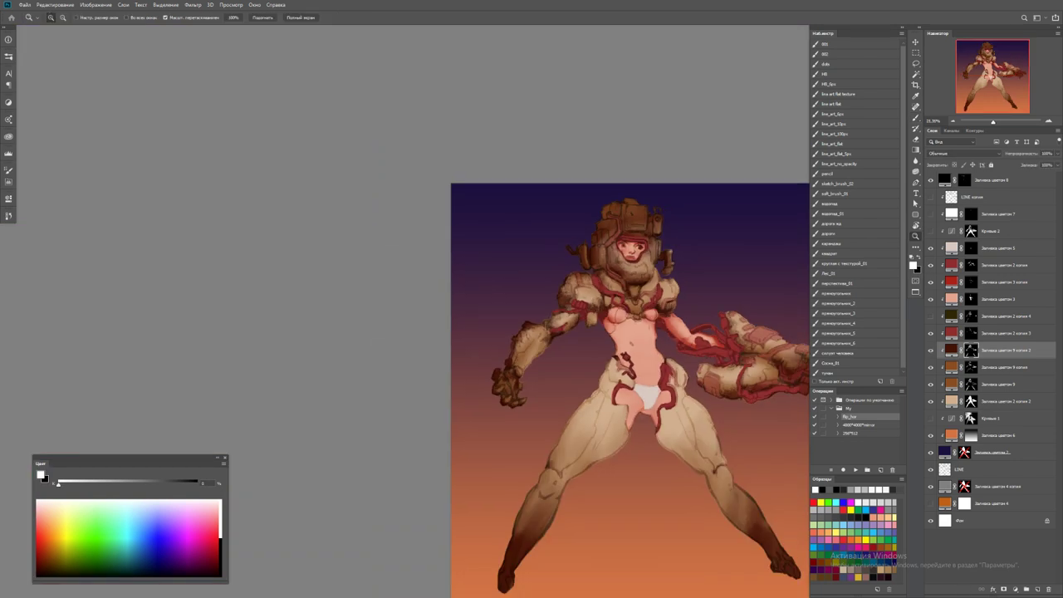
left_click_drag(690, 349, 797, 349)
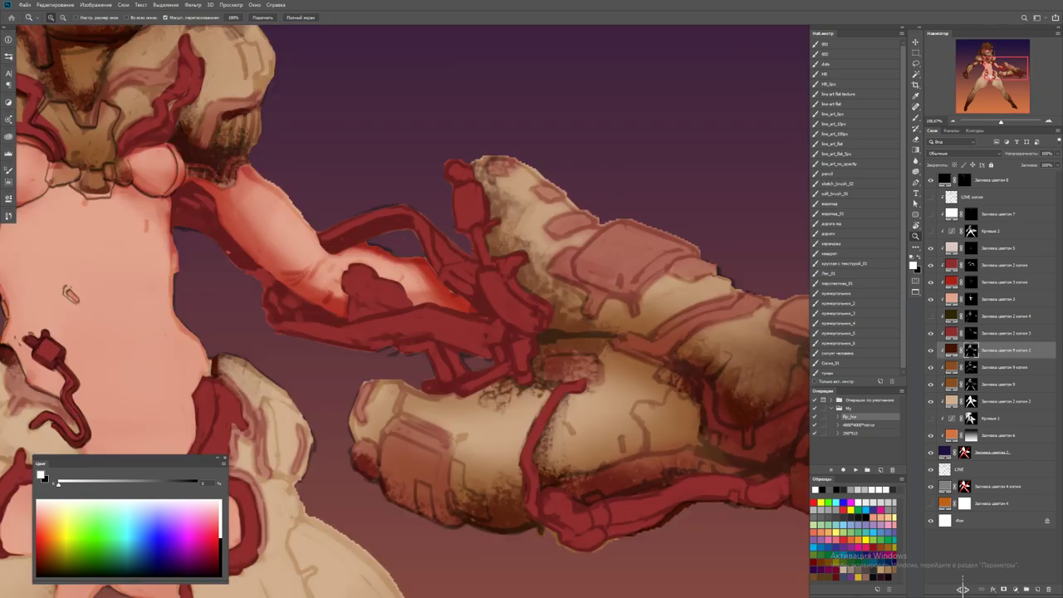
key("ctrl+minus")
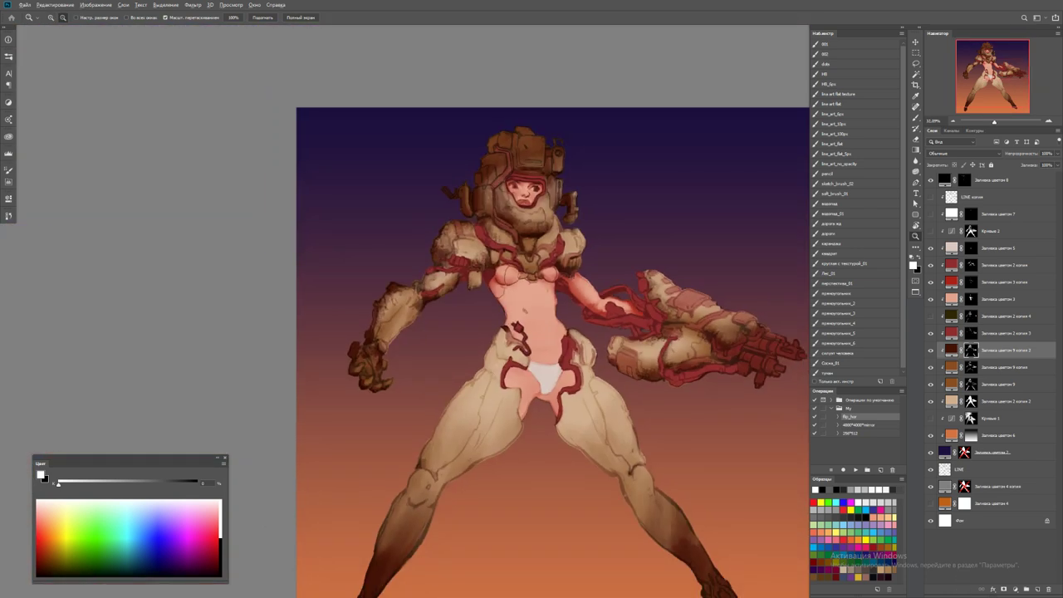
key("ctrl+j")
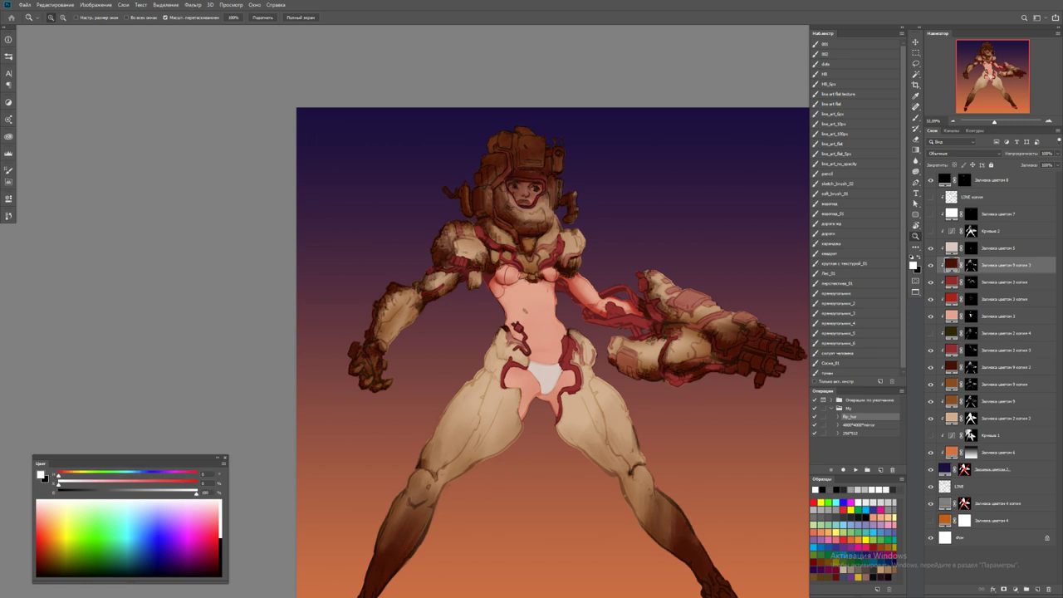
key("alt+BackSpace")
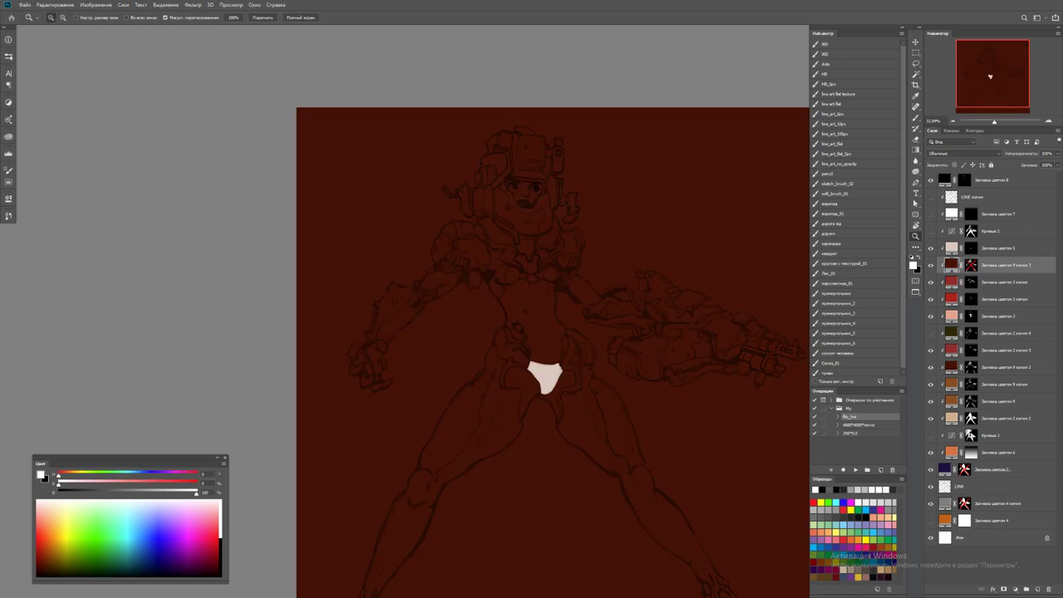
key("ctrl+a")
key("ctrl+BackSpace")
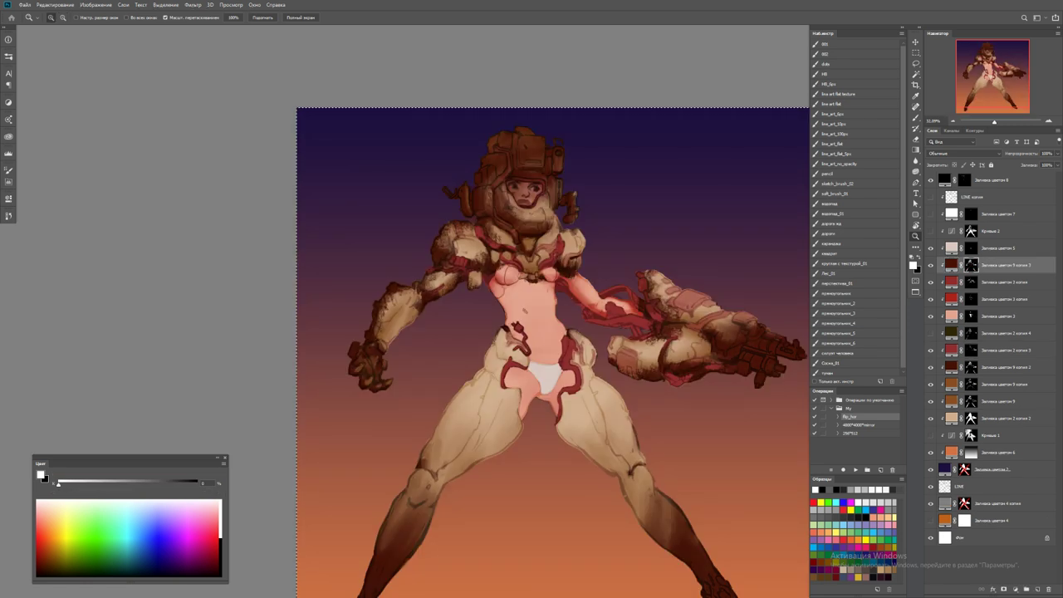
key("ctrl+d")
left_click(507, 155)
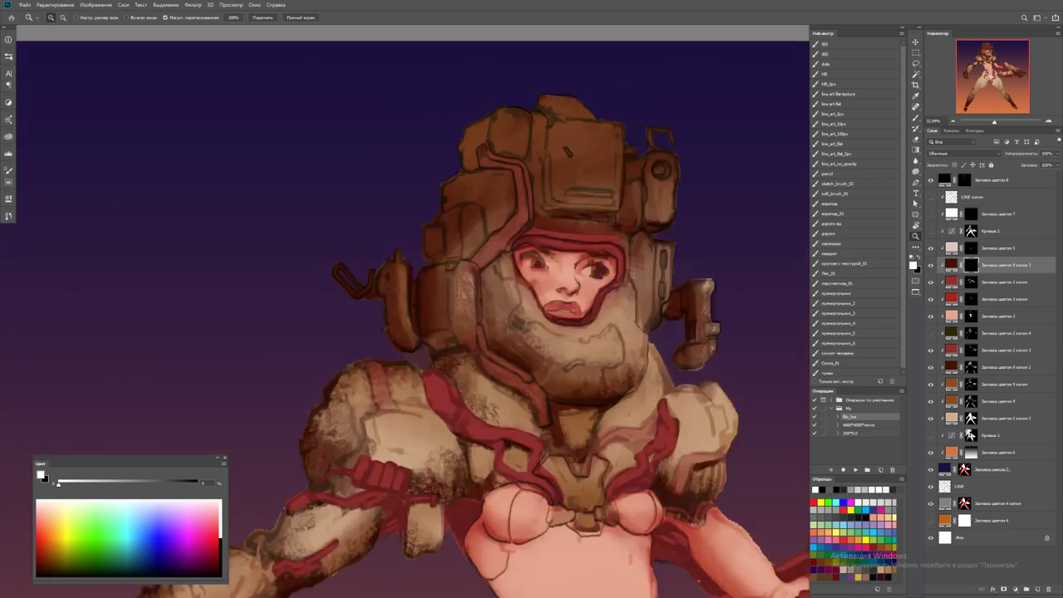
key("b")
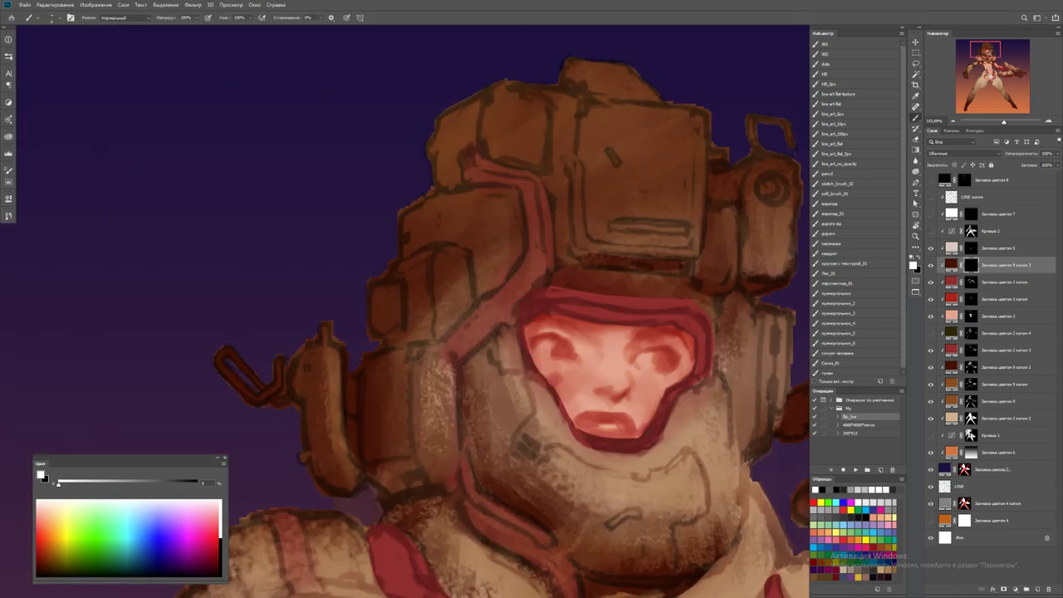
Show the topmost black fill layer again and reselect the dark brown fill copy's mask above the red fill layers
left_click(997, 180)
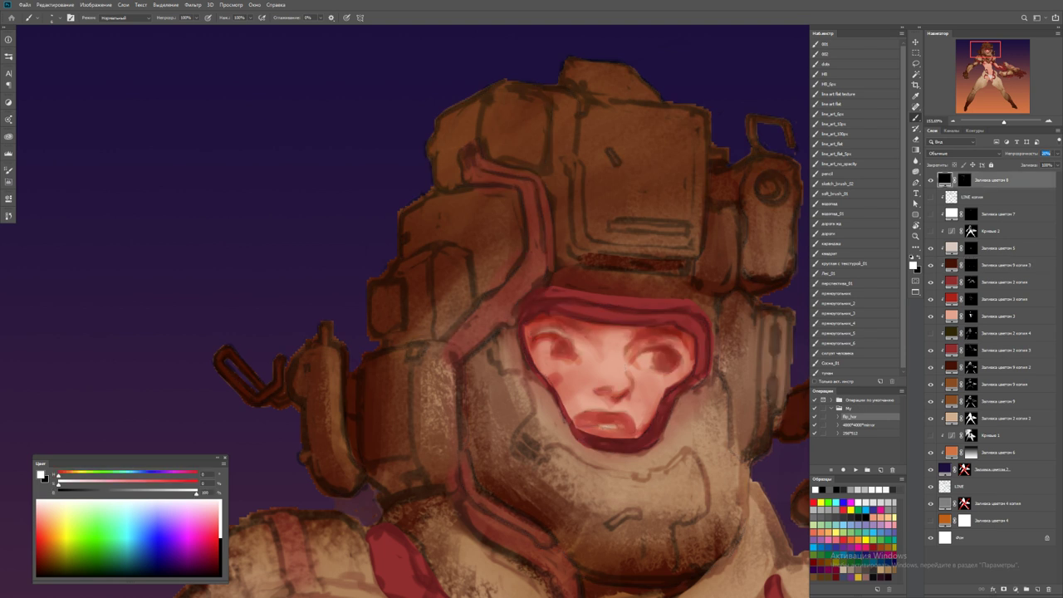
left_click(997, 264)
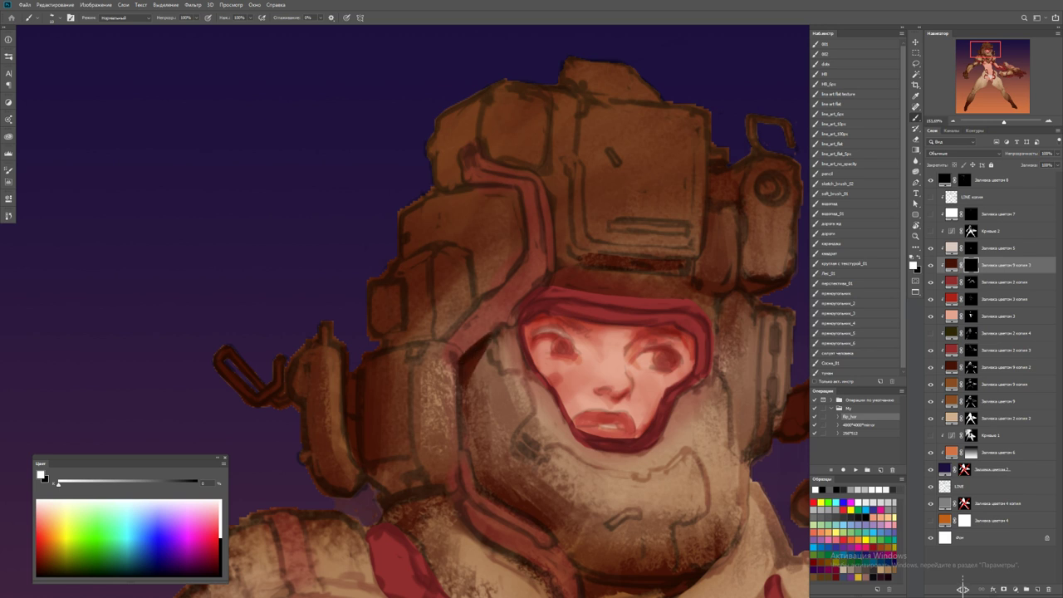
key("z")
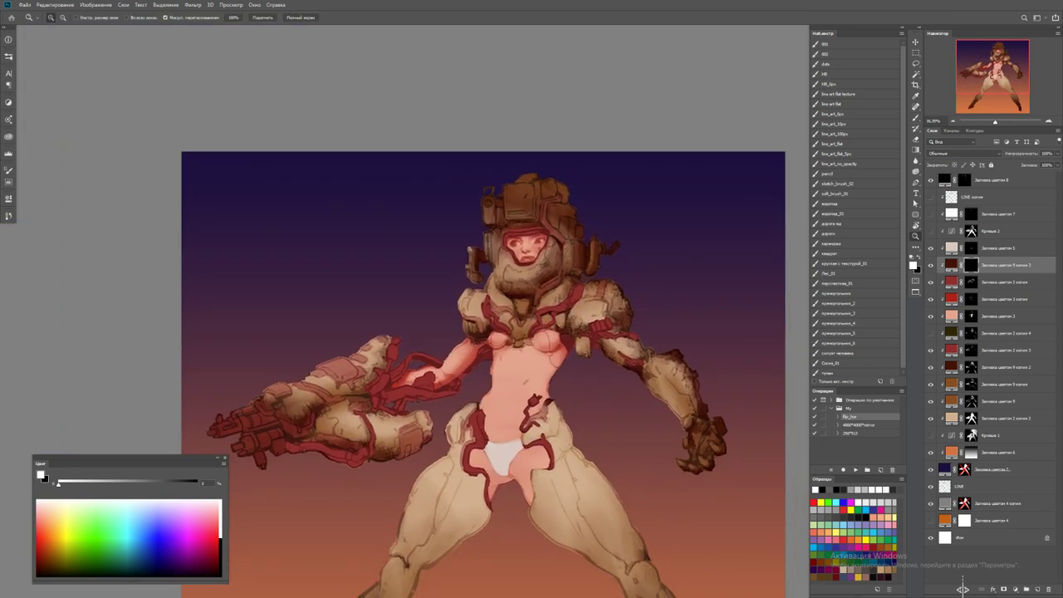
left_click_drag(997, 265, 997, 197)
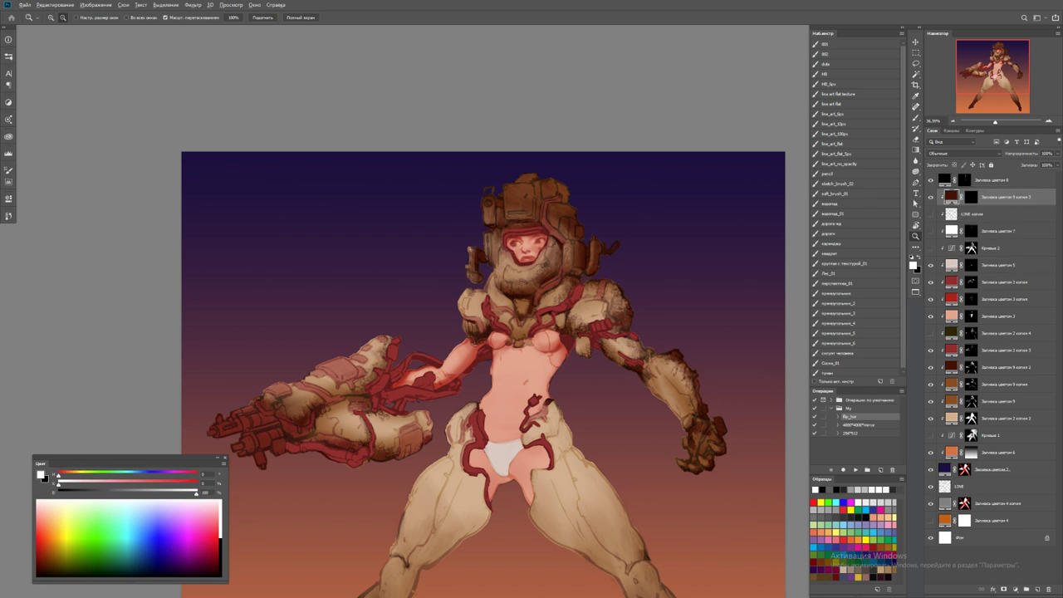
key("ctrl+alt+g")
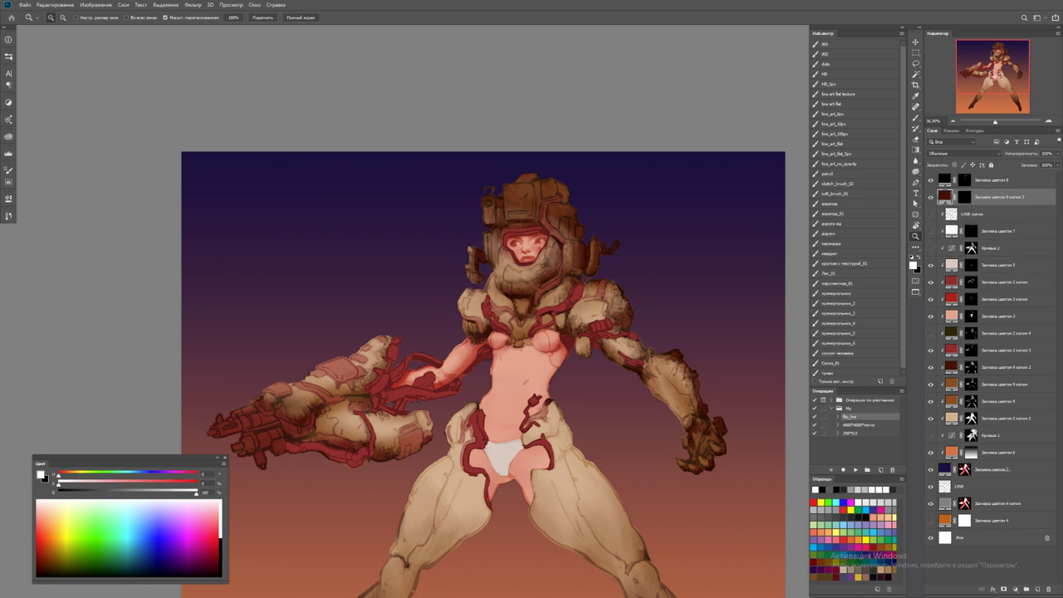
scroll(538, 231, "up", 5)
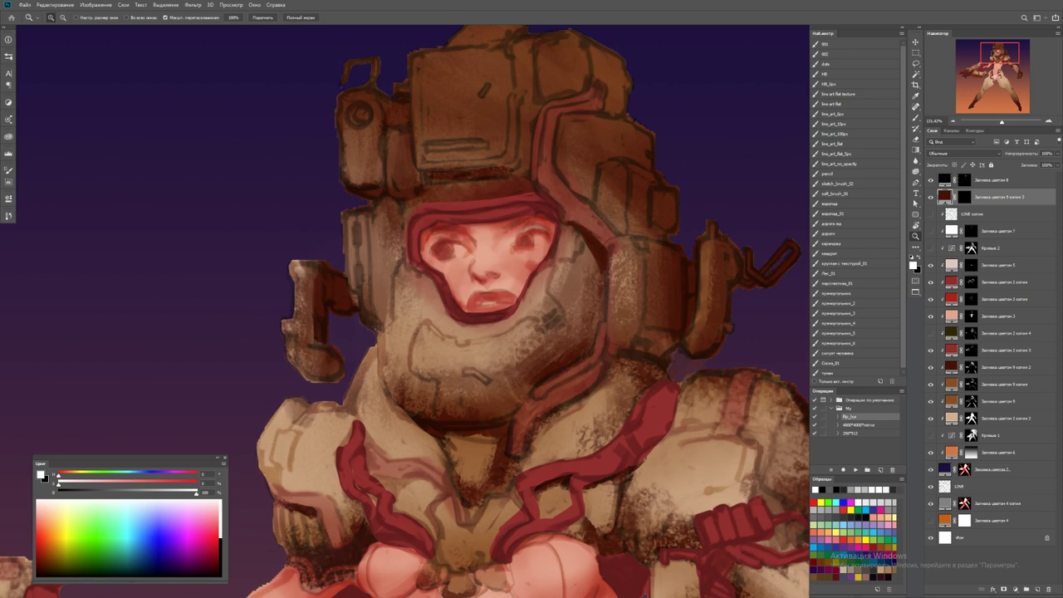
key("ctrl+alt+g")
key("ctrl+bracketleft")
key("ctrl+bracketleft")
key("ctrl+bracketleft")
key("ctrl+bracketleft")
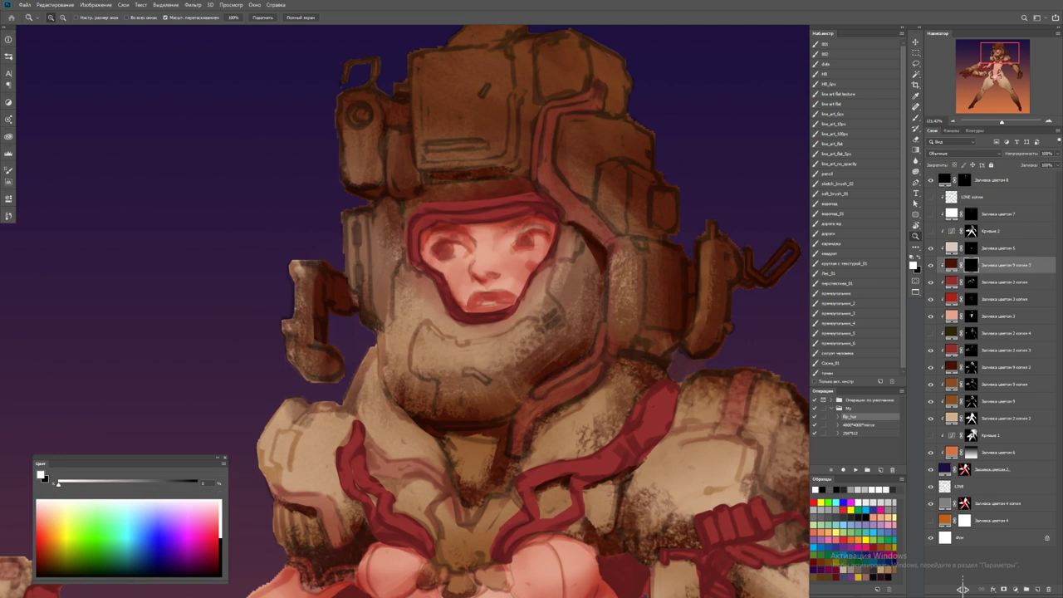
Paint dark brown shadow on the mask over the red straps below the clawed arm's shoulder armour and across the chest
key("b")
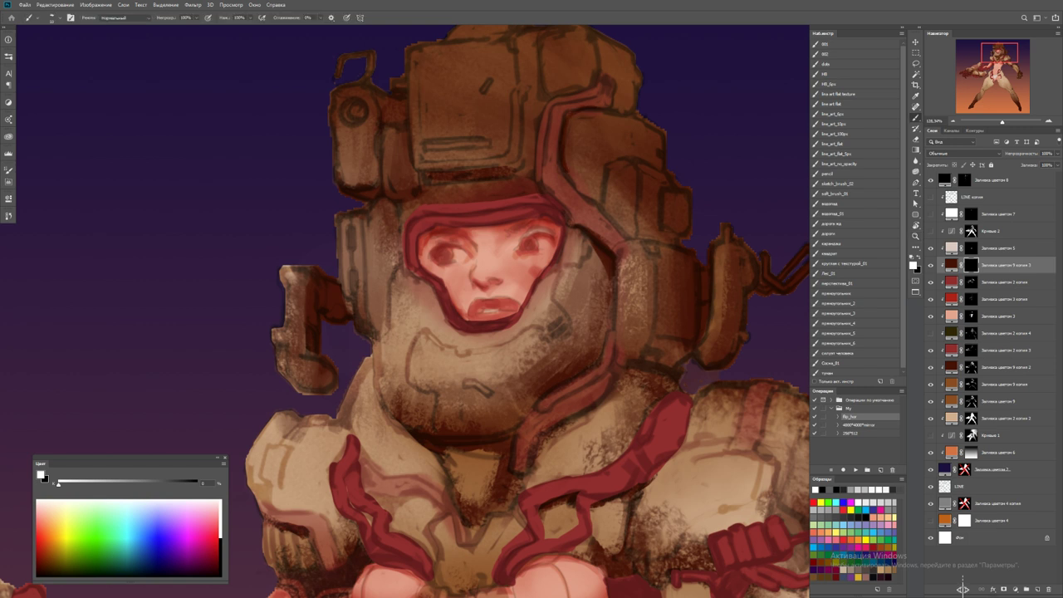
key("z")
key("ctrl+minus")
key("ctrl+minus")
left_click_drag(690, 328, 723, 328)
key("b")
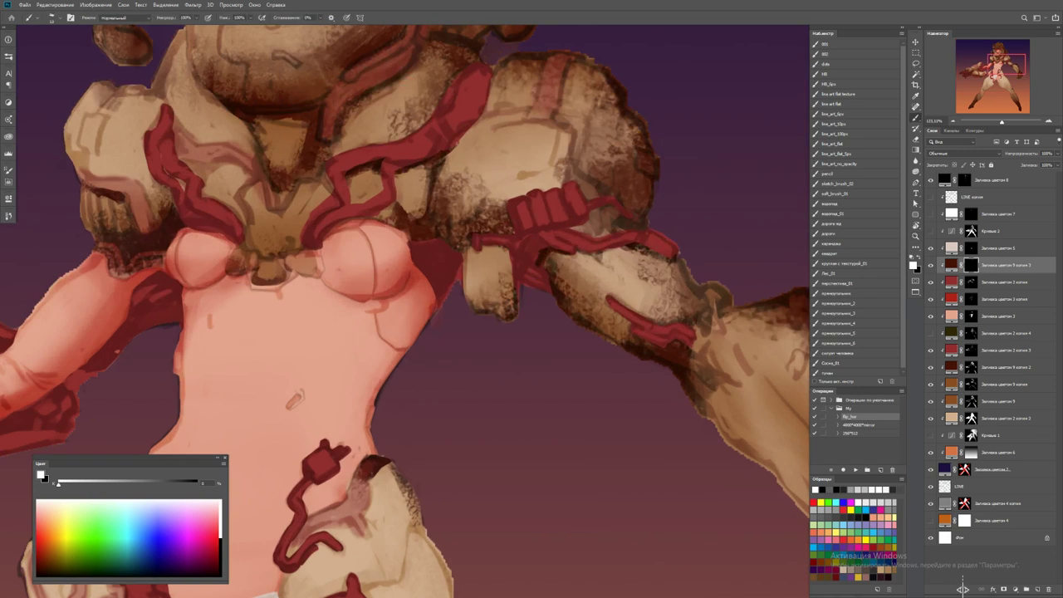
mouse_move(573, 251)
left_mouse_down()
mouse_move(670, 253)
mouse_move(682, 232)
left_mouse_up()
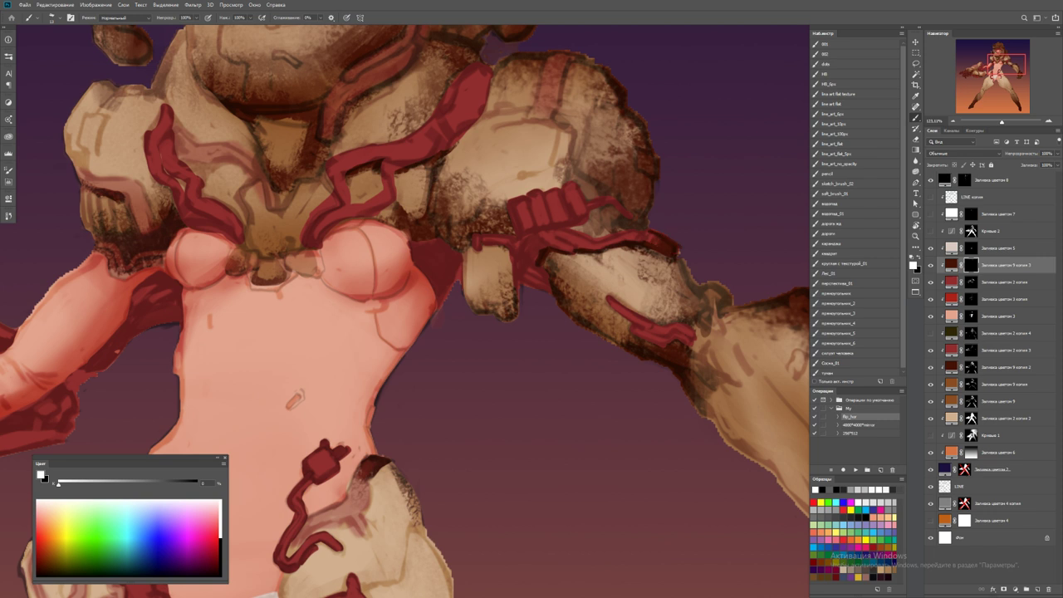
key("ctrl+z")
key("h")
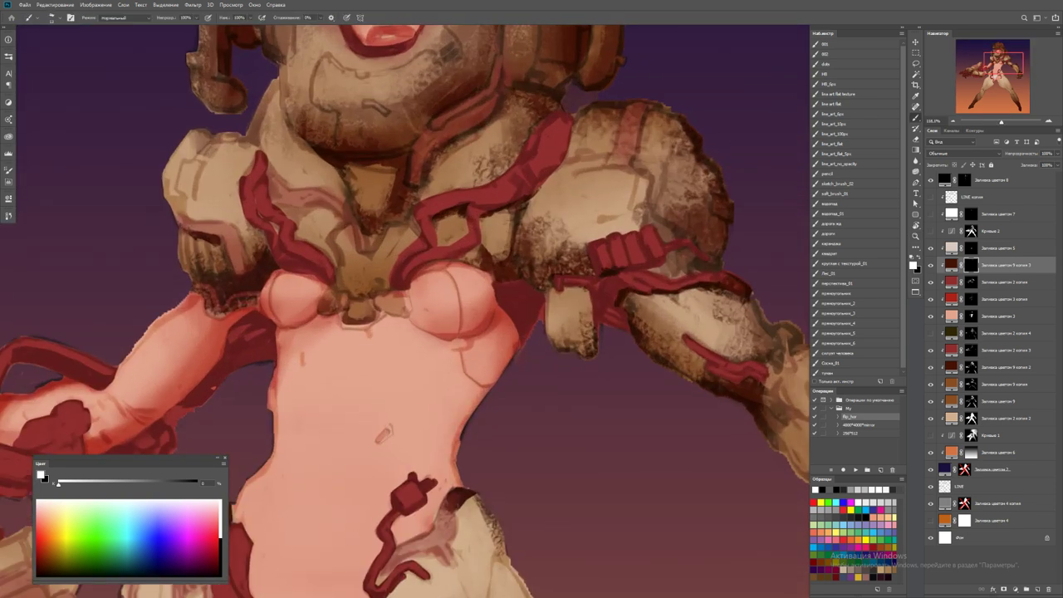
left_click_drag(638, 264, 694, 248)
left_click_drag(416, 249, 470, 366)
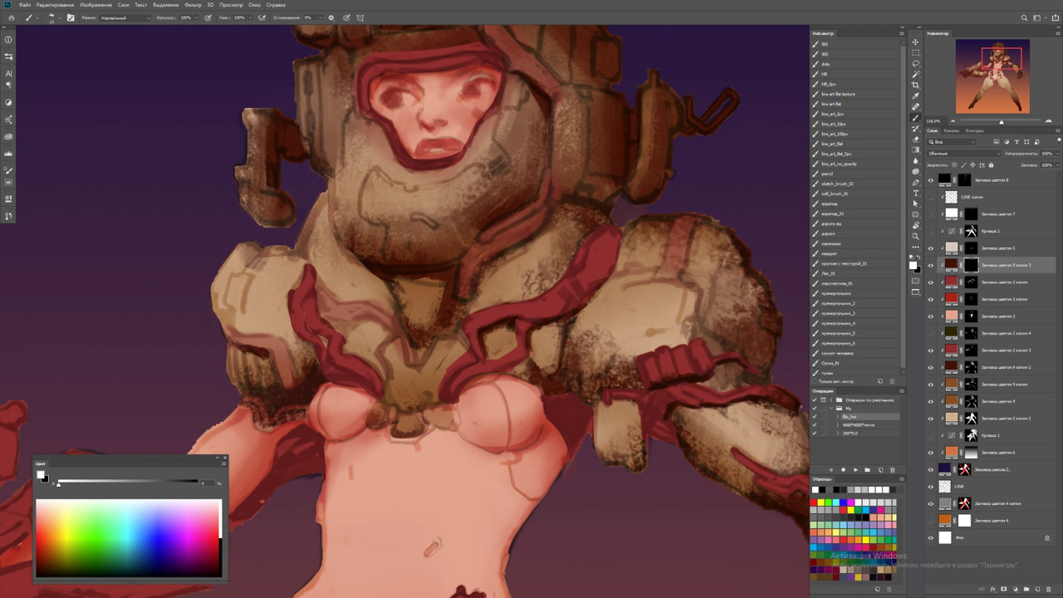
Shade the red strip curving up the side of the helmet with dark brown strokes on the mask
key("z")
key("ctrl+0")
key("ctrl+plus")
key("ctrl+plus")
key("ctrl+plus")
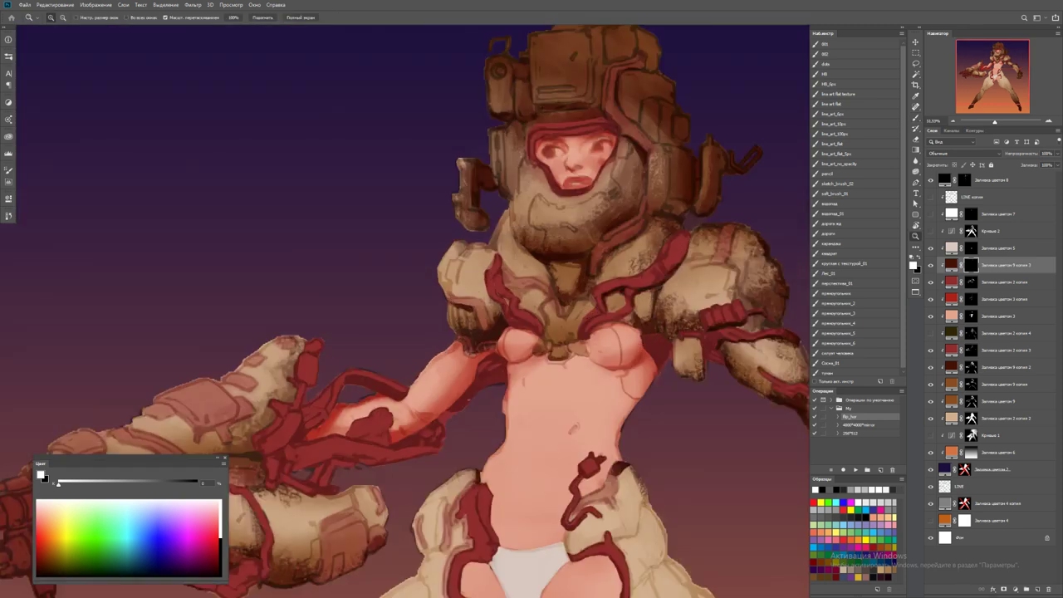
key("b")
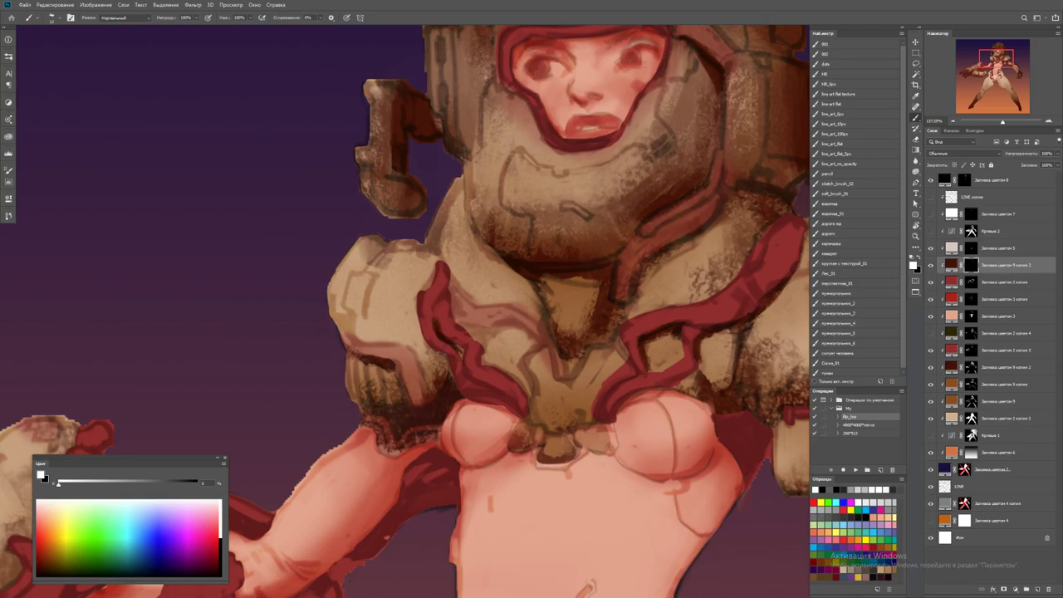
key("z")
key("ctrl+0")
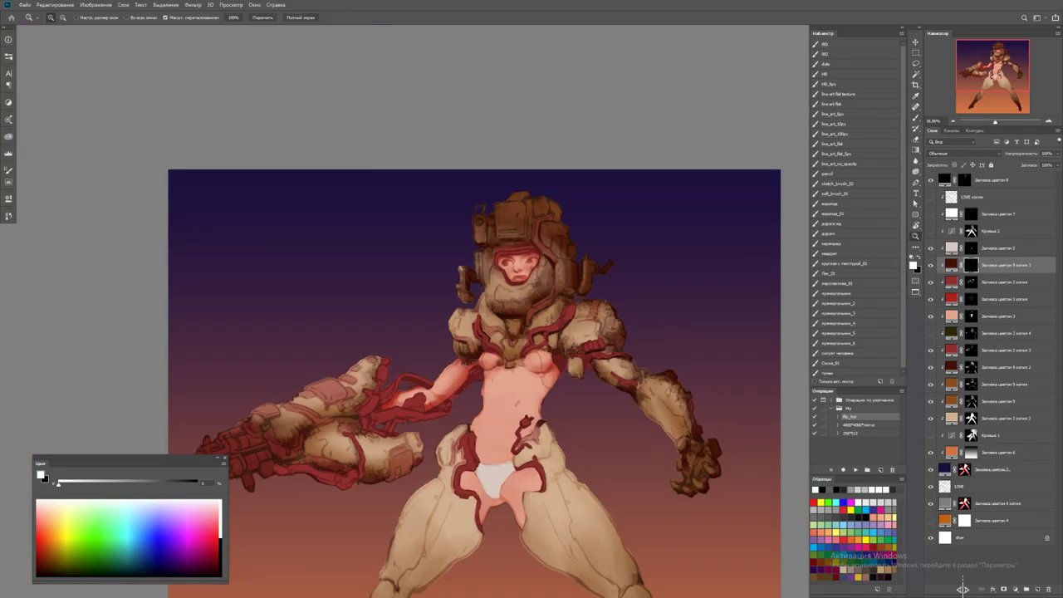
key("ctrl+plus")
key("ctrl+plus")
key("ctrl+plus")
key("b")
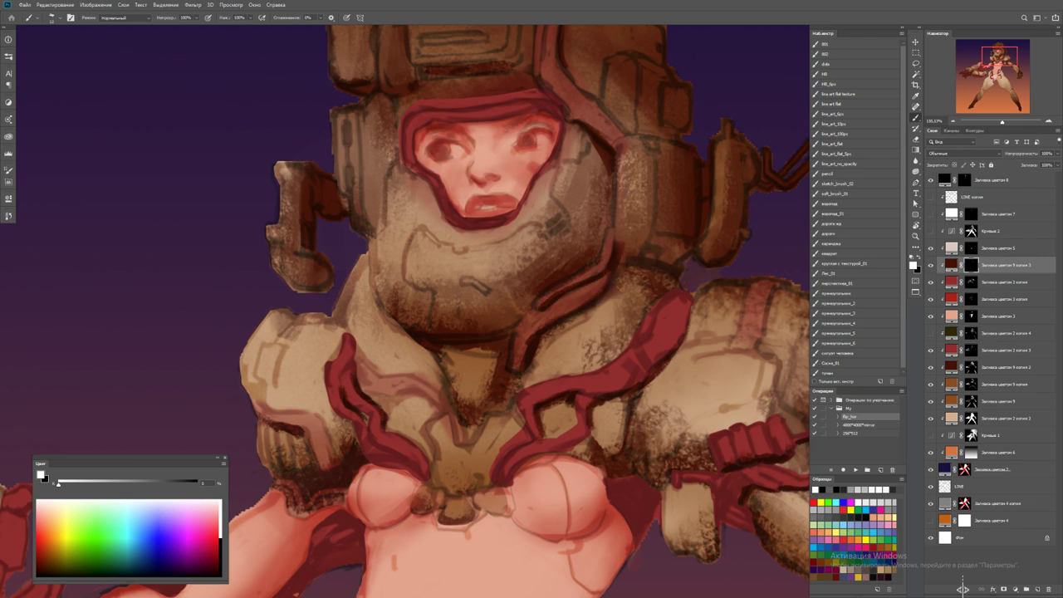
left_click_drag(612, 256, 483, 380)
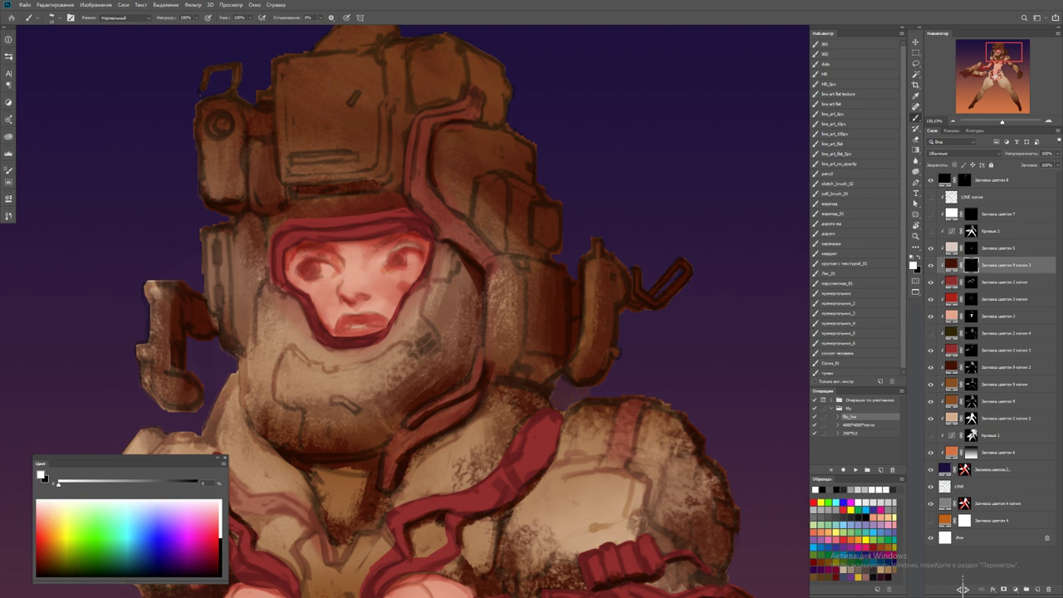
mouse_move(424, 118)
left_mouse_down()
mouse_move(418, 204)
mouse_move(452, 110)
mouse_move(475, 90)
mouse_move(474, 57)
left_mouse_up()
left_click_drag(480, 93, 486, 116)
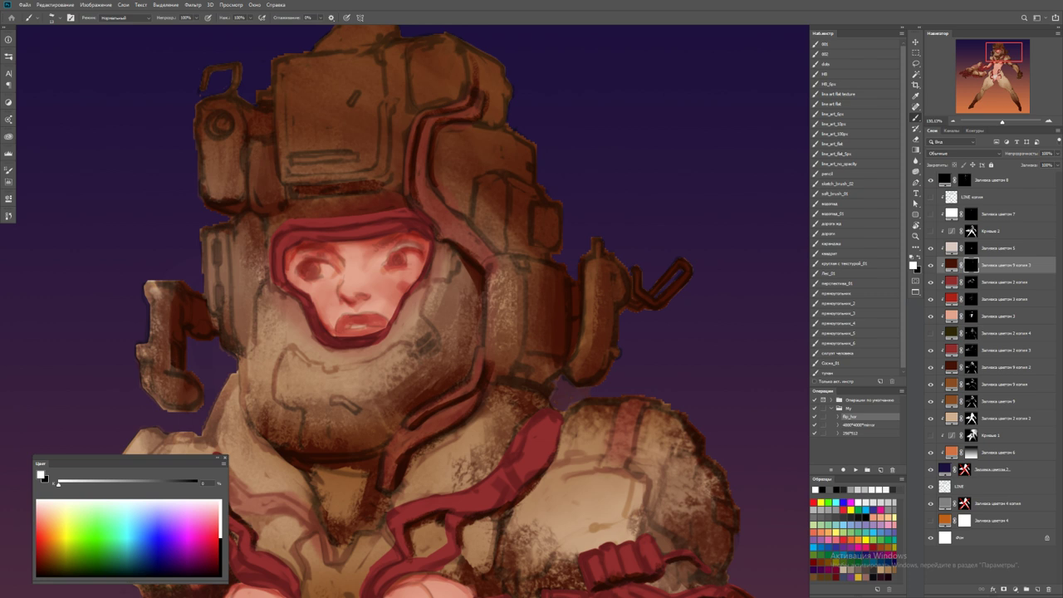
Add dark brown shadow to the upper red frame of the helmet's face opening and trim it with black on the mask
left_click_drag(399, 275, 511, 257)
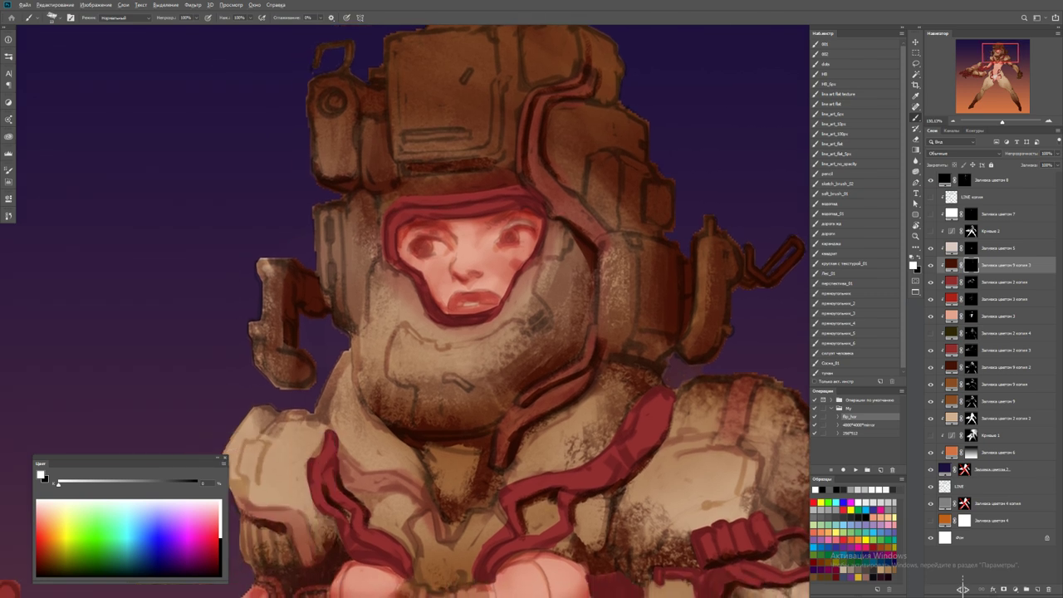
mouse_move(402, 205)
left_mouse_down()
mouse_move(385, 246)
mouse_move(397, 257)
mouse_move(447, 206)
mouse_move(480, 200)
left_mouse_up()
left_click_drag(409, 202, 565, 197)
key("z")
key("ctrl+0")
key("b")
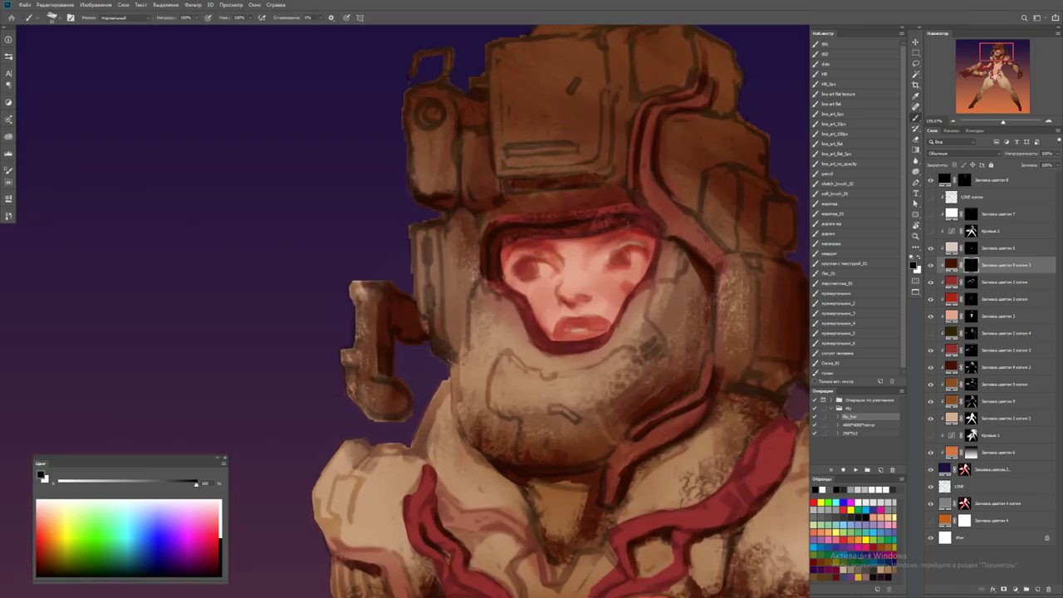
mouse_move(625, 217)
left_mouse_down()
mouse_move(511, 228)
mouse_move(489, 277)
mouse_move(625, 221)
left_mouse_up()
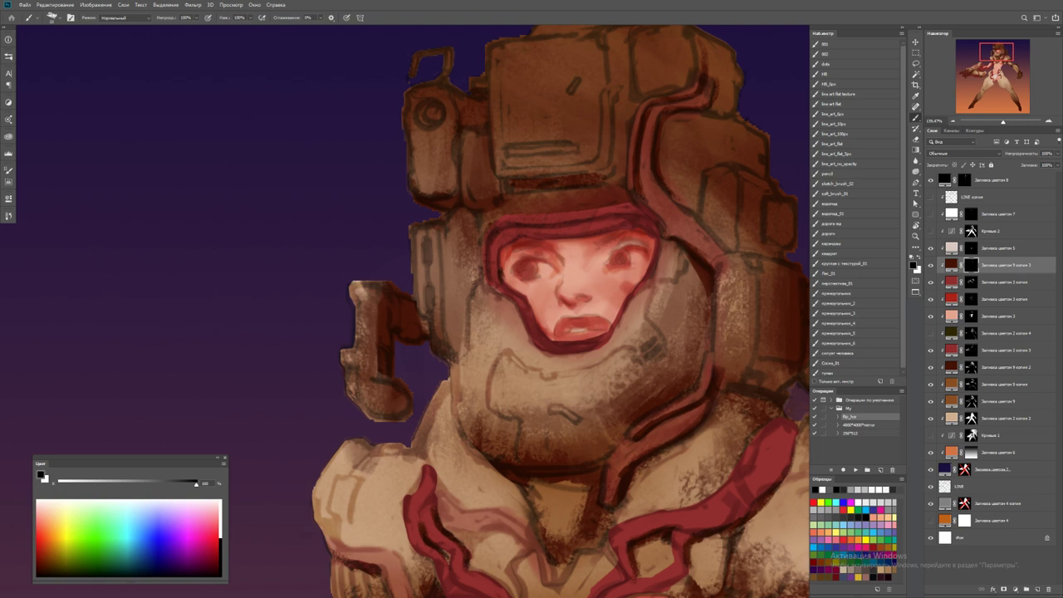
Shade the red cables beside the weapon arm's forearm using the line_art_100px brush on the mask
key("z")
key("ctrl+0")
key("ctrl+plus")
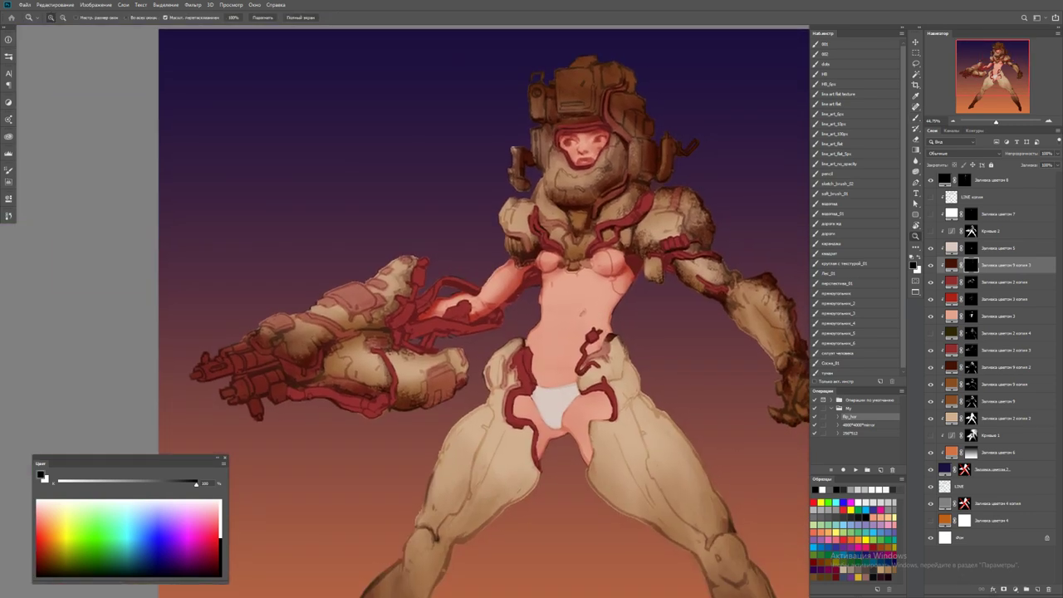
left_click(447, 292)
key("b")
key("x")
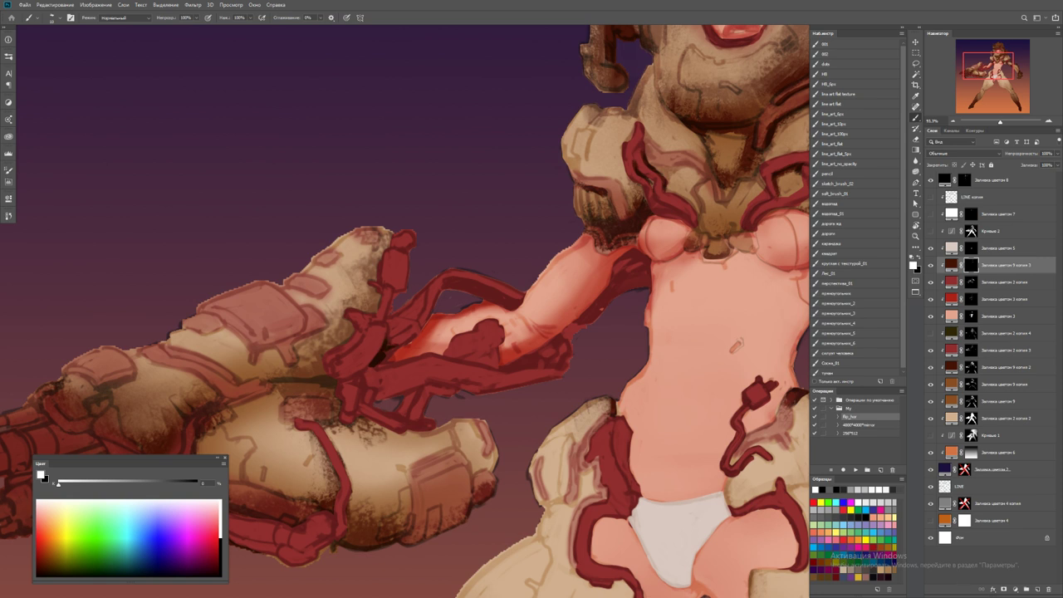
key("x")
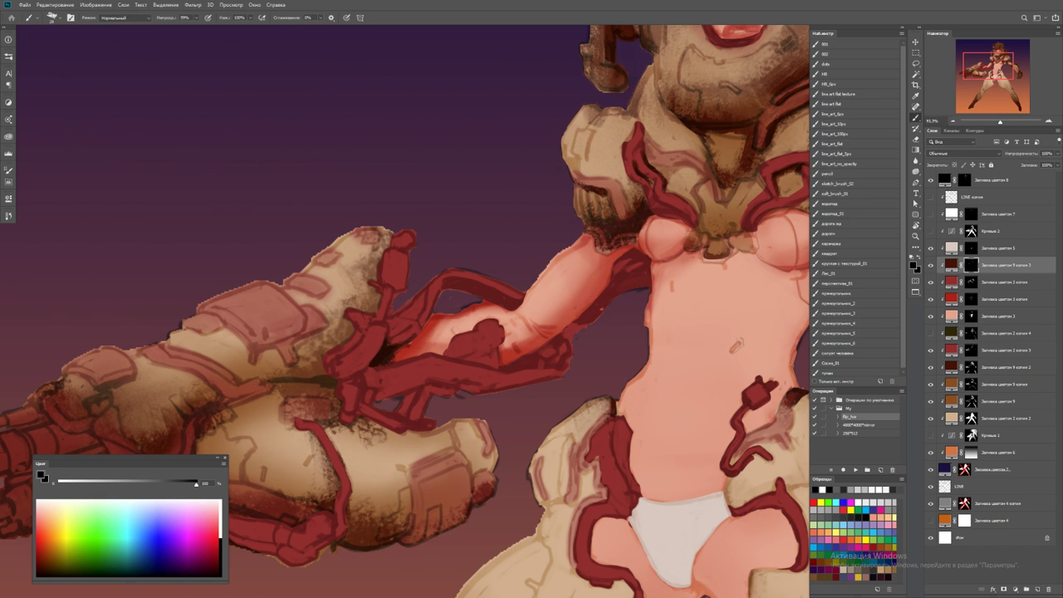
left_click(839, 134)
key("x")
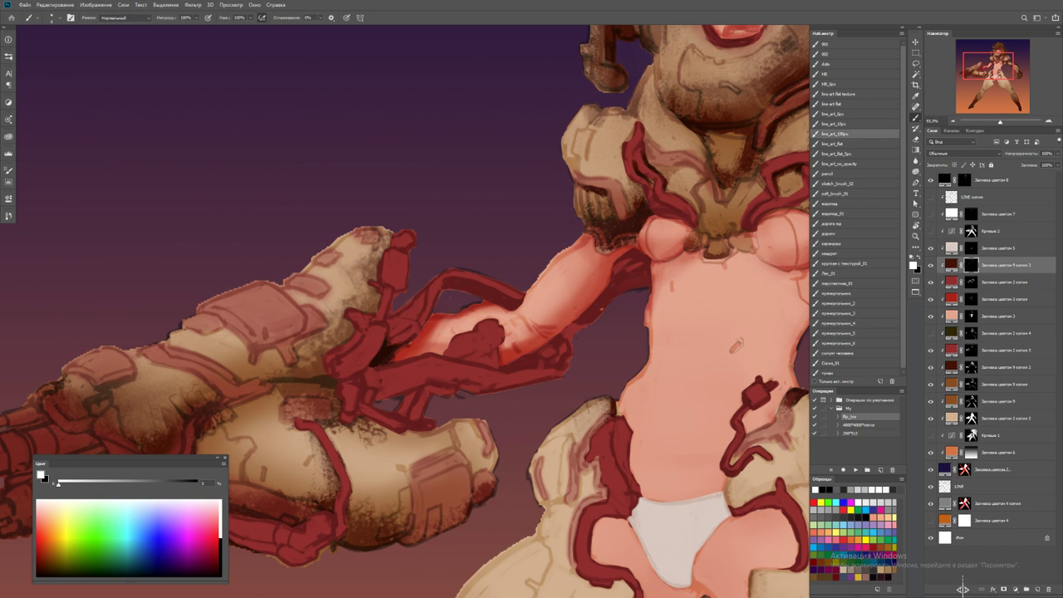
key("x")
key("x")
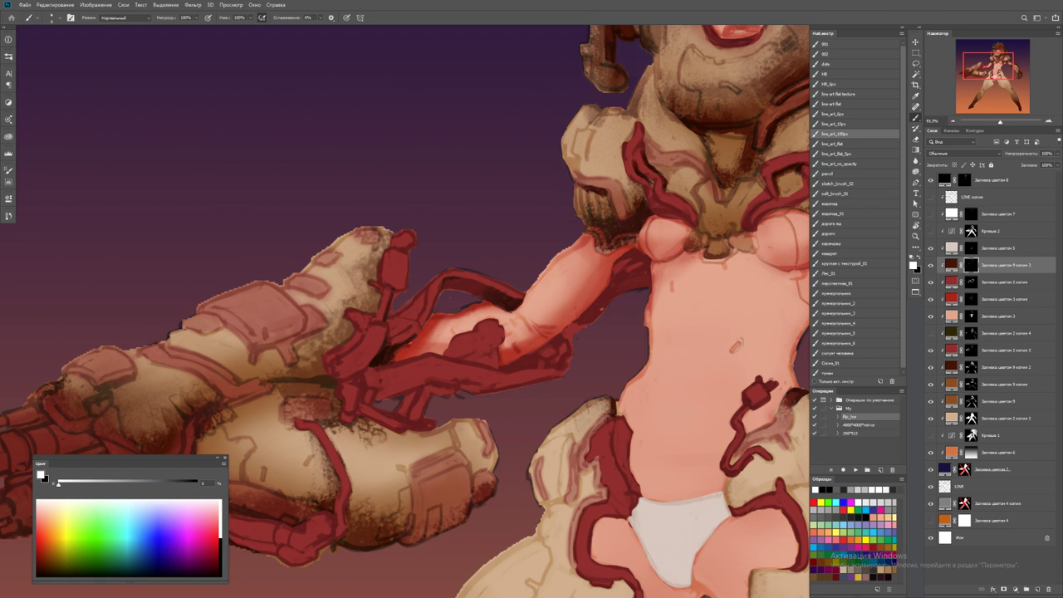
Darken the red gun barrels at the end of the weapon arm with dark brown shadow on the mask
key("z")
key("ctrl+0")
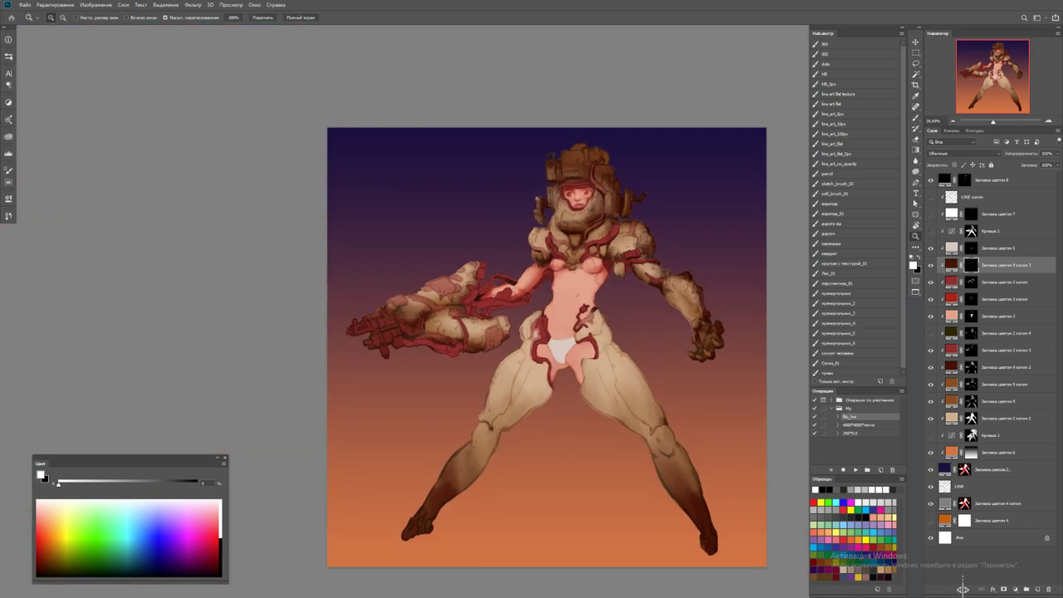
key("ctrl+plus")
key("ctrl+plus")
key("ctrl+plus")
key("b")
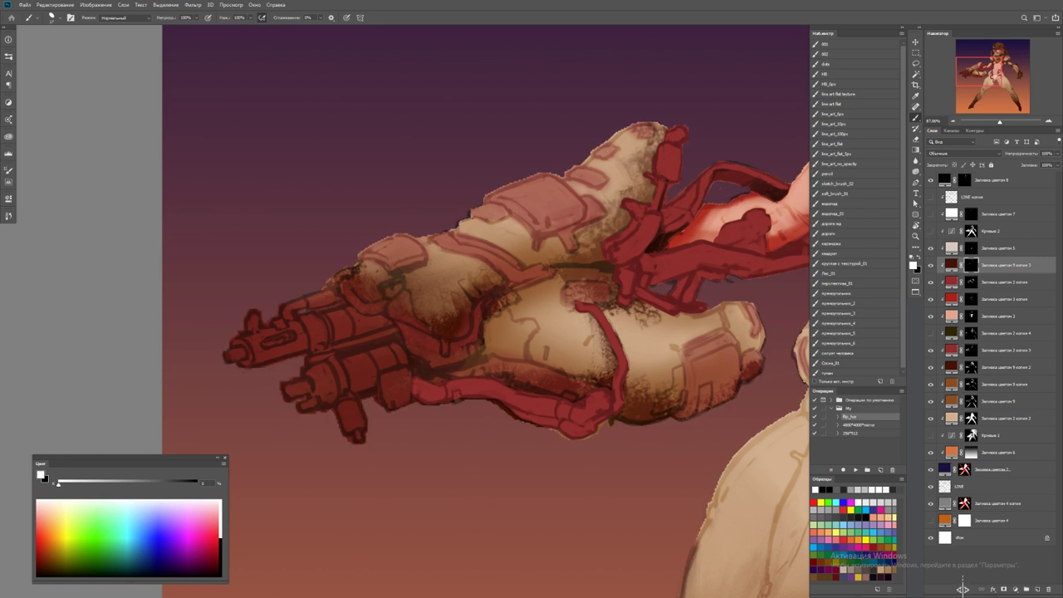
mouse_move(237, 337)
left_mouse_down()
mouse_move(240, 357)
mouse_move(270, 359)
mouse_move(247, 319)
mouse_move(303, 343)
mouse_move(357, 349)
mouse_move(370, 334)
left_mouse_up()
mouse_move(282, 312)
left_mouse_down()
mouse_move(325, 292)
mouse_move(340, 301)
mouse_move(339, 278)
mouse_move(353, 264)
mouse_move(435, 281)
mouse_move(412, 288)
mouse_move(429, 269)
left_mouse_up()
key("x")
right_click(363, 347, "alt")
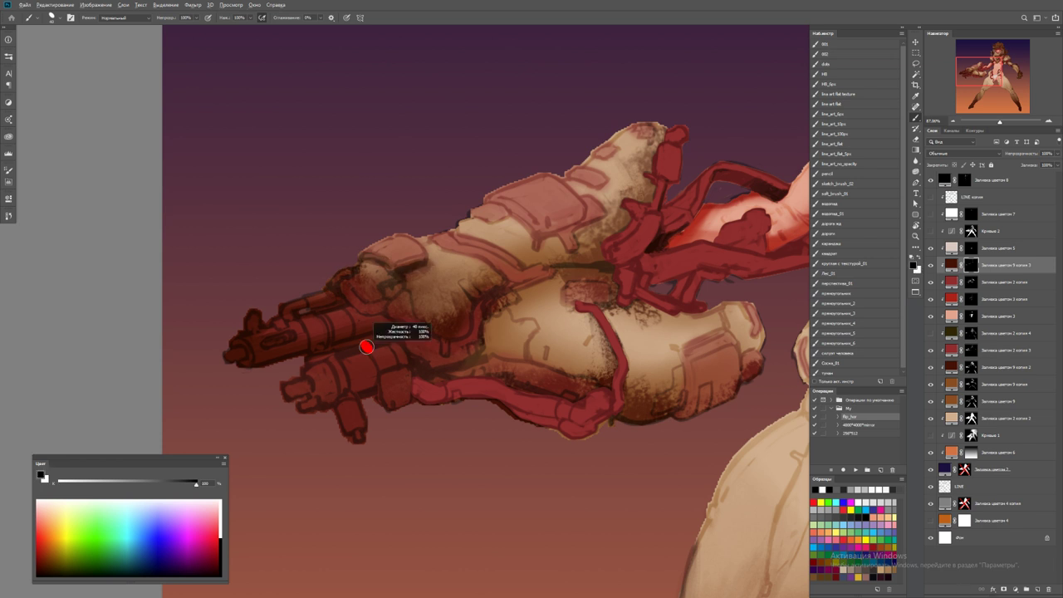
key("x")
mouse_move(283, 395)
left_mouse_down()
mouse_move(319, 370)
mouse_move(340, 372)
left_mouse_up()
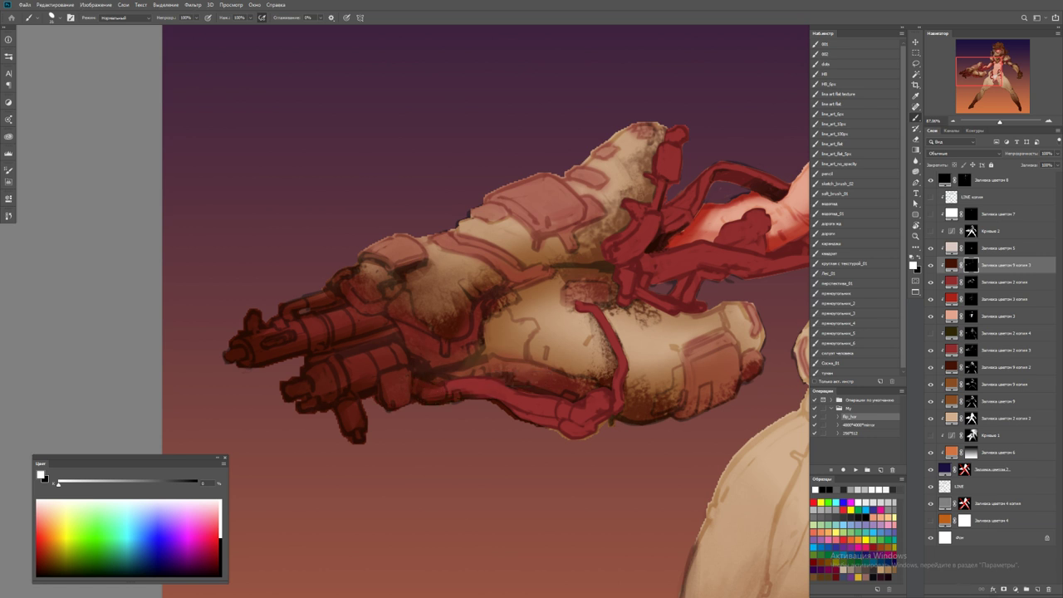
Shade the red tube along the weapon arm's lower edge with the soft_brush_01 brush on the mask
left_click_drag(485, 409, 530, 396)
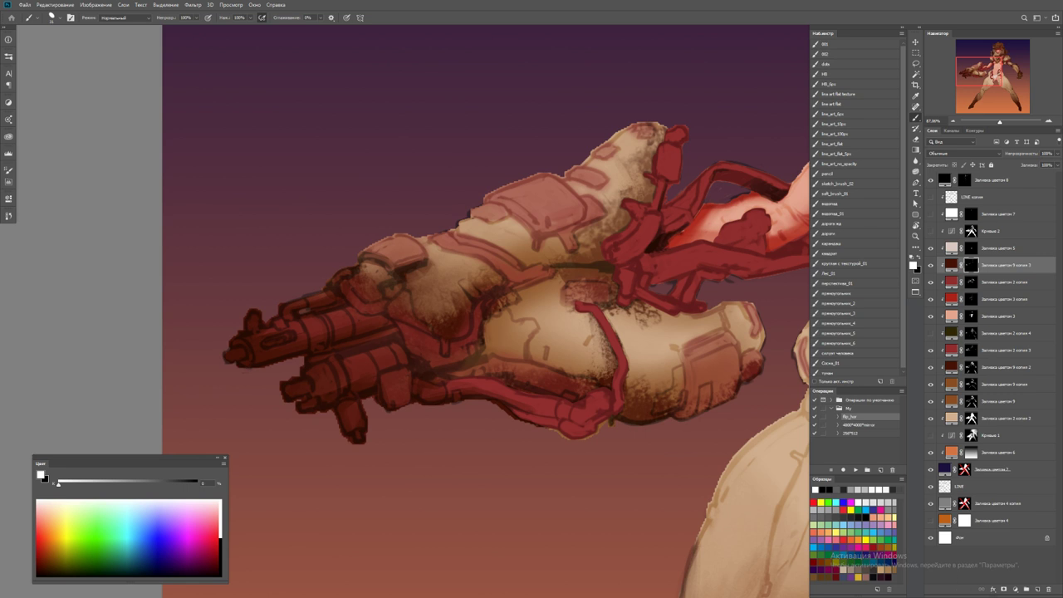
key("d")
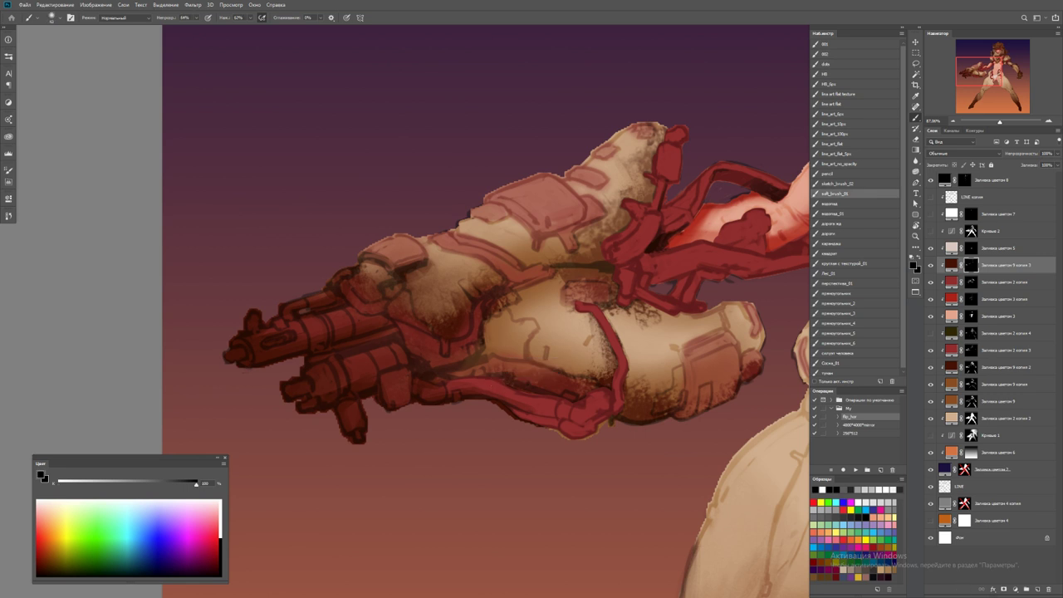
key("ctrl+shift+d")
left_click(971, 282, "ctrl")
key("ctrl+d")
key("x")
left_click_drag(494, 398, 594, 424)
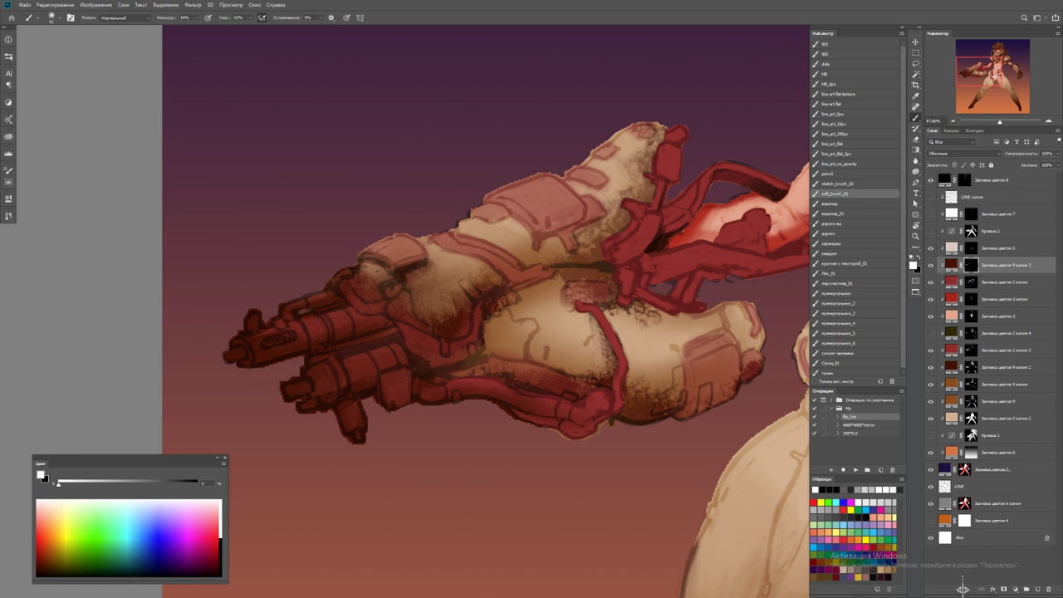
mouse_move(527, 412)
left_mouse_down()
mouse_move(619, 436)
mouse_move(625, 364)
mouse_move(473, 399)
left_mouse_up()
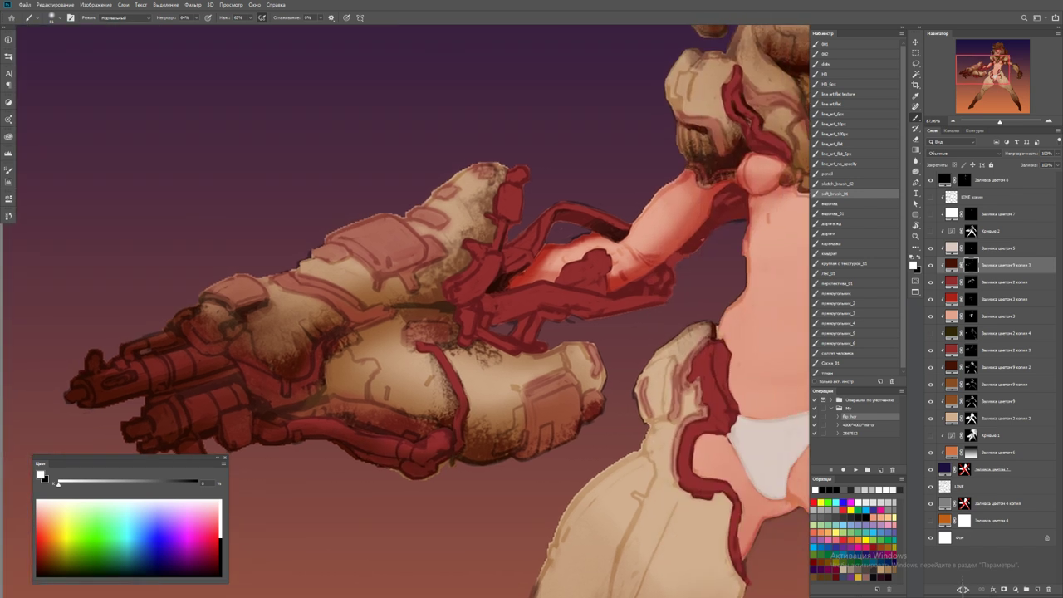
Paint soft dark brown shadow over the red cables running beneath the weapon arm's forearm
mouse_move(488, 329)
left_mouse_down()
mouse_move(573, 297)
mouse_move(649, 309)
mouse_move(675, 274)
left_mouse_up()
left_click_drag(606, 309, 688, 258)
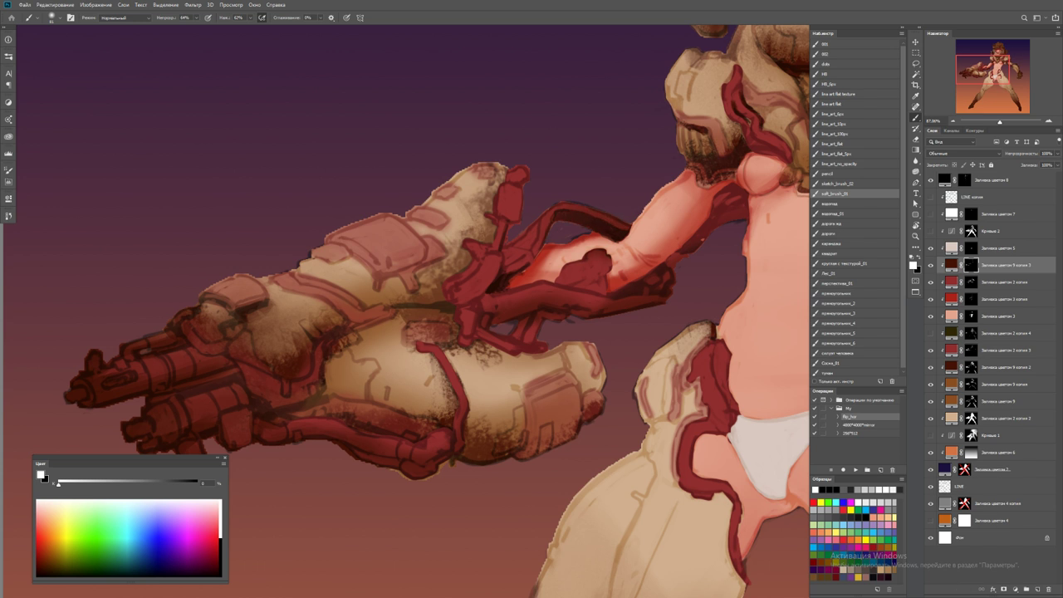
Flip the whole illustration horizontally to check the weapon arm's shading in a mirrored view
key("x")
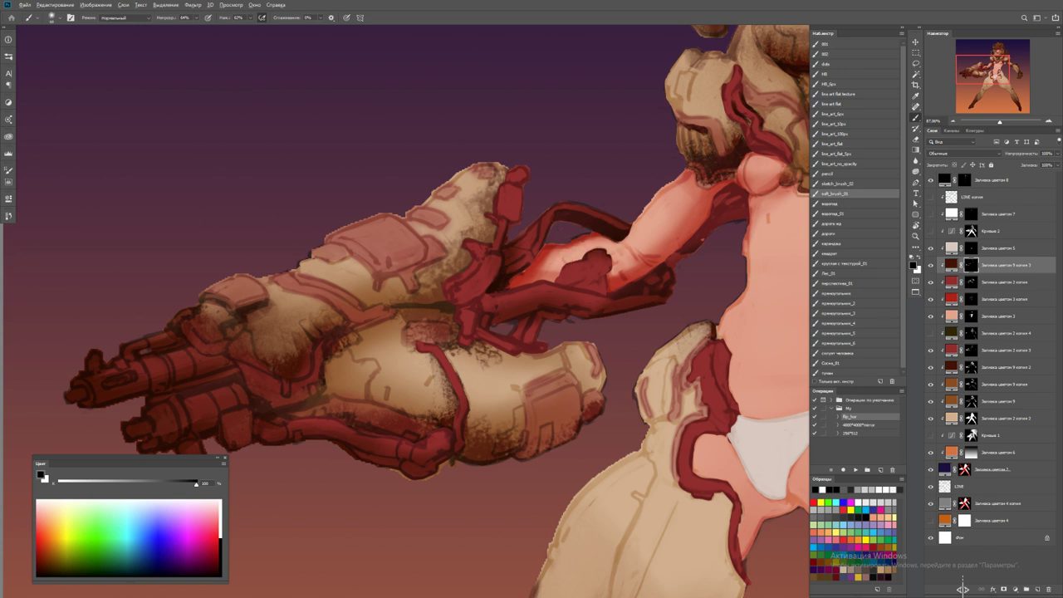
key("x")
key("ctrl+0")
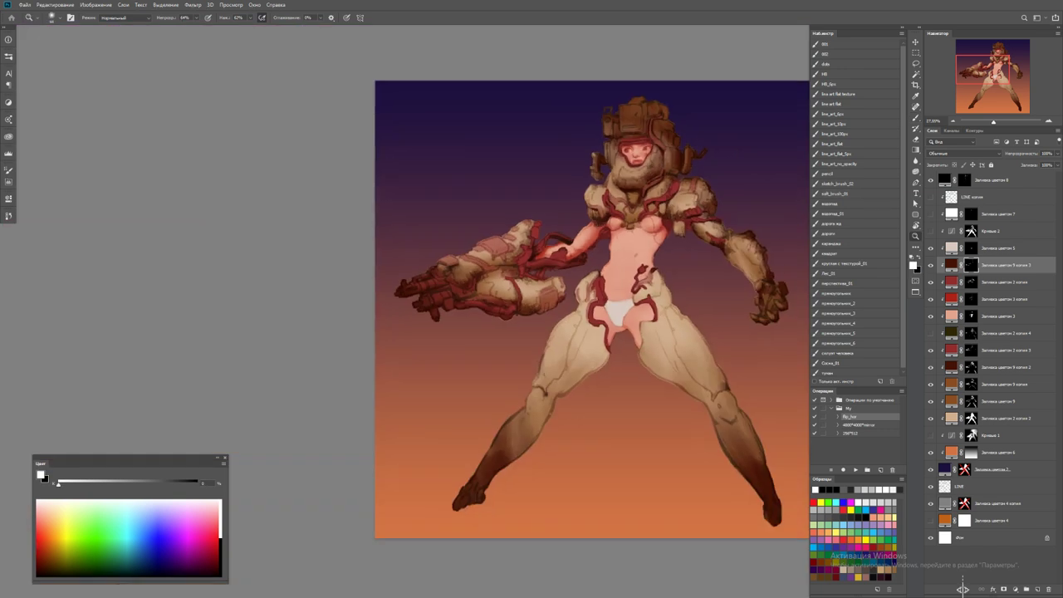
key("z")
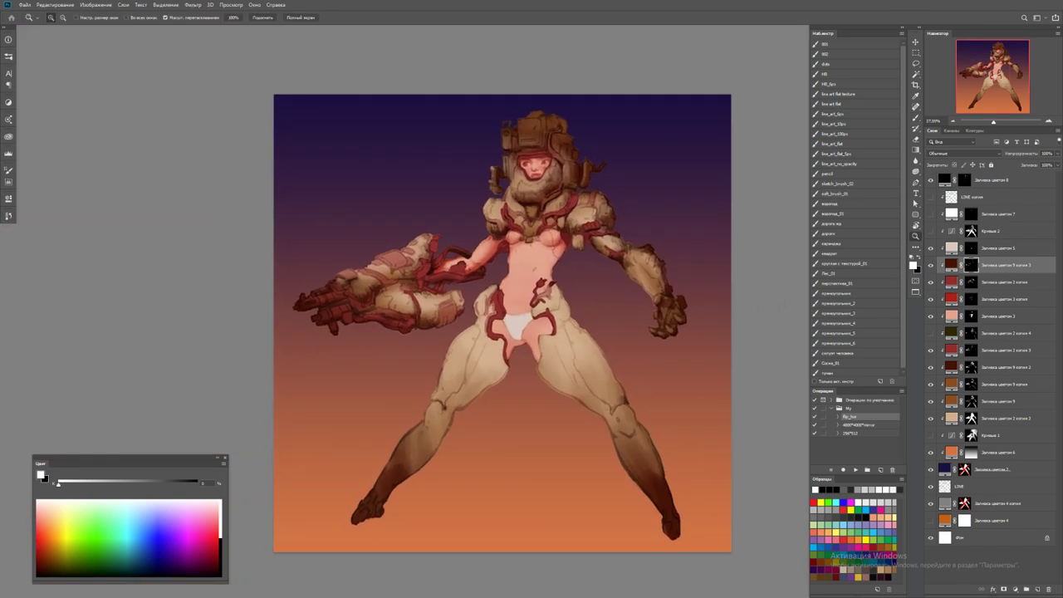
key("ctrl+comma")
key("ctrl+comma")
key("F2")
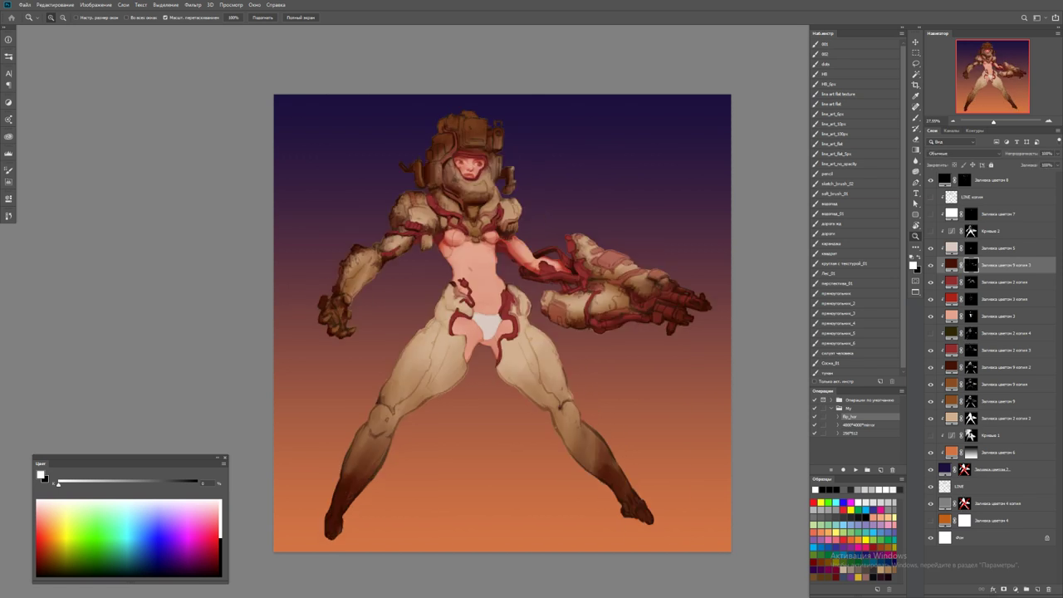
Shade the red strap along the inner thigh beside the weapon arm with soft dark brown on the layer mask
key("b")
key("x")
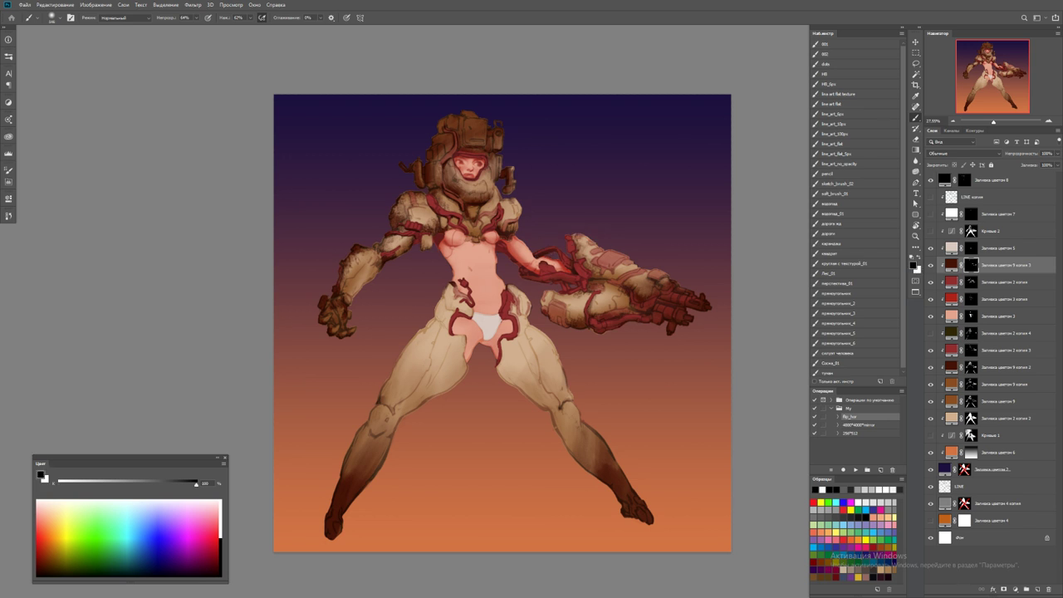
key("z")
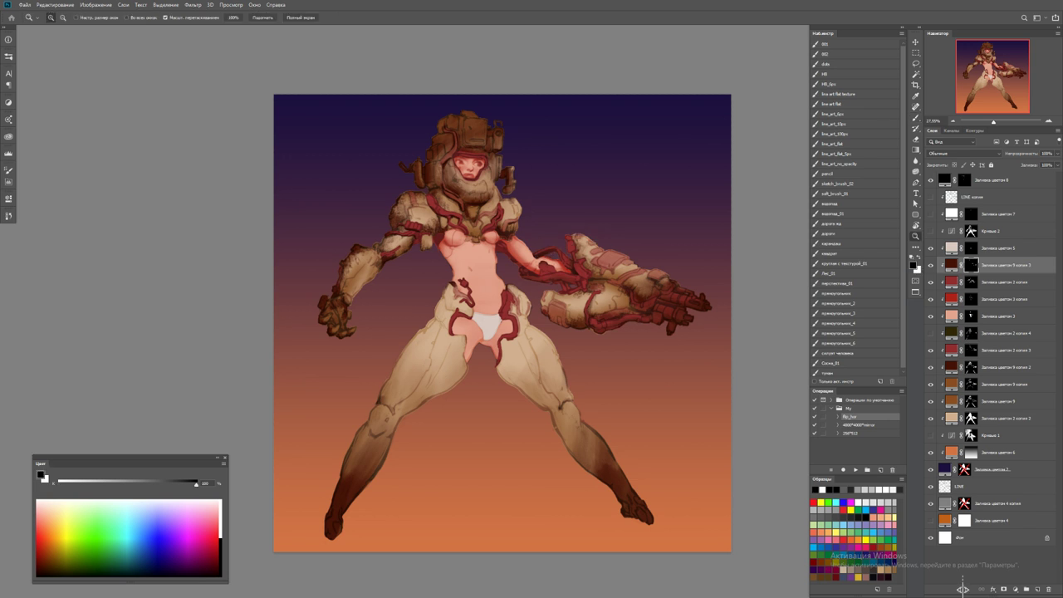
key("ctrl+plus")
key("ctrl+plus")
key("ctrl+plus")
key("ctrl+plus")
key("b")
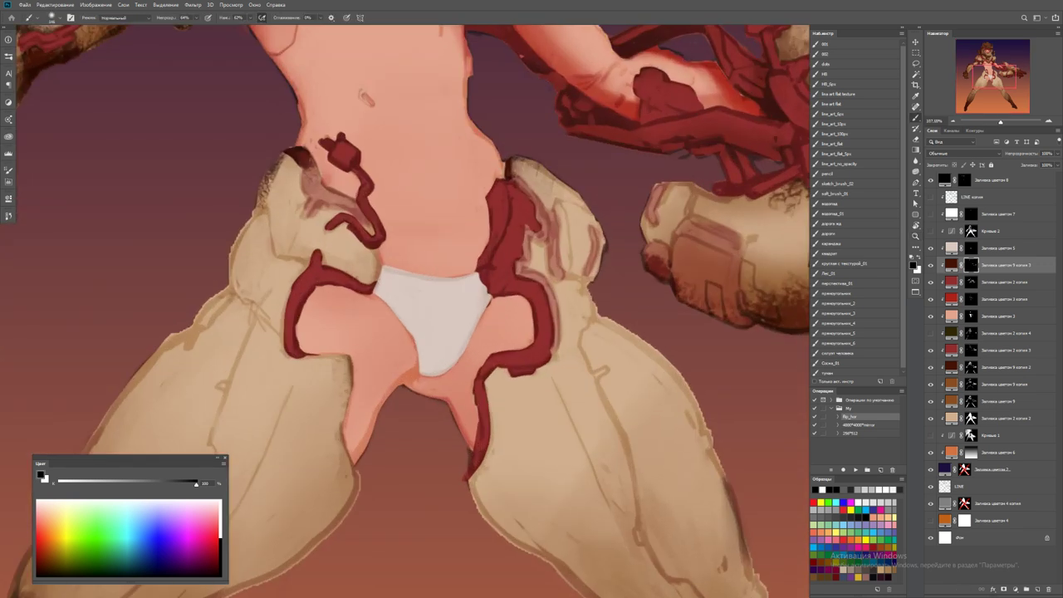
right_click(475, 403, "alt")
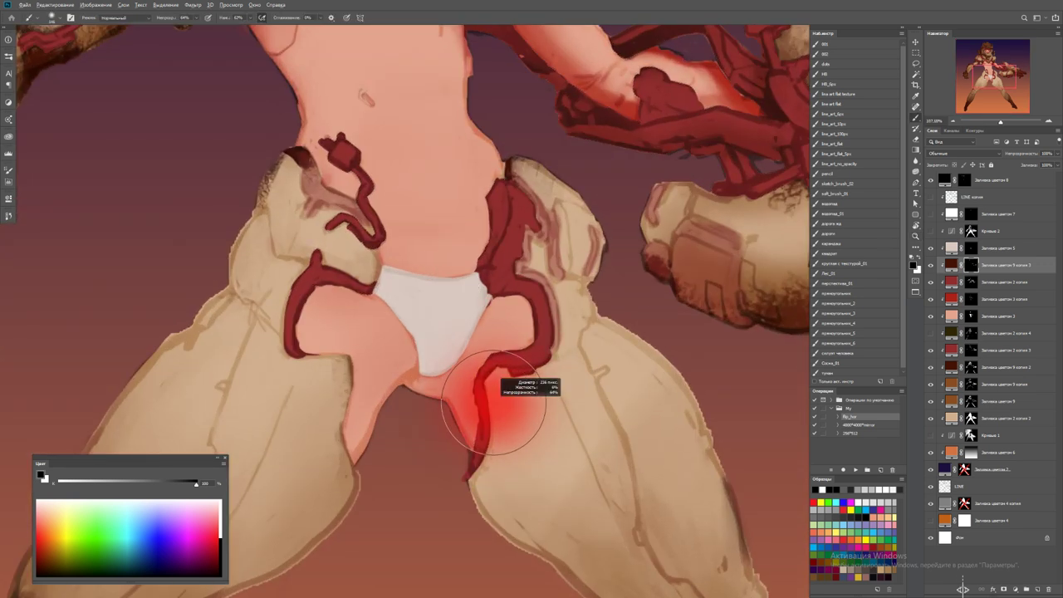
key("x")
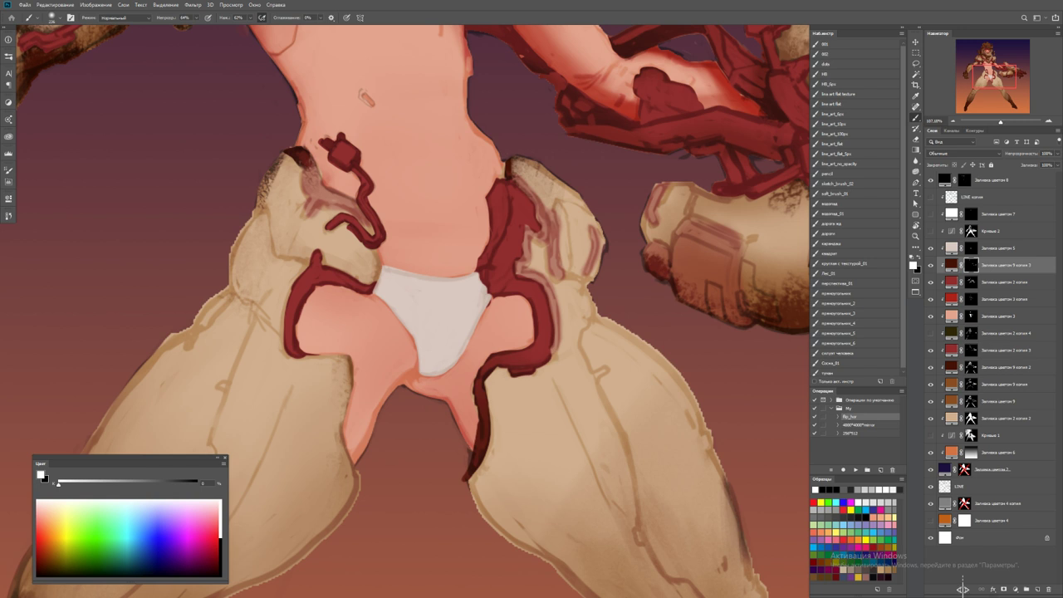
Examine the mirrored figure's overall shading, from the helmet and weapon arm down to the leg armour
key("ctrl+0")
key("ctrl+plus")
key("ctrl+plus")
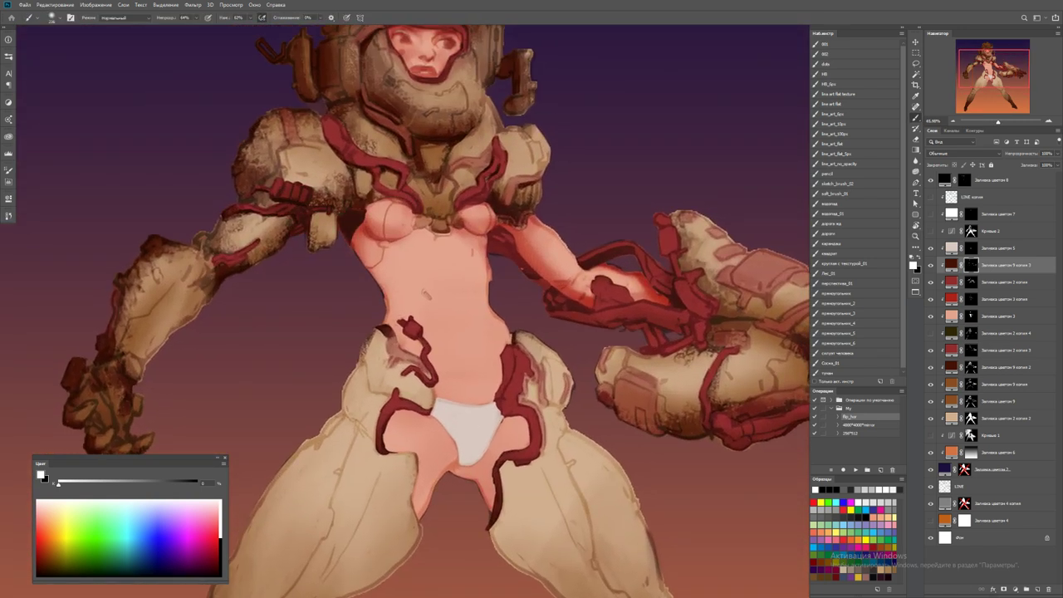
key("ctrl+minus")
key("ctrl+minus")
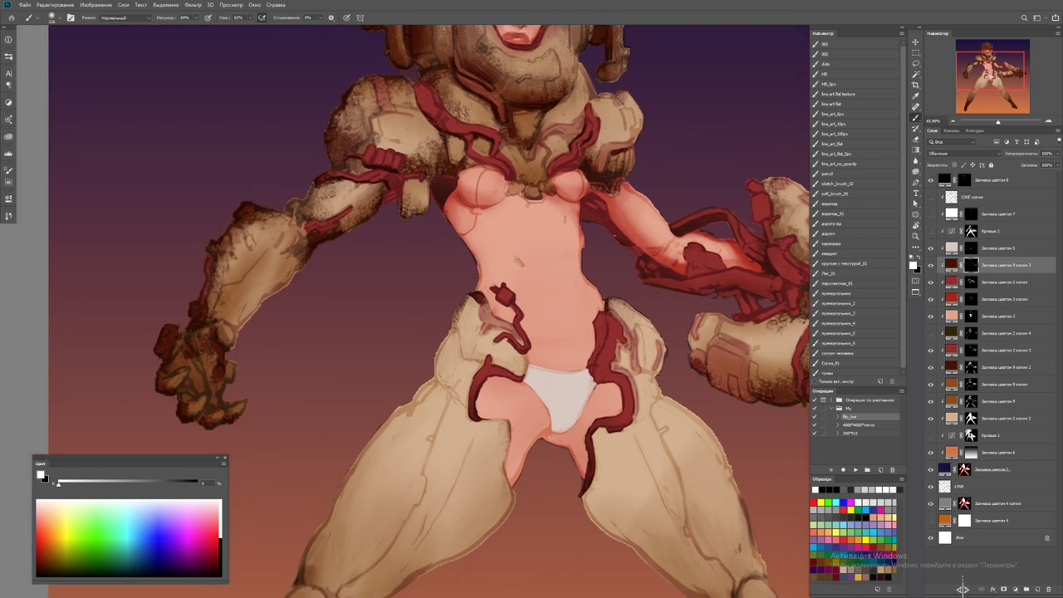
key("z")
key("ctrl+minus")
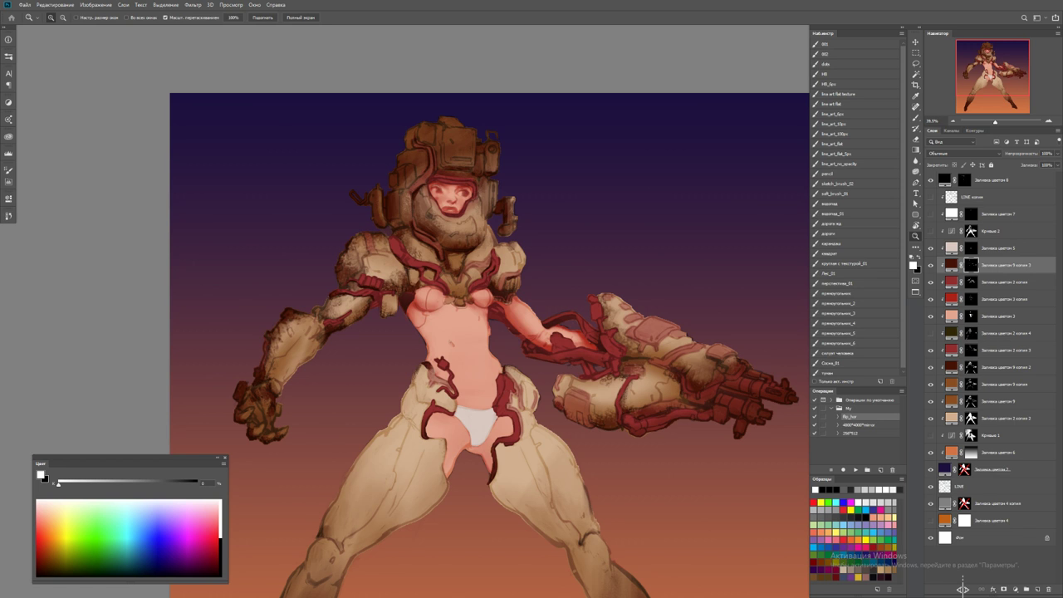
key("ctrl+minus")
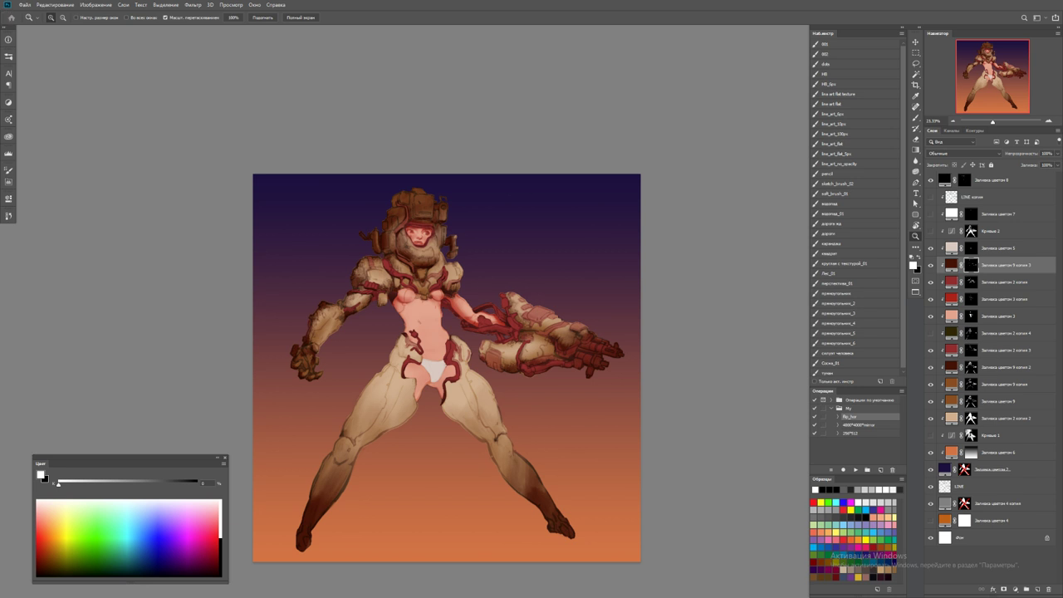
scroll(342, 329, "up", 3)
scroll(343, 329, "down", 1)
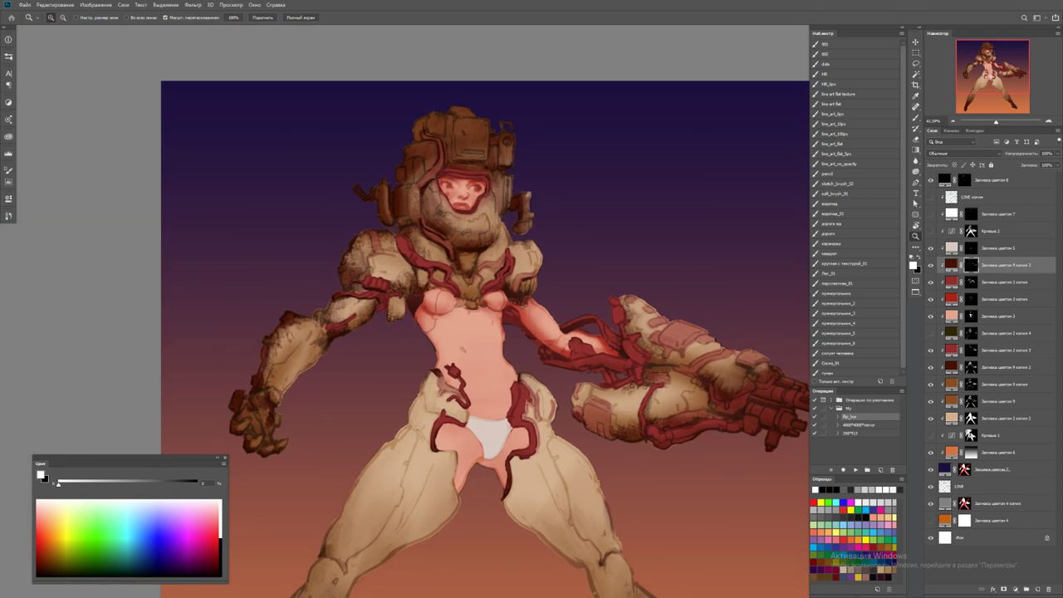
scroll(342, 329, "up", 1)
scroll(581, 291, "down", 2)
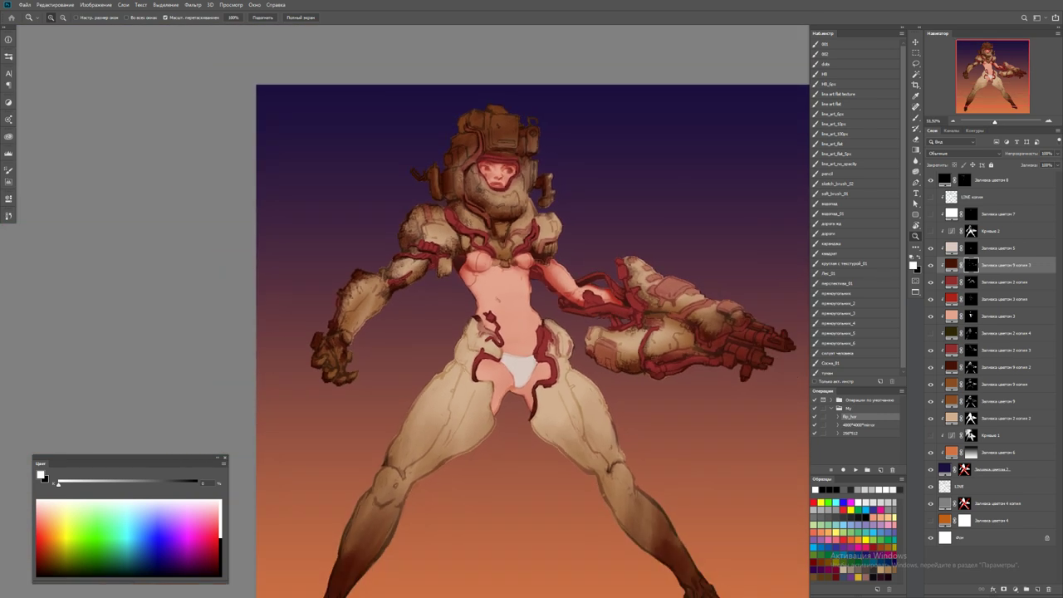
Show the white overlay fill layer "Заливка цветом 7" and make it active for painting around the face
left_click(1005, 248)
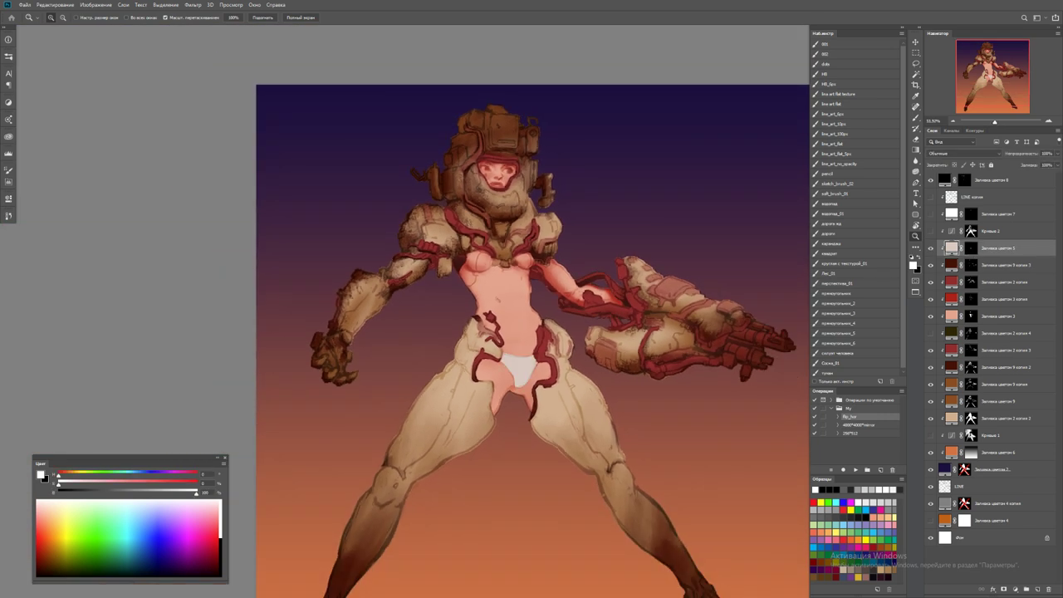
left_click(997, 196)
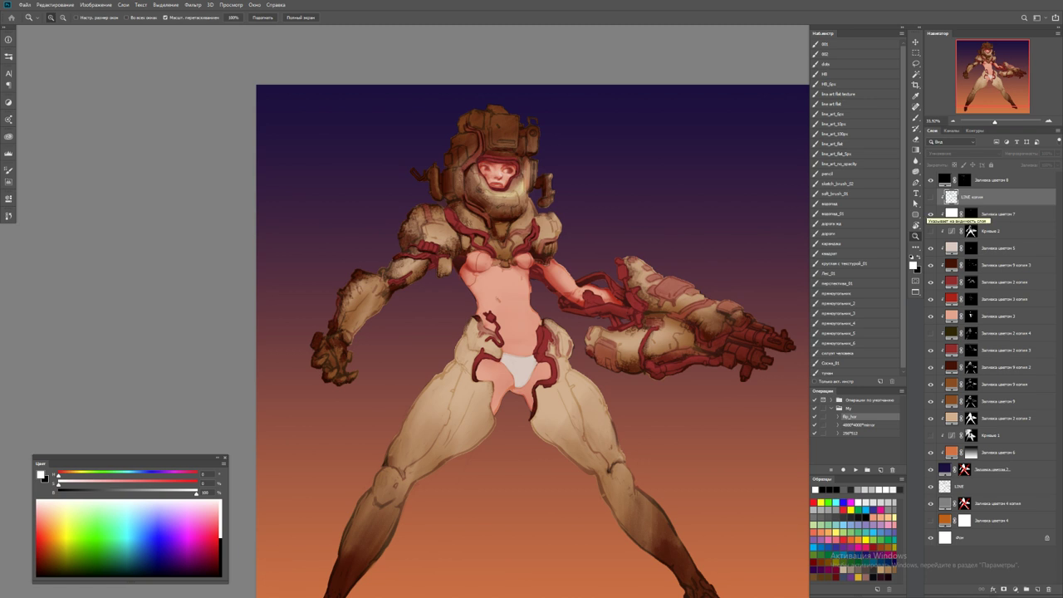
left_click(997, 214)
left_click_drag(499, 162, 515, 191)
key("b")
key("b")
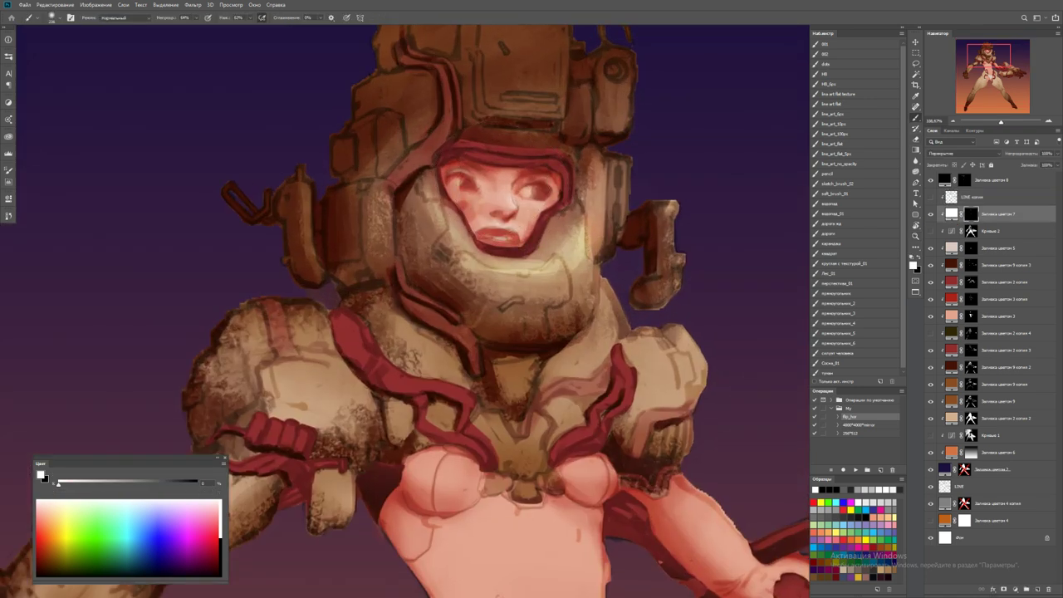
Paint soft white highlights over the face and the helmet's chin guard on the mask, and tone them down with black
key("x")
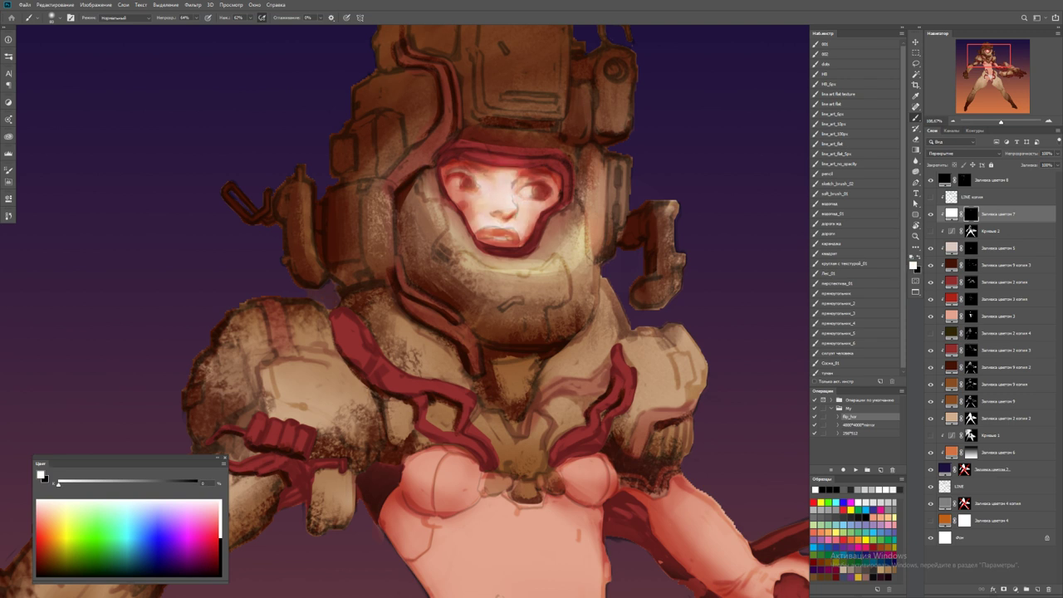
left_click_drag(524, 216, 535, 206)
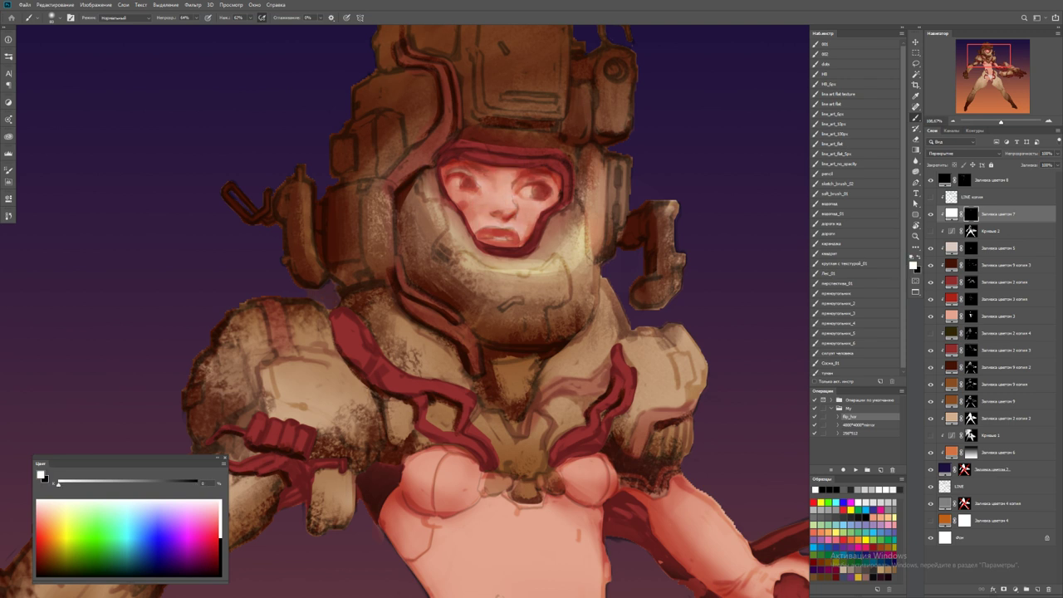
key("x")
left_click_drag(465, 274, 582, 274)
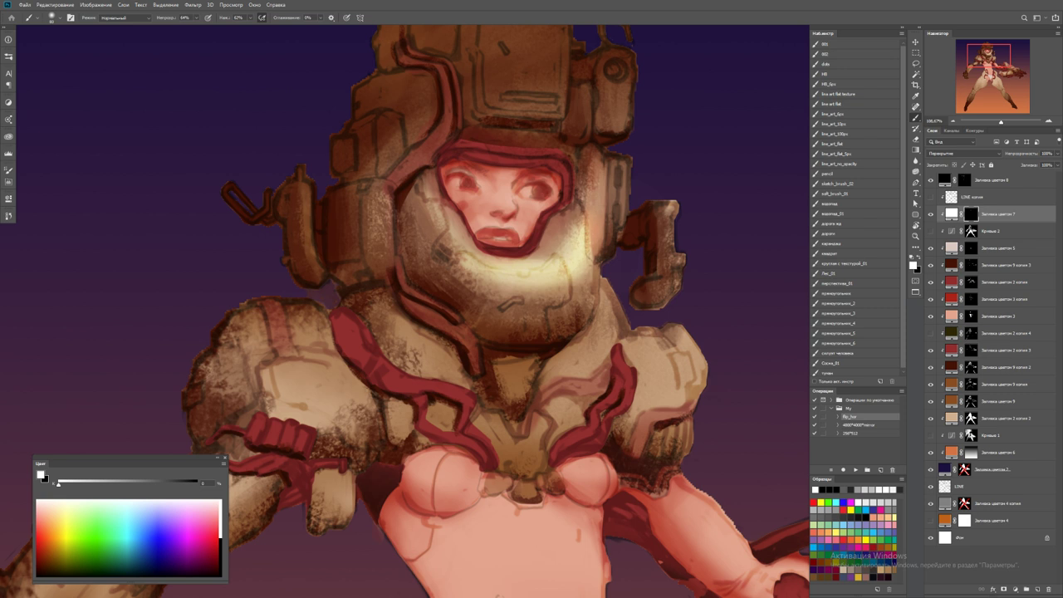
key("ctrl+0")
key("z")
left_click(521, 231)
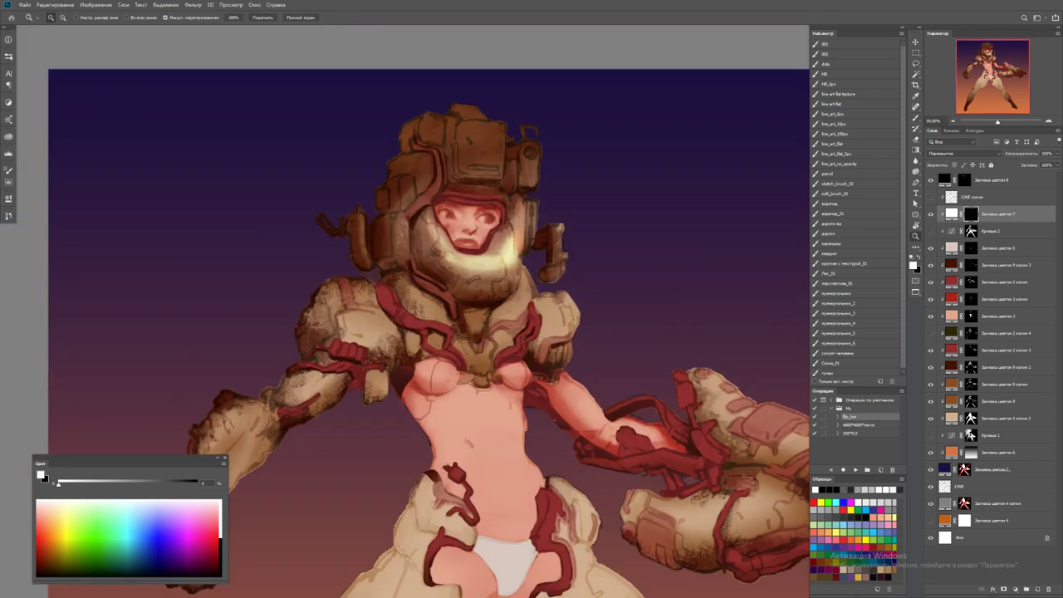
key("b")
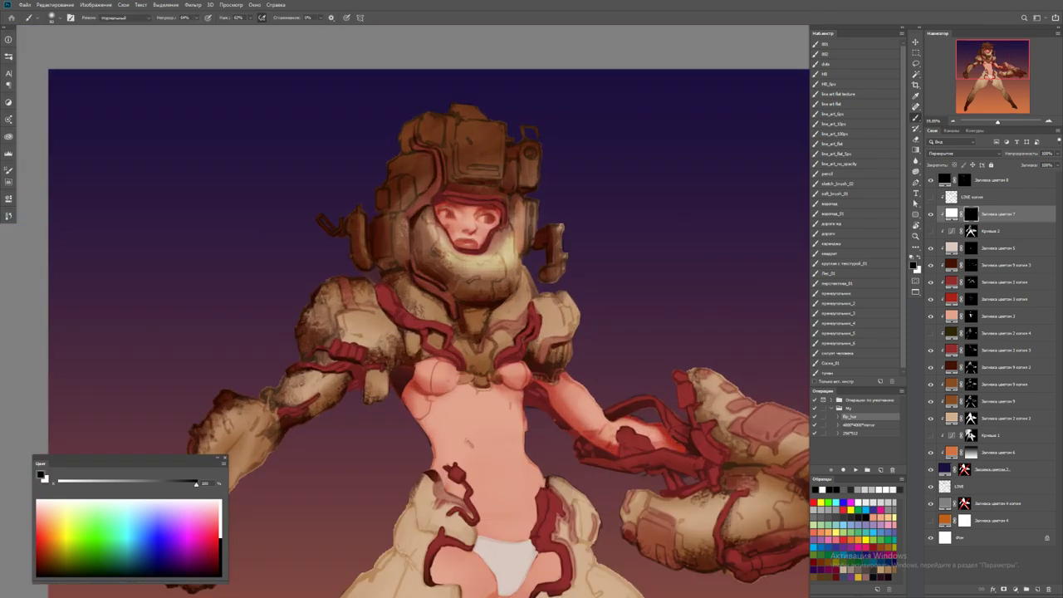
Brighten the red stripe on the shoulder armour with the line_art_10px brush on the overlay fill layer's mask
left_click(833, 123)
scroll(430, 332, "left", 1)
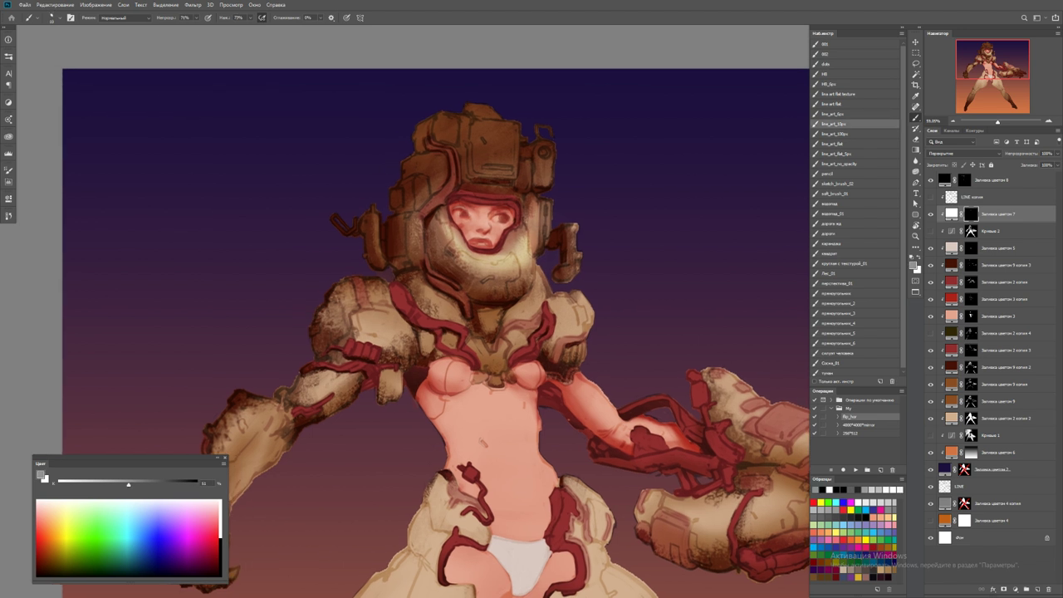
key("x")
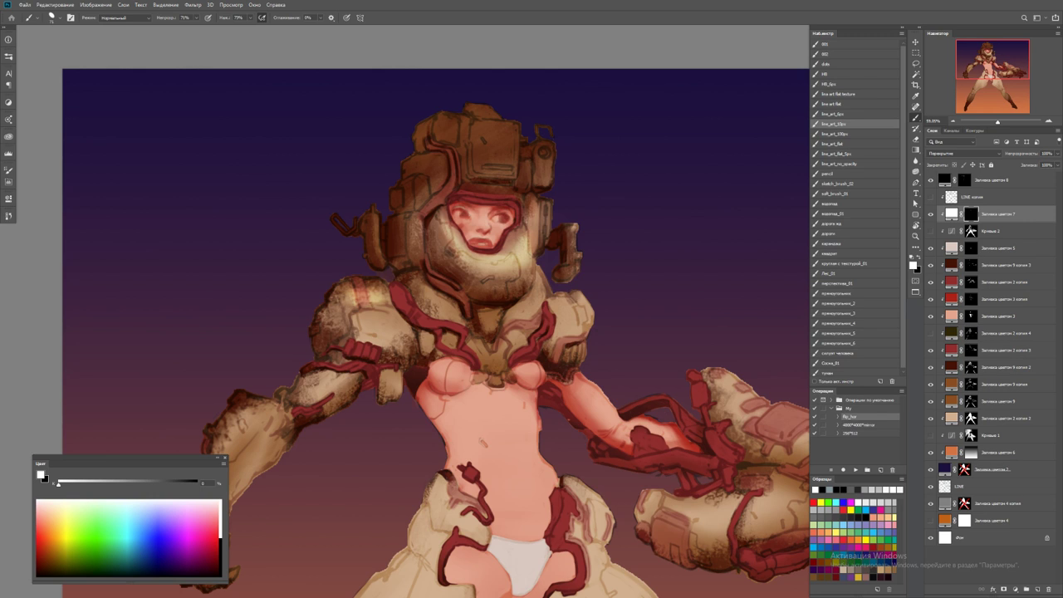
key("bracketleft")
key("z")
left_click_drag(527, 307, 490, 307)
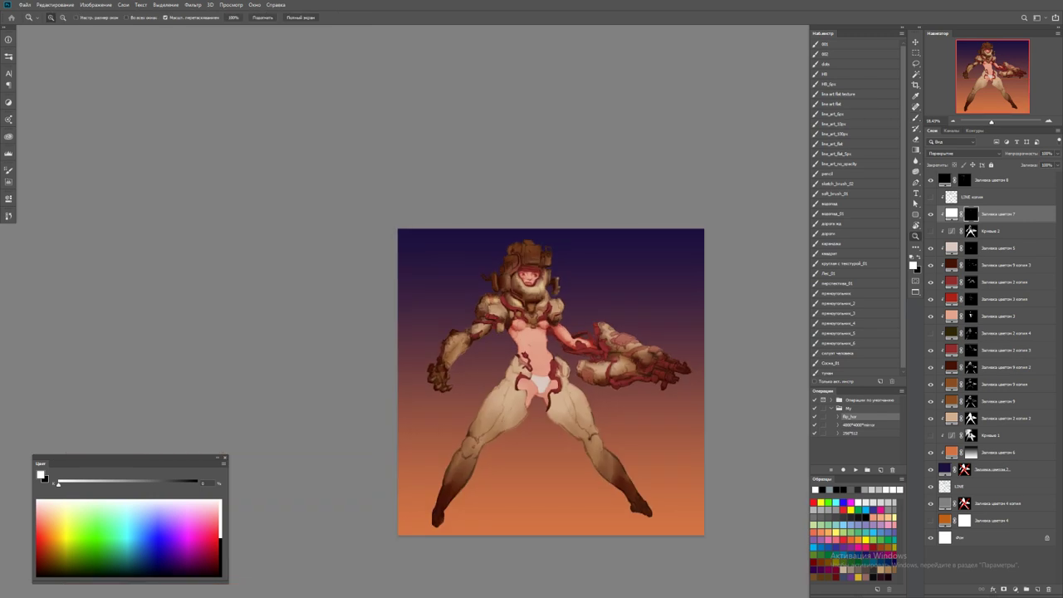
left_click_drag(558, 296, 594, 297)
key("b")
key("x")
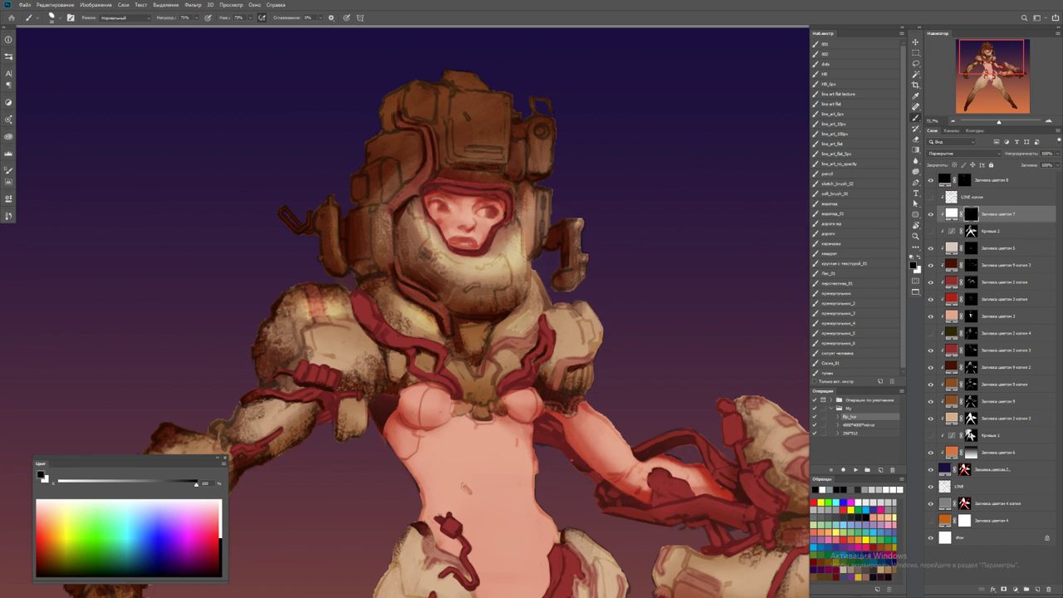
Add a new empty layer above the black fill layer at the top of the stack for painting face details
left_click_drag(464, 260, 495, 259)
key("z")
left_click(470, 257)
key("alt+bracketright")
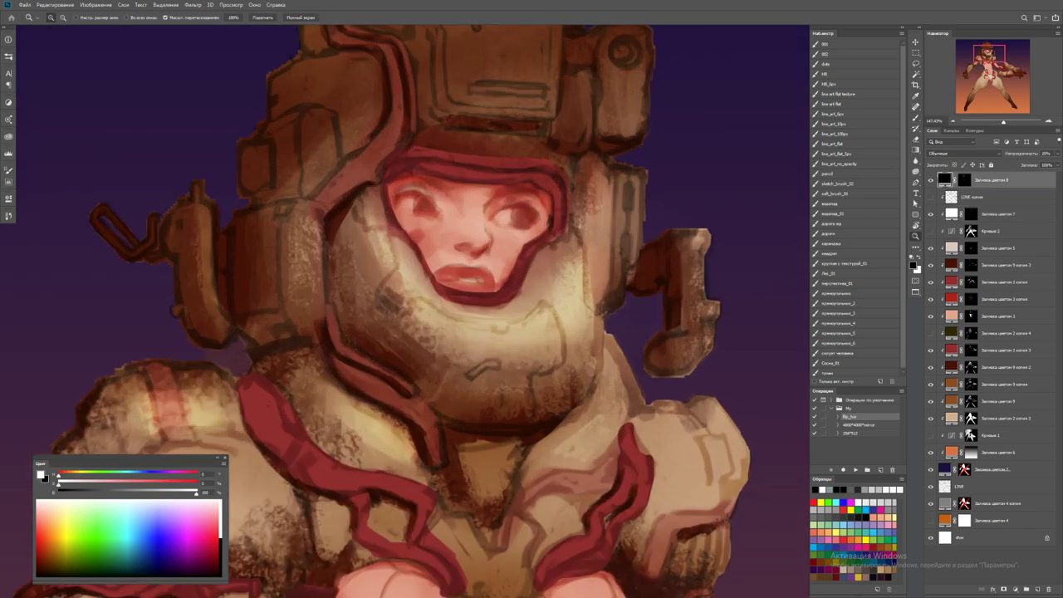
key("x")
left_click(1037, 589)
key("b")
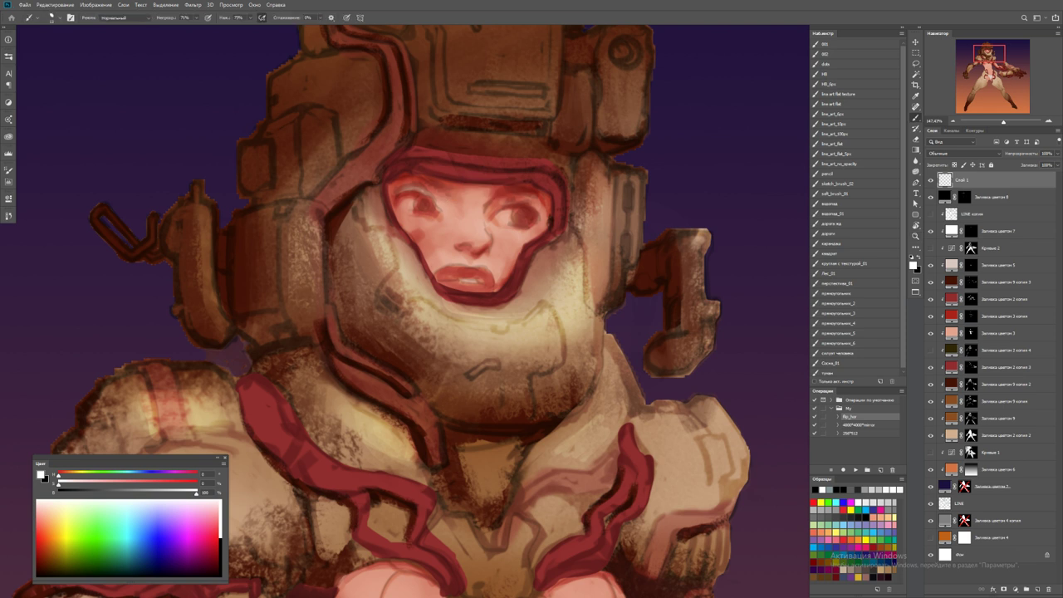
Refine the character's eyes on the new layer with black and dark tones sampled from the face
key("x")
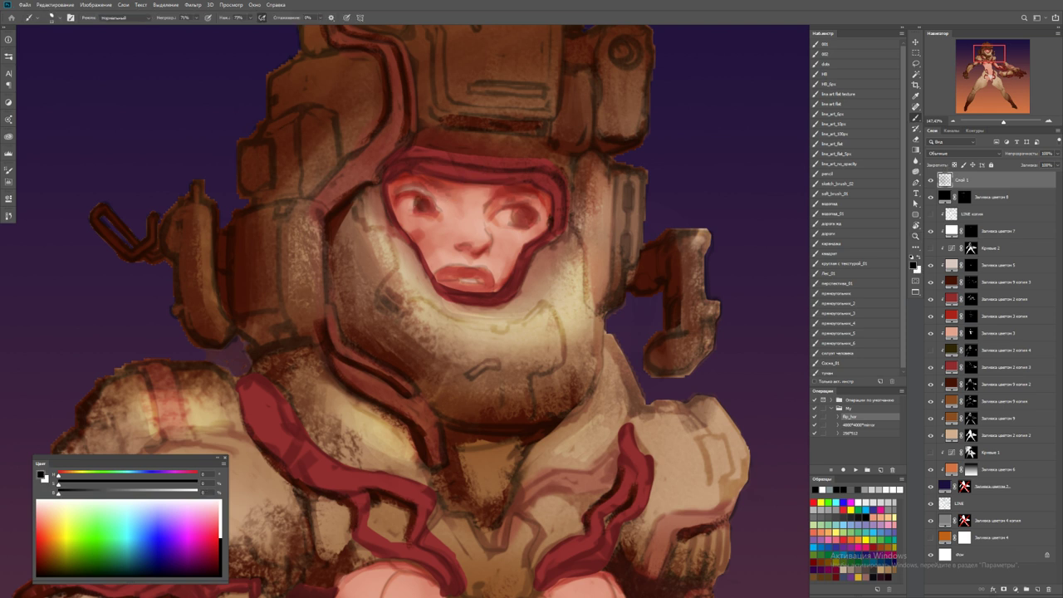
left_click(420, 191, "alt")
key("d")
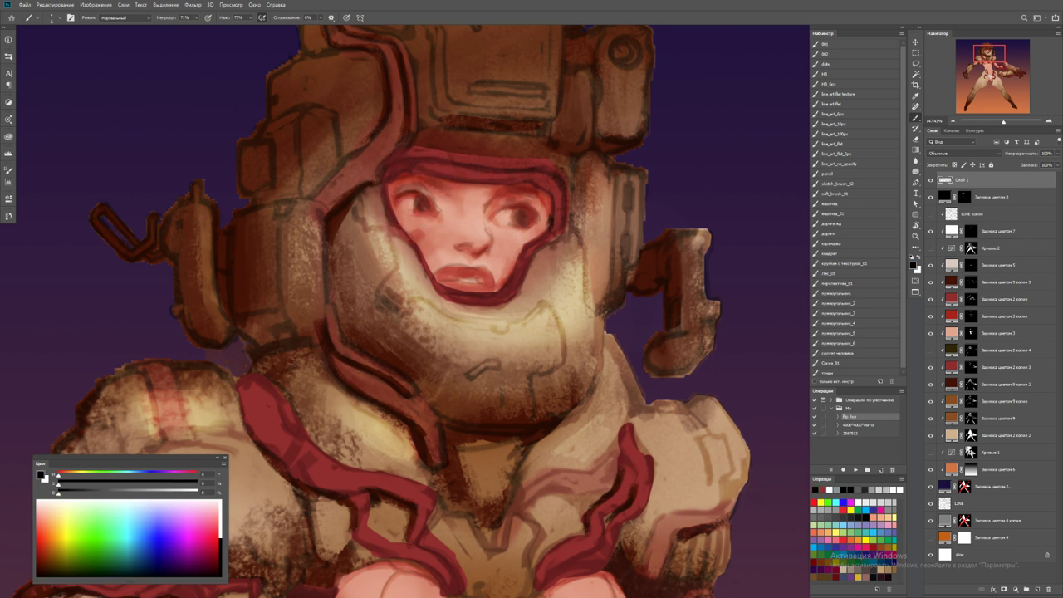
Refine the nose, lips and cheeks with skin and red tones sampled from the face
left_click(475, 251, "alt")
left_click(498, 234, "alt")
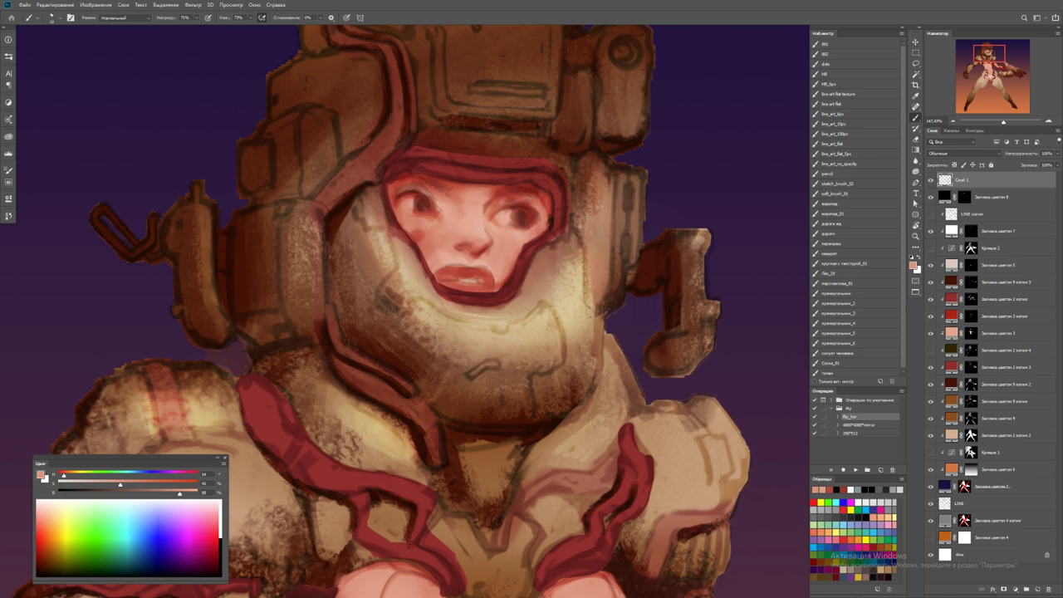
left_click(465, 271, "alt")
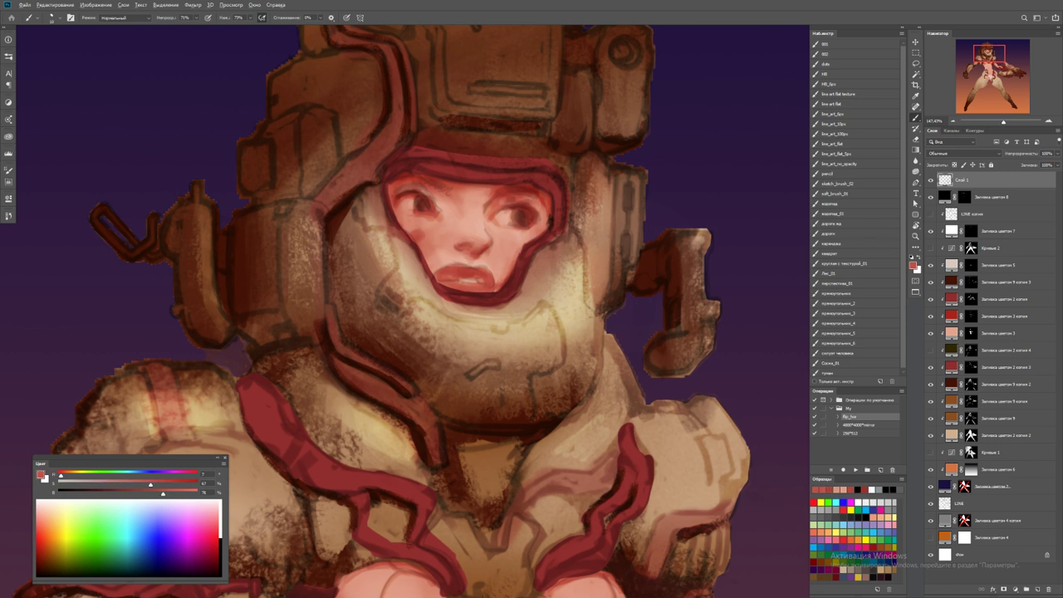
left_click_drag(473, 242, 485, 240)
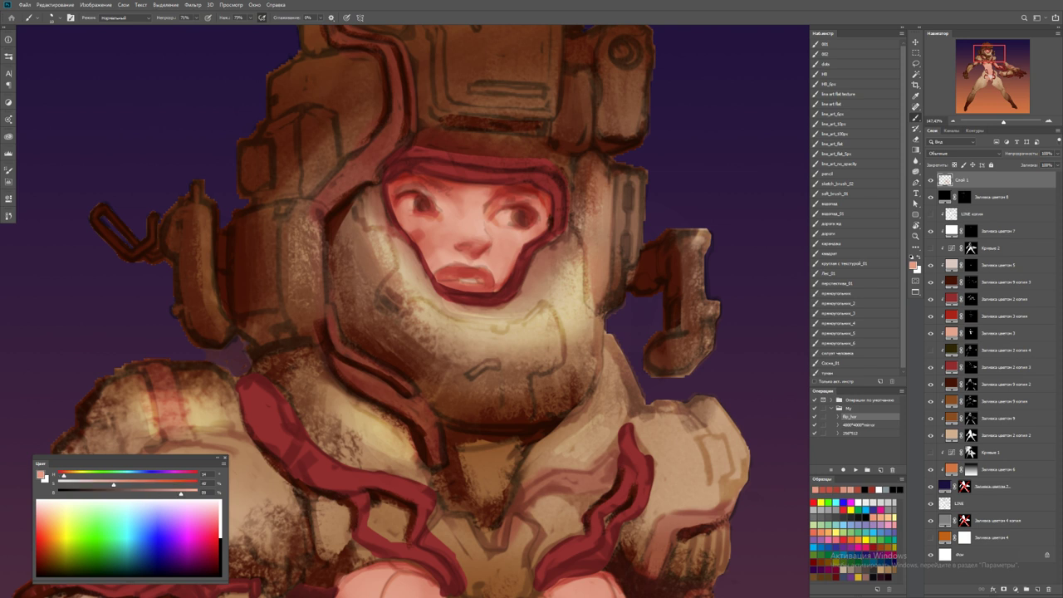
left_click(445, 223, "alt")
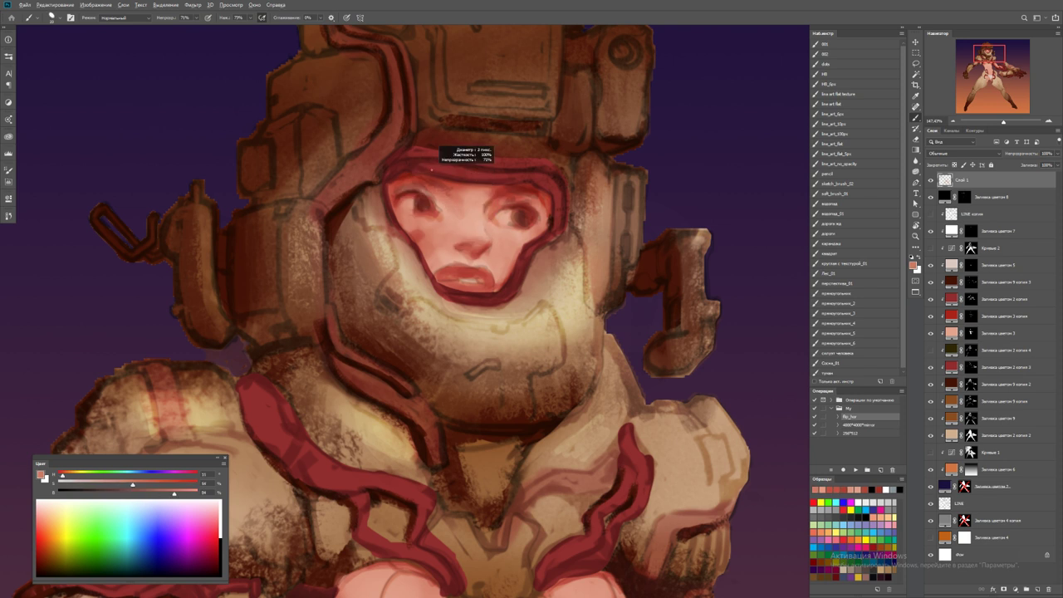
key("d")
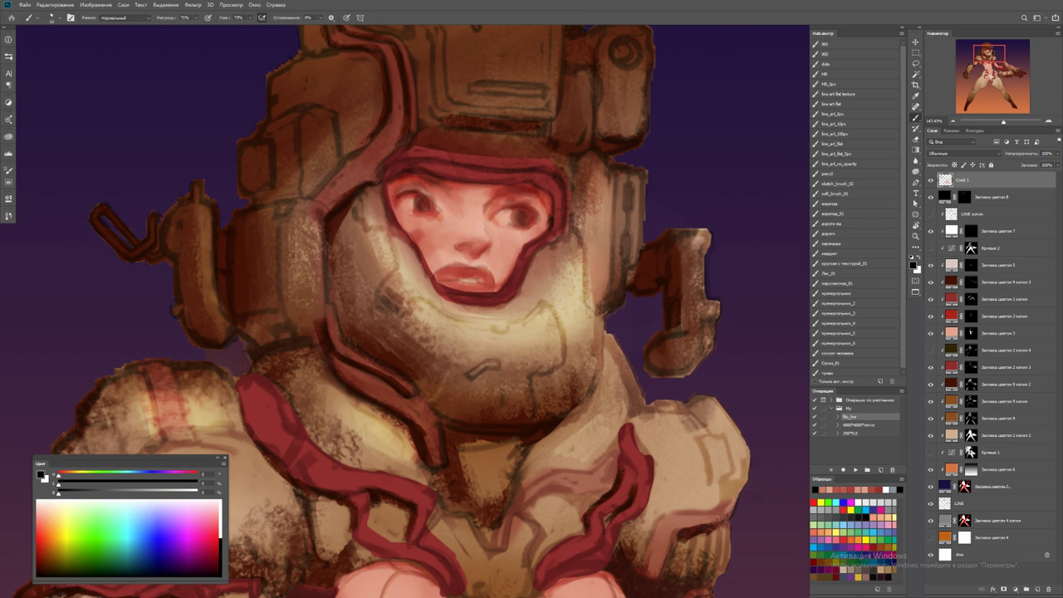
Flip the canvas horizontally and soften the face shading around the nose and cheek with sampled light skin tones
key("ctrl+0")
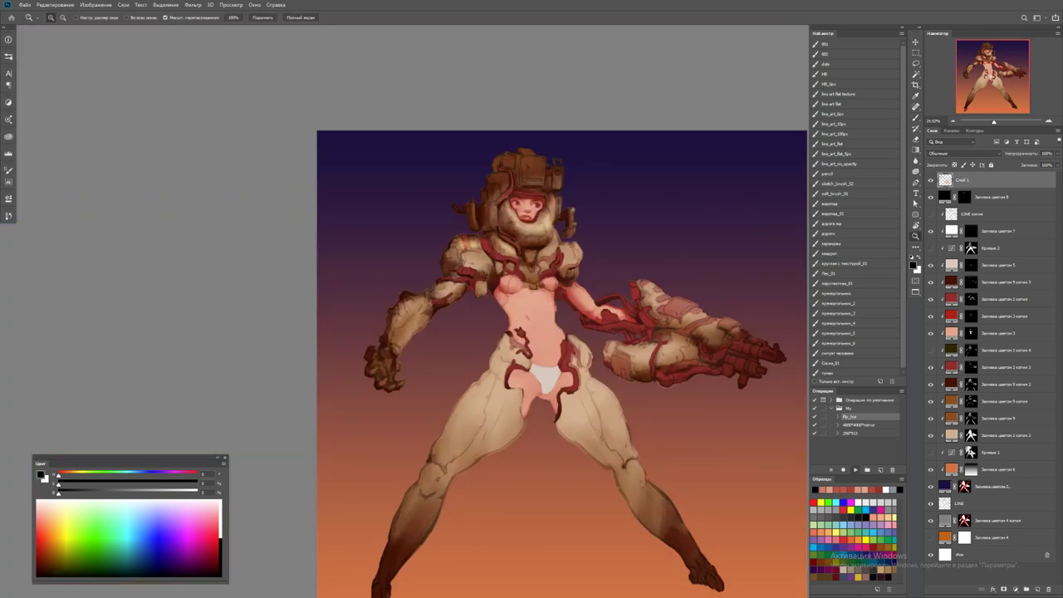
key("F2")
scroll(605, 194, "up", 5)
key("b")
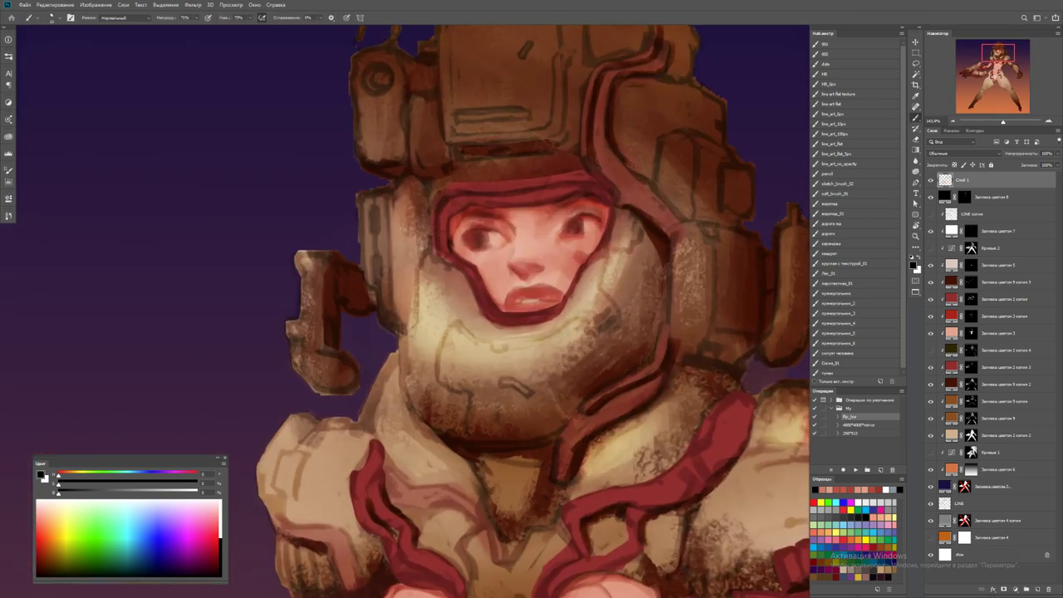
key("x")
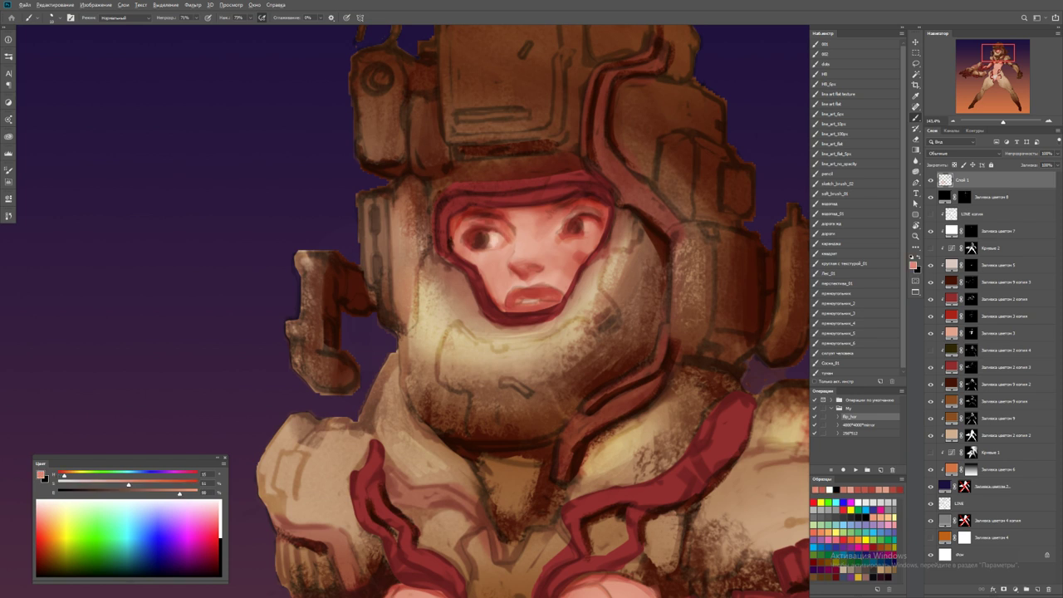
left_click(517, 238, "alt")
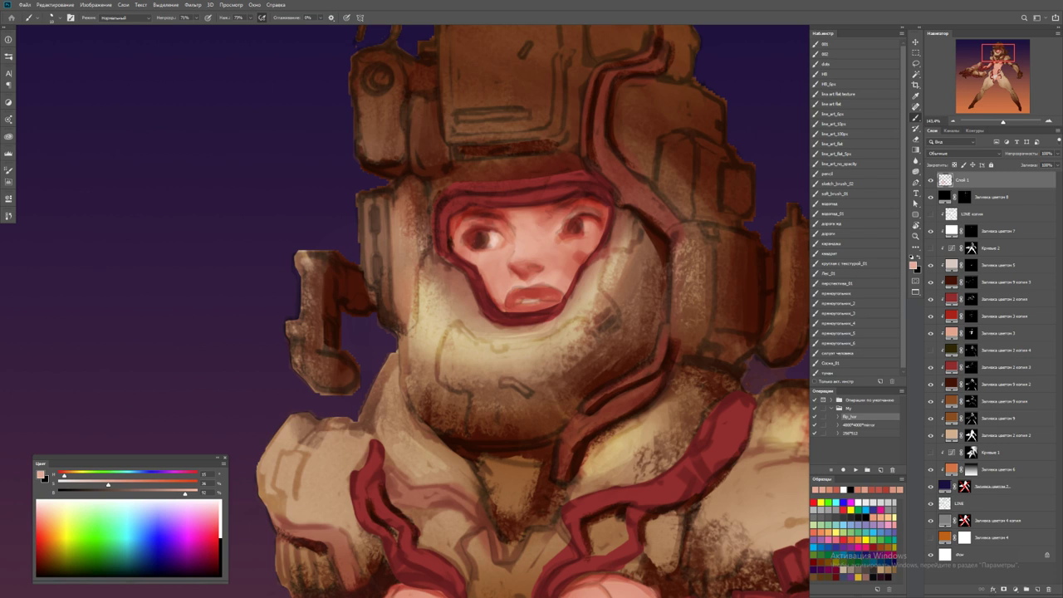
key("d")
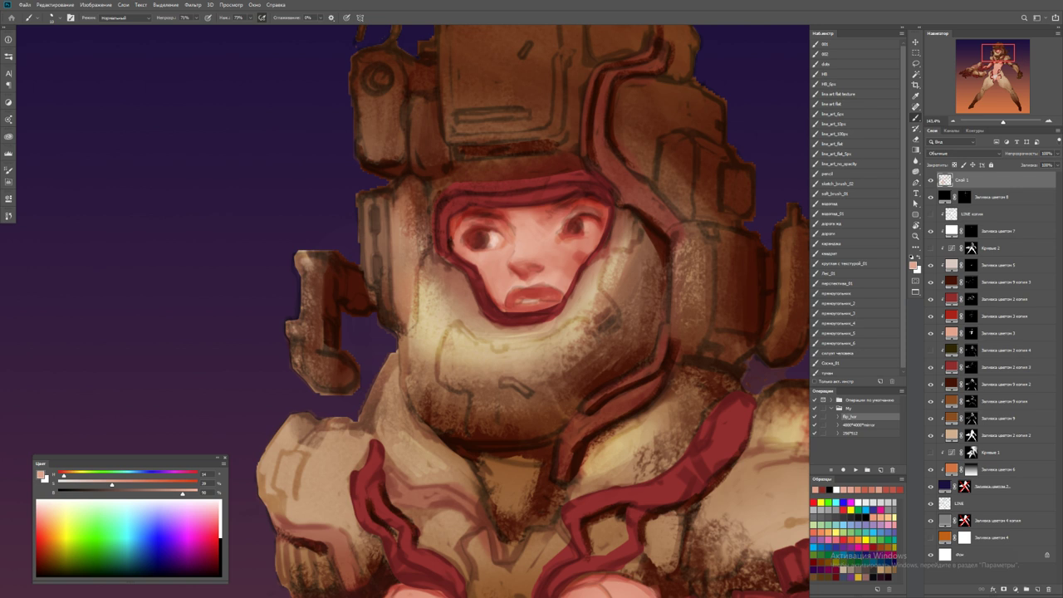
left_click_drag(485, 274, 492, 287)
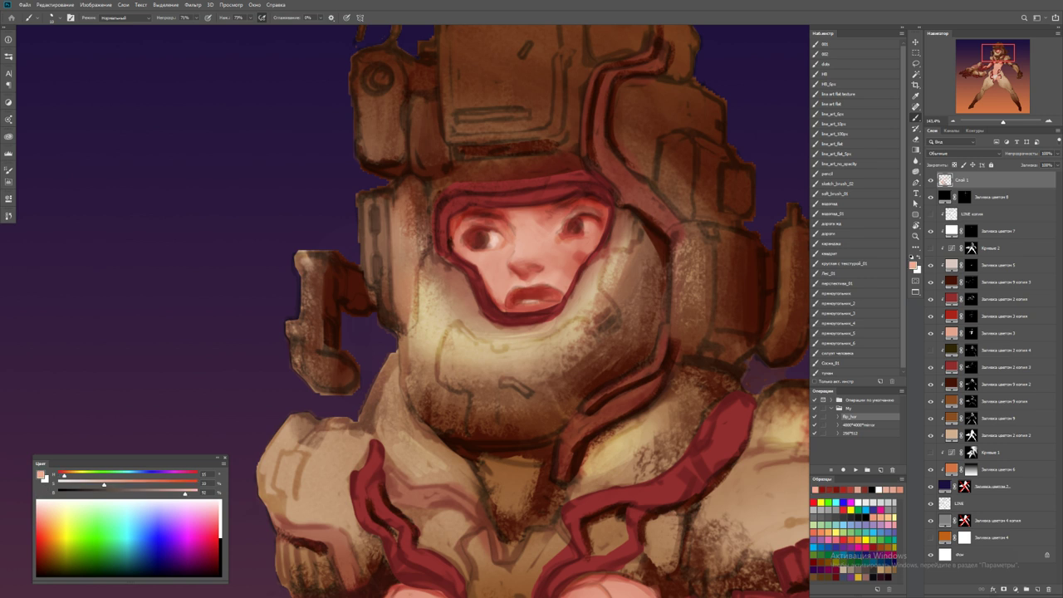
Paint the mouth slightly open, with white teeth between red lips
scroll(511, 307, "up", 1)
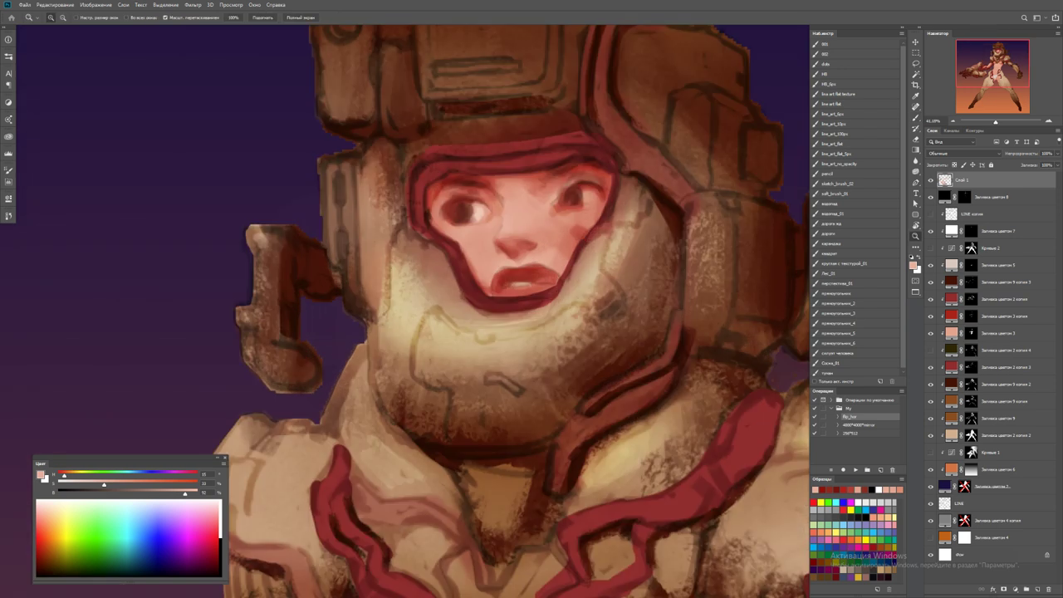
left_click_drag(534, 282, 549, 280)
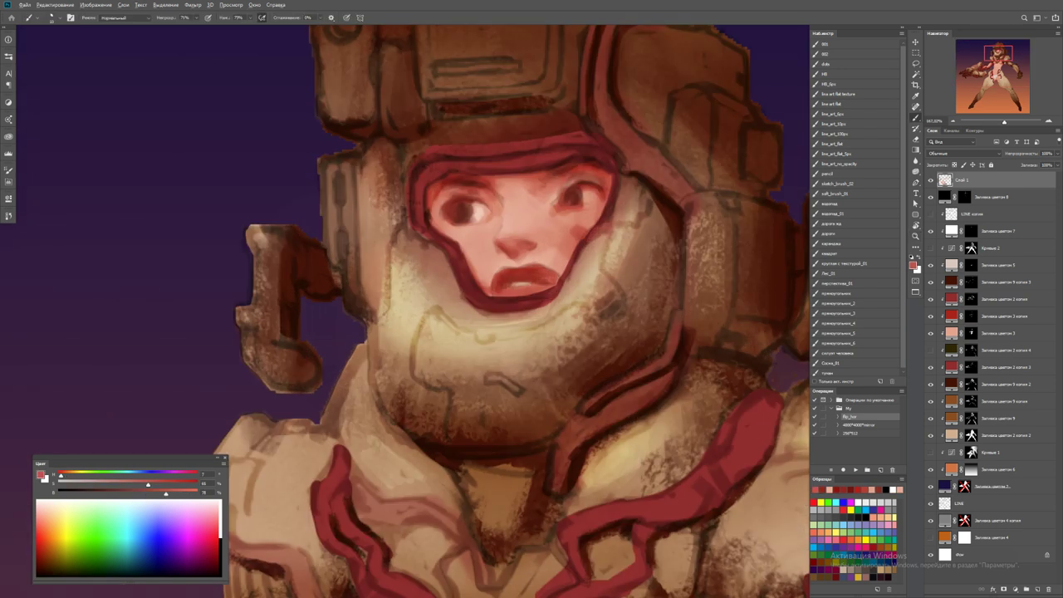
key("d")
key("x")
left_click_drag(510, 284, 530, 282)
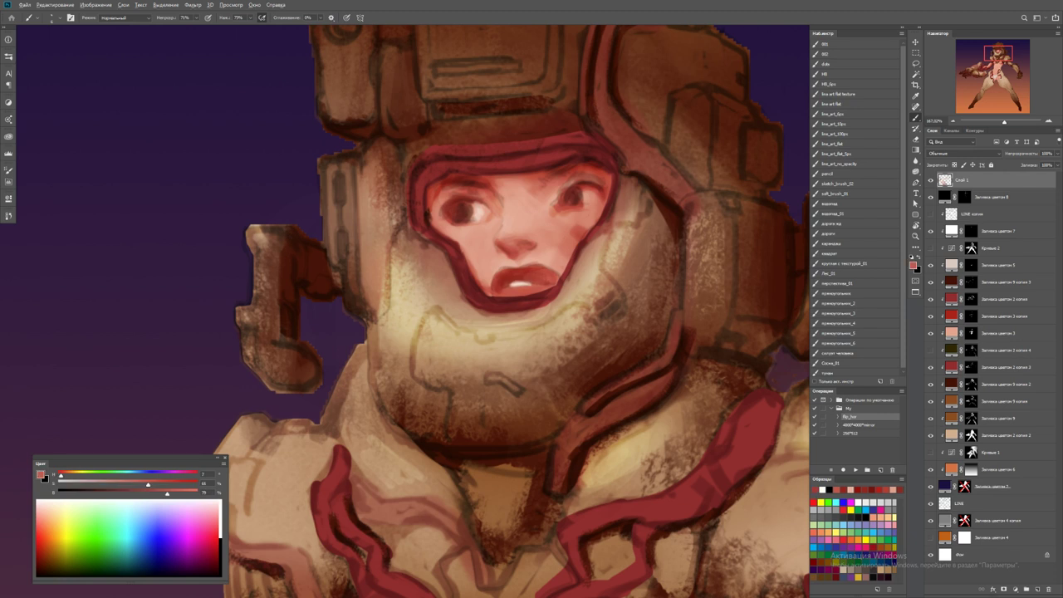
left_click_drag(505, 277, 523, 275)
left_click(484, 284)
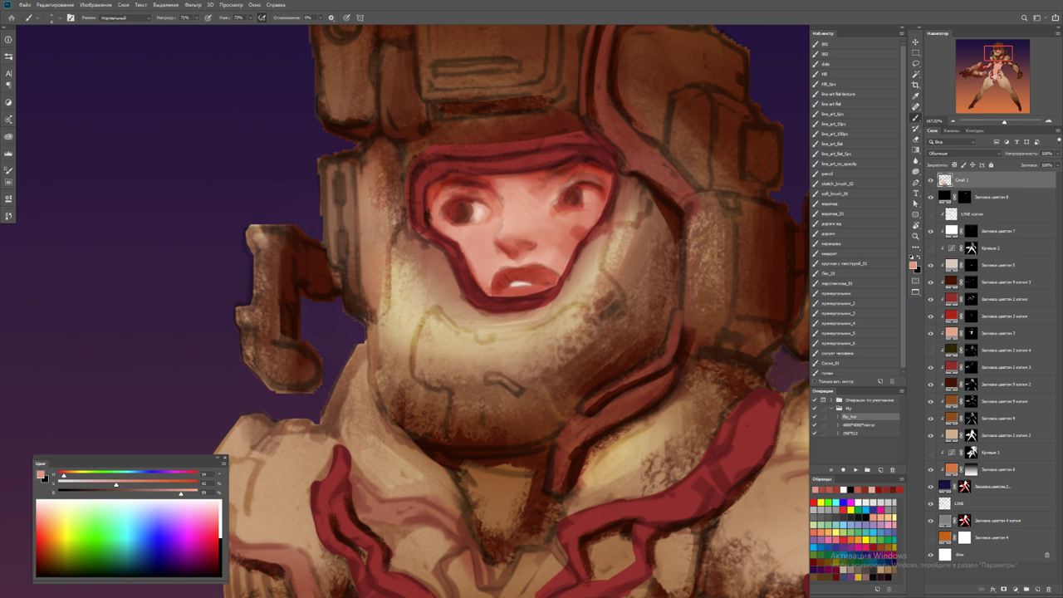
Rework the shading of the nose and nostrils with sampled dark red and skin tones
left_click(511, 253)
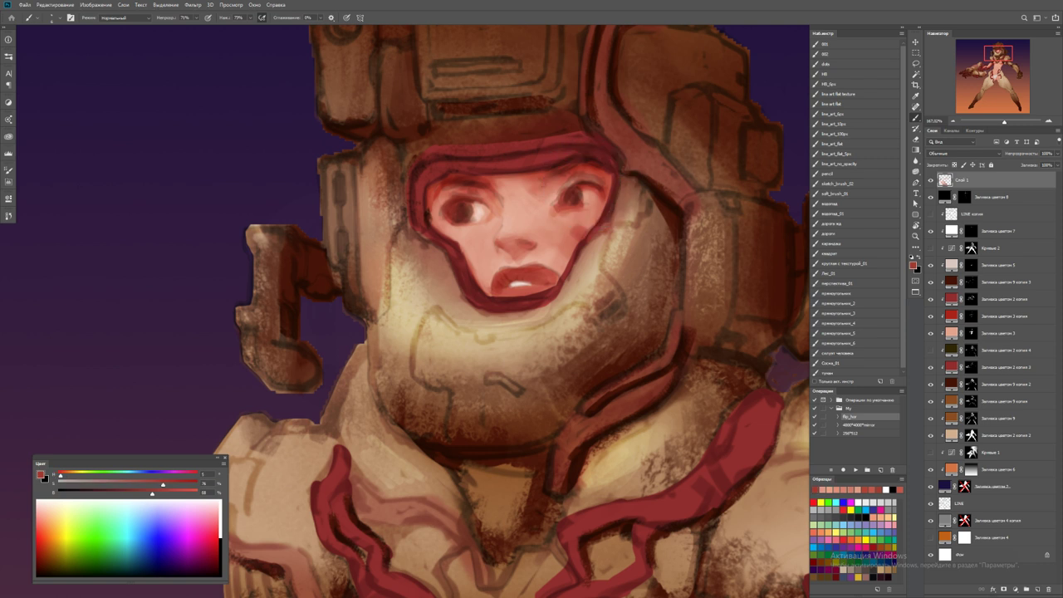
left_click(526, 257, "alt")
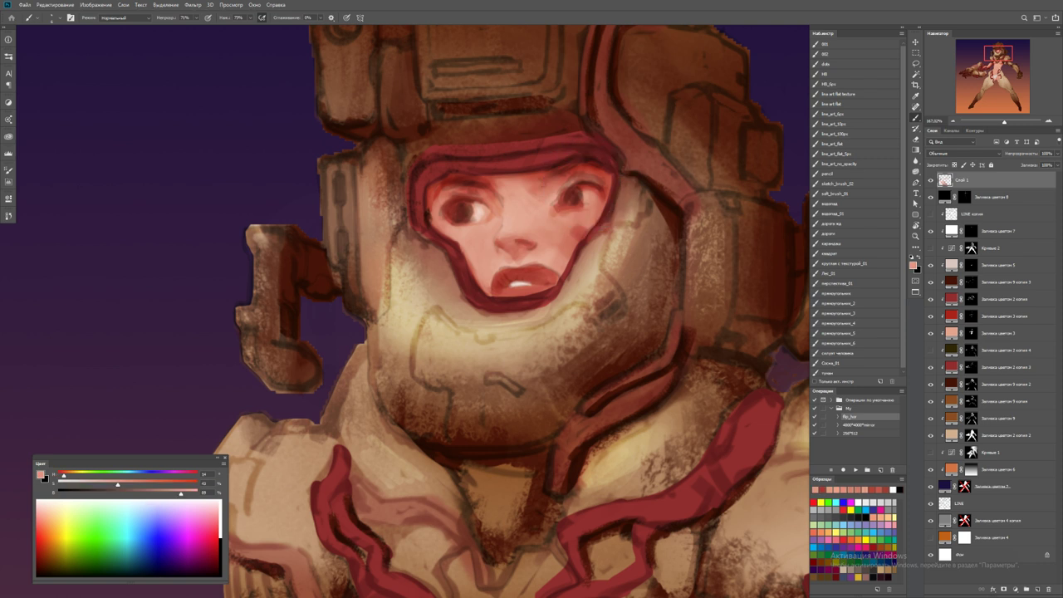
left_click(528, 249, "alt")
left_click(528, 249, "alt")
left_click(528, 250, "alt")
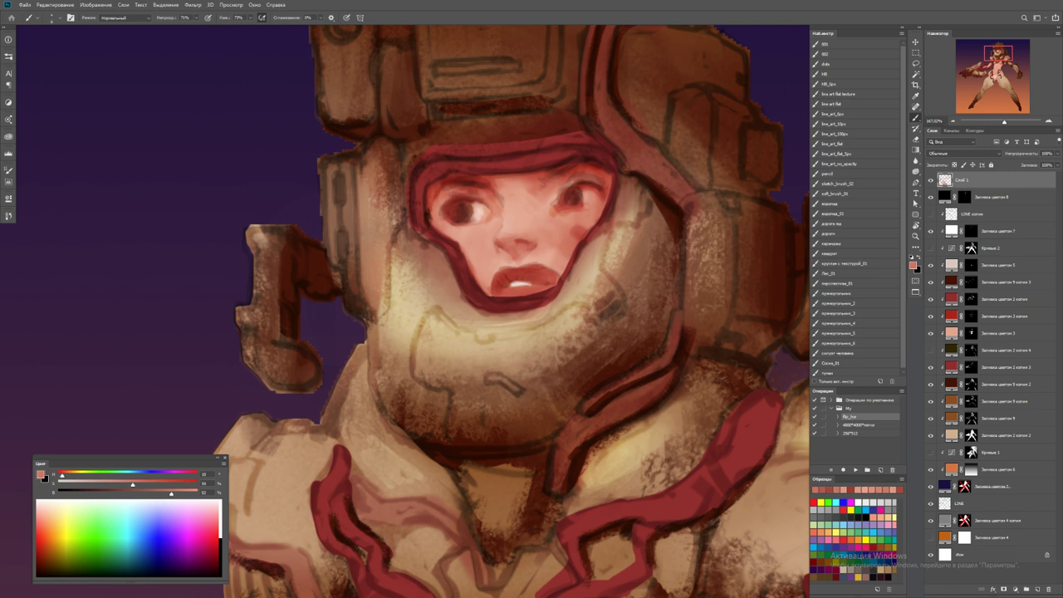
Paint the irises of both eyes bright blue with a brush of about 12 px
key("z")
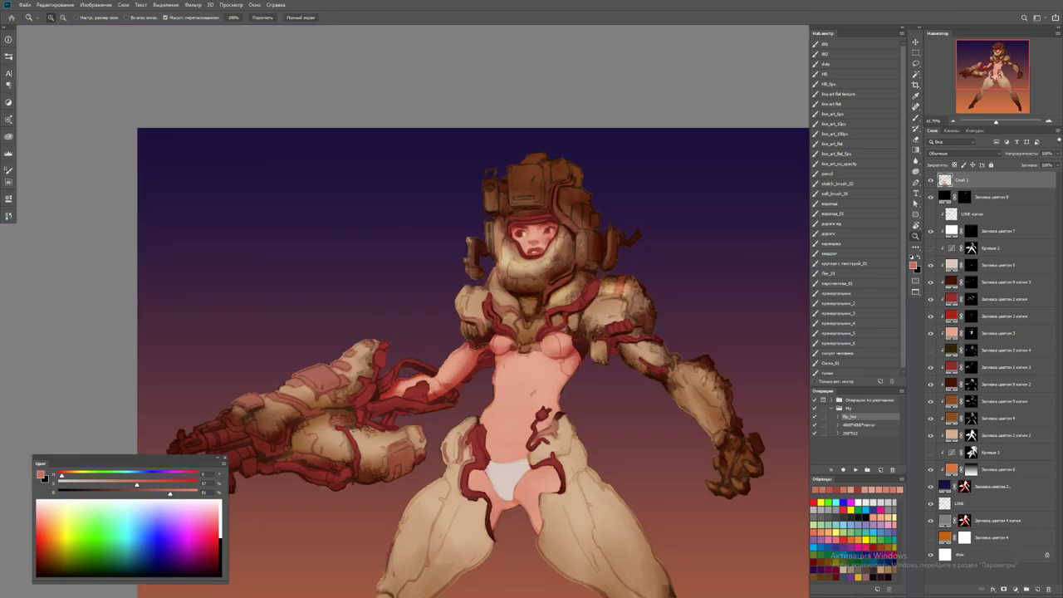
left_click_drag(530, 239, 586, 240)
key("b")
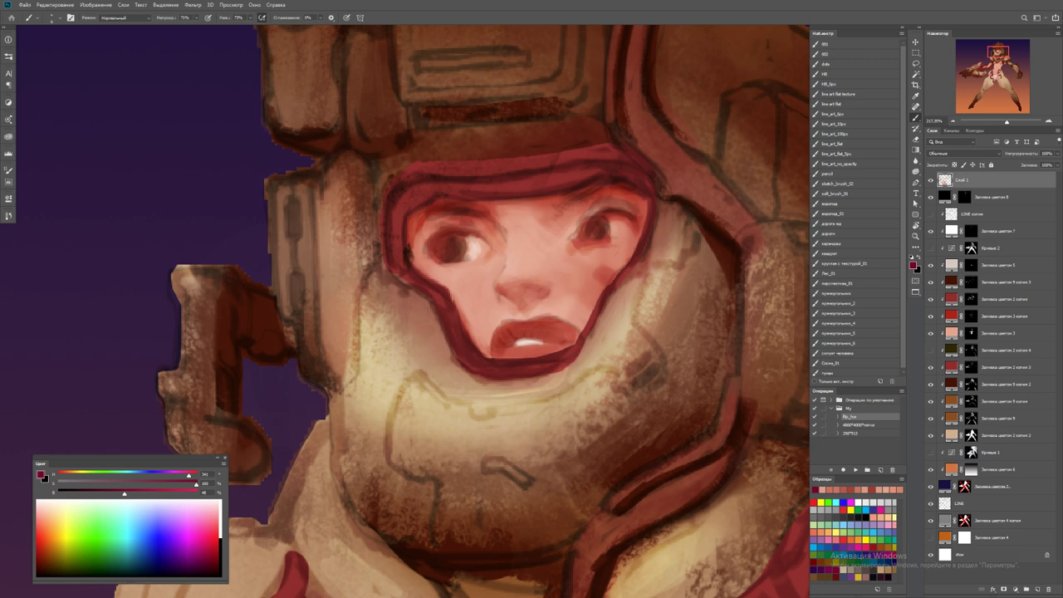
right_click(451, 249, "alt")
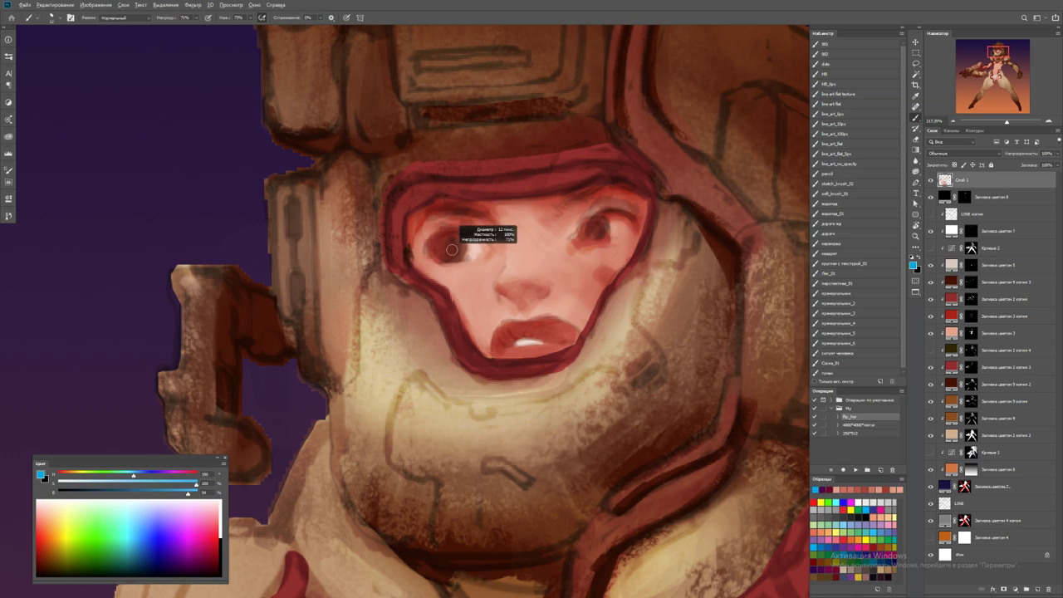
left_click_drag(455, 247, 457, 250)
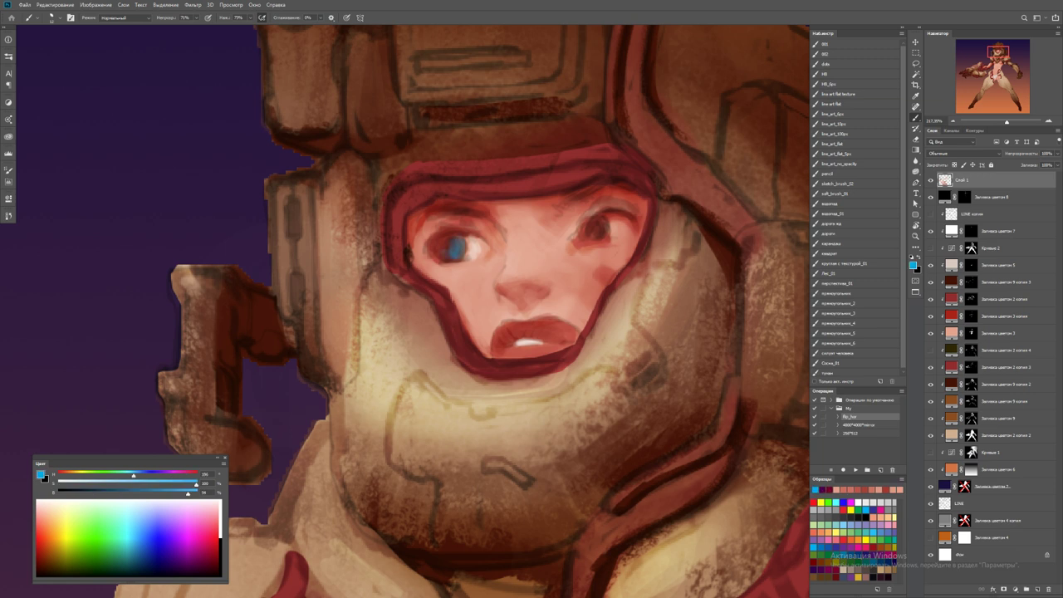
key("z")
left_click(599, 231, "alt")
left_click(715, 224, "alt")
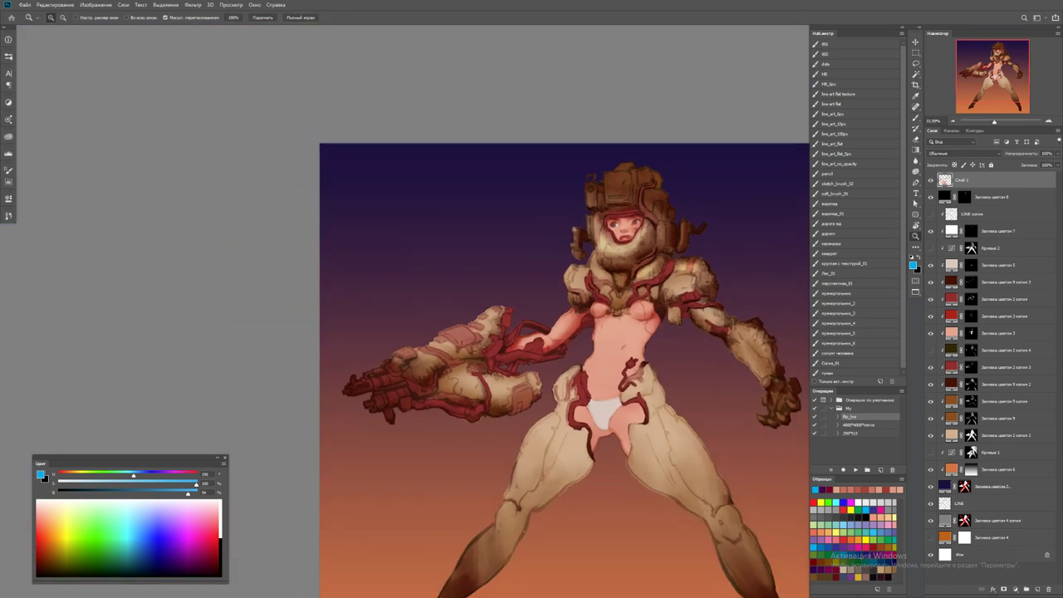
left_click_drag(652, 230, 698, 233)
key("b")
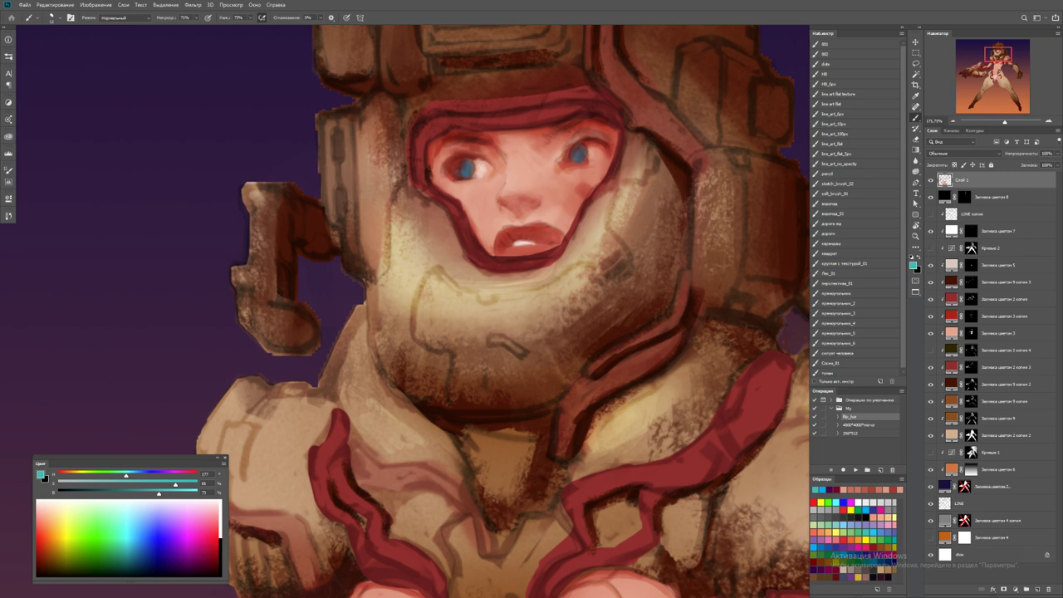
Paint green over the irises of both eyes and add black pupils
left_click_drag(457, 176, 467, 169)
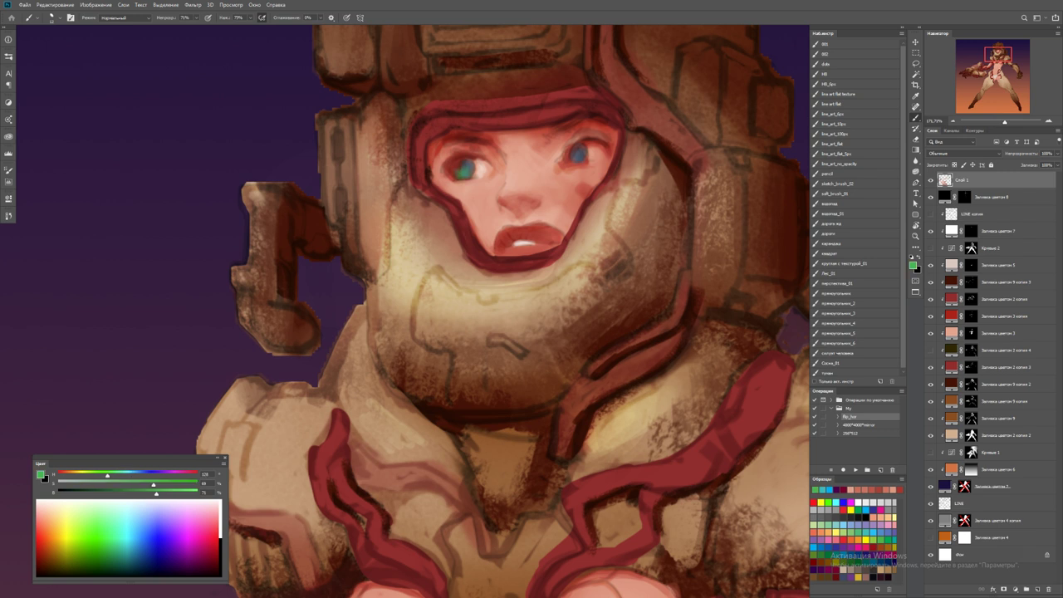
left_click_drag(583, 149, 580, 158)
left_click(594, 154, "alt")
left_click(578, 150, "alt")
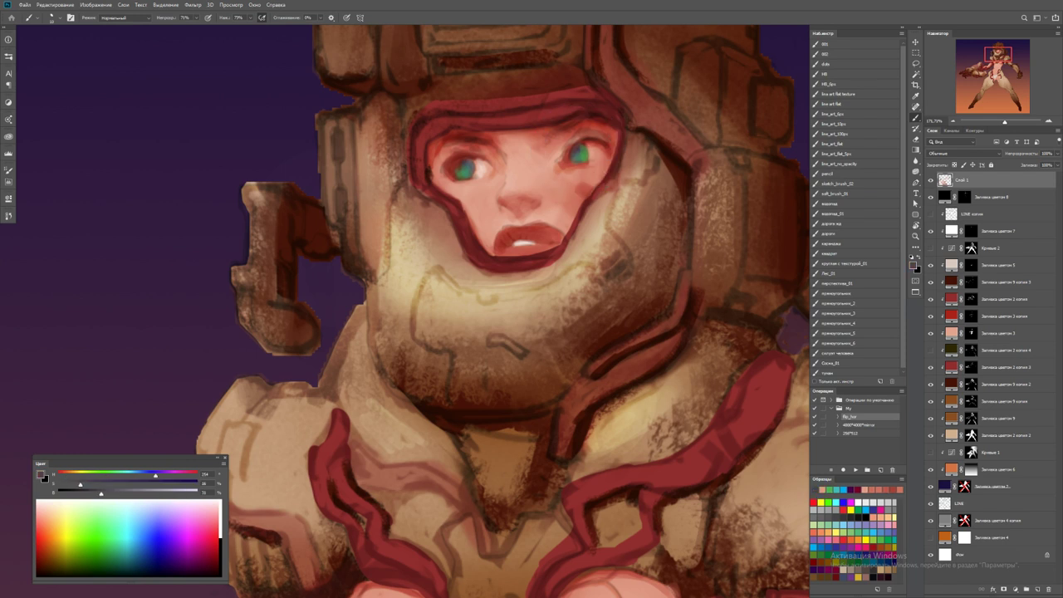
key("d")
left_click(581, 154)
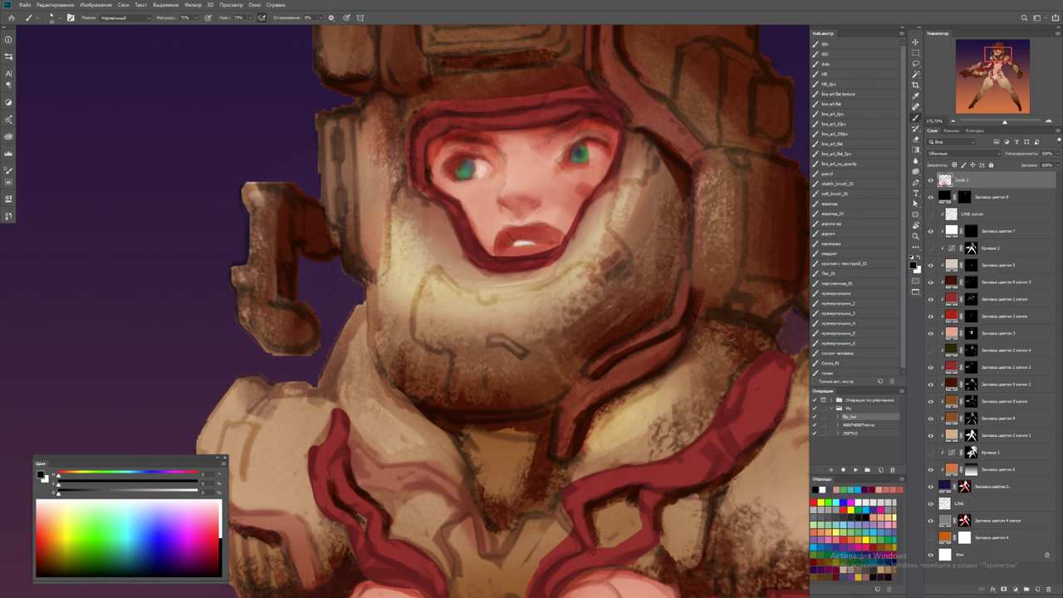
left_click(464, 168)
Flip the whole illustration horizontally to check the character's face
key("z")
key("ctrl+0")
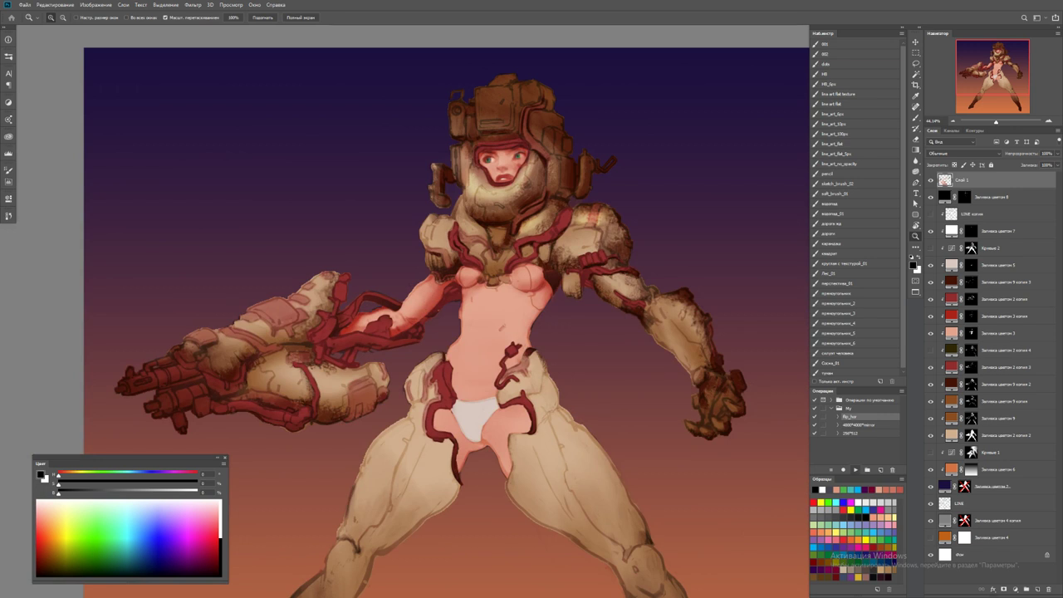
key("F2")
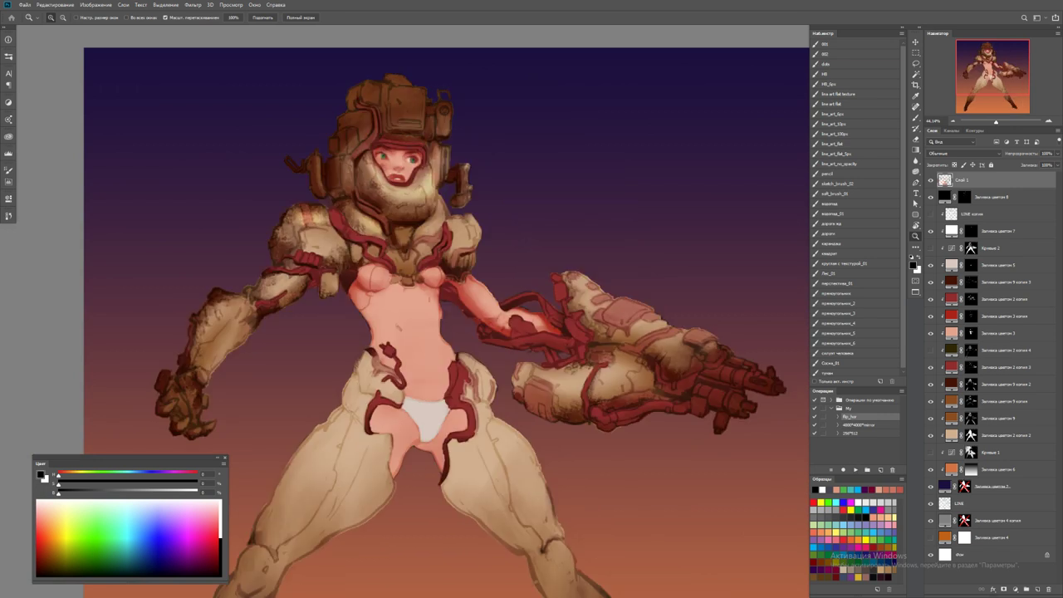
Retouch the skin around the character's eye nearest the gun-free arm with sampled beige, skin and dark red tones
left_click_drag(364, 134, 419, 134)
key("b")
left_click(399, 230, "alt")
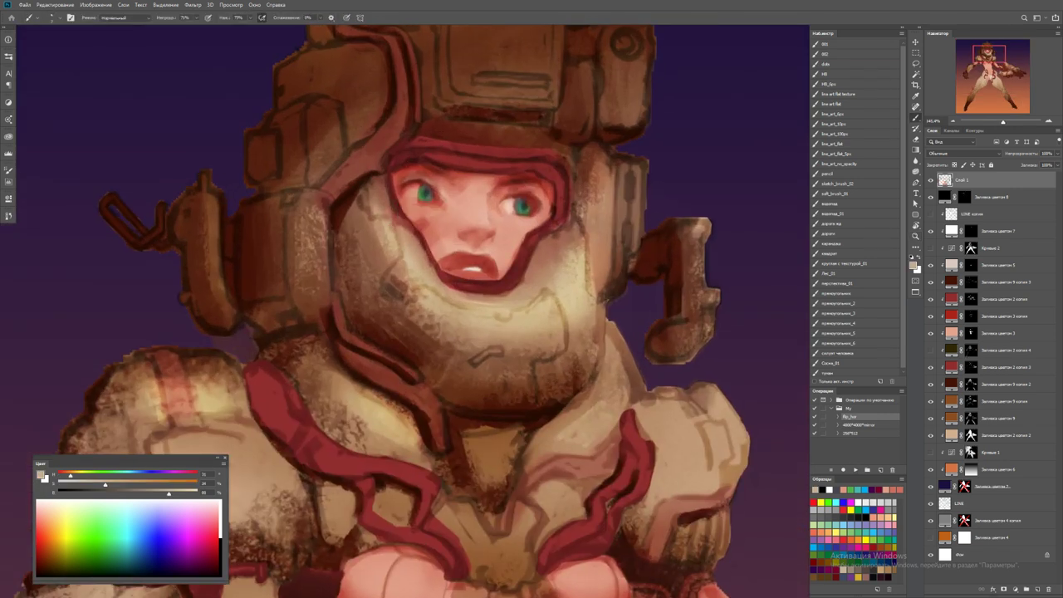
left_click(406, 208, "alt")
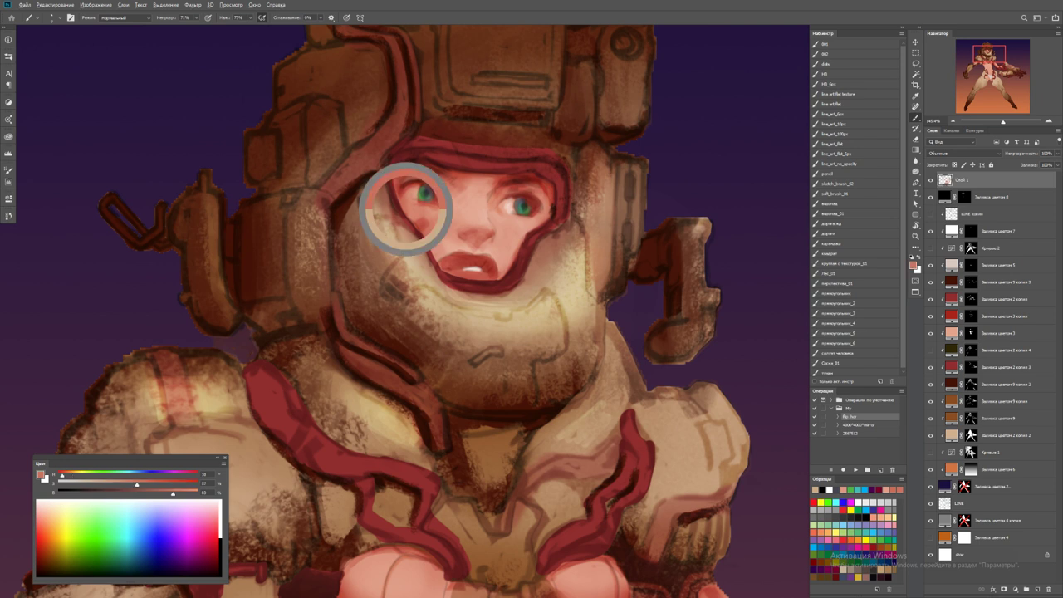
left_click(412, 225, "alt")
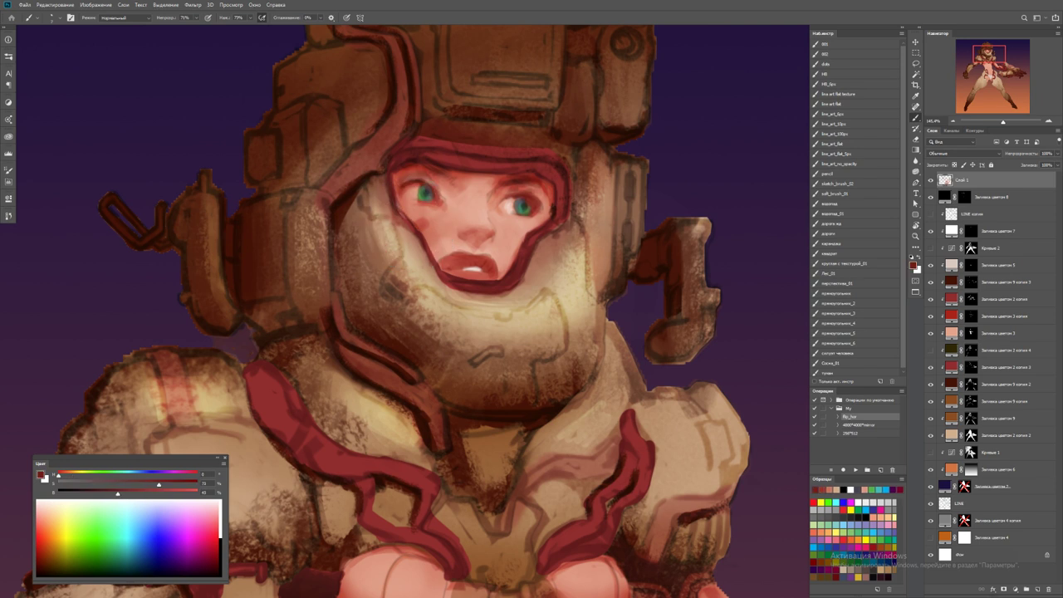
left_click_drag(416, 183, 454, 235)
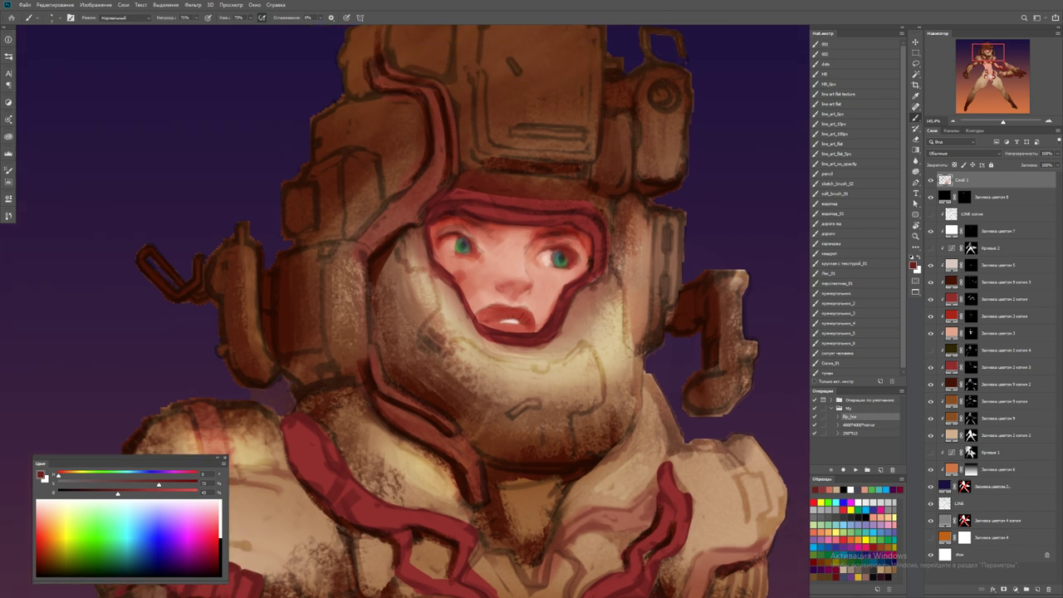
Darken that eye's upper lid line with black, then refine its iris and eye white with sampled green and pale tones
left_click(455, 237, "alt")
key("d")
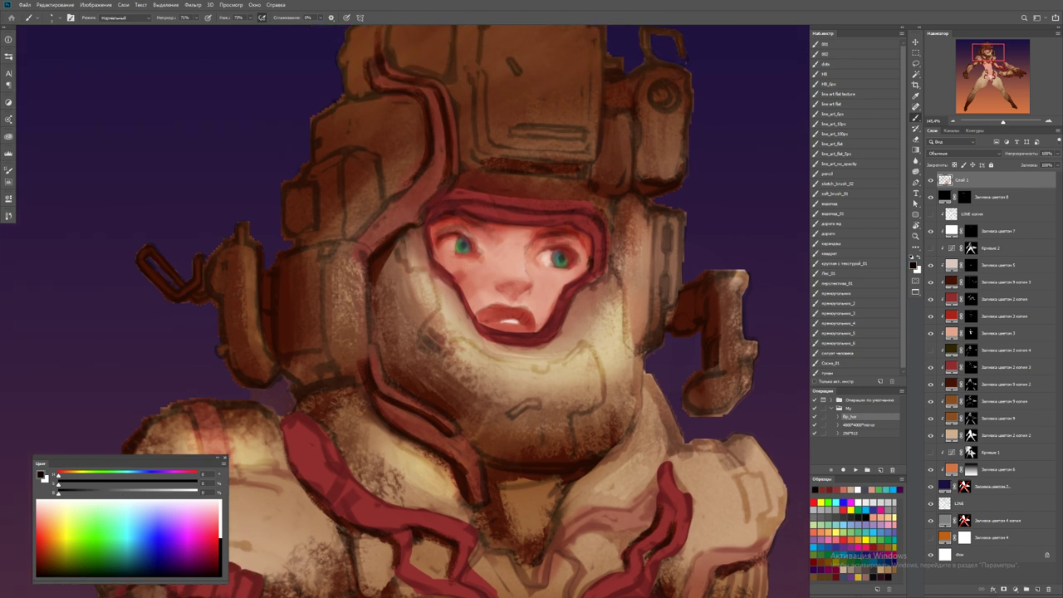
left_click_drag(440, 232, 450, 228)
left_click(454, 243, "alt")
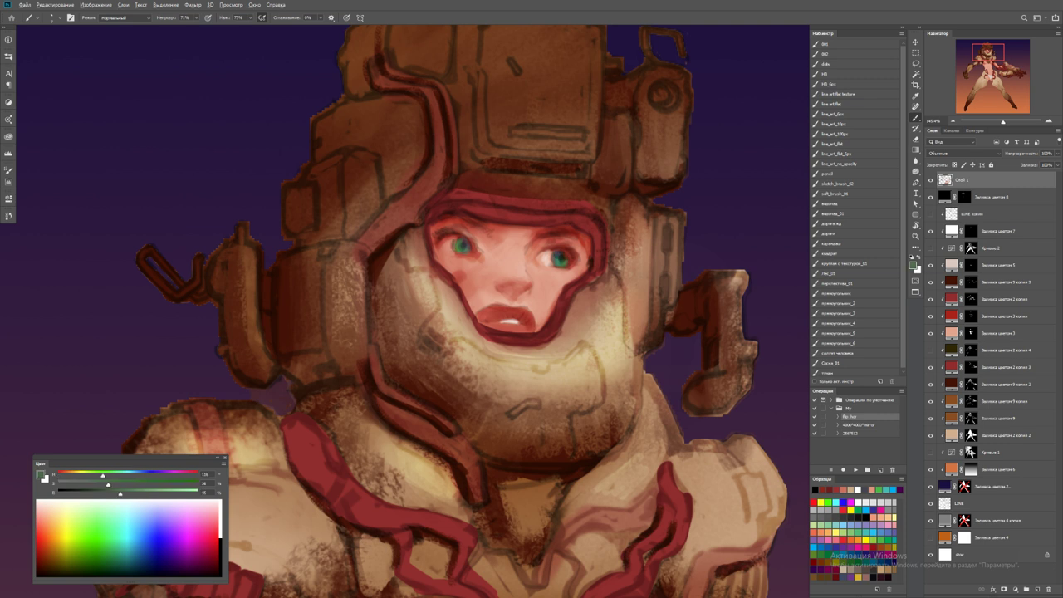
left_click(515, 274, "alt")
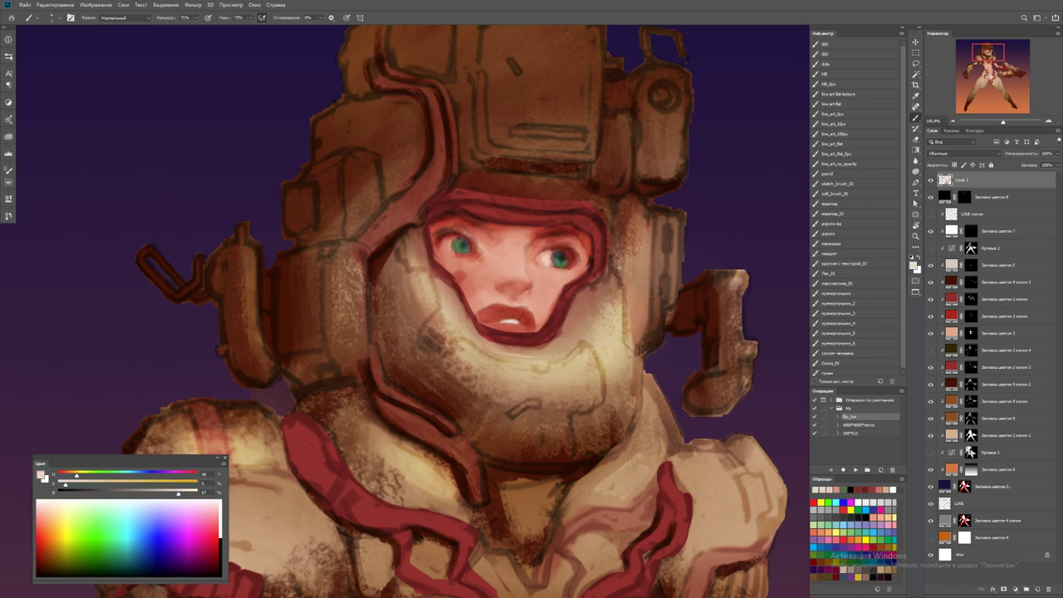
left_click(448, 247)
left_click(554, 250, "alt")
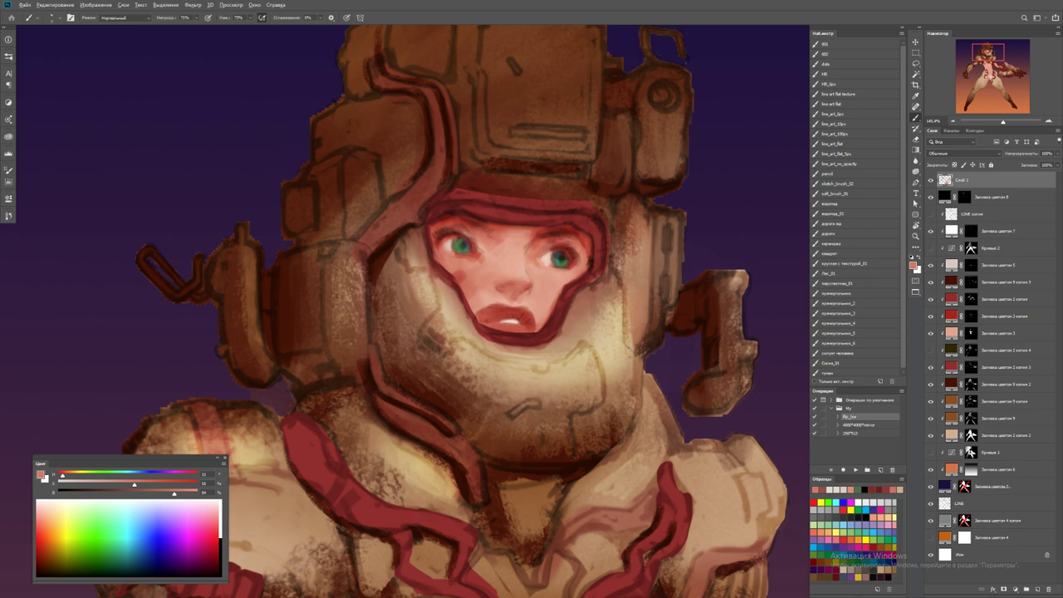
Hide and show the painted face layer to compare the face with and without the new brushwork
scroll(509, 283, "up", 3)
key("ctrl+comma")
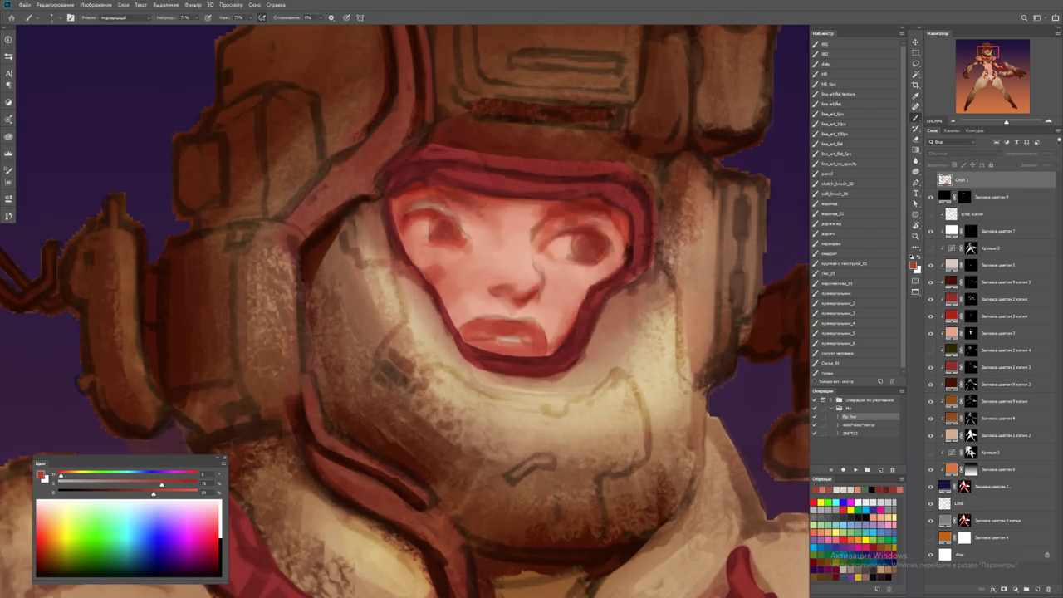
key("ctrl+comma")
key("e")
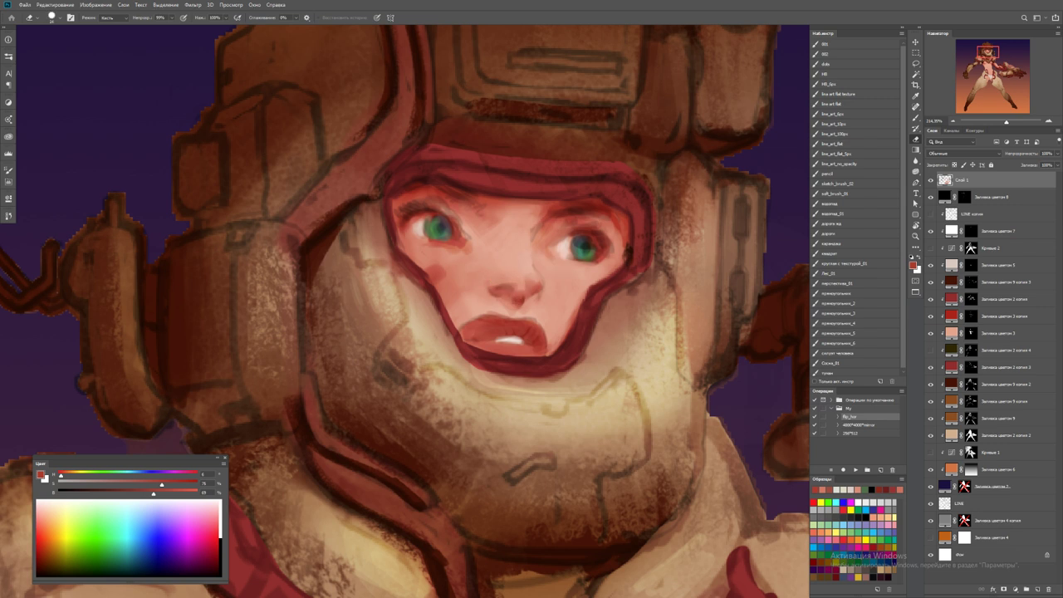
key("b")
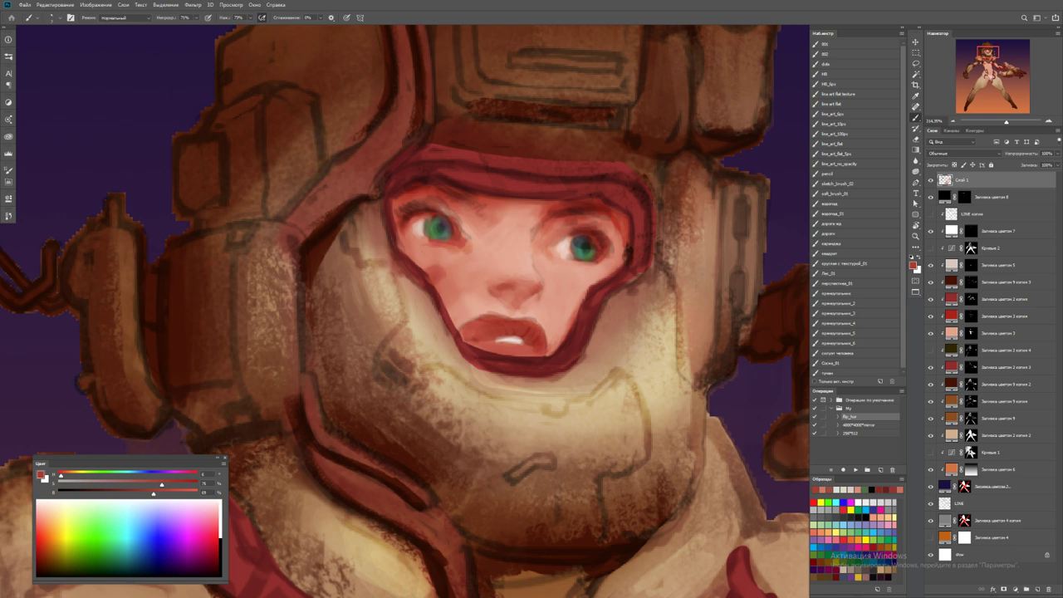
Paint a white highlight along the nose bridge and blend it with sampled skin tones
left_click(534, 299, "alt")
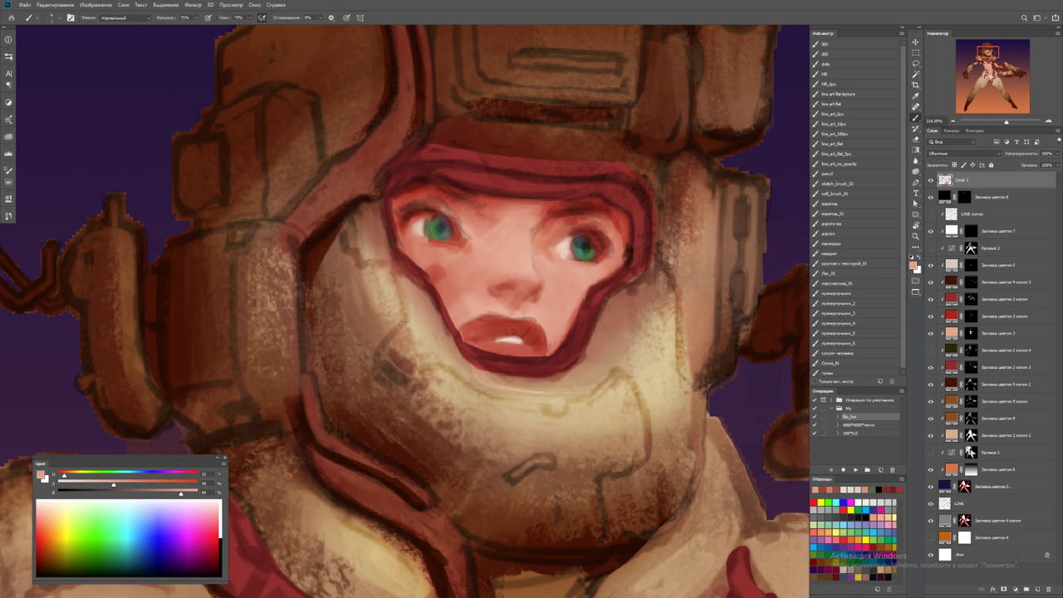
key("d")
key("x")
left_click_drag(529, 254, 540, 277)
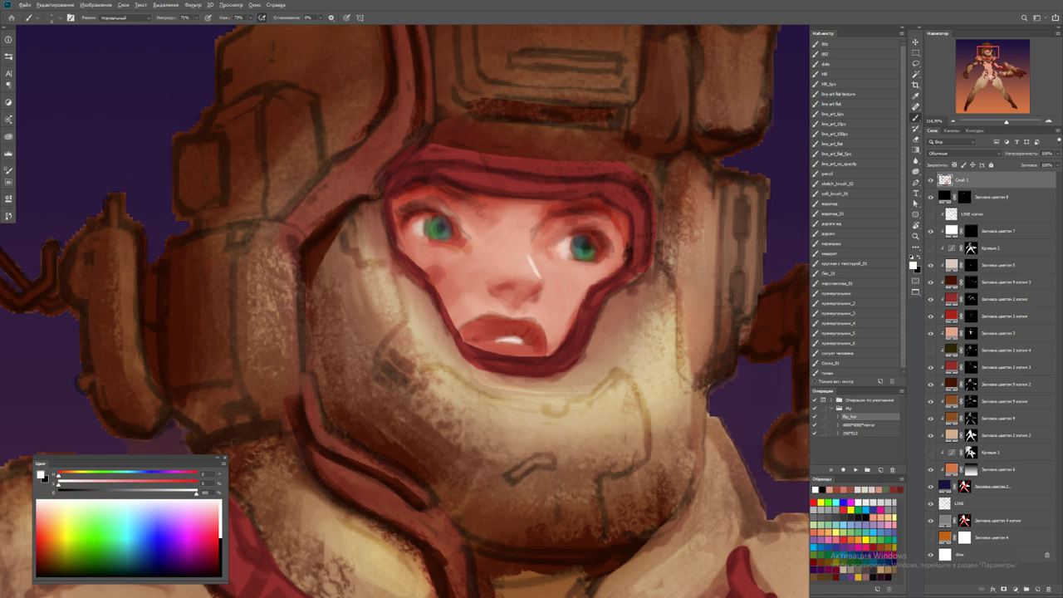
left_click(531, 292, "alt")
left_click(531, 293, "alt")
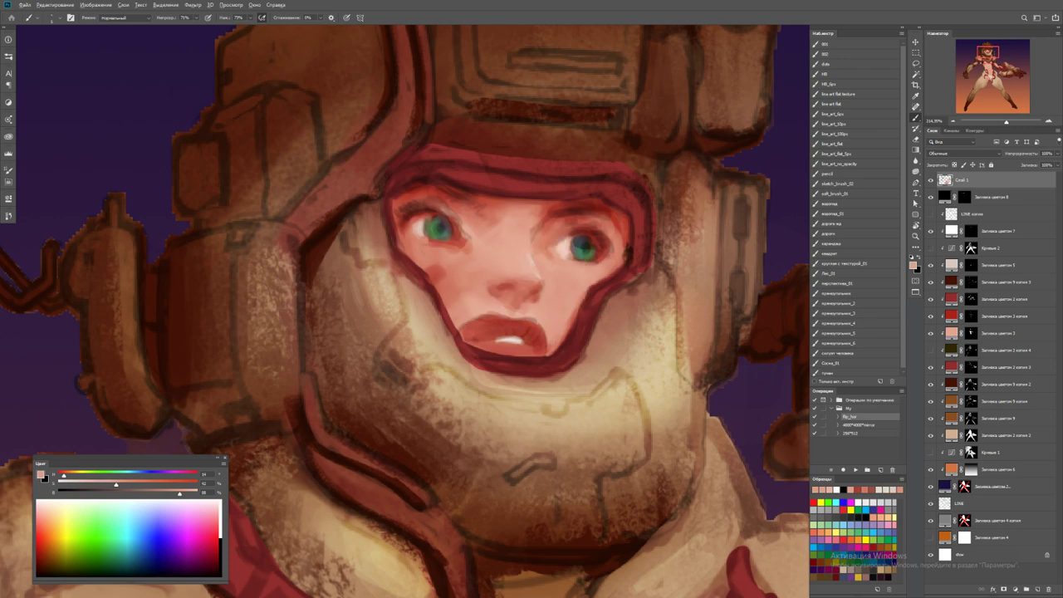
left_click(531, 278, "alt")
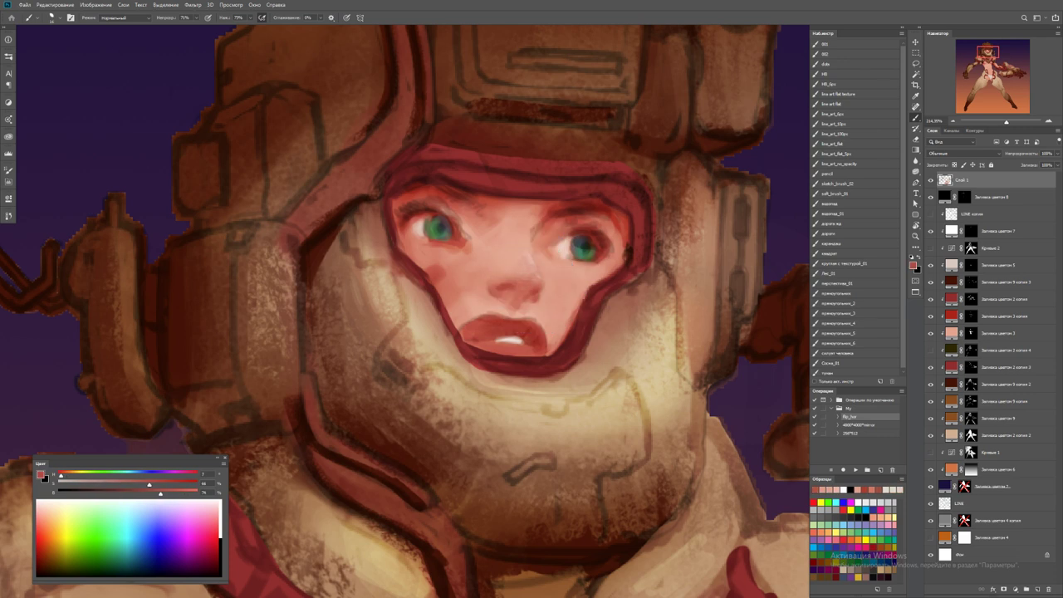
Refine the upper lip and the skin around the mouth corner with sampled red and light skin tones
key("z")
scroll(540, 244, "down", 5)
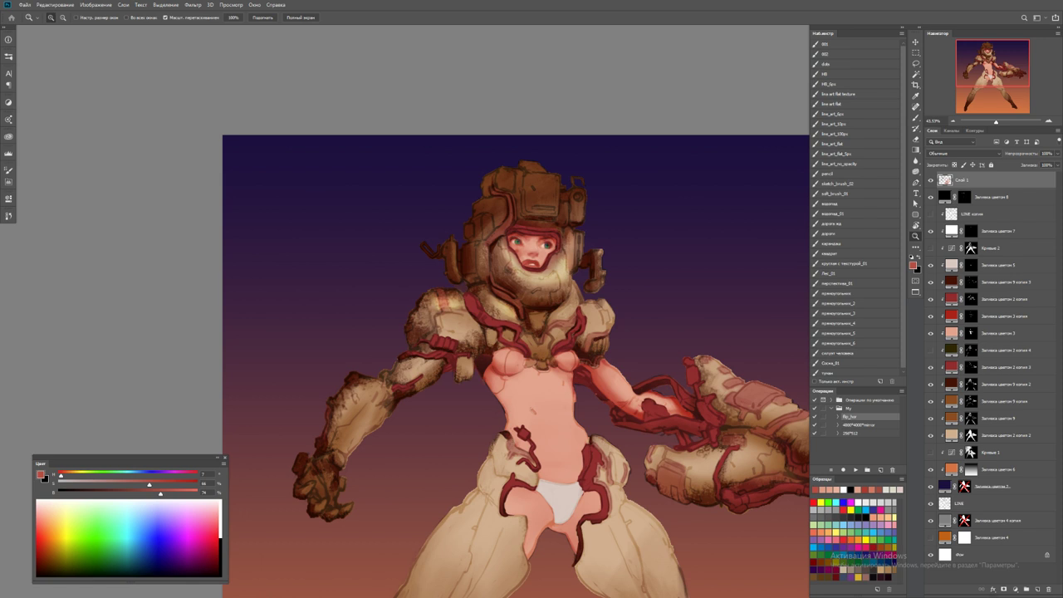
scroll(540, 252, "up", 5)
key("b")
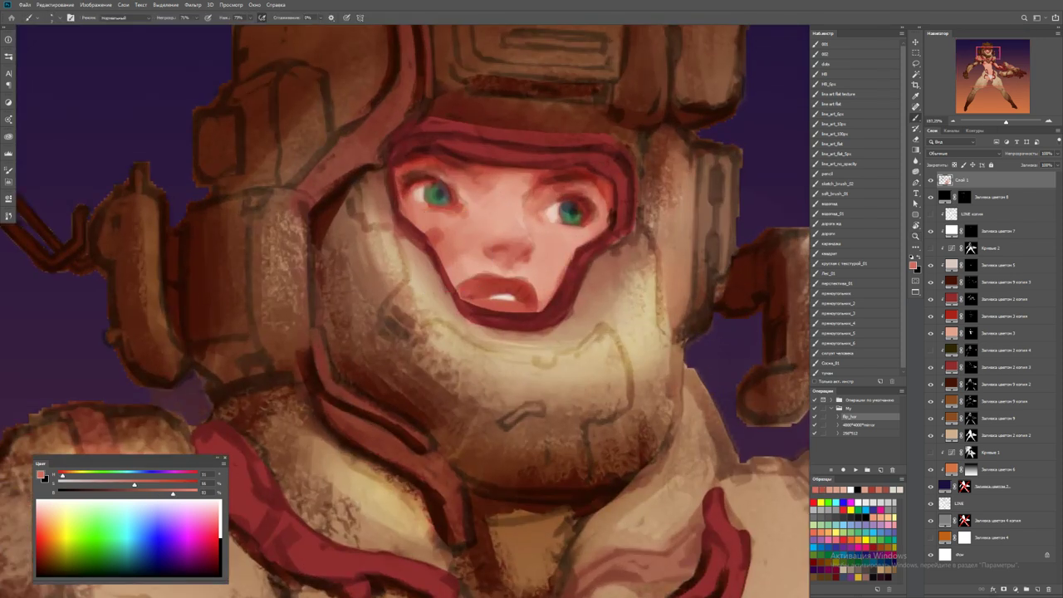
left_click(468, 273, "alt")
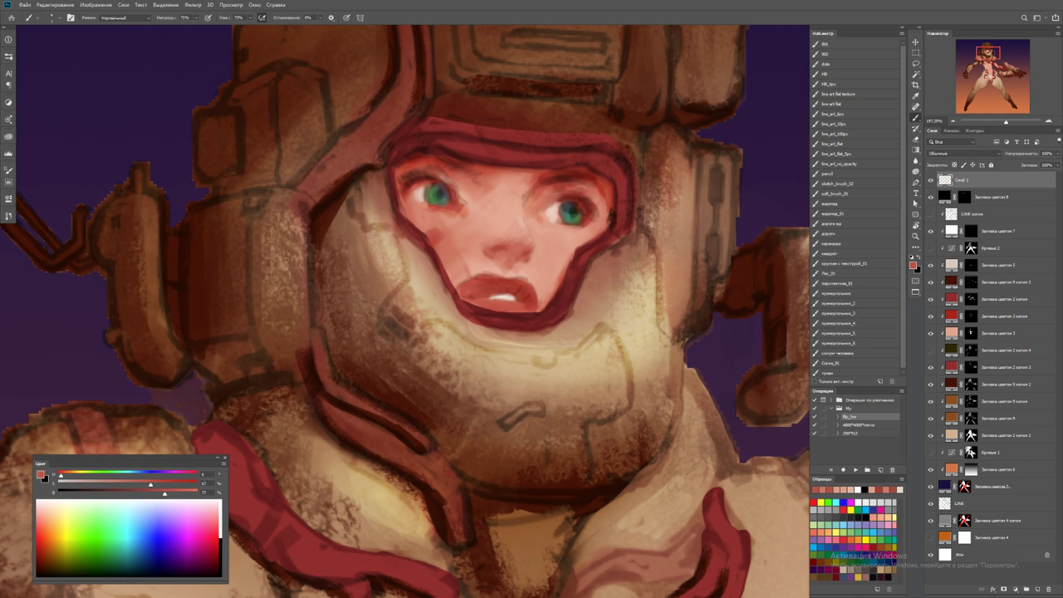
left_click(460, 261, "alt")
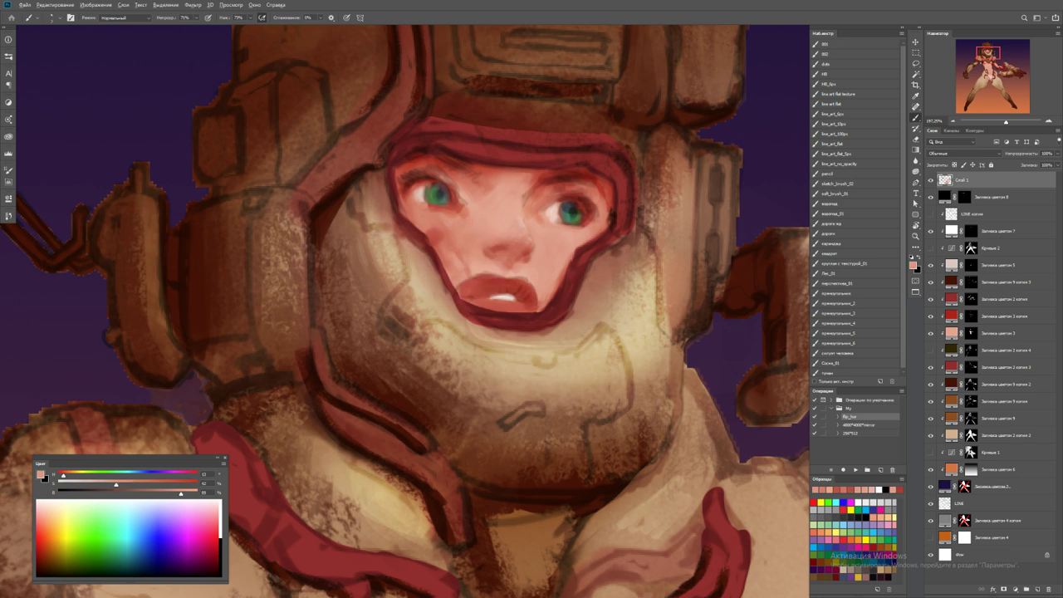
left_click(475, 267, "alt")
Refine the lips, darken the mouth opening beside the teeth with black and soften it with dark red
left_click_drag(484, 293, 512, 297)
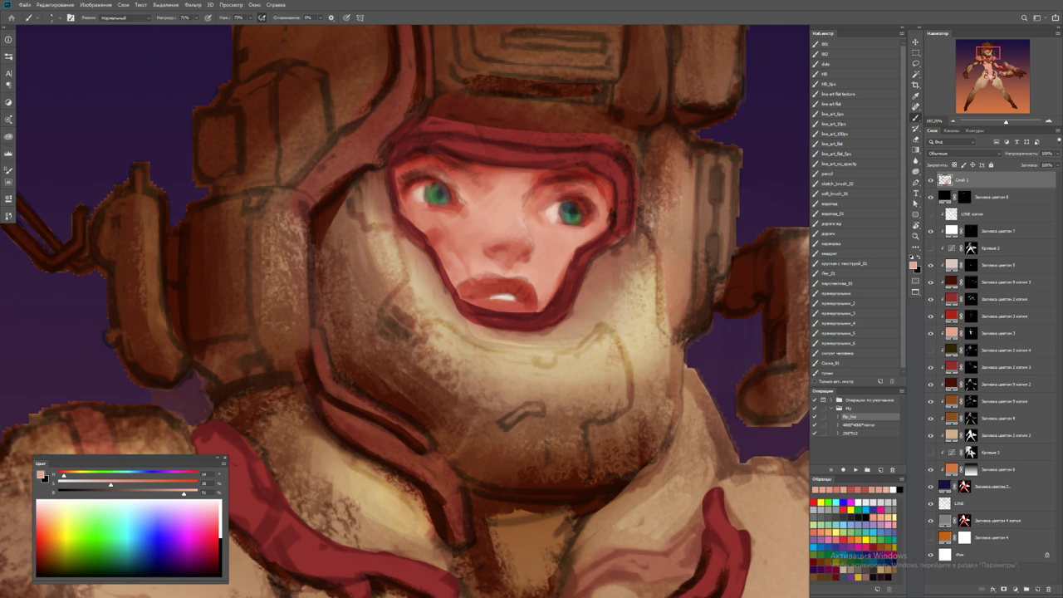
left_click(500, 288, "alt")
left_click_drag(471, 296, 490, 295)
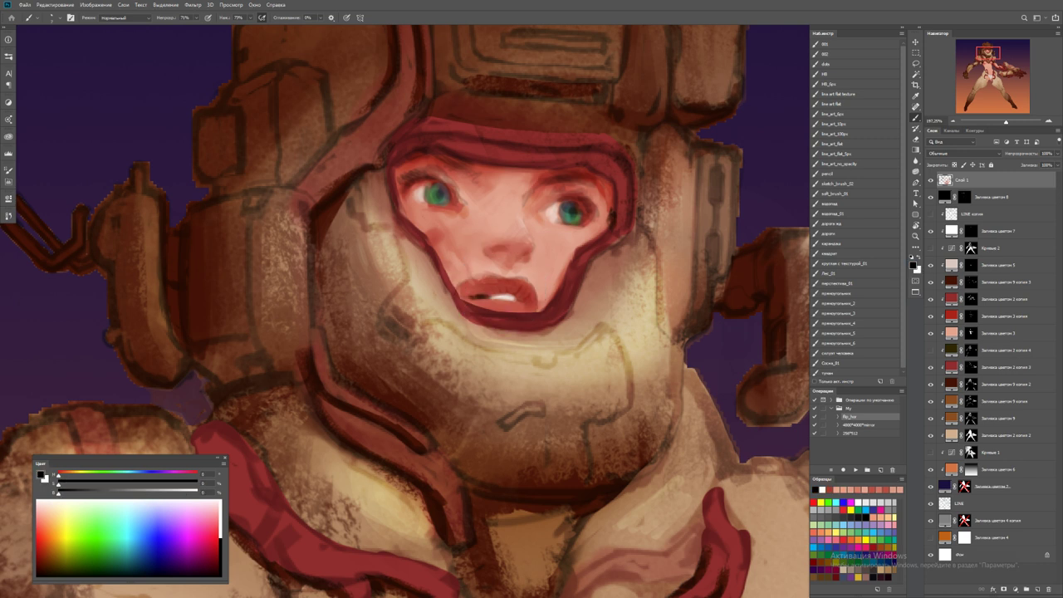
left_click(478, 305, "alt")
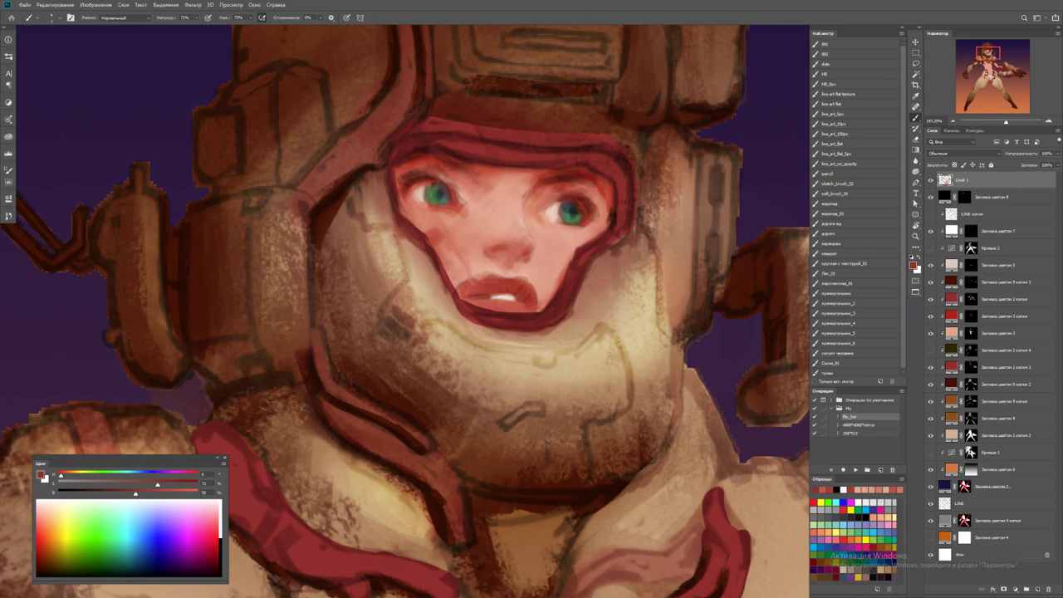
Repaint the helmet's lining band above the forehead in a saturated deep red
key("z")
scroll(535, 296, "down", 6)
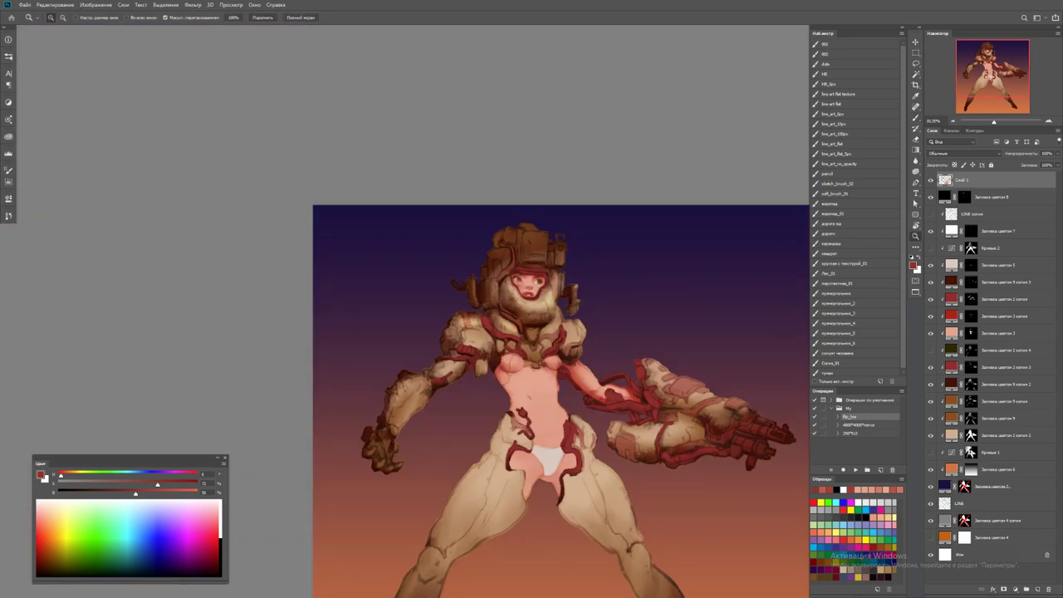
scroll(528, 282, "up", 4)
key("b")
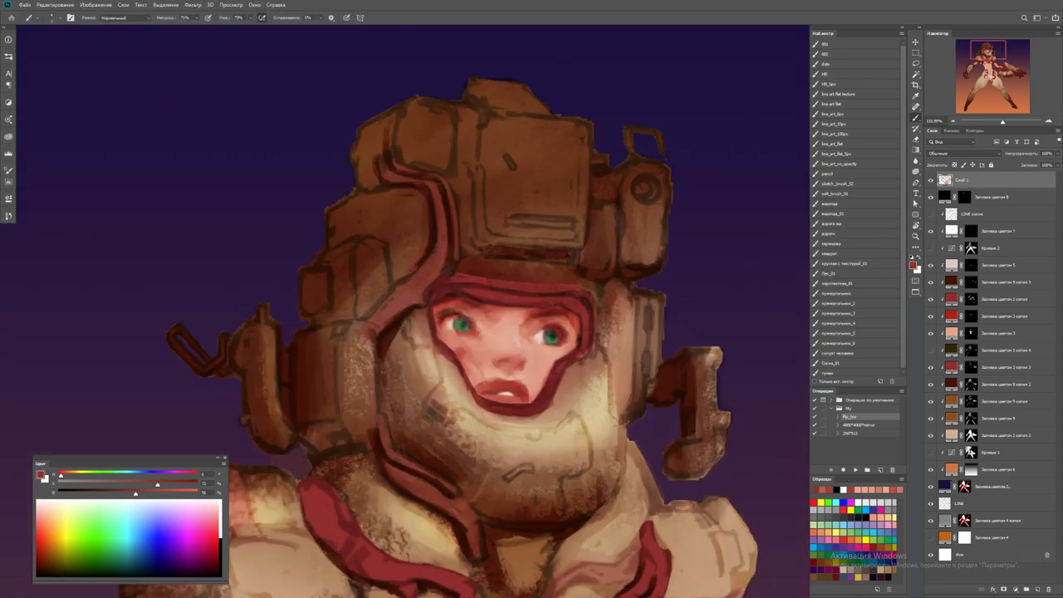
mouse_move(459, 287)
left_mouse_down()
mouse_move(449, 296)
mouse_move(546, 295)
left_mouse_up()
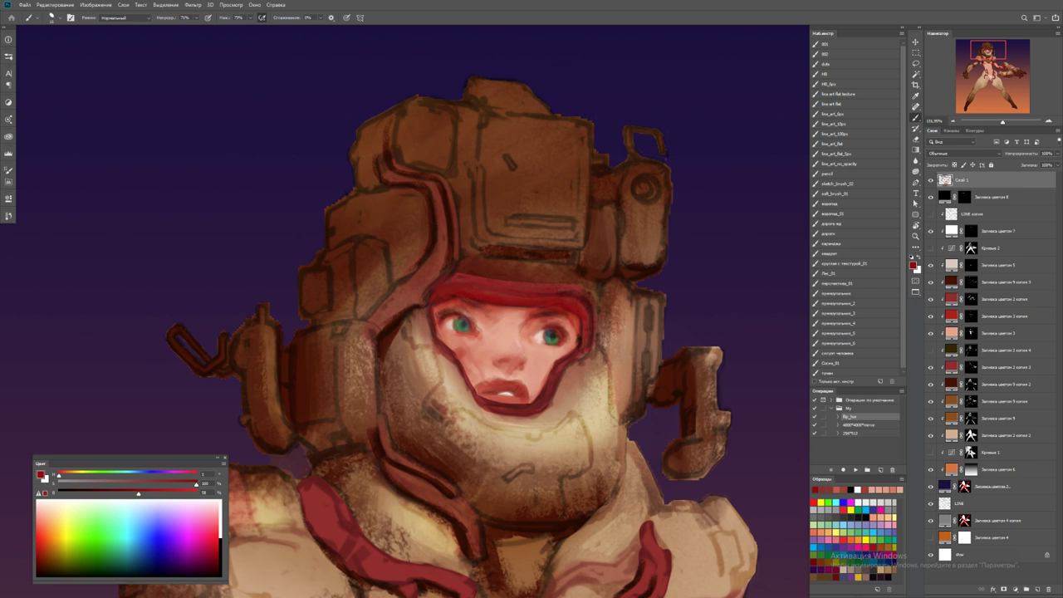
Paint over the line art beneath the helmet's front box with sampled browns
left_click(479, 240, "alt")
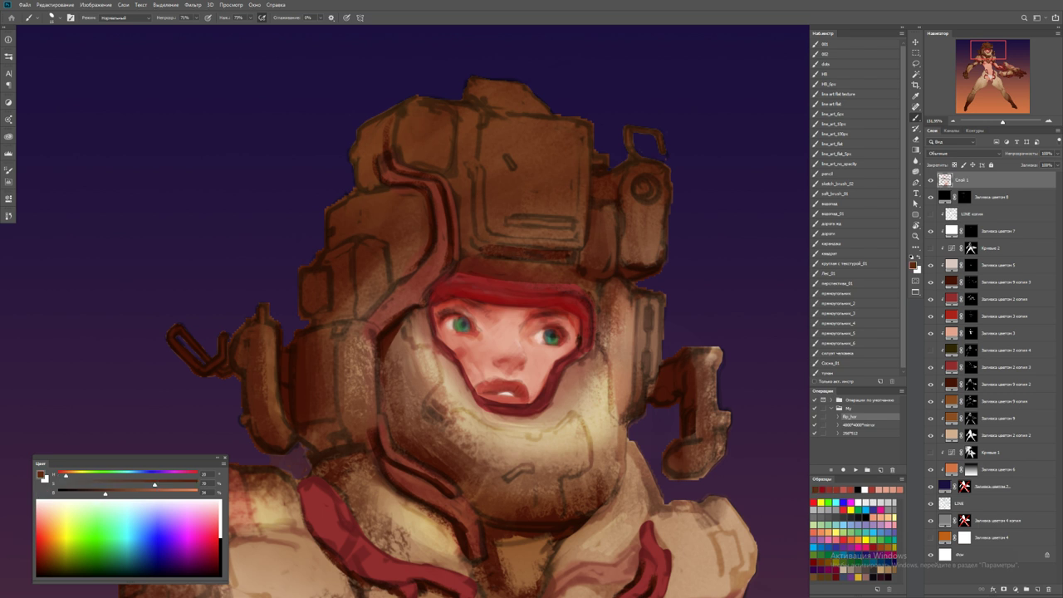
left_click(532, 251, "alt")
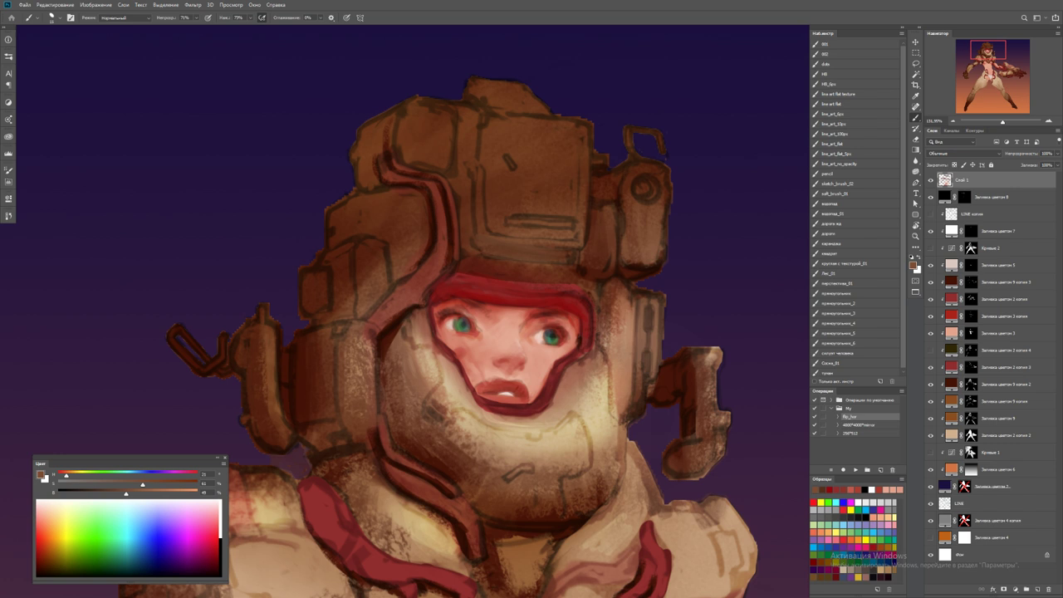
key("ctrl+minus")
key("ctrl+minus")
key("ctrl+minus")
key("ctrl+minus")
left_click(565, 256)
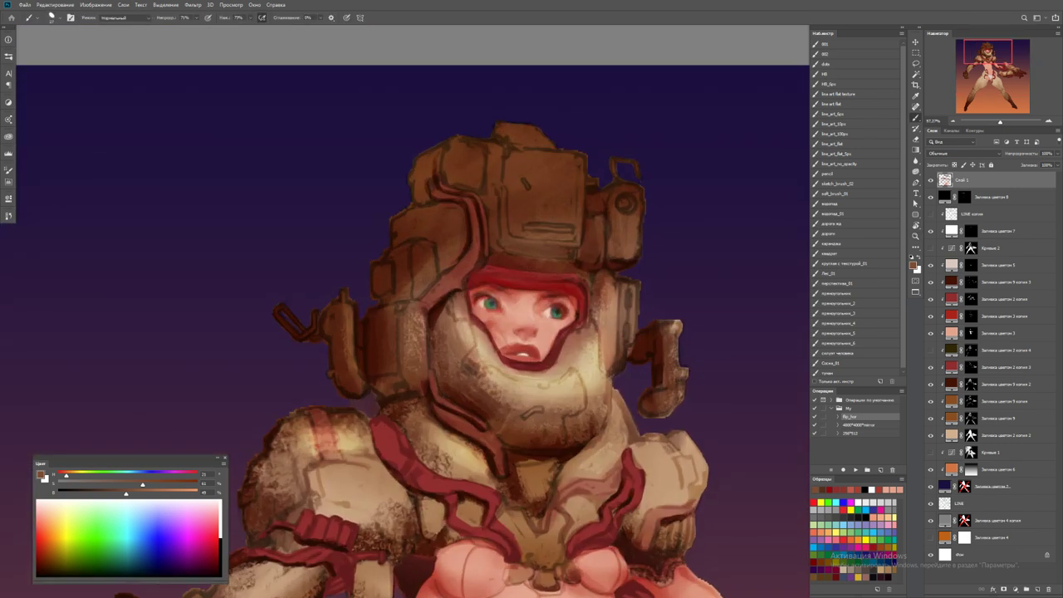
Repaint the upper edge and side of the helmet's front box with sampled light and dark browns
left_click(544, 149, "alt")
left_click(570, 153, "alt")
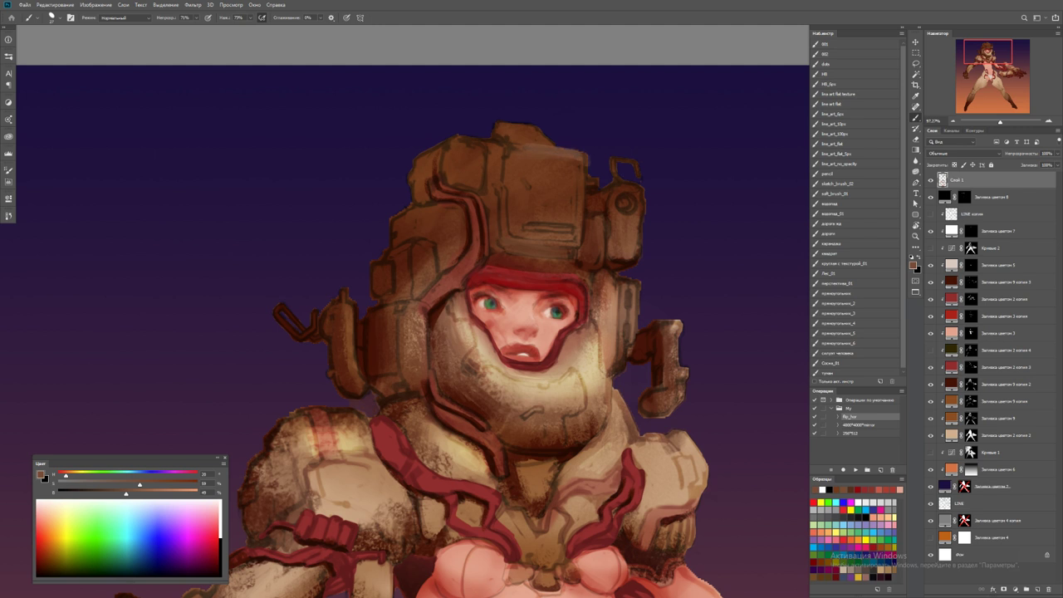
left_click(498, 131, "alt")
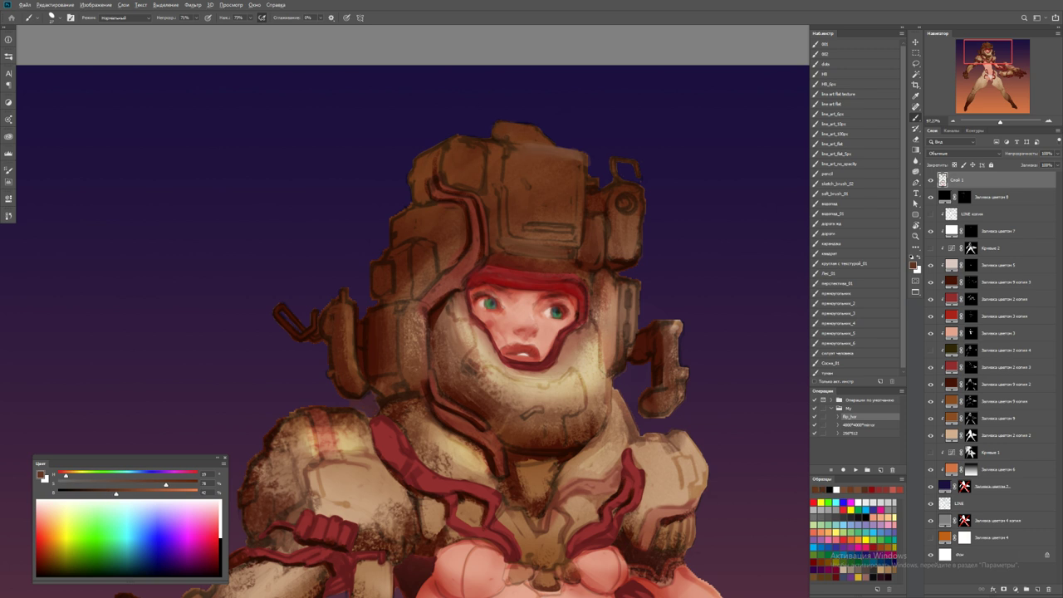
left_click(570, 161, "alt")
left_click(579, 186, "alt")
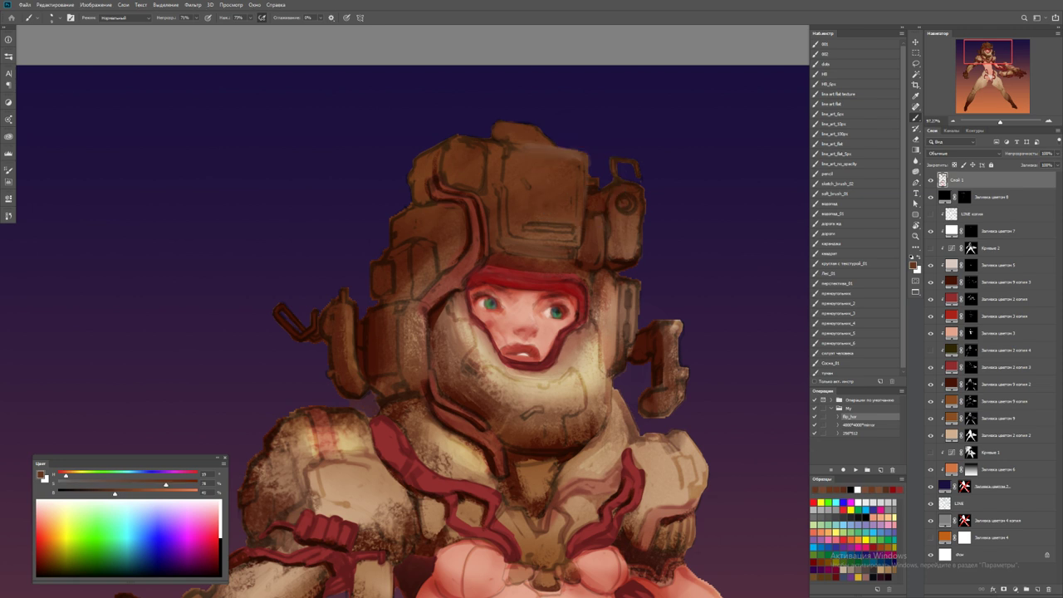
Shade the round lens on the helmet's side device with sampled dark tones
scroll(664, 220, "up", 2)
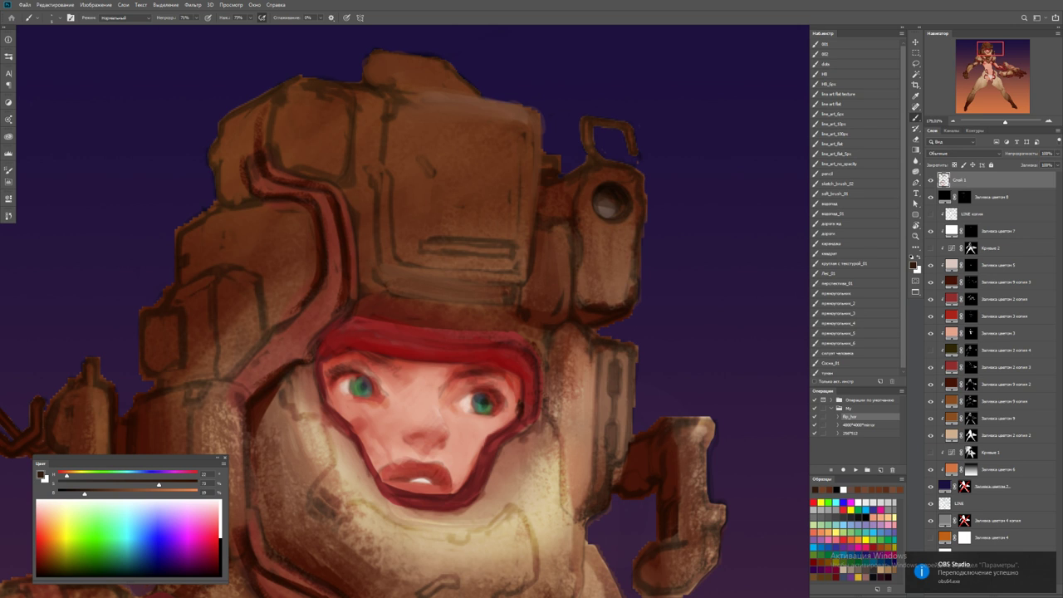
left_click(608, 206, "alt")
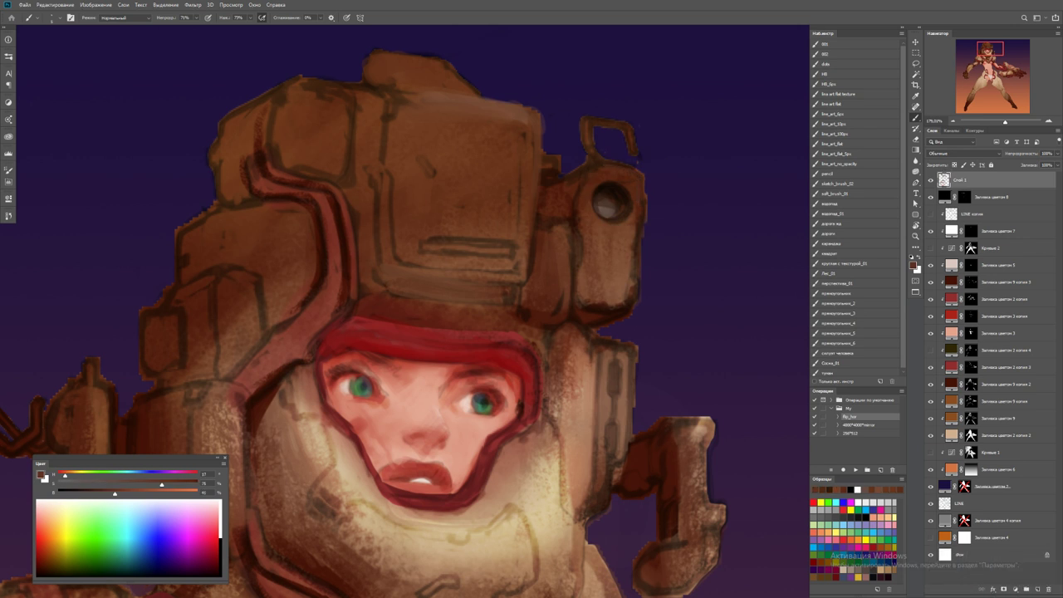
key("z")
key("ctrl+0")
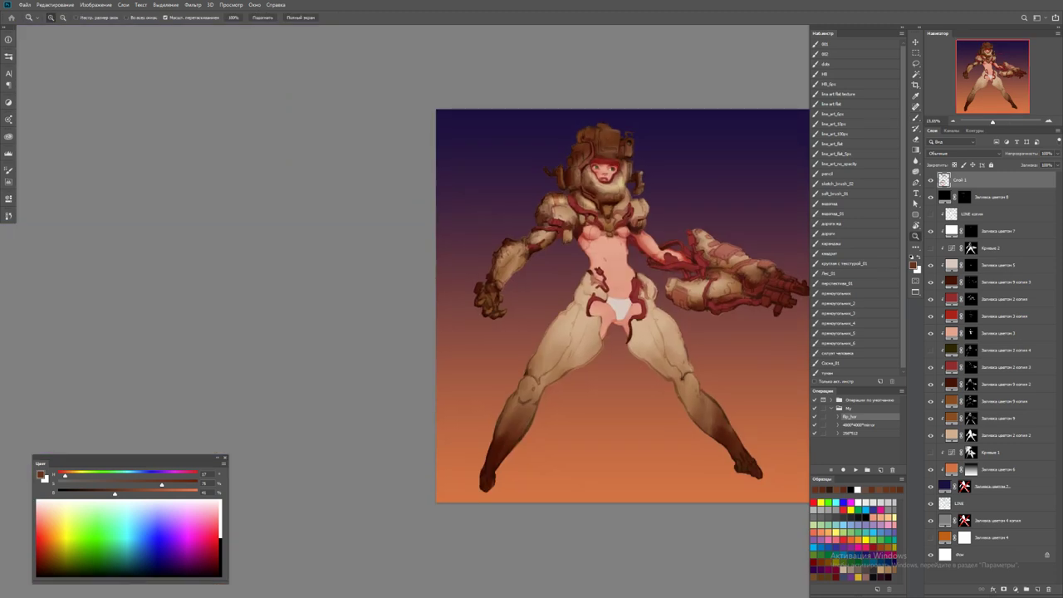
Repaint the rim of the helmet opening and the chin guard below the mouth with sampled reds, beiges and browns
left_click(598, 175)
key("b")
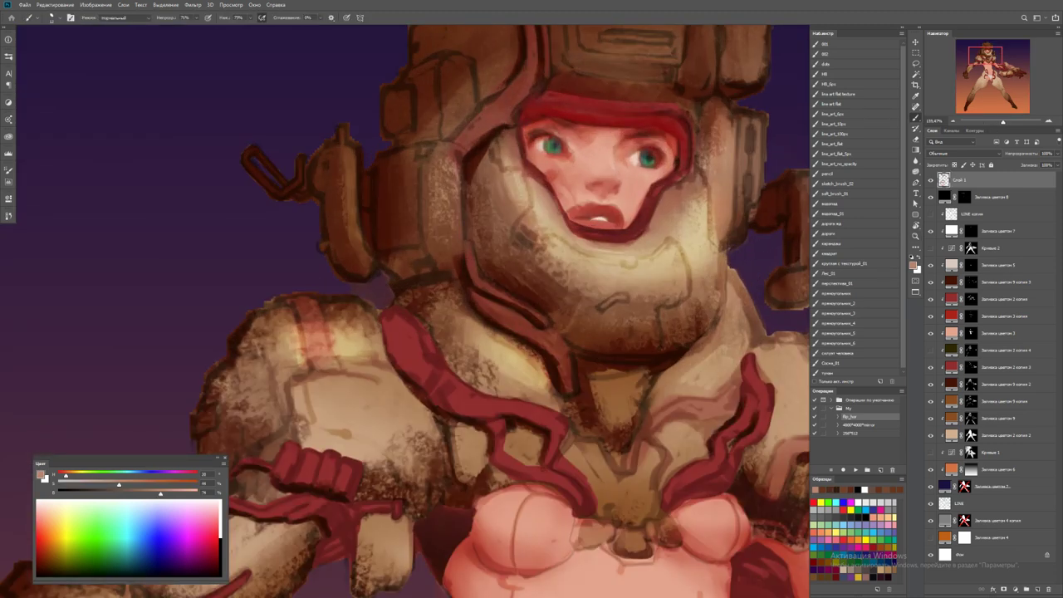
left_click_drag(585, 237, 641, 237)
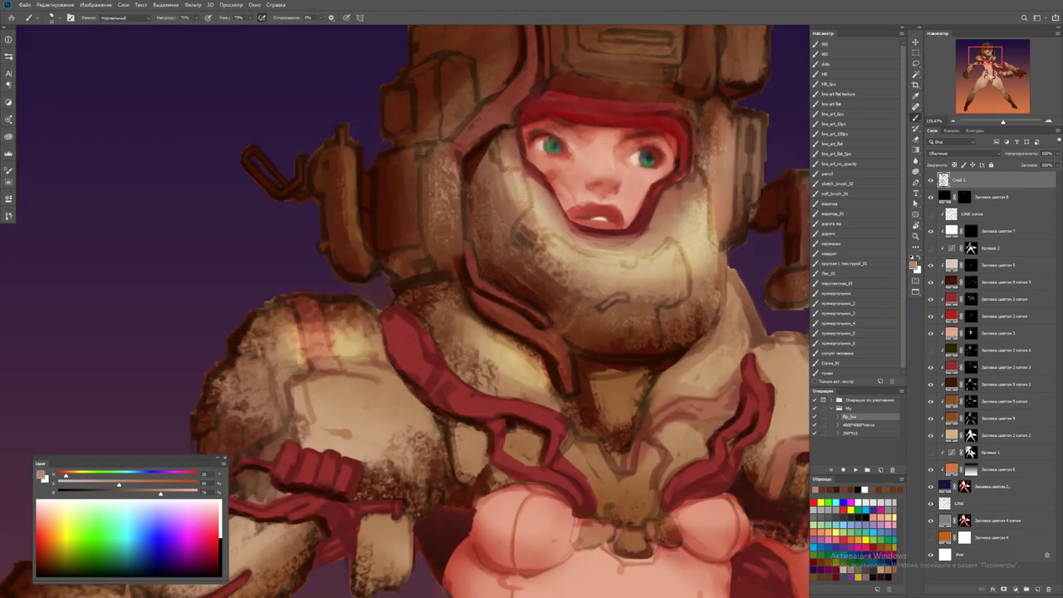
left_click(650, 219, "alt")
left_click(611, 226, "alt")
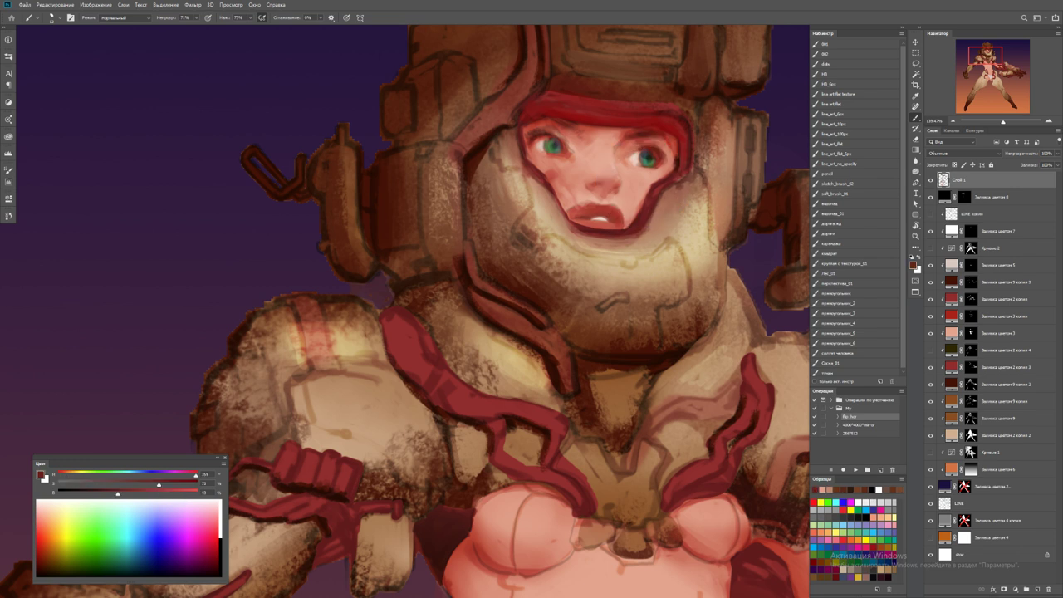
left_click(582, 238, "alt")
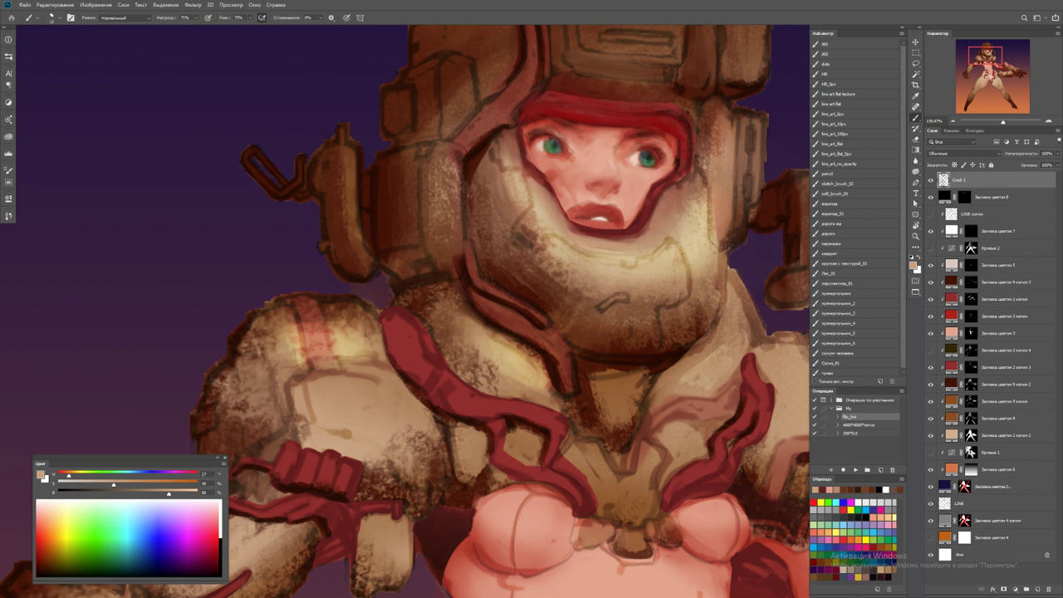
left_click_drag(623, 244, 651, 226)
left_click(664, 214, "alt")
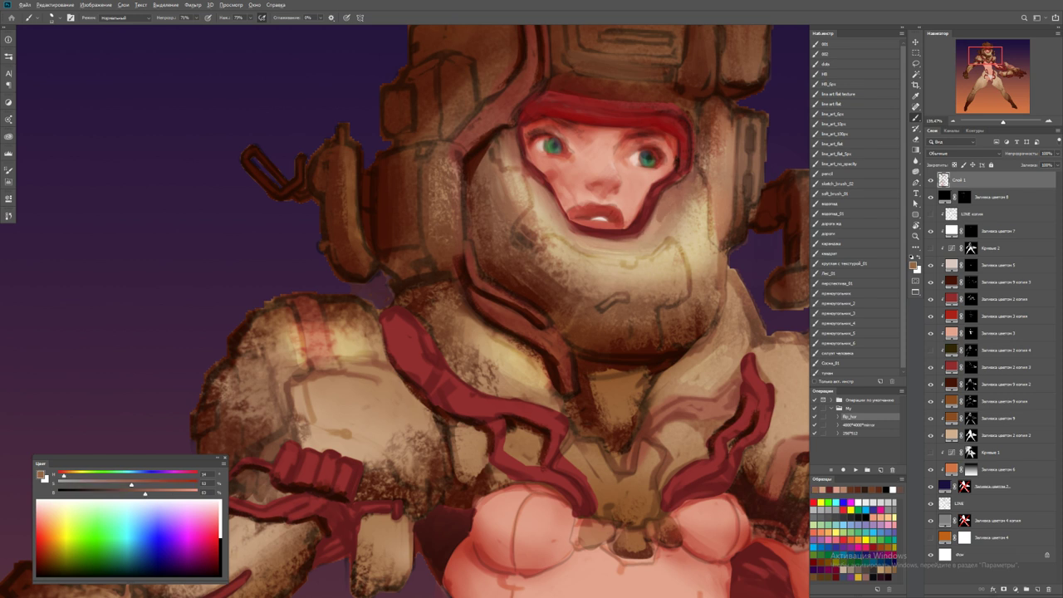
Darken the character's eyebrow with black and flip the canvas horizontally
key("d")
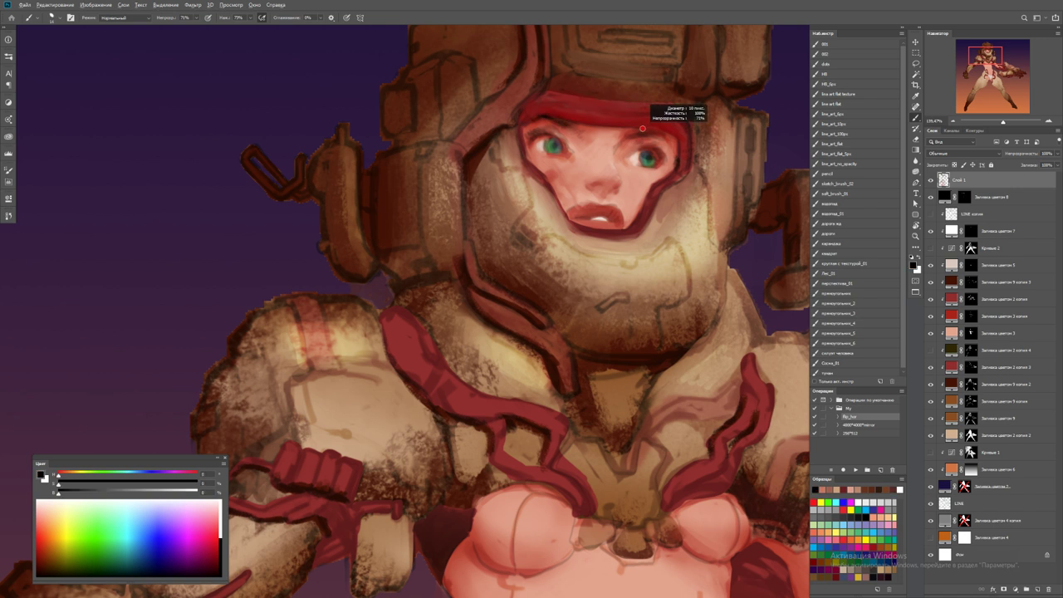
key("z")
key("ctrl+0")
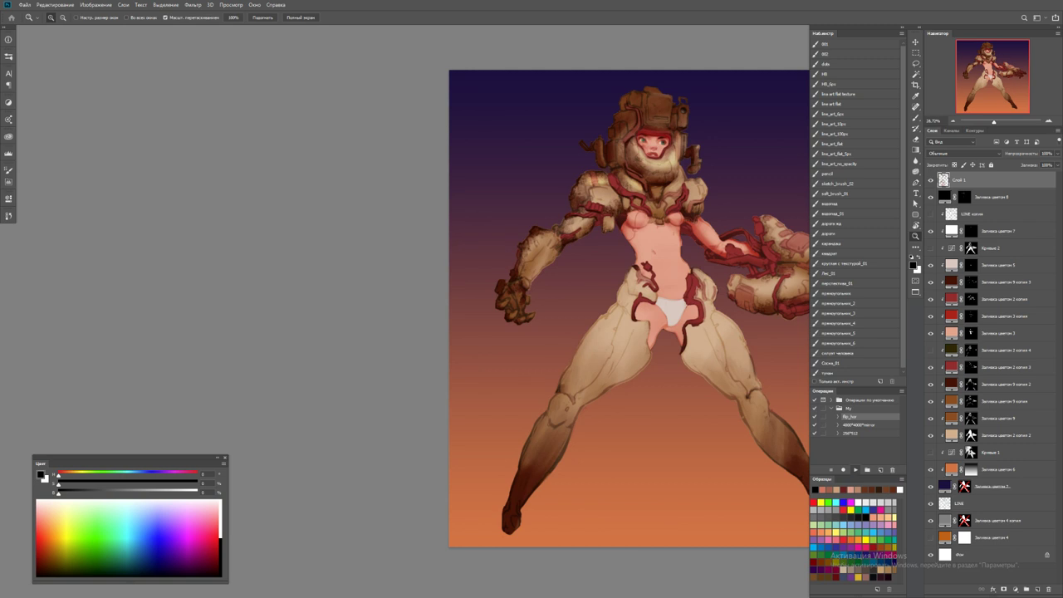
key("F2")
left_click_drag(532, 183, 598, 183)
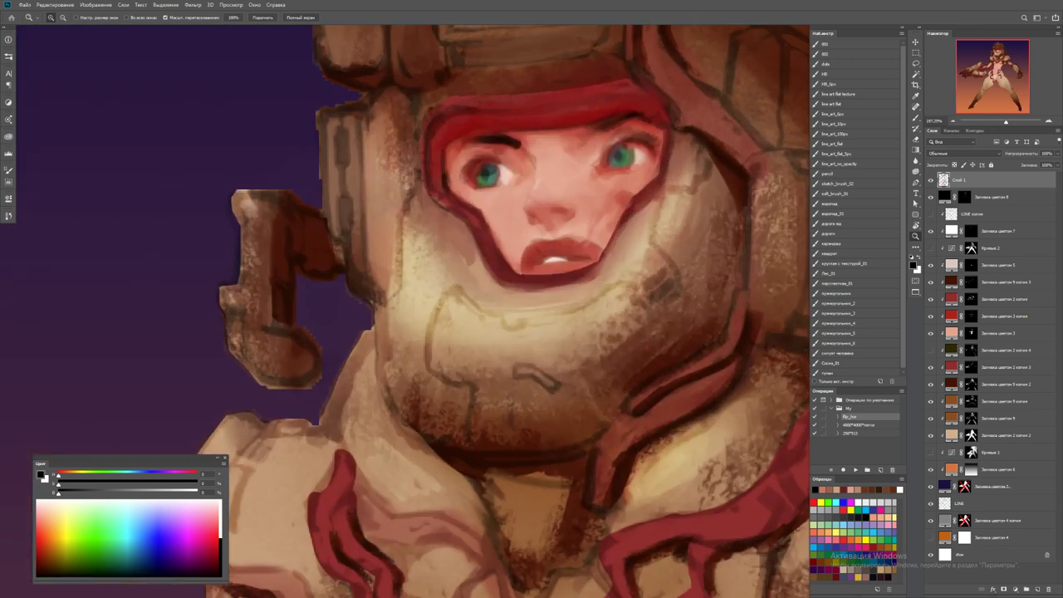
Refine the lips and mouth opening with sampled and darkened reds, and brighten the teeth with white
key("b")
left_click(554, 255, "alt")
left_click(553, 255, "alt")
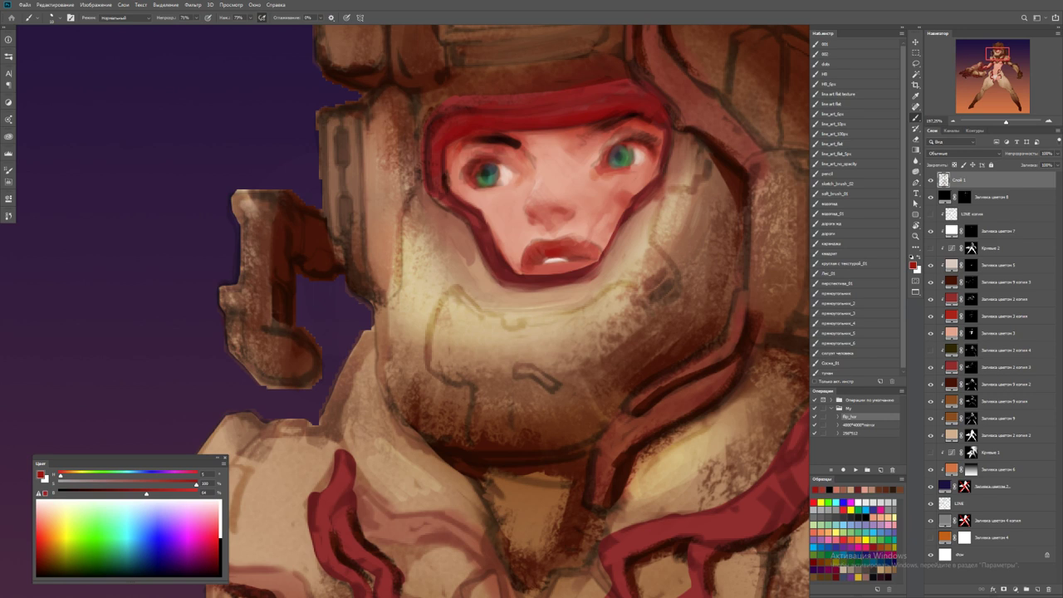
left_click_drag(146, 493, 118, 493)
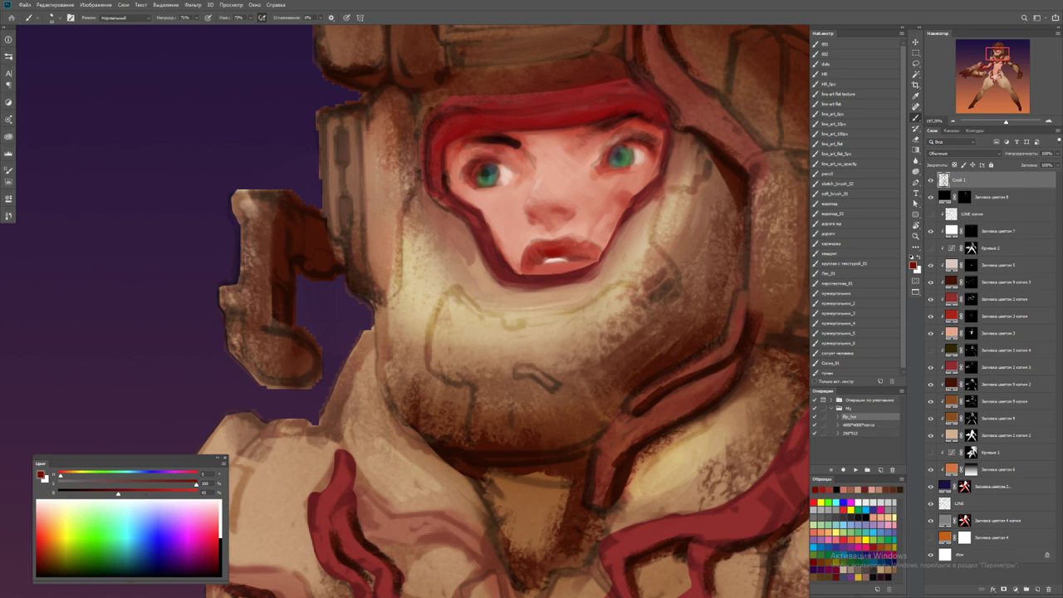
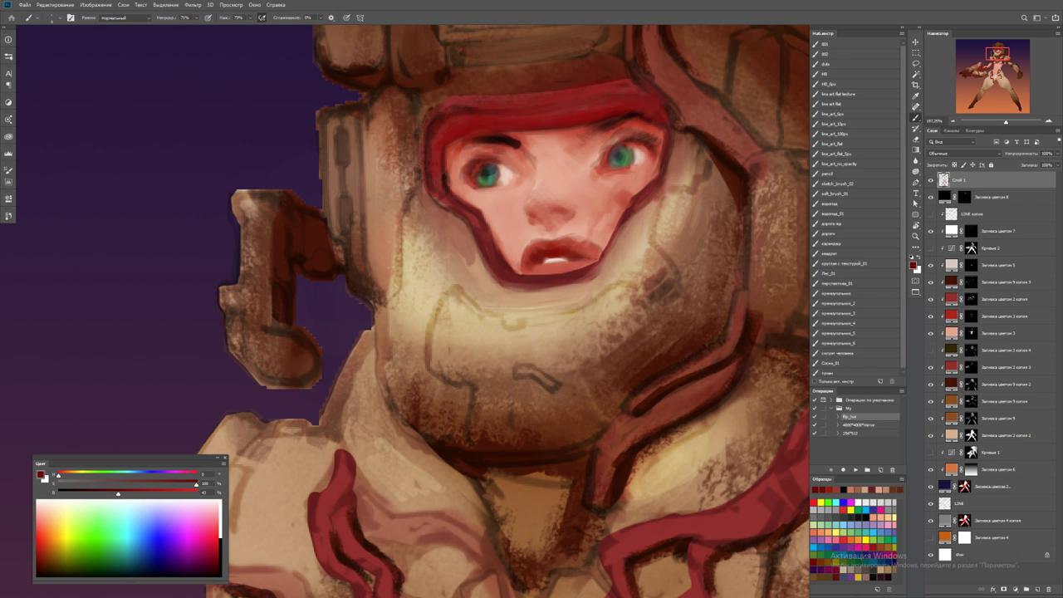
left_click(555, 261, "alt")
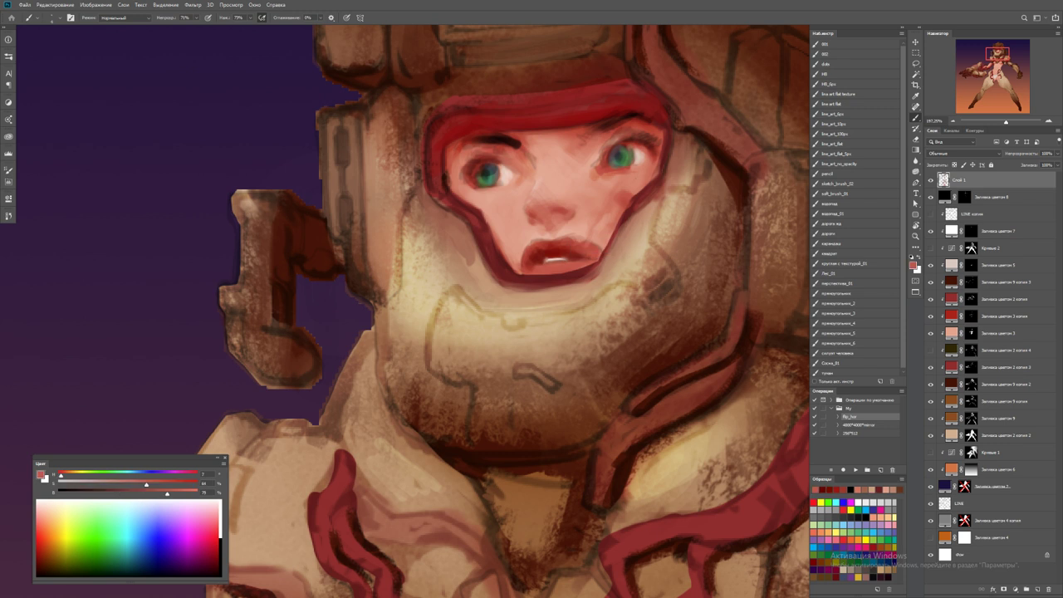
key("d")
key("x")
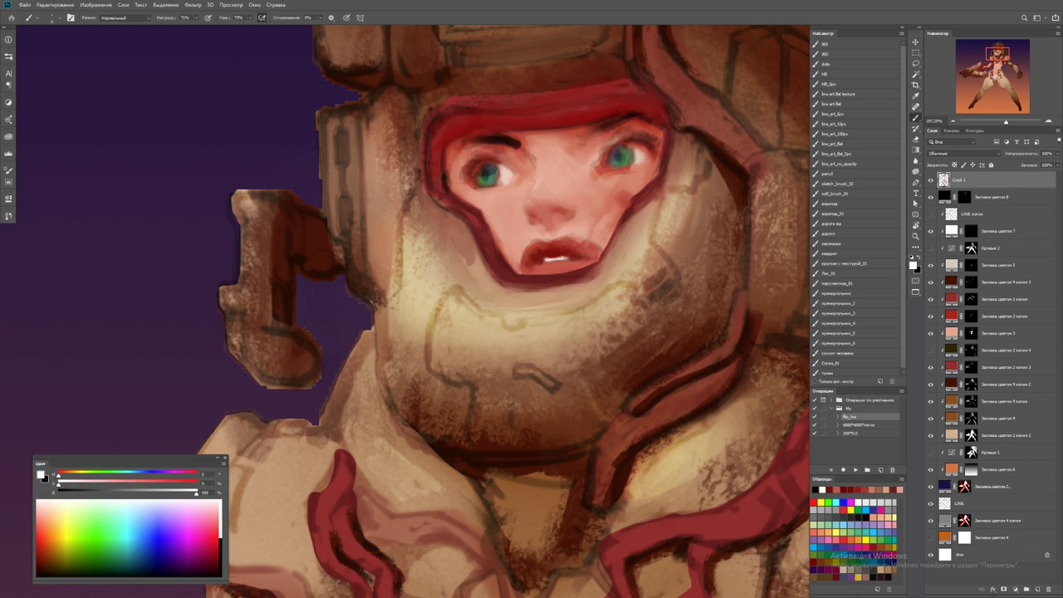
key("ctrl+minus")
key("ctrl+minus")
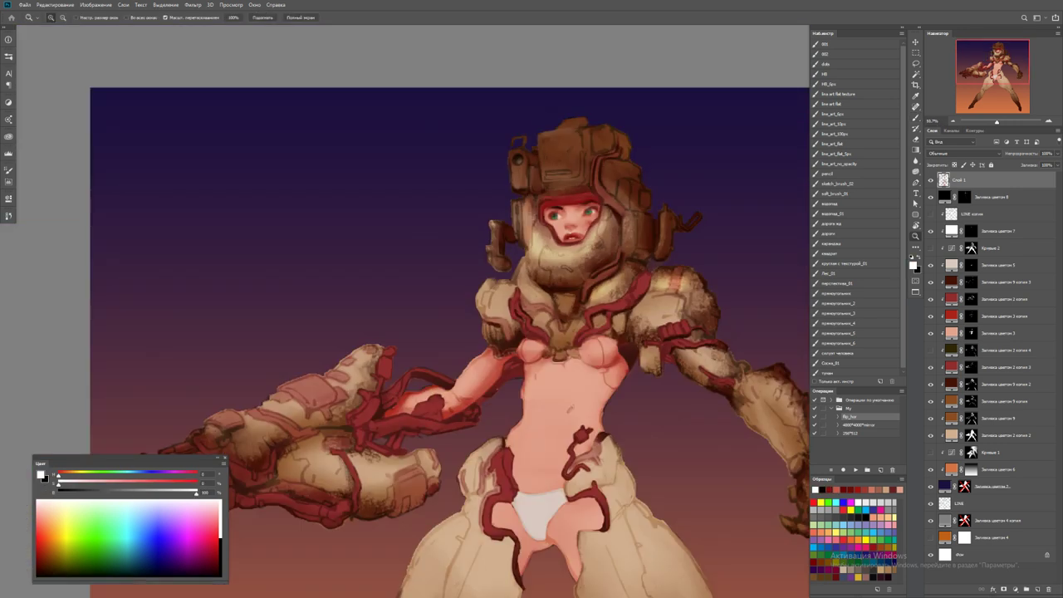
key("ctrl+minus")
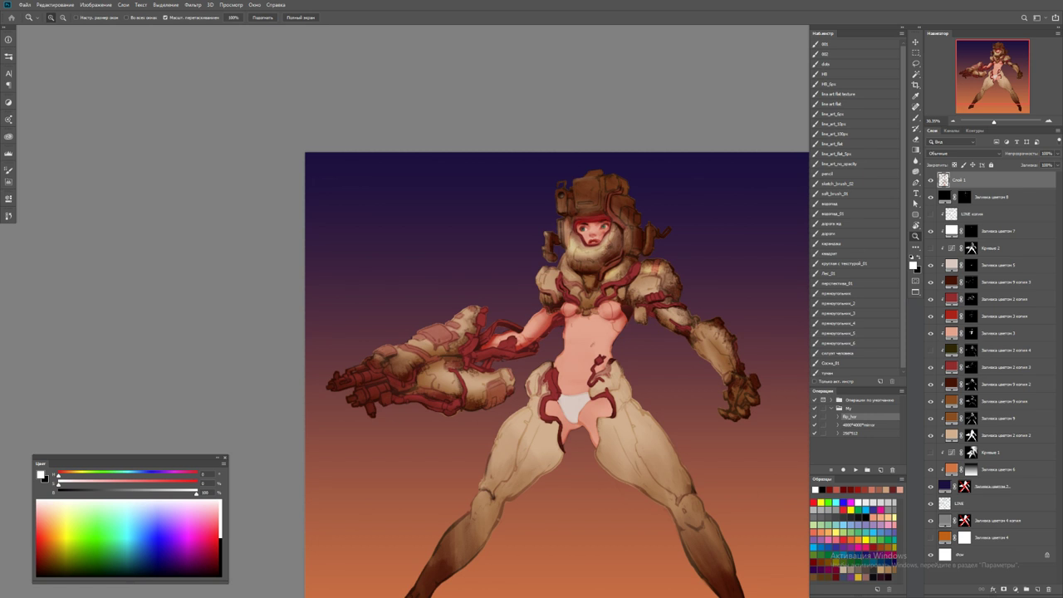
Paint over the line art beneath the chest plate with sampled skin tones
scroll(598, 332, "up", 6)
key("b")
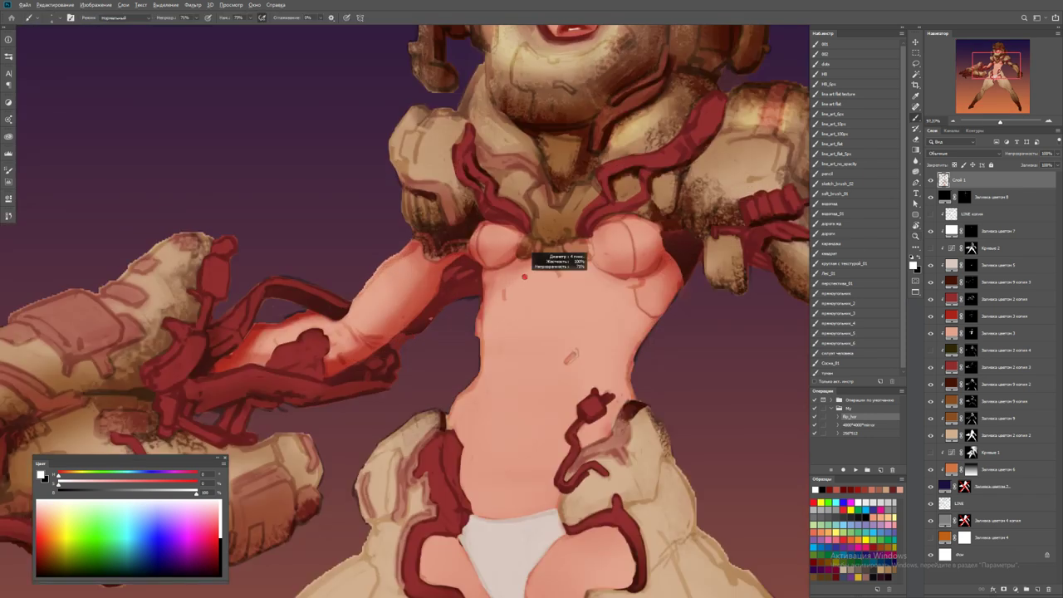
key("x")
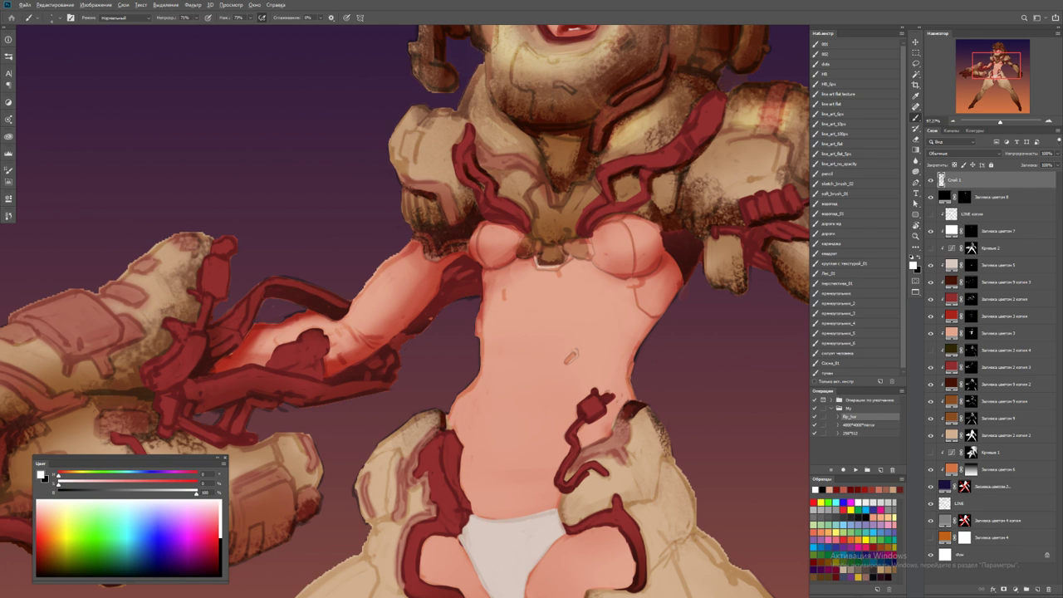
left_click(545, 263, "alt")
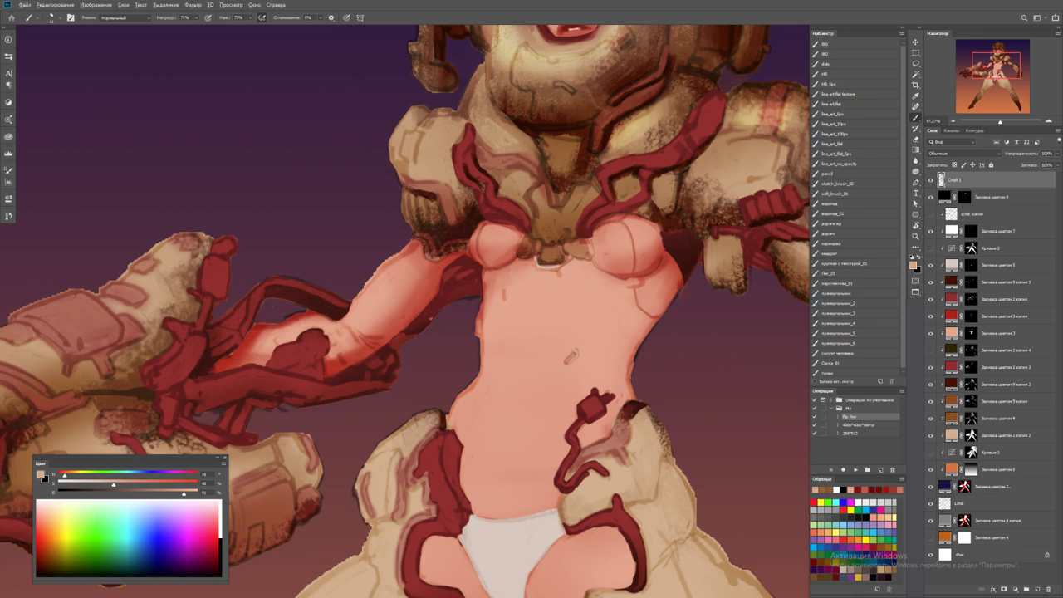
left_click(571, 355, "alt")
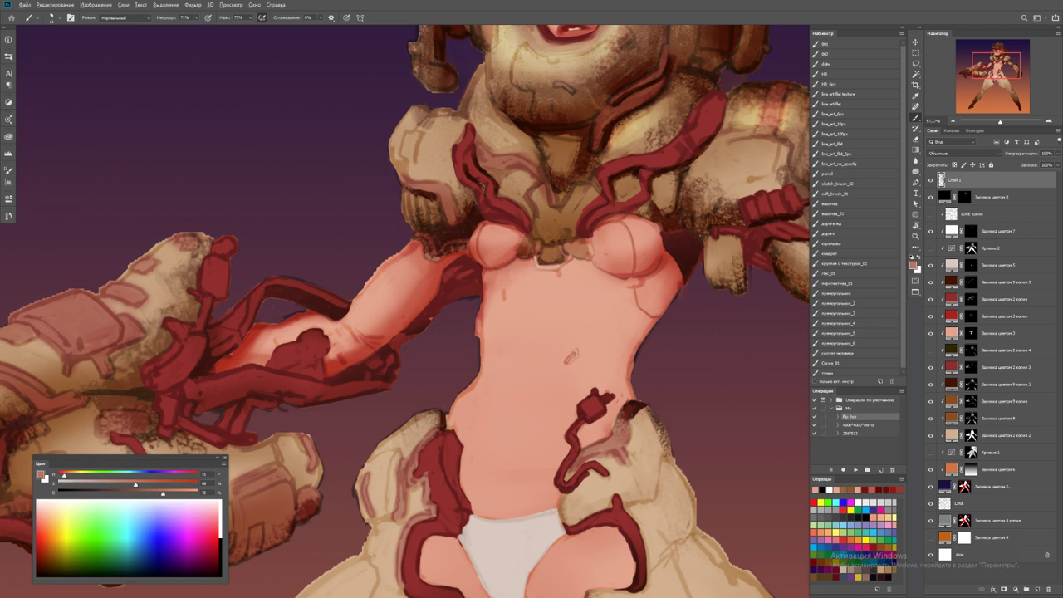
left_click(544, 277, "alt")
left_click(571, 355, "alt")
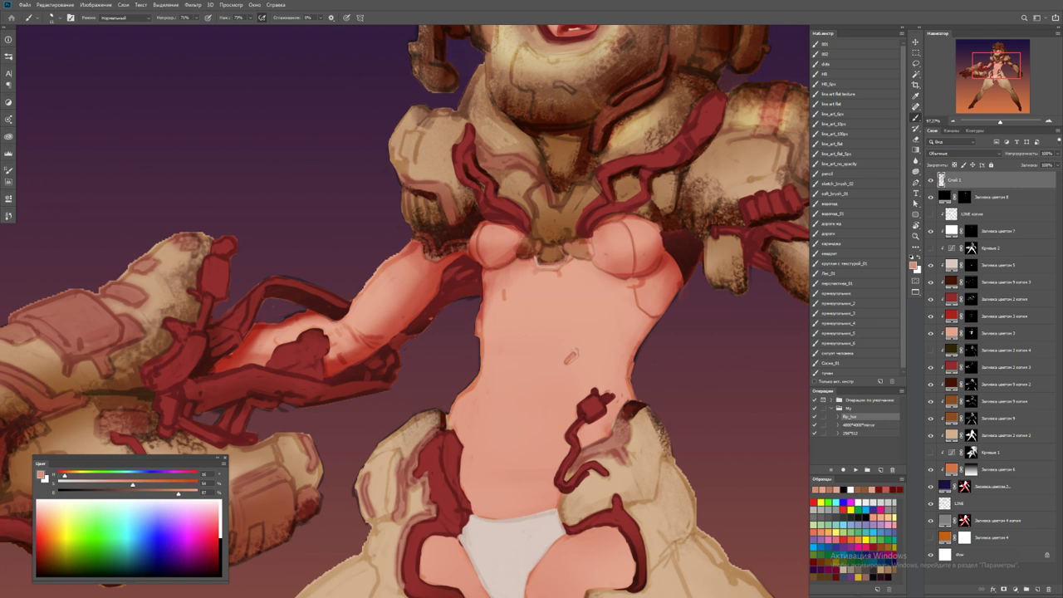
Lighten the upper surfaces of the chest skin with sampled light peach tones
left_click(507, 225, "alt")
left_click(571, 358)
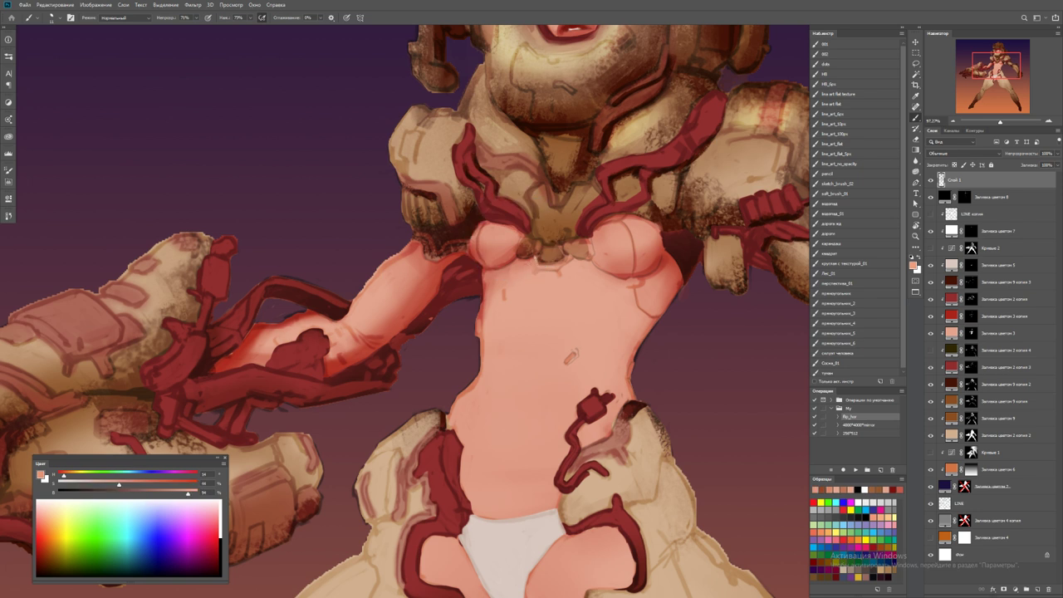
left_click(572, 357)
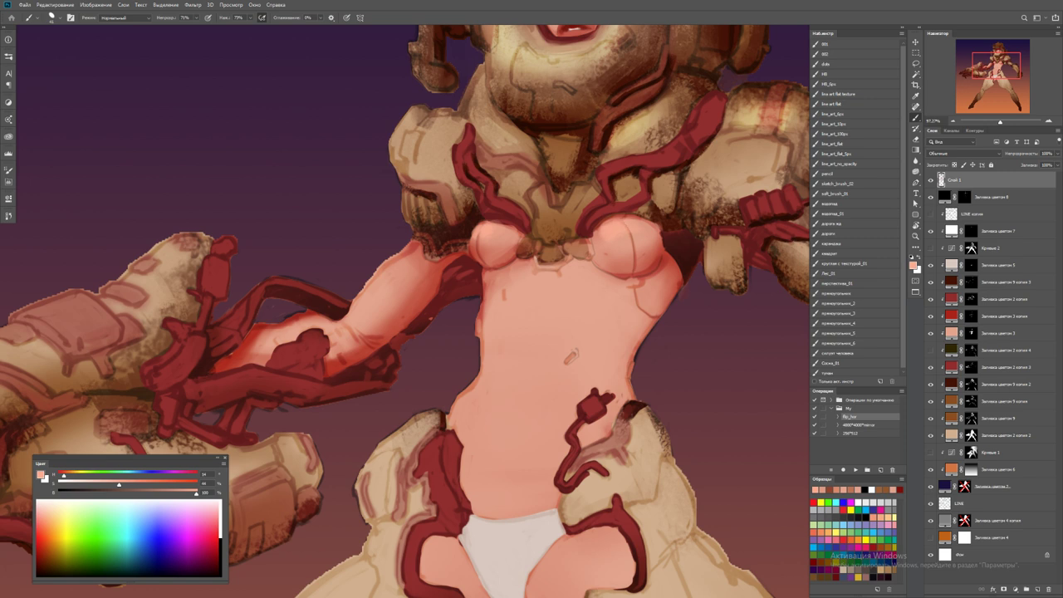
Shade the rounded chest forms and the side of the torso with sampled reddish skin tones
key("z")
key("ctrl+0")
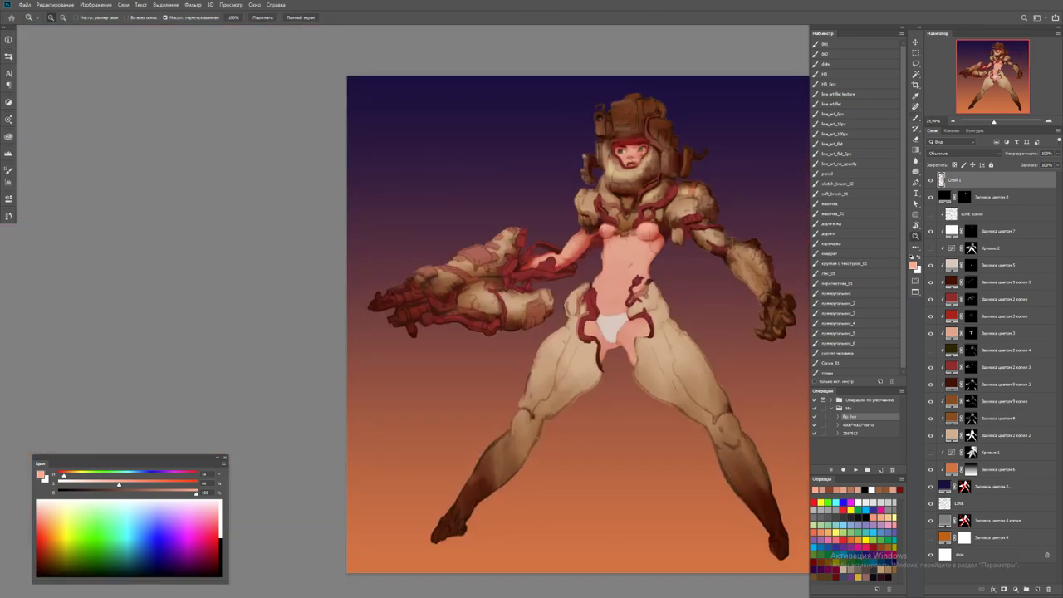
left_click_drag(652, 223, 689, 223)
key("b")
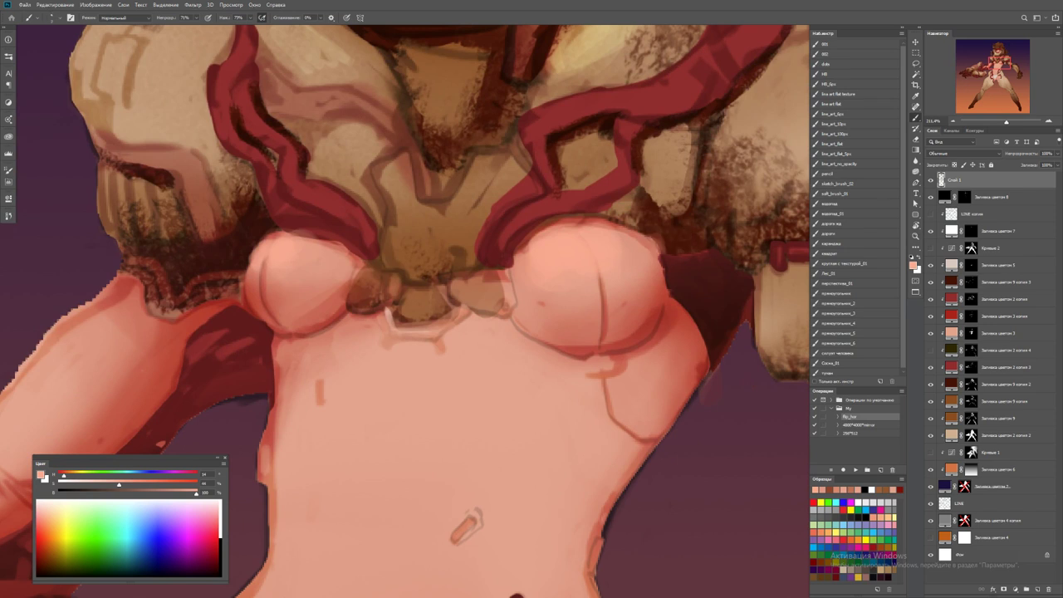
left_click(641, 241, "alt")
left_click(588, 245, "alt")
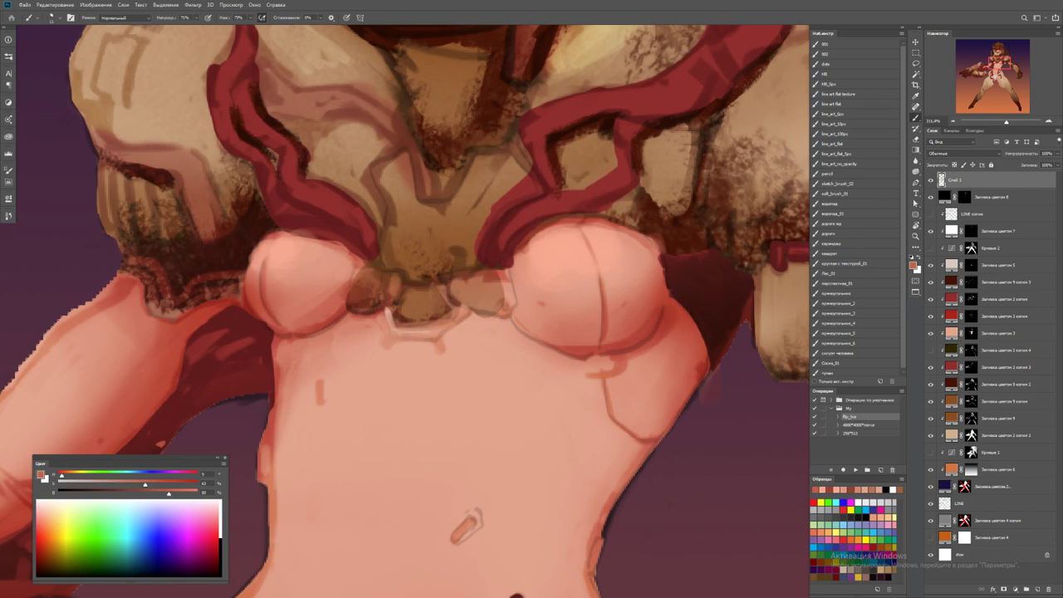
left_click(645, 345, "alt")
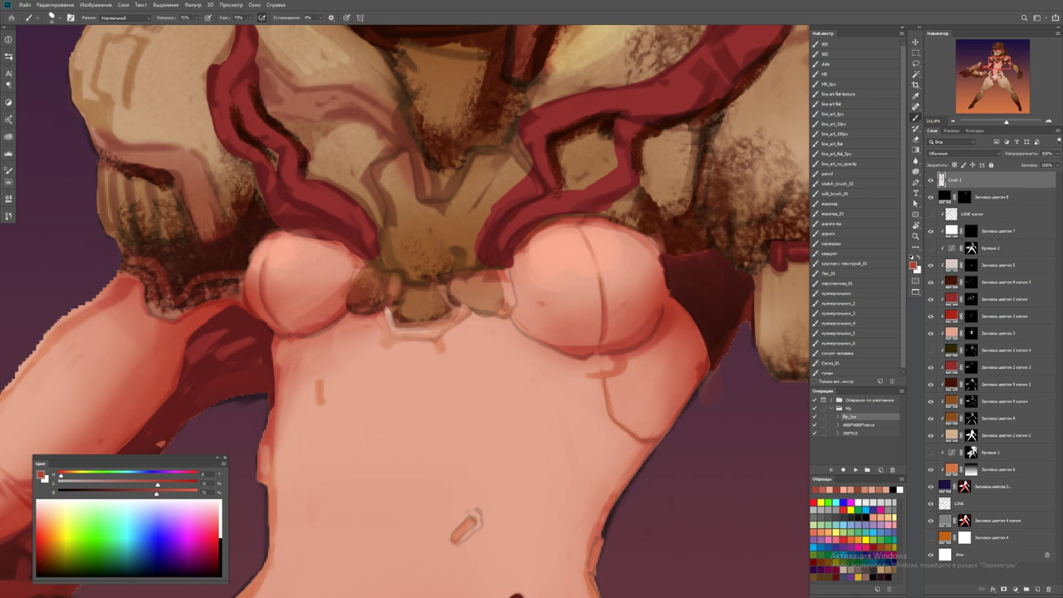
scroll(644, 305, "down", 5)
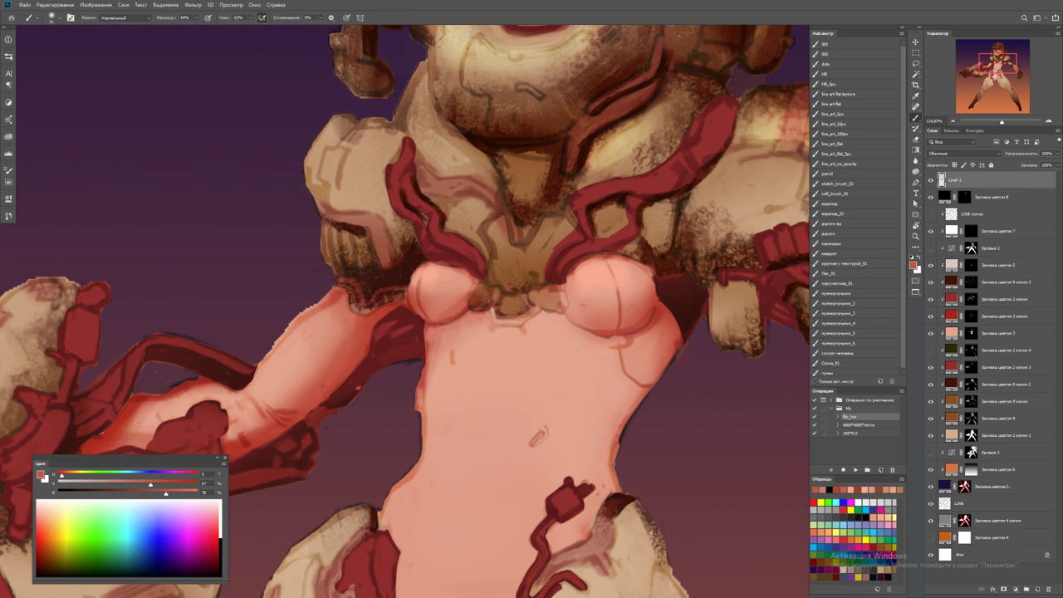
Paint a light peach highlight on the upper abdomen below the chest plate with the line_art_100ps brush
left_click(600, 336, "alt")
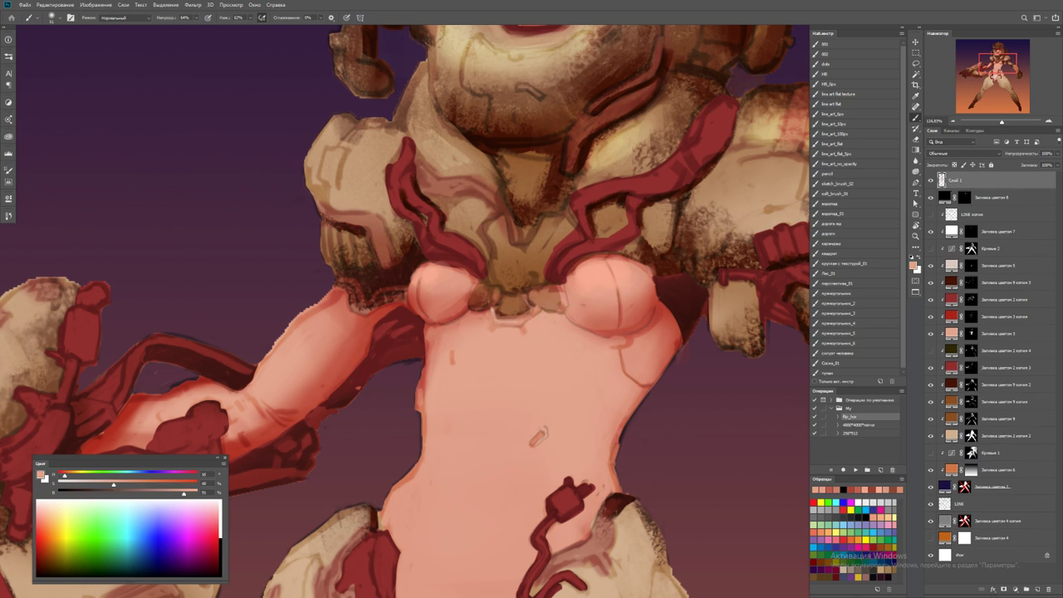
left_click(839, 134)
left_click(532, 290, "alt")
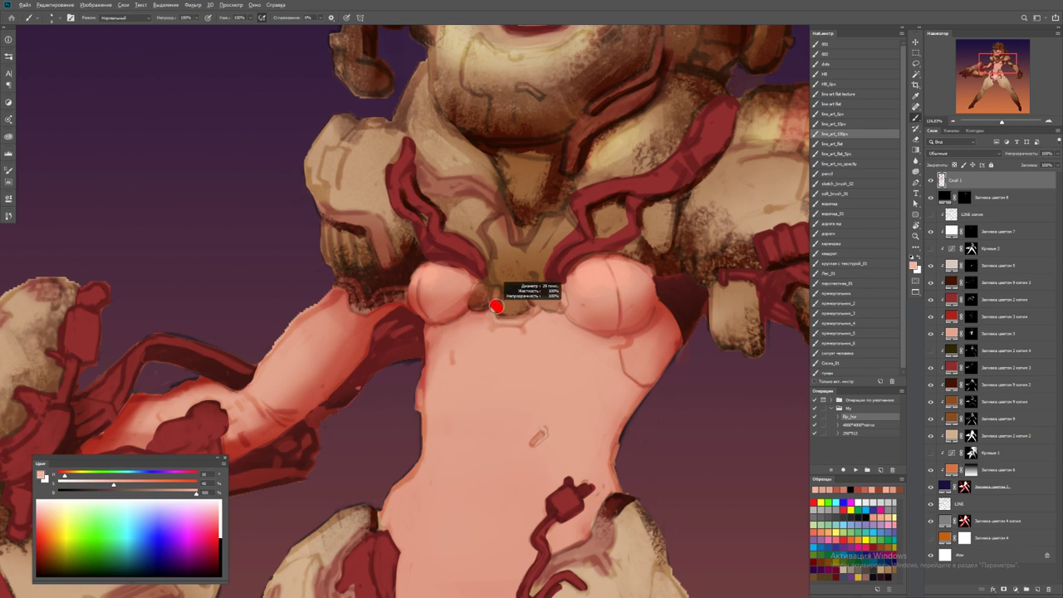
mouse_move(463, 315)
left_mouse_down()
mouse_move(523, 330)
mouse_move(505, 322)
mouse_move(539, 312)
mouse_move(440, 317)
left_mouse_up()
key("z")
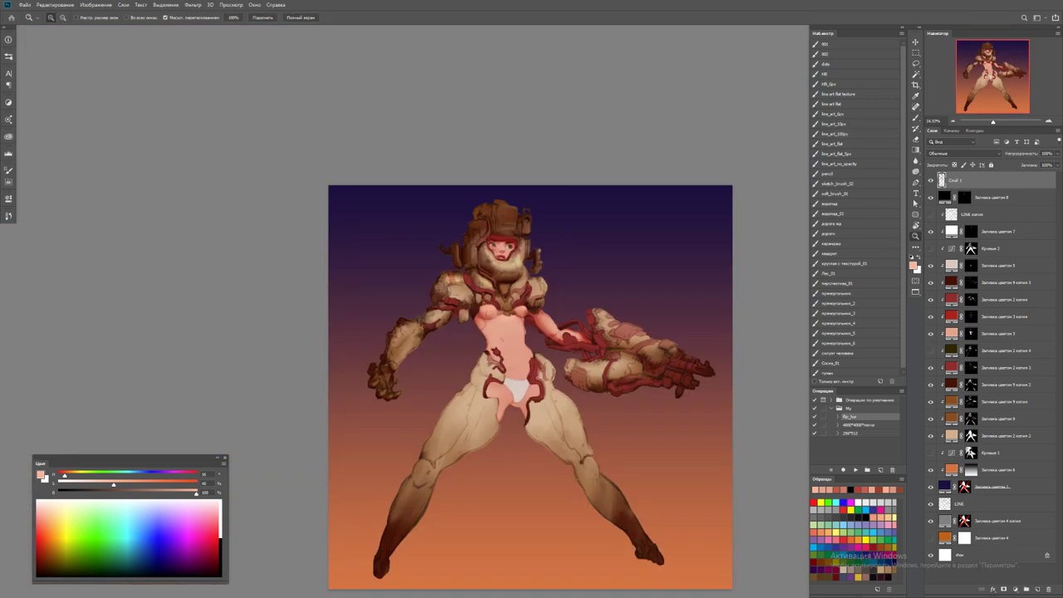
Paint over the line art at the centre of the chest plate with sampled tan and brown tones
left_click_drag(521, 325, 582, 324)
key("b")
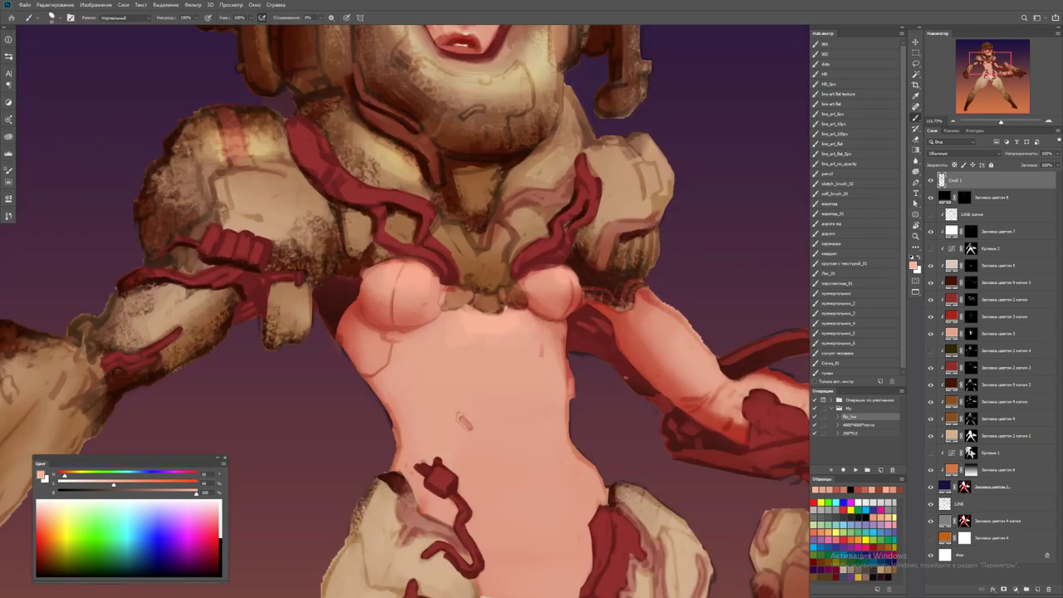
left_click(515, 308, "alt")
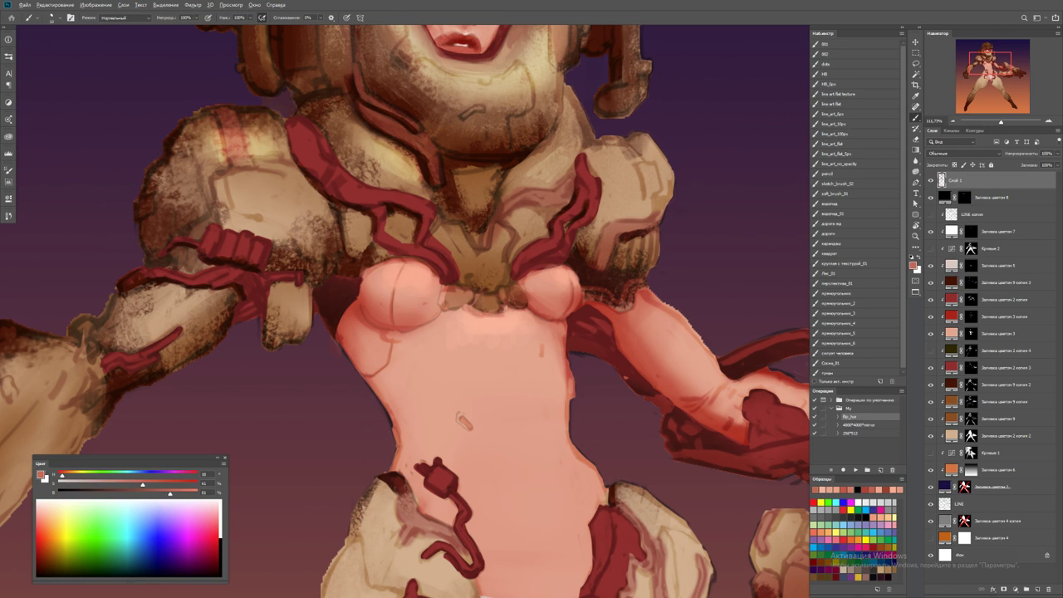
left_click(442, 298, "alt")
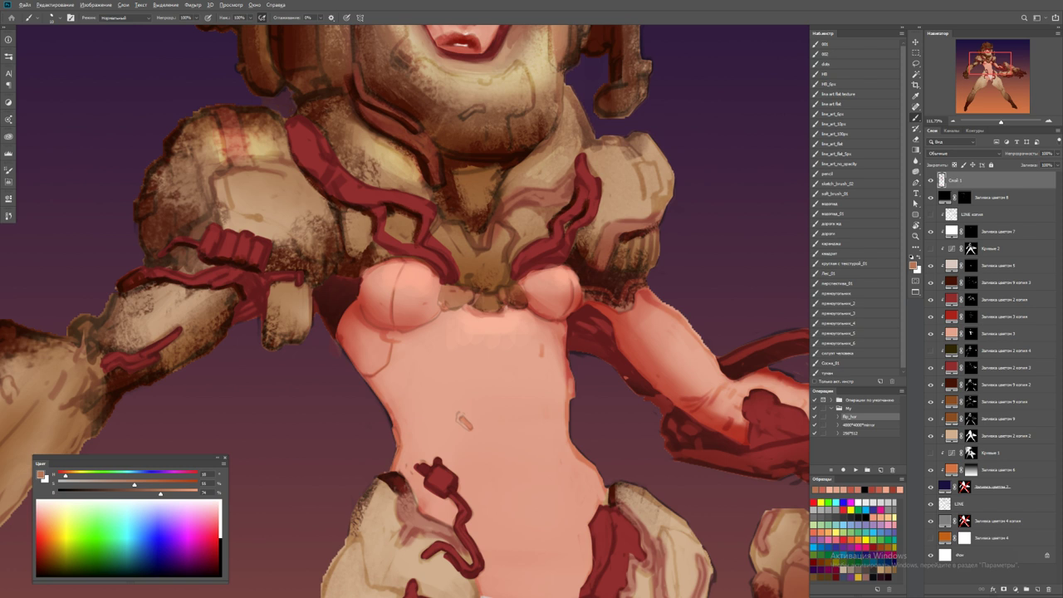
left_click(459, 234, "alt")
mouse_move(463, 241)
left_mouse_down()
mouse_move(492, 249)
mouse_move(474, 239)
mouse_move(495, 238)
mouse_move(487, 224)
mouse_move(449, 226)
mouse_move(497, 228)
left_mouse_up()
left_click(449, 229, "alt")
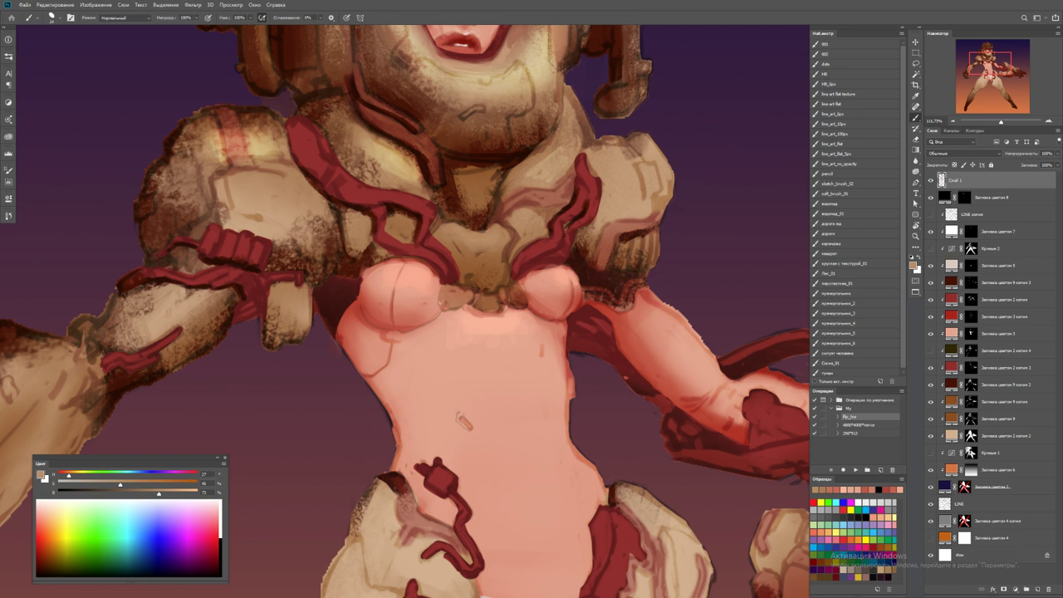
left_click(496, 249)
Brighten the upper middle of the chest plate between the red cables with a light tan tone
key("z")
key("ctrl+0")
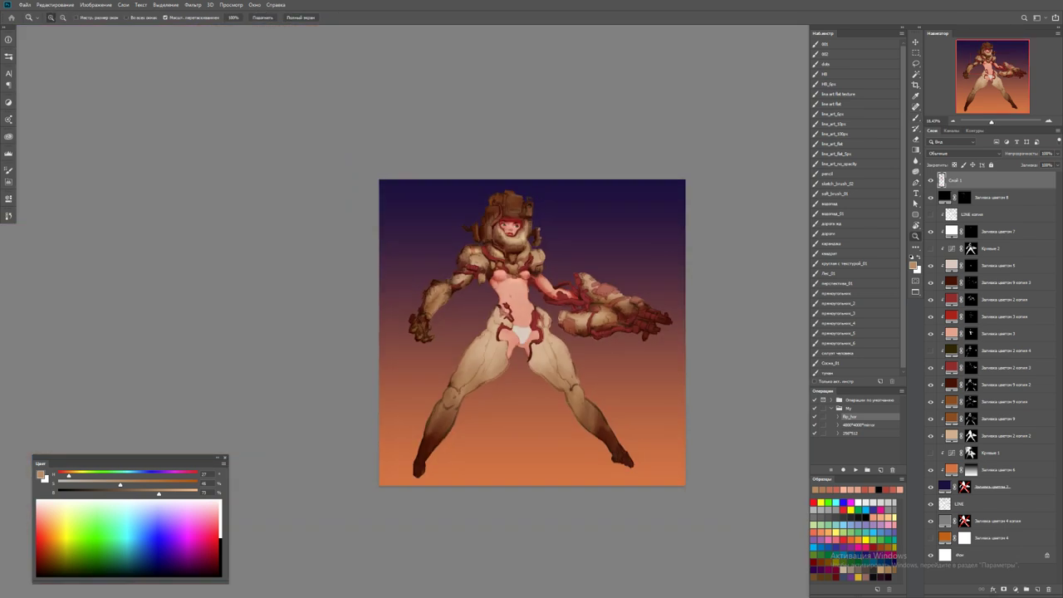
left_click(513, 273)
key("b")
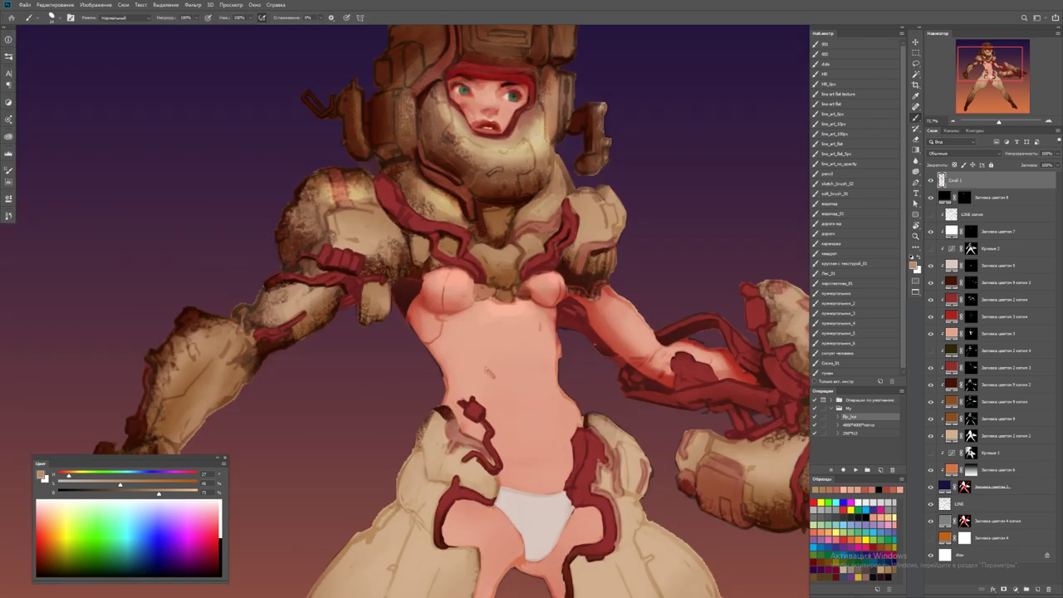
left_click_drag(516, 251, 515, 269)
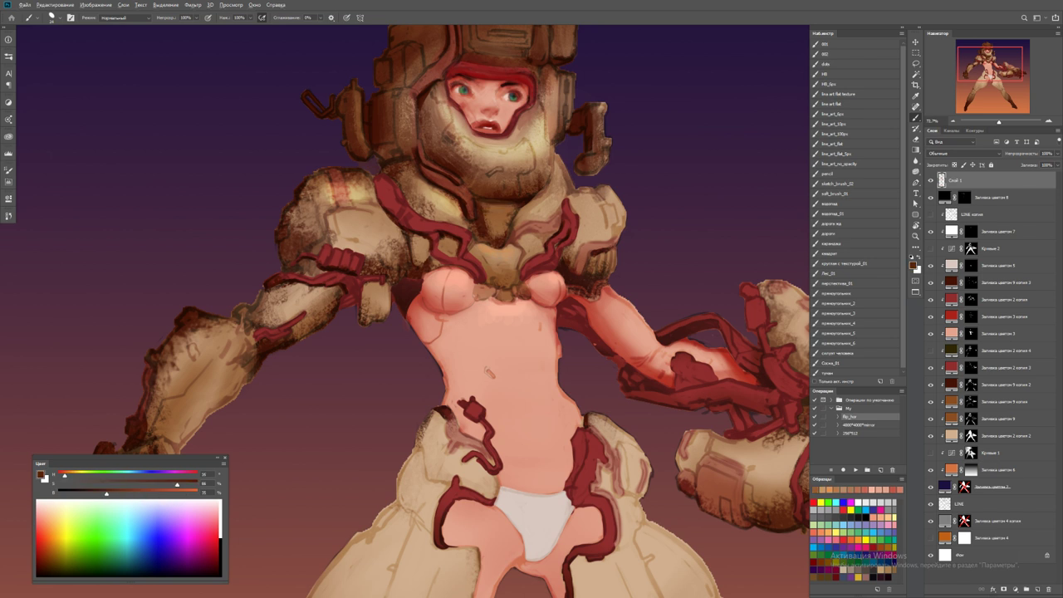
Touch up the lower helmet and collar area with sampled beige and reddish-brown tones
left_click(501, 226, "alt")
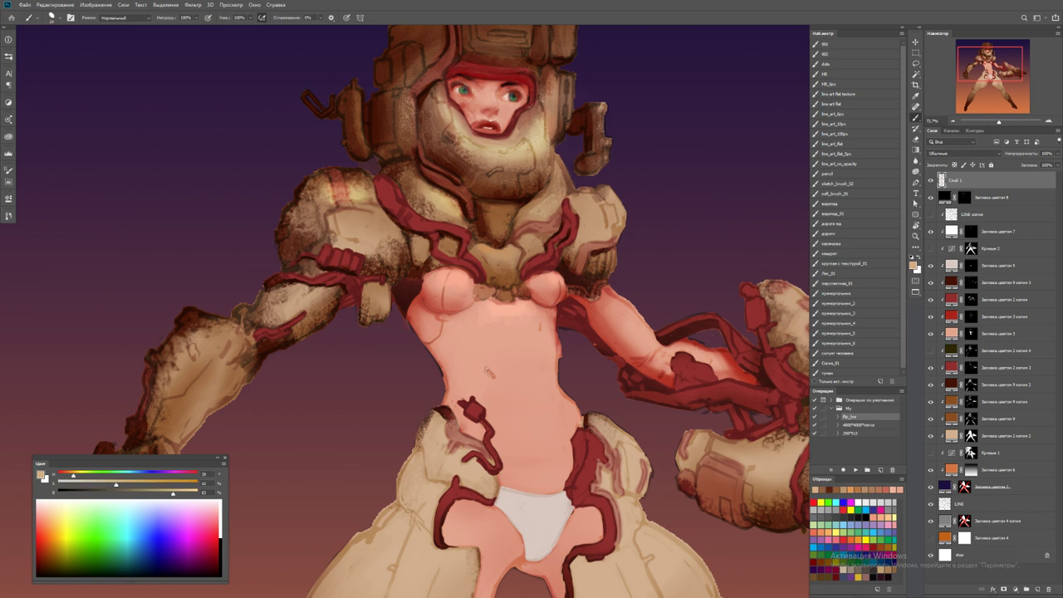
left_click(471, 199, "alt")
left_click_drag(423, 171, 438, 184)
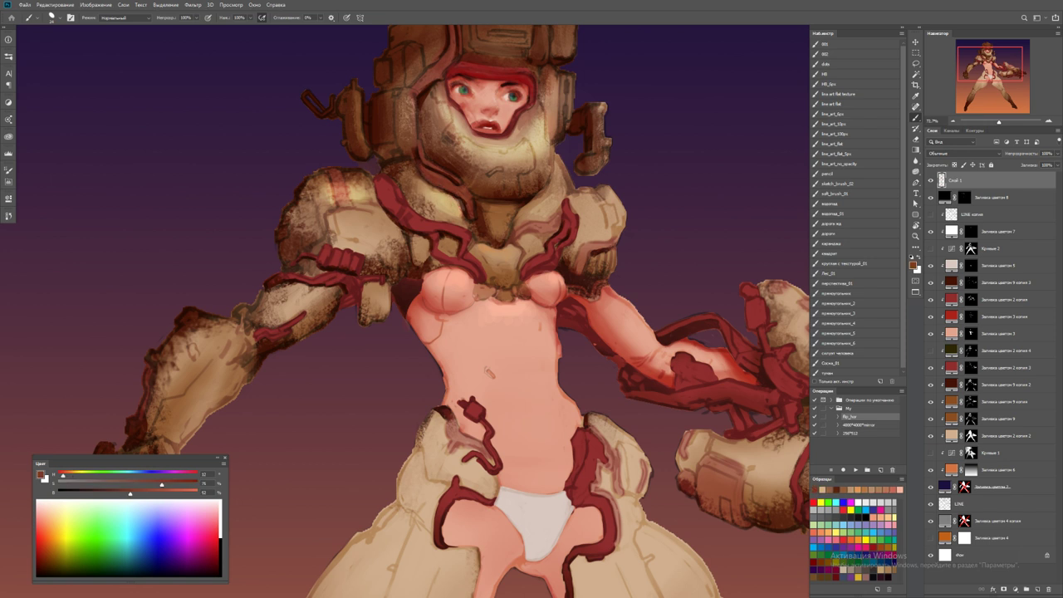
Refine the gaps and cable beside the helmet's side modules with sampled dark brown and reddish tones
scroll(440, 175, "up", 3)
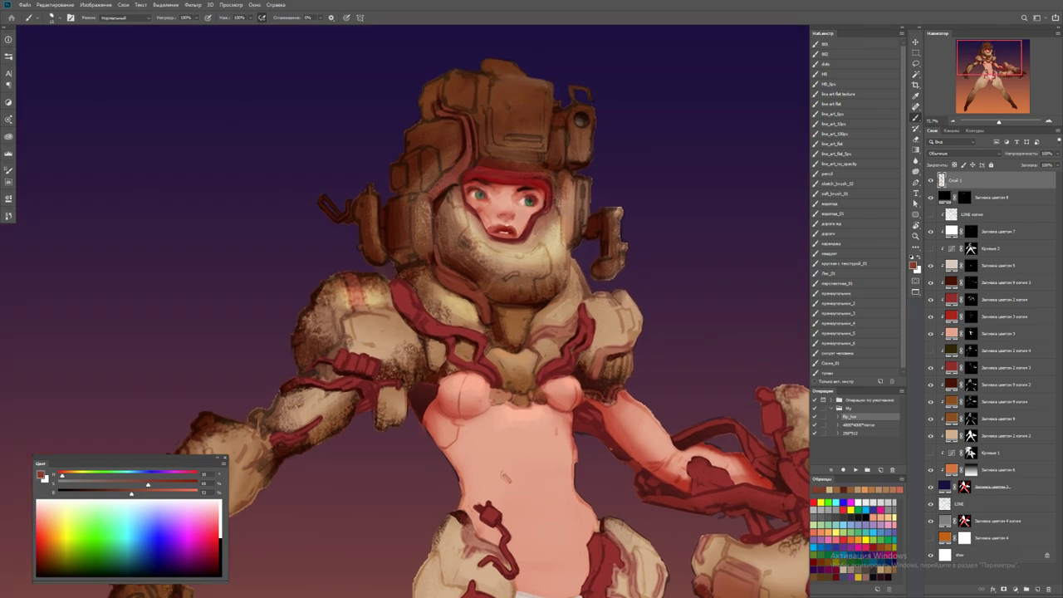
left_click(400, 191, "alt")
left_click(402, 188)
left_click(437, 201, "alt")
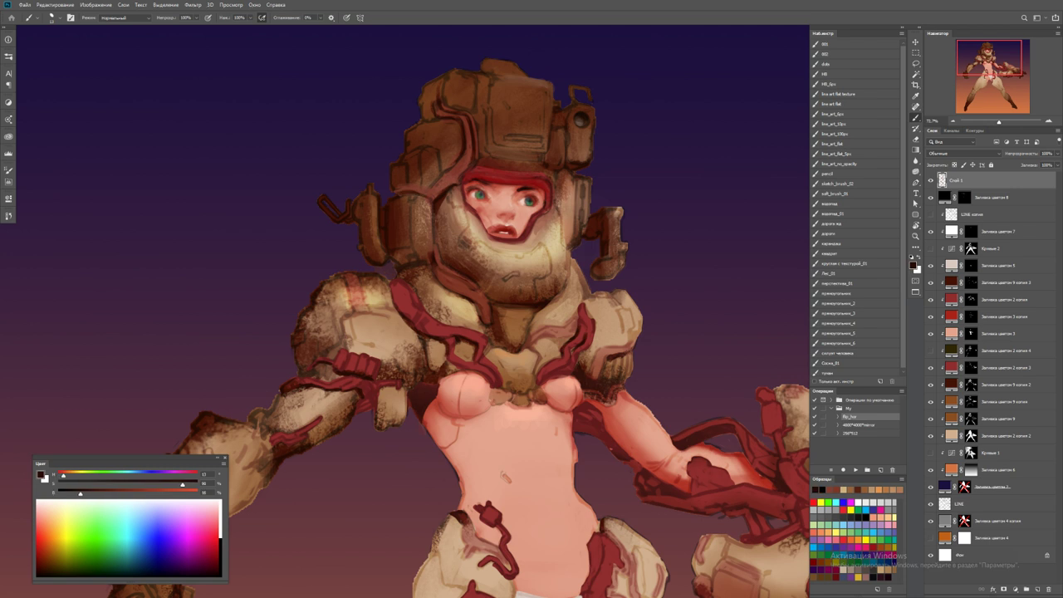
left_click(433, 191, "alt")
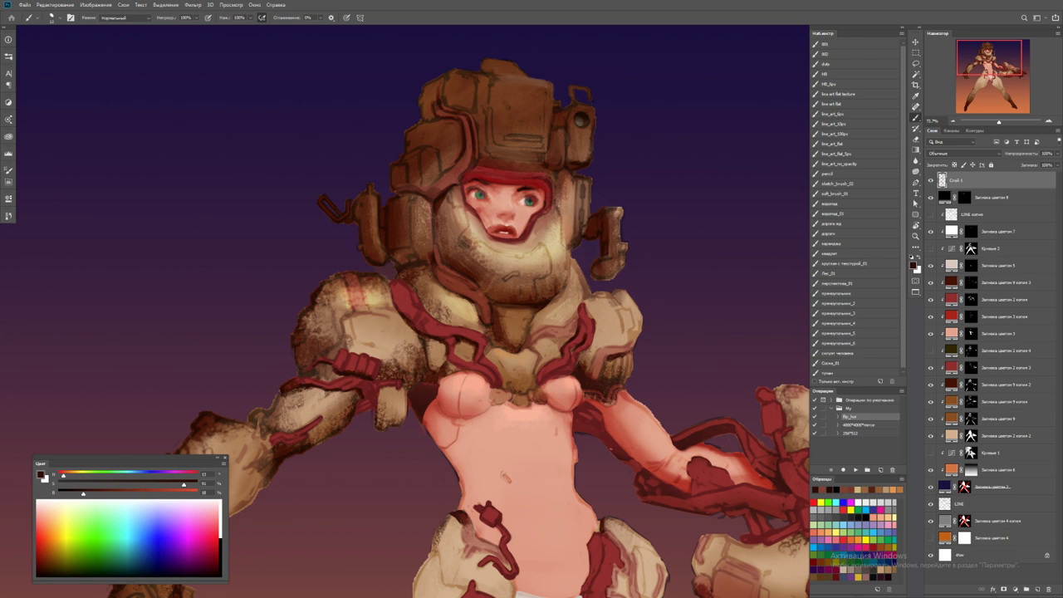
left_click(435, 185, "alt")
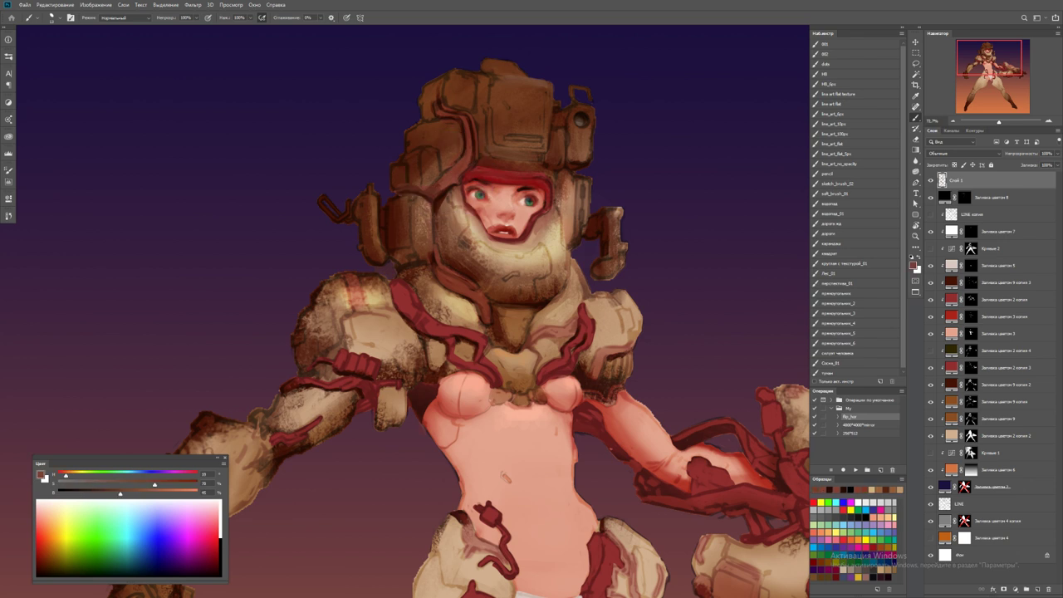
left_click(463, 132, "alt")
left_click(504, 475, "alt")
left_click(465, 133, "alt")
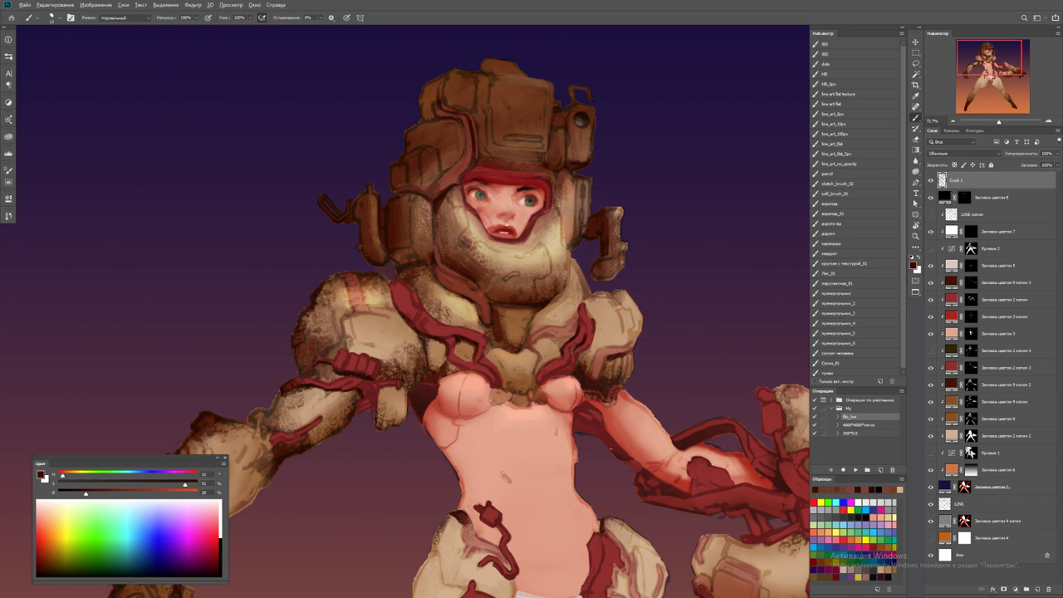
Paint over the line art on the helmet's upper side pouch with sampled brown tones, deepening the shadow beside the cable
key("z")
left_click_drag(465, 62, 515, 63)
key("b")
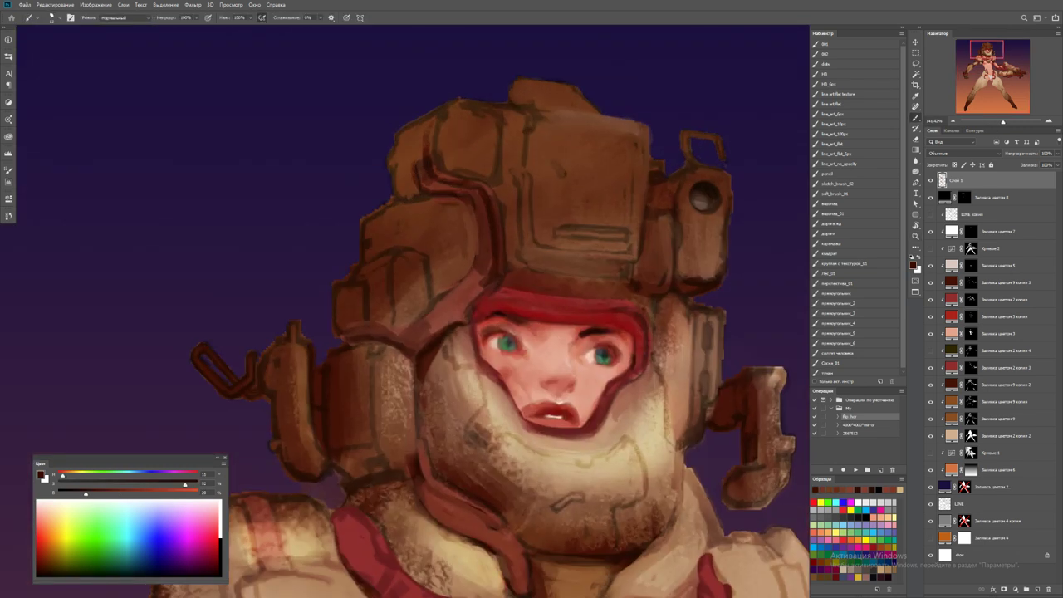
left_click(420, 161, "alt")
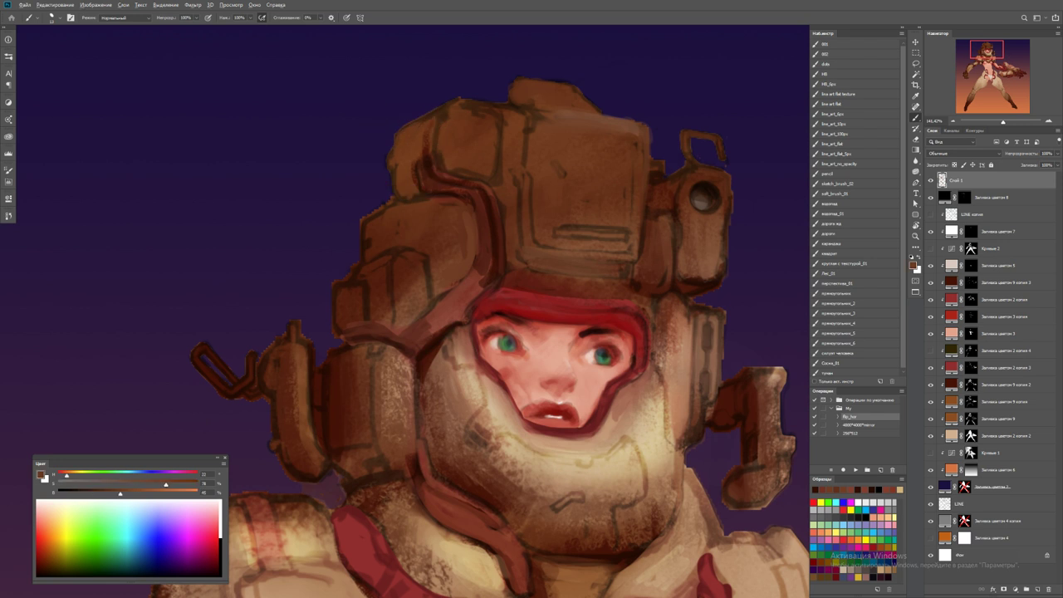
left_click(419, 124, "alt")
left_click(396, 158, "alt")
mouse_move(395, 149)
left_mouse_down()
mouse_move(403, 196)
mouse_move(427, 125)
left_mouse_up()
left_click(420, 141, "alt")
left_click_drag(423, 134, 430, 126)
left_click(420, 137, "alt")
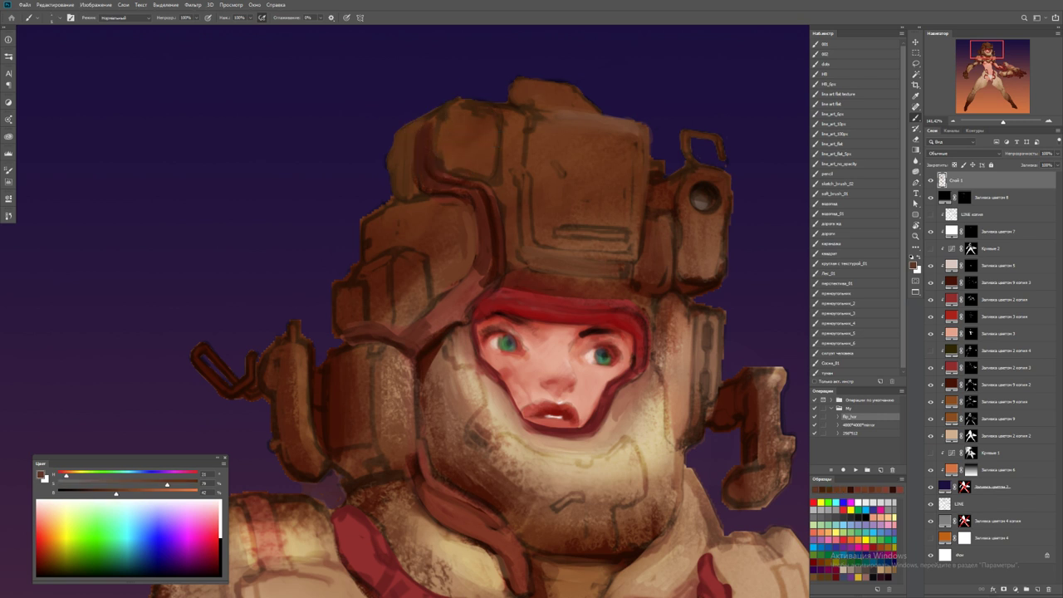
left_click(420, 137, "alt")
Paint a desaturated brown highlight along the small block on top of the helmet and blend it with sampled browns
left_click(590, 119)
left_click_drag(147, 484, 86, 484)
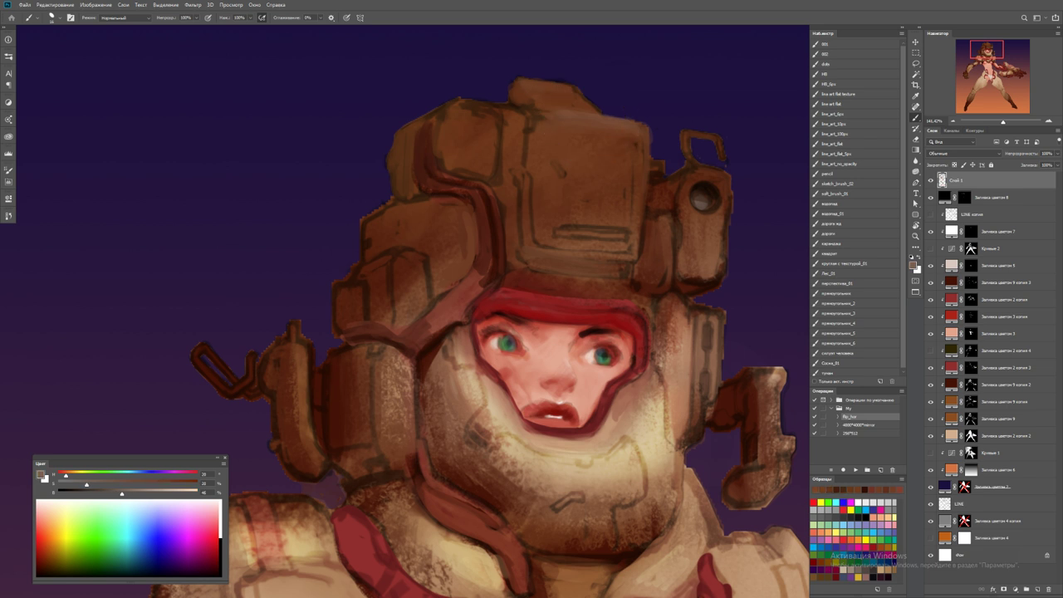
left_click_drag(531, 83, 582, 98)
left_click(581, 116, "alt")
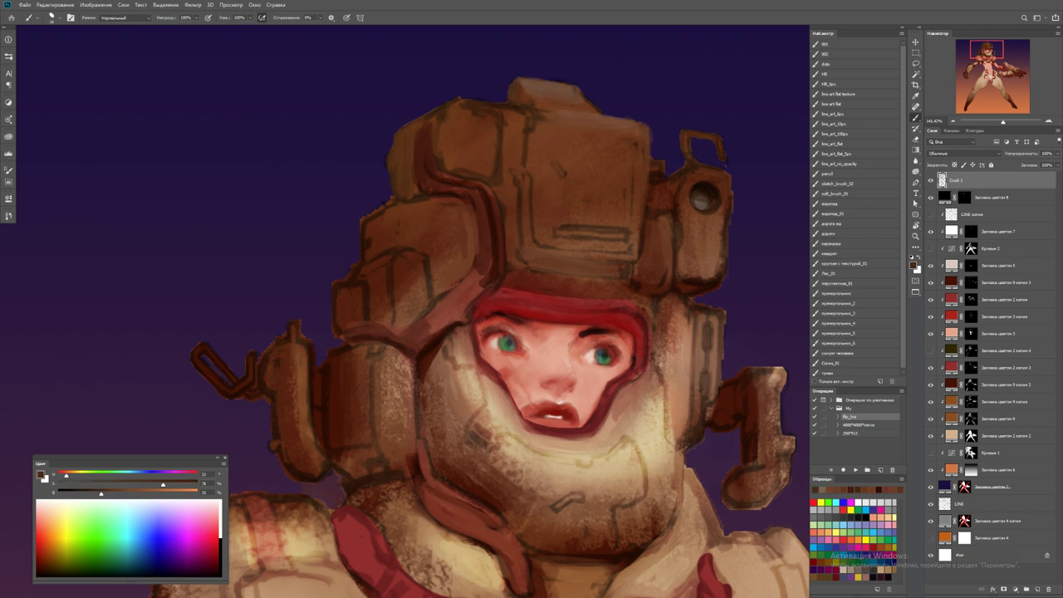
left_click(535, 95, "alt")
Draw two short parallel black slots on the side of the helmet's chin guard
key("ctrl+0")
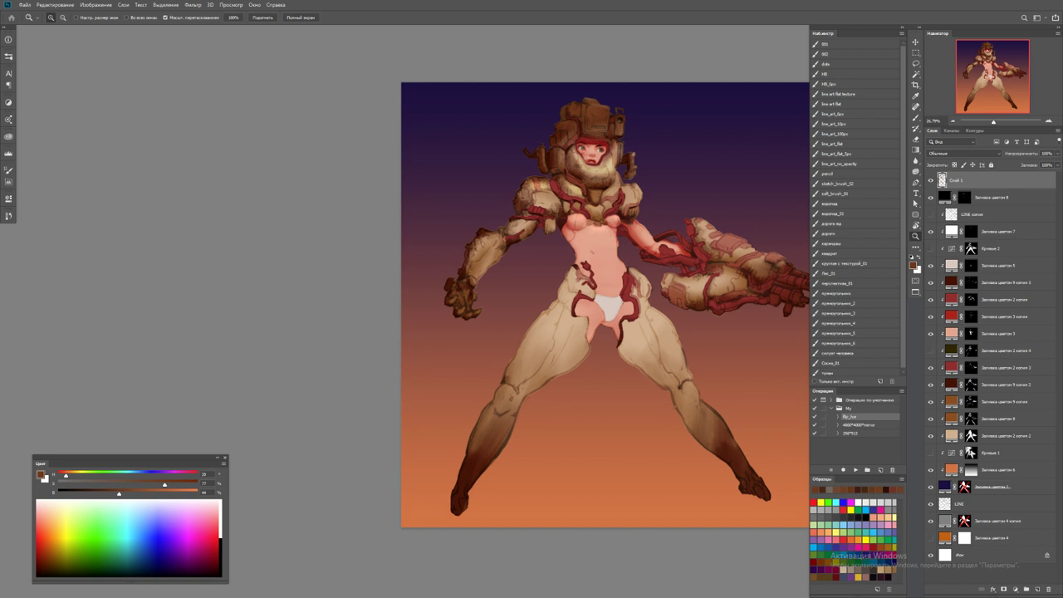
left_click_drag(599, 149, 664, 150)
left_click(497, 219, "alt")
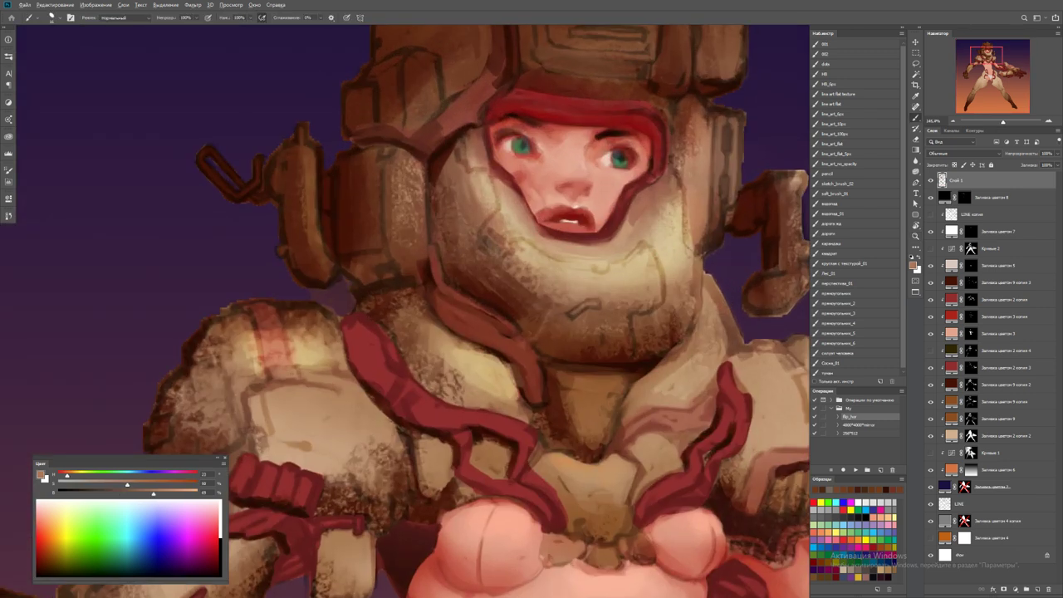
key("r")
left_click_drag(502, 225, 566, 226)
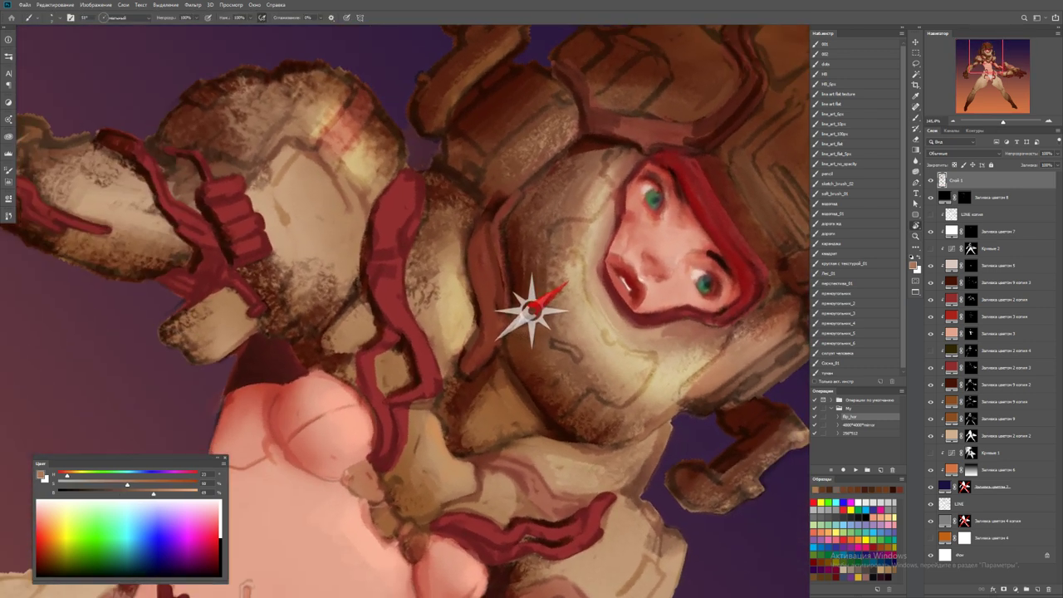
scroll(565, 225, "up", 3)
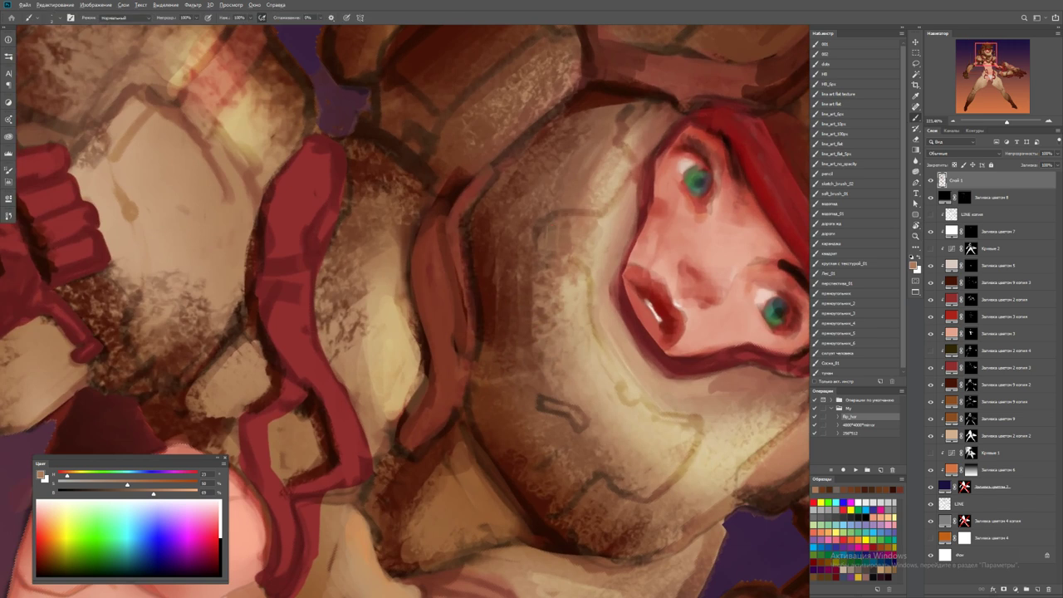
key("d")
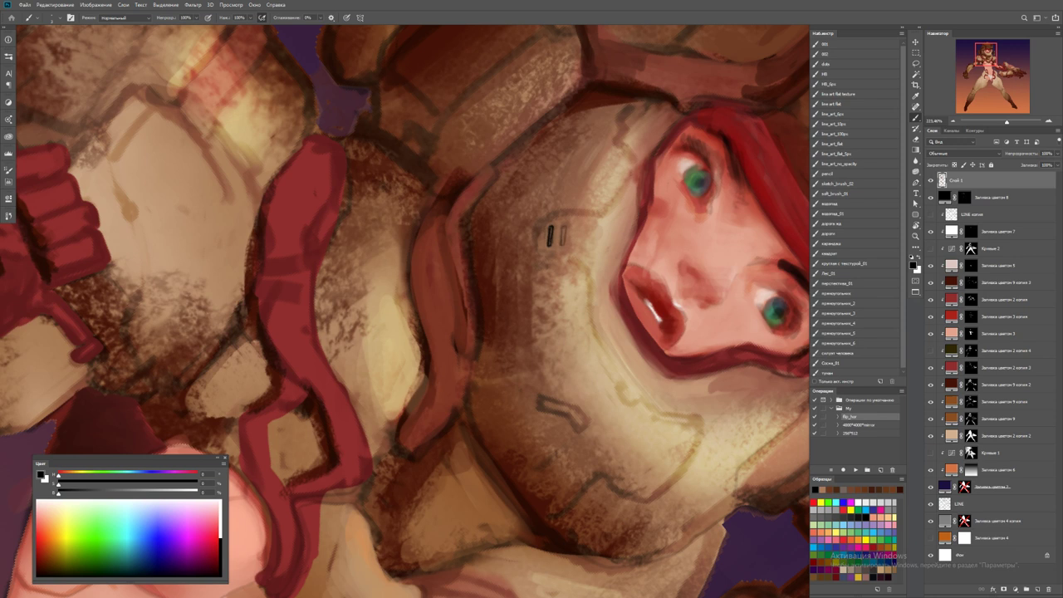
left_click_drag(564, 230, 561, 245)
Flip the canvas horizontally to check the whole figure mirrored
key("z")
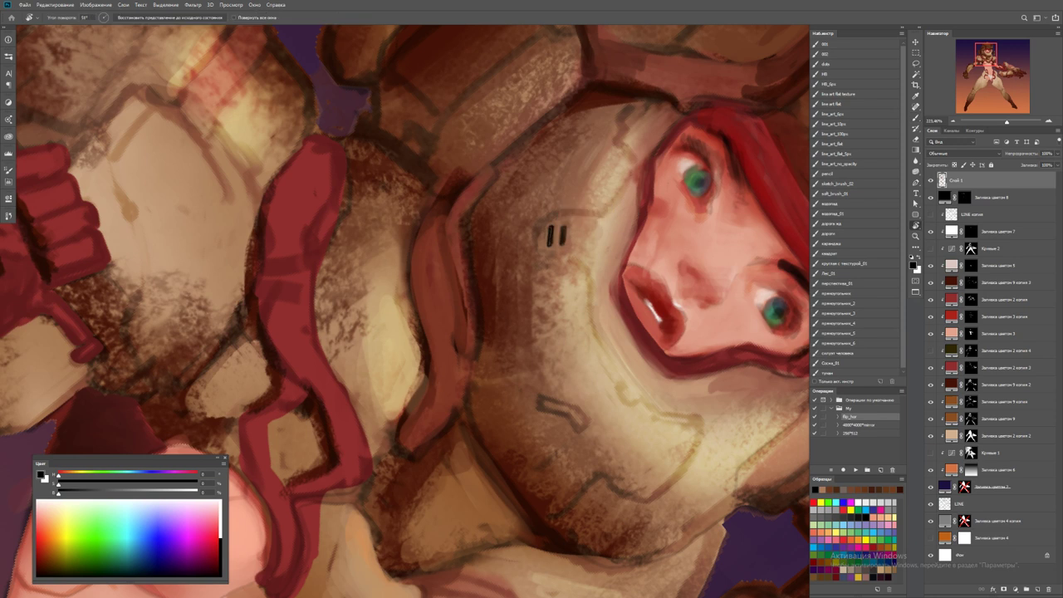
key("ctrl+minus")
key("ctrl+minus")
key("ctrl+shift+h")
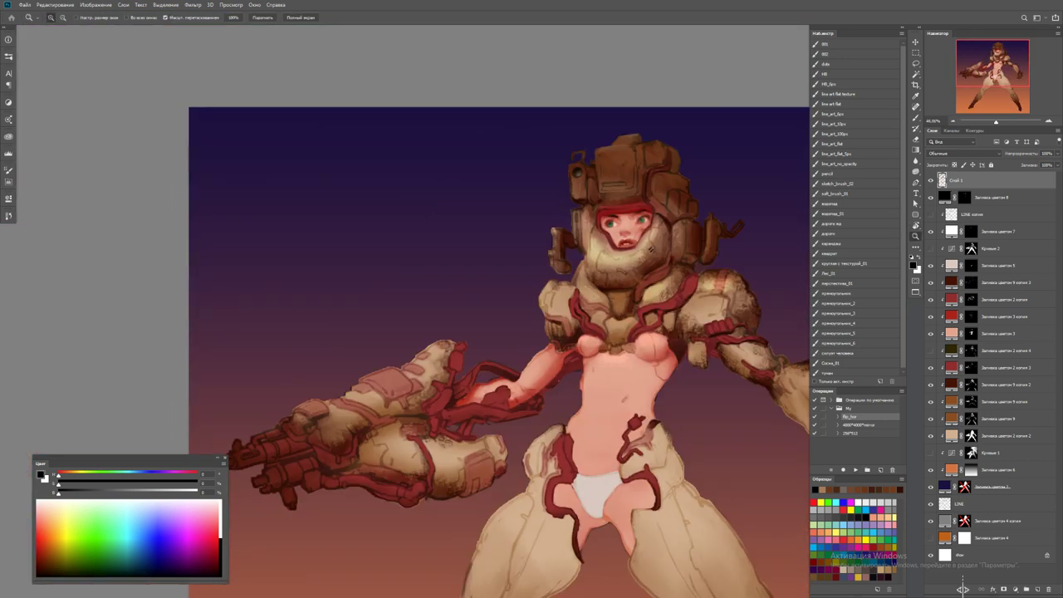
Paint over the red rim beside the cheek with sampled beige tones, extending the chin guard's edge up the face opening
left_click(631, 223)
key("b")
left_click(665, 299, "alt")
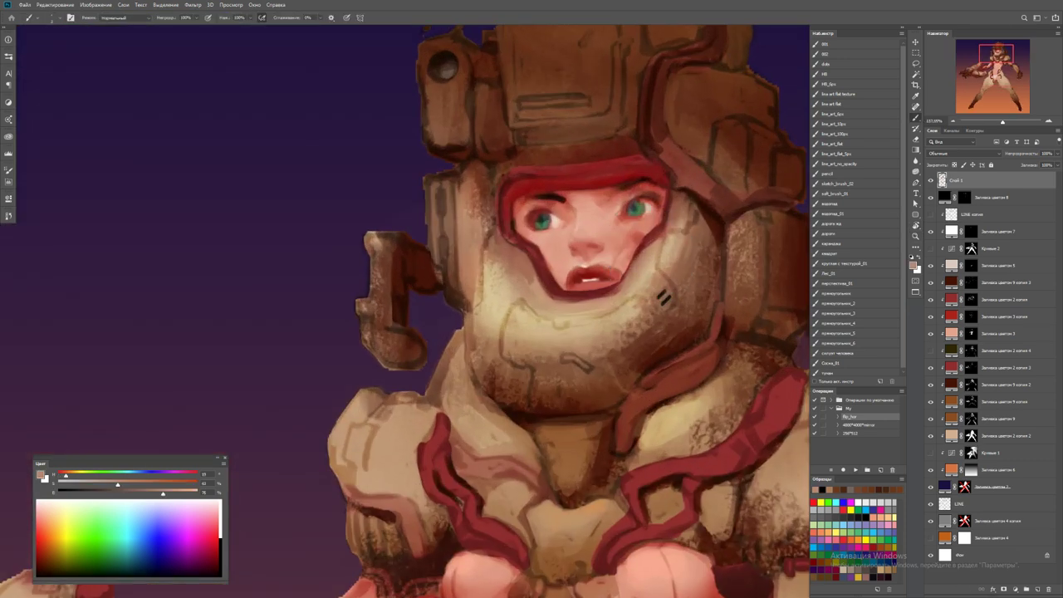
mouse_move(661, 235)
left_mouse_down()
mouse_move(648, 246)
mouse_move(662, 226)
mouse_move(623, 283)
mouse_move(633, 273)
left_mouse_up()
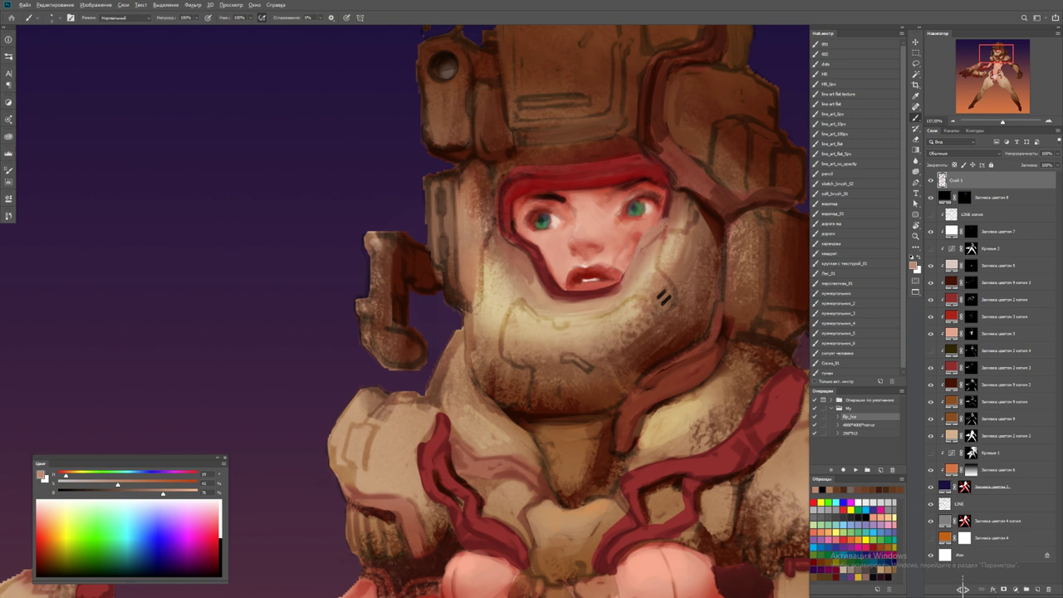
left_click(616, 289, "alt")
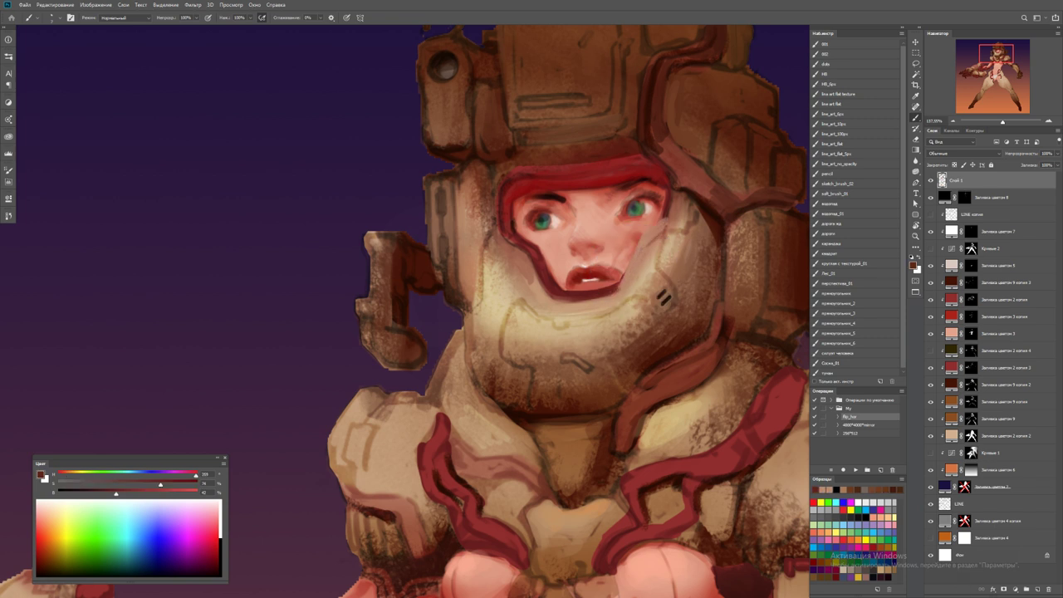
left_click(625, 280, "alt")
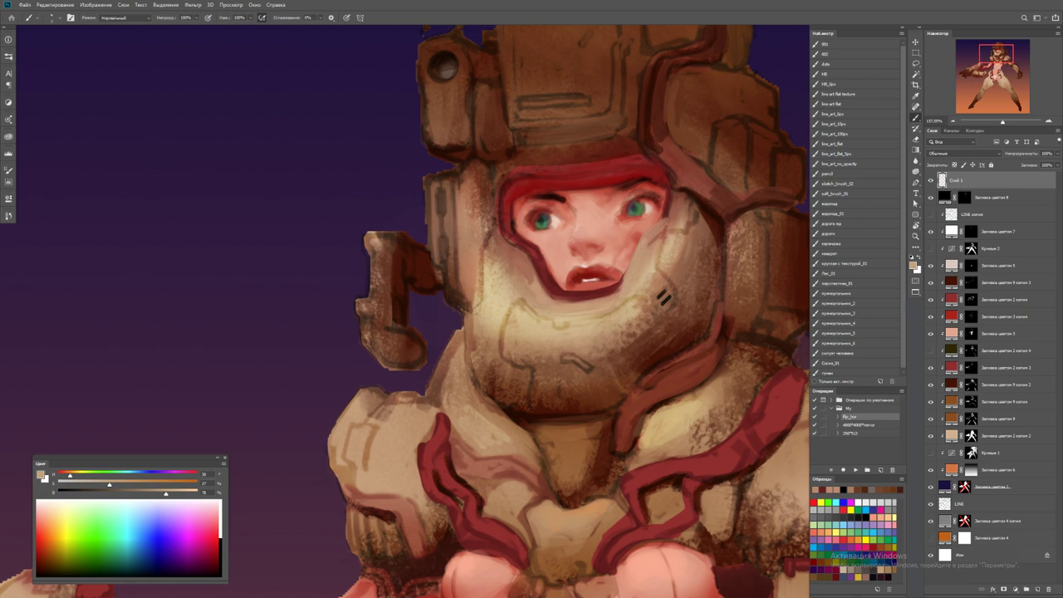
left_click_drag(657, 237, 591, 279)
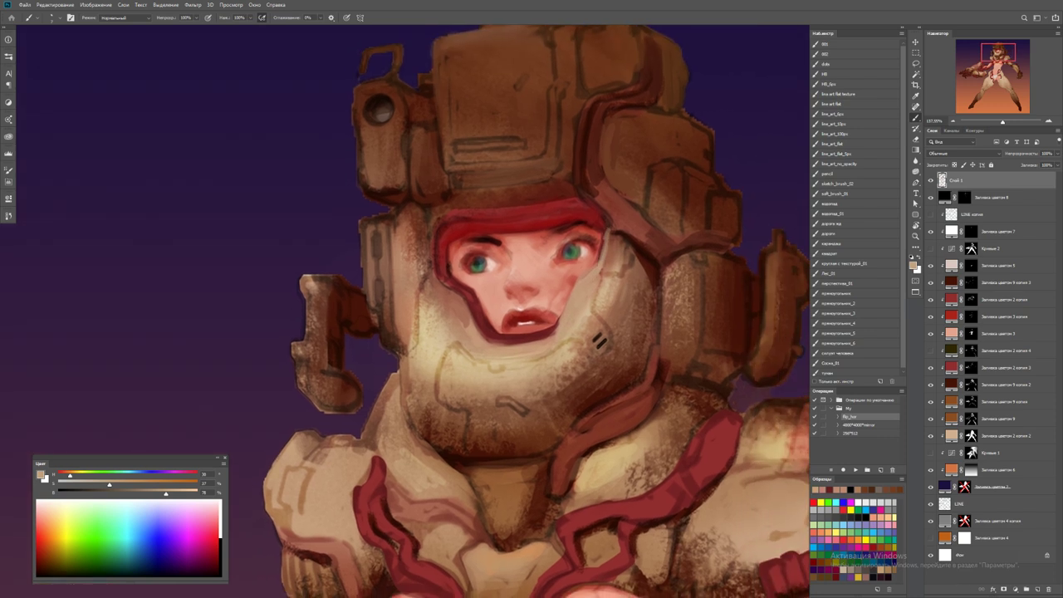
Repaint the thin dark-red rim beside the cheek and refine the face opening's edge using sampled skin, red and beige tones
key("z")
key("ctrl+minus")
key("ctrl+minus")
key("ctrl+minus")
key("ctrl+minus")
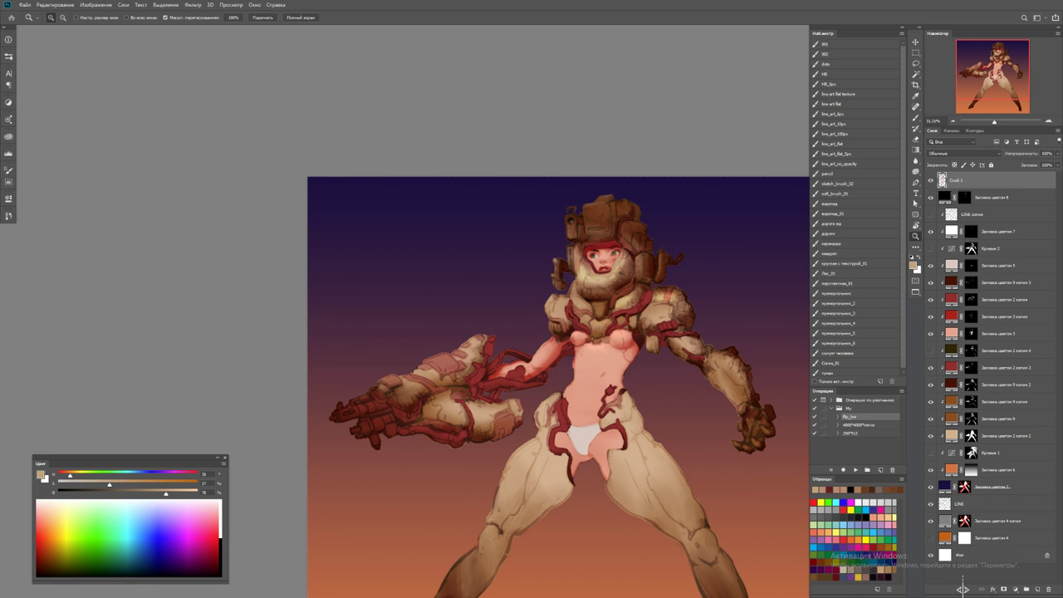
left_click(629, 250)
key("b")
left_click(580, 283, "alt")
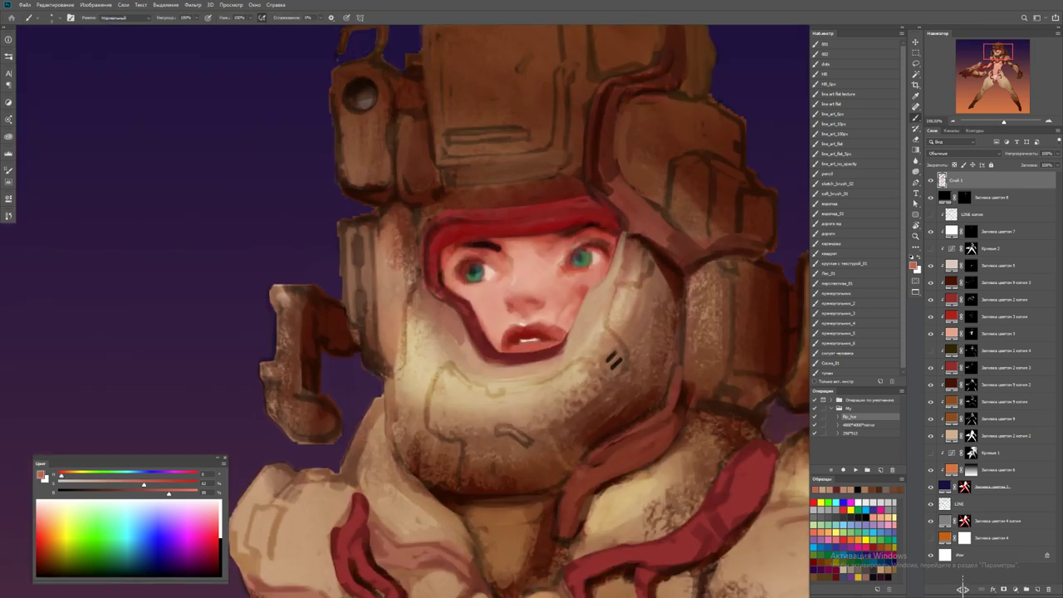
left_click(572, 333, "alt")
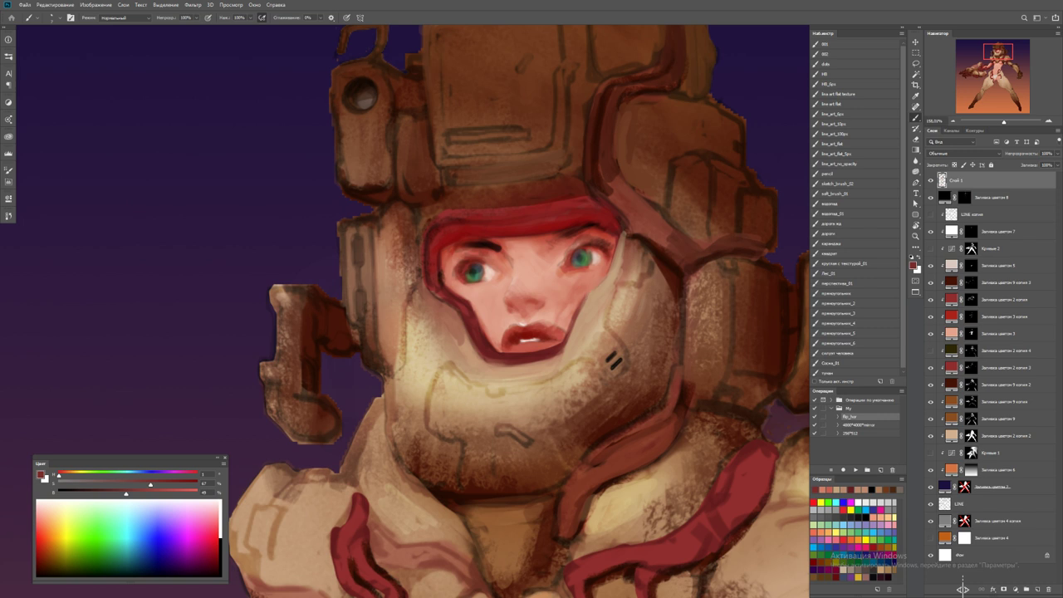
left_click(587, 311, "alt")
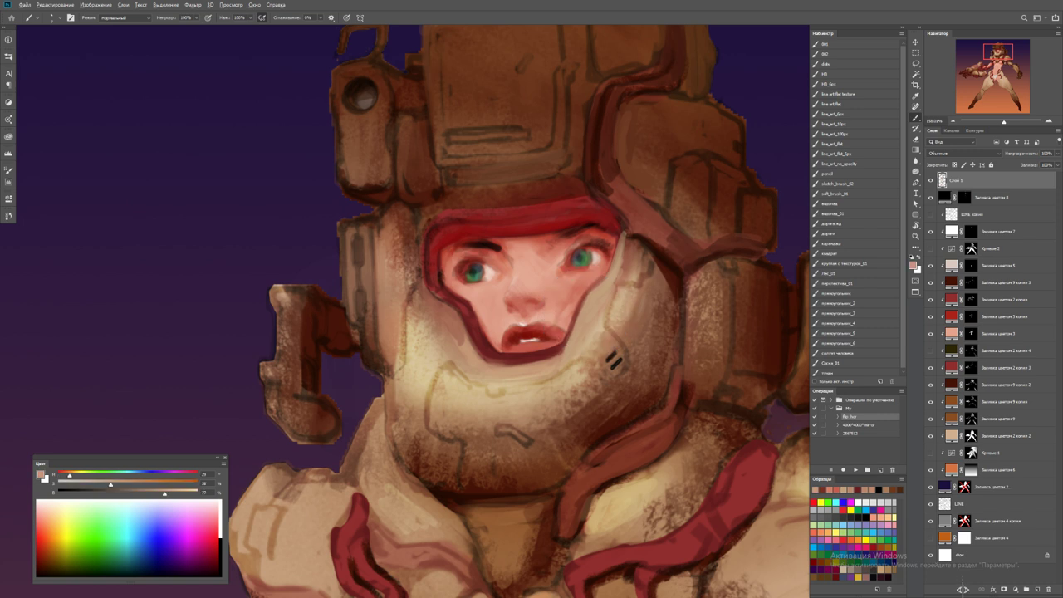
left_click(615, 249, "alt")
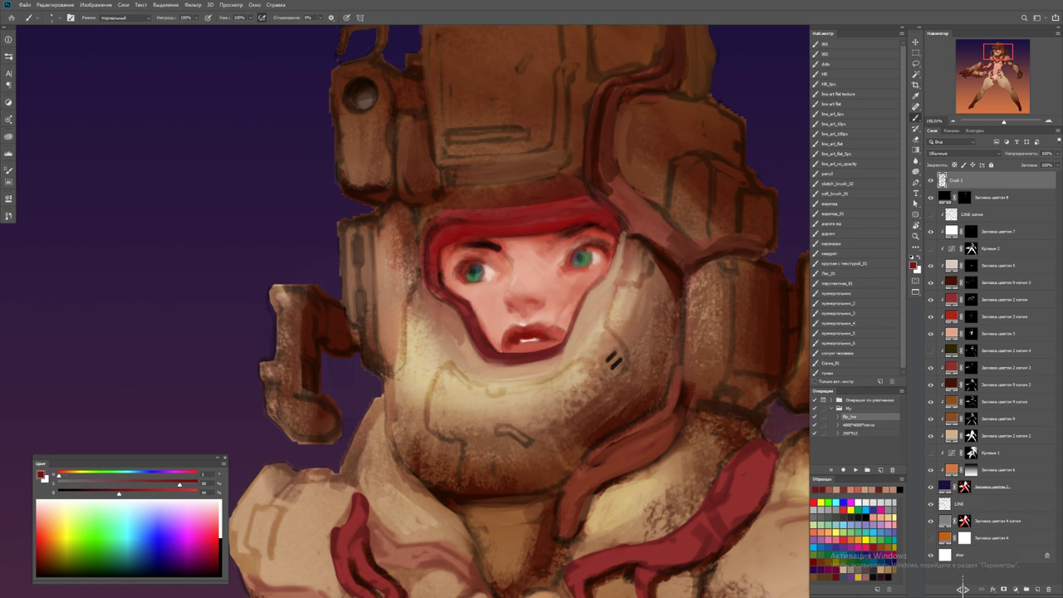
left_click(626, 247, "alt")
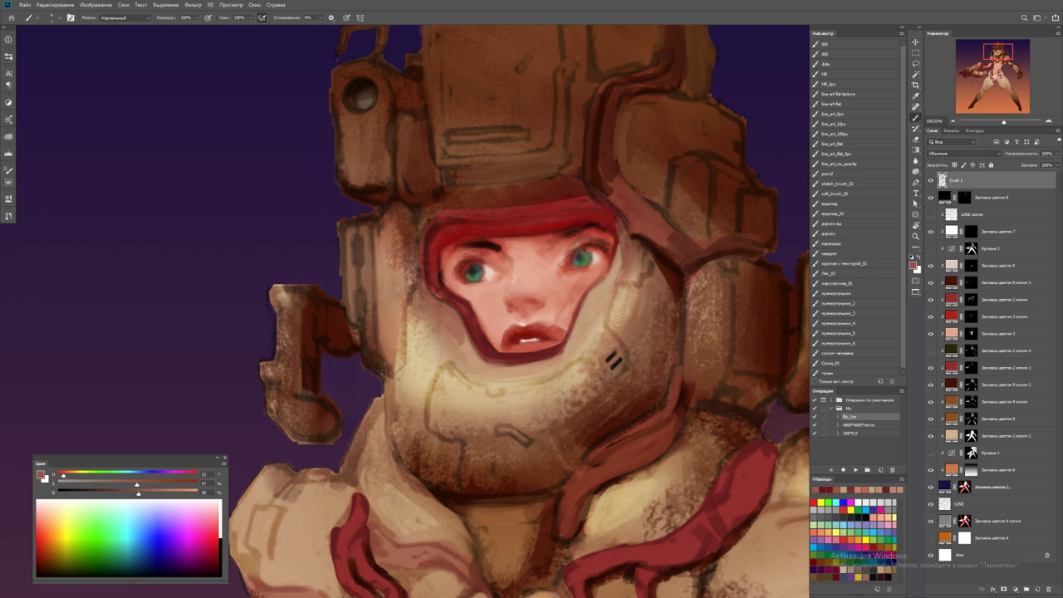
Compare the whole figure with and without the painted top layer
key("z")
key("ctrl+minus")
key("ctrl+minus")
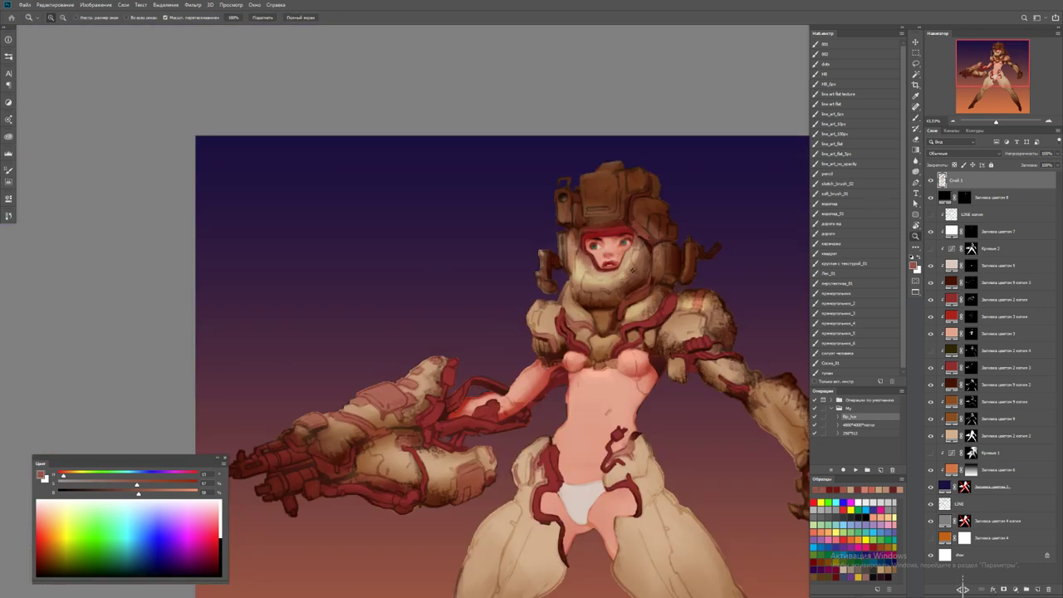
key("ctrl+z")
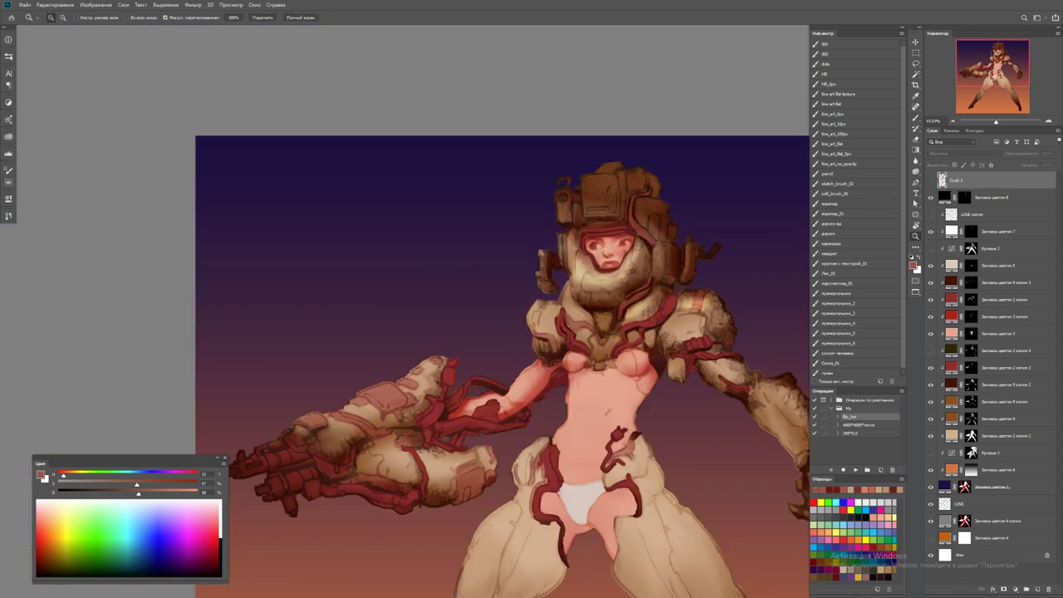
key("ctrl+shift+z")
Blend the upper edge of the chin guard beside the cheek with sampled beige tones
left_click_drag(637, 249, 673, 249)
key("b")
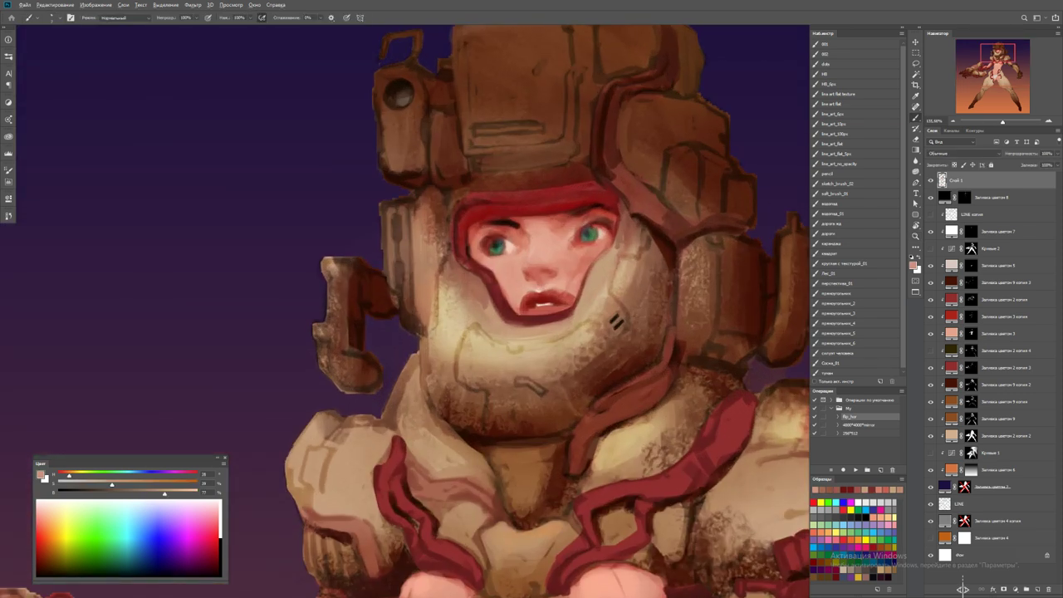
left_click(605, 253, "alt")
left_click(608, 266, "alt")
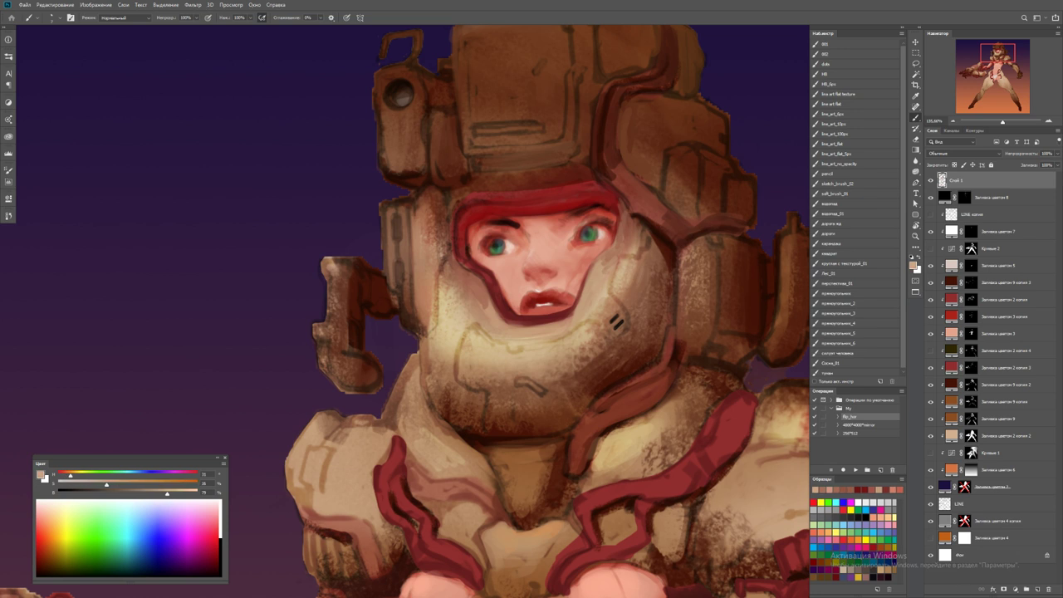
Flip the canvas horizontally to check the helmet and face mirrored
key("z")
left_click_drag(614, 253, 531, 253)
key("F1")
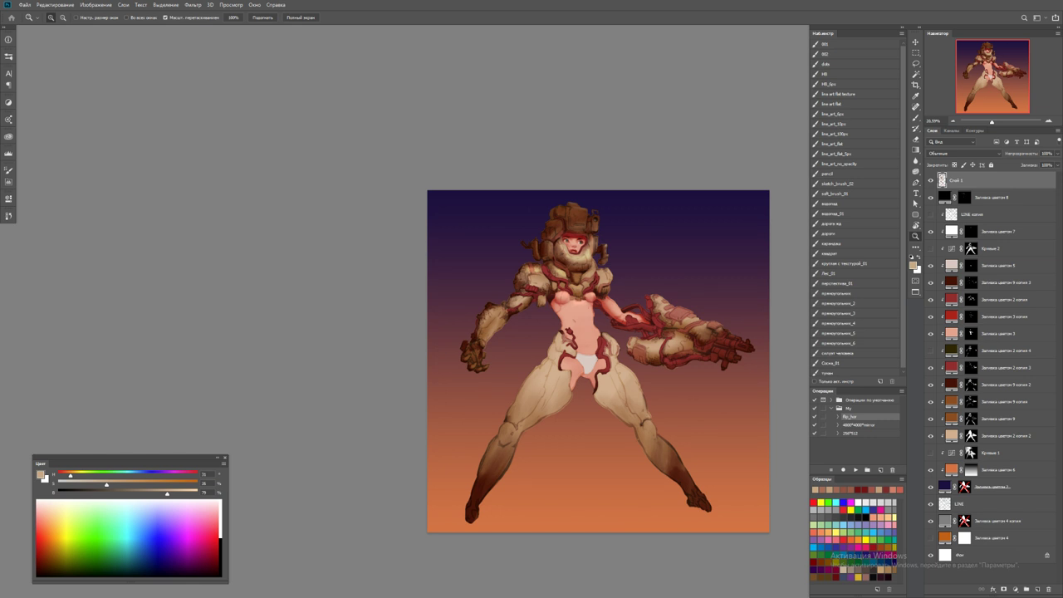
left_click_drag(571, 235, 632, 235)
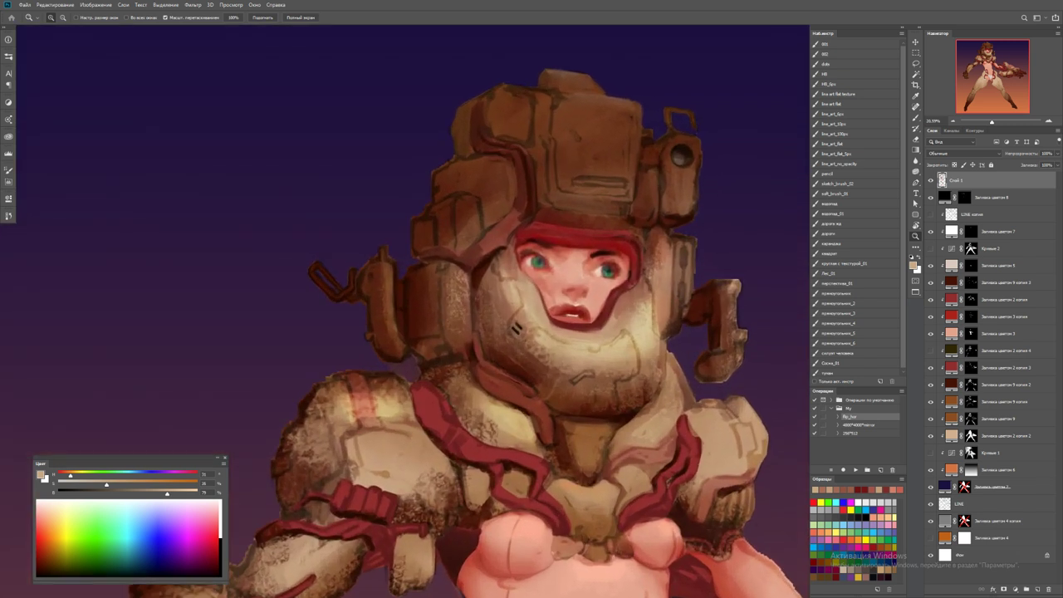
Compare the face opening across earlier and latest states in the document history
left_click(9, 215)
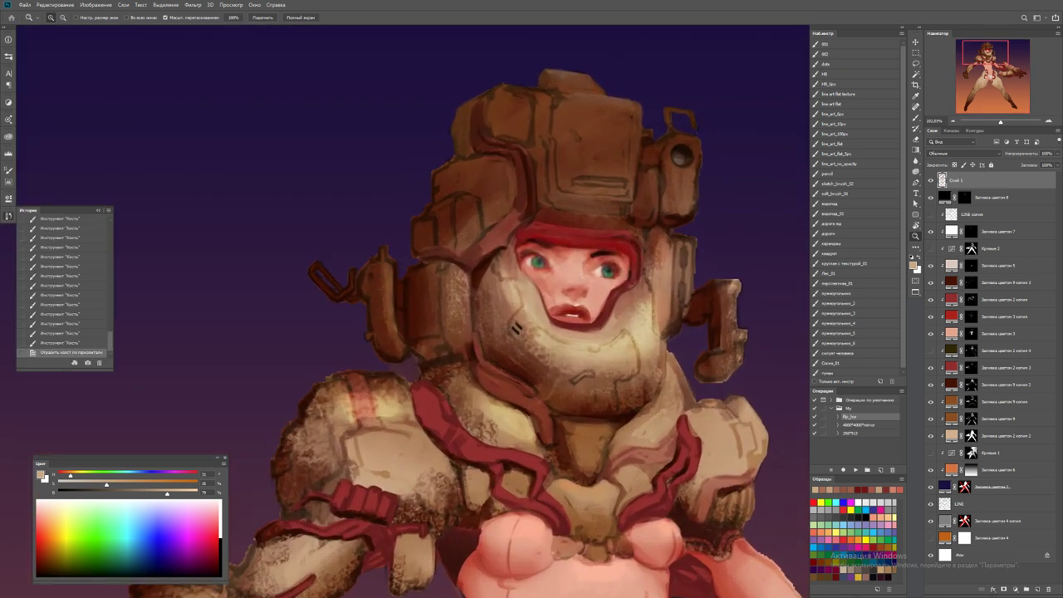
left_click(60, 227)
scroll(60, 282, "down", 1)
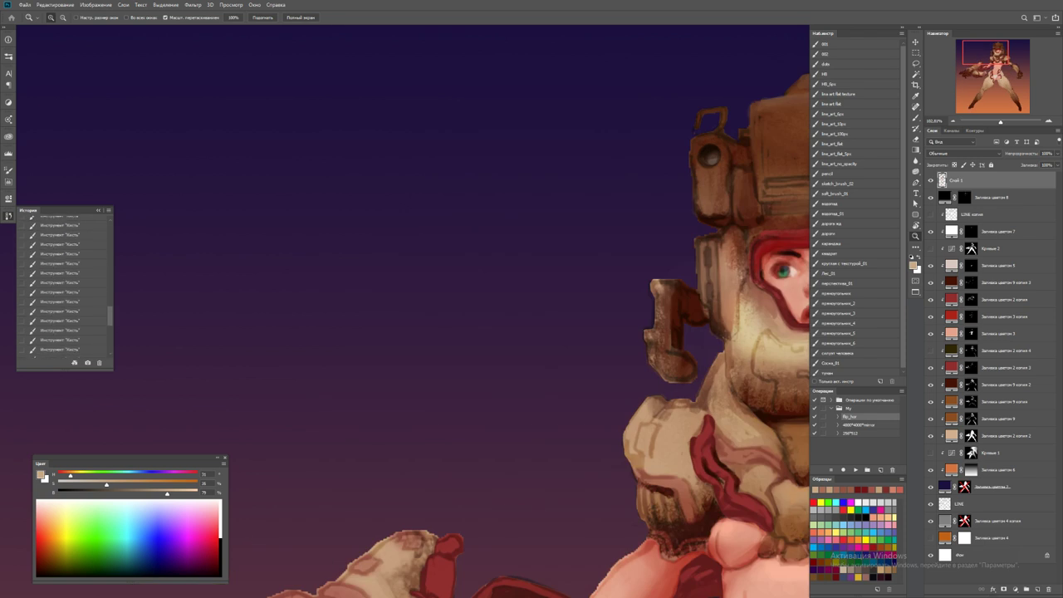
left_click(60, 253)
key("ctrl+shift+z")
key("ctrl+shift+z")
key("ctrl+shift+z")
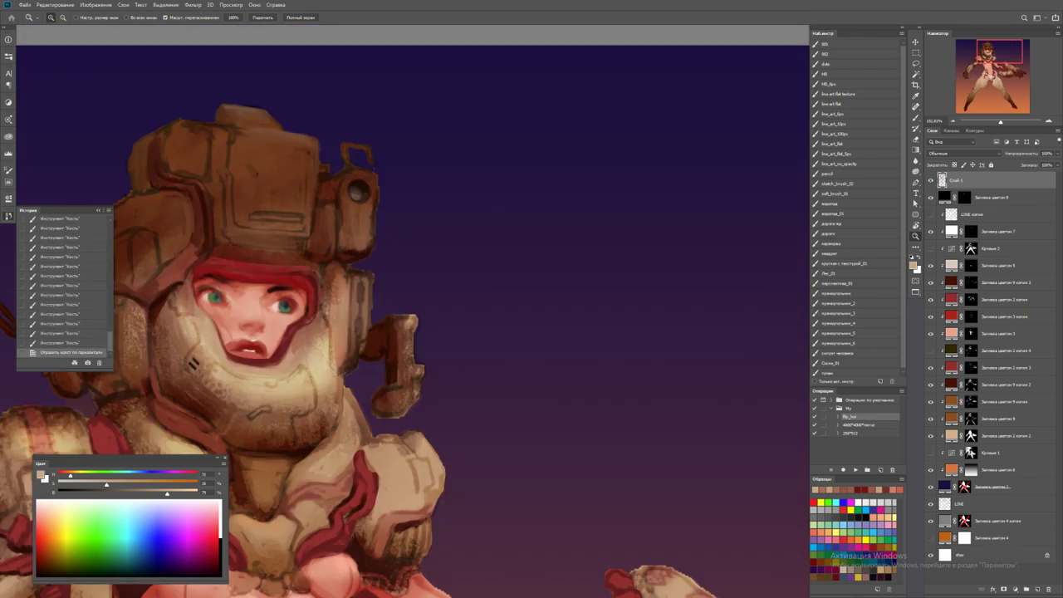
key("ctrl+z")
key("ctrl+z")
key("ctrl+z")
key("ctrl+z")
key("ctrl+z")
key("ctrl+z")
key("ctrl+z")
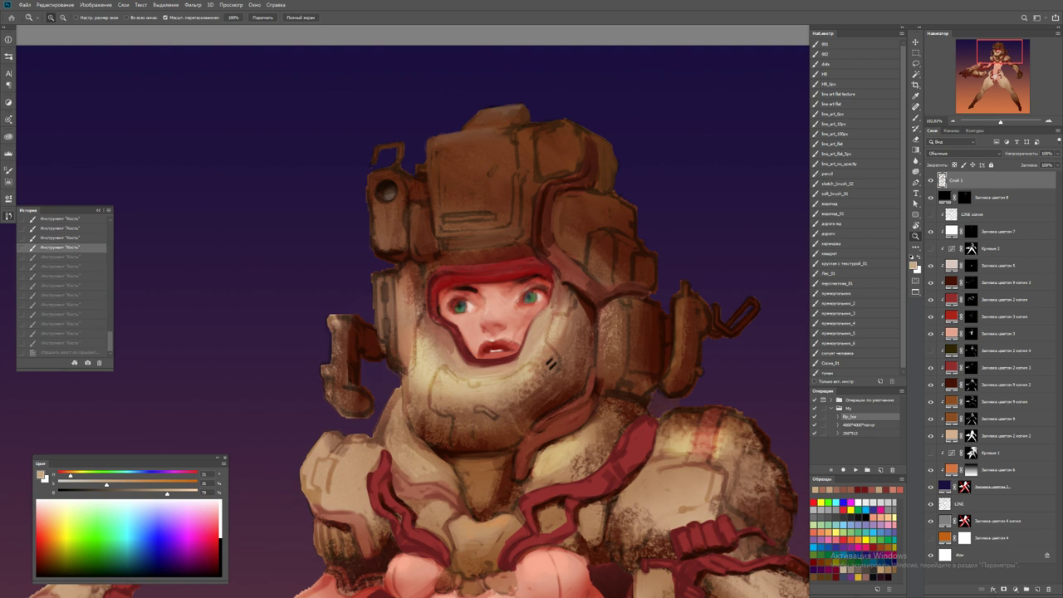
scroll(510, 304, "down", 2)
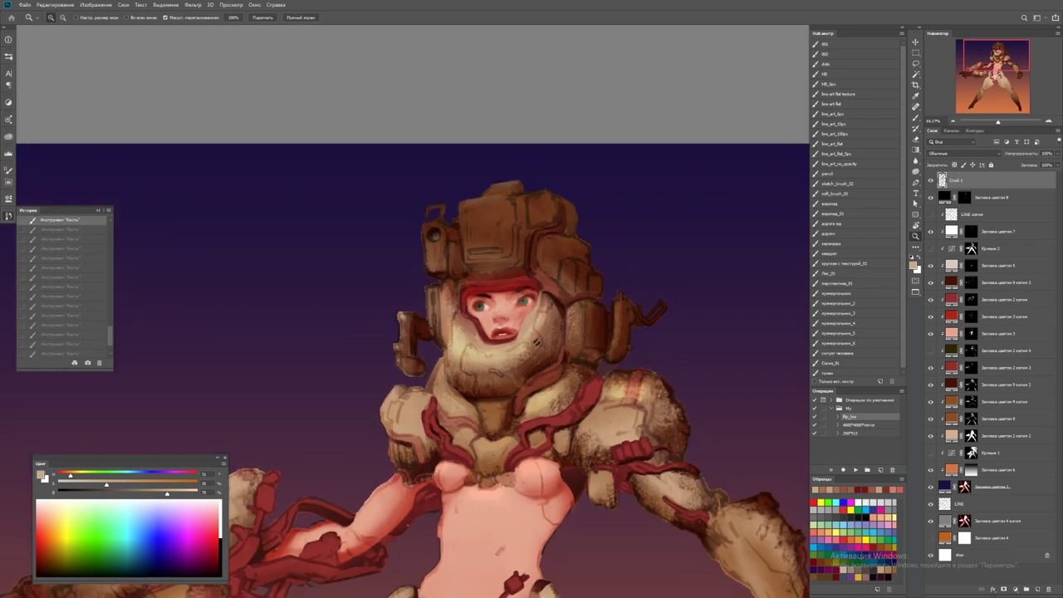
key("ctrl+shift+z")
key("ctrl+shift+z")
key("ctrl+shift+z")
key("ctrl+shift+z")
key("ctrl+shift+z")
key("ctrl+shift+z")
key("ctrl+shift+z")
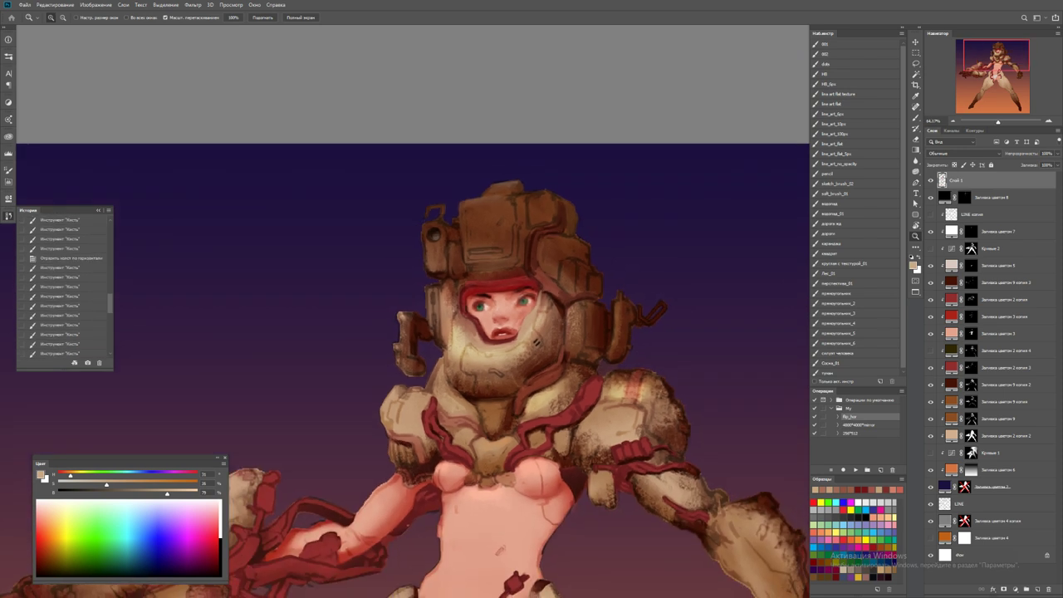
Revert the painting to a brush state from before the earlier canvas flip, discarding the repainted cheek rim
left_click(60, 268)
key("ctrl+z")
key("ctrl+z")
key("ctrl+z")
key("ctrl+z")
key("ctrl+z")
key("ctrl+z")
key("ctrl+z")
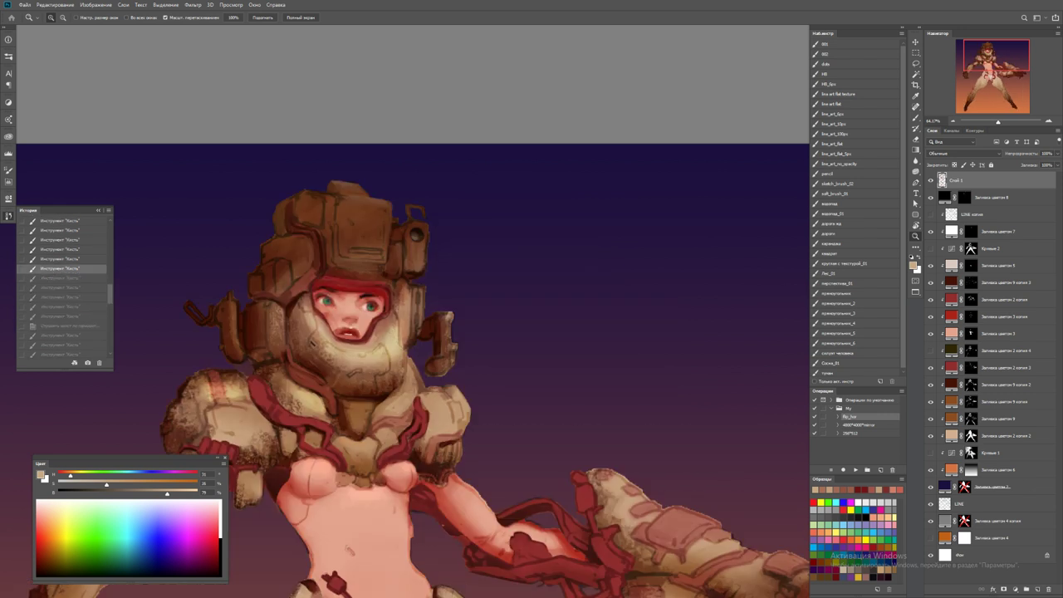
scroll(413, 346, "down", 2)
scroll(413, 346, "left", 2)
key("ctrl+z")
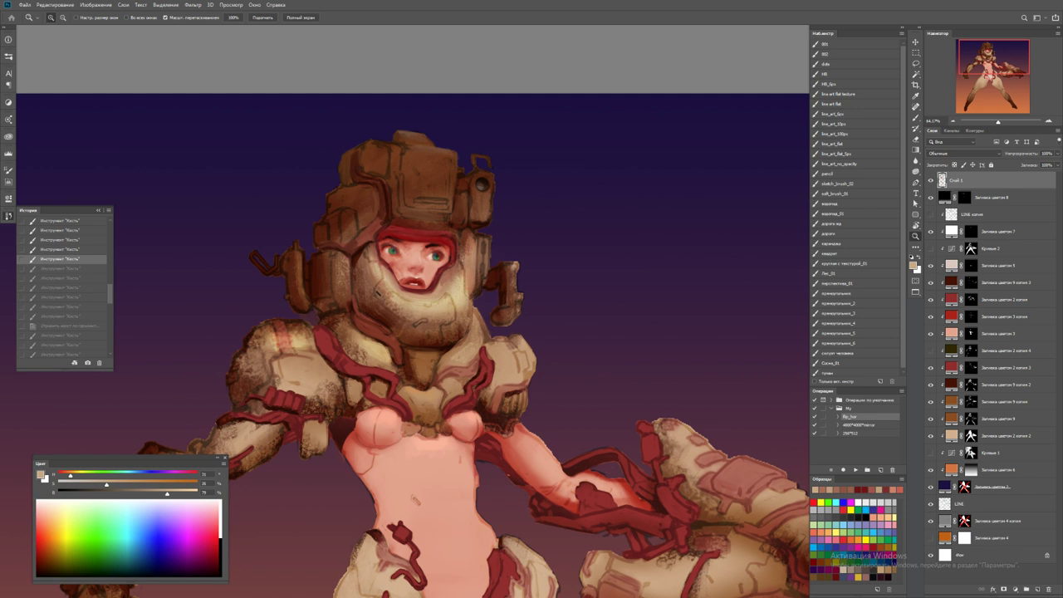
key("ctrl+shift+z")
key("ctrl+shift+z")
key("ctrl+shift+z")
key("ctrl+shift+z")
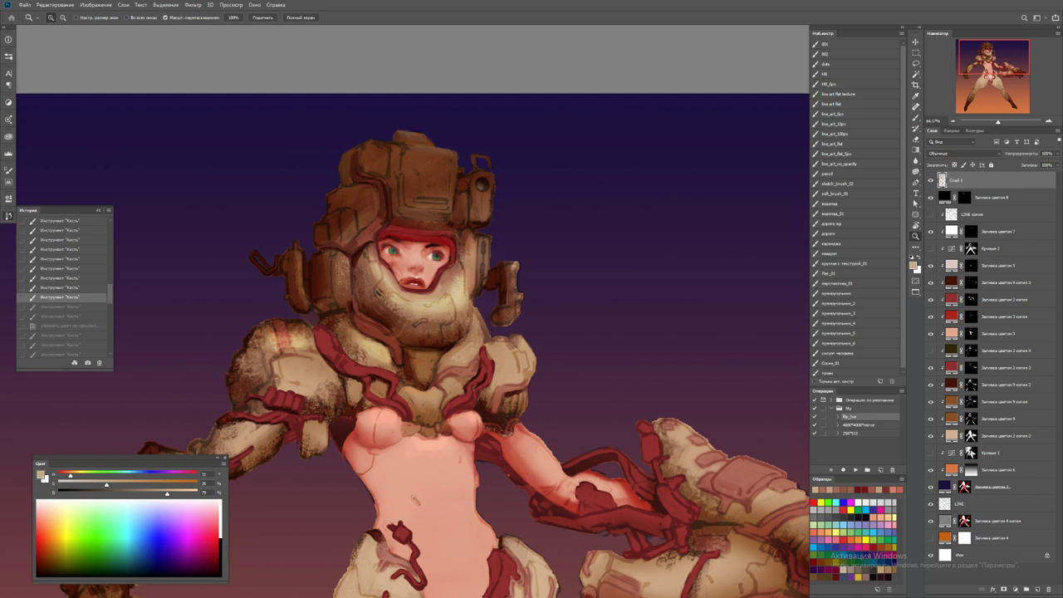
Refine the cheek and the adjoining rim of the face opening with sampled pink and skin tones
left_click(368, 264)
left_click(368, 264)
key("b")
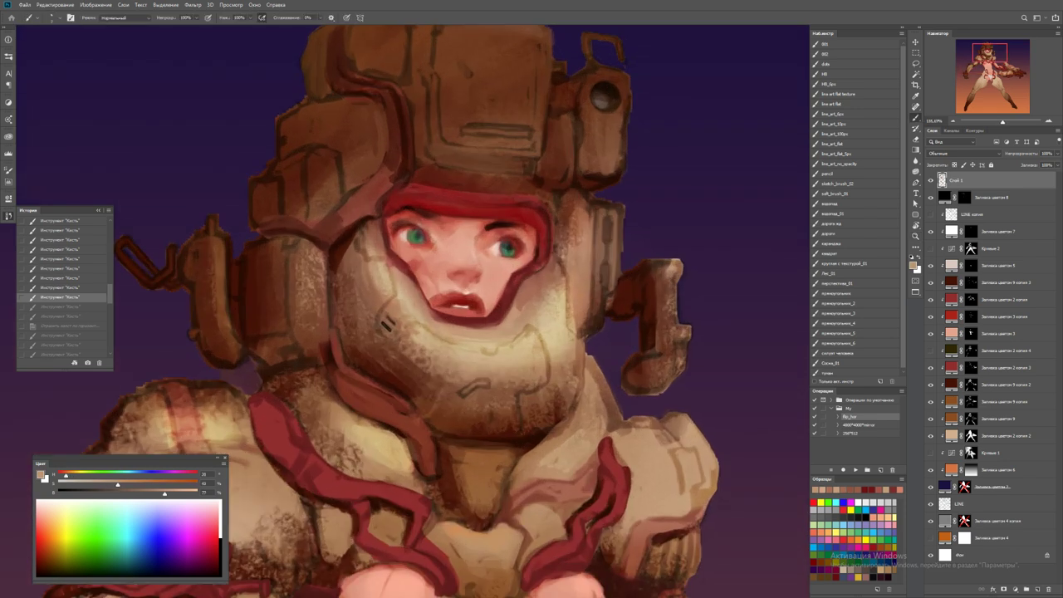
left_click_drag(397, 254, 414, 269)
left_click(448, 266, "alt")
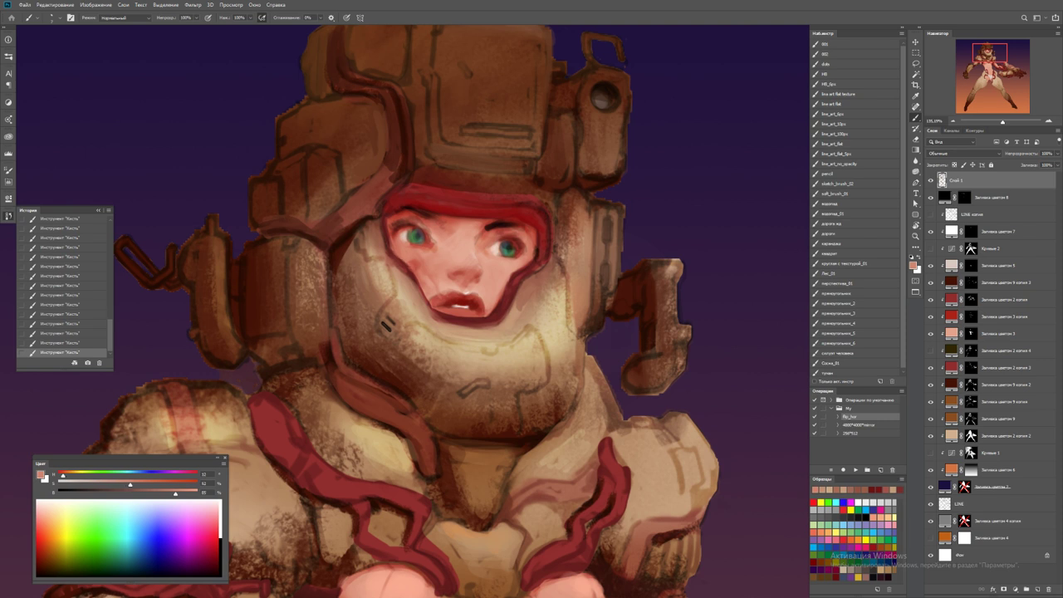
left_click(386, 326, "alt")
left_click(387, 326, "alt")
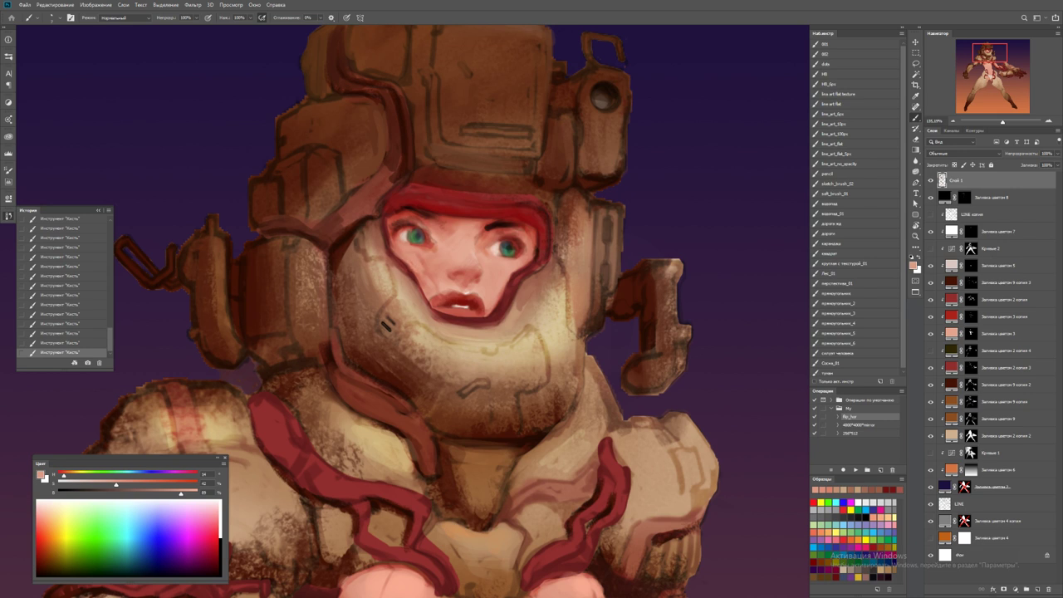
Paint sampled browns along the reddish strap and collar beneath the chin guard, softening the line art
scroll(387, 325, "down", 6)
scroll(438, 271, "up", 6)
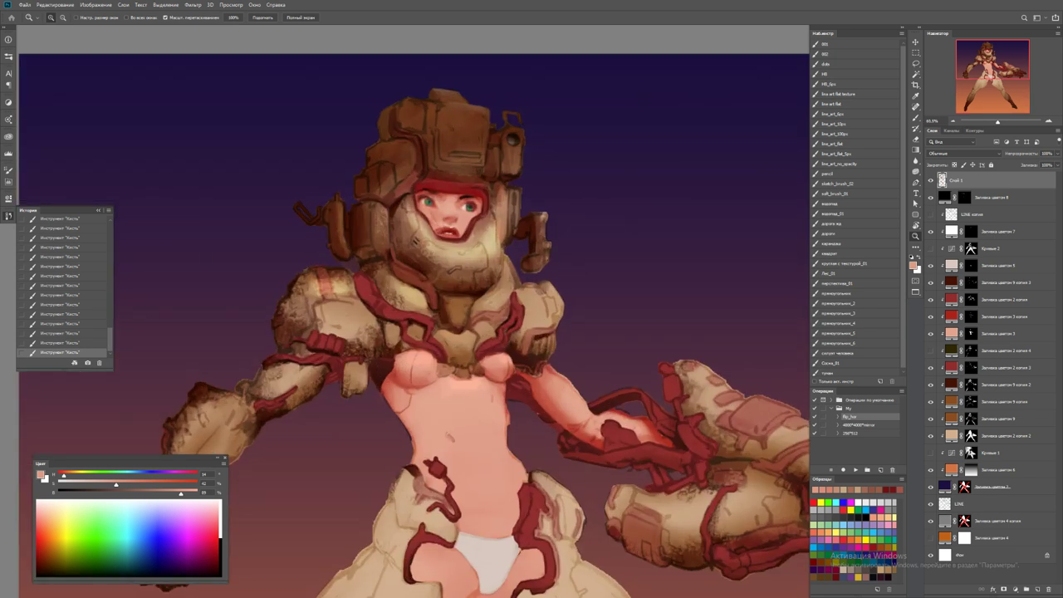
key("b")
left_click(383, 192, "alt")
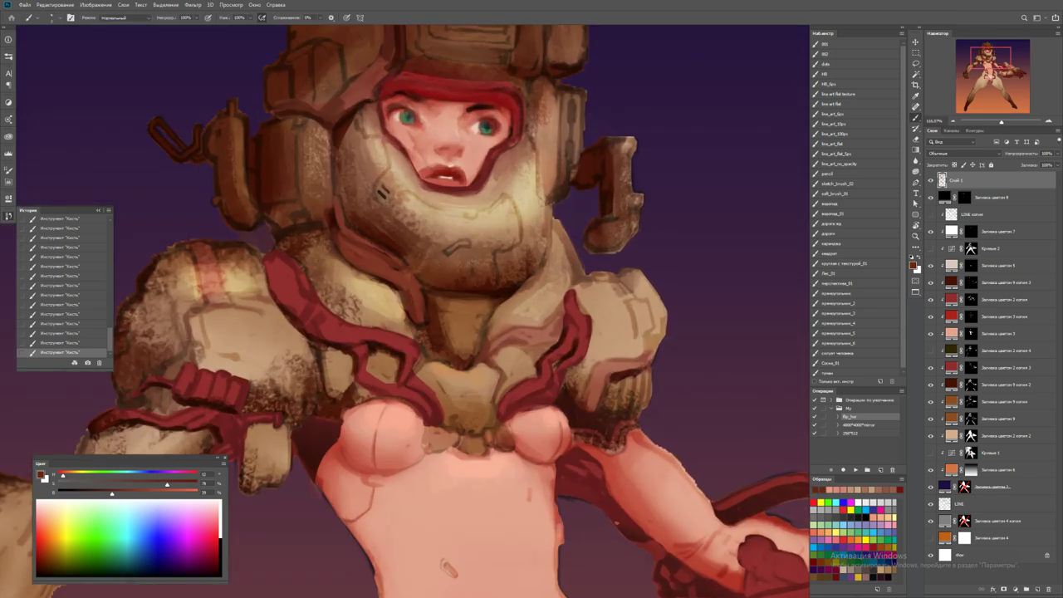
left_click_drag(419, 319, 418, 287)
mouse_move(490, 322)
left_mouse_down()
mouse_move(517, 287)
mouse_move(472, 370)
left_mouse_up()
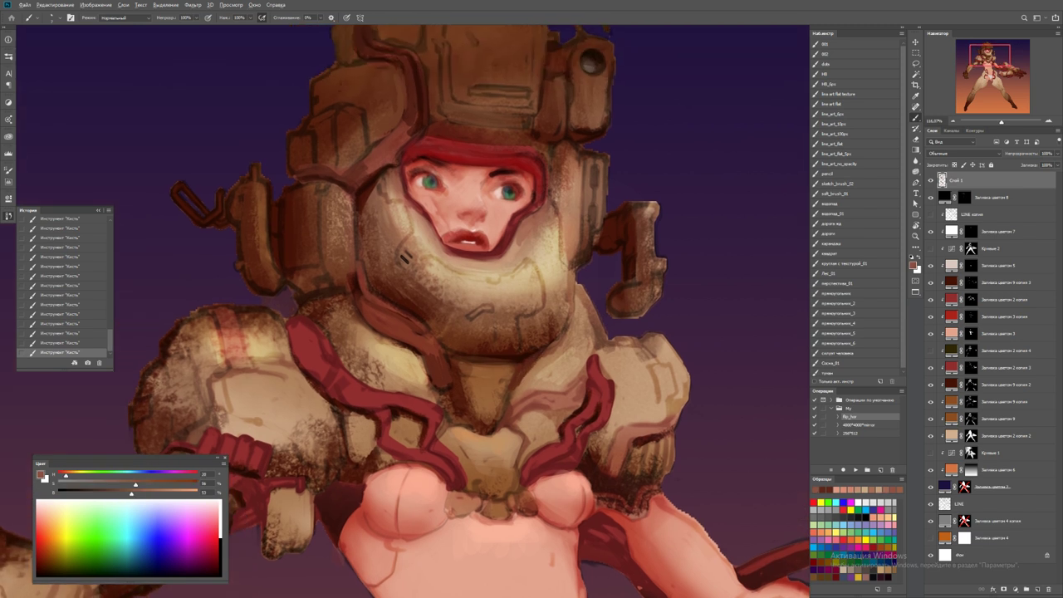
Redraw the small notch on the front of the chin guard in dark brown and paint over the surrounding panel lines
left_click(474, 308, "alt")
key("ctrl+z")
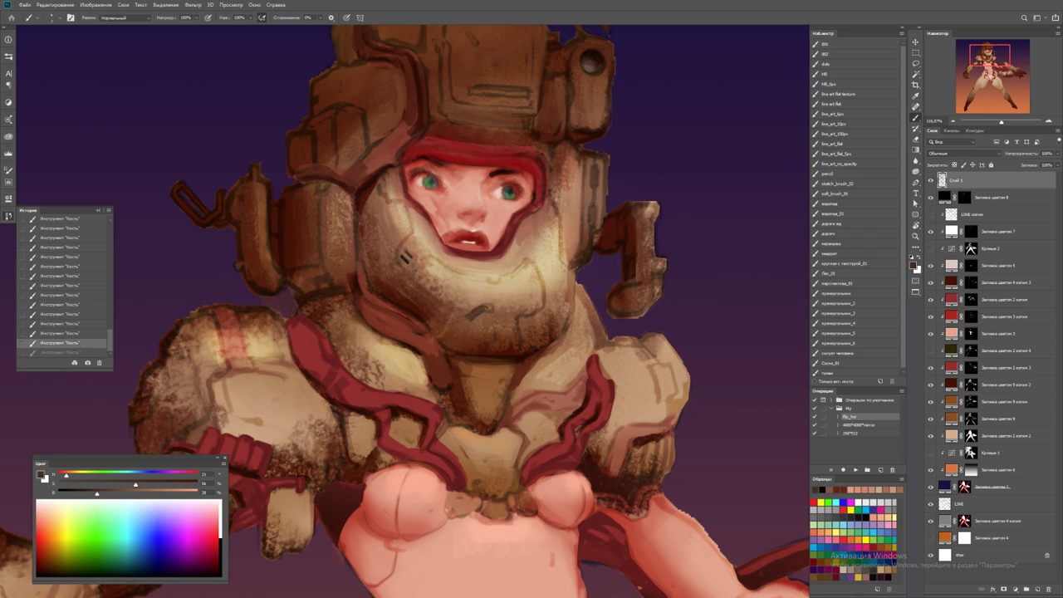
mouse_move(470, 311)
left_mouse_down()
mouse_move(489, 307)
mouse_move(482, 358)
left_mouse_up()
Shade the cylindrical pod and neighbouring block on the helmet's side with sampled reddish and dark browns, covering their line art
left_click(321, 255, "alt")
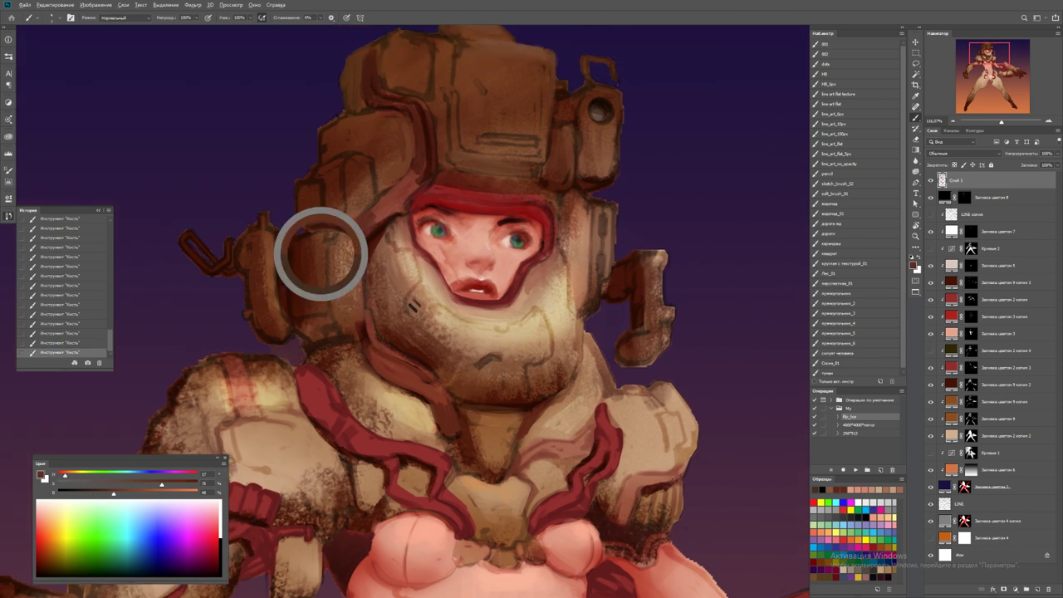
left_click(271, 240, "alt")
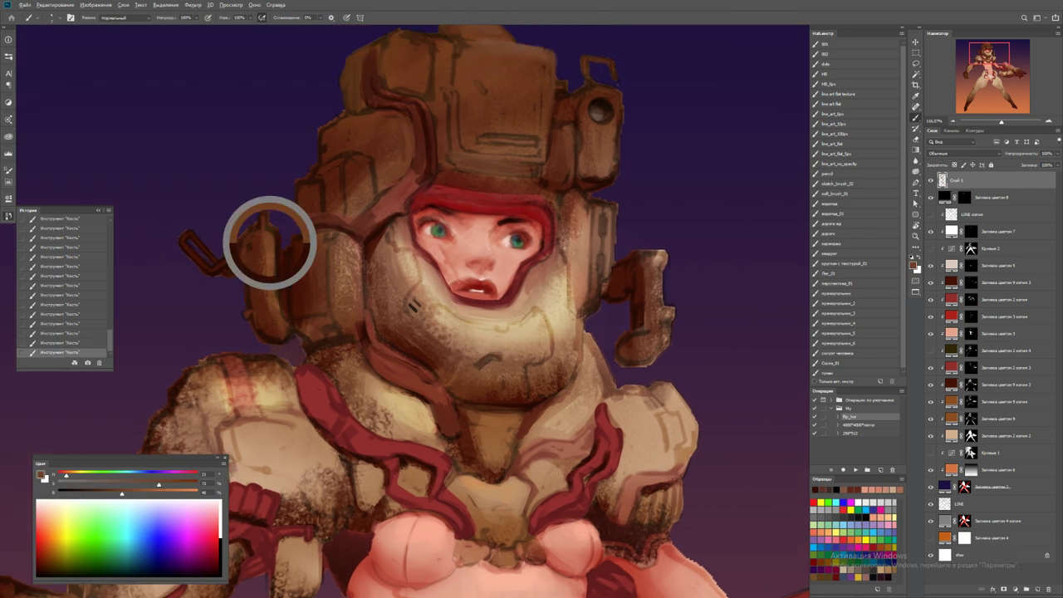
mouse_move(275, 250)
left_mouse_down()
mouse_move(277, 285)
mouse_move(265, 300)
left_mouse_up()
left_click(247, 300, "alt")
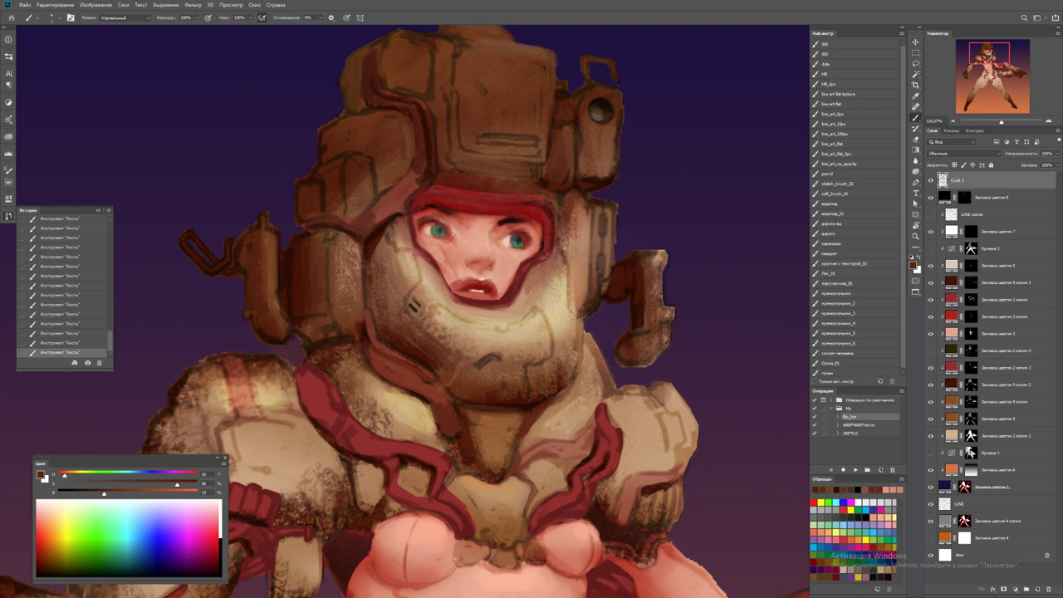
left_click_drag(258, 329, 262, 337)
Paint over the line art on the chest armour beside the red shoulder strap with sampled browns and reds
key("z")
scroll(406, 311, "down", 5)
scroll(465, 499, "up", 5)
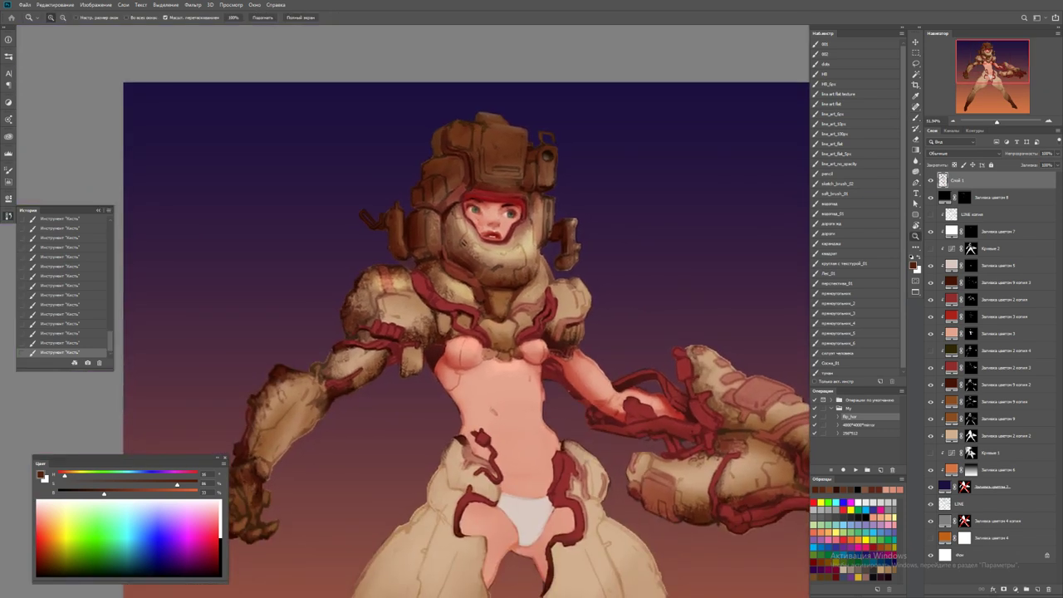
key("b")
left_click(404, 310, "alt")
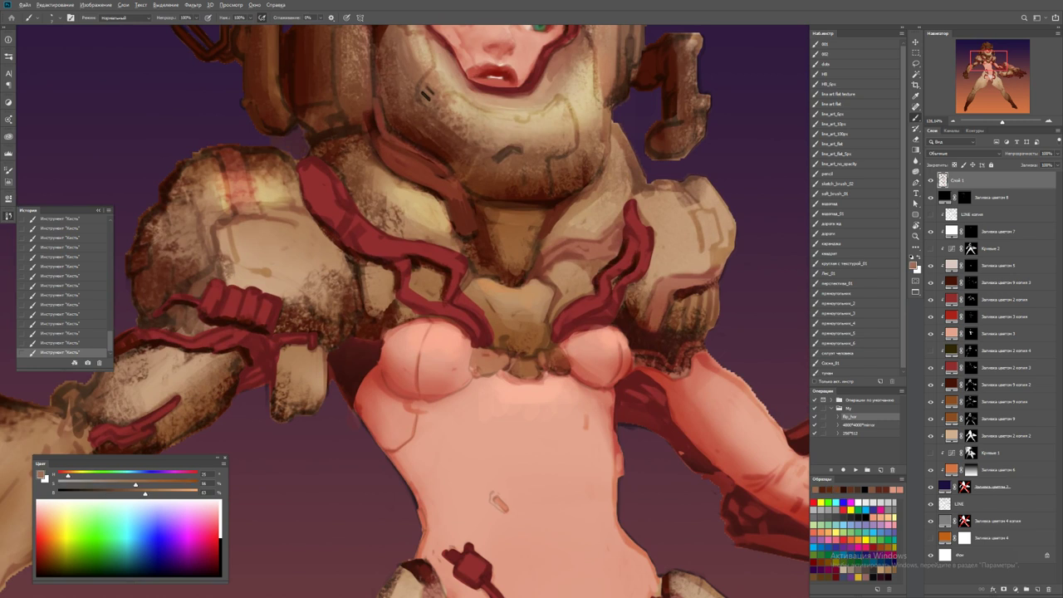
left_click(391, 275, "alt")
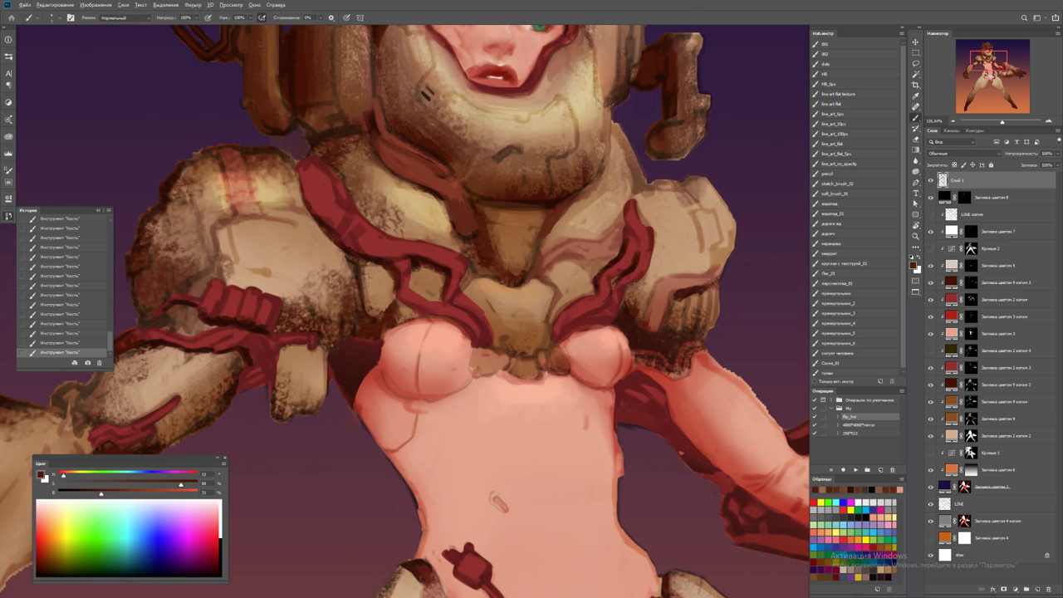
left_click(407, 272, "alt")
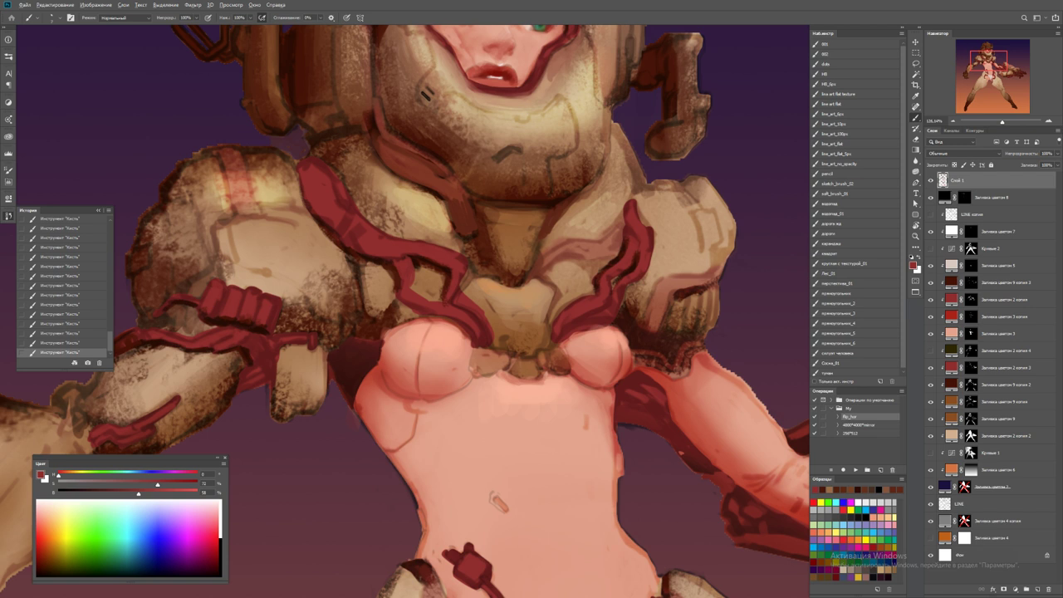
left_click(400, 259, "alt")
left_click(400, 259, "alt")
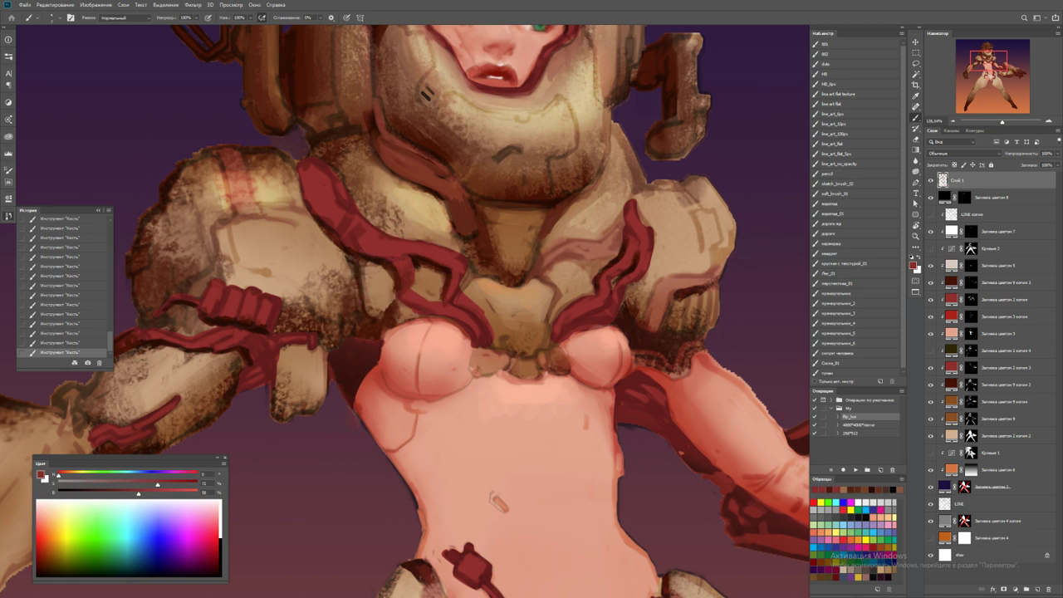
Shade the wavy red strap running from the shoulder to the chest plate with sampled reds and dark browns
left_click_drag(338, 240, 390, 269)
left_click(337, 245, "alt")
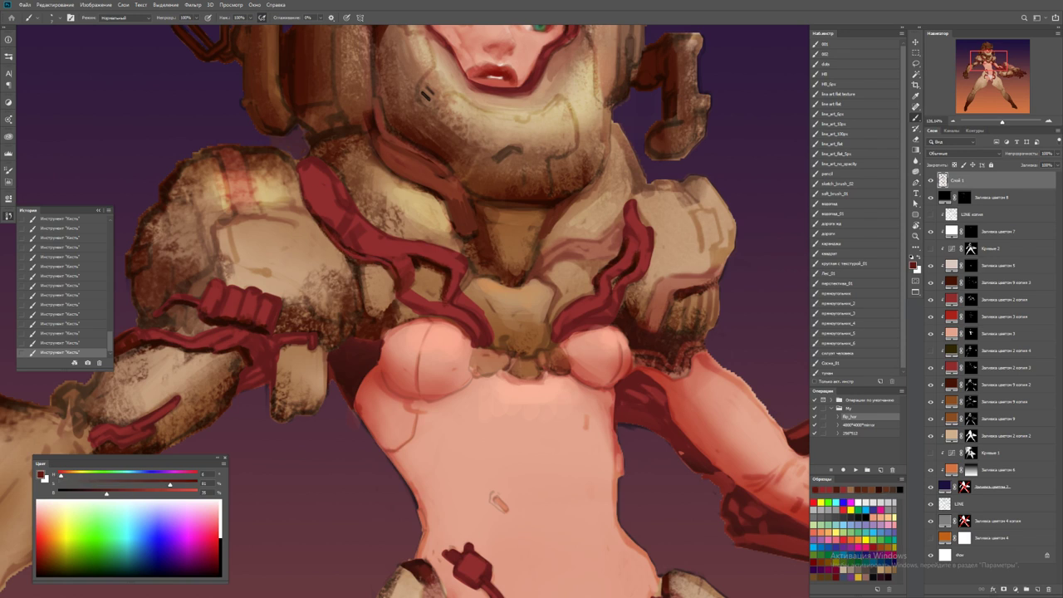
left_click(355, 266, "alt")
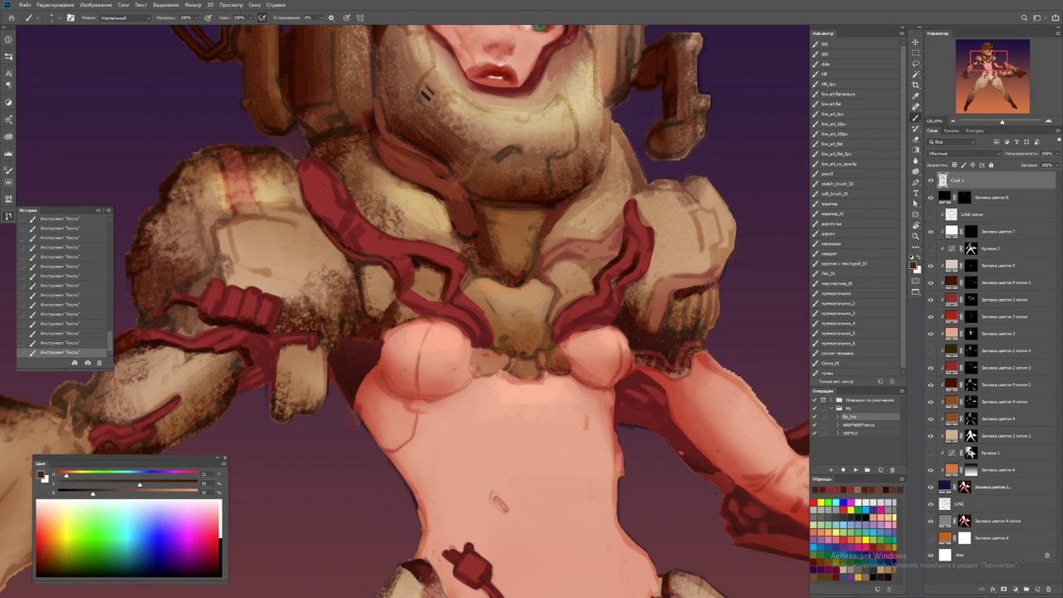
key("z")
left_click_drag(405, 274, 332, 274)
left_click_drag(393, 248, 449, 248)
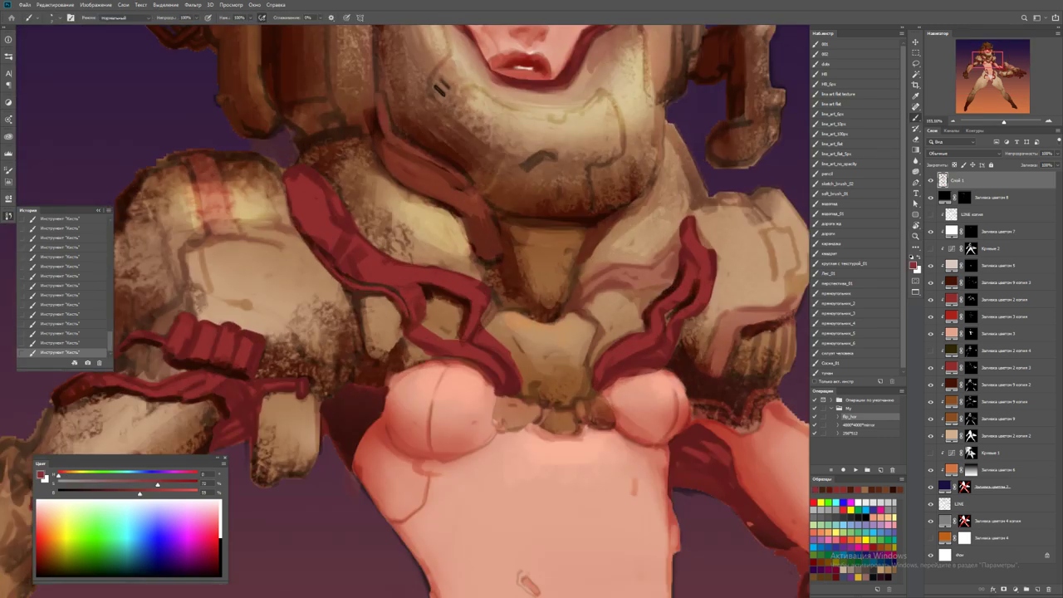
left_click(353, 262, "alt")
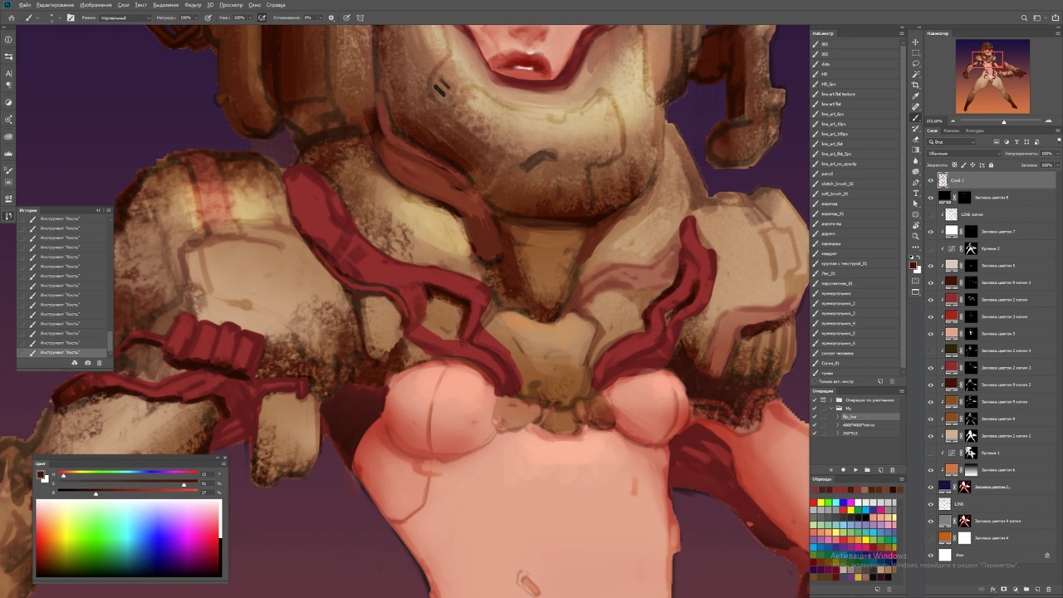
left_click(427, 268, "alt")
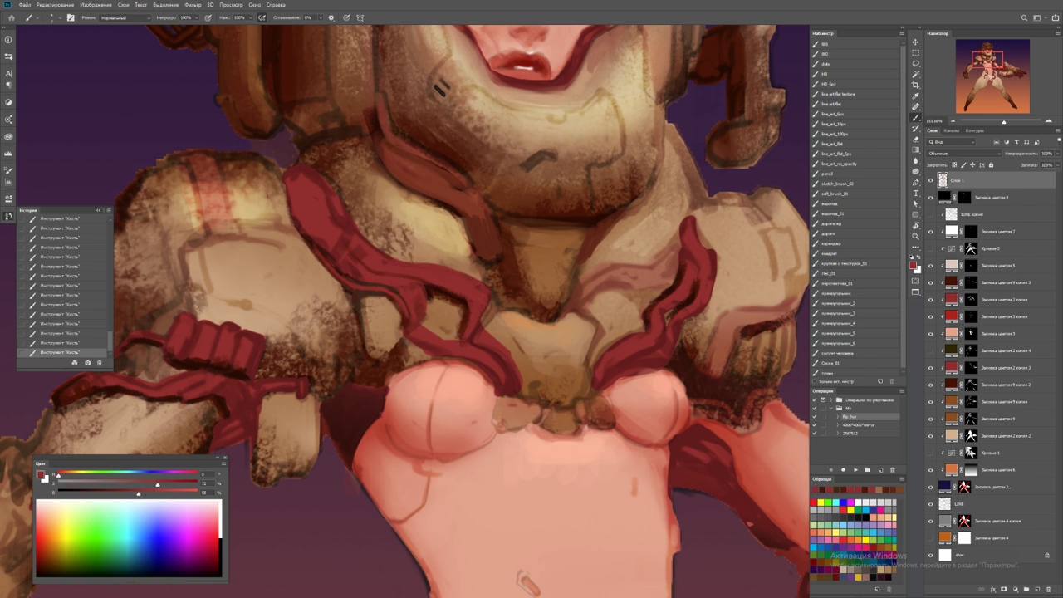
left_click(488, 293, "alt")
left_click(494, 286, "alt")
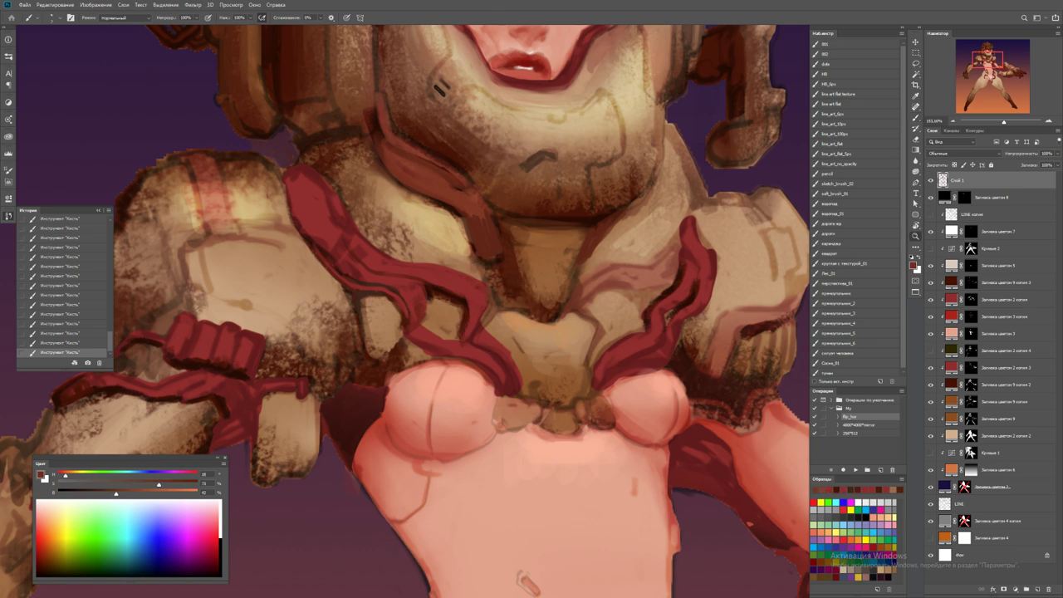
Clean up the red plug and its cable on the abdomen with sampled reds and the surrounding skin tone
key("ctrl+0")
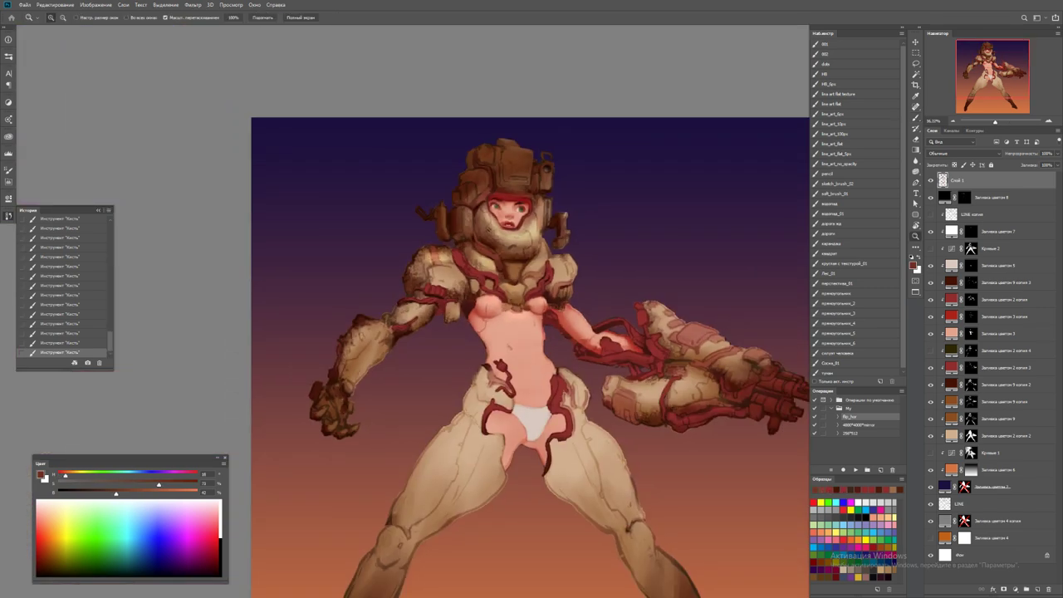
scroll(534, 408, "up", 5)
key("b")
left_click(498, 249, "alt")
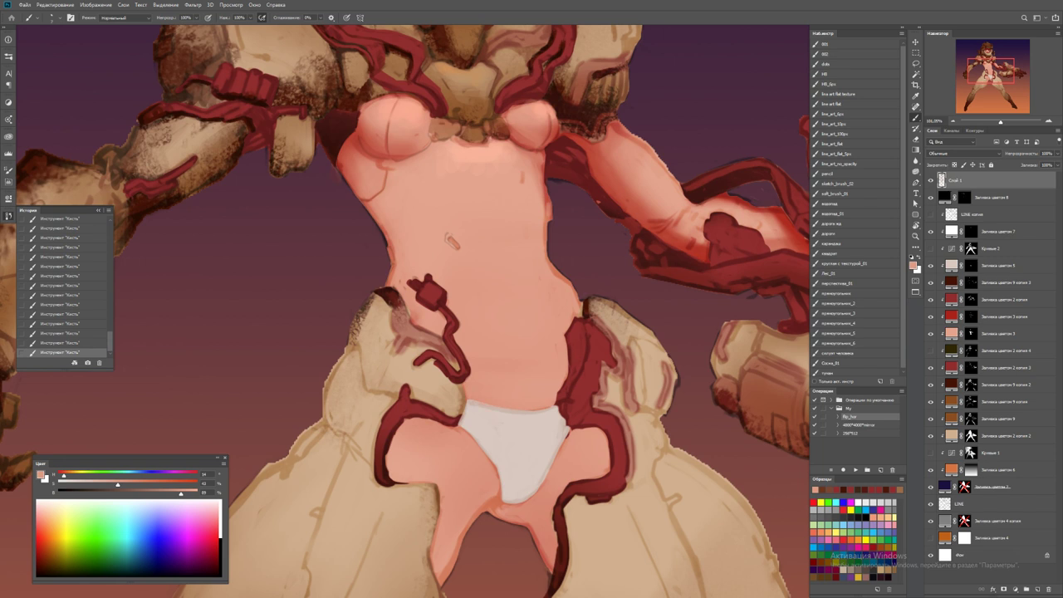
scroll(449, 332, "up", 3)
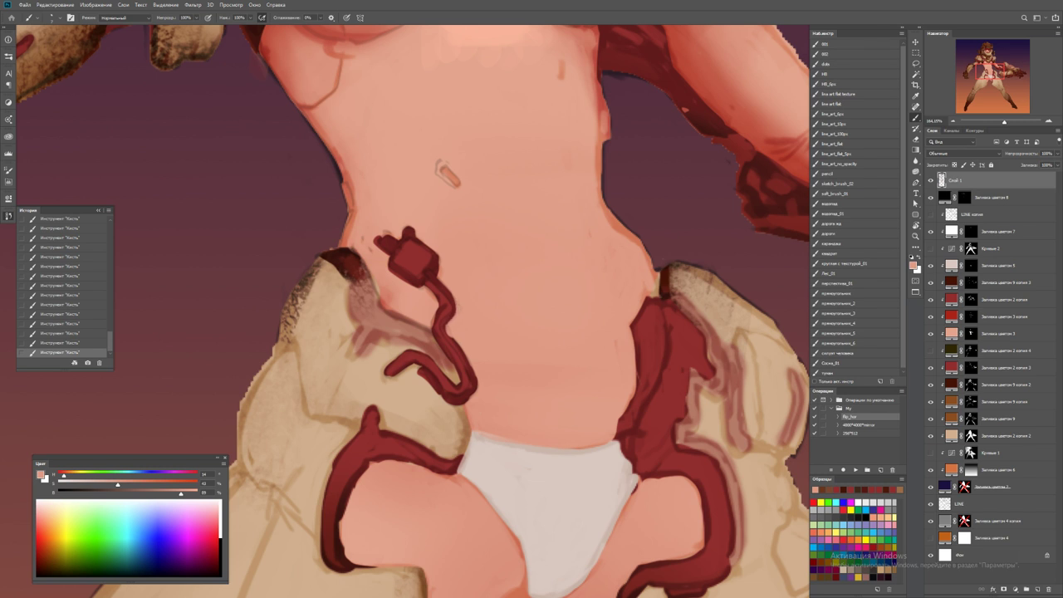
left_click(474, 390, "alt")
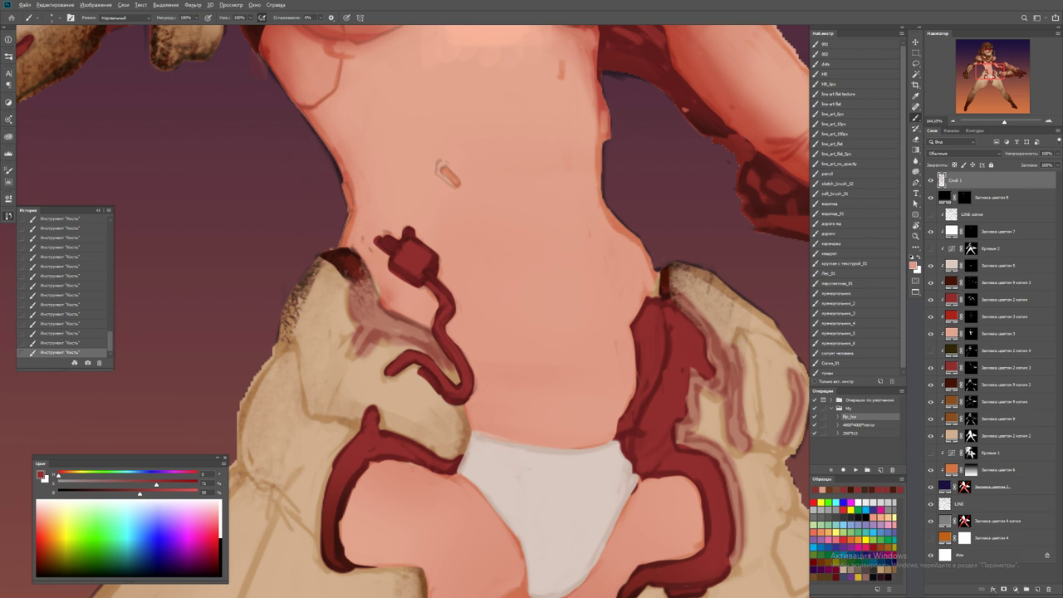
left_click(436, 308, "alt")
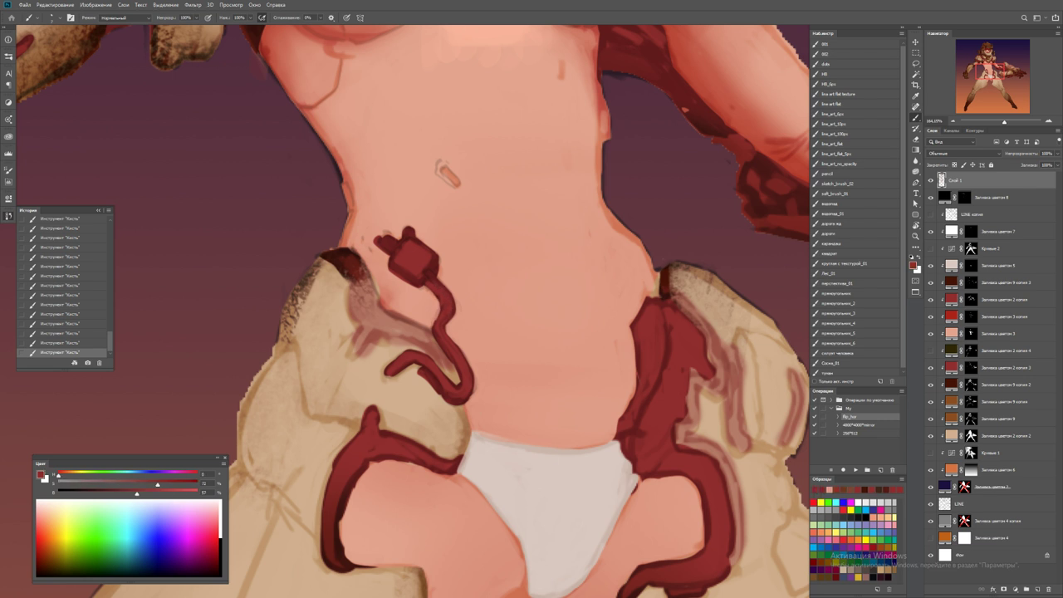
left_click(454, 310, "alt")
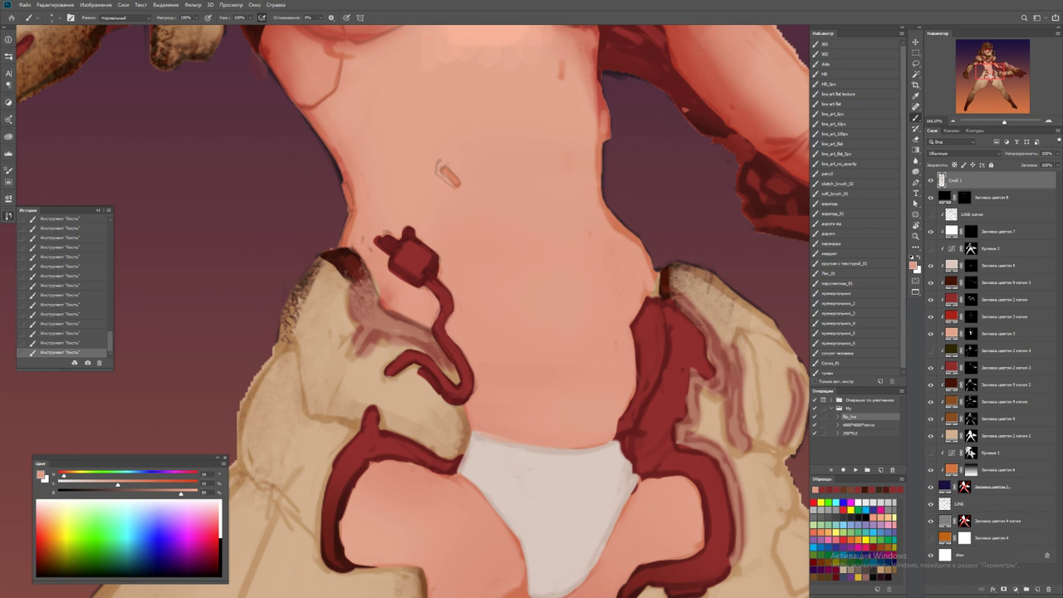
Brighten the upper abdomen below the chest plate with a sampled light skin tone, painting over the small line mark
key("z")
key("ctrl+0")
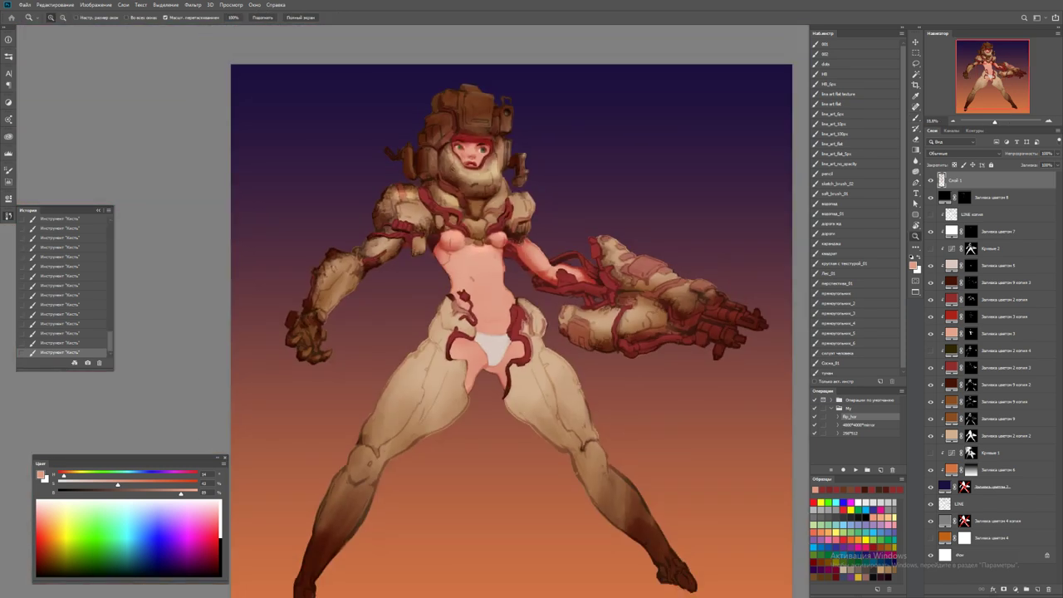
left_click_drag(469, 275, 532, 275)
key("b")
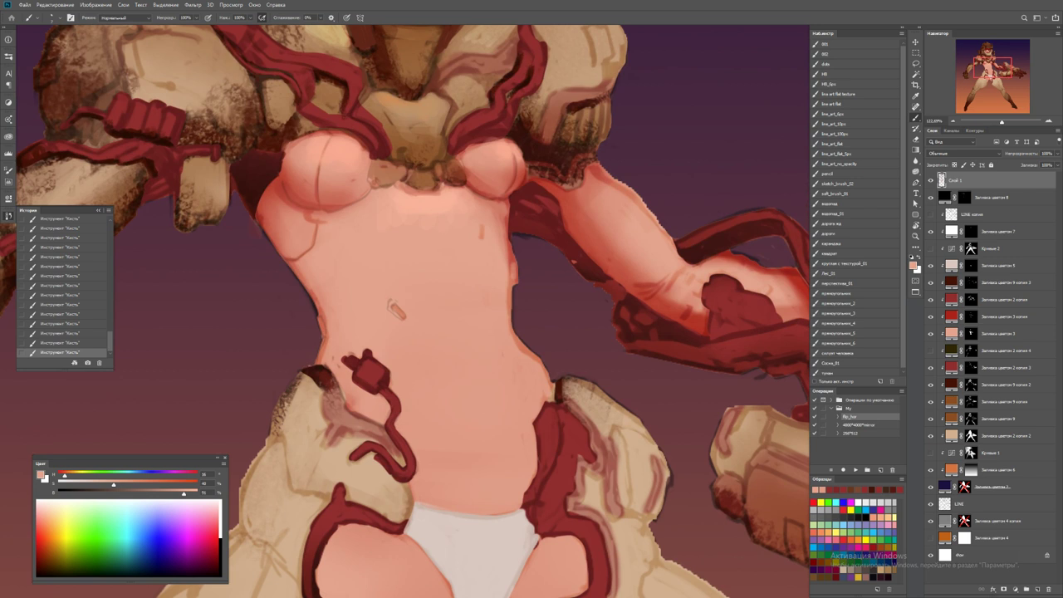
left_click(451, 204, "alt")
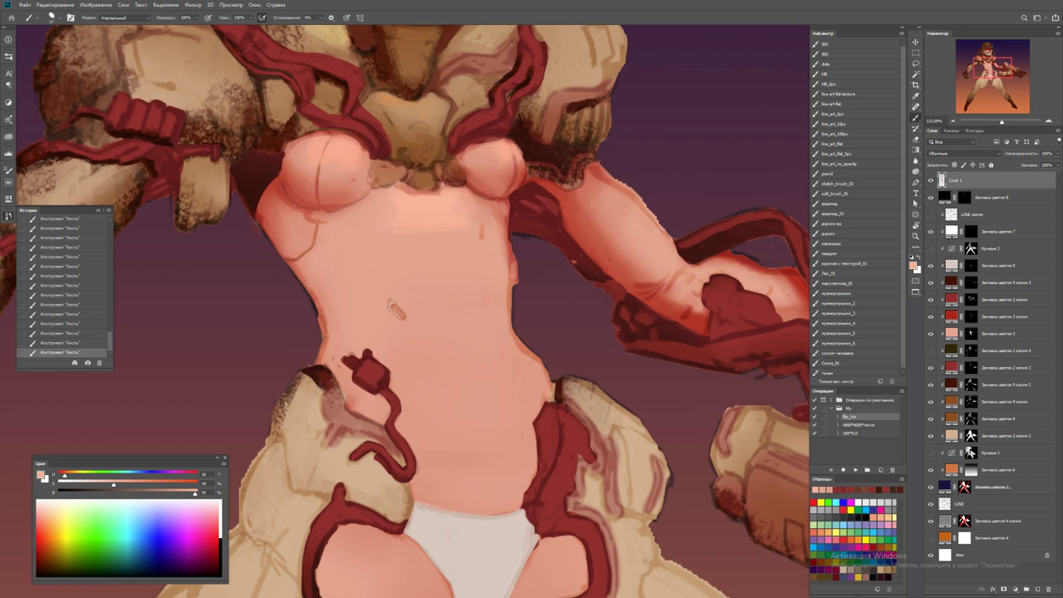
right_click(415, 213, "alt")
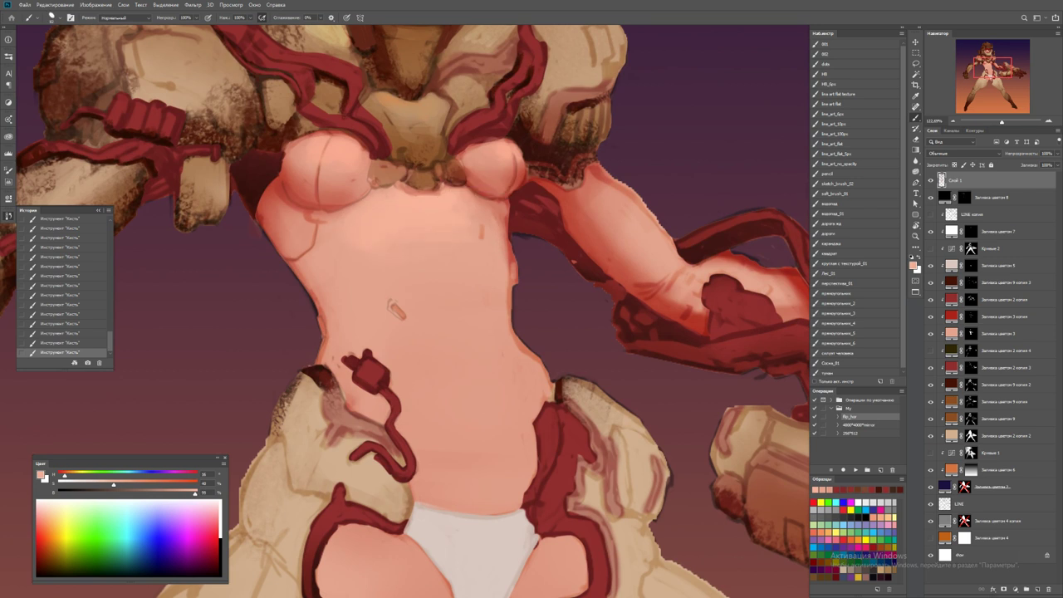
left_click_drag(487, 213, 483, 238)
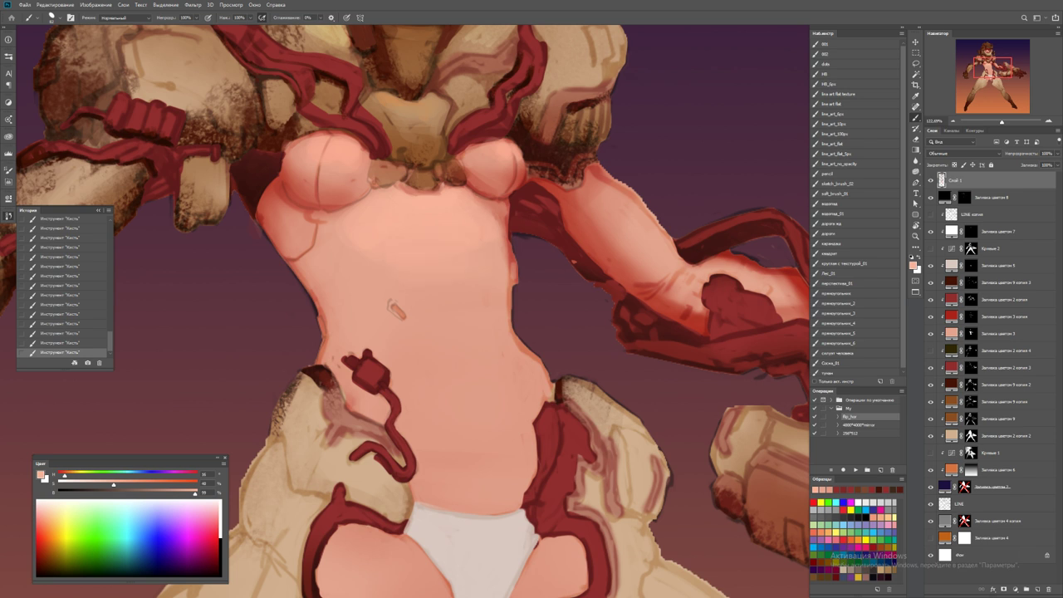
Shade the lower abdomen with sampled orange-pink tones and blend them into the lighter skin above
key("ctrl+0")
scroll(475, 297, "up", 5)
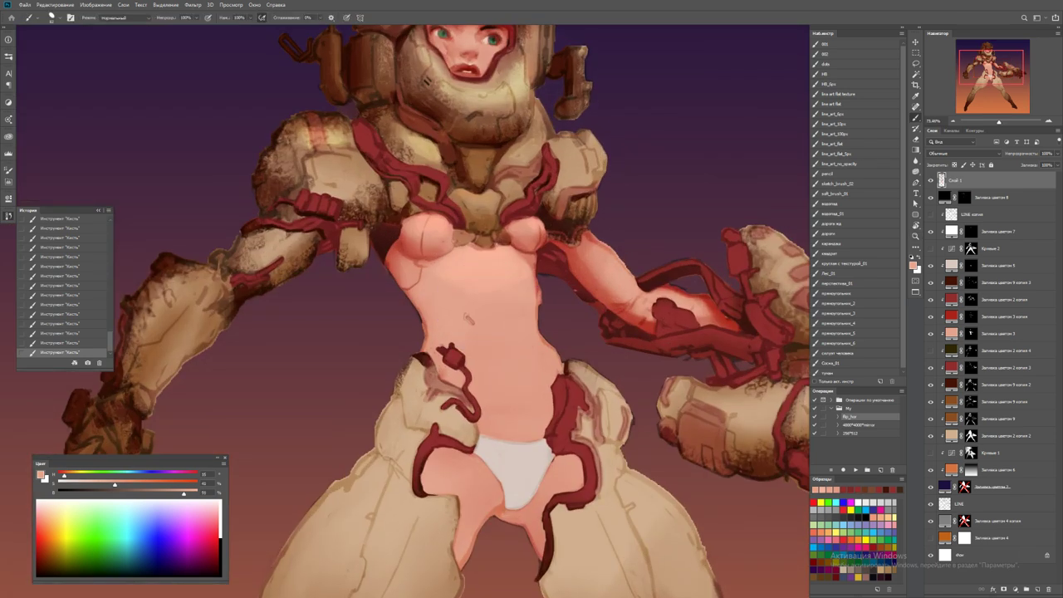
left_click(509, 420, "alt")
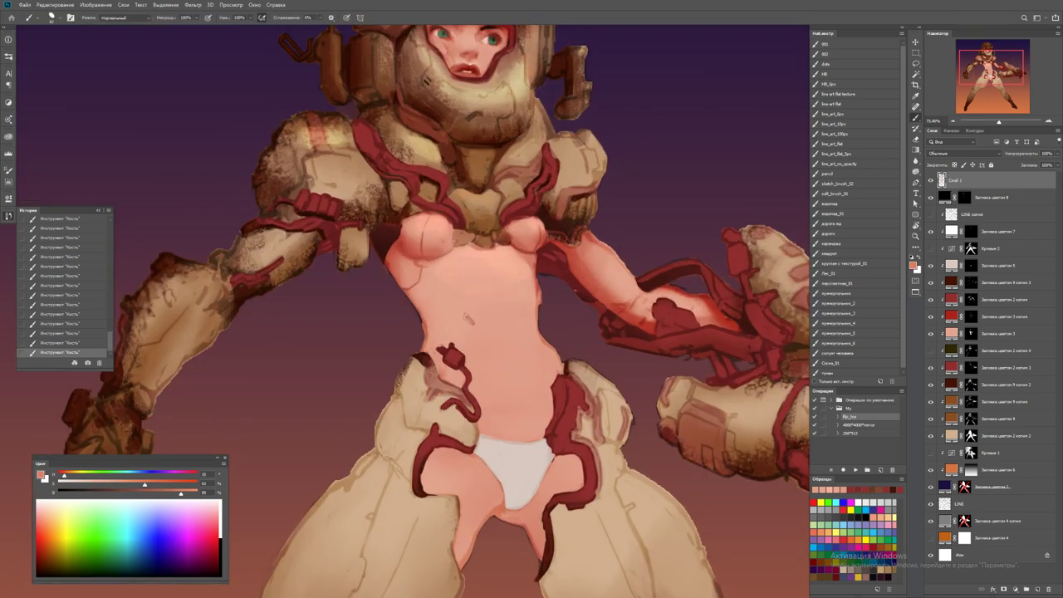
right_click(498, 404, "alt")
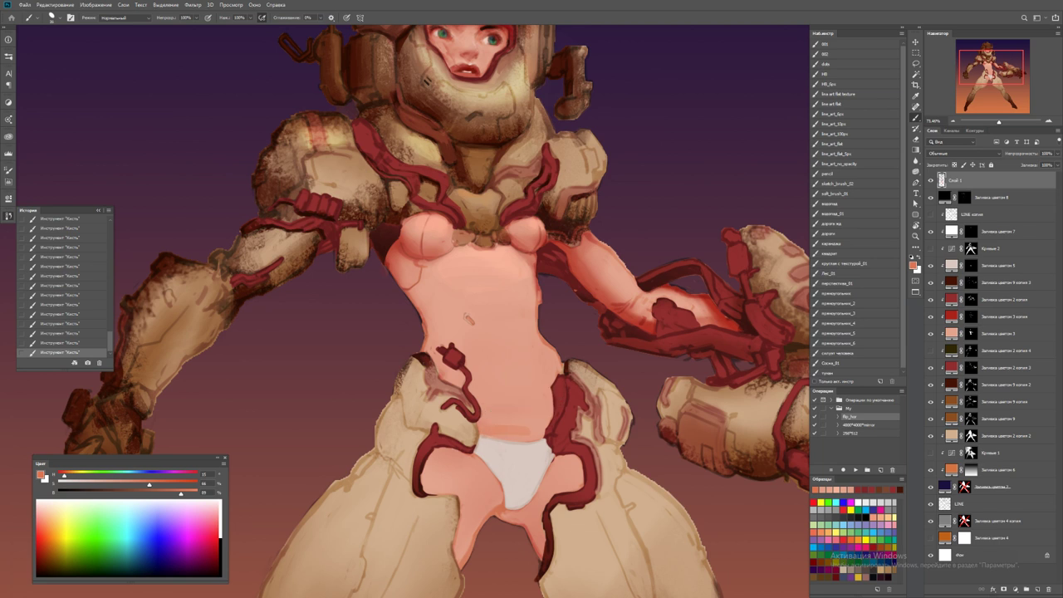
left_click(498, 430, "alt")
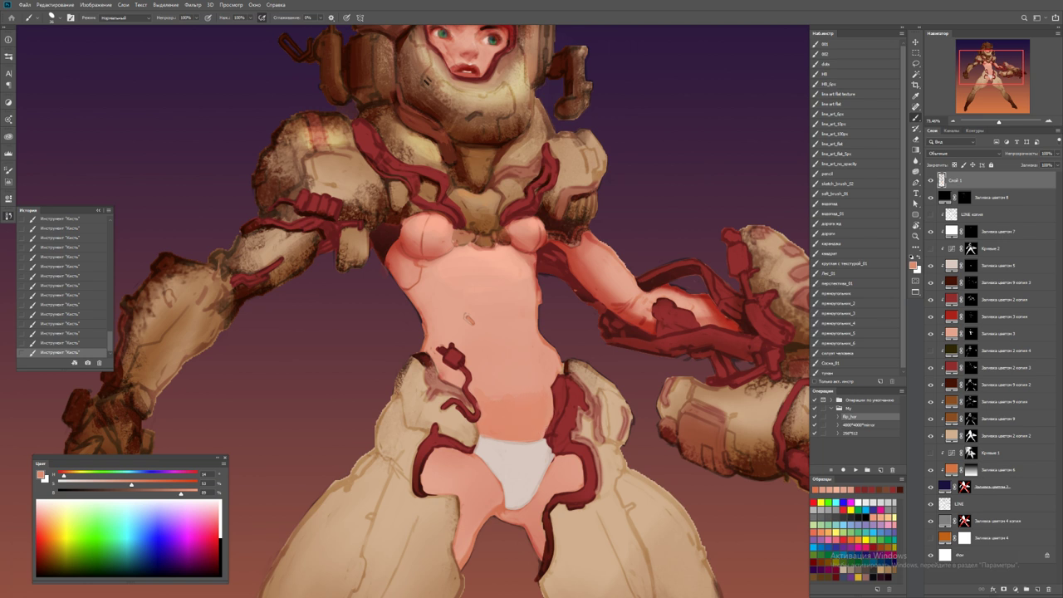
left_click(526, 397, "alt")
Shade the skin of the inner thighs beneath the white briefs with sampled darker orange-pink and lighter skin tones
scroll(525, 396, "down", 5)
scroll(537, 404, "up", 4)
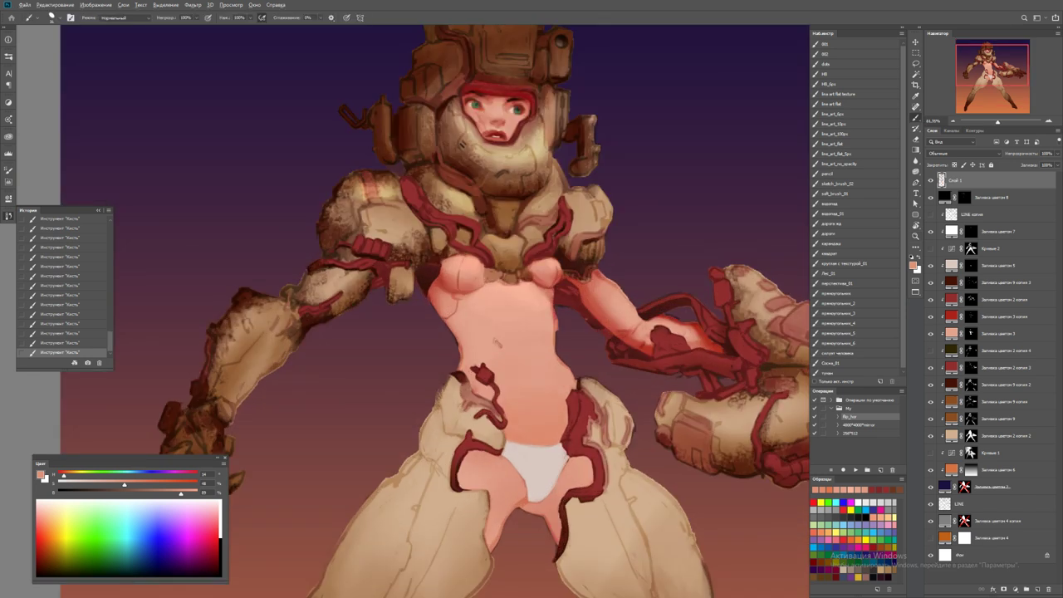
scroll(569, 513, "up", 2)
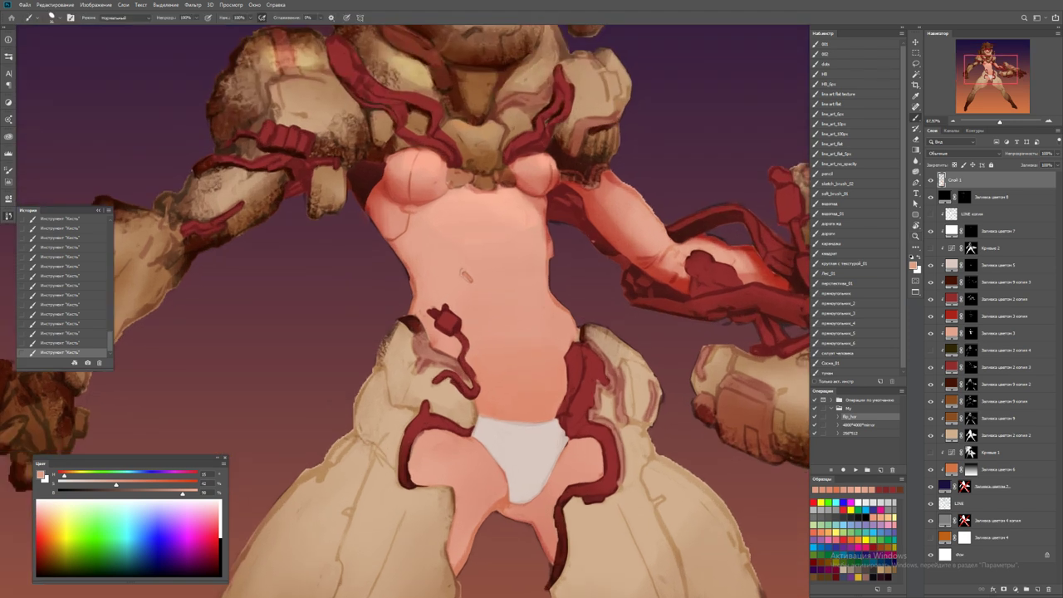
left_click(503, 487, "alt")
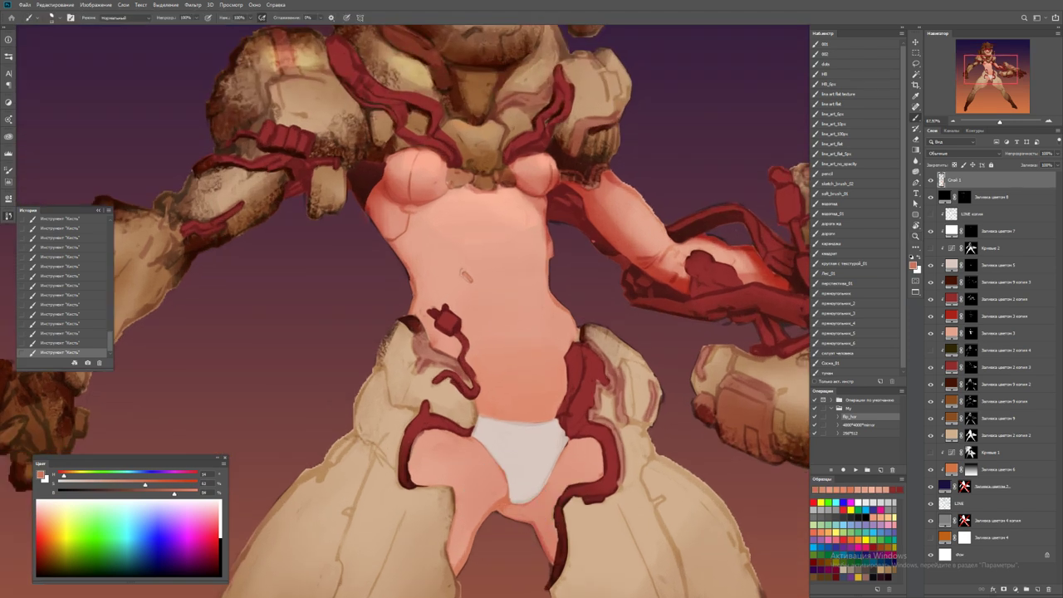
left_click_drag(506, 508, 532, 504)
left_click_drag(543, 507, 540, 554)
left_click(573, 455, "alt")
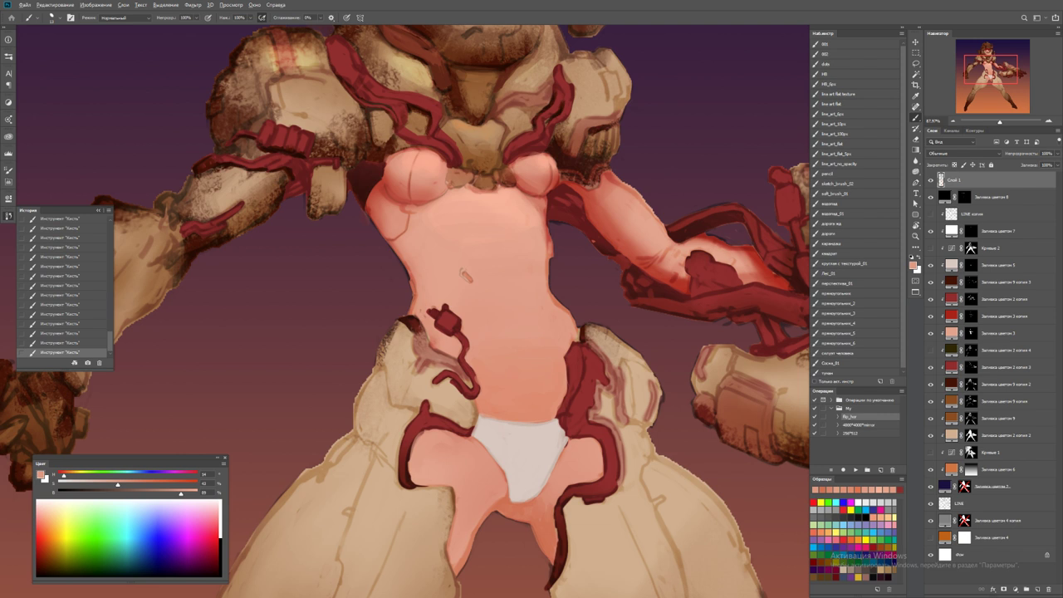
left_click(519, 448, "alt")
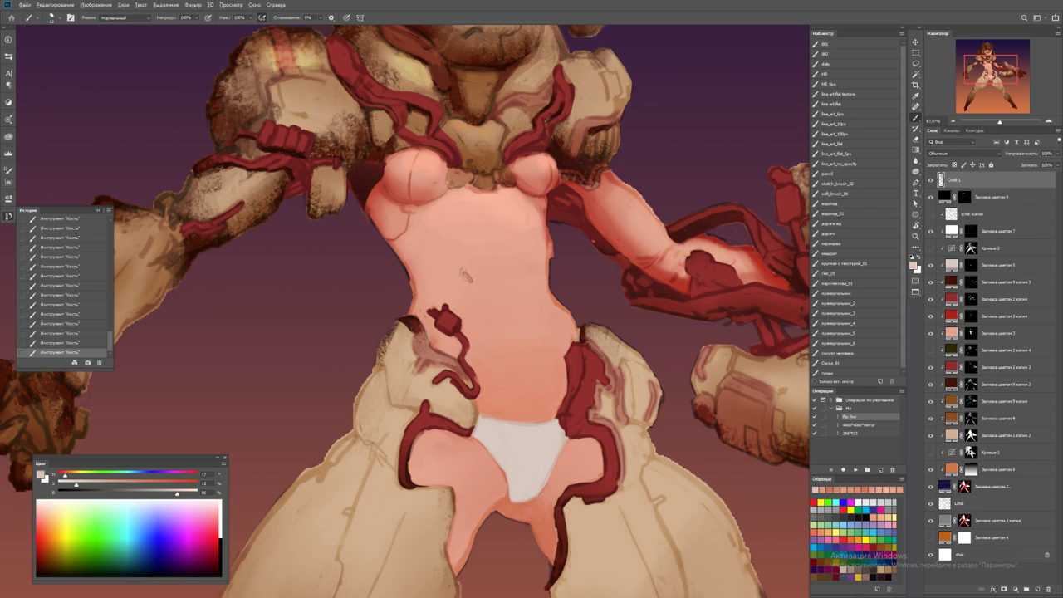
left_click(553, 465, "alt")
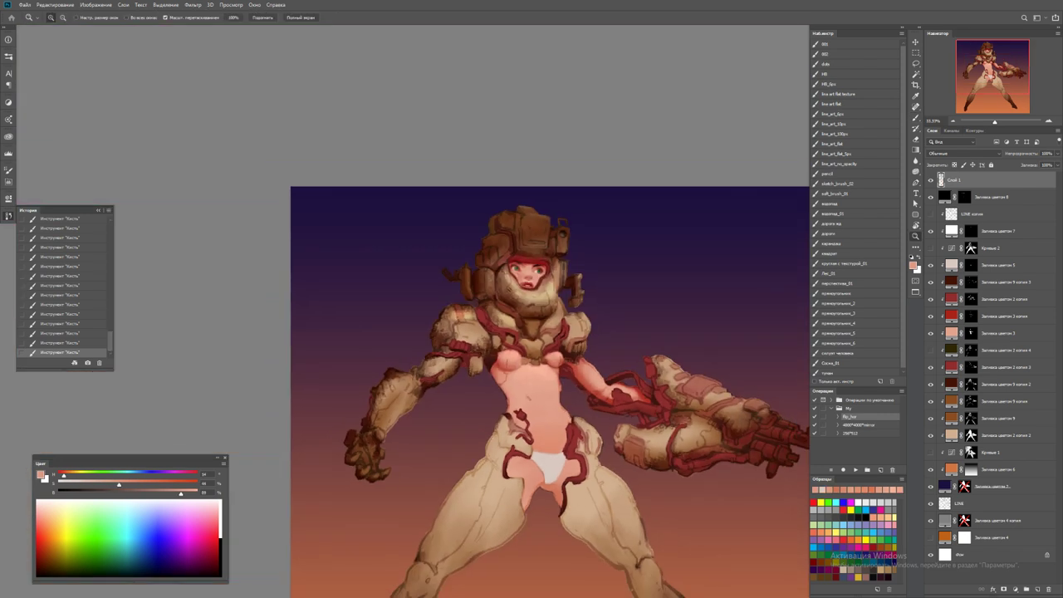
Flip the canvas horizontally
key("z")
left_click(573, 540, "alt")
key("ctrl+shift+h")
left_click(552, 391)
Reset the colours to default and paint white highlights along the upper edge and front of the briefs
key("b")
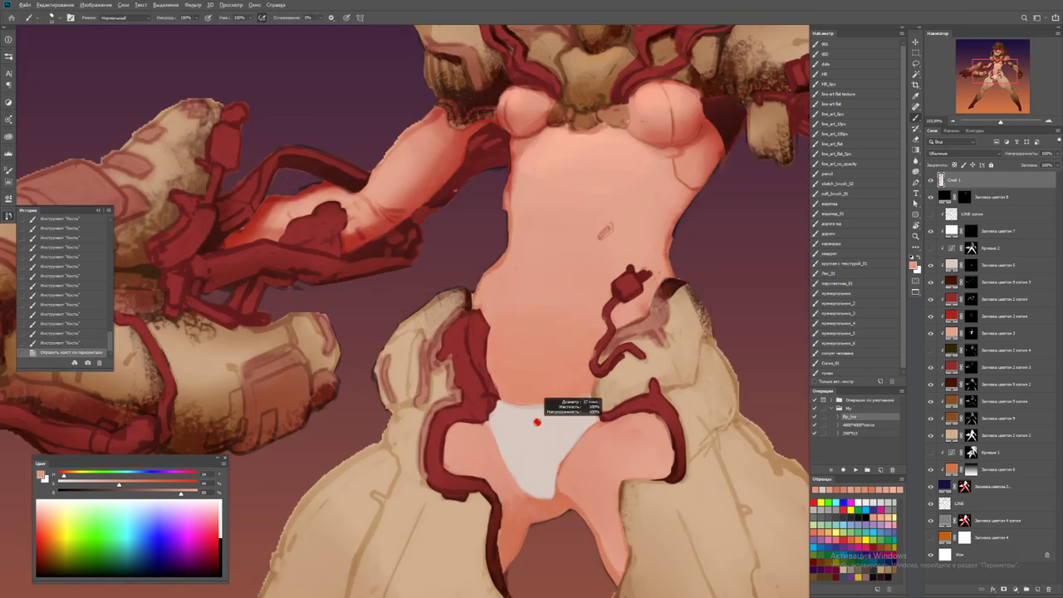
key("d")
key("x")
left_click_drag(509, 410, 583, 403)
mouse_move(508, 422)
left_mouse_down()
mouse_move(563, 415)
mouse_move(495, 411)
mouse_move(570, 407)
left_mouse_up()
left_click_drag(503, 404, 560, 402)
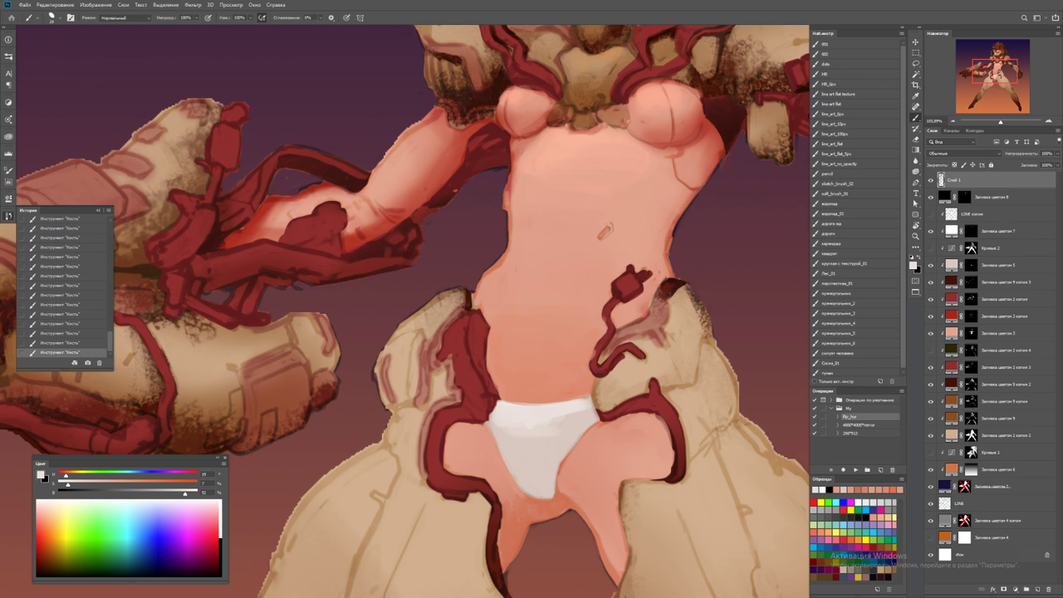
left_click_drag(493, 399, 588, 401)
left_click(582, 397, "alt")
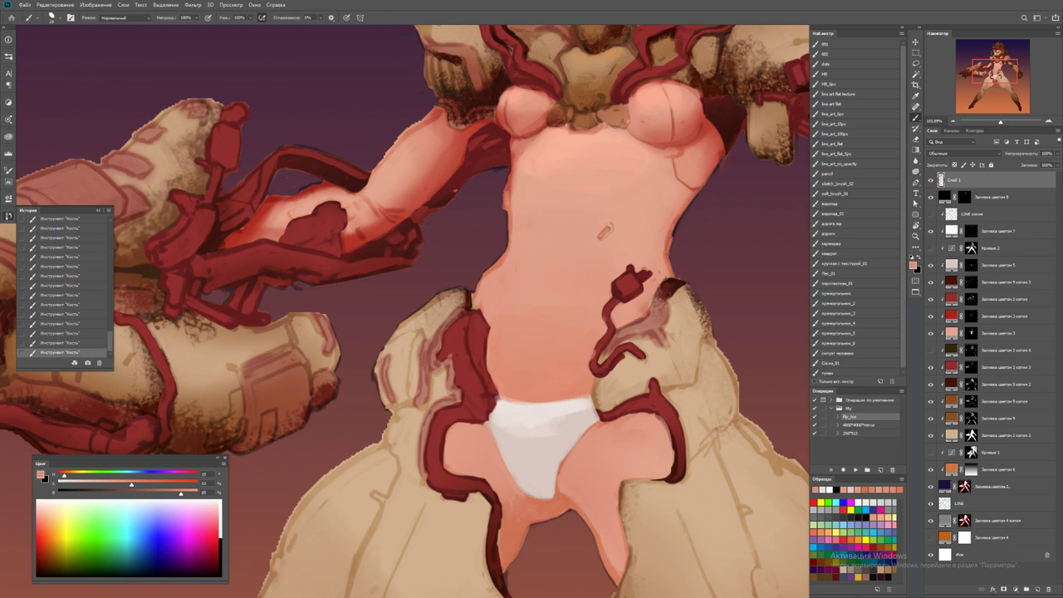
Refine the edges of the white briefs using sampled off-white and light pink skin tones
key("z")
key("ctrl+0")
left_click(556, 386)
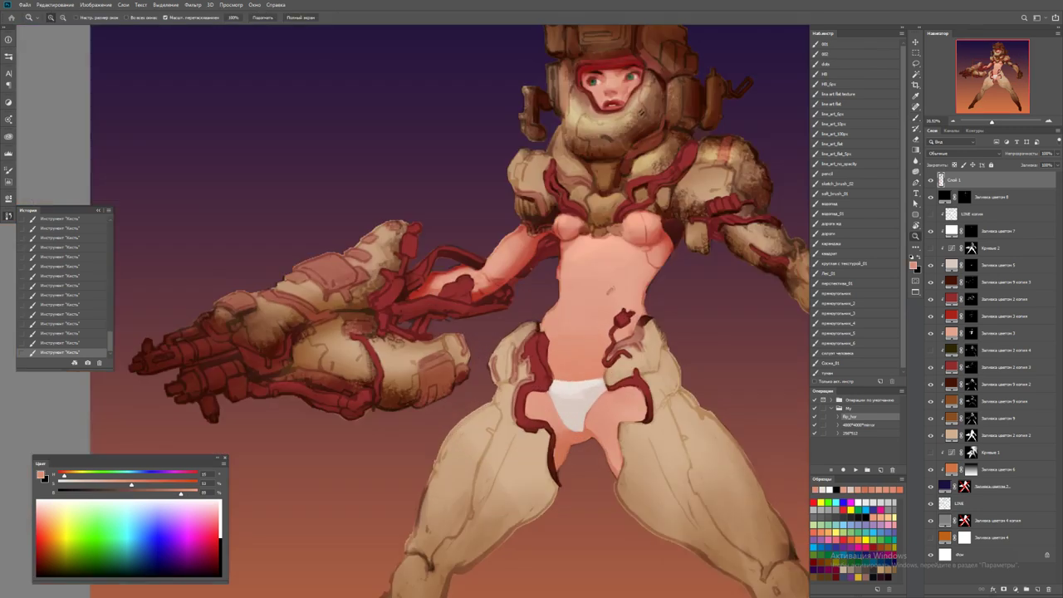
left_click(573, 397)
key("b")
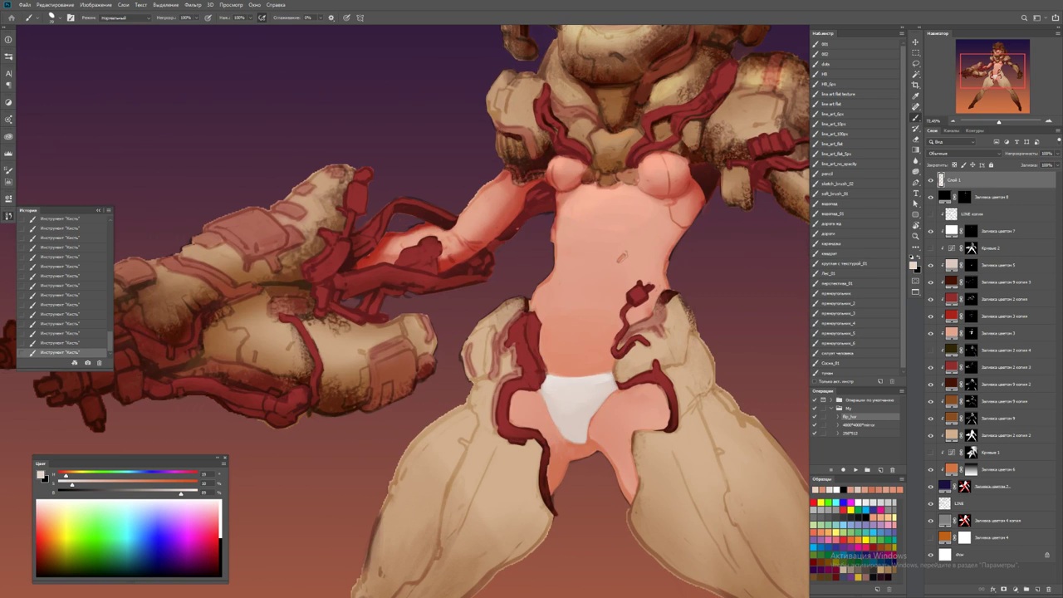
left_click(612, 366, "alt")
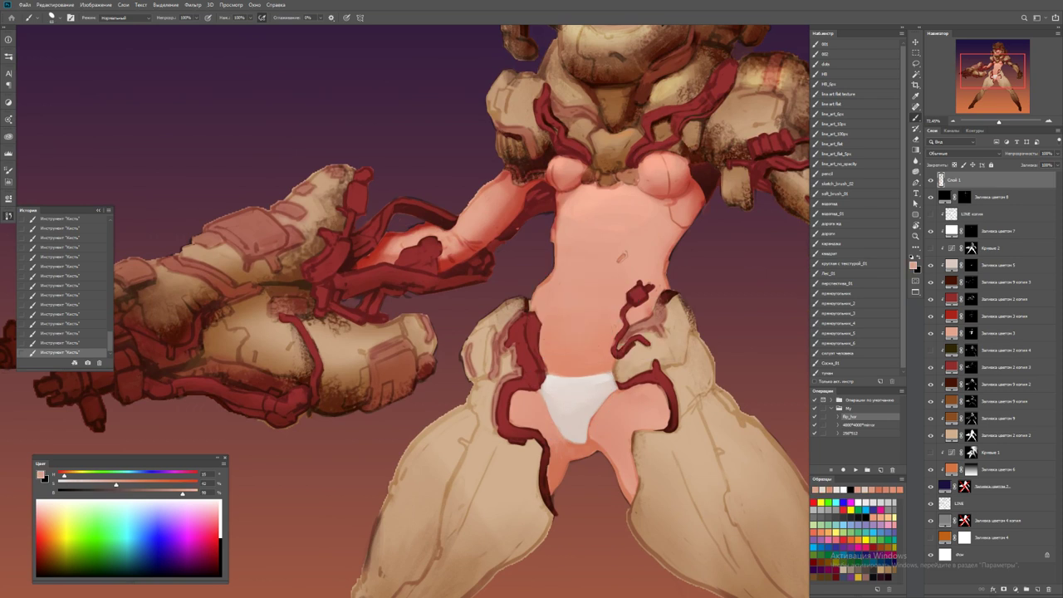
key("z")
key("ctrl+0")
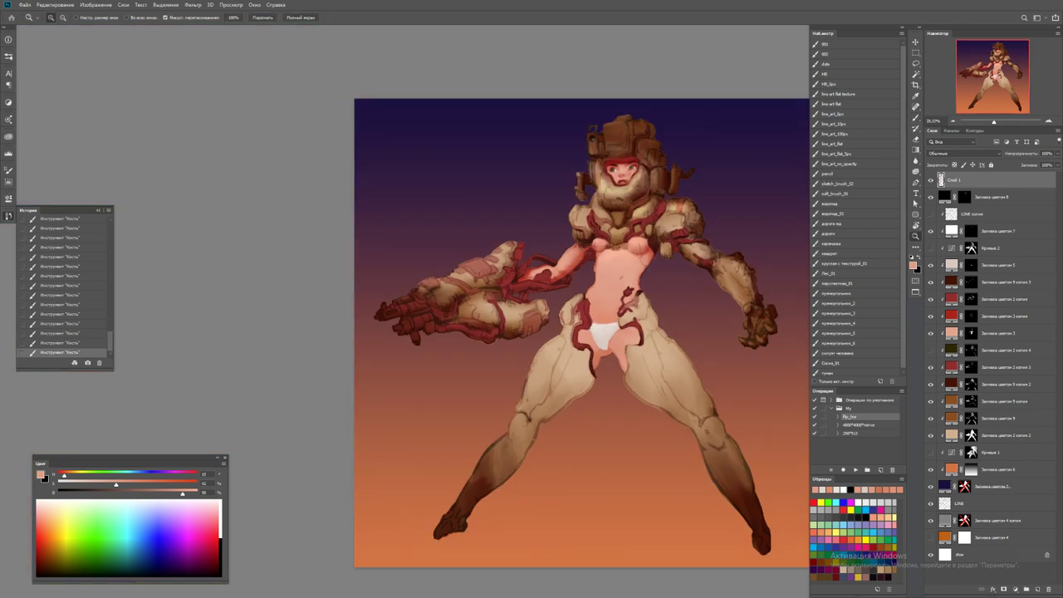
Shade the skin of the thigh crease beside the briefs with sampled darker orange-pink tones
left_click(623, 327)
key("b")
left_click(574, 373, "alt")
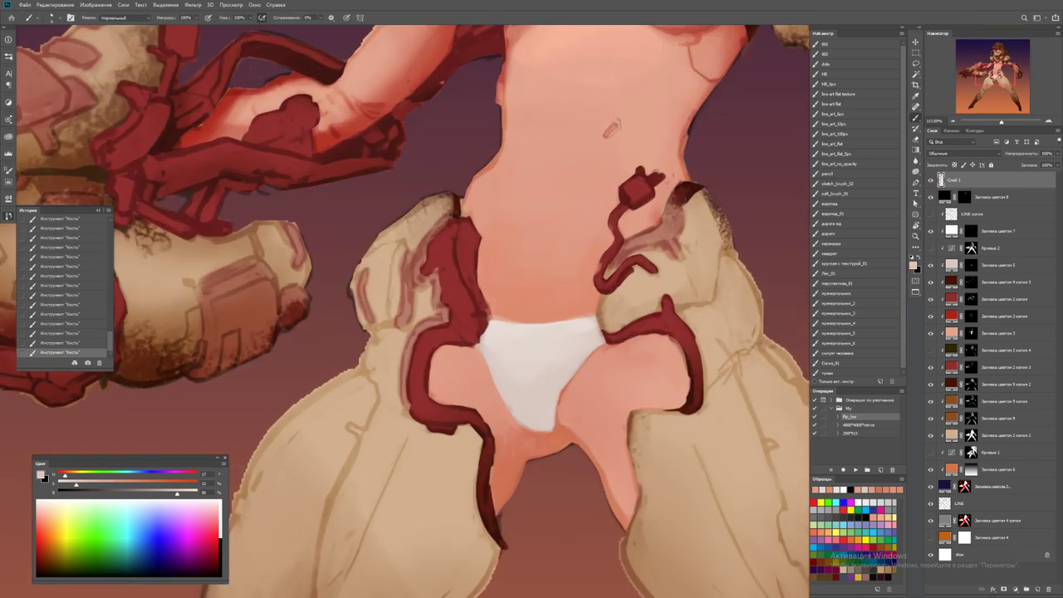
left_click(575, 369, "alt")
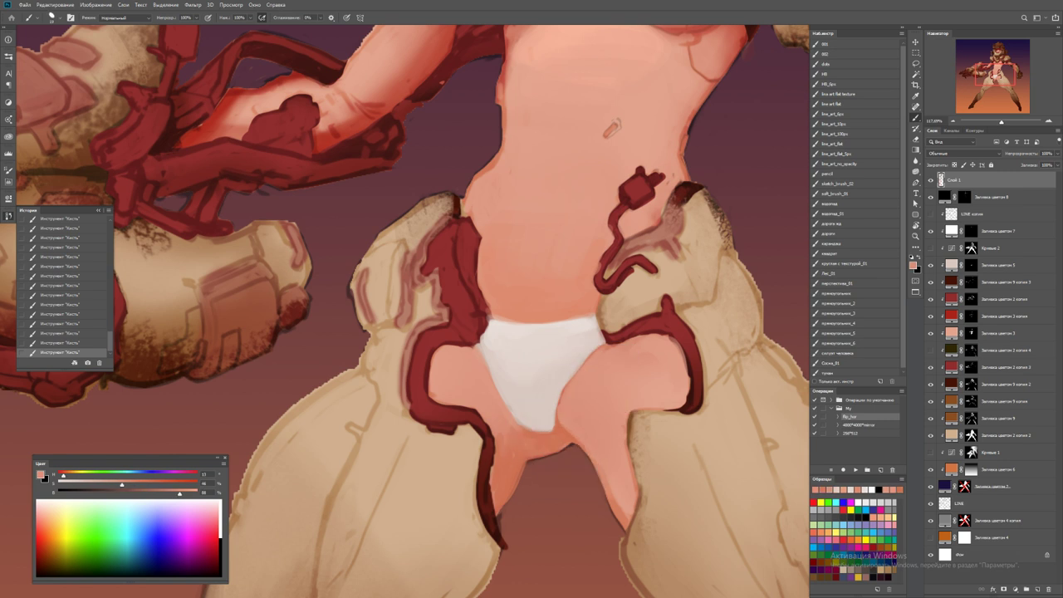
left_click(579, 399, "alt")
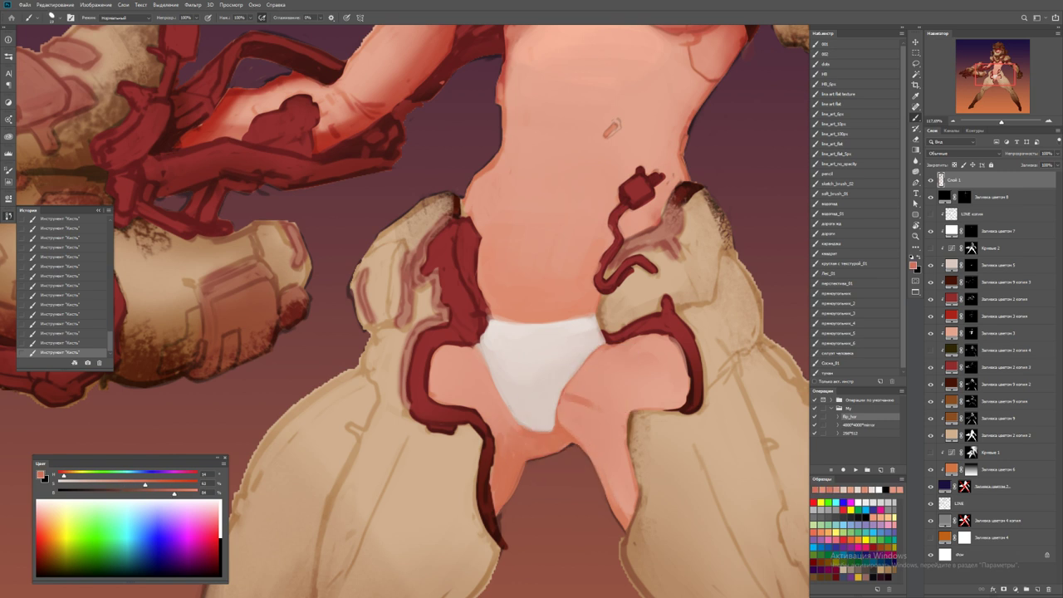
left_click(584, 392, "alt")
Undo the last eight brush strokes around the briefs and thighs
key("ctrl+0")
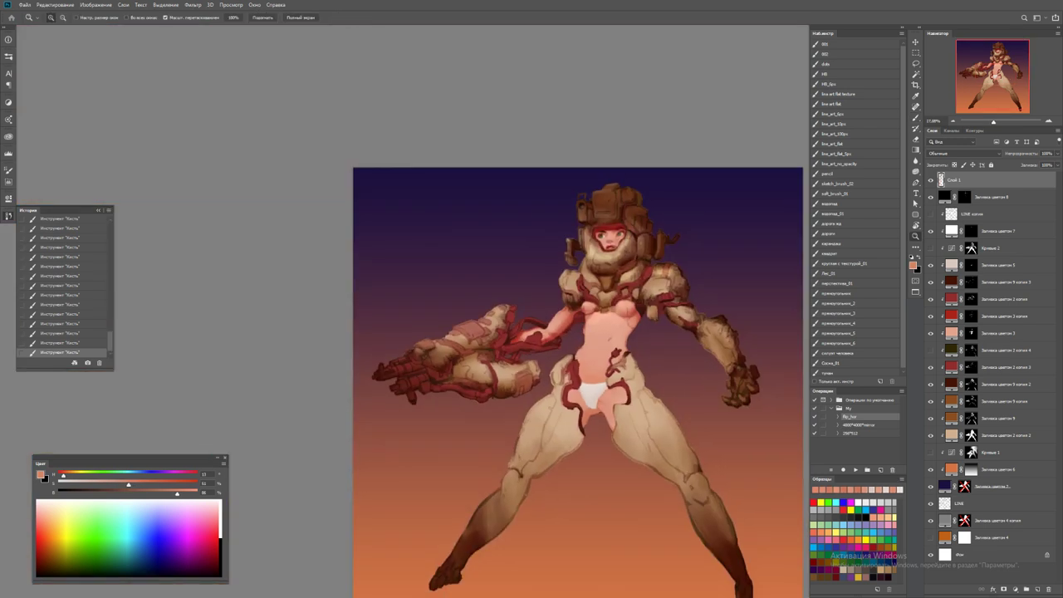
key("ctrl+plus")
key("ctrl+plus")
key("ctrl+z")
key("ctrl+z")
key("ctrl+z")
key("ctrl+z")
key("ctrl+z")
key("ctrl+z")
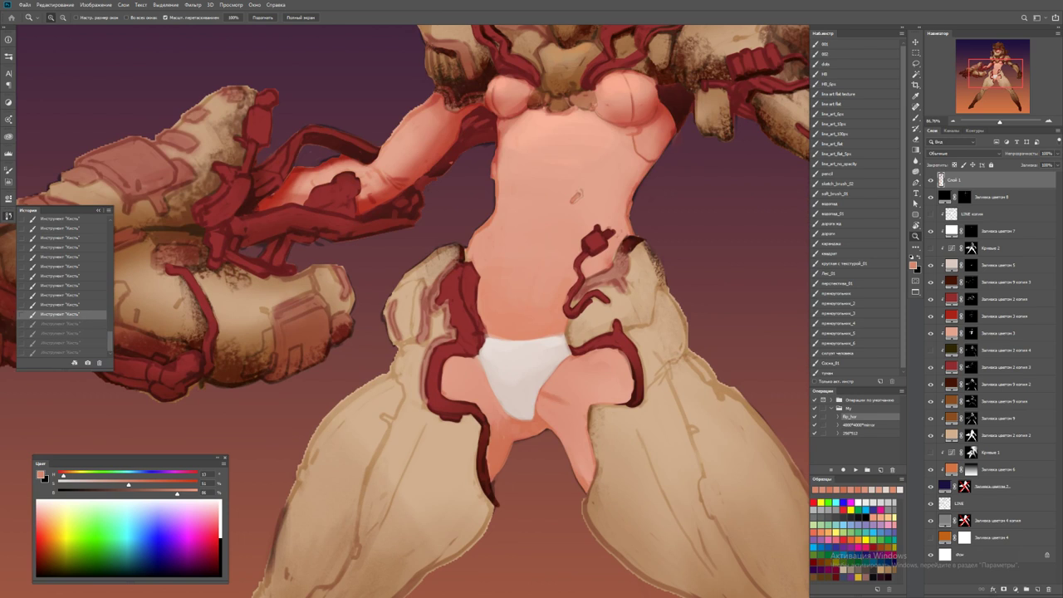
key("ctrl+z")
key("ctrl+z")
key("b")
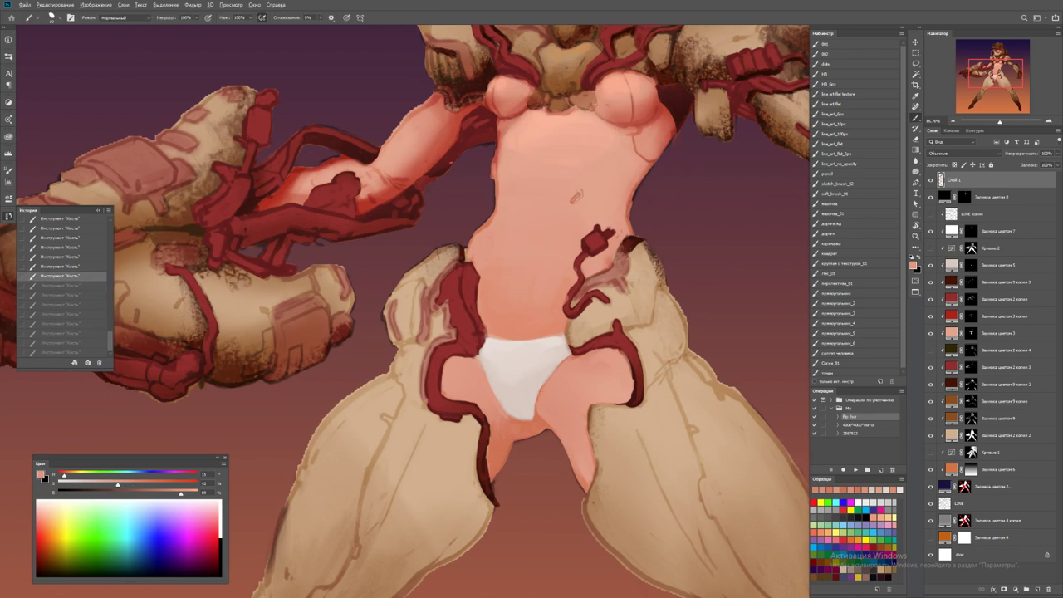
Redo the eight undone brush strokes around the briefs and thighs
key("ctrl+shift+z")
key("ctrl+shift+z")
key("ctrl+shift+z")
key("ctrl+shift+z")
key("ctrl+shift+z")
key("ctrl+shift+z")
key("ctrl+shift+z")
key("ctrl+shift+z")
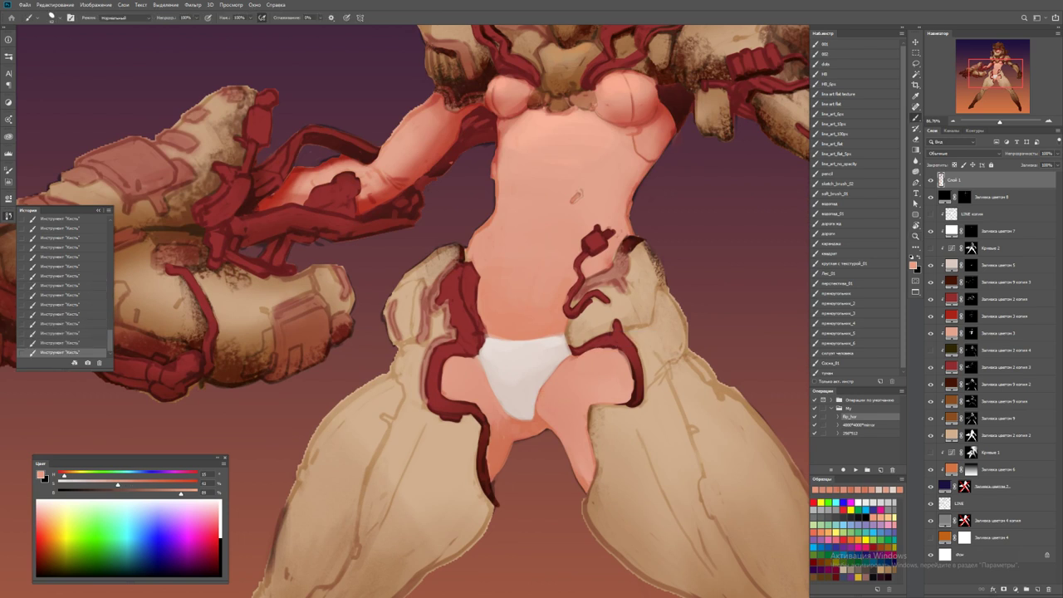
Paint light peach highlights over the upper skin of both thighs on either side of the briefs
left_click(634, 349, "alt")
left_click_drag(593, 384, 567, 366)
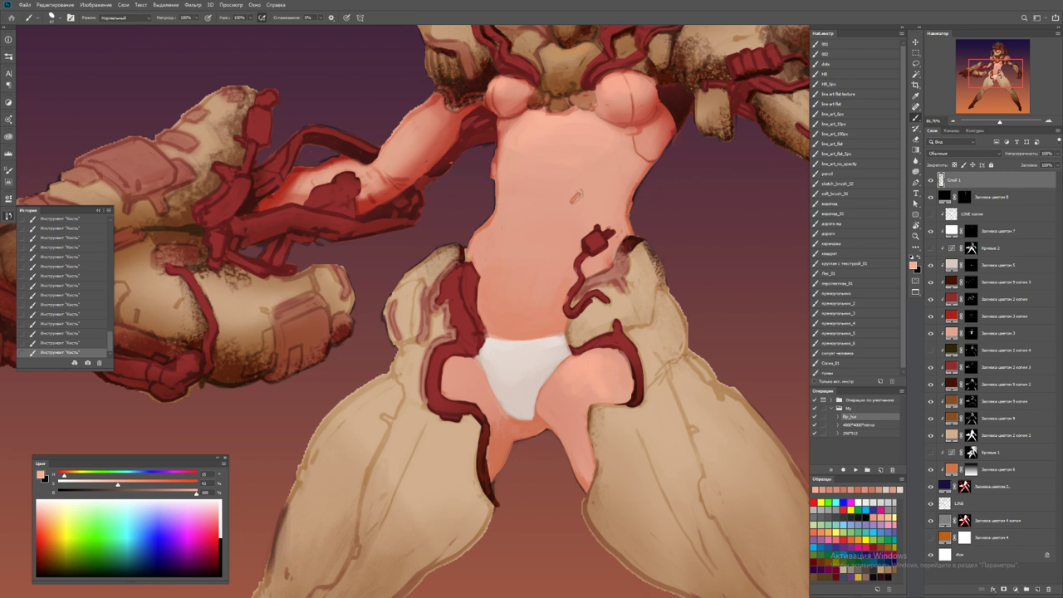
mouse_move(623, 369)
left_mouse_down()
mouse_move(621, 388)
mouse_move(558, 392)
mouse_move(569, 407)
left_mouse_up()
left_click_drag(454, 368, 448, 390)
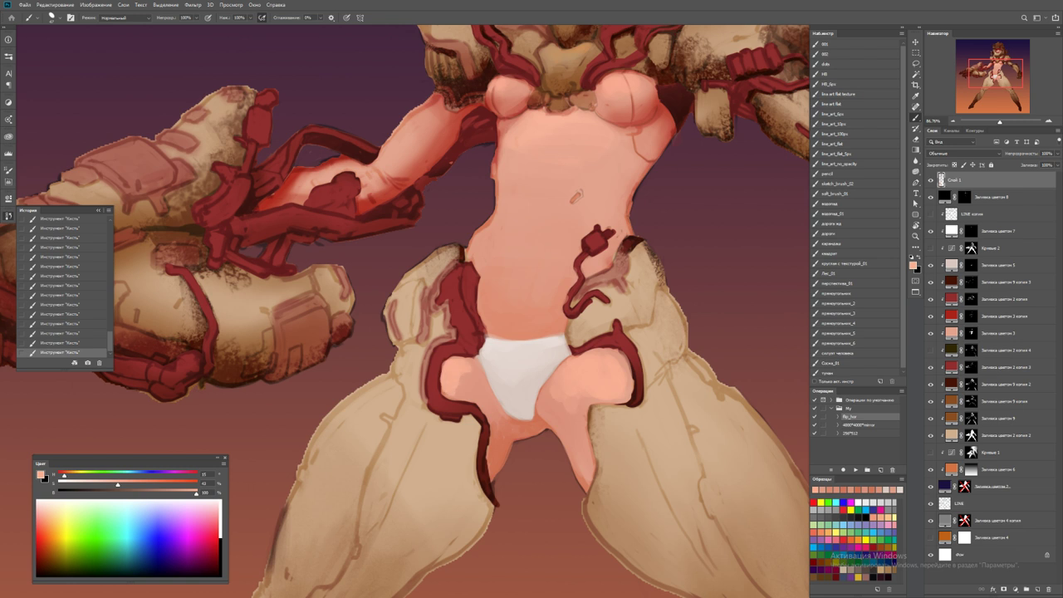
Flip the canvas horizontally to check the whole figure
key("z")
key("ctrl+0")
key("F2")
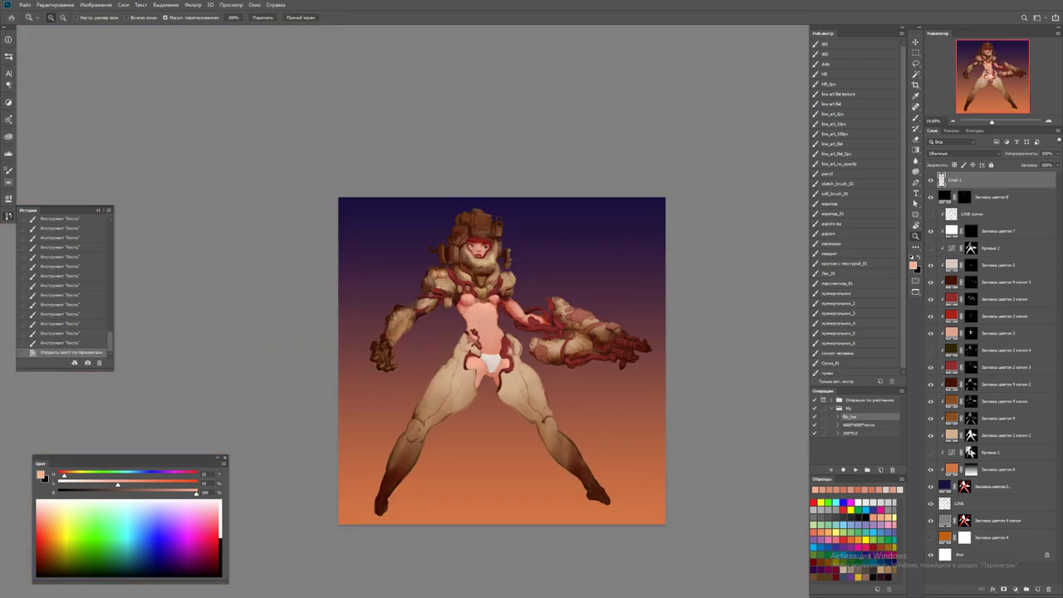
Touch up the thigh skin and the upper edge of the briefs with sampled skin tones
left_click_drag(494, 351, 532, 350)
key("b")
left_click_drag(505, 395, 515, 409)
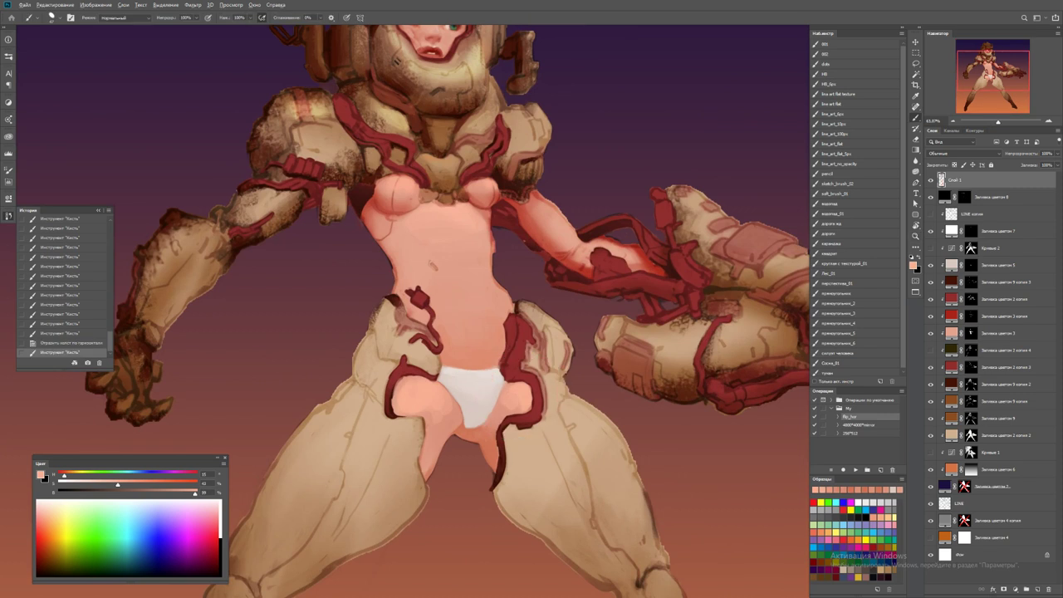
left_click_drag(461, 376, 465, 384)
left_click_drag(465, 384, 467, 388)
left_click(464, 379, "alt")
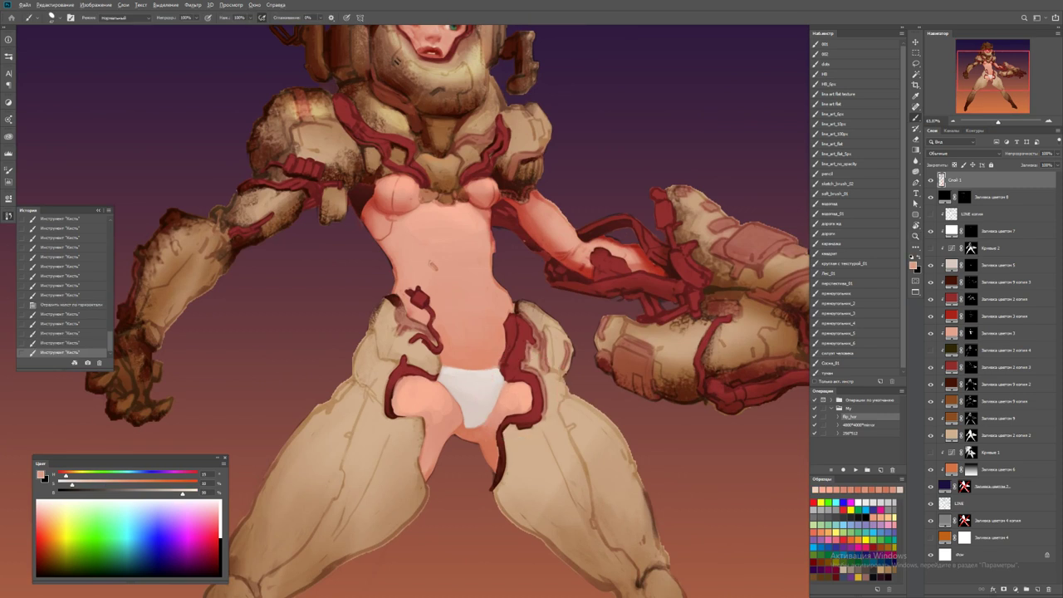
Darken the side of the ribcage beneath the armpit with a sampled deep red tone
key("z")
key("ctrl+0")
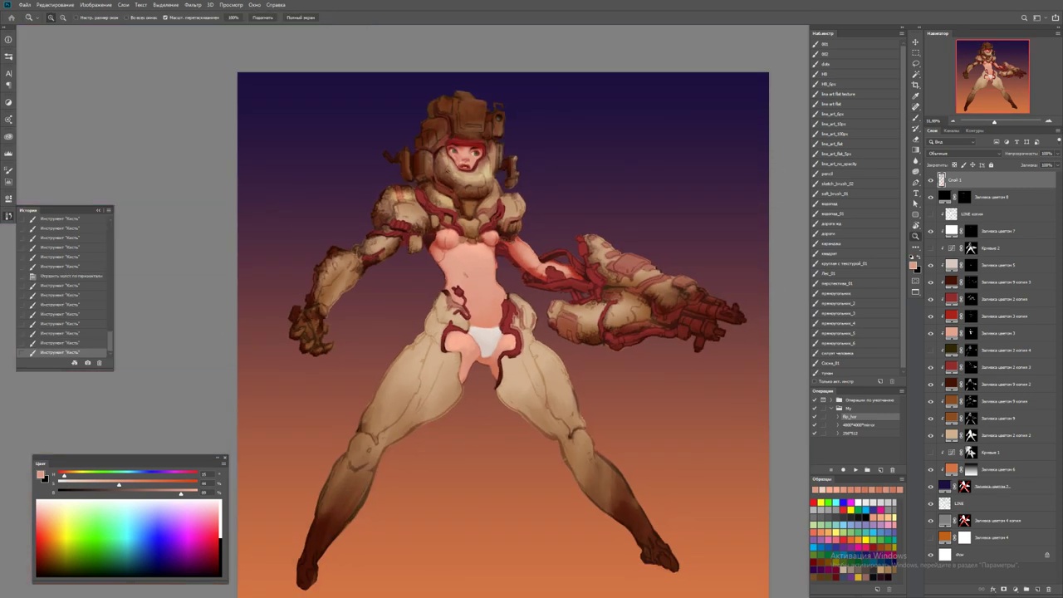
left_click_drag(458, 245, 499, 245)
key("b")
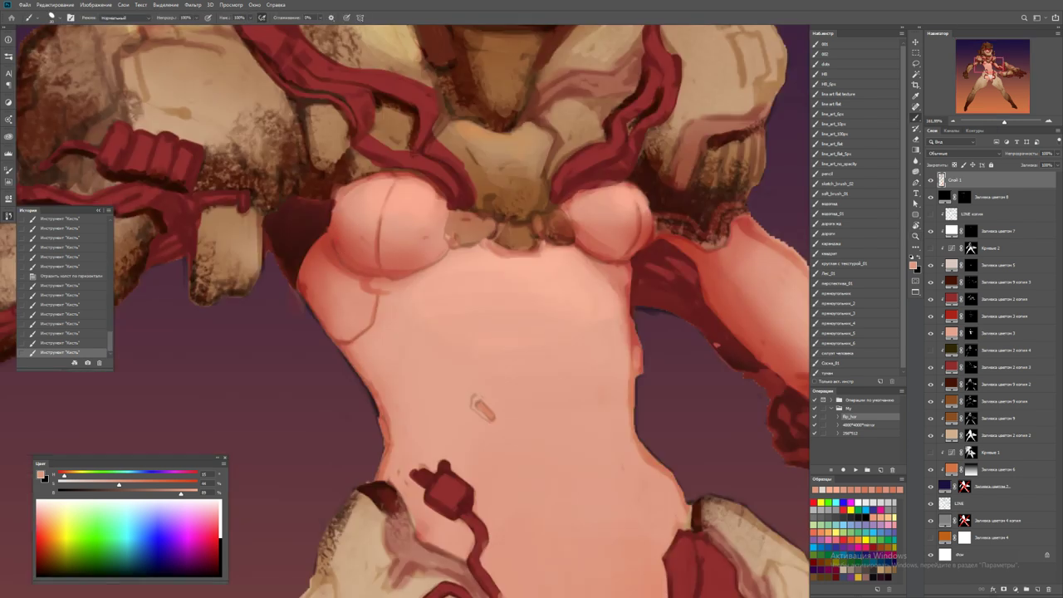
left_click(319, 256, "alt")
mouse_move(319, 256)
left_mouse_down()
mouse_move(316, 299)
mouse_move(342, 304)
left_mouse_up()
key("ctrl+z")
left_click(314, 255, "alt")
mouse_move(326, 286)
left_mouse_down()
mouse_move(349, 317)
mouse_move(344, 337)
left_mouse_up()
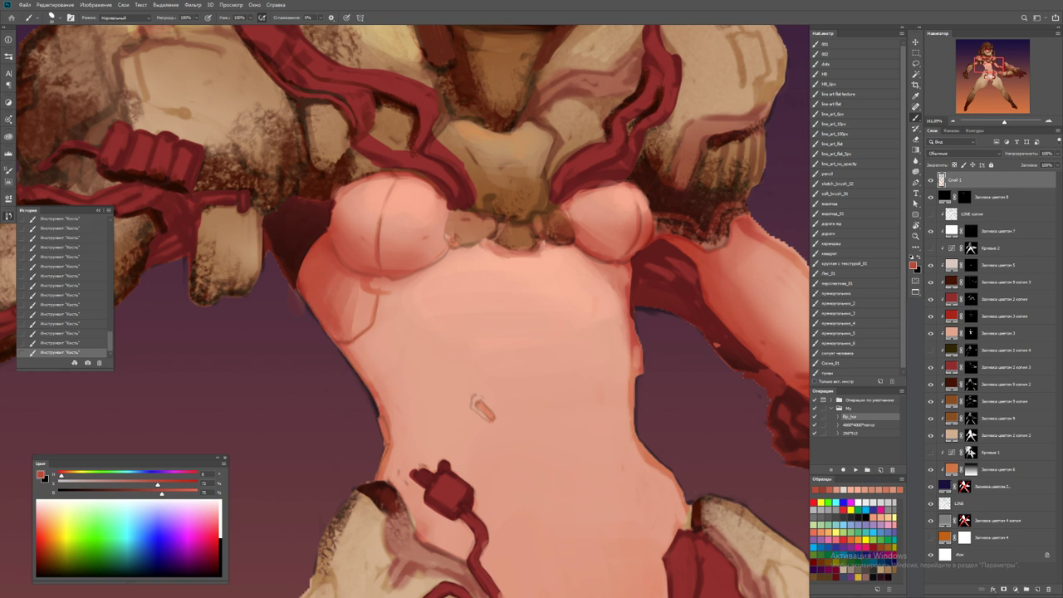
Blend the red ribcage shading into the lighter torso skin with sampled softer pinks, painting over the side contour line
left_click(363, 284, "alt")
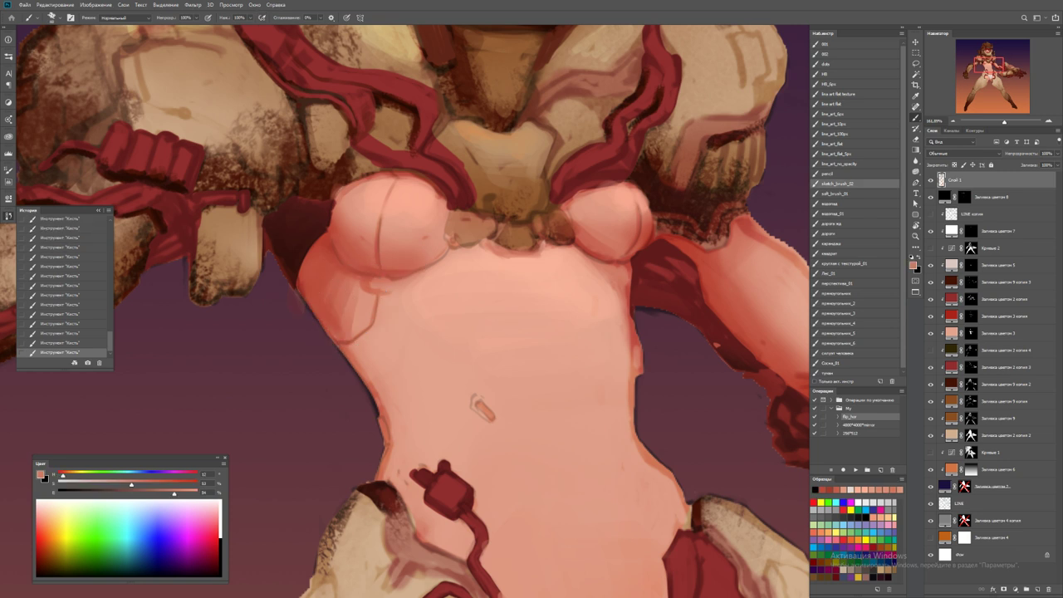
mouse_move(327, 280)
left_mouse_down()
mouse_move(326, 333)
mouse_move(309, 331)
left_mouse_up()
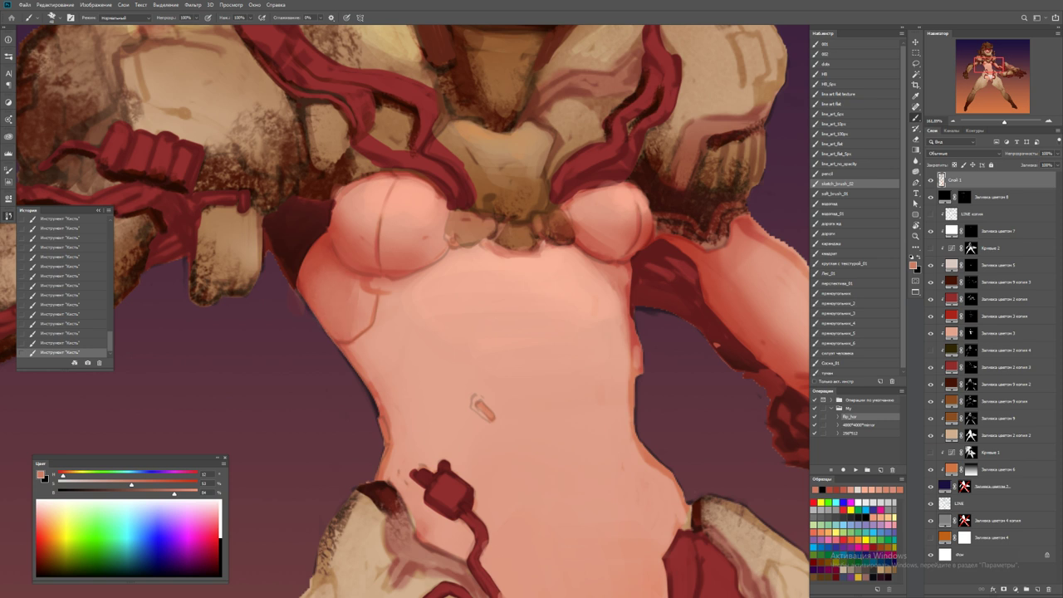
left_click(370, 275, "alt")
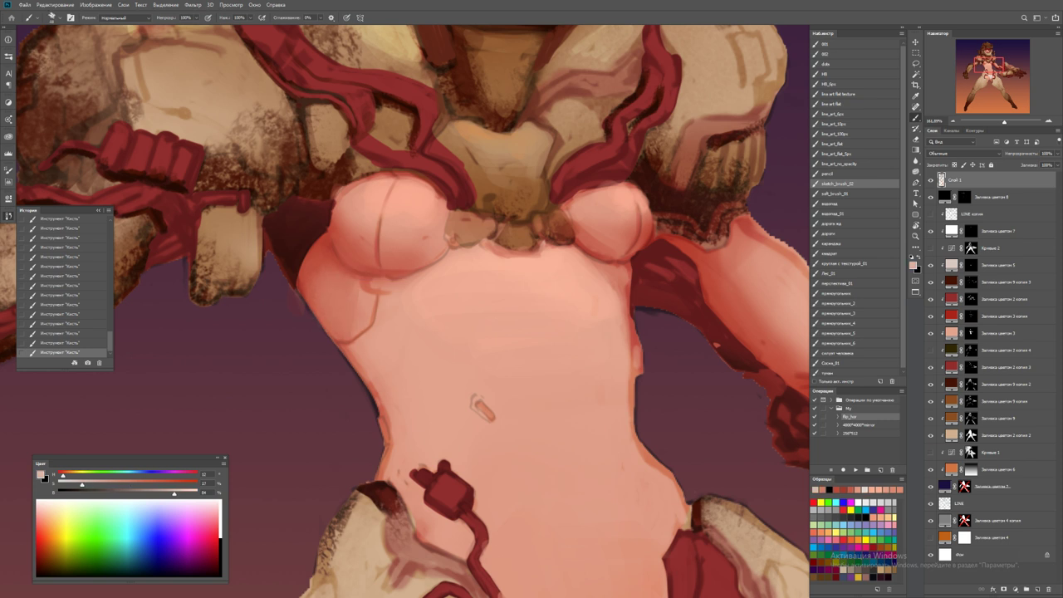
mouse_move(329, 284)
left_mouse_down()
mouse_move(304, 330)
mouse_move(301, 261)
mouse_move(339, 339)
left_mouse_up()
left_click(357, 281, "alt")
left_click(308, 278, "alt")
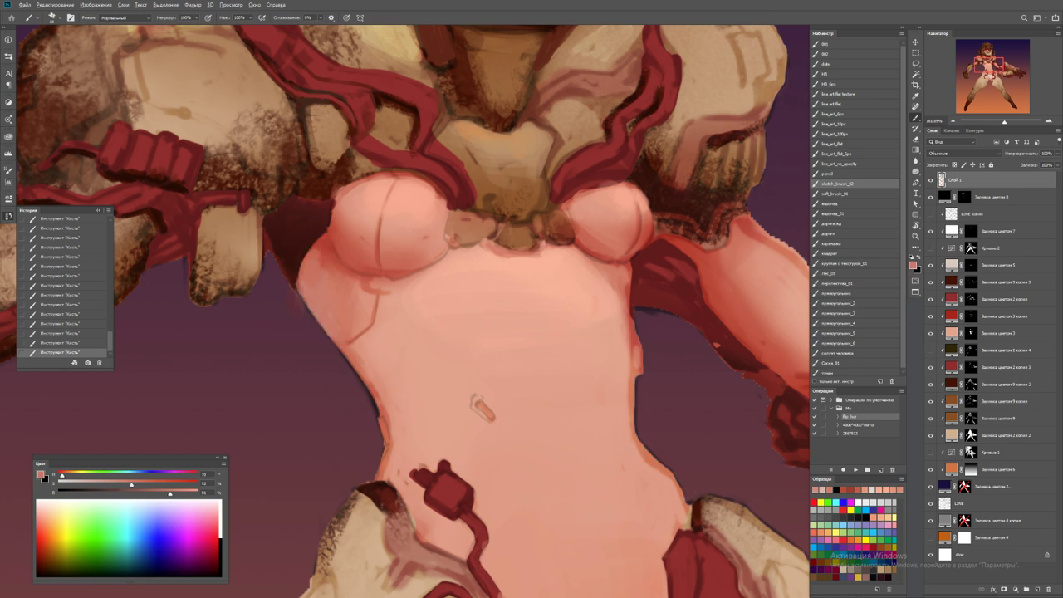
Load the Слой 1 layer's contents as a selection and dab sampled orange-pink shading along the side of the waist
key("z")
left_click_drag(407, 359, 332, 359)
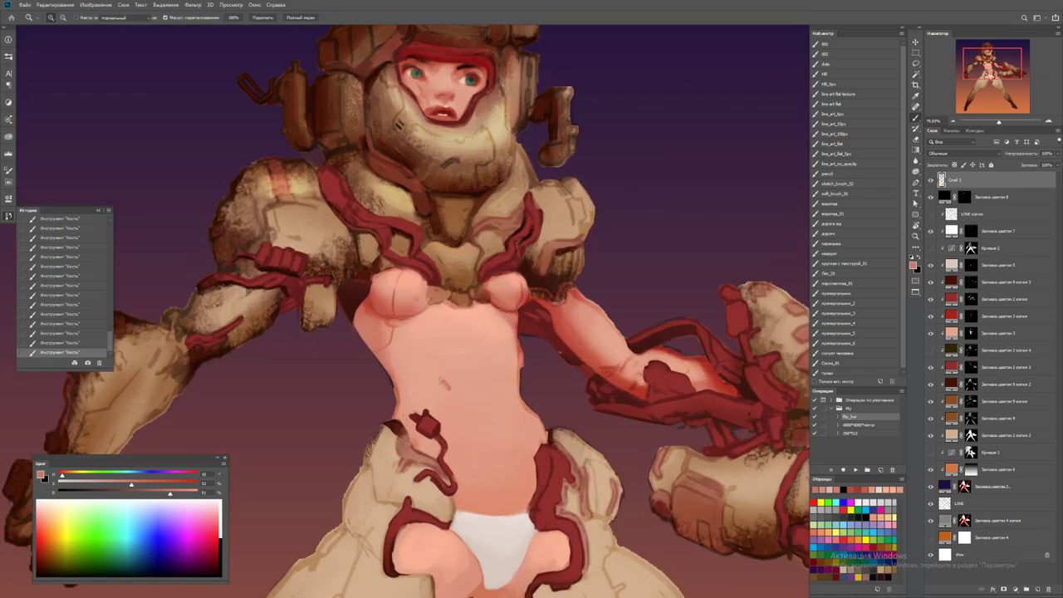
key("b")
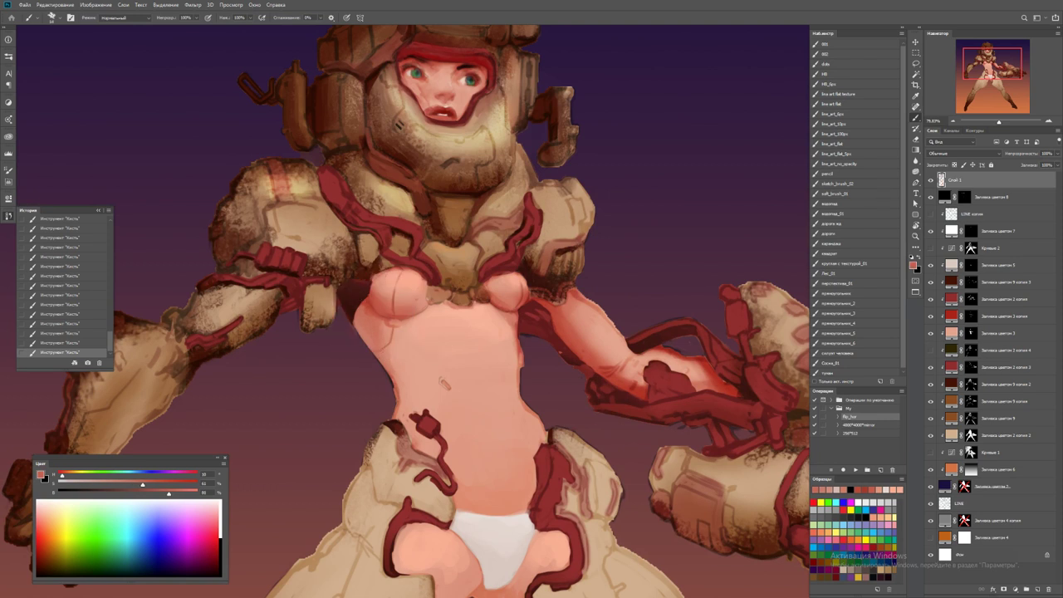
left_click(413, 393, "alt")
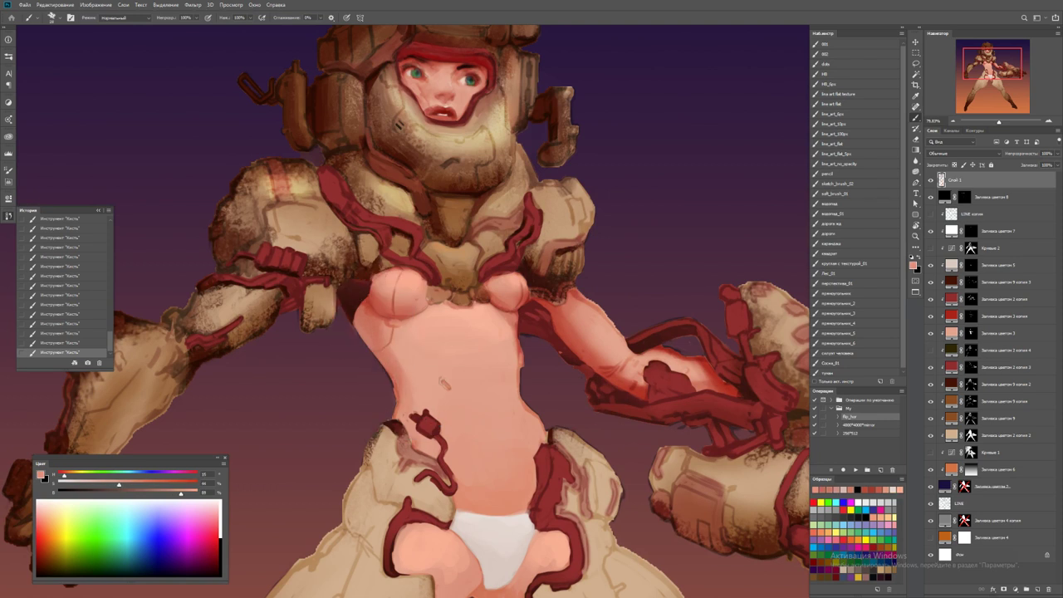
left_click(941, 180, "ctrl")
left_click(412, 393)
left_click(413, 393)
left_click(412, 393)
left_click(413, 393)
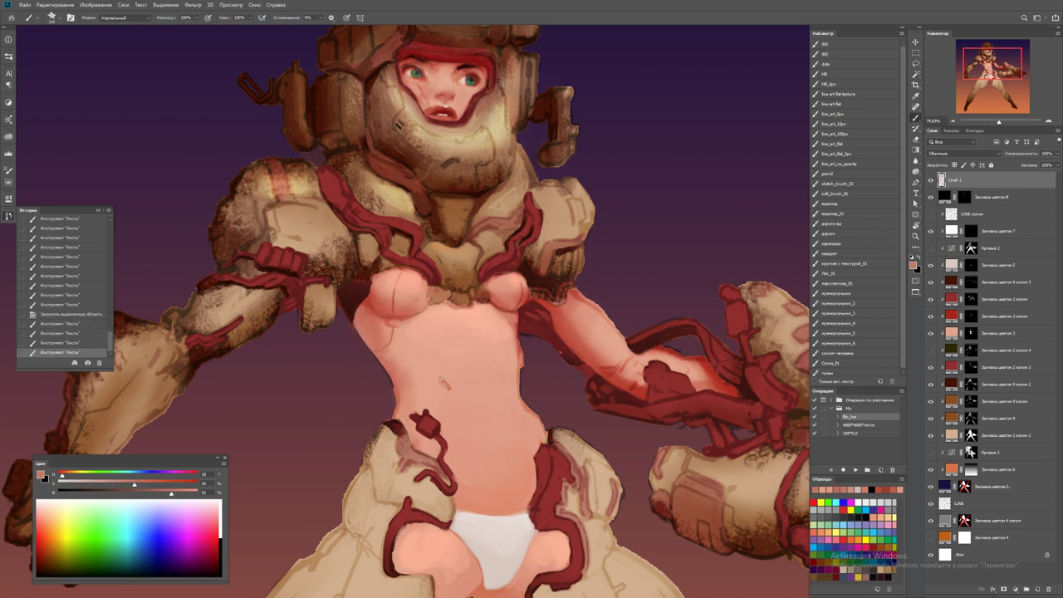
Build up soft orange-pink shading on the waist just above the hip armour with repeated brush dabs
left_click(419, 418)
left_click(420, 418)
left_click(419, 418)
left_click(420, 417)
left_click(419, 418)
left_click(419, 418)
left_click(419, 418)
left_click(419, 417)
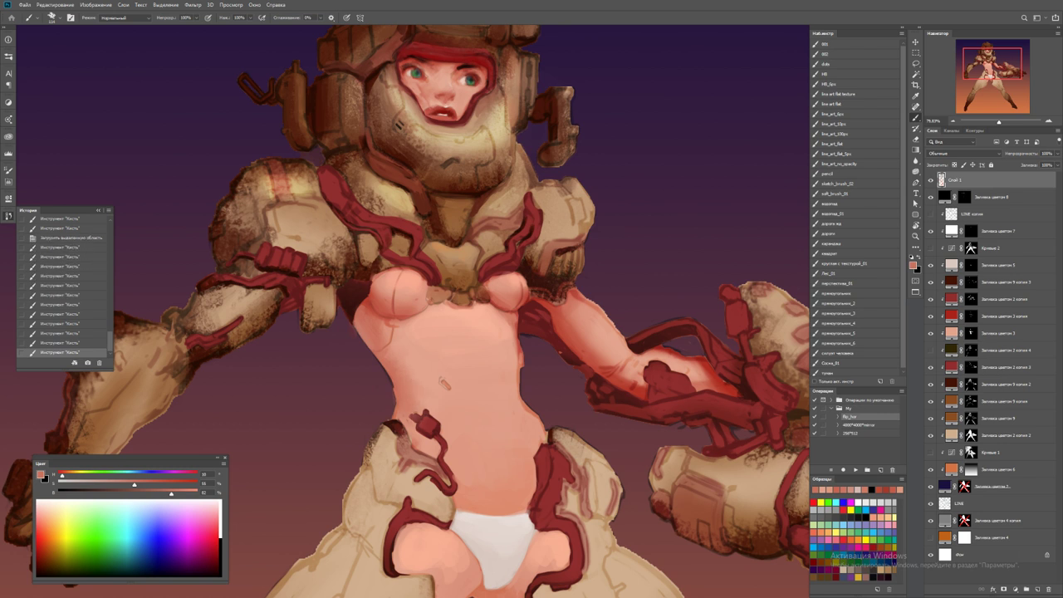
Refine the shading on the underside of the larger chest form with sampled red-pink and light peach tones
key("z")
left_click(382, 314)
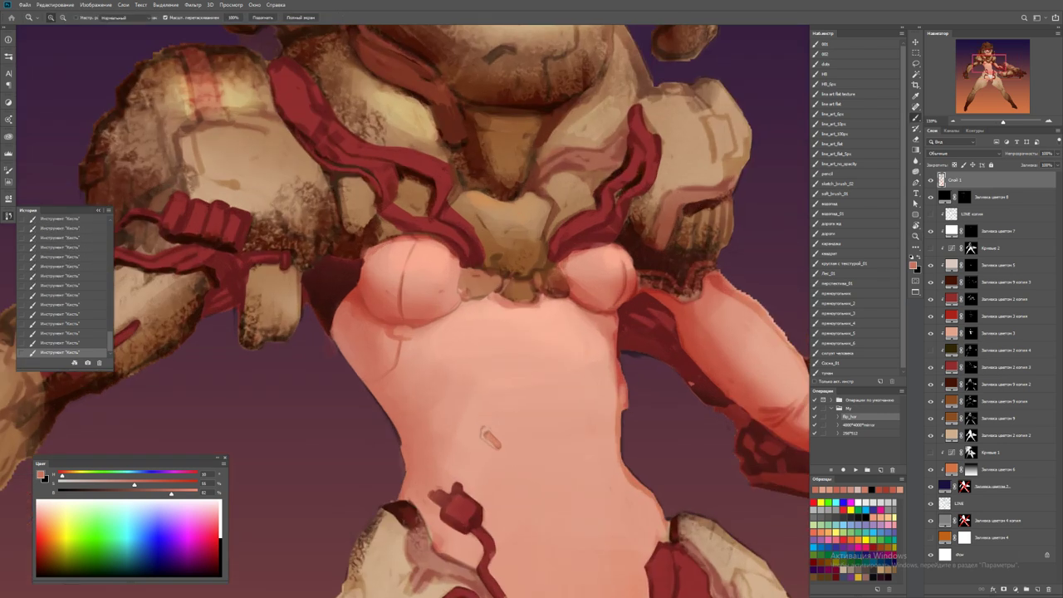
key("b")
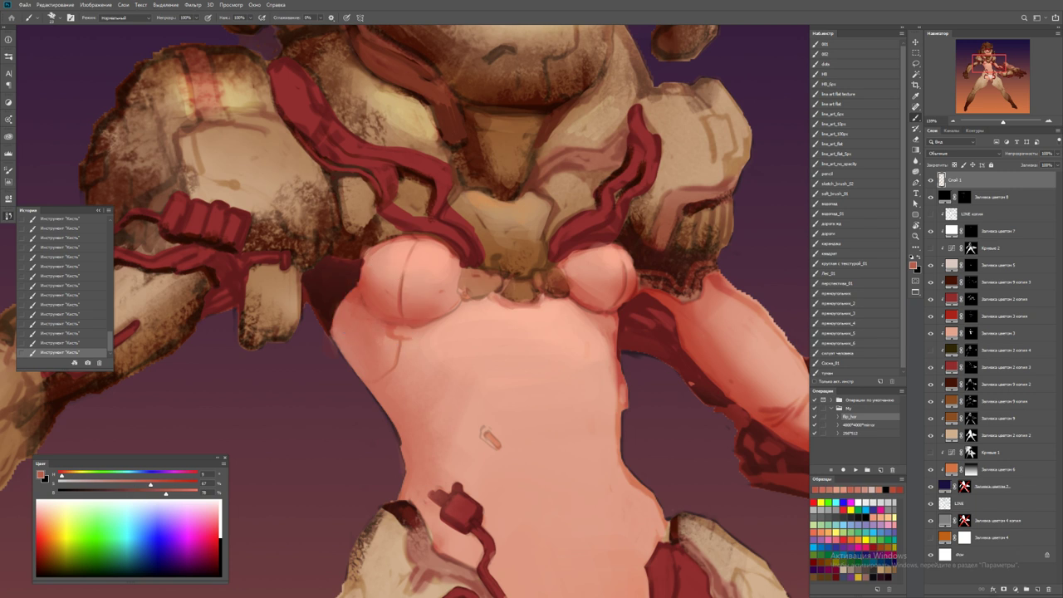
left_click(427, 308, "alt")
left_click(440, 313, "alt")
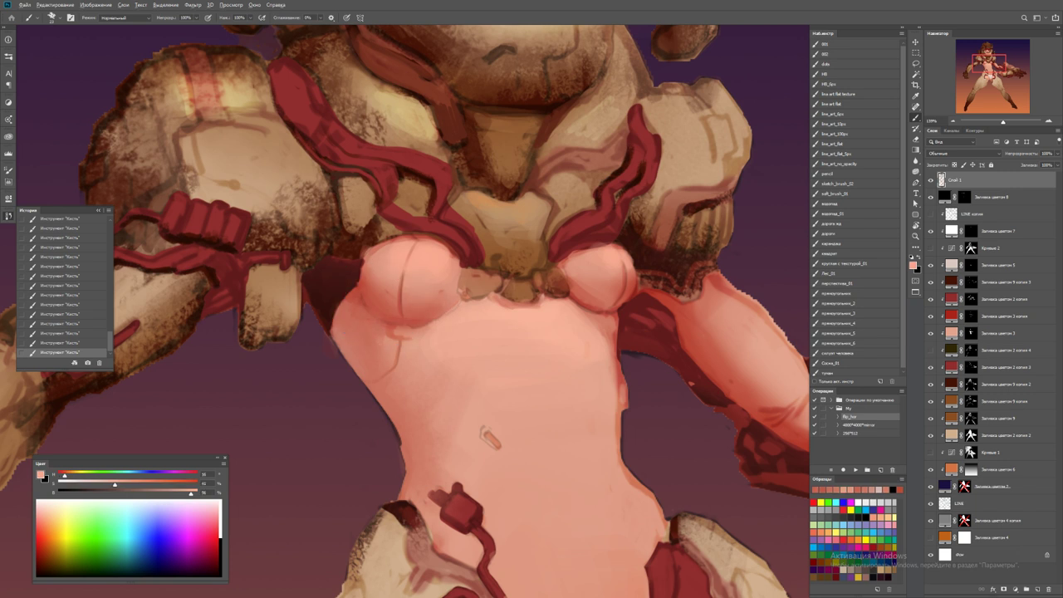
left_click(438, 314, "alt")
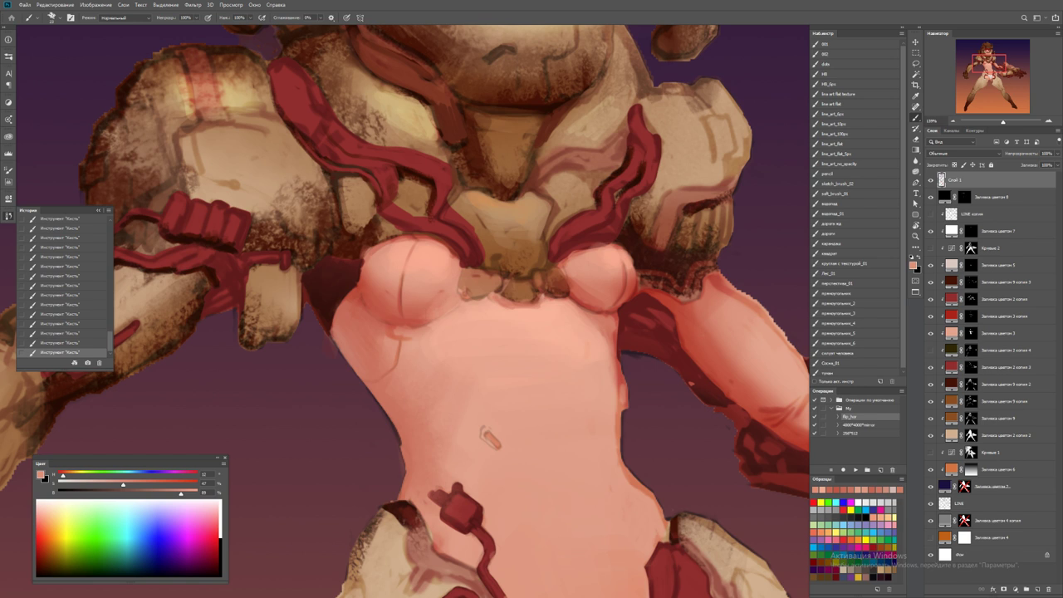
Blend the shading beneath the larger chest form and along the ribcage with sampled pink and peach skin tones
left_click(426, 315, "alt")
left_click(411, 360, "alt")
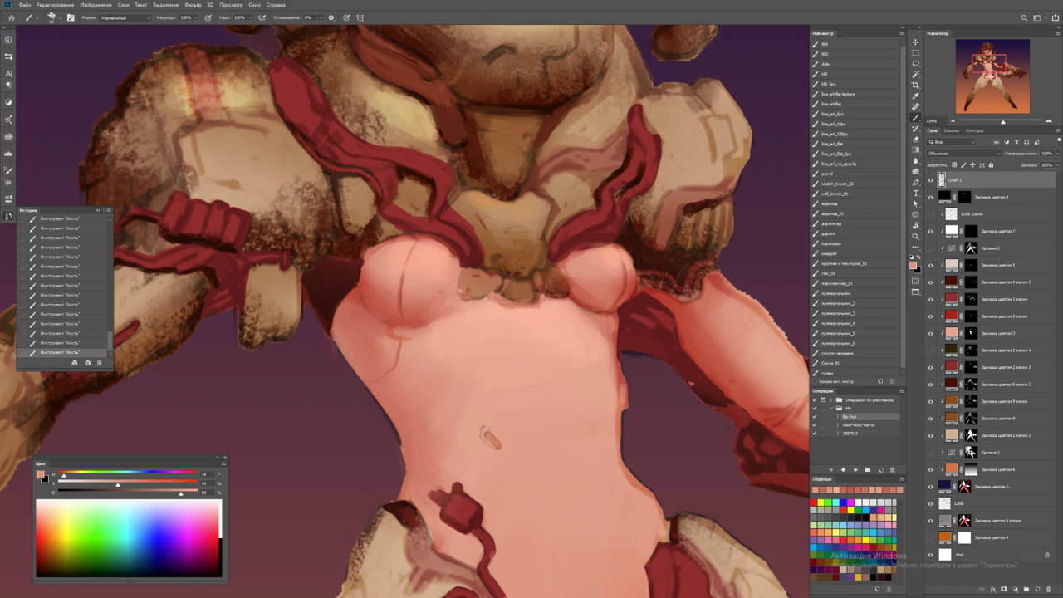
left_click(380, 343, "alt")
left_click(604, 339, "alt")
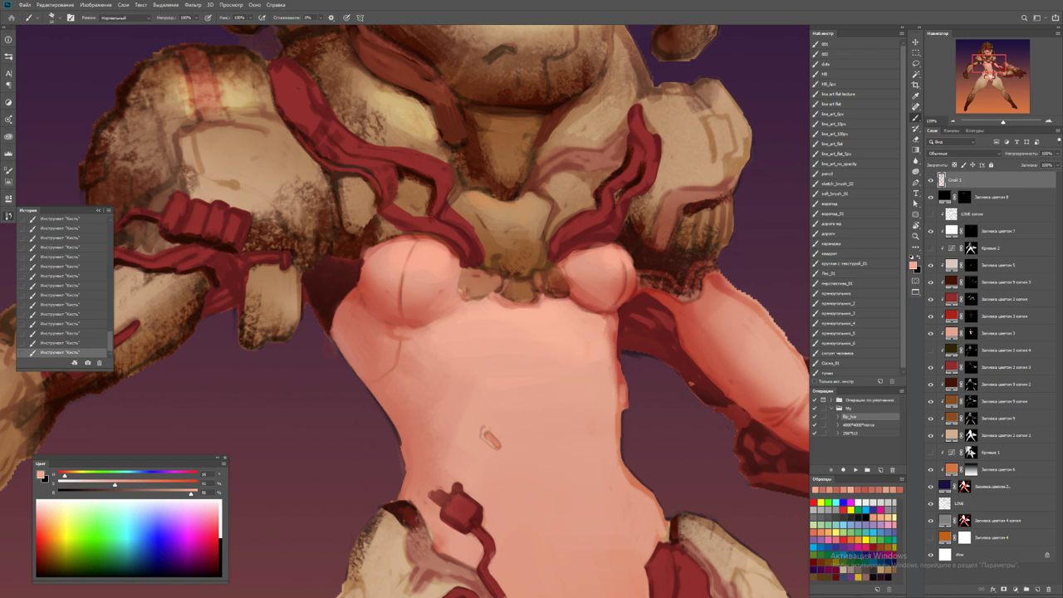
Refine the underside and inner edge of the smaller chest form with sampled red-pink and light peach tones
left_click(590, 289, "alt")
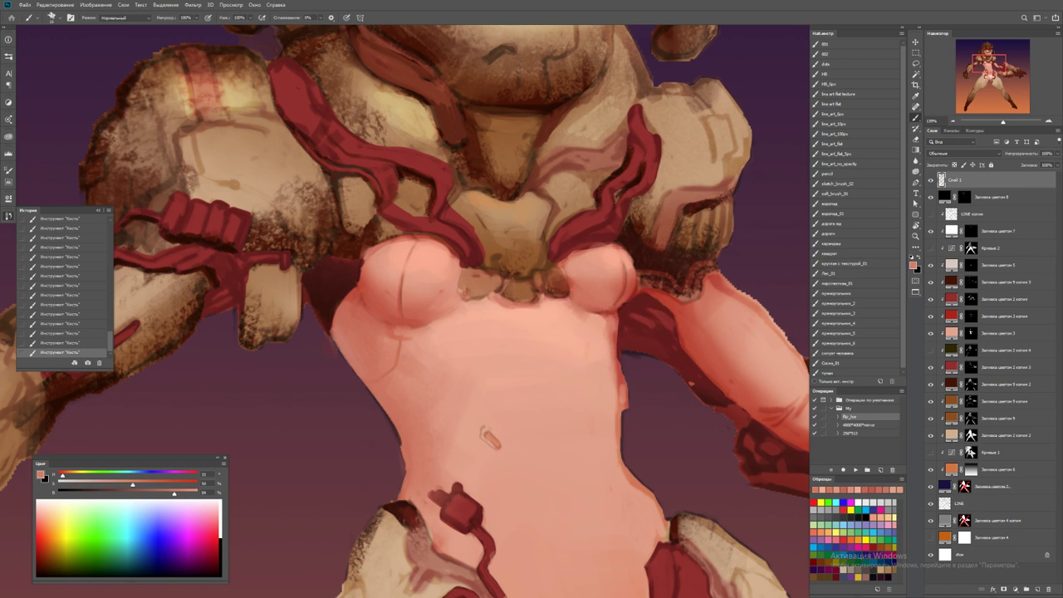
left_click(580, 311, "alt")
left_click_drag(581, 309, 571, 292)
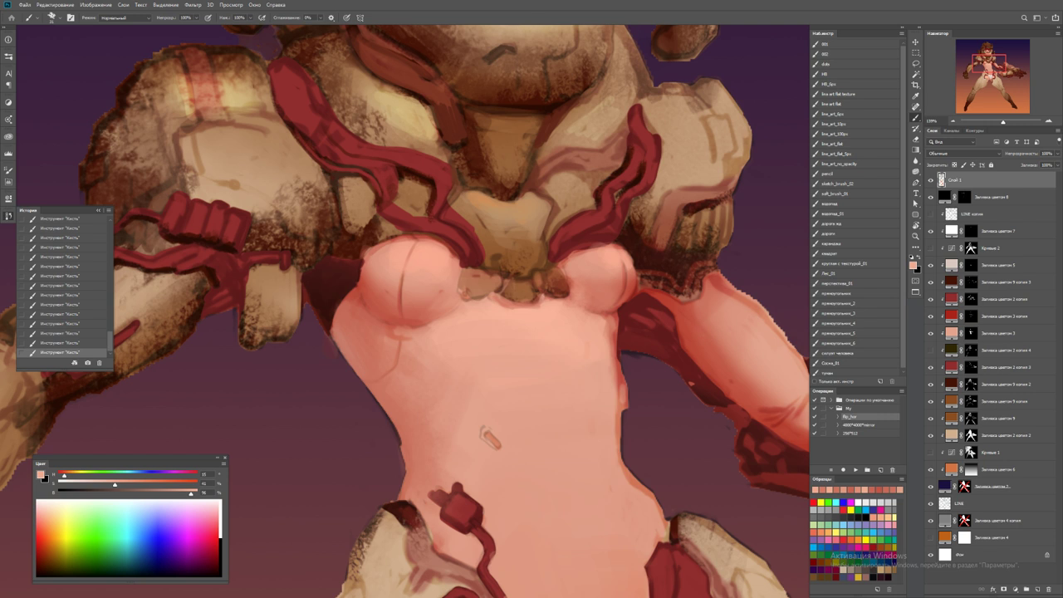
left_click(571, 292, "alt")
mouse_move(427, 248)
left_mouse_down()
mouse_move(394, 239)
mouse_move(453, 256)
mouse_move(372, 253)
left_mouse_up()
key("ctrl+minus")
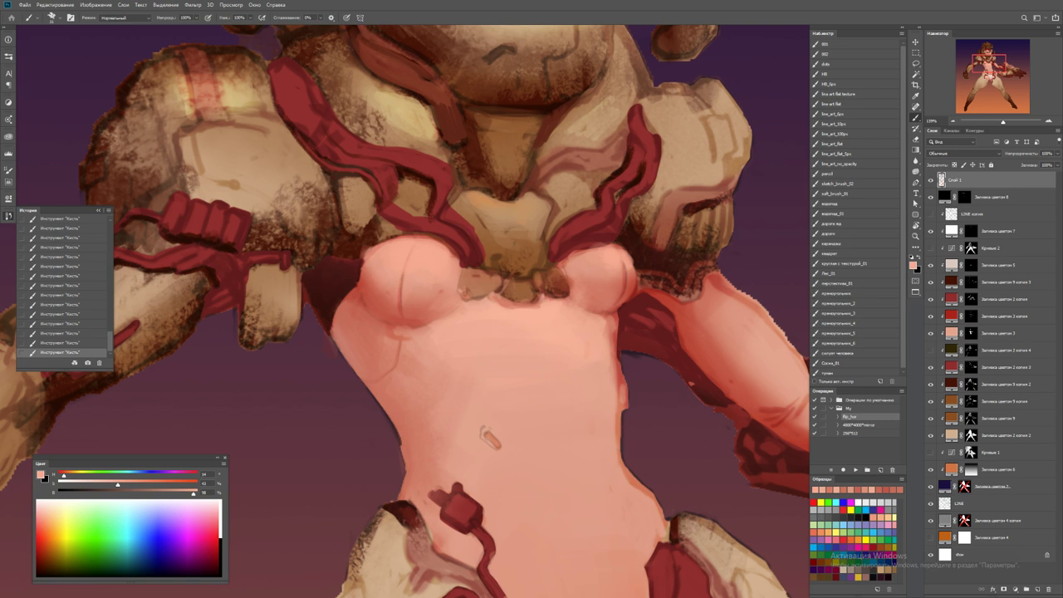
Soften the skin shading where the smaller chest form meets the side of the torso, using sampled reddish and peach tones
key("z")
key("ctrl+0")
key("ctrl+plus")
key("b")
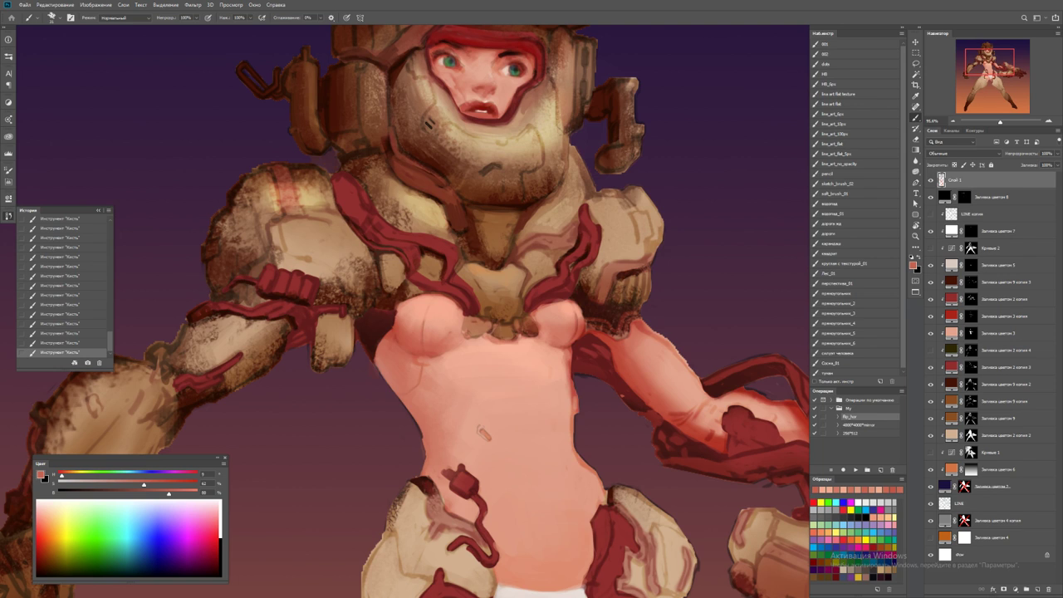
left_click(580, 336, "alt")
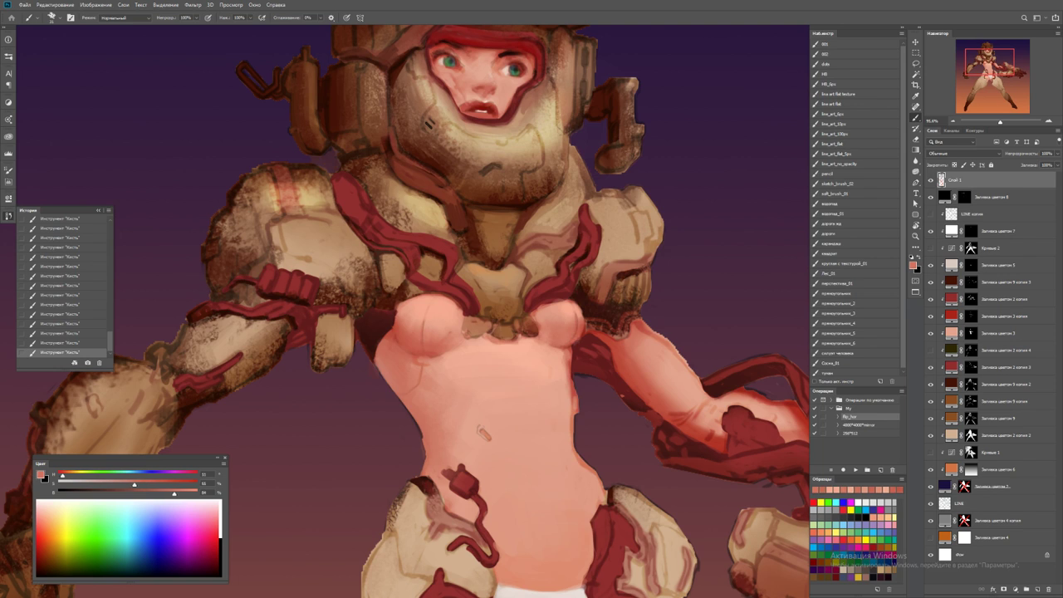
left_click(569, 343, "alt")
left_click(570, 343, "alt")
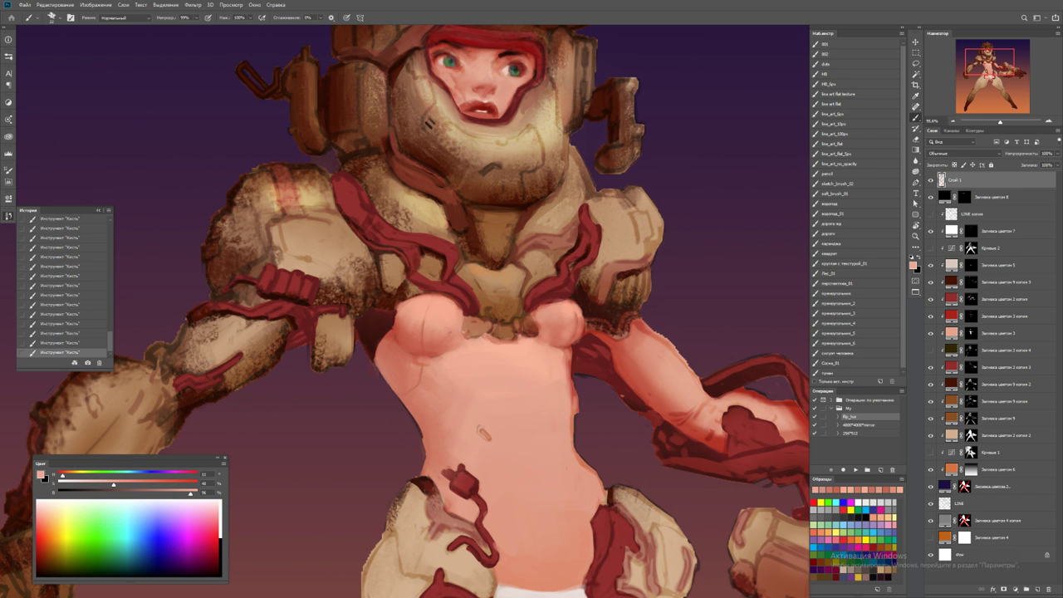
Paint over the vertical line on the larger chest form and smooth its shading with sampled peach and red-pink tones
left_click(483, 433, "alt")
left_click(483, 433, "alt")
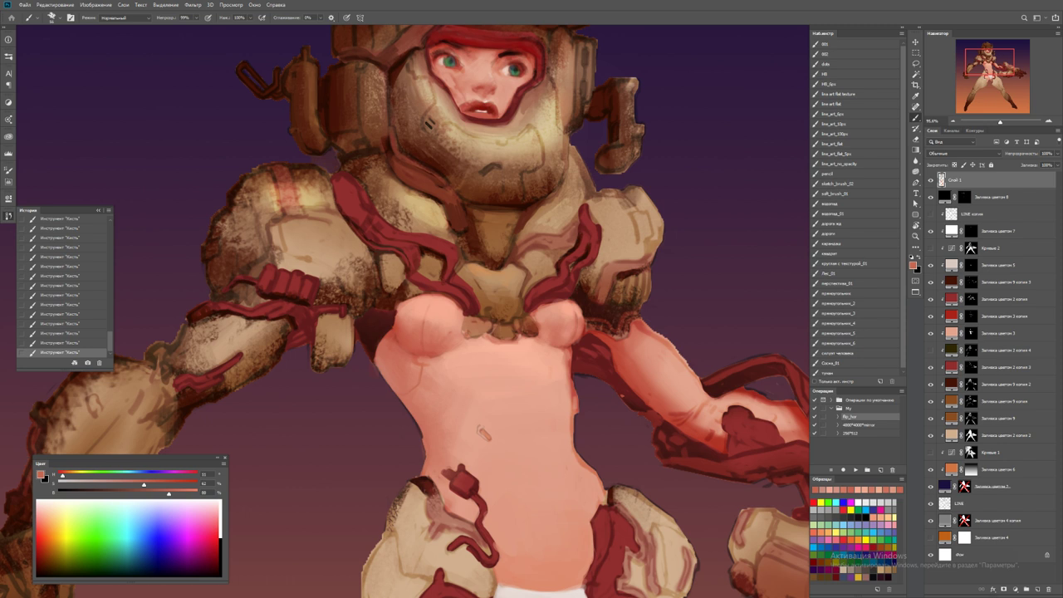
left_click(482, 433, "alt")
left_click(483, 433, "alt")
left_click(483, 433, "alt")
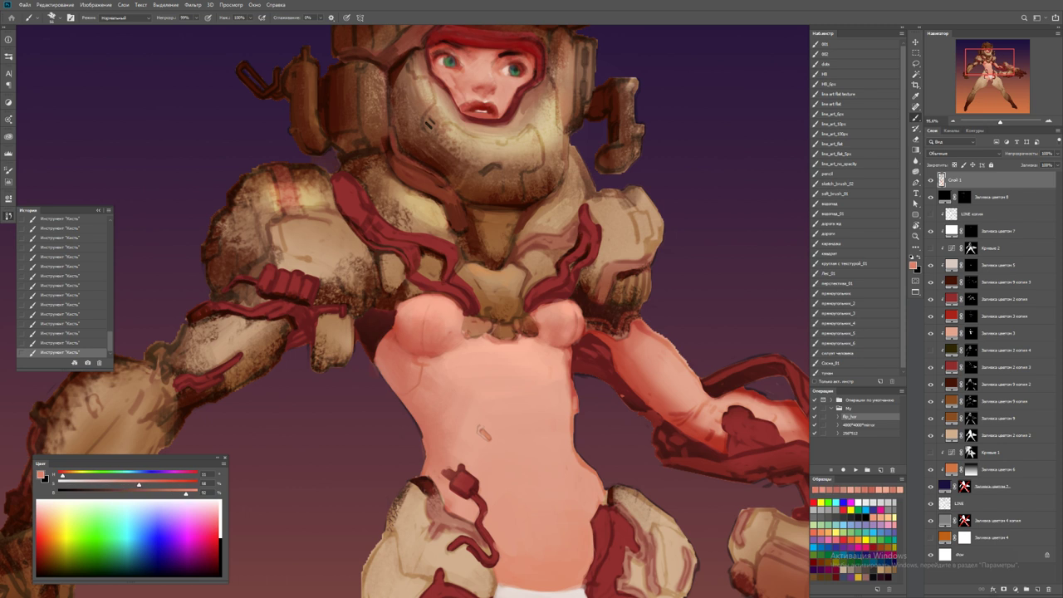
left_click(483, 432, "alt")
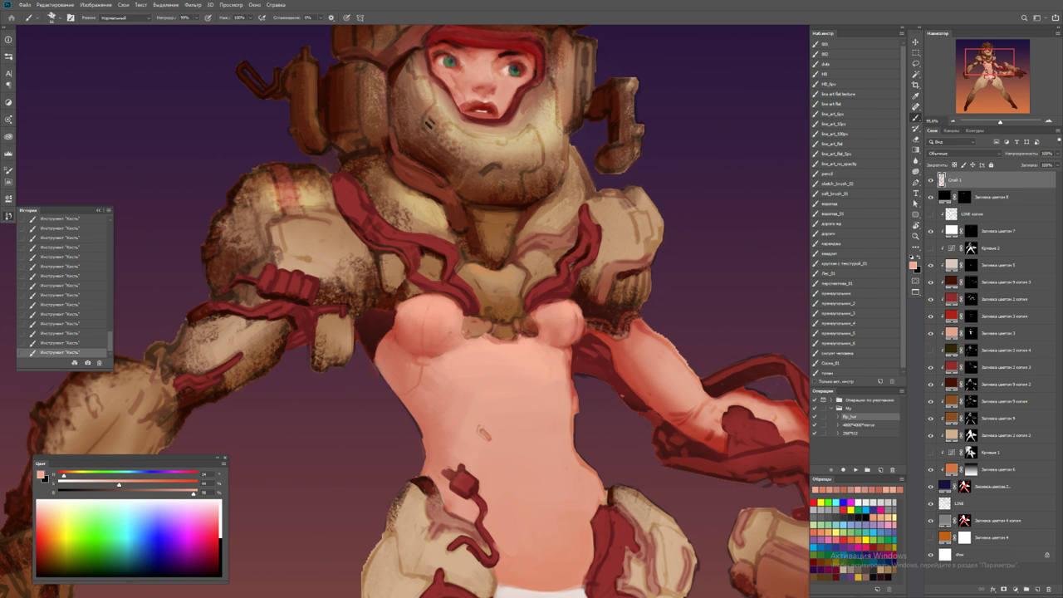
left_click_drag(483, 433, 483, 433)
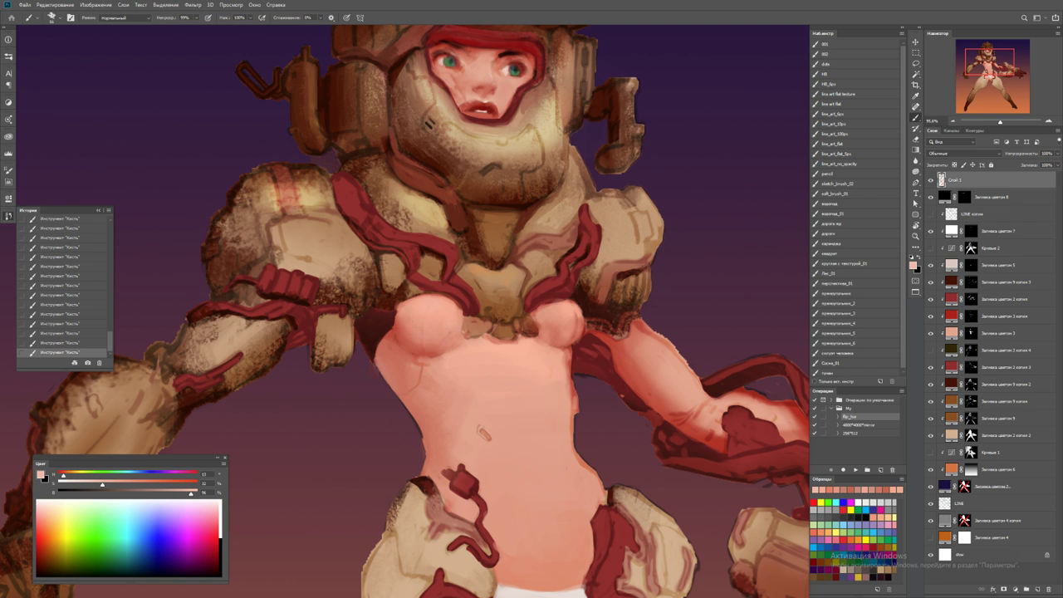
left_click(482, 433, "alt")
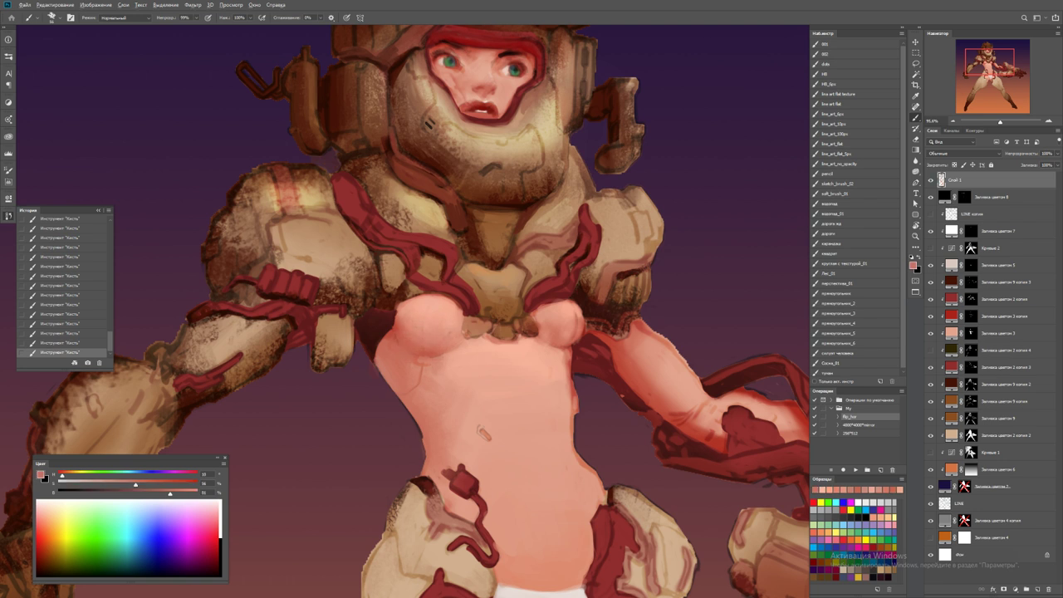
left_click(483, 433, "alt")
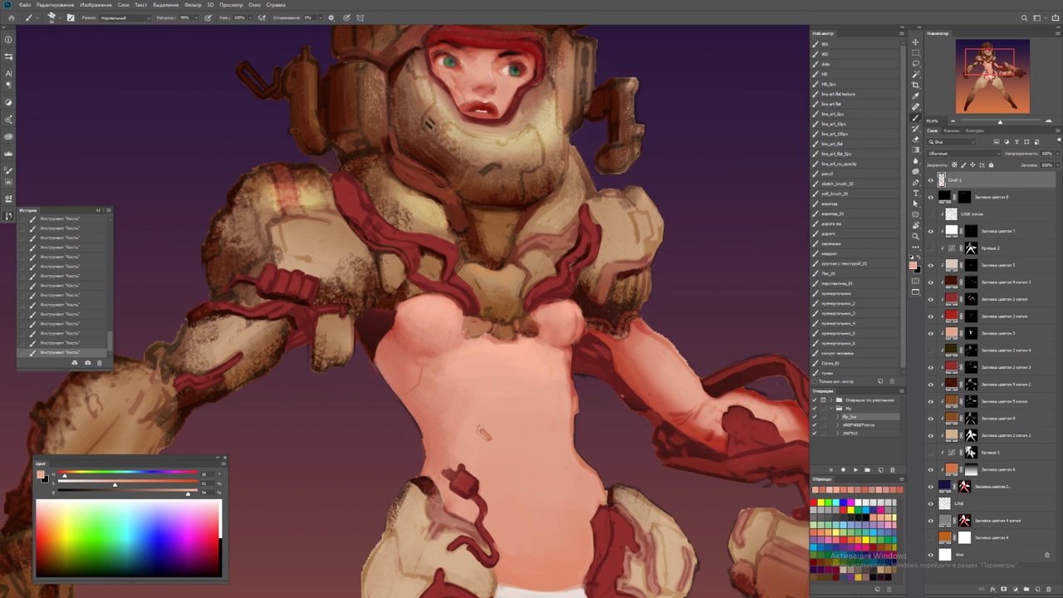
Check the whole figure and touch up the lower contour of the smaller chest form with a sampled reddish tone
key("z")
left_click_drag(571, 322, 498, 322)
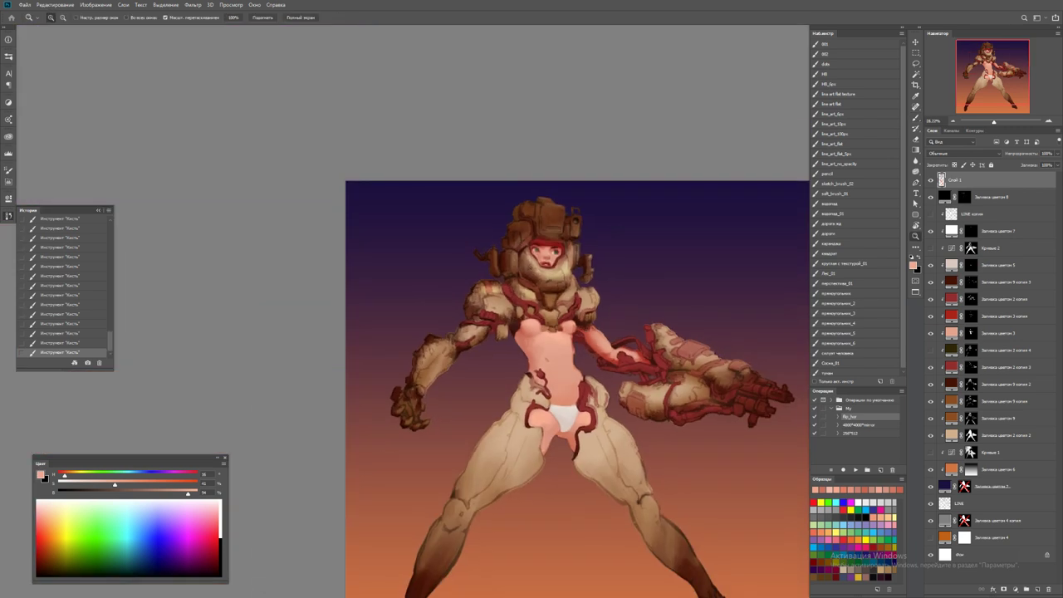
left_click_drag(566, 344, 619, 344)
key("b")
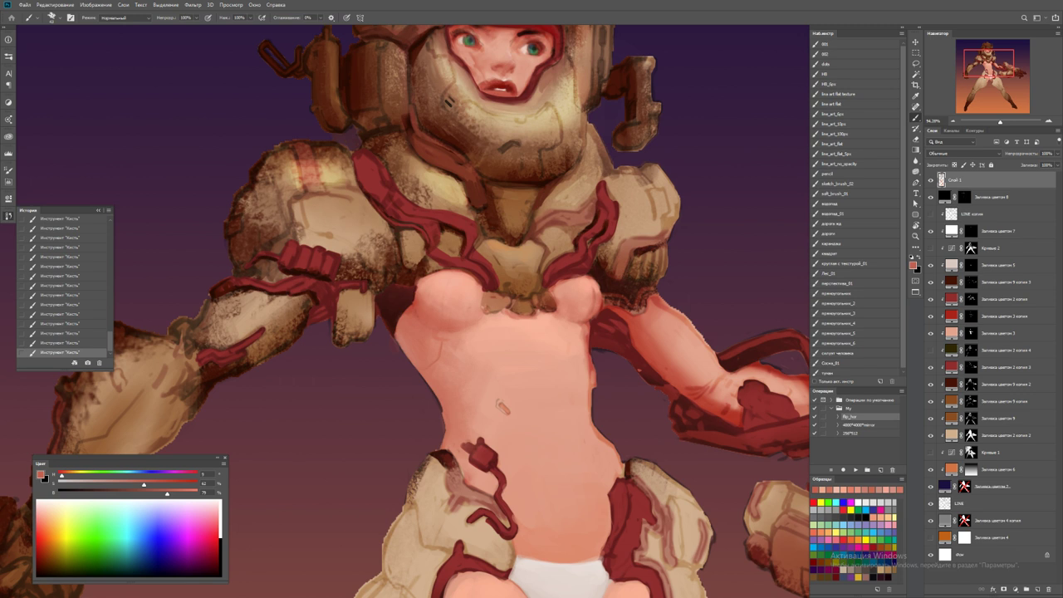
left_click(577, 313, "alt")
Remove the selection and repaint the small armour pieces at the lower edge of the chest plate with sampled tan
left_click(551, 301, "alt")
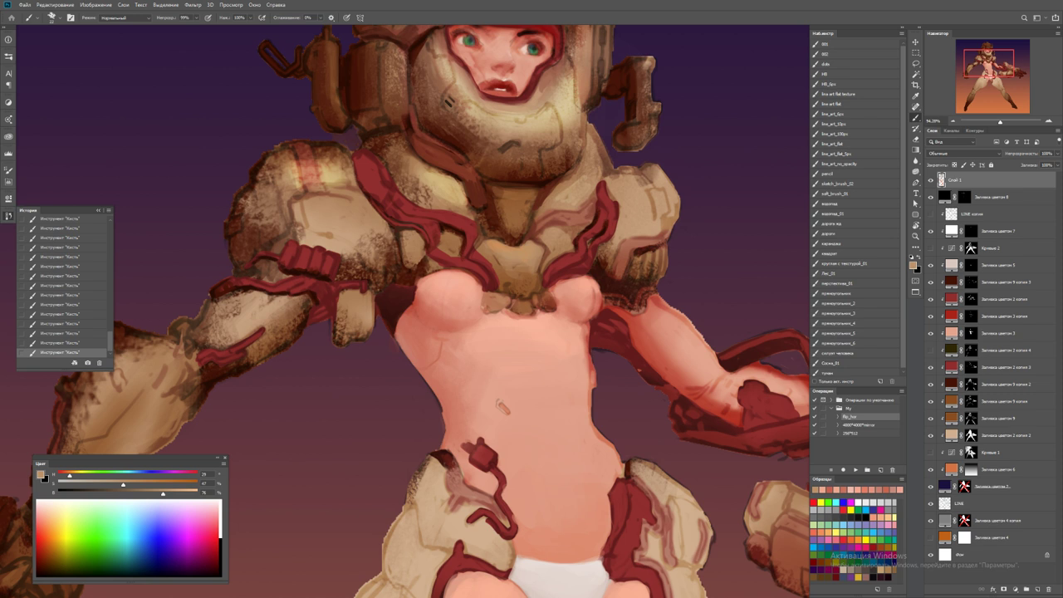
left_click(533, 250, "alt")
key("ctrl+d")
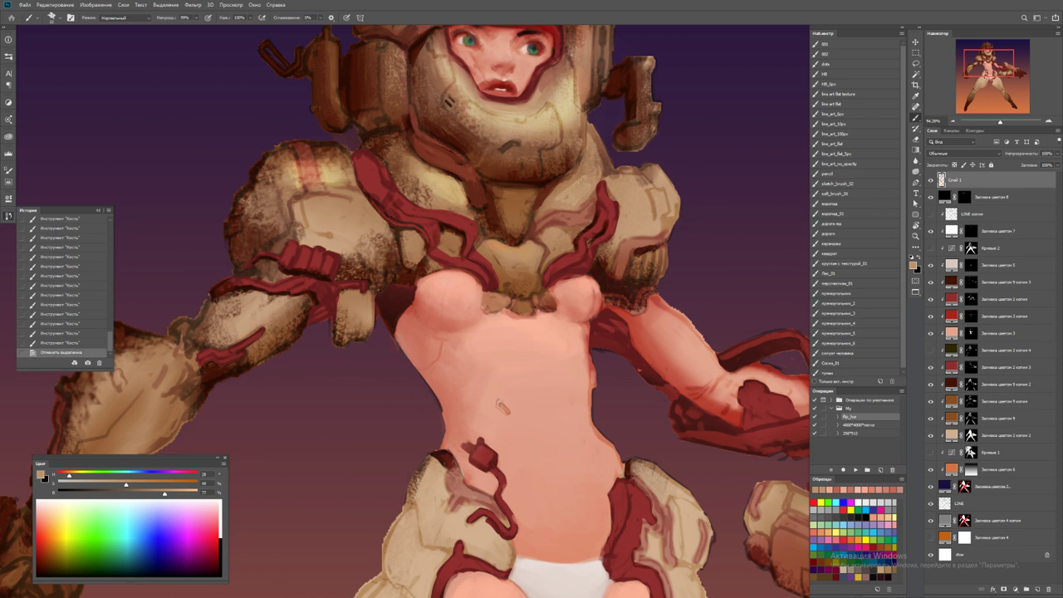
left_click(542, 297)
left_click(550, 302)
left_click_drag(492, 292, 502, 298)
Switch to the 10-pixel line-art brush and dab sampled pink and red-pink shading onto the smaller chest form
left_click(834, 123)
left_click(585, 305, "alt")
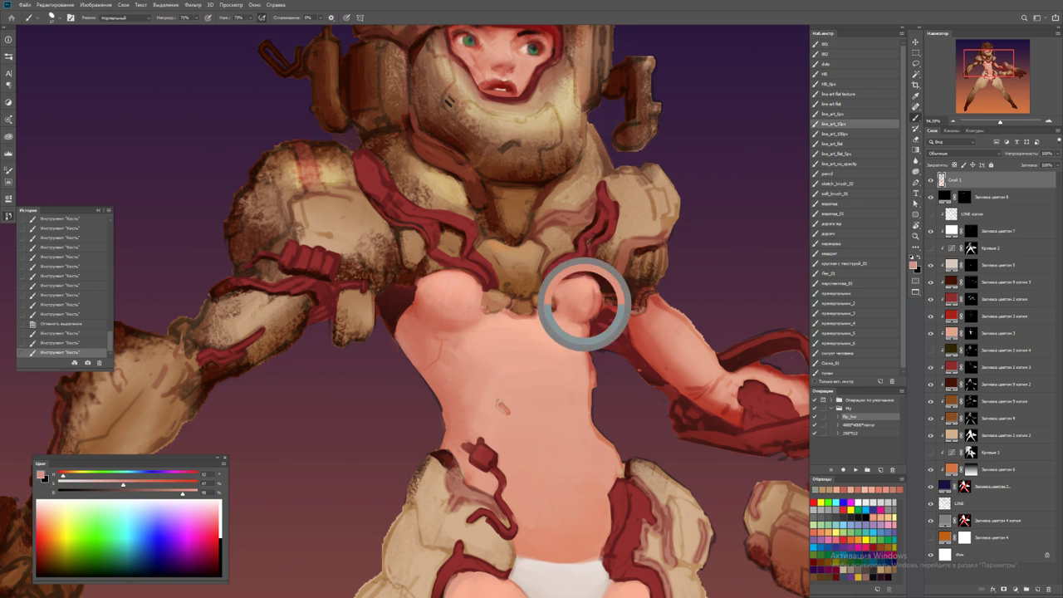
left_click(585, 304)
left_click(587, 316, "alt")
left_click(587, 315)
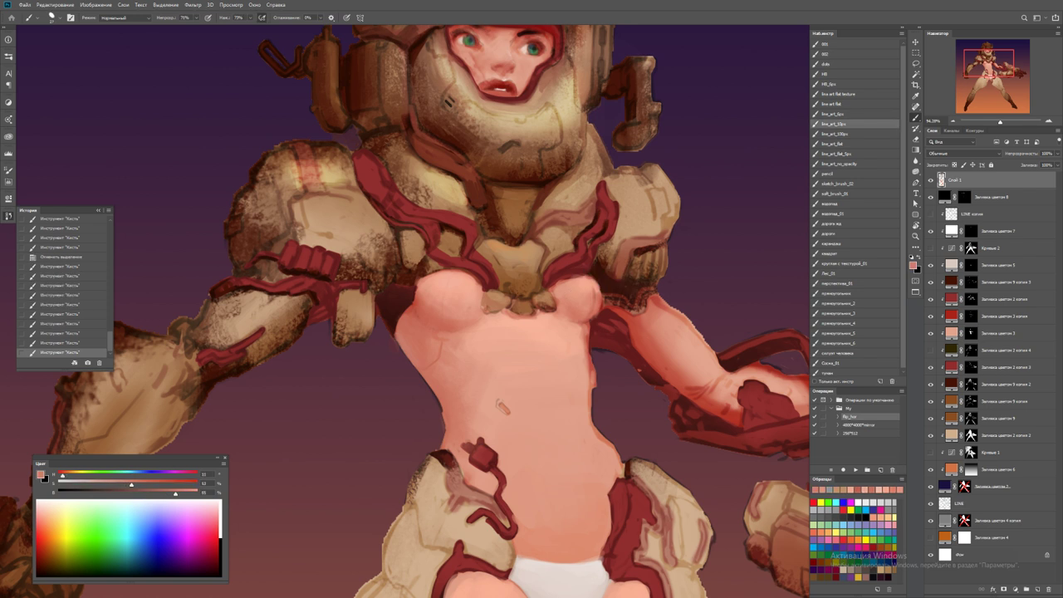
Dab sampled skin tones onto the bare upper arm just below the shoulder armour
left_click(705, 302, "alt")
left_click(650, 305)
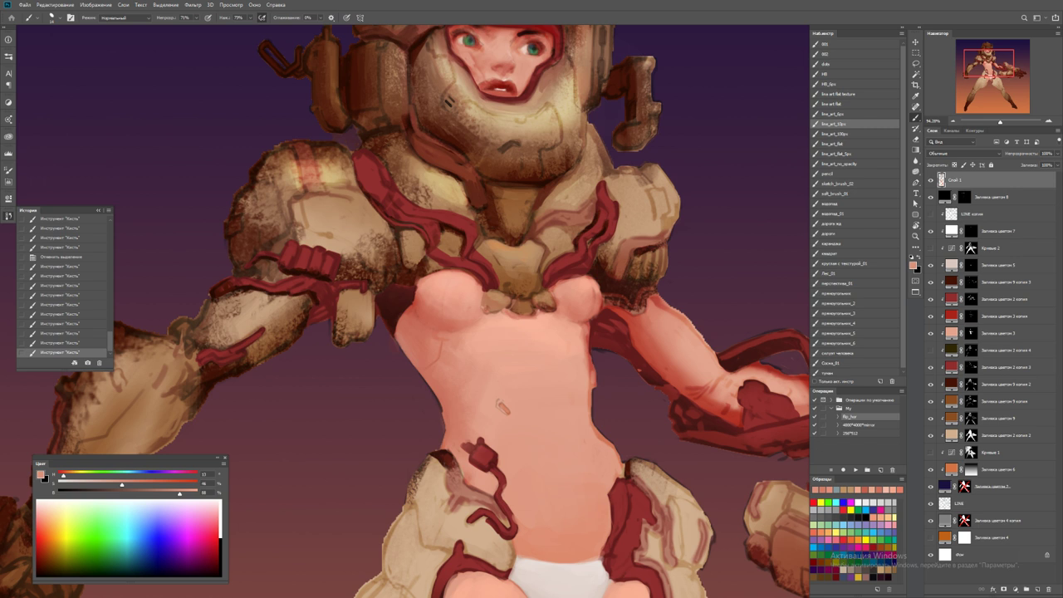
left_click(697, 329)
left_click(697, 328)
left_click(697, 328)
left_click(697, 328)
Flip the canvas horizontally and erase excess paint along the edge of the smaller chest form
key("ctrl+minus")
key("ctrl+minus")
key("ctrl+minus")
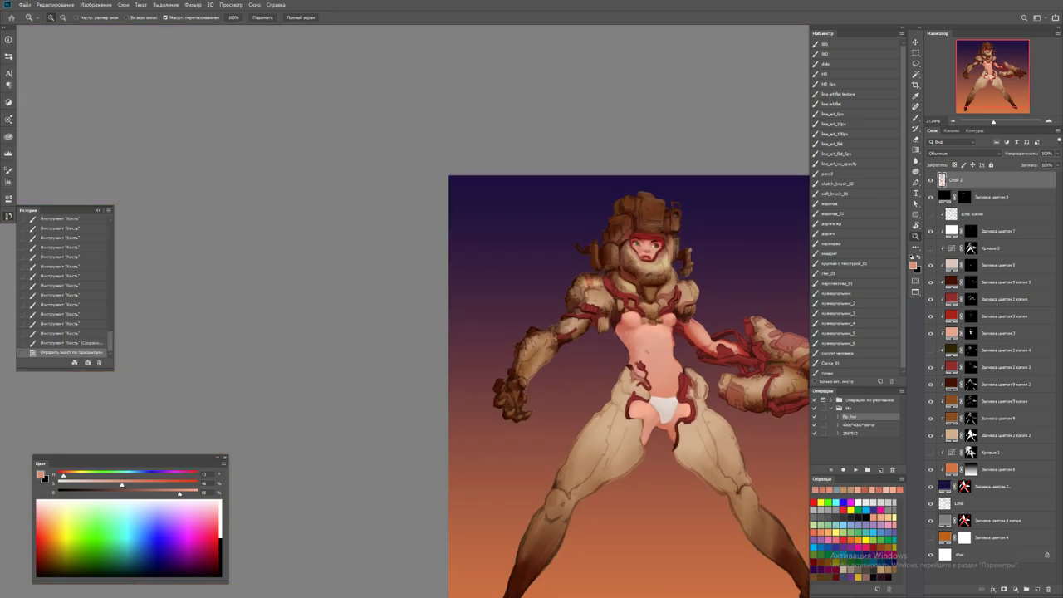
key("ctrl+plus")
key("ctrl+plus")
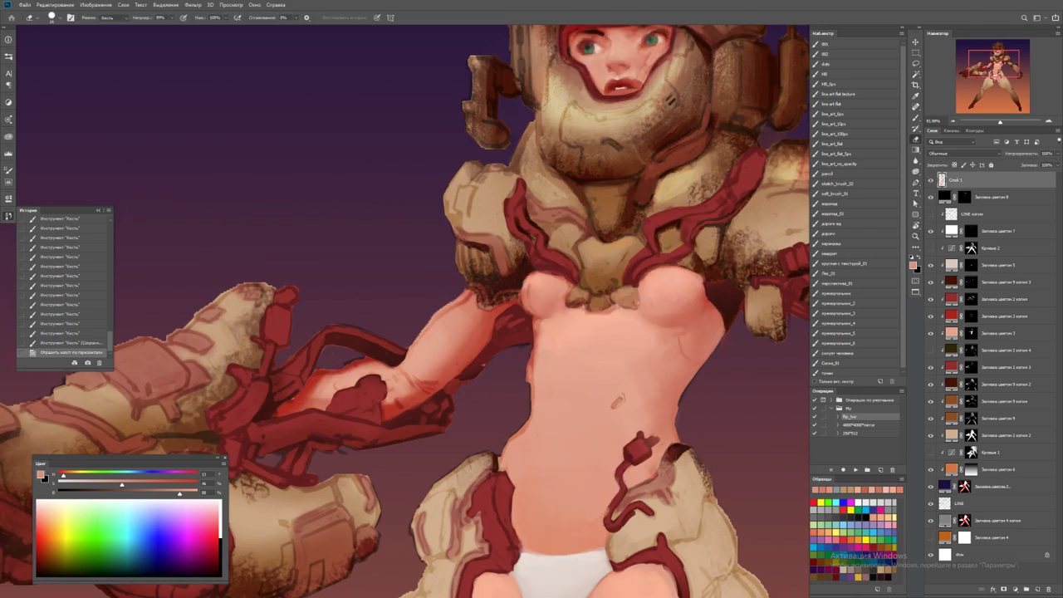
right_click(566, 312)
key("Escape")
left_click_drag(549, 324, 561, 306)
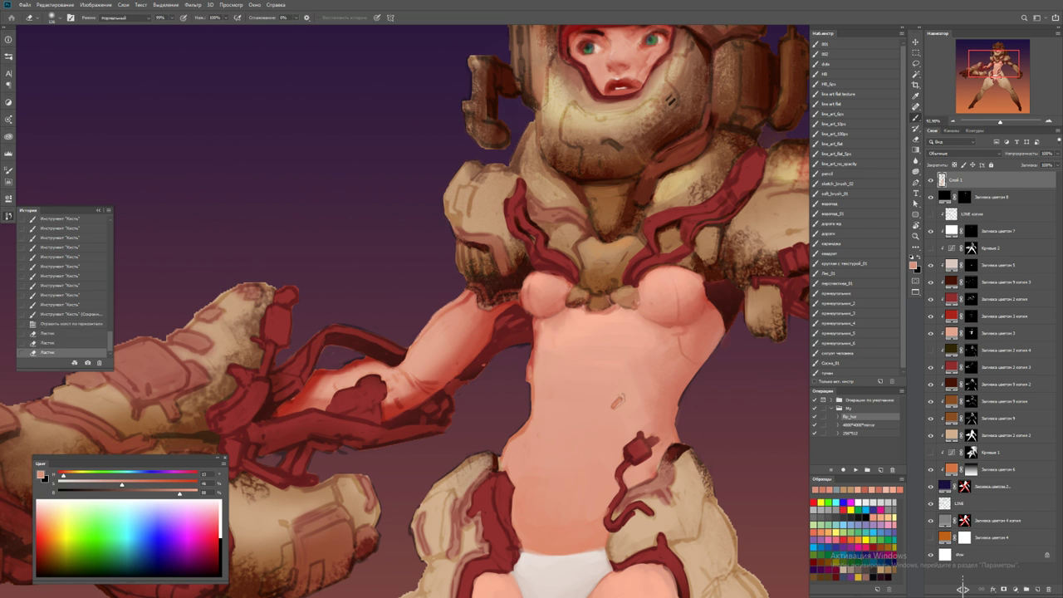
Rework the shading on the outer side of the larger chest form and the adjoining armpit with sampled red-brown tones
key("b")
left_click(707, 302, "alt")
left_click(689, 309, "alt")
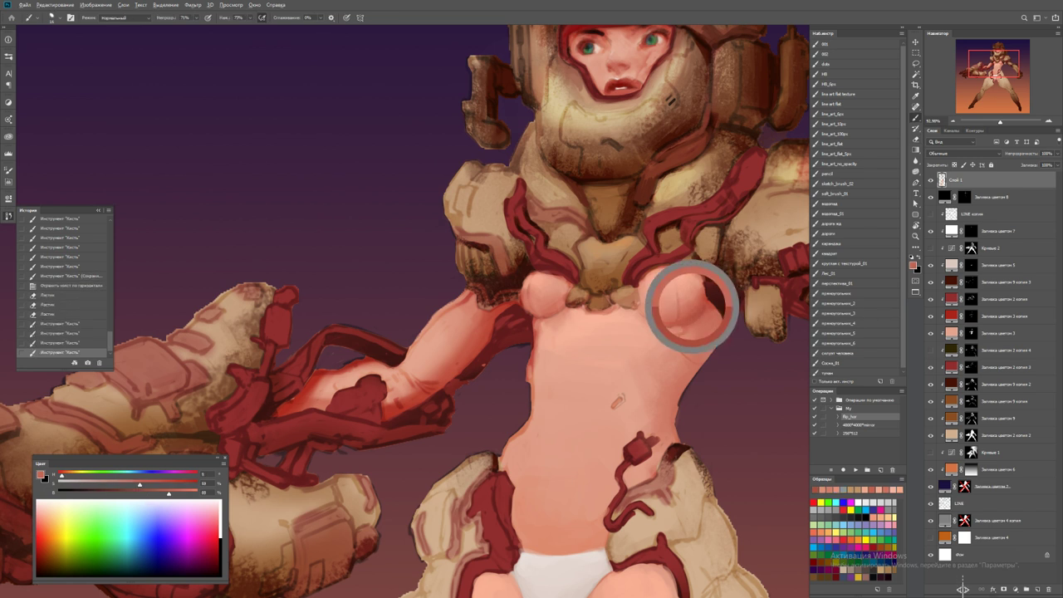
left_click_drag(689, 309, 749, 314)
left_click(723, 320, "alt")
left_click_drag(701, 321, 748, 317)
left_click(702, 303, "alt")
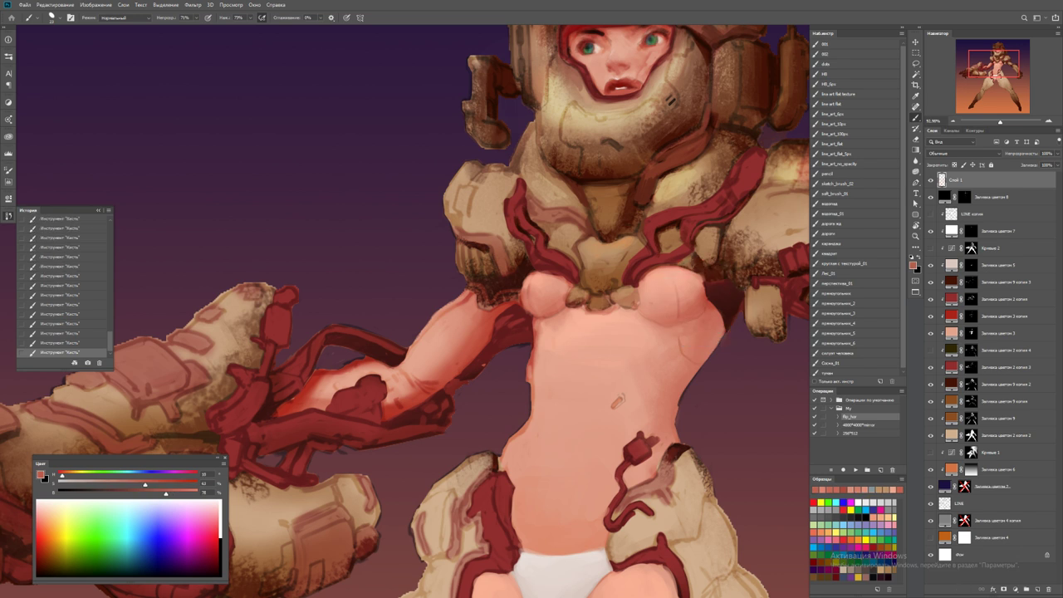
left_click(709, 307, "alt")
left_click_drag(709, 307, 575, 391)
Paint bright red highlights along the cable that crosses the chest armour above the larger chest form
left_click(563, 295, "alt")
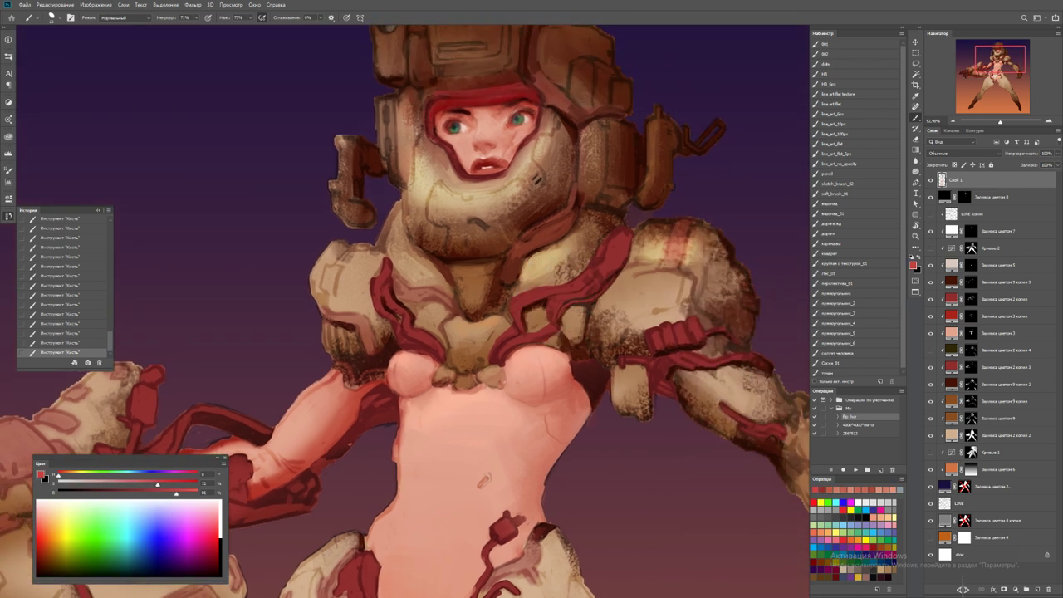
left_click_drag(521, 303, 577, 275)
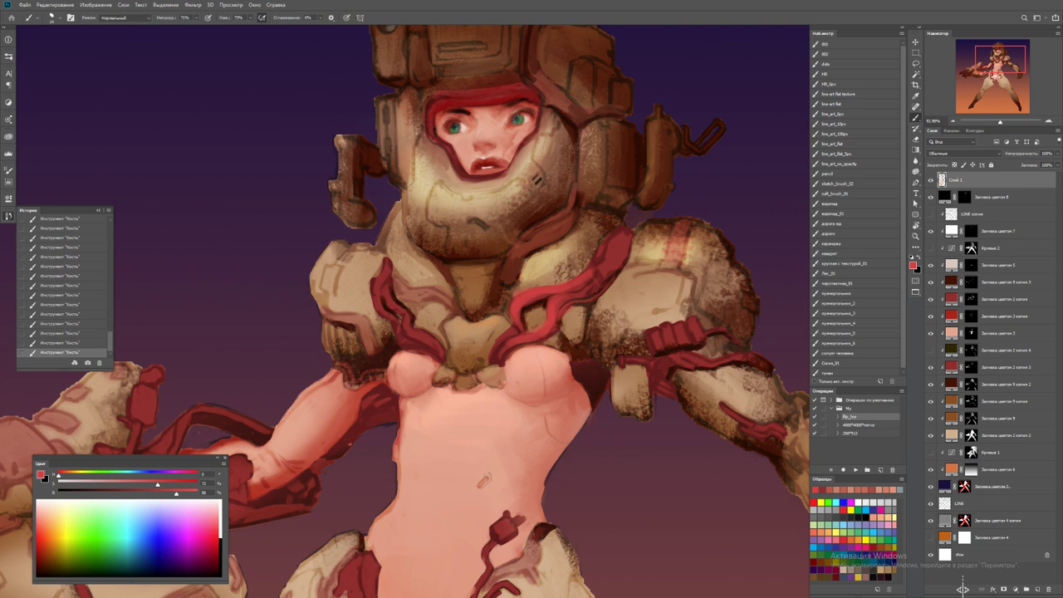
key("z")
key("ctrl+minus")
key("ctrl+minus")
key("ctrl+minus")
key("ctrl+minus")
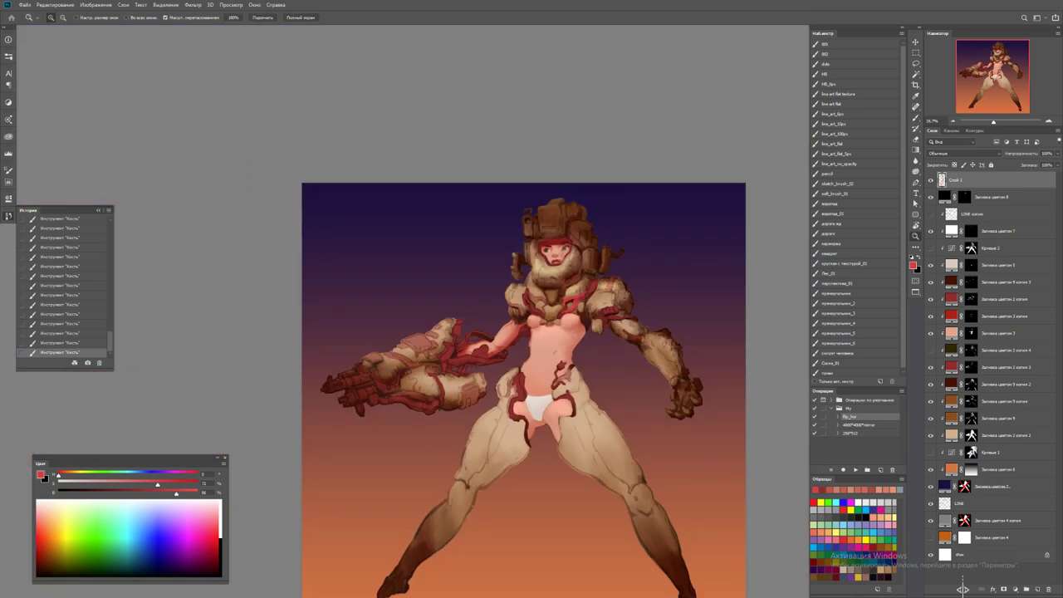
Deepen the shadows and edges of the red cables on both sides of the chest armour with sampled dark crimson
left_click(601, 298)
key("b")
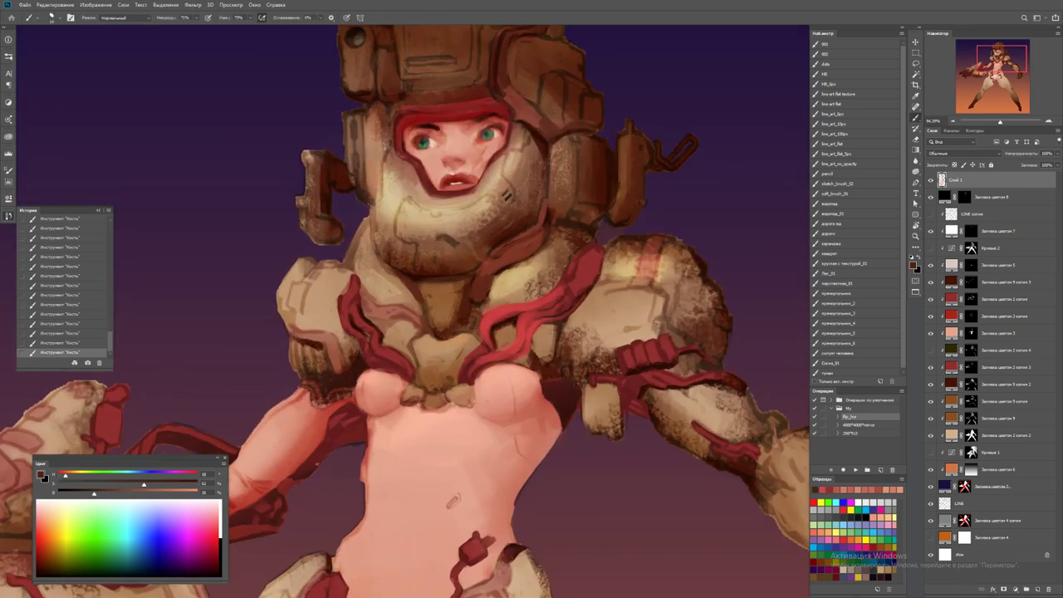
left_click(574, 282, "alt")
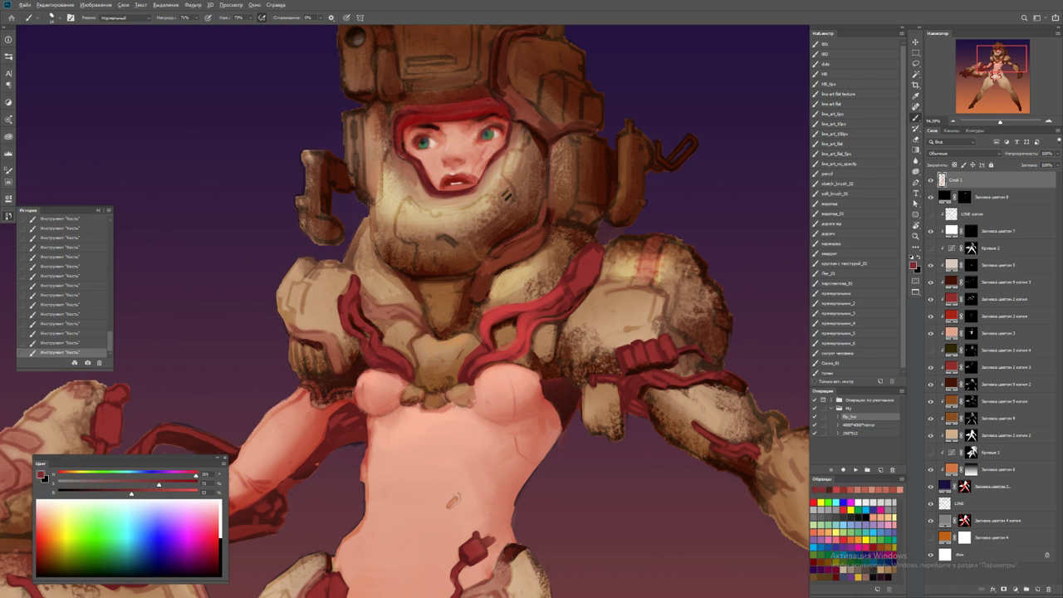
left_click(367, 306, "alt")
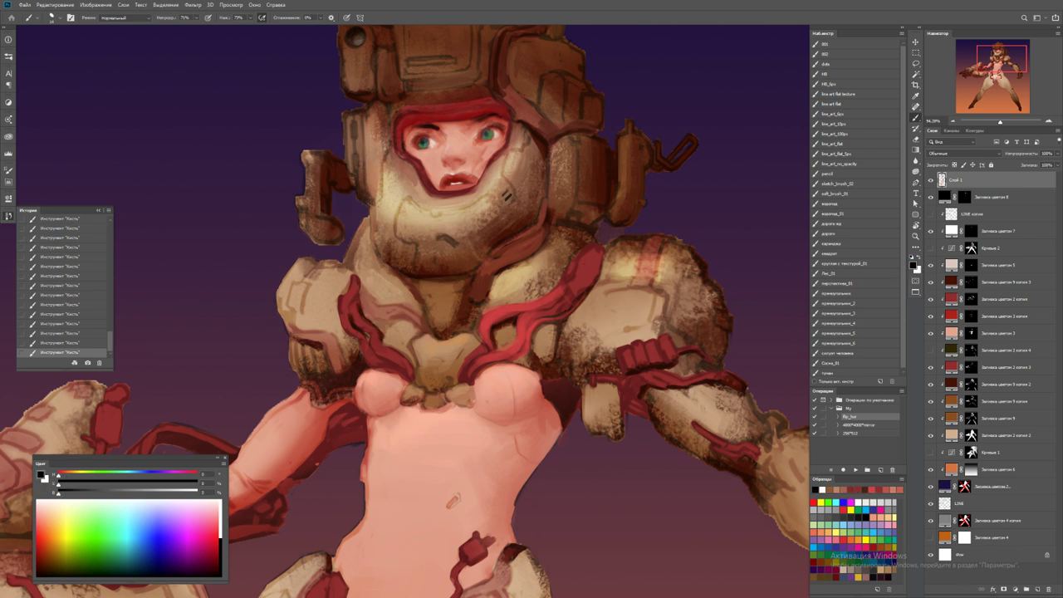
Touch up the collar armour below the helmet with sampled brown and light tan and check the whole figure
left_click(446, 289, "alt")
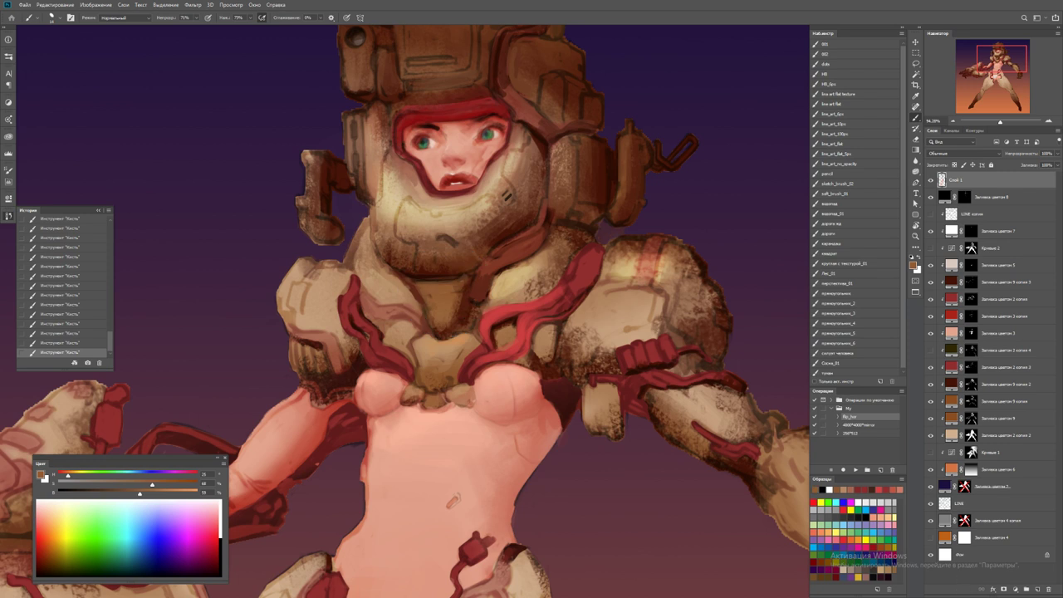
left_click_drag(446, 289, 463, 359)
left_click(407, 237, "alt")
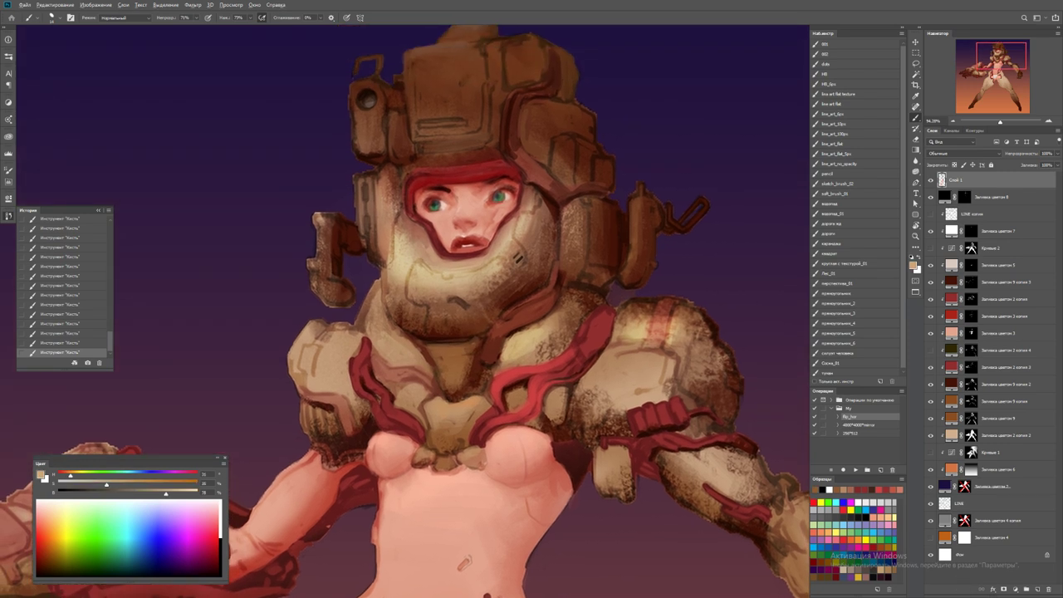
key("ctrl+minus")
key("ctrl+minus")
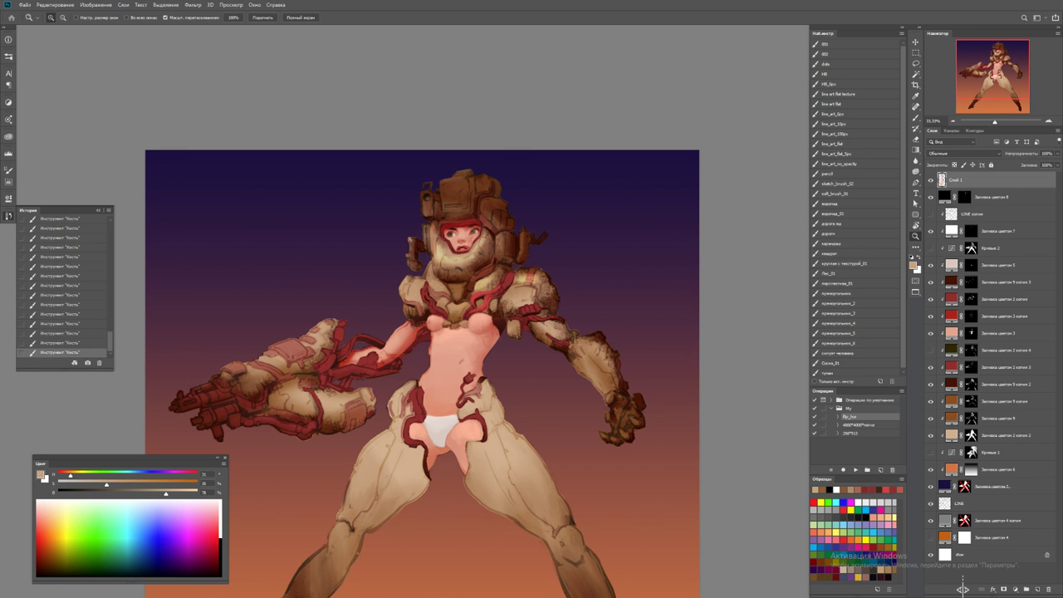
Touch up the skin along the side of the torso and the outstretched upper arm with sampled peach tones
left_click(451, 306, "ctrl")
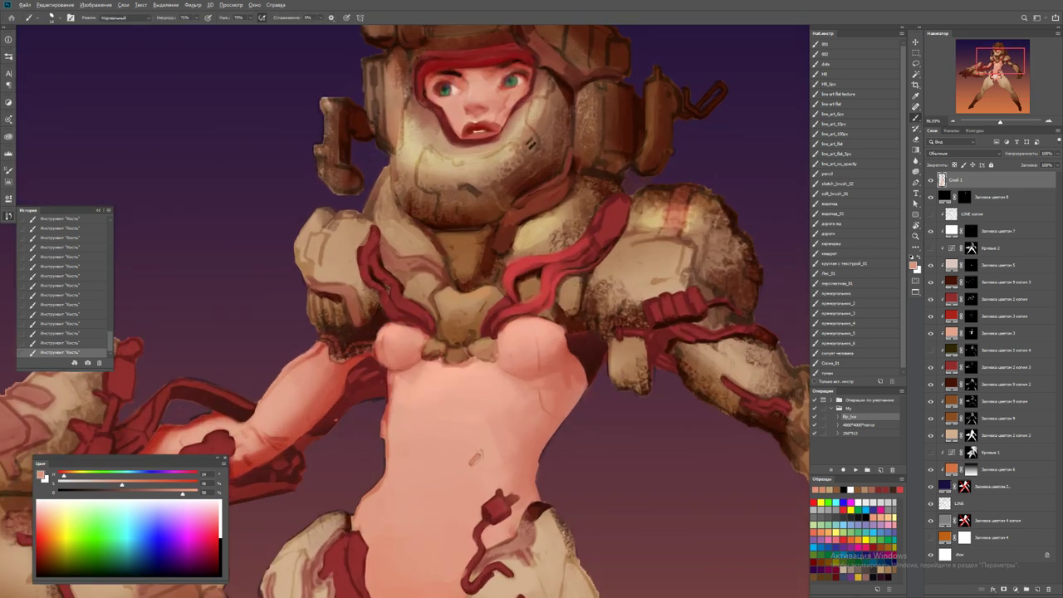
left_click(413, 370, "alt")
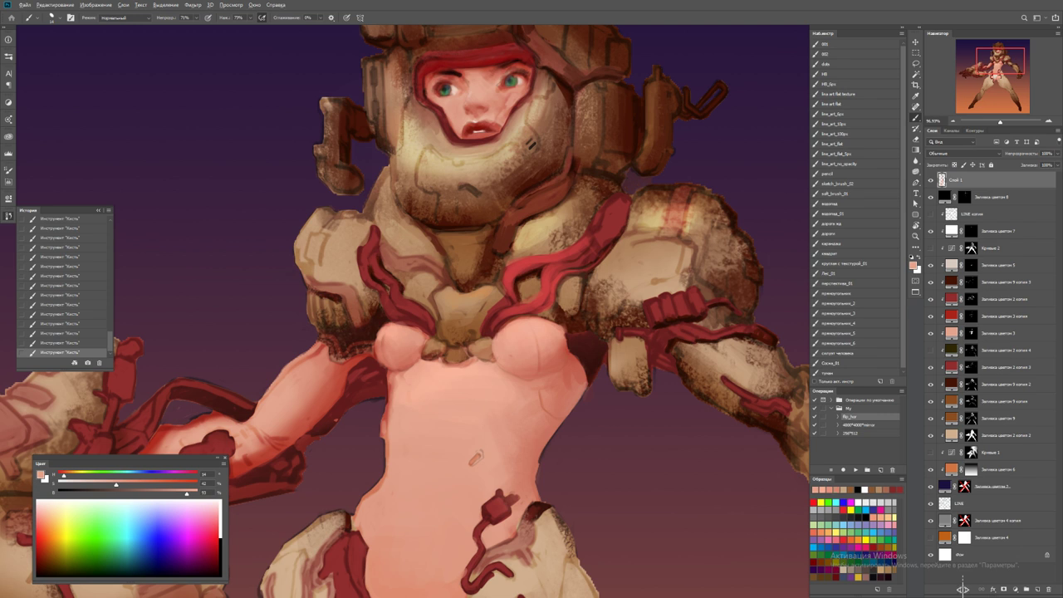
left_click(300, 371, "alt")
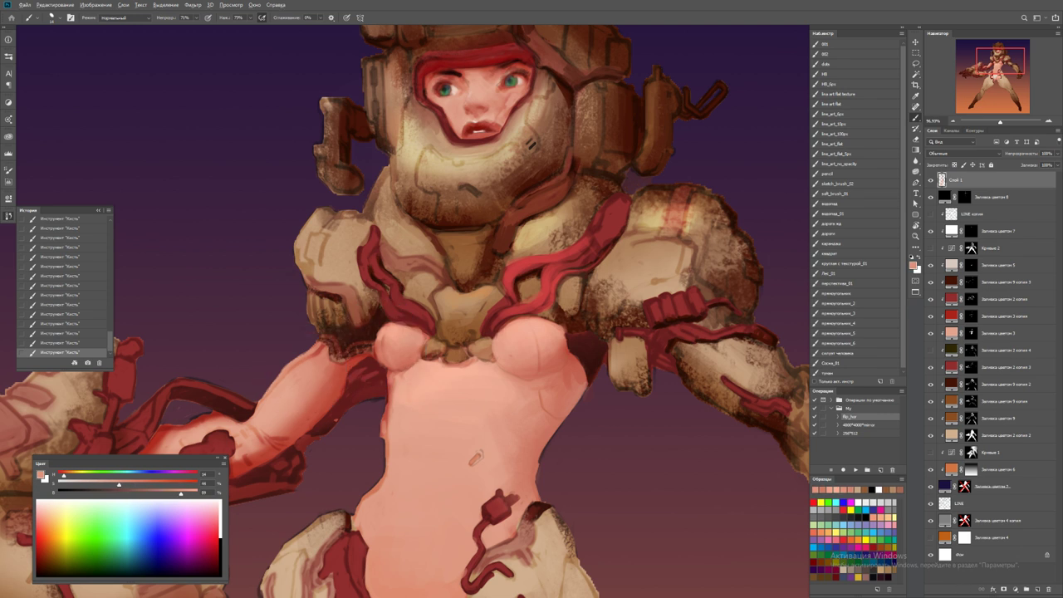
left_click_drag(300, 372, 417, 301)
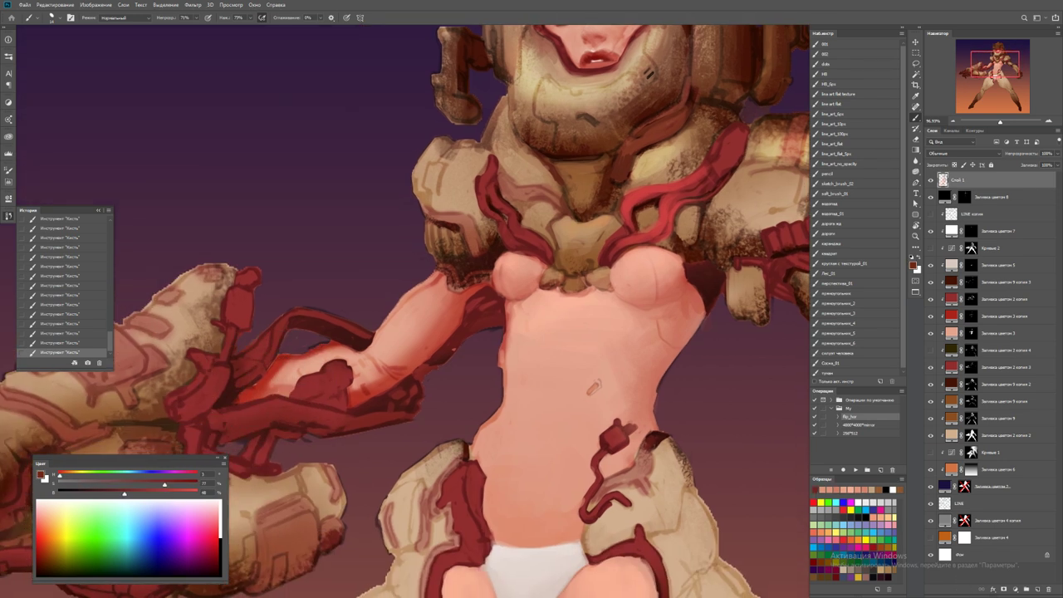
Refine the cable looping above the outstretched forearm and the skin edge beside it with sampled red-brown and pink tones
left_click(273, 337, "alt")
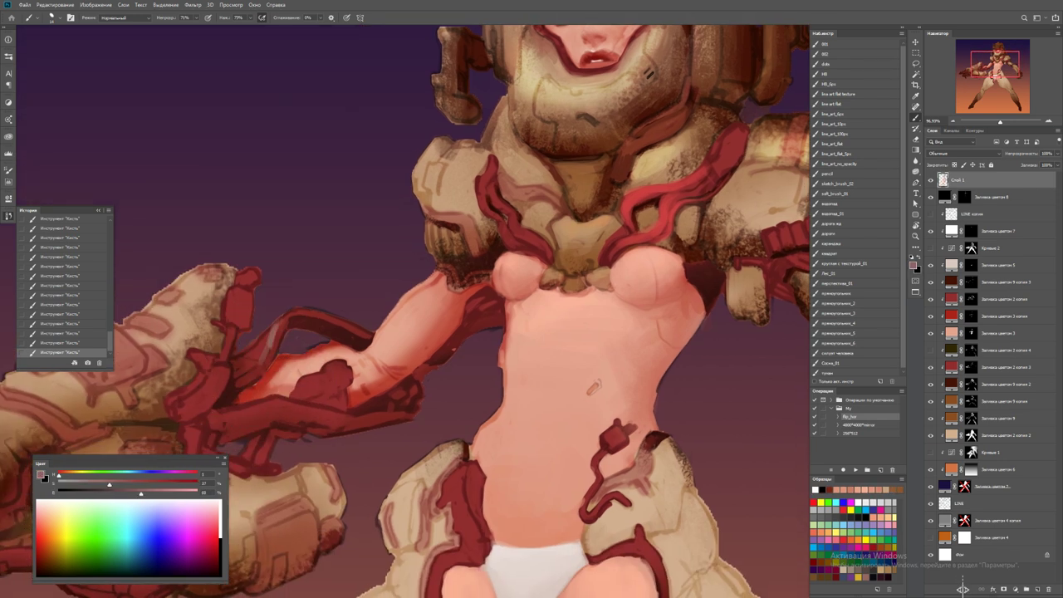
left_click_drag(279, 319, 271, 349)
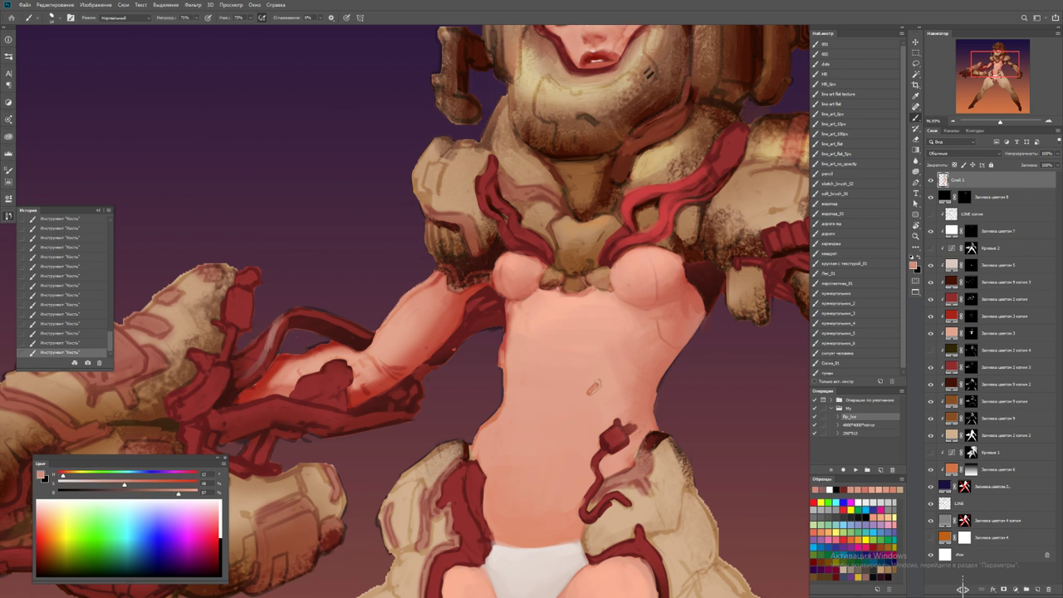
left_click(274, 336, "alt")
left_click(260, 351, "alt")
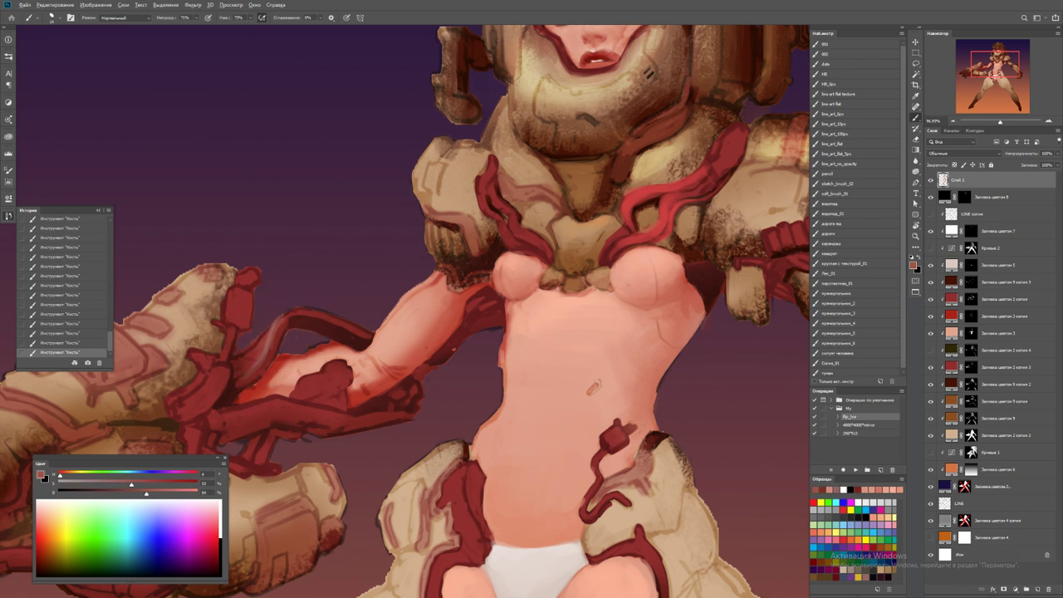
left_click(297, 312, "alt")
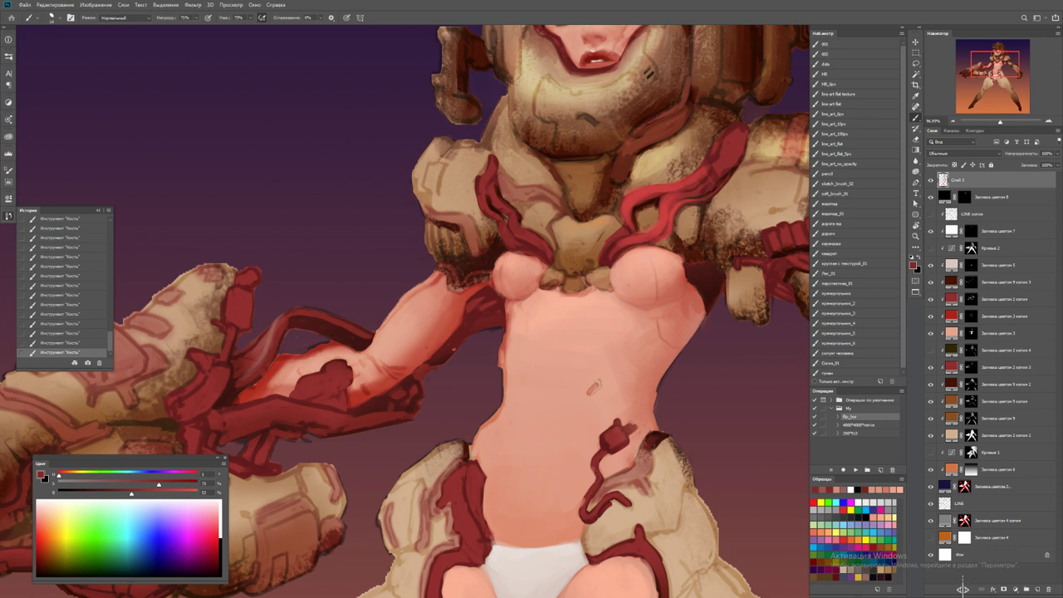
key("ctrl+minus")
key("z")
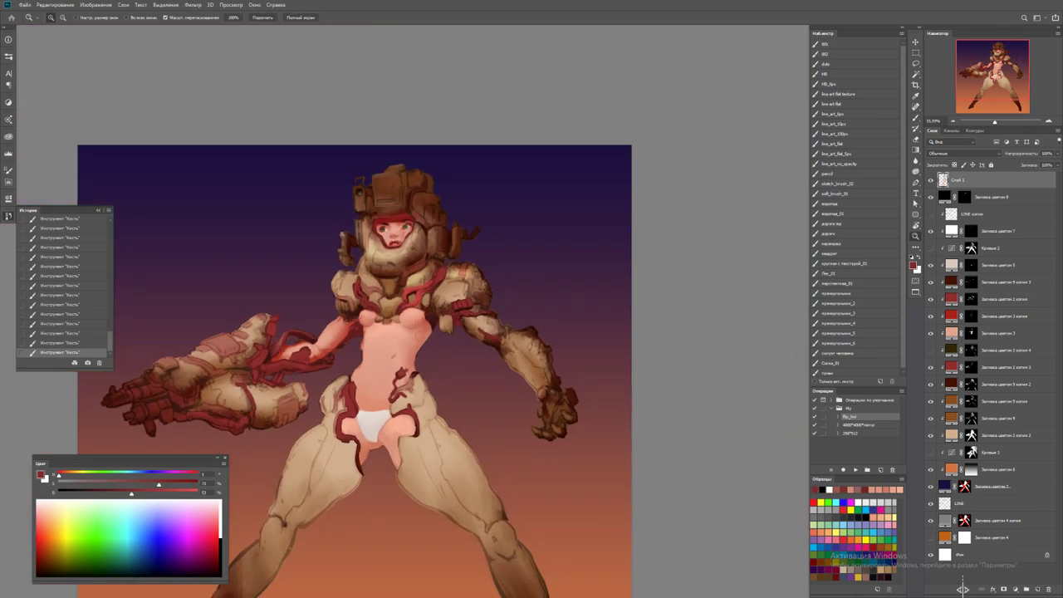
Paint bright red highlights on the cables around the outstretched forearm, mainly along the thick cable beneath it
left_click(278, 343)
key("b")
left_click(302, 318, "alt")
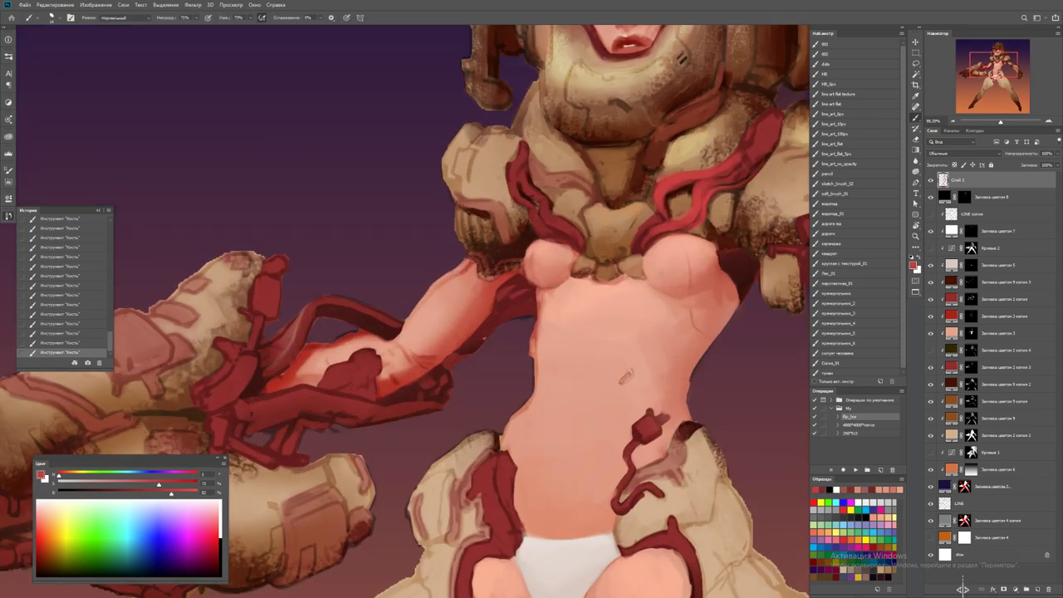
right_click(301, 318, "alt")
left_click_drag(285, 335, 399, 326)
mouse_move(263, 397)
left_mouse_down()
mouse_move(354, 392)
mouse_move(237, 404)
left_mouse_up()
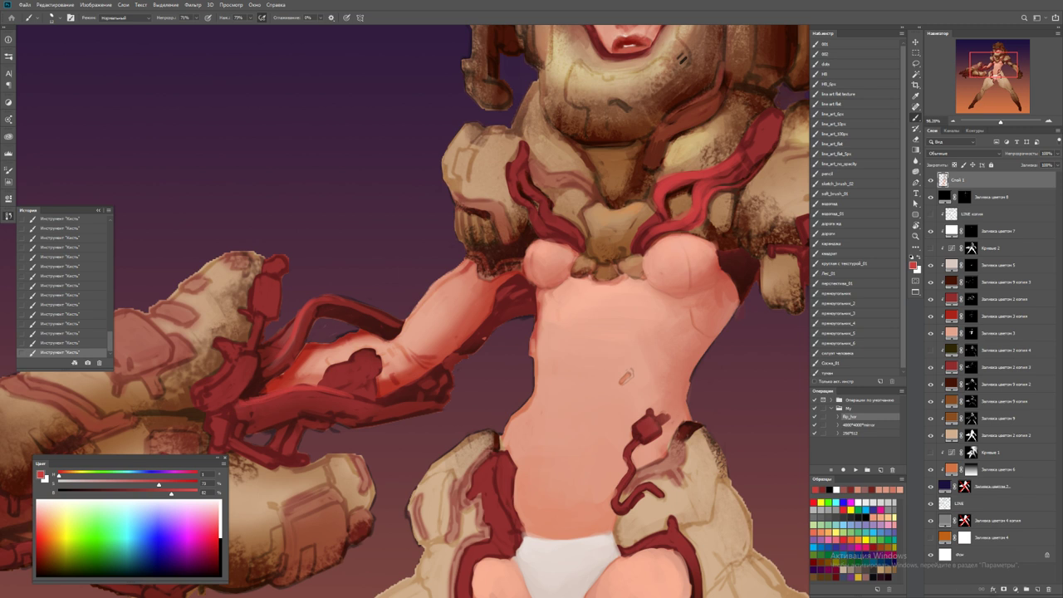
left_click_drag(171, 492, 198, 493)
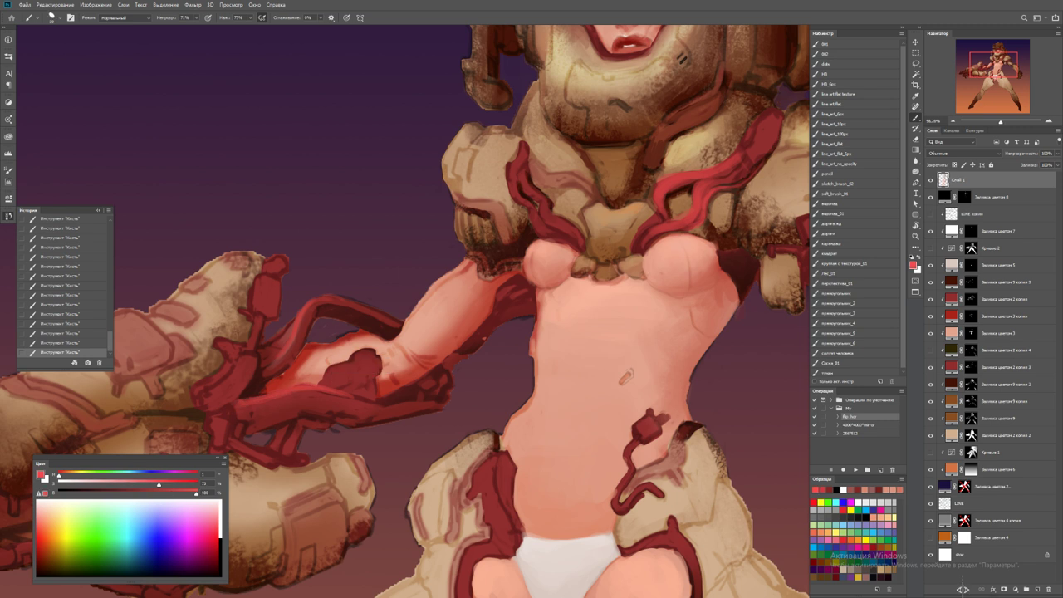
left_click_drag(238, 403, 369, 401)
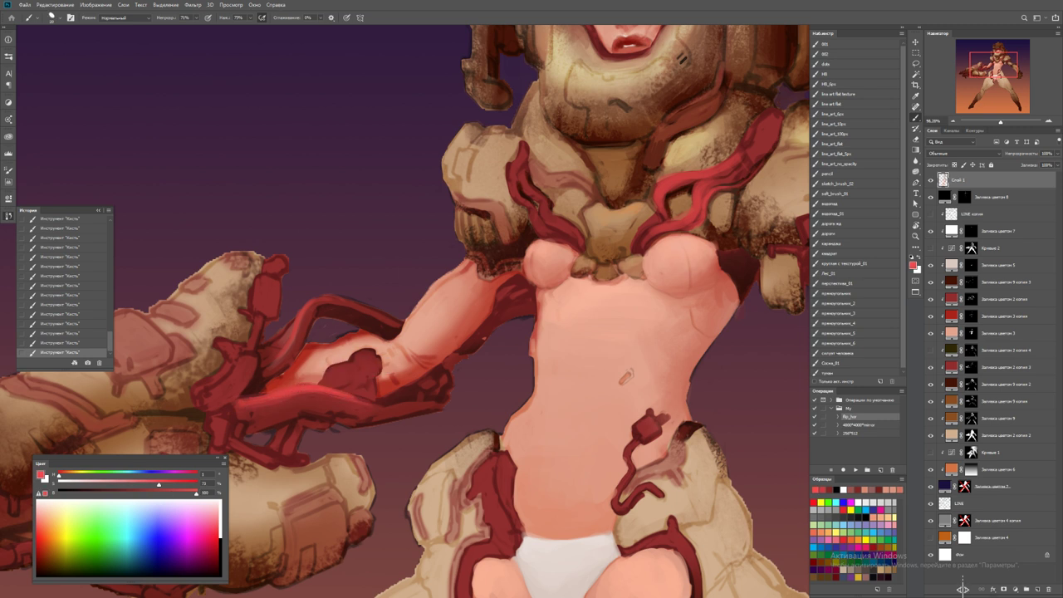
Deepen the shadows around the forearm cables with dark crimson and rework their edges with red
left_click_drag(196, 493, 101, 493)
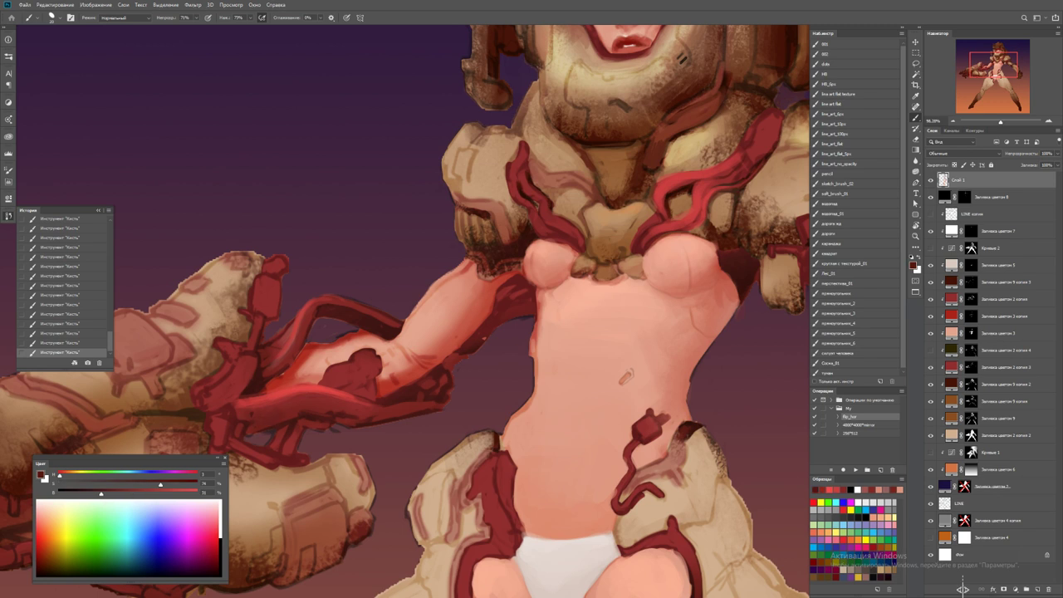
left_click_drag(240, 403, 279, 396)
left_click_drag(102, 492, 179, 493)
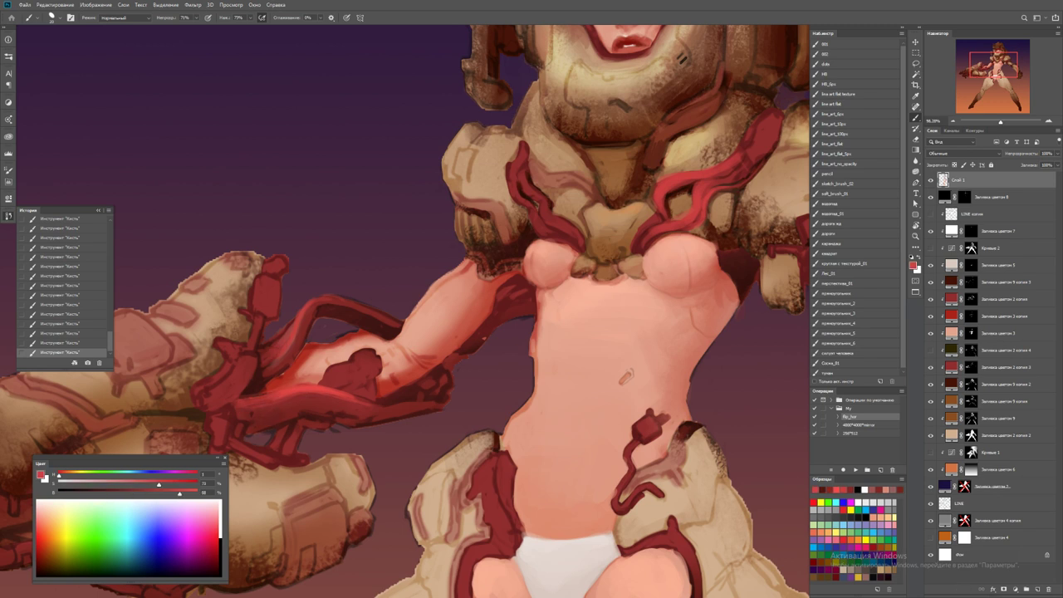
left_click(270, 354, "alt")
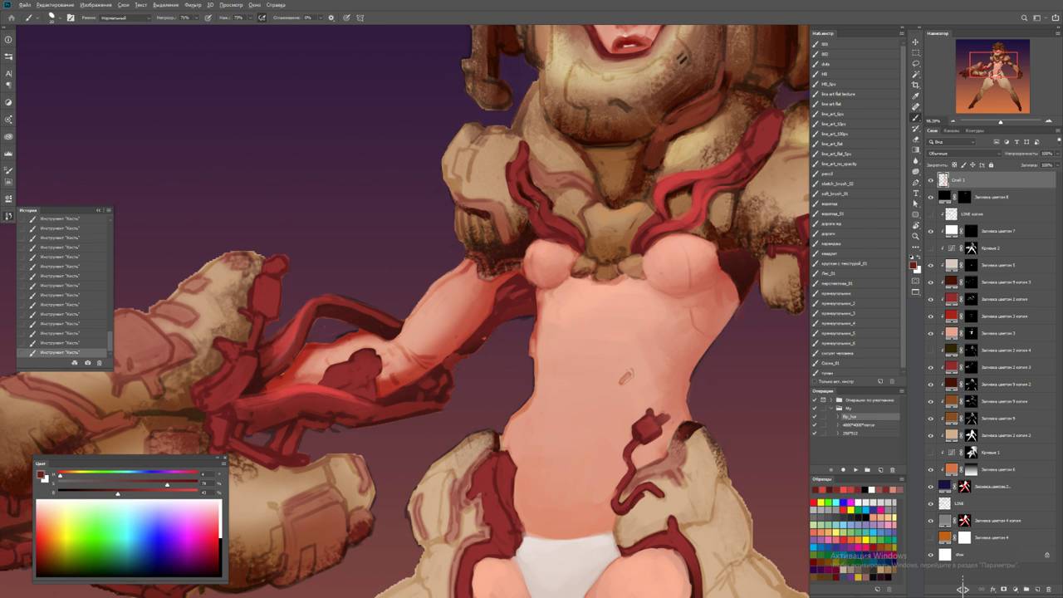
left_click_drag(415, 333, 526, 328)
Smooth the large pink armour panel on top of the weapon arm with sampled muted reds and check the whole figure
left_click(540, 324, "alt")
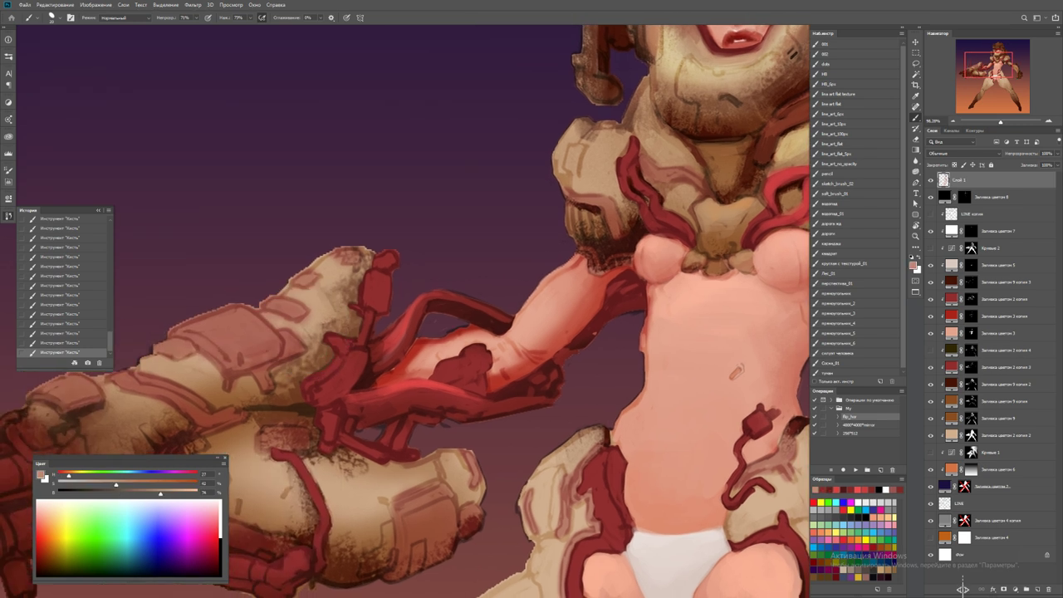
left_click(334, 344, "alt")
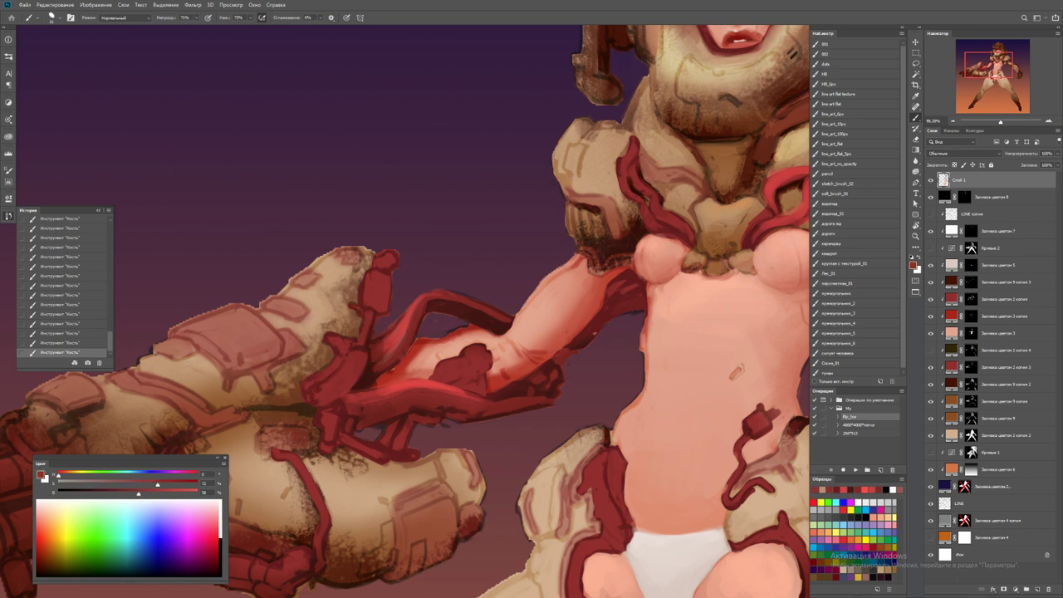
left_click(240, 326, "alt")
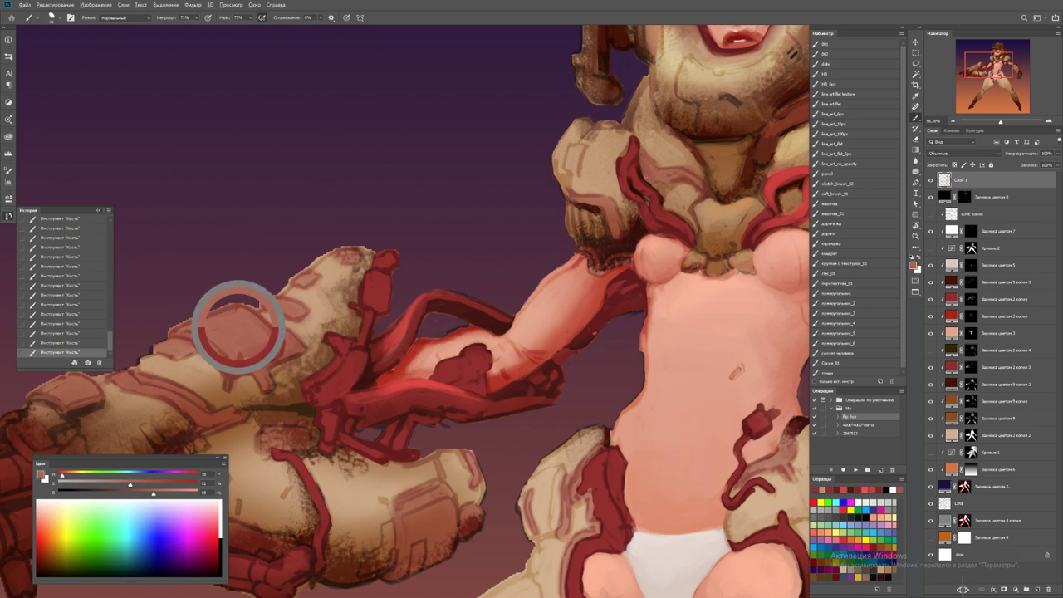
mouse_move(240, 326)
left_mouse_down()
mouse_move(208, 349)
mouse_move(249, 332)
left_mouse_up()
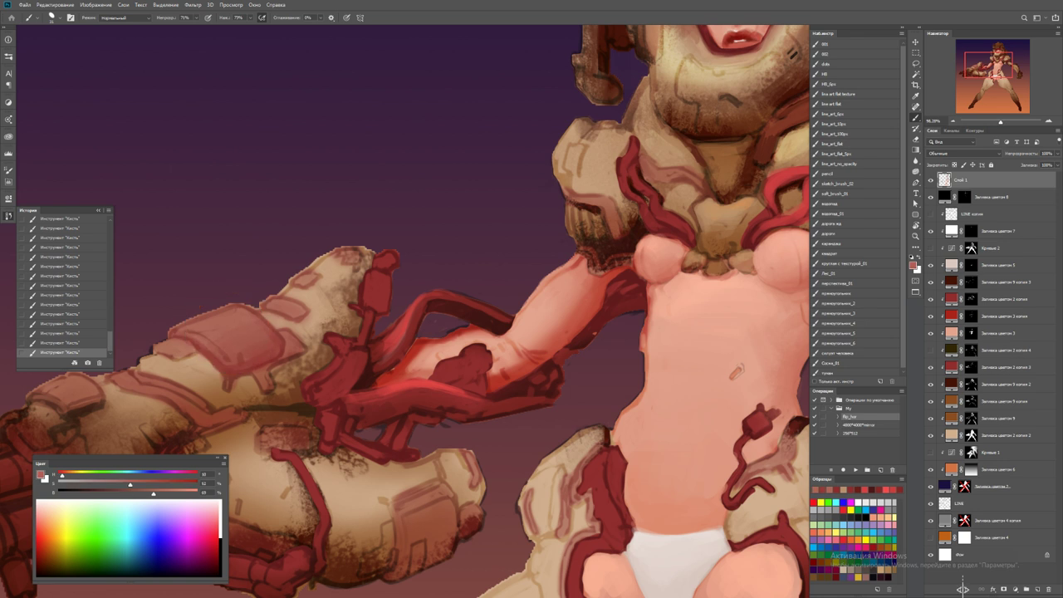
key("z")
key("ctrl+minus")
key("ctrl+minus")
key("ctrl+minus")
key("ctrl+minus")
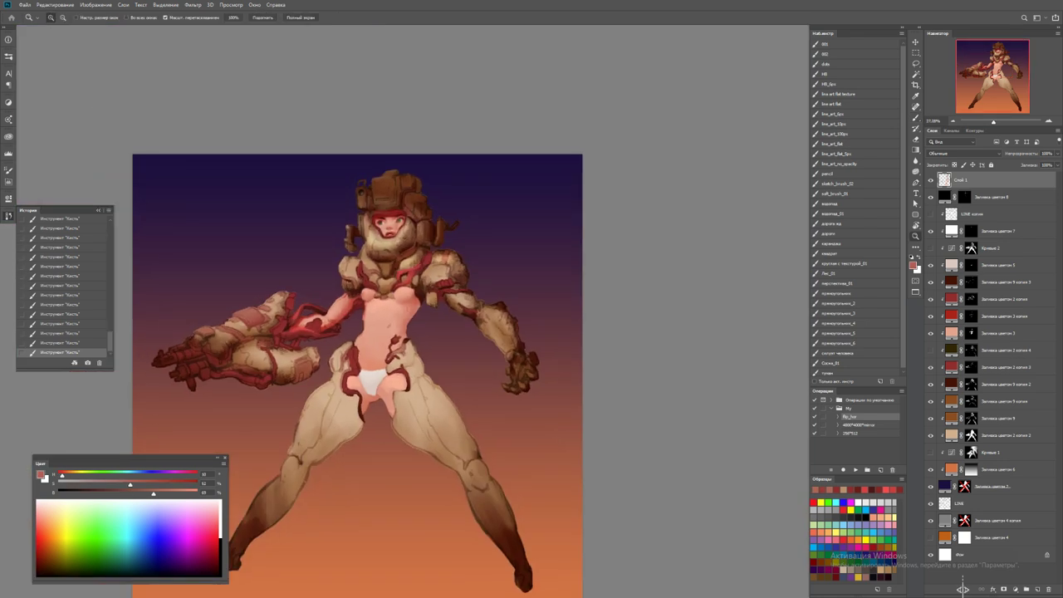
Define the muzzle and front sight of the upper gun barrel with sampled dark red and near-black brown
left_click_drag(162, 357, 216, 358)
key("b")
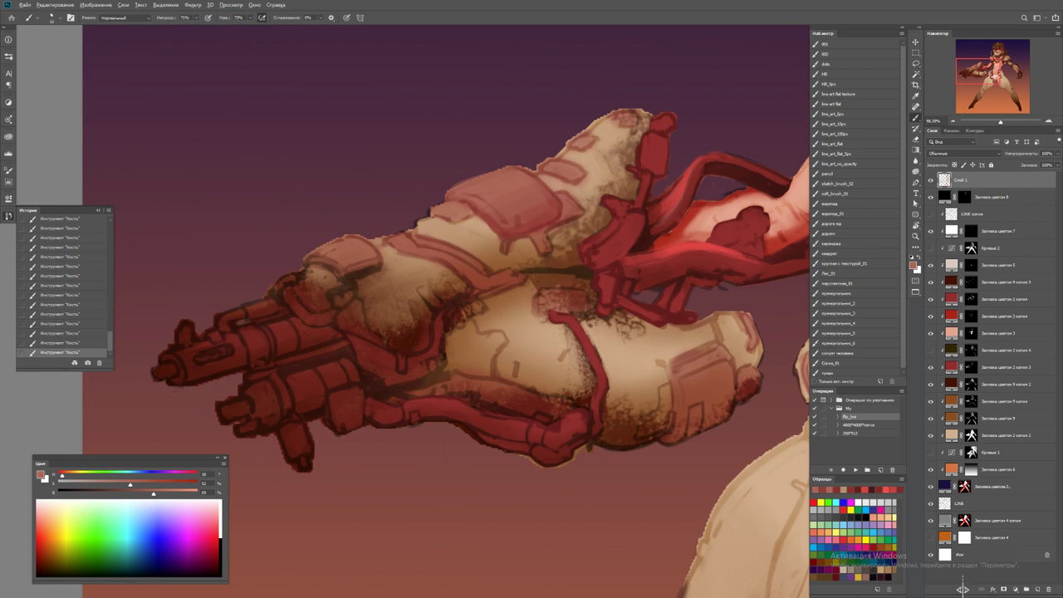
key("d")
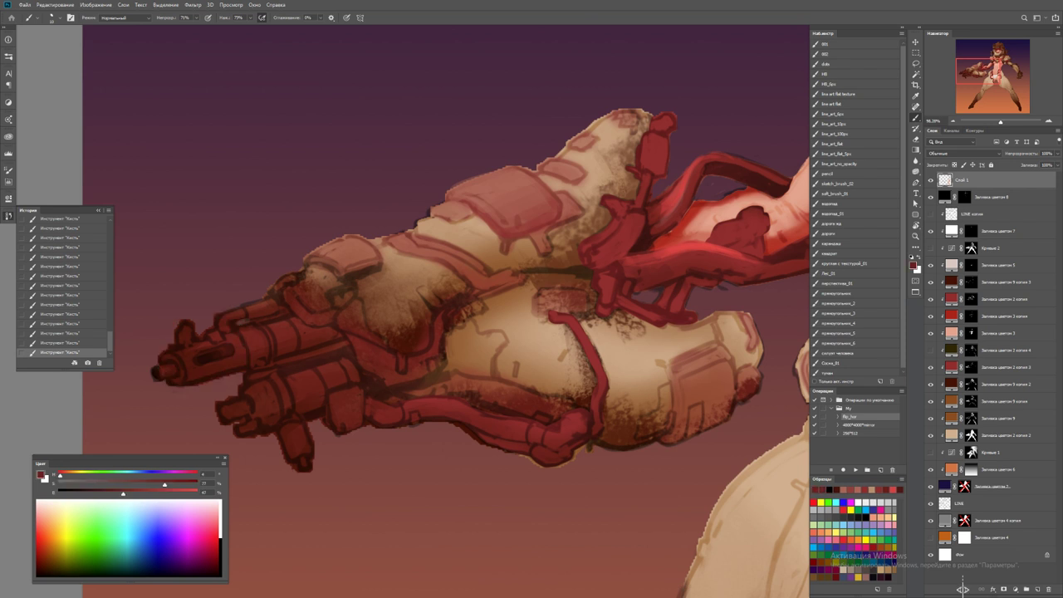
left_click(171, 369, "alt")
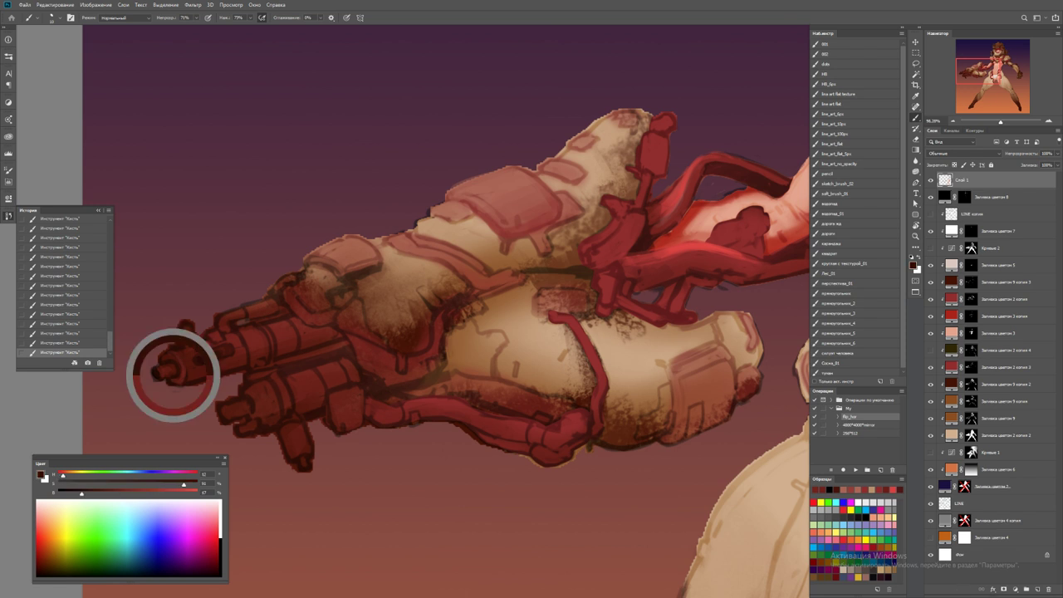
left_click(171, 370, "alt")
left_click(171, 370, "alt")
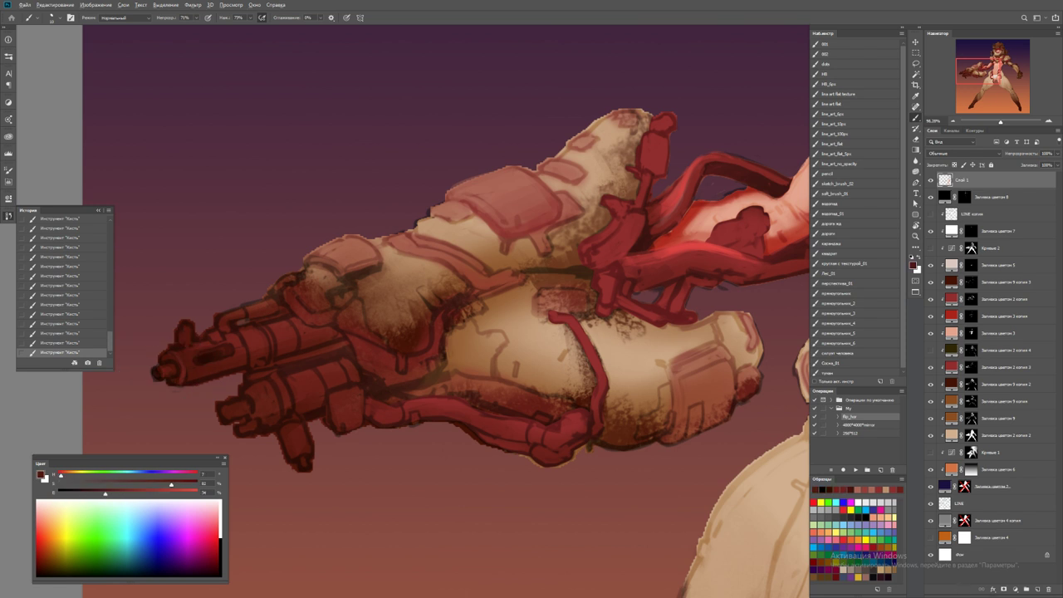
scroll(165, 368, "up", 3)
left_click(166, 370, "alt")
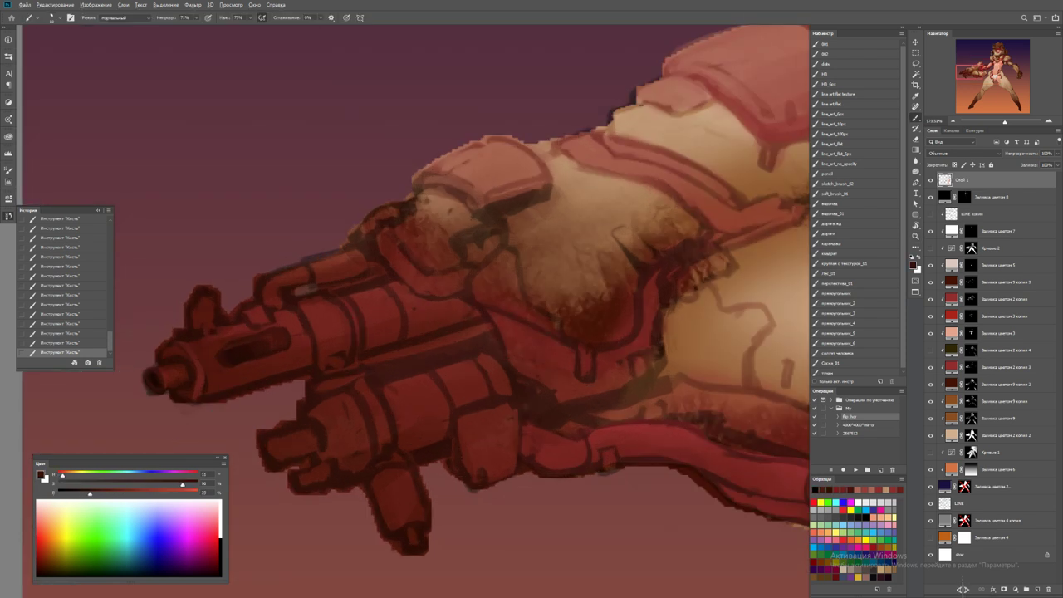
left_click(200, 319, "alt")
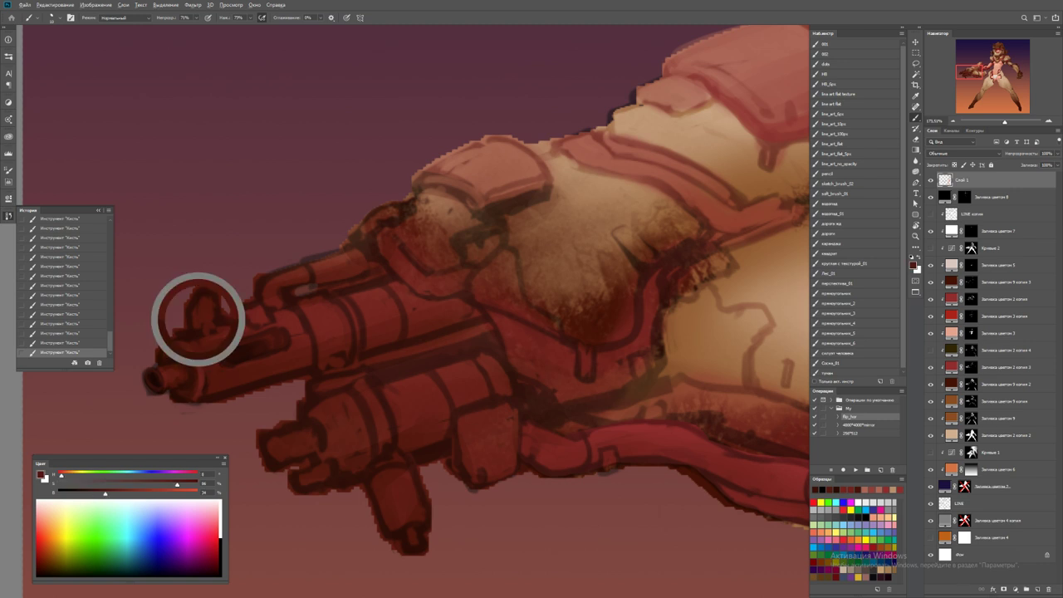
Touch up the cable connectors and adjoining armour edge at the rear of the weapon arm with sampled reds and brown
key("ctrl+0")
key("z")
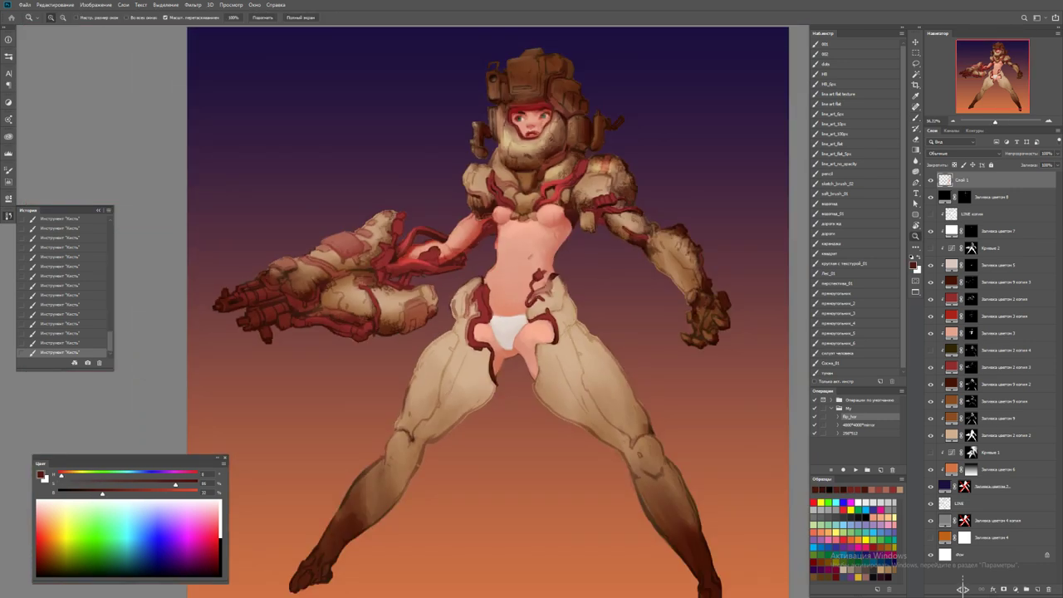
left_click(349, 243)
key("b")
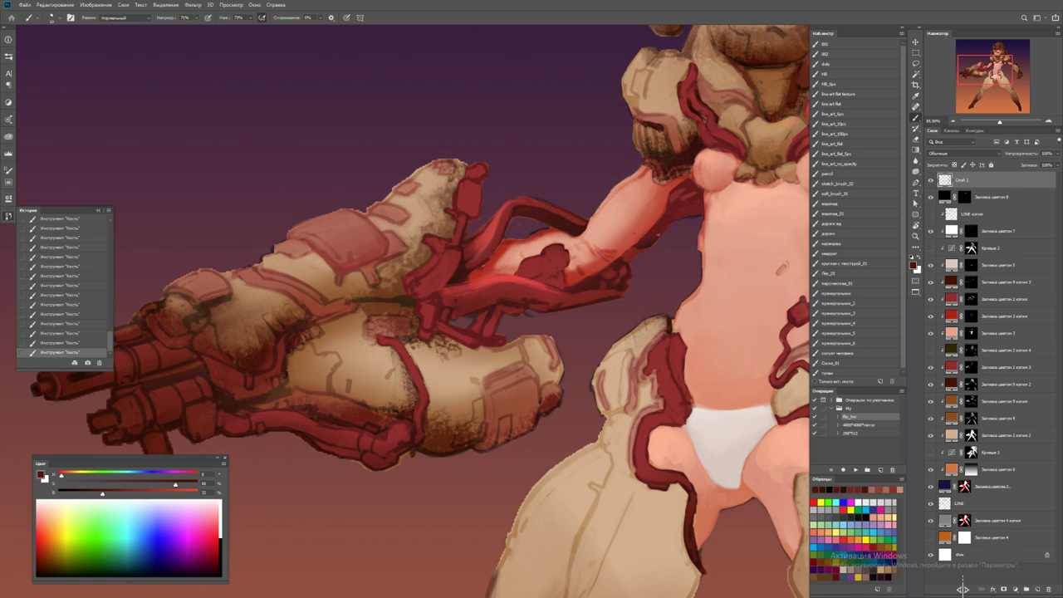
scroll(405, 312, "up", 3)
scroll(406, 312, "right", 3)
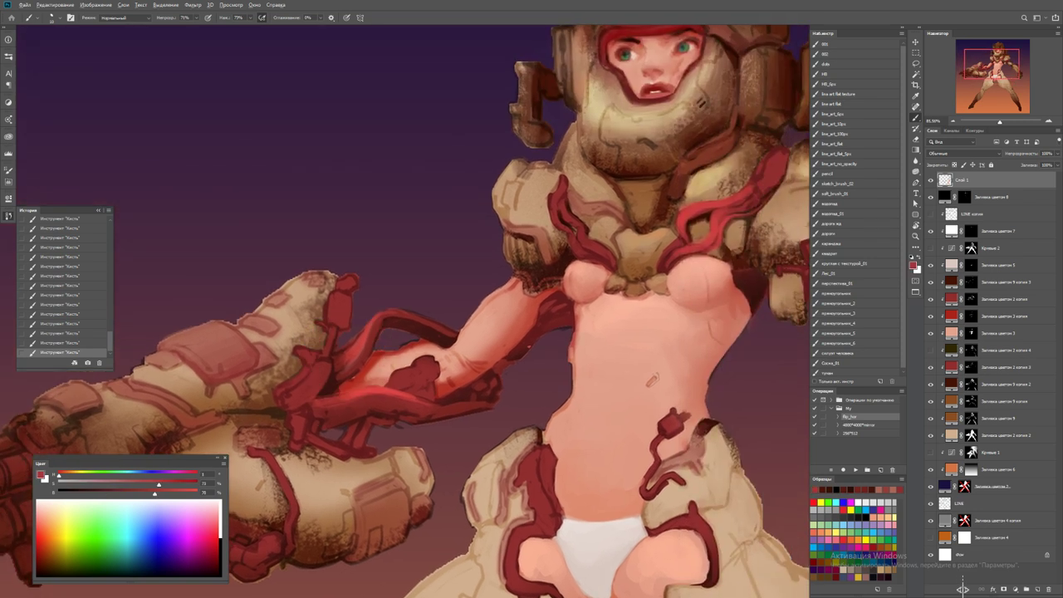
left_click(336, 364, "alt")
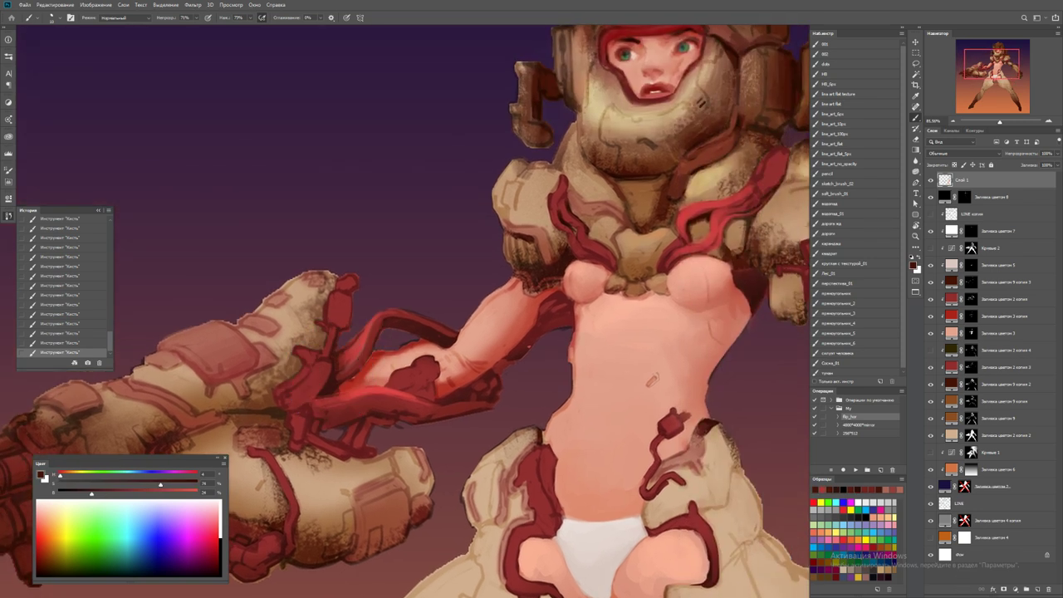
left_click(317, 301, "alt")
left_click(316, 313, "alt")
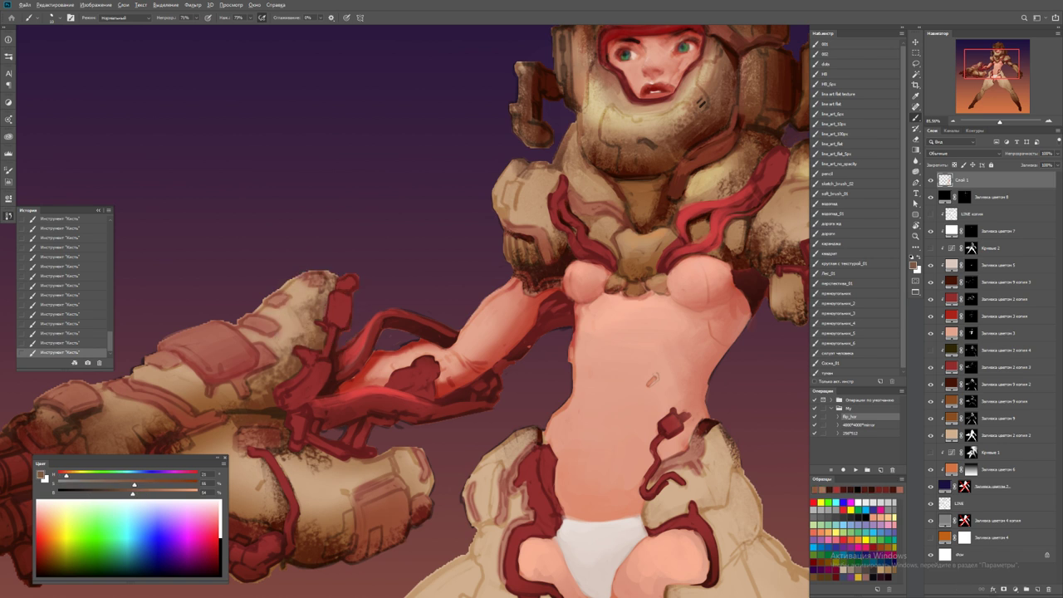
Flip the canvas horizontally to check the whole figure mirrored
key("z")
key("ctrl+0")
key("F2")
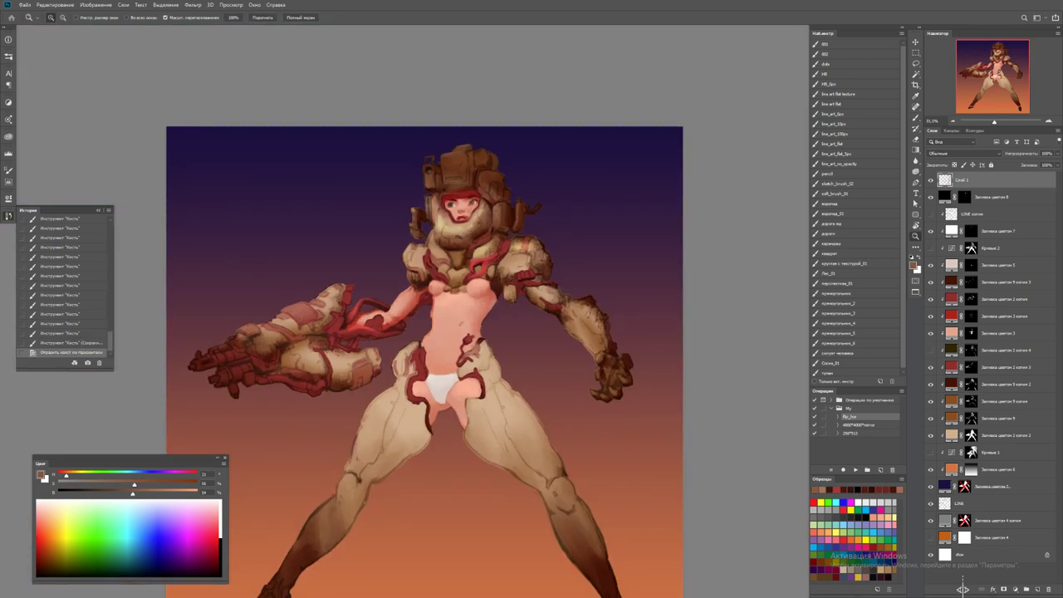
Blend the shading on the bare forearm beside the weapon arm with sampled red and light skin tones
left_click(497, 339)
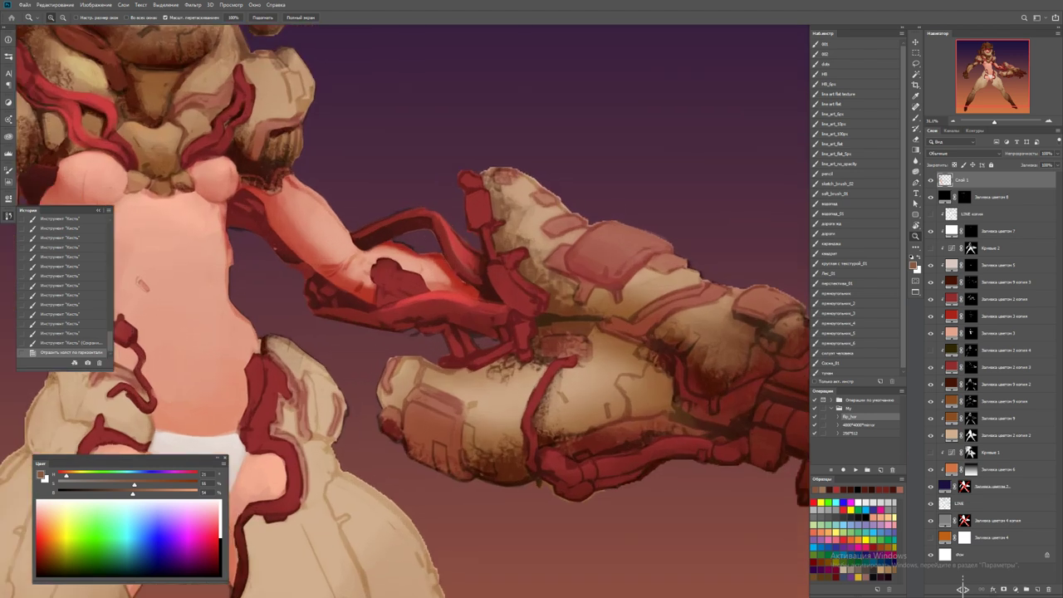
key("b")
left_click(476, 295, "alt")
left_click_drag(470, 293, 485, 301)
left_click(449, 278, "alt")
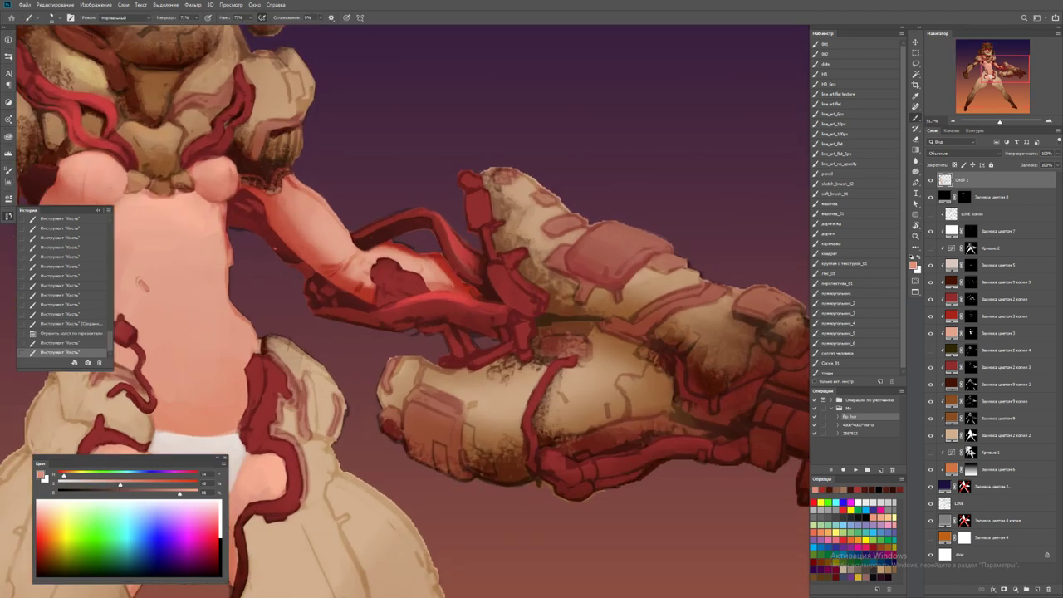
left_click_drag(421, 278, 429, 287)
left_click_drag(422, 280, 428, 287)
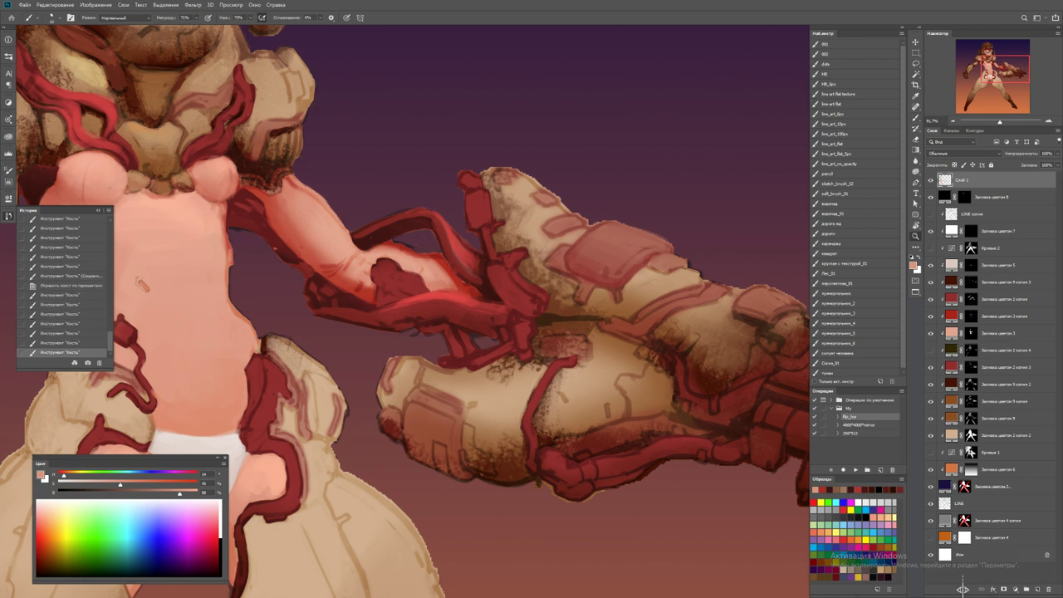
Refine the forearm skin and the red cables around it with sampled skin tones, dark red and brighter red
scroll(367, 257, "up", 3)
left_click(367, 268, "alt")
mouse_move(366, 268)
left_mouse_down()
mouse_move(371, 280)
mouse_move(406, 258)
mouse_move(392, 248)
left_mouse_up()
scroll(405, 312, "down", 5)
scroll(405, 268, "up", 3)
left_click(380, 245, "alt")
left_click(394, 247, "alt")
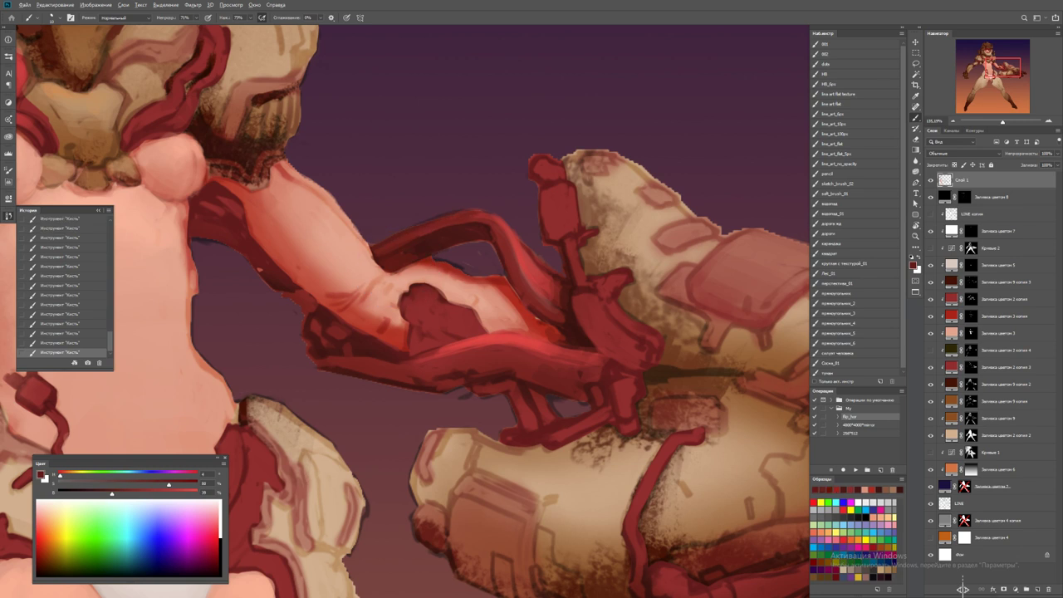
left_click_drag(341, 210, 499, 412)
left_click(437, 296, "alt")
left_click(464, 362, "alt")
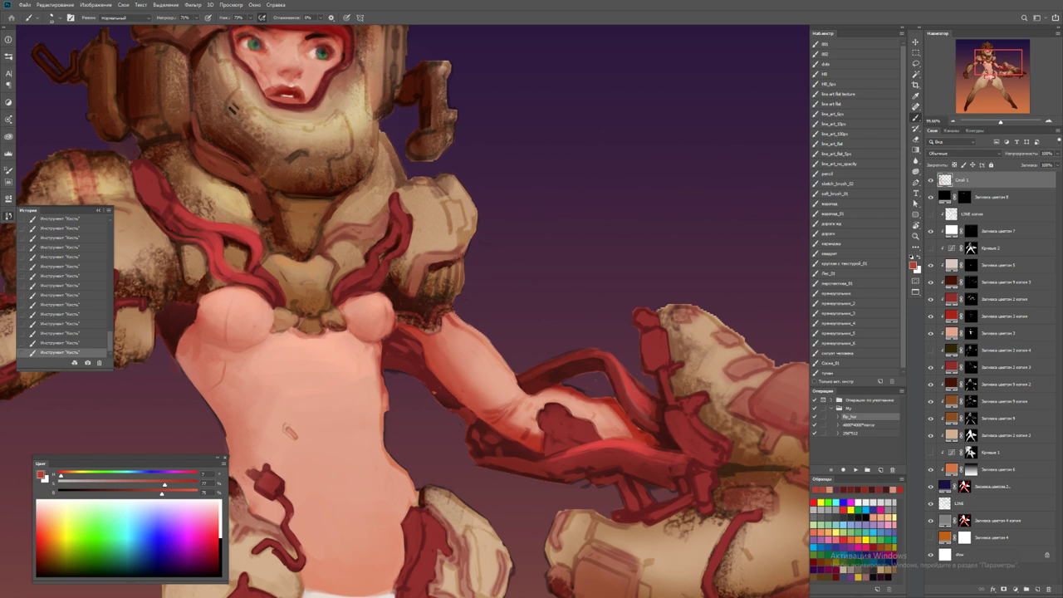
Paint a curved red cable linking the upper-arm armour to the chest across the dark armpit with sampled red
left_click(420, 320, "alt")
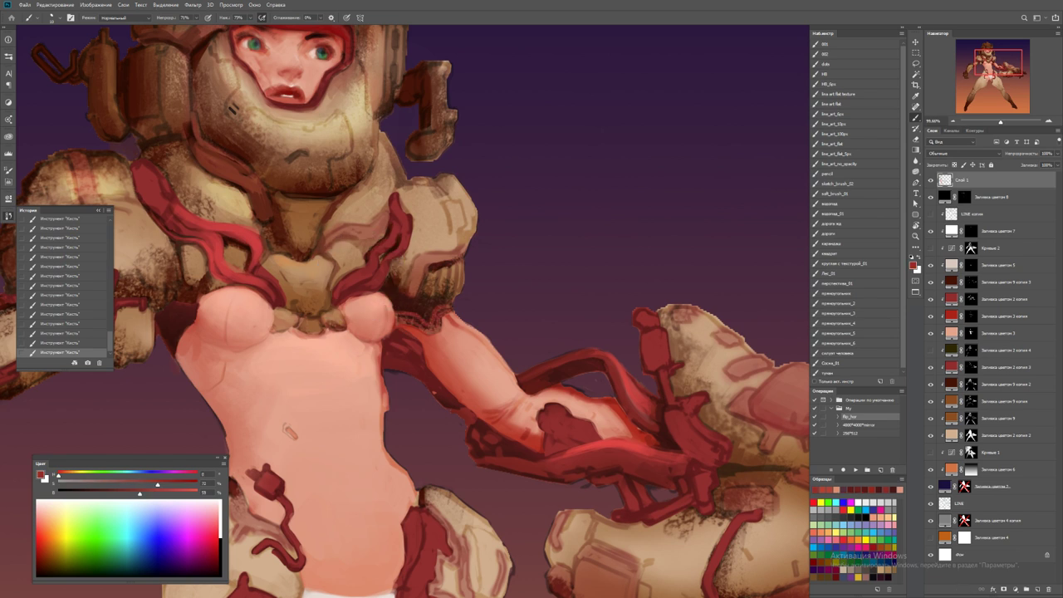
left_click_drag(399, 275, 416, 249)
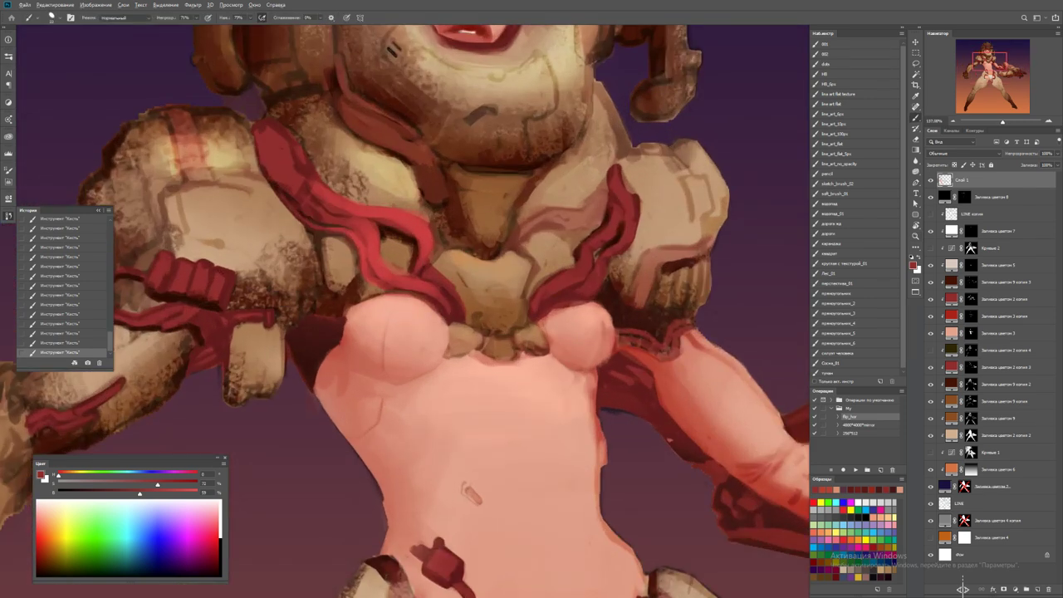
mouse_move(287, 332)
left_mouse_down()
mouse_move(308, 337)
mouse_move(345, 303)
mouse_move(382, 292)
left_mouse_up()
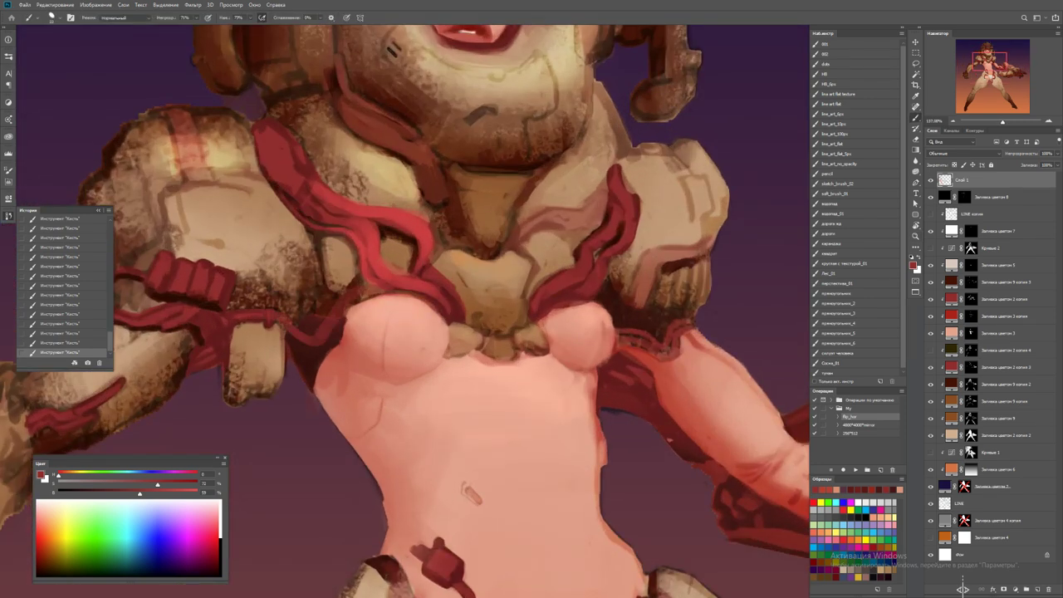
left_click_drag(324, 328, 344, 299)
left_click_drag(315, 337, 963, 589)
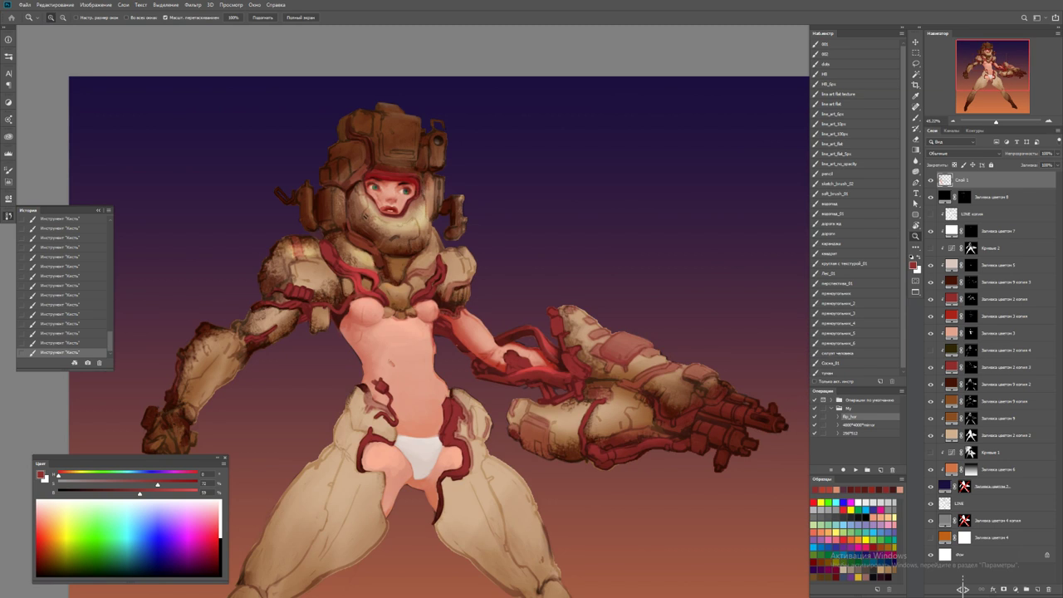
left_click_drag(358, 315, 432, 315)
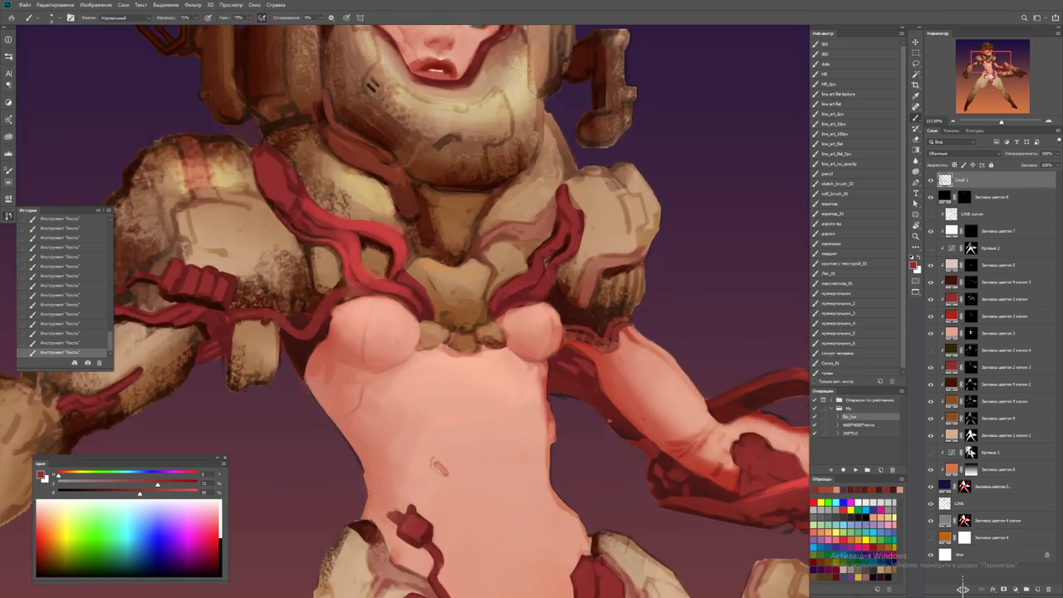
Warm the outer edge of the chest skin with saturated red and blend it with muted and light skin tones
left_click(195, 482)
left_click(174, 491)
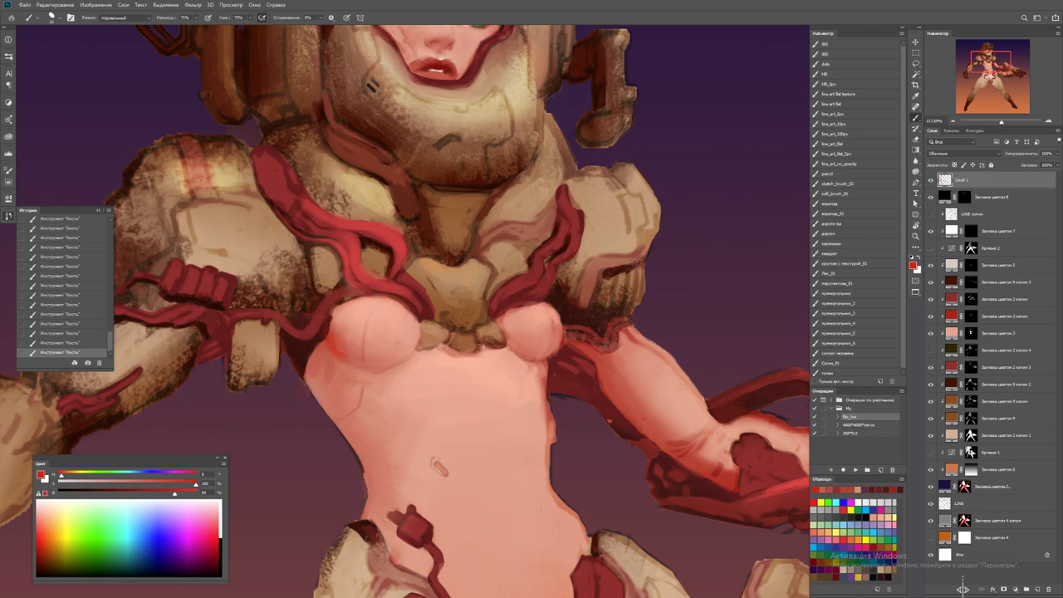
left_click(140, 483)
left_click(169, 491)
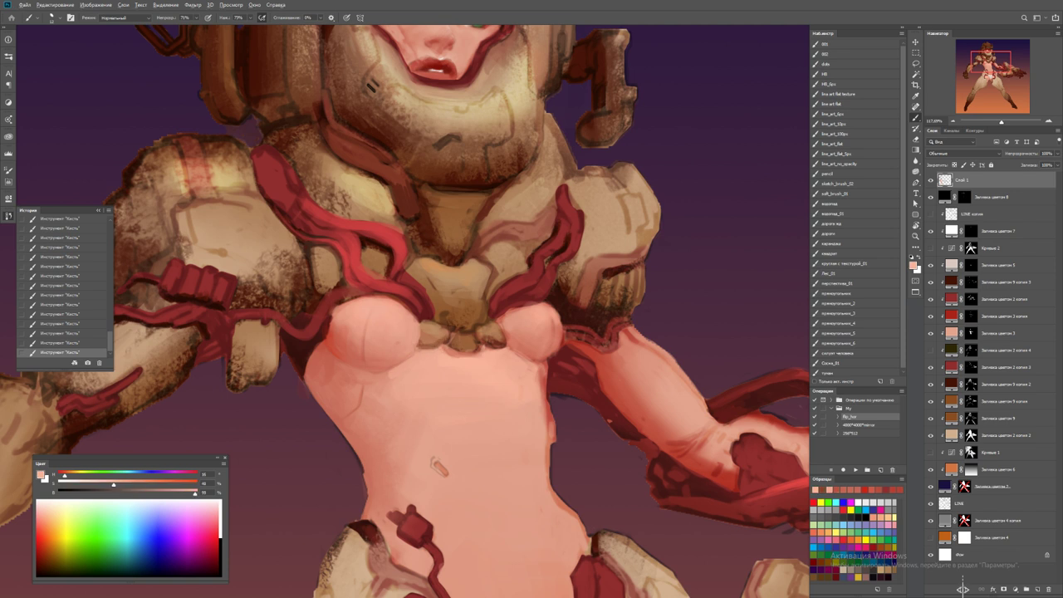
left_click(455, 349, "alt")
scroll(455, 349, "down", 4)
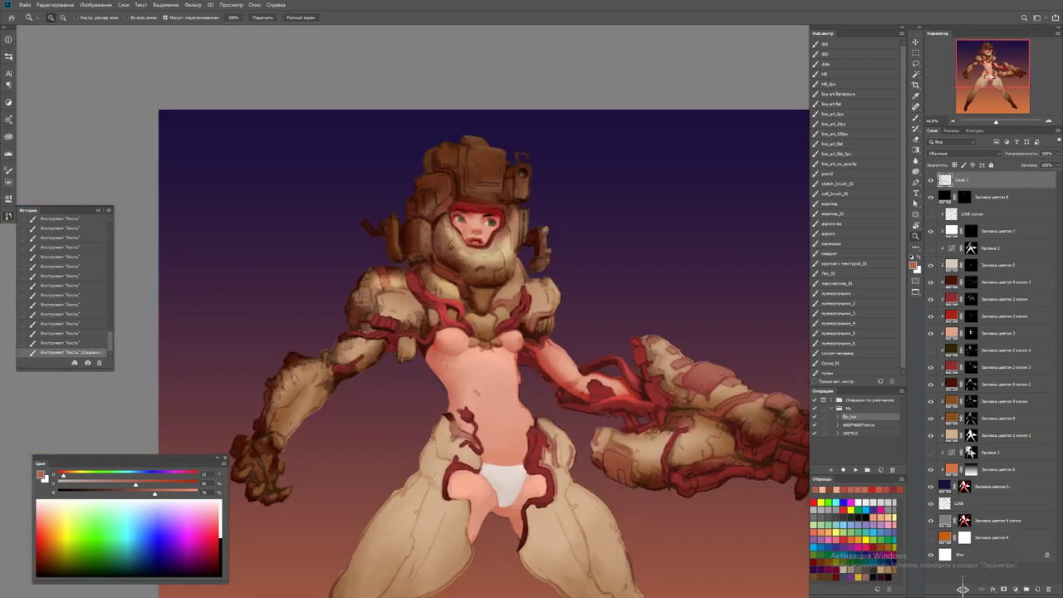
Refine the red collar cable below the helmet's jaw with sampled reds
scroll(480, 286, "up", 5)
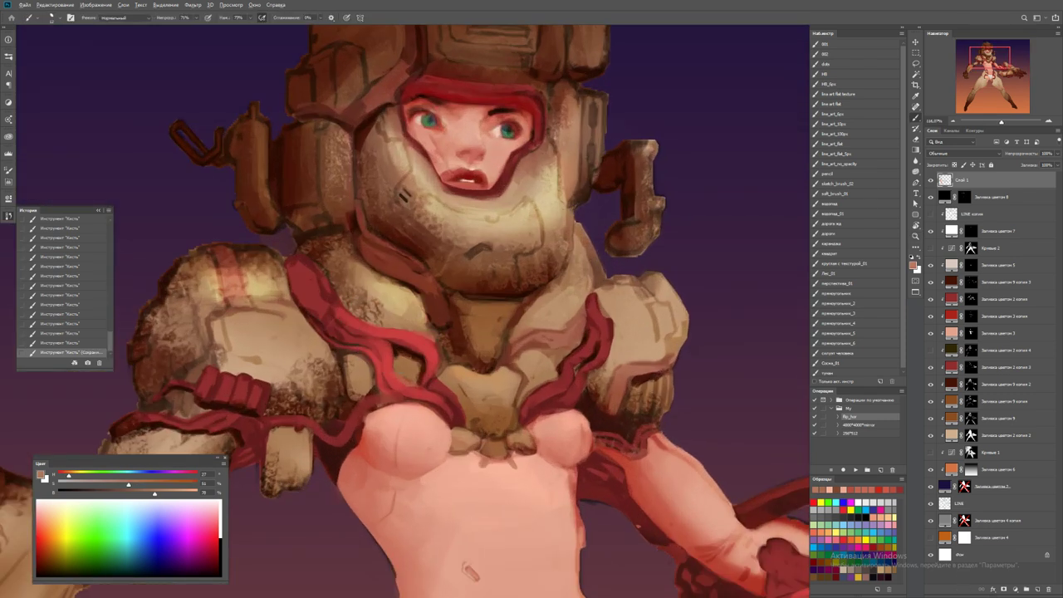
left_click_drag(403, 304, 388, 295)
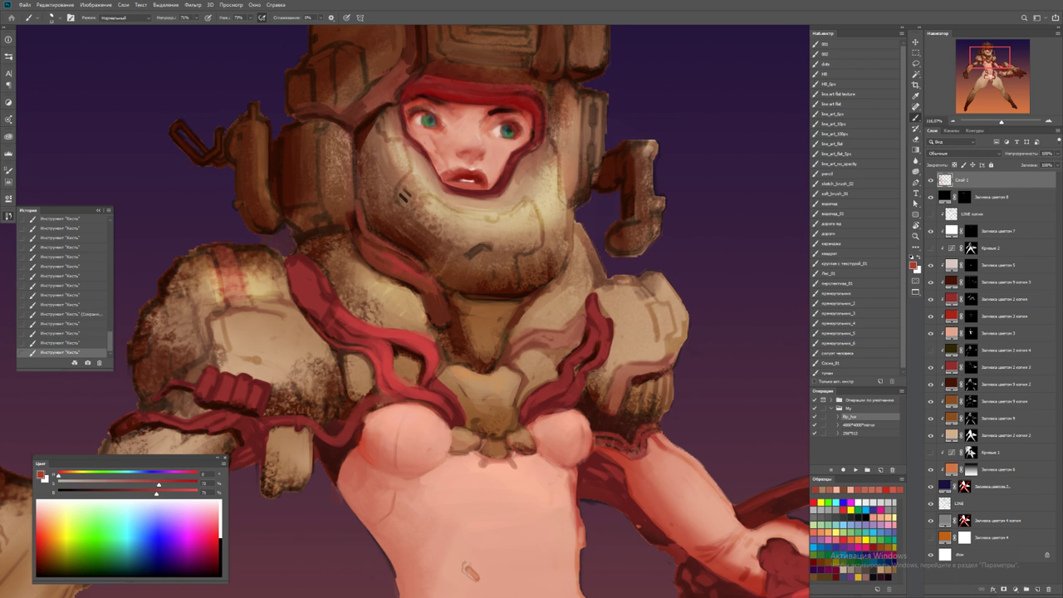
key("z")
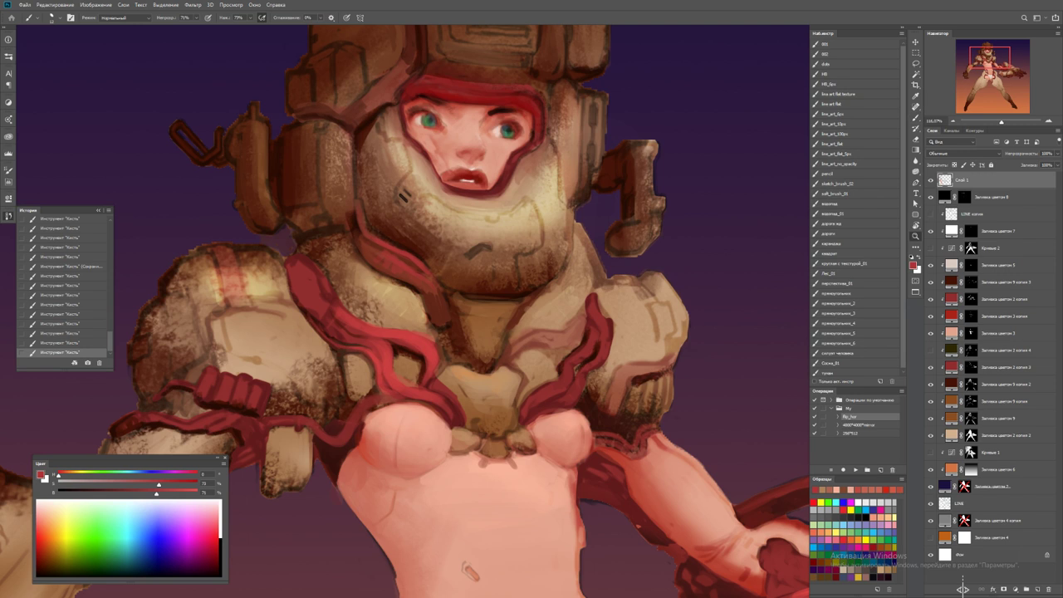
scroll(448, 311, "up", 5)
Touch up the helmet shell around the face opening with sampled dark and medium browns
left_click(390, 248, "alt")
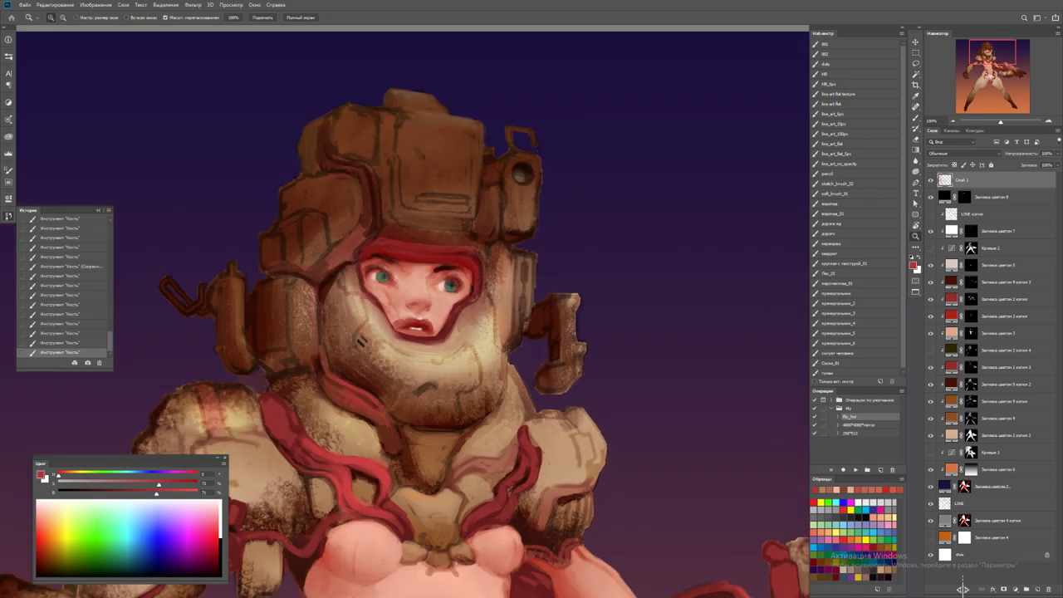
key("b")
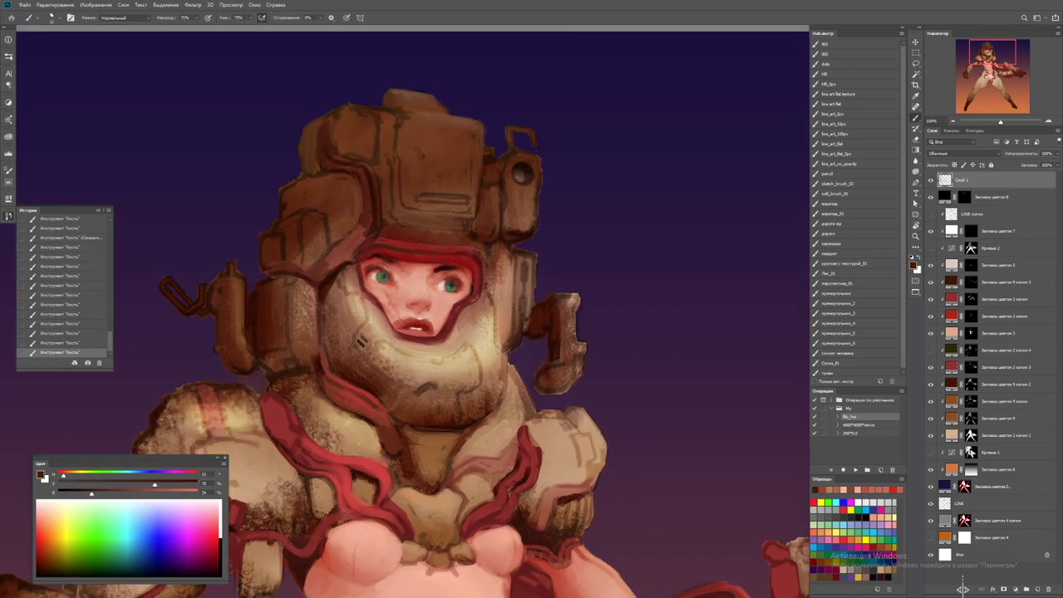
key("z")
left_click(406, 252)
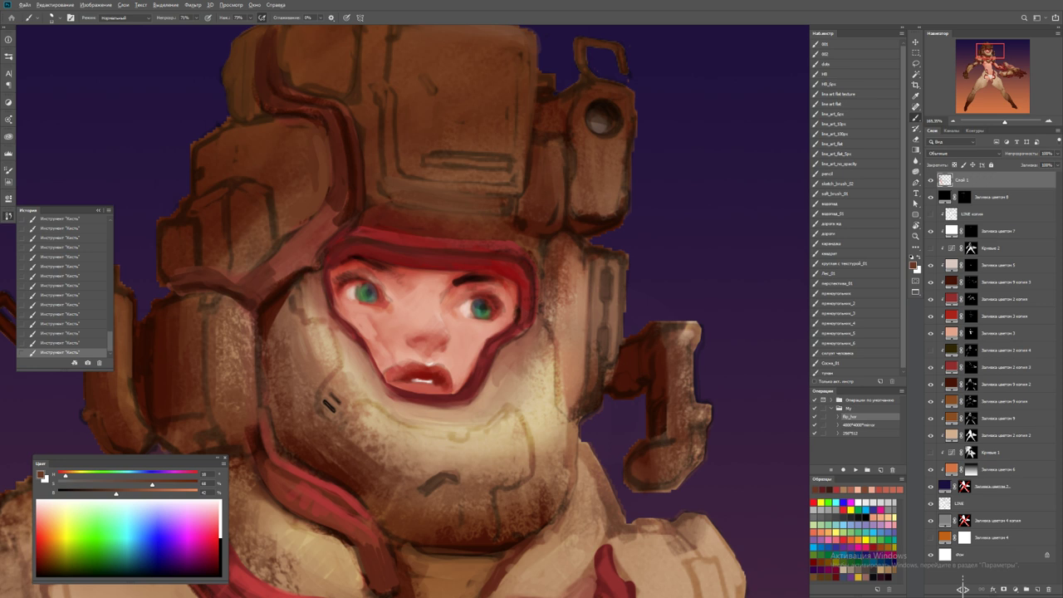
key("ctrl+minus")
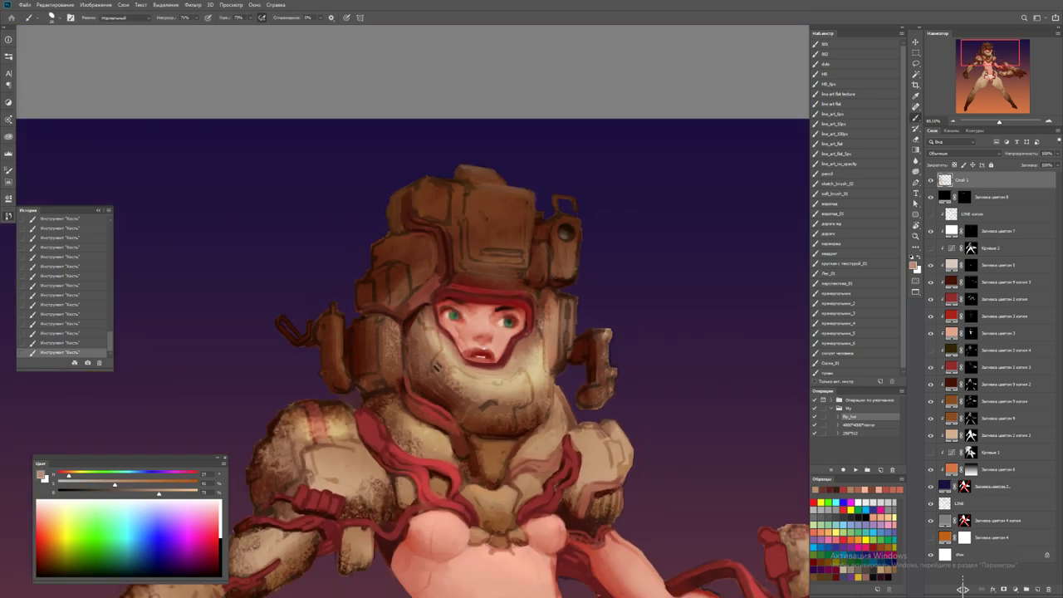
Repaint the large front block of the helmet with sampled browns, covering its panel lines and darkening its lower edge
left_click(503, 245, "alt")
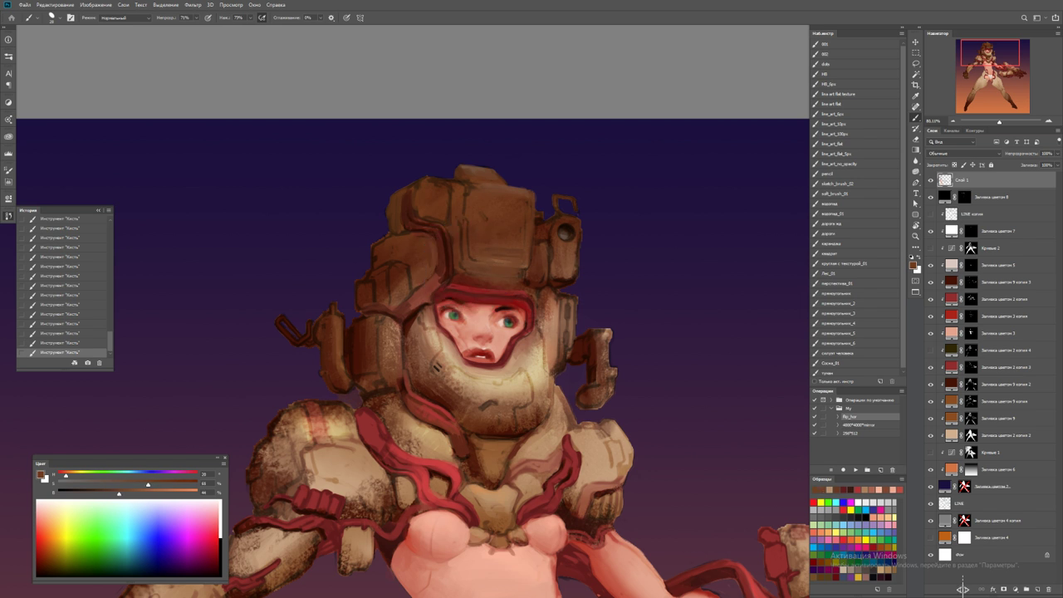
left_click(486, 278, "alt")
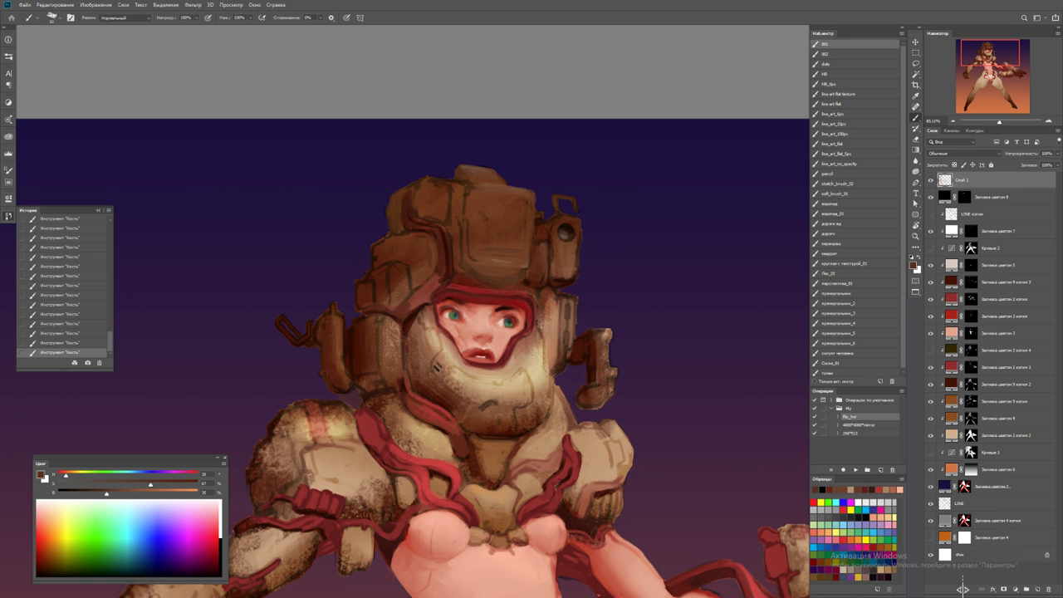
left_click(479, 254, "alt")
left_click_drag(464, 251, 476, 276)
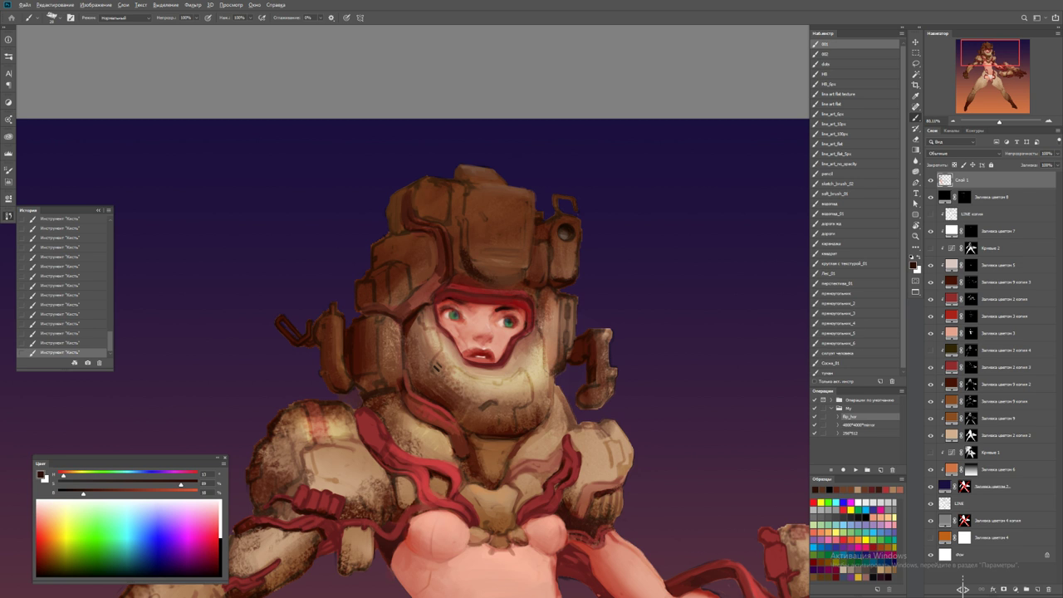
left_click(515, 245, "alt")
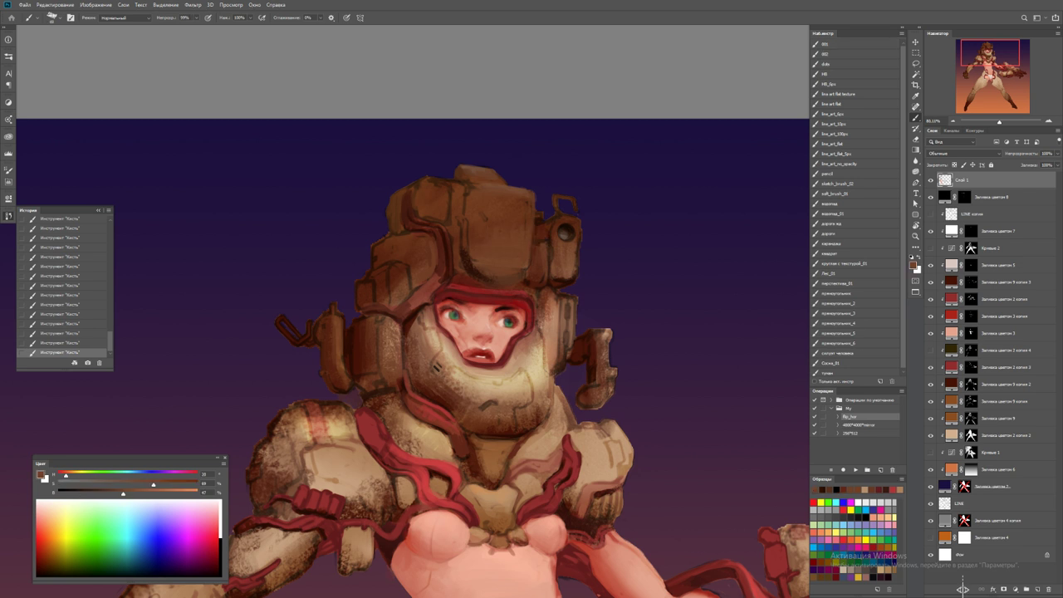
left_click_drag(533, 214, 532, 258)
Deepen the textured shadow under the helmet's front block and over the red face rim with dark red-brown
key("z")
left_click(365, 297)
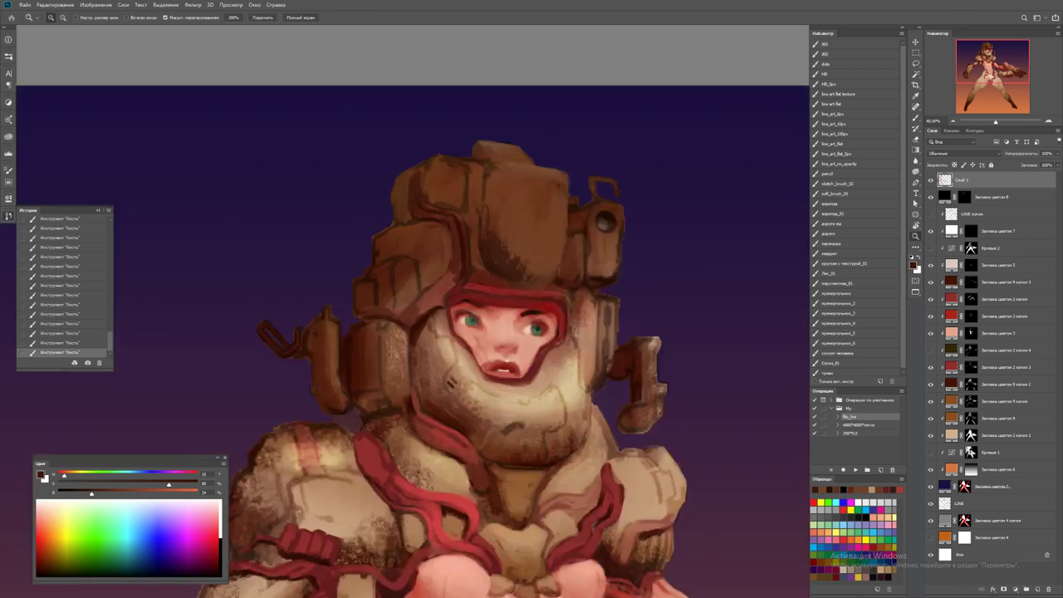
left_click(507, 287)
key("b")
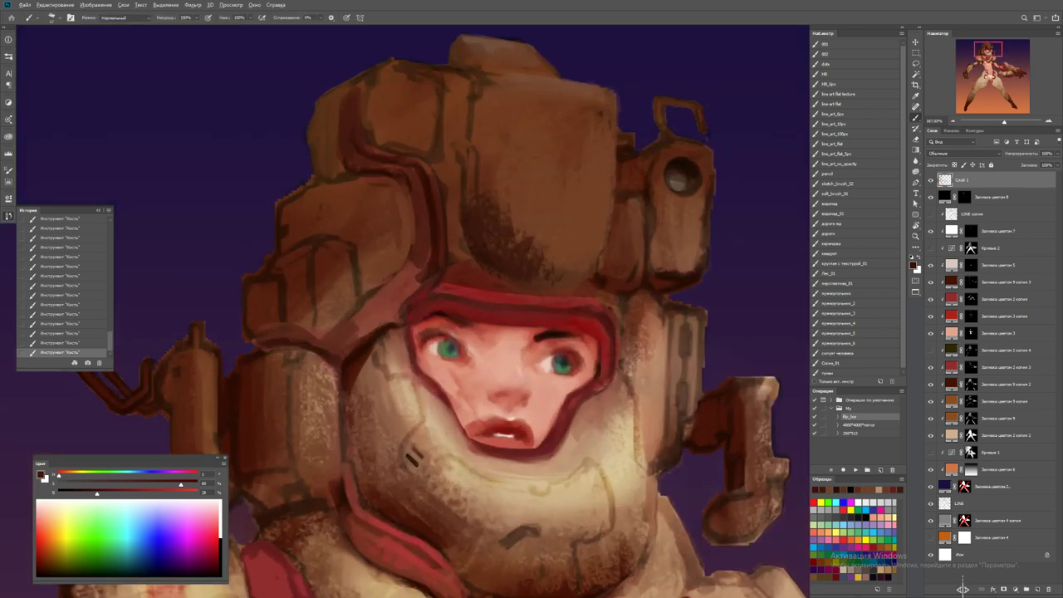
left_click(847, 489)
mouse_move(425, 286)
left_mouse_down()
mouse_move(449, 309)
mouse_move(477, 306)
left_mouse_up()
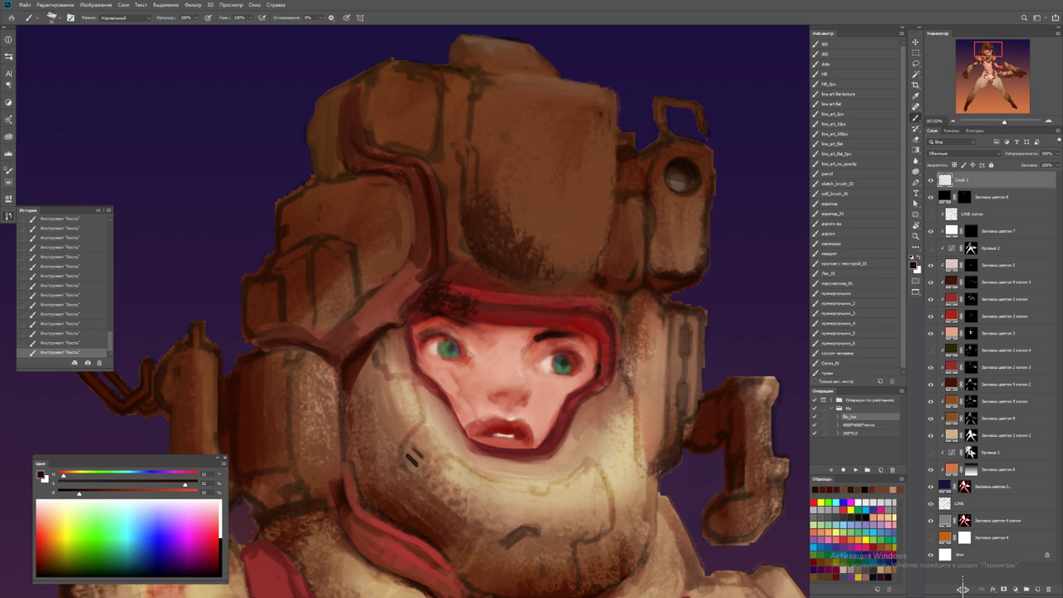
Rework the red rim above the face with sampled reds and dark red, blending the shadow along its upper edge
left_click(467, 284, "alt")
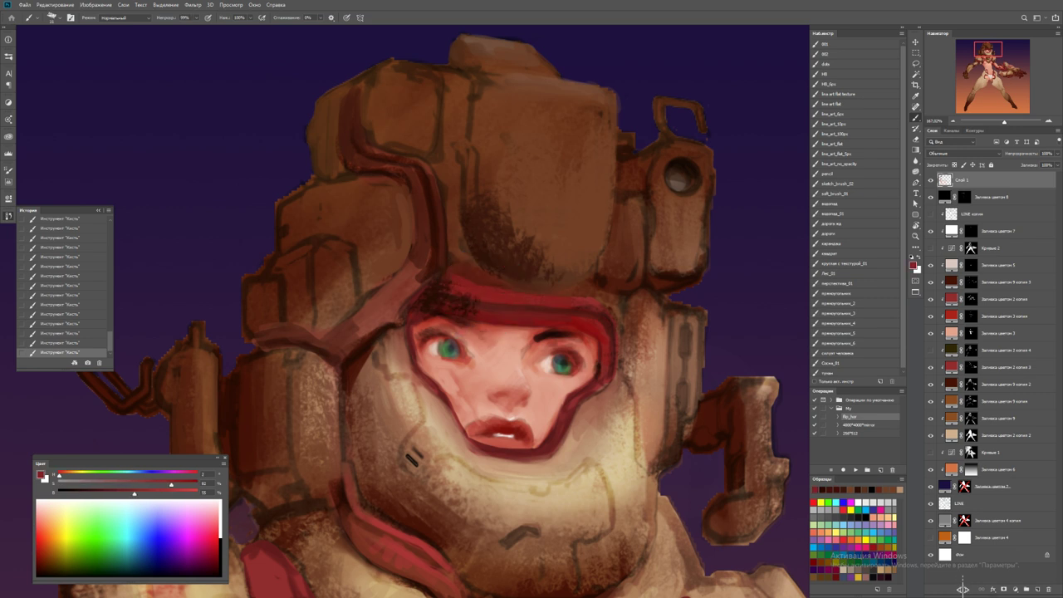
left_click(490, 301, "alt")
left_click_drag(478, 307, 582, 314)
left_click(548, 293, "alt")
left_click(473, 313, "alt")
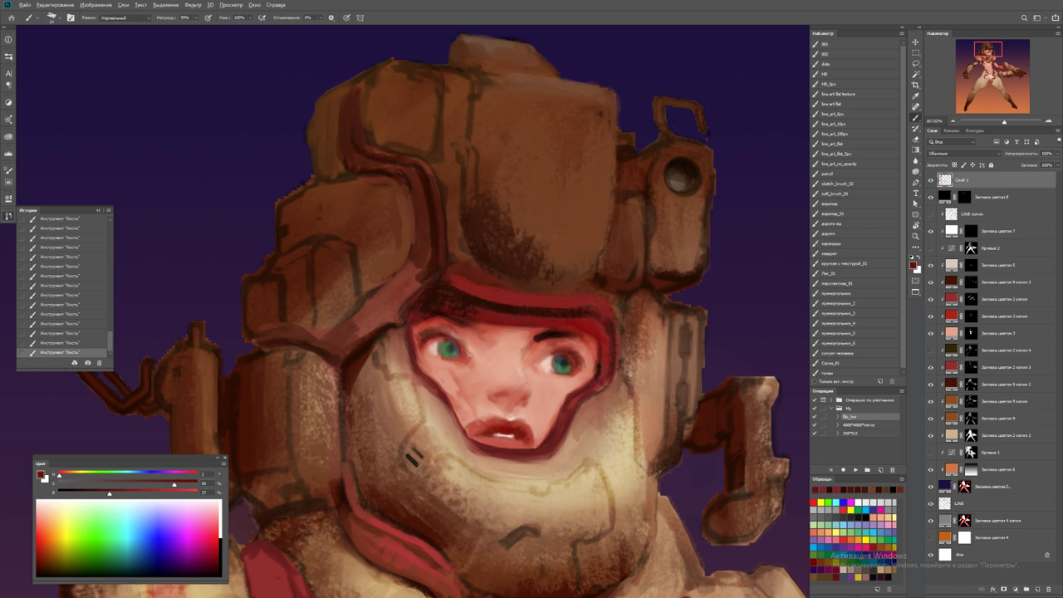
left_click(408, 313, "alt")
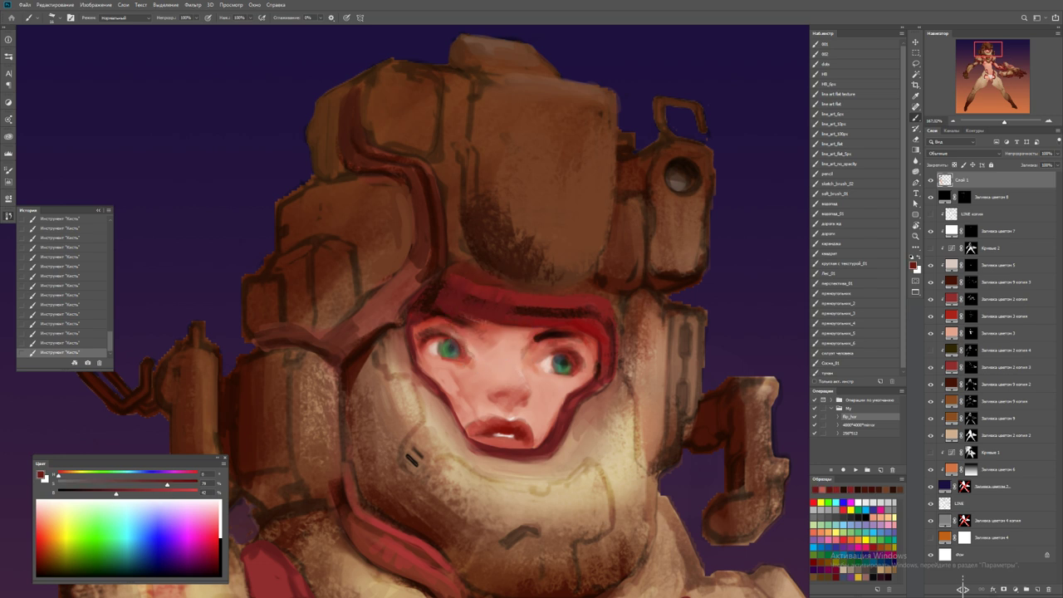
Flip the canvas horizontally and check the helmet and whole figure mirrored
key("ctrl+minus")
key("ctrl+minus")
key("ctrl+minus")
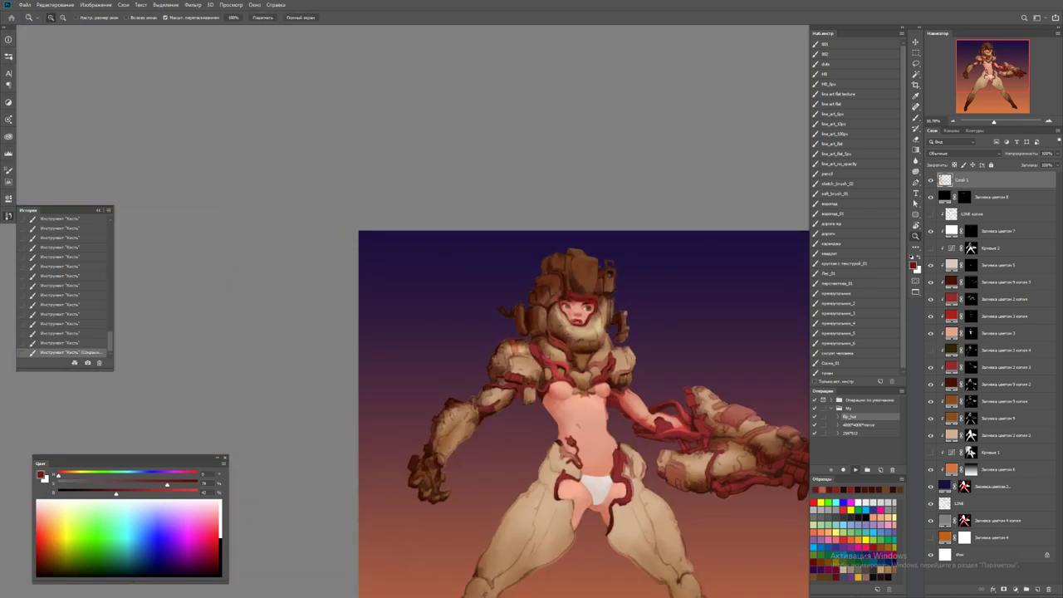
key("ctrl+shift+h")
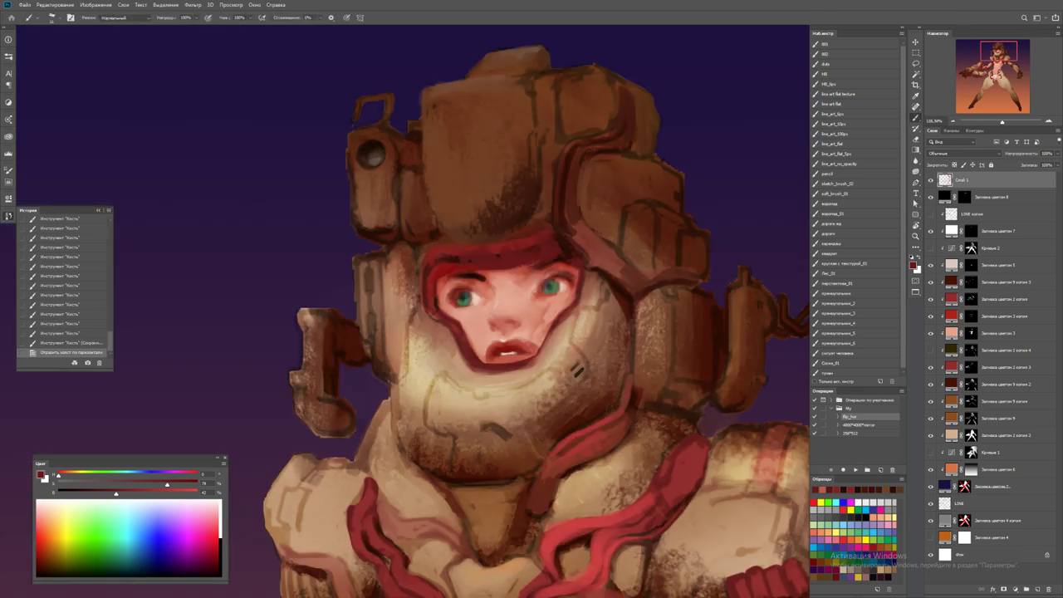
Paint small black spots along the red rim above the face with a fine line-art brush
key("period")
key("d")
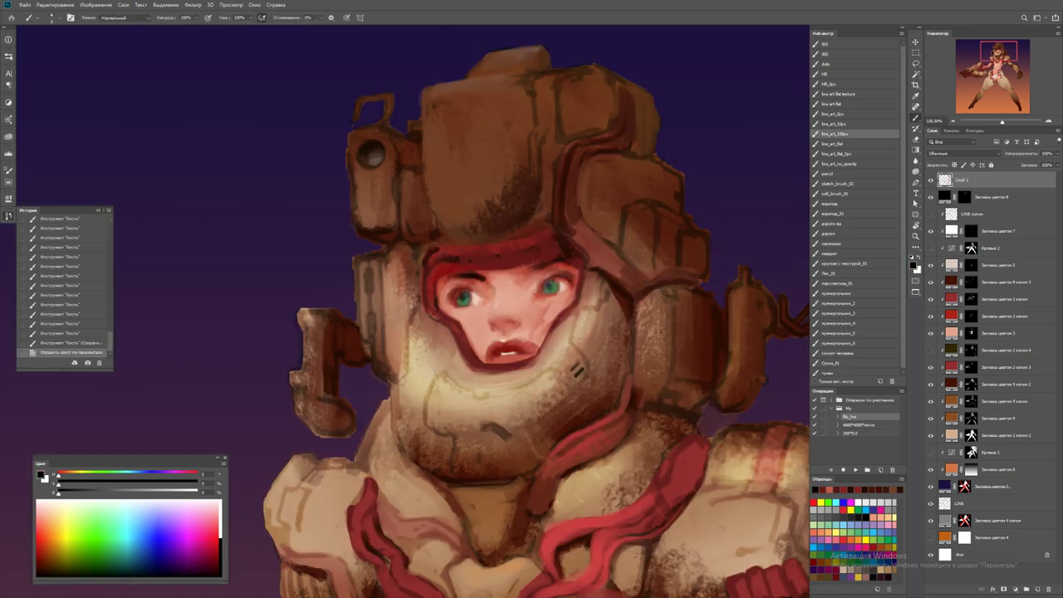
left_click_drag(430, 249, 555, 234)
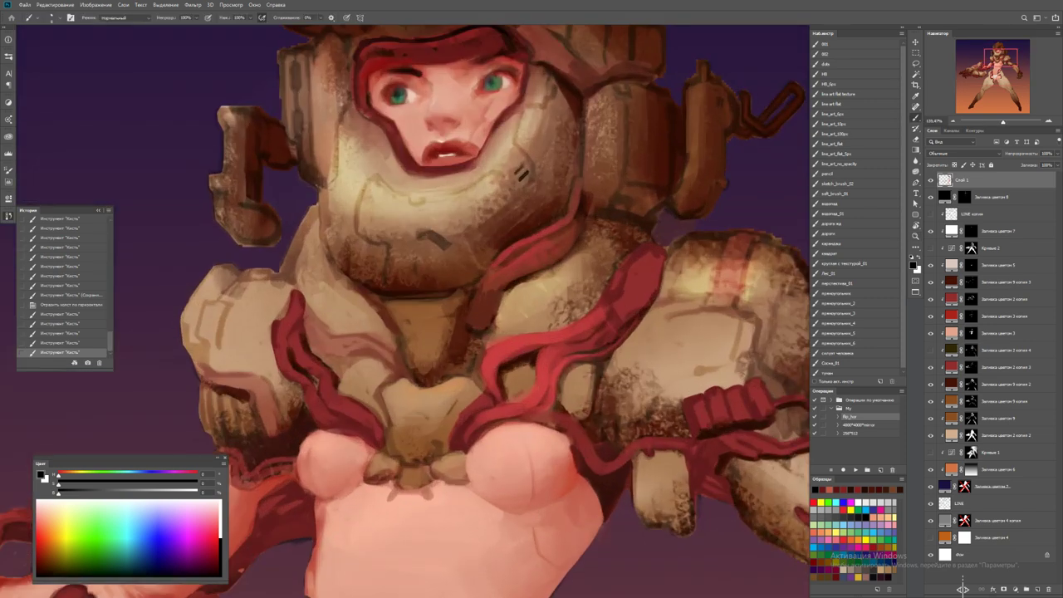
Repaint the thick red cable beside the large shoulder armour with sampled dark reds
left_click(636, 274, "alt")
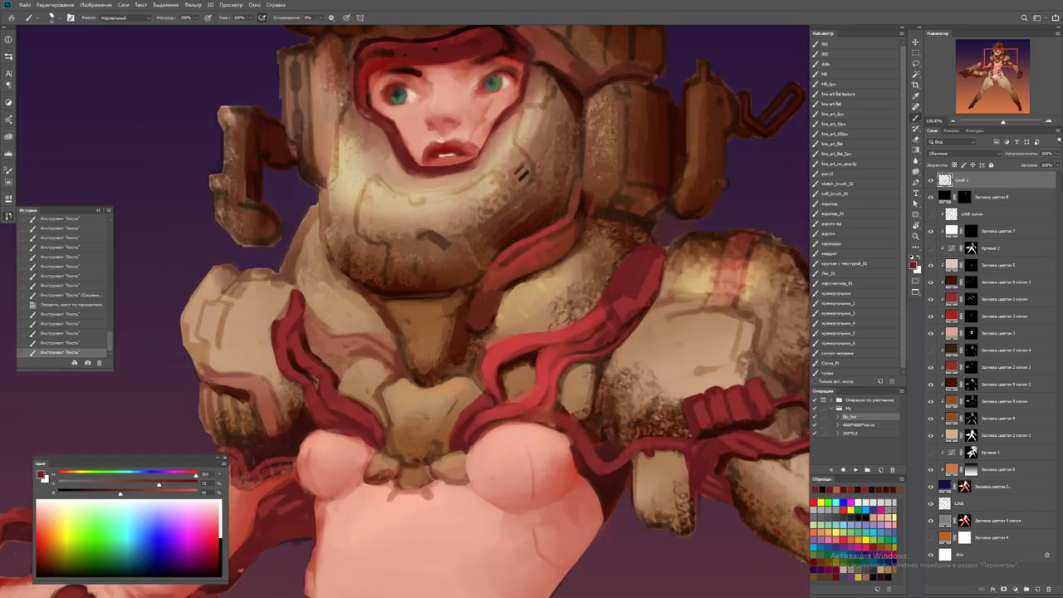
key("ctrl+0")
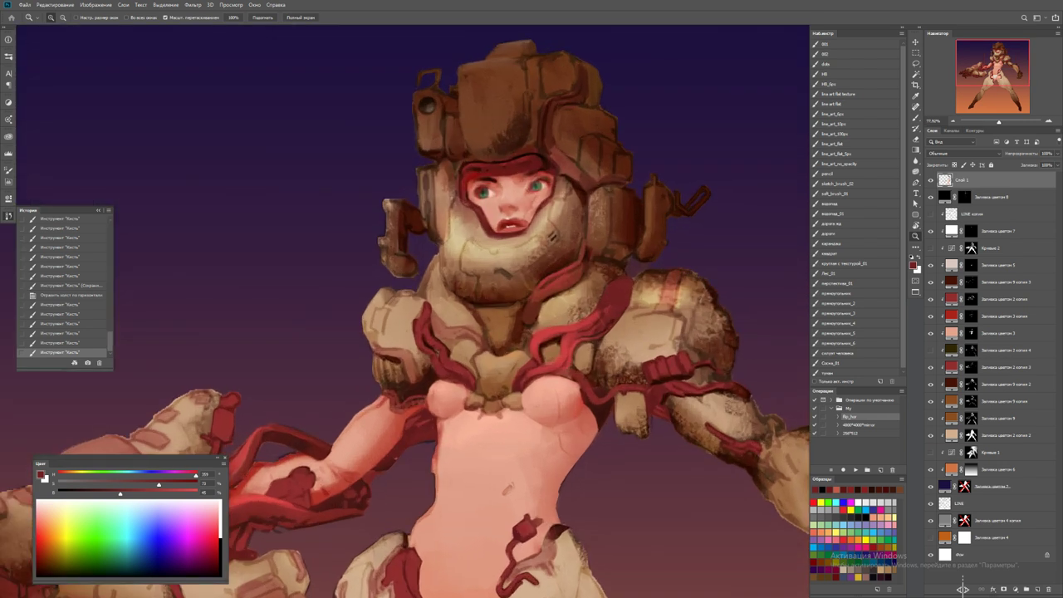
key("ctrl+plus")
left_click(631, 265, "alt")
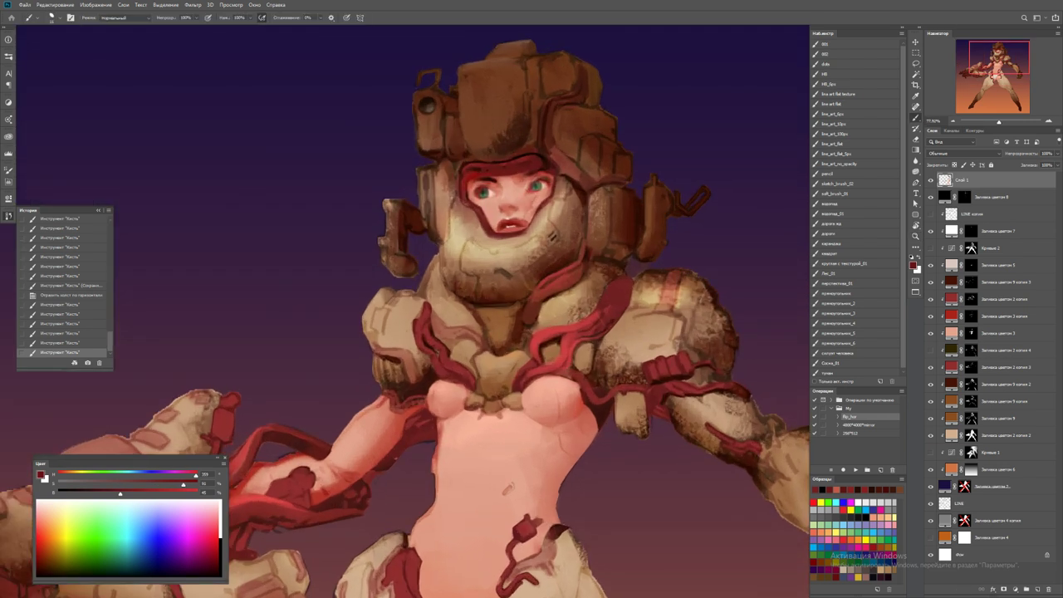
mouse_move(624, 281)
left_mouse_down()
mouse_move(605, 301)
mouse_move(610, 334)
mouse_move(600, 348)
left_mouse_up()
Rework the upper part of the large shoulder armour beside the red cable with sampled tans
left_click(617, 332, "alt")
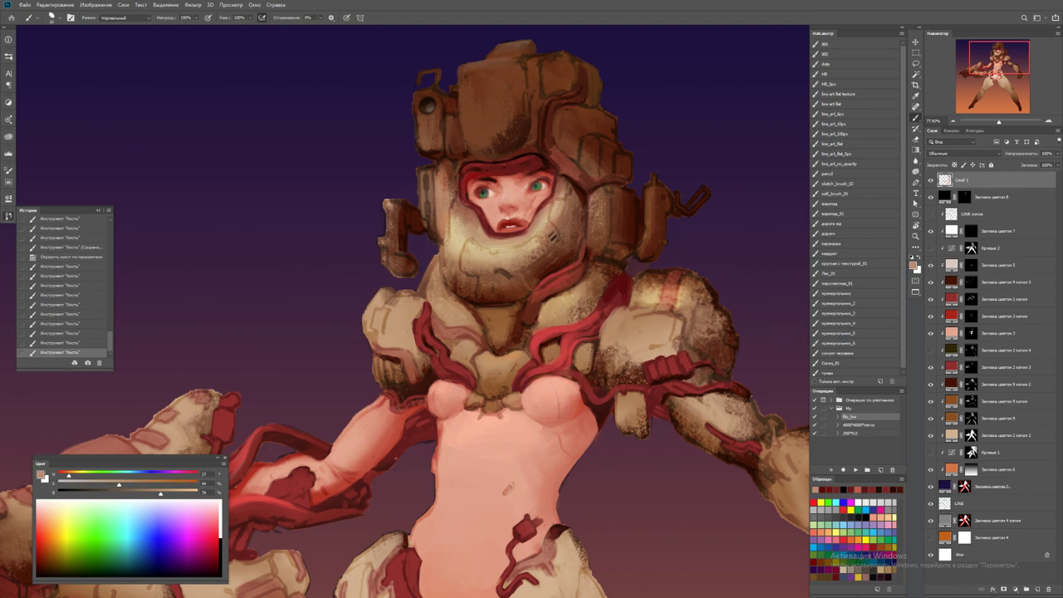
left_click_drag(607, 309, 628, 319)
mouse_move(627, 307)
left_mouse_down()
mouse_move(645, 314)
mouse_move(640, 296)
mouse_move(655, 273)
mouse_move(662, 307)
mouse_move(676, 310)
left_mouse_up()
left_click(641, 290, "alt")
left_click(665, 291, "alt")
Extend the dark red shading down the shoulder cable and over the chest edge, sampling skin tones for the torso
left_click(611, 304, "alt")
mouse_move(611, 304)
left_mouse_down()
mouse_move(544, 340)
mouse_move(556, 335)
mouse_move(565, 349)
mouse_move(538, 370)
left_mouse_up()
mouse_move(584, 336)
left_mouse_down()
mouse_move(522, 382)
mouse_move(582, 379)
left_mouse_up()
left_click(544, 405, "alt")
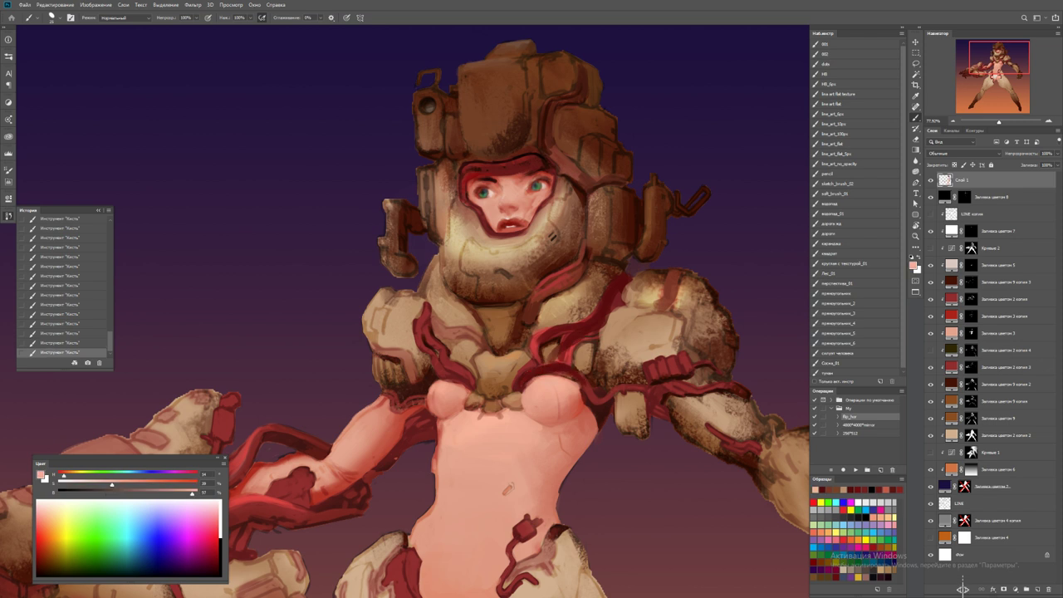
left_click(506, 490, "alt")
left_click(509, 489, "alt")
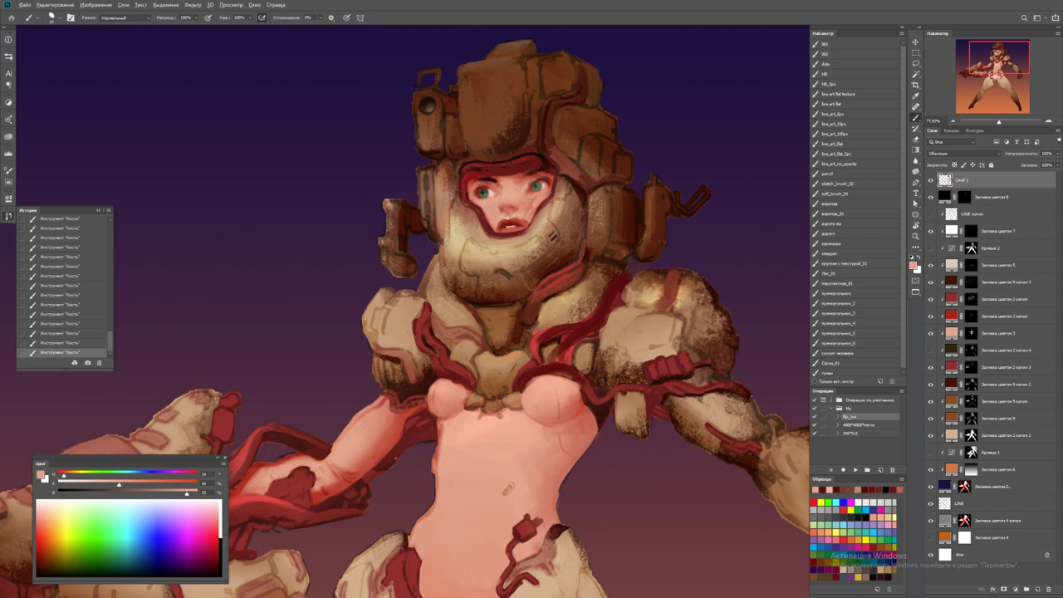
Repaint the central chest plate and the collar armour beside the neck with sampled tans, covering their line art
left_click(478, 371, "alt")
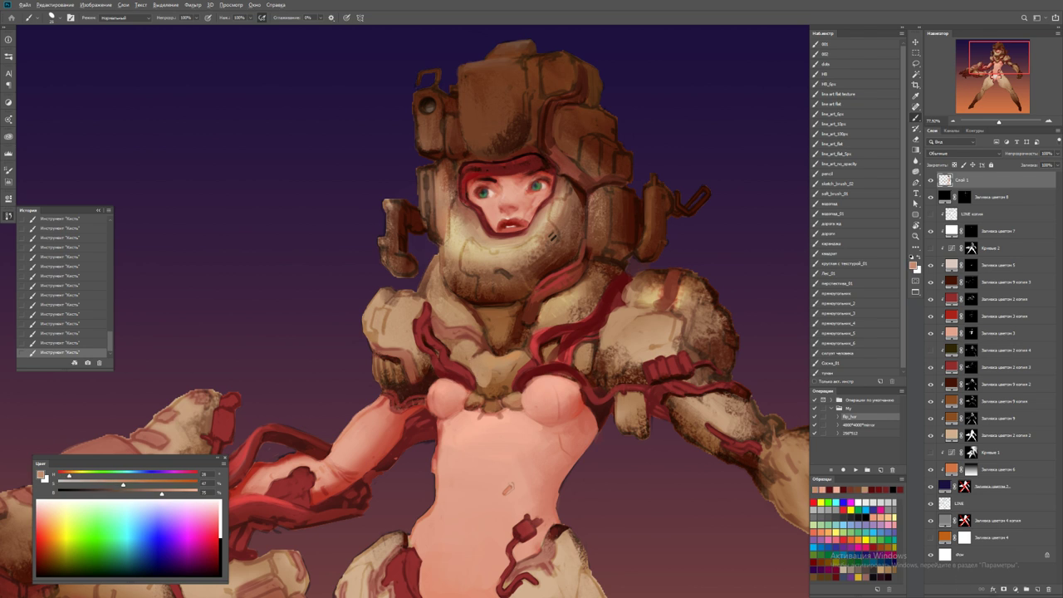
left_click(492, 378, "alt")
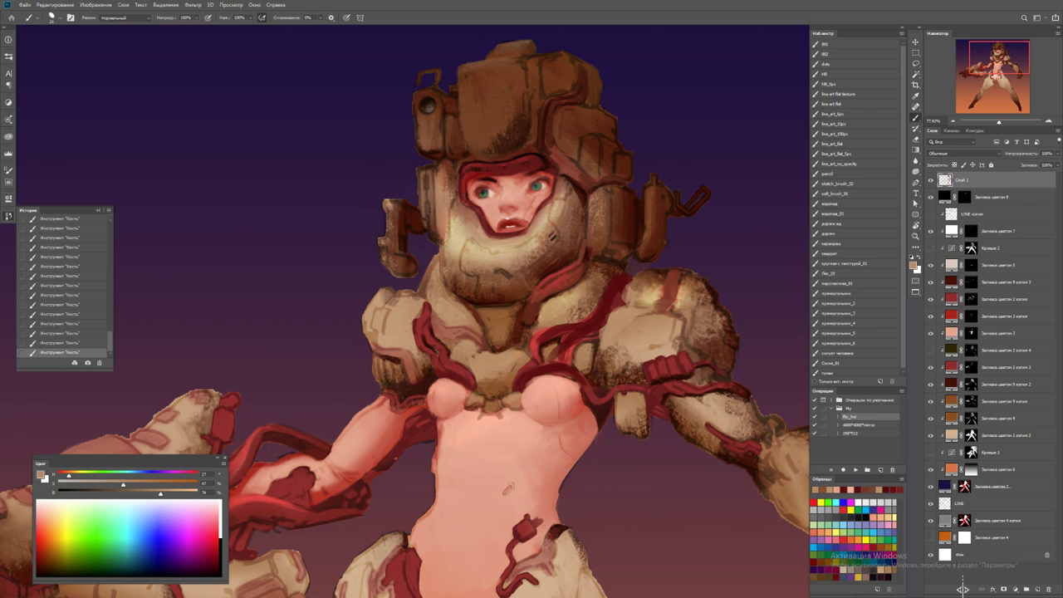
left_click(452, 312, "alt")
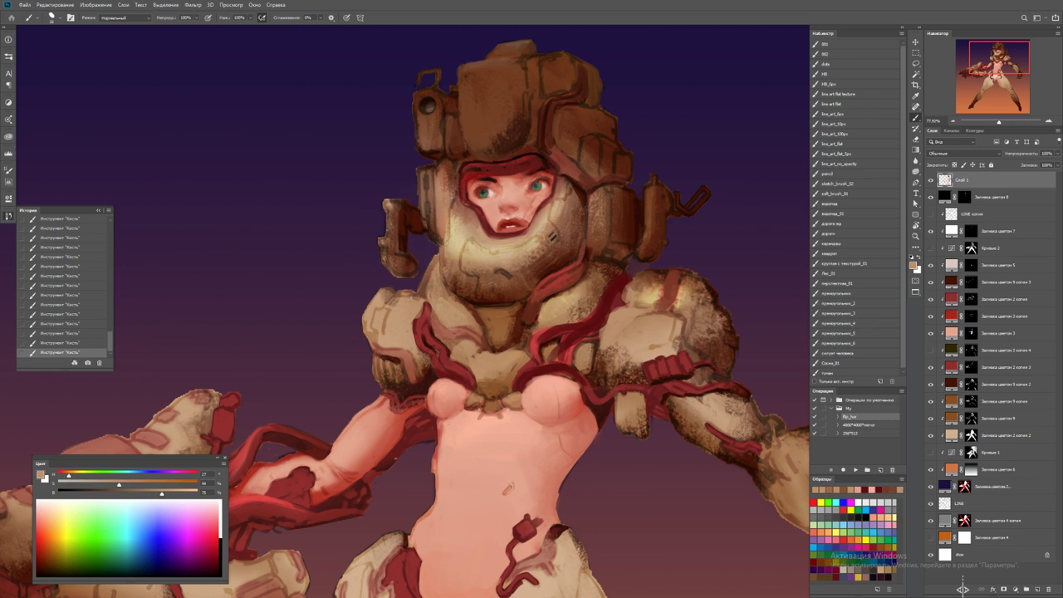
left_click(462, 325, "alt")
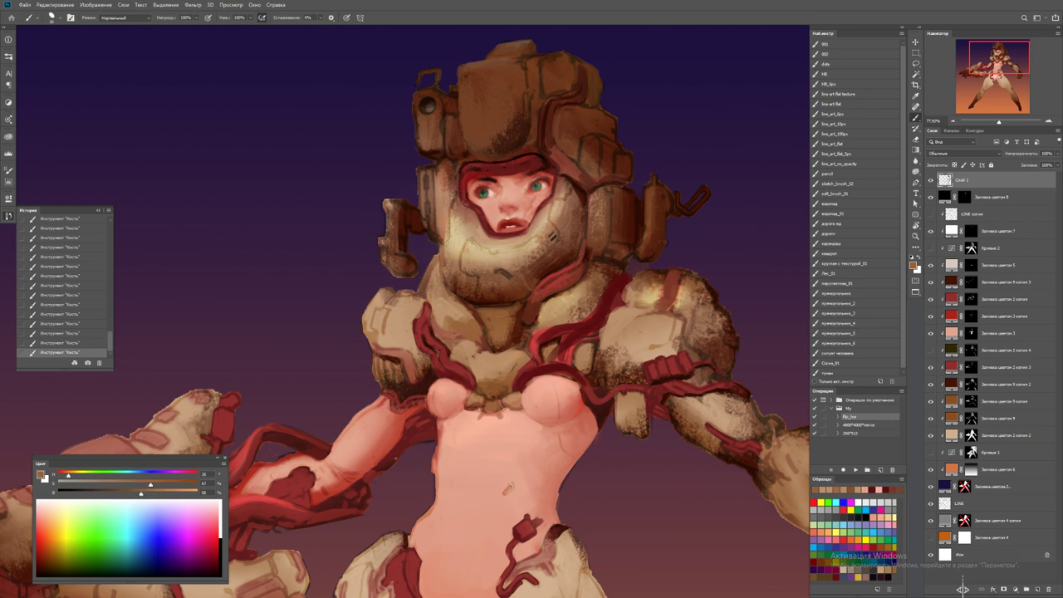
left_click(458, 328, "alt")
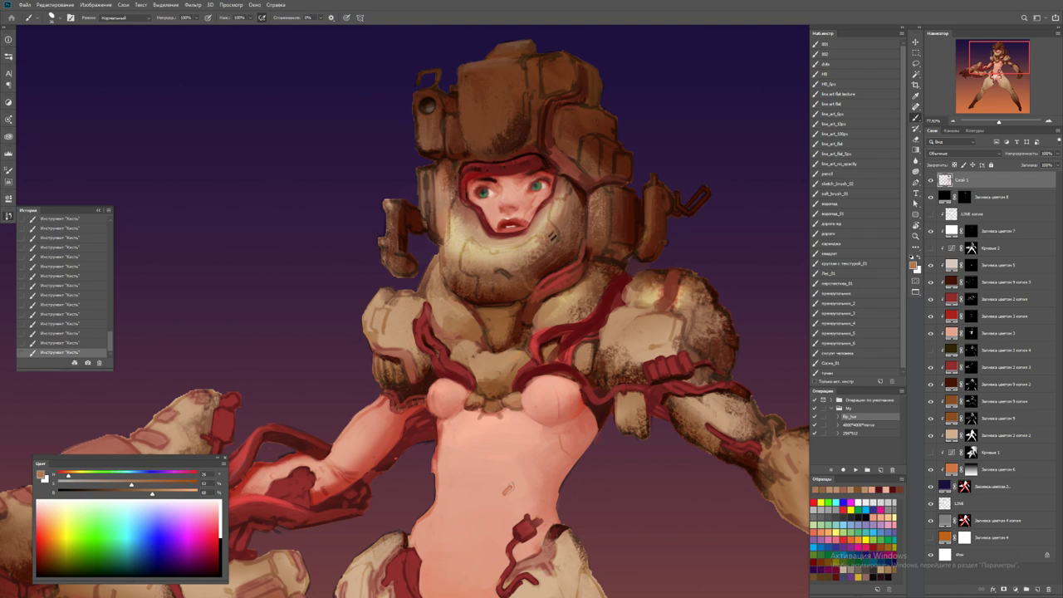
Reshape the neck plate under the helmet with sampled browns and darken the shadow along its upper edge
left_click(487, 308, "alt")
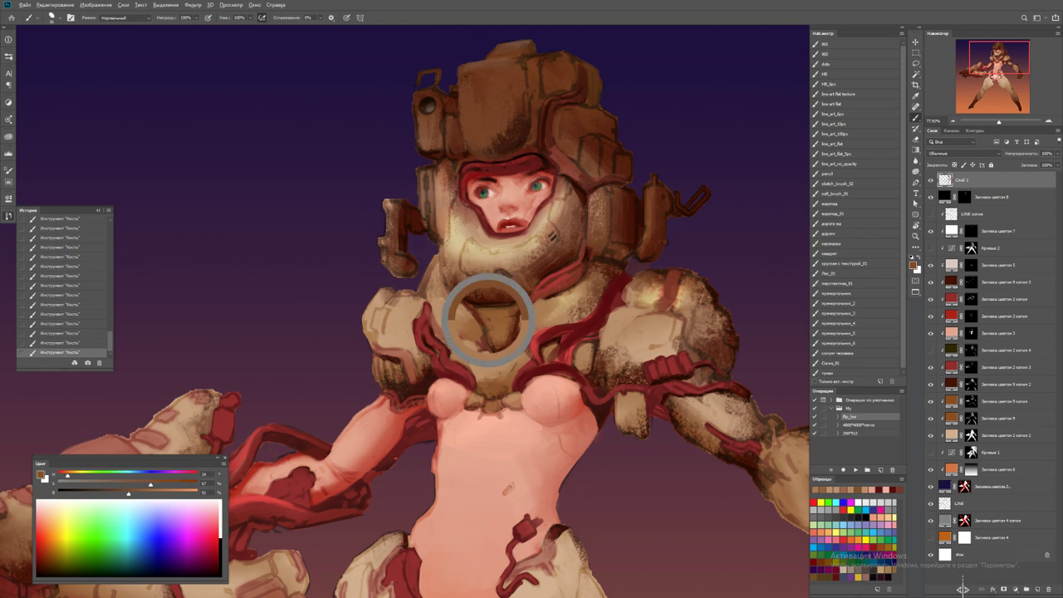
left_click_drag(473, 311, 514, 306)
left_click(512, 317, "alt")
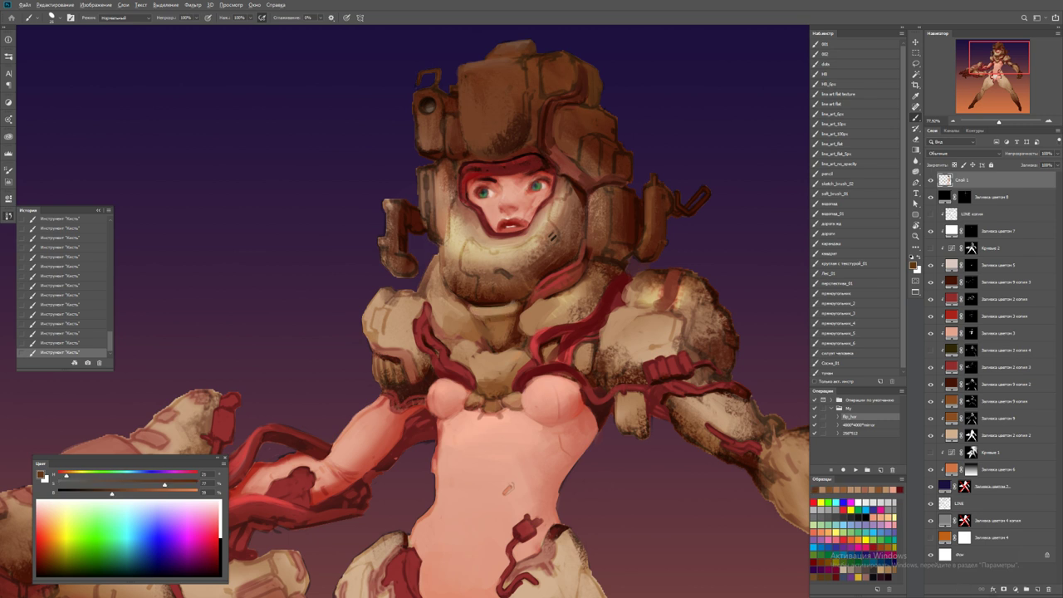
left_click(488, 313, "alt")
left_click(490, 306, "alt")
left_click_drag(480, 308, 513, 304)
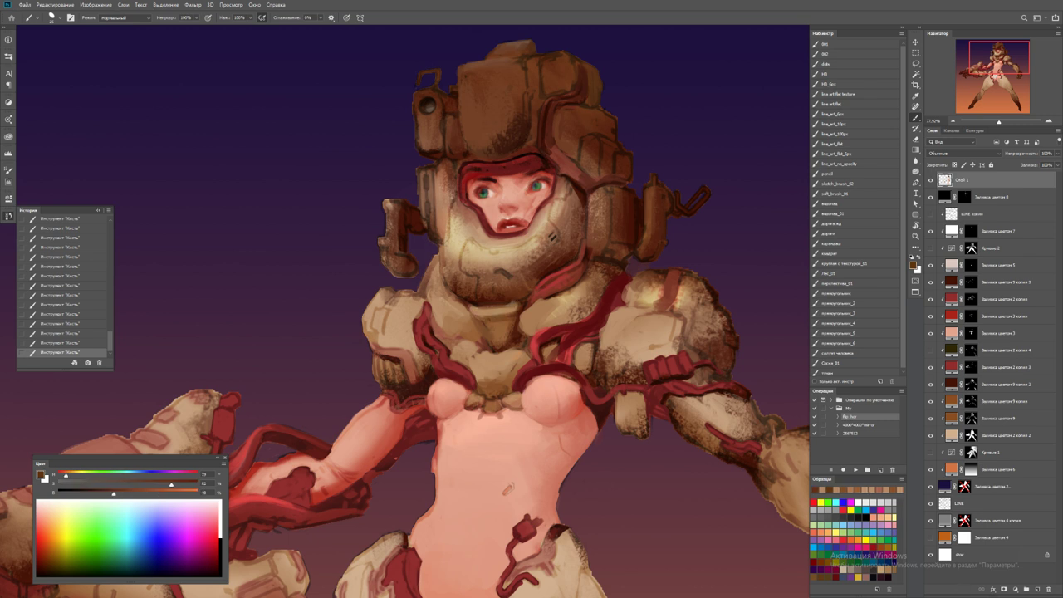
Refine the neck plate's surface with mid-brown and shade its lower edge with dark brown
left_click(498, 309, "alt")
left_click(497, 319, "alt")
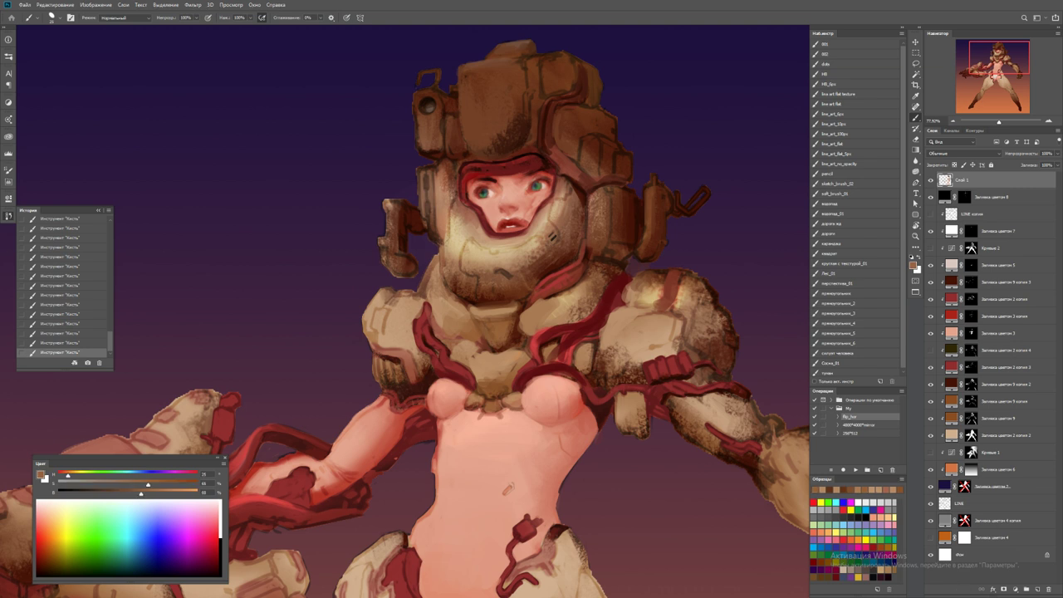
left_click(496, 346, "alt")
left_click_drag(483, 347, 509, 341)
Flip the canvas horizontally and check the whole figure and upper body mirrored
key("z")
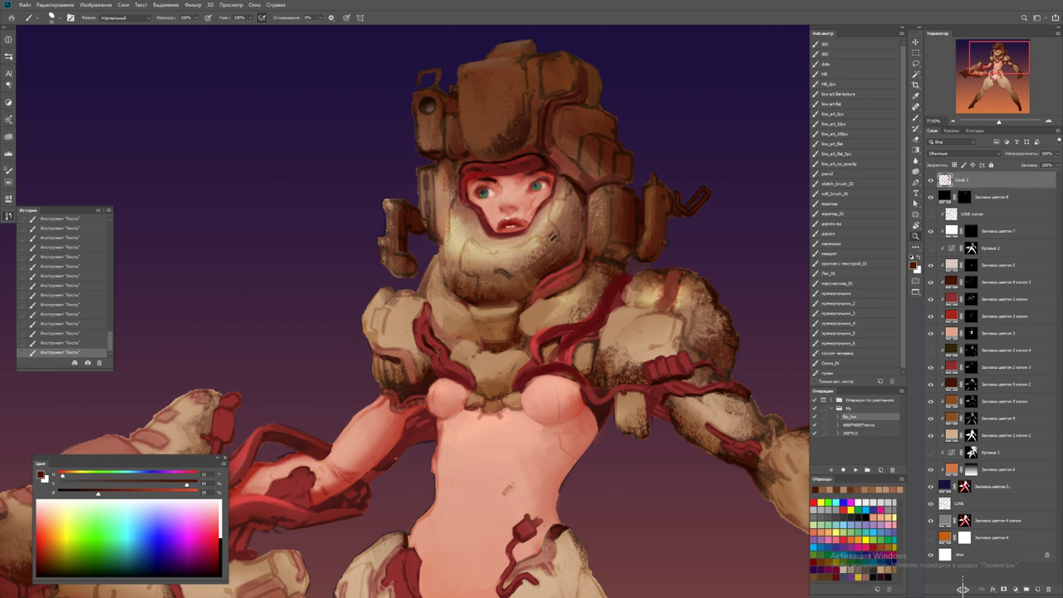
key("ctrl+0")
key("ctrl+shift+h")
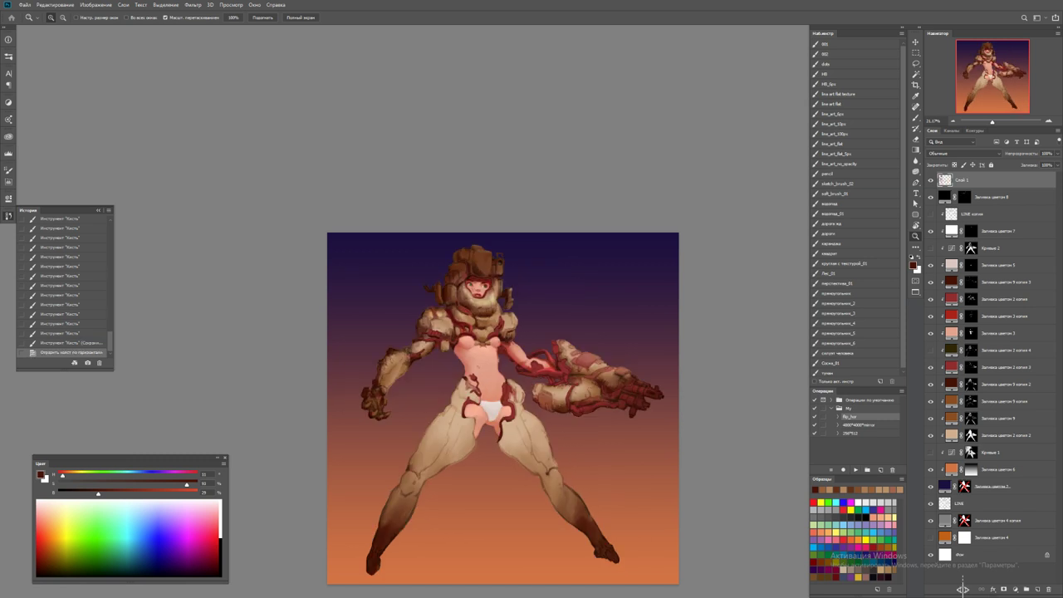
key("ctrl+plus")
key("ctrl+plus")
key("ctrl+plus")
key("ctrl+plus")
key("b")
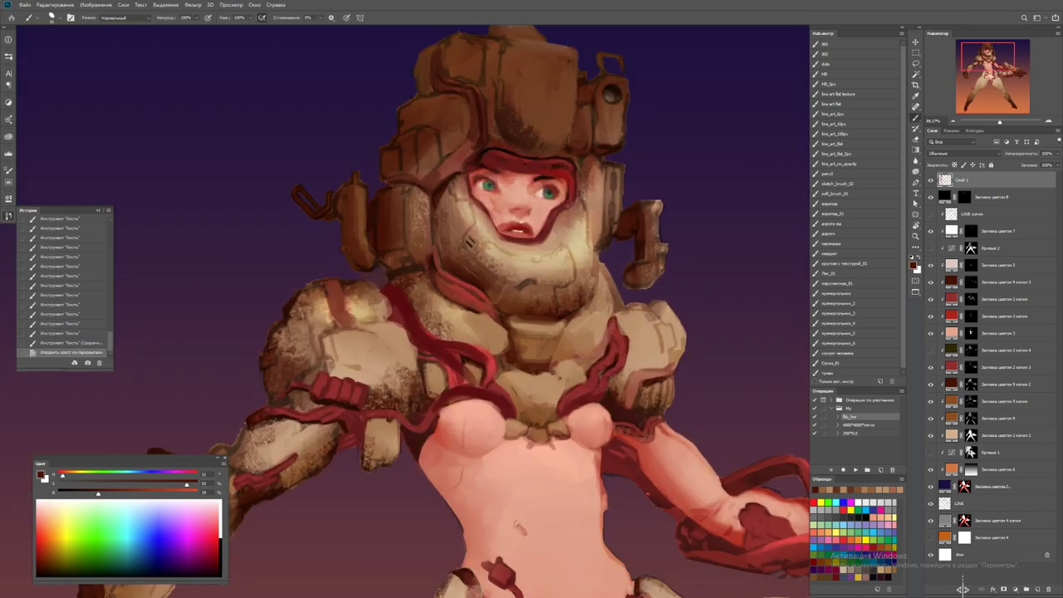
Repaint the lower block of the large shoulder armour with sampled tans and browns, covering its panel lines
left_click_drag(333, 372, 394, 392)
mouse_move(336, 374)
left_mouse_down()
mouse_move(375, 386)
mouse_move(375, 371)
mouse_move(401, 386)
mouse_move(380, 389)
left_mouse_up()
left_click(374, 391, "alt")
mouse_move(362, 407)
left_mouse_down()
mouse_move(407, 374)
mouse_move(393, 368)
left_mouse_up()
left_click(365, 354, "alt")
left_click_drag(329, 335, 368, 327)
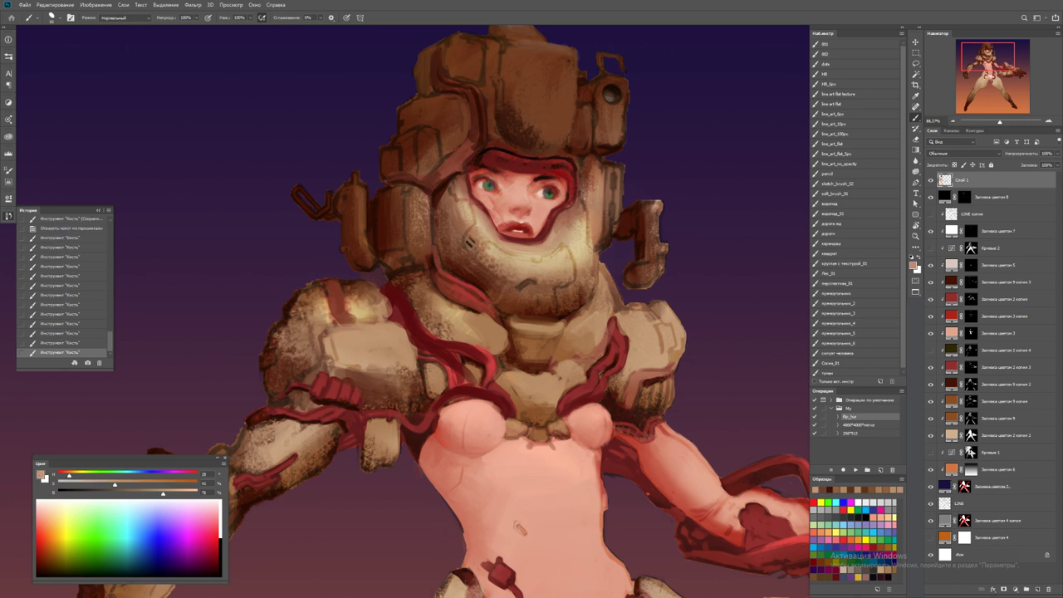
Repaint the top cap of the large shoulder armour with sampled tans and browns, covering its red stripe
left_click(375, 308, "alt")
left_click(375, 317)
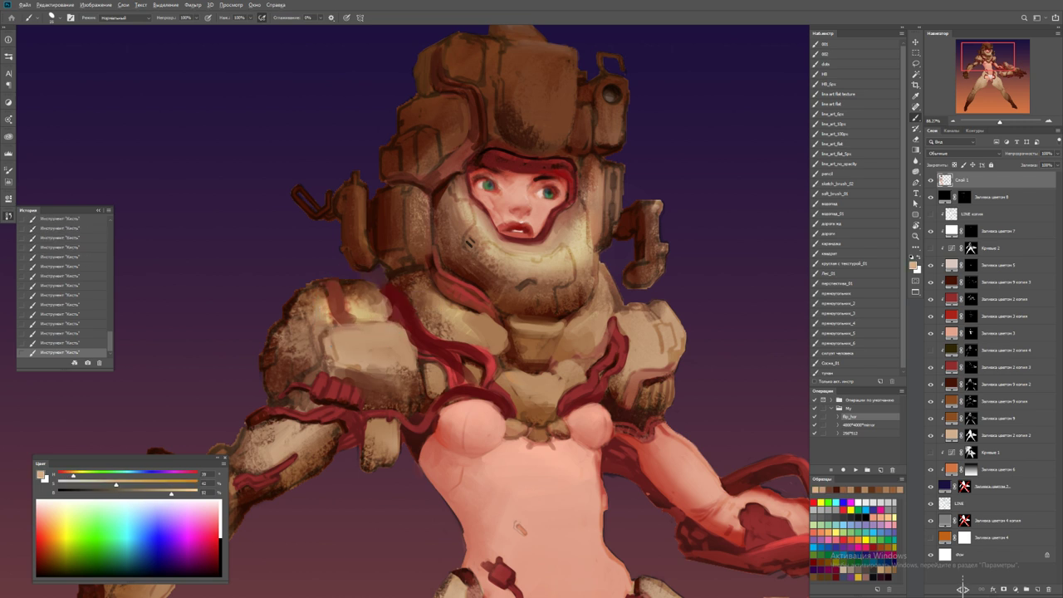
mouse_move(375, 319)
left_mouse_down()
mouse_move(326, 312)
mouse_move(329, 299)
left_mouse_up()
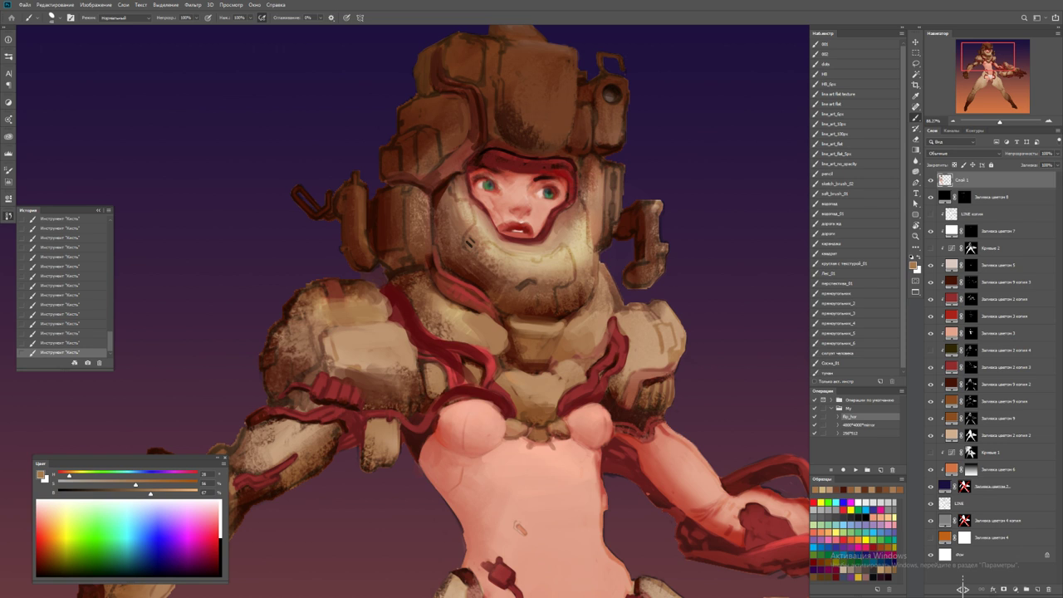
left_click(366, 314, "alt")
mouse_move(378, 323)
left_mouse_down()
mouse_move(328, 309)
mouse_move(321, 292)
mouse_move(312, 299)
mouse_move(322, 287)
mouse_move(288, 318)
left_mouse_up()
left_click(333, 295, "alt")
left_click(328, 292, "alt")
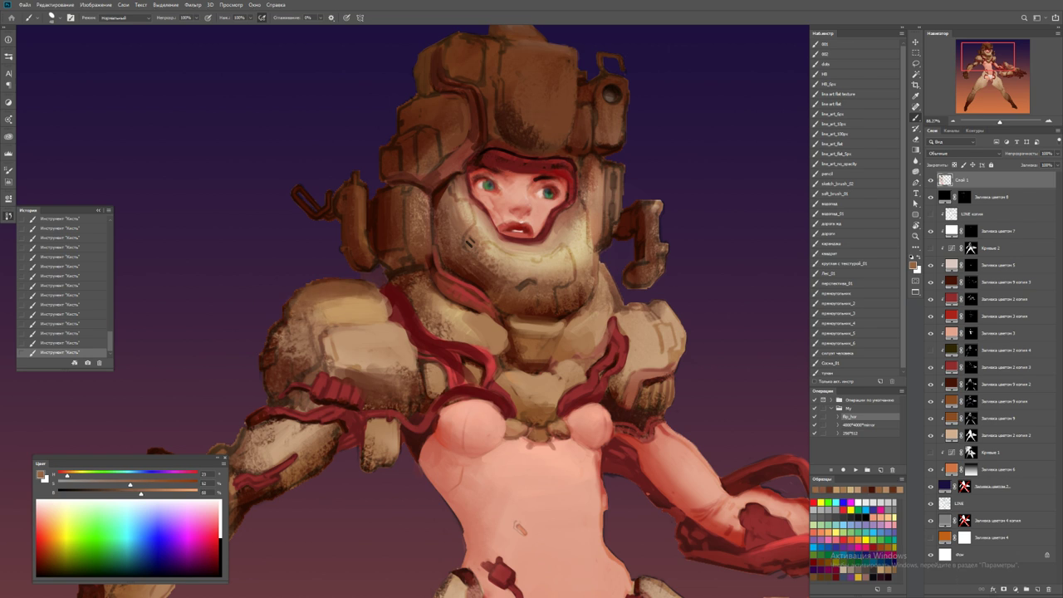
left_click(354, 310, "alt")
Check the whole figure, and repaint the pale side of the helmet beside the face with sampled light tans
key("z")
left_click_drag(378, 299, 315, 299)
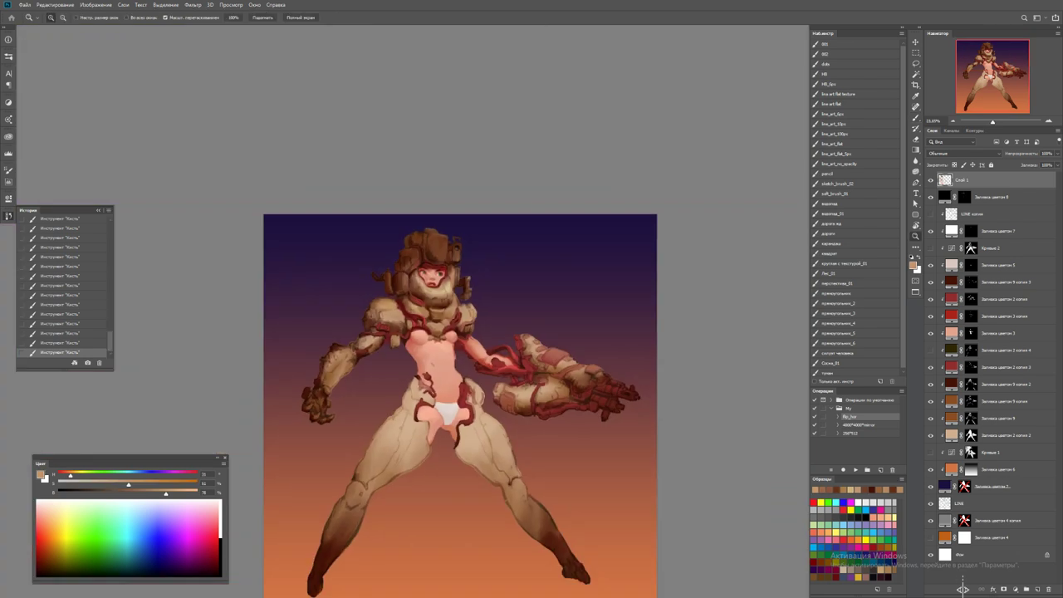
left_click_drag(433, 301, 498, 300)
key("b")
left_click(361, 214, "alt")
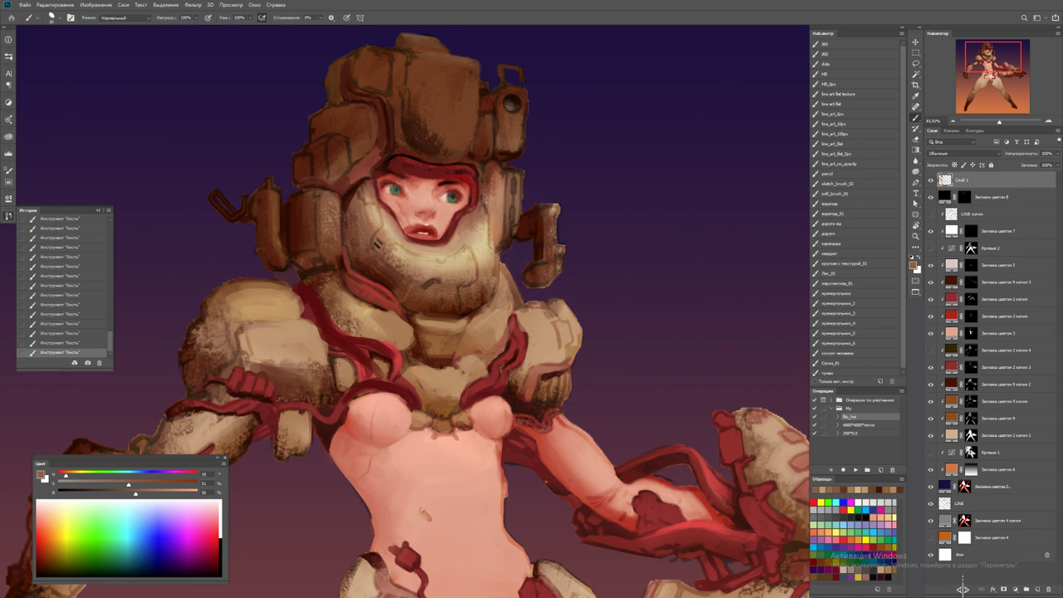
right_click(516, 234, "alt")
left_click(502, 233, "alt")
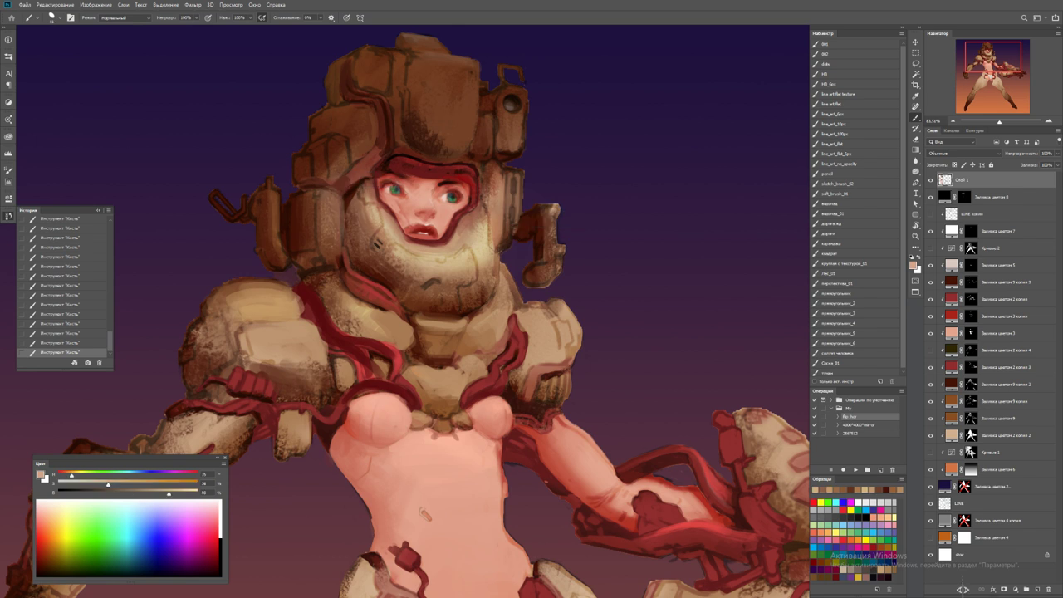
left_click_drag(485, 208, 499, 275)
left_click(495, 266, "alt")
left_click(493, 249, "alt")
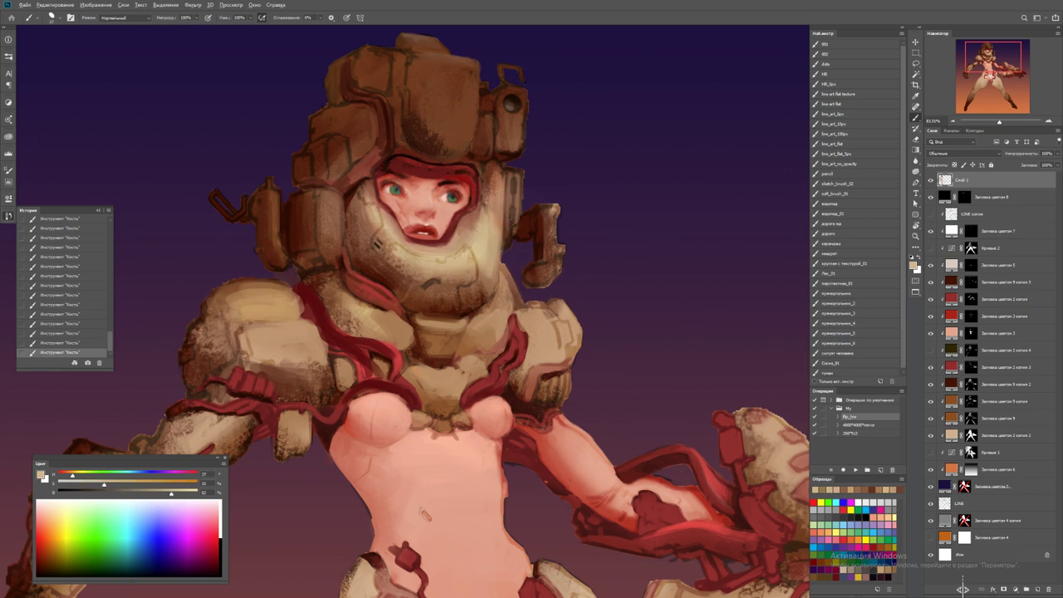
left_click(499, 225, "alt")
left_click_drag(496, 208, 500, 243)
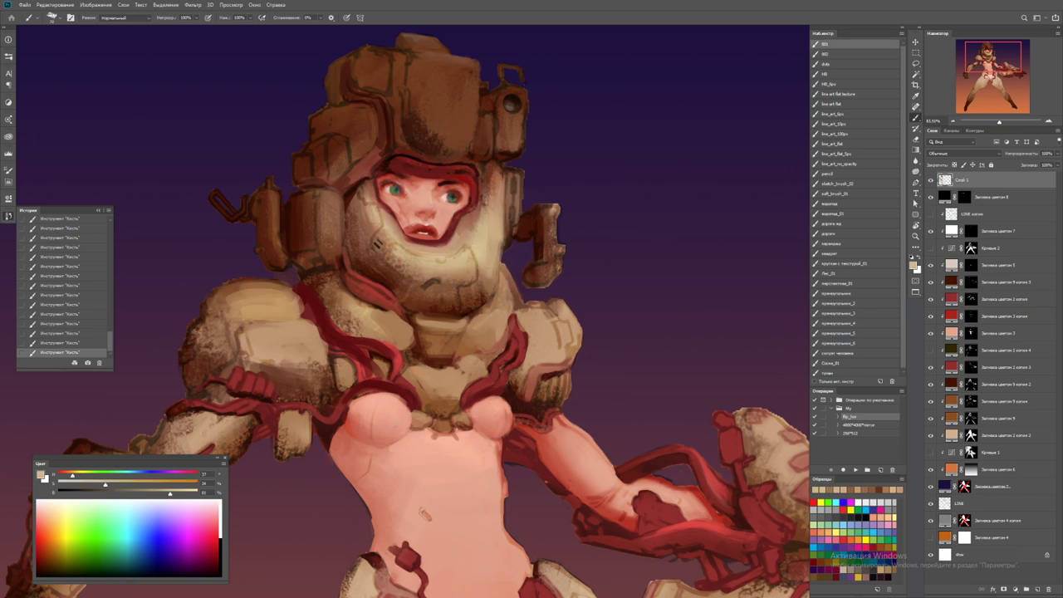
Repaint the helmet's upper side blocks with sampled browns and a textured brush, softening their line art
left_click(453, 143, "alt")
scroll(412, 312, "up", 2)
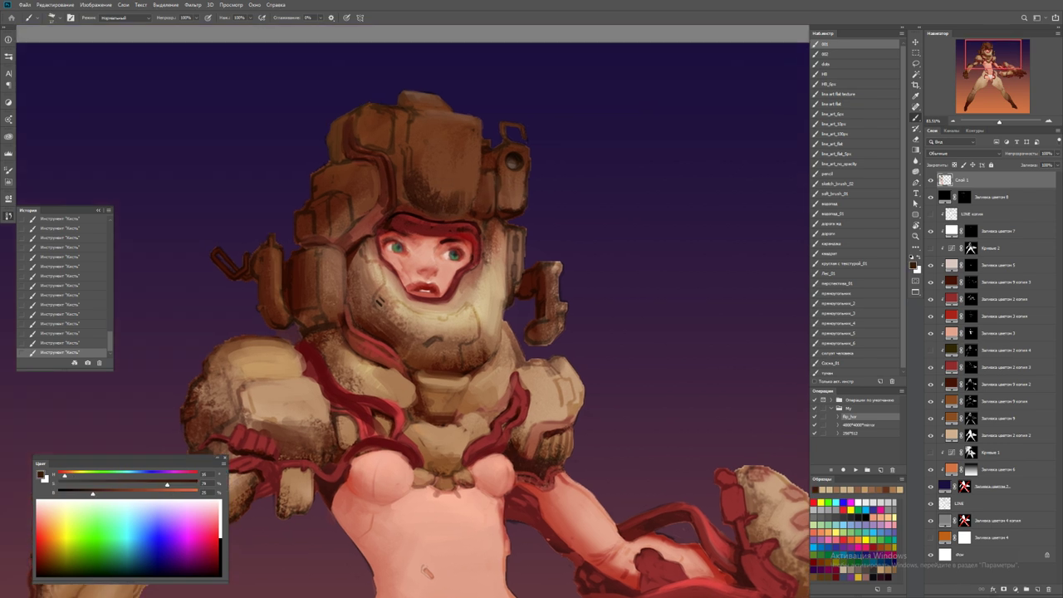
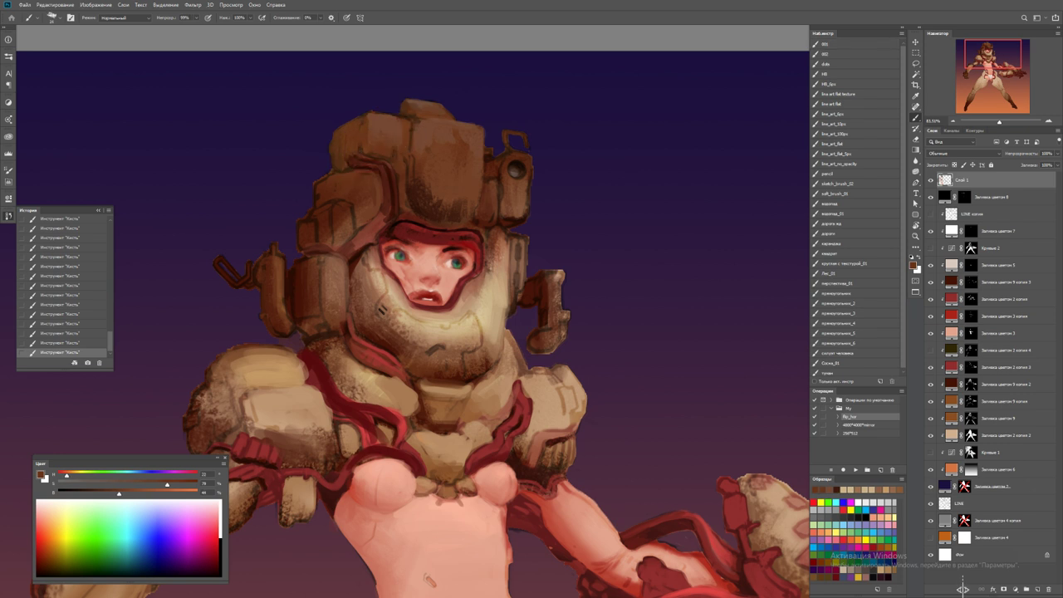
key("z")
key("ctrl+0")
Touch up the arm armour above the elbow with sampled tan and brown, and check the whole figure
key("ctrl+plus")
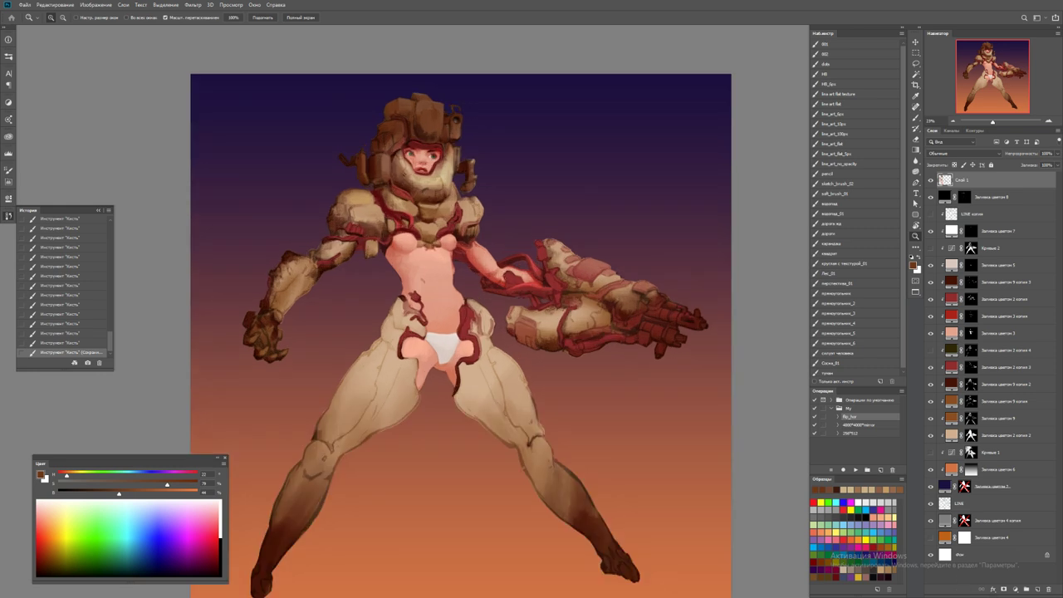
key("ctrl+plus")
key("b")
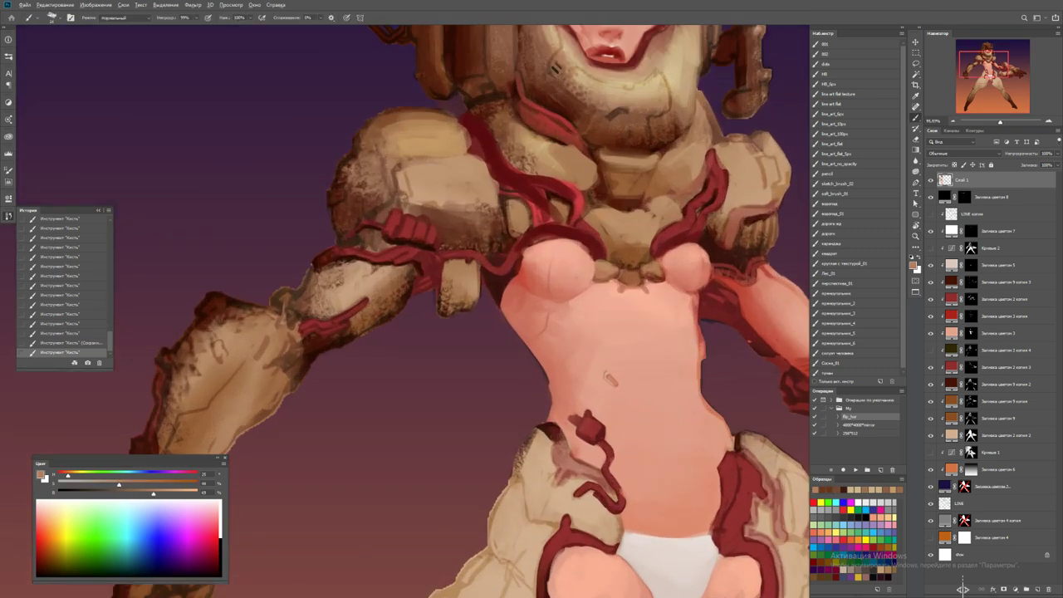
left_click(319, 295, "alt")
left_click_drag(312, 284, 326, 306)
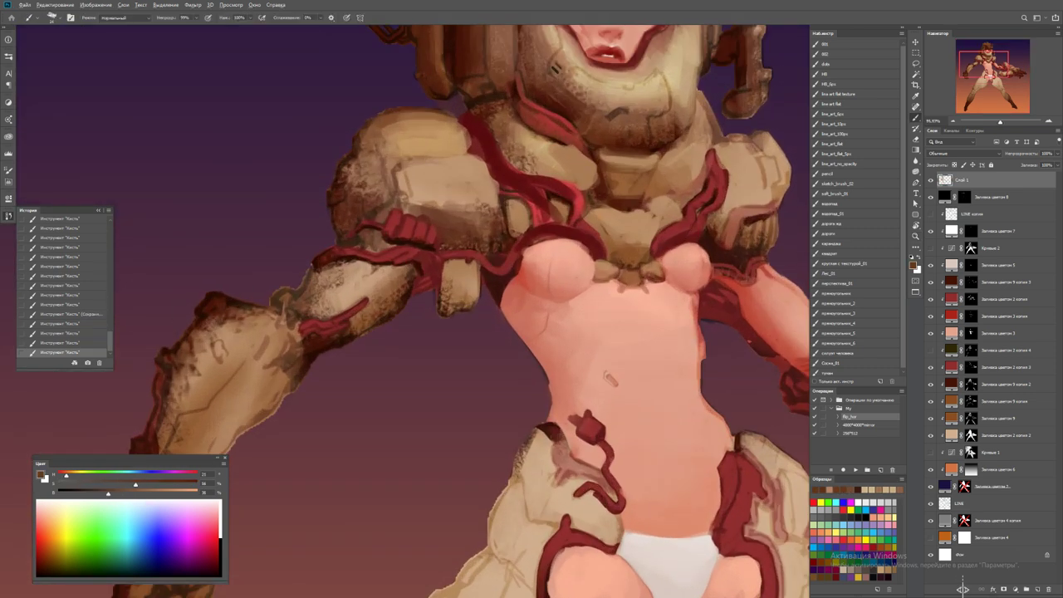
left_click(319, 295, "alt")
key("z")
key("ctrl+minus")
key("ctrl+minus")
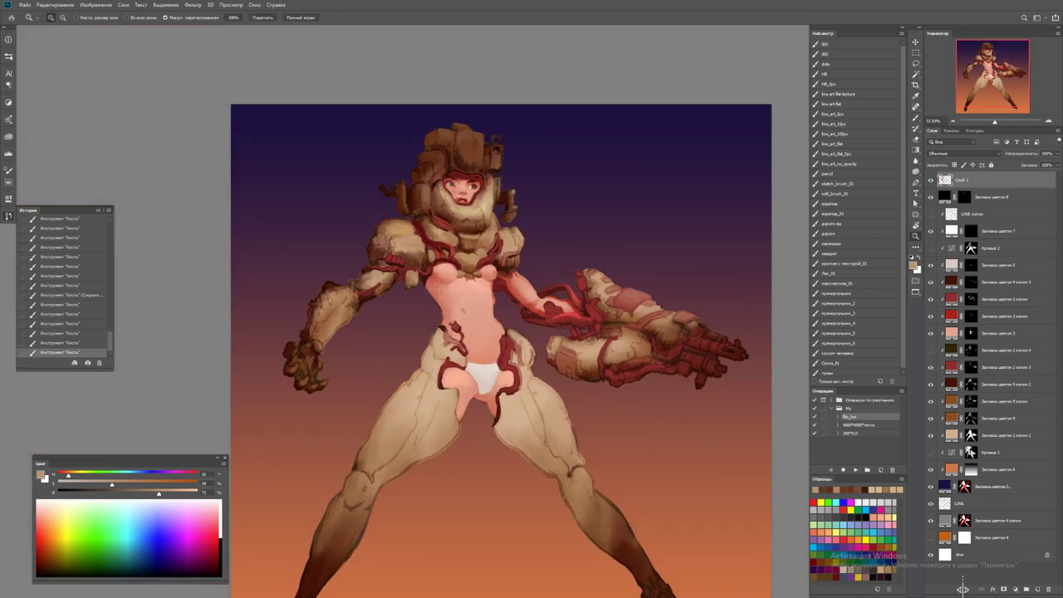
Repaint the lower part of the large shoulder armour above the red connector with sampled browns, adding textured shading
left_click(405, 246)
key("b")
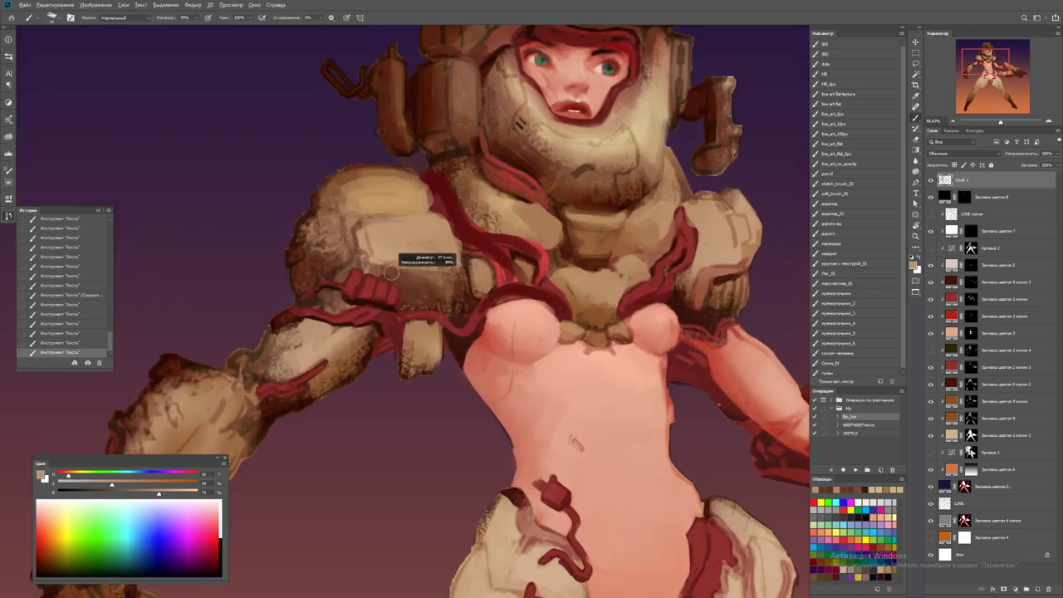
left_click_drag(421, 268, 435, 272)
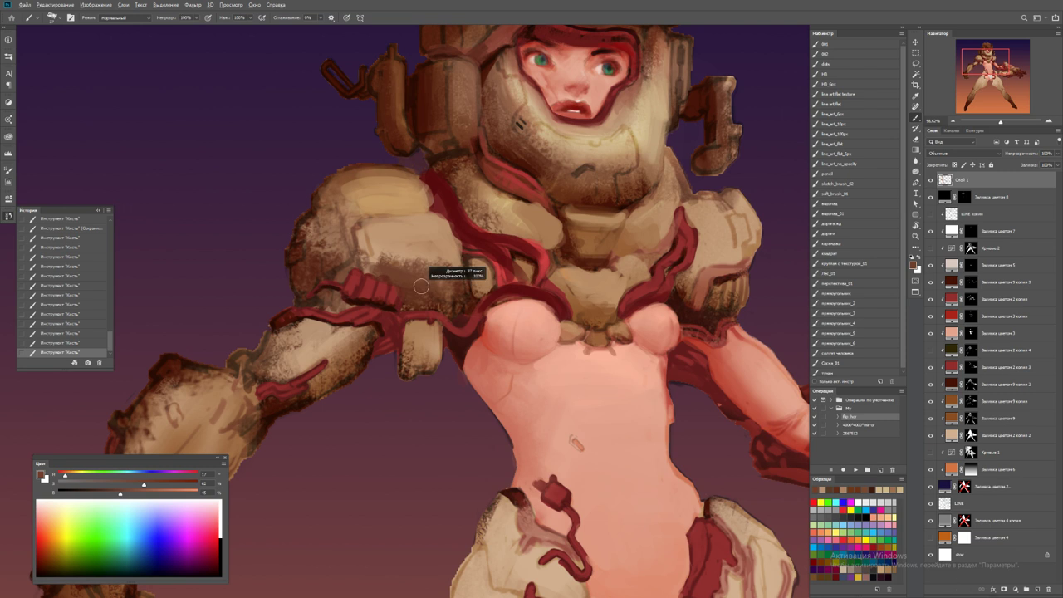
left_click(451, 274, "alt")
left_click(362, 274, "alt")
mouse_move(361, 273)
left_mouse_down()
mouse_move(404, 306)
mouse_move(411, 299)
mouse_move(387, 302)
left_mouse_up()
Reshape the red connector under the large shoulder armour into a solid block with sampled reds and dark brown
left_click(399, 294, "alt")
left_click(383, 283, "alt")
left_click(374, 279, "alt")
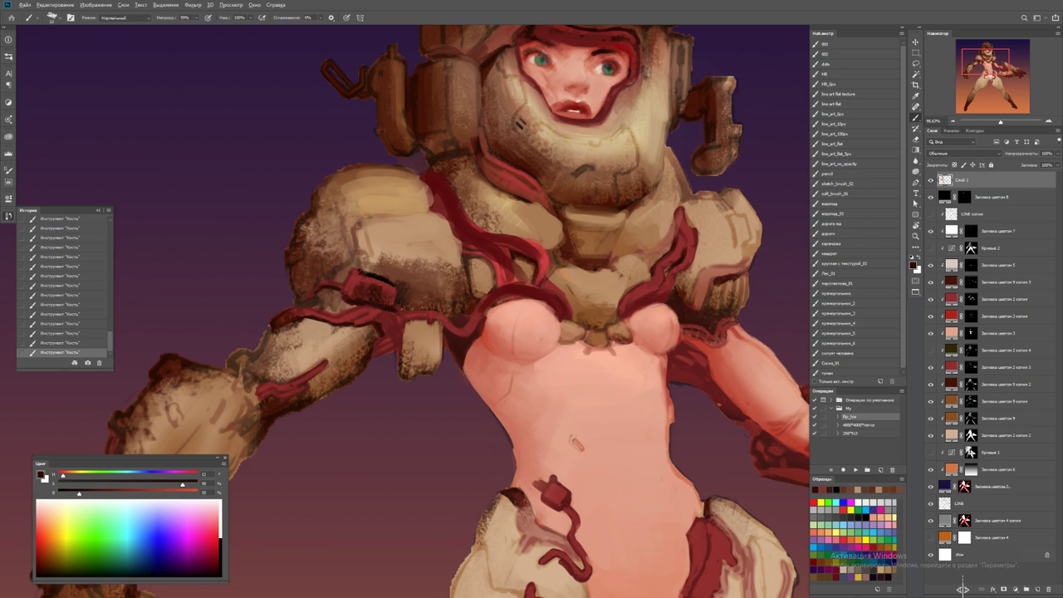
left_click(384, 279, "alt")
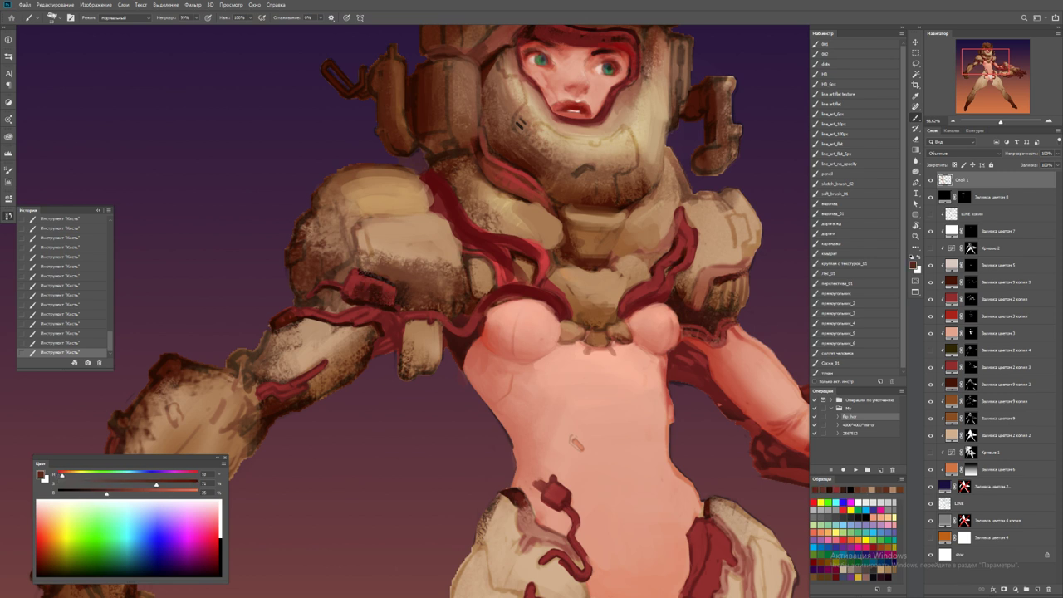
Touch up the large shoulder armour's side plate with sampled tan, and draw a black seam beside it with a line-art brush
left_click(366, 205, "alt")
left_click(321, 233, "alt")
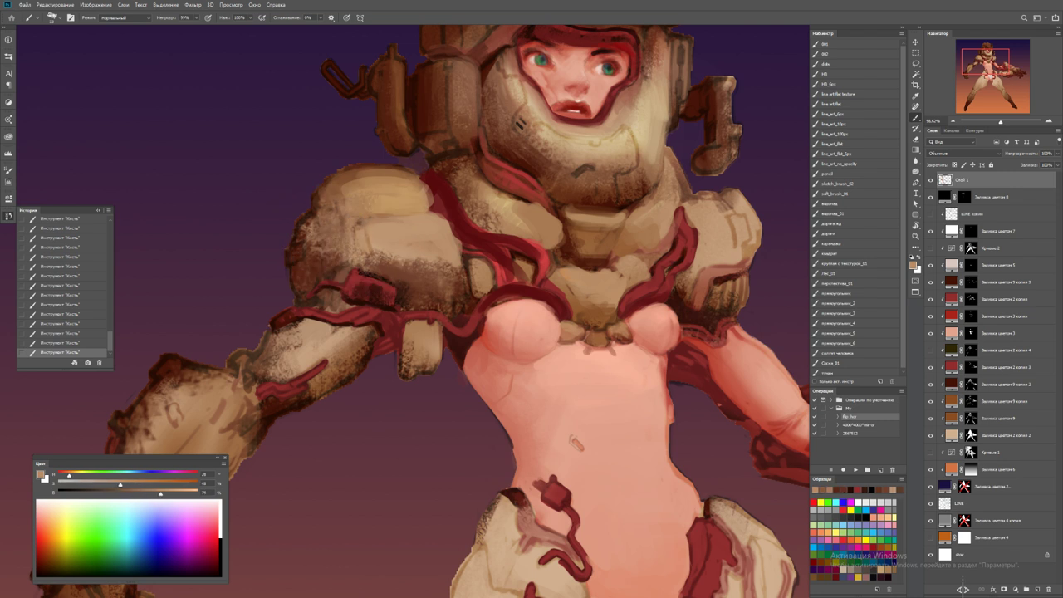
key("0")
left_click(839, 154)
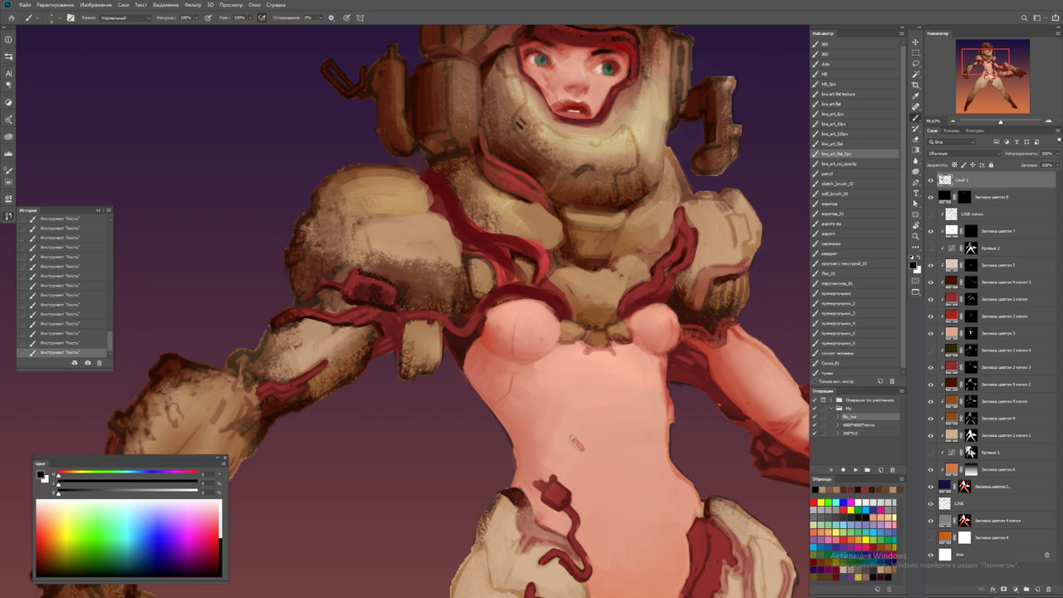
left_click(839, 164)
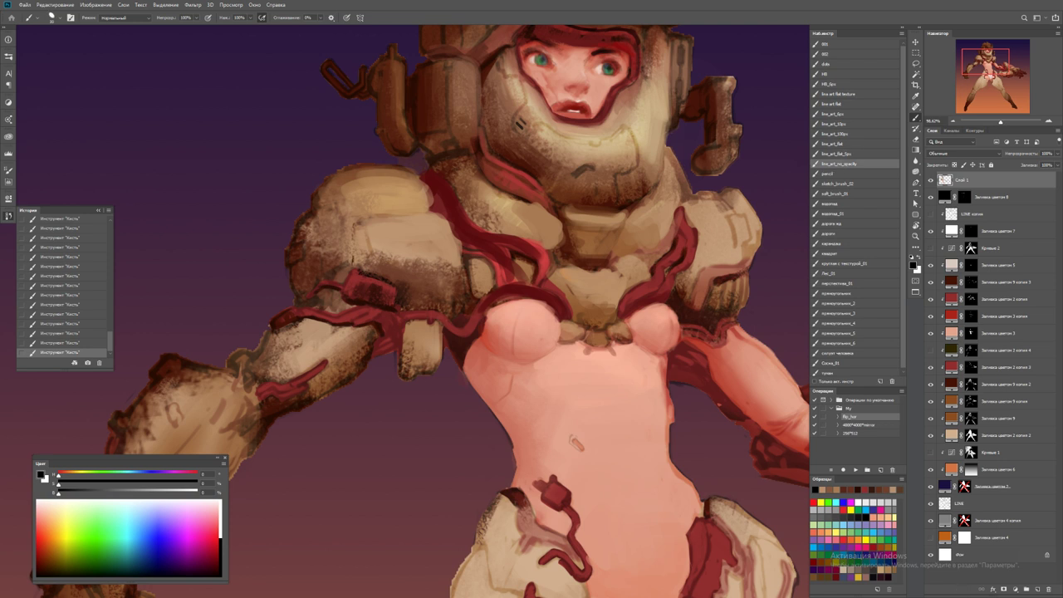
left_click(839, 124)
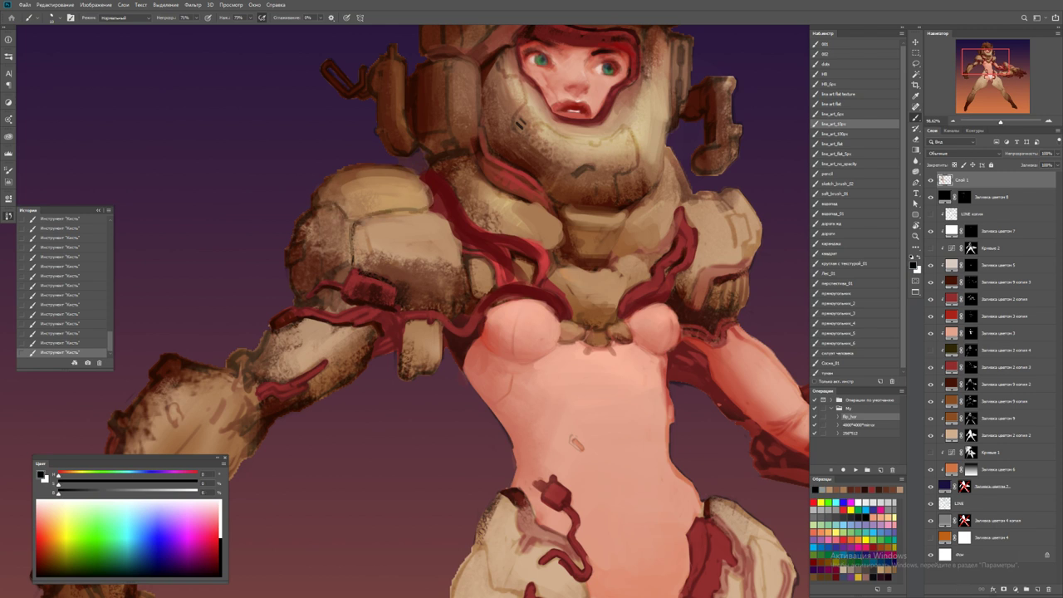
Refine the upper edge and seam of the shoulder armour's side plate with sampled browns and the line_art_10ps brush
left_click(324, 201, "alt")
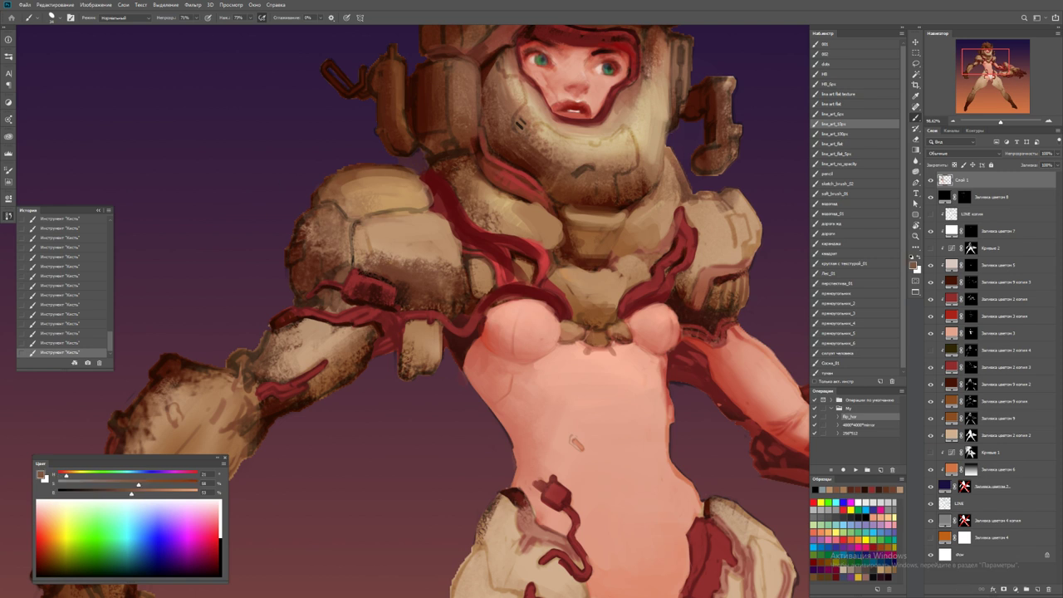
left_click(314, 199, "alt")
left_click(314, 199, "alt")
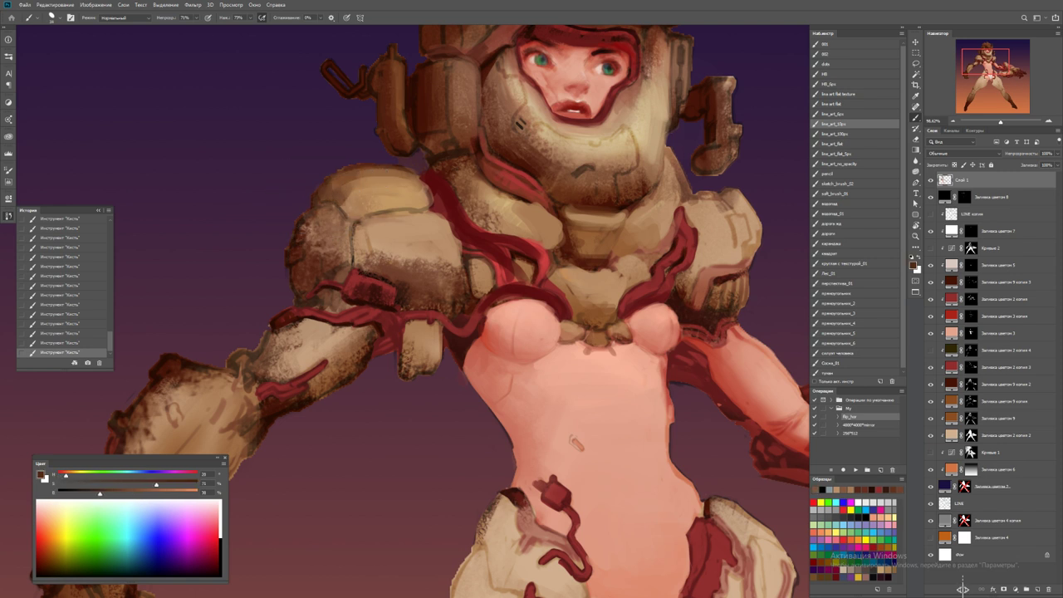
left_click(360, 211, "alt")
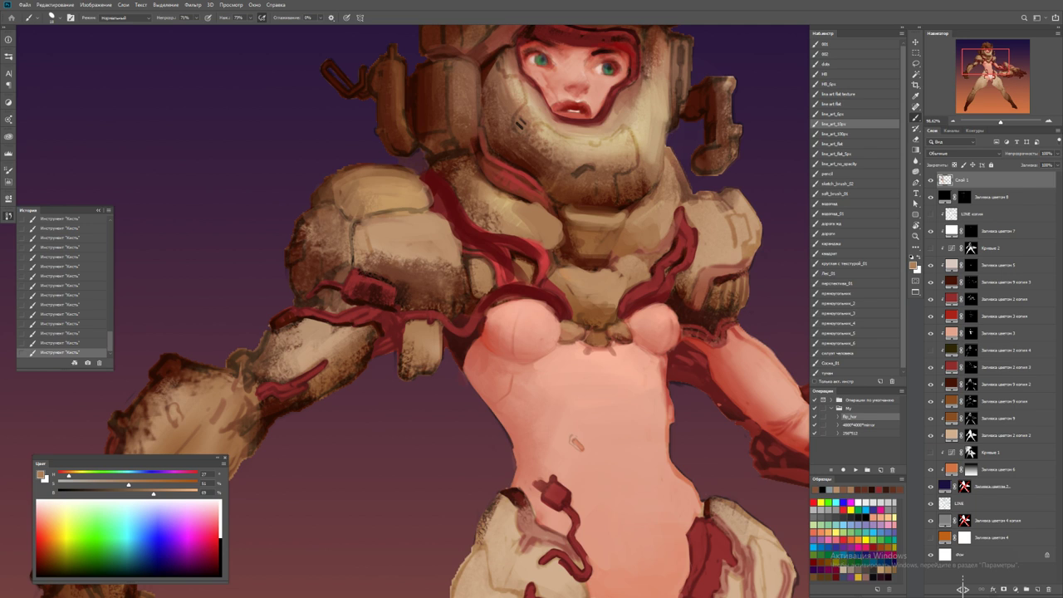
Touch up the small dark slot marks on the helmet beside the chin with sampled browns
left_click_drag(365, 170, 345, 312)
left_click(497, 265, "alt")
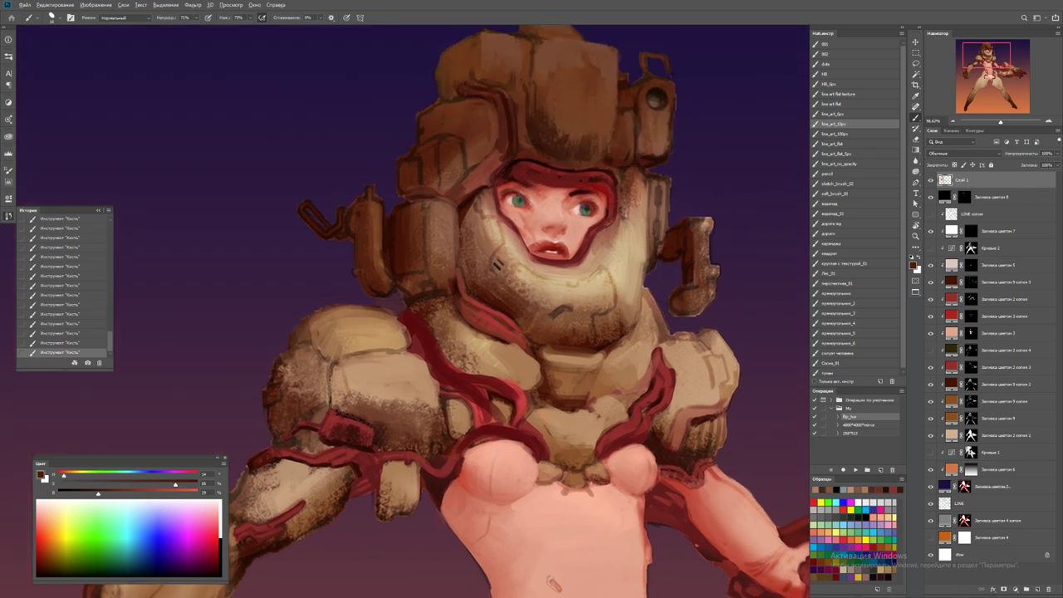
left_click(497, 264, "alt")
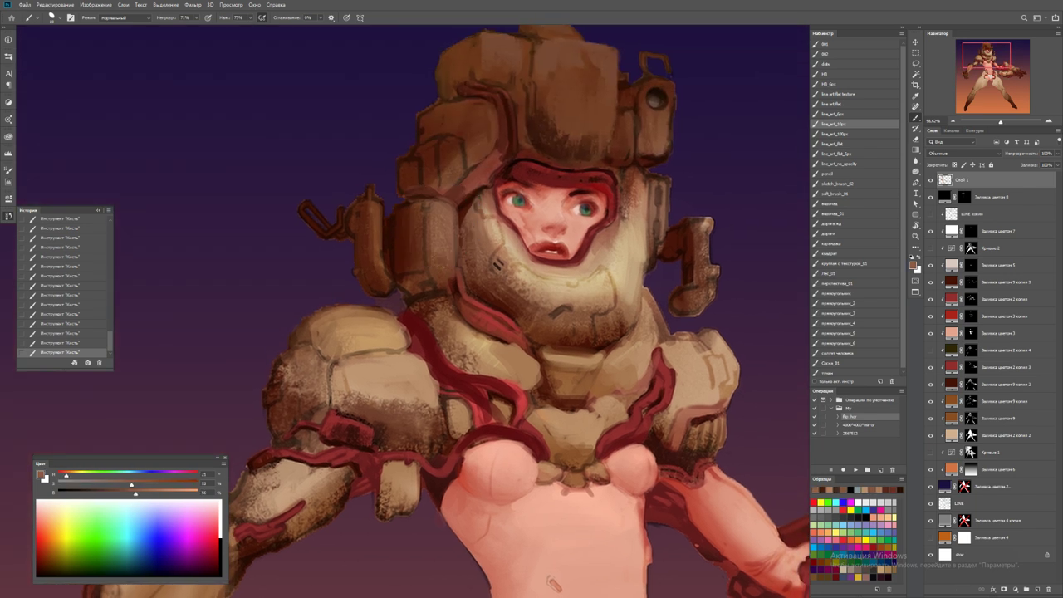
Adjust the brush size and shade the brown pouches on the side of the helmet with sampled browns
right_click(443, 215, "alt")
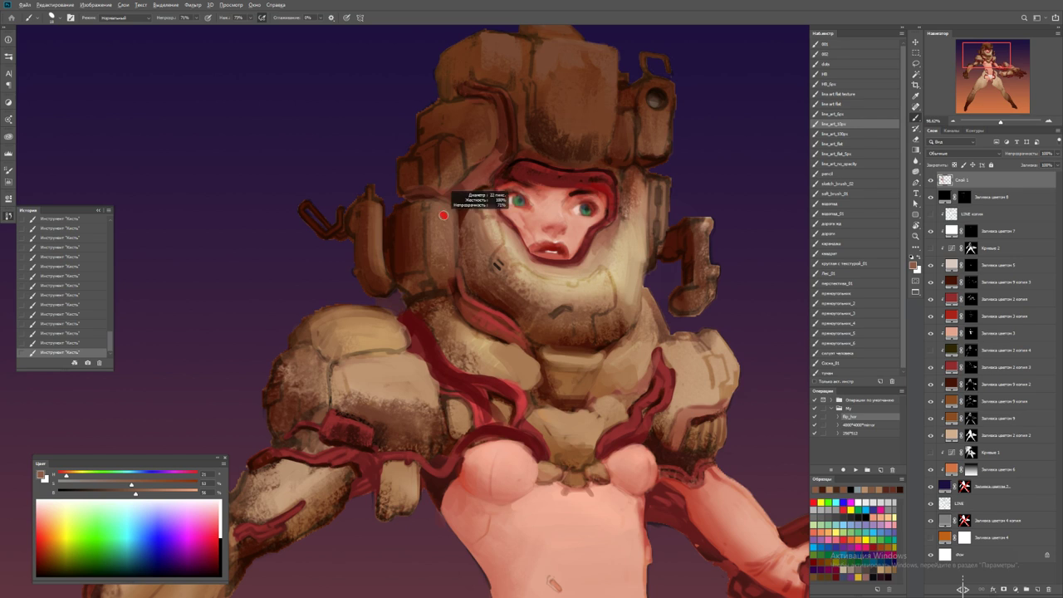
left_click(497, 264, "alt")
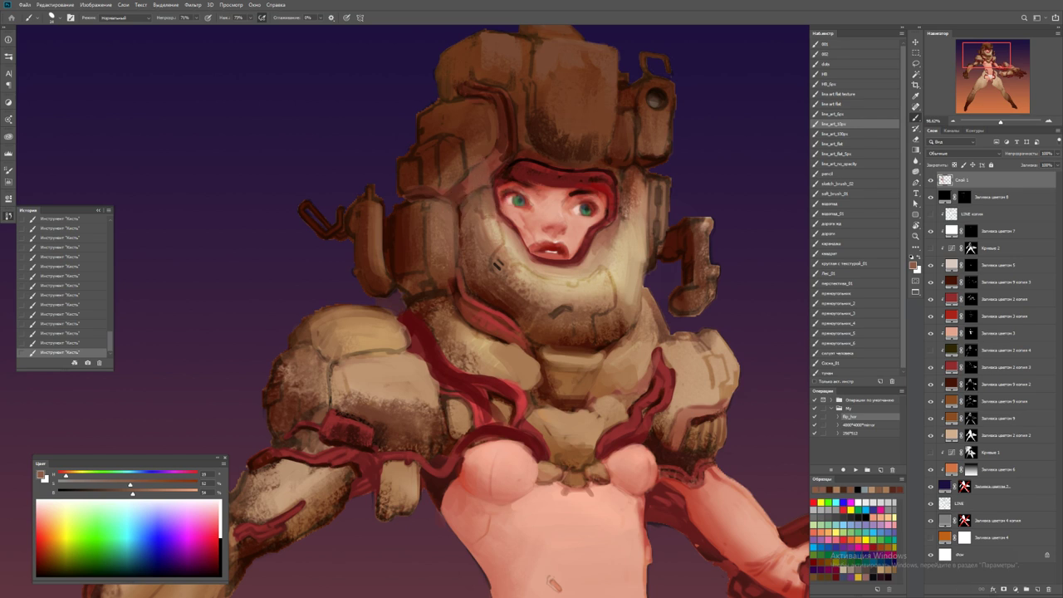
mouse_move(466, 160)
left_mouse_down()
mouse_move(461, 204)
mouse_move(458, 140)
left_mouse_up()
key("d")
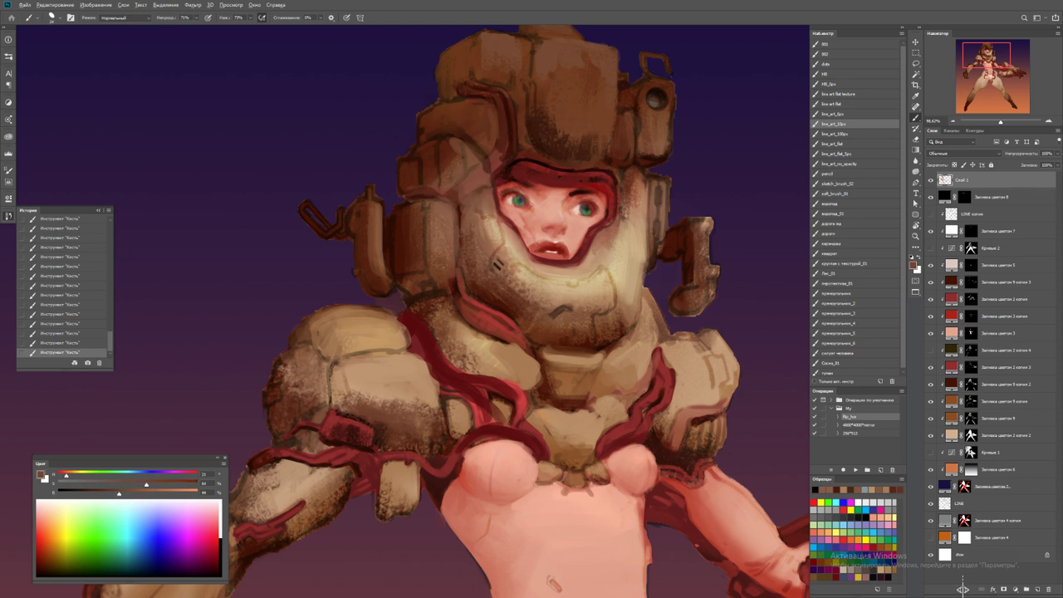
scroll(519, 311, "up", 2)
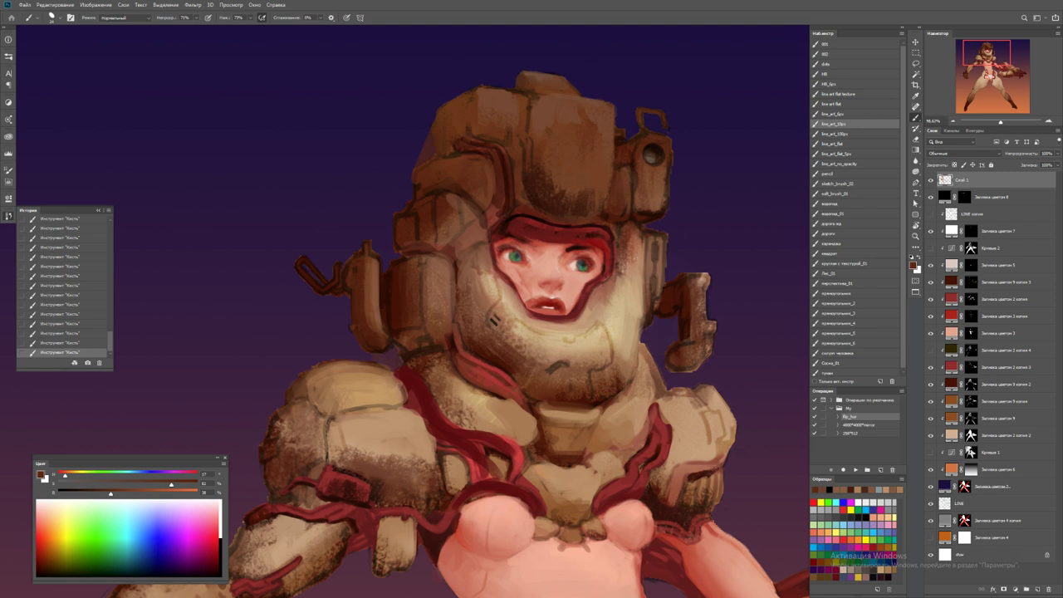
View the whole figure and flip the canvas horizontally to check the drawing mirrored
key("z")
key("ctrl+0")
key("ctrl+shift+h")
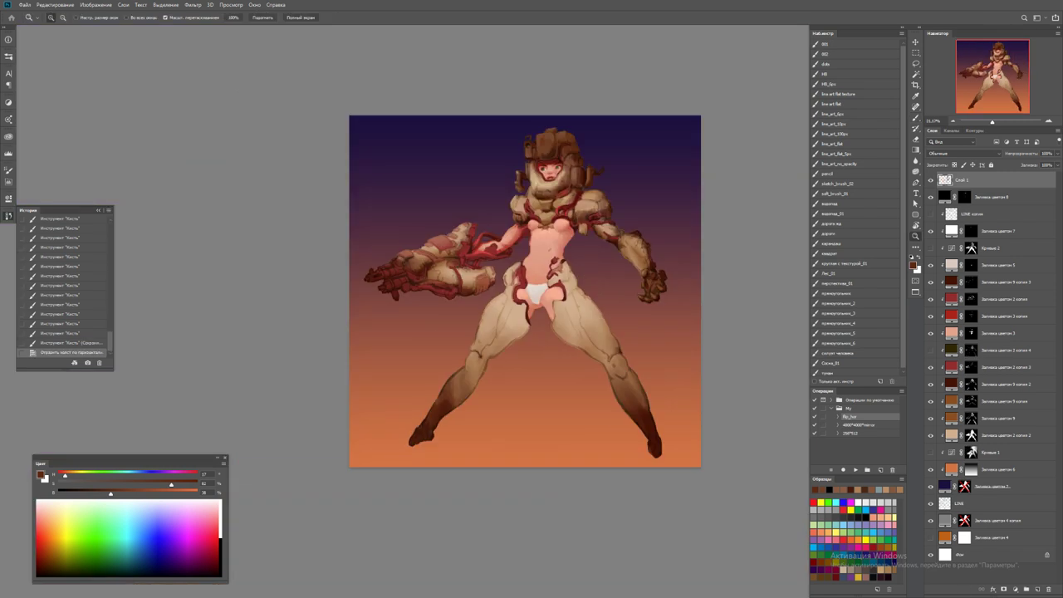
Retouch the side of the helmet with brown and dark red tones sampled from the painting
key("b")
key("ctrl+plus")
mouse_move(495, 211)
left_mouse_down()
mouse_move(494, 175)
mouse_move(497, 205)
mouse_move(482, 208)
mouse_move(497, 200)
left_mouse_up()
left_click(481, 186, "alt")
left_click(491, 196, "alt")
left_click(486, 206, "alt")
left_click(490, 195, "alt")
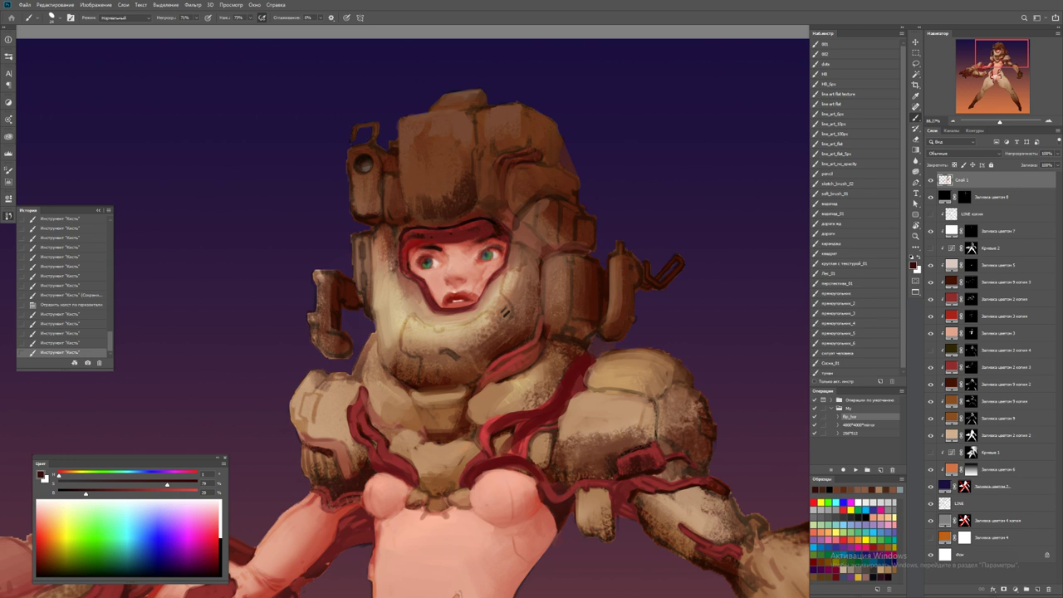
Switch to the line_art_100px brush, paint sampled collar tones beside the face opening, and undo the last stroke
left_click(839, 133)
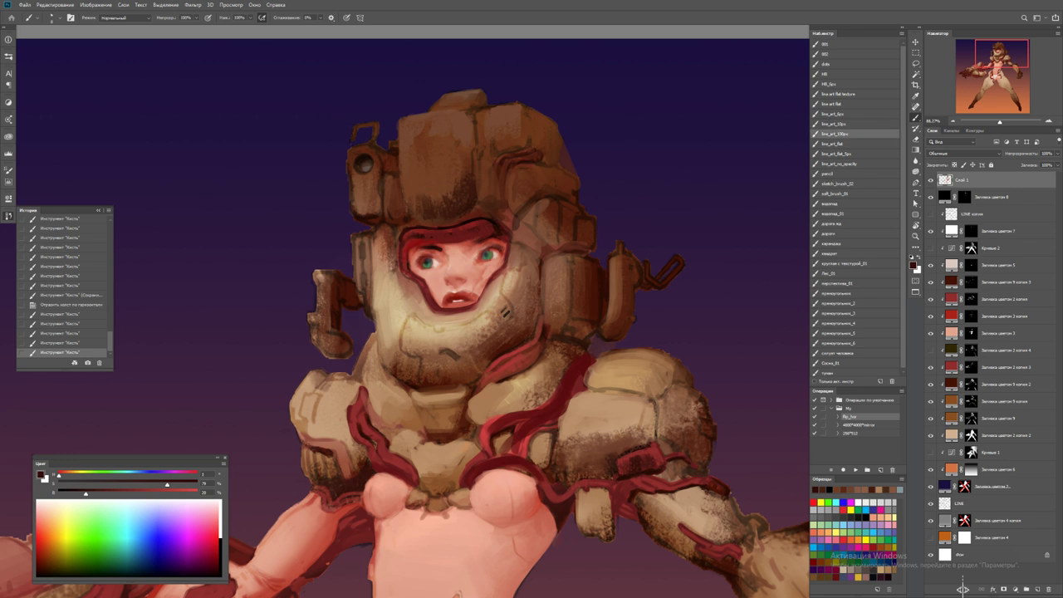
left_click(410, 334, "alt")
mouse_move(404, 334)
left_mouse_down()
mouse_move(401, 345)
mouse_move(406, 324)
left_mouse_up()
mouse_move(405, 316)
left_mouse_down()
mouse_move(425, 287)
mouse_move(415, 289)
left_mouse_up()
left_click(452, 269, "alt")
key("ctrl+z")
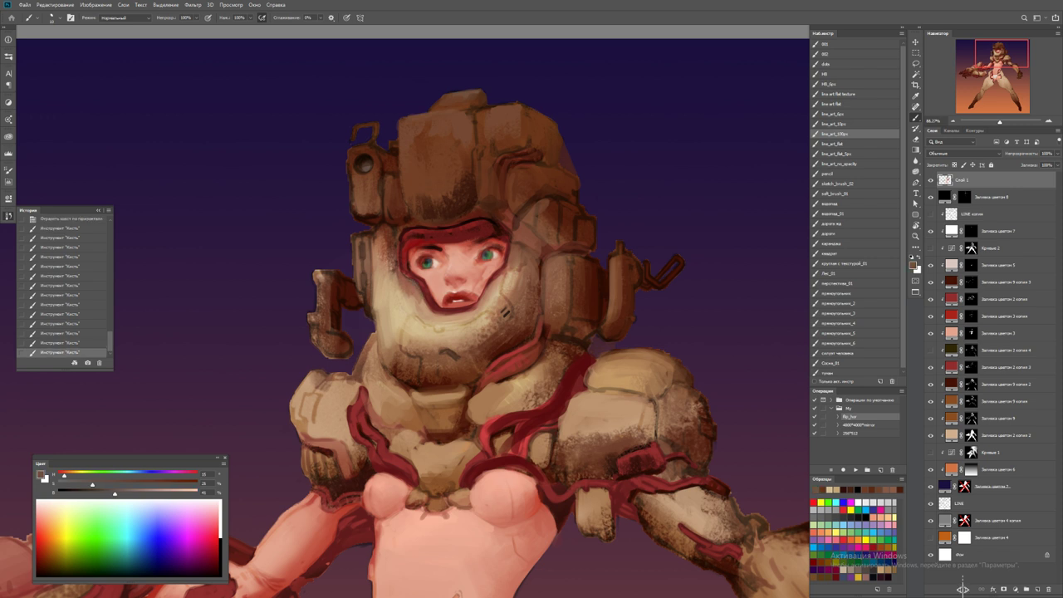
Blend the pale collar area below the chin with light beige tones sampled from the surrounding fabric
left_click(449, 320, "alt")
left_click(448, 321)
key("z")
left_click(452, 320)
key("b")
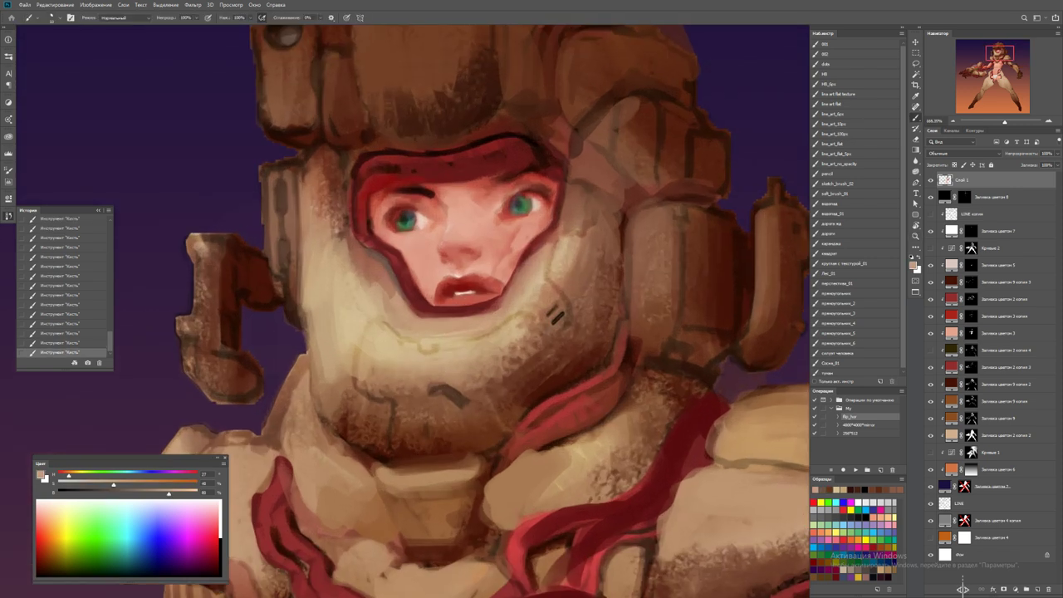
left_click(420, 305, "alt")
left_click(415, 319, "alt")
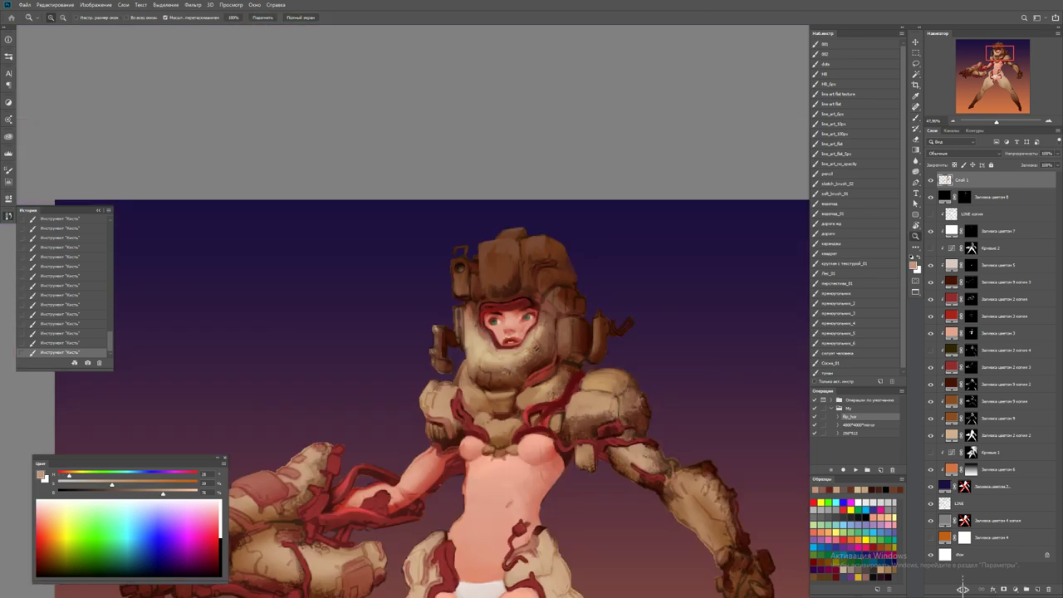
Rework the seam marks and brown shading on the lower front of the collar with sampled colours
key("z")
left_click(479, 395, "alt")
left_click(514, 356)
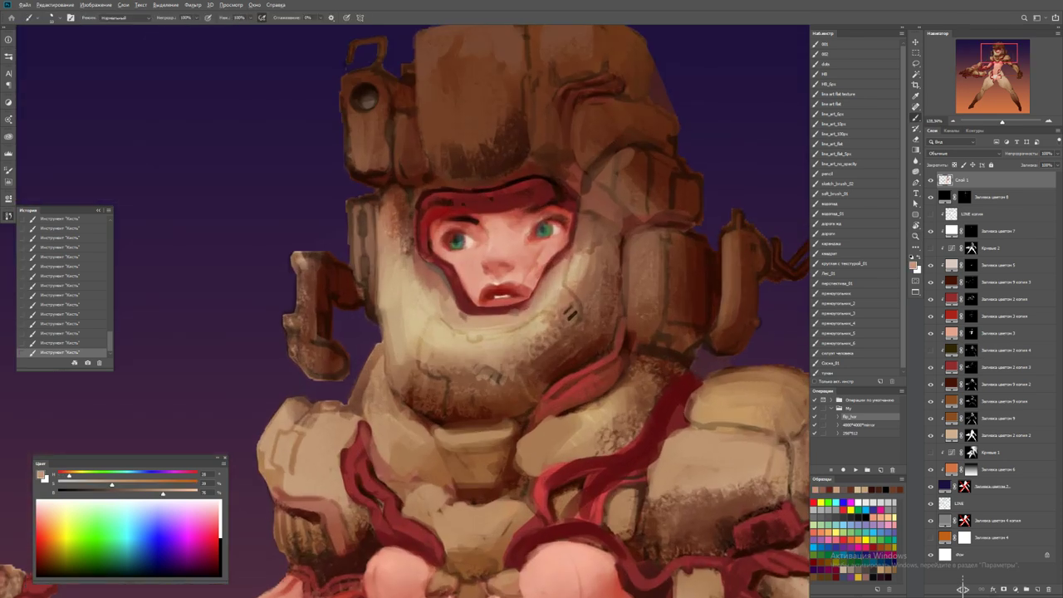
key("b")
left_click(491, 376, "alt")
left_click(415, 328, "alt")
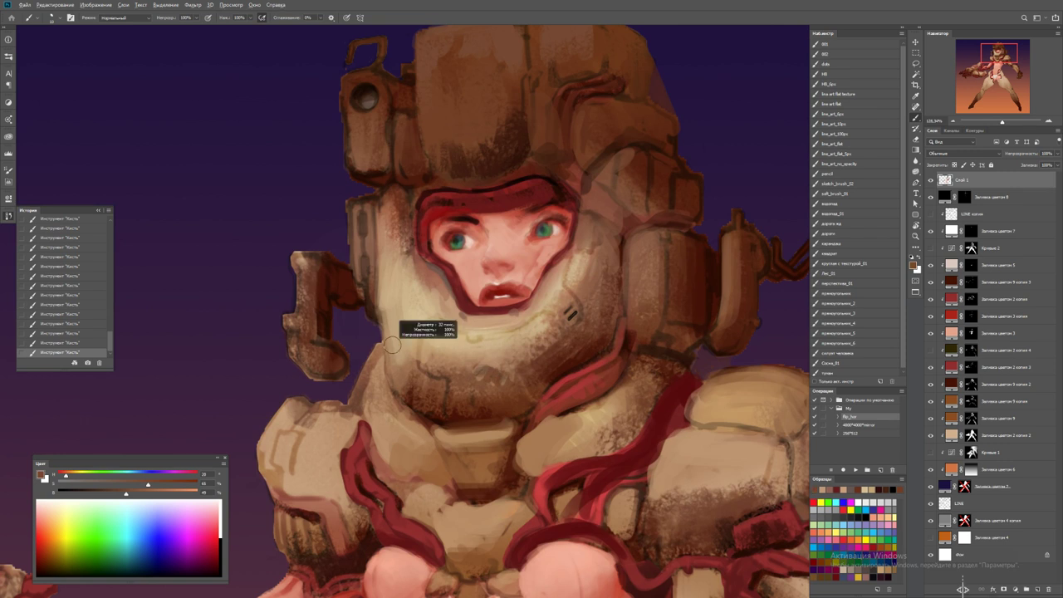
Resize the brush and repaint the outer edge of the device hanging beside the collar in lighter brown
key("space")
left_click_drag(570, 315, 540, 318)
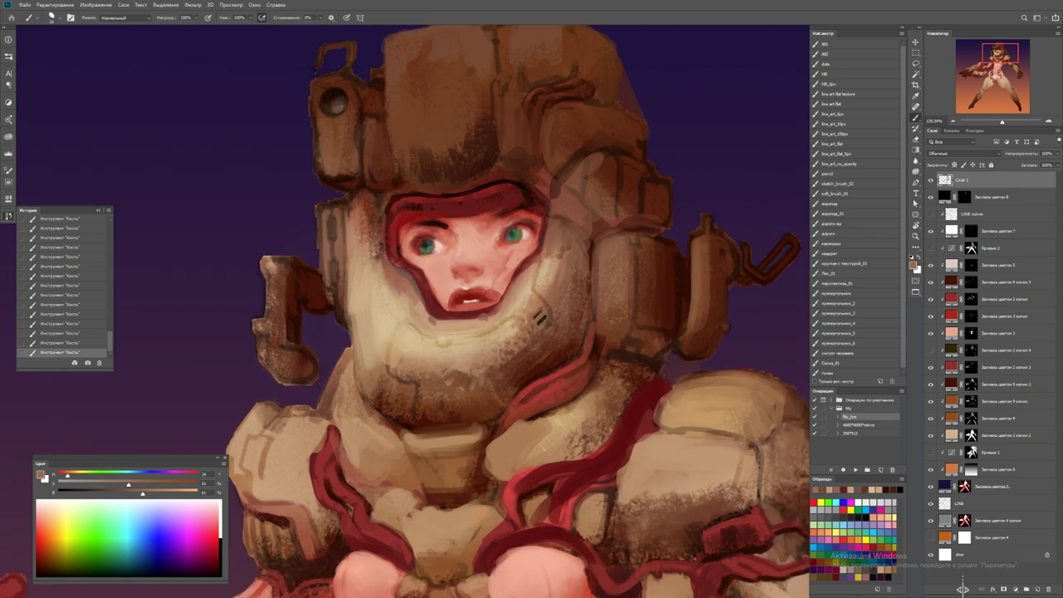
right_click(293, 349, "alt")
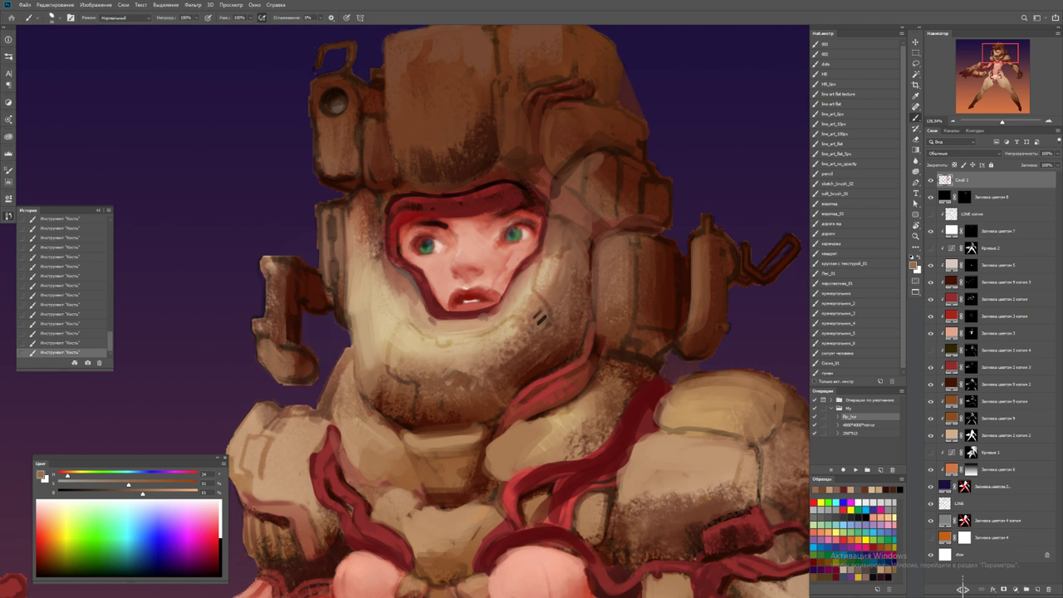
mouse_move(267, 282)
left_mouse_down()
mouse_move(265, 311)
mouse_move(264, 260)
left_mouse_up()
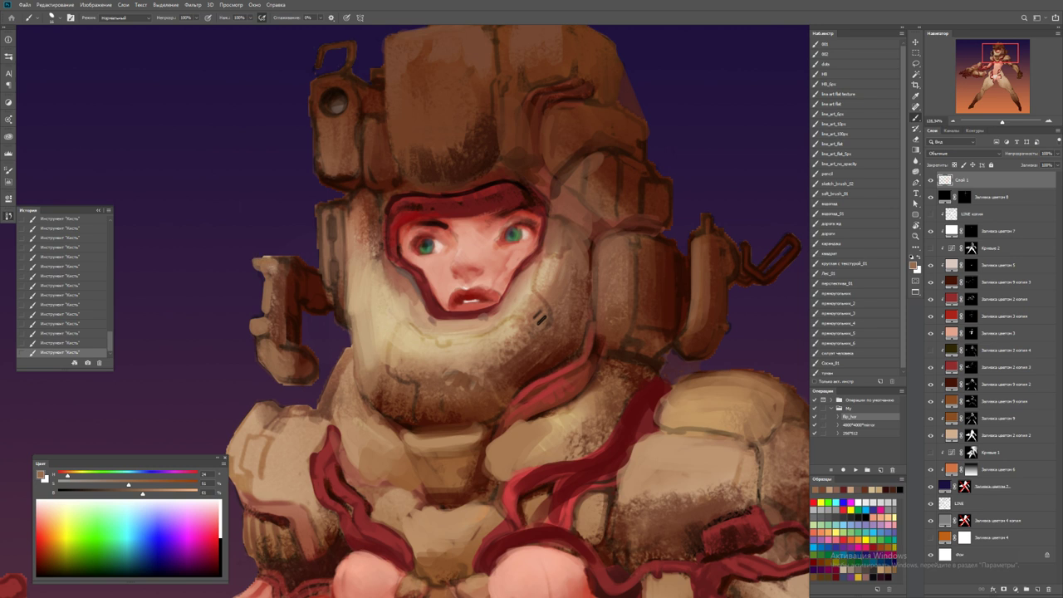
Paint over the slotted panel between the hanging device and the collar with flat sampled browns
left_click(321, 236, "alt")
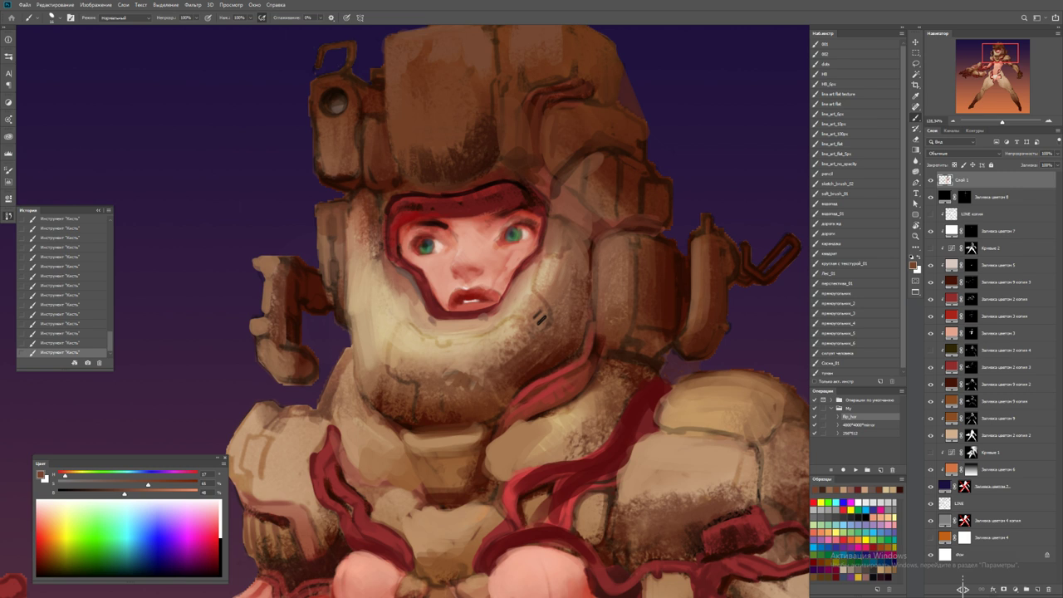
left_click_drag(319, 215, 322, 291)
left_click(327, 257, "alt")
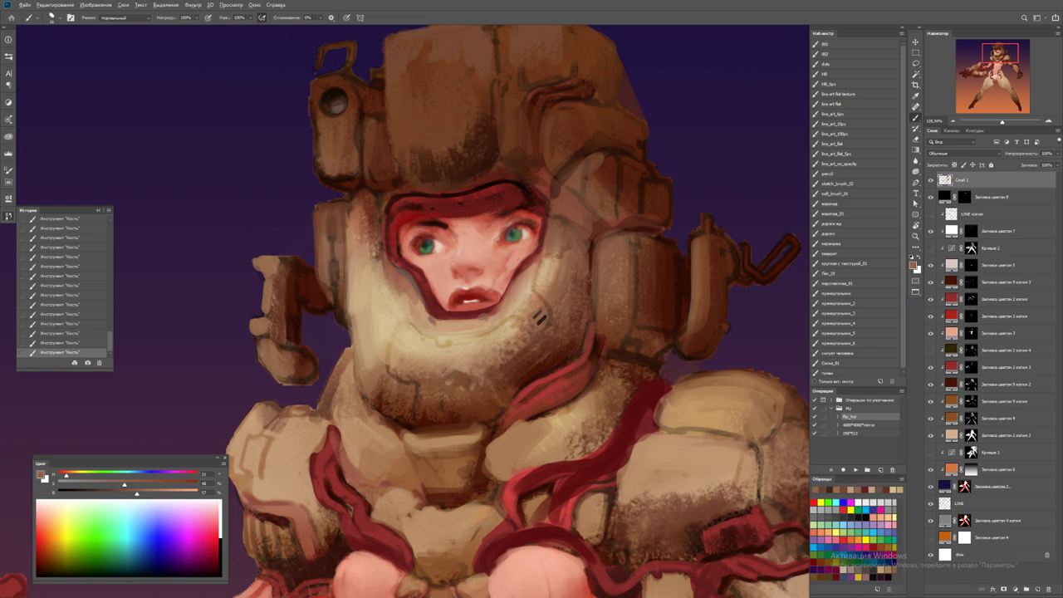
left_click_drag(317, 247, 326, 291)
left_click_drag(320, 226, 330, 247)
left_click(341, 222, "alt")
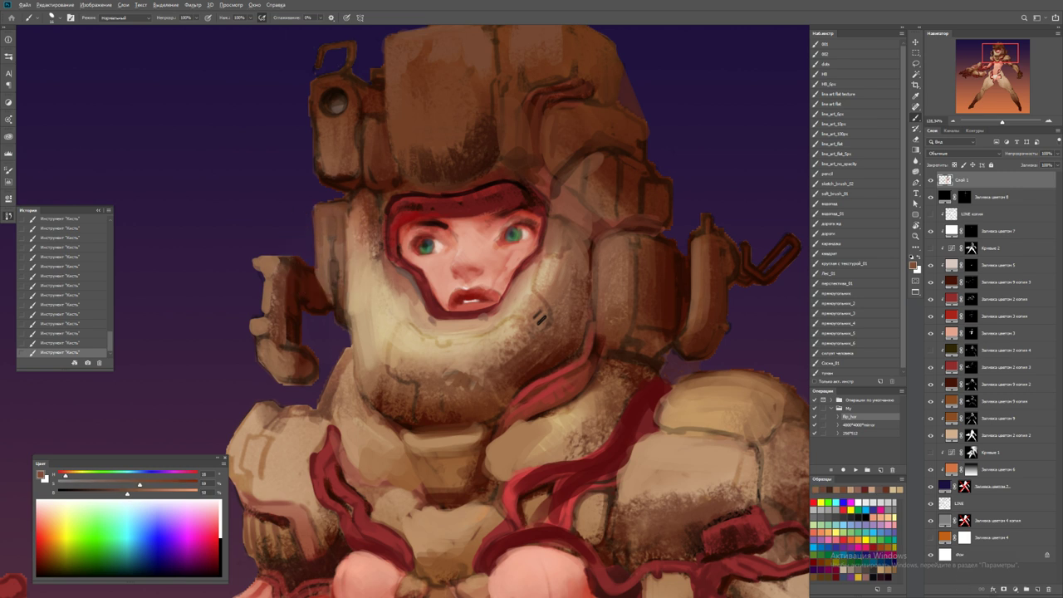
Refine the shading and edges of the helmet scope, side panel and hanging device with sampled browns
key("z")
key("ctrl+0")
left_click_drag(368, 172, 432, 174)
key("b")
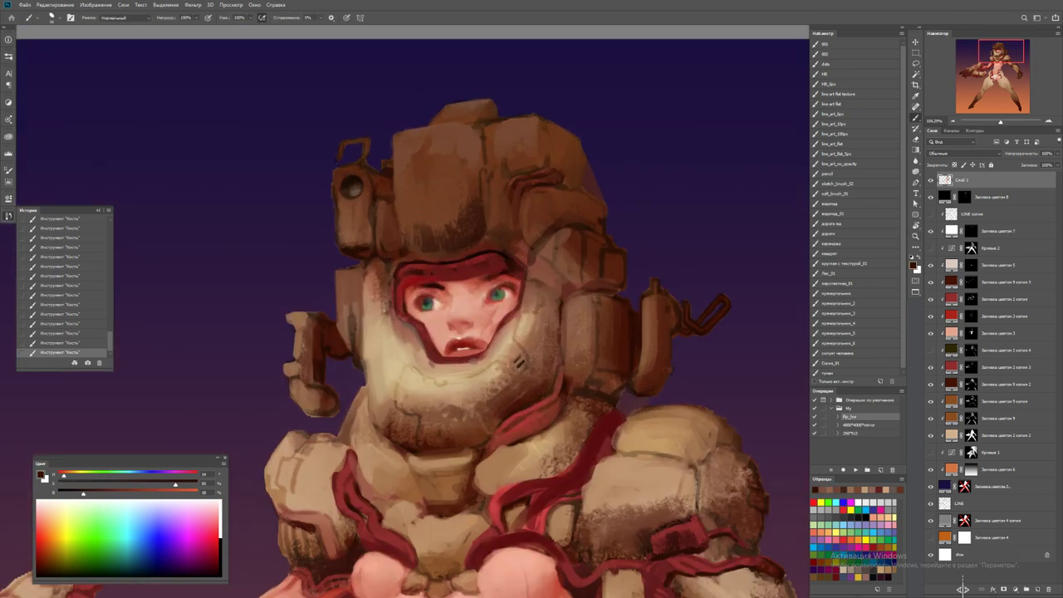
left_click(353, 244, "alt")
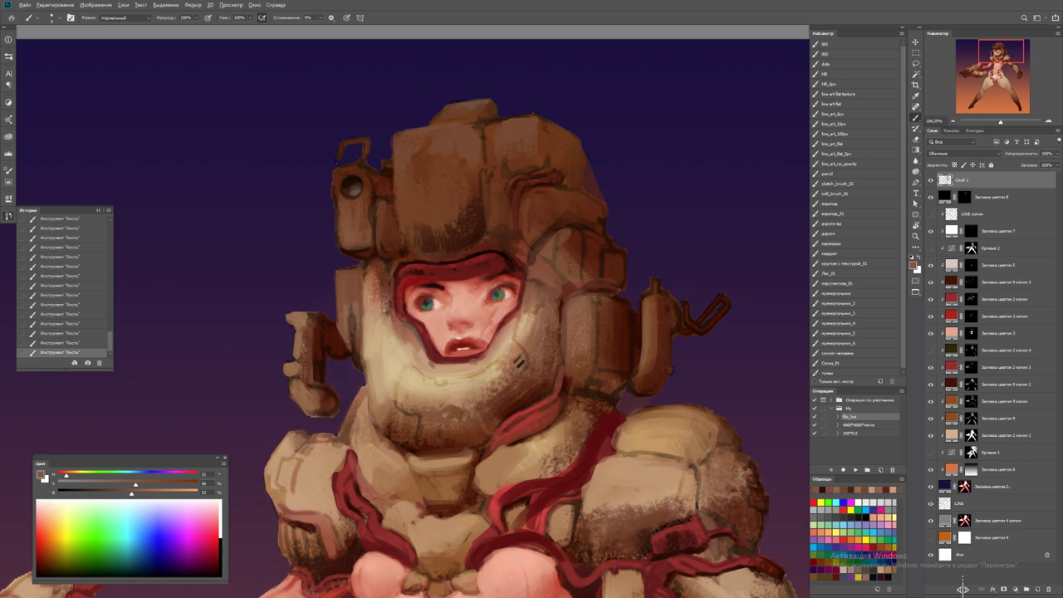
scroll(302, 340, "up", 2)
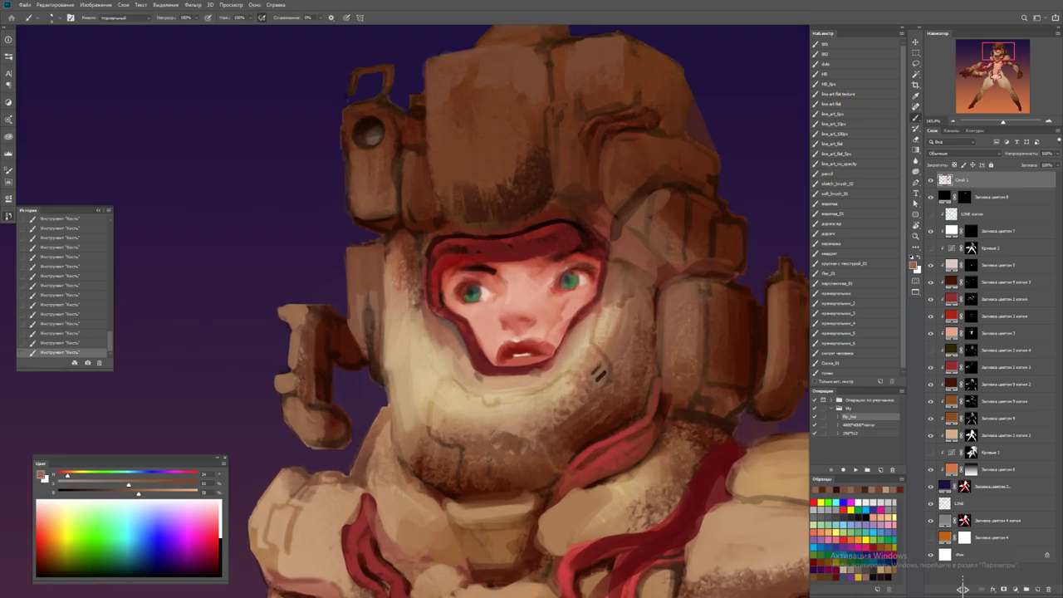
left_click(599, 374, "alt")
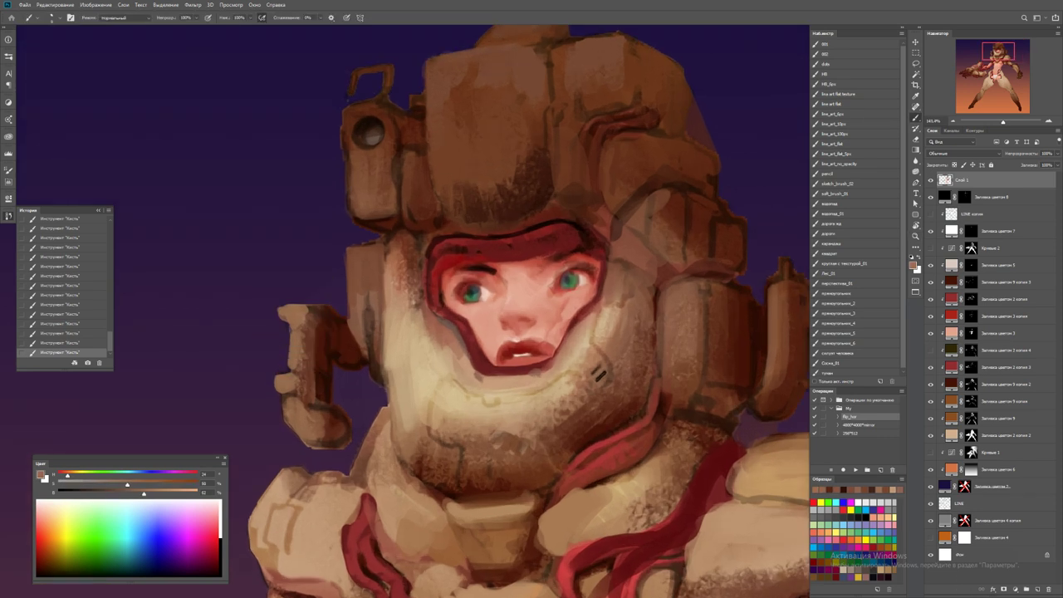
left_click(324, 329, "alt")
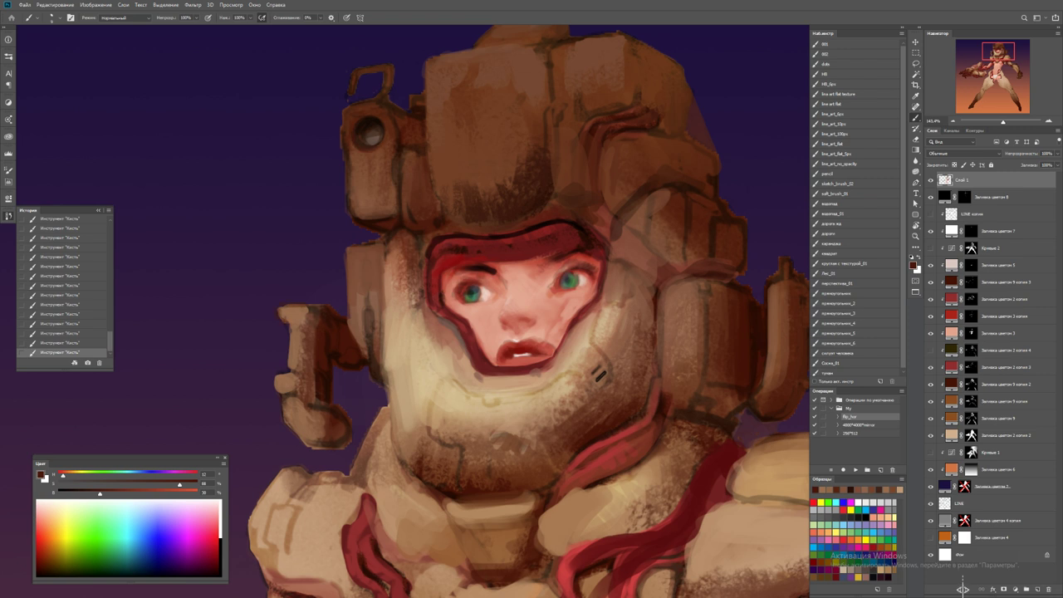
Paint a white highlight on the lens of the helmet's scope
key("d")
key("x")
left_click_drag(367, 141, 409, 168)
Add a new layer, outline the eye on the scope side in black, and retouch the skin around it
key("z")
key("ctrl+0")
key("b")
key("x")
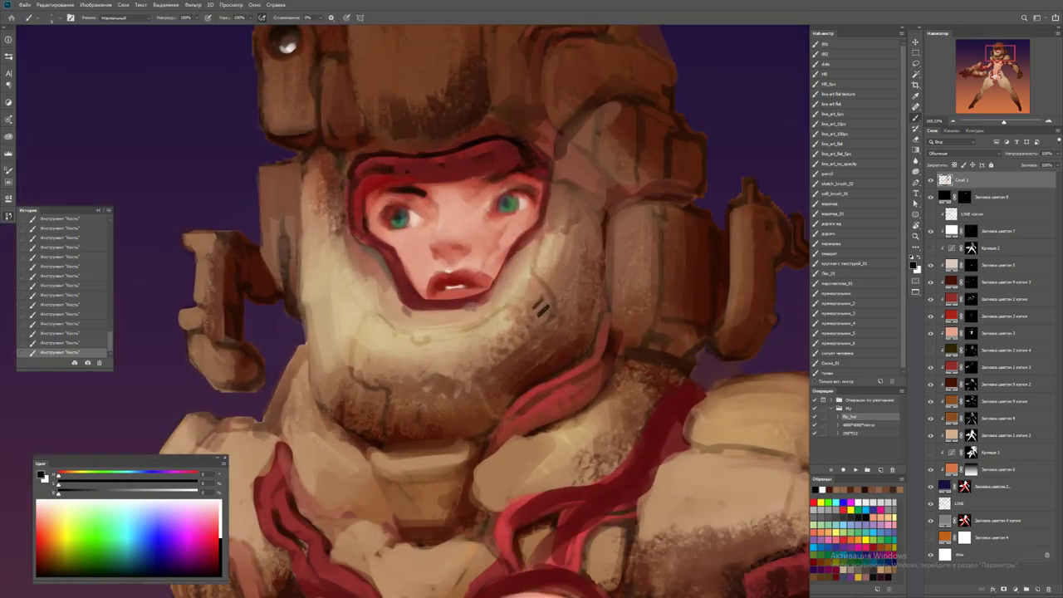
key("ctrl+shift+alt+n")
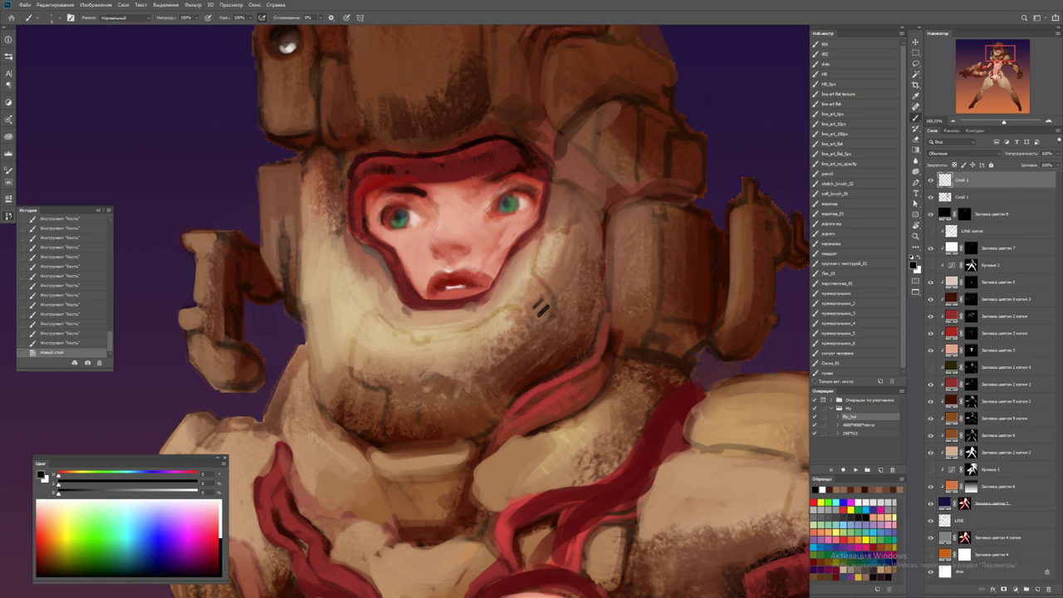
left_click_drag(377, 207, 386, 226)
left_click(366, 184, "alt")
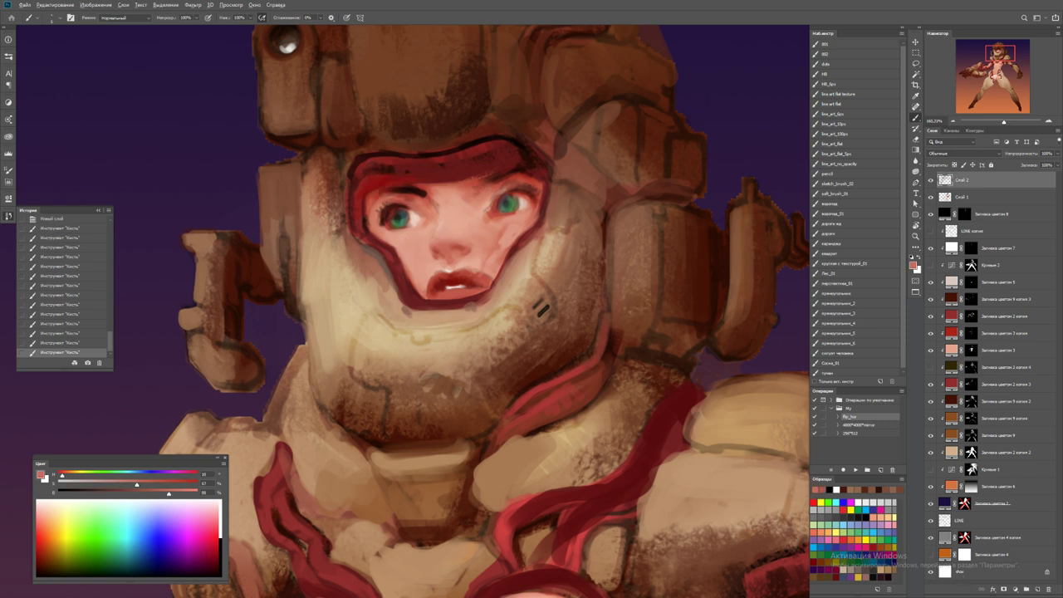
key("d")
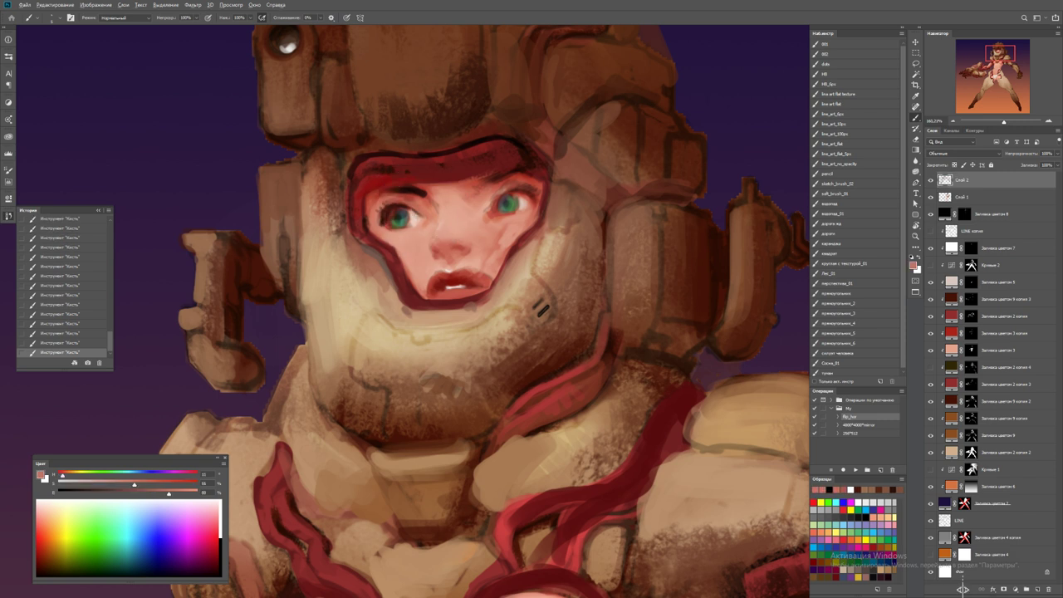
Touch up the skin between the eyes with a sampled tone and draw the other eye's upper lash line in black
left_click(413, 216, "alt")
key("d")
left_click_drag(503, 191, 526, 191)
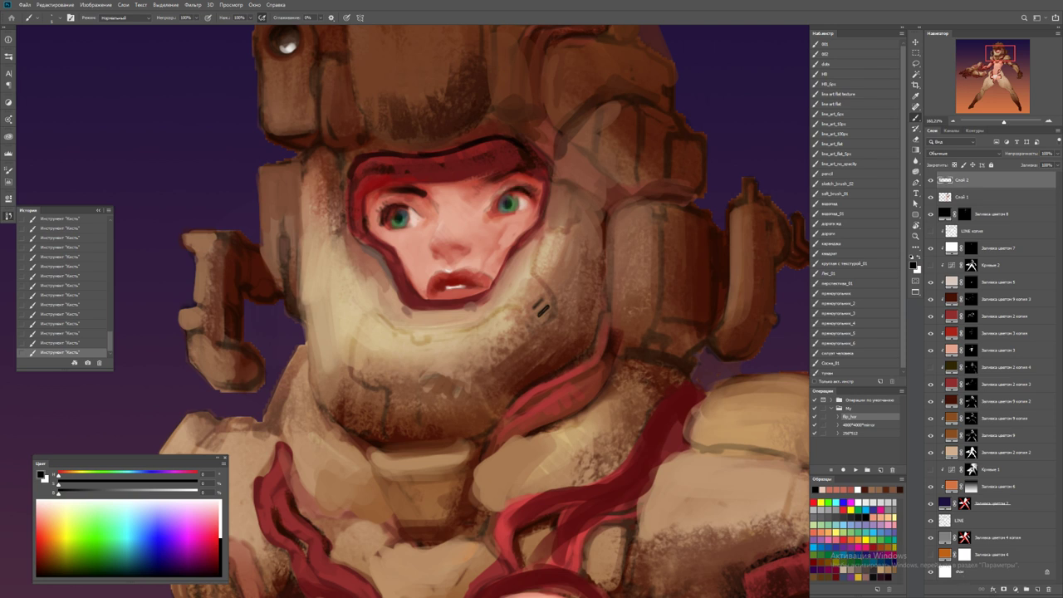
Check the whole figure and refine the eye farther from the scope with a colour sampled beside its iris
key("z")
key("ctrl+0")
key("ctrl+plus")
key("b")
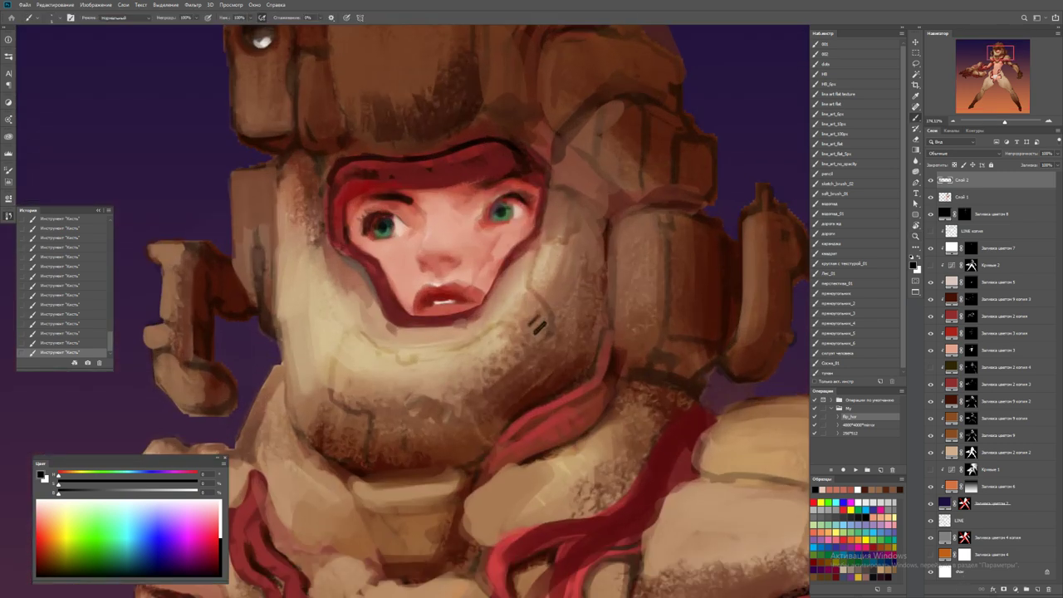
left_click(498, 208, "alt")
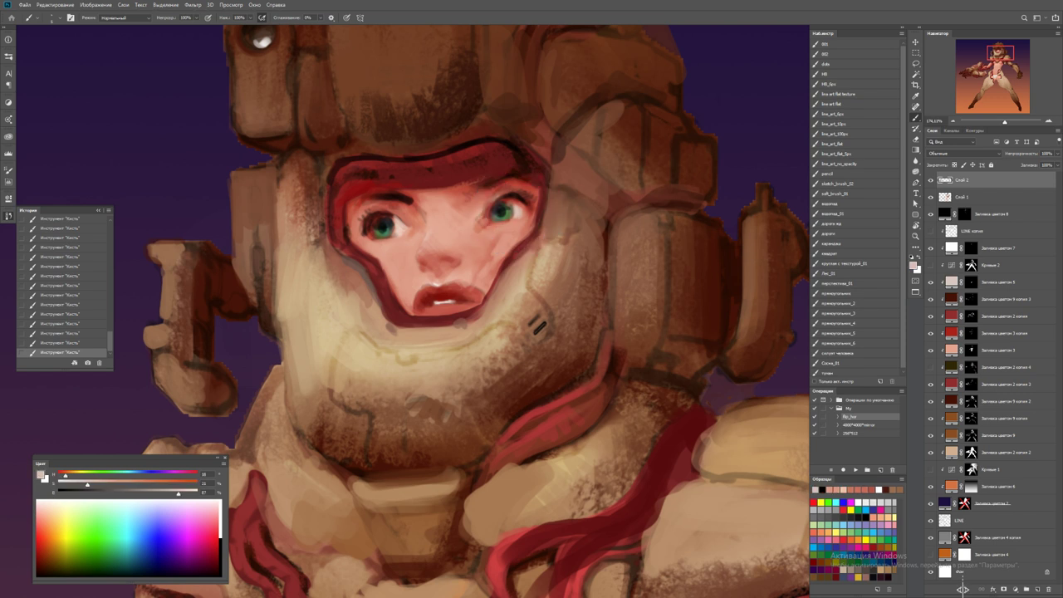
Retouch the skin around the scope-side eye and paint over its dark eyebrow with skin tones sampled nearby
left_click(392, 244, "alt")
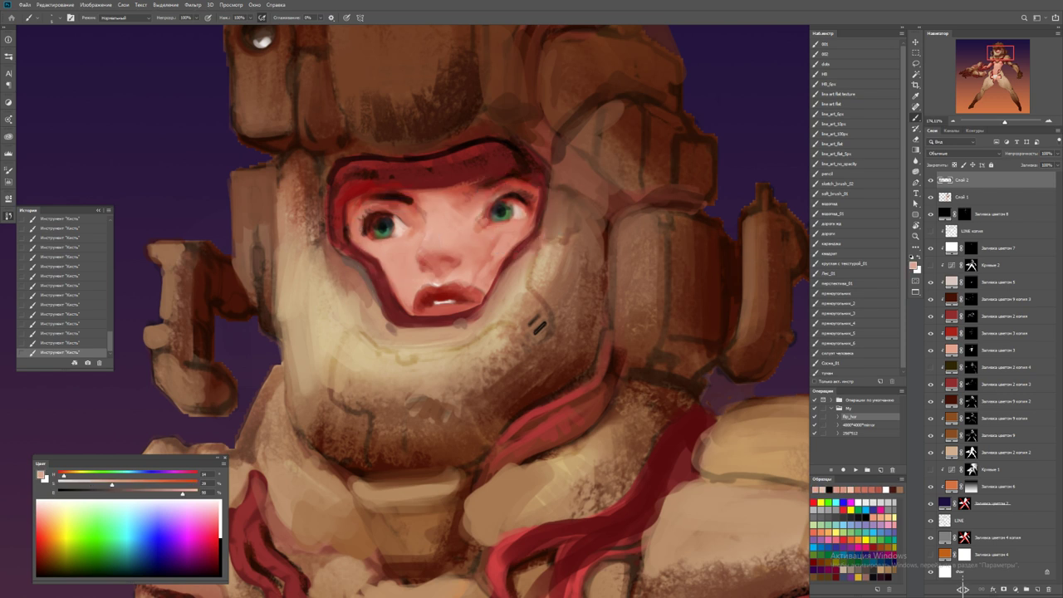
left_click(412, 238, "alt")
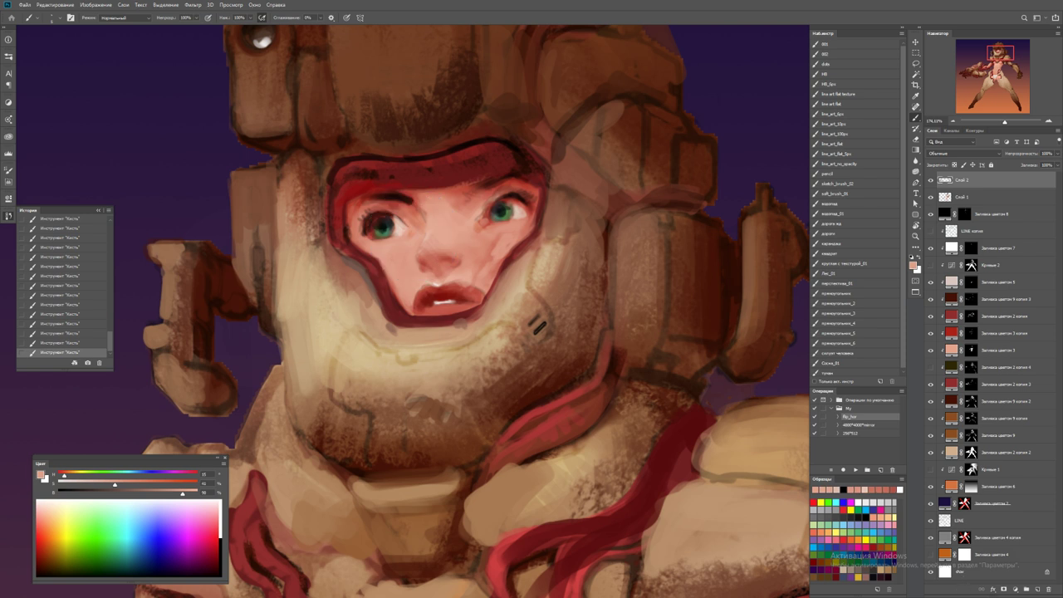
left_click(409, 224, "alt")
left_click(402, 207, "alt")
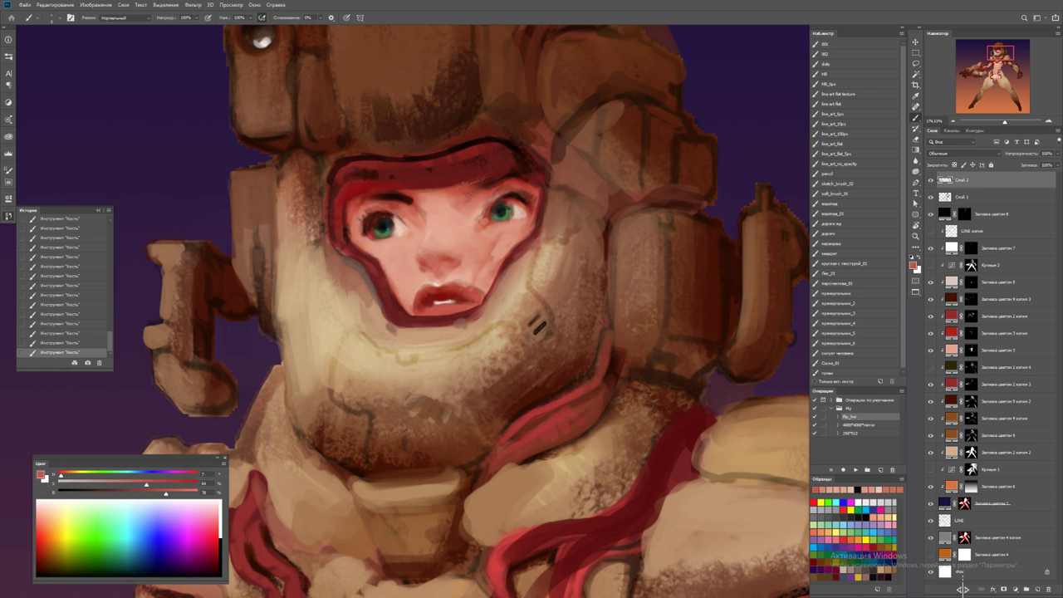
left_click(406, 207, "alt")
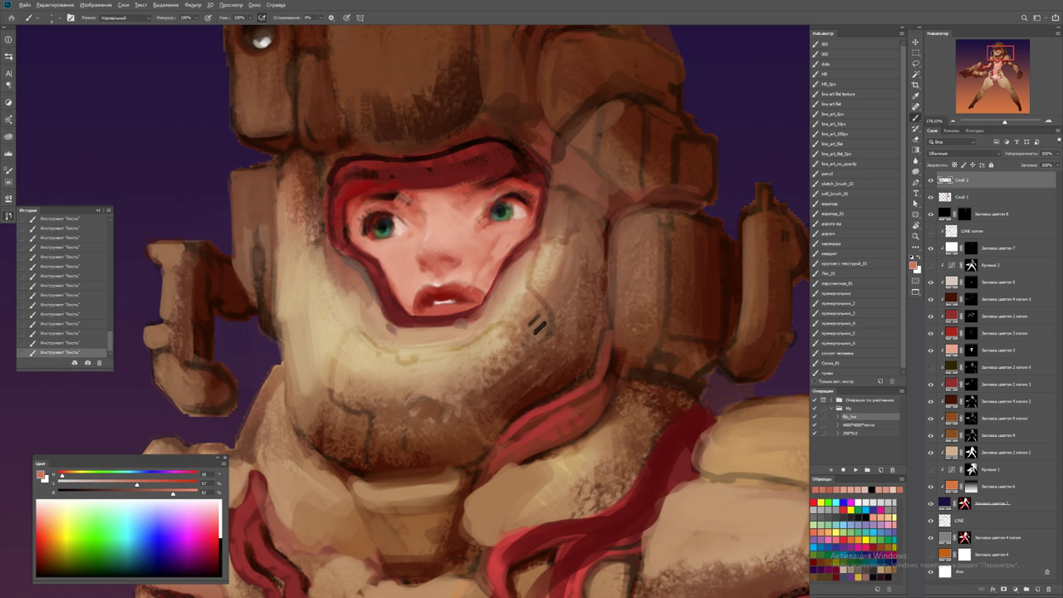
Rework the red hood's inner edge and the brow above the scope-side eye with sampled dark reds
left_click(351, 192, "alt")
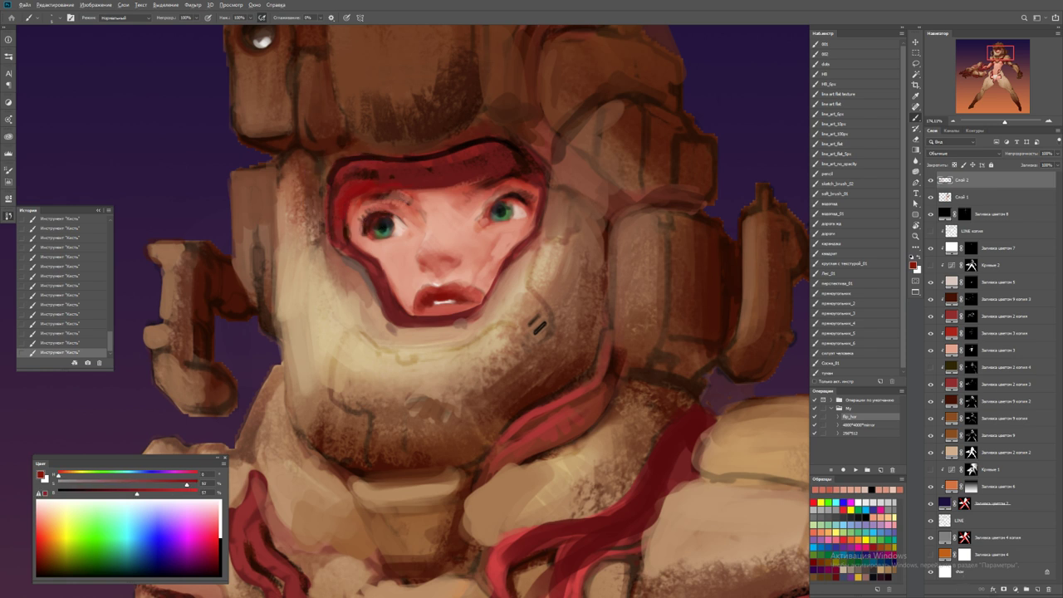
left_click(359, 206, "alt")
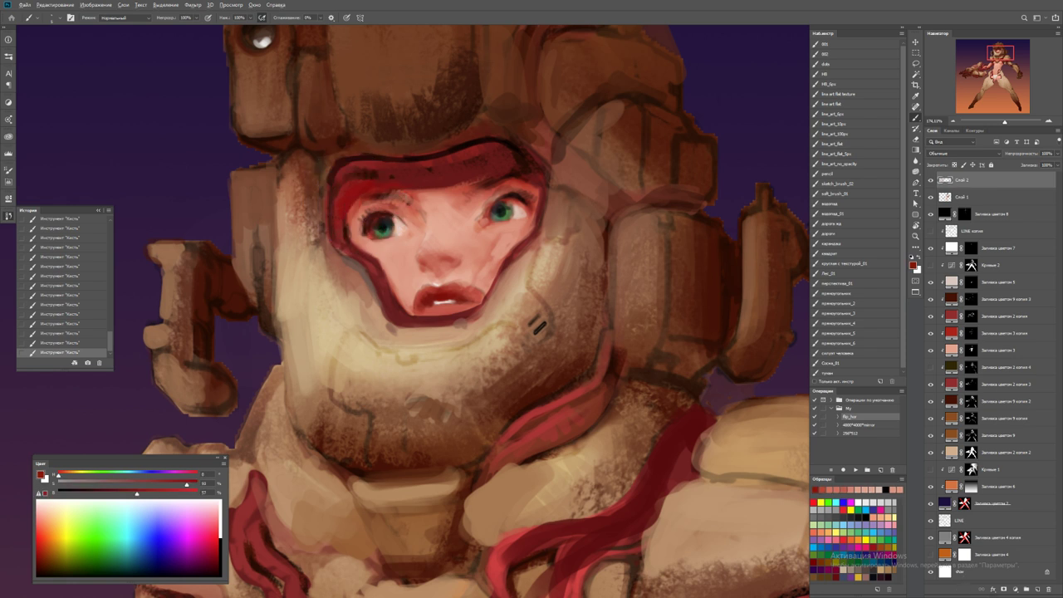
left_click(401, 190, "alt")
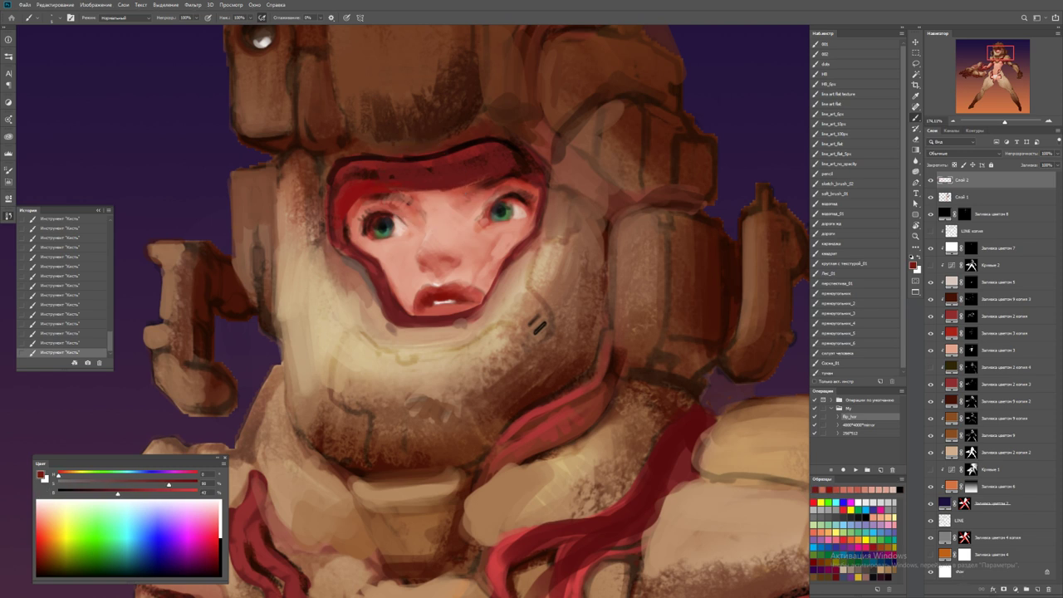
left_click(432, 188, "alt")
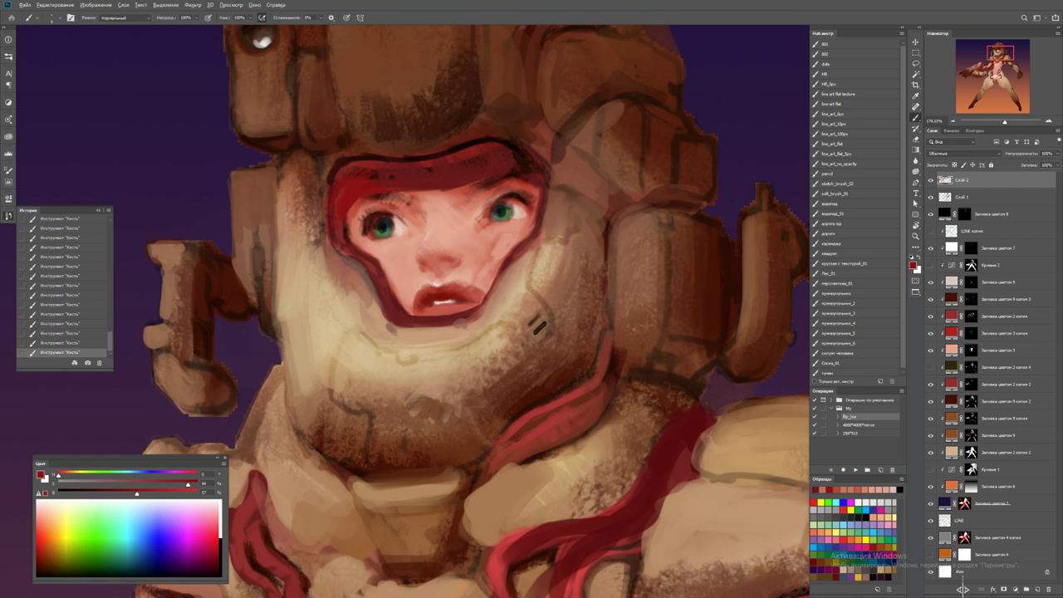
Flip the canvas horizontally and retouch the brow above the eye farther from the scope with dark red and skin tones
key("ctrl+0")
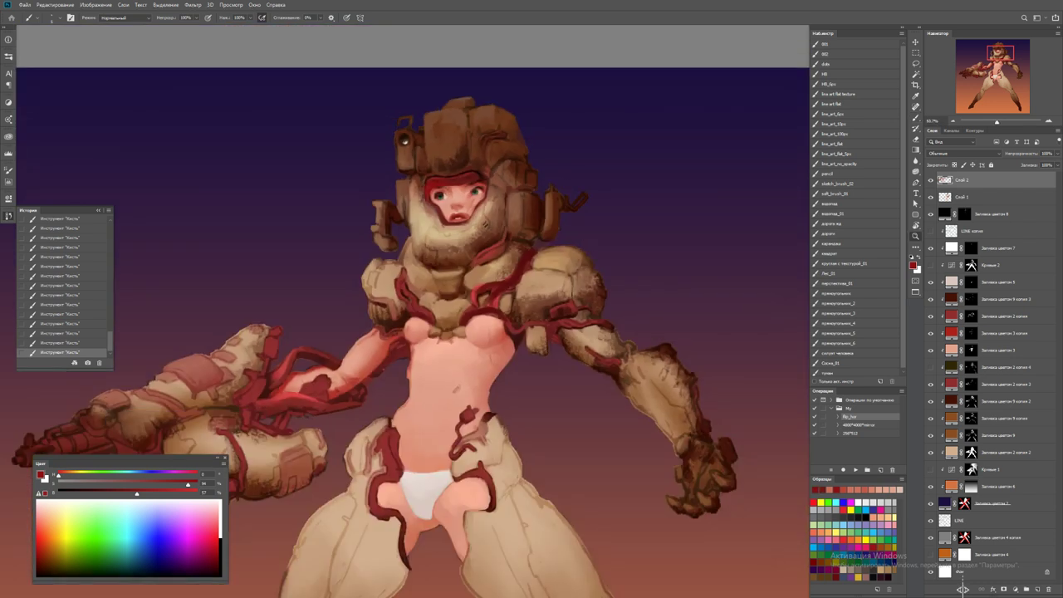
key("F2")
key("ctrl+plus")
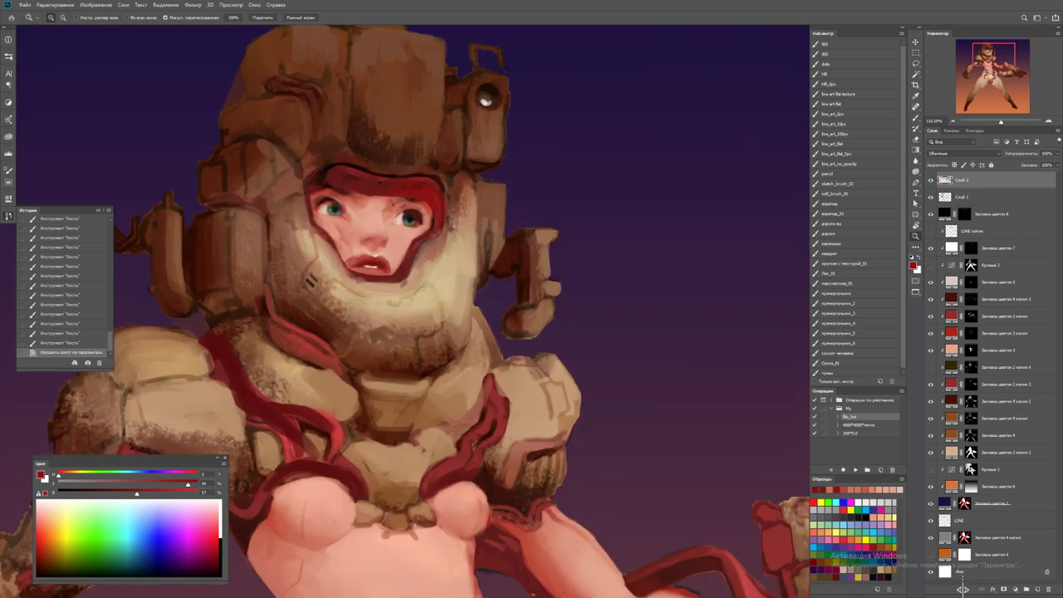
key("b")
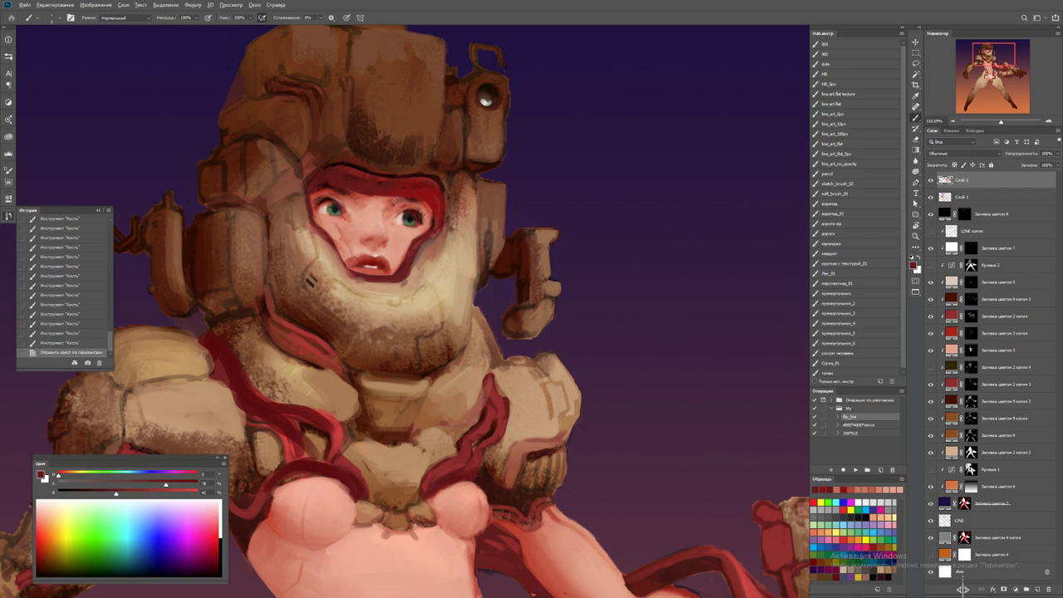
left_click(339, 192)
left_click(340, 191, "alt")
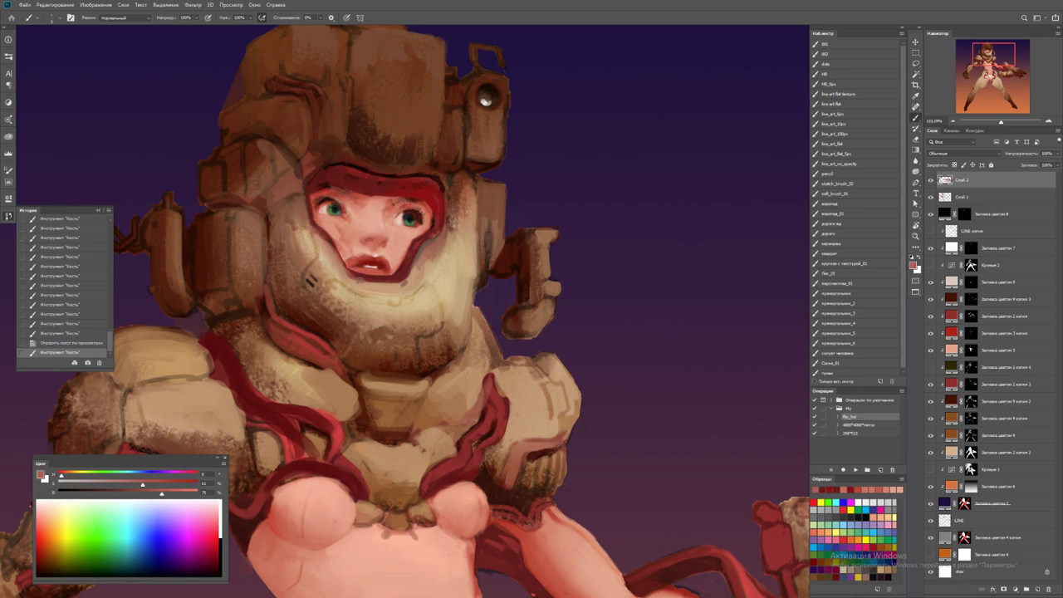
left_click(961, 588, "alt")
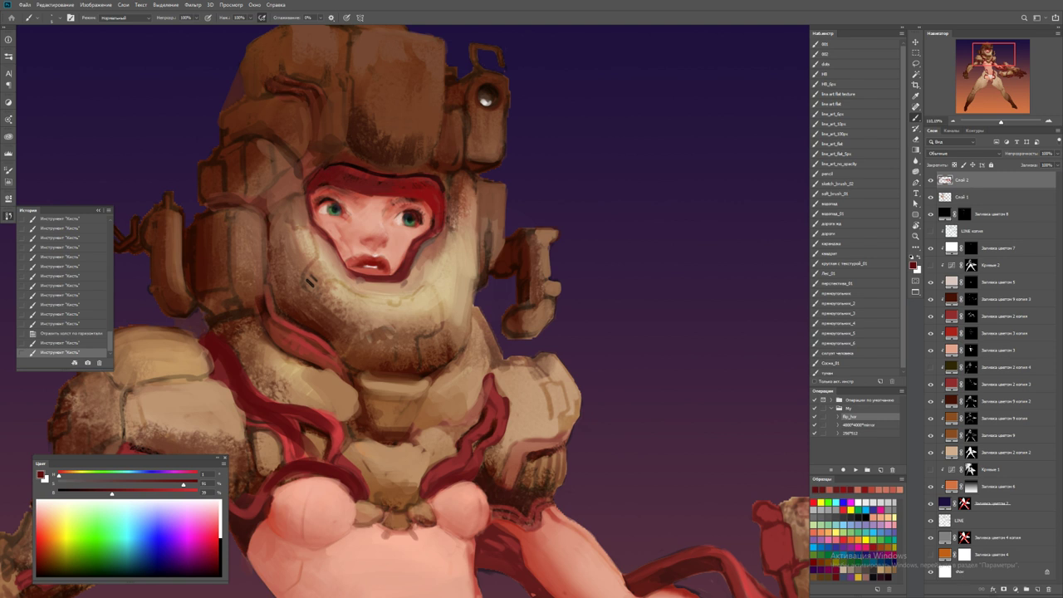
Refine the forehead skin between the brows and under the hood with sampled red-brown and skin tones
scroll(378, 220, "down", 3)
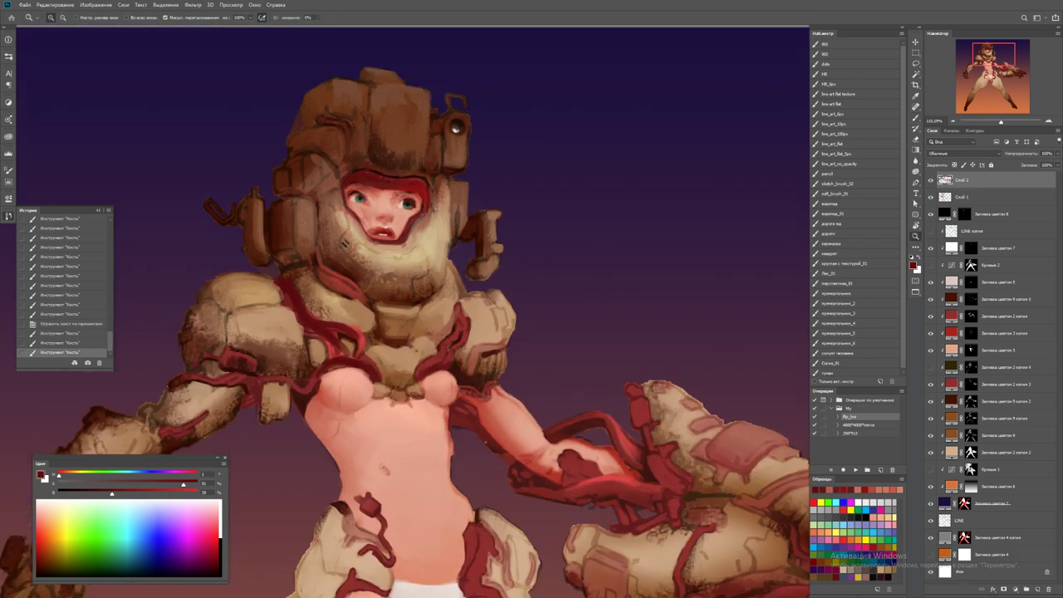
scroll(387, 190, "up", 5)
left_click(387, 190, "alt")
left_click(394, 171, "alt")
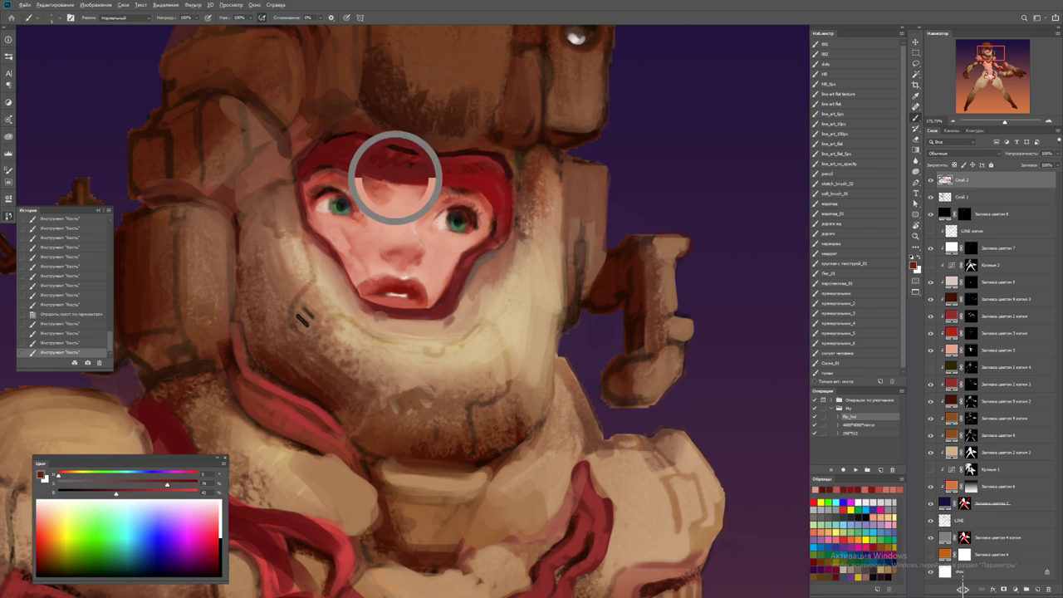
left_click(382, 193, "alt")
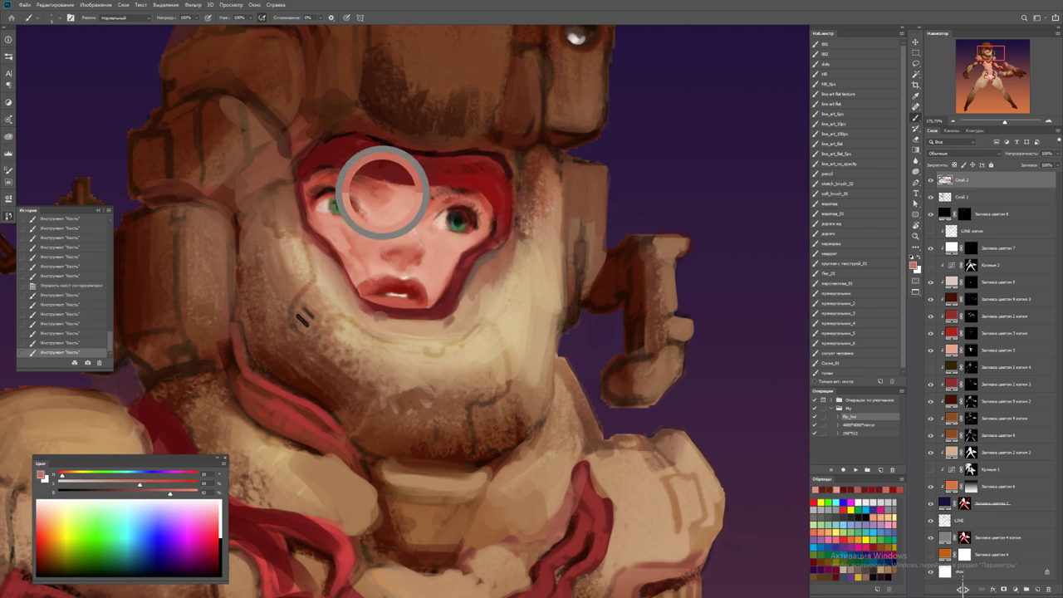
left_click(386, 188, "alt")
Examine the whole figure and the bare torso to judge the overall painting
key("z")
scroll(405, 311, "down", 6)
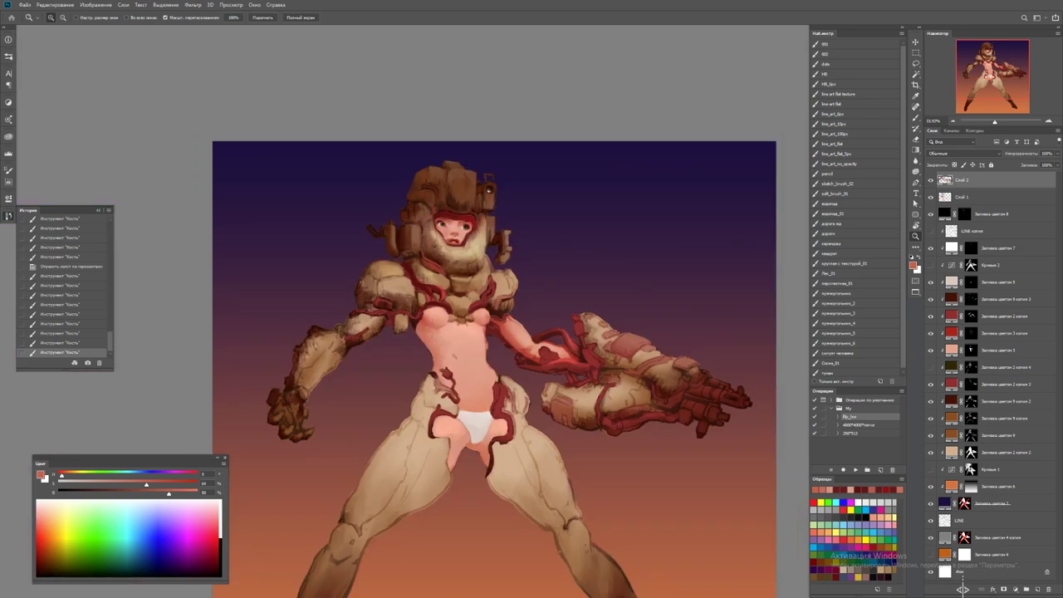
scroll(456, 307, "up", 6)
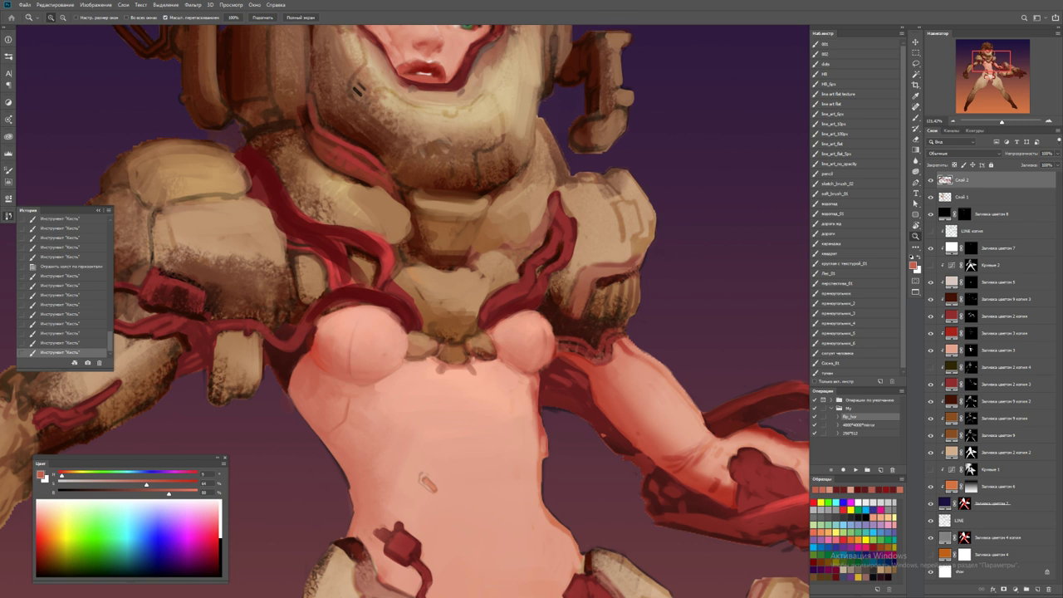
key("ctrl+minus")
key("ctrl+minus")
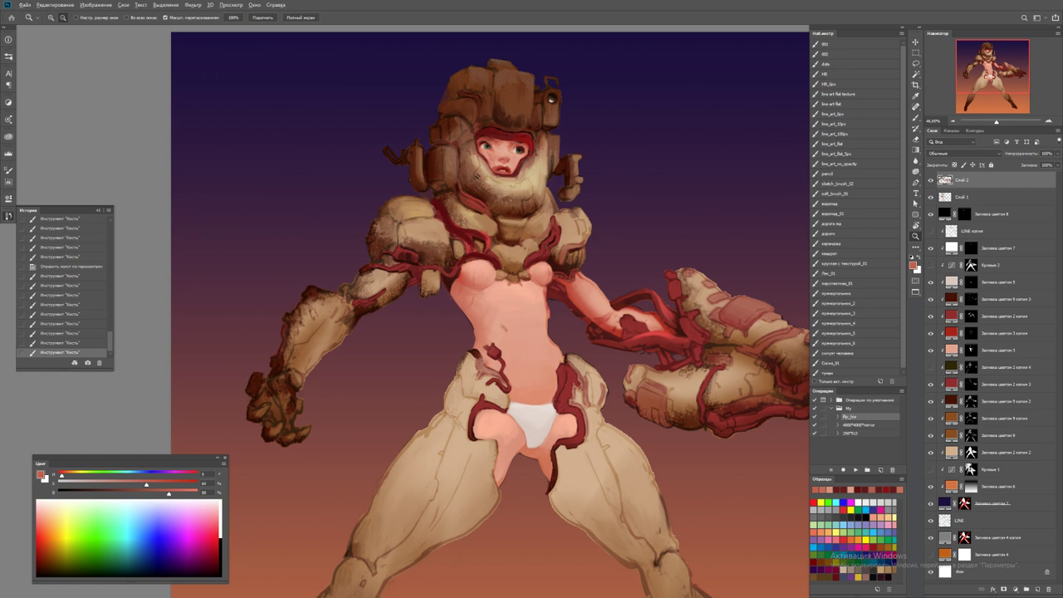
key("ctrl+plus")
key("ctrl+plus")
key("ctrl+plus")
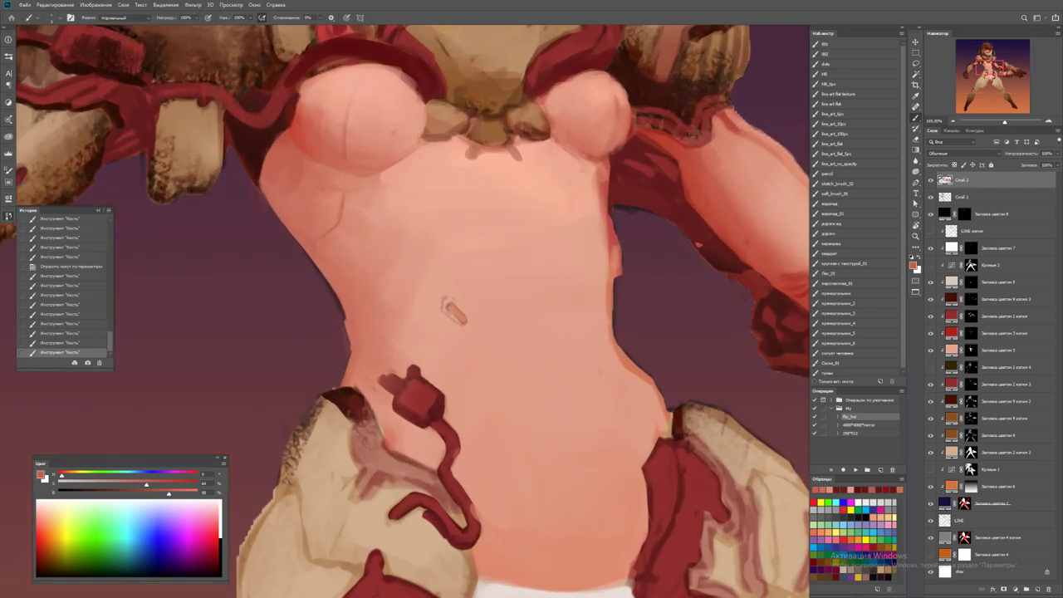
Shade the outer side of the torso below the armpit with sampled reddish skin tones
left_click(354, 310, "alt")
scroll(413, 311, "up", 2)
left_click(290, 260, "alt")
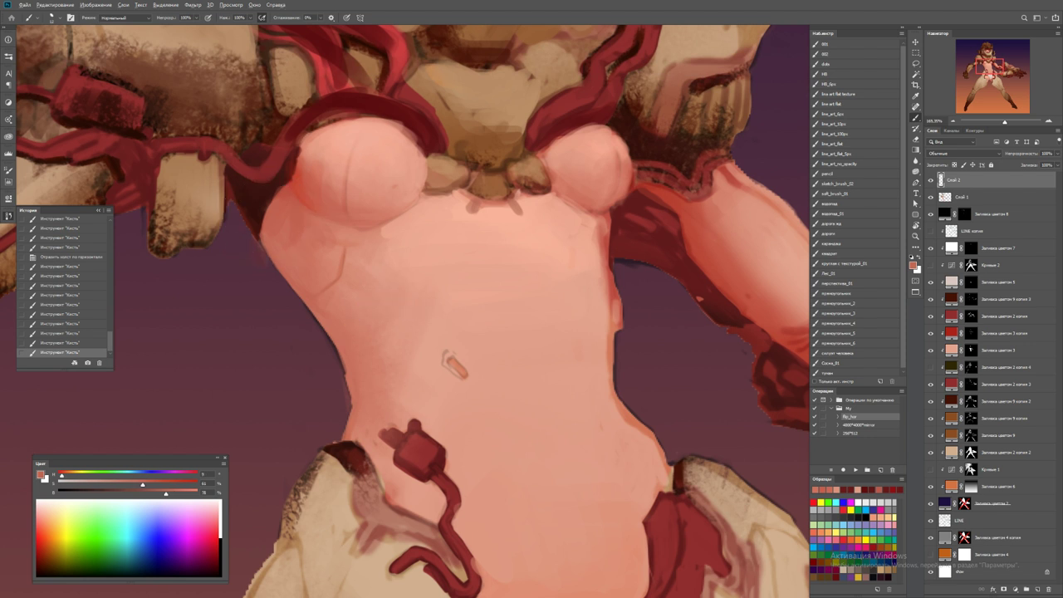
left_click_drag(286, 249, 294, 267)
left_click_drag(289, 256, 299, 277)
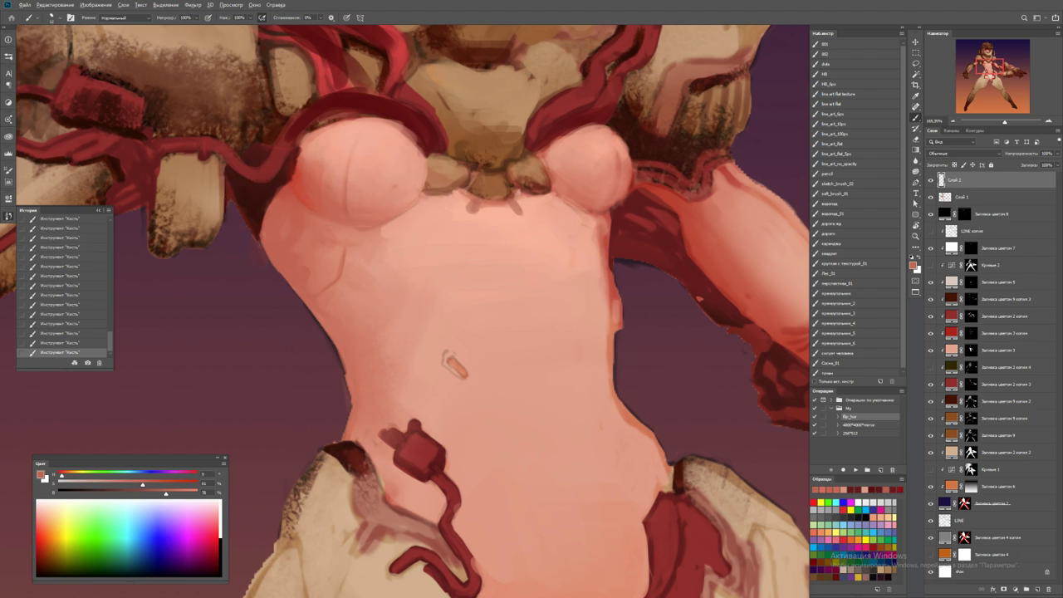
left_click(287, 264, "alt")
Paint two pale yellow dabs on the skin just below the collar armour's central clasp
key("z")
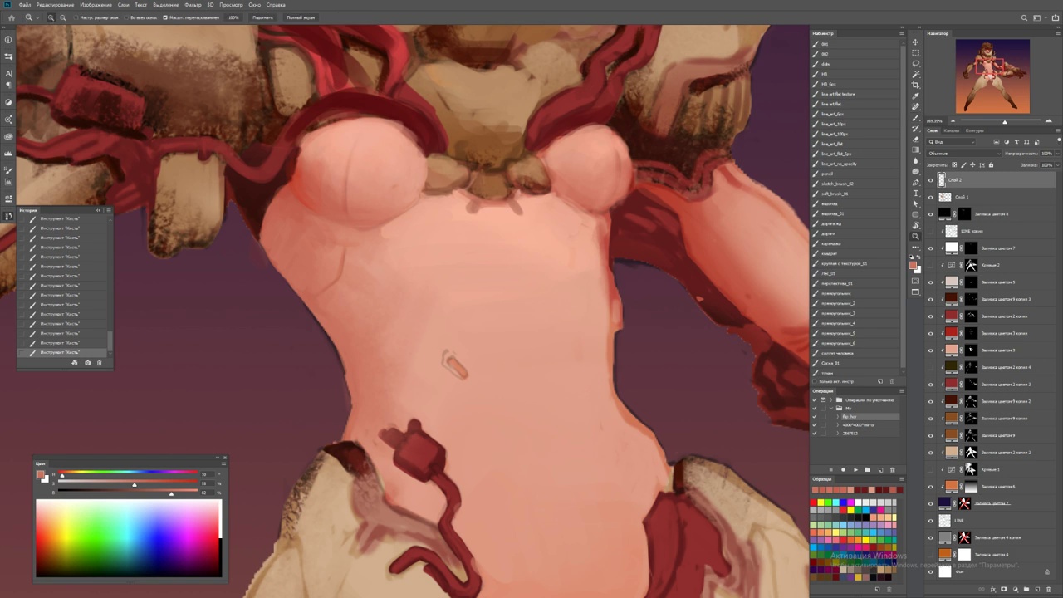
left_click_drag(454, 366, 382, 259)
key("b")
scroll(343, 233, "up", 3)
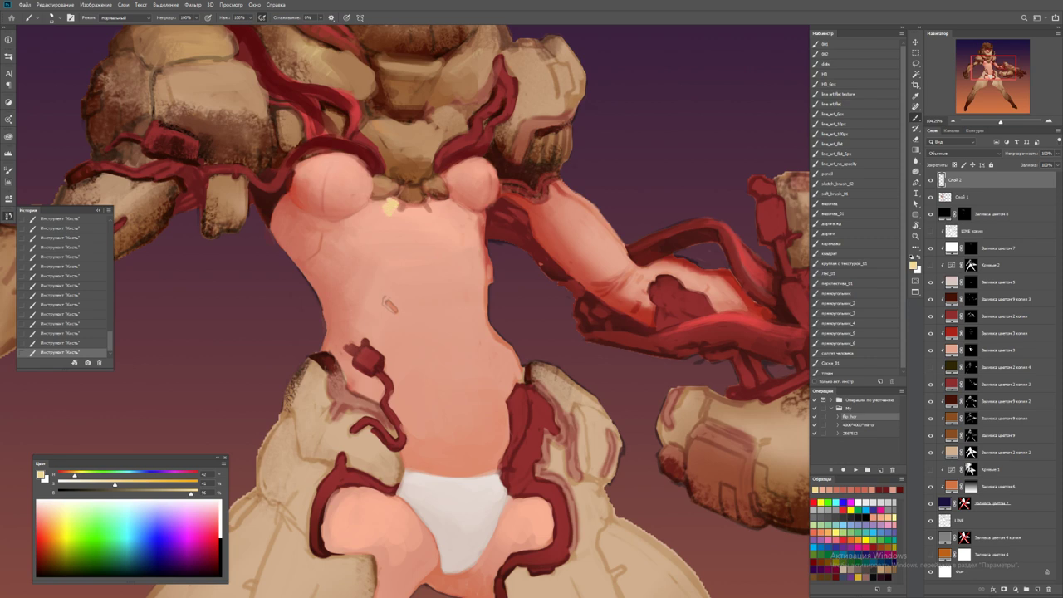
key("z")
scroll(441, 192, "up", 3)
key("b")
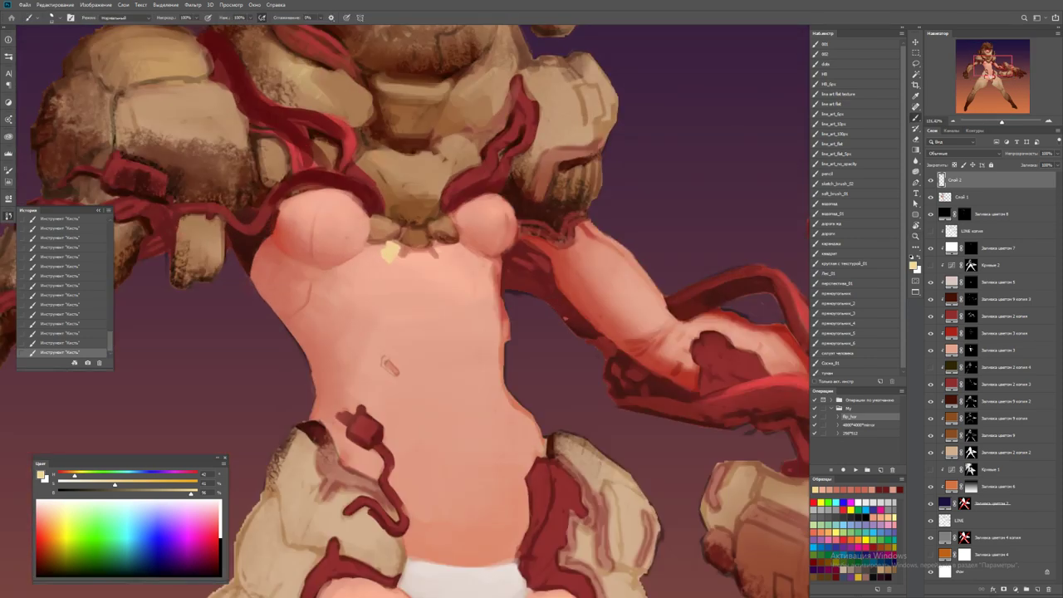
key("ctrl+0")
key("z")
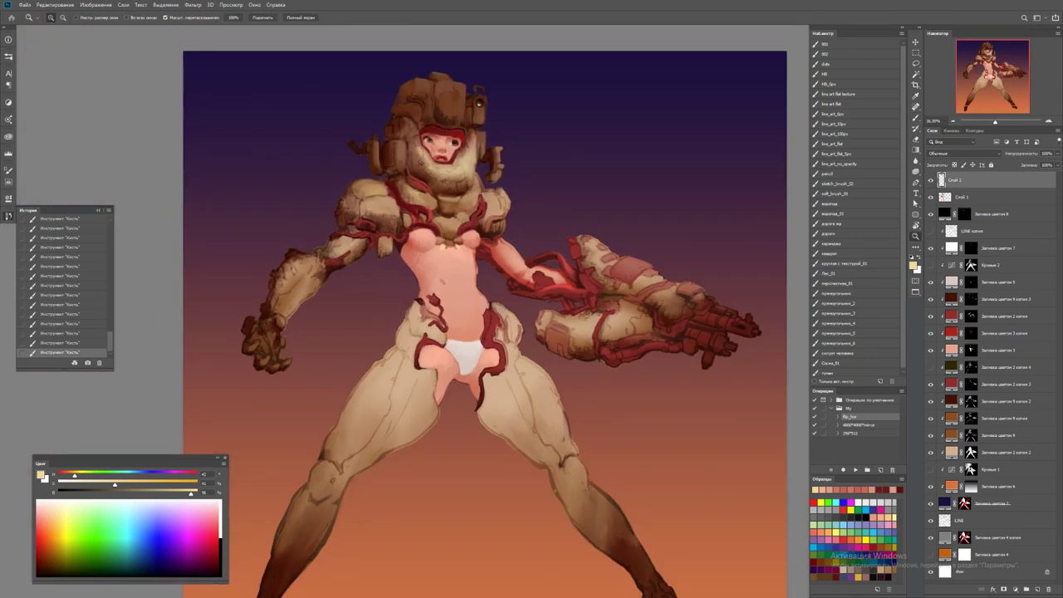
scroll(442, 208, "up", 3)
key("b")
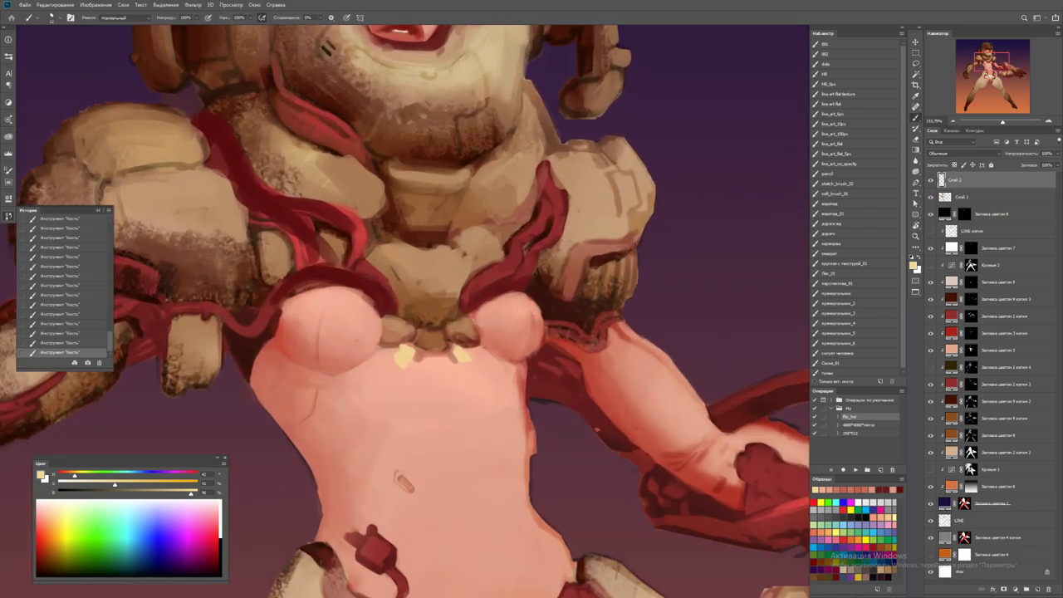
Paint over the two dark notches on the helmet's cheek and lighten the helmet beside the face with sampled tans
scroll(370, 287, "up", 5)
left_click_drag(369, 287, 357, 280)
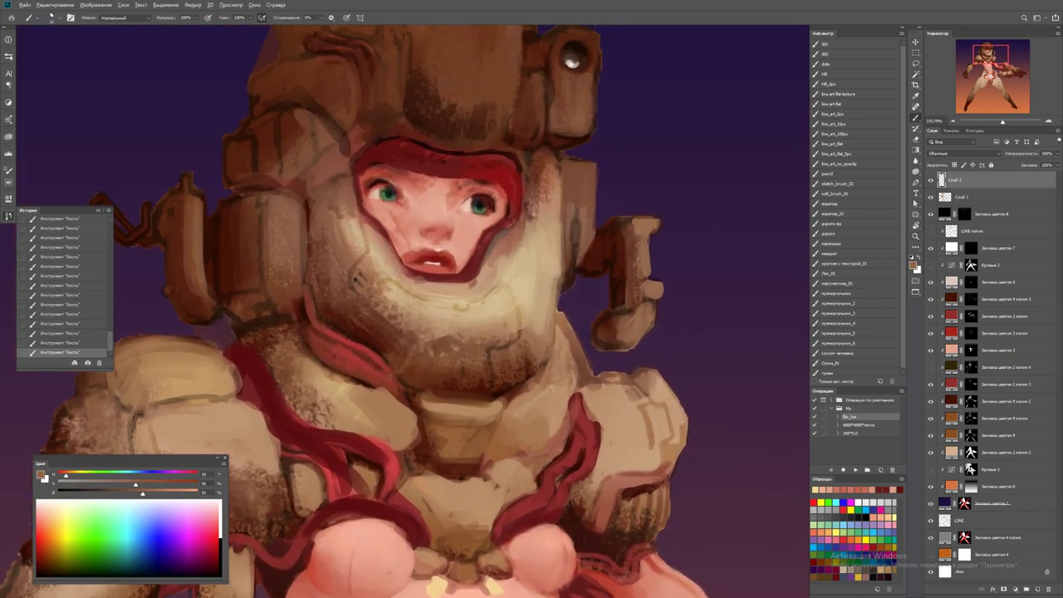
left_click(407, 223, "alt")
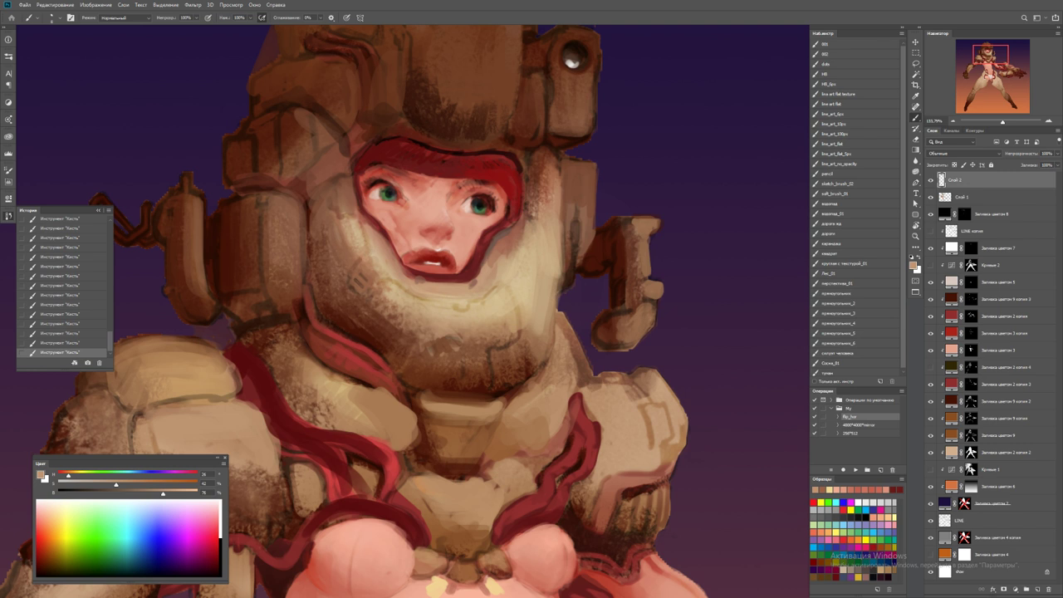
left_click(374, 252, "alt")
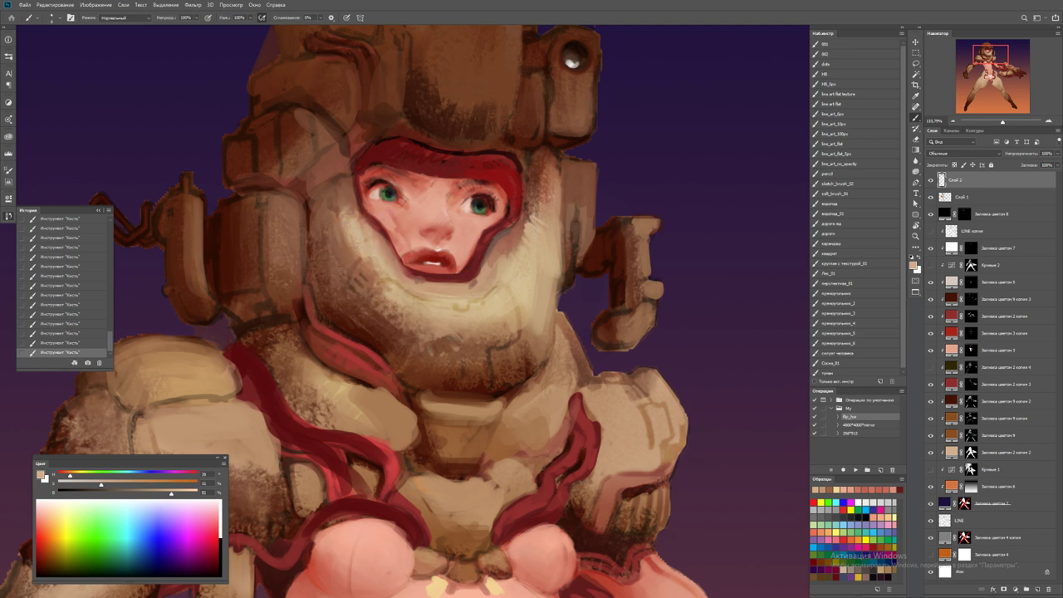
Brush a sampled muted brown in vertical strokes over the helmet's side panel on the side away from the scope
scroll(547, 220, "up", 2)
left_click(294, 285, "alt")
left_click_drag(307, 321, 302, 234)
mouse_move(304, 282)
left_mouse_down()
mouse_move(310, 244)
mouse_move(295, 244)
left_mouse_up()
left_click_drag(295, 275, 288, 217)
mouse_move(286, 273)
left_mouse_down()
mouse_move(285, 214)
mouse_move(278, 226)
left_mouse_up()
mouse_move(274, 283)
left_mouse_down()
mouse_move(273, 231)
mouse_move(318, 218)
left_mouse_up()
mouse_move(309, 243)
left_mouse_down()
mouse_move(322, 218)
mouse_move(282, 199)
left_mouse_up()
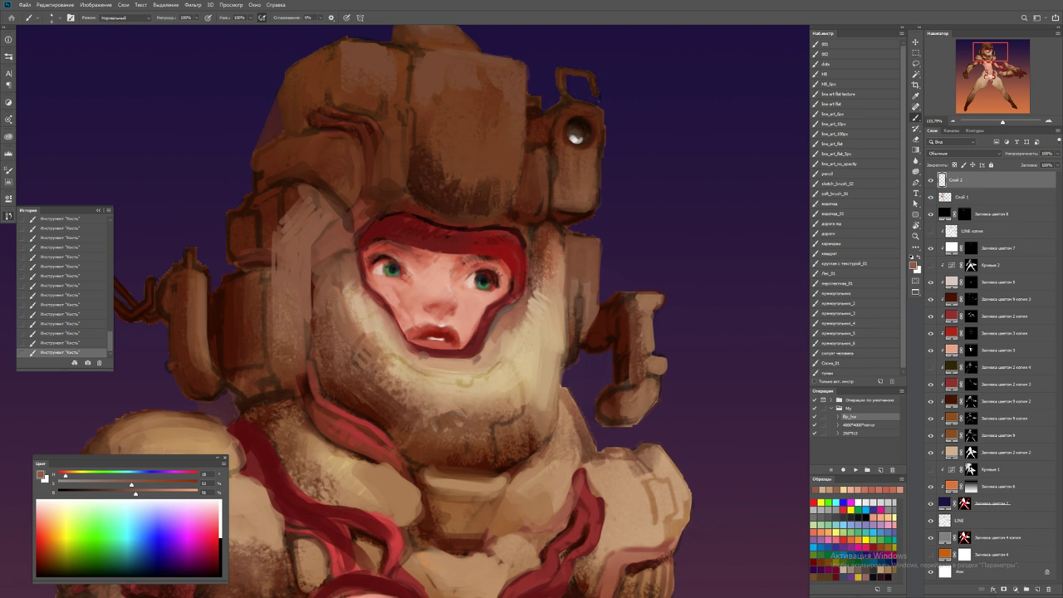
Check the helmet from farther out and define the edges of its side panel with a sampled dark brown
key("z")
key("ctrl+0")
key("b")
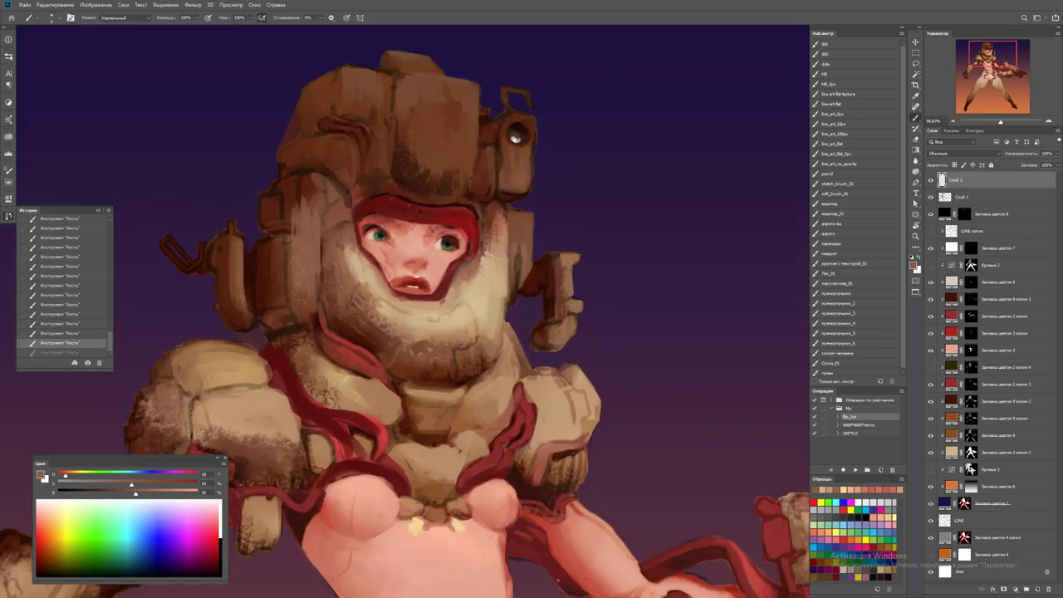
left_click(315, 199, "alt")
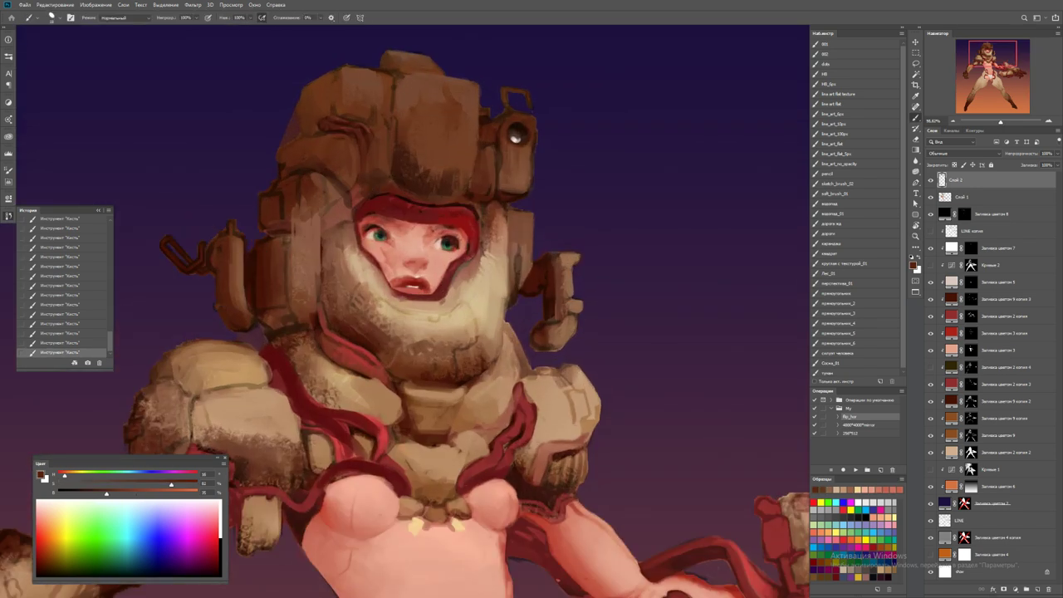
Fill the inner part of the bracket below the helmet's scope with a reddish brown
scroll(245, 298, "up", 2)
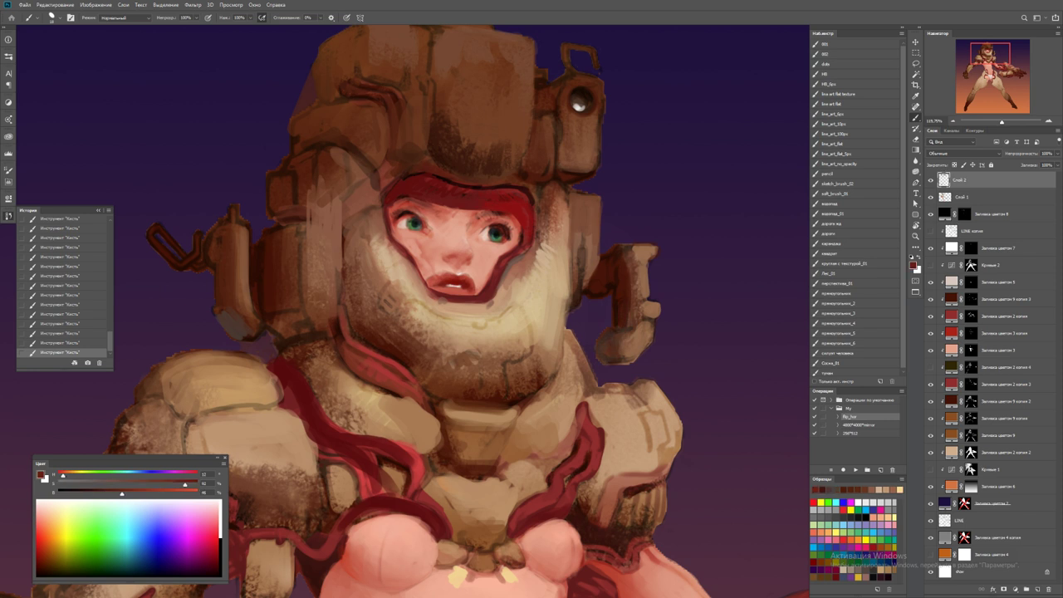
mouse_move(594, 295)
left_mouse_down()
mouse_move(596, 271)
mouse_move(613, 254)
left_mouse_up()
mouse_move(619, 316)
left_mouse_down()
mouse_move(619, 287)
mouse_move(620, 297)
left_mouse_up()
left_click_drag(625, 327, 625, 279)
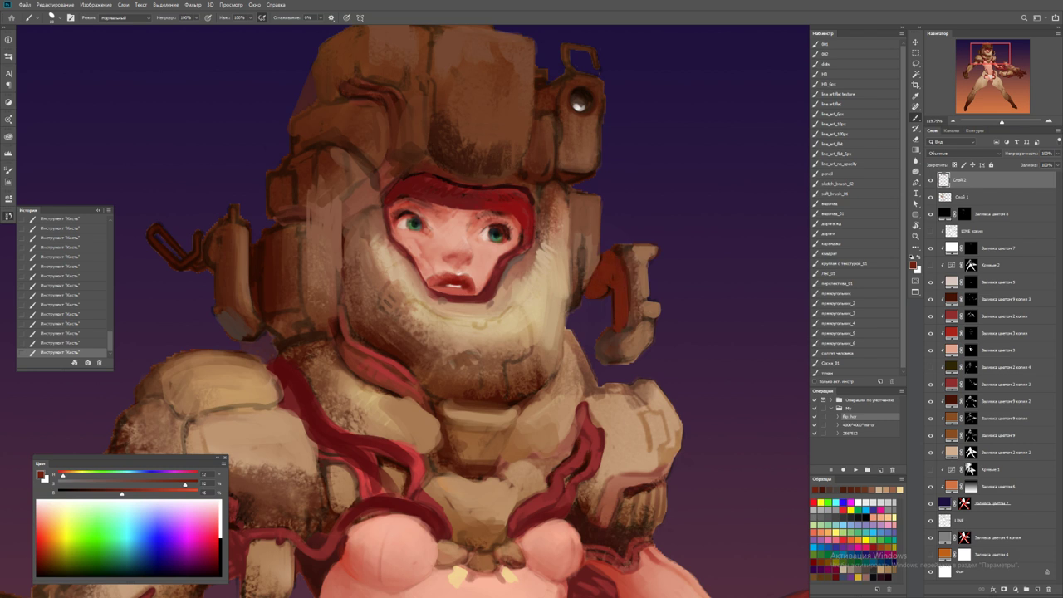
Brush reddish brown over the shadow sides of the canister, the hook and the helmet edges on the side away from the scope
key("z")
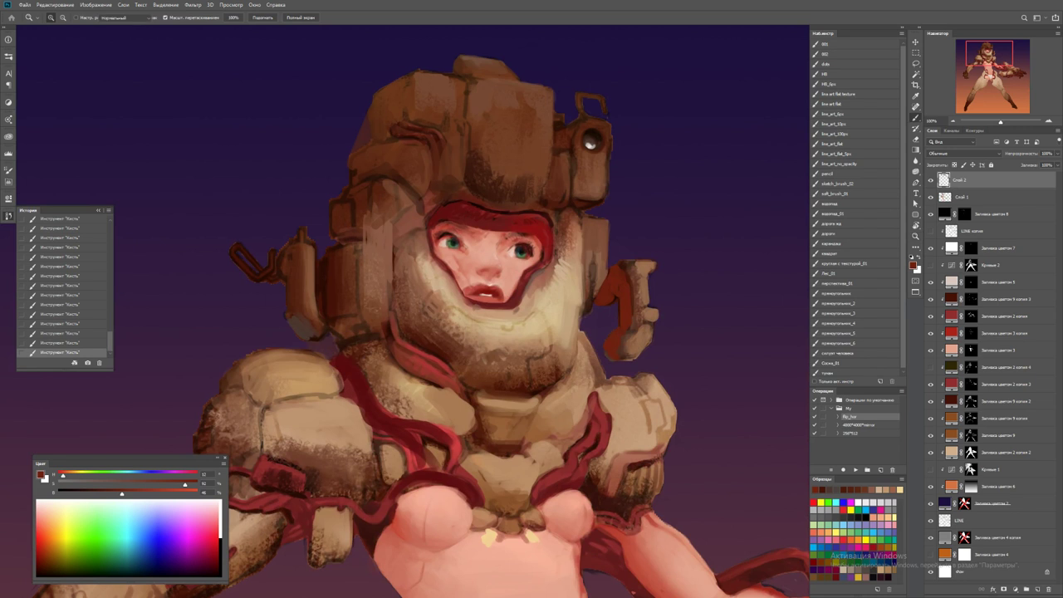
key("b")
mouse_move(292, 311)
left_mouse_down()
mouse_move(291, 276)
mouse_move(280, 277)
left_mouse_up()
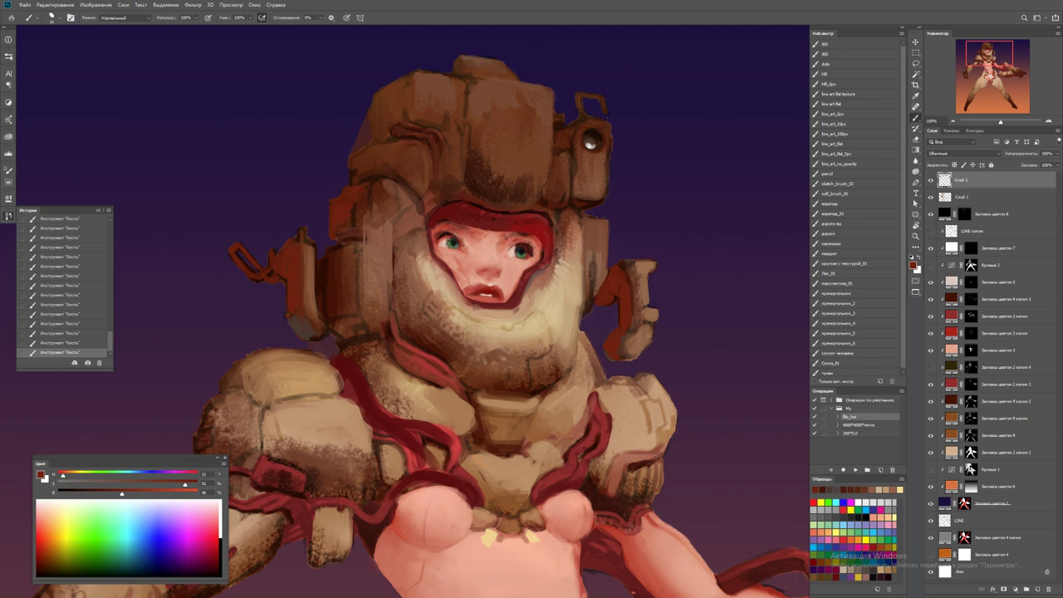
scroll(365, 200, "down", 3)
scroll(365, 200, "up", 4)
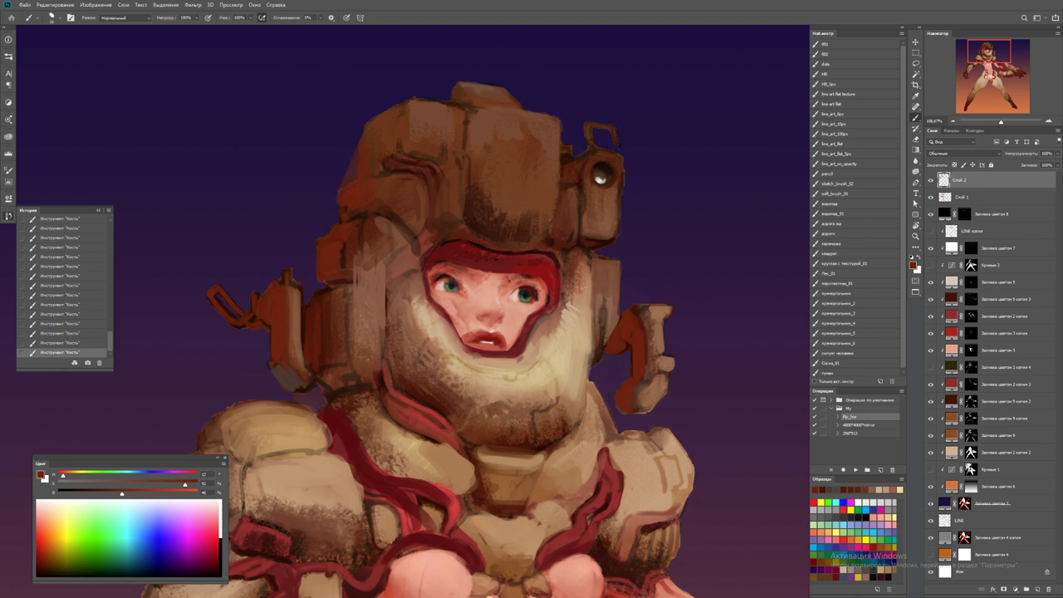
scroll(320, 336, "down", 4)
Flip the canvas horizontally and shade the neck and collar armour beneath the helmet's chin with sampled browns
key("F2")
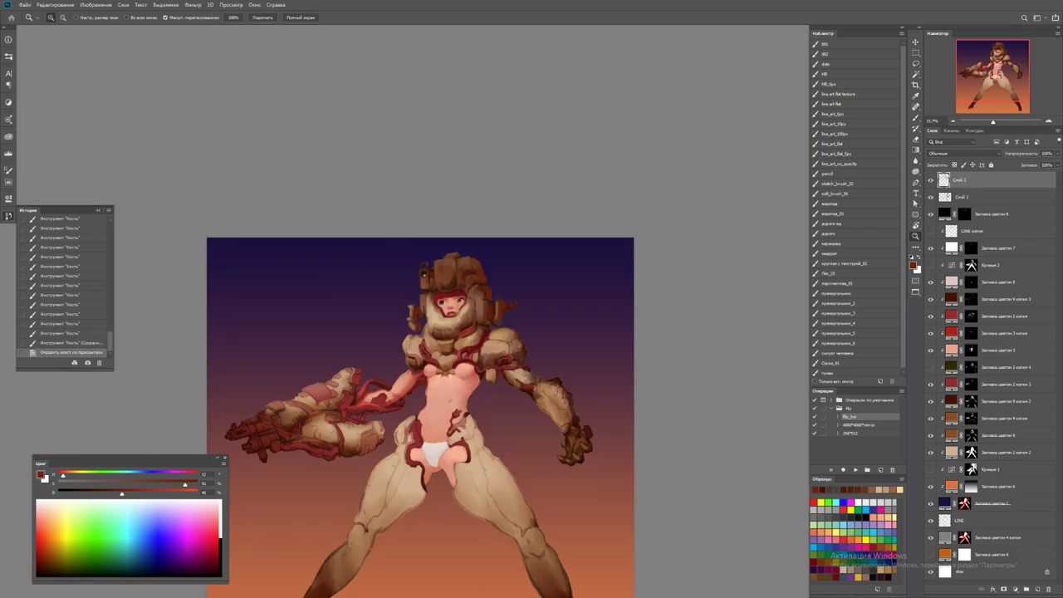
scroll(457, 312, "up", 4)
key("b")
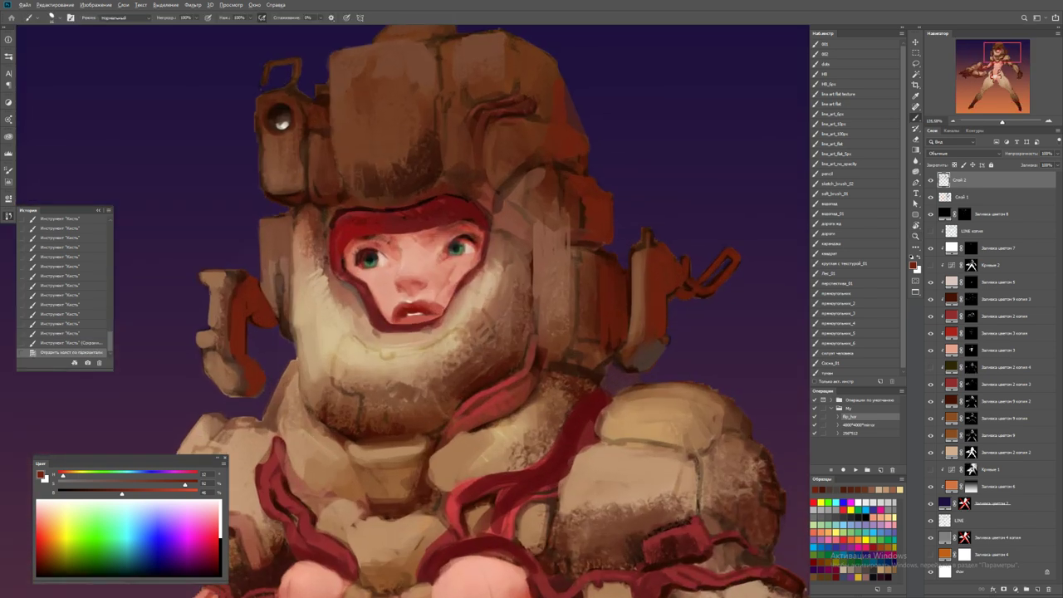
left_click(324, 389, "alt")
mouse_move(326, 384)
left_mouse_down()
mouse_move(305, 405)
mouse_move(384, 430)
mouse_move(353, 443)
mouse_move(425, 439)
mouse_move(353, 435)
mouse_move(365, 437)
left_mouse_up()
key("d")
mouse_move(410, 441)
left_mouse_down()
mouse_move(423, 430)
mouse_move(422, 488)
left_mouse_up()
left_click(412, 447, "alt")
Try a light cyan rim stroke along the outer side of the torso below the armpit
key("z")
key("ctrl+minus")
key("ctrl+minus")
key("ctrl+minus")
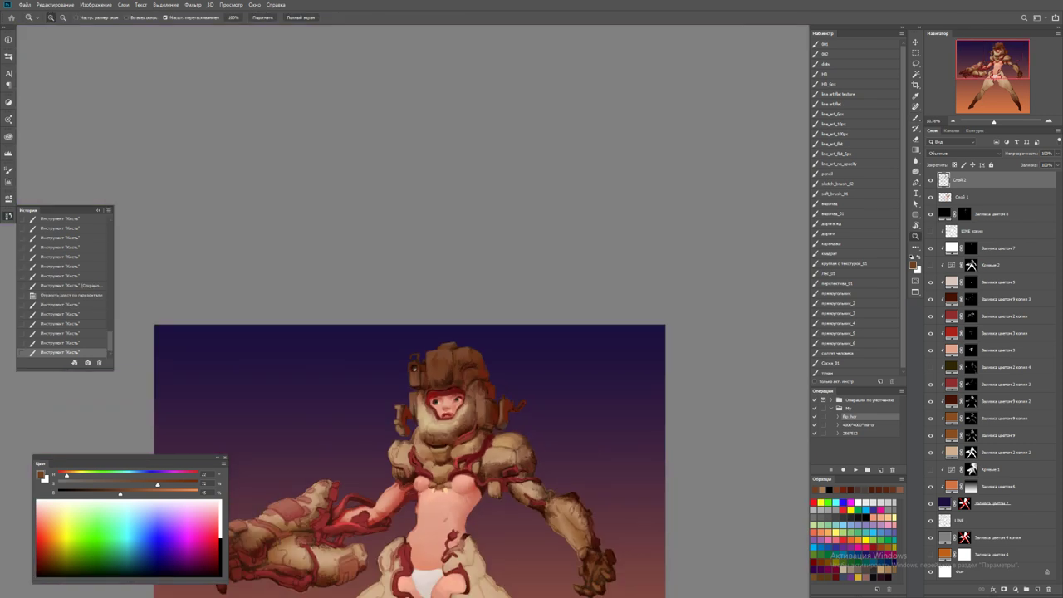
scroll(430, 461, "down", 5)
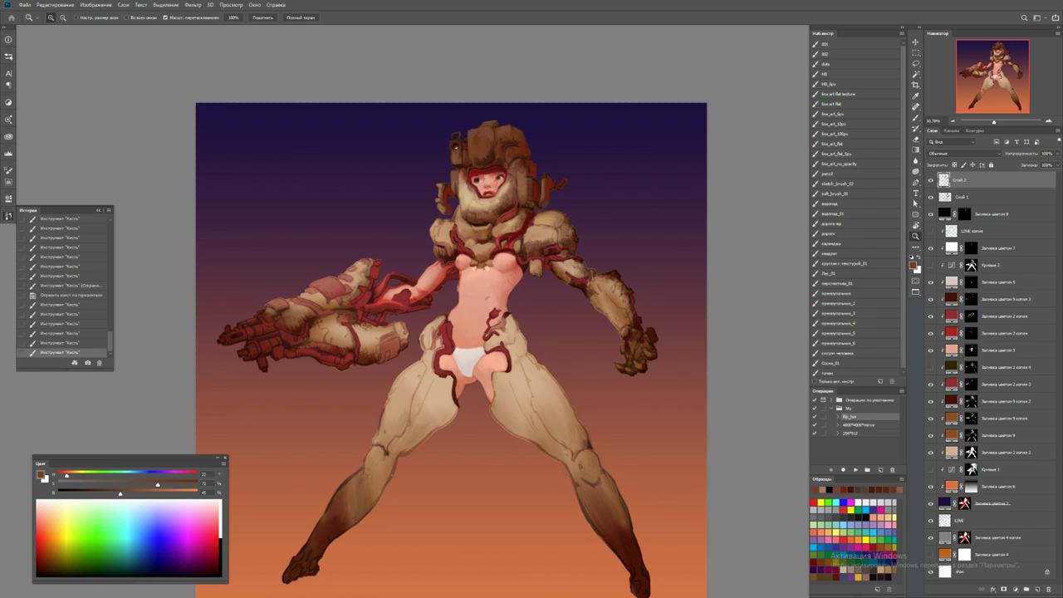
left_click(484, 289)
key("b")
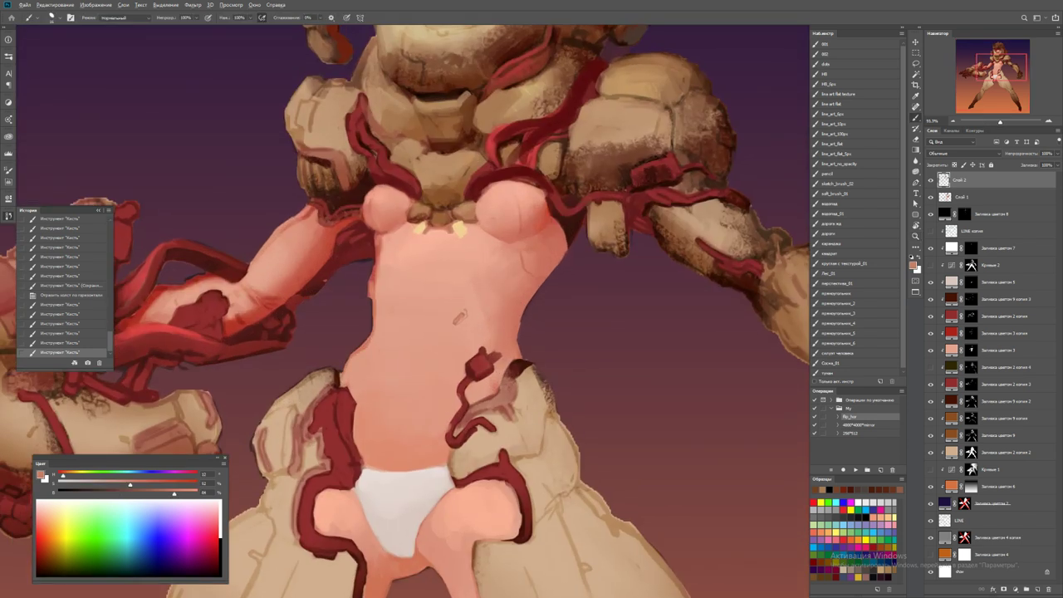
left_click_drag(558, 249, 524, 342)
key("z")
key("ctrl+0")
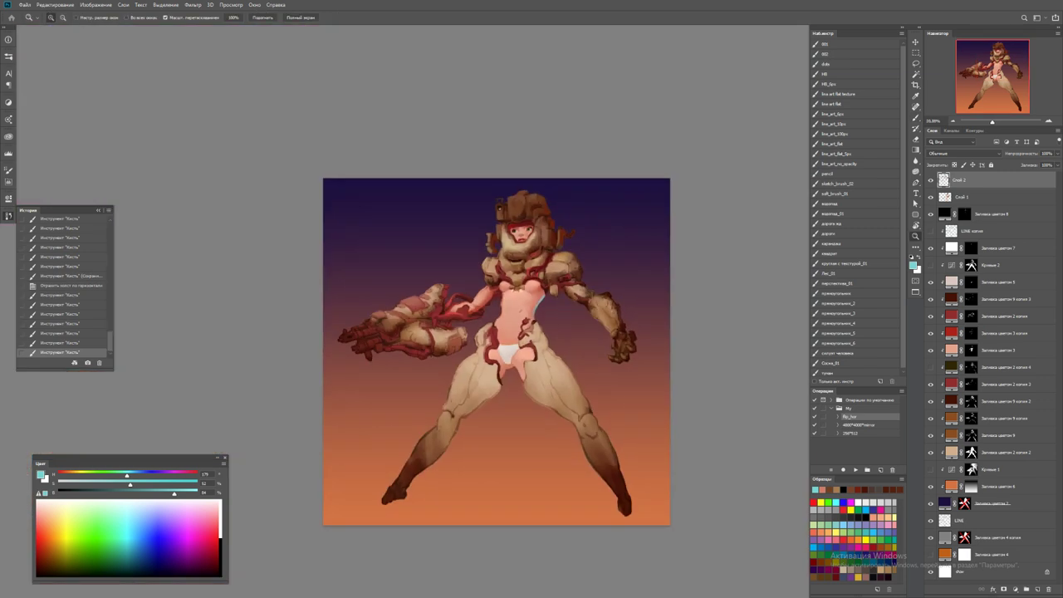
left_click(544, 303)
key("ctrl+z")
Paint a short cyan rim light along the torso edge under the armpit with a smaller brush
key("b")
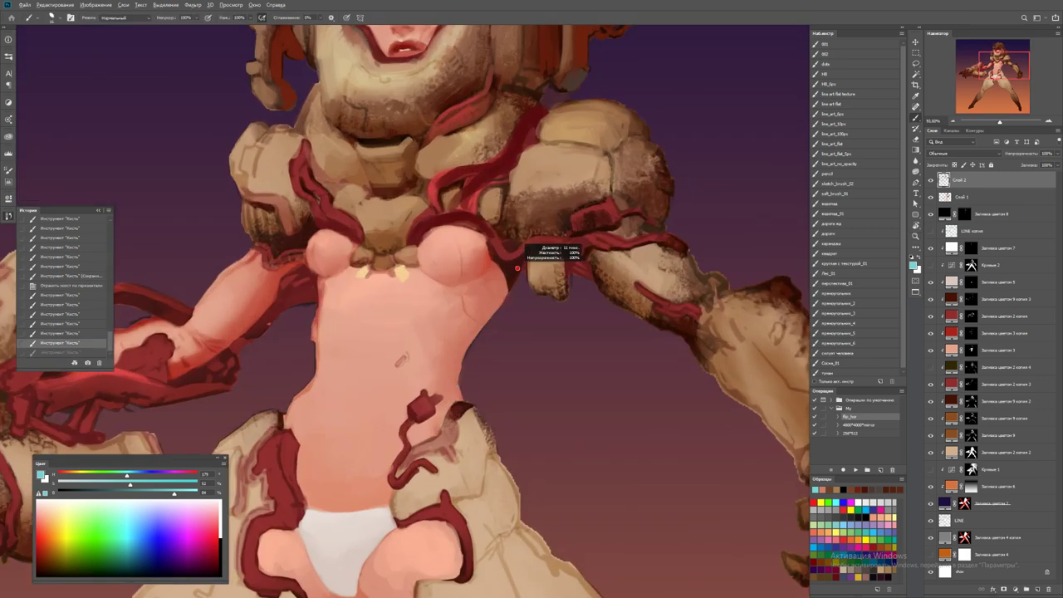
left_click_drag(517, 268, 517, 290)
key("z")
key("ctrl+0")
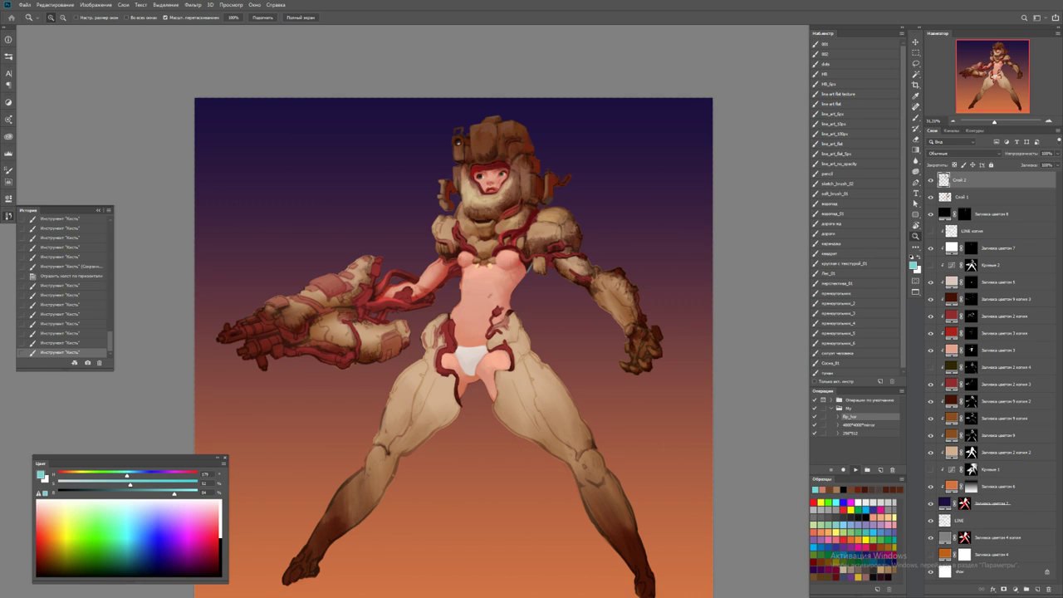
Flip the canvas back and repaint the plate hanging below the shoulder armour as a clean-edged tan shape
key("F2")
left_click(394, 253)
key("b")
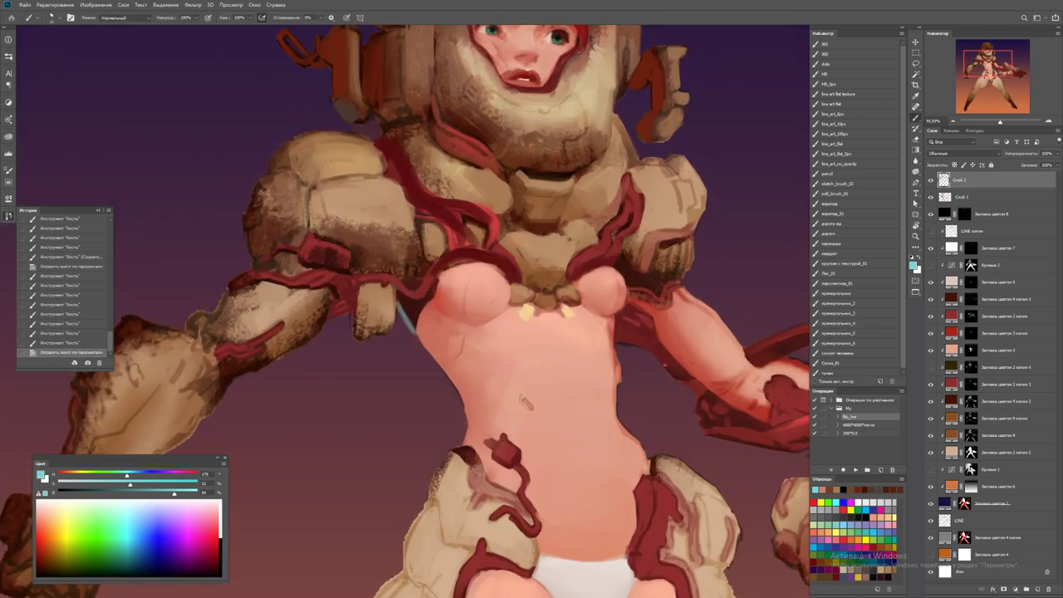
left_click(369, 282, "alt")
mouse_move(358, 282)
left_mouse_down()
mouse_move(399, 286)
mouse_move(357, 328)
mouse_move(357, 349)
mouse_move(393, 334)
left_mouse_up()
left_click(380, 334, "alt")
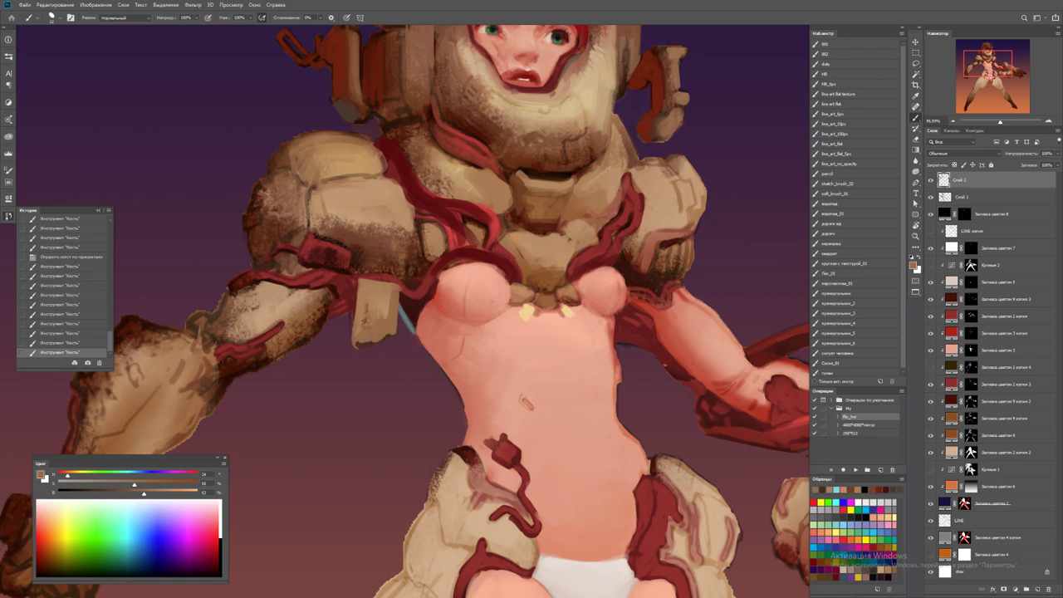
left_click(380, 297, "alt")
mouse_move(394, 288)
left_mouse_down()
mouse_move(393, 332)
mouse_move(357, 346)
left_mouse_up()
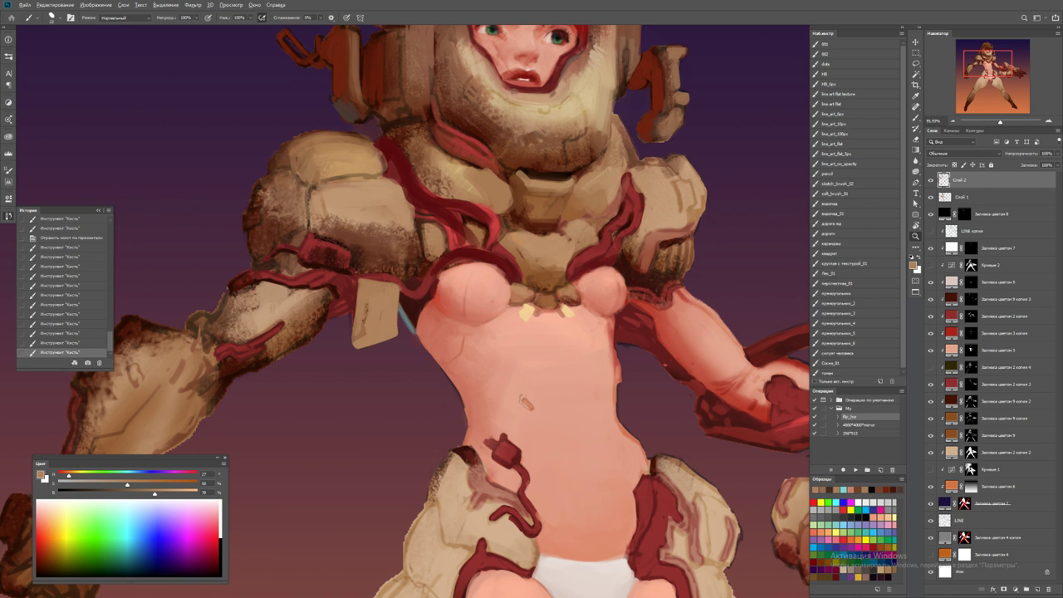
Repaint the upper arm below the large shoulder pad with a smooth sampled tan and a dark reddish-brown cap
key("z")
key("ctrl+0")
left_click_drag(390, 281, 465, 281)
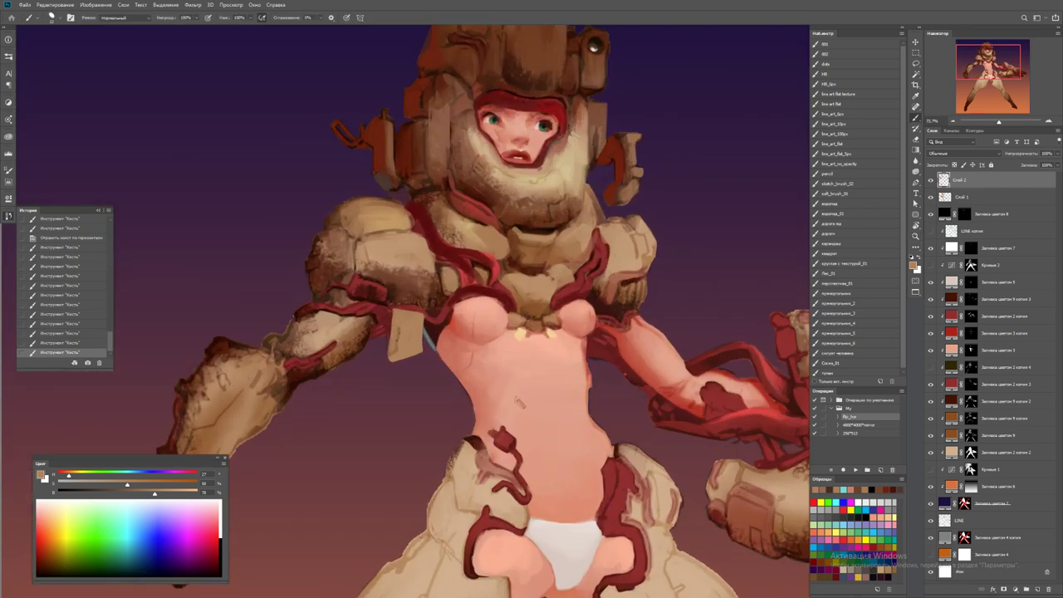
key("b")
left_click(332, 312, "alt")
mouse_move(313, 314)
left_mouse_down()
mouse_move(357, 307)
mouse_move(345, 324)
mouse_move(339, 300)
mouse_move(369, 306)
mouse_move(307, 298)
left_mouse_up()
left_click(334, 311, "alt")
key("z")
left_click(342, 313)
key("b")
left_click(362, 299, "alt")
left_click(345, 267, "alt")
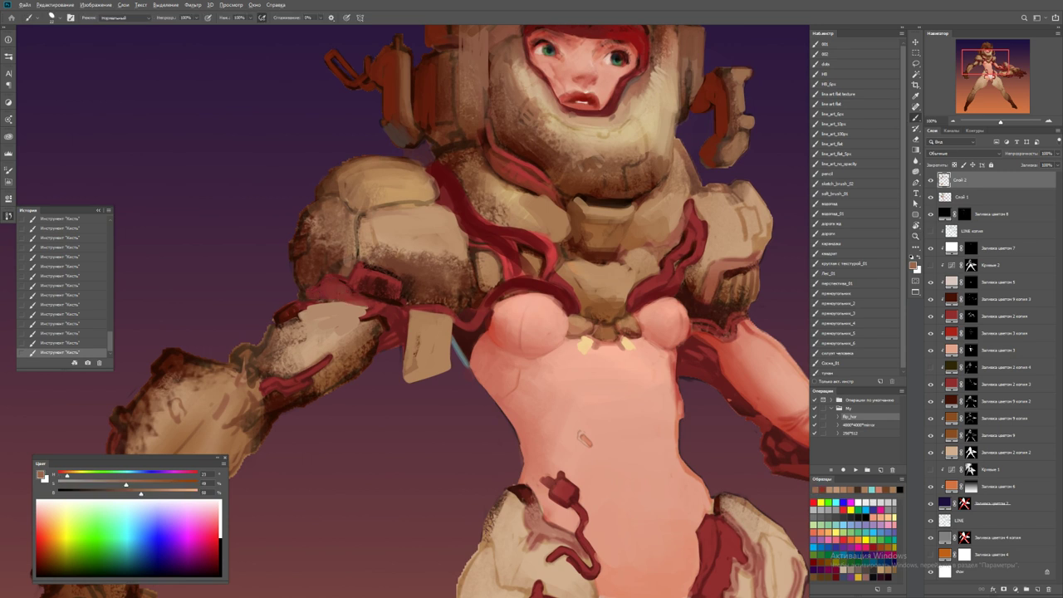
Repaint the red block on the strap below the shoulder armour with a brighter sampled red
left_click(324, 272, "alt")
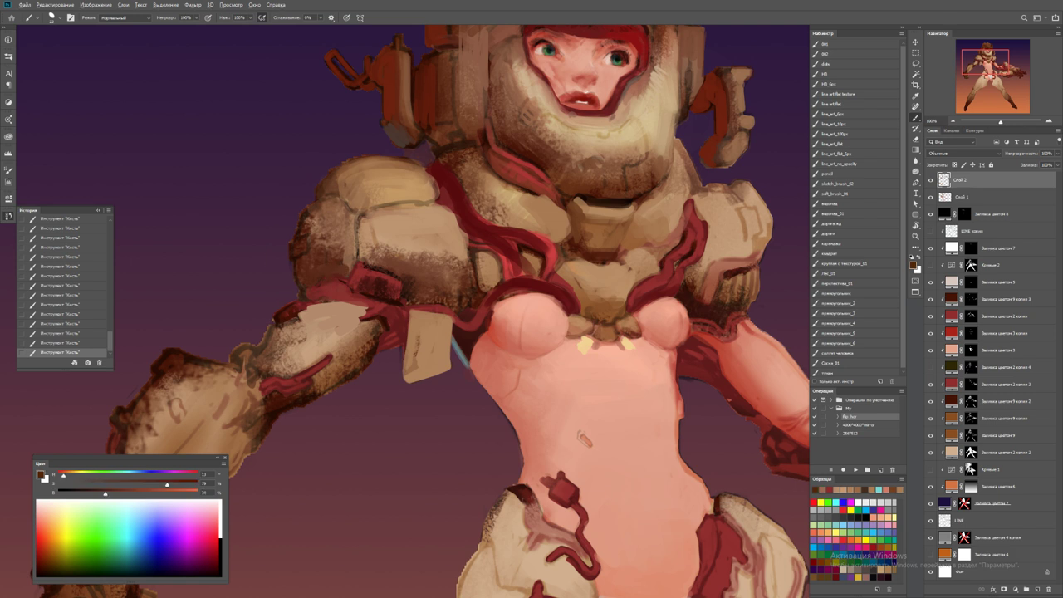
key("d")
left_click(334, 289, "alt")
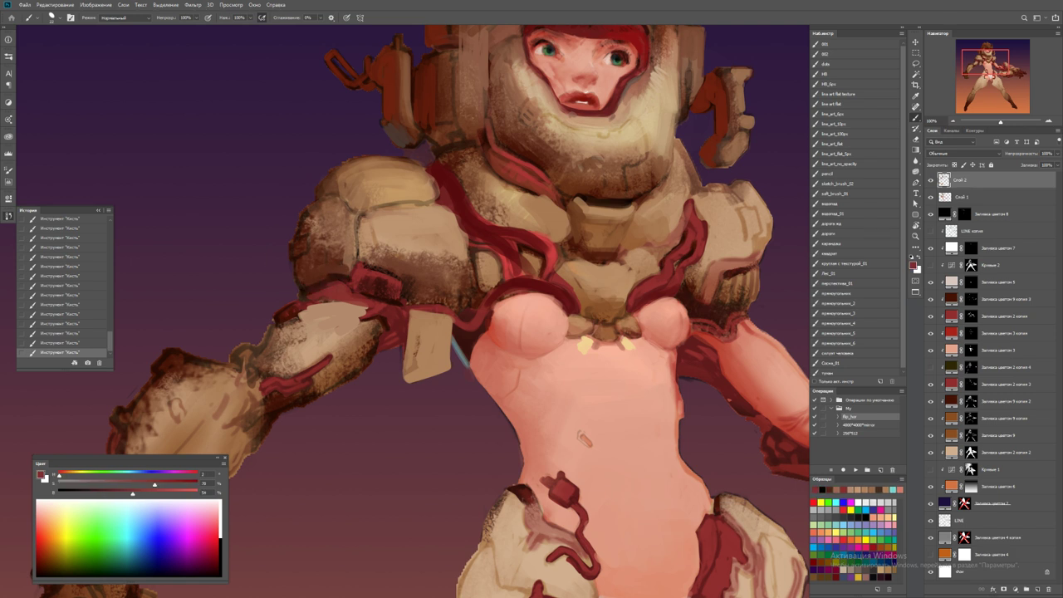
left_click_drag(399, 290, 364, 288)
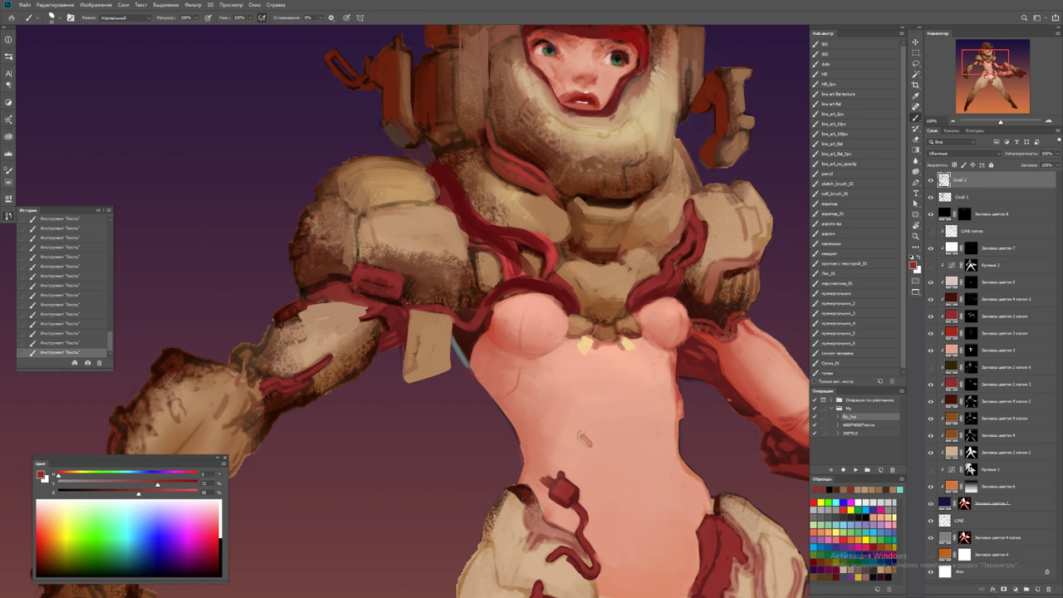
Try a sampled brown stroke along the shoulder armour's lower edge beside the red block
left_click(406, 268, "alt")
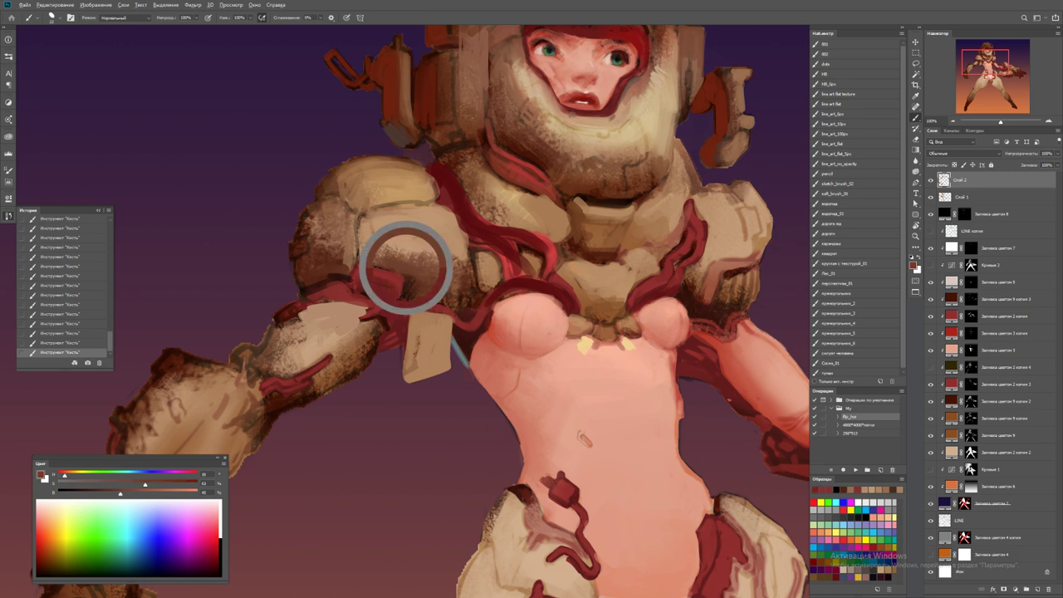
left_click(407, 286, "alt")
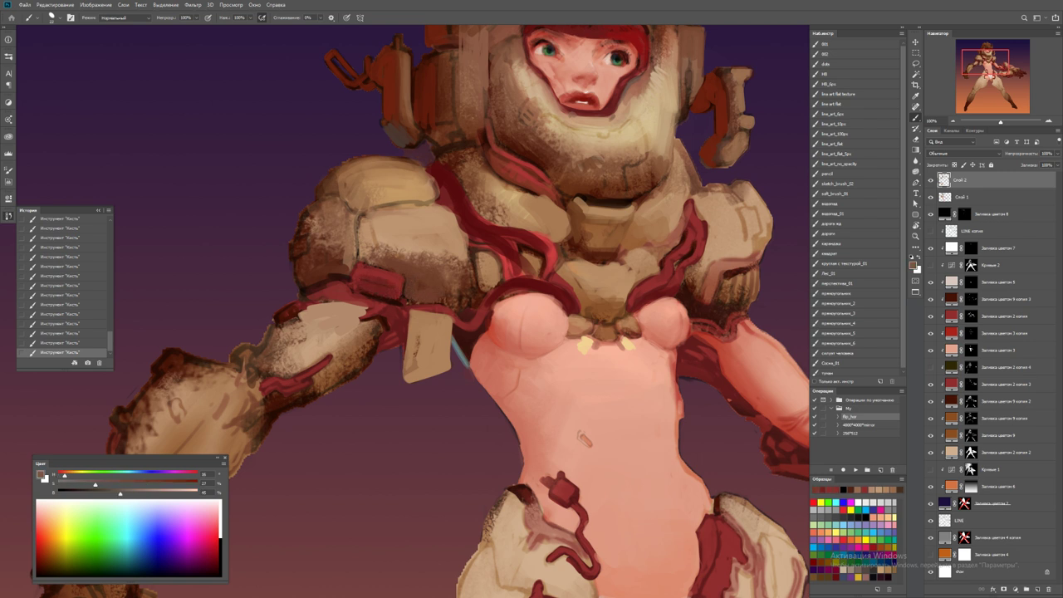
mouse_move(407, 282)
left_mouse_down()
mouse_move(409, 304)
mouse_move(531, 291)
left_mouse_up()
key("z")
key("ctrl+z")
Clean up the hanging tan plate with brush and eraser and cover the cyan stroke beside the torso
key("b")
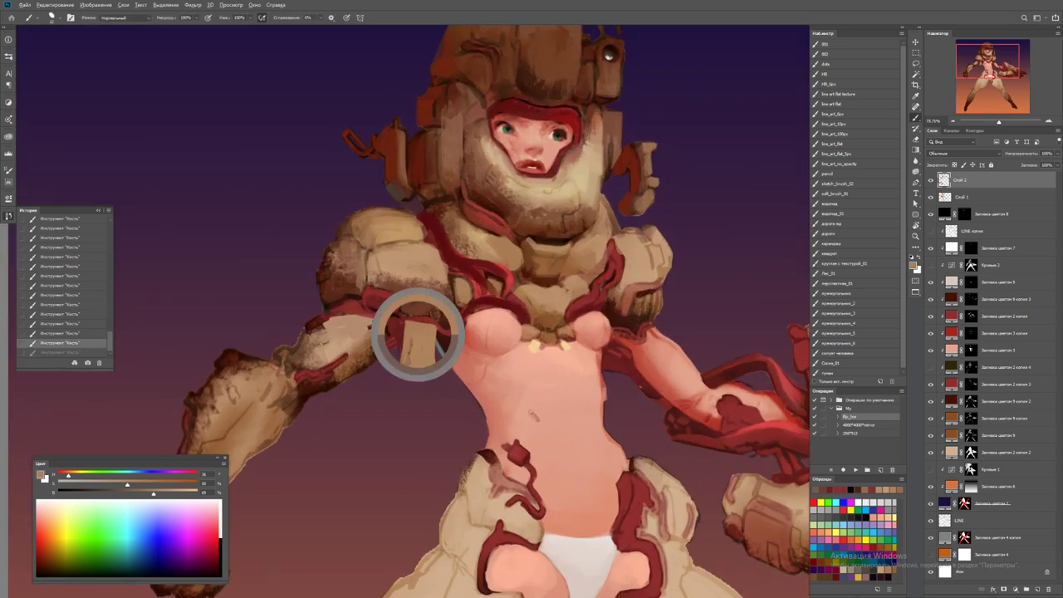
mouse_move(405, 309)
left_mouse_down()
mouse_move(438, 321)
mouse_move(437, 362)
mouse_move(440, 316)
mouse_move(459, 323)
mouse_move(440, 378)
left_mouse_up()
key("e")
key("b")
left_click(446, 344, "alt")
Touch up the collar plates and chest armour below the helmet with sampled tans
key("z")
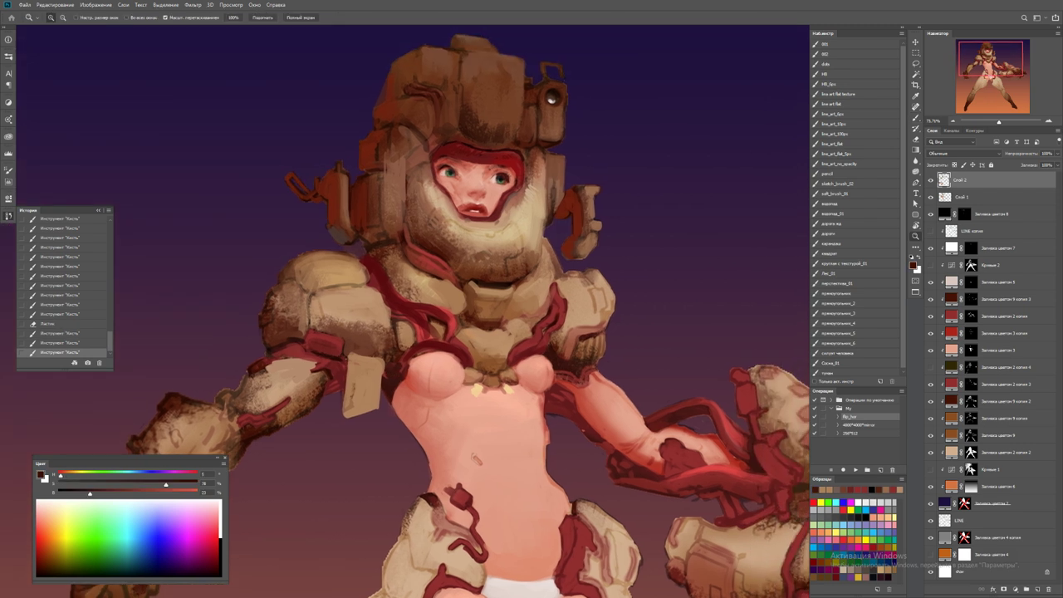
key("b")
mouse_move(504, 315)
left_mouse_down()
mouse_move(513, 319)
mouse_move(467, 314)
left_mouse_up()
left_click(508, 317, "alt")
left_click(510, 316, "alt")
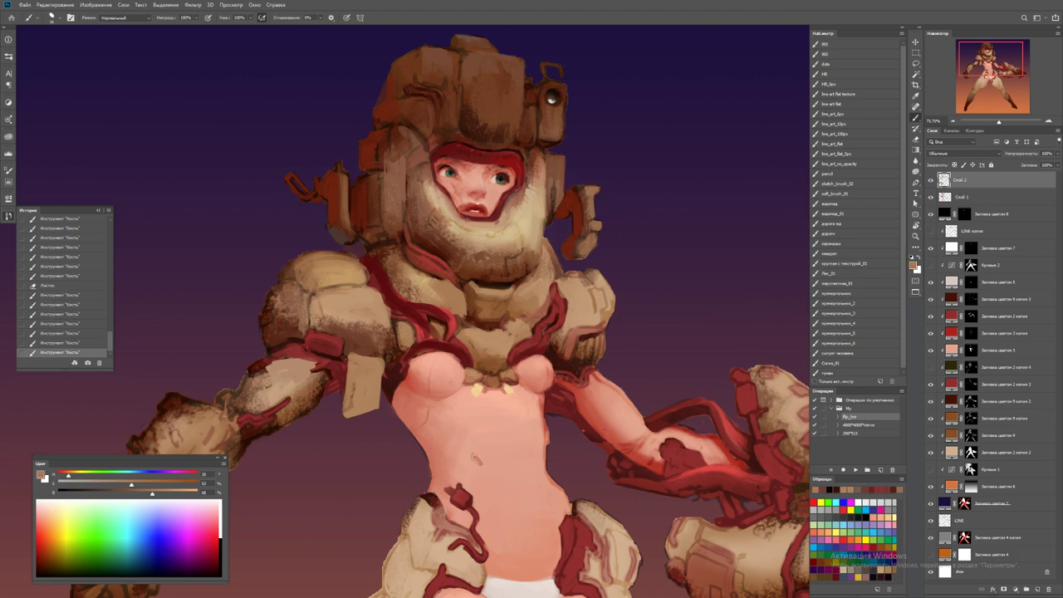
left_click(453, 301, "alt")
left_click_drag(442, 279, 451, 282)
Paint a thin red cable along the scope-side of the neck and shade beside it with a sampled dark brown
left_click(437, 267, "alt")
left_click_drag(544, 273, 548, 231)
scroll(550, 251, "down", 3)
scroll(552, 249, "up", 5)
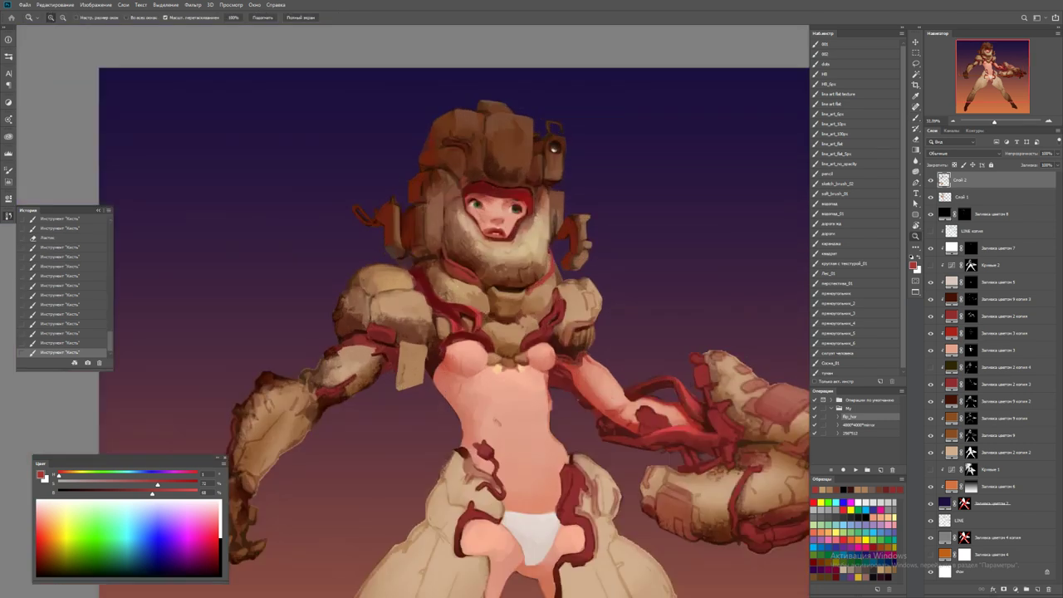
left_click(571, 276, "alt")
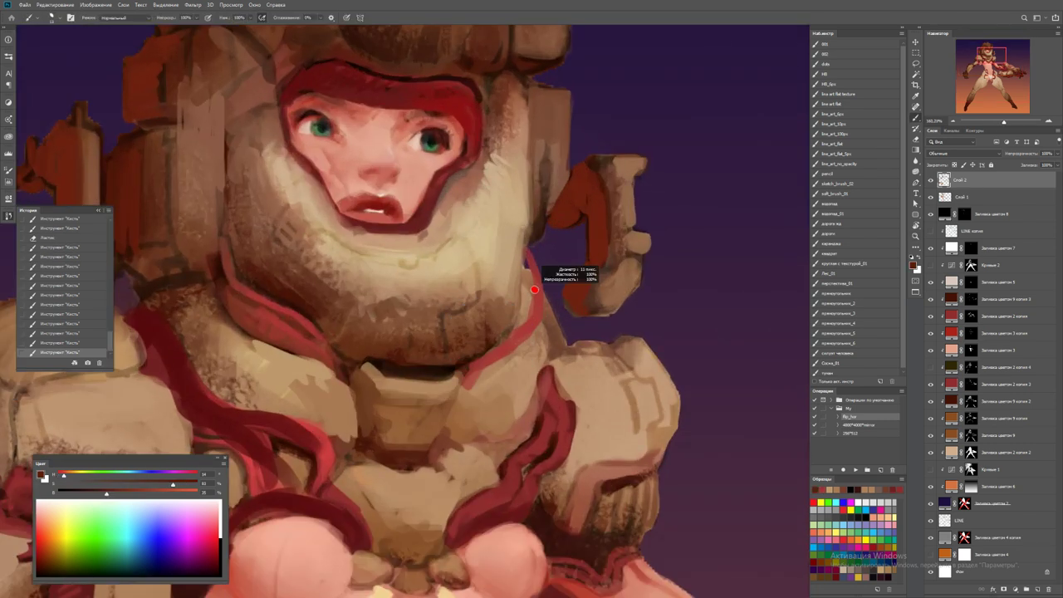
left_click_drag(522, 318, 528, 282)
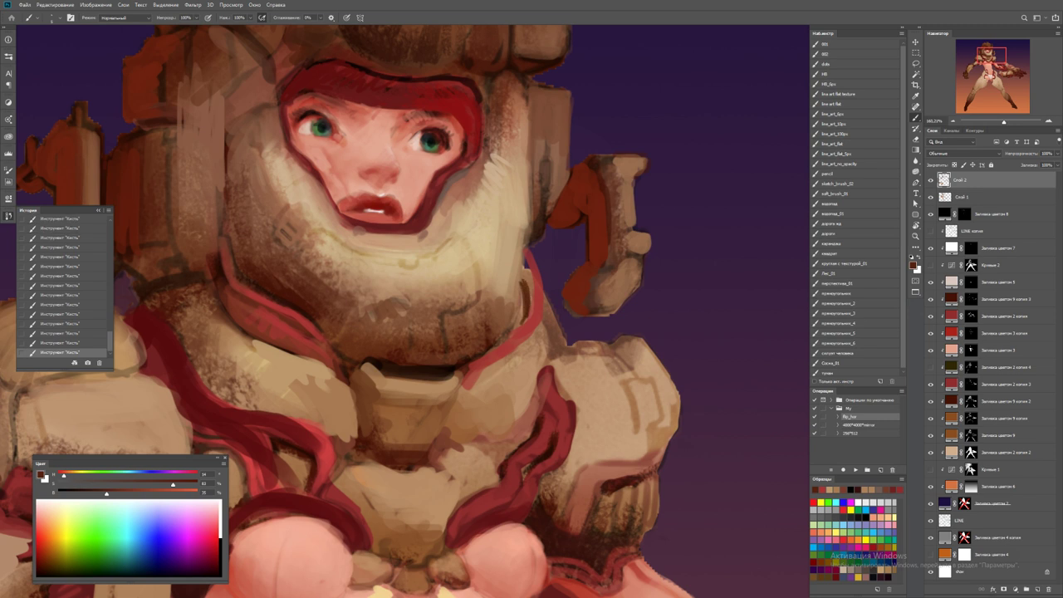
left_click_drag(522, 337, 522, 314)
Brush a sampled brown around the red cable under the helmet's jaw on the side away from the scope
left_click(334, 333, "alt")
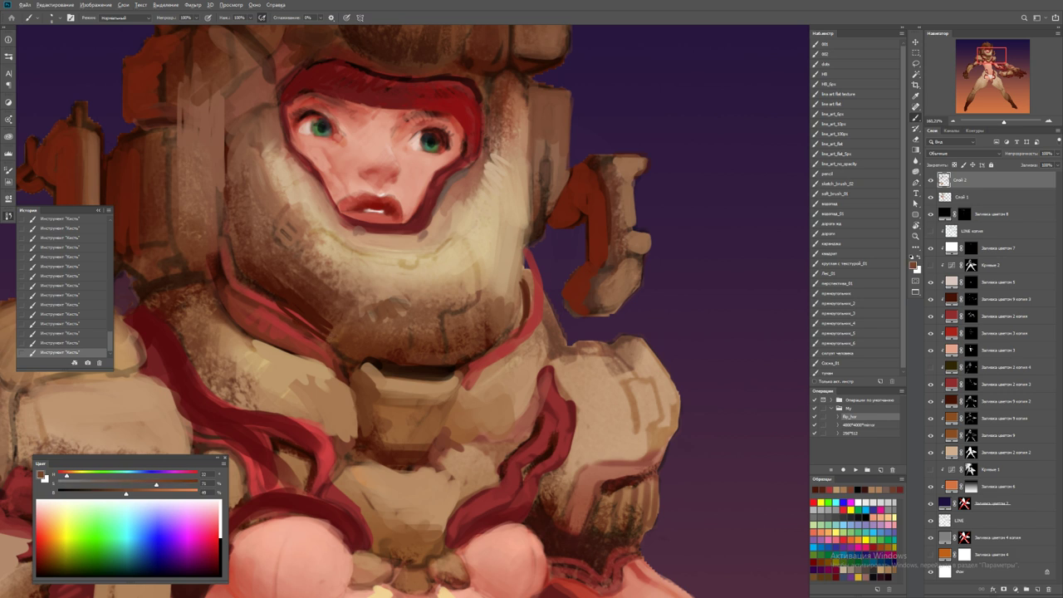
mouse_move(333, 332)
left_mouse_down()
mouse_move(329, 319)
mouse_move(304, 326)
mouse_move(296, 297)
mouse_move(264, 276)
left_mouse_up()
key("z")
mouse_move(334, 250)
left_mouse_down()
mouse_move(266, 249)
mouse_move(333, 249)
left_mouse_up()
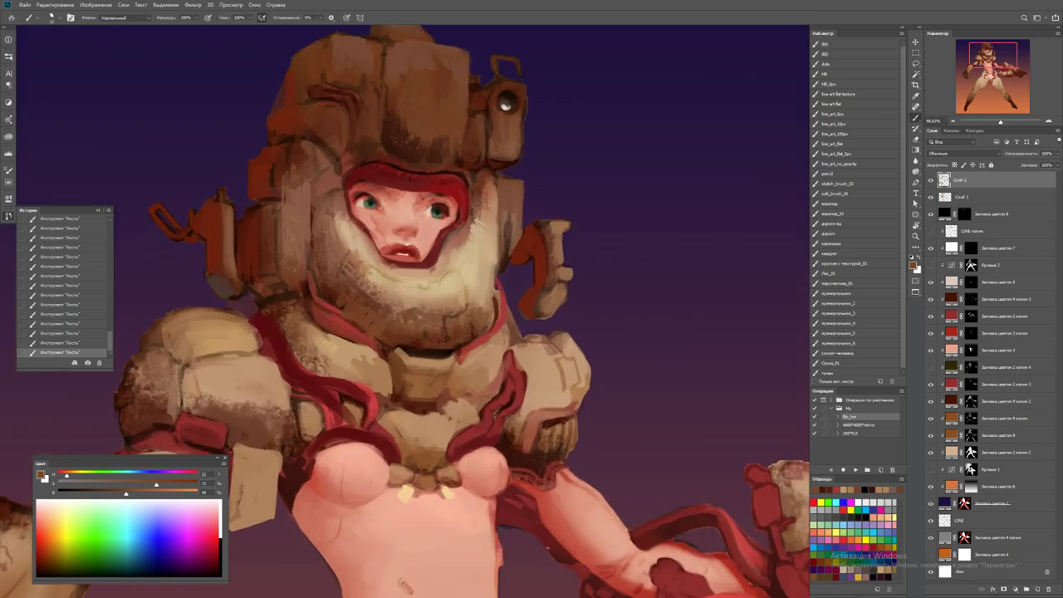
Paint a small round port on the helmet's side panel with a dark ring, brown centre and light tan accent
left_click(310, 236, "alt")
left_click(299, 233, "alt")
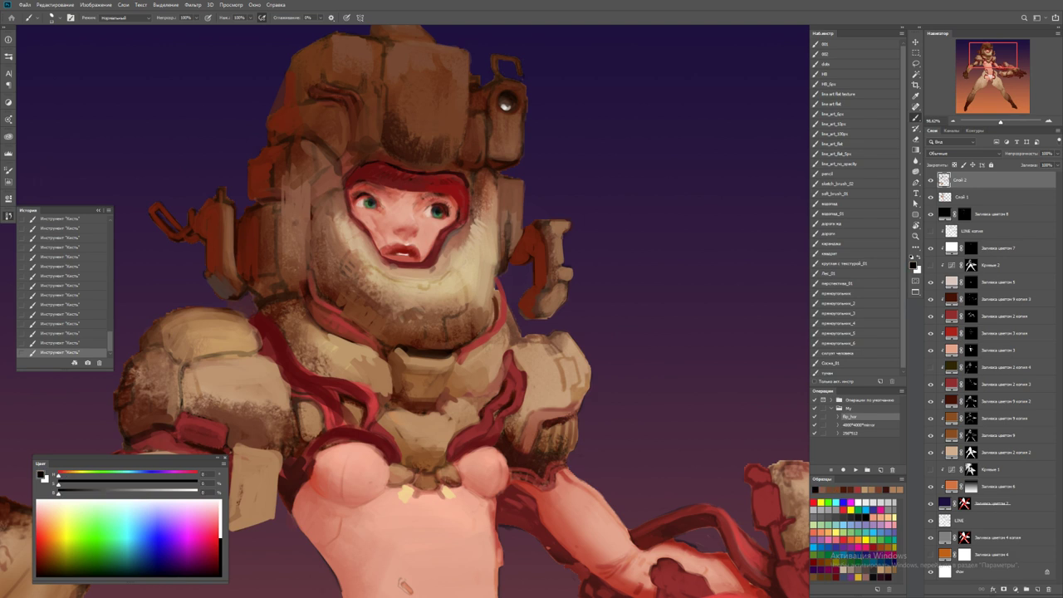
mouse_move(292, 243)
left_mouse_down()
mouse_move(312, 222)
mouse_move(304, 231)
left_mouse_up()
left_click(300, 231, "alt")
left_click(309, 216, "alt")
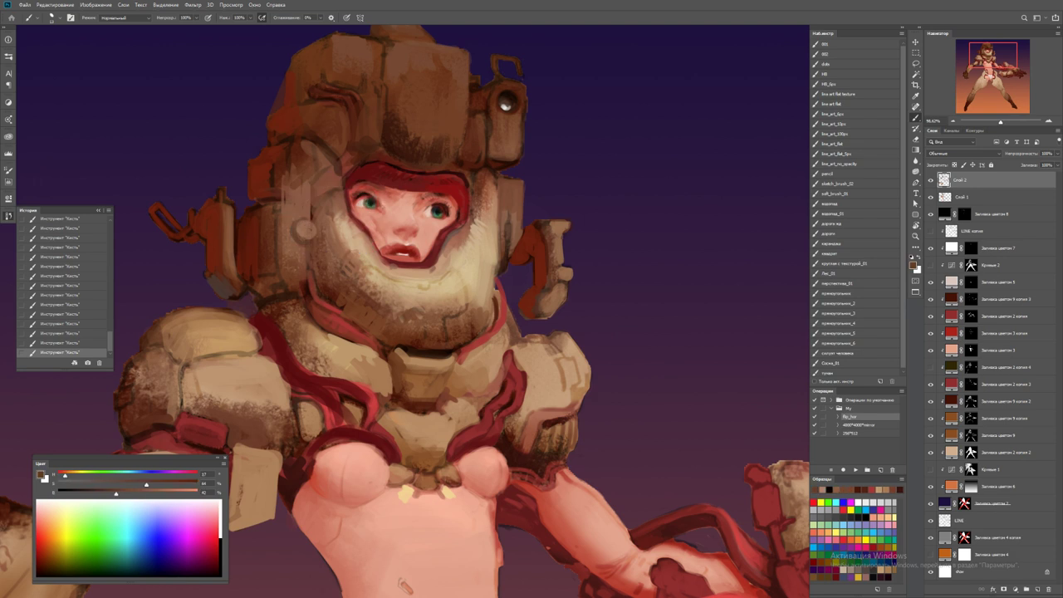
left_click(306, 230, "alt")
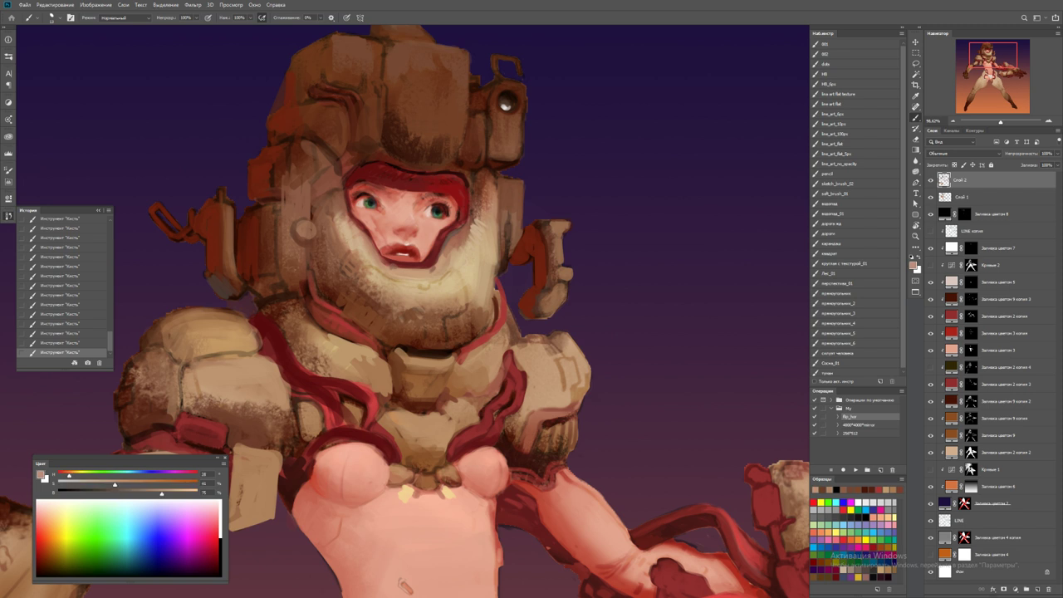
left_click_drag(300, 241, 306, 229)
key("d")
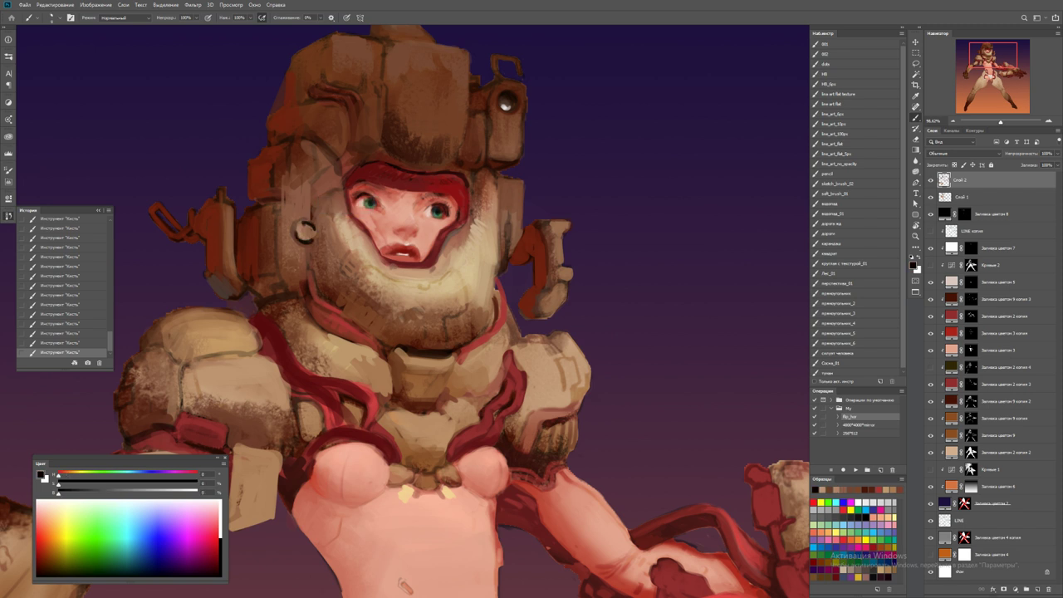
left_click(306, 229, "alt")
Darken the lens and edges of the helmet's scope with small black strokes and sample a brown beside it
key("z")
left_click(306, 230, "alt")
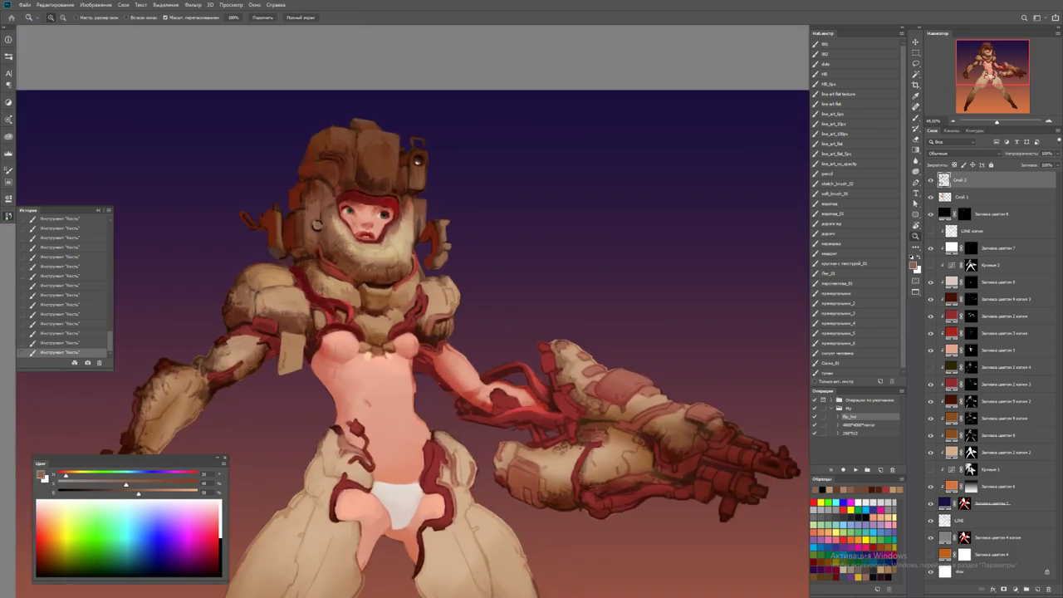
left_click(306, 229, "alt")
left_click_drag(411, 198, 449, 196)
key("b")
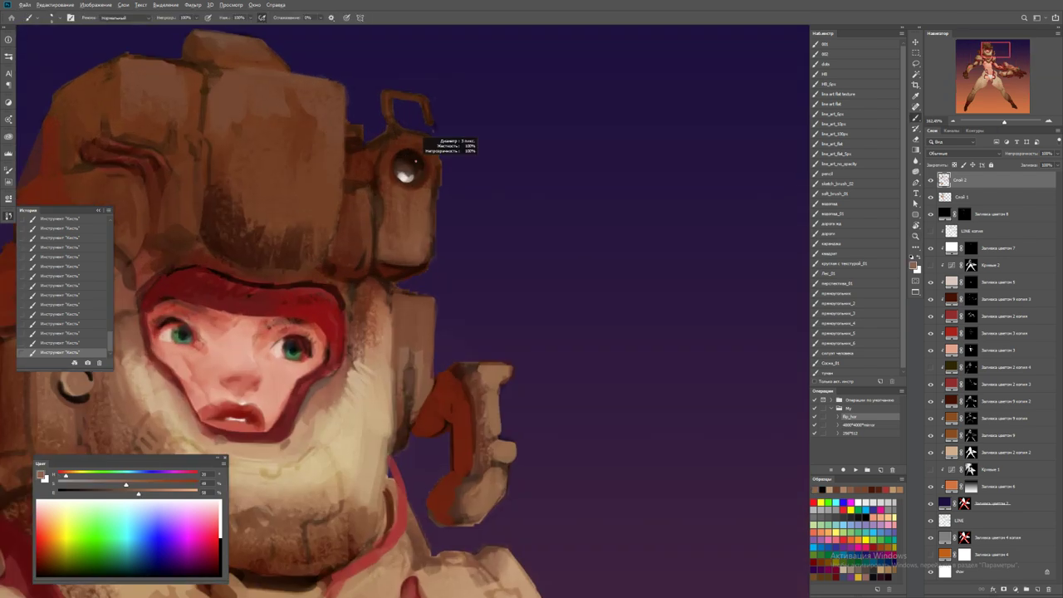
key("d")
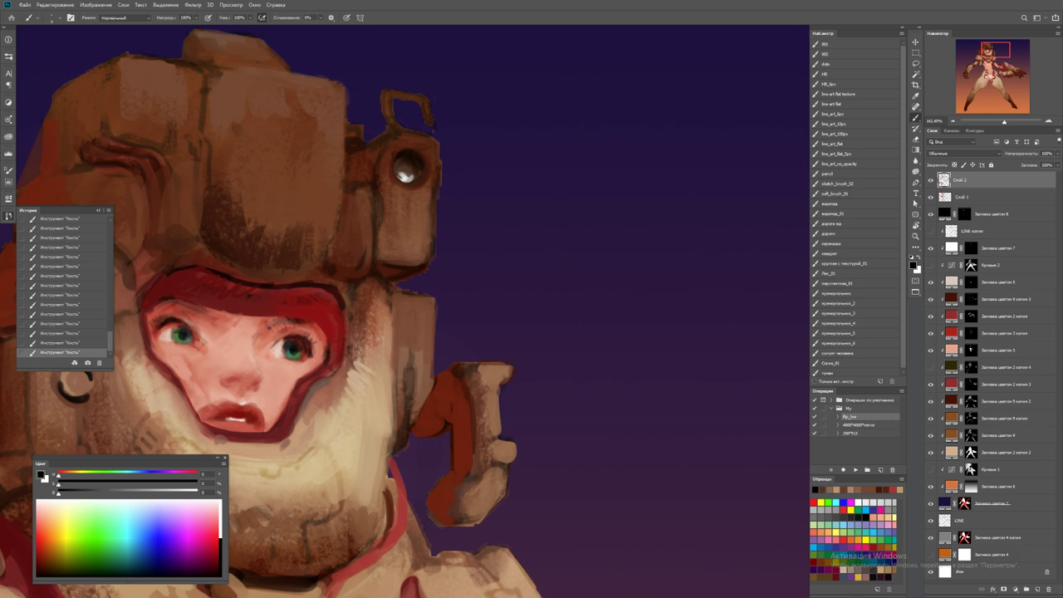
left_click_drag(392, 158, 412, 186)
left_click_drag(407, 147, 424, 153)
left_click_drag(370, 95, 424, 191)
scroll(424, 191, "up", 3)
left_click(438, 192, "alt")
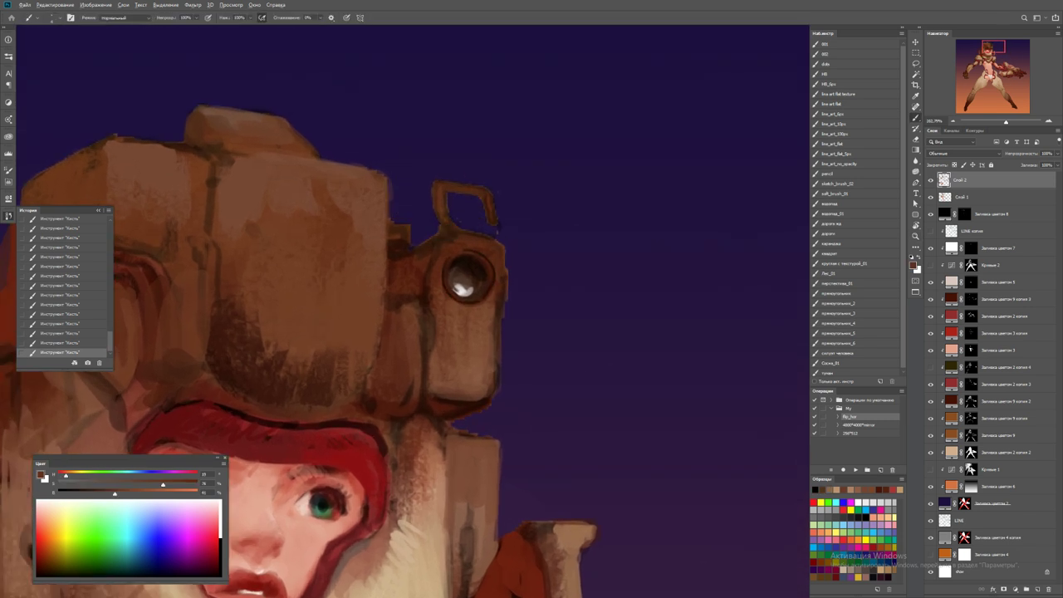
Flip the whole canvas horizontally
key("z")
key("ctrl+0")
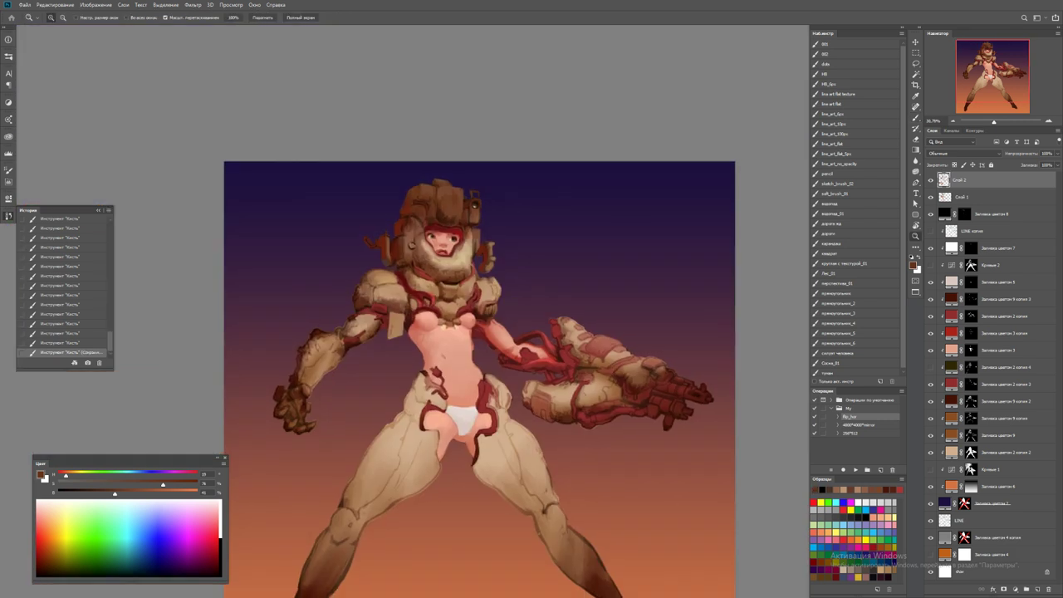
key("F2")
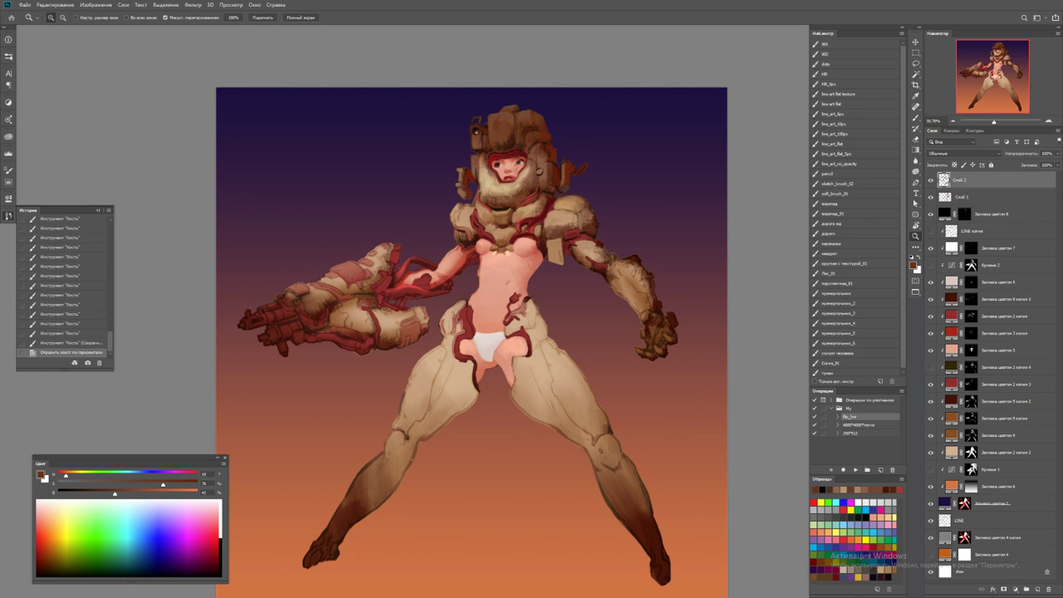
Save the painting as the Photoshop file 24_color2 with maximized compatibility
key("ctrl+shift+s")
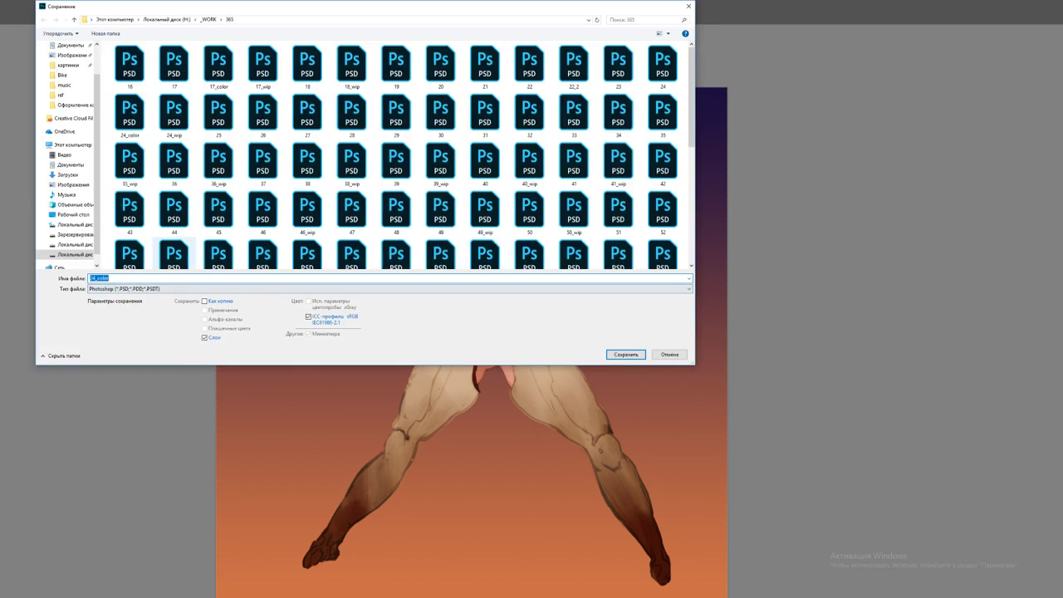
key("Return")
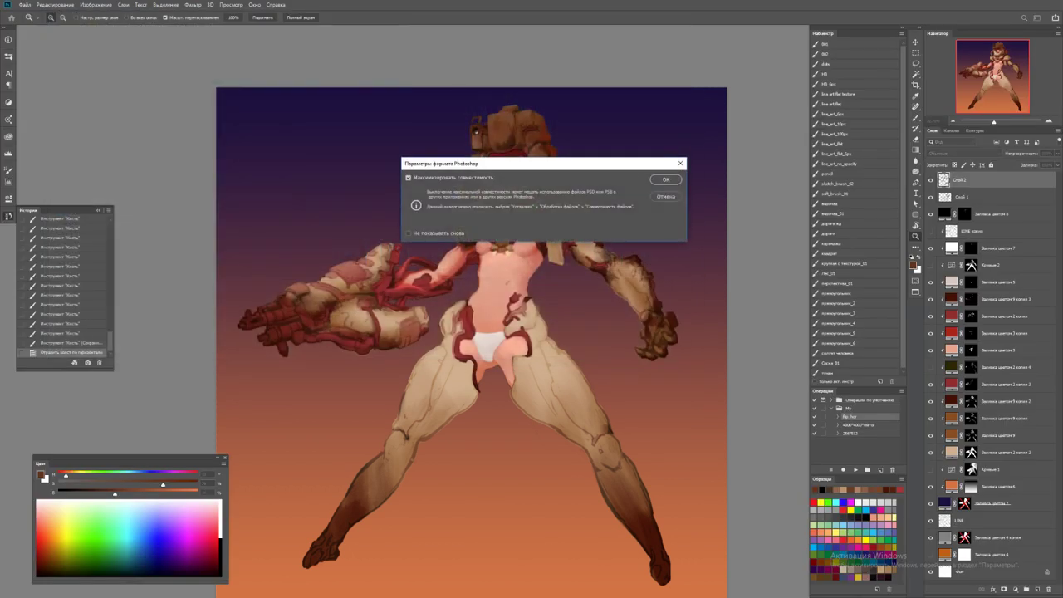
key("Return")
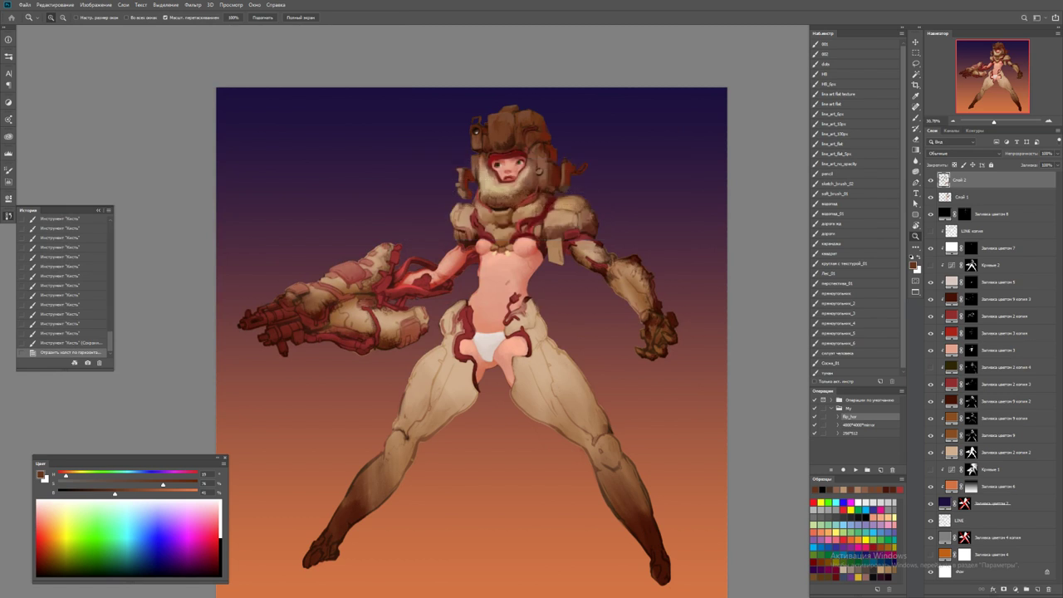
Select the character's silhouette and paste a merged copy of it in place on a new layer above the top fill layer
key("ctrl+minus")
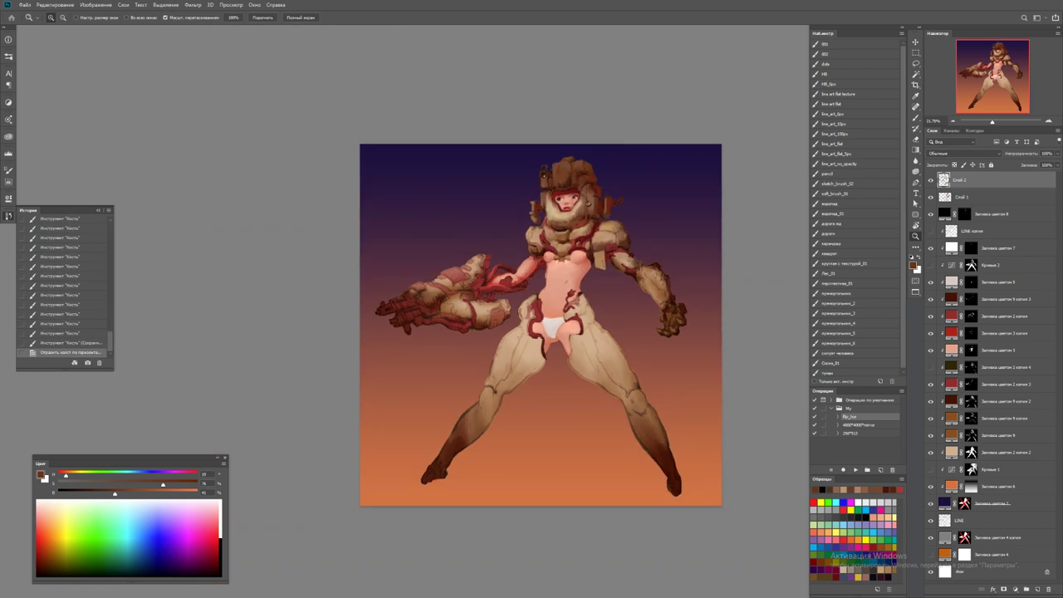
left_click(993, 213)
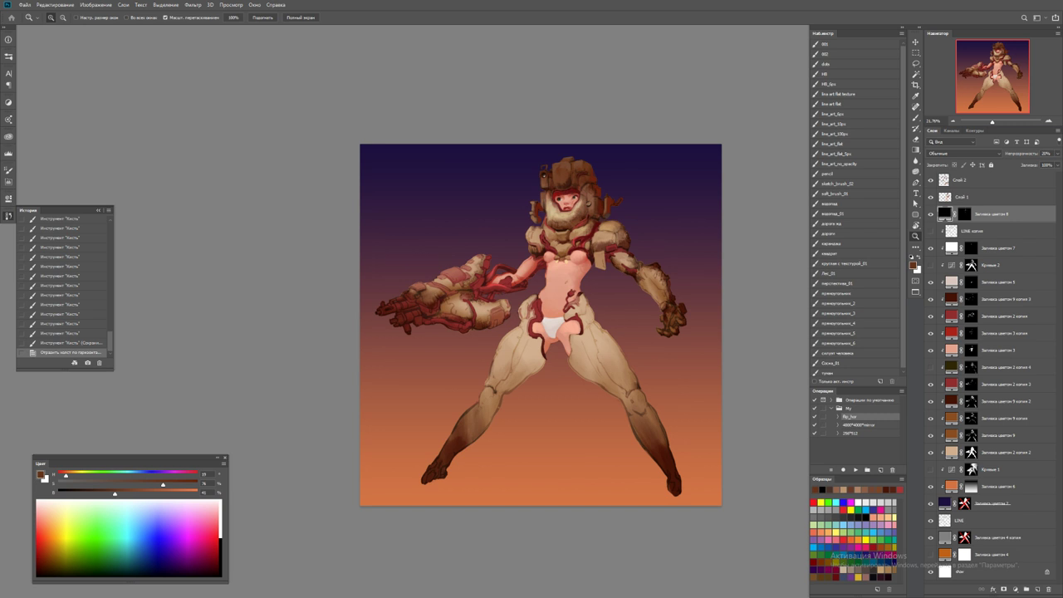
scroll(517, 324, "right", 2)
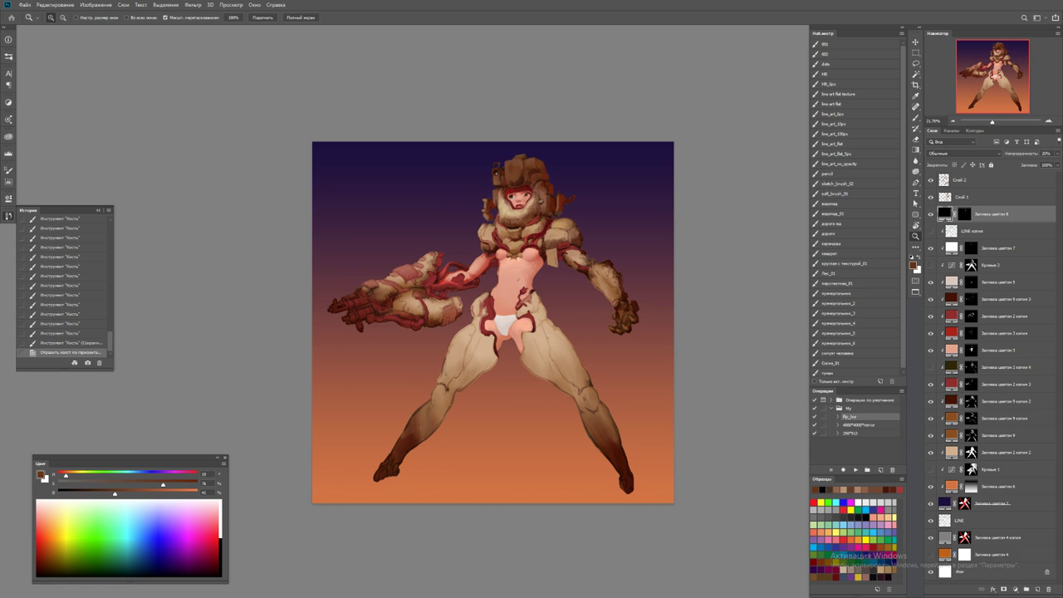
key("ctrl+alt+2")
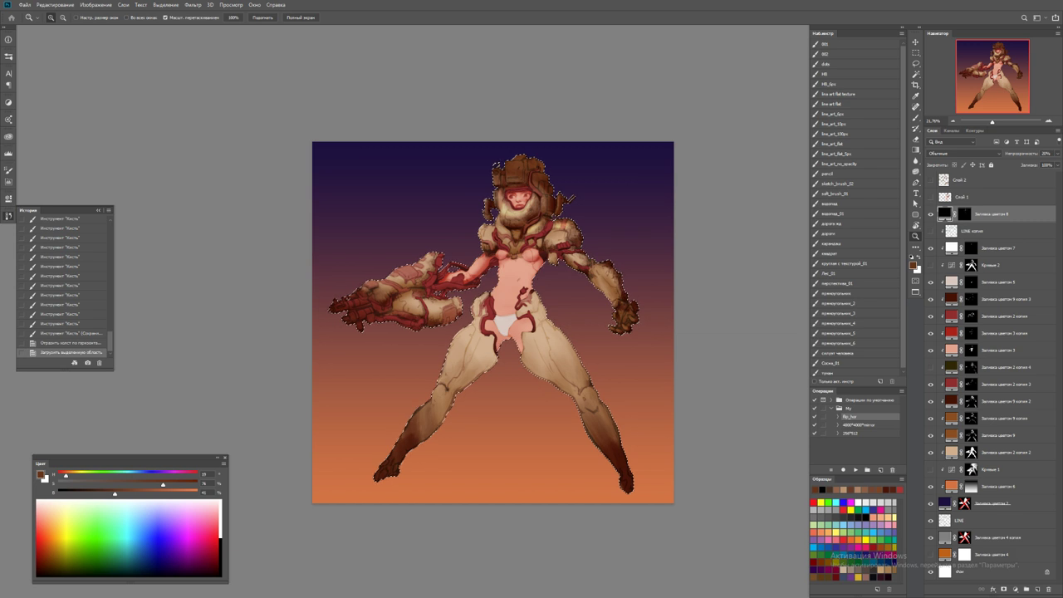
key("ctrl+shift+v")
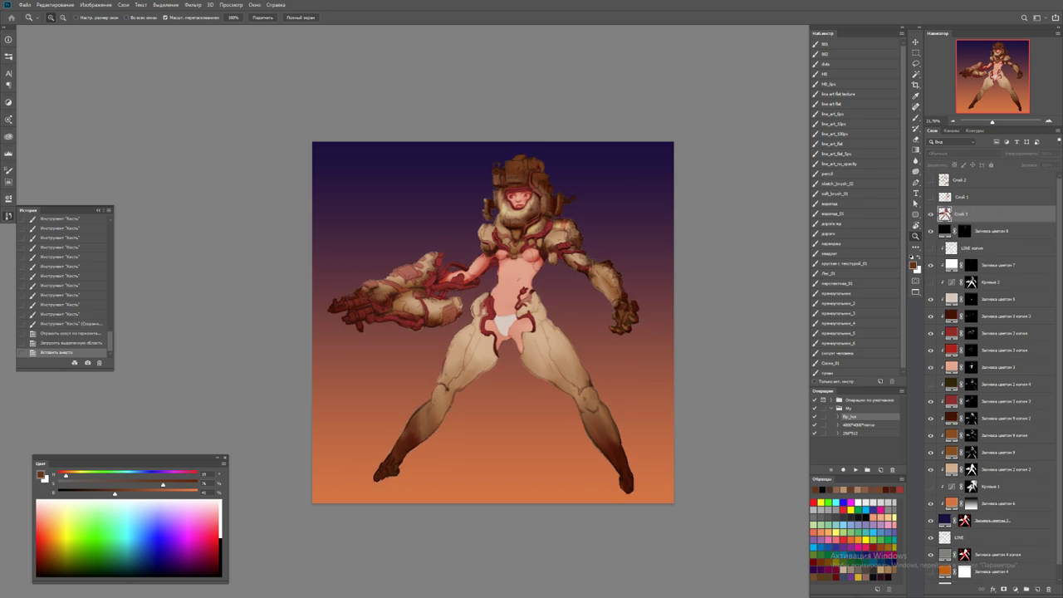
Delete the character's separate fill layers, place LINE above the gradient fills, and merge those fills into the background layer
left_click(996, 230)
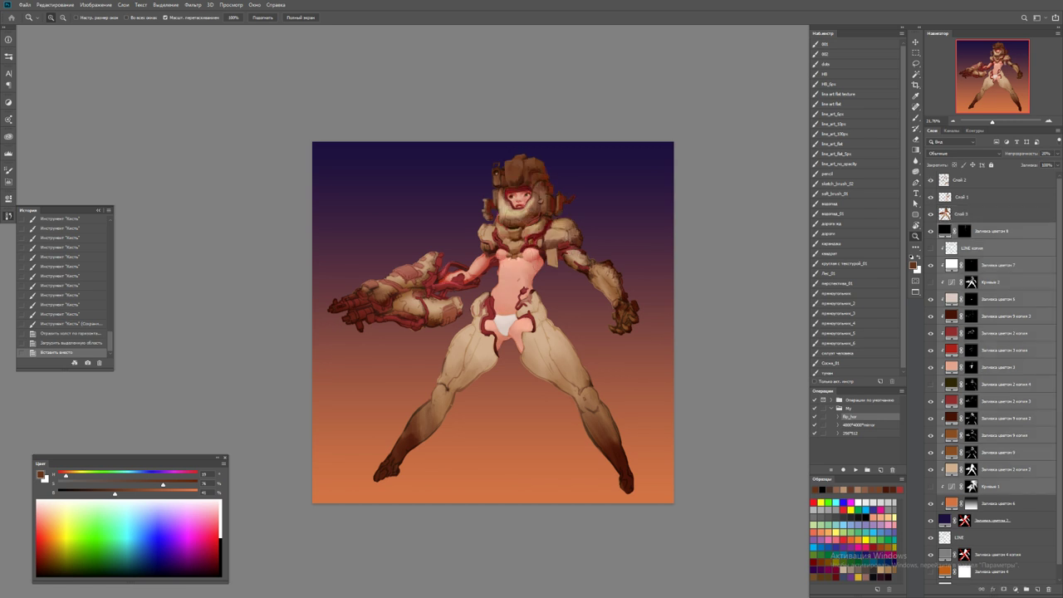
key("Delete")
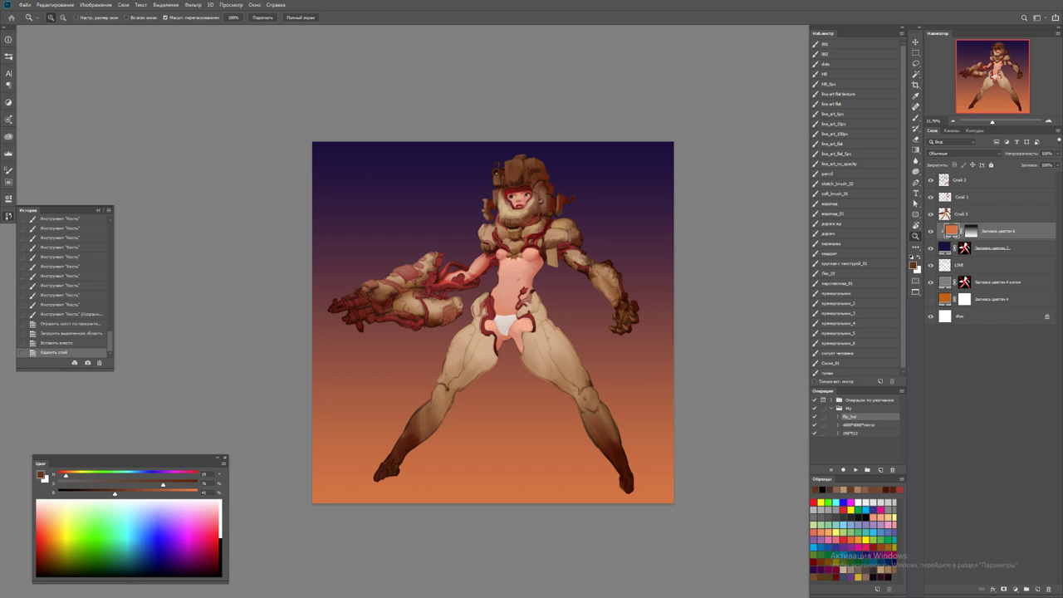
left_click_drag(964, 264, 964, 235)
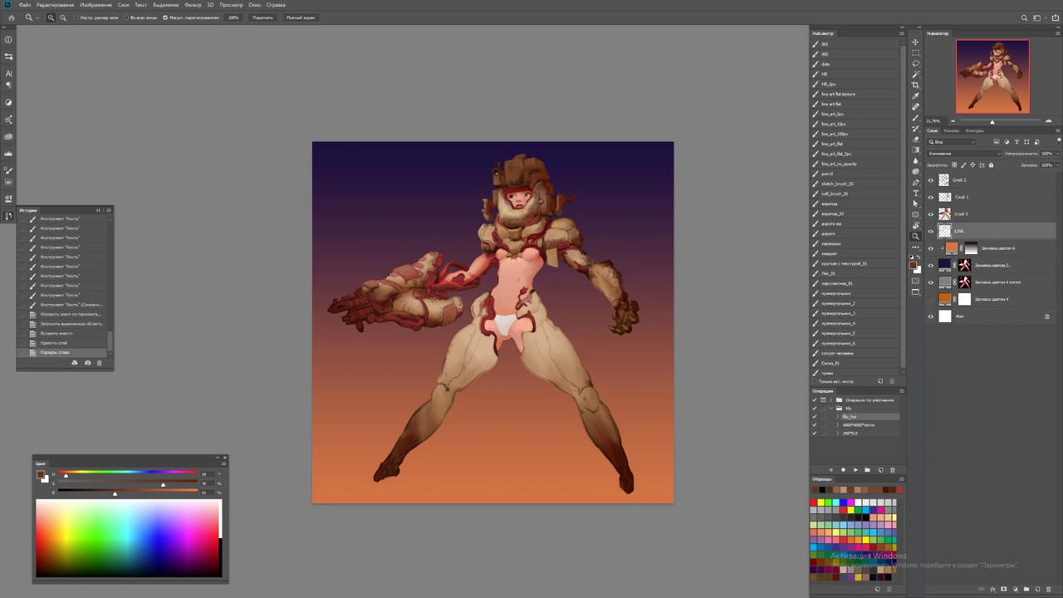
key("ctrl+e")
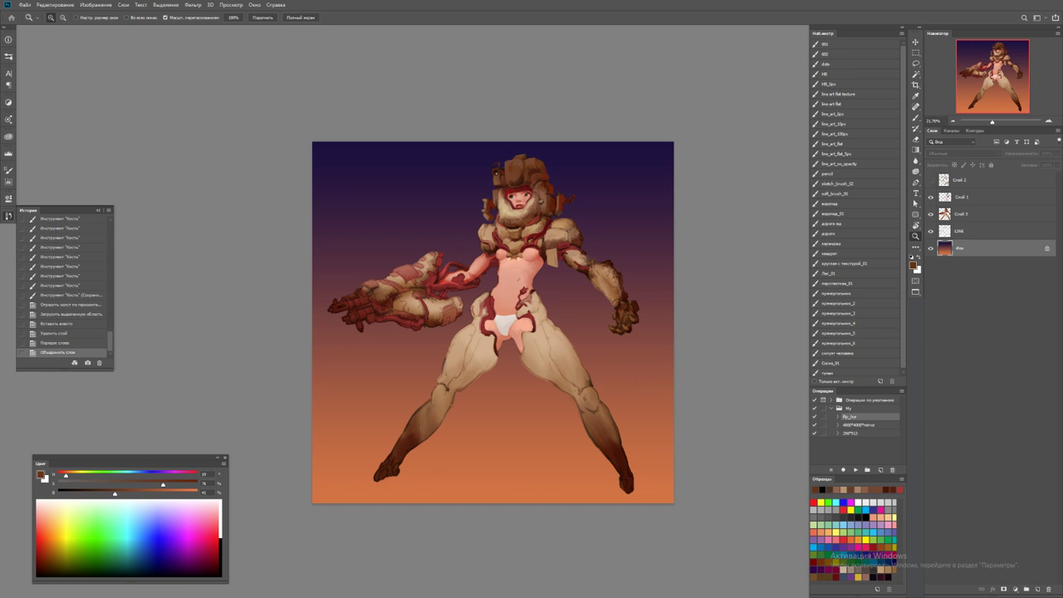
Move the LINE layer to the top of the layer stack and lower its opacity
left_click(930, 197)
left_click_drag(955, 231, 955, 174)
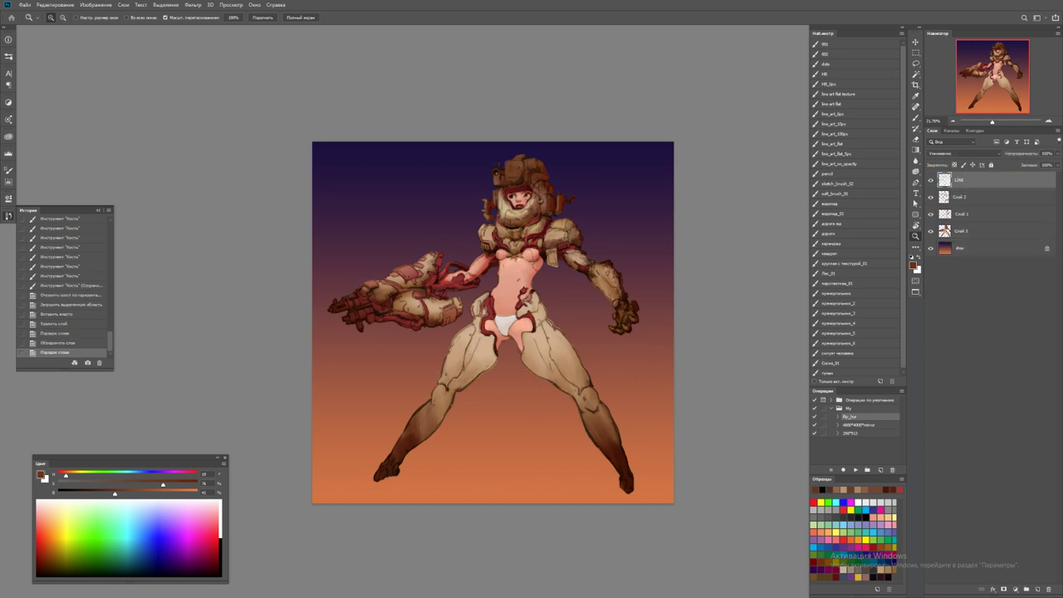
key("4")
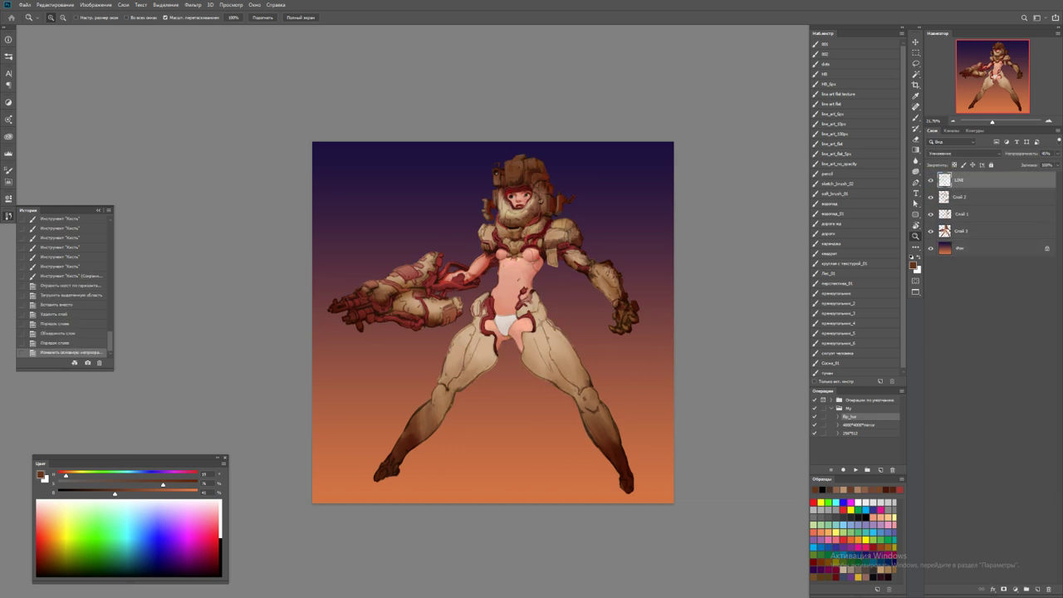
Add an empty layer directly above the background and save the document
left_click(963, 248)
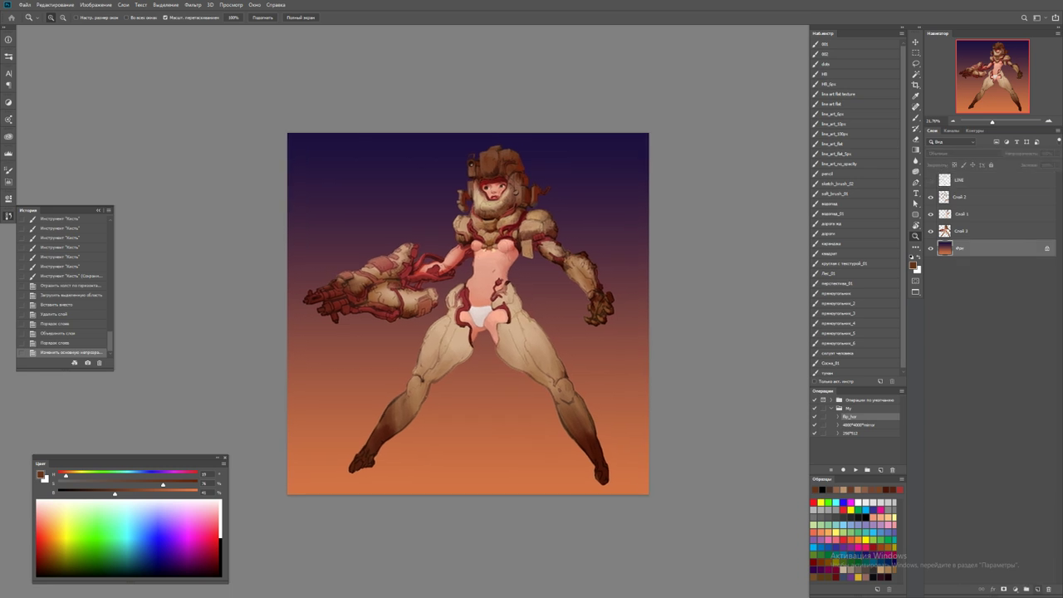
key("ctrl+shift+alt+n")
key("b")
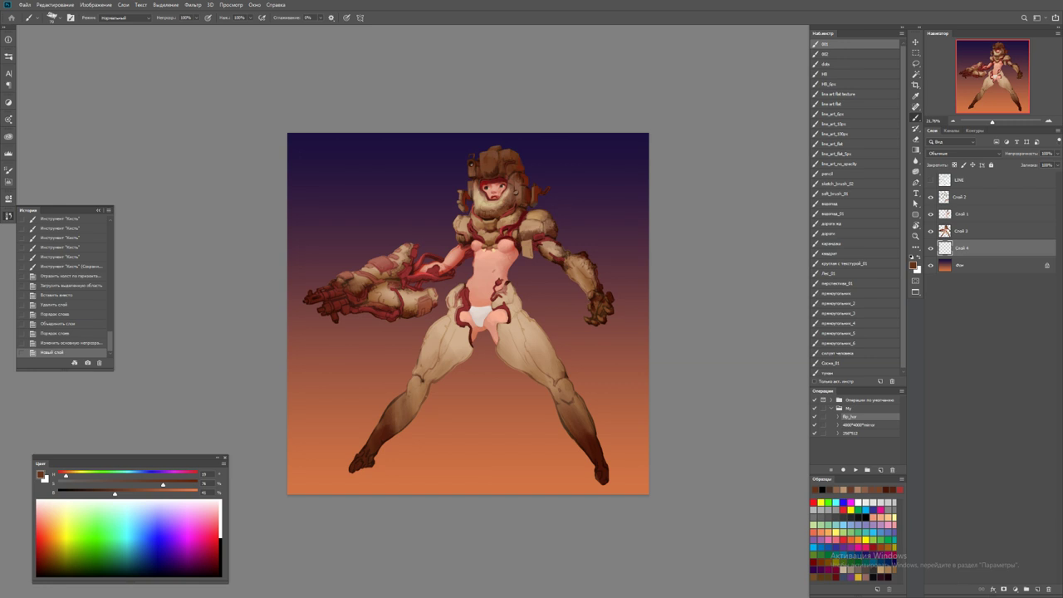
key("ctrl+shift+s")
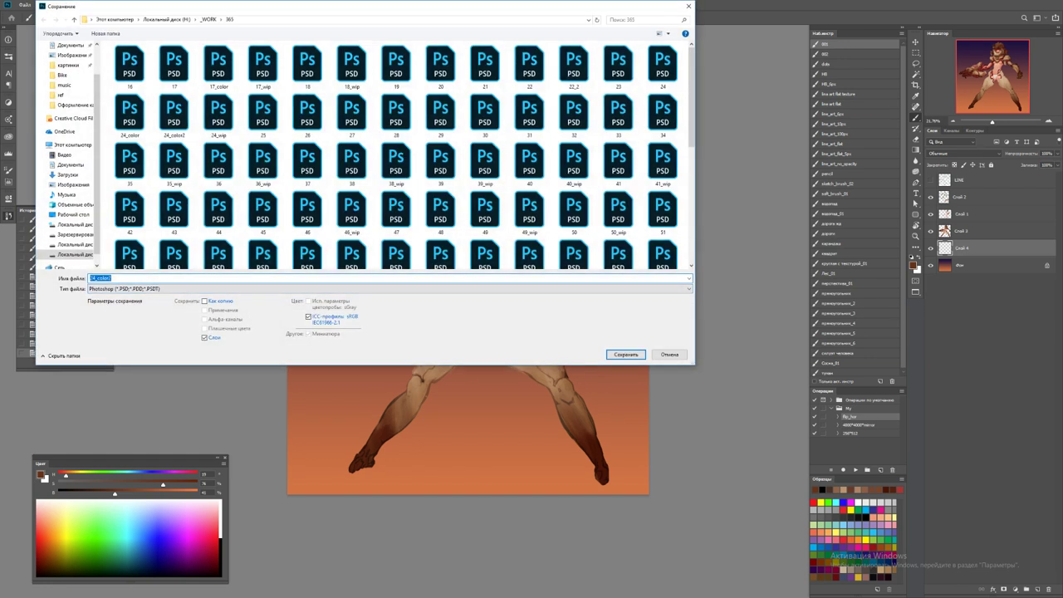
key("Escape")
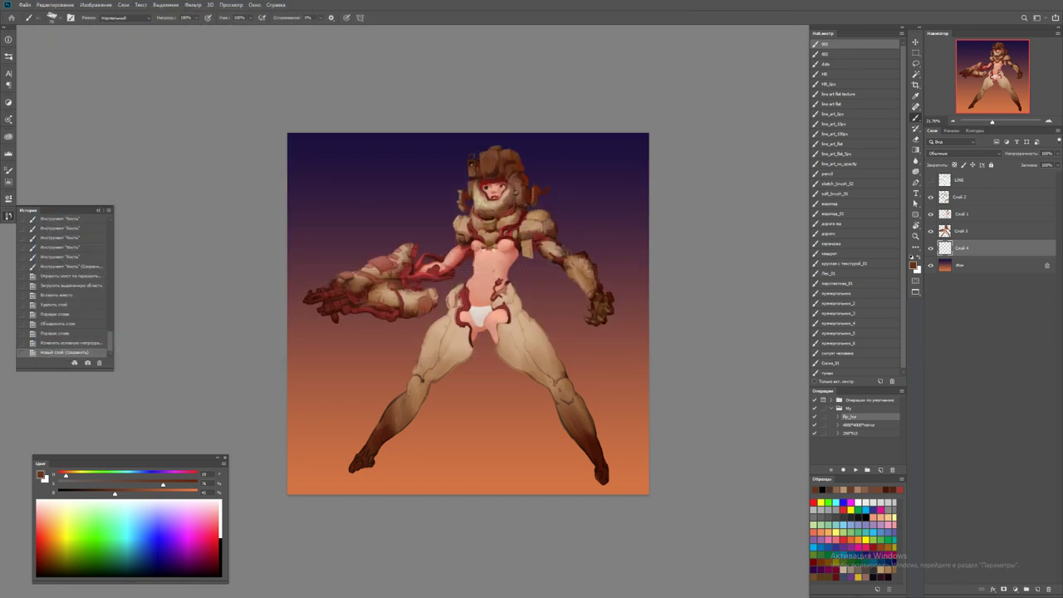
Brush a textured dark muted purple onto the new layer behind and beside the helmet
left_click(495, 166, "alt")
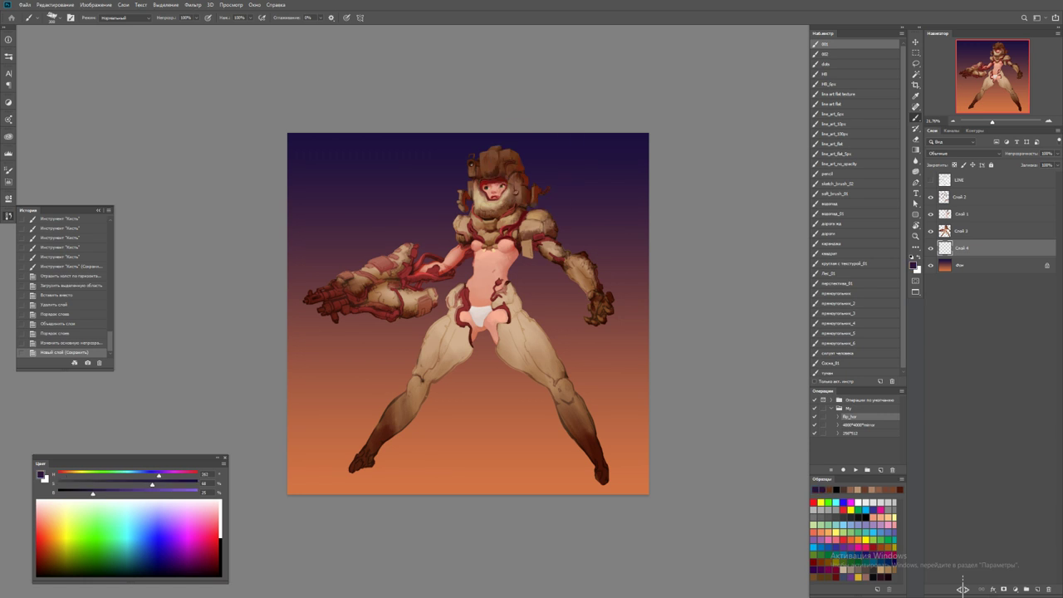
left_click_drag(490, 125, 581, 166)
mouse_move(523, 137)
left_mouse_down()
mouse_move(538, 184)
mouse_move(565, 193)
left_mouse_up()
left_click_drag(573, 137, 582, 183)
left_click_drag(594, 134, 621, 154)
mouse_move(461, 137)
left_mouse_down()
mouse_move(484, 149)
mouse_move(464, 170)
left_mouse_up()
left_click_drag(436, 137, 453, 179)
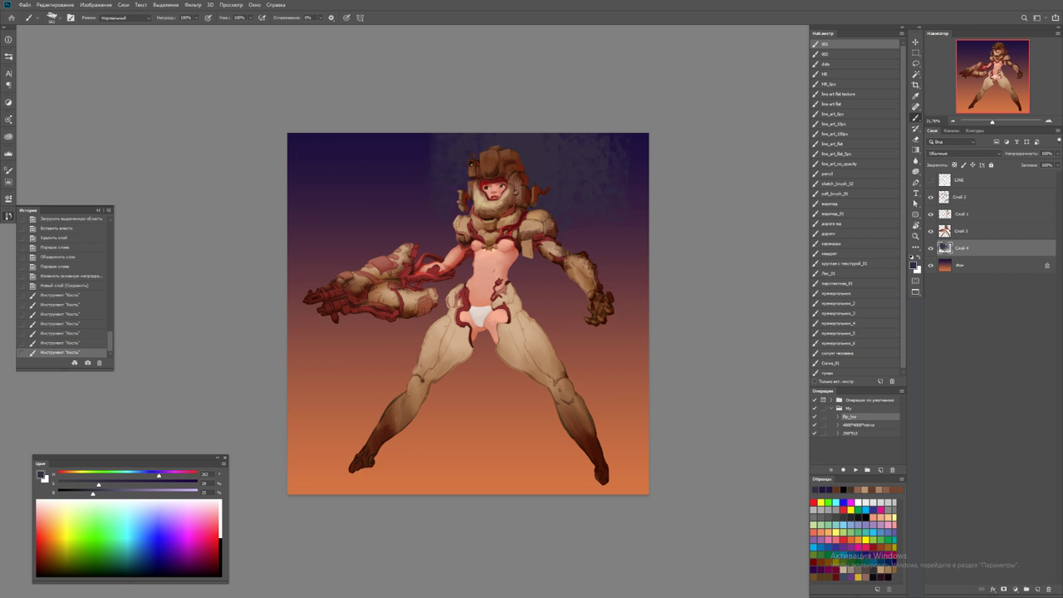
left_click_drag(625, 143, 642, 168)
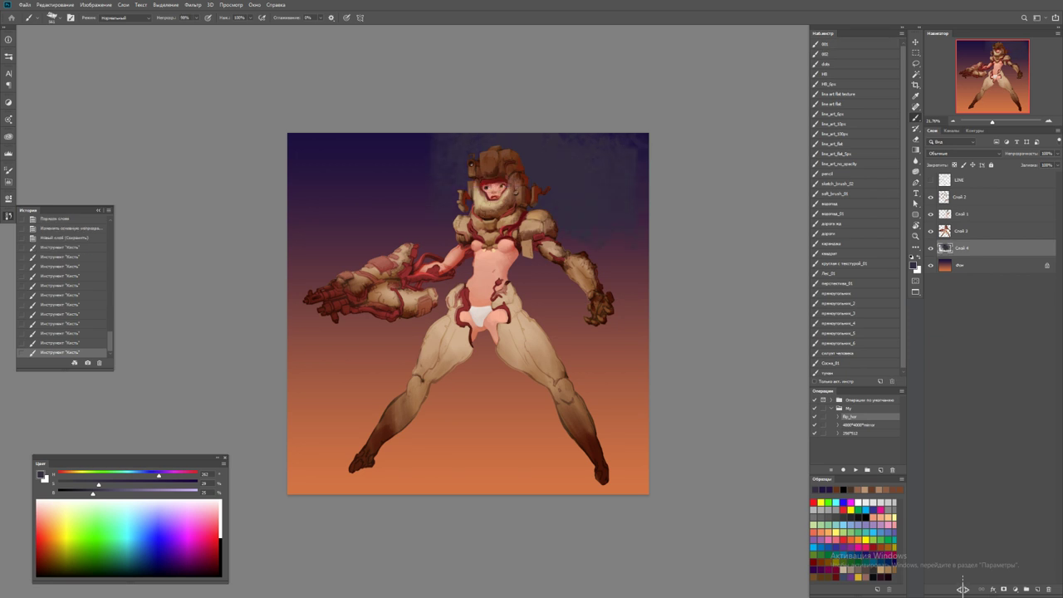
Brighten the purple and paint lighter muted violet texture behind the helmet and along both sides of it
left_click_drag(102, 493, 124, 493)
left_click_drag(539, 136, 544, 220)
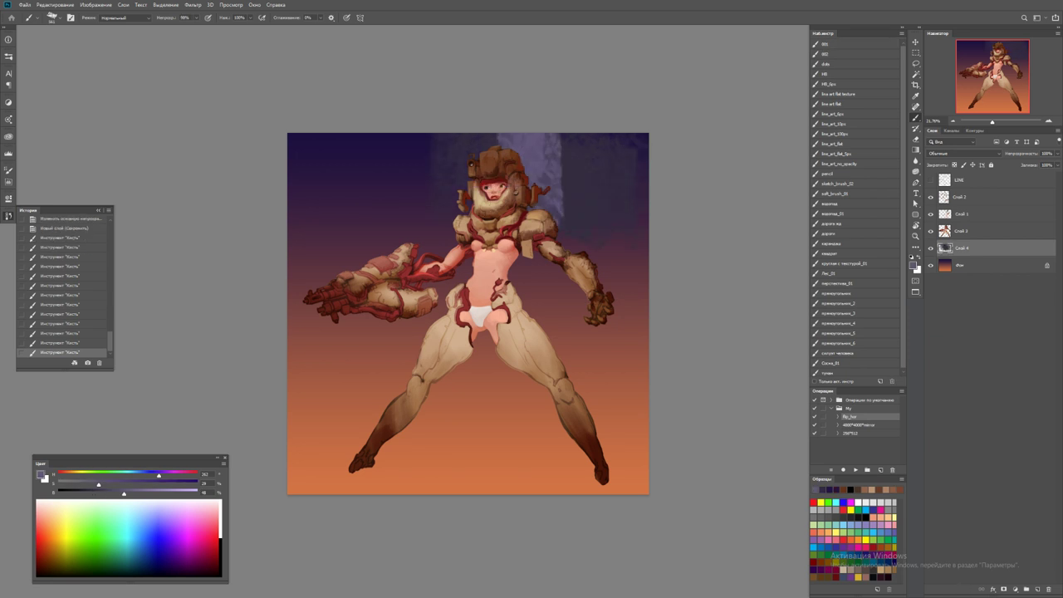
left_click_drag(478, 137, 484, 158)
mouse_move(544, 137)
left_mouse_down()
mouse_move(582, 220)
mouse_move(631, 231)
left_mouse_up()
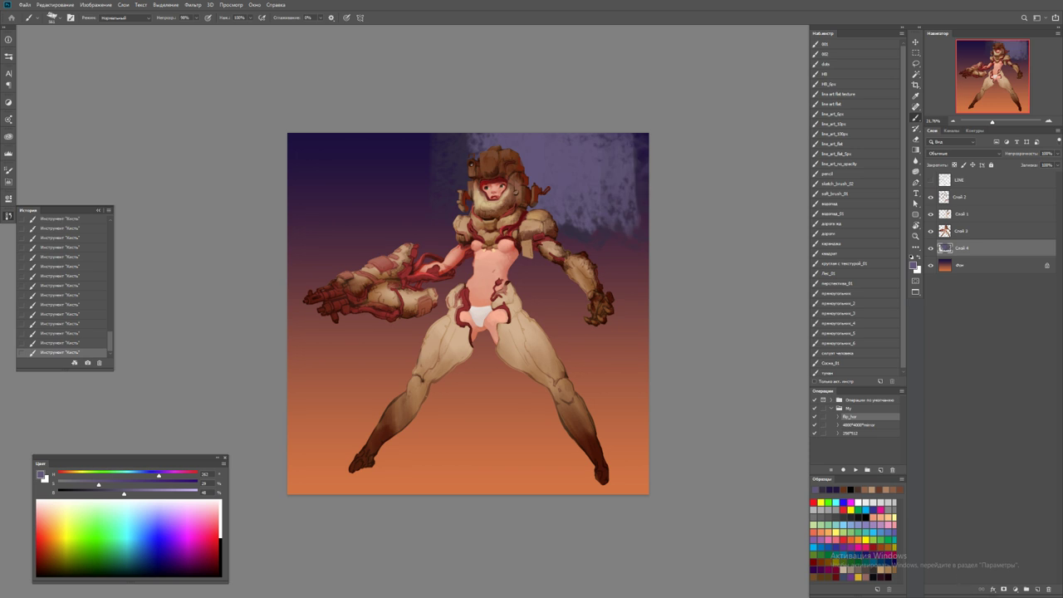
left_click_drag(470, 137, 440, 212)
left_click_drag(432, 135, 423, 204)
Set the paint colour's saturation to 67% and brightness to 50%, and brush saturated violet over the area behind the helmet
left_click_drag(98, 484, 151, 484)
left_click_drag(449, 135, 465, 233)
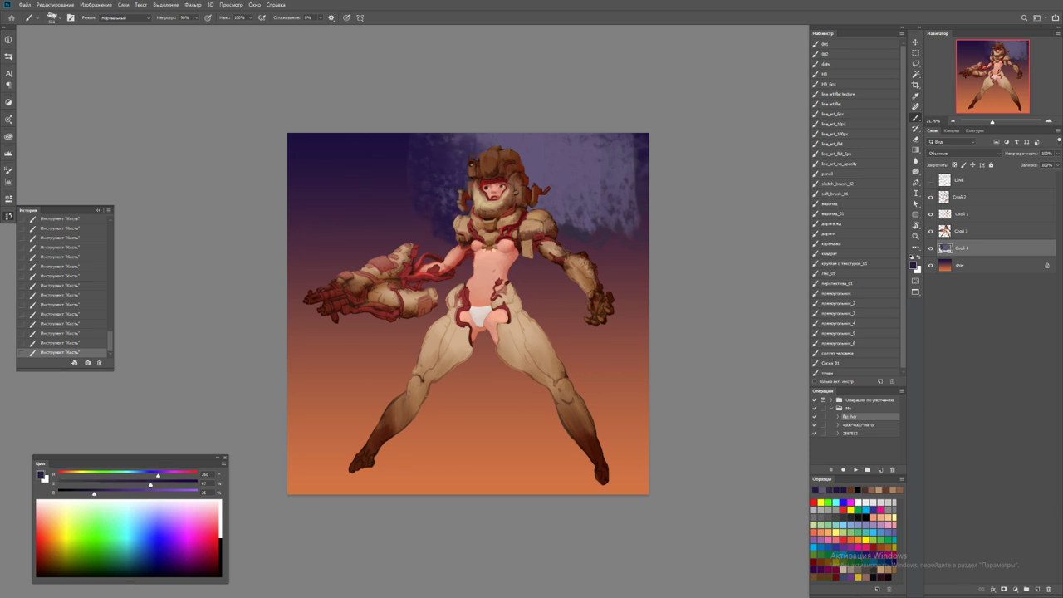
left_click_drag(124, 493, 128, 493)
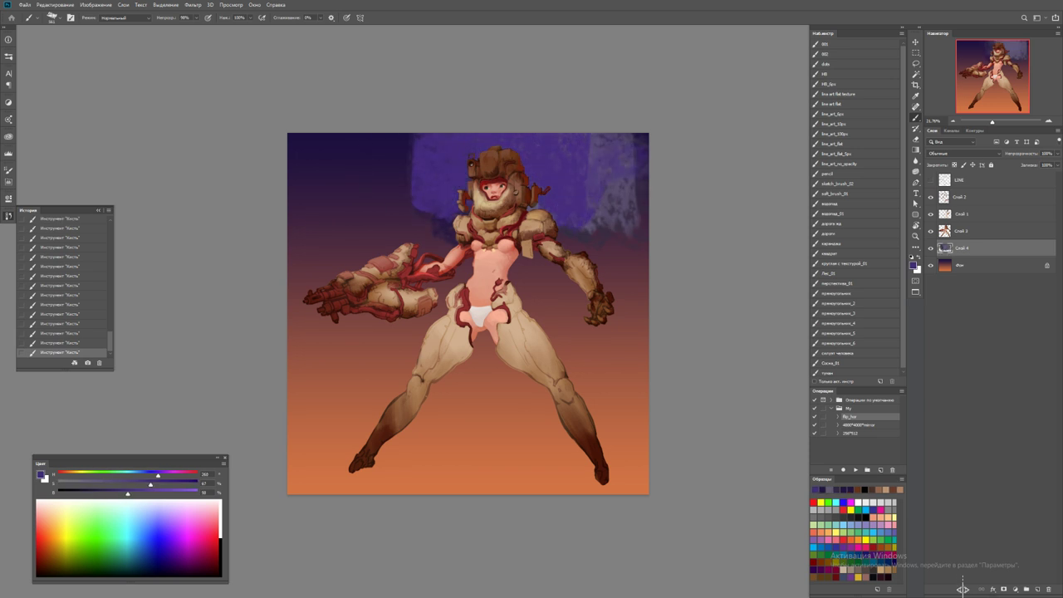
Choose a dark navy paint colour and brush it over the violet sky behind and on both sides of the helmet
left_click_drag(158, 473, 178, 474)
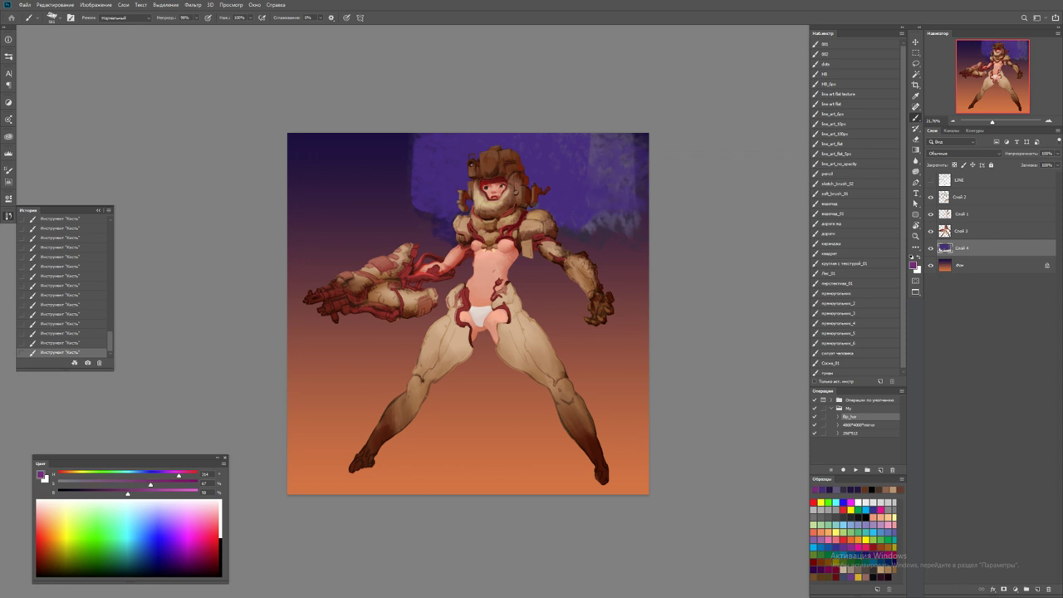
left_click(872, 490)
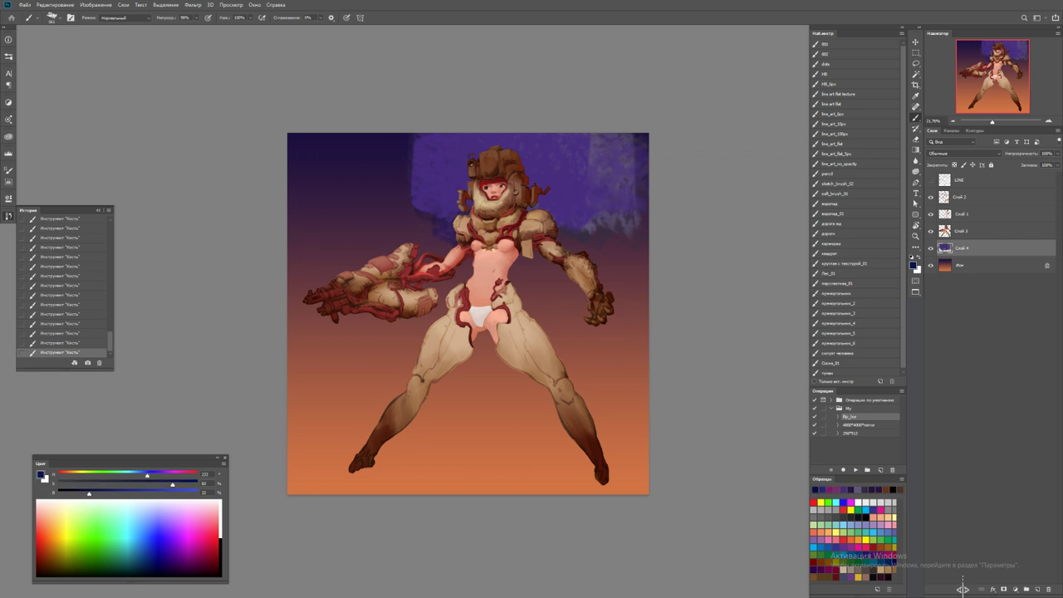
mouse_move(499, 140)
left_mouse_down()
mouse_move(586, 233)
mouse_move(628, 237)
mouse_move(581, 254)
left_mouse_up()
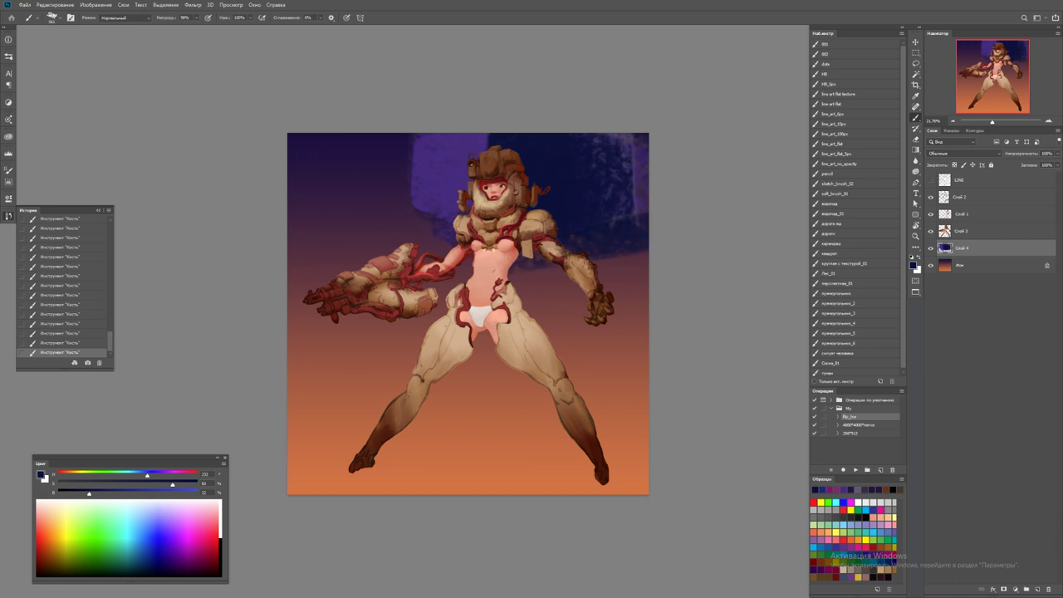
mouse_move(619, 212)
left_mouse_down()
mouse_move(640, 150)
mouse_move(474, 145)
mouse_move(424, 224)
mouse_move(390, 166)
left_mouse_up()
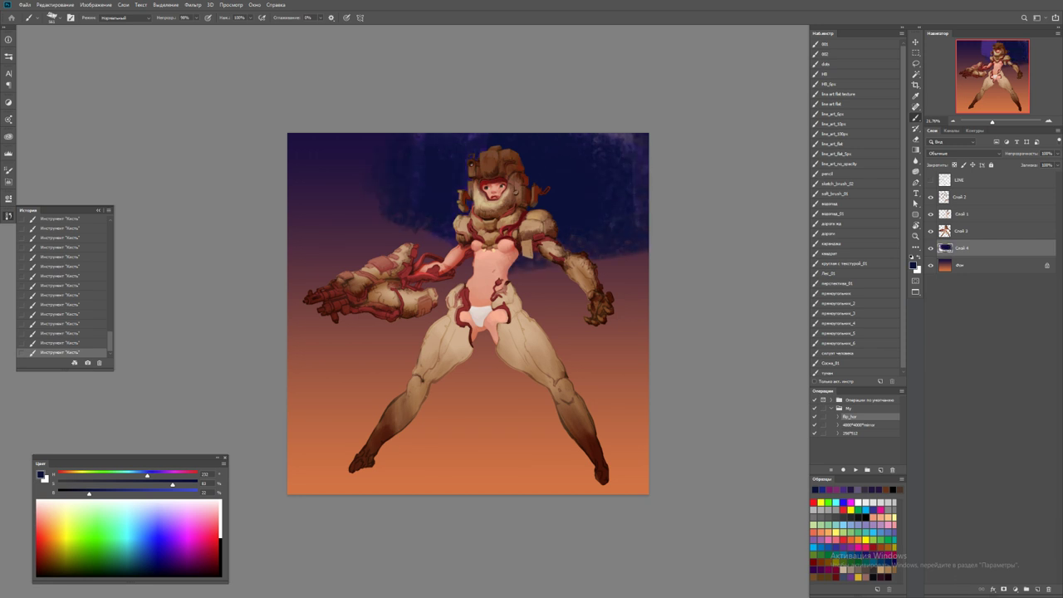
Flip the canvas horizontally and brush muted purple texture over the navy sky near the canvas edge
key("F2")
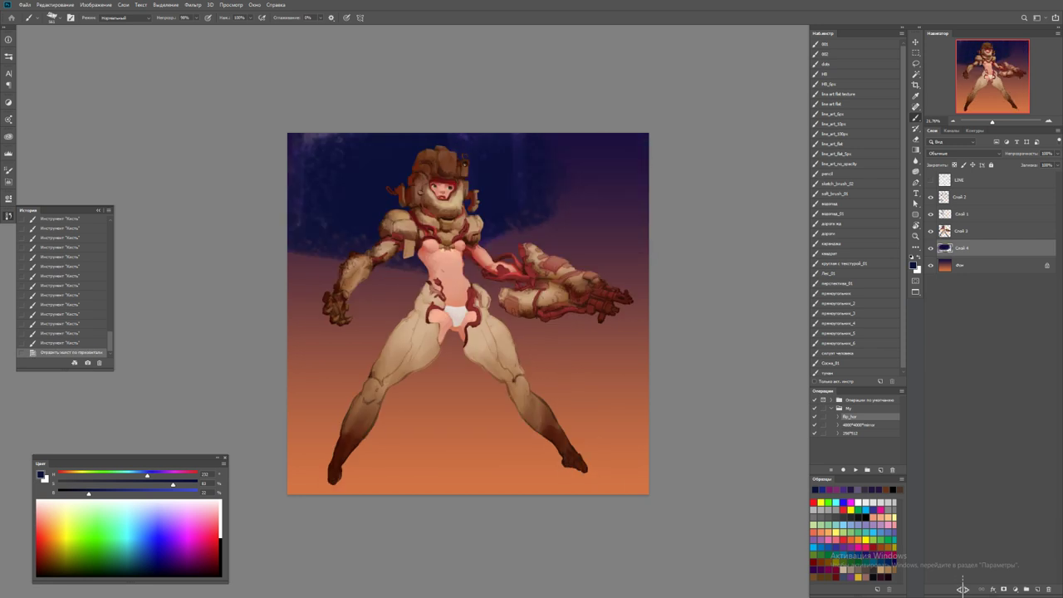
left_click(510, 237, "alt")
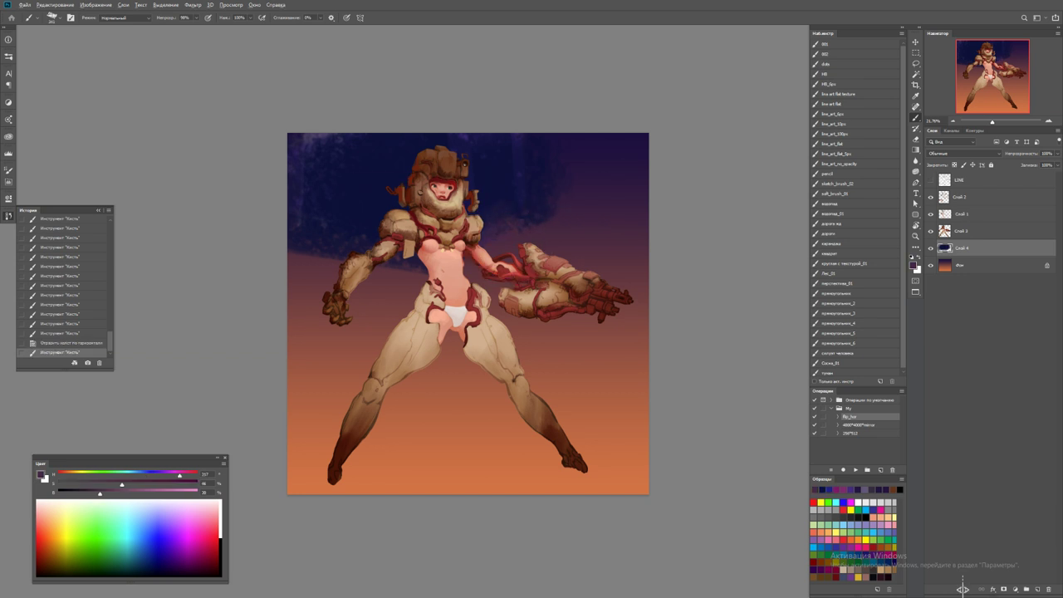
mouse_move(319, 138)
left_mouse_down()
mouse_move(337, 154)
mouse_move(345, 216)
left_mouse_up()
Sample the background orange, lower its saturation, and brush pale peach patches across the foreground ground and behind the large hand
left_click(398, 479, "alt")
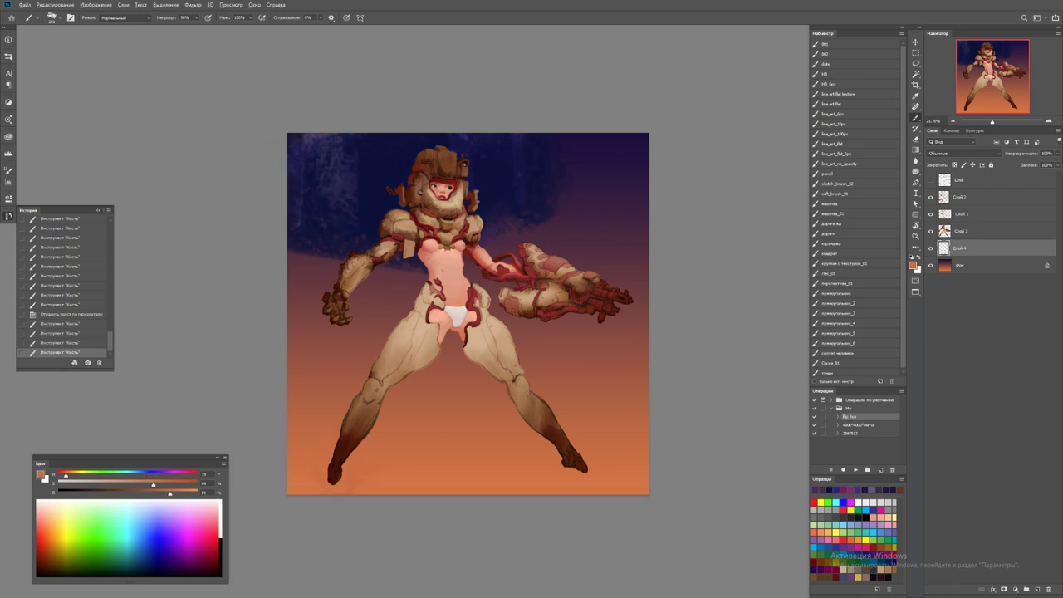
left_click(399, 479)
left_click_drag(153, 484, 113, 485)
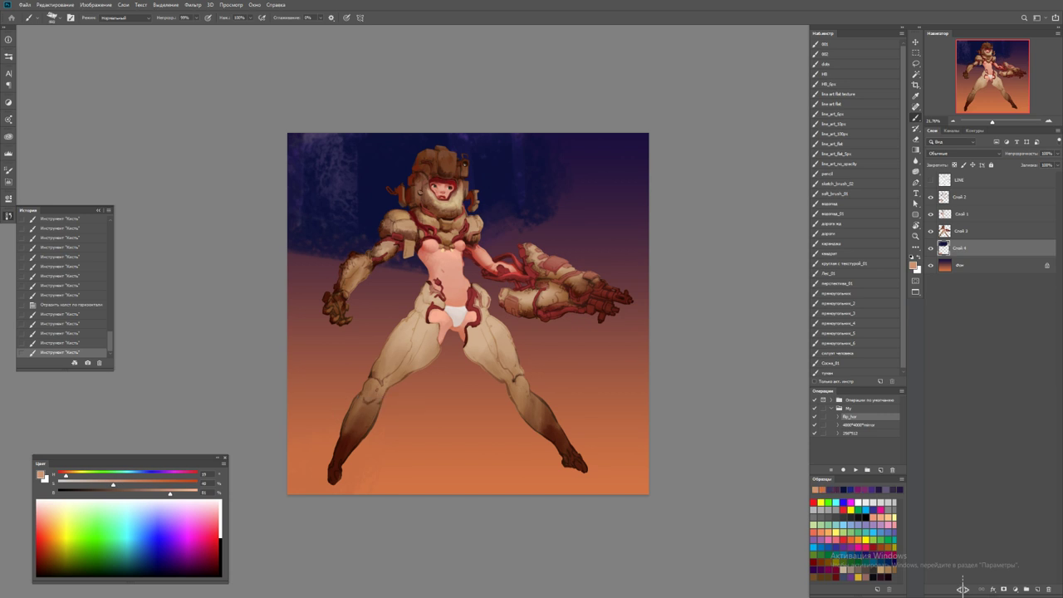
mouse_move(374, 430)
left_mouse_down()
mouse_move(328, 490)
mouse_move(293, 457)
mouse_move(337, 438)
left_mouse_up()
mouse_move(453, 492)
left_mouse_down()
mouse_move(498, 456)
mouse_move(648, 469)
mouse_move(648, 420)
left_mouse_up()
mouse_move(648, 366)
left_mouse_down()
mouse_move(549, 353)
mouse_move(516, 333)
mouse_move(644, 294)
mouse_move(646, 264)
left_mouse_up()
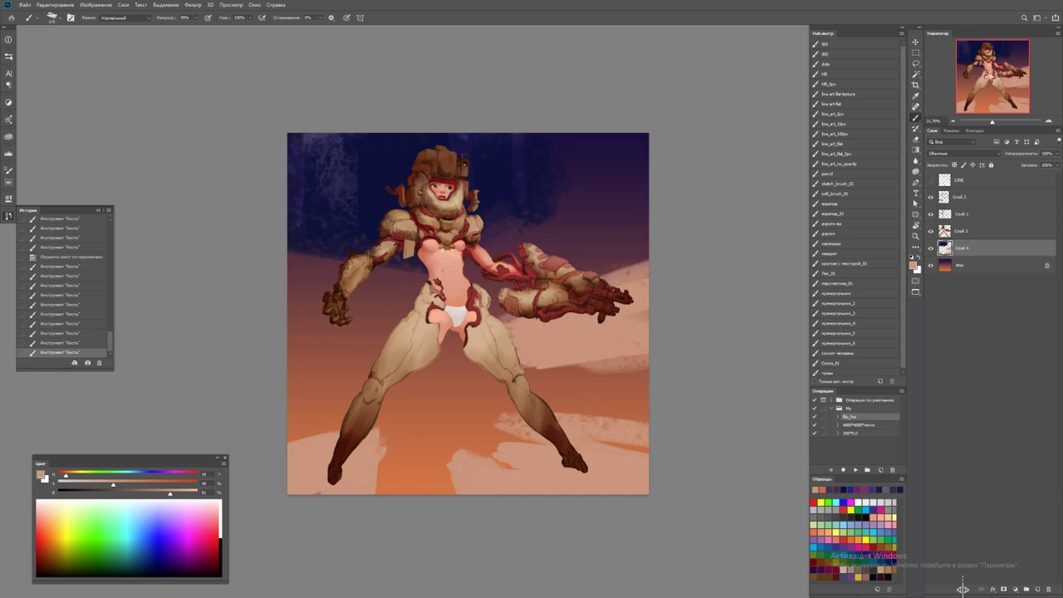
Darken the peach patch below the large hand with grey-brown and black strokes, blending them into a textured dark grey slope
left_click_drag(171, 493, 78, 484)
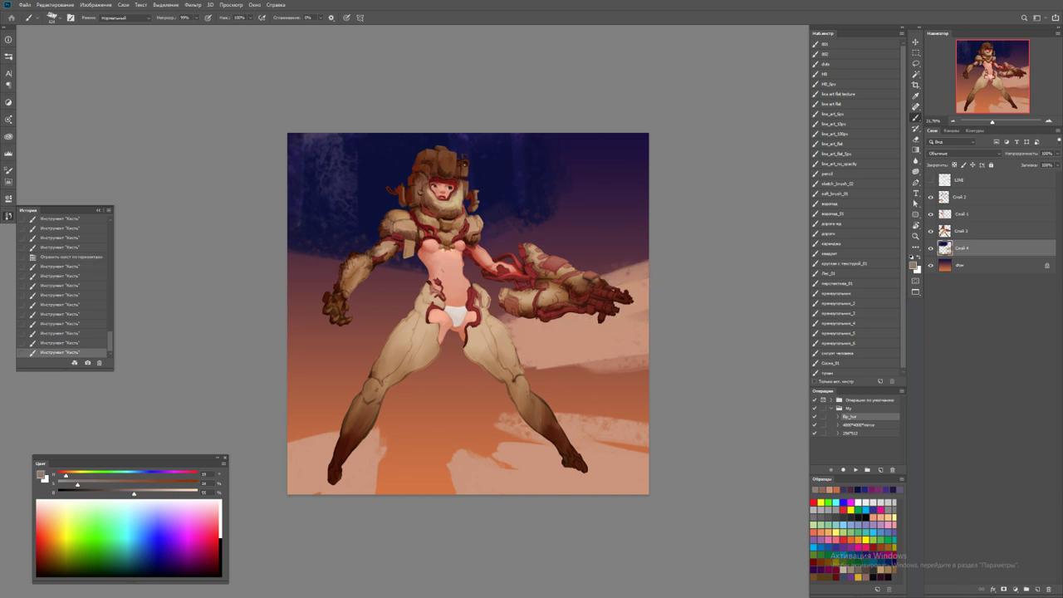
mouse_move(573, 320)
left_mouse_down()
mouse_move(457, 366)
mouse_move(632, 332)
left_mouse_up()
key("d")
mouse_move(631, 274)
left_mouse_down()
mouse_move(581, 341)
mouse_move(532, 353)
mouse_move(639, 270)
mouse_move(498, 341)
mouse_move(640, 349)
left_mouse_up()
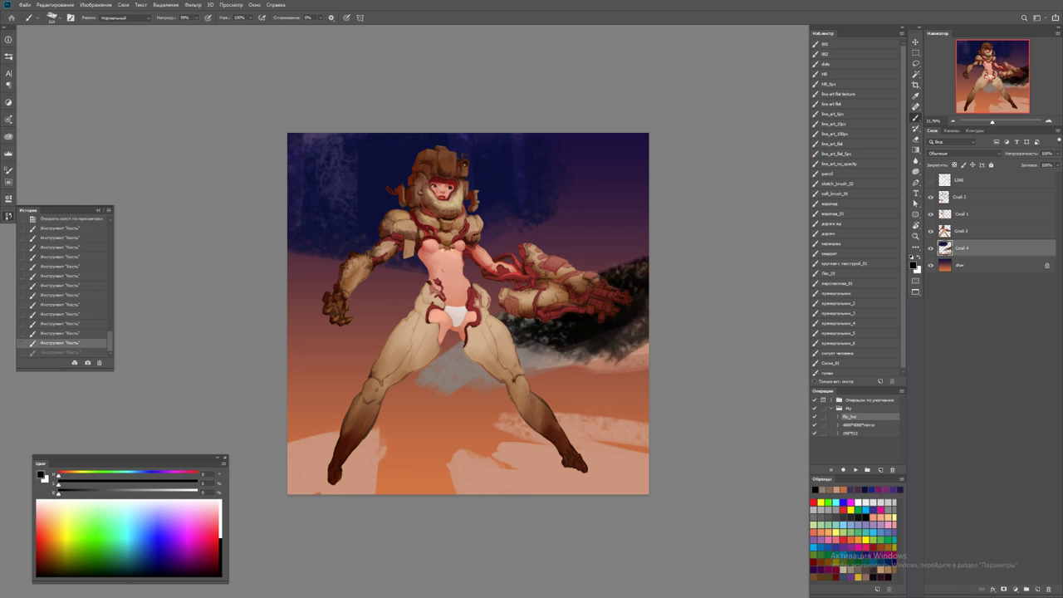
key("ctrl+z")
left_click(582, 332, "alt")
mouse_move(535, 320)
left_mouse_down()
mouse_move(515, 361)
mouse_move(607, 373)
mouse_move(423, 390)
mouse_move(440, 394)
left_mouse_up()
left_click(581, 375, "alt")
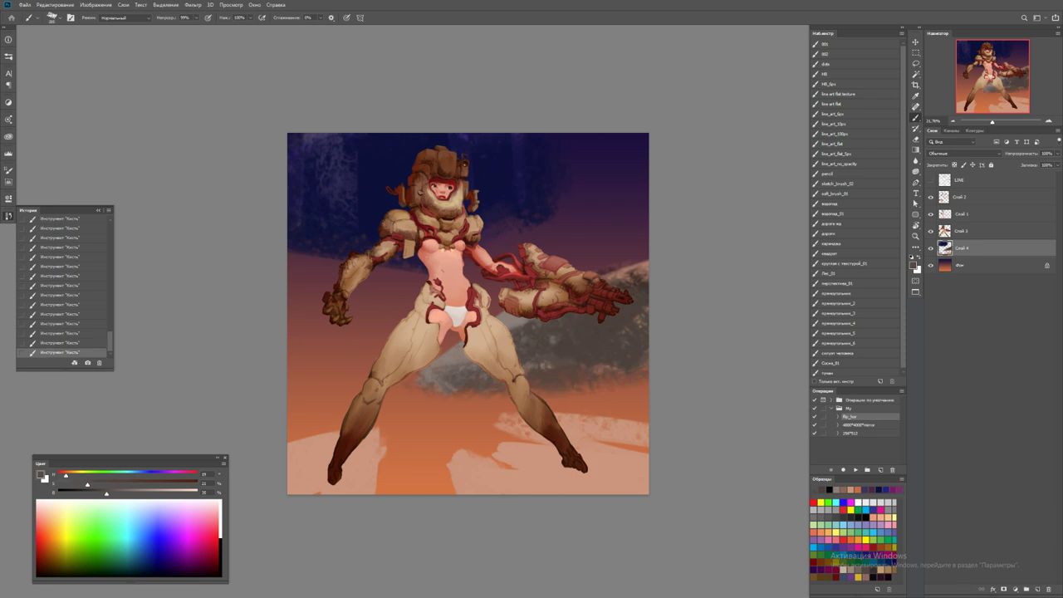
Brush muted pink texture beside the knee and neutral grey texture behind and below the smaller armoured arm
left_click(641, 261, "alt")
mouse_move(362, 355)
left_mouse_down()
mouse_move(291, 347)
mouse_move(365, 349)
left_mouse_up()
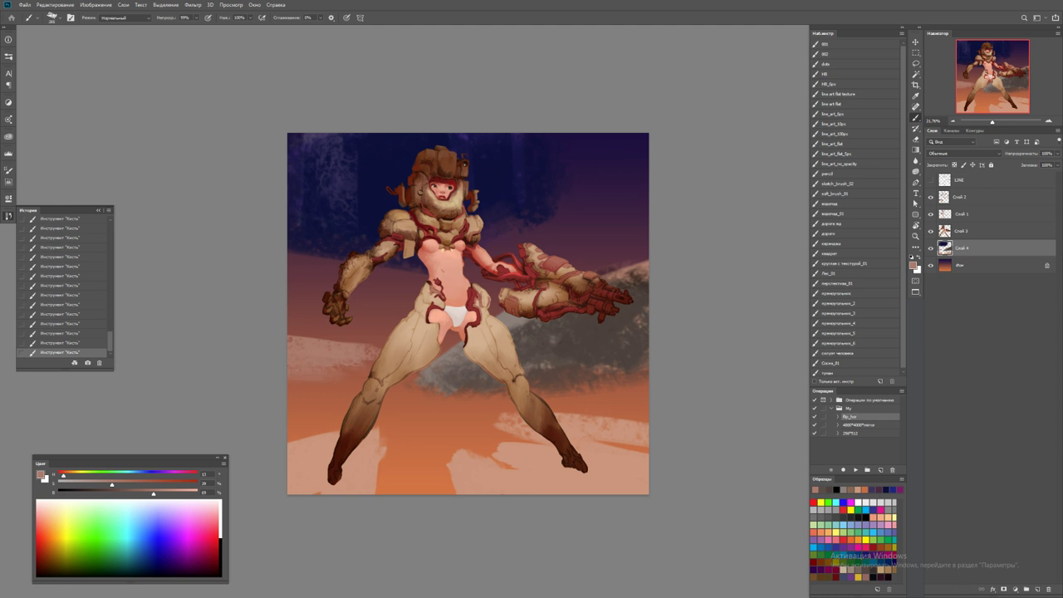
left_click(405, 263, "alt")
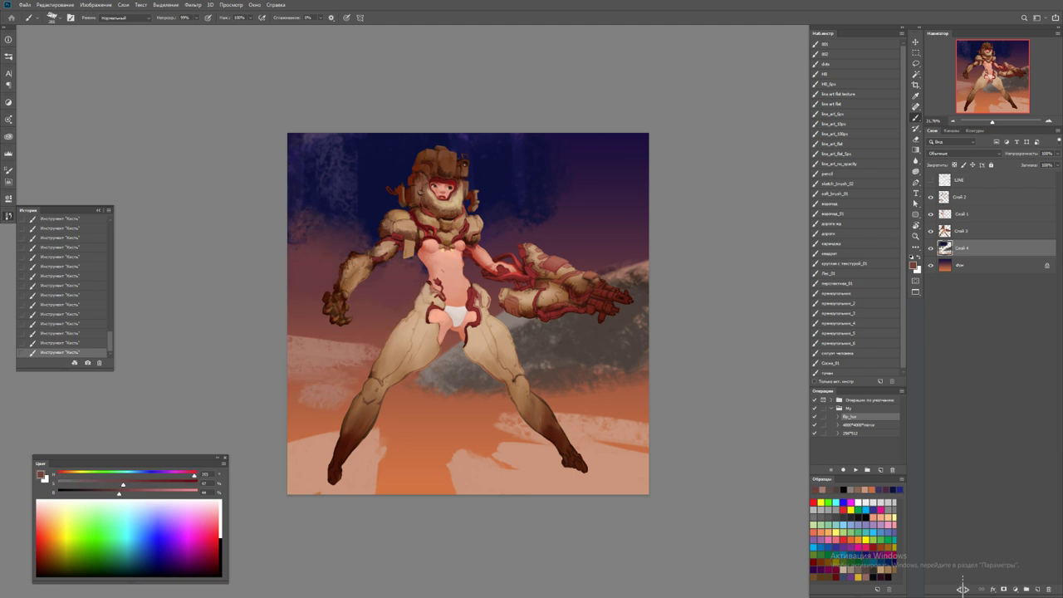
left_click(466, 366, "alt")
mouse_move(316, 282)
left_mouse_down()
mouse_move(299, 328)
mouse_move(328, 332)
mouse_move(358, 303)
mouse_move(391, 332)
left_mouse_up()
mouse_move(365, 282)
left_mouse_down()
mouse_move(303, 249)
mouse_move(320, 208)
mouse_move(386, 283)
mouse_move(422, 275)
left_mouse_up()
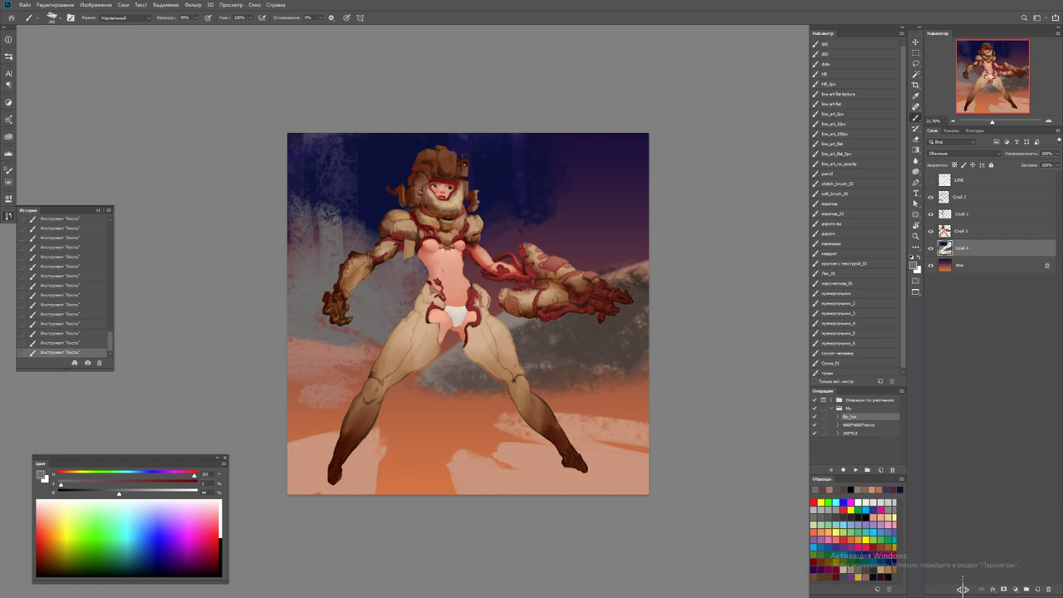
Extend the textured grey over the sky beside the helmet and diagonally above the large hand
mouse_move(395, 167)
left_mouse_down()
mouse_move(366, 204)
mouse_move(333, 199)
mouse_move(293, 170)
left_mouse_up()
left_click_drag(349, 149, 407, 191)
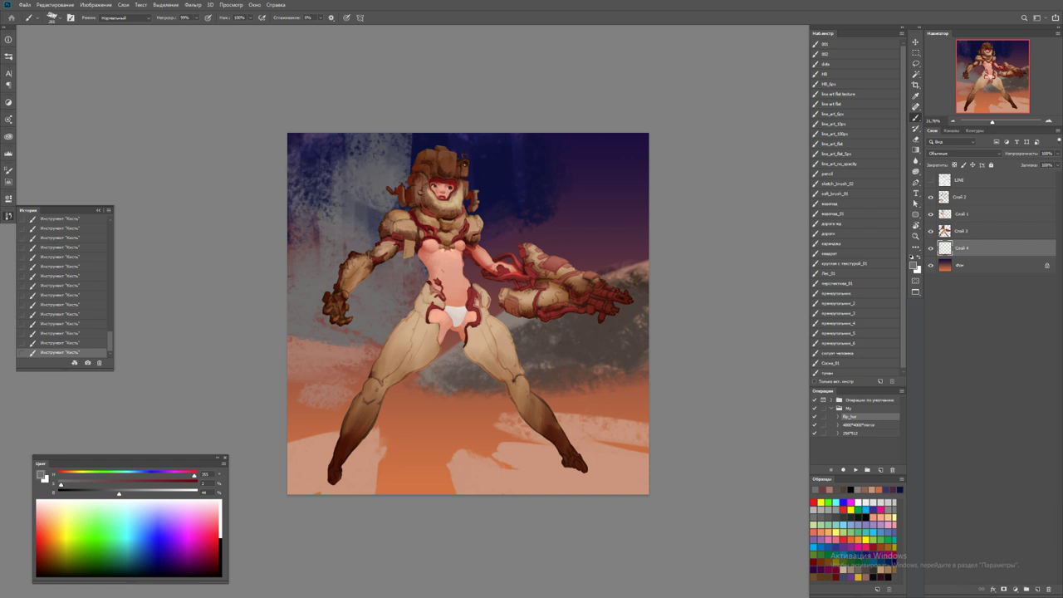
mouse_move(639, 149)
left_mouse_down()
mouse_move(485, 237)
mouse_move(648, 178)
mouse_move(556, 258)
left_mouse_up()
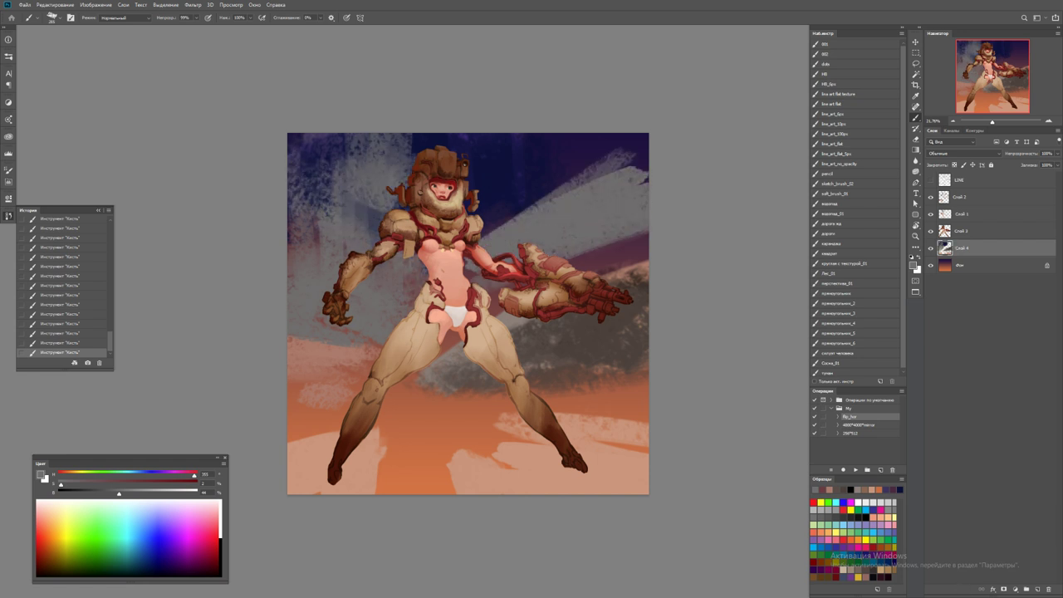
Brush sampled dark purple across the upper sky and add a muted brown streak on the ground behind the lower leg
left_click(644, 199, "alt")
mouse_move(647, 228)
left_mouse_down()
mouse_move(495, 287)
mouse_move(648, 200)
mouse_move(482, 257)
mouse_move(615, 175)
mouse_move(481, 207)
mouse_move(594, 137)
mouse_move(357, 187)
left_mouse_up()
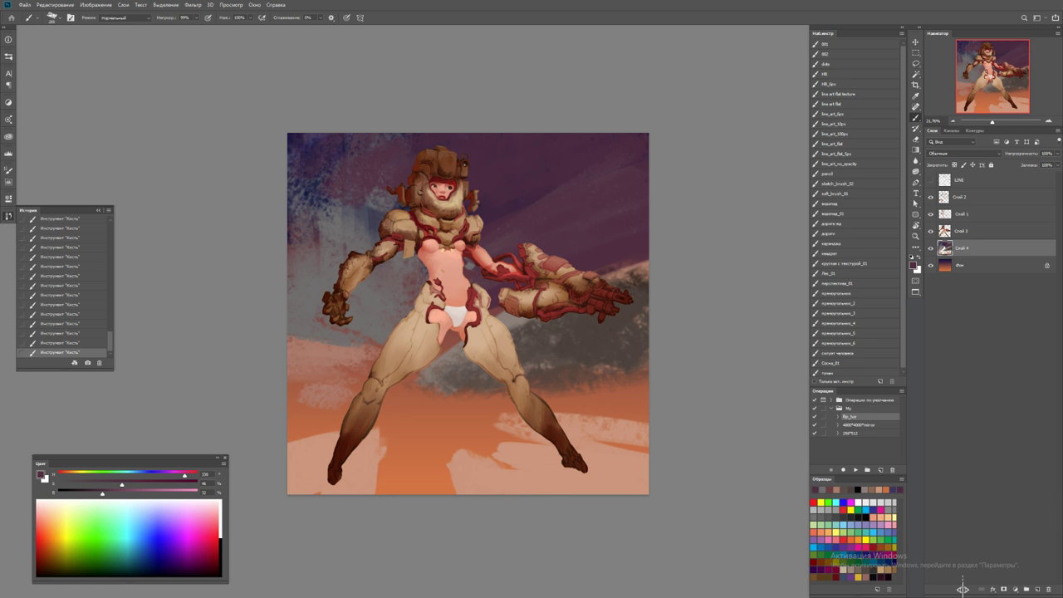
mouse_move(448, 403)
left_mouse_down()
mouse_move(365, 436)
mouse_move(402, 424)
mouse_move(295, 441)
left_mouse_up()
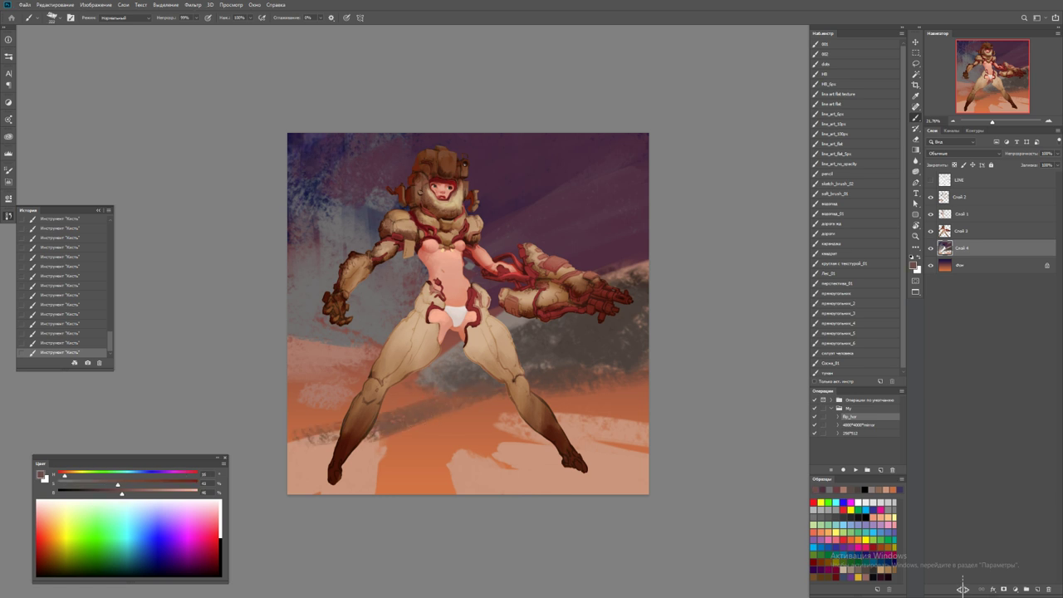
At full strength, paint a black rock patch on the lower canvas edge between the feet and blend sampled orange over the ground
key("0")
key("d")
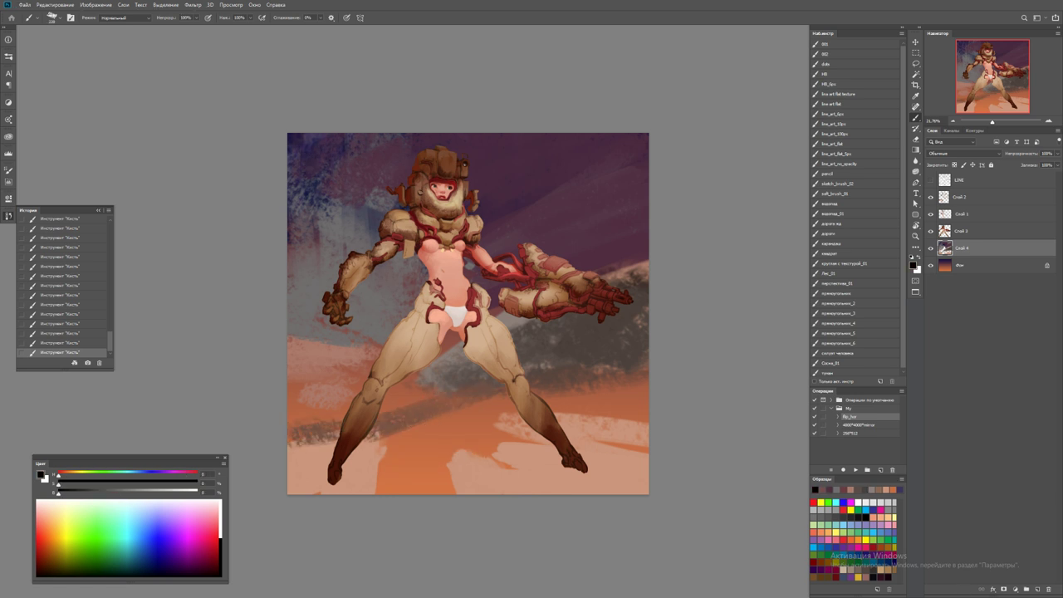
mouse_move(359, 489)
left_mouse_down()
mouse_move(459, 487)
mouse_move(378, 485)
left_mouse_up()
left_click(449, 461, "alt")
left_click_drag(466, 398, 391, 428)
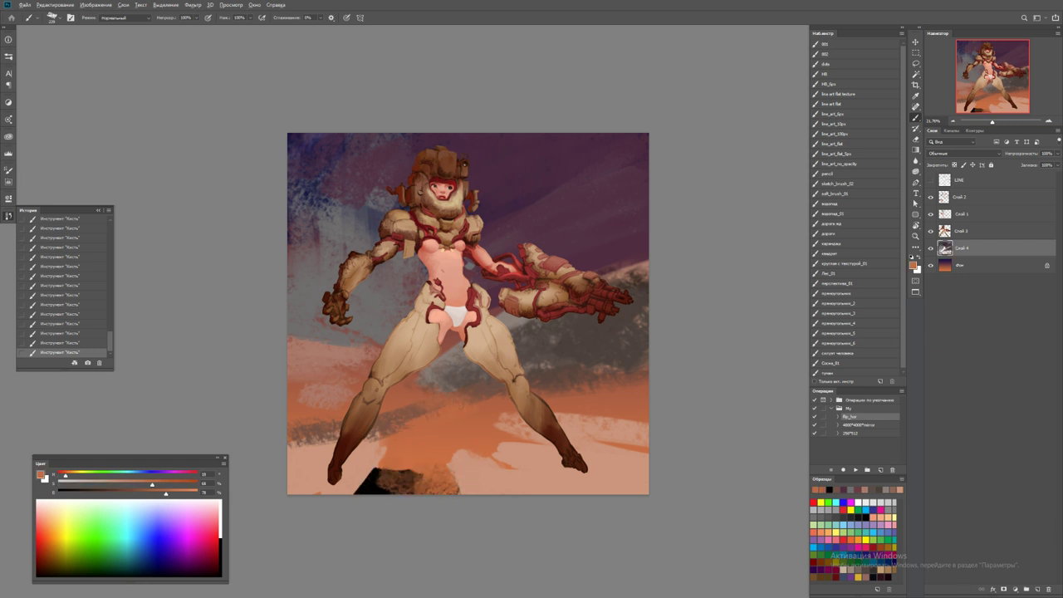
left_click(353, 183, "alt")
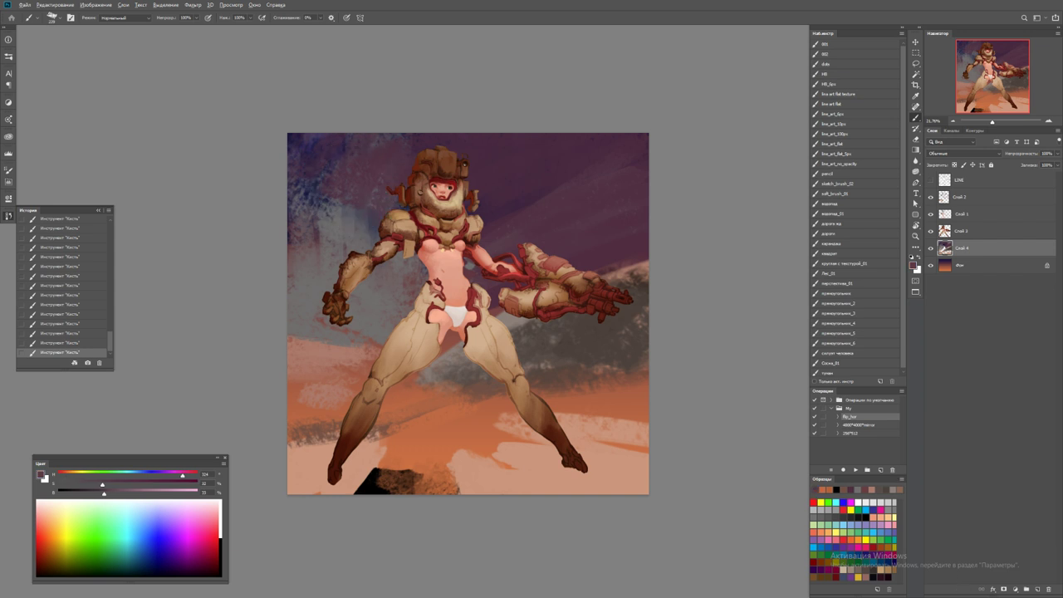
key("d")
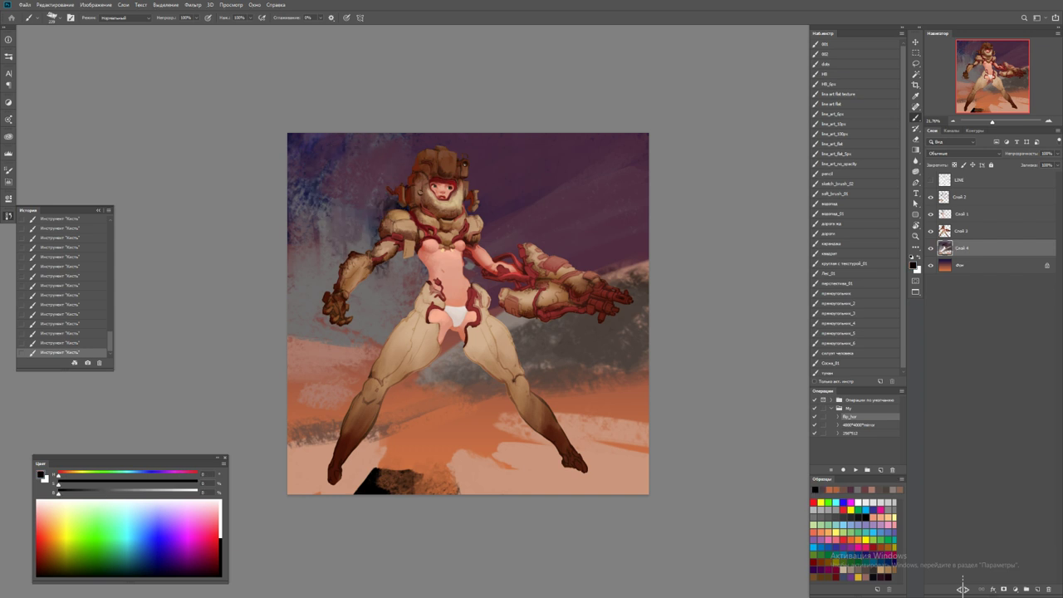
key("ctrl+z")
key("ctrl+z")
Flip the canvas horizontally and brush sampled muted dark purple into the sky around the helmet
key("F2")
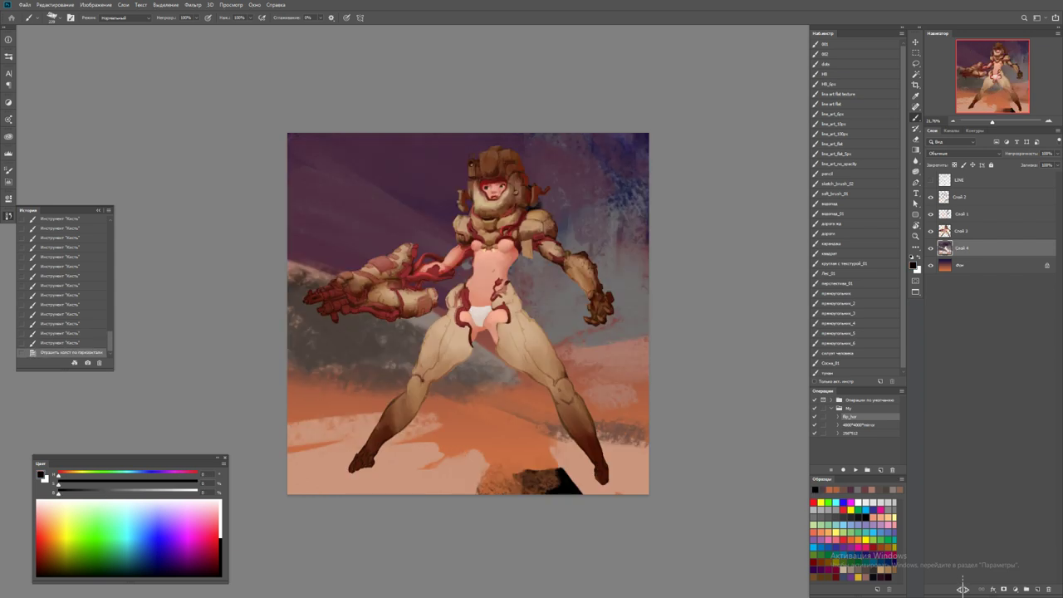
left_click(563, 195, "alt")
left_click_drag(529, 205, 540, 211)
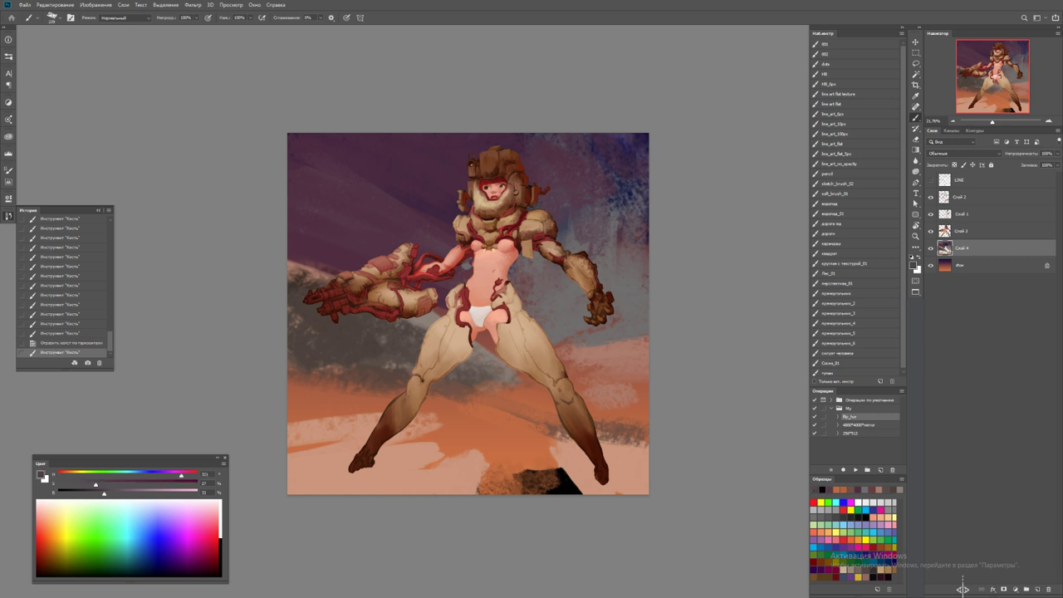
Paint a small black rock mark on the distant plain and brush sampled brown tones around it
left_click_drag(308, 391, 336, 395)
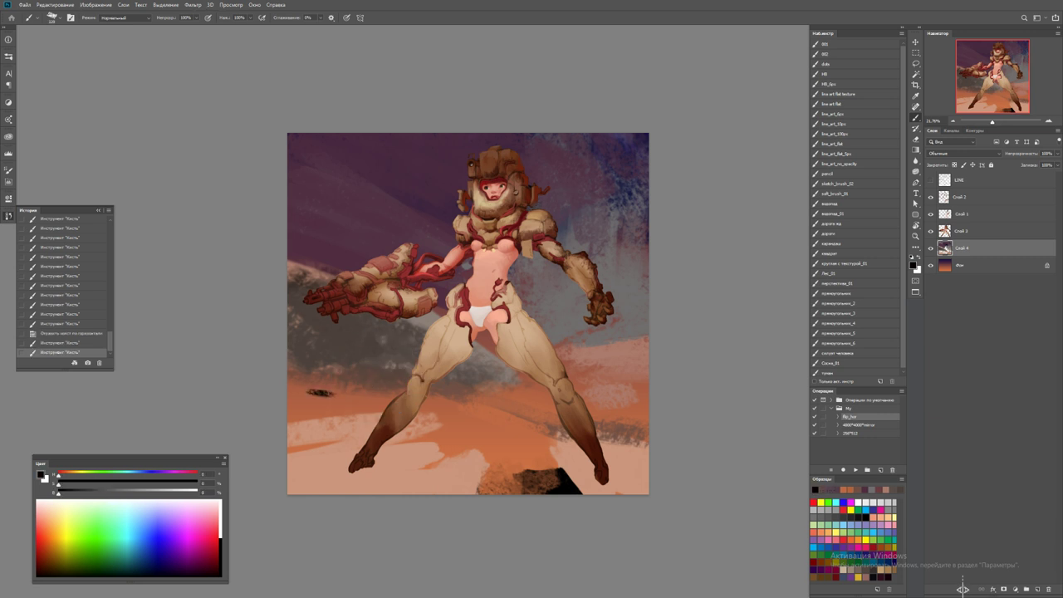
left_click(324, 403, "alt")
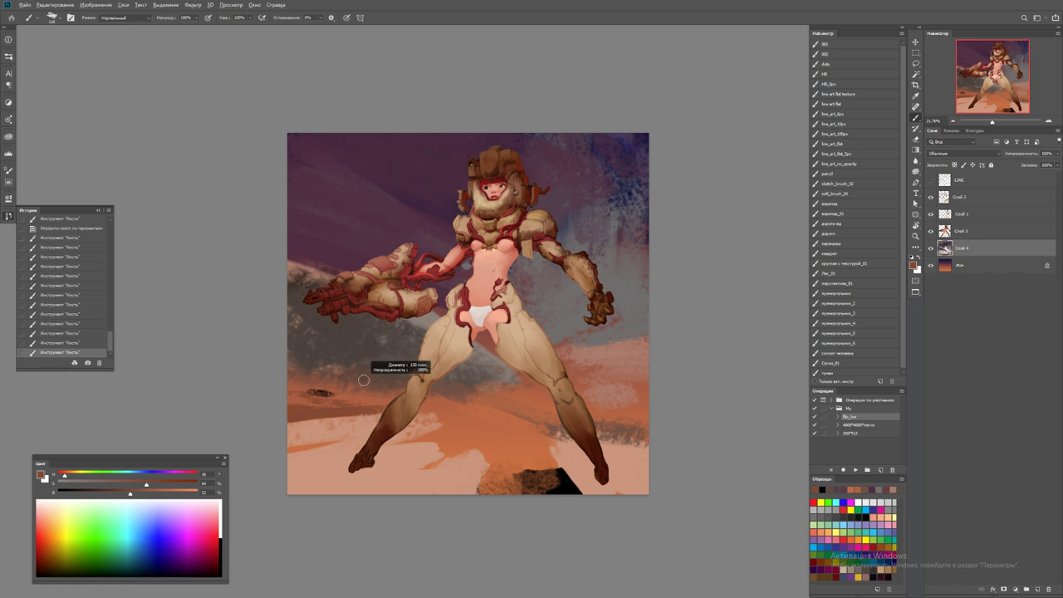
left_click(319, 393, "alt")
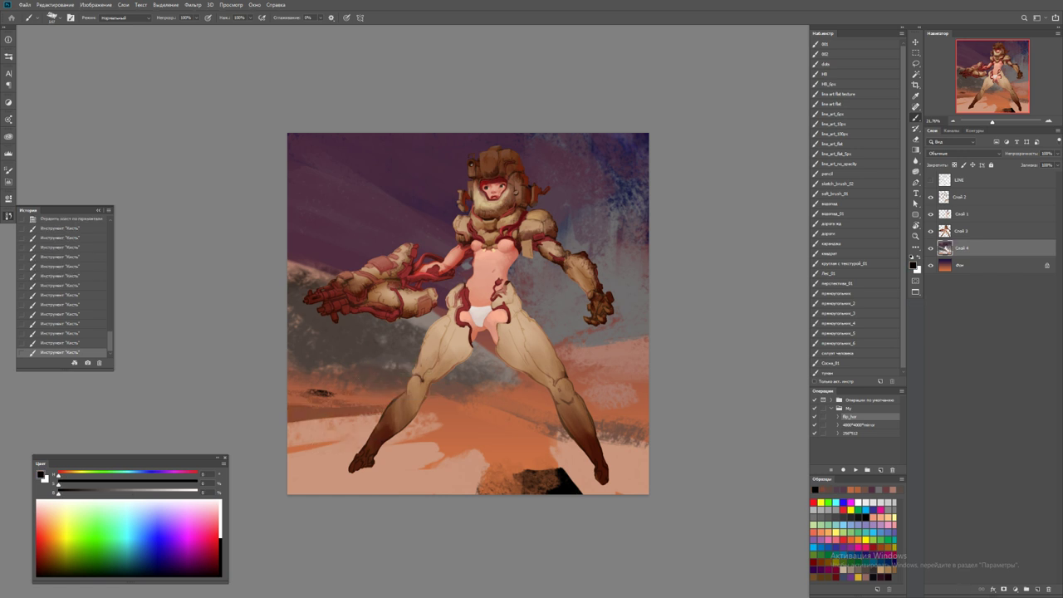
Paint a dark diagonal band beside the front foot, soften it with sampled peach, and add dark orange-blended patches between the legs
mouse_move(337, 448)
left_mouse_down()
mouse_move(289, 465)
mouse_move(354, 445)
left_mouse_up()
left_click(353, 465, "alt")
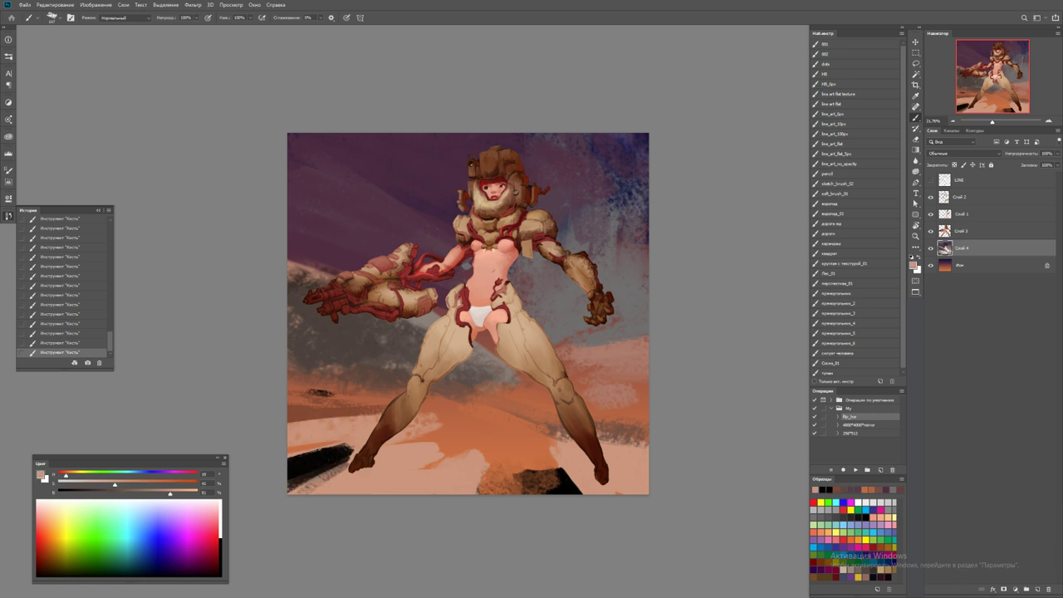
left_click_drag(291, 477, 357, 448)
left_click_drag(453, 441, 502, 449)
left_click(476, 456, "alt")
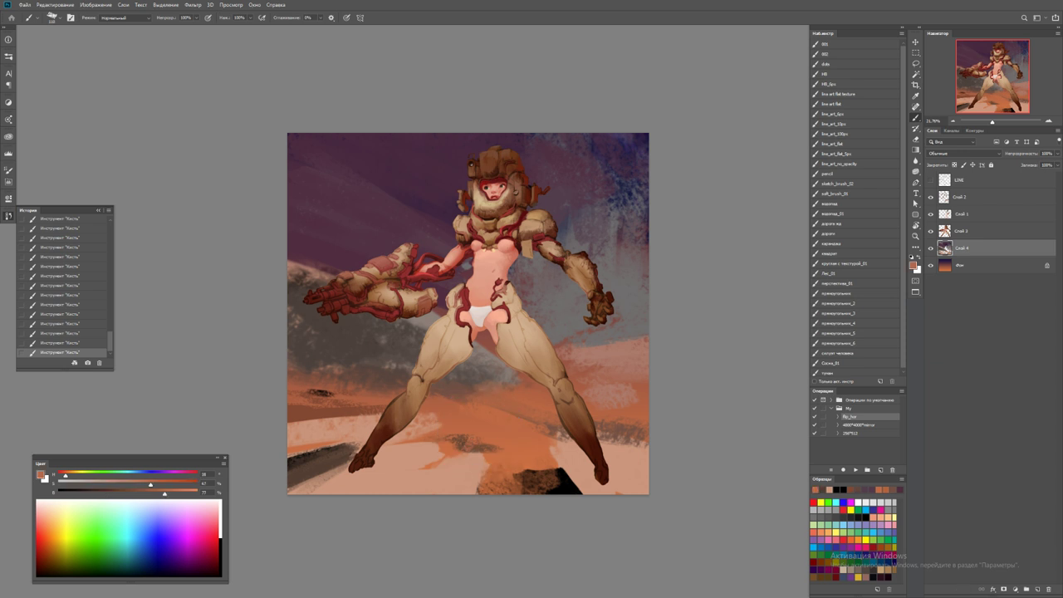
Cut back the diagonal band with sampled peach and shape the rocks at the lower canvas edge with sampled brown
left_click(375, 475, "alt")
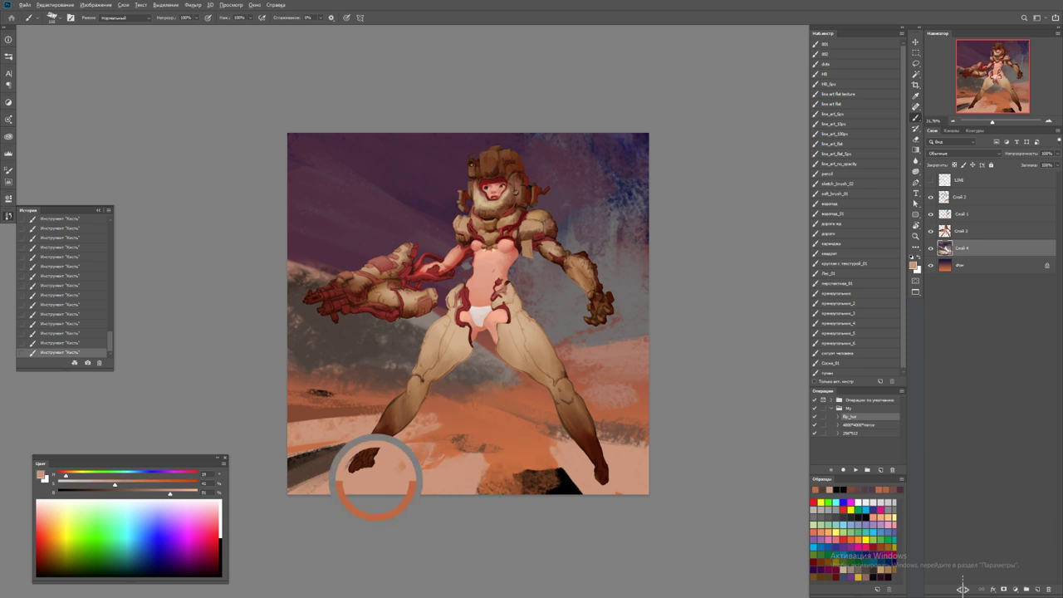
left_click_drag(357, 457, 291, 476)
left_click(498, 478, "alt")
left_click_drag(497, 481, 558, 478)
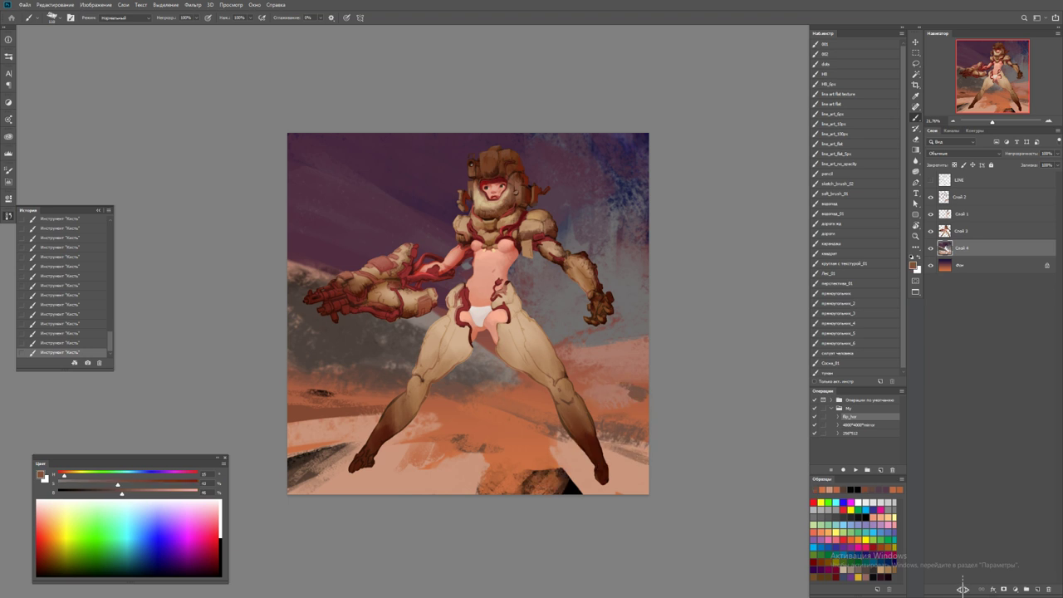
Step back three brush strokes and restore them to compare the ground with and without them
key("ctrl+z")
key("ctrl+z")
key("ctrl+z")
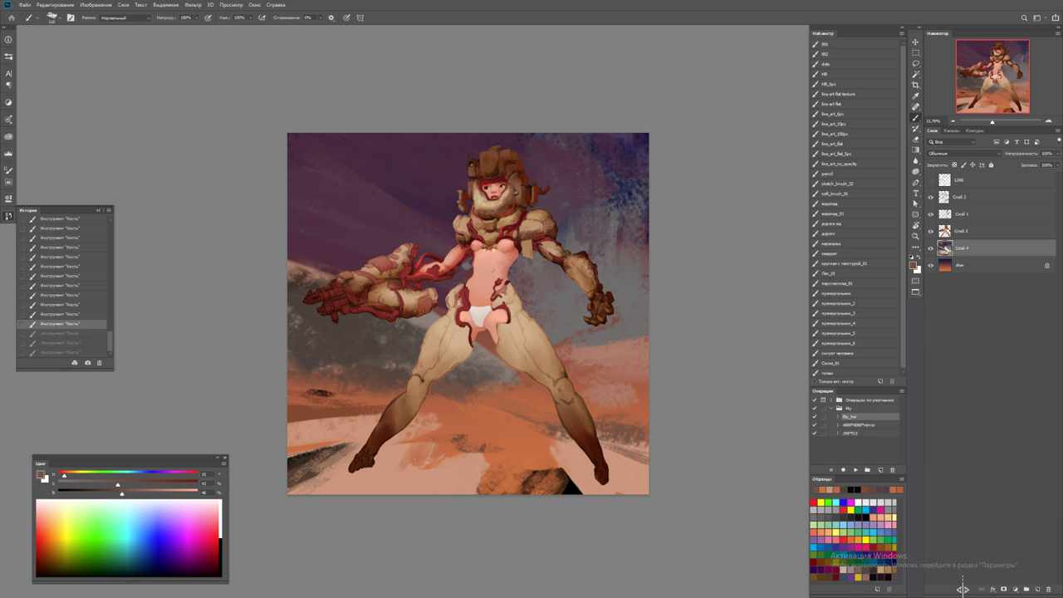
key("ctrl+shift+z")
key("ctrl+shift+z")
key("ctrl+shift+z")
Brush sampled brown and dusky purple tones into the distant ridge and lower sky behind the figure
key("d")
left_click(301, 380, "alt")
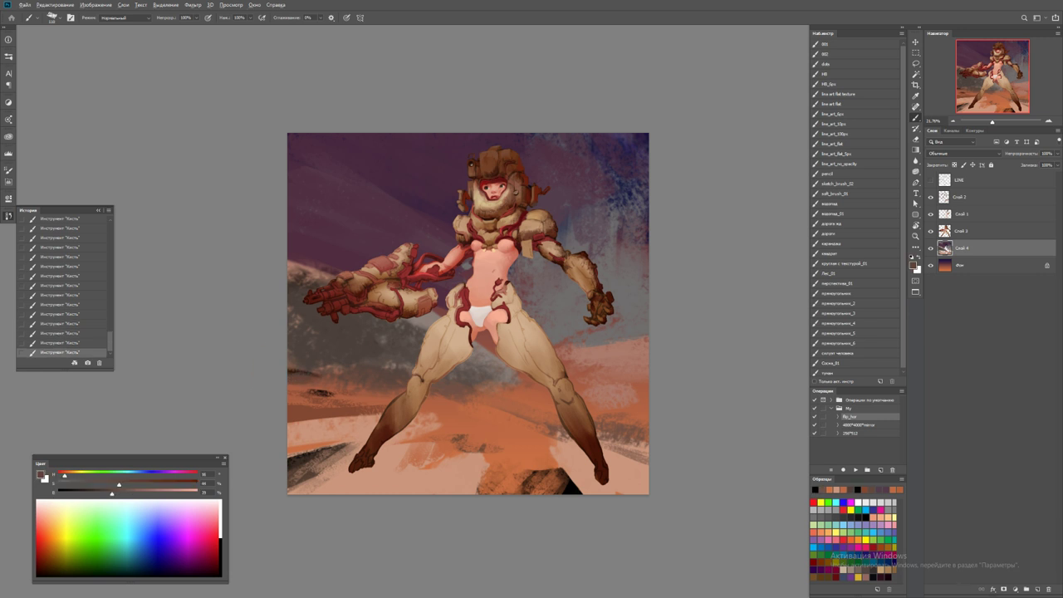
left_click(407, 337, "alt")
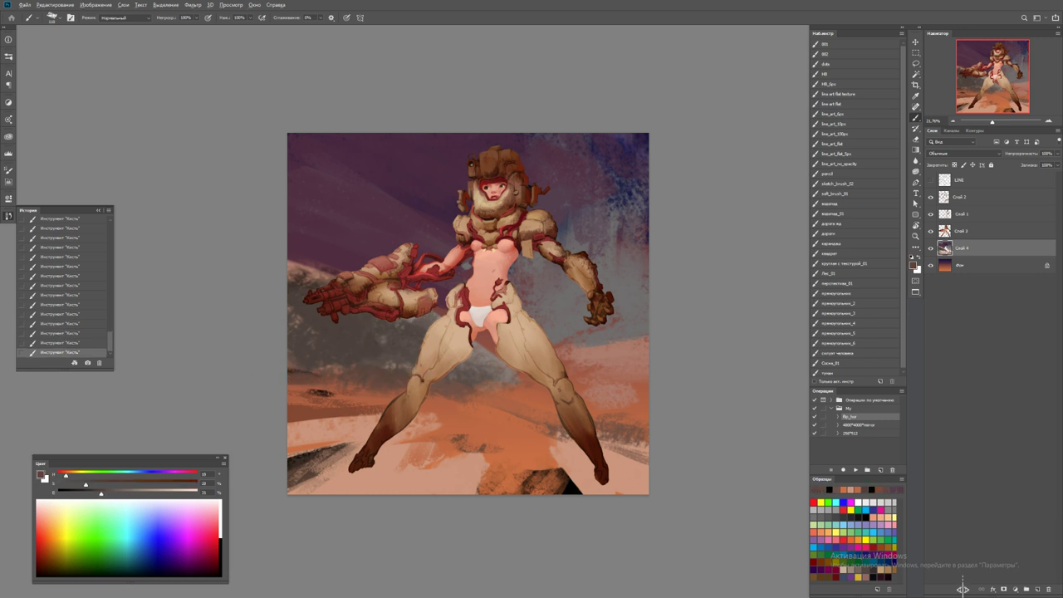
left_click(440, 314, "alt")
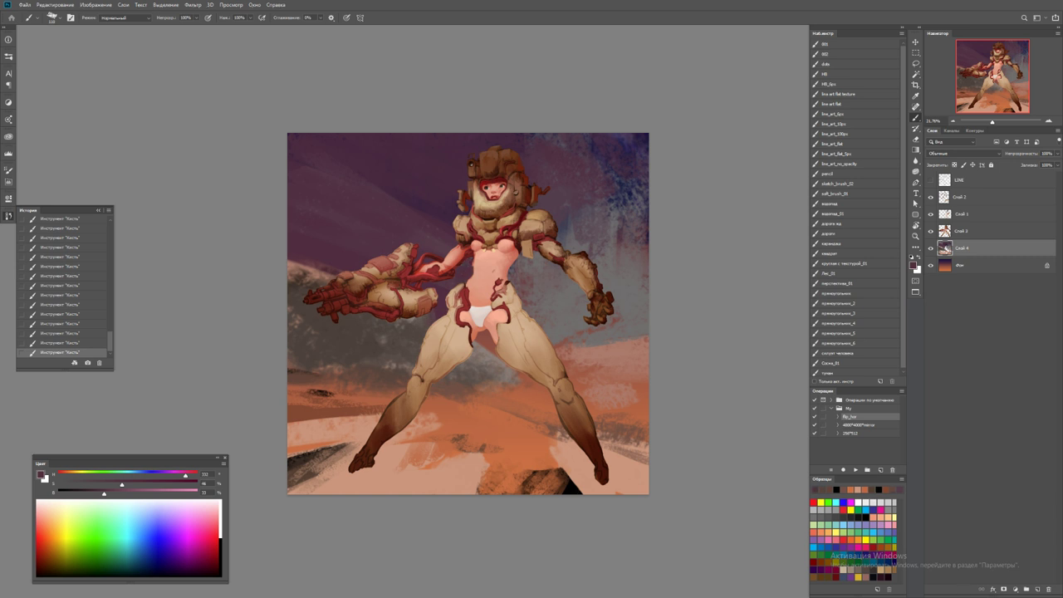
left_click_drag(527, 263, 542, 309)
left_click(585, 298, "alt")
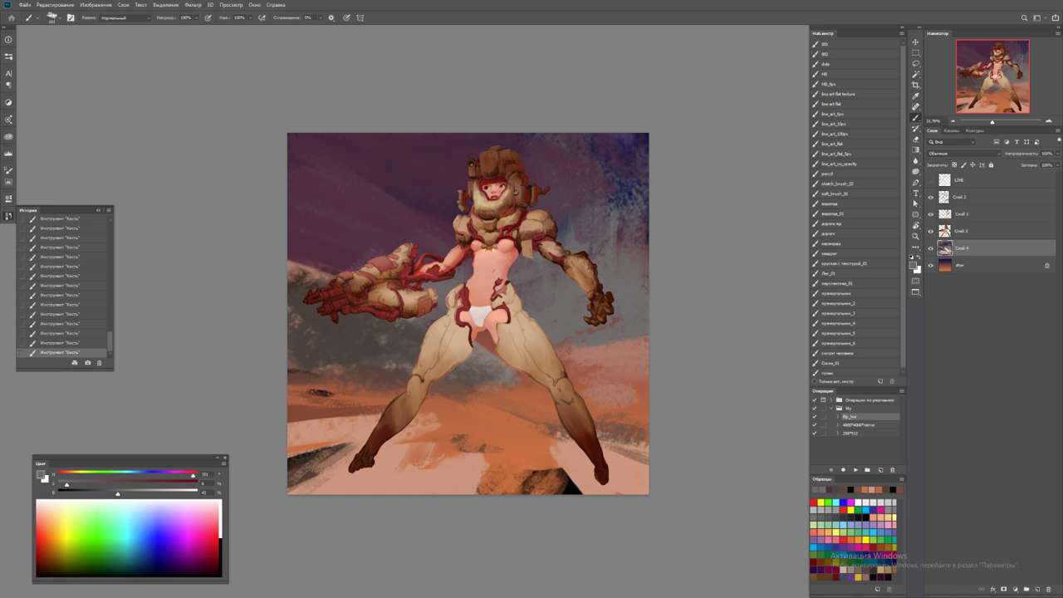
Paint sampled dark purples into the sky around the figure's shoulders and flip the canvas horizontally
left_click(406, 249, "alt")
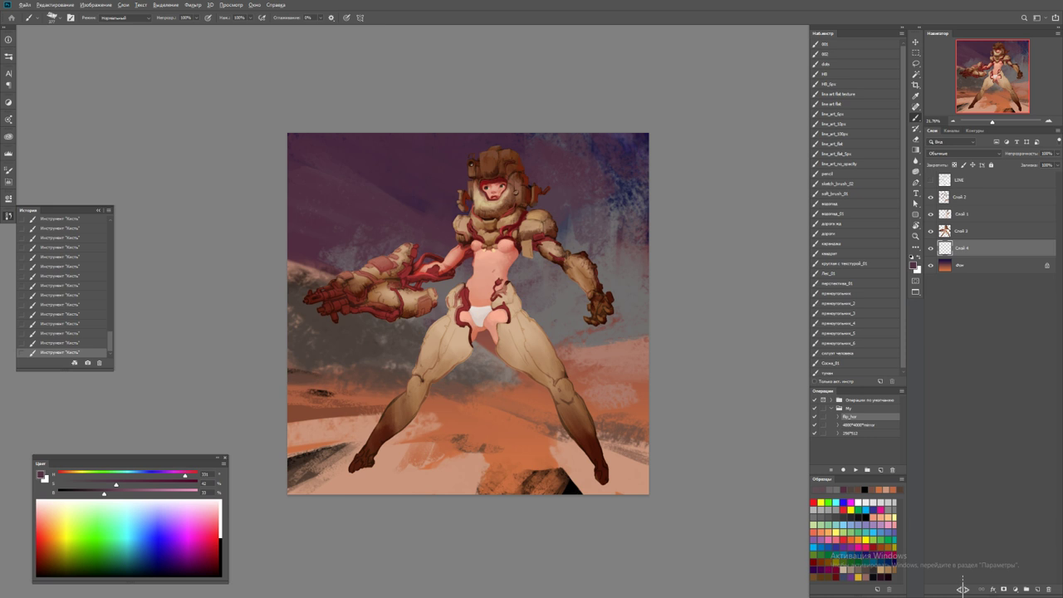
left_click(419, 203, "alt")
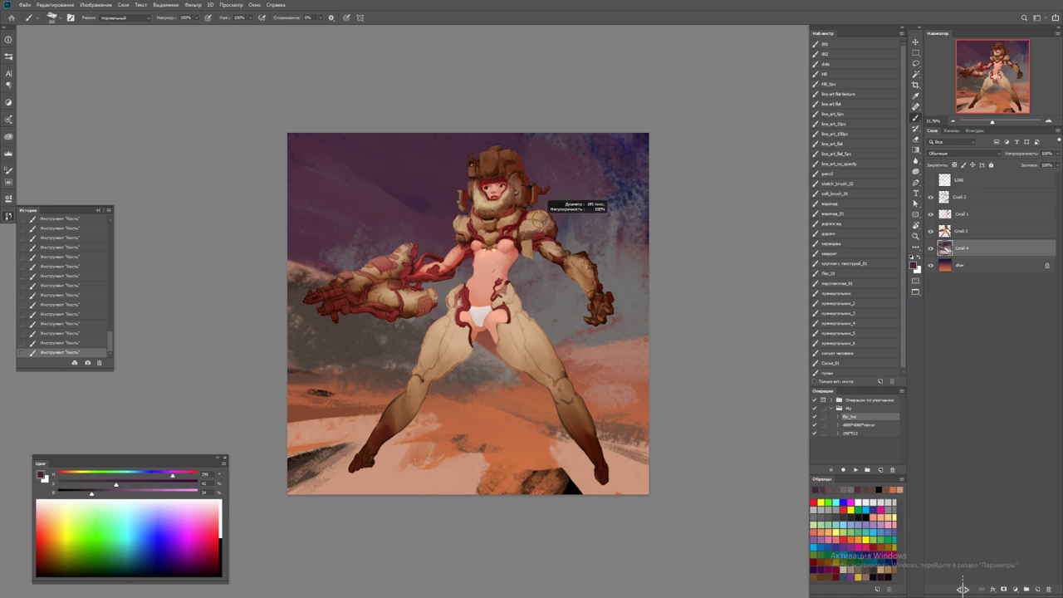
mouse_move(511, 253)
left_mouse_down()
mouse_move(548, 306)
mouse_move(540, 283)
mouse_move(579, 242)
left_mouse_up()
left_click(548, 306, "alt")
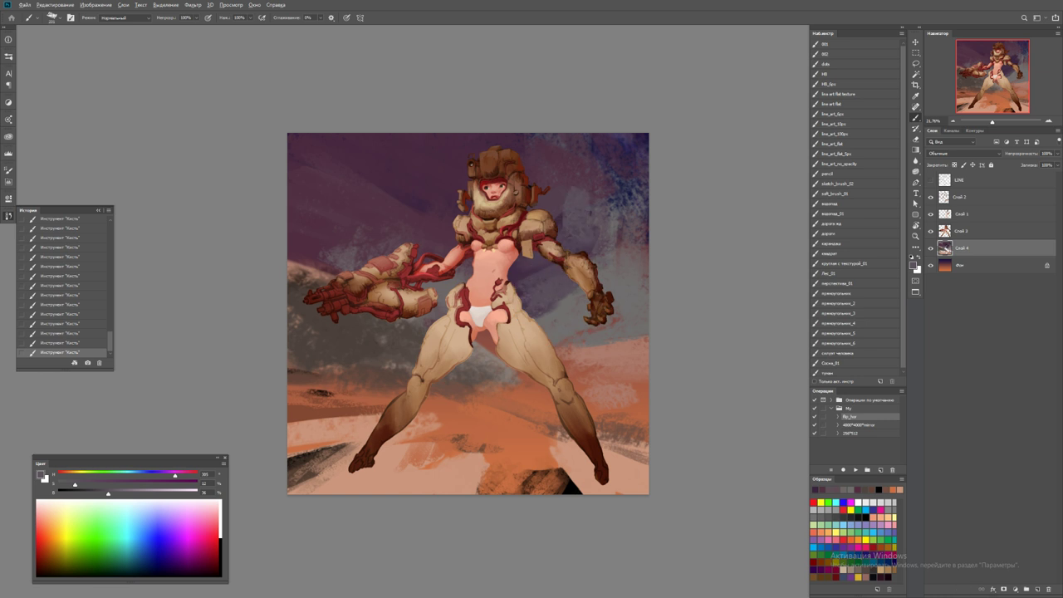
key("F2")
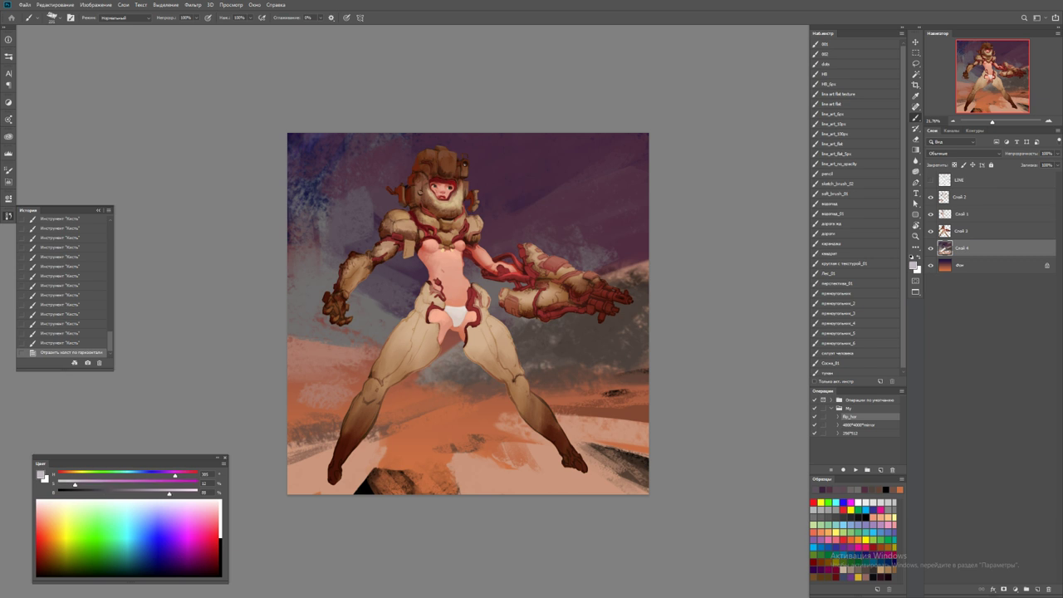
Try a pale lilac gradient on a new layer over the background, undo it, and merge the empty layer down
key("ctrl+shift+alt+n")
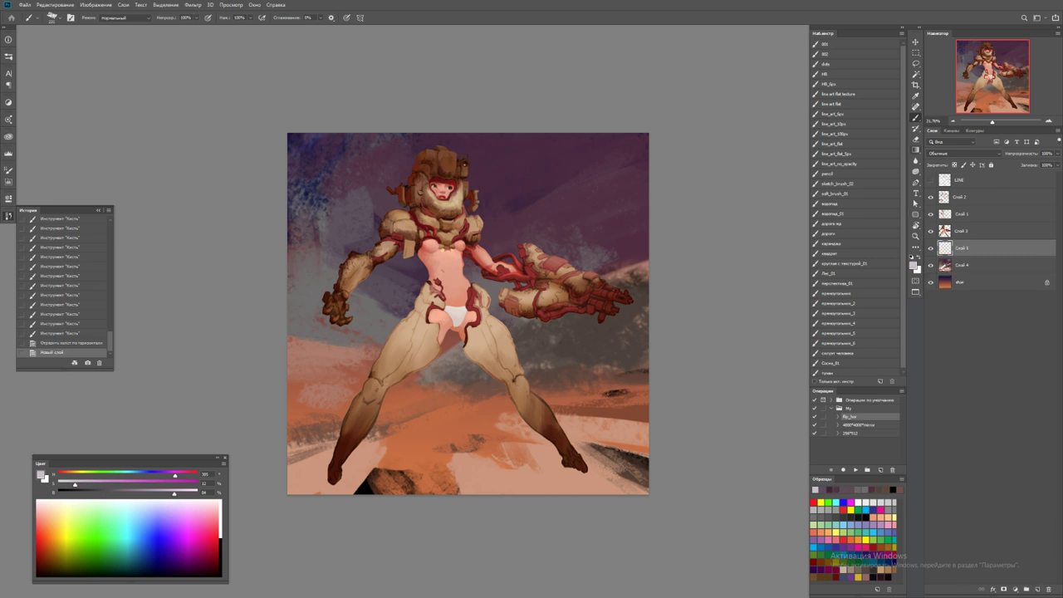
key("g")
left_click_drag(593, 55, 415, 349)
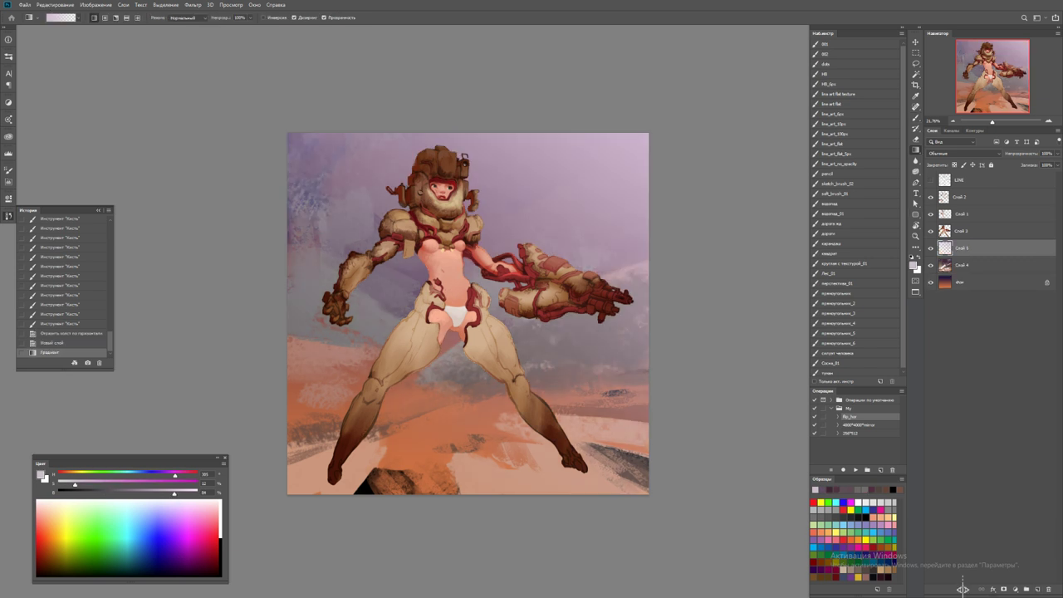
key("z")
key("ctrl+minus")
key("ctrl+z")
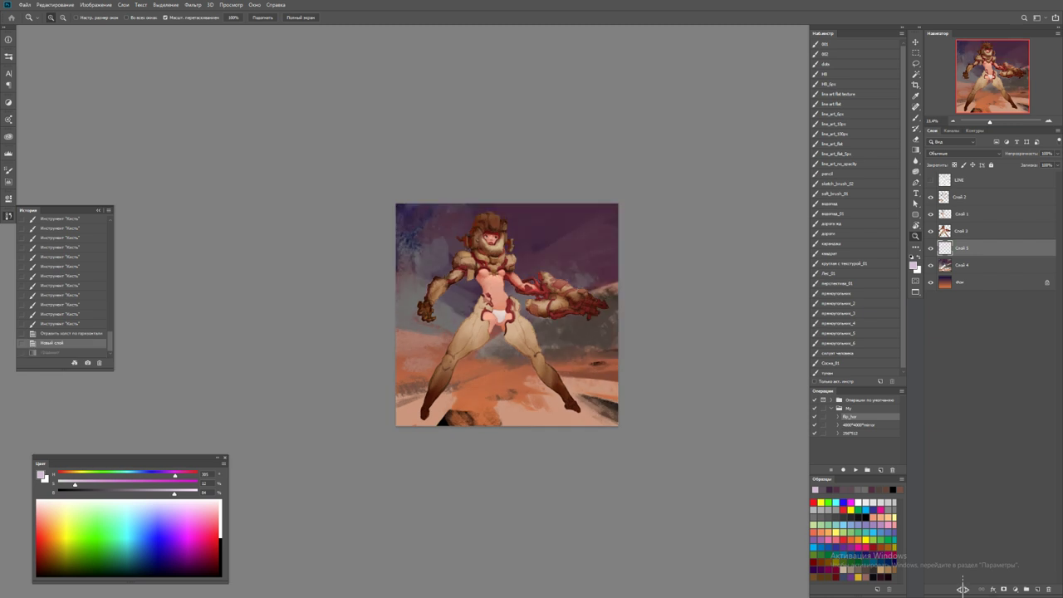
key("ctrl+plus")
key("b")
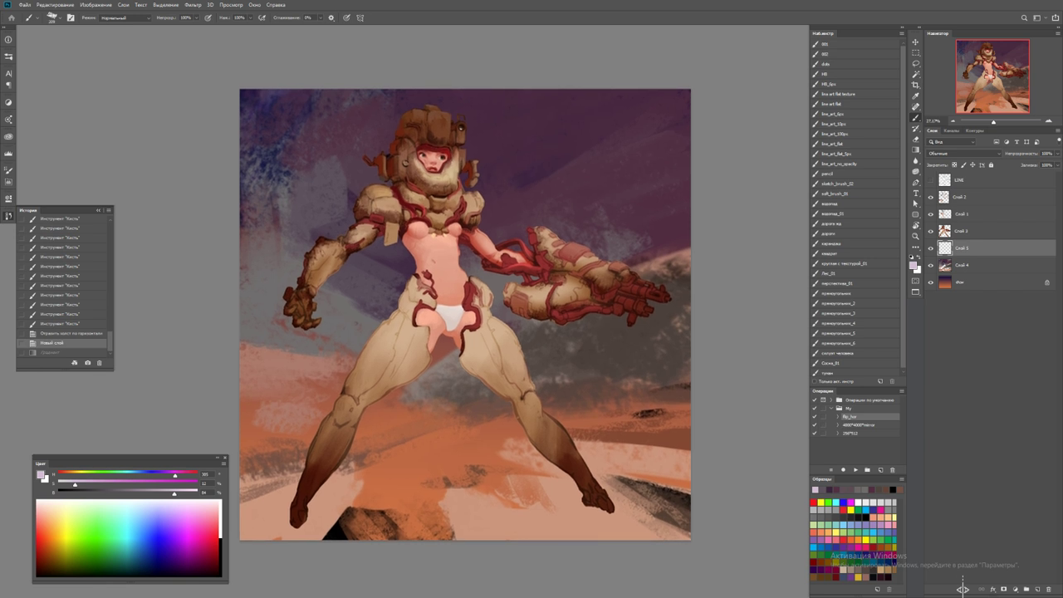
key("z")
key("ctrl+minus")
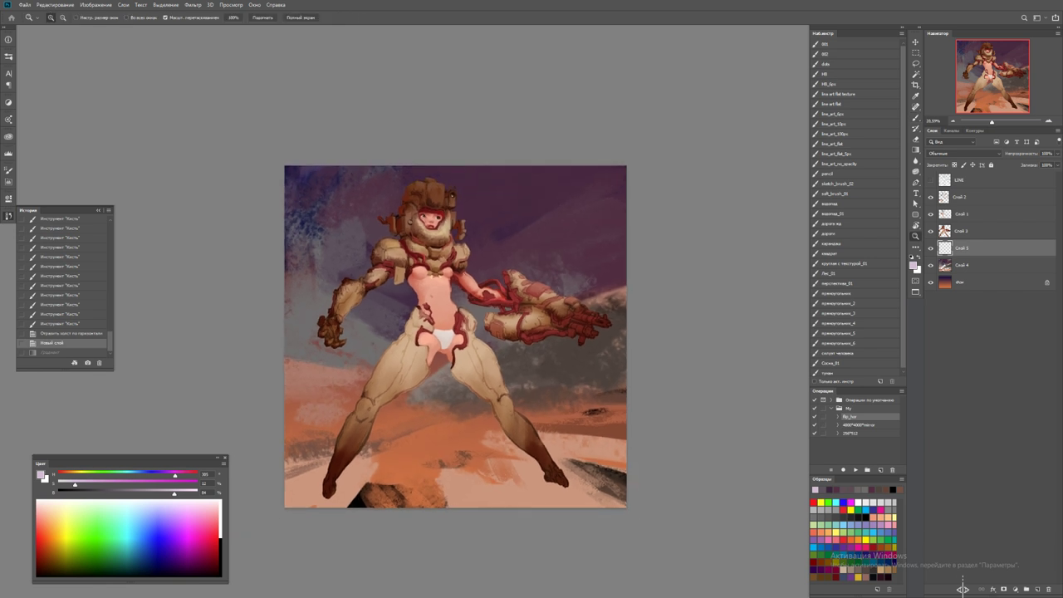
key("ctrl+e")
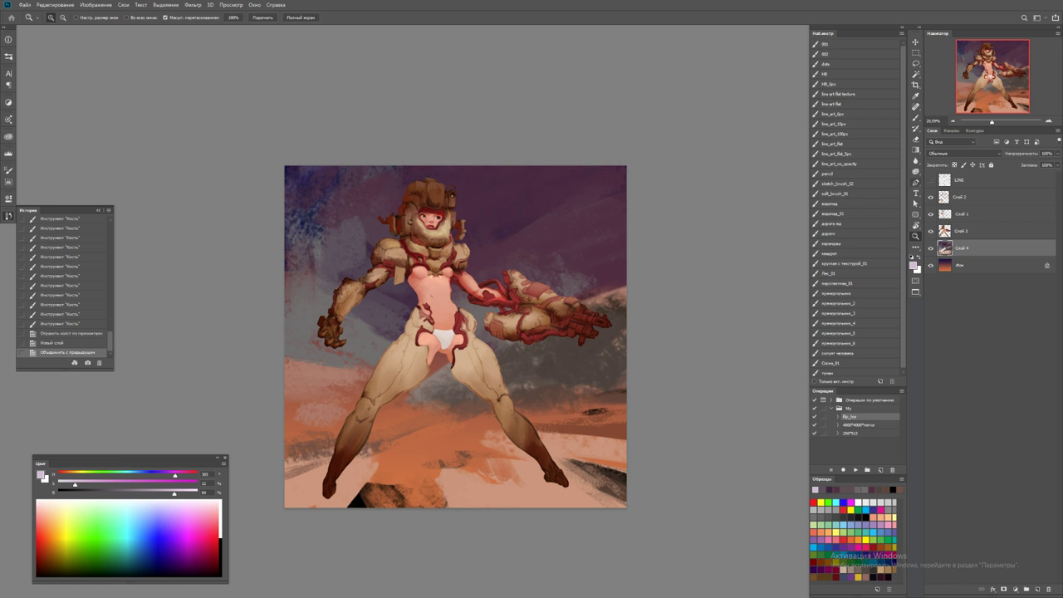
Darken the desert ground with large Burn tool strokes in the midtones range
key("o")
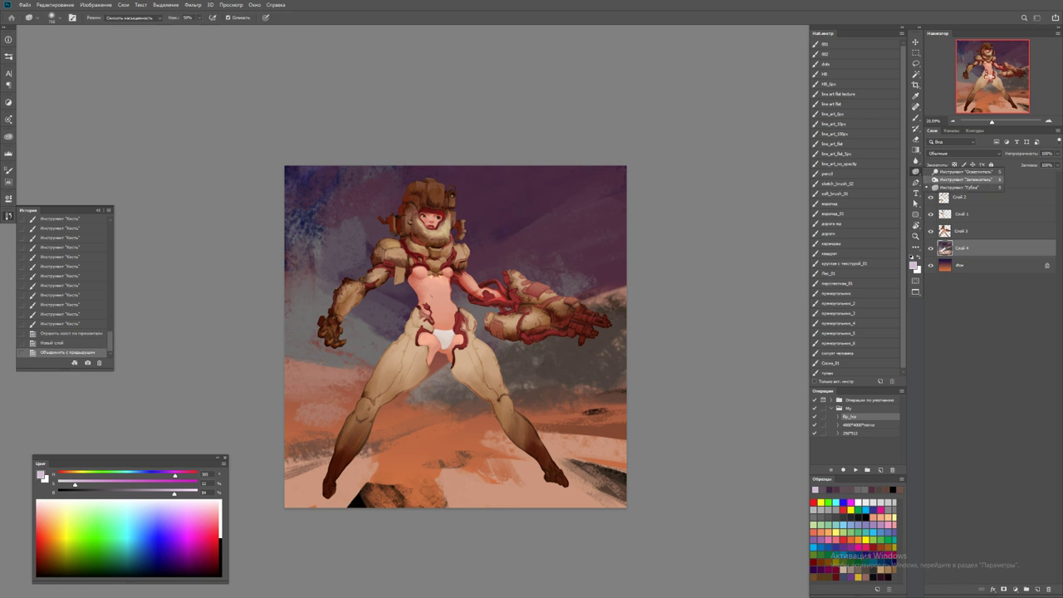
mouse_move(515, 448)
left_mouse_down()
mouse_move(382, 432)
mouse_move(465, 432)
mouse_move(413, 478)
mouse_move(581, 439)
left_mouse_up()
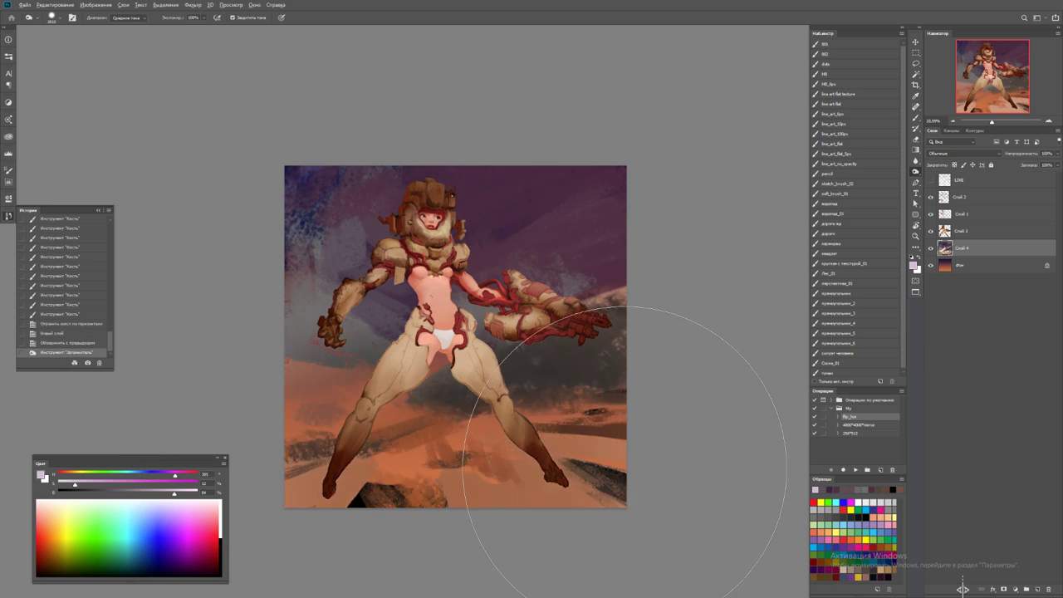
key("z")
key("b")
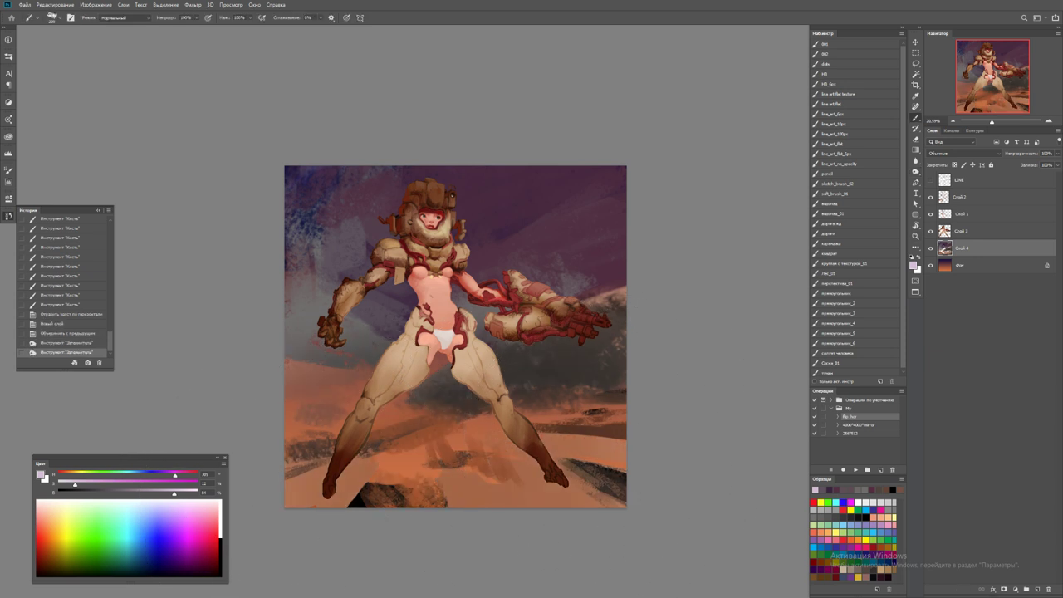
Brighten the purple sky with broad Dodge tool strokes in the highlights range and undo the last stroke
left_click(916, 171)
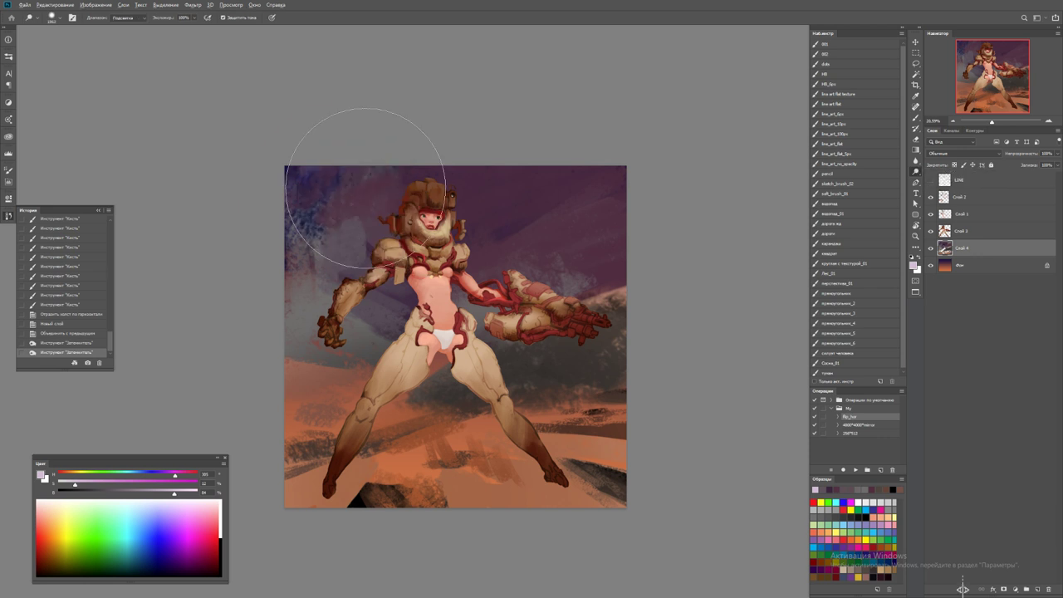
left_click_drag(368, 166, 653, 159)
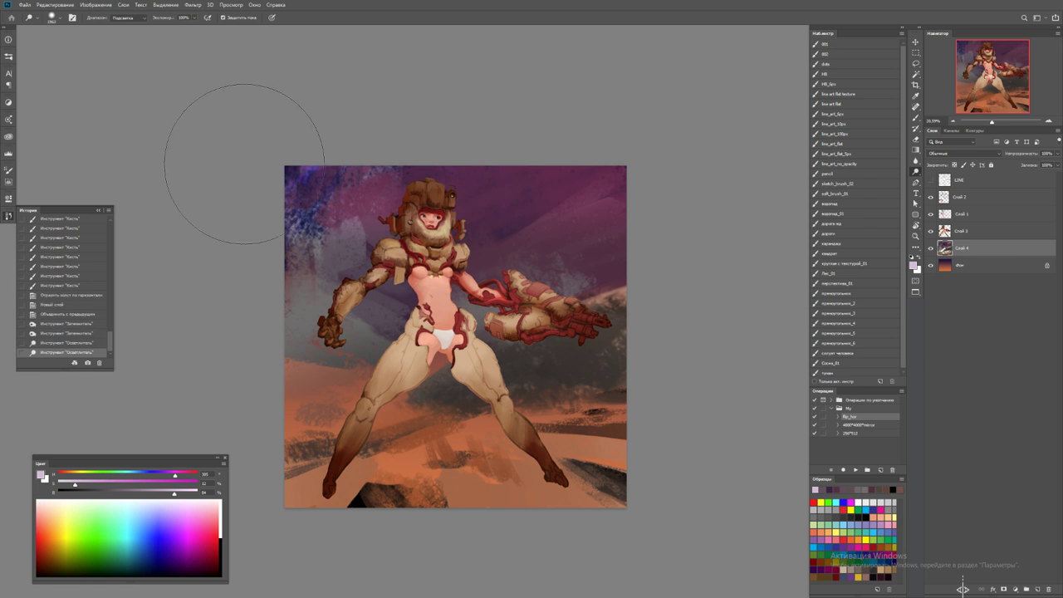
mouse_move(238, 142)
left_mouse_down()
mouse_move(712, 178)
mouse_move(606, 187)
left_mouse_up()
key("z")
scroll(694, 253, "down", 5)
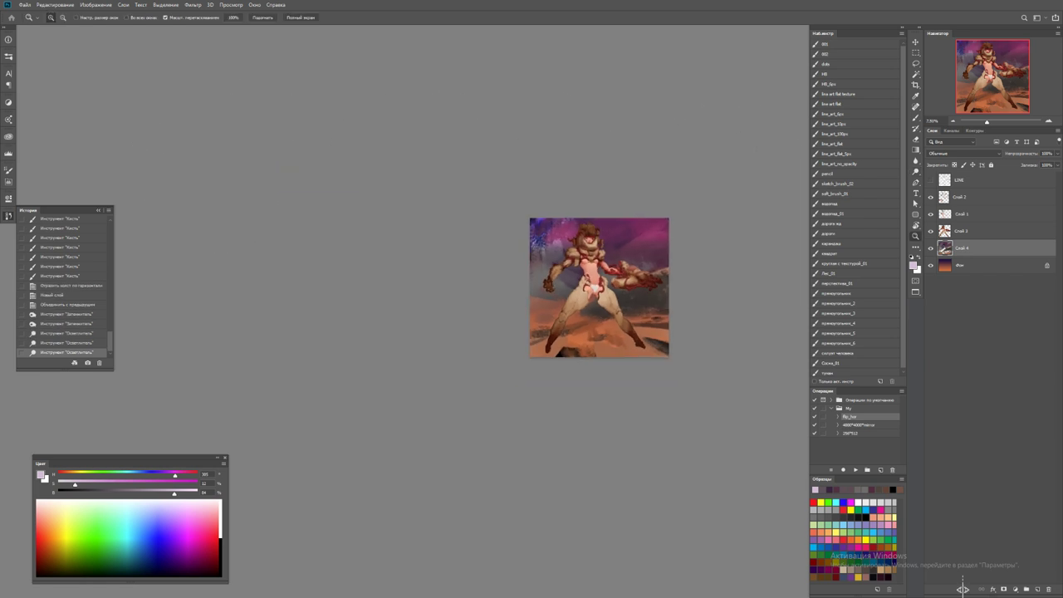
scroll(666, 245, "up", 5)
key("ctrl+z")
Rework the distant terrain beside the figure's lowered hand and rear leg with sampled brown and grey tones
key("b")
key("x")
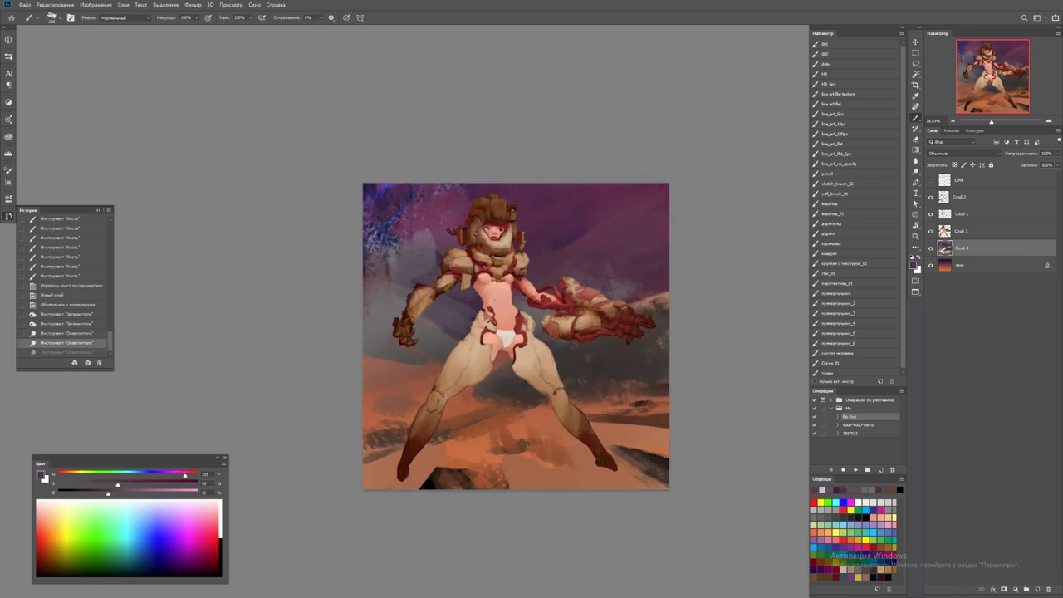
left_click(668, 278, "alt")
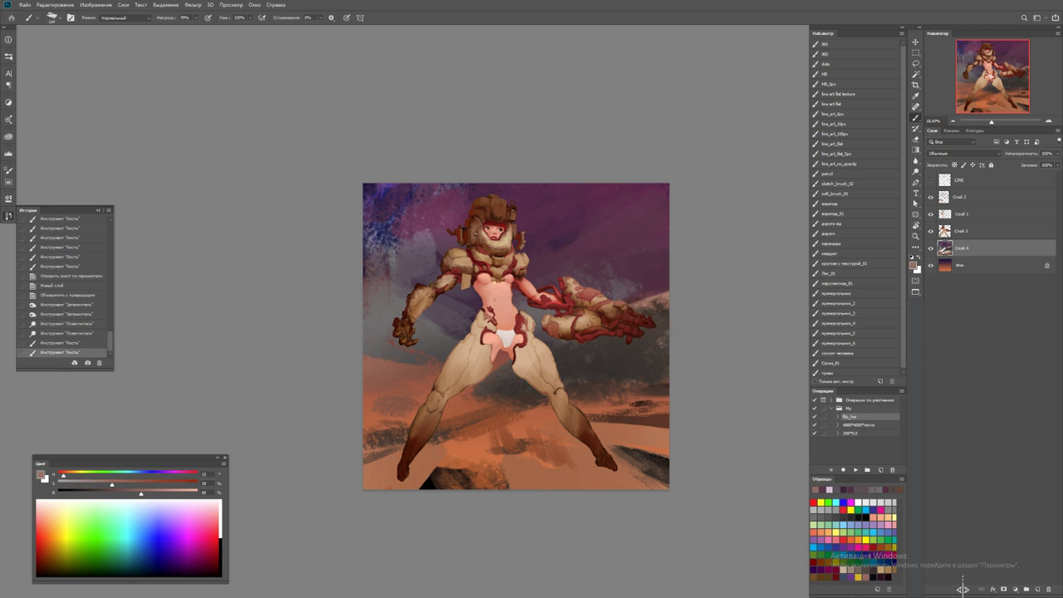
mouse_move(401, 364)
left_mouse_down()
mouse_move(432, 362)
mouse_move(415, 377)
mouse_move(397, 374)
left_mouse_up()
left_click(437, 352, "alt")
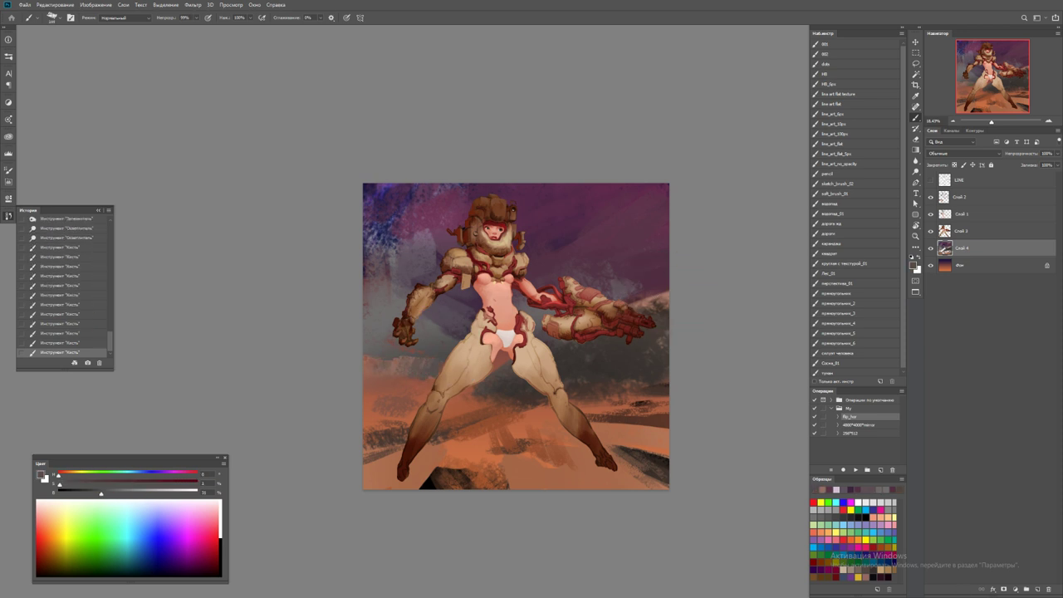
right_click(403, 393, "alt")
left_click(369, 366, "alt")
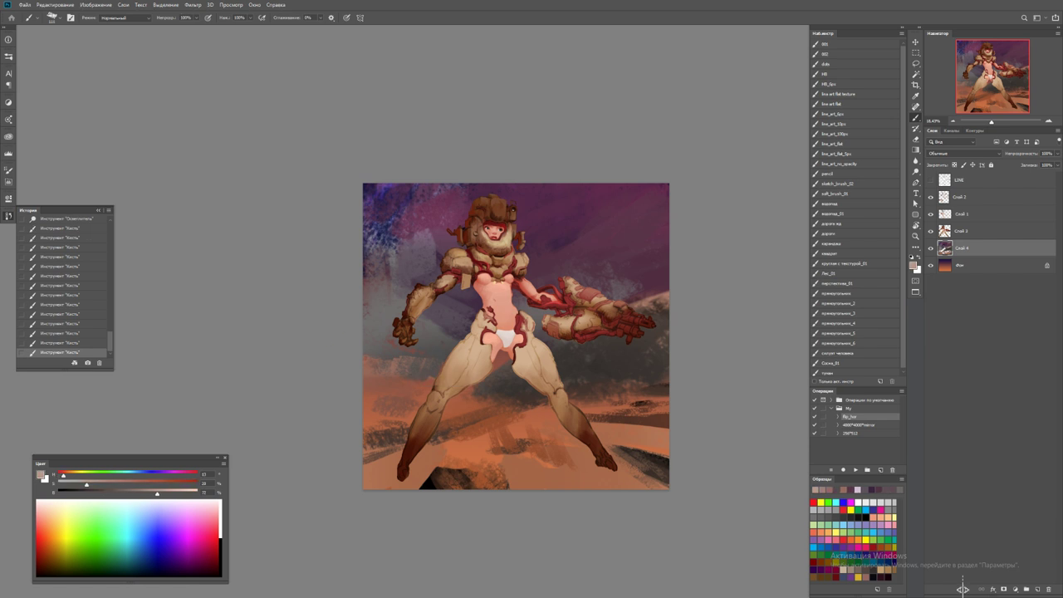
Paint a pale pinkish streak on the distant plain at the canvas edge and blend it with sampled ground colours
left_click_drag(365, 398, 390, 395)
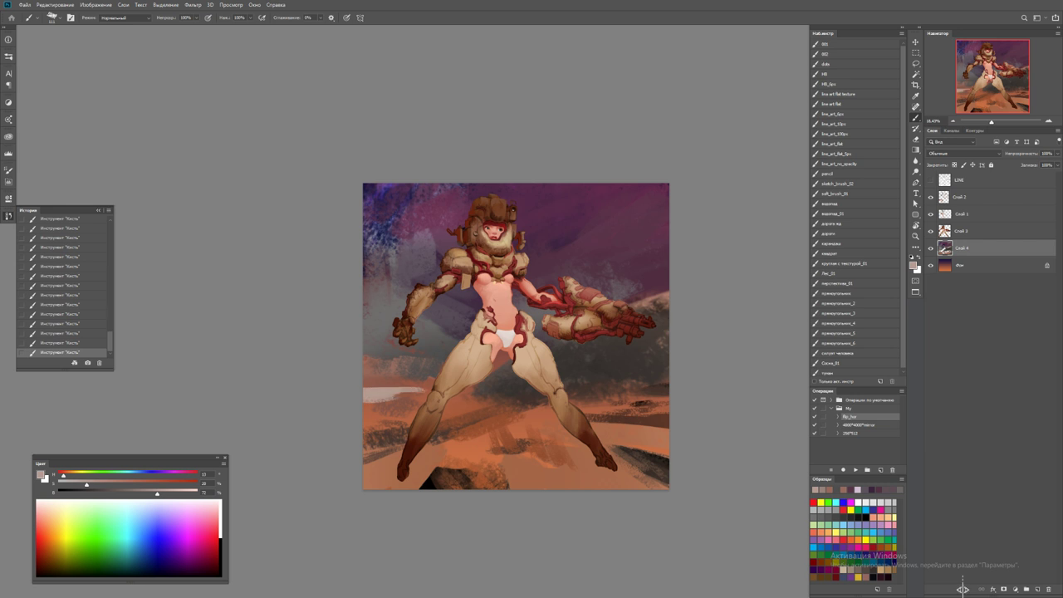
key("z")
left_click(390, 394)
key("ctrl+z")
key("b")
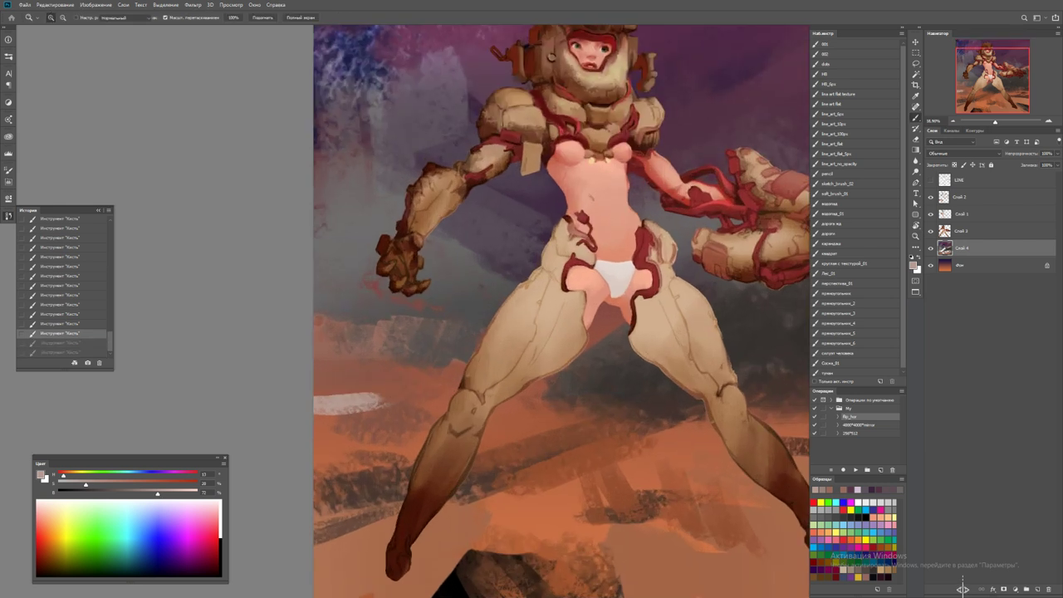
mouse_move(316, 402)
left_mouse_down()
mouse_move(425, 382)
mouse_move(385, 391)
left_mouse_up()
left_click(401, 411, "alt")
left_click(390, 386, "alt")
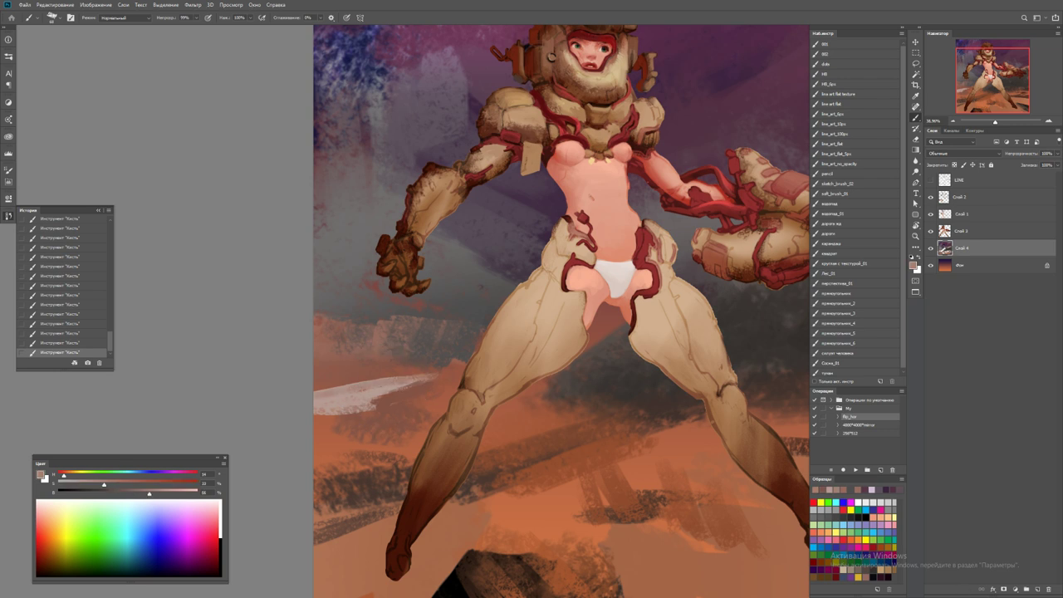
Step back the latest stroke near the pale streak and restore it to compare the distant plain
key("ctrl+minus")
key("ctrl+minus")
key("ctrl+minus")
key("ctrl+minus")
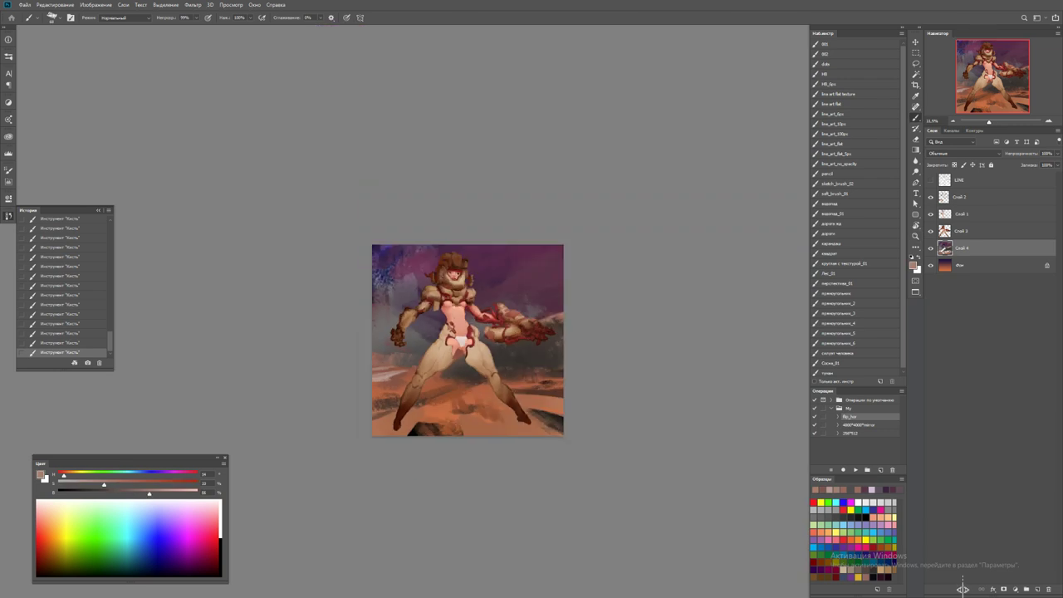
key("ctrl+z")
key("ctrl+plus")
key("ctrl+plus")
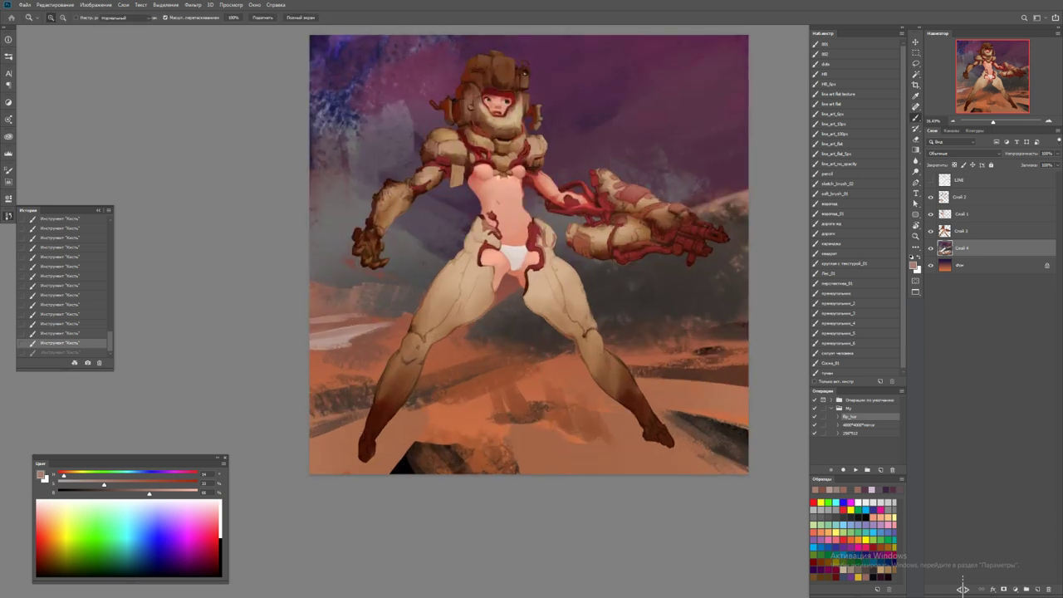
key("ctrl+shift+z")
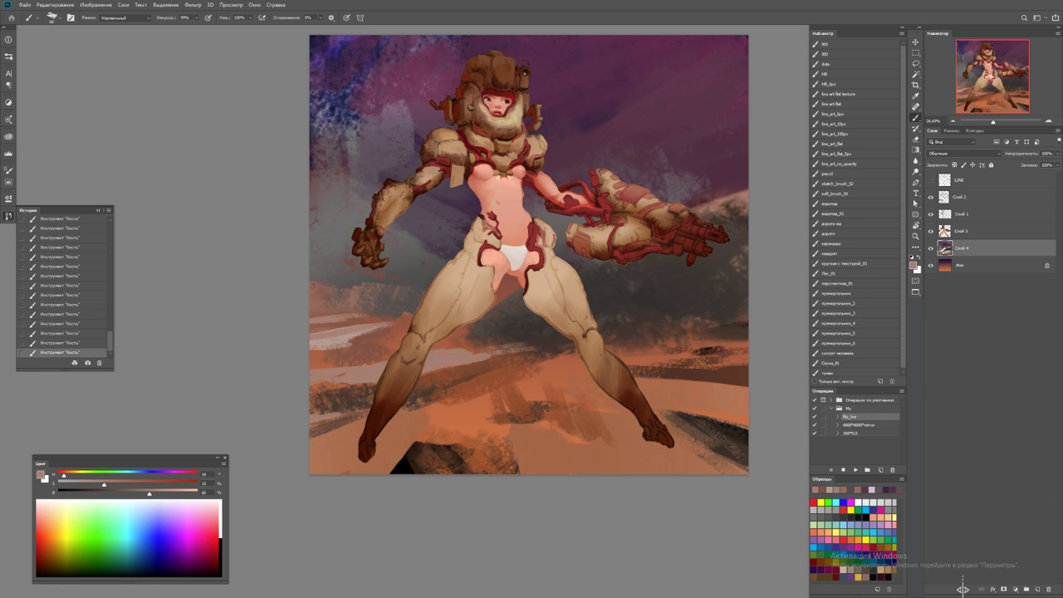
Step back four brush strokes and restore them to judge the background as a whole
key("z")
key("ctrl+minus")
key("ctrl+minus")
key("ctrl+minus")
key("ctrl+plus")
key("ctrl+plus")
key("ctrl+plus")
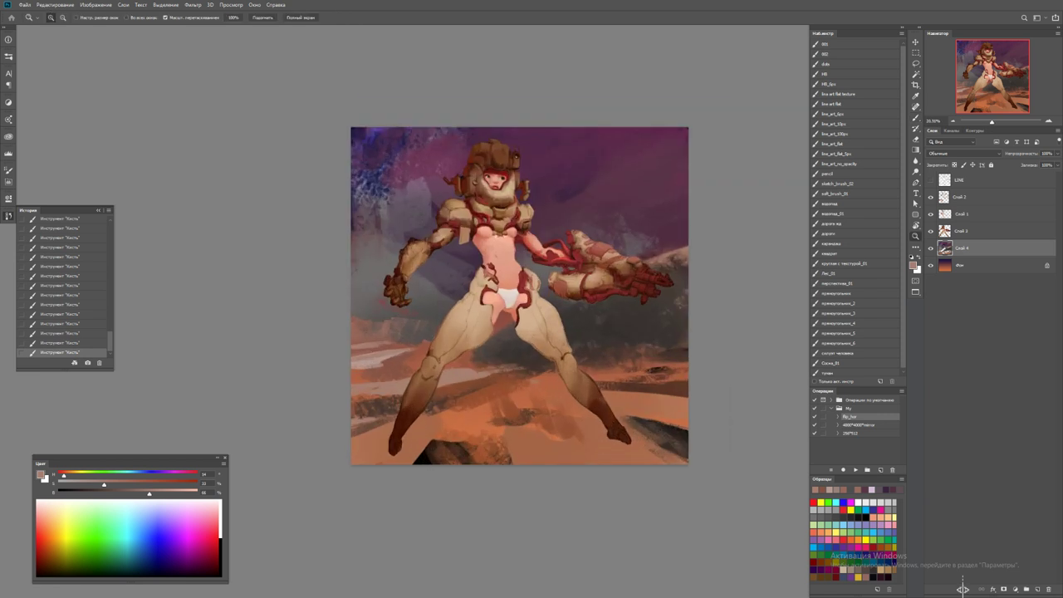
key("ctrl+z")
key("ctrl+z")
key("ctrl+z")
key("ctrl+z")
key("b")
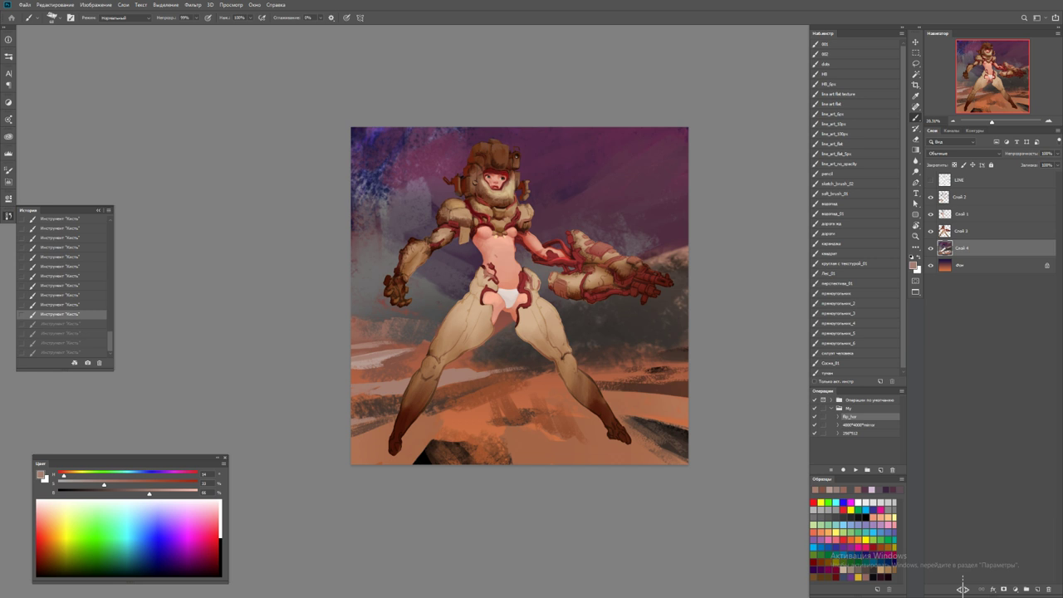
key("ctrl+shift+z")
key("ctrl+shift+z")
key("ctrl+shift+z")
key("ctrl+shift+z")
Cover the blue speckled corner of the sky with sampled purple and extend the purple down toward the lowered arm
left_click(383, 309, "alt")
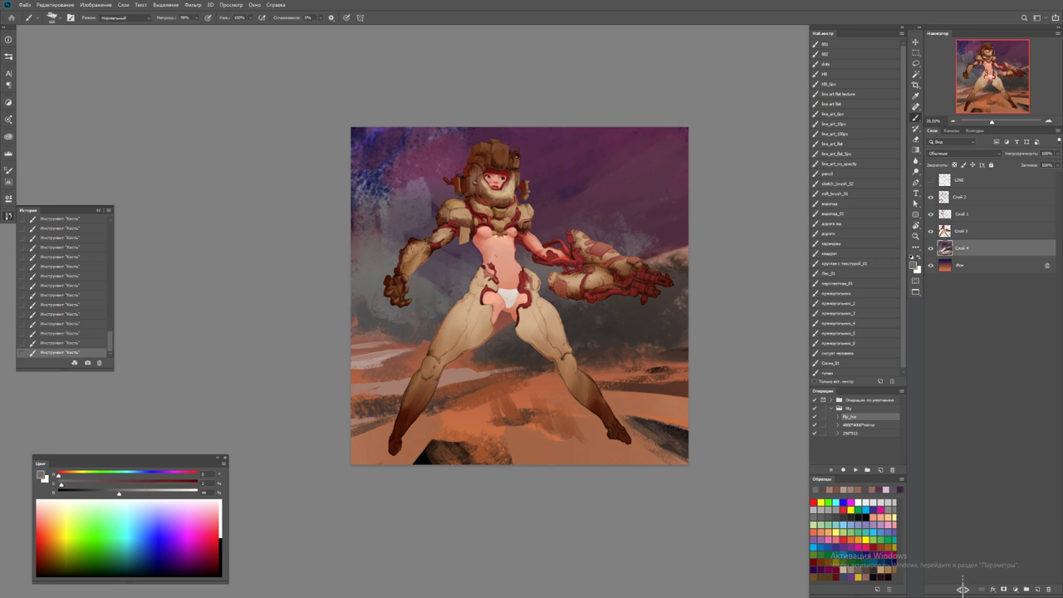
left_click(424, 188, "alt")
left_click_drag(382, 206, 366, 141)
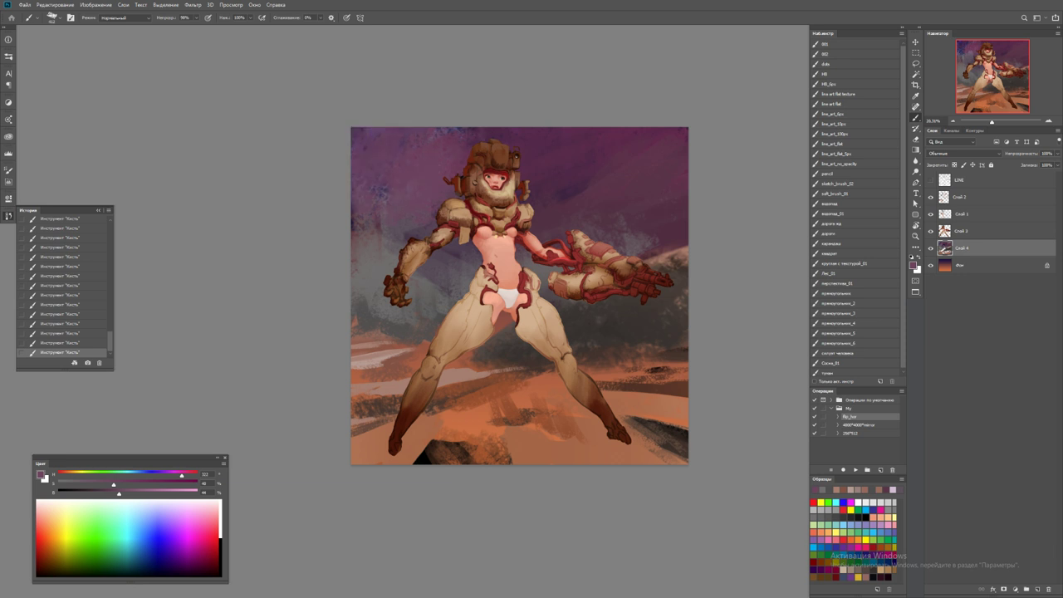
mouse_move(390, 243)
left_mouse_down()
mouse_move(357, 257)
mouse_move(366, 275)
left_mouse_up()
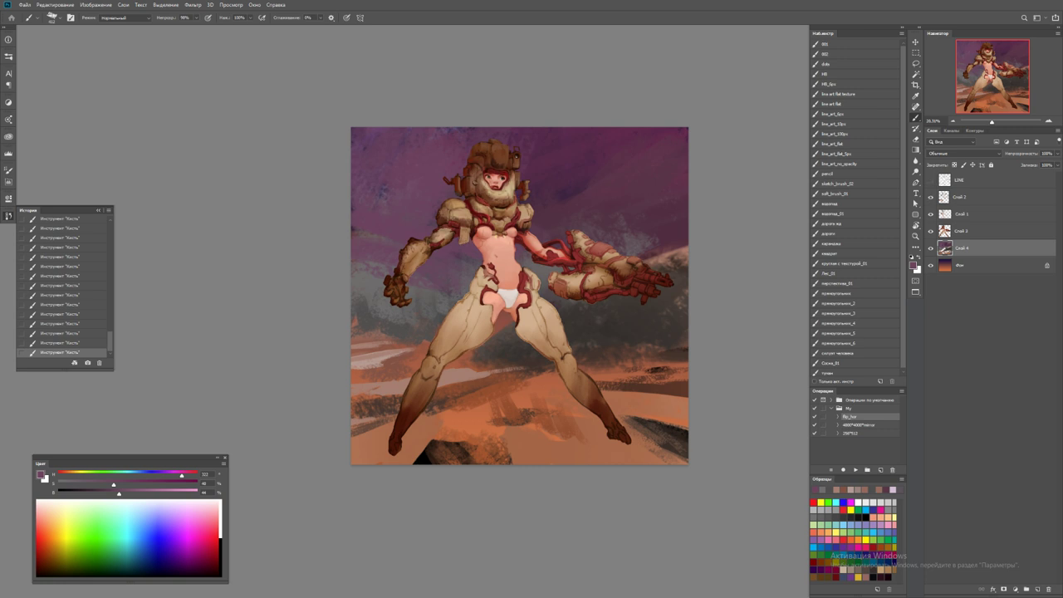
Select the layer Слой 2 and add a new empty layer above it for detailing the helmet
left_click(930, 196)
left_click(972, 197)
key("z")
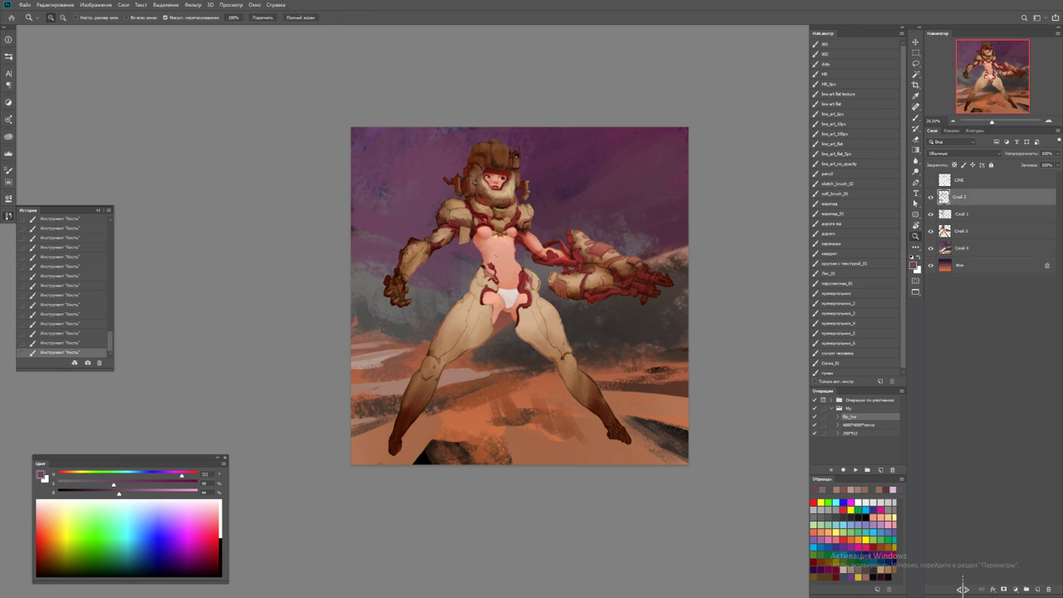
left_click_drag(509, 143, 548, 147)
key("b")
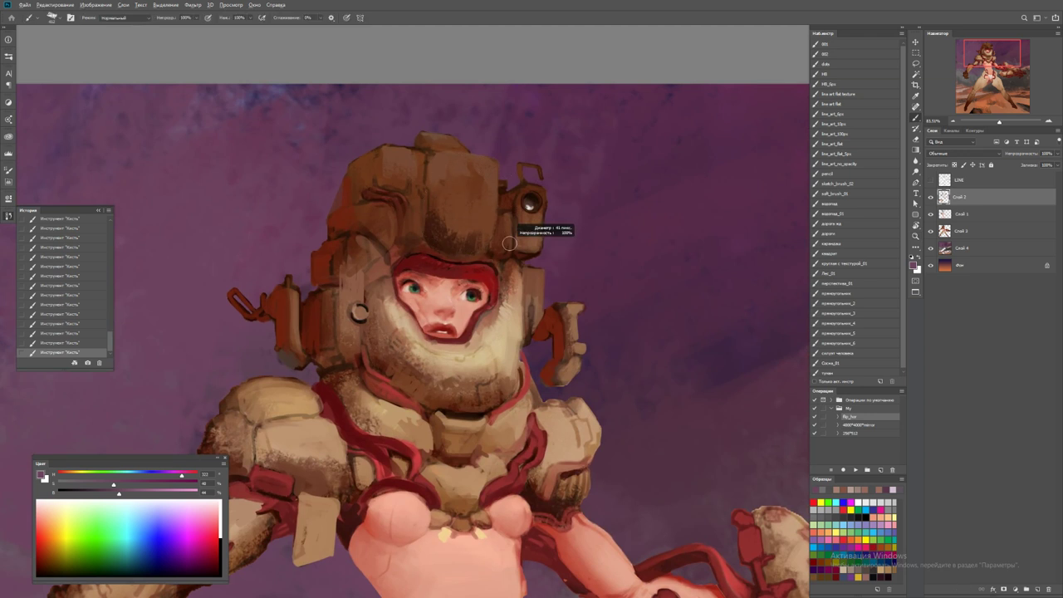
left_click(359, 312, "alt")
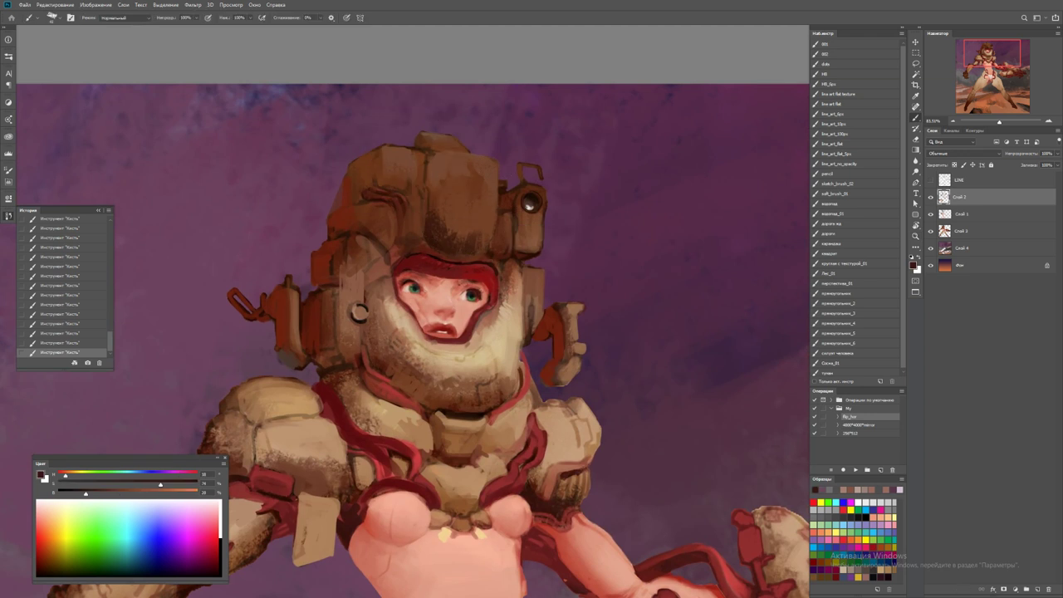
left_click(1038, 590)
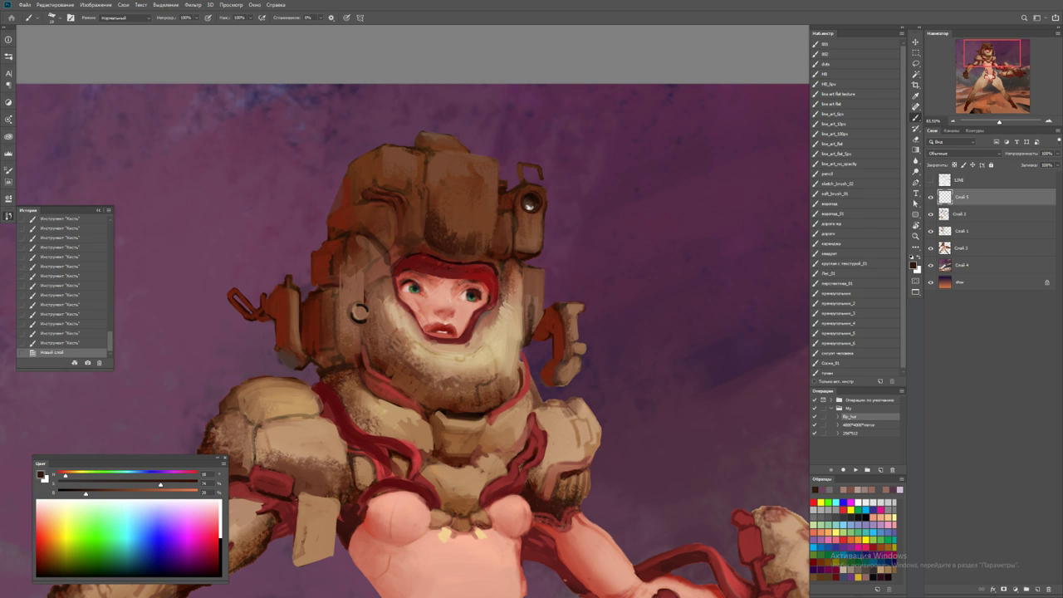
Paint the seam between the helmet's upper panels with sampled dark browns
left_click(419, 160, "alt")
left_click_drag(414, 154, 421, 186)
left_click(419, 166, "alt")
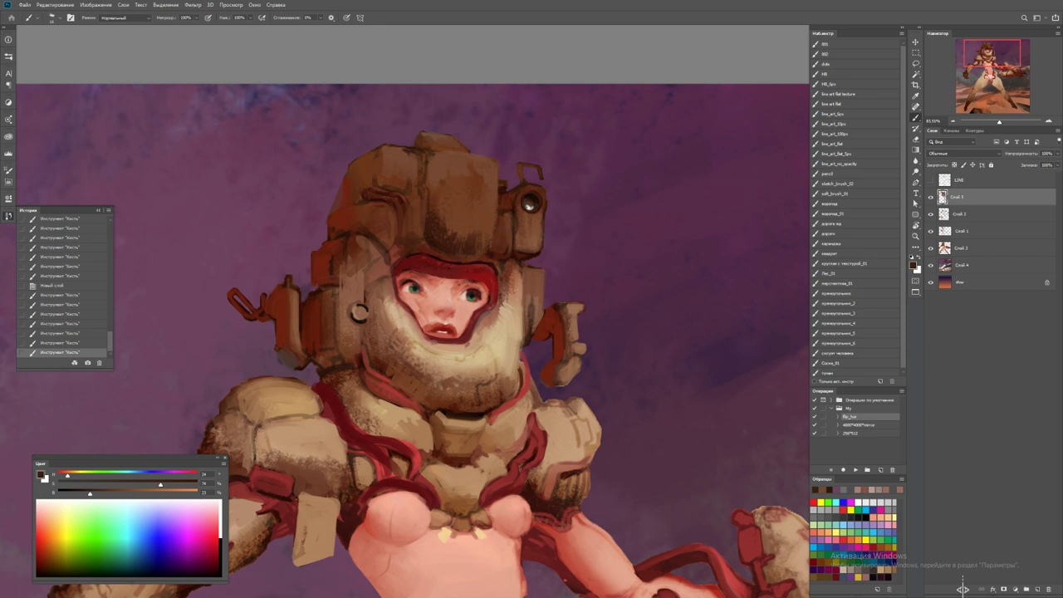
left_click(420, 166, "alt")
left_click_drag(415, 156, 420, 166)
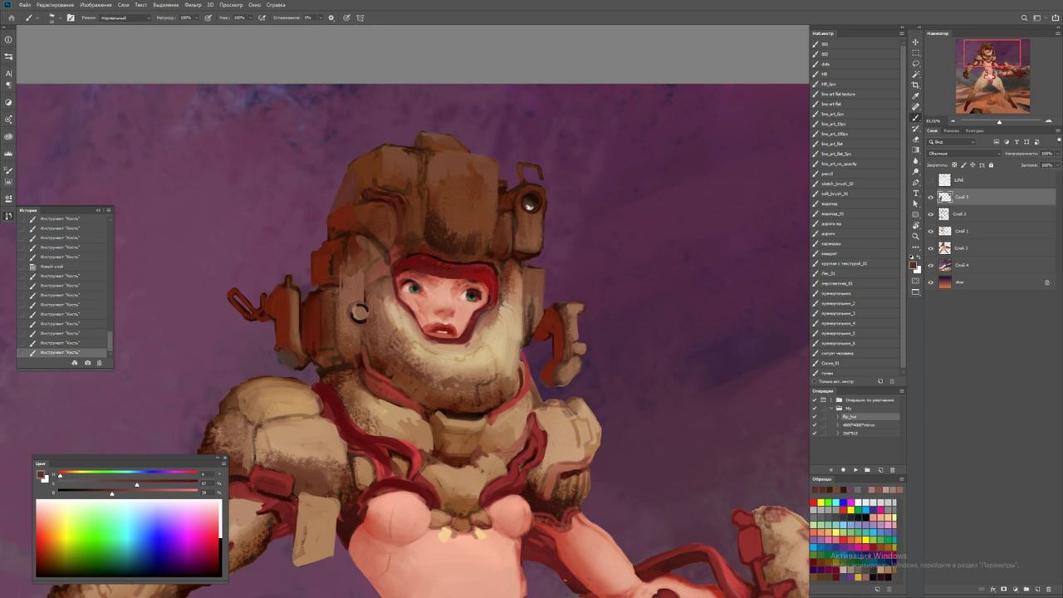
Brush muted greyish scuffs over the helmet's upper side panel, setting the brush opacity to 99%
left_click(420, 166, "alt")
left_click_drag(340, 171, 352, 201)
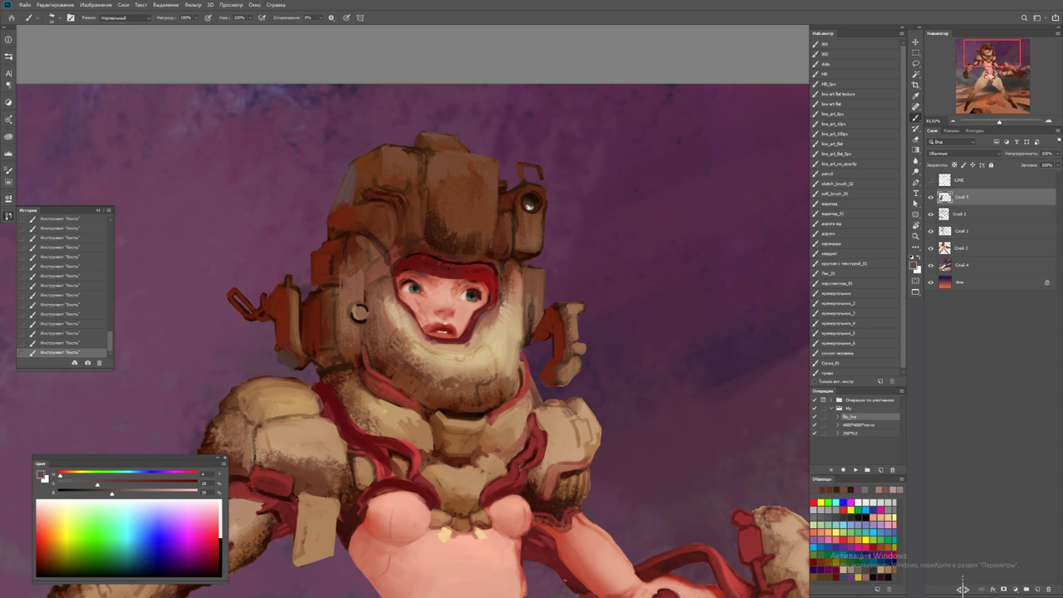
key("9")
key("9")
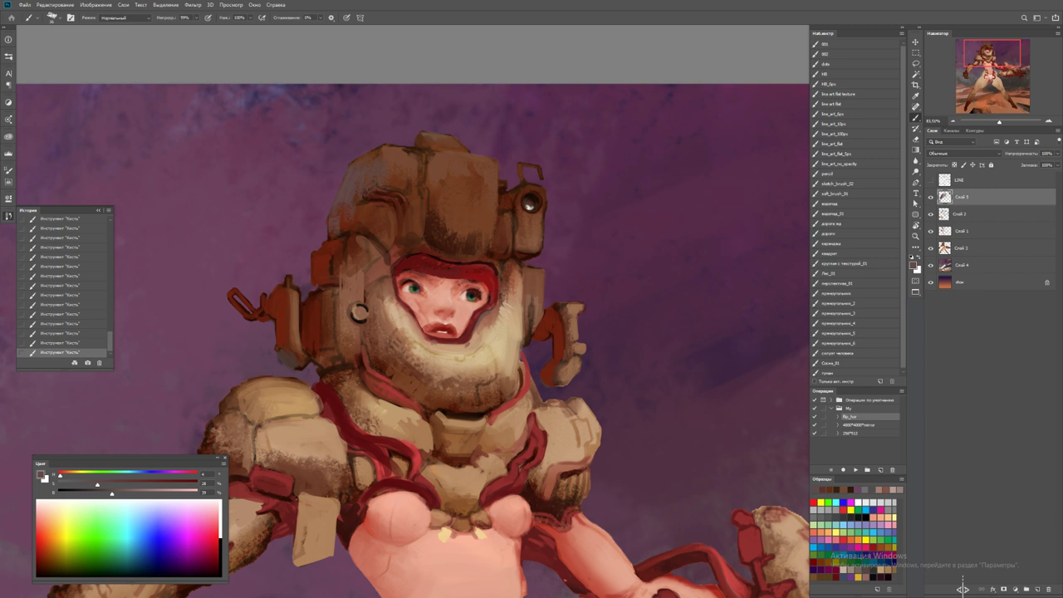
left_click(374, 210, "alt")
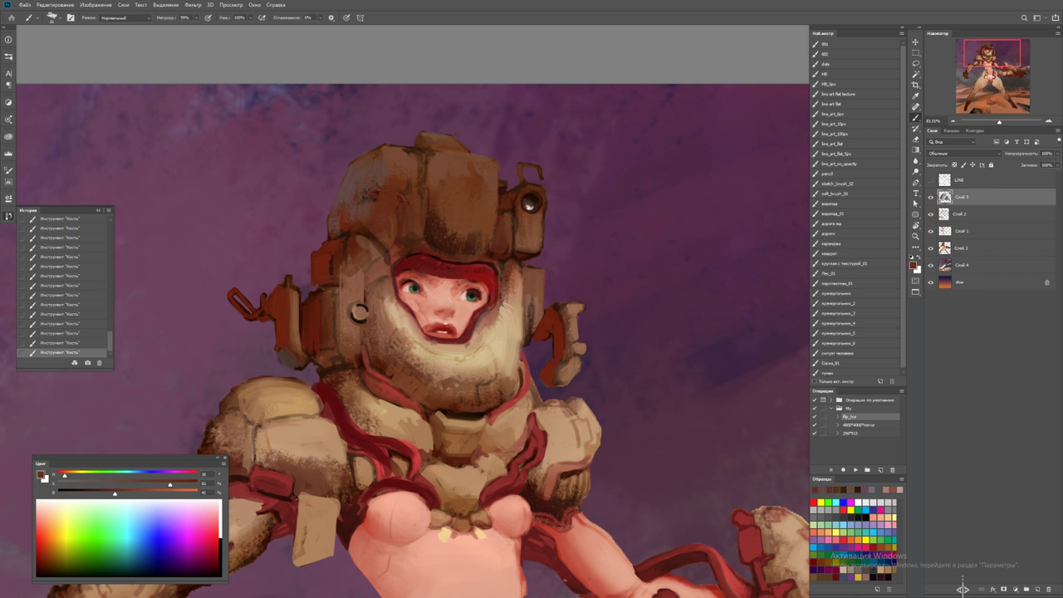
Return the brush to full opacity and deepen the gaps beside the helmet's side module with black and dark brown
key("0")
key("d")
key("z")
left_click(418, 150, "alt")
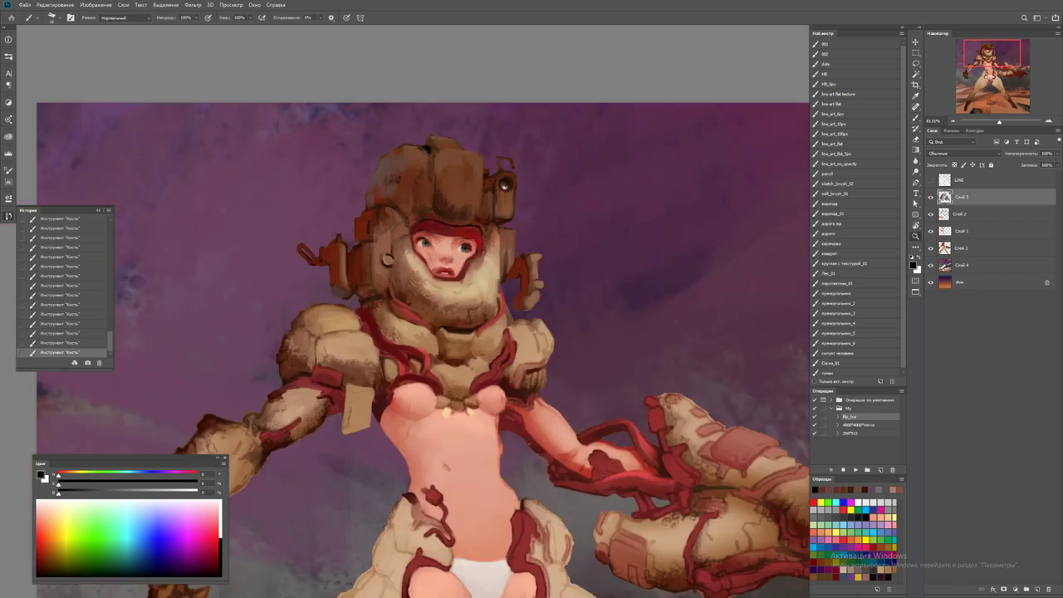
left_click(417, 151)
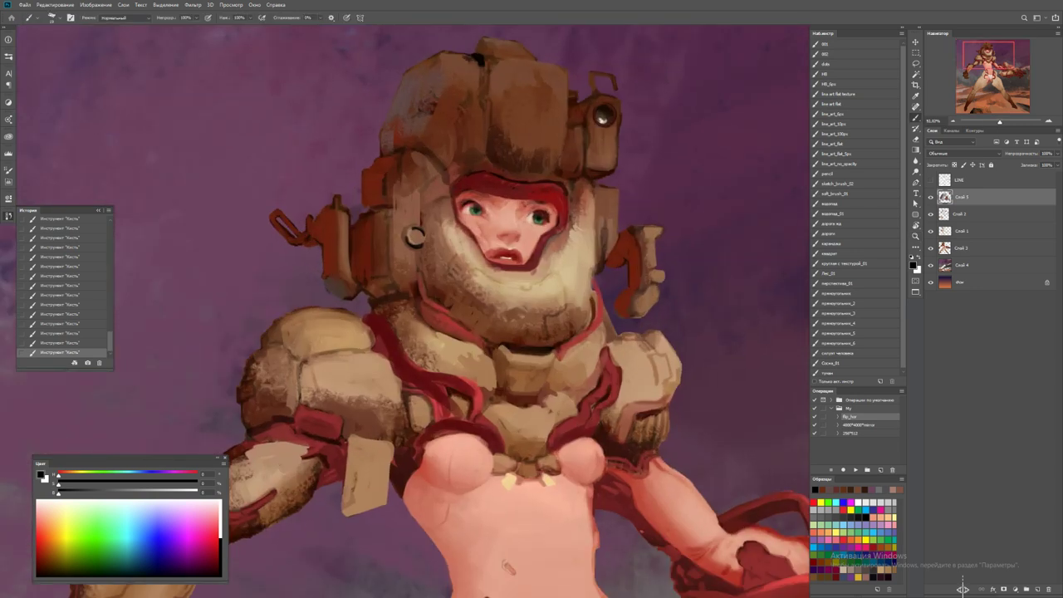
key("b")
left_click(883, 490)
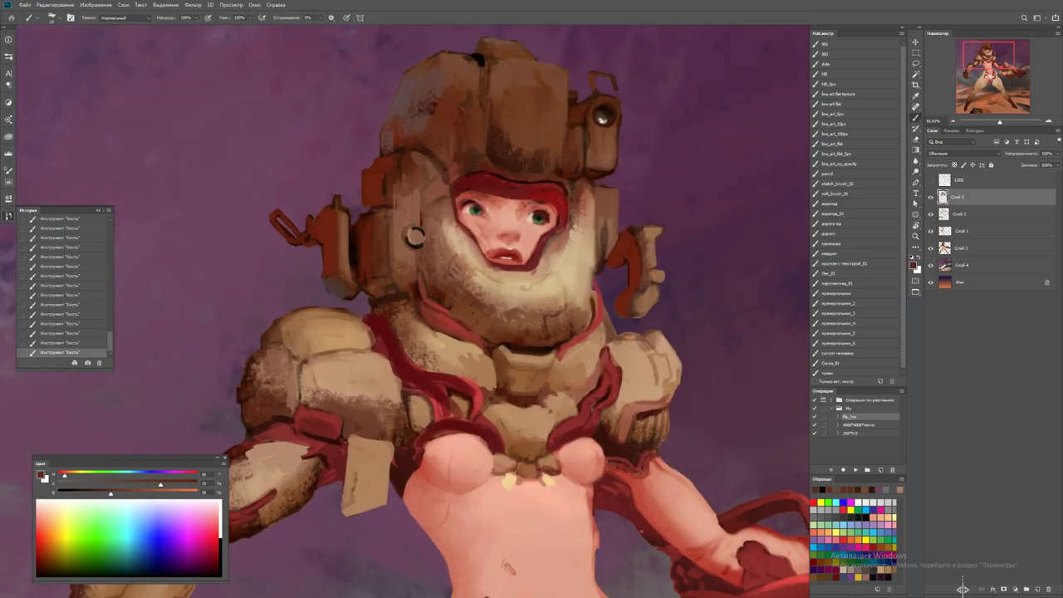
Paint a white highlight inside the round metal ring on the helmet's side and tone it with sampled browns
scroll(402, 225, "up", 3)
key("x")
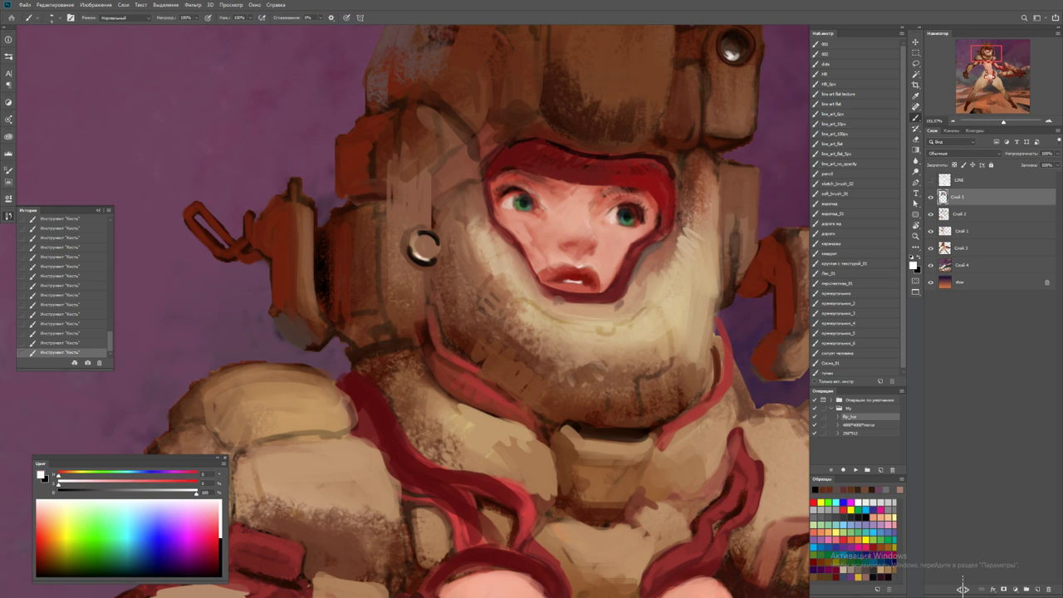
left_click(426, 248)
left_click(425, 248, "alt")
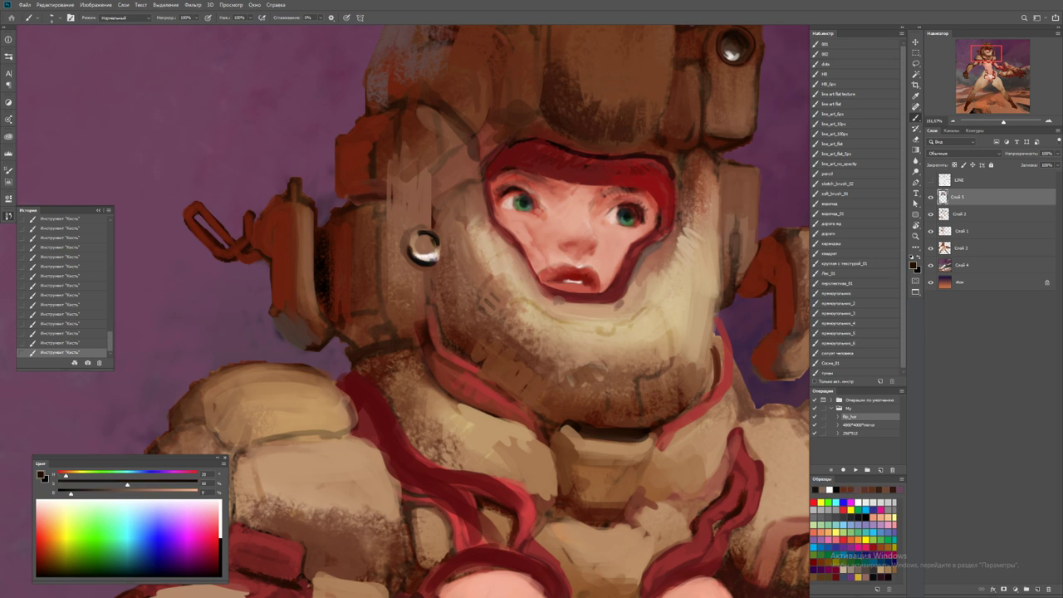
left_click(423, 246, "alt")
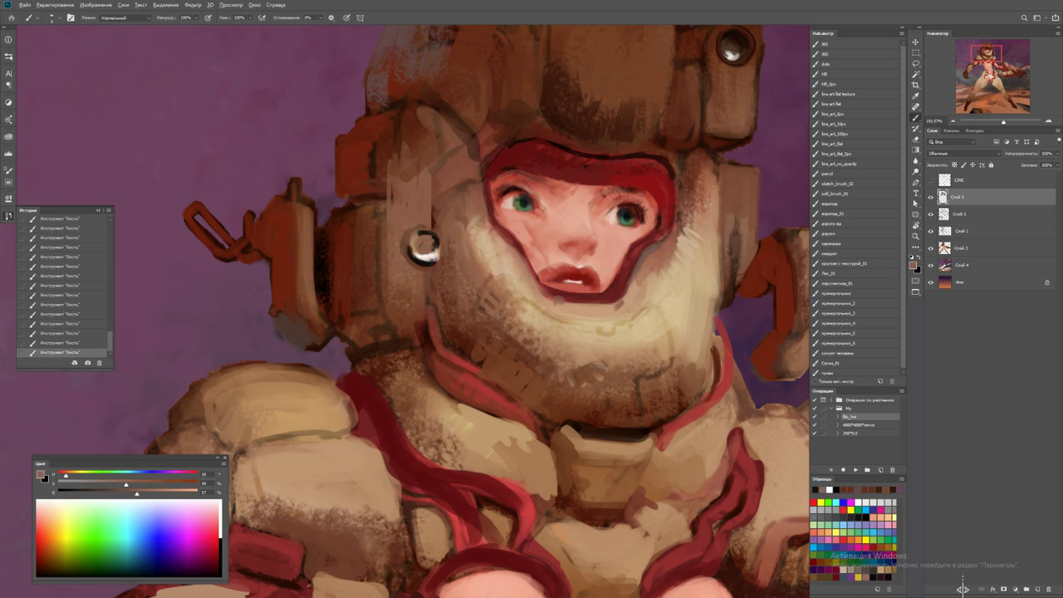
key("d")
key("z")
left_click_drag(424, 246, 390, 246)
left_click_drag(466, 233, 532, 233)
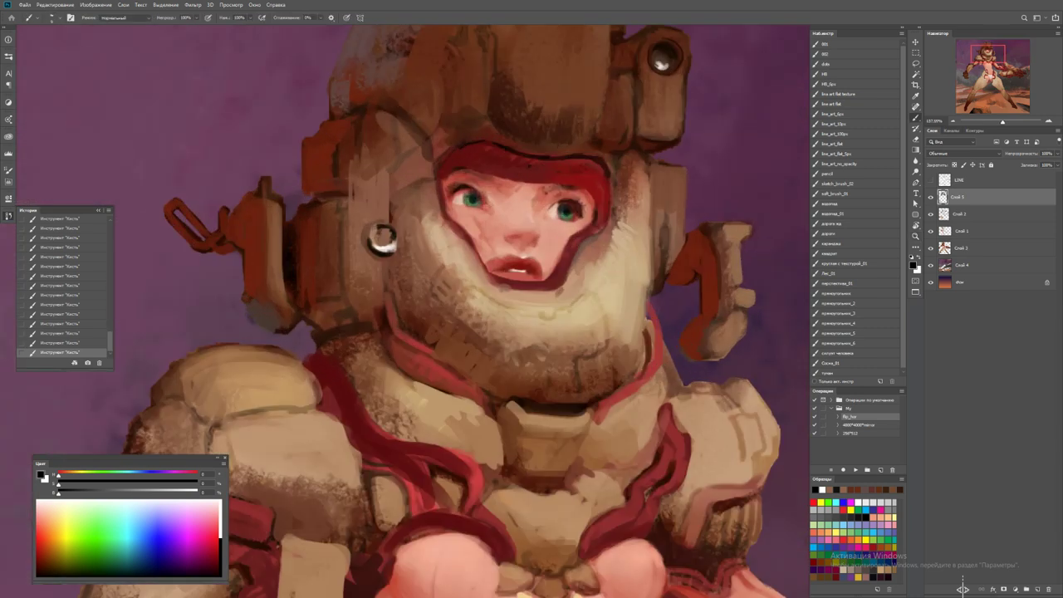
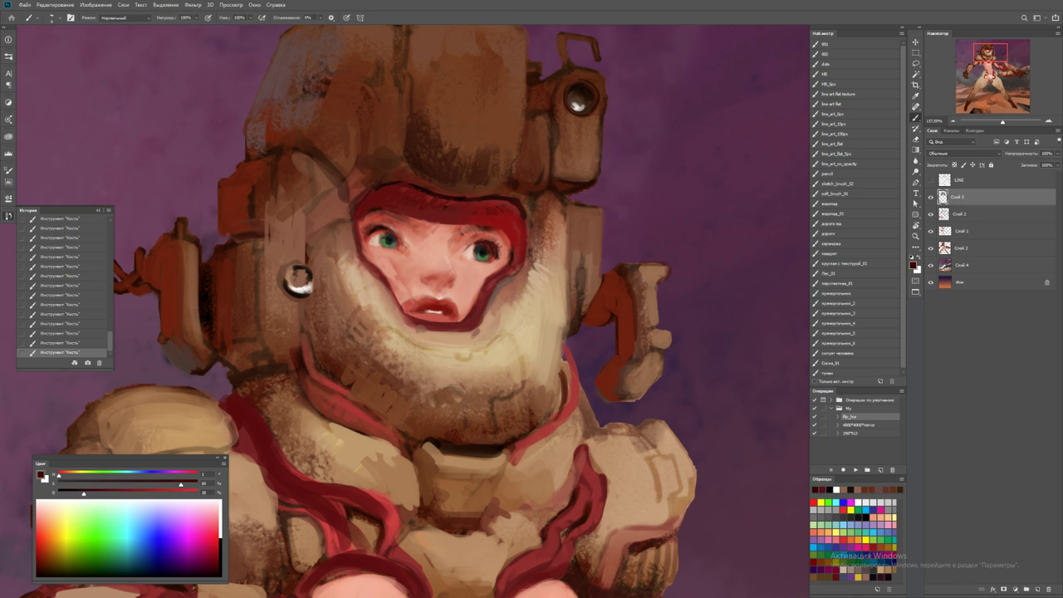
Shade the red trim above the face with textured dark red strokes, sampling neighbouring reds to blend them
key("ctrl+z")
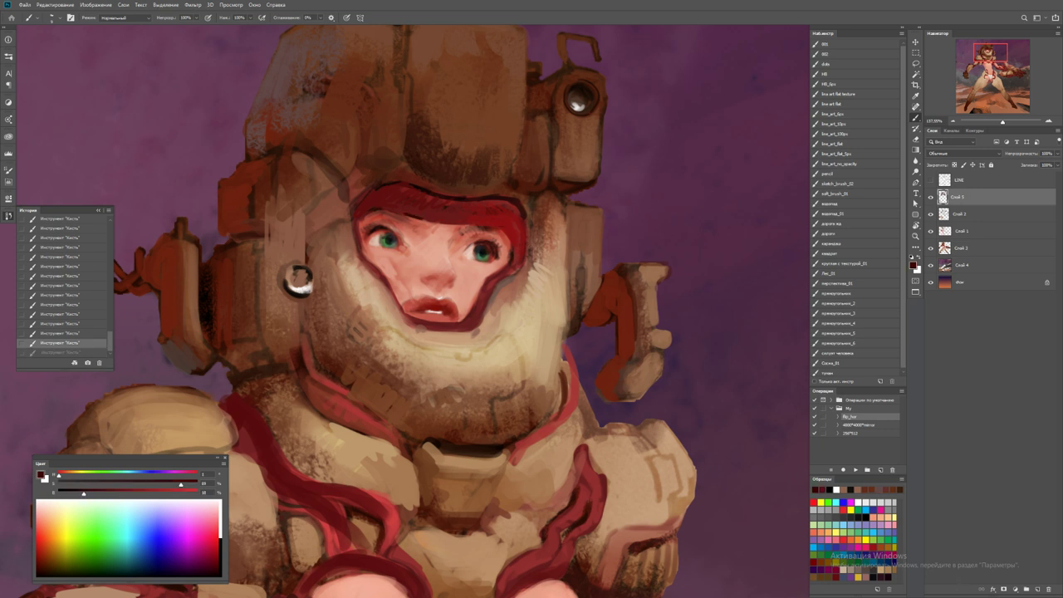
key("ctrl+shift+z")
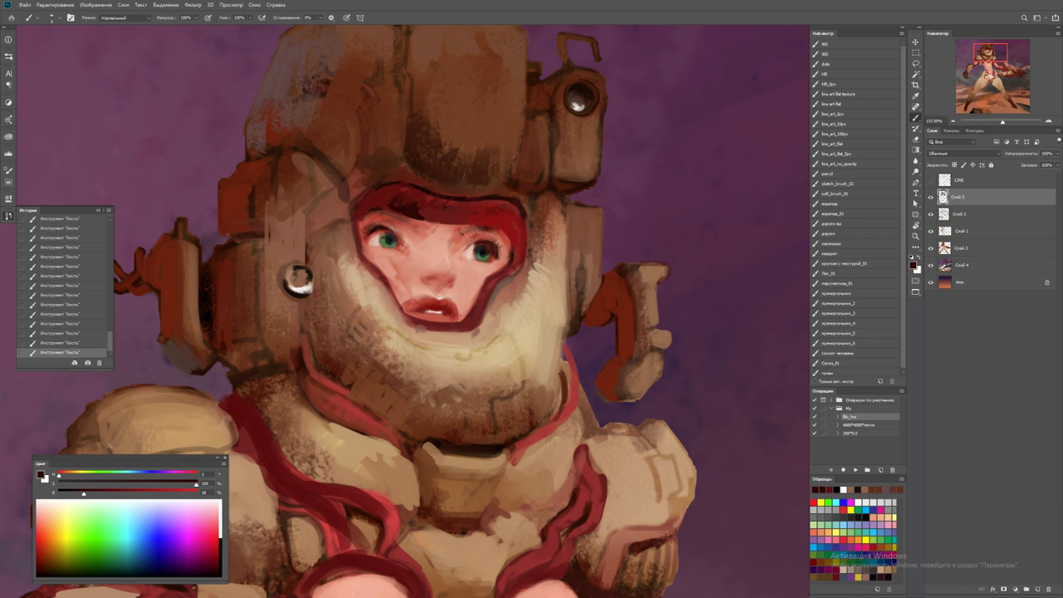
mouse_move(397, 201)
left_mouse_down()
mouse_move(375, 199)
mouse_move(437, 206)
mouse_move(388, 200)
left_mouse_up()
left_click(436, 218, "alt")
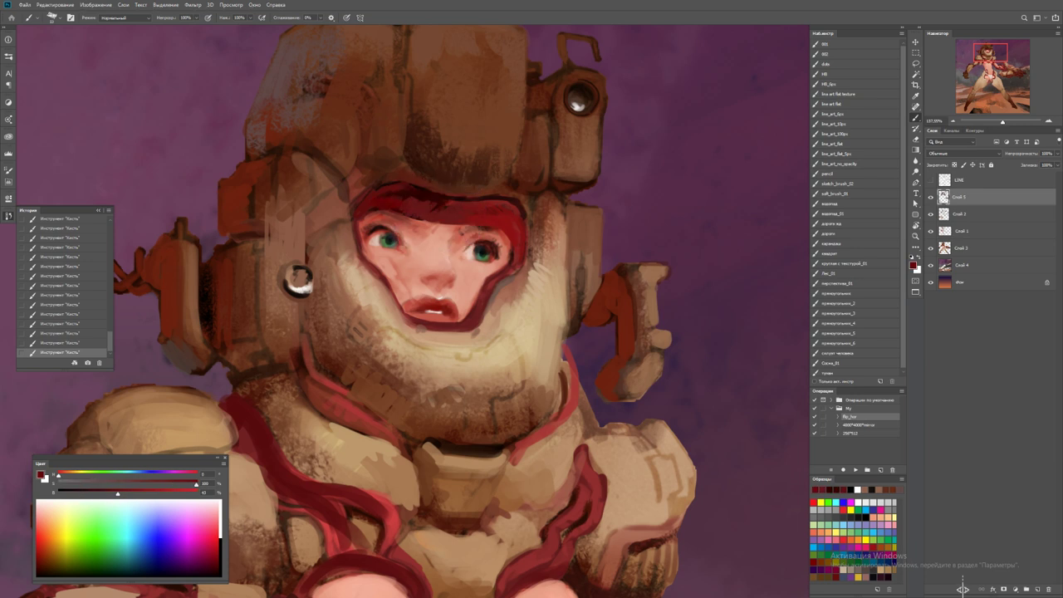
left_click(395, 188, "alt")
mouse_move(407, 189)
left_mouse_down()
mouse_move(470, 214)
mouse_move(422, 211)
mouse_move(510, 206)
mouse_move(399, 210)
mouse_move(615, 209)
left_mouse_up()
left_click(470, 214, "alt")
left_click(420, 195, "alt")
Blend sampled reddish browns into the shaded end of the weapon arm's padded sleeve
key("z")
key("b")
left_click(499, 366, "alt")
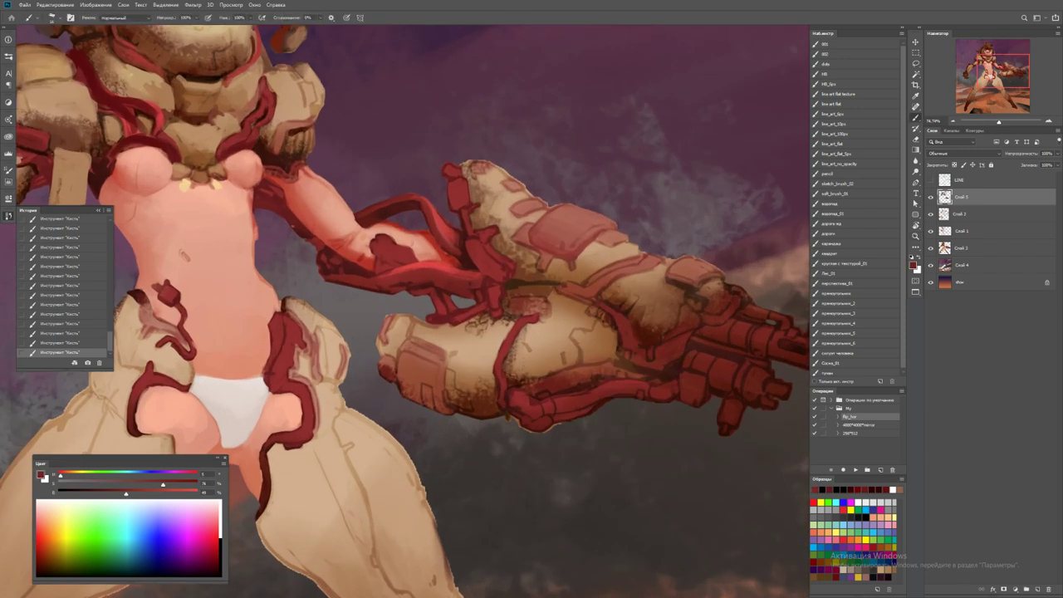
mouse_move(611, 329)
left_mouse_down()
mouse_move(619, 316)
mouse_move(640, 341)
left_mouse_up()
left_click(617, 316, "alt")
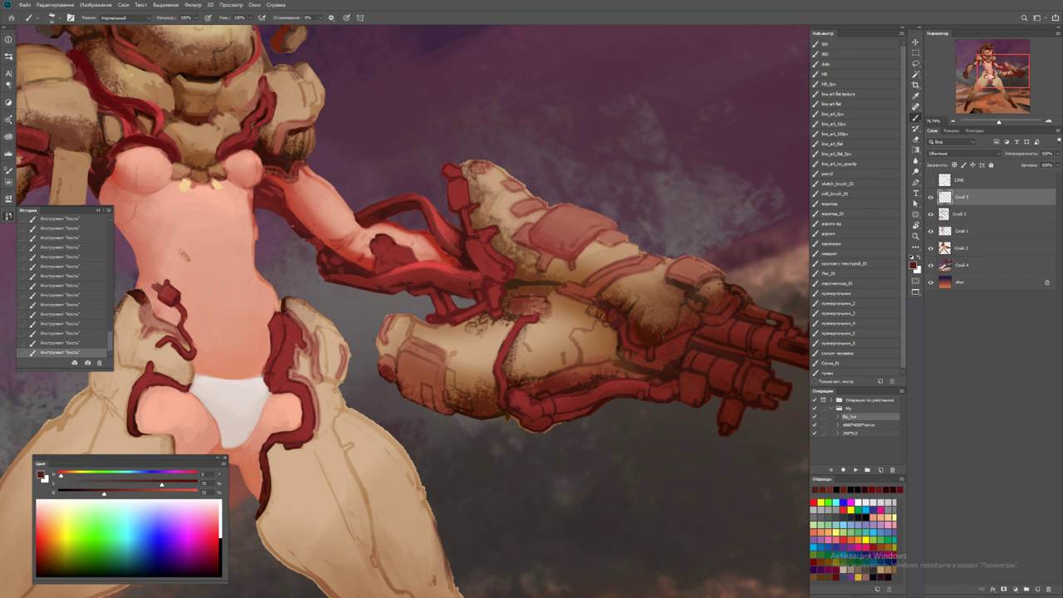
scroll(654, 301, "up", 4)
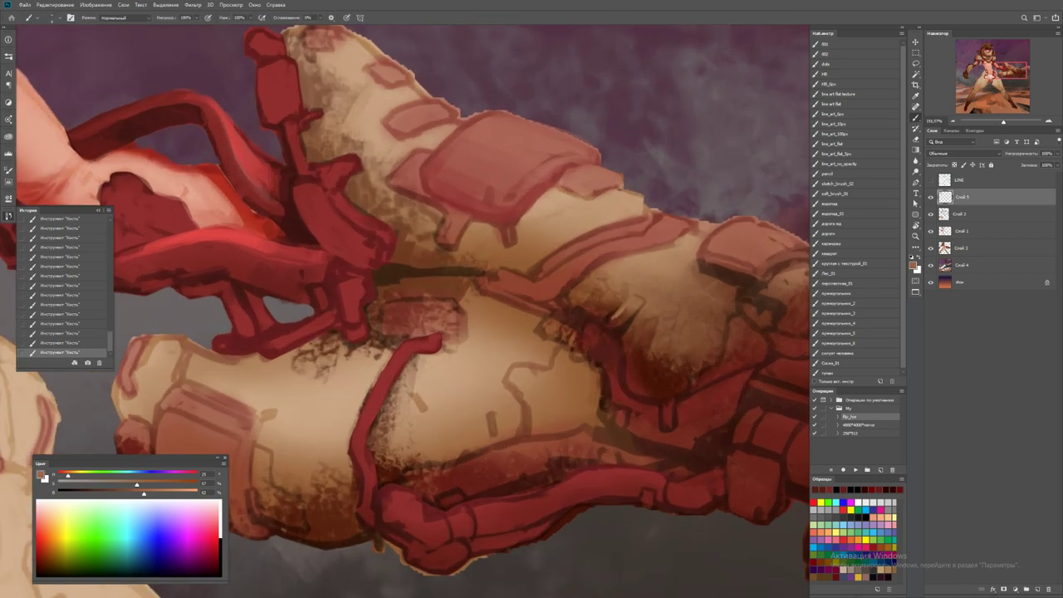
left_click_drag(621, 317, 657, 271)
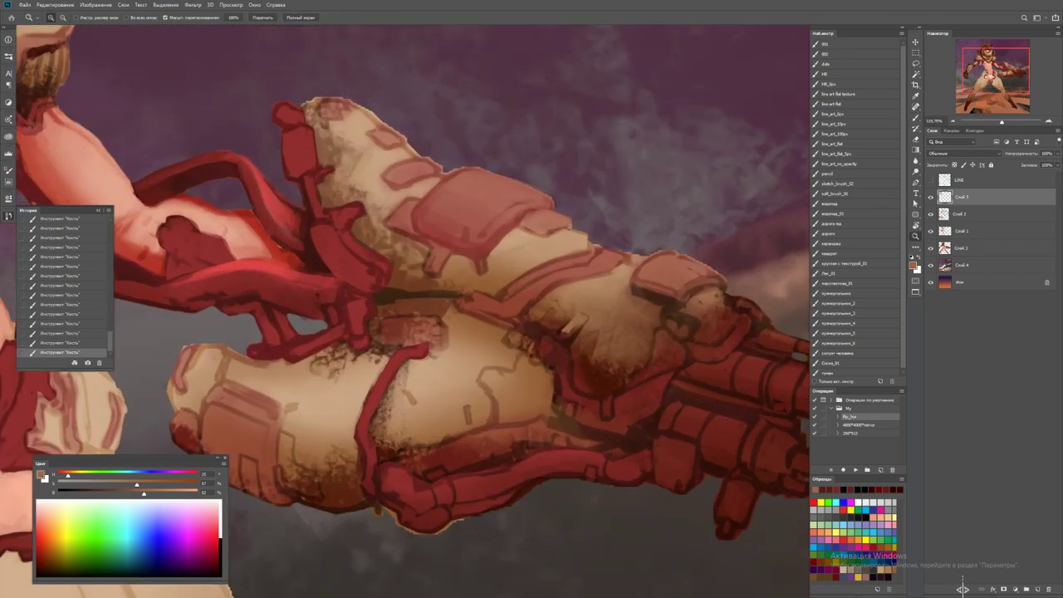
right_click(657, 272, "alt")
left_click(635, 279, "alt")
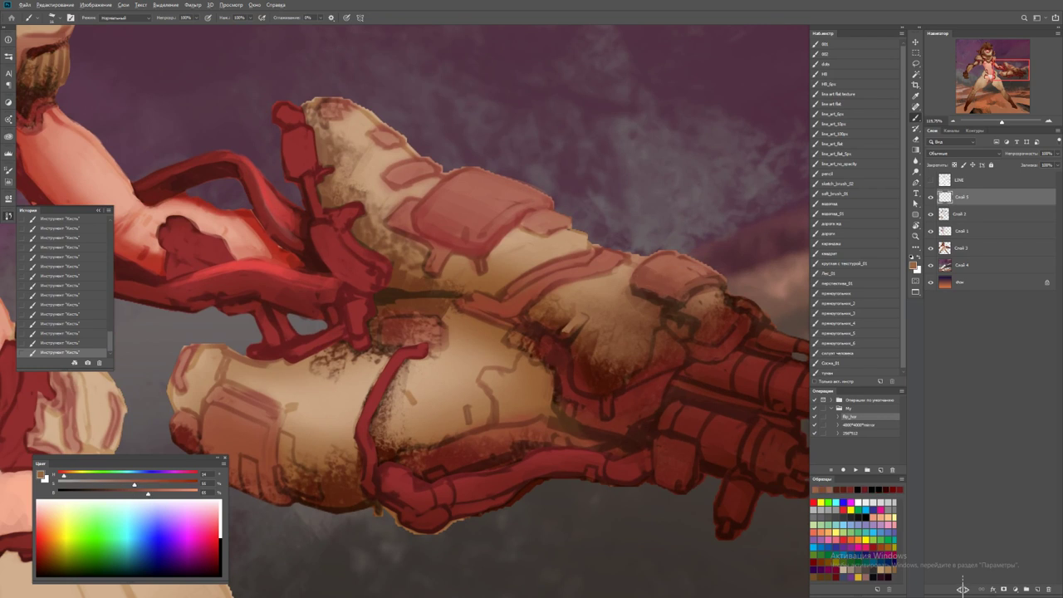
Repaint the small plate at the gun end of the sleeve with a sampled darker reddish brown
key("z")
key("ctrl+0")
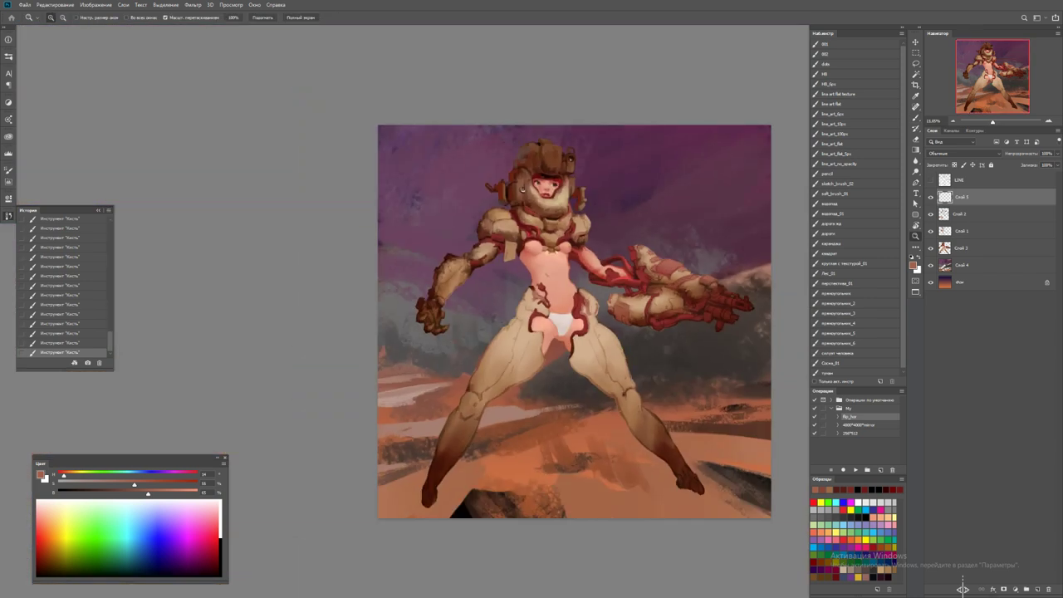
left_click_drag(739, 291, 798, 291)
key("b")
left_click(645, 270, "alt")
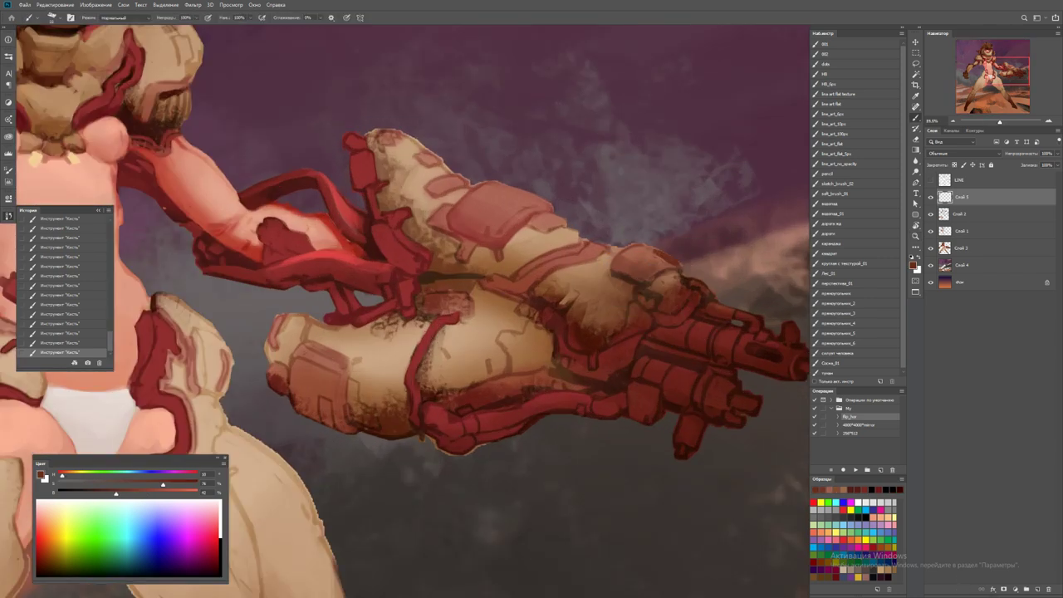
left_click(635, 259, "alt")
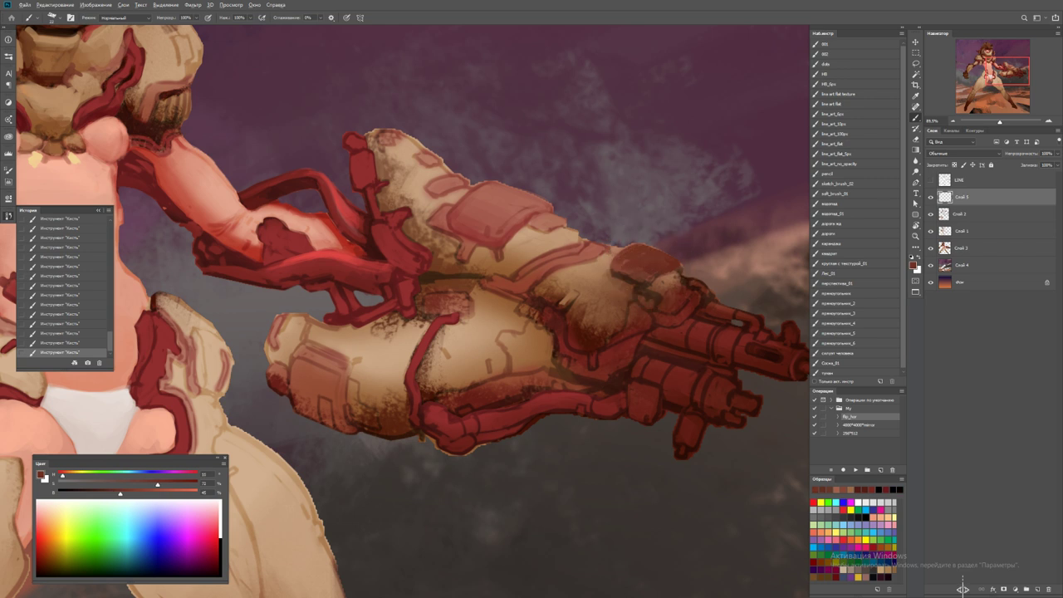
Flip the canvas horizontally and bring the weapon arm into close view
key("ctrl+0")
key("z")
key("F2")
left_click(366, 245)
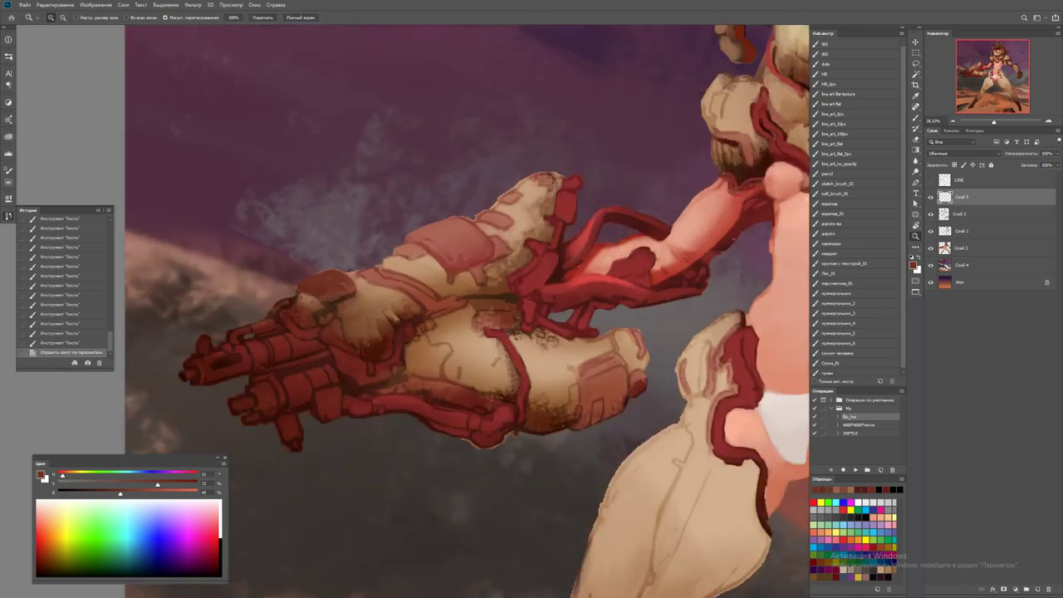
Brush muted grey-brown wear along the upper edge of the reddish plate on the weapon arm
key("b")
left_click(365, 254)
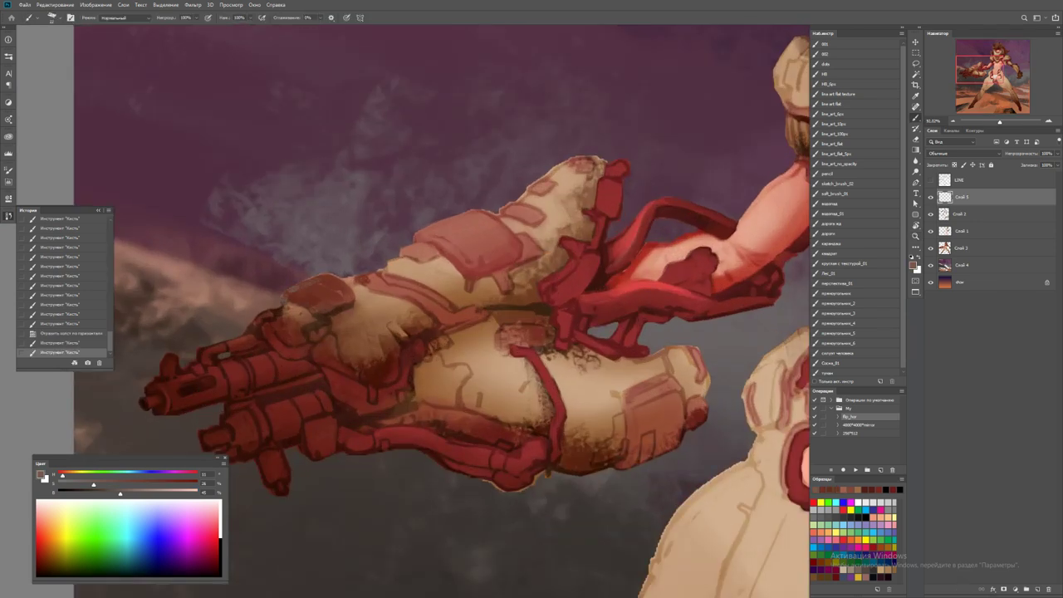
key("z")
key("ctrl+minus")
left_click(339, 286)
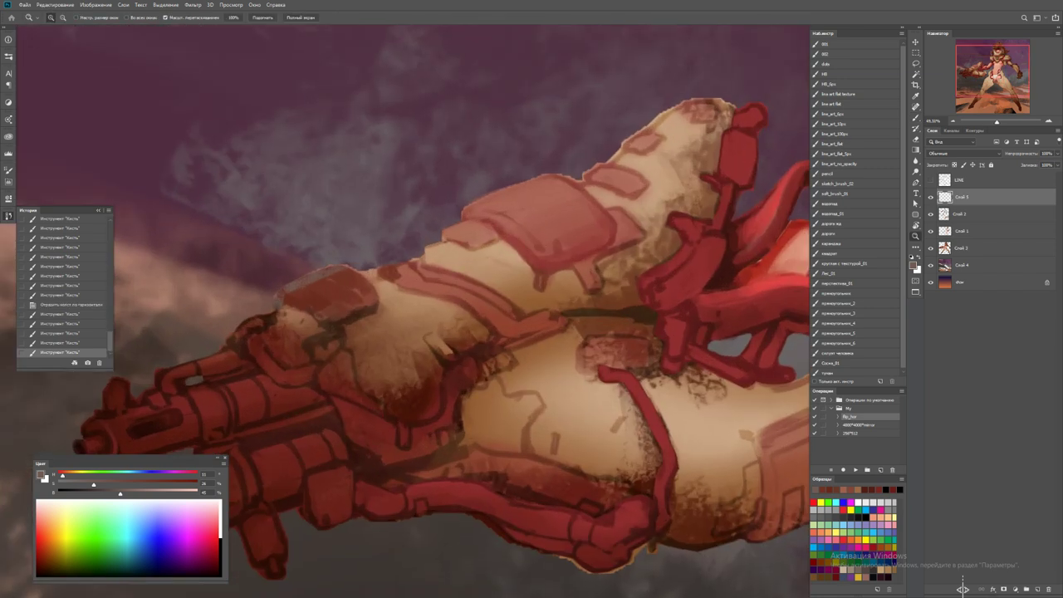
Define the reddish plate's outline with dark strokes and rework its edge in sampled tones at 99% brush opacity
key("b")
key("d")
mouse_move(274, 296)
left_mouse_down()
mouse_move(316, 321)
mouse_move(277, 324)
left_mouse_up()
key("9")
key("5")
left_click(357, 290, "alt")
left_click(293, 320, "alt")
mouse_move(280, 305)
left_mouse_down()
mouse_move(279, 332)
mouse_move(281, 302)
mouse_move(316, 282)
left_mouse_up()
Refine the pale padding beneath the reddish plate with sampled browns and undo the last stroke
left_click(274, 324, "alt")
left_click(262, 330, "alt")
left_click(266, 326, "alt")
left_click(275, 297, "alt")
key("ctrl+z")
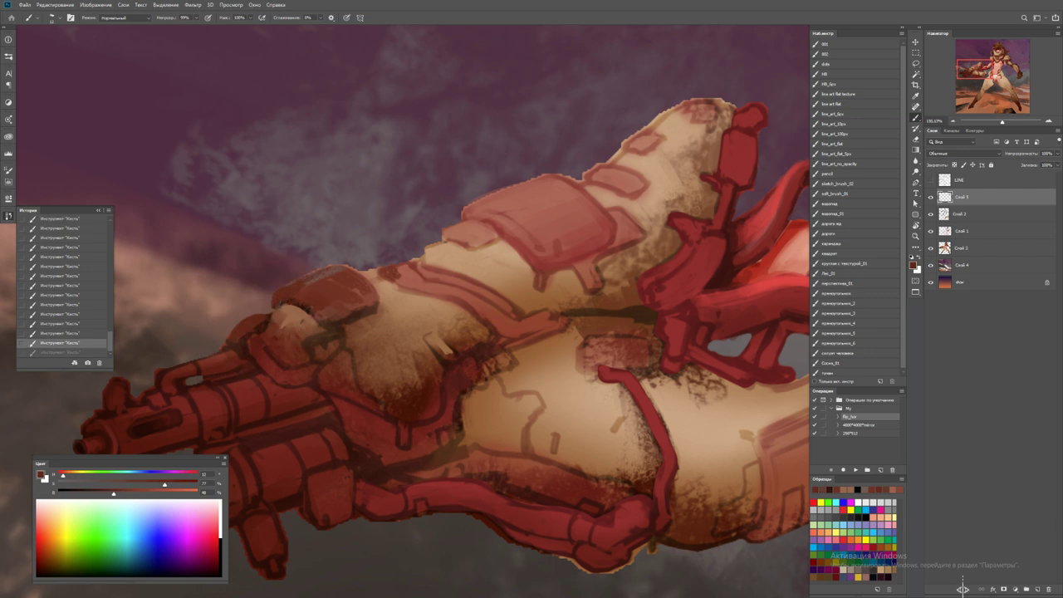
Add light edge accents to the reddish plate, sample a dark reddish brown and review the whole weapon arm
key("ctrl+0")
left_click(370, 266, "ctrl")
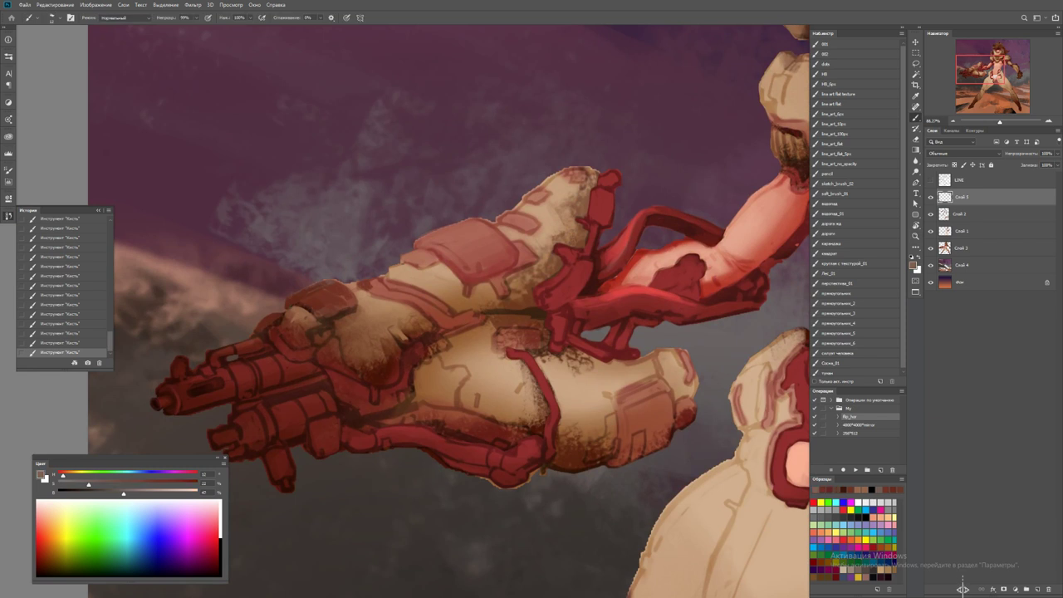
key("d")
key("x")
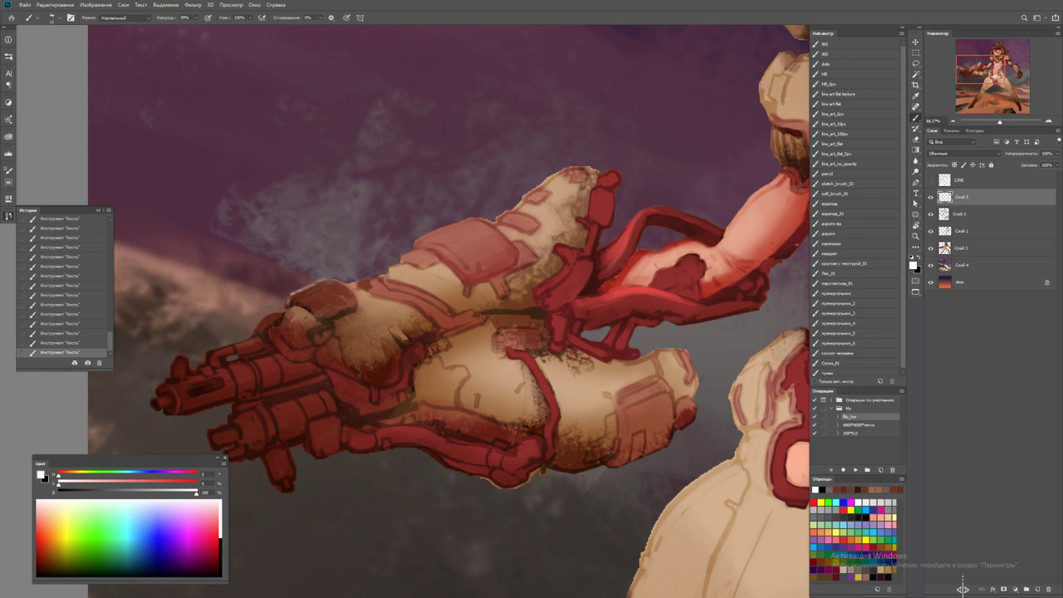
left_click(690, 113, "alt")
key("ctrl+minus")
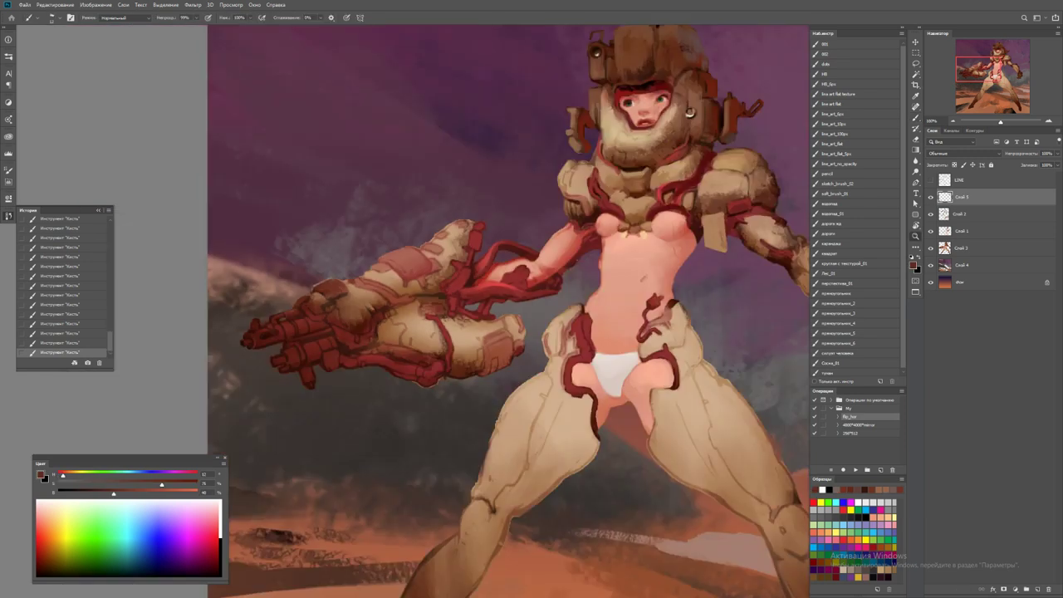
Paint the muzzle tip of the upper gun barrel with black strokes
key("ctrl+minus")
left_click(316, 286)
left_click(316, 286)
key("b")
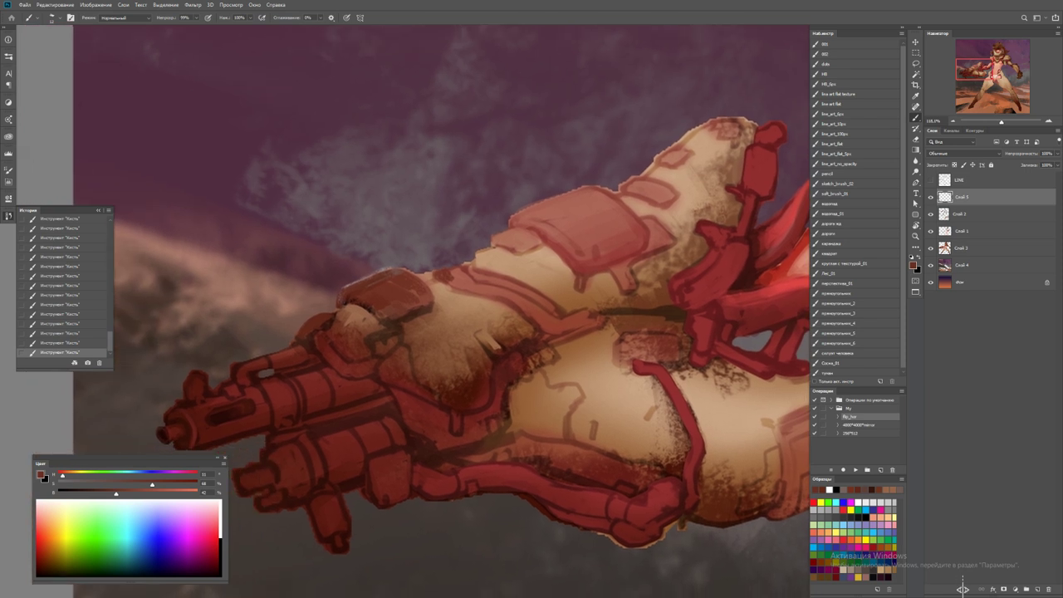
key("d")
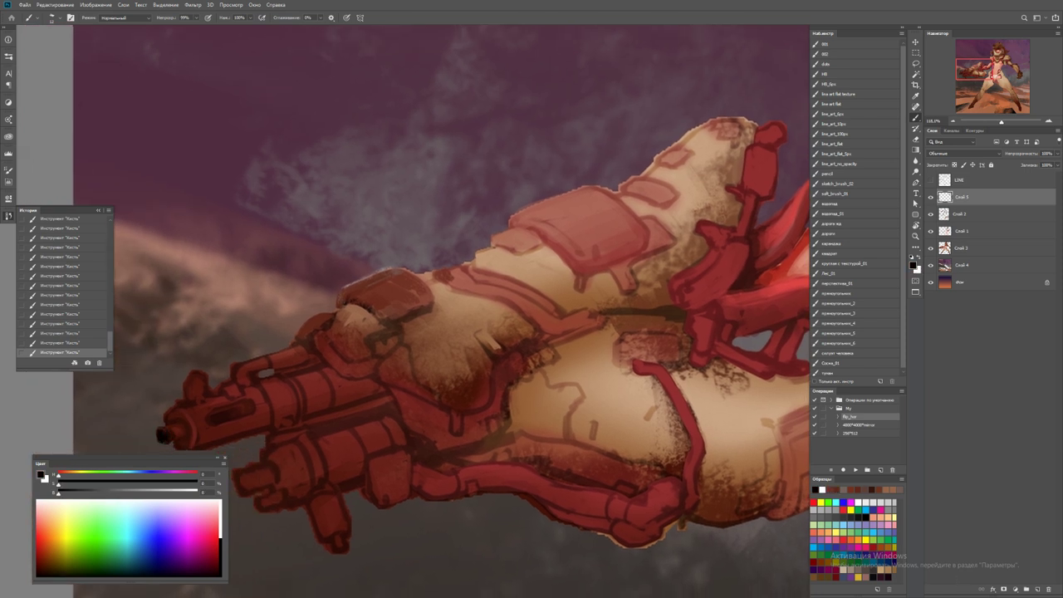
key("x")
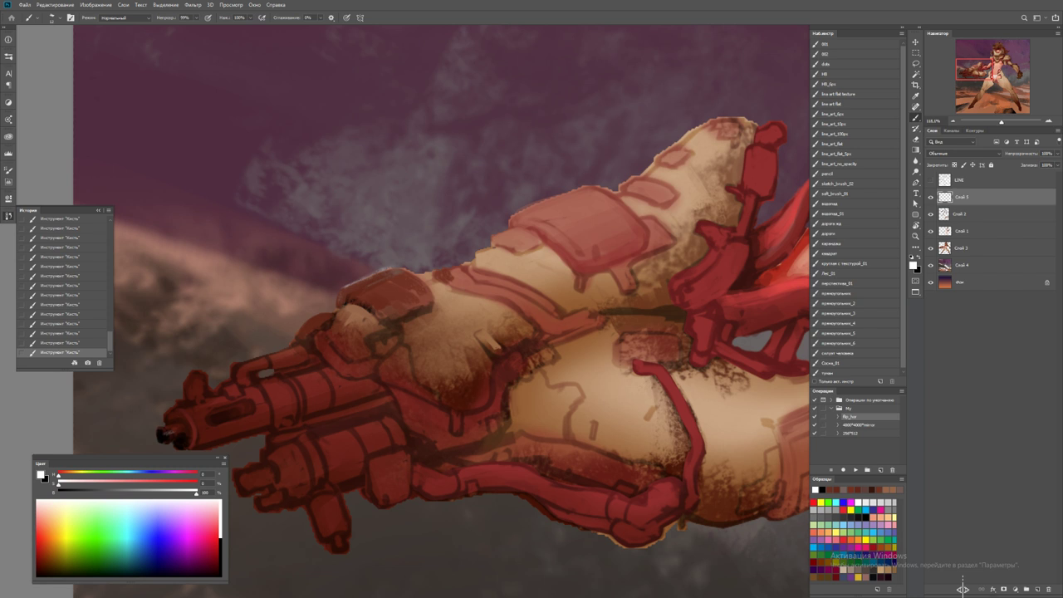
key("x")
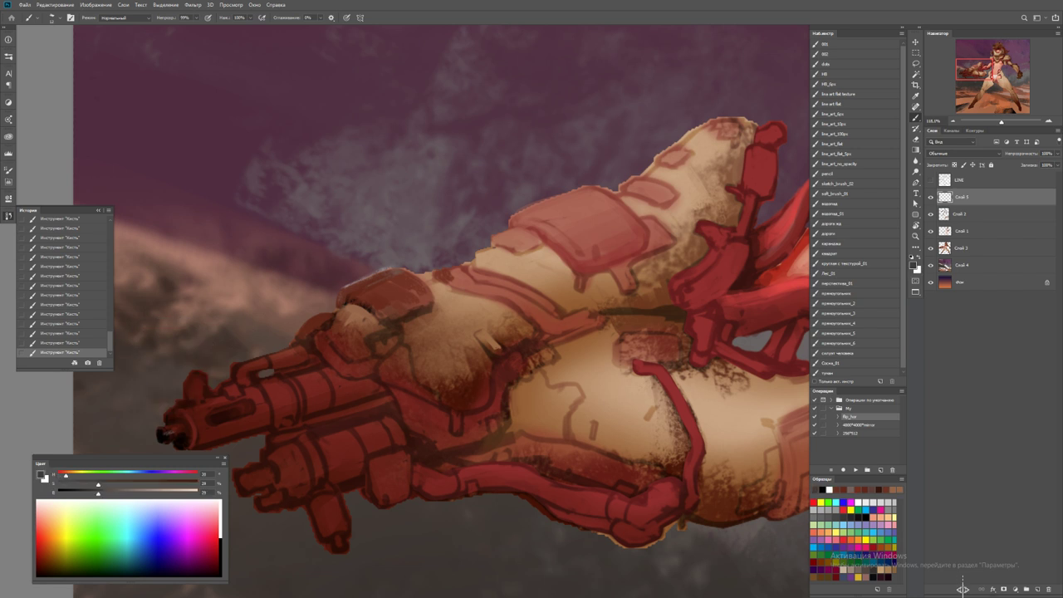
key("d")
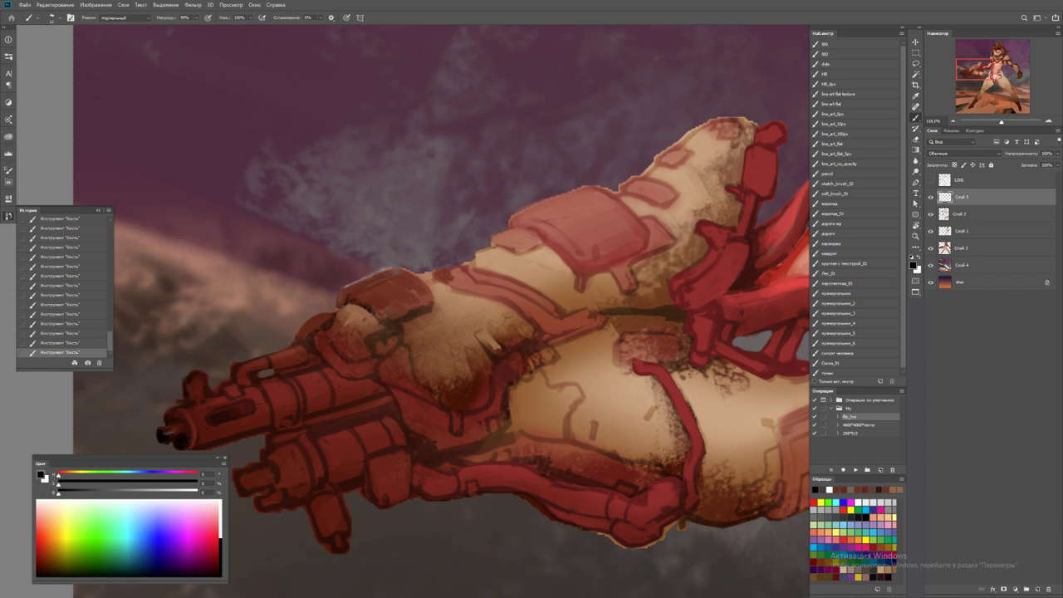
Shade the upper barrel's muzzle and front sight with dark reds sampled from the gun
left_click(189, 391, "alt")
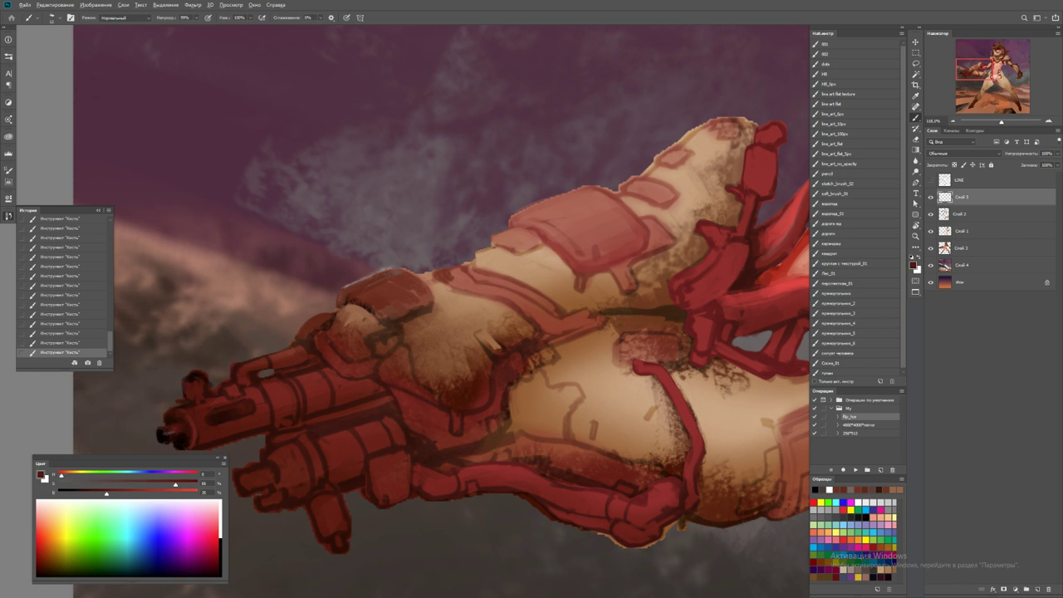
left_click(211, 395, "alt")
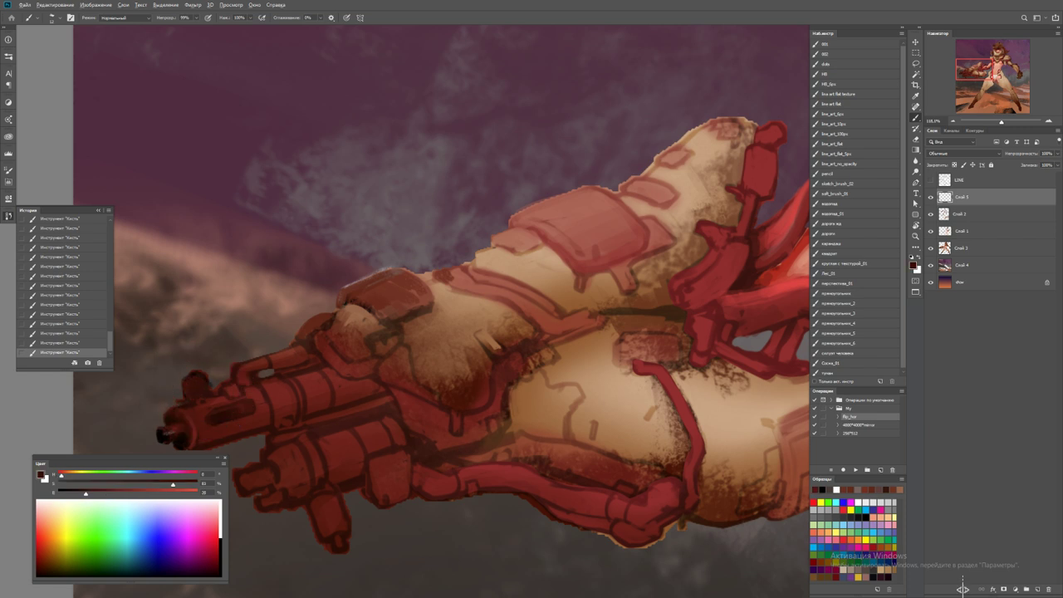
left_click(212, 378, "alt")
left_click(200, 411)
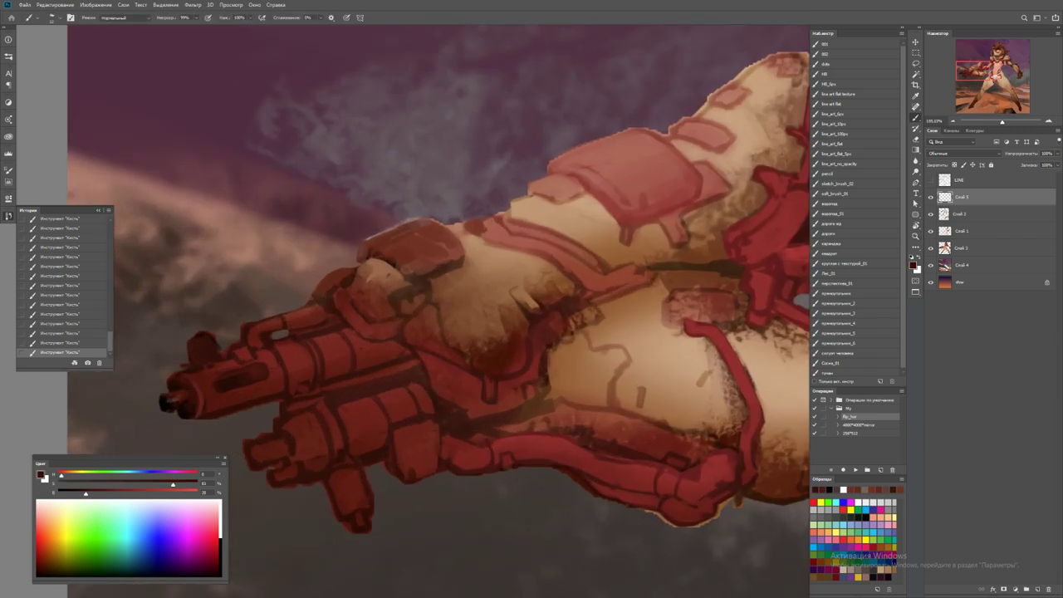
left_click(179, 399, "alt")
left_click(199, 390, "alt")
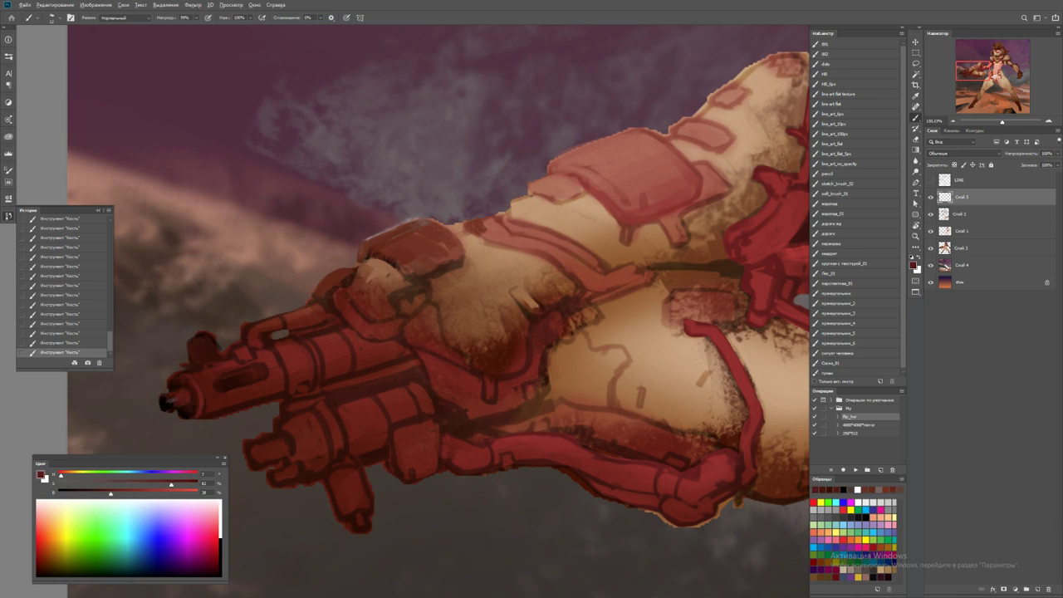
Deepen the upper barrel's muzzle with sampled near-black reds and review the whole figure
key("ctrl+0")
key("ctrl+1")
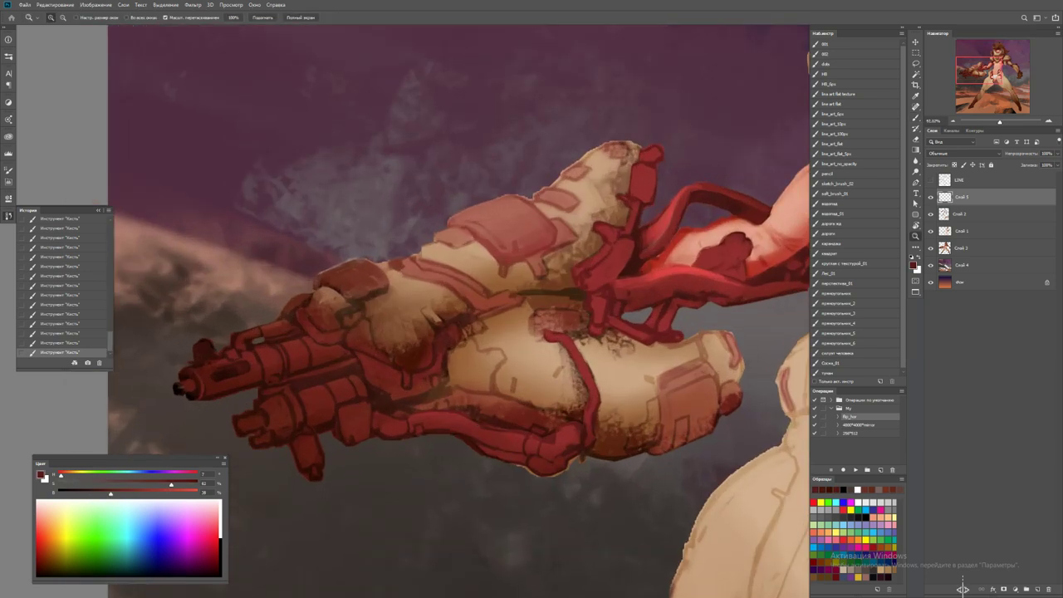
left_click(190, 388, "alt")
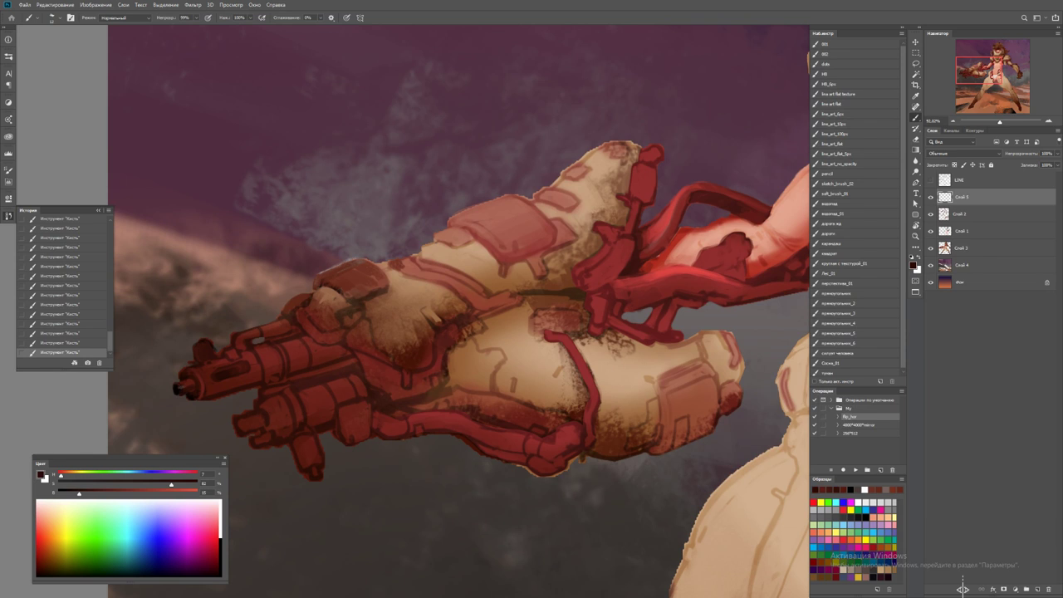
left_click(195, 387, "alt")
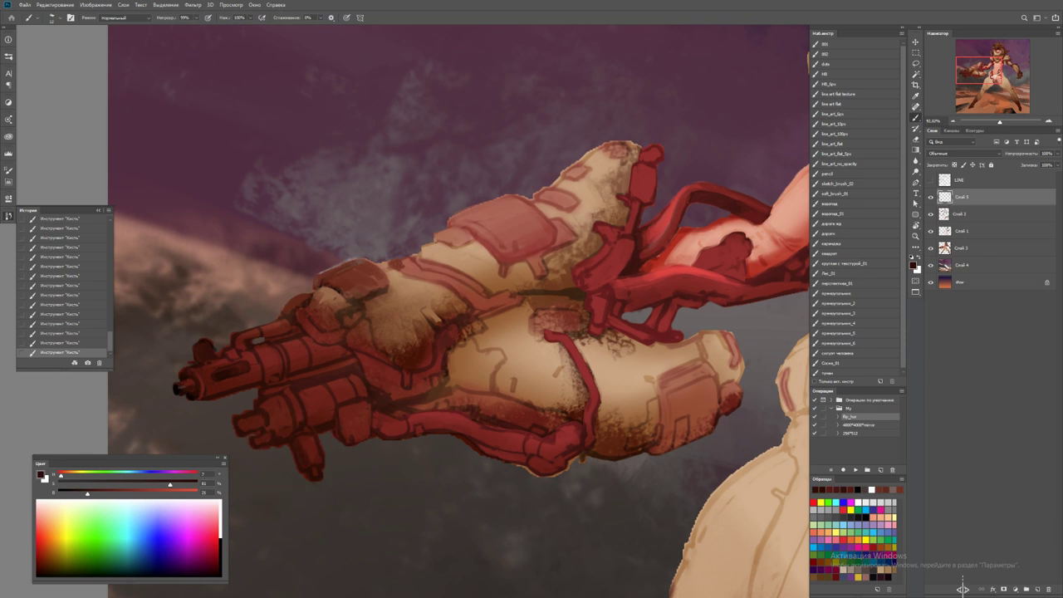
key("z")
key("ctrl+minus")
key("ctrl+minus")
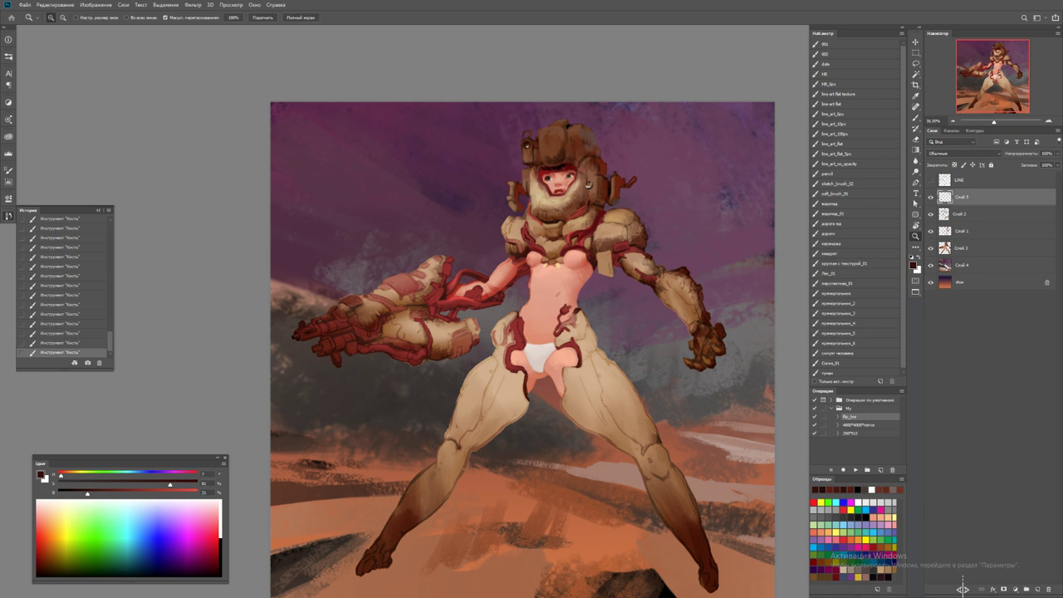
Paint a black gap where the lower red cable meets the gun and shade the cable with sampled dark red
left_click_drag(391, 332, 498, 333)
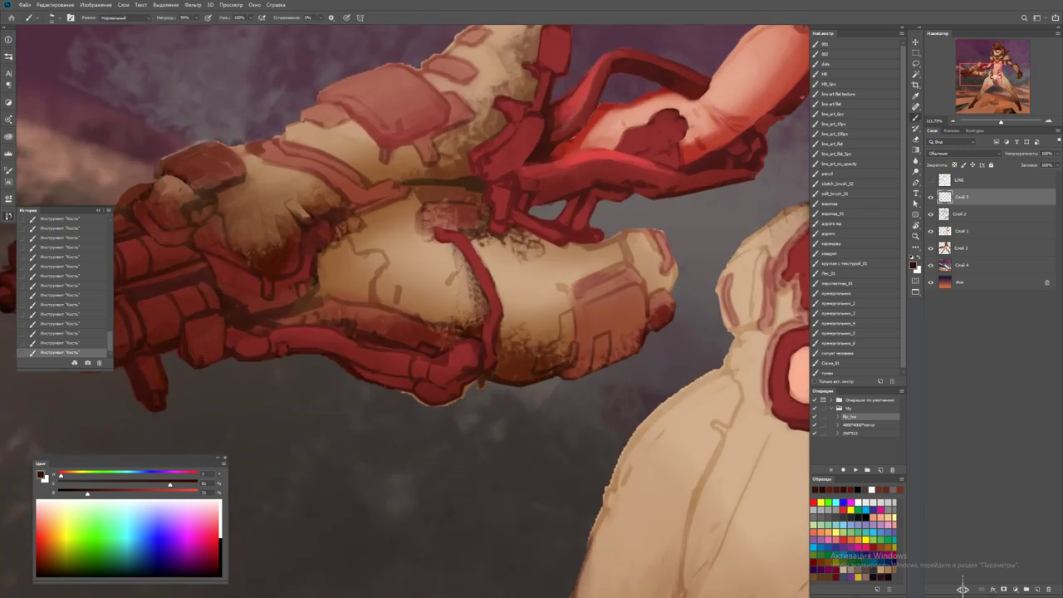
key("b")
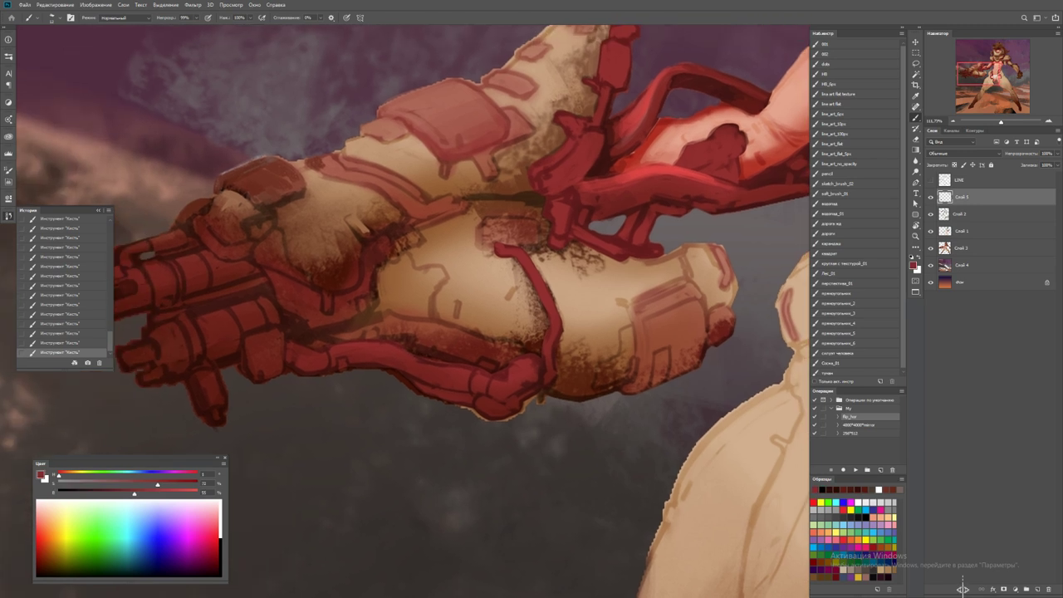
key("d")
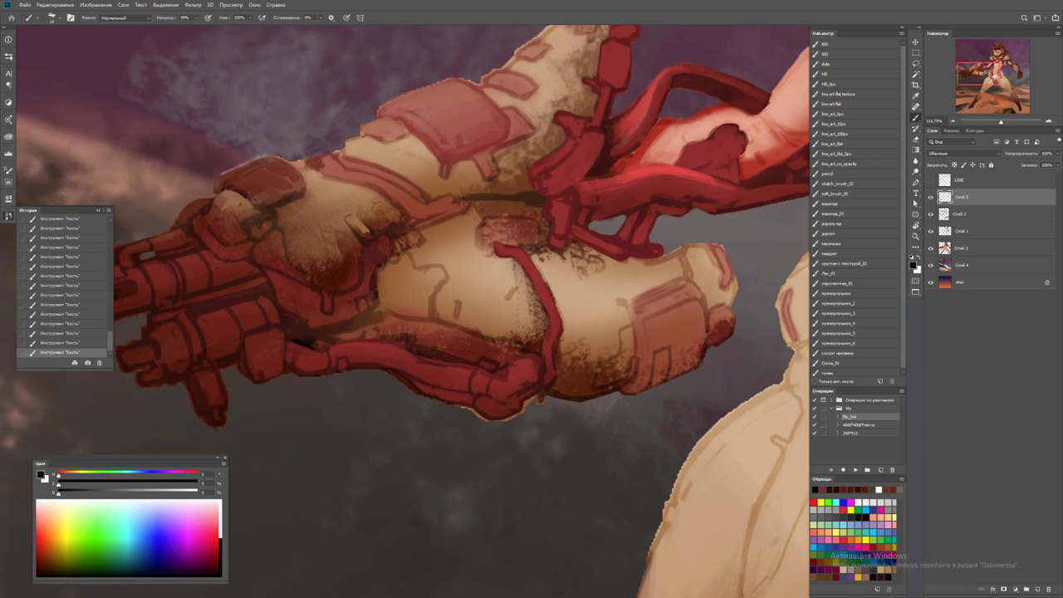
left_click(285, 368, "alt")
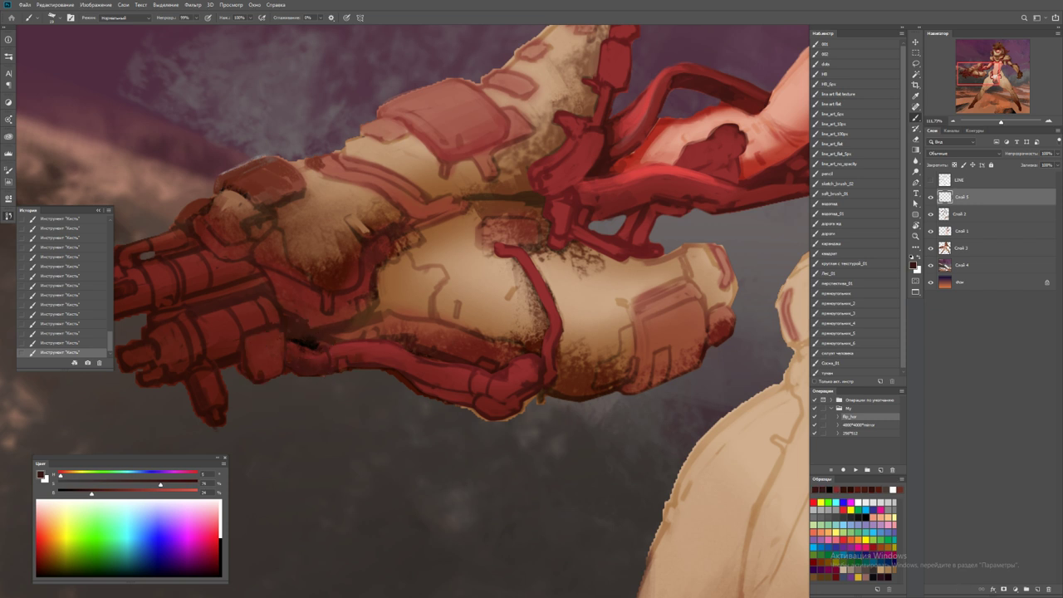
left_click_drag(403, 364, 457, 385)
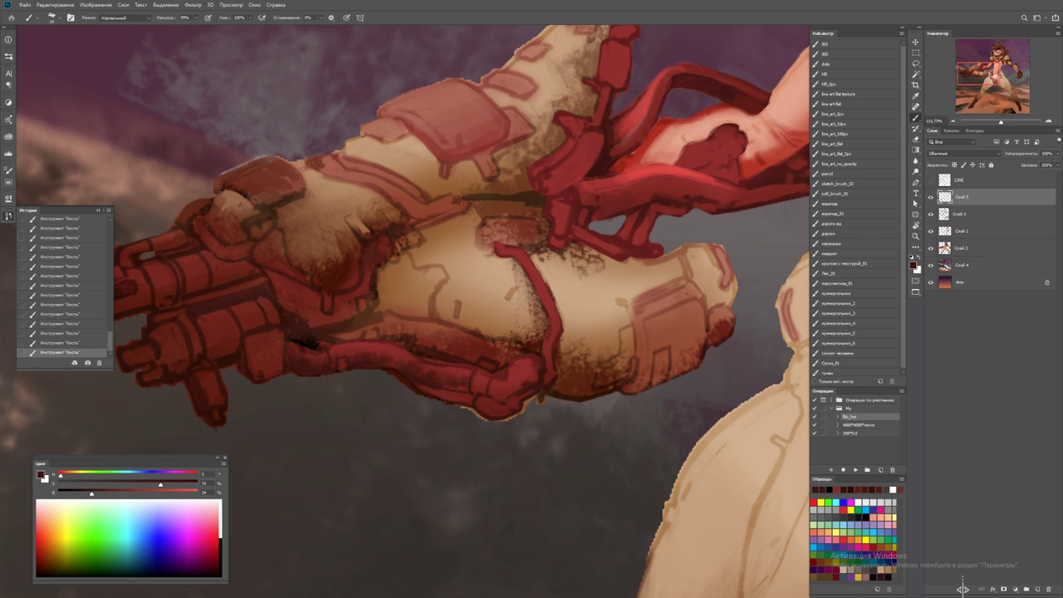
Add black shadow under the rounded joint at the end of the lower cable and sample its reds
key("d")
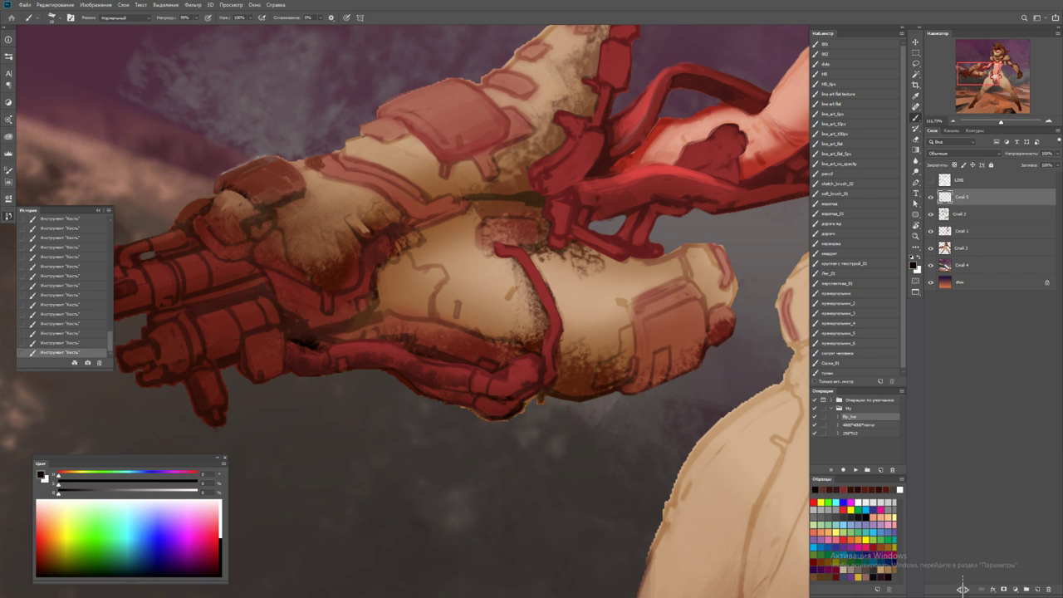
left_click(525, 386, "alt")
left_click(555, 307, "alt")
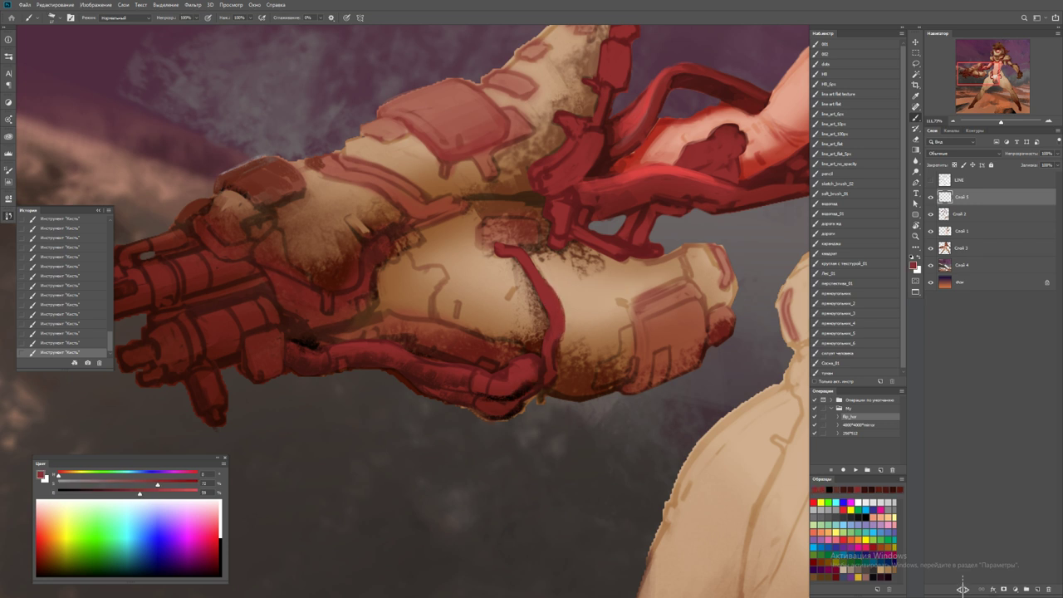
Paint a black shadow along the inner edge of the thin red strap crossing the pale padding, at 100% brush opacity
left_click(541, 304, "alt")
key("d")
left_click_drag(543, 292, 544, 336)
left_click(551, 324, "alt")
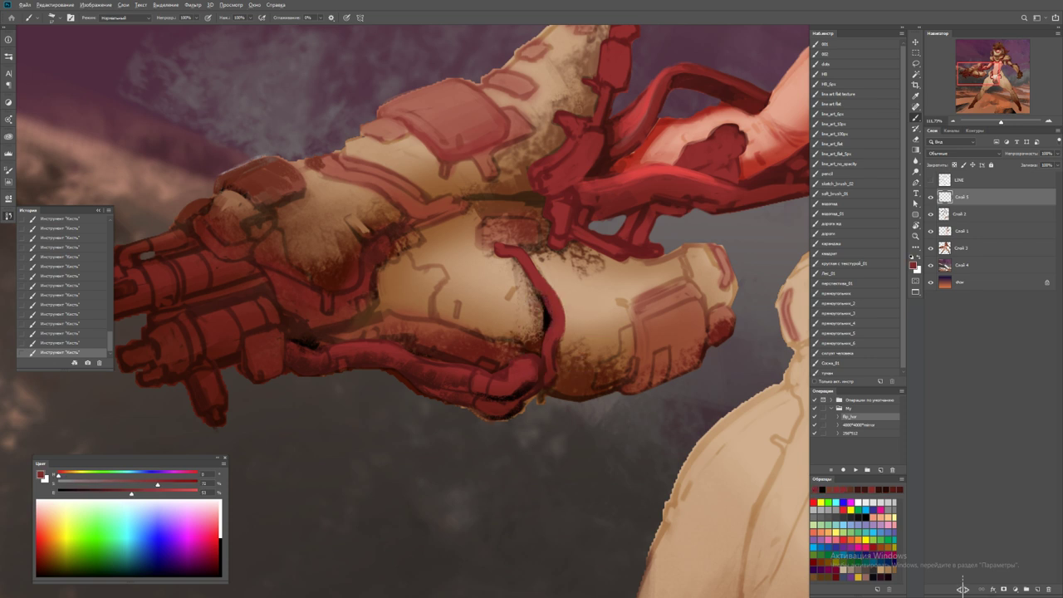
Refine and extend the black shadow beside the thin red strap with a smaller brush on a rotated canvas
key("z")
key("ctrl+0")
key("ctrl+plus")
key("b")
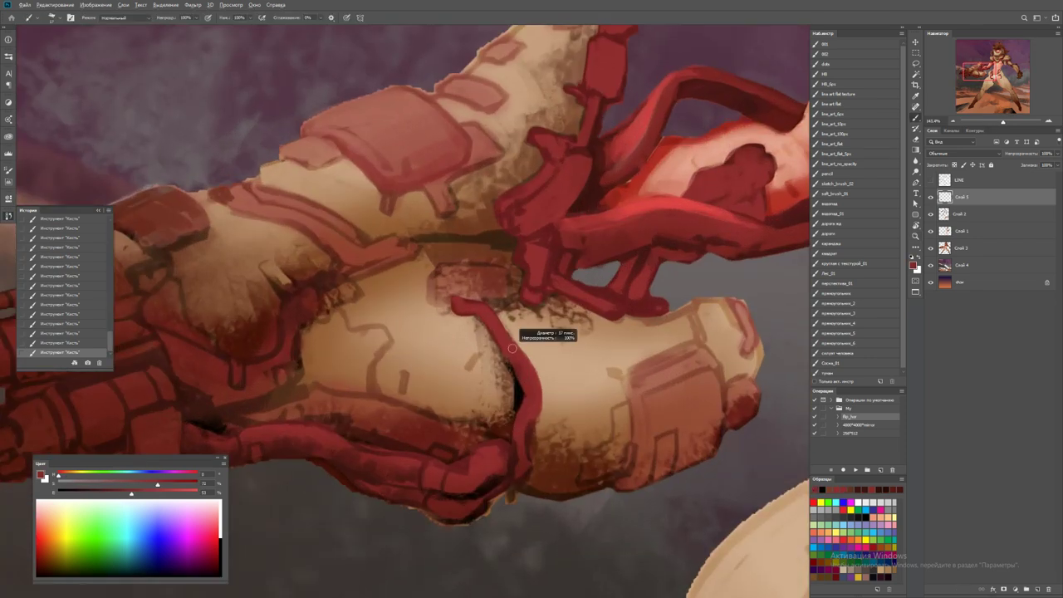
left_click_drag(545, 335, 498, 415)
key("d")
key("0")
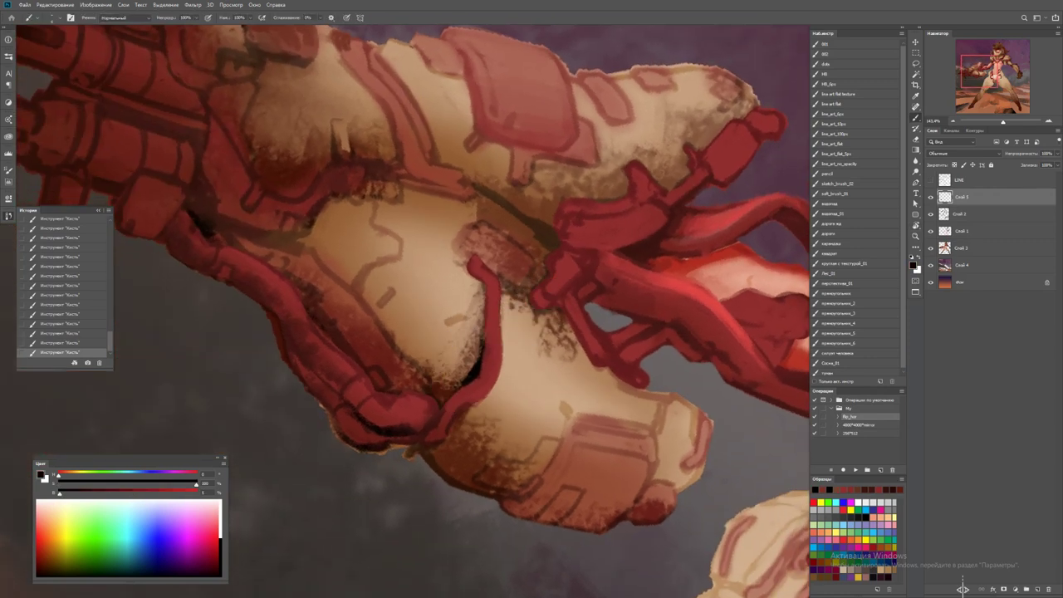
left_click_drag(484, 316, 488, 361)
Blend sampled browns and tans into the padding beside the lower end of the thin red strap
left_click(498, 391, "alt")
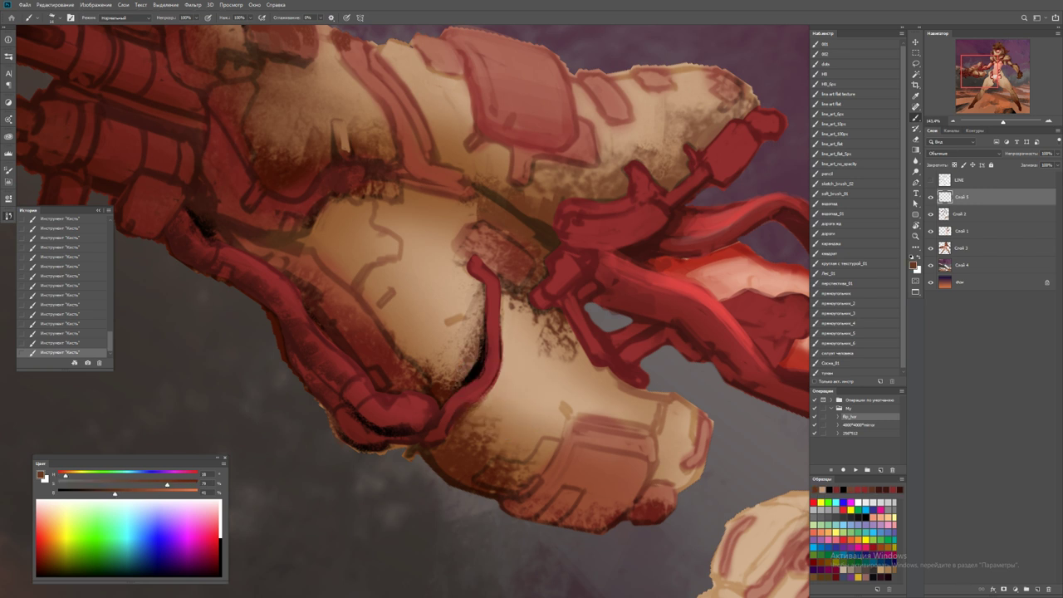
left_click(500, 380, "alt")
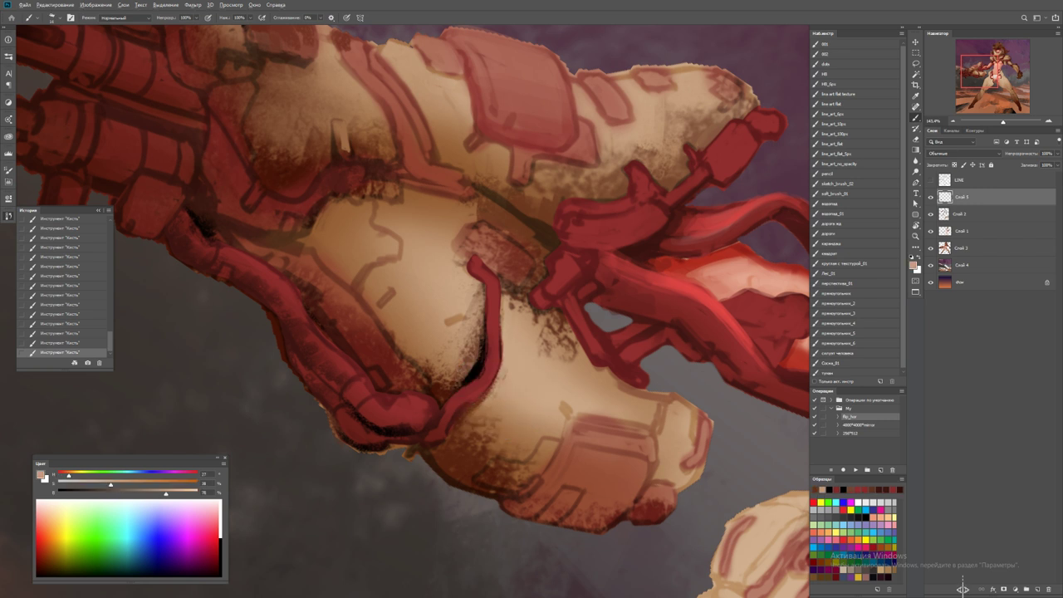
left_click(485, 399, "alt")
left_click(485, 399, "alt")
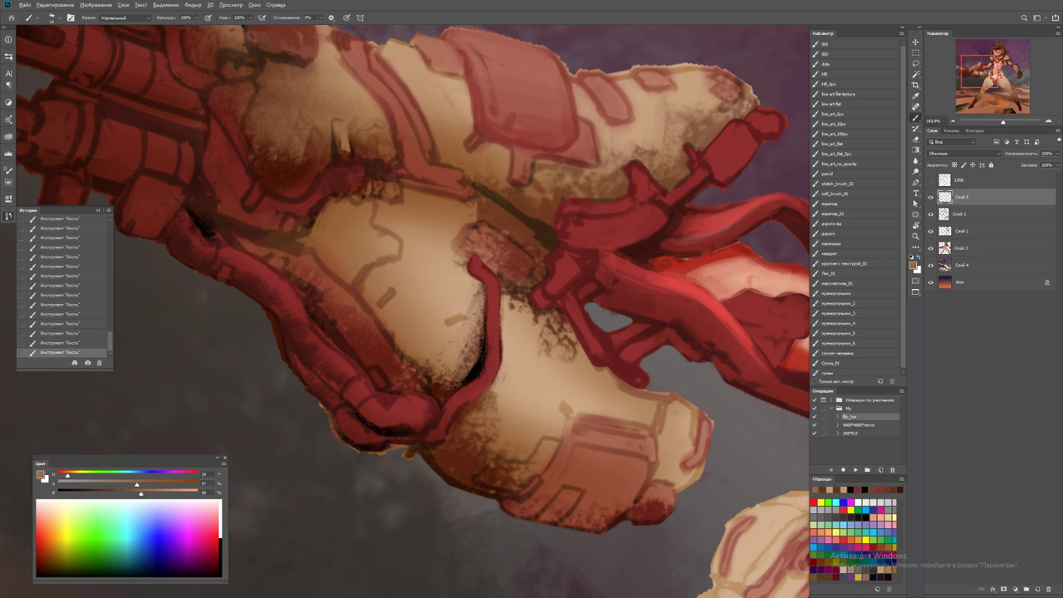
left_click(504, 399, "alt")
left_click(483, 402, "alt")
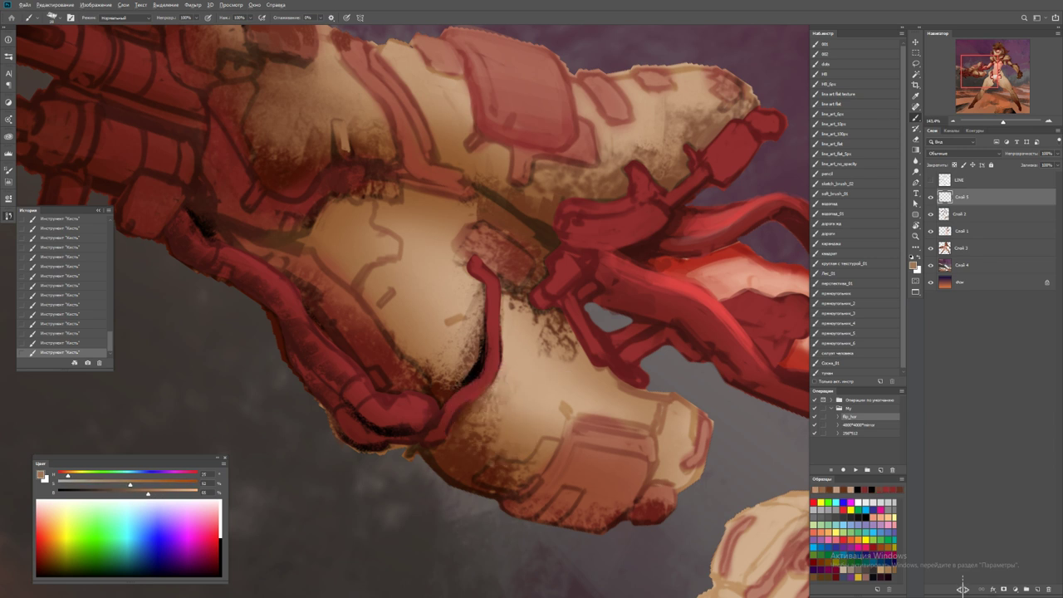
Soften the padding around the upper part of the thin red strap with sampled tans and reds
left_click(502, 344, "alt")
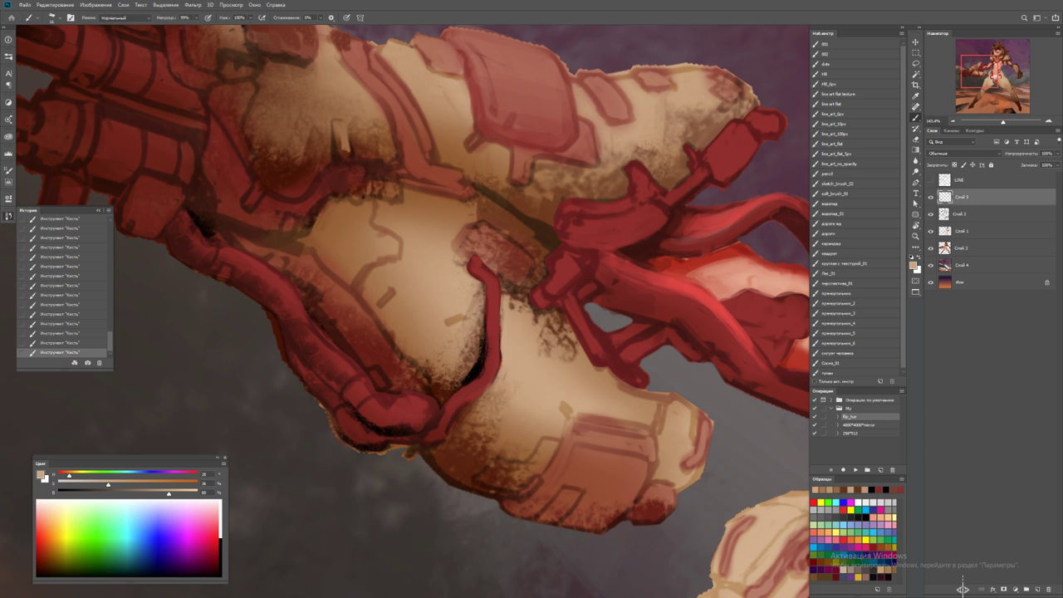
left_click(508, 295, "alt")
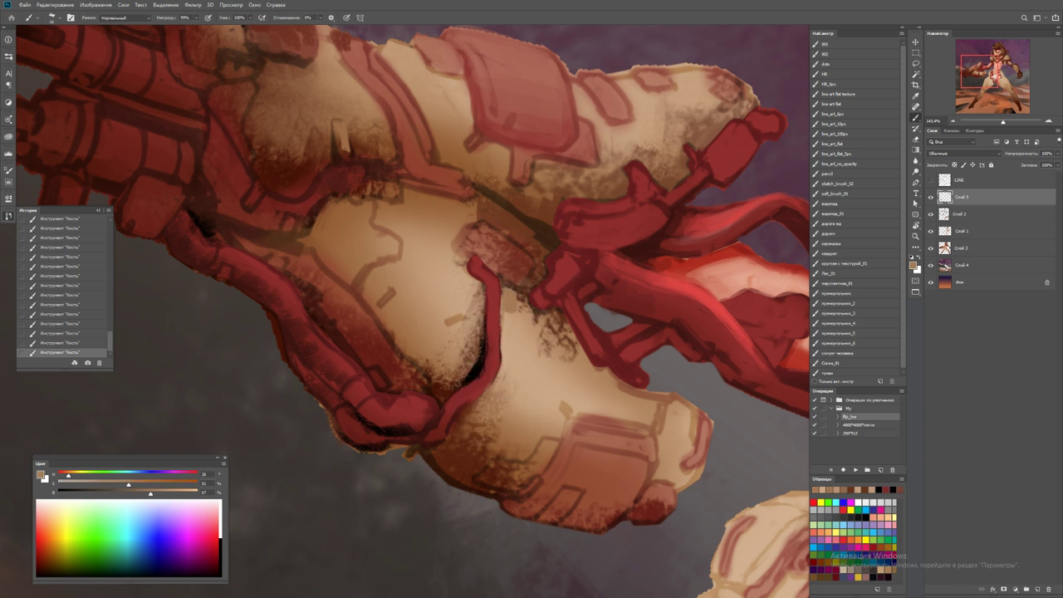
left_click(520, 315, "alt")
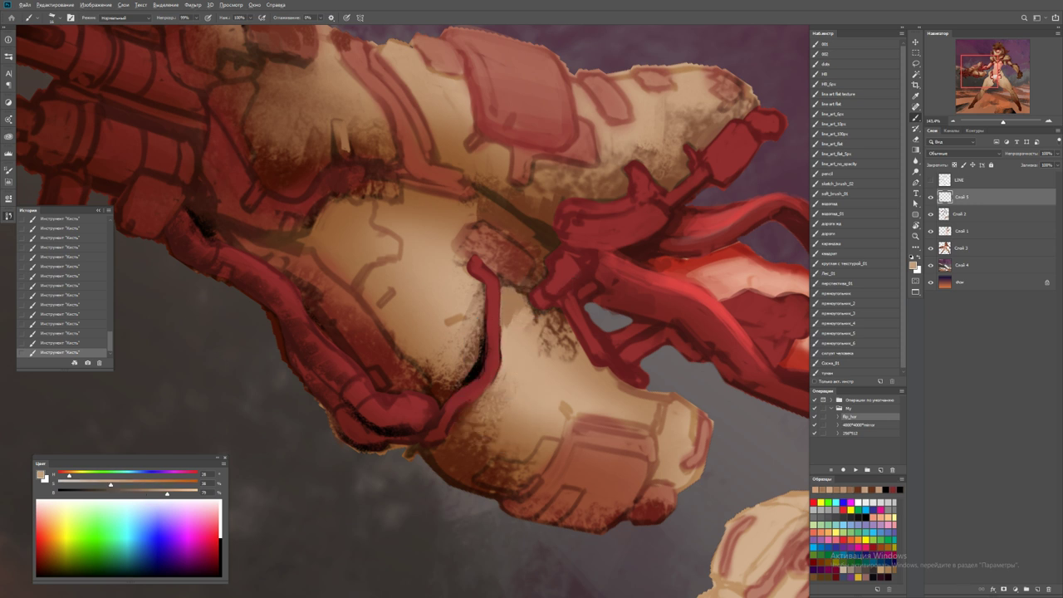
left_click(498, 345, "alt")
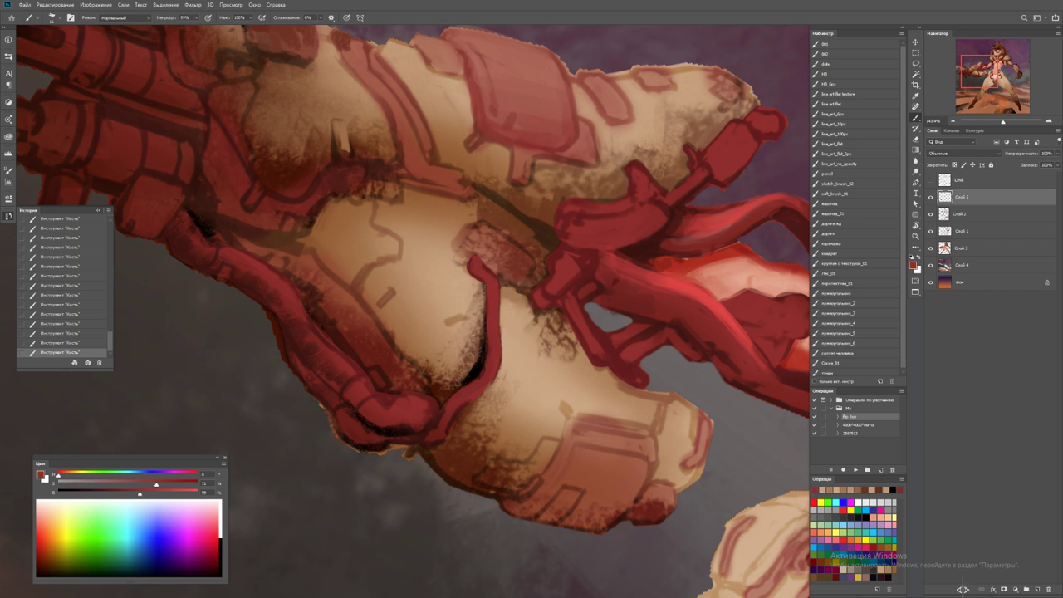
left_click(470, 301, "alt")
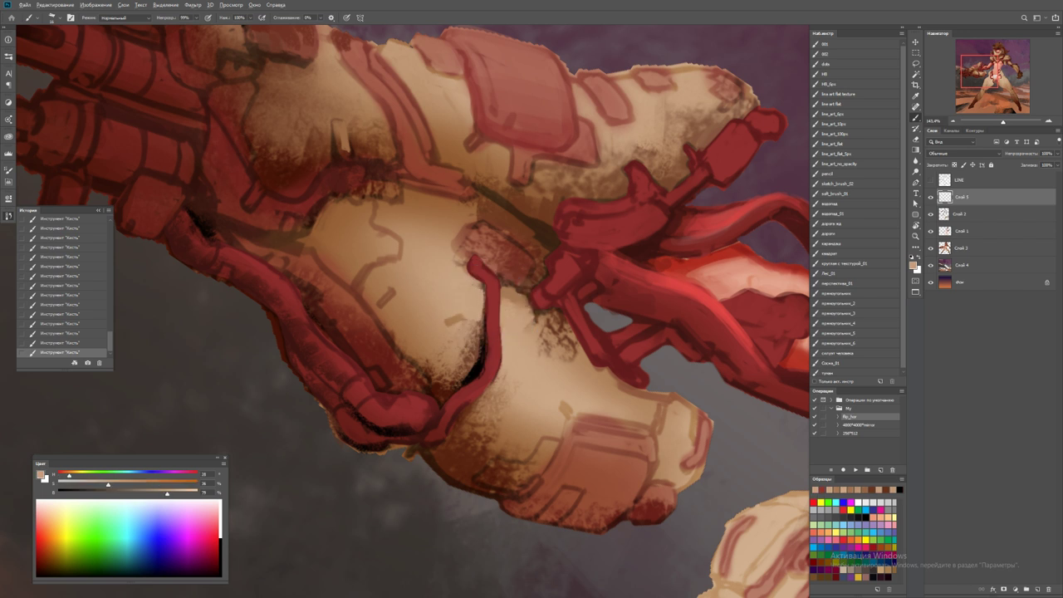
left_click(432, 234, "alt")
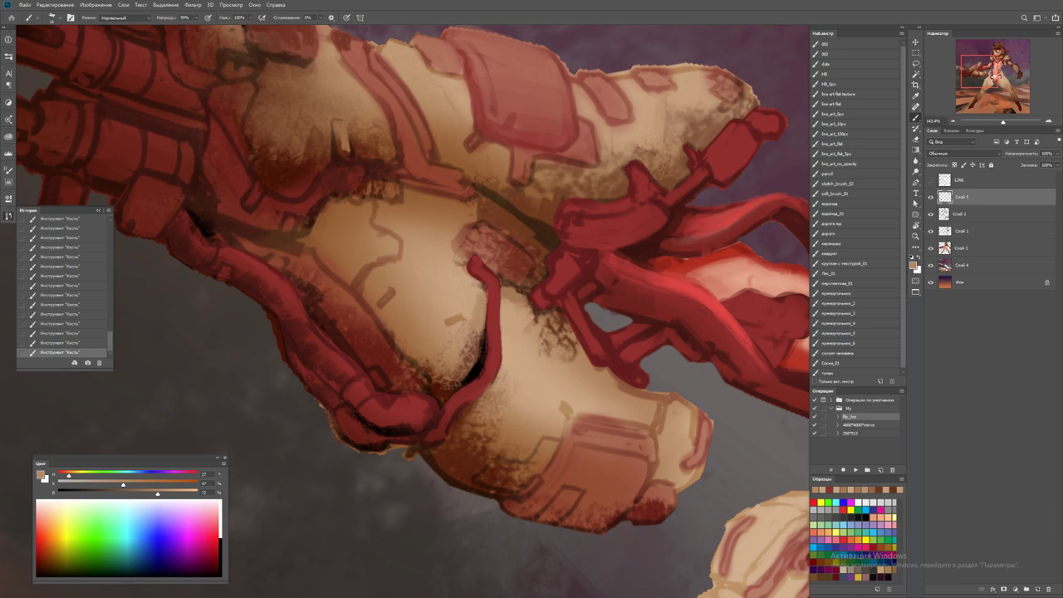
Rework the strap's inner shadow with a sampled dark brown and touch up the strap edge in sampled red
key("z")
mouse_move(399, 290)
left_mouse_down()
mouse_move(299, 291)
mouse_move(412, 290)
left_mouse_up()
key("b")
left_click(467, 331, "alt")
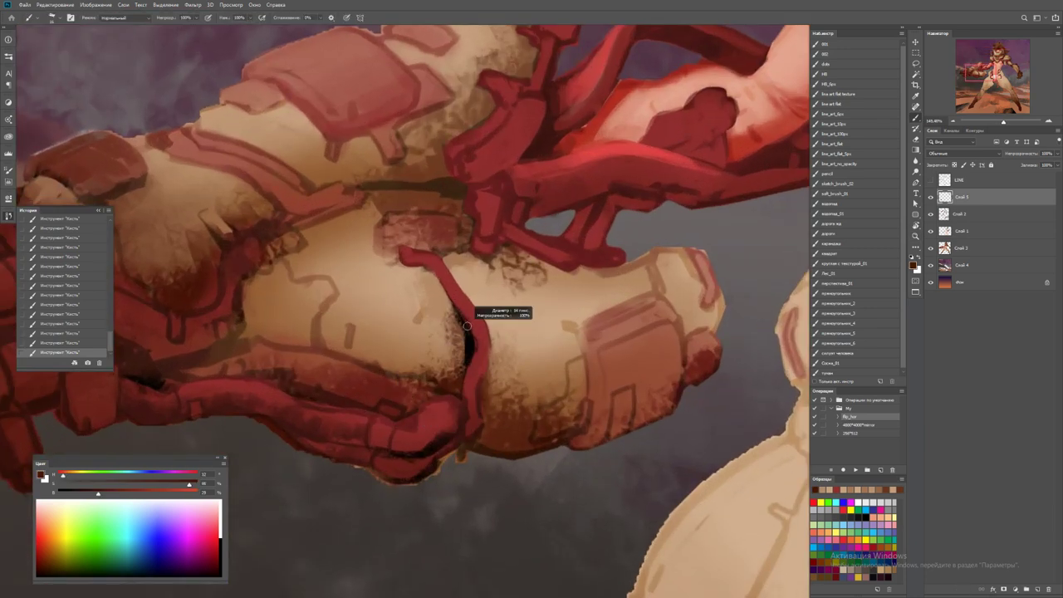
left_click(474, 340, "alt")
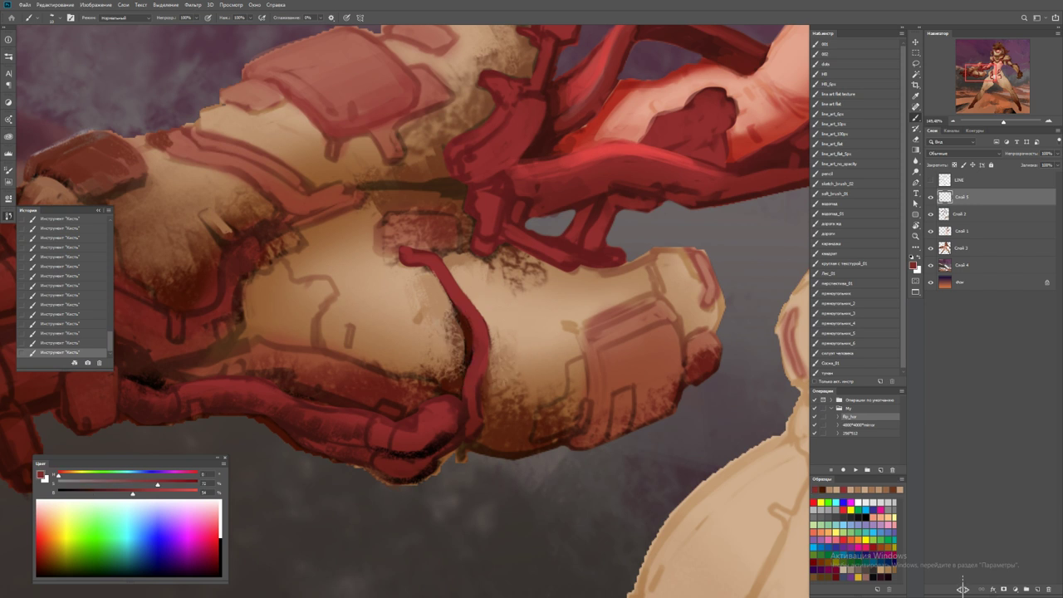
Darken the lower half of the thin red strap with sampled dark brown and blend in sampled red
left_click_drag(472, 374, 472, 422)
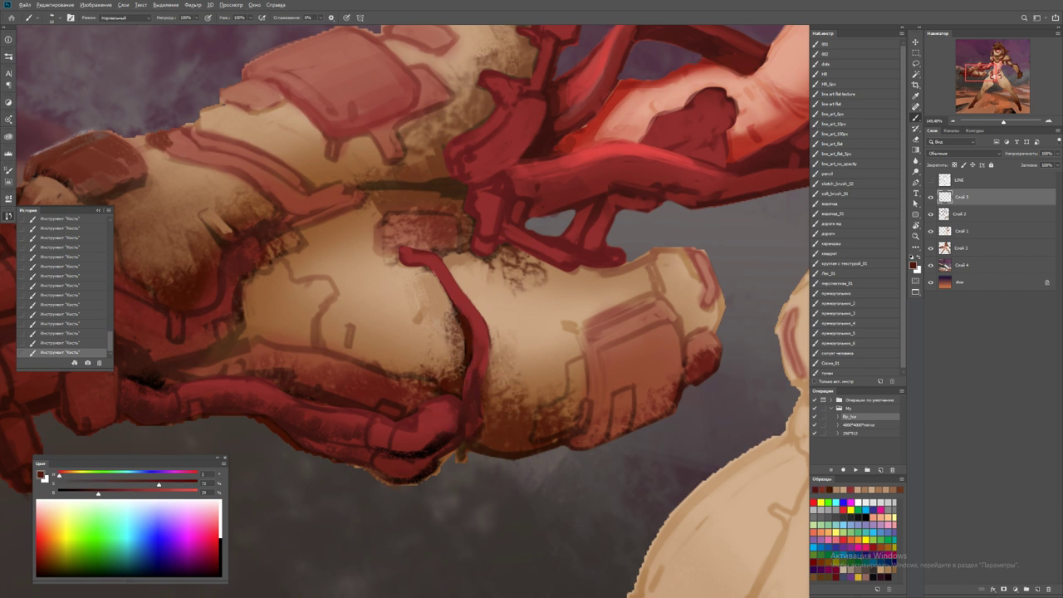
left_click_drag(479, 325, 475, 370)
left_click_drag(482, 329, 483, 375)
left_click_drag(470, 304, 478, 326)
left_click_drag(482, 324, 487, 376)
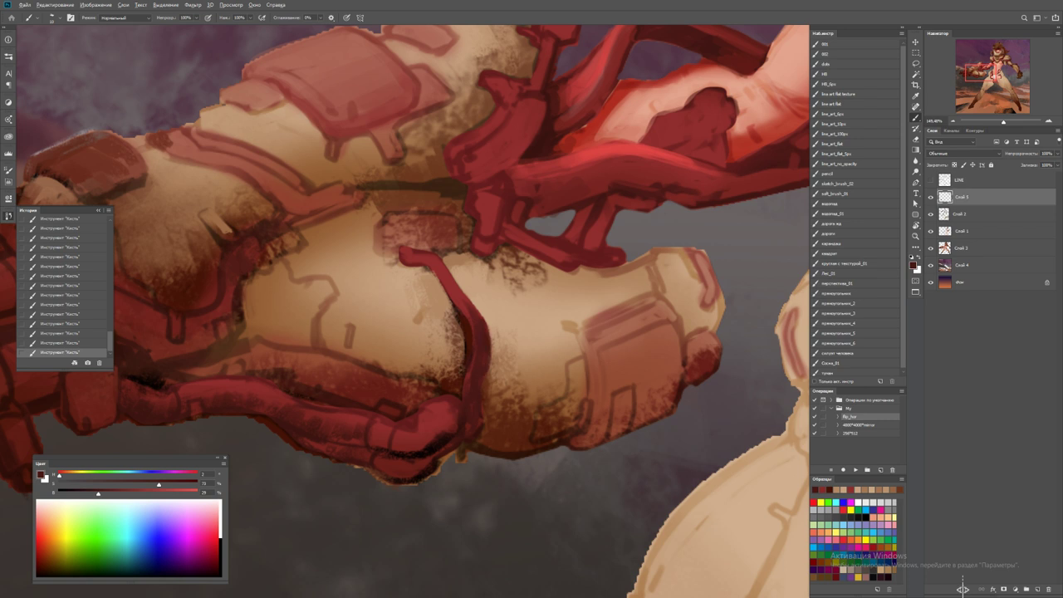
left_click(461, 303, "alt")
mouse_move(480, 328)
left_mouse_down()
mouse_move(480, 349)
mouse_move(482, 339)
left_mouse_up()
left_click_drag(485, 319, 486, 357)
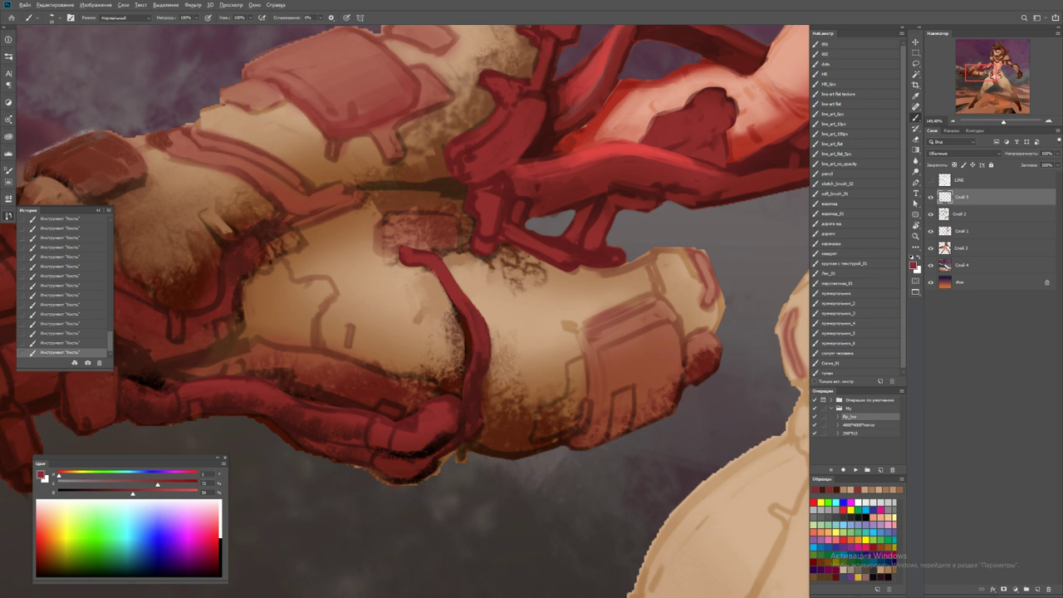
Mirror the canvas horizontally and frame the weapon arm beside the torso
mouse_move(471, 318)
left_mouse_down()
mouse_move(468, 348)
mouse_move(391, 349)
left_mouse_up()
key("z")
key("F2")
left_click_drag(687, 282, 789, 283)
key("b")
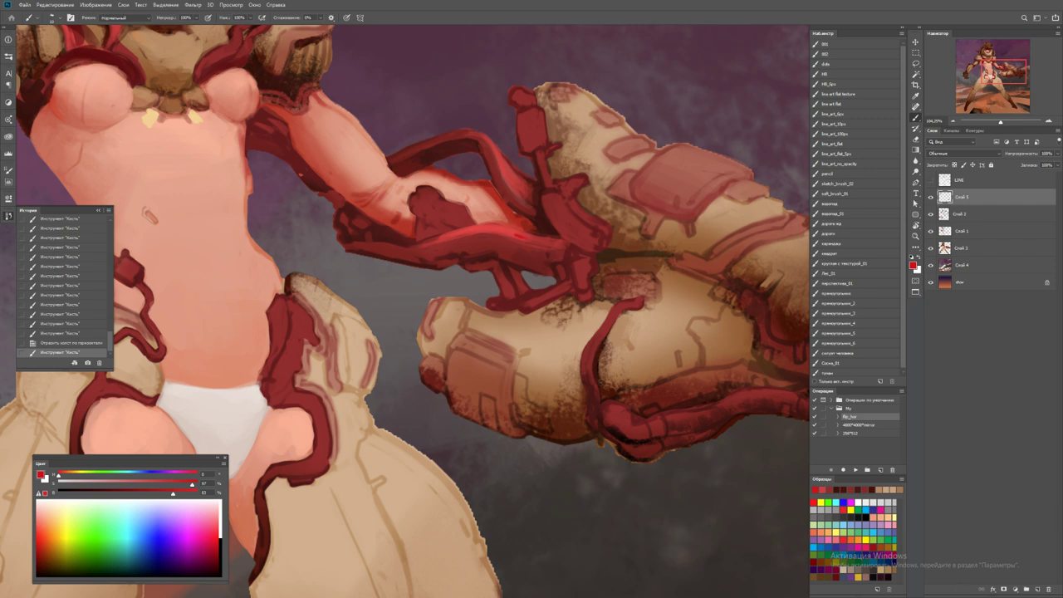
Undo the bright red highlight painted on the upper part of the thin strap
key("ctrl+minus")
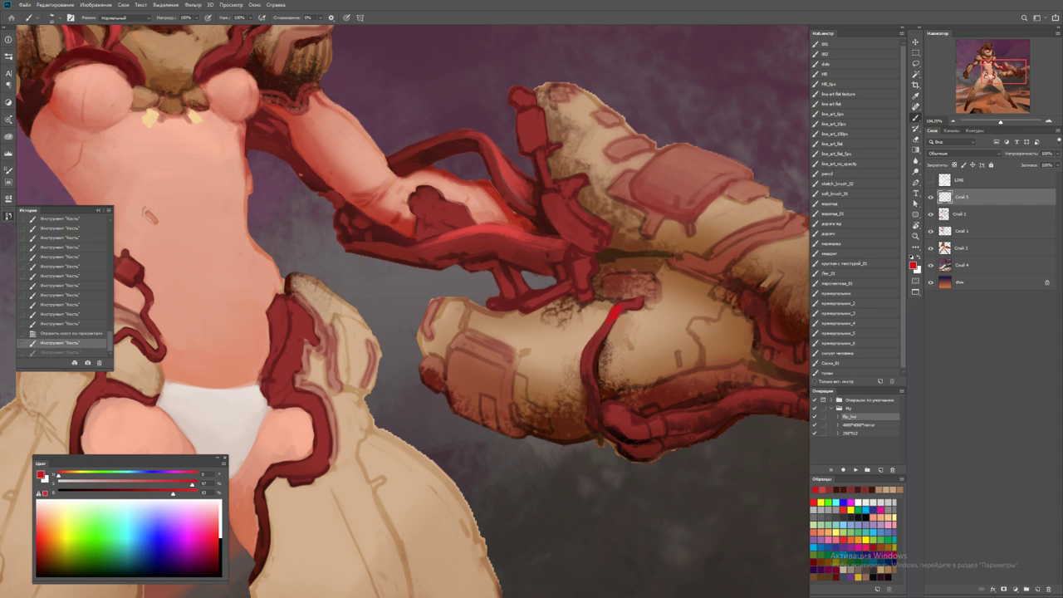
key("z")
key("ctrl+0")
left_click(610, 299)
key("ctrl+z")
key("b")
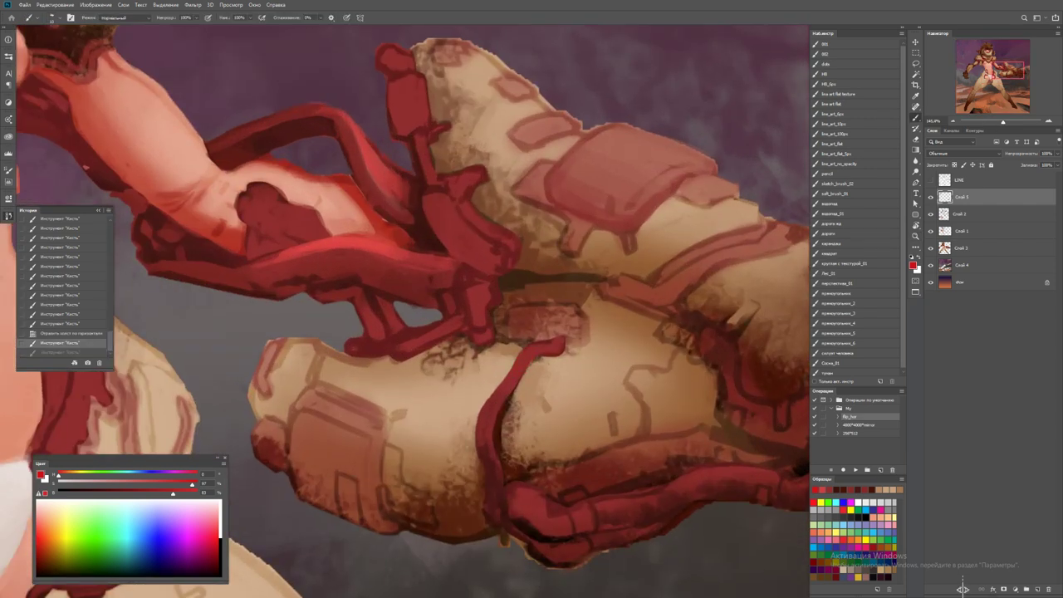
Touch up the middle of the thin red strap and the padding edge beside it with sampled colours
left_click(484, 449, "alt")
left_click_drag(484, 415, 486, 444)
left_click(511, 420, "alt")
left_click_drag(504, 407, 501, 440)
Deepen the textured shadow beside the thin red strap in a darkened sampled brown using the line_art_10px brush
left_click(835, 124)
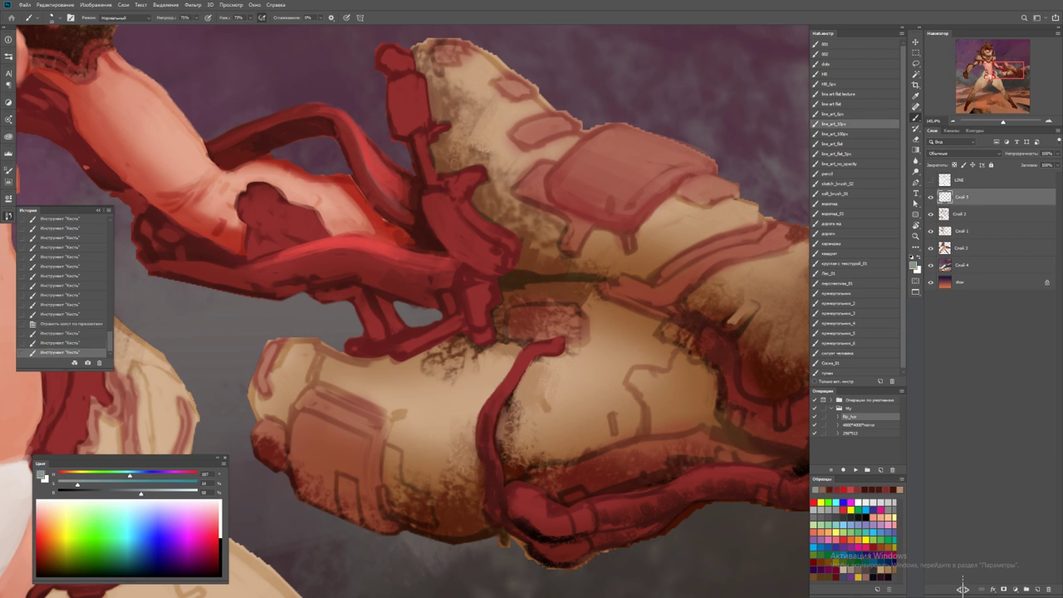
left_click(532, 465, "alt")
left_click(503, 457, "alt")
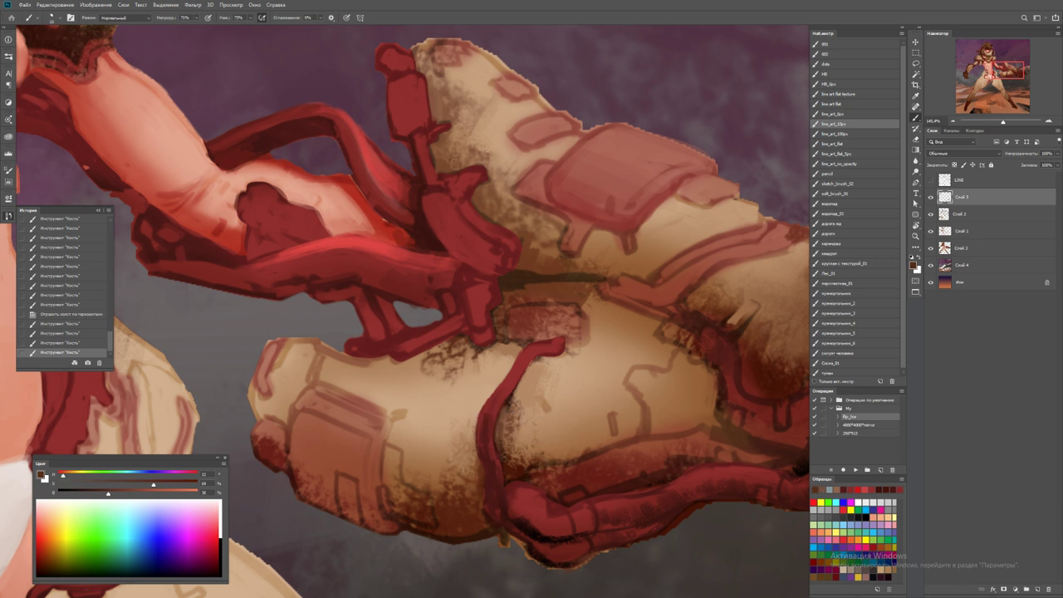
right_click(551, 399, "alt+shift")
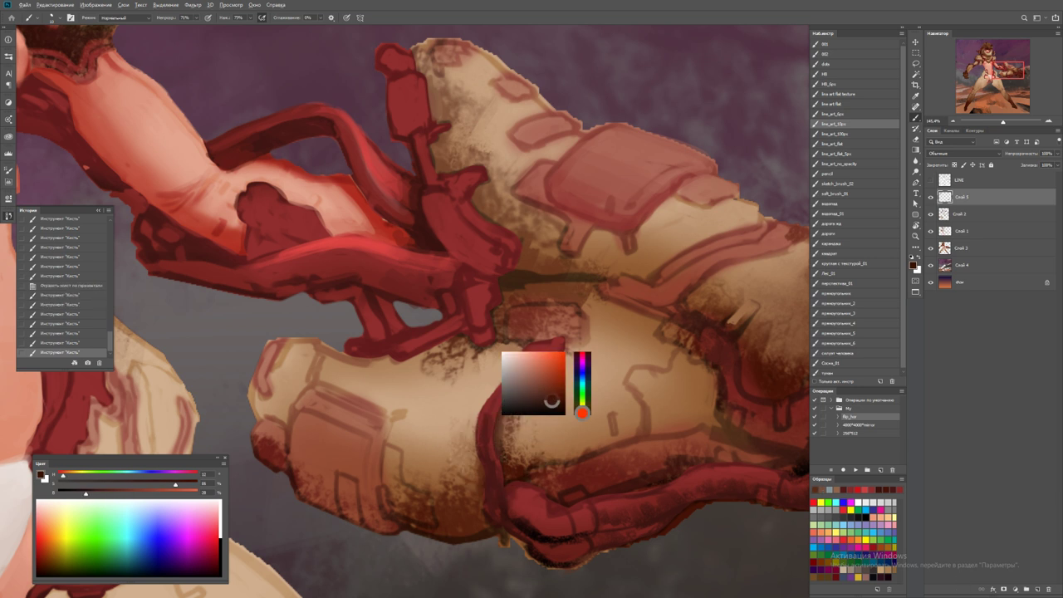
left_click_drag(498, 422, 499, 448)
Erase stray paint along the outer edge of the thin red strap and repaint that edge with sampled brown
key("e")
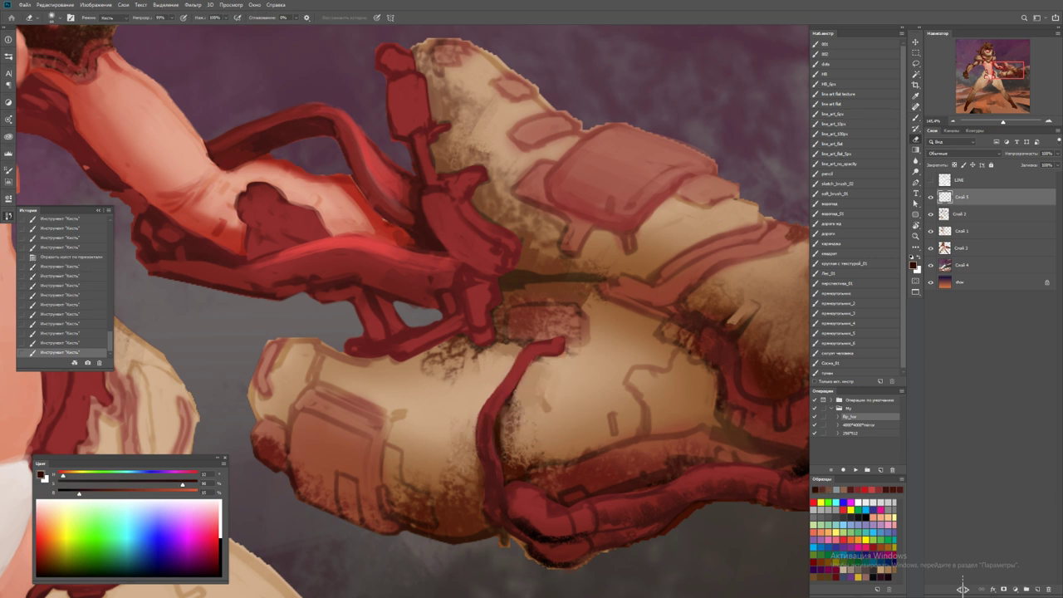
left_click_drag(485, 398, 487, 444)
key("b")
left_click(480, 399, "alt")
left_click_drag(494, 388, 474, 455)
left_click_drag(480, 419, 479, 465)
left_click(476, 457, "alt")
key("z")
left_click(474, 449, "alt")
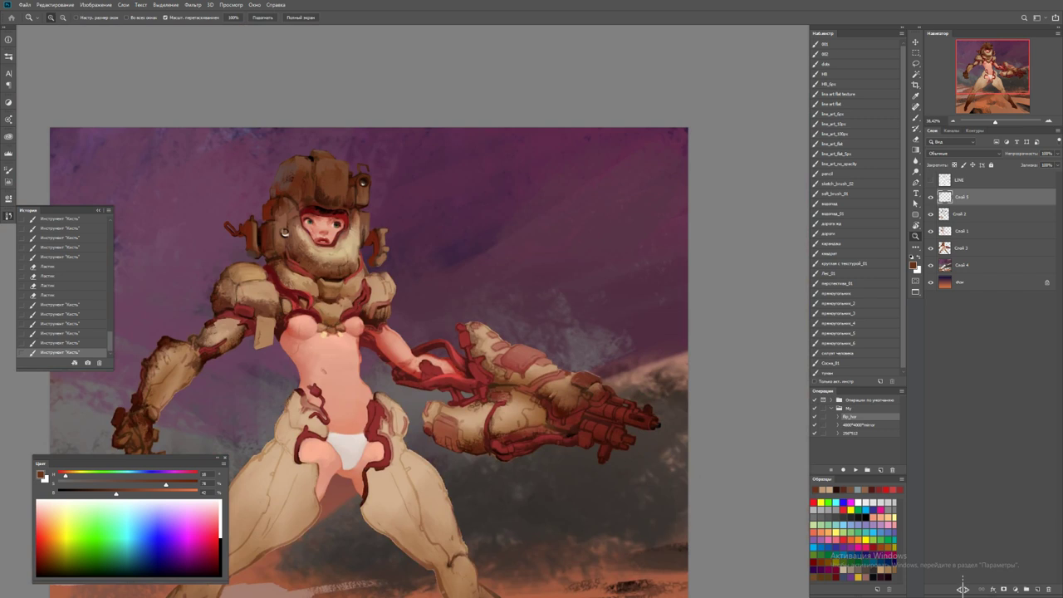
left_click(489, 420)
key("b")
left_click(469, 429, "alt")
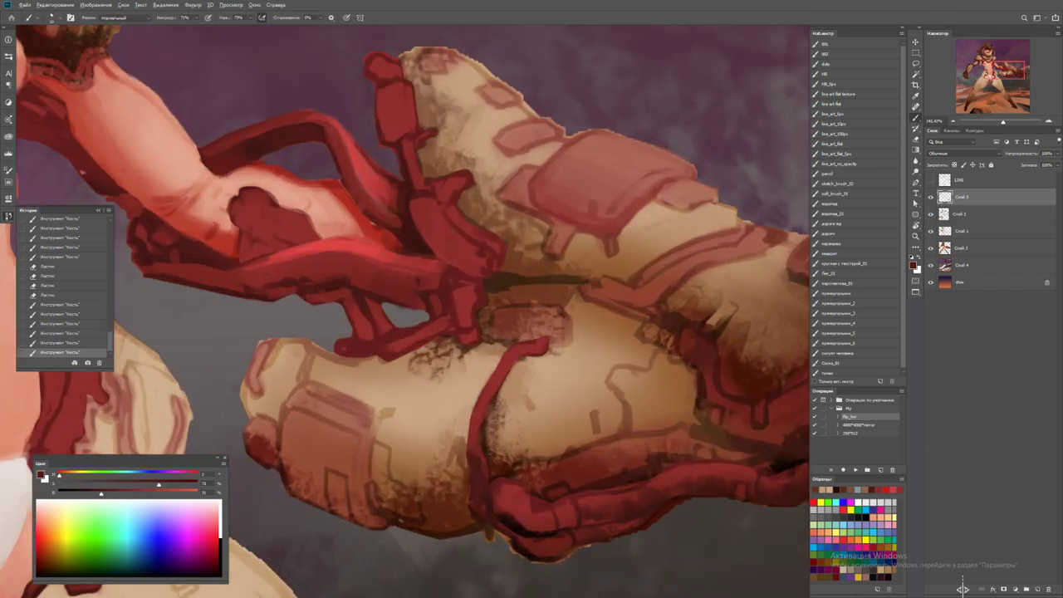
Refine the red cable under the bare forearm and the skin edge above it with sampled reds
left_click_drag(278, 254, 299, 262)
left_click(285, 260, "alt")
left_click(291, 242, "alt")
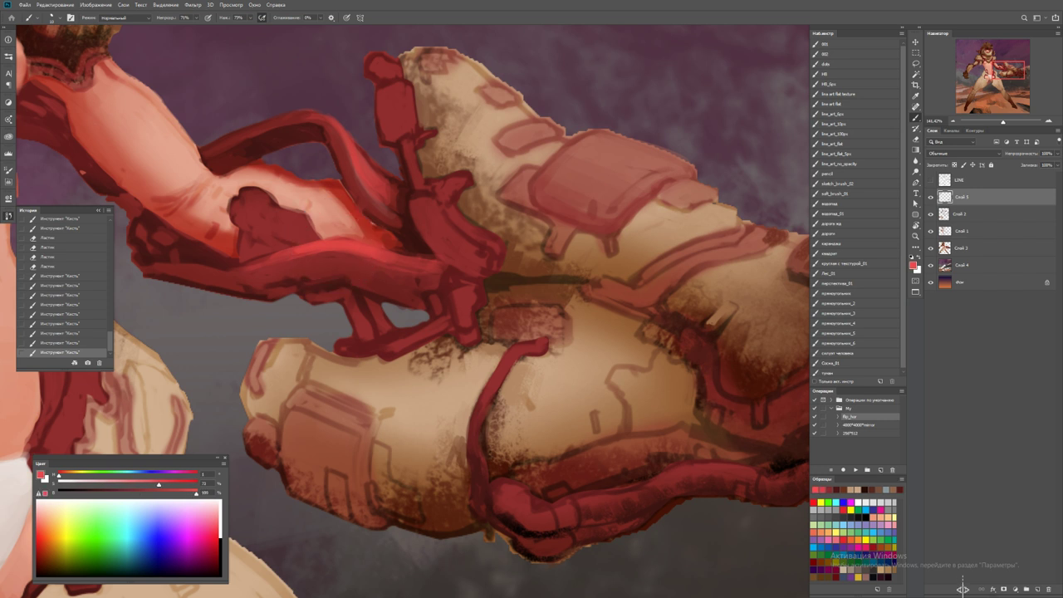
left_click(326, 225, "alt")
left_click_drag(320, 222, 351, 240)
left_click(327, 225, "alt")
mouse_move(332, 236)
left_mouse_down()
mouse_move(358, 242)
mouse_move(382, 353)
left_mouse_up()
left_click(344, 239, "alt")
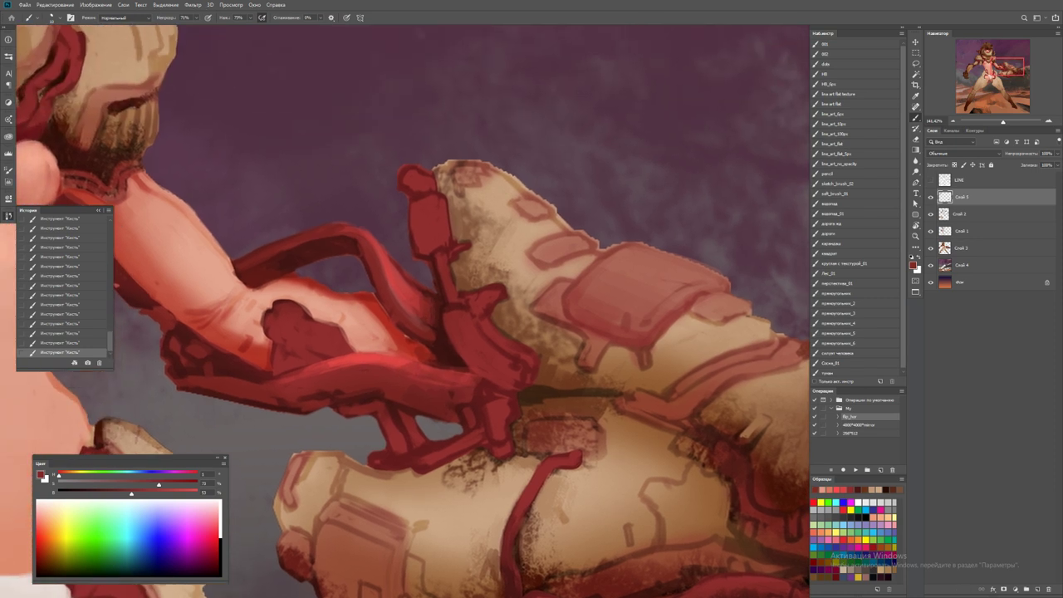
Paint a dark brown shadow where the red cables meet the connector behind the upper padding
left_click(439, 325, "alt")
left_click_drag(430, 300, 422, 321)
mouse_move(420, 324)
left_mouse_down()
mouse_move(431, 337)
mouse_move(418, 330)
left_mouse_up()
left_click_drag(415, 313, 407, 329)
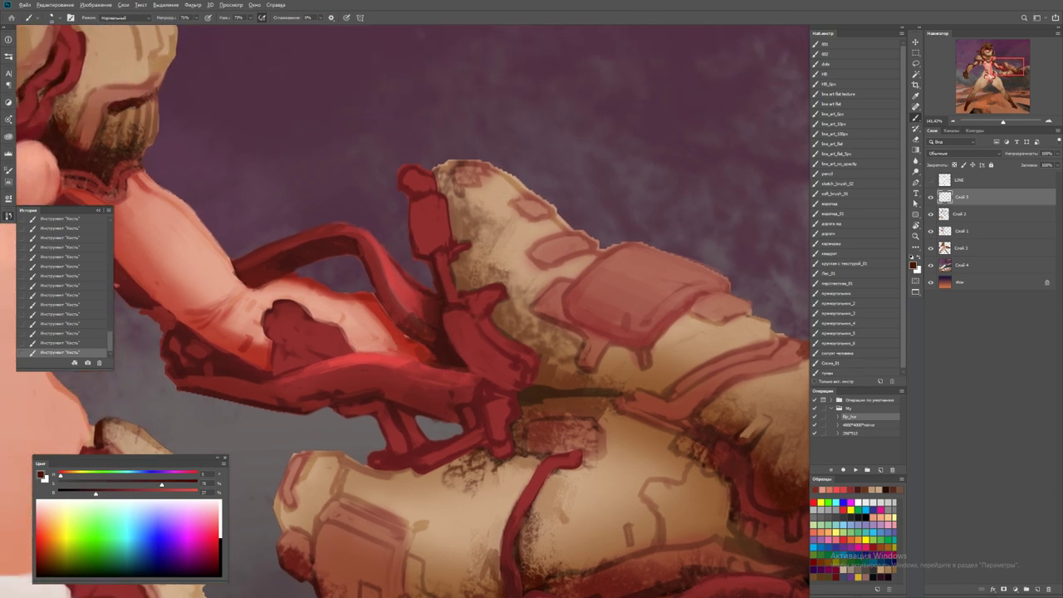
left_click(864, 489)
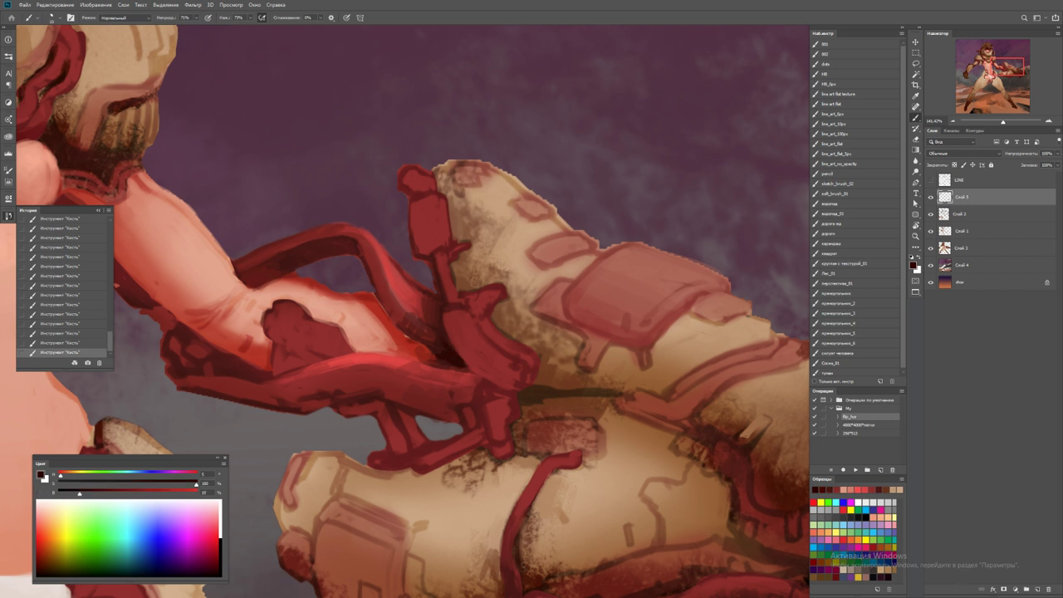
Repaint the large reddish patch on the upper arm padding and its small tabs with sampled reds and browns
left_click(527, 391, "alt")
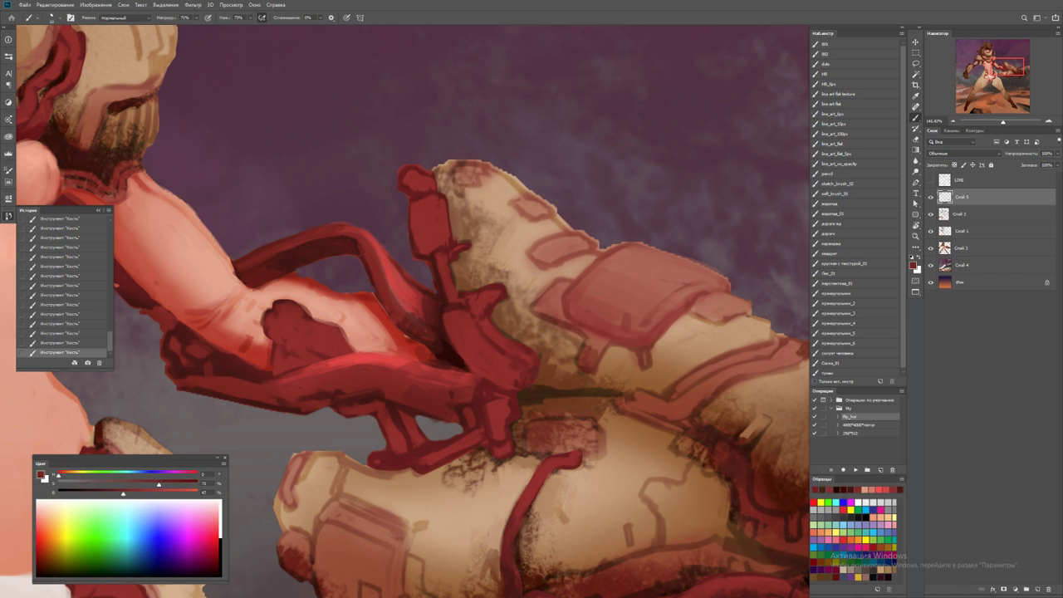
left_click(593, 358, "alt")
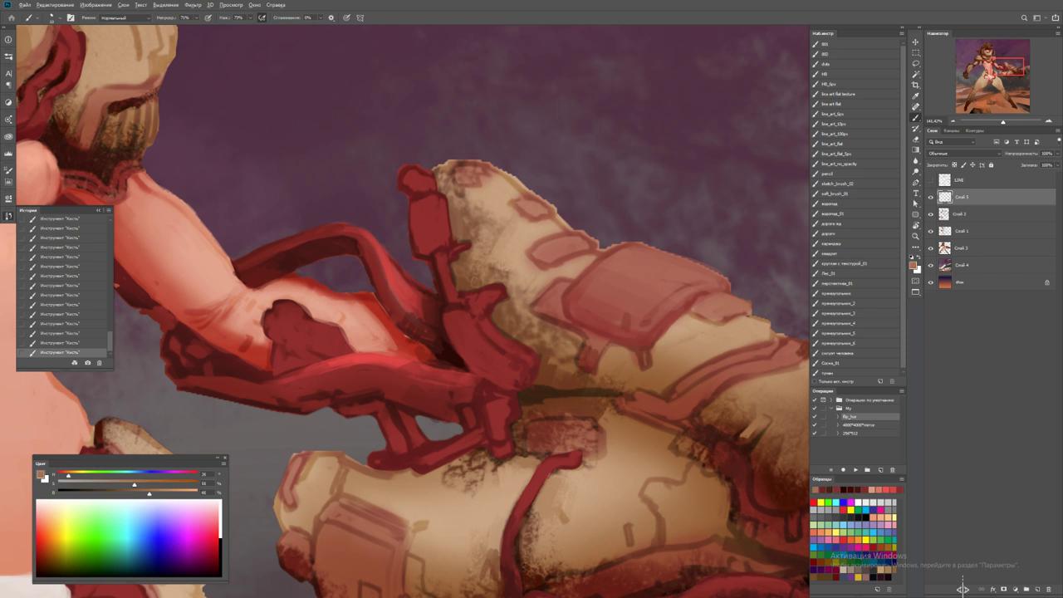
left_click(601, 277, "alt")
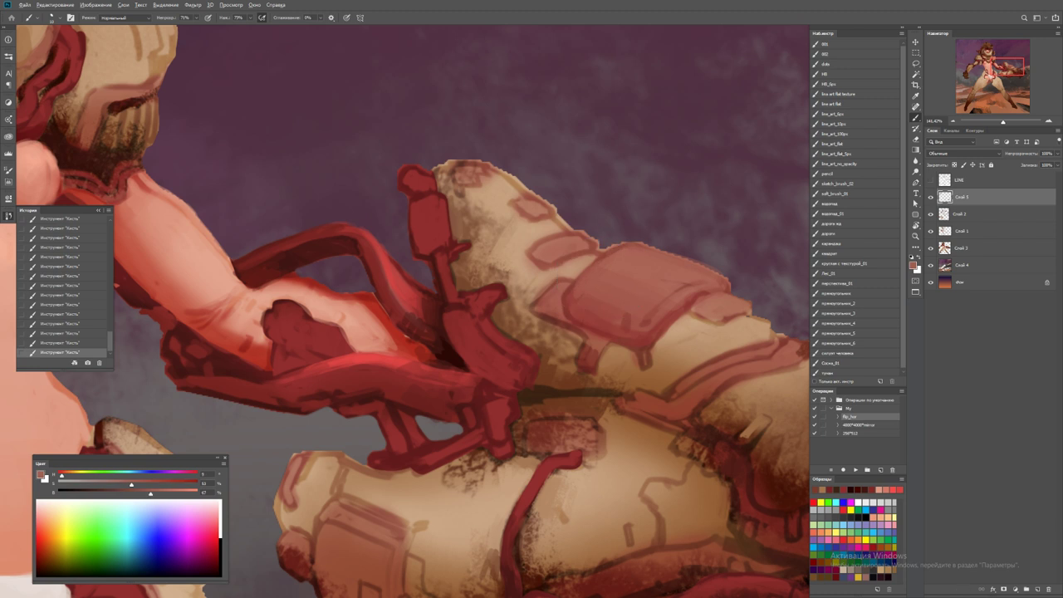
key("ctrl+0")
key("ctrl+plus")
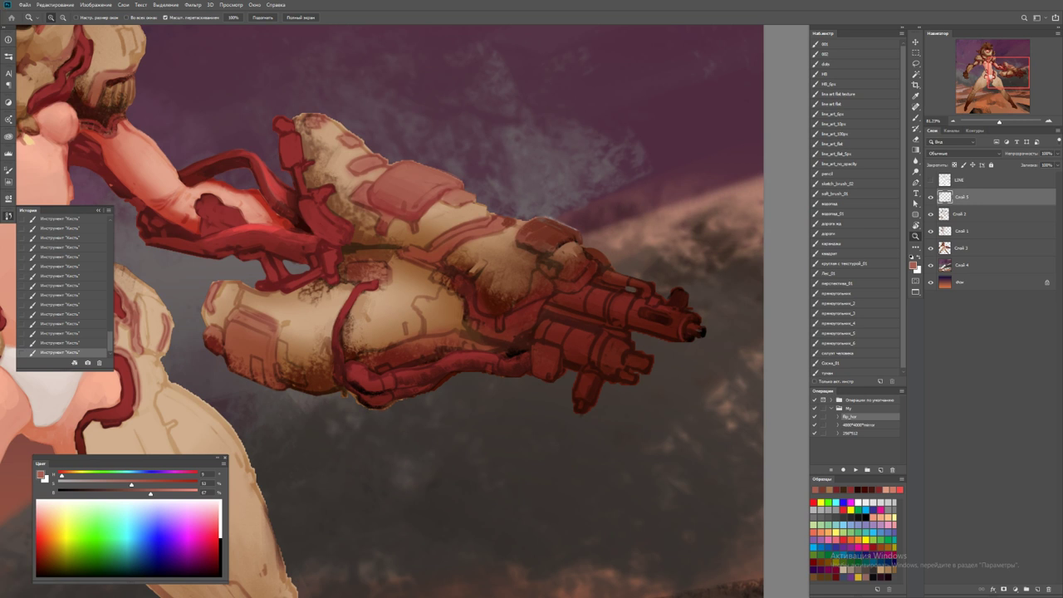
Shade the gun barrels and muzzle with sampled dark reds and darken the edge of the band between the pads
key("b")
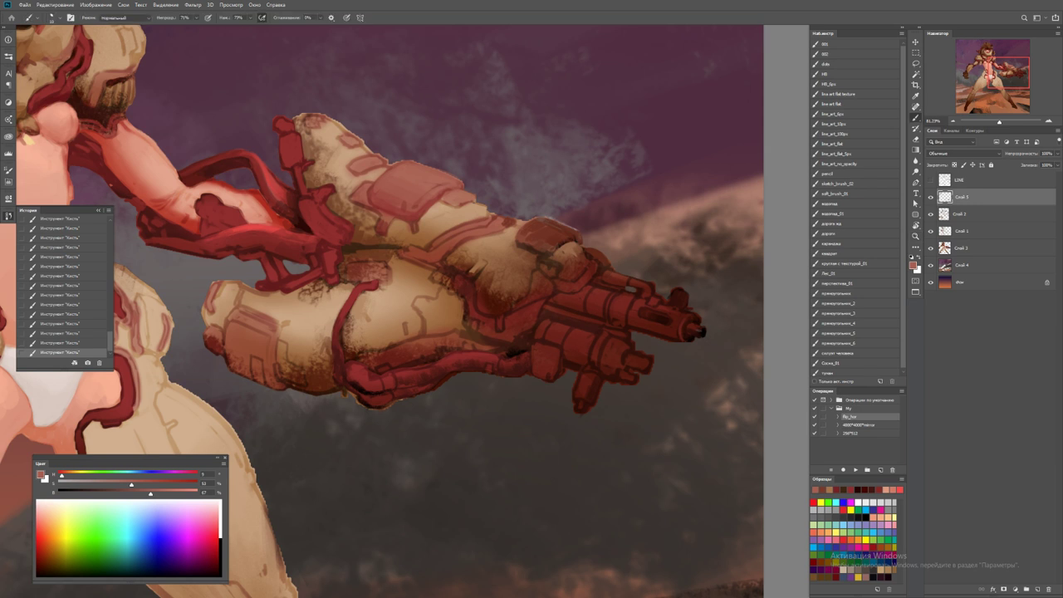
left_click(700, 330, "alt")
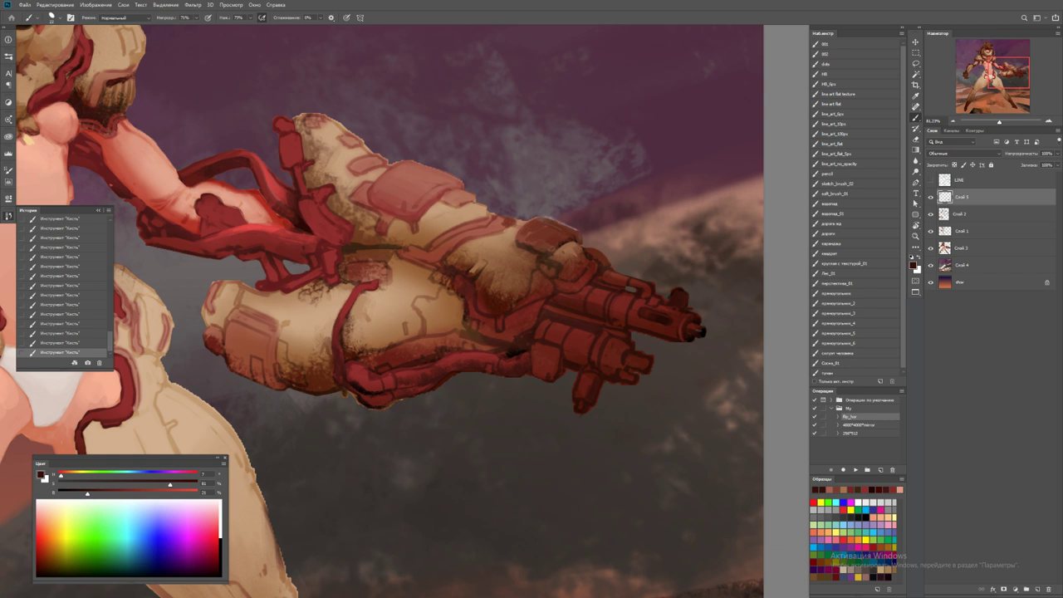
left_click(551, 323, "alt")
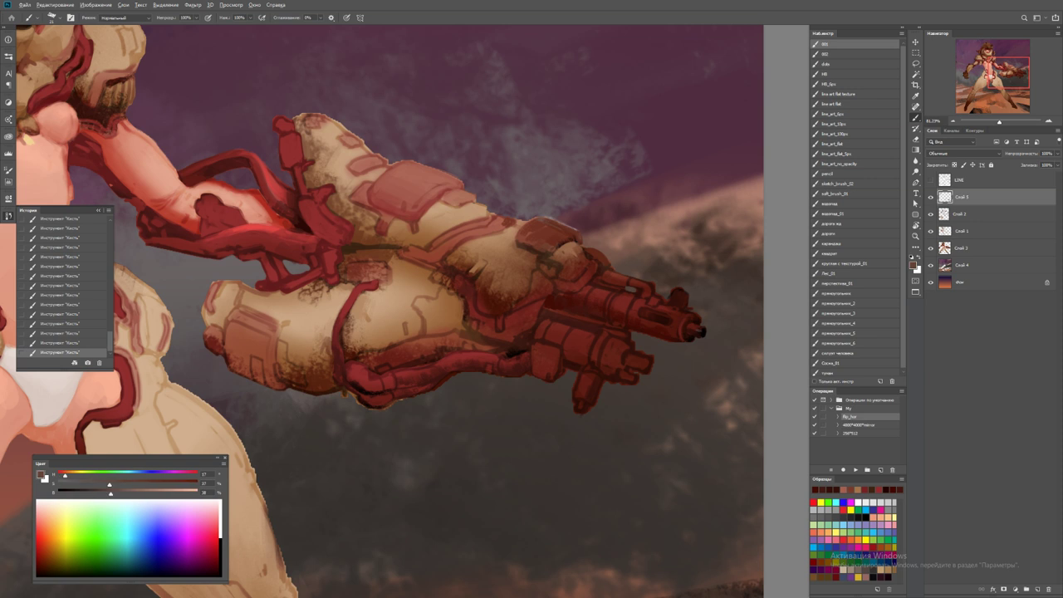
left_click(653, 304, "alt")
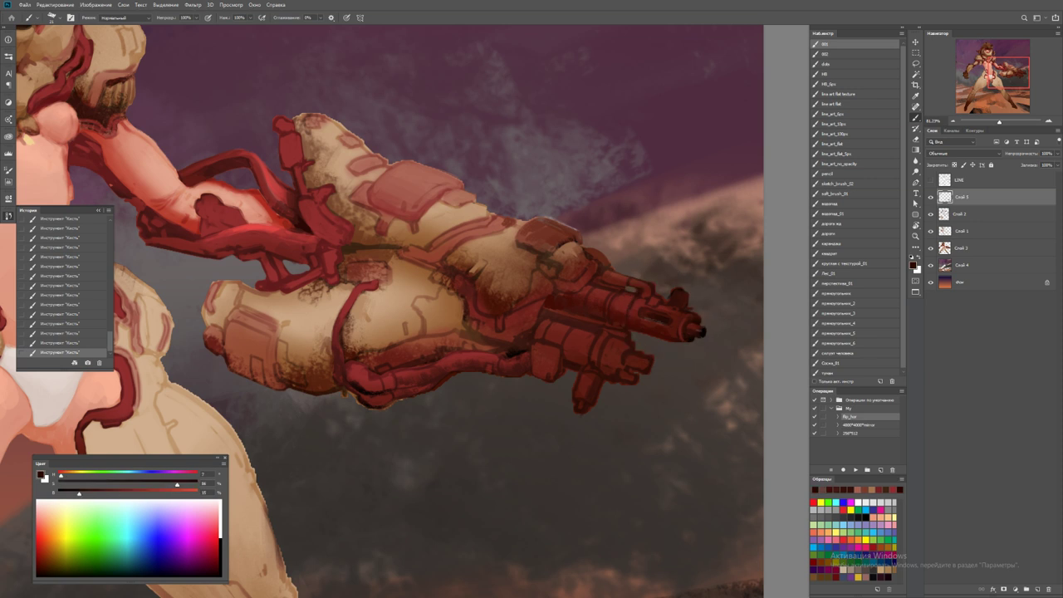
left_click(675, 295, "alt")
left_click_drag(671, 291, 684, 306)
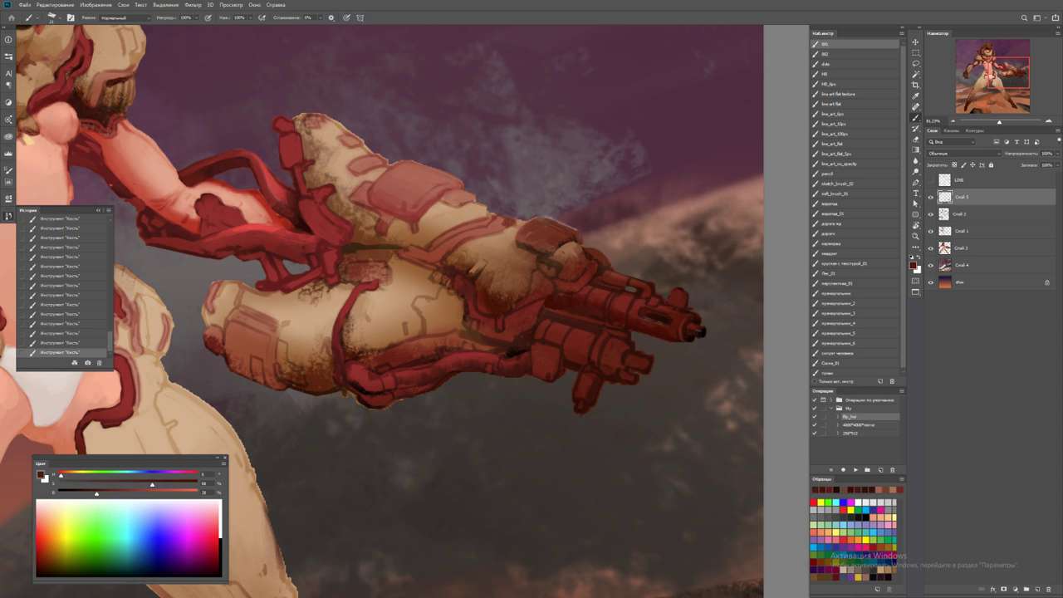
left_click_drag(402, 249, 425, 258)
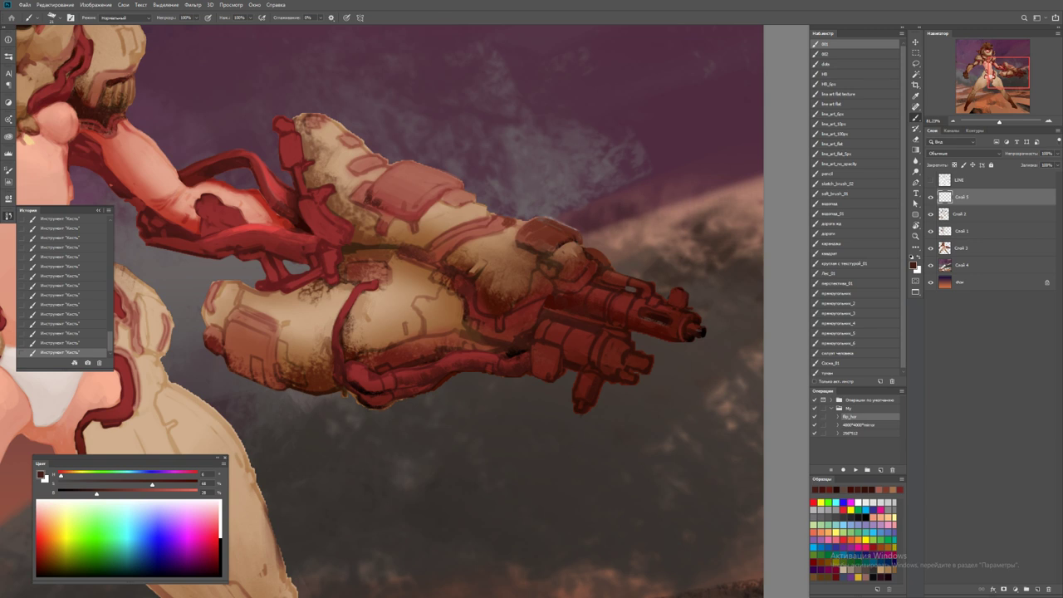
Cover the large patch on the upper arm padding with textured dark red and deepen its lower part
left_click(380, 201, "alt")
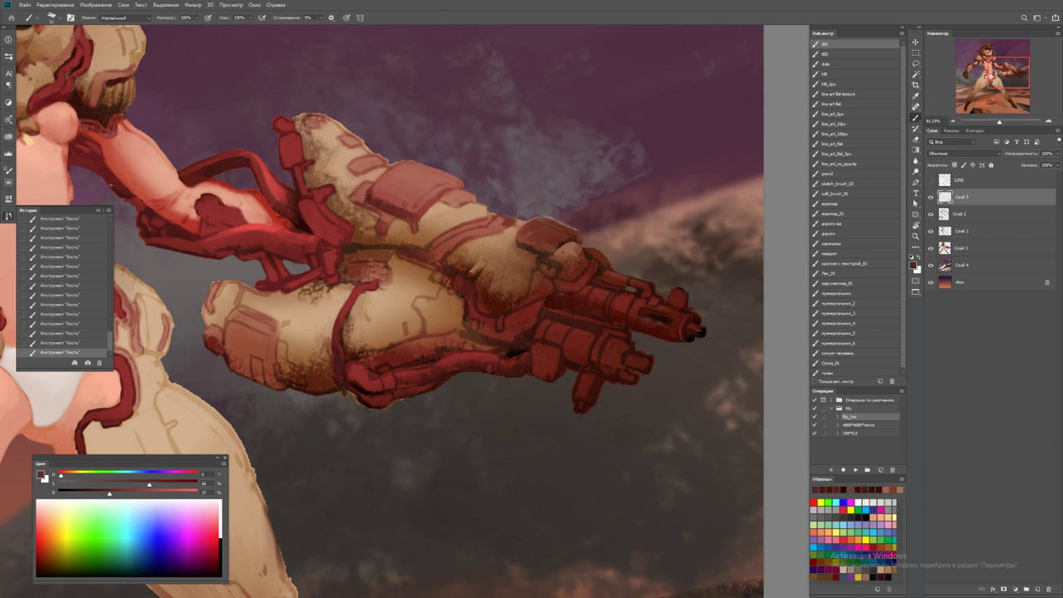
key("z")
key("ctrl+0")
mouse_move(449, 205)
left_mouse_down()
mouse_move(465, 204)
mouse_move(444, 203)
mouse_move(452, 223)
left_mouse_up()
key("b")
mouse_move(409, 196)
left_mouse_down()
mouse_move(461, 231)
mouse_move(466, 216)
left_mouse_up()
key("z")
key("ctrl+0")
key("b")
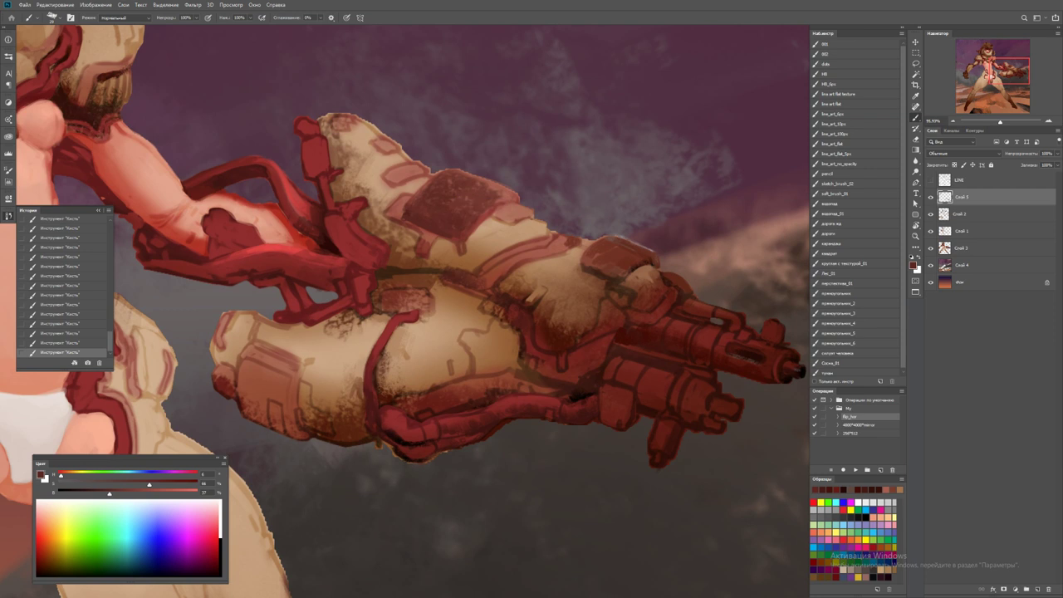
left_click(414, 208, "alt")
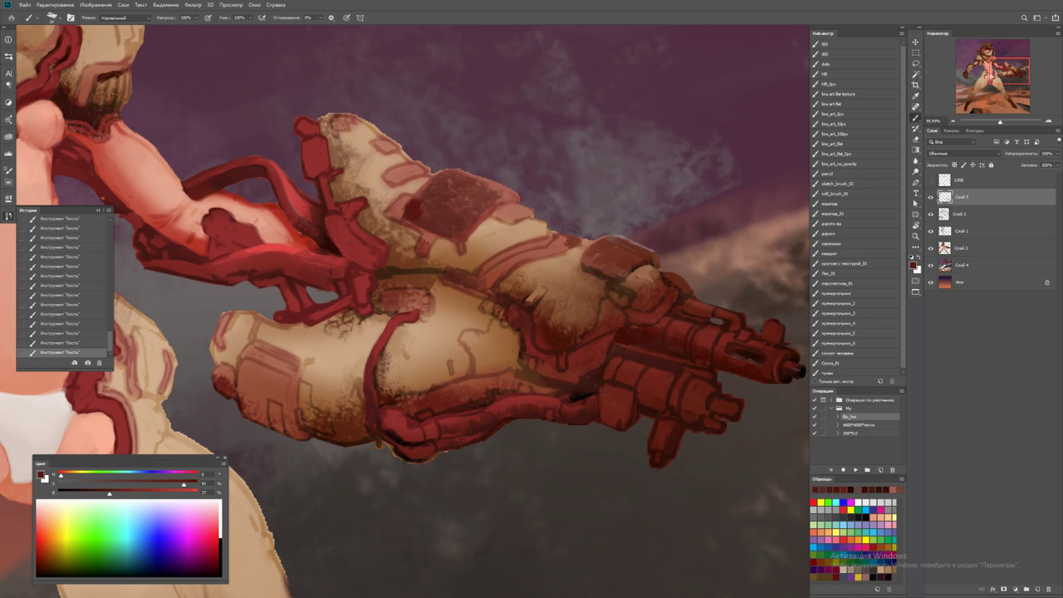
left_click_drag(419, 206, 462, 237)
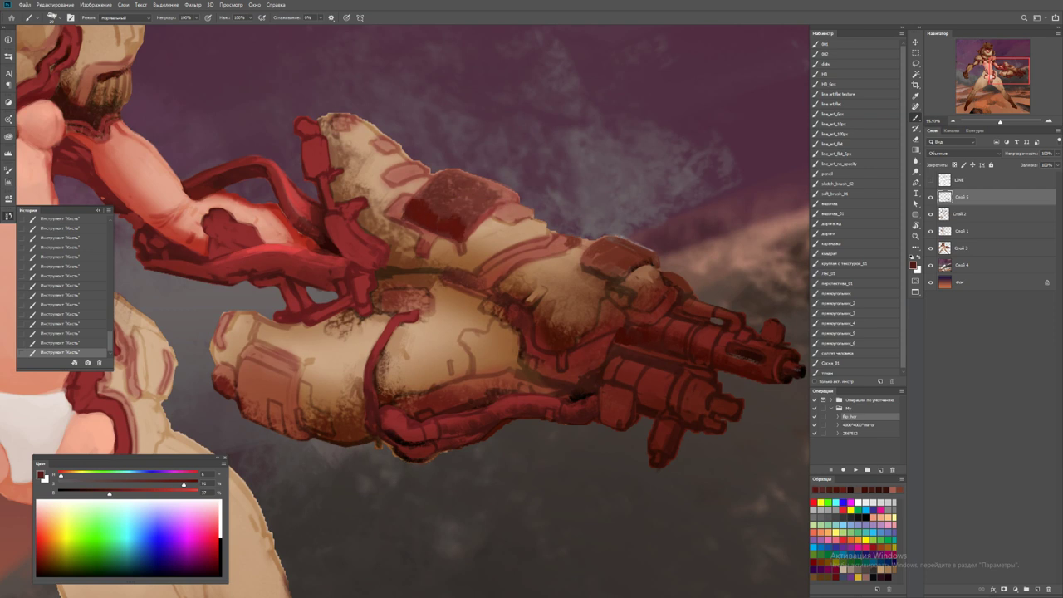
Fill the plate on the lower padding with textured dark red and paint the small strip at the padding's rear end
mouse_move(241, 365)
left_mouse_down()
mouse_move(247, 411)
mouse_move(275, 426)
left_mouse_up()
mouse_move(274, 374)
left_mouse_down()
mouse_move(282, 427)
mouse_move(292, 378)
mouse_move(304, 432)
left_mouse_up()
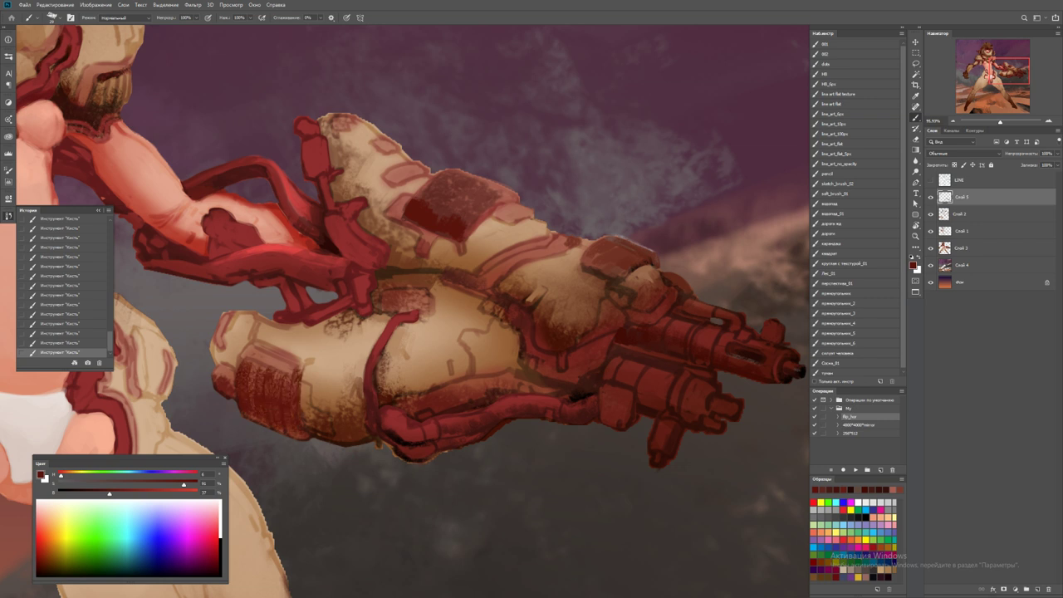
mouse_move(241, 344)
left_mouse_down()
mouse_move(253, 366)
mouse_move(221, 383)
mouse_move(229, 389)
left_mouse_up()
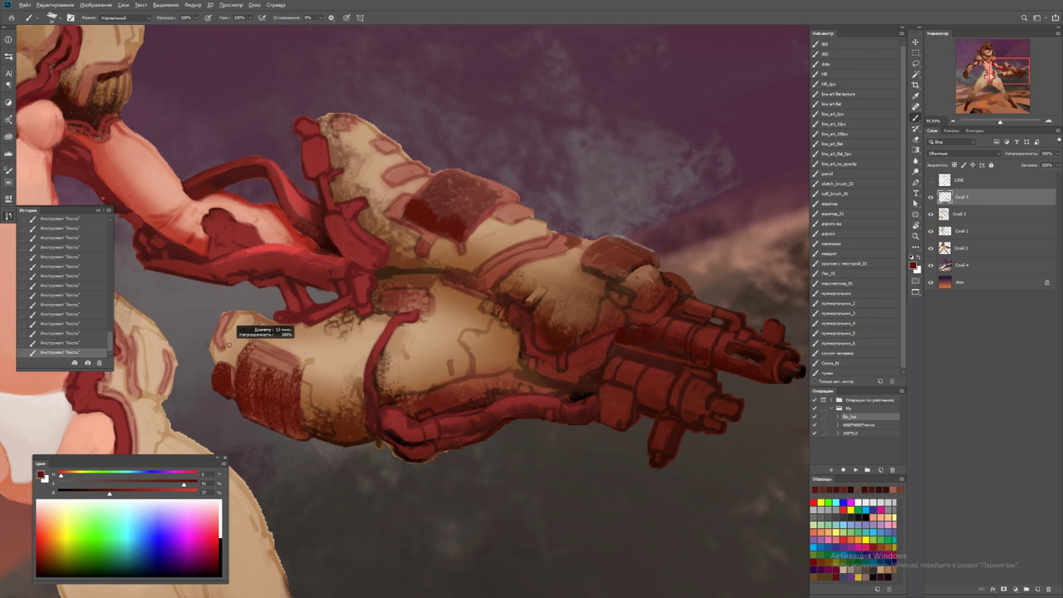
Flip the canvas horizontally again and frame the torso with the weapon arm for painting
key("z")
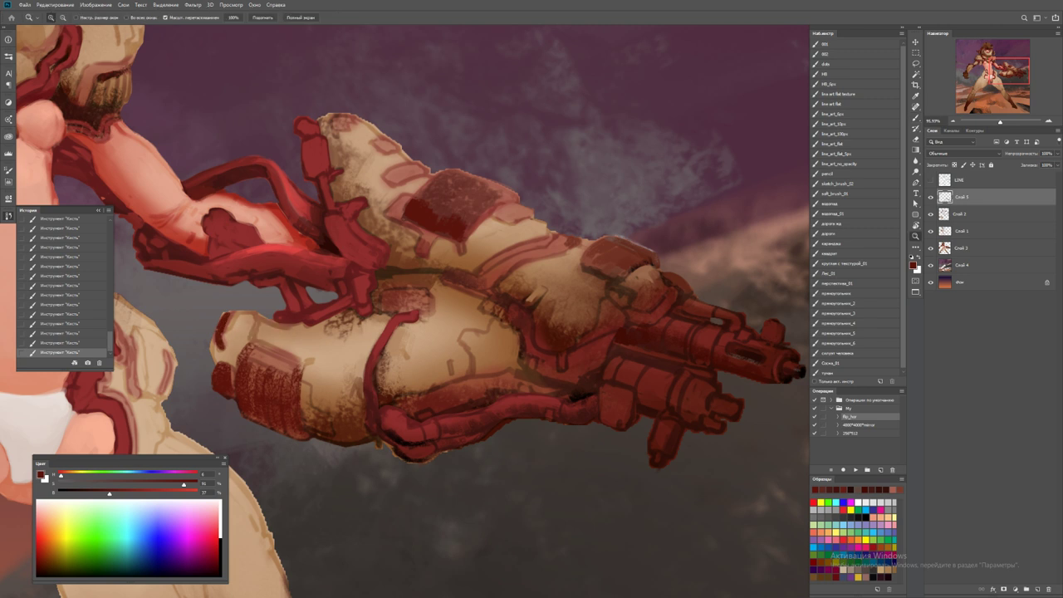
left_click(335, 324, "alt")
key("F2")
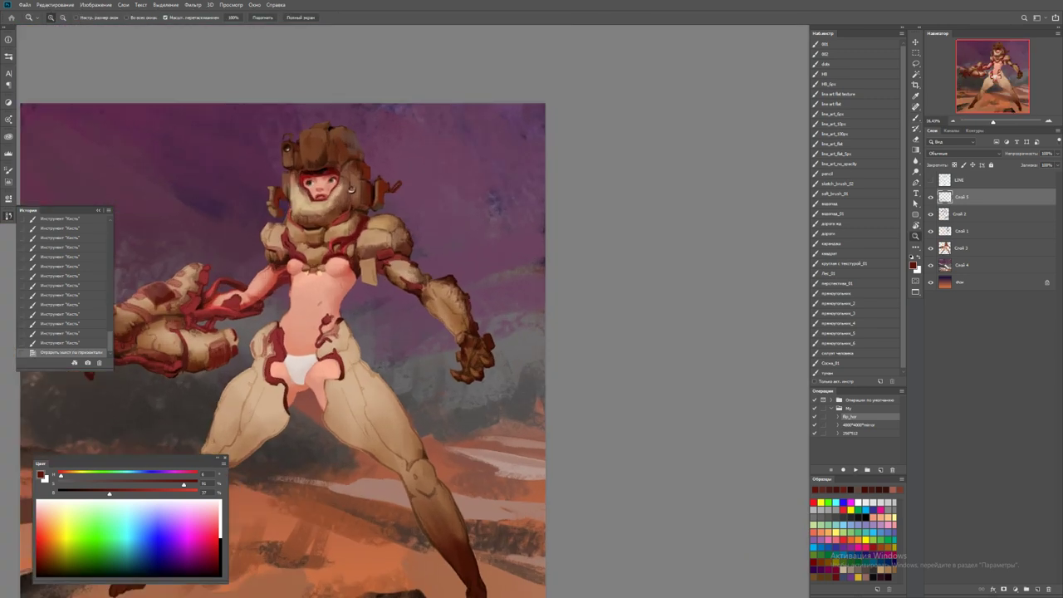
key("ctrl+plus")
key("ctrl+plus")
key("ctrl+plus")
key("b")
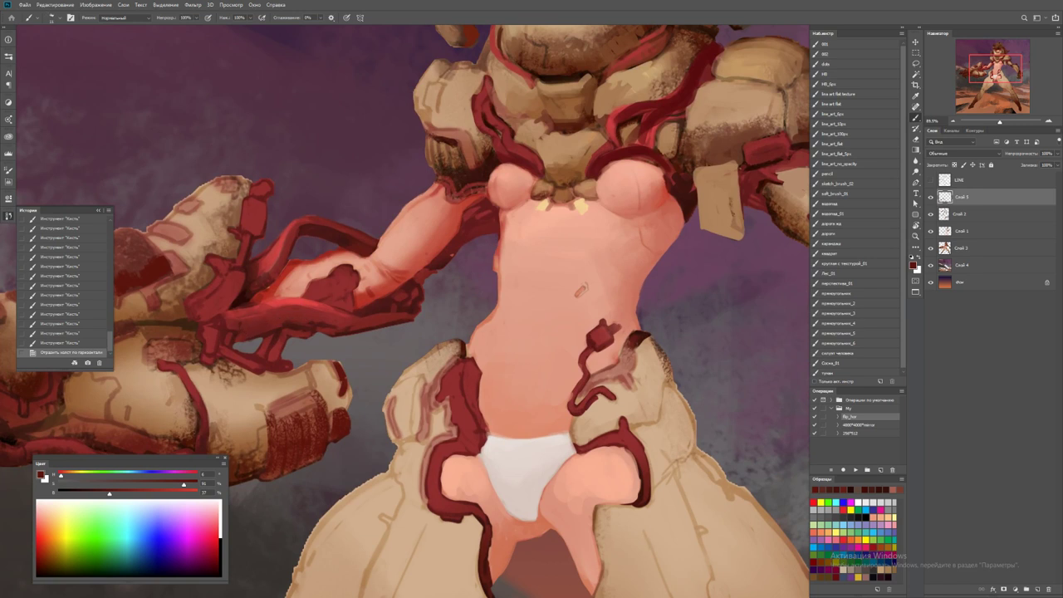
Touch up the red cables behind the weapon arm's padding with a sampled dark red
left_click(229, 338, "alt")
left_click(228, 338)
left_click(228, 338)
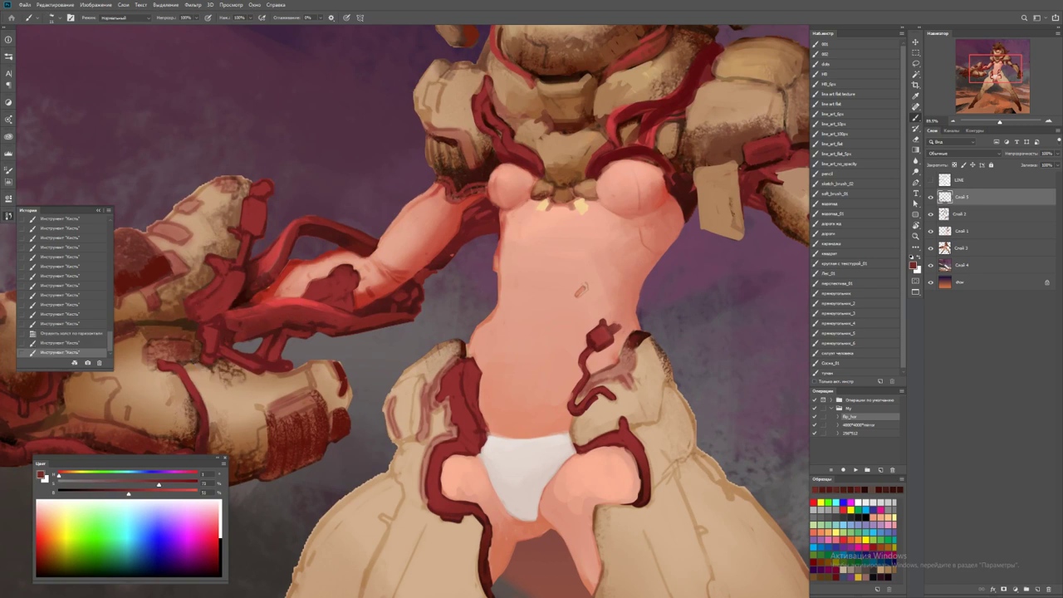
Paint the seam between the upper and lower paddings of the weapon arm with sampled browns
scroll(581, 288, "up", 2)
left_click(442, 303, "alt")
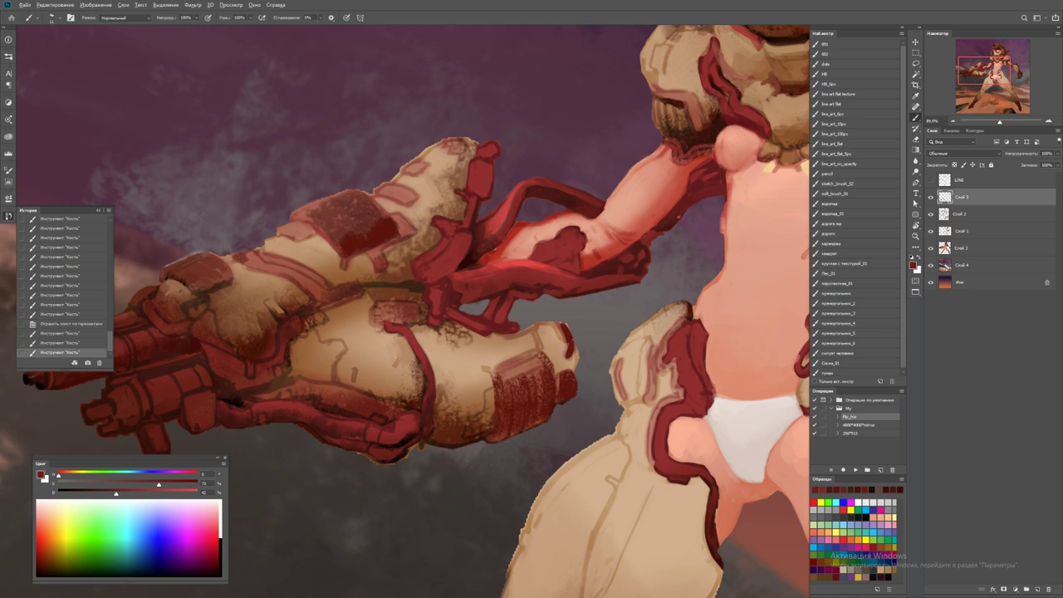
left_click(381, 288, "alt")
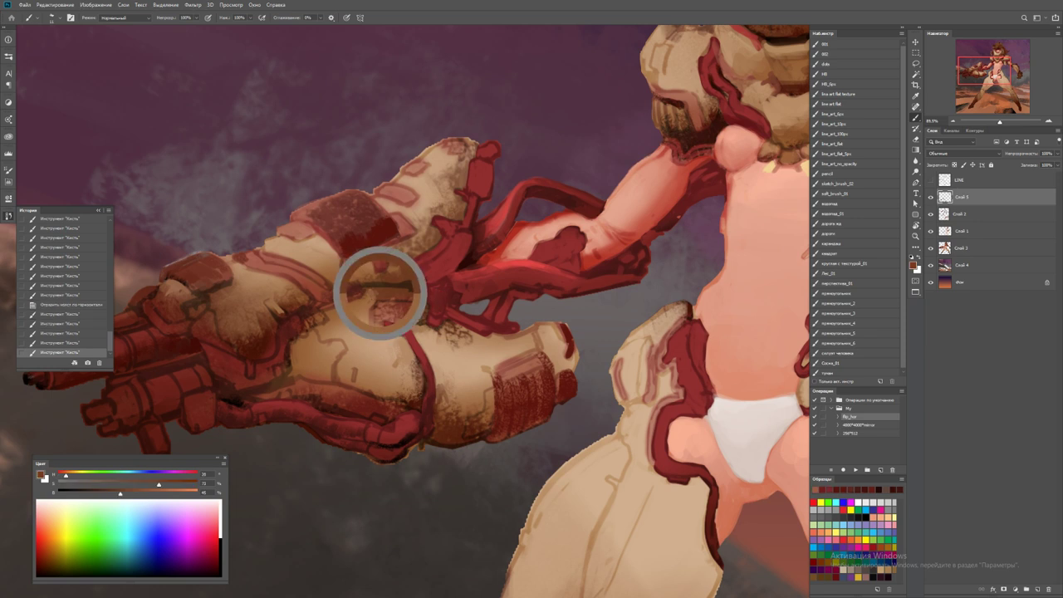
left_click(386, 287, "alt")
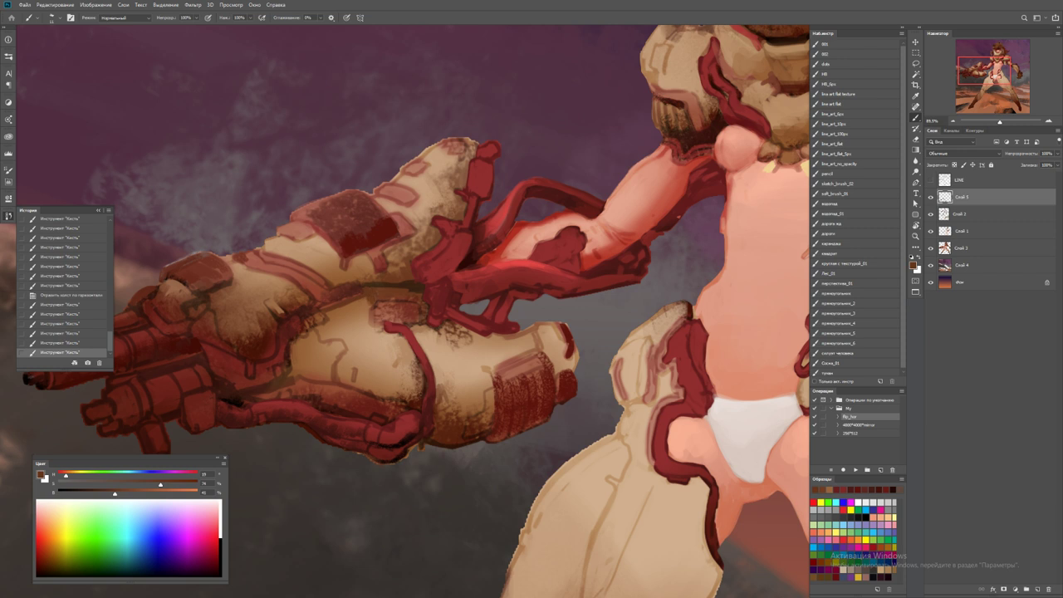
left_click(367, 302)
left_click(367, 303)
left_click(367, 303)
left_click(367, 302, "alt")
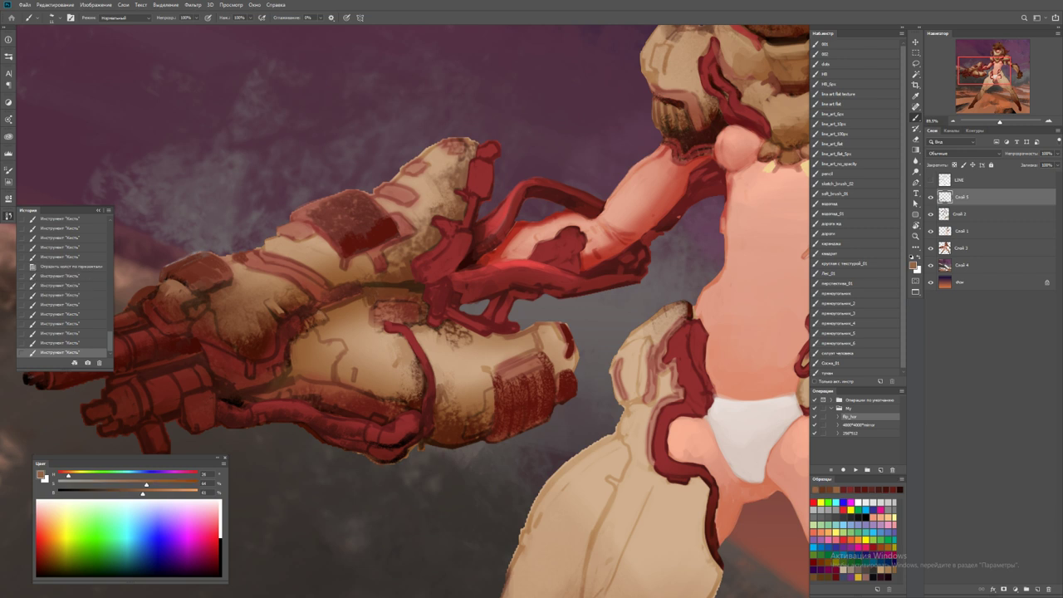
Shade the upper front edge of the lower padding with sampled browns, undoing the first attempt
left_click(321, 315)
key("ctrl+z")
left_click(321, 315, "alt")
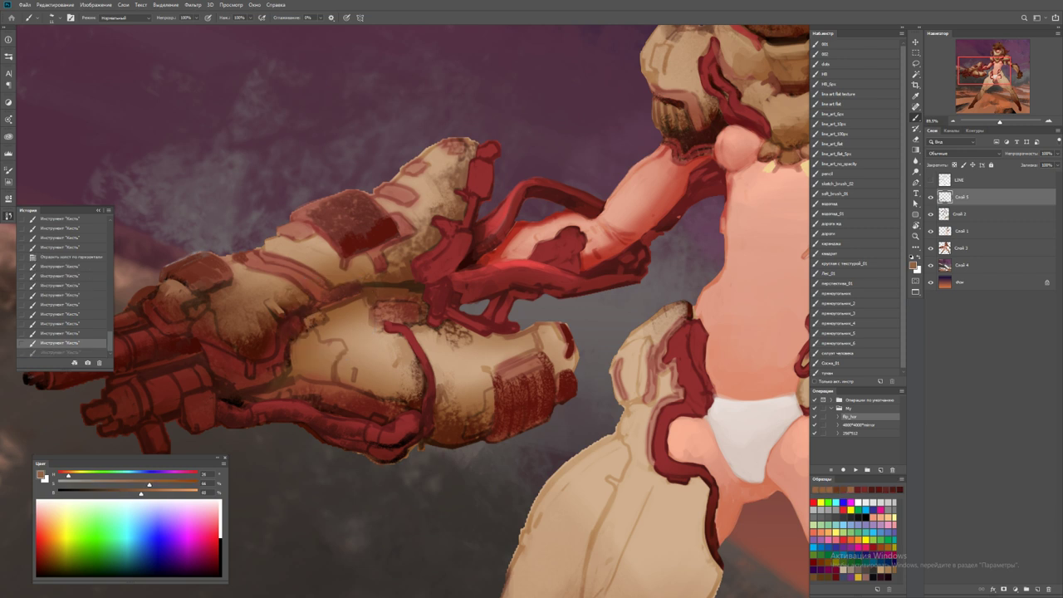
left_click(321, 314)
left_click(321, 315, "alt")
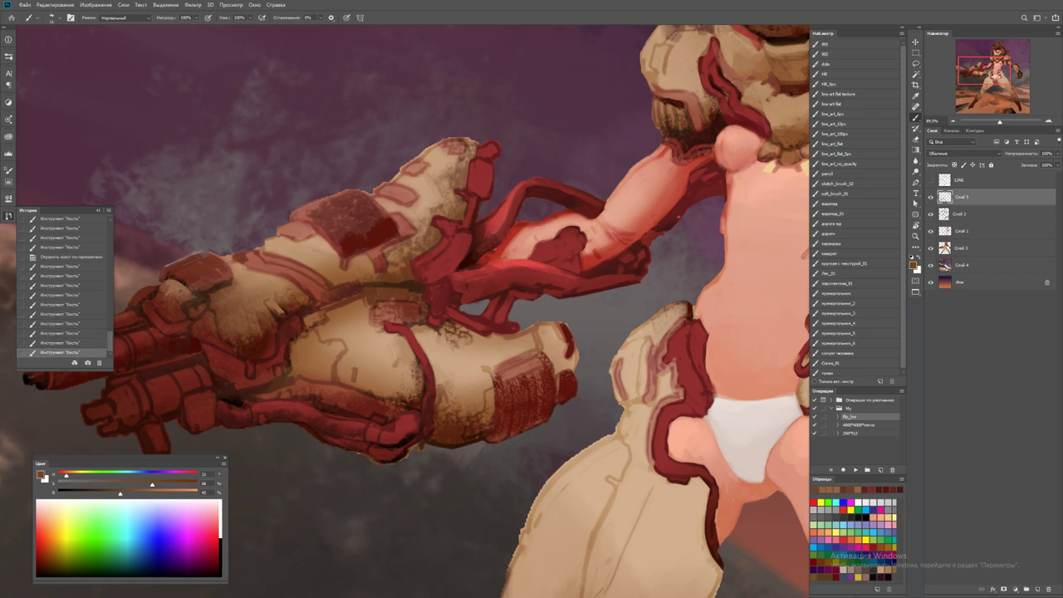
left_click(322, 315)
Choose the line_art_10px brush and darken the straps and front patch edges of the upper padding with sampled dark reds
left_click(855, 123)
left_click_drag(415, 332, 473, 327)
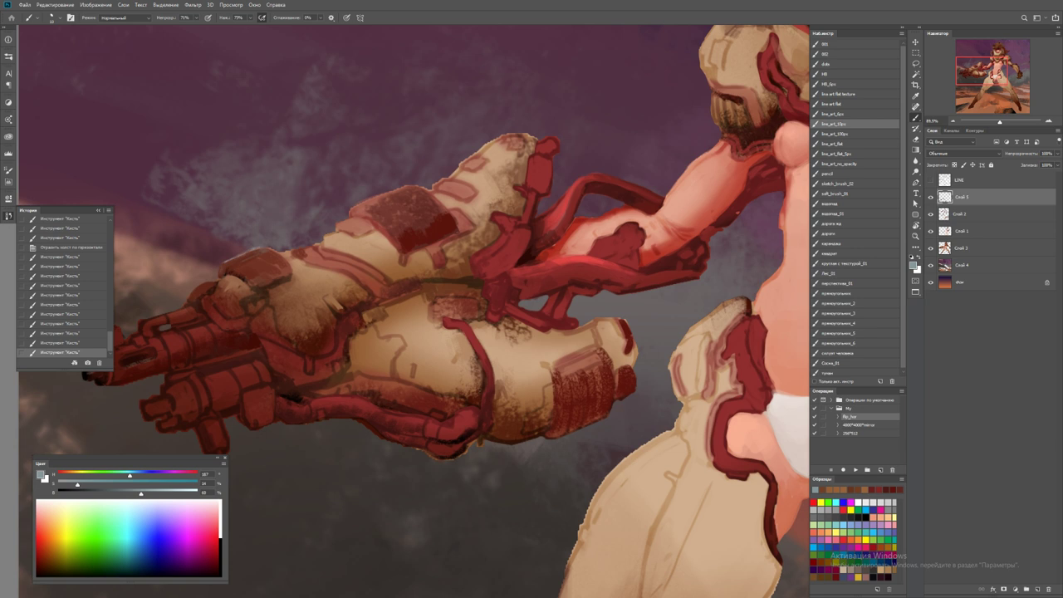
key("d")
left_click(317, 261, "alt")
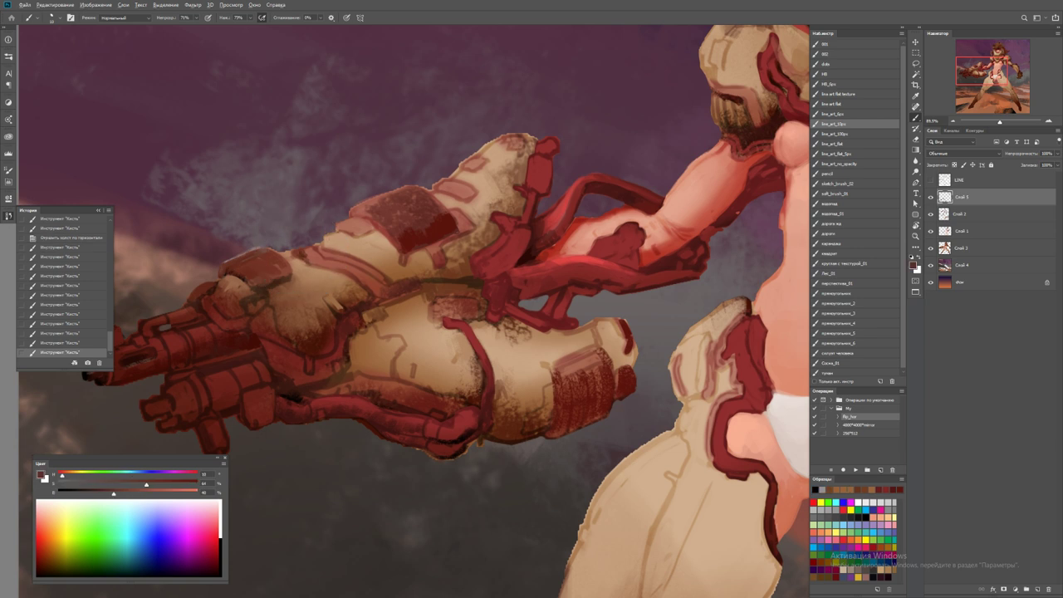
mouse_move(353, 274)
left_mouse_down()
mouse_move(374, 290)
mouse_move(365, 287)
left_mouse_up()
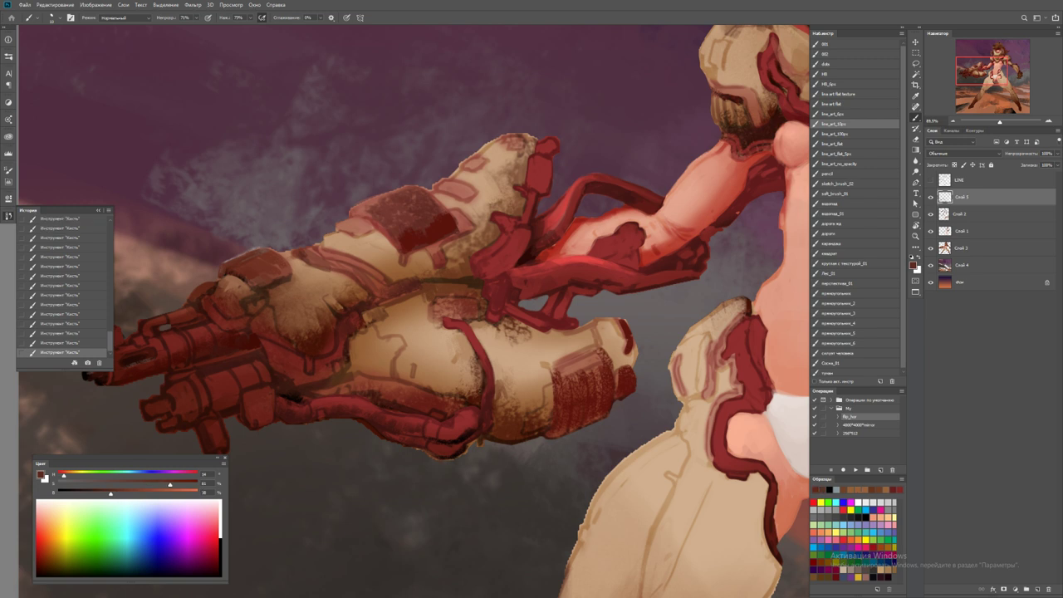
left_click(277, 291, "alt")
left_click(283, 281, "alt")
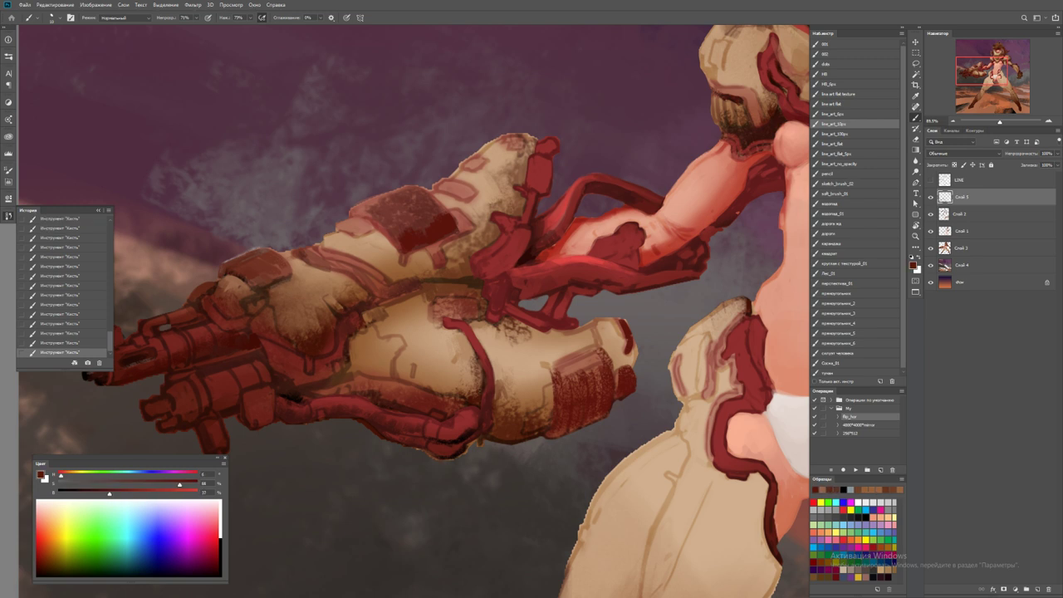
left_click_drag(252, 285, 287, 271)
Try black line accents around the large patch on the upper padding
key("d")
key("z")
left_click_drag(289, 310, 207, 310)
left_click_drag(289, 311, 382, 311)
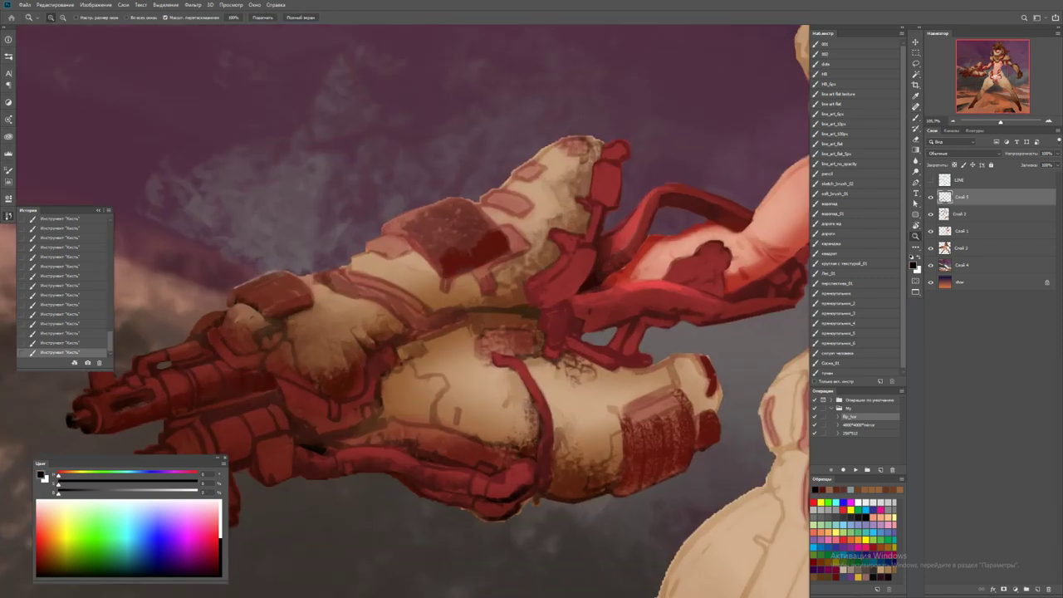
key("b")
left_click_drag(453, 274, 507, 255)
key("ctrl+z")
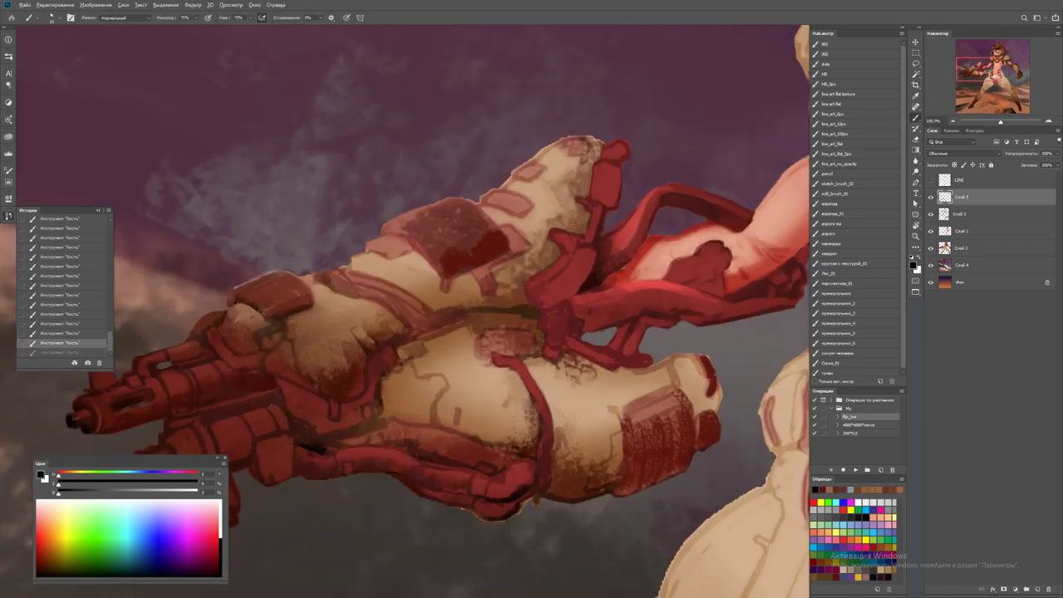
left_click_drag(392, 256, 405, 246)
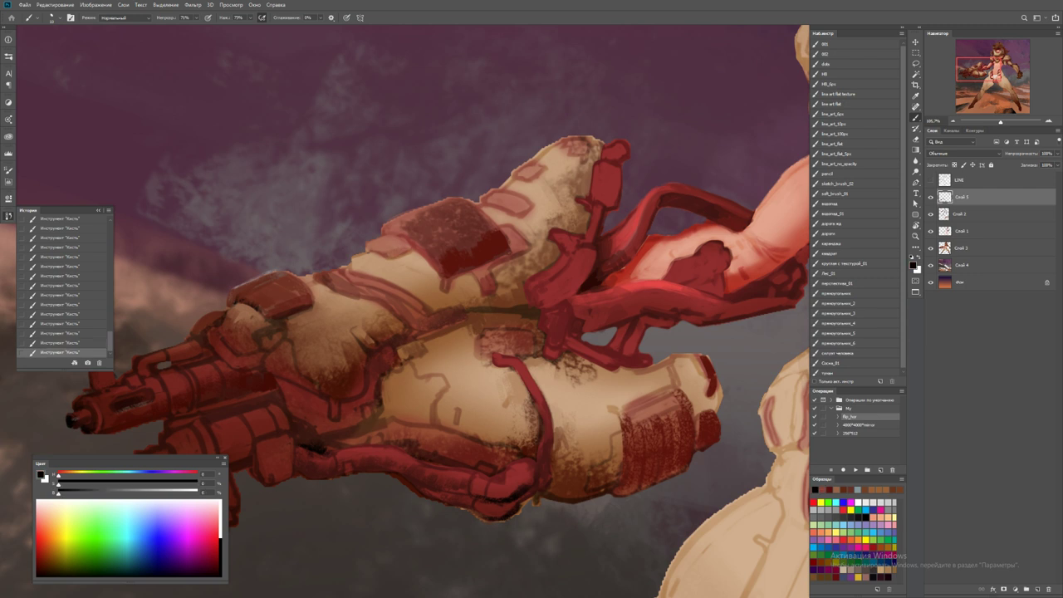
Undo the last strokes and check the weapon arm against the whole painting
key("x")
key("z")
key("ctrl+0")
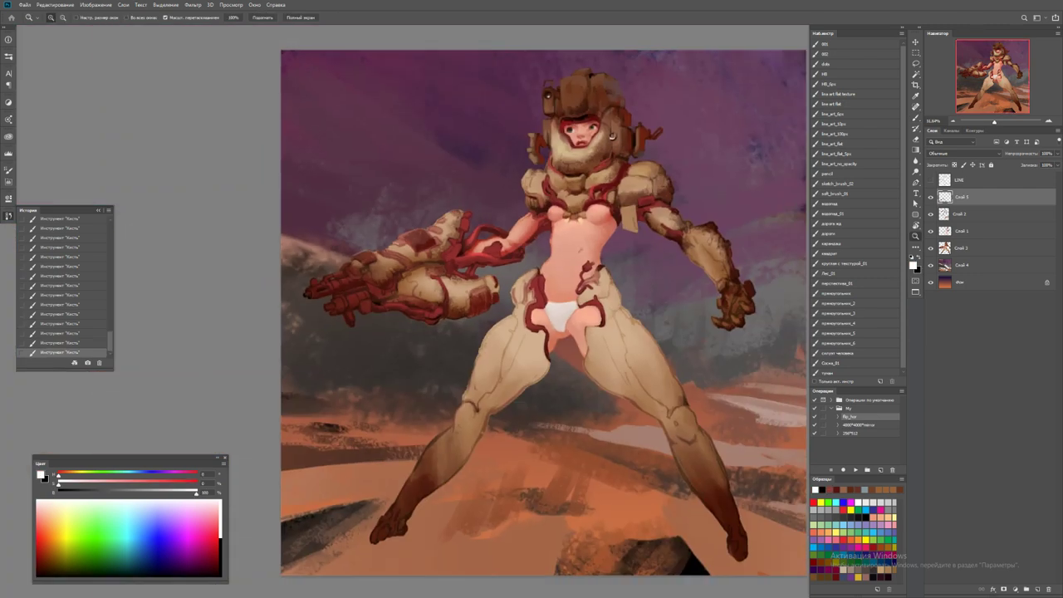
key("ctrl+z")
left_click_drag(390, 237, 449, 238)
key("x")
key("b")
key("ctrl+z")
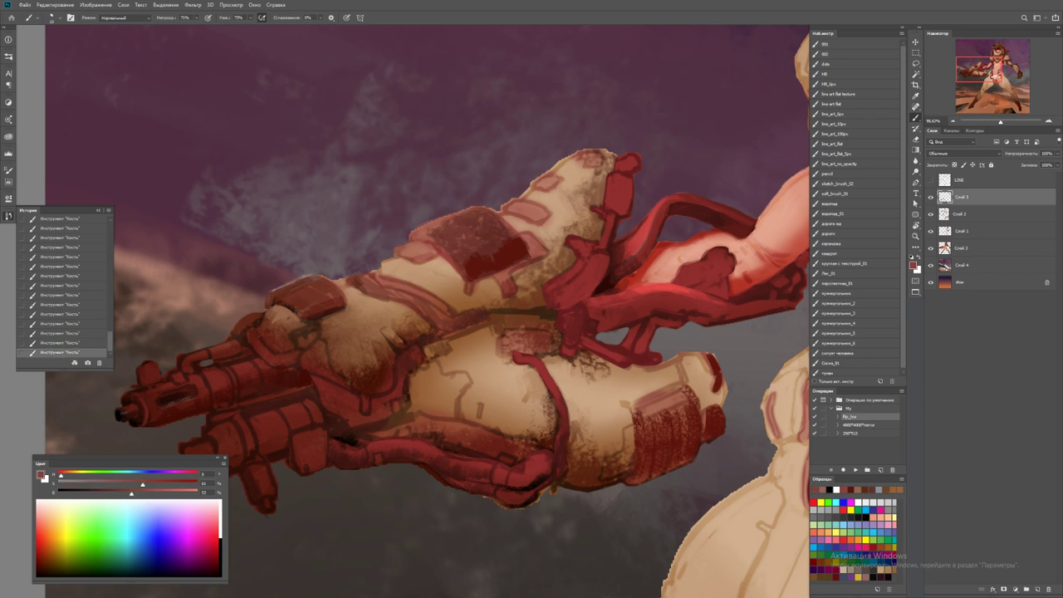
Fill the small patch behind the large one on the upper padding with sampled dark red and sample beige for its edge
left_click(508, 207, "alt")
left_click(511, 208, "alt")
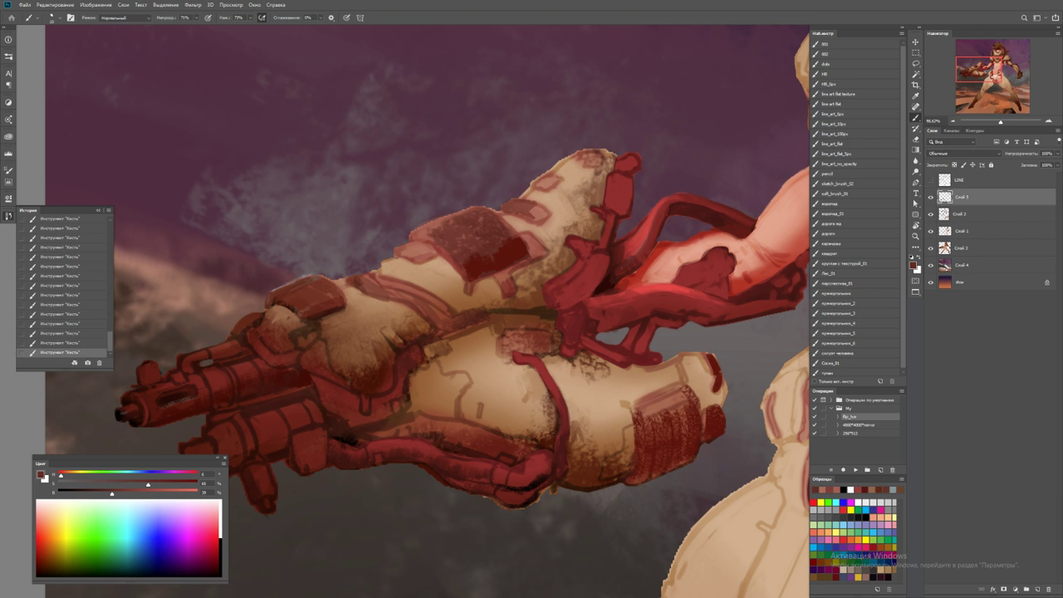
key("ctrl+z")
left_click(528, 211)
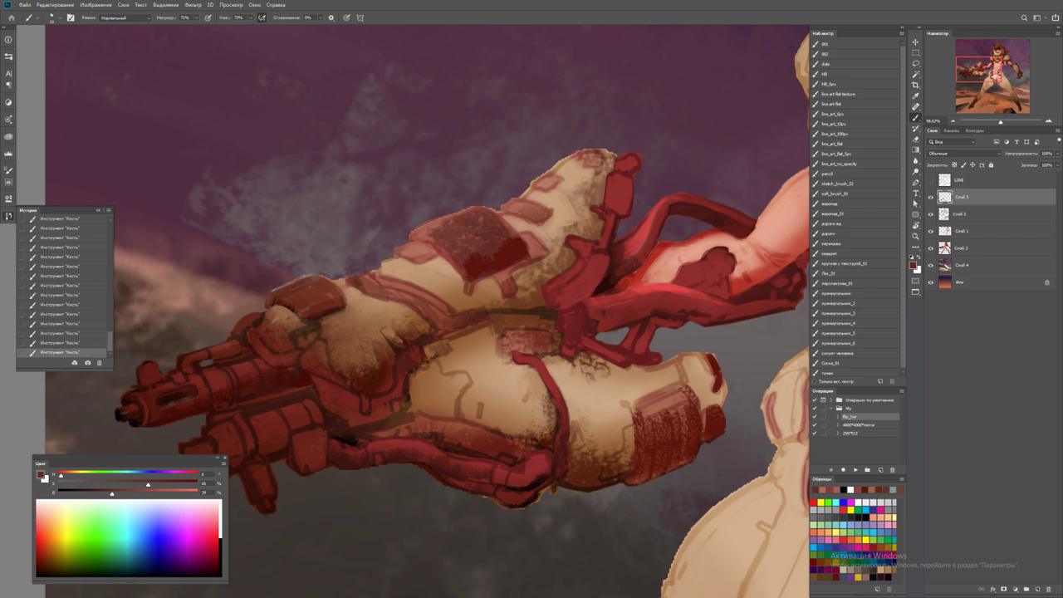
left_click(542, 220, "alt")
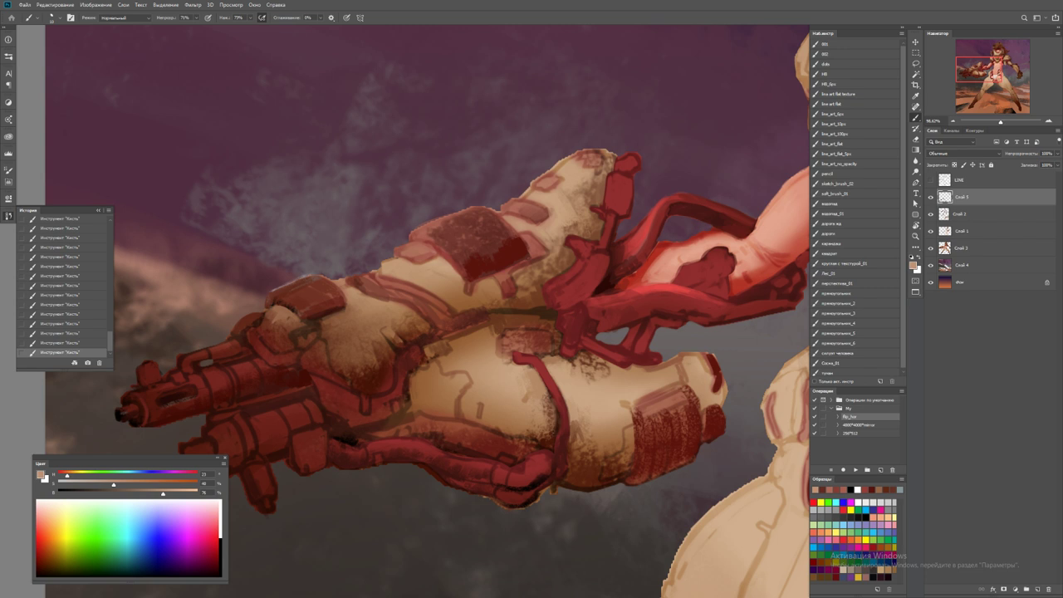
left_click_drag(428, 316, 440, 324)
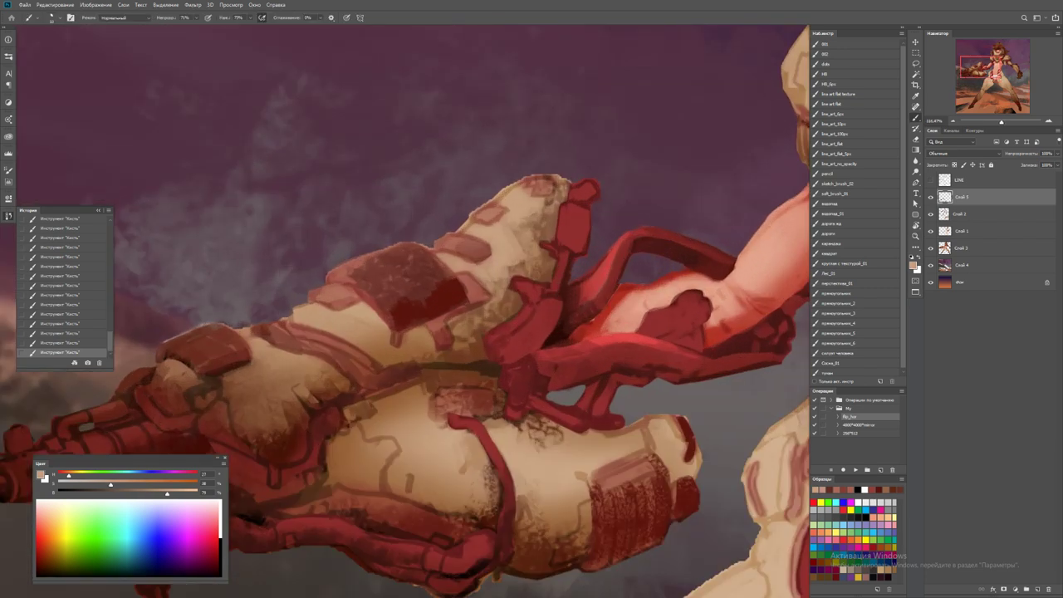
Shade the connector block at the upper padding's rear end and the arched cable beside it with sampled dark colours
left_click(569, 249, "alt")
mouse_move(587, 209)
left_mouse_down()
mouse_move(585, 241)
mouse_move(573, 249)
left_mouse_up()
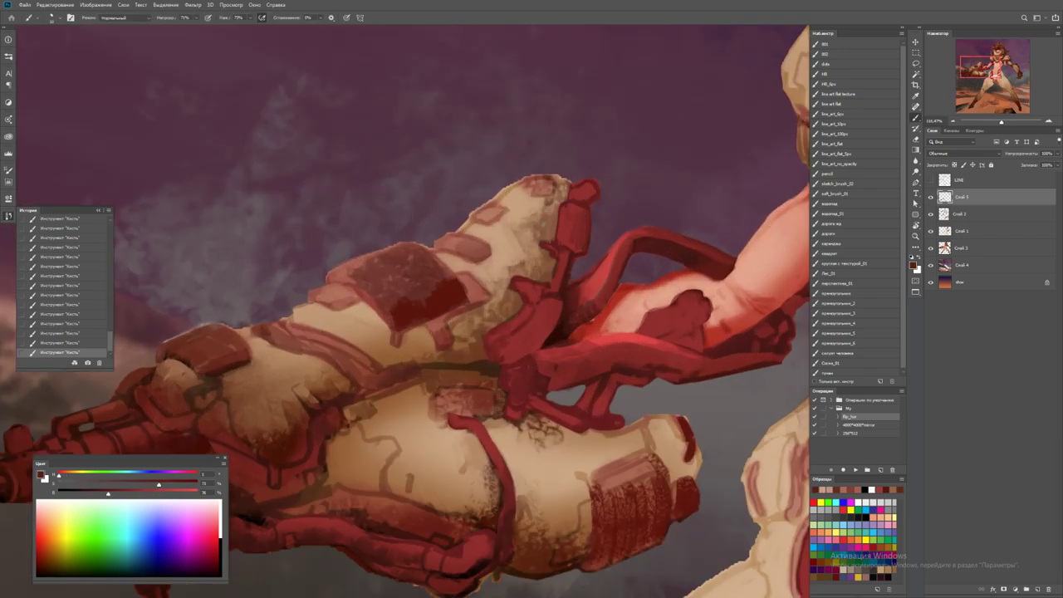
mouse_move(573, 196)
left_mouse_down()
mouse_move(592, 188)
mouse_move(595, 198)
mouse_move(525, 216)
left_mouse_up()
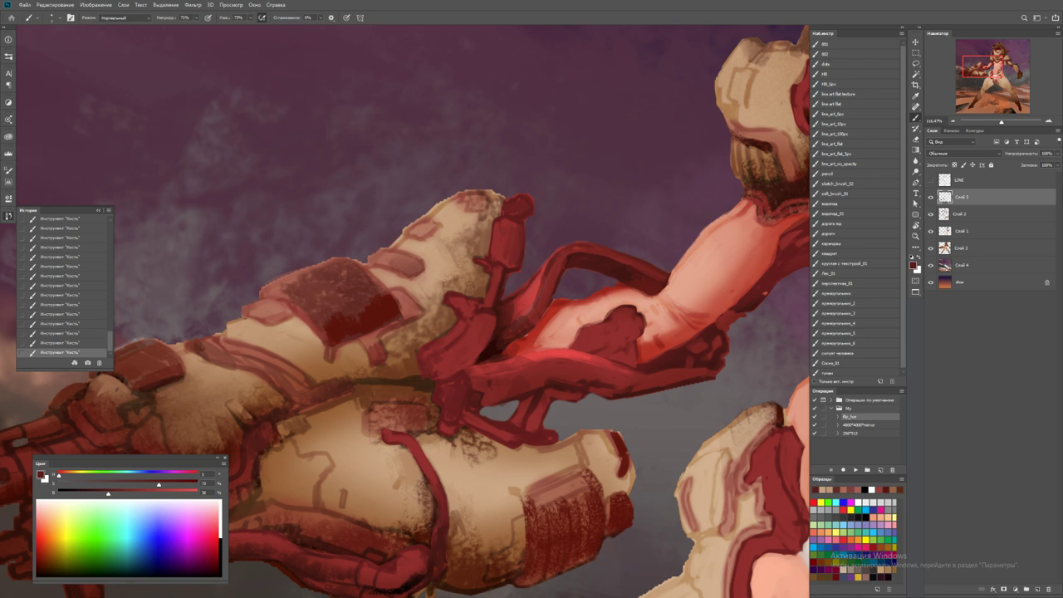
left_click(568, 248, "alt")
left_click(581, 287, "alt")
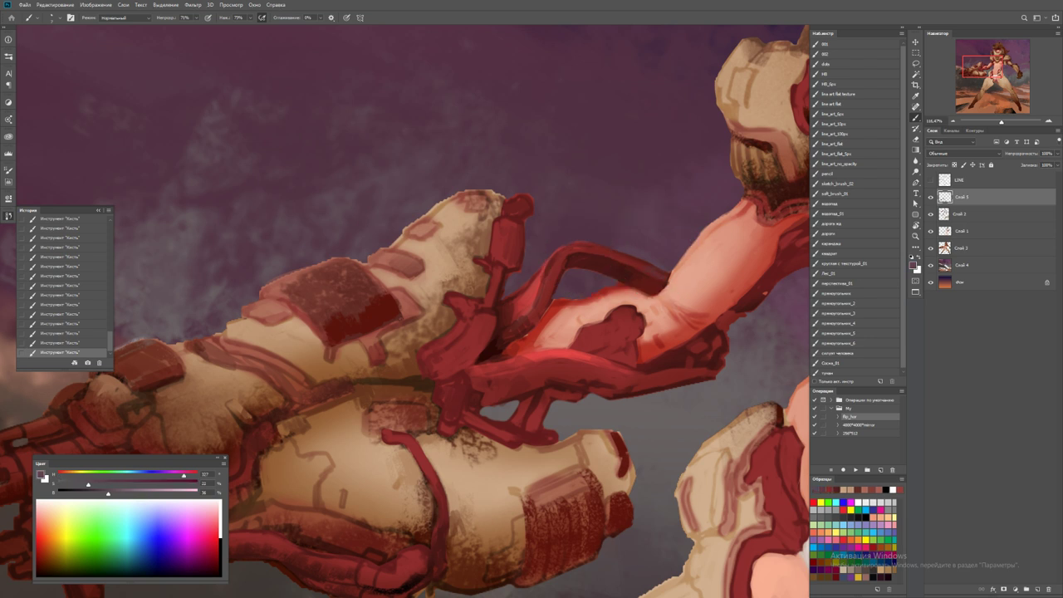
left_click(653, 268, "alt")
Touch up the red cuff between the shoulder pad and the bare upper arm with sampled colours
key("z")
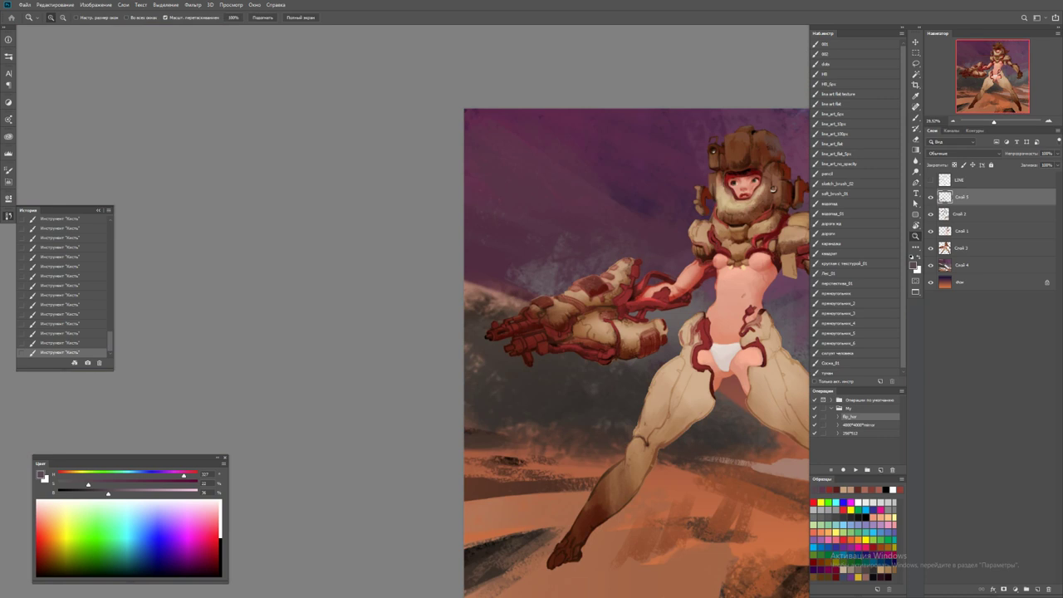
left_click_drag(723, 277, 747, 277)
key("b")
left_click(724, 277, "alt")
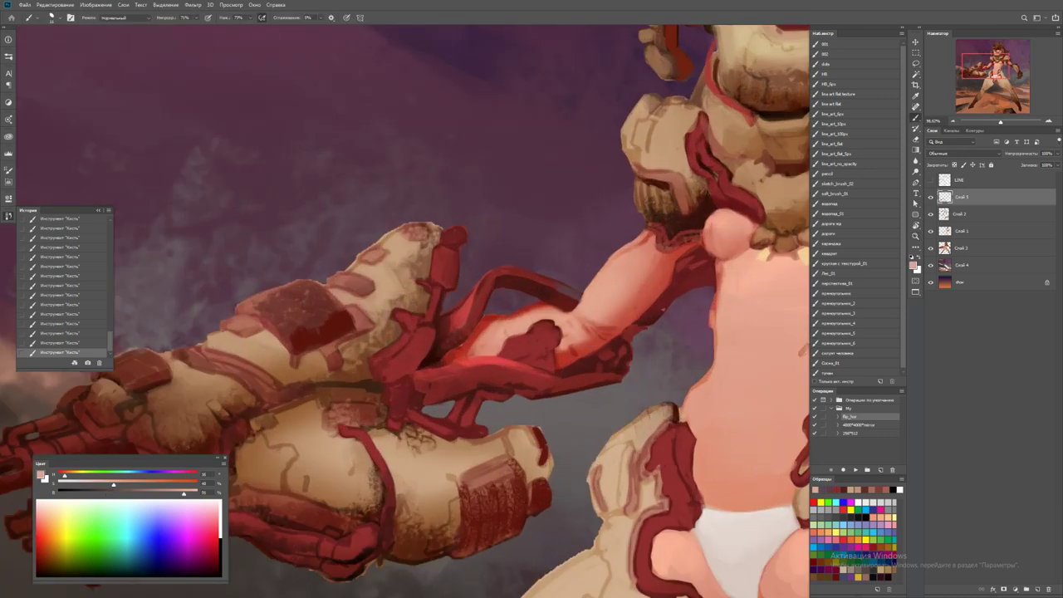
left_click_drag(498, 333, 415, 361)
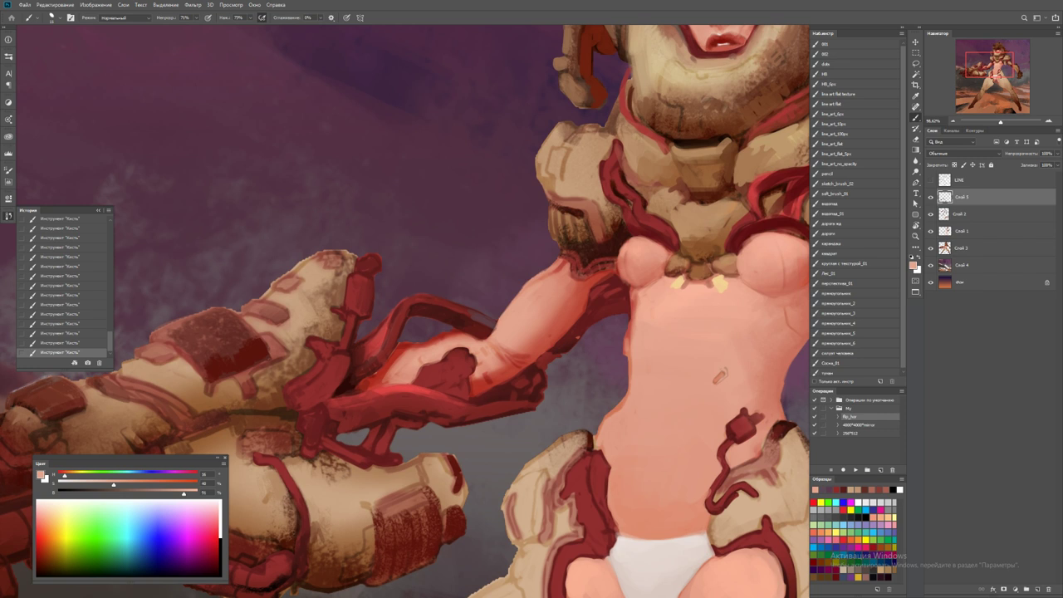
left_click(595, 275, "alt")
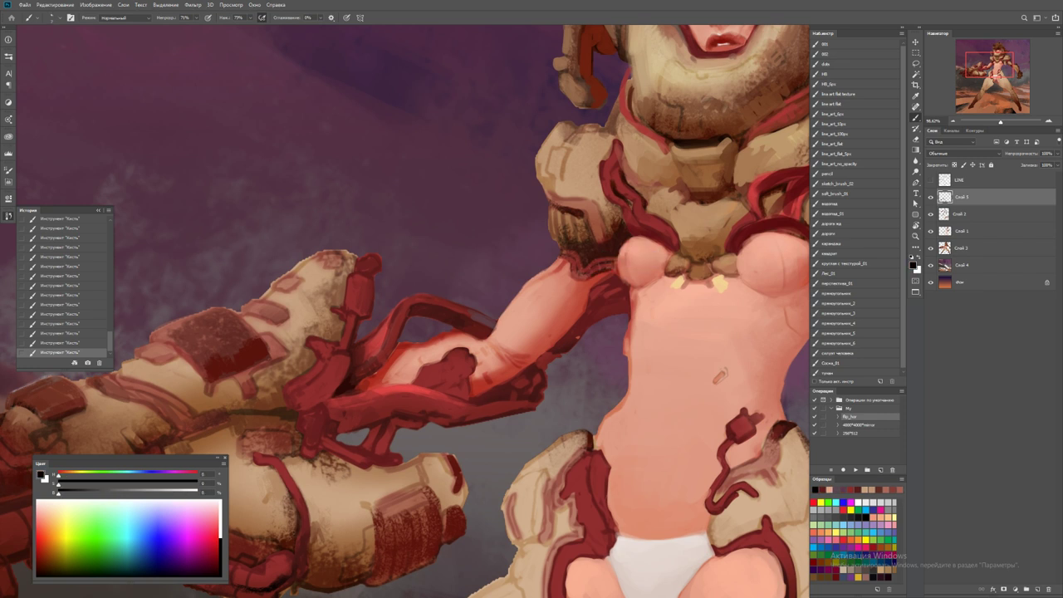
left_click_drag(631, 249, 531, 322)
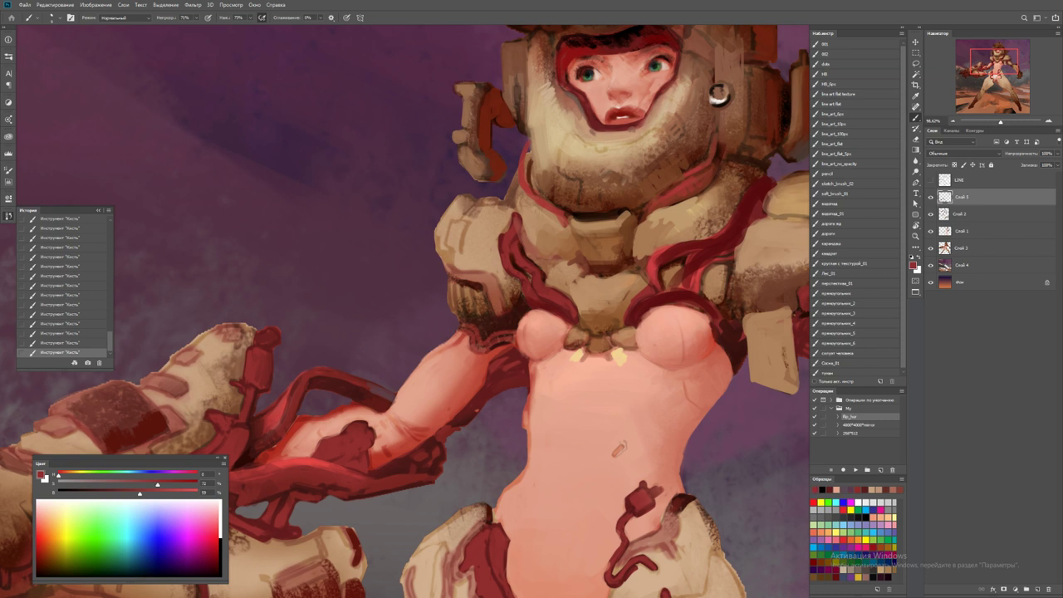
Paint a red cable wrapping around the lower part of the weapon-side shoulder pad and refine it with sampled reds and beiges
mouse_move(457, 279)
left_mouse_down()
mouse_move(487, 275)
mouse_move(480, 282)
mouse_move(490, 276)
mouse_move(498, 289)
left_mouse_up()
left_click(490, 277, "alt")
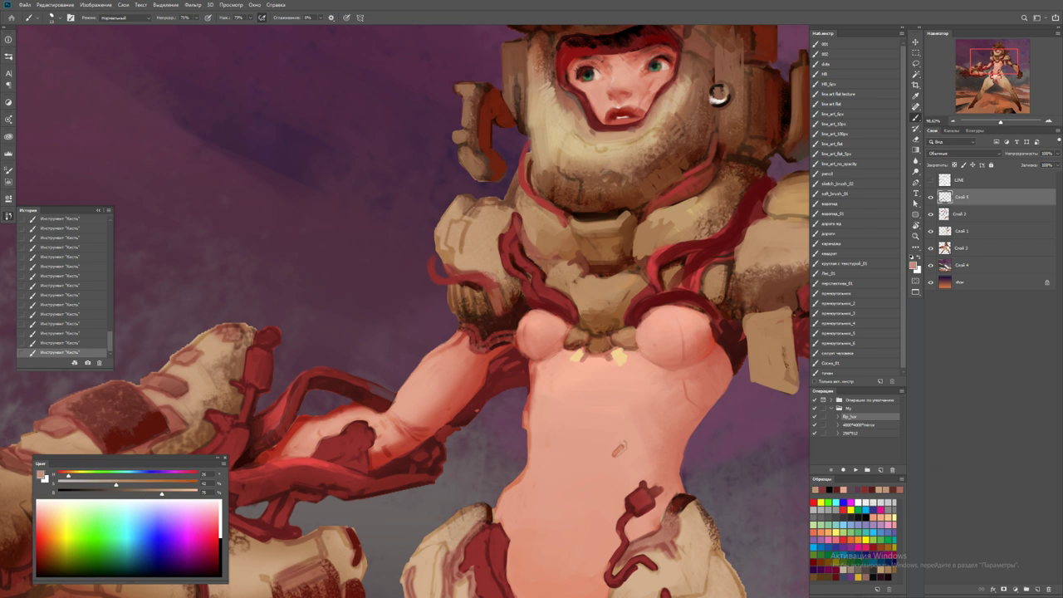
left_click(492, 280, "alt")
left_click(497, 286, "alt")
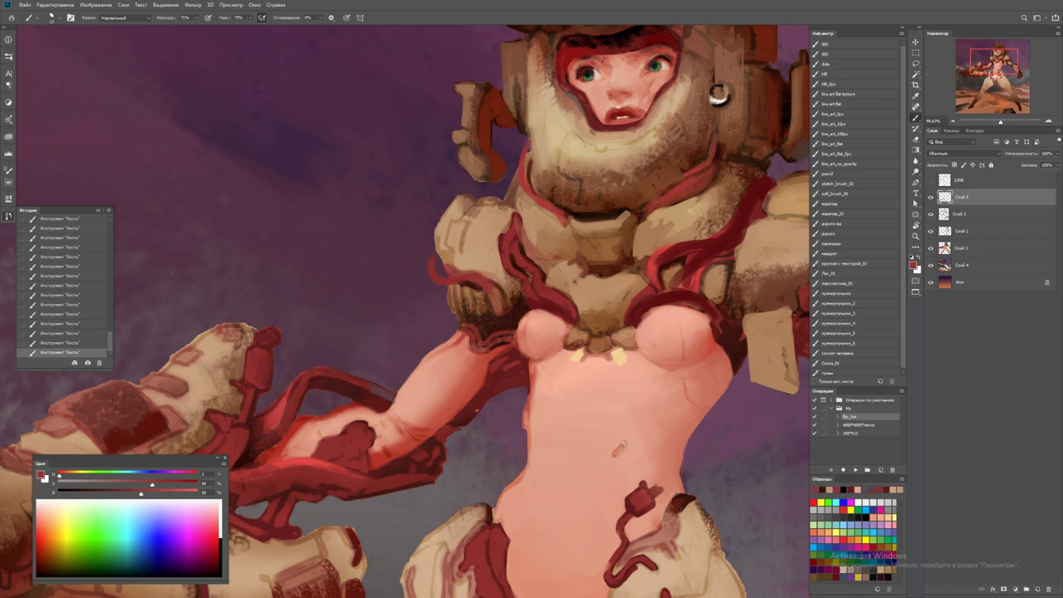
left_click(501, 309, "alt")
mouse_move(488, 289)
left_mouse_down()
mouse_move(494, 301)
mouse_move(478, 282)
mouse_move(490, 276)
left_mouse_up()
left_click(493, 271, "alt")
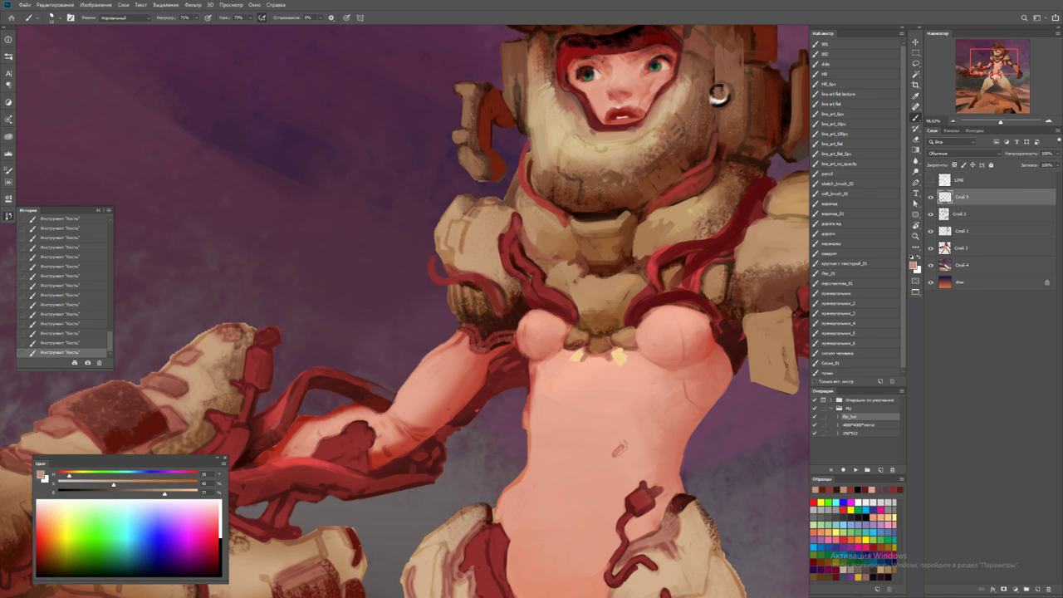
Examine the opposite shoulder armour up close and frame the torso with both shoulders for painting
key("z")
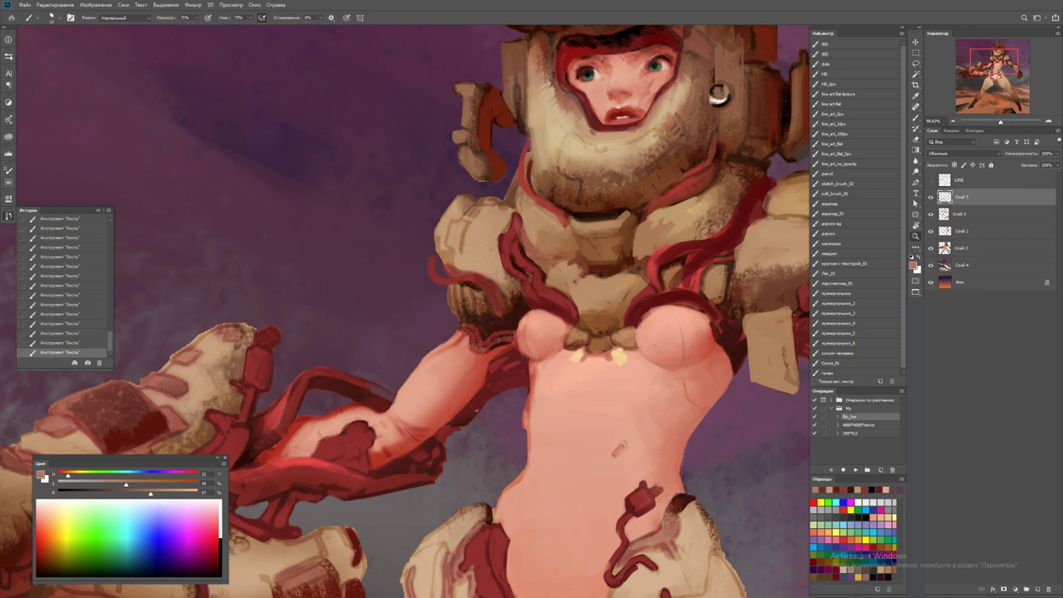
key("ctrl+0")
mouse_move(579, 286)
left_mouse_down()
mouse_move(631, 286)
mouse_move(665, 266)
left_mouse_up()
key("b")
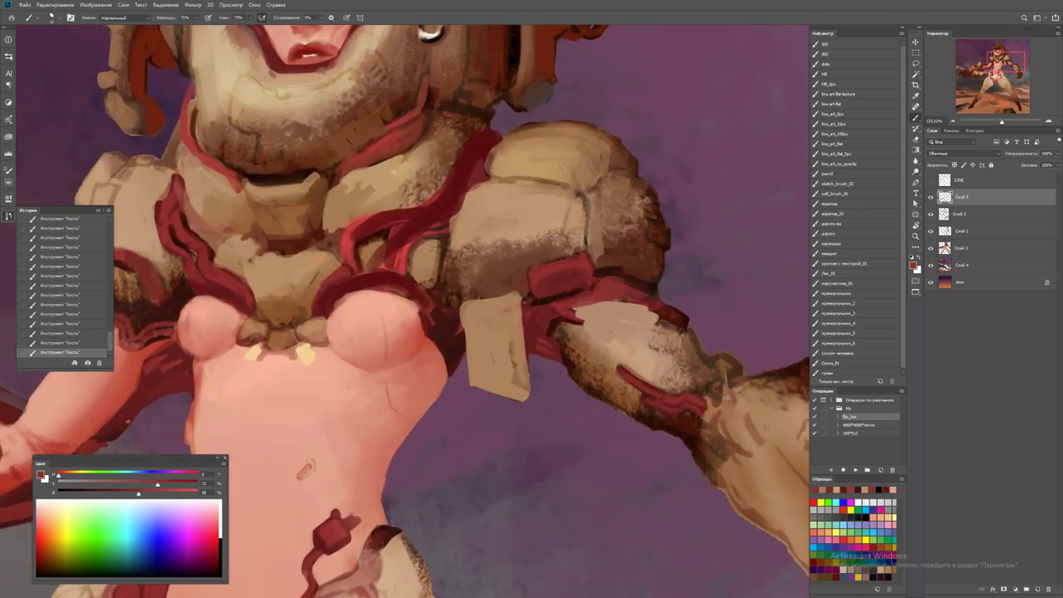
key("z")
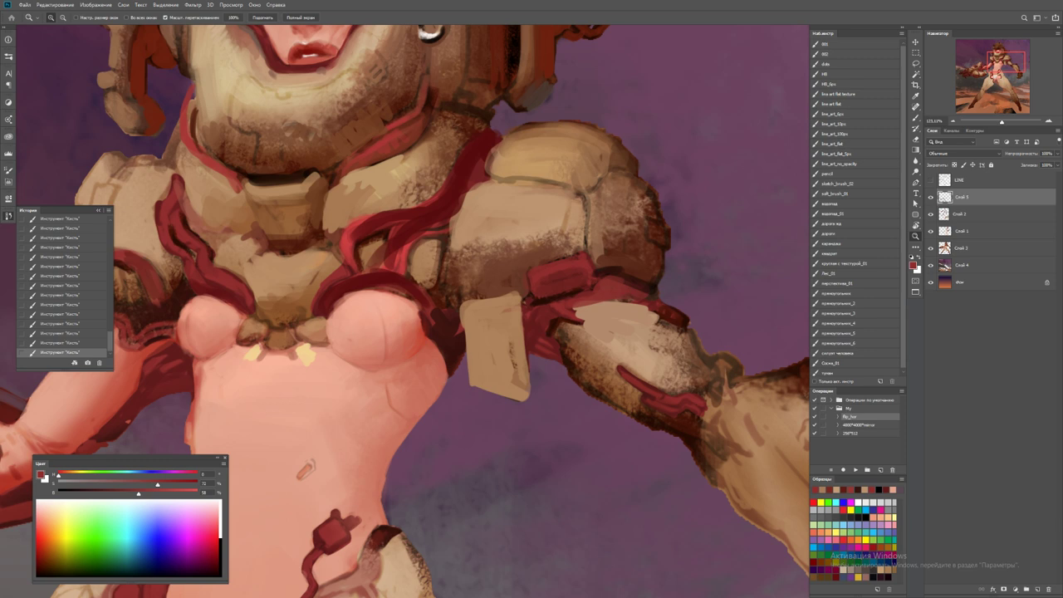
left_click_drag(561, 269, 511, 269)
mouse_move(550, 308)
left_mouse_down()
mouse_move(517, 308)
mouse_move(506, 295)
mouse_move(532, 295)
left_mouse_up()
key("b")
left_click(449, 175, "alt")
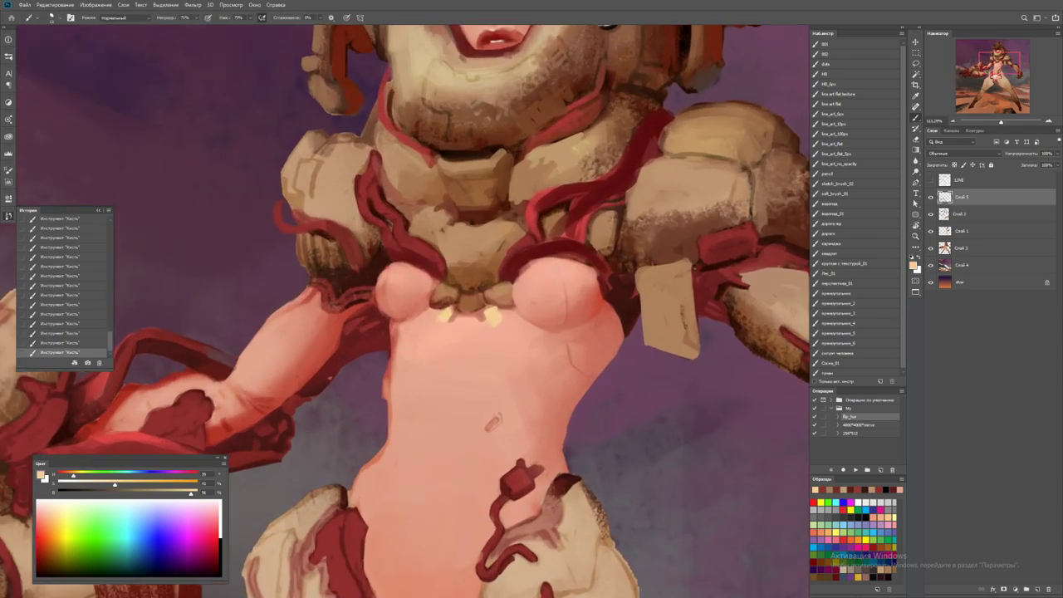
Choose the line_art_100ps brush and touch up the crease line on the chest with a sampled reddish skin colour
left_click(835, 134)
left_click(533, 279, "alt")
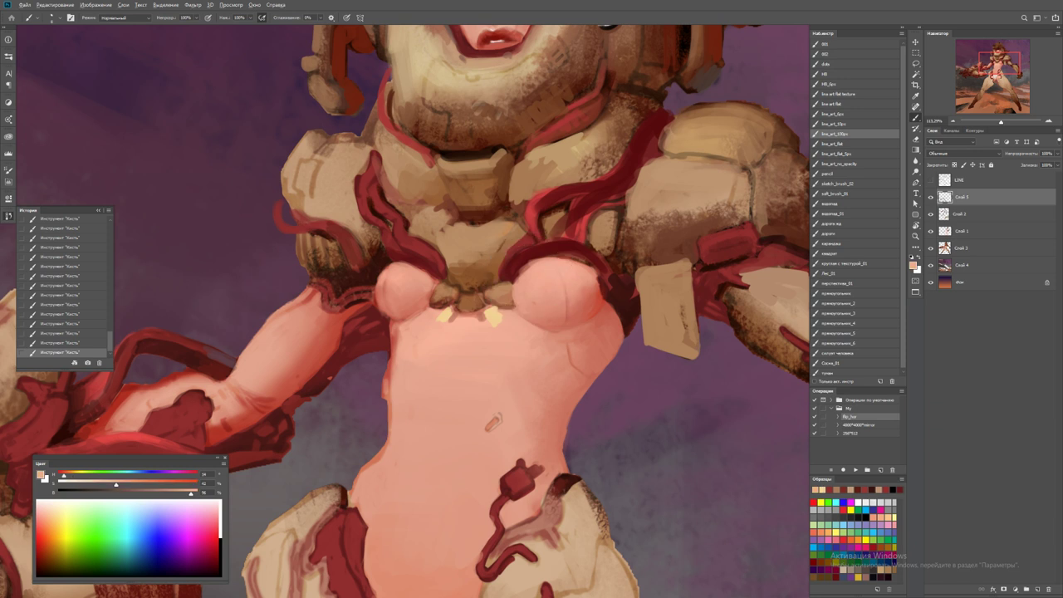
left_click_drag(554, 261, 567, 295)
key("ctrl+z")
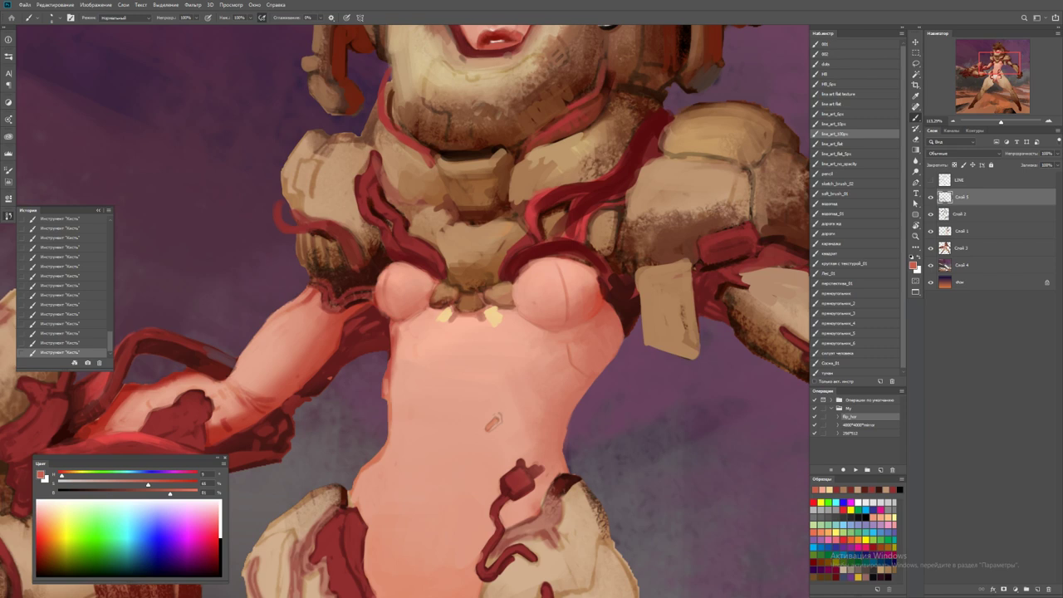
Add a small white highlight to the chest on the weapon-arm side and sample the surrounding skin colour
key("d")
key("x")
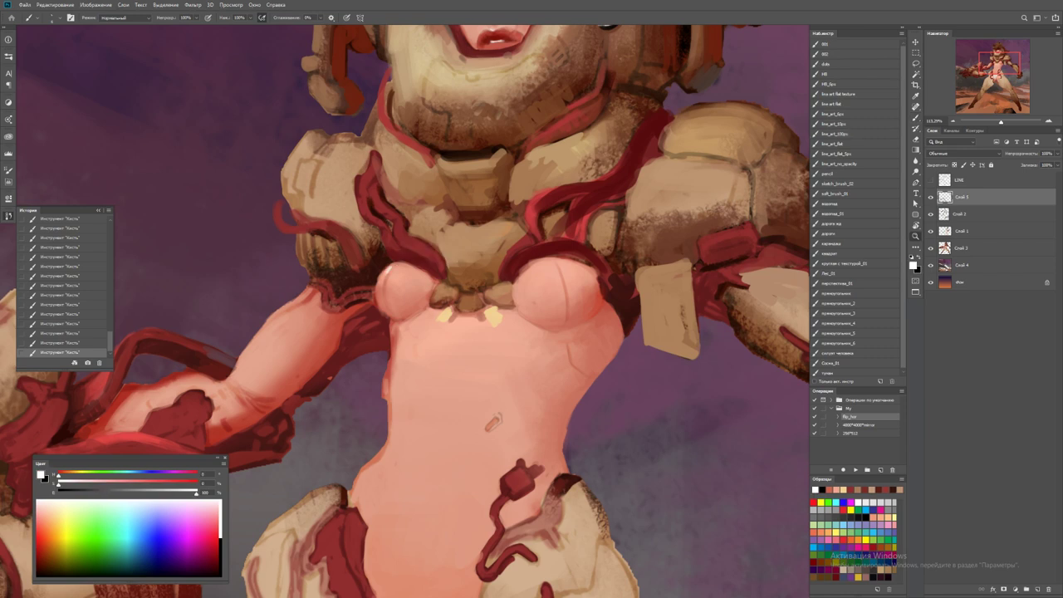
key("ctrl+0")
left_click(405, 271)
key("b")
left_click(418, 290, "alt")
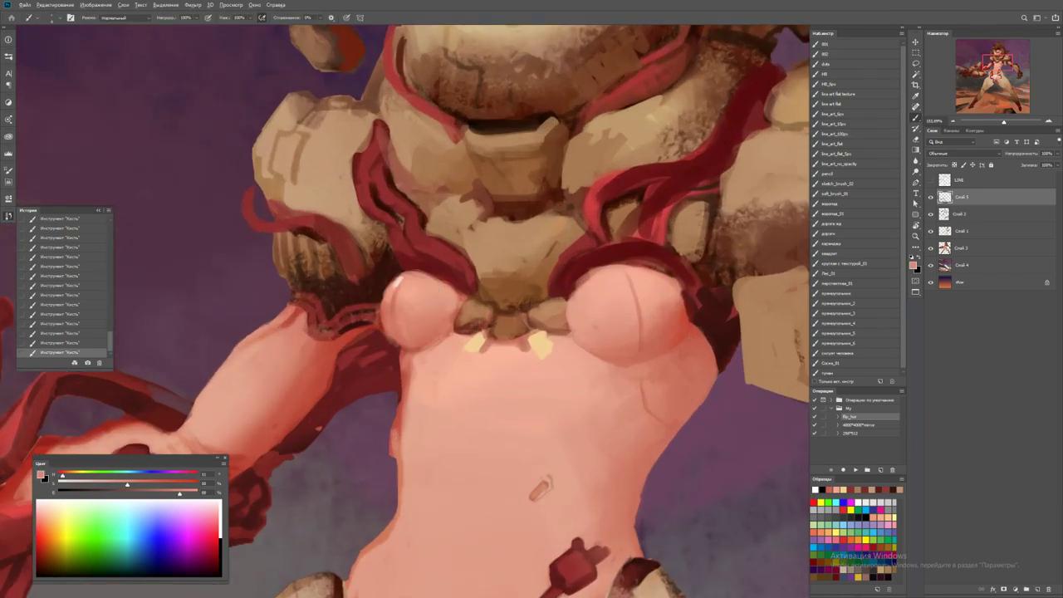
Paint dark and bright red accents on the cables between the chest and the weapon-side shoulder using sampled reds
key("d")
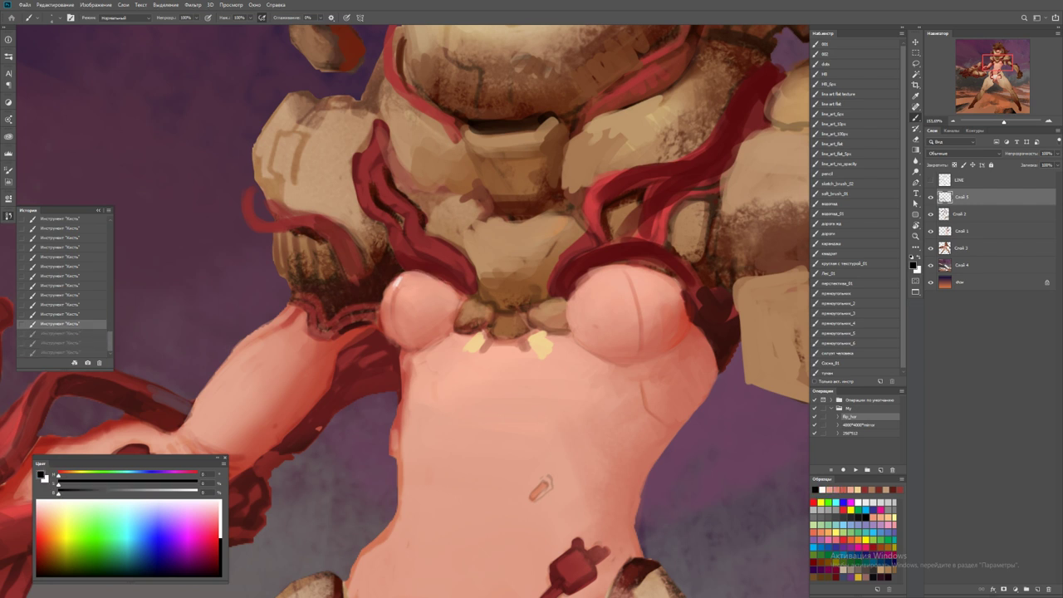
left_click(428, 277, "alt")
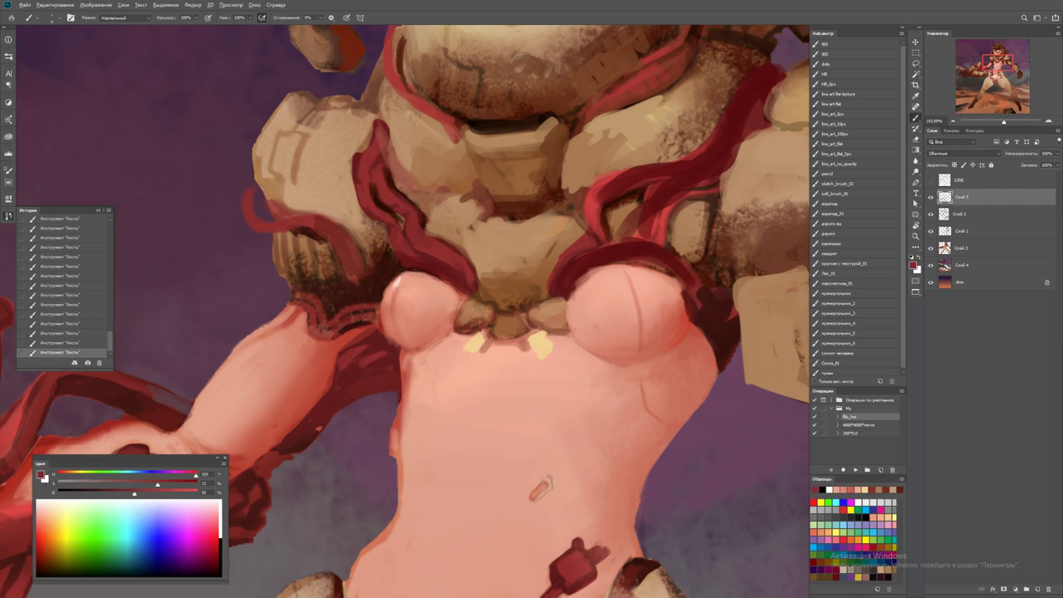
left_click(404, 246, "alt")
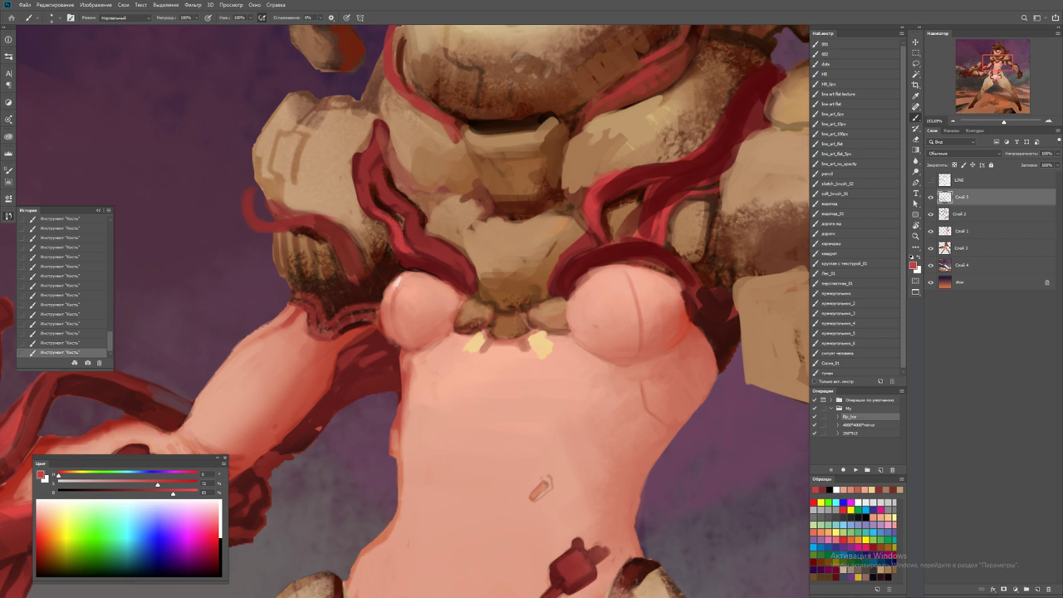
key("z")
key("ctrl+0")
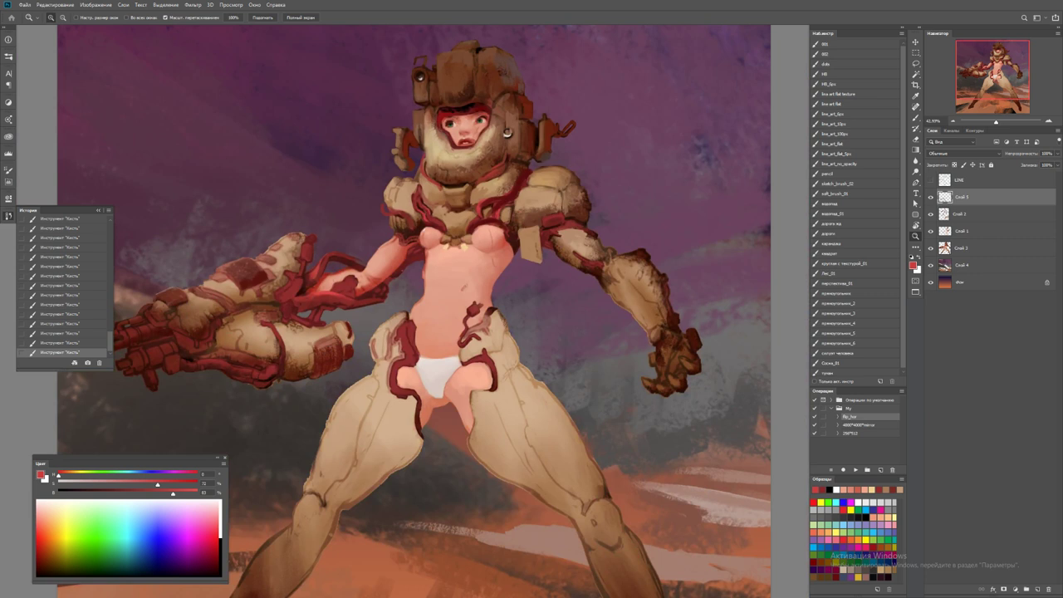
left_click(449, 157)
key("b")
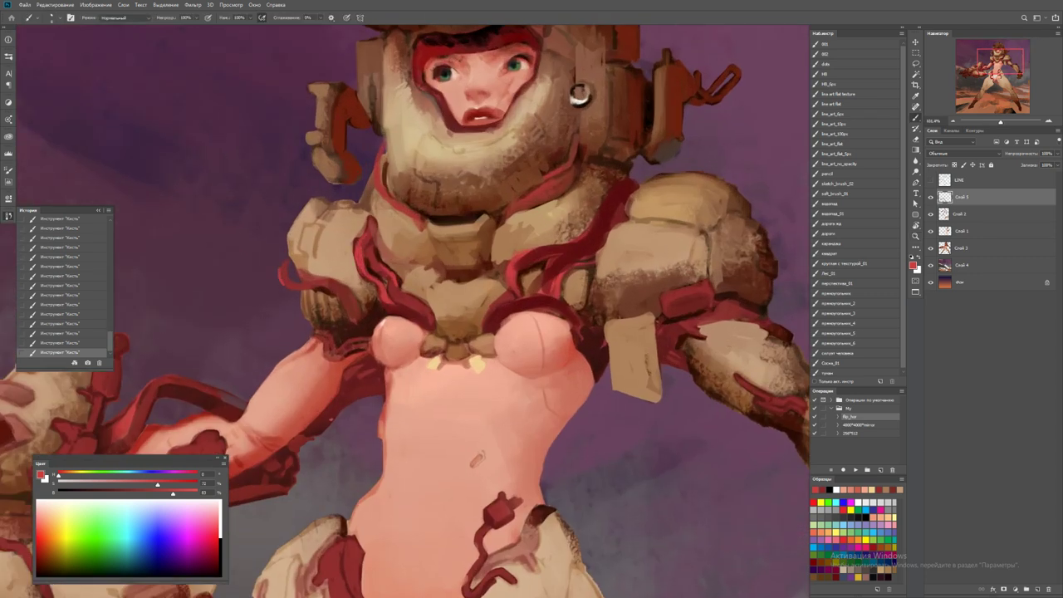
Brighten the red neck cable below the helmet and add a small orange highlight at its upper tip
key("z")
key("ctrl+minus")
key("ctrl+minus")
key("ctrl+minus")
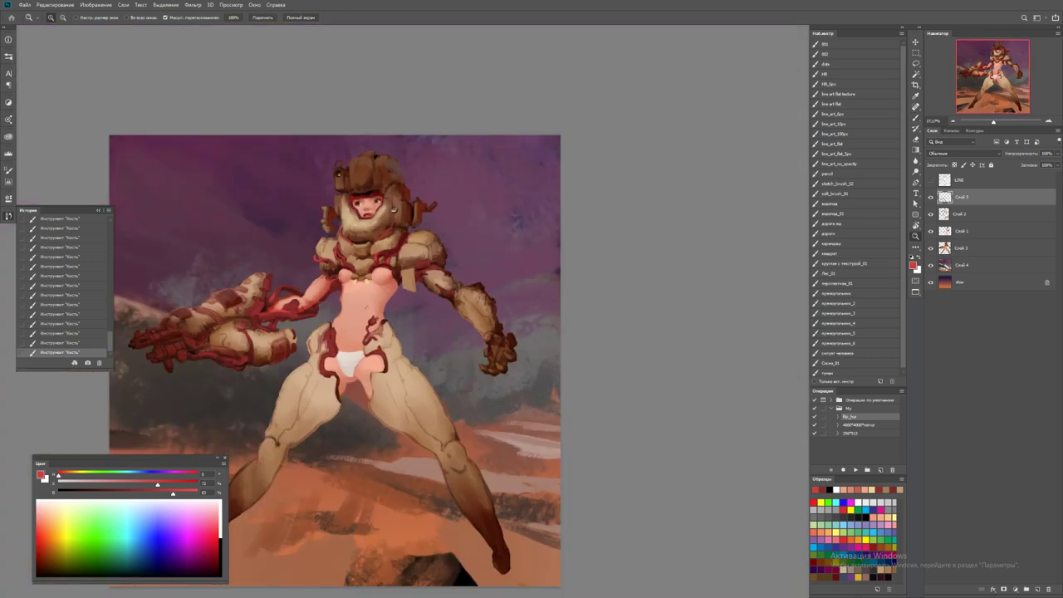
scroll(379, 229, "up", 5)
key("b")
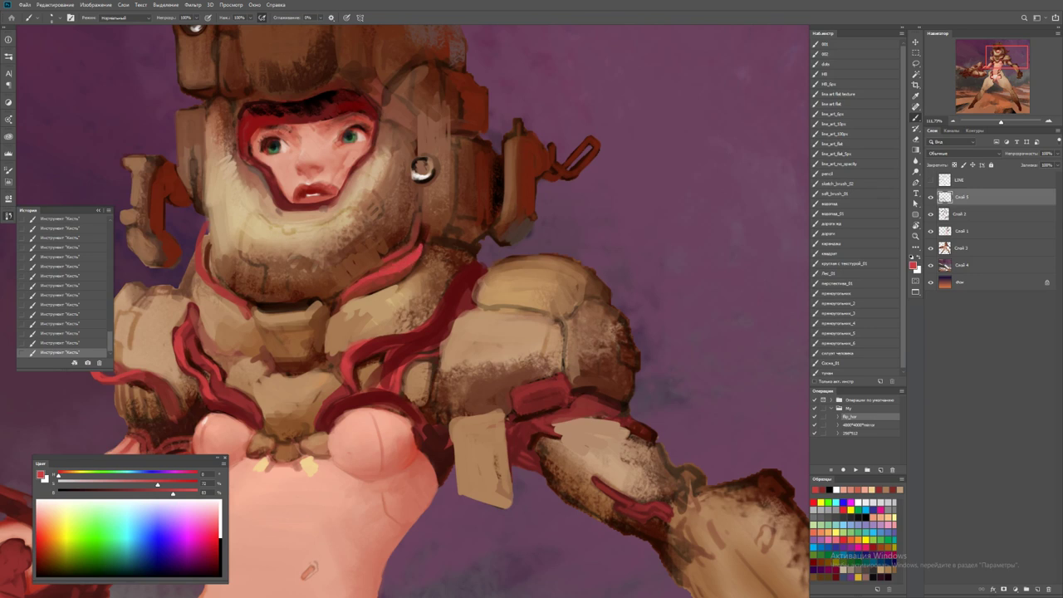
left_click(415, 249, "alt")
left_click(415, 249)
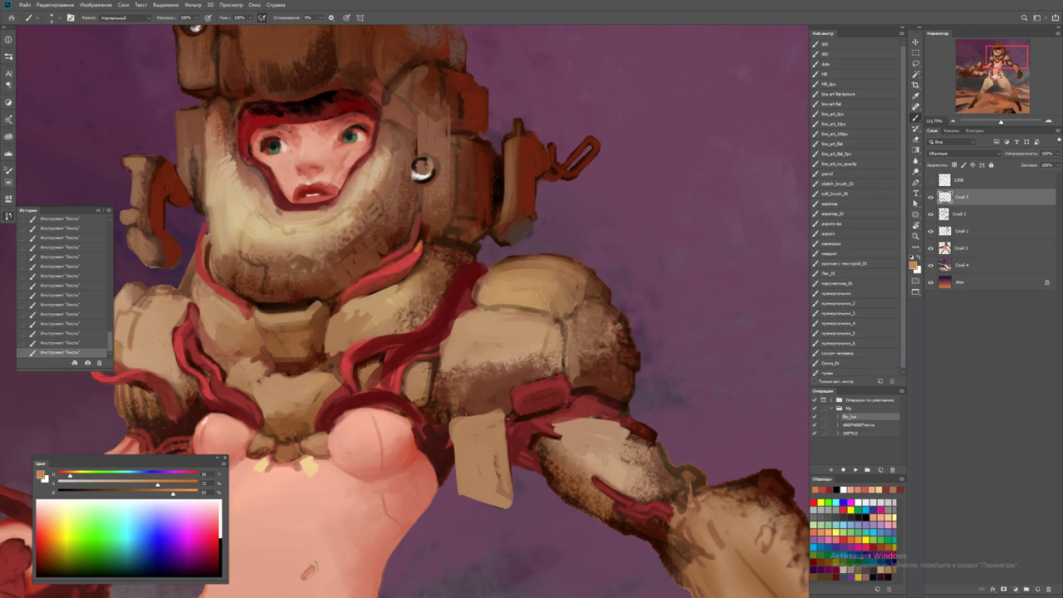
key("ctrl+z")
left_click(417, 253)
scroll(436, 282, "down", 5)
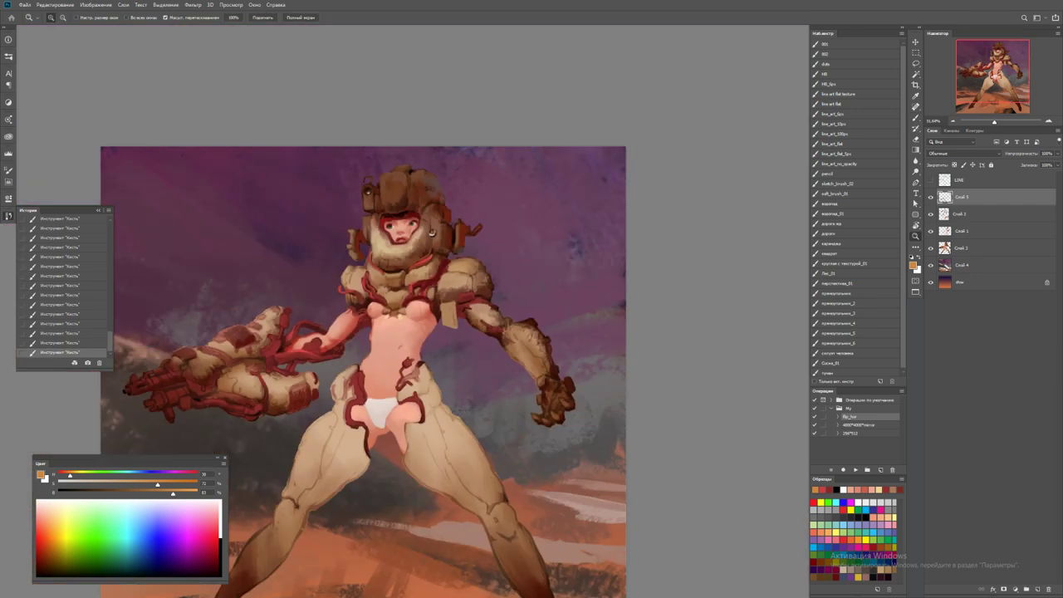
scroll(432, 287, "up", 4)
left_click(432, 286, "alt")
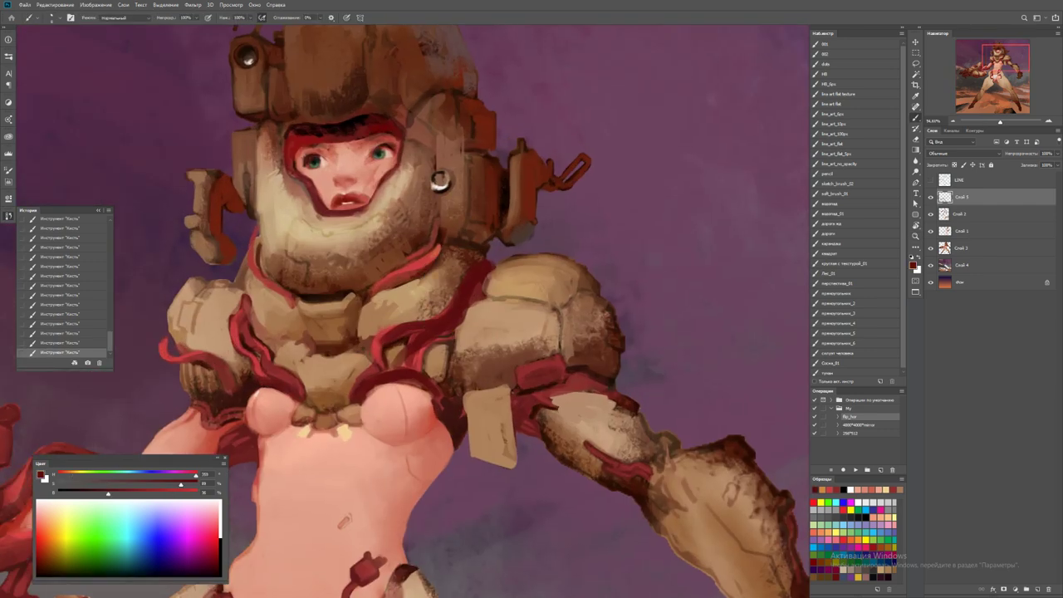
Flip the canvas horizontally and frame the helmet for painting
key("z")
scroll(411, 274, "down", 5)
scroll(373, 370, "down", 1)
key("h")
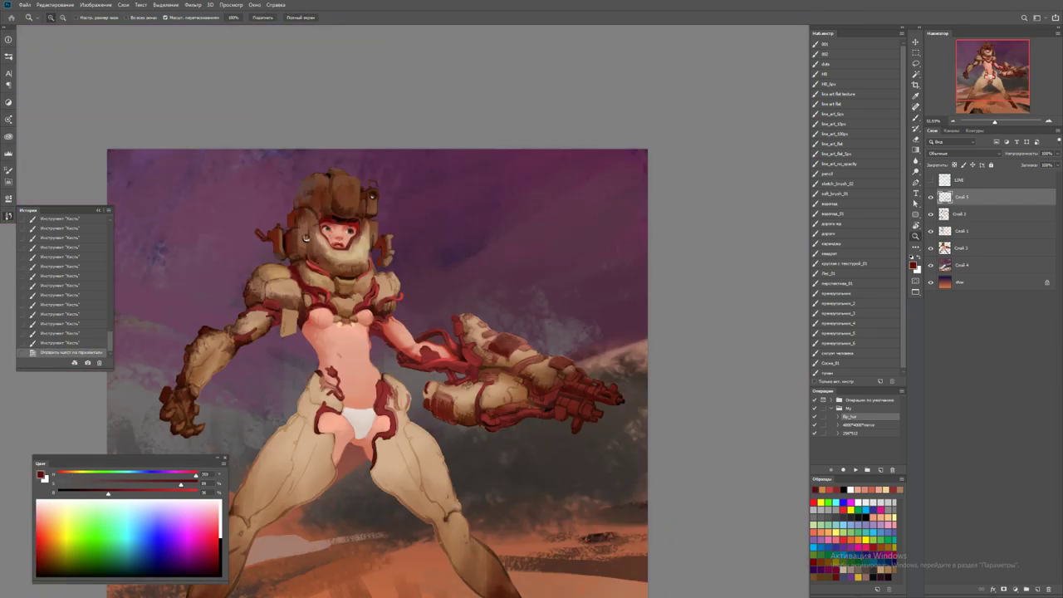
scroll(319, 223, "up", 5)
key("b")
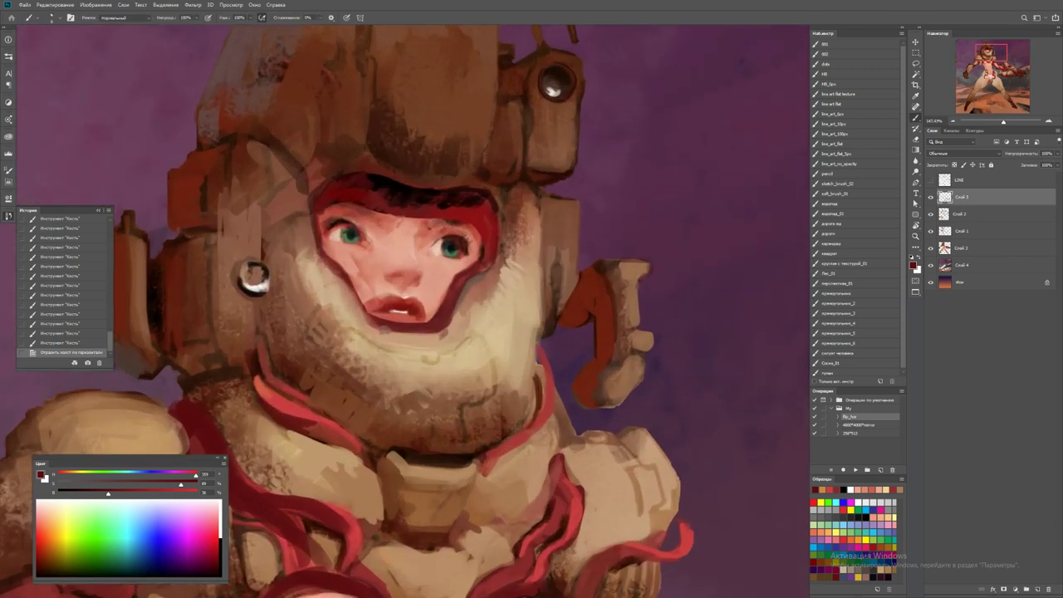
Paint highlights in a sampled tan along the bracket on the helmet's weapon-arm side
left_click_drag(448, 214, 476, 212)
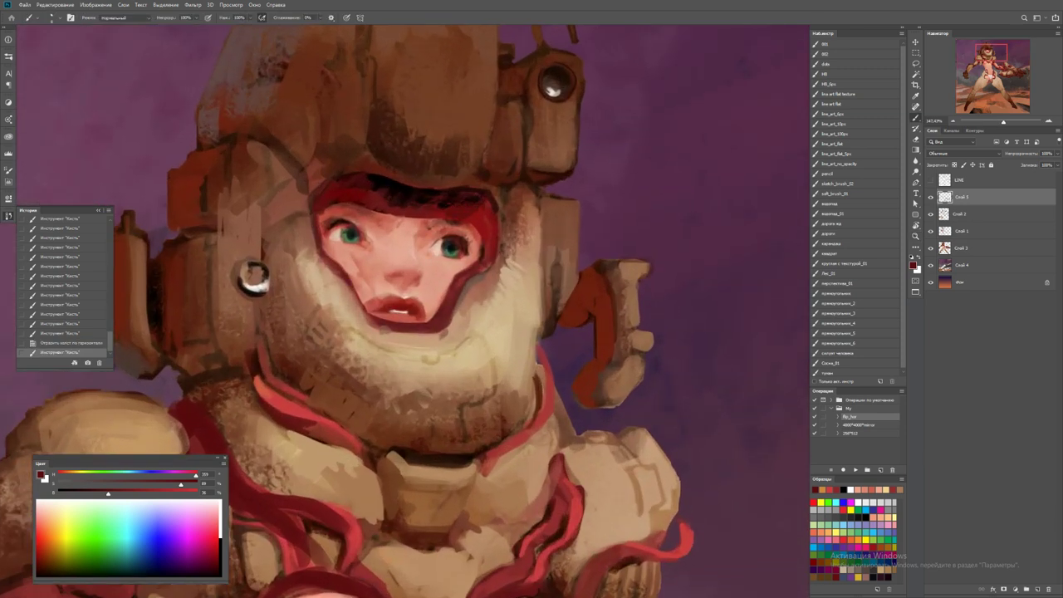
left_click(621, 281, "alt")
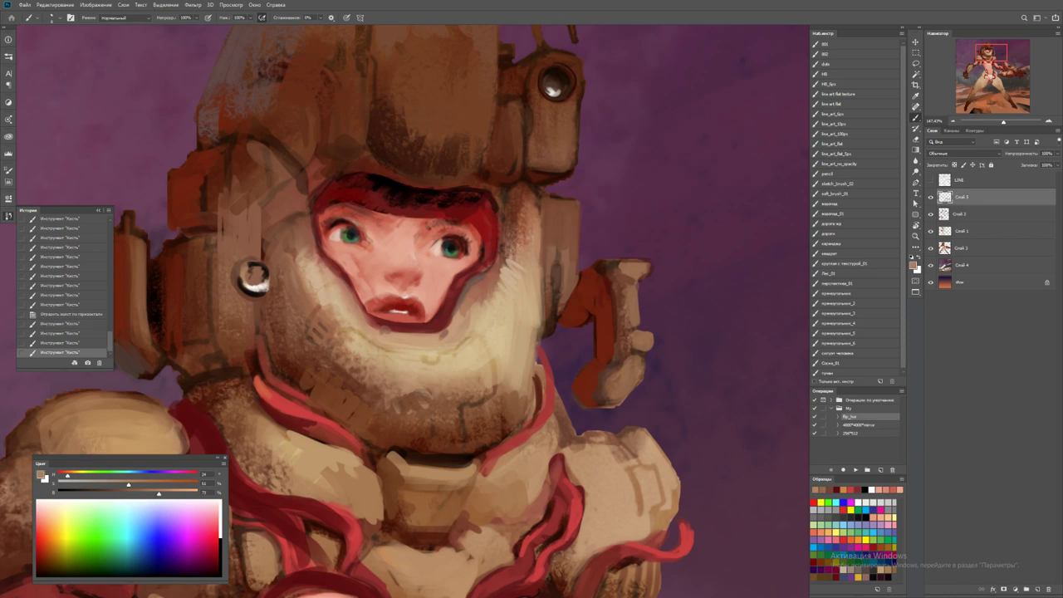
mouse_move(618, 264)
left_mouse_down()
mouse_move(648, 263)
mouse_move(630, 272)
mouse_move(631, 319)
mouse_move(653, 336)
left_mouse_up()
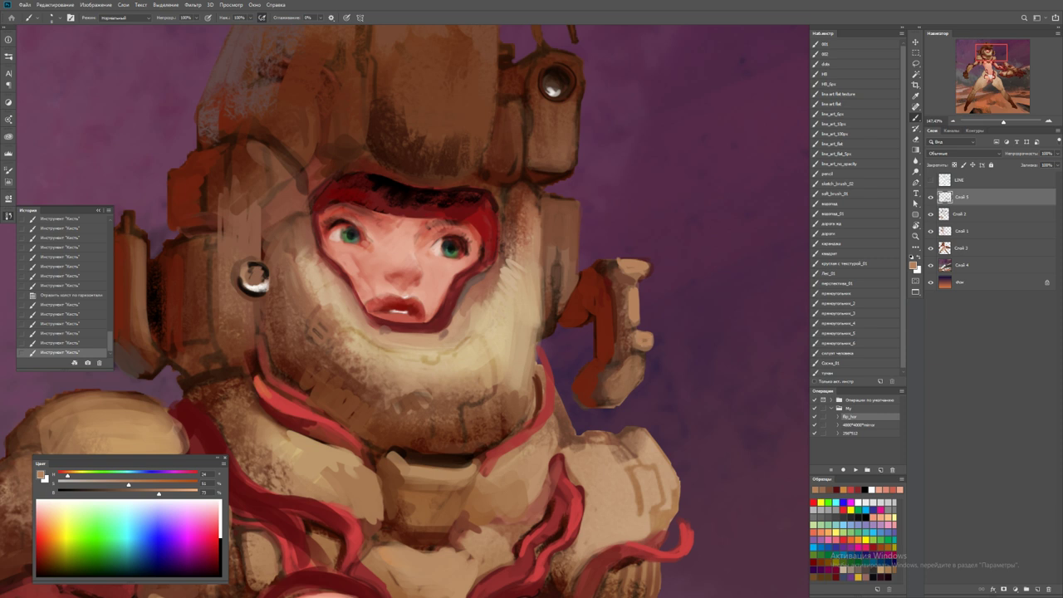
key("z")
scroll(656, 339, "down", 3)
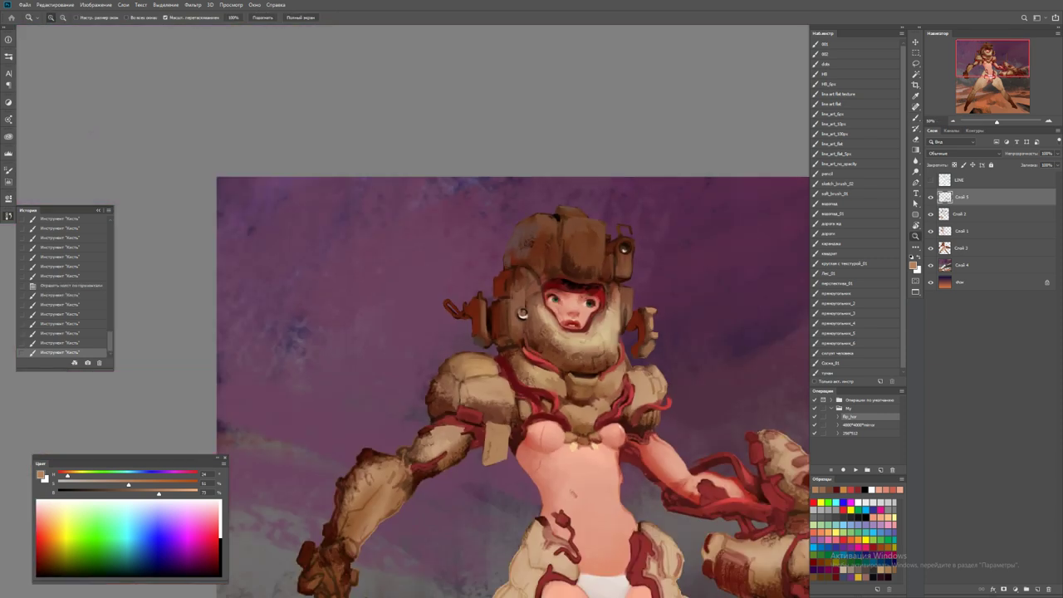
Refine the lower end of the weapon-side helmet bracket with sampled dark red and light beige
scroll(623, 361, "up", 2)
key("b")
left_click(475, 368, "alt")
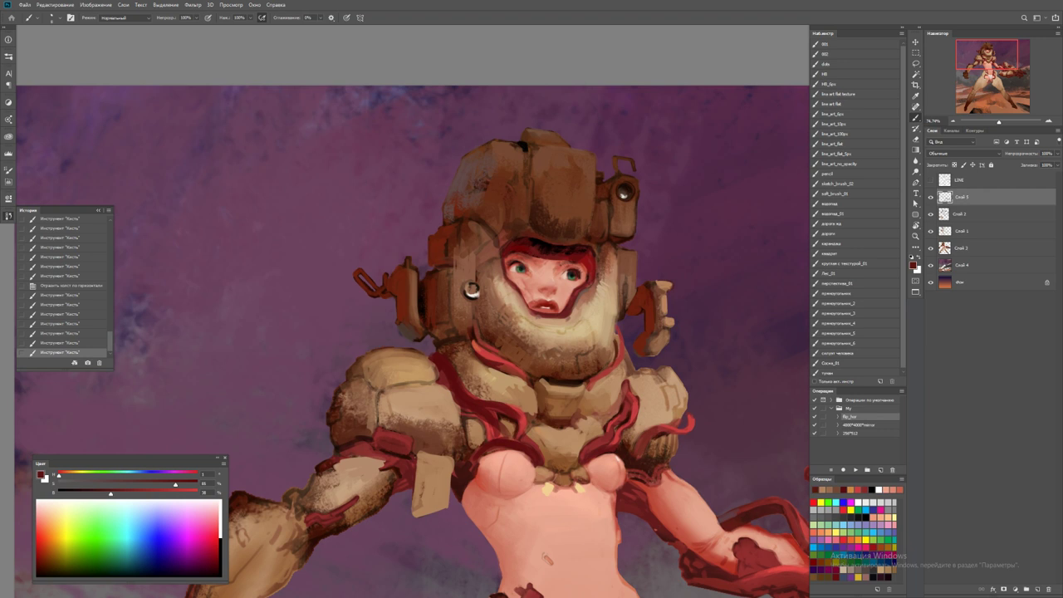
left_click(486, 353, "alt")
left_click(471, 289, "alt")
left_click(663, 341, "alt")
left_click(471, 289, "alt")
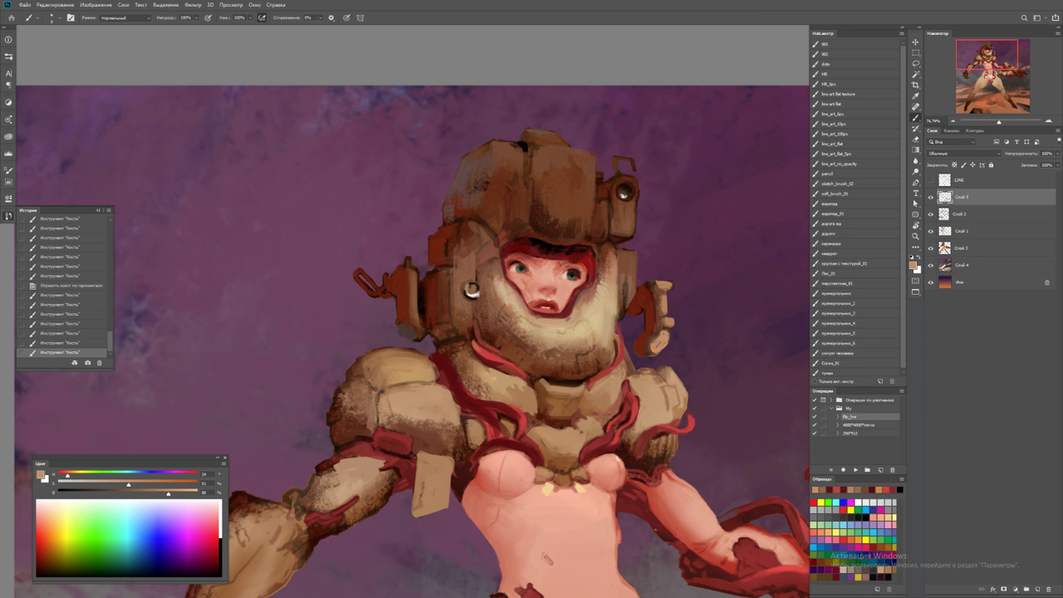
Paint light beige planes on the bracket at the helmet's opposite side
key("z")
left_click_drag(664, 340, 631, 341)
left_click_drag(731, 363, 789, 363)
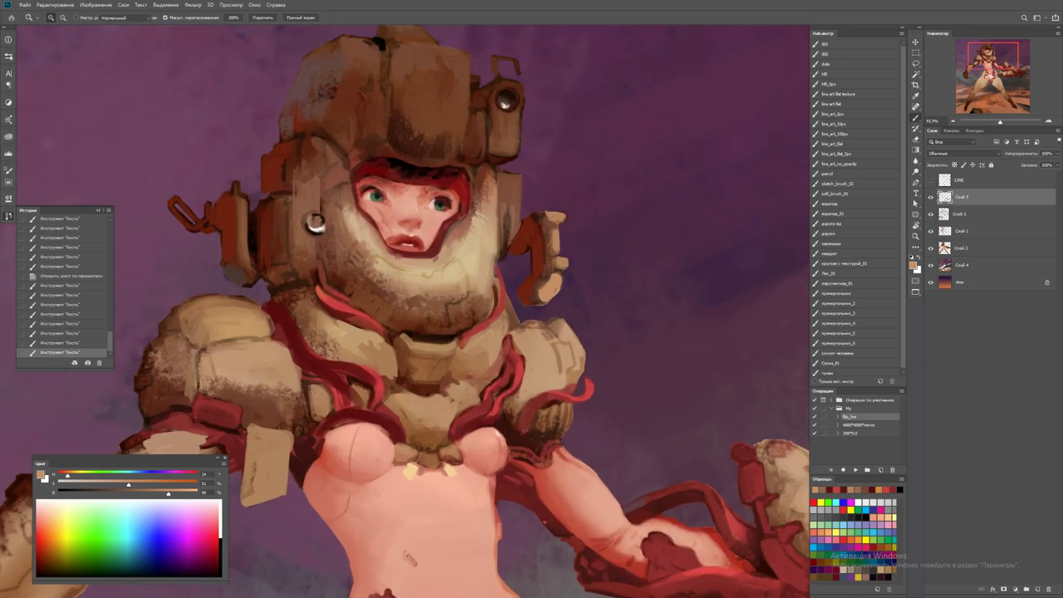
key("b")
mouse_move(246, 251)
left_mouse_down()
mouse_move(259, 274)
mouse_move(241, 195)
mouse_move(256, 206)
left_mouse_up()
mouse_move(316, 222)
left_mouse_down()
mouse_move(297, 202)
mouse_move(349, 206)
left_mouse_up()
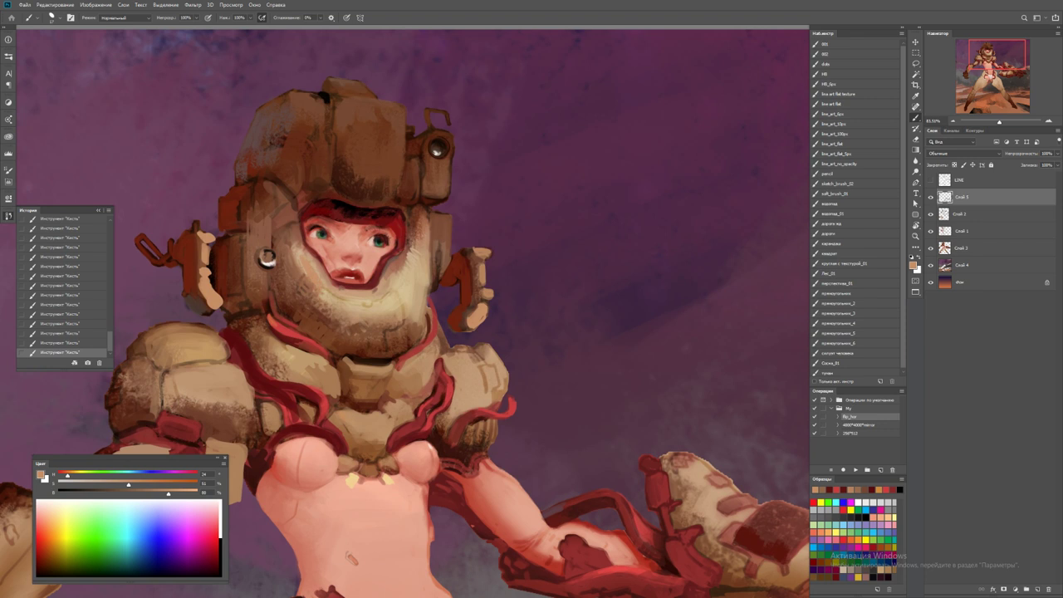
Repaint the helmet's chin guard with flat sampled beige and a pale yellow highlight band around the face opening
left_click(311, 274, "alt")
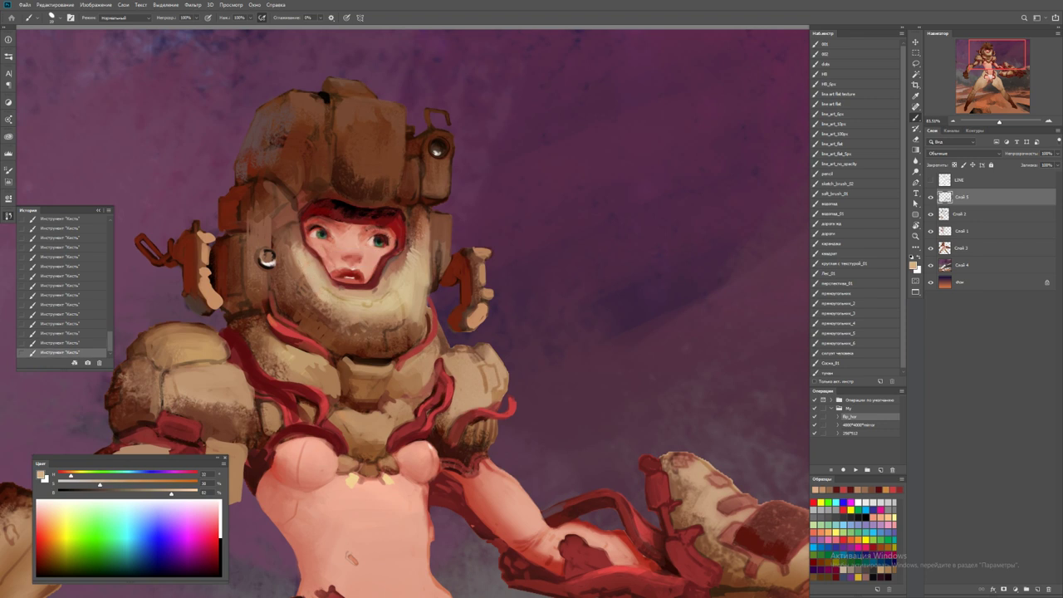
left_click(266, 258, "alt")
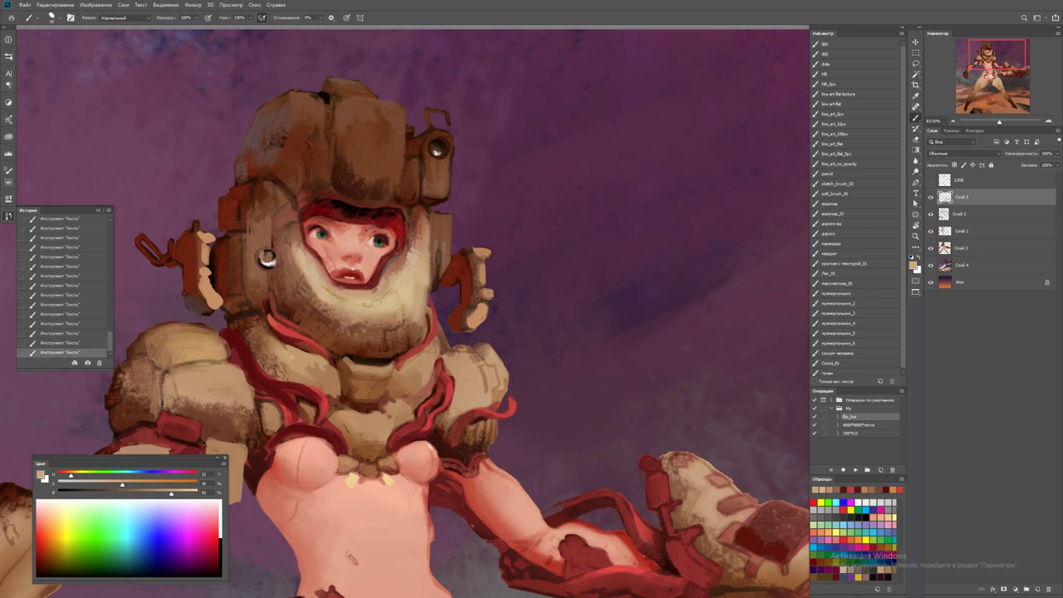
mouse_move(322, 267)
left_mouse_down()
mouse_move(329, 286)
mouse_move(373, 289)
left_mouse_up()
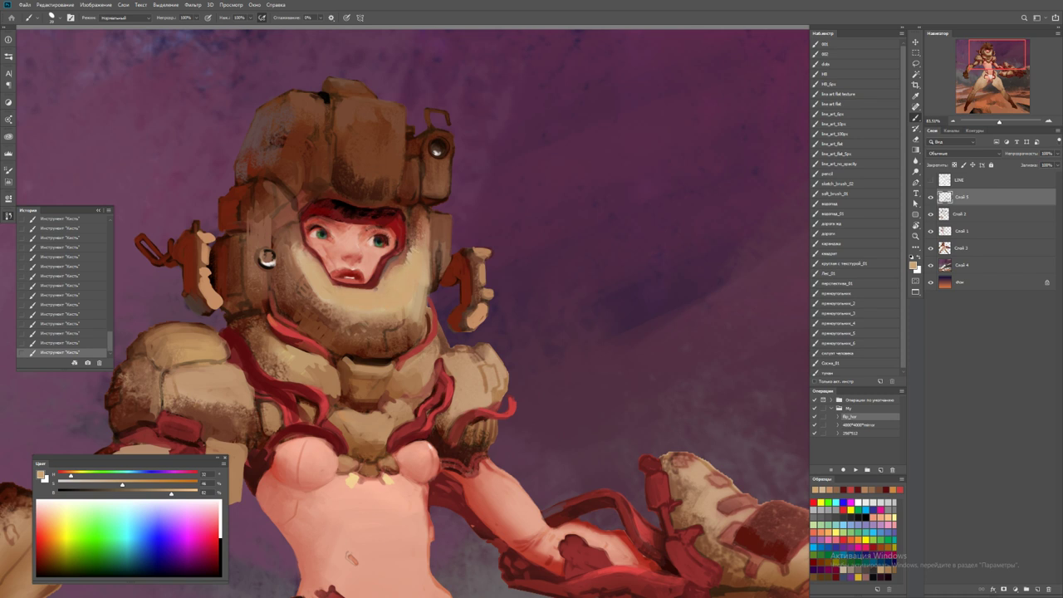
mouse_move(266, 258)
left_mouse_down()
mouse_move(352, 172)
mouse_move(426, 212)
mouse_move(519, 221)
mouse_move(478, 234)
left_mouse_up()
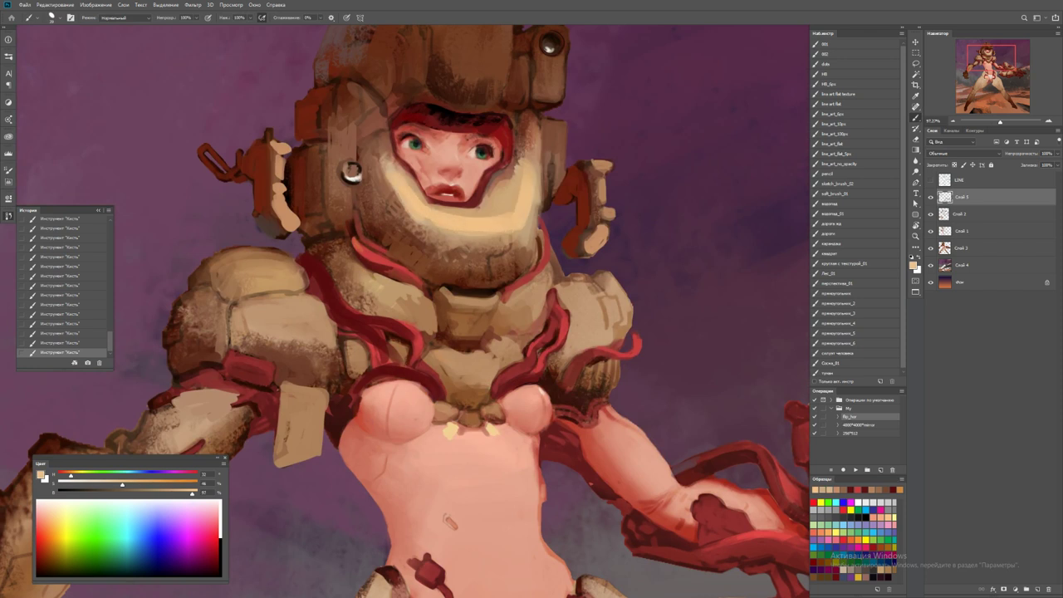
left_click_drag(352, 172, 282, 174)
left_click_drag(527, 172, 591, 172)
Touch up the chin guard's edges around the face opening with sampled browns and beiges
key("b")
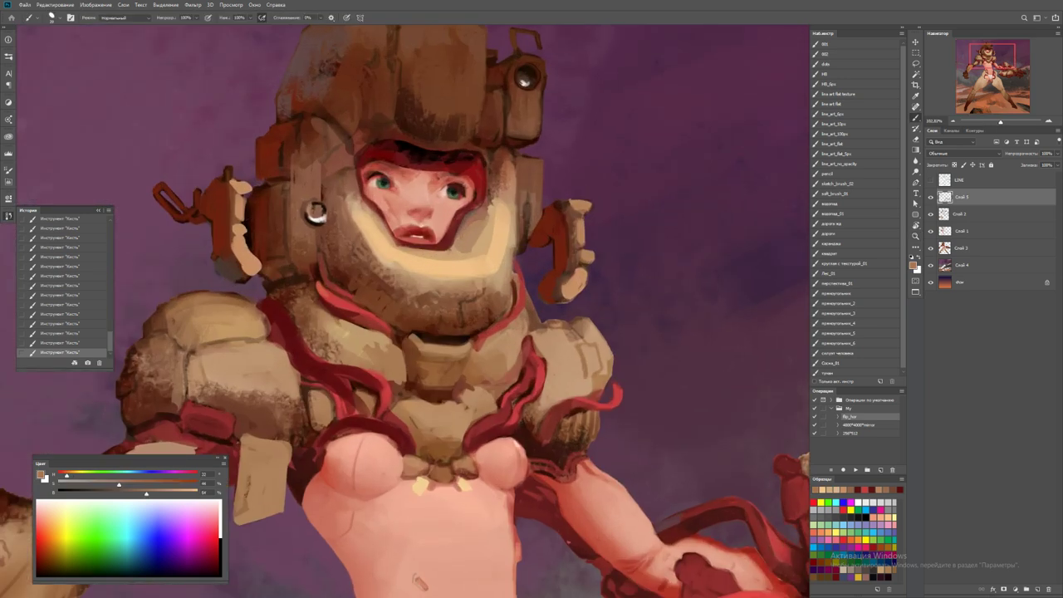
left_click(461, 249, "alt")
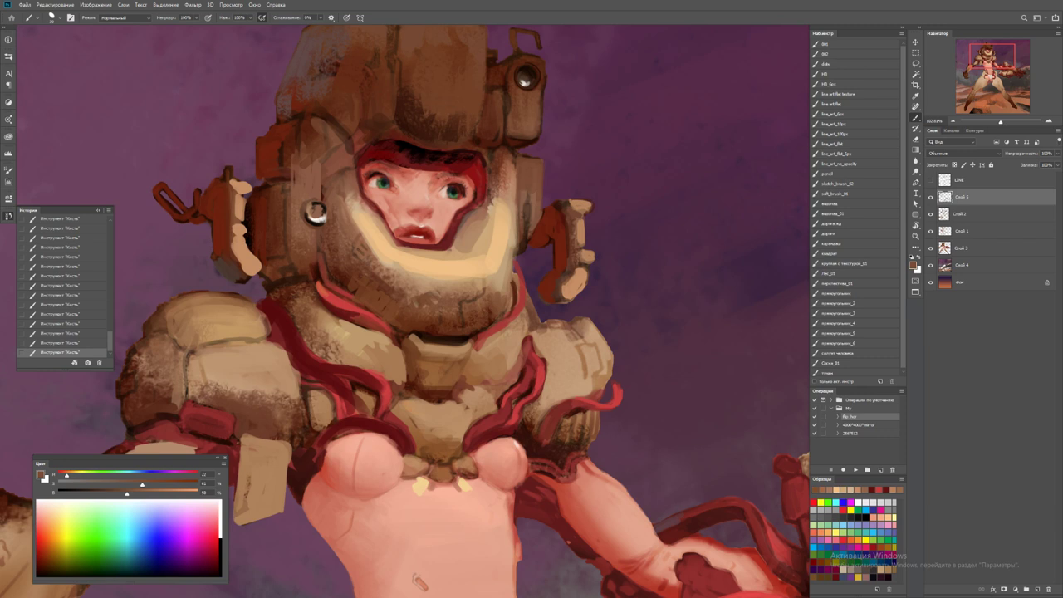
mouse_move(460, 224)
left_mouse_down()
mouse_move(461, 254)
mouse_move(407, 255)
left_mouse_up()
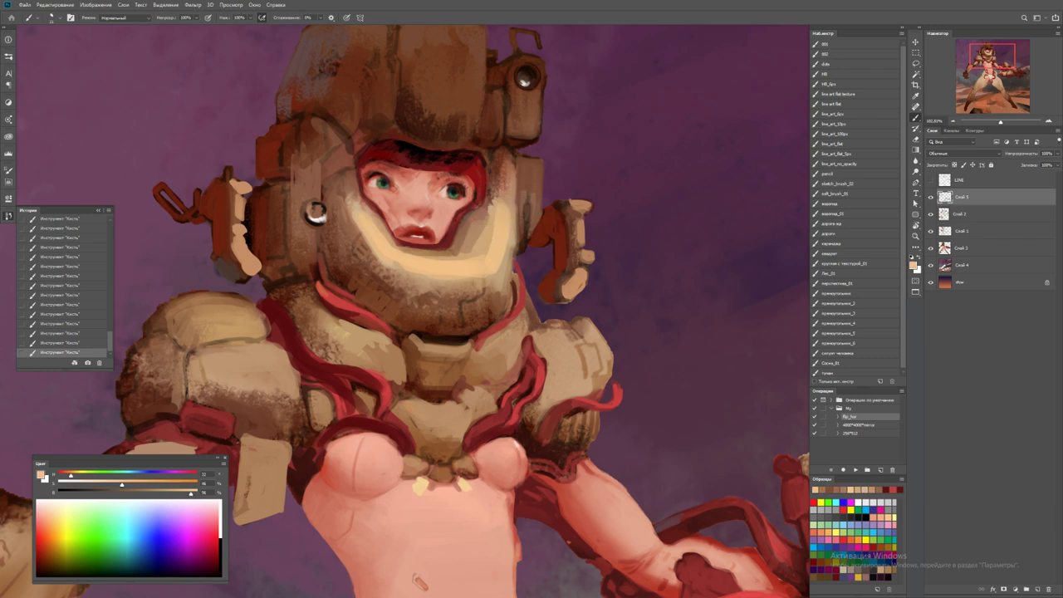
left_click(440, 246, "alt")
left_click(457, 243, "alt")
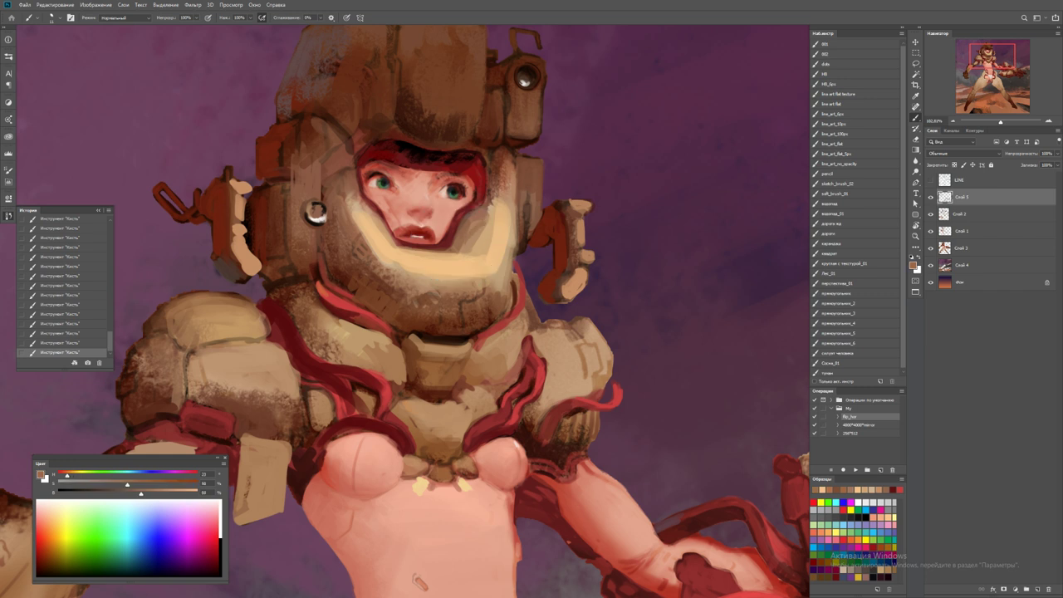
left_click(480, 251, "alt")
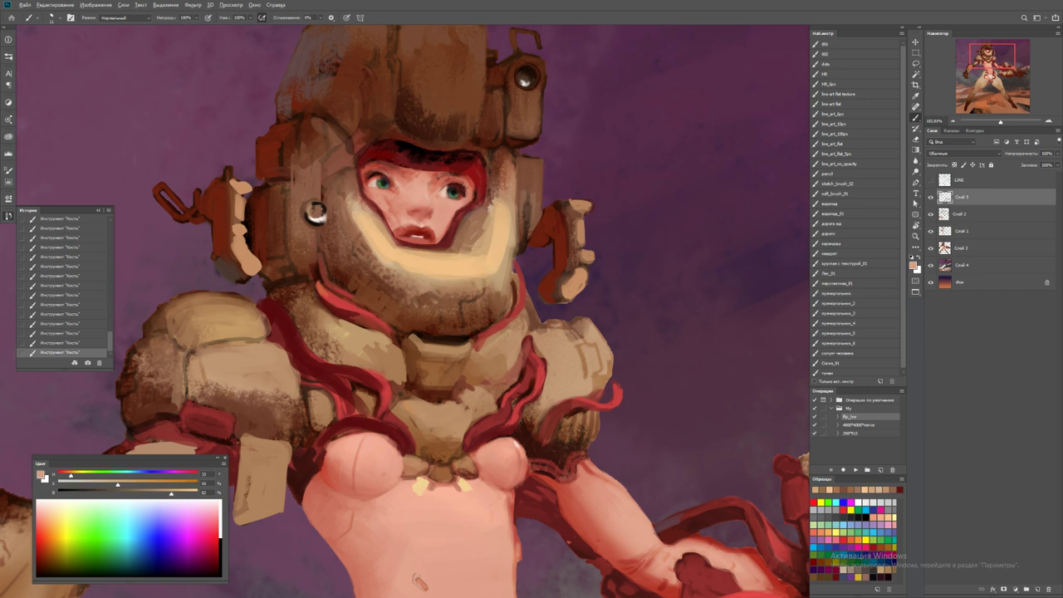
left_click(499, 276, "alt")
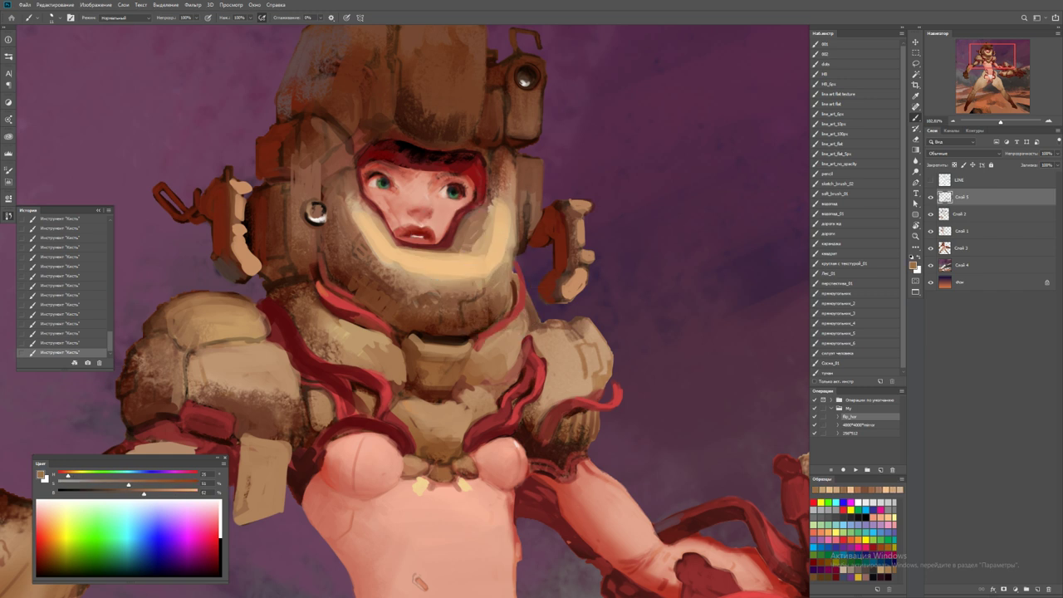
left_click(382, 256, "alt")
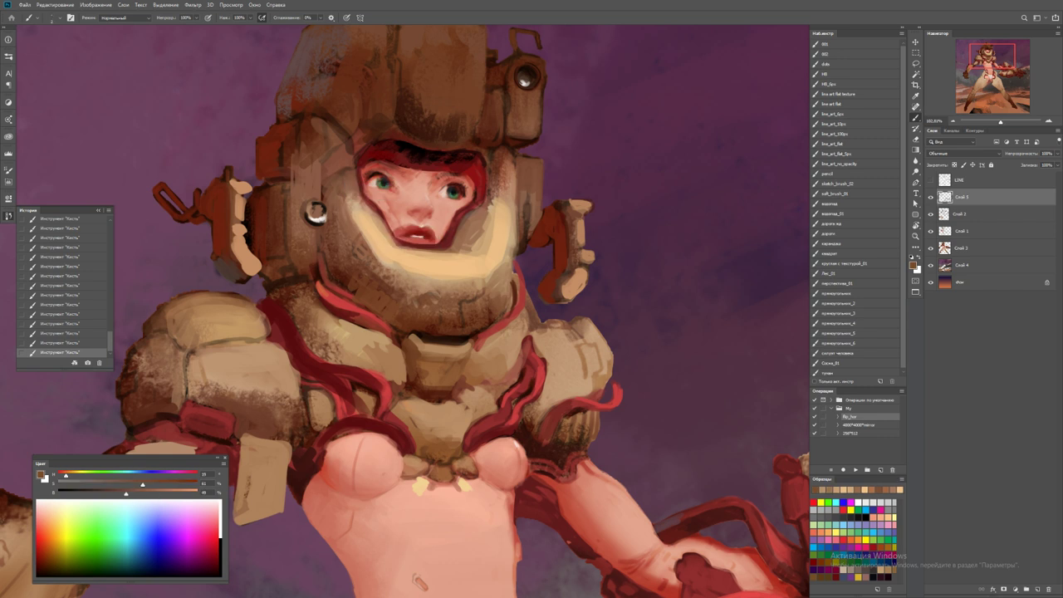
left_click(361, 206, "alt")
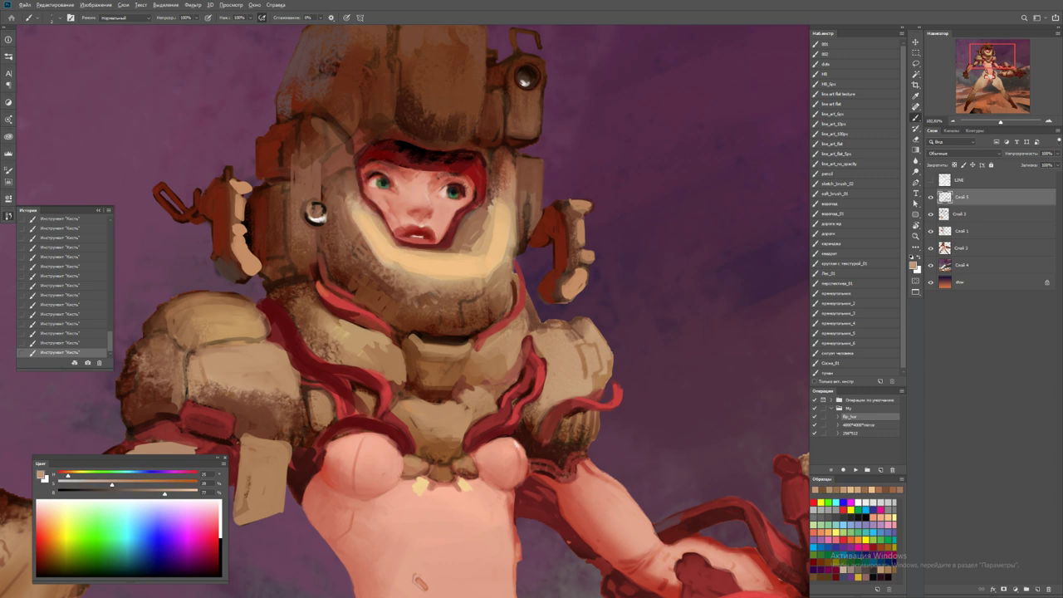
left_click(315, 213, "alt")
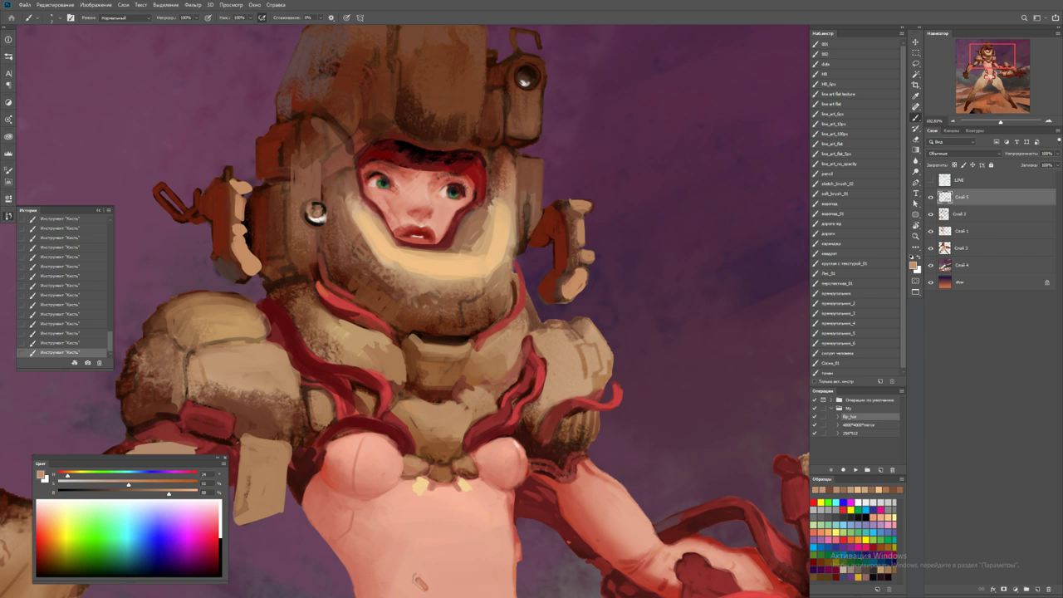
key("bracketright")
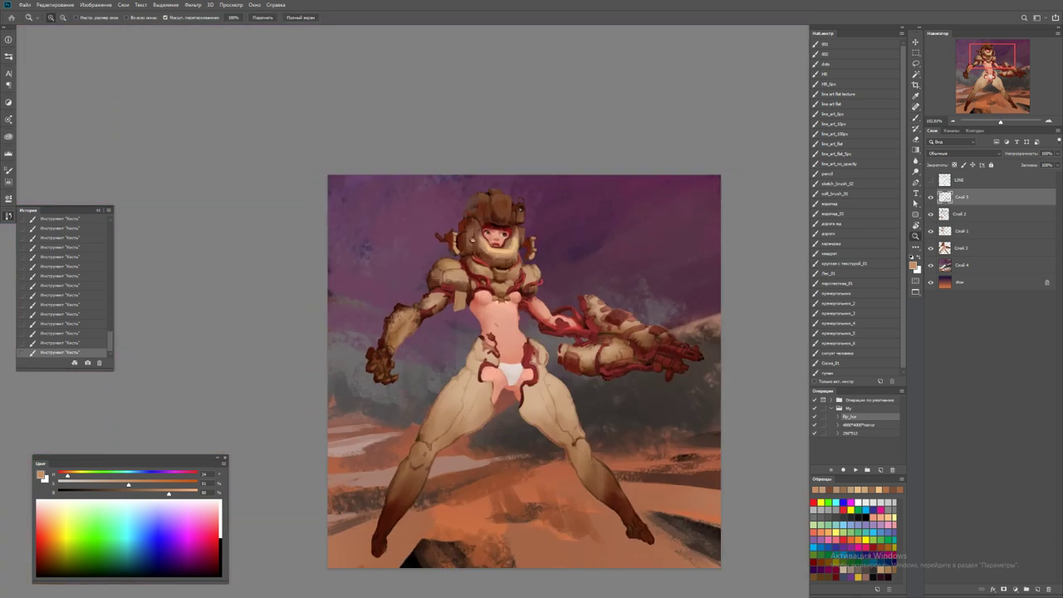
Sample a tan tone and touch up the round metal bolt on the side of the helmet
key("z")
key("ctrl+0")
left_click_drag(503, 259, 540, 259)
key("b")
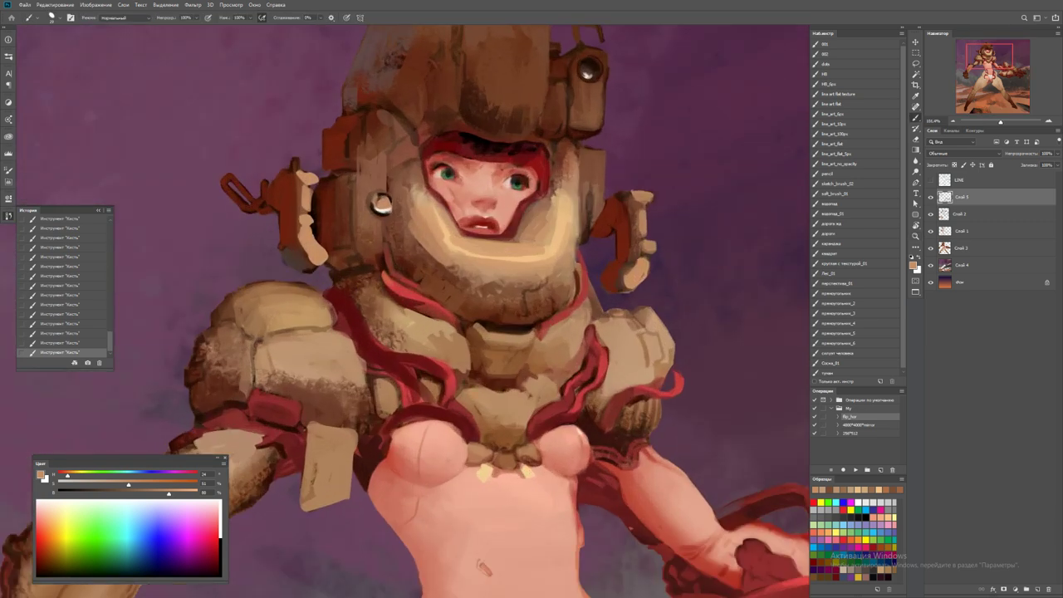
left_click(380, 204, "alt")
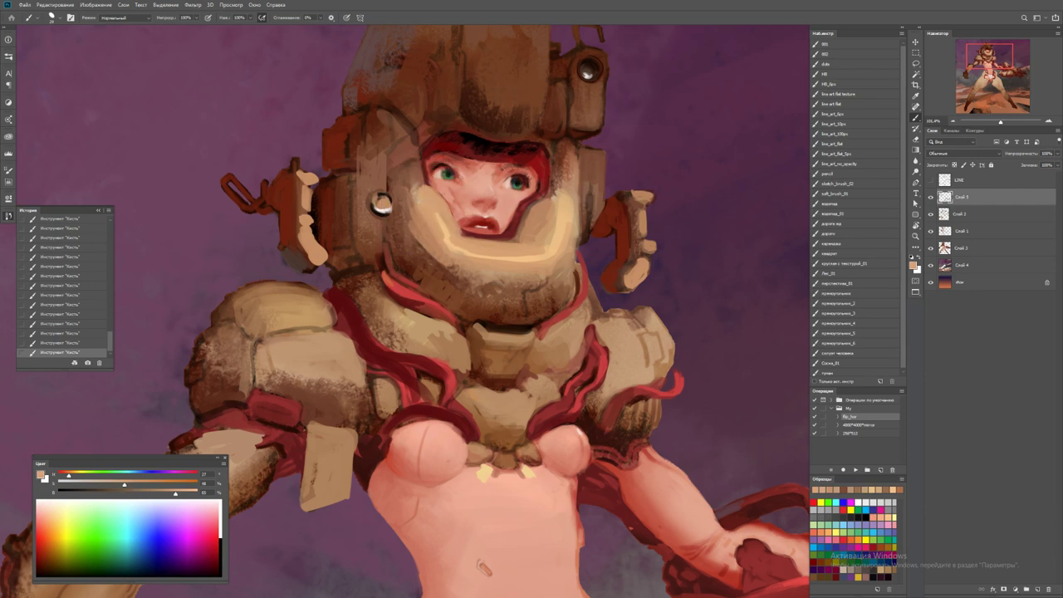
Sample dark red from the face opening's rim and repaint the rim along both cheeks of the helmet opening
key("z")
key("ctrl+minus")
key("ctrl+minus")
key("ctrl+minus")
key("ctrl+minus")
left_click(479, 203)
key("b")
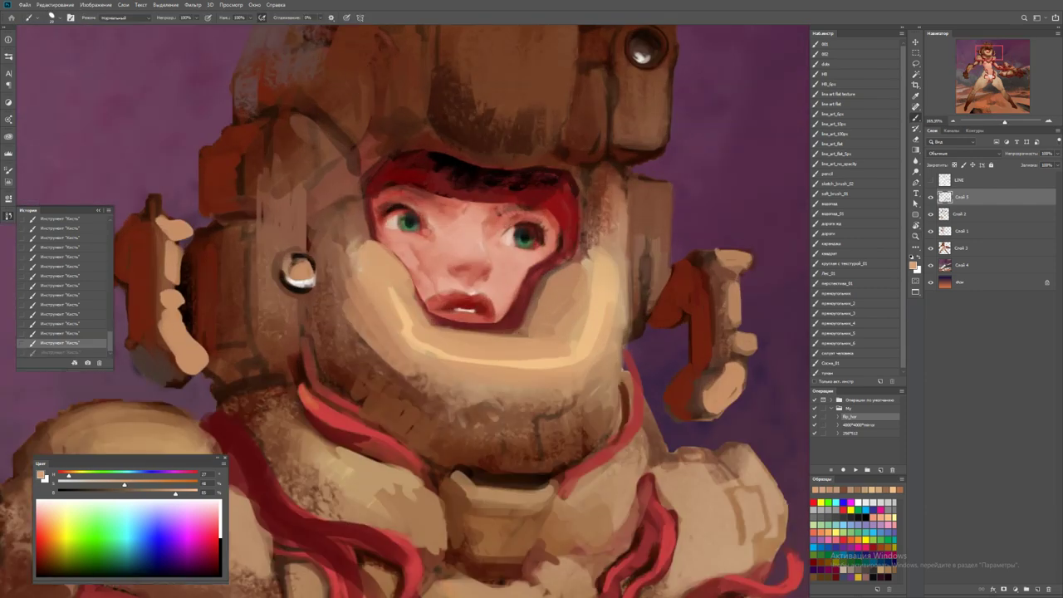
left_click(526, 289, "alt")
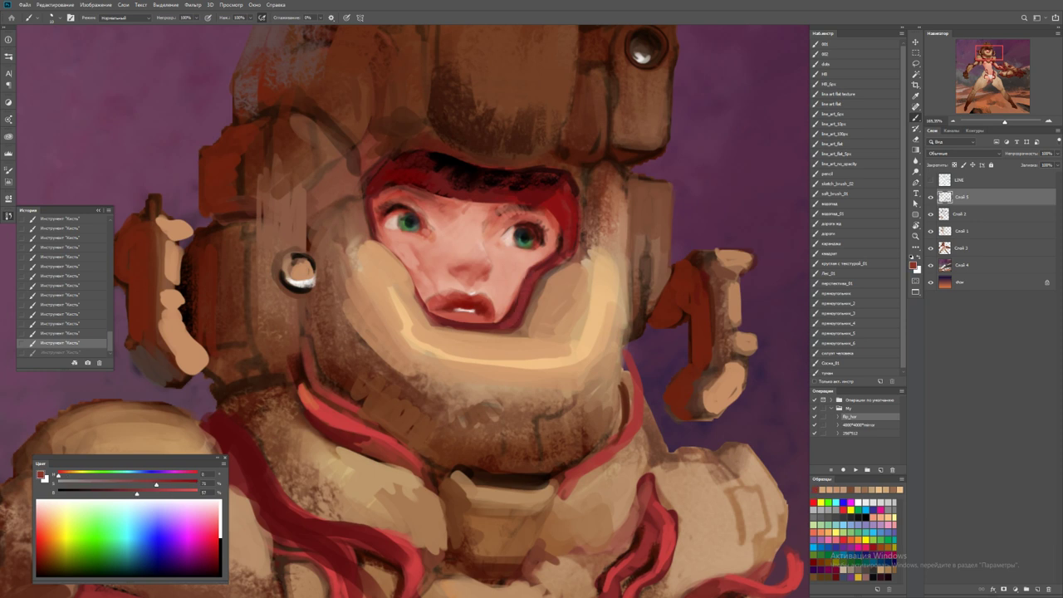
left_click_drag(525, 299, 522, 316)
left_click_drag(381, 231, 423, 301)
key("ctrl+z")
mouse_move(378, 241)
left_mouse_down()
mouse_move(399, 257)
mouse_move(419, 306)
left_mouse_up()
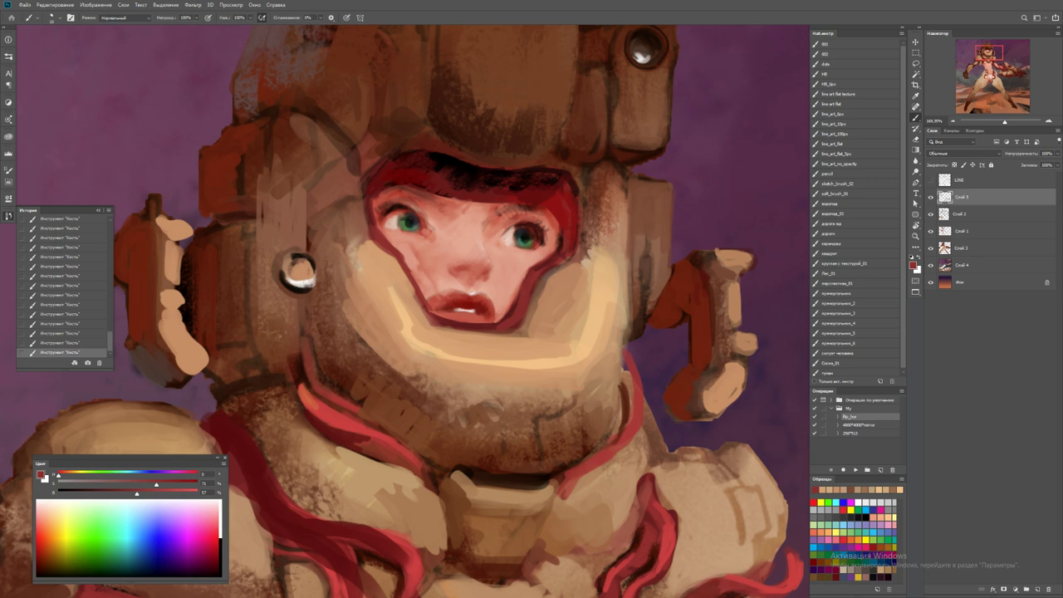
Paint over the helmet edge beside the cheek with tones sampled from around the face opening
left_click(375, 243, "alt")
left_click(355, 235, "alt")
left_click_drag(356, 234, 372, 270)
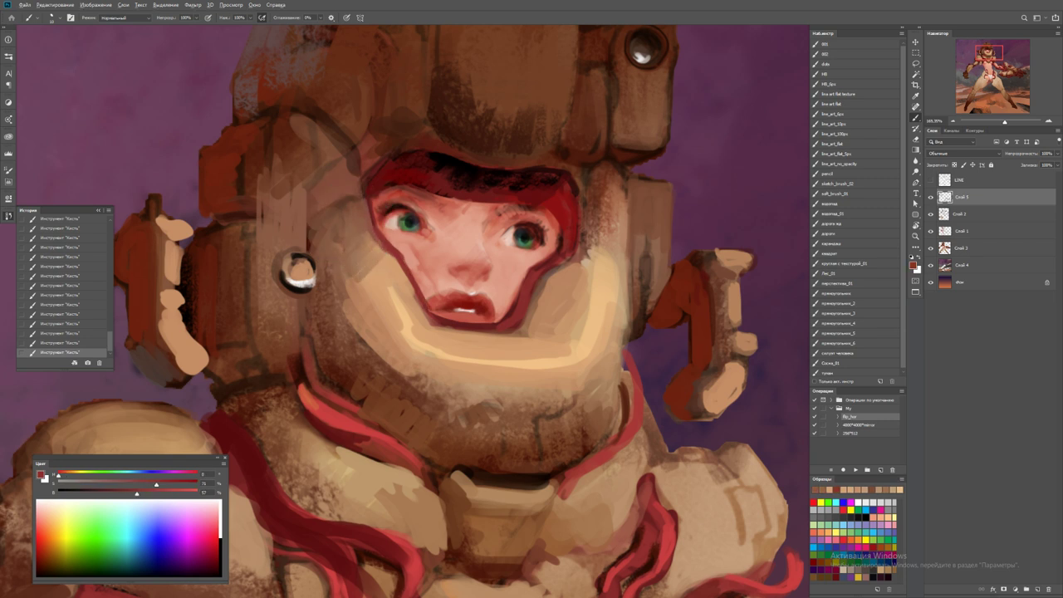
left_click(381, 247, "alt")
left_click(399, 250, "alt")
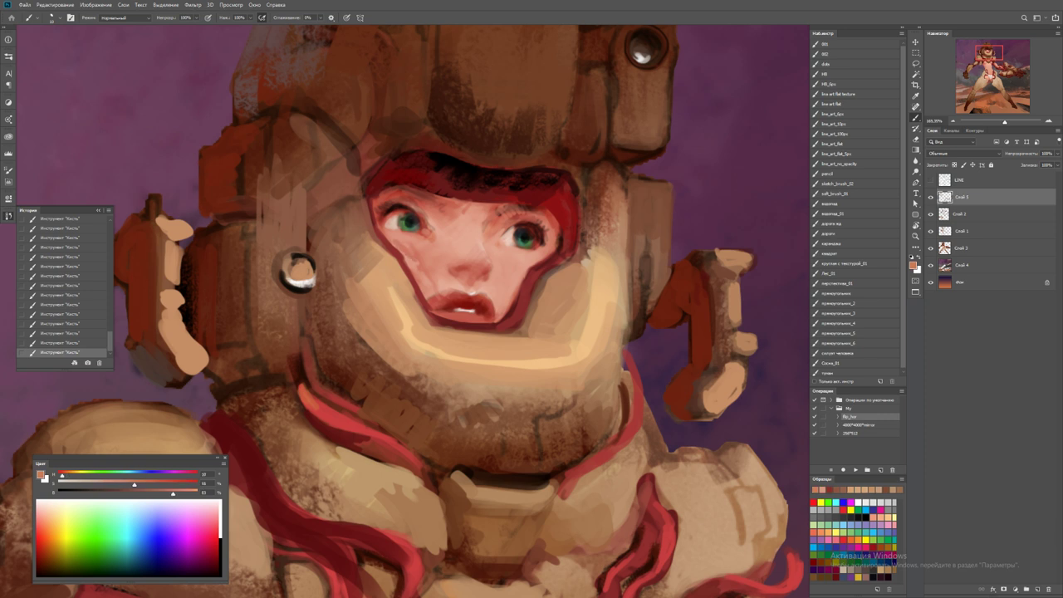
Refine the face inside the helmet with a sampled skin tone, and sample a reddish brown beside the eye
key("z")
left_click(407, 249, "alt")
left_click(407, 249, "alt")
left_click(431, 231)
key("b")
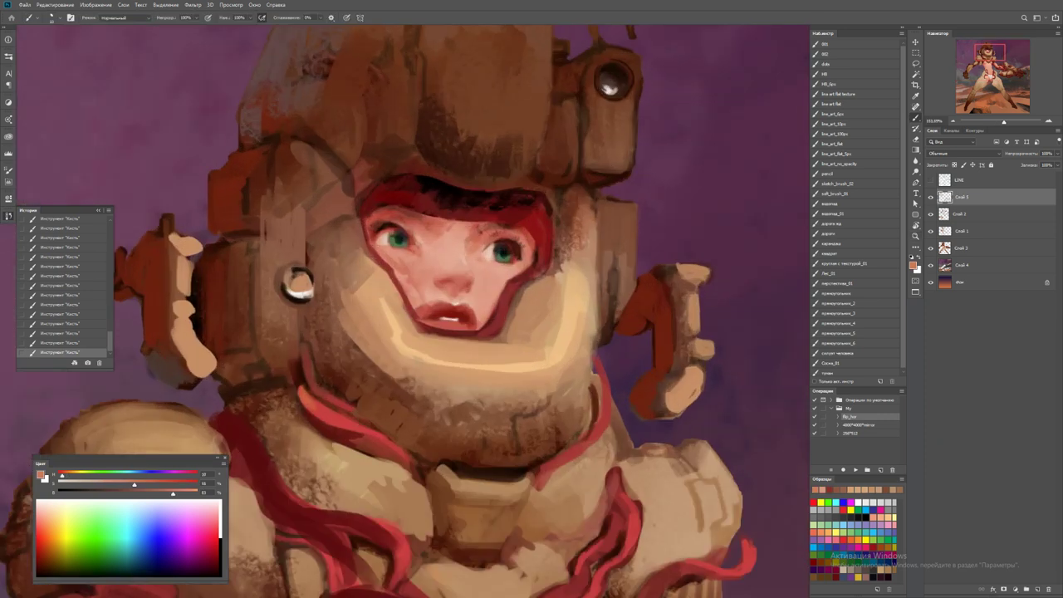
left_click(429, 262, "alt")
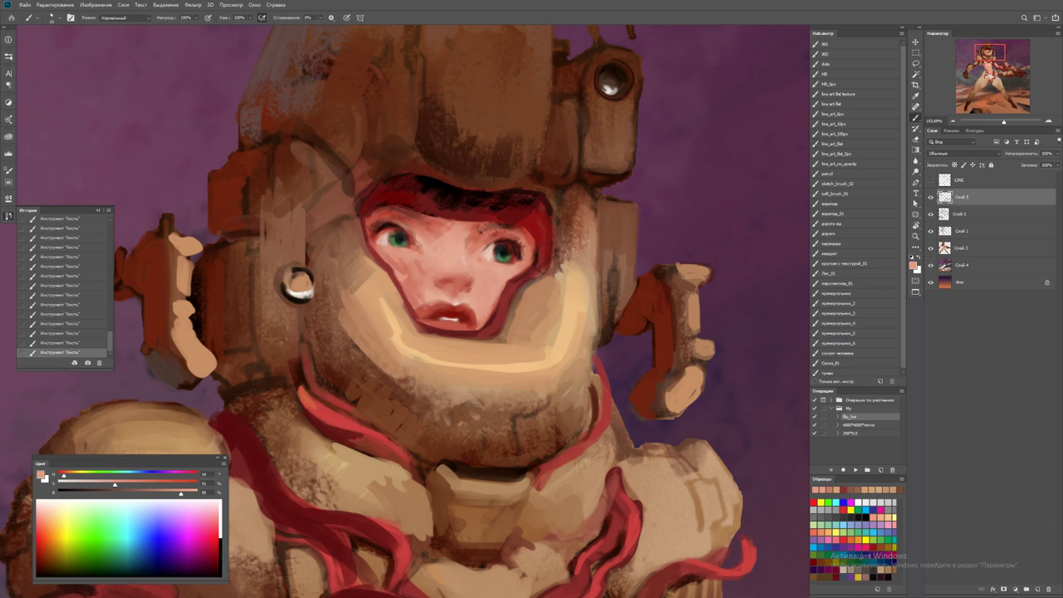
left_click(523, 238, "alt")
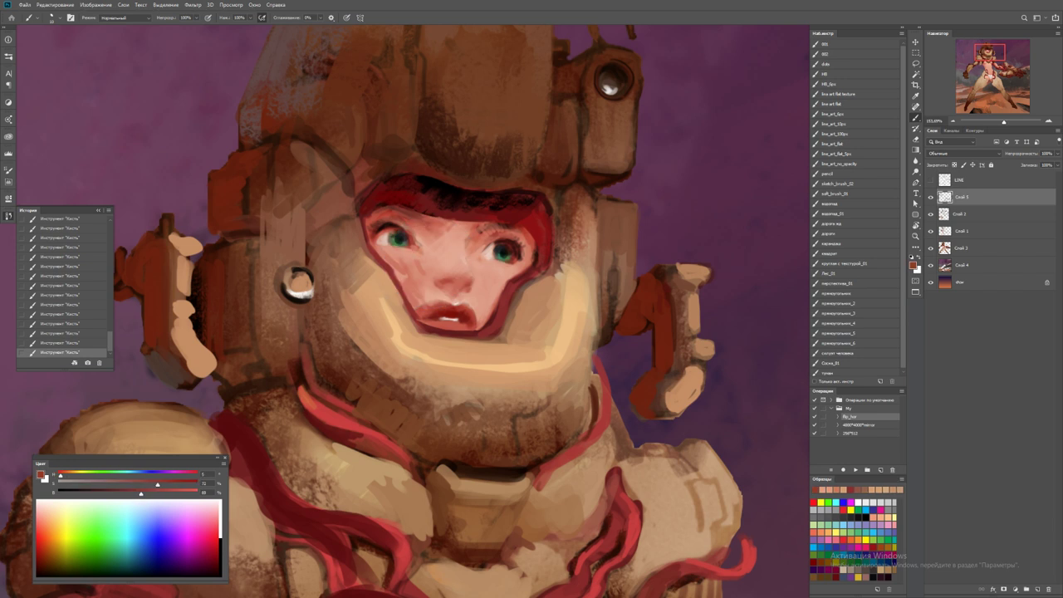
Flip the whole canvas horizontally
key("z")
left_click_drag(541, 246, 475, 246)
key("F2")
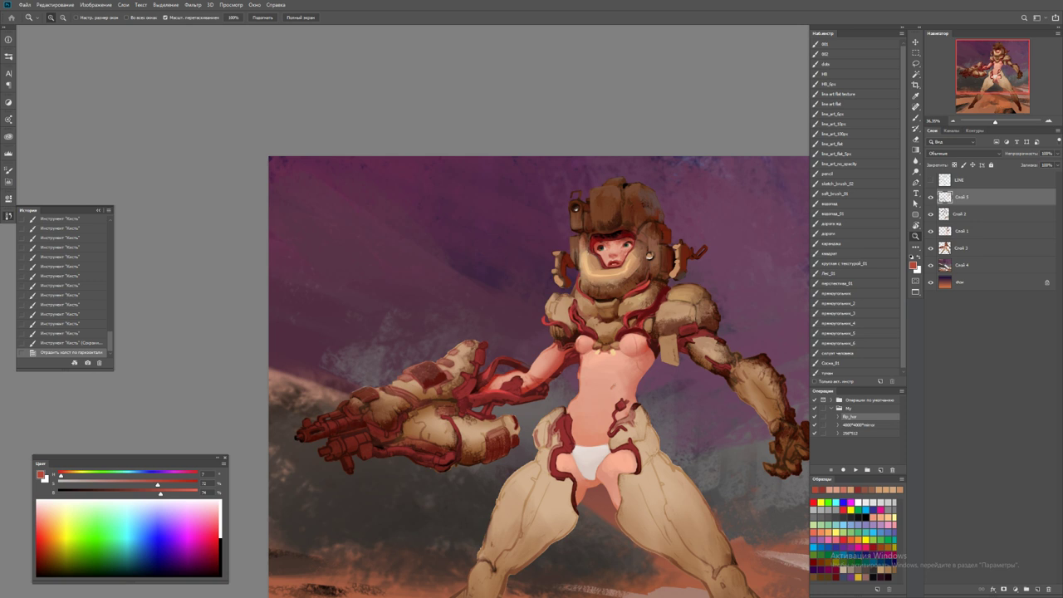
Brush dark red-brown shading with sampled tones where the weapon arm's gun mount meets the beige armour
left_click_drag(409, 436, 486, 436)
key("b")
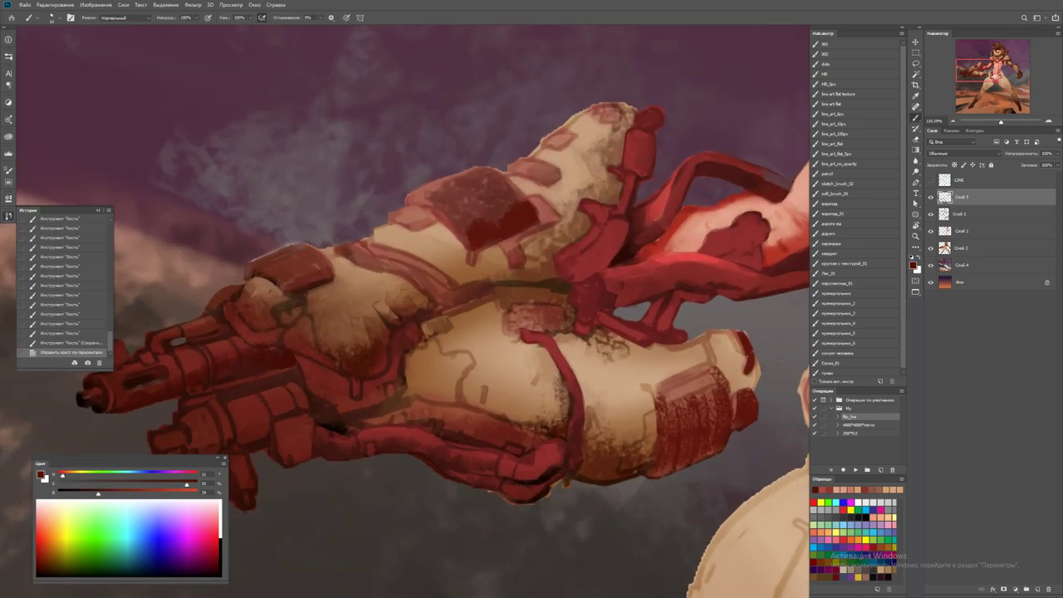
left_click(328, 348)
left_click(325, 345, "alt")
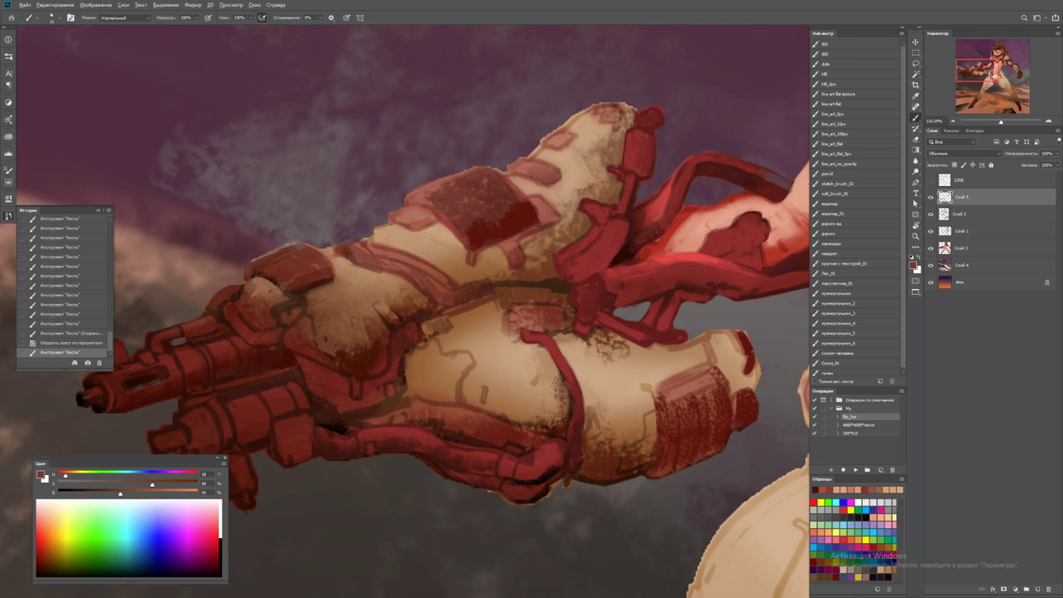
left_click(311, 350)
left_click(311, 349, "alt")
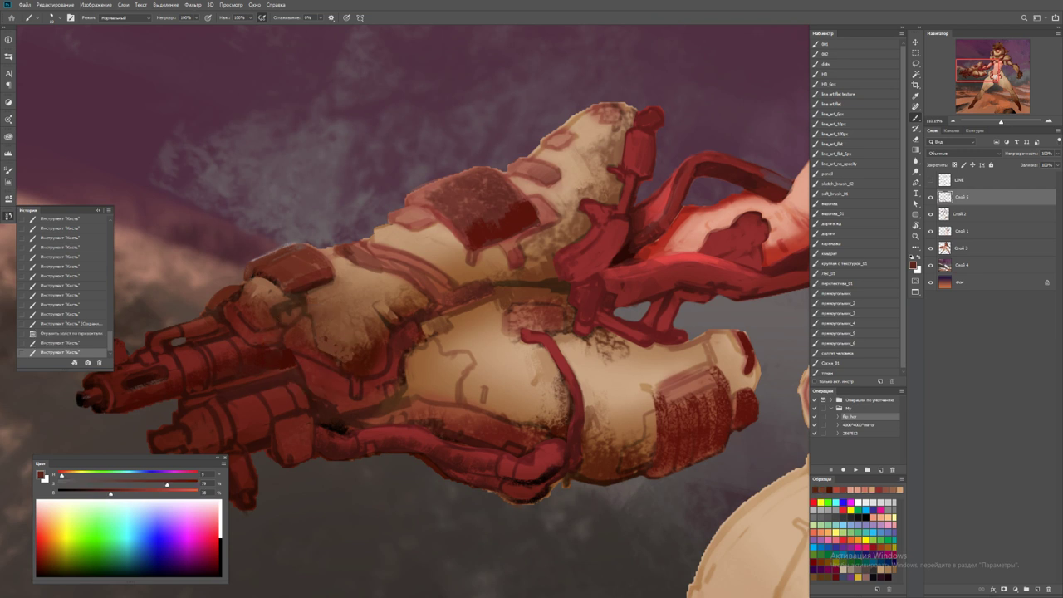
Blend sampled red-brown tones over the small armour parts behind the upper gun barrel
left_click(309, 331)
left_click(259, 290)
left_click(259, 289, "alt")
left_click(259, 290)
left_click(259, 290, "alt")
left_click(259, 289)
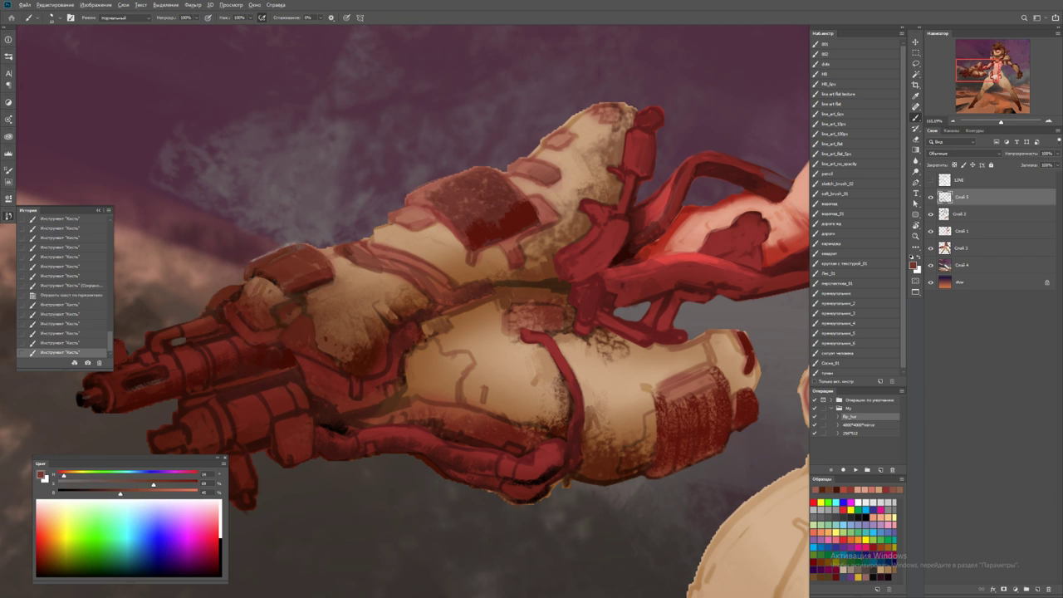
left_click(260, 290)
left_click(260, 290, "alt")
left_click(259, 290)
left_click_drag(259, 290, 327, 275)
left_click(327, 275)
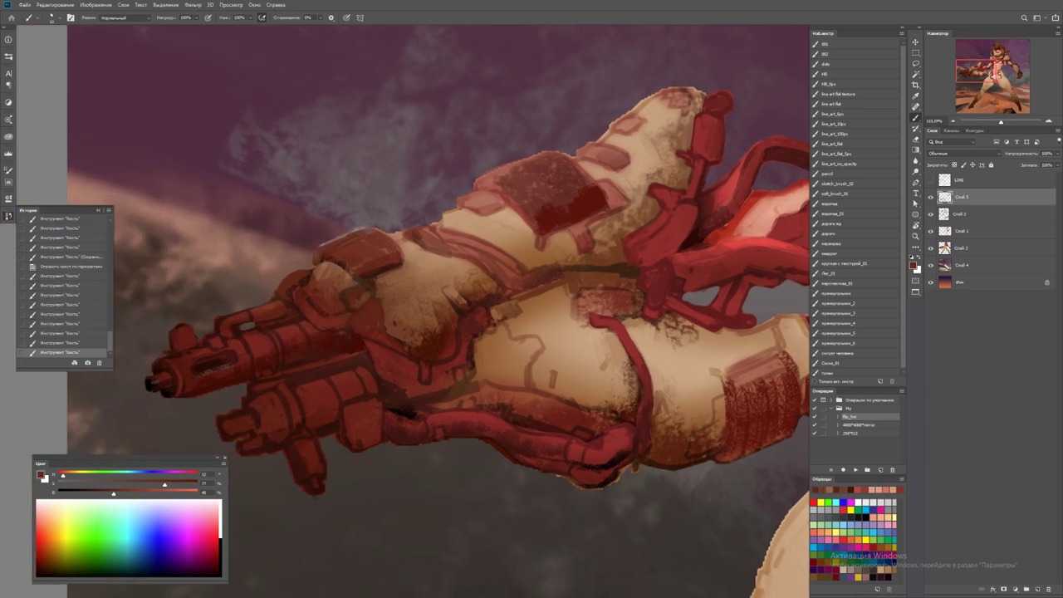
Darken the upper gun barrel and its top rail with sampled dark red and black, adding a light accent in the slot
left_click(233, 331, "alt")
left_click(226, 327)
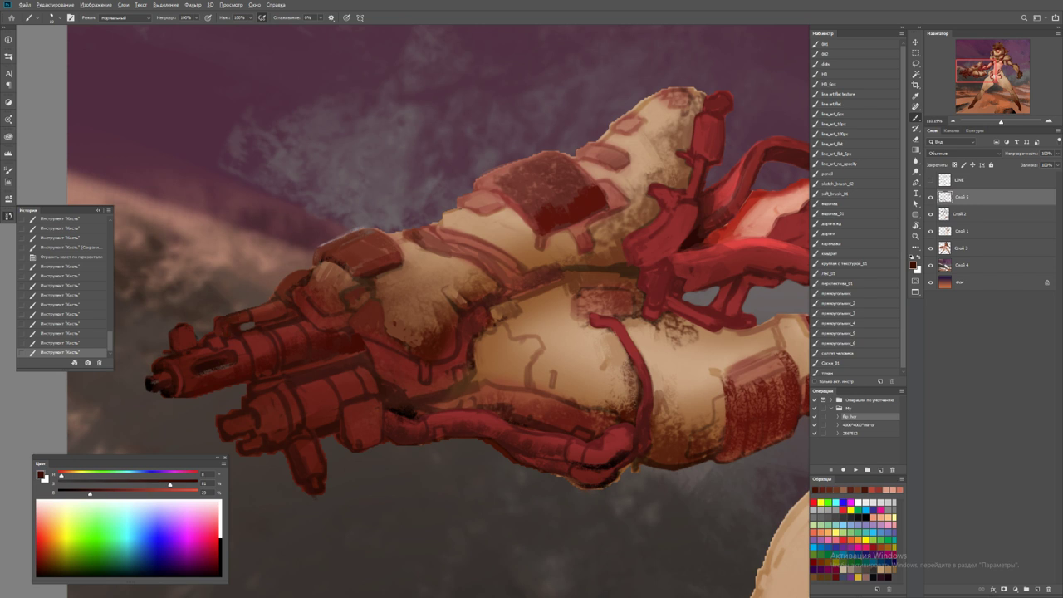
left_click(262, 309)
mouse_move(263, 308)
left_mouse_down()
mouse_move(302, 307)
mouse_move(249, 316)
mouse_move(290, 303)
mouse_move(349, 316)
left_mouse_up()
key("d")
left_click(256, 325)
key("x")
key("z")
key("ctrl+0")
key("b")
key("x")
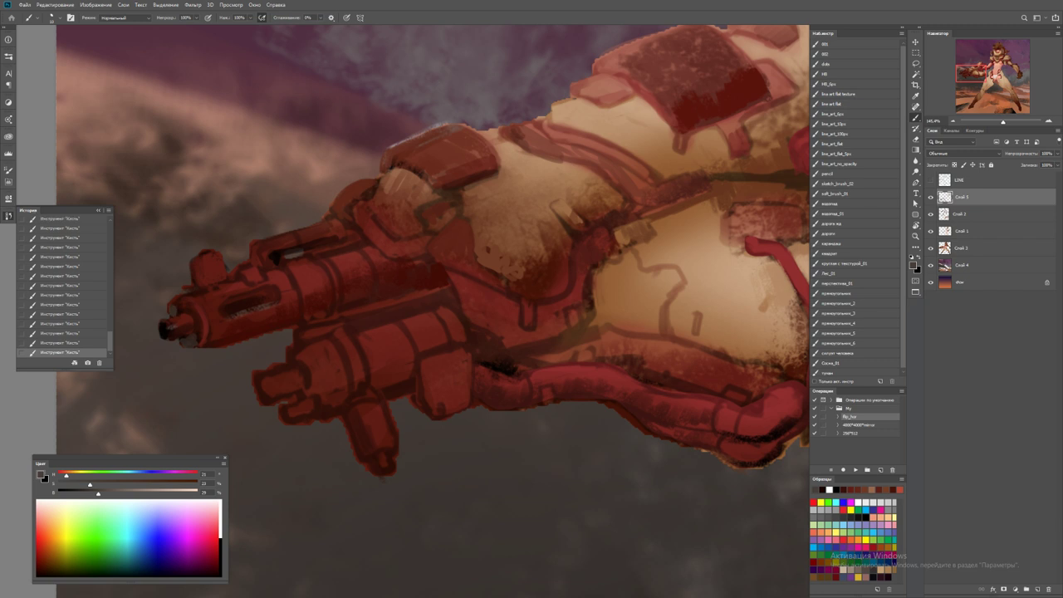
Paint a grey metallic rim around the dark vent slot on the upper gun barrel, sampling dark browns and greys
key("z")
key("ctrl+0")
left_click_drag(220, 302, 250, 303)
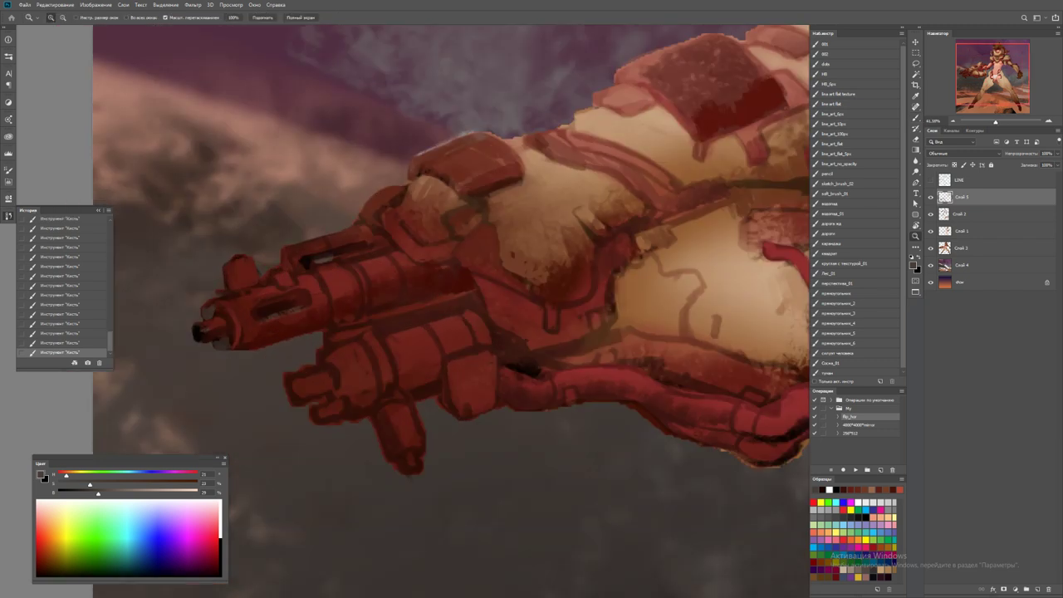
key("b")
left_click(208, 308, "alt")
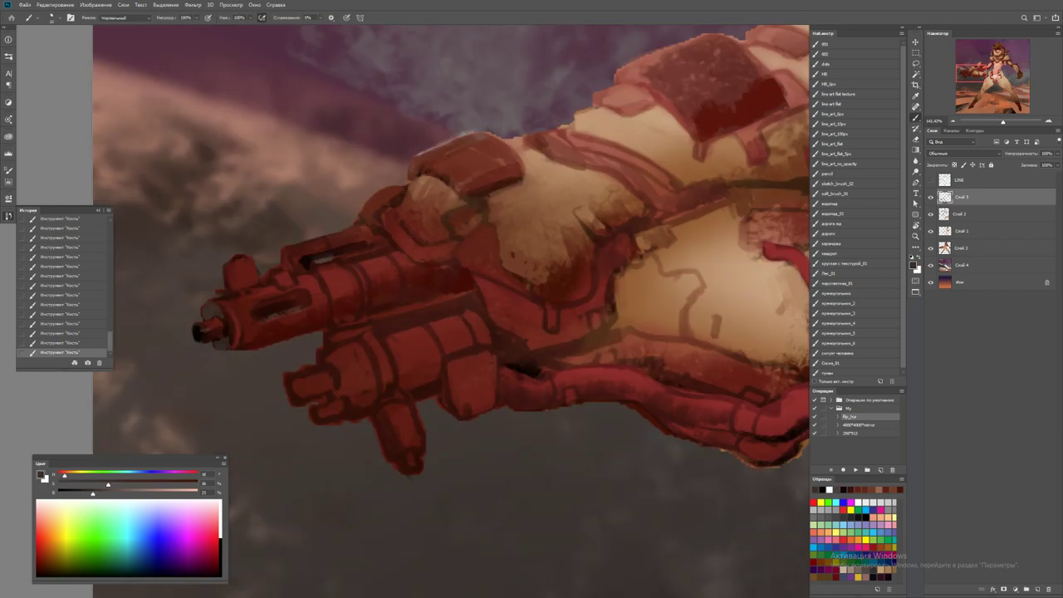
key("d")
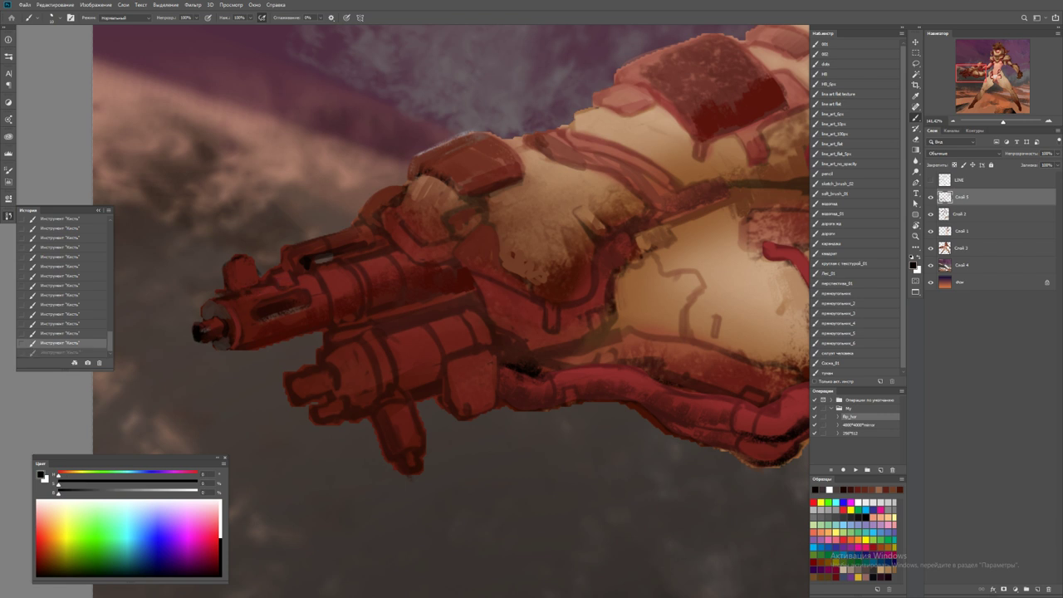
key("ctrl+z")
left_click_drag(278, 292, 240, 310)
left_click(249, 309, "alt")
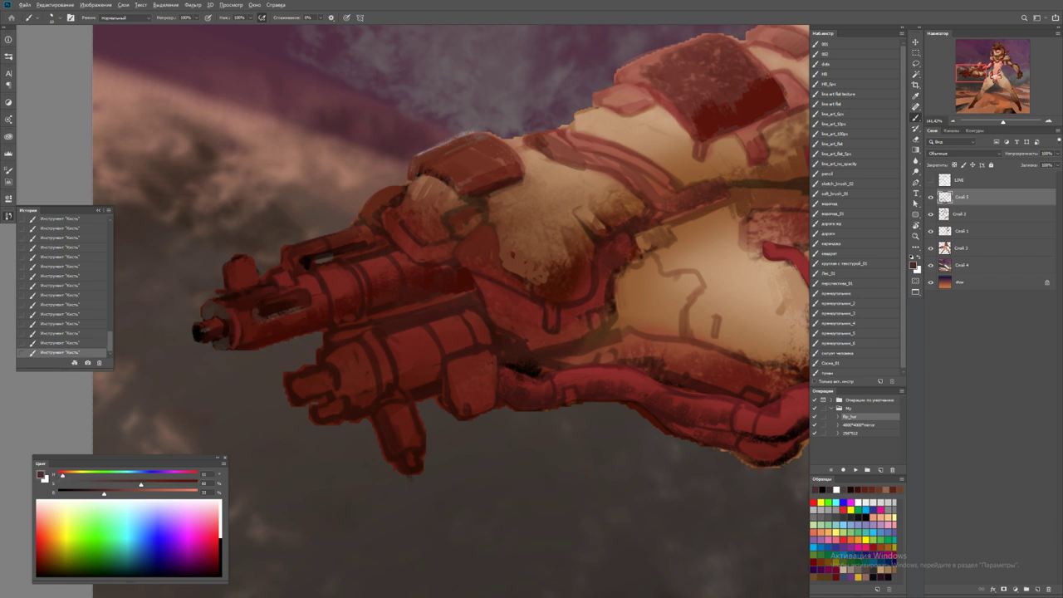
left_click(287, 294, "alt")
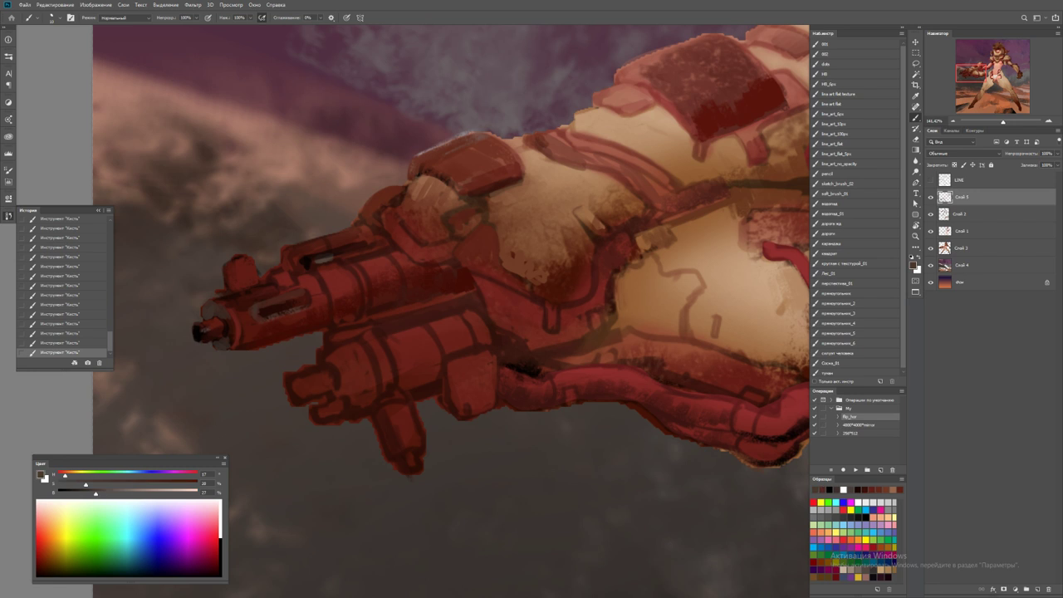
left_click(264, 311, "alt")
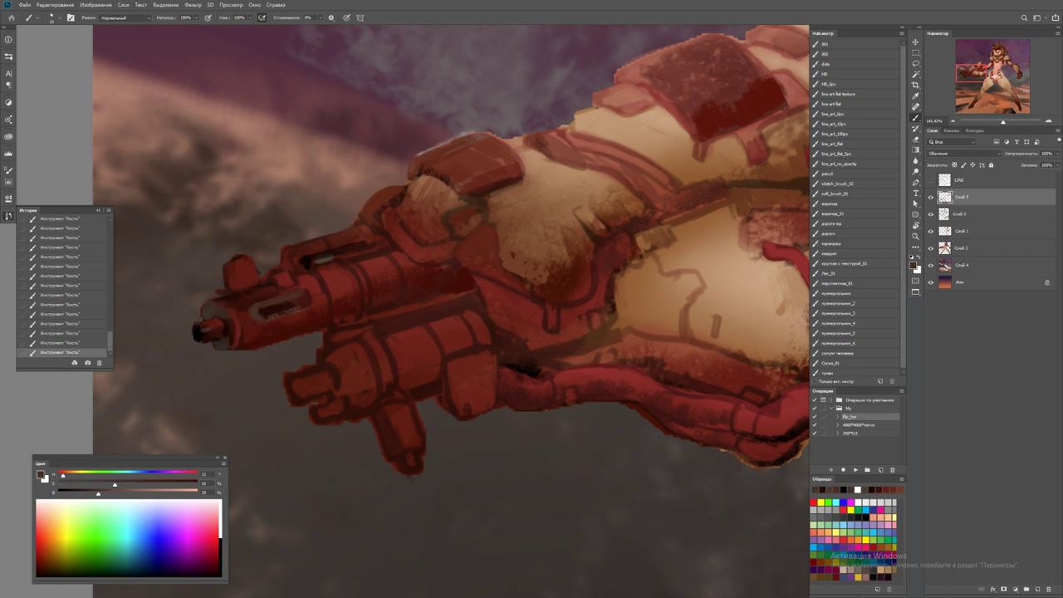
left_click(296, 289, "alt")
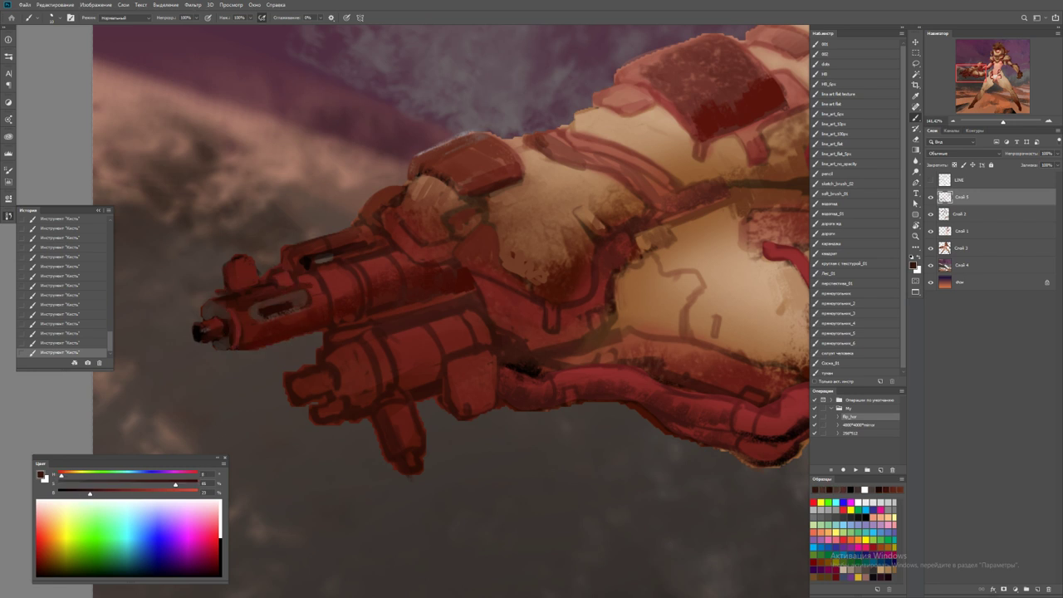
Add a small white highlight beside the front sight of the upper gun and rework the muzzle in dark grey
key("x")
key("z")
key("ctrl+0")
key("ctrl+z")
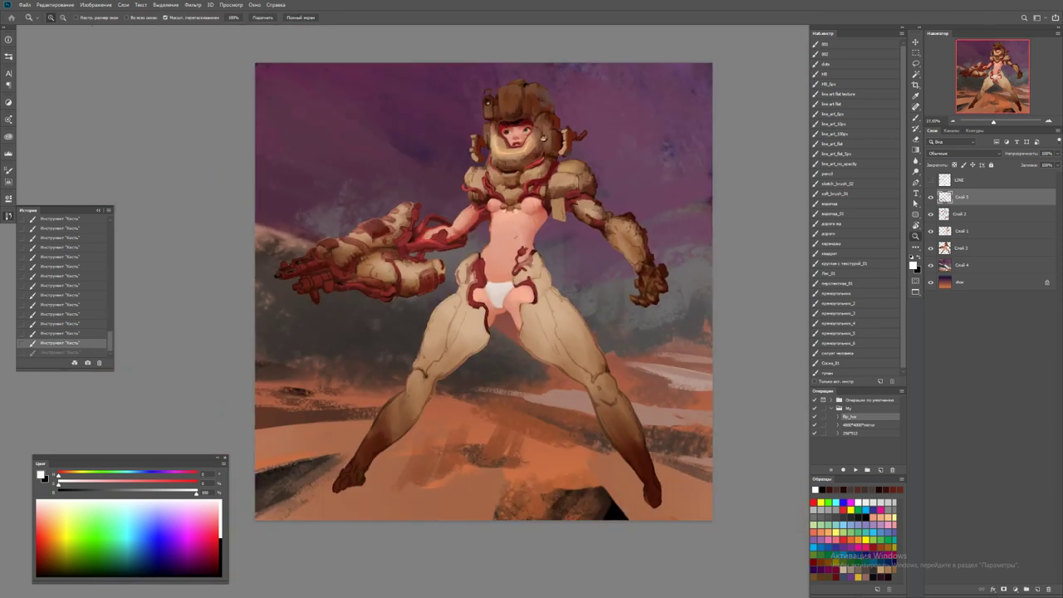
key("ctrl+plus")
key("b")
key("x")
key("ctrl+shift+z")
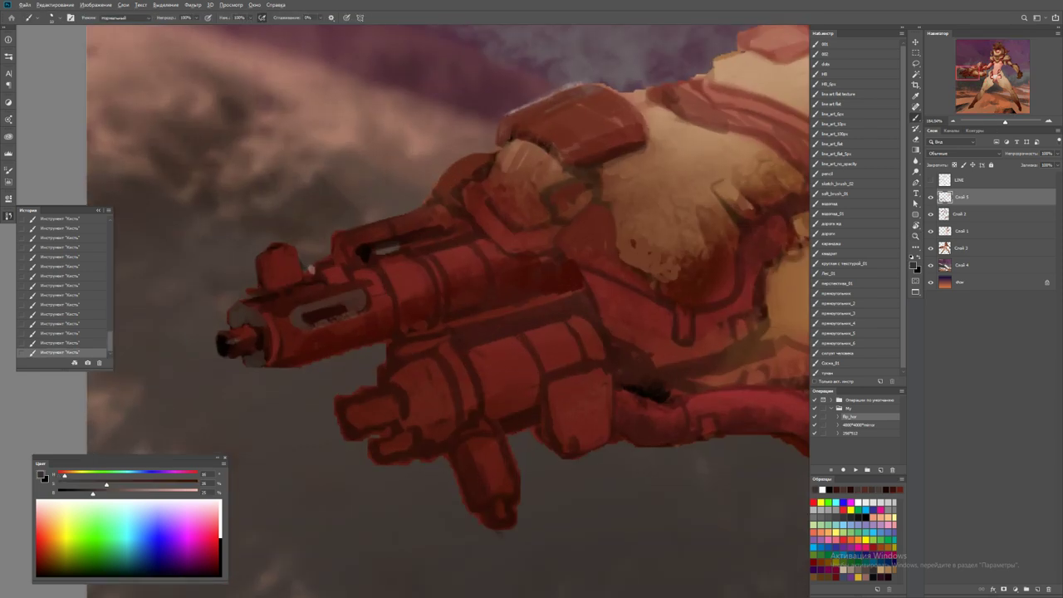
key("d")
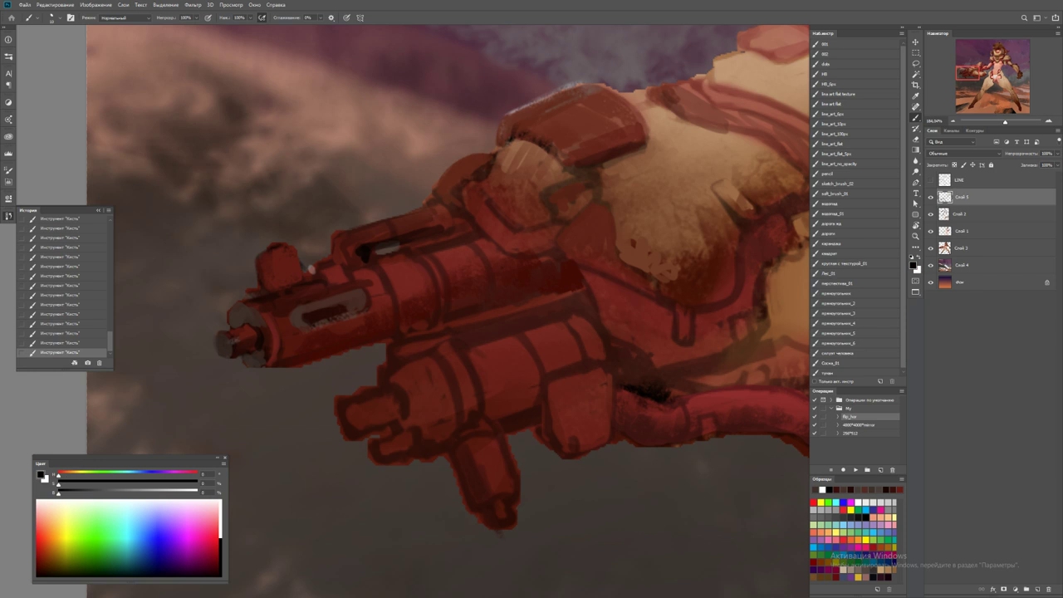
Flip the canvas horizontally back to its original orientation
key("z")
key("ctrl+0")
key("ctrl+shift+h")
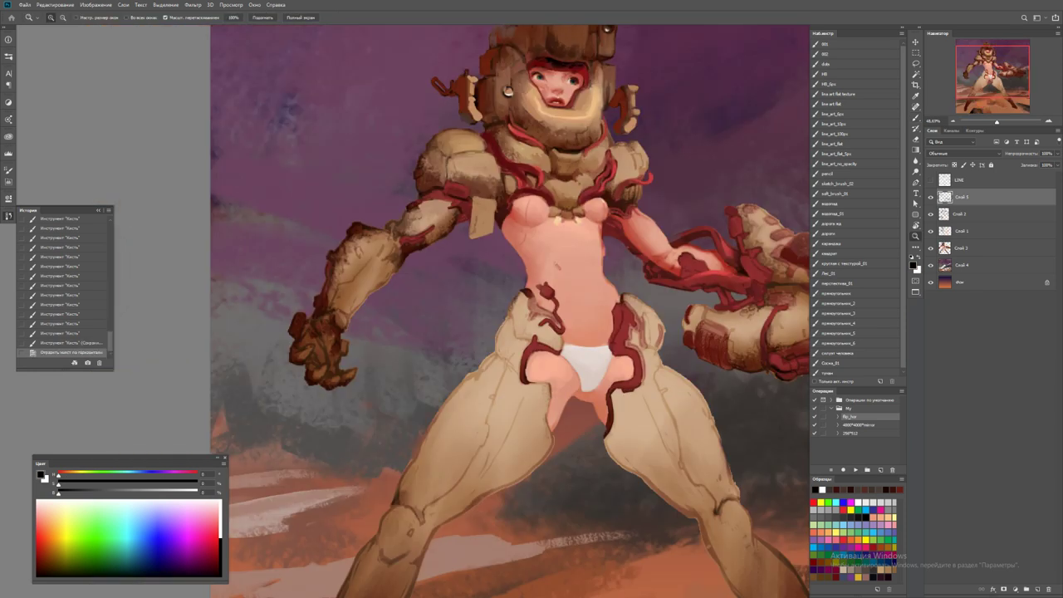
Paint the rear end of the lower weapon-arm cylinder in a sampled grey-brown metal tone
key("ctrl+0")
key("ctrl+plus")
key("ctrl+plus")
scroll(553, 287, "up", 2)
key("b")
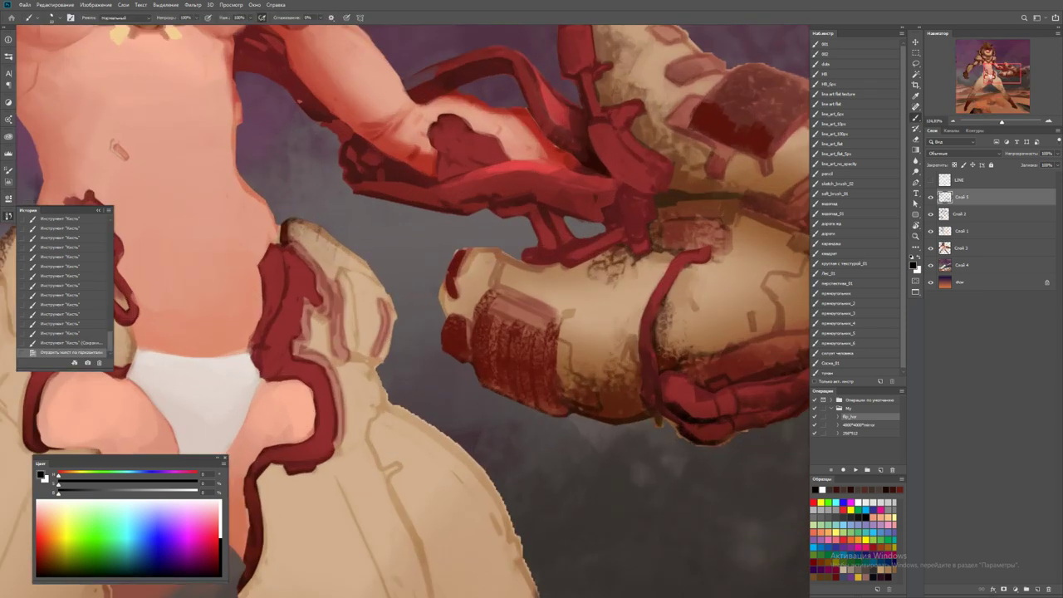
left_click(452, 283, "alt")
left_click_drag(446, 294, 452, 315)
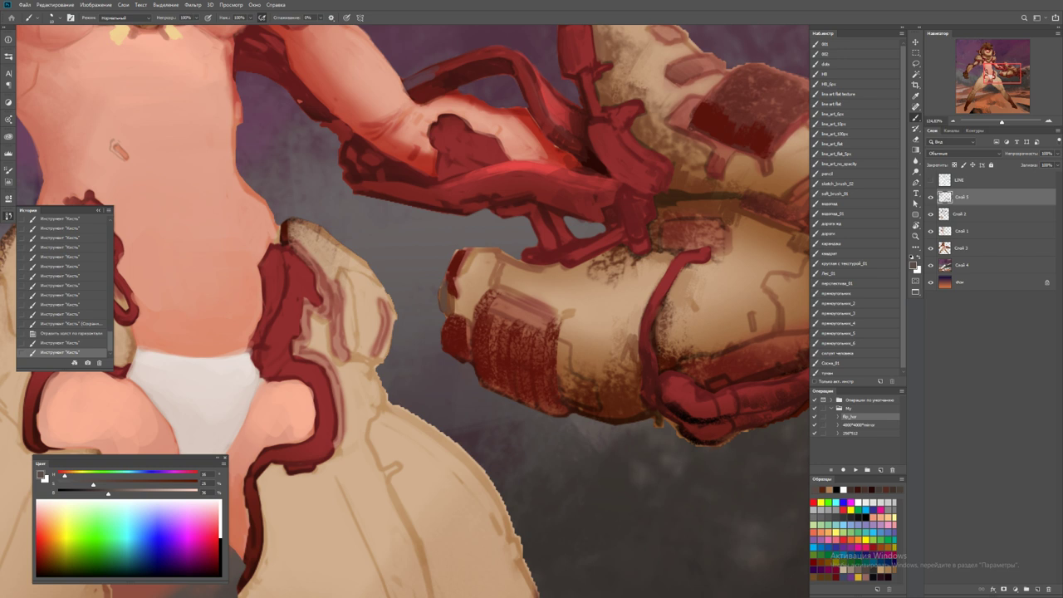
mouse_move(469, 256)
left_mouse_down()
mouse_move(458, 295)
mouse_move(476, 259)
mouse_move(490, 312)
left_mouse_up()
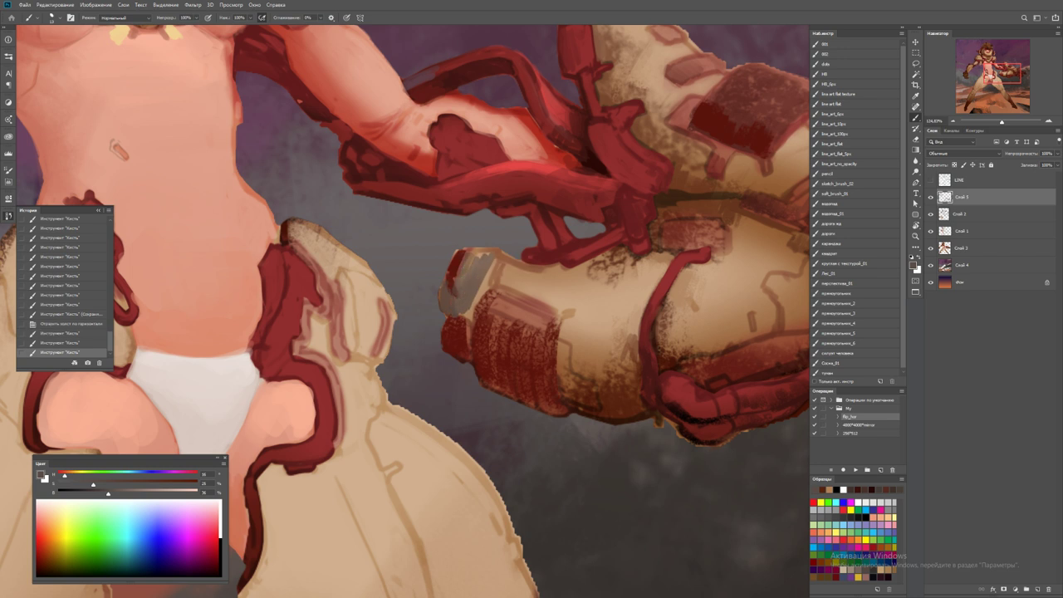
Shade the red cables under the forearm with sampled dark red, then undo the last stroke
key("ctrl+minus")
key("ctrl+minus")
key("ctrl+minus")
key("ctrl+plus")
key("ctrl+plus")
key("ctrl+plus")
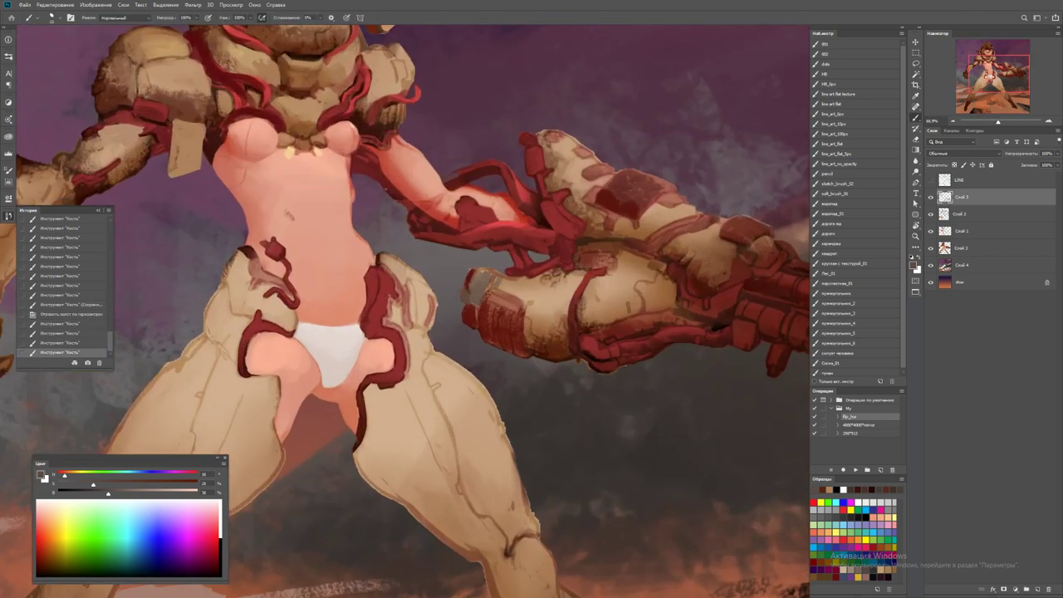
scroll(494, 237, "up", 2)
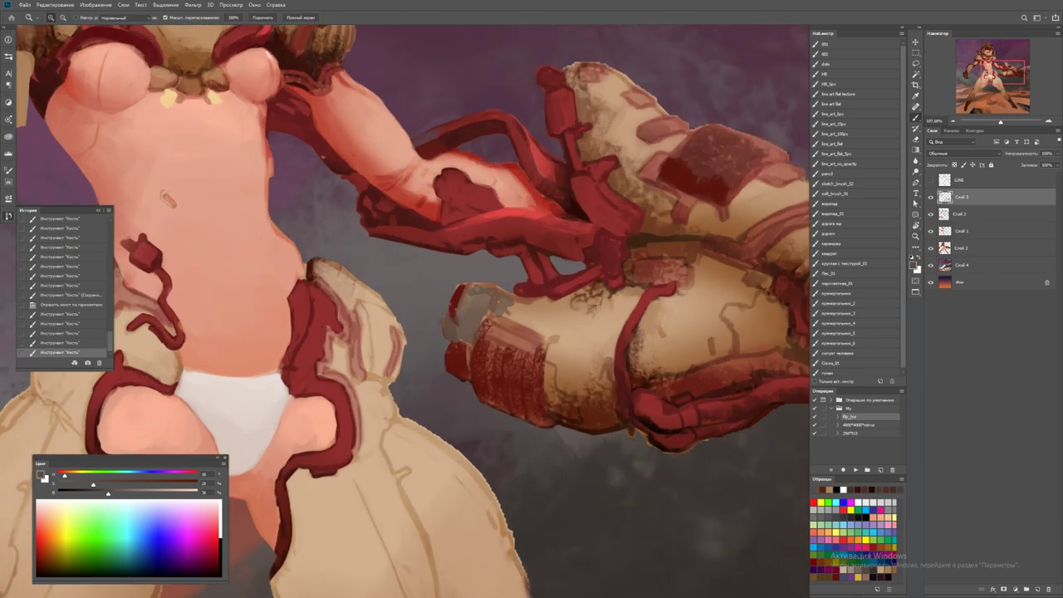
mouse_move(378, 239)
left_mouse_down()
mouse_move(440, 236)
mouse_move(471, 249)
mouse_move(506, 234)
left_mouse_up()
left_click(416, 236, "alt")
left_click(424, 245, "alt")
key("ctrl+z")
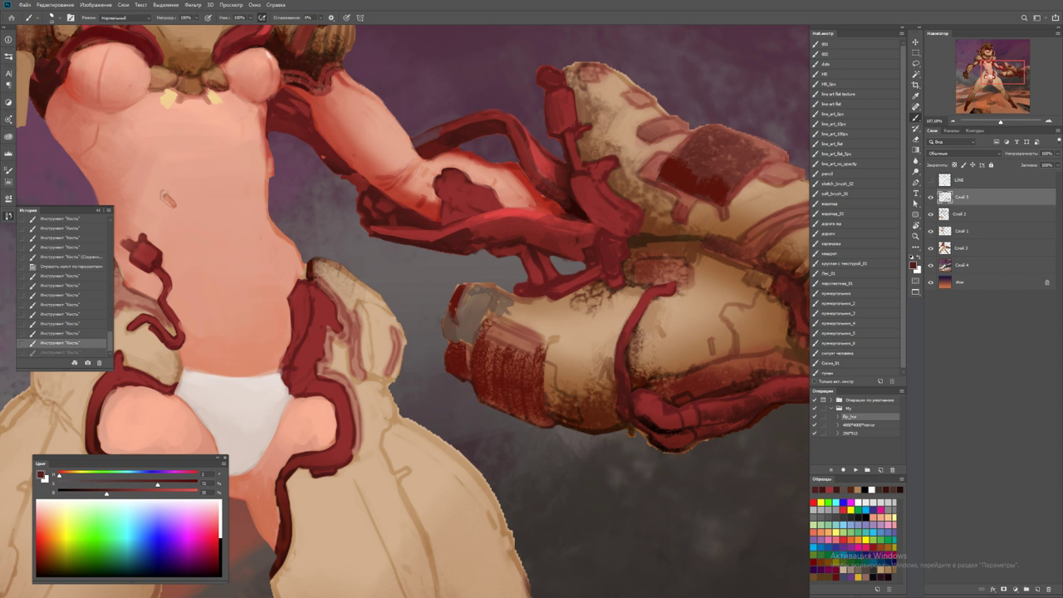
Add another dark red brush stroke to the cables beneath the forearm of the weapon arm
mouse_move(491, 249)
left_mouse_down()
mouse_move(523, 249)
mouse_move(533, 277)
left_mouse_up()
key("z")
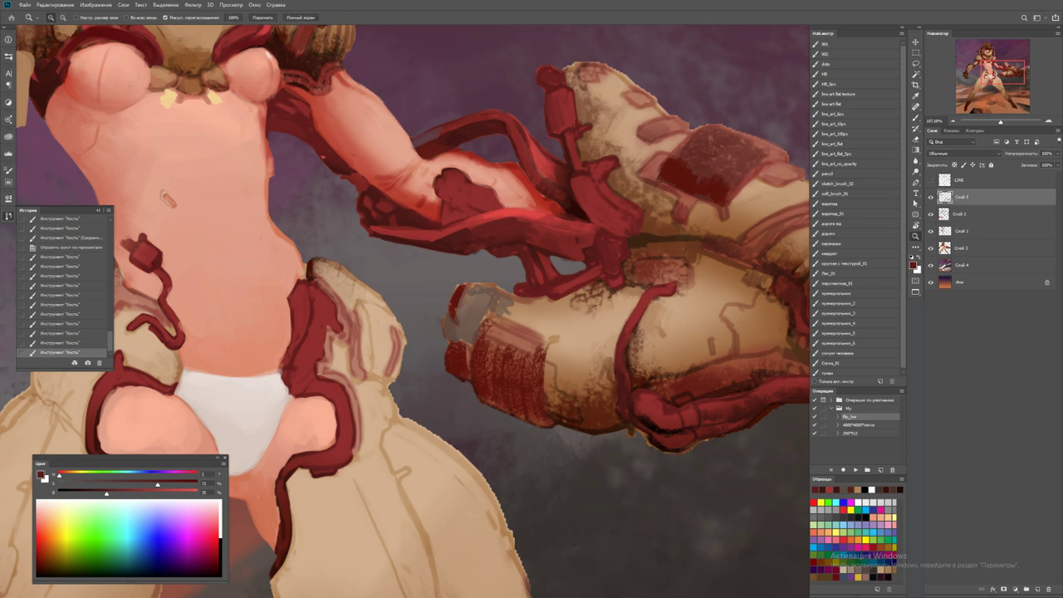
key("ctrl+minus")
key("ctrl+minus")
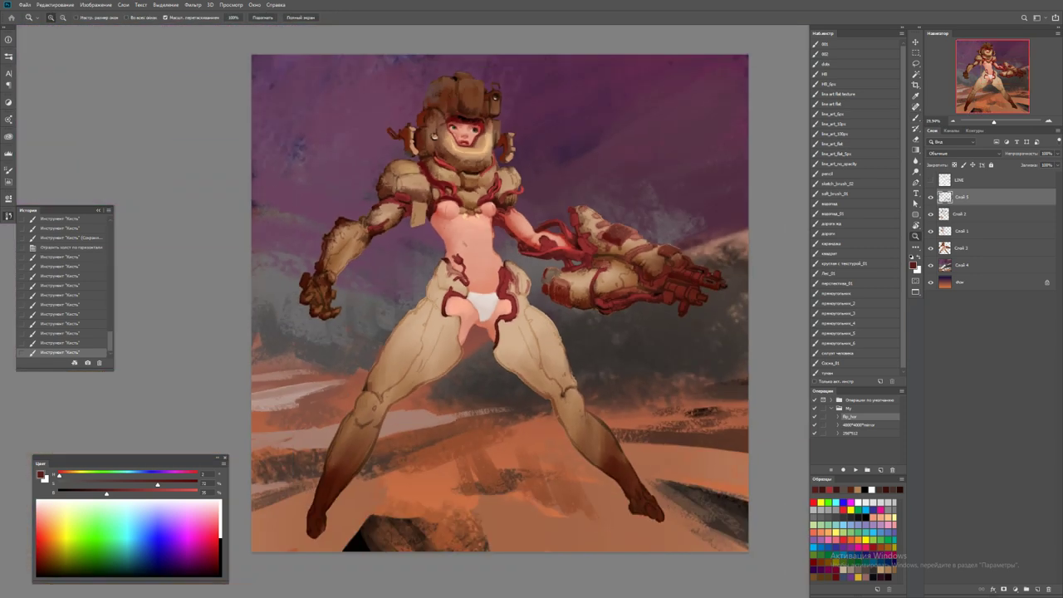
Paint the start of the cable loop above the elbow with sampled skin and bright red tones
left_click_drag(615, 222, 665, 222)
key("b")
mouse_move(522, 294)
left_mouse_down()
mouse_move(541, 279)
mouse_move(533, 304)
mouse_move(551, 303)
mouse_move(574, 285)
mouse_move(562, 258)
mouse_move(541, 253)
left_mouse_up()
left_click(558, 286, "alt")
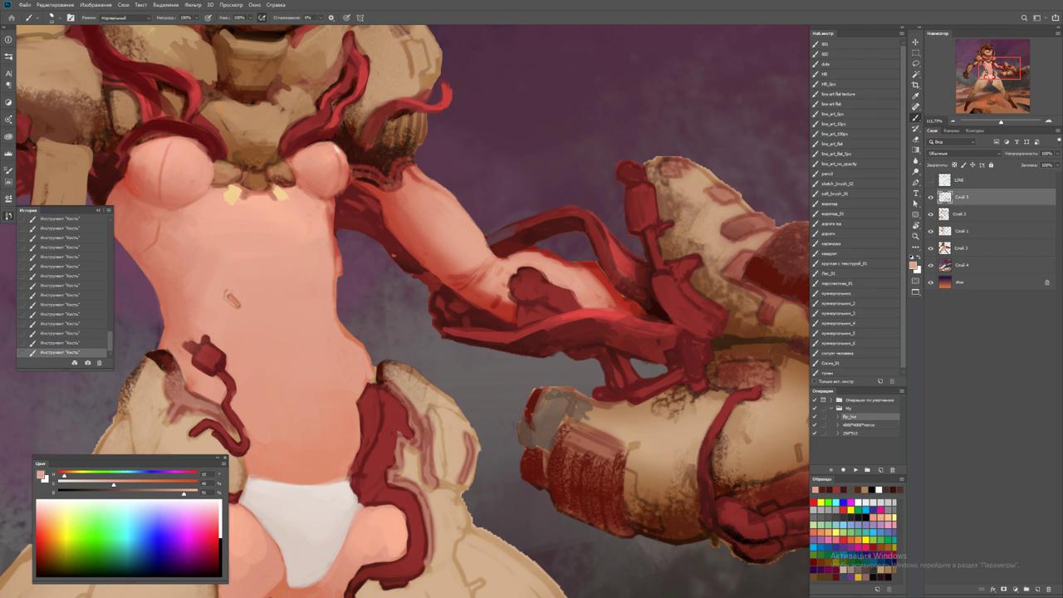
left_click(509, 247, "alt")
left_click(541, 251, "alt")
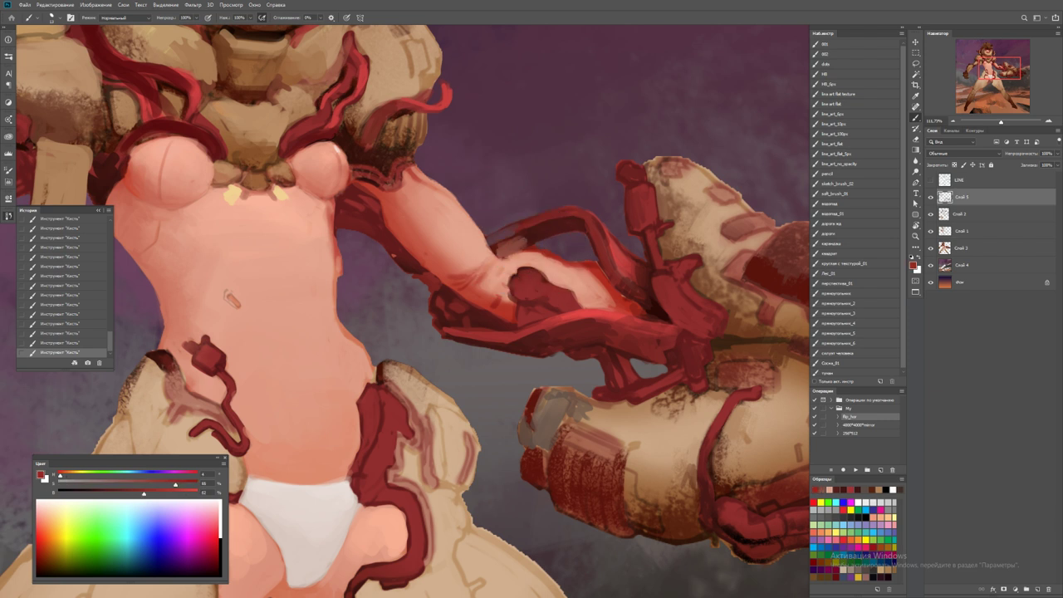
left_click_drag(499, 243, 533, 244)
Add a black accent and a violet reflection on the underside of the cable loop above the forearm
key("z")
key("ctrl+0")
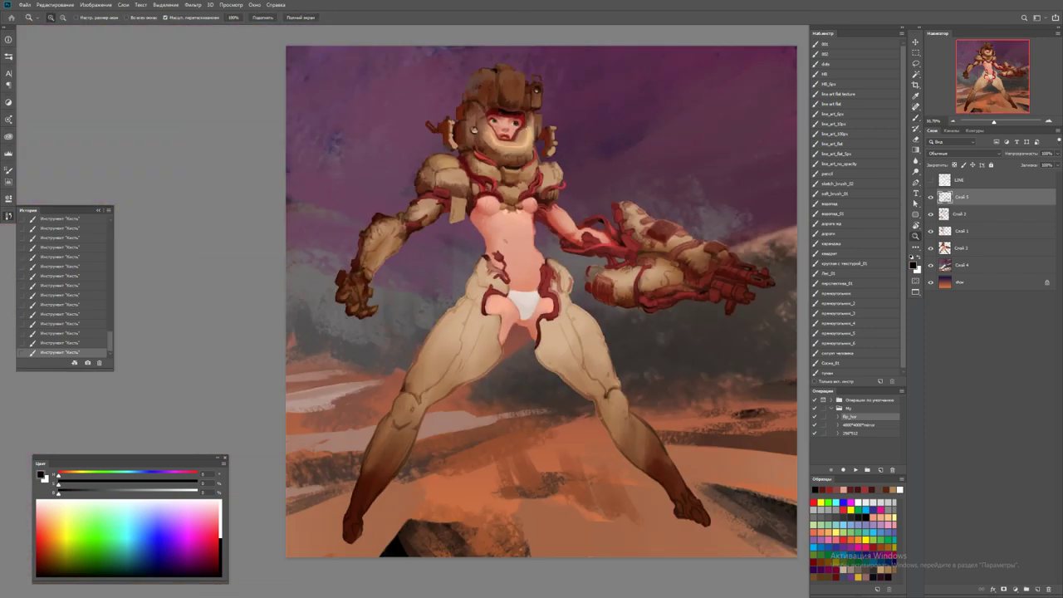
left_click_drag(597, 225, 640, 225)
key("b")
left_click(860, 502)
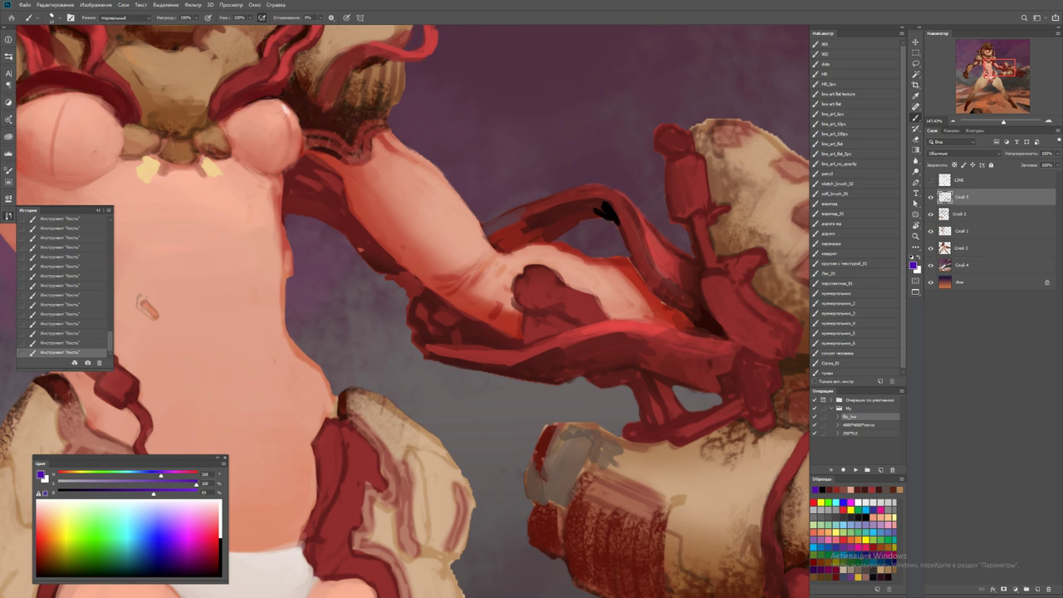
left_click(608, 213, "alt")
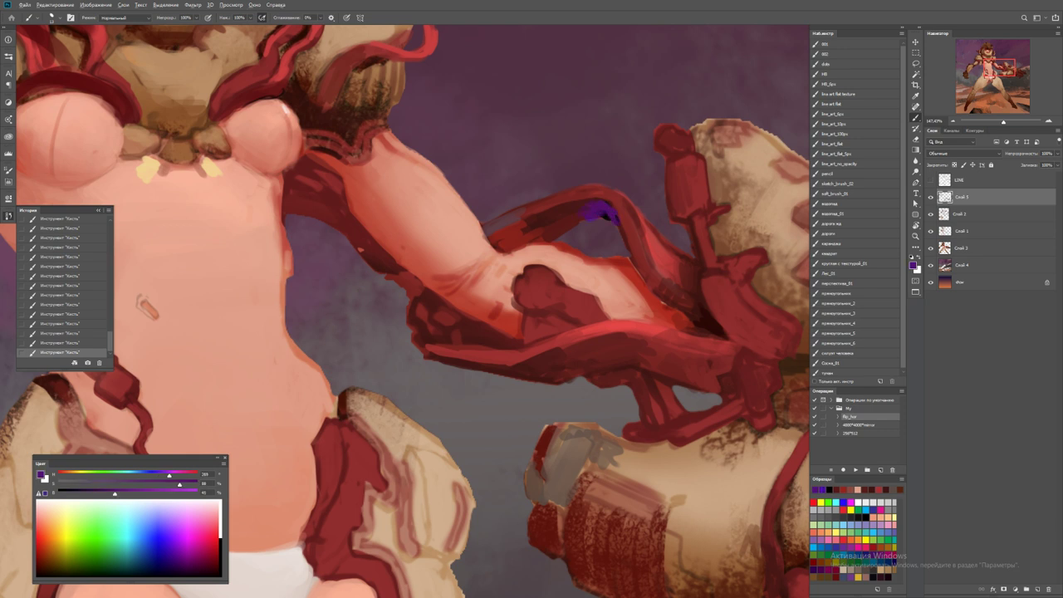
Blend the edges of the cable loop above the forearm with sampled reds and muted brown-purple tones
left_click(613, 217, "alt")
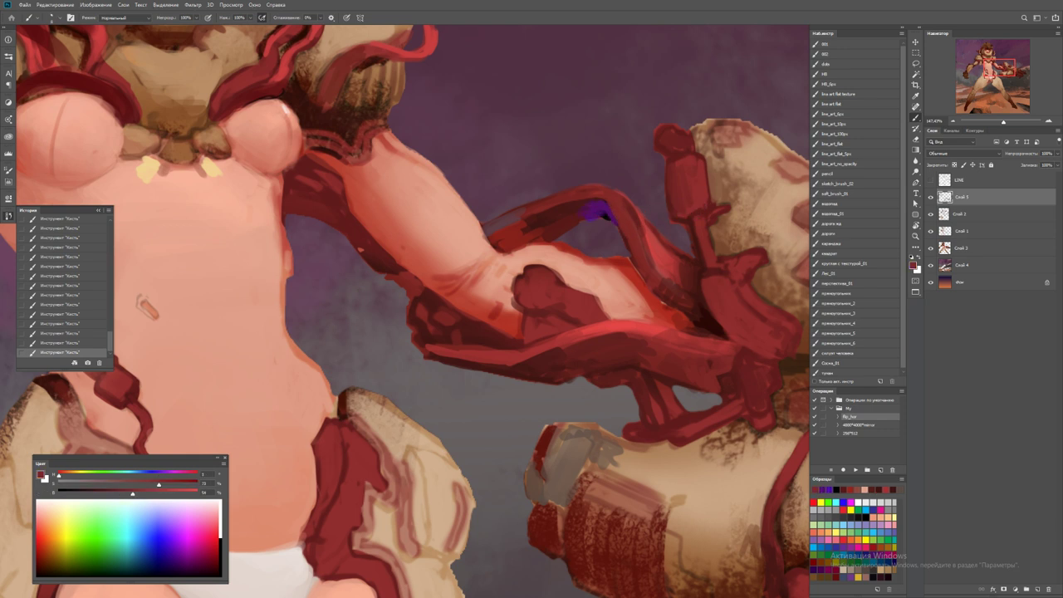
left_click(641, 225, "alt")
left_click(582, 192, "alt")
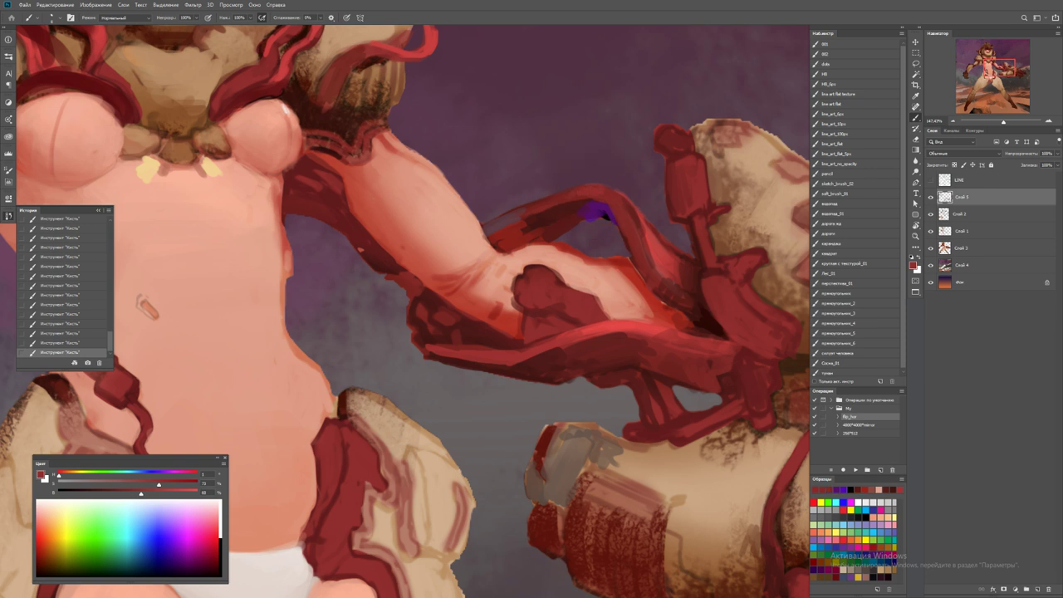
left_click(631, 274, "alt")
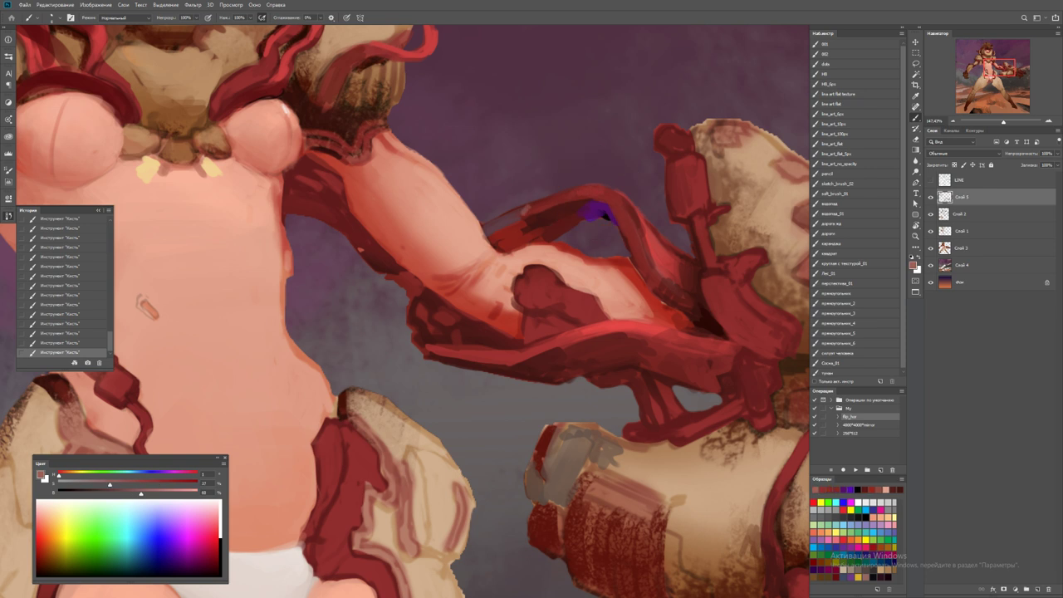
left_click(540, 206, "alt")
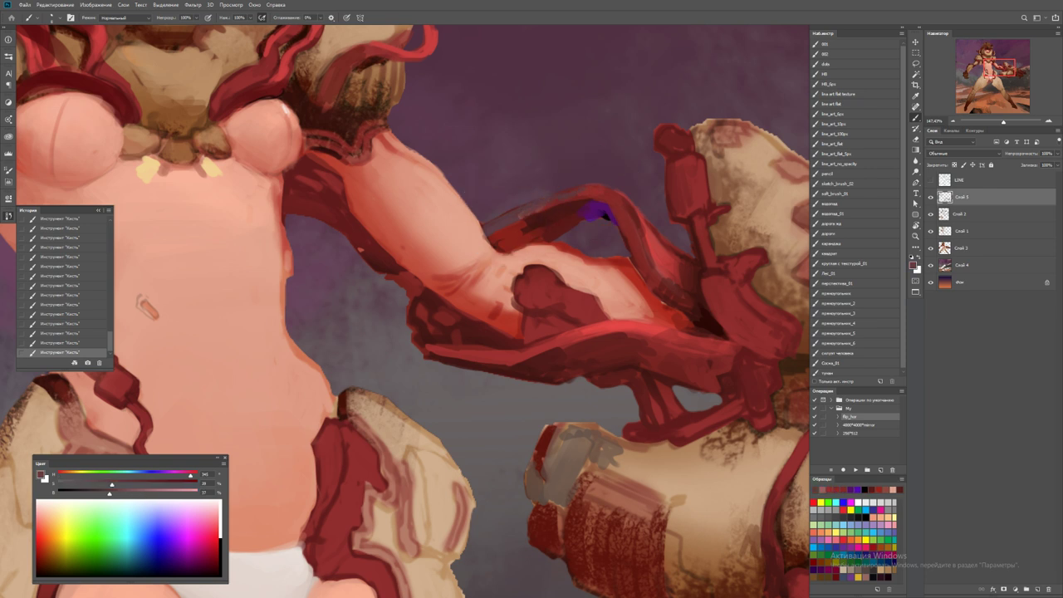
key("z")
key("ctrl+0")
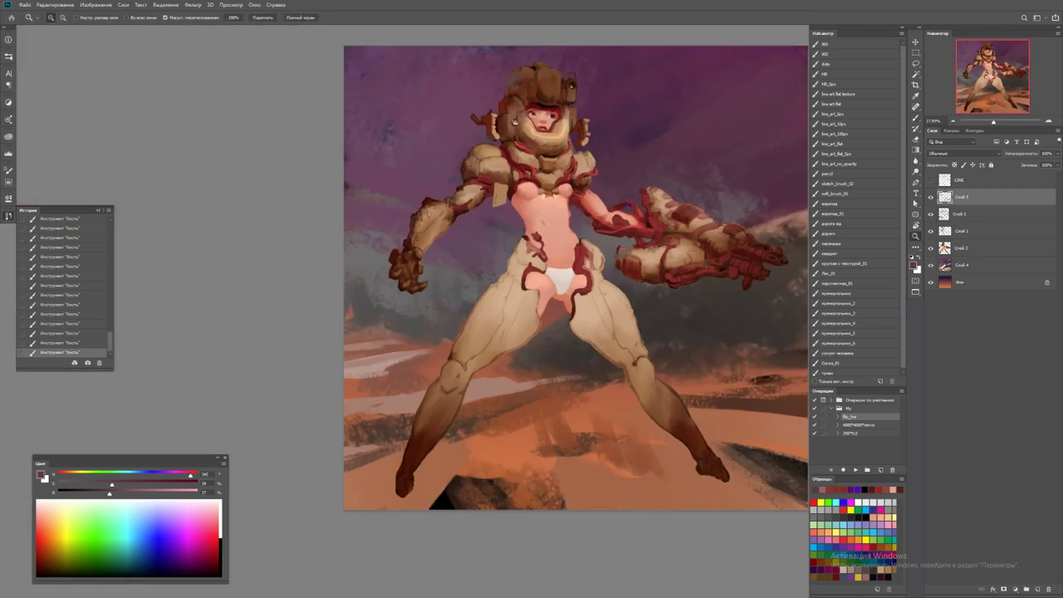
Shade the upper edge of the cable loop from the elbow to its peak with sampled dark red
left_click(619, 207)
key("b")
left_click(534, 247, "alt")
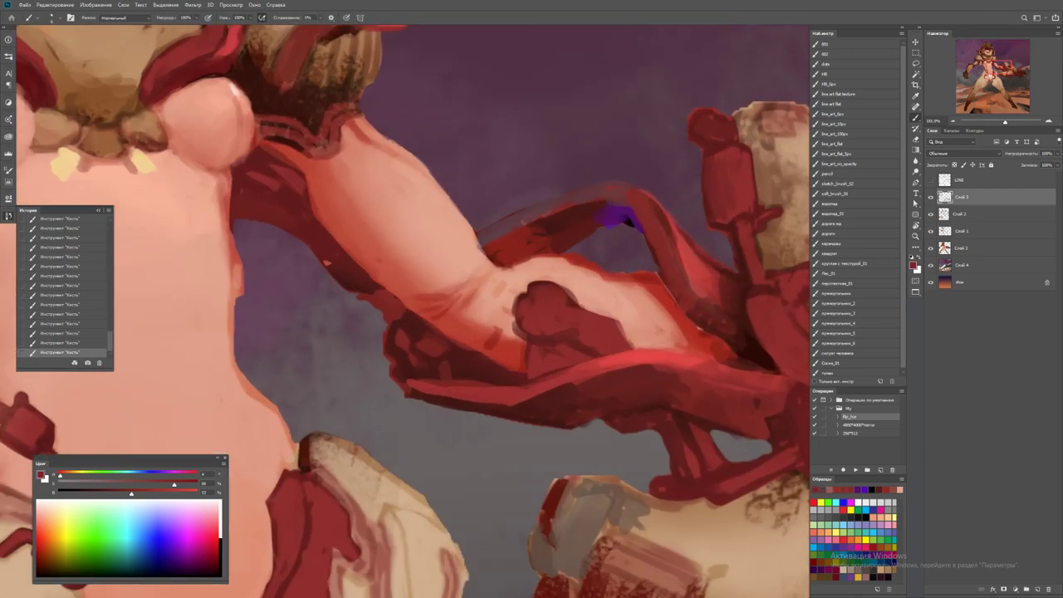
left_click(498, 237, "alt")
mouse_move(491, 243)
left_mouse_down()
mouse_move(561, 212)
mouse_move(620, 202)
left_mouse_up()
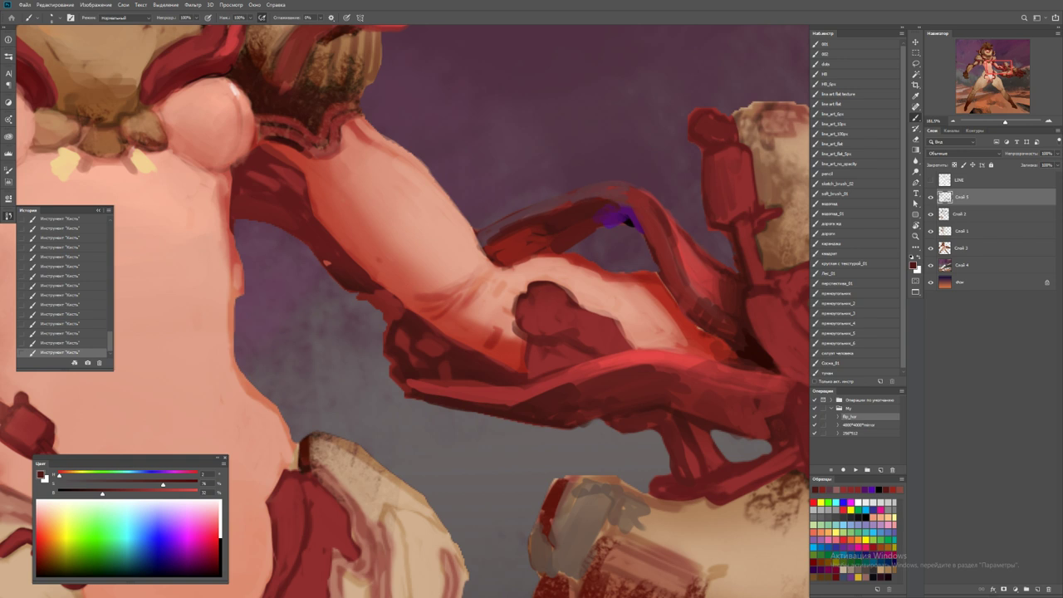
Deepen the shadow beside the violet accent on the cable loop with black and a sampled dark purple-red
key("z")
key("ctrl+0")
left_click(635, 220)
key("b")
left_click(882, 490)
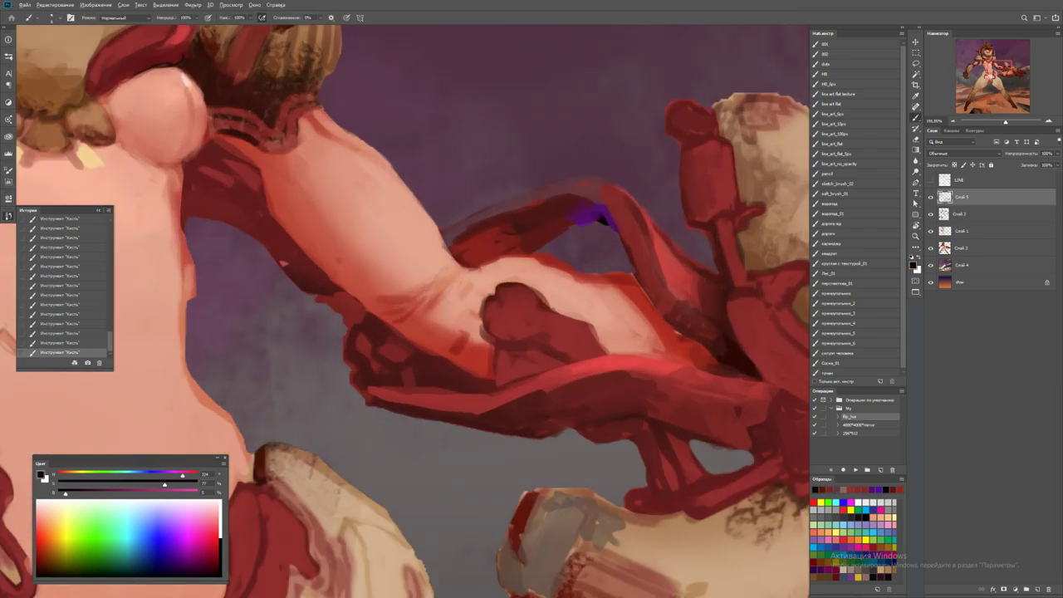
mouse_move(581, 197)
left_mouse_down()
mouse_move(609, 210)
mouse_move(613, 225)
mouse_move(573, 209)
left_mouse_up()
left_click(590, 211, "alt")
key("z")
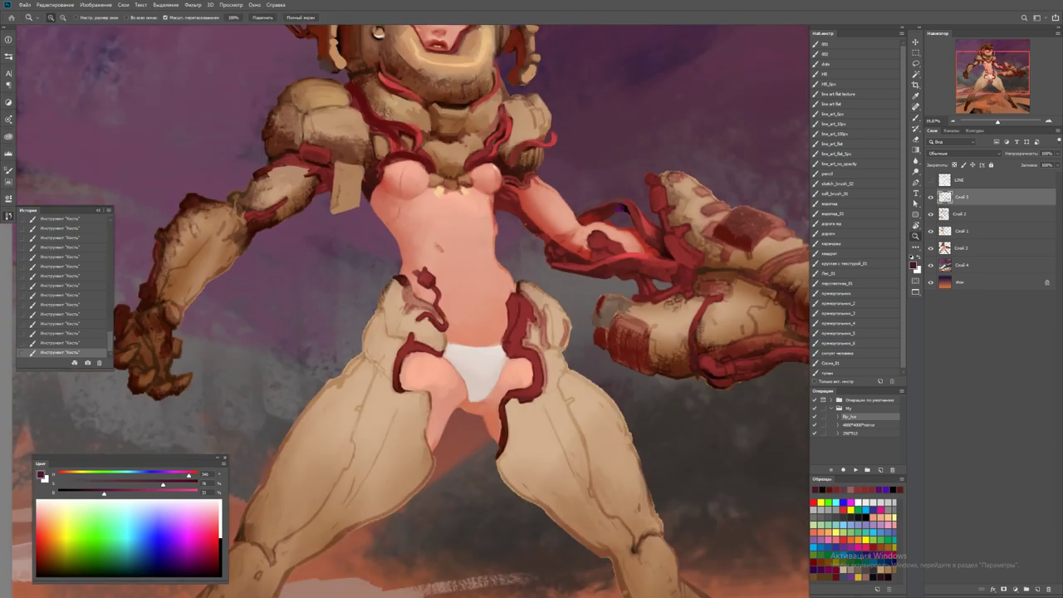
key("ctrl+0")
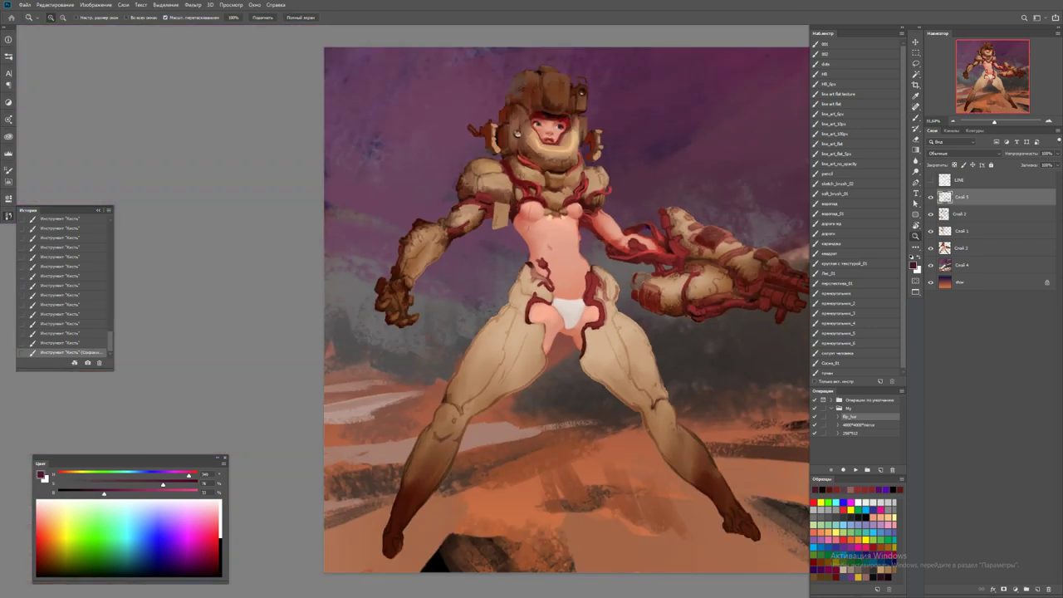
Shade the centre of the round metal bolt on the side of the helmet with black
left_click_drag(572, 116, 614, 116)
left_click_drag(465, 116, 565, 117)
key("b")
key("d")
left_click(410, 261)
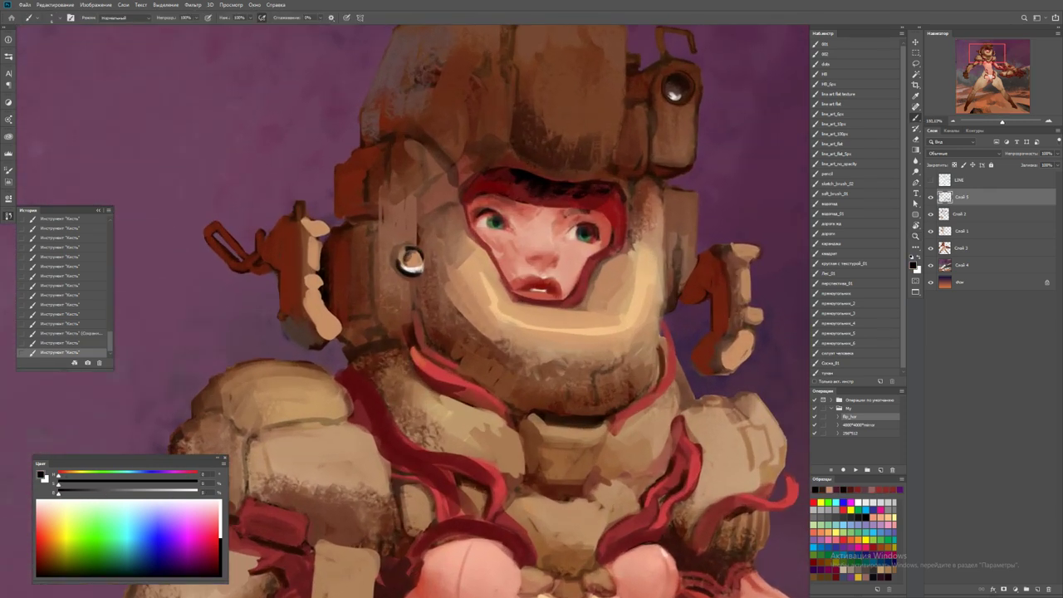
left_click(410, 261)
Add white highlights to the helmet's round bolt and touch up its centre with black
key("x")
left_click(422, 259)
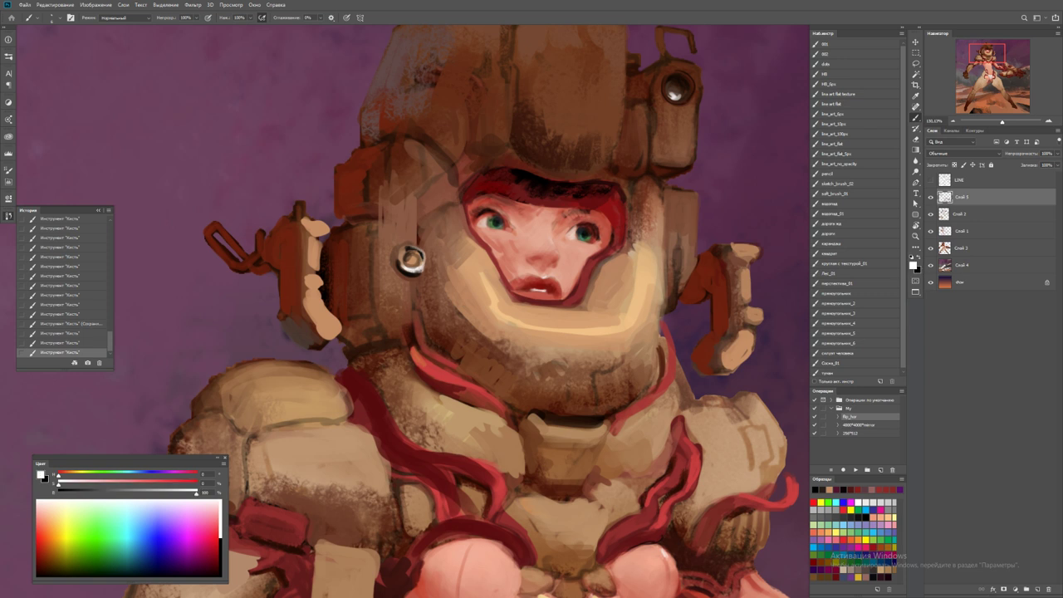
left_click(410, 260)
left_click(412, 259)
left_click(410, 261)
key("x")
left_click(410, 261)
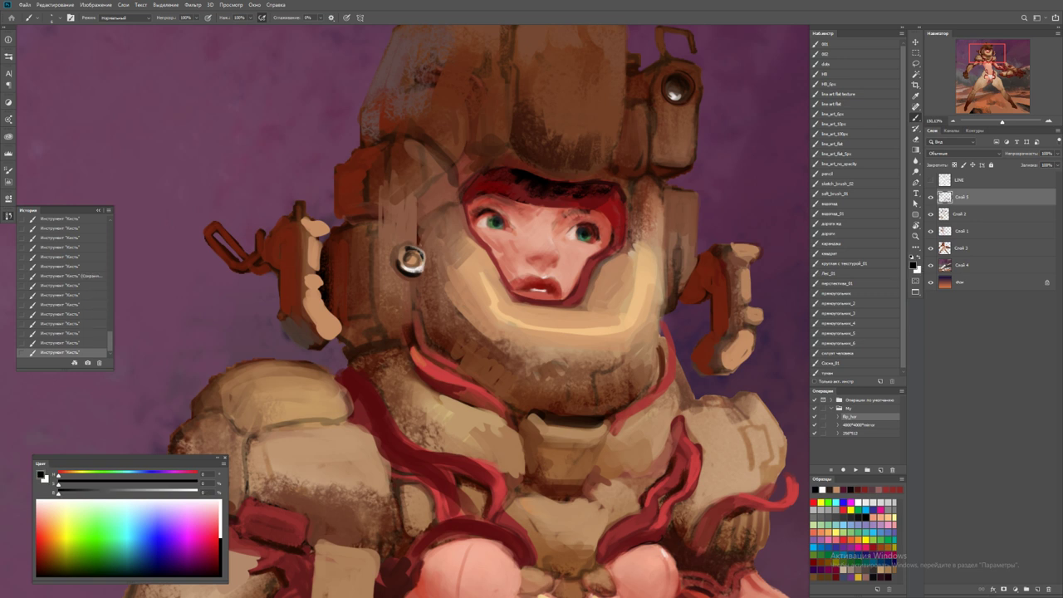
left_click(411, 260)
Touch up the helmet's bolt and the surface beside the face opening with sampled browns
left_click(365, 186, "alt")
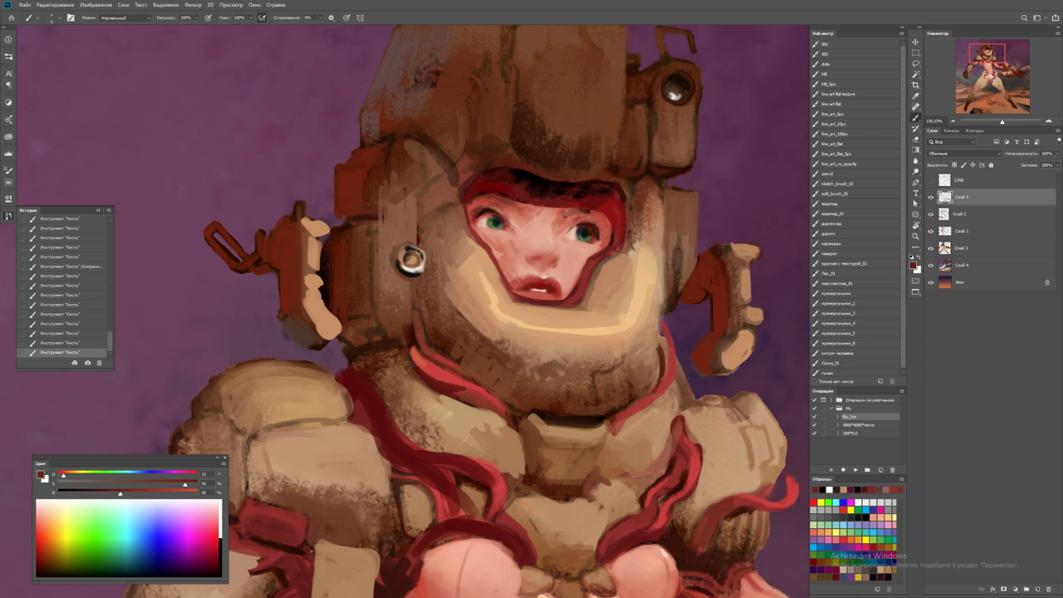
left_click(409, 260)
left_click(465, 173, "alt")
left_click(465, 173)
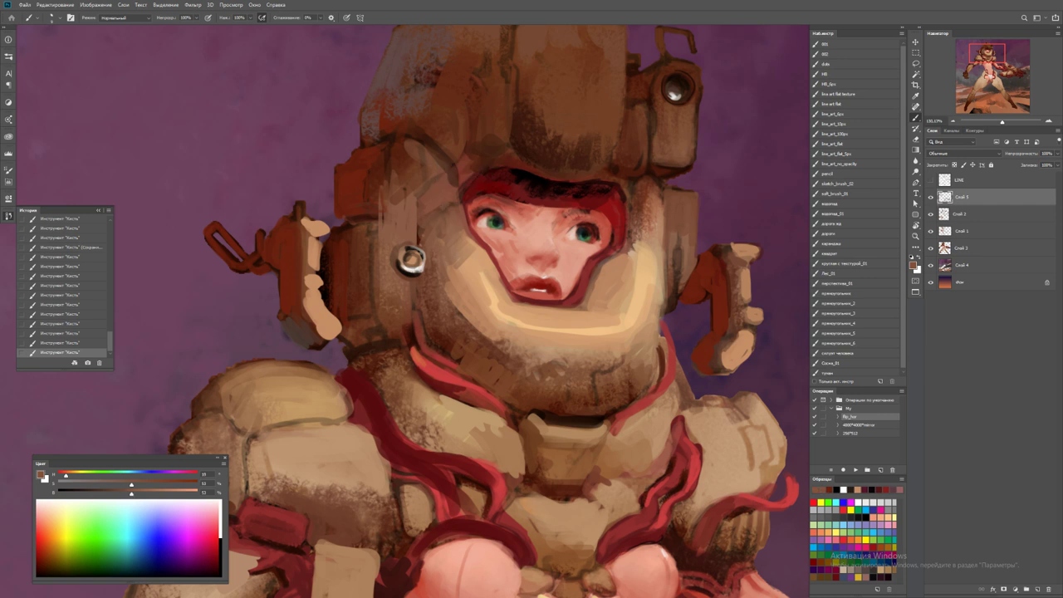
left_click(436, 215)
left_click(436, 214, "alt")
Paint narrow raised plates on both sides of the helmet's central front block in sampled browns
scroll(407, 311, "up", 2)
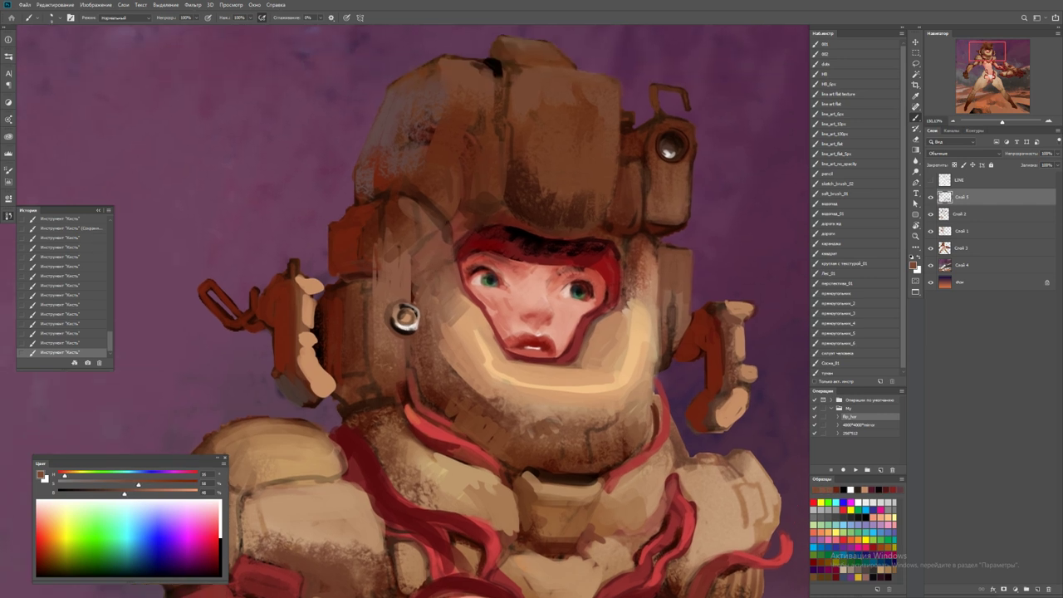
scroll(407, 312, "up", 2)
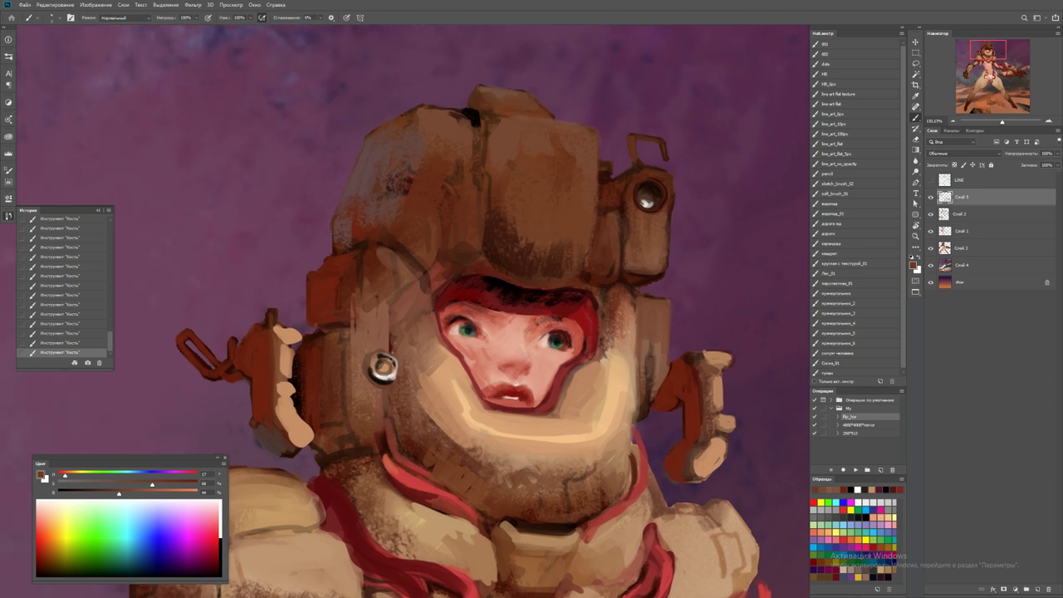
left_click(535, 186, "alt")
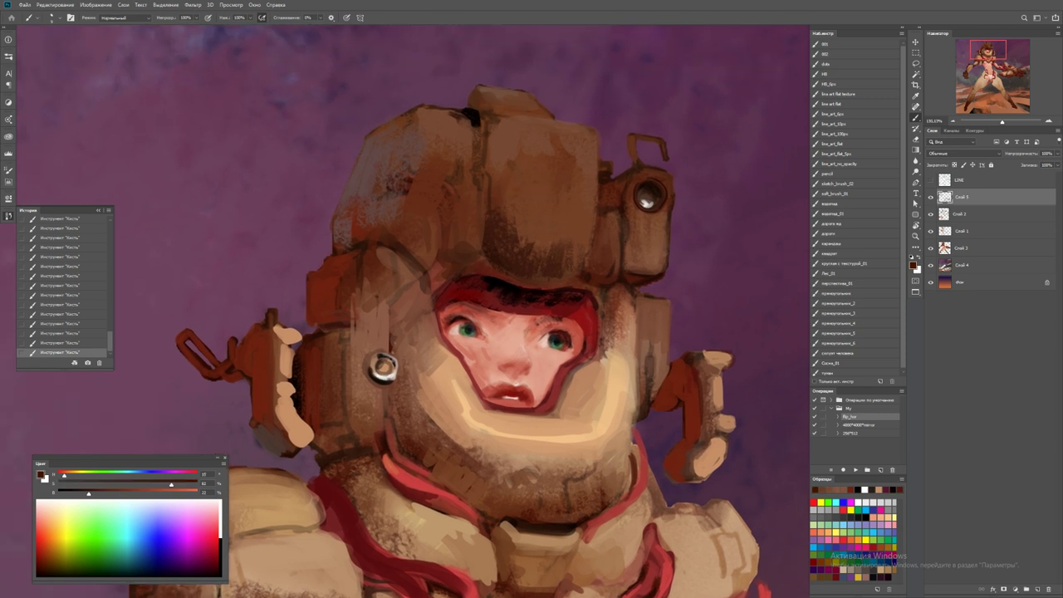
left_click_drag(444, 257, 470, 229)
left_click(642, 212, "alt")
left_click_drag(605, 218, 605, 260)
left_click(613, 235, "alt")
left_click_drag(602, 214, 620, 269)
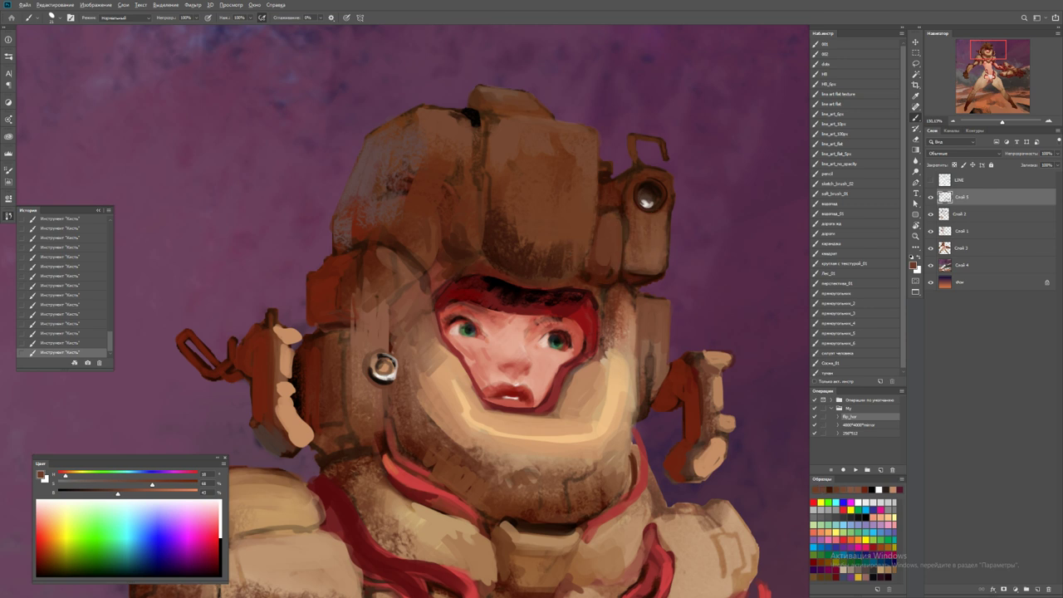
left_click_drag(464, 245, 459, 193)
mouse_move(477, 231)
left_mouse_down()
mouse_move(477, 199)
mouse_move(460, 203)
mouse_move(457, 244)
left_mouse_up()
Outline the narrow helmet plates in black and draw a smaller plate beside them
key("d")
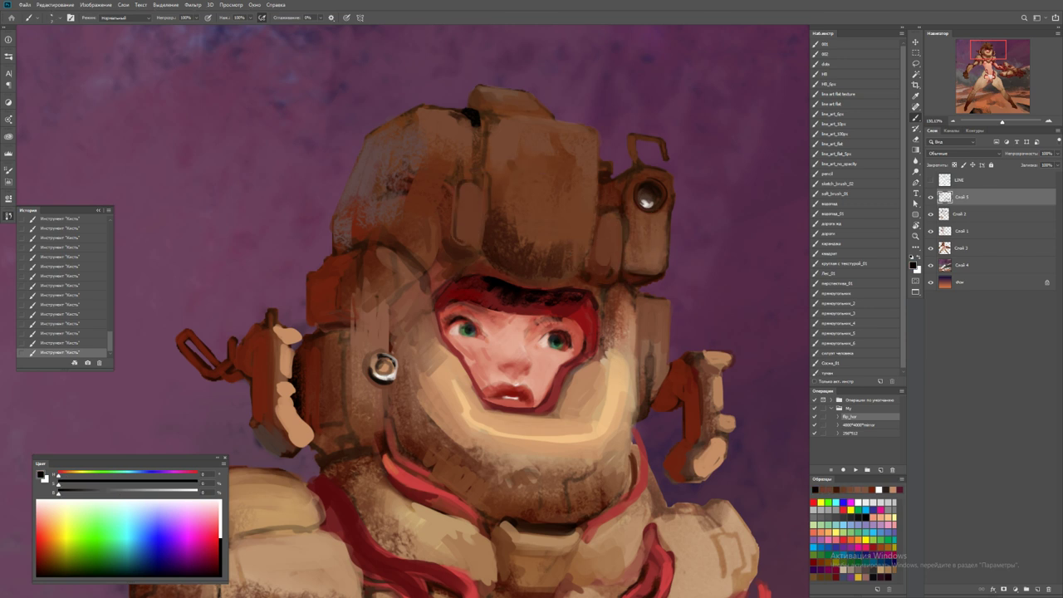
mouse_move(473, 174)
left_mouse_down()
mouse_move(485, 201)
mouse_move(467, 247)
left_mouse_up()
left_click_drag(604, 214, 603, 268)
left_click_drag(433, 210, 430, 249)
Flip the canvas horizontally to check the painting in mirror view
key("ctrl+0")
key("F2")
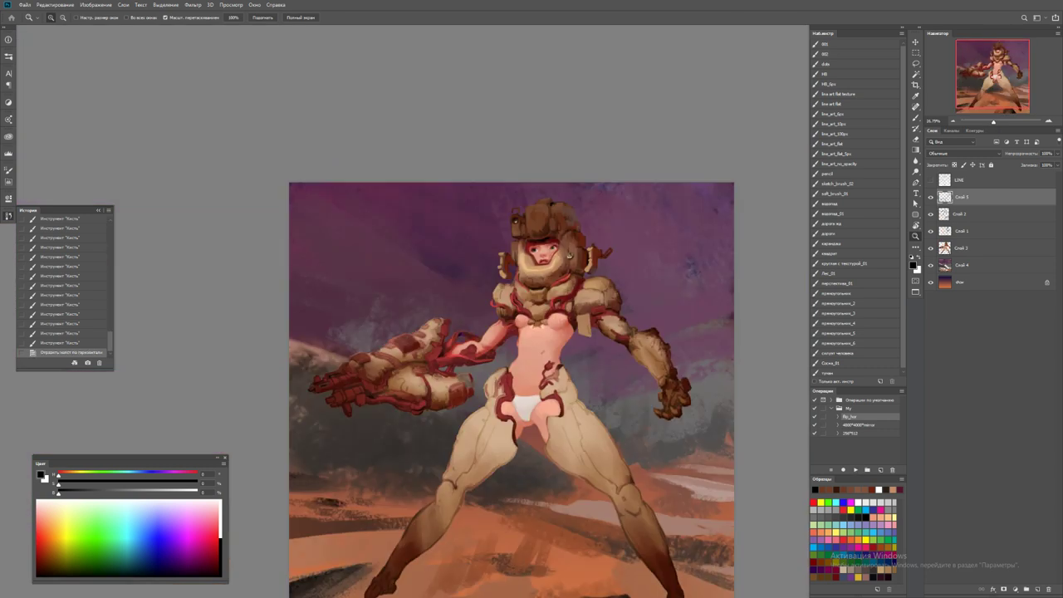
left_click_drag(569, 227, 631, 229)
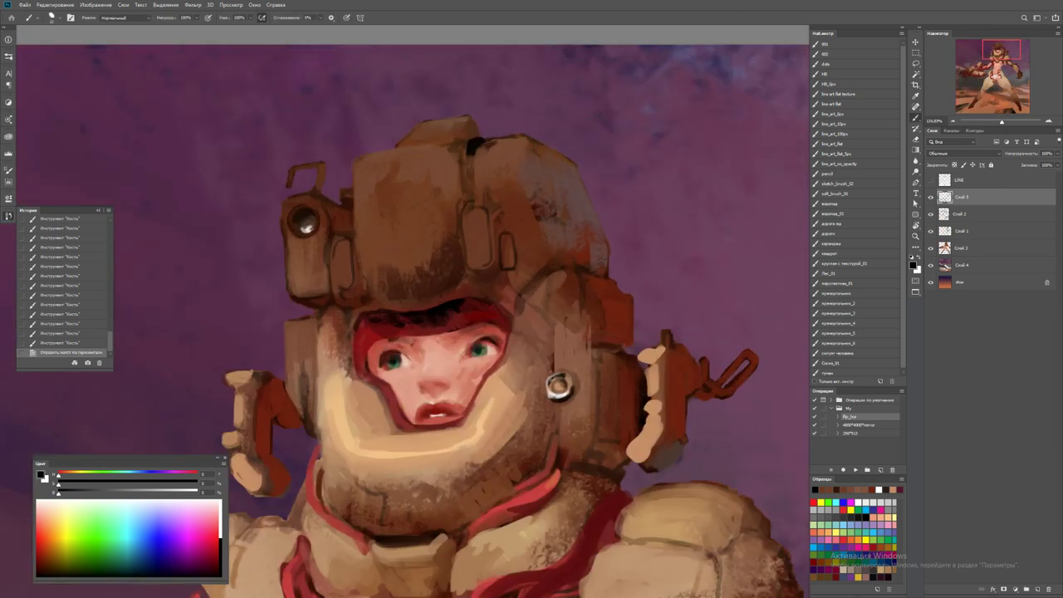
Darken the upper rear side of the helmet with black and rework its front part in sampled brown
mouse_move(540, 154)
left_mouse_down()
mouse_move(548, 203)
mouse_move(598, 249)
left_mouse_up()
key("ctrl+0")
left_click_drag(584, 187, 632, 188)
left_click(545, 194, "alt")
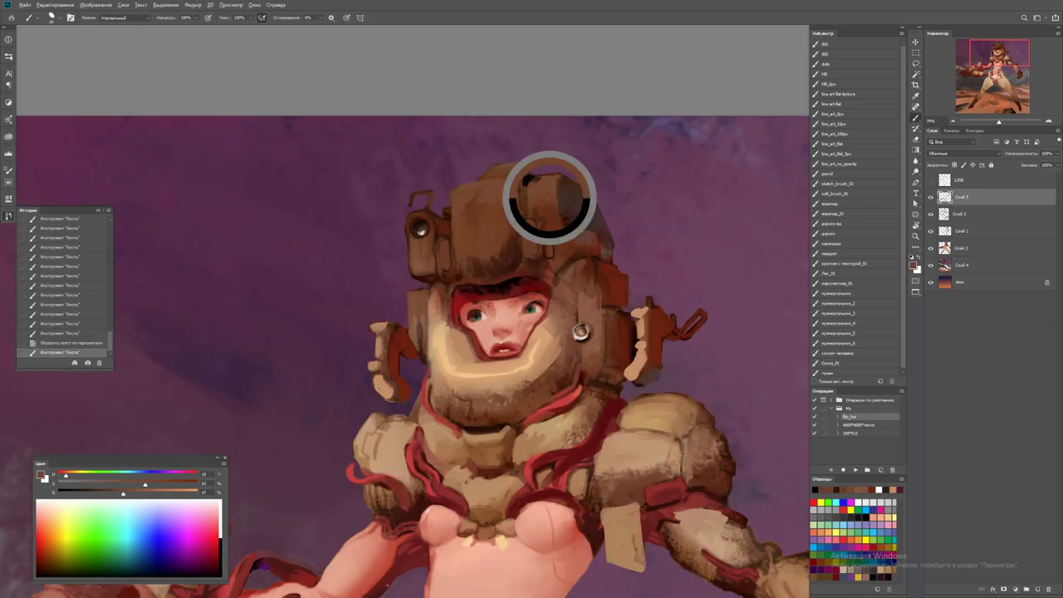
mouse_move(536, 181)
left_mouse_down()
mouse_move(552, 196)
mouse_move(540, 205)
mouse_move(555, 201)
left_mouse_up()
left_click(540, 191, "alt")
Smooth the upper area of the helmet's central front block with sampled browns
left_click(490, 189, "alt")
left_click_drag(489, 188, 498, 199)
mouse_move(496, 191)
left_mouse_down()
mouse_move(508, 203)
mouse_move(482, 183)
mouse_move(466, 202)
mouse_move(505, 199)
mouse_move(481, 192)
mouse_move(457, 211)
mouse_move(490, 192)
left_mouse_up()
left_click(499, 193, "alt")
left_click(465, 193, "alt")
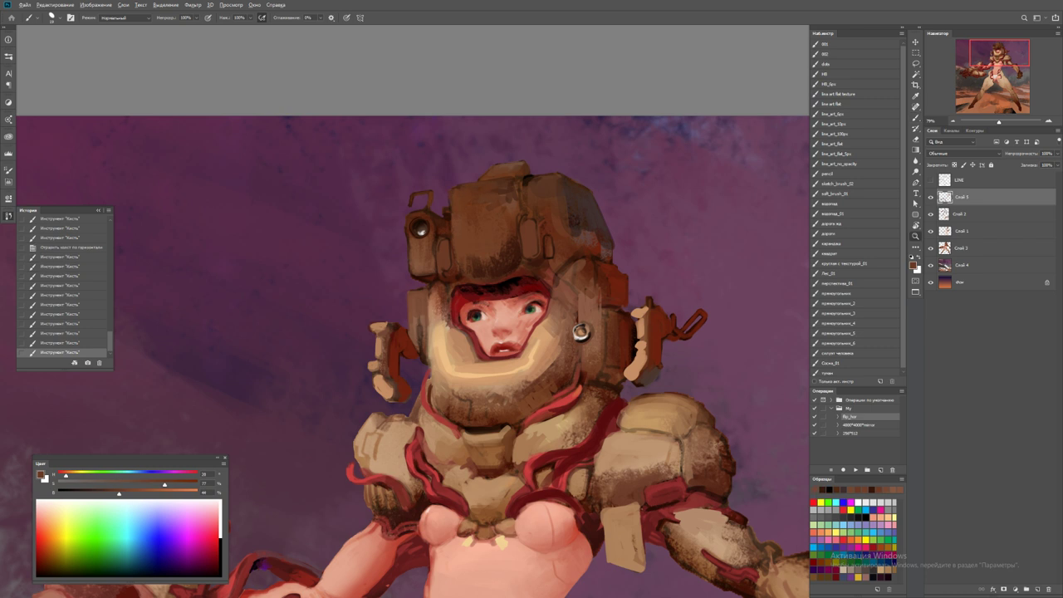
Darken the brush's brown and reshape the helmet's top cap and the edge of the central front block
key("z")
key("ctrl+0")
left_click(531, 193)
key("b")
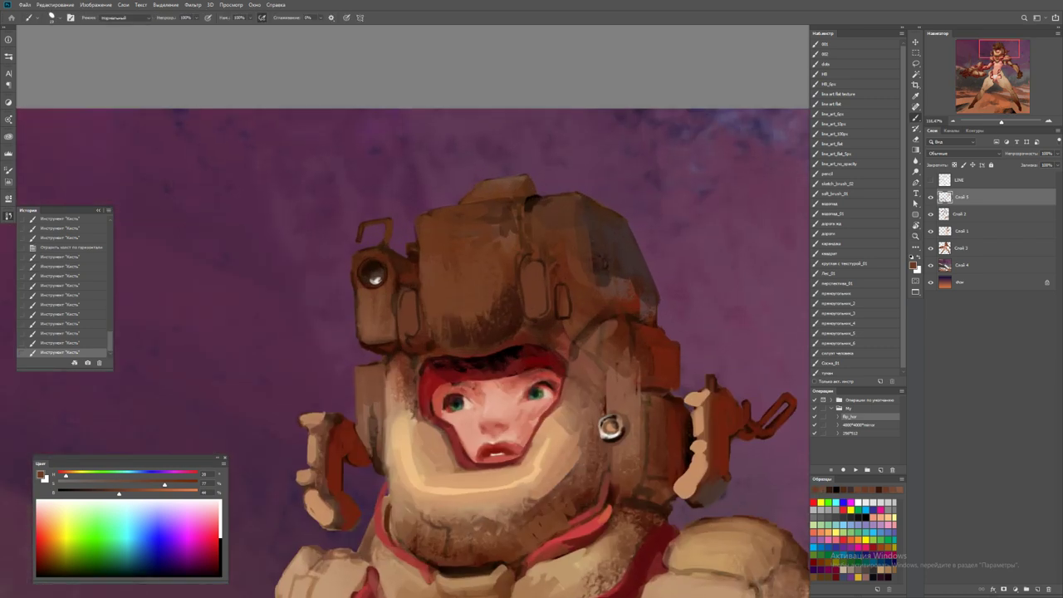
left_click_drag(119, 493, 90, 493)
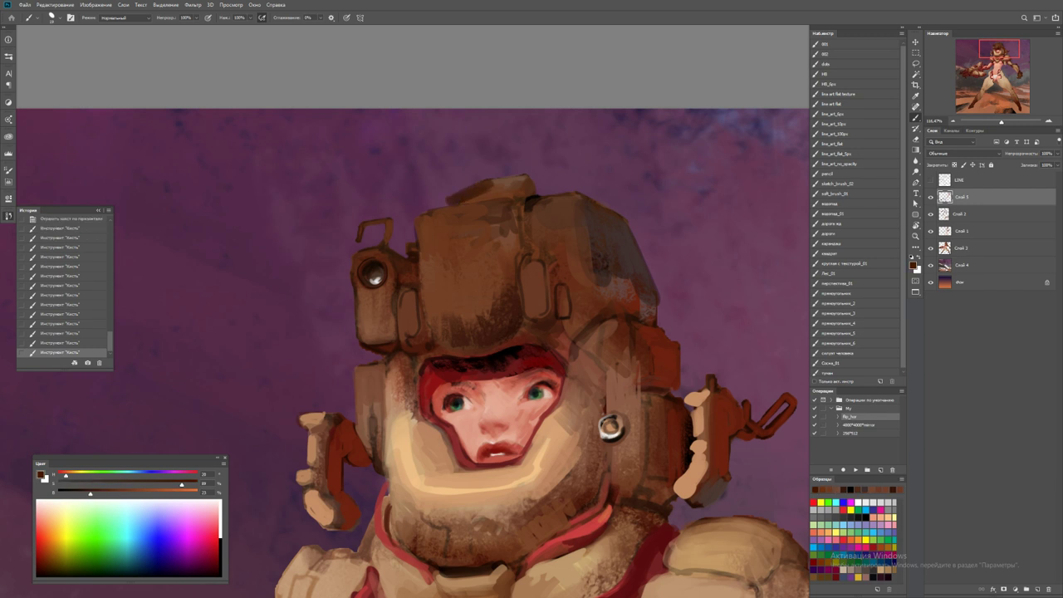
mouse_move(467, 200)
left_mouse_down()
mouse_move(523, 180)
mouse_move(532, 193)
mouse_move(449, 225)
mouse_move(426, 247)
left_mouse_up()
left_click(528, 190, "alt")
Flip the canvas horizontally back to its original orientation
key("z")
key("F2")
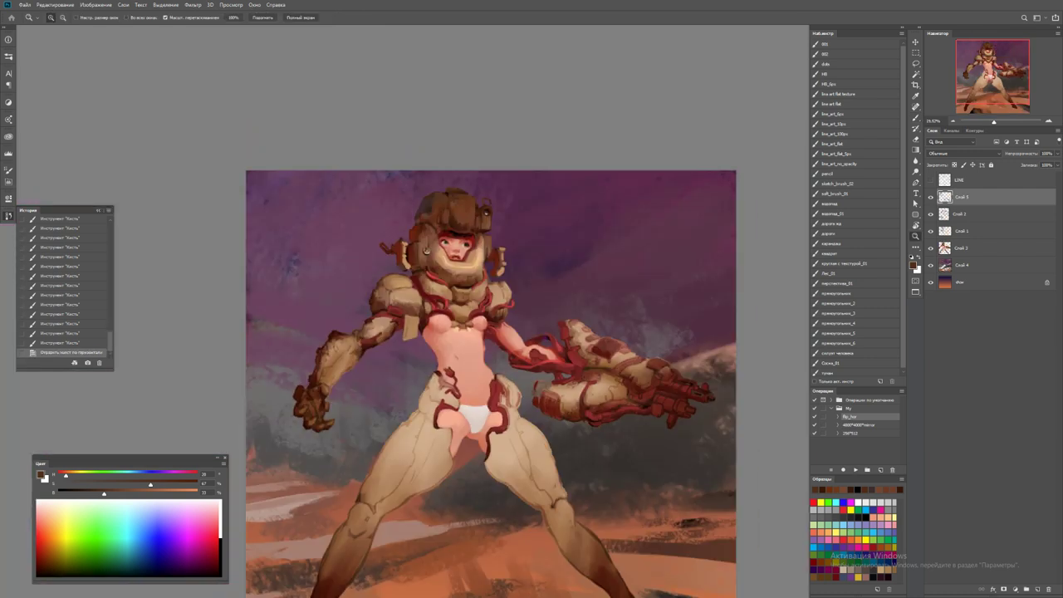
left_click_drag(411, 249, 474, 250)
Paint the upper part of the helmet's ear-piece bracket with a sampled dark red-brown
key("b")
left_click(390, 233, "alt")
left_click_drag(400, 242, 387, 227)
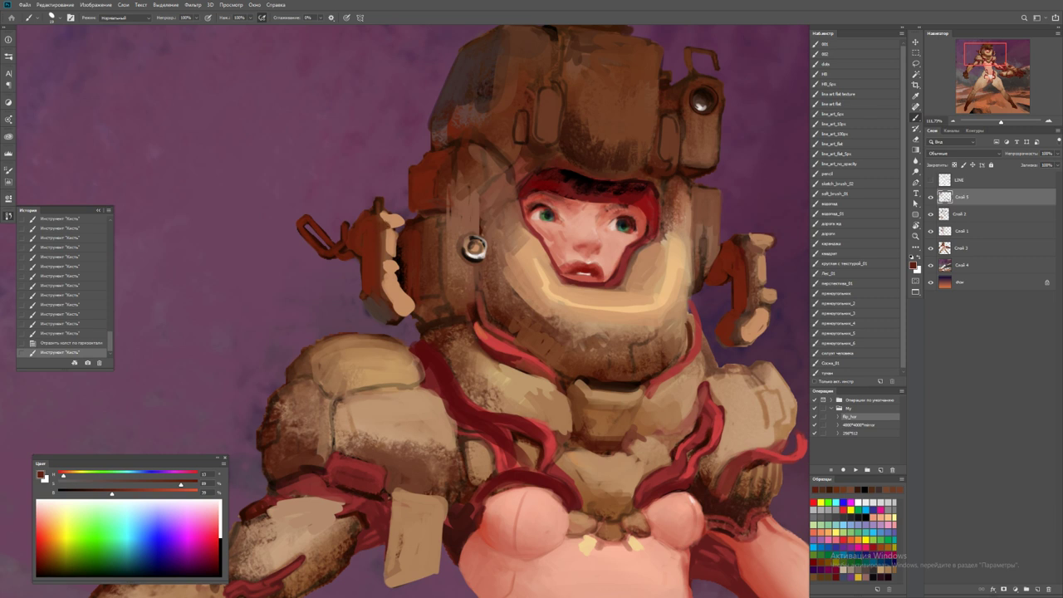
Darken the outer edges of the helmet's ear-piece bracket with thin black strokes
left_click(475, 247)
key("d")
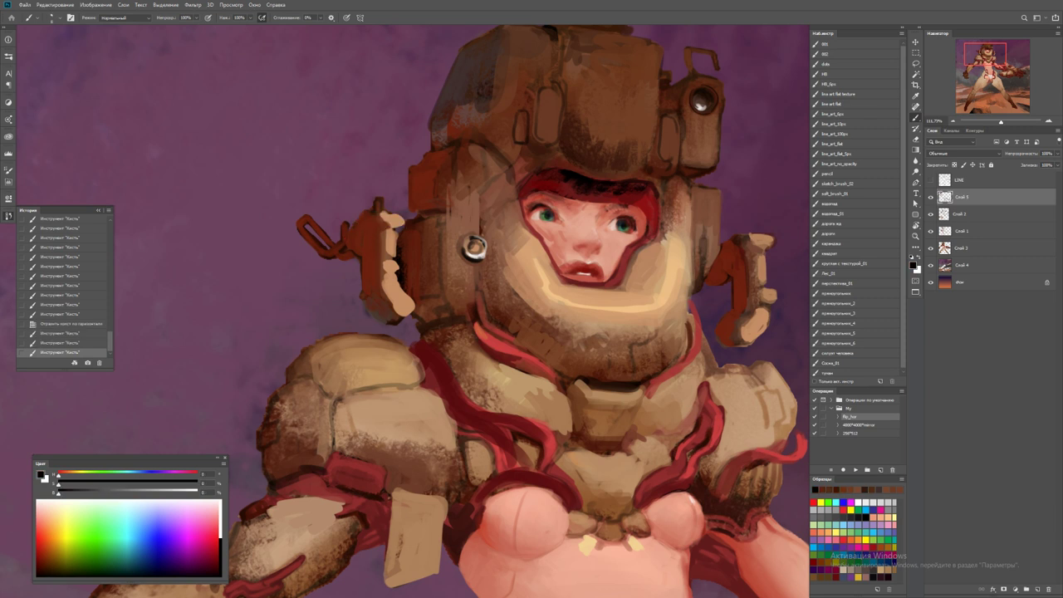
left_click_drag(347, 239, 363, 310)
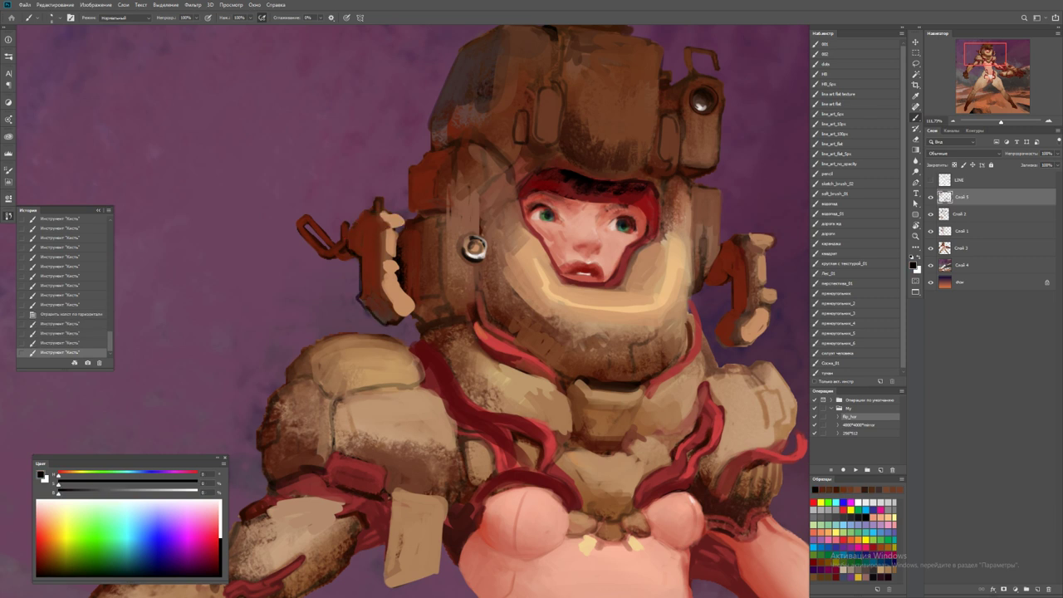
left_click_drag(354, 211, 365, 224)
left_click_drag(412, 179, 412, 213)
Isolate the base character layer to check it, restore the other layers, duplicate it and place the copy beneath the original
key("z")
key("ctrl+minus")
left_click(930, 247, "alt")
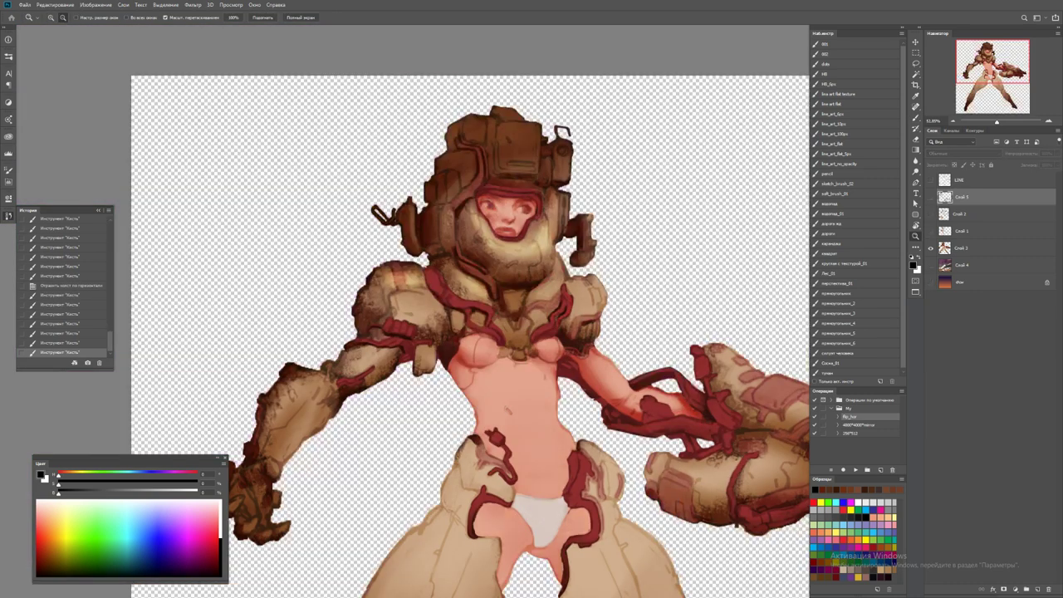
left_click(930, 247, "alt")
key("ctrl+j")
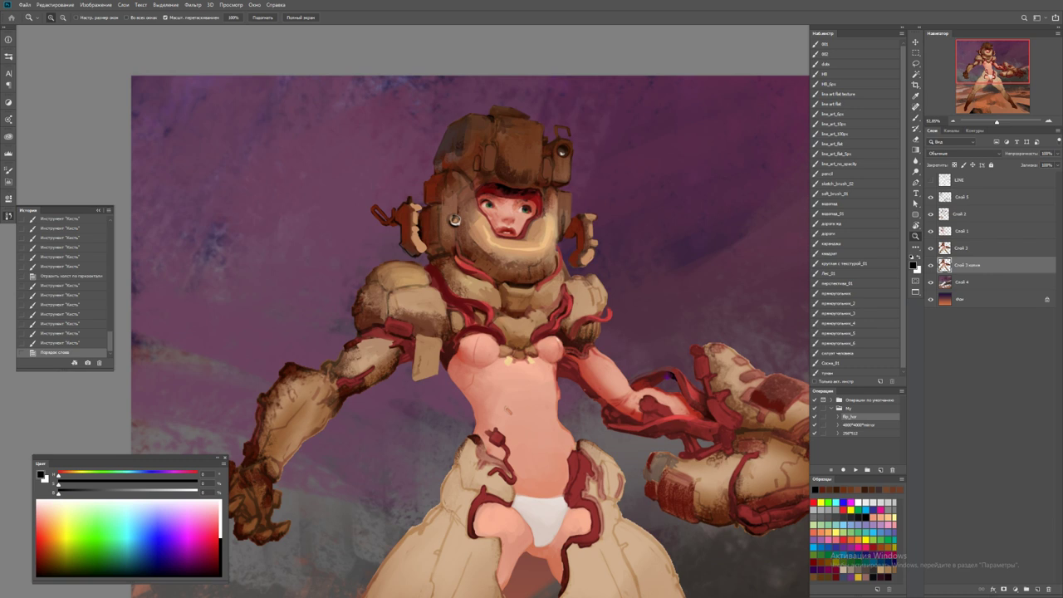
key("ctrl+bracketleft")
Merge the character's paint layers above the copy into one, show the merged layer and hide the copy
left_click(963, 197, "shift")
key("ctrl+e")
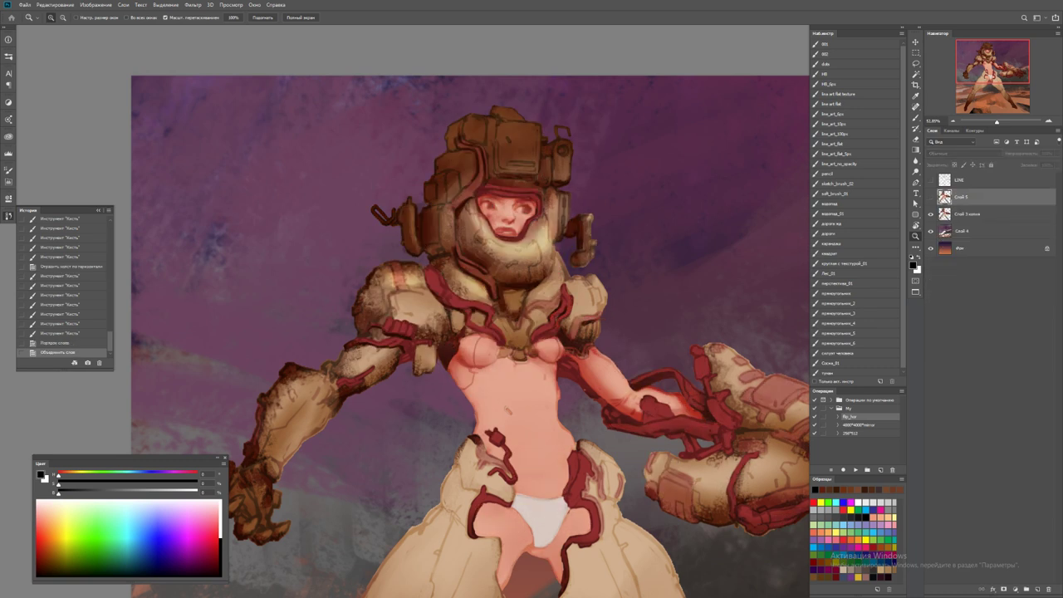
left_click(931, 197)
left_click(931, 213)
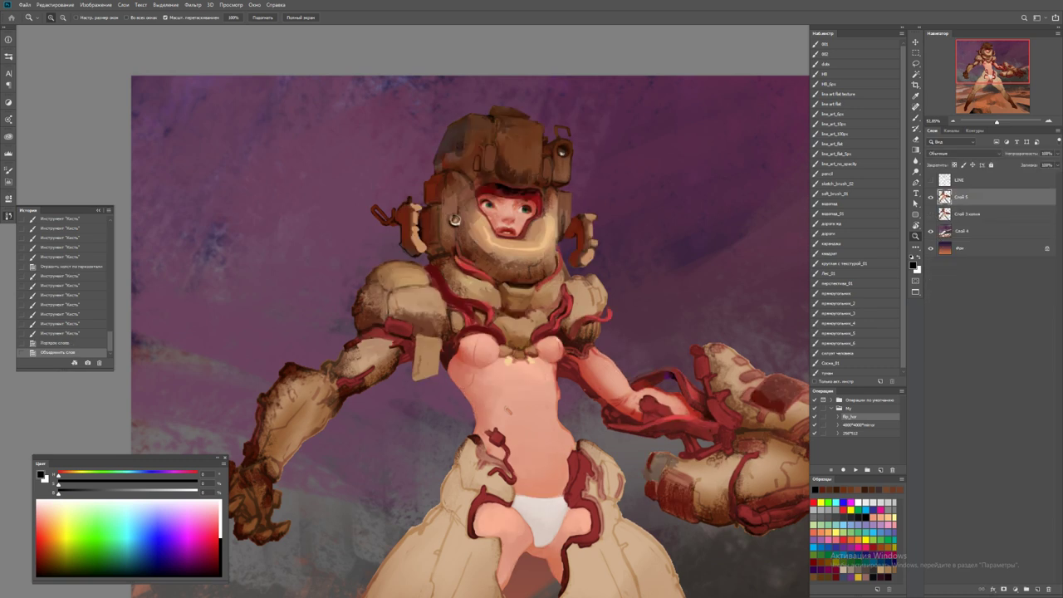
Erase along the outer edges of the ear-piece bracket and the shoulder armour to clean up the silhouette
left_click_drag(400, 218, 465, 219)
key("b")
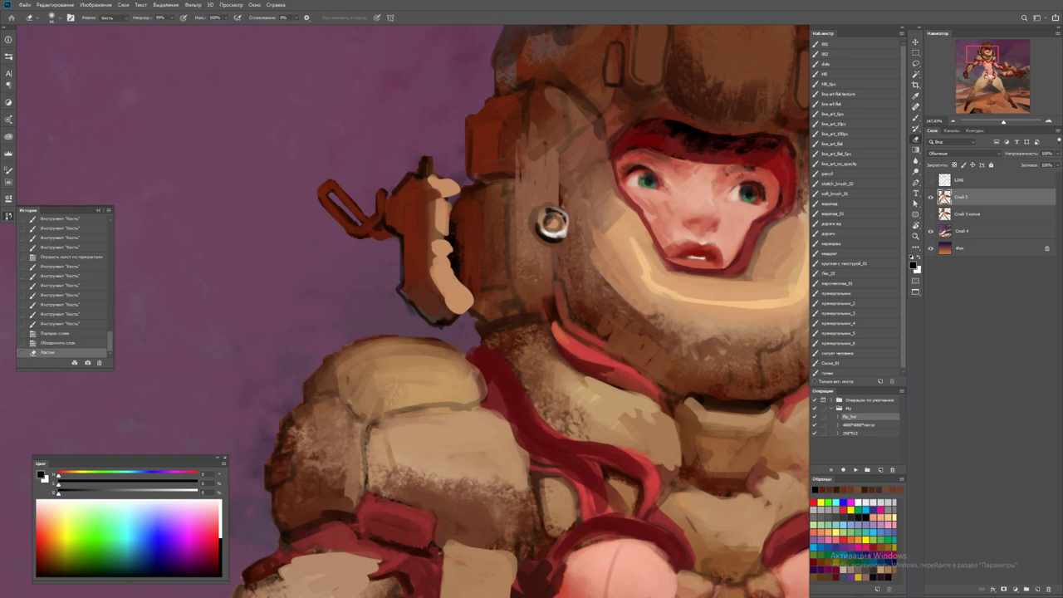
right_click(398, 249)
double_click(498, 348)
left_click(391, 274)
left_click_drag(432, 324, 490, 343)
mouse_move(482, 382)
left_mouse_down()
mouse_move(431, 332)
mouse_move(332, 328)
left_mouse_up()
Touch up the shoulder armour with sampled browns and paint a dark seam between its upper and lower plates
key("b")
left_click(425, 333, "alt")
key("z")
left_click_drag(458, 232, 490, 177)
key("b")
left_click(490, 177, "alt")
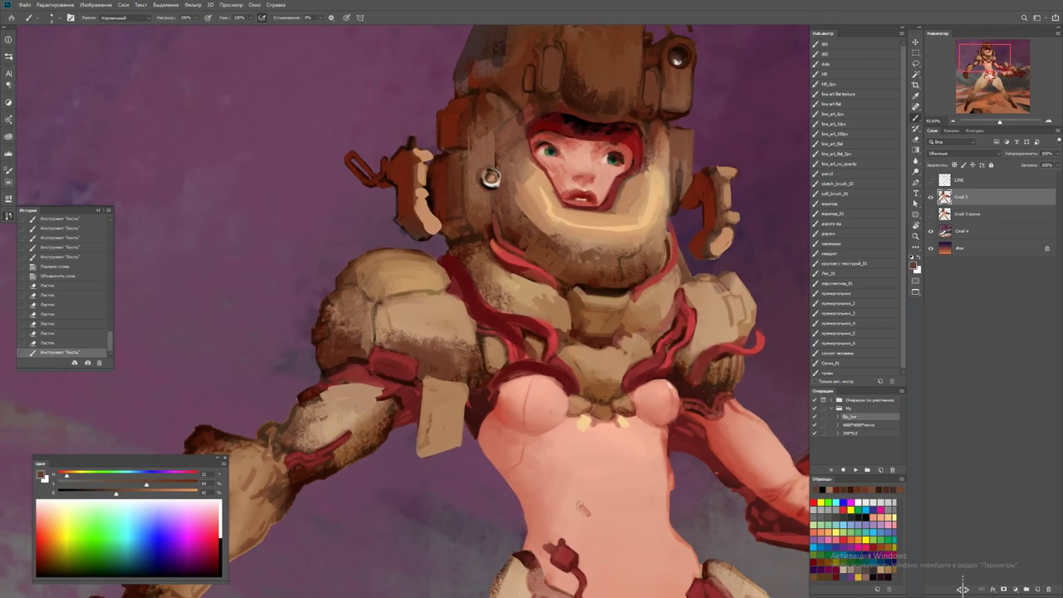
key("d")
mouse_move(359, 285)
left_mouse_down()
mouse_move(373, 299)
mouse_move(417, 296)
left_mouse_up()
left_click(367, 295, "alt")
Refine the outline of the armoured forearm and clawed hand with sampled tan strokes and the eraser
key("z")
key("ctrl+0")
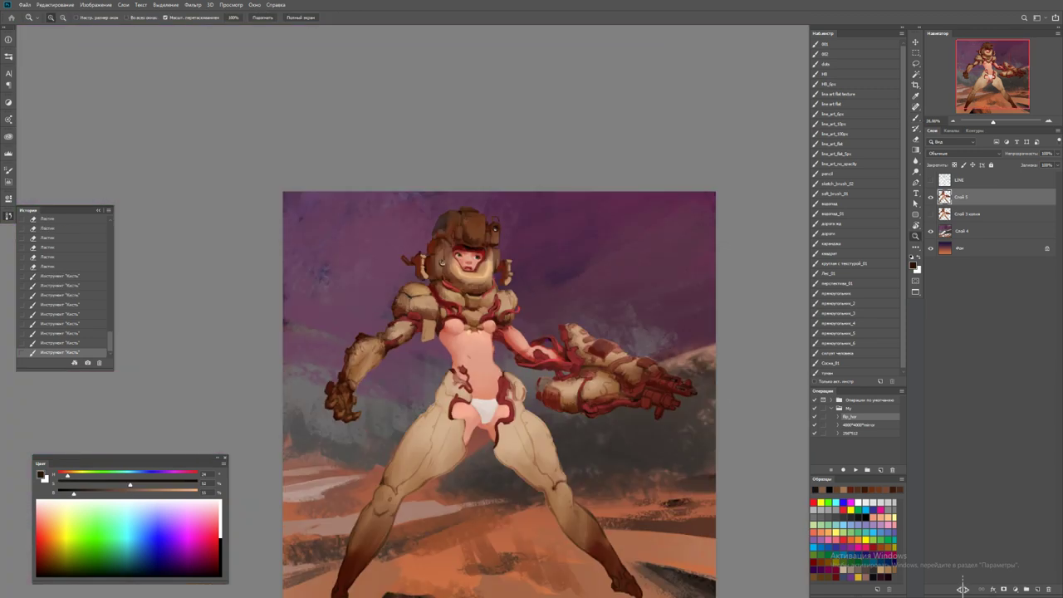
mouse_move(344, 371)
left_mouse_down()
mouse_move(398, 371)
mouse_move(403, 404)
mouse_move(406, 389)
left_mouse_up()
key("b")
left_click(393, 407, "alt")
left_click_drag(445, 343, 411, 395)
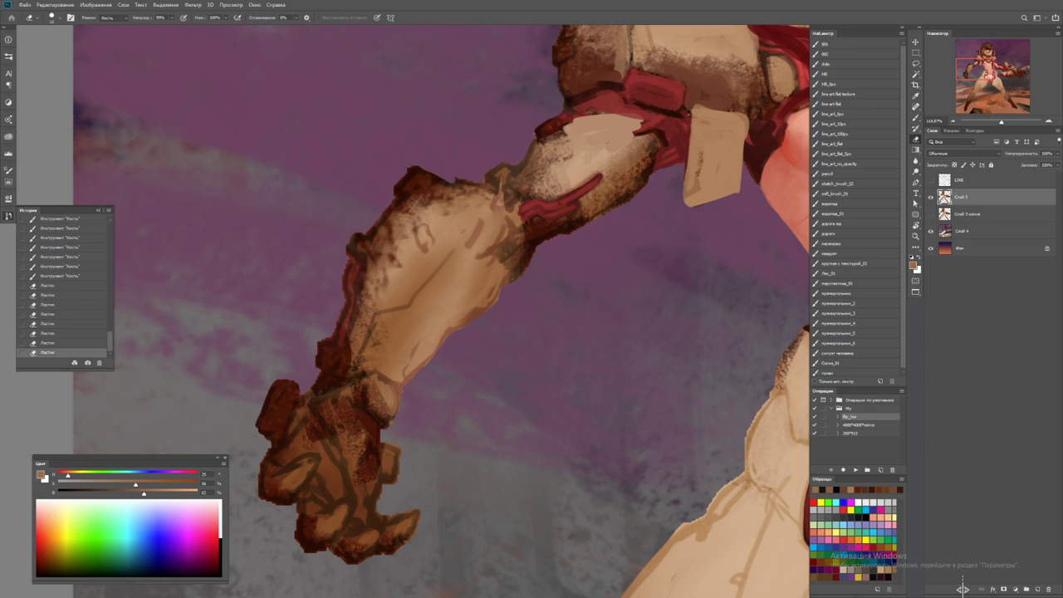
Refine the upper-arm plate with dark and sampled tan strokes and erase the lower part of the flap hanging beside it
key("z")
left_click_drag(440, 174, 366, 176)
left_click_drag(502, 185, 582, 187)
key("b")
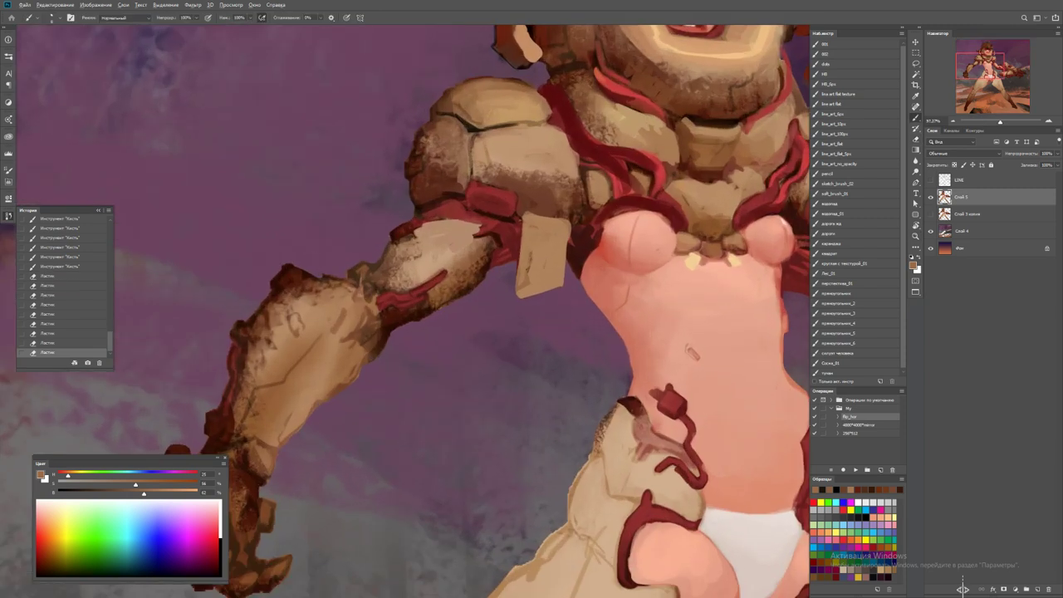
key("d")
mouse_move(412, 226)
left_mouse_down()
mouse_move(473, 221)
mouse_move(491, 239)
mouse_move(395, 290)
mouse_move(433, 347)
left_mouse_up()
left_click(449, 222, "alt")
left_click(424, 256, "alt")
key("e")
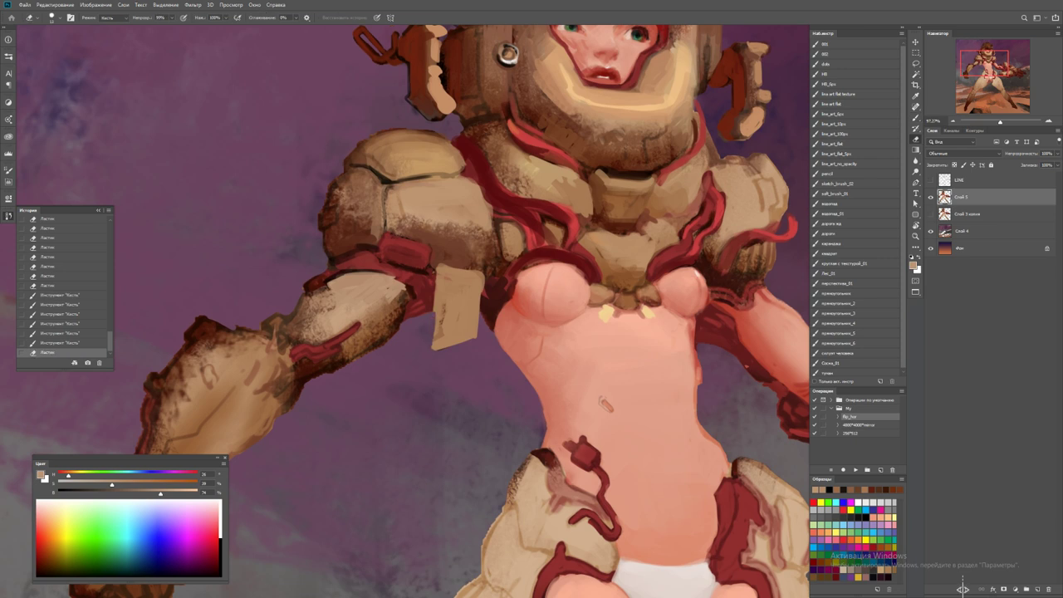
mouse_move(432, 309)
left_mouse_down()
mouse_move(465, 336)
mouse_move(453, 303)
mouse_move(477, 307)
left_mouse_up()
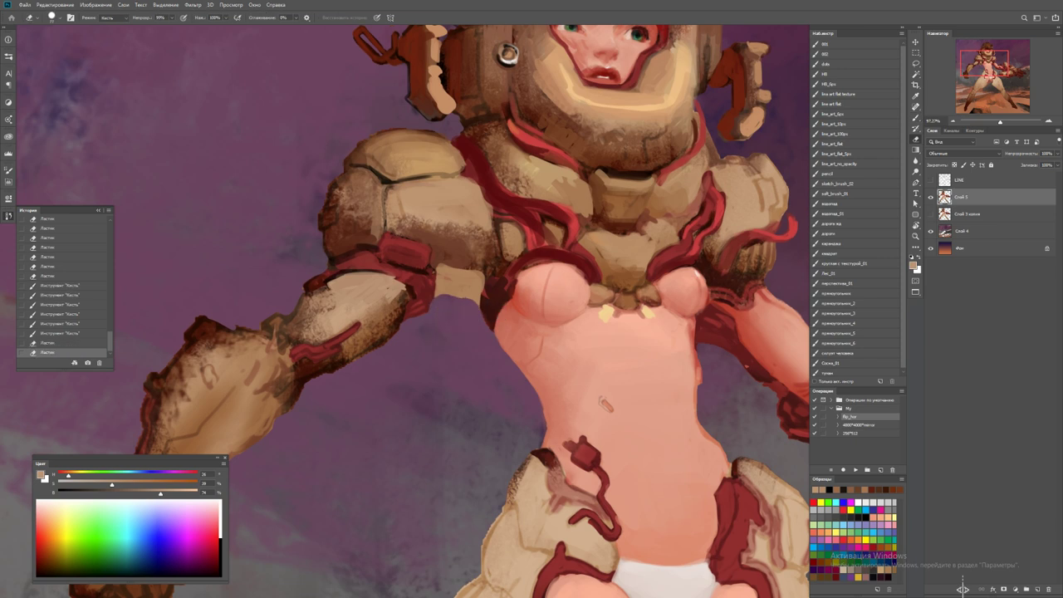
Flip the canvas horizontally to work on the mirrored figure
key("z")
key("ctrl+0")
key("ctrl+shift+h")
key("ctrl+plus")
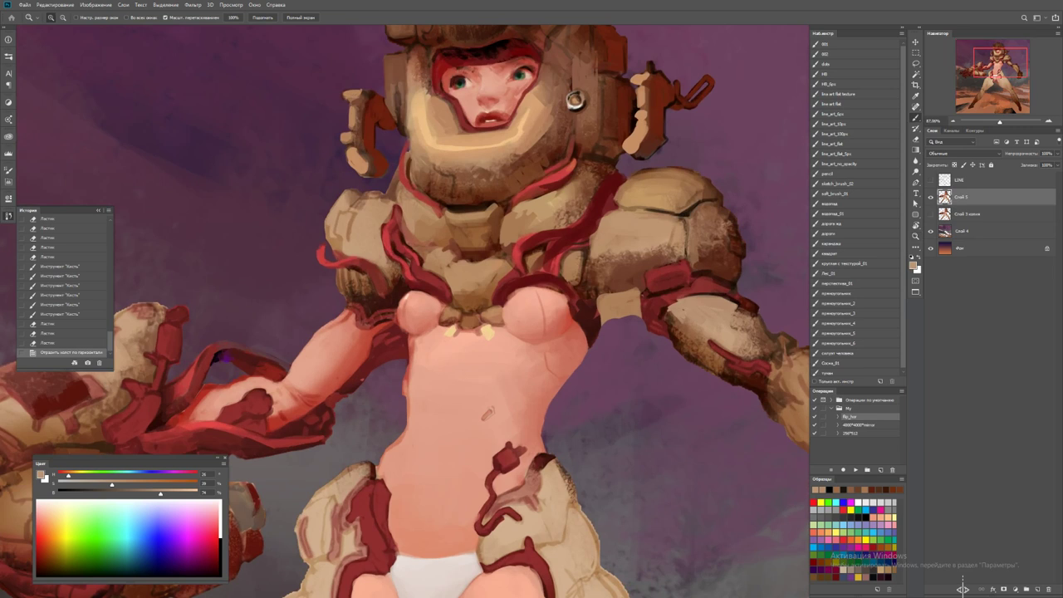
Cover the remaining flap under the shoulder with dark red-brown strands and darken the shadow beneath the other arm
key("b")
key("x")
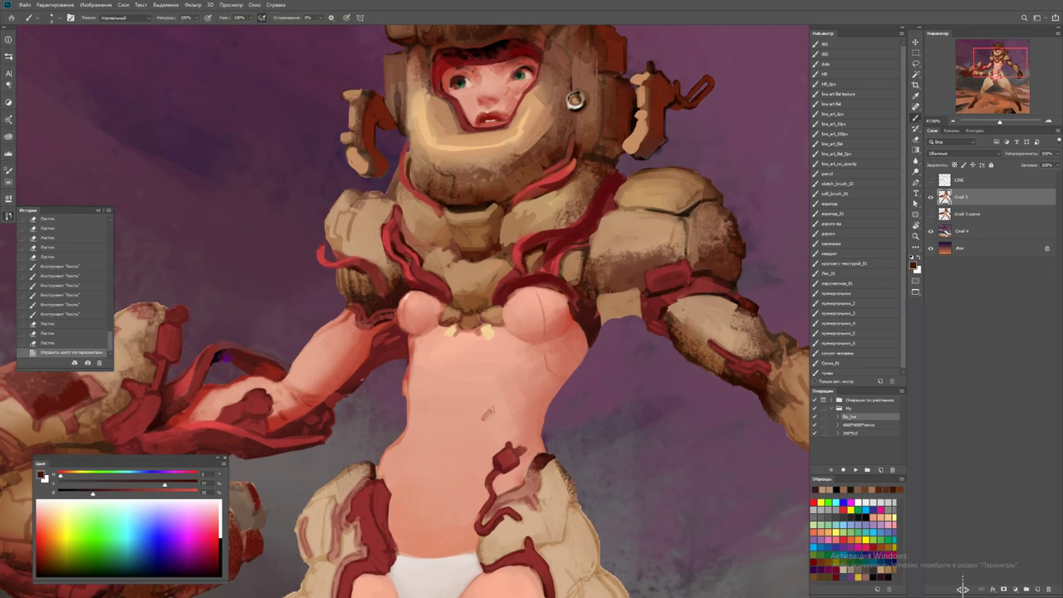
mouse_move(596, 309)
left_mouse_down()
mouse_move(621, 296)
mouse_move(630, 306)
mouse_move(596, 308)
left_mouse_up()
left_click(637, 312)
left_click(631, 316, "alt")
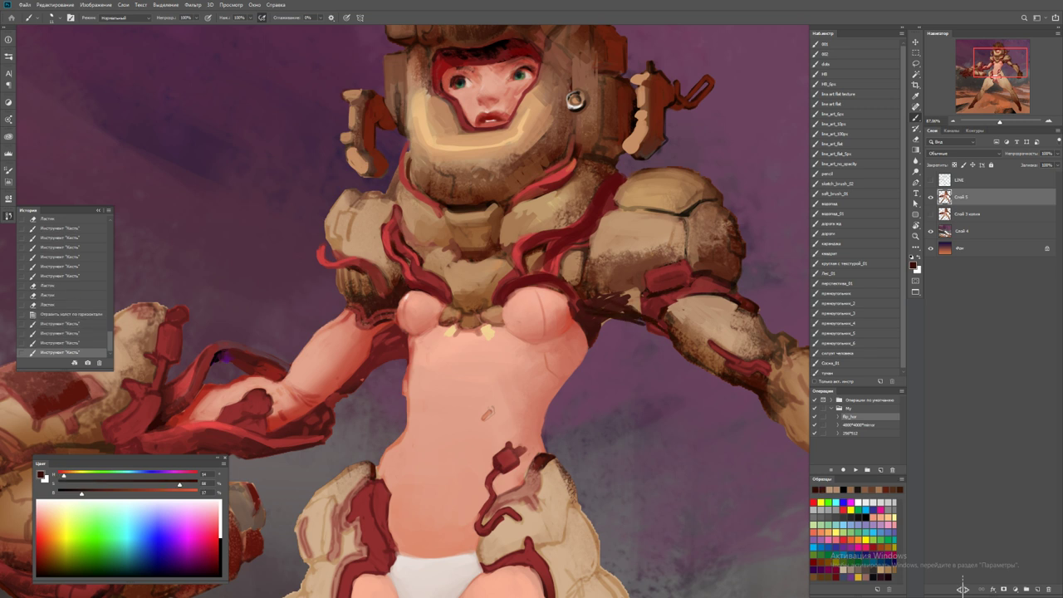
left_click_drag(658, 298, 603, 308)
mouse_move(370, 354)
left_mouse_down()
mouse_move(379, 336)
mouse_move(374, 359)
mouse_move(339, 391)
mouse_move(397, 341)
mouse_move(402, 356)
left_mouse_up()
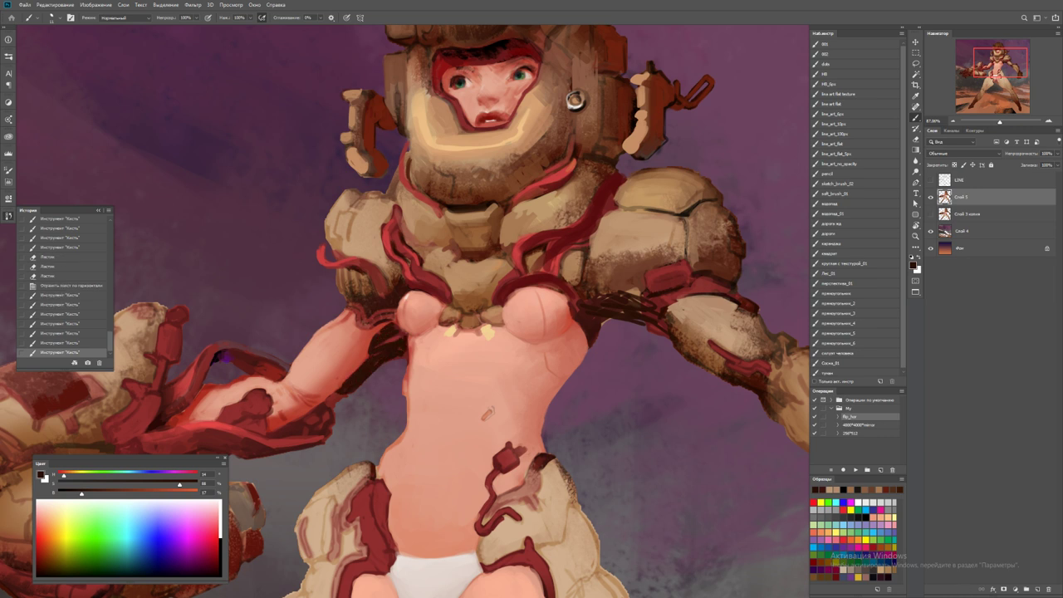
mouse_move(673, 301)
left_mouse_down()
mouse_move(622, 314)
mouse_move(604, 344)
mouse_move(612, 321)
left_mouse_up()
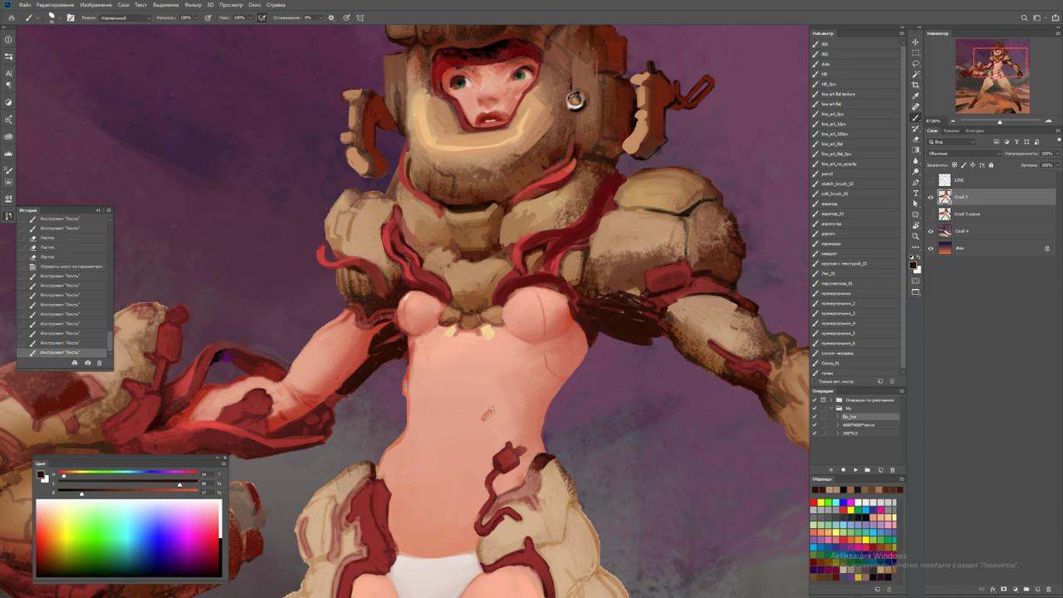
Erase the ragged lower edge of the dark underarm area into a clean curve
key("e")
left_click_drag(662, 344, 606, 332)
key("z")
scroll(663, 346, "down", 5)
scroll(678, 328, "up", 5)
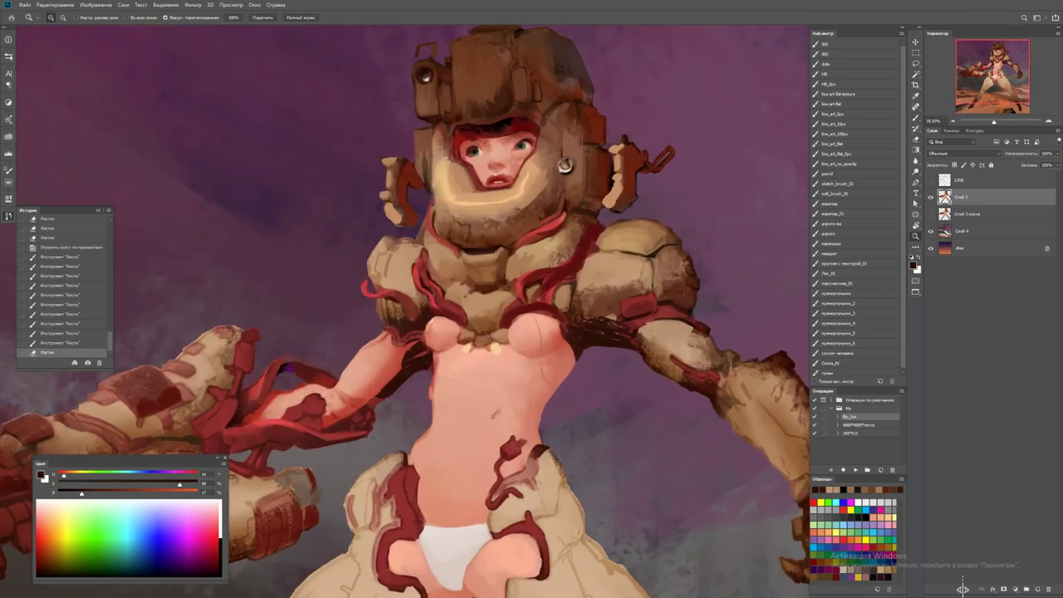
Paint dark red-brown over the red band beneath the large shoulder plate and trim its edges
key("b")
mouse_move(664, 307)
left_mouse_down()
mouse_move(738, 359)
mouse_move(708, 302)
left_mouse_up()
key("e")
key("b")
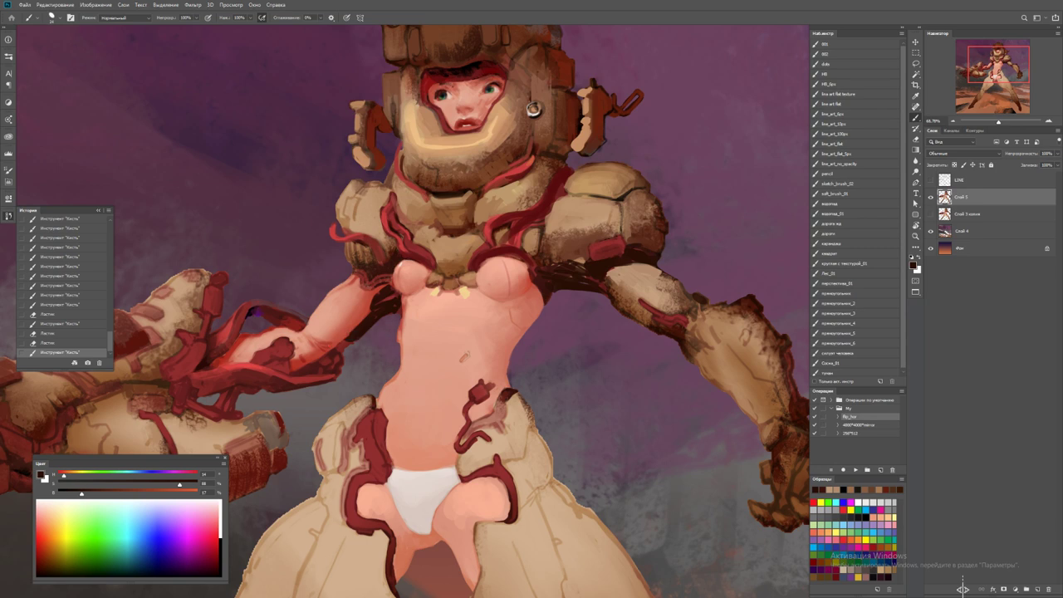
Shade the red cables beneath the weapon arm's forearm with sampled dark red-browns
left_click_drag(322, 370, 329, 364)
scroll(340, 365, "down", 5)
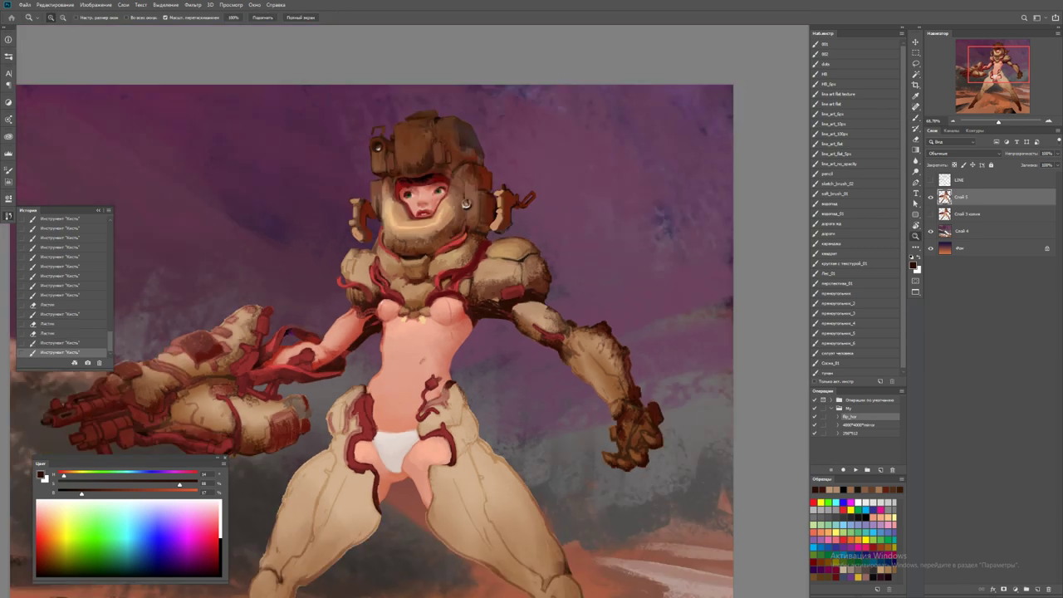
scroll(373, 355, "up", 5)
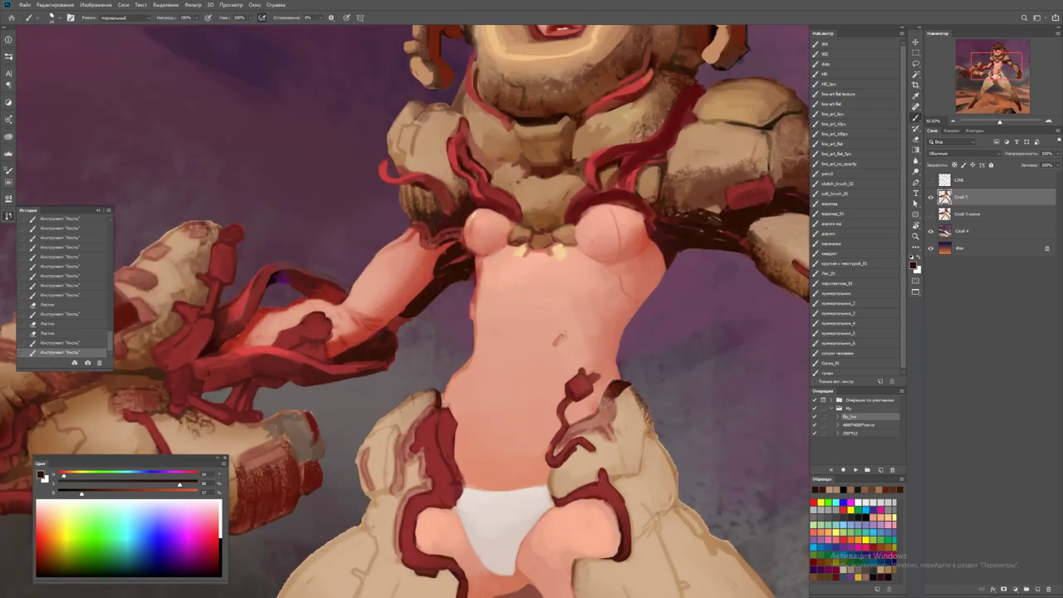
left_click(370, 356, "alt")
left_click(411, 310, "alt")
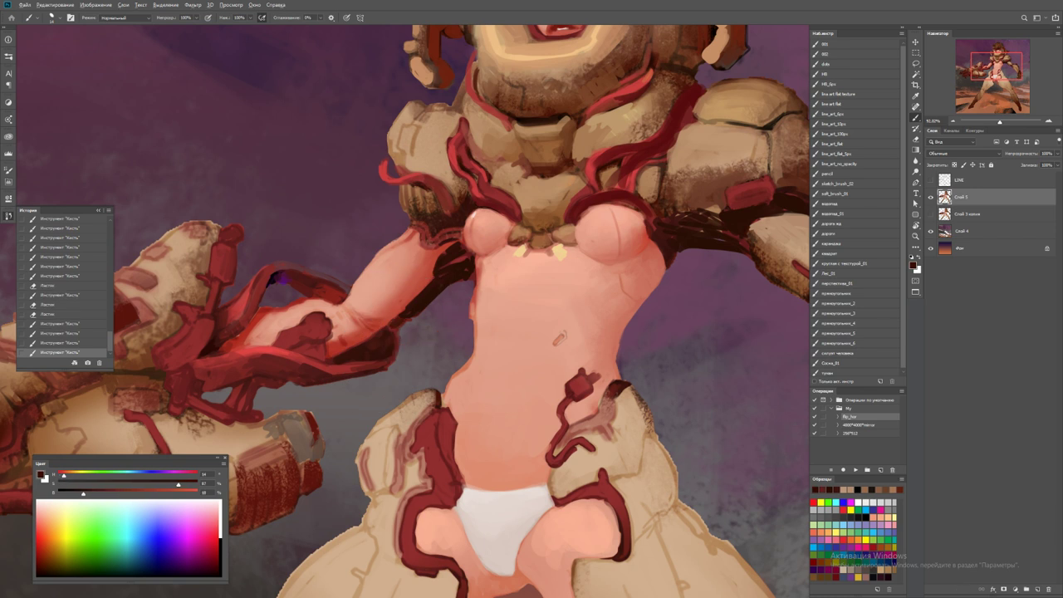
Paint red strands where the bare upper arm meets the shoulder armour, using sampled reds
left_click(430, 263, "alt")
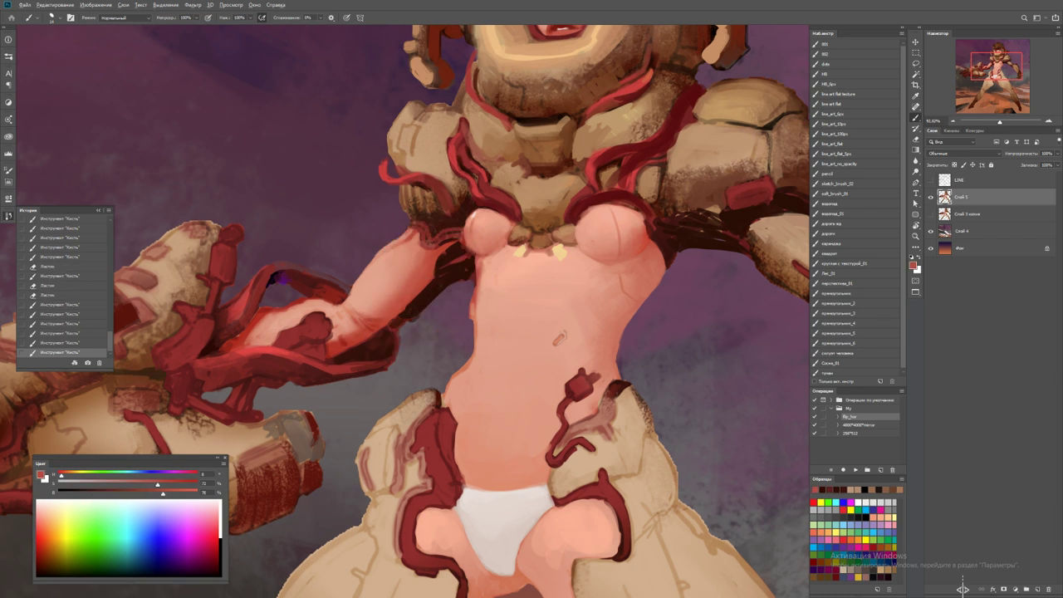
left_click(434, 184, "alt")
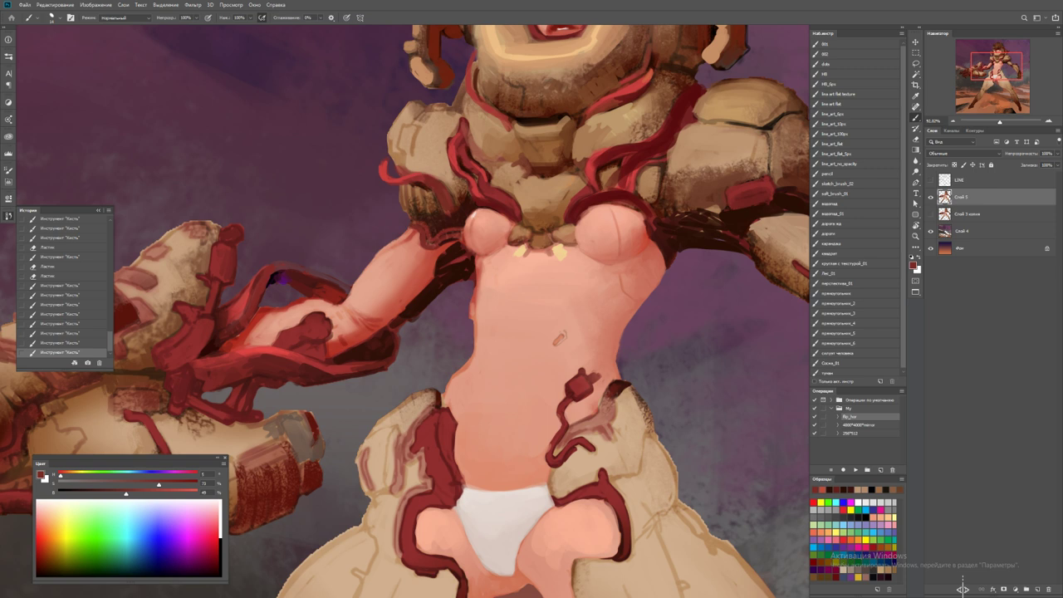
left_click(447, 221)
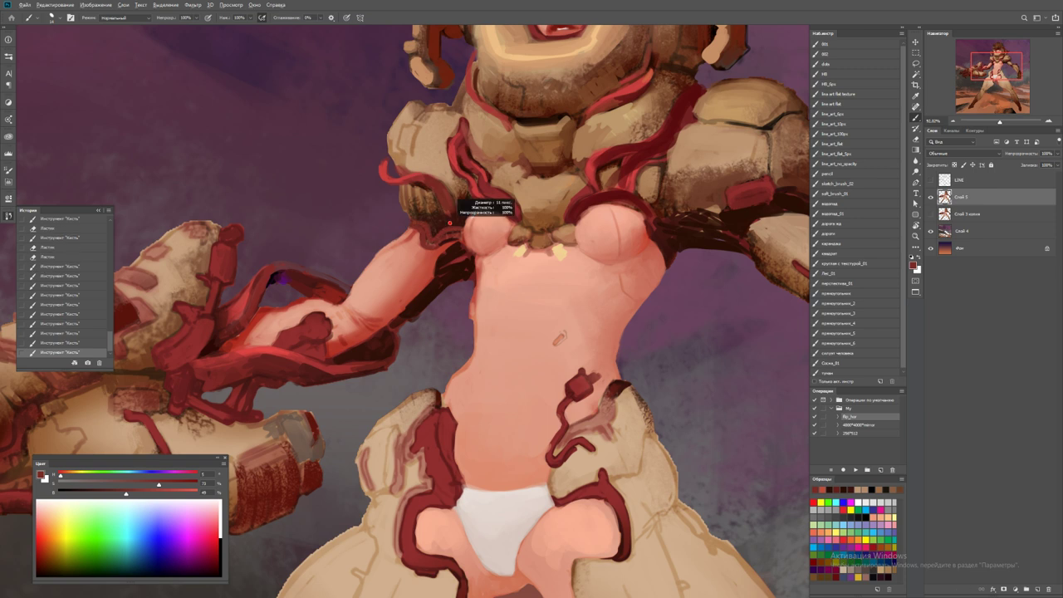
Review the whole figure and the torso up close, and flip the canvas horizontally back
key("z")
key("ctrl+0")
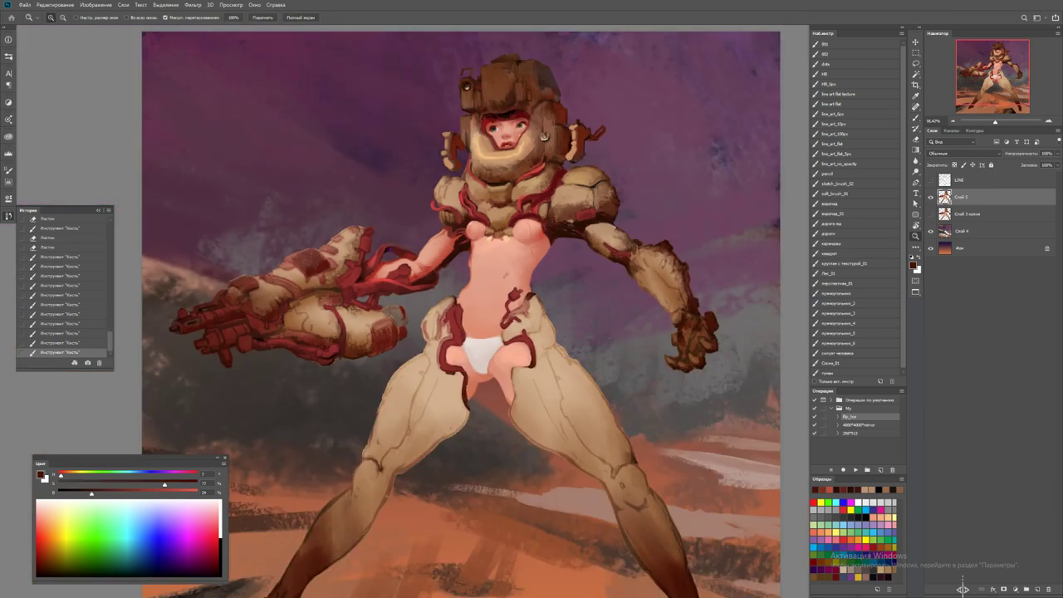
key("ctrl+plus")
key("b")
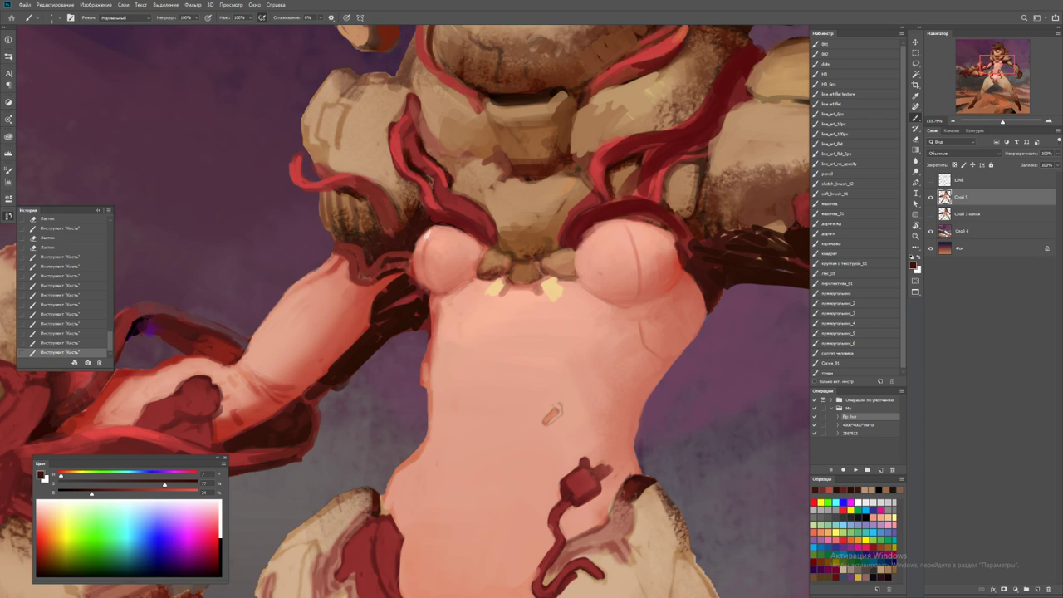
key("z")
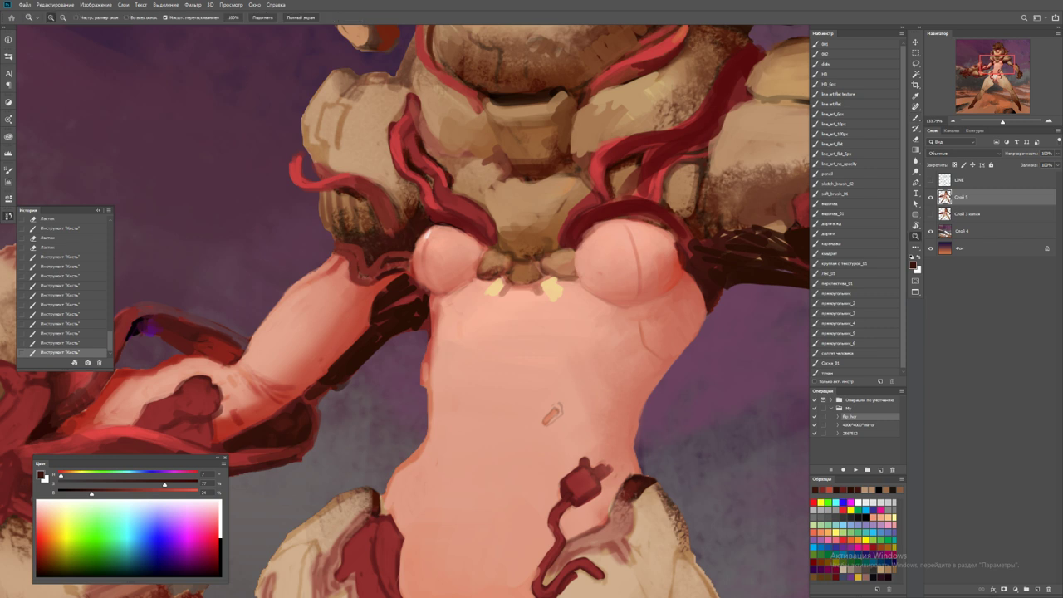
left_click(623, 299, "alt")
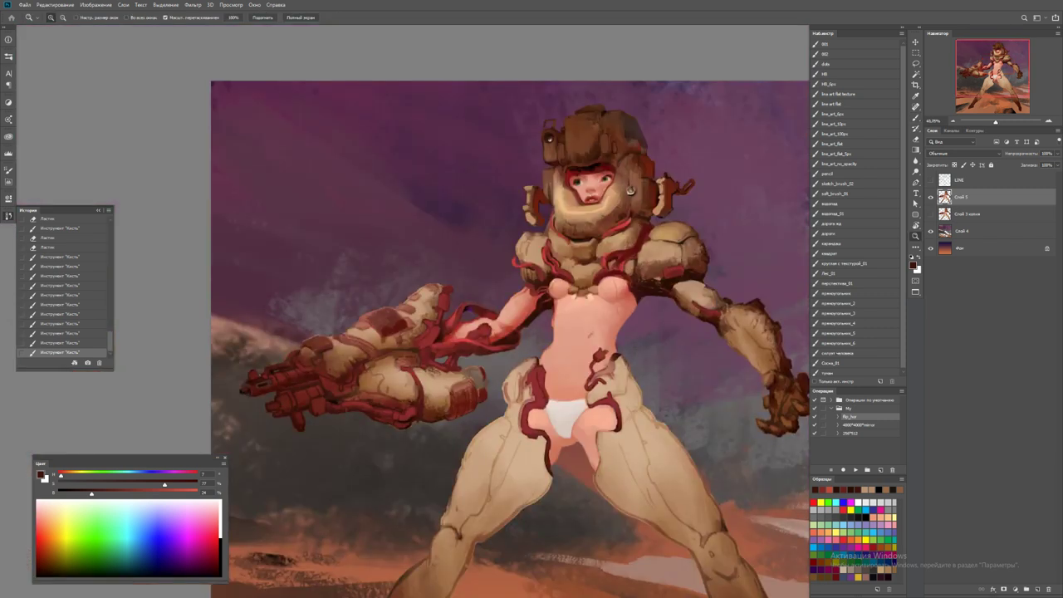
key("F2")
scroll(510, 316, "down", 1)
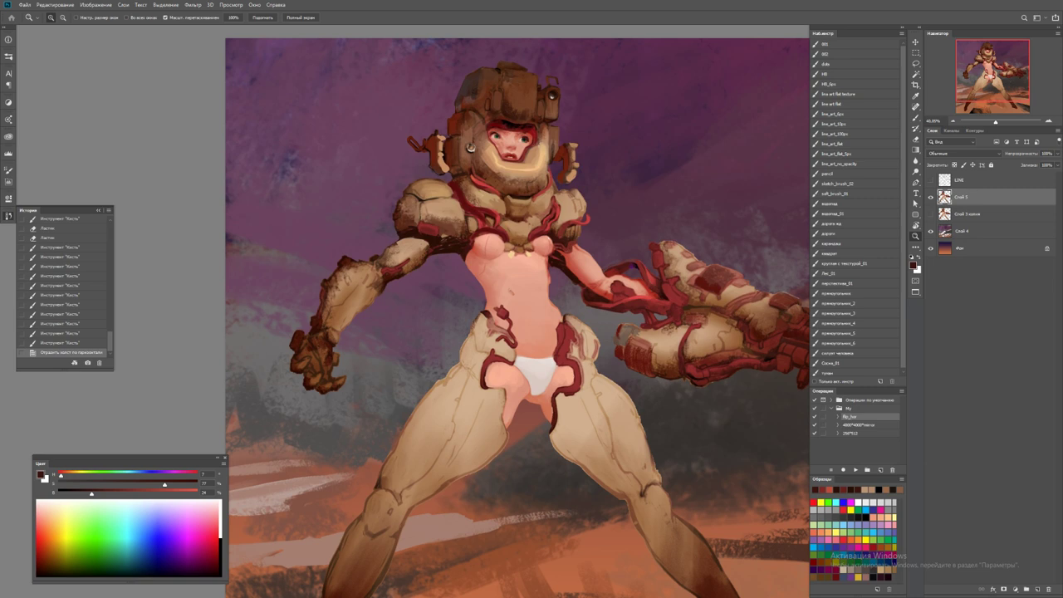
Add a new empty layer above the merged character layer
left_click(1036, 589)
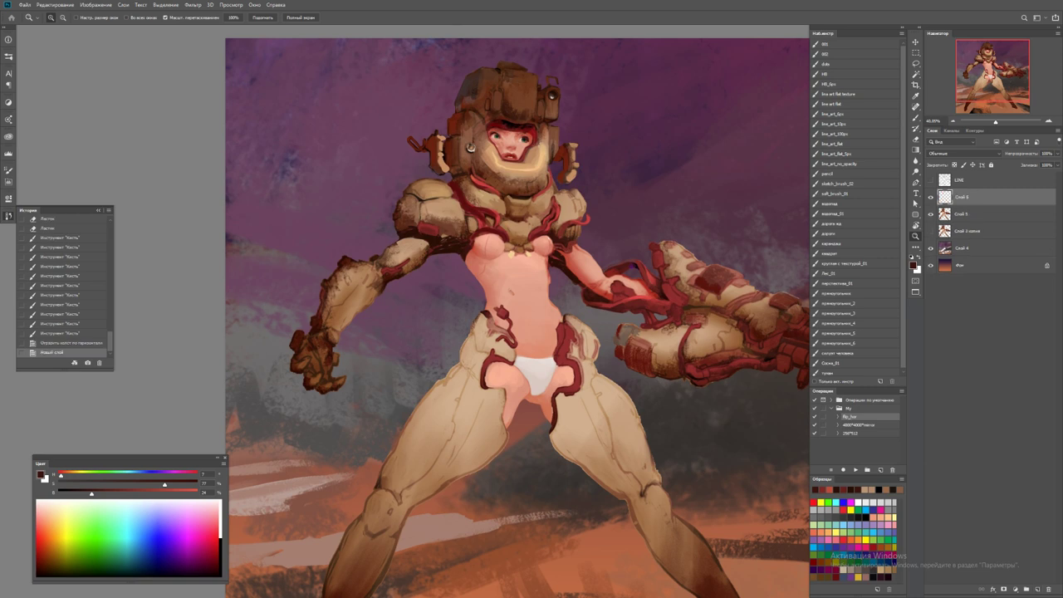
scroll(532, 395, "up", 5)
scroll(655, 411, "down", 4)
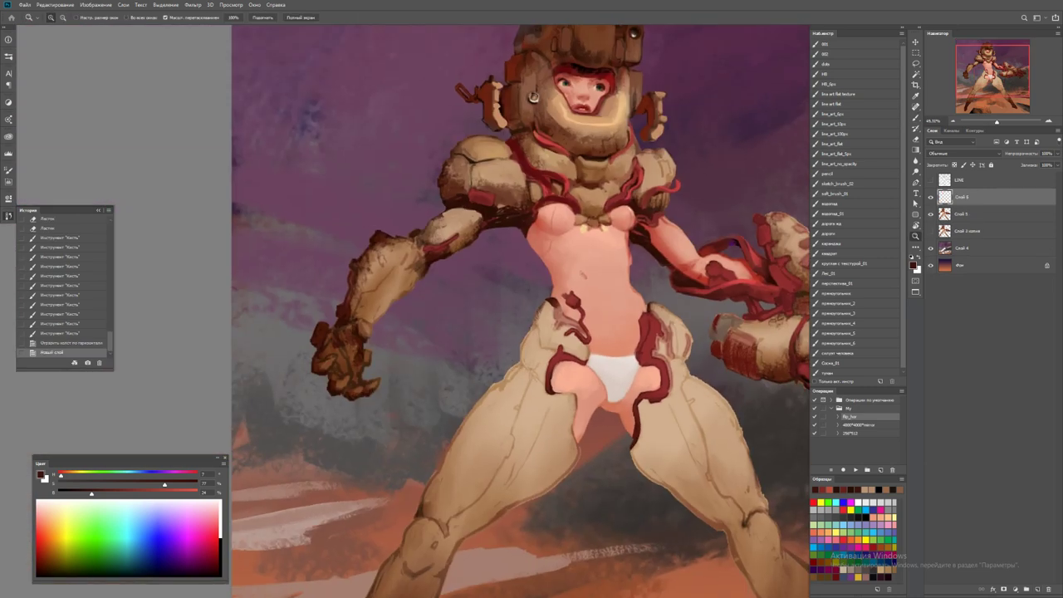
Paint sampled dark grey strokes on the landscape background layer in the gap between the character's legs
left_click(963, 248)
key("b")
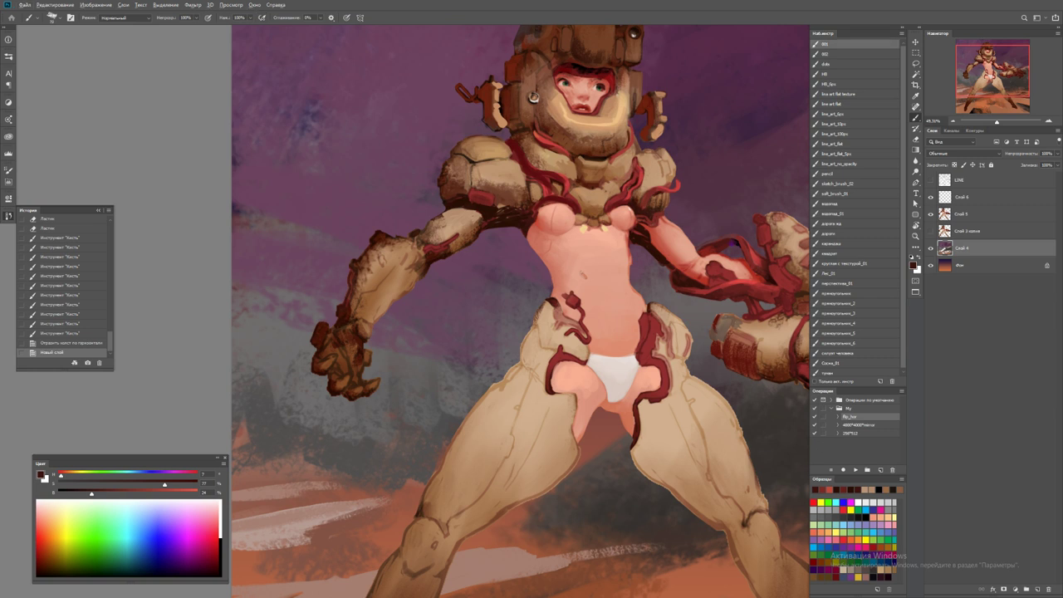
left_click(581, 432, "alt")
left_click_drag(573, 469, 591, 419)
mouse_move(595, 455)
left_mouse_down()
mouse_move(607, 411)
mouse_move(620, 414)
left_mouse_up()
left_click_drag(534, 96, 441, 77)
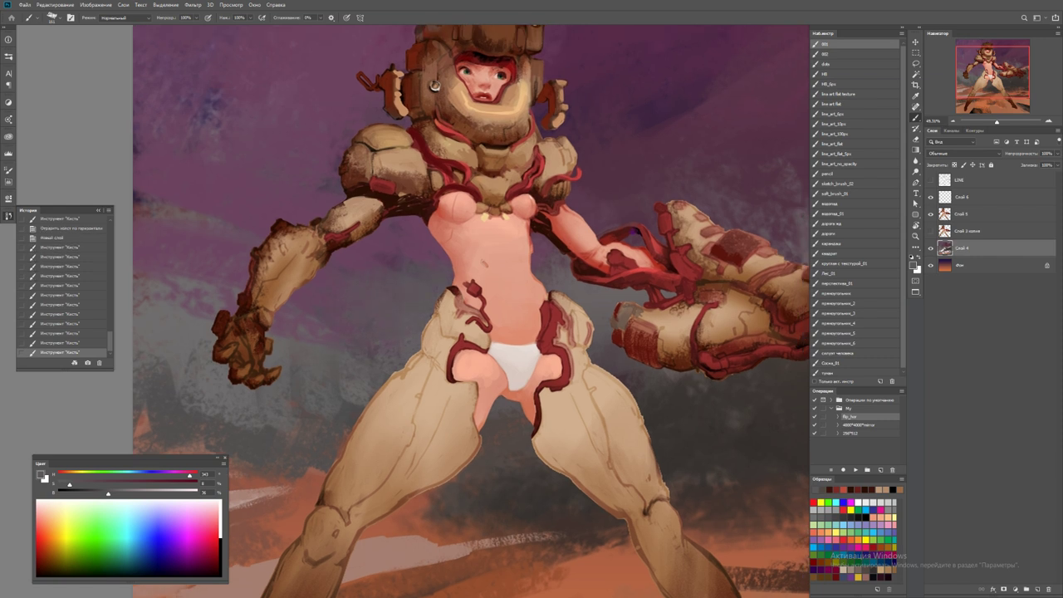
Select the empty layer above the merged character layer, switch to the first brush preset, and paint sampled skin tone along the white briefs' lower edge
scroll(578, 376, "down", 5)
key("z")
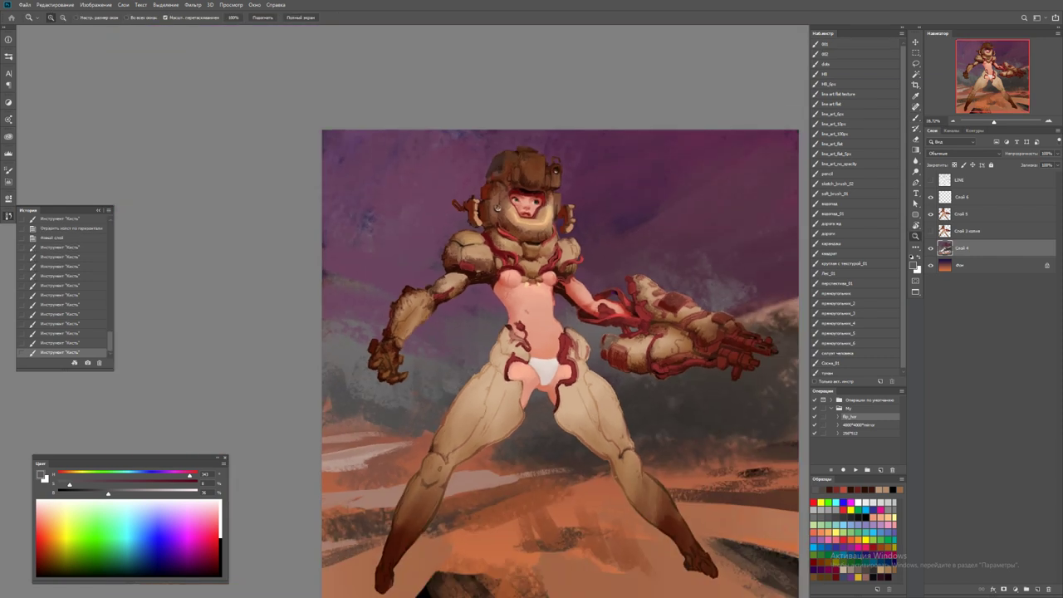
left_click(972, 197)
scroll(537, 397, "up", 5)
key("b")
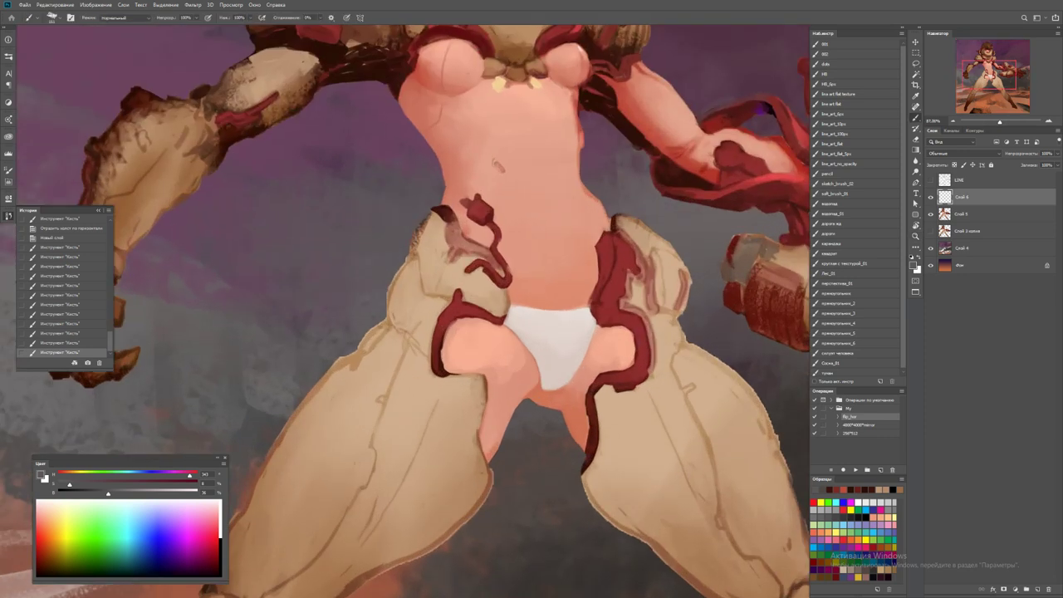
left_click(856, 43)
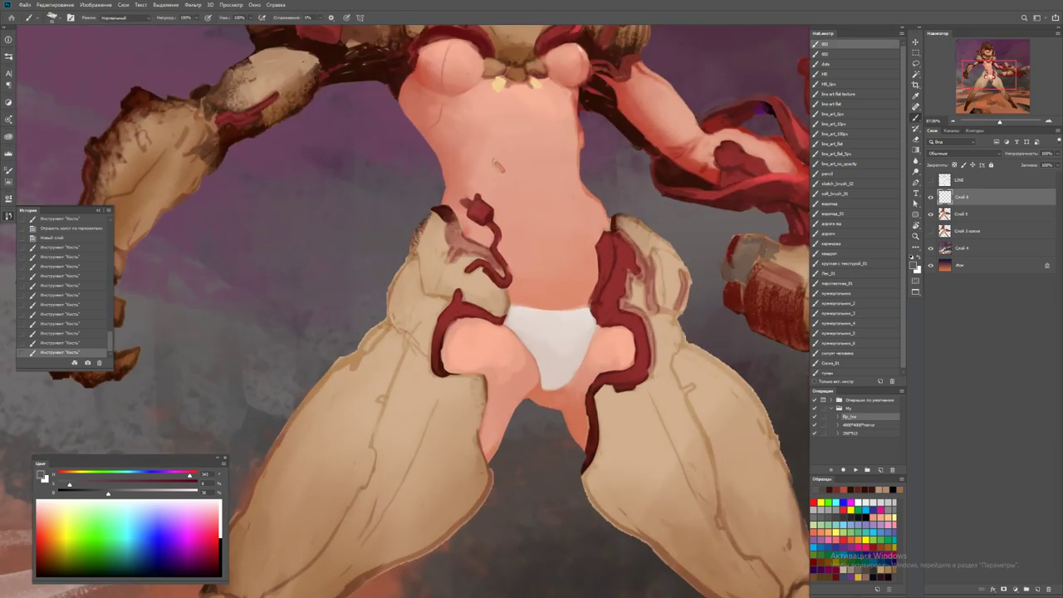
left_click(553, 400, "alt")
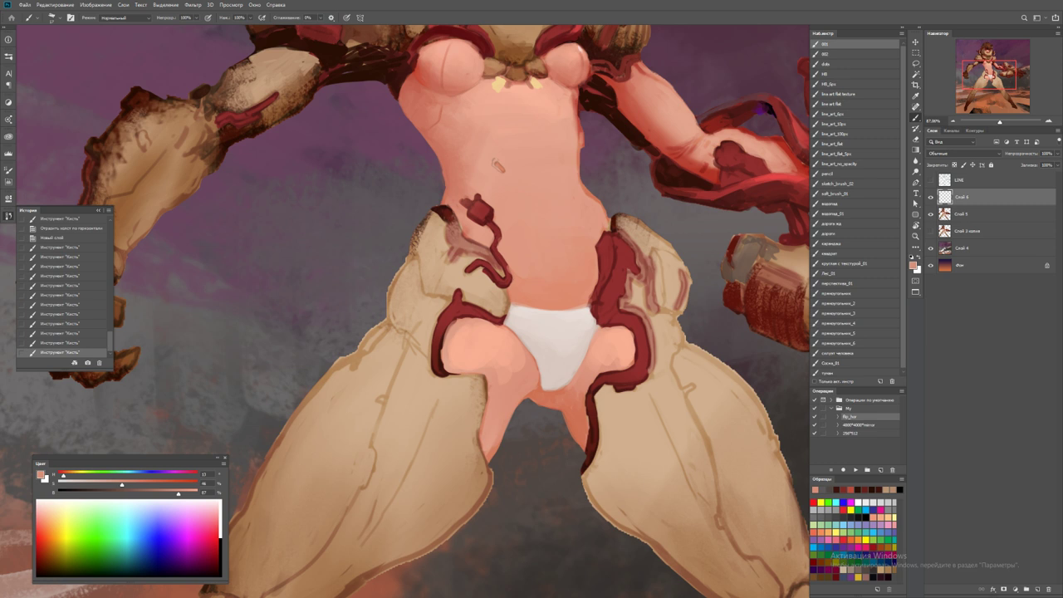
left_click_drag(548, 390, 557, 389)
left_click(553, 390, "alt")
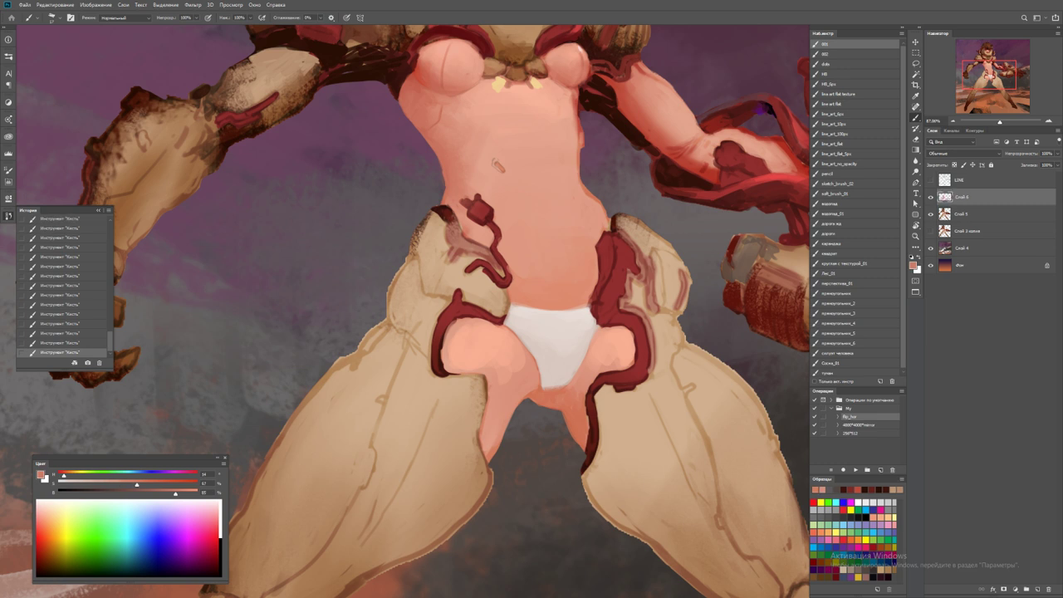
Darken the skin shadow directly beneath the white briefs with a sampled reddish tone at 99% opacity
left_click(587, 377, "alt")
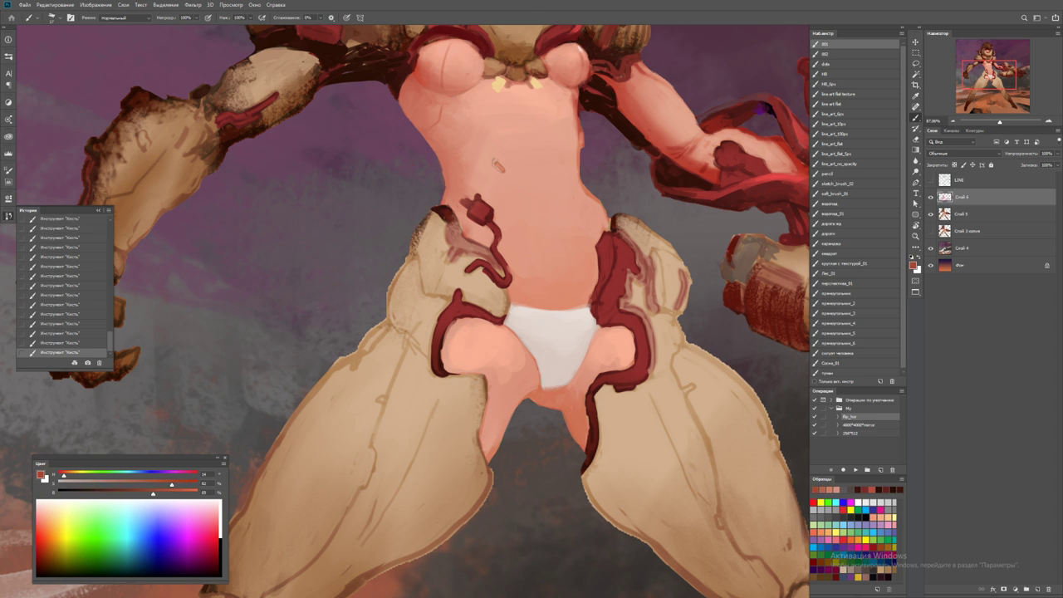
key("9")
key("9")
left_click_drag(528, 402, 563, 407)
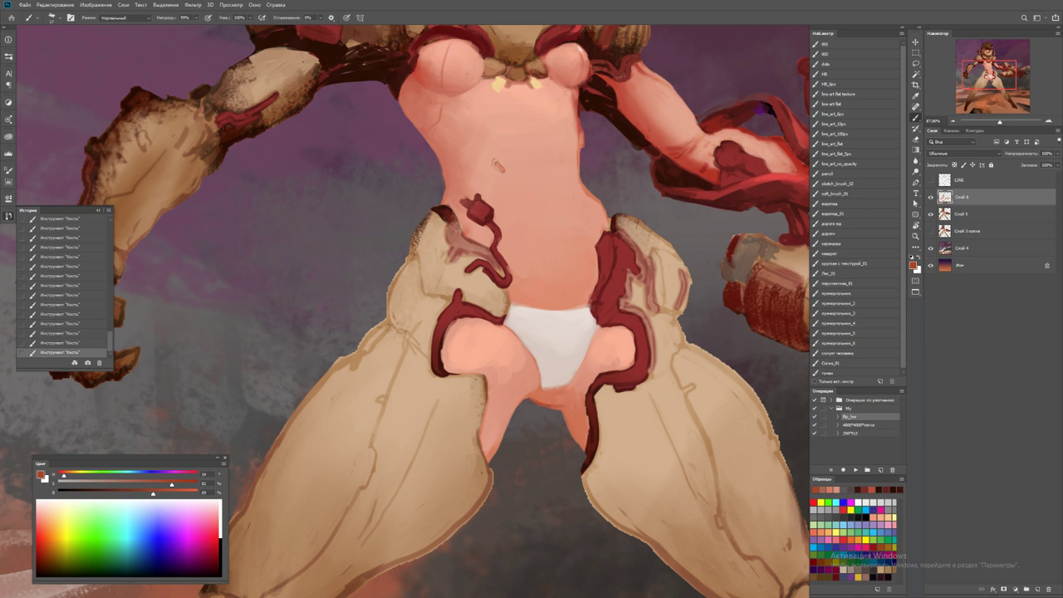
left_click(555, 397, "alt")
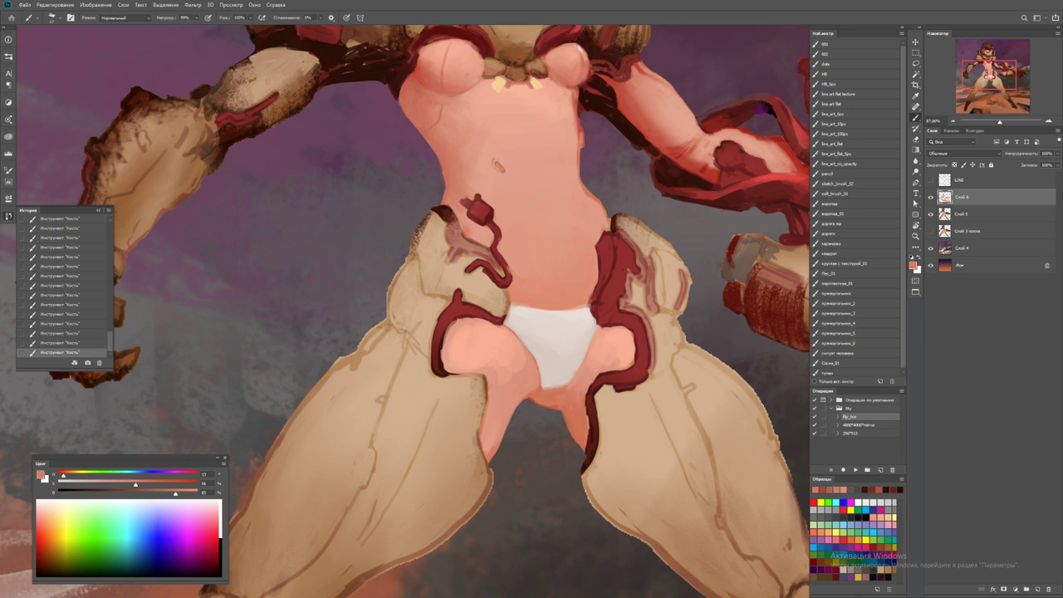
Restore 100% opacity and shade the inner-thigh armour trim on the gun-arm side with sampled dark reds
left_click(594, 387, "alt")
key("0")
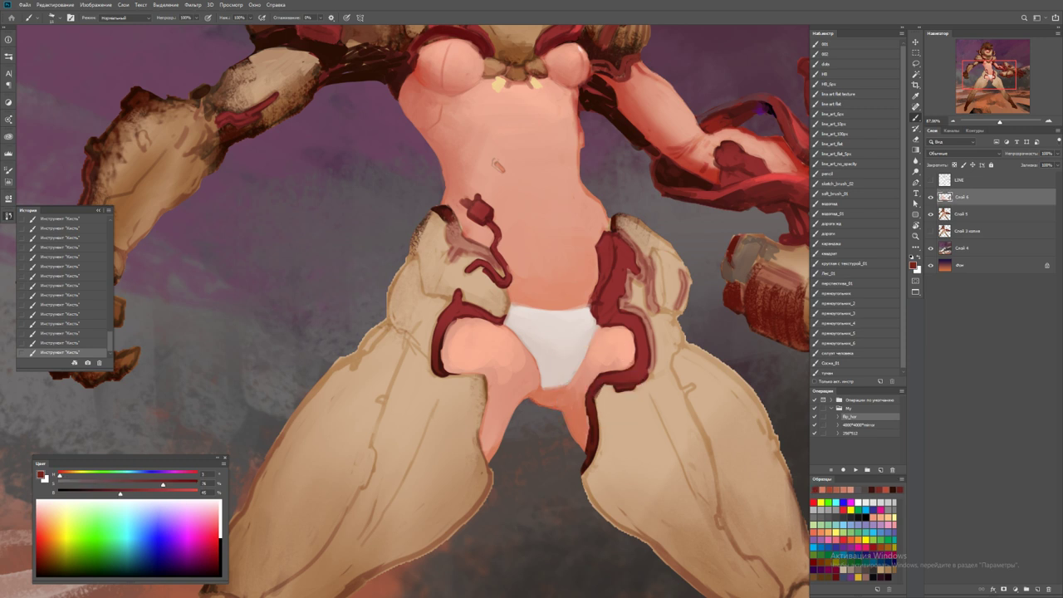
left_click(583, 415, "alt")
left_click(583, 448, "alt")
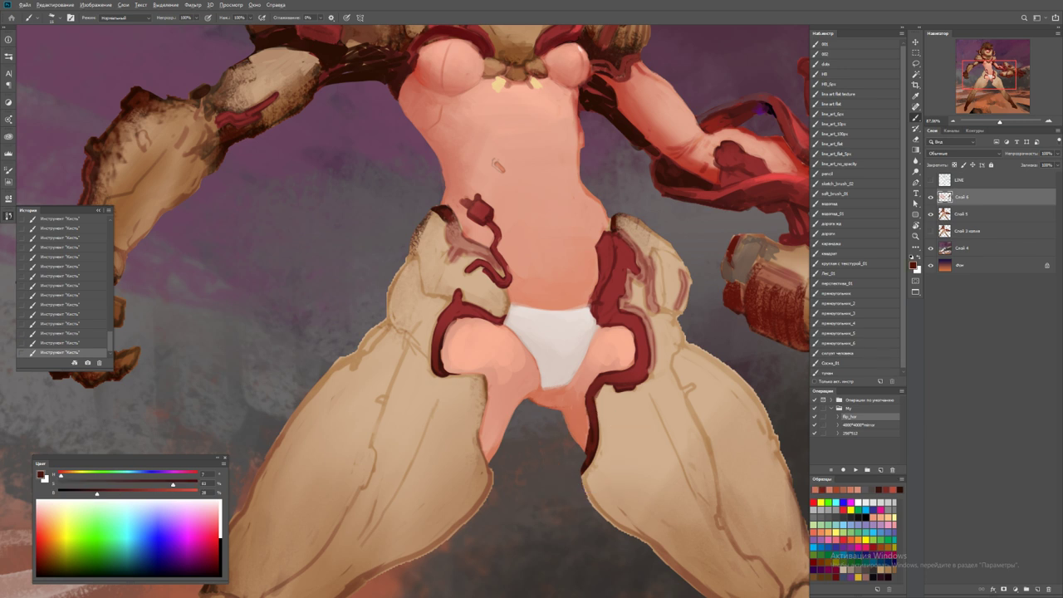
left_click_drag(584, 467, 583, 446)
Paint matching red trim along the inner edge of the other leg's armour, darkening its lower end with a deep brown-red
scroll(583, 448, "down", 3)
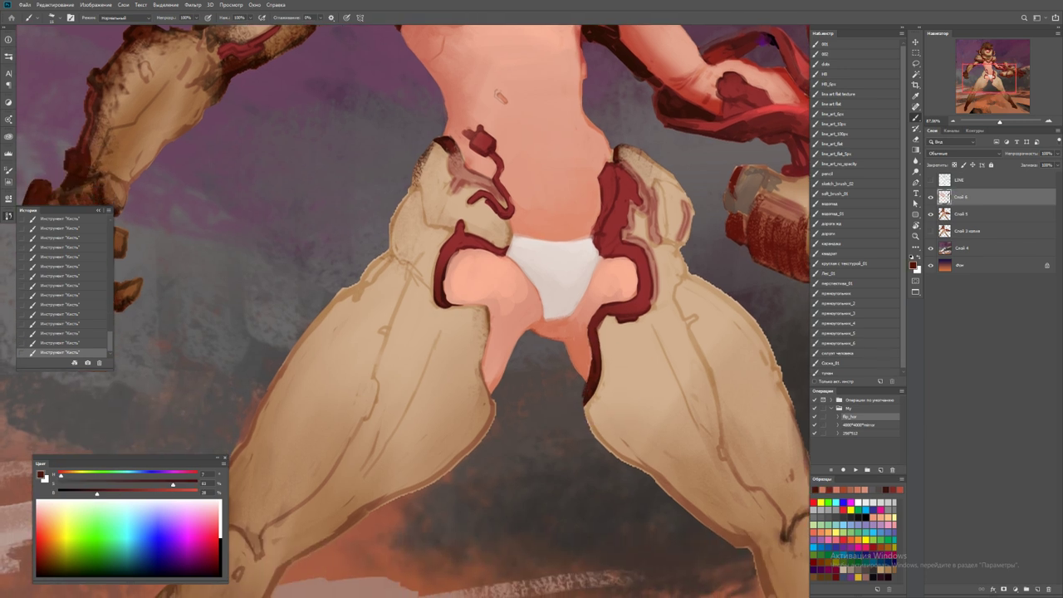
mouse_move(491, 331)
left_mouse_down()
mouse_move(489, 304)
mouse_move(490, 392)
left_mouse_up()
left_click(490, 313, "alt")
left_click(489, 312, "alt")
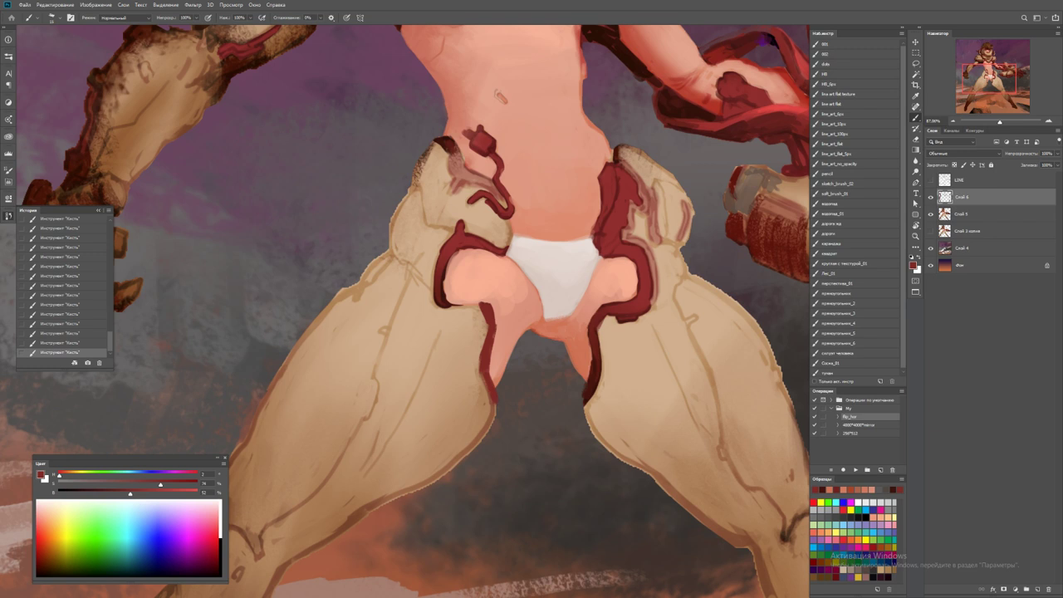
mouse_move(487, 304)
left_mouse_down()
mouse_move(447, 299)
mouse_move(457, 299)
left_mouse_up()
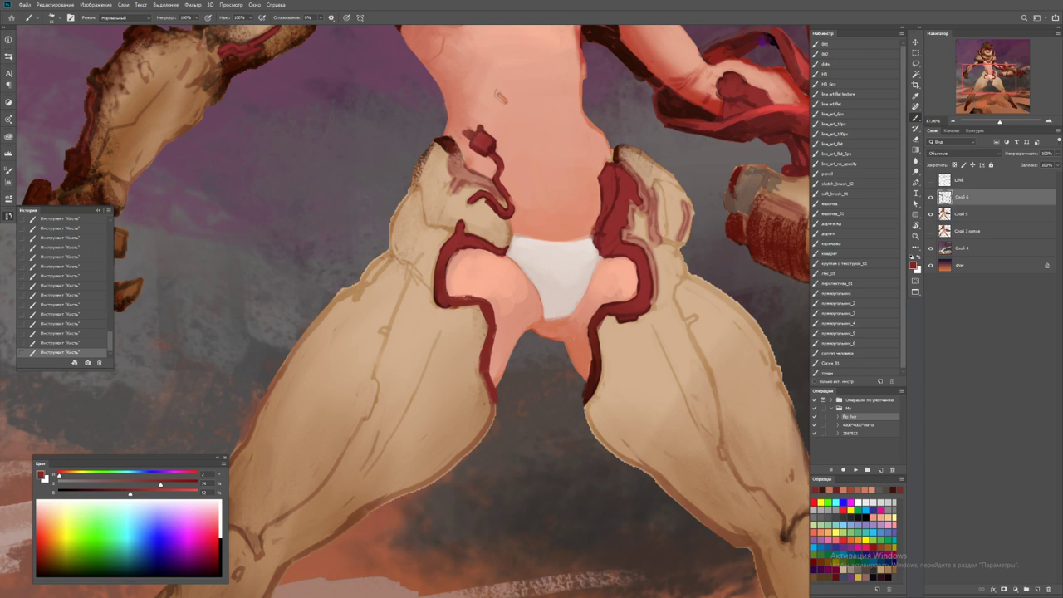
mouse_move(495, 369)
left_mouse_down()
mouse_move(490, 405)
mouse_move(487, 350)
mouse_move(490, 370)
left_mouse_up()
left_click(492, 382, "alt")
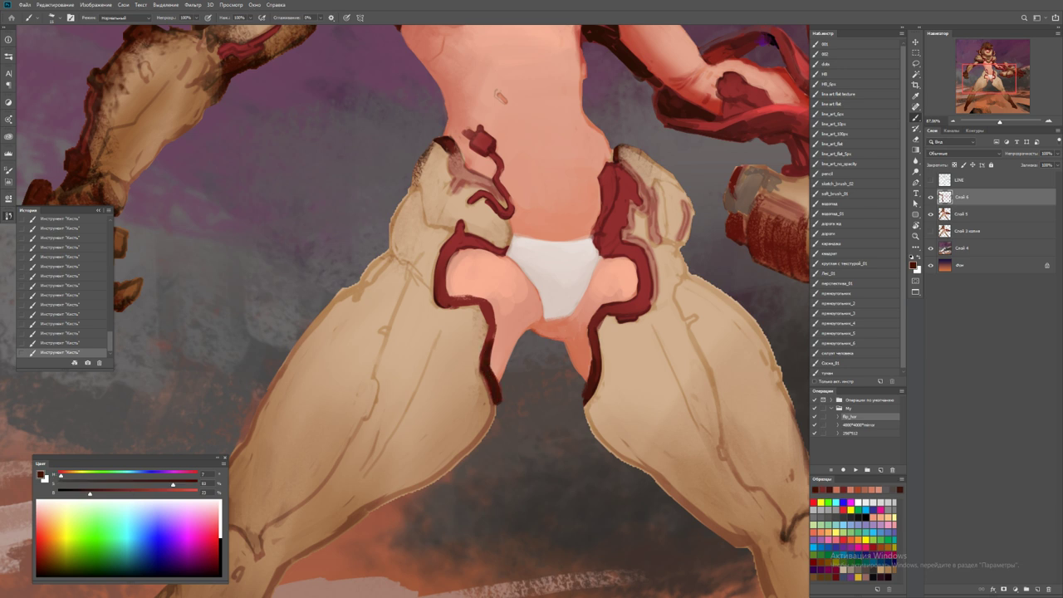
Repaint the bare inner thigh beside the new trim with sampled peach skin tones
left_click(469, 349, "alt")
mouse_move(495, 328)
left_mouse_down()
mouse_move(494, 339)
mouse_move(490, 314)
left_mouse_up()
left_click(501, 309, "alt")
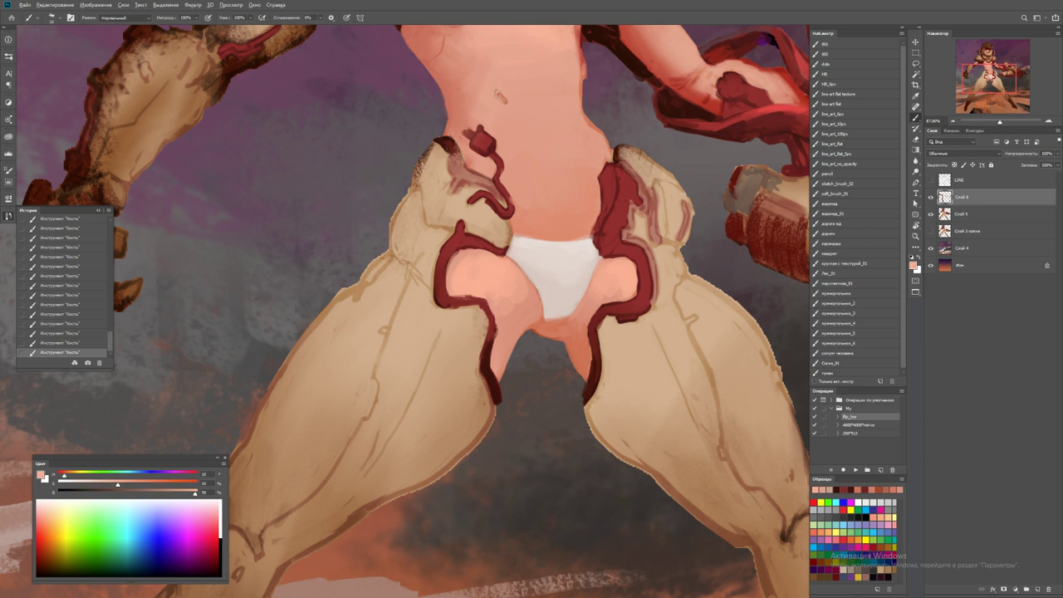
key("z")
key("ctrl+0")
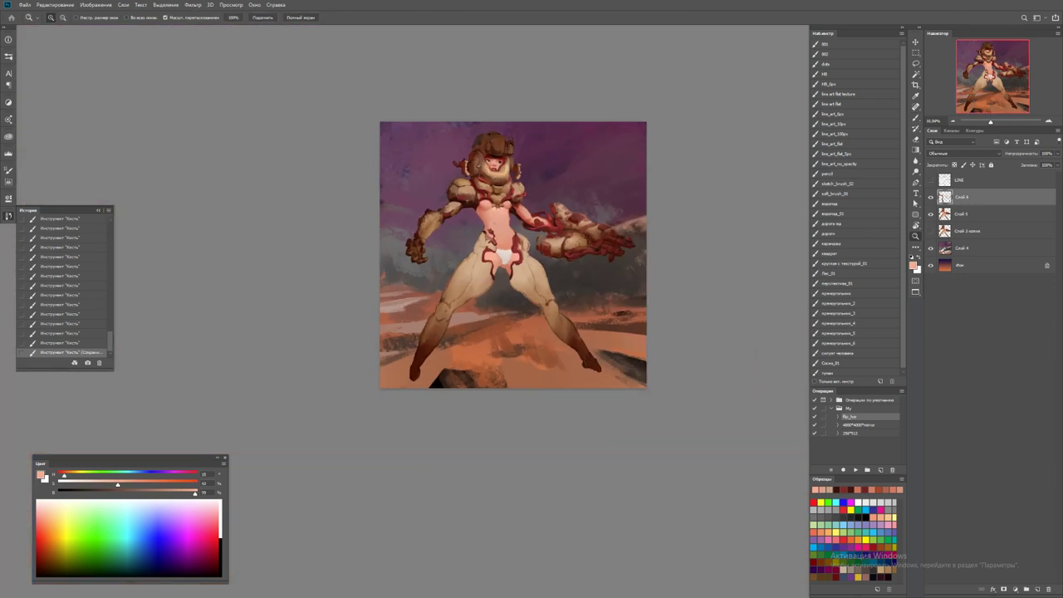
left_click(497, 258)
key("b")
left_click_drag(462, 321, 461, 336)
left_click_drag(457, 306, 479, 347)
Blend lighter sampled skin tones down the bare thigh next to the briefs and flip the canvas horizontally
key("z")
key("ctrl+0")
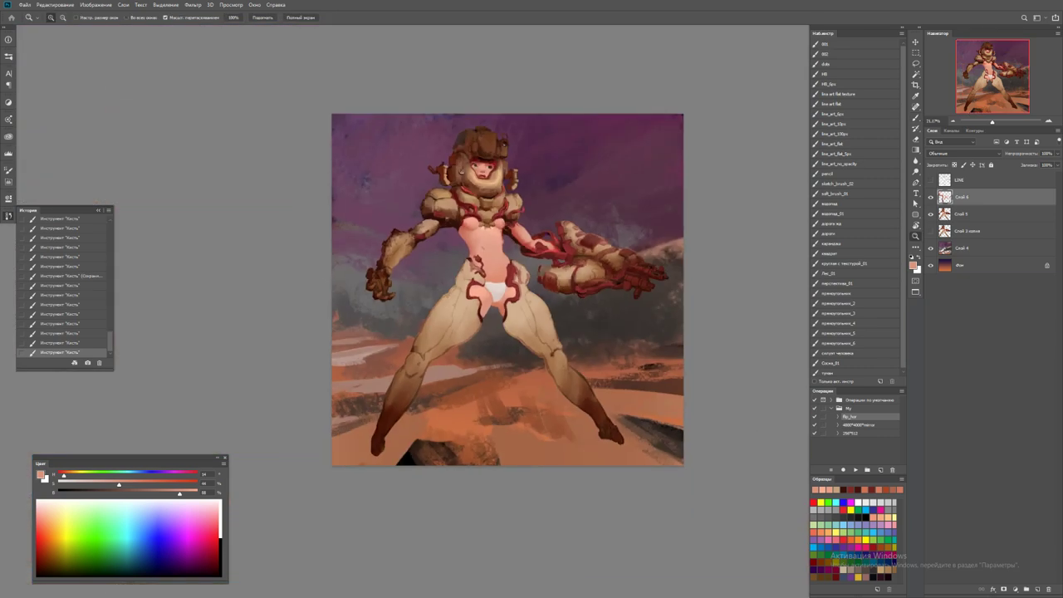
left_click_drag(491, 283, 540, 285)
key("b")
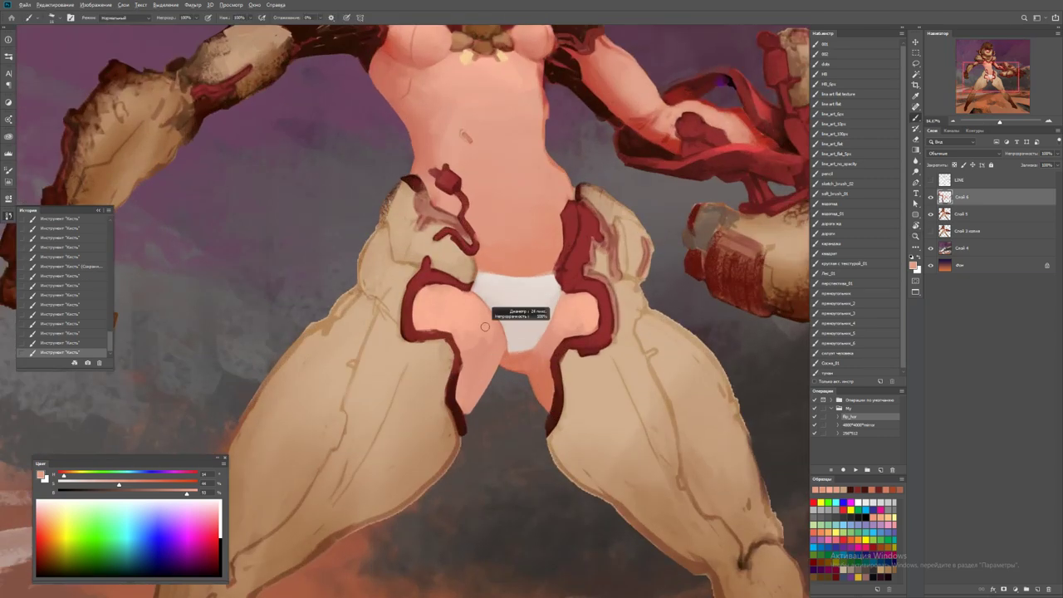
mouse_move(486, 327)
left_mouse_down()
mouse_move(511, 357)
mouse_move(468, 372)
mouse_move(466, 402)
mouse_move(499, 334)
mouse_move(474, 370)
mouse_move(482, 378)
left_mouse_up()
left_click(498, 341, "alt")
key("z")
left_click(482, 366, "alt")
left_click(612, 125, "alt")
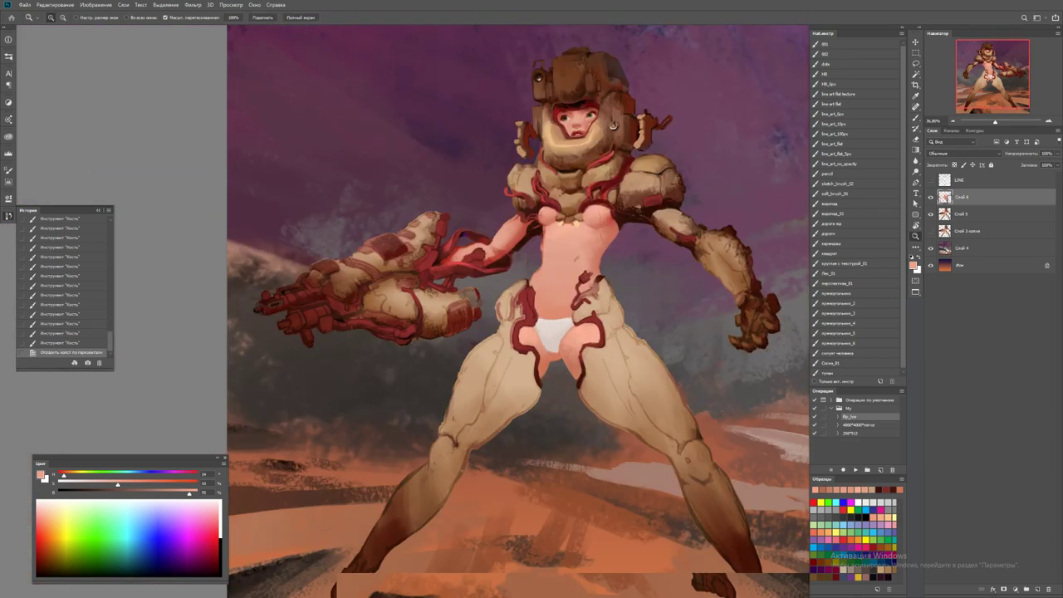
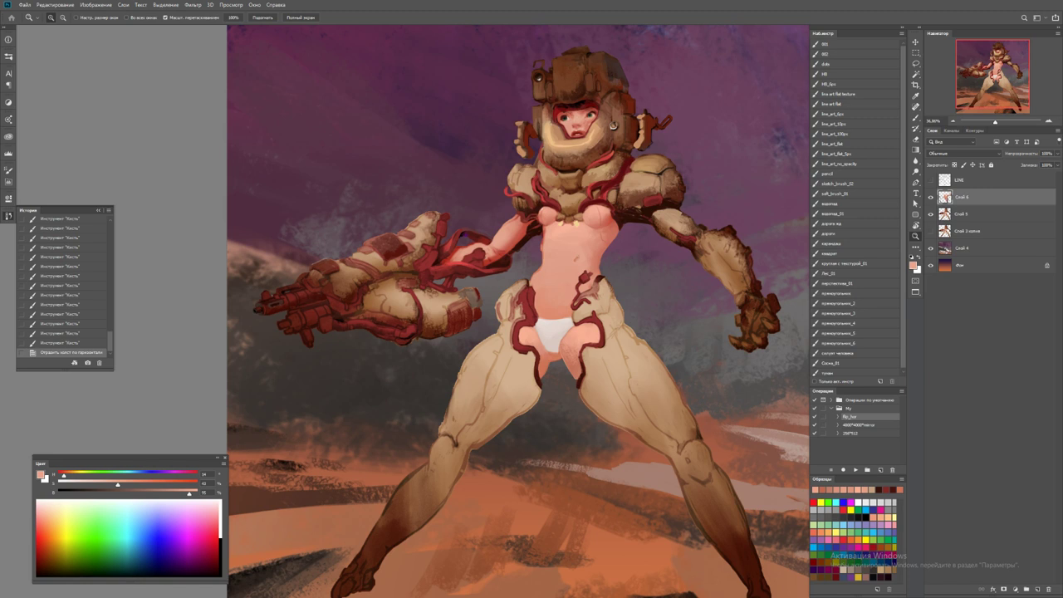
Add textured reddish shading to the bare thigh and cover the skin beneath the briefs with a sampled mid-tone
left_click_drag(571, 341, 631, 341)
key("b")
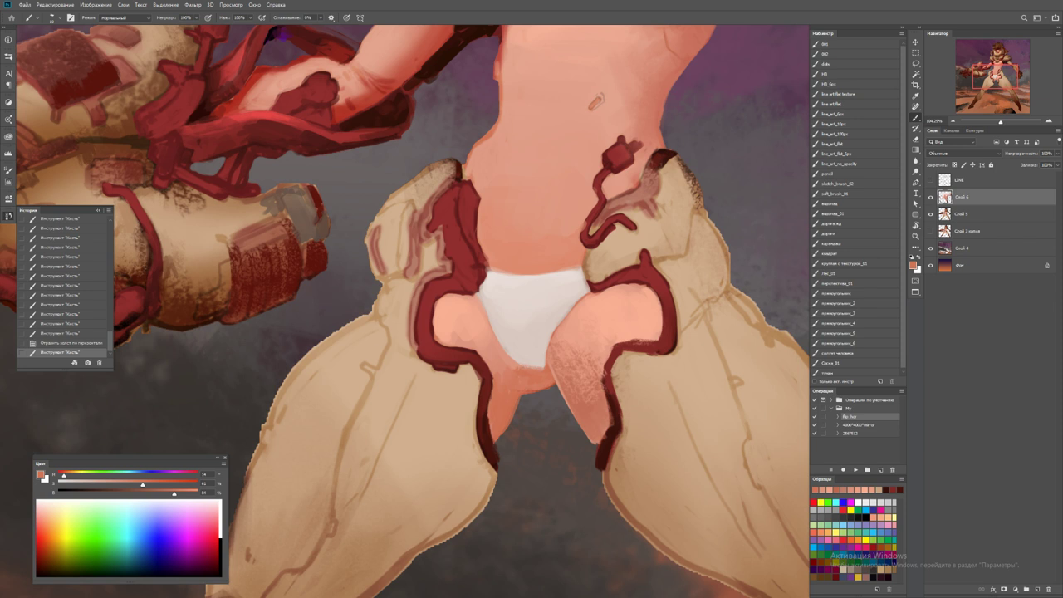
mouse_move(516, 371)
left_mouse_down()
mouse_move(505, 357)
mouse_move(536, 362)
left_mouse_up()
left_click_drag(525, 367, 573, 378)
Paint a reddish-brown shadow beneath the briefs and onto the gun-side inner thigh, softening its edge with sampled mid-tones
key("z")
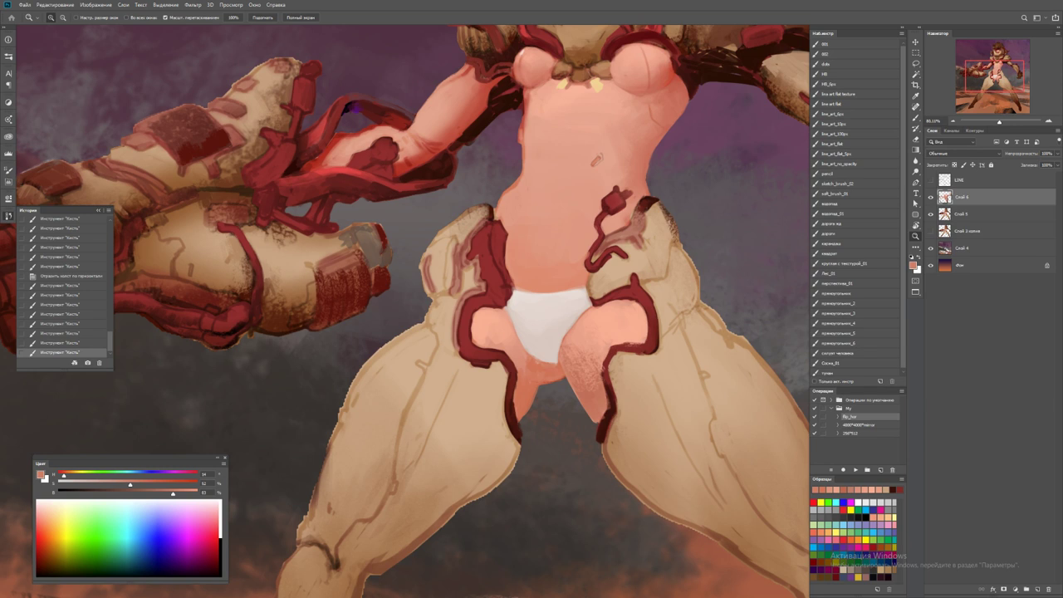
left_click_drag(538, 374, 573, 374)
key("b")
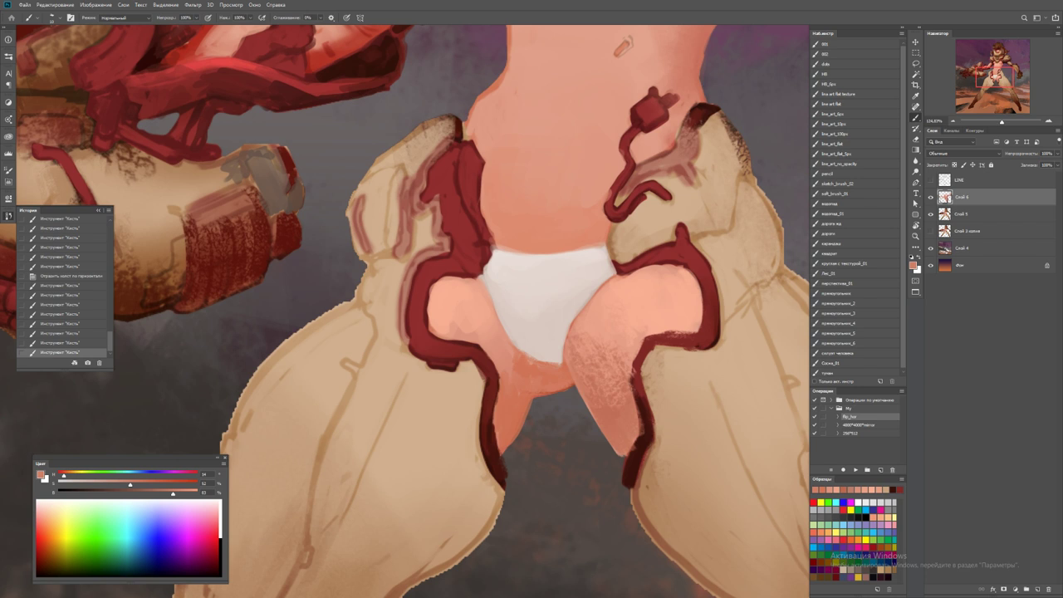
left_click(540, 365, "alt")
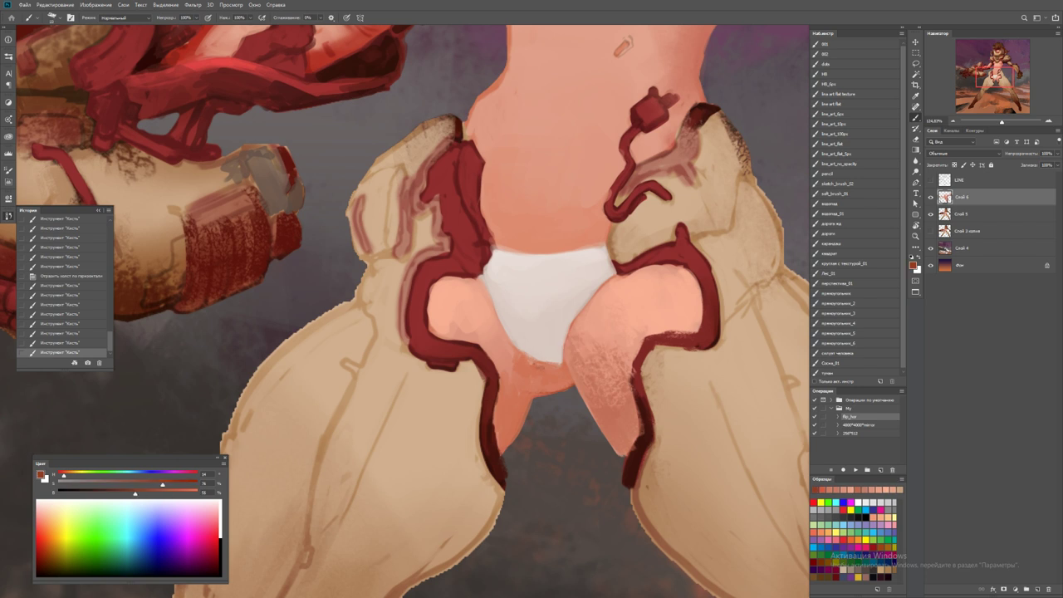
mouse_move(527, 367)
left_mouse_down()
mouse_move(568, 372)
mouse_move(536, 385)
mouse_move(522, 372)
mouse_move(525, 419)
mouse_move(512, 420)
mouse_move(537, 401)
mouse_move(520, 410)
left_mouse_up()
left_click(527, 382, "alt")
left_click(532, 381, "alt")
mouse_move(520, 367)
left_mouse_down()
mouse_move(513, 407)
mouse_move(505, 403)
left_mouse_up()
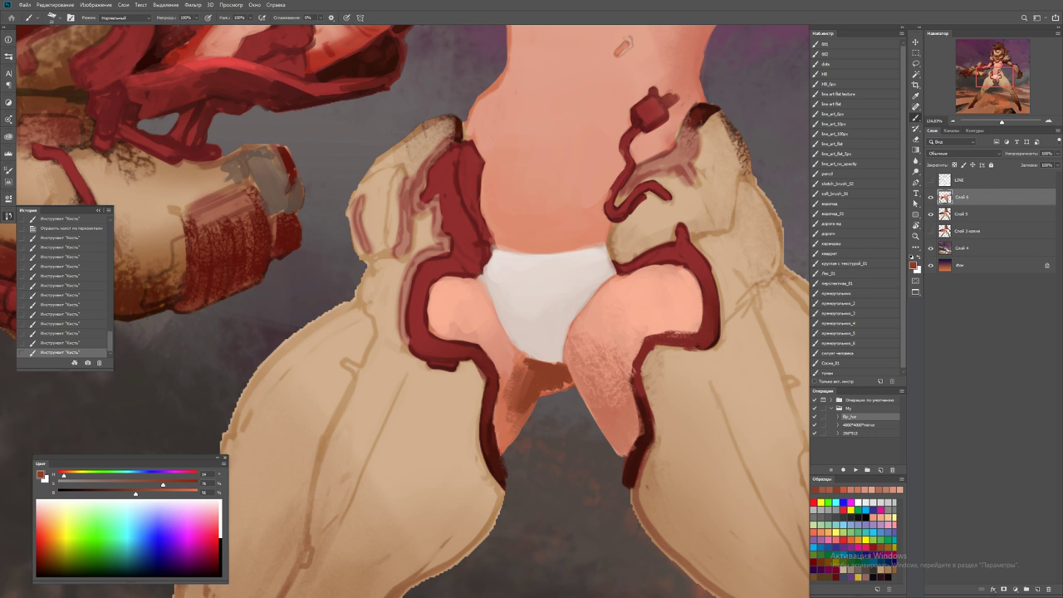
left_click(509, 378, "alt")
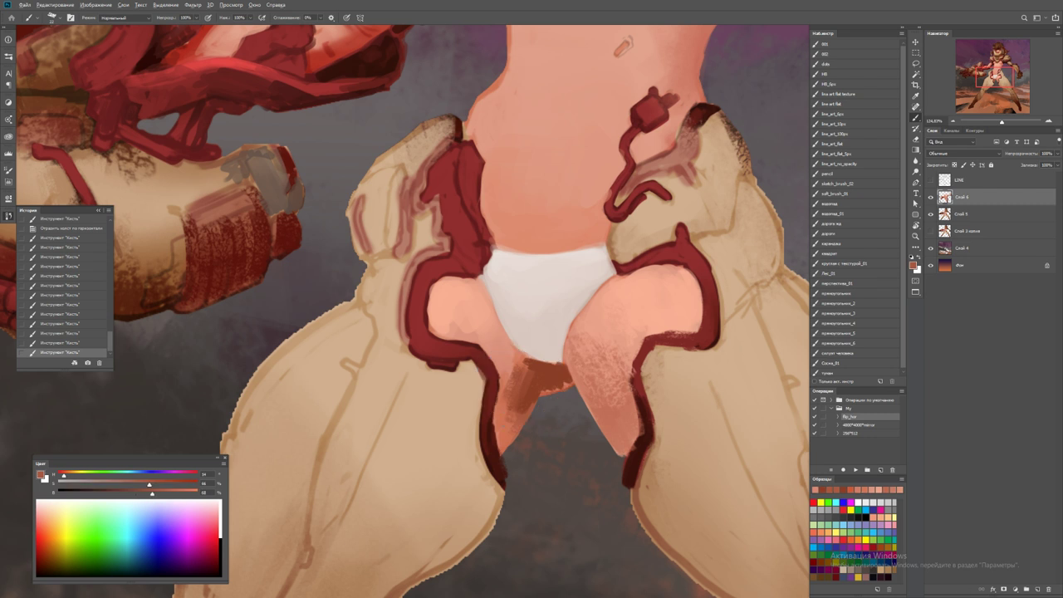
mouse_move(513, 362)
left_mouse_down()
mouse_move(501, 391)
mouse_move(535, 413)
mouse_move(539, 369)
mouse_move(545, 387)
mouse_move(554, 366)
mouse_move(565, 372)
mouse_move(531, 359)
left_mouse_up()
left_click(507, 380, "alt")
Touch up the shading on the bare thigh beside the red trim with sampled skin tones, and flip the canvas horizontally back
key("ctrl+space")
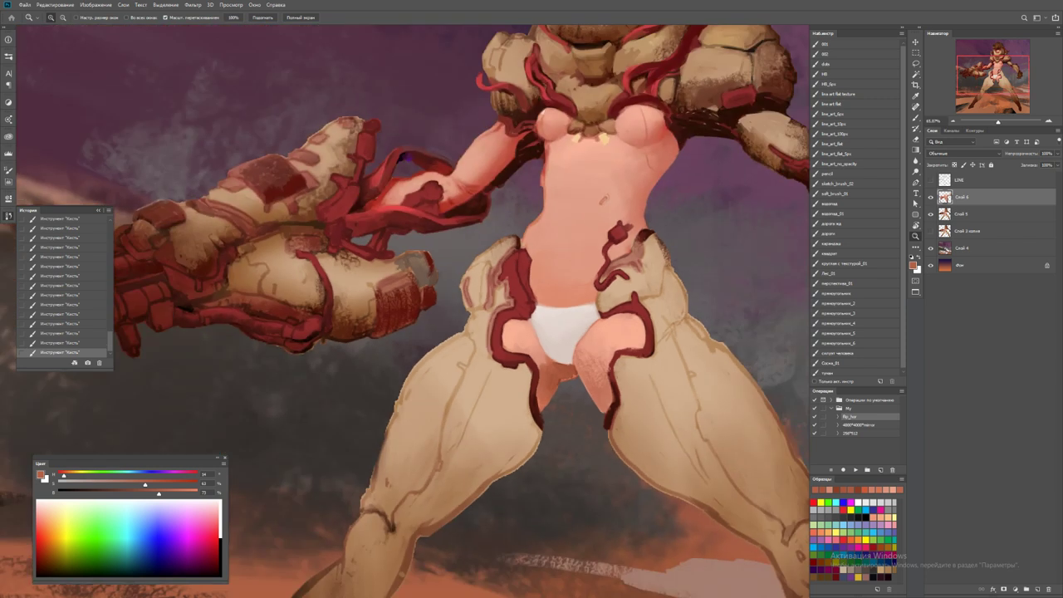
key("ctrl+minus")
left_click_drag(604, 357, 648, 358)
key("b")
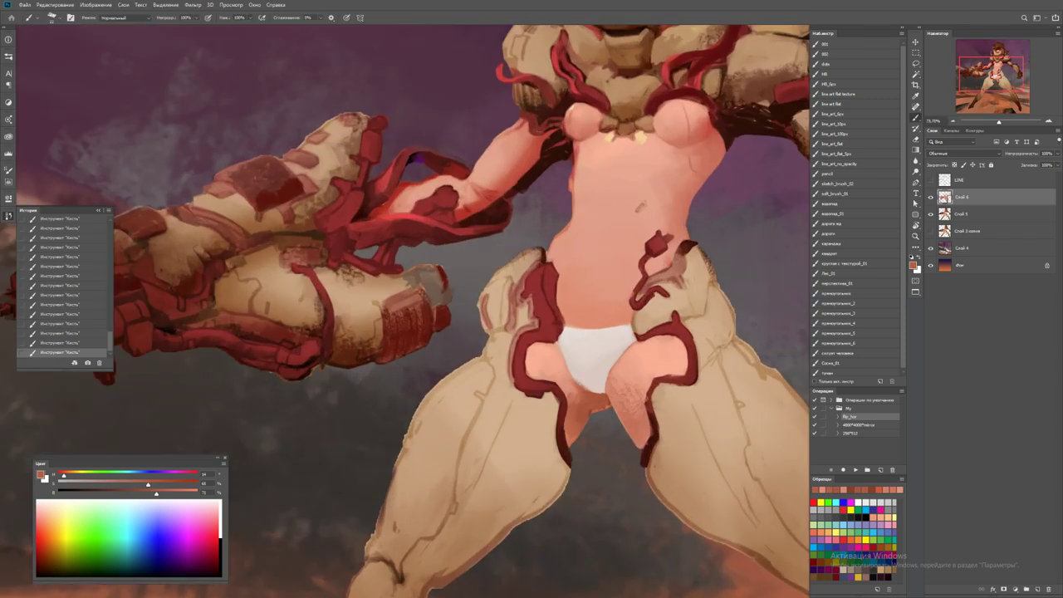
left_click(586, 387, "alt")
left_click(586, 399, "alt")
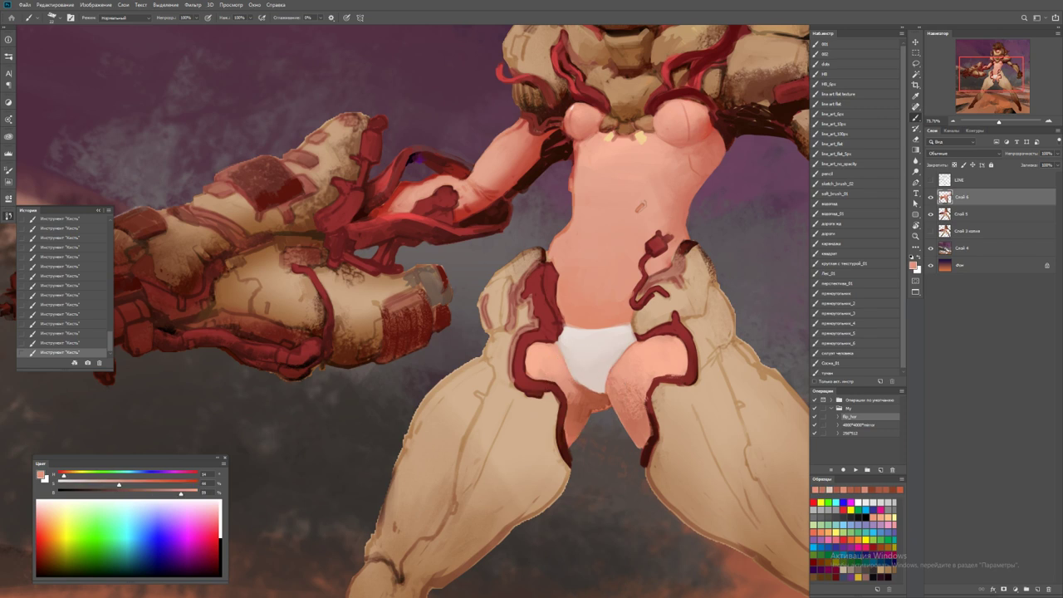
left_click(593, 400, "alt")
left_click(594, 400, "alt")
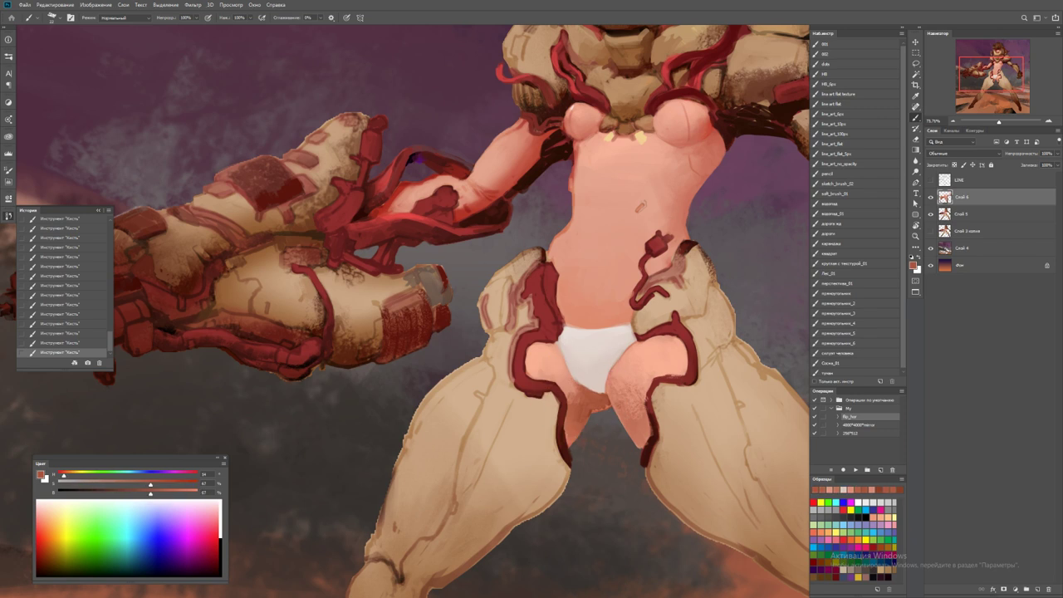
left_click_drag(624, 409, 623, 430)
left_click_drag(635, 343, 645, 347)
left_click(856, 471)
left_click_drag(416, 332, 449, 324)
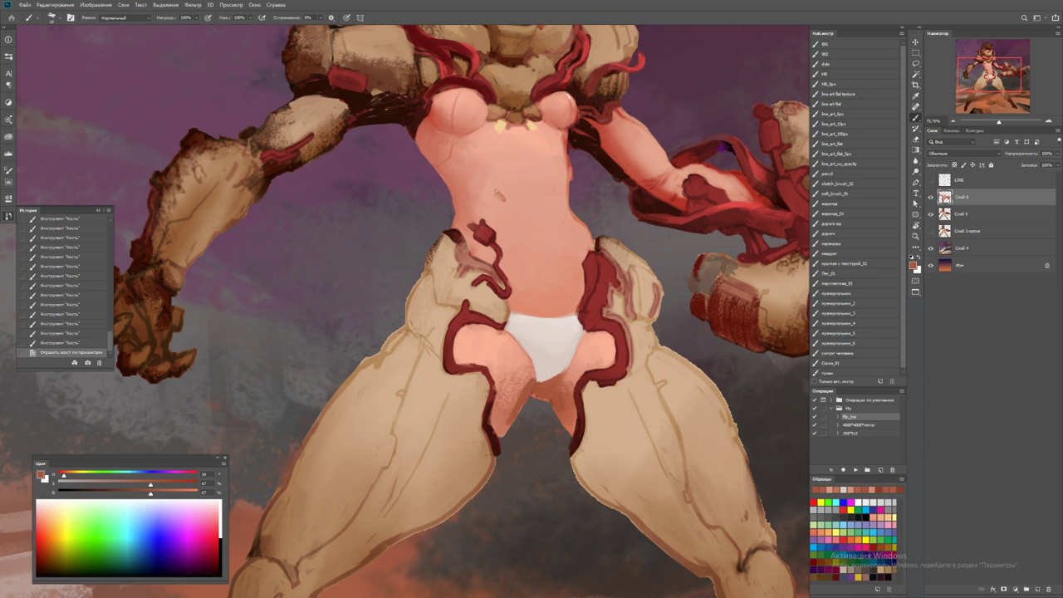
Smooth the textured shading on the bare thigh opposite the gun arm with sampled lighter peach strokes
left_click_drag(509, 419, 501, 432)
left_click(502, 432, "alt")
left_click(502, 432, "alt")
mouse_move(519, 386)
left_mouse_down()
mouse_move(499, 436)
mouse_move(502, 411)
mouse_move(582, 383)
left_mouse_up()
key("z")
key("ctrl+0")
key("b")
left_click(521, 389, "alt")
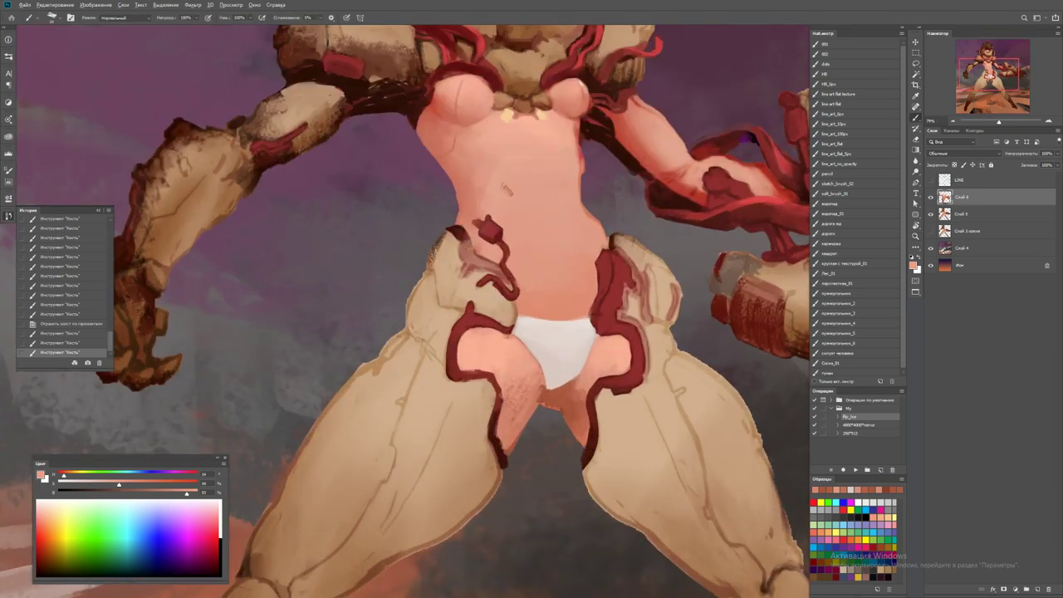
left_click_drag(511, 380, 525, 405)
Paint a darker sampled skin shadow on the upper thigh just inside the curve of the red trim
left_click(477, 357, "alt")
left_click_drag(464, 334, 467, 361)
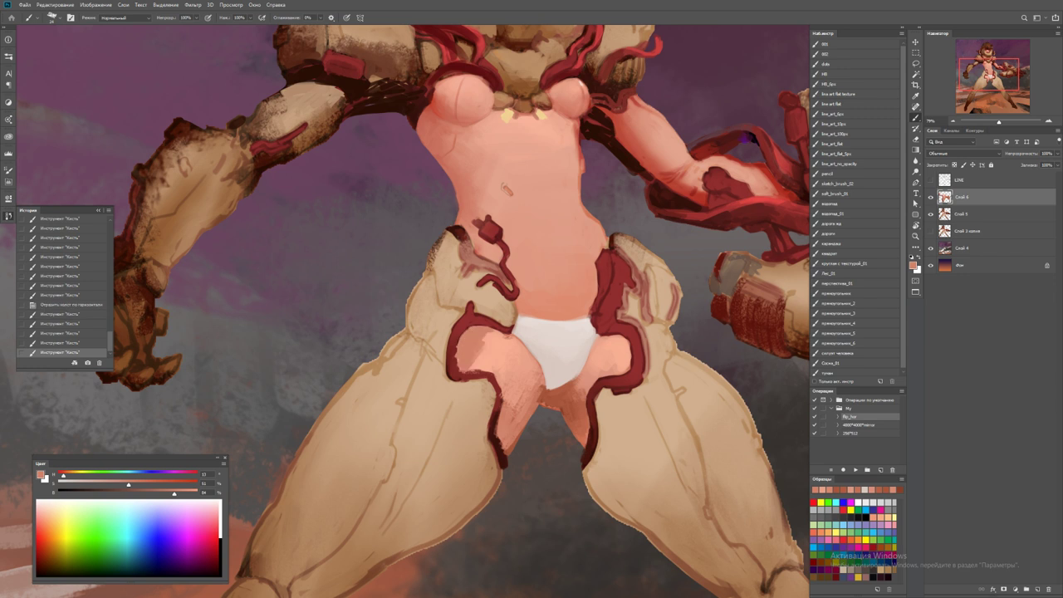
key("z")
key("ctrl+0")
left_click(520, 346)
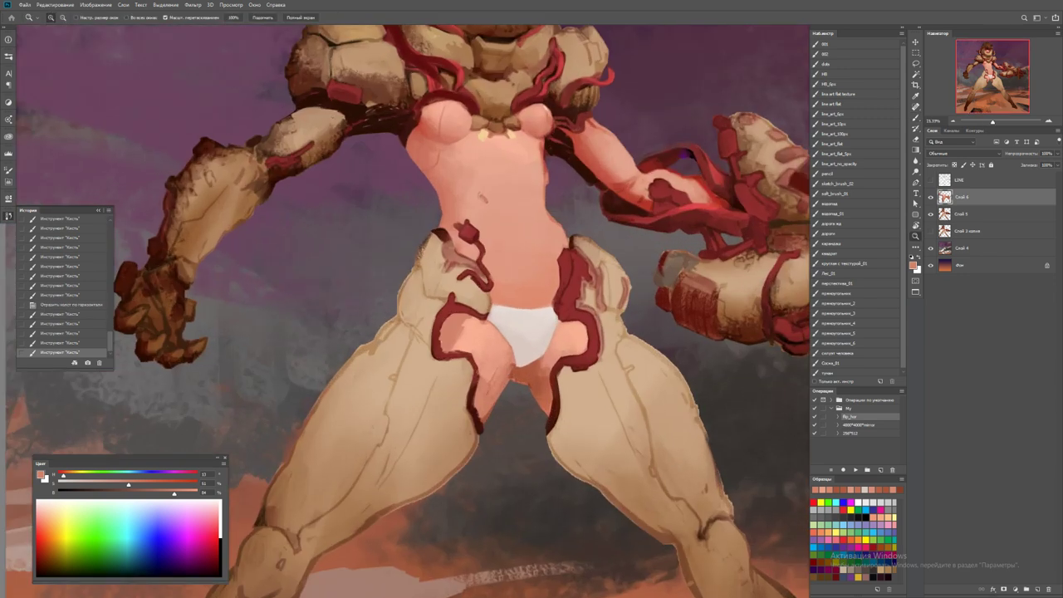
key("b")
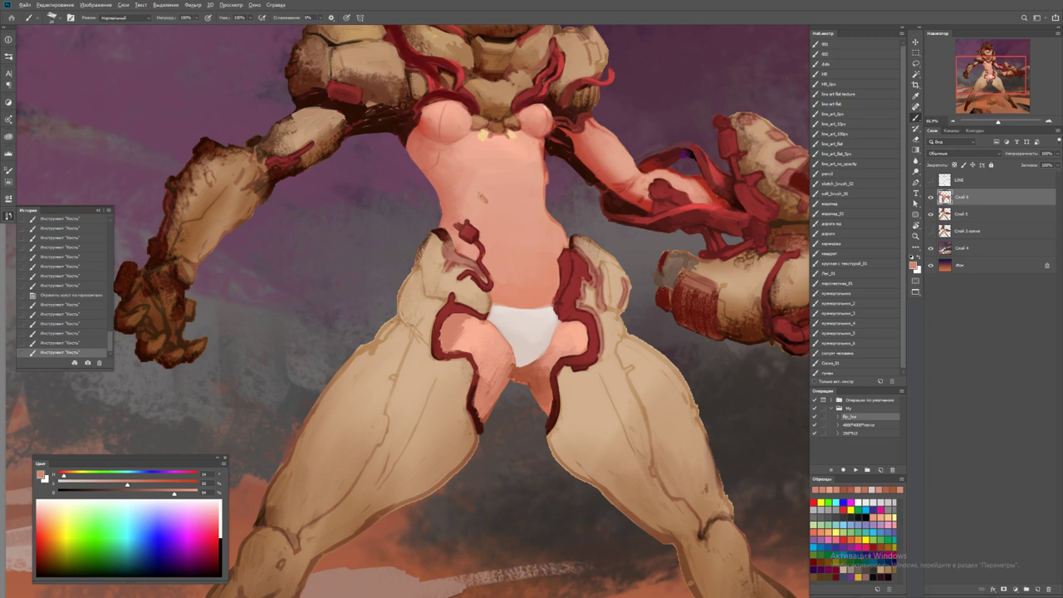
Darken the bare upper thigh on the gun side with sampled reddish-brown skin shadow tones, using a smaller brush
left_click(542, 354, "alt")
left_click(543, 355)
left_click(542, 354)
left_click(542, 355)
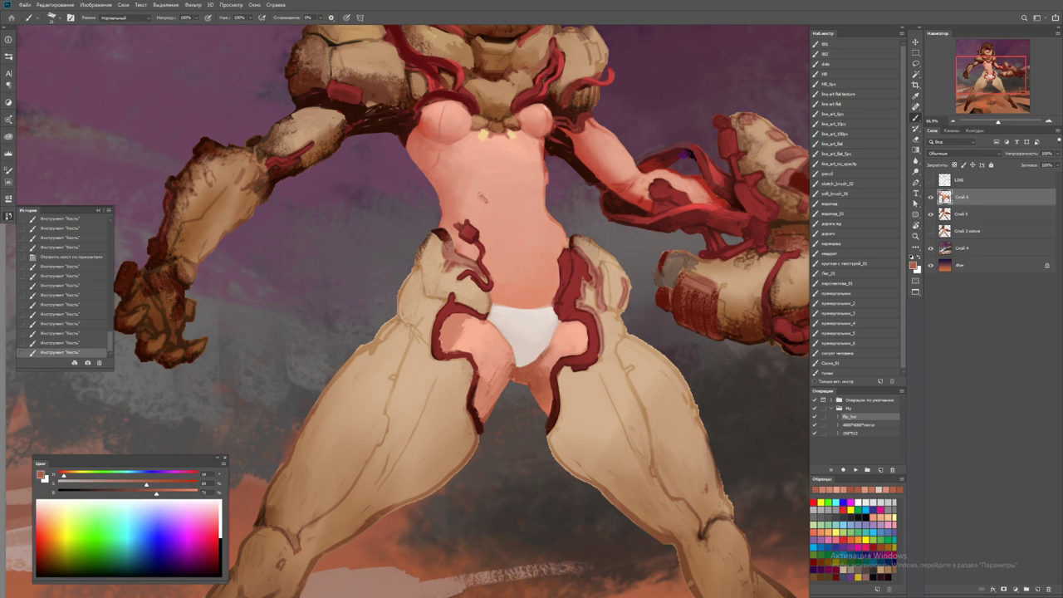
key("bracketleft")
mouse_move(555, 322)
left_mouse_down()
mouse_move(552, 354)
mouse_move(565, 326)
mouse_move(573, 353)
left_mouse_up()
left_click(534, 373, "alt")
key("z")
key("ctrl+0")
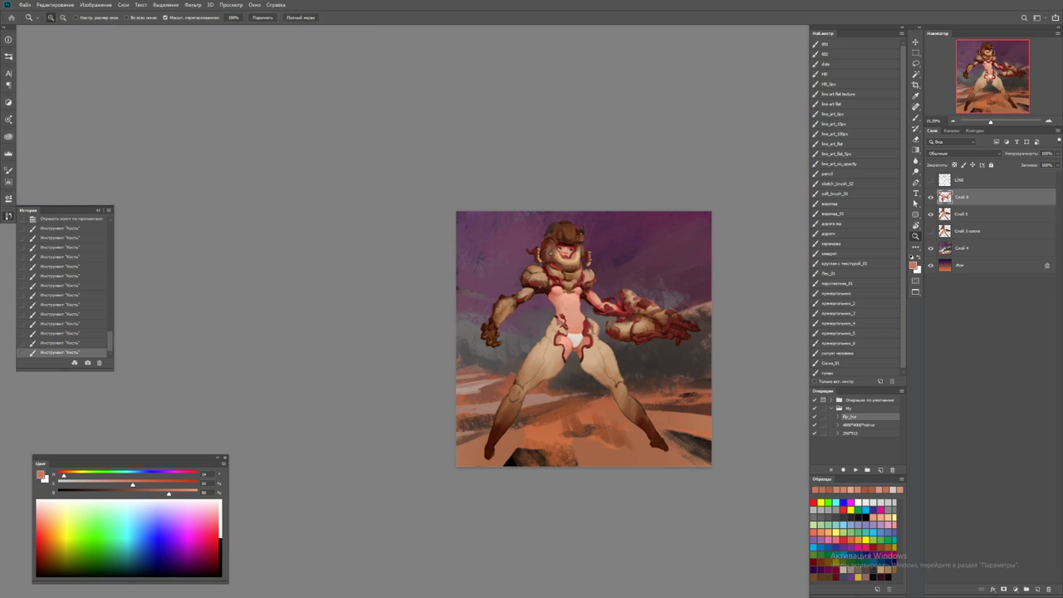
left_click(581, 331)
key("b")
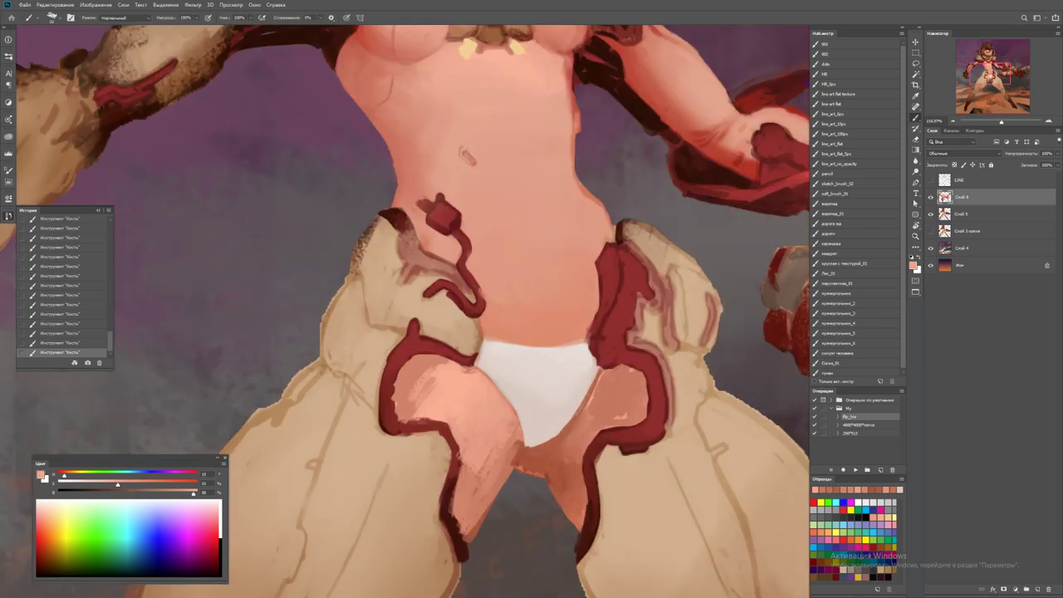
Paint lighter peach highlights over the gun-side bare thigh between the briefs and the red trim
mouse_move(603, 373)
left_mouse_down()
mouse_move(613, 405)
mouse_move(623, 381)
mouse_move(611, 420)
mouse_move(583, 415)
mouse_move(577, 392)
left_mouse_up()
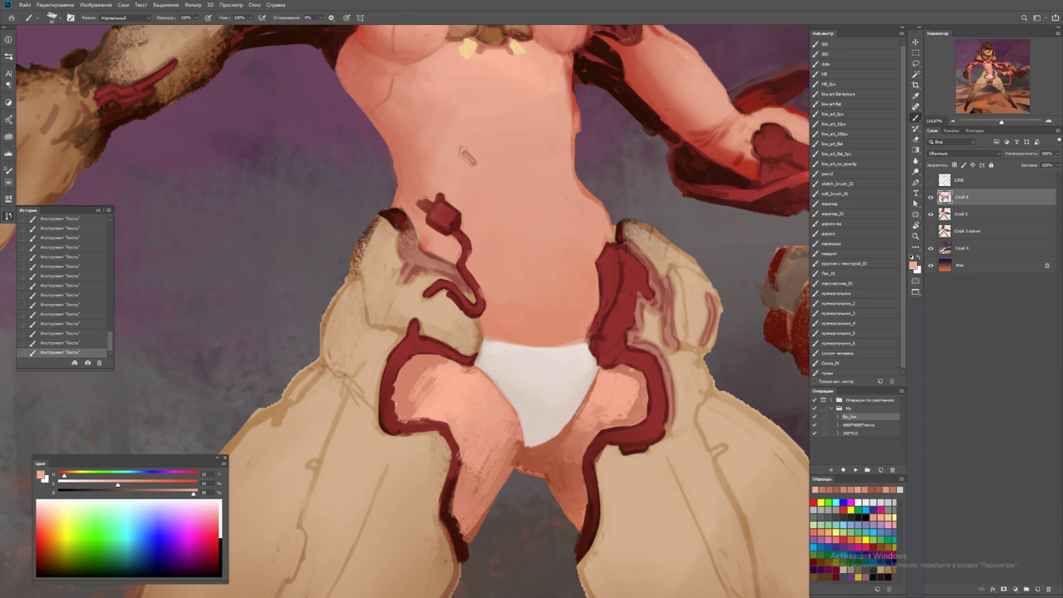
left_click_drag(638, 378, 615, 420)
key("z")
scroll(639, 409, "down", 5)
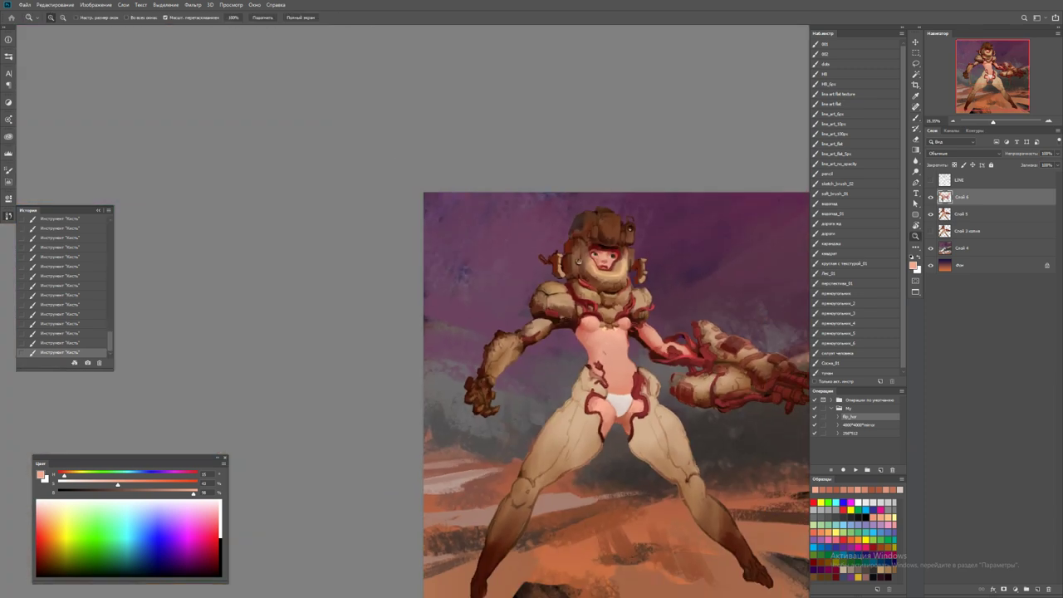
scroll(642, 387, "up", 5)
key("b")
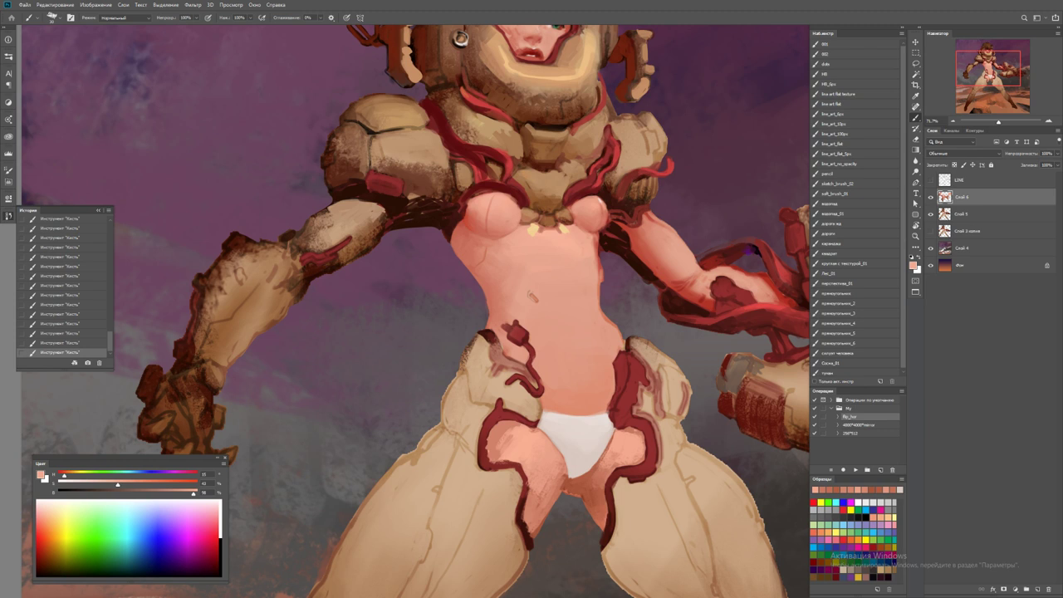
Flip the canvas horizontally and shade the inner edge of the bare thigh opposite the gun arm with sampled skin tones
key("F2")
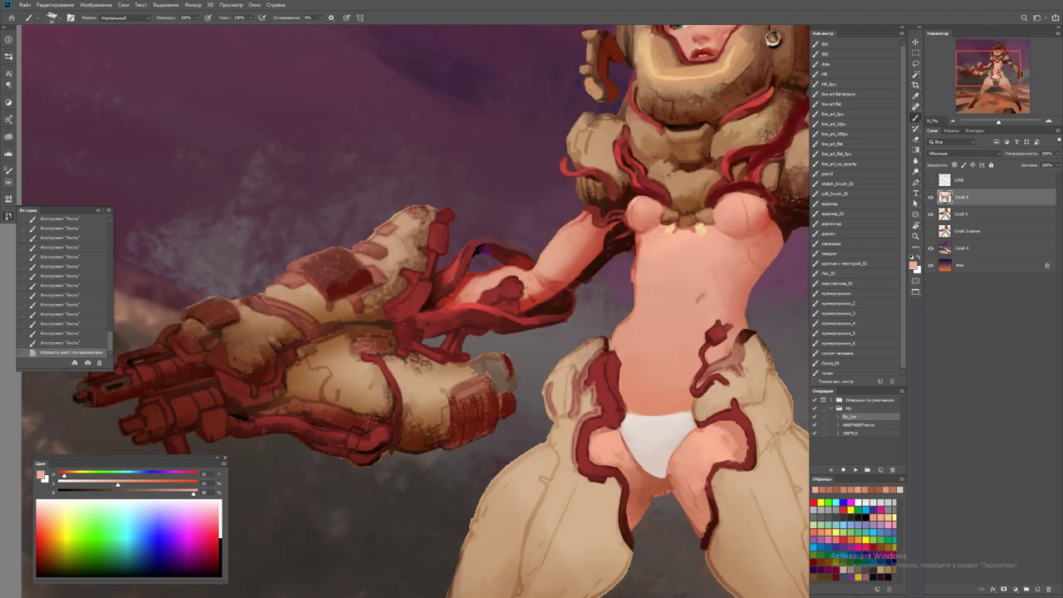
left_click_drag(498, 374, 449, 283)
key("ctrl+plus")
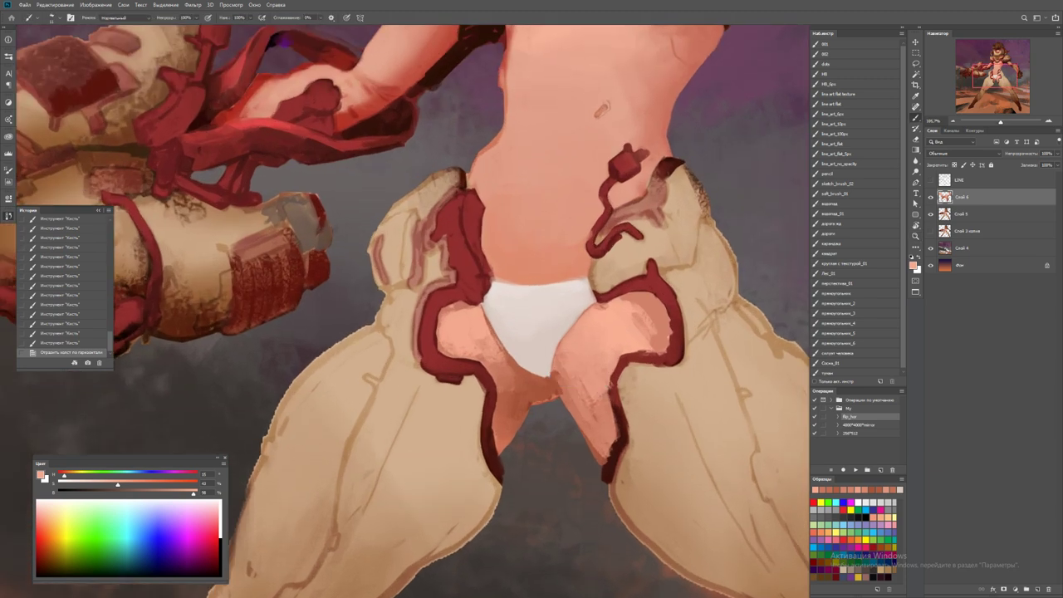
mouse_move(557, 374)
left_mouse_down()
mouse_move(573, 398)
mouse_move(565, 415)
left_mouse_up()
left_click_drag(565, 390, 590, 415)
mouse_move(565, 390)
left_mouse_down()
mouse_move(555, 403)
mouse_move(584, 477)
mouse_move(570, 441)
left_mouse_up()
left_click(553, 402, "alt")
left_click(583, 455, "alt")
left_click_drag(590, 482, 554, 407)
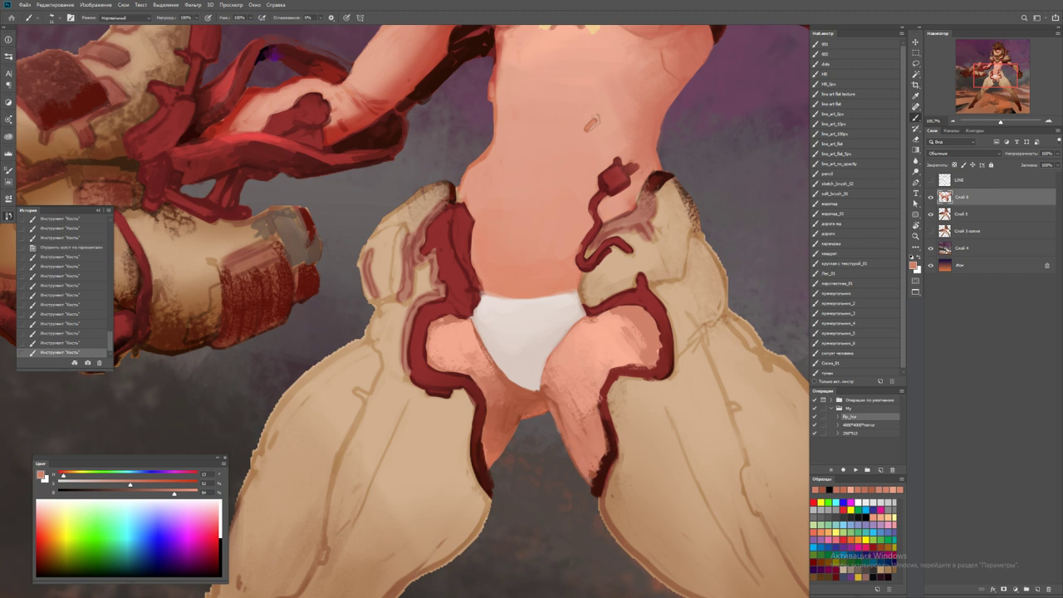
Paint a darker sampled skin shadow along the briefs' edge on the thigh opposite the gun arm
left_click(550, 370, "alt")
left_click_drag(547, 375, 593, 316)
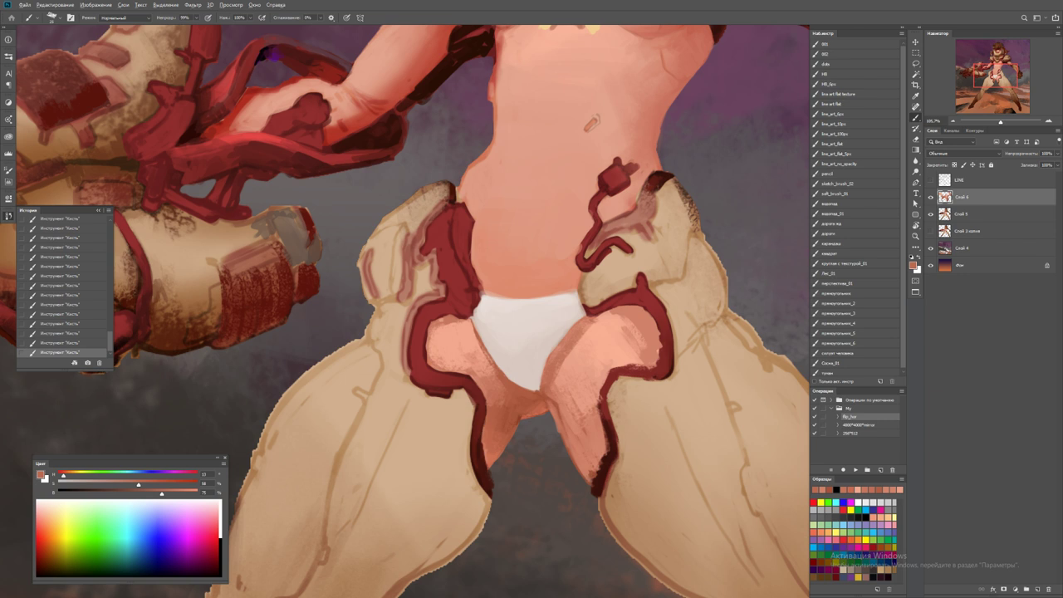
left_click(553, 363, "alt")
left_click(571, 349, "alt")
key("ctrl+0")
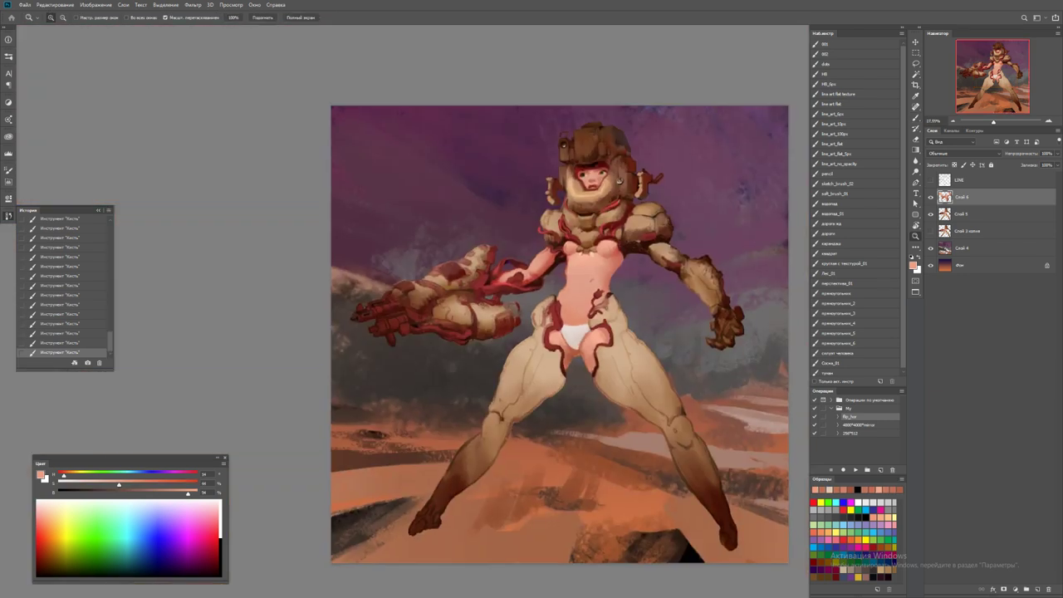
scroll(460, 190, "up", 5)
Add a textured reddish-brown shadow across the gun-side bare thigh, using tones sampled beside the briefs
left_click(554, 363, "alt")
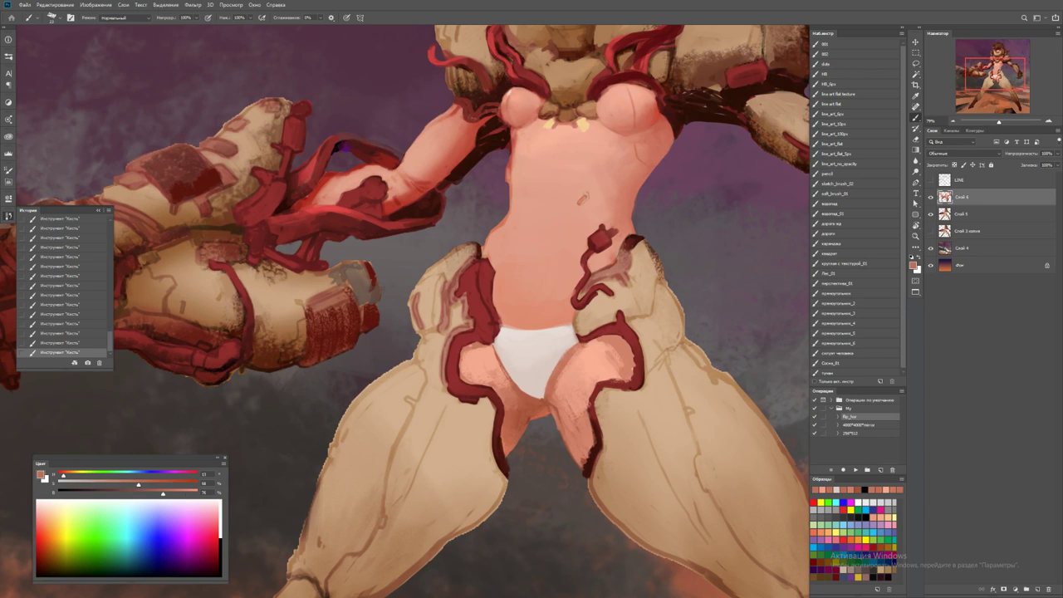
left_click(553, 364, "alt")
left_click(553, 364, "alt")
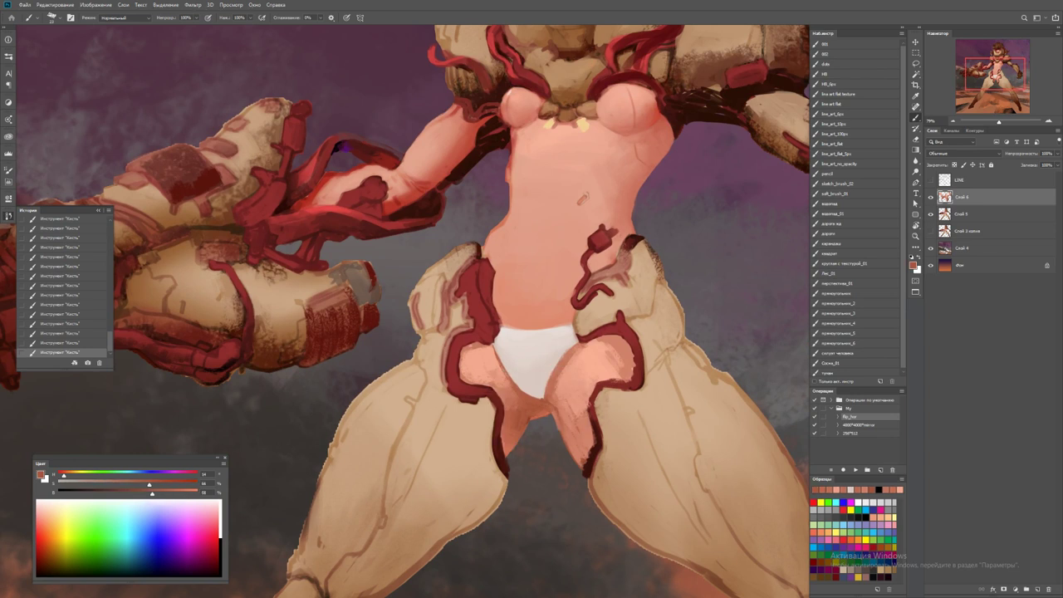
mouse_move(508, 367)
left_mouse_down()
mouse_move(482, 386)
mouse_move(510, 390)
mouse_move(472, 369)
left_mouse_up()
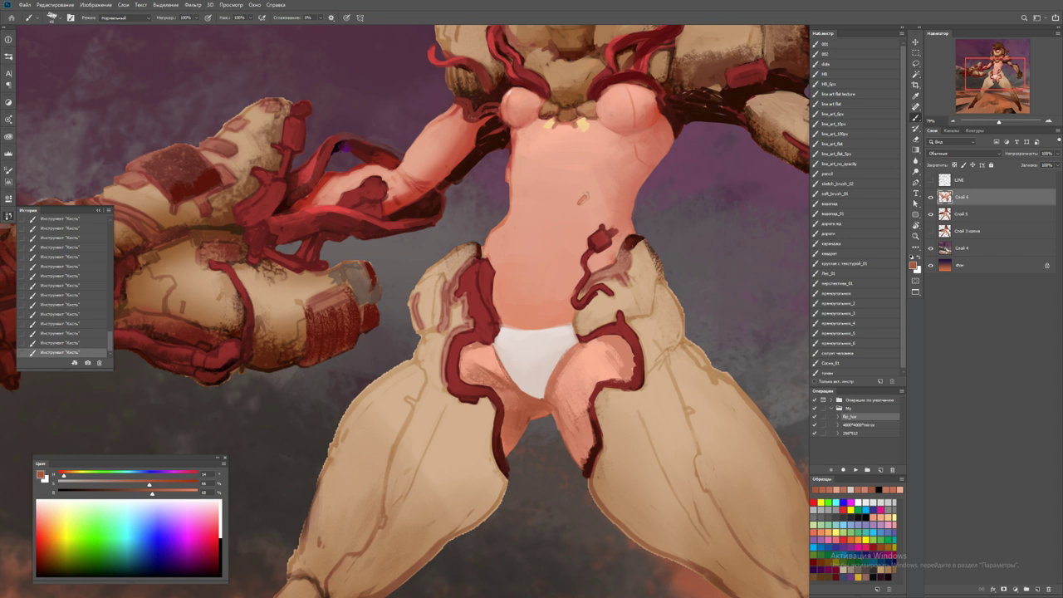
Switch to the line_art_10px brush and refine the gun-side bare thigh and its red trim with sampled colours
left_click(856, 123)
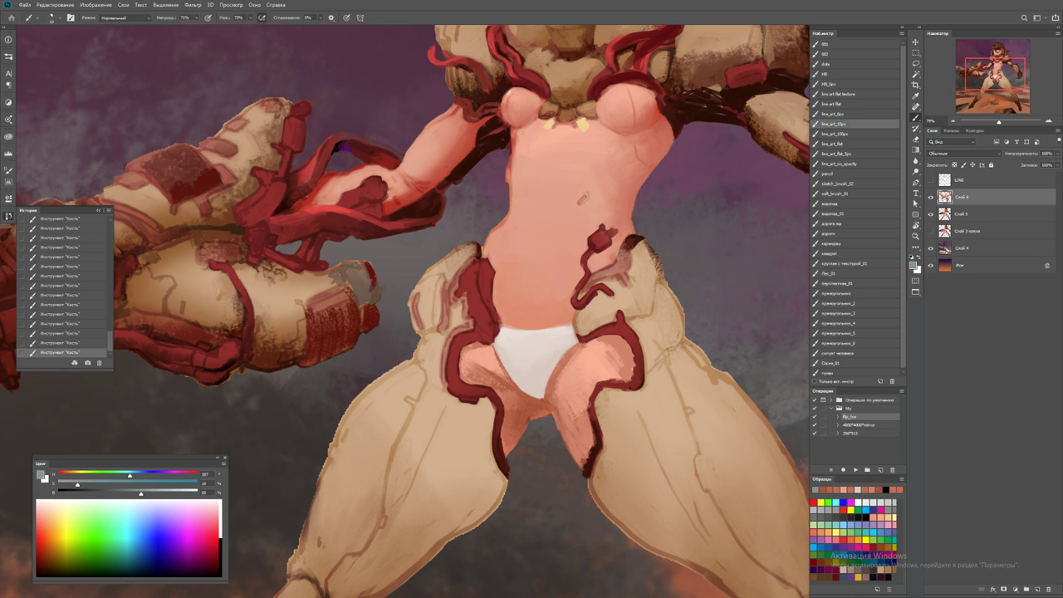
left_click(487, 357, "alt")
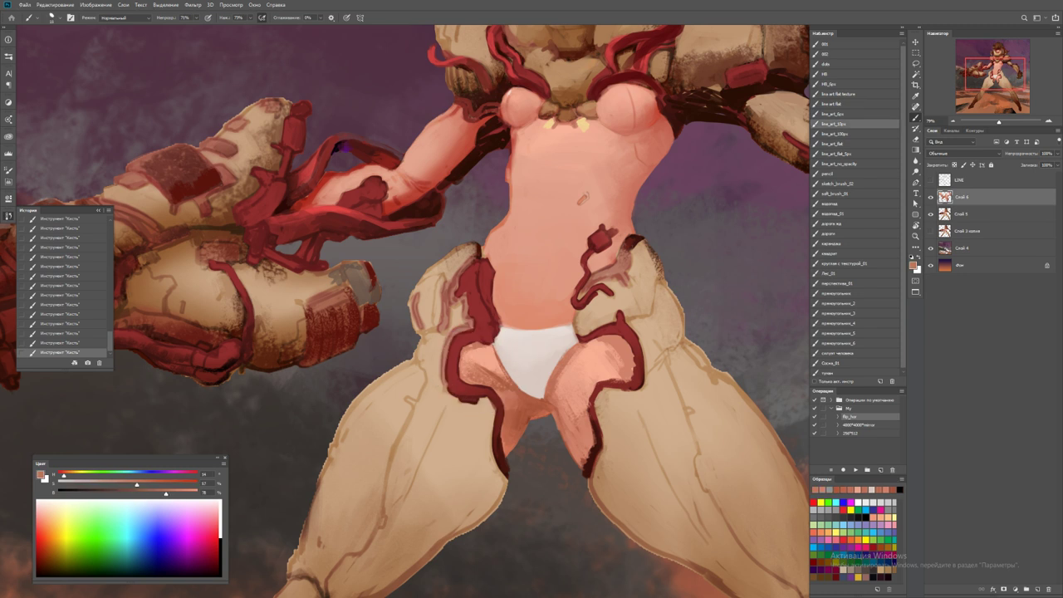
left_click(456, 366, "alt")
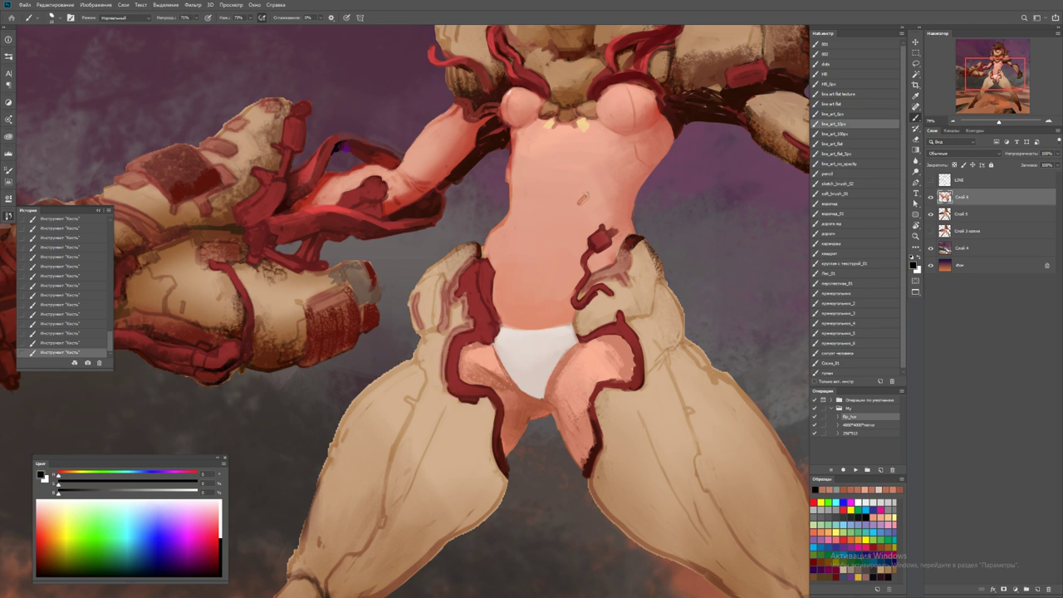
left_click(450, 348, "alt")
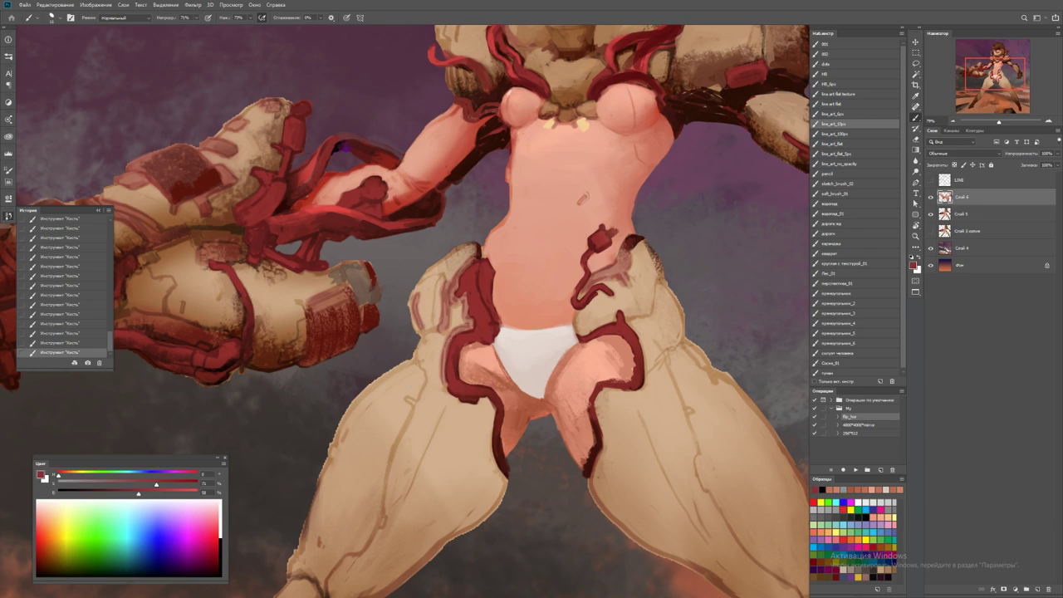
key("d")
key("z")
key("ctrl+0")
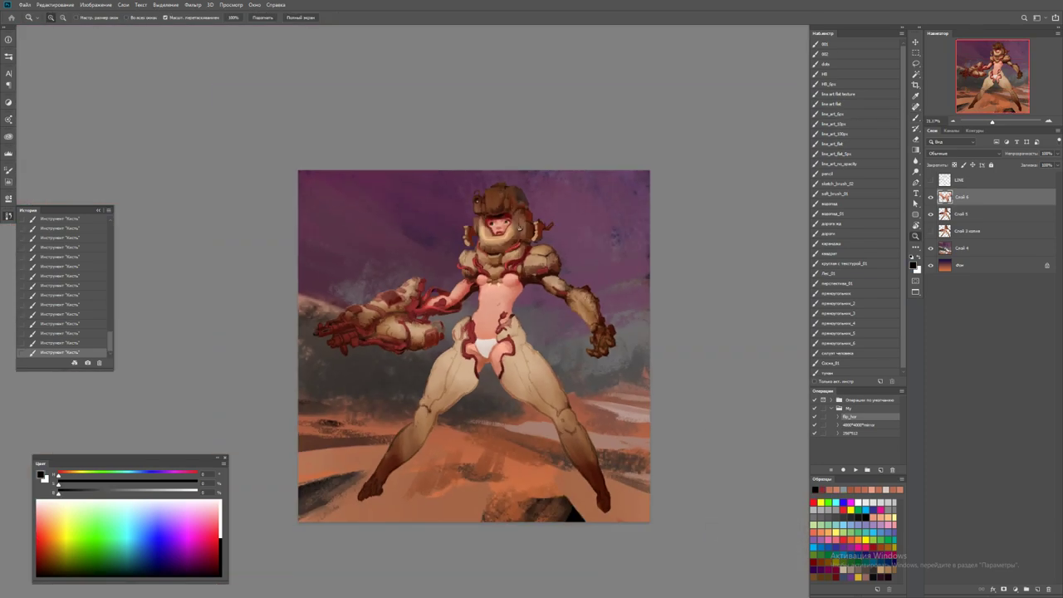
left_click(476, 349)
key("b")
left_click(451, 360, "alt")
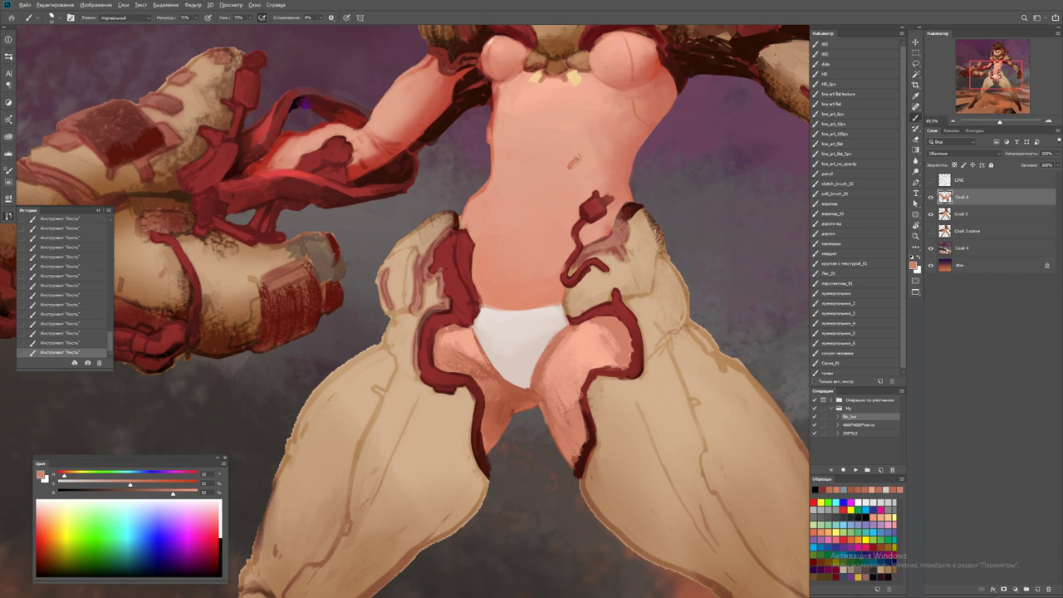
Soften the navel mark on the belly with sampled peach skin tones
left_click_drag(459, 335, 448, 425)
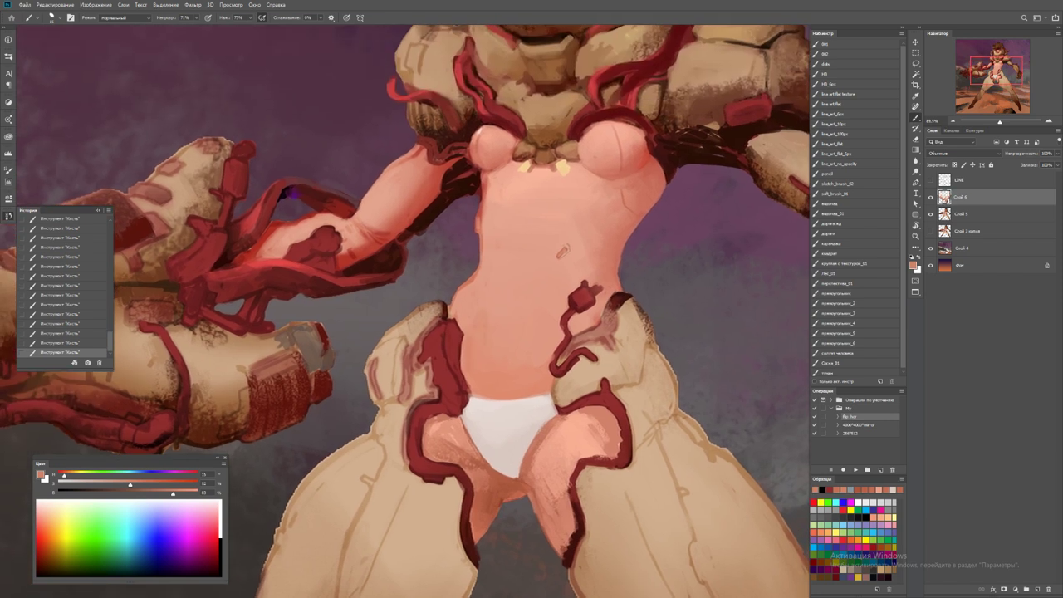
left_click_drag(465, 332, 465, 380)
left_click(465, 380, "alt")
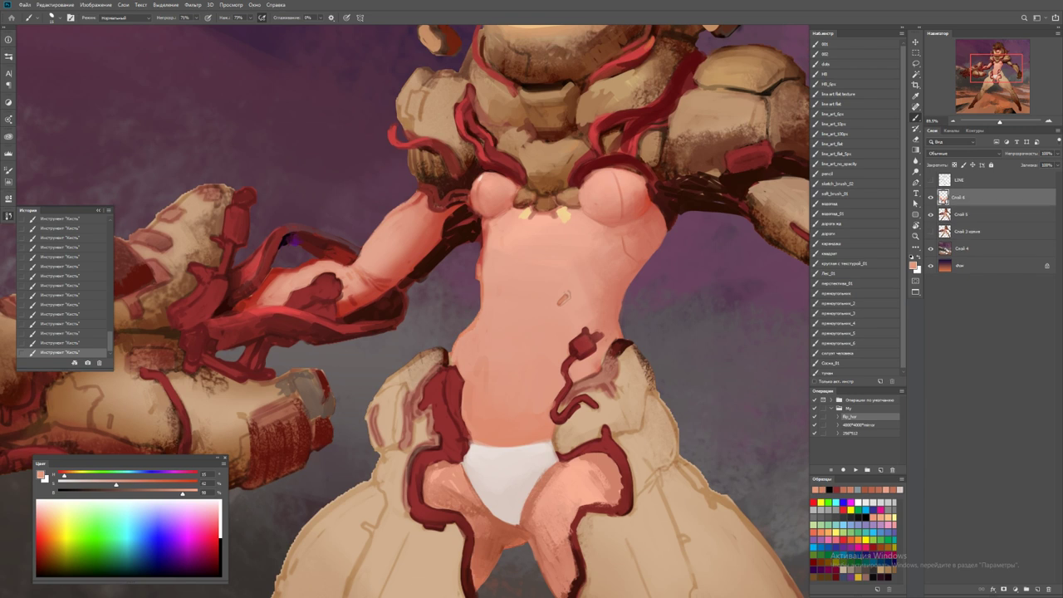
left_click(563, 297, "alt")
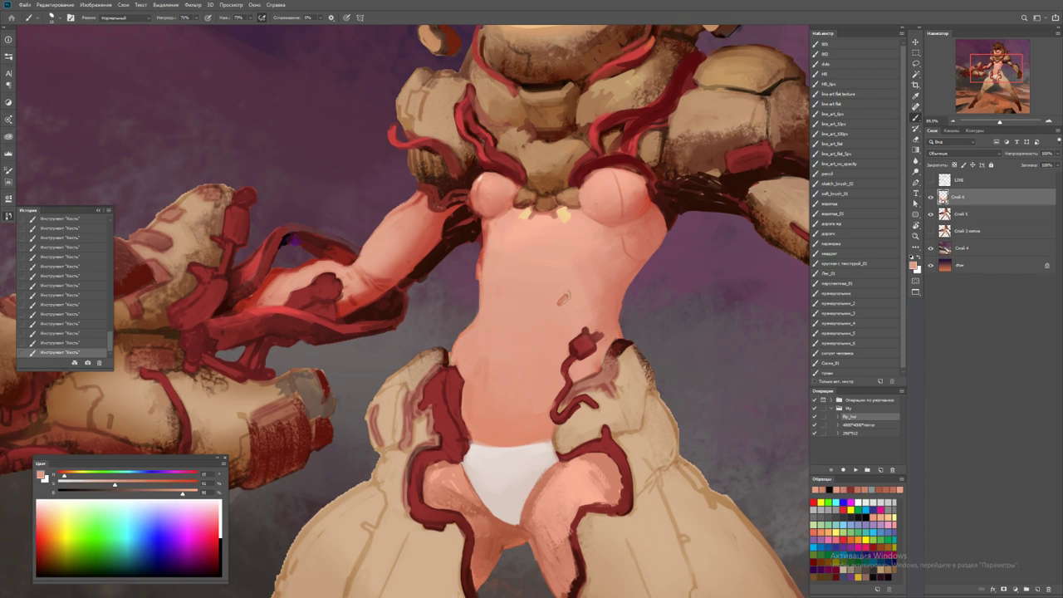
left_click(563, 297, "alt")
key("z")
key("ctrl+0")
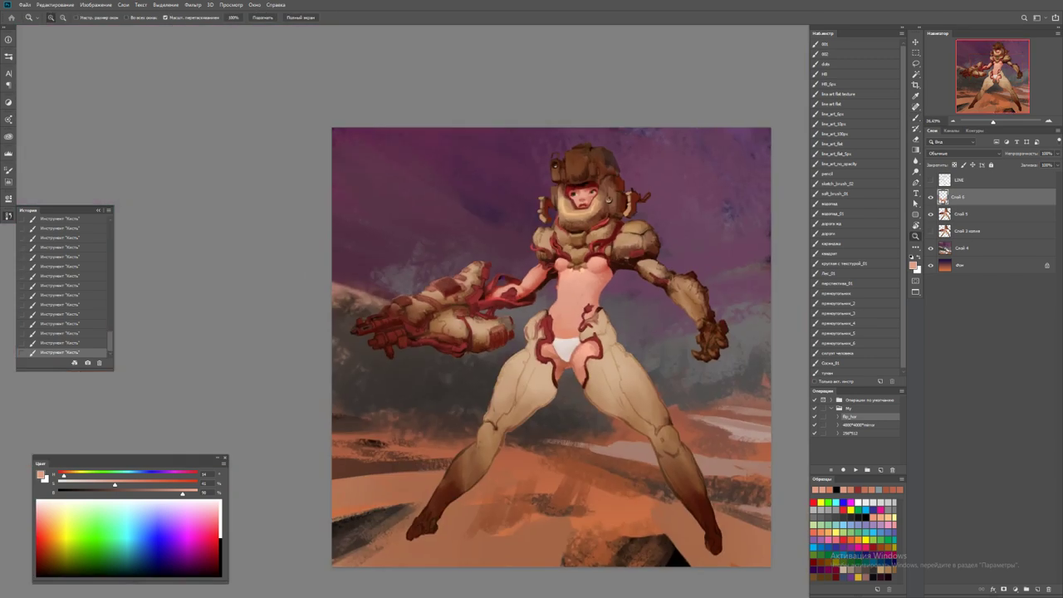
key("b")
mouse_move(582, 351)
left_mouse_down()
mouse_move(631, 351)
mouse_move(597, 326)
mouse_move(605, 357)
left_mouse_up()
Smooth the textured shading on both bare thighs with sampled skin tones, and undo the last stroke
left_click(573, 365, "alt")
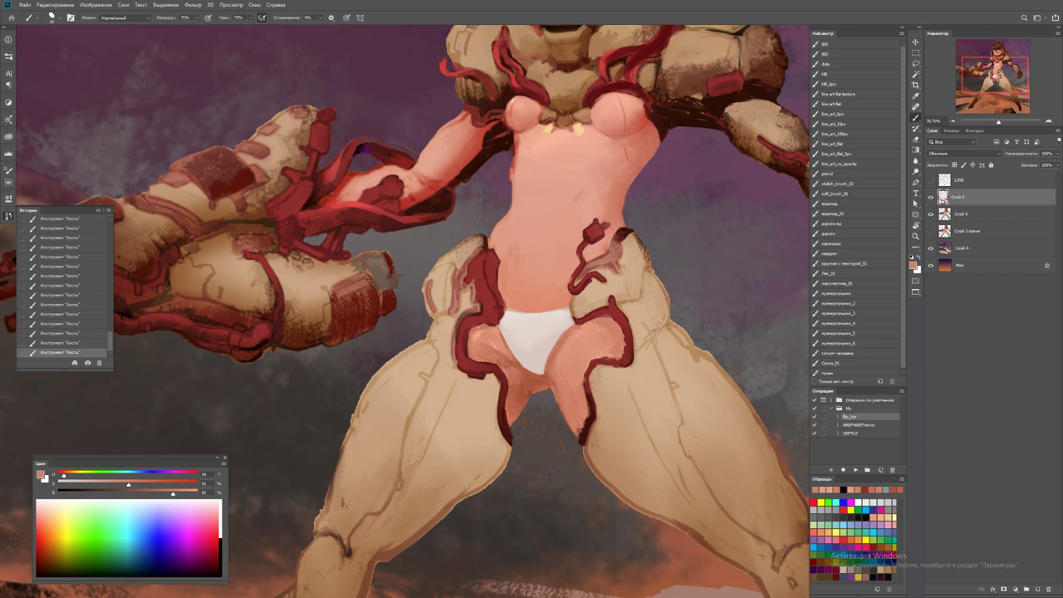
left_click(488, 338, "alt")
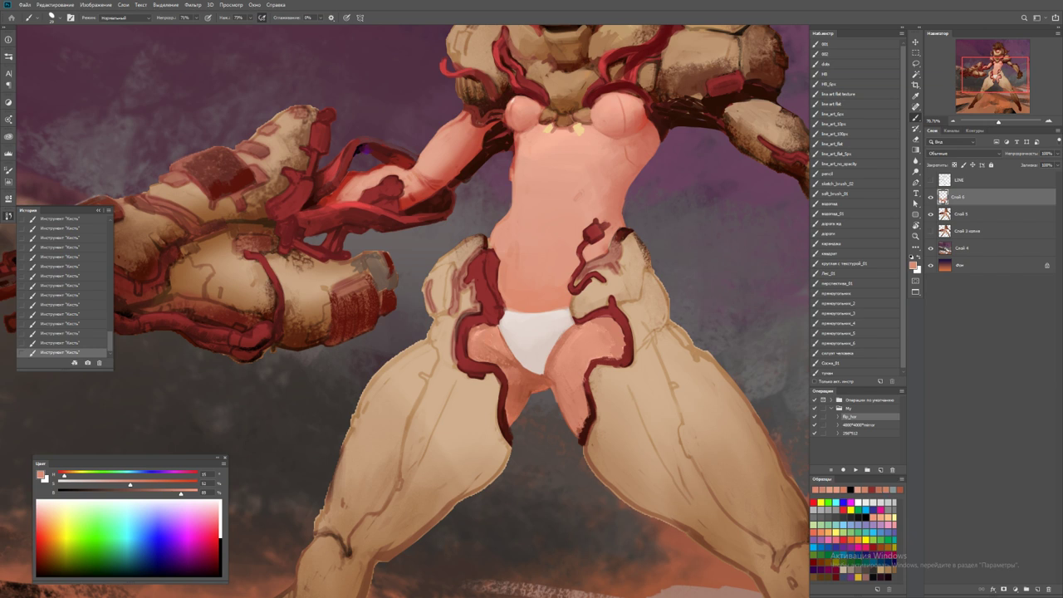
left_click_drag(504, 334, 506, 350)
left_click_drag(480, 342, 610, 340)
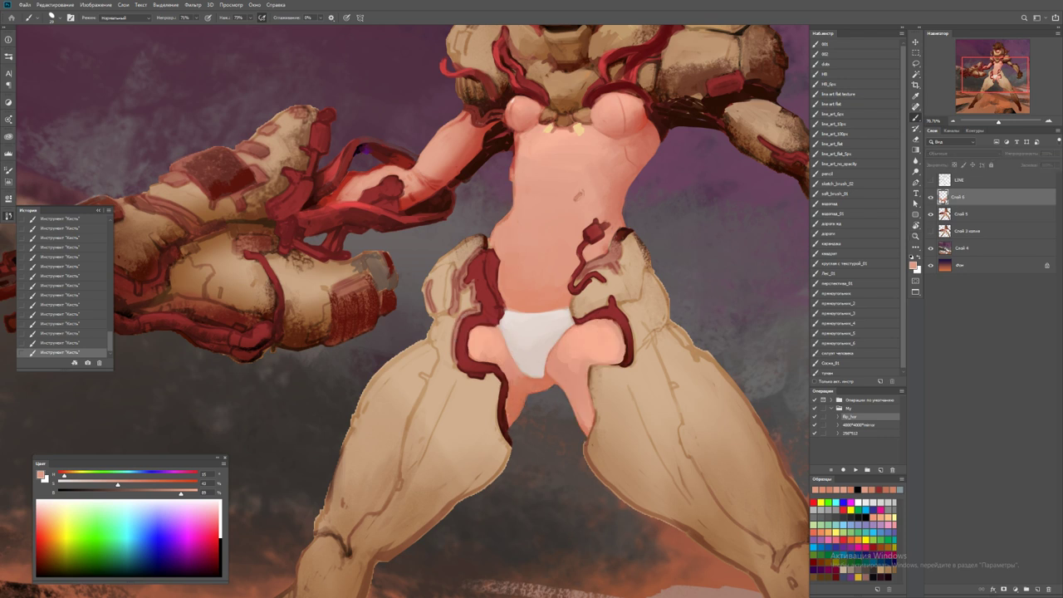
key("ctrl+z")
Accent the inner edges of both bare thighs beneath the briefs with a saturated orange-red
left_click(522, 394, "alt")
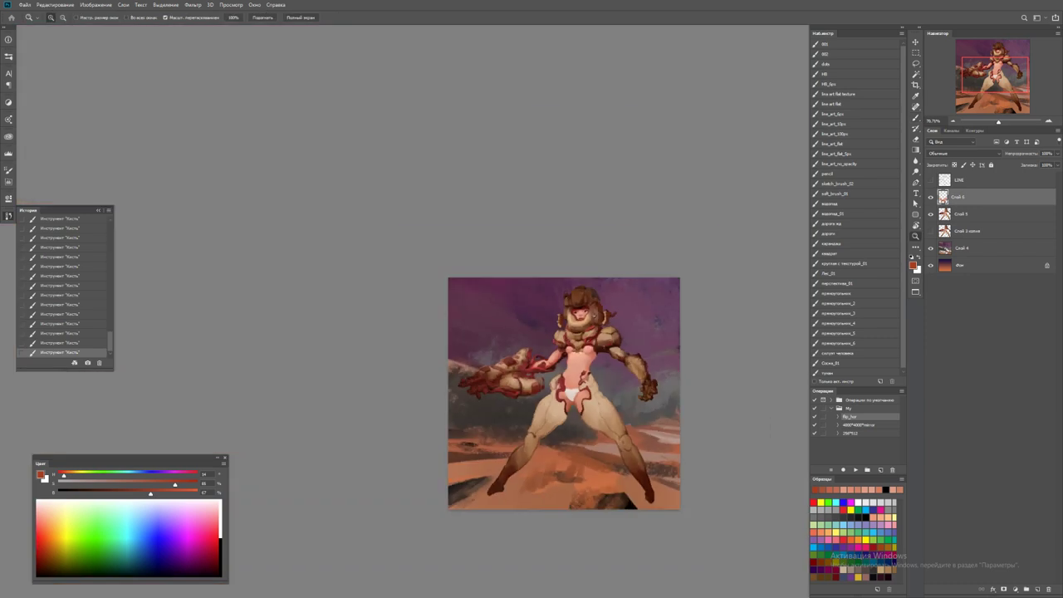
key("z")
left_click_drag(569, 420, 465, 420)
left_click_drag(575, 407, 664, 407)
key("b")
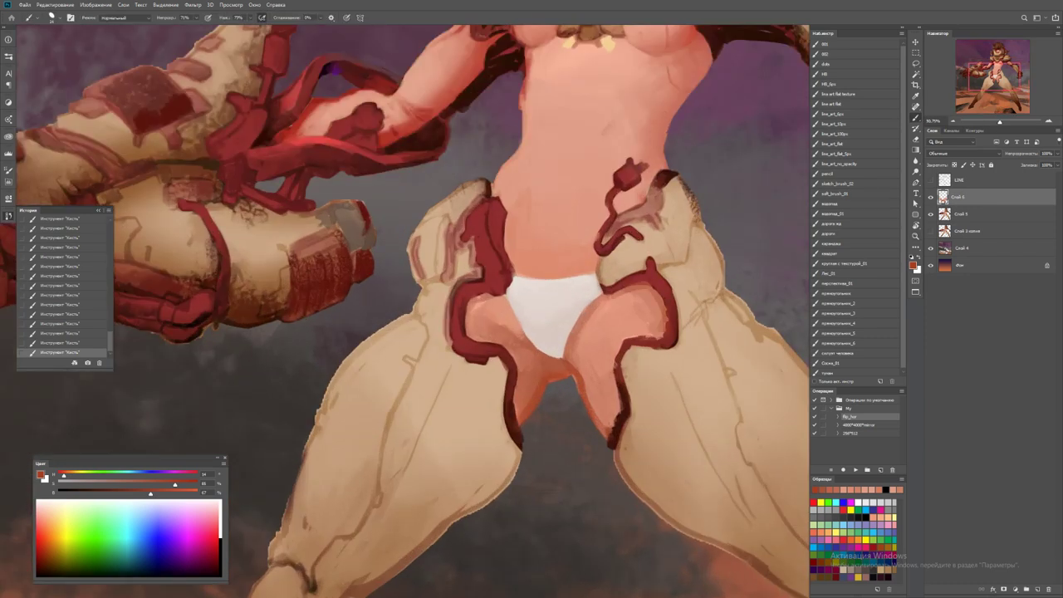
Extend the peach skin of the gun-side hip slightly over the edge of the red trim
scroll(406, 311, "up", 5)
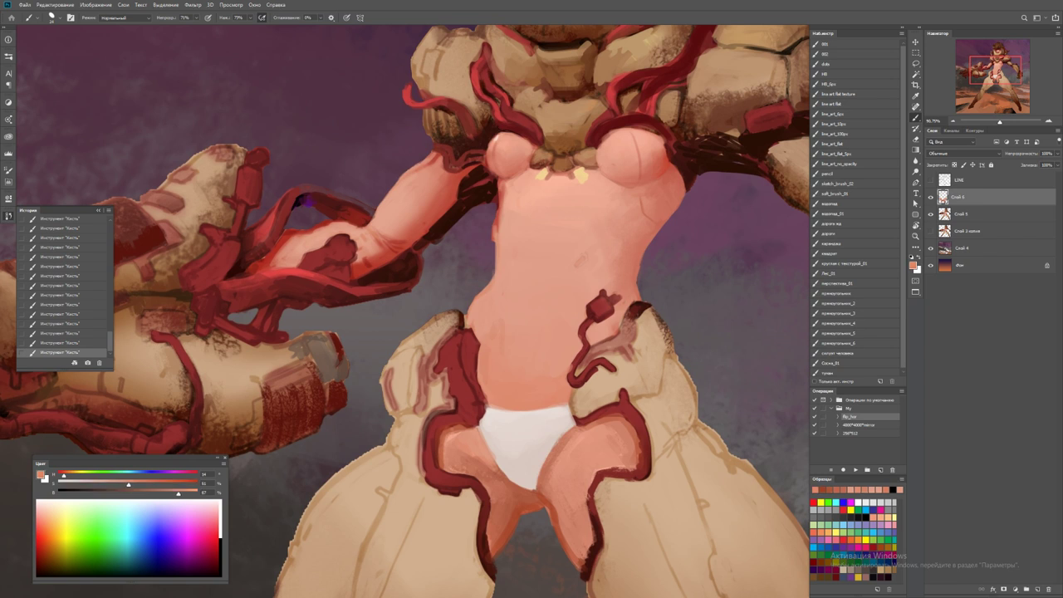
mouse_move(479, 340)
left_mouse_down()
mouse_move(478, 395)
mouse_move(473, 329)
mouse_move(472, 375)
left_mouse_up()
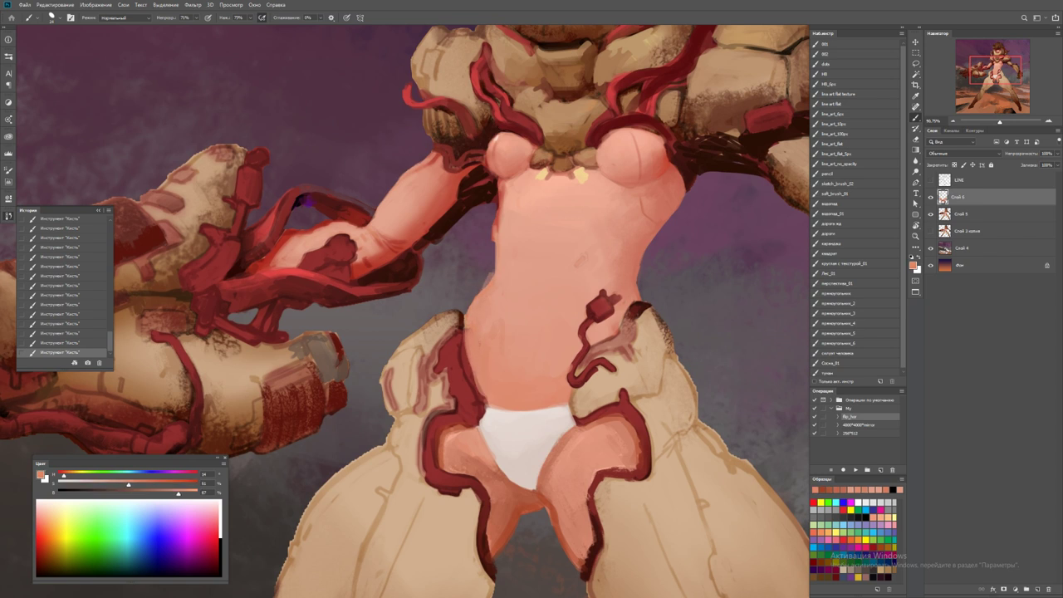
key("ctrl+0")
Mirror the canvas horizontally and soften the bare thigh skin beside the white briefs with sampled peach tones
key("F2")
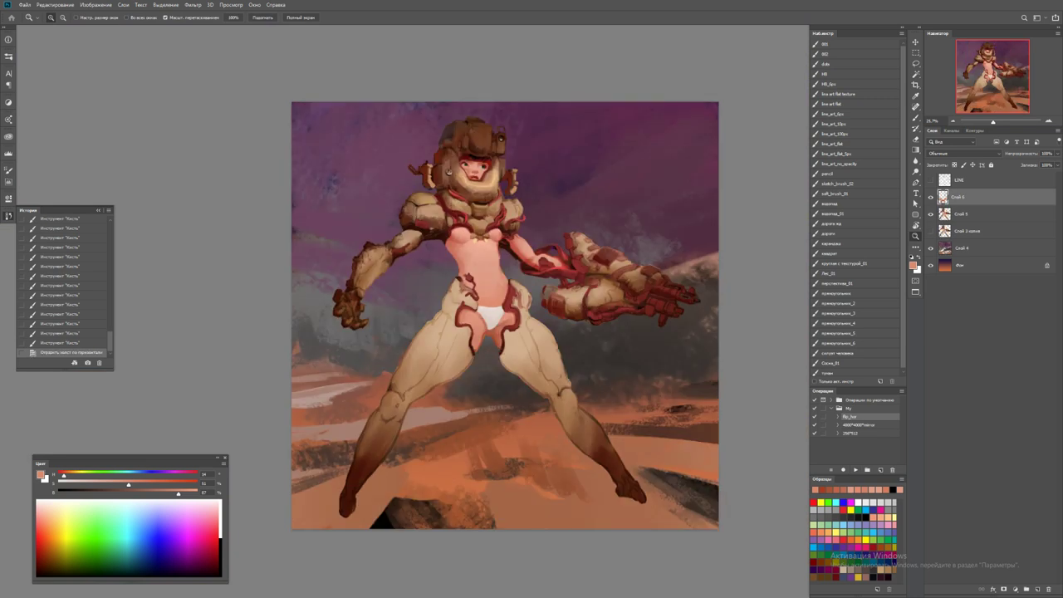
left_click(477, 313)
left_click_drag(492, 316, 501, 336)
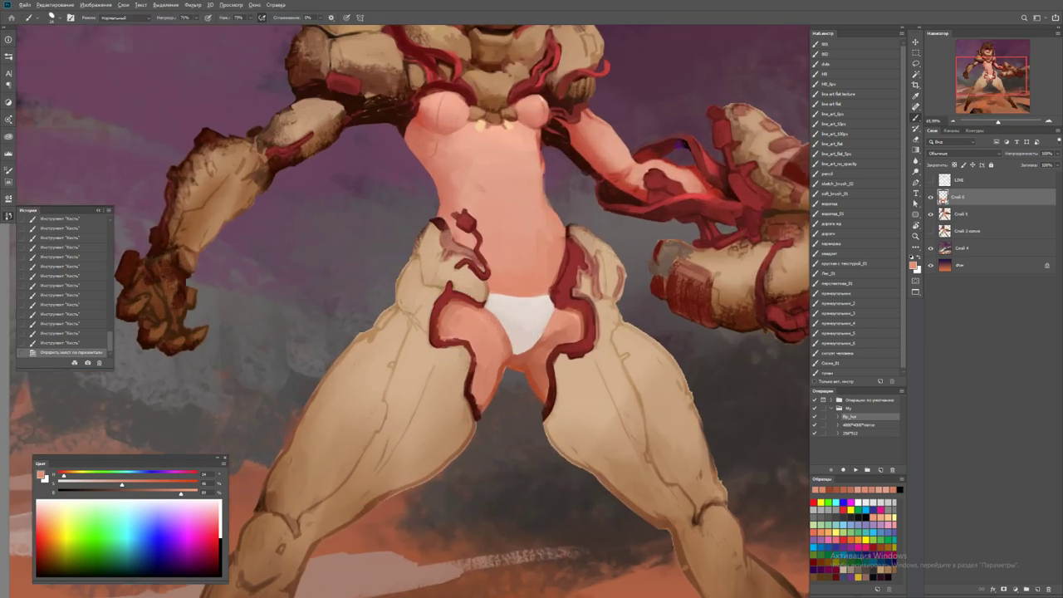
left_click_drag(661, 253, 685, 270)
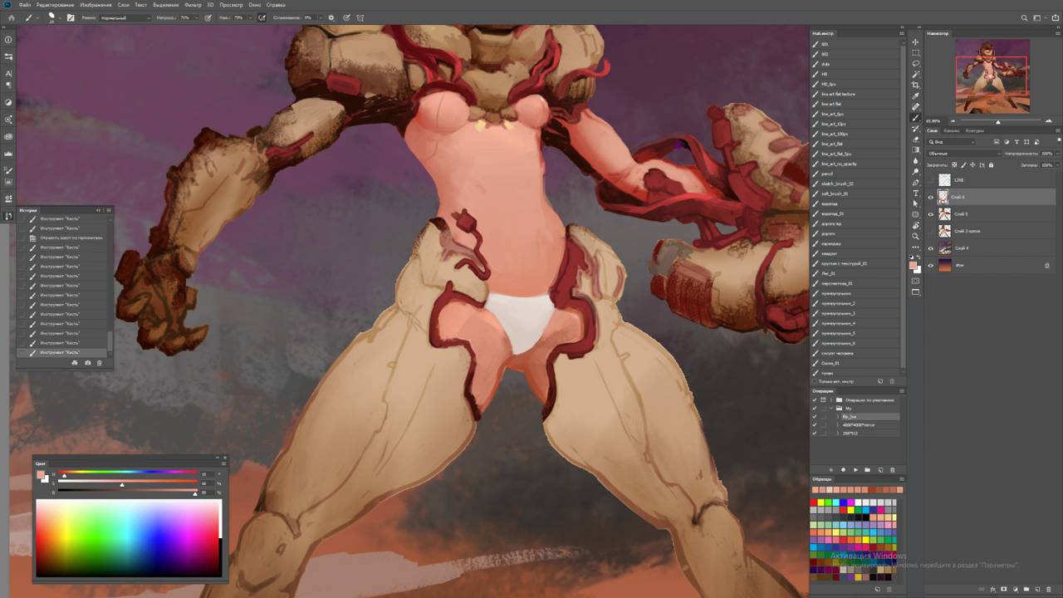
left_click_drag(470, 322, 474, 332)
left_click(494, 356, "alt")
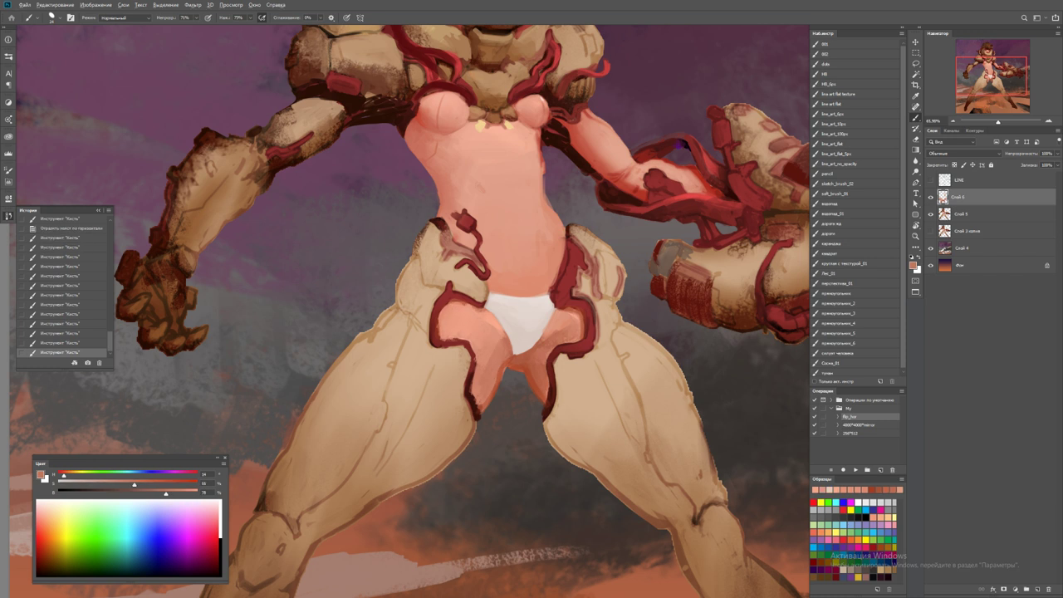
Smooth the shading of the bare thigh along its red trim with sampled skin and dark red tones
key("z")
key("ctrl+0")
left_click(504, 323)
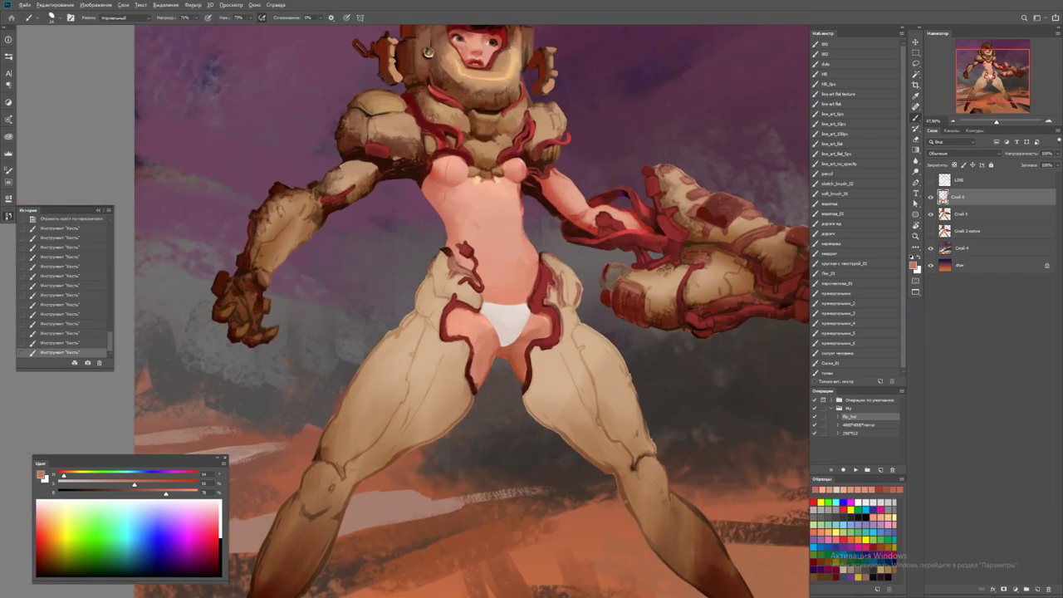
key("b")
left_click_drag(472, 337, 473, 365)
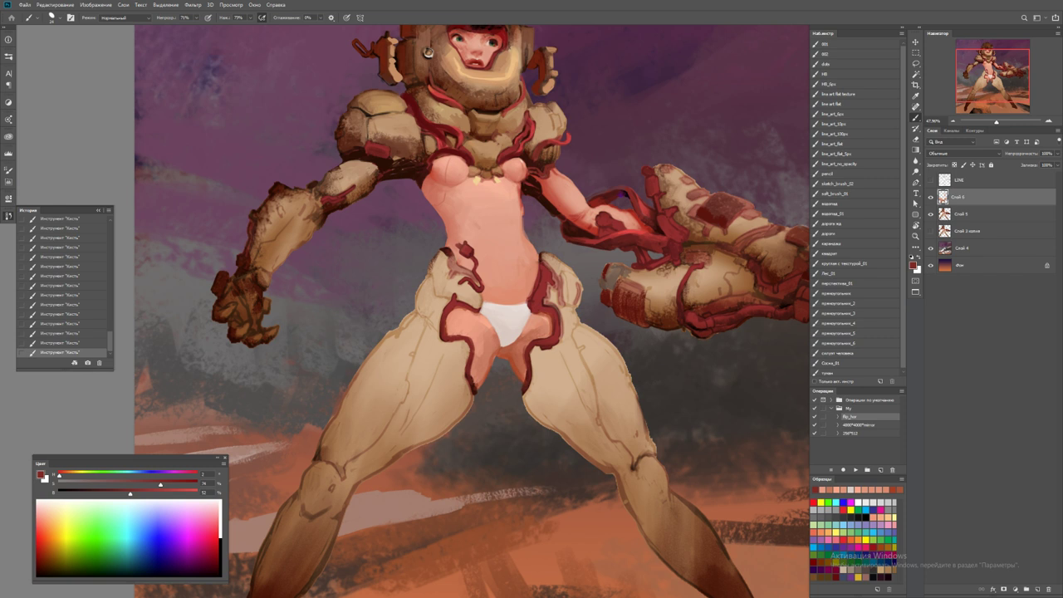
left_click(523, 378, "alt")
left_click(427, 51, "alt")
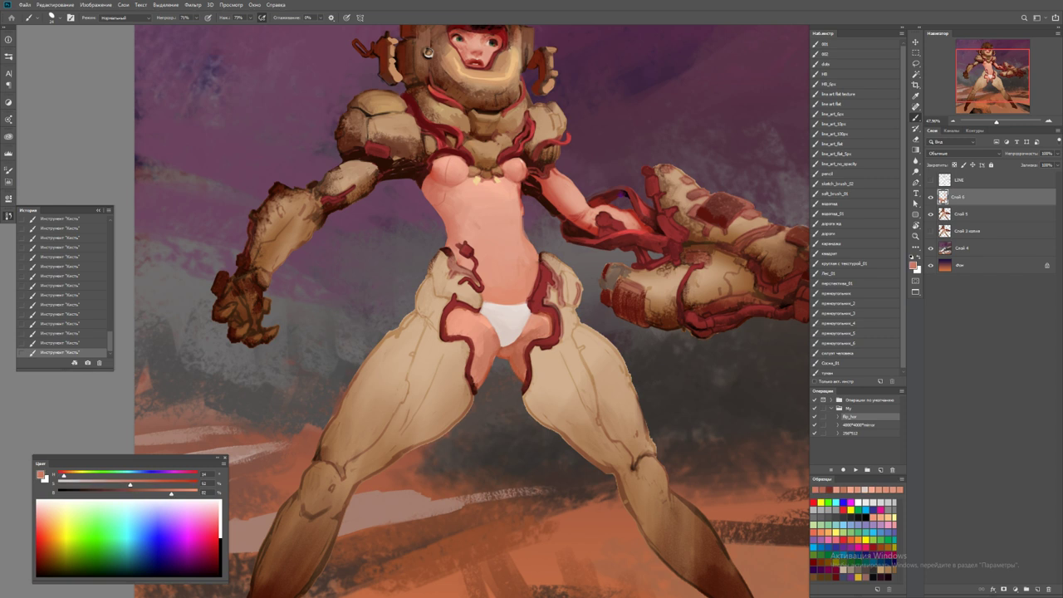
Refine the gun-side contour of the waist with a light peach skin tone
key("ctrl+0")
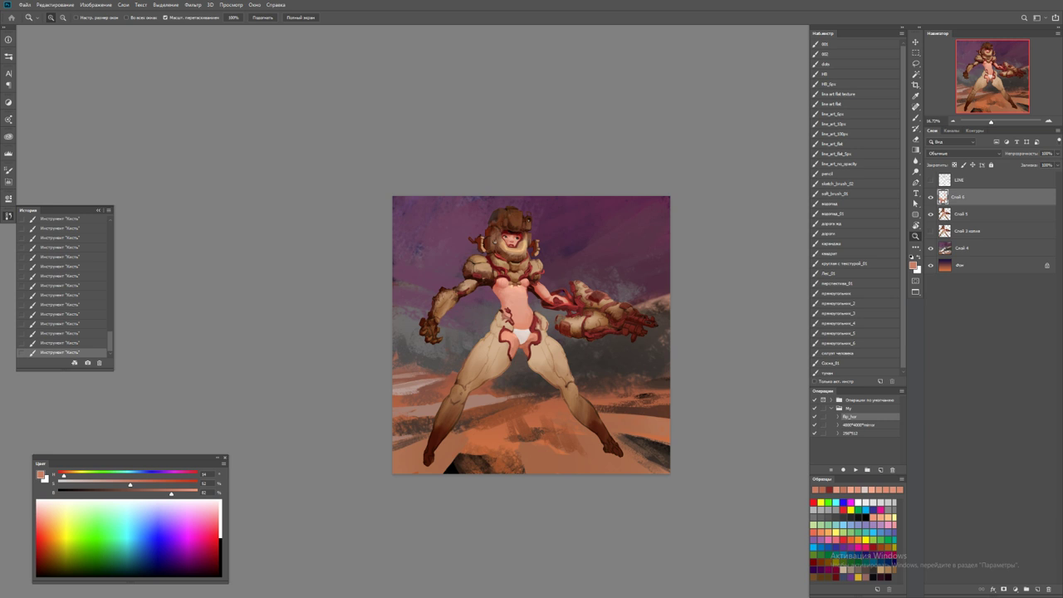
left_click(531, 290)
left_click(532, 289)
key("b")
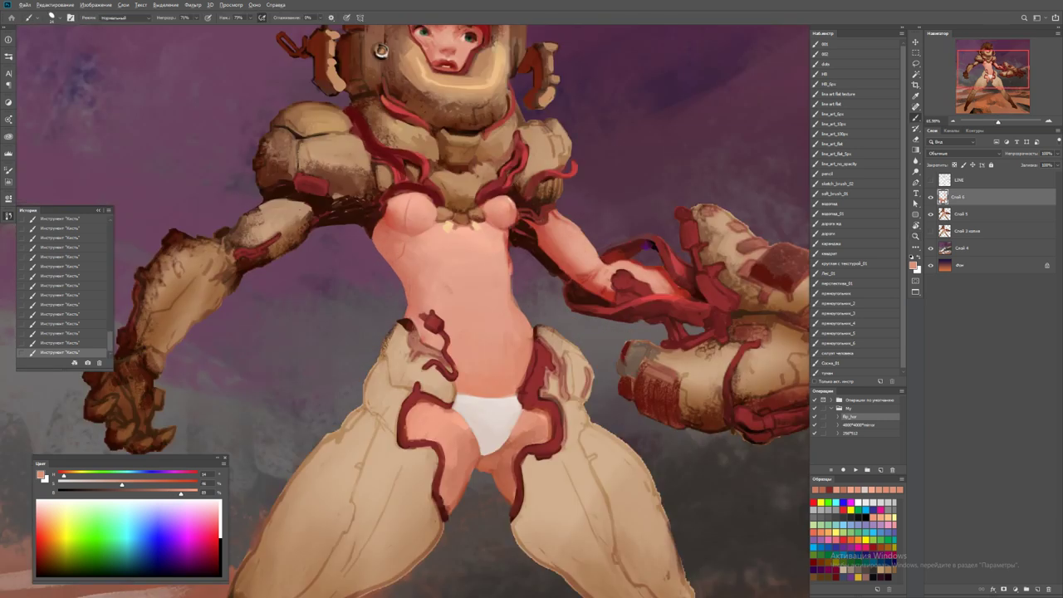
left_click_drag(512, 276, 512, 301)
key("z")
left_click(381, 50, "alt")
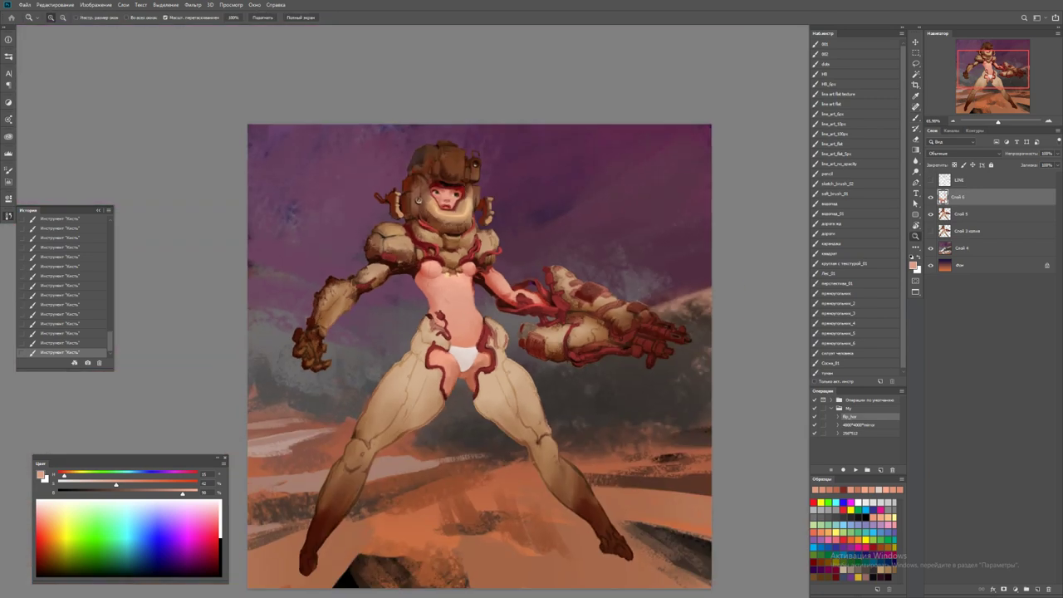
Clean up the outer contour of the armoured thigh opposite the gun arm with sampled beige tones
left_click(413, 364)
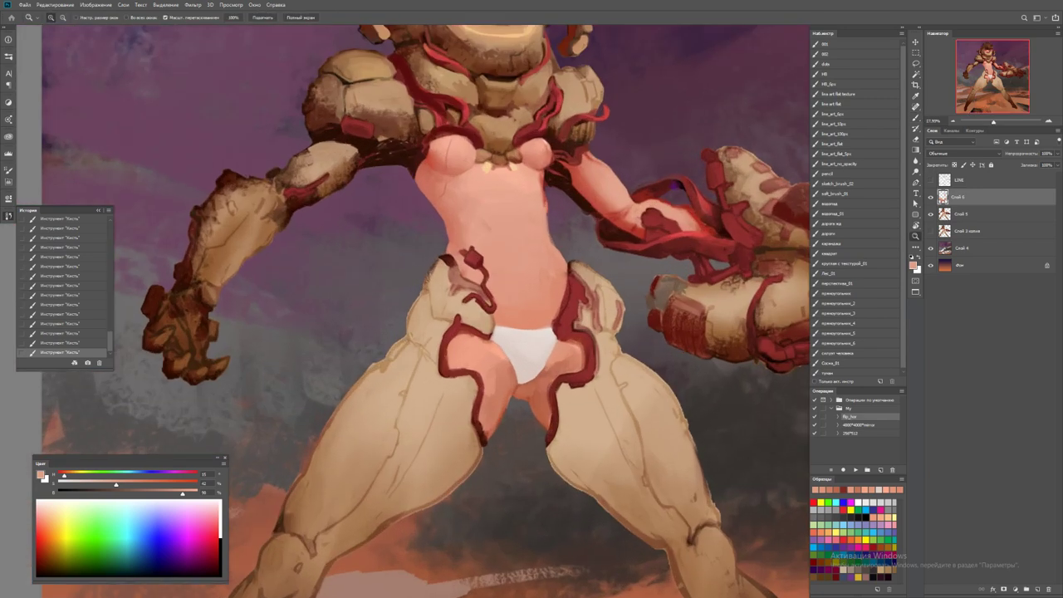
key("b")
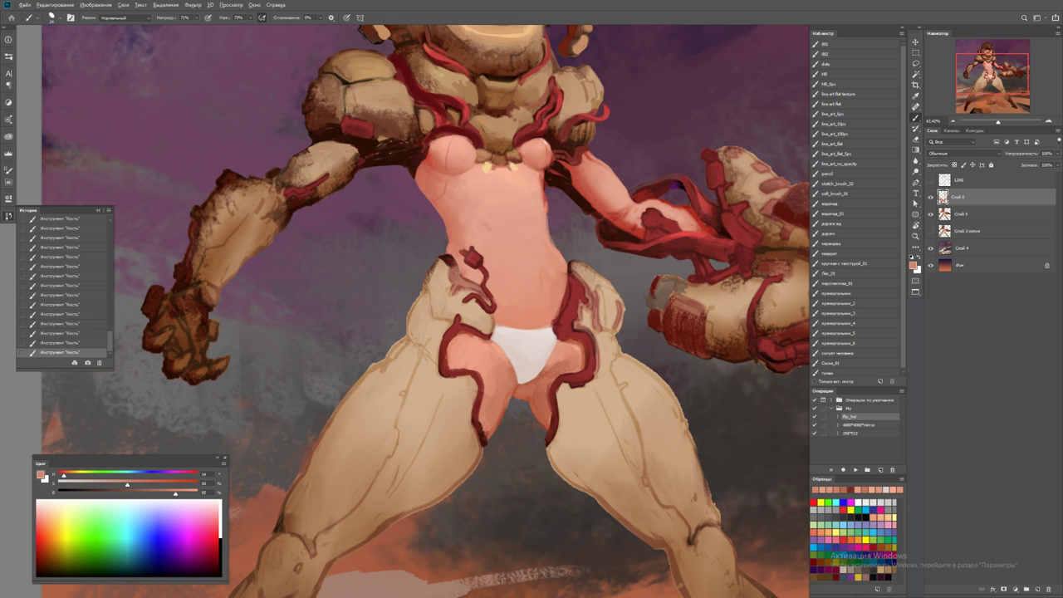
left_click(397, 352, "alt")
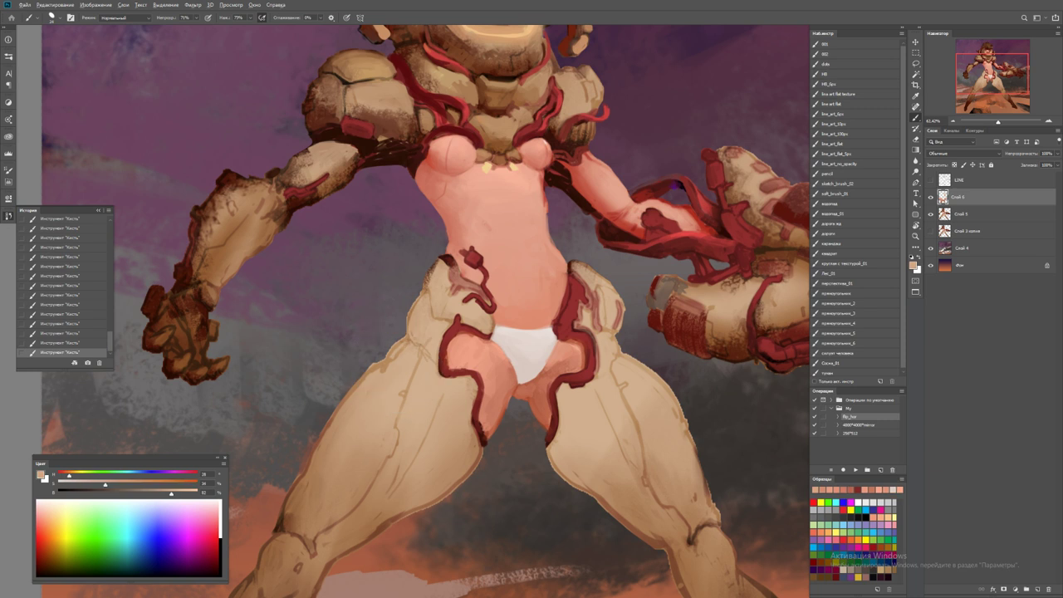
mouse_move(388, 358)
left_mouse_down()
mouse_move(349, 423)
mouse_move(366, 374)
left_mouse_up()
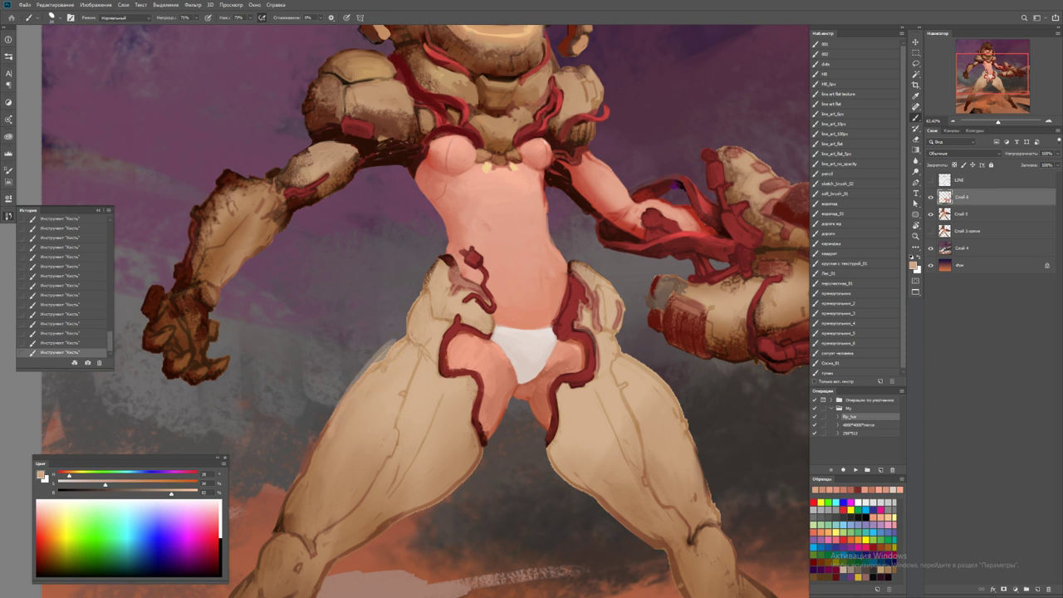
mouse_move(440, 262)
left_mouse_down()
mouse_move(408, 336)
mouse_move(356, 386)
mouse_move(320, 449)
left_mouse_up()
left_click(359, 382, "alt")
left_click_drag(367, 363, 328, 429)
left_click_drag(397, 347, 390, 369)
left_click_drag(380, 371, 367, 382)
Thicken the dark red trim along the inner edge of the hip armour opposite the gun arm
key("z")
scroll(426, 332, "down", 5)
scroll(432, 415, "up", 6)
key("b")
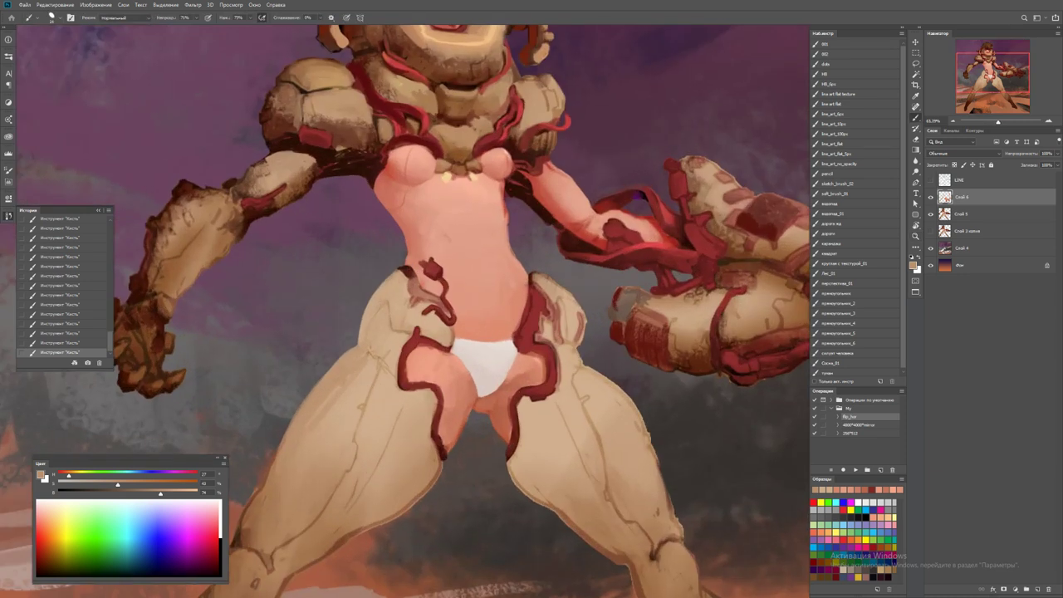
left_click(449, 342, "alt")
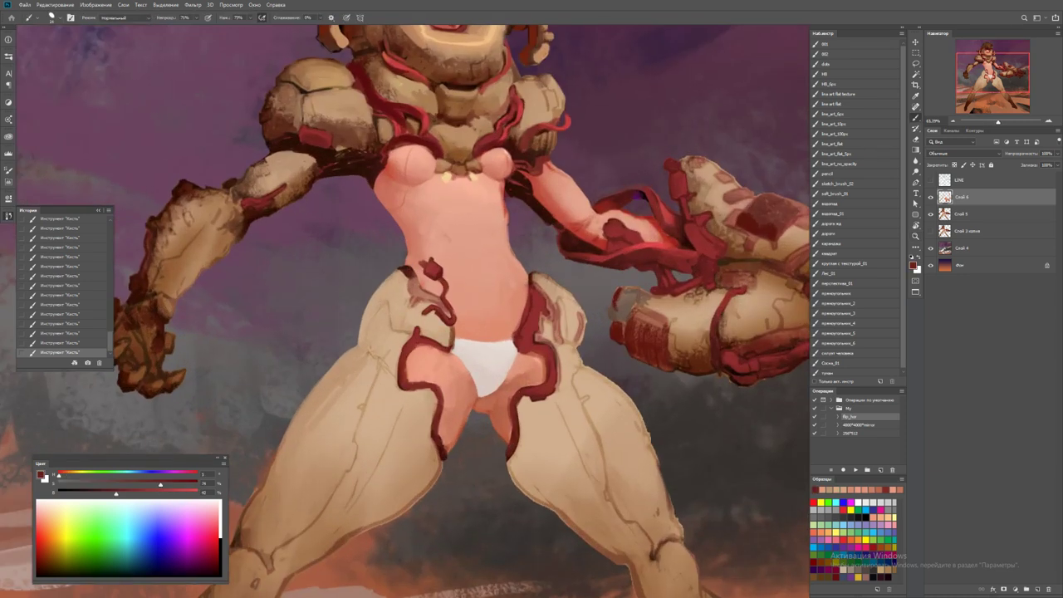
left_click(425, 296, "alt")
left_click_drag(432, 304, 411, 285)
left_click_drag(455, 322, 457, 347)
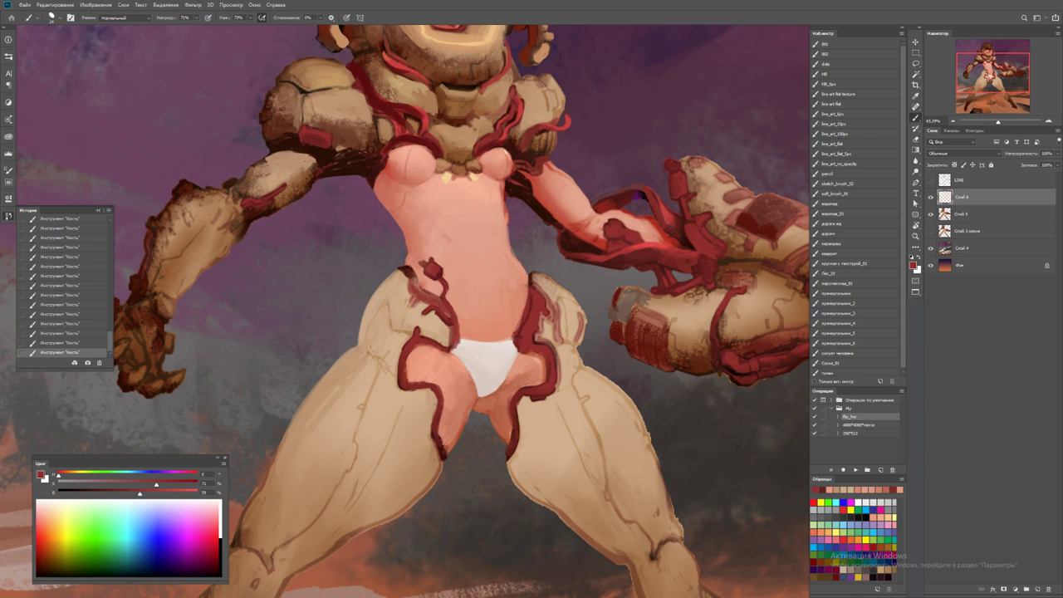
left_click_drag(435, 299, 419, 278)
left_click_drag(453, 306, 426, 281)
Paint over the red plug on the belly with sampled peach skin and touch up the waist edge
left_click(453, 249, "alt")
mouse_move(442, 284)
left_mouse_down()
mouse_move(422, 266)
mouse_move(432, 259)
mouse_move(424, 267)
left_mouse_up()
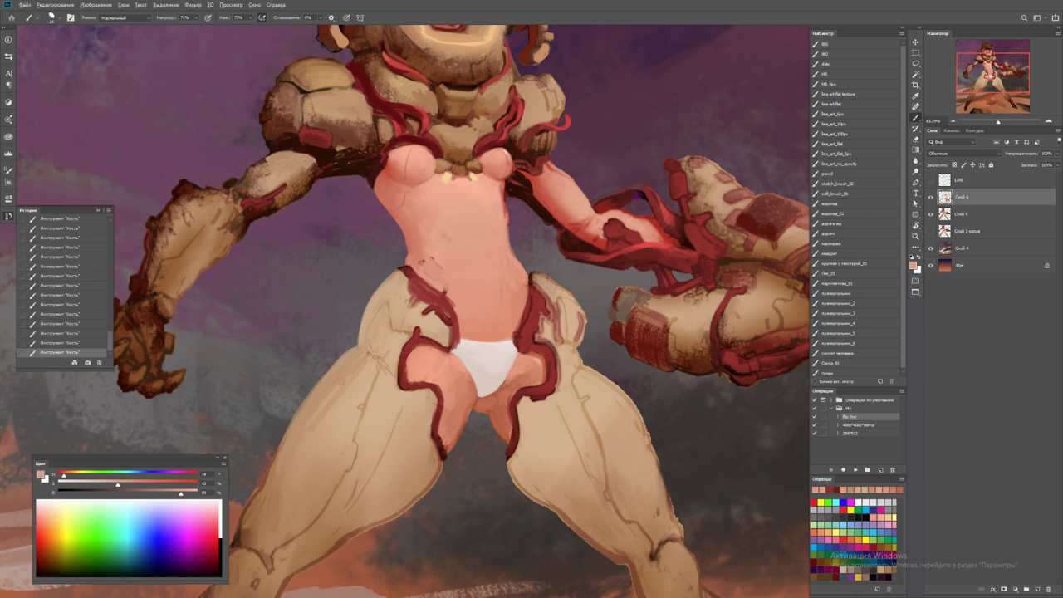
left_click(441, 274, "alt")
left_click_drag(422, 263, 421, 255)
left_click_drag(504, 218, 505, 188)
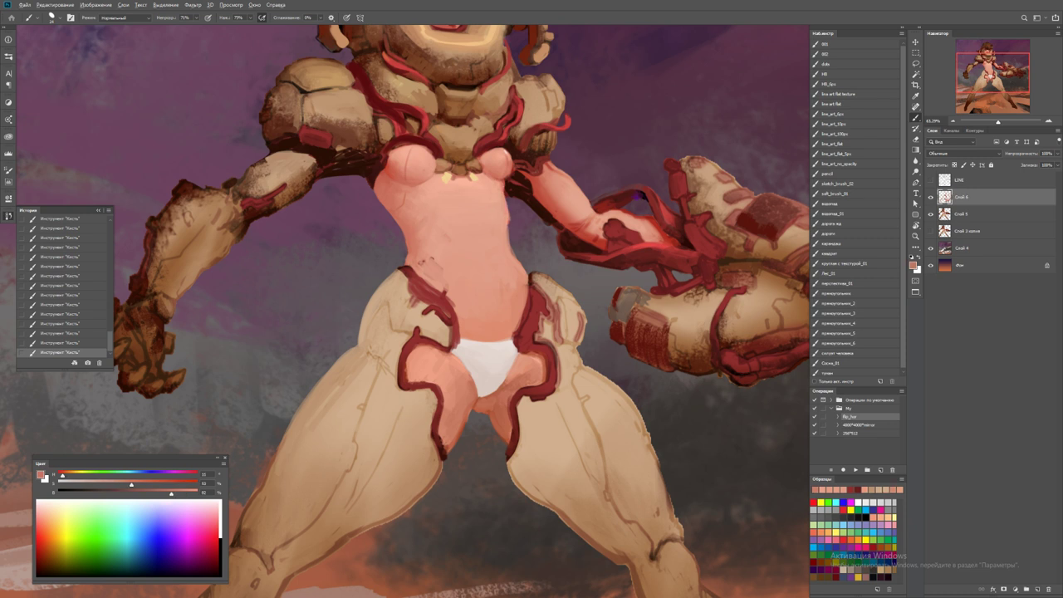
Flip the canvas with the flip_hor action and refine the skin and trim around the gun-side hip
key("z")
key("ctrl+0")
left_click(855, 471)
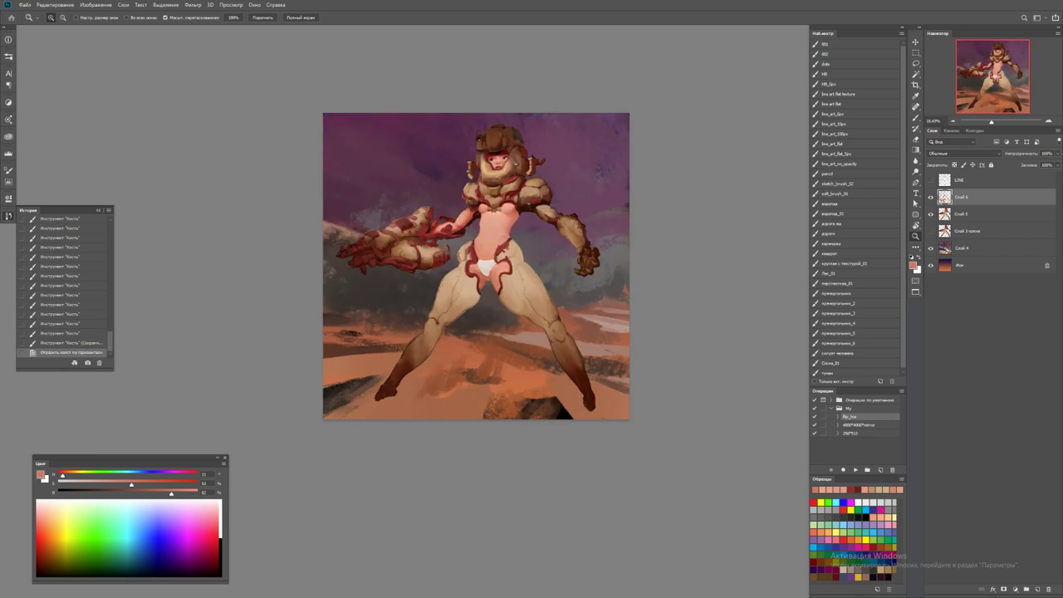
scroll(495, 225, "up", 3)
key("b")
mouse_move(454, 219)
left_mouse_down()
mouse_move(457, 233)
mouse_move(488, 239)
mouse_move(445, 275)
left_mouse_up()
left_click(512, 183, "alt")
key("b")
left_click(444, 267, "alt")
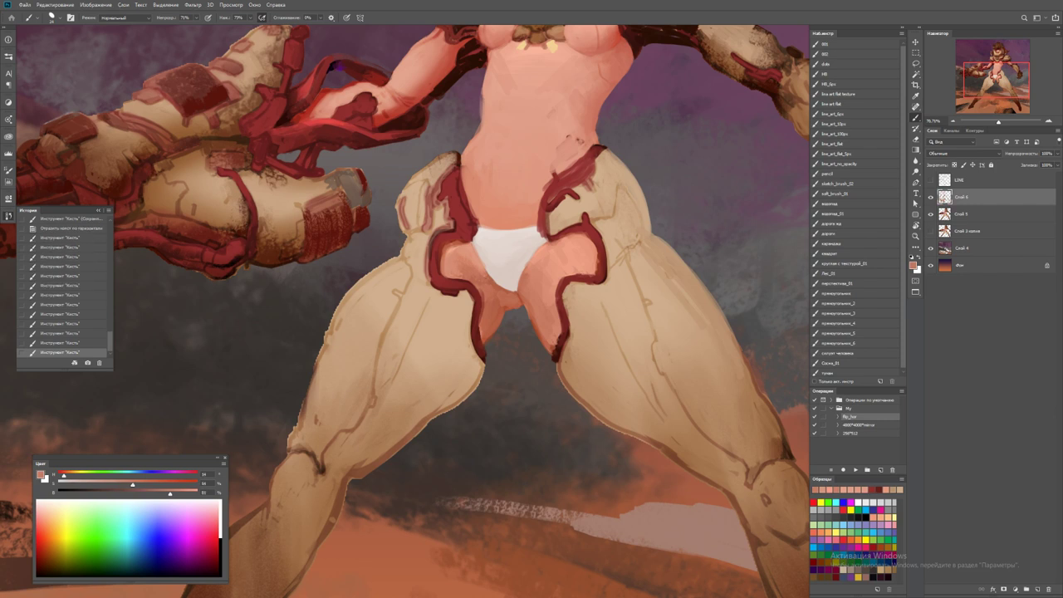
Refine the lower edge of the white briefs with orange-brown shadow and off-white tones
left_click(496, 290, "alt")
right_click(506, 272, "alt")
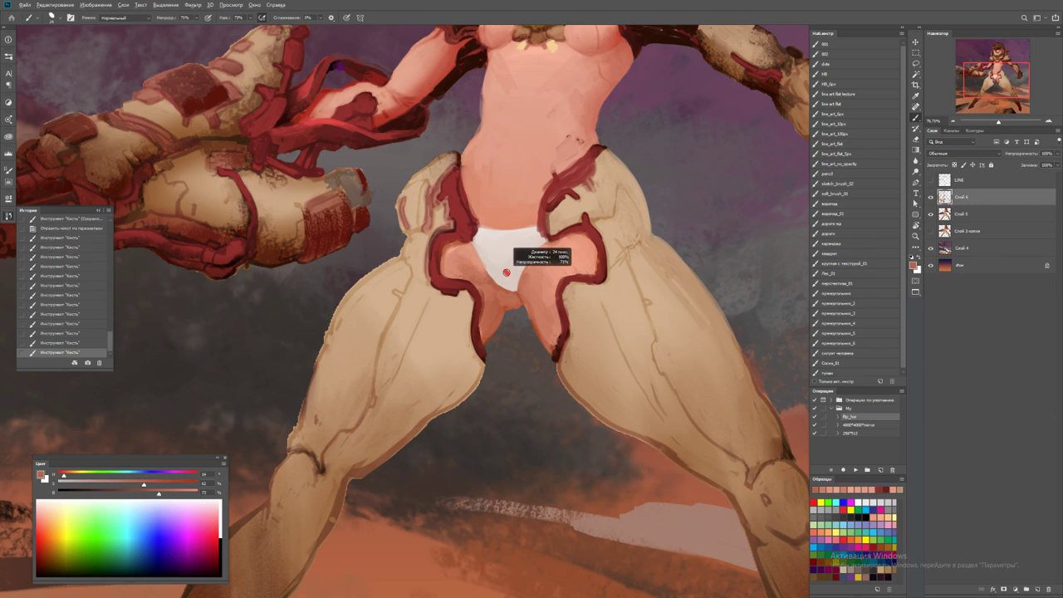
left_click(496, 286, "alt")
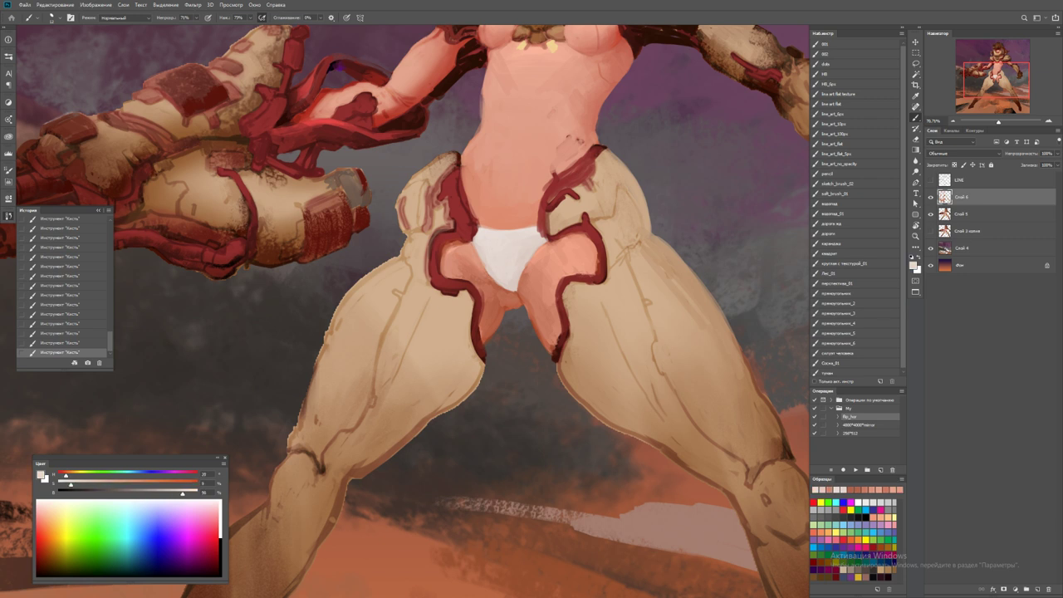
Touch up the red trim and upper edge of the hip armour with sampled dark red and brown
key("ctrl+minus")
key("ctrl+minus")
key("ctrl+minus")
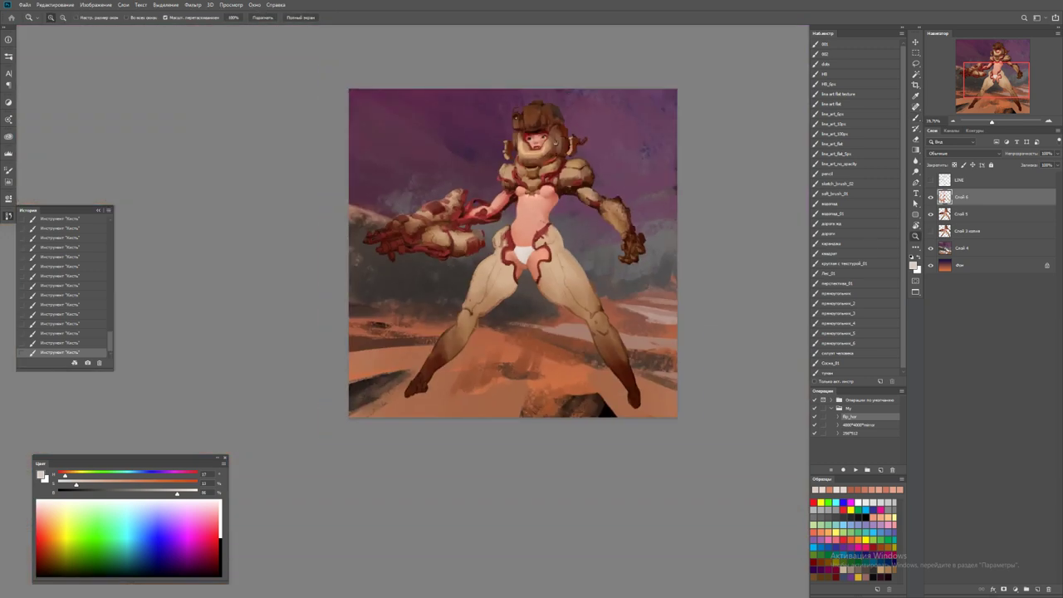
key("ctrl+plus")
key("ctrl+plus")
key("ctrl+plus")
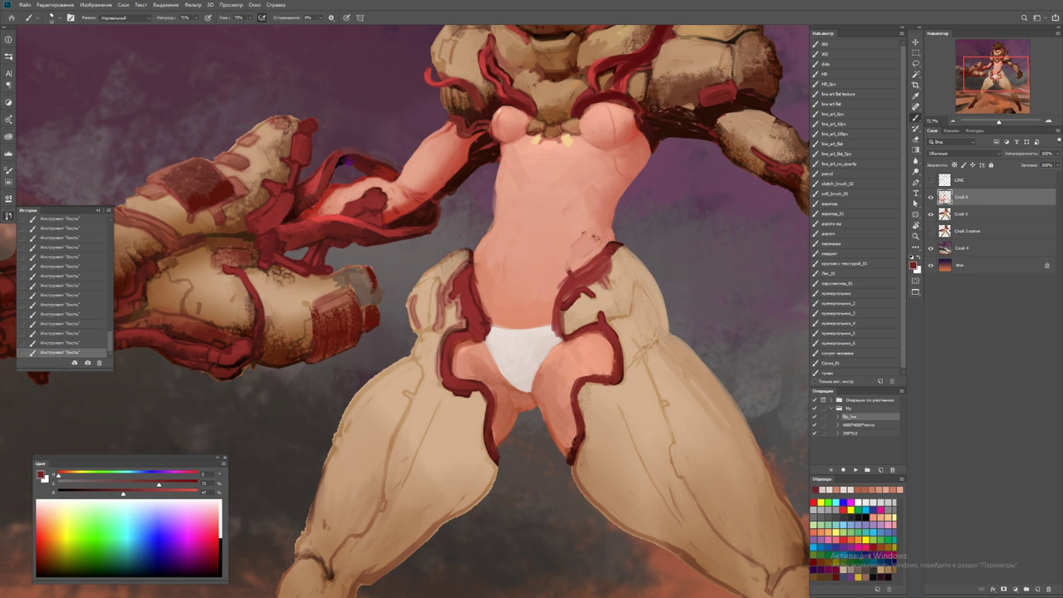
left_click(485, 308, "alt")
left_click(446, 260, "alt")
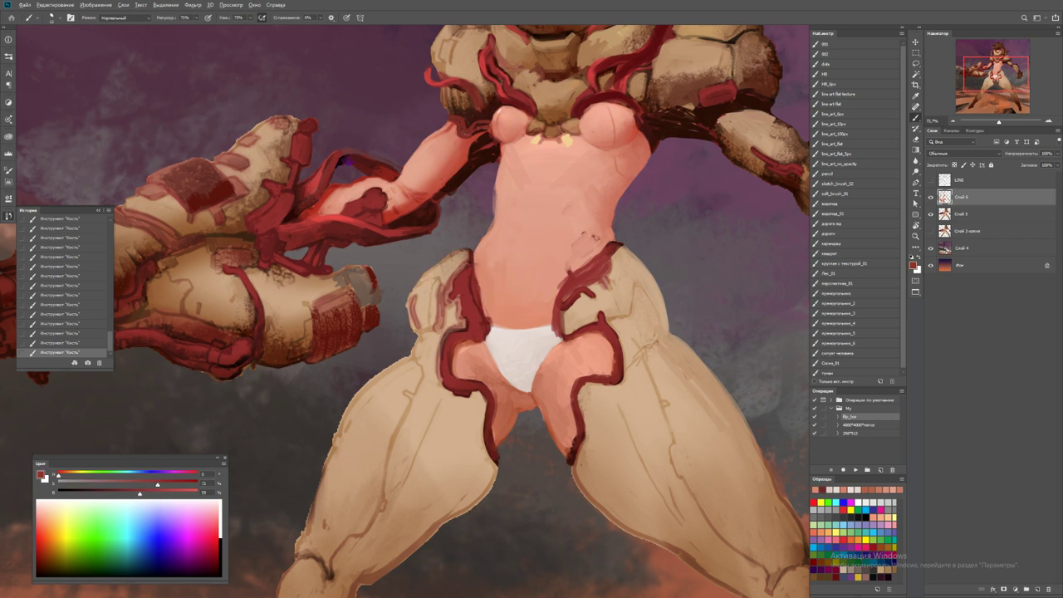
left_click(460, 256, "alt")
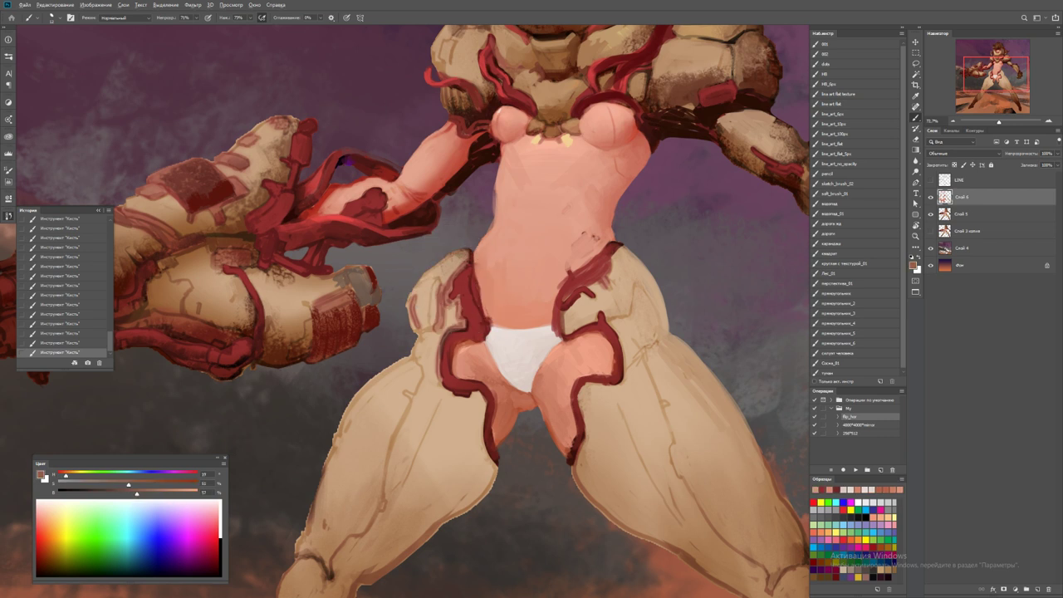
scroll(625, 31, "up", 2)
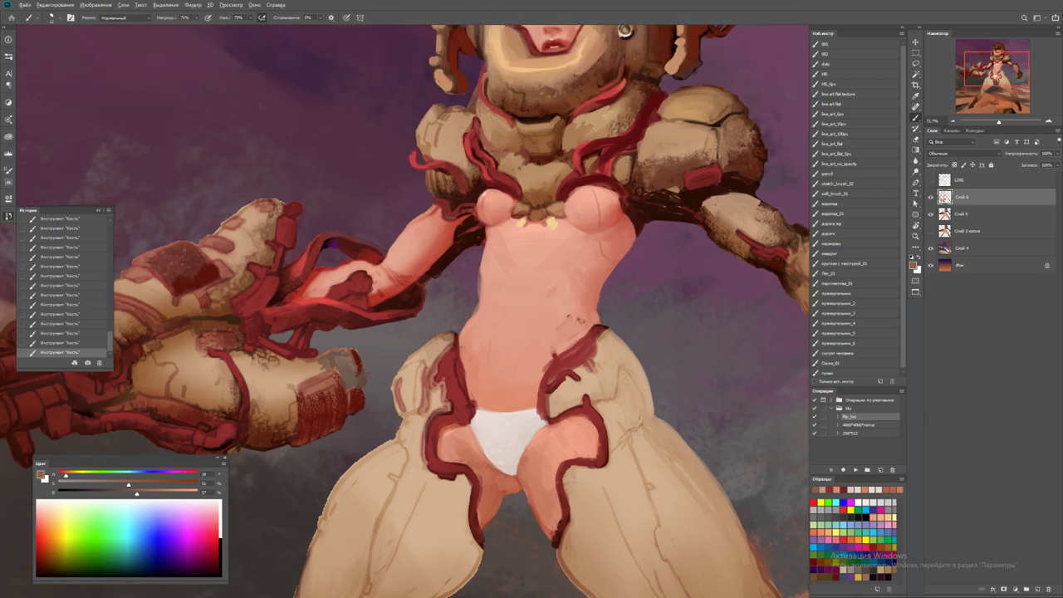
Block in a small muted red patch on the belly above the hip trim, undo the last strokes, and reset the colours to default
left_click(581, 345, "alt")
mouse_move(562, 321)
left_mouse_down()
mouse_move(570, 330)
mouse_move(573, 320)
mouse_move(543, 375)
left_mouse_up()
key("ctrl+z")
key("ctrl+z")
key("d")
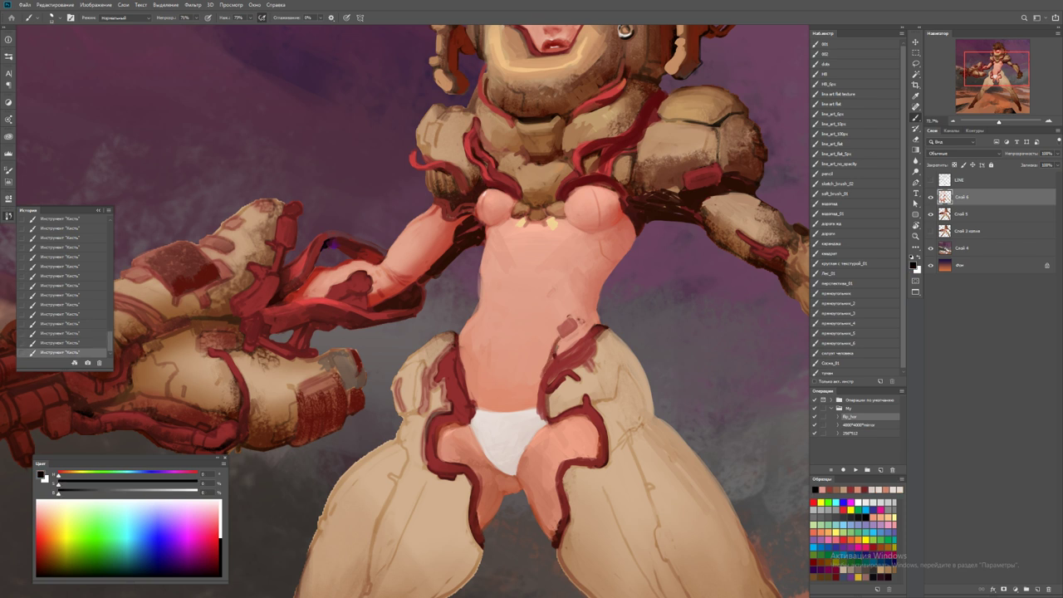
Add a new layer, paint a dark brown shadow accent just beneath the briefs, and undo the last dab
key("z")
key("ctrl+0")
key("ctrl+minus")
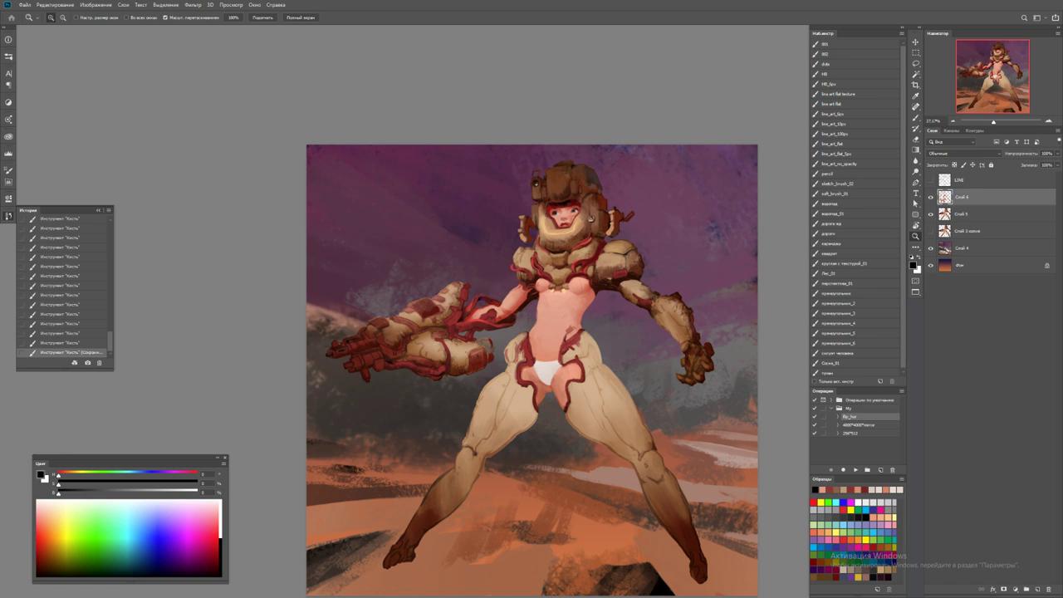
scroll(559, 359, "up", 5)
key("b")
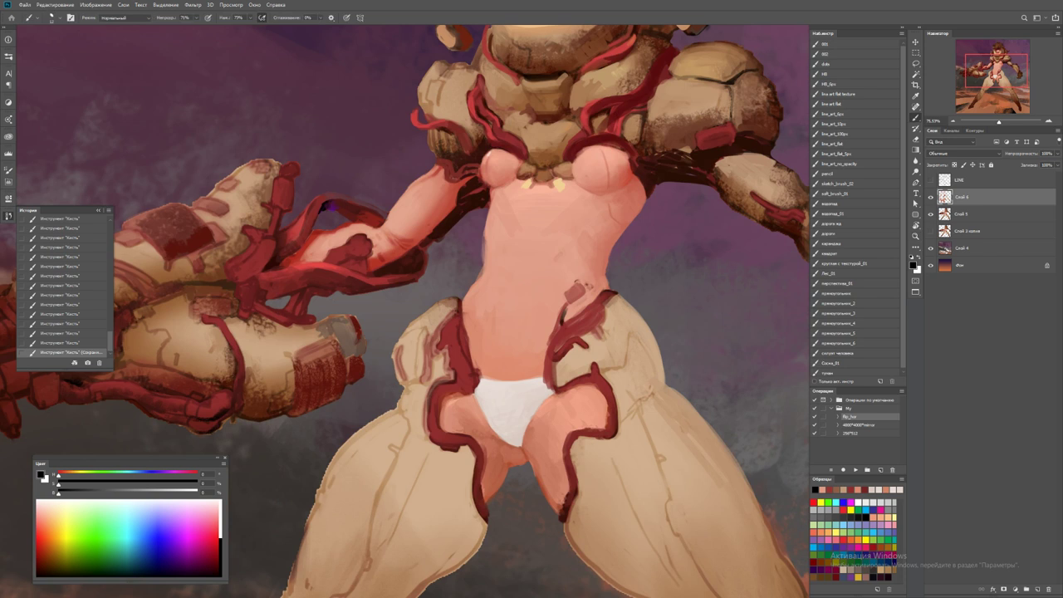
left_click(1038, 590)
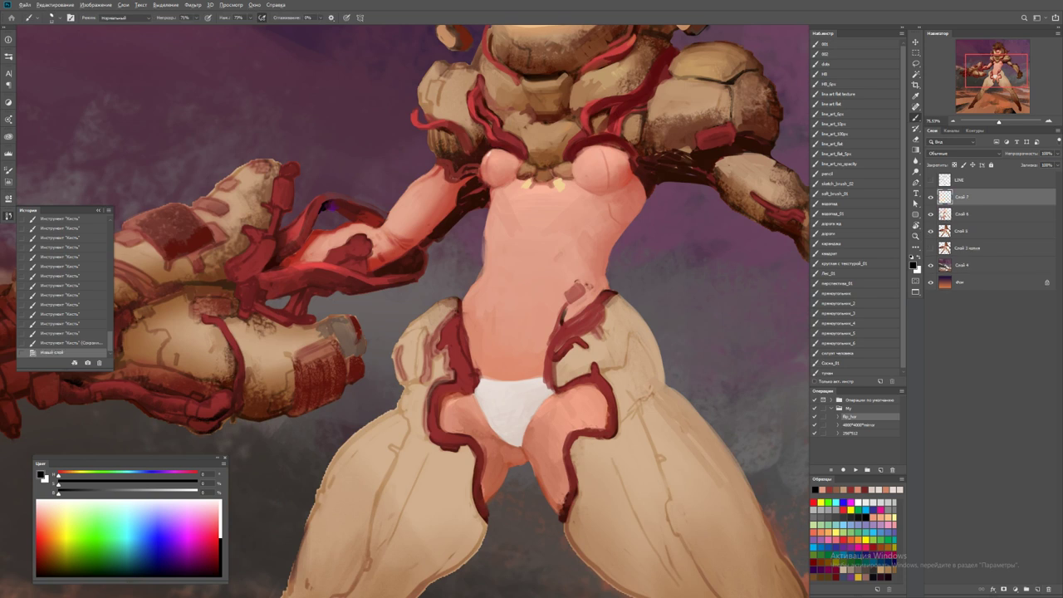
left_click(509, 465, "alt")
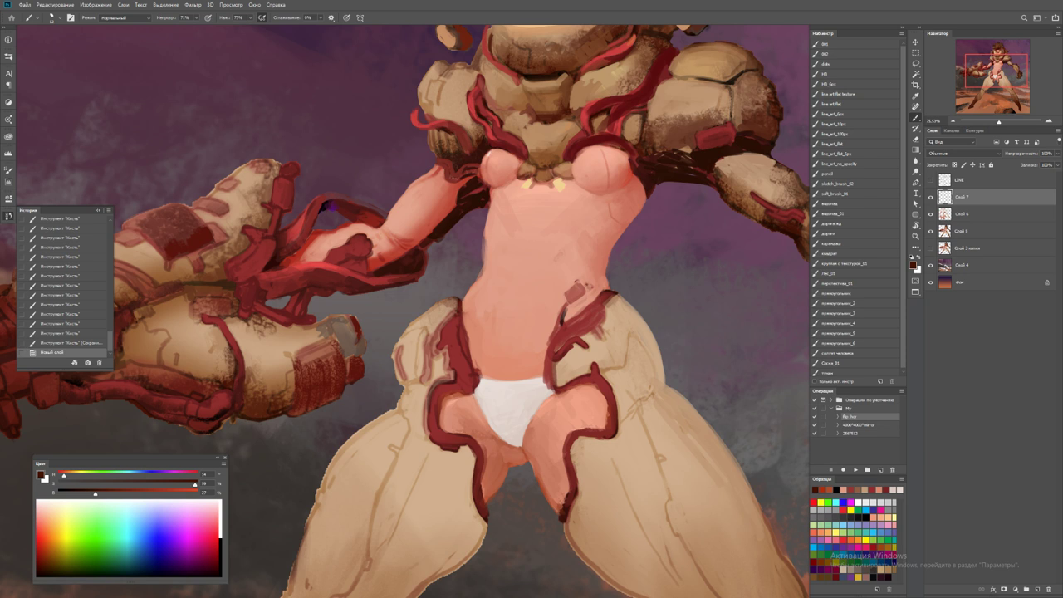
left_click_drag(525, 460, 520, 455)
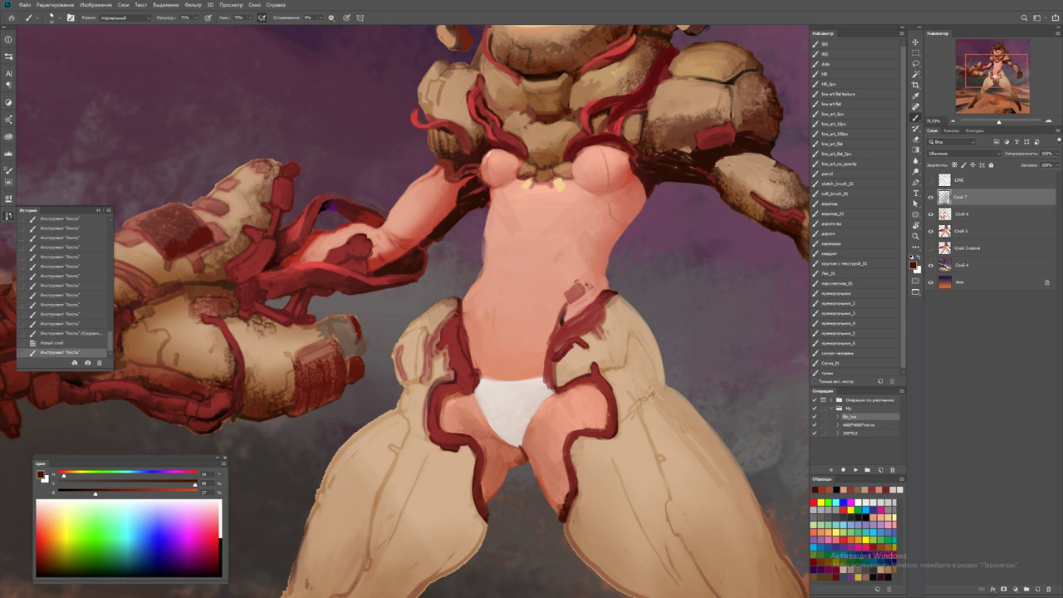
left_click(522, 456)
key("ctrl+z")
scroll(517, 457, "up", 1)
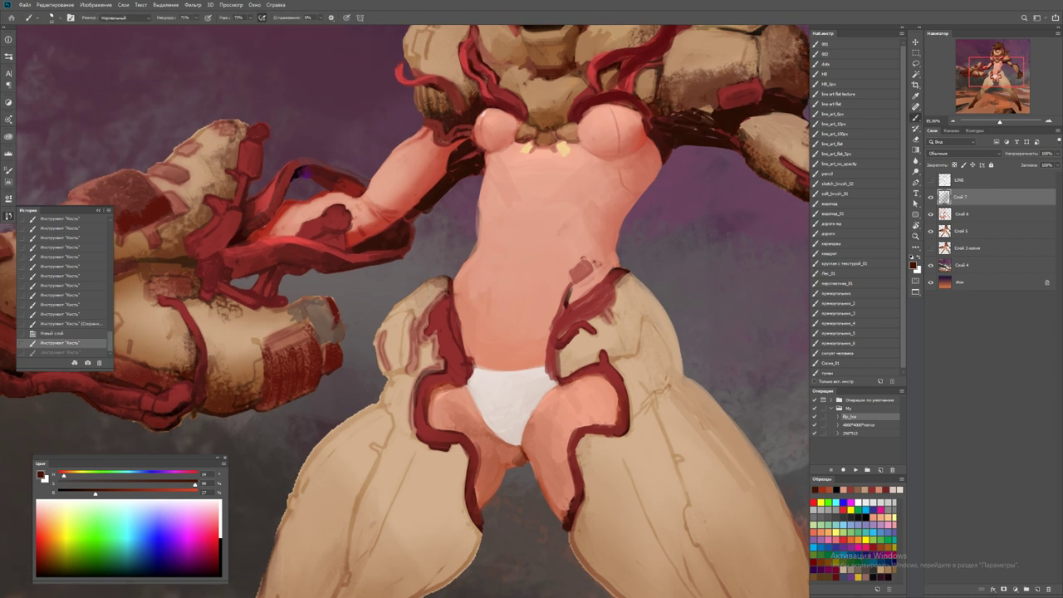
Build up the shadow just beneath the briefs with dark brown and sampled reddish-brown dabs
left_click(526, 454)
left_click(525, 460)
left_click(516, 459)
left_click(518, 457)
left_click(518, 457, "alt")
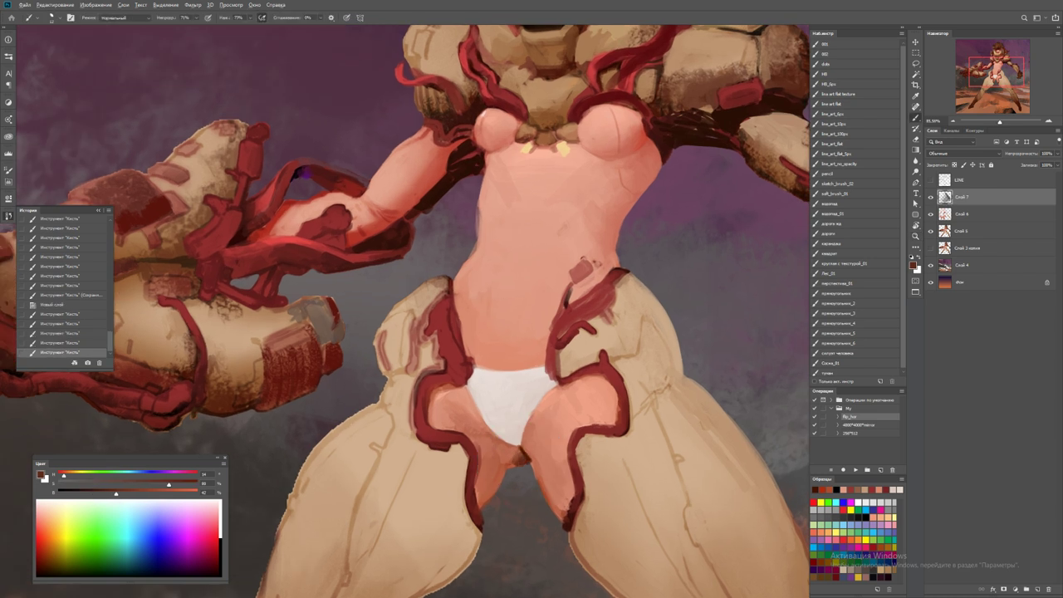
left_click(522, 453)
left_click(520, 457, "alt")
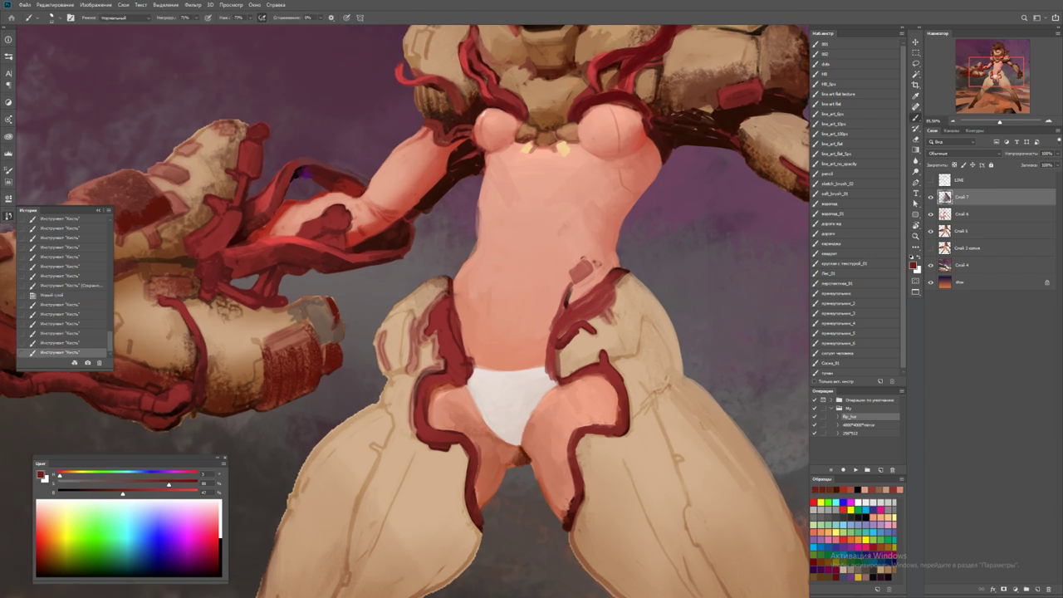
Paint a deep red accent into the shadow beneath the briefs and trim it with the Eraser
left_click(517, 462)
left_click(515, 457)
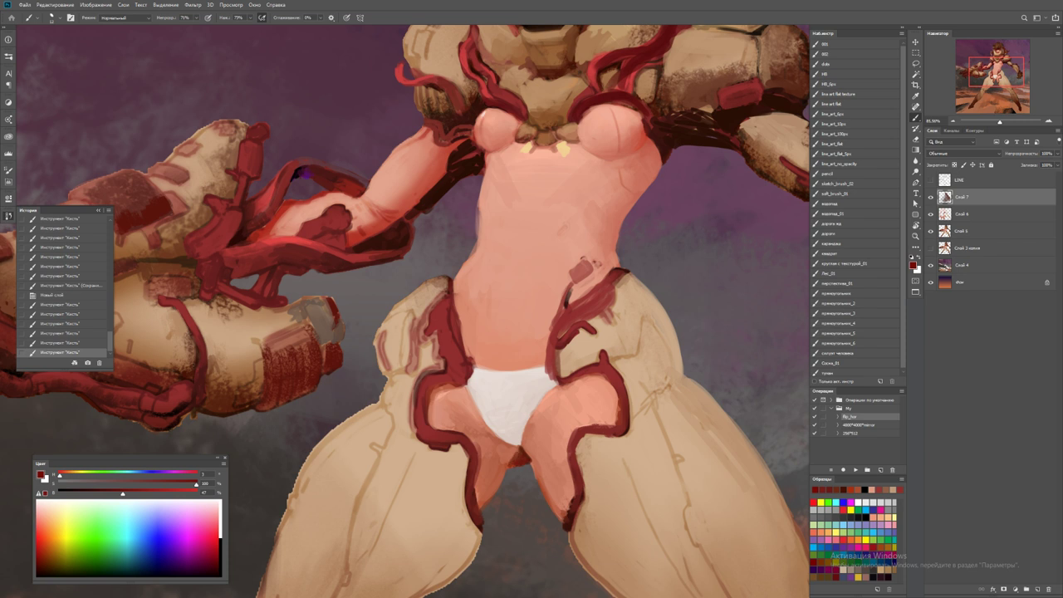
left_click(513, 450)
left_click(515, 457)
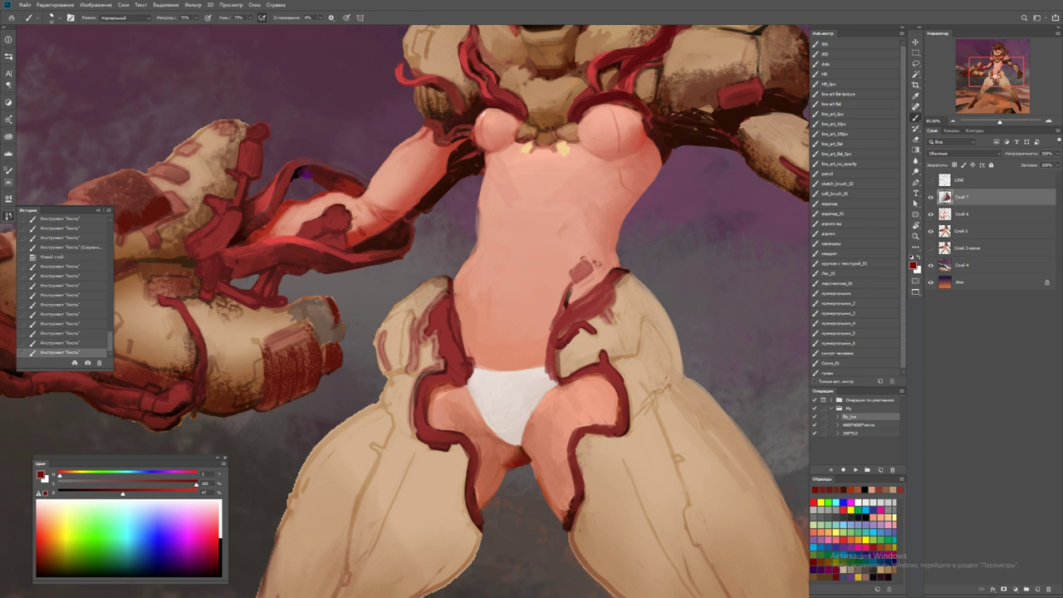
key("e")
left_click(515, 457)
key("b")
left_click(515, 457)
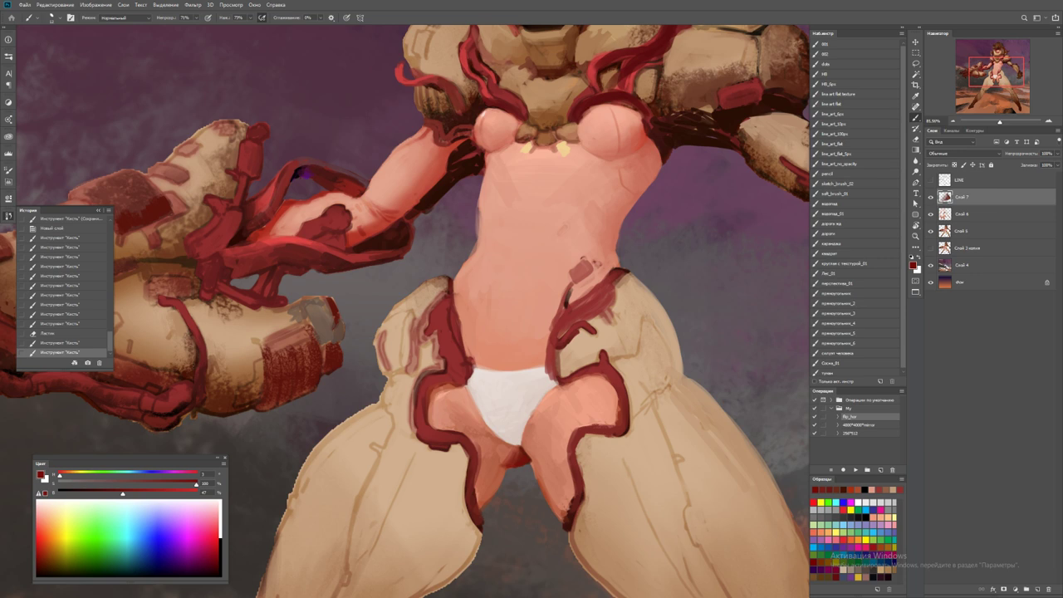
Refine the side edge of the briefs against the thigh with dark red and sampled pale off-white dabs
left_click(486, 420)
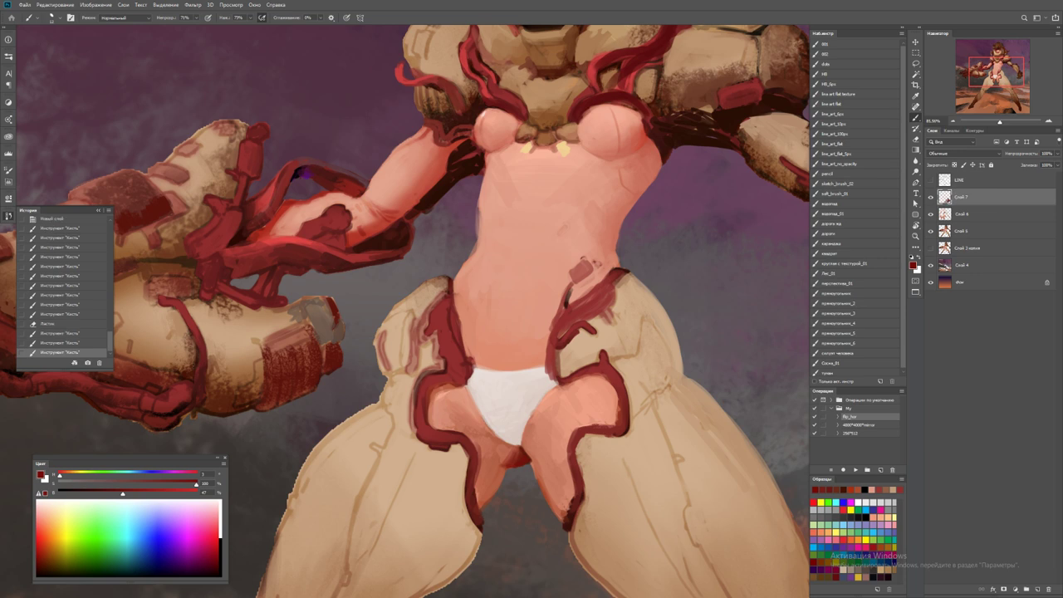
left_click(486, 416)
left_click(484, 423)
key("z")
left_click_drag(486, 420, 398, 419)
left_click_drag(498, 424, 582, 425)
key("b")
left_click(489, 395)
left_click(492, 402)
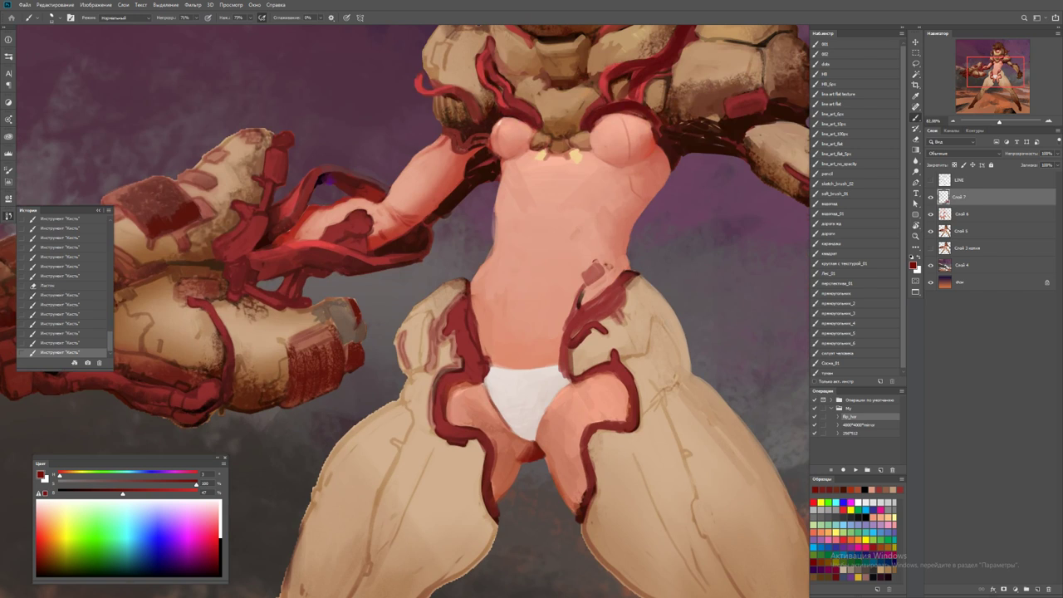
left_click(499, 413, "alt")
left_click(501, 415)
left_click(503, 417)
left_click(503, 419)
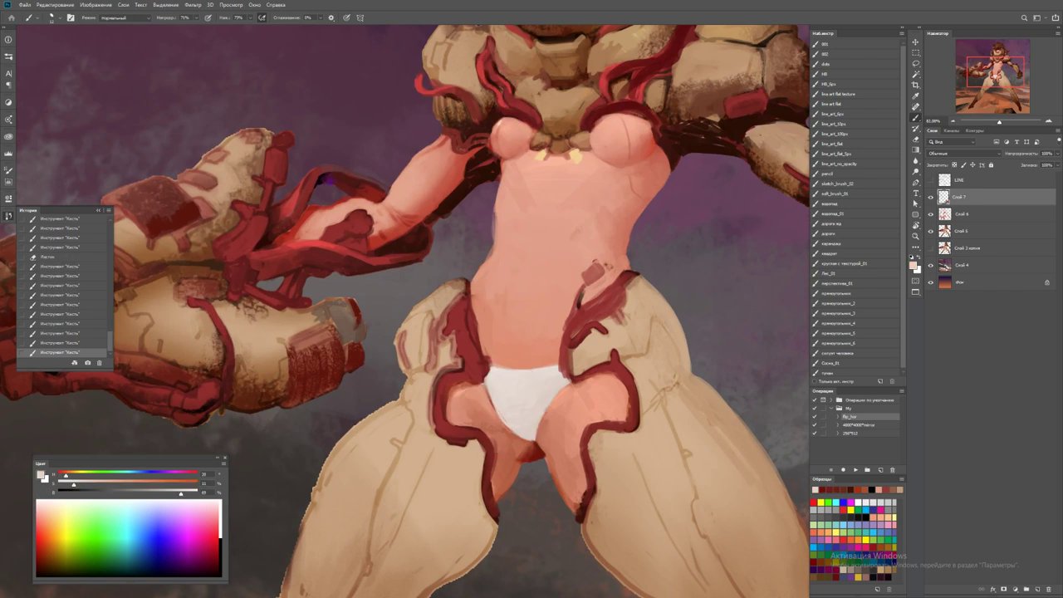
Shade the skin around the briefs and down the inner thigh with sampled salmon and reddish-brown tones
left_click(540, 441, "alt")
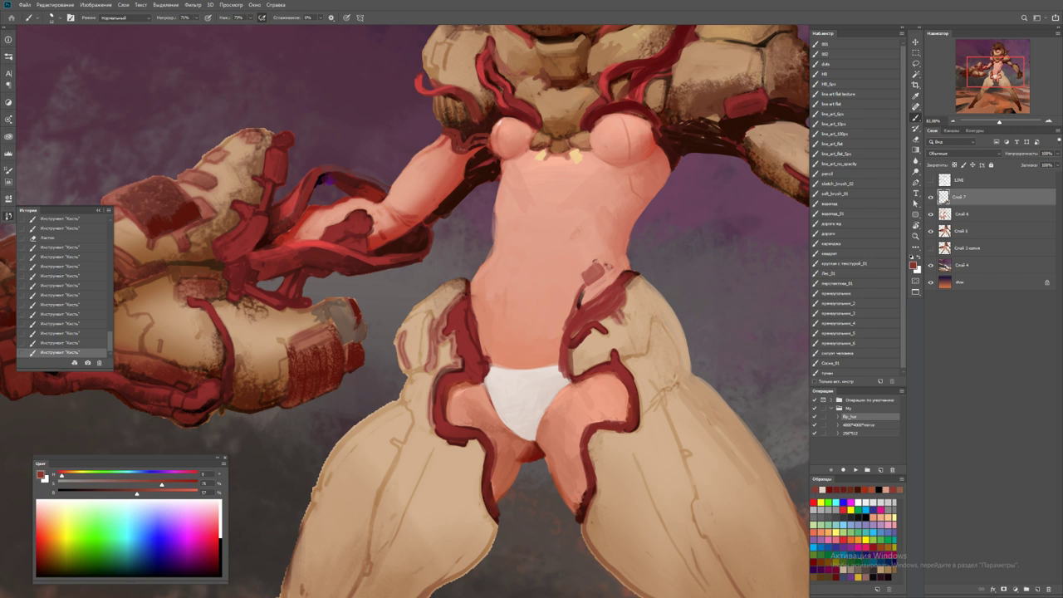
left_click(544, 419)
left_click(548, 409)
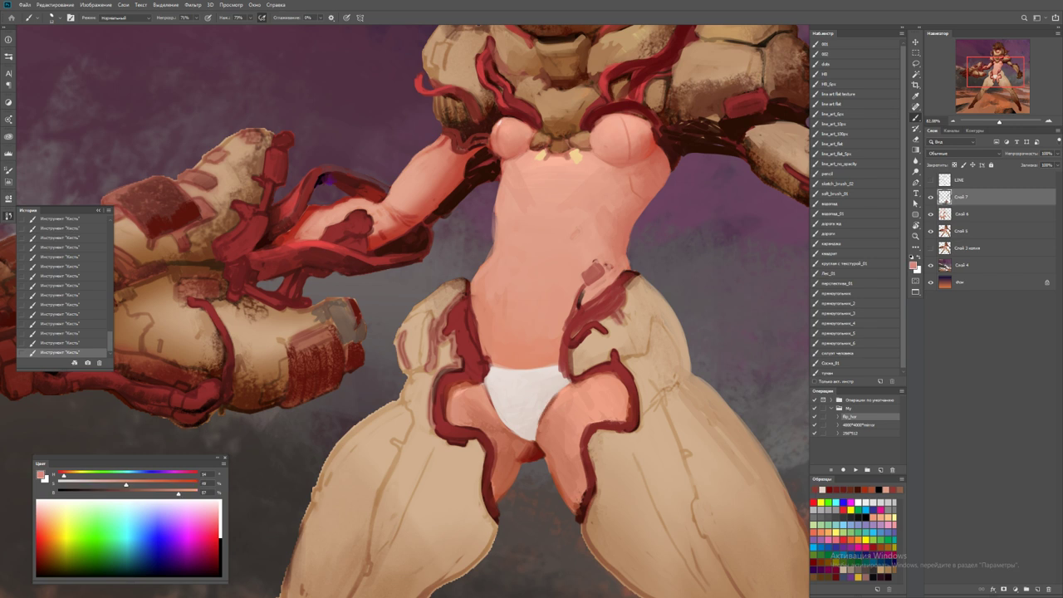
left_click(562, 398, "alt")
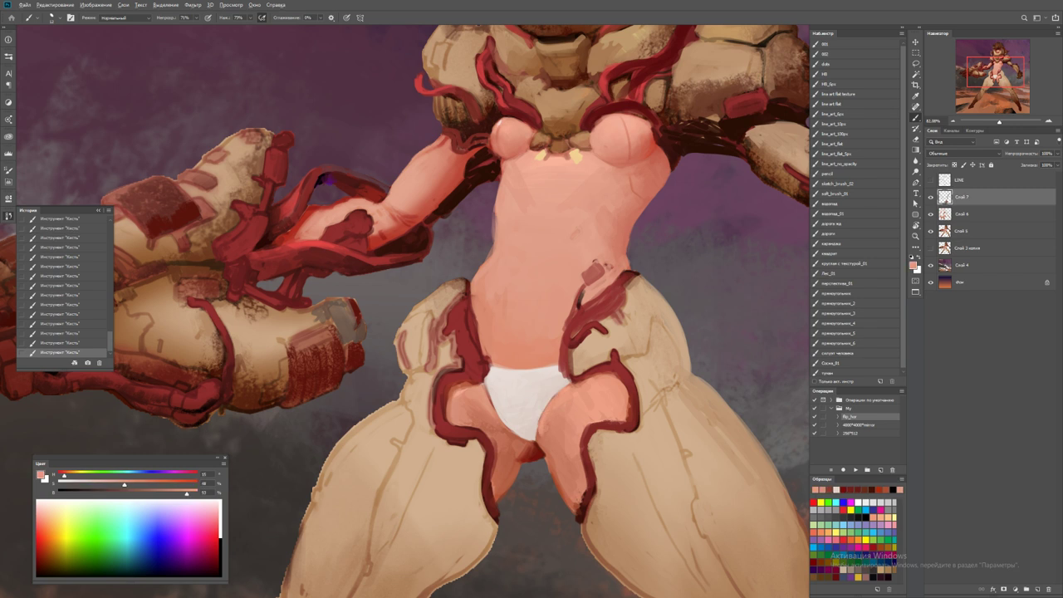
left_click_drag(538, 384, 527, 392)
key("b")
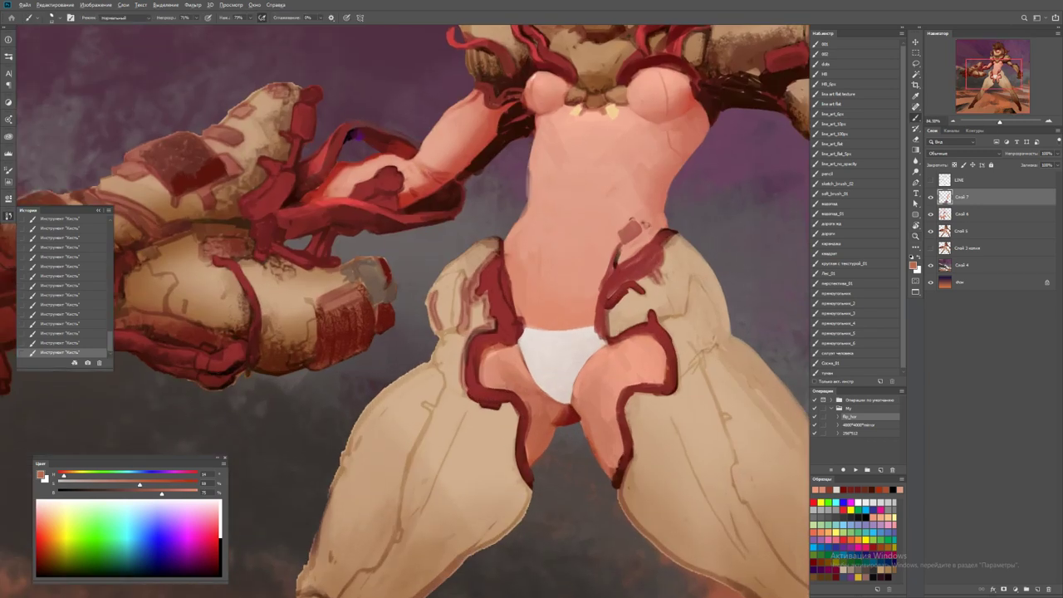
left_click(558, 420, "alt")
left_click_drag(539, 433, 530, 462)
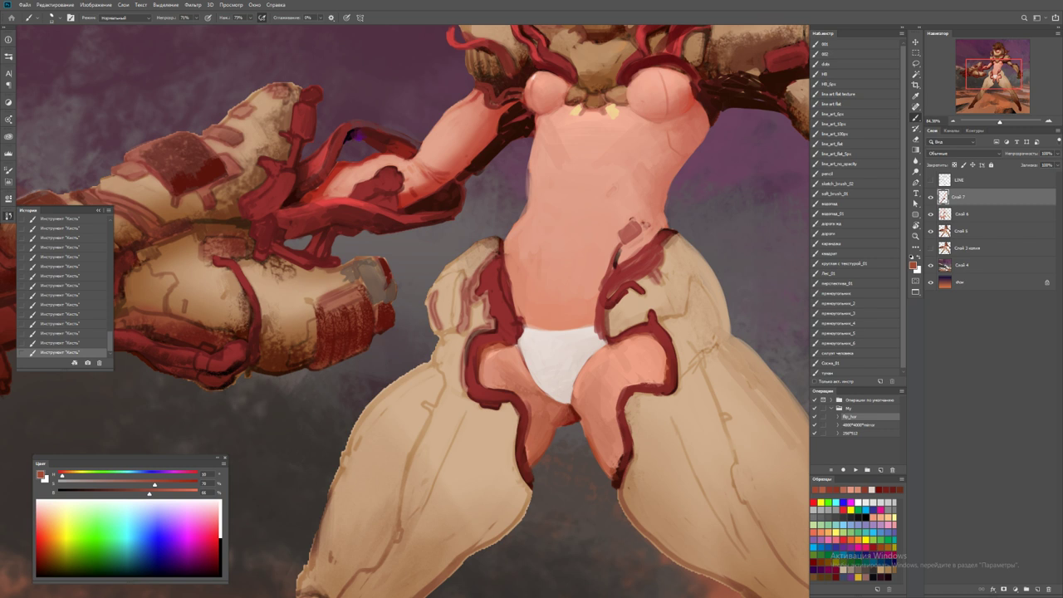
Flip the canvas horizontally and return to the Brush for painting the upper body
key("z")
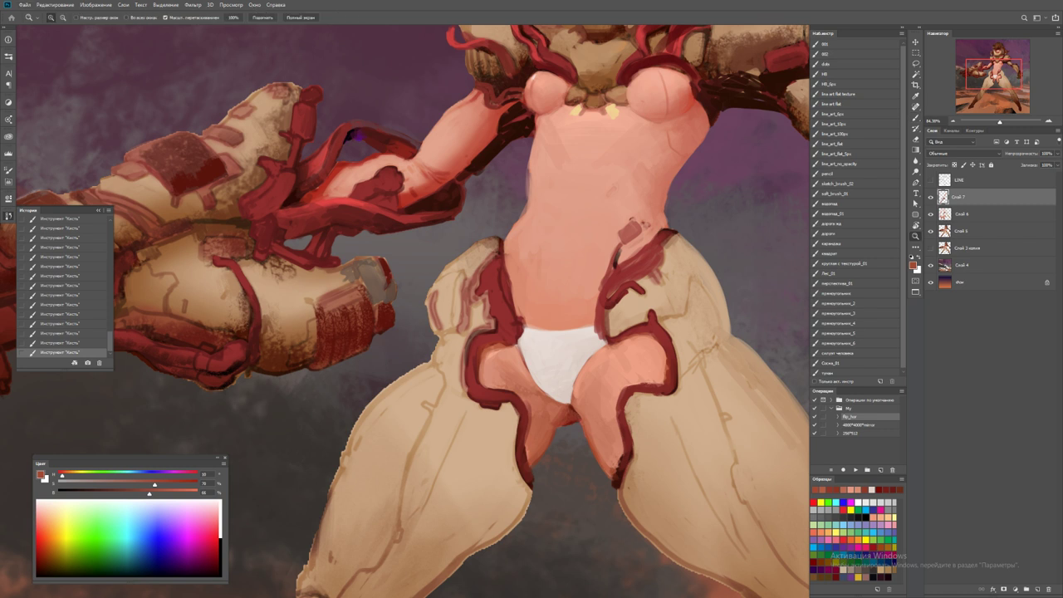
left_click_drag(584, 427, 532, 427)
key("F2")
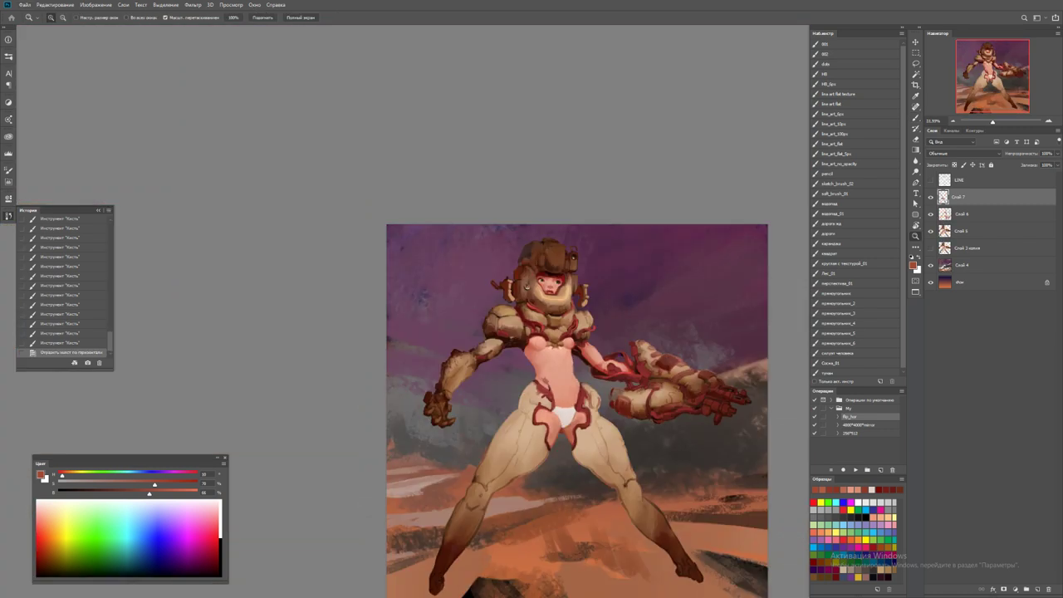
left_click_drag(550, 342, 599, 342)
key("b")
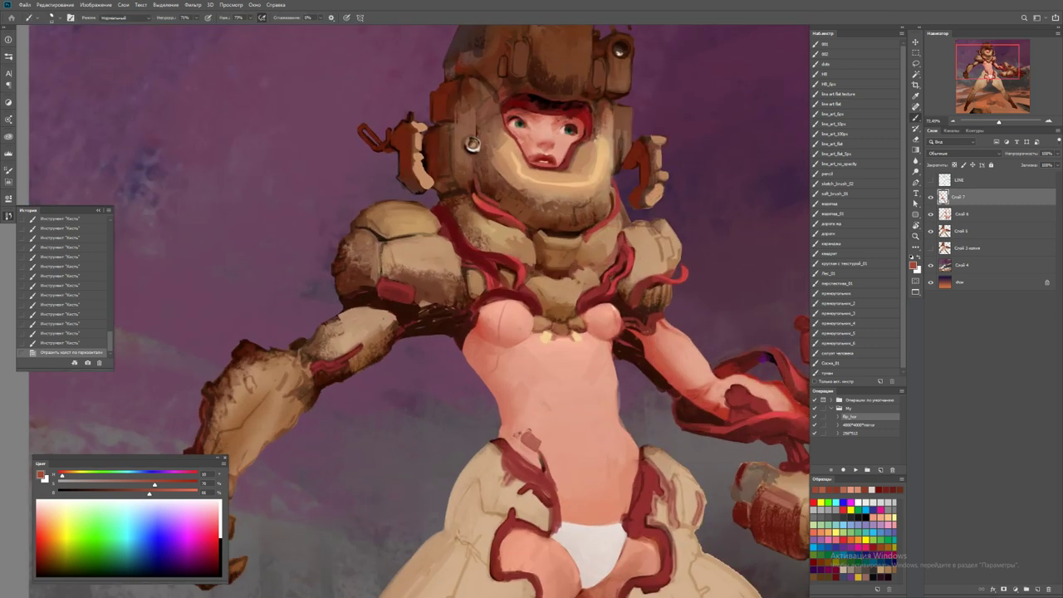
Touch up the red cable above the chest with a sampled red, undoing one unwanted stroke
left_click(472, 144)
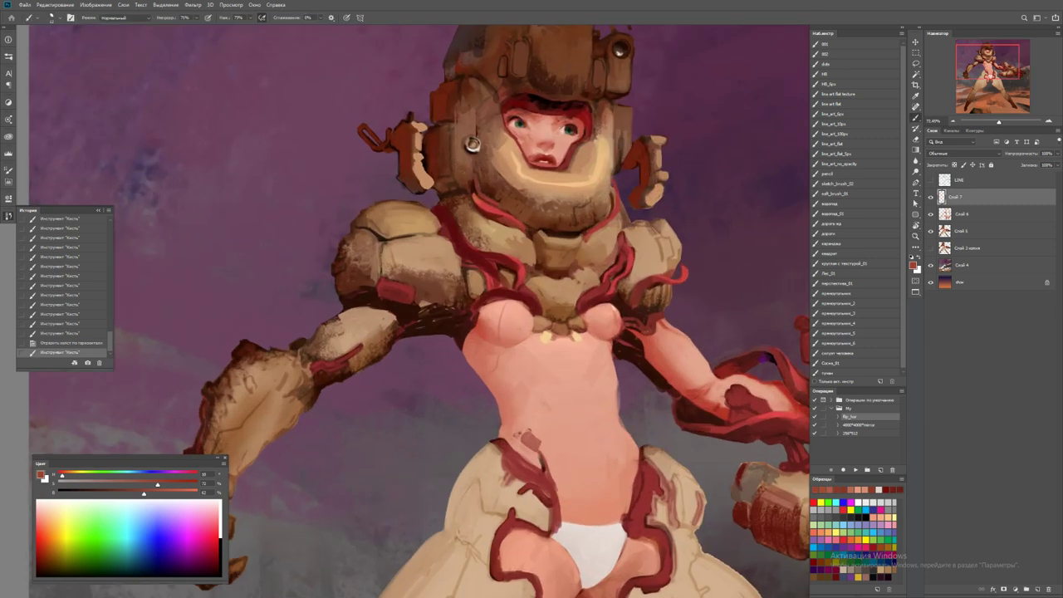
left_click_drag(472, 144, 462, 52)
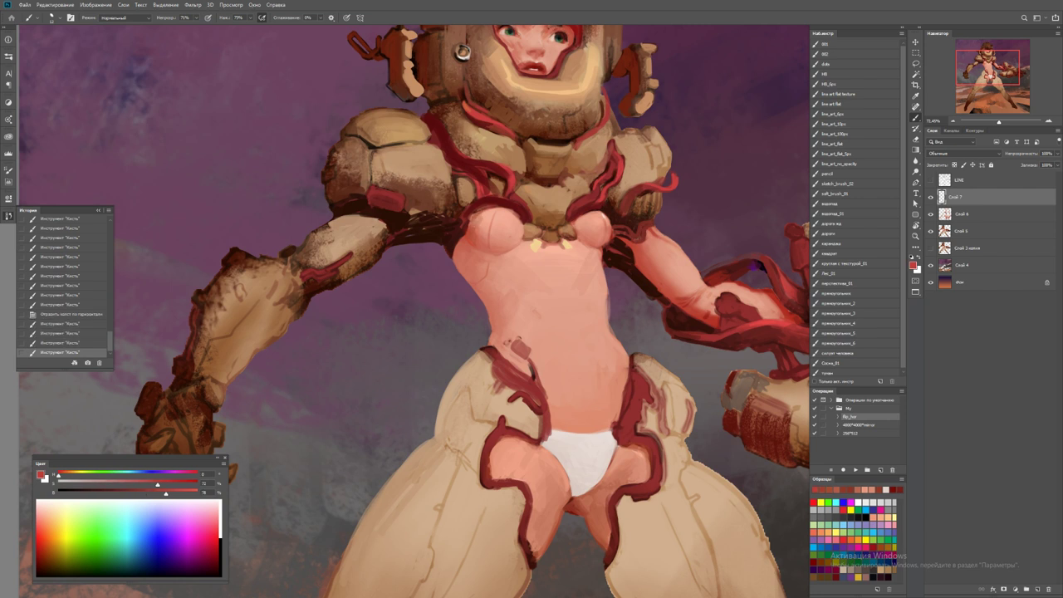
key("ctrl+z")
left_click(478, 189, "alt")
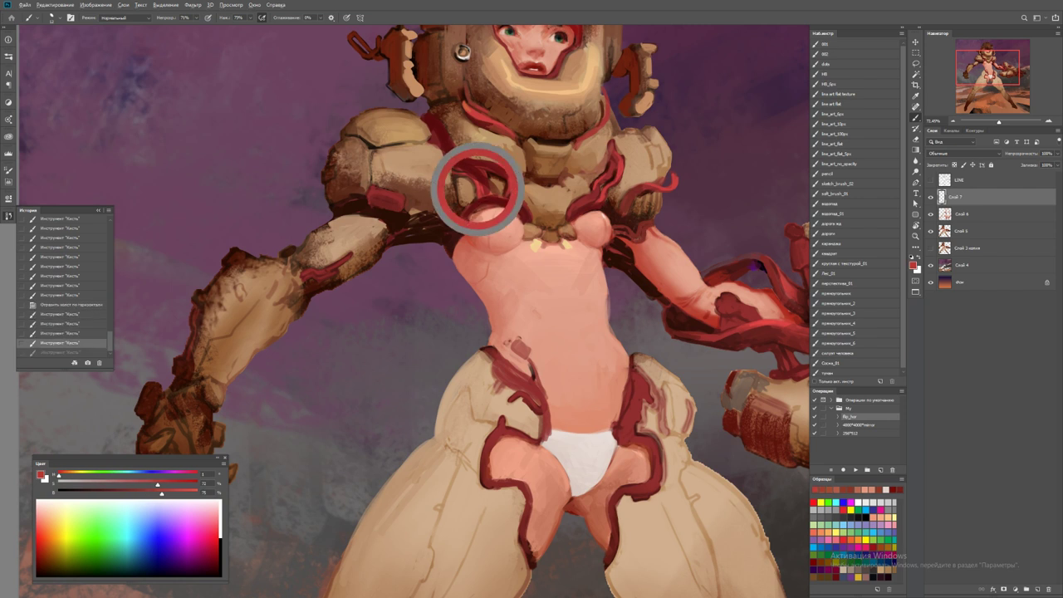
left_click(477, 188)
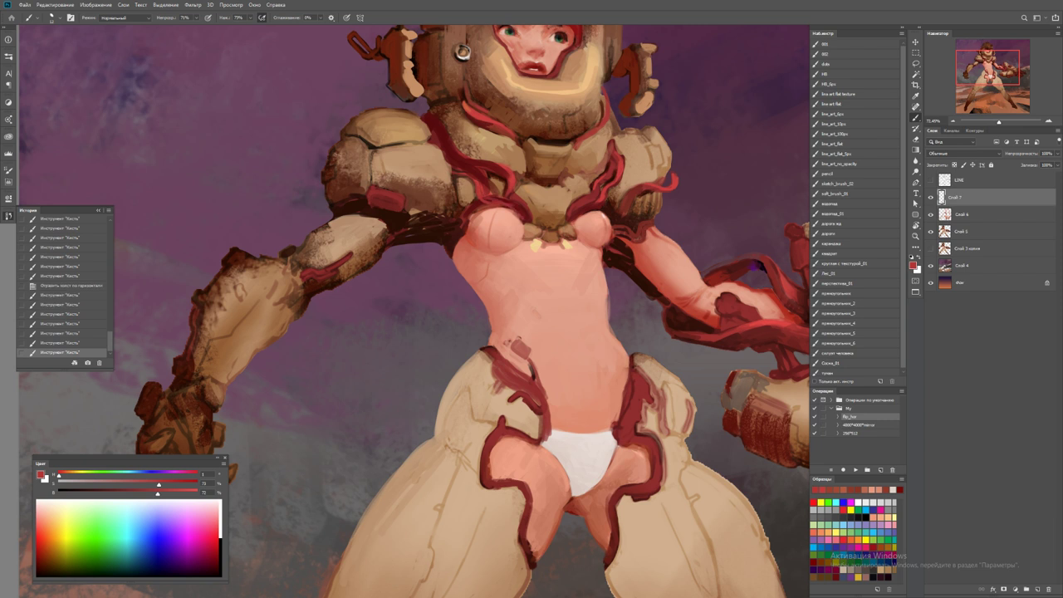
Blend the edge between the chest cable, armour and skin with sampled brown, tan and peach tones
left_click(464, 195, "alt")
left_click(471, 207)
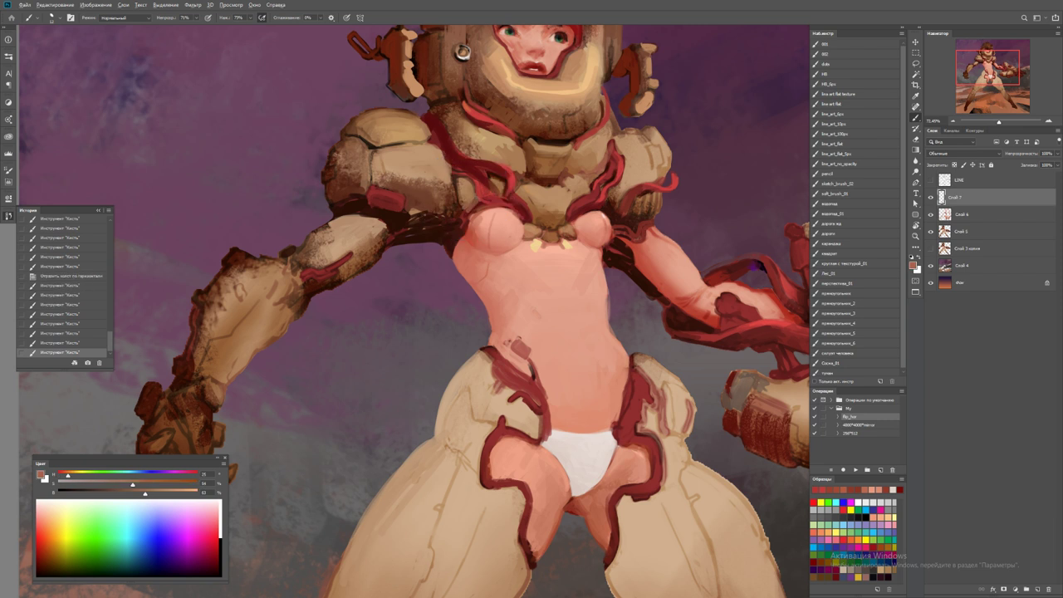
left_click(467, 215, "alt")
left_click(469, 217)
left_click(475, 208, "alt")
left_click(478, 212)
left_click(482, 212)
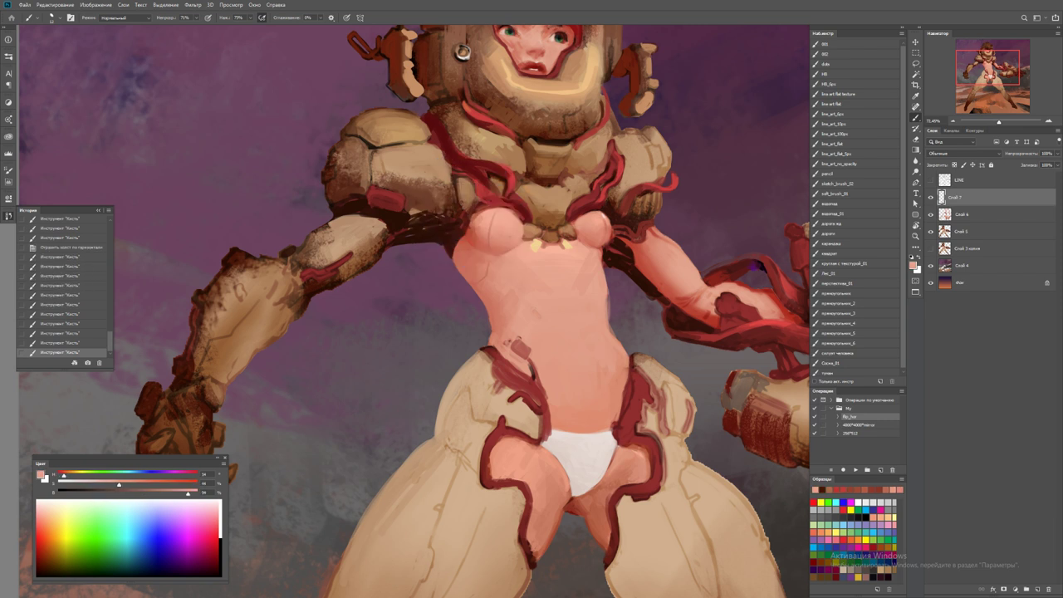
Reset the colours to default and paint a small black accent in the armour gap beside the chest cable
left_click(486, 213)
key("d")
left_click(486, 214)
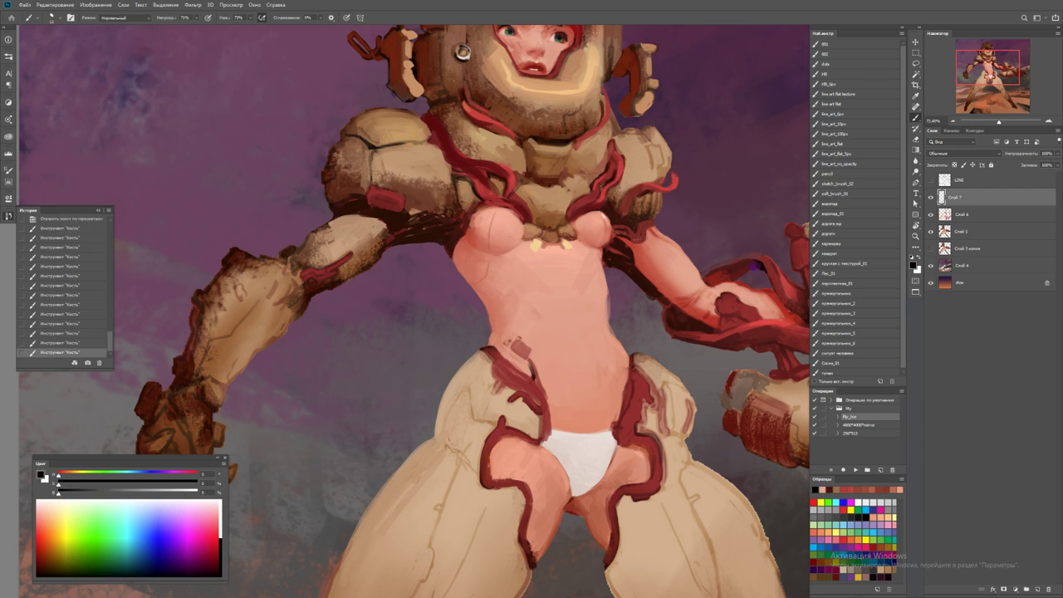
left_click(462, 181)
Lighten the skin of the upper chest below the cable with a sampled light peach
key("ctrl+0")
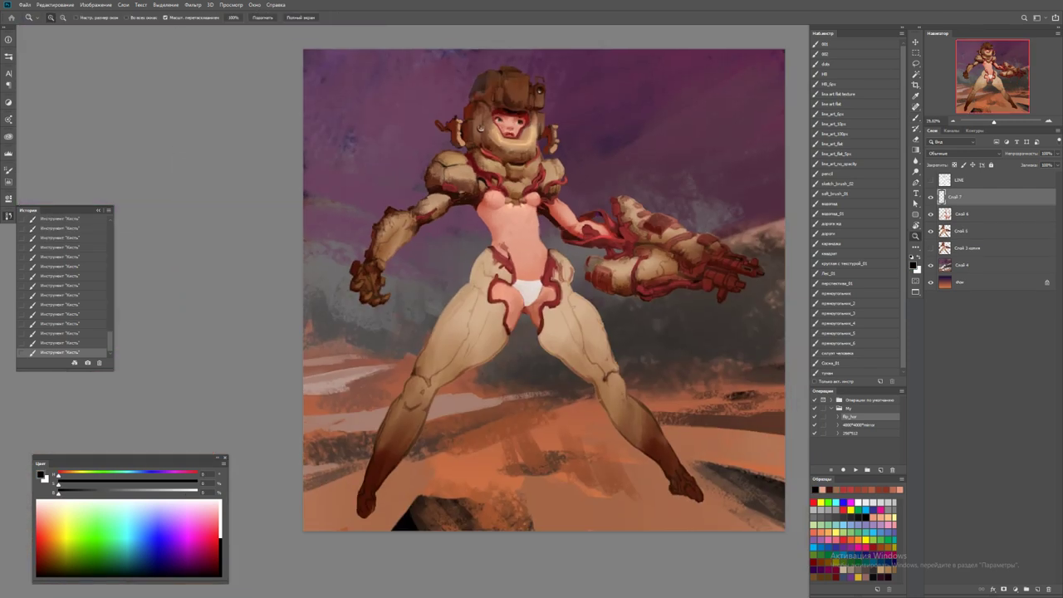
left_click(480, 127)
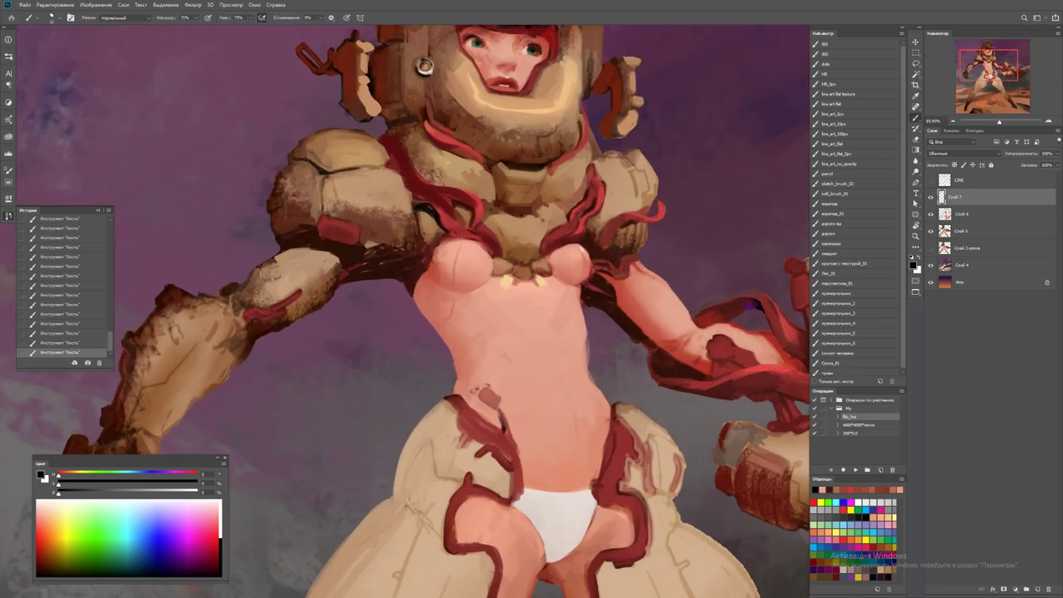
left_click_drag(424, 66, 486, 200)
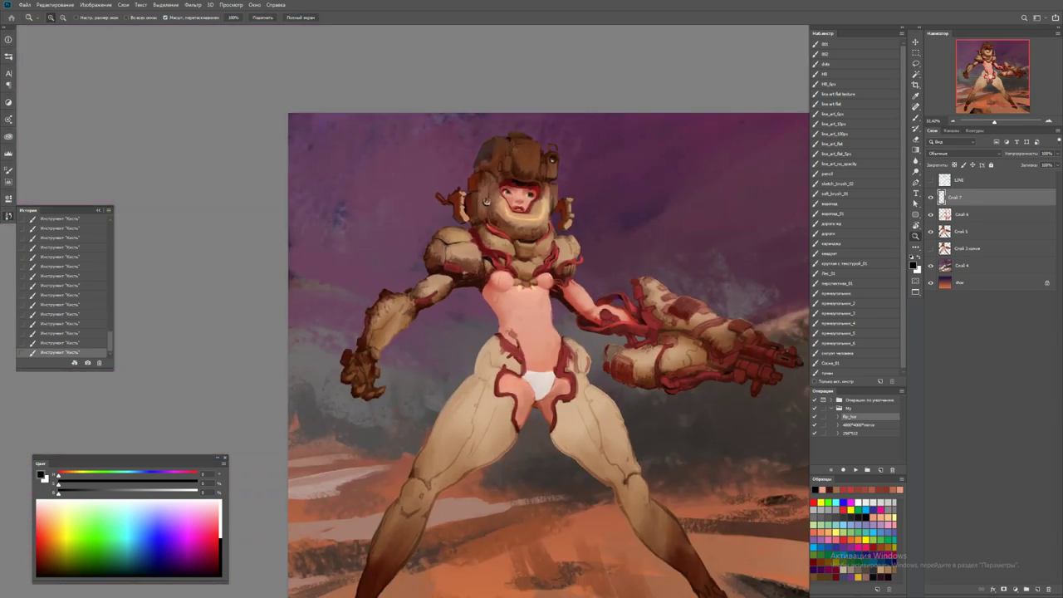
left_click(487, 200)
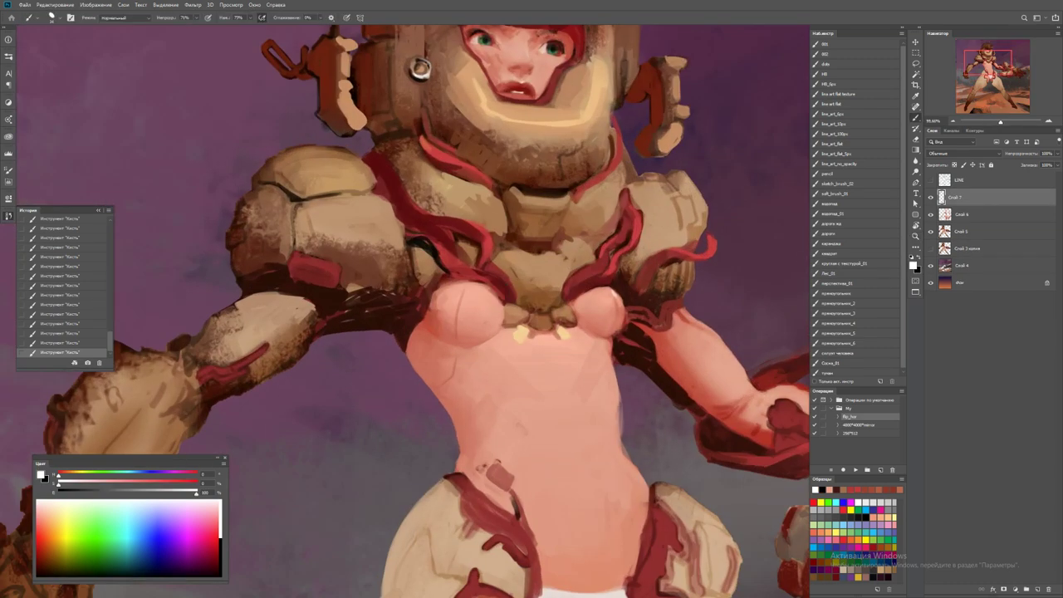
left_click(471, 294, "alt")
key("ctrl+z")
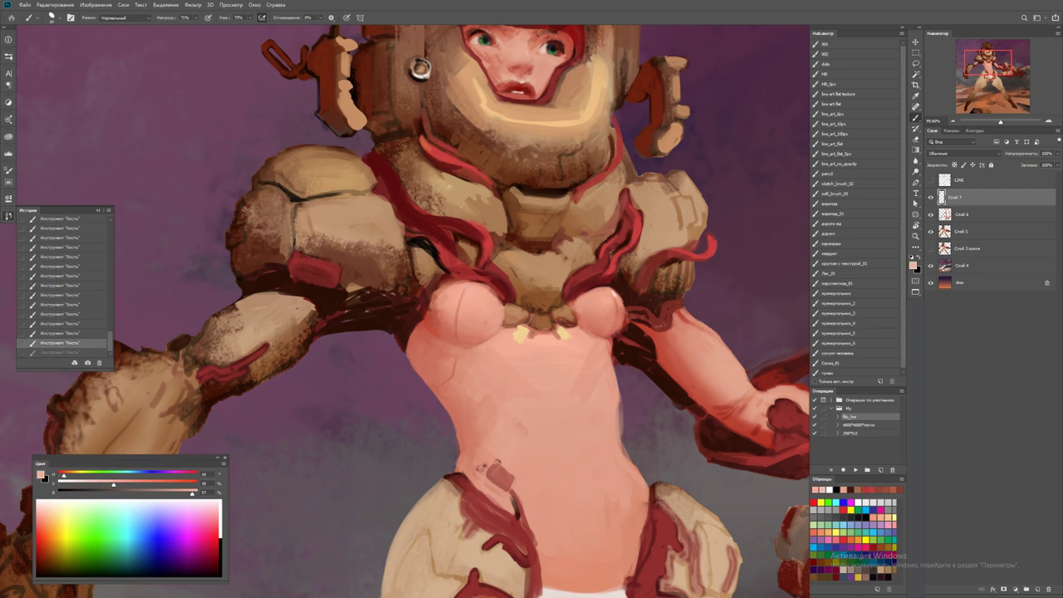
key("ctrl+shift+z")
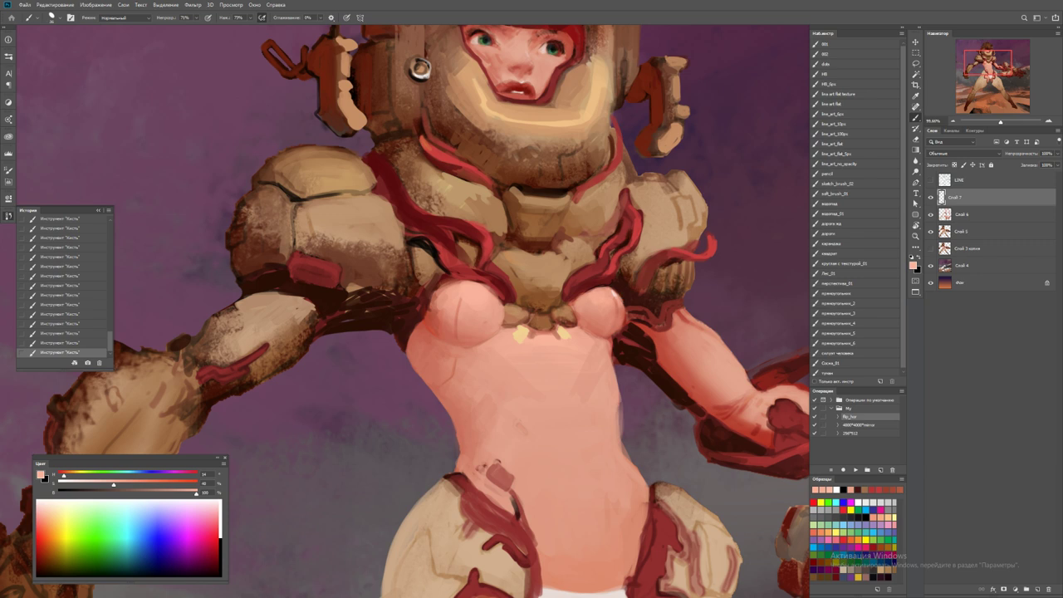
Reset the colours to default and paint a small black patch over the muted red mark above the hip trim
key("ctrl+minus")
key("ctrl+plus")
key("ctrl+plus")
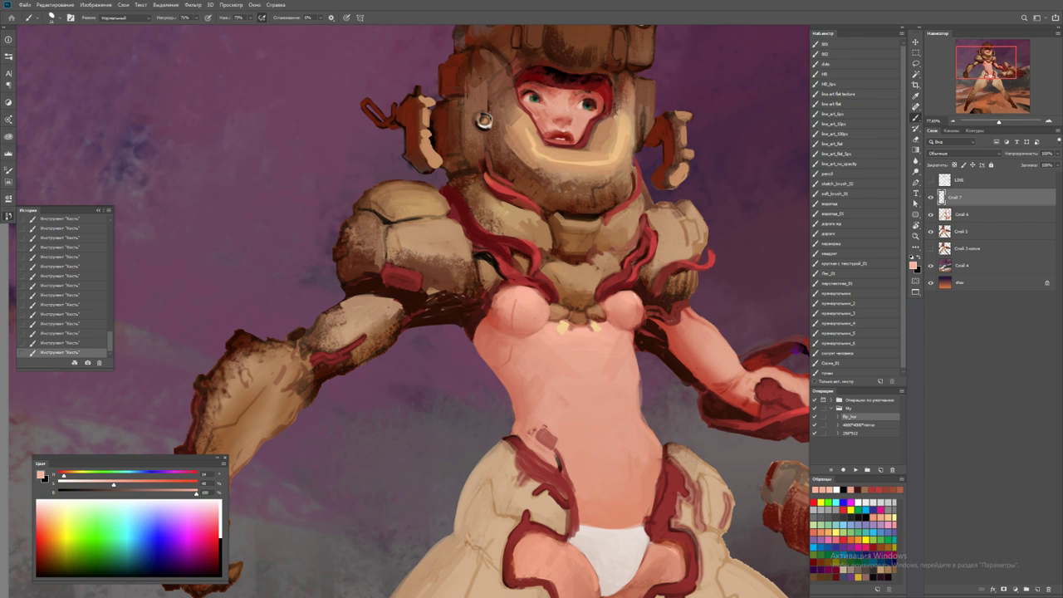
key("ctrl+minus")
key("ctrl+minus")
key("ctrl+minus")
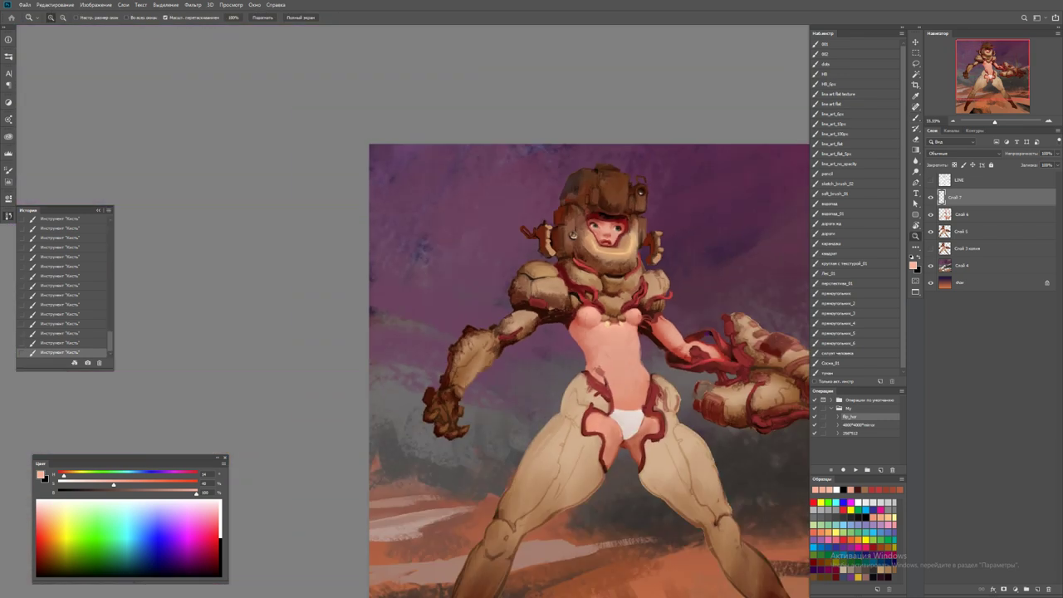
left_click_drag(652, 360, 690, 359)
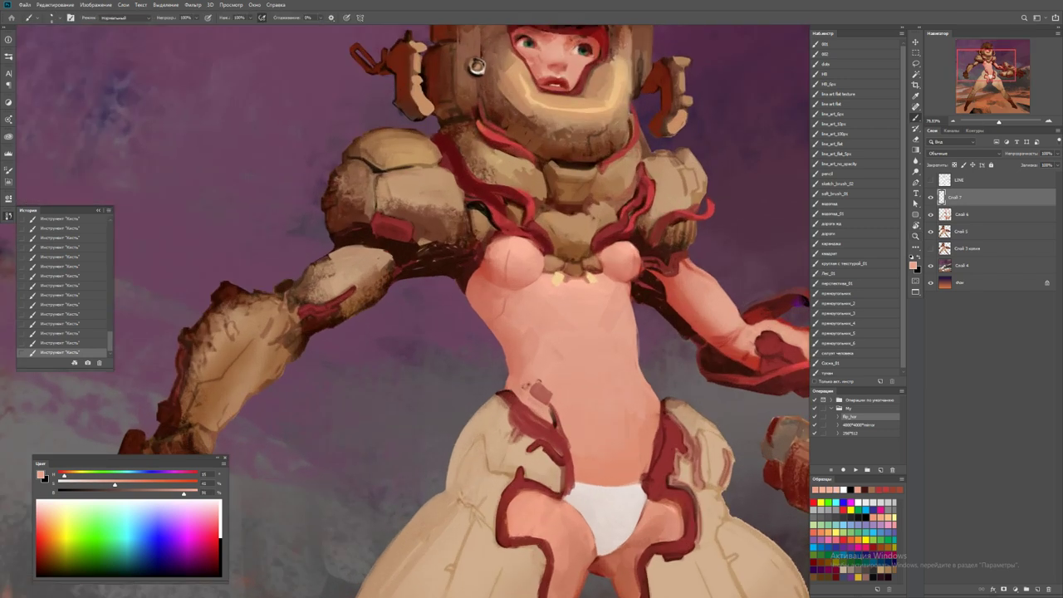
left_click(645, 377, "alt")
key("d")
mouse_move(531, 394)
left_mouse_down()
mouse_move(545, 399)
mouse_move(537, 390)
left_mouse_up()
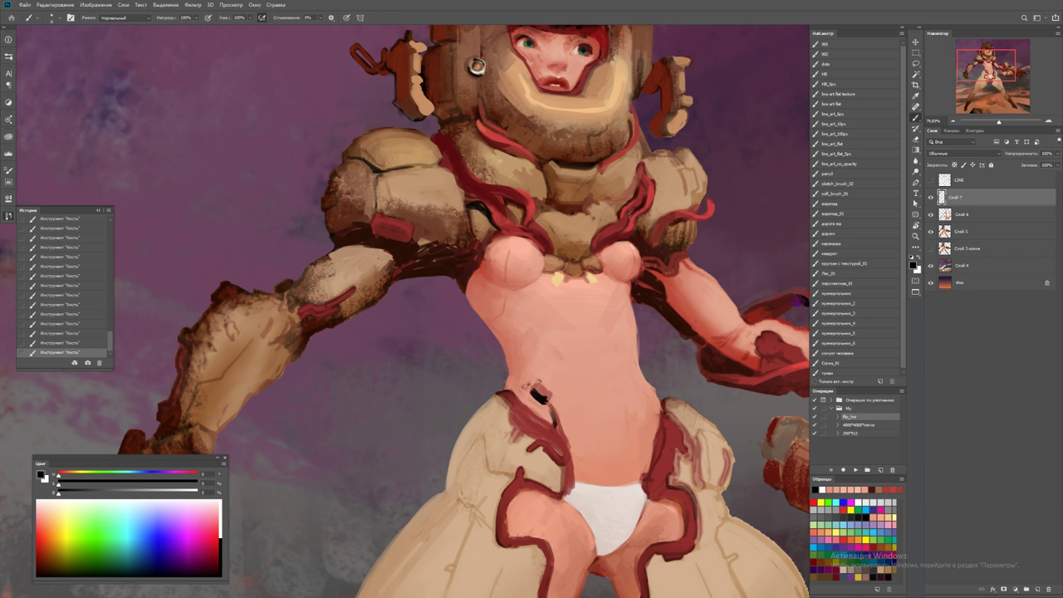
Paint a pale grey-beige highlight on the upper-arm armour and sample tan tones from the neighbouring plates for blending
left_click_drag(465, 332, 495, 367)
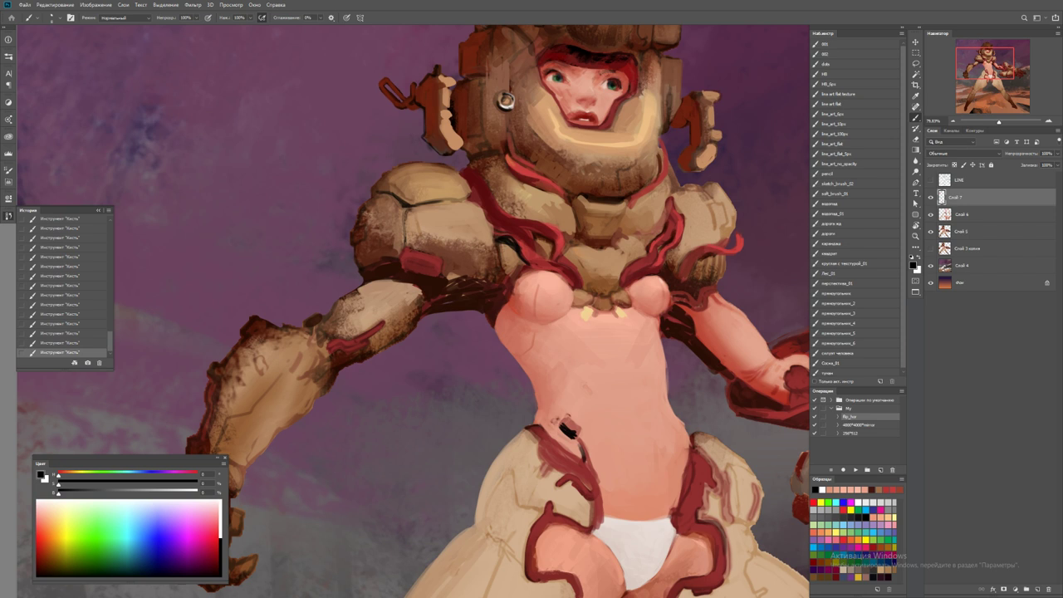
left_click(391, 292, "alt")
mouse_move(386, 298)
left_mouse_down()
mouse_move(407, 283)
mouse_move(400, 296)
mouse_move(380, 293)
mouse_move(407, 295)
left_mouse_up()
left_click(389, 290, "alt")
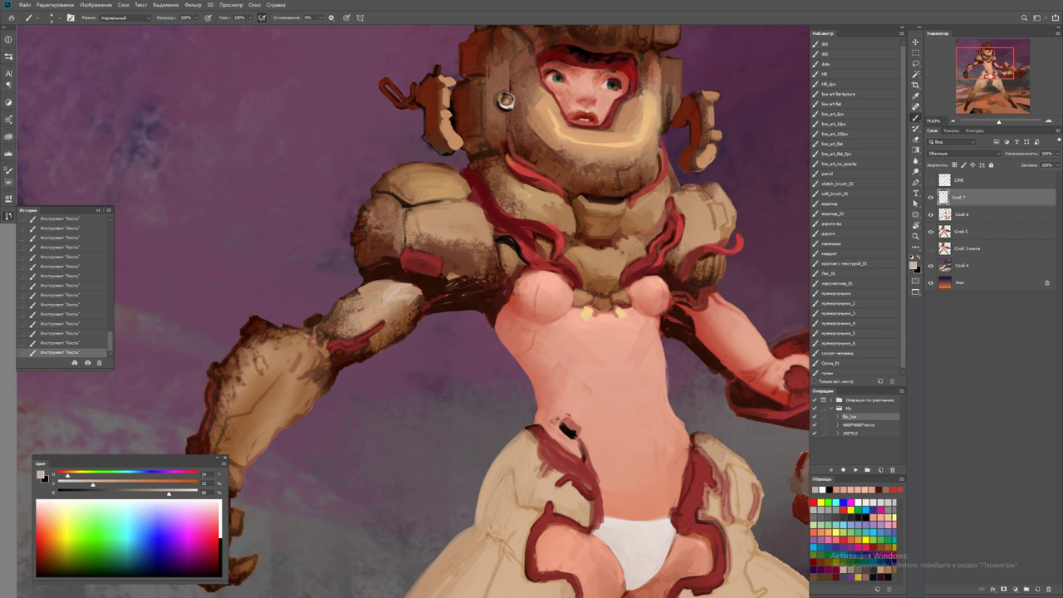
left_click(460, 217, "alt")
scroll(416, 312, "up", 1)
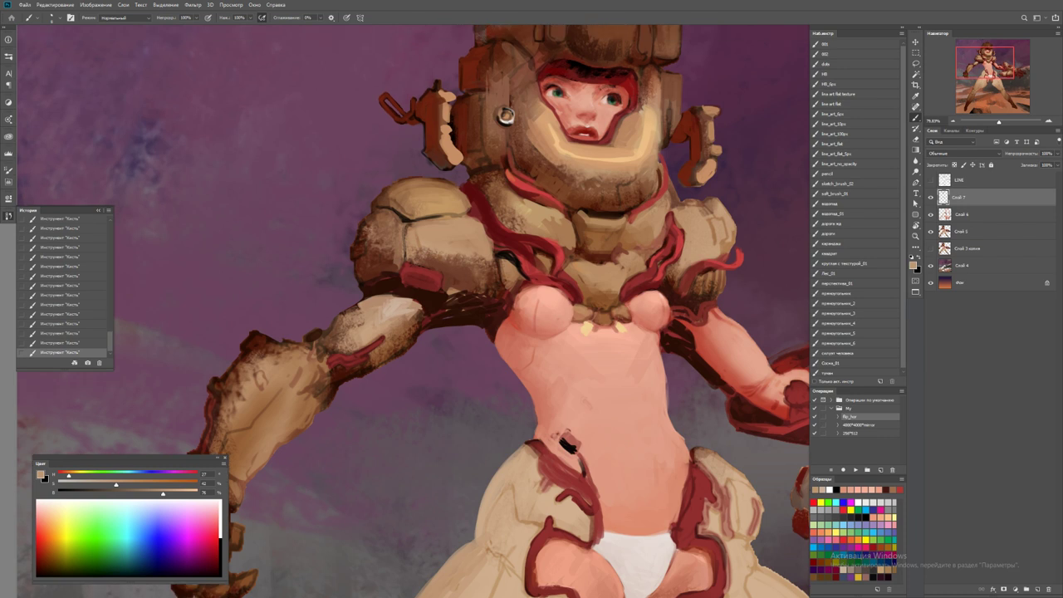
left_click(367, 342, "alt")
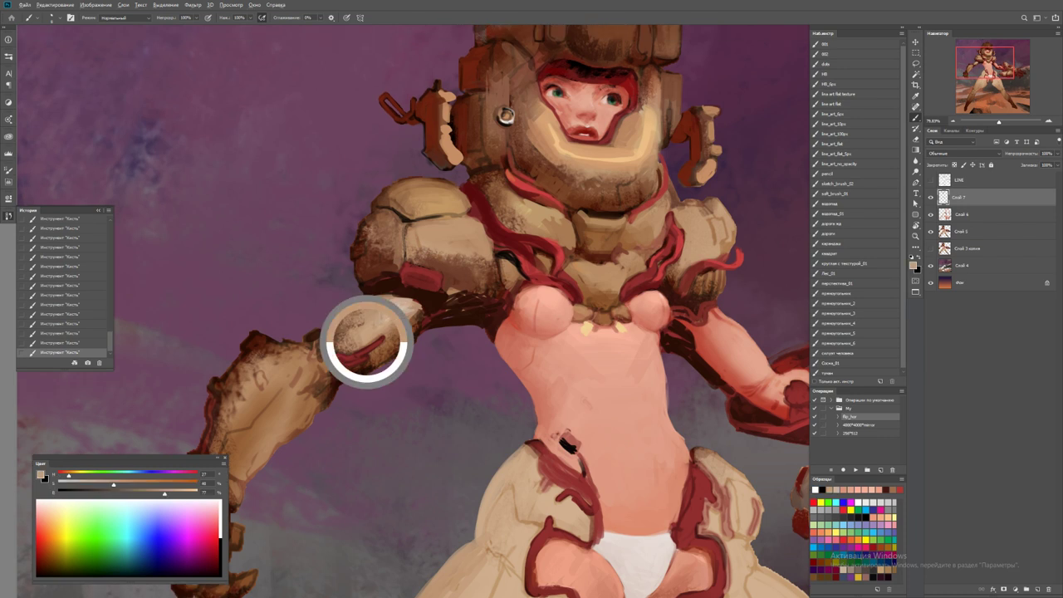
Add a sampled light peach highlight along the upper edge of the shoulder plate and reset the colours to default
key("d")
key("z")
key("ctrl+0")
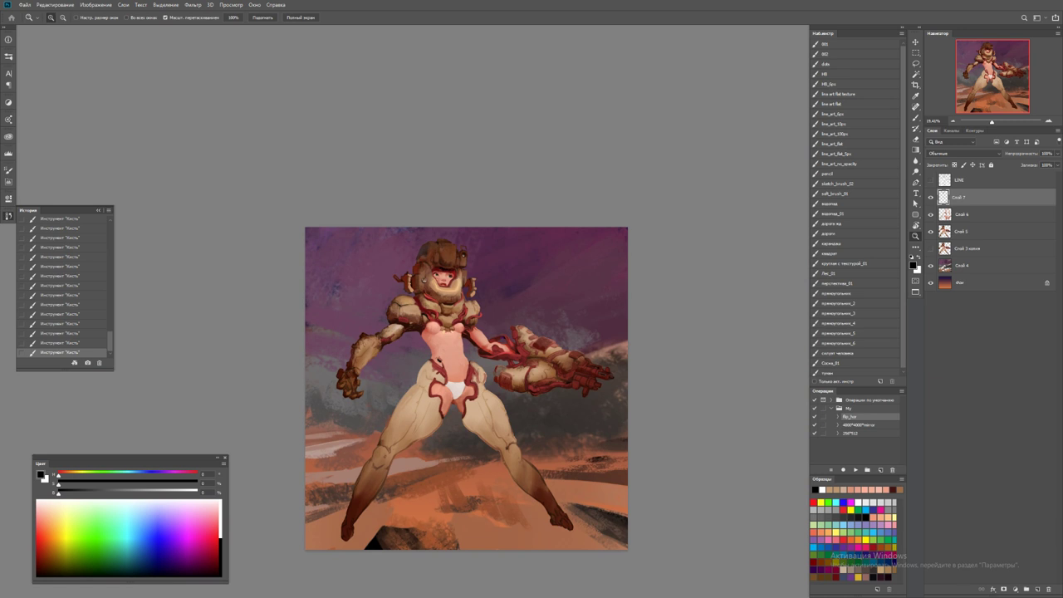
left_click(429, 298)
key("b")
left_click(436, 259, "alt")
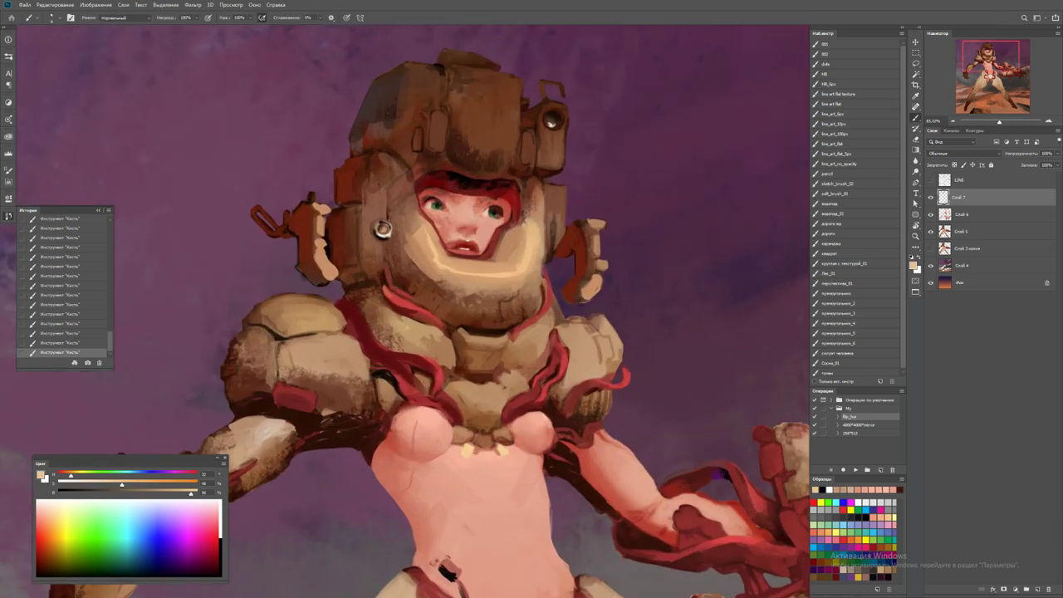
scroll(422, 201, "up", 2)
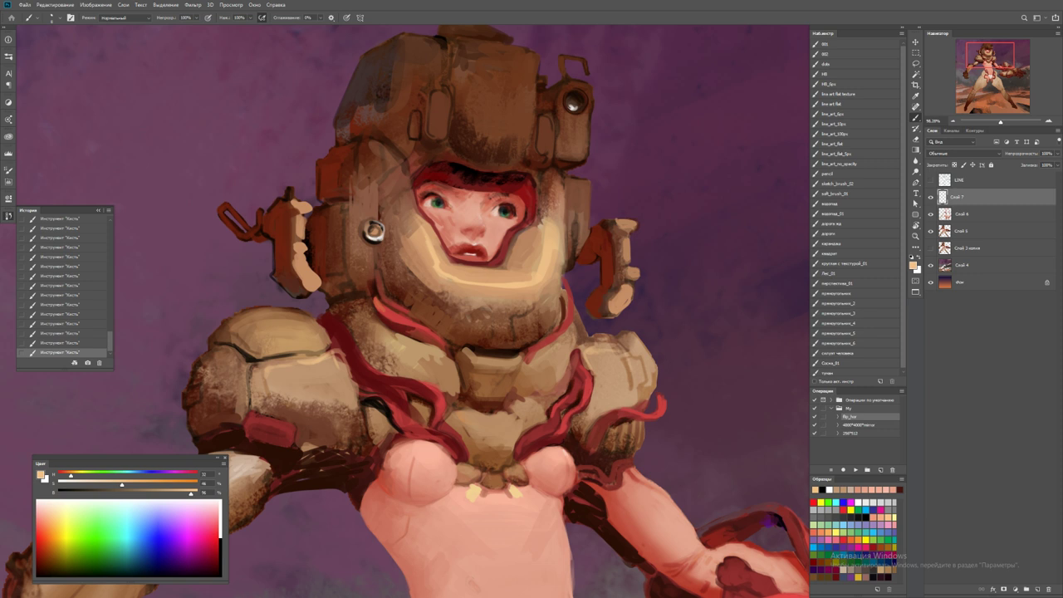
scroll(591, 409, "down", 2)
key("d")
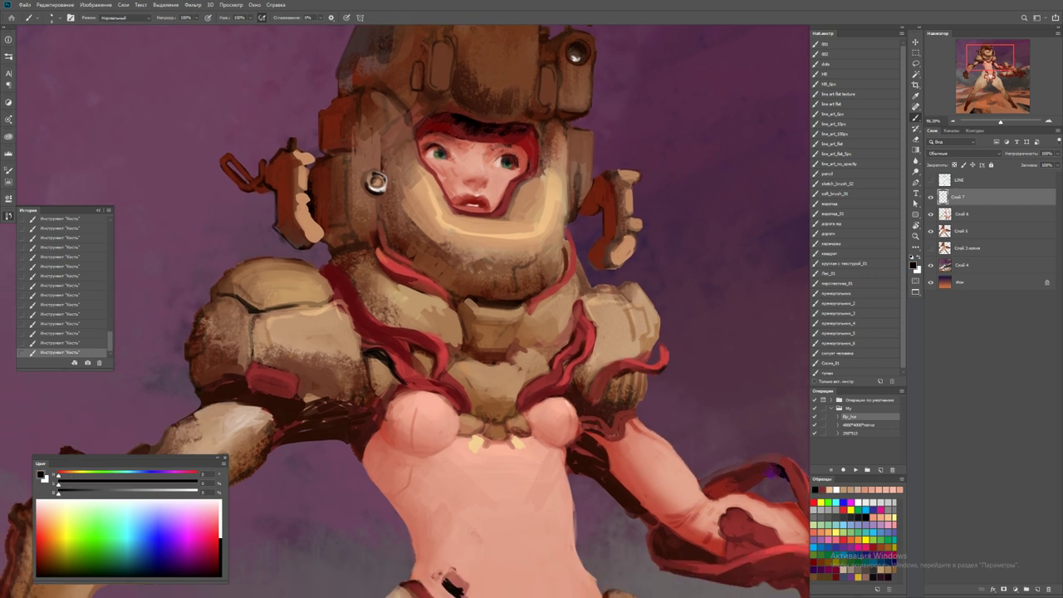
Refine the curled end of the red cable beside the outer shoulder with sampled red and pink tones and black
left_click(660, 365, "alt")
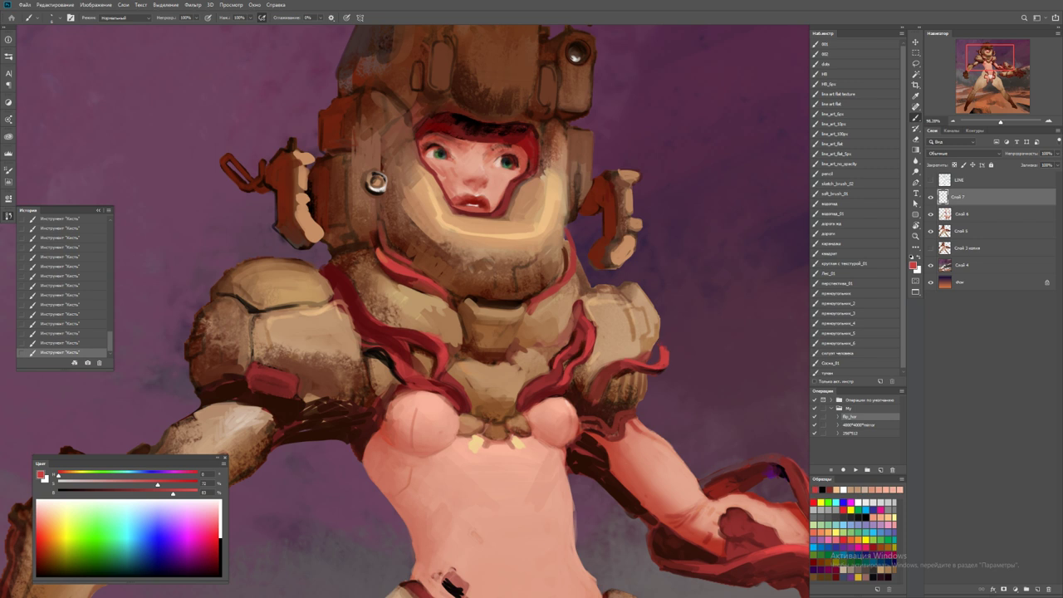
left_click(665, 342, "alt")
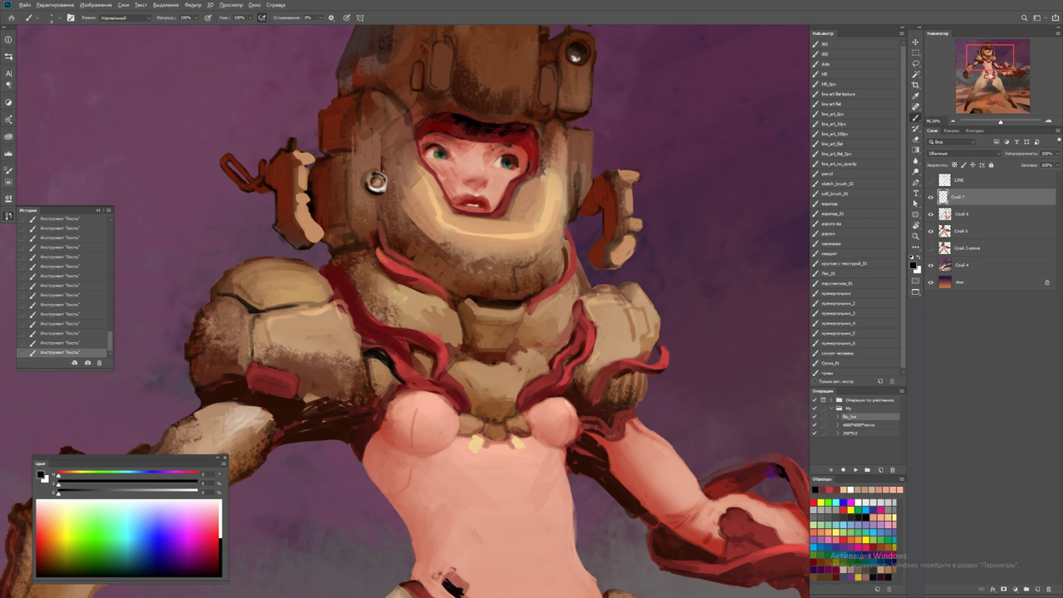
left_click(659, 349, "alt")
left_click(662, 366, "alt")
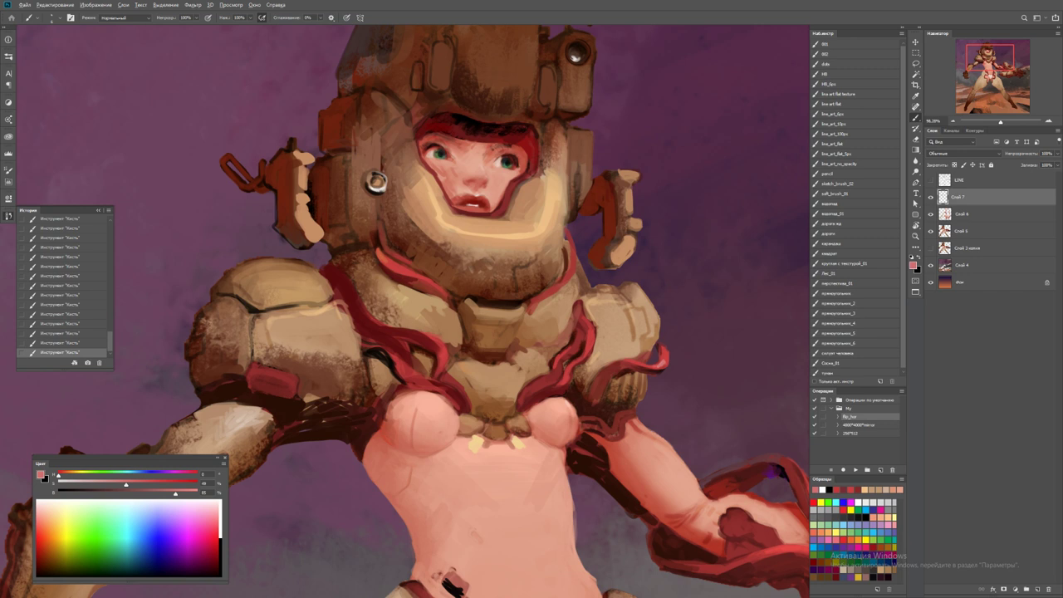
left_click(662, 366, "alt")
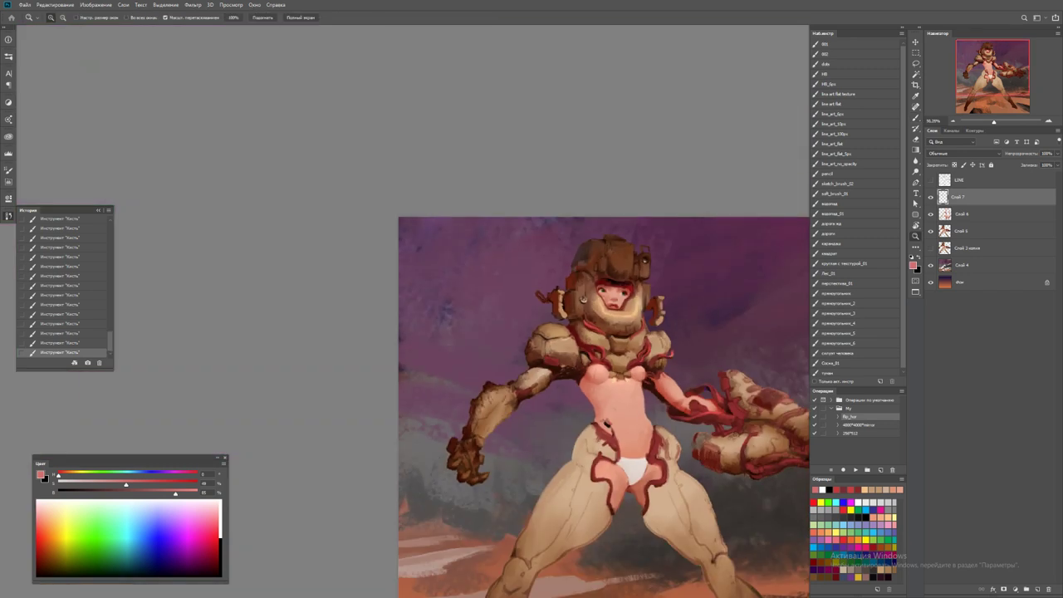
Paint a white highlight along the top edge of the collar plate below the helmet
left_click(656, 336)
key("ctrl+plus")
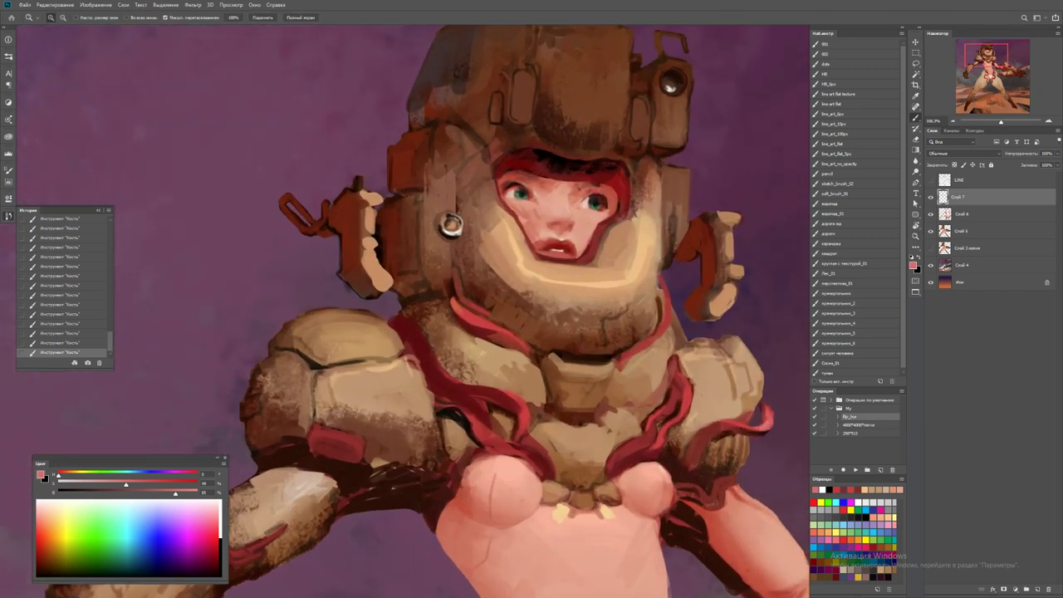
key("b")
mouse_move(574, 363)
left_mouse_down()
mouse_move(610, 358)
mouse_move(567, 356)
mouse_move(603, 356)
mouse_move(572, 364)
mouse_move(596, 370)
mouse_move(609, 366)
mouse_move(565, 365)
left_mouse_up()
left_click(569, 359, "alt")
key("d")
key("x")
Refine the shading around the eyes and nose with sampled dark red, brown and peach tones
key("z")
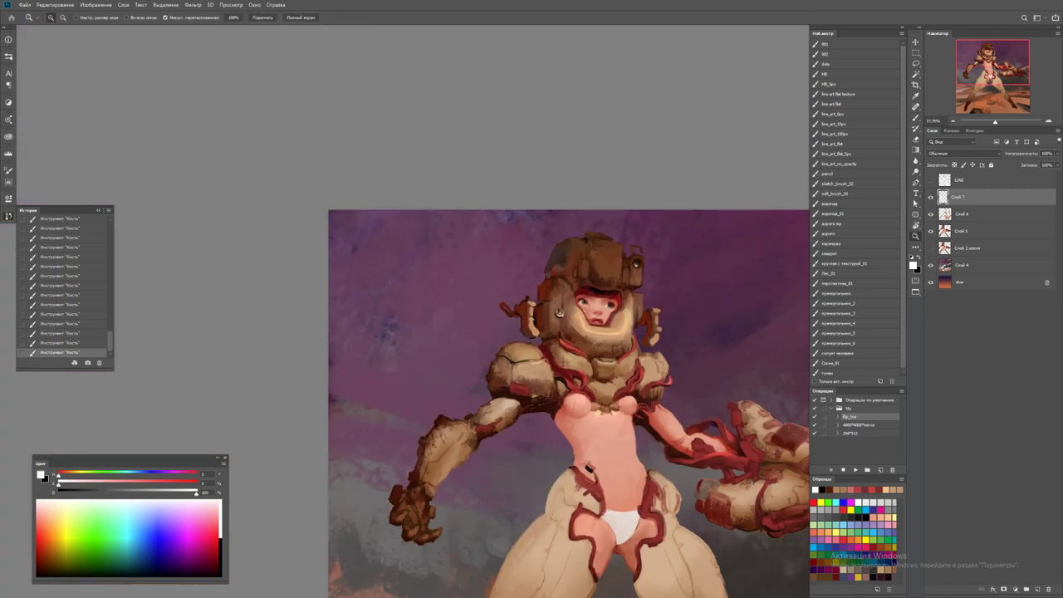
left_click_drag(582, 299, 682, 299)
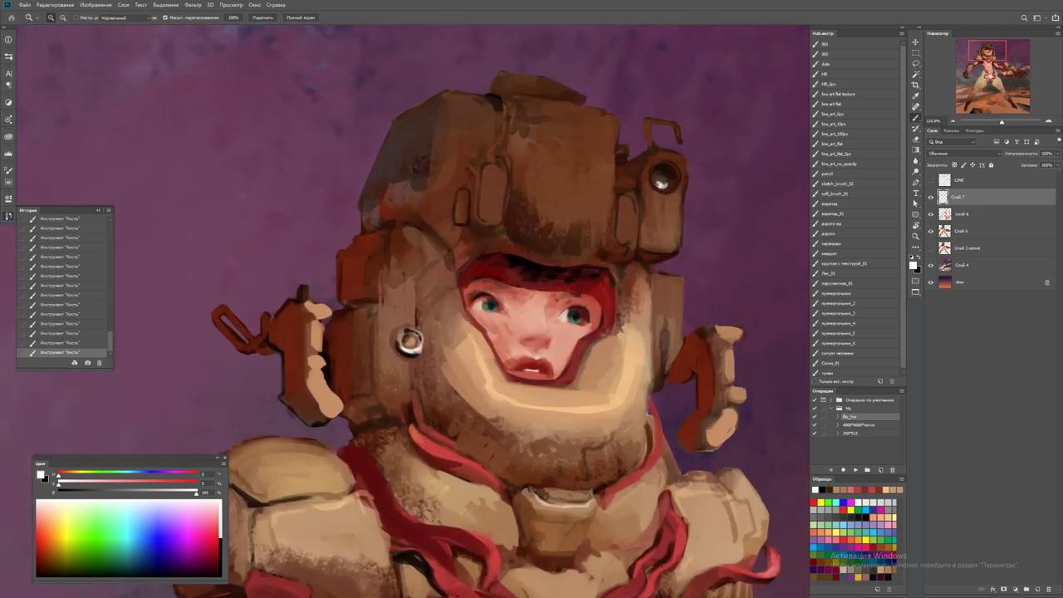
key("b")
left_click(499, 265, "alt")
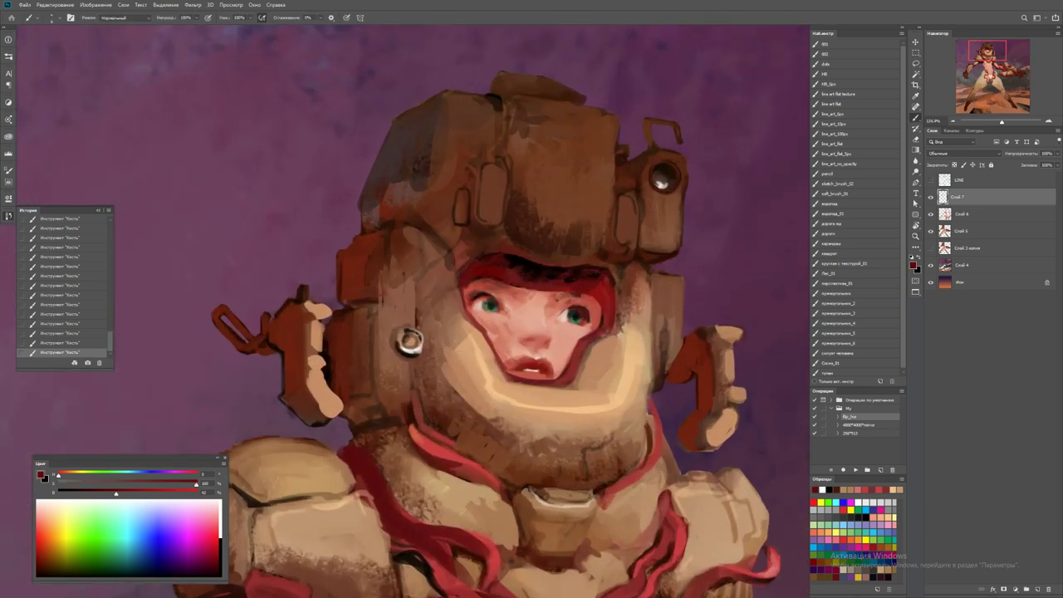
left_click(531, 328, "alt")
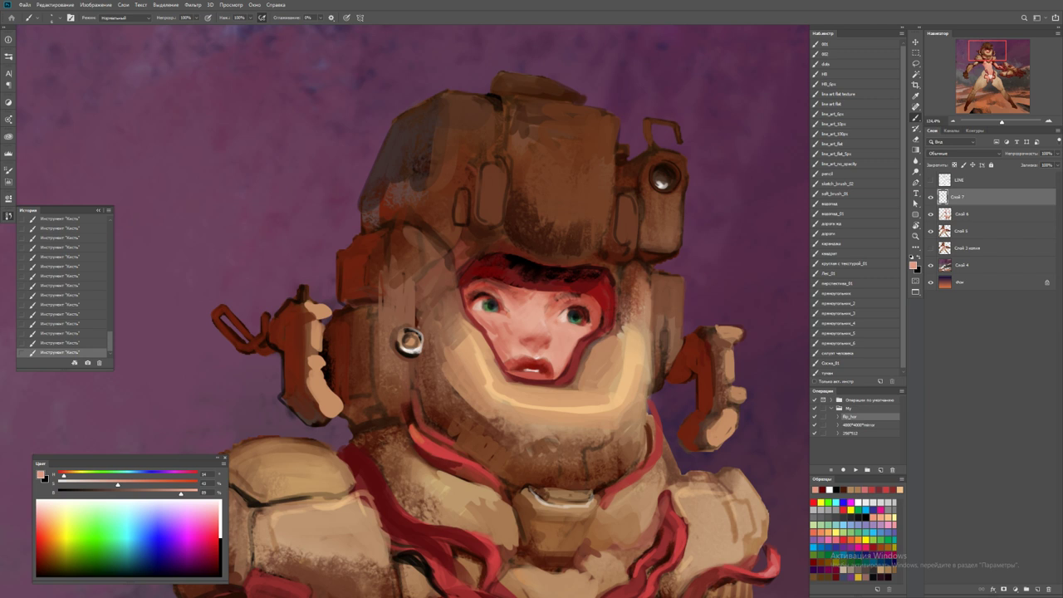
left_click(493, 289, "alt")
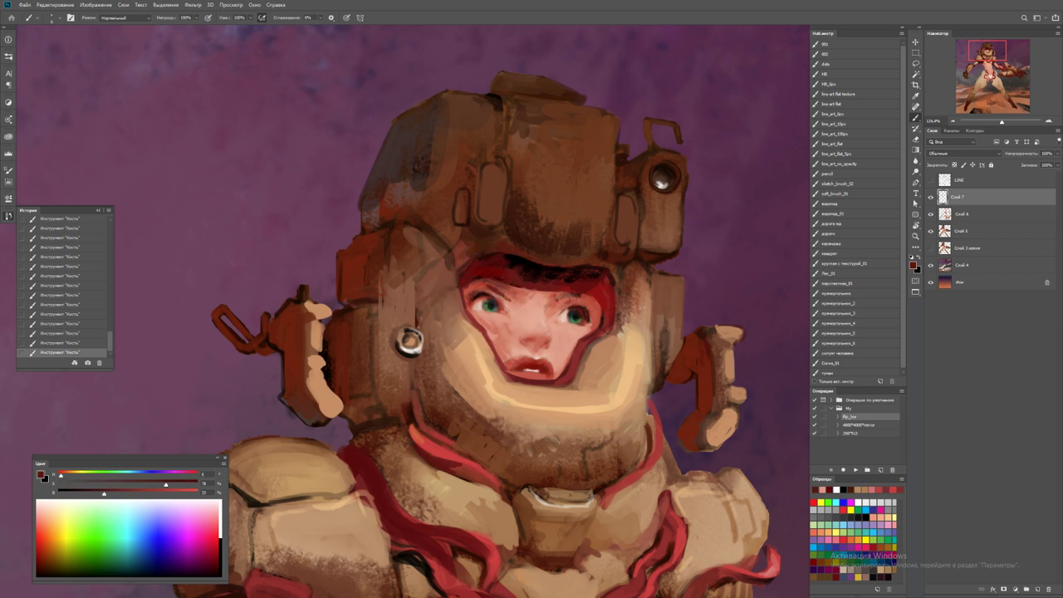
left_click(507, 294, "alt")
left_click(519, 324, "alt")
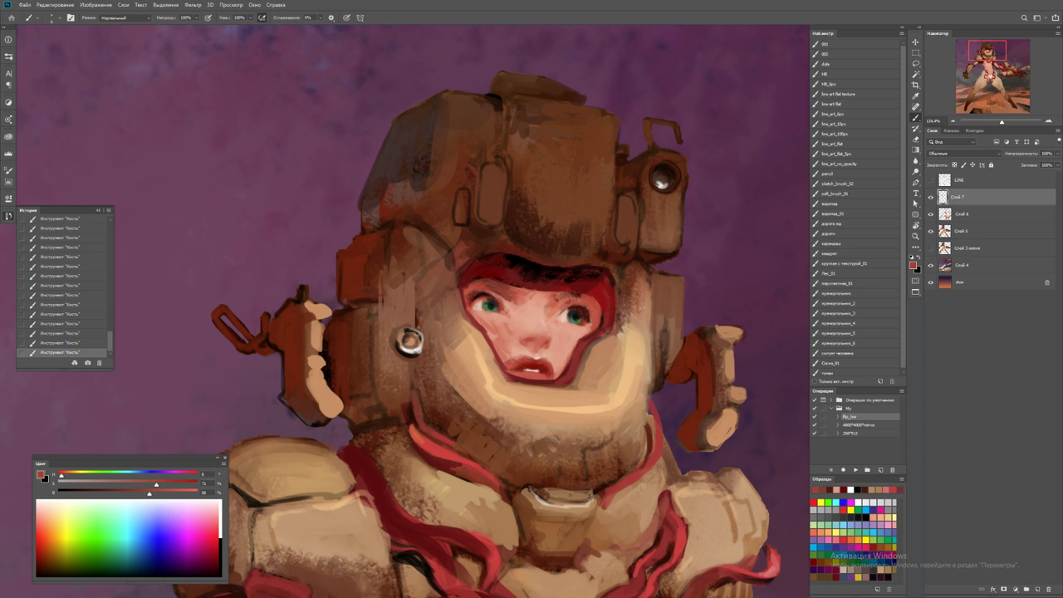
left_click(535, 328, "alt")
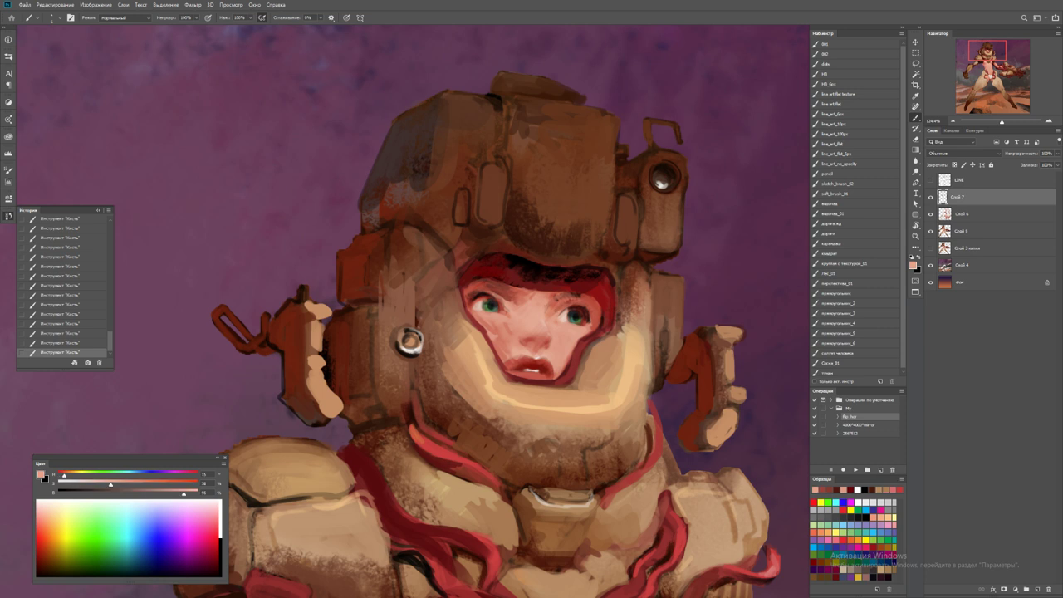
Touch up the face with white and a sampled pale peach
scroll(541, 339, "up", 2)
left_click(410, 341, "alt")
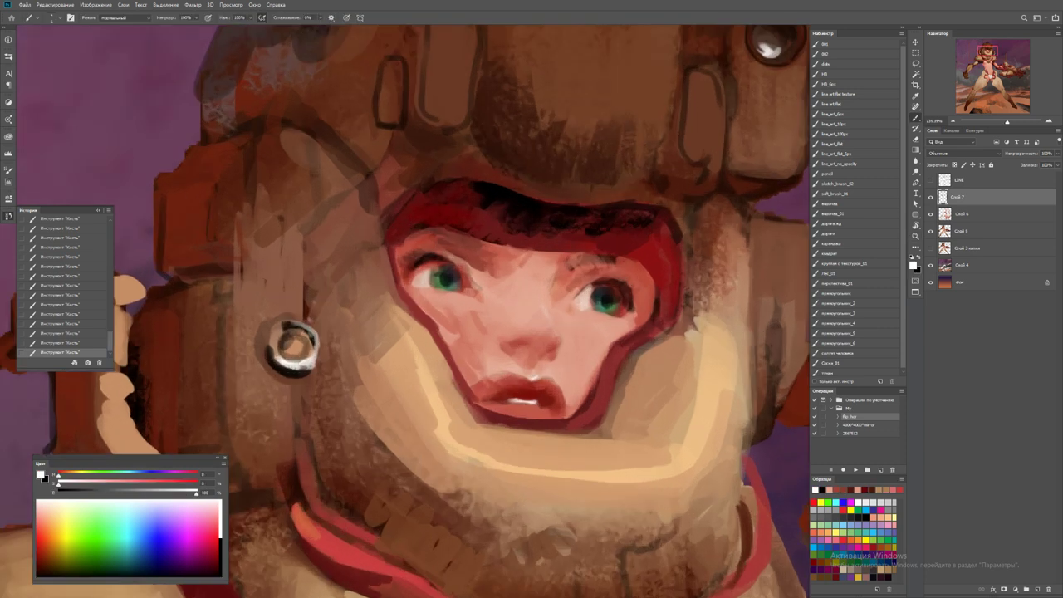
left_click(515, 319, "alt")
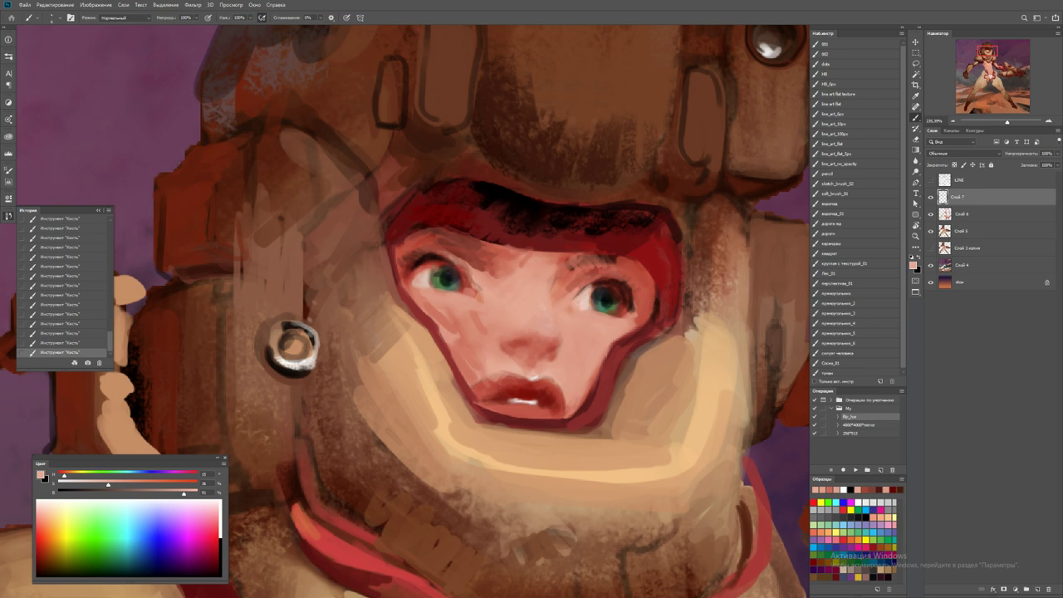
key("z")
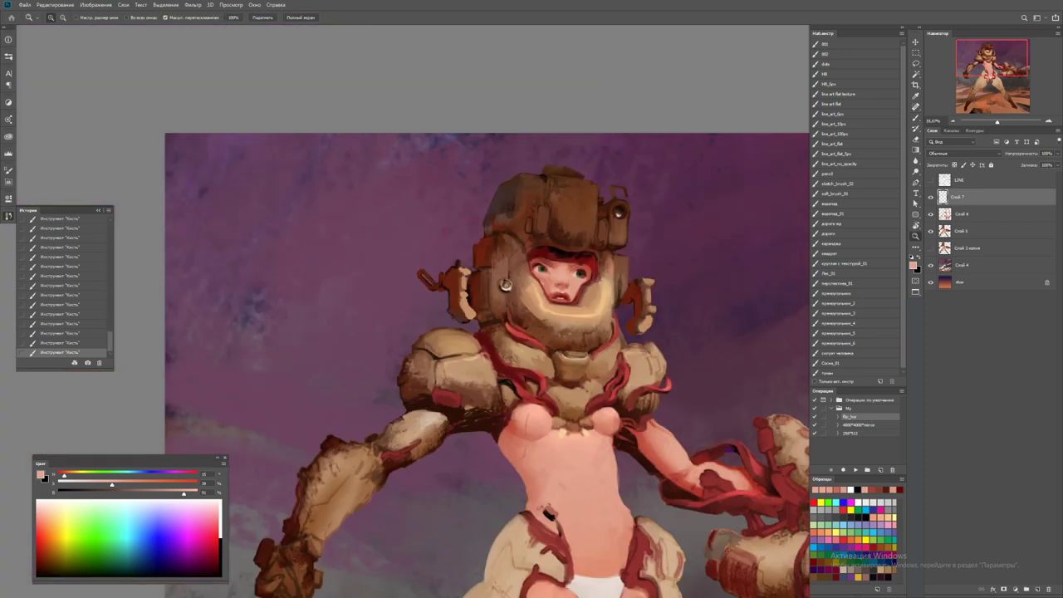
Clean up the red rim around the face opening with black and sampled tan and light peach tones
left_click(557, 278)
key("b")
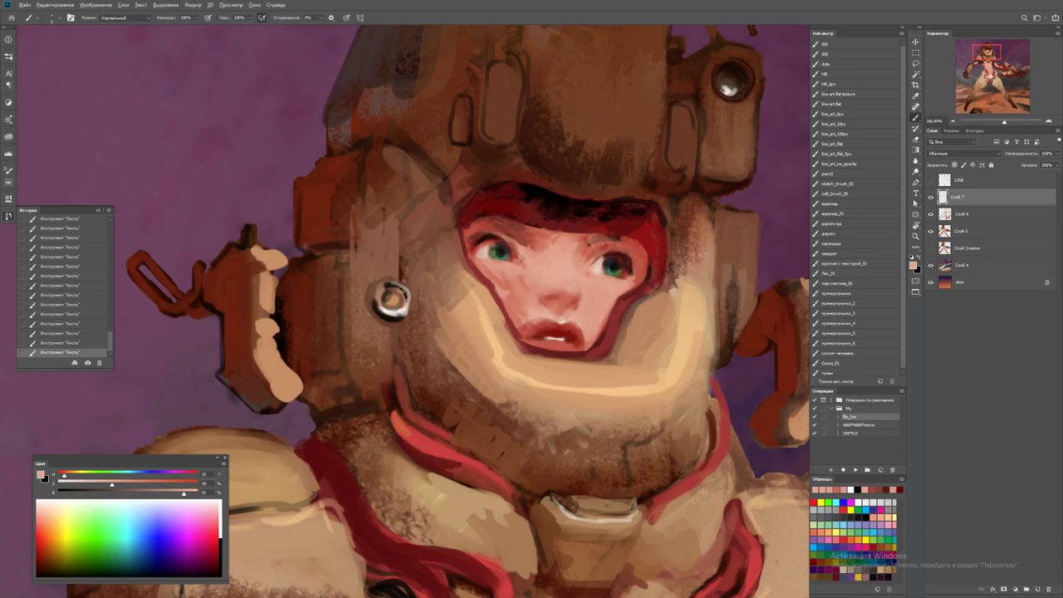
left_click(465, 265, "alt")
left_click(461, 249, "alt")
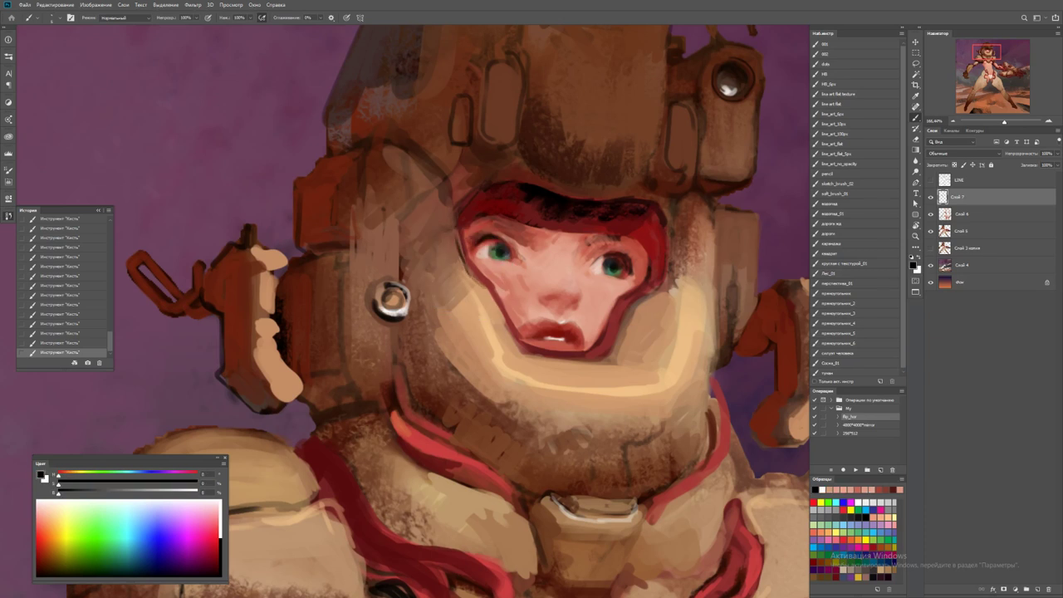
left_click(479, 276, "alt")
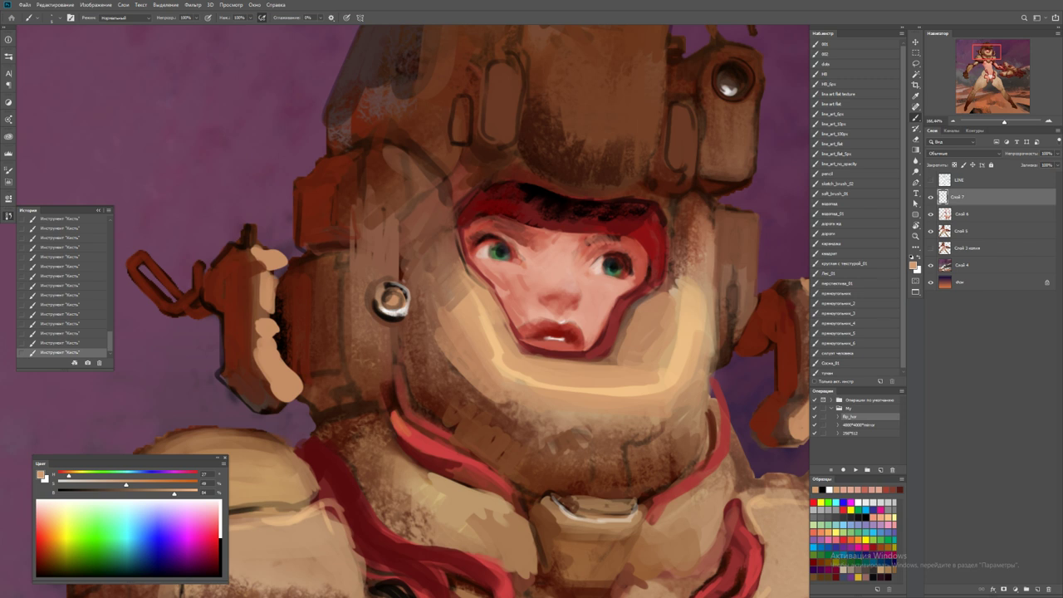
key("d")
left_click(531, 348, "alt")
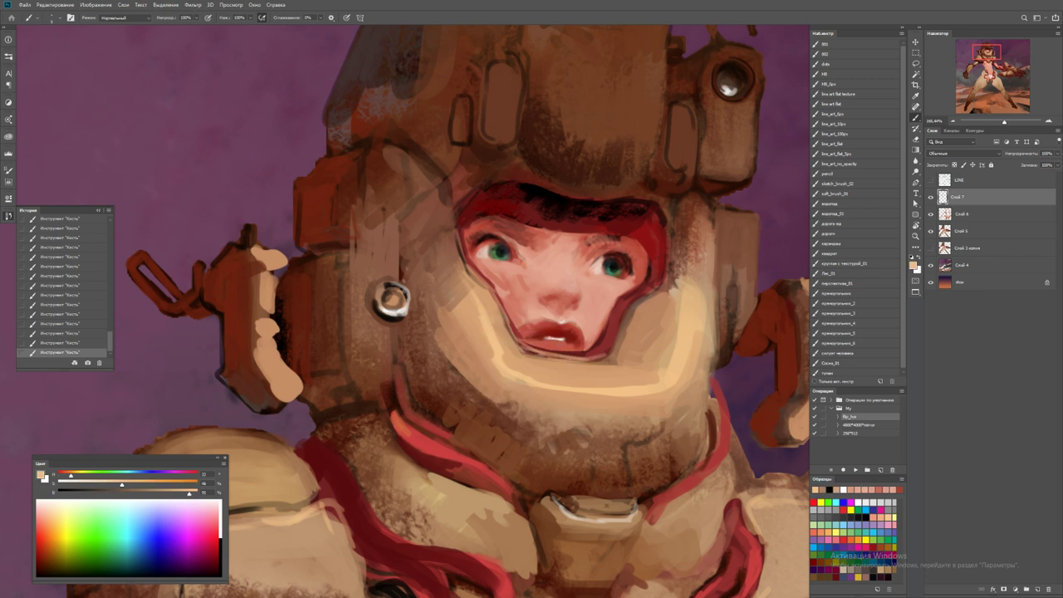
left_click(536, 355, "alt")
Touch up the lips with a sampled red and the teeth with white
left_click(549, 336, "alt")
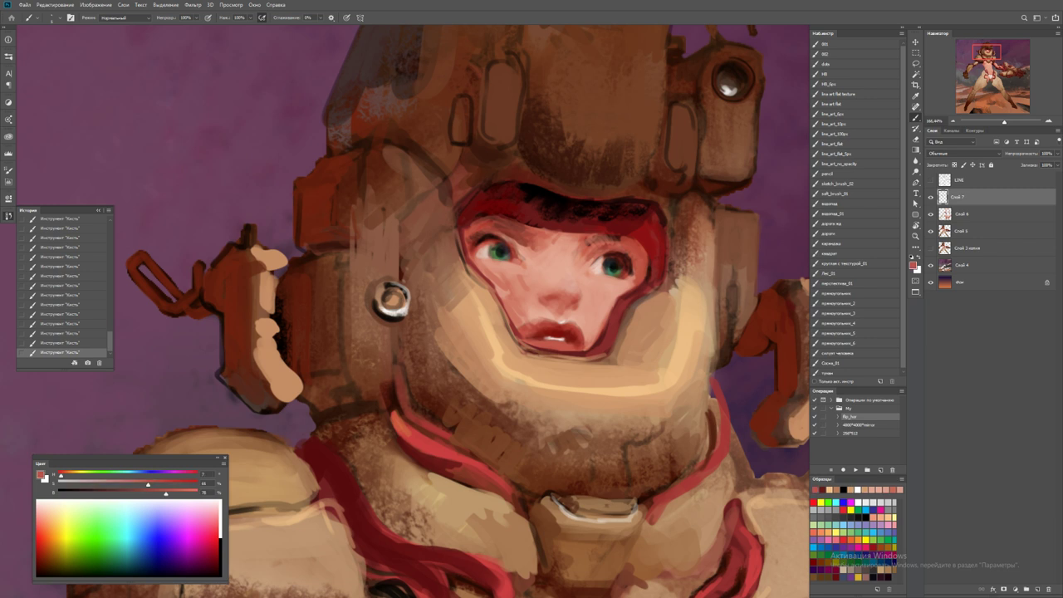
key("d")
key("x")
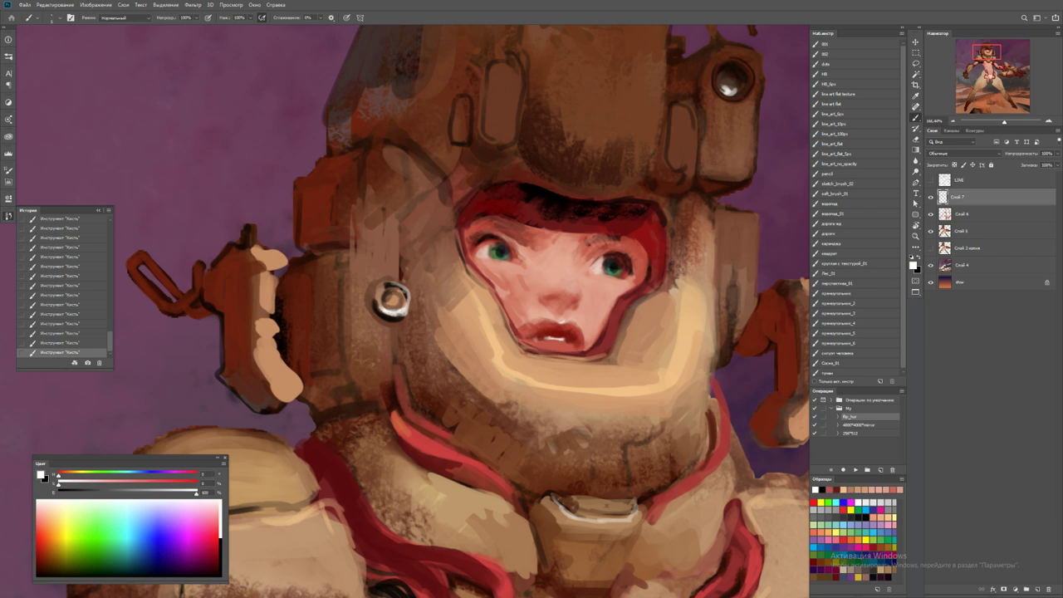
key("z")
left_click_drag(594, 340, 499, 340)
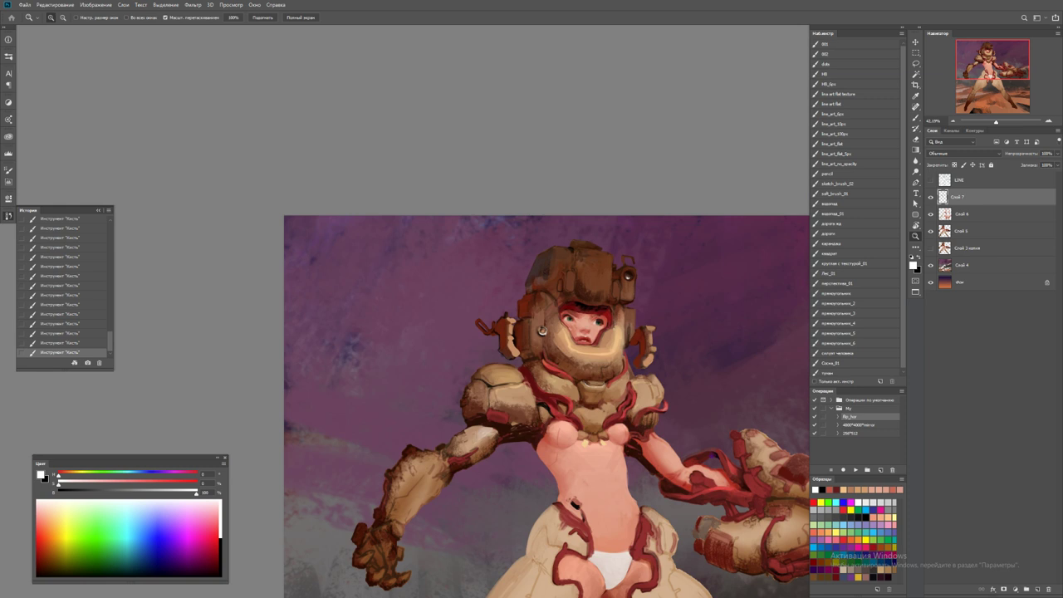
Brighten the sampled lip red and paint a lighter highlight along the lower lip
left_click_drag(590, 342, 681, 342)
key("b")
left_click(569, 343, "alt")
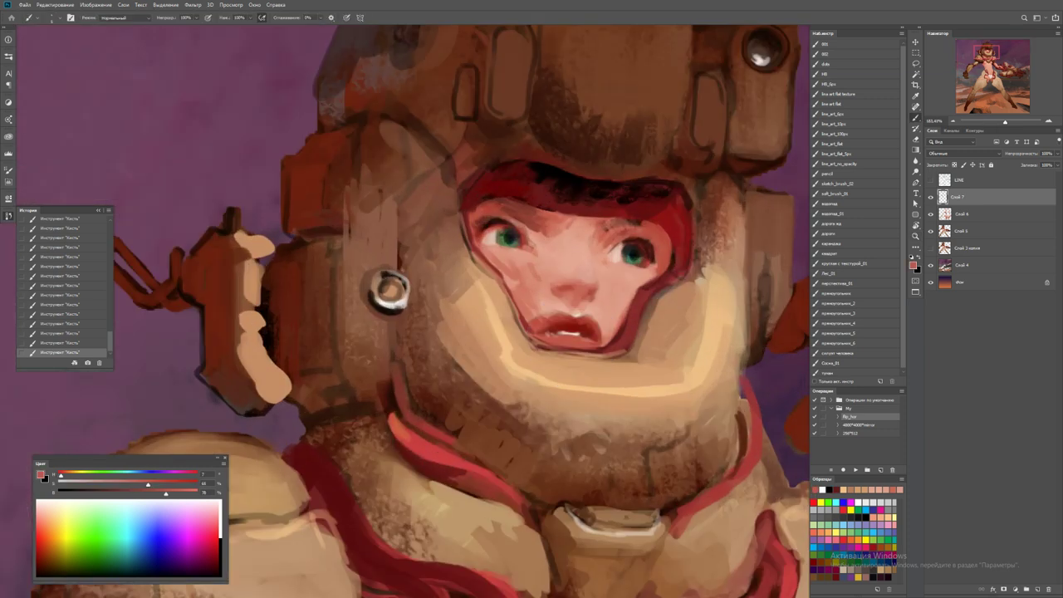
left_click_drag(165, 494, 189, 493)
mouse_move(555, 336)
left_mouse_down()
mouse_move(585, 339)
mouse_move(515, 339)
left_mouse_up()
Redefine the lower edge of the face opening with sampled tan and black strokes
key("z")
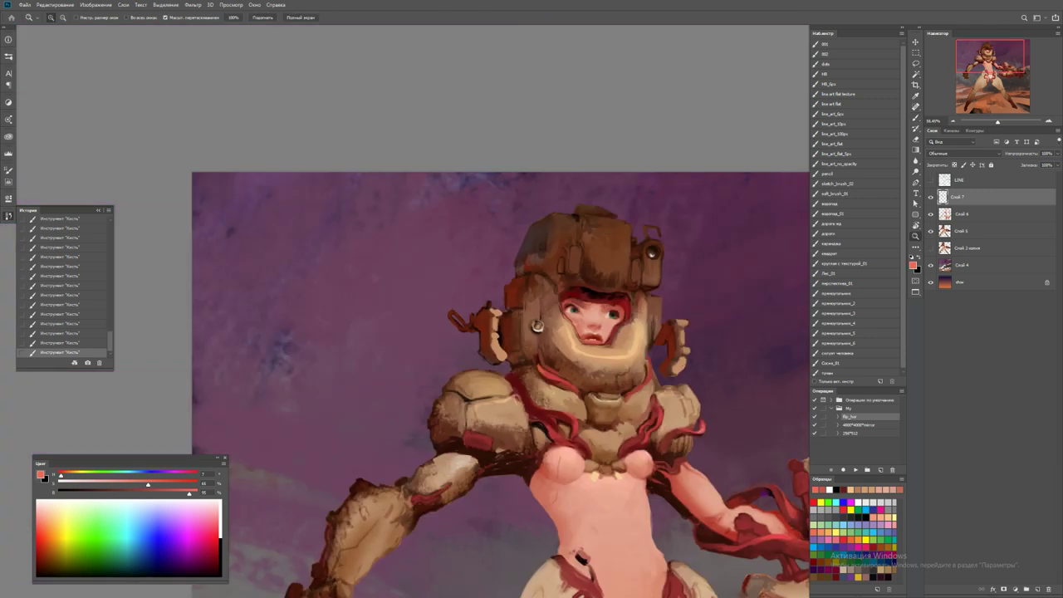
left_click_drag(615, 338, 698, 338)
key("b")
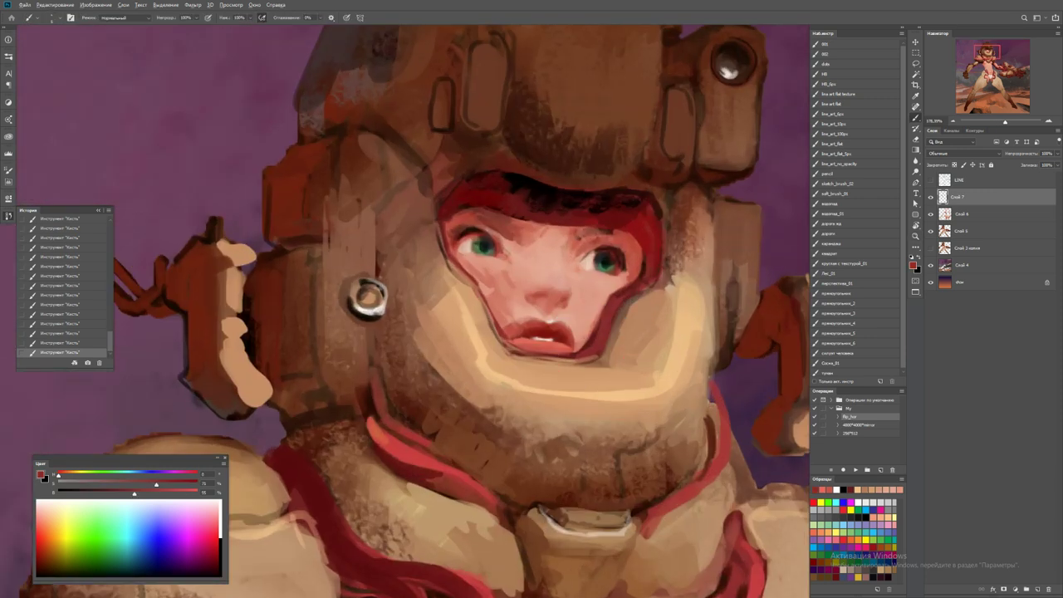
left_click(568, 361, "alt")
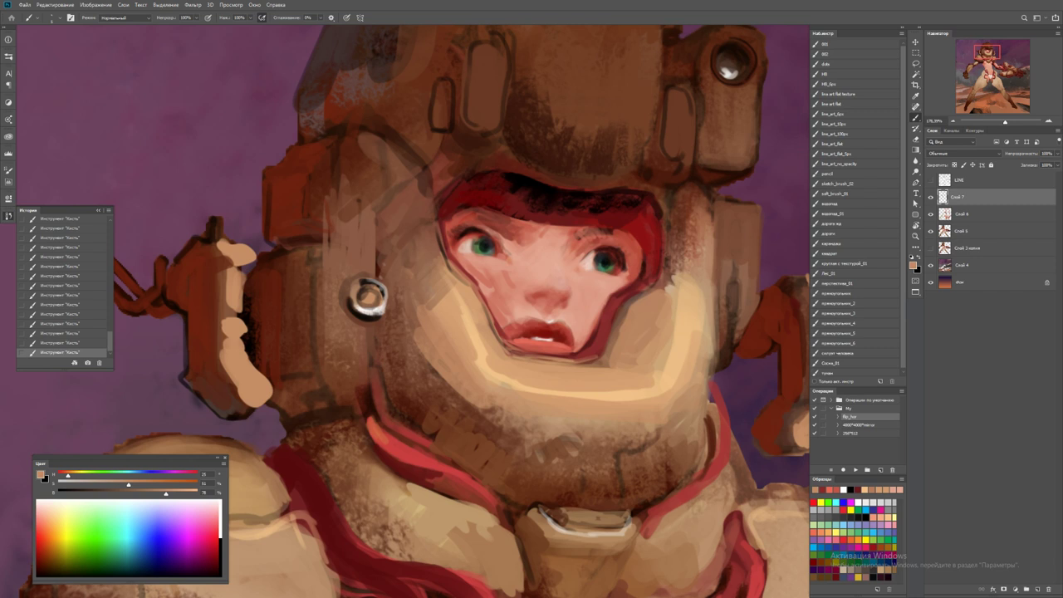
key("d")
left_click_drag(516, 355, 604, 367)
key("ctrl+z")
Clean up the lower corner of the face opening's red rim with sampled tan, sampled light pink and black
left_click(586, 364, "alt")
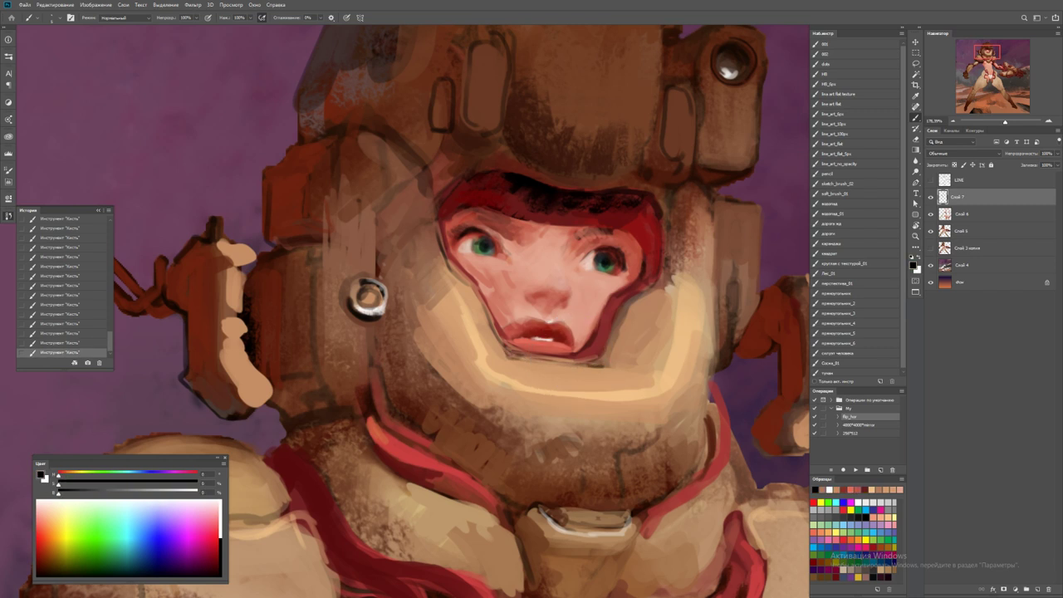
left_click(599, 359, "alt")
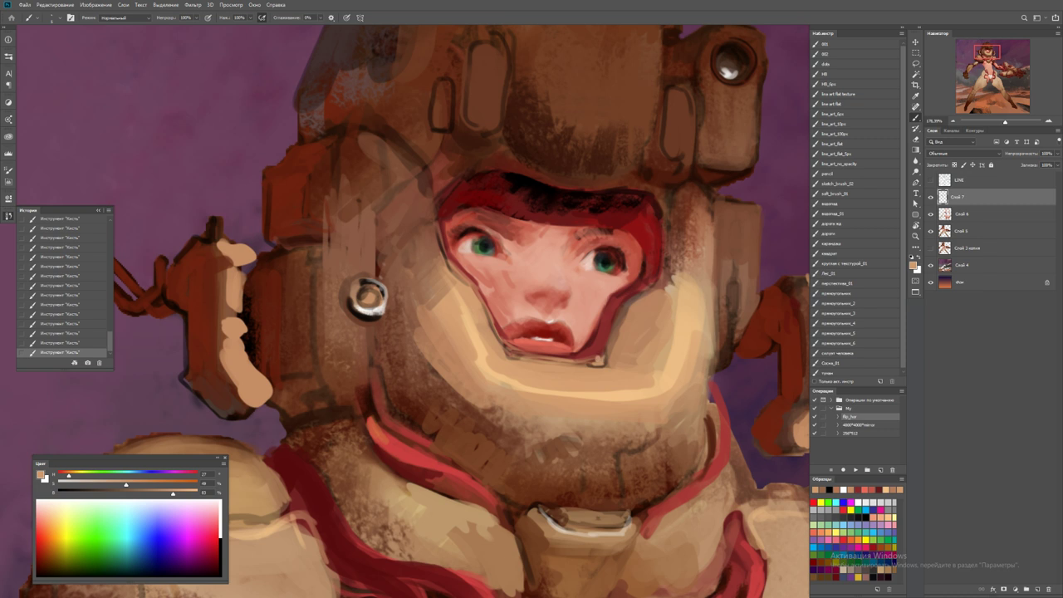
left_click(600, 290, "alt")
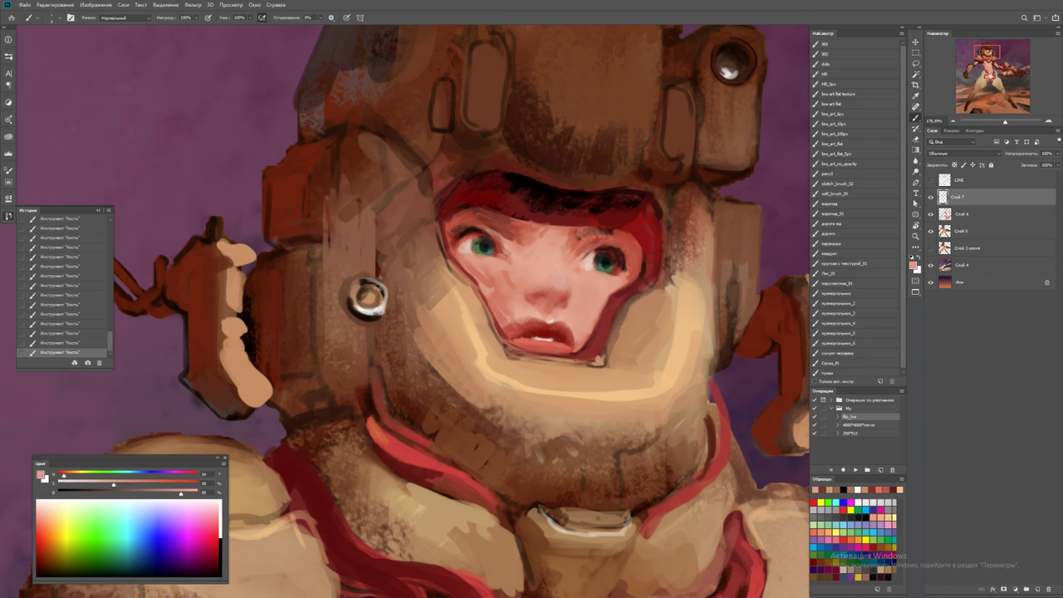
key("d")
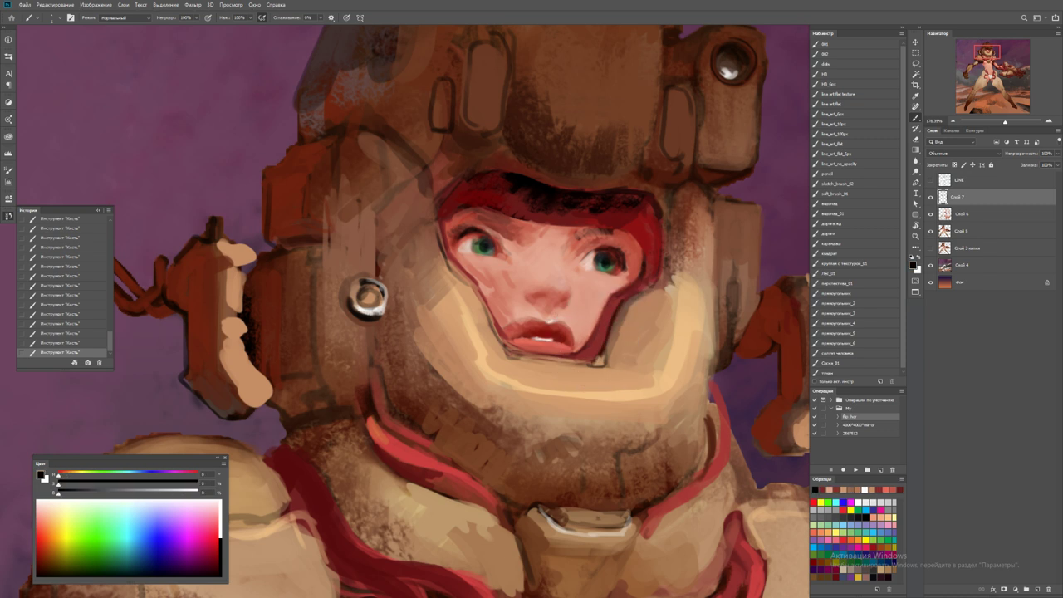
left_click(603, 358, "alt")
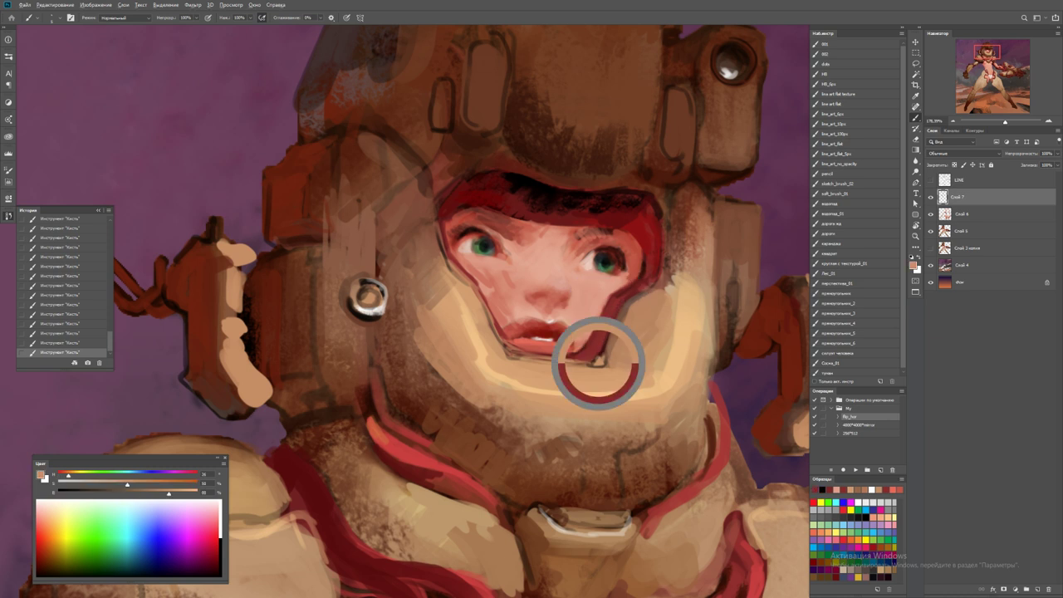
Flip the canvas horizontally by running the flip_hor action
key("z")
left_click_drag(653, 301, 581, 301)
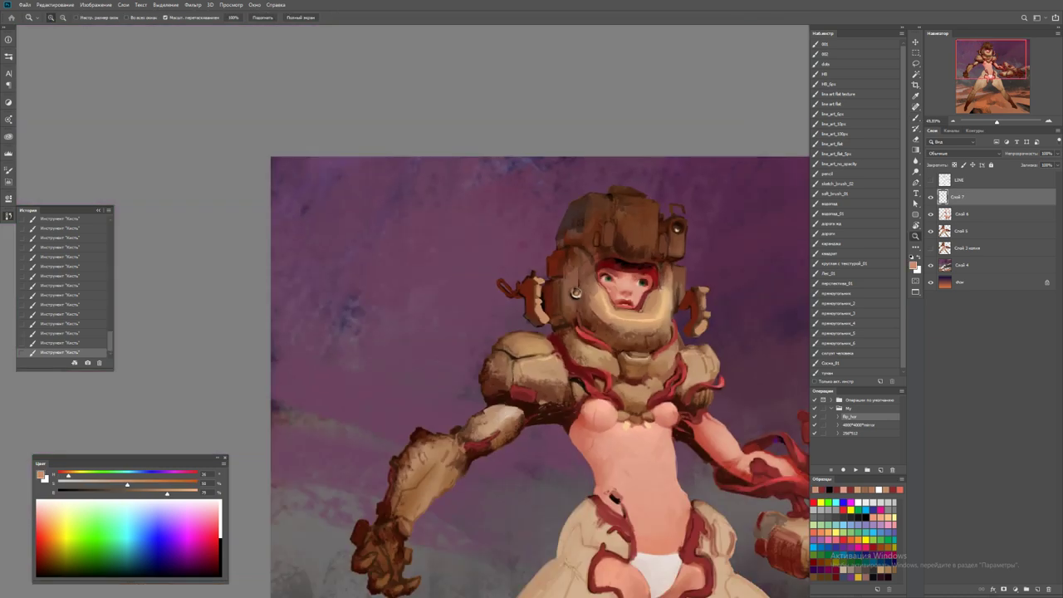
left_click(856, 469)
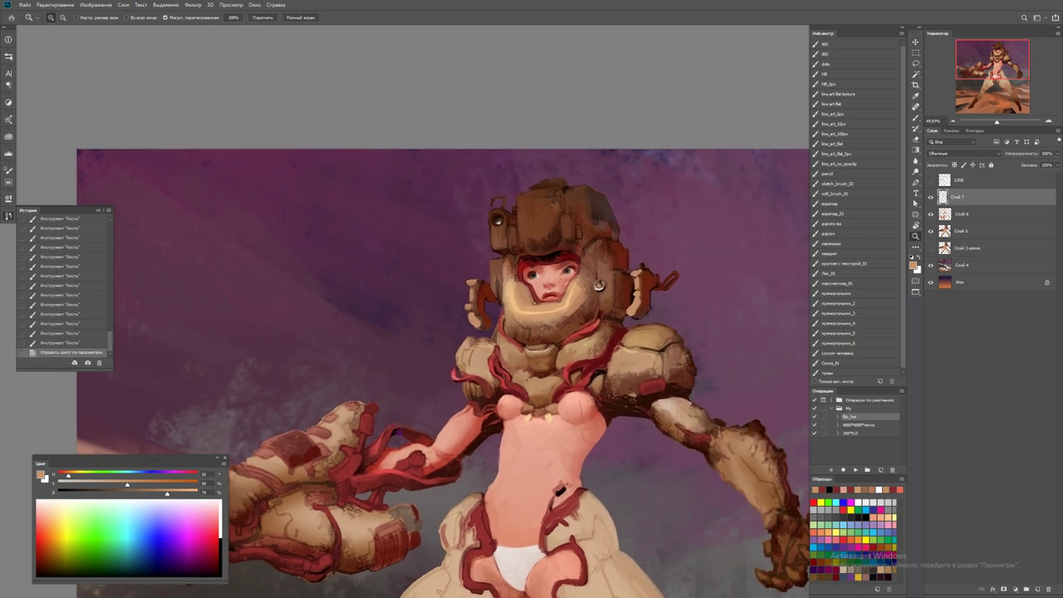
Detail the round metal bolt on the helmet's side with black and sampled brown tones
key("ctrl+plus")
left_click(638, 286)
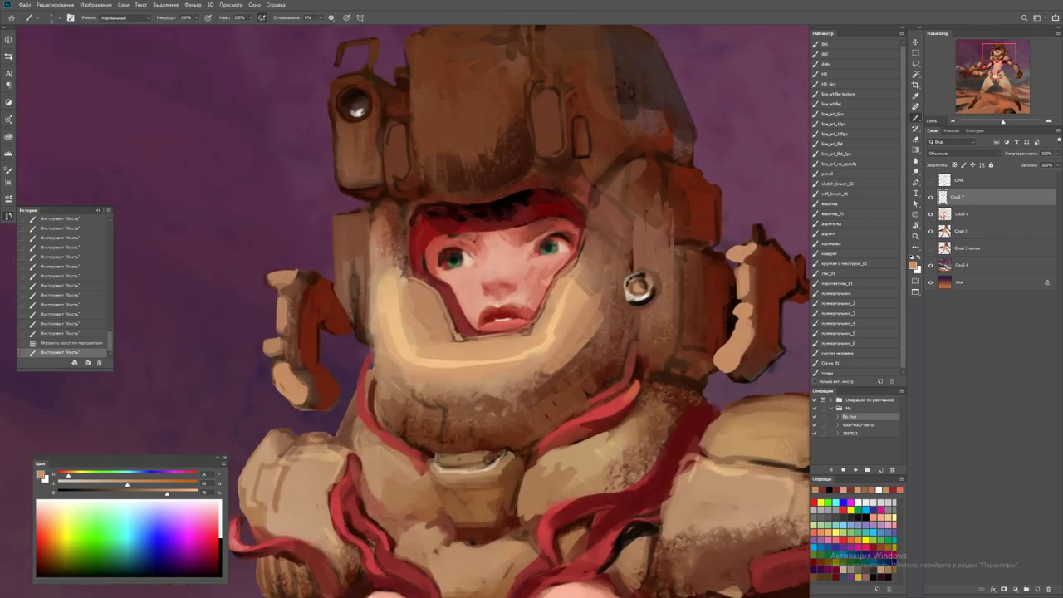
key("b")
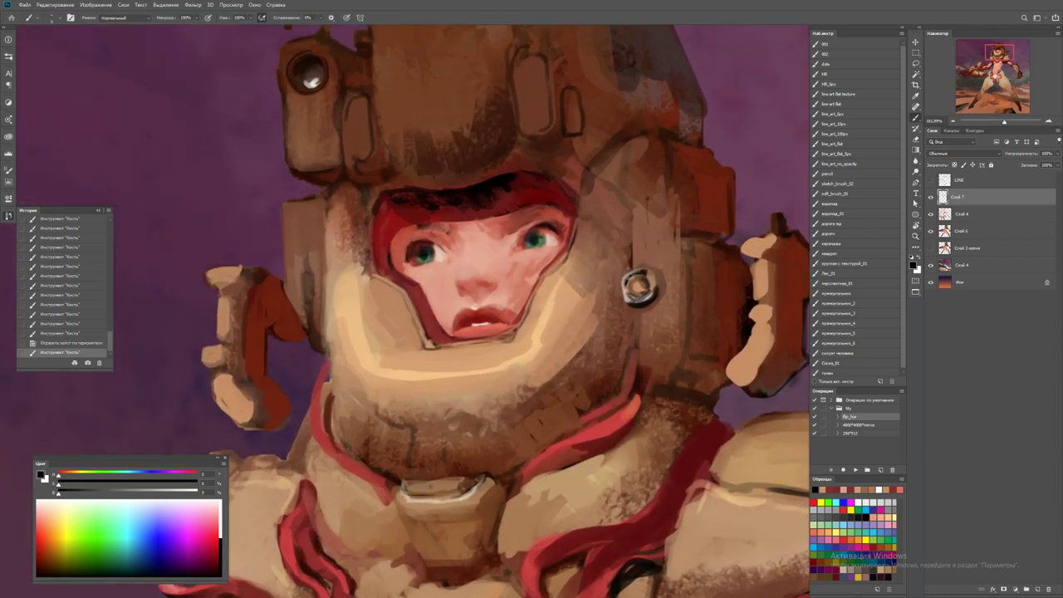
left_click(646, 283, "alt")
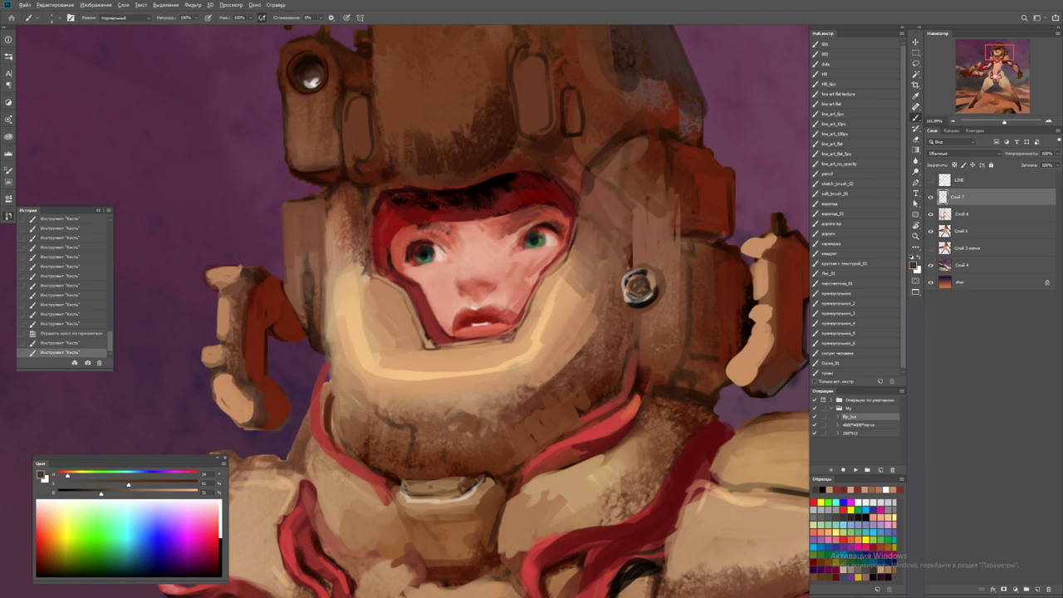
left_click(638, 286)
left_click(645, 283, "alt")
left_click(638, 286)
left_click(646, 283, "alt")
left_click(638, 287)
key("z")
left_click_drag(646, 283, 557, 283)
left_click_drag(712, 288, 764, 289)
key("b")
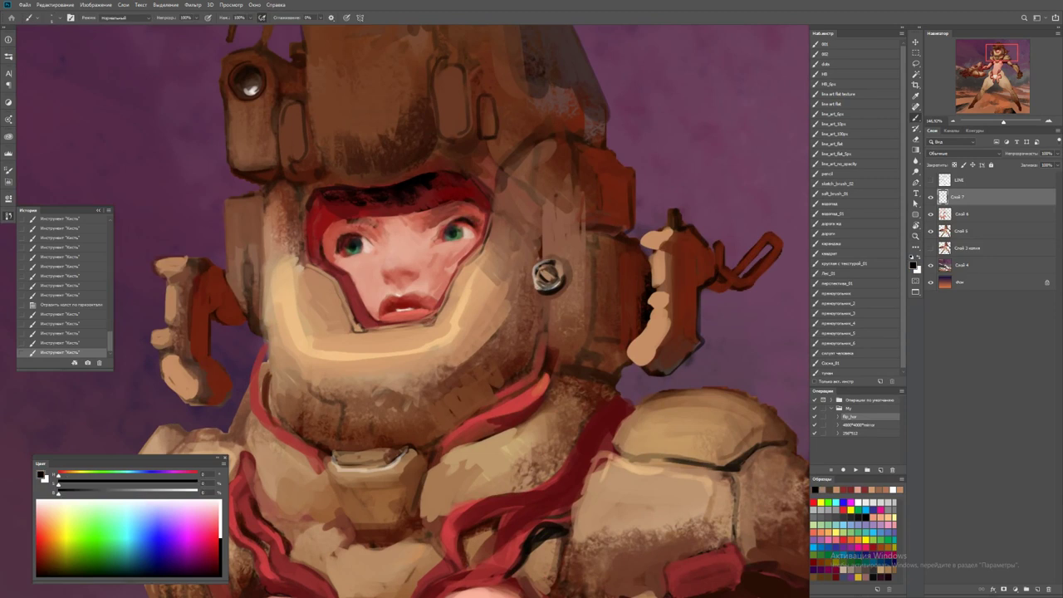
Touch up the armour below the helmet's chin and the adjacent red cable with sampled brown and black
left_click_drag(632, 299, 735, 224)
left_click(541, 389, "alt")
left_click(541, 389)
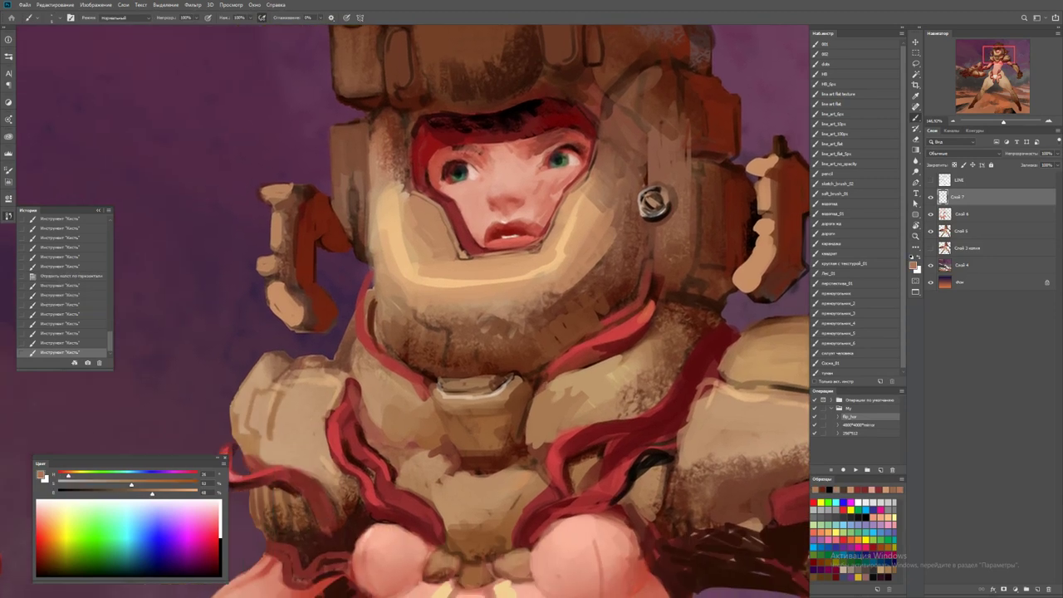
left_click(541, 388, "alt")
left_click(542, 388)
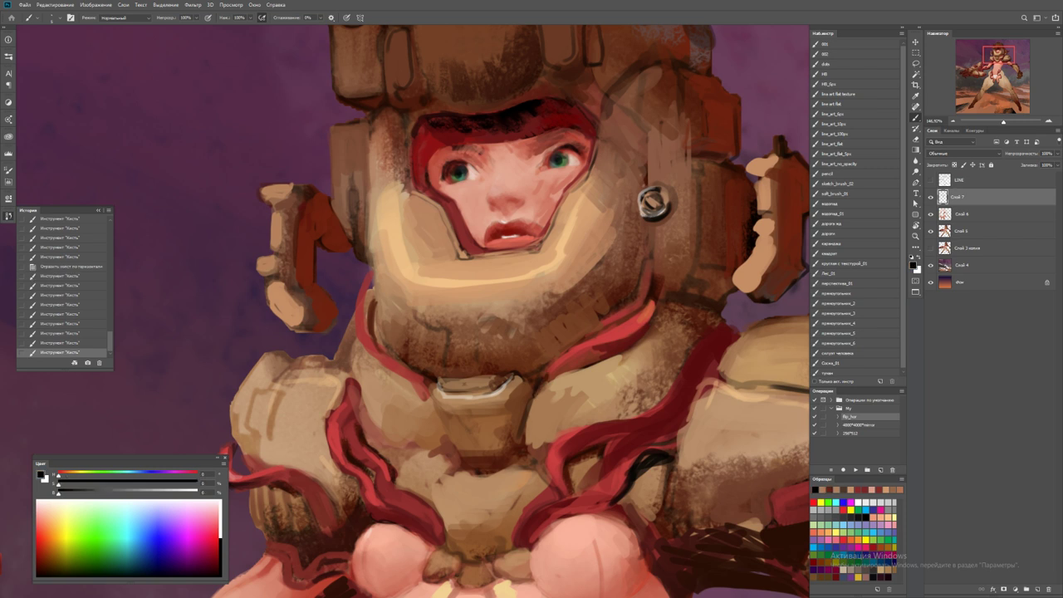
left_click(559, 365, "alt")
left_click(559, 364)
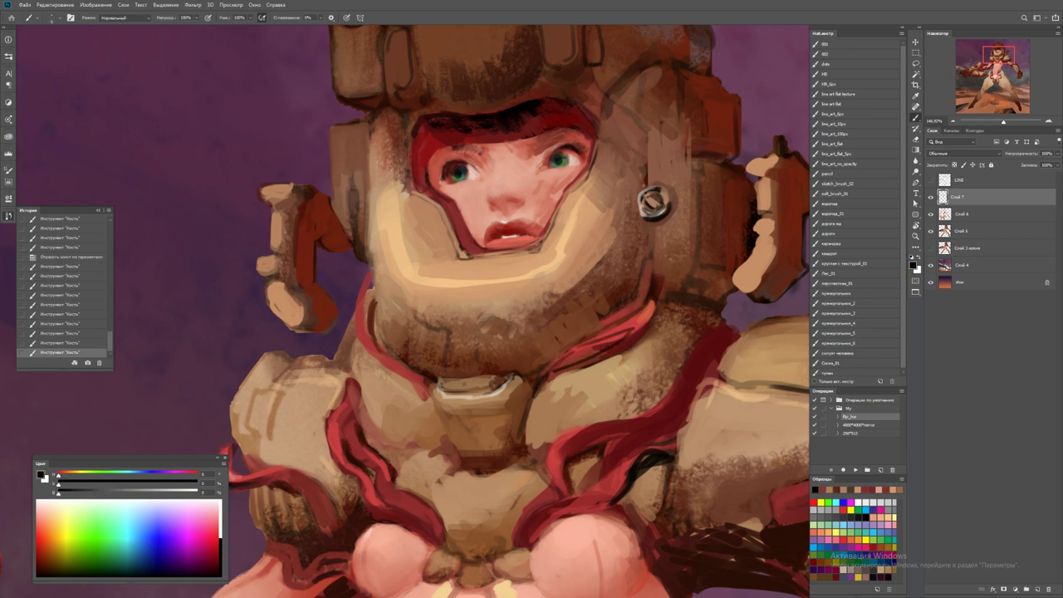
Undo the last stroke and shade the red cable beneath the chin with sampled dark brown and dark red
key("z")
key("ctrl+minus")
key("ctrl+minus")
key("ctrl+minus")
left_click(598, 348)
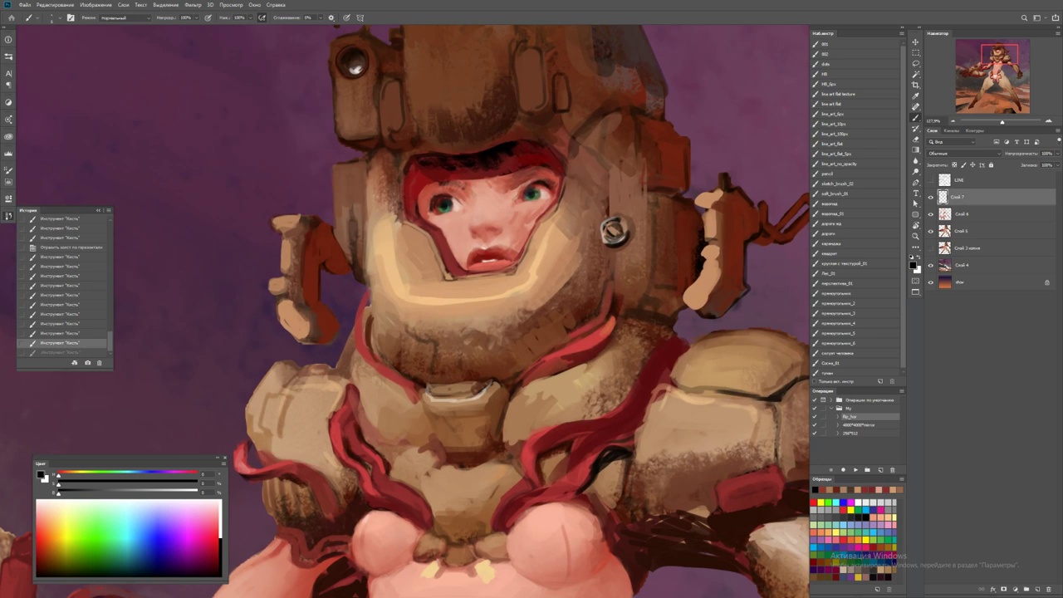
key("b")
left_click(619, 345)
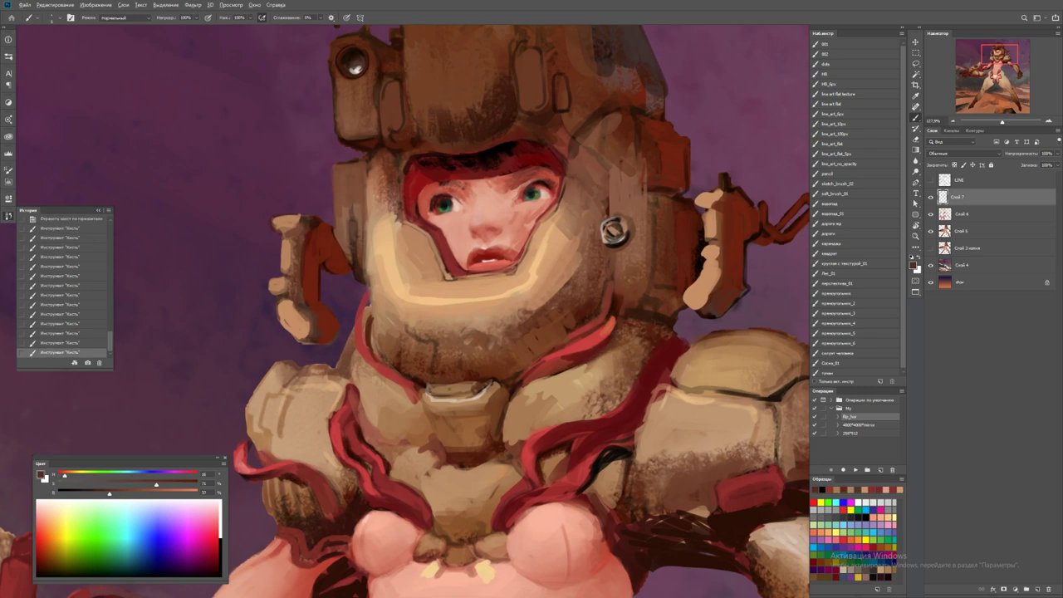
left_click(608, 352, "alt")
left_click(608, 351, "alt")
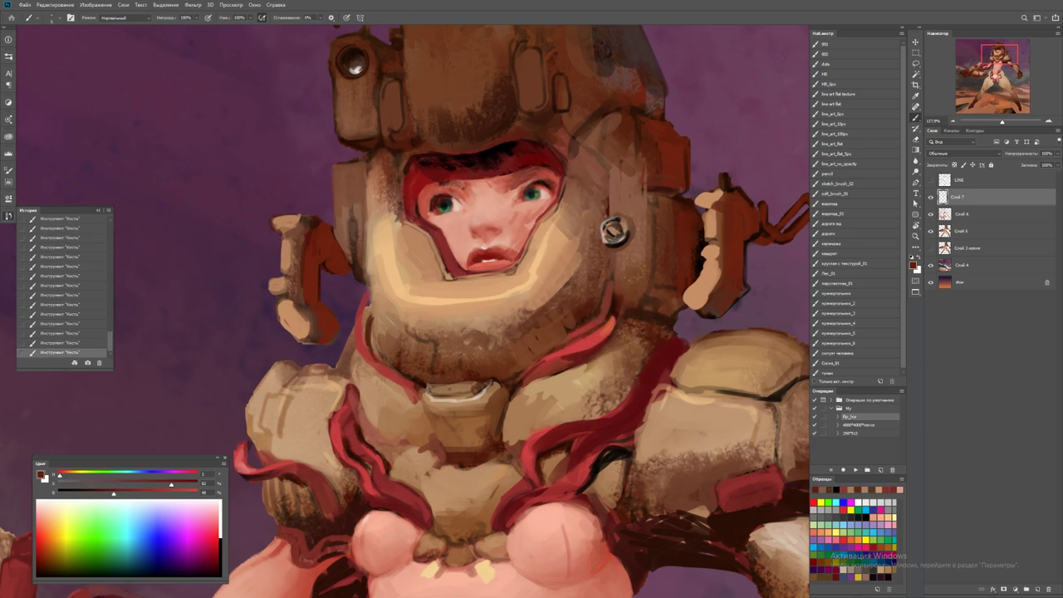
left_click(607, 351, "alt")
left_click(607, 351, "alt")
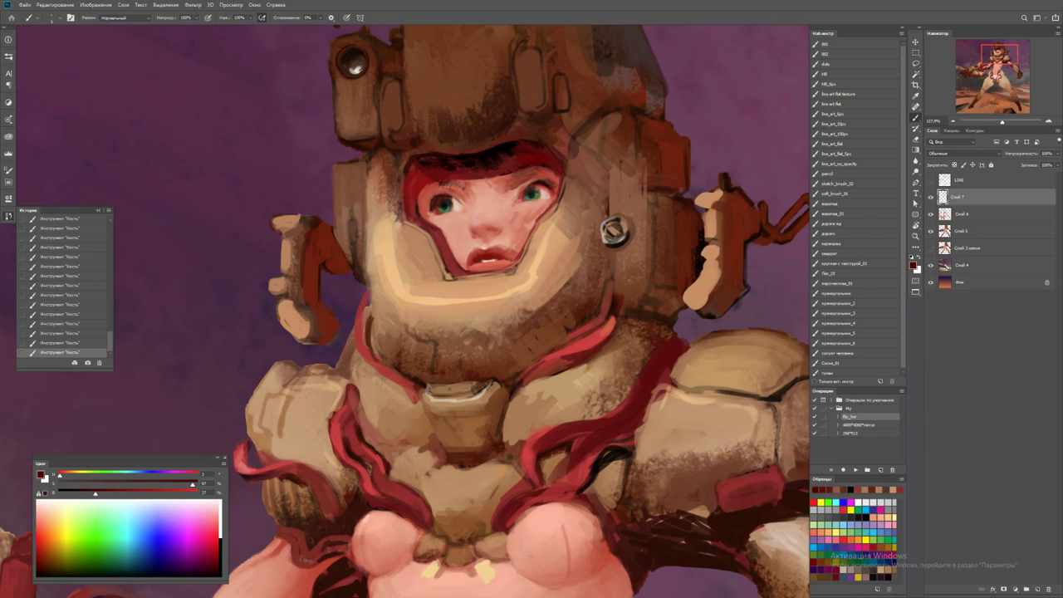
Extend the red cable from beneath the chin up to the round metal bolt using sampled red tones
left_click(612, 328, "alt")
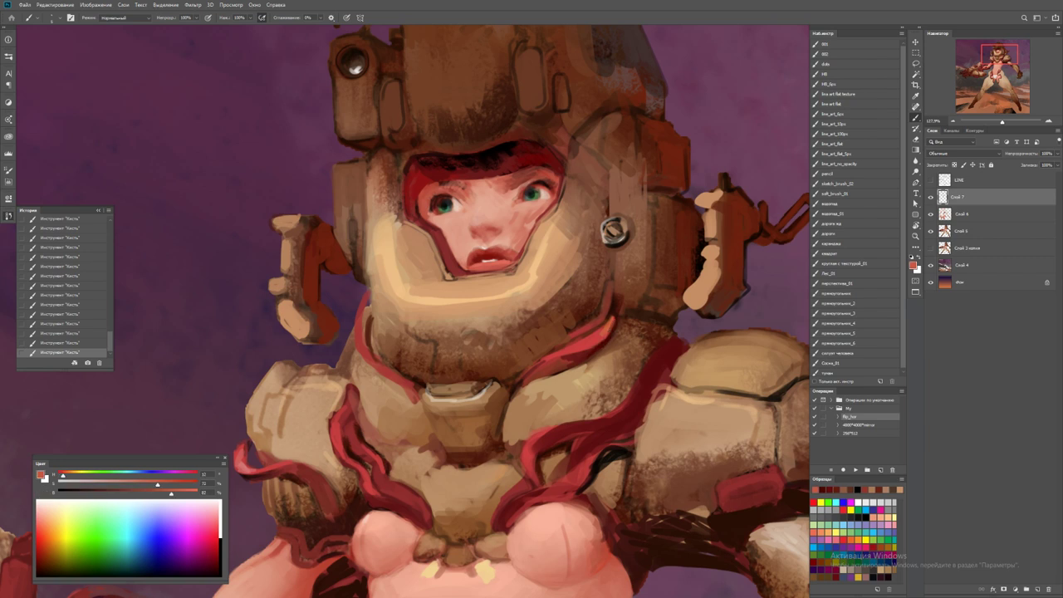
left_click(613, 322, "alt")
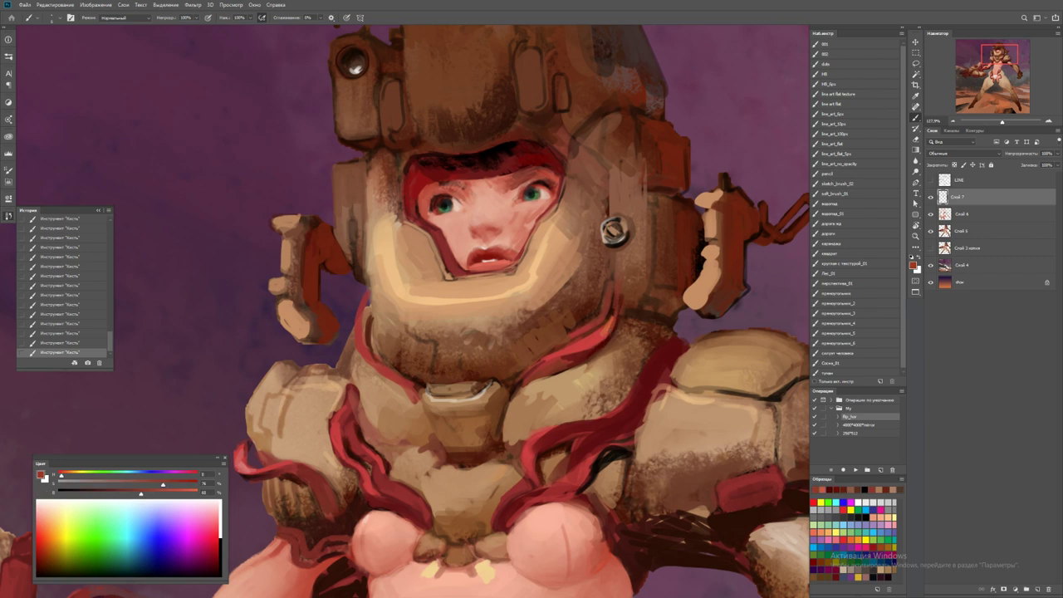
left_click(608, 301, "alt")
left_click_drag(600, 244, 613, 230)
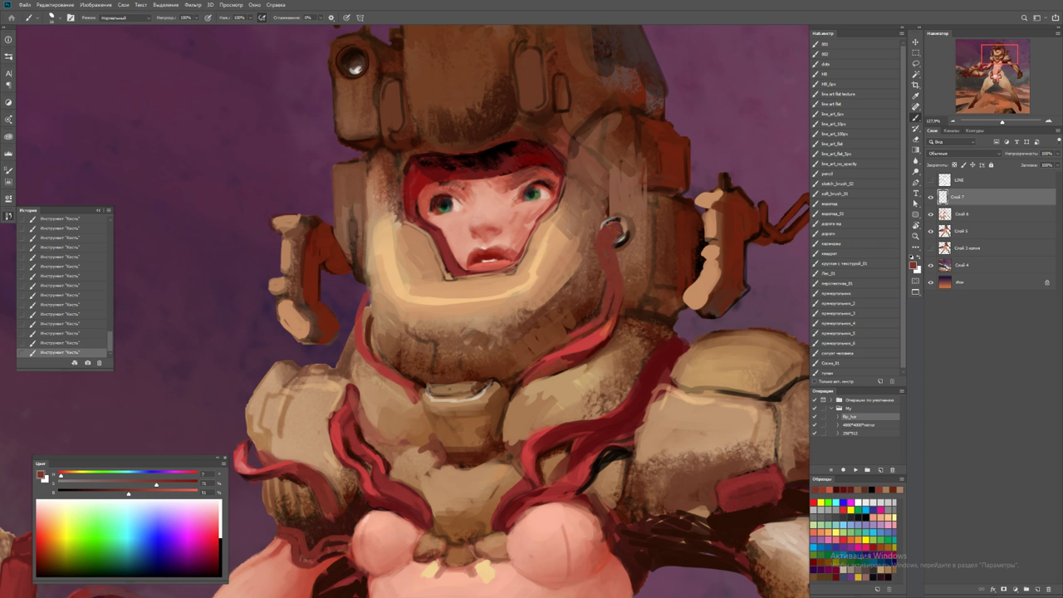
Shade the extended cable along its length with sampled dark red and brown
left_click(617, 275, "alt")
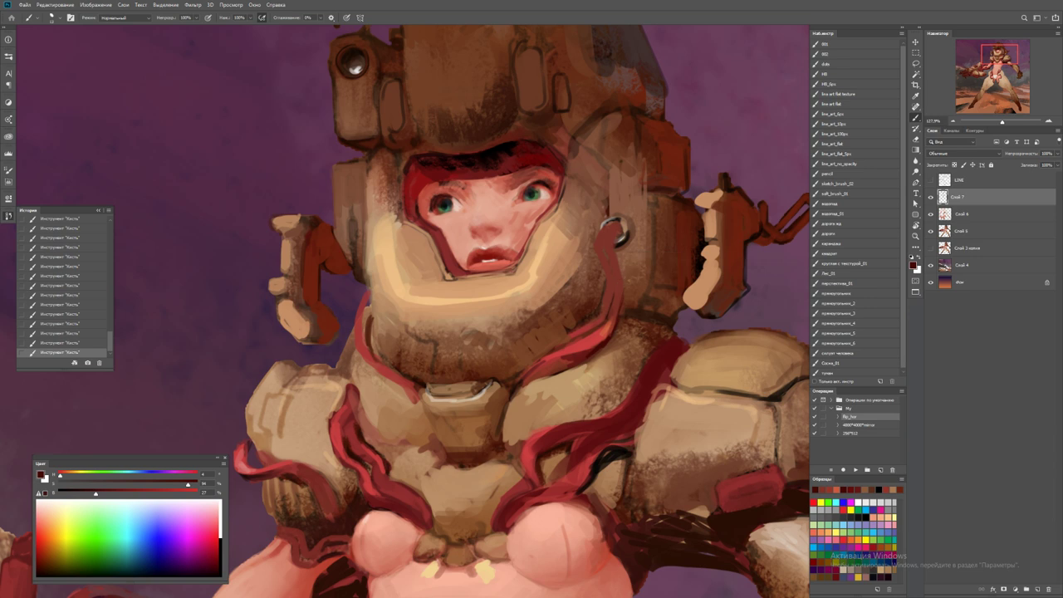
mouse_move(613, 237)
left_mouse_down()
mouse_move(565, 237)
mouse_move(664, 220)
left_mouse_up()
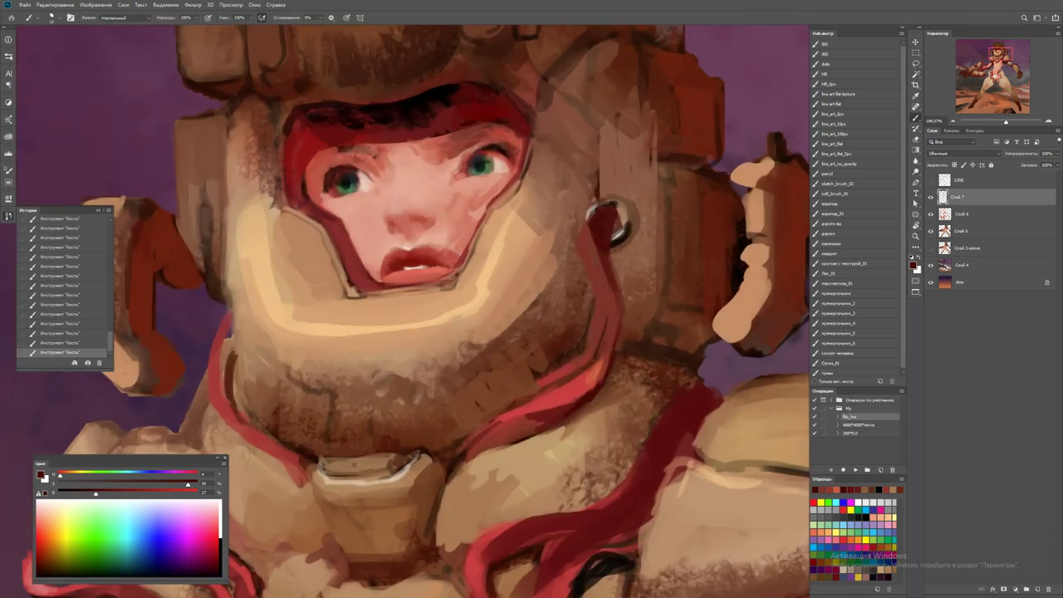
left_click(630, 329, "alt")
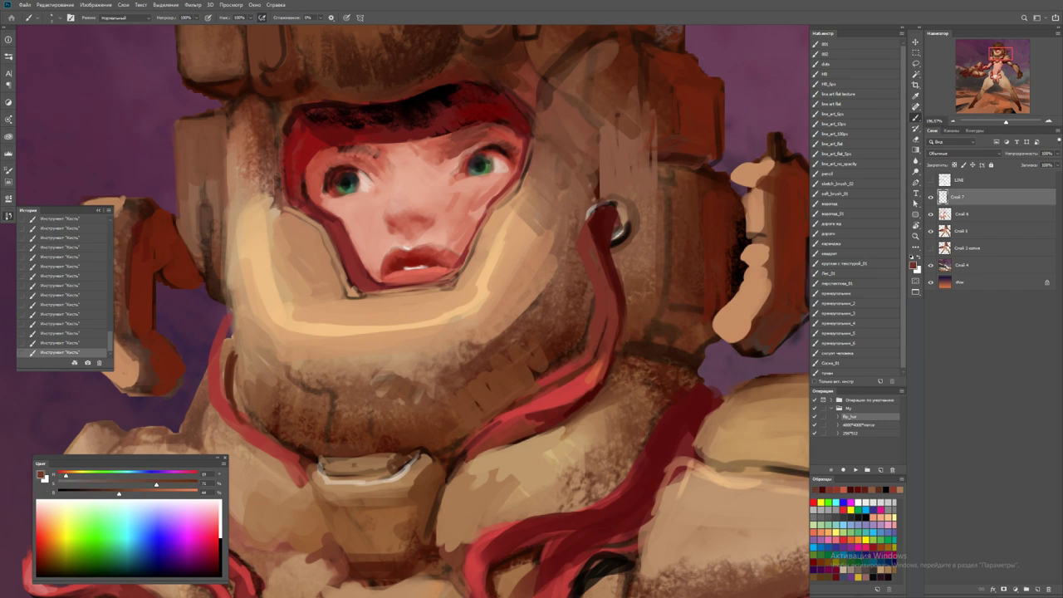
Paint a black shadow beside the cable below the metal ring and refine its edge with a sampled tone
left_click_drag(615, 231, 622, 301)
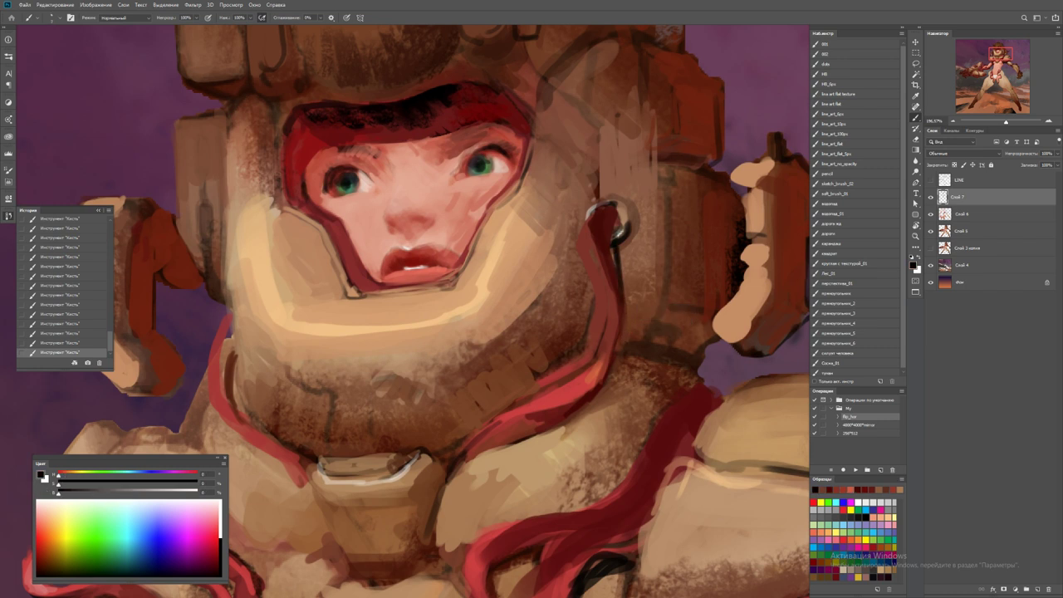
left_click(634, 290, "alt")
mouse_move(615, 241)
left_mouse_down()
mouse_move(625, 357)
mouse_move(573, 357)
left_mouse_up()
key("d")
key("z")
left_click_drag(615, 274, 656, 275)
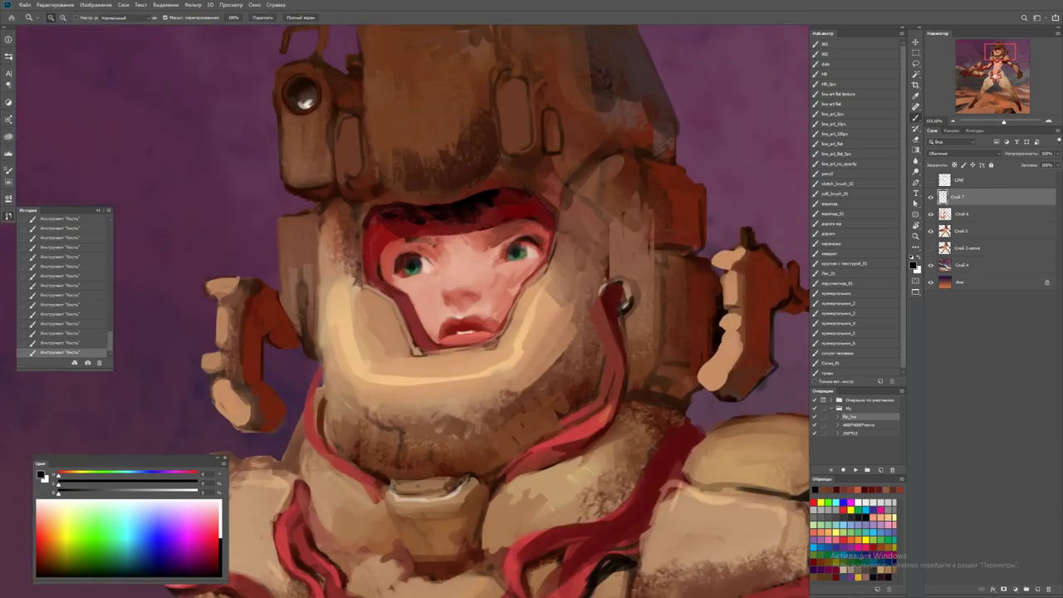
Refine the cable's upper end and the metal ring around it with sampled brown and black
key("b")
left_click(628, 285, "alt")
left_click(609, 295, "alt")
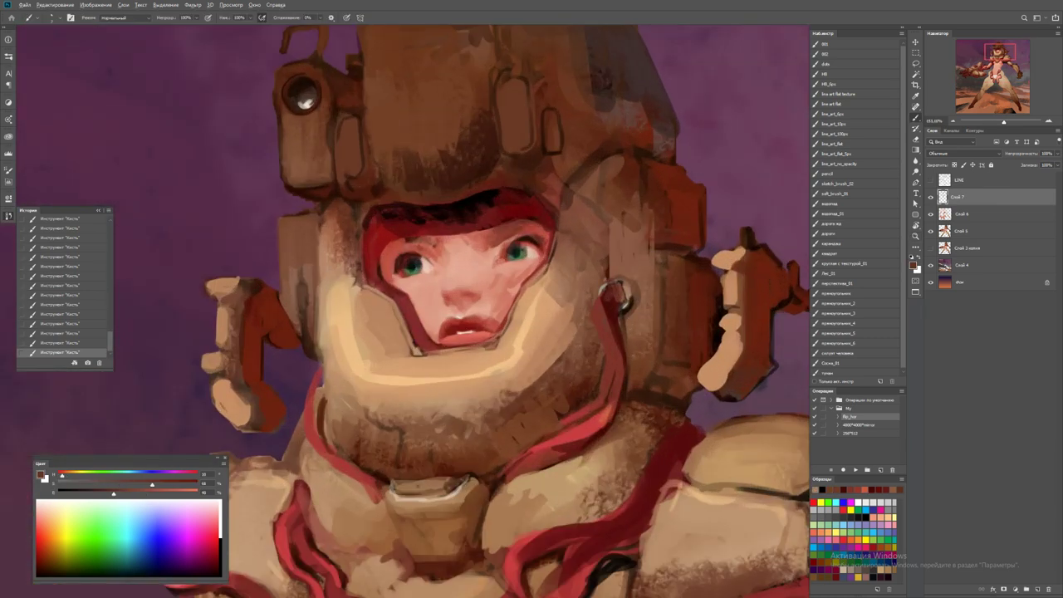
key("d")
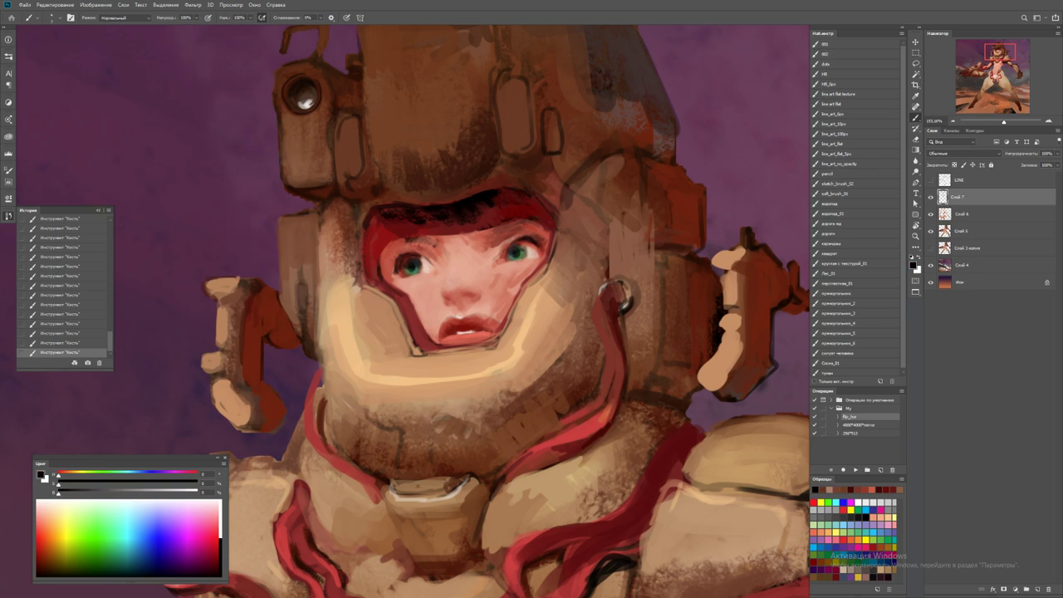
left_click_drag(629, 294, 613, 344)
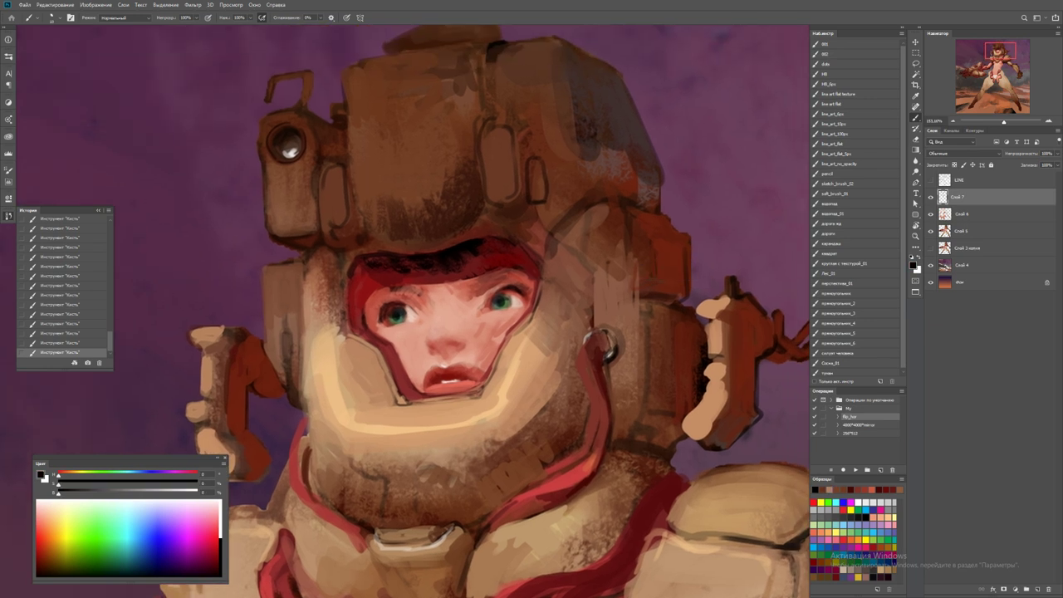
Touch up the helmet's side with sampled tan and brown, and darken the cable's upper end with sampled dark red
left_click(553, 340, "alt")
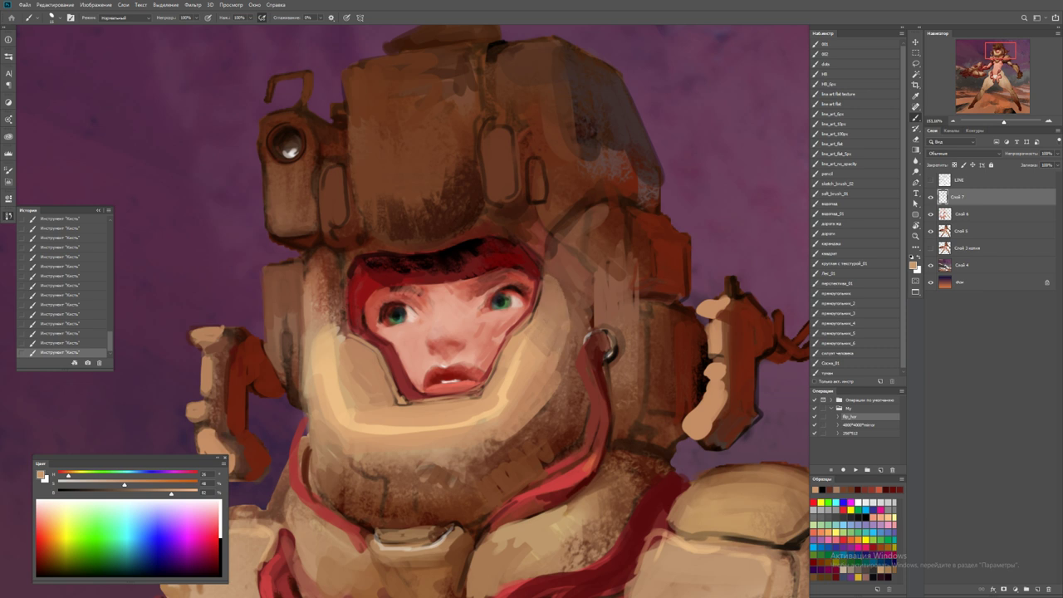
left_click(555, 365, "alt")
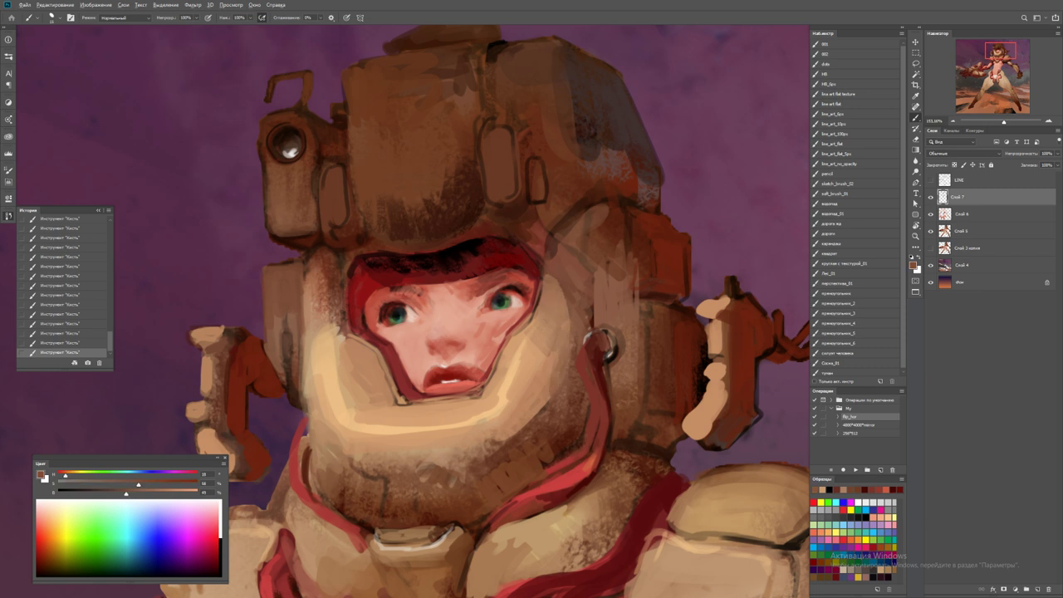
left_click(594, 359, "alt")
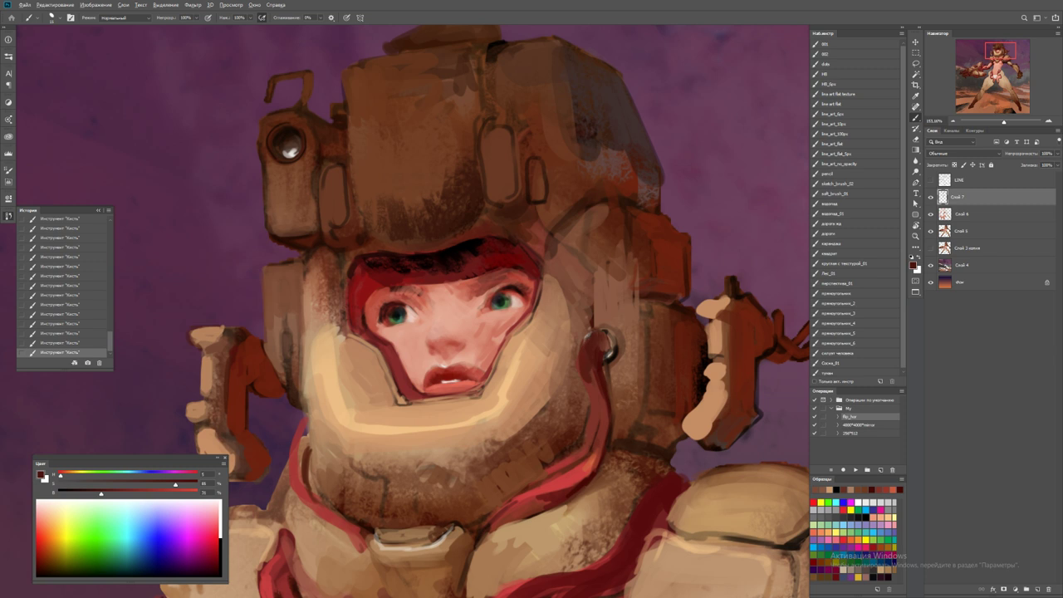
Touch up the cable's upper end with sampled dark red and black, and flip the canvas horizontally
left_click(593, 385, "alt")
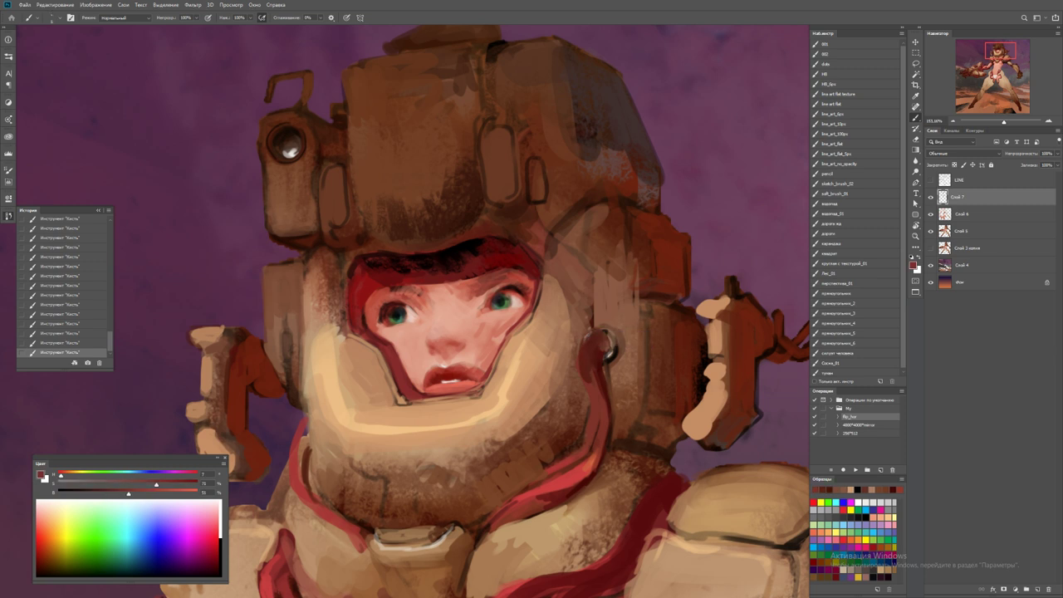
key("d")
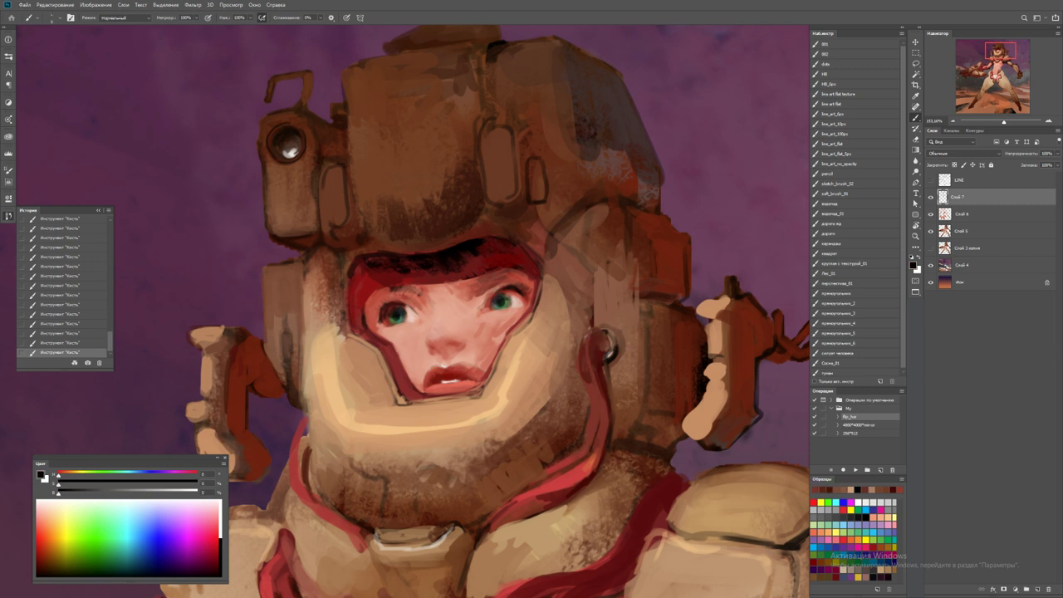
key("F2")
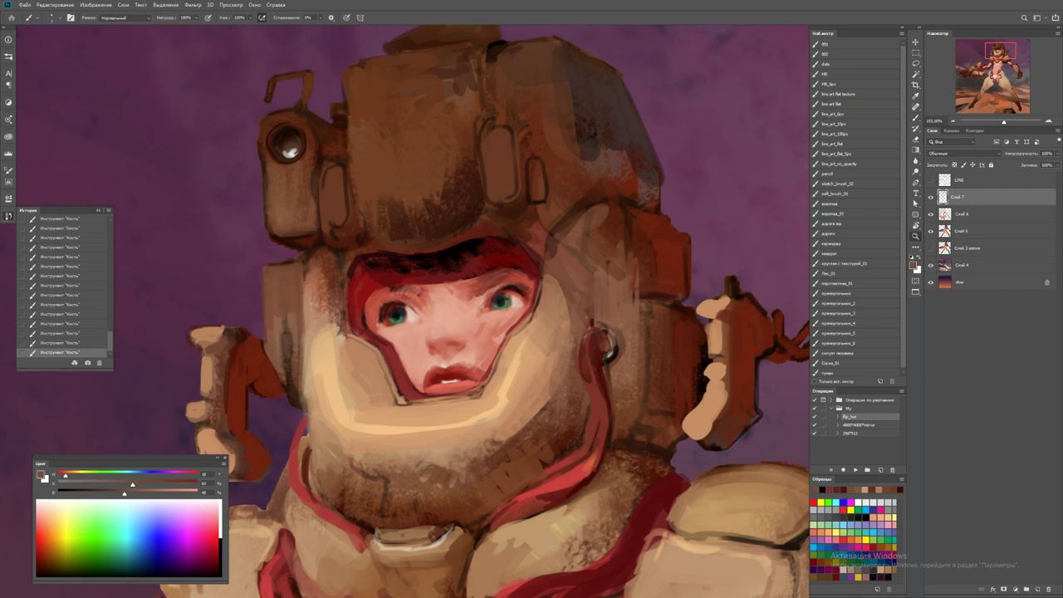
scroll(540, 269, "up", 5)
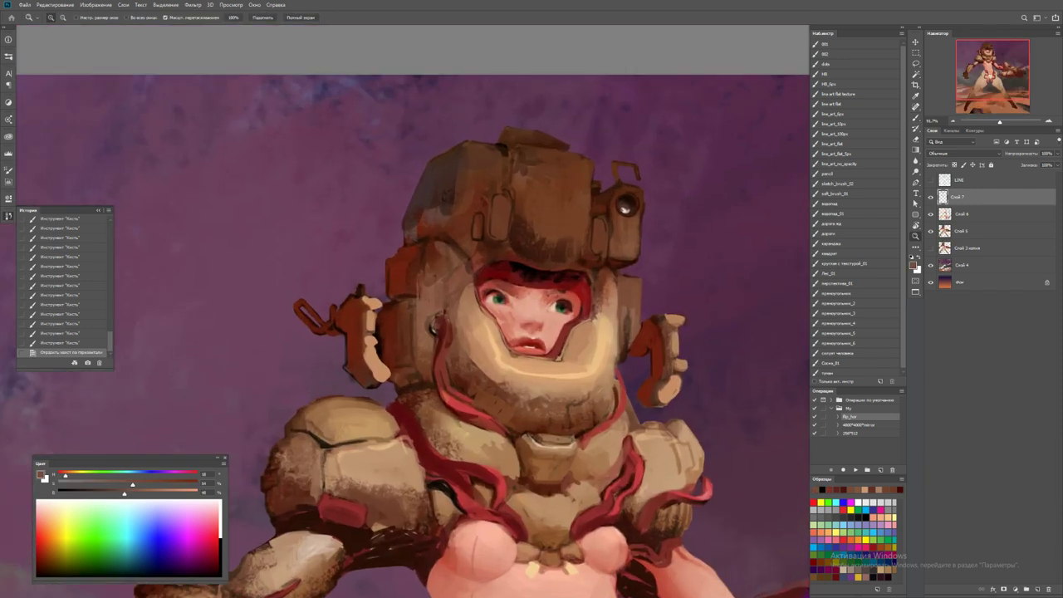
key("b")
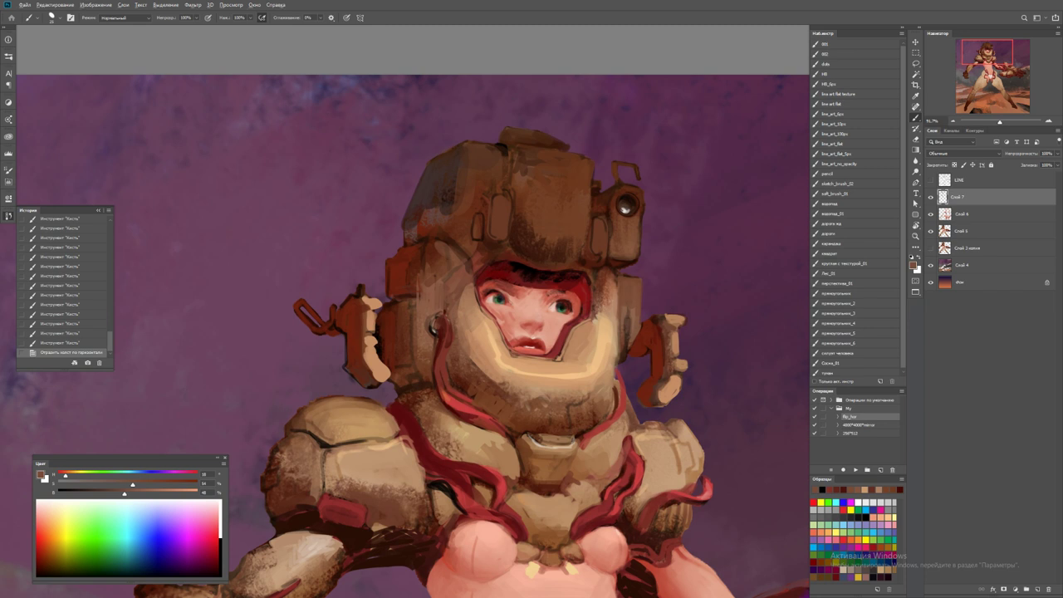
Repaint the helmet's side and its red side block with sampled reddish brown
mouse_move(429, 281)
left_mouse_down()
mouse_move(417, 293)
mouse_move(403, 274)
mouse_move(415, 309)
mouse_move(427, 279)
mouse_move(434, 301)
mouse_move(466, 262)
left_mouse_up()
left_click(403, 283, "alt")
key("z")
scroll(469, 262, "down", 5)
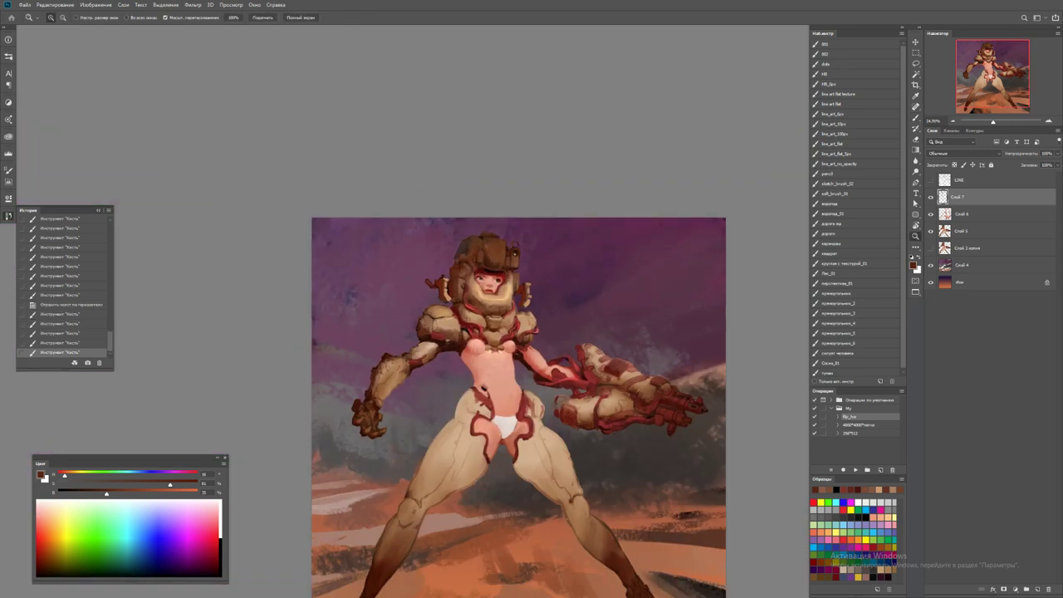
scroll(486, 274, "up", 5)
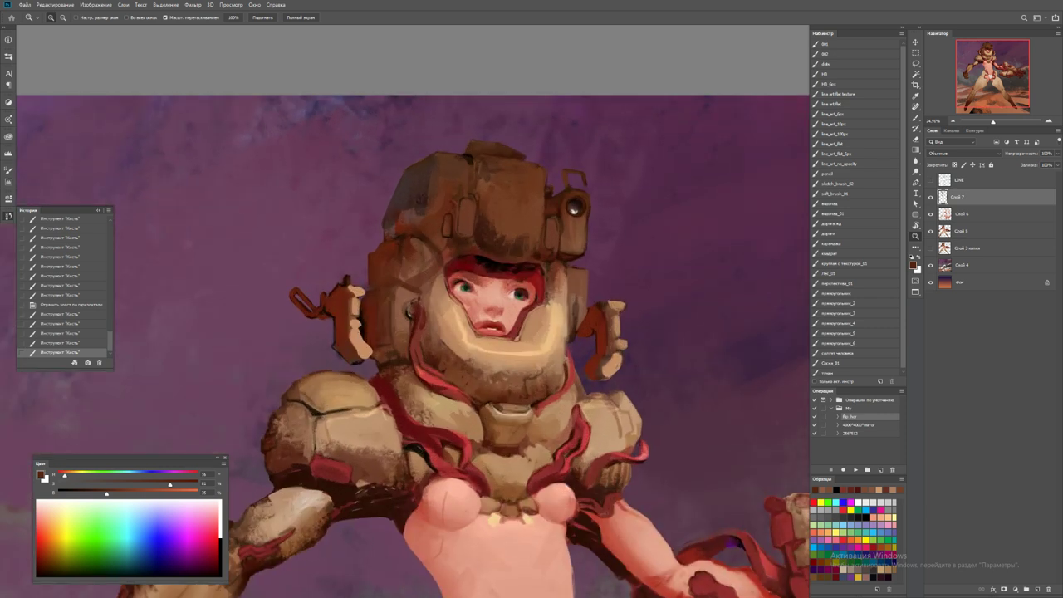
Paint light cream highlights along the helmet's chin rim below the visor opening with sampled tones
key("b")
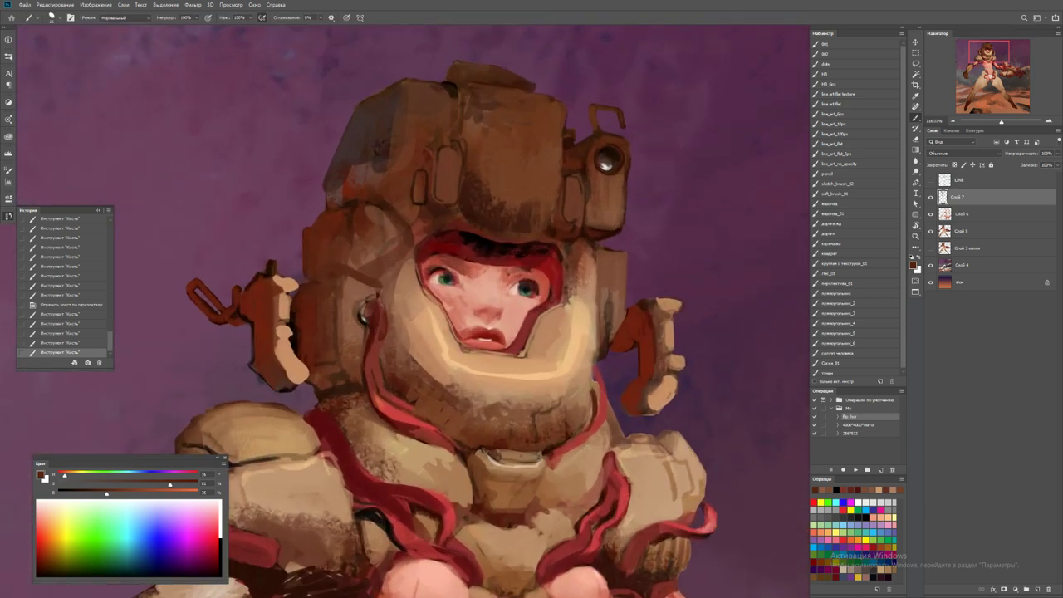
left_click(475, 332, "alt")
mouse_move(447, 334)
left_mouse_down()
mouse_move(455, 363)
mouse_move(519, 377)
left_mouse_up()
left_click(463, 360, "alt")
left_click(454, 359)
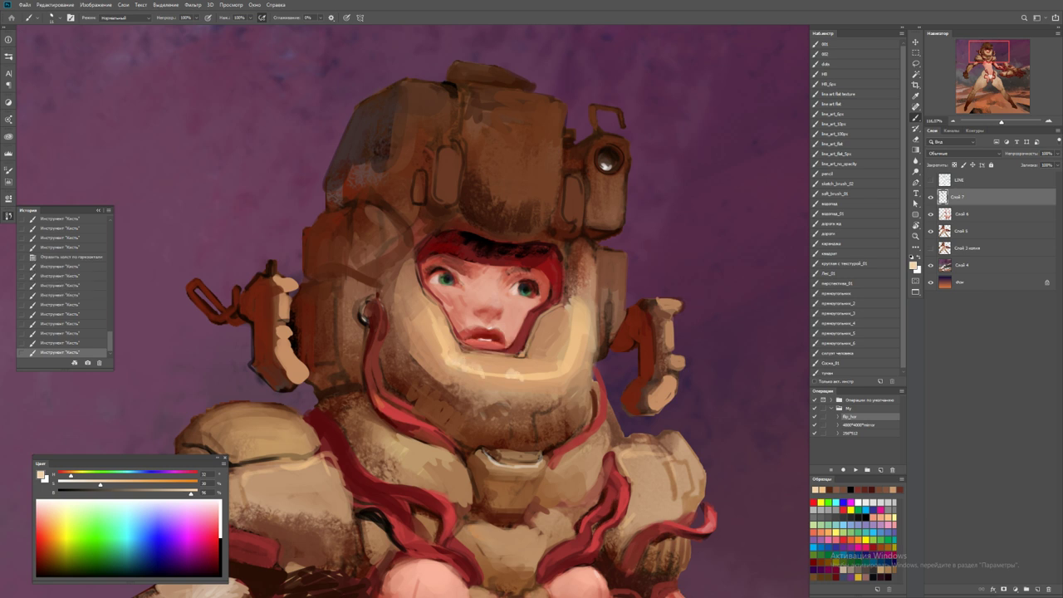
scroll(519, 344, "up", 3)
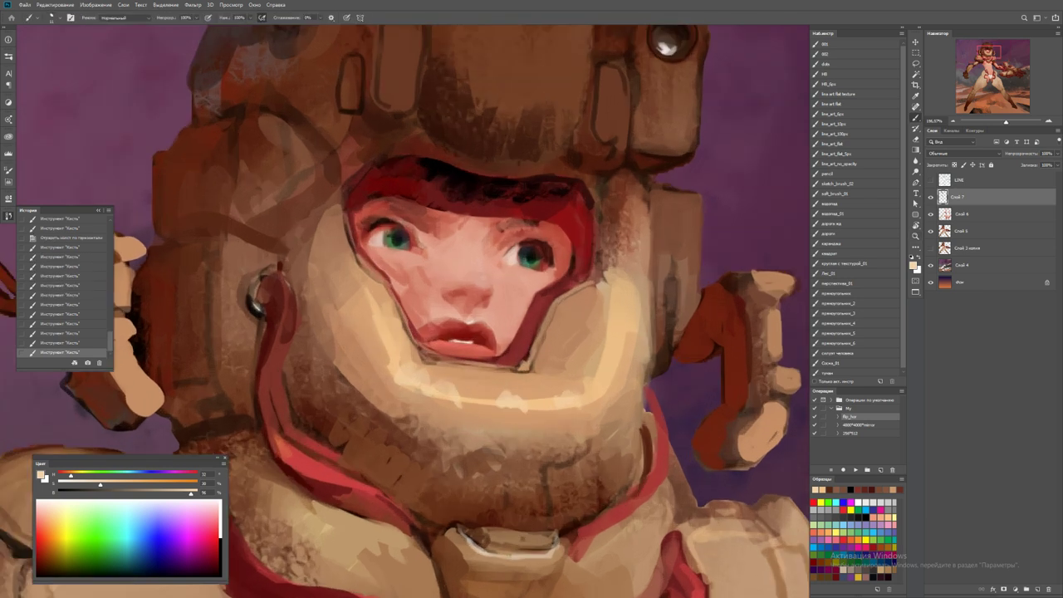
Refine the dark red inner edge of the visor opening beside the mouth and cheek with sampled tones
left_click(507, 357, "alt")
left_click(528, 332, "alt")
left_click_drag(506, 357, 553, 282)
left_click(537, 296, "alt")
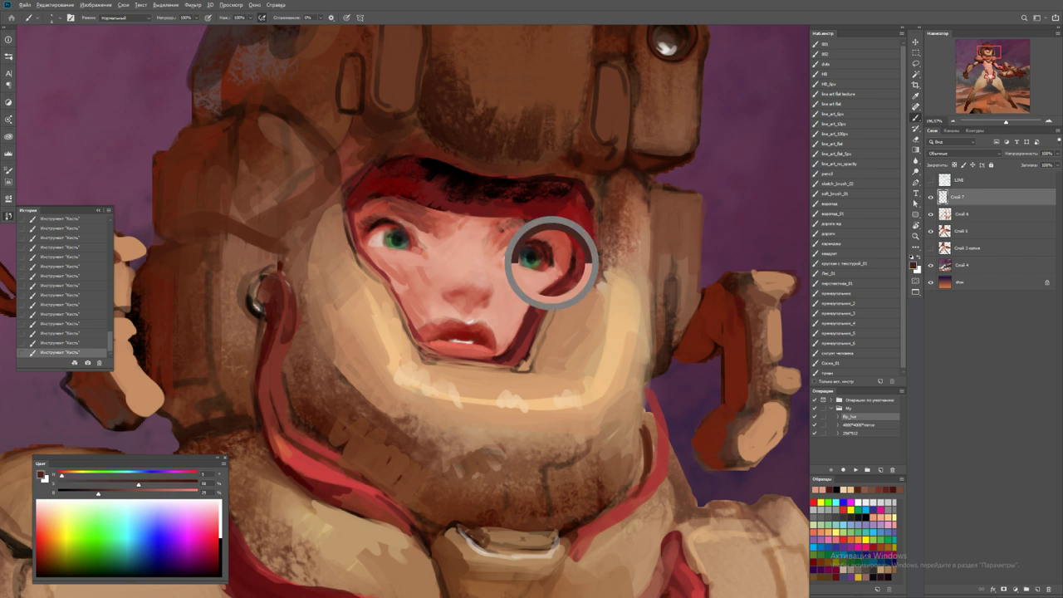
Paint black lashes and dark accents around the eyes
key("d")
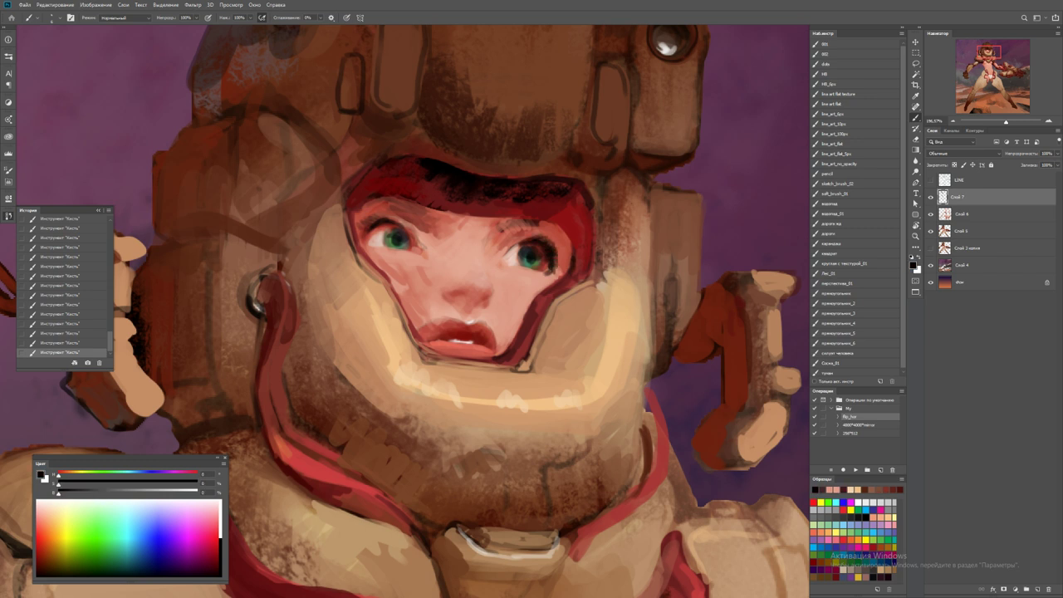
left_click_drag(366, 221, 387, 215)
left_click_drag(465, 316, 562, 309)
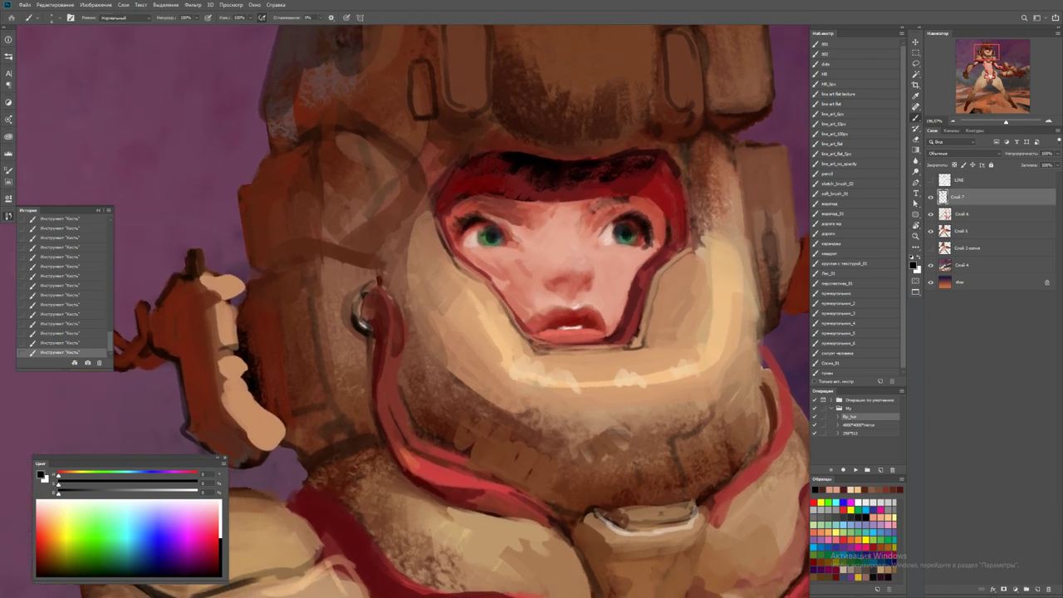
Soften the skin around the mouth and cheek with sampled light skin tones
left_click(558, 316, "alt")
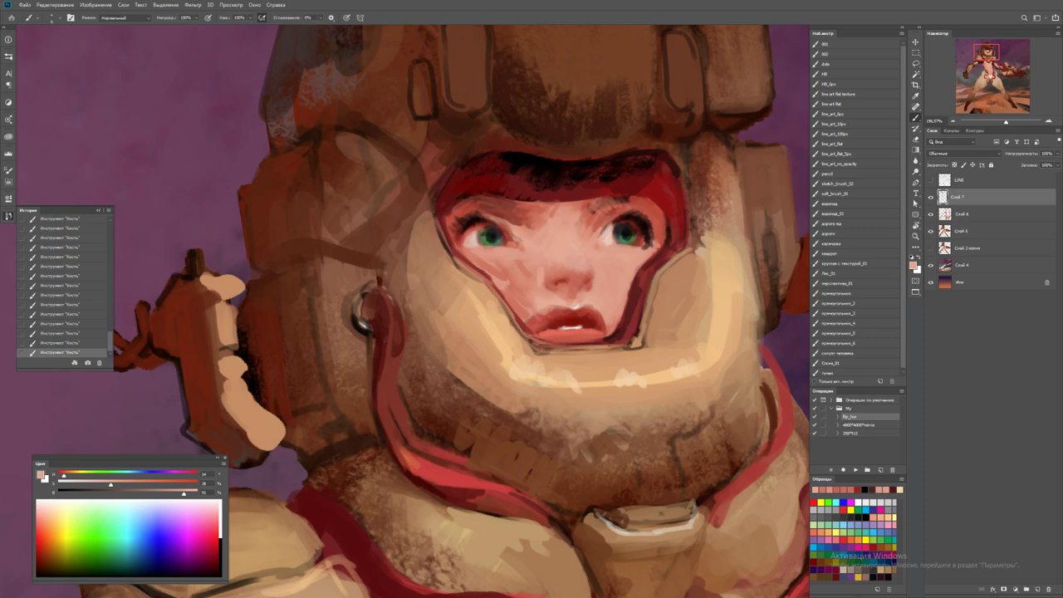
scroll(581, 486, "down", 5)
key("ctrl+plus")
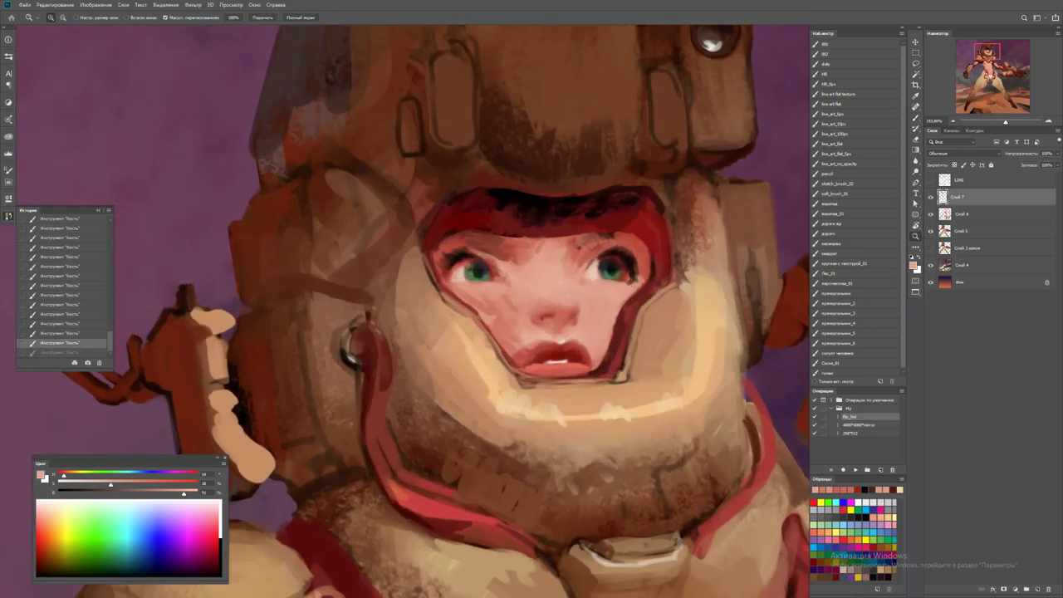
key("b")
left_click(524, 313)
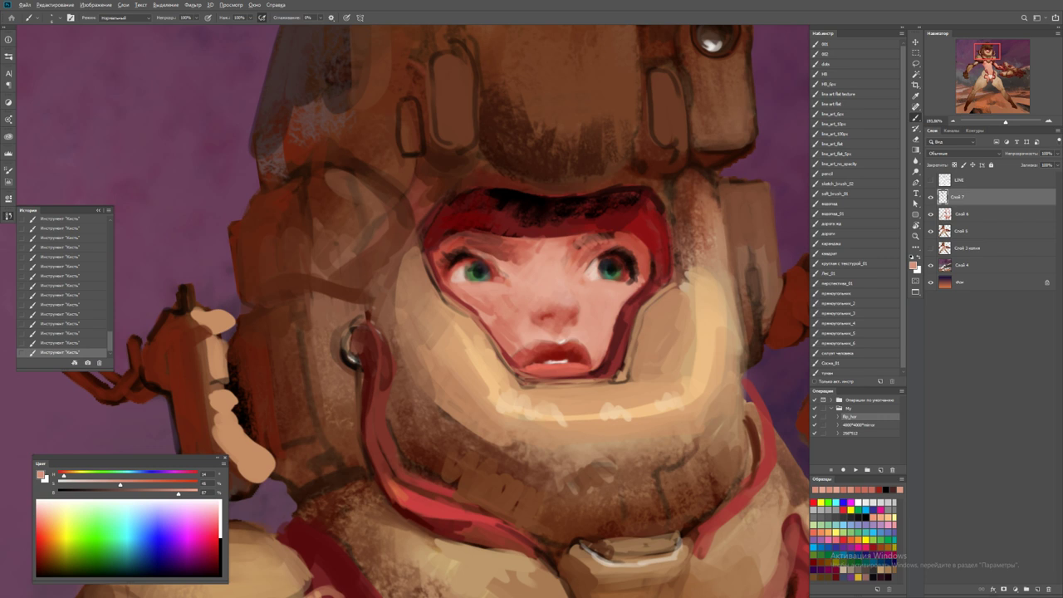
Brighten the irises of both eyes with light turquoise
left_click_drag(549, 340, 526, 309)
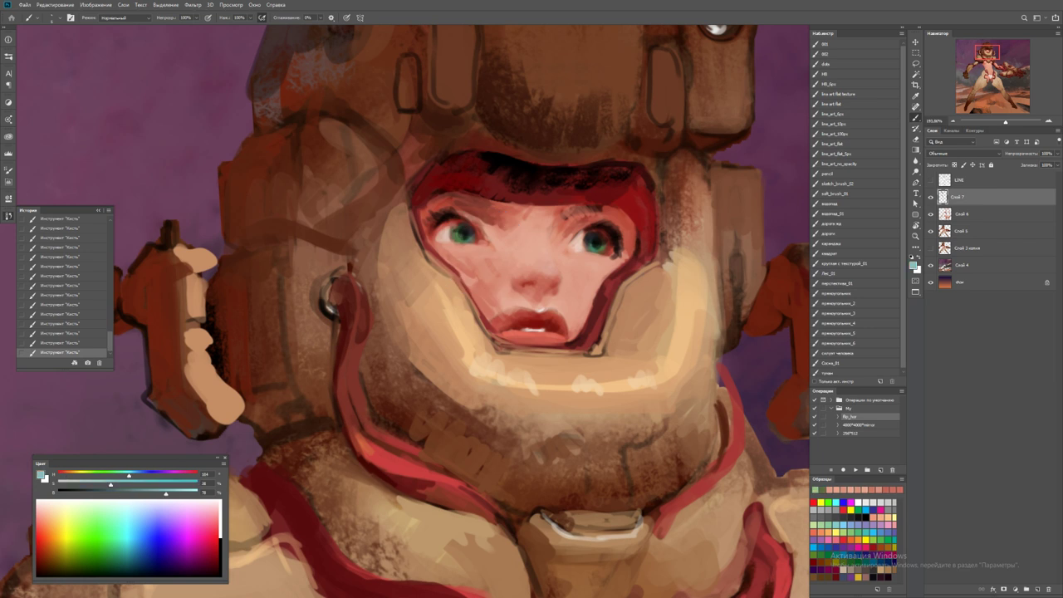
left_click_drag(457, 238, 470, 240)
left_click_drag(597, 248, 604, 245)
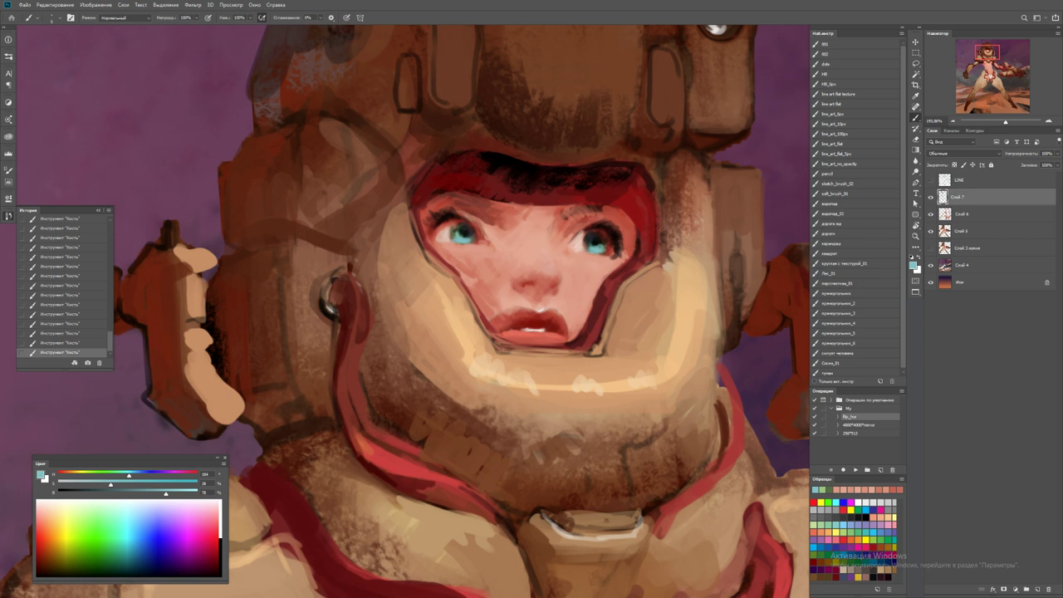
Rework the eyebrows and forehead with sampled skin tones and reddish brown
left_click(498, 224, "alt")
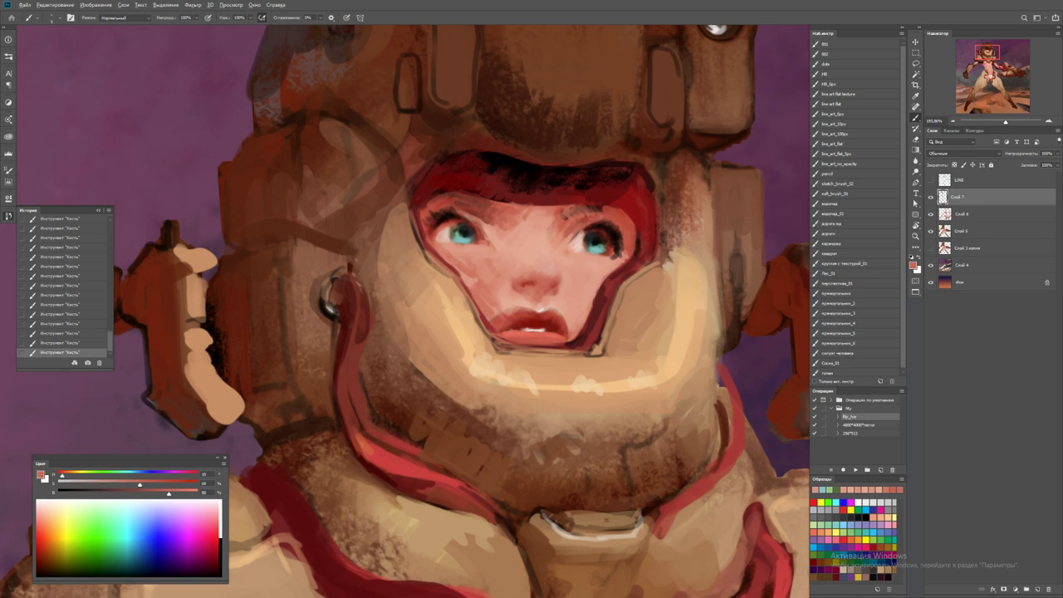
left_click(530, 228, "alt")
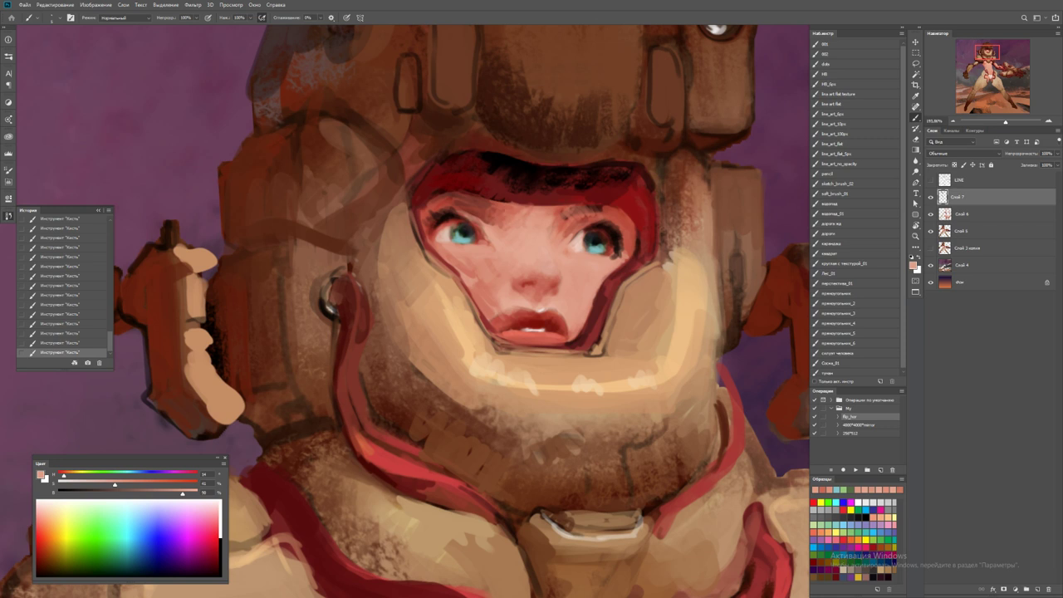
left_click(486, 200, "alt")
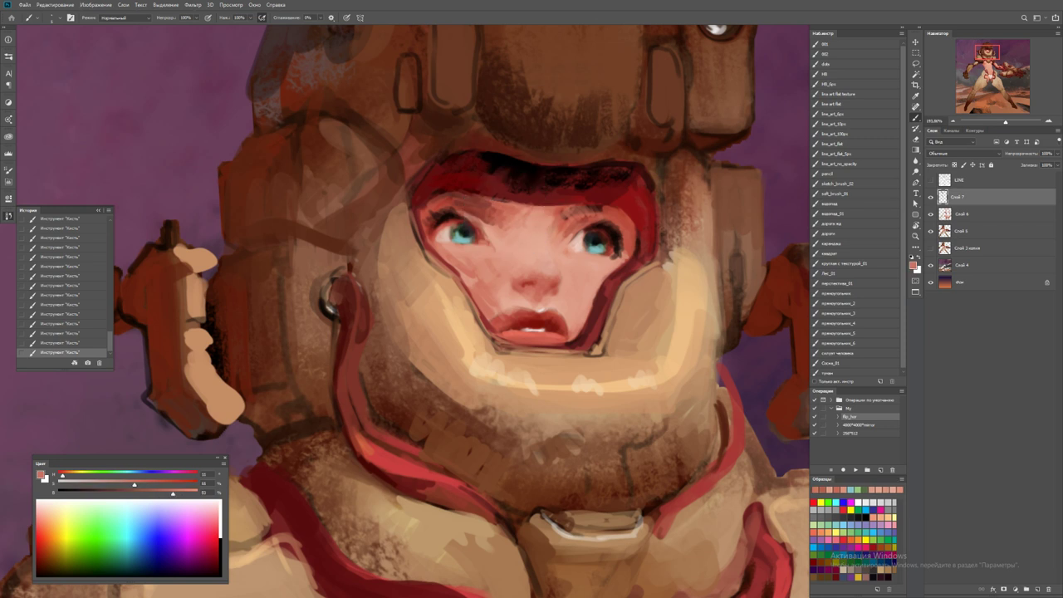
left_click(486, 208, "alt")
left_click_drag(486, 208, 194, 158)
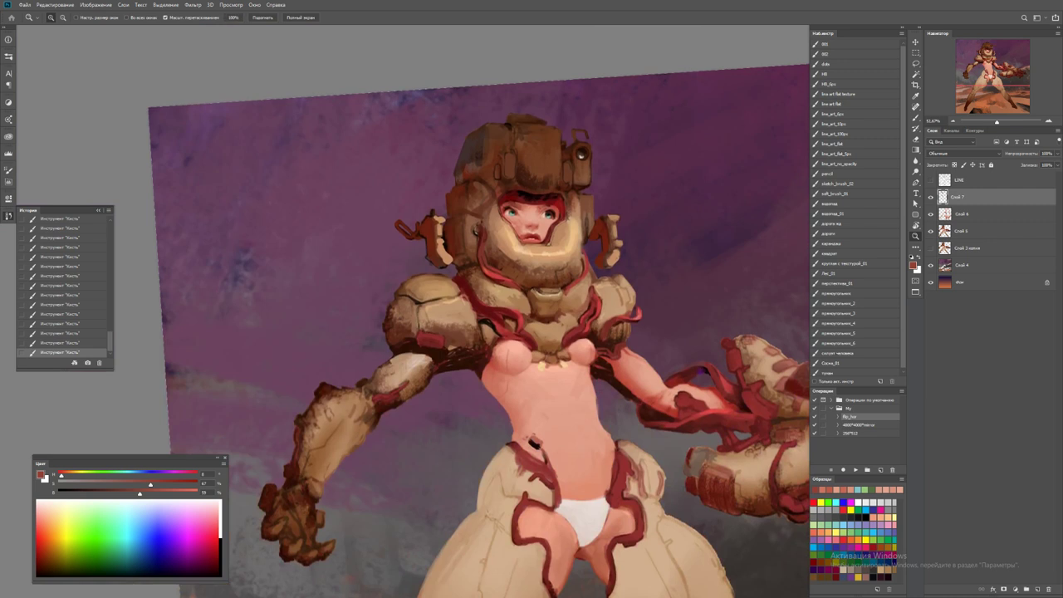
left_click_drag(526, 194, 772, 194)
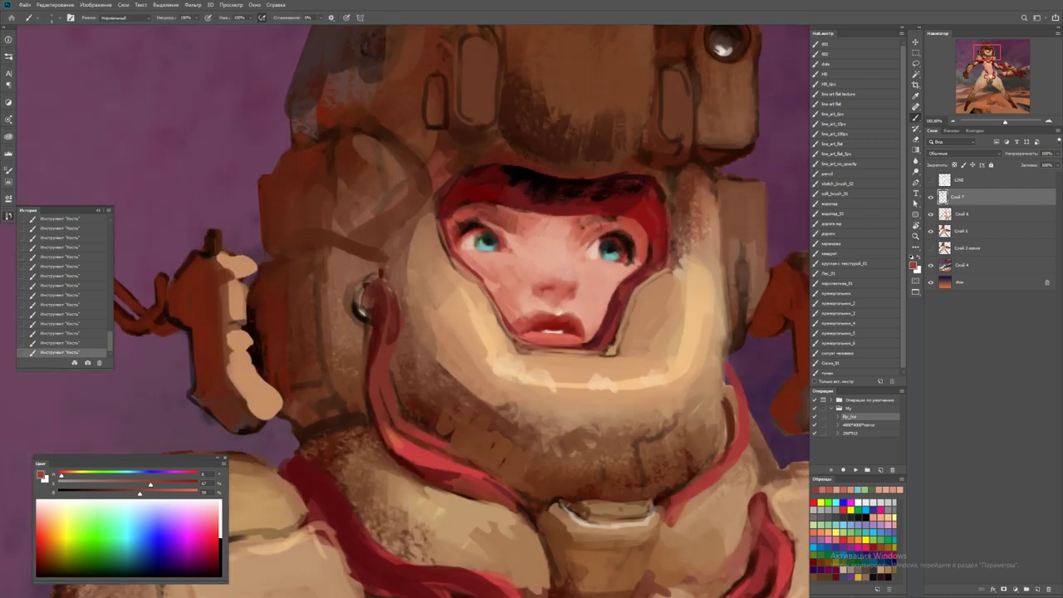
Shade the brow area with sampled pinkish red and the hair above it with sampled dark red
left_click(515, 230, "alt")
left_click(515, 229, "alt")
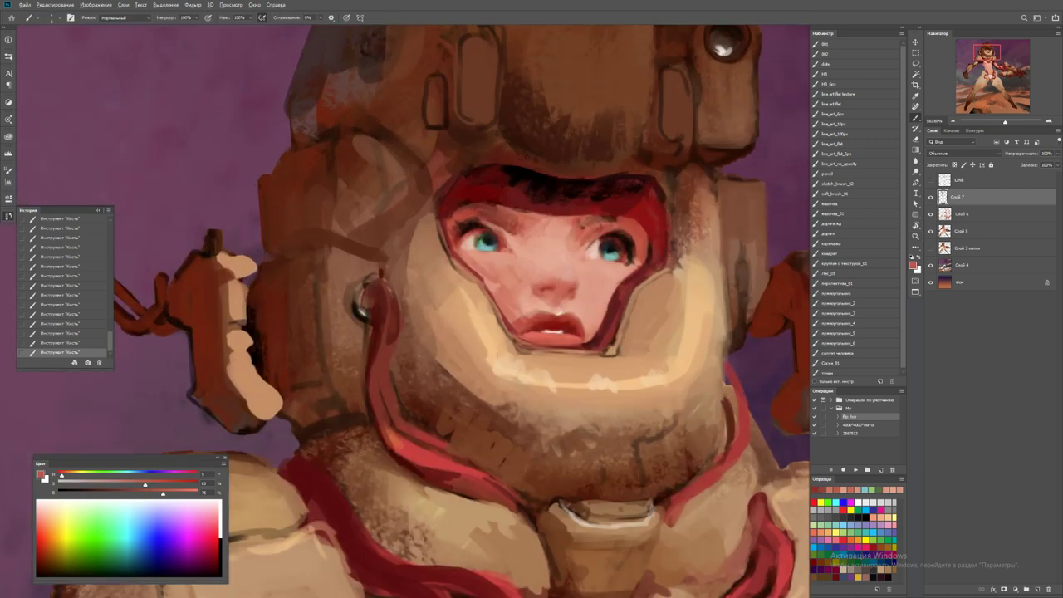
left_click_drag(415, 420, 523, 449)
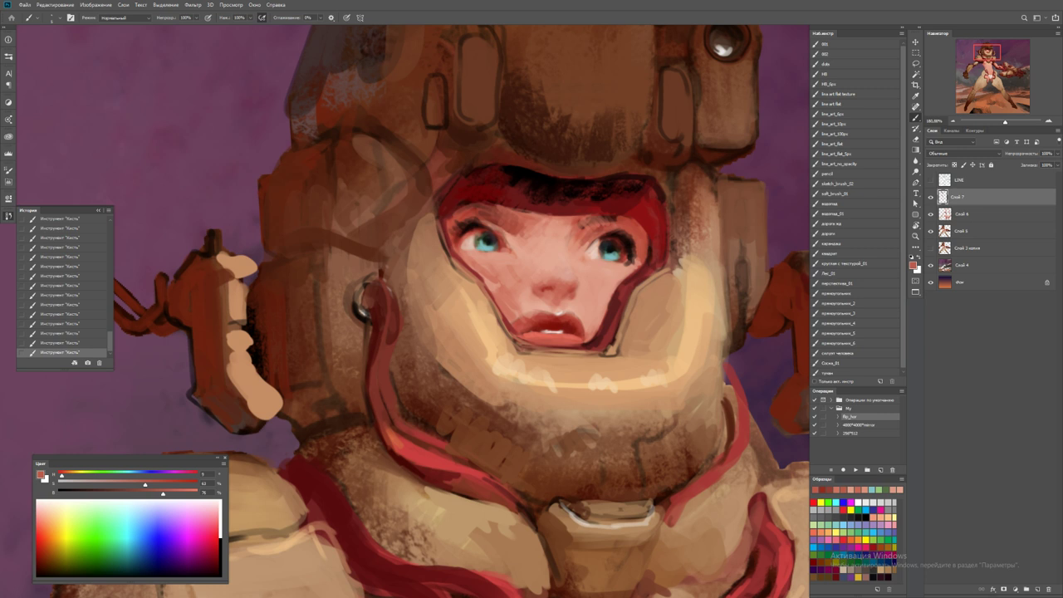
left_click(455, 212, "alt")
left_click(456, 214, "alt")
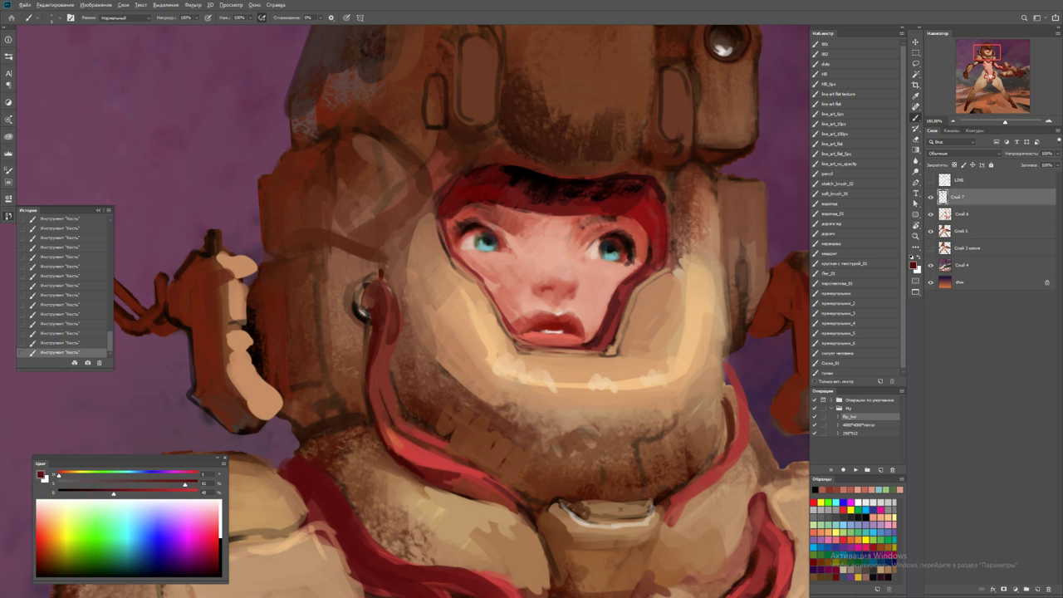
left_click(455, 214, "alt")
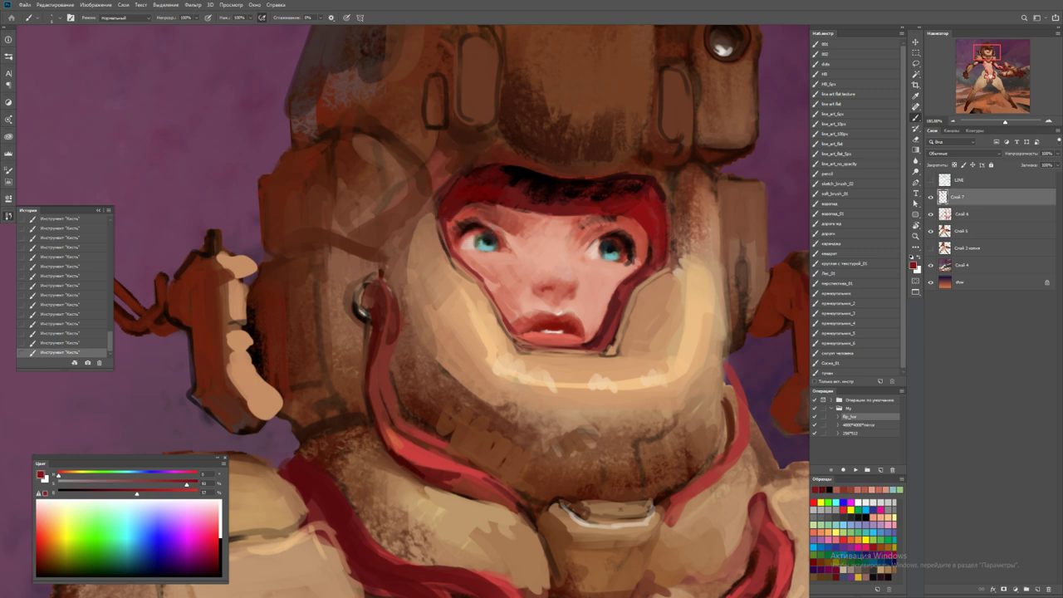
Paint a pointed brown helmet brim dipping over the hair at the visor opening's upper edge with sampled browns
left_click_drag(658, 194, 652, 264)
left_click(557, 247, "alt")
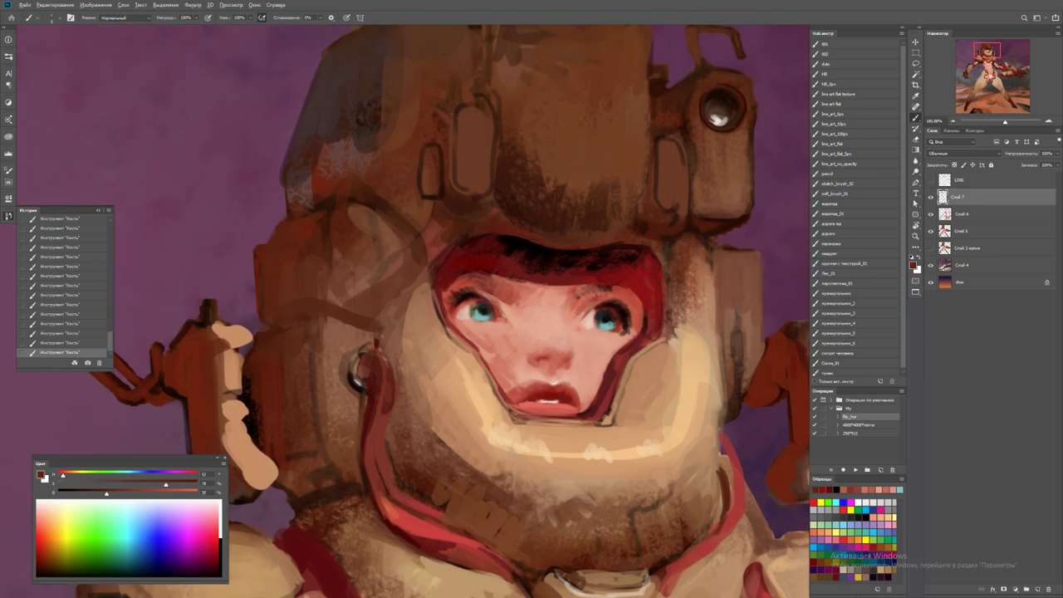
mouse_move(503, 240)
left_mouse_down()
mouse_move(540, 259)
mouse_move(623, 256)
mouse_move(615, 271)
mouse_move(531, 266)
mouse_move(498, 233)
mouse_move(541, 266)
left_mouse_up()
left_click(617, 246, "alt")
left_click(507, 242, "alt")
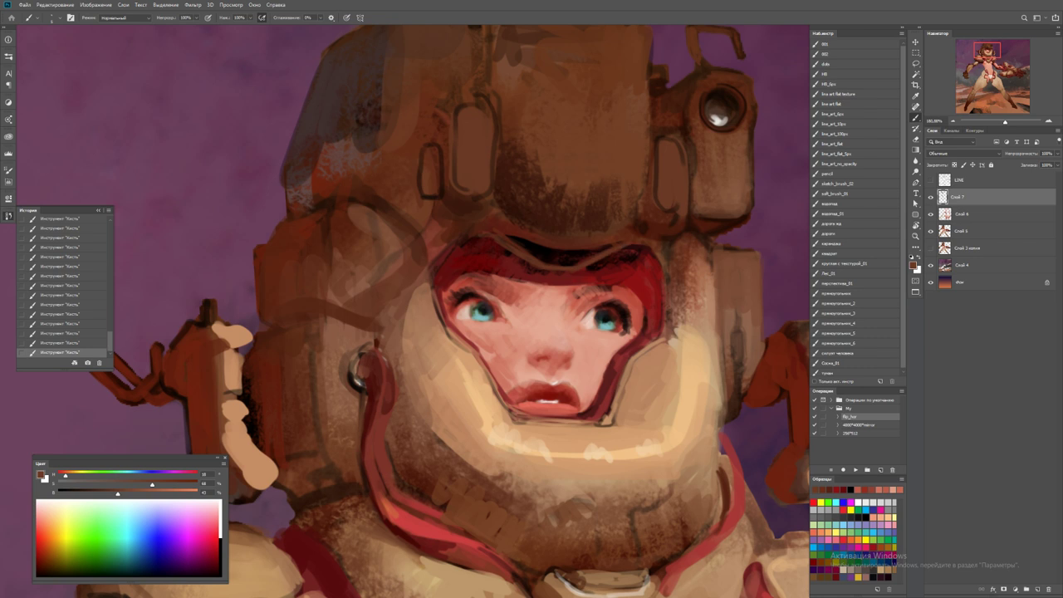
Refine the iris of the character's eye on the right of the face with sampled light and dark teal
key("z")
left_click_drag(648, 467, 611, 467)
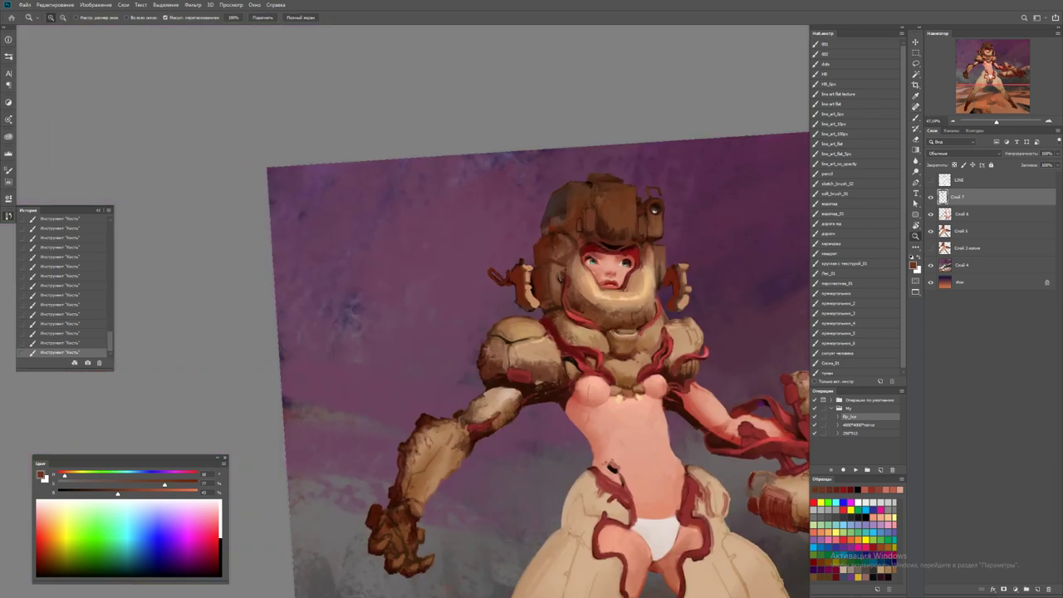
key("r")
key("Escape")
key("b")
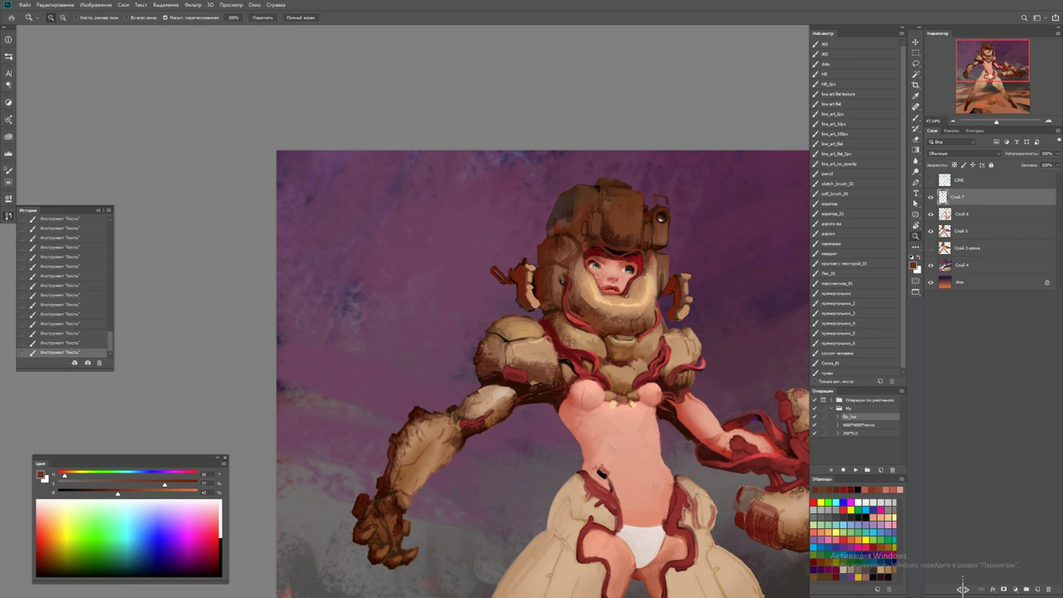
scroll(611, 261, "up", 3)
left_click(655, 232, "alt")
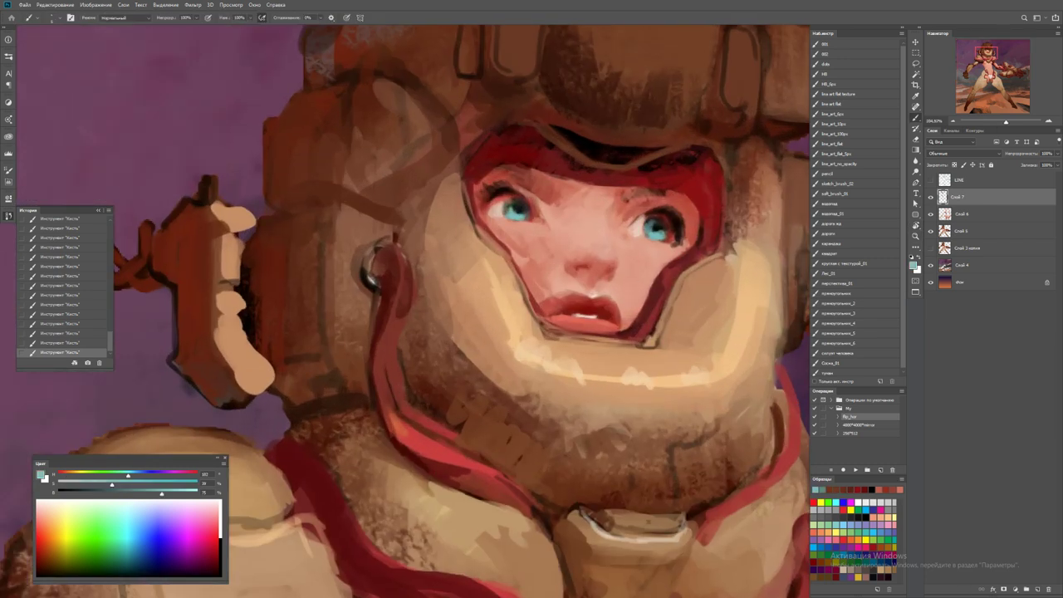
left_click(650, 225, "alt")
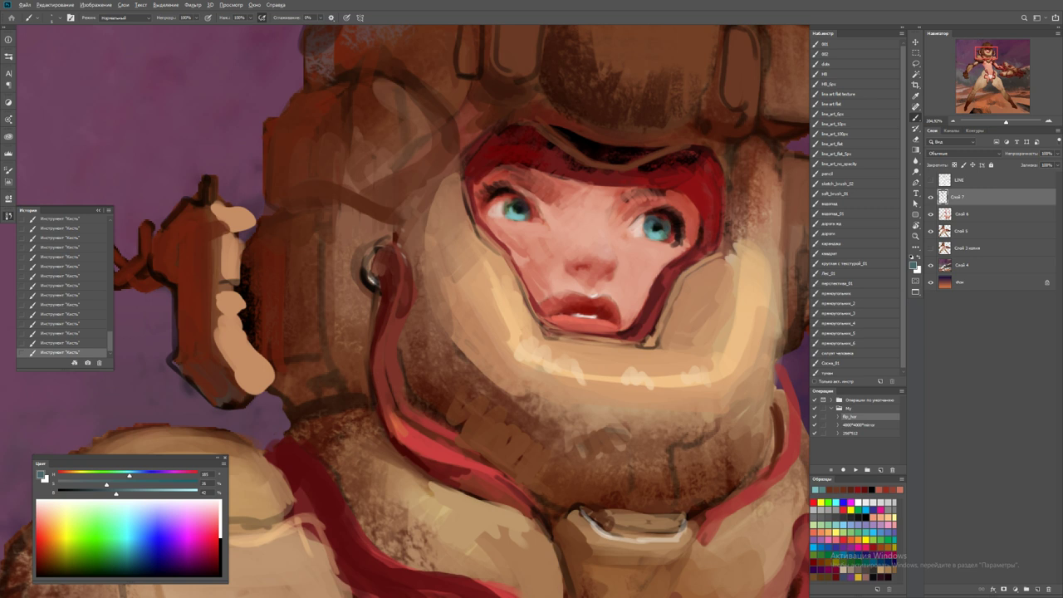
left_click(648, 225, "alt")
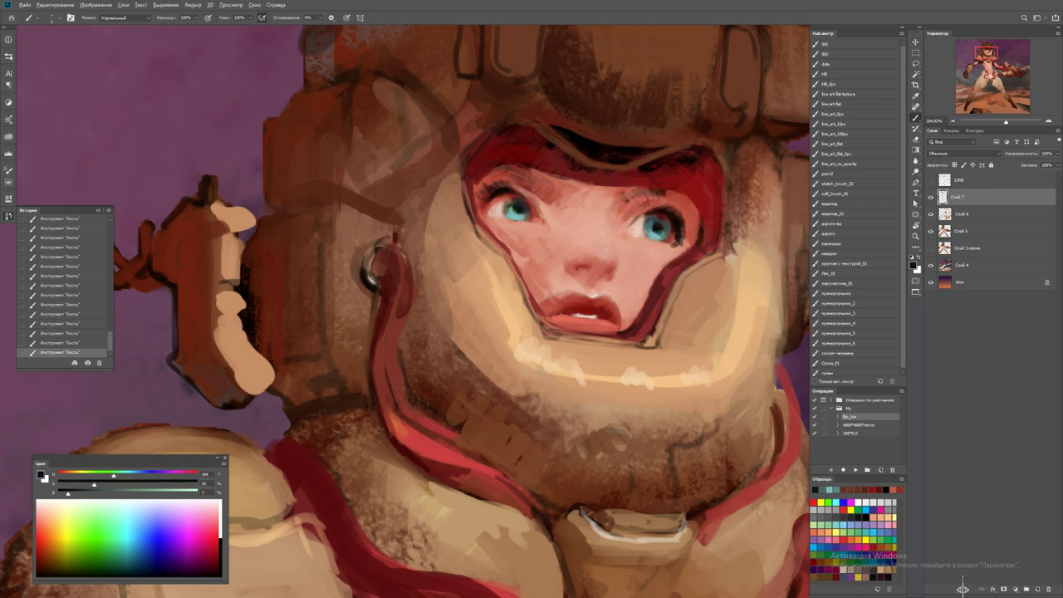
Define the pupils of both eyes with sampled grey-green and very dark teal tones
left_click(656, 226, "alt")
left_click(656, 226, "alt")
left_click(656, 226, "alt")
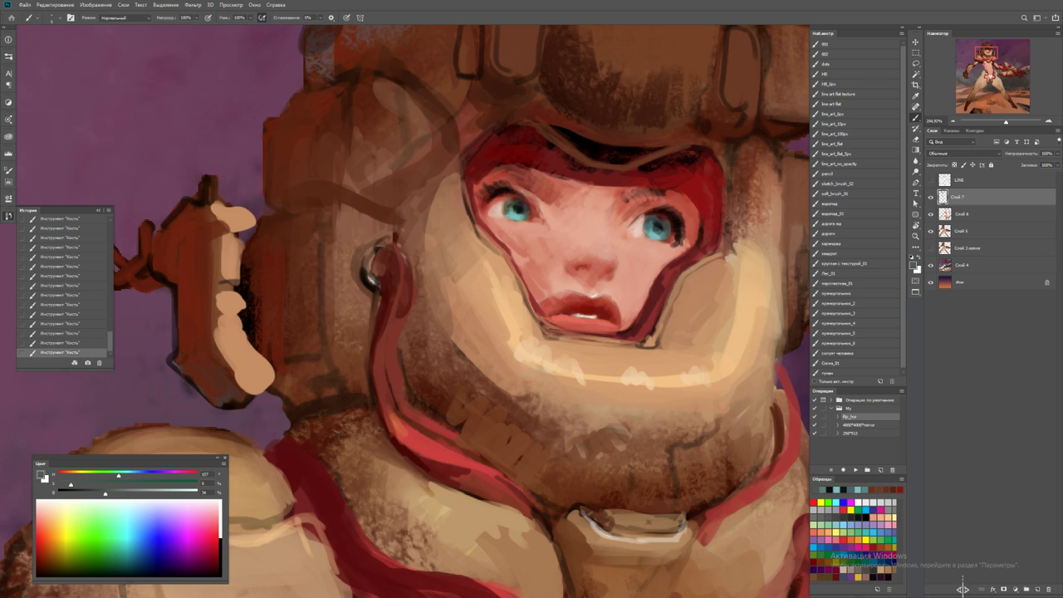
left_click(525, 211, "alt")
left_click(526, 212, "alt")
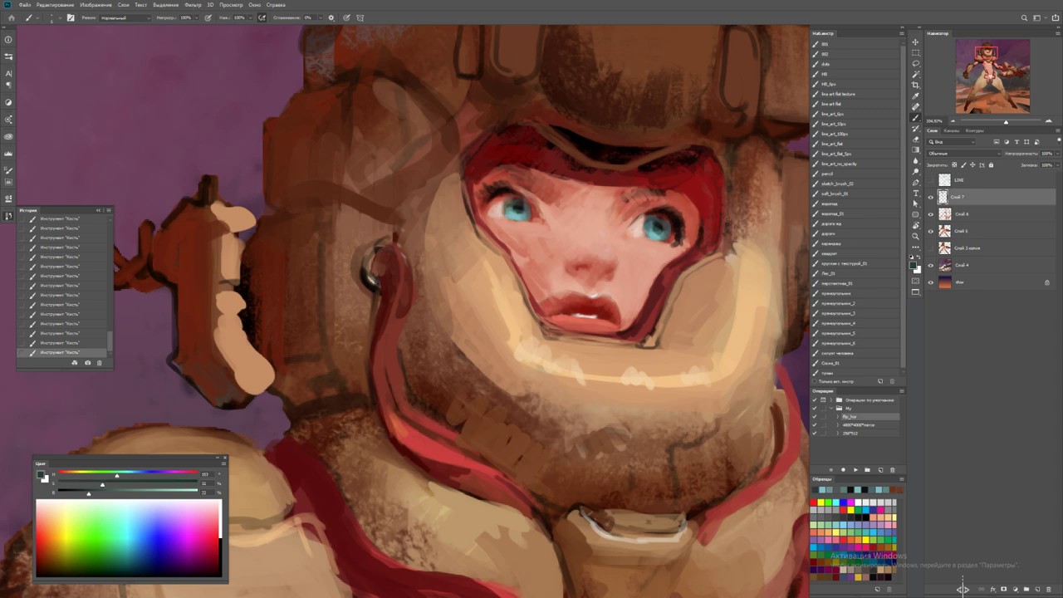
Repaint the upper lip with sampled dark red and a brighter saturated red
key("z")
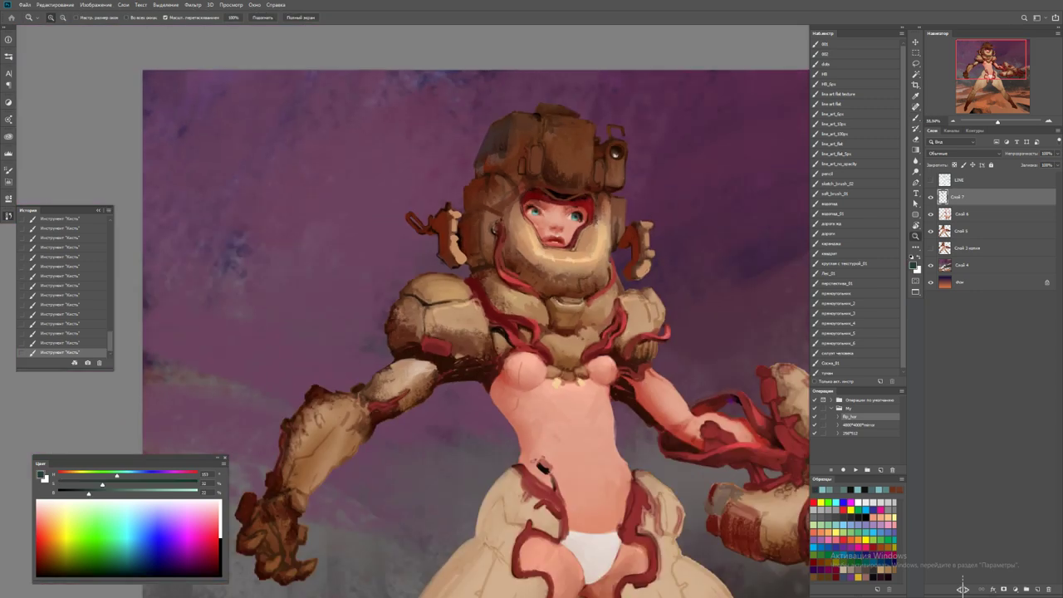
left_click_drag(556, 228, 615, 229)
key("b")
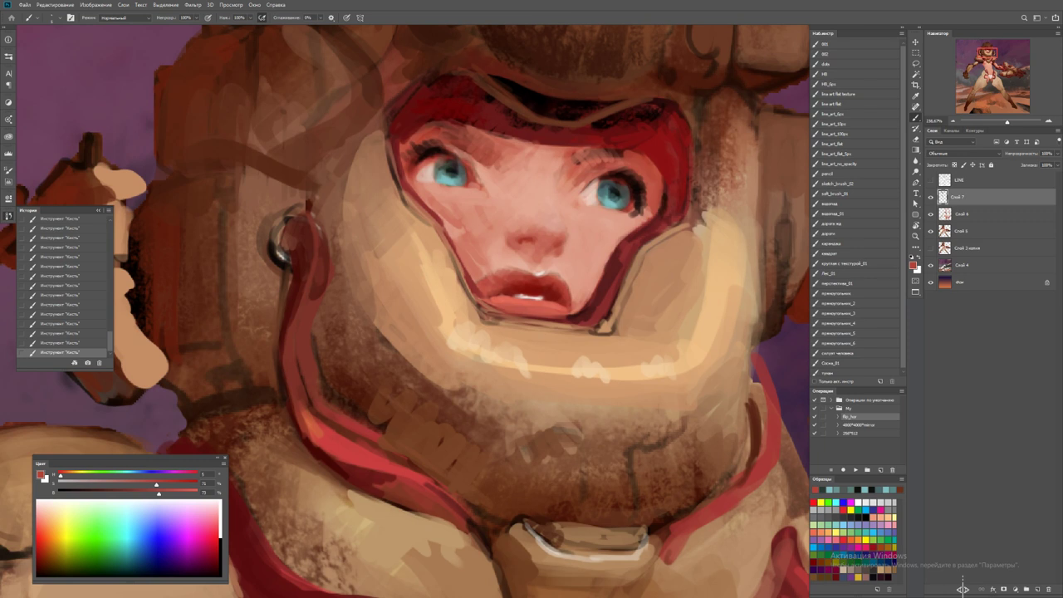
left_click(510, 280, "alt")
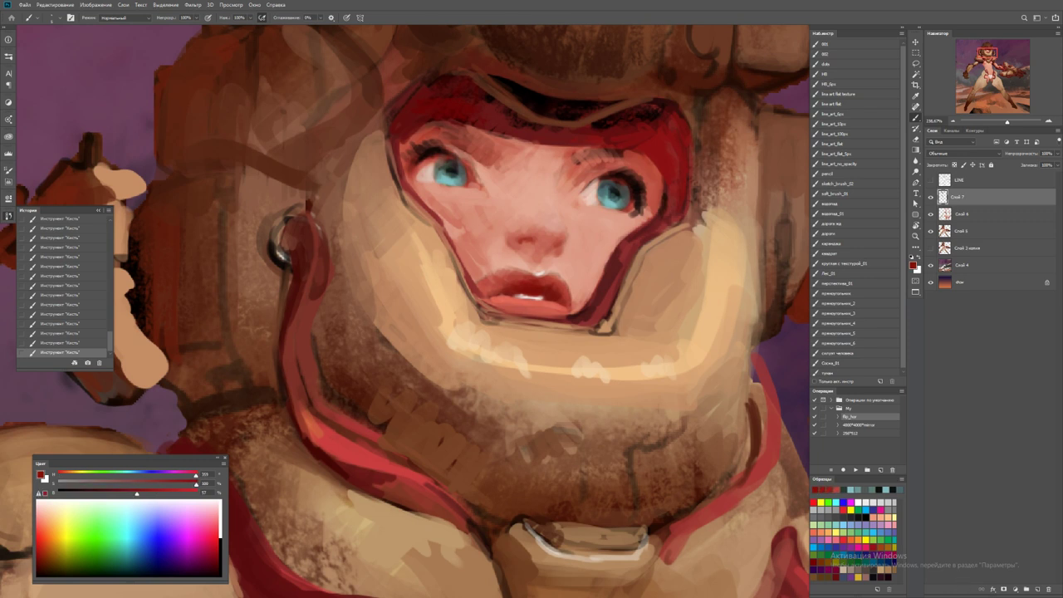
left_click_drag(513, 275, 527, 274)
left_click(516, 277)
left_click_drag(137, 493, 178, 492)
left_click_drag(502, 273, 523, 270)
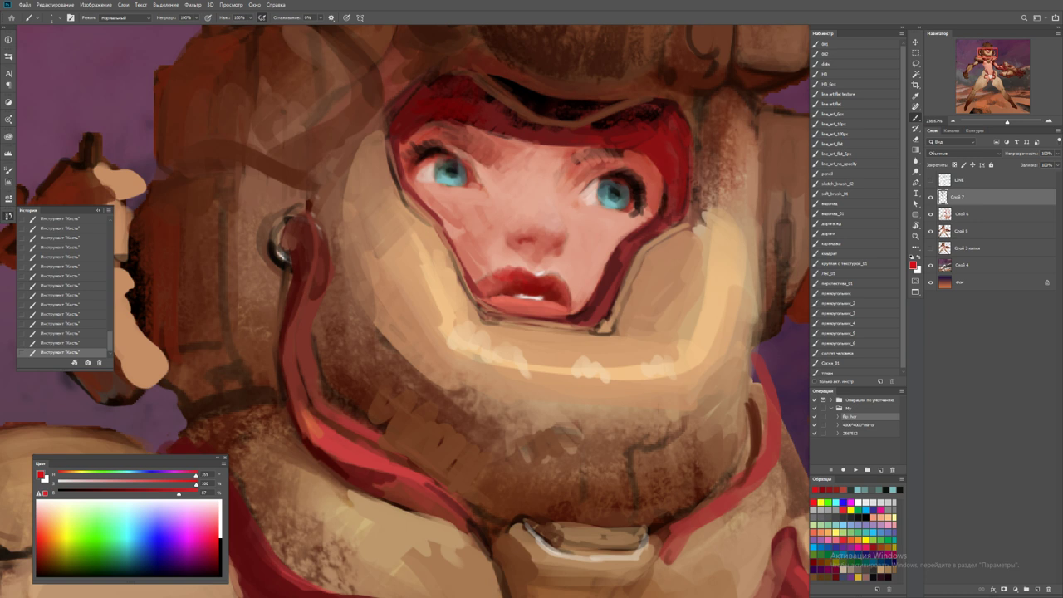
left_click(498, 278)
left_click(492, 276)
Shade and blend the lips with sampled reds, using the line_art_10px brush for the softer strokes
left_click(499, 281, "alt")
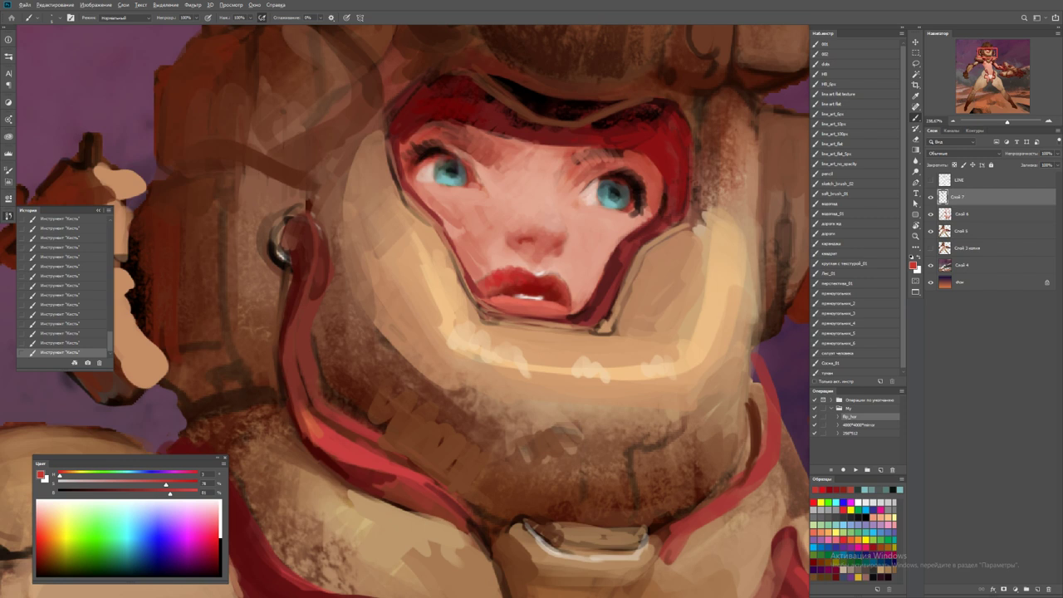
left_click(541, 274, "alt")
left_click_drag(532, 276, 563, 278)
left_click(856, 123)
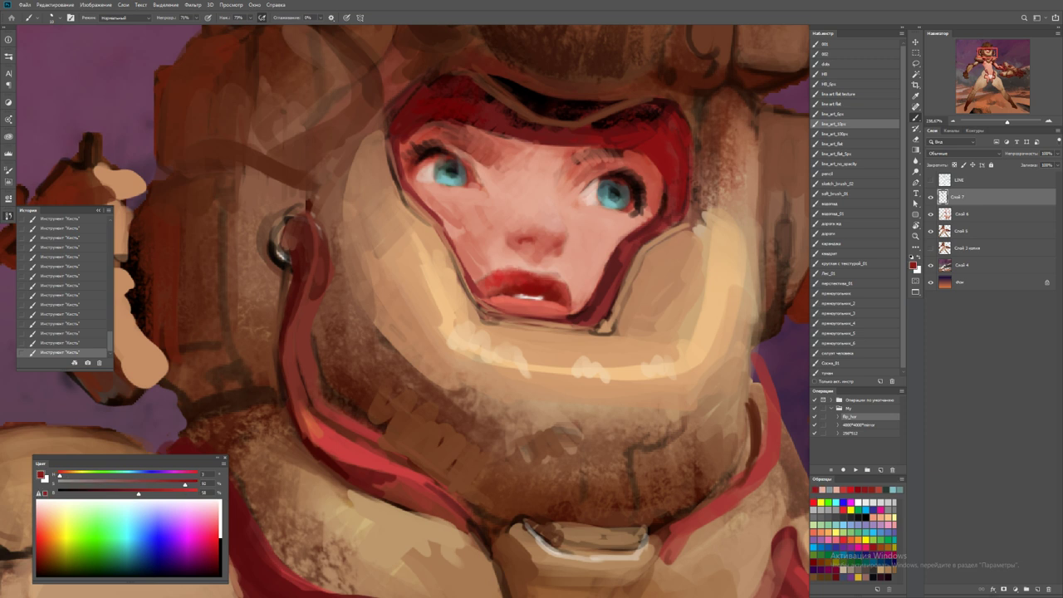
left_click(572, 275, "alt")
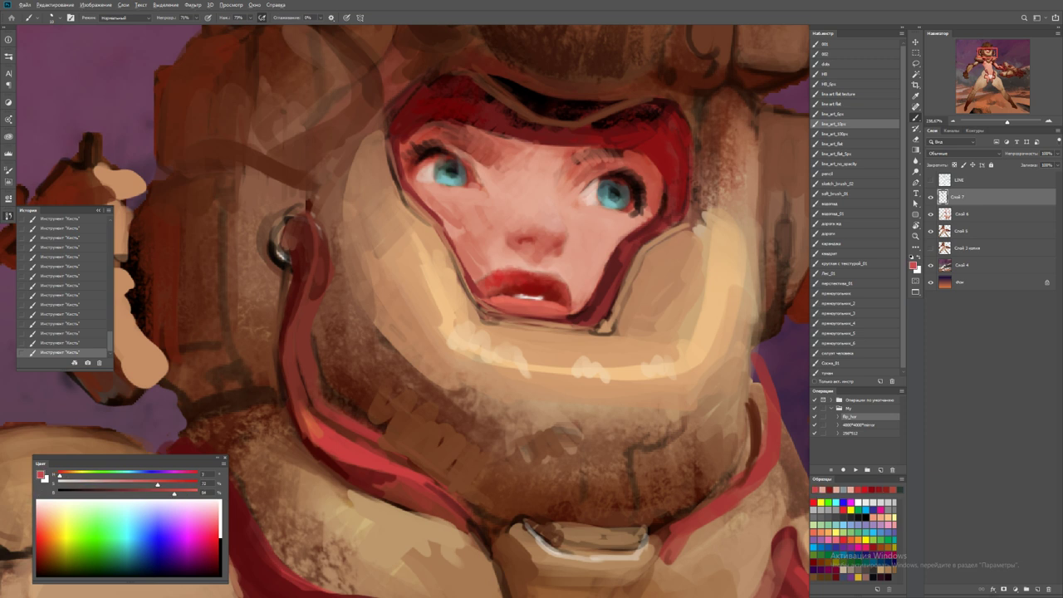
key("z")
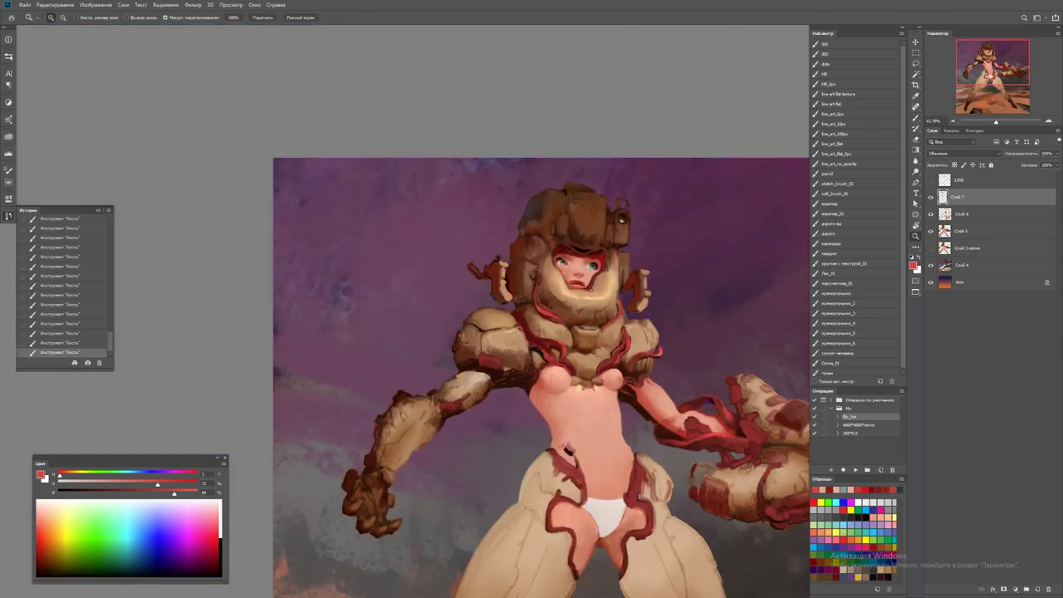
left_click(582, 284)
key("b")
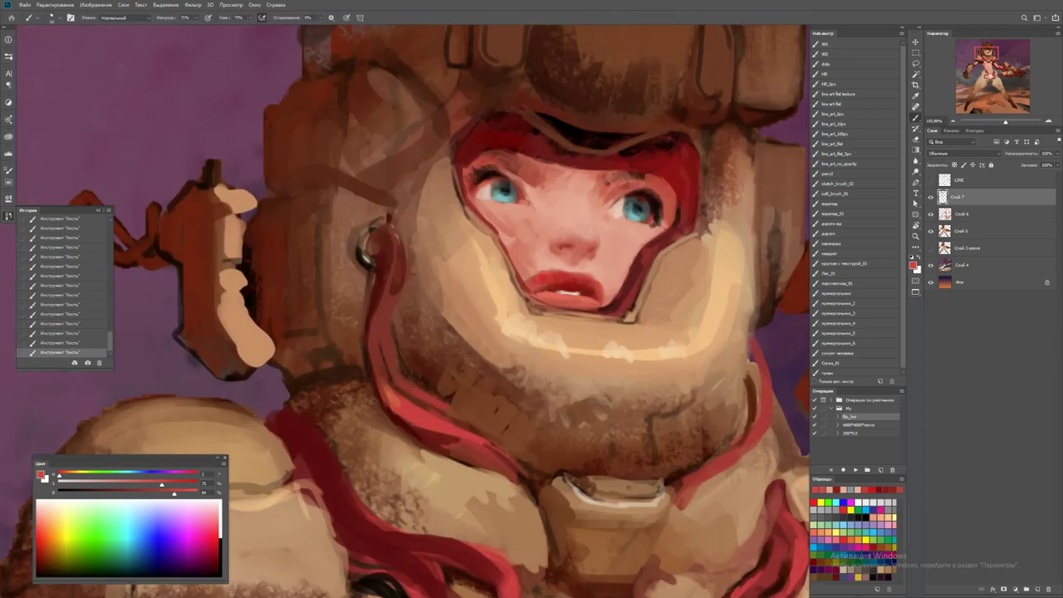
left_click_drag(570, 275, 586, 275)
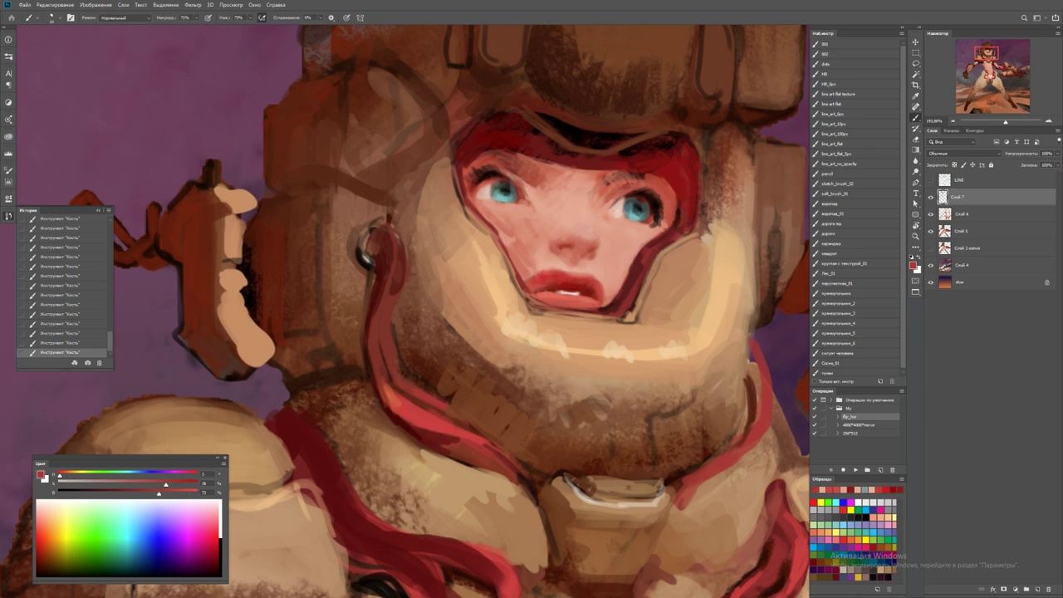
Clean up the upper lip's outline with sampled red and skin tone
key("z")
left_click(602, 289, "alt")
scroll(615, 271, "up", 5)
key("b")
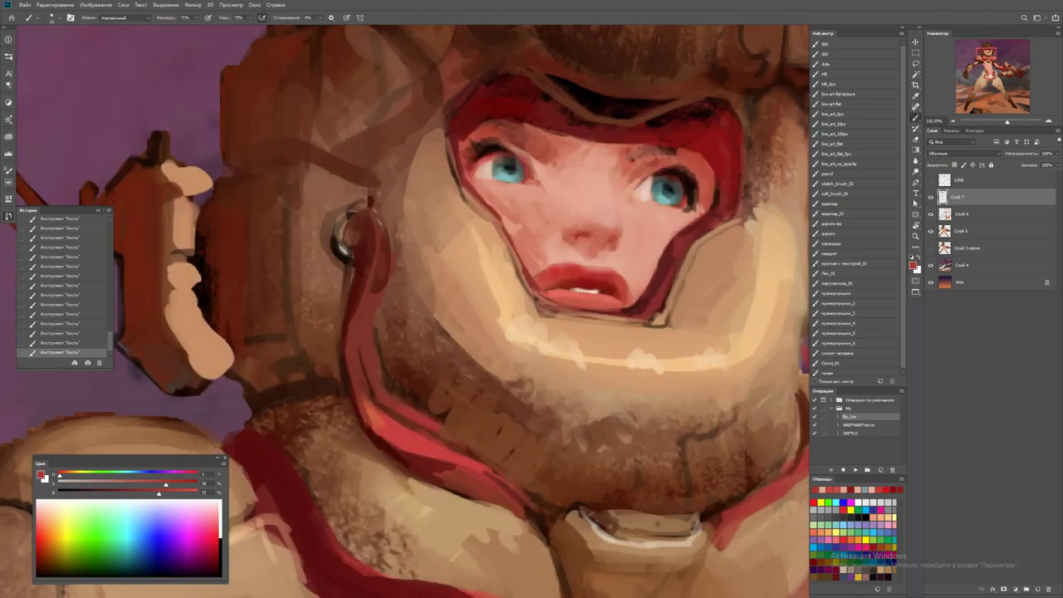
left_click(548, 259, "alt")
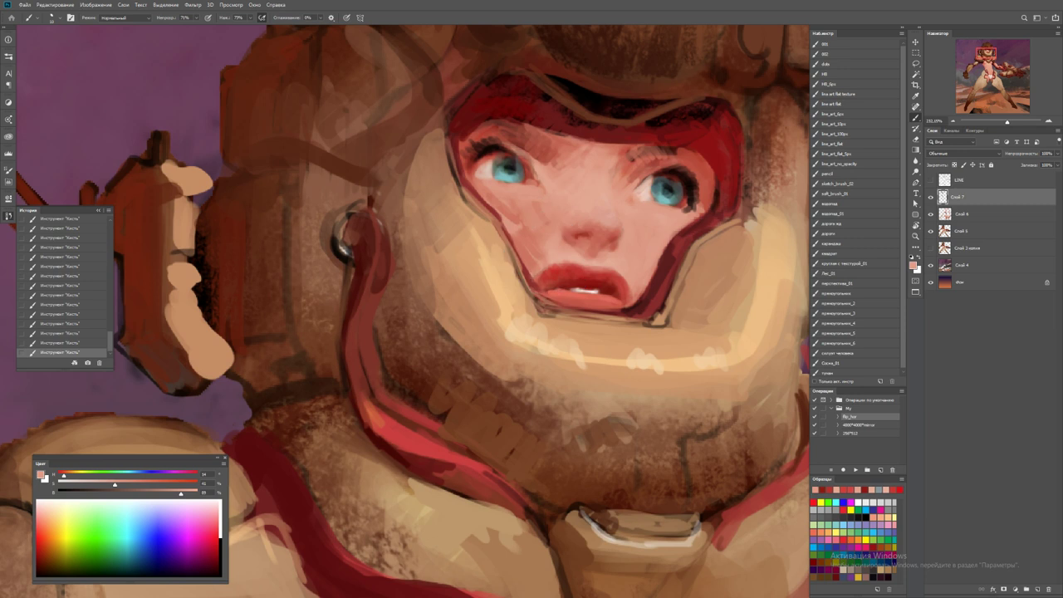
Flip the canvas horizontally and frame the helmet and face for further painting
key("r")
scroll(406, 311, "down", 5)
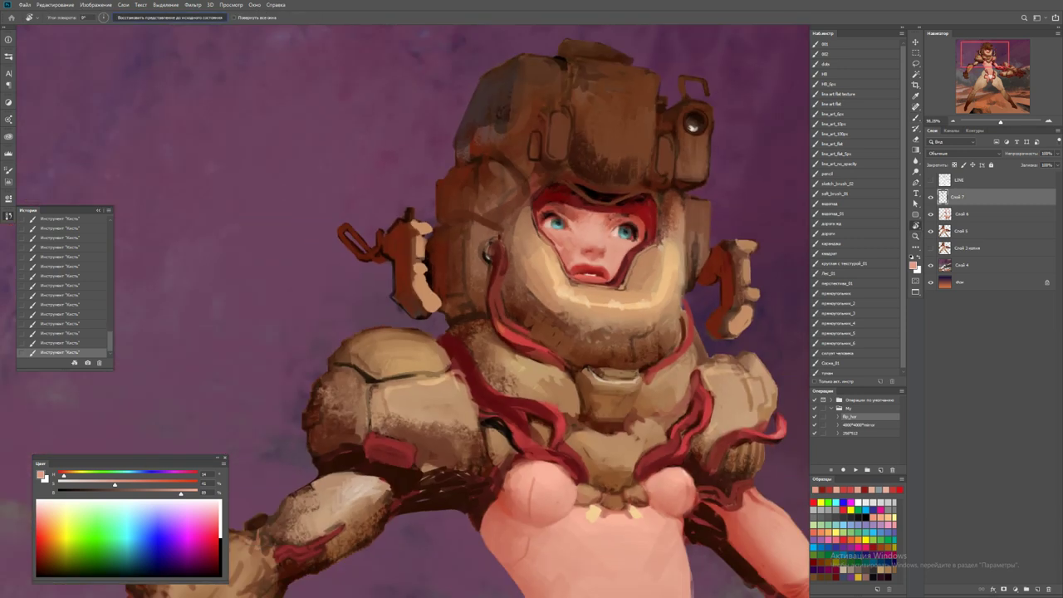
key("h")
key("z")
scroll(405, 311, "down", 5)
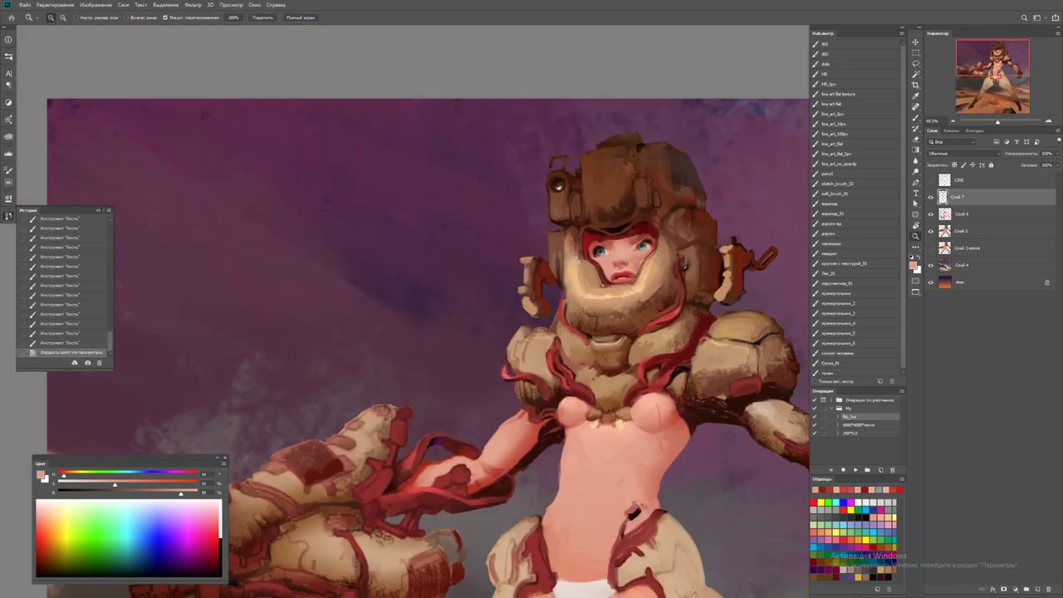
scroll(664, 256, "up", 5)
key("b")
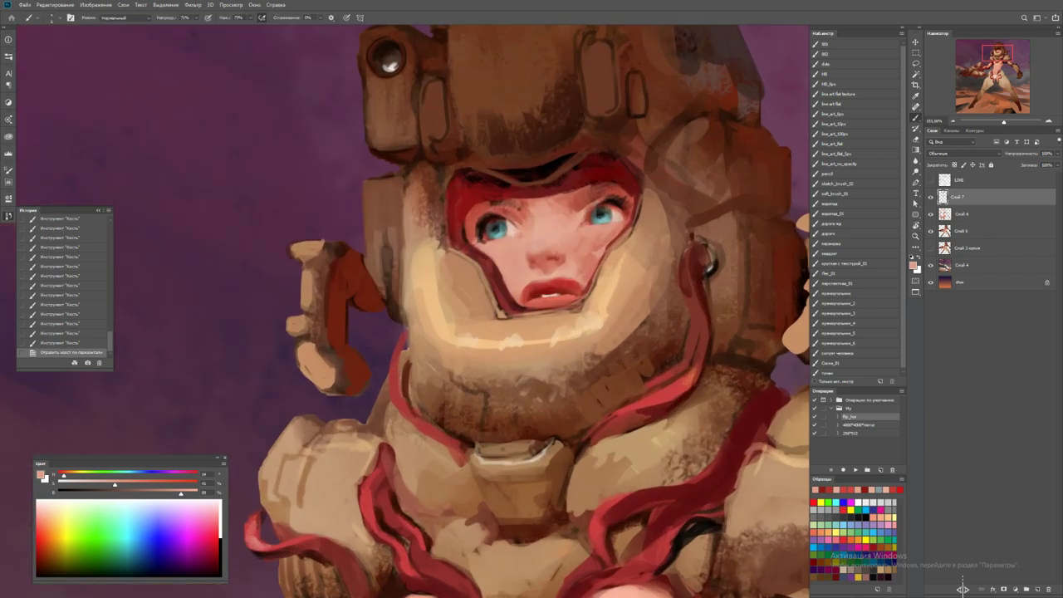
Touch up the beige armour beside the visor opening with sampled tan and brown
left_click_drag(440, 293, 450, 277)
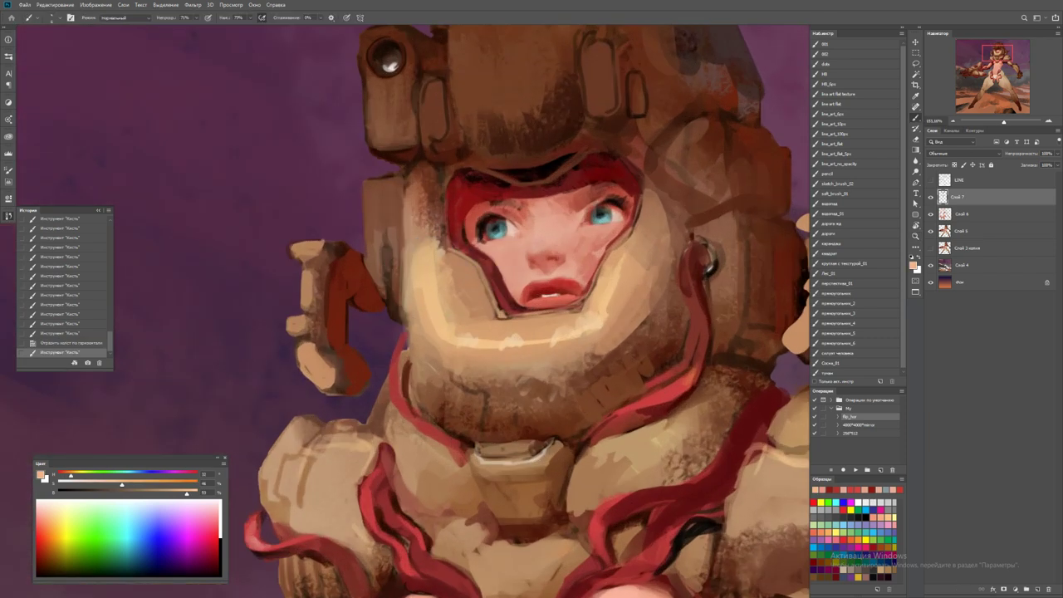
mouse_move(445, 238)
left_mouse_down()
mouse_move(445, 263)
mouse_move(438, 221)
mouse_move(414, 188)
mouse_move(409, 221)
left_mouse_up()
left_click(430, 191, "alt")
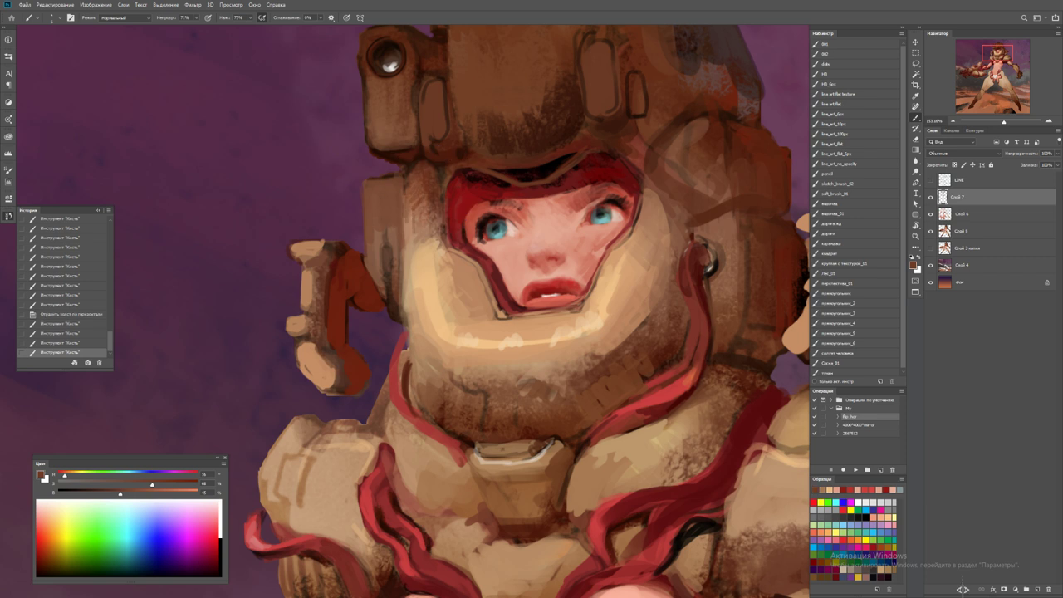
Paint over the rough curved lines on the helmet's side with sampled browns using brush 001
mouse_move(648, 192)
left_mouse_down()
mouse_move(659, 216)
mouse_move(633, 312)
left_mouse_up()
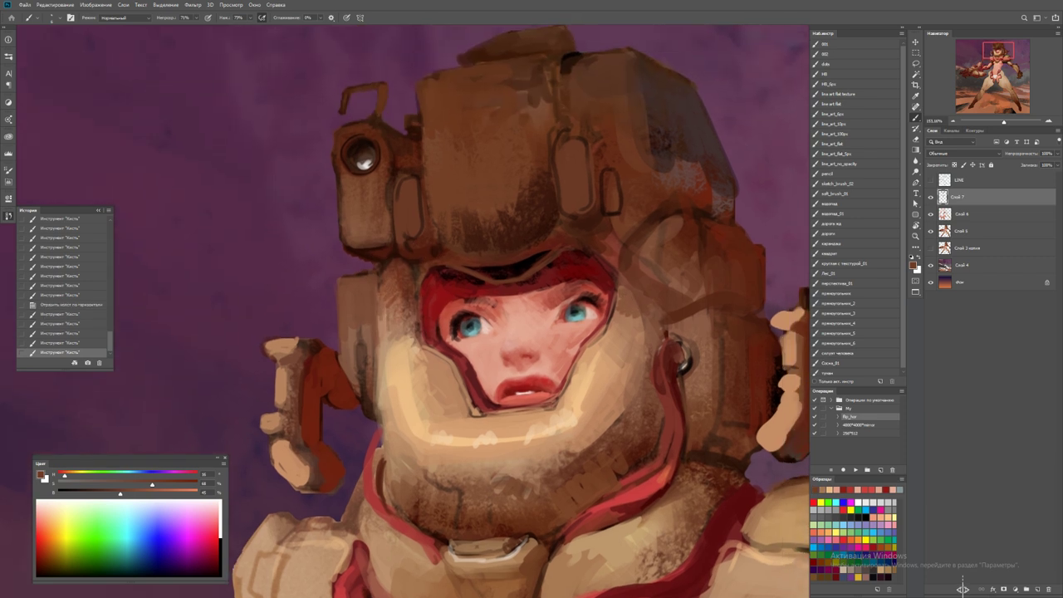
left_click(848, 43)
left_click(356, 295, "alt")
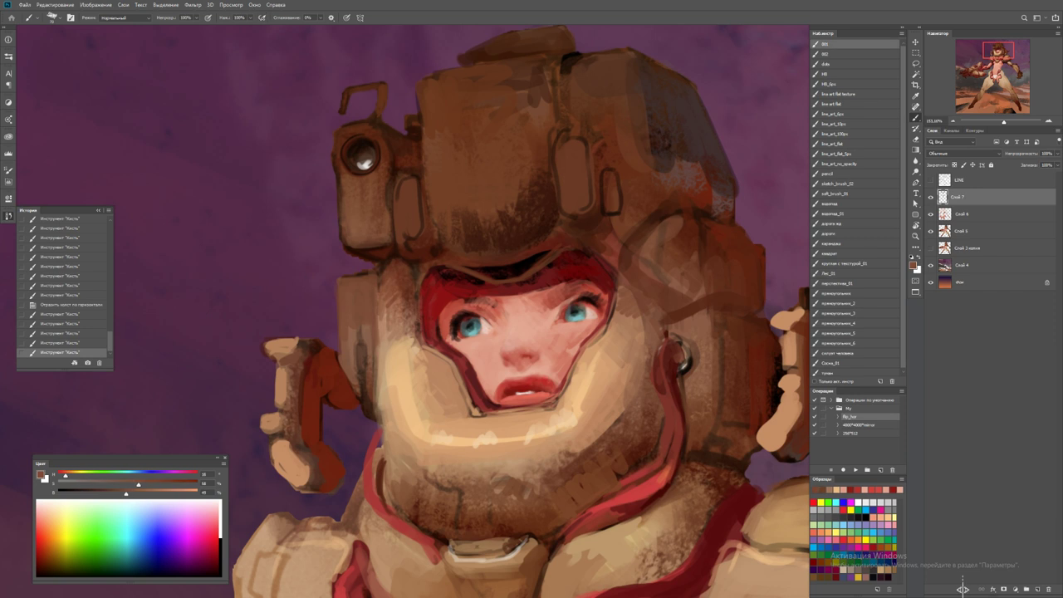
mouse_move(613, 229)
left_mouse_down()
mouse_move(623, 264)
mouse_move(639, 260)
mouse_move(670, 282)
left_mouse_up()
left_click(595, 231, "alt")
left_click(697, 171, "alt")
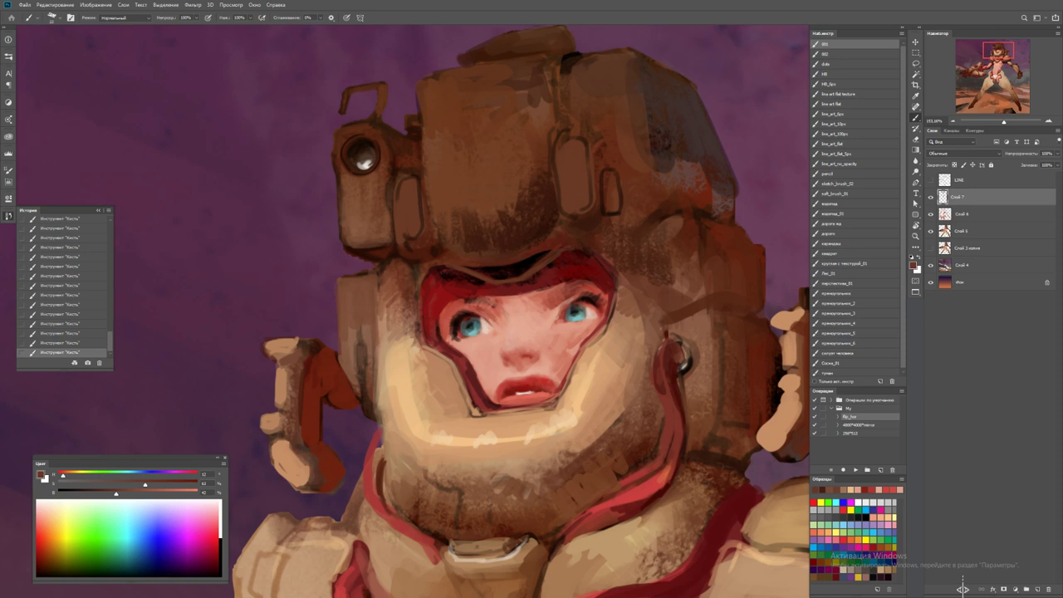
Rework the helmet's rear lower corner and its contour with sampled reddish and dark browns
left_click(723, 201, "alt")
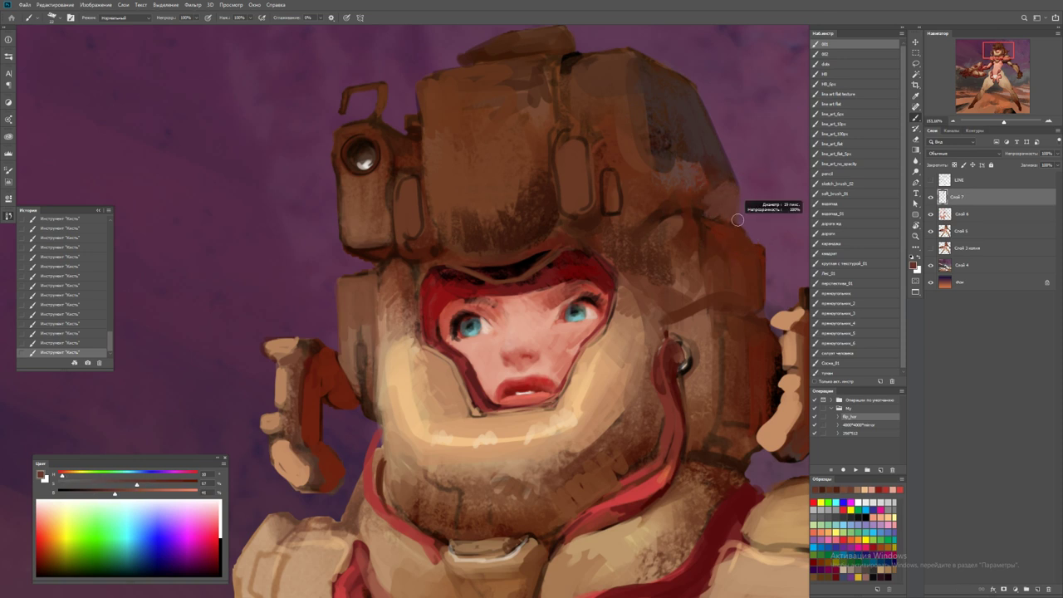
key("d")
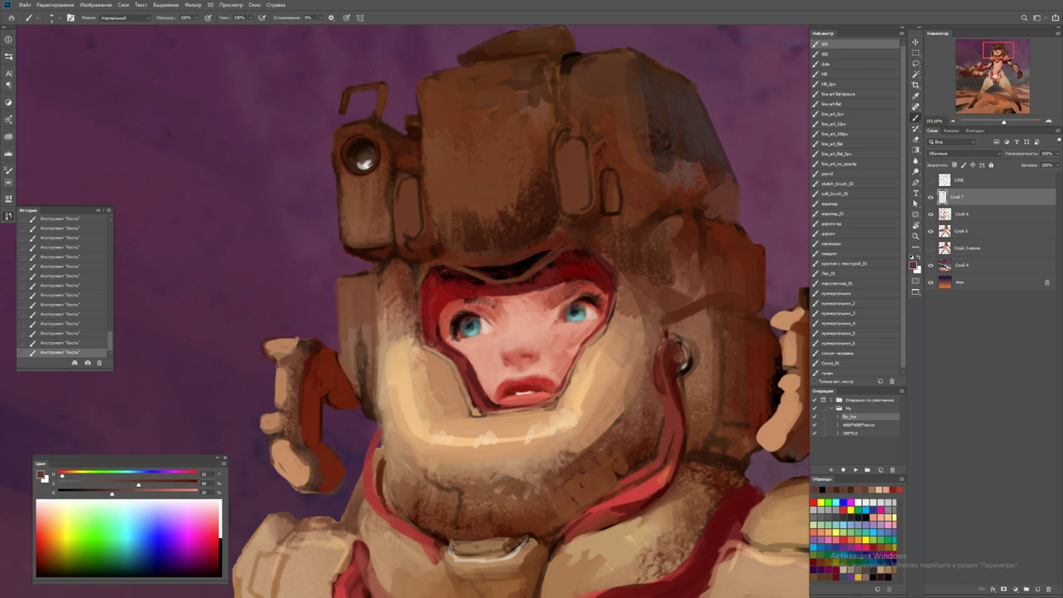
left_click(723, 191, "alt")
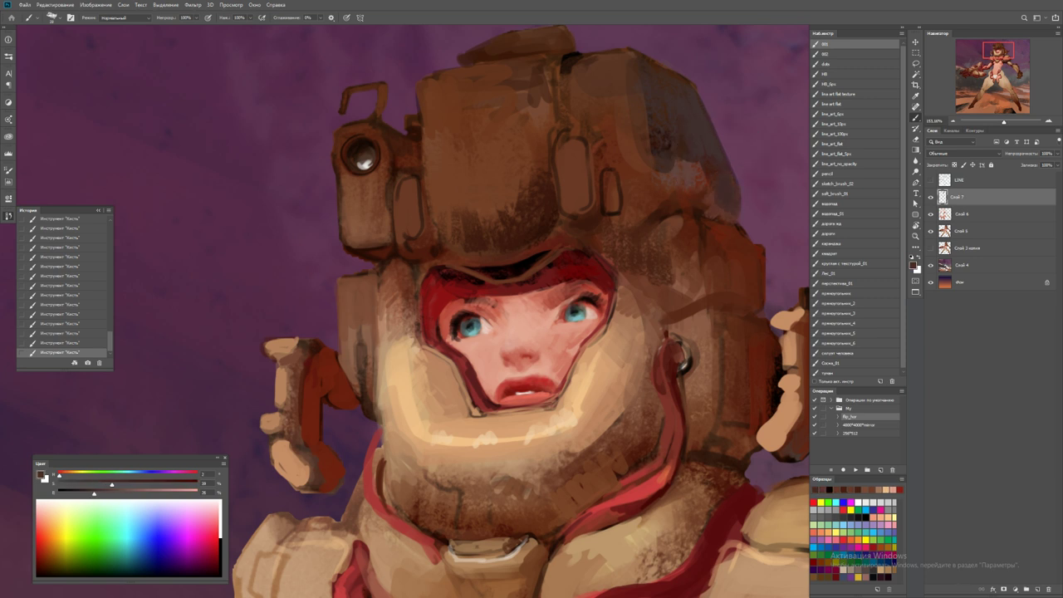
Darken the block at the back of the helmet and draw a thin black seam around the chin guard
key("ctrl+0")
key("ctrl+plus")
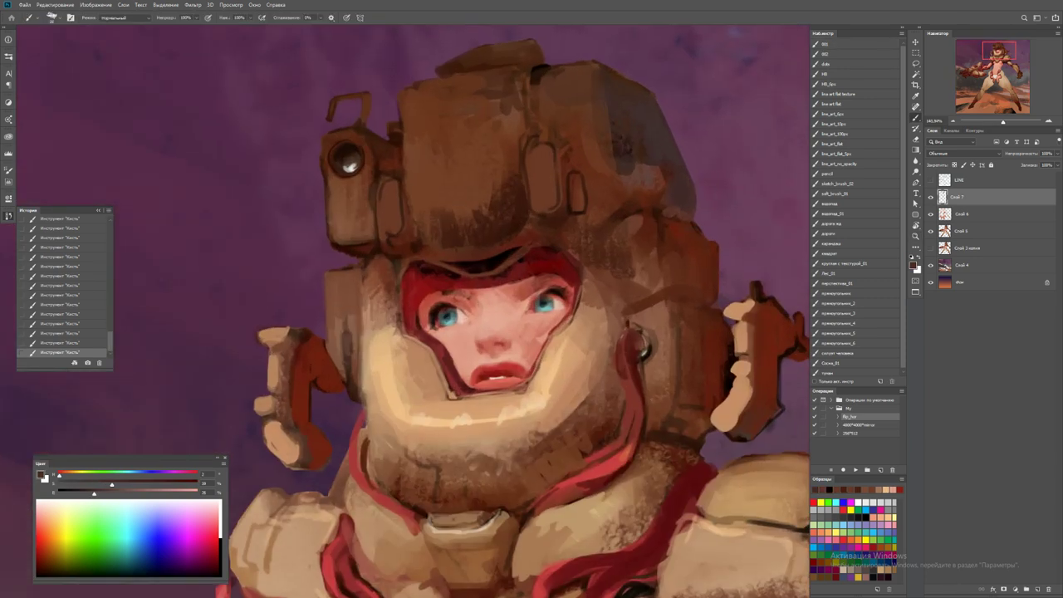
key("z")
key("ctrl+minus")
key("ctrl+minus")
key("ctrl+minus")
key("ctrl+minus")
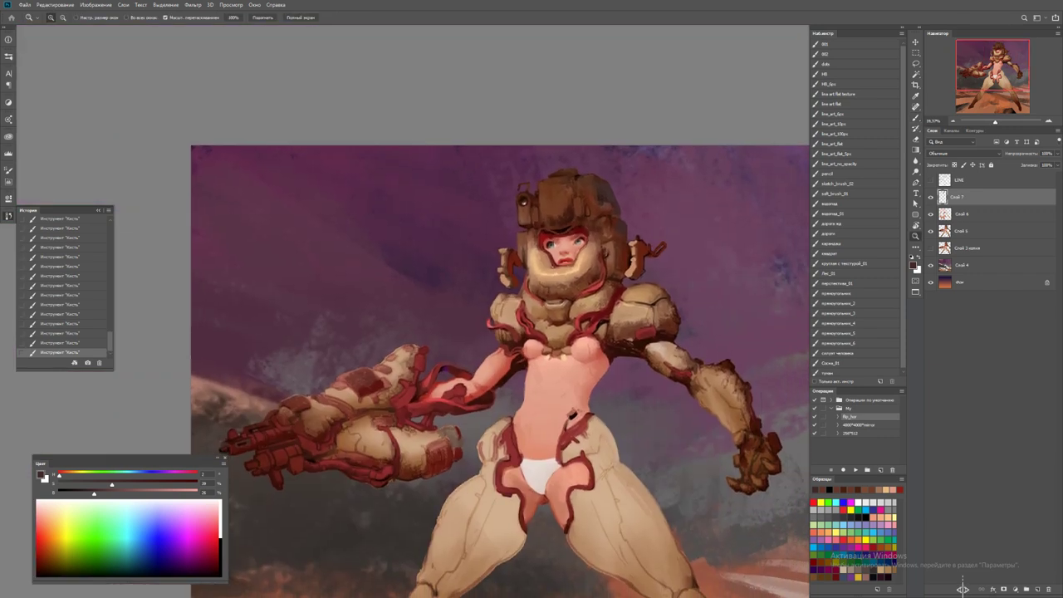
scroll(577, 257, "up", 3)
key("b")
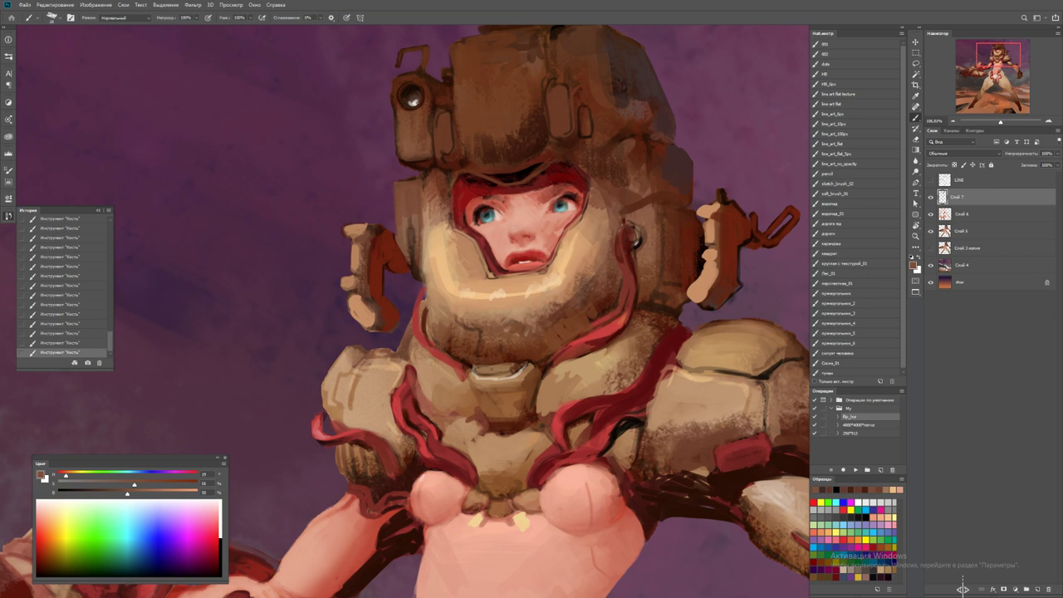
key("d")
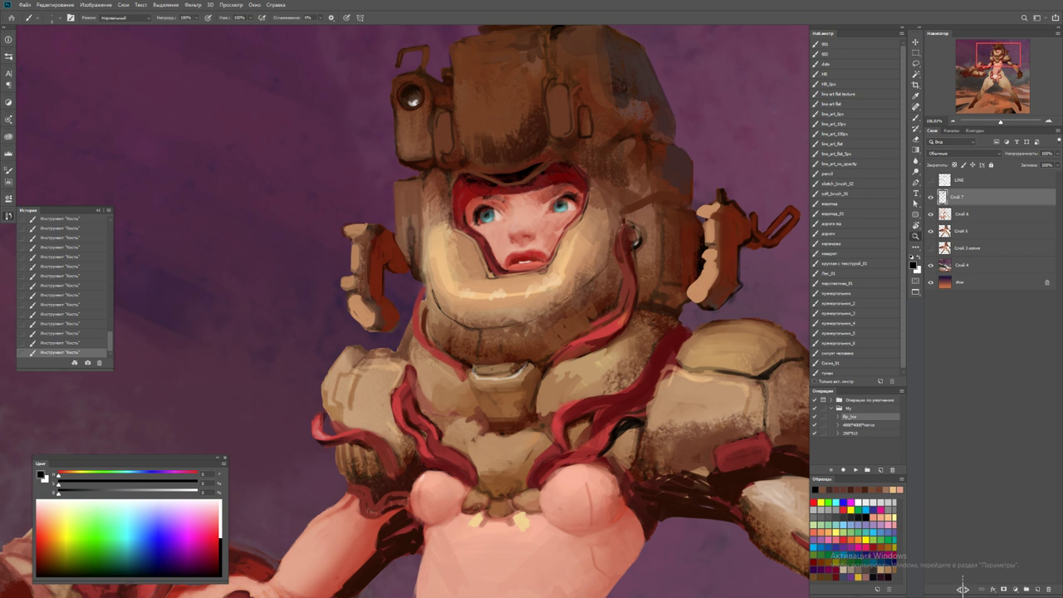
Shade the small plate beside the helmet's lens with sampled dark brown
key("z")
key("ctrl+0")
key("ctrl+plus")
key("b")
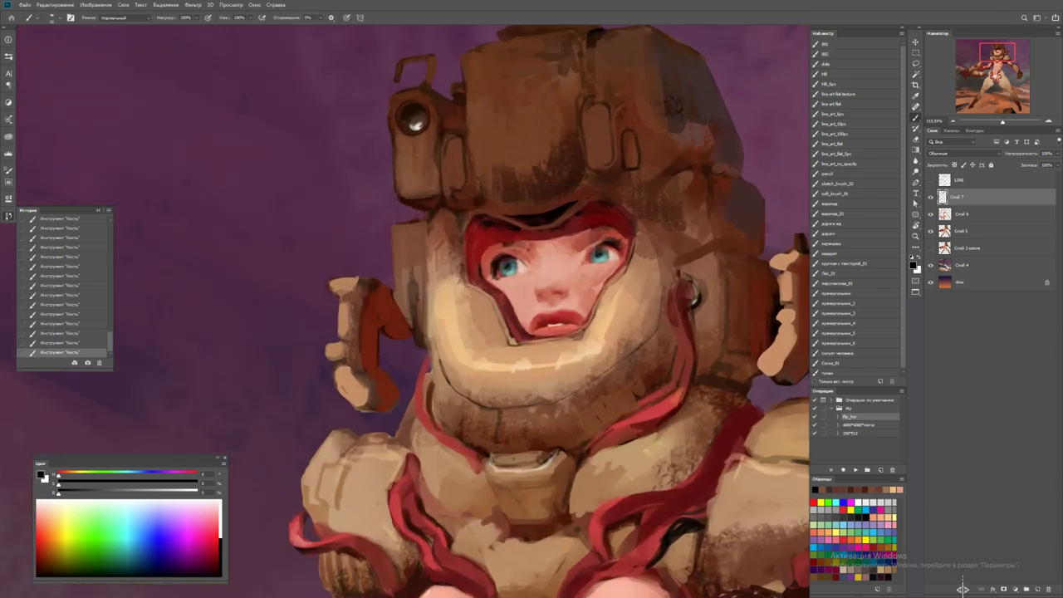
left_click(507, 197, "alt")
left_click(452, 154, "alt")
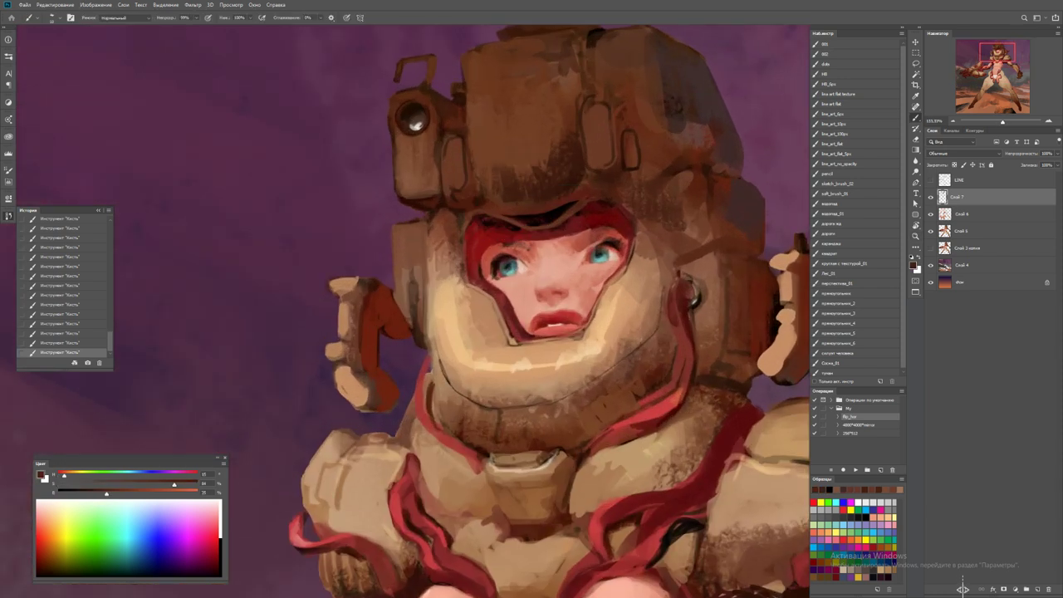
left_click_drag(450, 143, 452, 171)
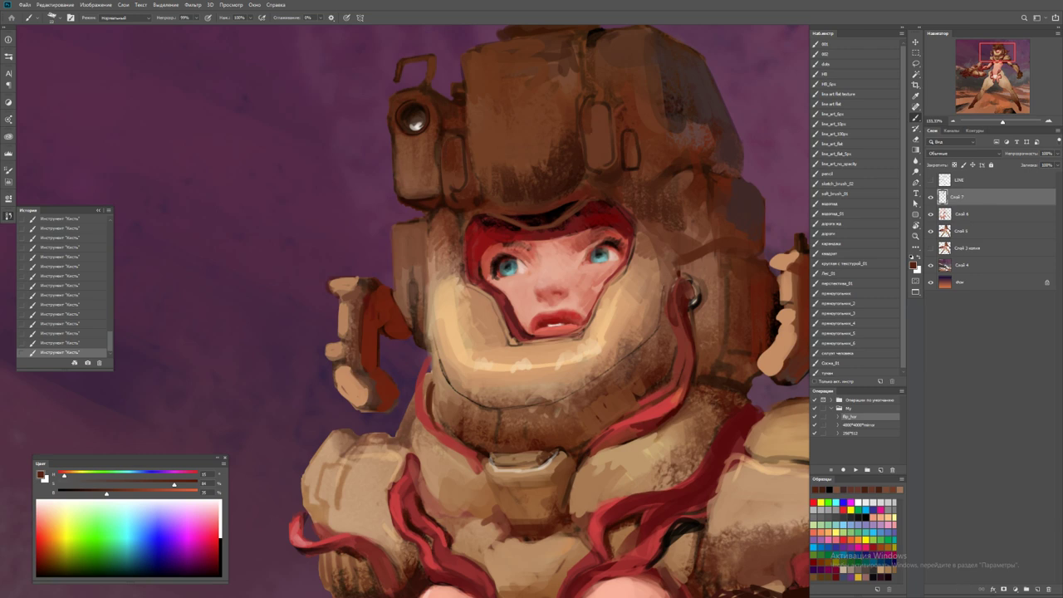
Retouch the hair beneath the pointed helmet brim with sampled dark red
key("z")
key("ctrl+minus")
key("ctrl+minus")
key("ctrl+minus")
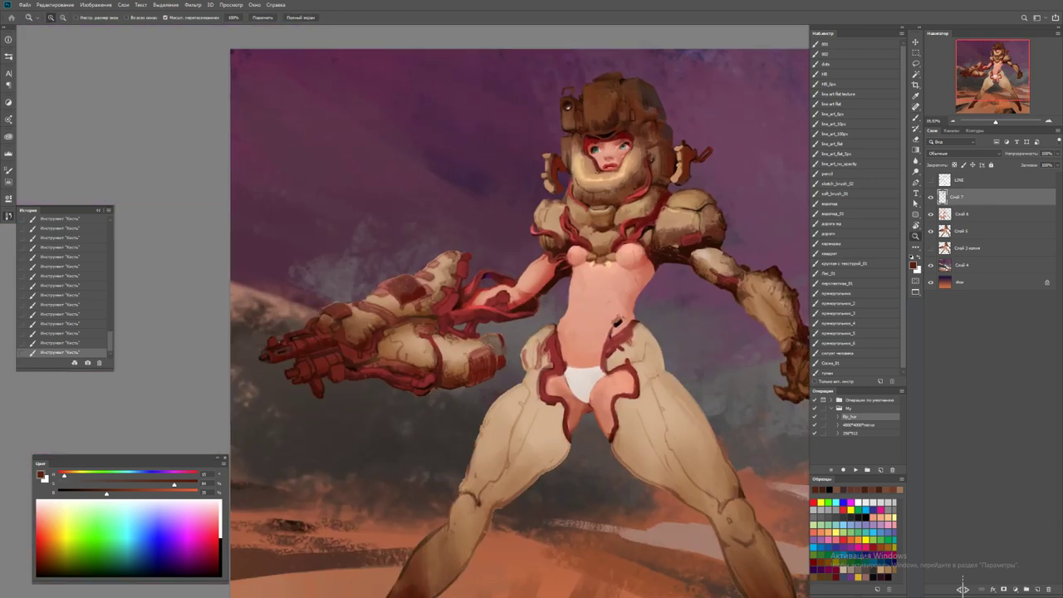
key("ctrl+plus")
key("ctrl+plus")
key("ctrl+plus")
key("ctrl+plus")
key("b")
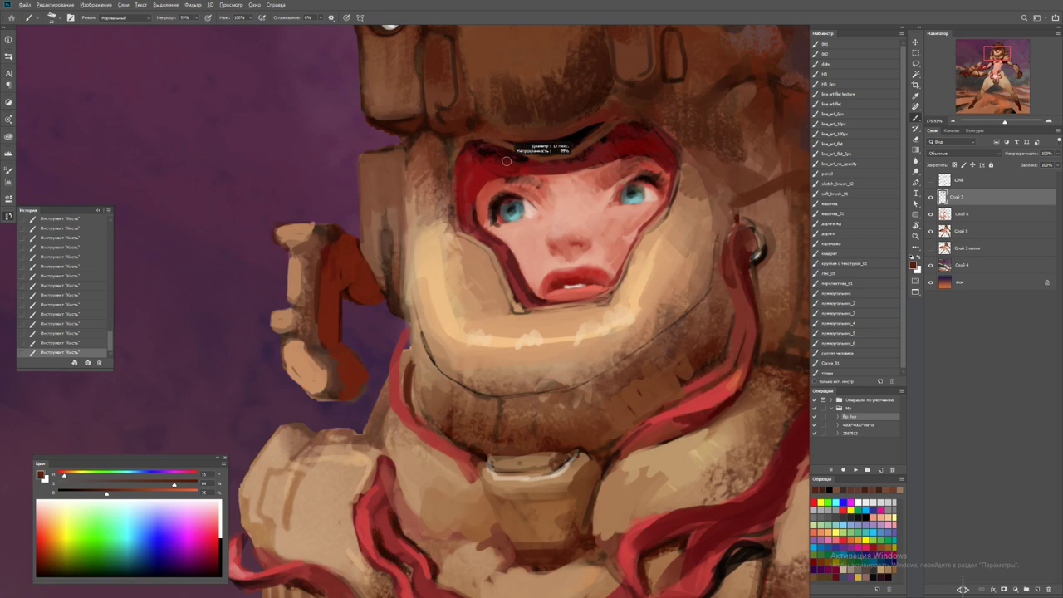
left_click(536, 148, "alt")
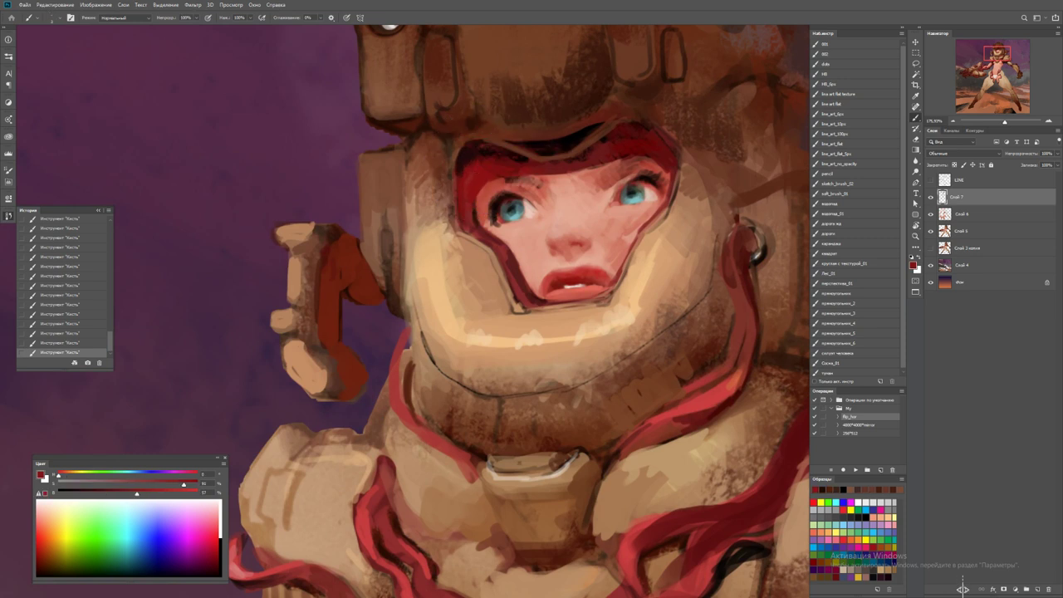
Soften the brow above the viewer's-left eye using sampled dark red and reddish skin tones
left_click(478, 170, "alt")
key("d")
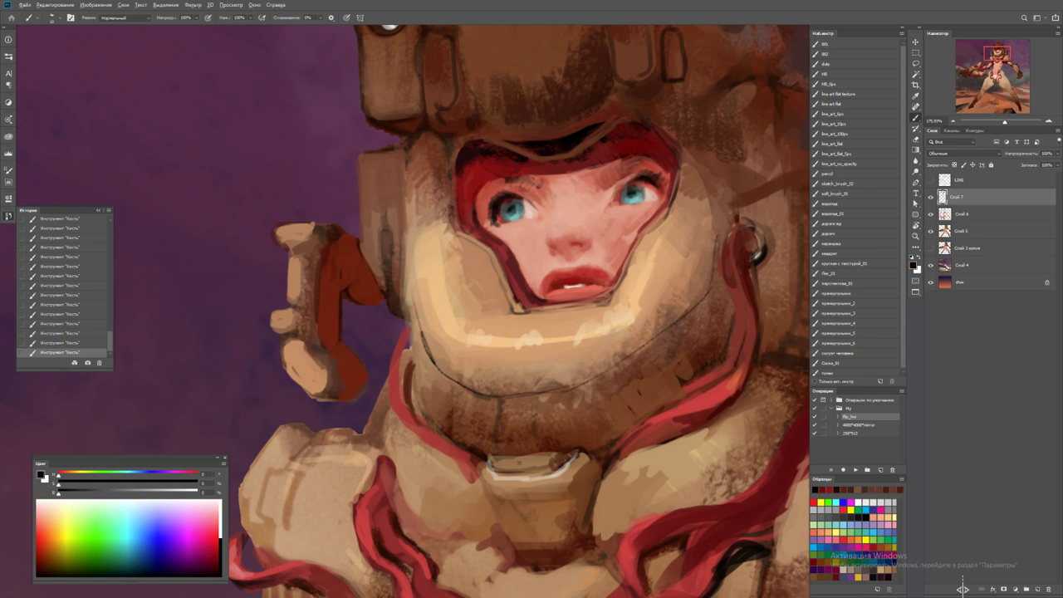
left_click(511, 185, "alt")
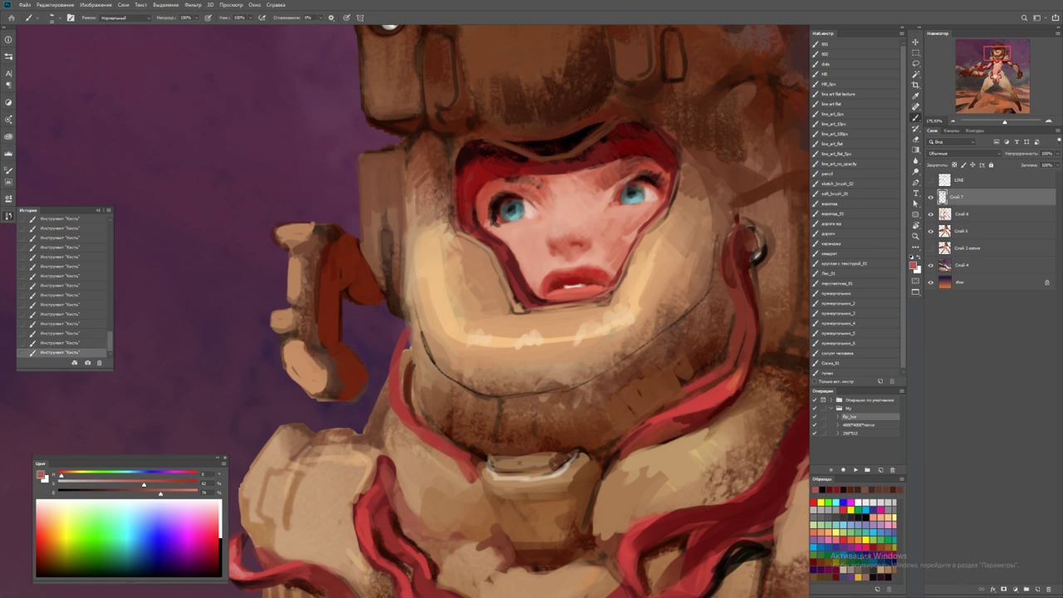
left_click(540, 188, "alt")
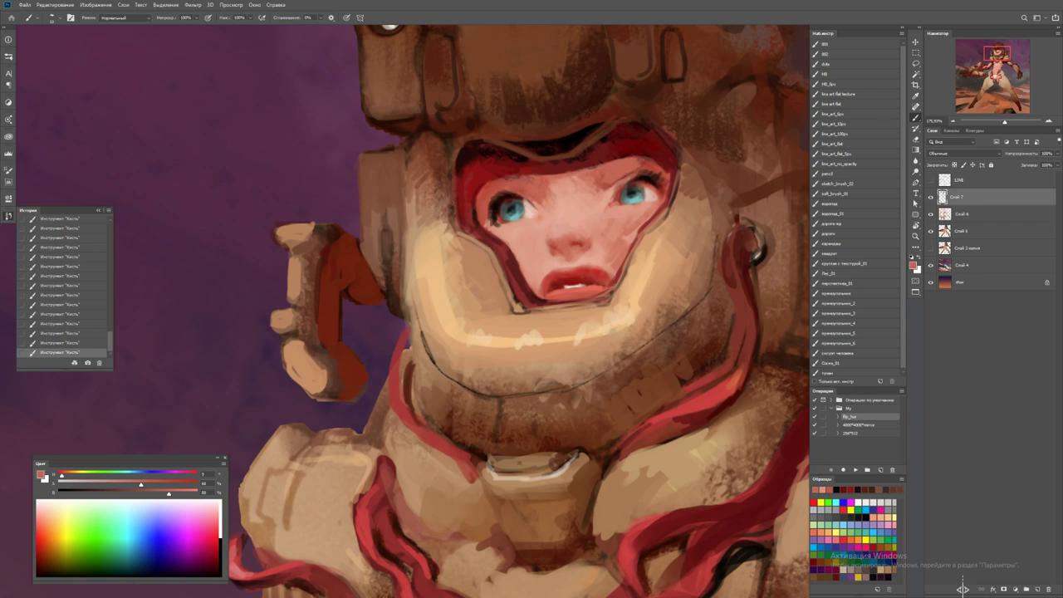
Refine the upper eyelid and lashes of the viewer's-right eye with colours sampled from around the eye
key("z")
key("ctrl+minus")
key("ctrl+minus")
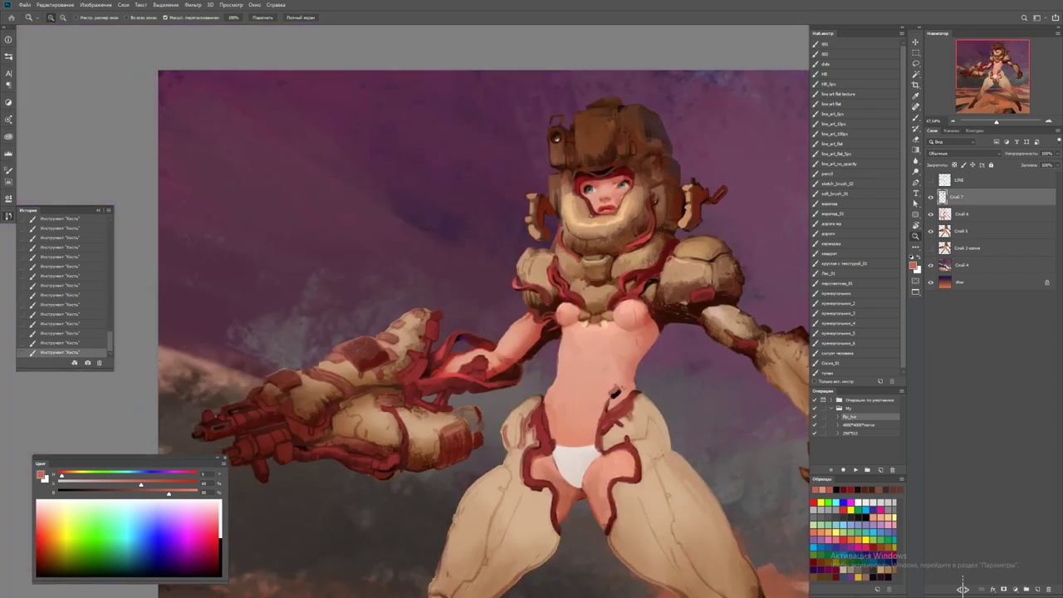
key("ctrl+plus")
key("ctrl+plus")
key("b")
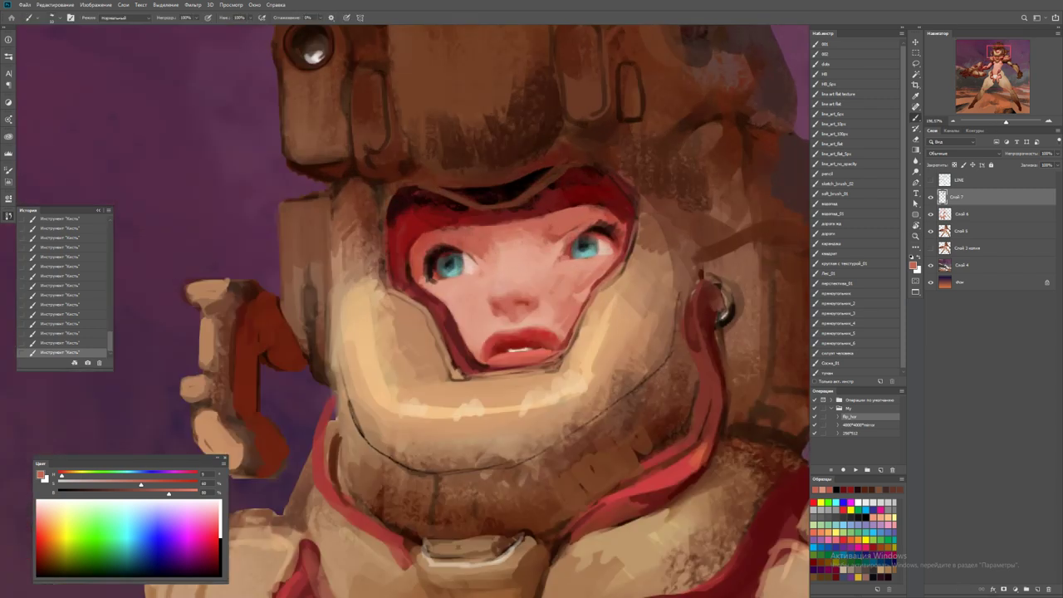
left_click(591, 221, "alt")
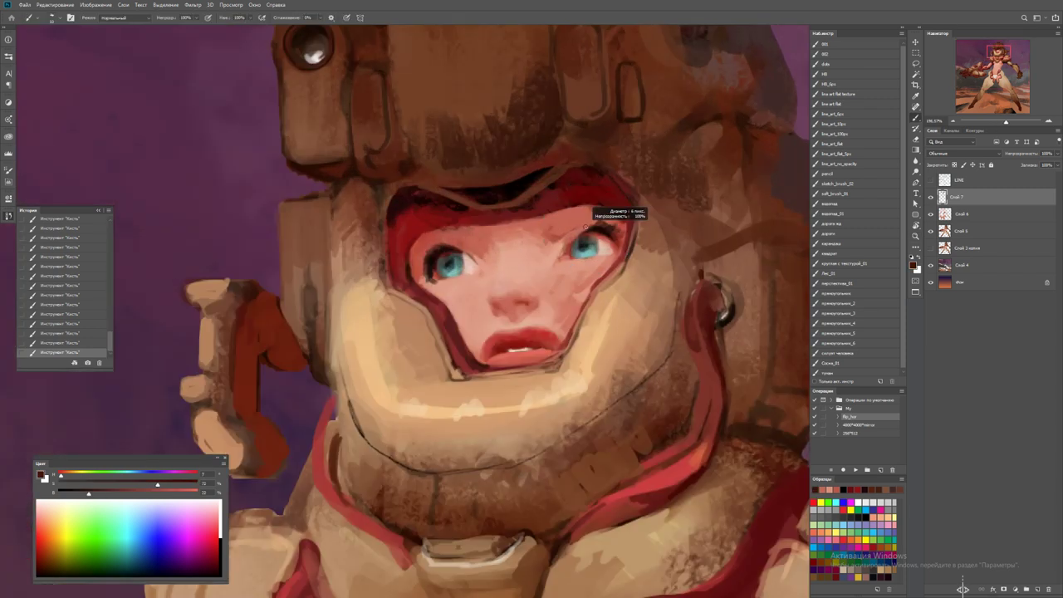
left_click(584, 236, "alt")
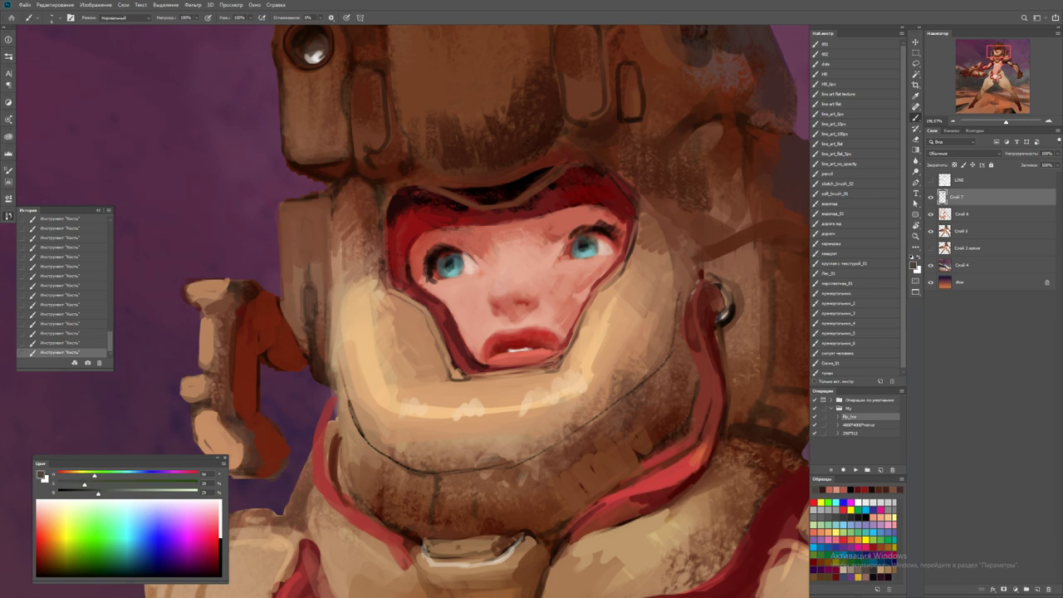
Refine the shape of the mouth with dark red and a skin tone sampled beside the lips
key("z")
key("ctrl+minus")
key("ctrl+minus")
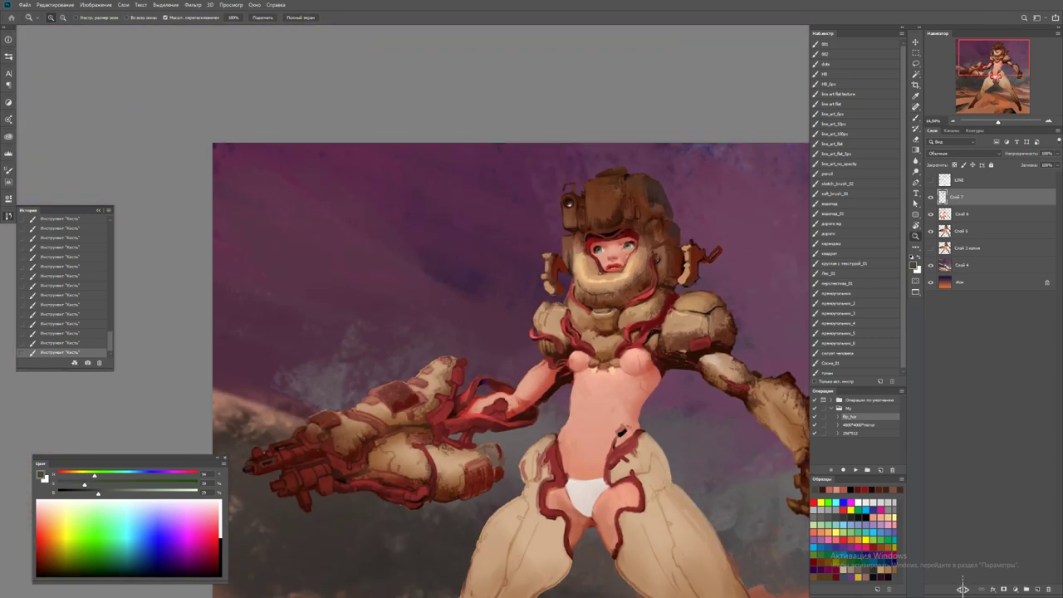
key("ctrl+plus")
key("ctrl+plus")
key("b")
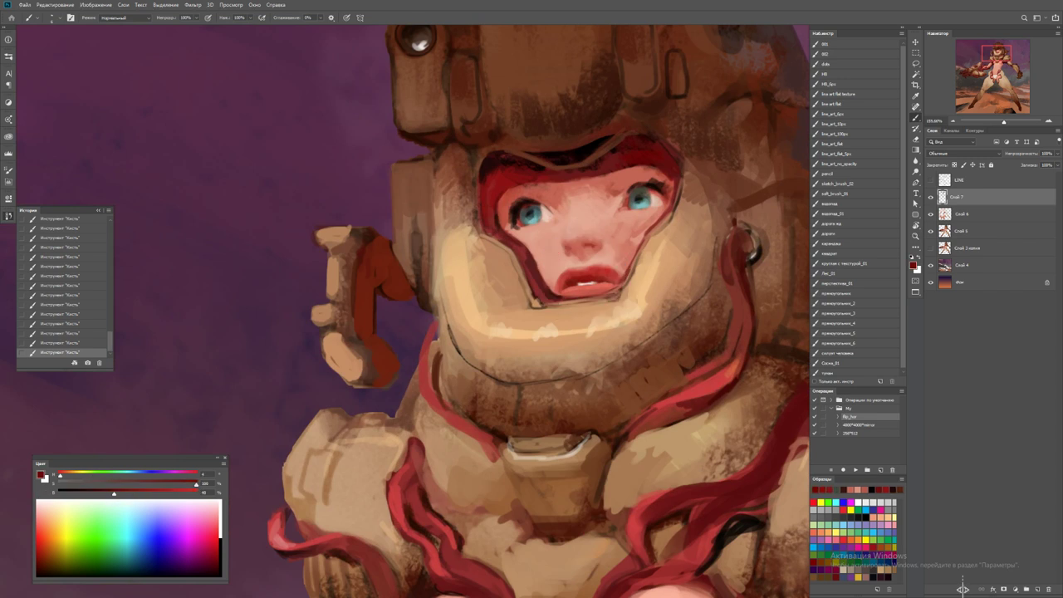
left_click(577, 284, "alt")
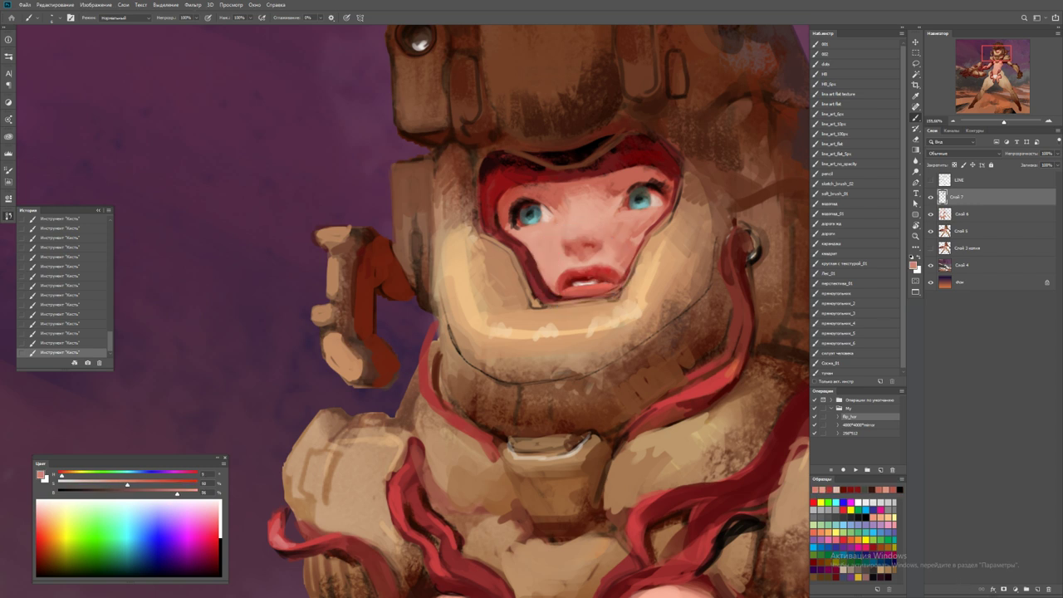
Paint white teeth in the open mouth and rework the lips around them with sampled reds
key("ctrl+minus")
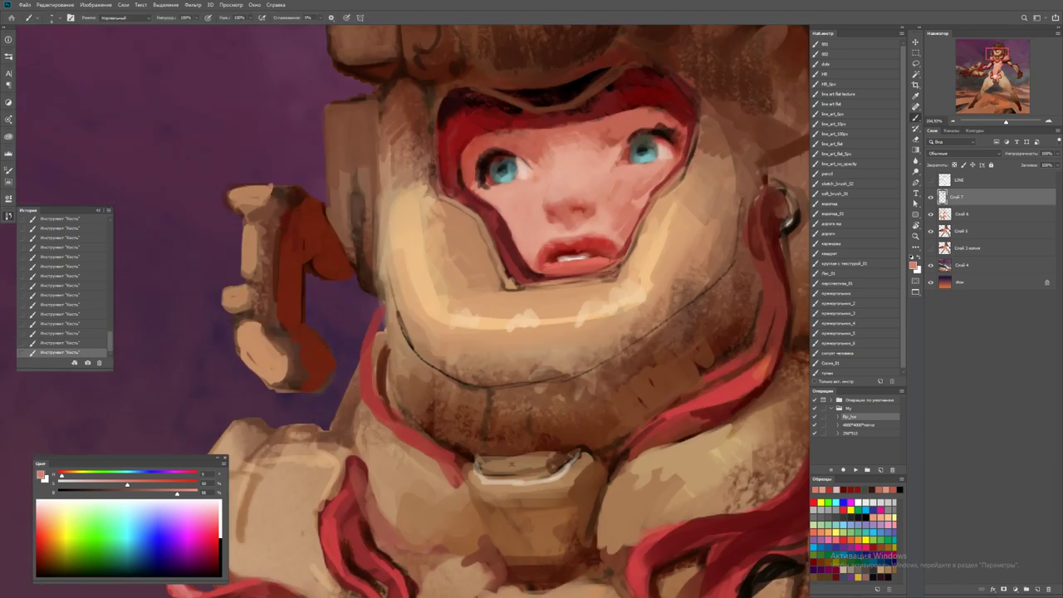
left_click(548, 259, "alt")
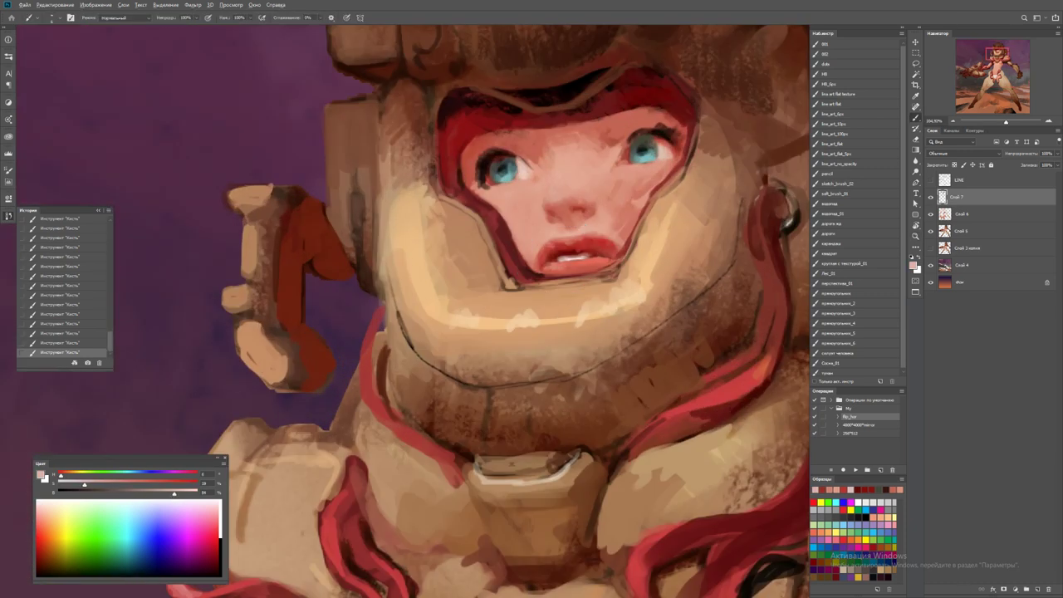
left_click(565, 258, "alt")
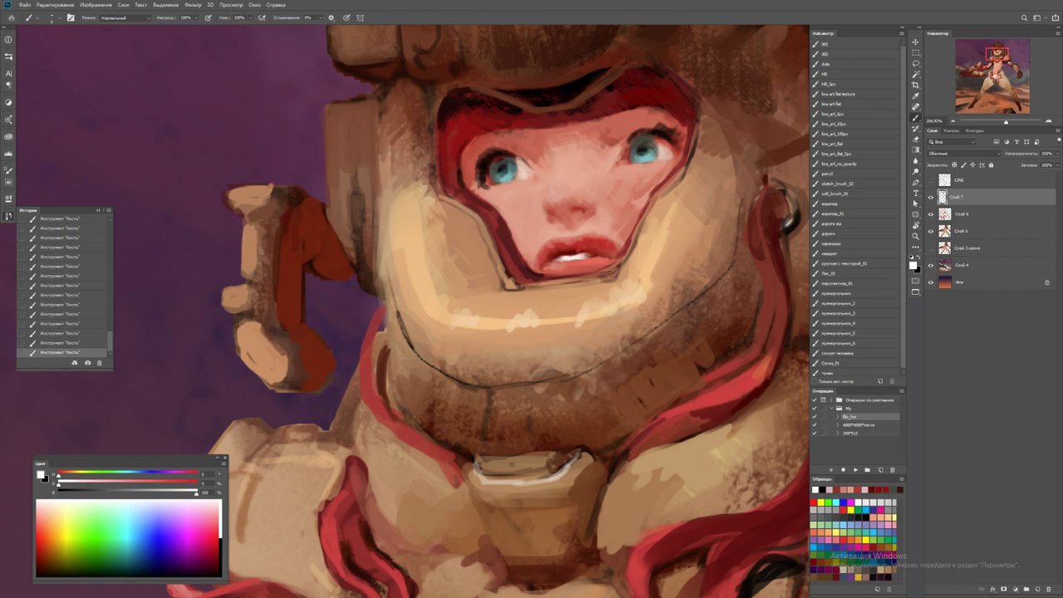
left_click(558, 251, "alt")
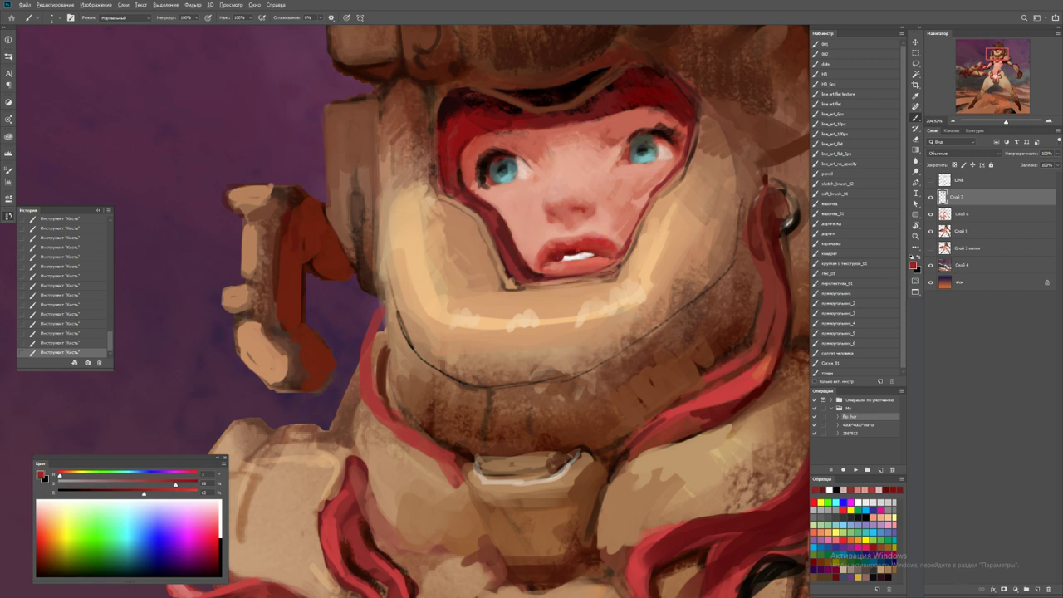
scroll(565, 249, "down", 4, "alt")
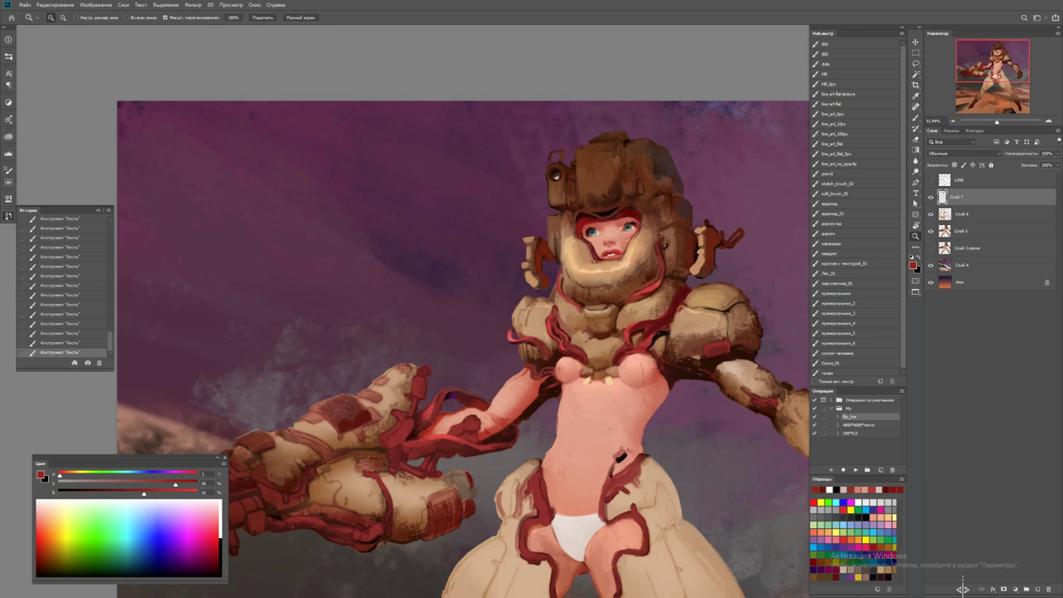
scroll(564, 250, "up", 4, "alt")
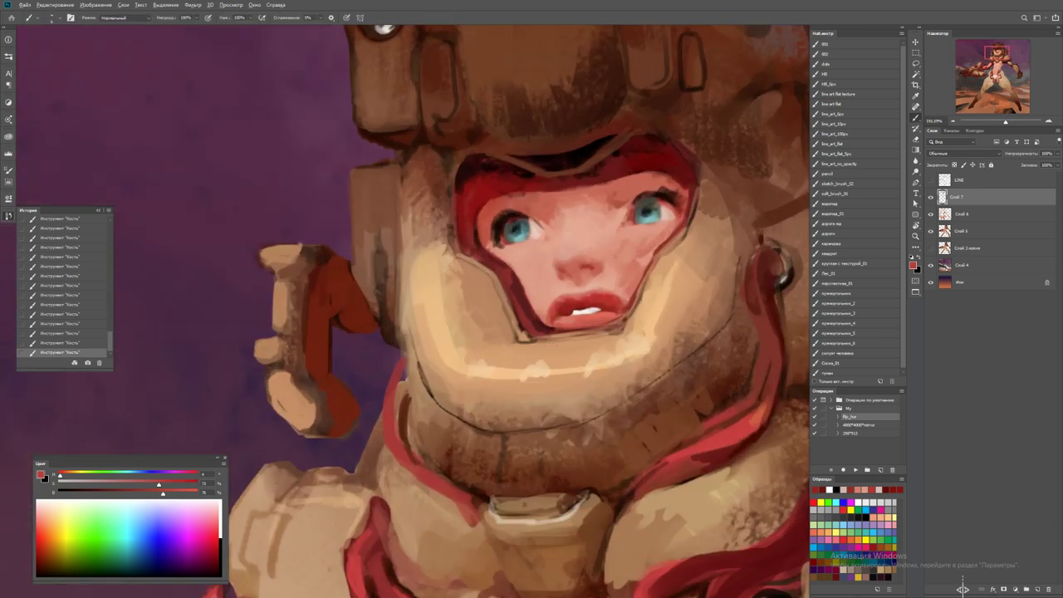
left_click(563, 308, "alt")
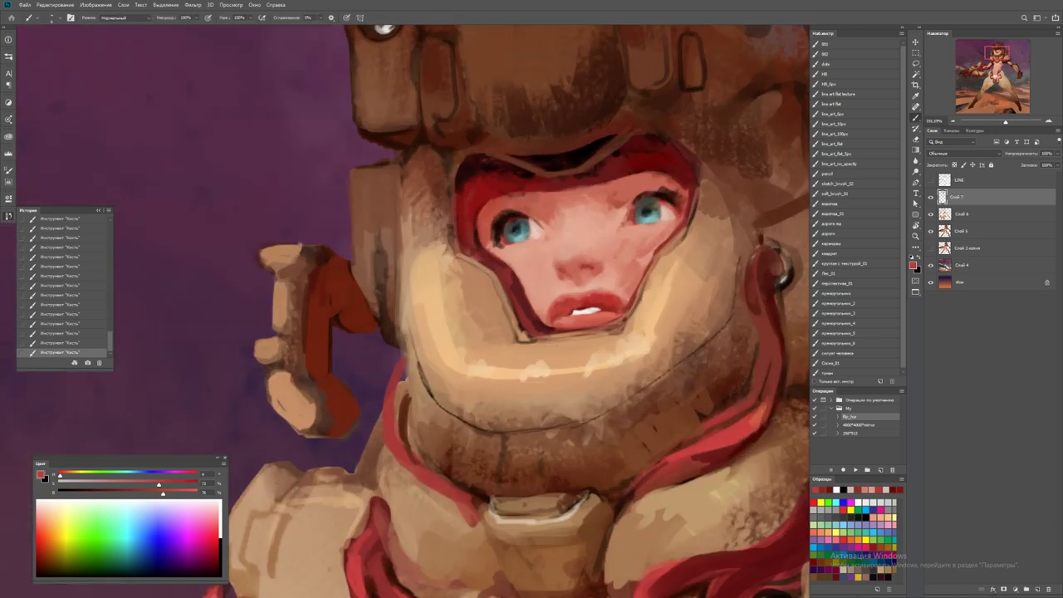
Flip the canvas horizontally to check the character mirrored
scroll(610, 306, "down", 5, "alt")
key("z")
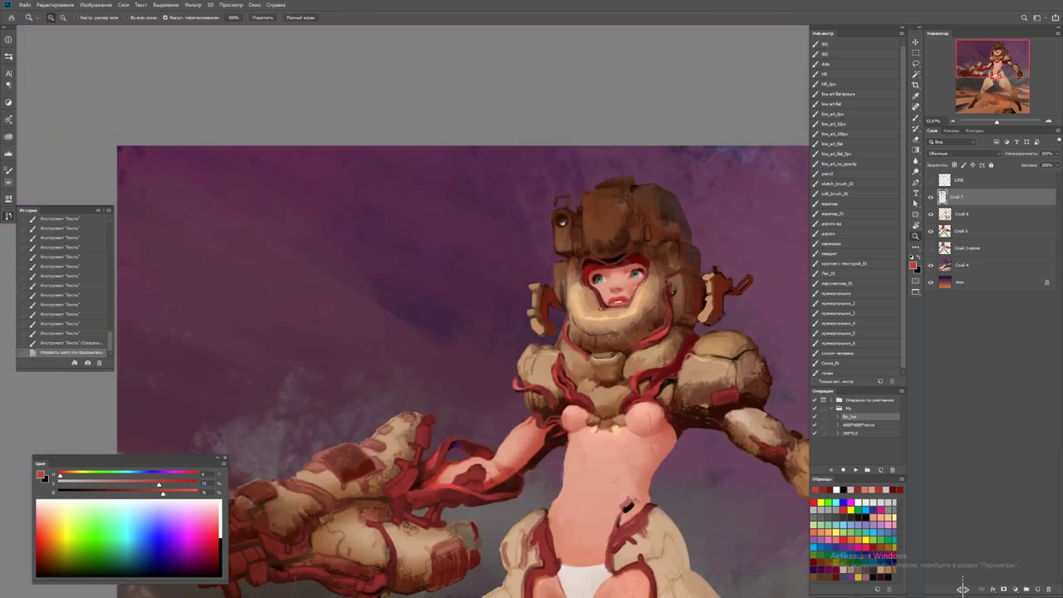
key("F2")
key("ctrl+minus")
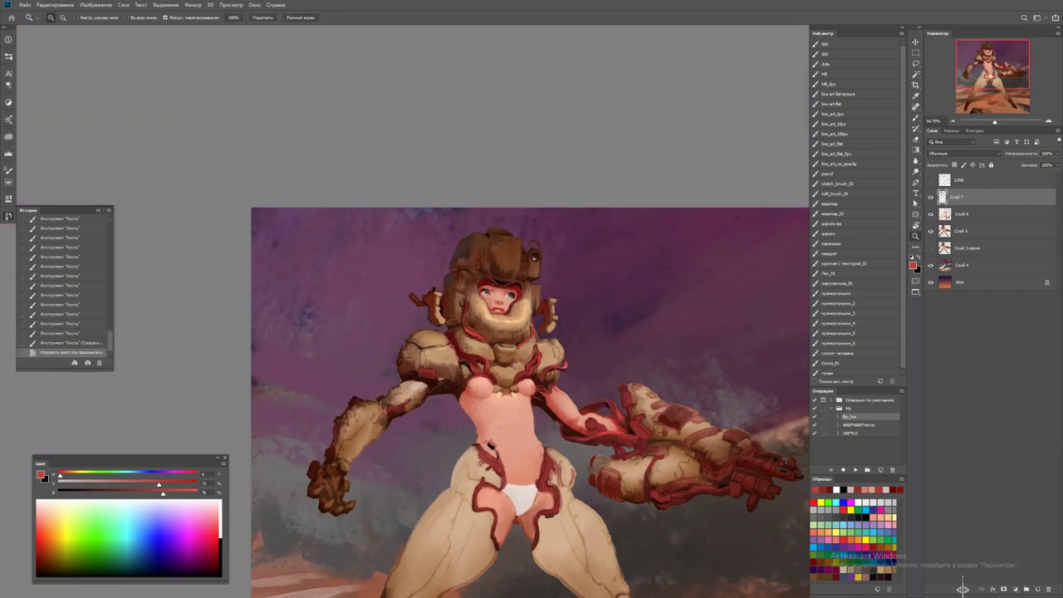
key("ctrl+plus")
key("b")
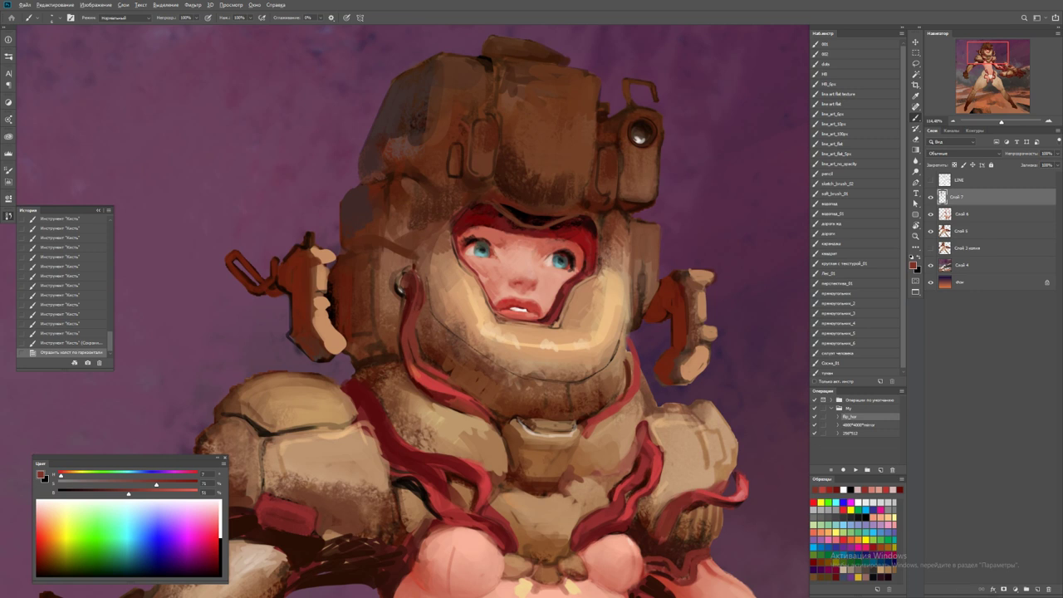
Paint over the metal ring and the helmet side behind the red cable with sampled browns
mouse_move(396, 283)
left_mouse_down()
mouse_move(400, 296)
mouse_move(380, 289)
left_mouse_up()
left_click(399, 286, "alt")
left_click(362, 282, "alt")
mouse_move(381, 281)
left_mouse_down()
mouse_move(381, 304)
mouse_move(407, 306)
mouse_move(397, 352)
left_mouse_up()
left_click(391, 332, "alt")
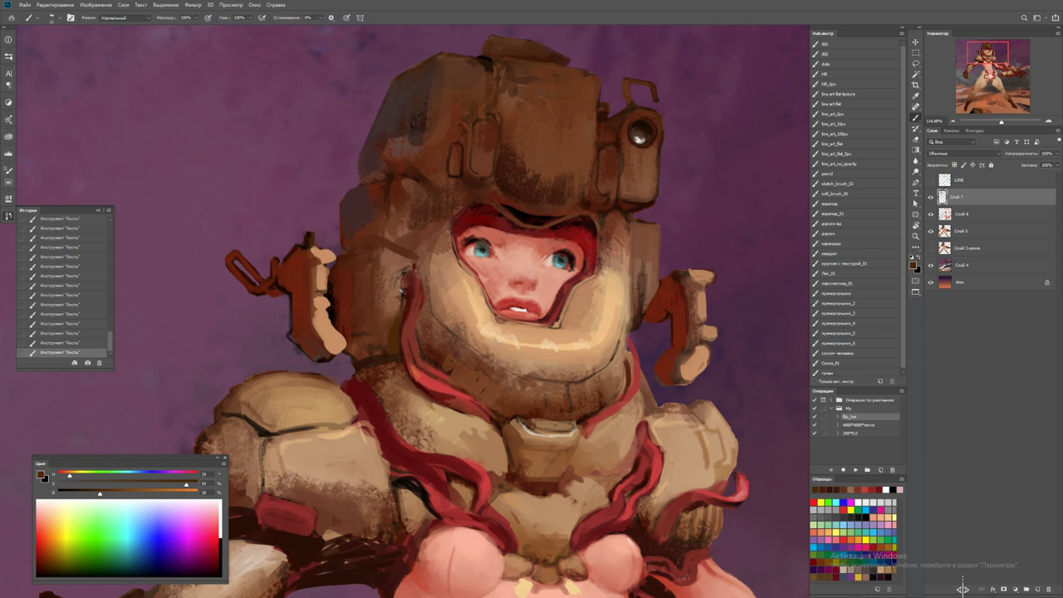
left_click(427, 314, "alt")
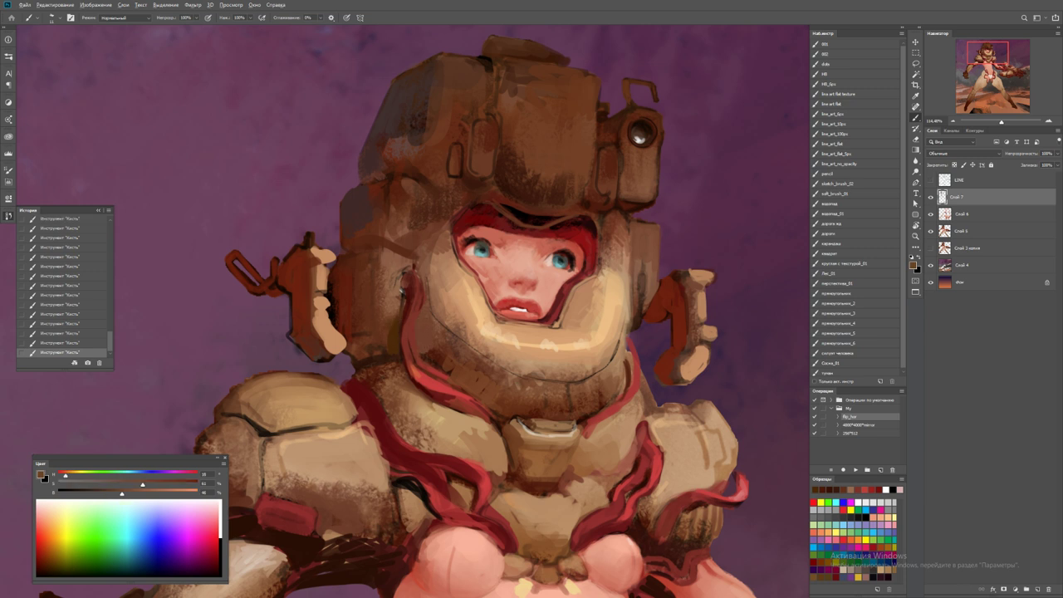
Refine the upper part of the red cable beside the helmet's cheek with sampled dark brown and muted red
scroll(432, 324, "down", 3)
scroll(468, 313, "up", 4)
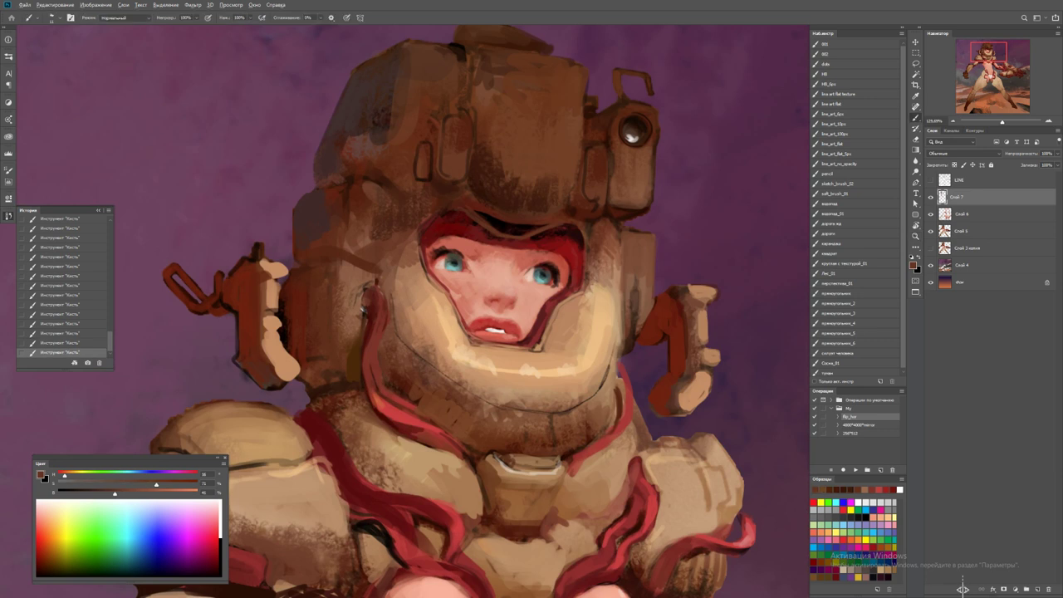
left_click(372, 353, "alt")
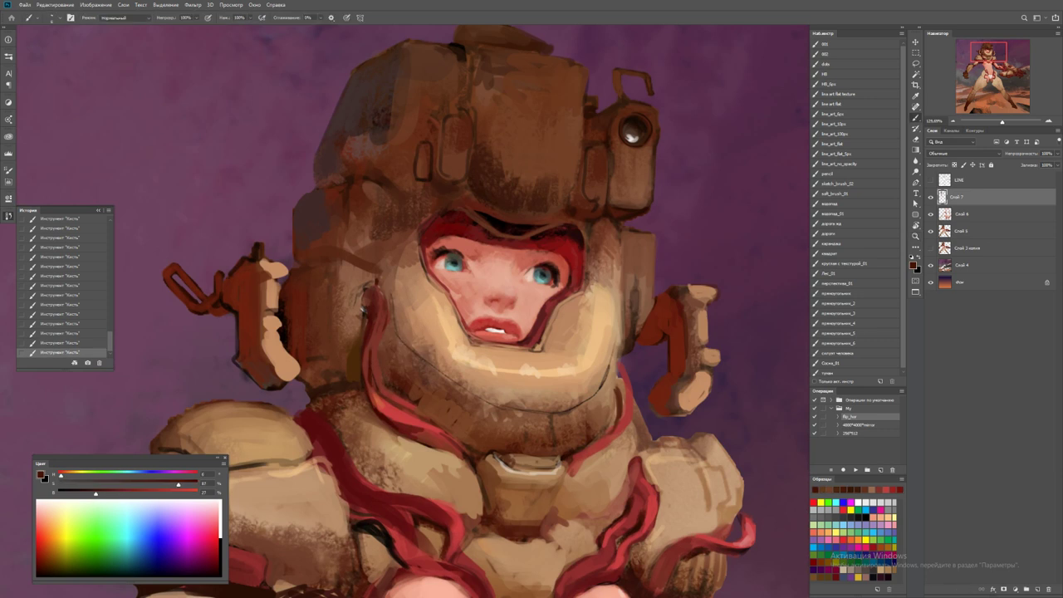
left_click(374, 385, "alt")
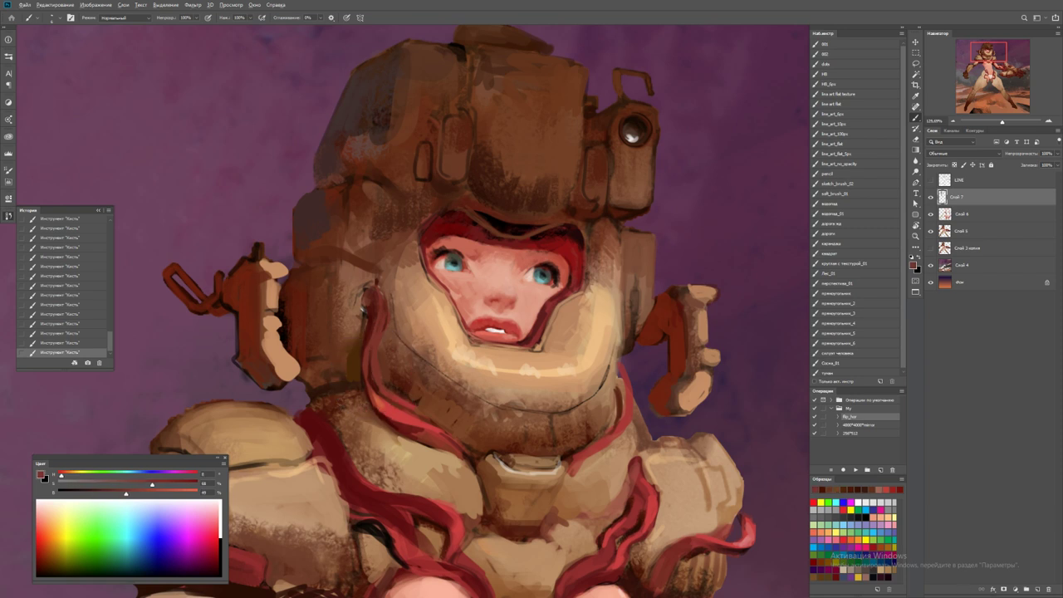
Shade the underside of the helmet's jaw beside the red cable with sampled brown and a textured brush
key("ctrl+0")
key("ctrl+plus")
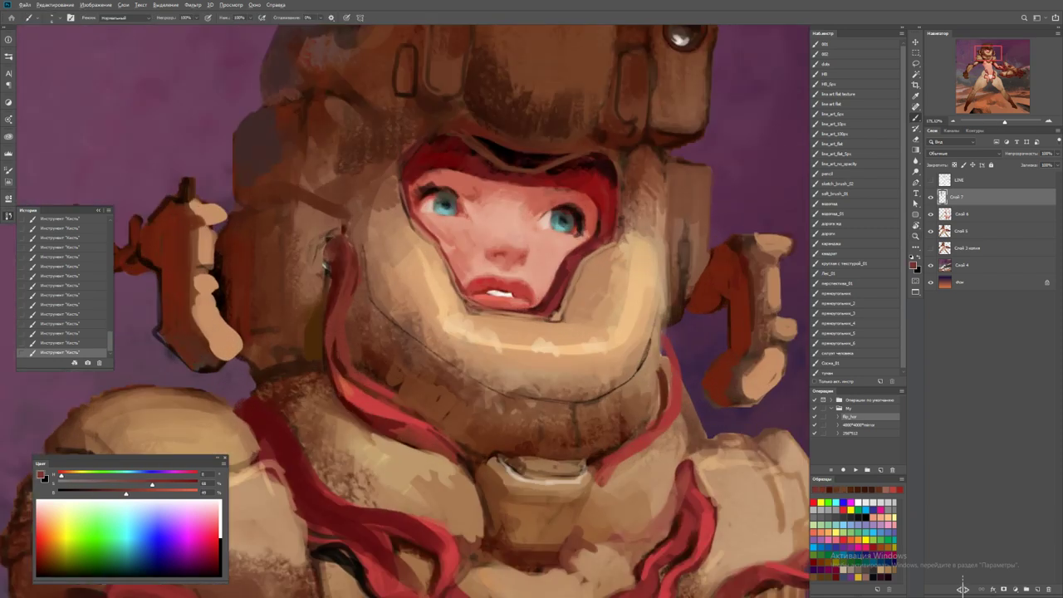
left_click(380, 365, "alt")
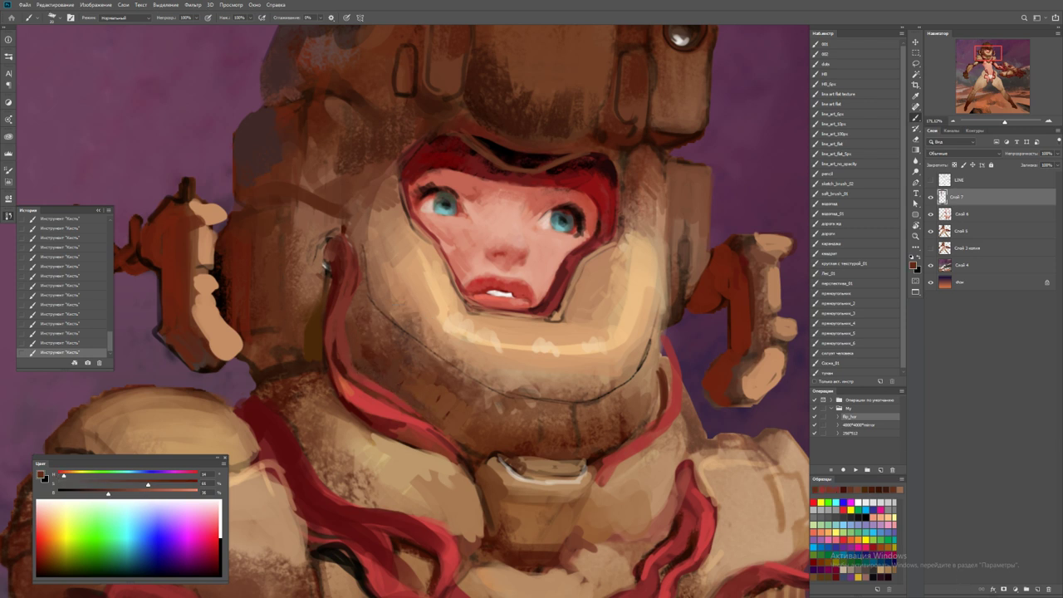
key("ctrl+0")
key("ctrl+plus")
key("ctrl+plus")
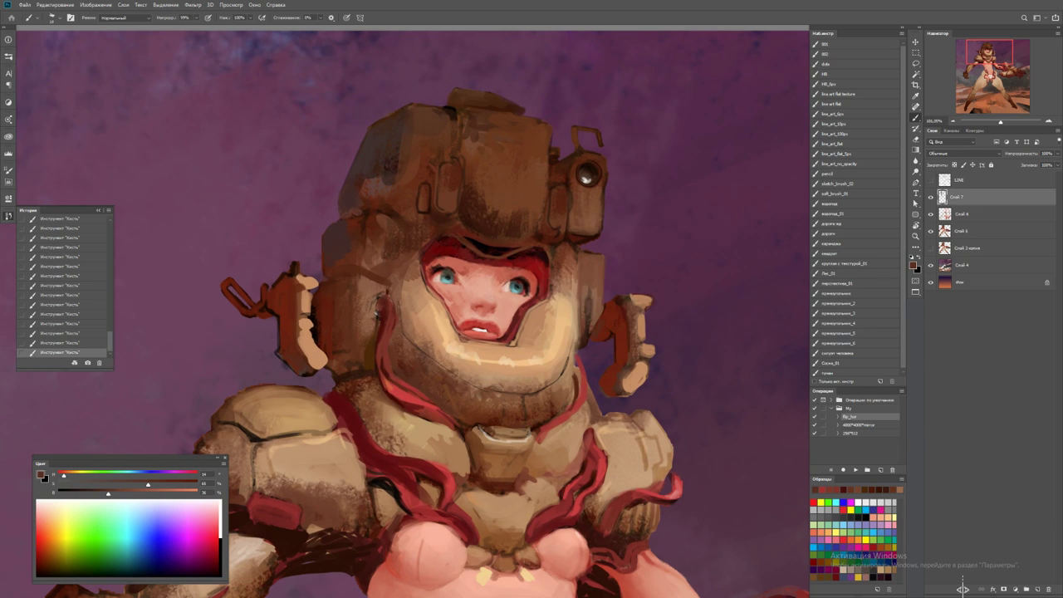
Touch up the helmet's jaw and the area beside the viewer's-right earpiece with sampled purple, brown and tan
left_click(620, 319, "alt")
left_click(597, 331, "alt")
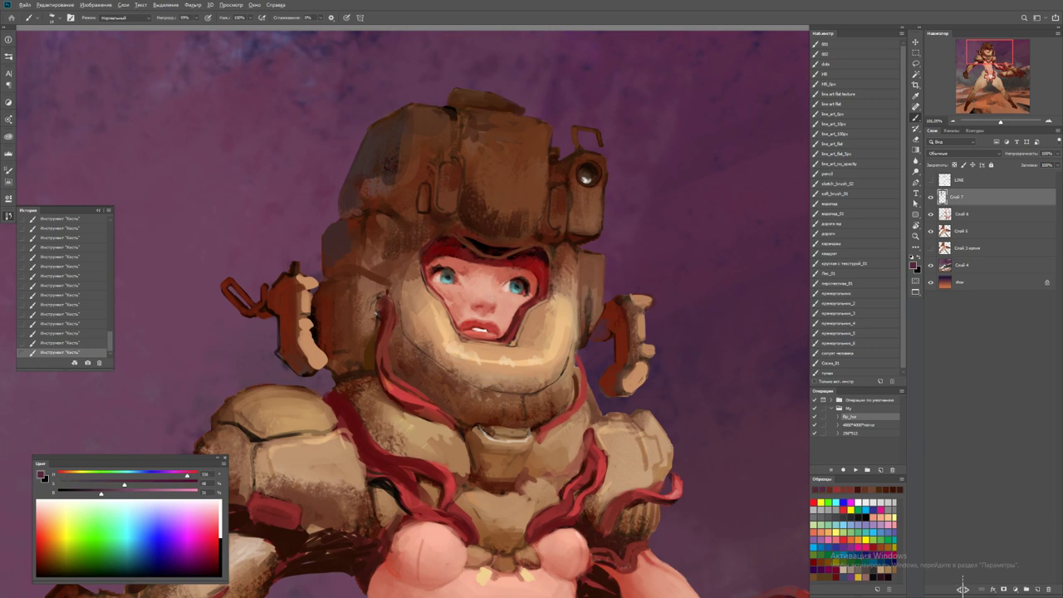
left_click(597, 306, "alt")
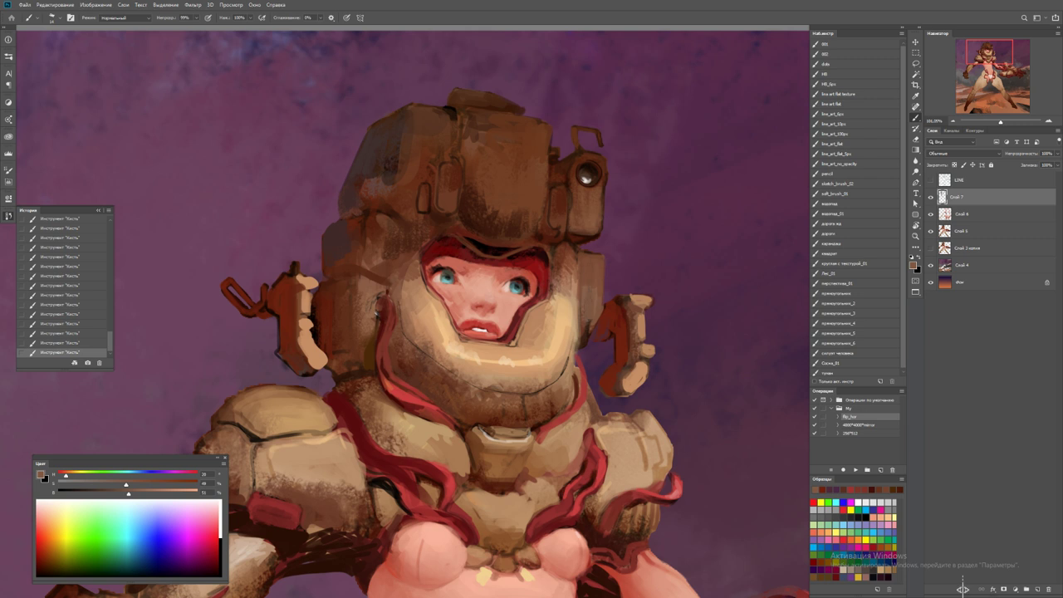
left_click(572, 293, "alt")
left_click(439, 340, "alt")
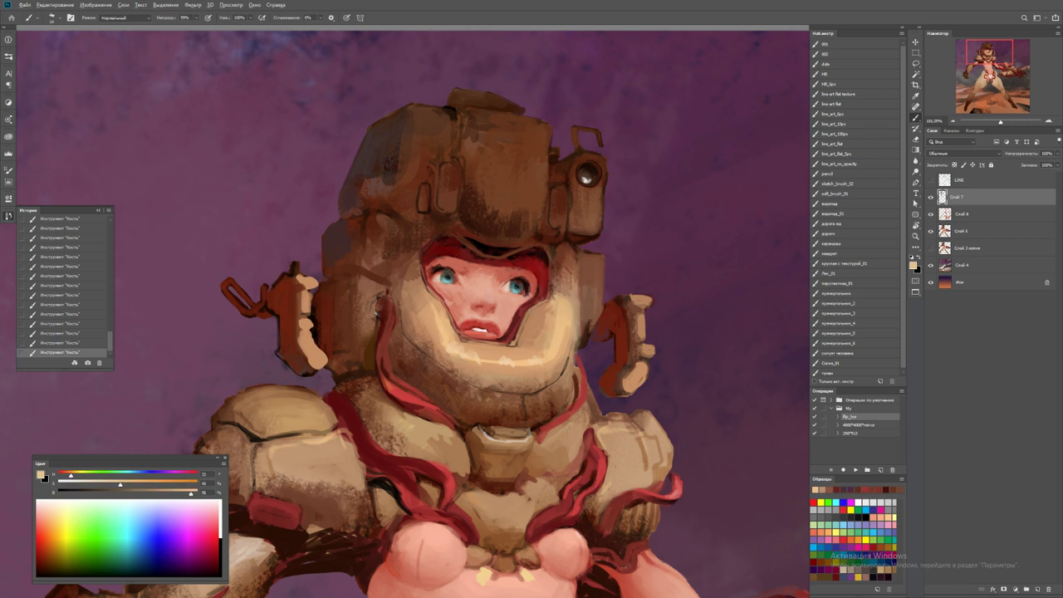
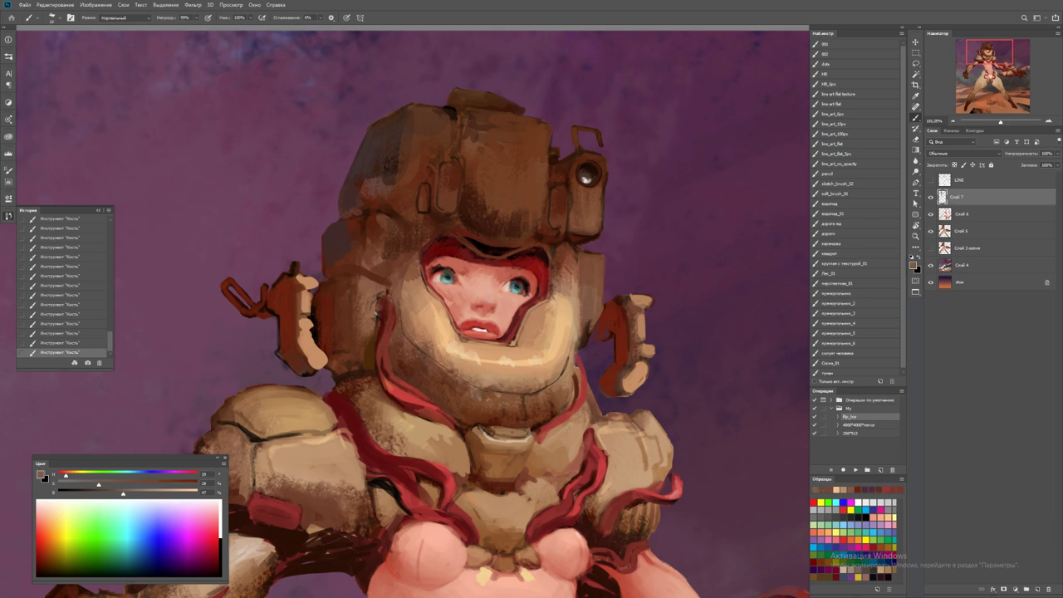
scroll(413, 312, "down", 2)
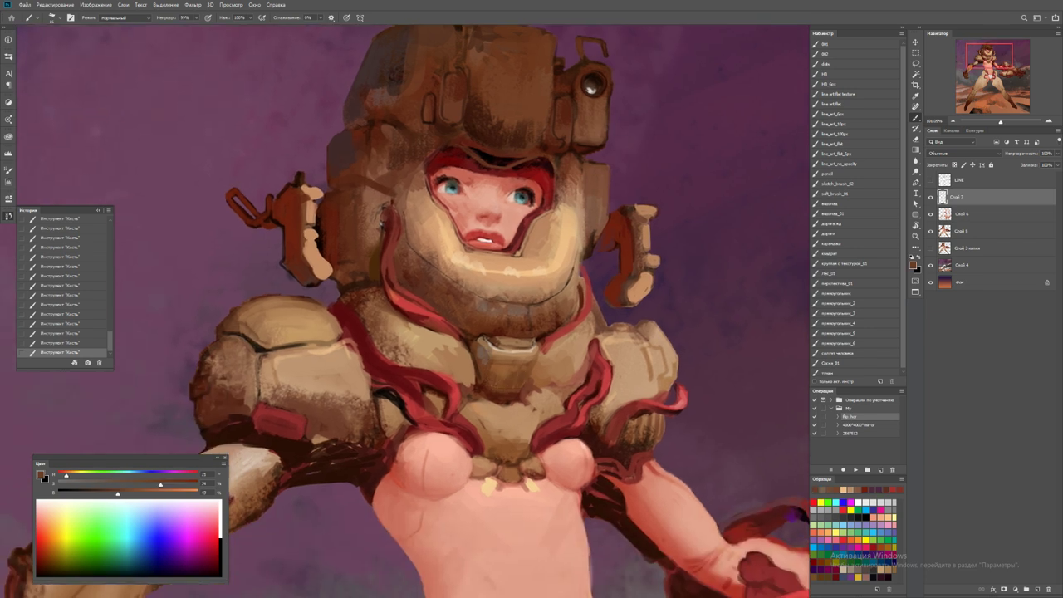
key("z")
left_click(523, 378, "alt")
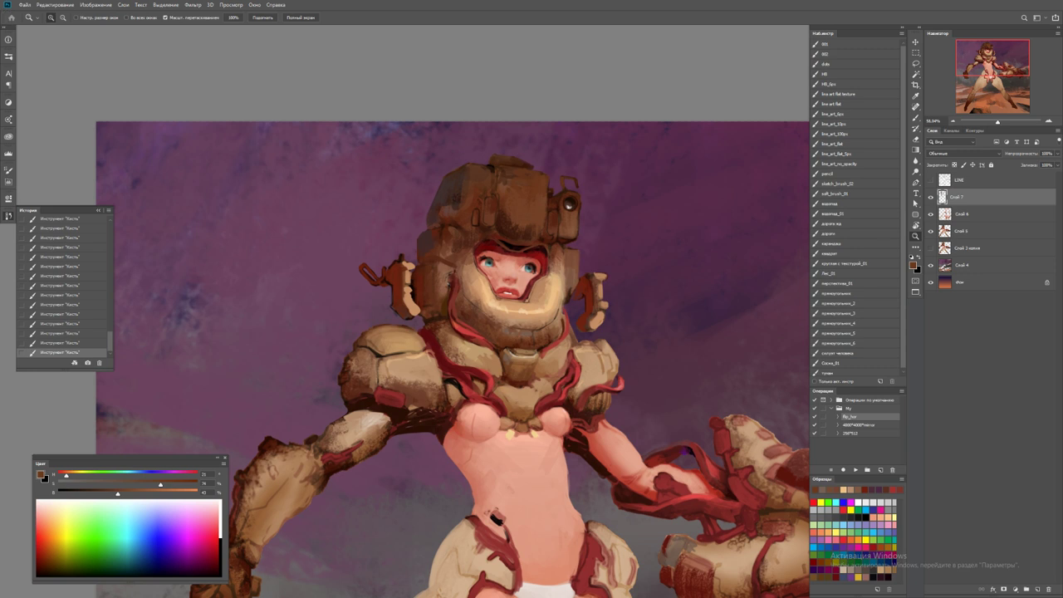
key("ctrl+plus")
key("b")
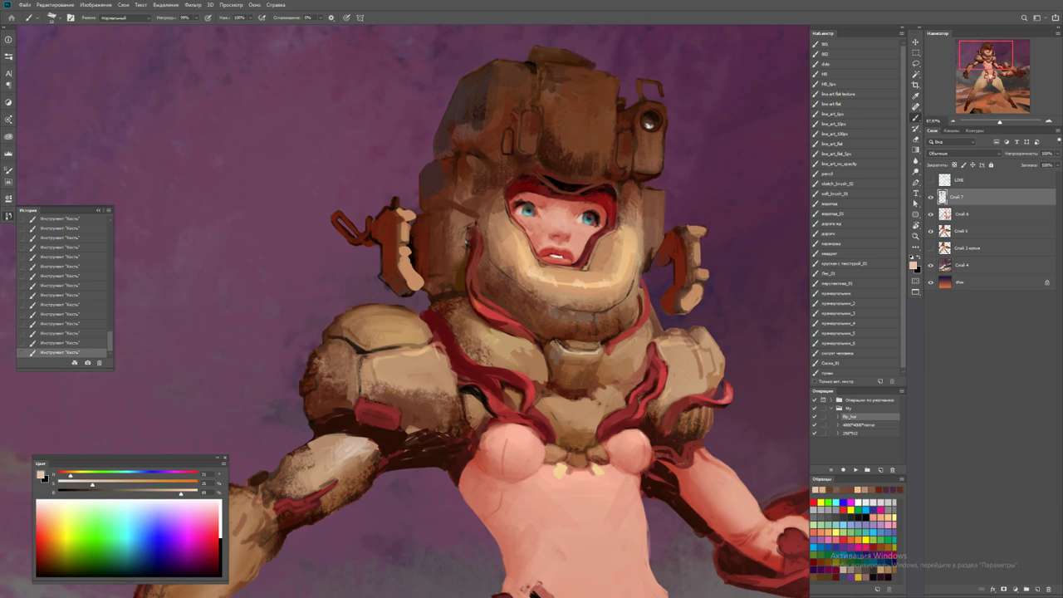
Add light beige highlights to the edges of the viewer's-left shoulder plate and the neighbouring chest plate
mouse_move(419, 334)
left_mouse_down()
mouse_move(433, 330)
mouse_move(410, 339)
mouse_move(405, 329)
mouse_move(440, 332)
left_mouse_up()
key("z")
key("ctrl+0")
key("b")
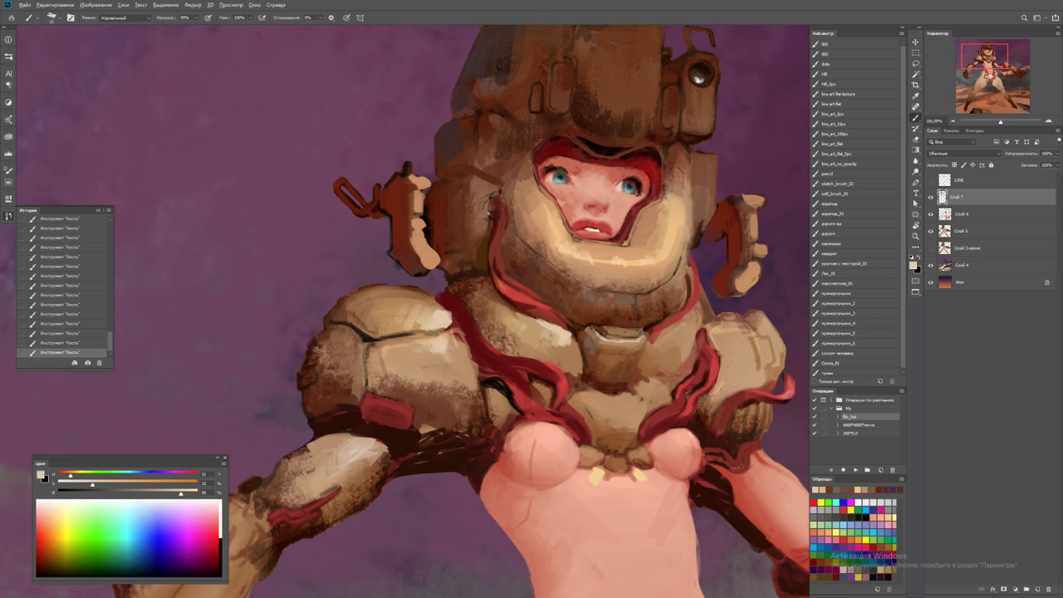
left_click(545, 338, "alt")
left_click_drag(499, 349, 465, 282)
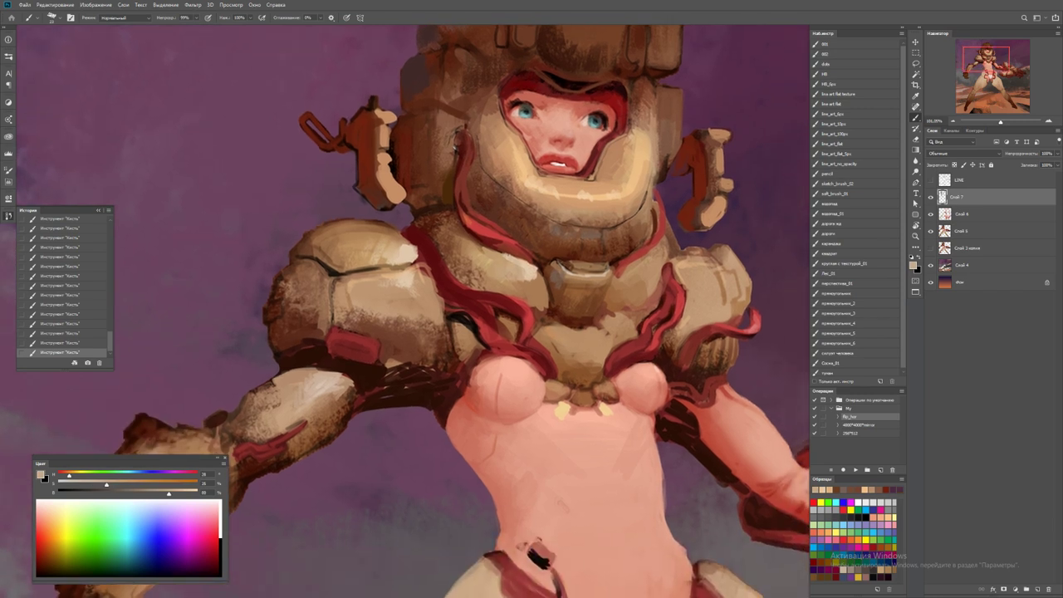
Refine the viewer's-left edge of the bare torso with sampled red and muted pink
left_click(466, 398, "alt")
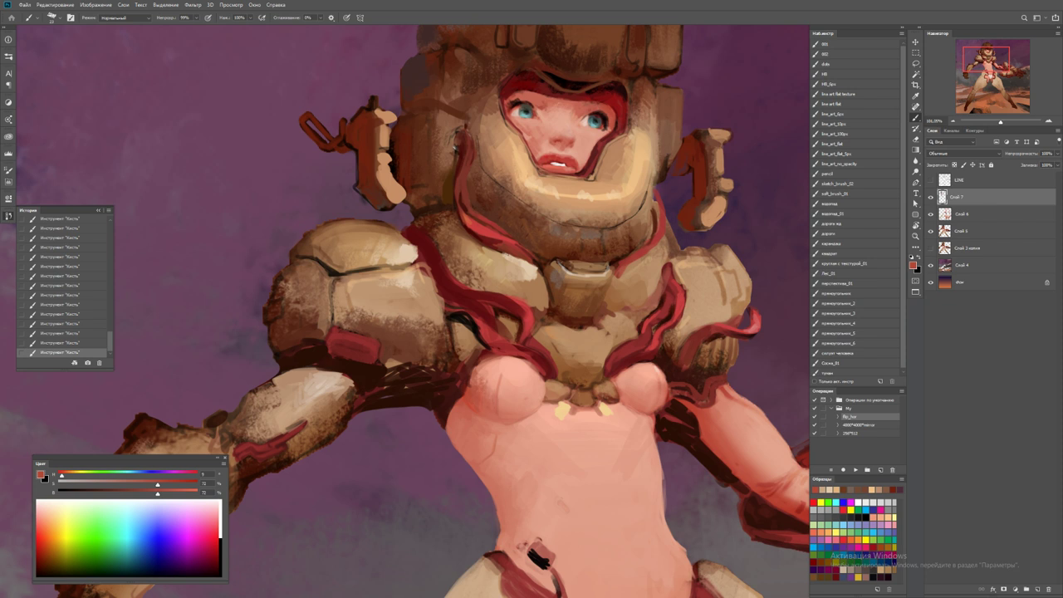
key("0")
left_click(457, 441, "alt")
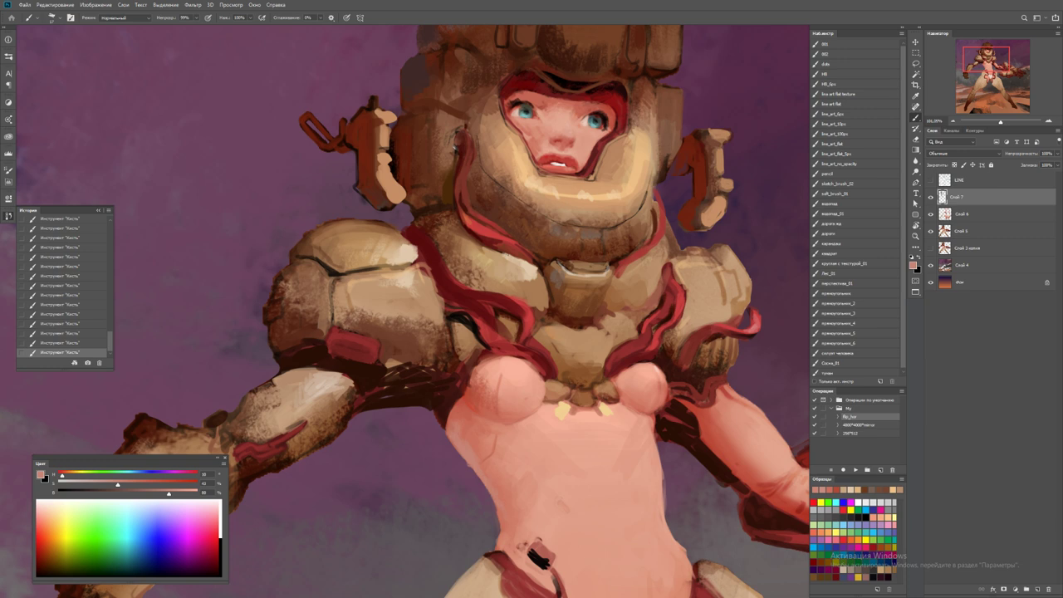
scroll(407, 311, "down", 3)
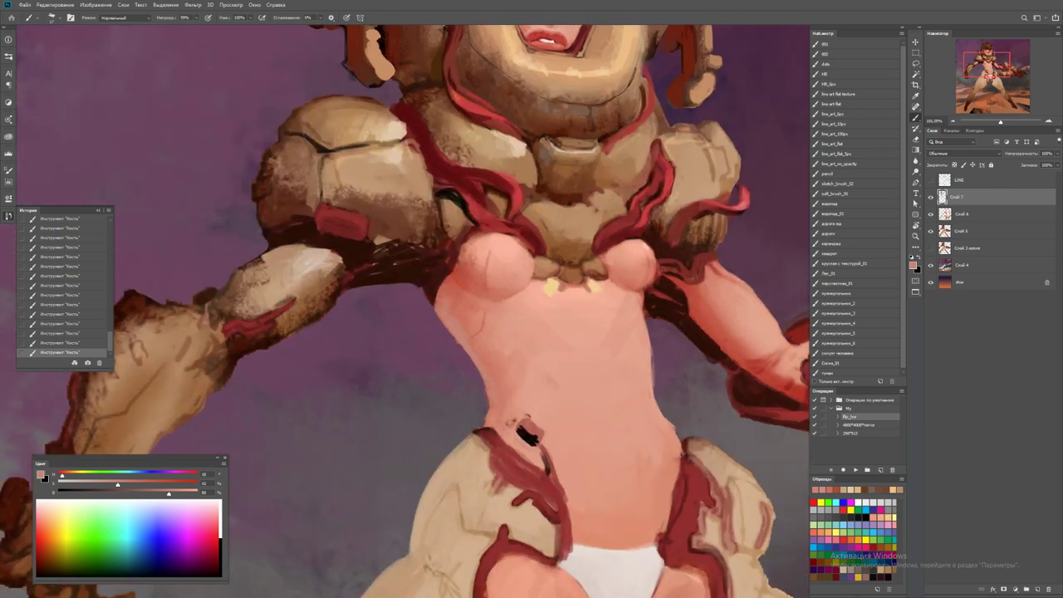
key("z")
key("ctrl+0")
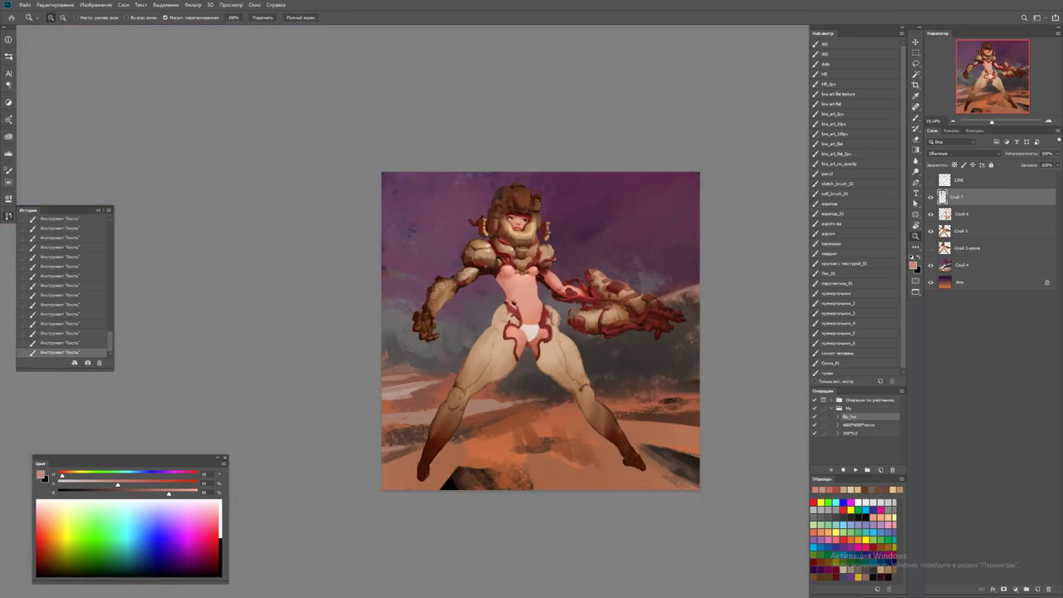
left_click(538, 271)
key("b")
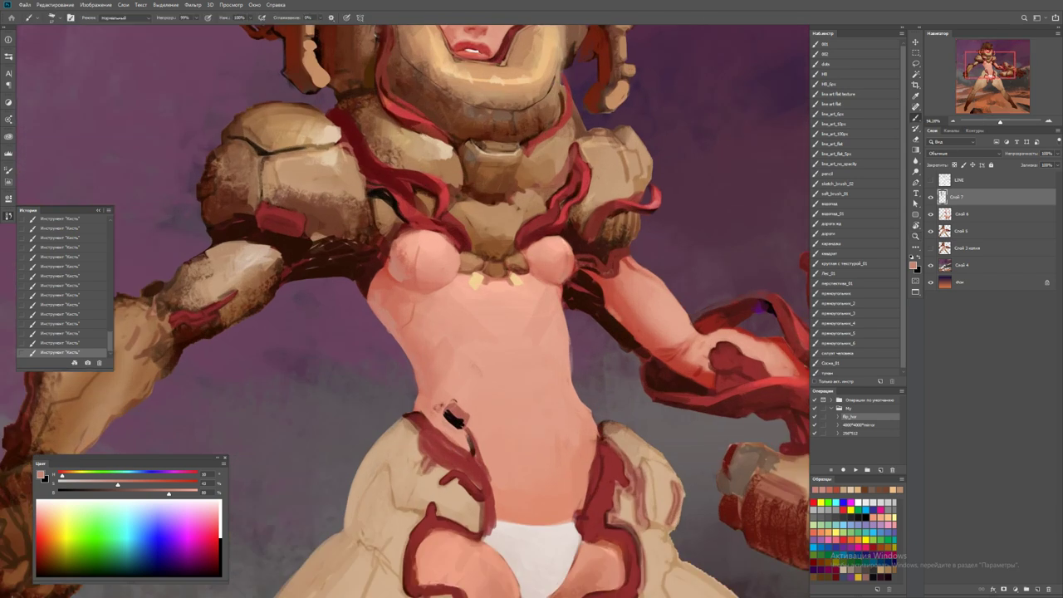
Paint sampled peach skin tone over the area directly beneath the white briefs between the thighs
key("z")
key("ctrl+minus")
key("ctrl+minus")
key("ctrl+minus")
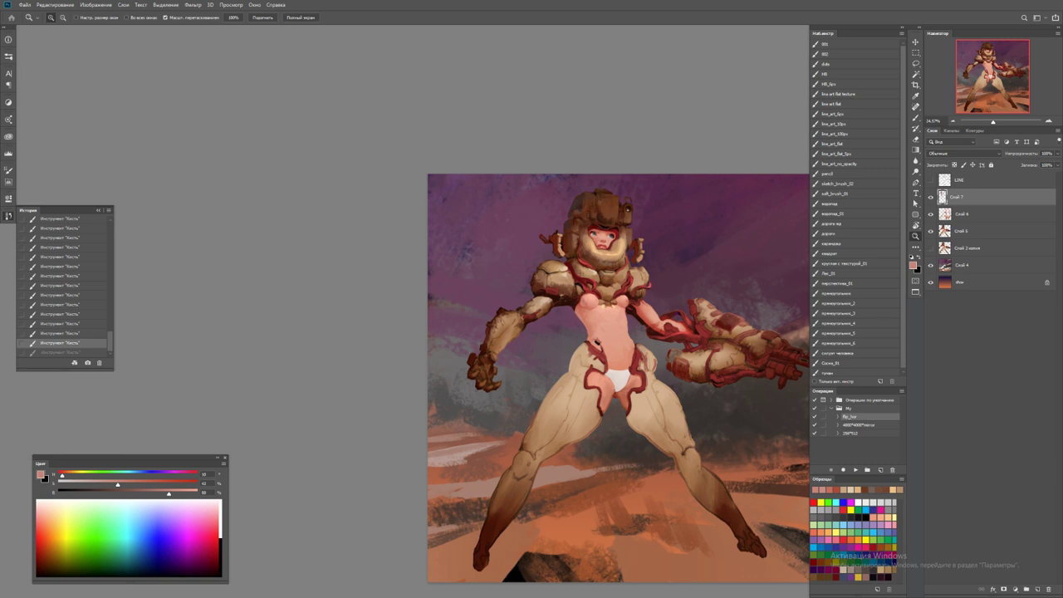
left_click(623, 386)
key("b")
key("ctrl+shift+z")
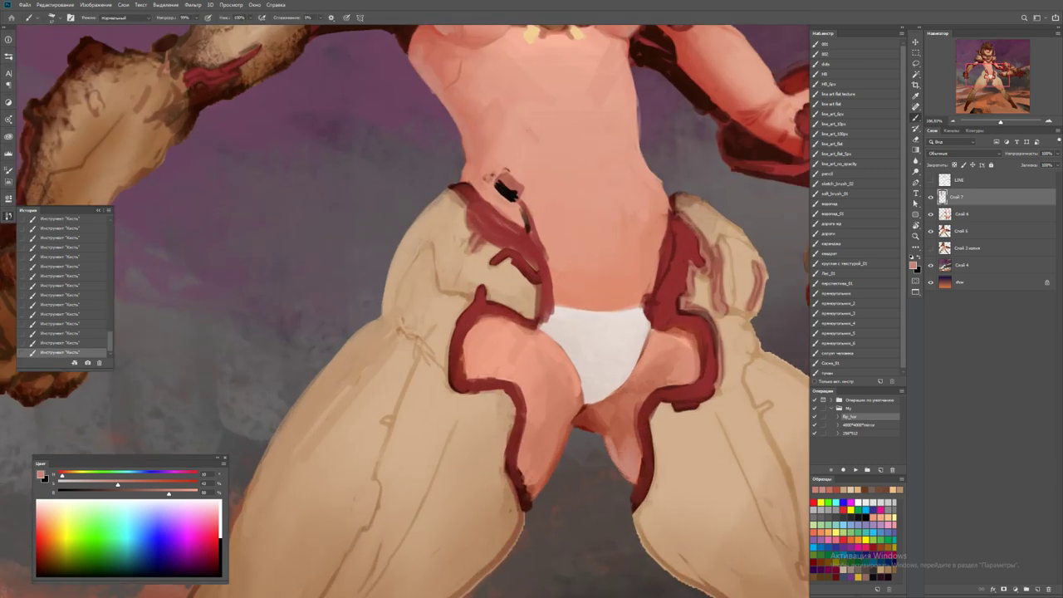
left_click(582, 416, "alt")
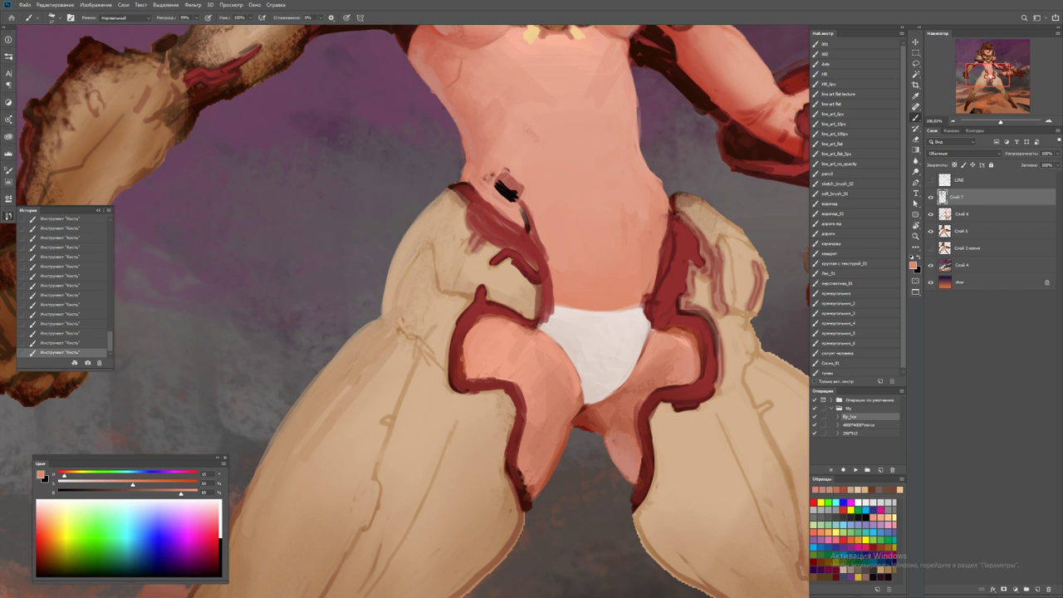
mouse_move(586, 428)
left_mouse_down()
mouse_move(580, 419)
mouse_move(608, 427)
mouse_move(598, 415)
mouse_move(611, 401)
mouse_move(609, 436)
mouse_move(623, 415)
mouse_move(631, 449)
left_mouse_up()
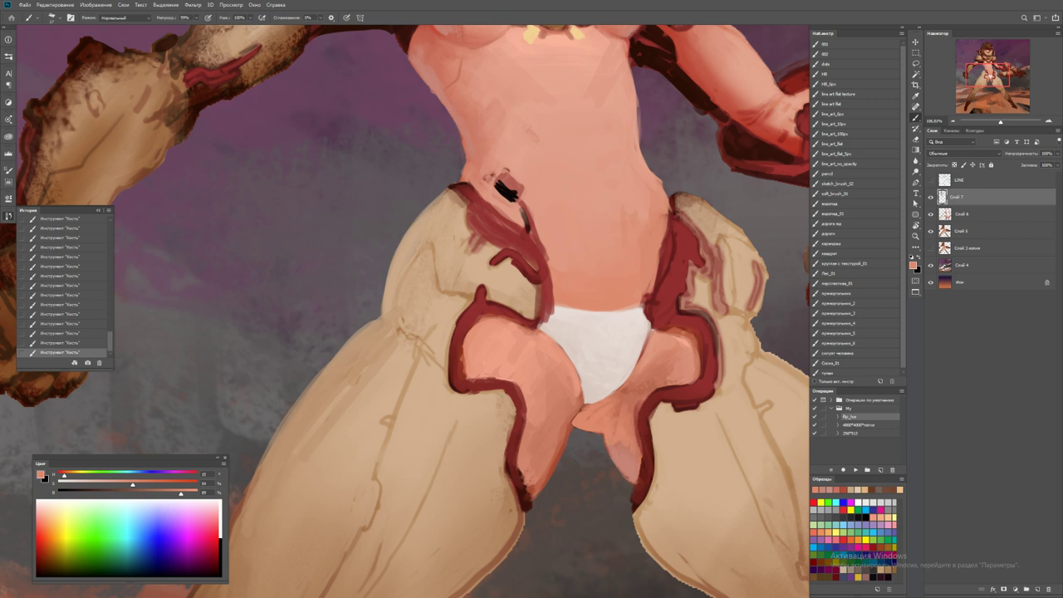
Lighten the viewer's-right upper thigh beside the white briefs with a sampled light peach
left_click(627, 432, "alt")
key("0")
mouse_move(654, 378)
left_mouse_down()
mouse_move(665, 359)
mouse_move(679, 374)
mouse_move(694, 349)
left_mouse_up()
key("z")
left_click_drag(504, 190, 449, 191)
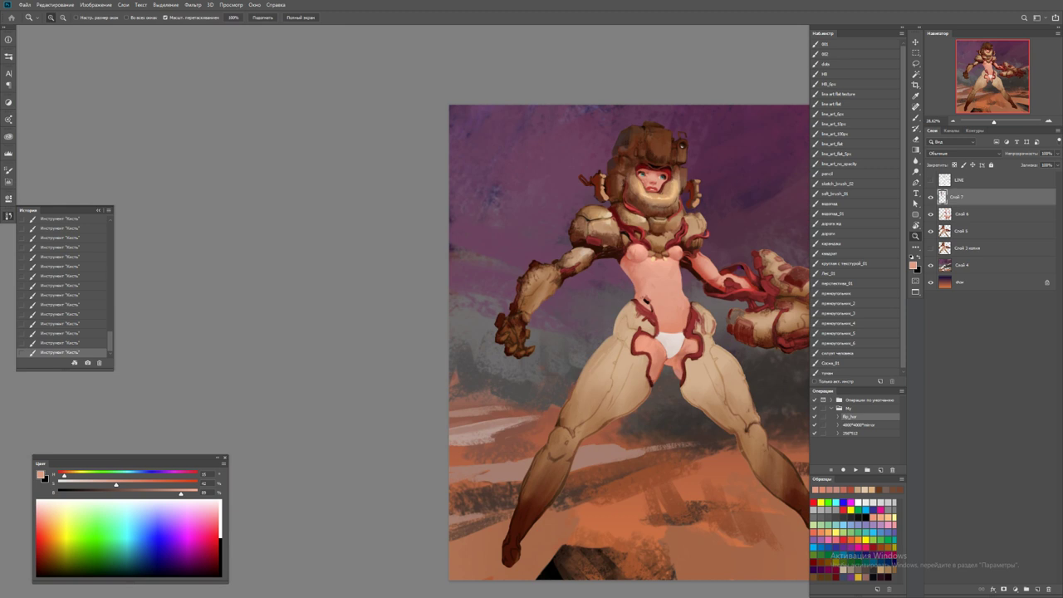
left_click_drag(677, 333, 731, 332)
key("b")
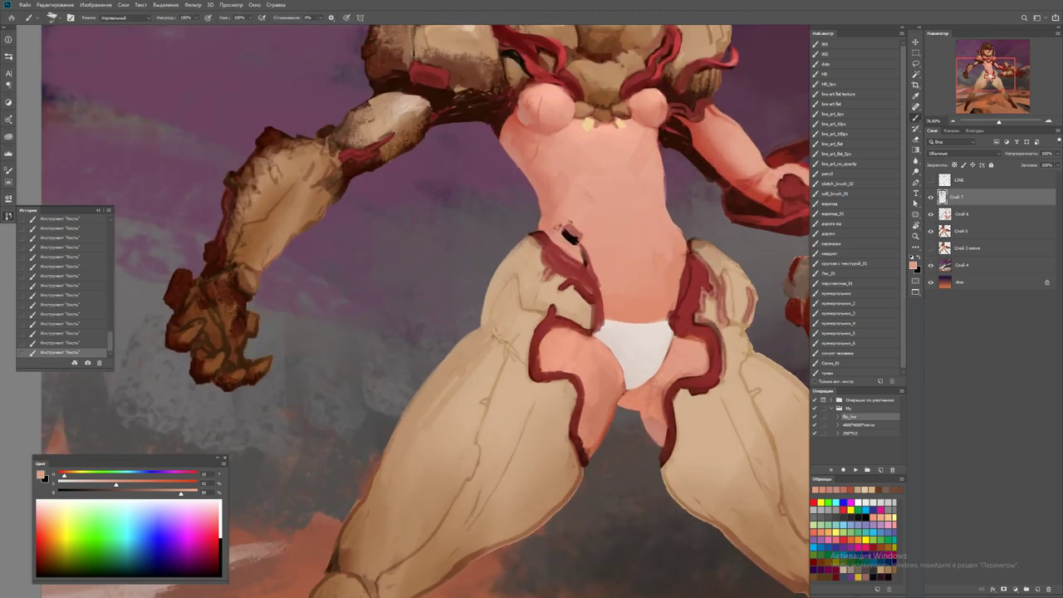
Shade the viewer's-right inner thigh below the briefs with a sampled reddish skin tone
key("h")
left_click_drag(581, 316, 615, 274)
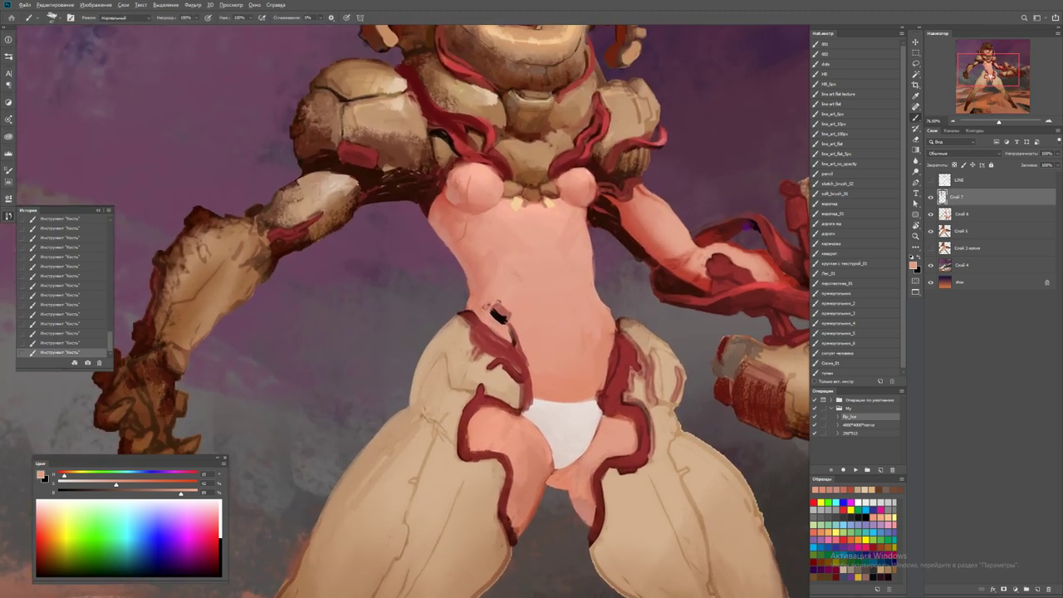
left_click(623, 353, "alt")
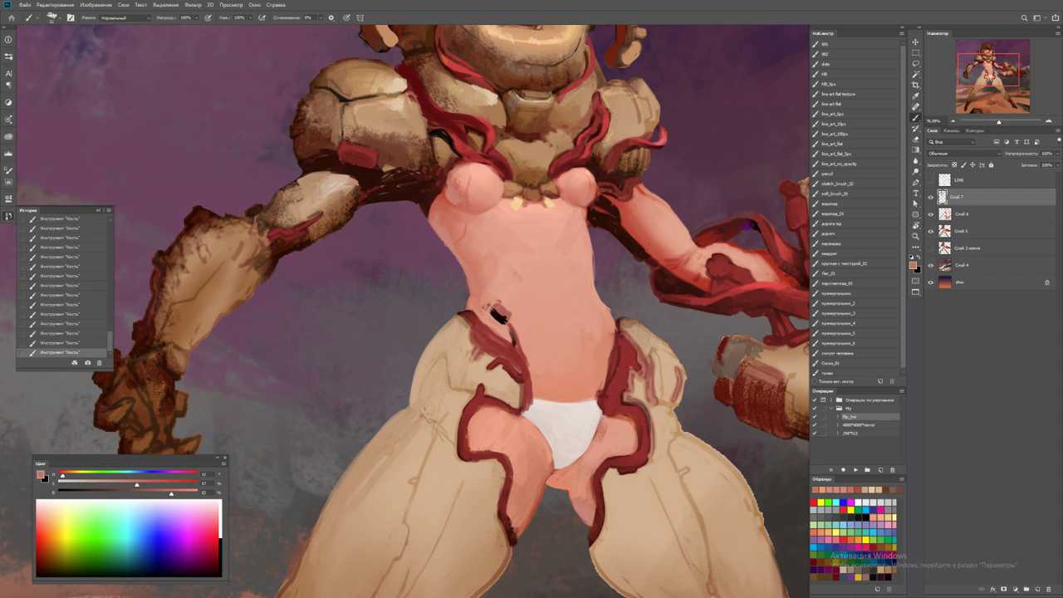
mouse_move(615, 420)
left_mouse_down()
mouse_move(625, 450)
mouse_move(603, 447)
mouse_move(571, 470)
mouse_move(580, 497)
left_mouse_up()
Flip the canvas horizontally
key("ctrl+minus")
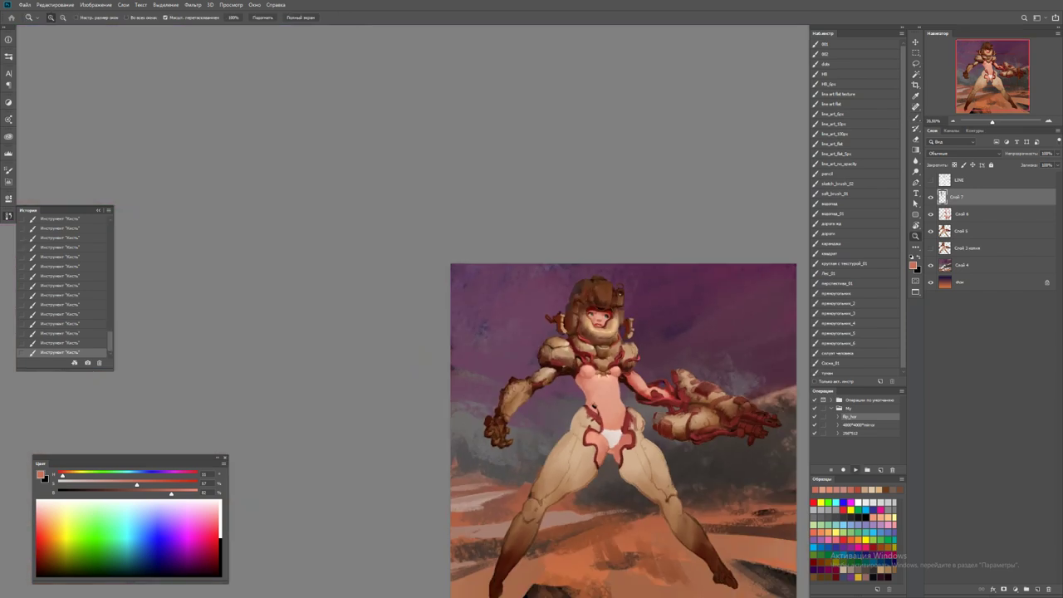
key("F2")
key("ctrl+plus")
key("b")
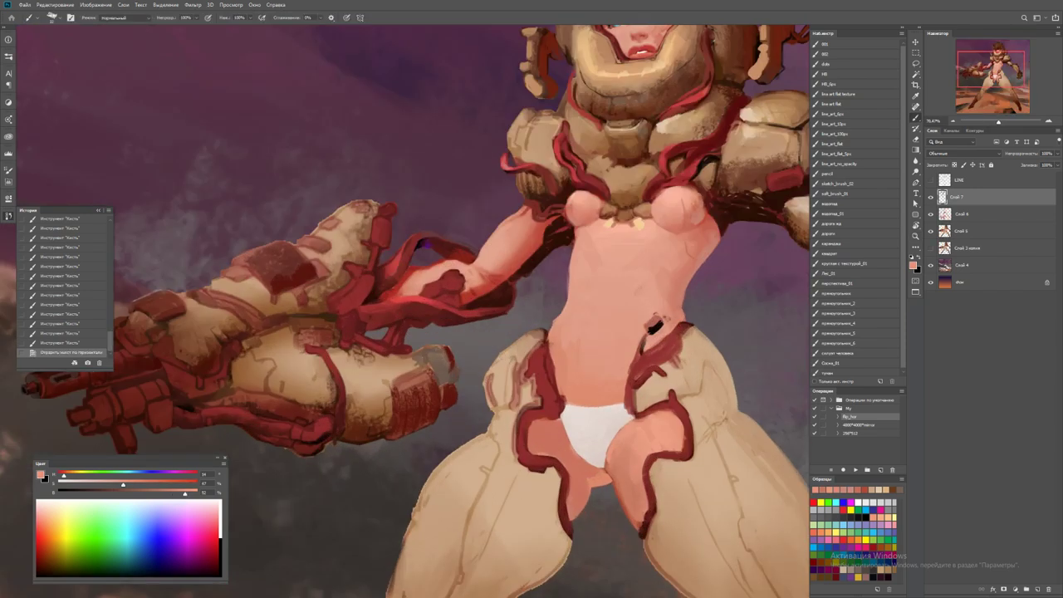
Blend the skin shading on the viewer's-left inner thigh beside the briefs with sampled peach tones
left_click(541, 432, "alt")
mouse_move(540, 441)
left_mouse_down()
mouse_move(557, 448)
mouse_move(567, 432)
mouse_move(544, 457)
mouse_move(544, 438)
mouse_move(538, 453)
mouse_move(548, 456)
mouse_move(546, 447)
left_mouse_up()
left_click(534, 428, "alt")
left_click(554, 437, "alt")
left_click(542, 452, "alt")
left_click(549, 440, "alt")
left_click_drag(540, 436, 549, 448)
mouse_move(544, 437)
left_mouse_down()
mouse_move(550, 451)
mouse_move(582, 457)
mouse_move(502, 422)
left_mouse_up()
Adjust the brush size and refine the upper thighs around the briefs with sampled light peach
right_click(542, 407, "alt")
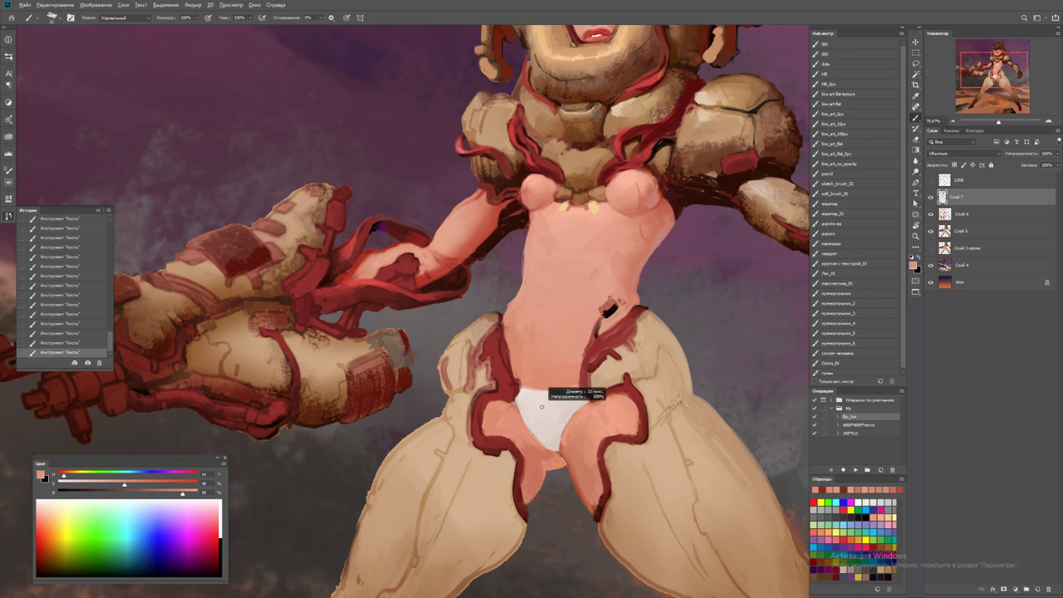
left_click(542, 407, "alt")
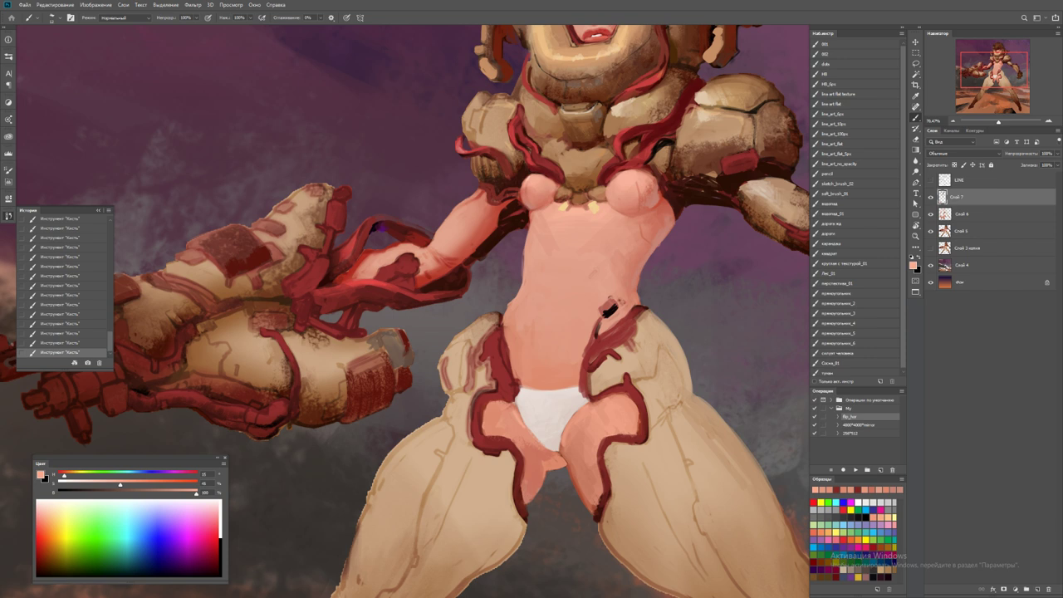
scroll(525, 406, "up", 3)
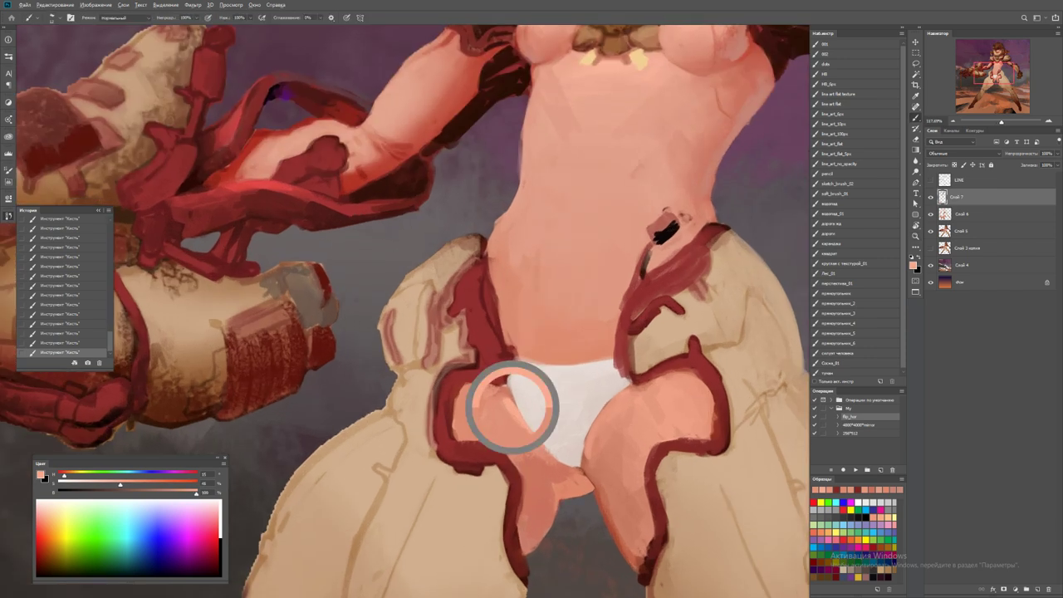
key("d")
key("z")
scroll(565, 432, "down", 4)
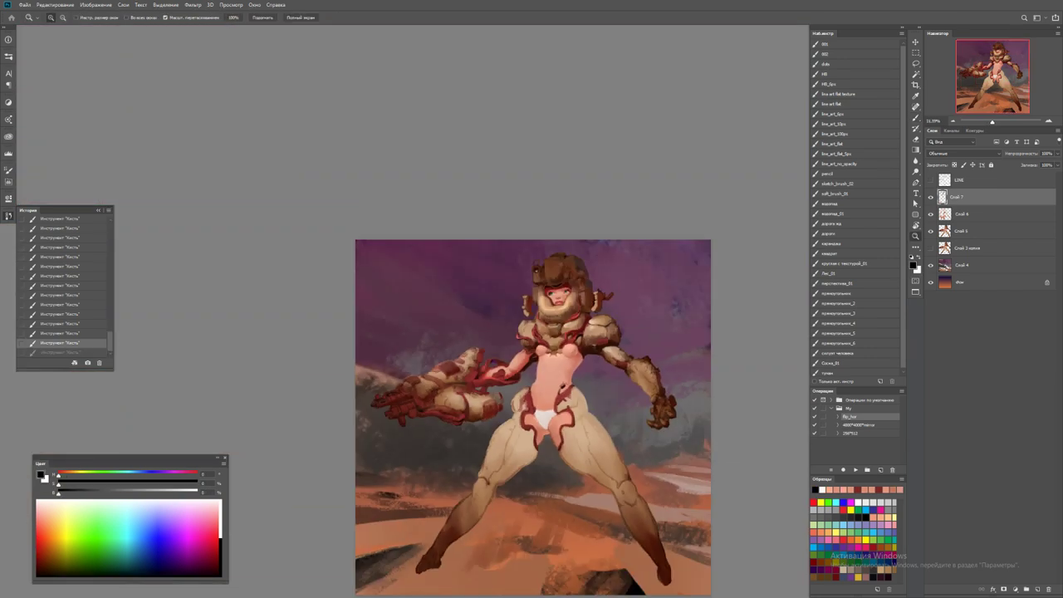
scroll(565, 432, "up", 3)
key("b")
left_click(622, 439, "alt")
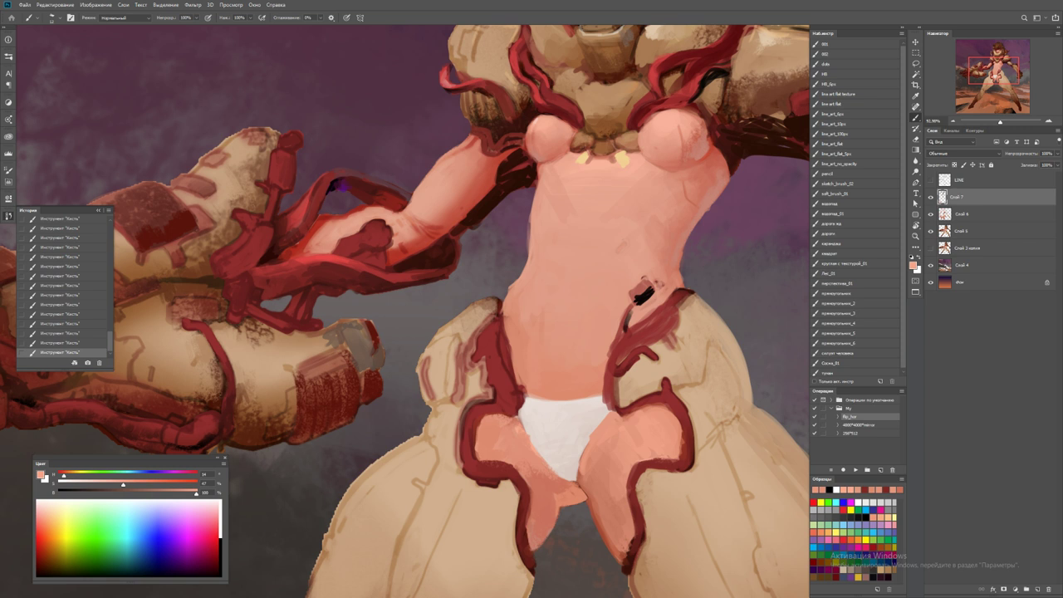
Touch up the inner thigh skin beneath the briefs with a darker peach
right_click(639, 347)
key("Escape")
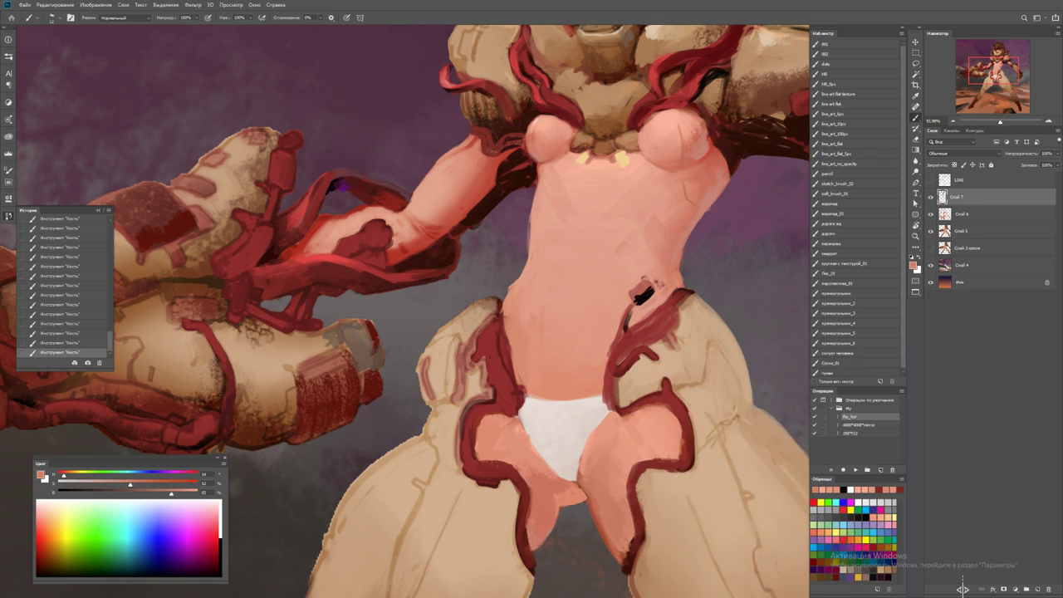
scroll(406, 311, "down", 2)
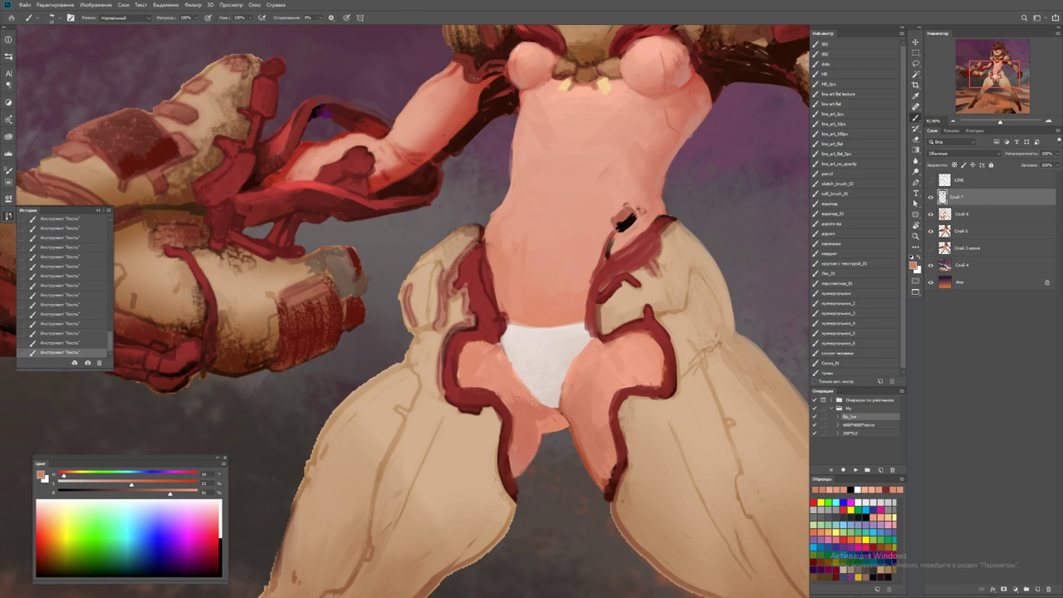
key("z")
key("ctrl+minus")
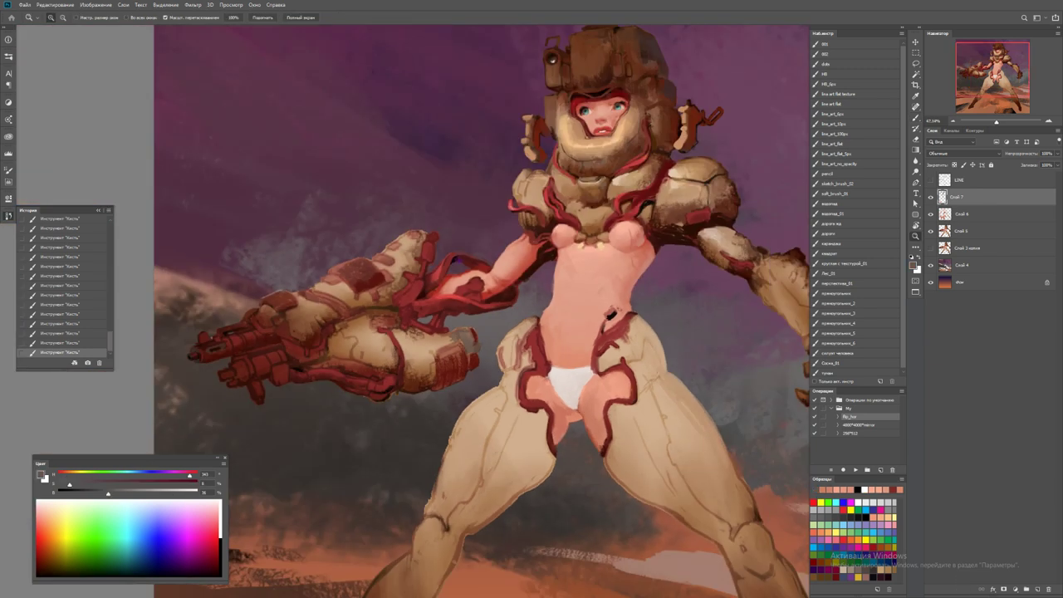
key("ctrl+minus")
key("ctrl+plus")
key("ctrl+plus")
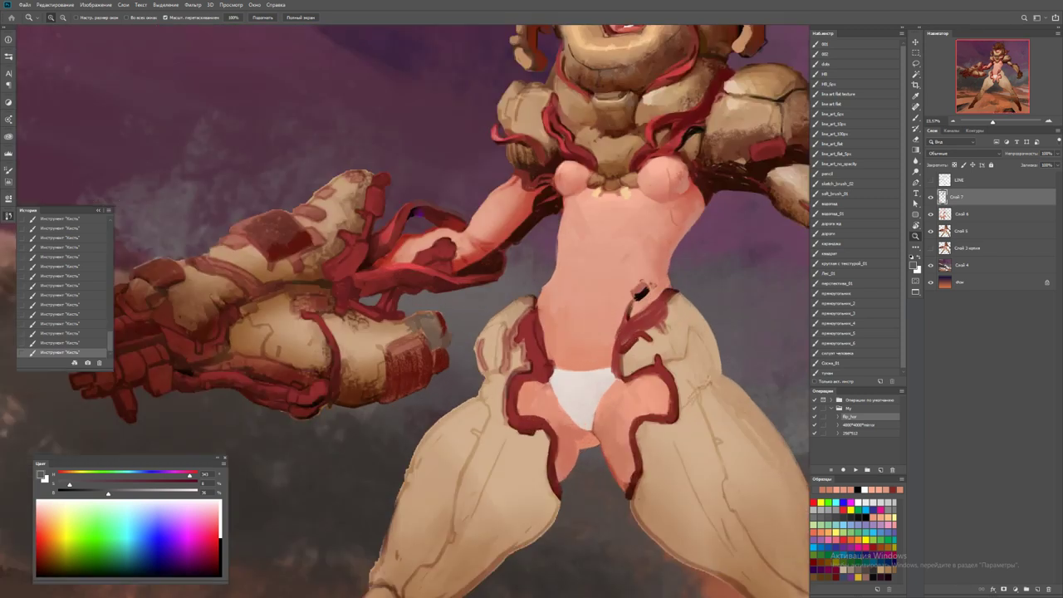
Deepen the crease of the red cable at the viewer's-right hip with dark red and black
key("b")
left_click(621, 374, "alt")
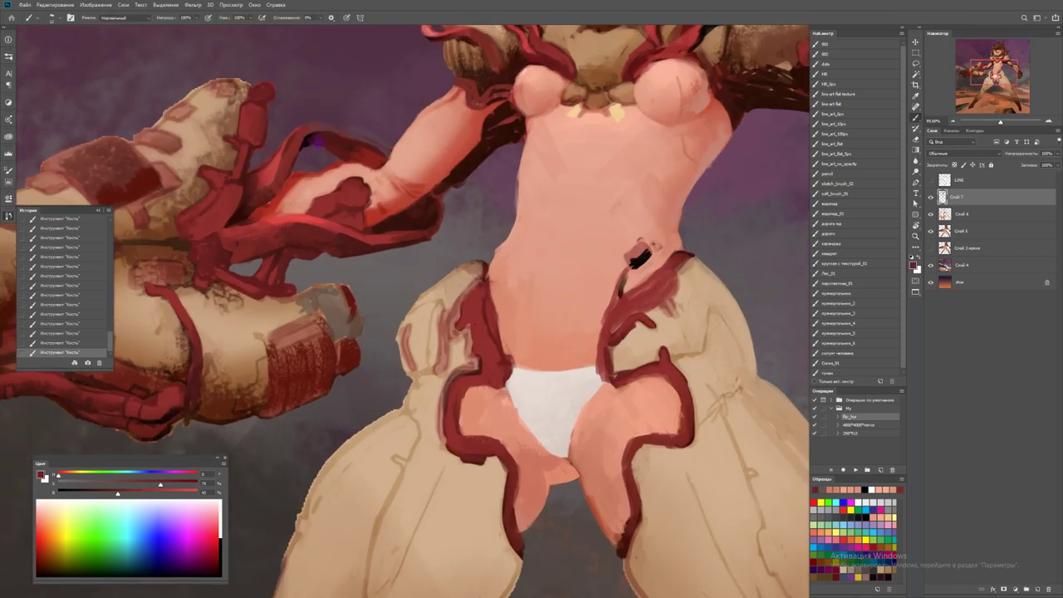
key("d")
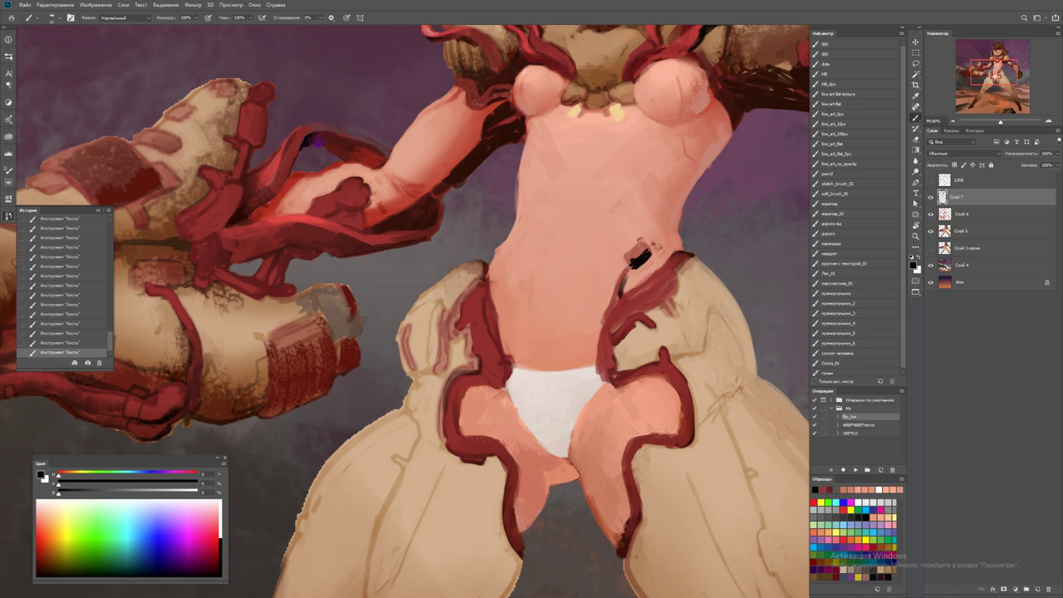
left_click(635, 365, "alt")
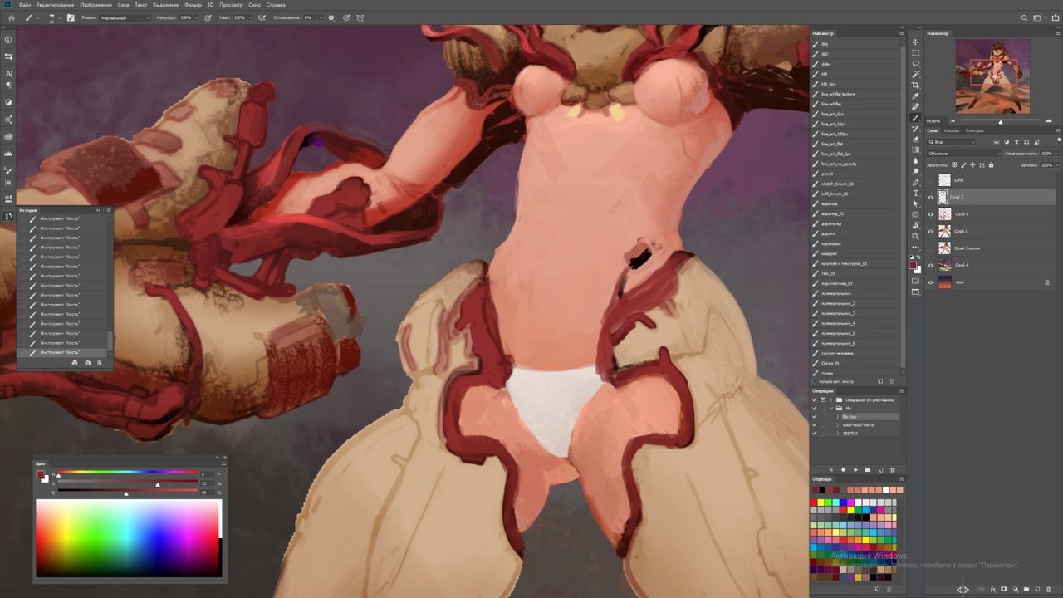
left_click(621, 384, "alt")
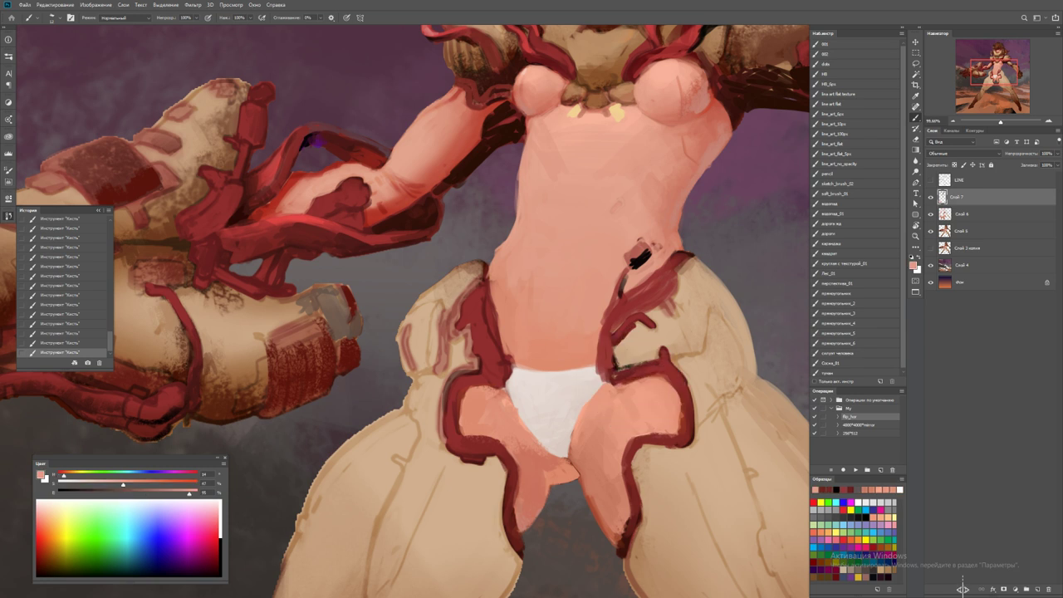
Refine the red cable and armour edge at the viewer's-right hip with sampled colours, including tan
left_click(615, 333, "alt")
mouse_move(605, 314)
left_mouse_down()
mouse_move(586, 369)
mouse_move(605, 381)
mouse_move(573, 357)
left_mouse_up()
left_click(601, 379, "alt")
left_click(616, 355, "alt")
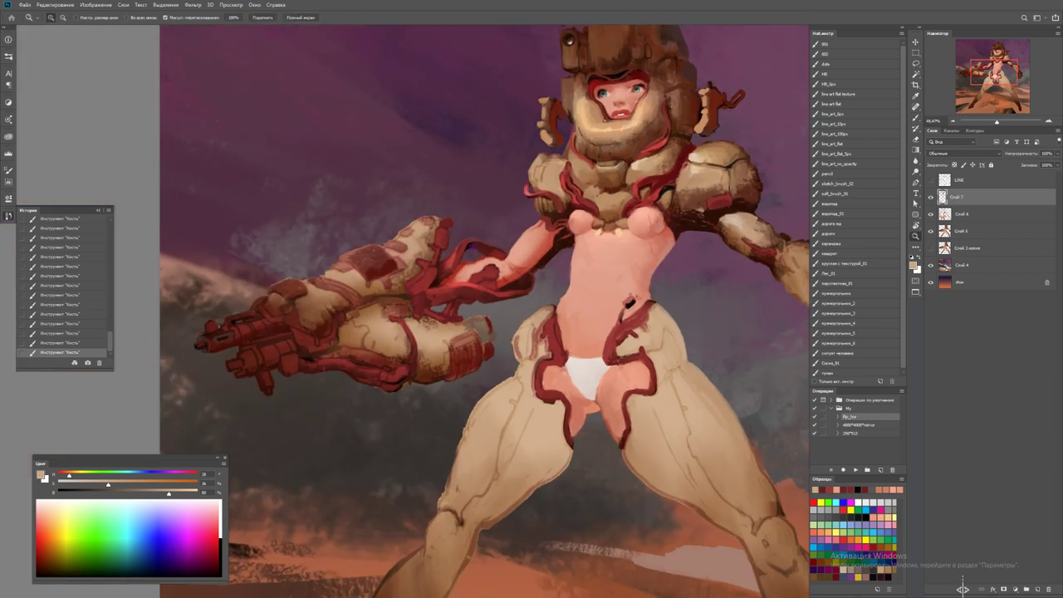
Shade the outer edge of the hip plate at the viewer's right with sampled grey and brown, blending it into the tan armour
left_click_drag(714, 298, 748, 298)
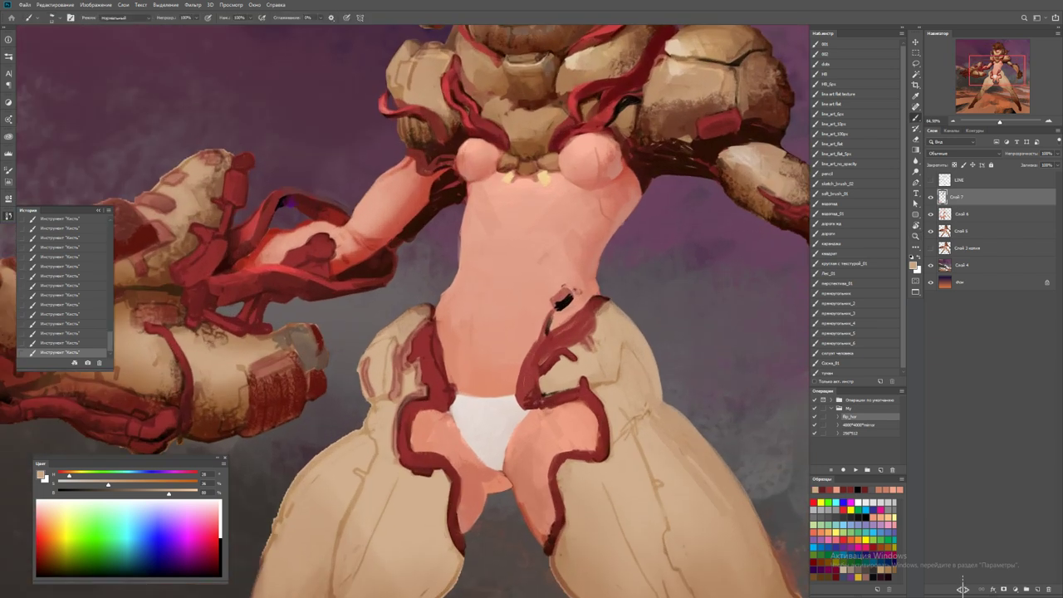
left_click(644, 373, "alt")
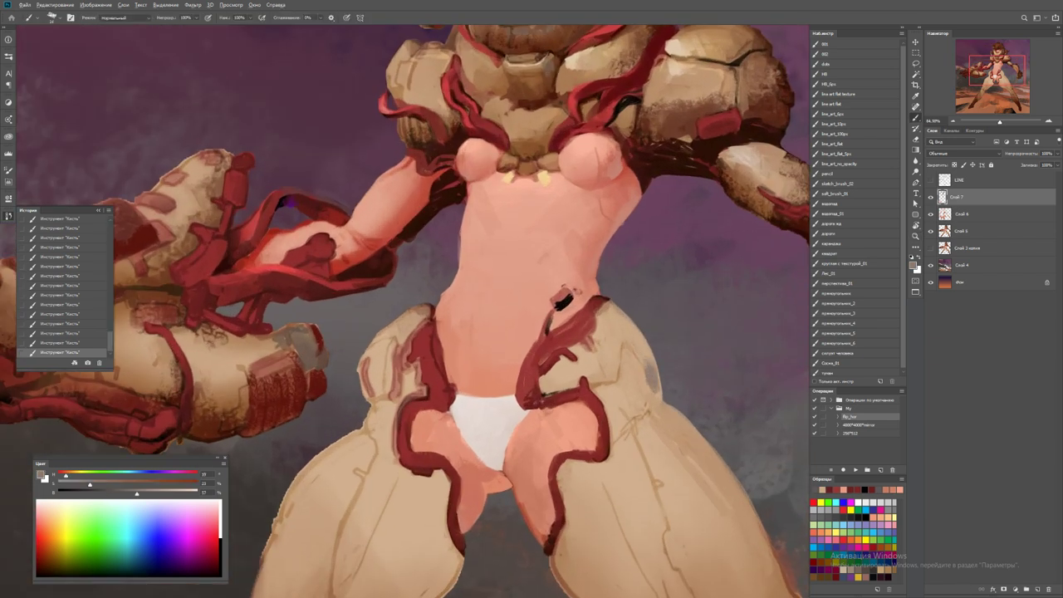
mouse_move(640, 358)
left_mouse_down()
mouse_move(643, 390)
mouse_move(638, 353)
mouse_move(648, 334)
left_mouse_up()
left_click(641, 349, "alt")
left_click(654, 360, "alt")
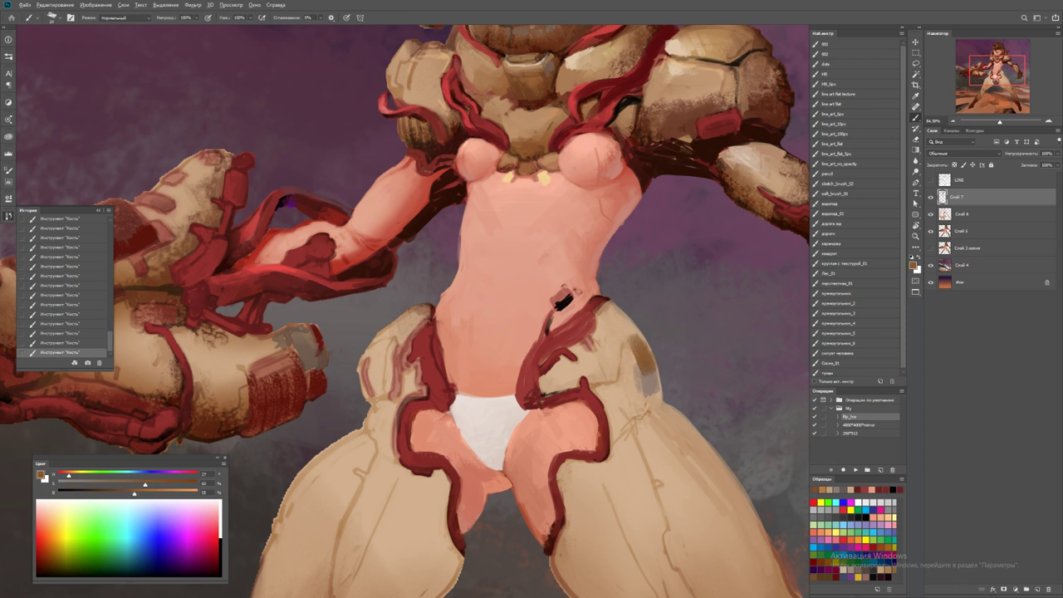
mouse_move(661, 397)
left_mouse_down()
mouse_move(611, 310)
mouse_move(623, 317)
left_mouse_up()
left_click(627, 333, "alt")
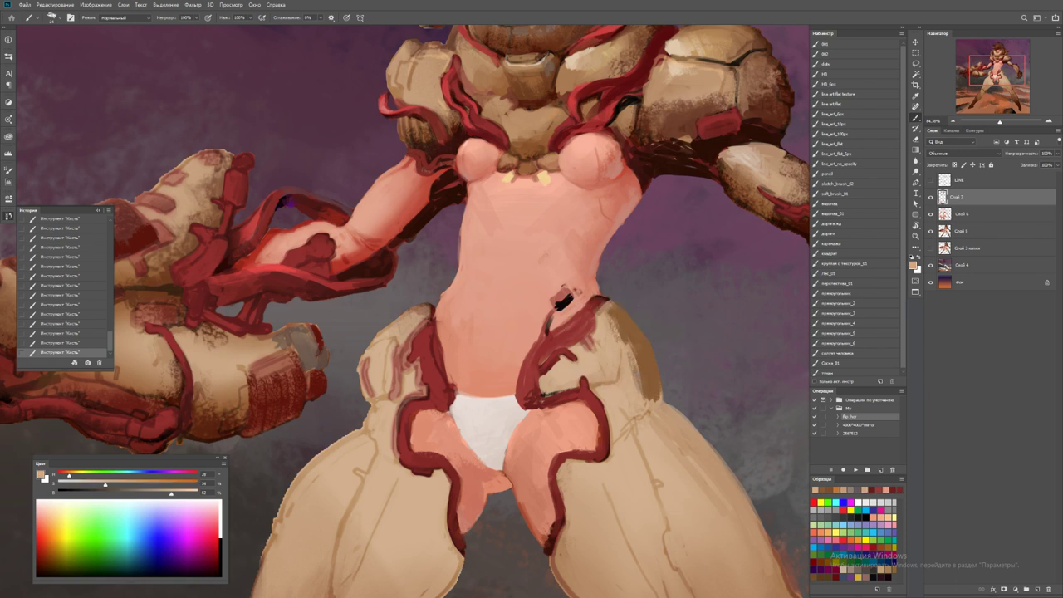
right_click(636, 338, "alt")
left_click(635, 338, "alt")
mouse_move(633, 342)
left_mouse_down()
mouse_move(614, 384)
mouse_move(600, 330)
left_mouse_up()
Flip the canvas horizontally and touch up the same hip plate with a sampled armour colour
key("z")
key("F2")
mouse_move(482, 384)
left_mouse_down()
mouse_move(515, 384)
mouse_move(508, 355)
left_mouse_up()
key("b")
left_click(501, 349, "alt")
left_click_drag(504, 349, 510, 359)
Shade the outer edge of the viewer's-left thigh armour from knee to hip with sampled dark and mid browns
left_click(405, 489, "alt")
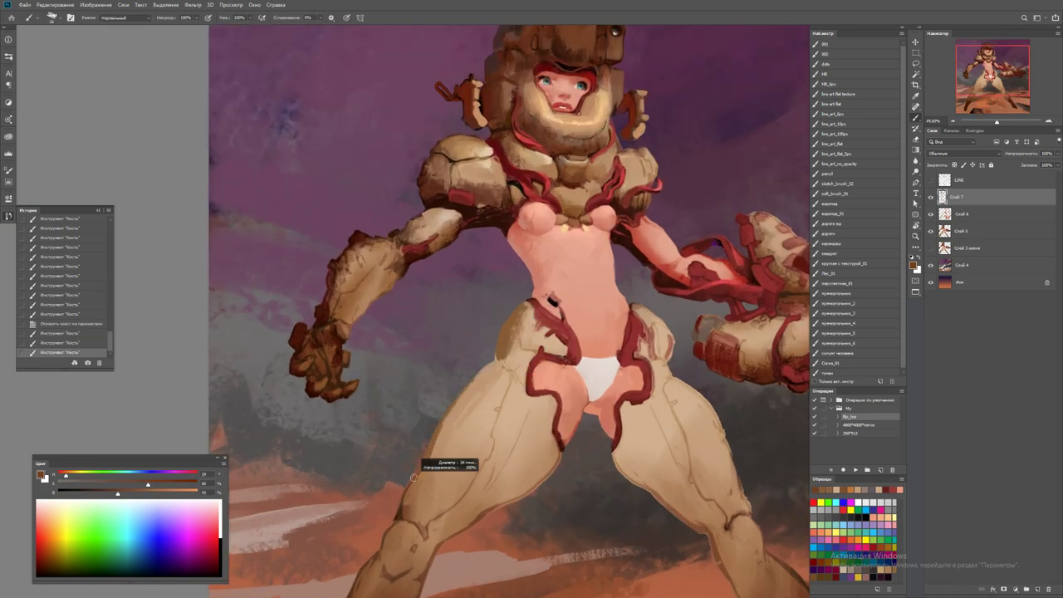
left_click_drag(407, 480, 422, 496)
left_click_drag(415, 465, 428, 492)
mouse_move(426, 432)
left_mouse_down()
mouse_move(437, 469)
mouse_move(442, 448)
left_mouse_up()
mouse_move(428, 428)
left_mouse_down()
mouse_move(442, 469)
mouse_move(473, 383)
mouse_move(440, 461)
left_mouse_up()
left_click(493, 391, "alt")
left_click(462, 426, "alt")
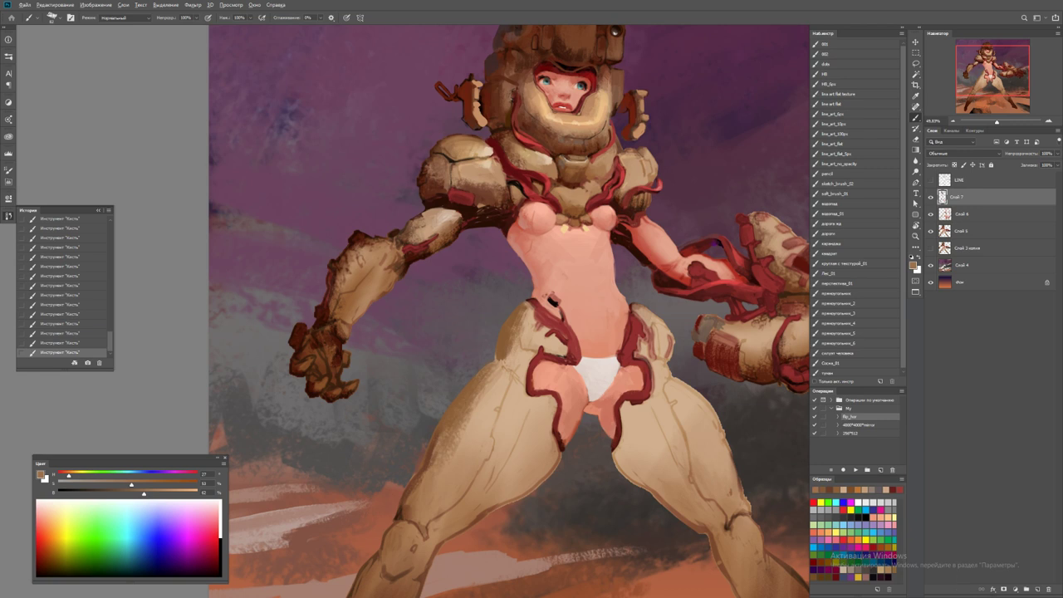
left_click_drag(416, 503, 440, 457)
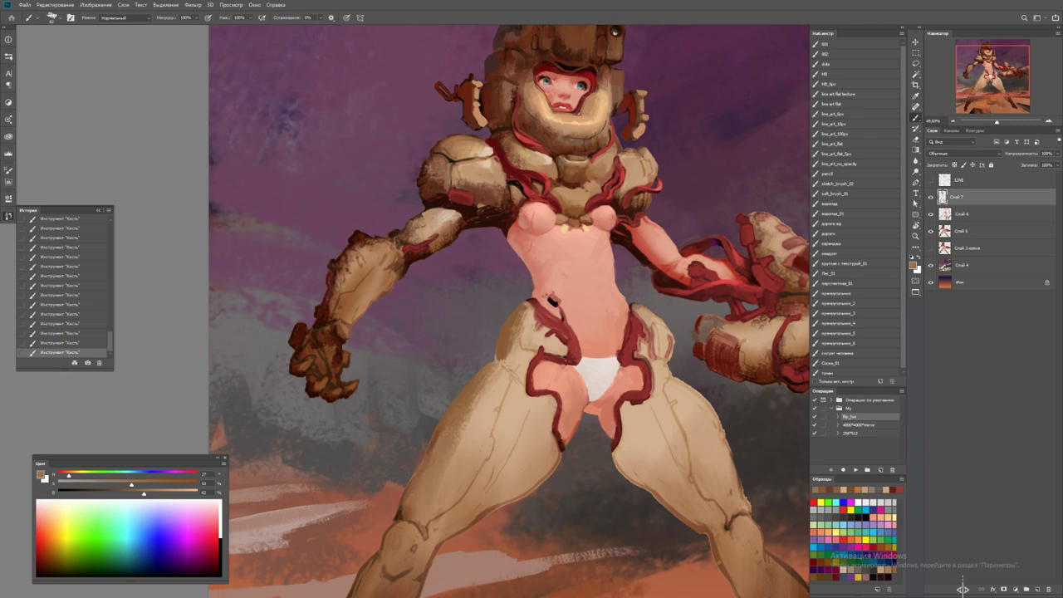
Add brown detail strokes to the armoured hand and wrist at the viewer's left
key("z")
left_click(407, 349, "alt")
left_click(402, 463)
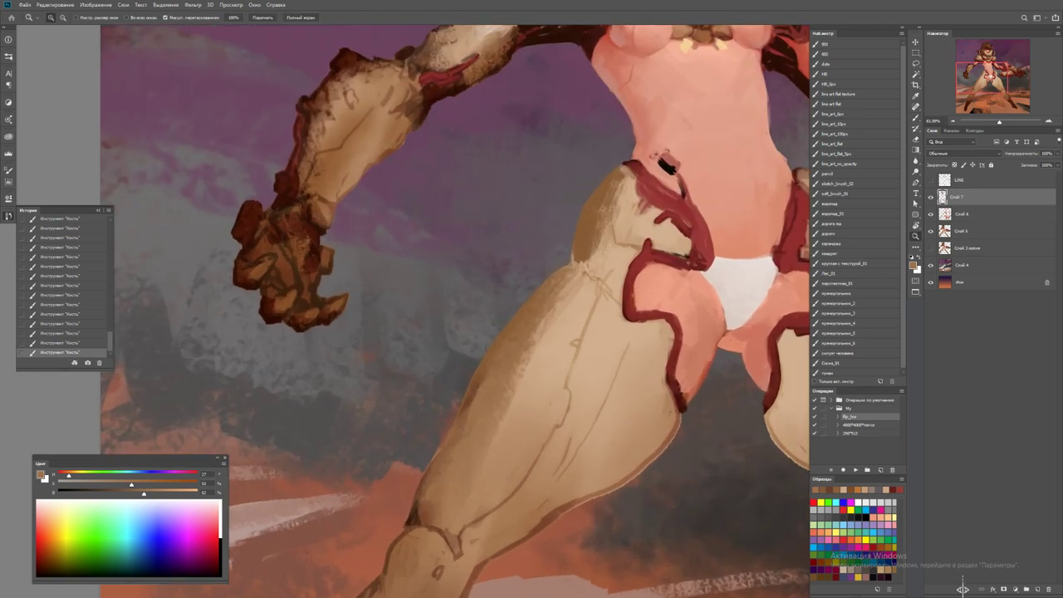
key("b")
left_click_drag(261, 258, 321, 319)
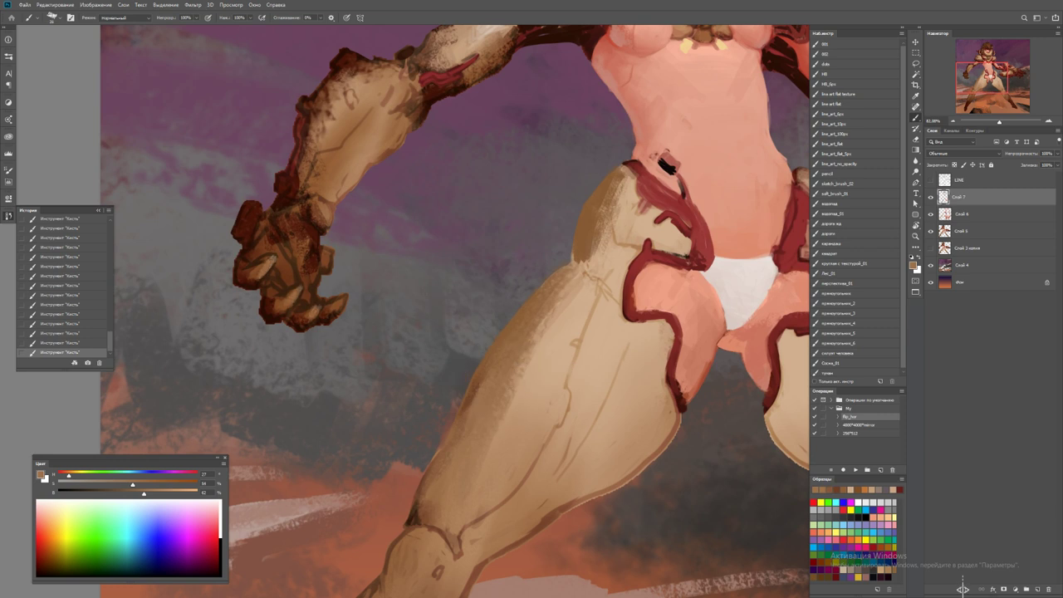
Repaint the lower plate of the viewer's-left shoulder armour with sampled tan and brown, giving it a crisp angular edge
key("z")
mouse_move(319, 218)
left_mouse_down()
mouse_move(282, 218)
mouse_move(349, 218)
left_mouse_up()
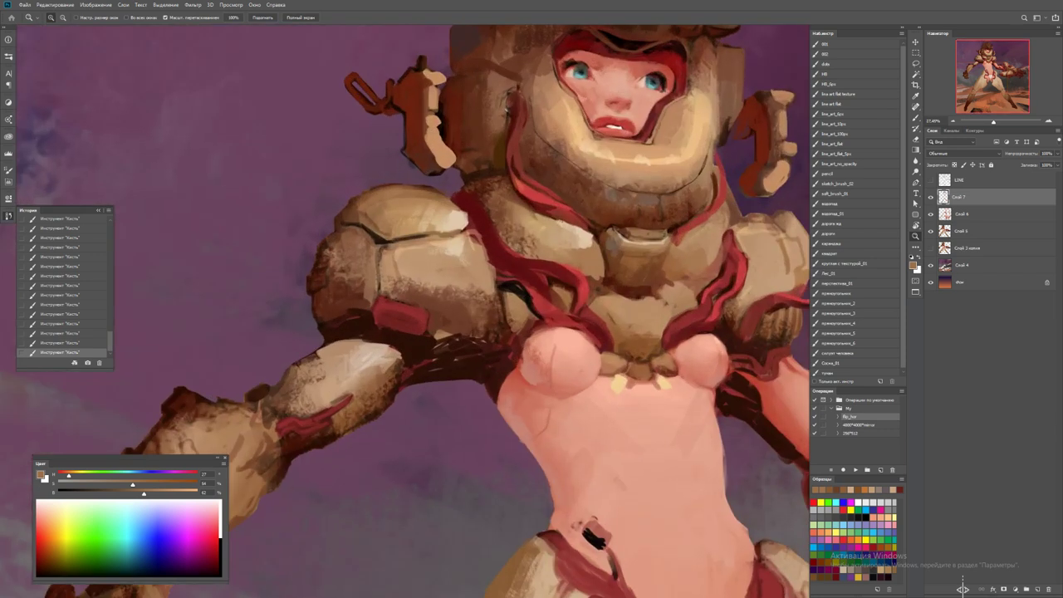
key("b")
left_click(349, 235, "alt")
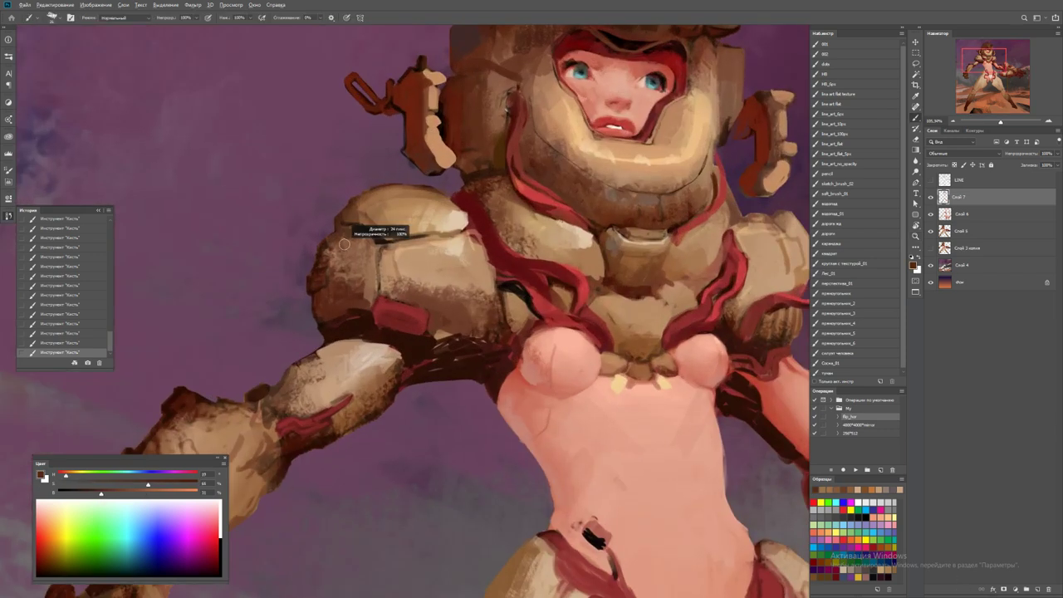
left_click(380, 281, "alt")
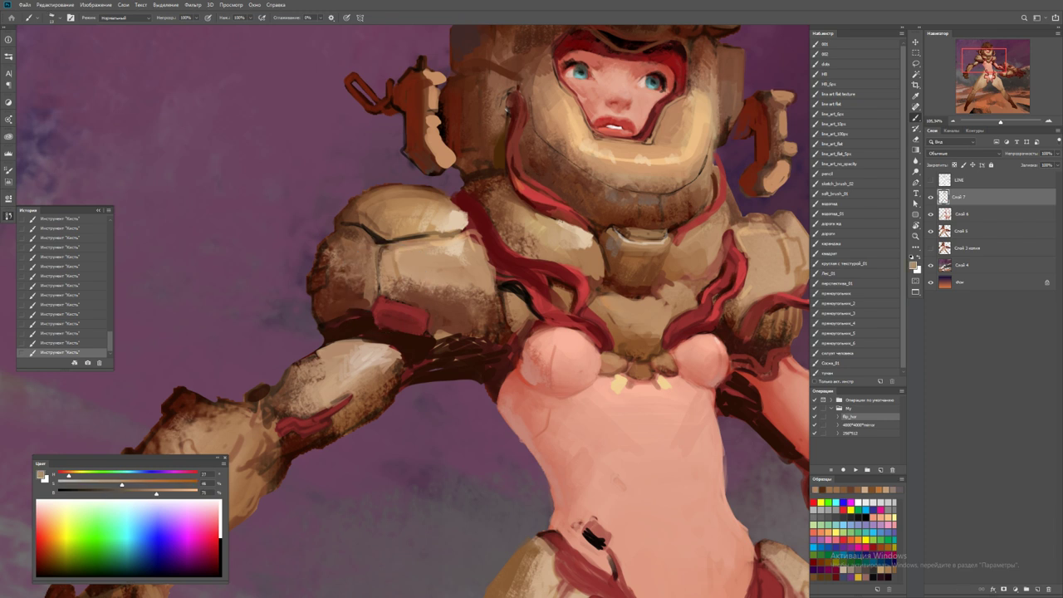
left_click(353, 277, "alt")
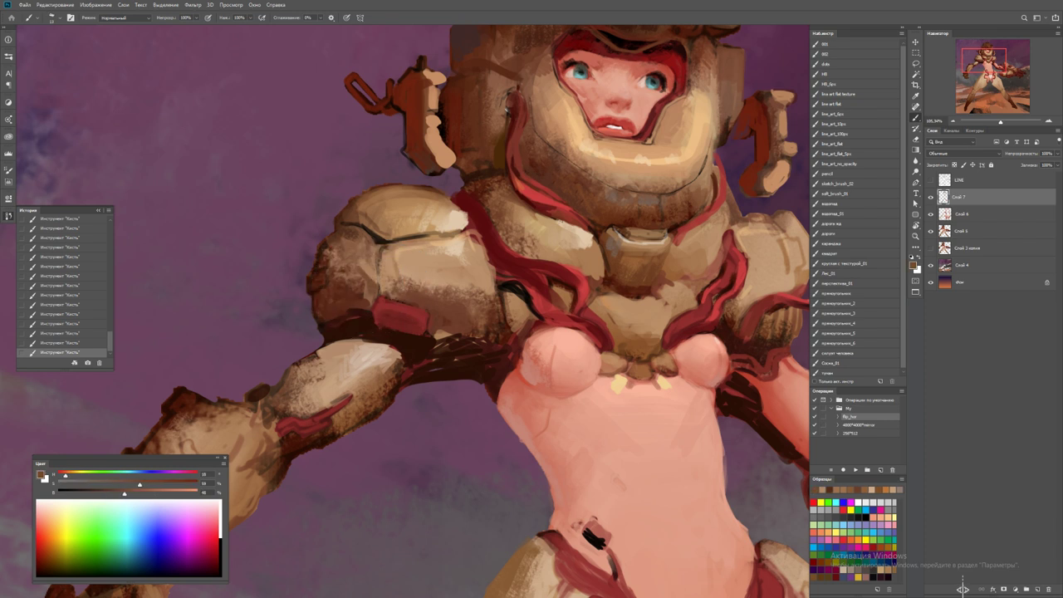
left_click(360, 248, "alt")
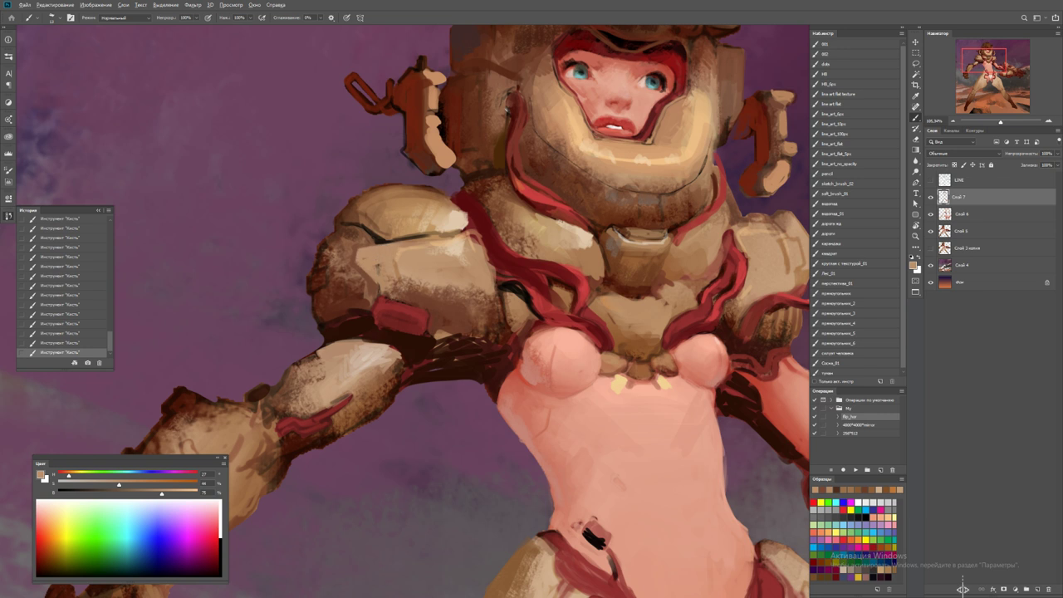
Darken the seam beside the shoulder plate with deep reddish brown and refine the upper shoulder edge with sampled browns
left_click(375, 295, "alt")
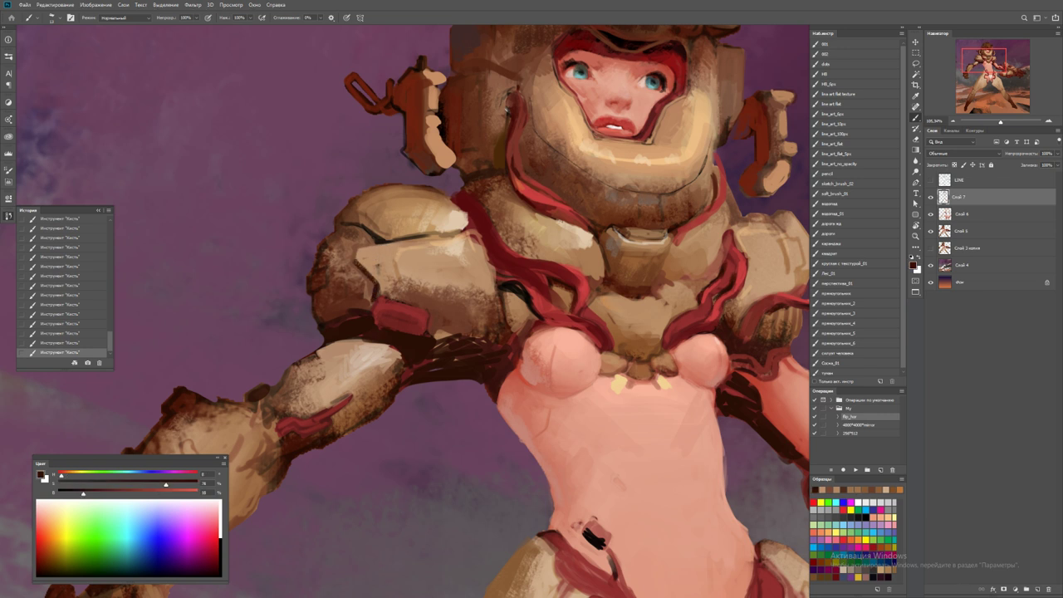
left_click(357, 251, "alt")
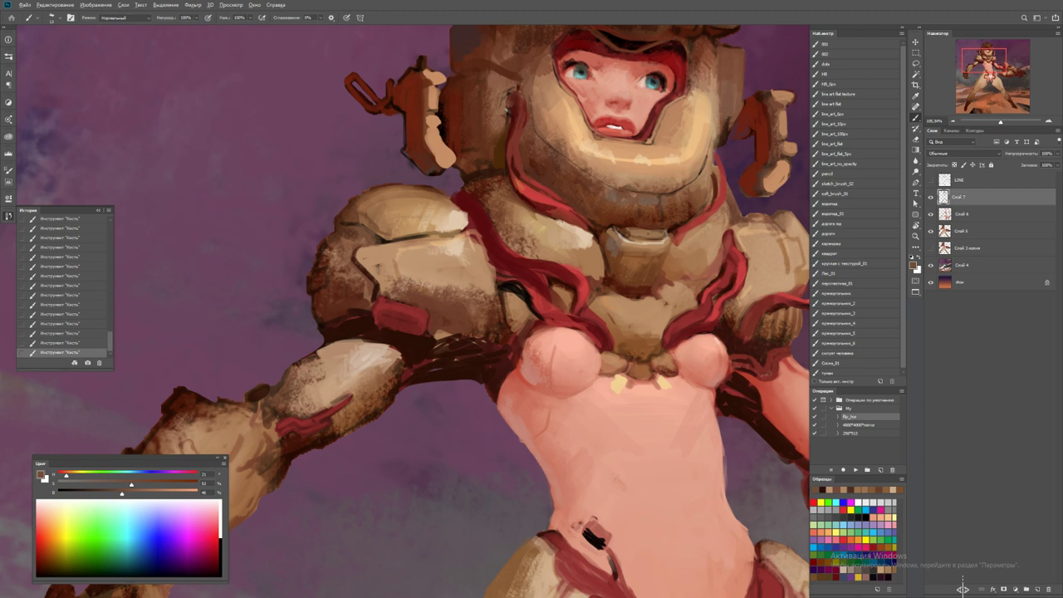
left_click(365, 210, "alt")
left_click(351, 236, "alt")
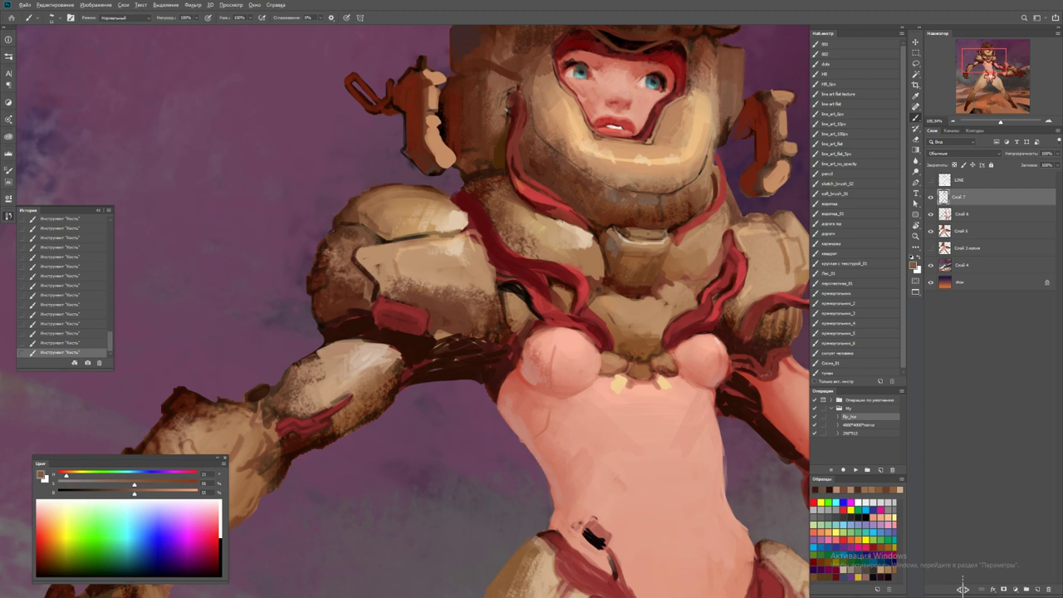
left_click(365, 223, "alt")
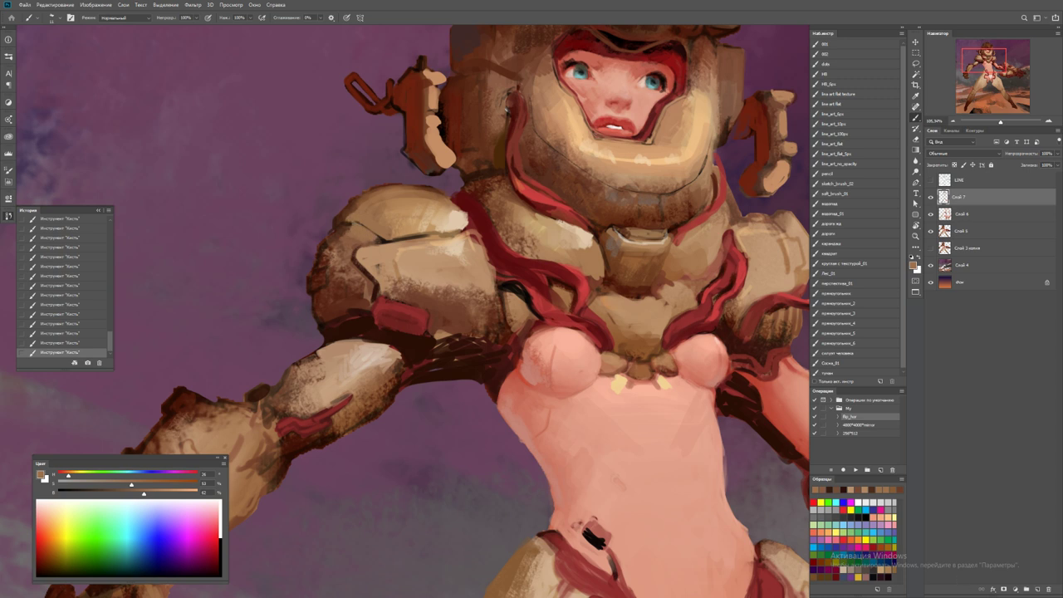
Clean up the seam between the viewer's-left shoulder plates with sampled tan and light peach
key("z")
key("ctrl+0")
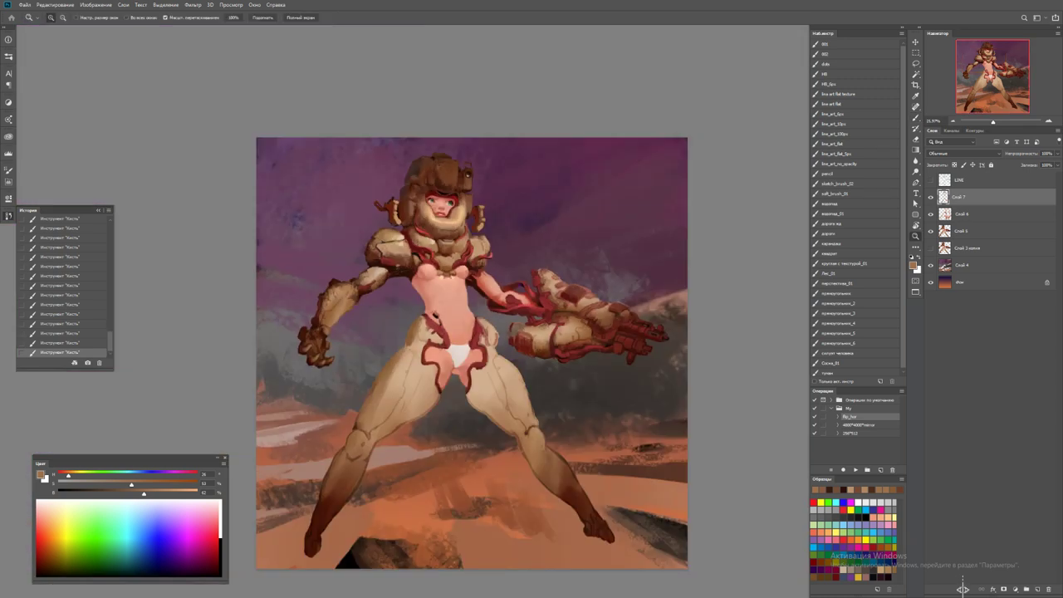
left_click_drag(391, 222, 465, 222)
key("b")
left_click(392, 264, "alt")
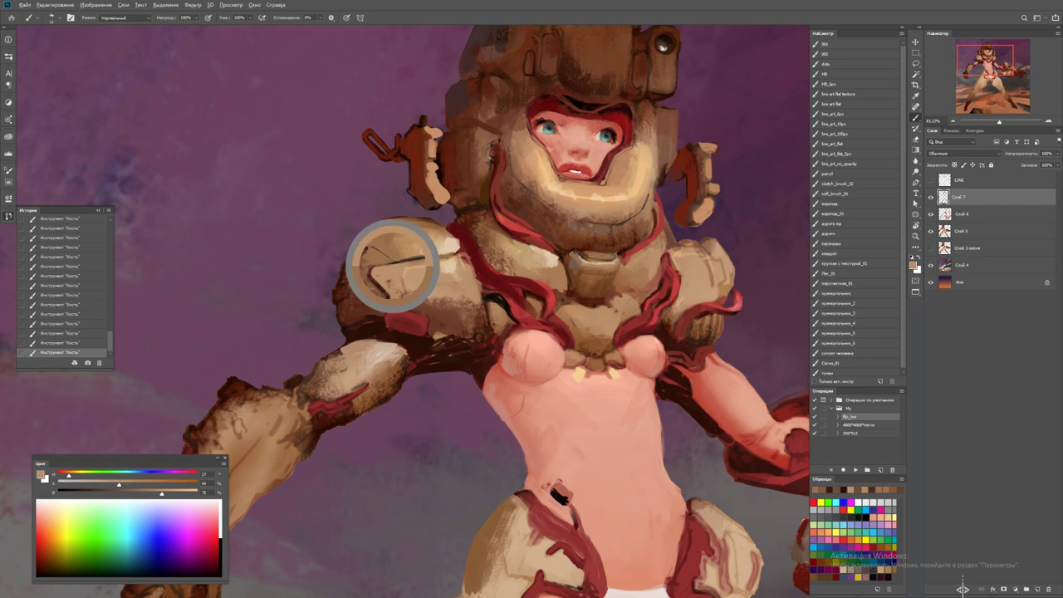
left_click(420, 259, "alt")
Brighten the helmet's chin rim below the face with light cream strokes
key("z")
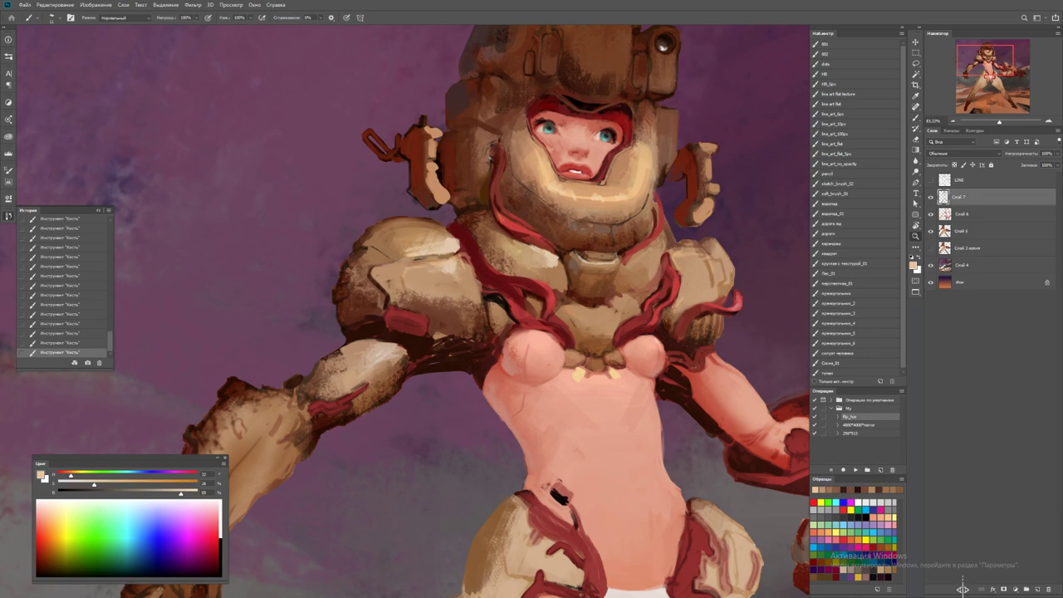
key("ctrl+0")
left_click_drag(510, 207, 598, 206)
key("b")
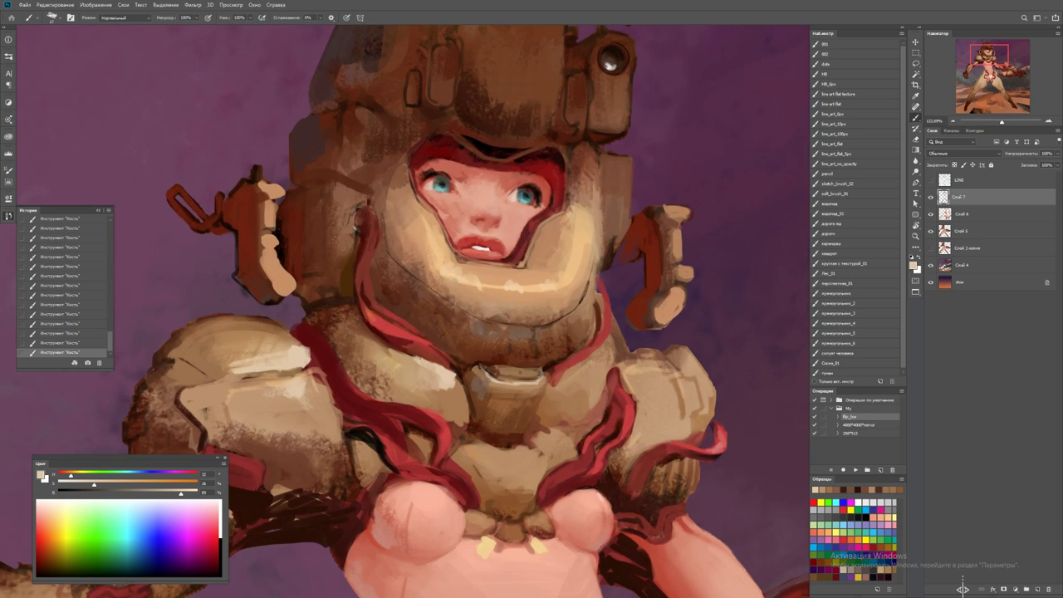
left_click_drag(481, 281, 540, 293)
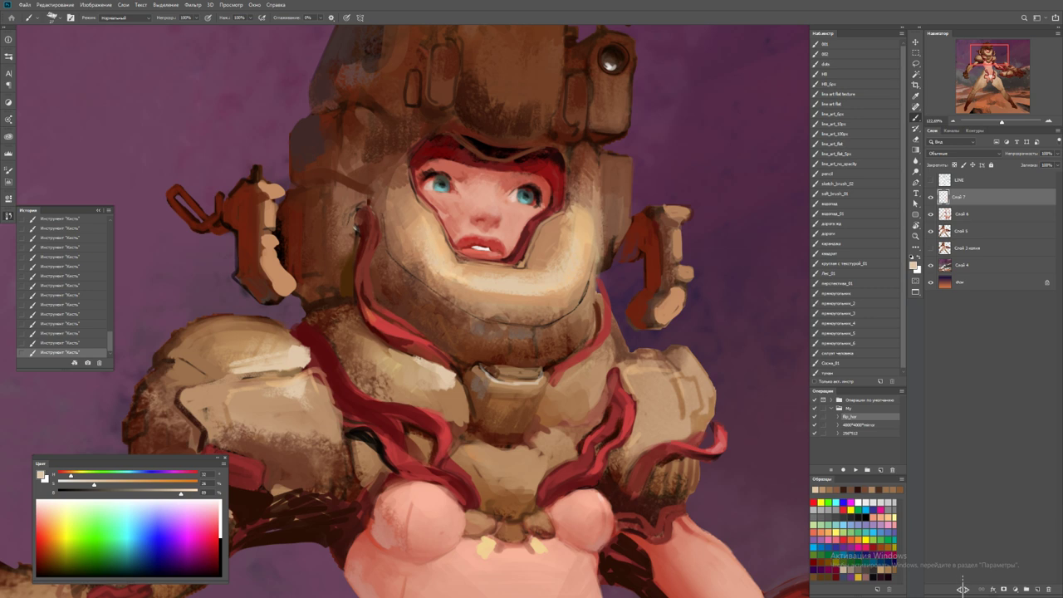
Refine the inner edge of the helmet's chin rim around the mouth with sampled greyish and warm tans
key("z")
key("ctrl+0")
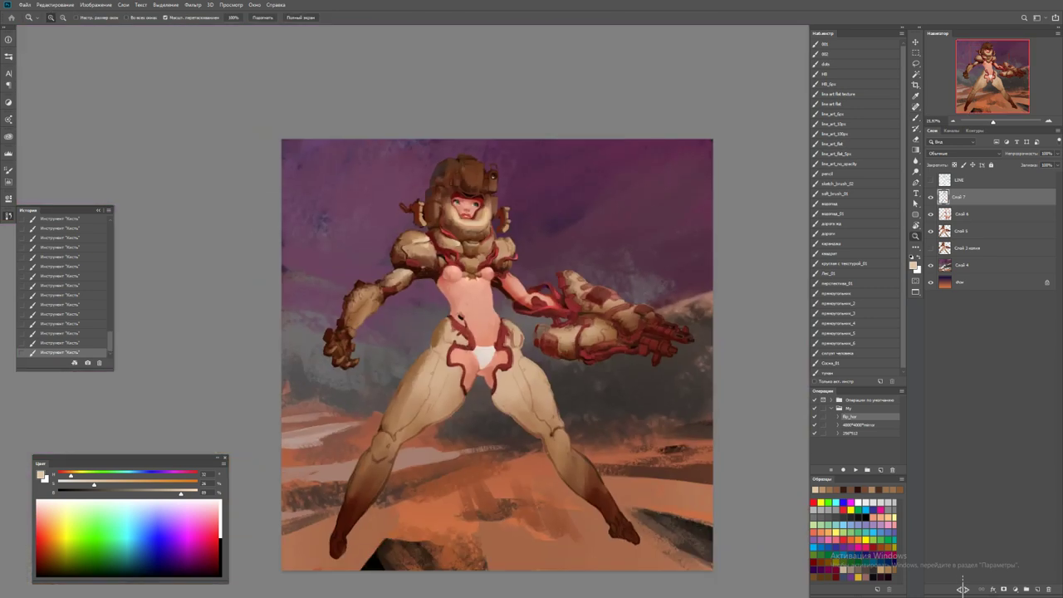
key("ctrl+plus")
key("b")
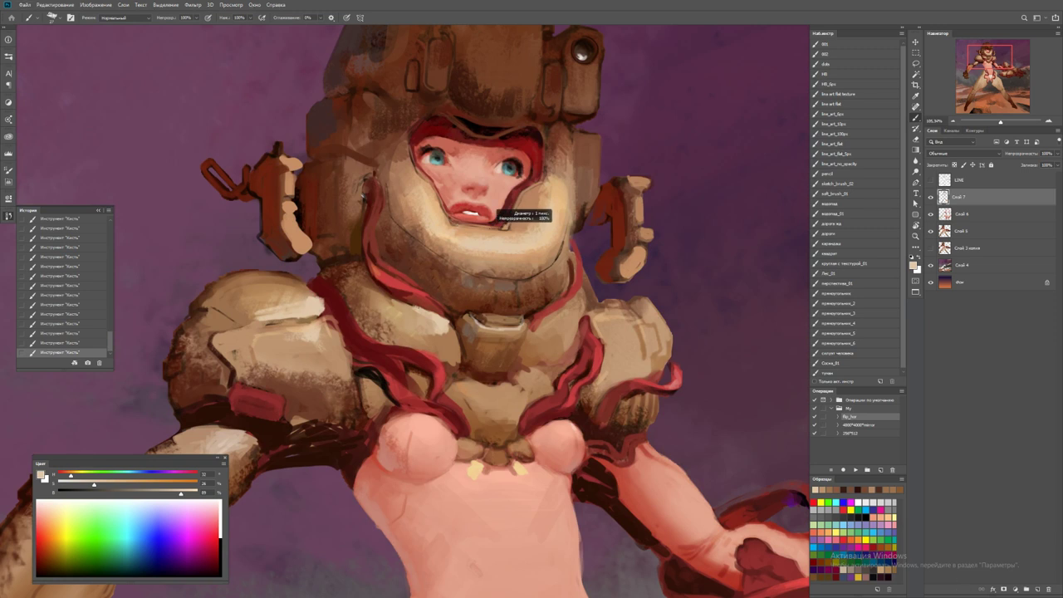
left_click(510, 215, "alt")
left_click(838, 490)
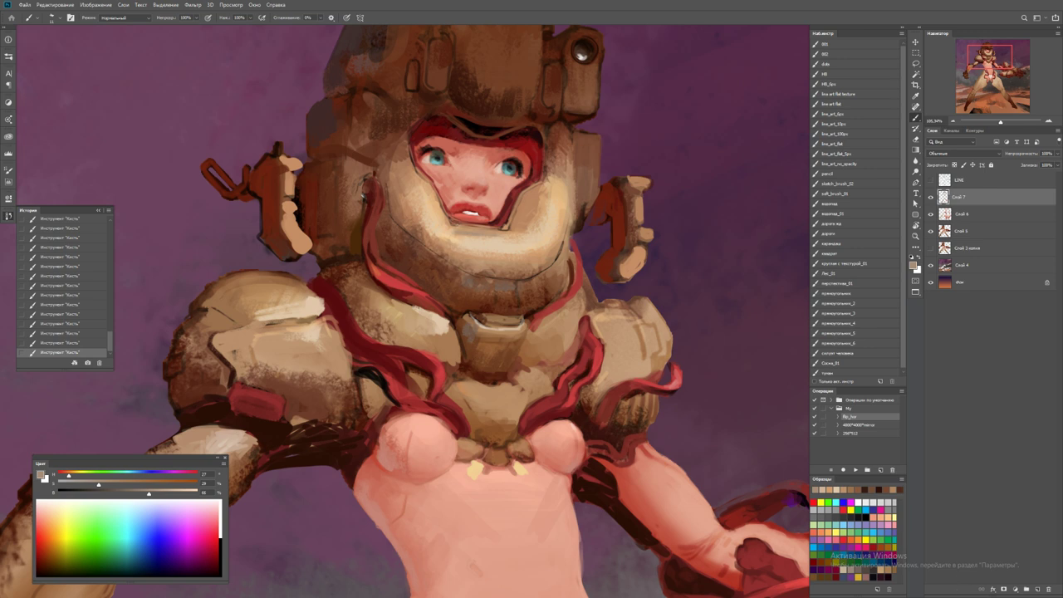
left_click(476, 229, "alt")
left_click(491, 232, "alt")
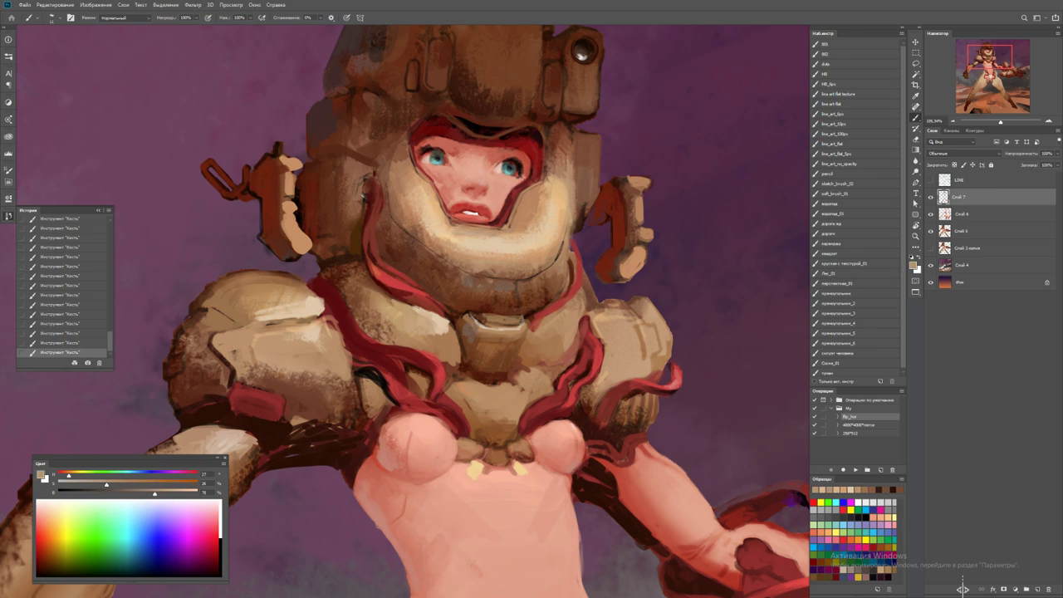
Set the foreground colour to white and try touching up the face inside the helmet
key("z")
key("ctrl+0")
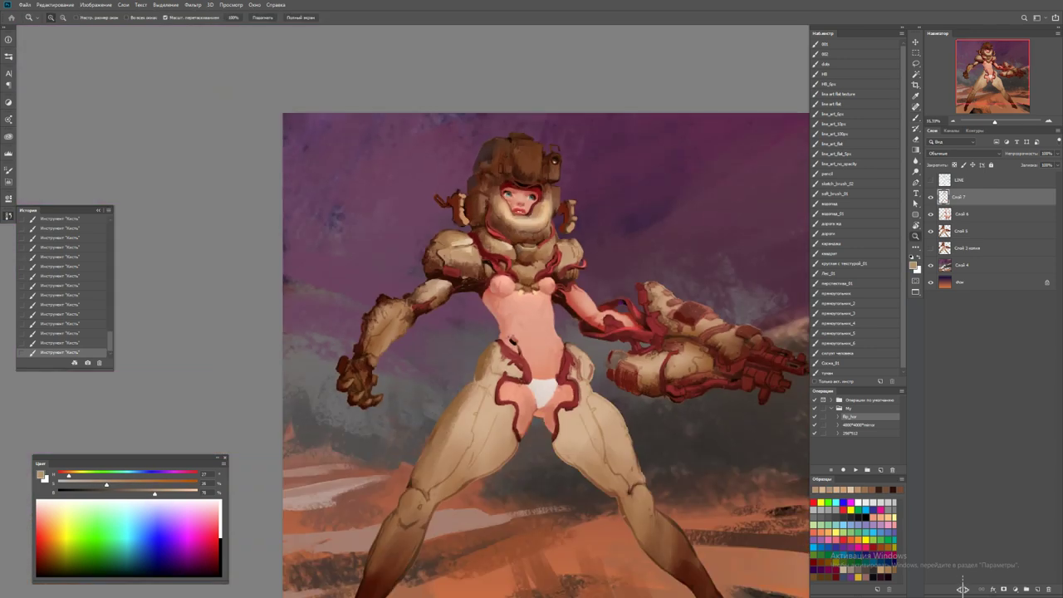
left_click_drag(518, 199, 519, 199)
key("b")
key("d")
key("x")
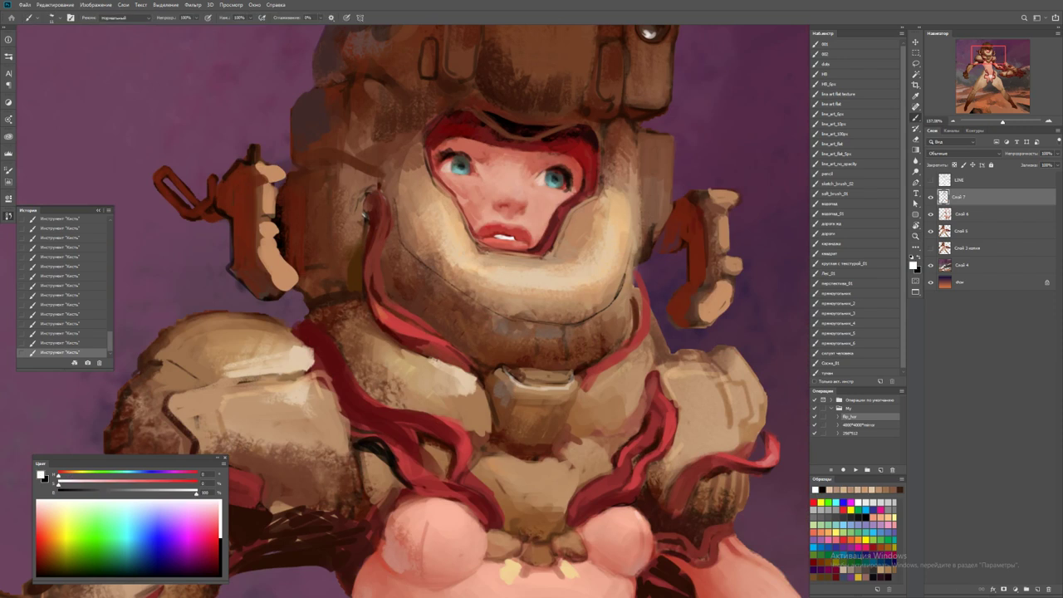
Undo the last four brush strokes
key("z")
key("ctrl+minus")
key("ctrl+minus")
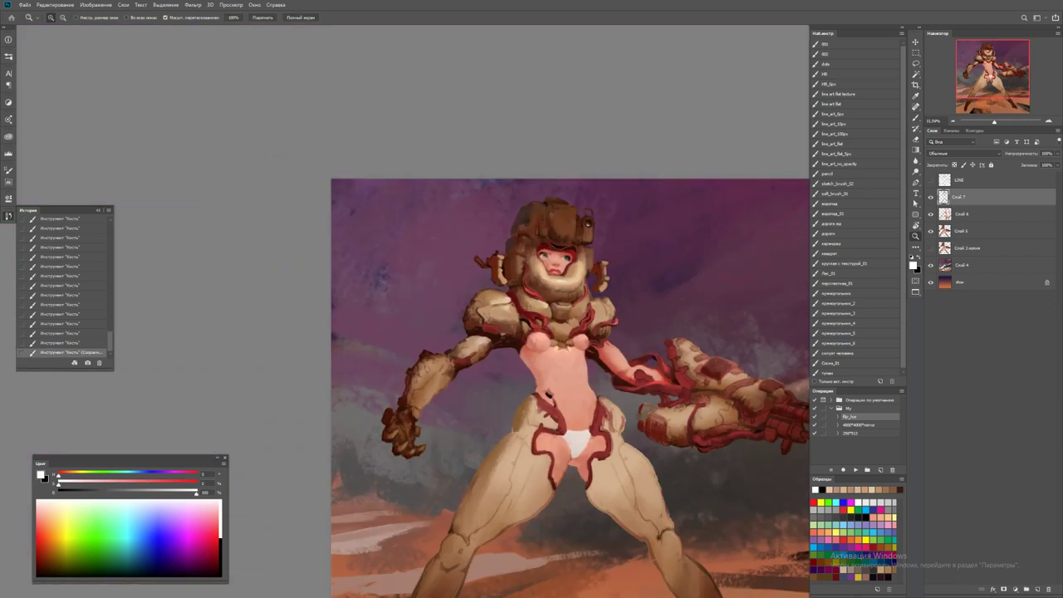
key("ctrl+alt+z")
key("ctrl+alt+z")
key("ctrl+alt+z")
key("ctrl+alt+z")
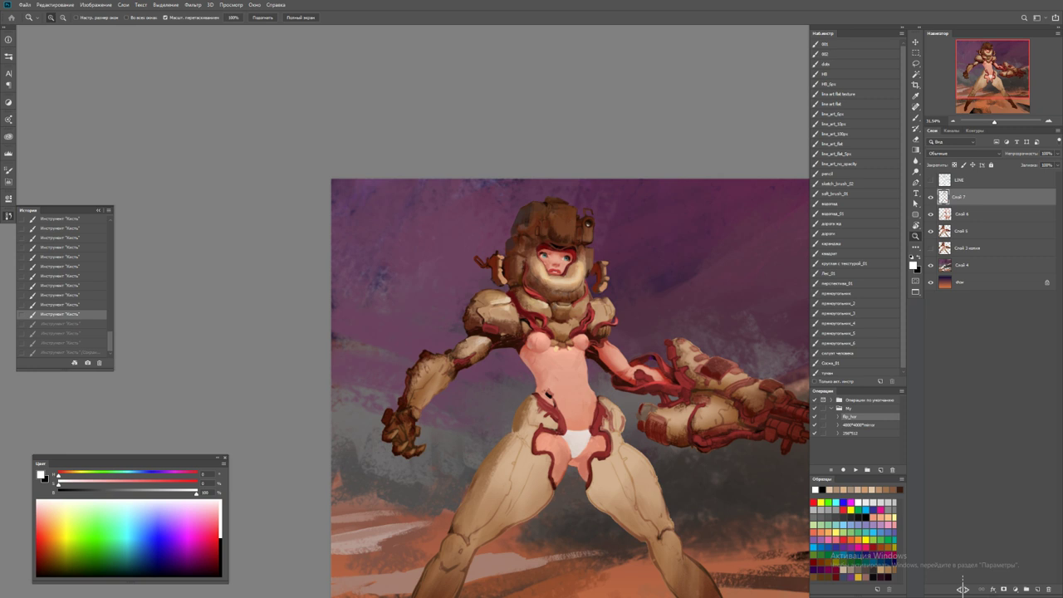
Blend the lower jaw of the helmet beneath the light chin rim with sampled tans and dark browns
key("ctrl+plus")
key("ctrl+plus")
key("ctrl+plus")
key("b")
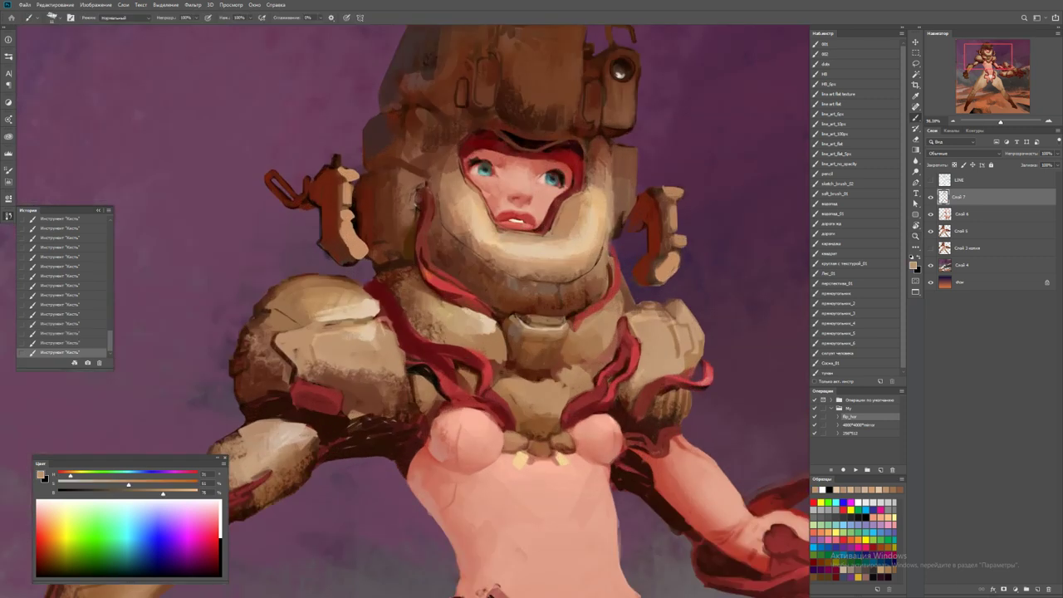
left_click(569, 269, "alt")
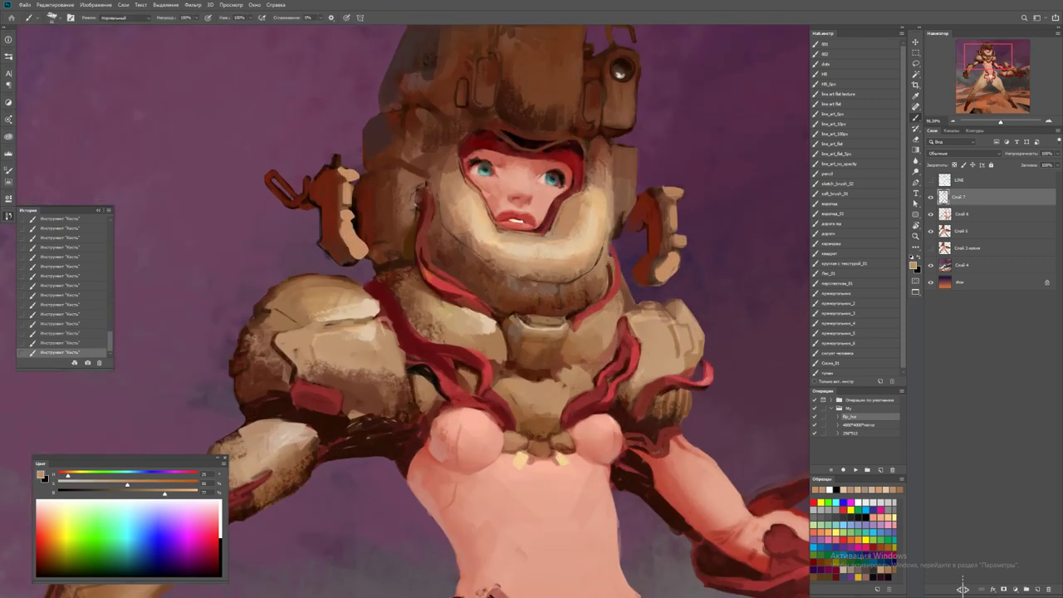
left_click(554, 290, "alt")
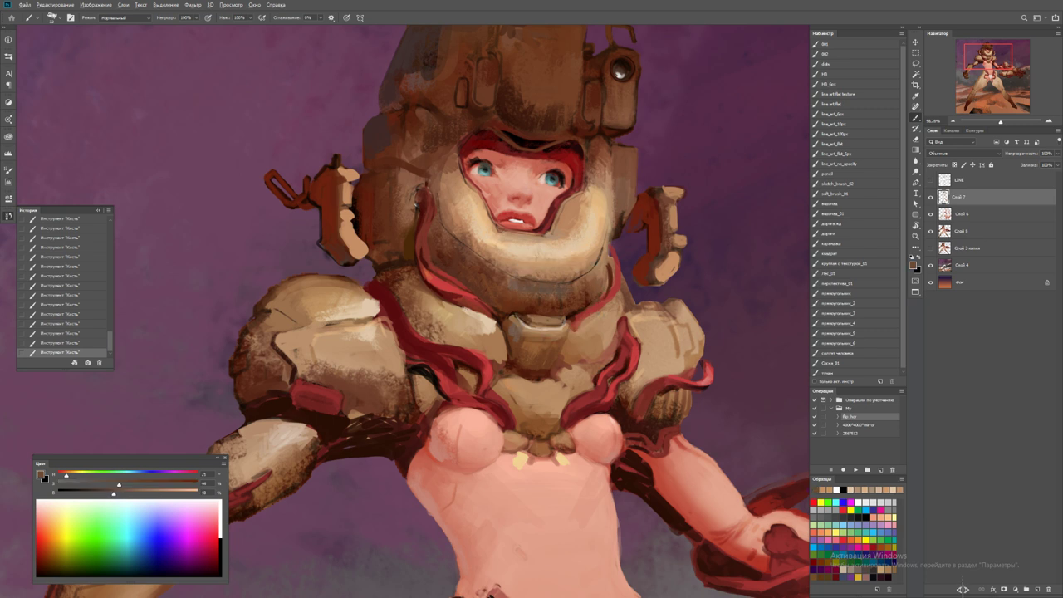
left_click(572, 295, "alt")
left_click(560, 266, "alt")
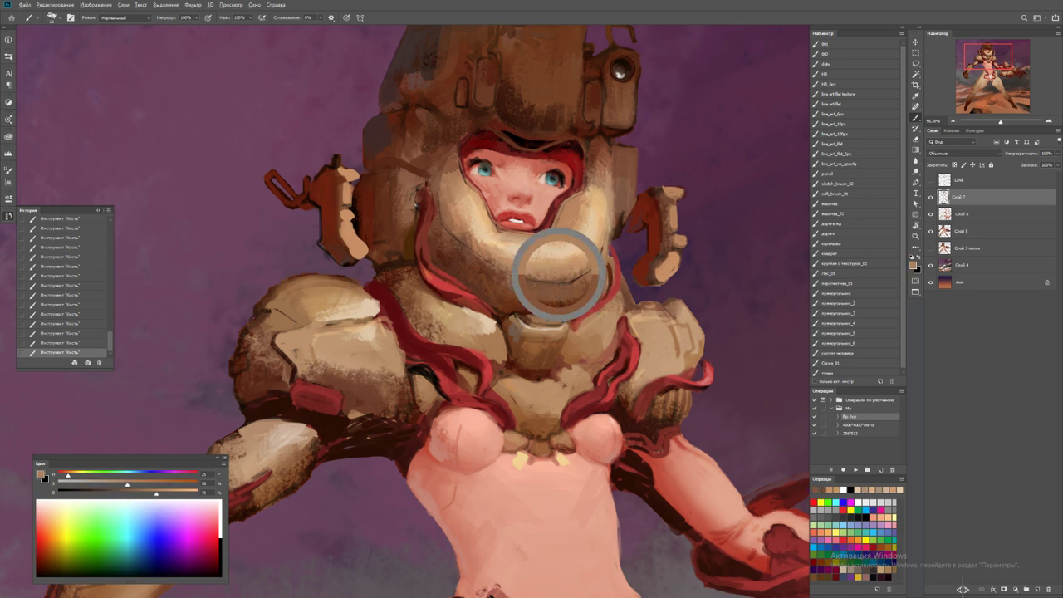
mouse_move(517, 295)
left_mouse_down()
mouse_move(559, 299)
mouse_move(596, 281)
left_mouse_up()
Mirror the canvas horizontally and reinforce the seam under the helmet's chin rim with a thin black line
key("F2")
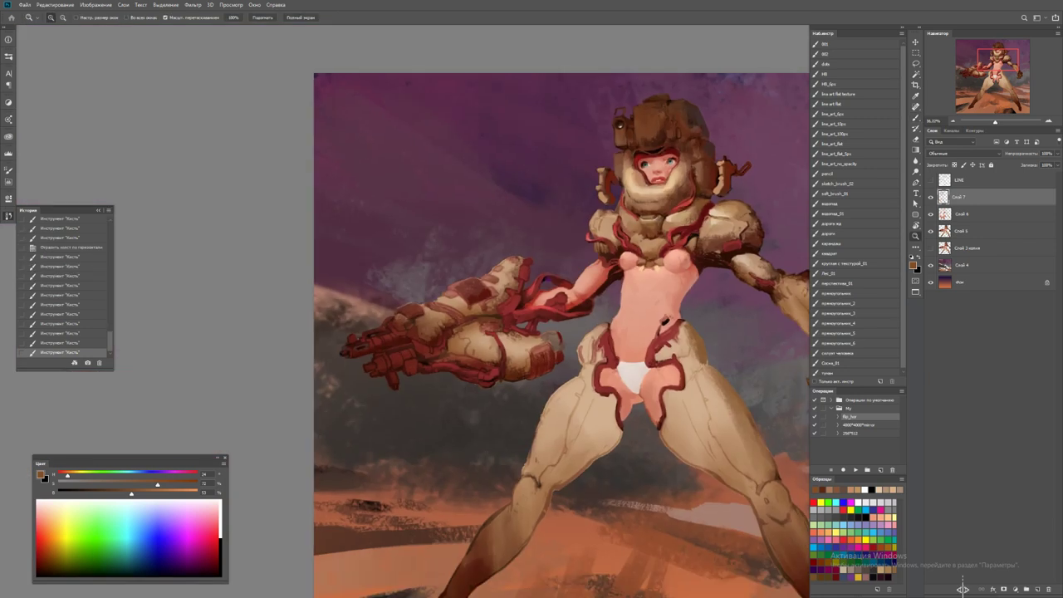
key("z")
left_click(578, 184)
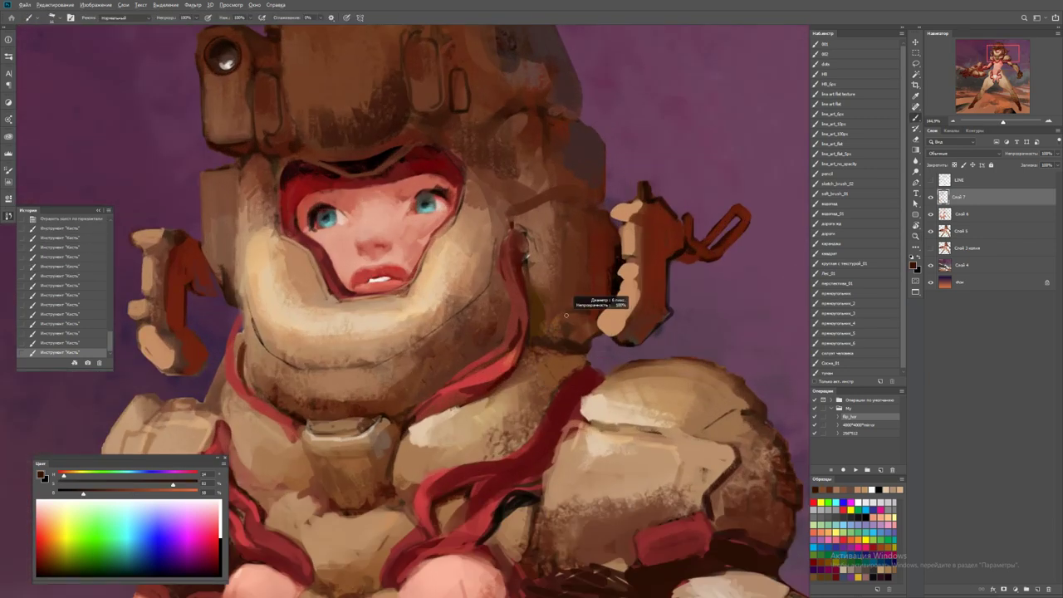
key("d")
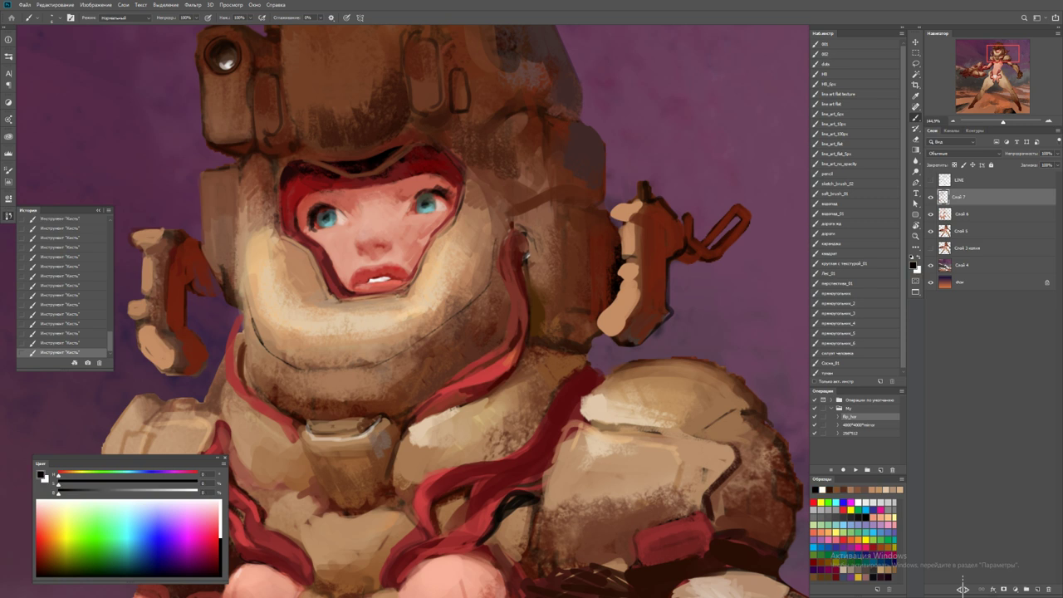
left_click_drag(465, 315, 507, 344)
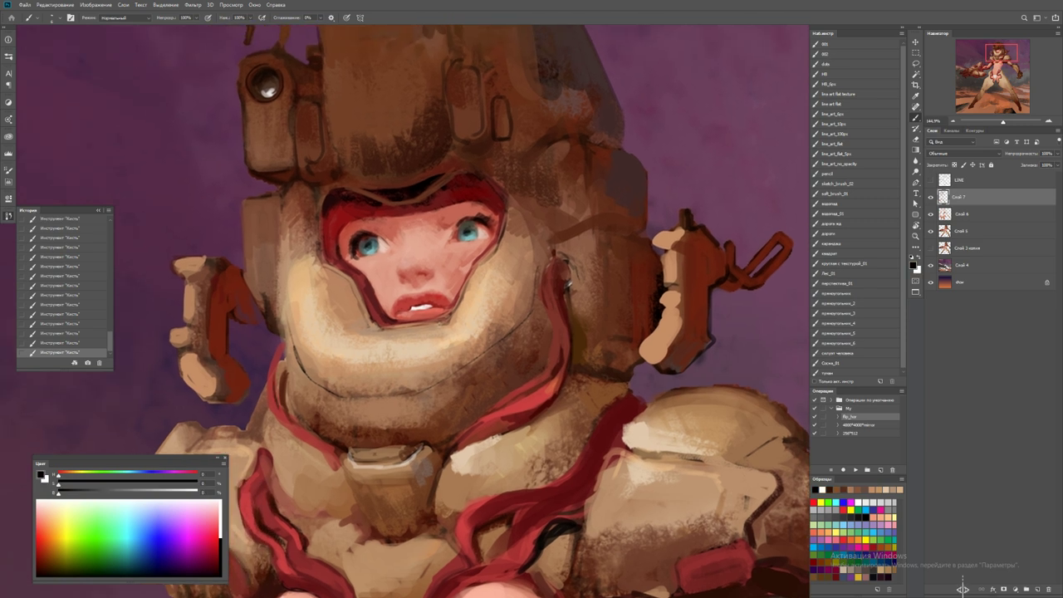
Paint thin red strands along the cable beneath the helmet's jaw using a red sampled from the cable
left_click(277, 403, "alt")
left_click_drag(152, 493, 170, 494)
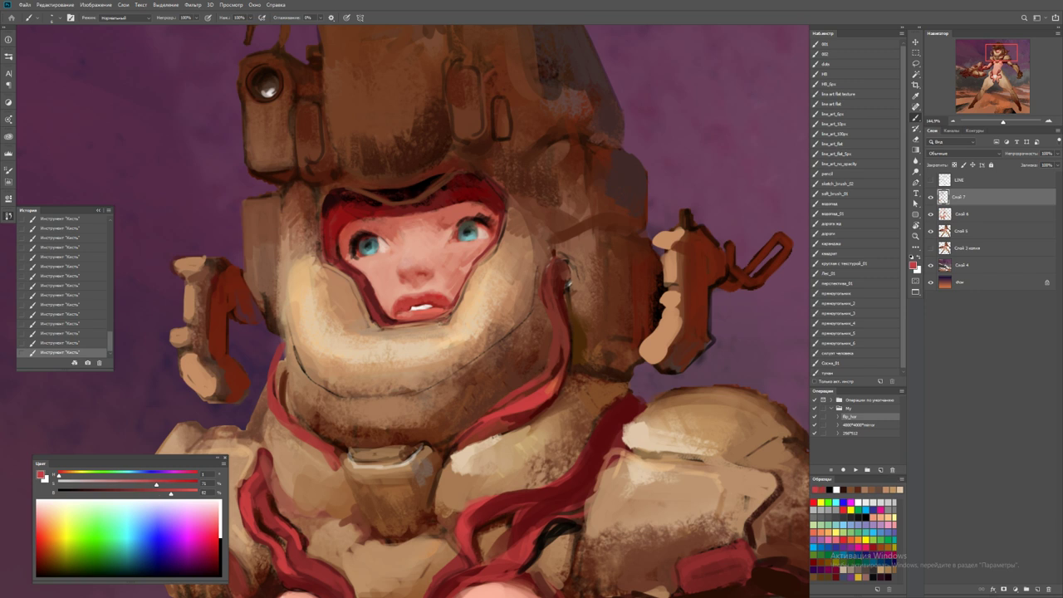
scroll(407, 308, "down", 5)
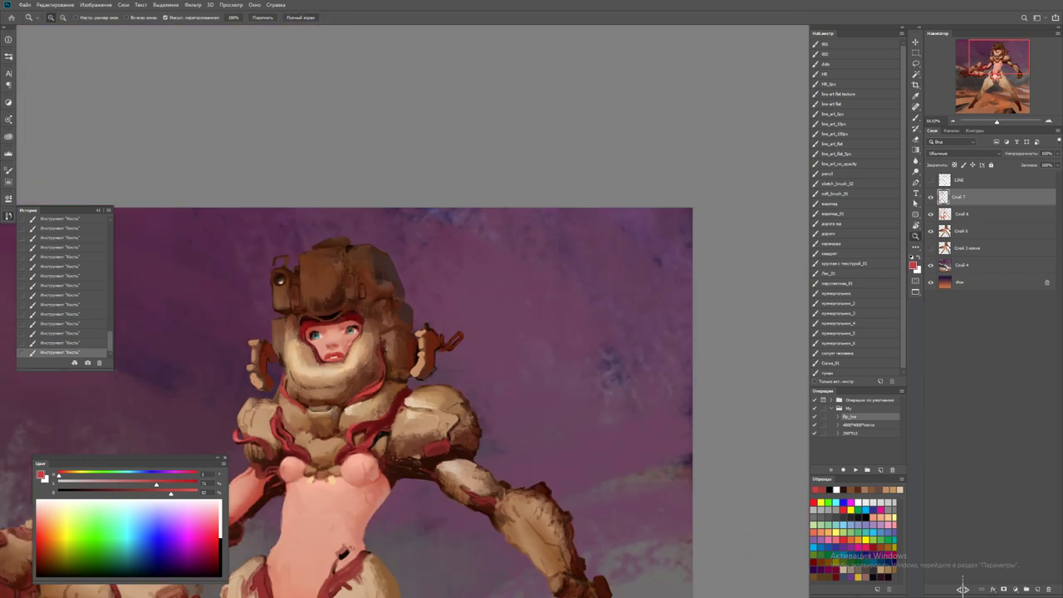
scroll(407, 307, "up", 5)
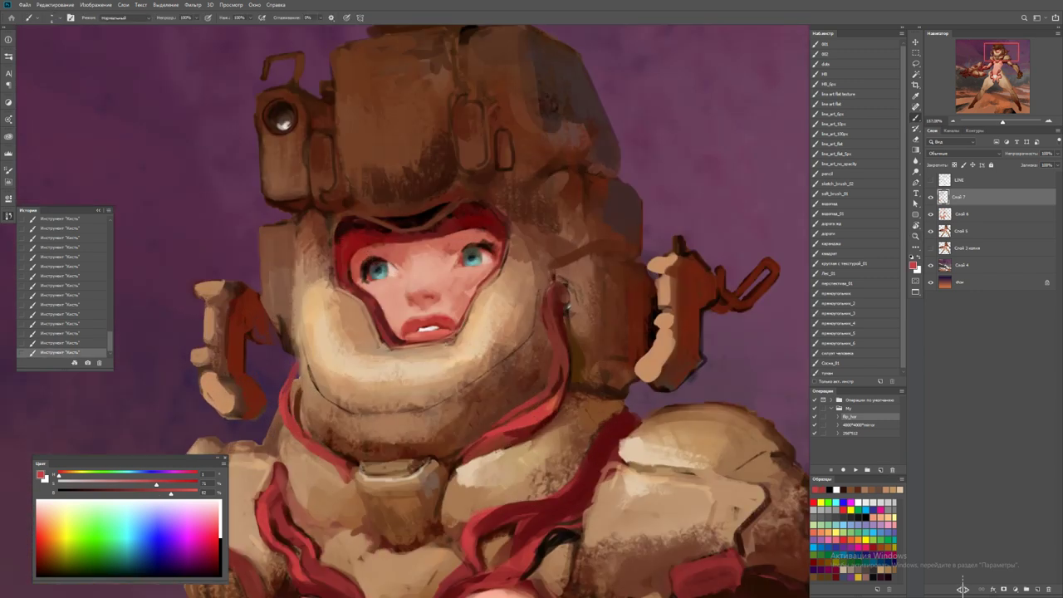
mouse_move(286, 387)
left_mouse_down()
mouse_move(286, 417)
mouse_move(273, 405)
mouse_move(297, 448)
mouse_move(320, 460)
left_mouse_up()
key("z")
key("ctrl+minus")
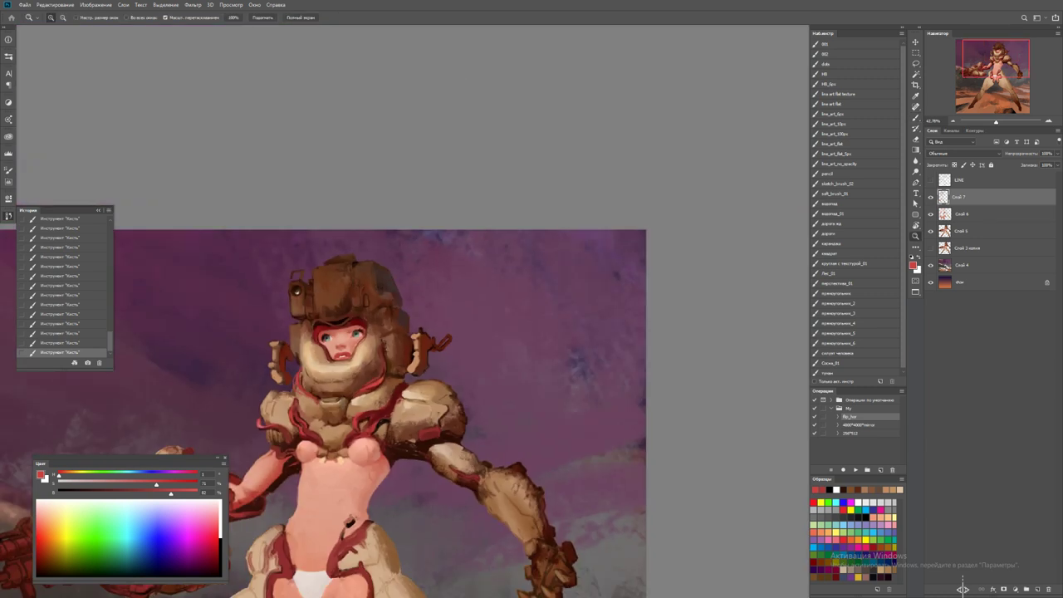
scroll(290, 348, "up", 5)
key("b")
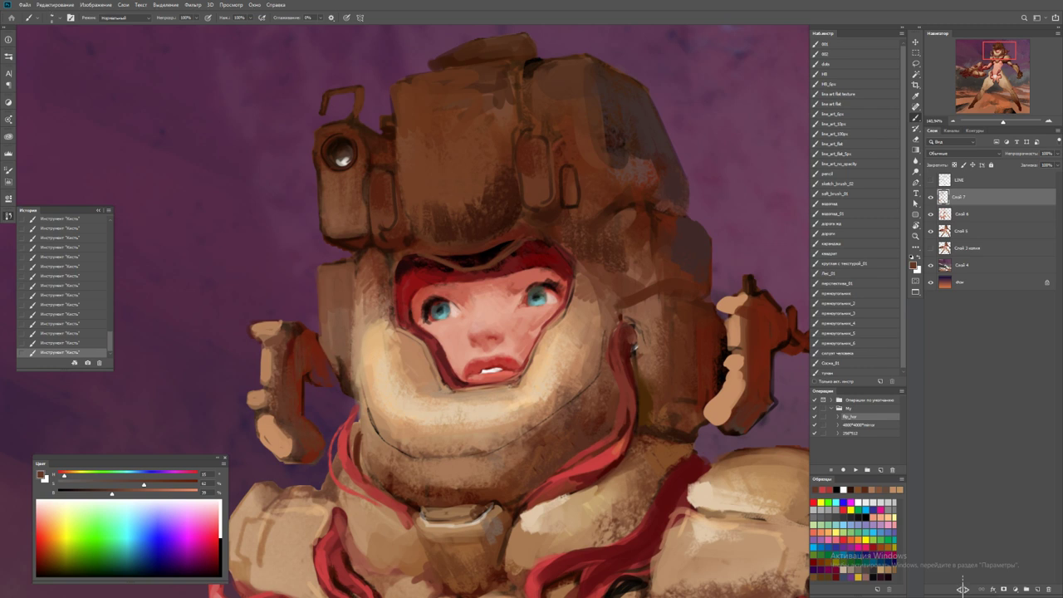
Reset the foreground colour to black and outline the inner panel of the chin rim beside the mouth
key("d")
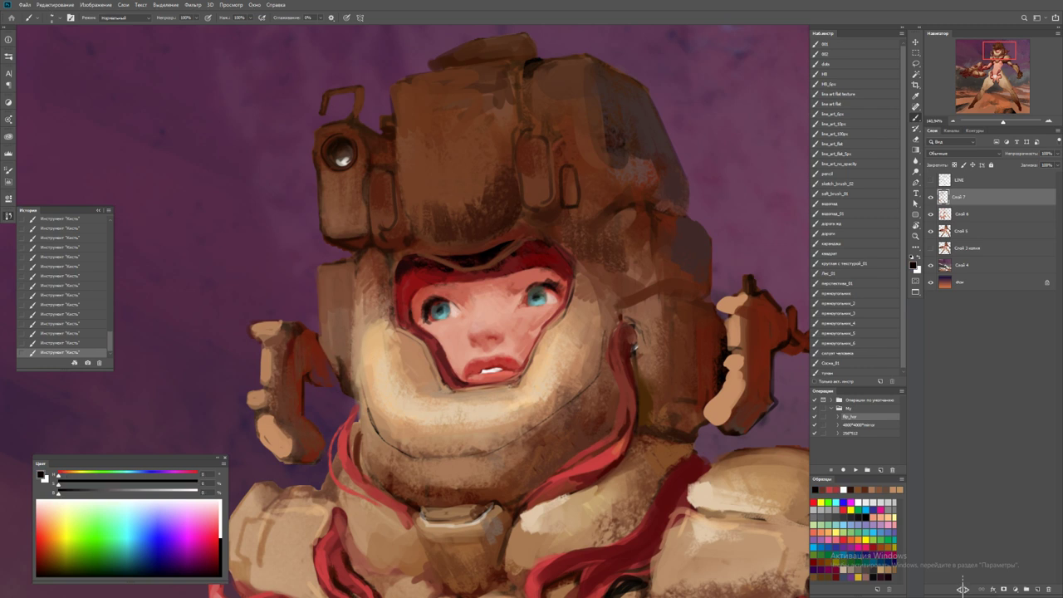
key("z")
scroll(298, 440, "down", 5)
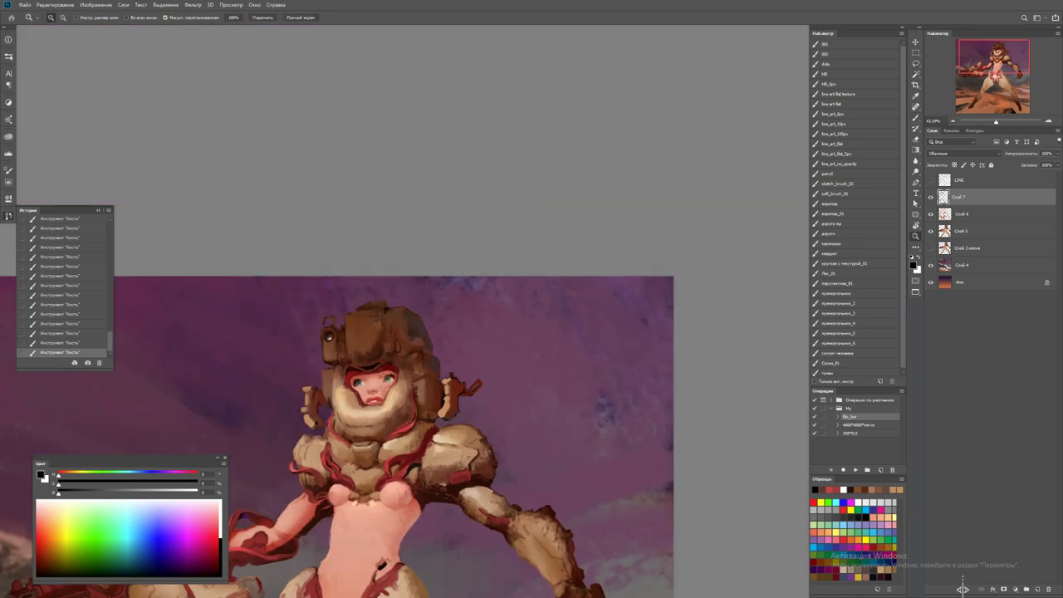
scroll(347, 397, "up", 5)
key("b")
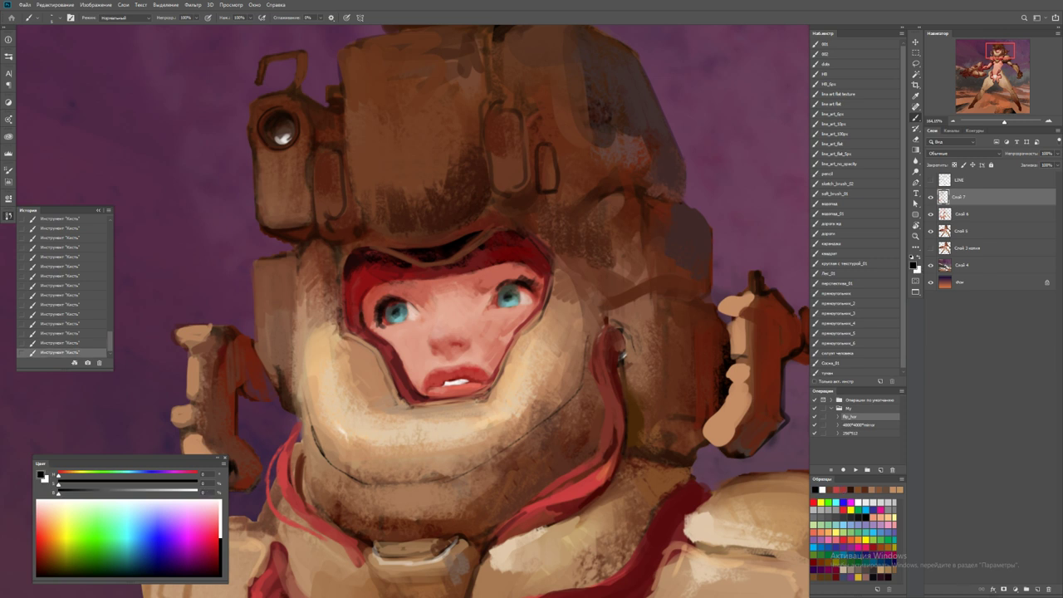
mouse_move(355, 354)
left_mouse_down()
mouse_move(372, 412)
mouse_move(435, 410)
left_mouse_up()
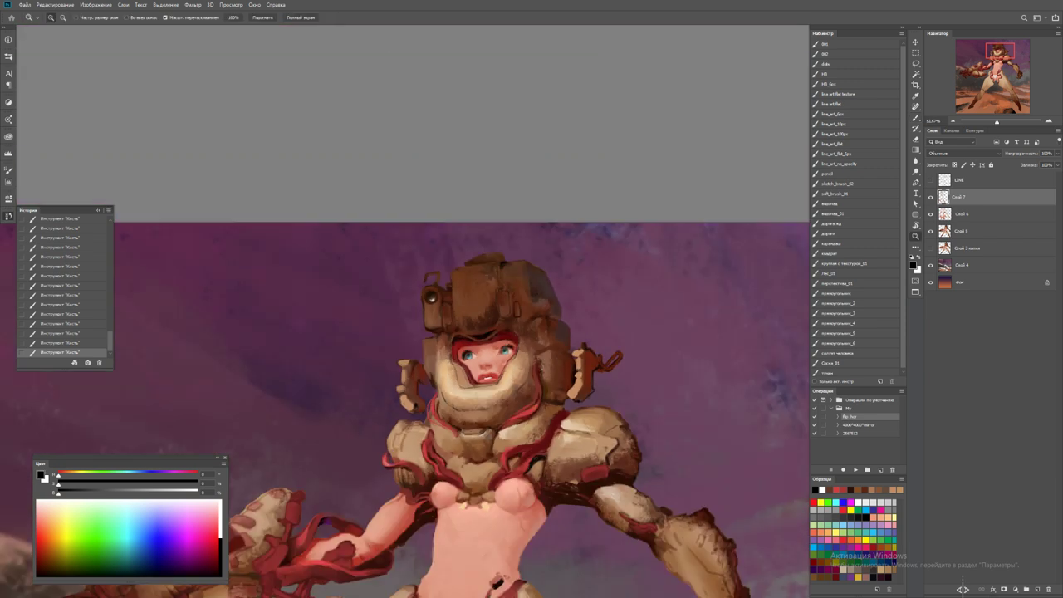
key("z")
key("ctrl+minus")
key("ctrl+plus")
key("b")
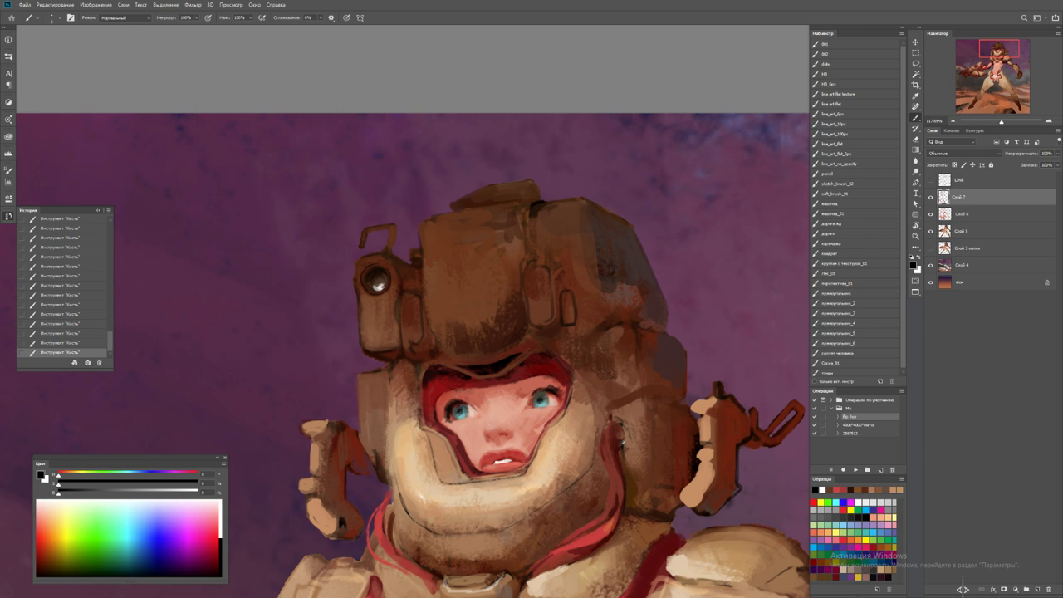
Refine the helmet camera's lens and the bracket above it with sampled dark brown and black, undoing one stray stroke
key("ctrl+plus")
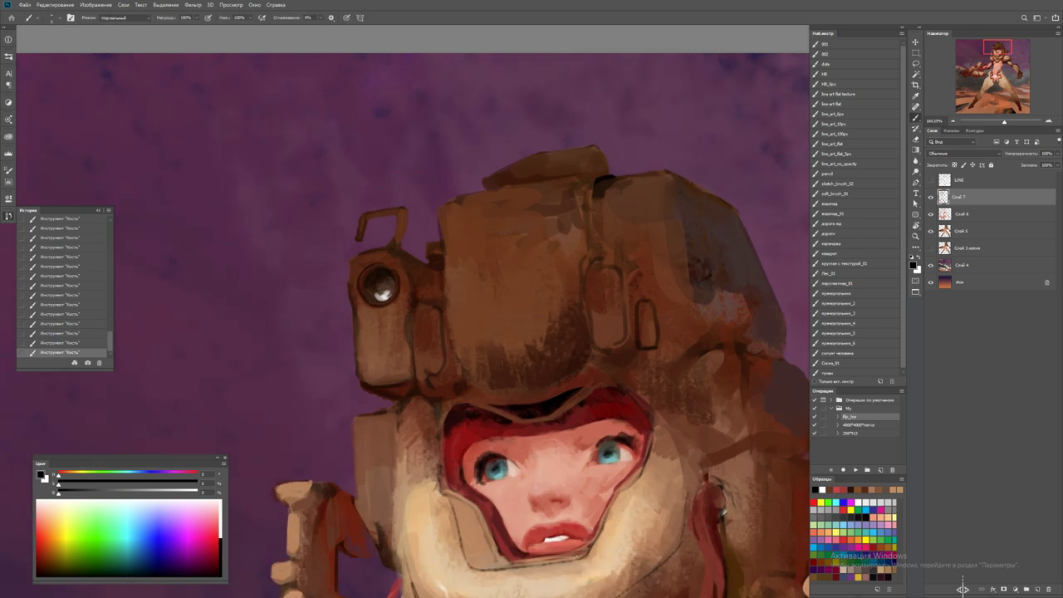
left_click(382, 289, "alt")
key("d")
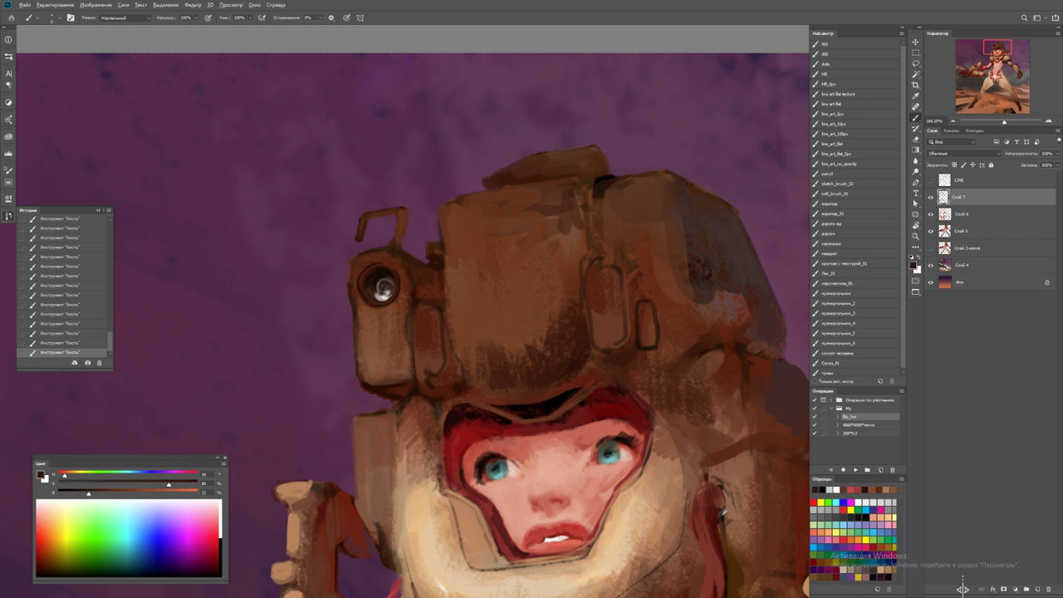
key("d")
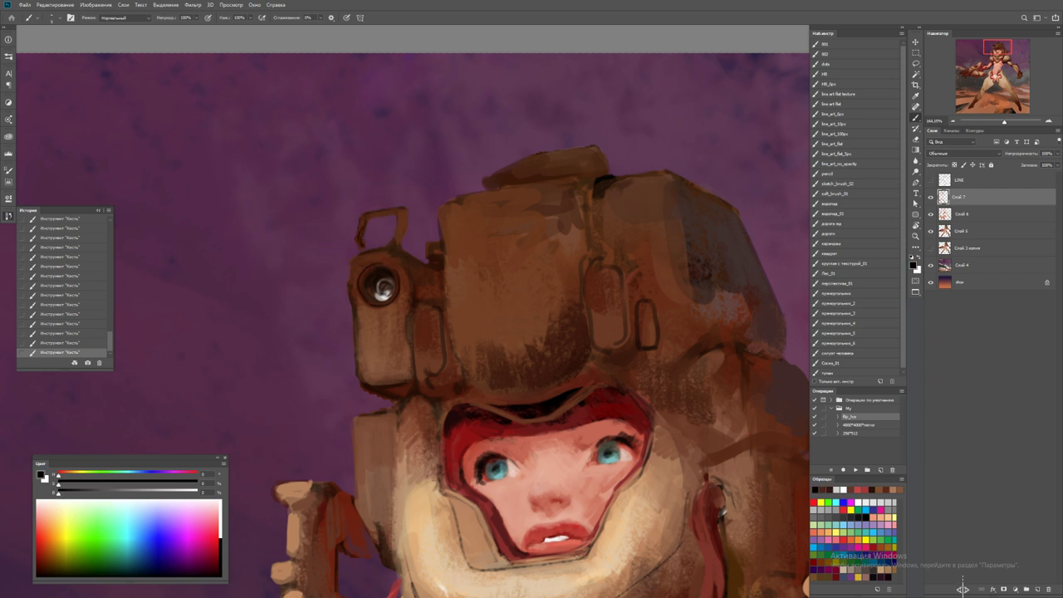
key("x")
key("ctrl+z")
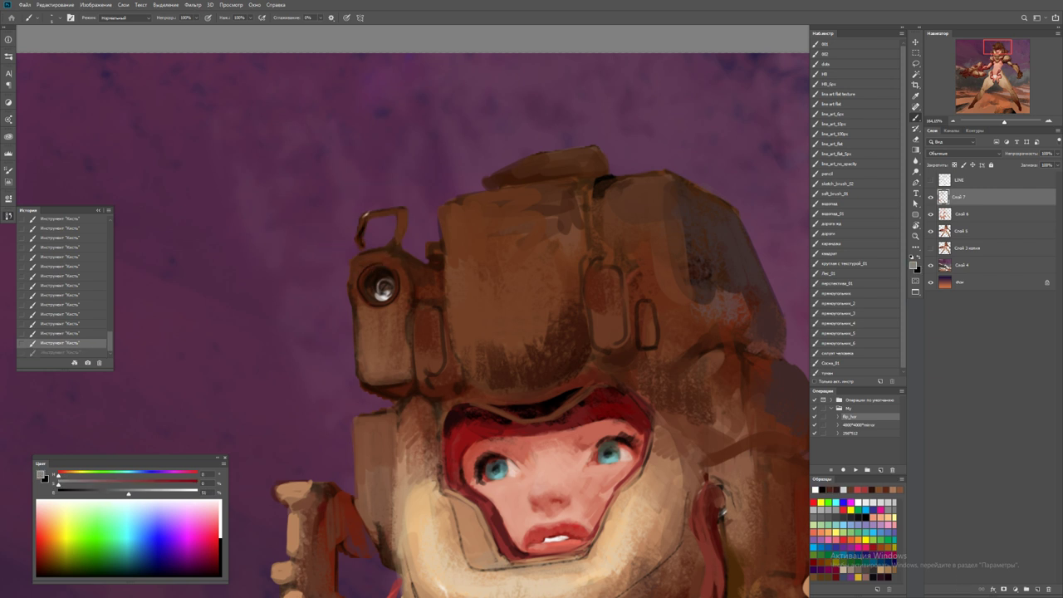
left_click(391, 216, "alt")
left_click(391, 216)
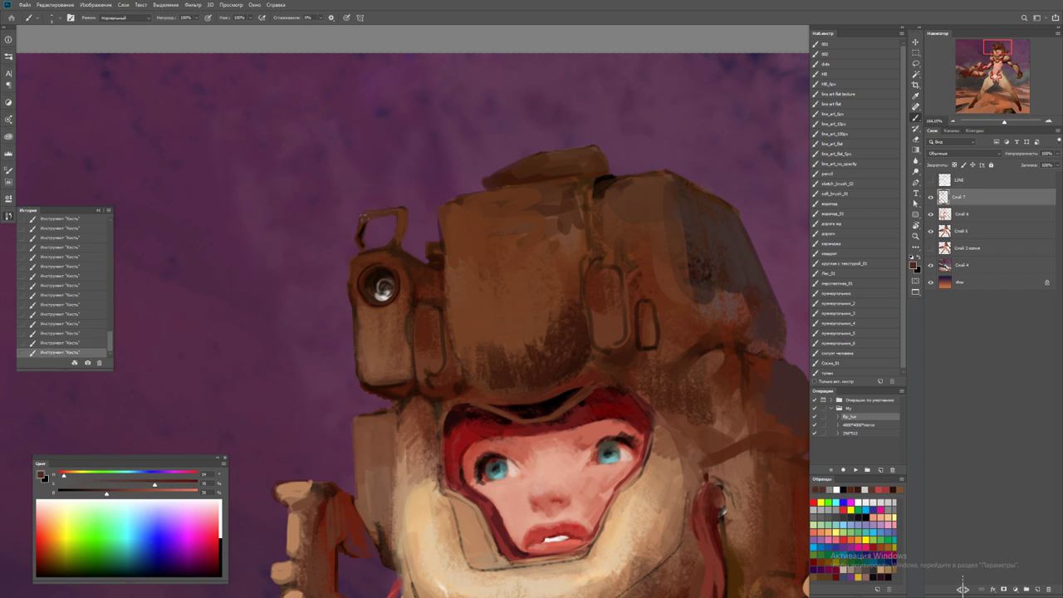
key("d")
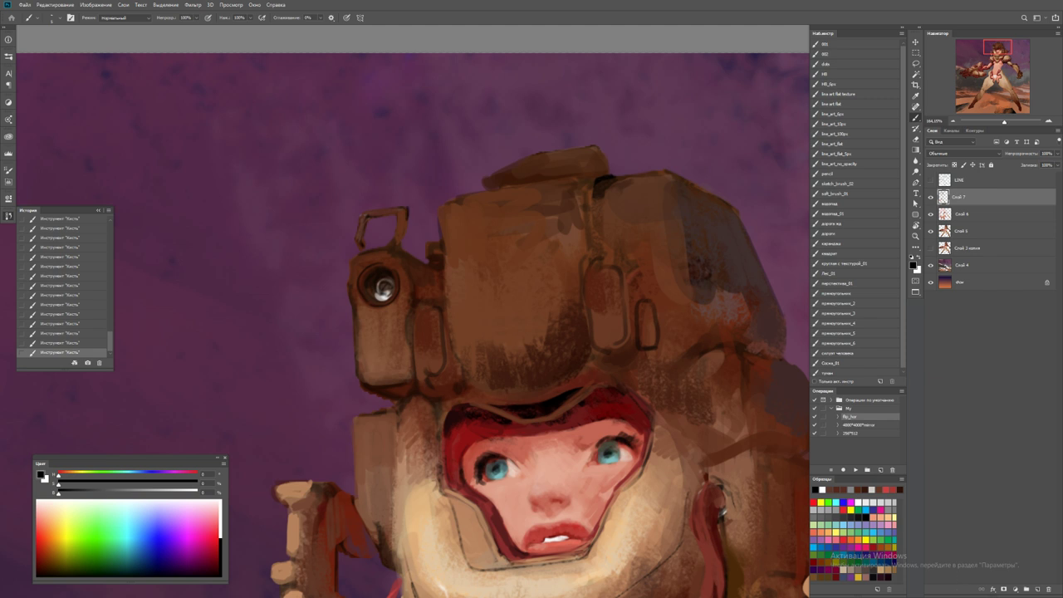
Clean up the bracket above the helmet camera with the Eraser and touch up the camera with dark brown strokes
key("e")
scroll(413, 324, "down", 3)
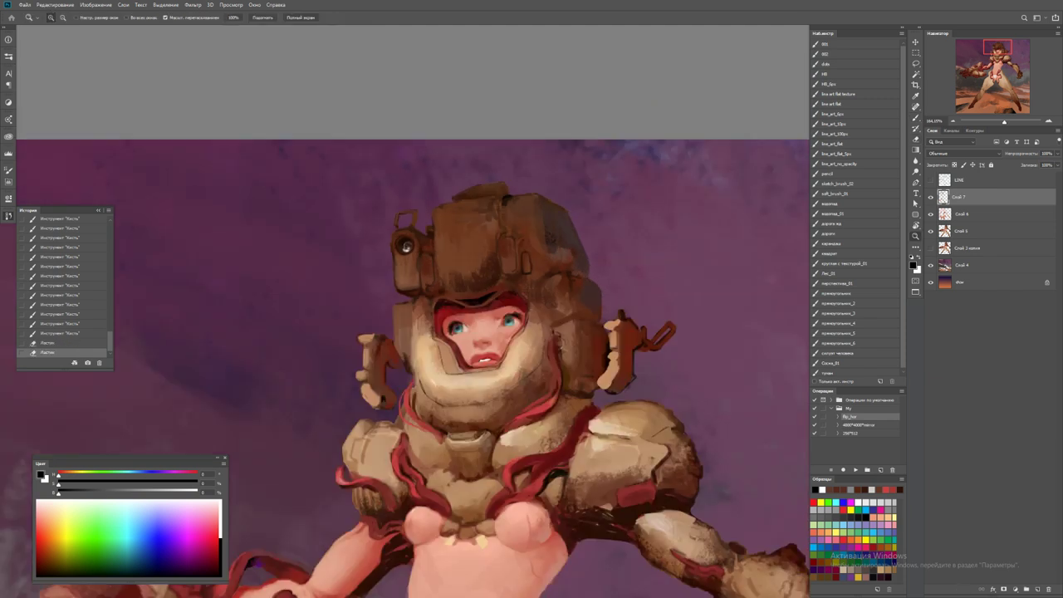
scroll(413, 324, "up", 3)
key("b")
left_click(413, 324)
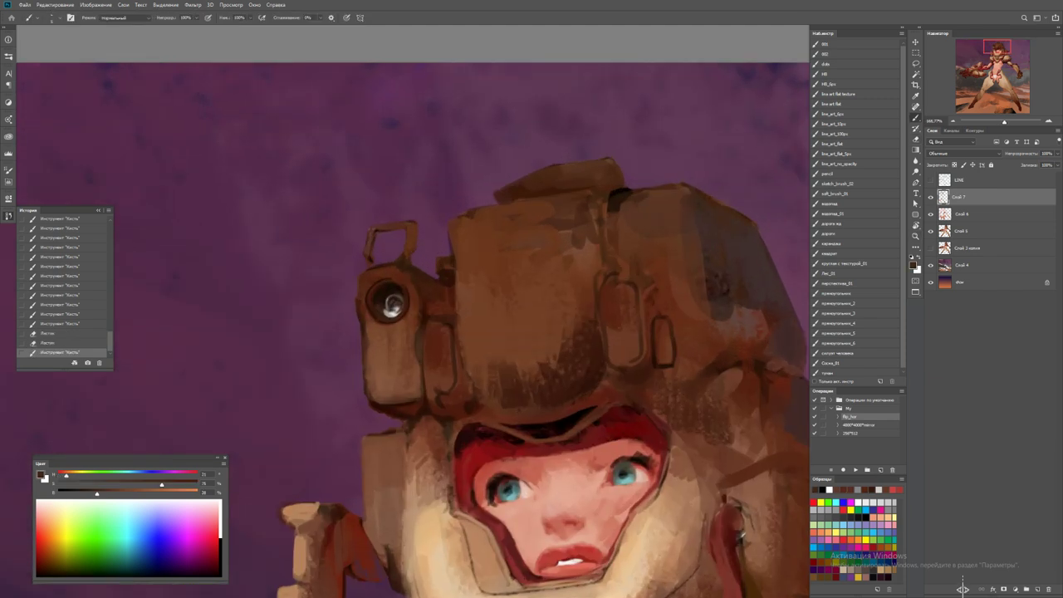
key("d")
key("z")
scroll(413, 324, "down", 3)
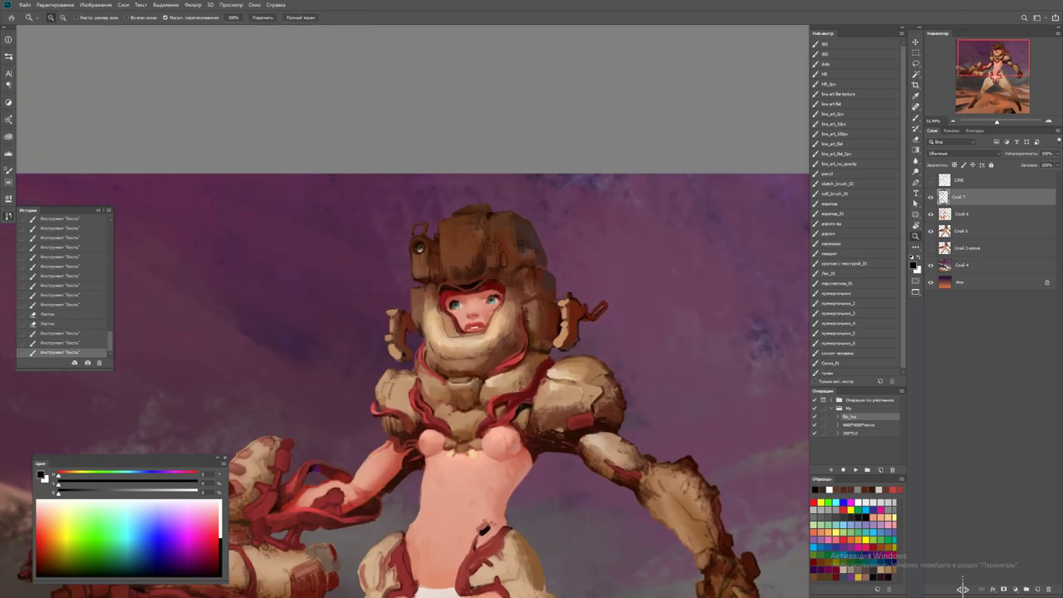
scroll(407, 343, "down", 2)
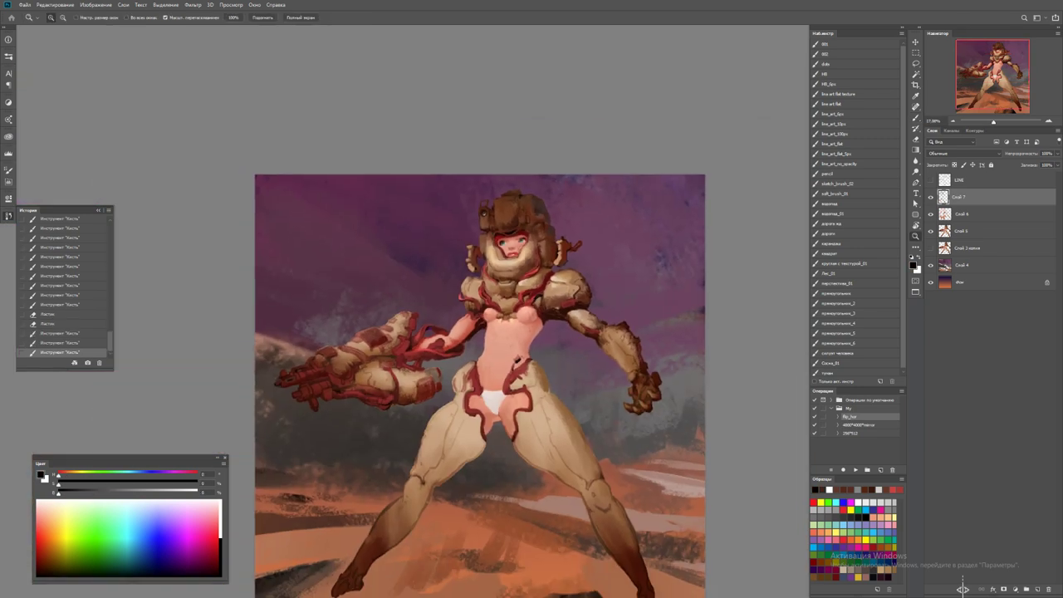
Even out the skin on the chest, abdomen and upper arm with sampled skin tones, and mirror the canvas horizontally
scroll(499, 320, "up", 5)
key("b")
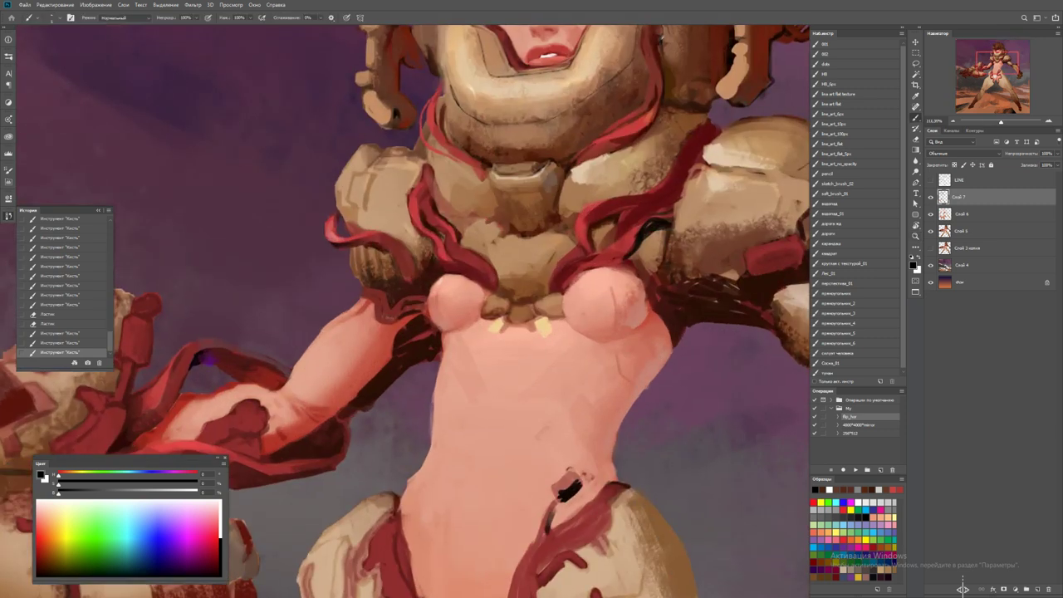
left_click(451, 316, "alt")
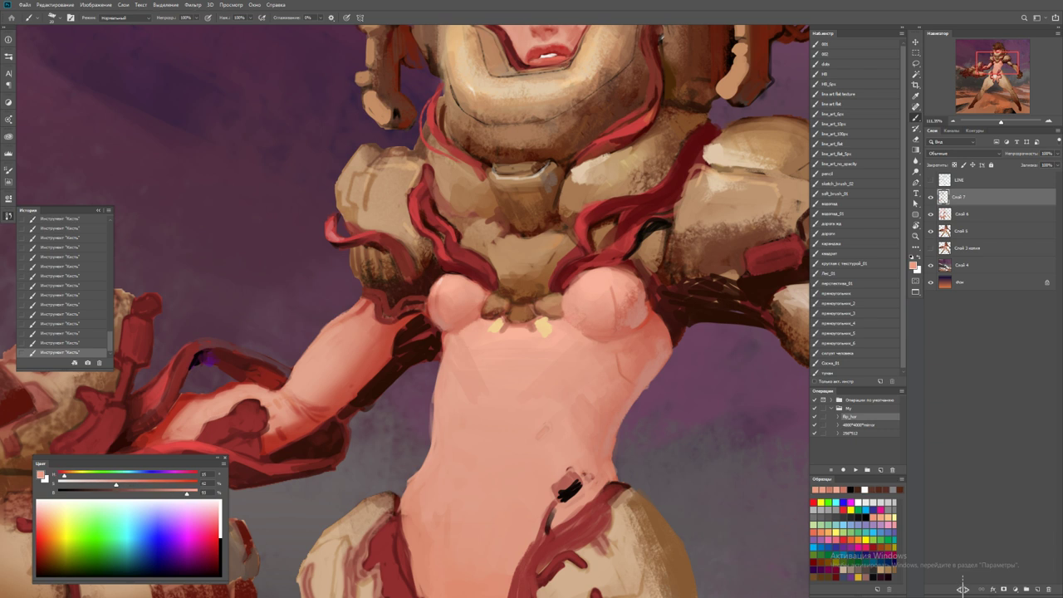
key("z")
key("ctrl+0")
key("F2")
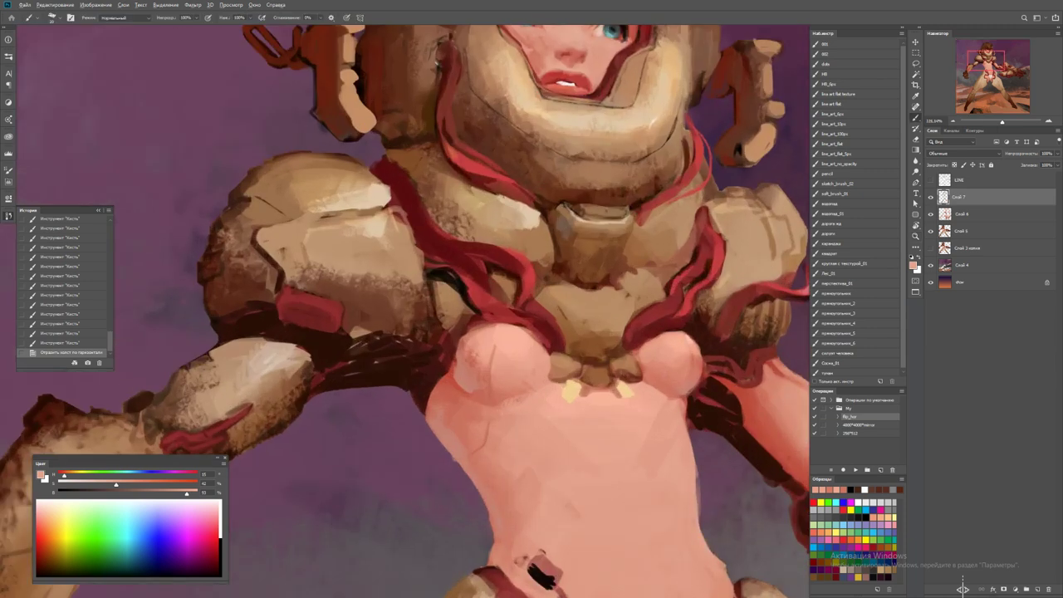
scroll(406, 312, "down", 1)
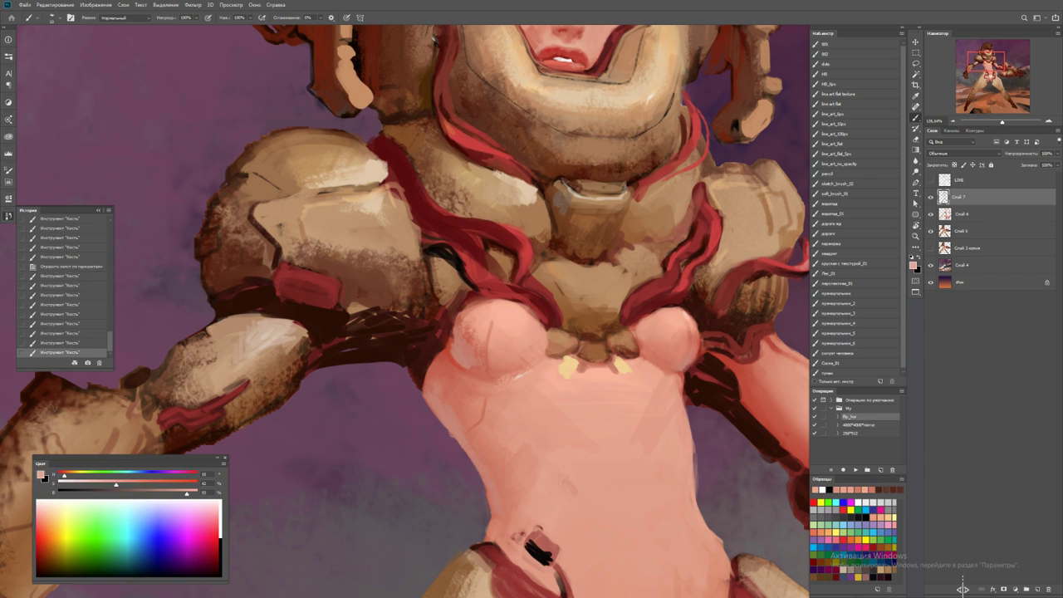
Refine the small plates at the lower edge of the chest armour with black and sampled tan
key("d")
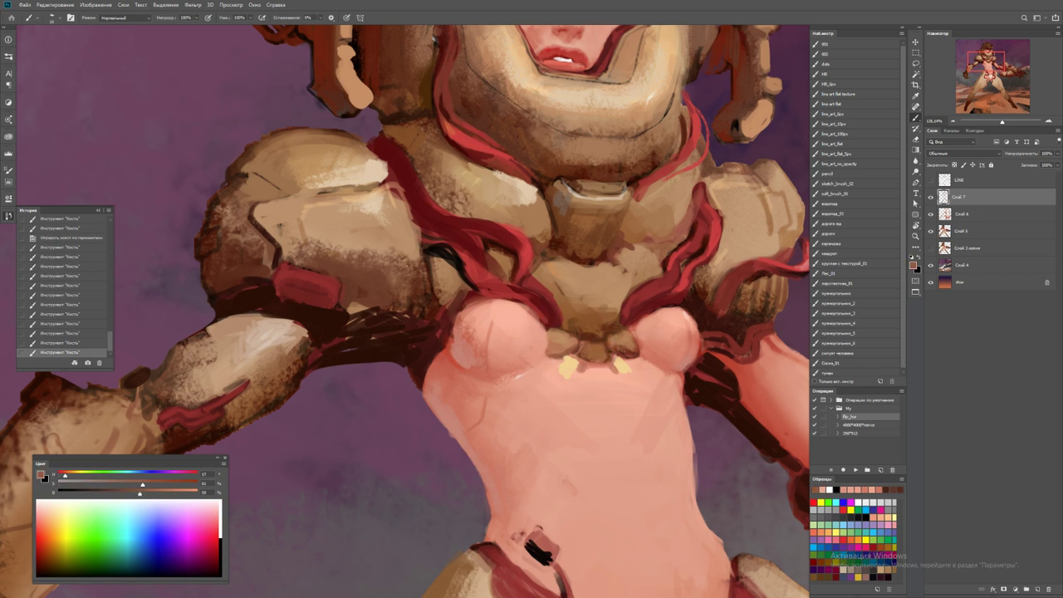
key("b")
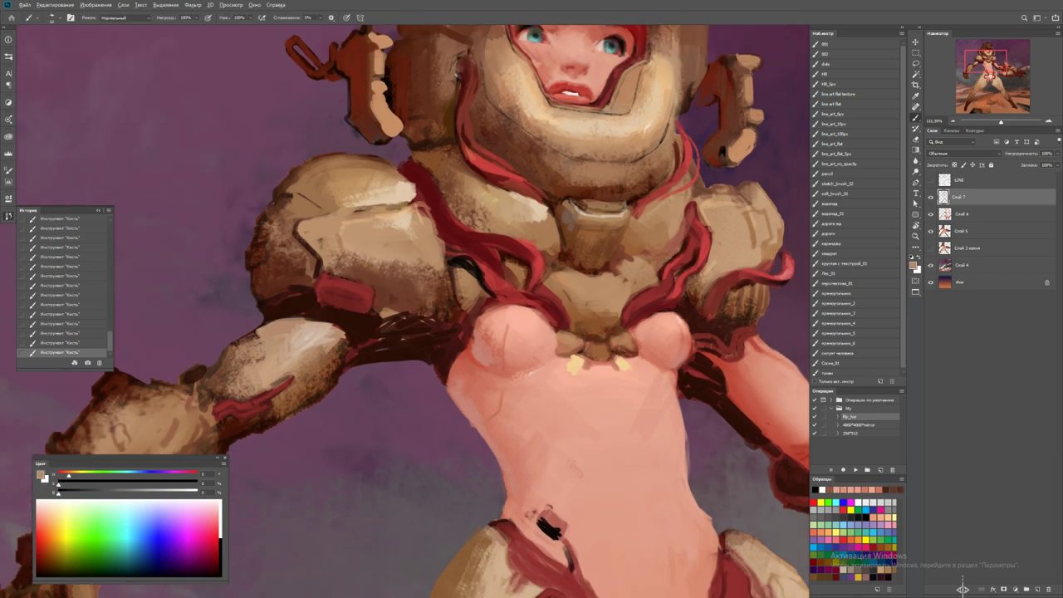
left_click(619, 331, "alt")
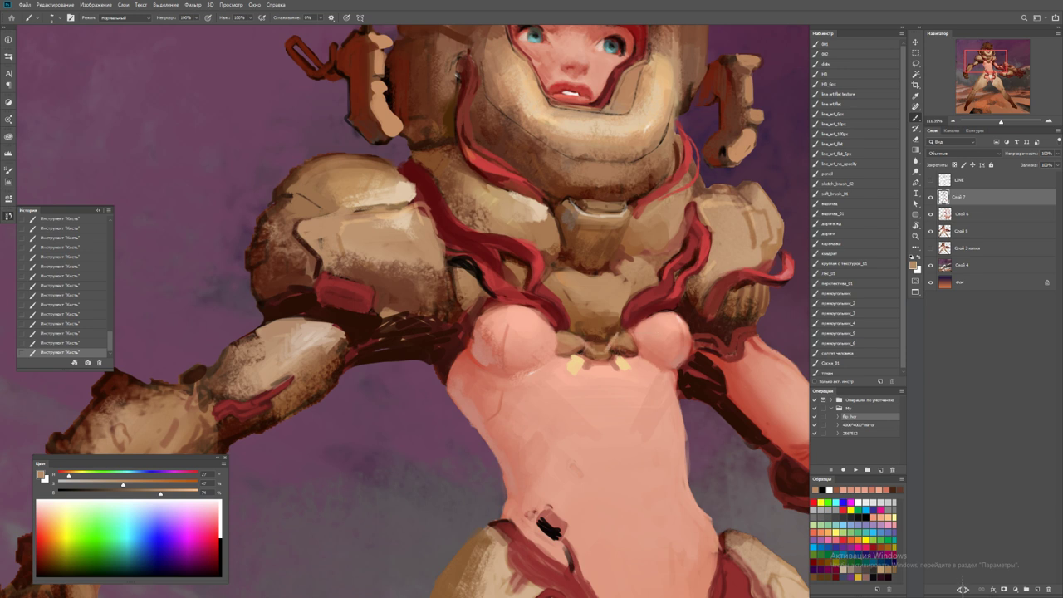
Refine the central chest armour plate with sampled tan and brown strokes
key("d")
key("z")
key("ctrl+minus")
key("ctrl+minus")
key("ctrl+minus")
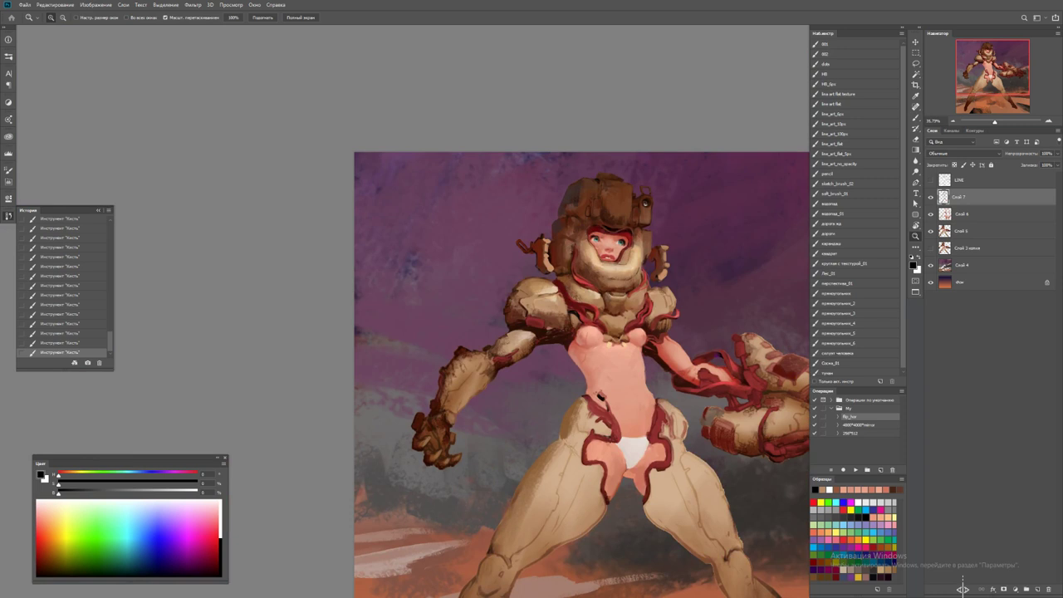
key("ctrl+plus")
key("ctrl+plus")
key("b")
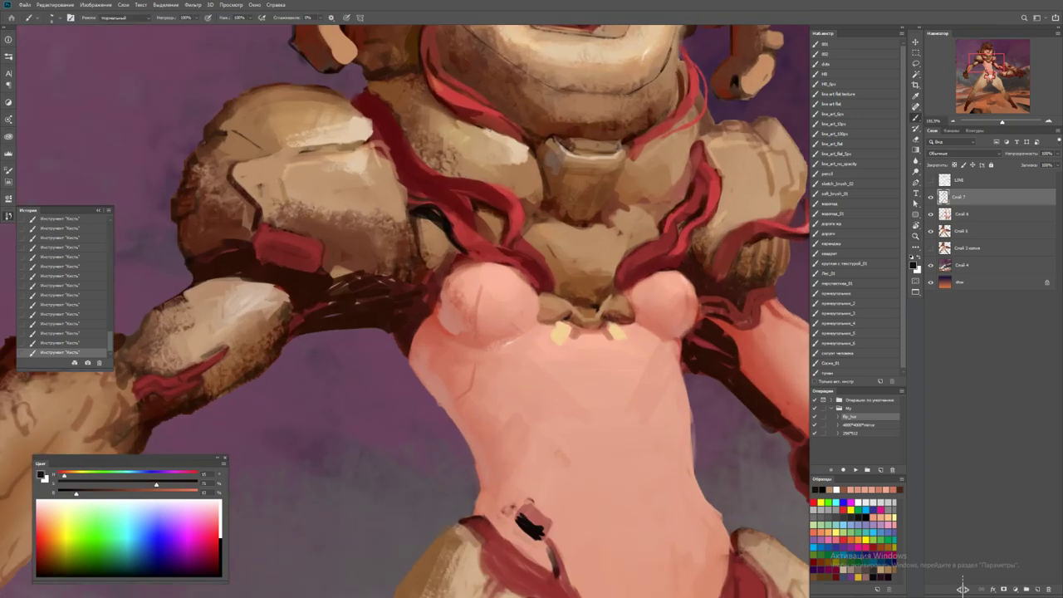
scroll(962, 589, "up", 3)
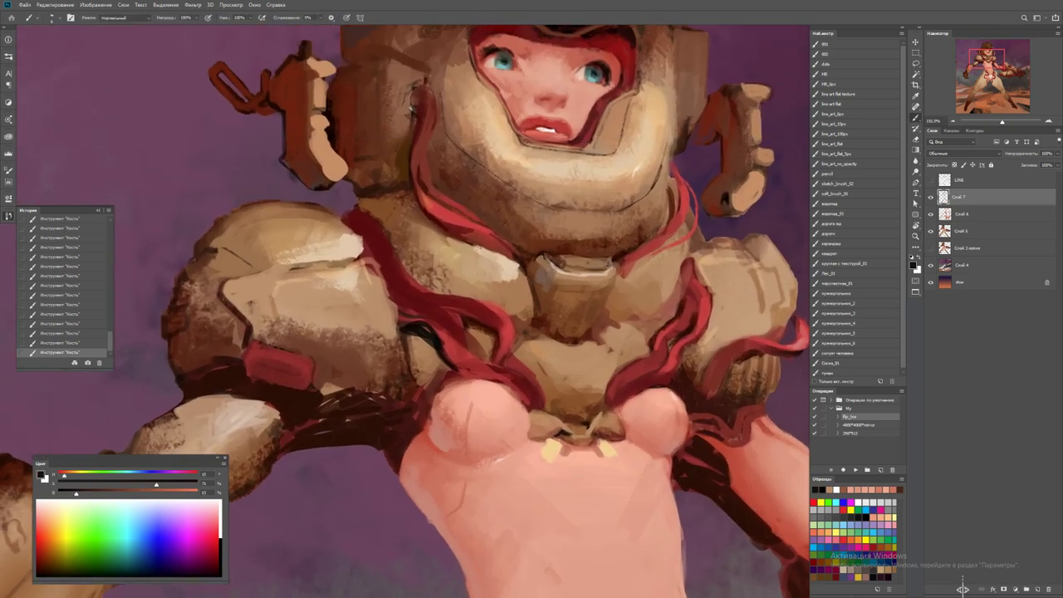
left_click(541, 370, "alt")
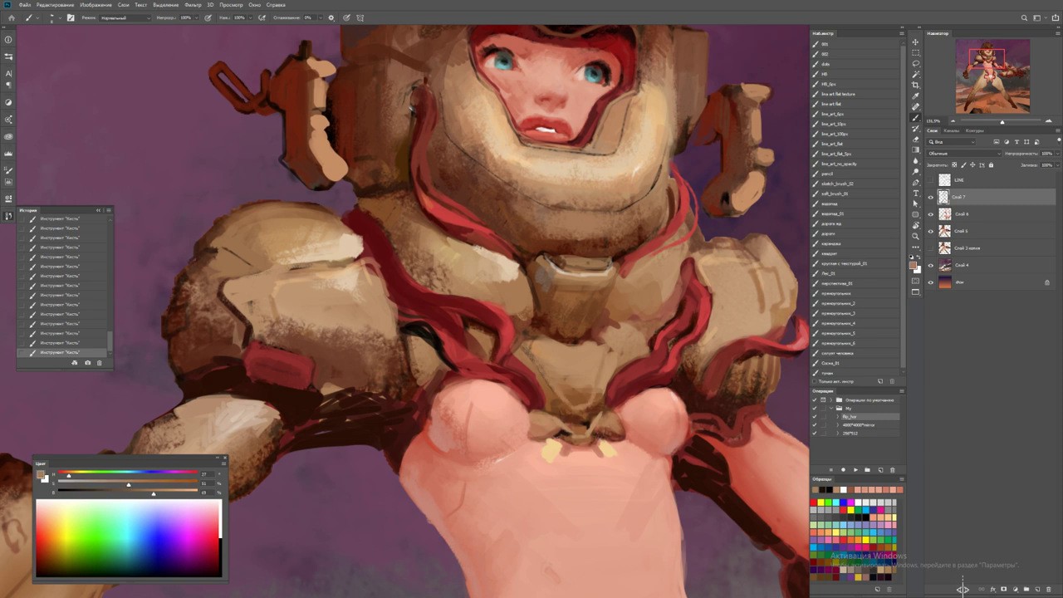
left_click(554, 357, "alt")
left_click_drag(553, 374, 565, 396)
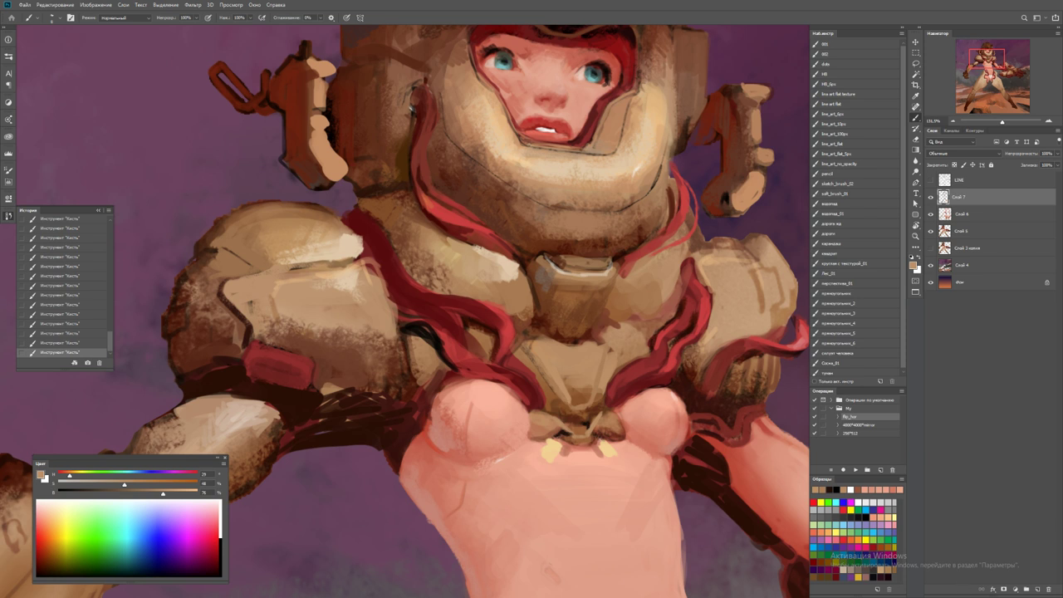
left_click(567, 416, "alt")
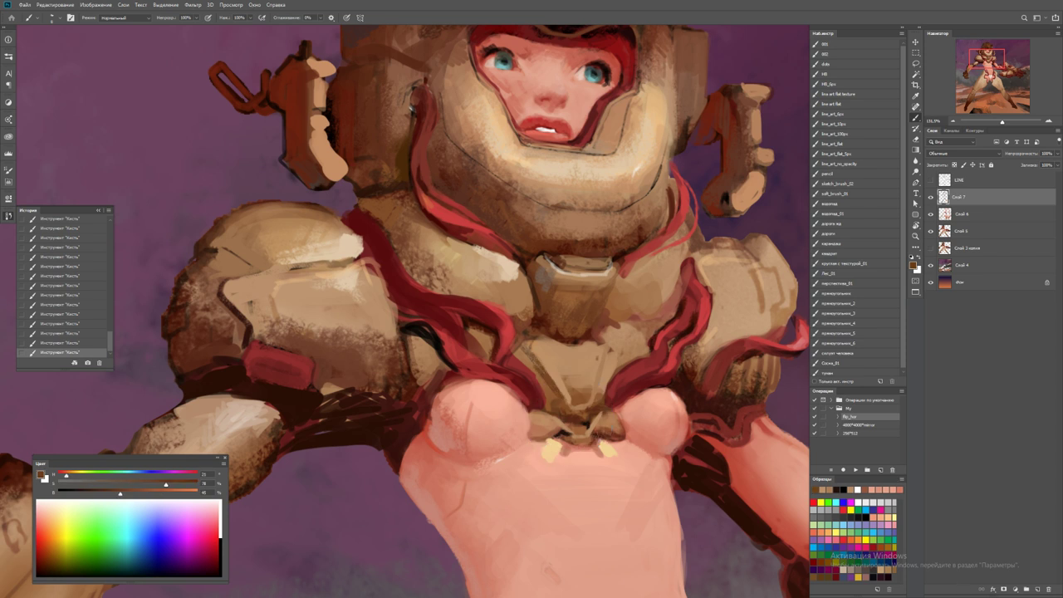
Examine the whole figure and the helmet and chest armour at several magnifications
key("z")
key("ctrl+minus")
key("ctrl+minus")
key("ctrl+minus")
key("ctrl+minus")
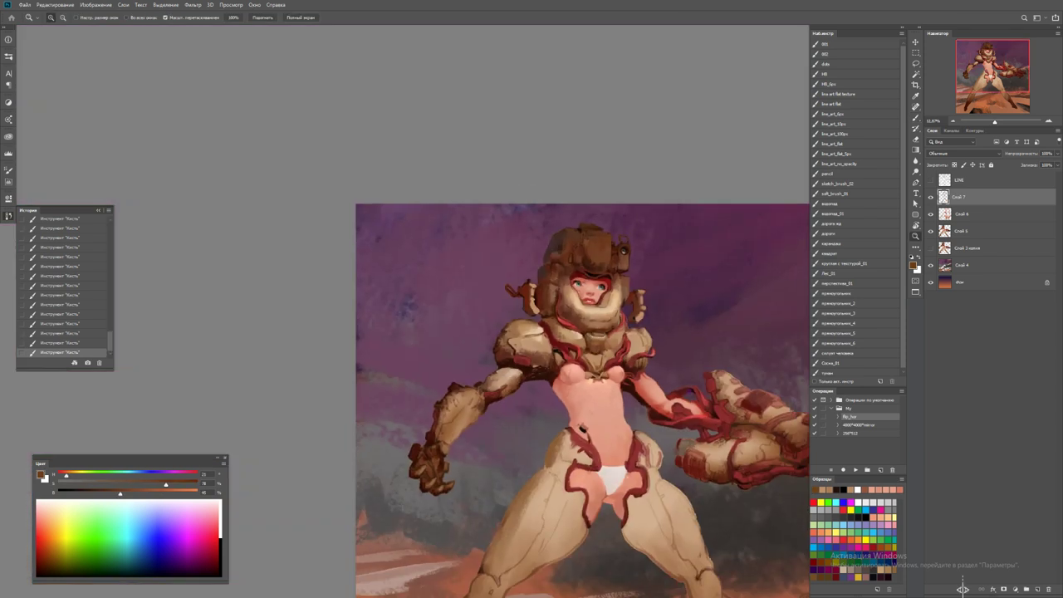
key("ctrl+plus")
key("ctrl+plus")
key("ctrl+plus")
key("b")
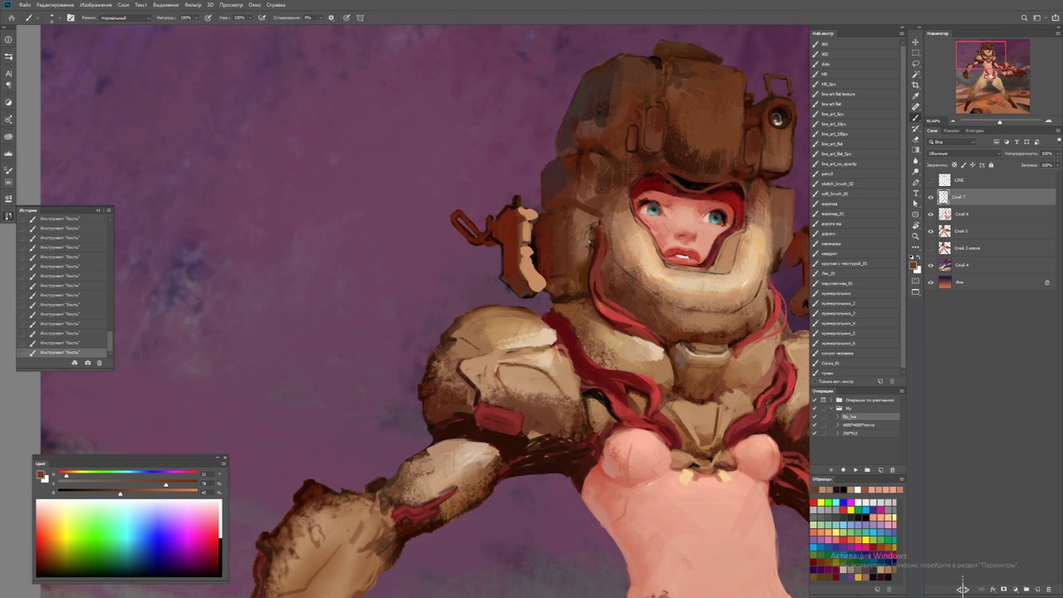
key("z")
key("ctrl+minus")
key("ctrl+minus")
key("ctrl+minus")
key("ctrl+plus")
key("ctrl+plus")
key("b")
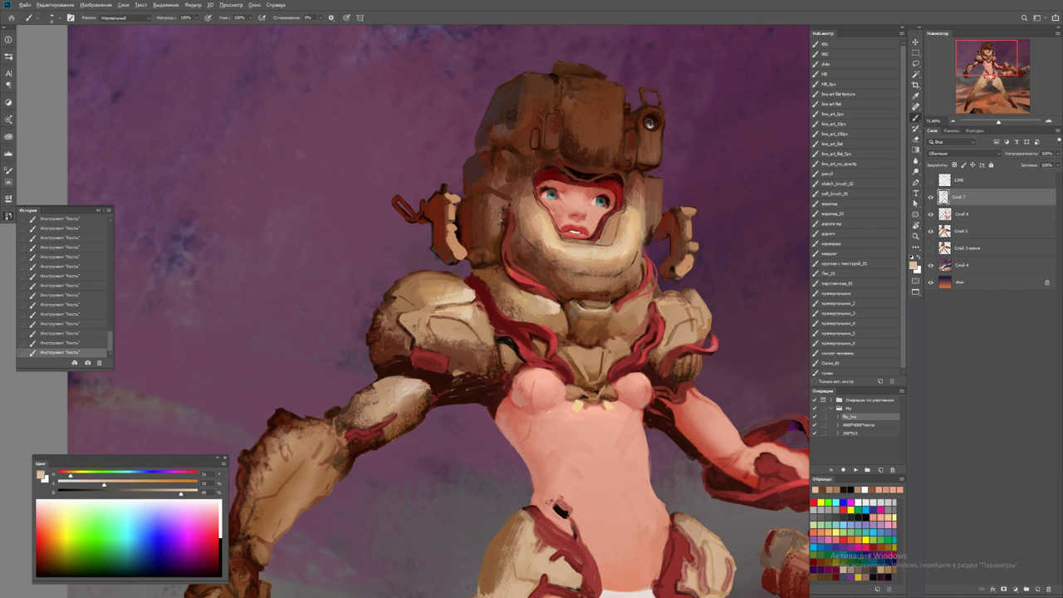
key("ctrl+minus")
key("ctrl+minus")
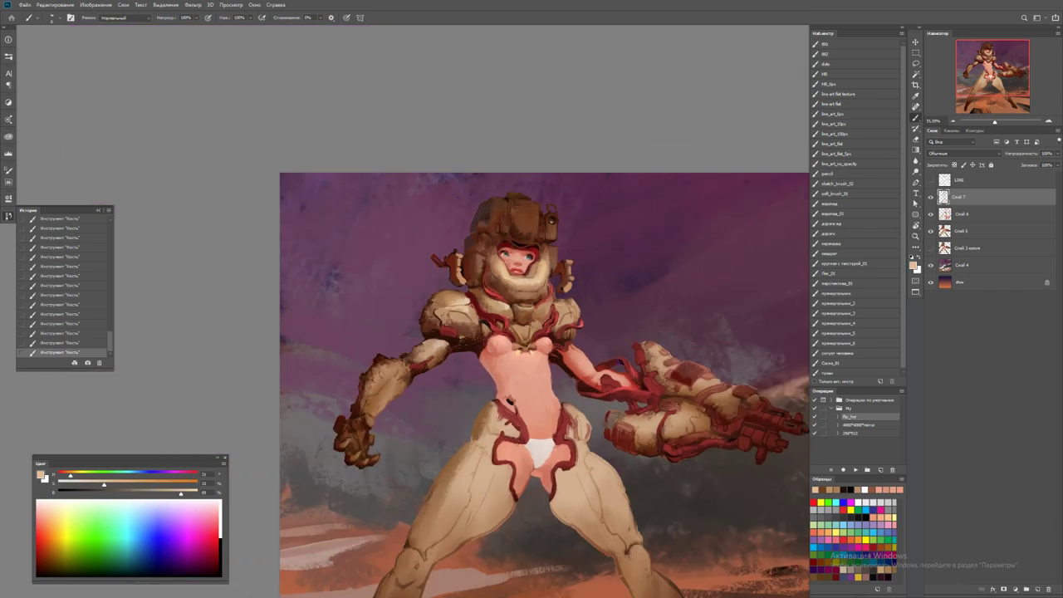
Undo the latest brush strokes and paint light beige edge highlights on the large shoulder plate, sampling brown for touch-ups
key("ctrl+alt+z")
key("z")
key("ctrl+plus")
key("ctrl+plus")
key("ctrl+plus")
key("ctrl+plus")
key("ctrl+alt+z")
key("b")
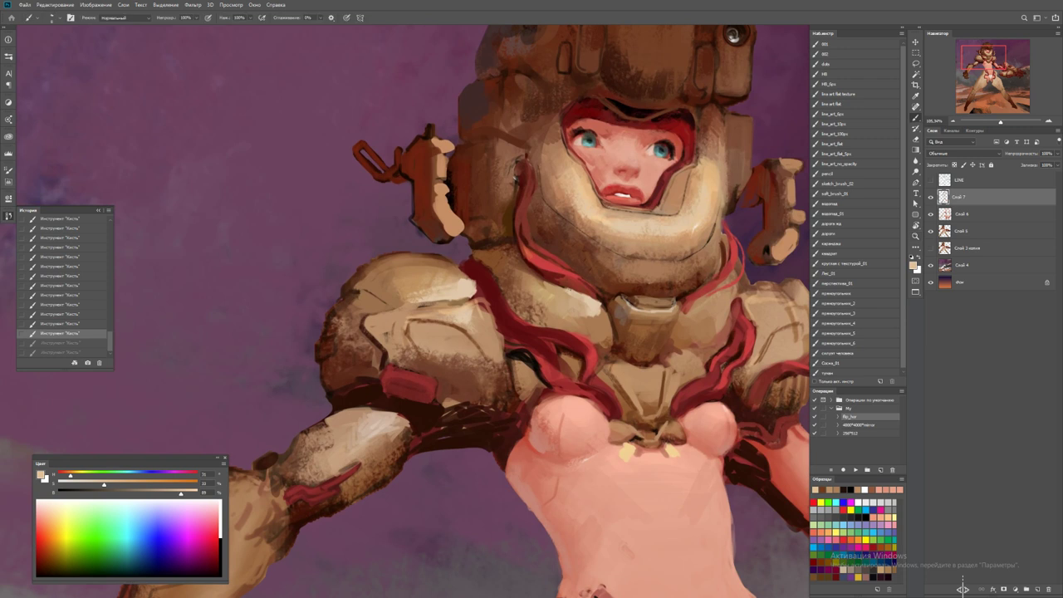
mouse_move(391, 310)
left_mouse_down()
mouse_move(422, 308)
mouse_move(407, 306)
left_mouse_up()
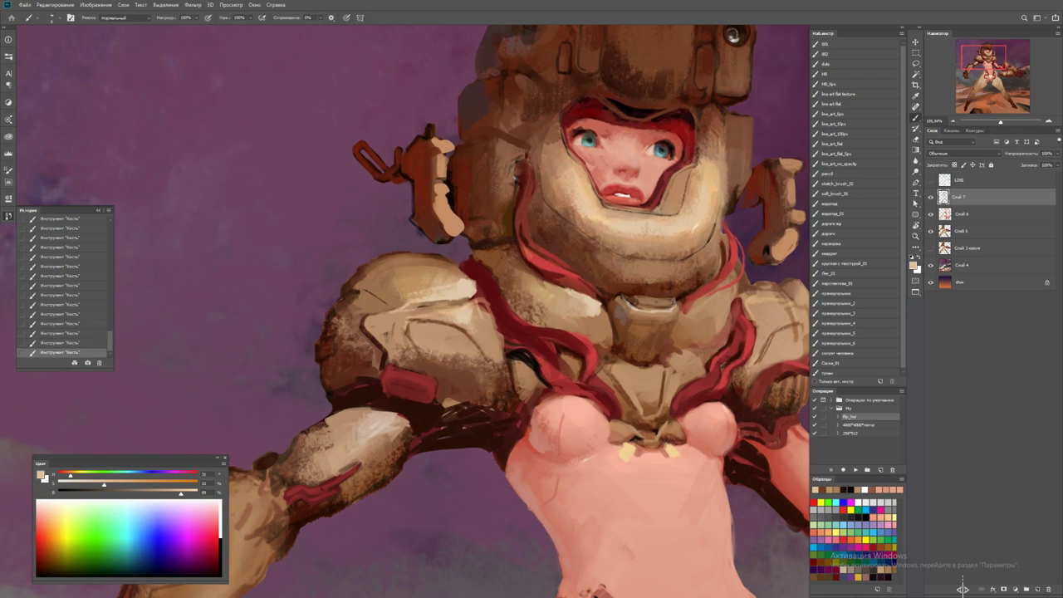
left_click_drag(498, 333, 466, 349)
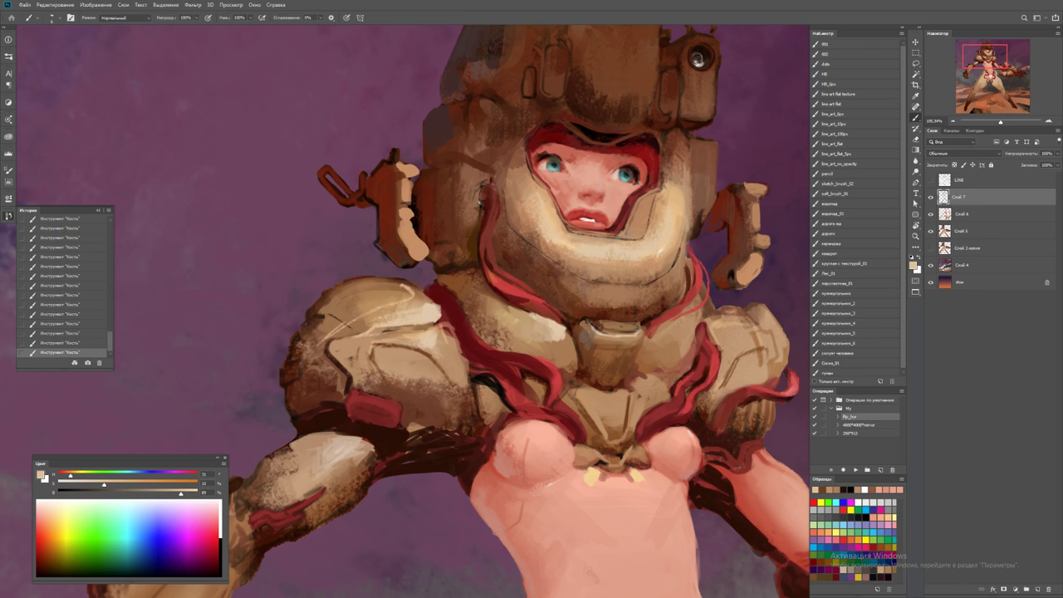
key("z")
mouse_move(344, 338)
left_mouse_down()
mouse_move(312, 357)
mouse_move(399, 347)
left_mouse_up()
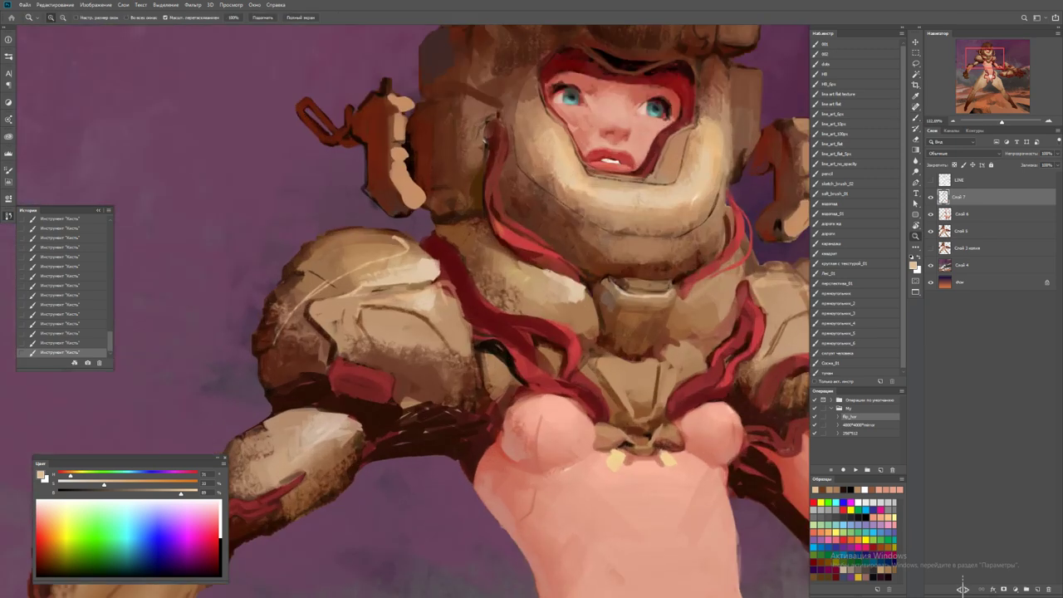
key("b")
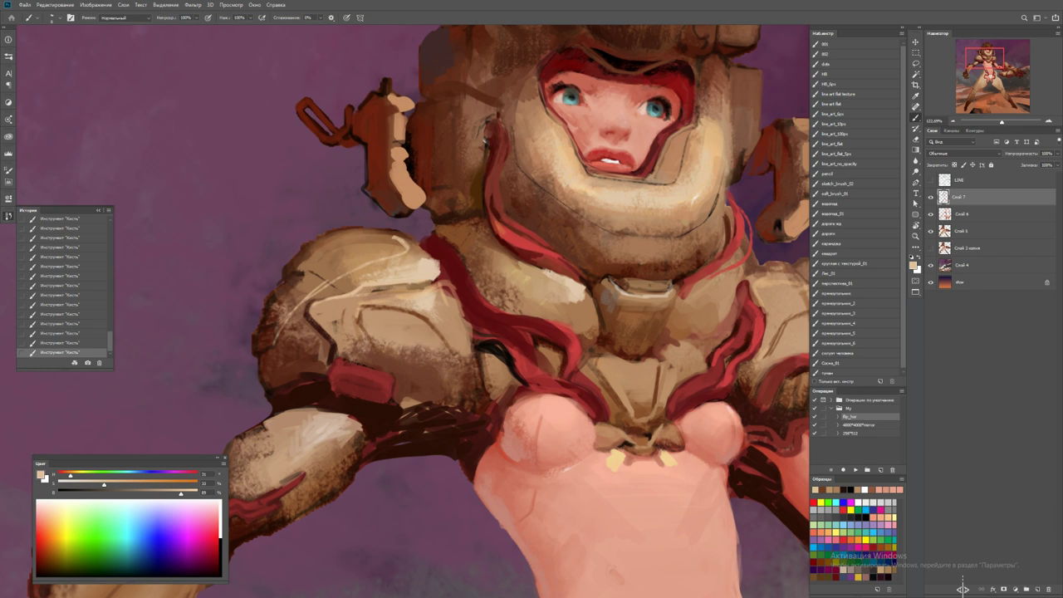
left_click(314, 302, "alt")
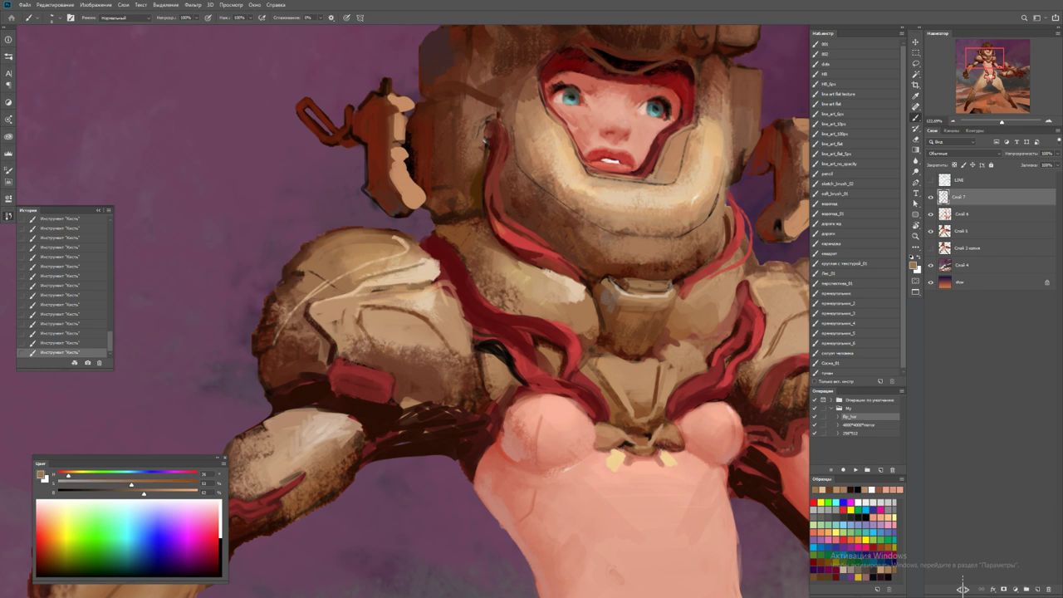
Paint a sampled light beige highlight along the helmet's seam, from beside the red cable down around the chin guard
key("z")
left_click_drag(399, 347, 357, 348)
left_click_drag(499, 222, 548, 222)
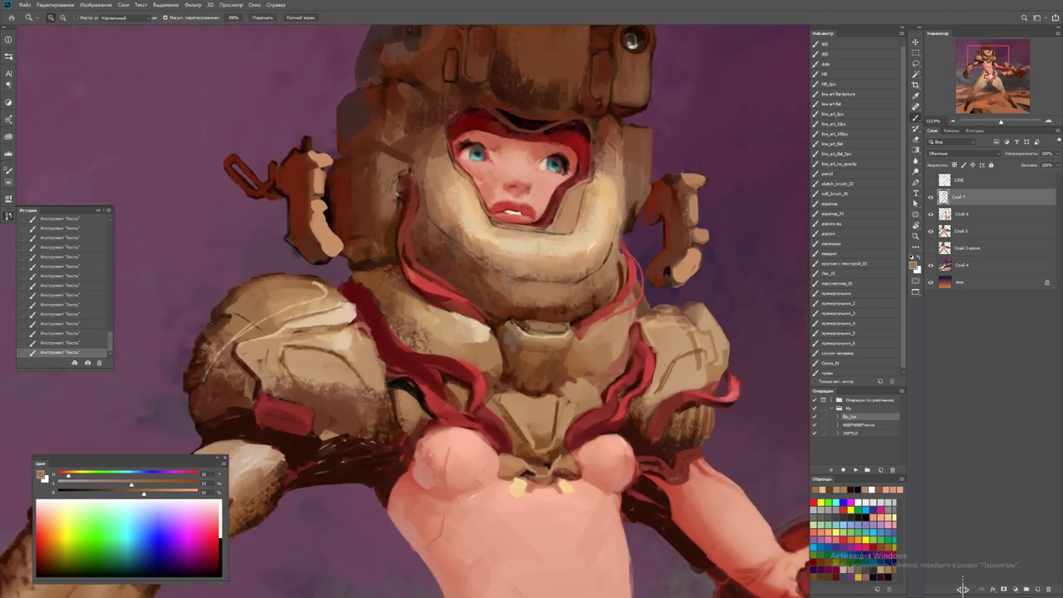
key("b")
left_click(534, 225, "alt")
scroll(531, 332, "up", 3)
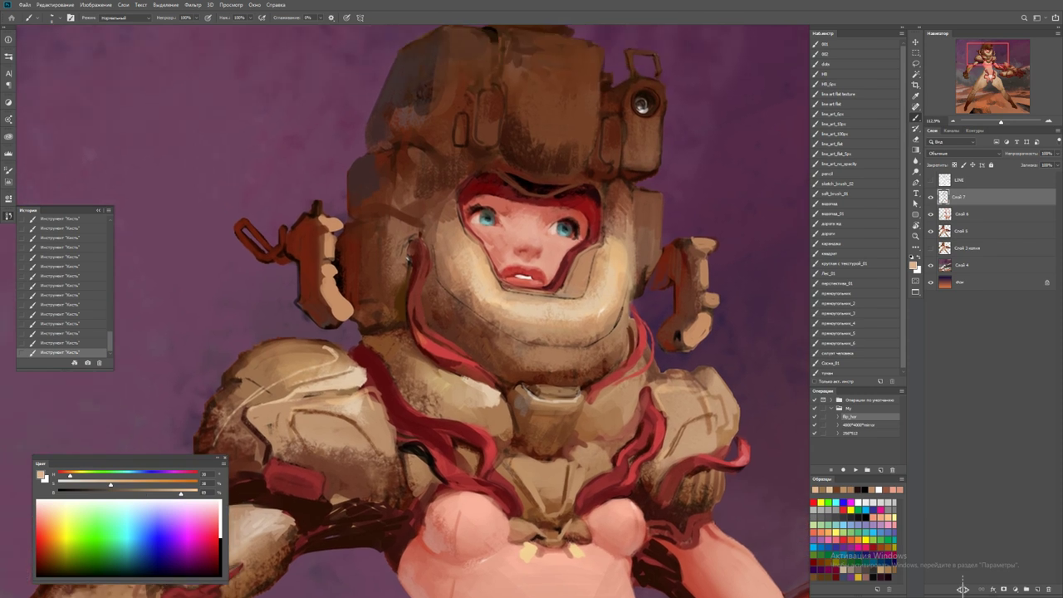
left_click_drag(427, 233, 449, 295)
left_click_drag(628, 288, 618, 329)
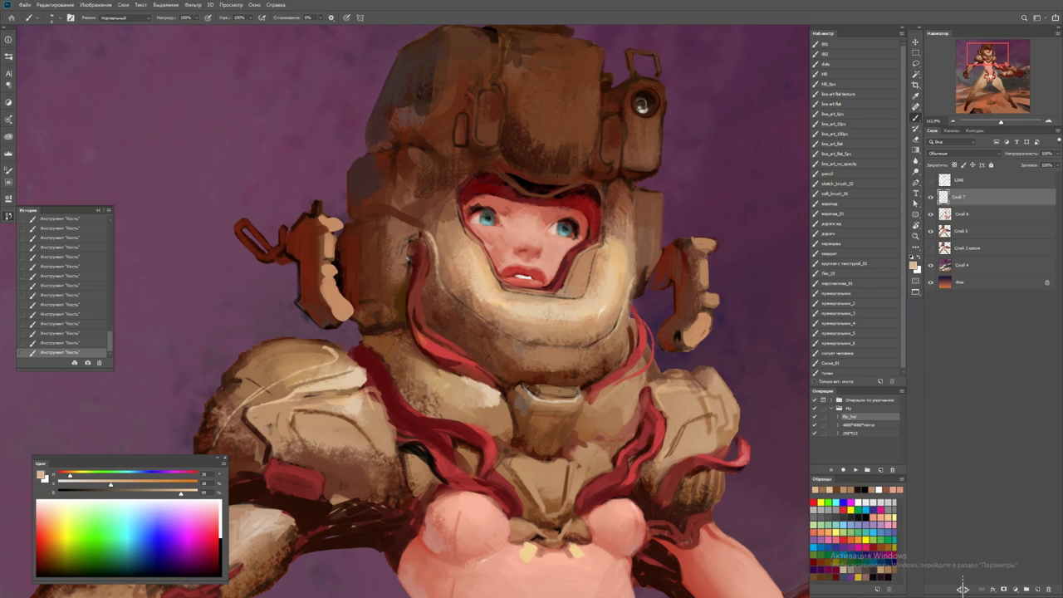
mouse_move(442, 287)
left_mouse_down()
mouse_move(516, 339)
mouse_move(591, 347)
mouse_move(607, 336)
mouse_move(498, 310)
left_mouse_up()
key("z")
left_click_drag(619, 314, 748, 314)
Undo and restore the recent helmet strokes to compare the seam with and without them
key("ctrl+z")
key("ctrl+z")
key("ctrl+z")
key("ctrl+z")
key("ctrl+z")
key("ctrl+z")
key("ctrl+z")
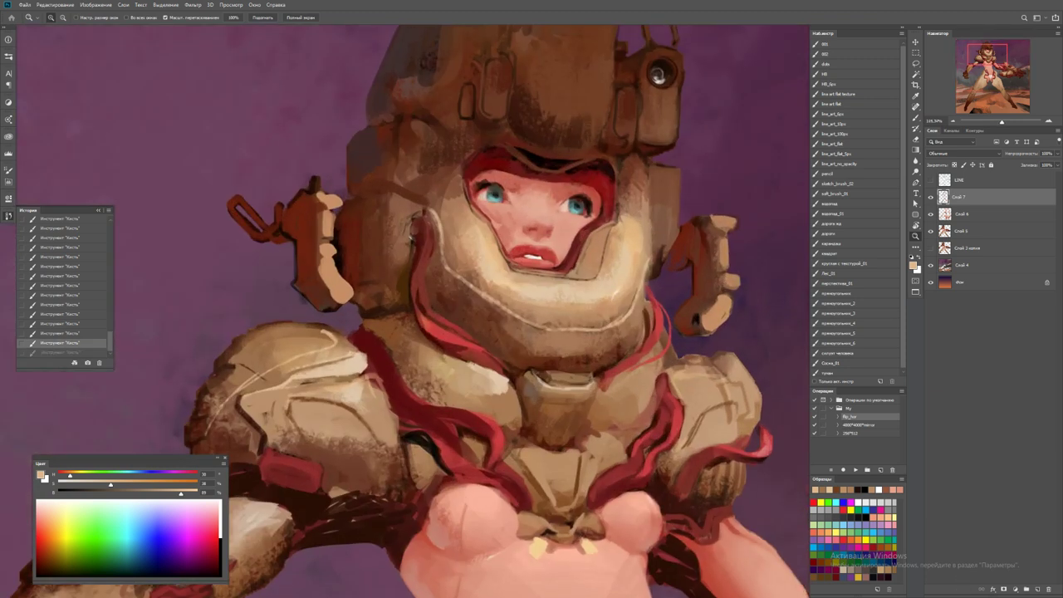
key("b")
key("ctrl+shift+z")
key("ctrl+shift+z")
key("ctrl+shift+z")
key("ctrl+shift+z")
key("ctrl+shift+z")
key("ctrl+shift+z")
key("ctrl+shift+z")
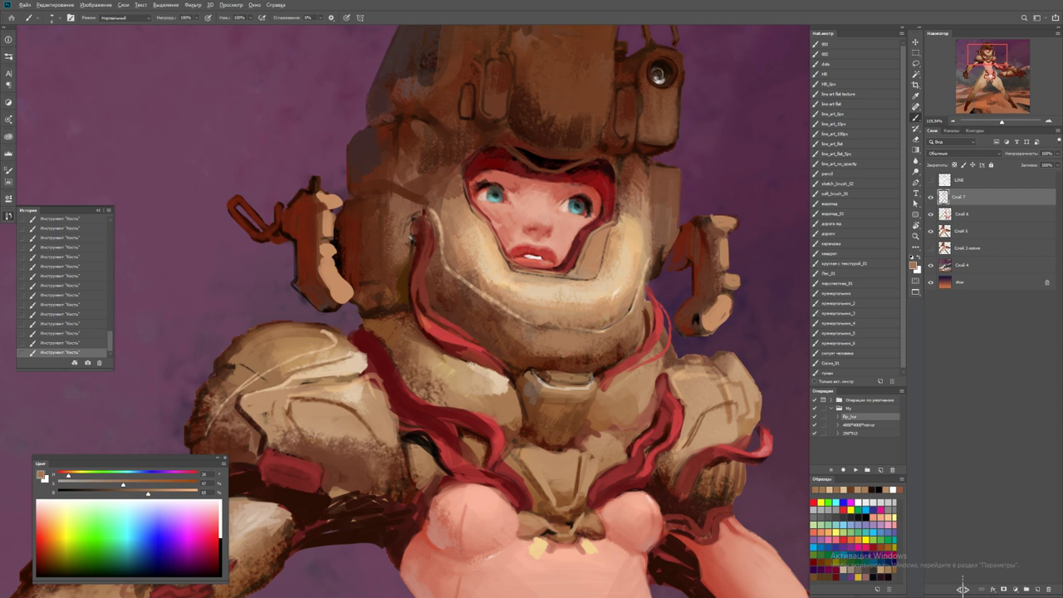
Try softening the highlighted chin guard seam with sampled tan strokes
left_click(519, 317, "alt")
left_click_drag(533, 326, 601, 330)
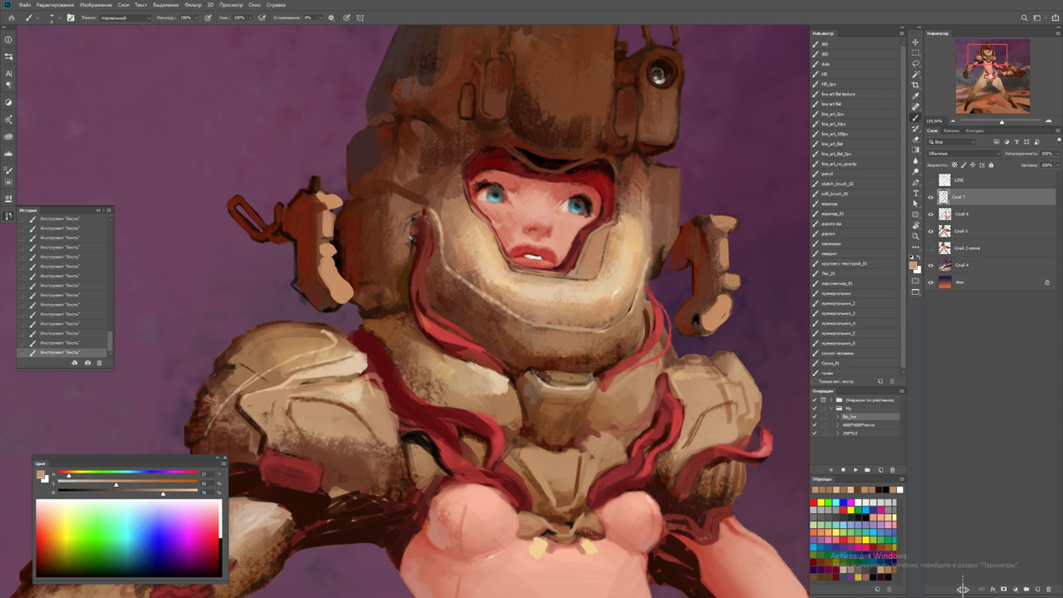
mouse_move(432, 273)
left_mouse_down()
mouse_move(433, 300)
mouse_move(532, 330)
left_mouse_up()
key("ctrl+minus")
key("ctrl+minus")
key("ctrl+minus")
key("ctrl+minus")
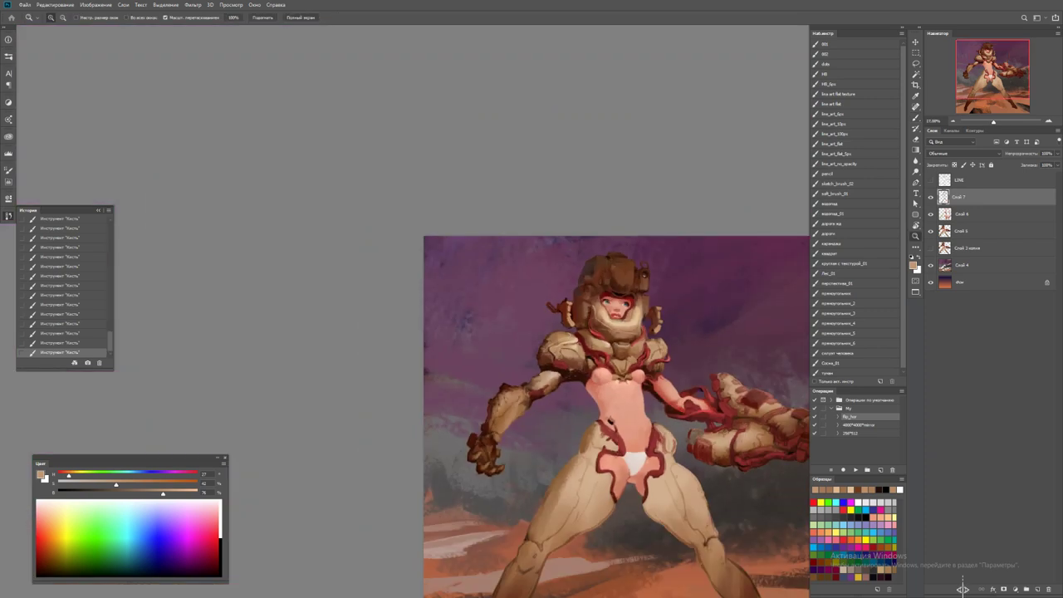
Undo the recent strokes along the helmet's chin guard until the light seam line is removed and the dark line is back
key("ctrl+alt+z")
key("ctrl+alt+z")
key("ctrl+alt+z")
key("ctrl+alt+z")
key("ctrl+alt+z")
key("ctrl+plus")
key("ctrl+plus")
key("ctrl+plus")
key("ctrl+plus")
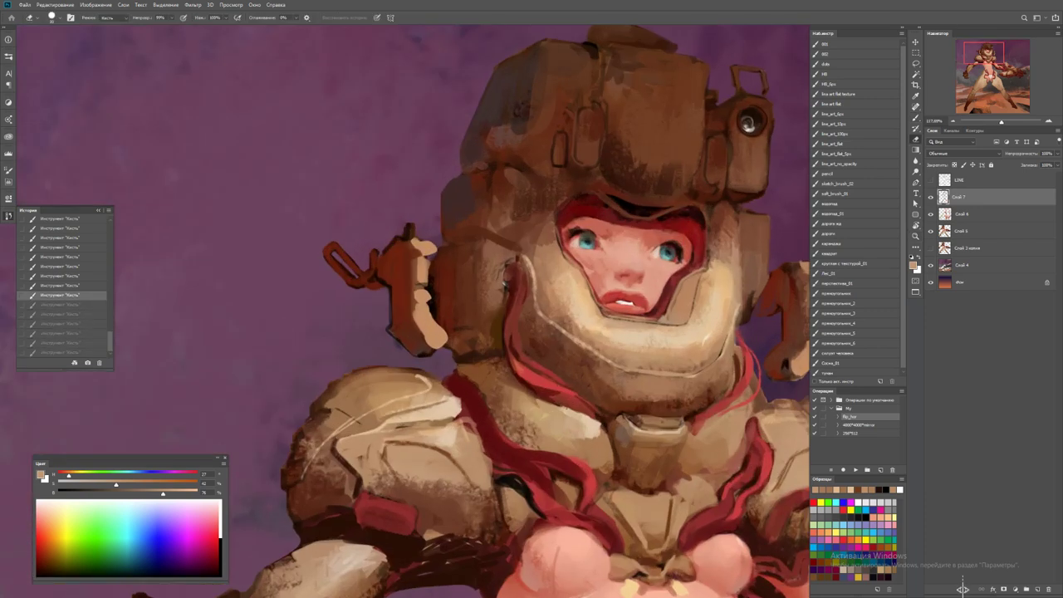
key("e")
key("ctrl+alt+z")
key("ctrl+alt+z")
key("ctrl+alt+z")
key("ctrl+alt+z")
key("ctrl+alt+z")
key("ctrl+alt+z")
key("ctrl+alt+z")
key("ctrl+alt+z")
key("ctrl+alt+z")
key("ctrl+alt+z")
key("ctrl+alt+z")
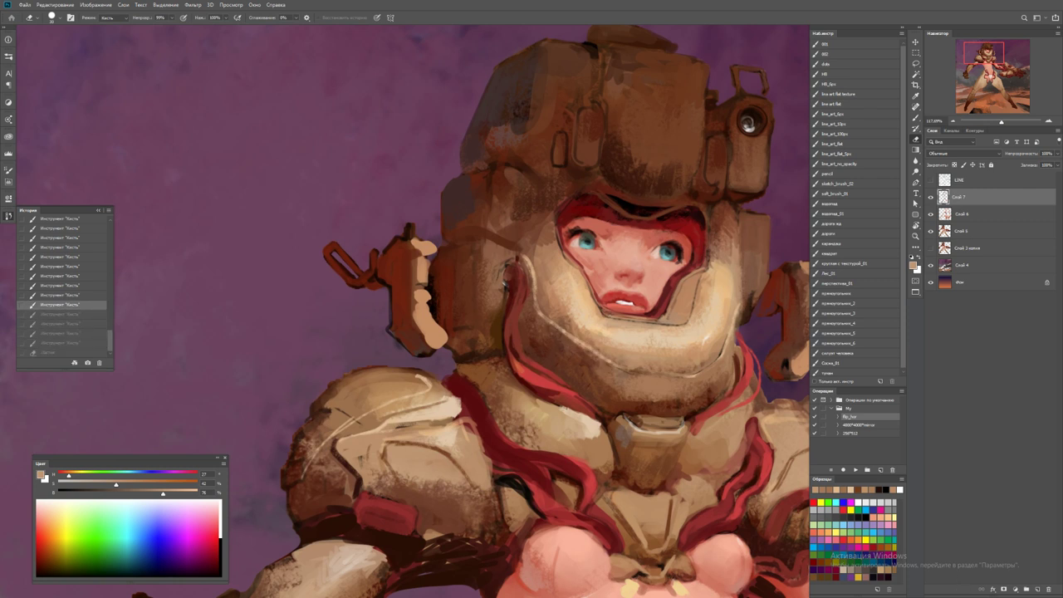
key("ctrl+alt+z")
key("ctrl+alt+z")
key("ctrl+alt+z")
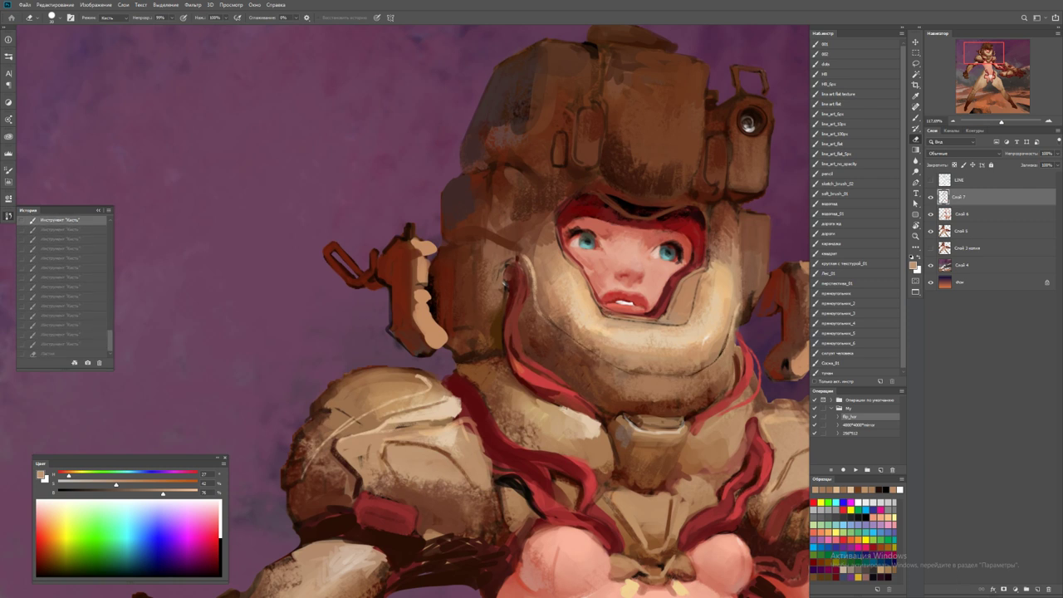
Smooth and darken the outer edge of the large shoulder plate with sampled browns
key("b")
left_click(544, 314, "alt")
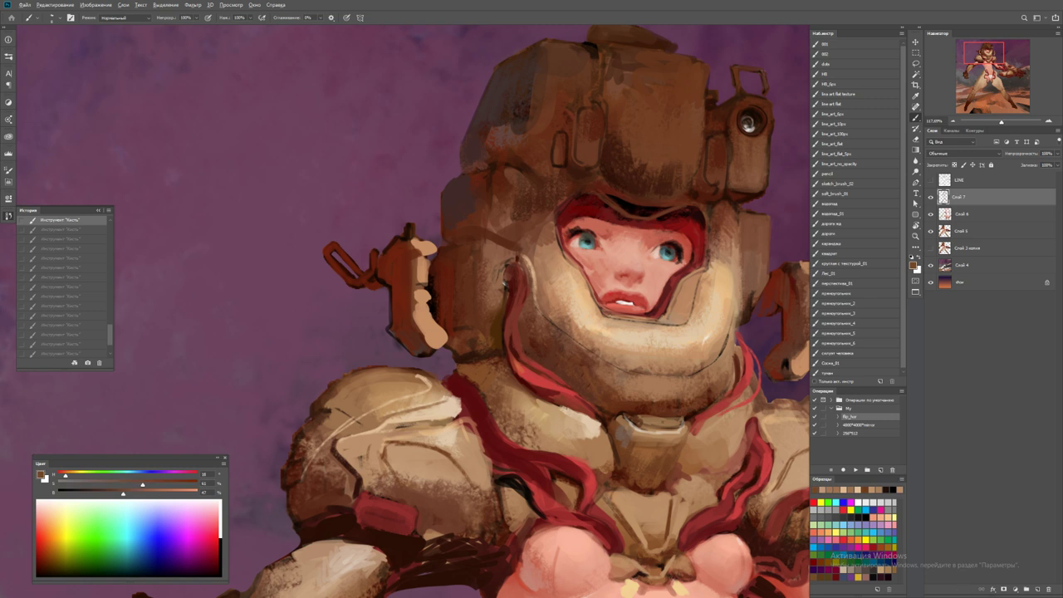
left_click(300, 468)
scroll(498, 312, "down", 1)
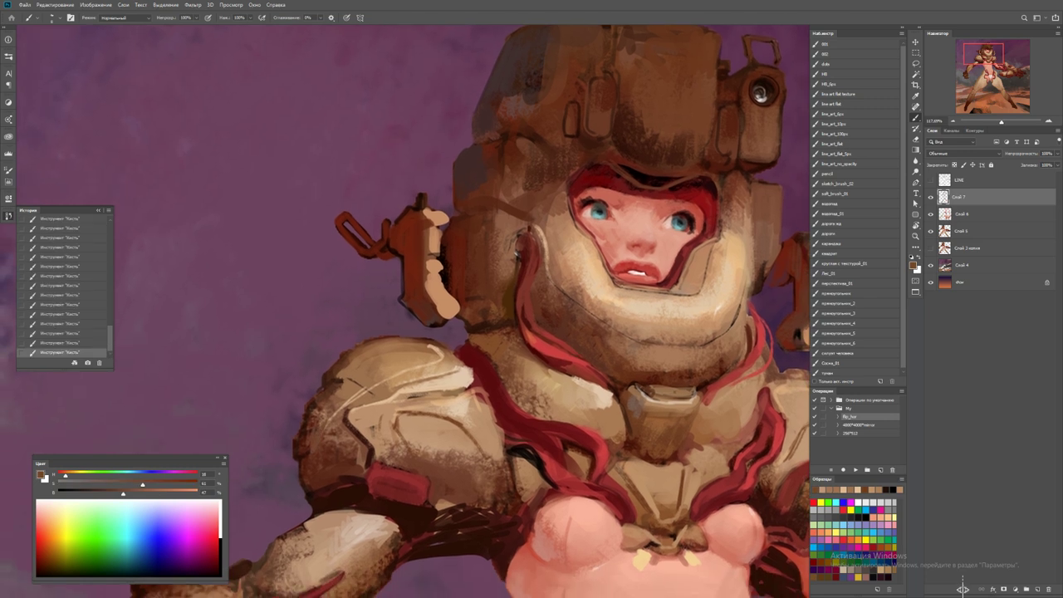
left_click_drag(299, 483, 301, 440)
left_click(330, 461, "alt")
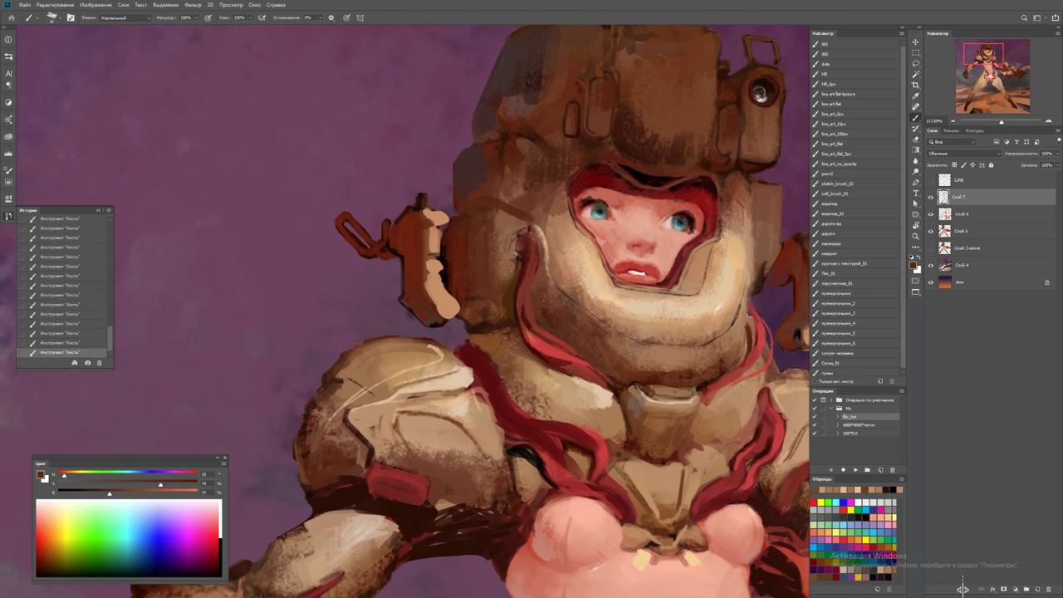
mouse_move(299, 482)
left_mouse_down()
mouse_move(295, 422)
mouse_move(307, 378)
left_mouse_up()
mouse_move(306, 441)
left_mouse_down()
mouse_move(314, 404)
mouse_move(325, 404)
mouse_move(316, 398)
left_mouse_up()
left_click(331, 461, "alt")
mouse_move(326, 395)
left_mouse_down()
mouse_move(354, 349)
mouse_move(332, 369)
left_mouse_up()
left_click(336, 382, "alt")
Refine the upper edge of the large shoulder plate beside the helmet with sampled tan and dark brown strokes
key("z")
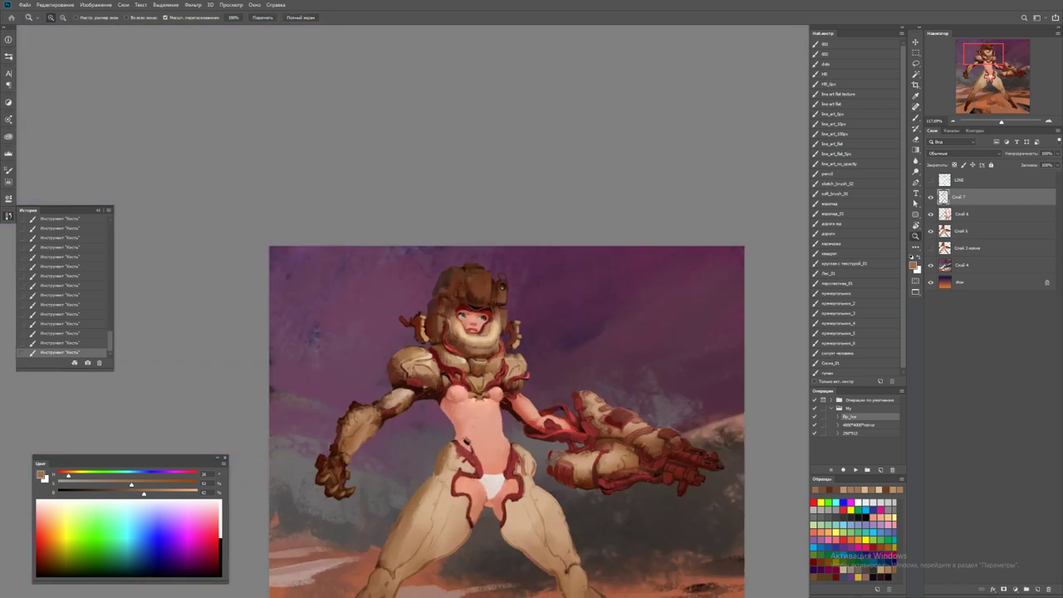
left_click_drag(443, 340, 498, 340)
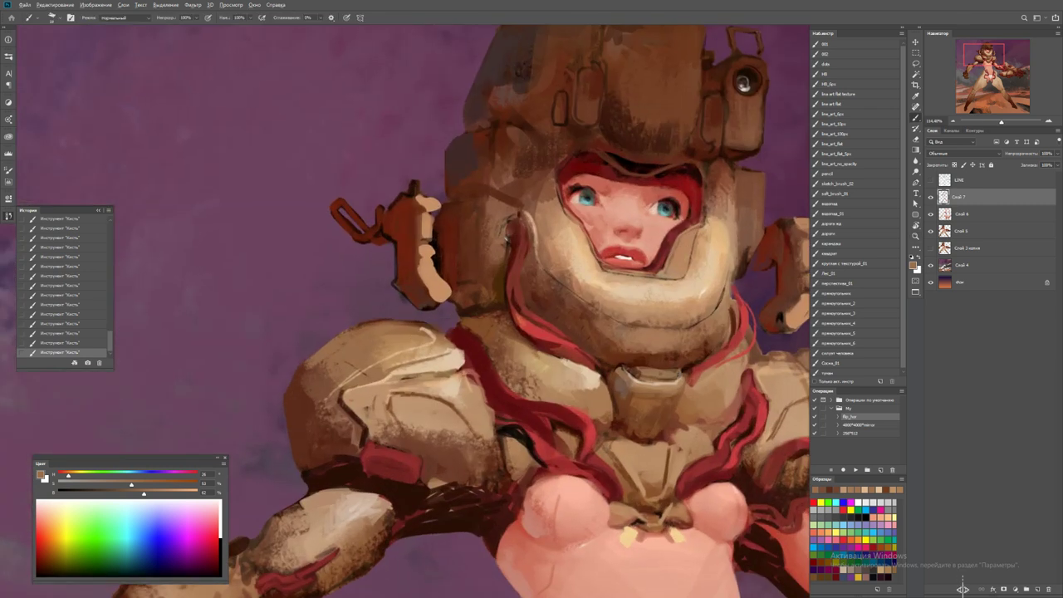
left_click(420, 332, "alt")
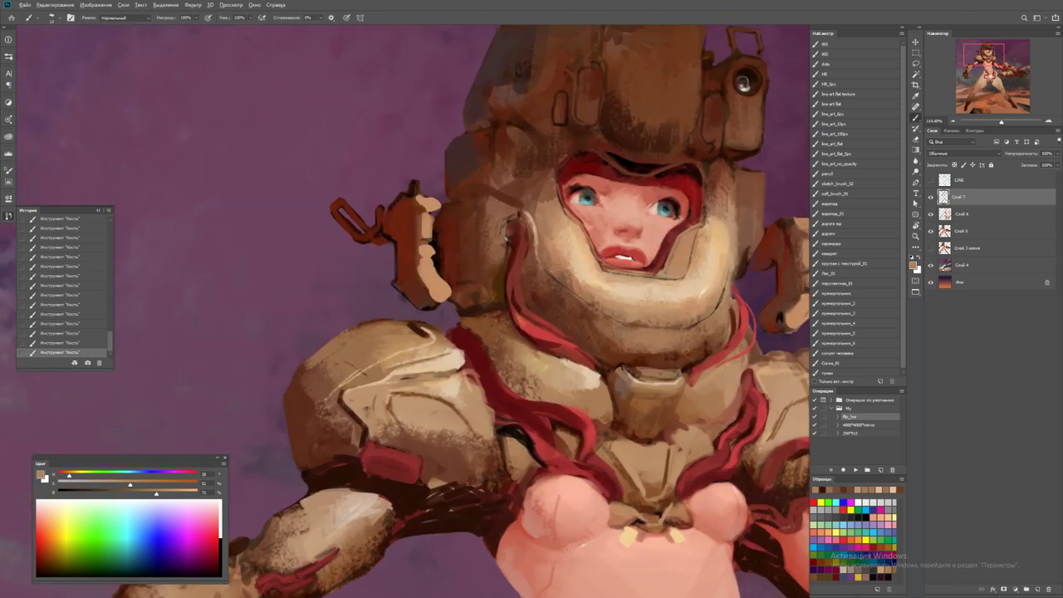
left_click(308, 394, "alt")
left_click(421, 334, "alt")
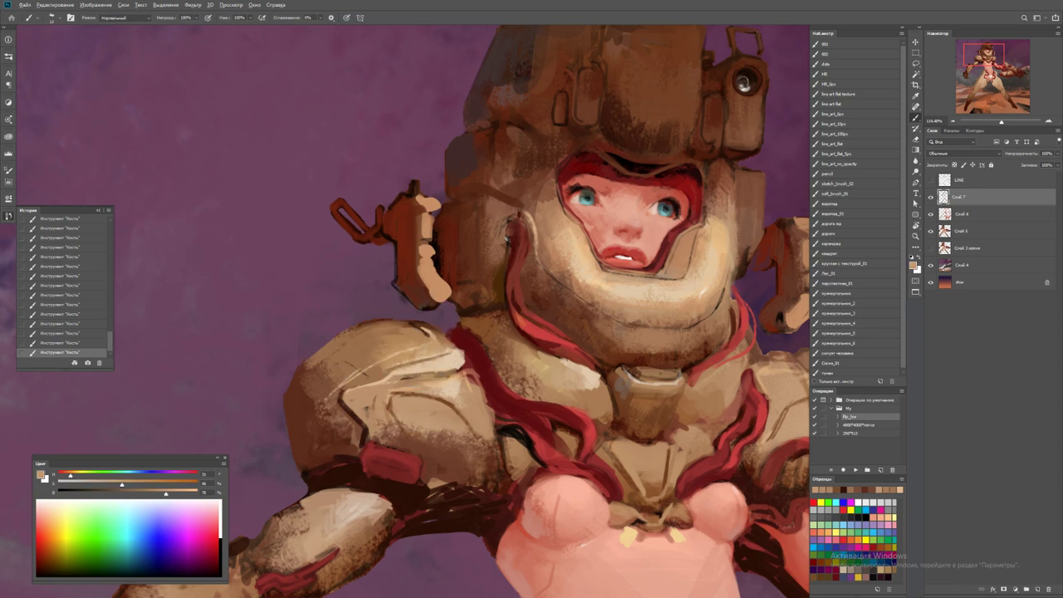
left_click(420, 323, "alt")
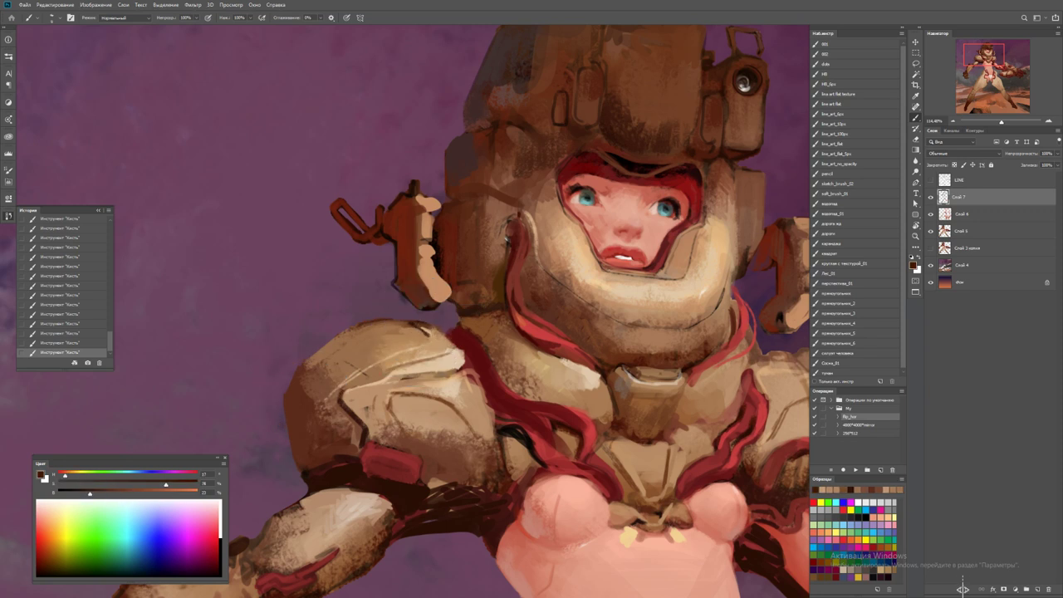
right_click(422, 326)
key("Escape")
left_click(415, 332, "alt")
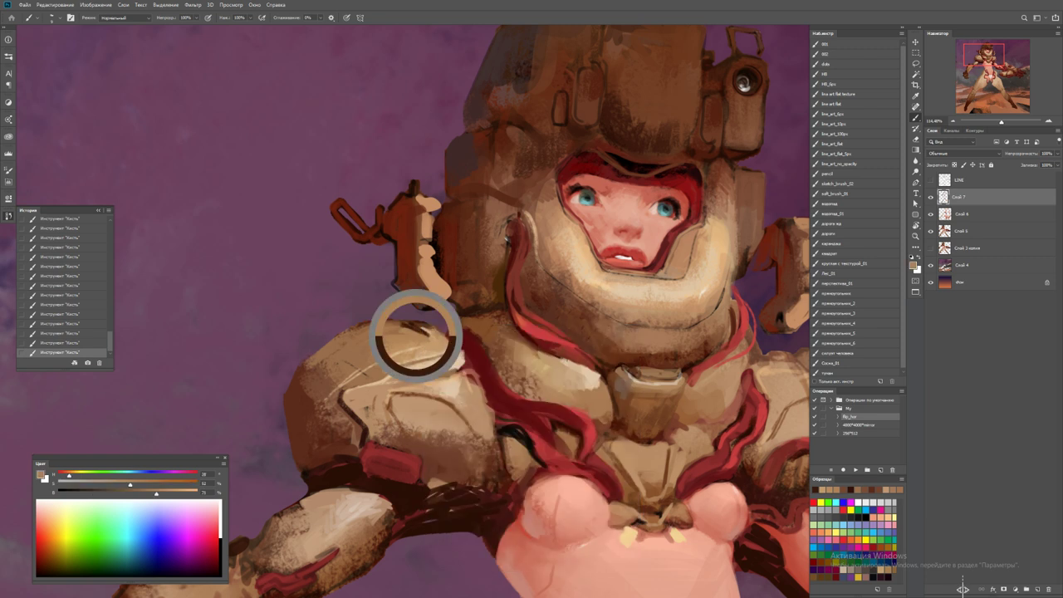
Flip the canvas horizontally and bring the character's upper body into close view
key("z")
left_click_drag(415, 332, 349, 332)
key("F2")
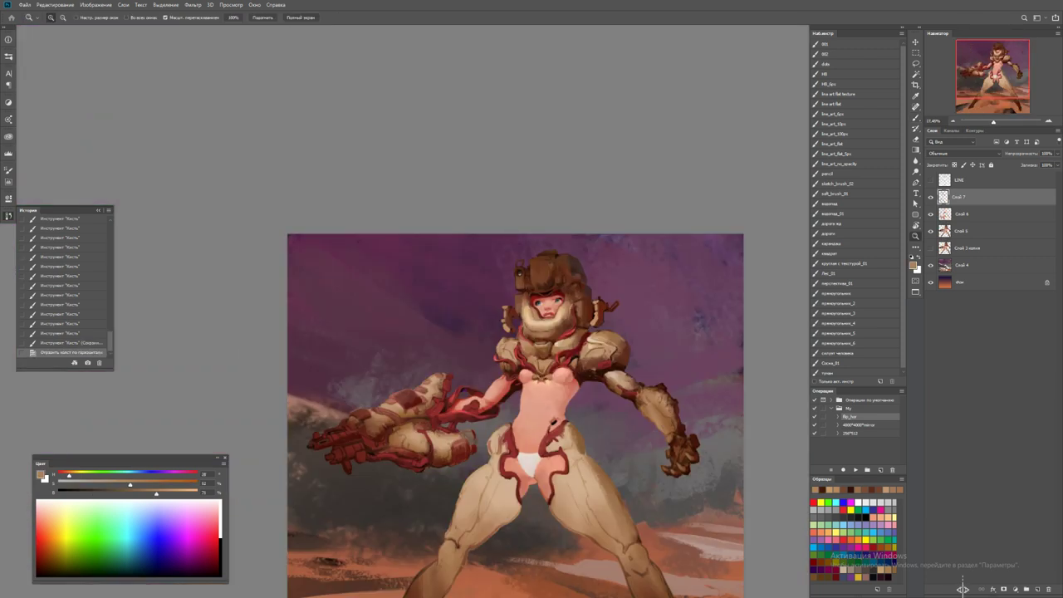
key("ctrl+plus")
key("ctrl+plus")
key("b")
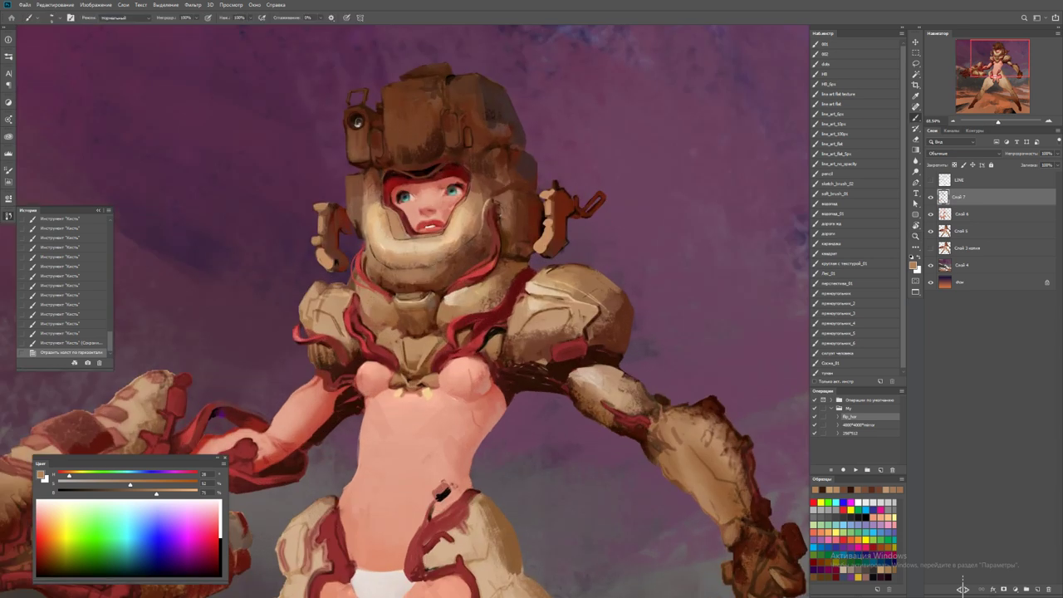
Touch up the joint between the large shoulder plate and the upper arm armour with sampled colours
key("x")
left_click(593, 368, "alt")
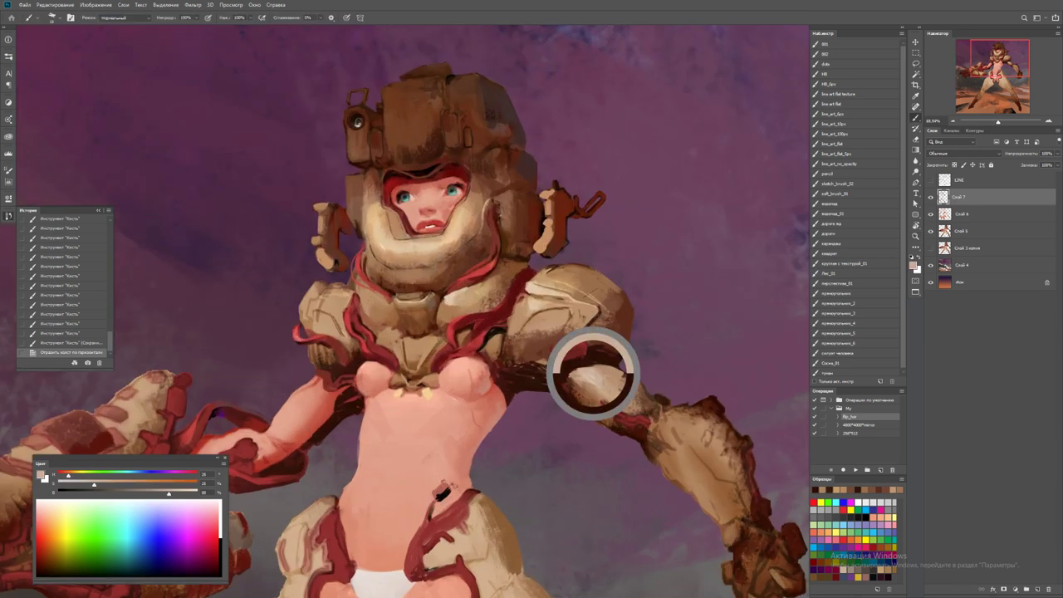
left_click(593, 368)
left_click(593, 368)
mouse_move(547, 355)
left_mouse_down()
mouse_move(573, 344)
mouse_move(565, 348)
mouse_move(605, 363)
left_mouse_up()
key("ctrl+minus")
key("ctrl+minus")
Smooth the top of the upper arm armour below the large shoulder plate with sampled tan strokes
key("z")
key("ctrl+plus")
key("ctrl+plus")
key("ctrl+plus")
key("b")
left_click(595, 375, "alt")
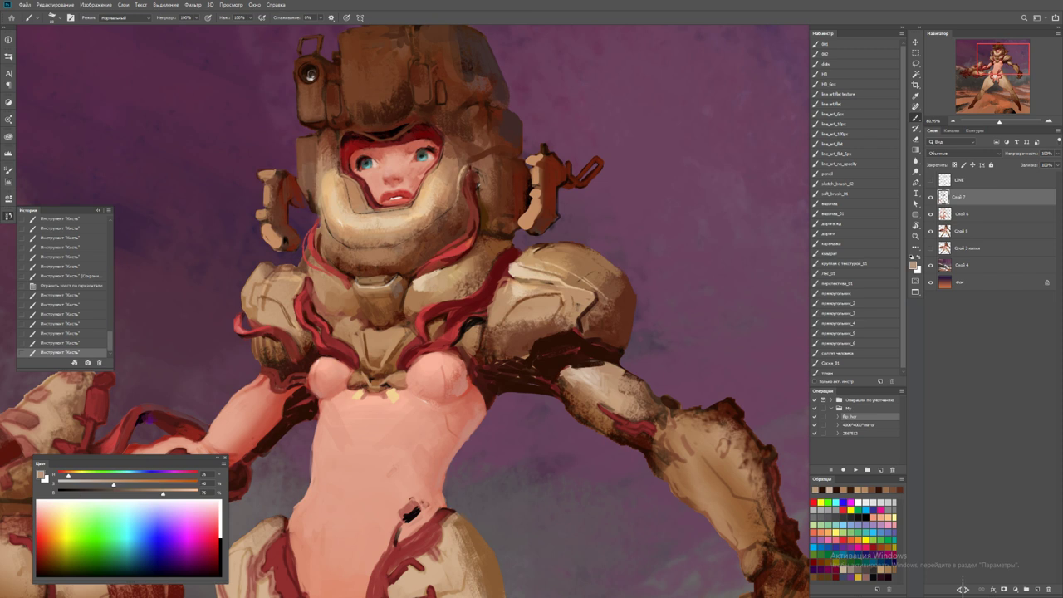
left_click(581, 384, "alt")
left_click_drag(567, 382, 586, 389)
left_click_drag(568, 384, 603, 387)
left_click_drag(580, 386, 706, 368)
Soften the dark seam at the corner of the shoulder plate's inner panel with sampled browns and save the painting
key("z")
key("b")
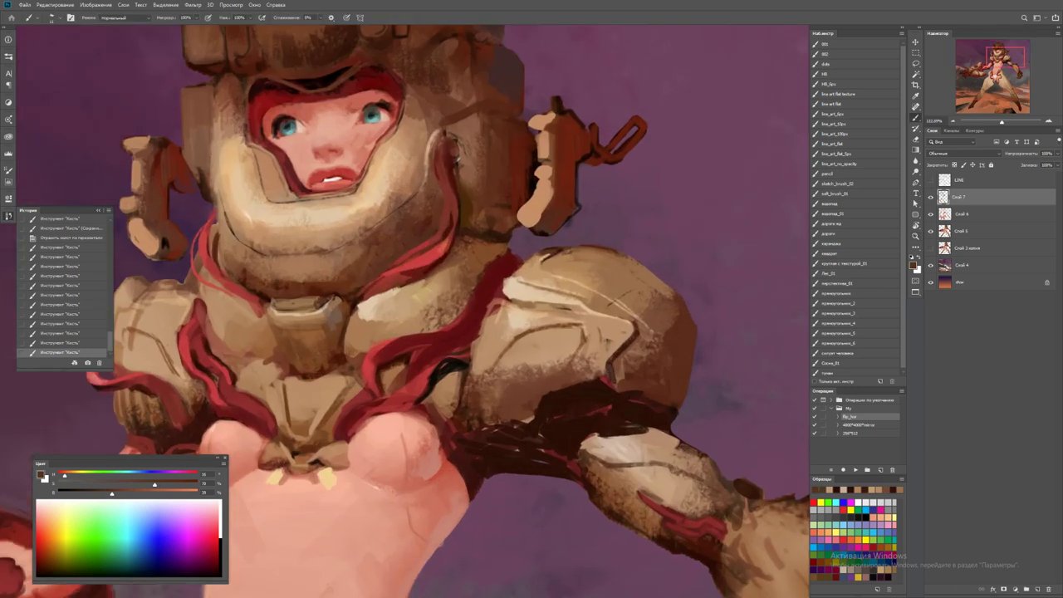
left_click(641, 344, "alt")
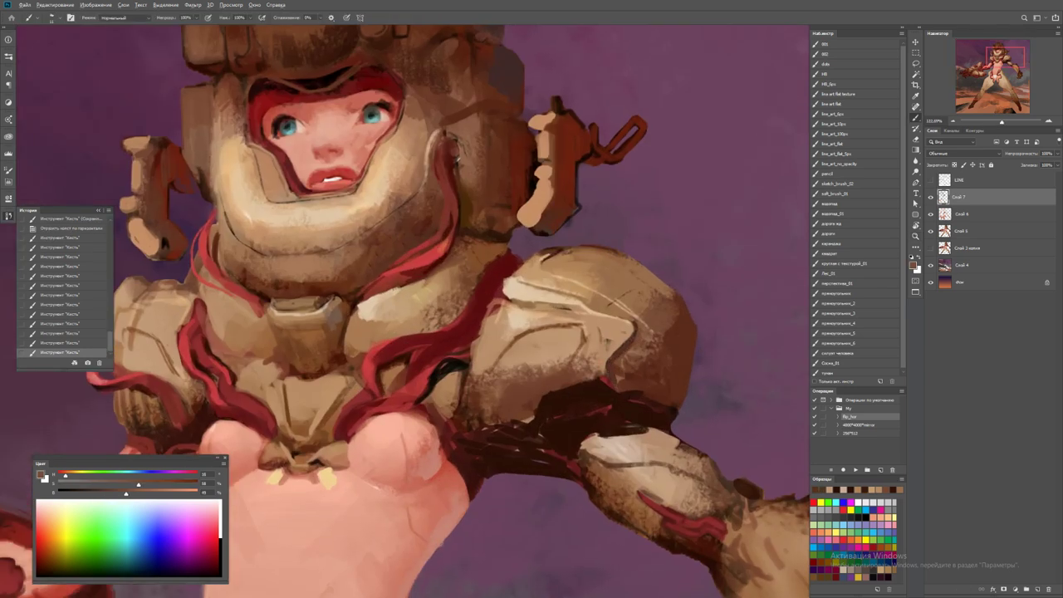
left_click(632, 349, "alt")
left_click(632, 348)
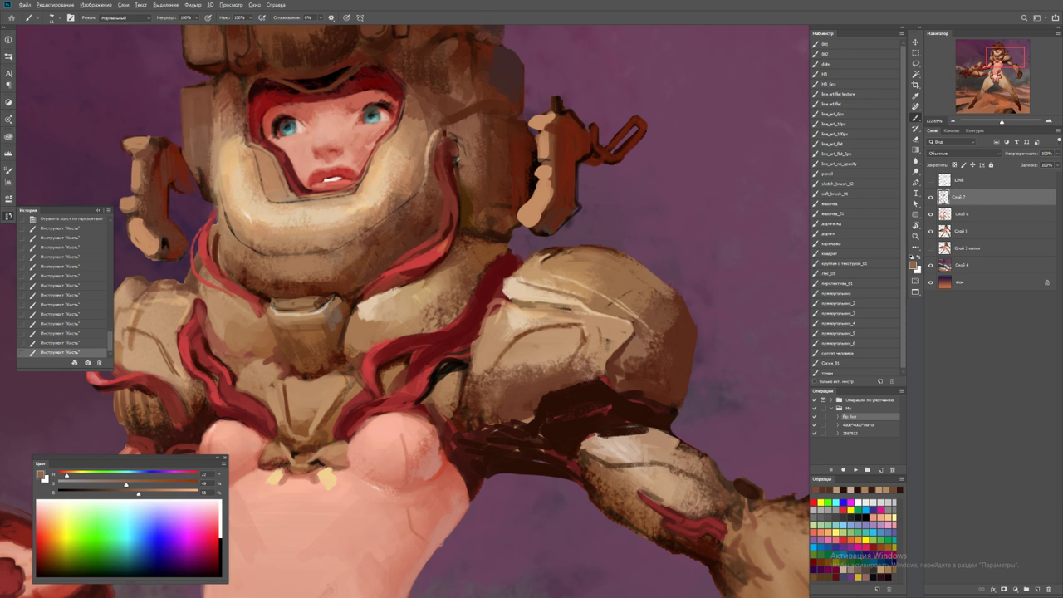
key("z")
left_click_drag(644, 341, 573, 341)
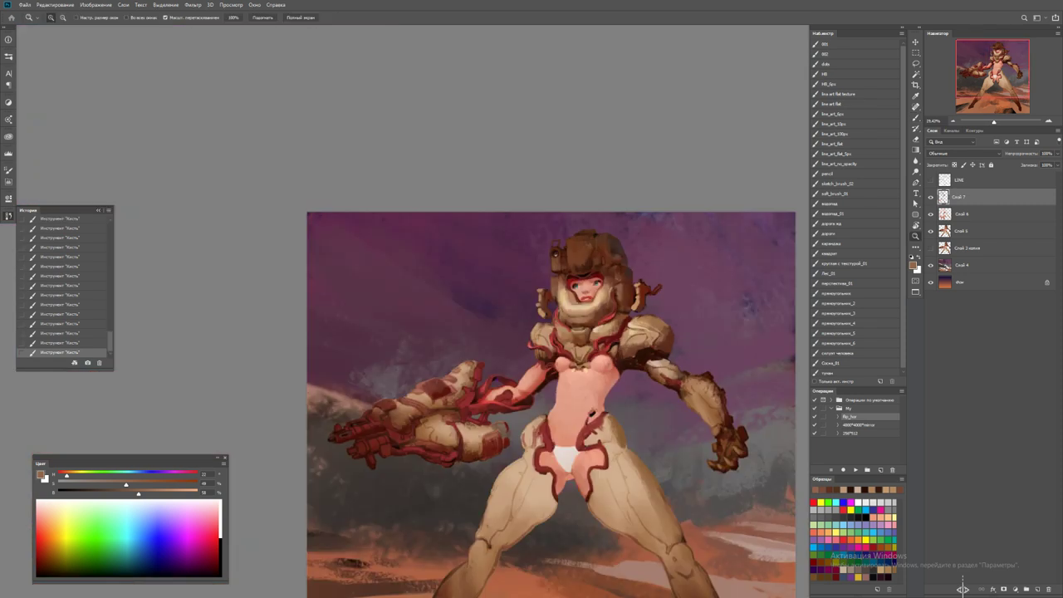
key("ctrl+s")
Paint dark red shadows along the lower edge and tabs of the red plate on the weapon arm
left_click_drag(403, 410, 465, 410)
key("b")
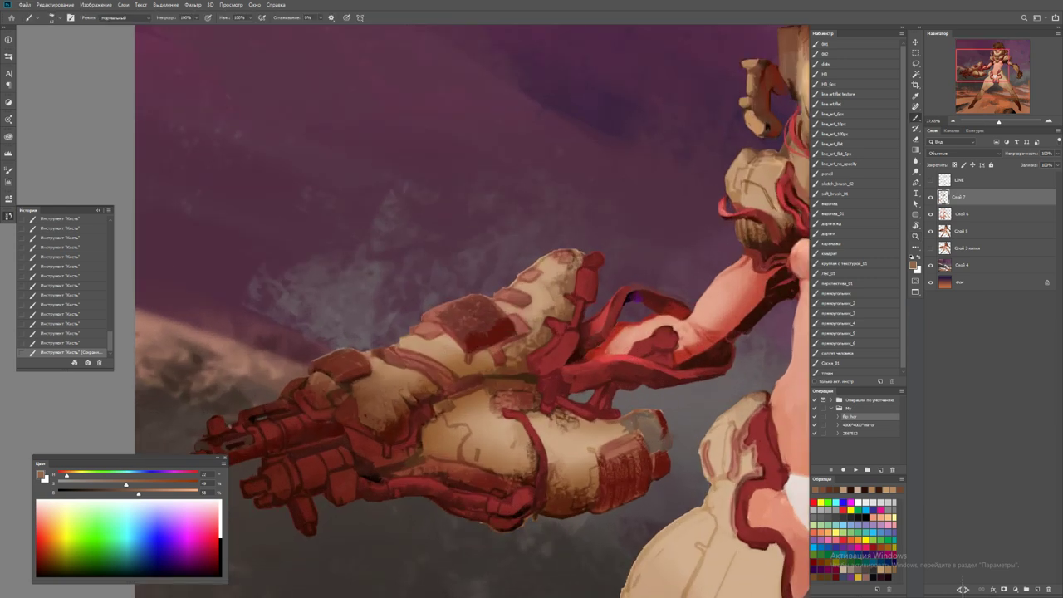
left_click(491, 339, "alt")
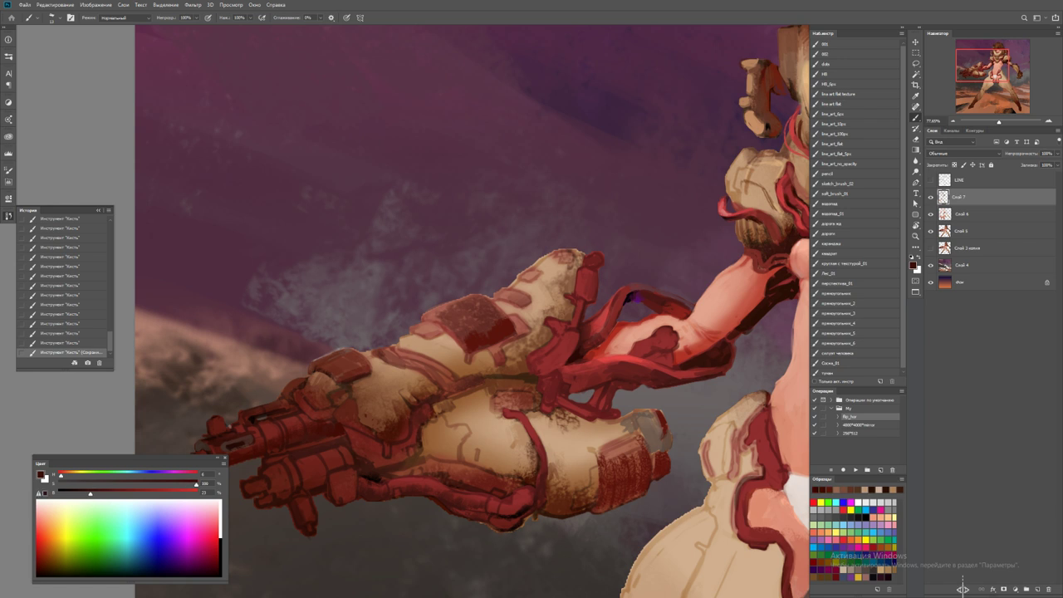
mouse_move(459, 347)
left_mouse_down()
mouse_move(470, 368)
mouse_move(505, 338)
left_mouse_up()
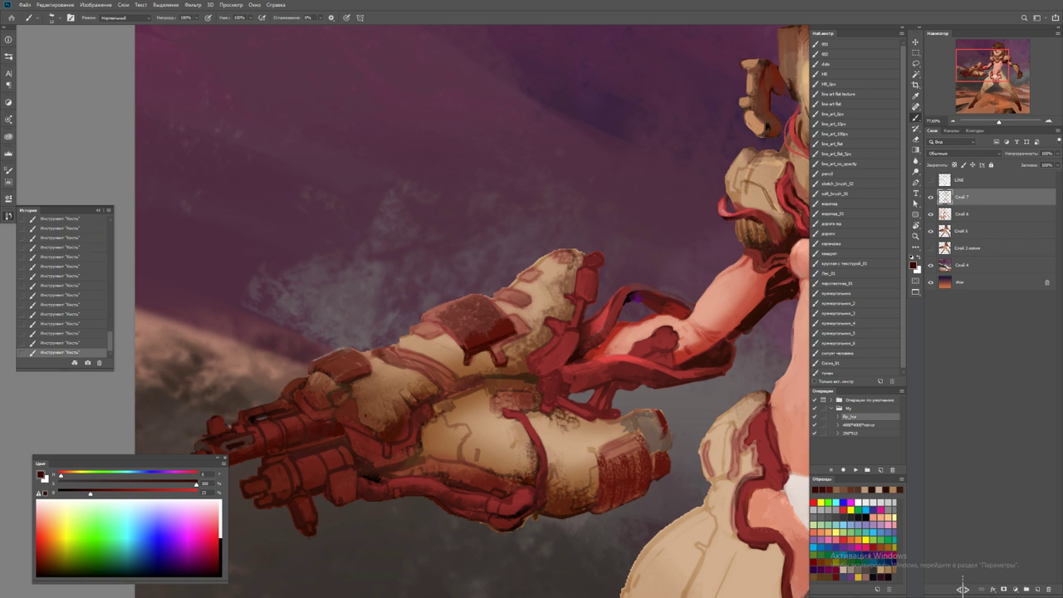
Shade the end of the small red cylinder and the edge of the thin strap on the weapon arm in dark red
key("ctrl+plus")
scroll(405, 353, "down", 2)
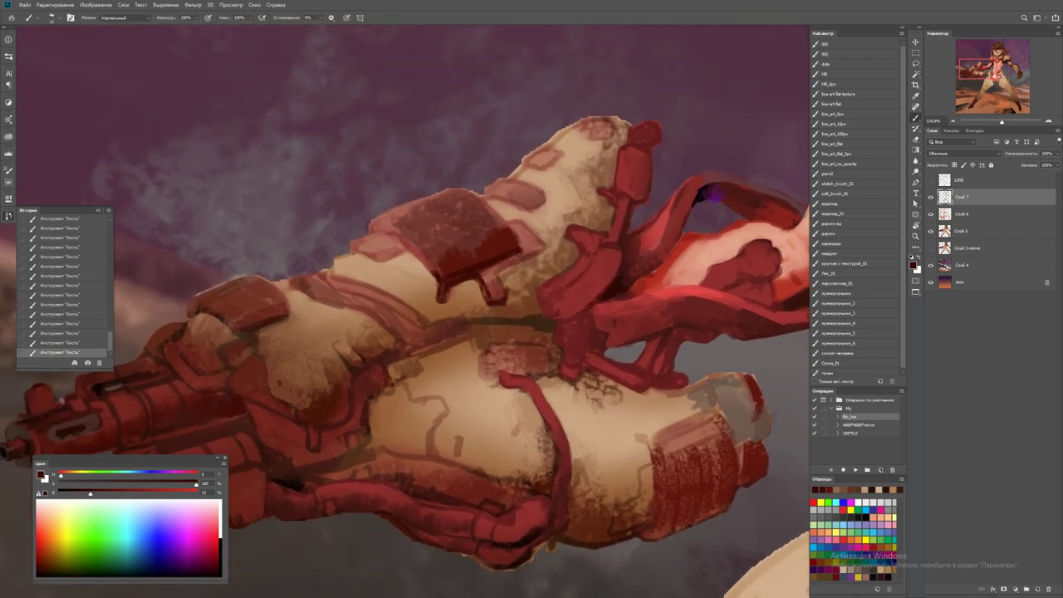
mouse_move(548, 351)
left_mouse_down()
mouse_move(550, 382)
mouse_move(530, 380)
left_mouse_up()
right_click(538, 387, "alt")
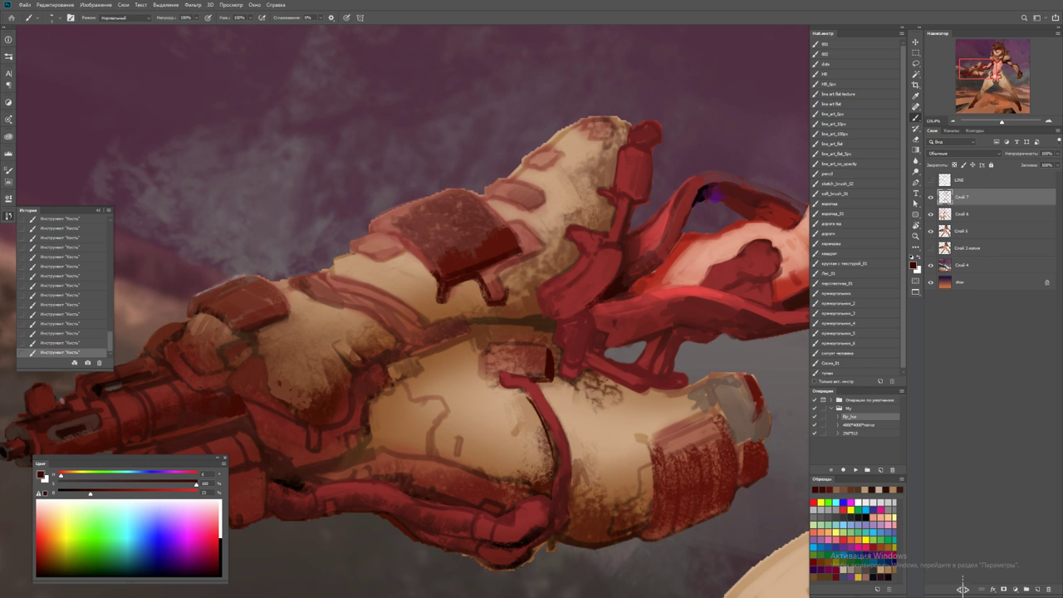
key("ctrl+z")
key("ctrl+shift+z")
Paint muted greyish-red highlights along the thick red cable beneath the weapon arm
left_click(548, 424, "alt")
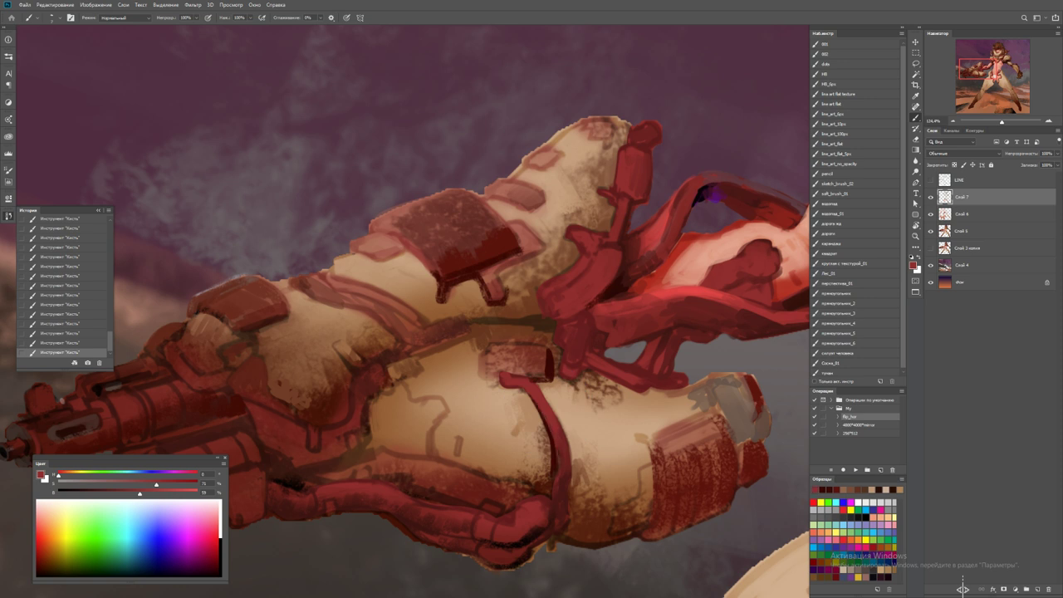
key("z")
key("ctrl+0")
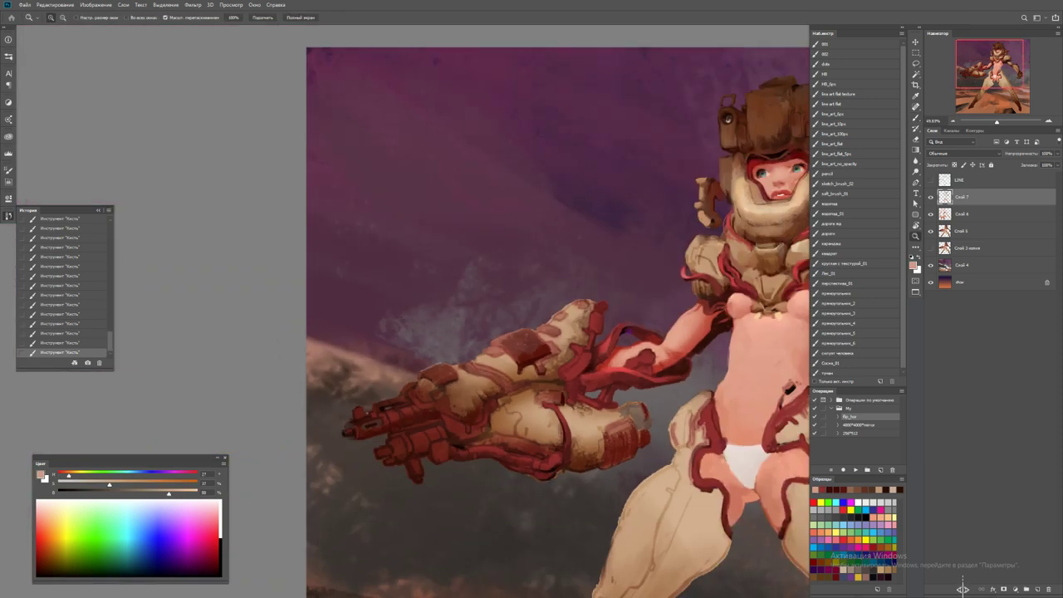
key("ctrl+plus")
key("x")
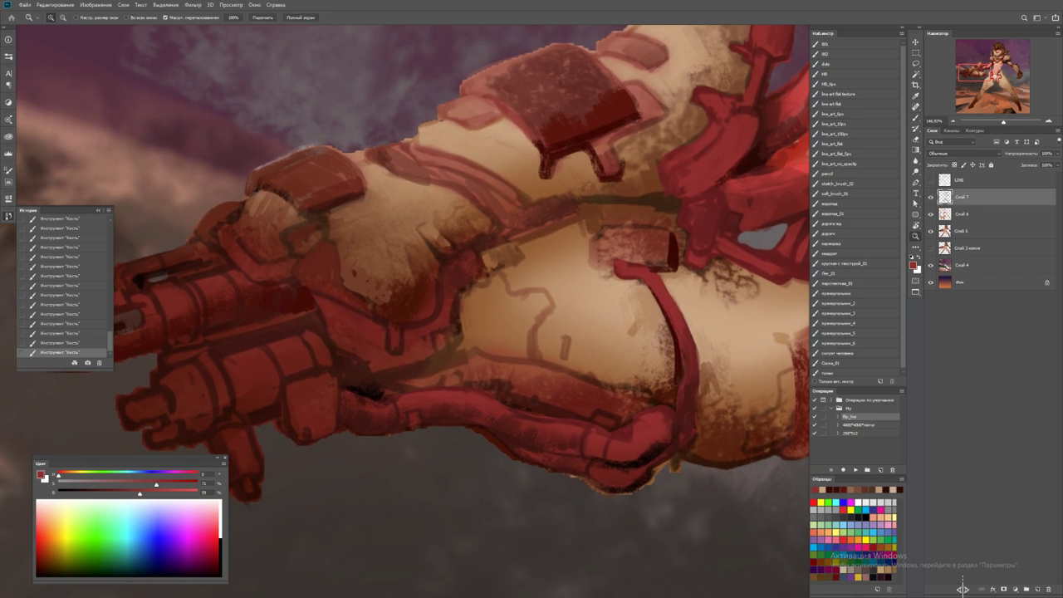
key("b")
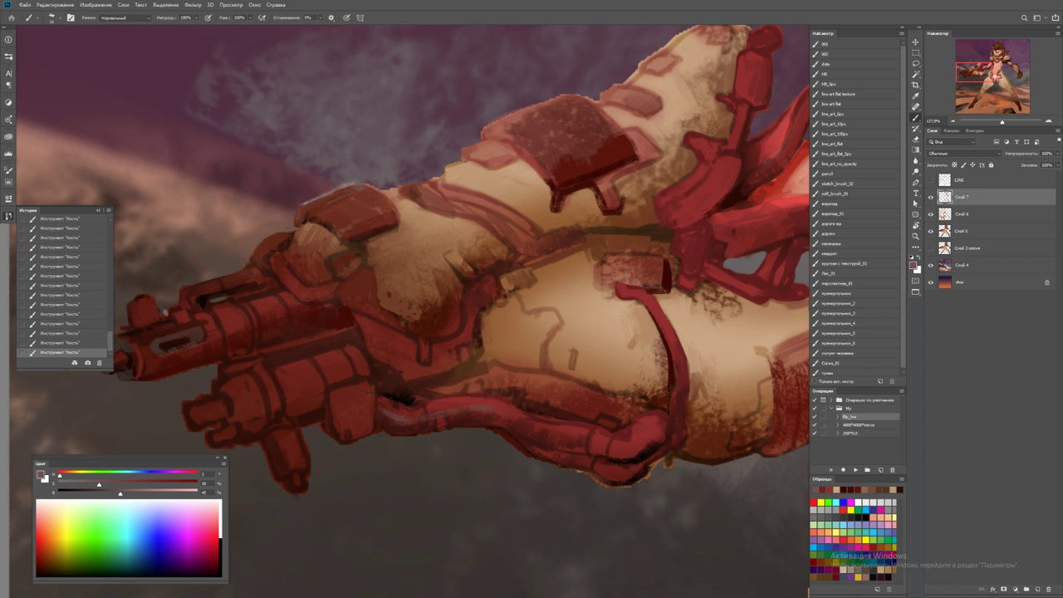
left_click_drag(483, 410, 591, 441)
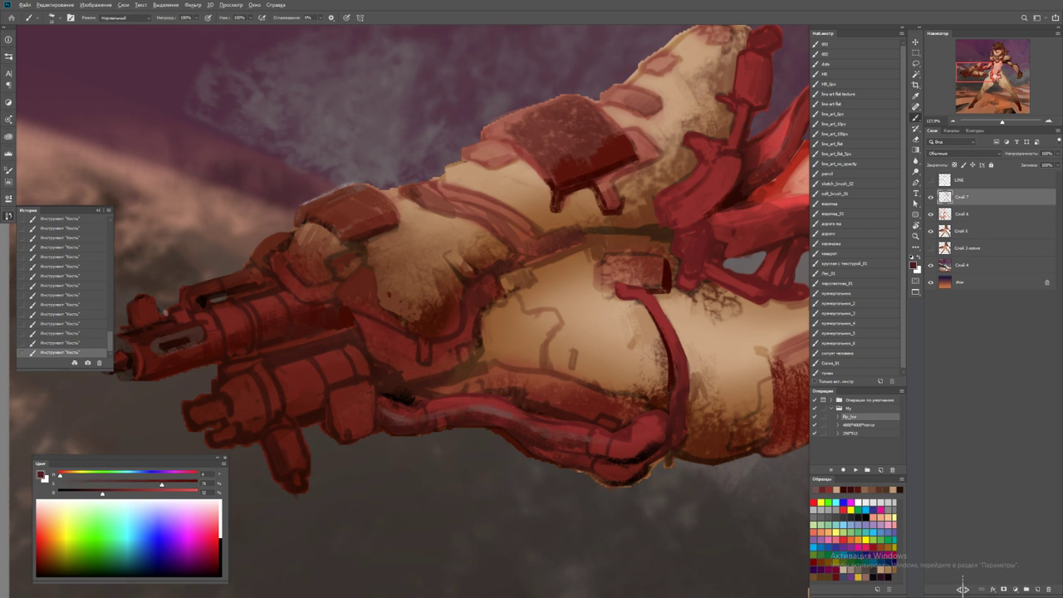
Deepen the shading under the thick weapon cable with sampled dark reds and muted browns
left_click(887, 490)
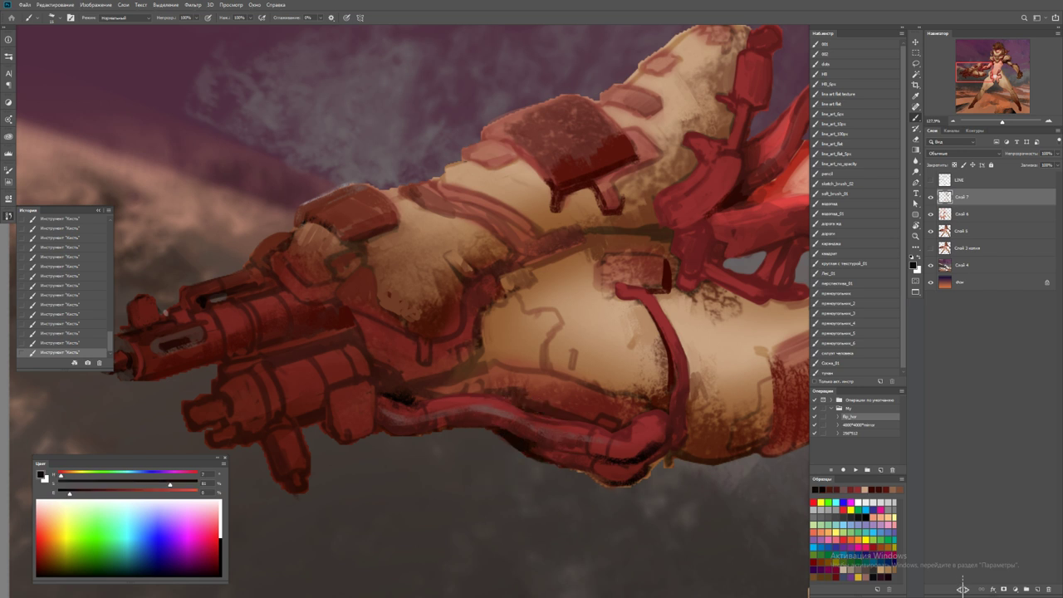
left_click(544, 460, "alt")
left_click(532, 463, "alt")
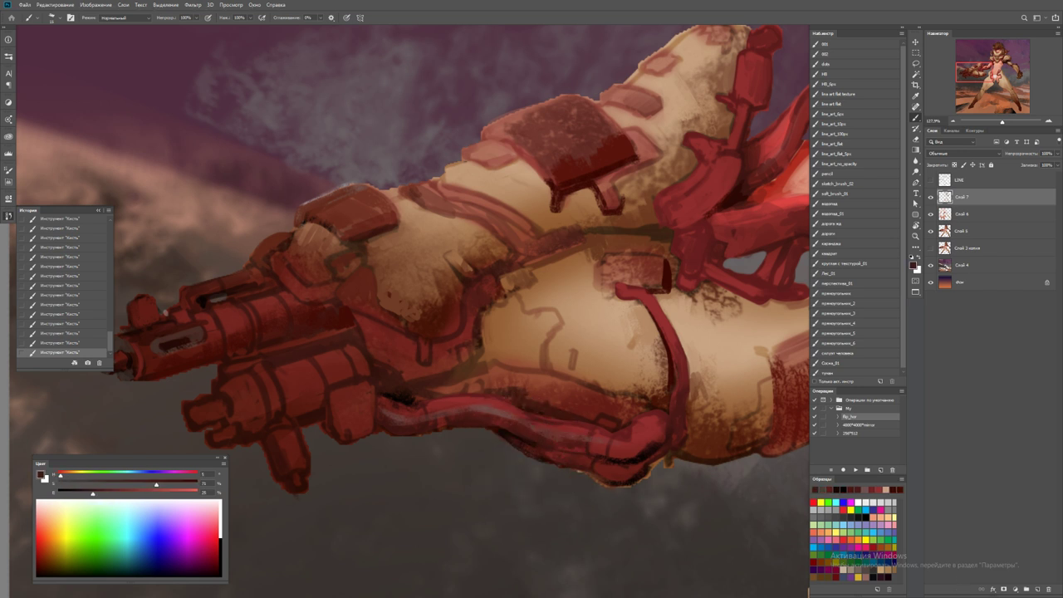
left_click(526, 435, "alt")
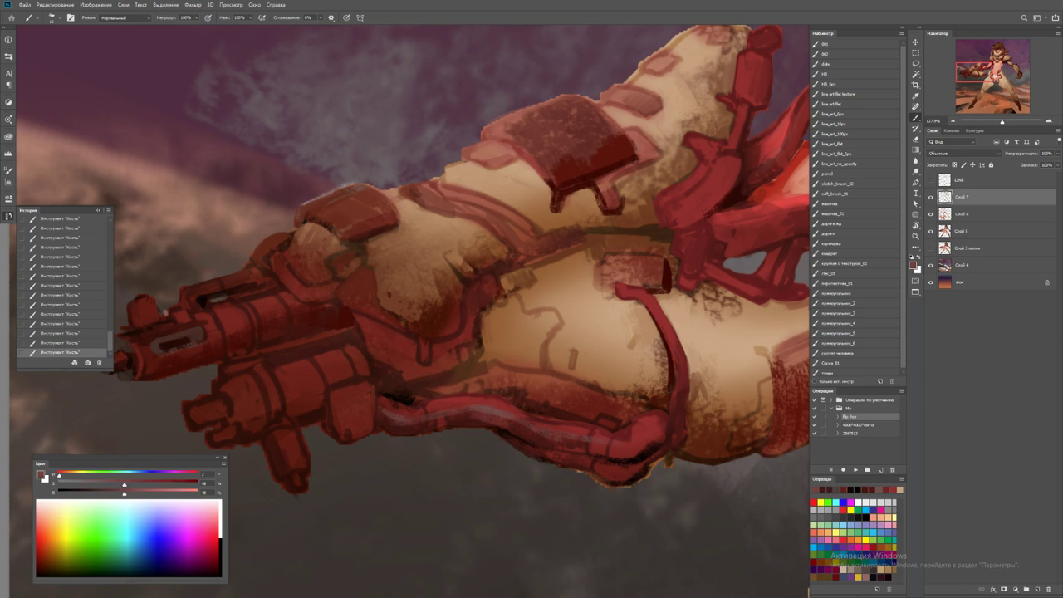
left_click(528, 437, "alt")
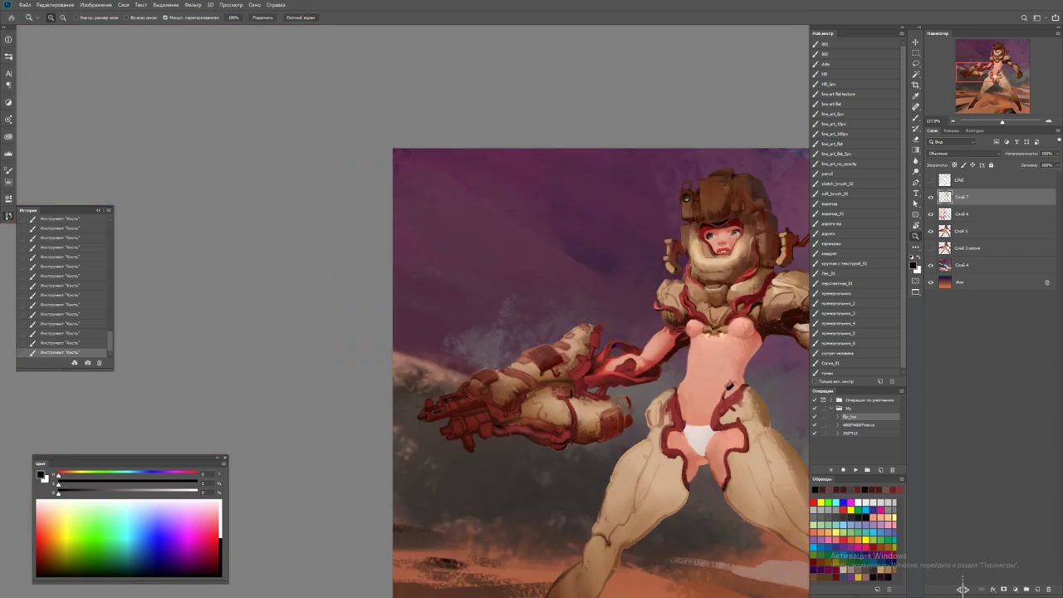
Rotate the canvas, darken the outer edge of the weapon's lower cable with dark red and black, and reset the rotation
key("z")
key("r")
mouse_move(581, 249)
left_mouse_down()
mouse_move(498, 333)
mouse_move(465, 348)
left_mouse_up()
key("b")
mouse_move(387, 321)
left_mouse_down()
mouse_move(391, 404)
mouse_move(405, 447)
mouse_move(389, 374)
mouse_move(419, 462)
left_mouse_up()
left_click(386, 354, "alt")
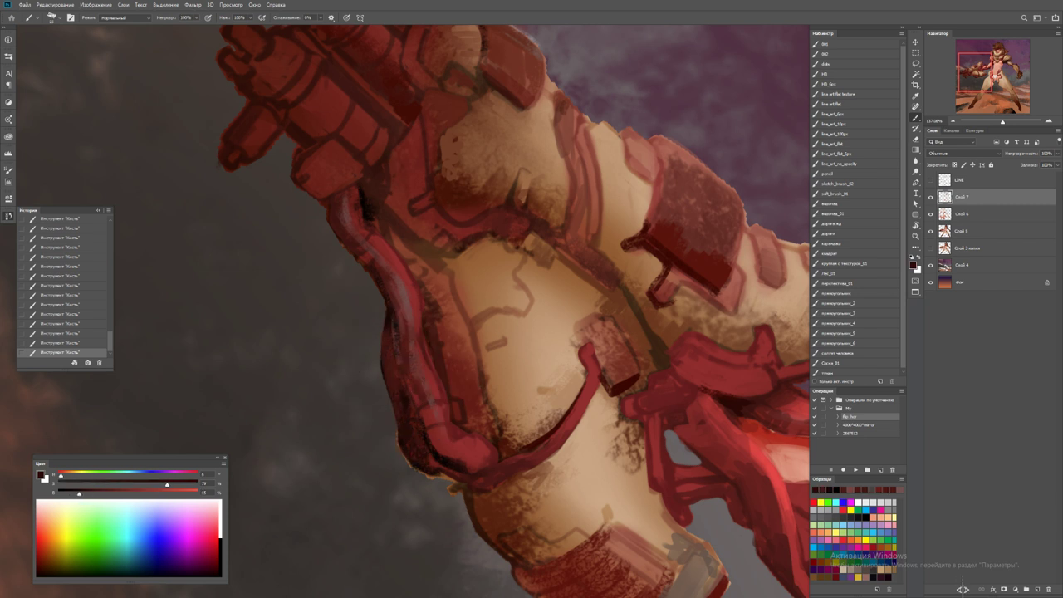
left_click(397, 385, "alt")
key("d")
left_click_drag(397, 358, 422, 435)
key("r")
key("Escape")
key("ctrl+0")
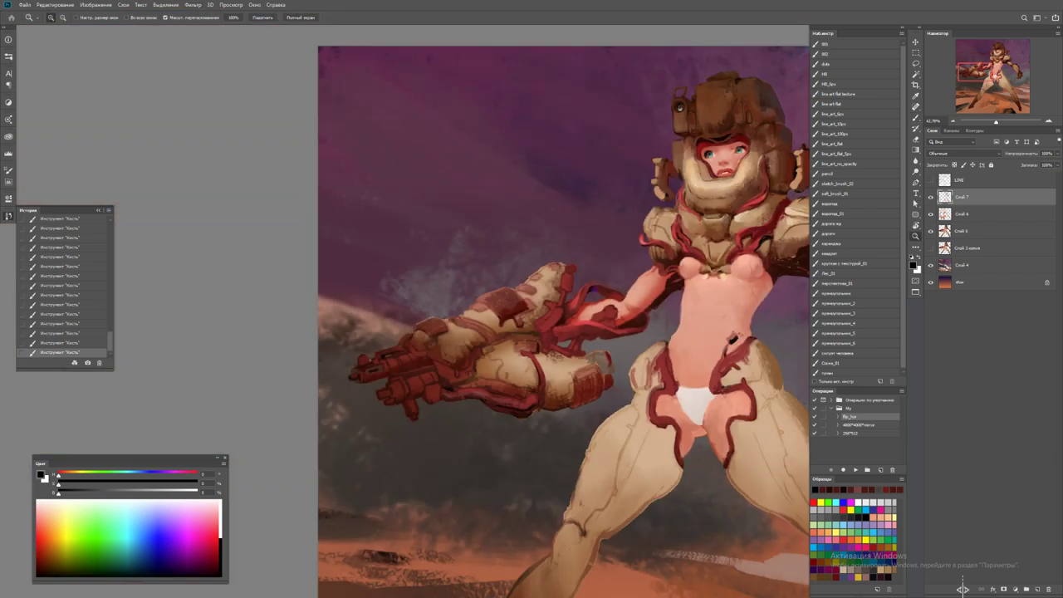
Darken the underside of the weapon's cable bend and the lower edge of the ribbed red cuff
key("z")
key("ctrl+plus")
key("ctrl+plus")
key("b")
left_click(507, 408, "alt")
mouse_move(509, 416)
left_mouse_down()
mouse_move(488, 401)
mouse_move(526, 402)
mouse_move(550, 421)
left_mouse_up()
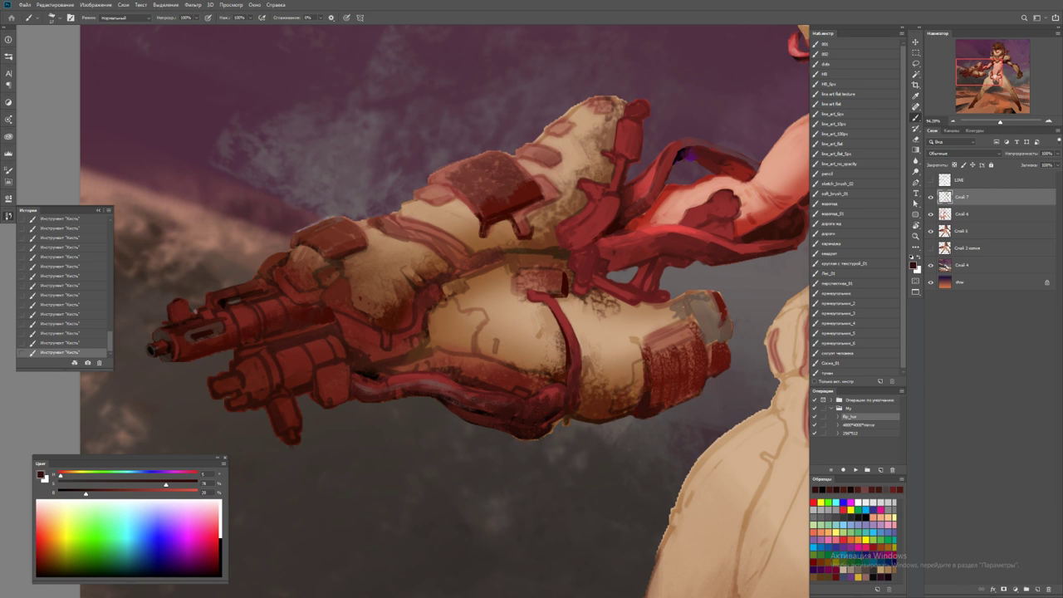
left_click_drag(661, 411, 695, 396)
Paint over the pale strip at the top of the ribbed cuff with red
key("z")
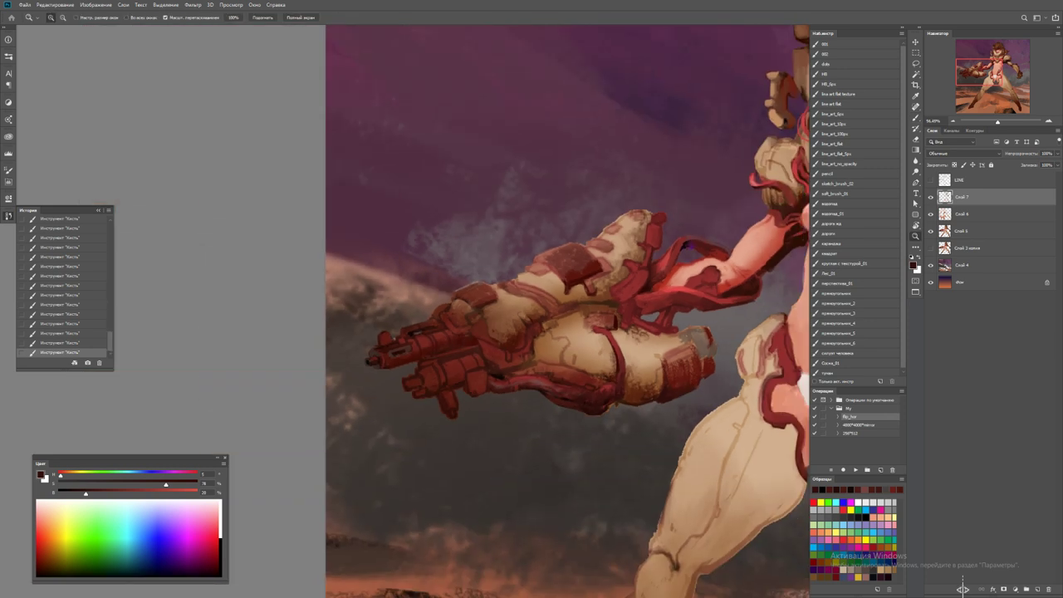
key("ctrl+minus")
scroll(614, 349, "up", 5)
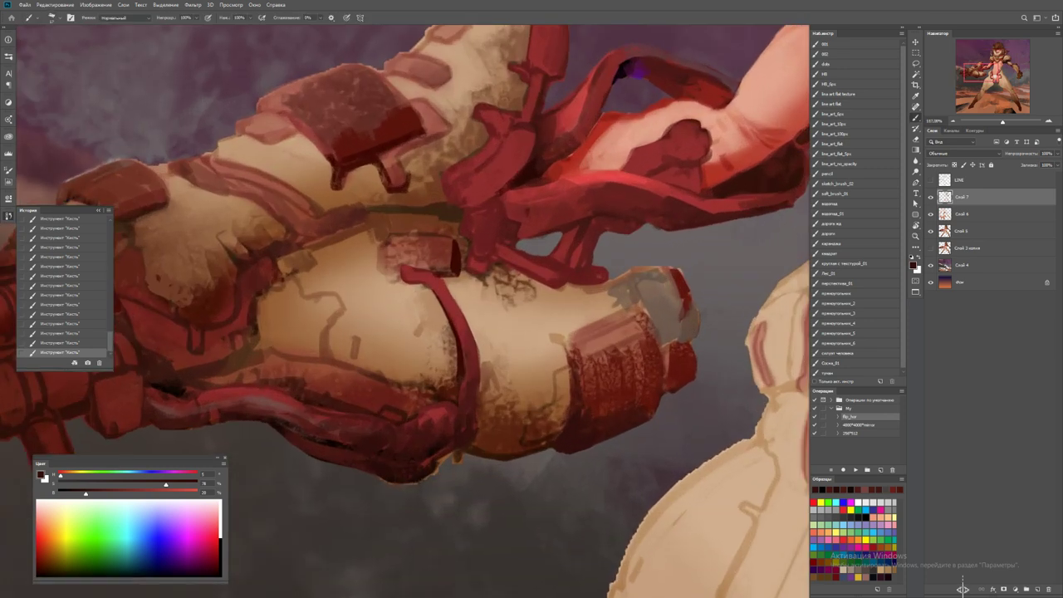
key("b")
left_click_drag(590, 349, 624, 328)
Refine the beige plating beside the weapon's ribbed cuff and under the cable junction with sampled tan and dark red
left_click(581, 332, "alt")
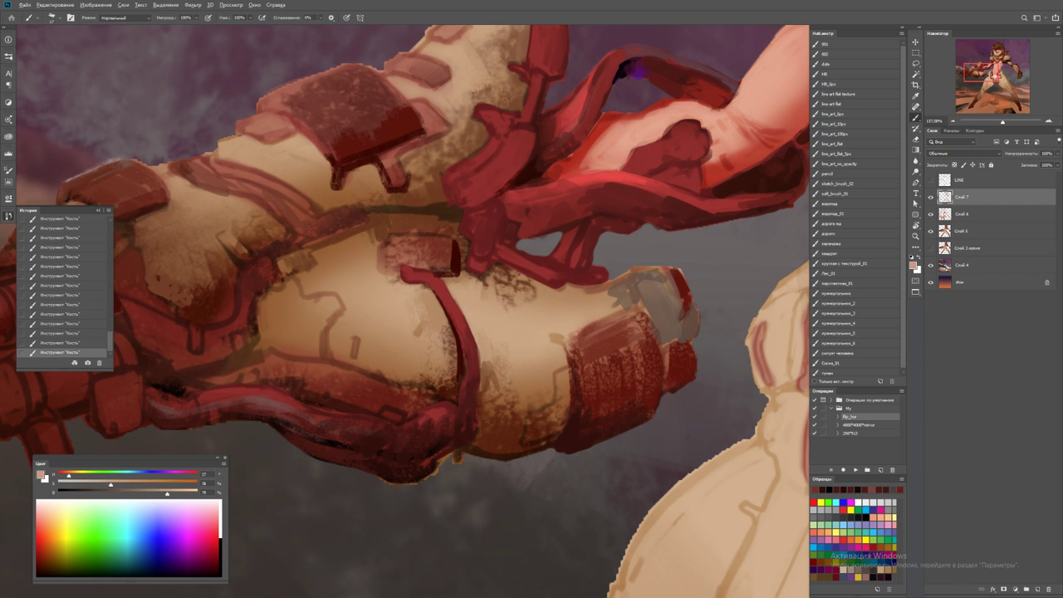
left_click_drag(515, 307, 480, 266)
left_click_drag(480, 265, 471, 319)
left_click(540, 328, "alt")
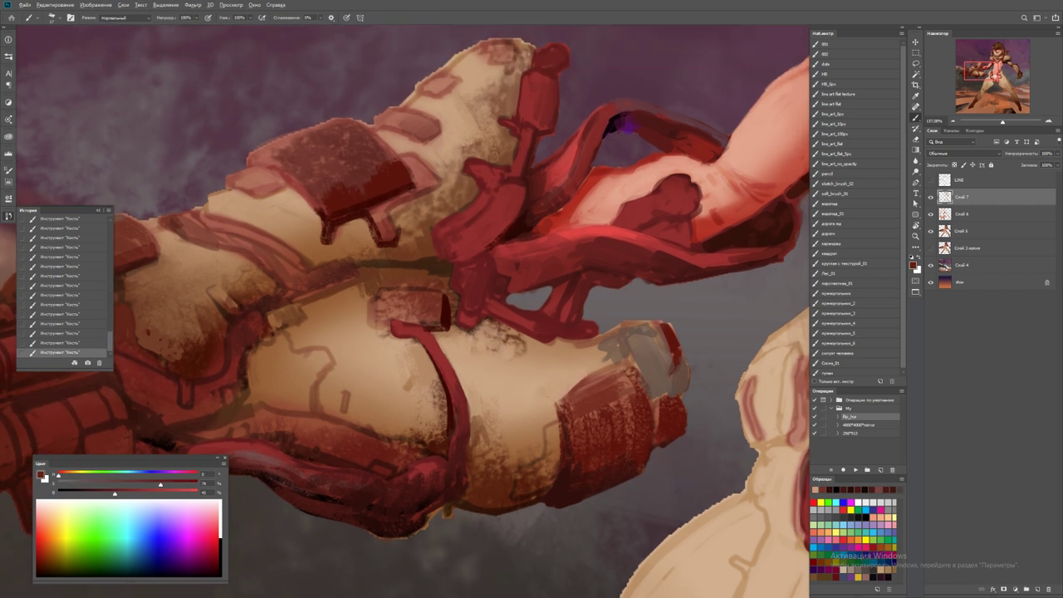
Flip the canvas horizontally and show the LINE layer at reduced opacity over the painting
key("ctrl+0")
key("F2")
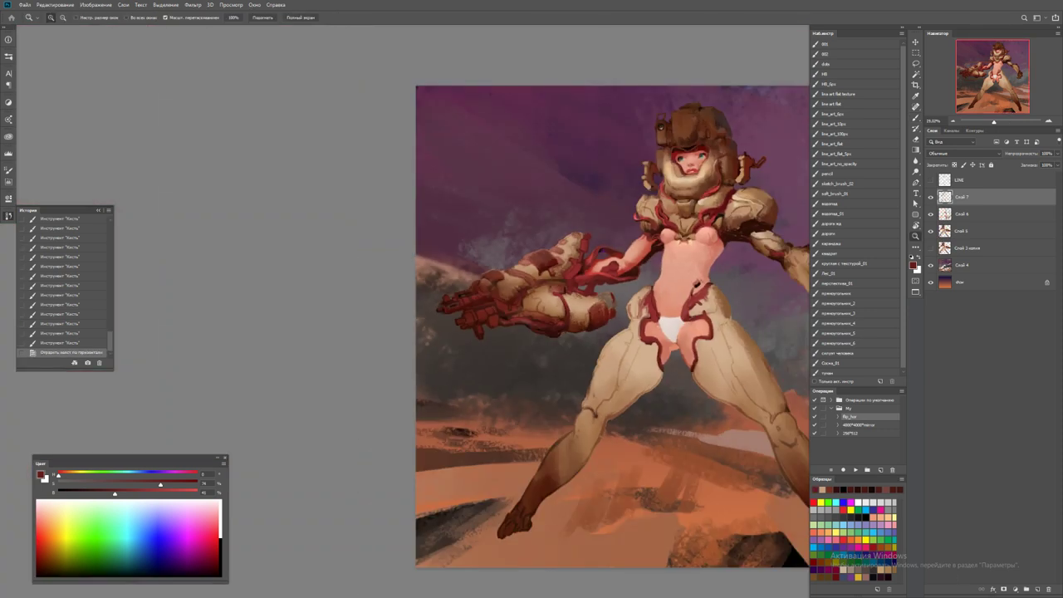
left_click(964, 180)
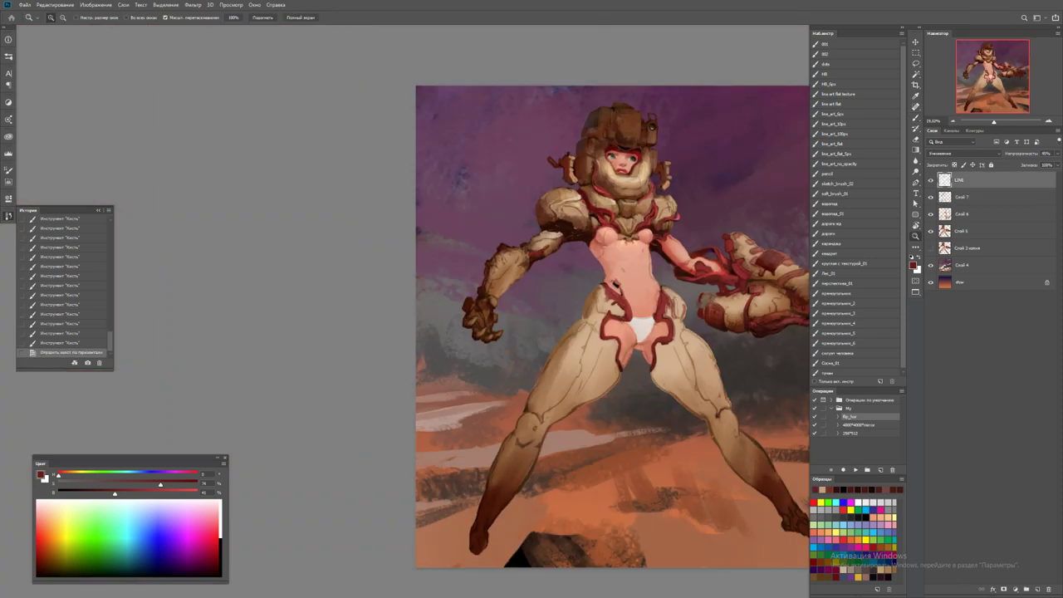
key("5")
left_click(964, 197)
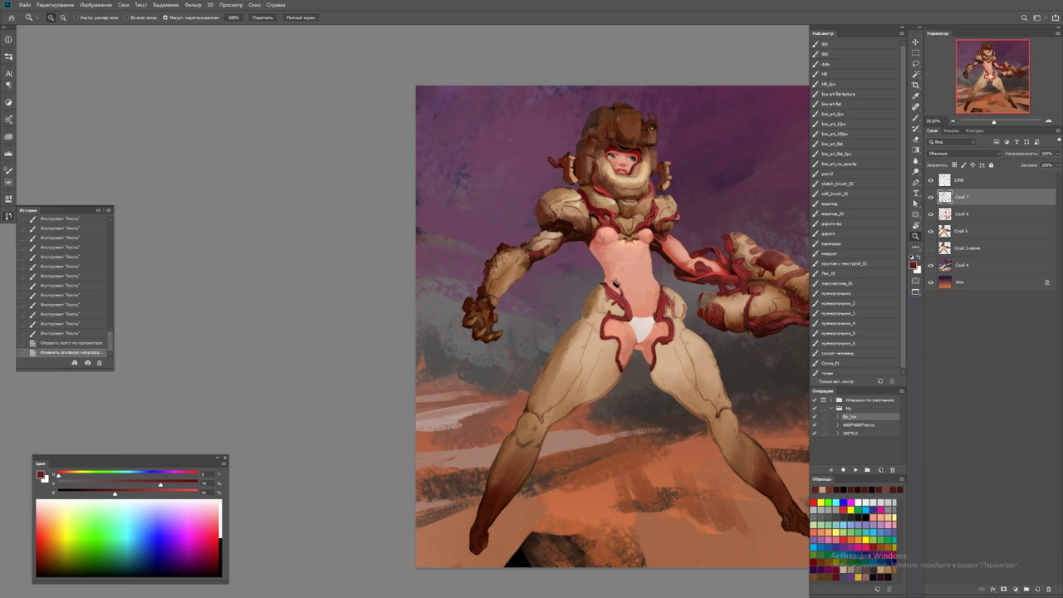
left_click_drag(582, 333, 501, 357)
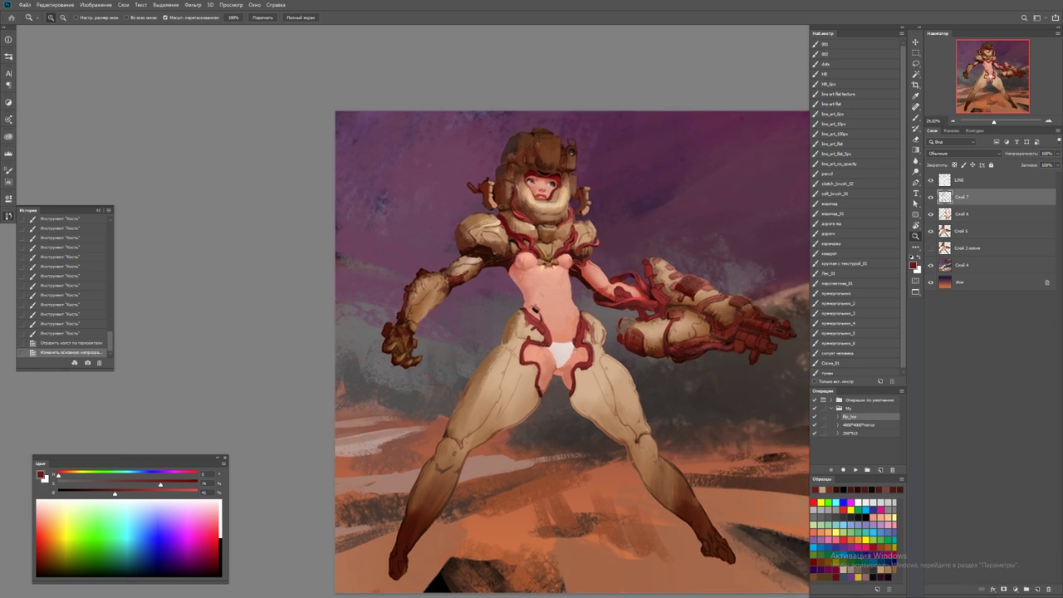
Lower the LINE layer's opacity further, hide the layer, and reselect the paint layer directly beneath it
left_click(962, 179)
scroll(718, 259, "up", 3)
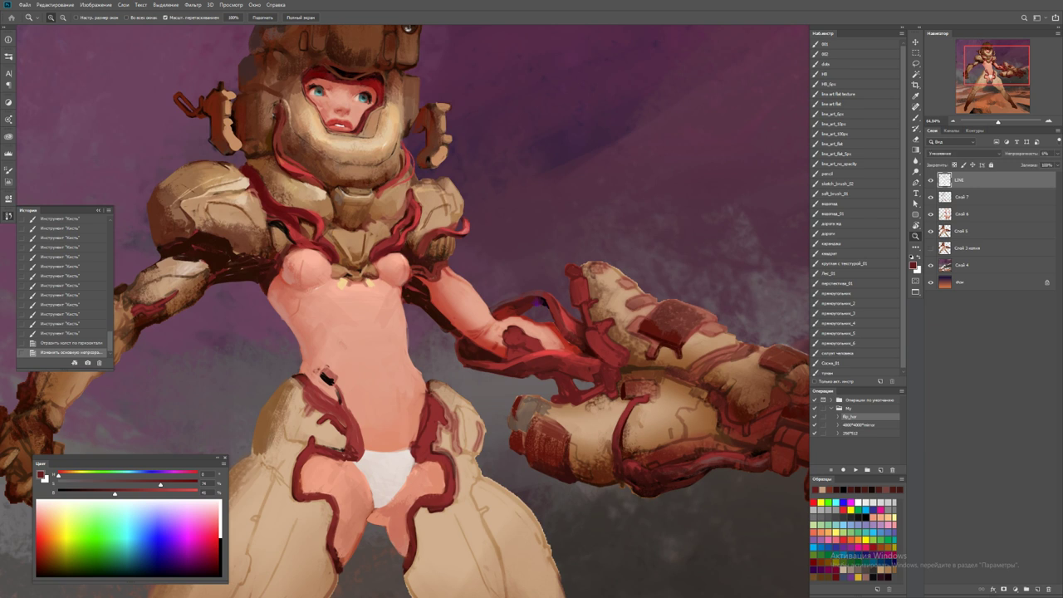
key("Return")
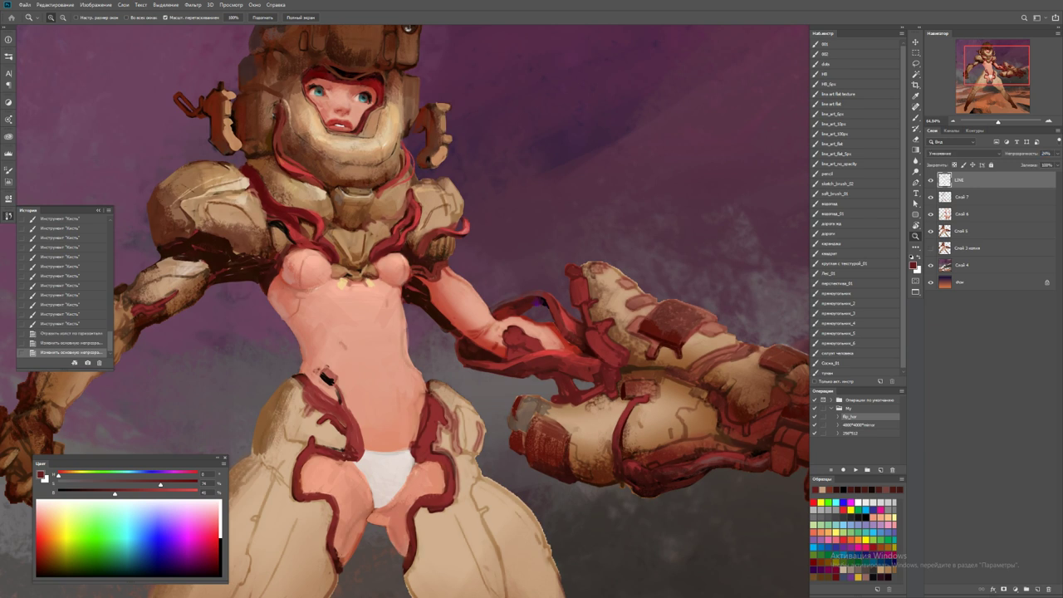
scroll(631, 565, "up", 3)
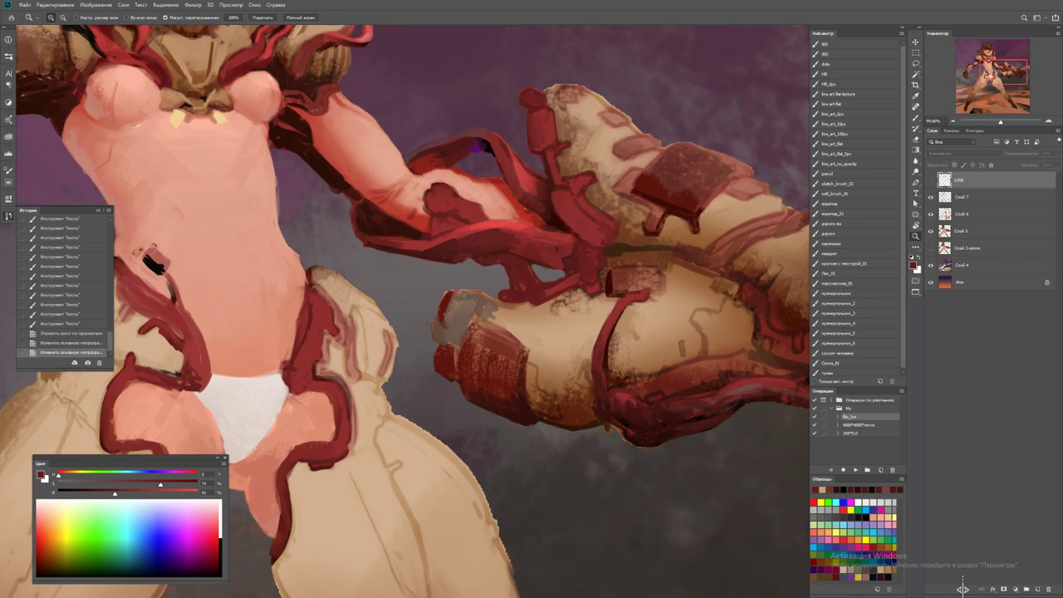
key("alt+bracketleft")
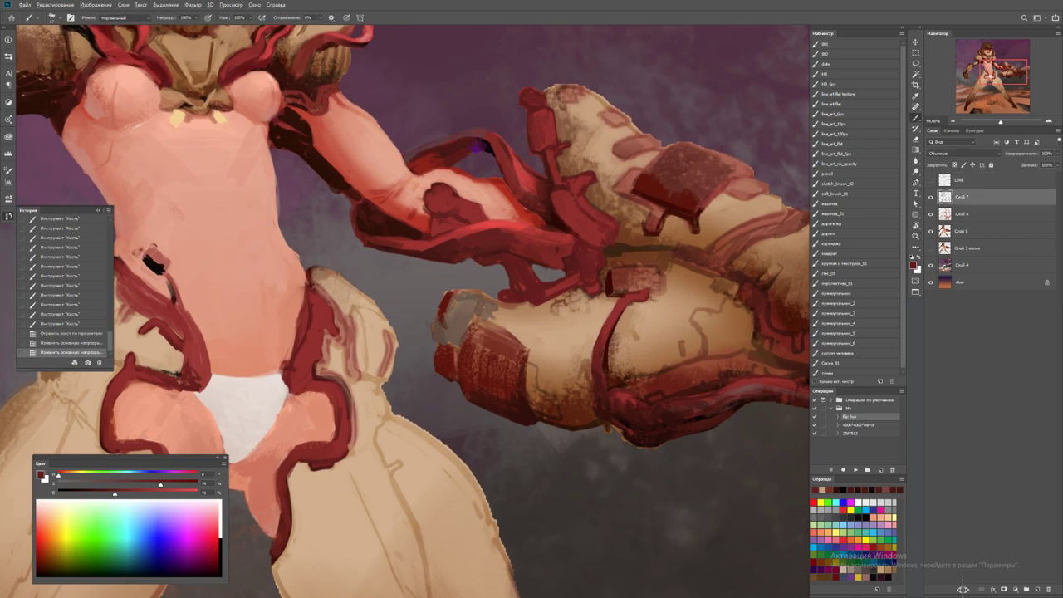
Paint the grey end cap beside the weapon's ribbed cuff with sampled browns and dark reds
left_click(570, 407, "alt")
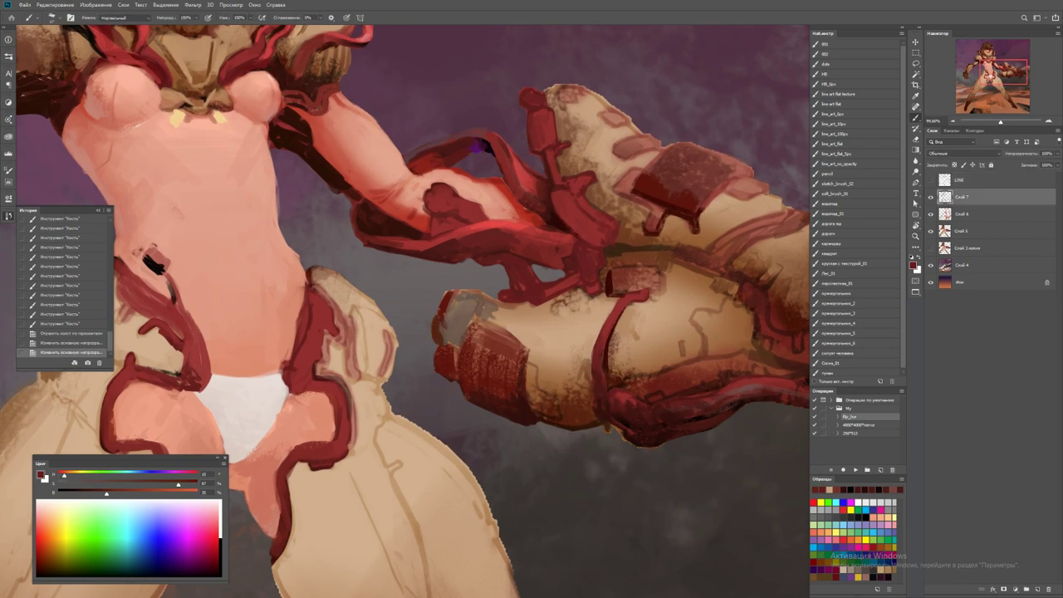
mouse_move(446, 339)
left_mouse_down()
mouse_move(463, 305)
mouse_move(455, 295)
mouse_move(449, 308)
mouse_move(465, 298)
mouse_move(435, 342)
mouse_move(461, 329)
mouse_move(442, 339)
mouse_move(438, 367)
mouse_move(452, 365)
left_mouse_up()
left_click(582, 124, "alt")
key("d")
left_click(448, 357, "alt")
scroll(496, 320, "down", 3)
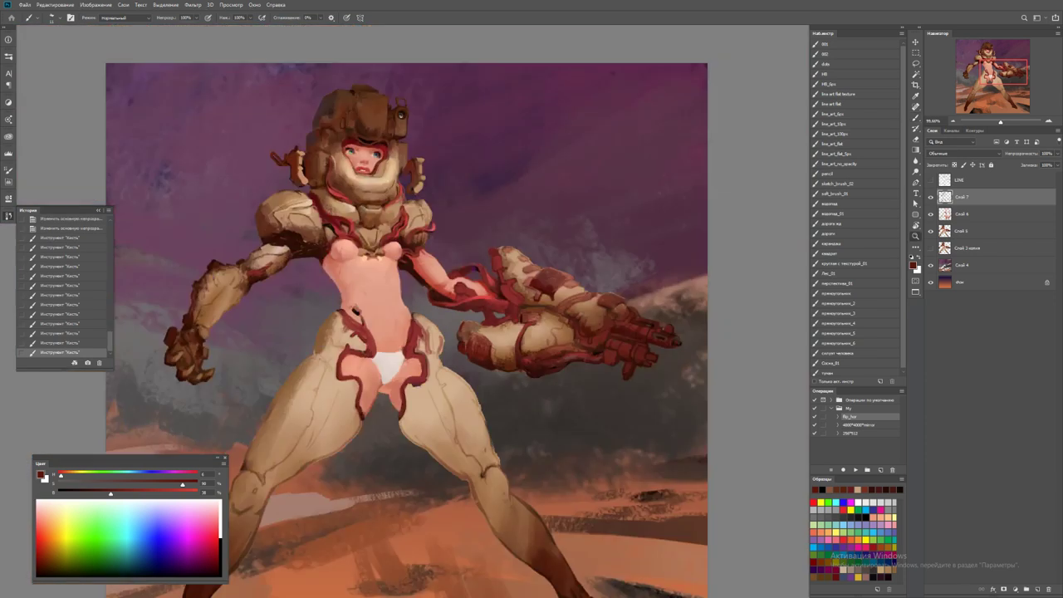
Add a black recess at the tip of the weapon's end cap and blend it with sampled browns
scroll(496, 321, "up", 3)
key("d")
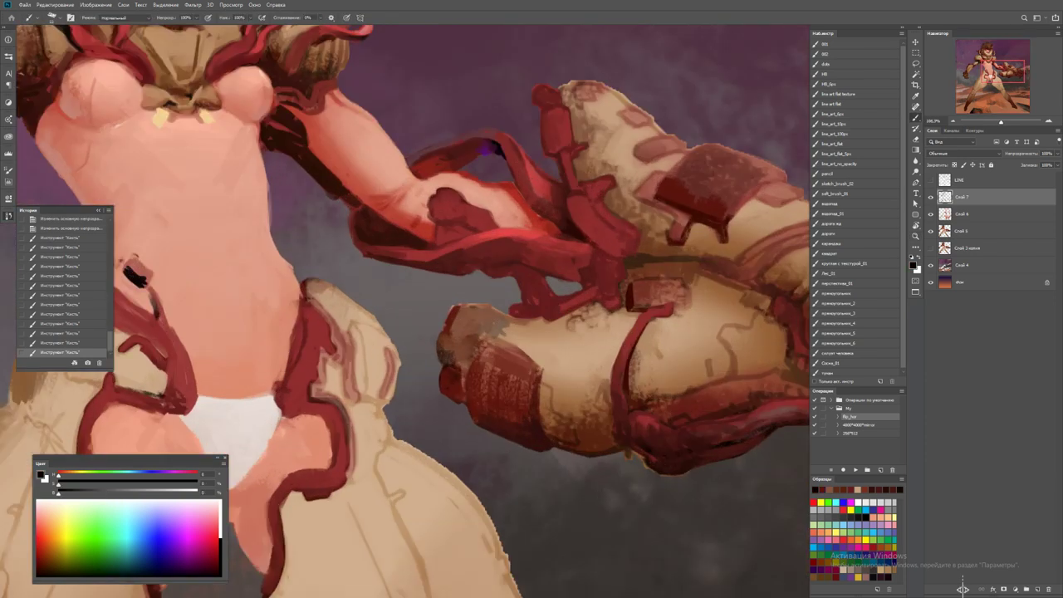
mouse_move(455, 331)
left_mouse_down()
mouse_move(471, 311)
mouse_move(450, 308)
left_mouse_up()
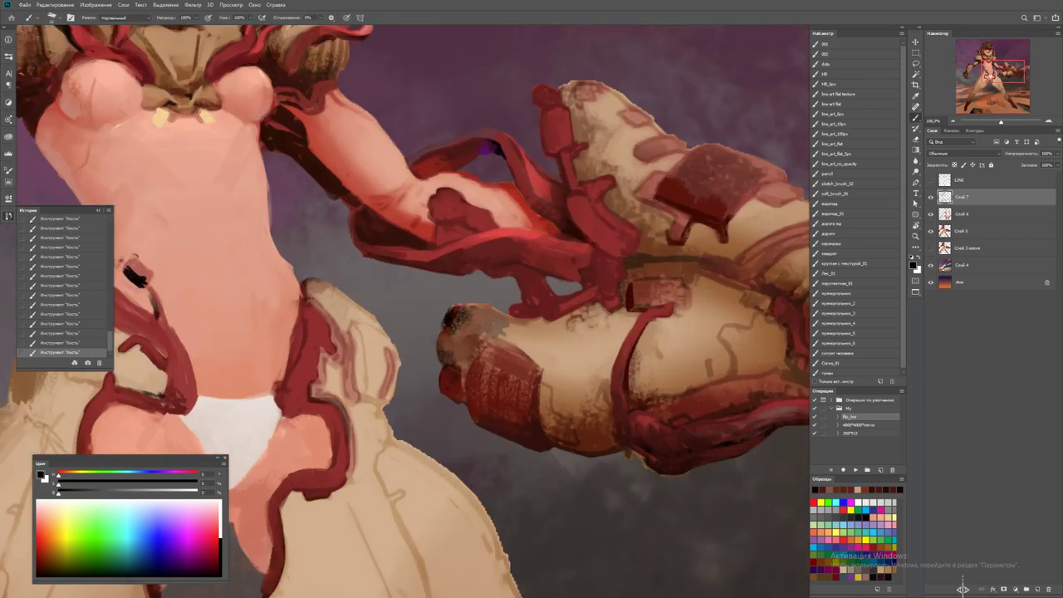
left_click(458, 310, "alt")
left_click(462, 326, "alt")
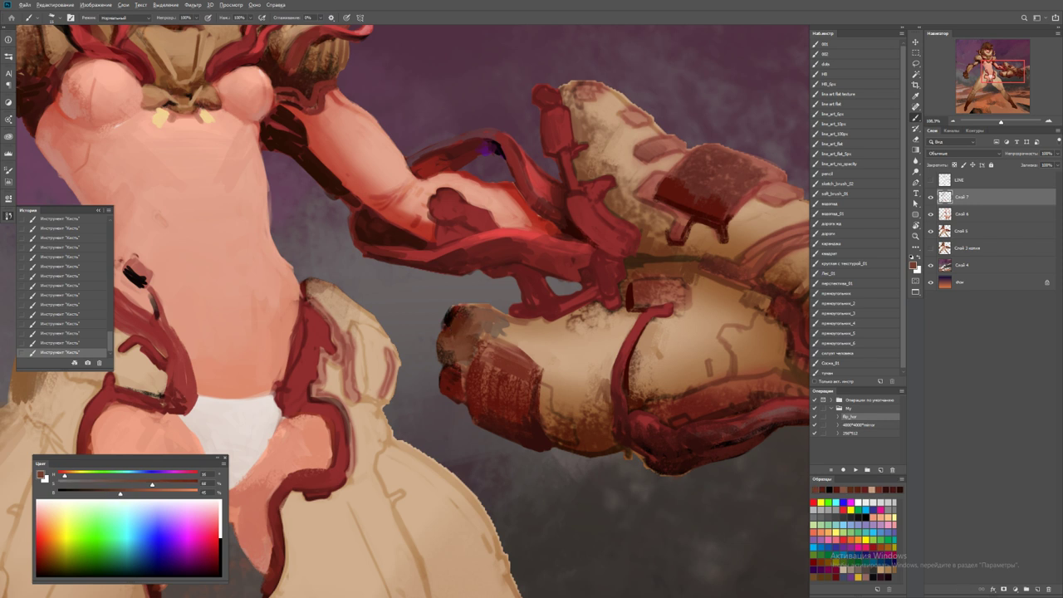
Paint a black shadow beneath the red forearm cable and soften it with sampled dark red
key("d")
left_click_drag(490, 266, 512, 275)
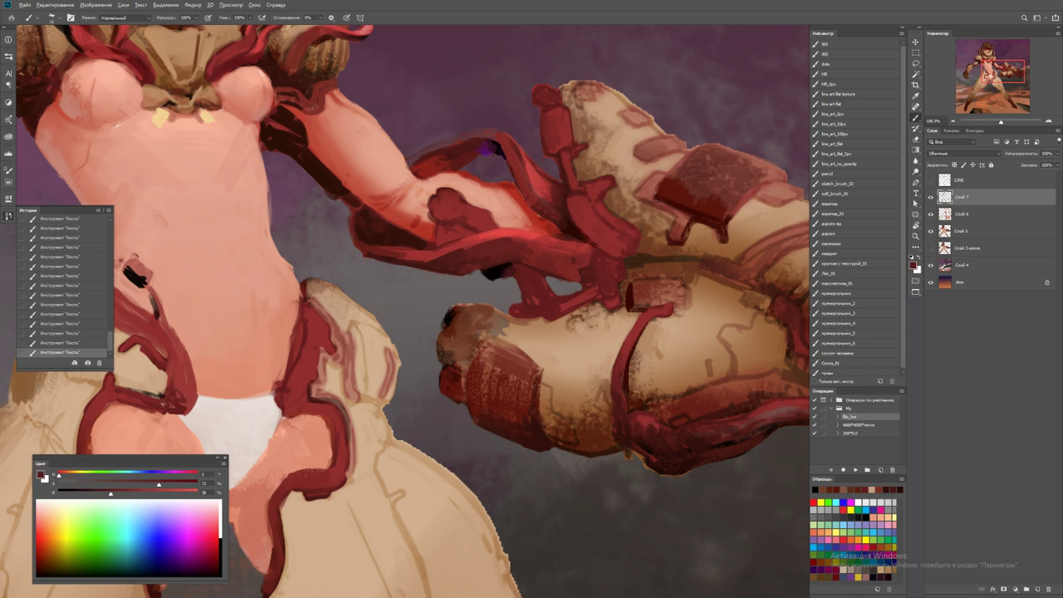
left_click(487, 268, "alt")
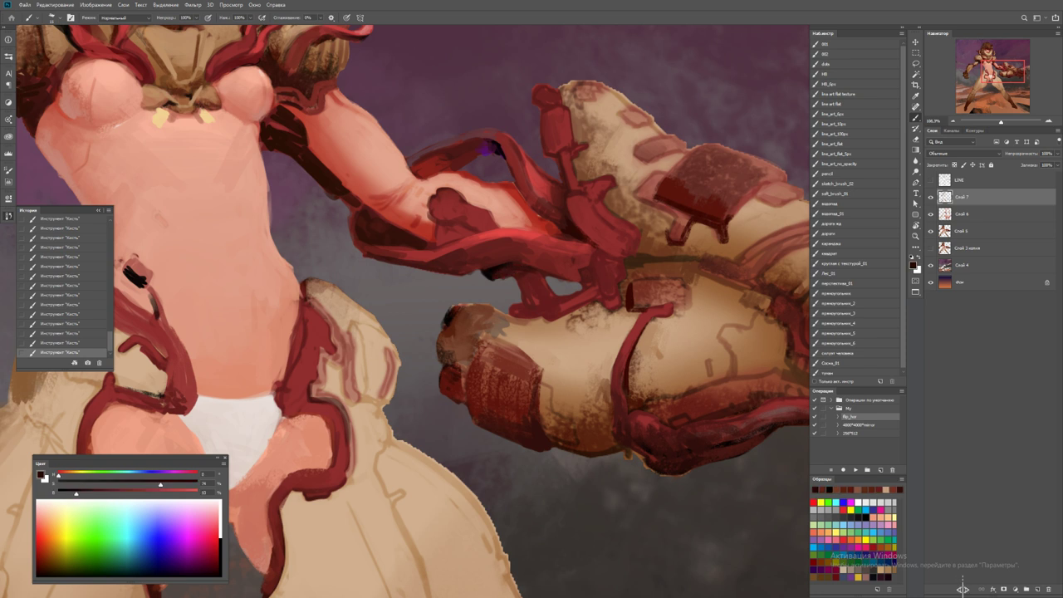
Darken the lower red gun housing at the front of the weapon arm with sampled dark red
key("z")
key("ctrl+0")
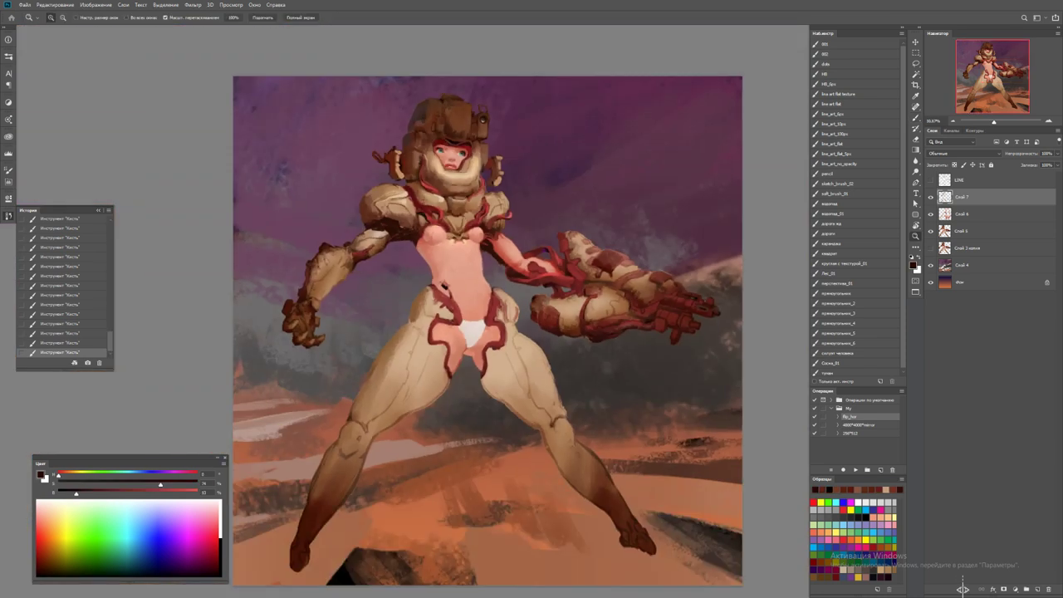
left_click_drag(671, 319, 714, 318)
key("b")
left_click(665, 304, "alt")
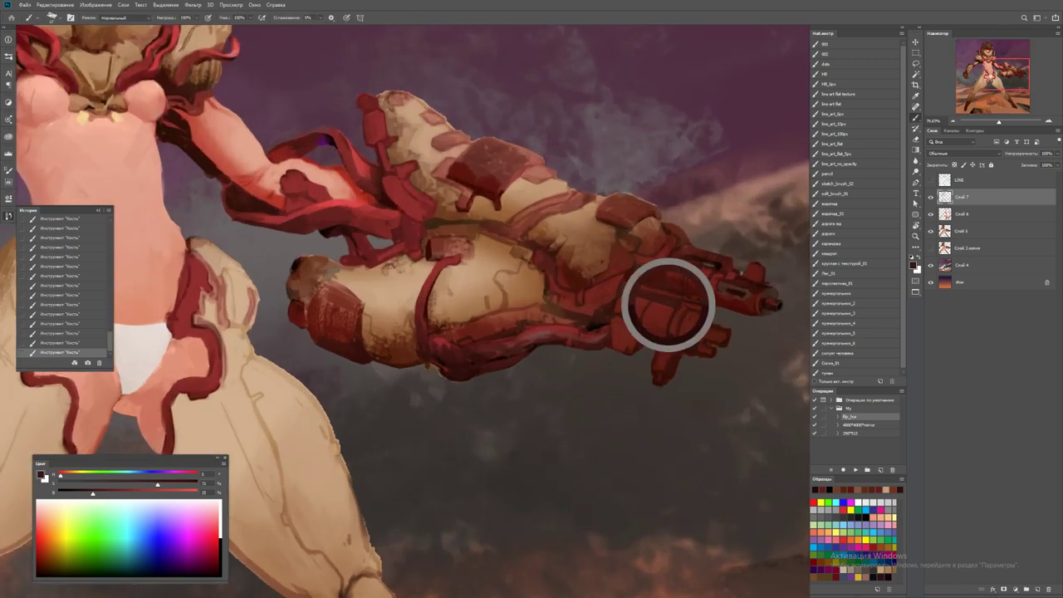
mouse_move(633, 301)
left_mouse_down()
mouse_move(671, 311)
mouse_move(668, 324)
left_mouse_up()
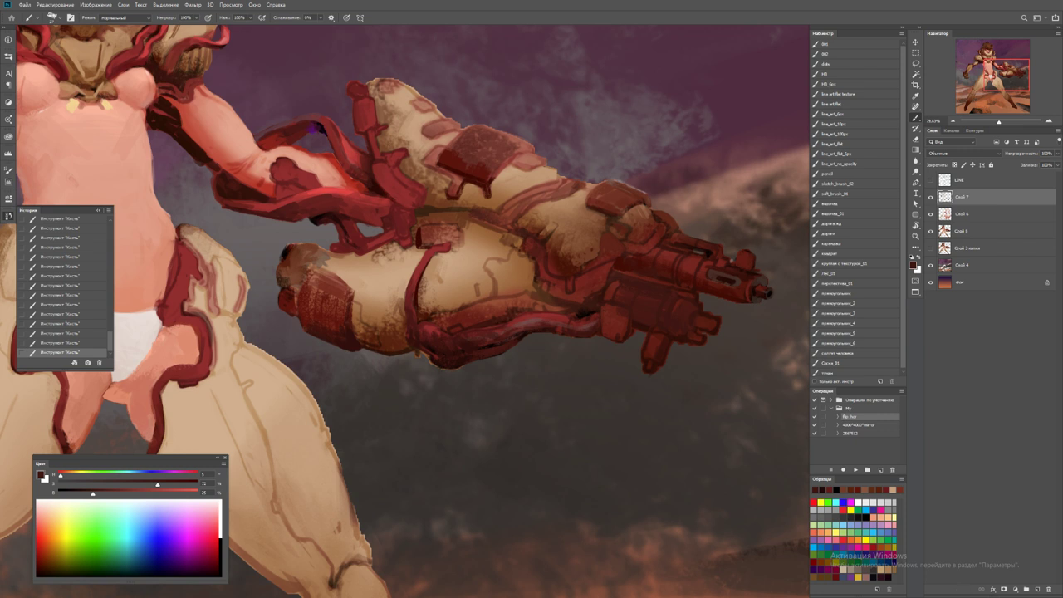
Add a desaturated grey sheen to the lower gun barrel and deepen its front and grip with near-black red
left_click_drag(158, 484, 72, 484)
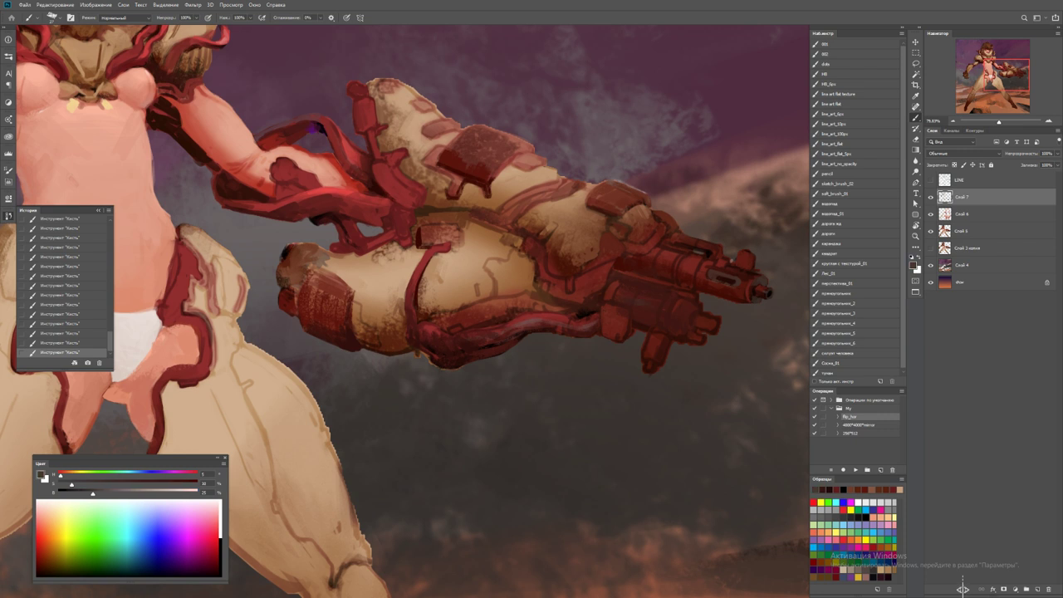
key("d")
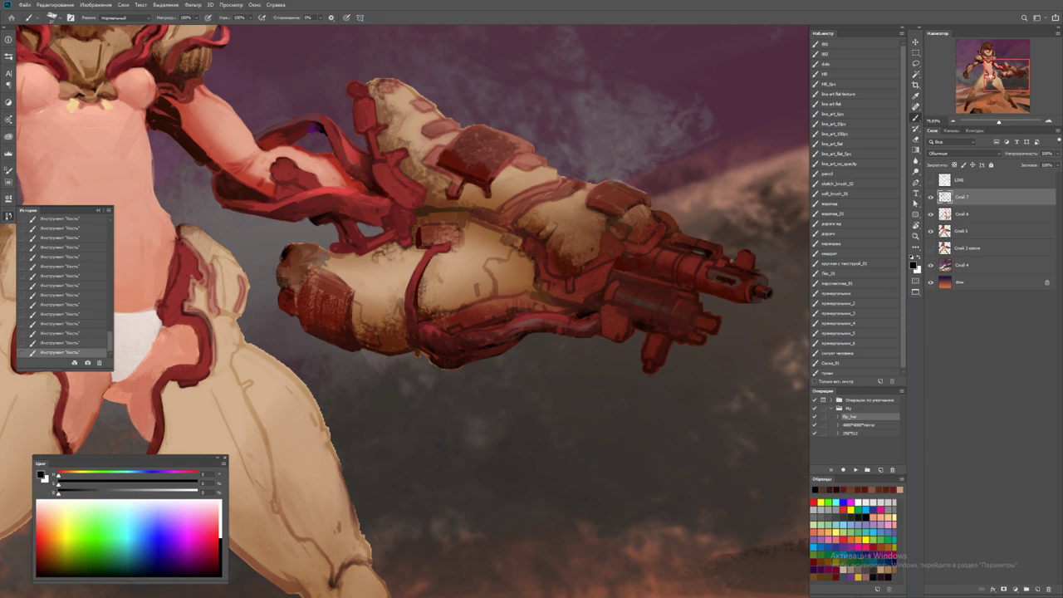
left_click(704, 323, "alt")
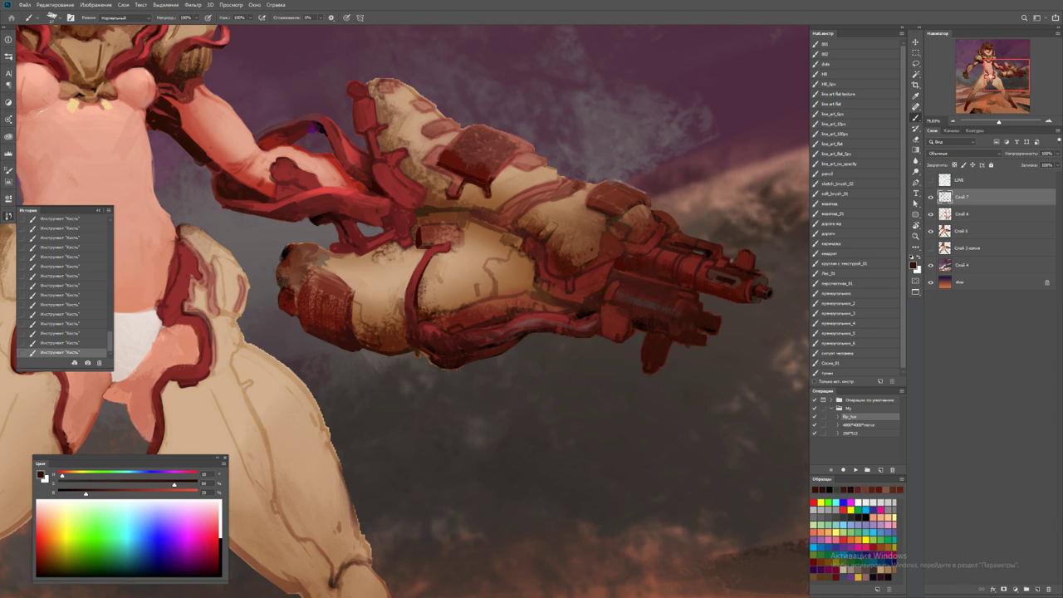
Darken the thick cable running along the weapon's underside to the gun housing with sampled dark reds
key("z")
key("ctrl+0")
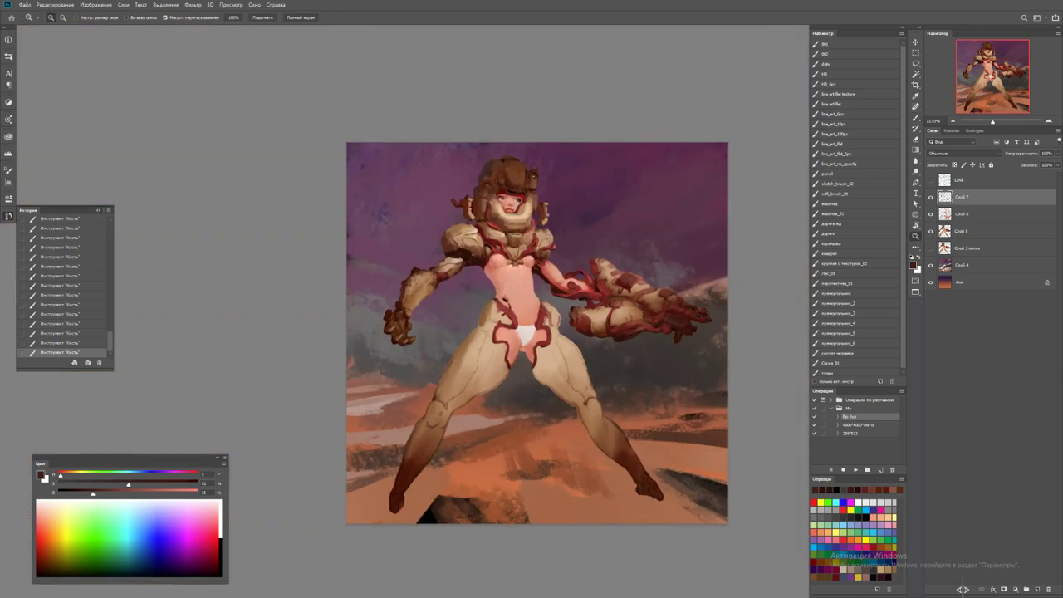
scroll(677, 324, "up", 5)
key("b")
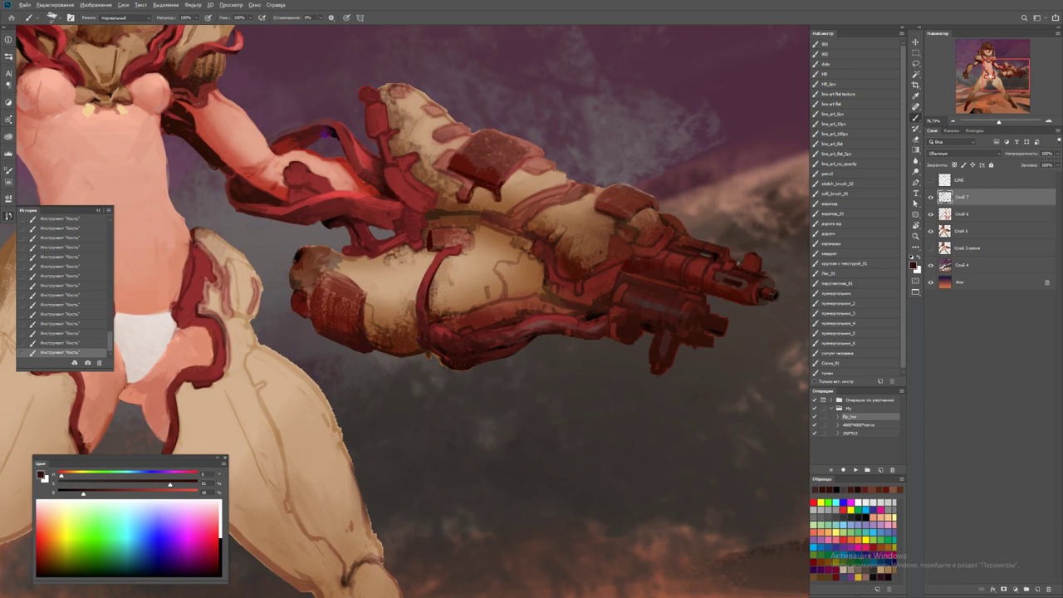
left_click_drag(616, 319, 513, 330)
left_click(532, 324, "alt")
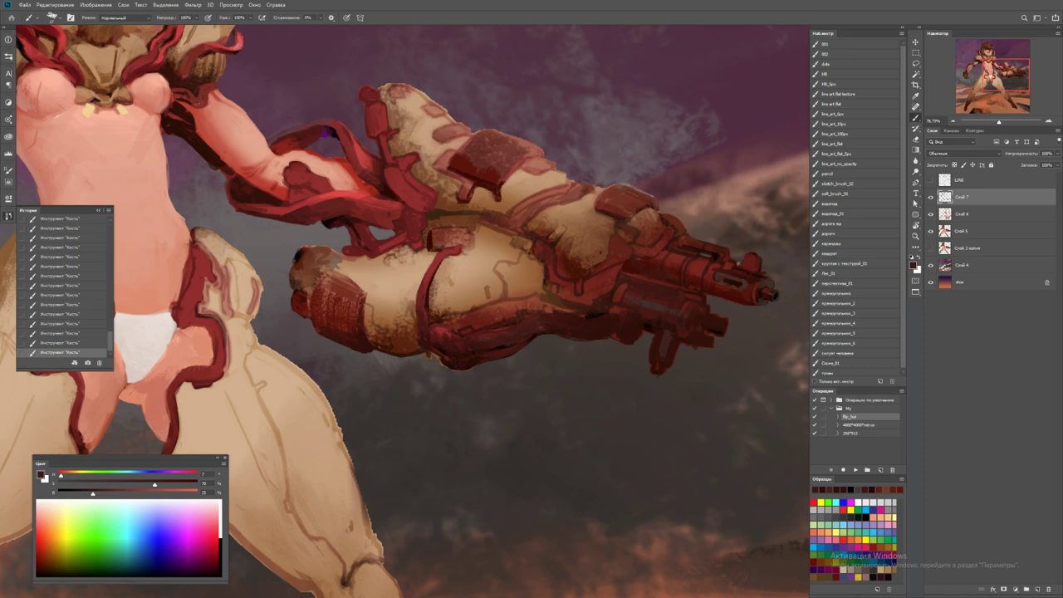
Rotate the canvas and darken the red joint between the beige plates and the gun barrels
key("h")
key("r")
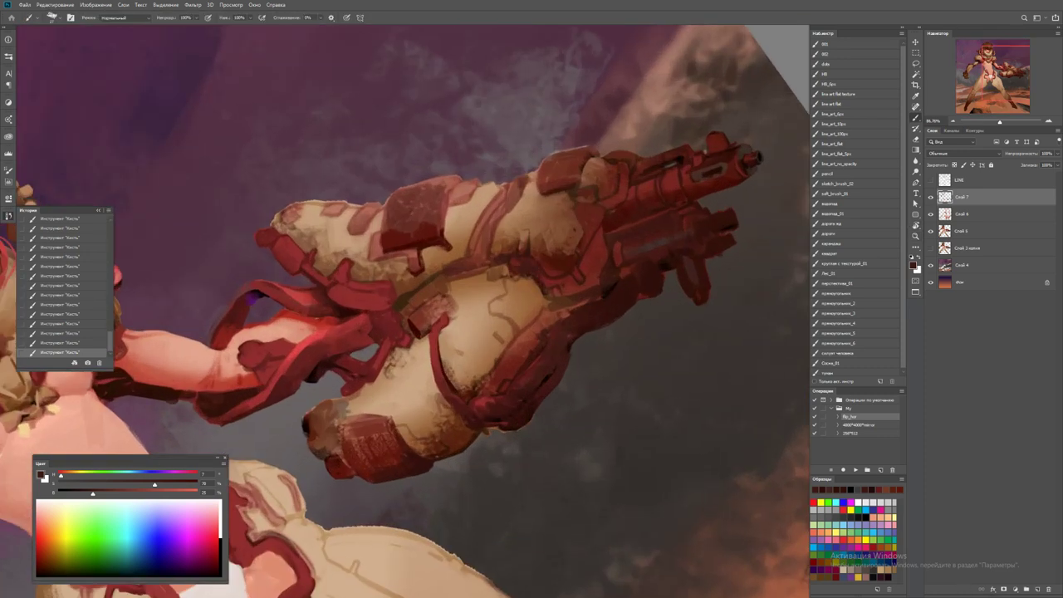
mouse_move(543, 281)
left_mouse_down()
mouse_move(582, 294)
mouse_move(597, 249)
mouse_move(598, 277)
left_mouse_up()
scroll(540, 332, "up", 3)
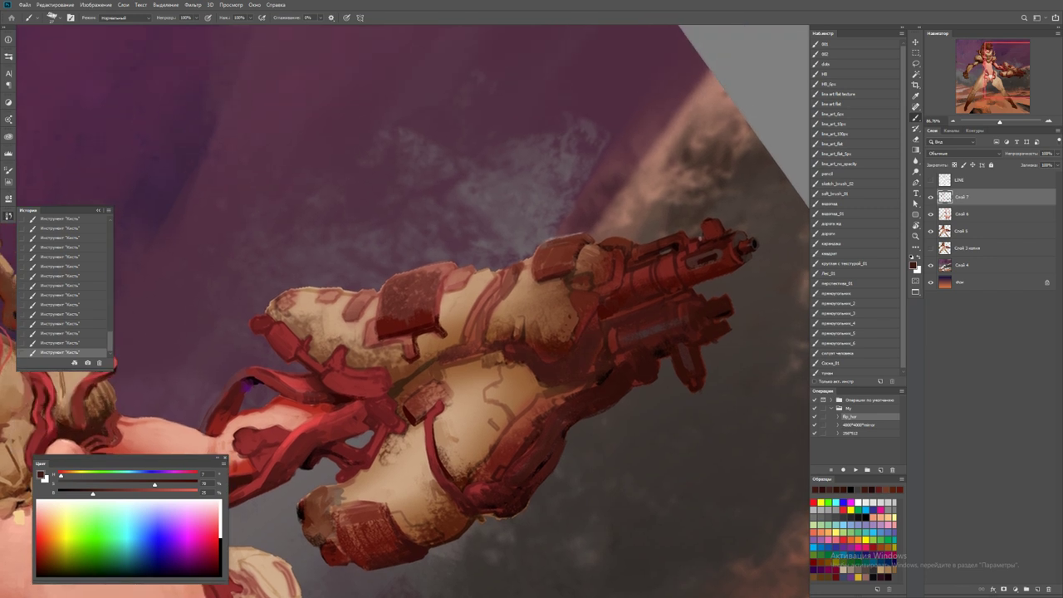
left_click(540, 337, "alt")
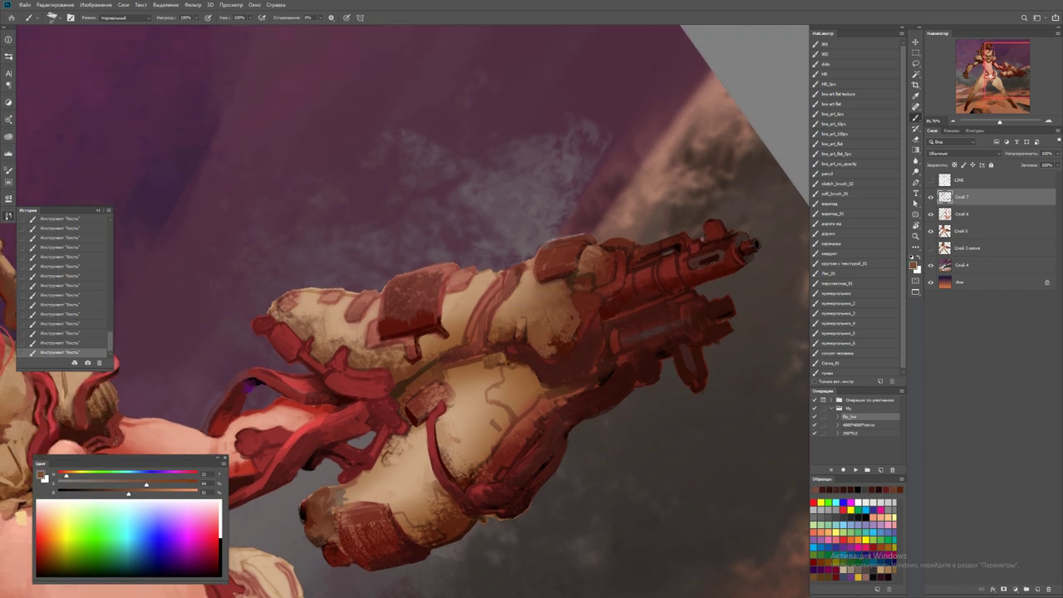
Refine the lower edge of the front beige plate with sampled brown and add black shading beneath it
left_click(561, 349, "alt")
right_click(583, 317, "alt")
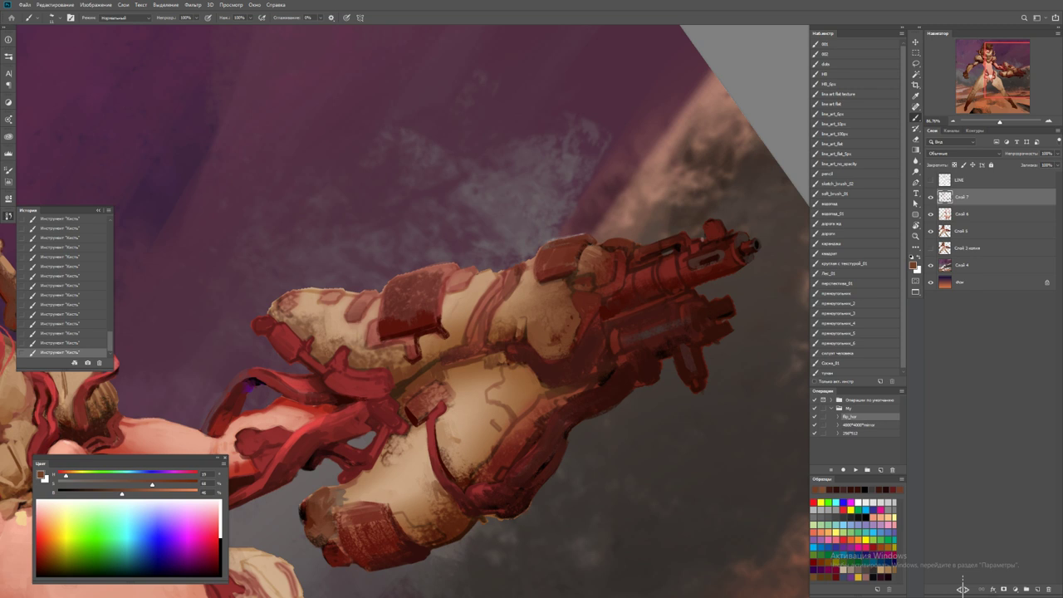
key("d")
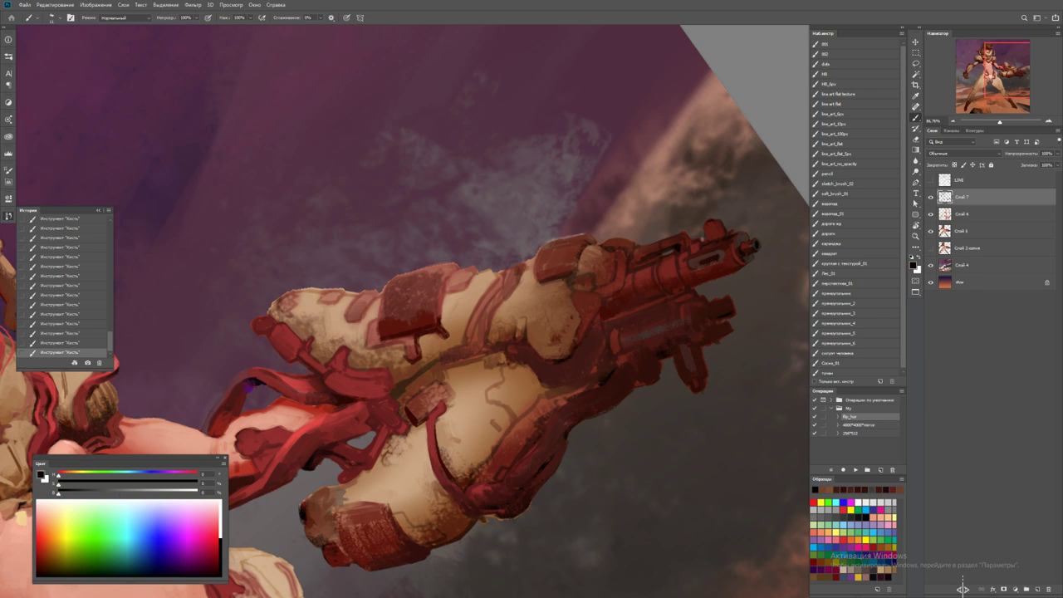
left_click_drag(582, 332, 632, 358)
left_click(634, 324, "alt")
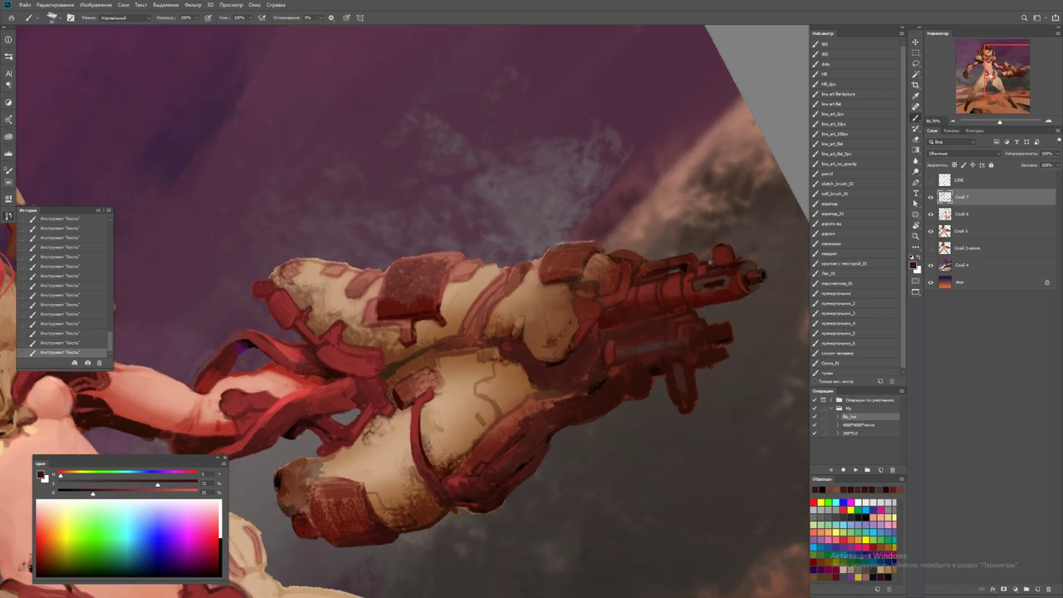
Darken the upper gun barrel with dark red and define the edges of the red pad behind it using sampled reds
left_click_drag(641, 282, 701, 279)
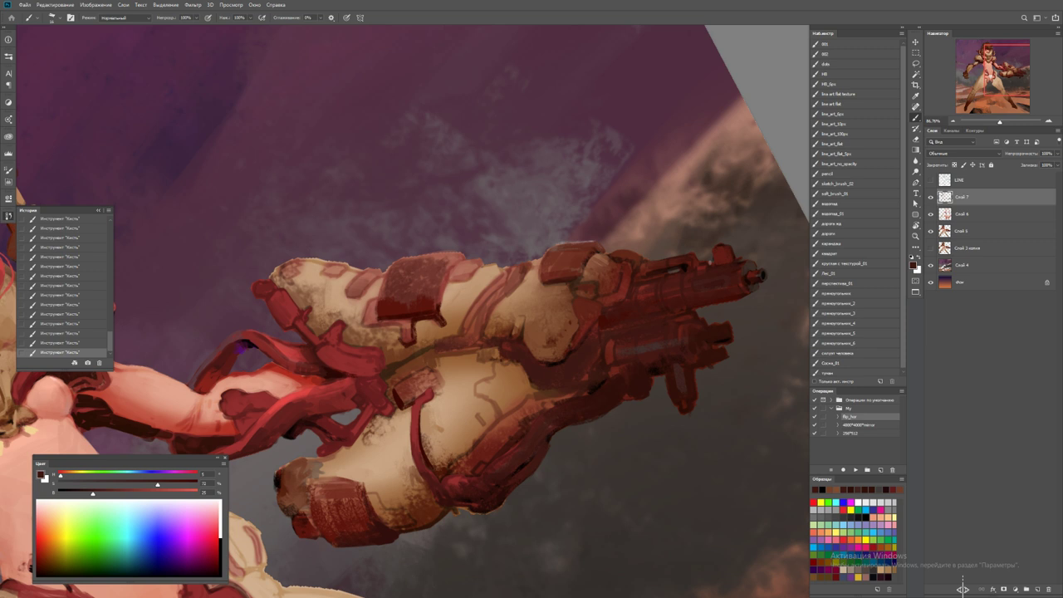
left_click(570, 261, "alt")
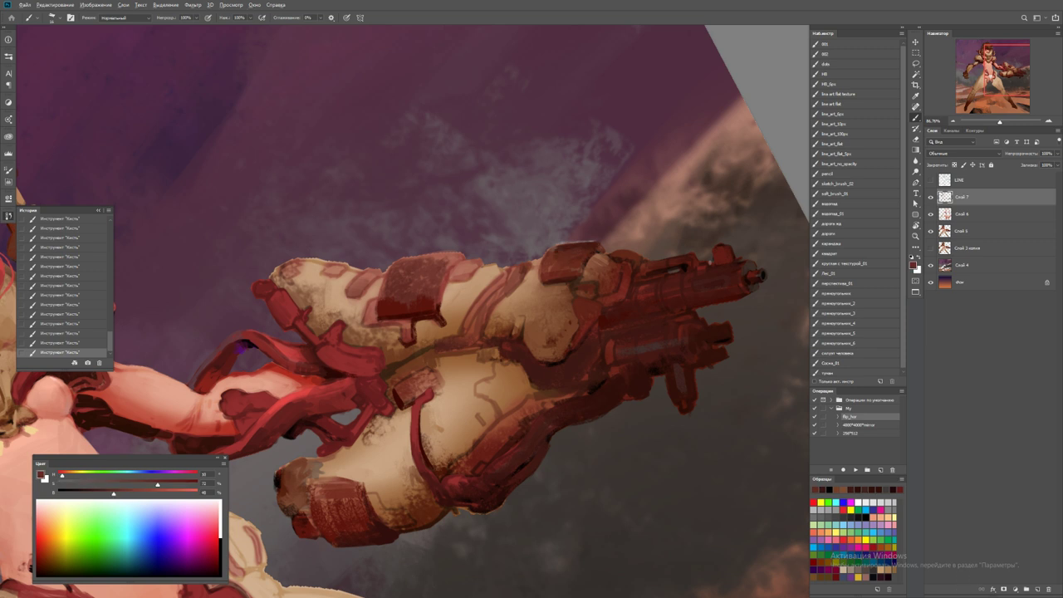
left_click(593, 240, "alt")
key("ctrl+0")
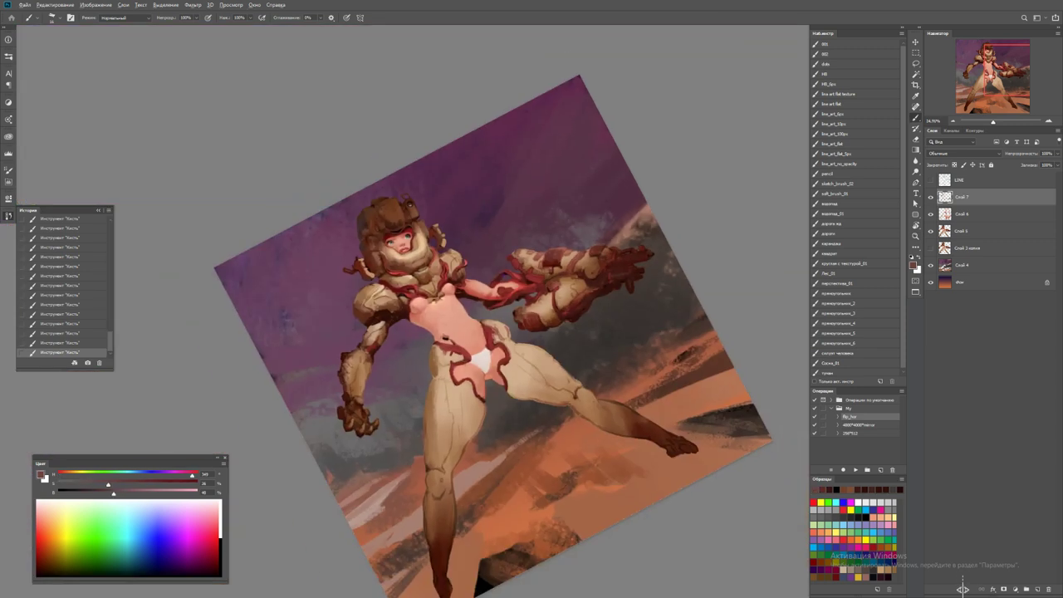
Reset the canvas rotation and darken the red joint between the forearm and the weapon with a sampled dark red
key("r")
key("Escape")
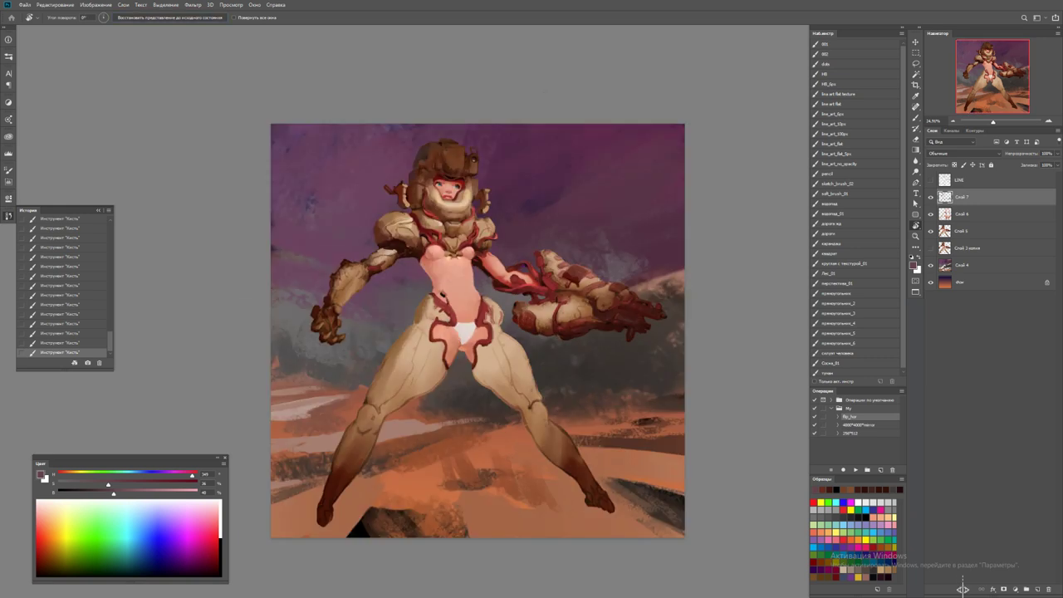
key("b")
scroll(534, 320, "up", 5)
left_click(534, 320, "alt")
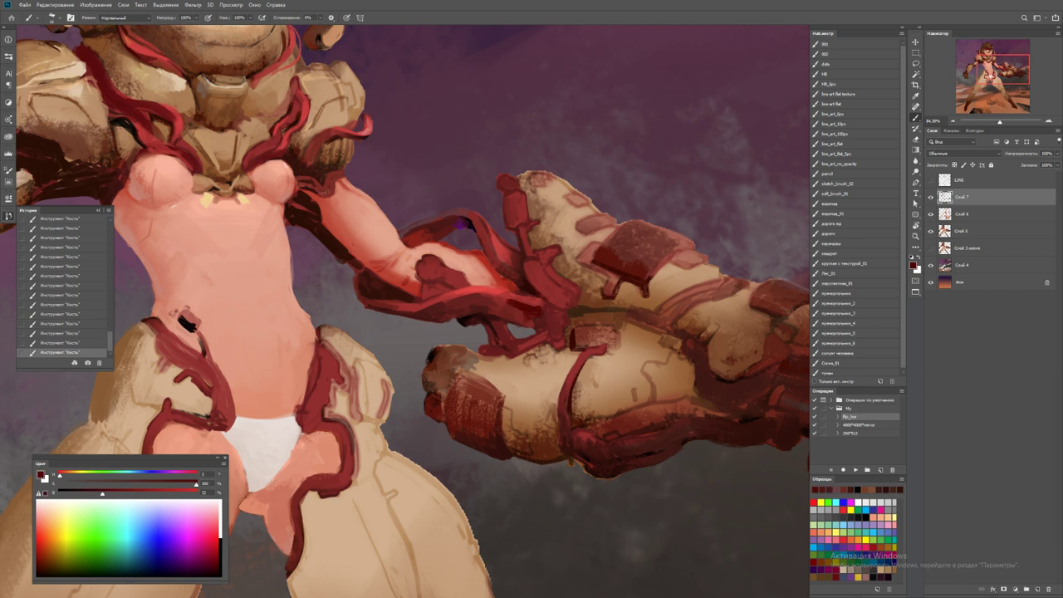
mouse_move(531, 324)
left_mouse_down()
mouse_move(478, 299)
mouse_move(544, 301)
left_mouse_up()
mouse_move(535, 264)
left_mouse_down()
mouse_move(532, 281)
mouse_move(563, 299)
left_mouse_up()
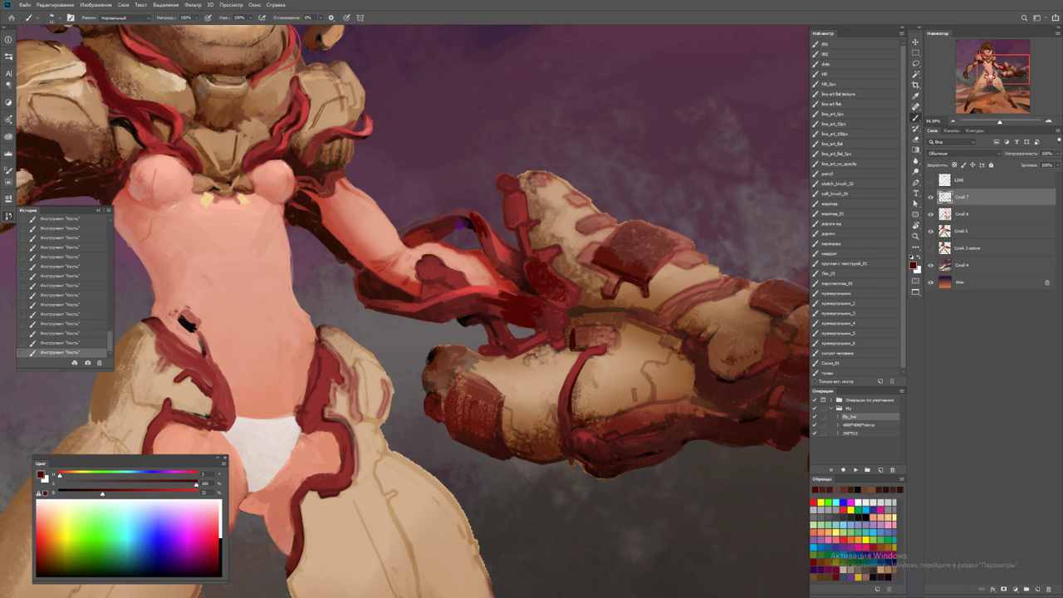
left_click_drag(102, 492, 139, 492)
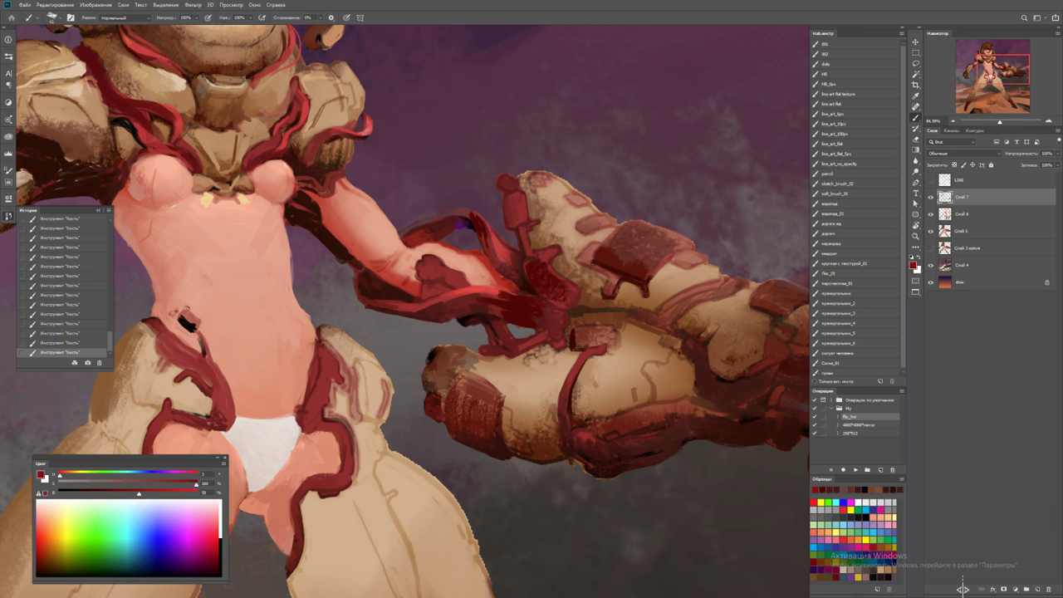
Brighten the upper edge of the red cable rising behind the hand with a sampled saturated red
key("z")
key("ctrl+0")
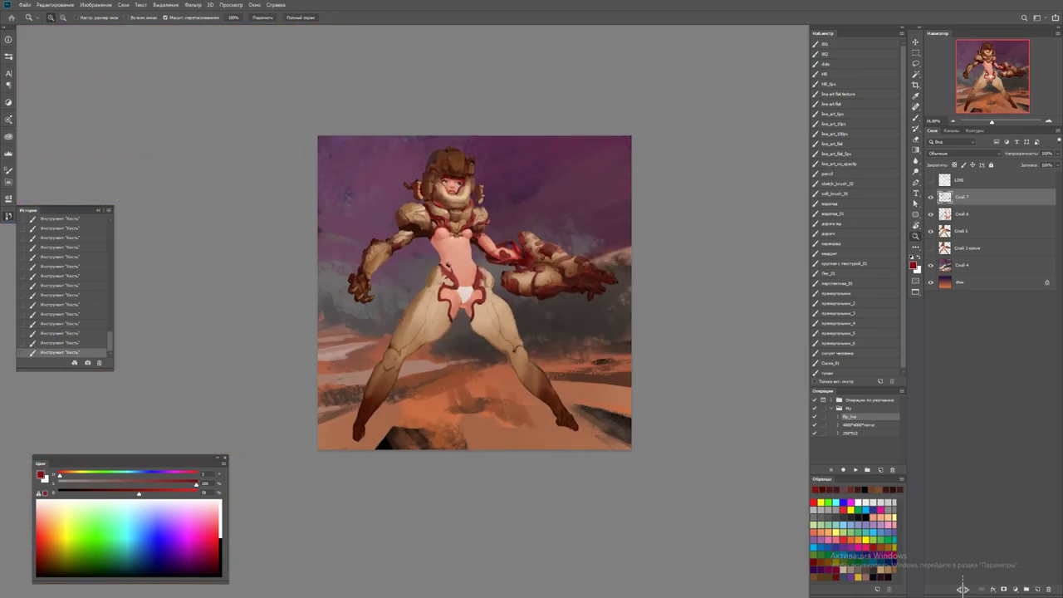
scroll(524, 249, "up", 8)
key("b")
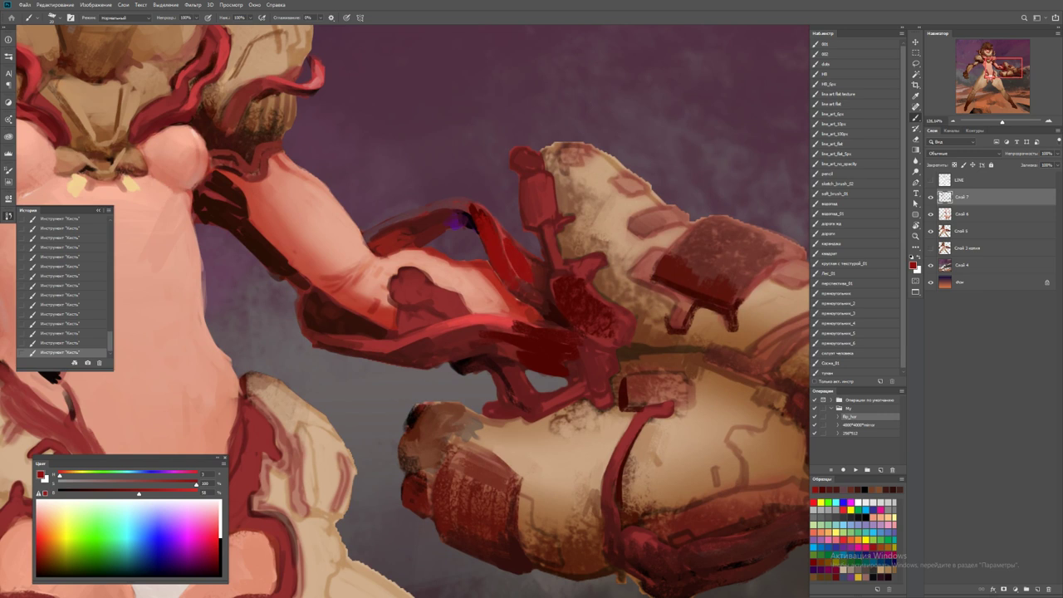
left_click(486, 215, "alt")
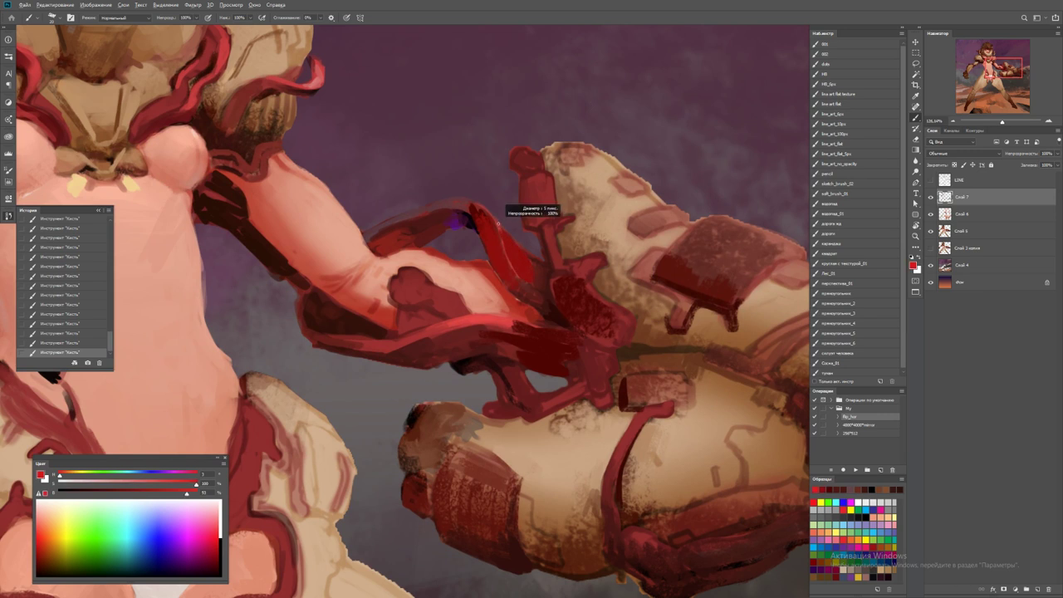
left_click(486, 214)
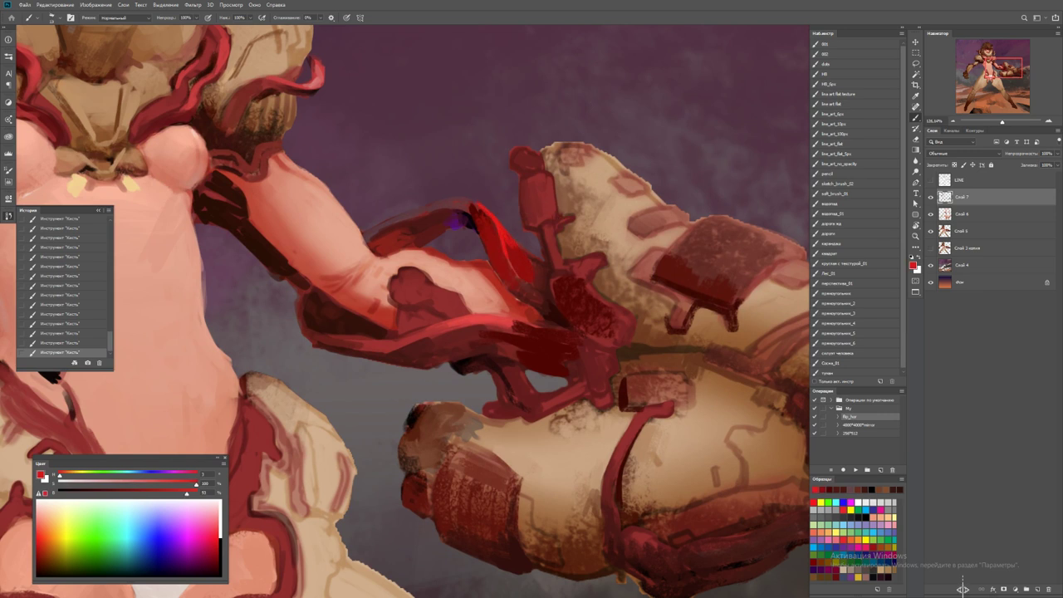
Flip the canvas horizontally and touch up the hand where it enters the weapon with sampled skin tones
key("z")
key("ctrl+0")
key("F2")
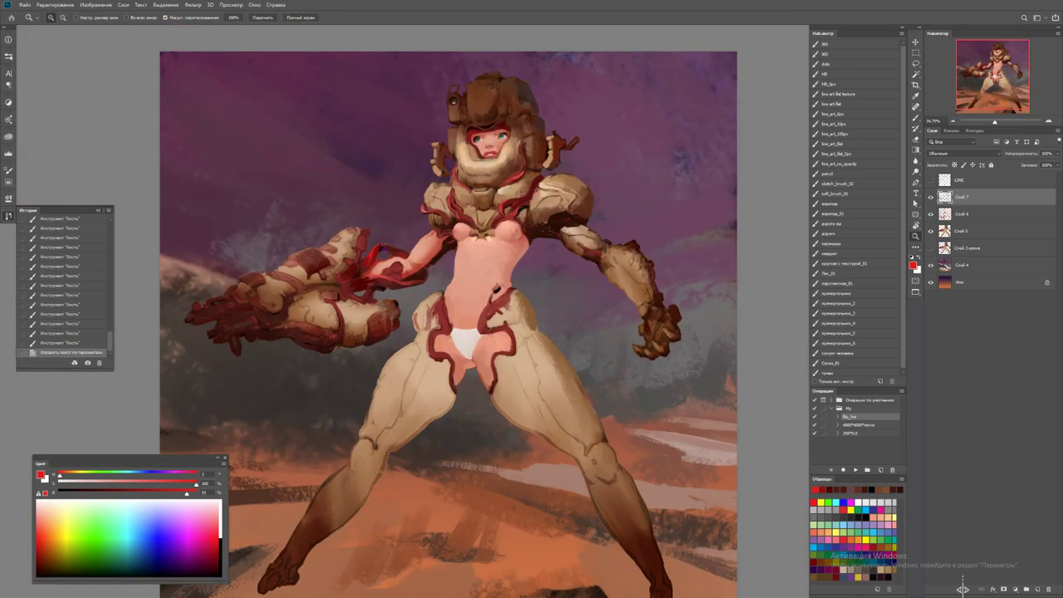
scroll(366, 274, "up", 8)
key("b")
left_click(366, 299, "alt")
left_click(366, 297)
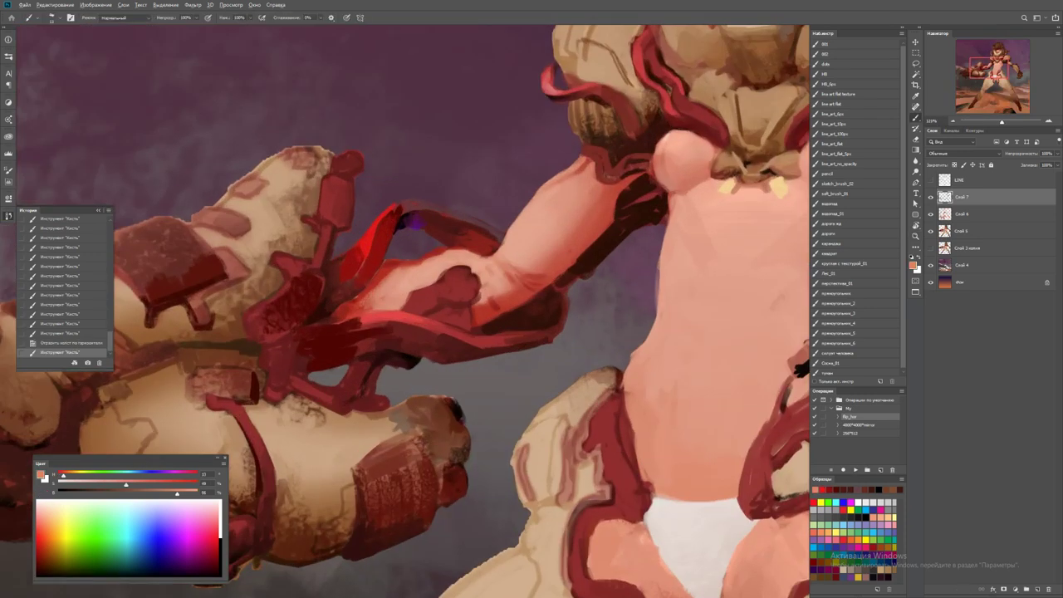
left_click(357, 303)
left_click(351, 307, "alt")
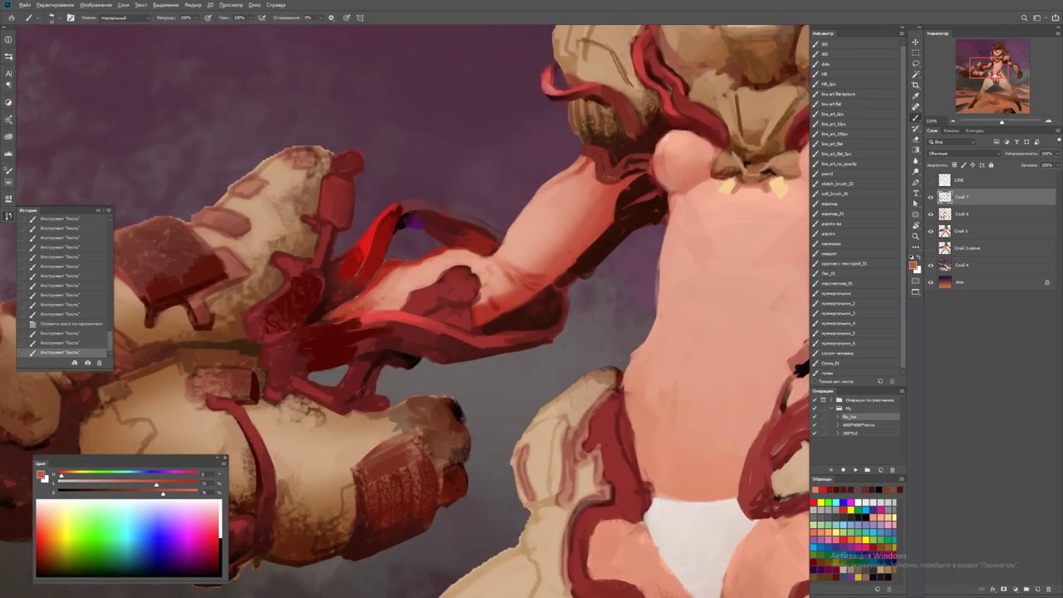
Shade the thick cable beneath the forearm with sampled dark reds
left_click(337, 315, "alt")
left_click_drag(334, 319, 440, 324)
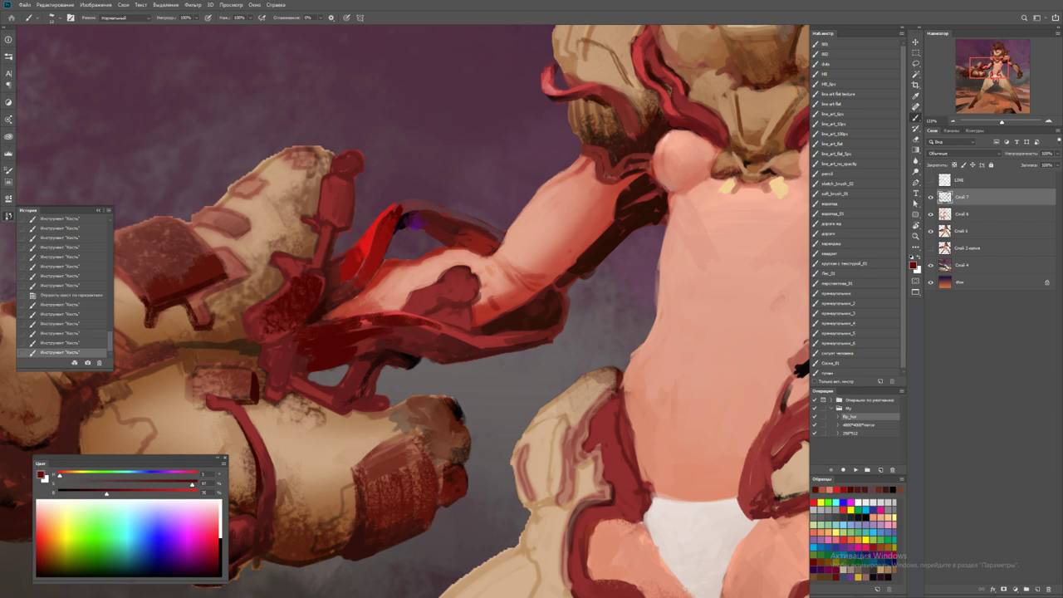
left_click_drag(354, 344, 407, 333)
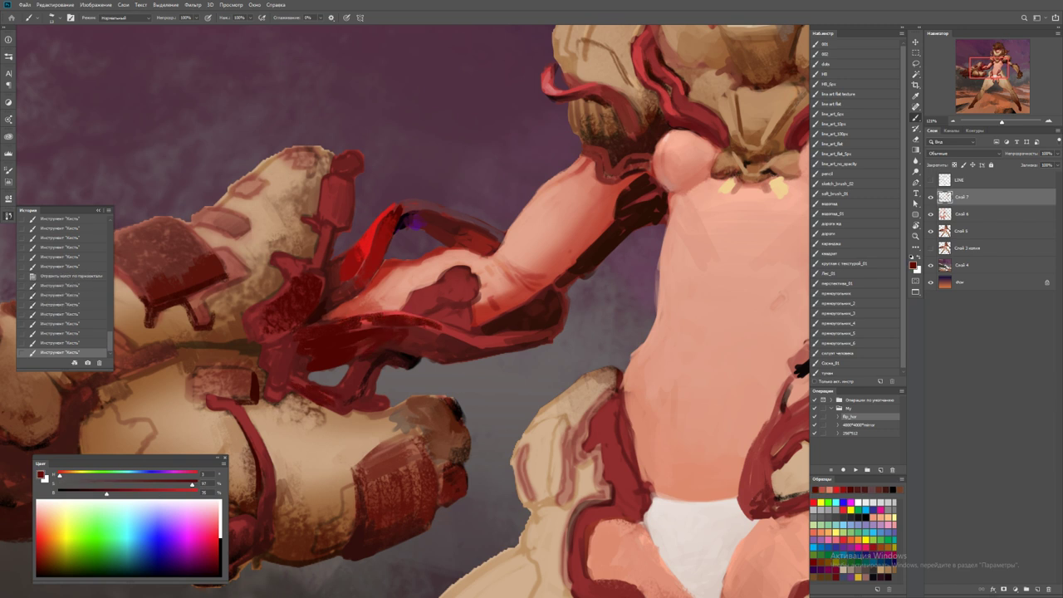
Deepen the gap and edges of the red bracket under the cable with sampled near-black and dark red
left_click(332, 389, "alt")
mouse_move(319, 392)
left_mouse_down()
mouse_move(342, 382)
mouse_move(318, 382)
left_mouse_up()
left_click(316, 386, "alt")
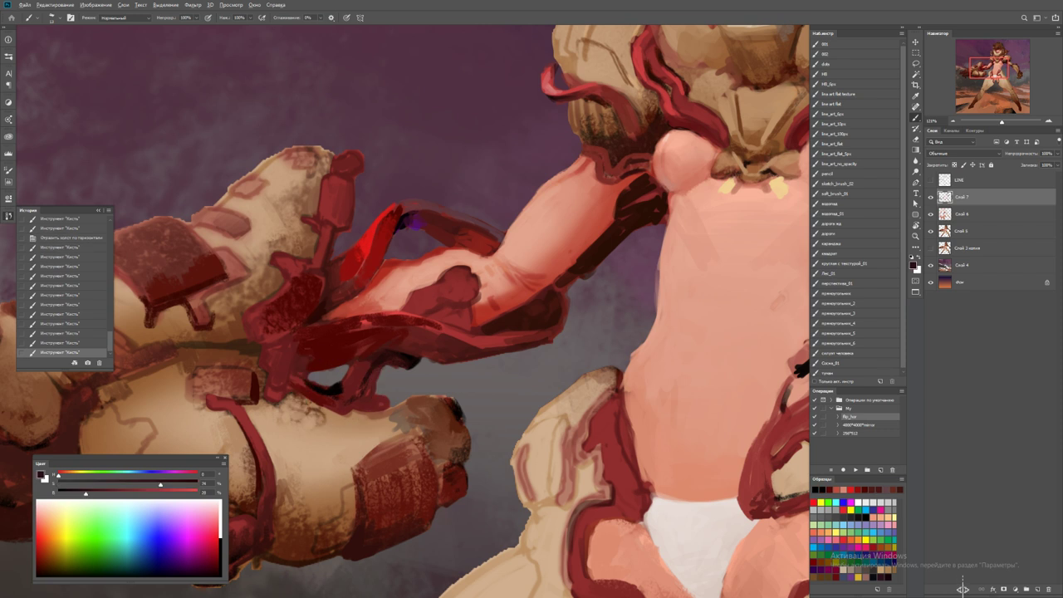
left_click(329, 387)
left_click(329, 387)
left_click(332, 389, "alt")
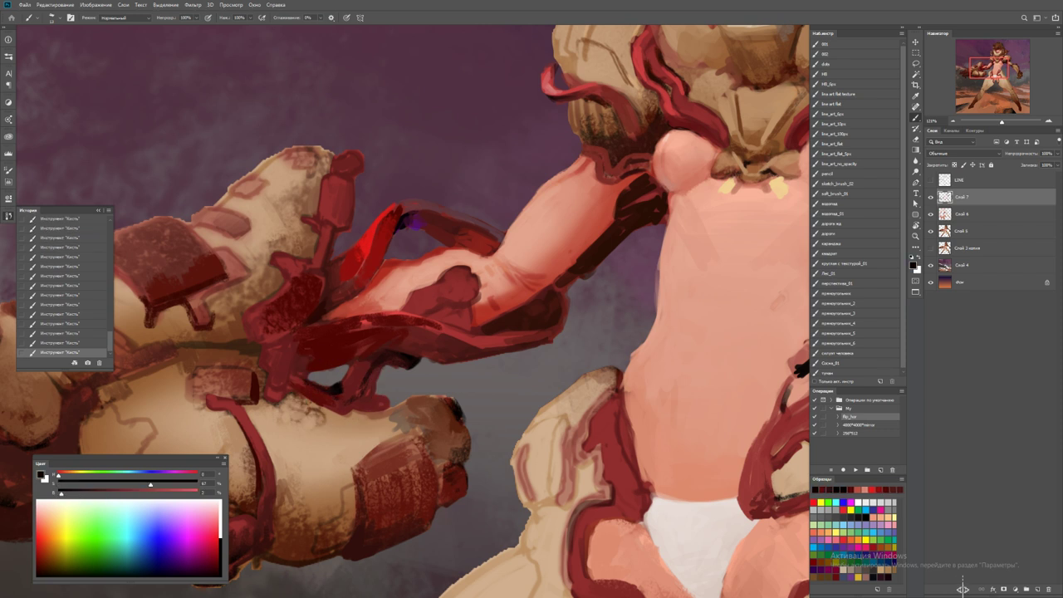
left_click(327, 402, "alt")
Add lighter red edges along the cable beneath the forearm and darken the cable looping above it
left_click(341, 333, "alt")
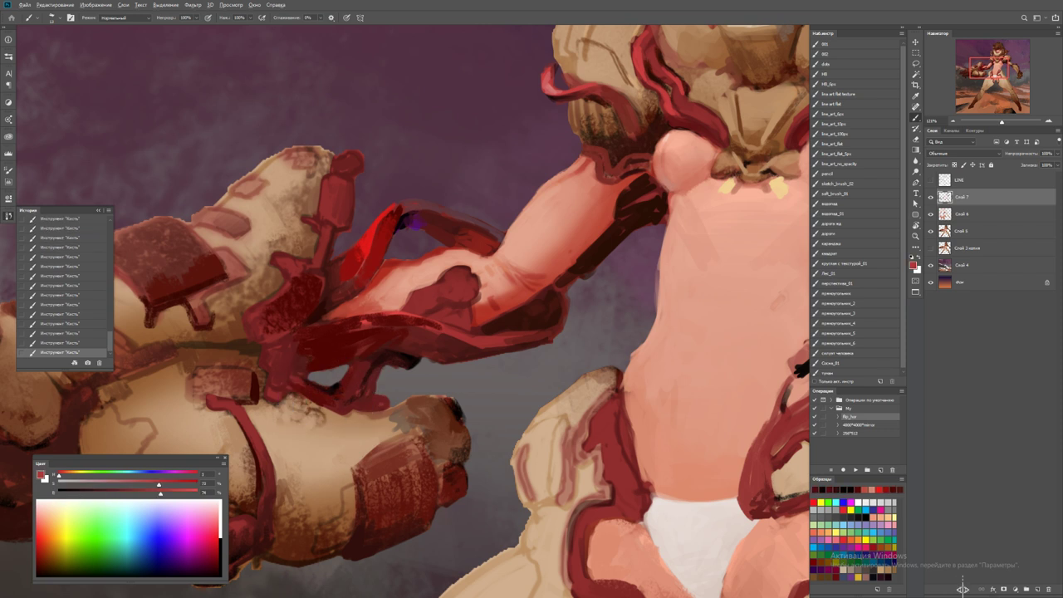
left_click(428, 330, "alt")
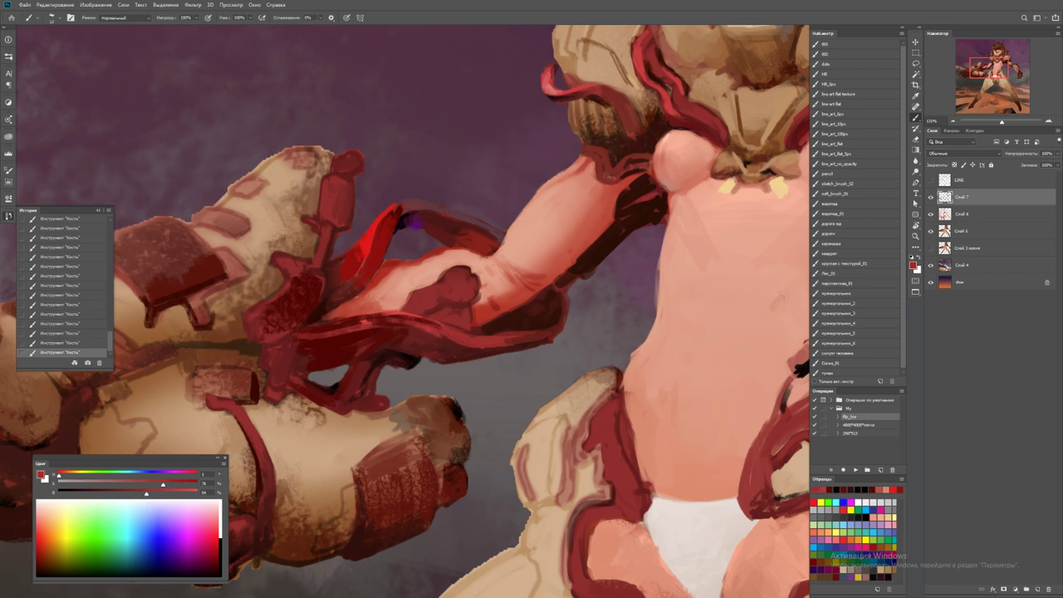
left_click(499, 341, "alt")
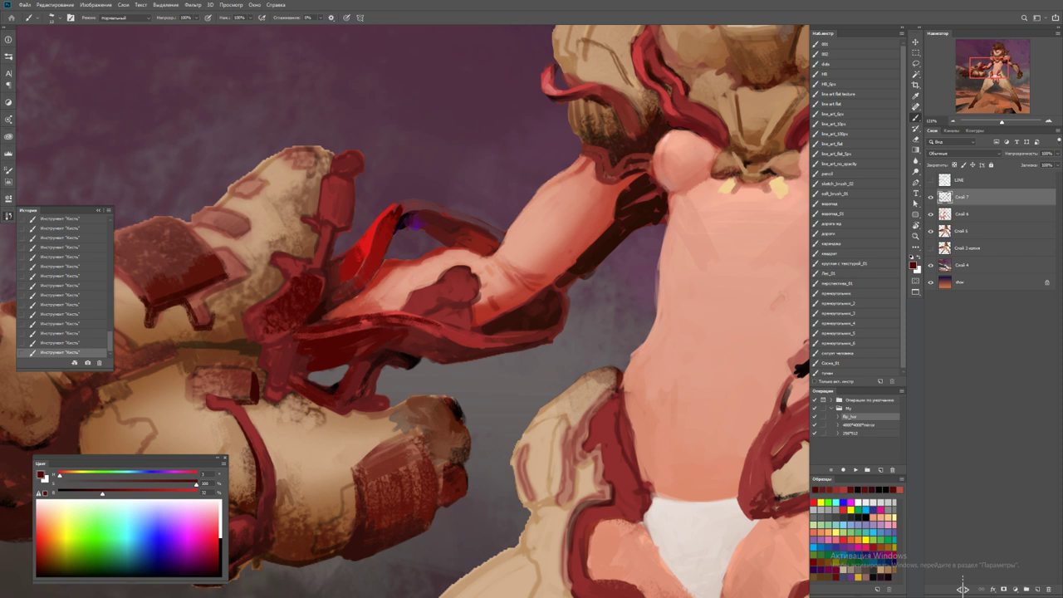
left_click_drag(335, 265, 338, 282)
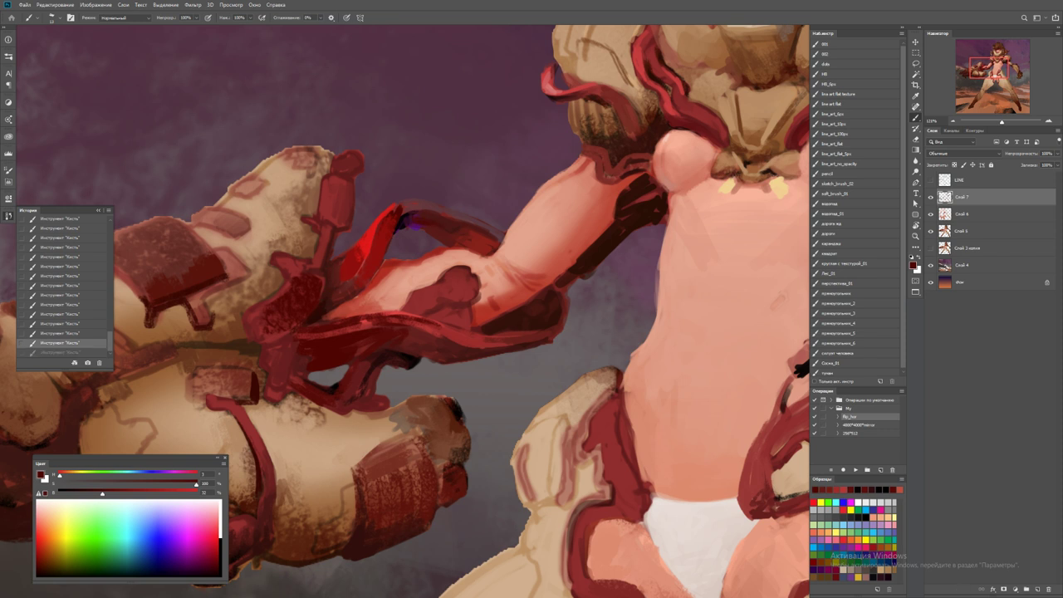
Touch up the red strands under the weapon arm beside the chest with a sampled dark red
key("ctrl+0")
key("z")
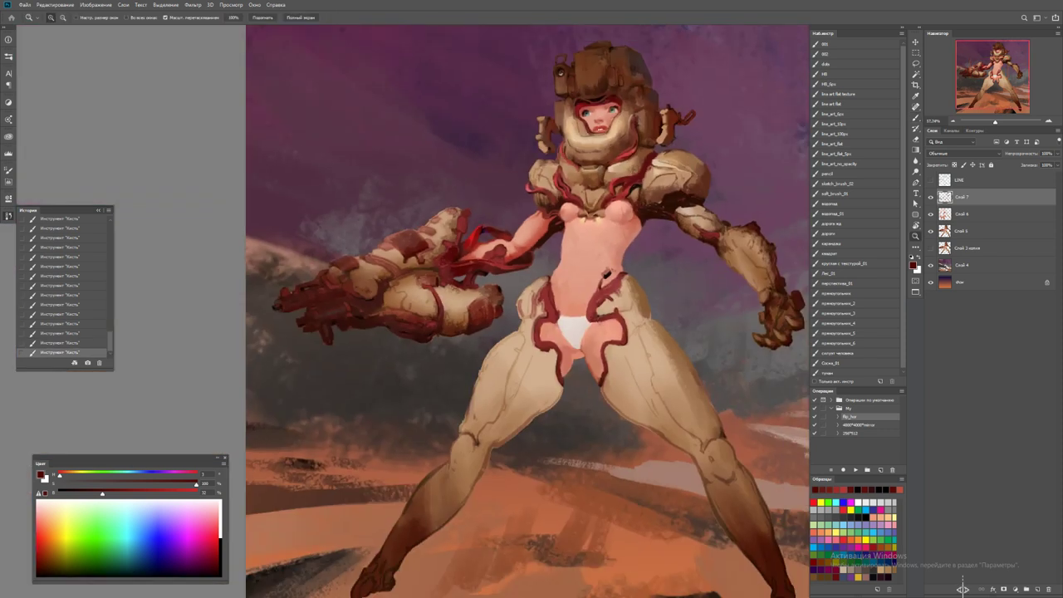
left_click(571, 215)
key("b")
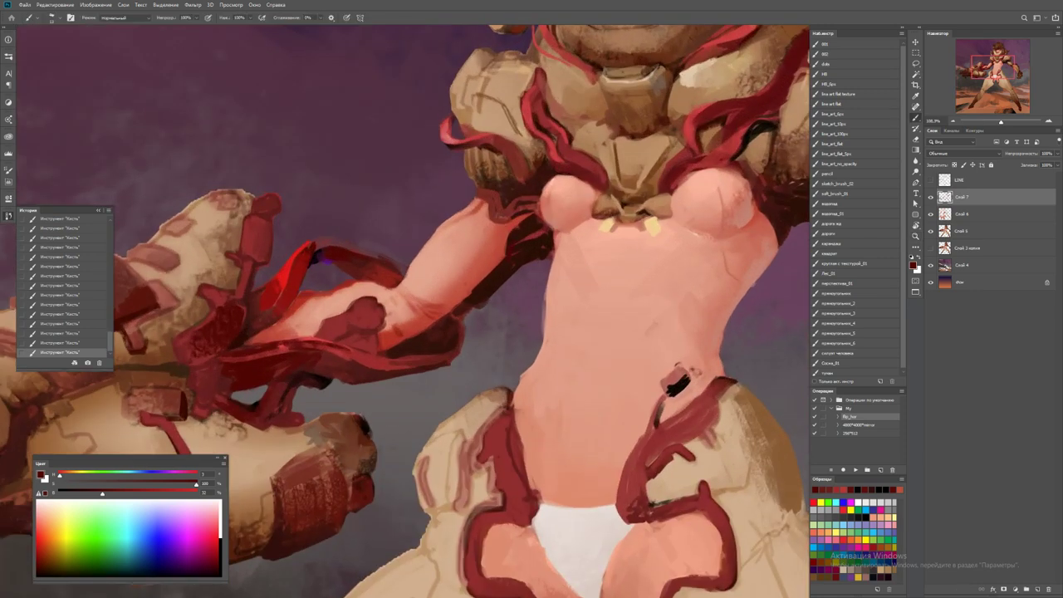
left_click(525, 239, "alt")
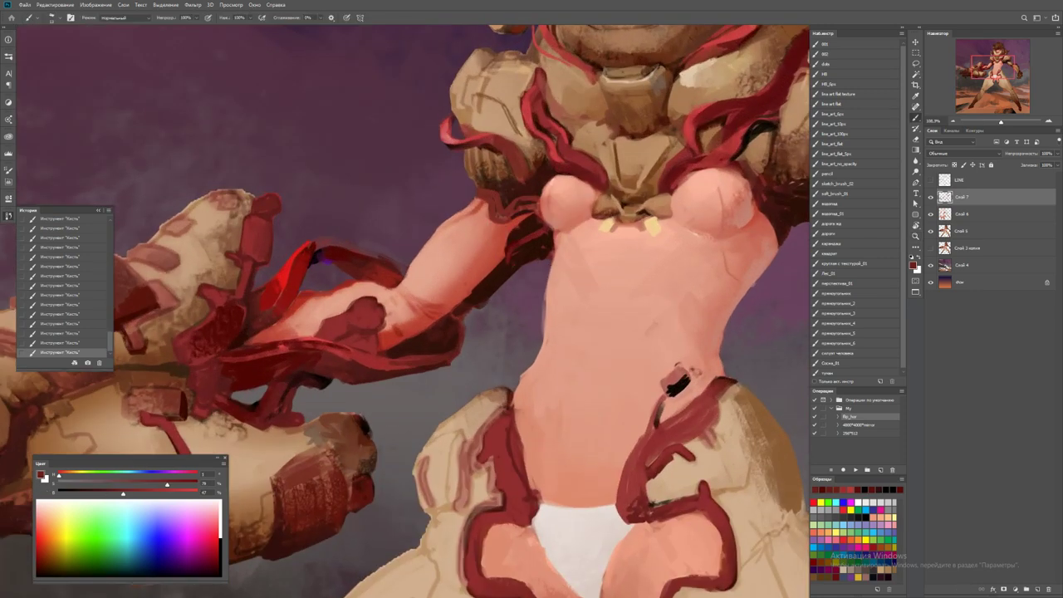
key("z")
left_click(540, 249, "alt")
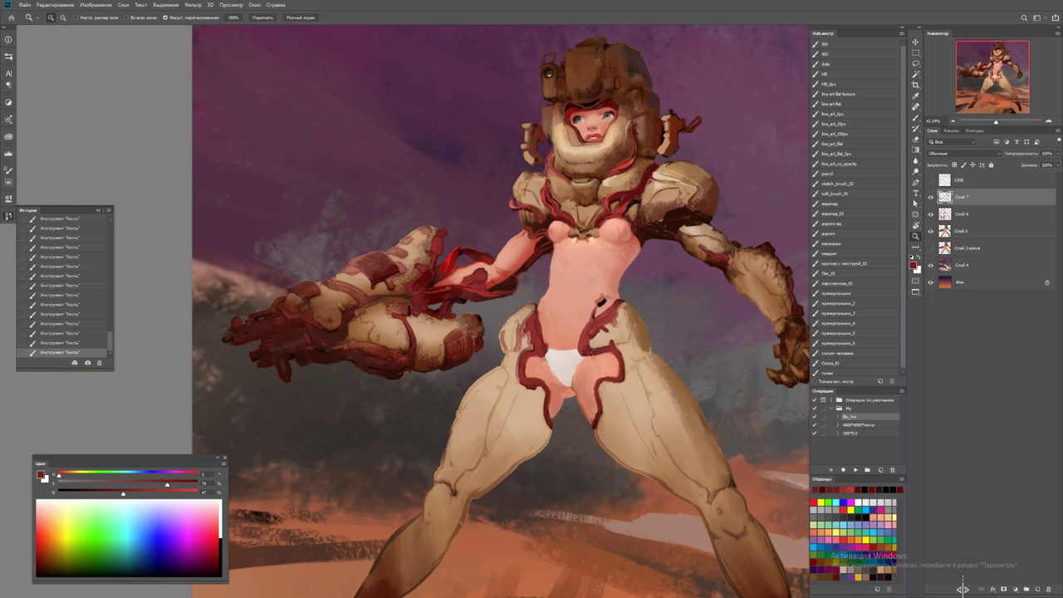
left_click(669, 220)
key("b")
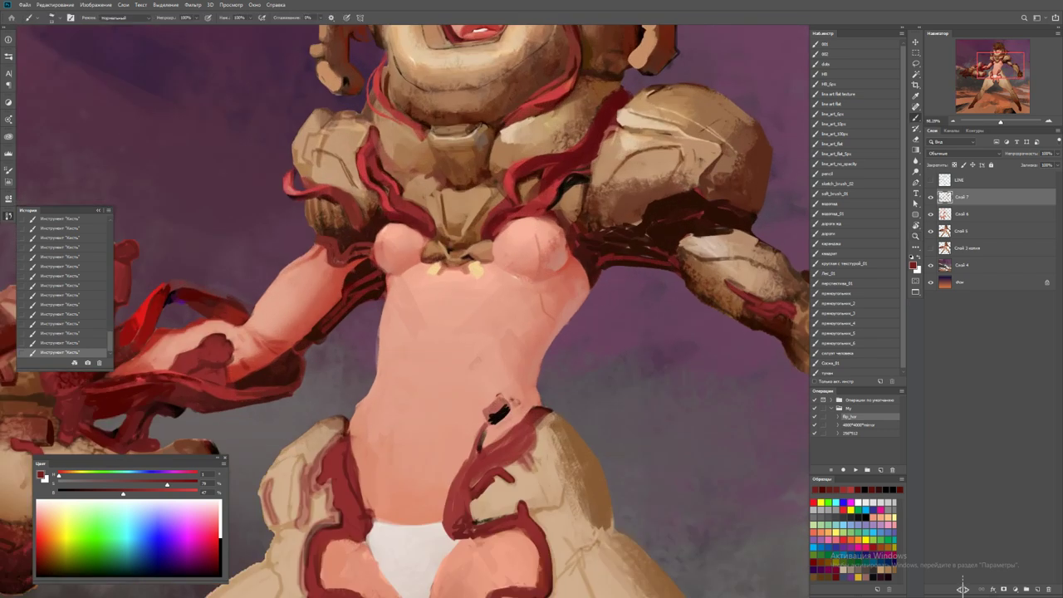
Refine the central chest plate and its lower edge using sampled skin, dark brown and beige tones
key("z")
key("ctrl+minus")
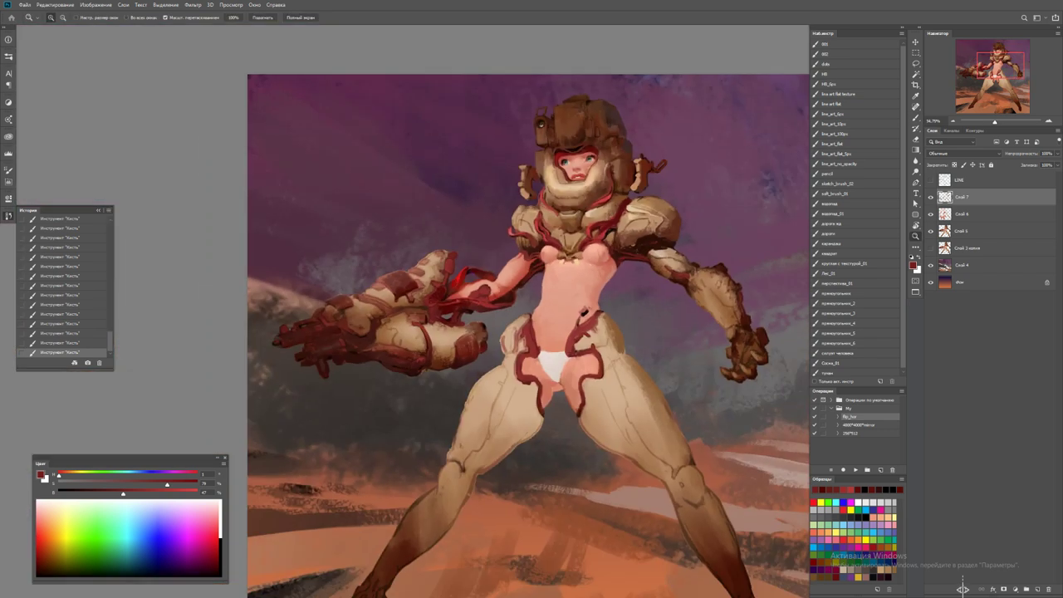
left_click_drag(564, 230, 582, 230)
key("b")
left_click(506, 299, "alt")
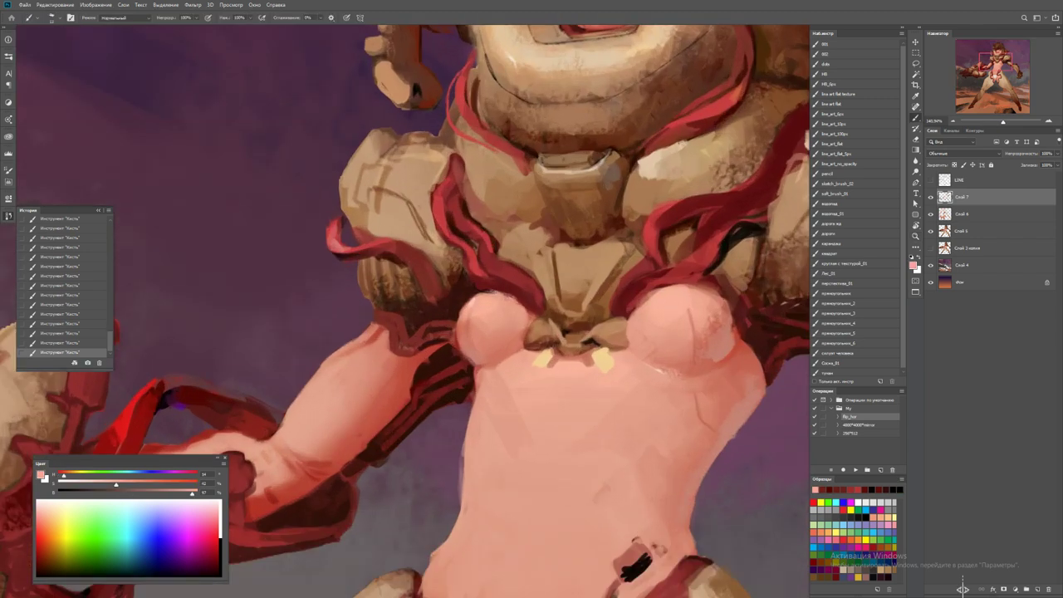
left_click(582, 331, "alt")
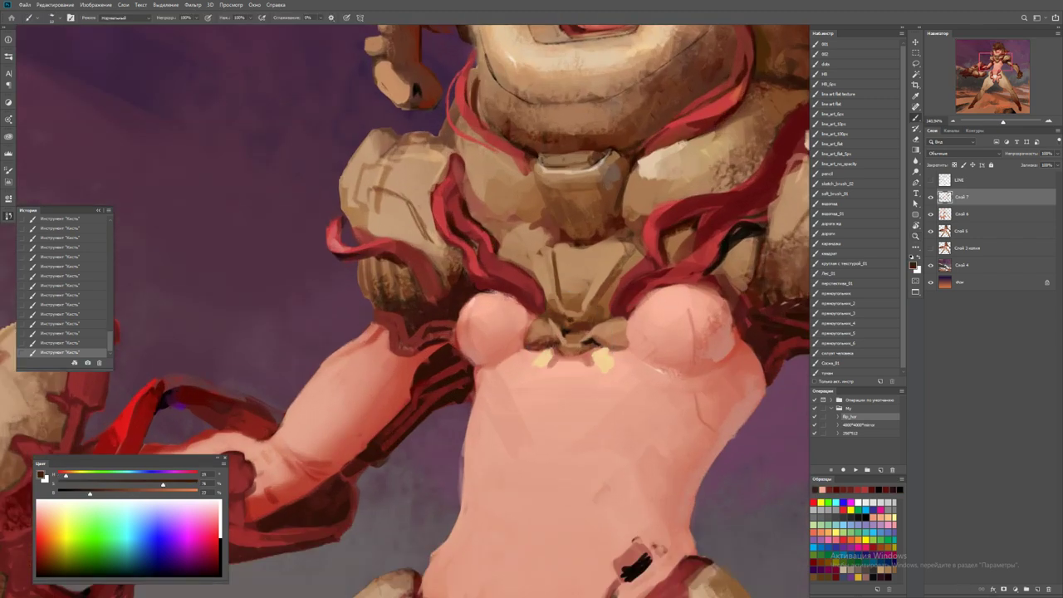
left_click(571, 287, "alt")
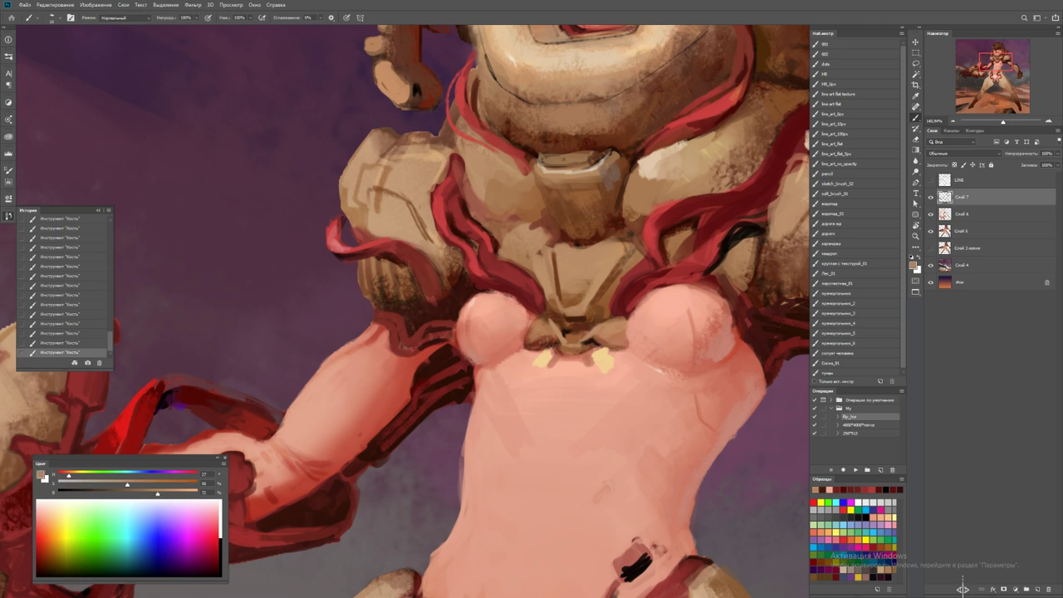
Create a new layer and refine the helmet's side and chin guard with black and sampled browns
key("z")
key("d")
key("ctrl+0")
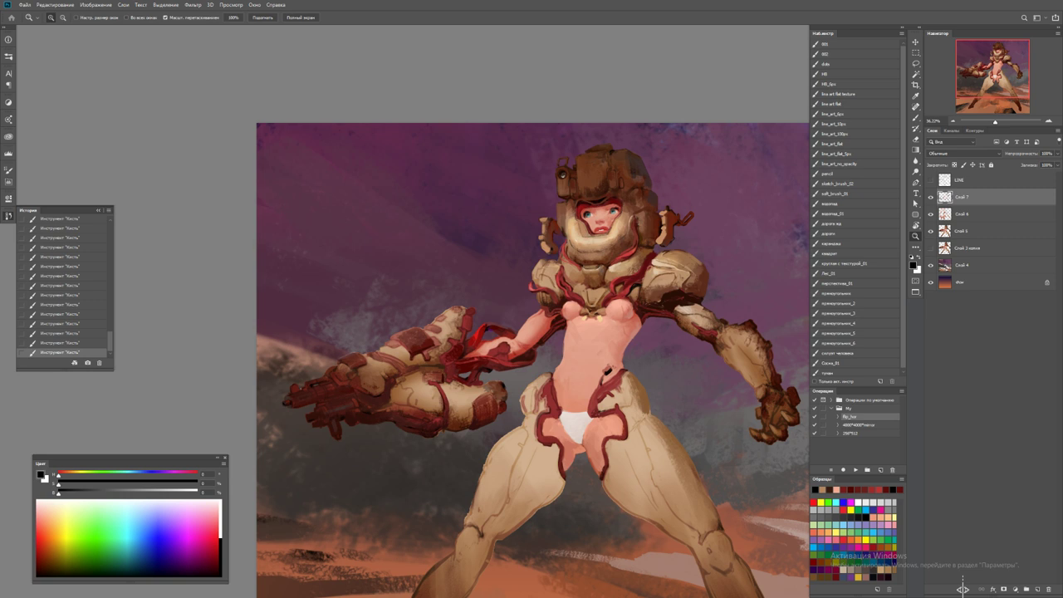
key("ctrl+plus")
key("ctrl+plus")
key("ctrl+plus")
key("b")
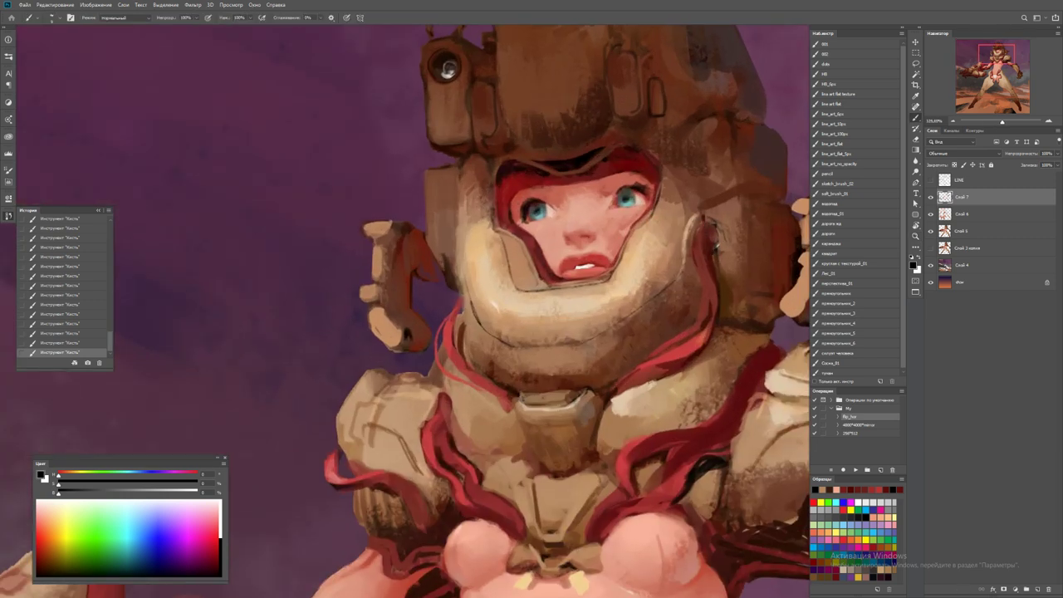
key("ctrl+shift+alt+n")
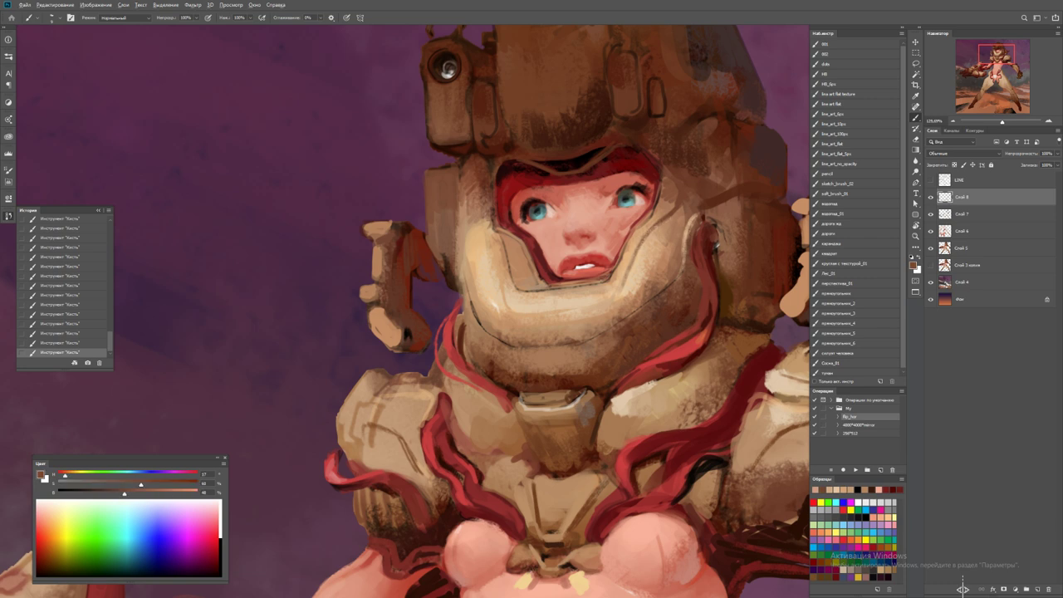
Refine the lower edge and surface of the helmet's front block using sampled browns
key("z")
key("ctrl+minus")
key("ctrl+minus")
key("ctrl+minus")
key("ctrl+minus")
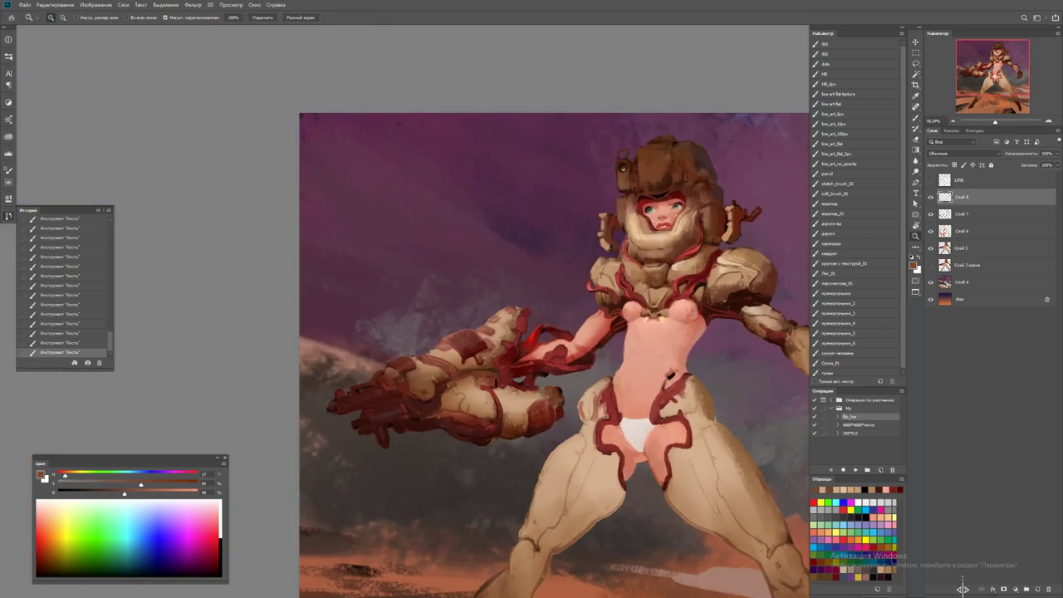
key("ctrl+plus")
key("ctrl+plus")
key("b")
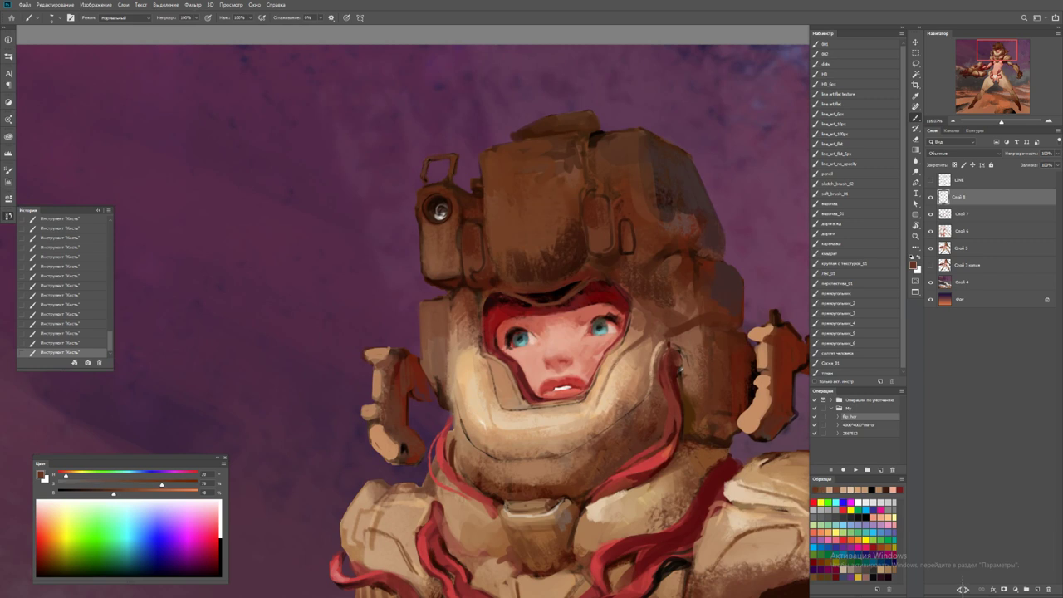
key("d")
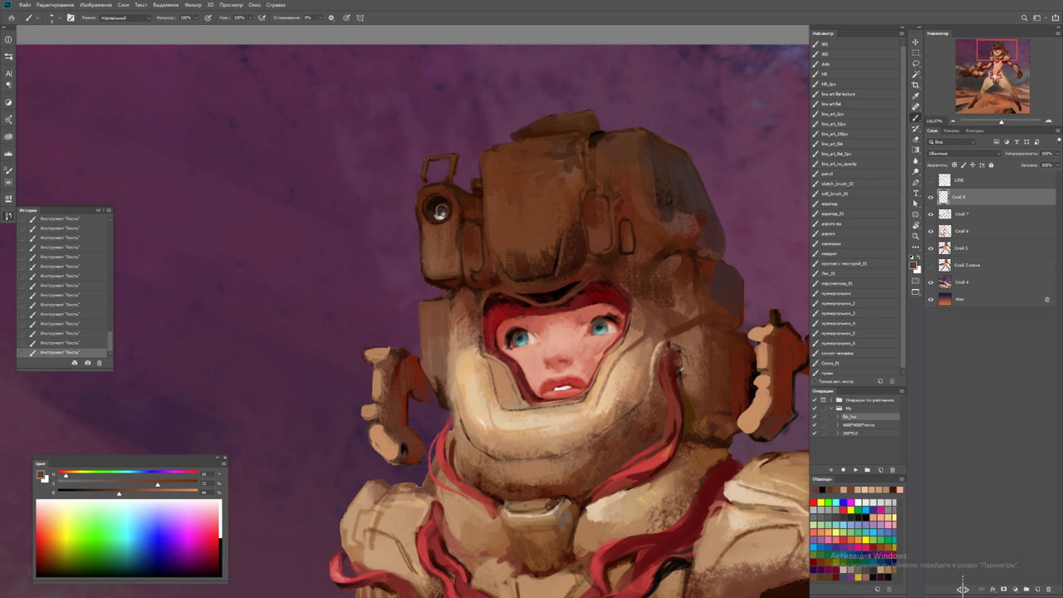
left_click(552, 260, "alt")
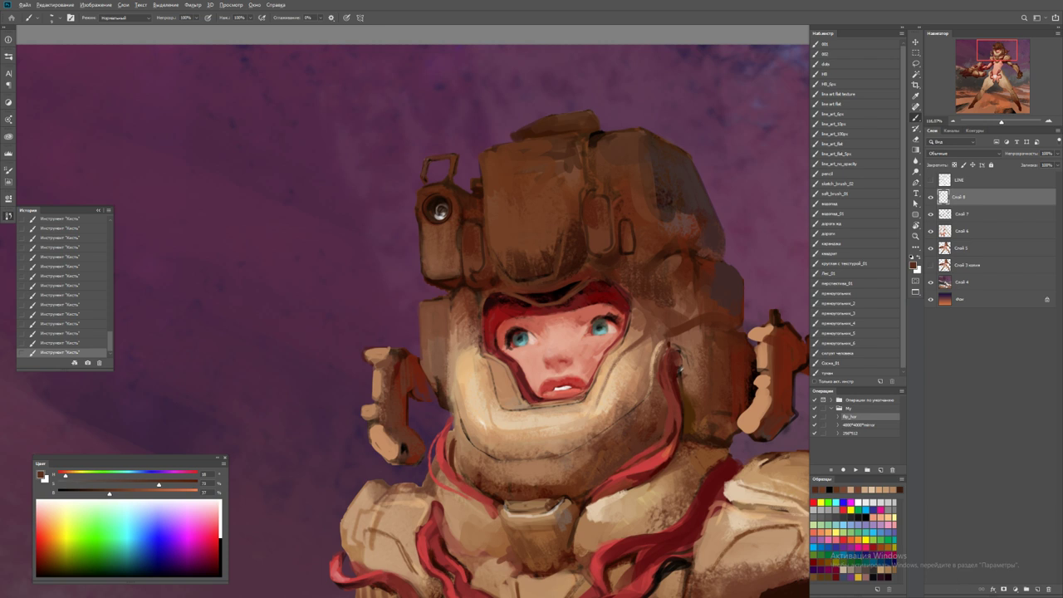
key("d")
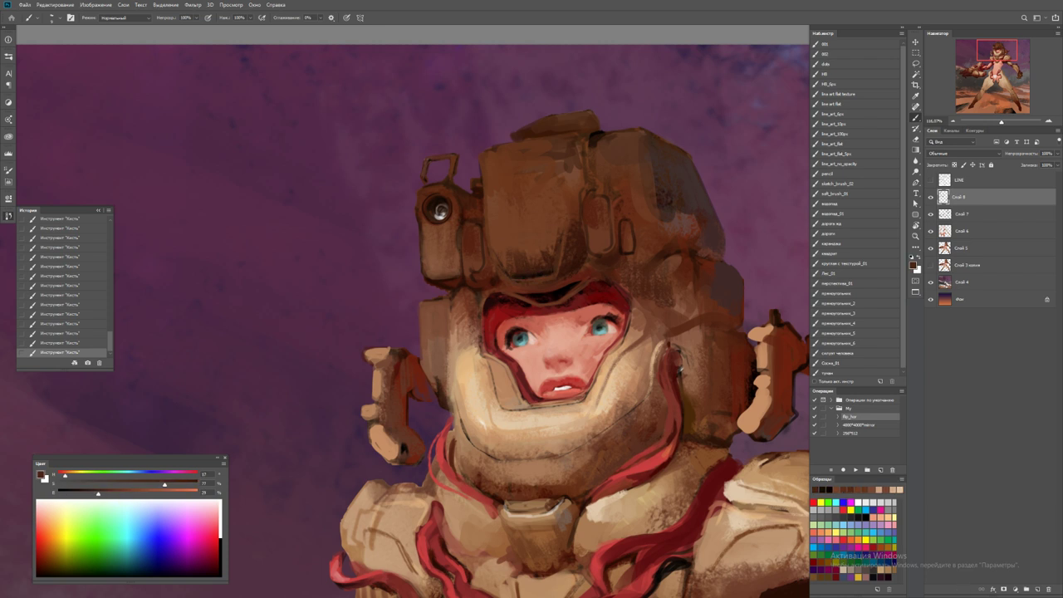
left_click(532, 286, "alt")
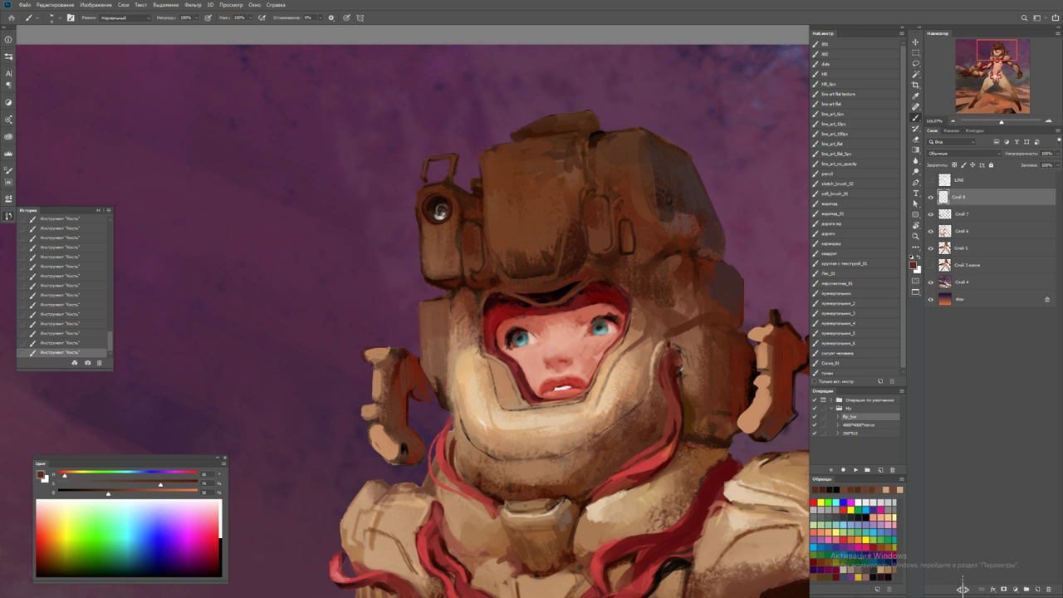
left_click(535, 249, "alt")
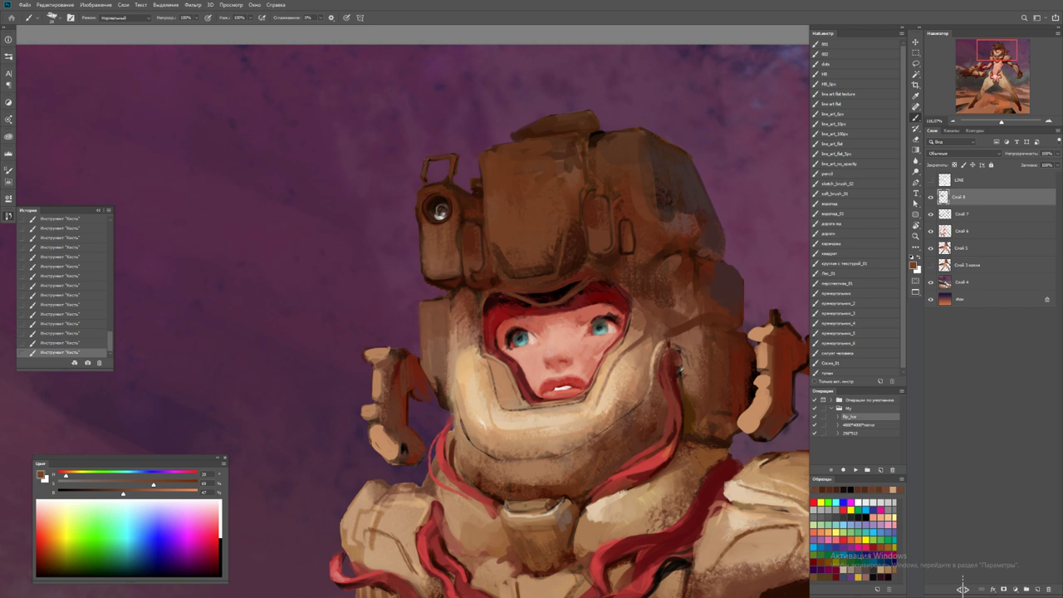
Darken the edges of the helmet's front block with black strokes
key("z")
key("ctrl+minus")
key("ctrl+minus")
key("ctrl+minus")
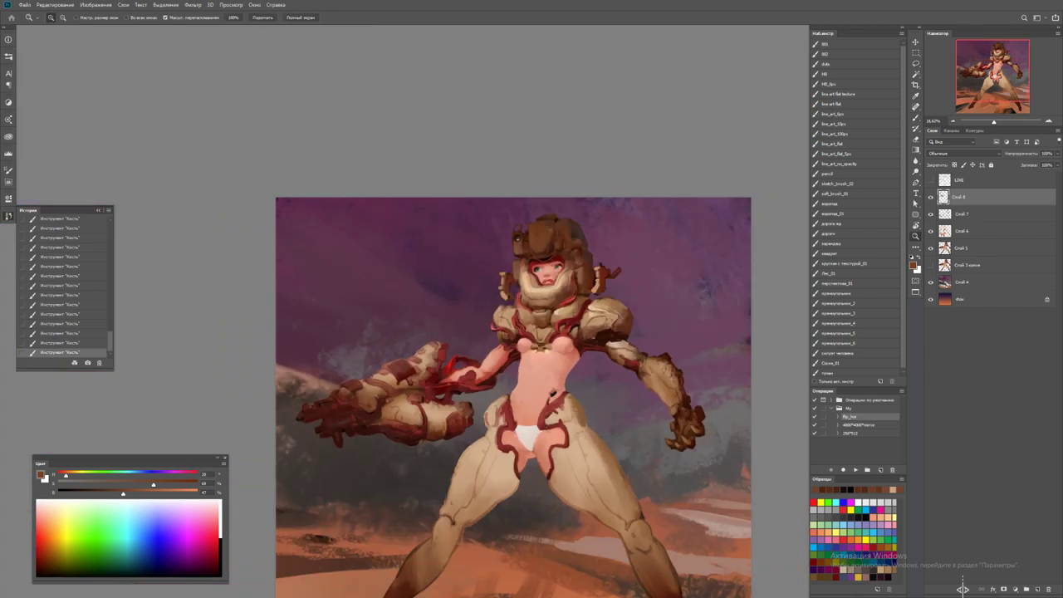
key("ctrl+plus")
key("ctrl+plus")
key("ctrl+plus")
key("b")
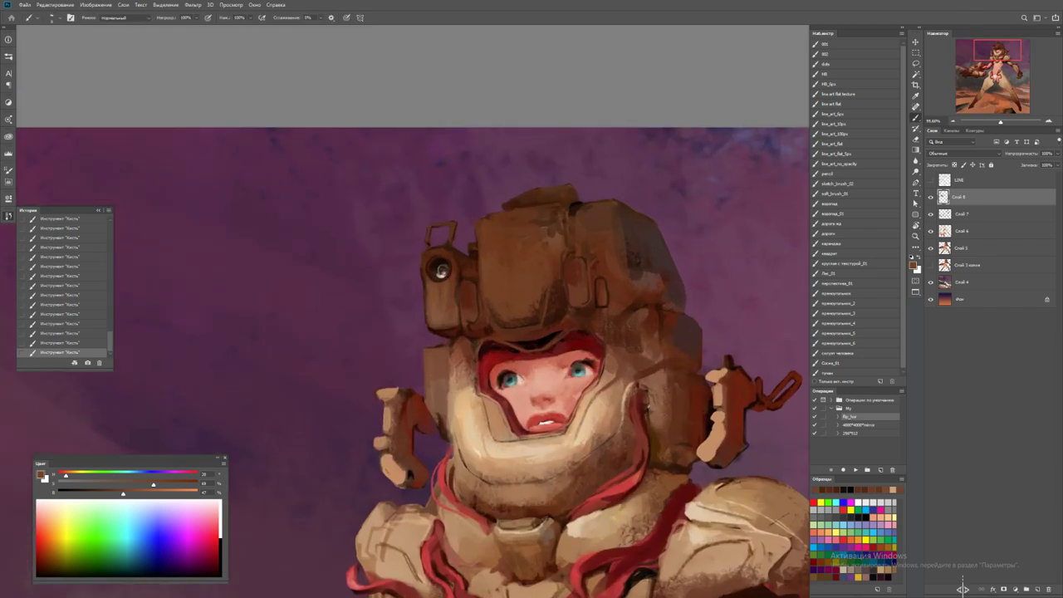
key("d")
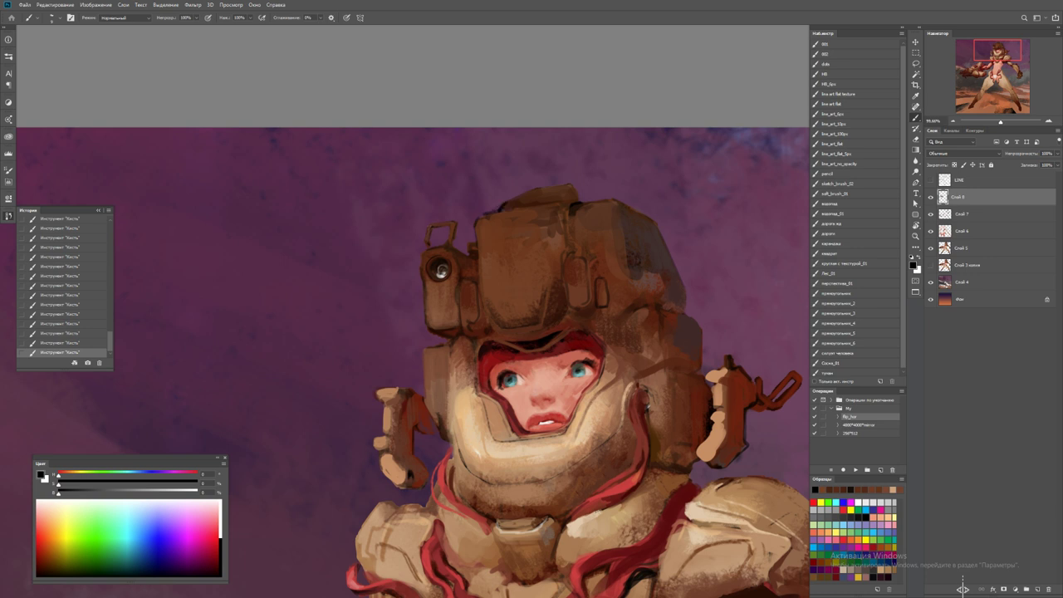
Paint sampled bluish-purple touches along the helmet's upper edge and into the gaps beside its front block
left_click(507, 204, "alt")
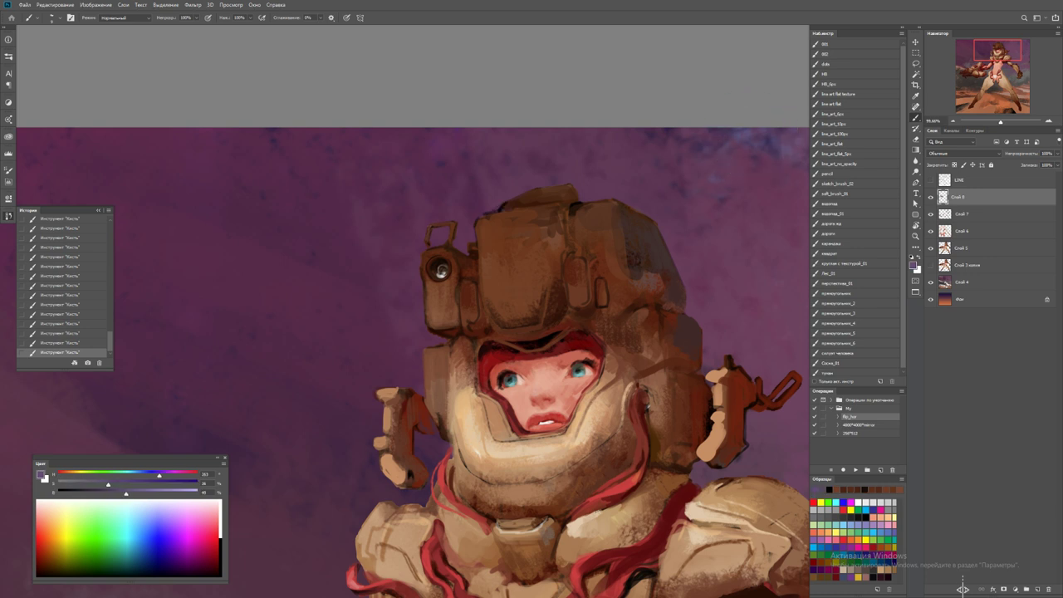
left_click_drag(510, 204, 540, 203)
scroll(515, 358, "down", 5)
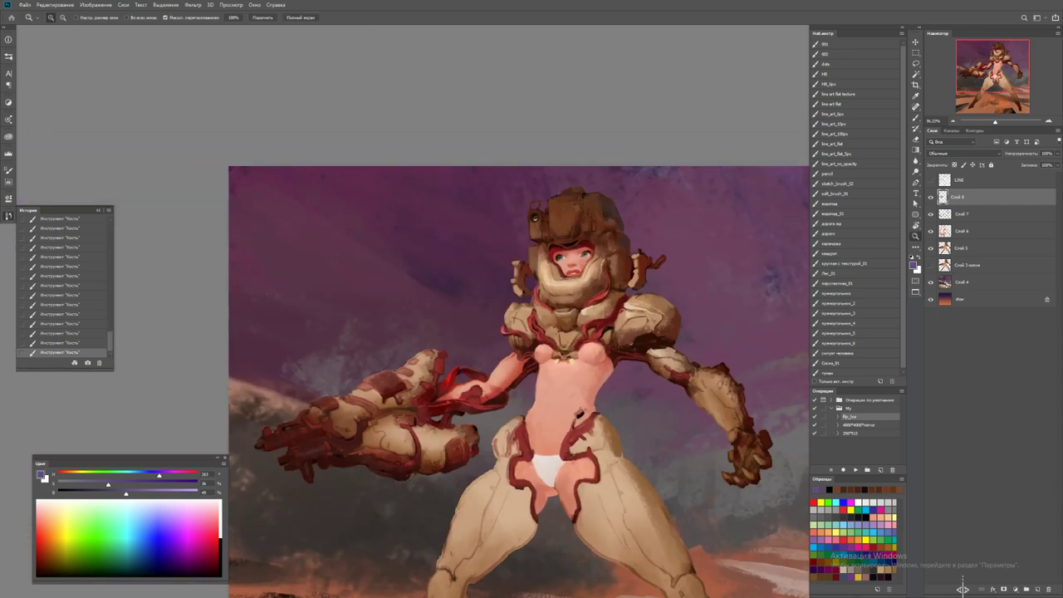
scroll(605, 199, "up", 5)
key("b")
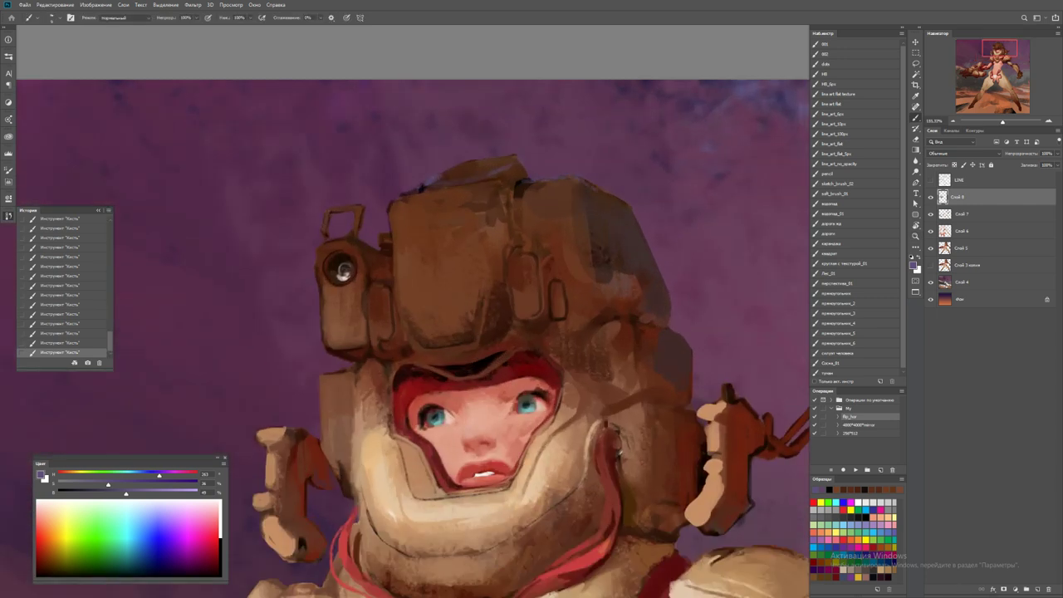
left_click_drag(512, 251, 532, 248)
left_click_drag(368, 283, 387, 277)
Flip the canvas horizontally and add a bluish-purple touch between the helmet and its side attachment
key("z")
key("ctrl+minus")
key("ctrl+minus")
key("ctrl+minus")
key("ctrl+minus")
key("F2")
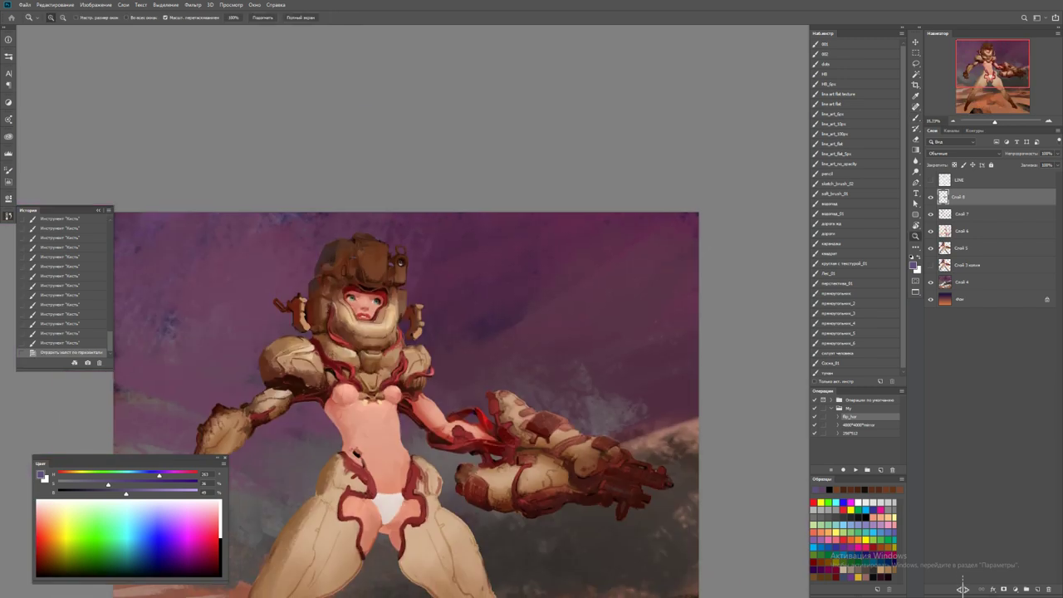
key("b")
key("ctrl+plus")
key("ctrl+plus")
key("ctrl+plus")
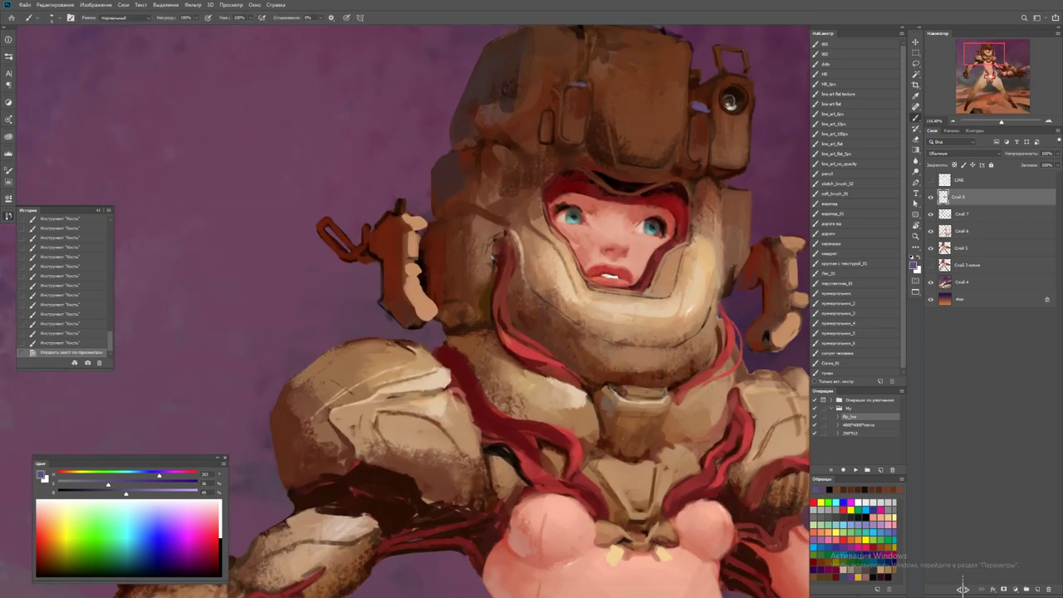
left_click_drag(432, 213, 430, 229)
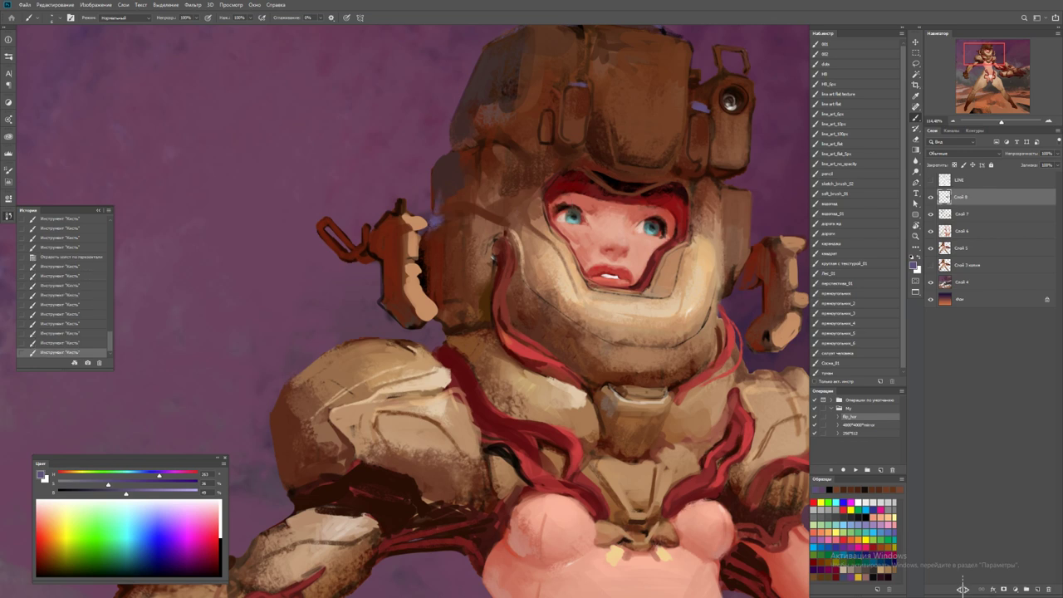
Paint a black opening at the cable's upper end and rework the adjacent chin guard edge with sampled tans
key("d")
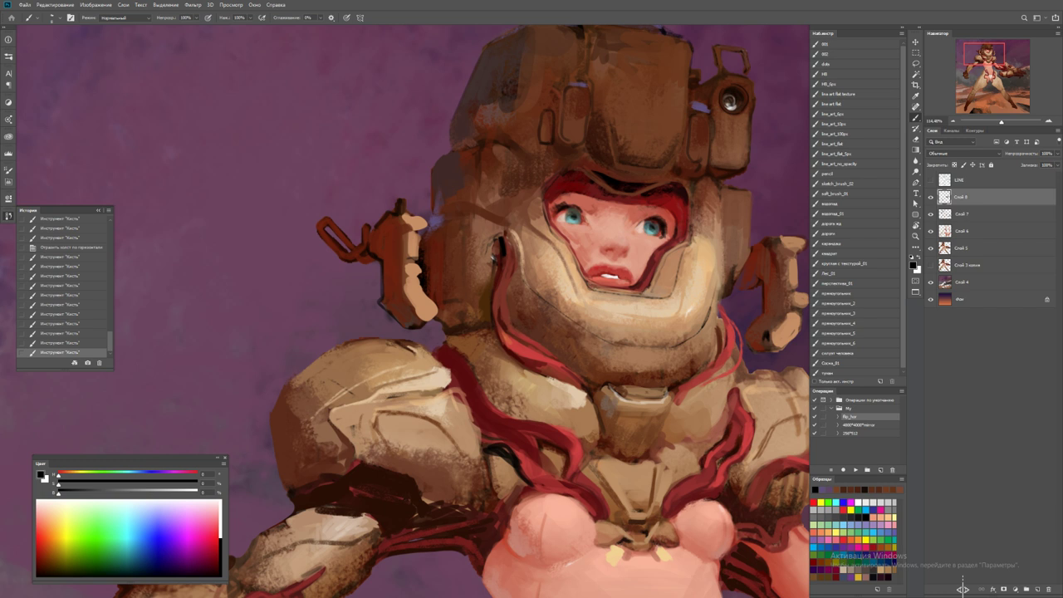
left_click(517, 270, "alt")
left_click(523, 270, "alt")
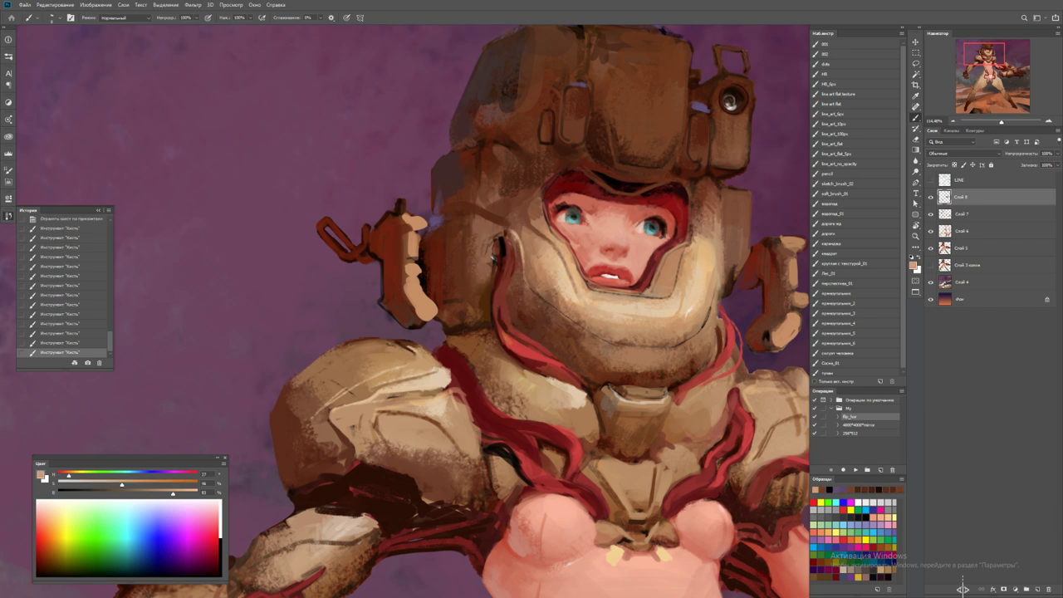
left_click(525, 271)
left_click(525, 270, "alt")
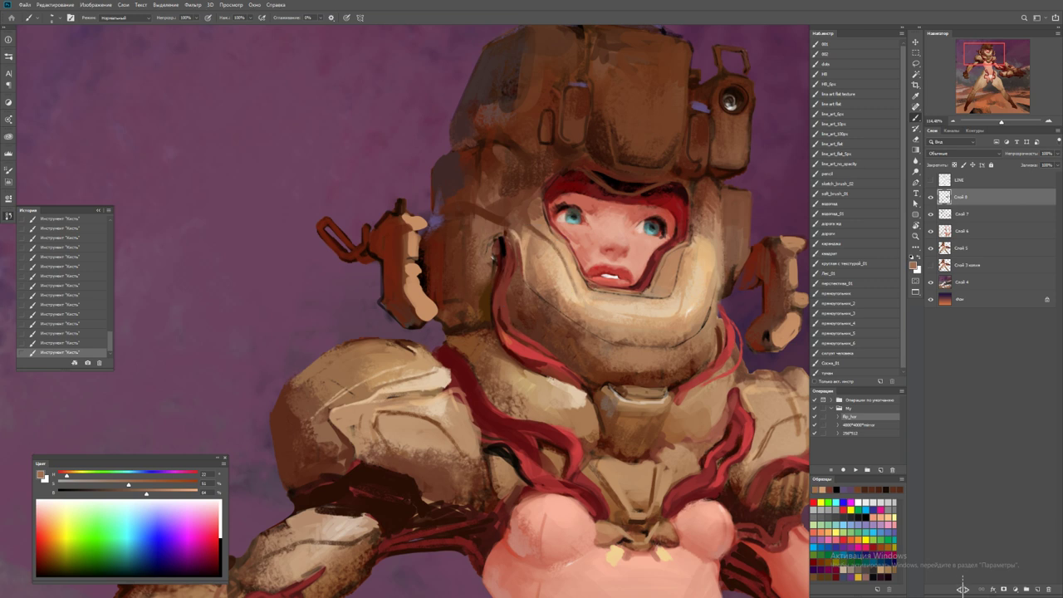
left_click(525, 270, "alt")
Define the chin guard's upper corner near the cable with a black edge and sampled tan tones
key("d")
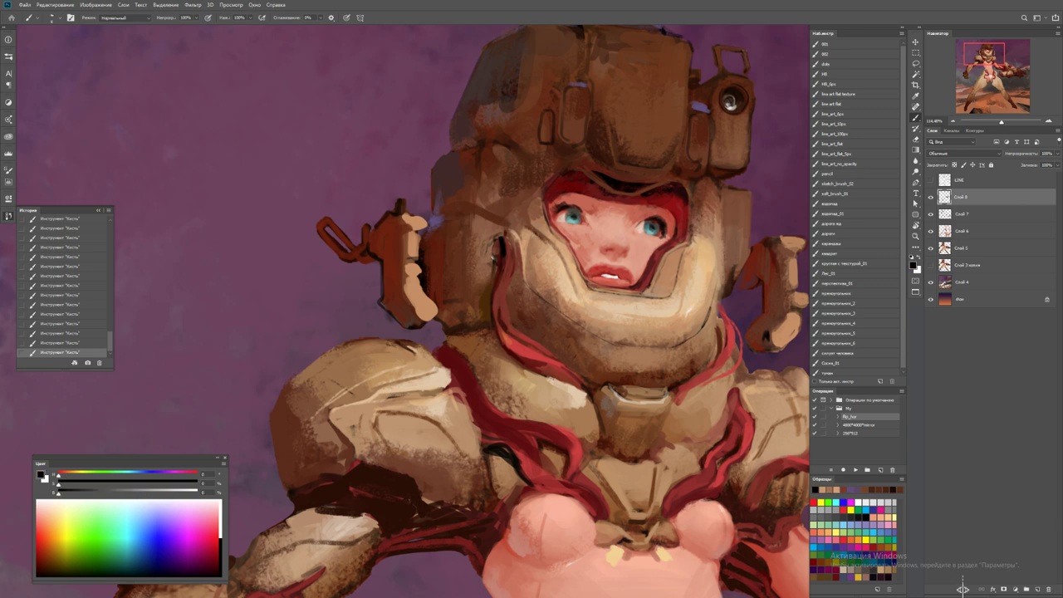
key("z")
key("ctrl+minus")
key("ctrl+minus")
key("ctrl+minus")
key("ctrl+plus")
key("ctrl+plus")
key("ctrl+plus")
key("ctrl+plus")
left_click(556, 231)
key("b")
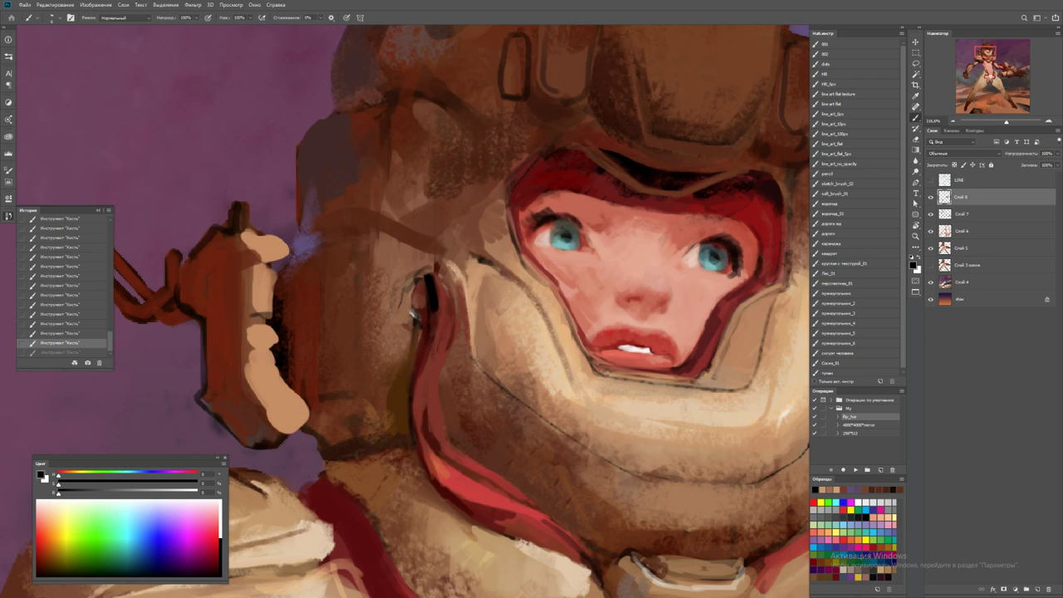
left_click(470, 258, "alt")
left_click(478, 249, "alt")
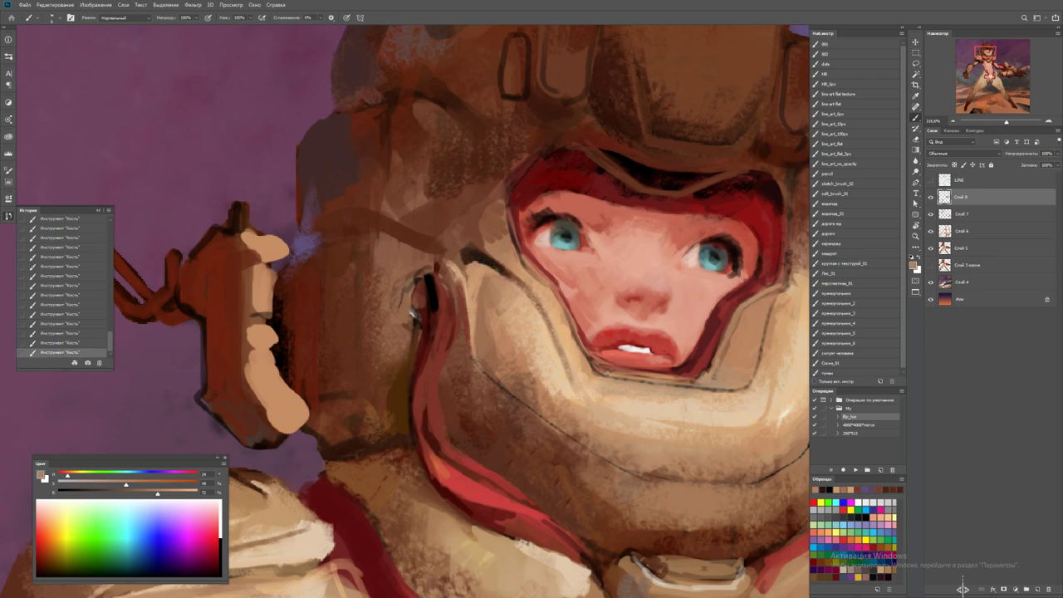
left_click(497, 270, "alt")
left_click(480, 265, "alt")
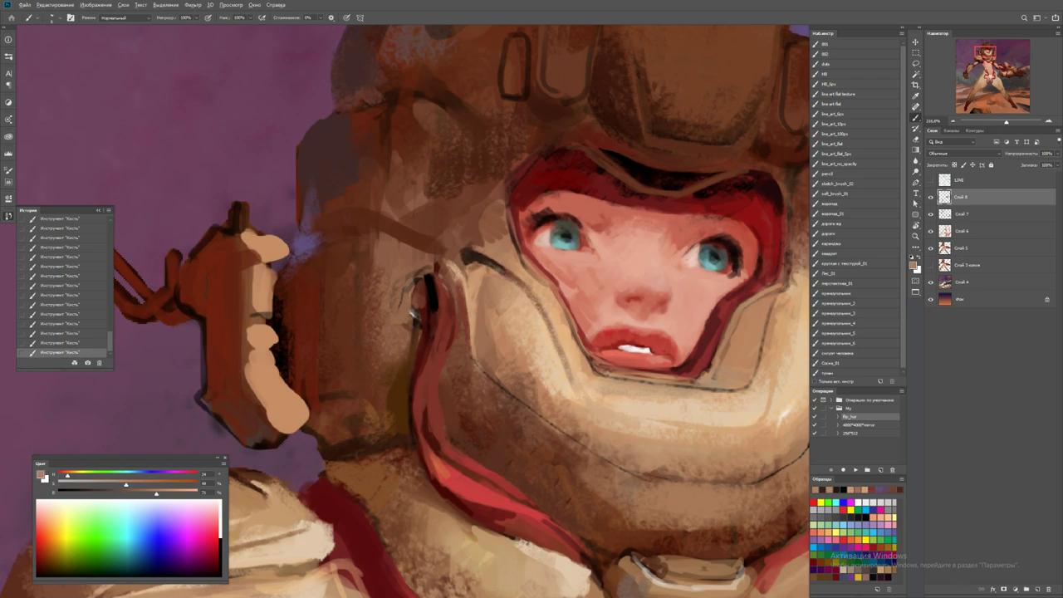
Add dark brown marks on both sides of the visor opening and blend around them with sampled beige and brown
key("d")
mouse_move(484, 214)
left_mouse_down()
mouse_move(479, 238)
mouse_move(498, 249)
mouse_move(490, 236)
mouse_move(497, 249)
mouse_move(374, 241)
mouse_move(515, 241)
left_mouse_up()
left_click(427, 241, "alt")
key("z")
key("b")
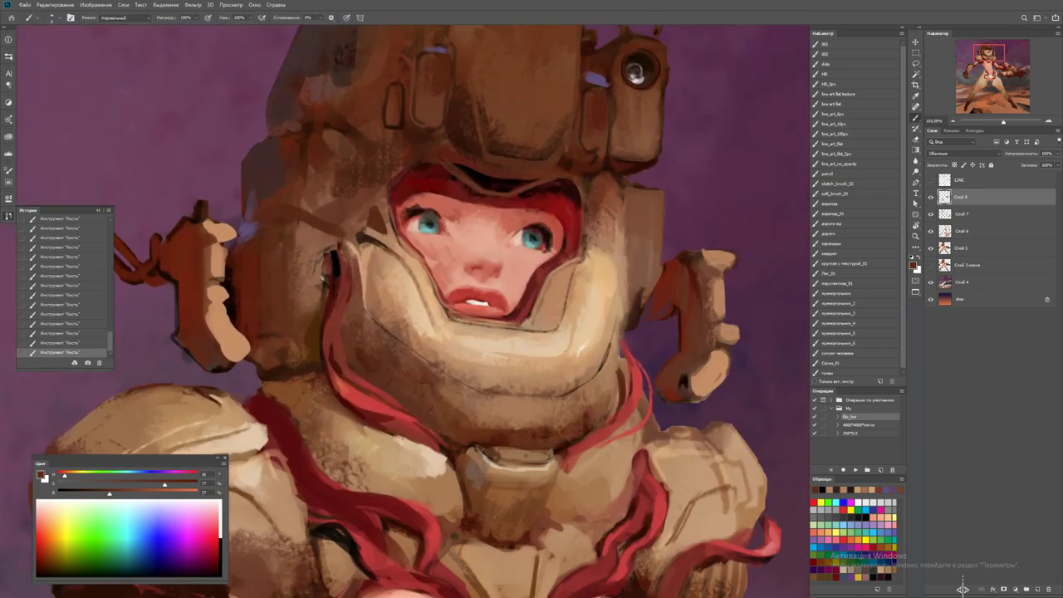
left_click_drag(589, 243, 596, 259)
left_click(592, 254, "alt")
left_click(595, 255, "alt")
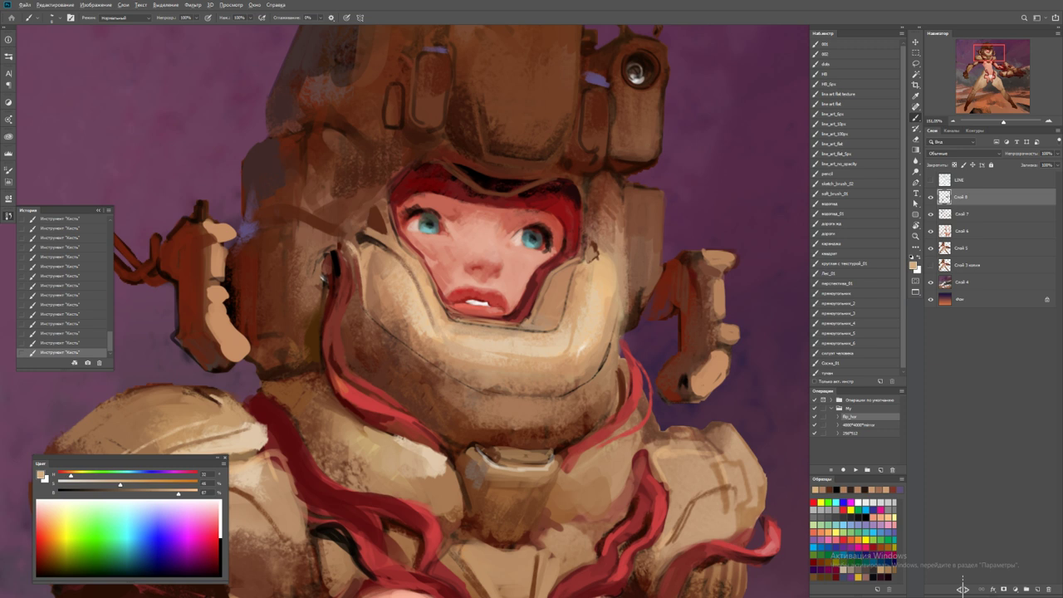
left_click(380, 228, "alt")
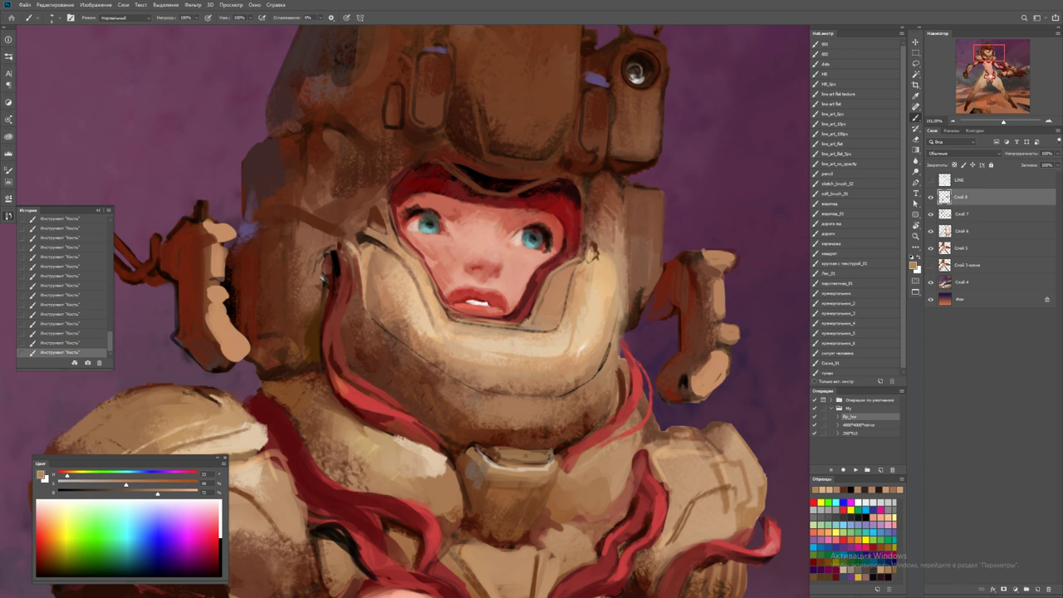
left_click(362, 237, "alt")
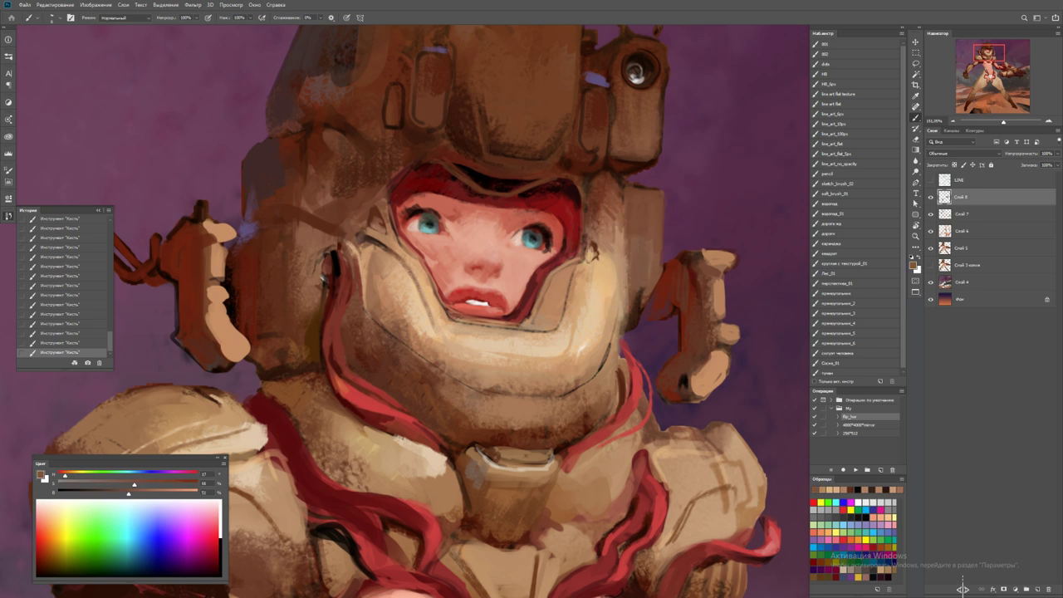
Erase the dark mark on the weapon-arm side of the visor and repaint the chin guard there with sampled beige
key("d")
key("z")
key("ctrl+minus")
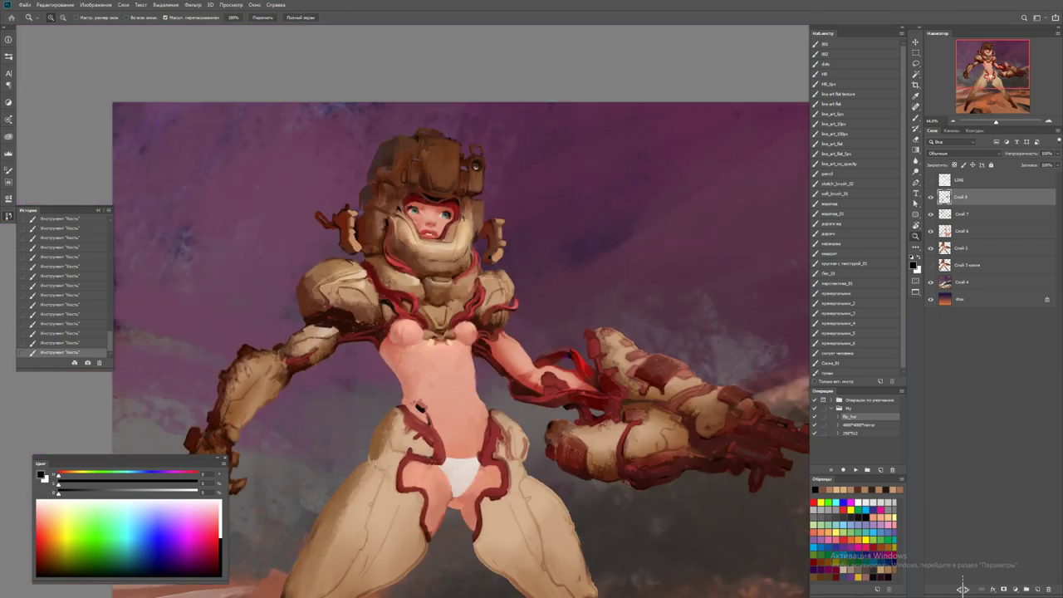
key("ctrl+plus")
key("ctrl+plus")
key("ctrl+plus")
key("ctrl+plus")
key("e")
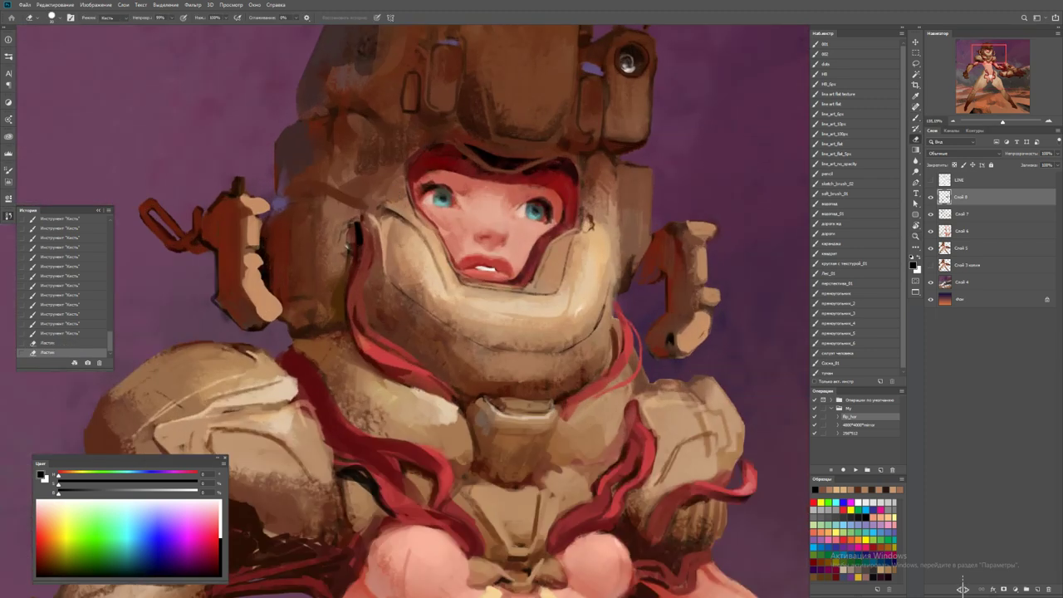
key("b")
left_click_drag(582, 218, 593, 234)
left_click(586, 249, "alt")
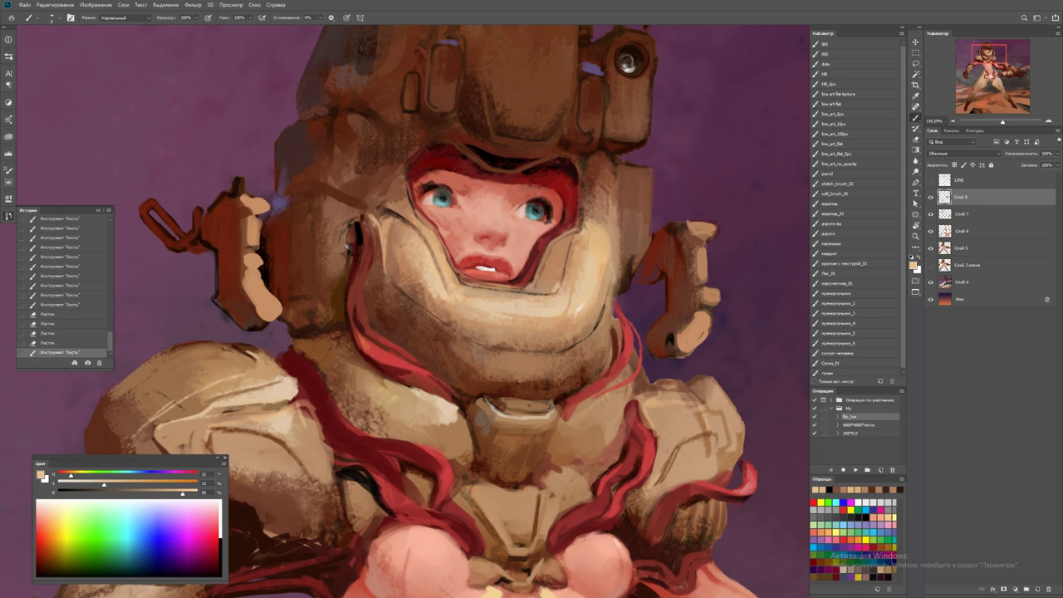
Shade the chin guard's inner panels beside the mouth with beige and brown strokes
left_click_drag(551, 264, 565, 280)
left_click_drag(557, 269, 565, 280)
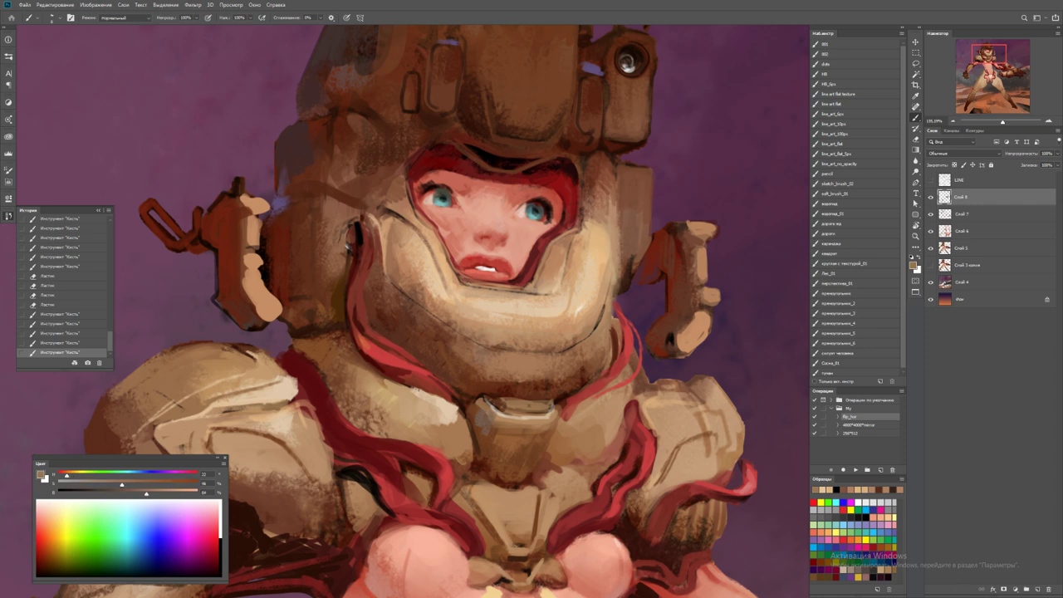
key("z")
left_click_drag(551, 266, 466, 269)
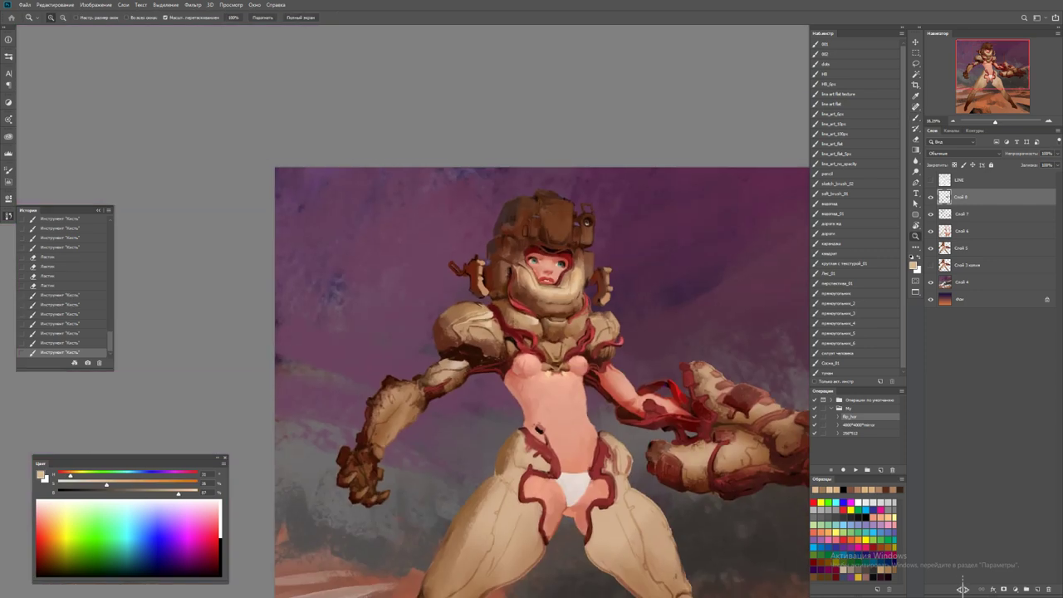
left_click_drag(547, 277, 598, 279)
key("b")
mouse_move(492, 274)
left_mouse_down()
mouse_move(492, 290)
mouse_move(557, 308)
mouse_move(540, 306)
left_mouse_up()
Brighten the red lining along the lower edge of the visor opening with sampled reds
left_click(390, 332, "alt")
key("z")
key("b")
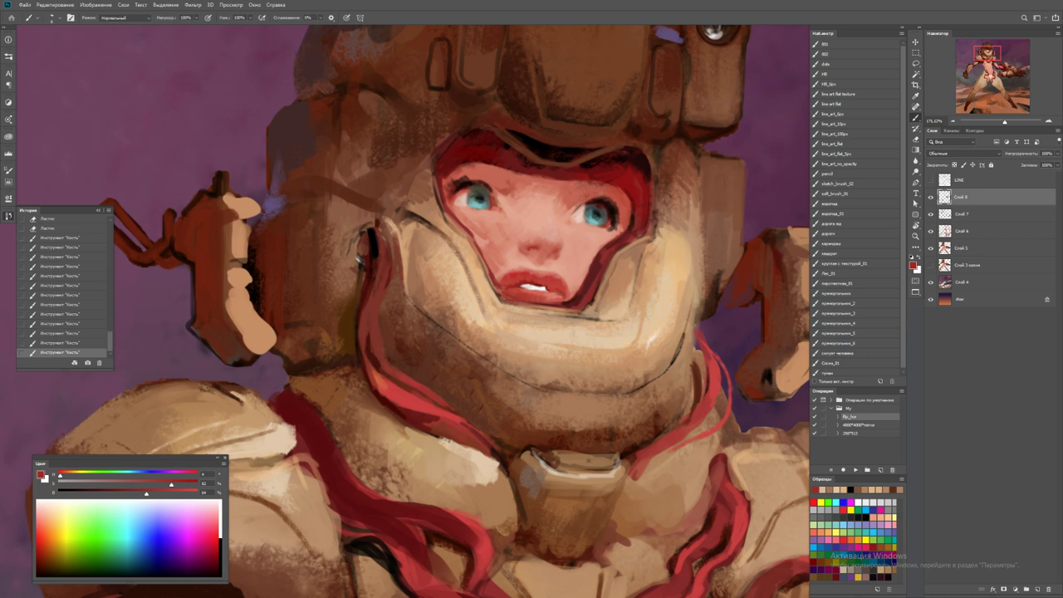
key("z")
key("ctrl+minus")
left_click_drag(589, 276, 631, 275)
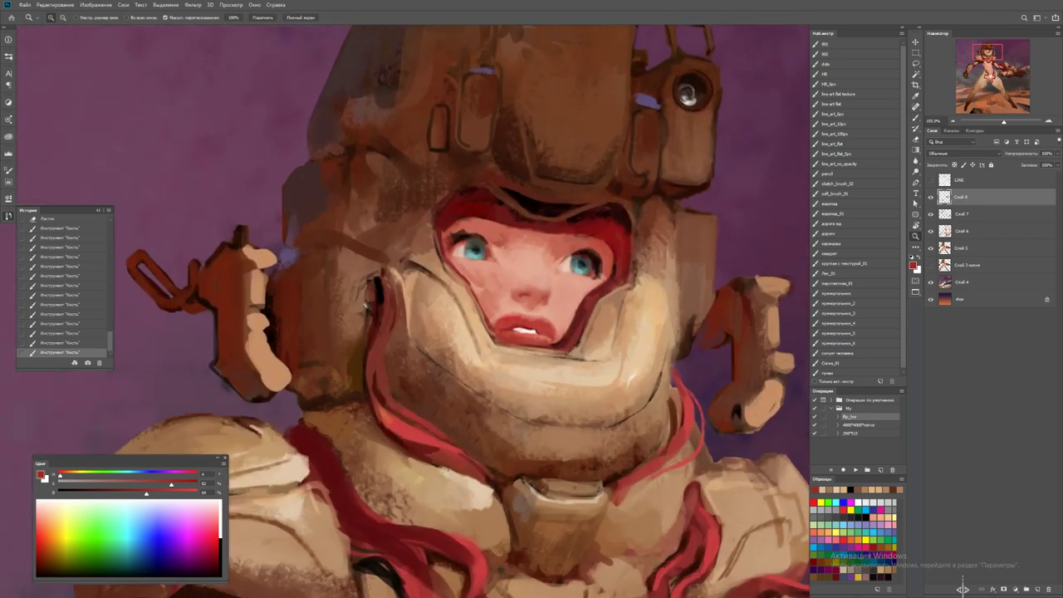
key("b")
left_click(502, 309, "alt")
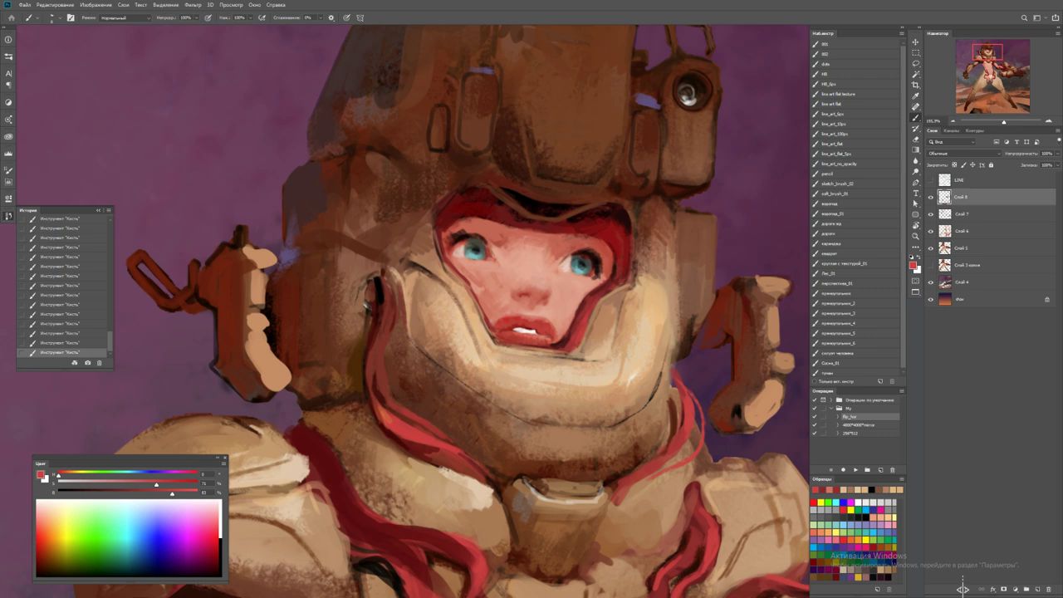
Tint the lower visor lining on the weapon-arm side with dark red, magenta and purple strokes
key("ctrl+minus")
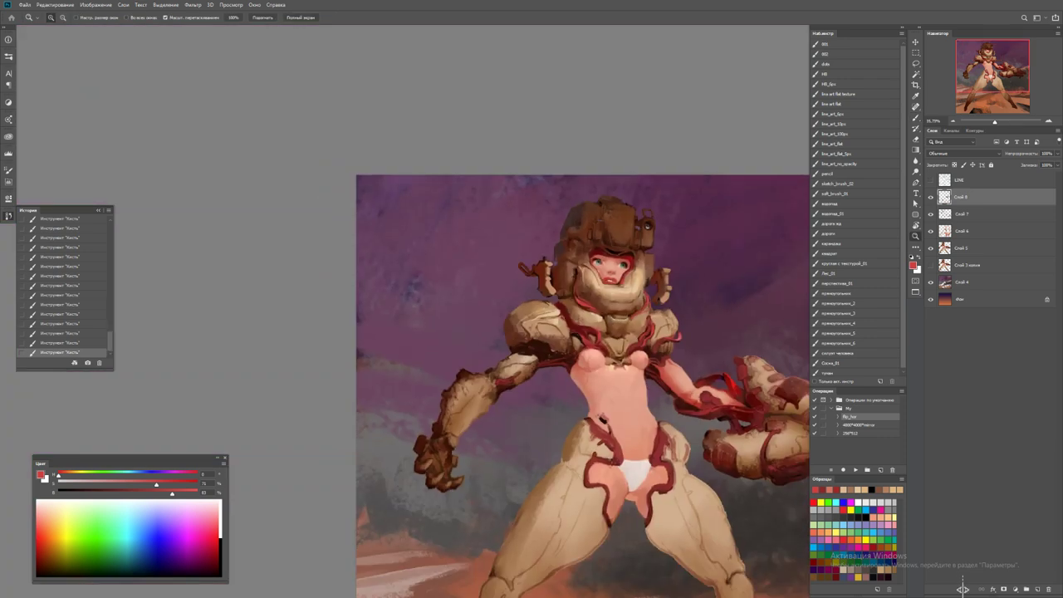
key("ctrl+plus")
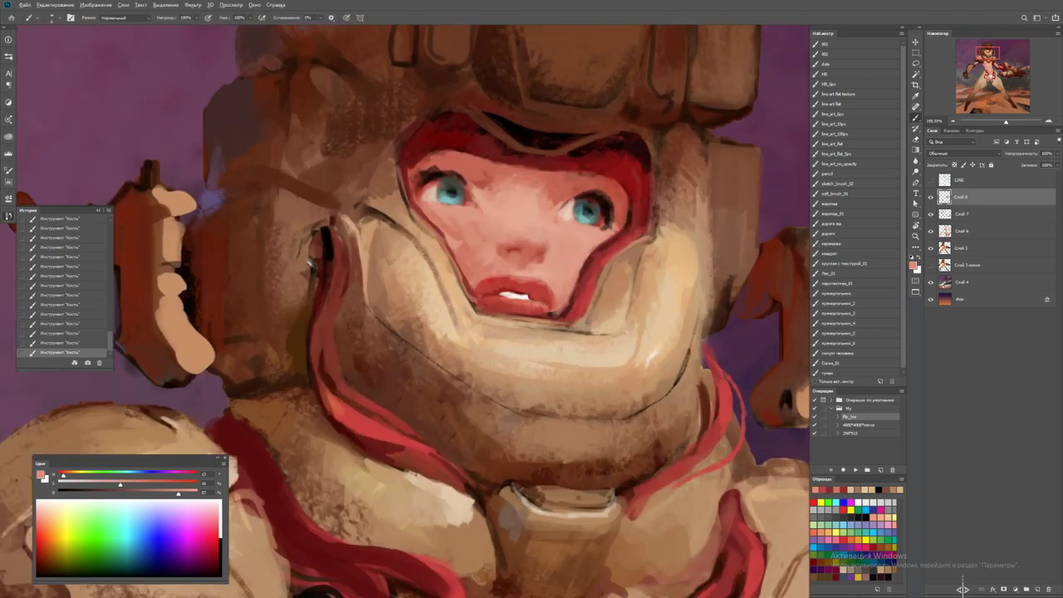
left_click(557, 315, "alt")
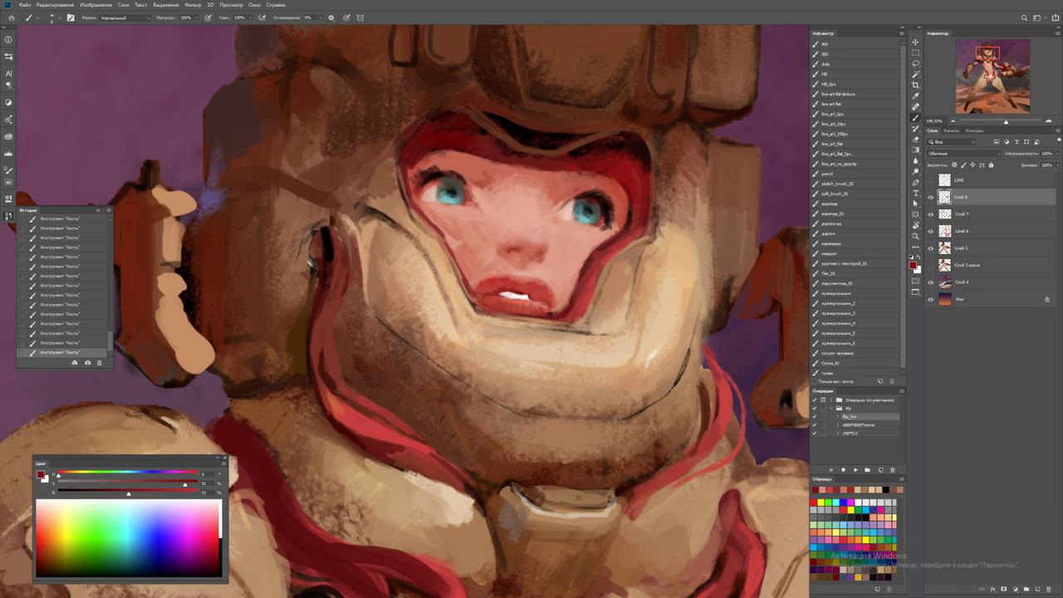
mouse_move(550, 315)
left_mouse_down()
mouse_move(570, 311)
mouse_move(588, 260)
left_mouse_up()
left_click(556, 316, "alt")
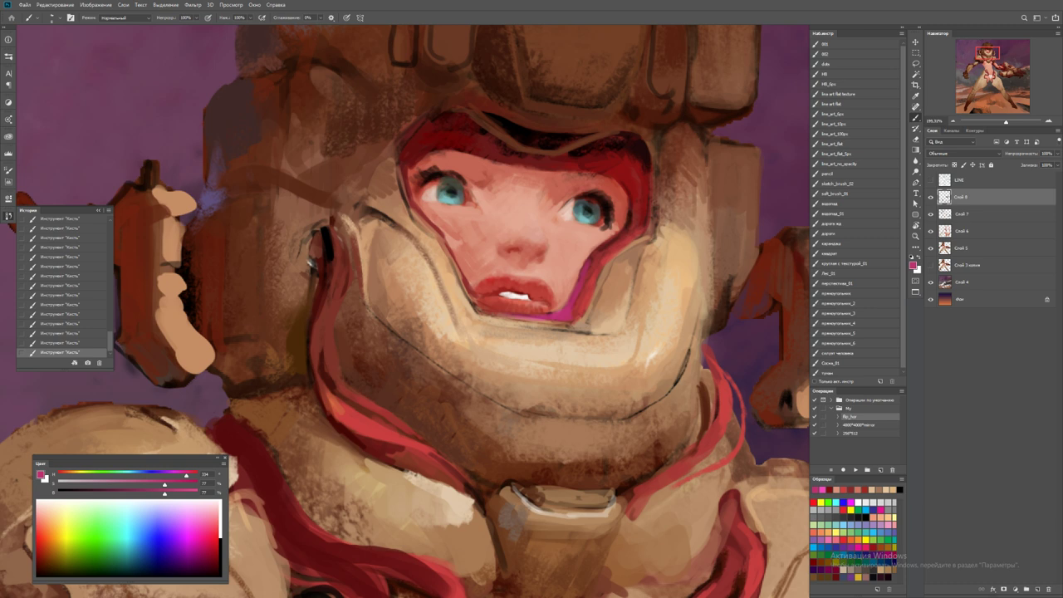
Flip the canvas horizontally to check the figure in mirror view
key("z")
key("ctrl+minus")
key("ctrl+minus")
key("ctrl+minus")
key("ctrl+minus")
key("ctrl+minus")
key("ctrl+plus")
key("ctrl+plus")
key("ctrl+plus")
key("ctrl+plus")
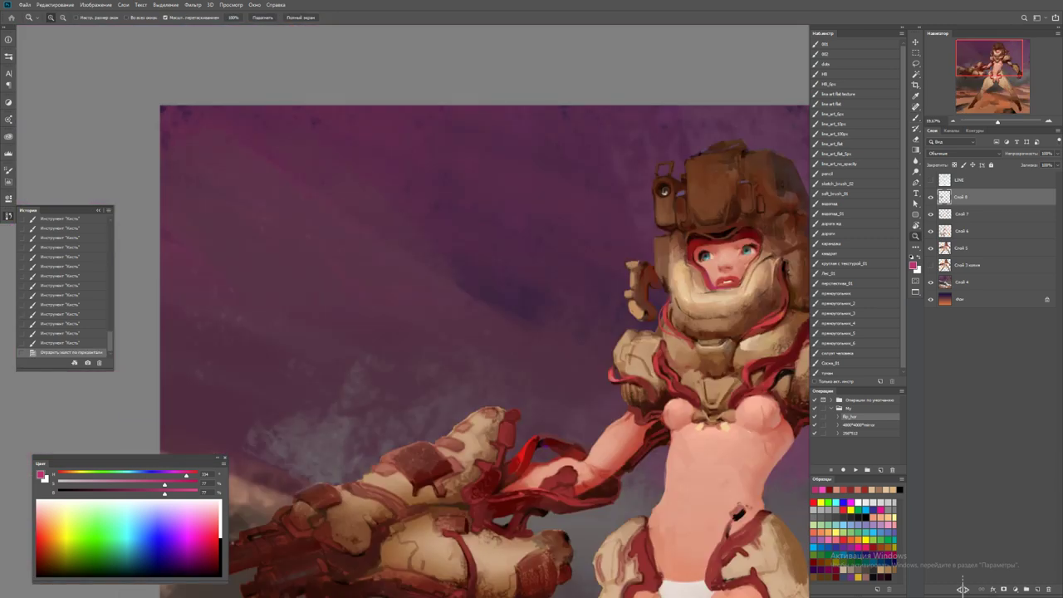
key("b")
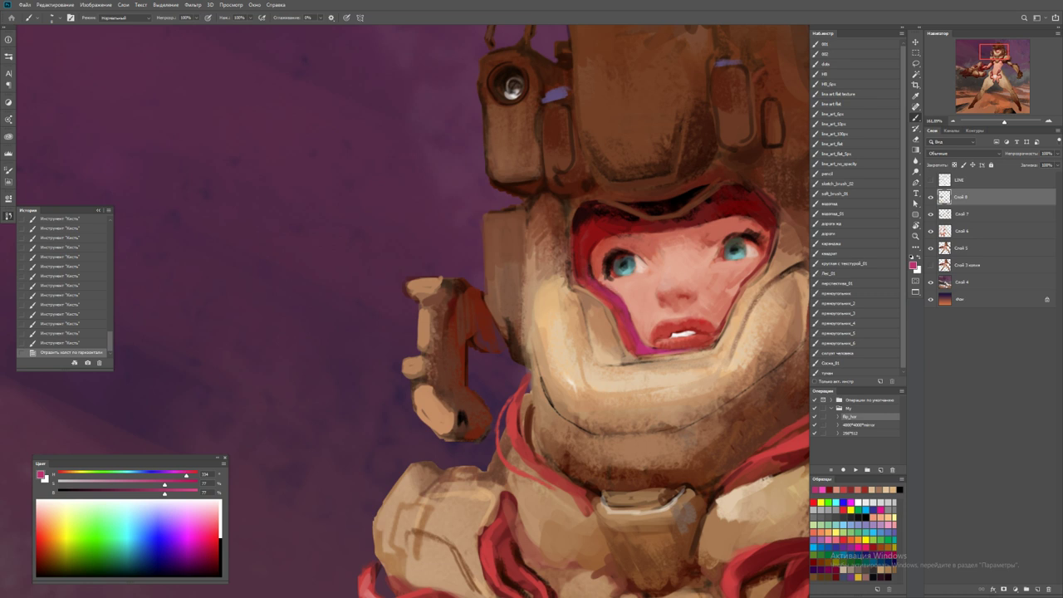
Refine the upper rim of the visor opening under the helmet brow with sampled brown and orange-brown strokes
left_click_drag(665, 241, 606, 268)
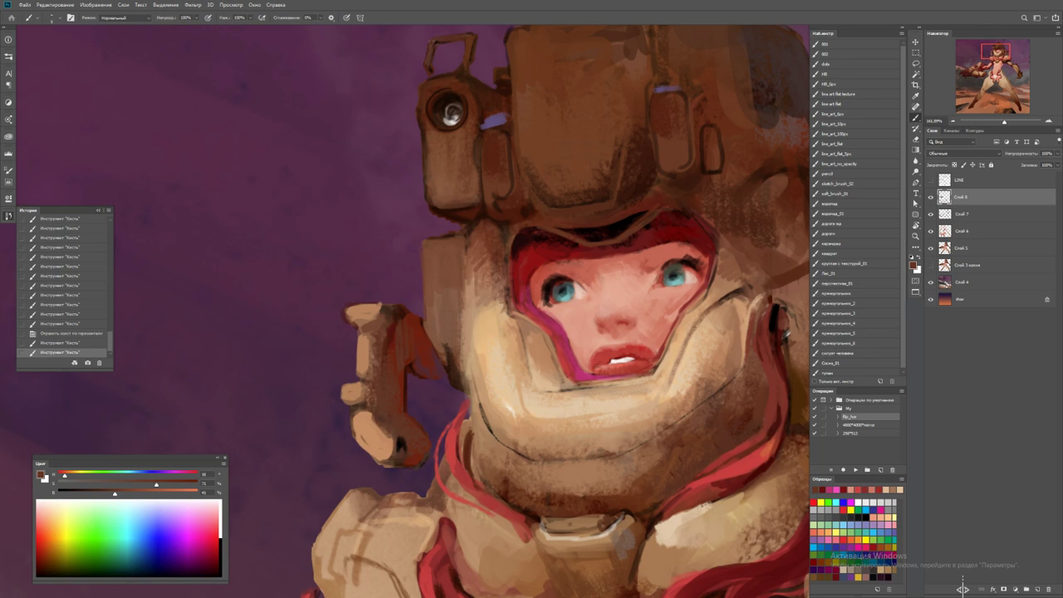
mouse_move(523, 227)
left_mouse_down()
mouse_move(588, 249)
mouse_move(625, 242)
mouse_move(637, 219)
mouse_move(598, 228)
mouse_move(689, 216)
left_mouse_up()
key("z")
key("b")
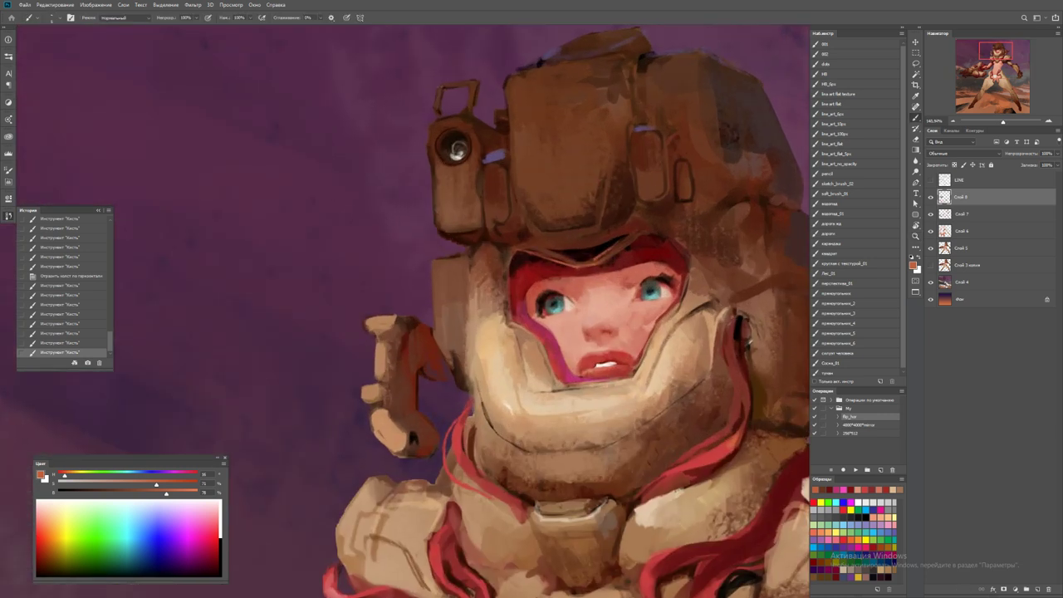
left_click(634, 374)
left_click(634, 374)
mouse_move(598, 324)
left_mouse_down()
mouse_move(523, 307)
mouse_move(540, 282)
left_mouse_up()
key("z")
key("b")
Dab a small white highlight onto the eye on the free-arm side
key("x")
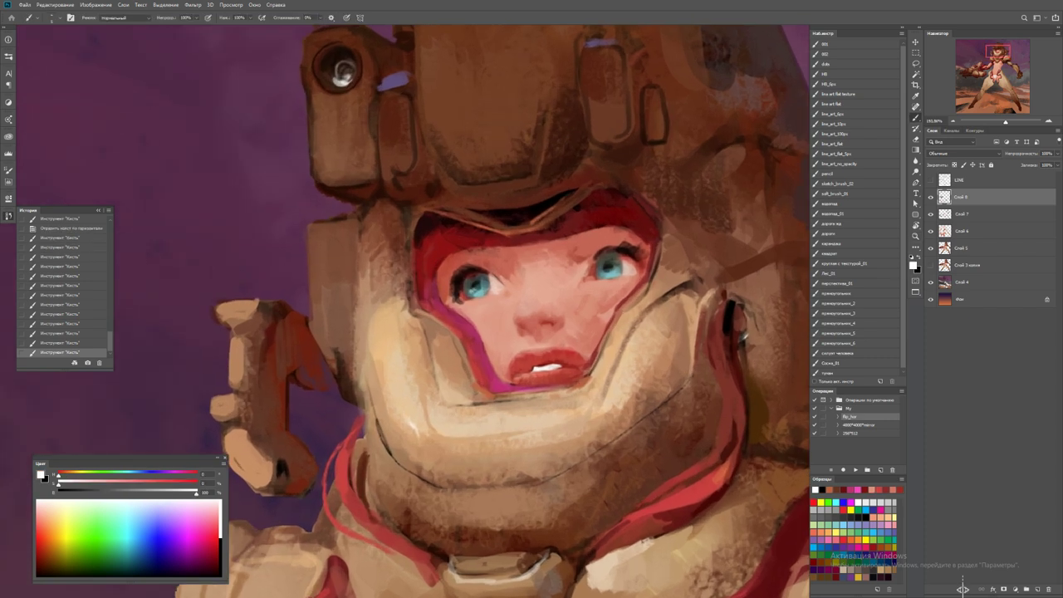
left_click(606, 270)
key("z")
left_click_drag(606, 270, 499, 270)
scroll(536, 388, "down", 4)
scroll(536, 388, "right", 2)
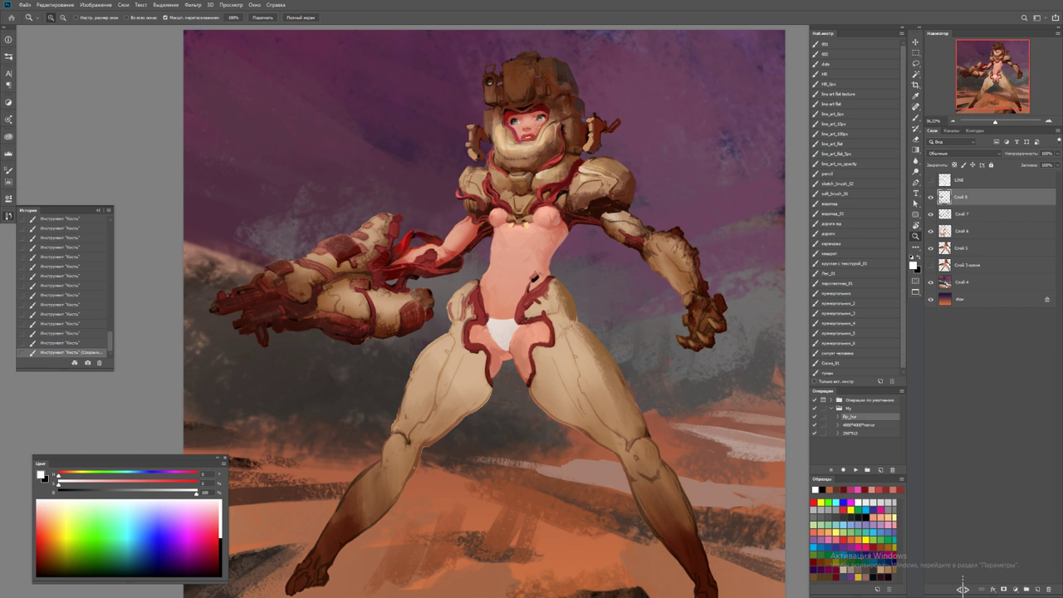
Darken the lower edge of the chest clasp with sampled brown and touch up its pale tips
left_click_drag(519, 224, 581, 224)
key("b")
left_click(506, 280, "alt")
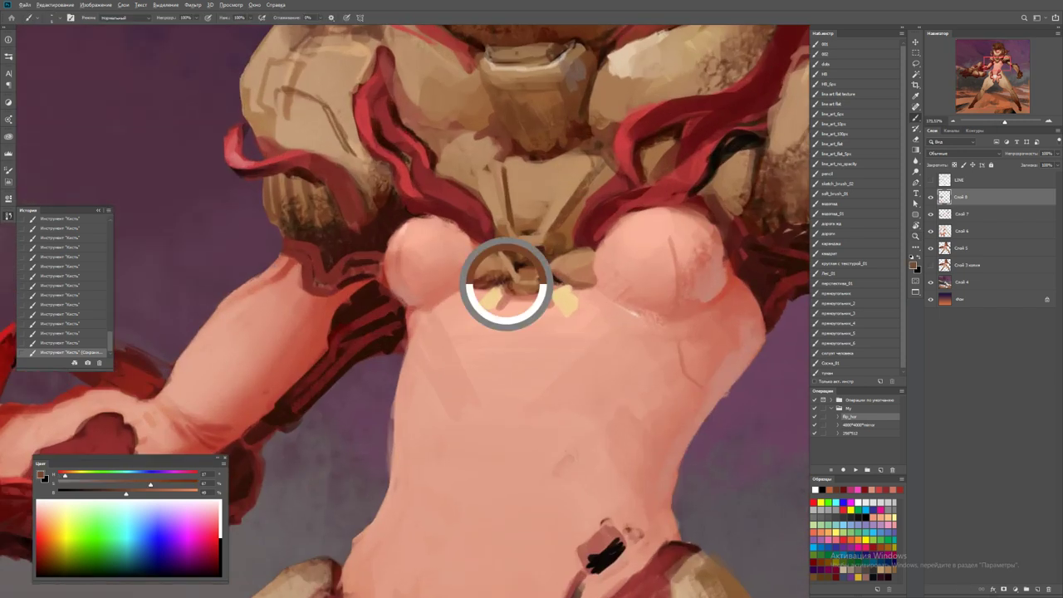
left_click(503, 296)
left_click(552, 299)
left_click(549, 297)
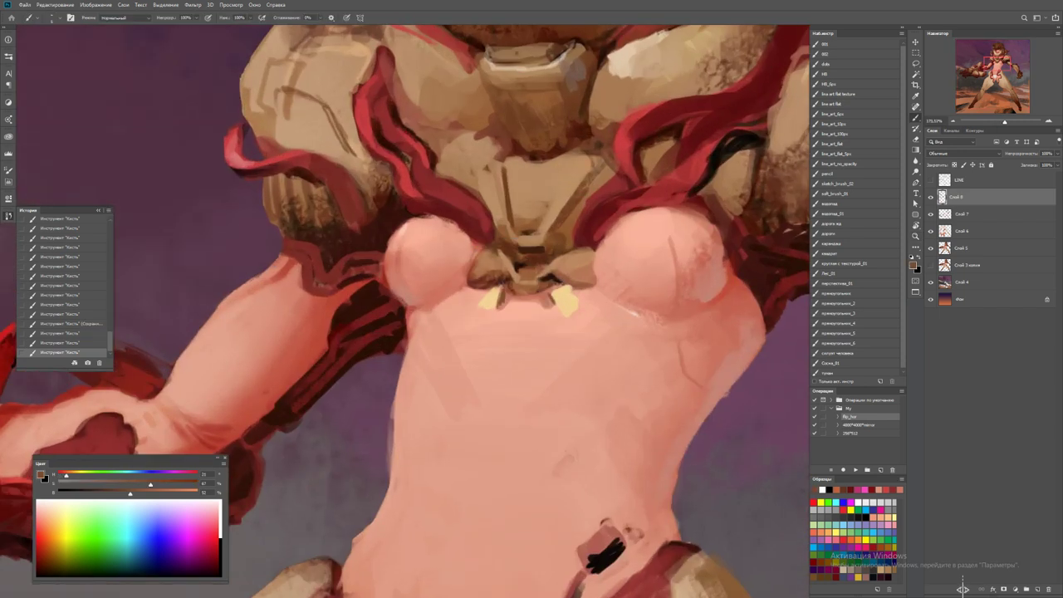
left_click(498, 299, "alt")
left_click(511, 298)
left_click(544, 299)
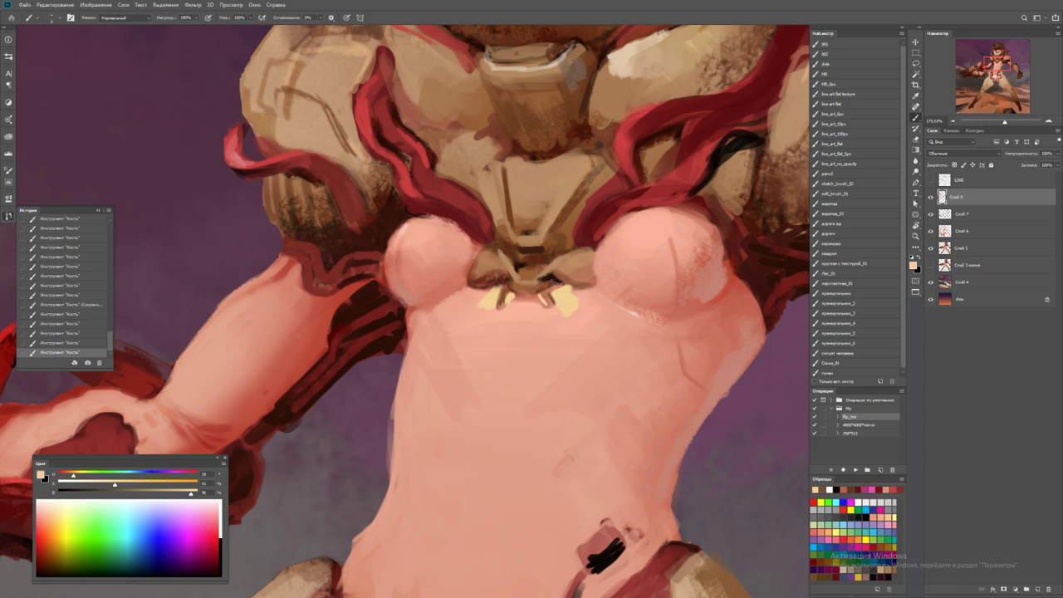
Flip the canvas horizontally and review the full figure
key("z")
key("ctrl+0")
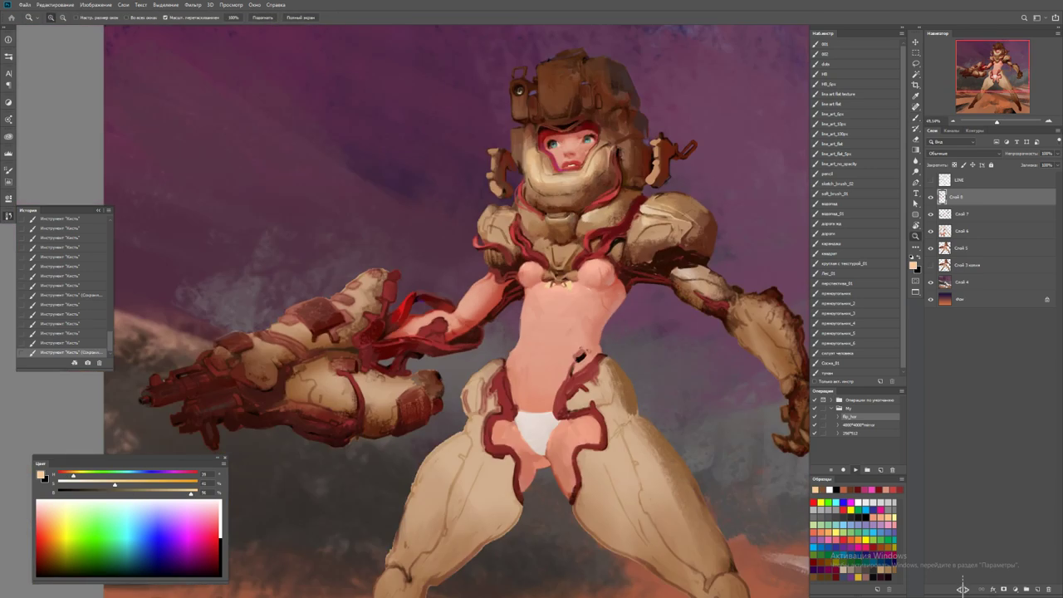
key("h")
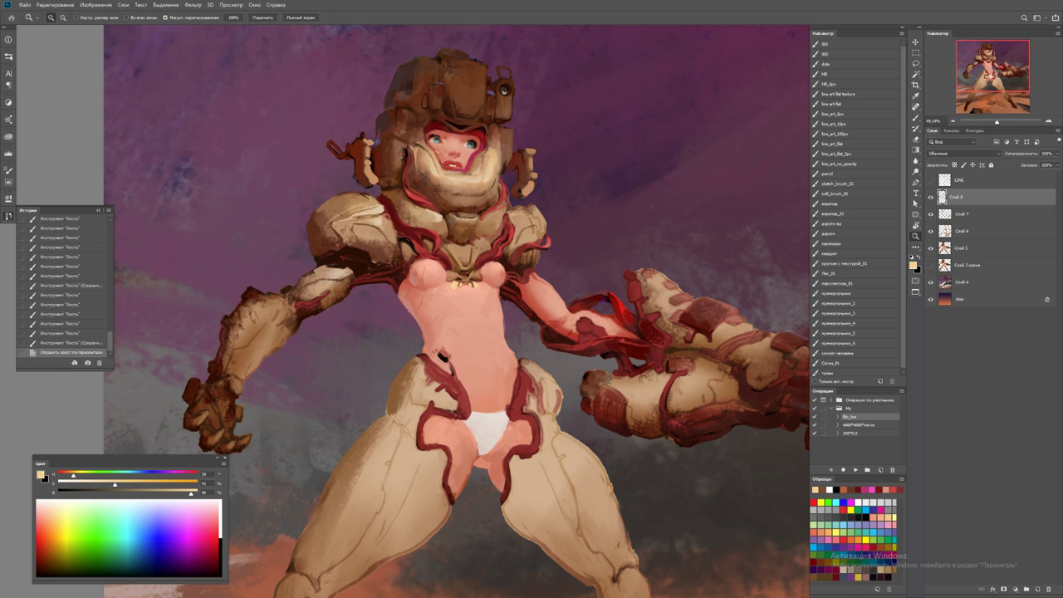
scroll(591, 306, "down", 2)
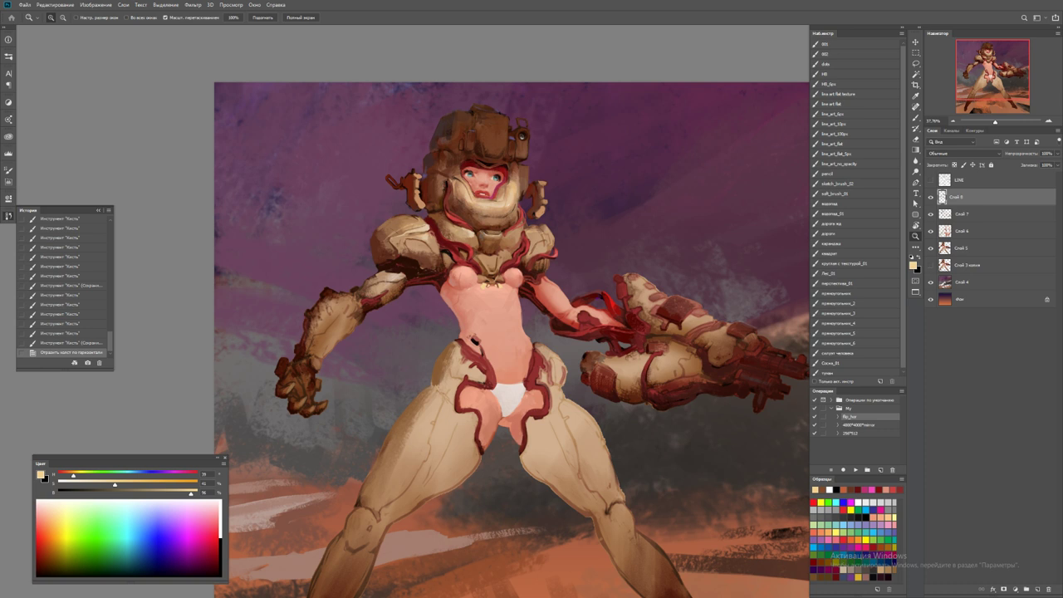
scroll(511, 312, "down", 3)
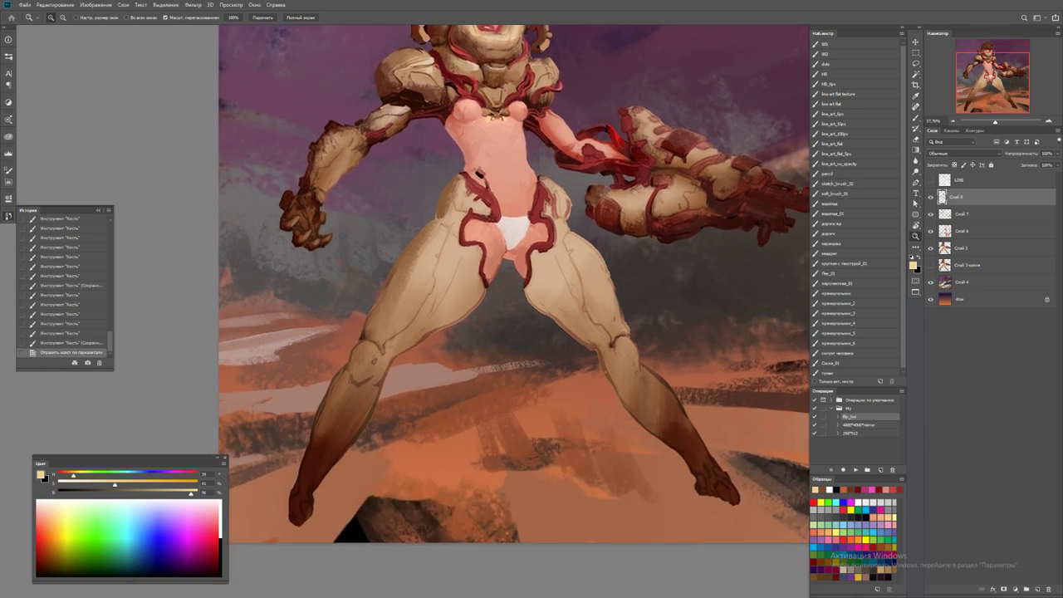
Shade the knee and lower thigh of the free-arm-side leg with sampled beige and brown
scroll(515, 282, "down", 2)
scroll(515, 283, "up", 2)
key("b")
left_click(466, 283, "alt")
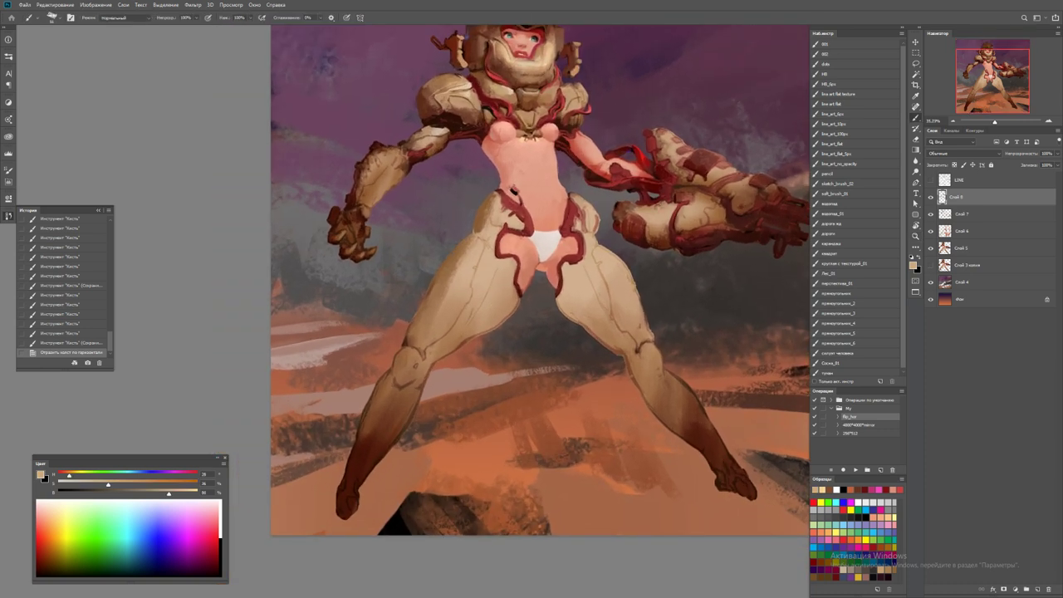
left_click_drag(428, 340, 414, 370)
left_click(428, 325, "alt")
mouse_move(420, 352)
left_mouse_down()
mouse_move(405, 371)
mouse_move(357, 366)
left_mouse_up()
Flip the canvas horizontally to continue painting the legs in mirror view
key("z")
key("h")
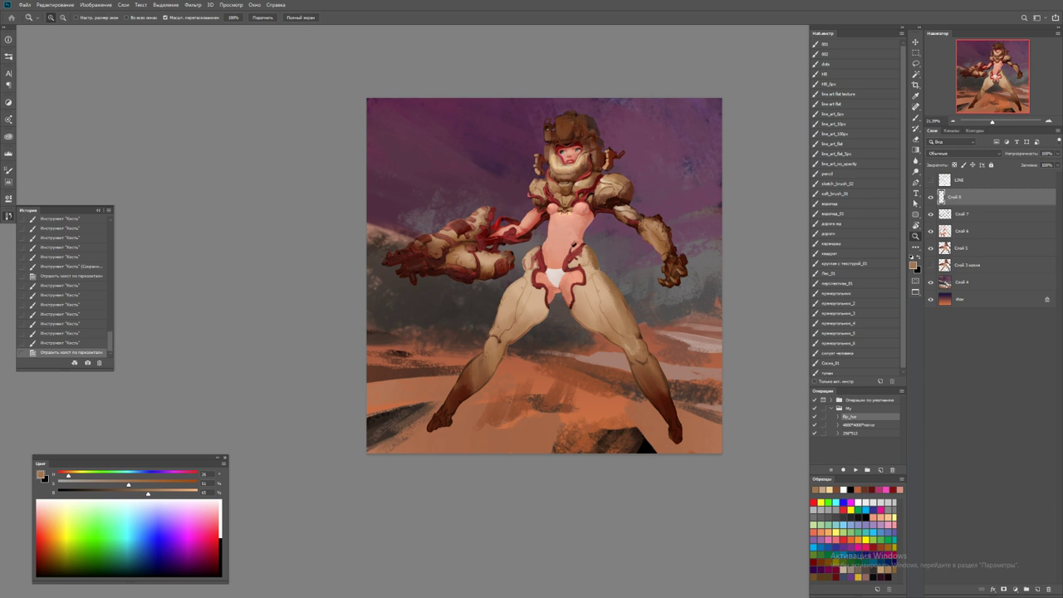
left_click_drag(503, 290, 573, 290)
Shade the inner thigh of the weapon-side leg with sampled beige and muted brown strokes
key("b")
left_click(640, 187, "alt")
left_click_drag(638, 189, 604, 206)
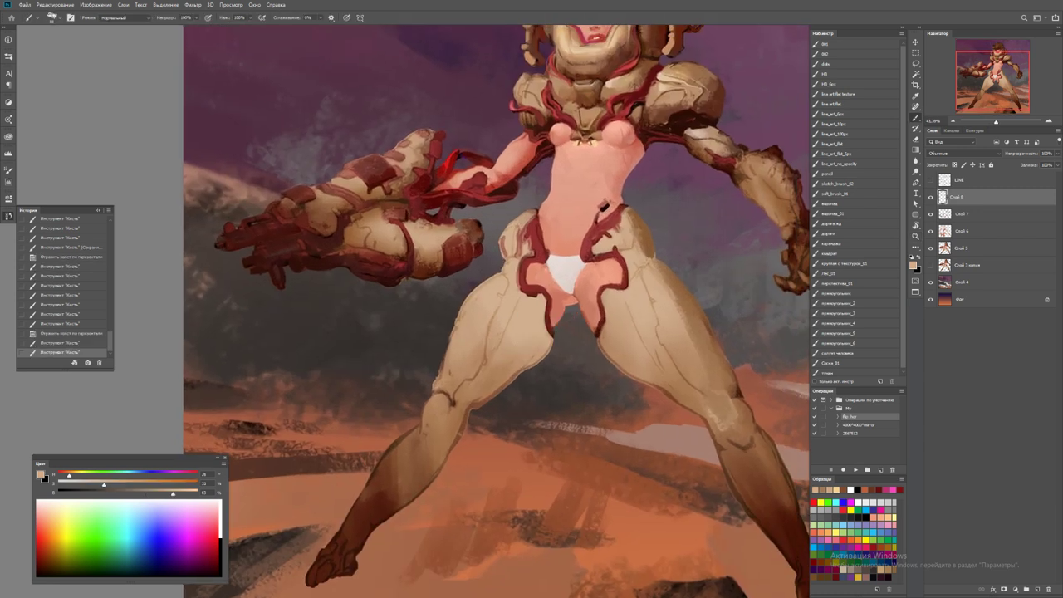
left_click(604, 207, "alt")
mouse_move(509, 376)
left_mouse_down()
mouse_move(497, 378)
mouse_move(538, 349)
mouse_move(537, 334)
left_mouse_up()
left_click_drag(527, 333, 546, 330)
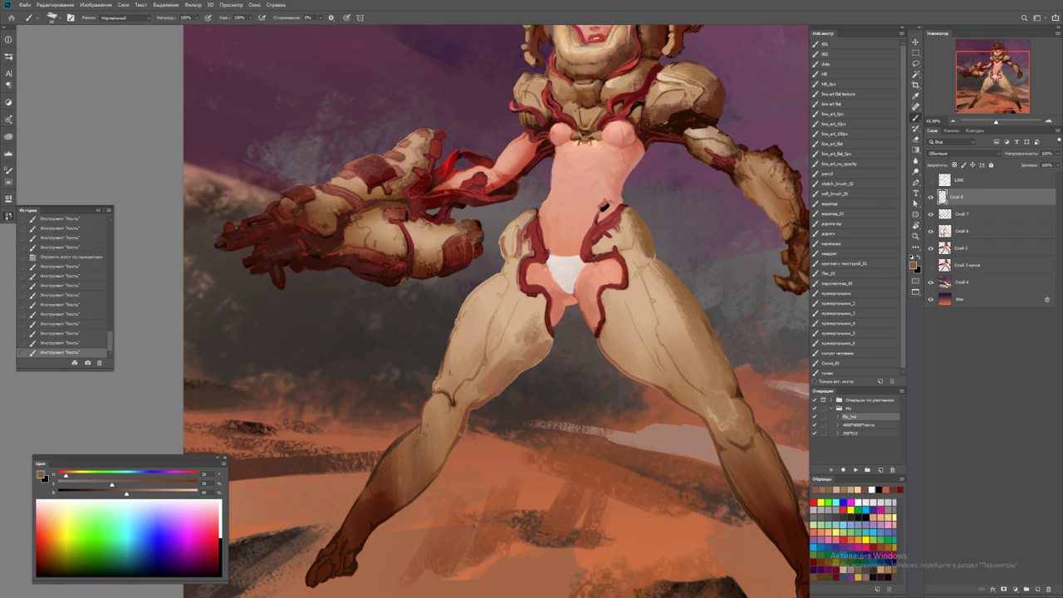
mouse_move(540, 342)
left_mouse_down()
mouse_move(536, 359)
mouse_move(522, 357)
left_mouse_up()
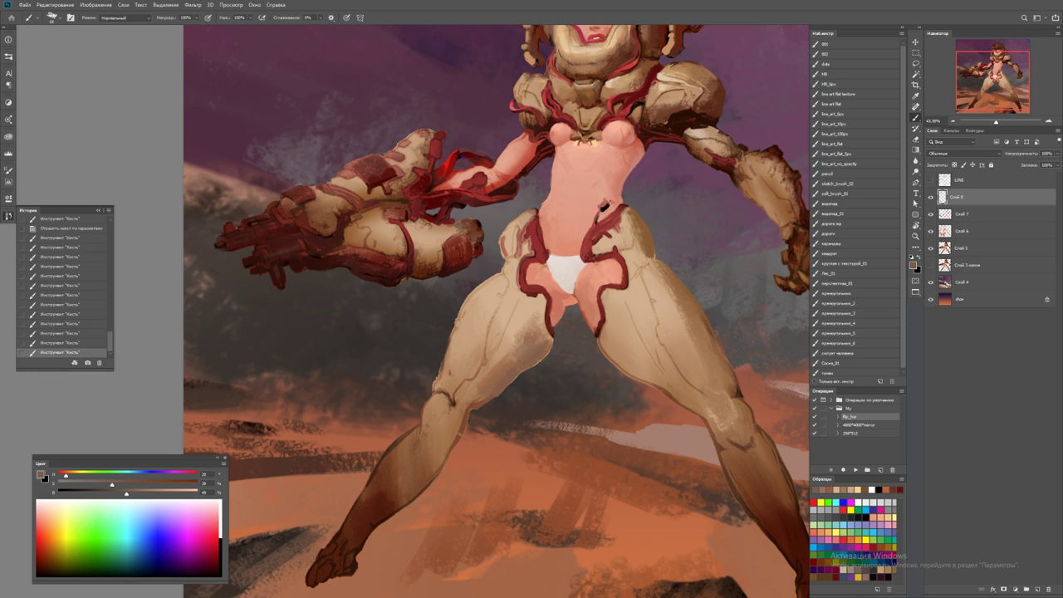
mouse_move(540, 301)
left_mouse_down()
mouse_move(537, 329)
mouse_move(516, 330)
left_mouse_up()
Blend the knee joint of the weapon-side leg with sampled beige-brown, softening its dark outline
left_click(397, 481, "alt")
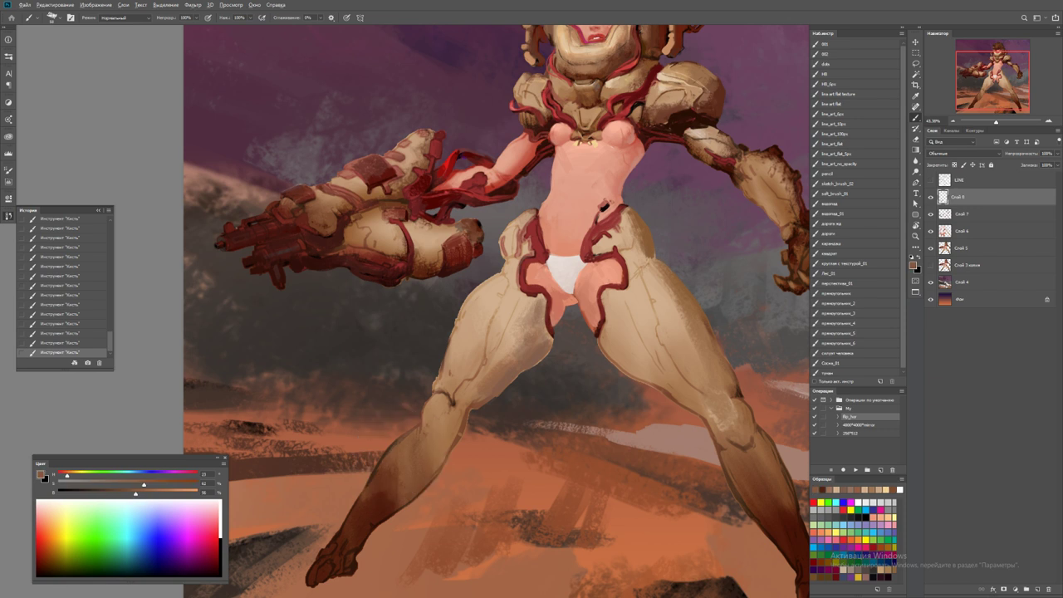
left_click(436, 419, "alt")
left_click(427, 424, "alt")
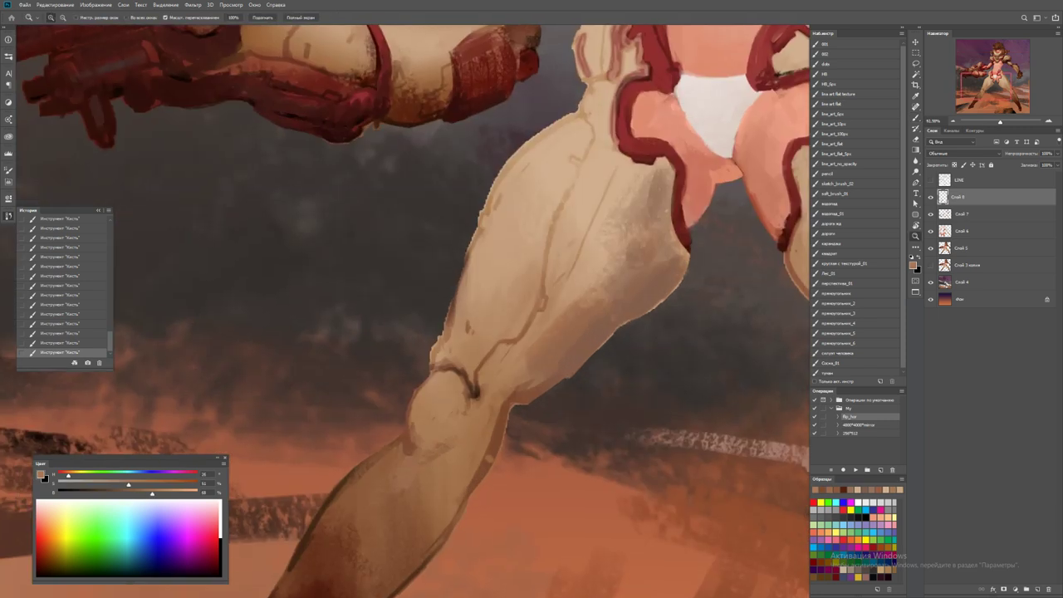
left_click(391, 407, "ctrl")
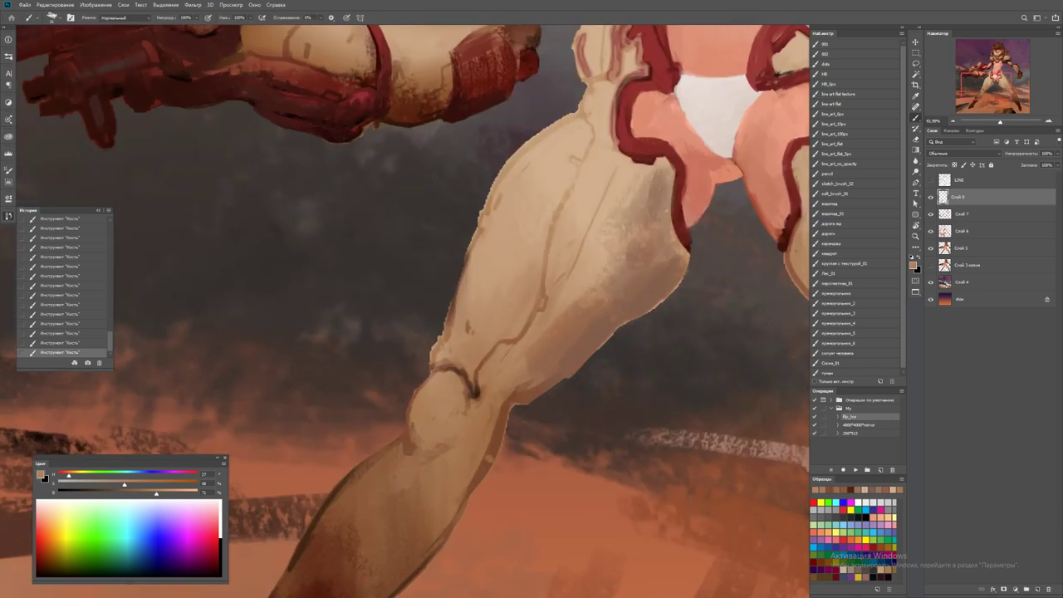
left_click(455, 381, "alt")
mouse_move(459, 382)
left_mouse_down()
mouse_move(440, 384)
mouse_move(453, 390)
mouse_move(457, 374)
mouse_move(465, 378)
left_mouse_up()
left_click(465, 365, "alt")
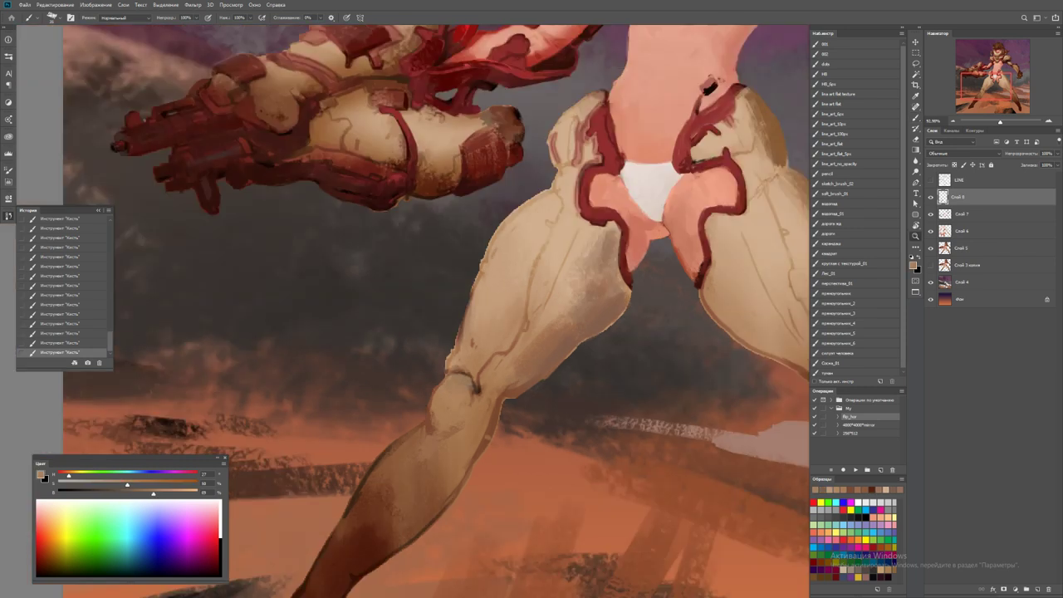
Paint sampled browns along the outer edge and underside of the weapon-side thigh above the knee
scroll(491, 382, "down", 5)
scroll(483, 380, "up", 5)
left_click(453, 360, "alt")
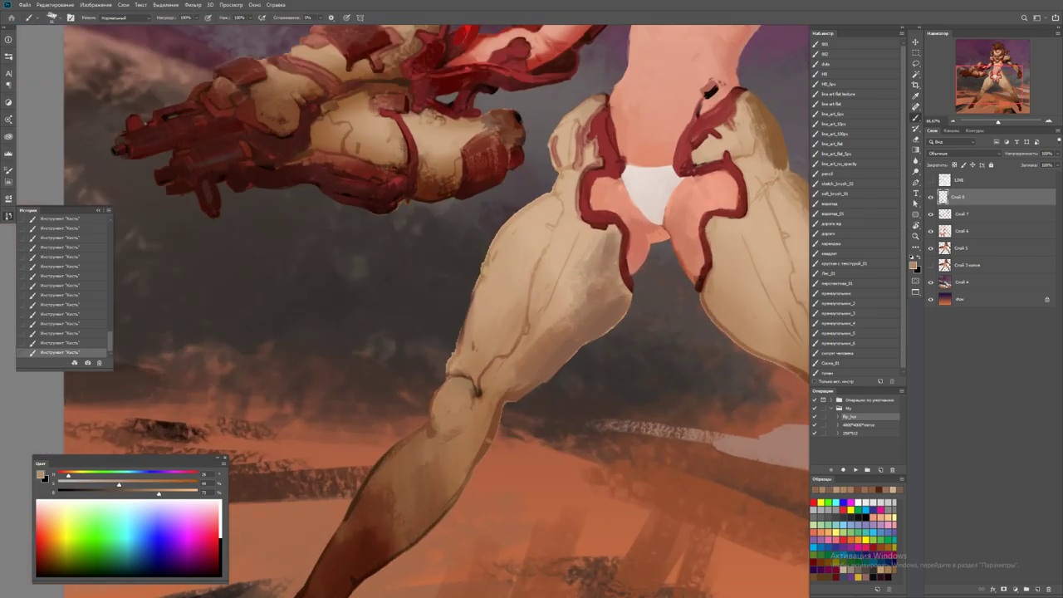
left_click(451, 332, "alt")
mouse_move(459, 366)
left_mouse_down()
mouse_move(475, 276)
mouse_move(421, 355)
left_mouse_up()
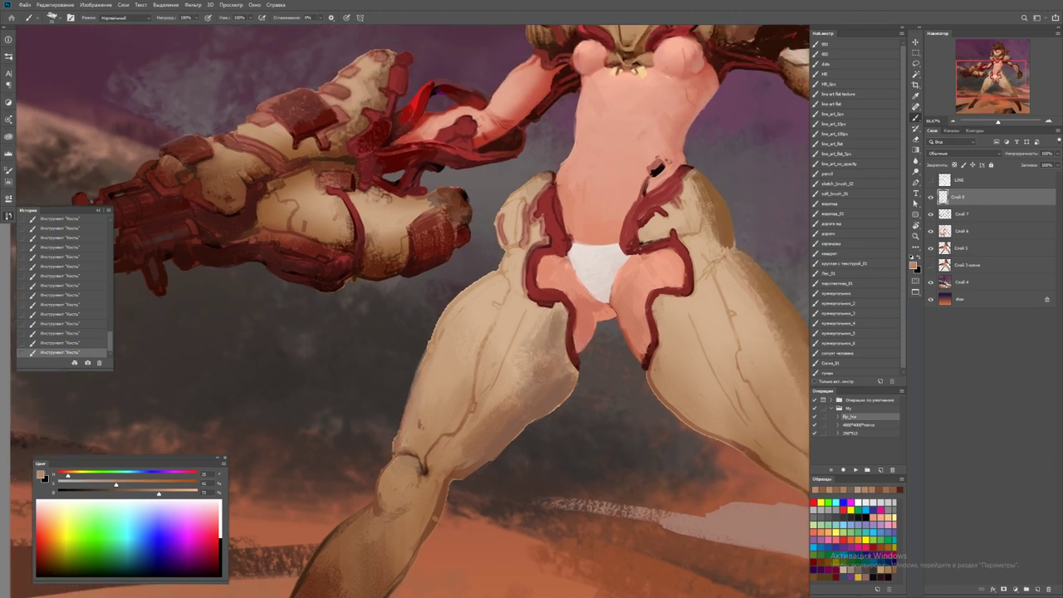
left_click(484, 432, "alt")
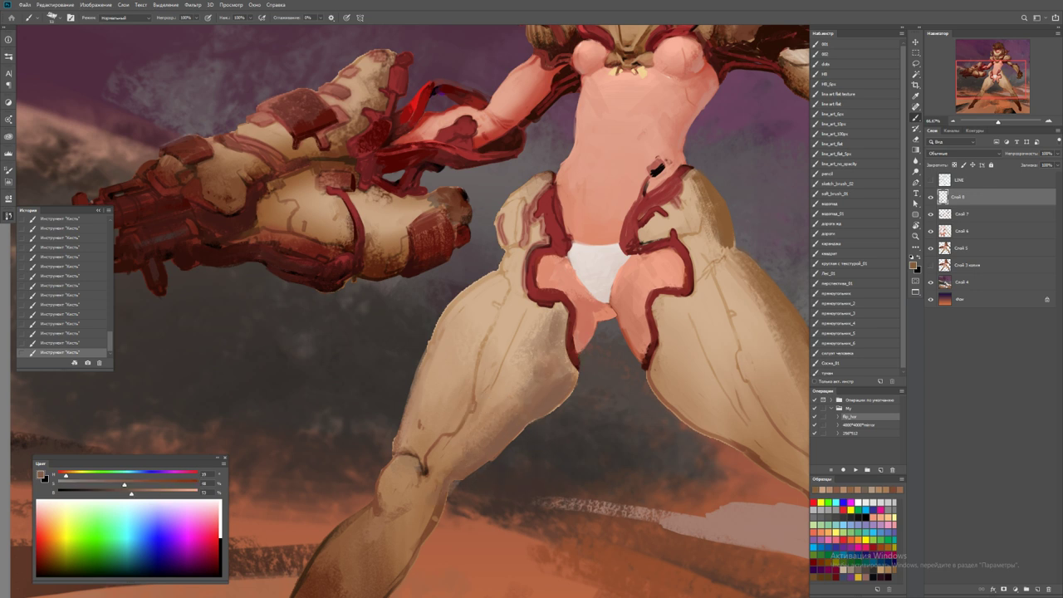
Flip the canvas horizontally back to its original orientation
key("z")
key("ctrl+minus")
key("ctrl+minus")
key("ctrl+minus")
key("ctrl+minus")
key("F2")
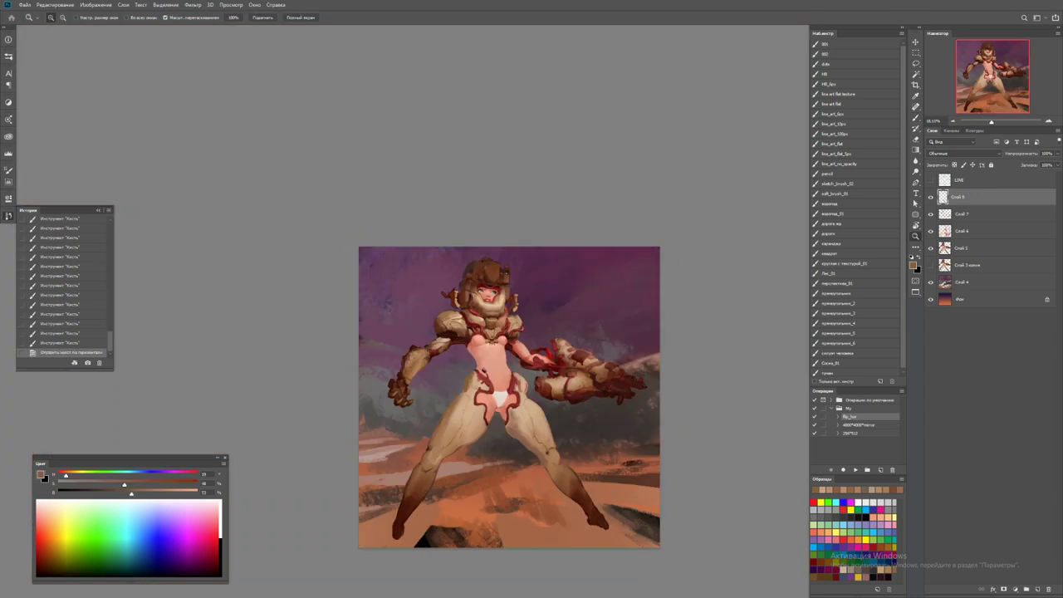
Rework the knee armour of the free-arm-side leg with sampled dark and mid browns
key("ctrl+plus")
key("ctrl+plus")
key("ctrl+plus")
key("b")
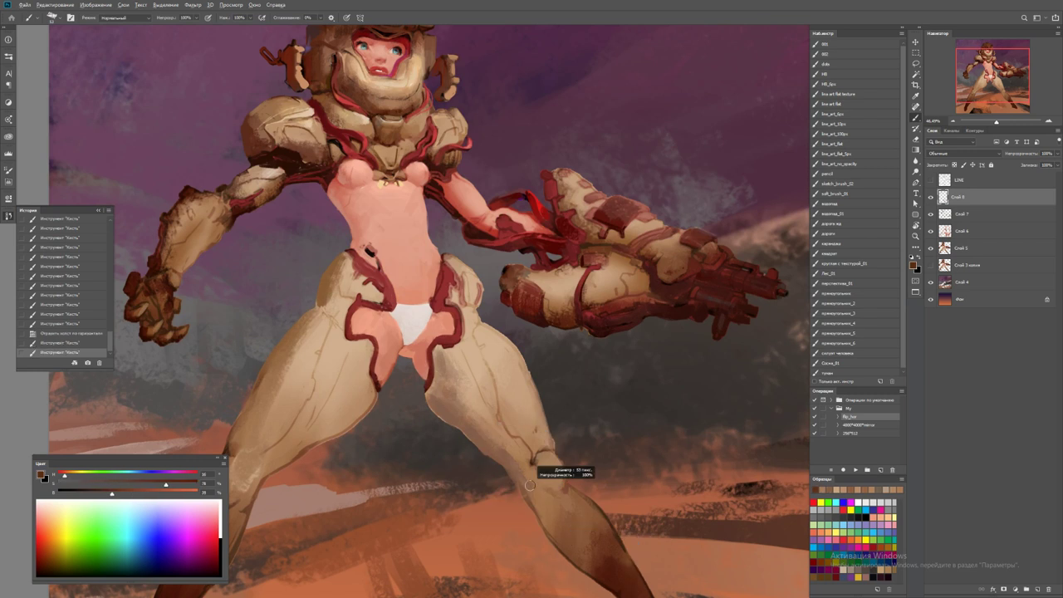
scroll(428, 312, "down", 3)
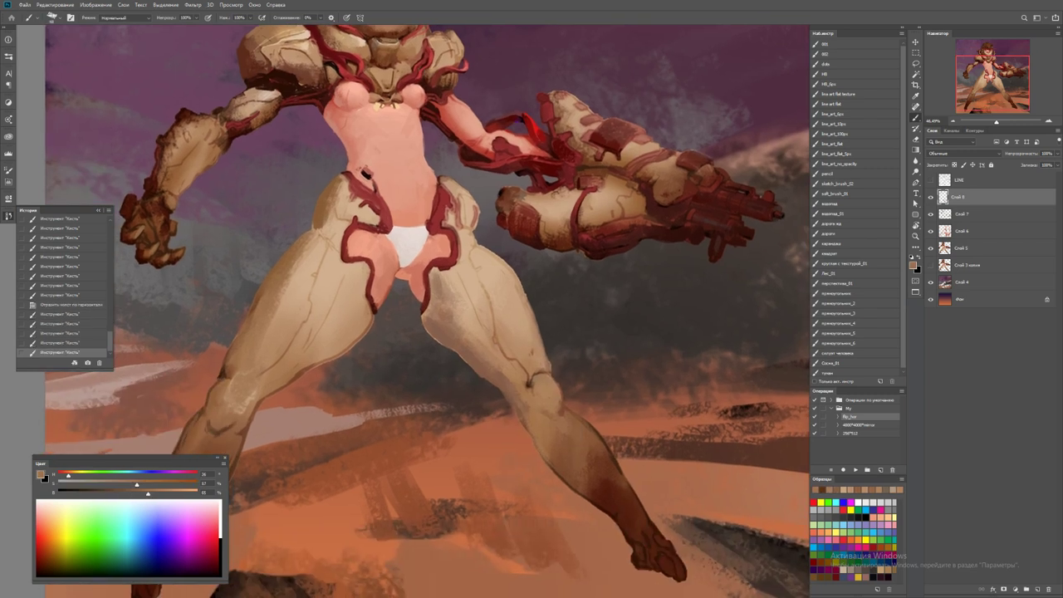
scroll(428, 311, "up", 3)
scroll(428, 311, "left", 2)
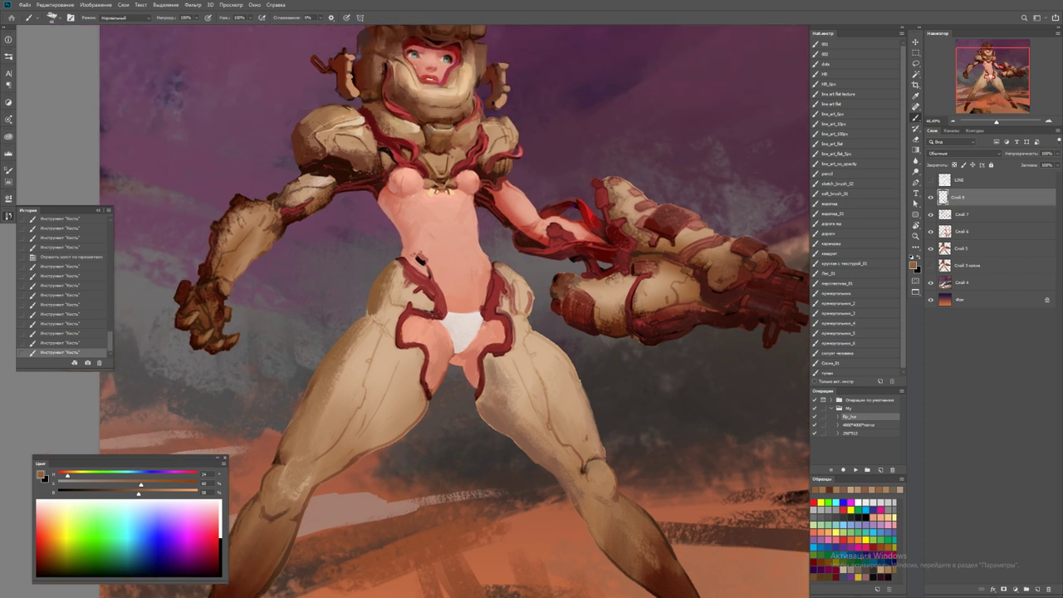
Rework the free-arm-side hip armour with sampled beige and brown tones, softening its shading
left_click(504, 268, "alt")
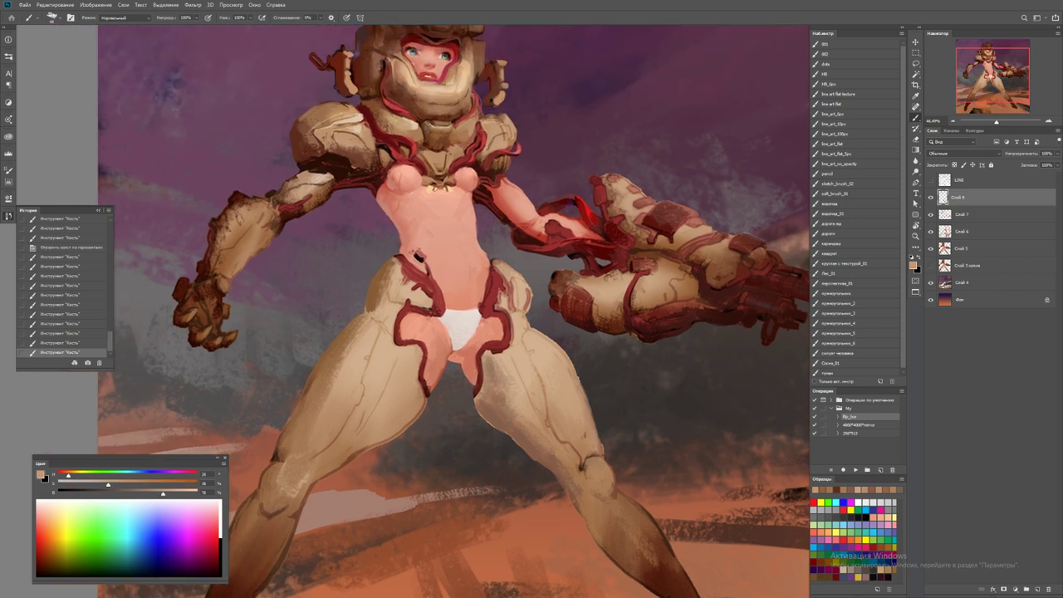
left_click_drag(387, 288, 389, 267)
left_click(419, 302, "alt")
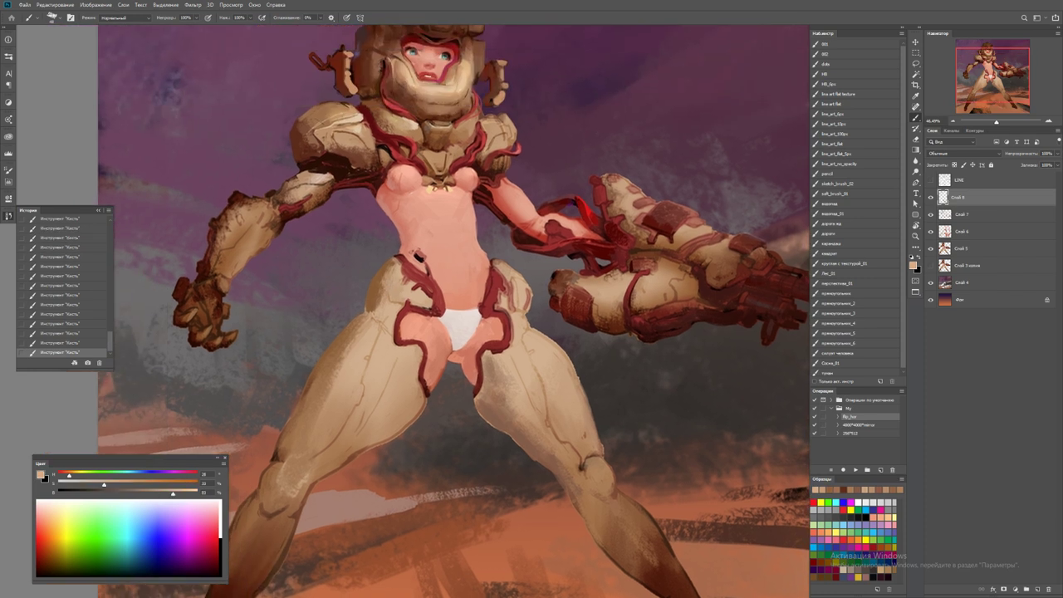
left_click(391, 293, "alt")
left_click(376, 288, "alt")
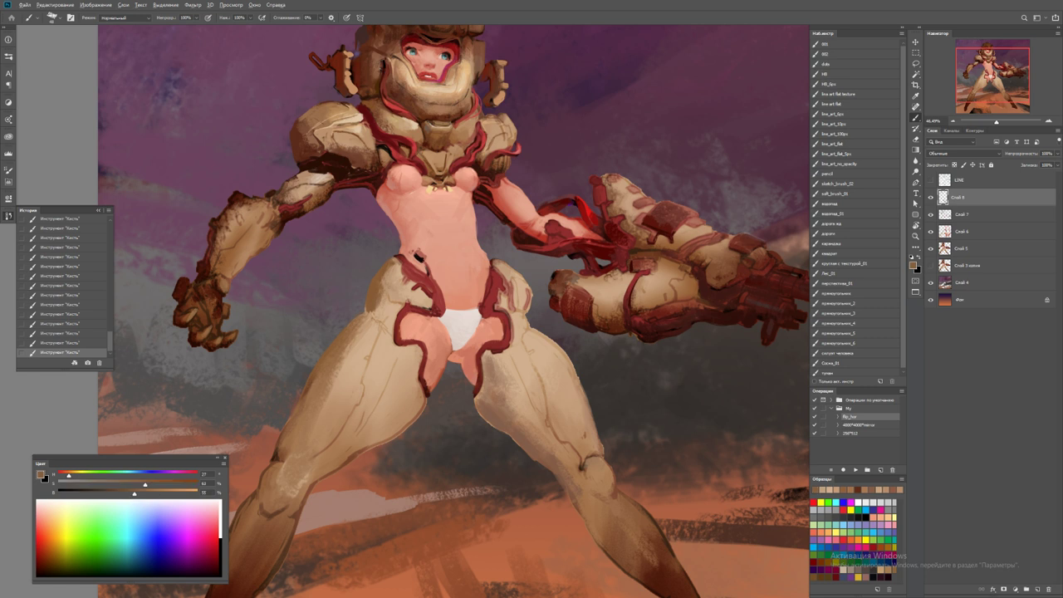
left_click(244, 213, "alt")
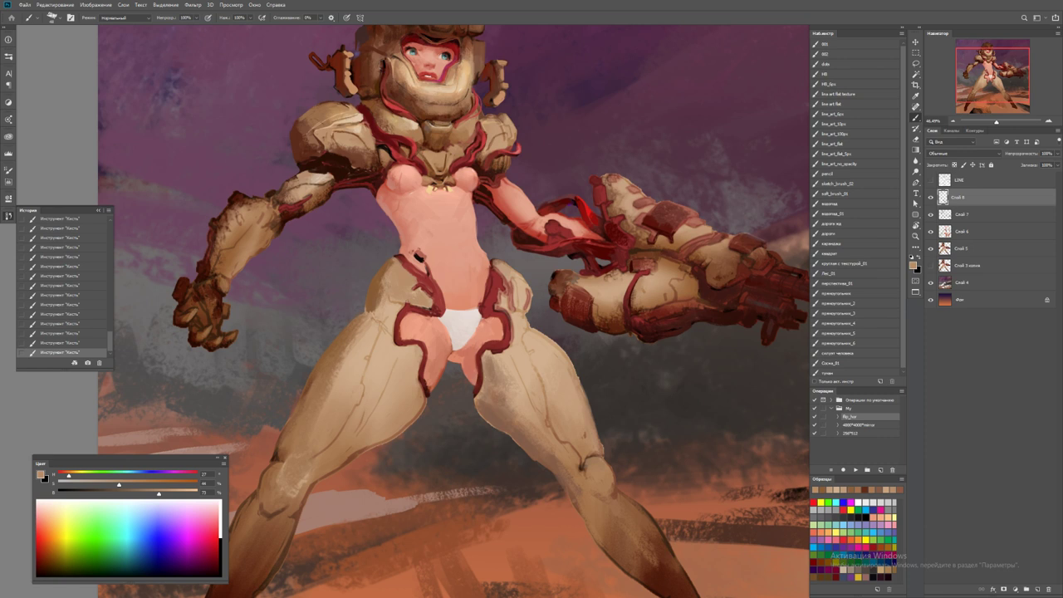
key("z")
mouse_move(513, 300)
left_mouse_down()
mouse_move(482, 299)
mouse_move(532, 282)
left_mouse_up()
key("b")
left_click(457, 295, "alt")
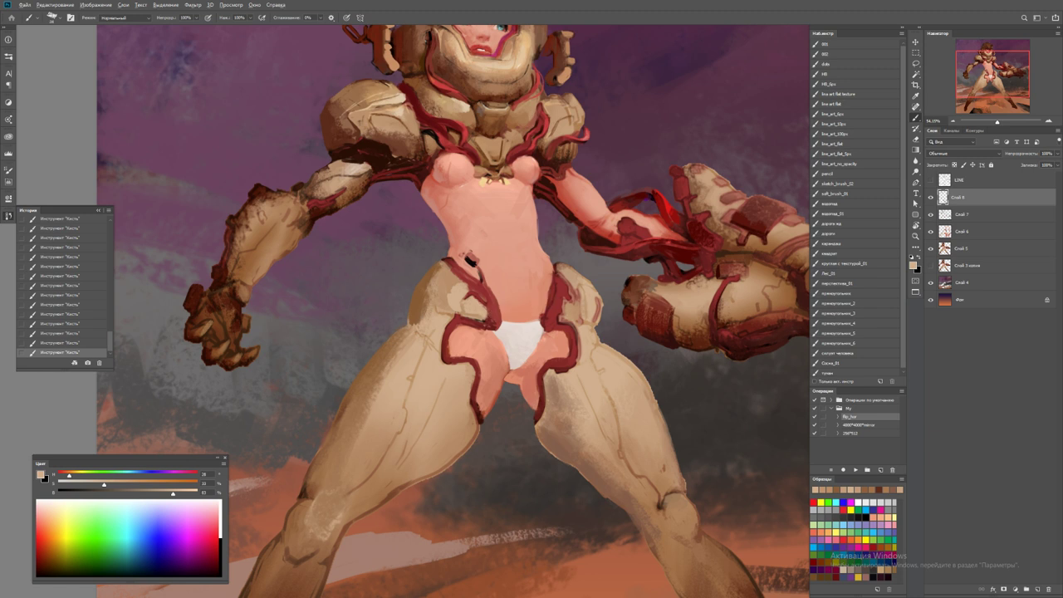
Refine the red trim along the free-arm-side hip with sampled dark, skin and red tones
left_click(470, 260, "alt")
left_click(471, 260, "alt")
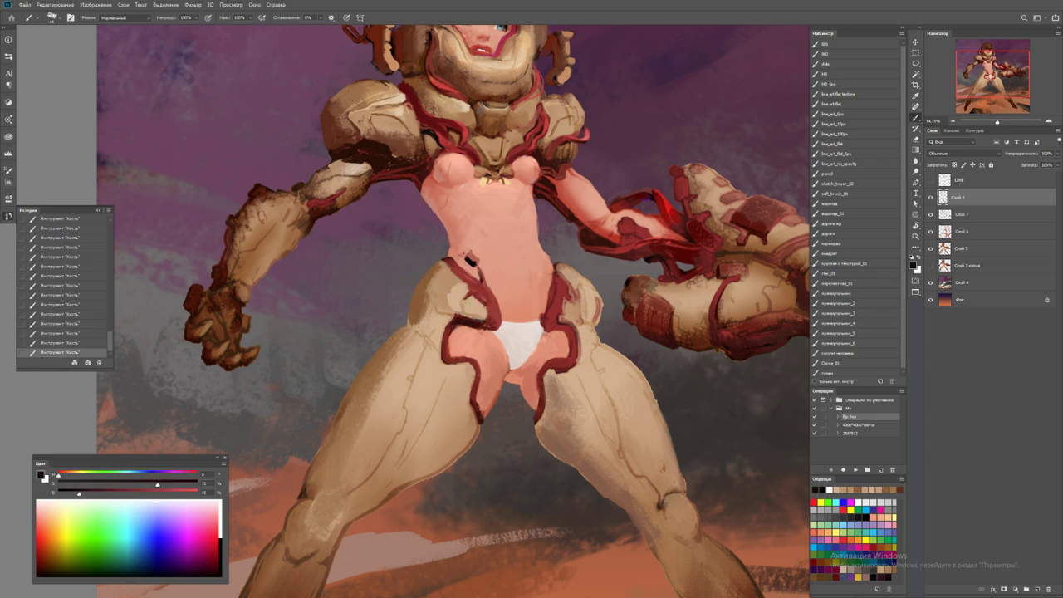
left_click(470, 261, "alt")
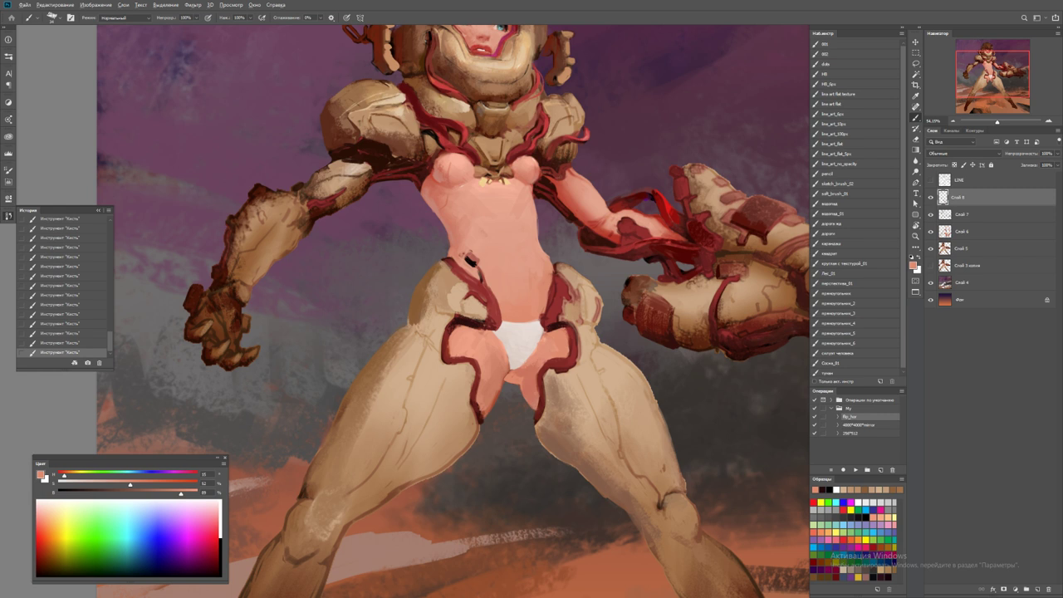
left_click(563, 334, "alt")
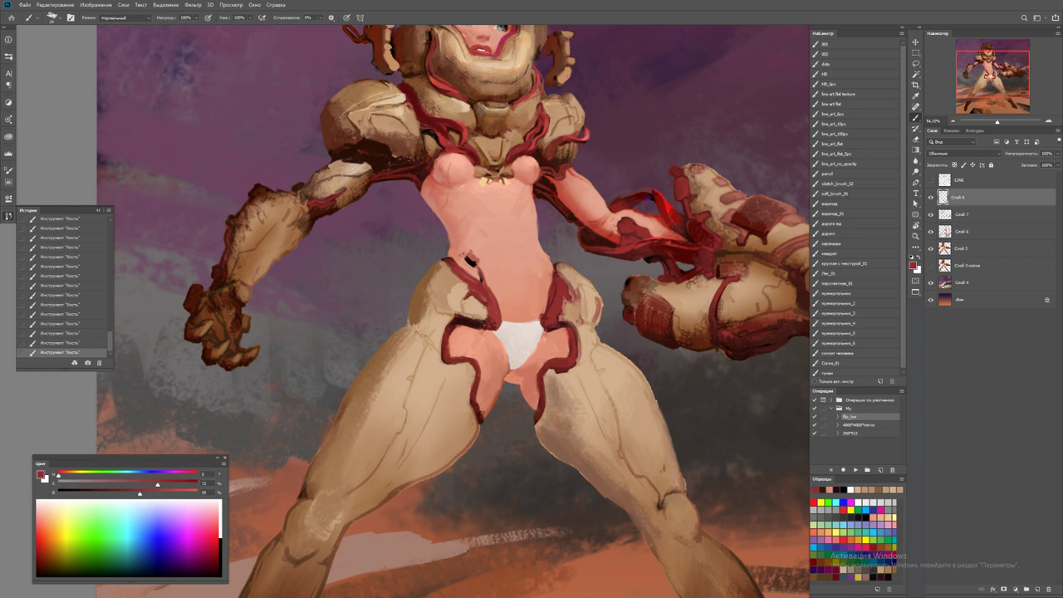
left_click(546, 310, "alt")
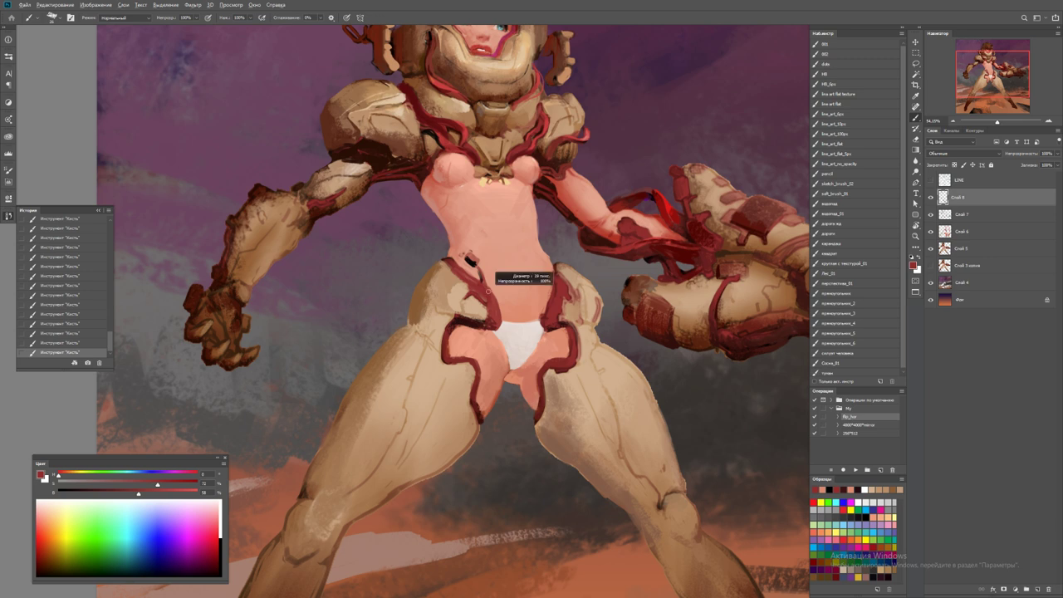
key("9")
key("9")
key("d")
Shade the free-arm side of the bust and ribcage with sampled muted skin tones
key("z")
key("ctrl+0")
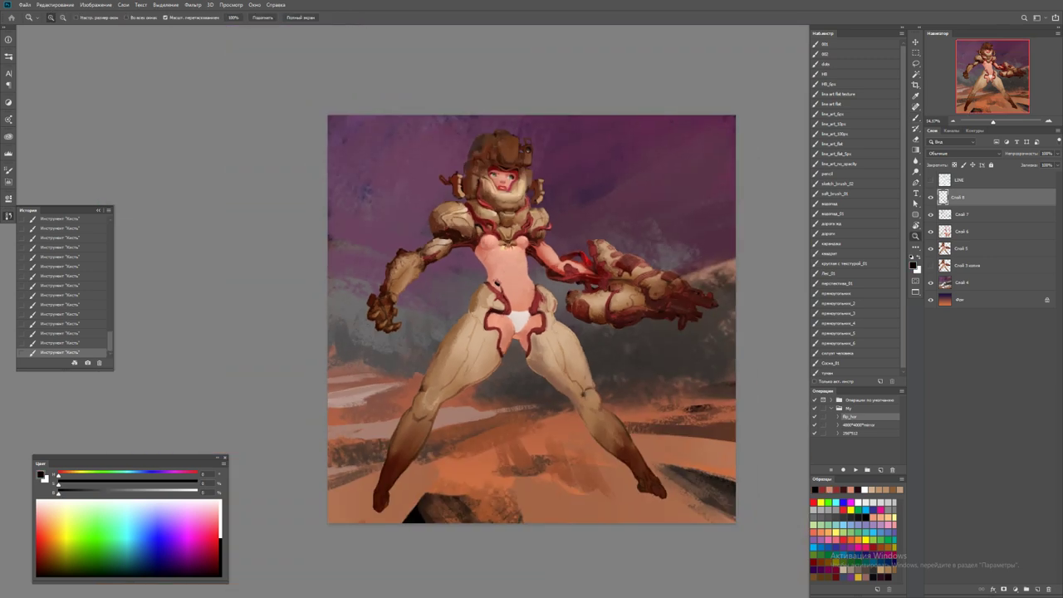
left_click(507, 229)
key("b")
left_click(478, 295, "alt")
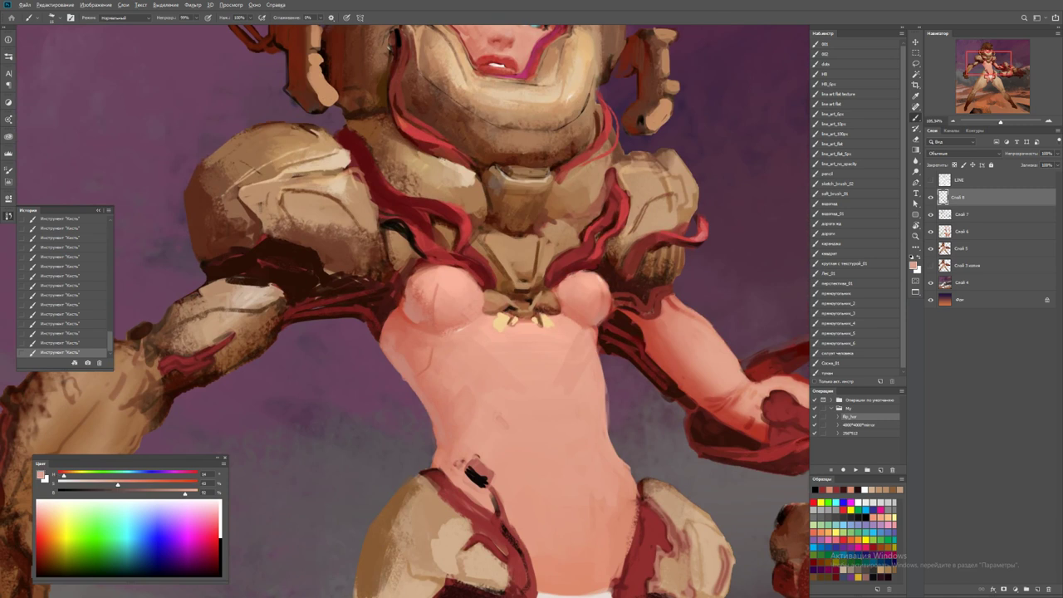
right_click(478, 295, "alt")
left_click(416, 306, "alt")
right_click(416, 305, "alt")
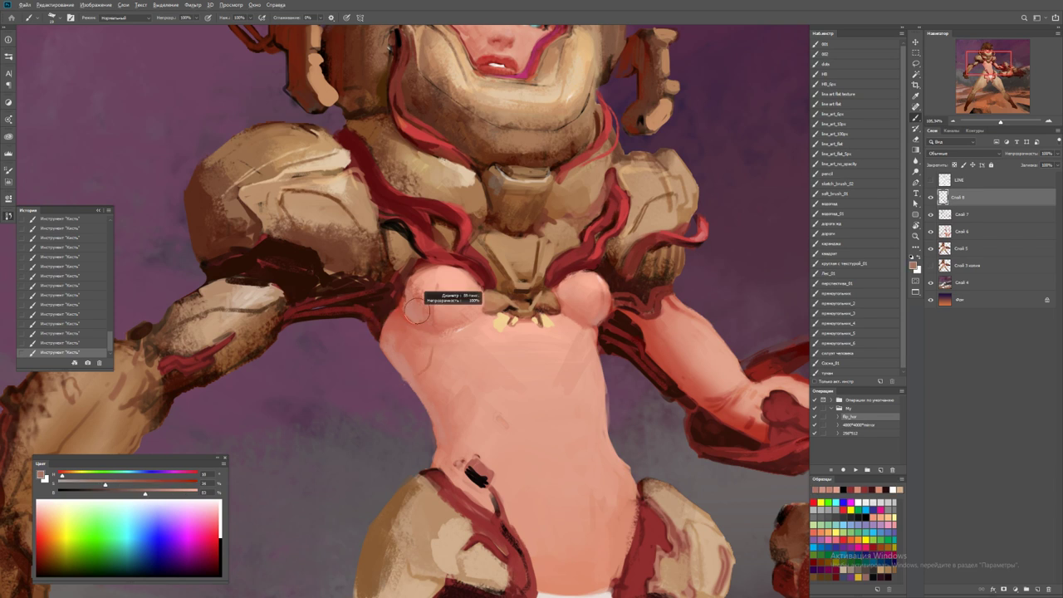
Touch up the skin beside the weapon-side armpit with a sampled saturated red
scroll(460, 404, "down", 5)
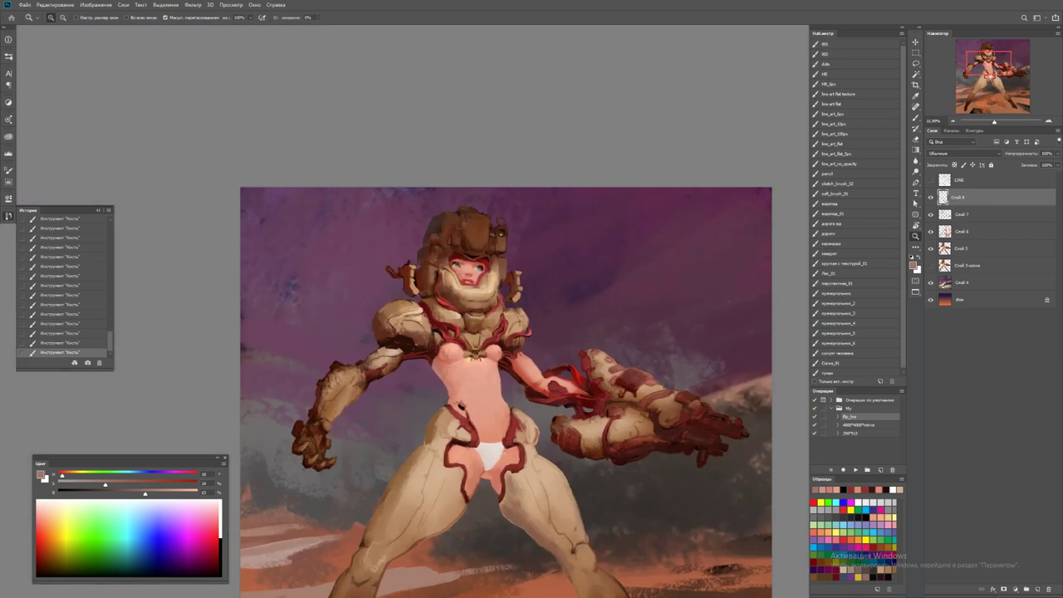
key("z")
scroll(459, 404, "up", 5)
key("b")
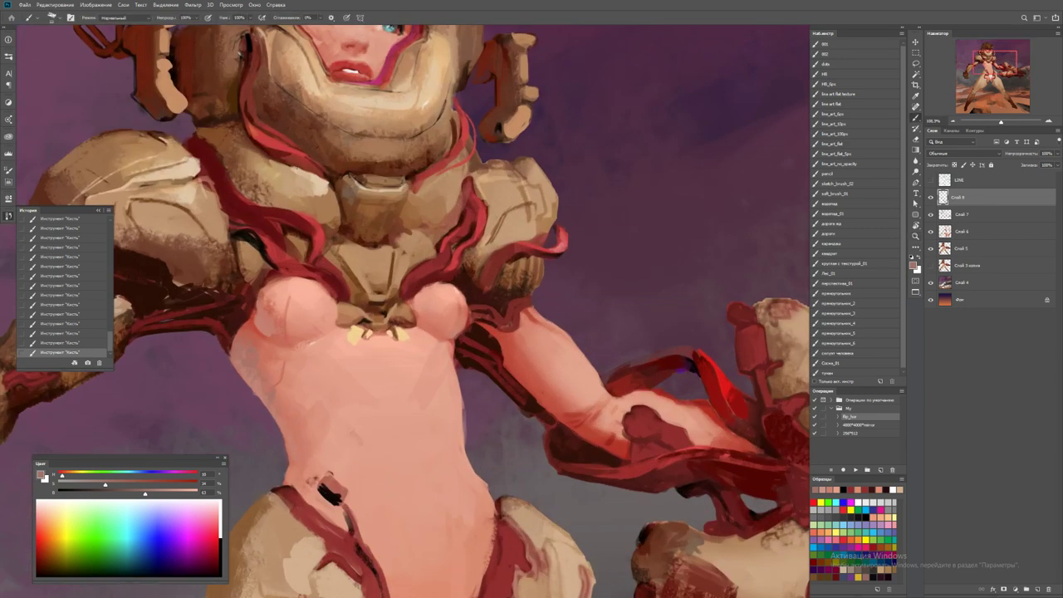
scroll(459, 405, "down", 5)
scroll(459, 404, "up", 4)
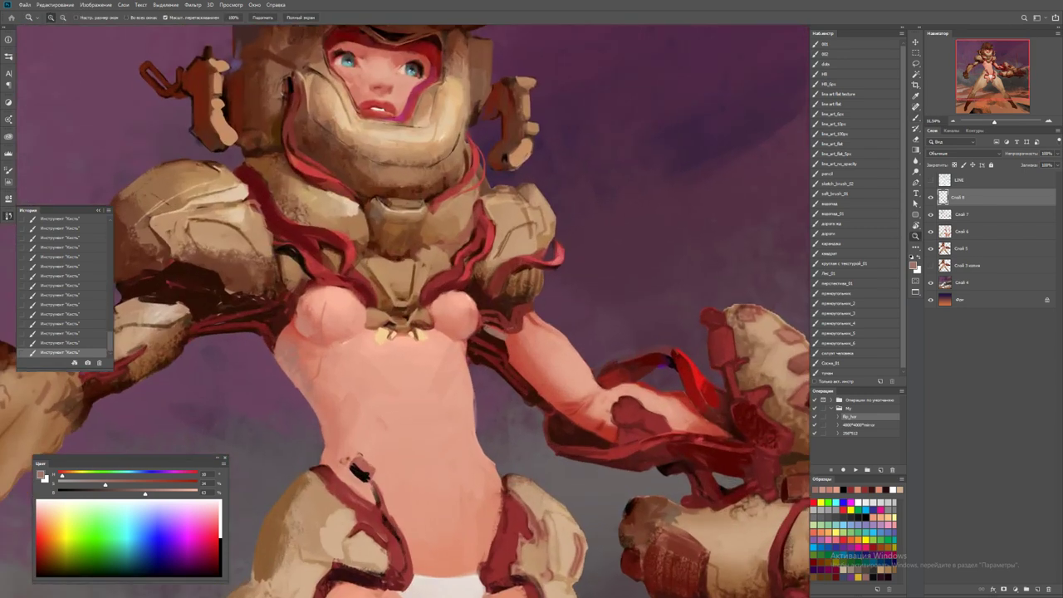
key("ctrl+z")
key("ctrl+z")
left_click(488, 330)
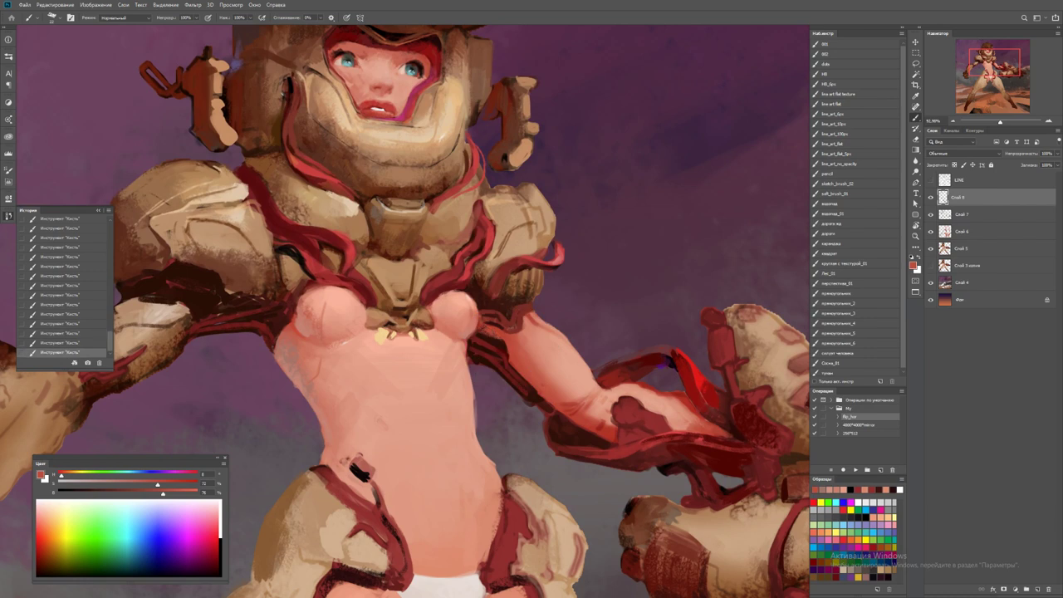
left_click_drag(490, 332, 602, 306)
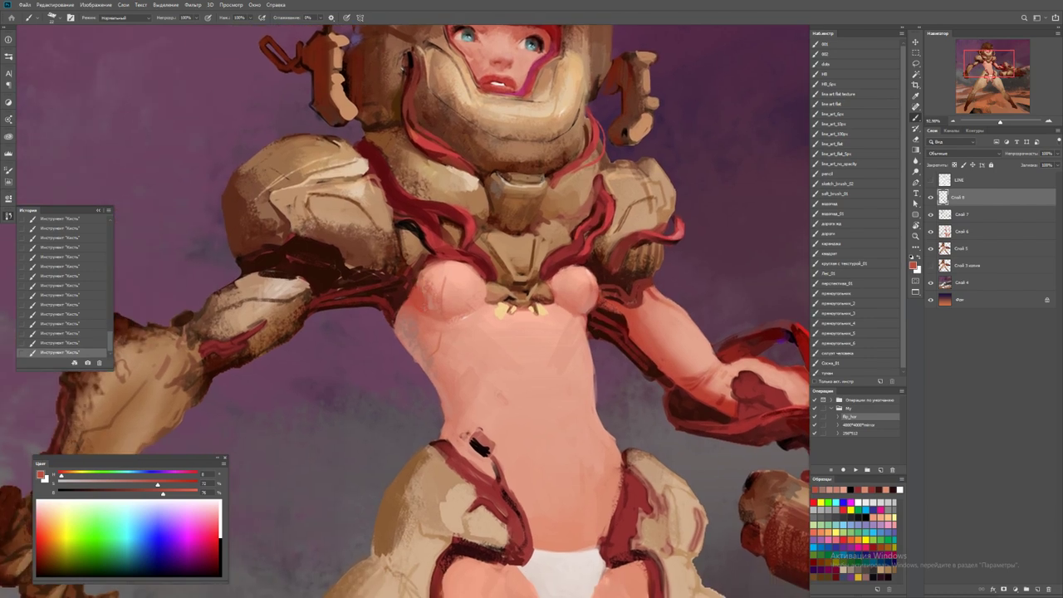
Paint a reddish shadow across the forehead just beneath the helmet's brow
key("z")
scroll(424, 301, "down", 5)
scroll(467, 195, "up", 5)
key("b")
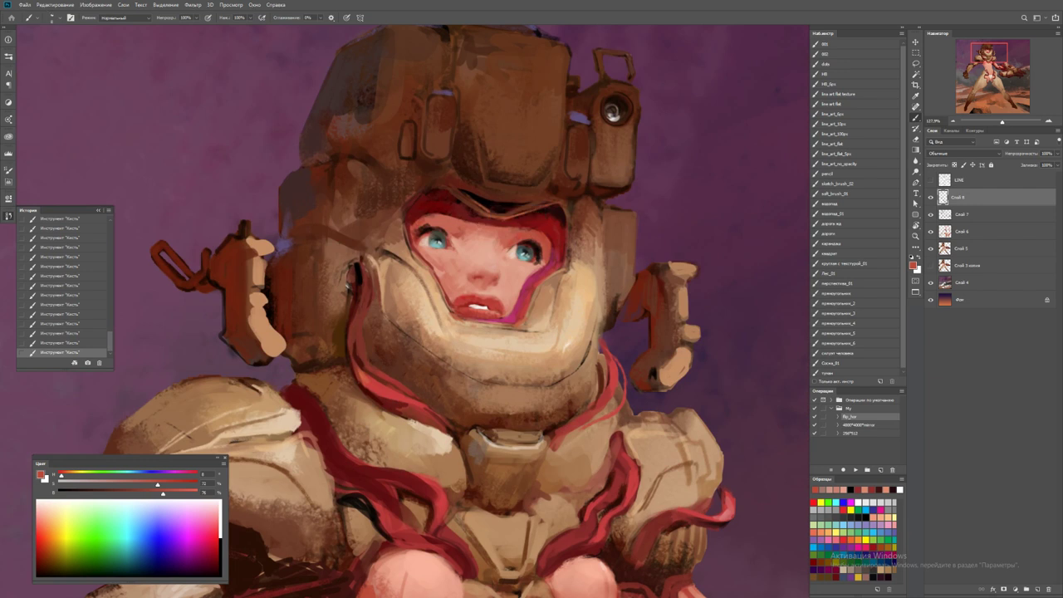
left_click_drag(415, 218, 430, 214)
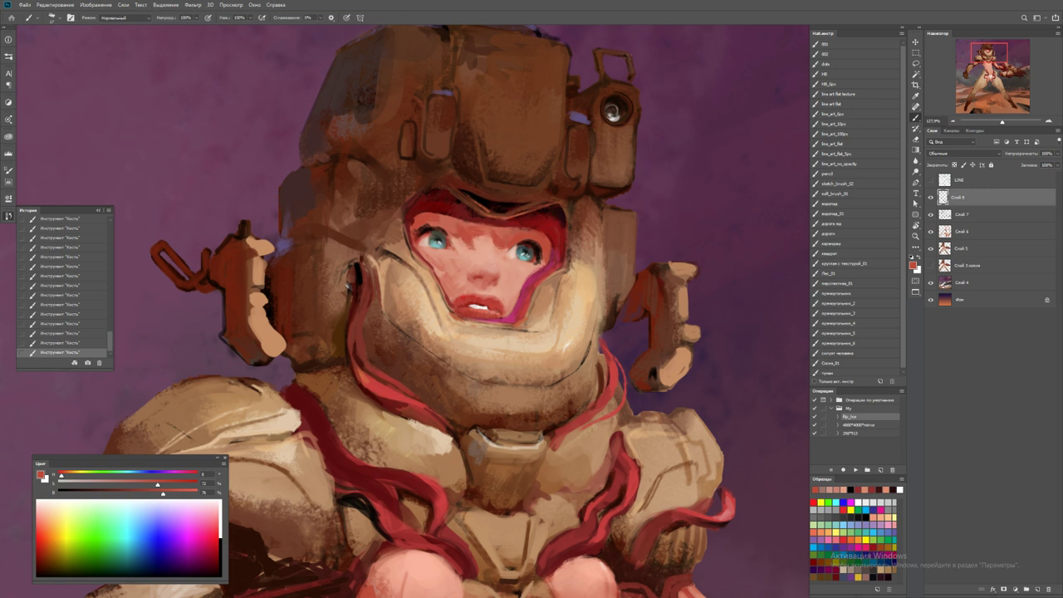
Compare the figure with its earlier state by stepping back through the recent brush strokes and restoring them all
scroll(505, 239, "down", 5)
key("z")
left_click(603, 270, "alt")
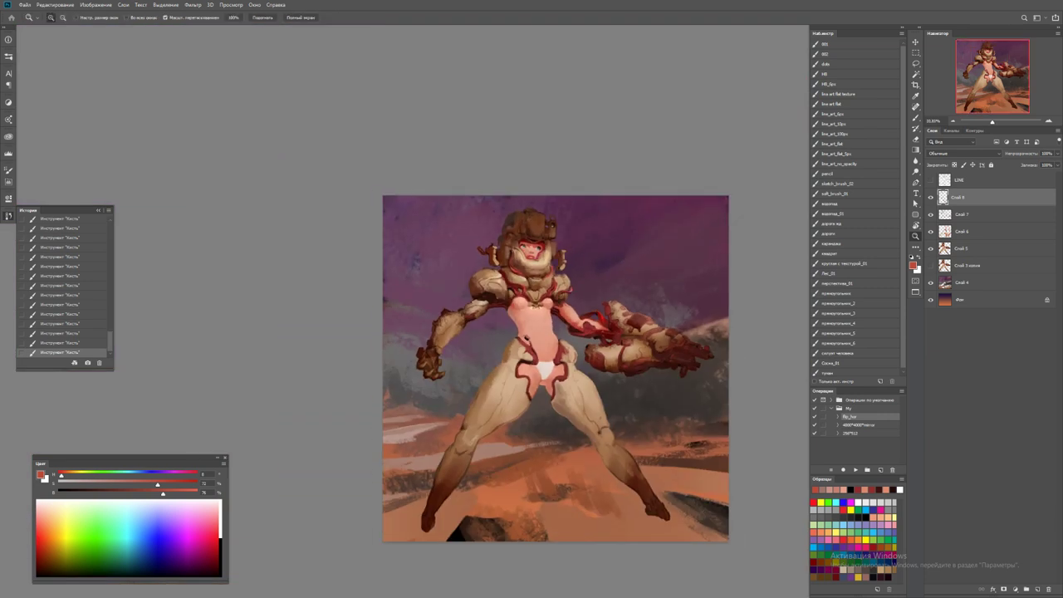
key("ctrl+z")
key("ctrl+z")
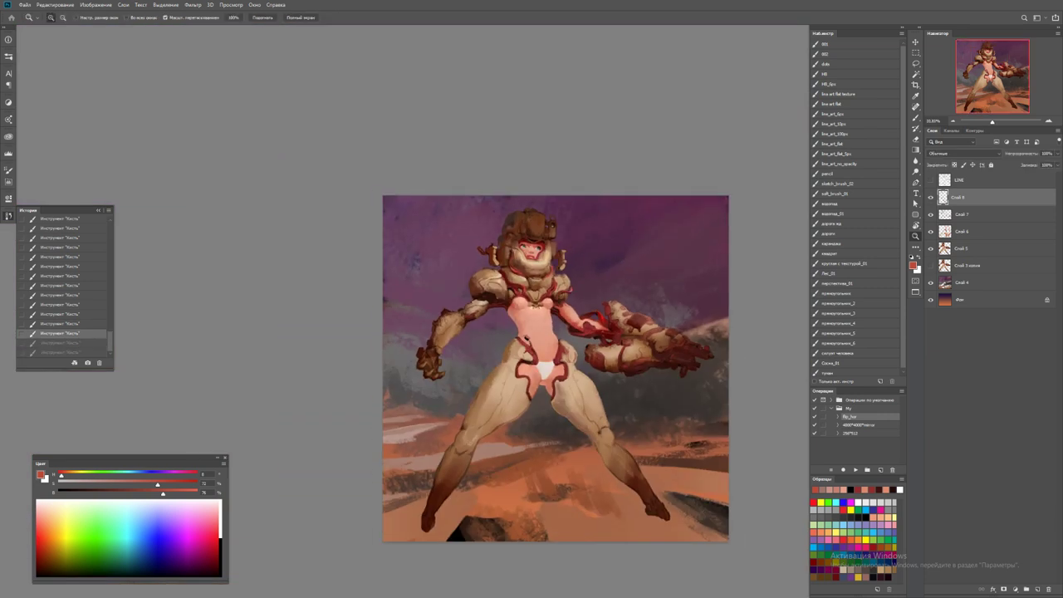
key("ctrl+z")
key("ctrl+z")
key("ctrl+z")
key("ctrl+z")
key("ctrl+z")
key("ctrl+z")
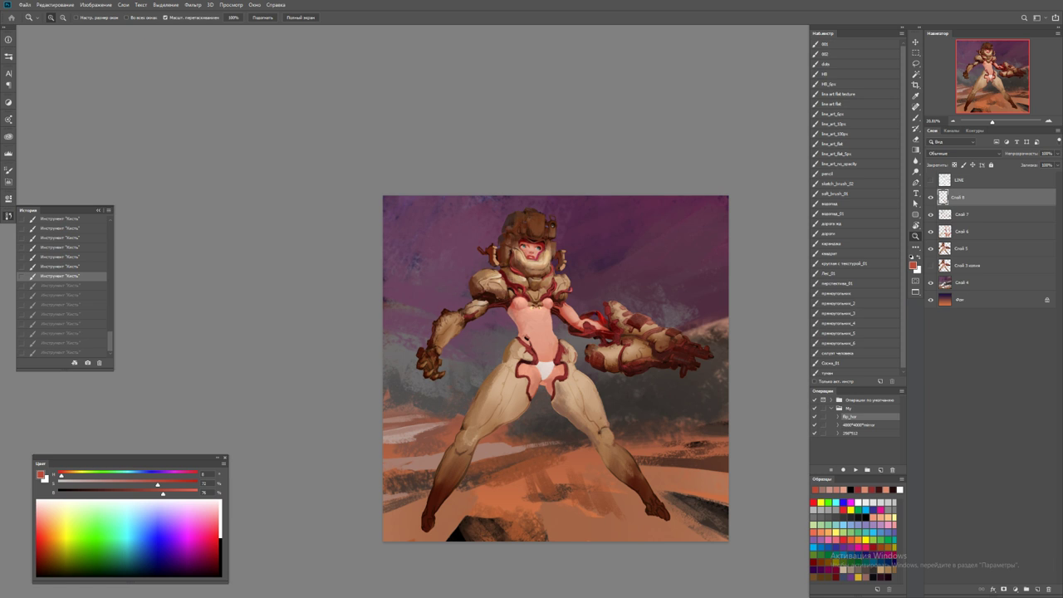
left_click(553, 288)
key("ctrl+z")
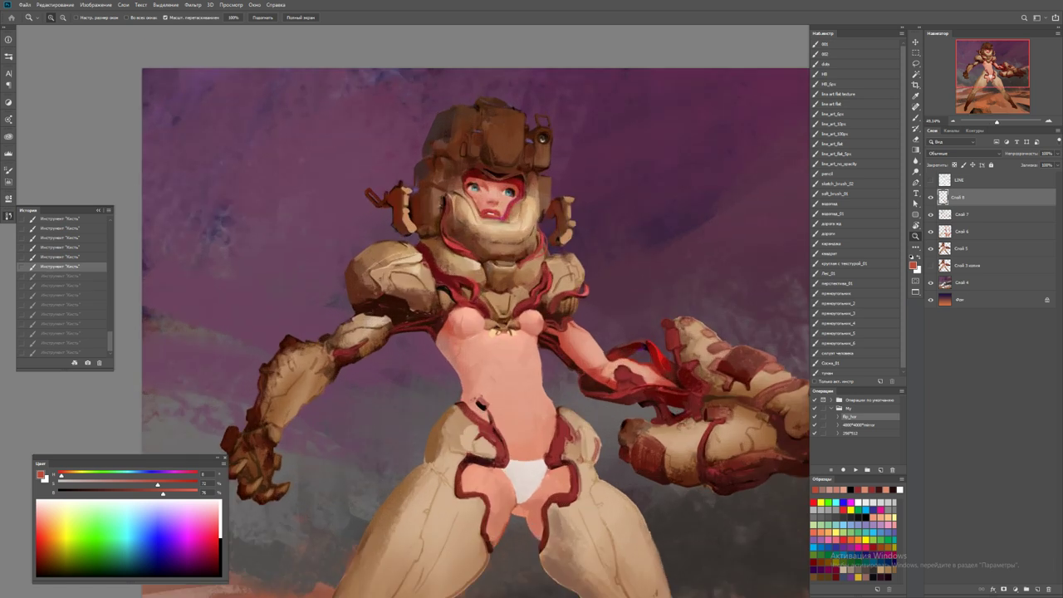
key("ctrl+z")
key("ctrl+z")
left_click(660, 370)
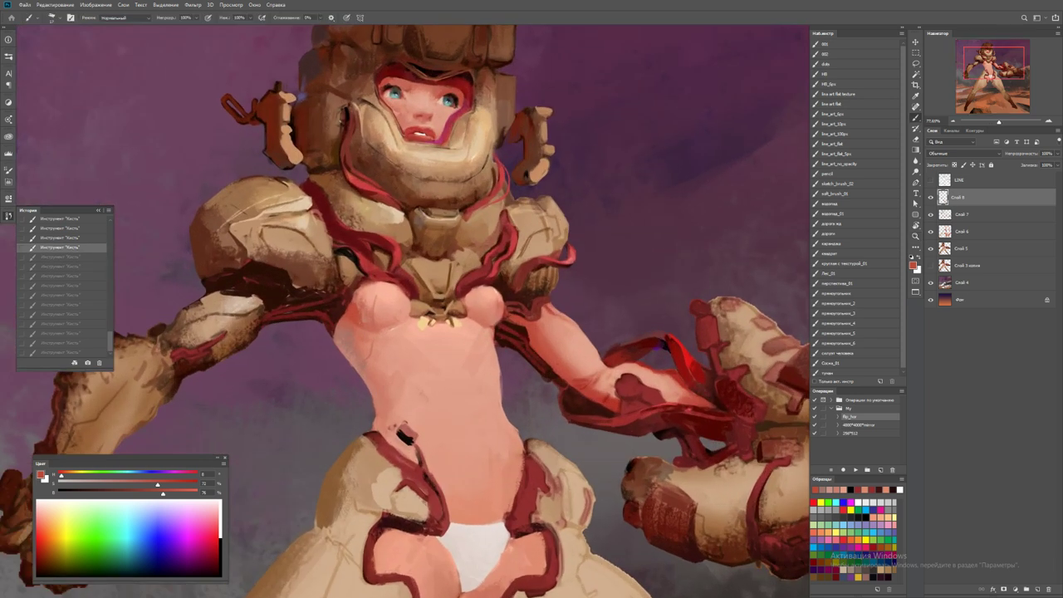
key("b")
key("ctrl+shift+z")
key("ctrl+shift+z")
key("ctrl+shift+z")
key("ctrl+shift+z")
key("ctrl+shift+z")
key("ctrl+shift+z")
key("ctrl+shift+z")
key("ctrl+shift+z")
key("ctrl+shift+z")
key("ctrl+shift+z")
key("ctrl+shift+z")
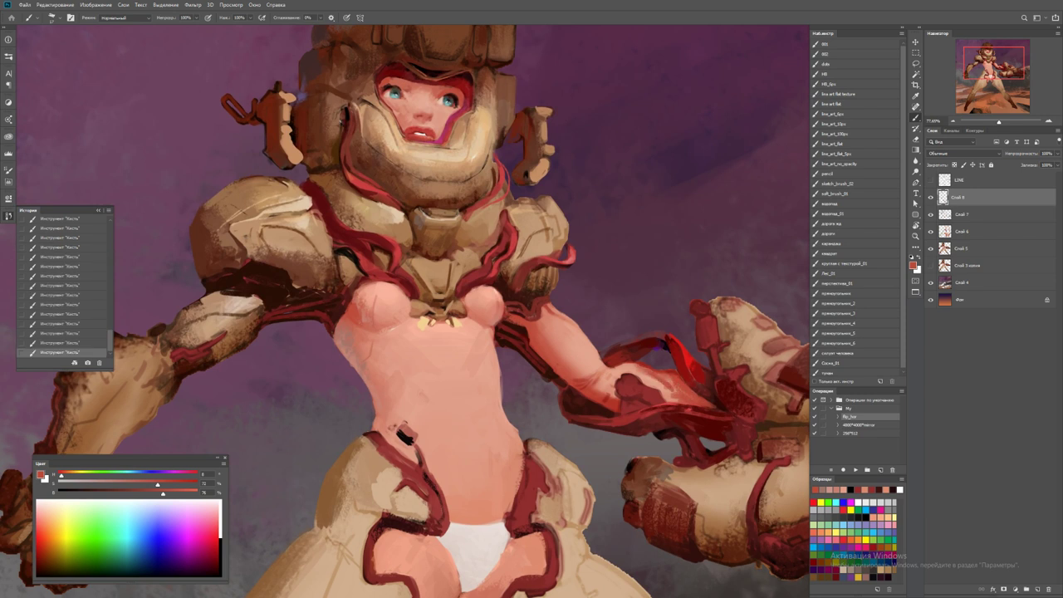
Blend the weapon-side forearm near the gun with sampled red and muted skin tones
left_click(651, 374, "alt")
left_click(671, 395, "alt")
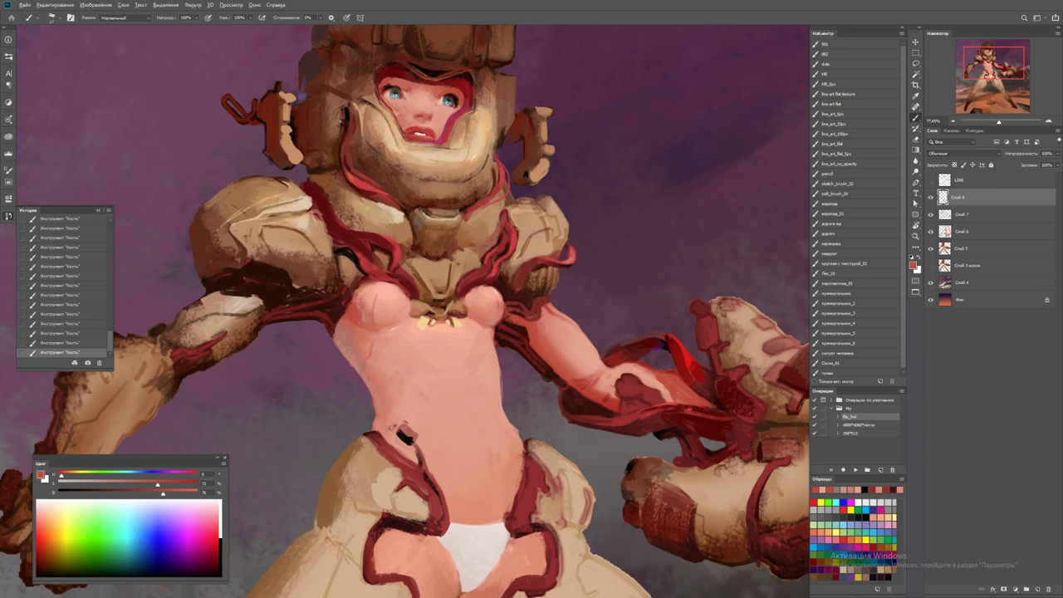
left_click(674, 384, "alt")
left_click(674, 386, "alt")
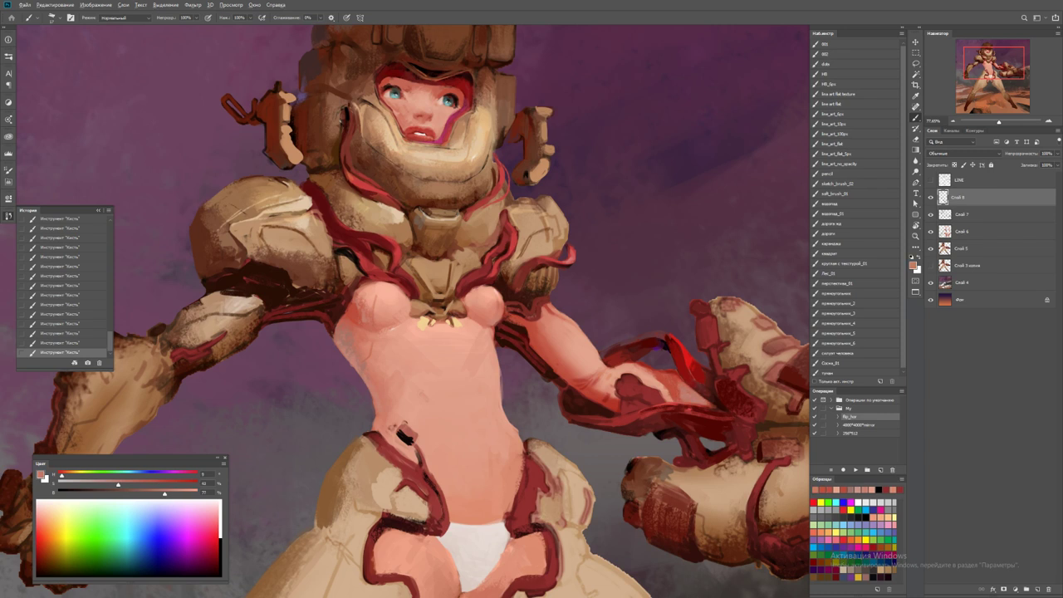
left_click(674, 387, "alt")
left_click(656, 379, "alt")
left_click(658, 379, "alt")
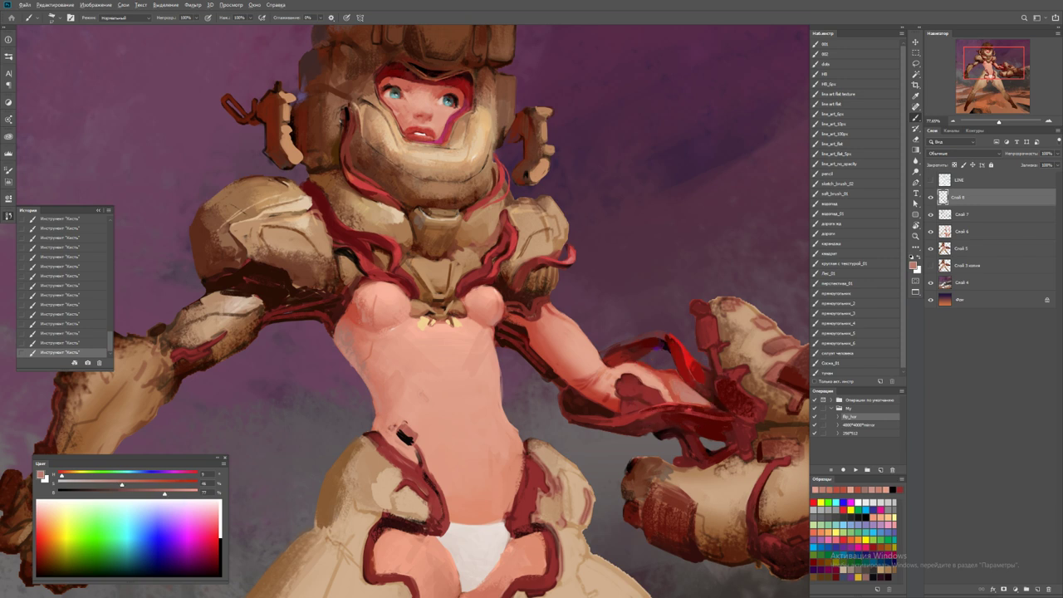
Flip the canvas horizontally to check the painting mirrored
key("ctrl+minus")
key("ctrl+minus")
key("z")
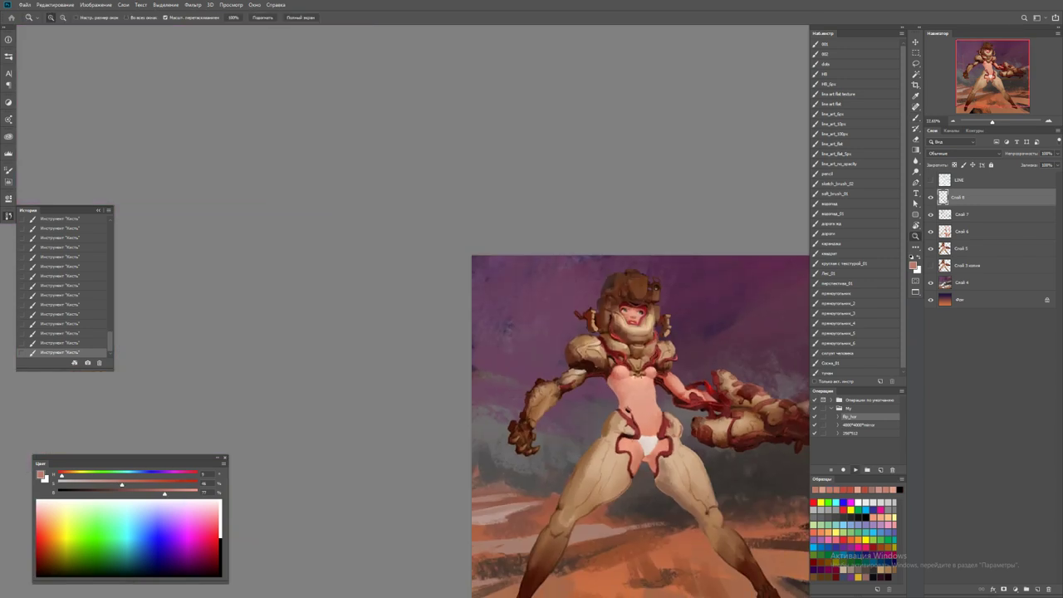
key("ctrl+shift+h")
Shade the weapon-side wrist below the bright red ribbon with sampled brownish and dark red tones
key("ctrl+plus")
left_click(619, 406)
key("b")
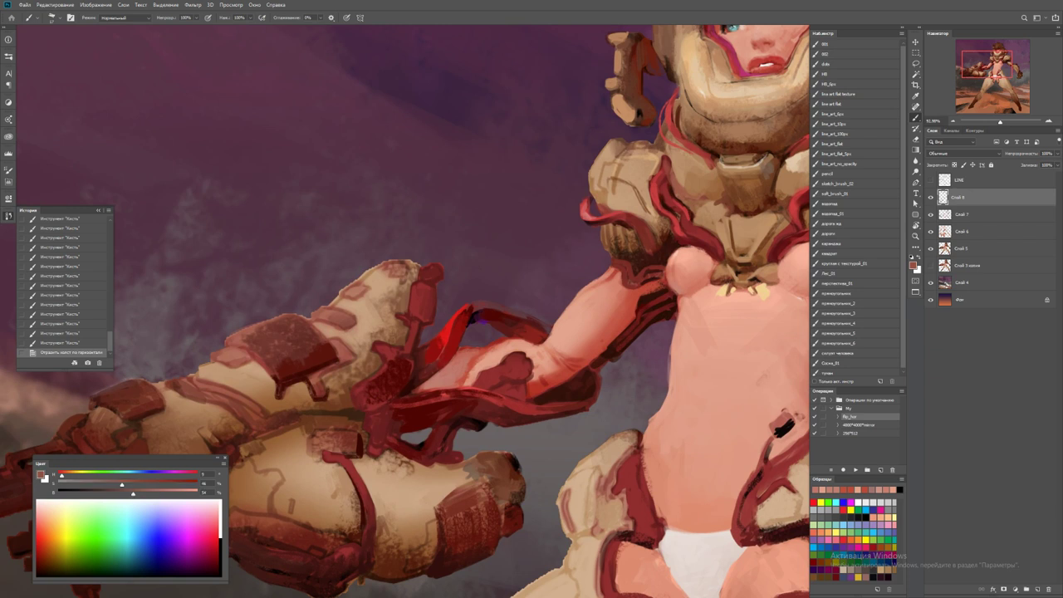
left_click_drag(439, 367, 449, 378)
mouse_move(442, 371)
left_mouse_down()
mouse_move(455, 384)
mouse_move(467, 375)
mouse_move(440, 383)
left_mouse_up()
left_click(449, 378, "alt")
left_click(444, 366, "alt")
left_click(440, 361, "alt")
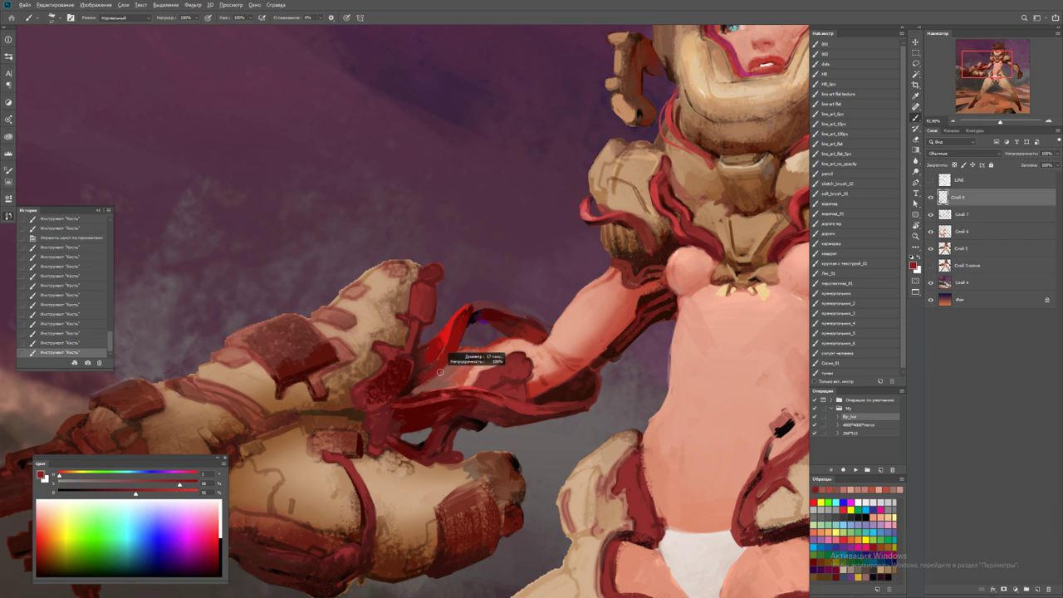
Touch up the weapon-side wrist and the bright red ribbon beside it with sampled brown and dark red tones
key("d")
key("x")
key("z")
scroll(405, 311, "down", 3)
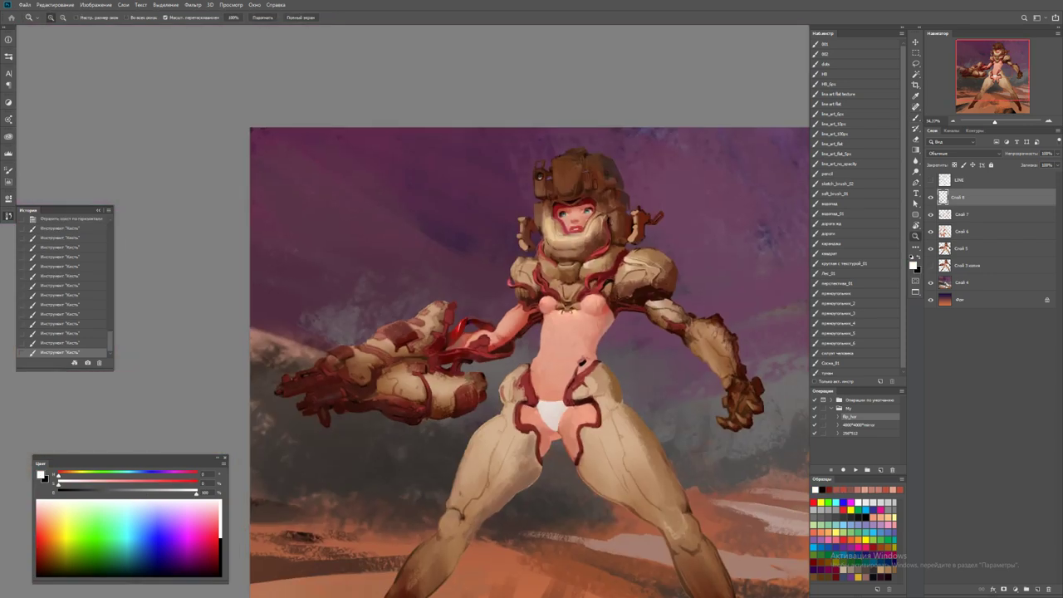
scroll(415, 283, "up", 3)
key("b")
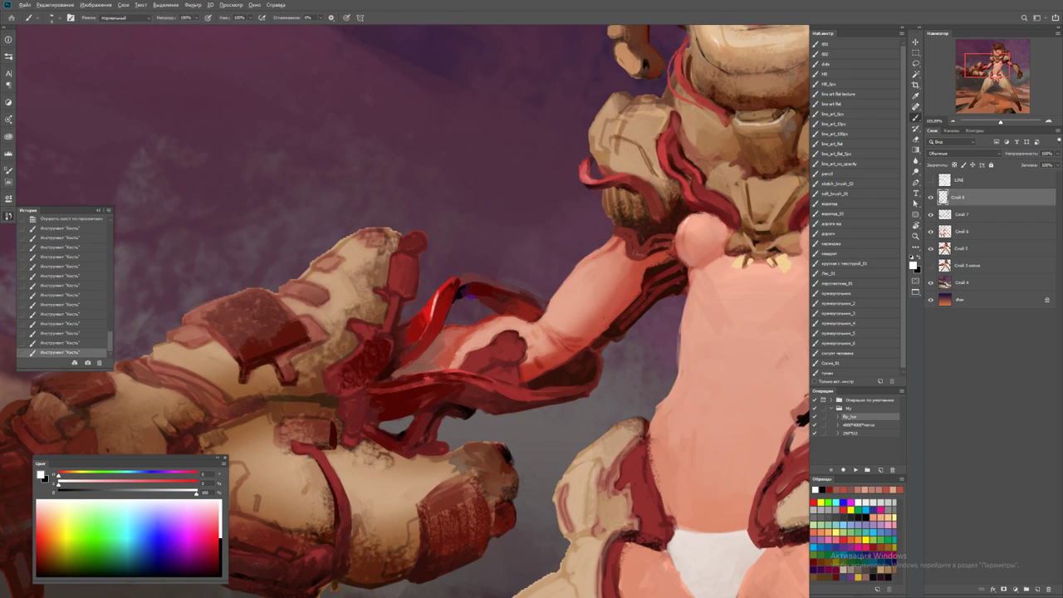
left_click(464, 290, "alt")
left_click(411, 374, "alt")
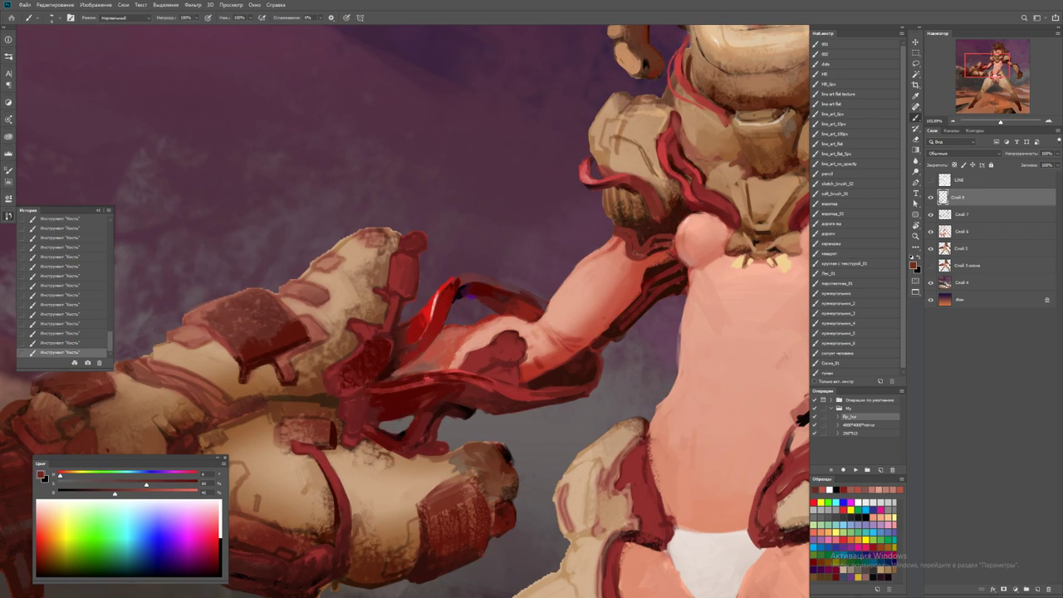
left_click_drag(394, 376, 432, 370)
left_click(462, 290, "alt")
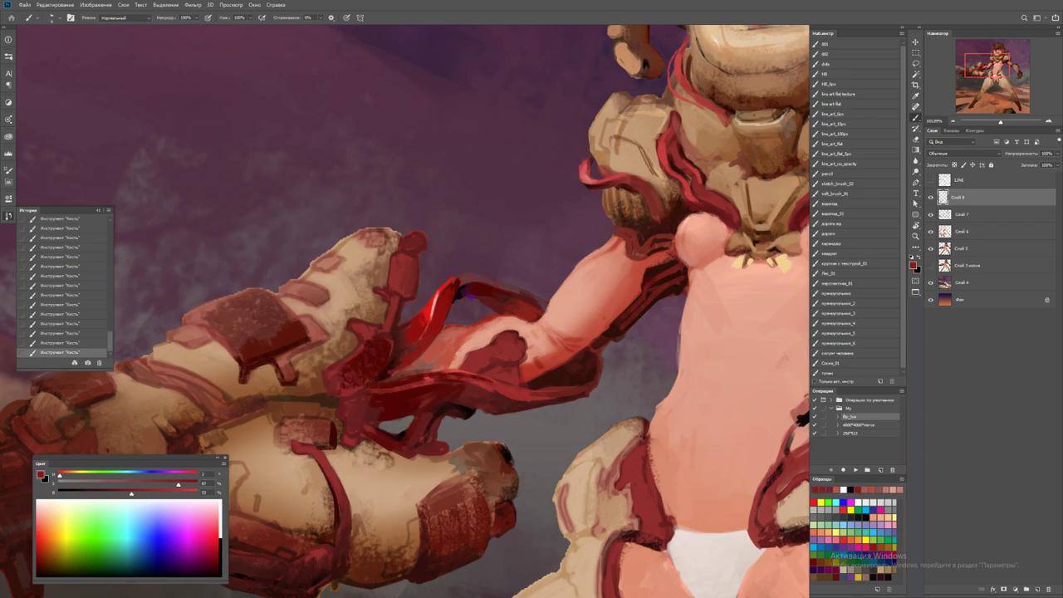
left_click_drag(441, 331, 432, 347)
Erase excess paint along the inner edge of the bright red ribbon where it meets the weapon-side wrist
scroll(463, 290, "down", 3)
left_click(478, 287, "alt")
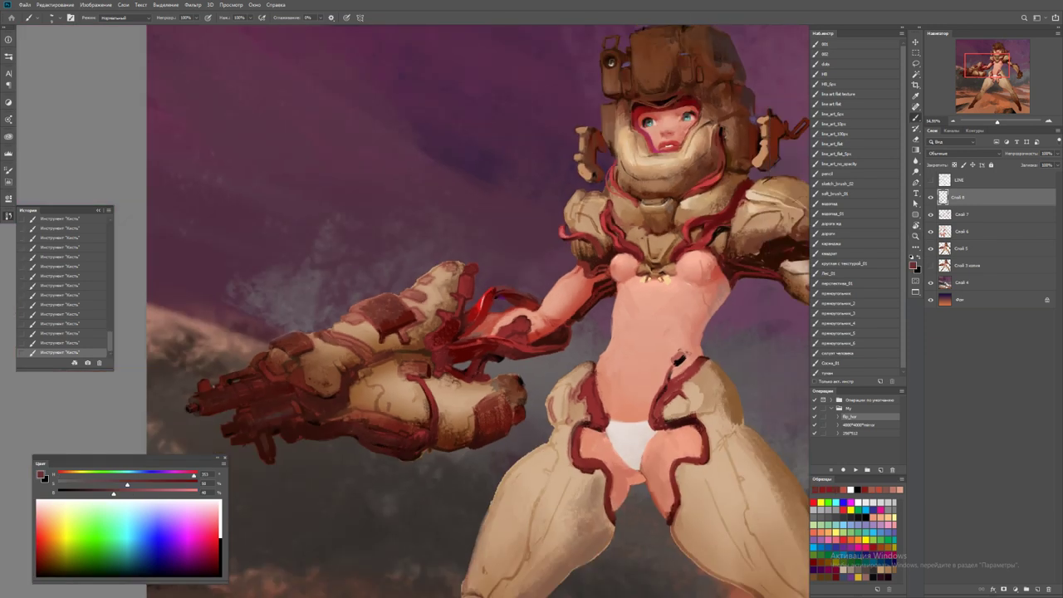
key("e")
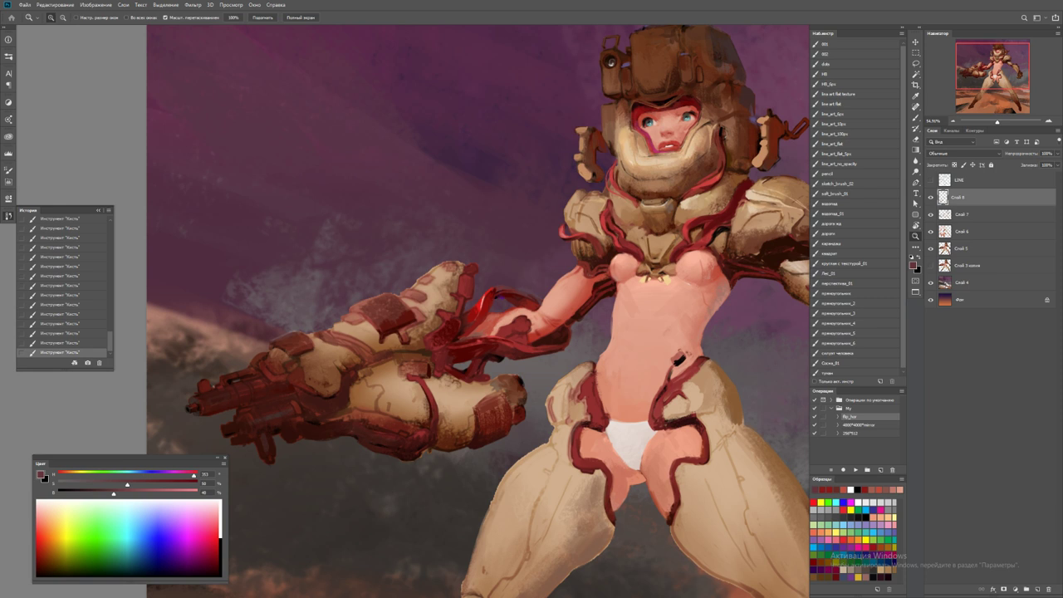
scroll(524, 321, "up", 3)
left_click_drag(465, 320, 449, 345)
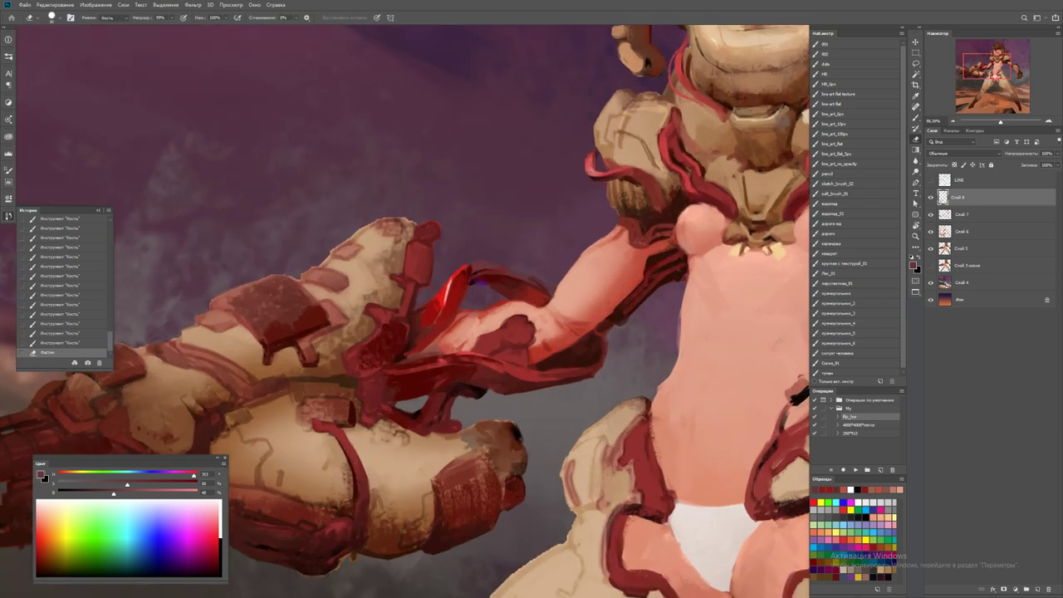
Paint the weapon-side wrist beneath the ribbon with a sampled red, then with a darker, more saturated version of it
key("b")
left_click(482, 321, "alt")
left_click_drag(475, 323, 486, 326)
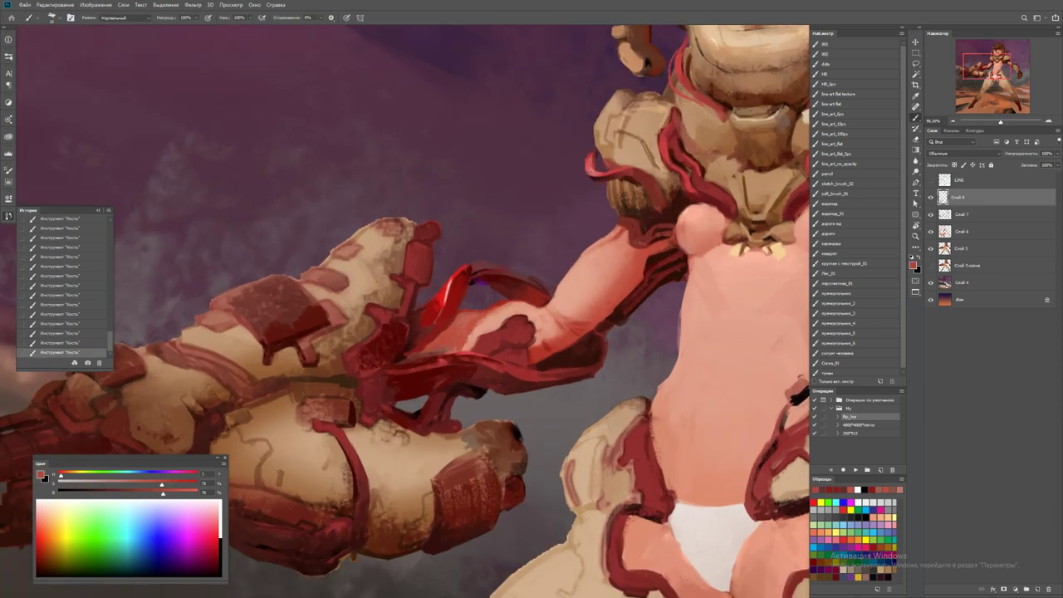
left_click_drag(162, 493, 138, 493)
mouse_move(424, 332)
left_mouse_down()
mouse_move(444, 351)
mouse_move(457, 342)
left_mouse_up()
left_click_drag(161, 483, 189, 484)
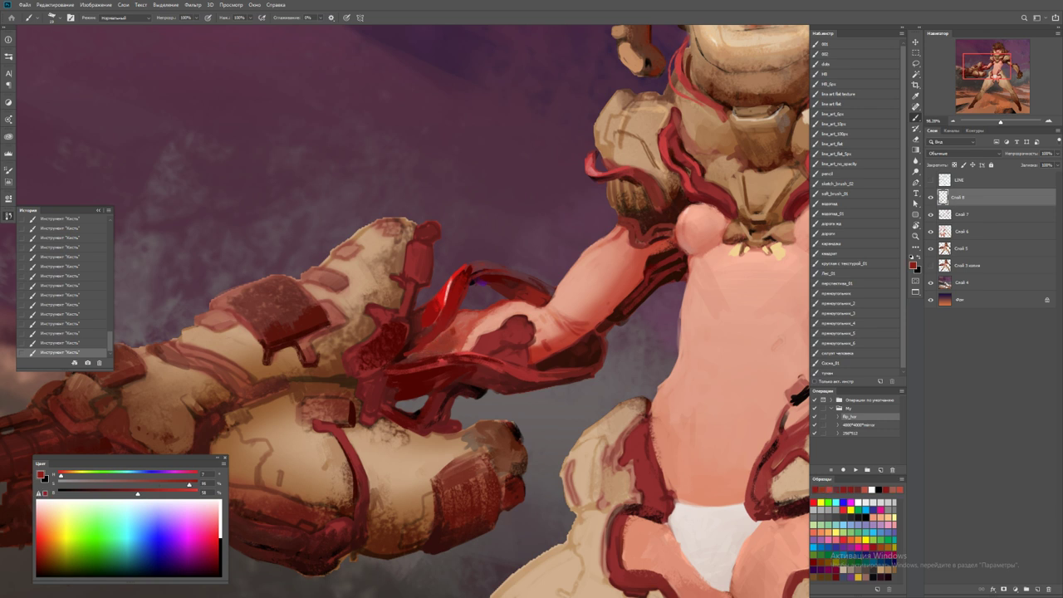
Compare the weapon-side wrist with and without the last brush stroke by undoing and restoring it
key("ctrl+z")
key("z")
left_click_drag(202, 367, 249, 366)
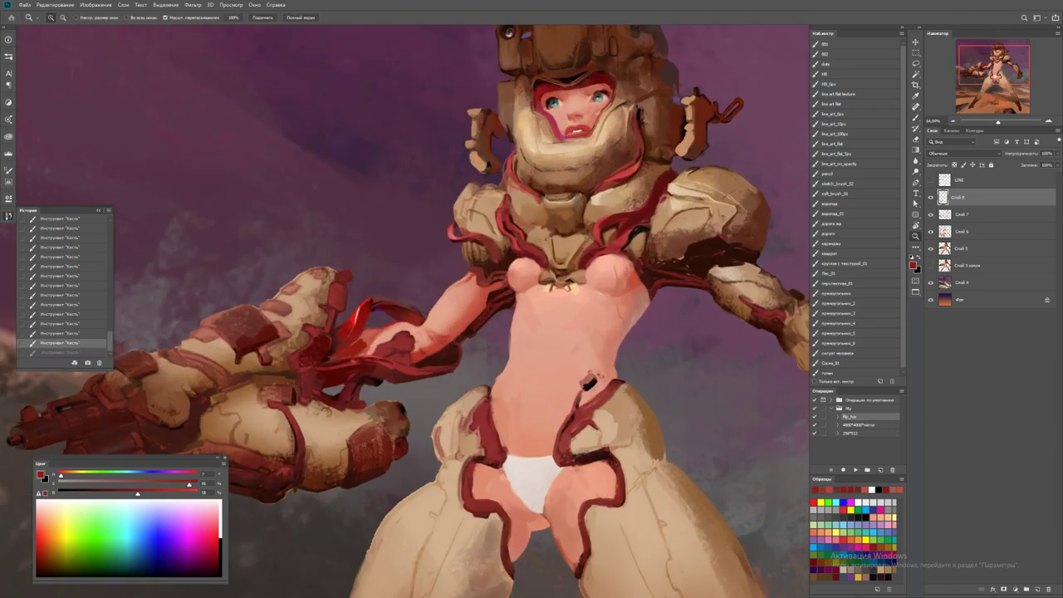
key("b")
left_click(352, 349, "alt")
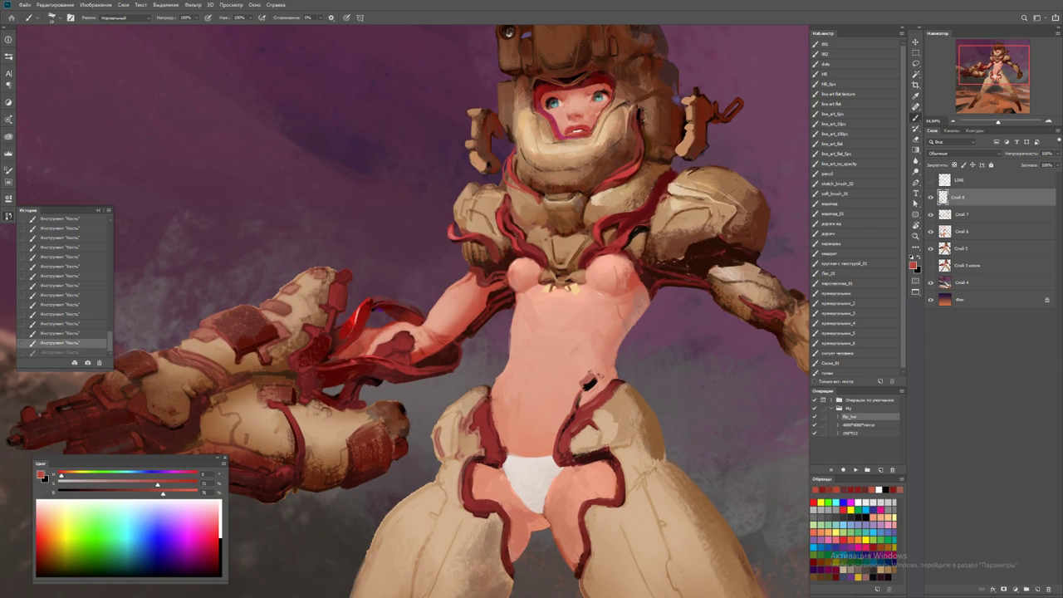
key("ctrl+shift+z")
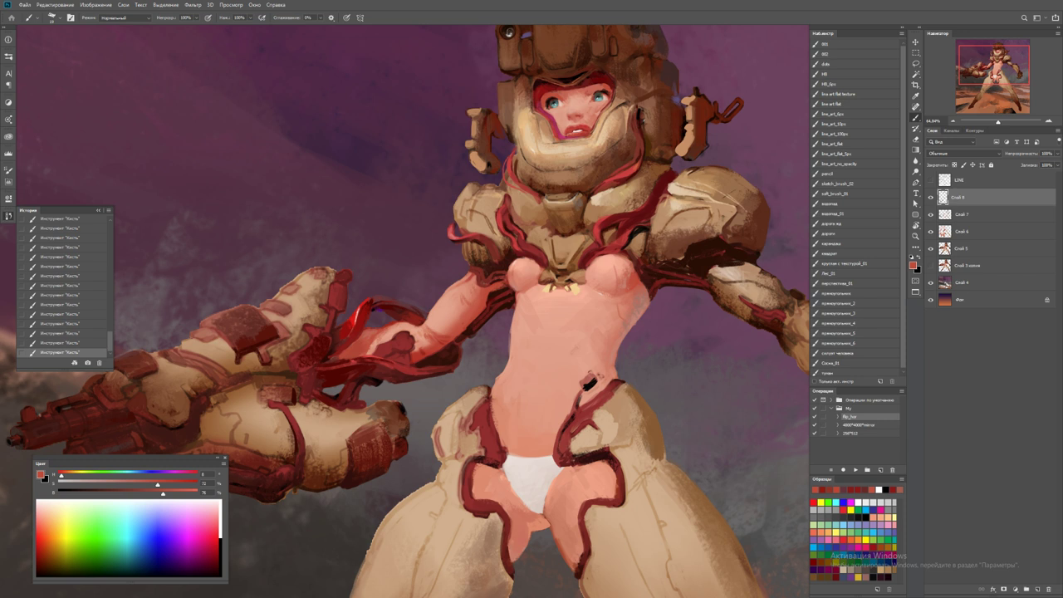
Brighten the collar armour plates below the helmet's chin guard with sampled tan and pale beige highlights
scroll(607, 92, "up", 3)
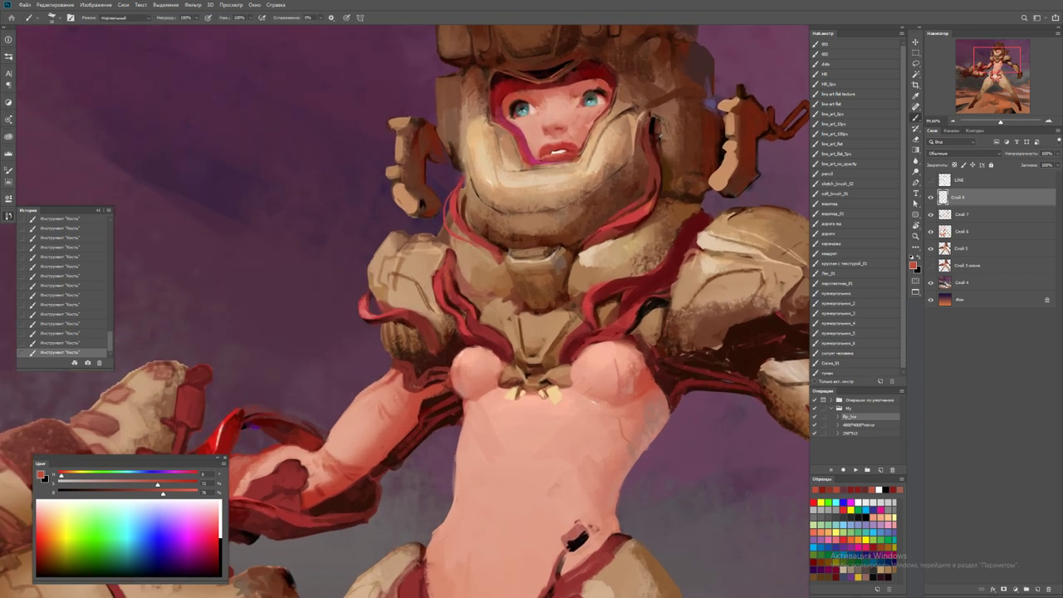
left_click(455, 259, "alt")
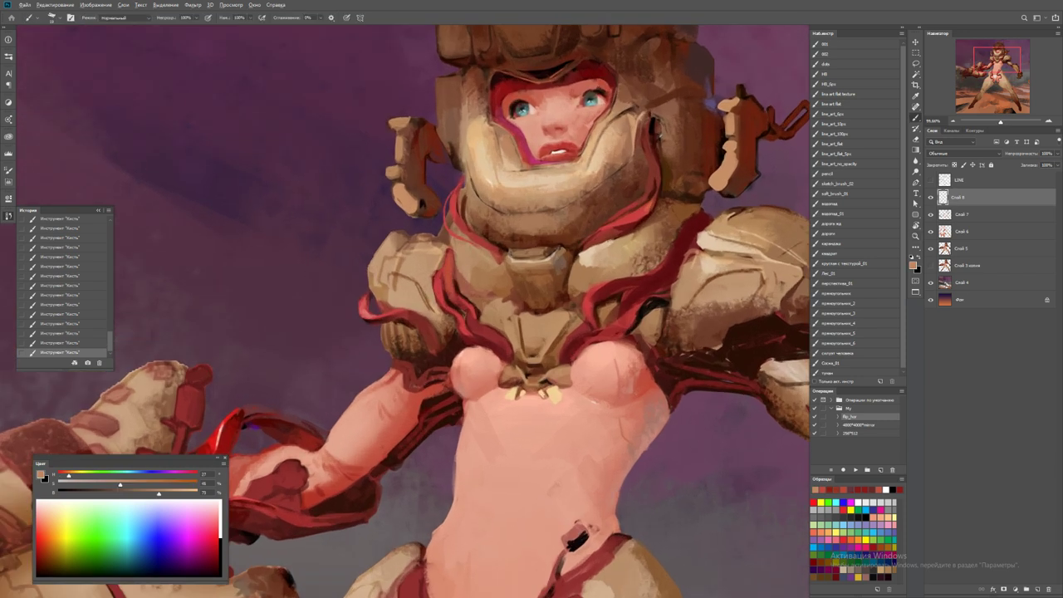
left_click(460, 254, "alt")
mouse_move(455, 243)
left_mouse_down()
mouse_move(479, 284)
mouse_move(531, 304)
mouse_move(571, 266)
left_mouse_up()
key("z")
left_click(499, 278, "alt")
left_click(548, 274)
key("b")
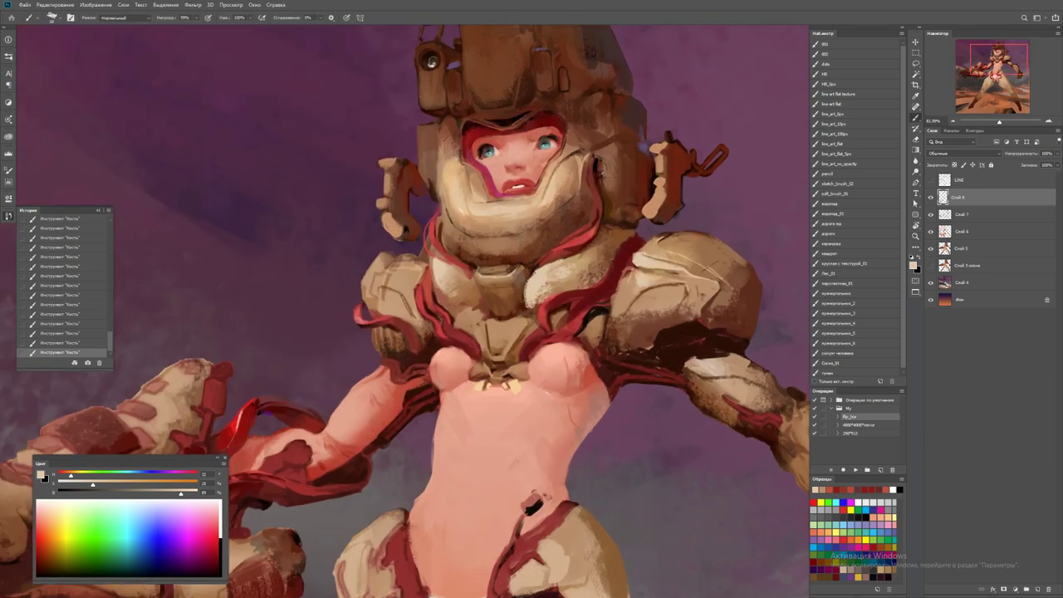
Paint textured shading on the helmet's chin guard, picking up an orange-tan tone for its lower front
mouse_move(472, 226)
left_mouse_down()
mouse_move(506, 216)
mouse_move(513, 236)
left_mouse_up()
mouse_move(465, 243)
left_mouse_down()
mouse_move(557, 220)
mouse_move(615, 221)
left_mouse_up()
key("z")
key("b")
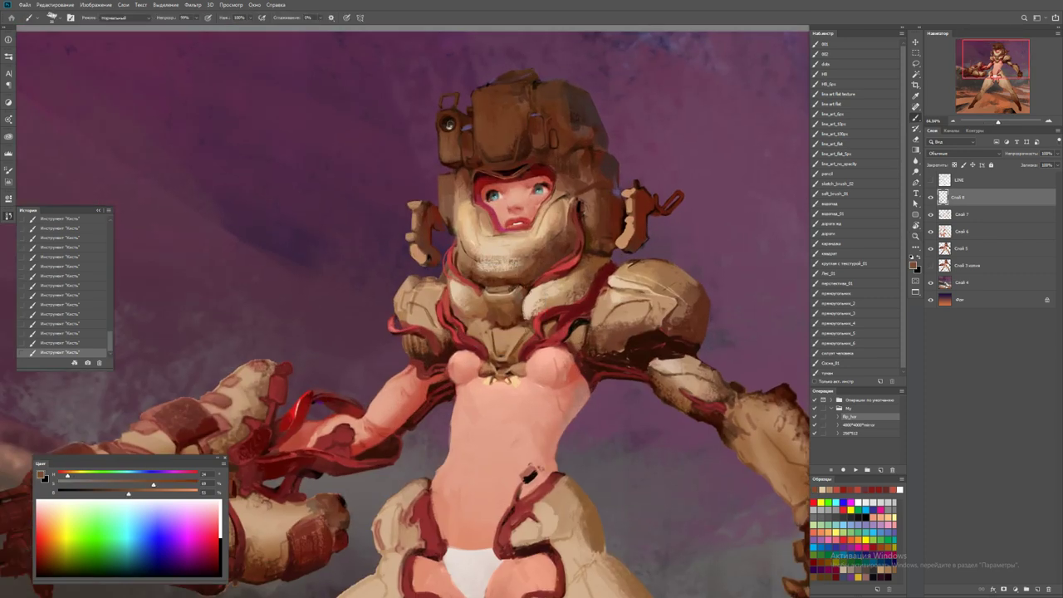
left_click(499, 266, "alt")
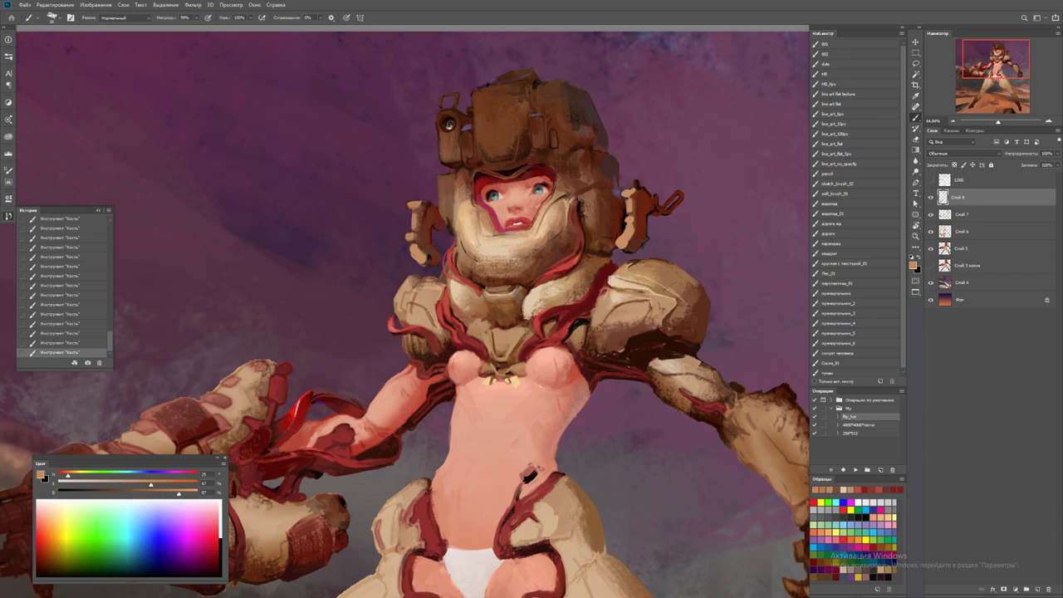
Flip the whole canvas horizontally
key("ctrl+0")
key("F2")
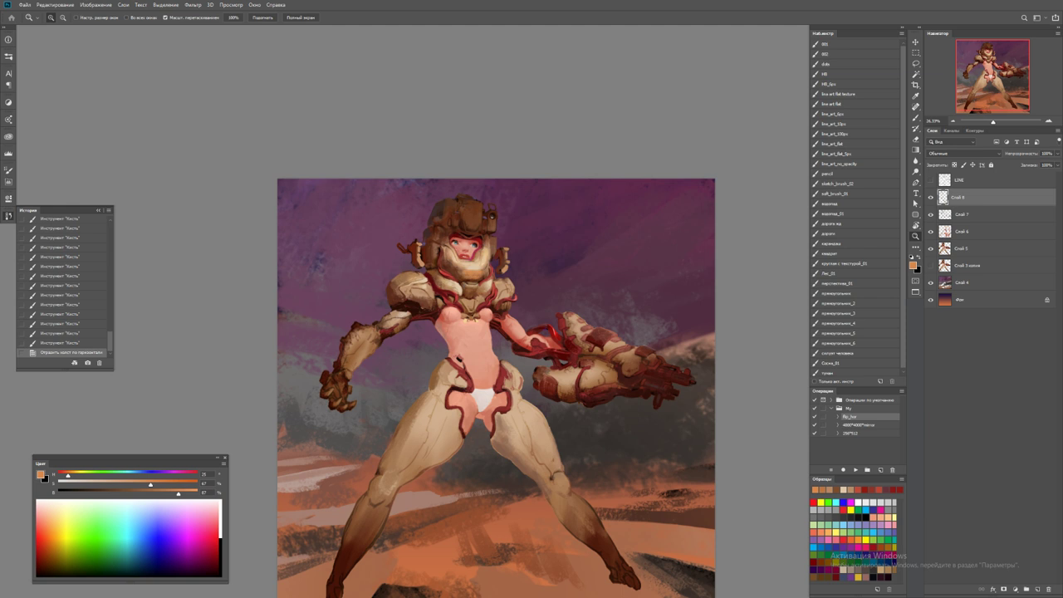
left_click(450, 251)
key("b")
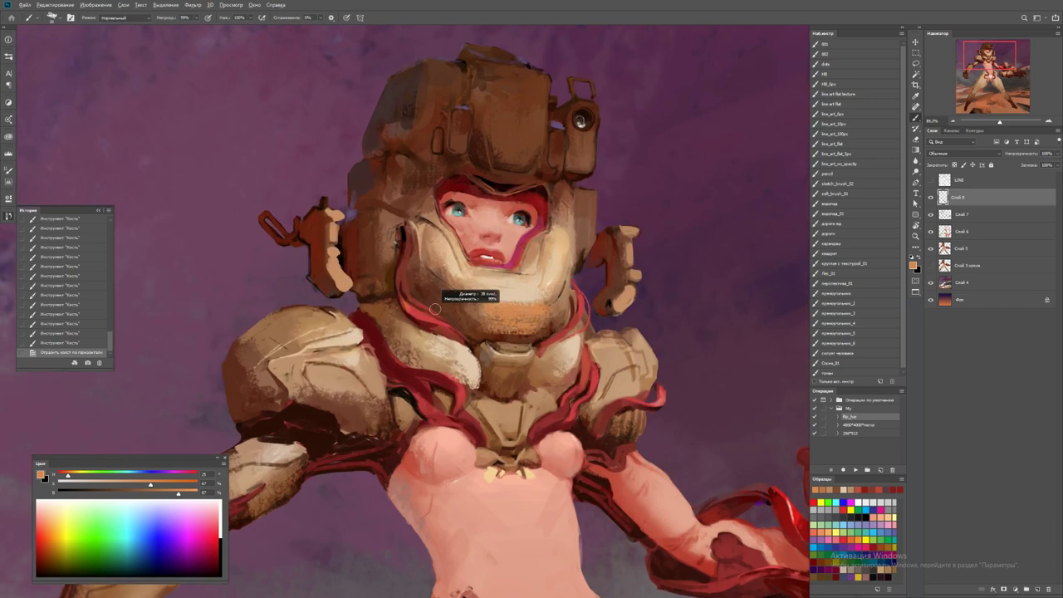
Refine the red tendril beside the helmet's jaw with short, fine brush strokes in sampled reds
left_click(421, 291, "alt")
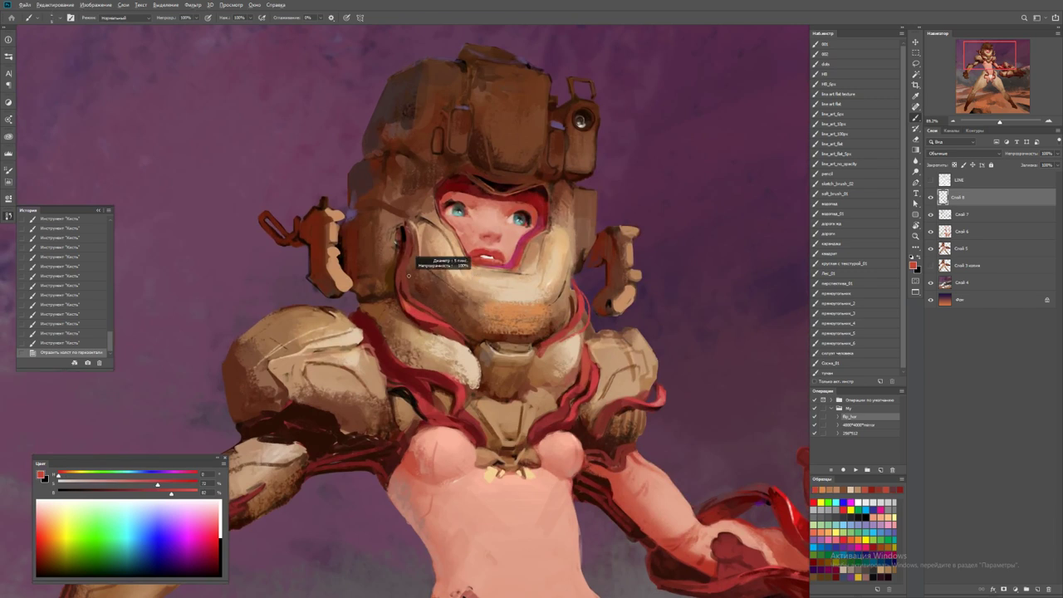
left_click(410, 274, "alt")
left_click_drag(407, 278, 419, 287)
left_click_drag(415, 282, 428, 299)
mouse_move(420, 287)
left_mouse_down()
mouse_move(432, 294)
mouse_move(420, 304)
left_mouse_up()
left_click(411, 274, "alt")
left_click(415, 299, "alt")
left_click_drag(412, 298, 421, 302)
key("d")
key("z")
left_click_drag(498, 443, 463, 443)
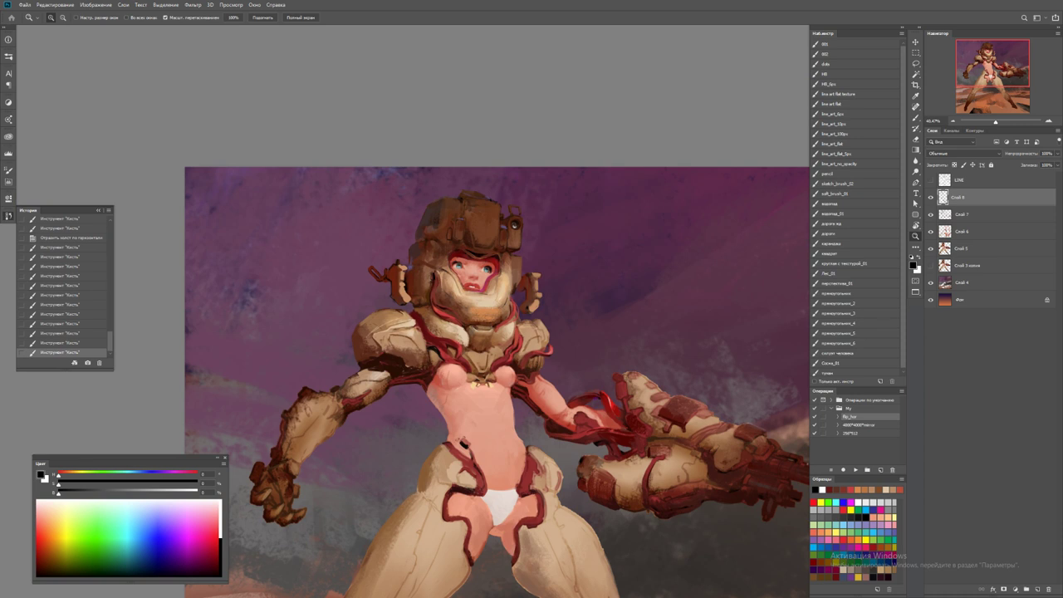
Paint a red side strand branching from the tendril below the helmet's cheek, using a sampled red
left_click_drag(470, 301, 523, 300)
key("b")
left_click(398, 320, "alt")
left_click_drag(374, 328, 407, 316)
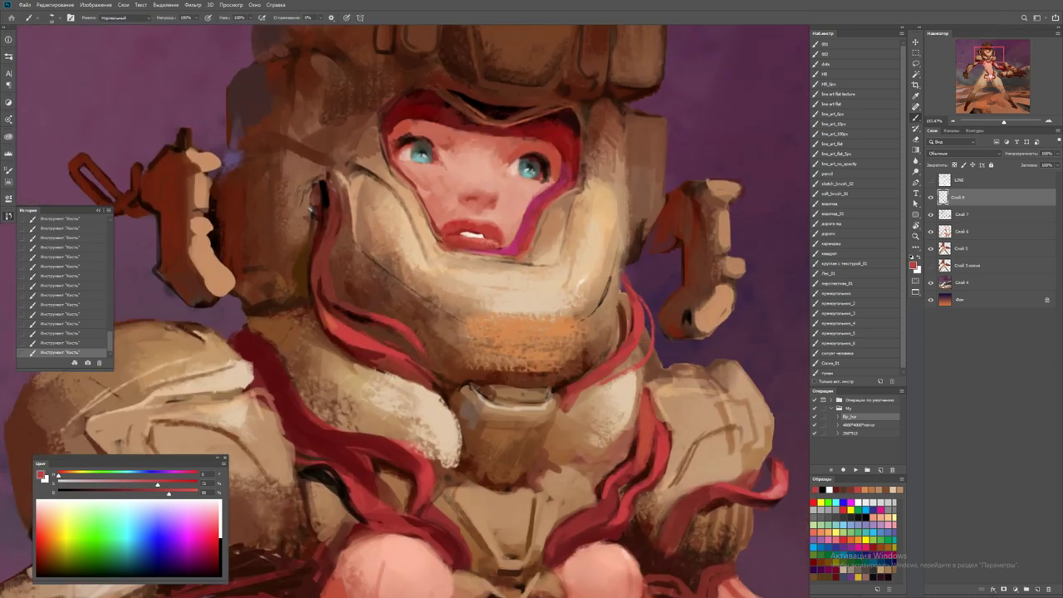
left_click(571, 405, "alt")
key("z")
left_click_drag(570, 406, 482, 406)
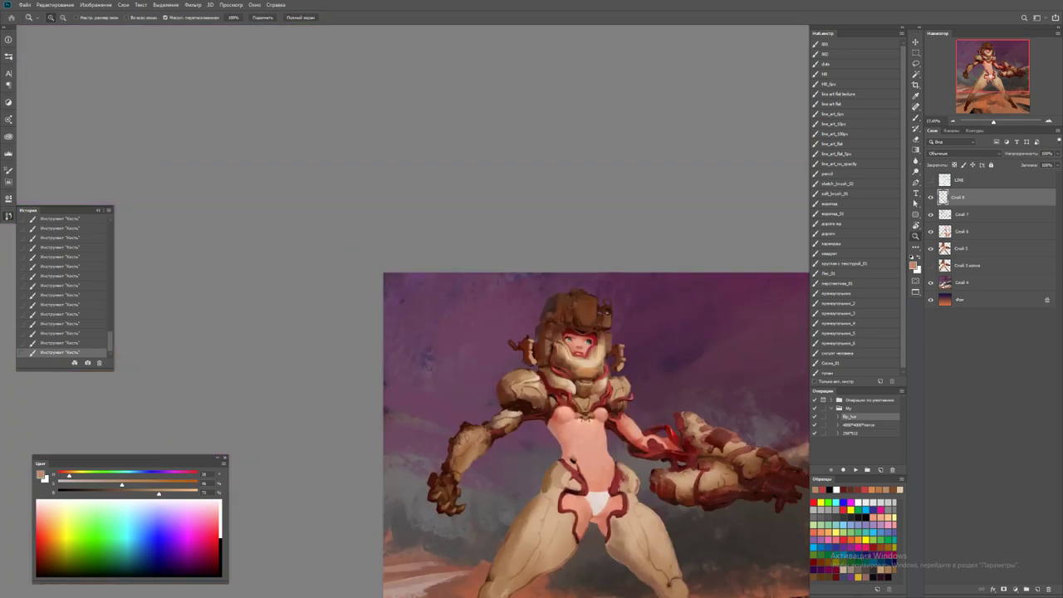
Extend the red tendril over the pale collar plate towards the central clasp with sampled light and dark reds
left_click_drag(584, 354, 665, 355)
key("b")
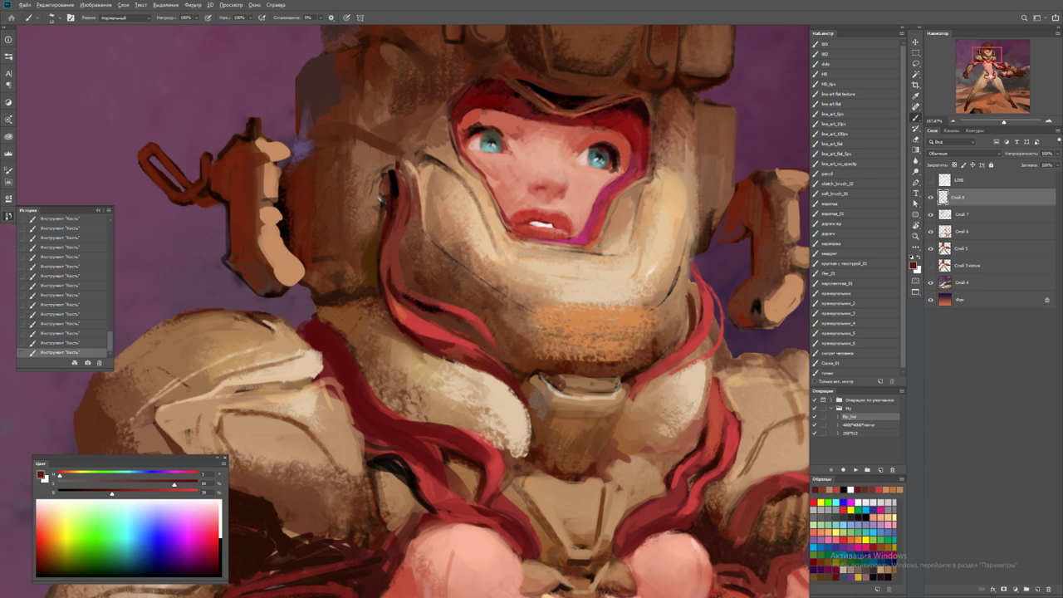
left_click(498, 366, "alt")
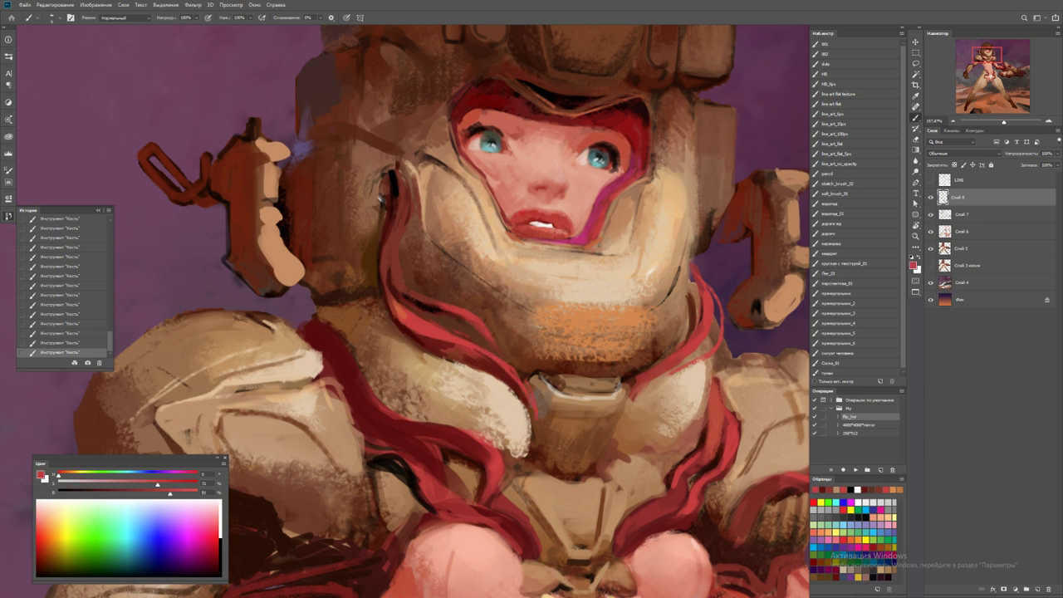
left_click(513, 397, "alt")
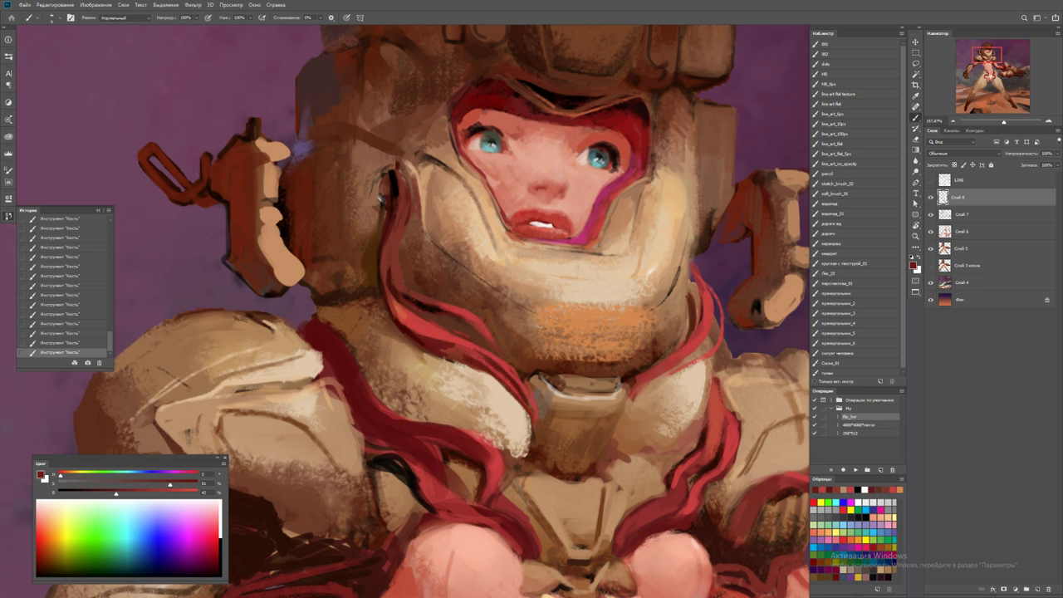
Paint a light peach highlight on the forearm armor of the smaller clawed arm
left_click_drag(511, 329, 448, 330)
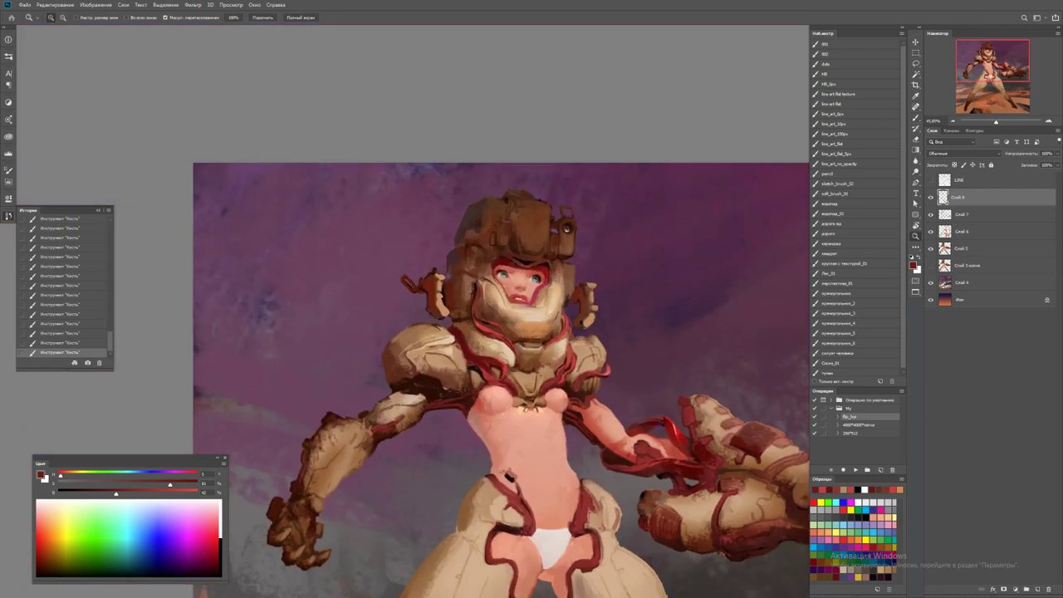
left_click_drag(542, 348, 454, 285)
left_click_drag(404, 345, 440, 346)
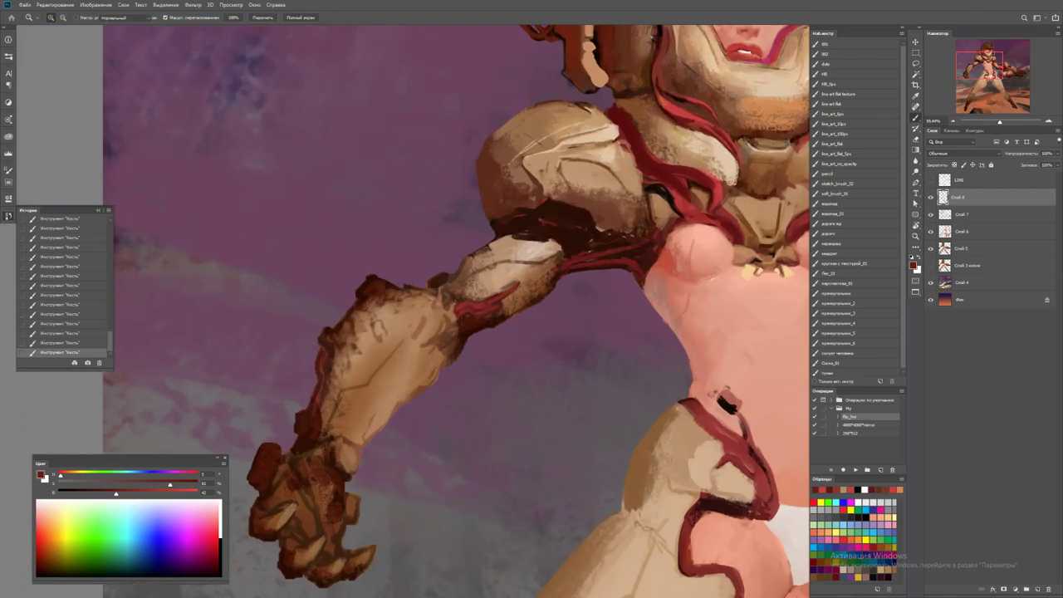
key("b")
left_click(402, 316, "alt")
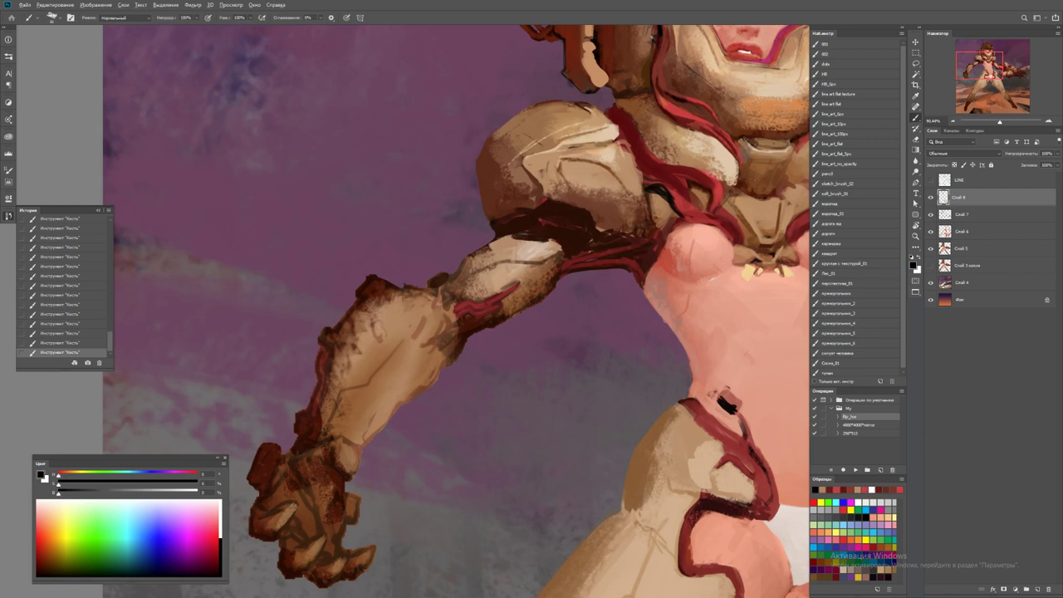
left_click_drag(404, 319, 400, 298)
mouse_move(404, 341)
left_mouse_down()
mouse_move(395, 300)
mouse_move(349, 293)
left_mouse_up()
key("z")
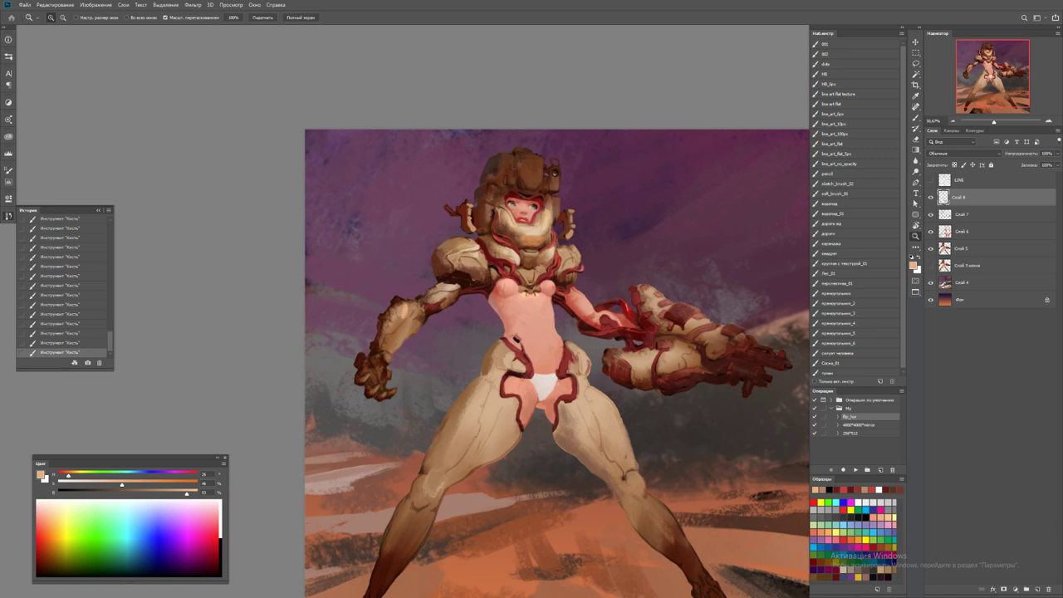
Paint a lighter brown rim along the underside of the large shoulder armor, using browns sampled around it
left_click_drag(455, 290, 491, 289)
key("b")
left_click(447, 282, "alt")
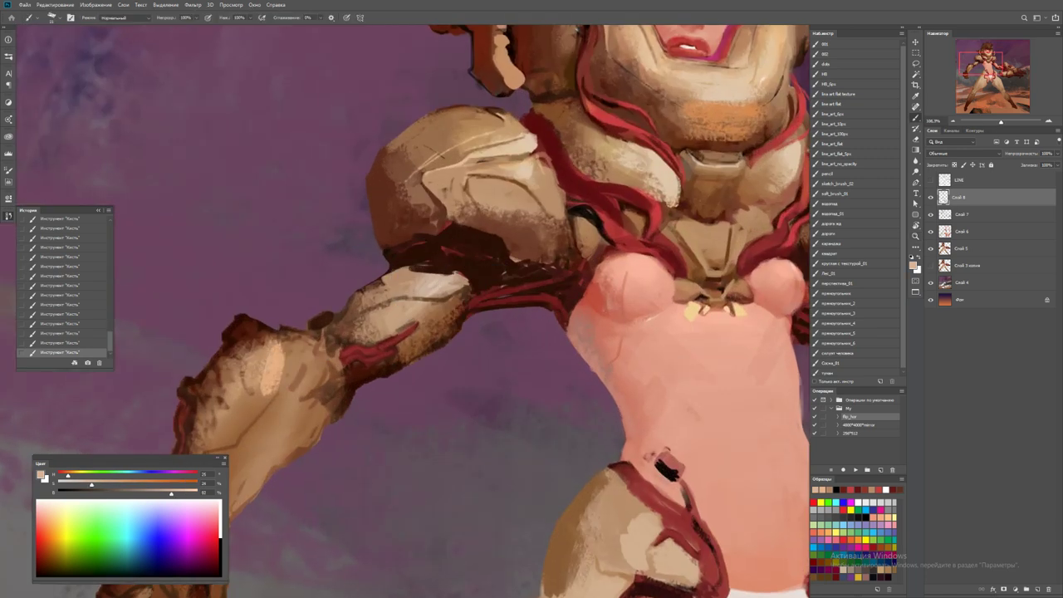
left_click(326, 357, "alt")
mouse_move(325, 343)
left_mouse_down()
mouse_move(333, 377)
mouse_move(319, 391)
mouse_move(343, 380)
mouse_move(327, 349)
mouse_move(224, 466)
left_mouse_up()
left_click(329, 381, "alt")
left_click(340, 356, "alt")
left_click(344, 340, "alt")
left_click(344, 333, "alt")
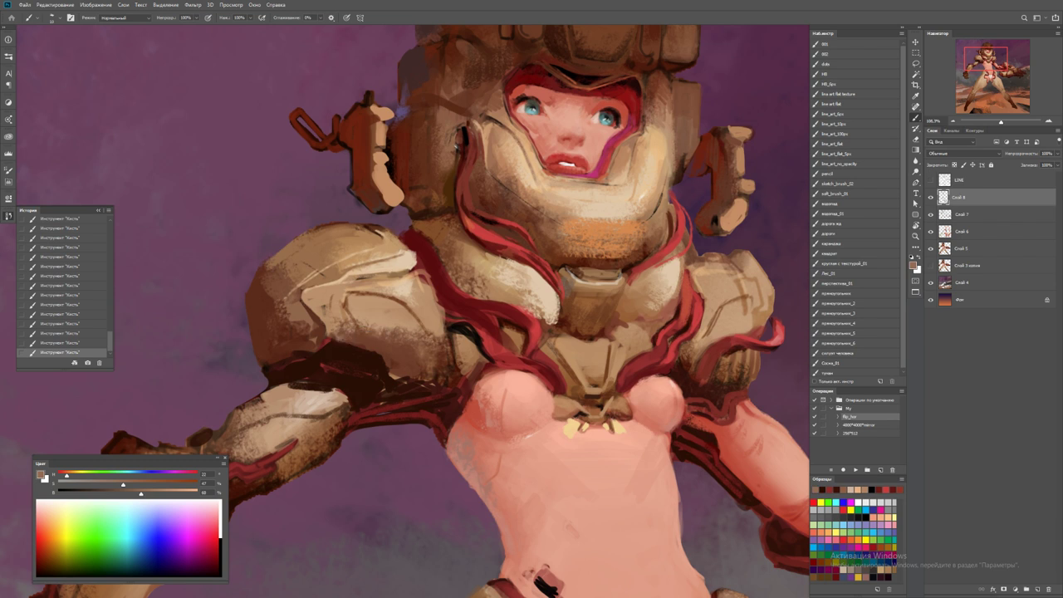
mouse_move(291, 371)
left_mouse_down()
mouse_move(334, 349)
mouse_move(377, 348)
mouse_move(384, 375)
mouse_move(315, 384)
left_mouse_up()
key("z")
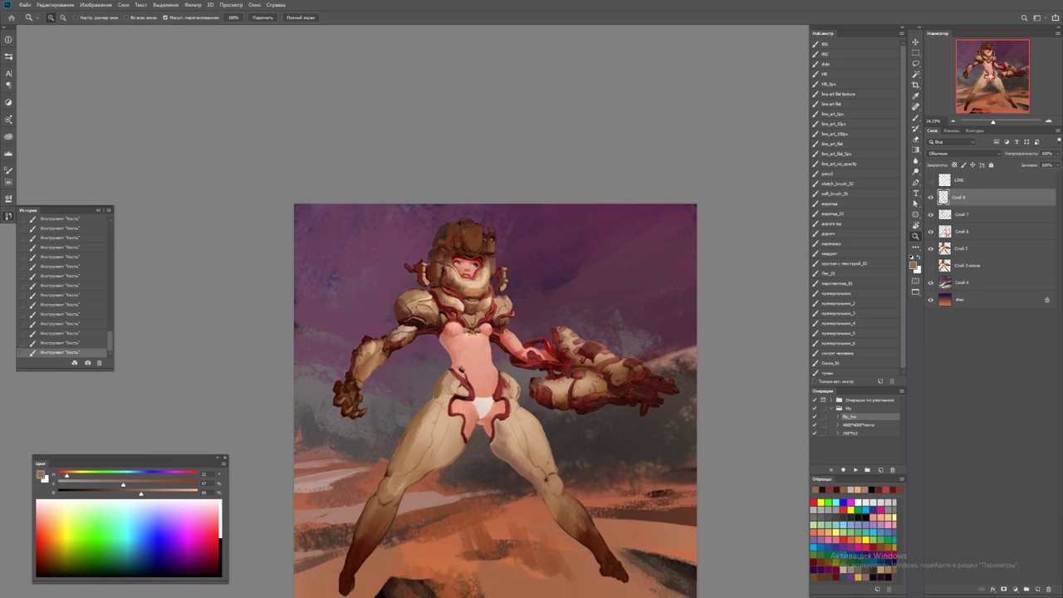
Try black groove lines on the helmet's cheek guard beside the visor opening
scroll(461, 271, "up", 5)
key("b")
key("d")
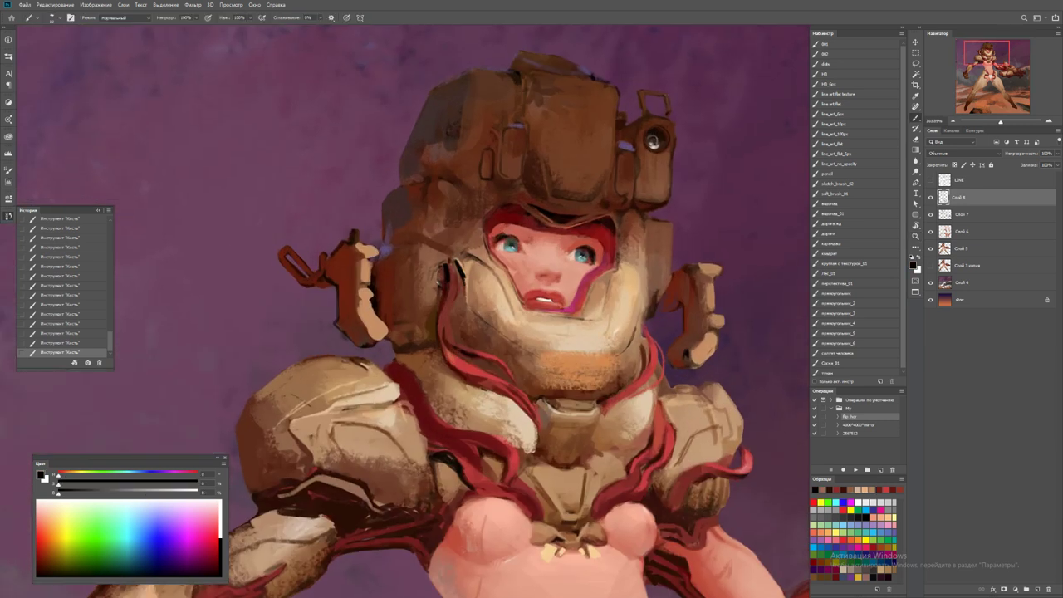
left_click_drag(479, 275, 494, 283)
left_click_drag(481, 274, 497, 287)
scroll(499, 295, "down", 5)
key("z")
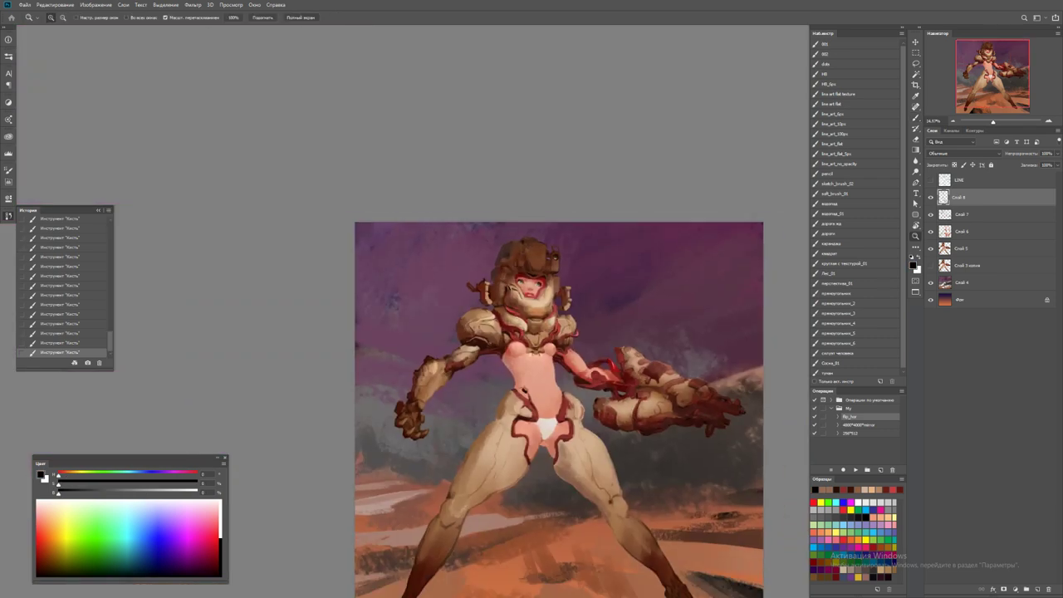
Try an orange-red stripe between the groove lines on the helmet's cheek guard
left_click(565, 299)
left_click(521, 306)
key("b")
left_click(469, 243, "alt")
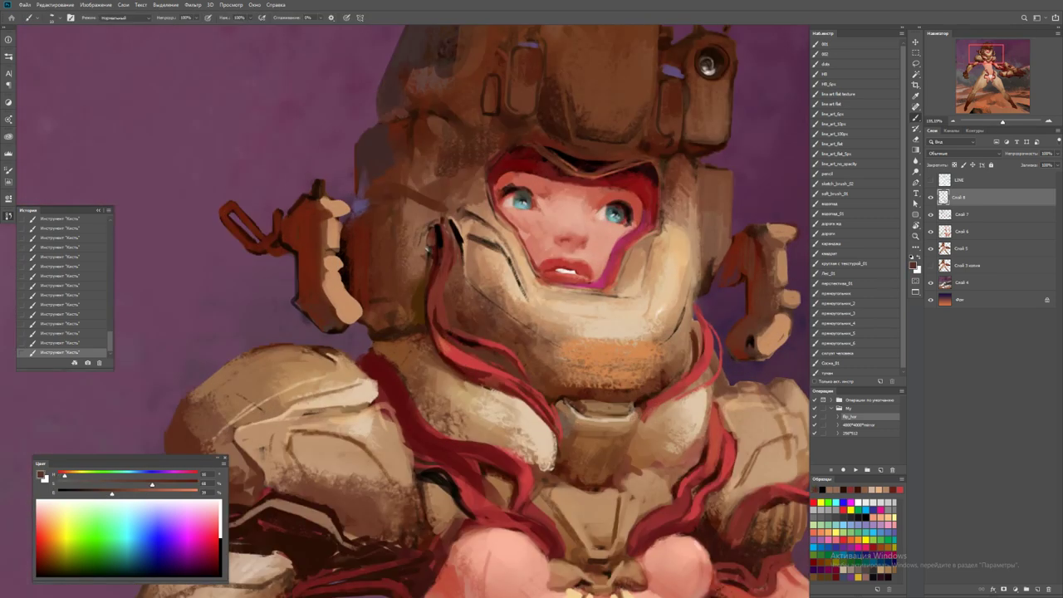
left_click_drag(466, 240, 484, 251)
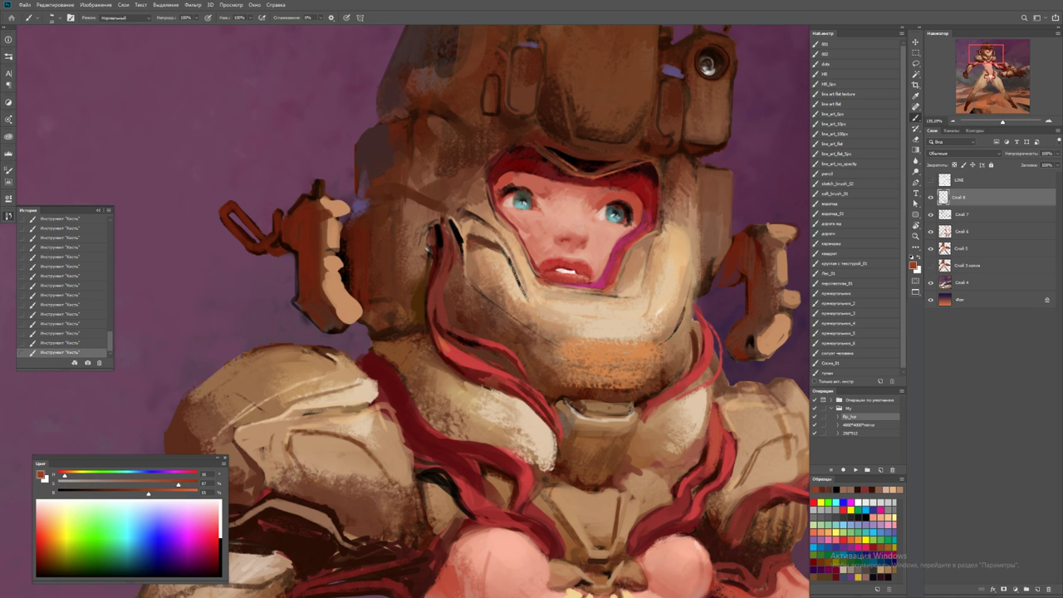
left_click_drag(471, 238, 499, 249)
mouse_move(540, 216)
left_mouse_down()
mouse_move(374, 216)
mouse_move(532, 216)
left_mouse_up()
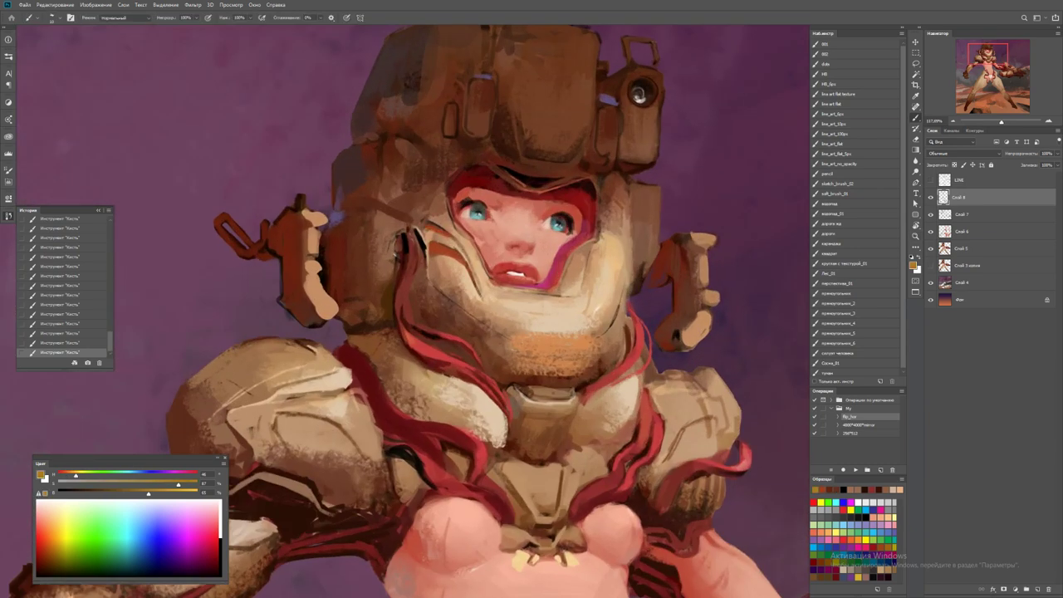
Try refining the cheek guard's stripe and its edges with sampled orange, brown and beige tones
left_click(440, 243, "alt")
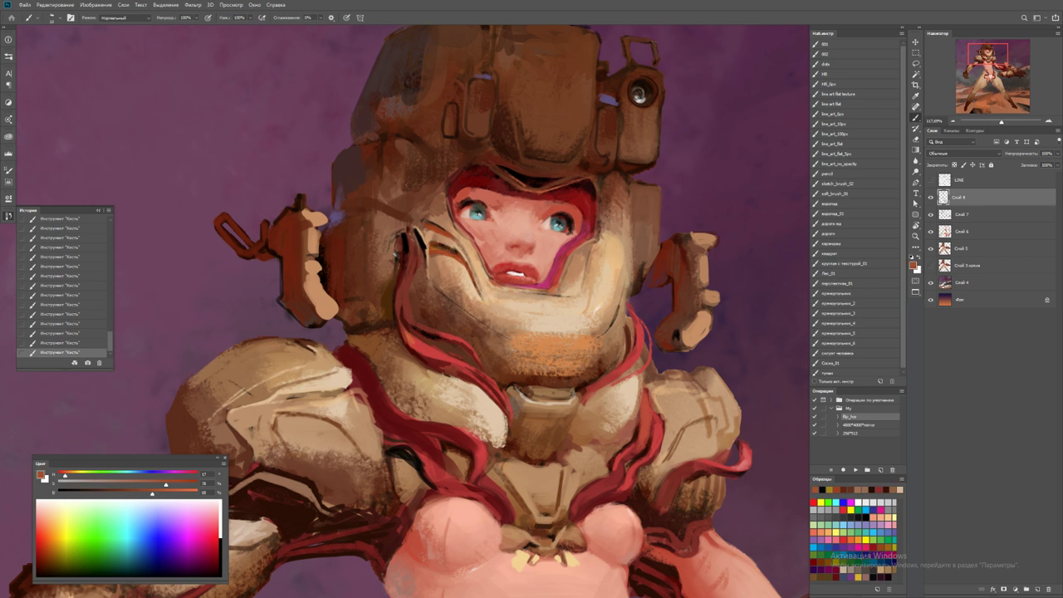
left_click(452, 257, "alt")
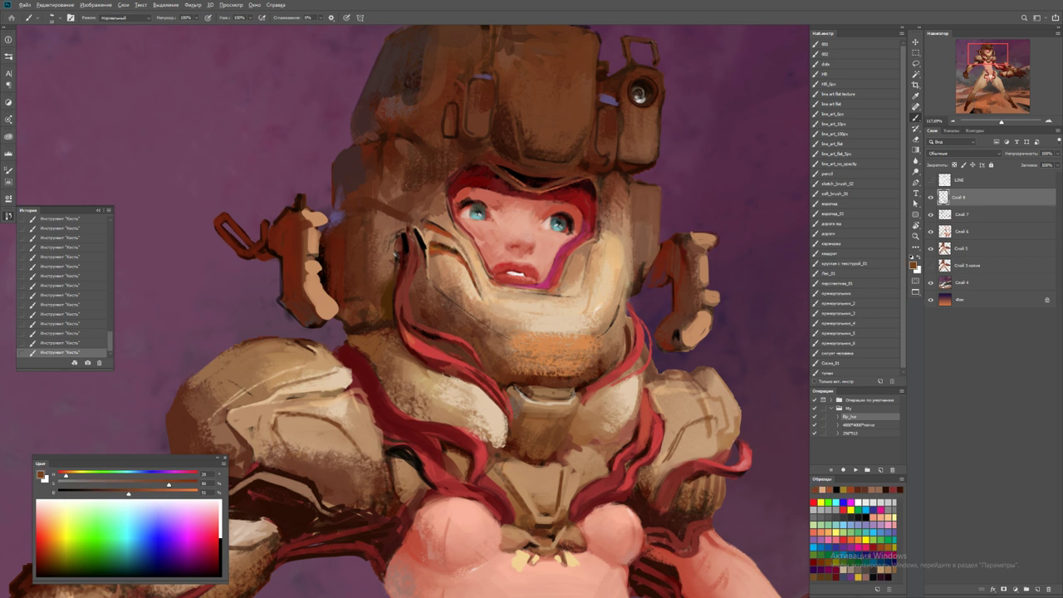
left_click(503, 243, "alt")
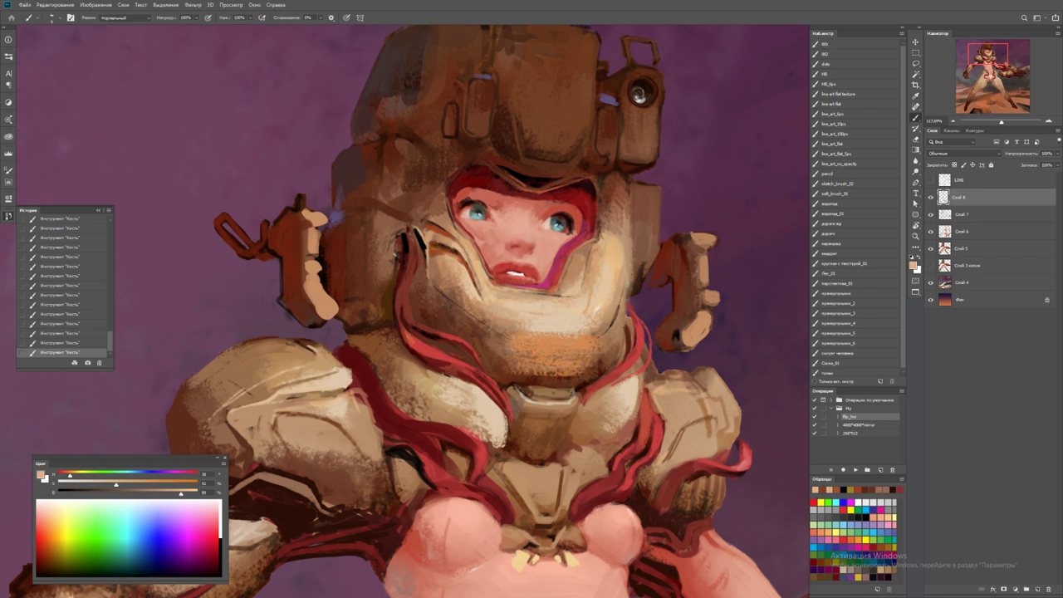
left_click(474, 261, "alt")
key("z")
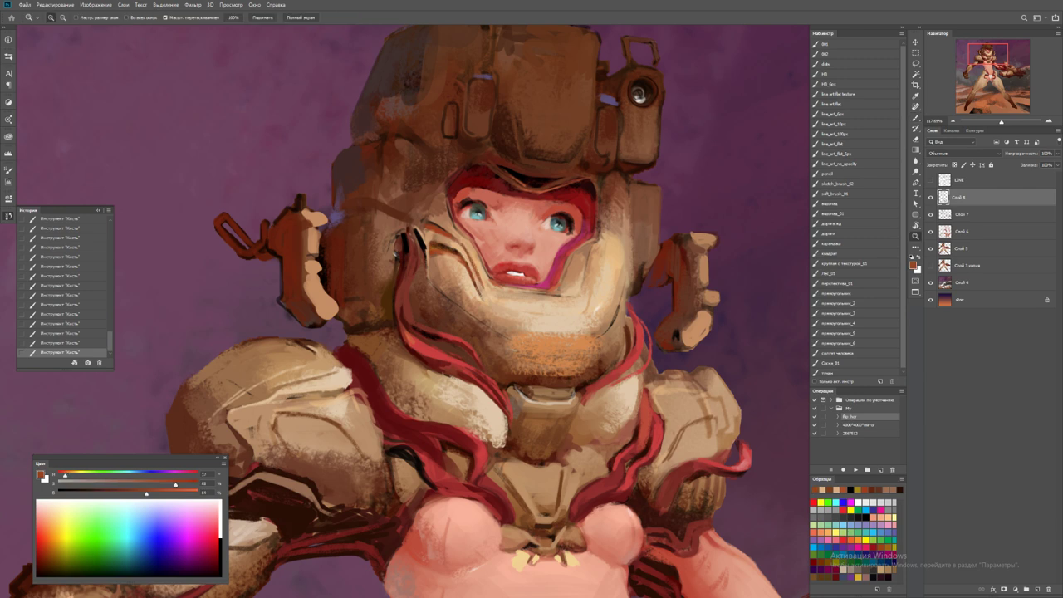
scroll(484, 263, "down", 5)
scroll(549, 284, "down", 2)
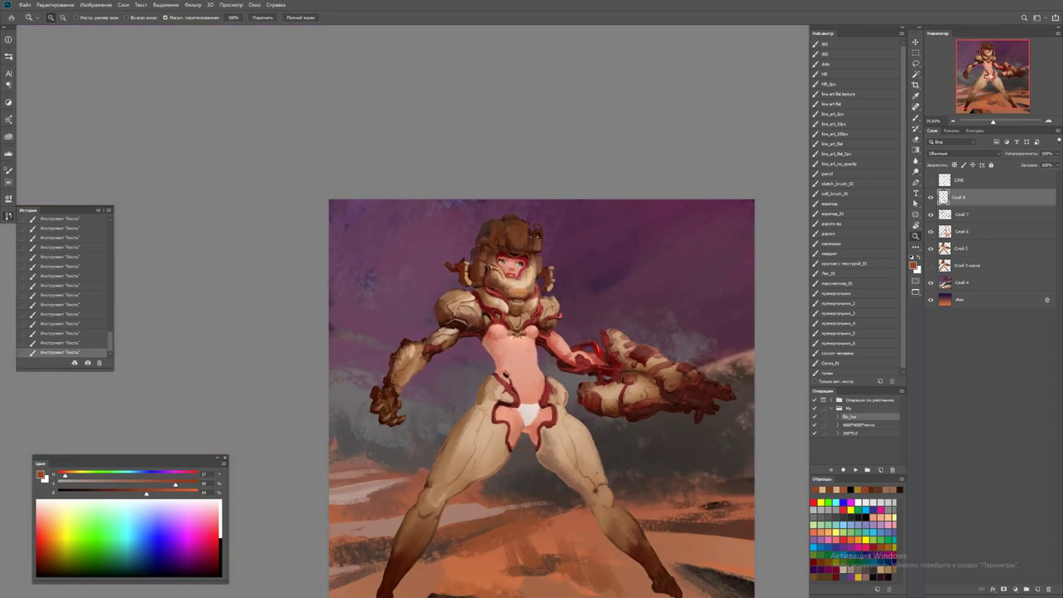
Erase the stripe and groove lines from the helmet's cheek guard and touch up the area with sampled beige
scroll(511, 260, "up", 7)
key("b")
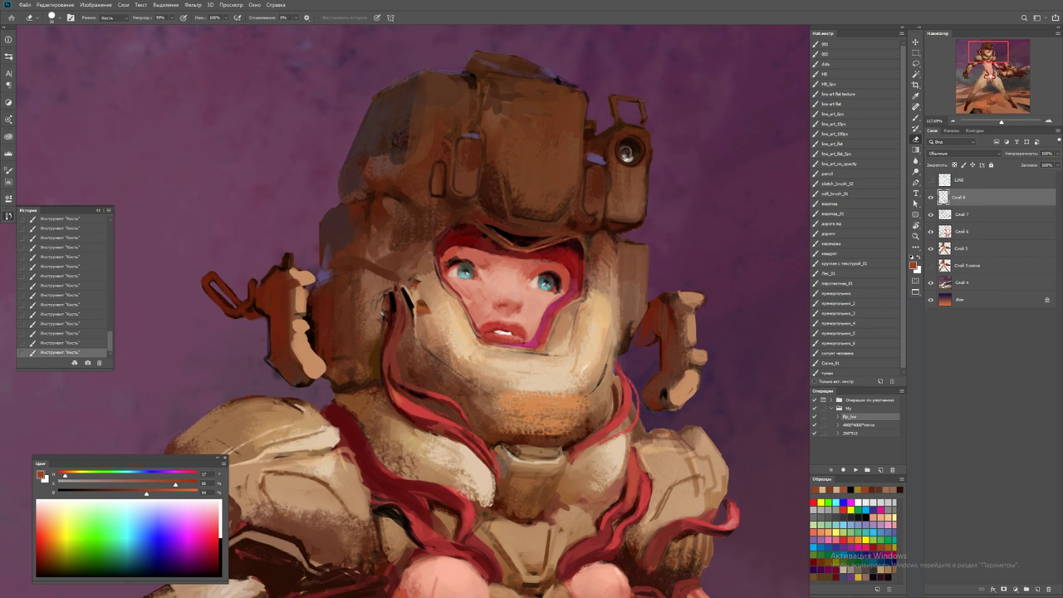
mouse_move(422, 295)
left_mouse_down()
mouse_move(427, 310)
mouse_move(424, 287)
left_mouse_up()
key("b")
left_click(415, 282, "alt")
left_click(415, 283, "alt")
left_click(419, 284)
left_click(420, 284, "alt")
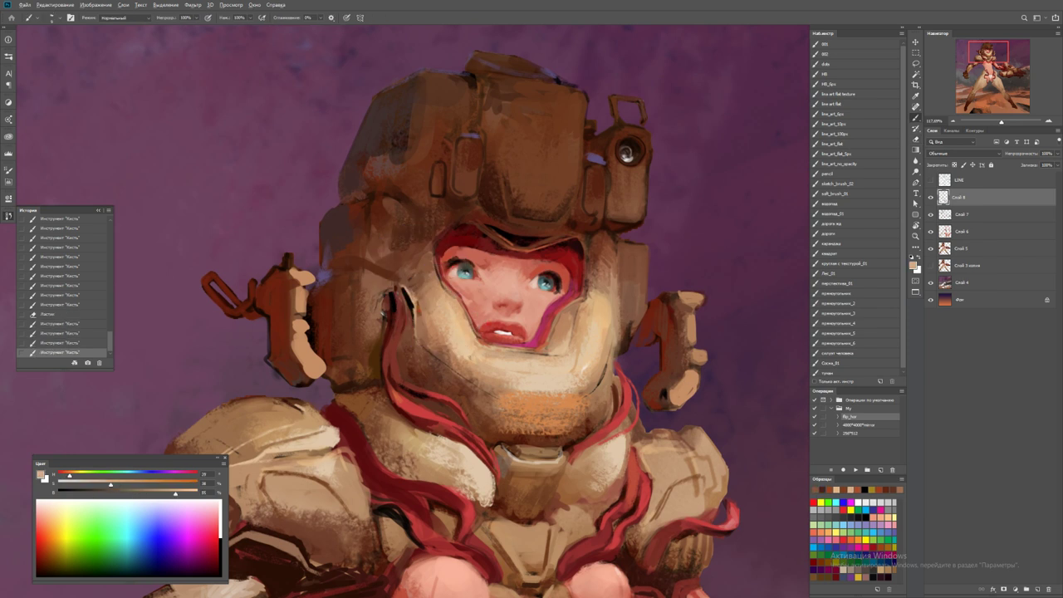
left_click(431, 291)
left_click(431, 291)
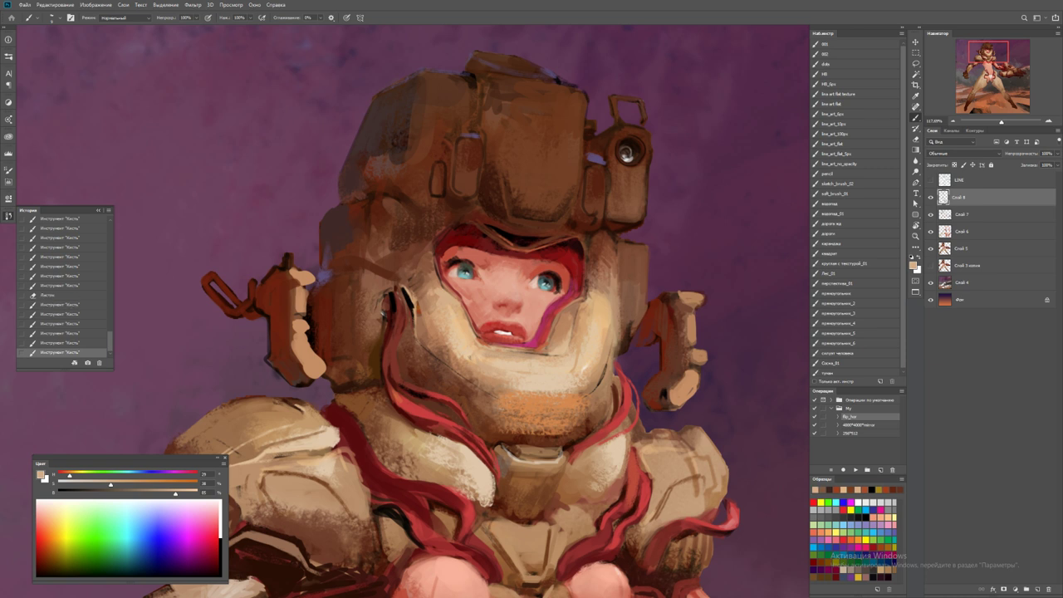
left_click(431, 290)
left_click(431, 291)
Try a stroke of sampled dark brown on the helmet's cheek guard beside the visor opening
right_click(583, 291, "alt")
left_click(463, 392, "alt")
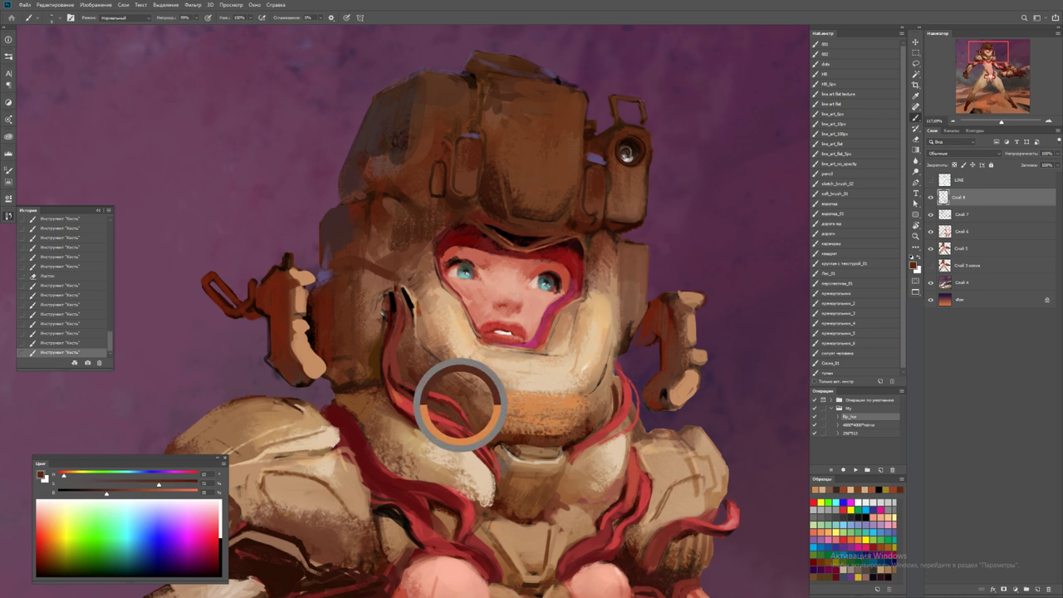
scroll(578, 320, "up", 2)
left_click(572, 301)
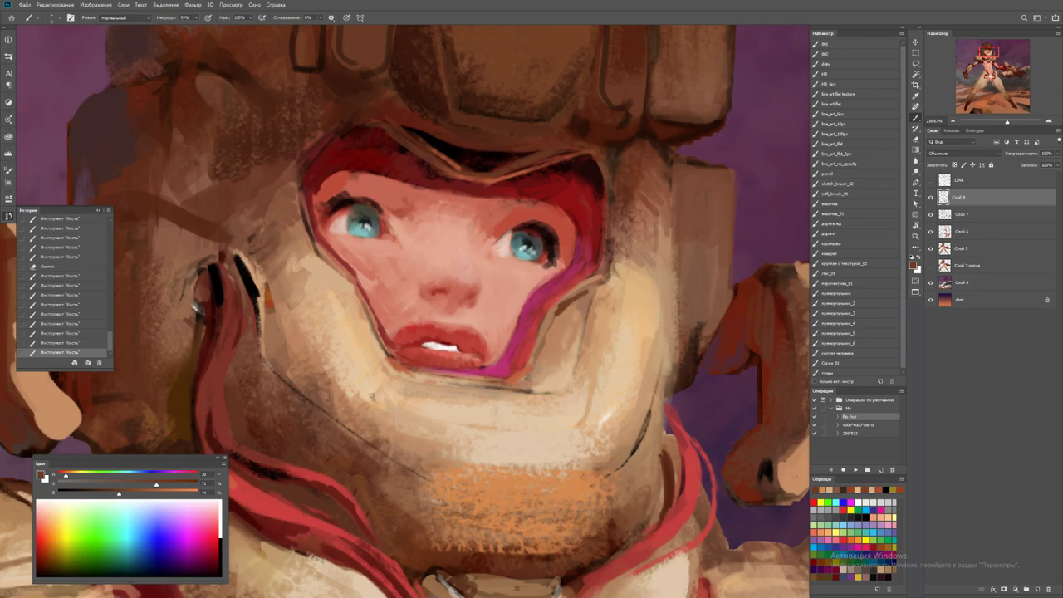
left_click_drag(584, 308, 581, 353)
mouse_move(619, 296)
left_mouse_down()
mouse_move(473, 296)
mouse_move(623, 296)
left_mouse_up()
key("ctrl+z")
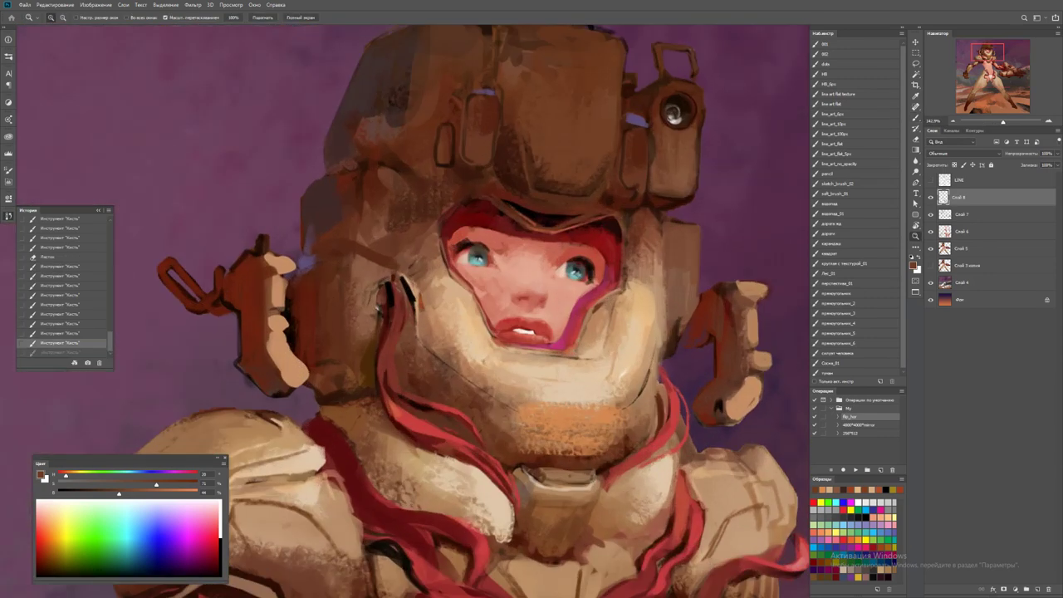
key("ctrl+z")
Touch up the helmet's cheek guard beside the lower visor edge with sampled beige tones
key("b")
key("x")
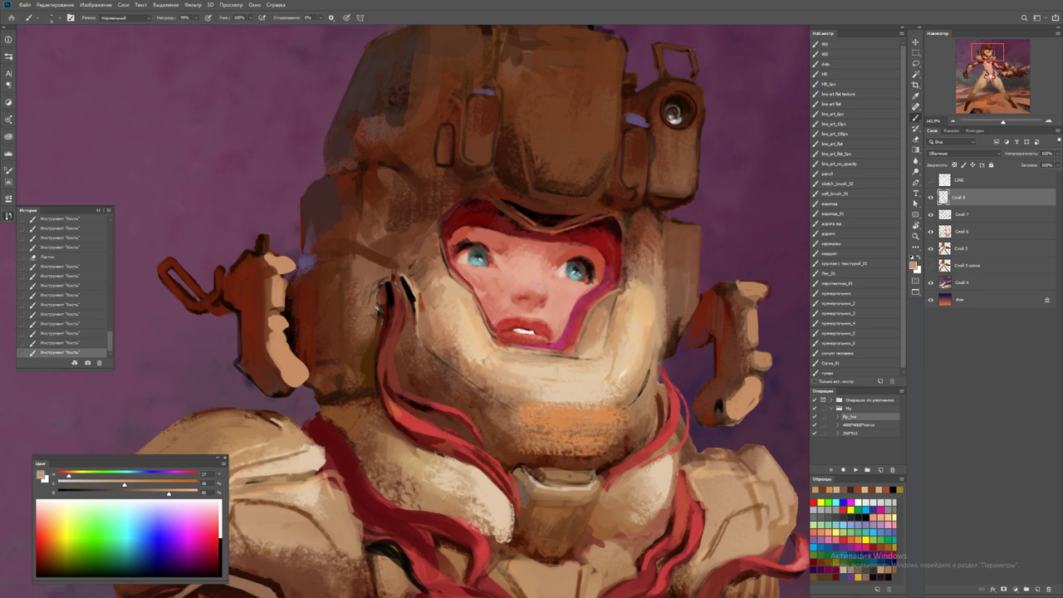
left_click_drag(610, 287, 585, 340)
left_click(606, 332, "alt")
mouse_move(614, 286)
left_mouse_down()
mouse_move(594, 314)
mouse_move(588, 388)
left_mouse_up()
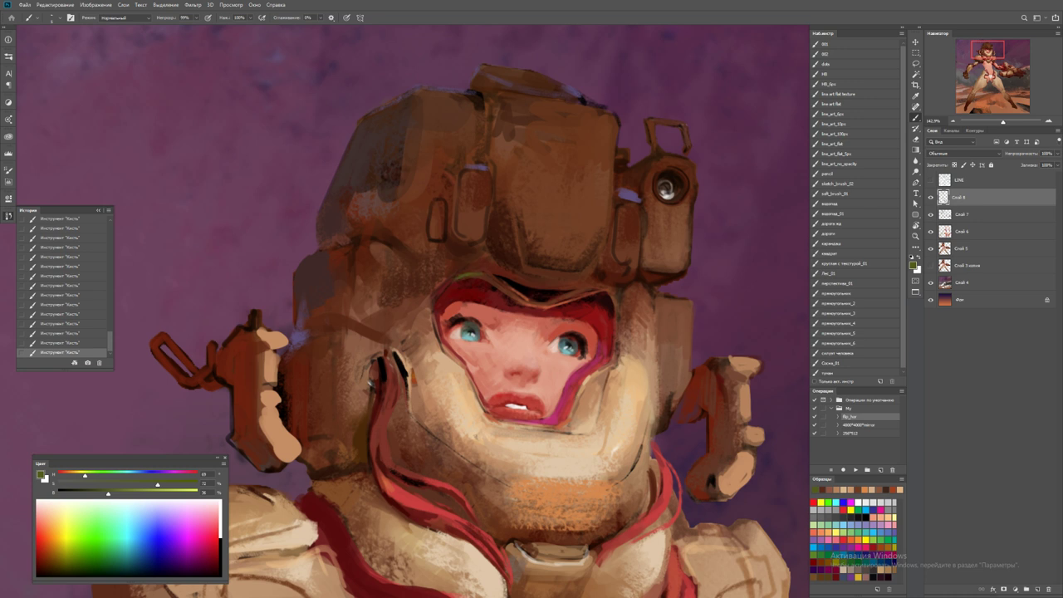
Touch up the bracket on the helmet's side using black and sampled beige
key("d")
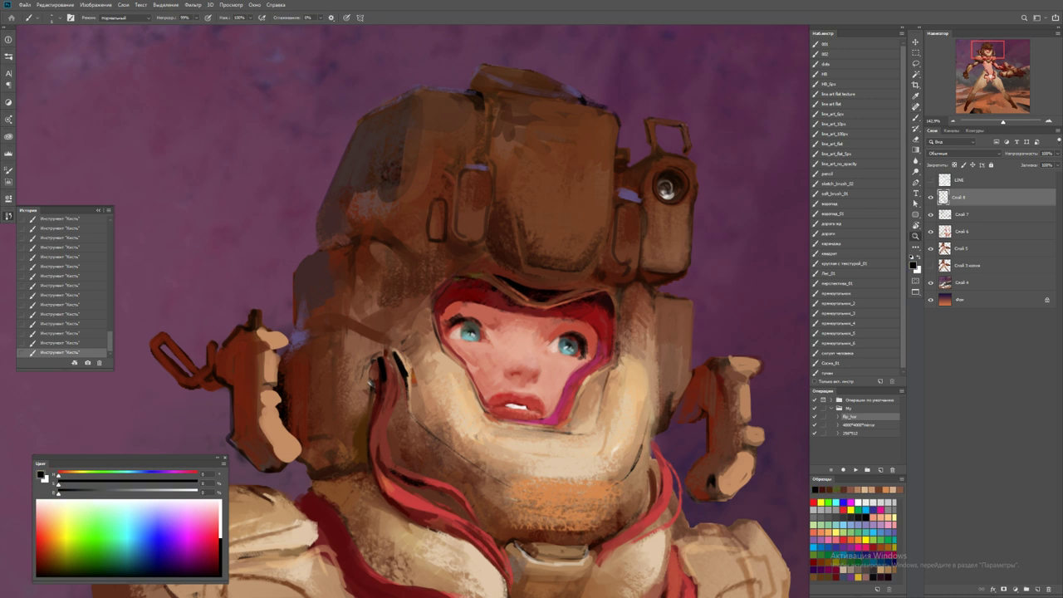
key("ctrl+minus")
key("ctrl+minus")
key("ctrl+minus")
key("ctrl+minus")
key("z")
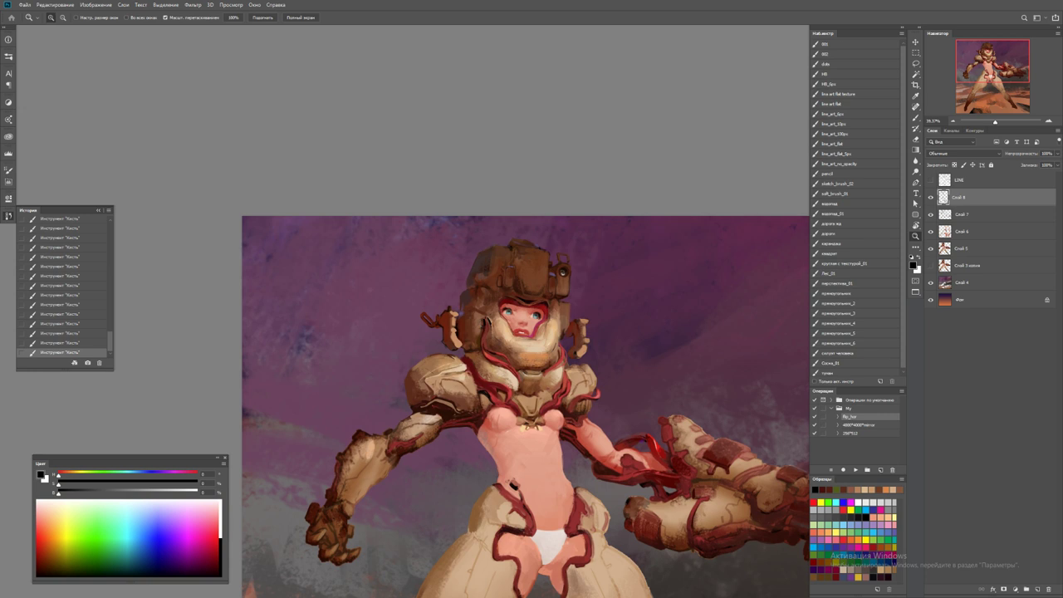
key("ctrl+plus")
key("ctrl+plus")
key("b")
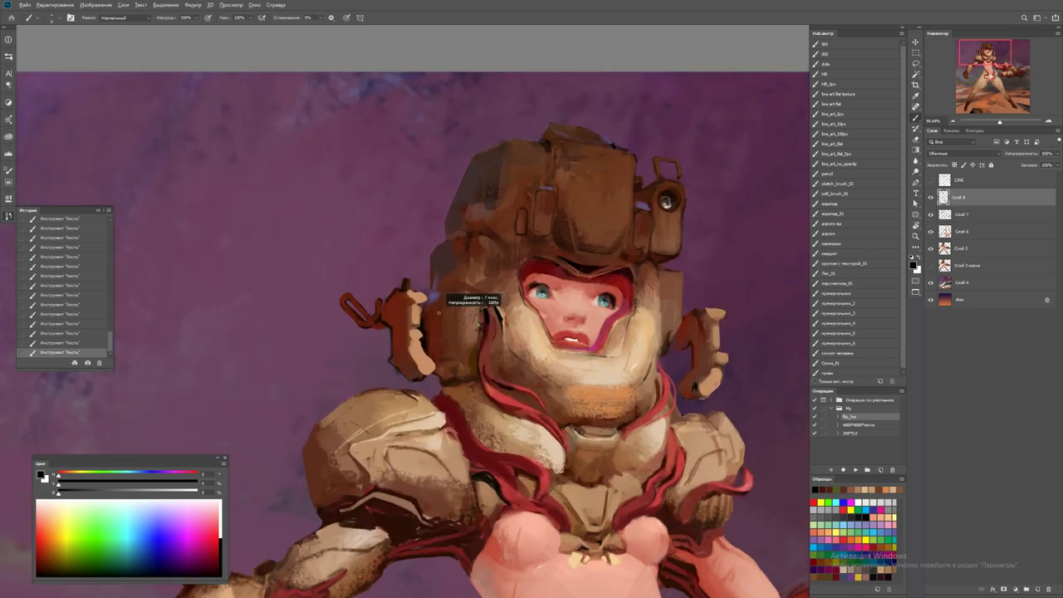
scroll(353, 315, "up", 3)
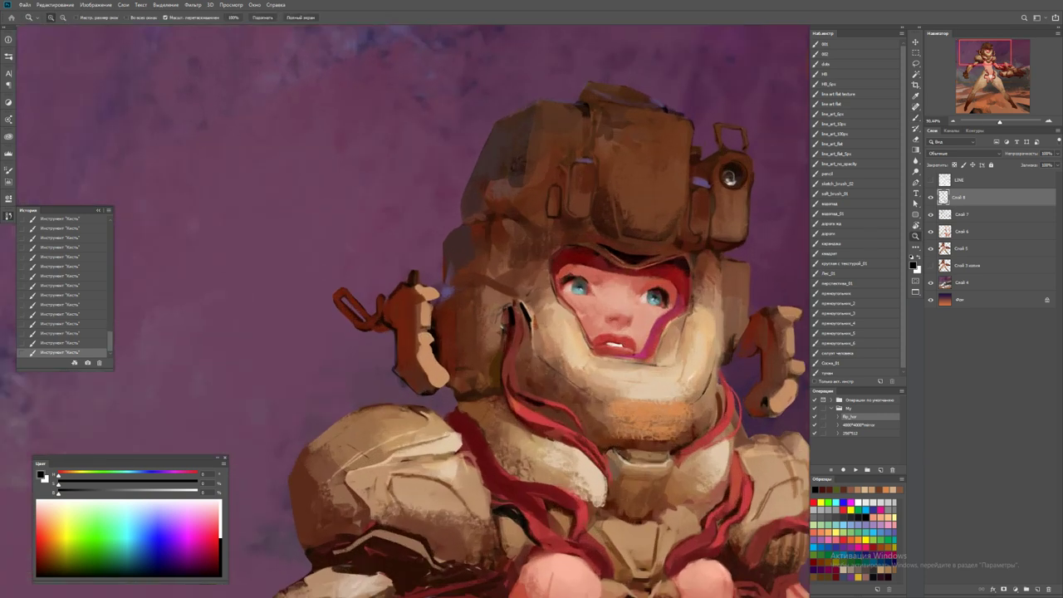
left_click(376, 321, "alt")
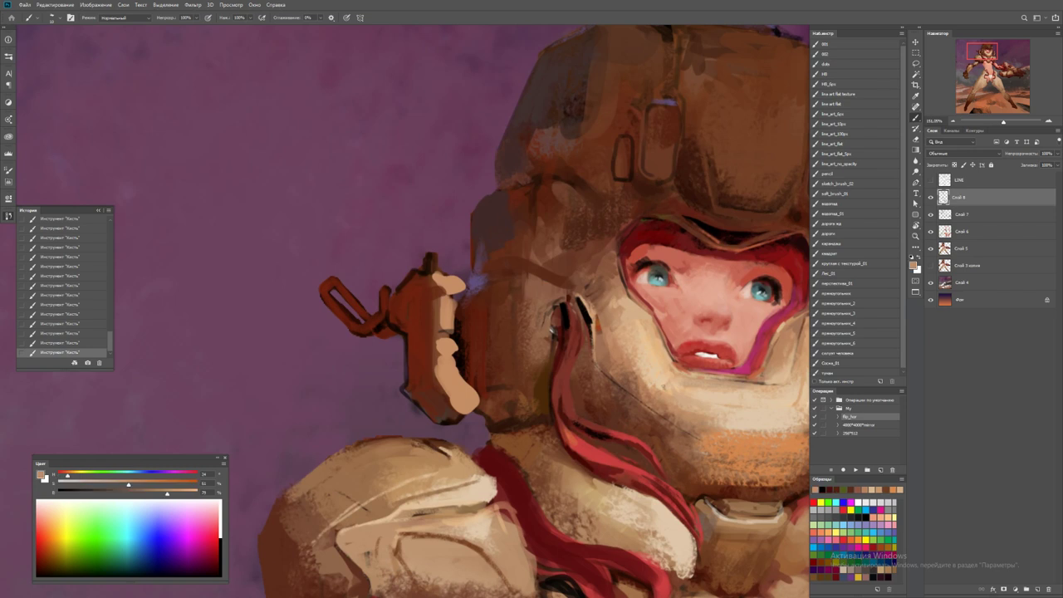
Examine the whole figure's overall balance of armor, skin and shading
key("z")
key("ctrl+minus")
key("ctrl+minus")
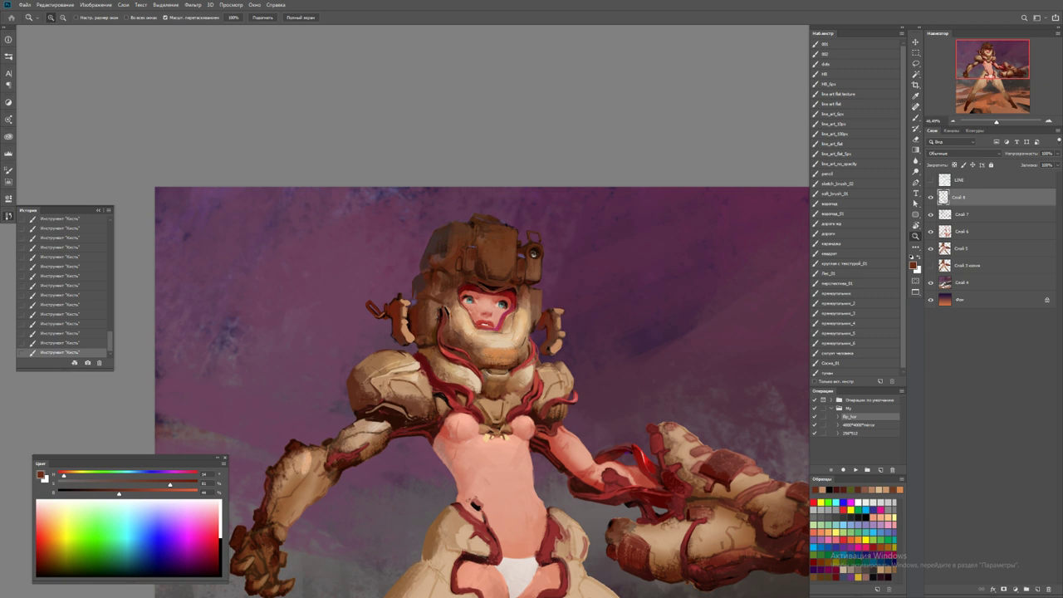
key("ctrl+minus")
scroll(523, 374, "down", 2)
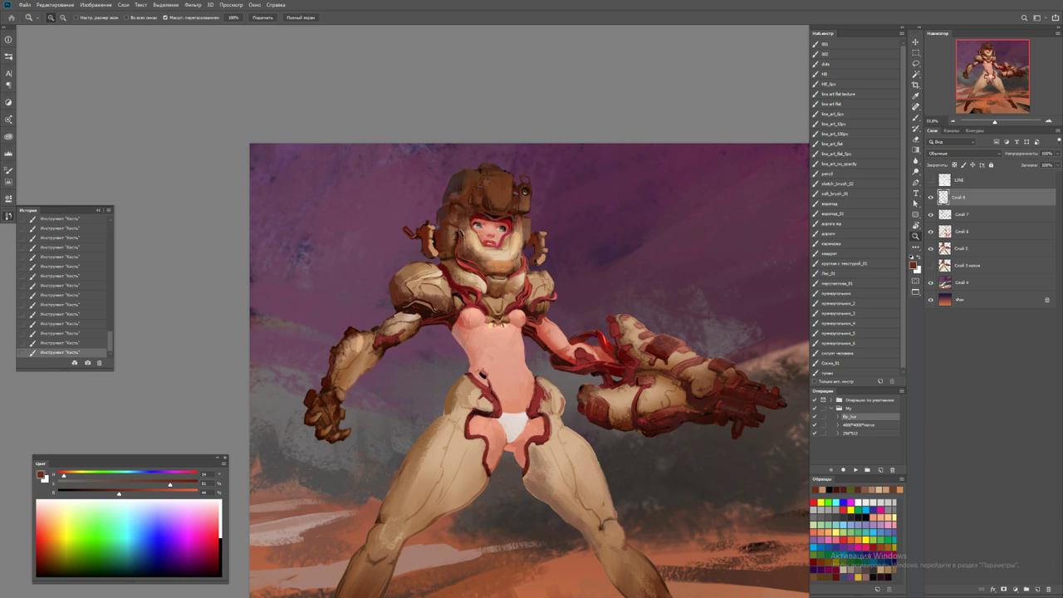
scroll(473, 333, "up", 2)
scroll(474, 332, "down", 2)
scroll(473, 332, "up", 4)
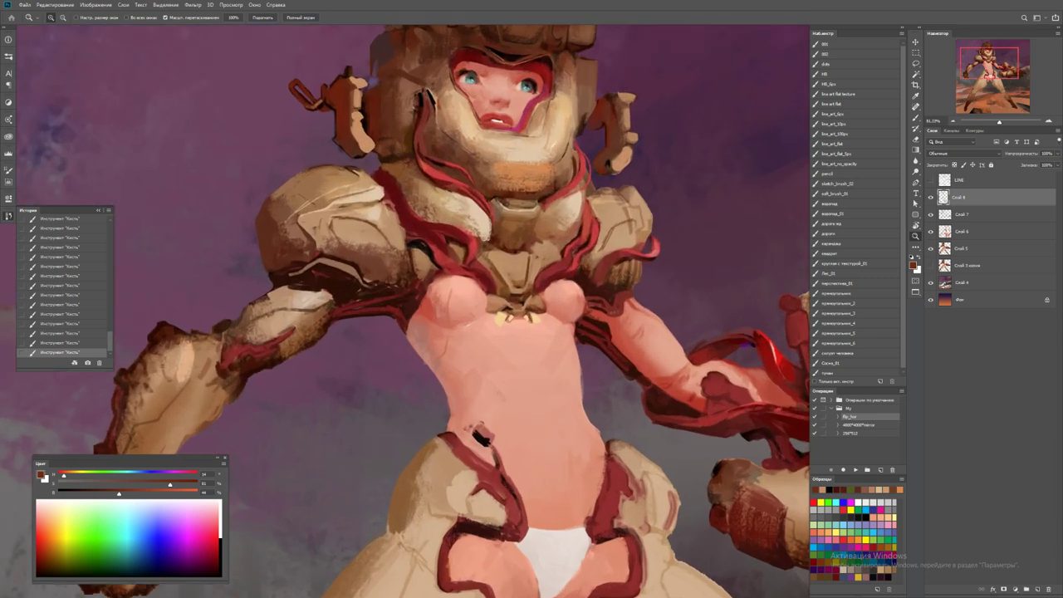
Create a new layer and paint reddish shading along the torso's side below the chest, cleaning up its edge
key("b")
key("ctrl+shift+alt+n")
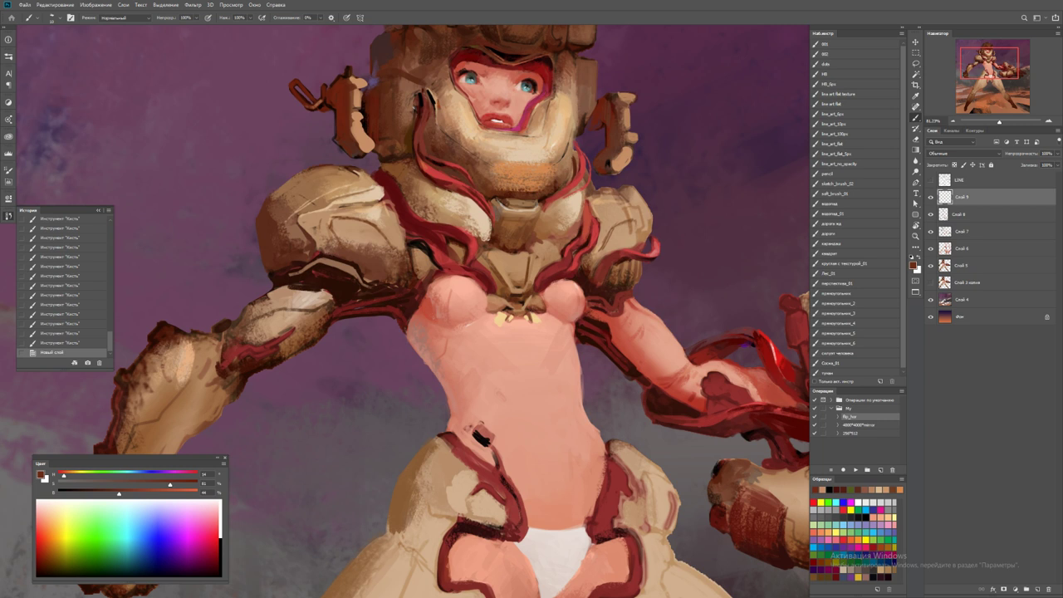
left_click(826, 490)
mouse_move(419, 327)
left_mouse_down()
mouse_move(413, 342)
mouse_move(422, 326)
mouse_move(439, 378)
mouse_move(421, 324)
mouse_move(439, 378)
mouse_move(425, 362)
left_mouse_up()
left_click(428, 349, "alt")
key("e")
key("b")
left_click(420, 340, "alt")
key("z")
mouse_move(499, 349)
left_mouse_down()
mouse_move(432, 349)
mouse_move(506, 349)
left_mouse_up()
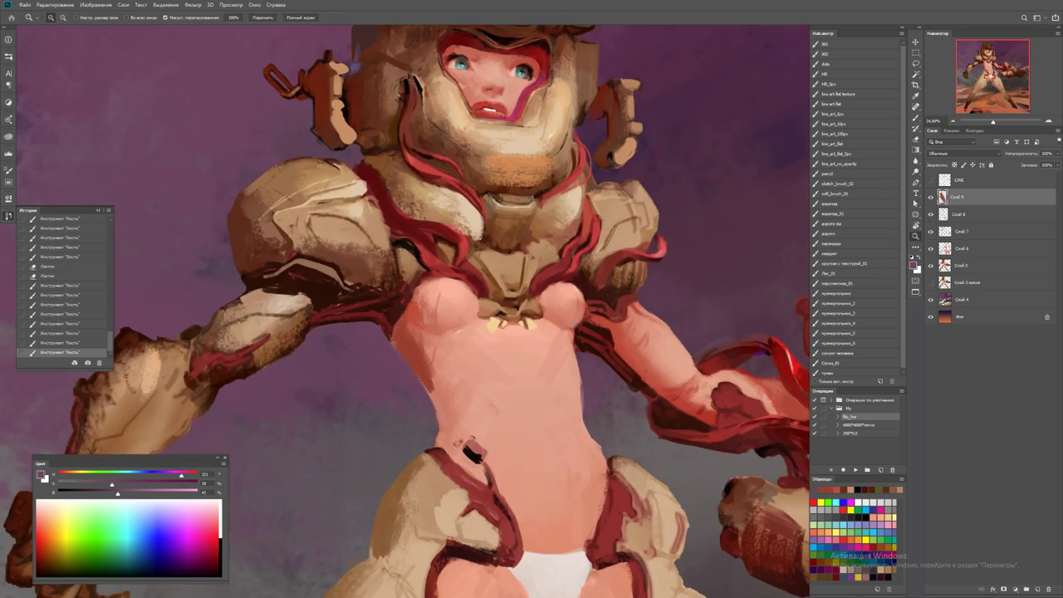
Blend the shadow along the torso's side with sampled pinkish skin tones
key("b")
left_click(439, 359, "alt")
left_click_drag(424, 356, 427, 389)
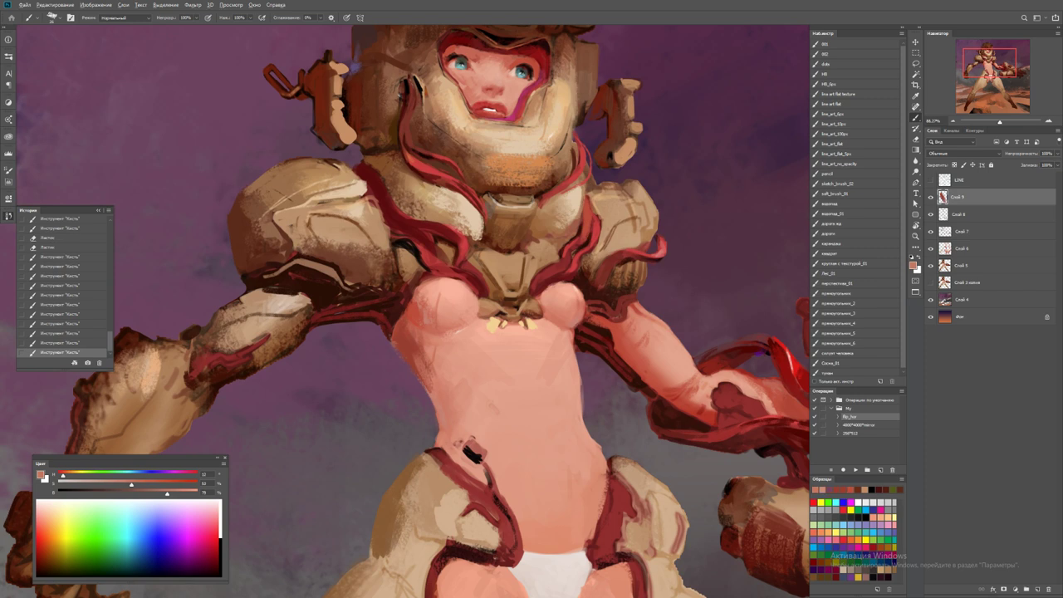
mouse_move(425, 352)
left_mouse_down()
mouse_move(414, 390)
mouse_move(415, 354)
mouse_move(400, 330)
left_mouse_up()
key("z")
left_click_drag(401, 332, 333, 332)
left_click(447, 368)
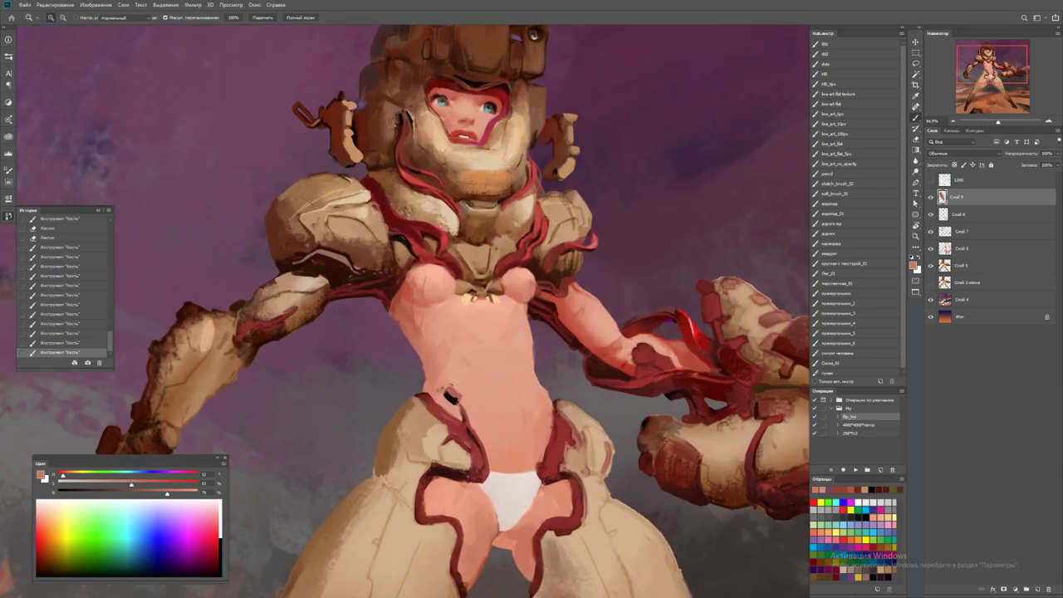
Refine the torso's side shading with sampled reddish-brown tones and erase the excess paint
key("b")
left_click(449, 396)
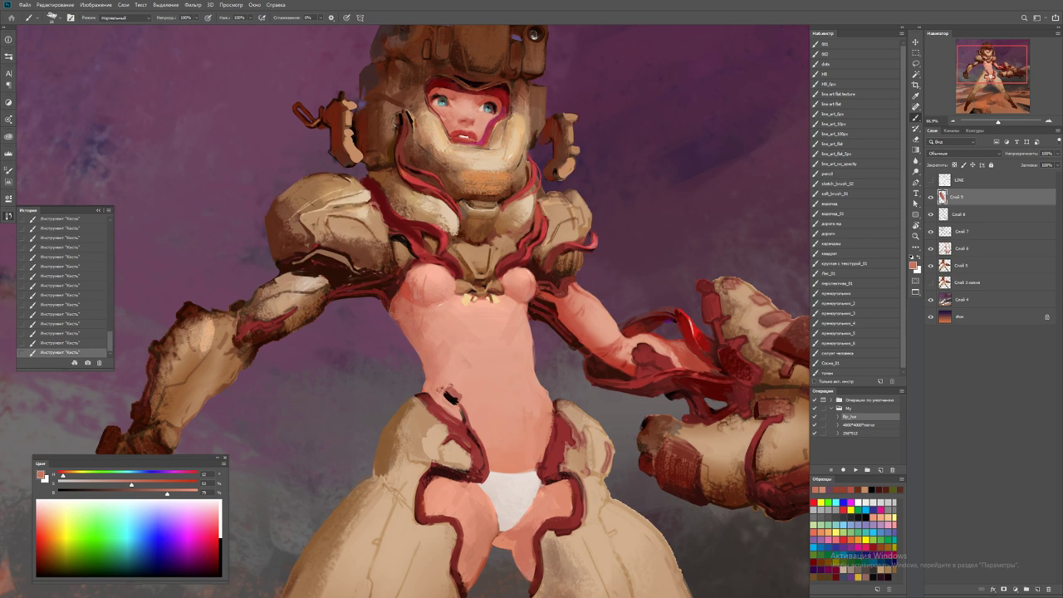
left_click(449, 396, "alt")
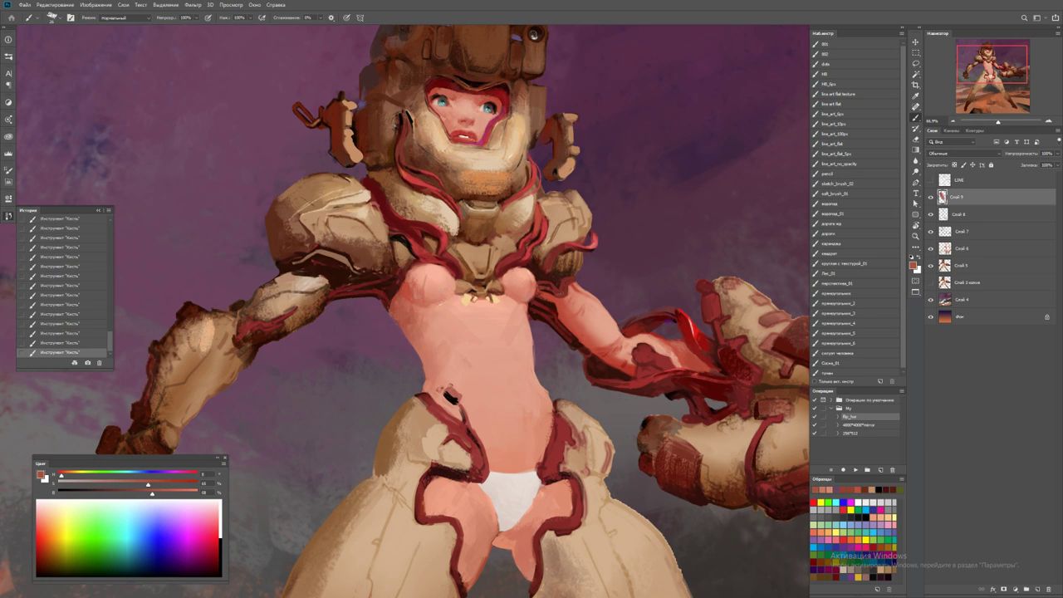
key("e")
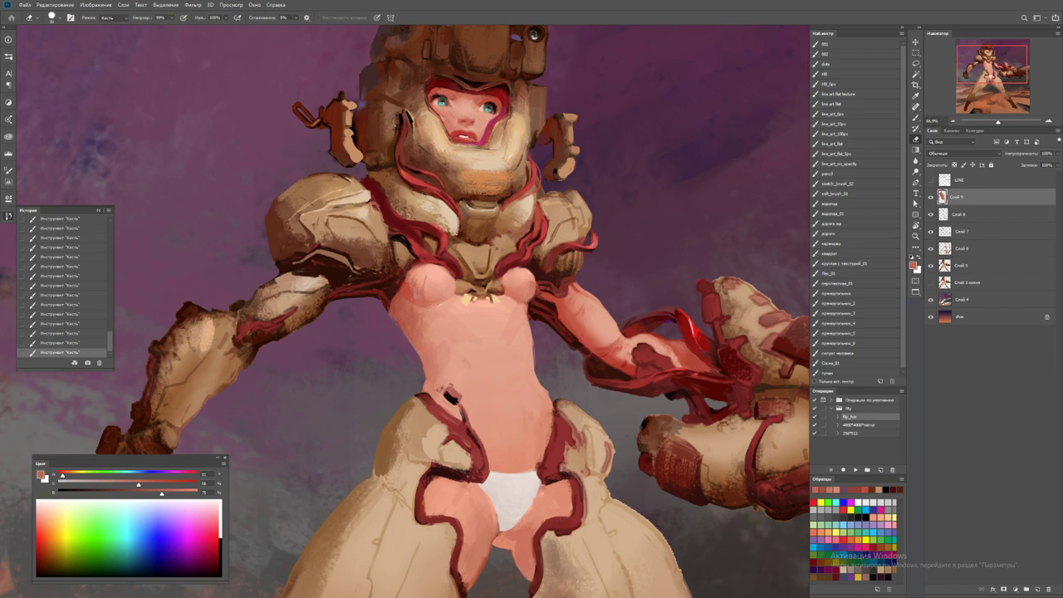
left_click(449, 396)
key("b")
left_click(449, 397)
left_click(449, 397)
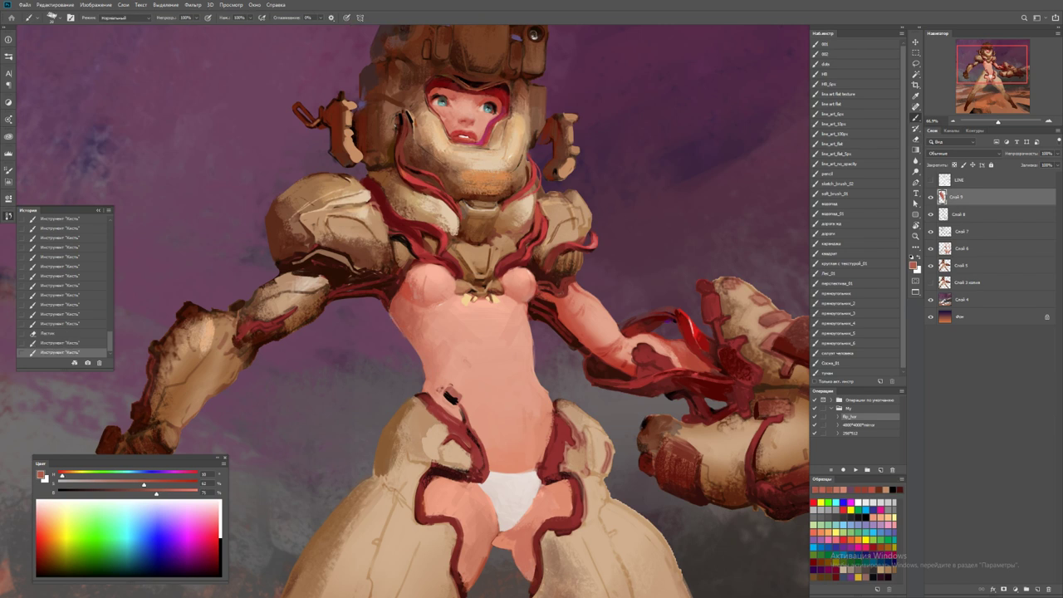
left_click(449, 397)
left_click(448, 397)
left_click(448, 397, "alt")
left_click(449, 396)
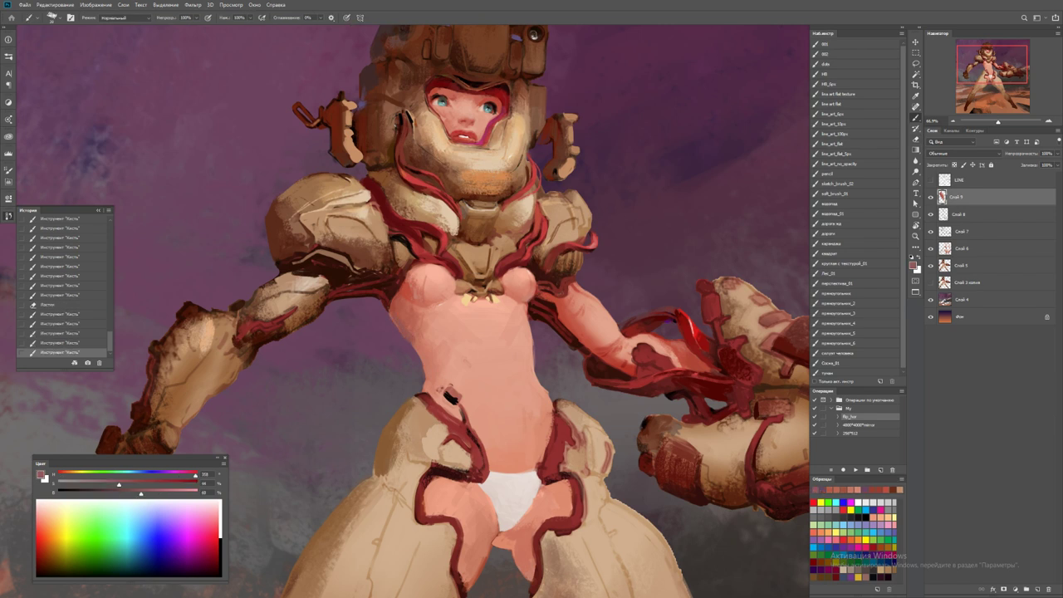
Soften the shadow between the armpit and waist with sampled muted mauve and pink tones
left_click(416, 338)
left_click(400, 325, "alt")
left_click(400, 325)
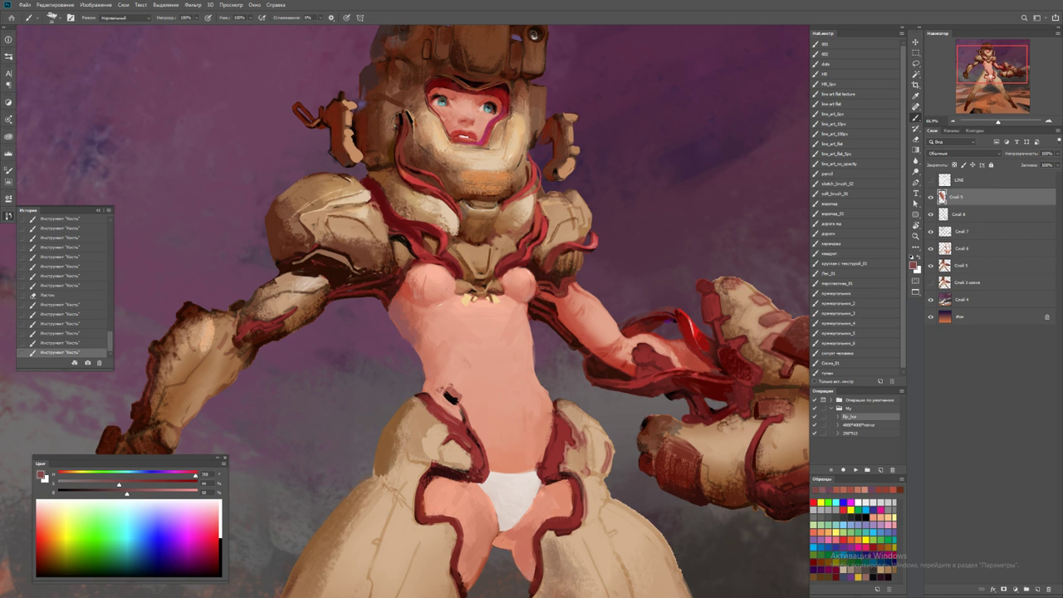
left_click(419, 350, "alt")
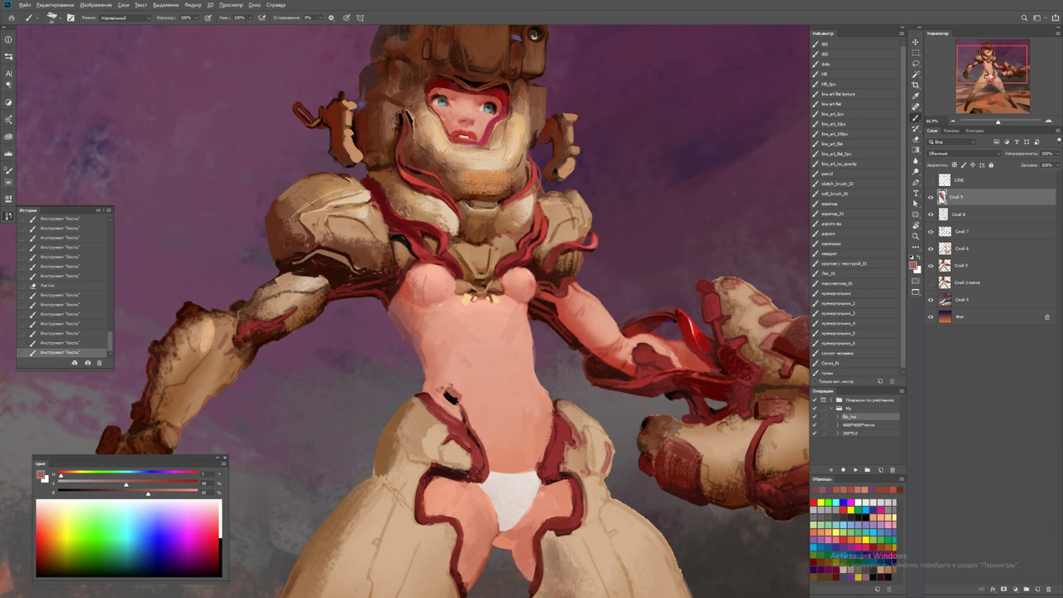
left_click(417, 349)
Flip the whole canvas horizontally
key("z")
key("ctrl+minus")
key("ctrl+minus")
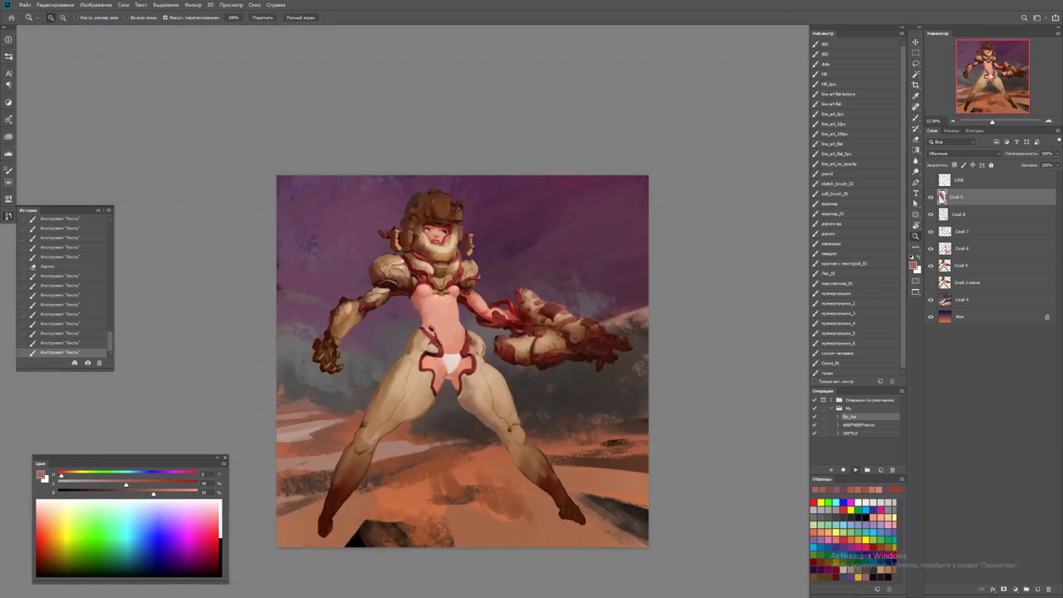
key("F2")
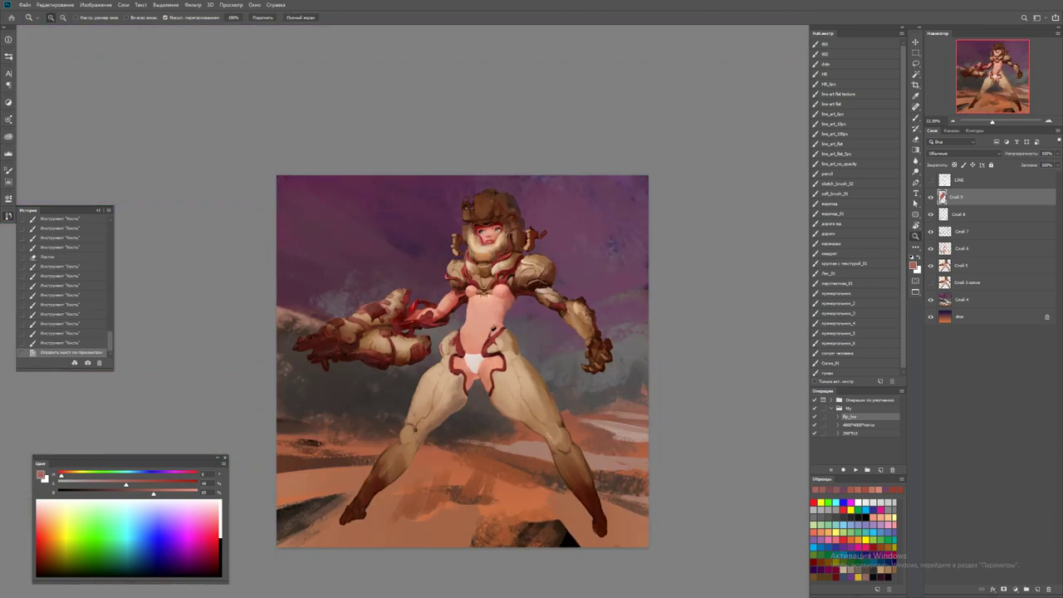
left_click_drag(456, 345, 532, 345)
Touch up the skin shading at the torso's side with sampled dusky pink tones
key("b")
left_click_drag(558, 402, 572, 412)
left_click(565, 407, "alt")
left_click(565, 407, "alt")
left_click_drag(561, 404, 572, 412)
left_click_drag(561, 403, 572, 412)
Shade the bare arm where it enters the large arm armor with sampled plum and red tones
left_click_drag(304, 370, 324, 367)
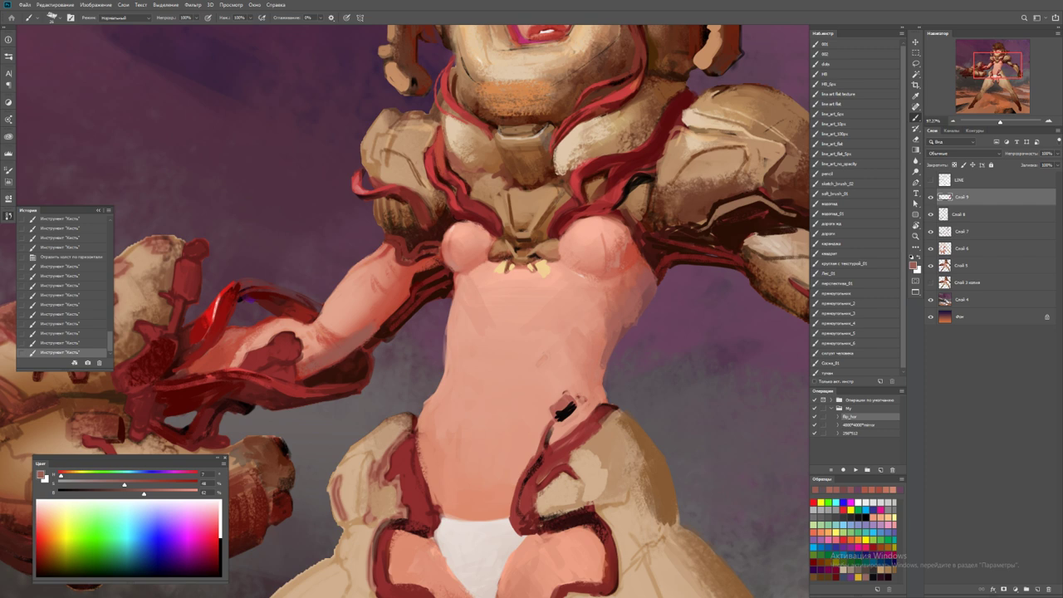
left_click_drag(339, 332, 377, 303)
key("ctrl+0")
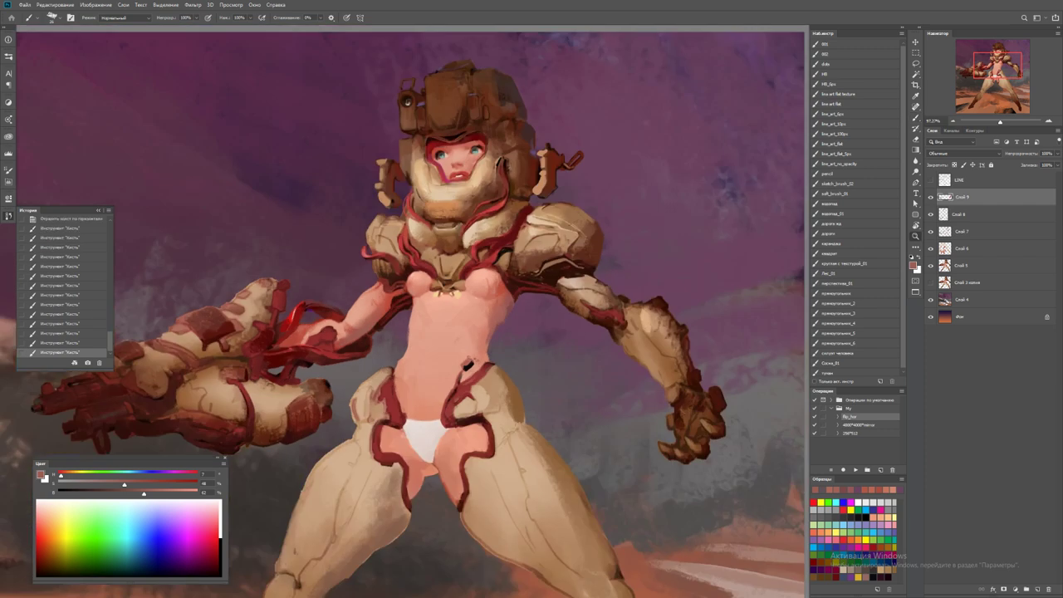
scroll(407, 316, "up", 5)
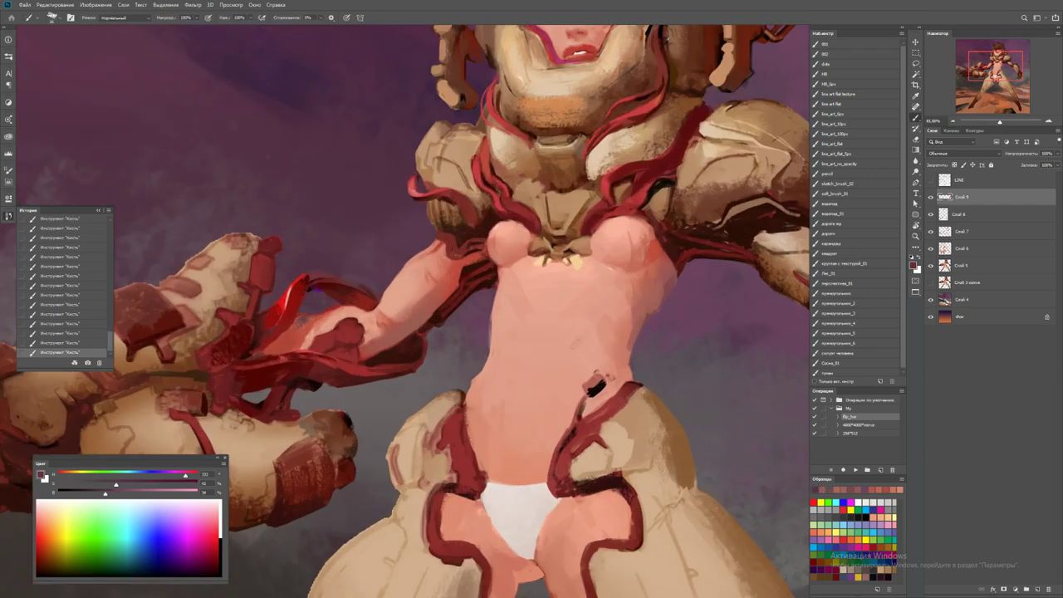
left_click(304, 322, "alt")
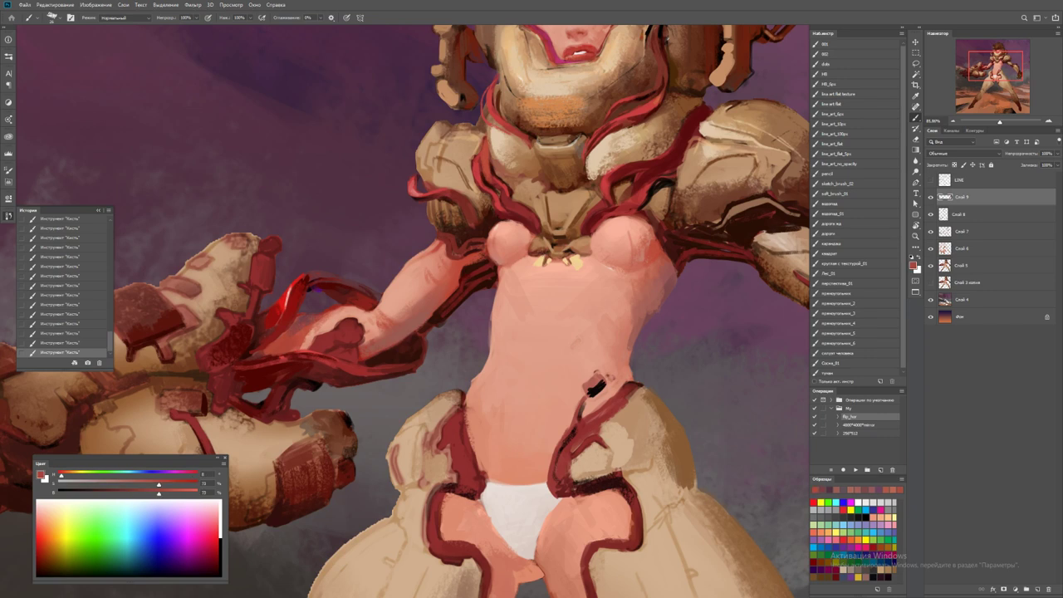
key("ctrl+0")
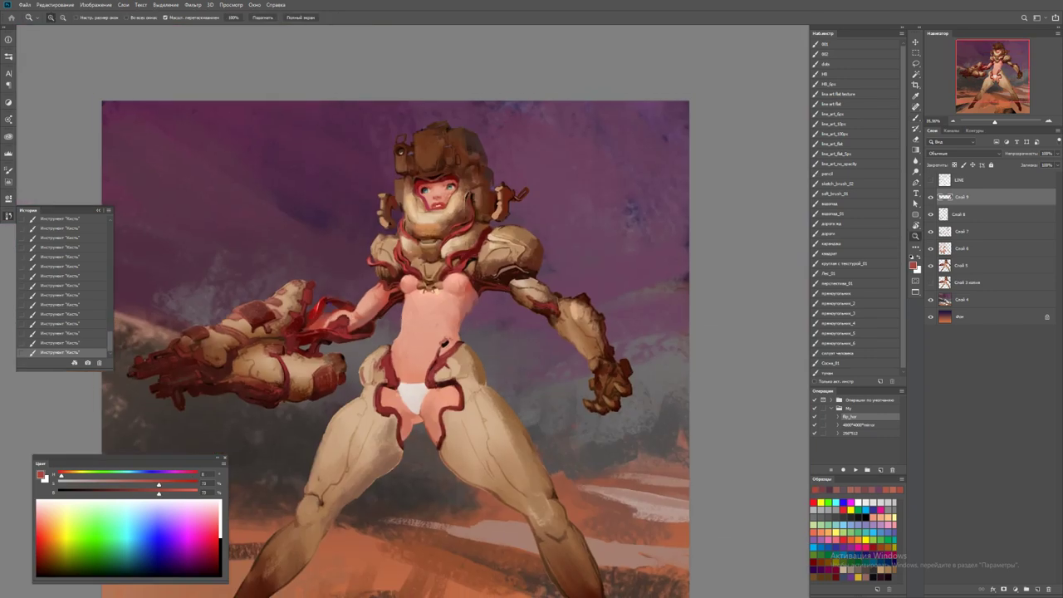
Darken the recesses between the helmet's lower side, the red strands and the large shoulder armor with black
left_click(484, 225)
key("b")
key("d")
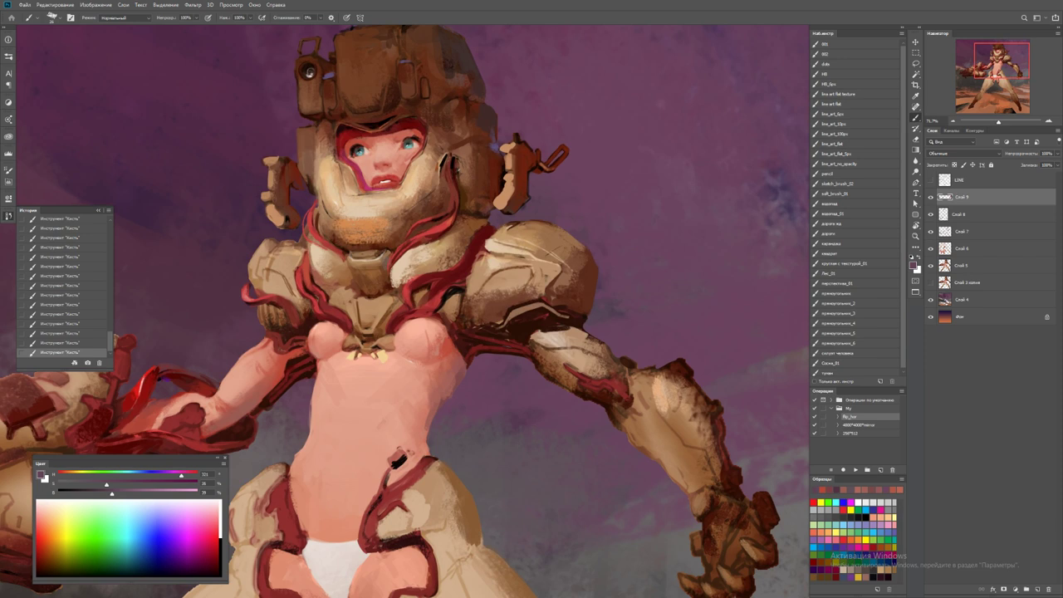
key("z")
key("ctrl+minus")
key("ctrl+minus")
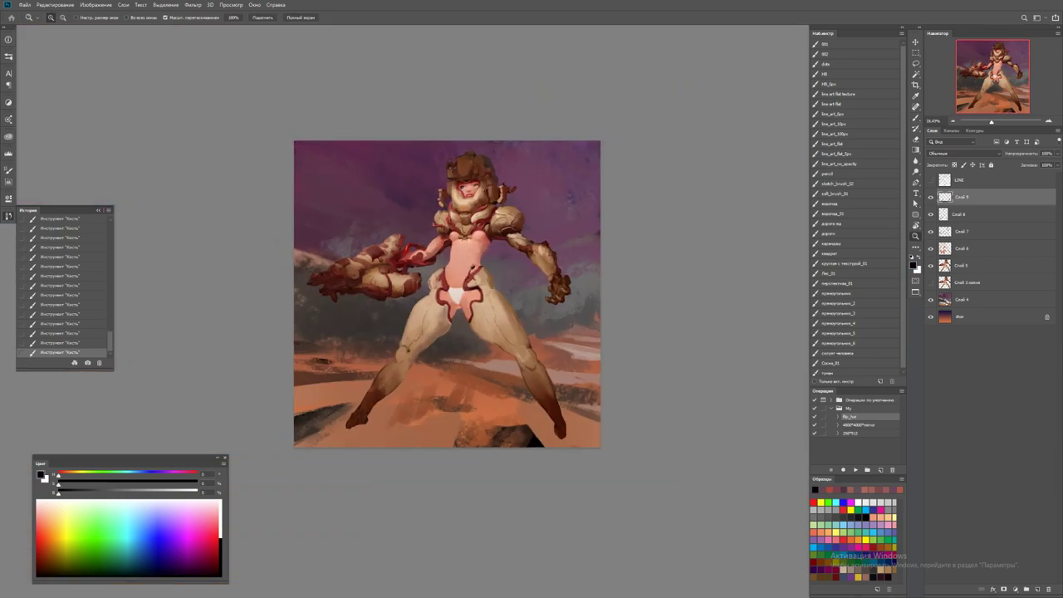
Touch up the collar between the helmet's lower edge and the large shoulder armor with sampled tan, brown and dark red tones
left_click_drag(481, 204, 532, 205)
key("b")
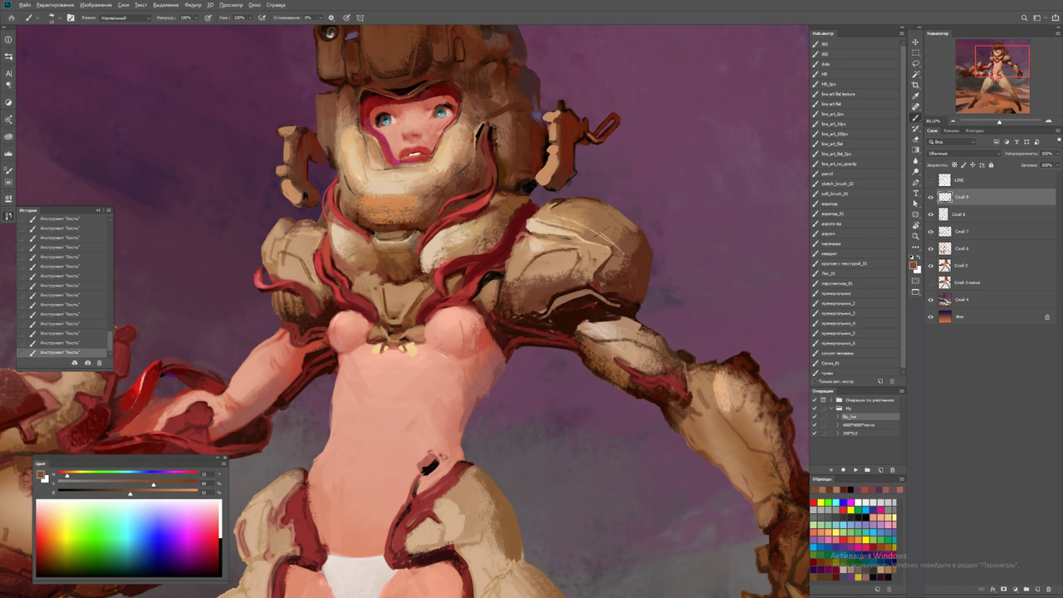
scroll(500, 201, "down", 5)
scroll(508, 228, "up", 5)
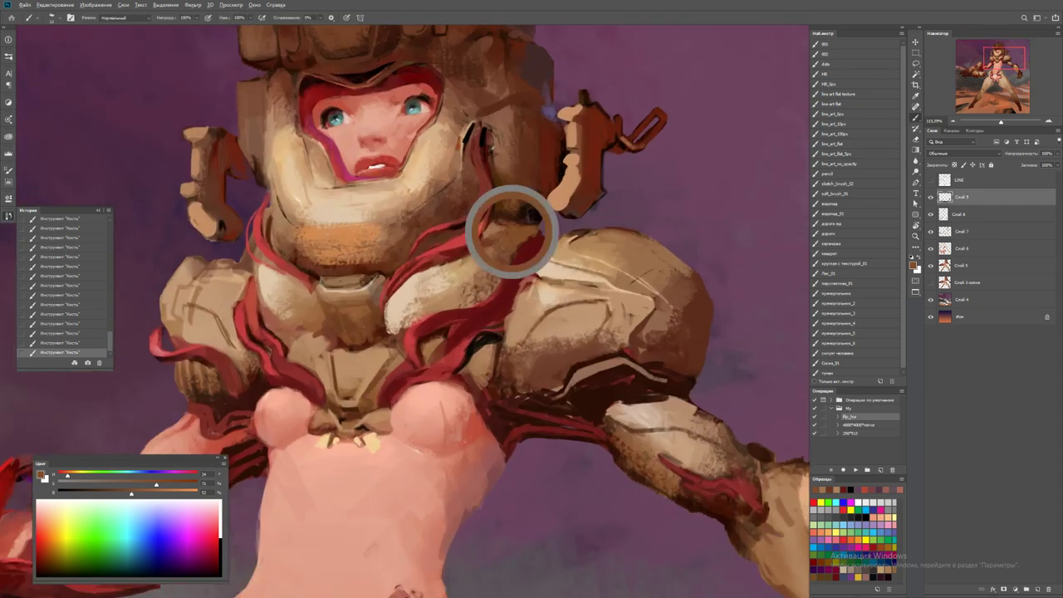
left_click(448, 276, "alt")
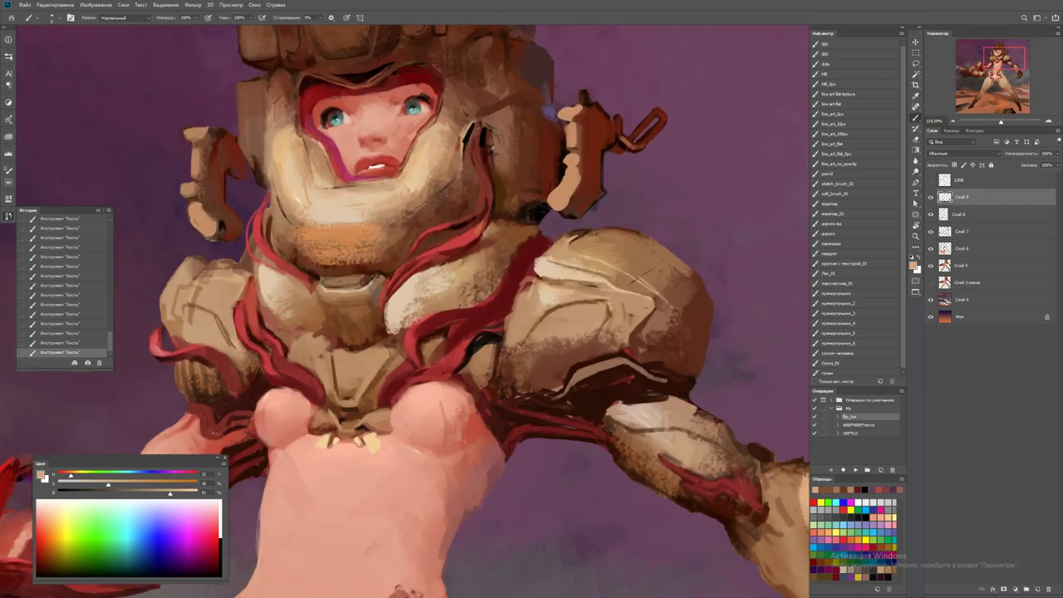
left_click(488, 226, "alt")
scroll(525, 271, "down", 3)
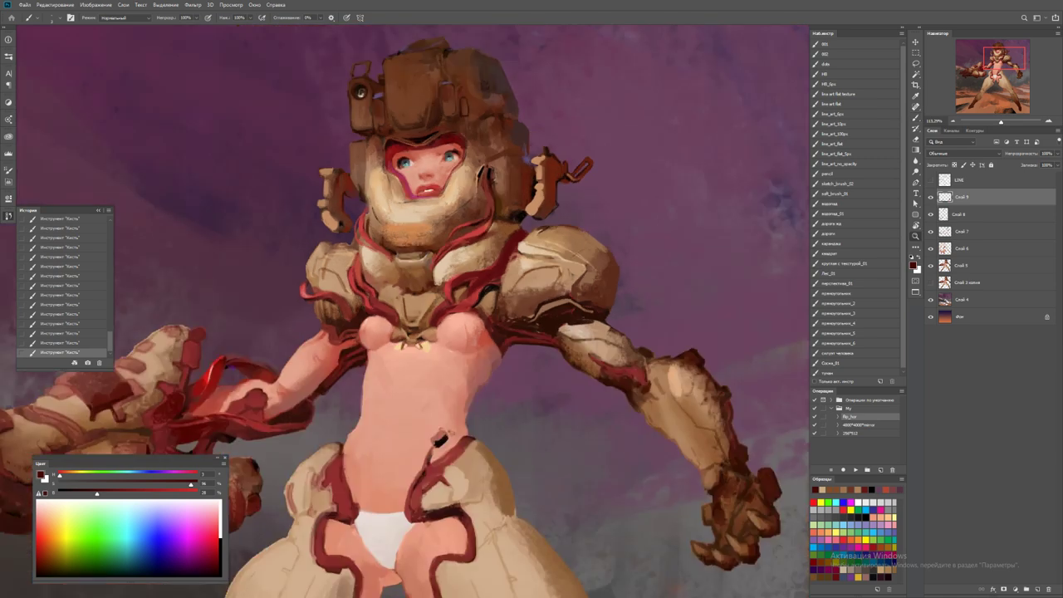
scroll(525, 272, "up", 2)
scroll(503, 213, "up", 4)
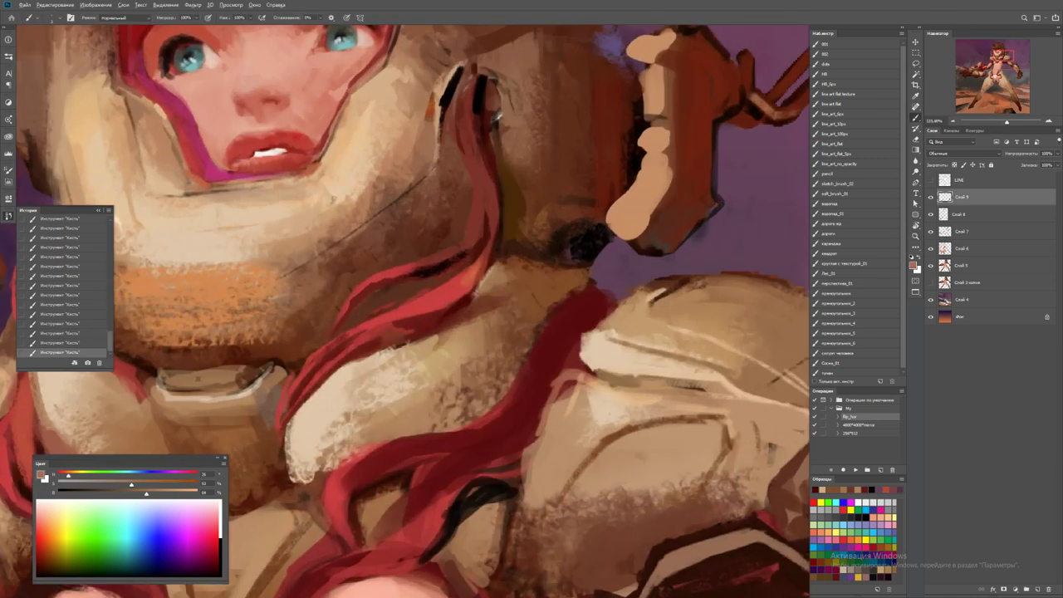
left_click(480, 280, "alt")
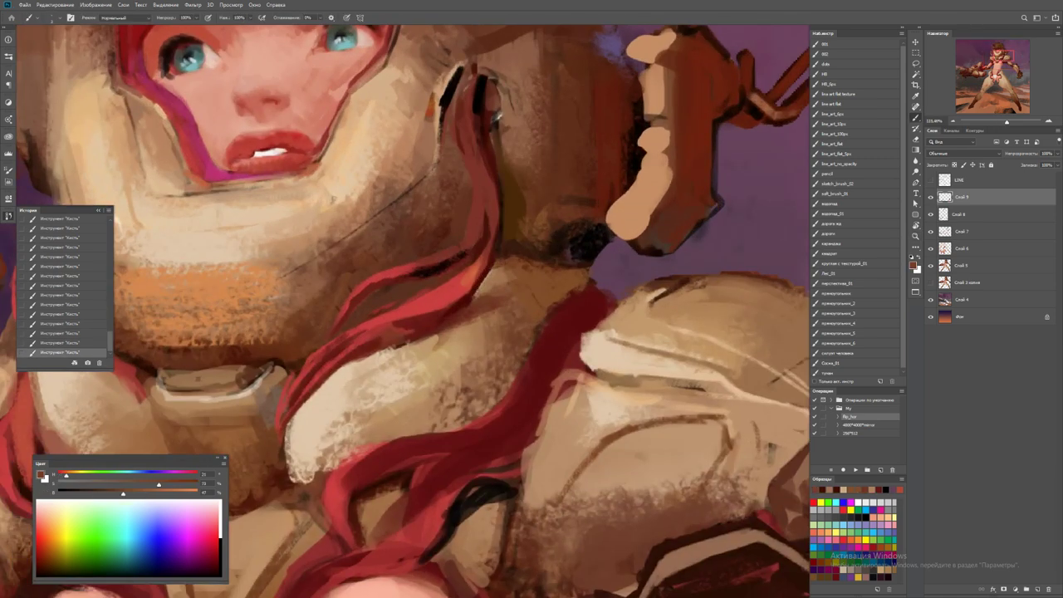
Flip the whole canvas horizontally
key("ctrl+0")
key("h")
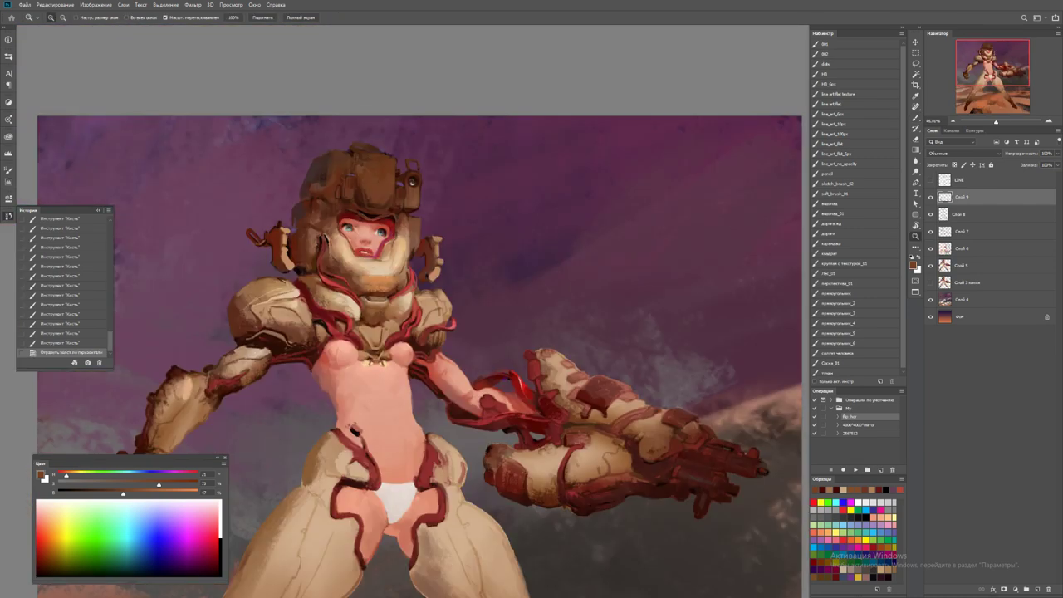
key("ctrl+minus")
left_click_drag(413, 260, 465, 260)
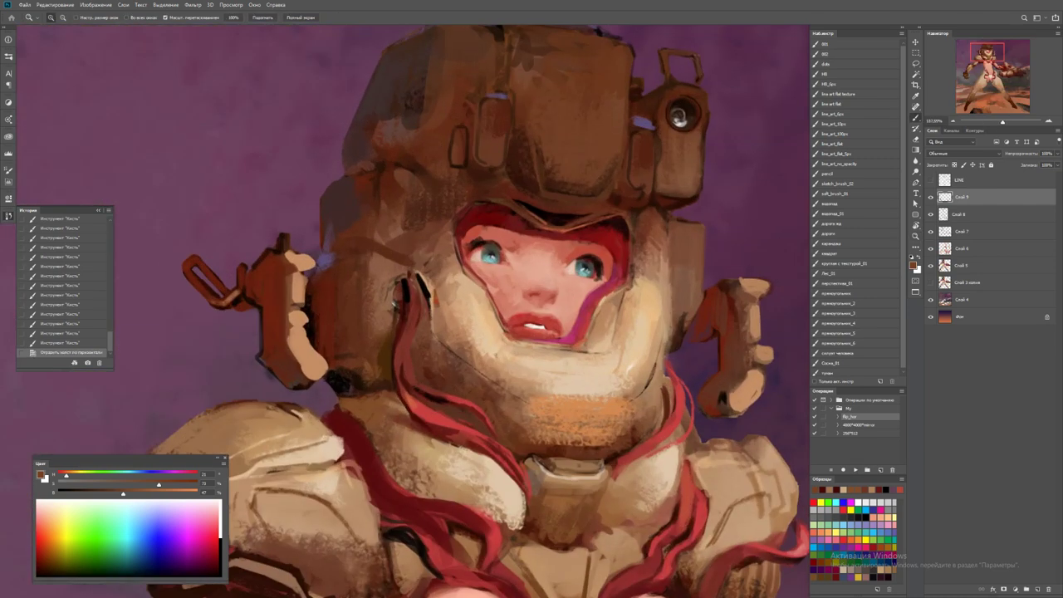
Retouch the helmet's side edge beside the cream jaw guard with sampled browns and an olive-green accent
key("b")
left_click(672, 313, "alt")
left_click_drag(672, 313, 656, 349)
left_click(678, 299, "alt")
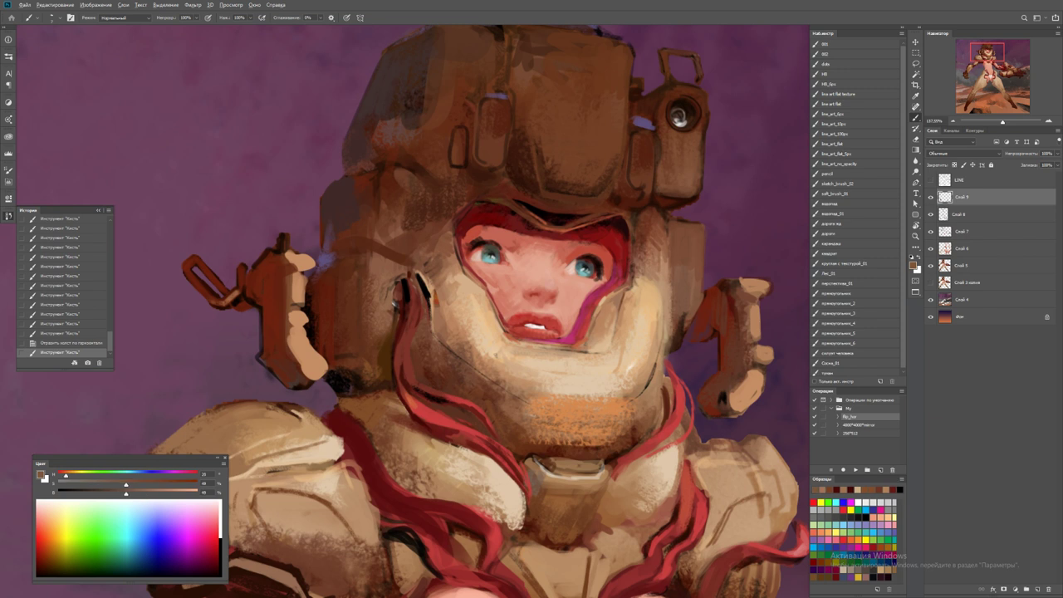
mouse_move(670, 286)
left_mouse_down()
mouse_move(670, 331)
mouse_move(669, 321)
left_mouse_up()
left_click(668, 316, "alt")
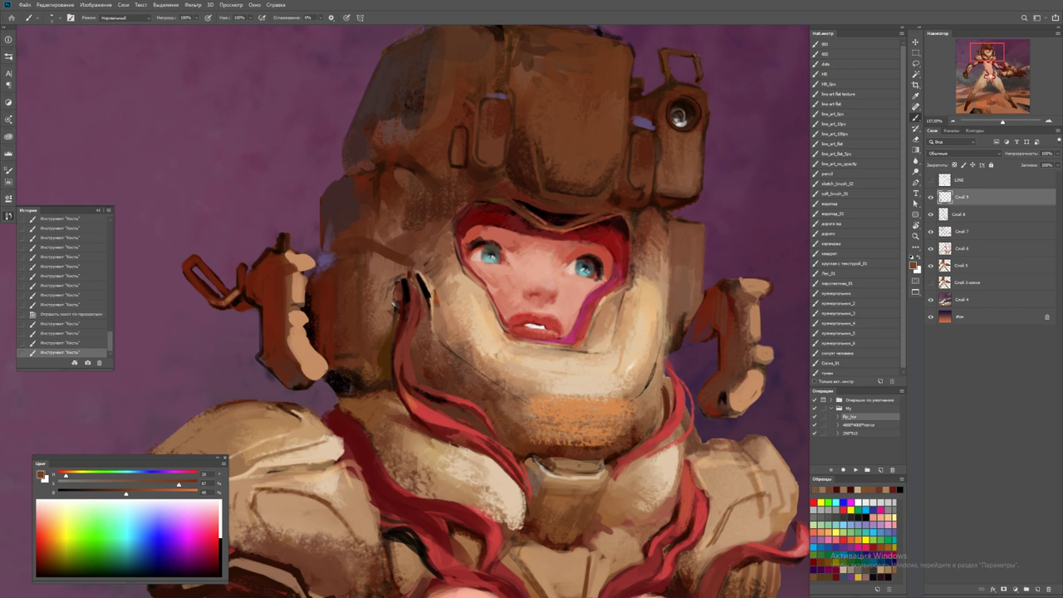
left_click(669, 316, "alt")
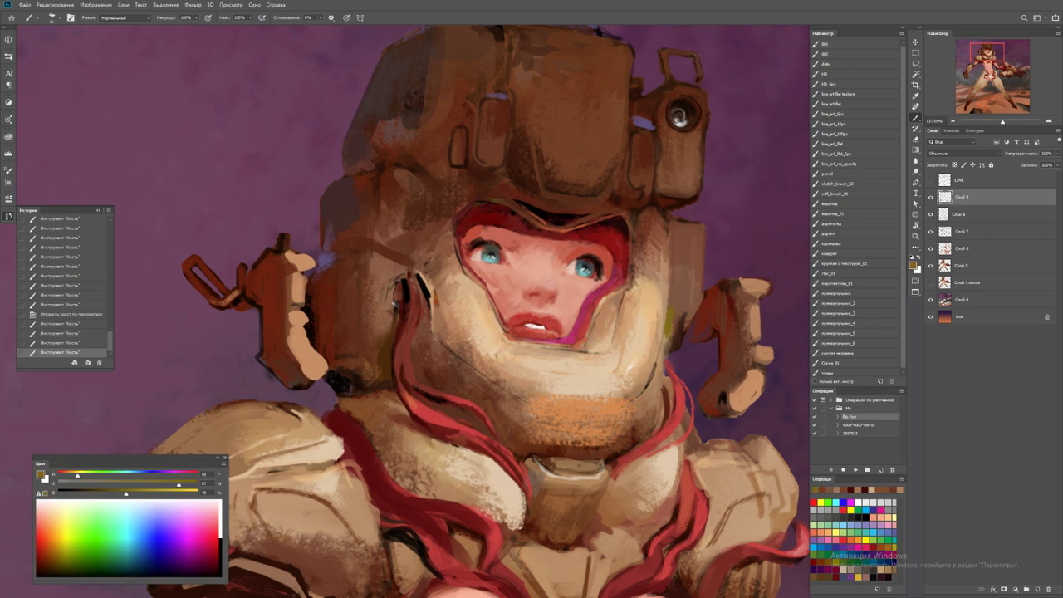
mouse_move(669, 315)
left_mouse_down()
mouse_move(667, 337)
mouse_move(679, 337)
mouse_move(581, 316)
left_mouse_up()
key("z")
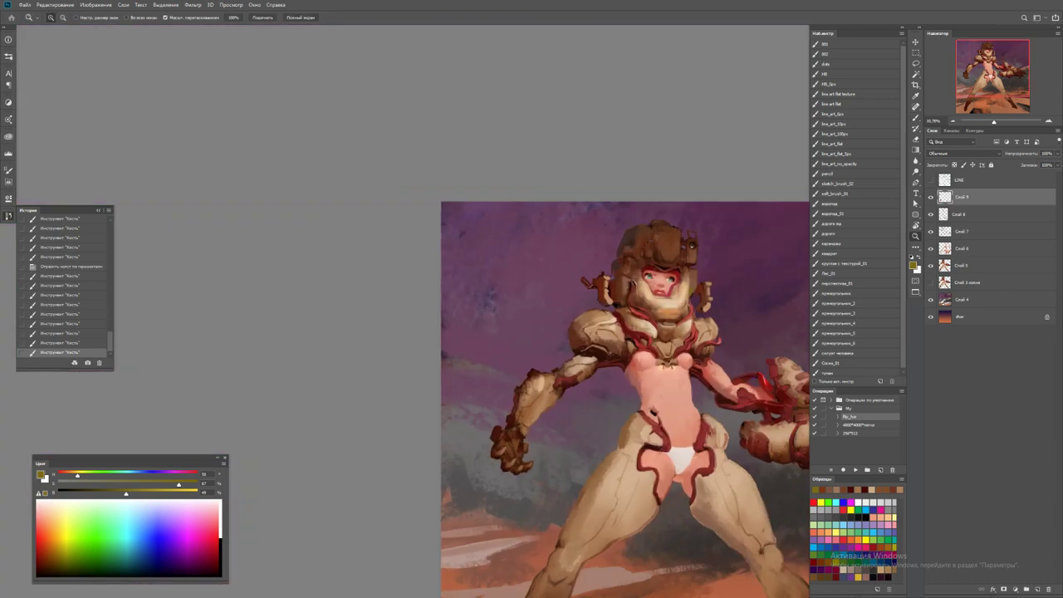
Add black and dark red-brown accents to the small mechanical attachment beside the helmet's olive patch
left_click_drag(706, 299, 789, 299)
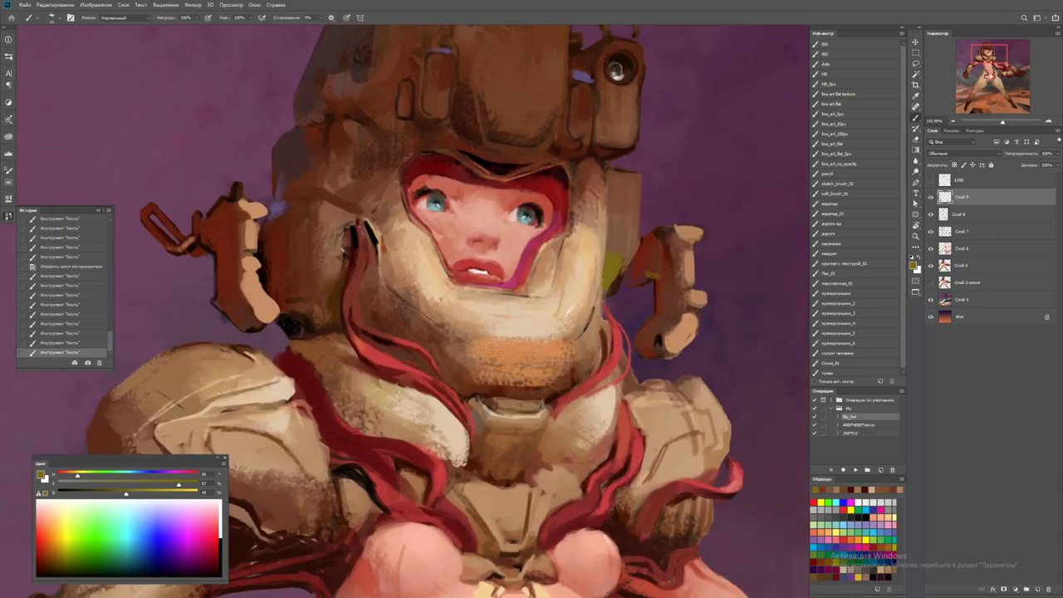
key("d")
left_click_drag(643, 279, 620, 290)
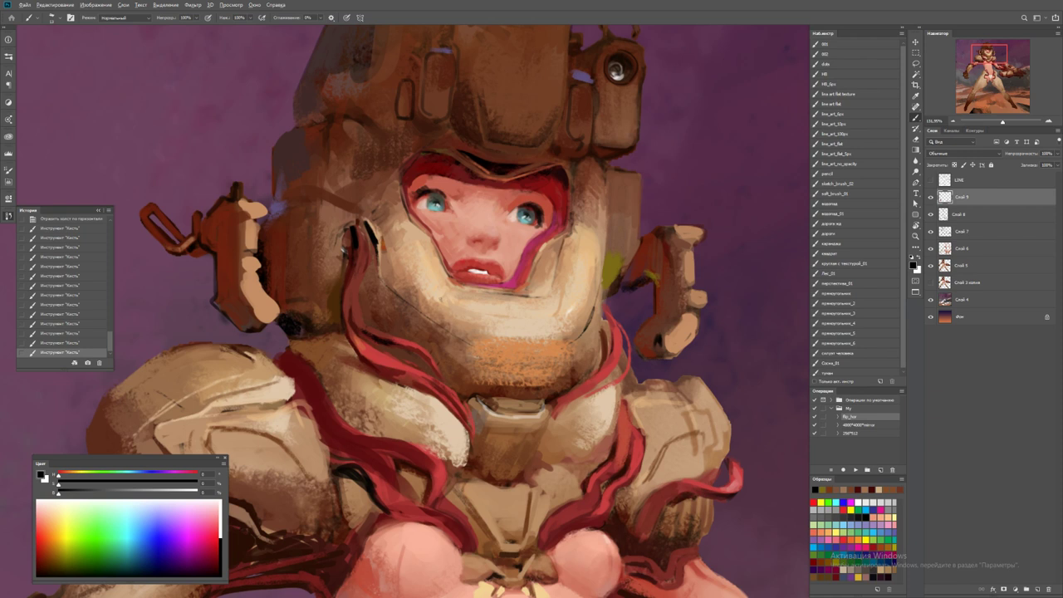
mouse_move(674, 250)
left_mouse_down()
mouse_move(676, 282)
mouse_move(686, 238)
left_mouse_up()
left_click_drag(675, 244, 687, 232)
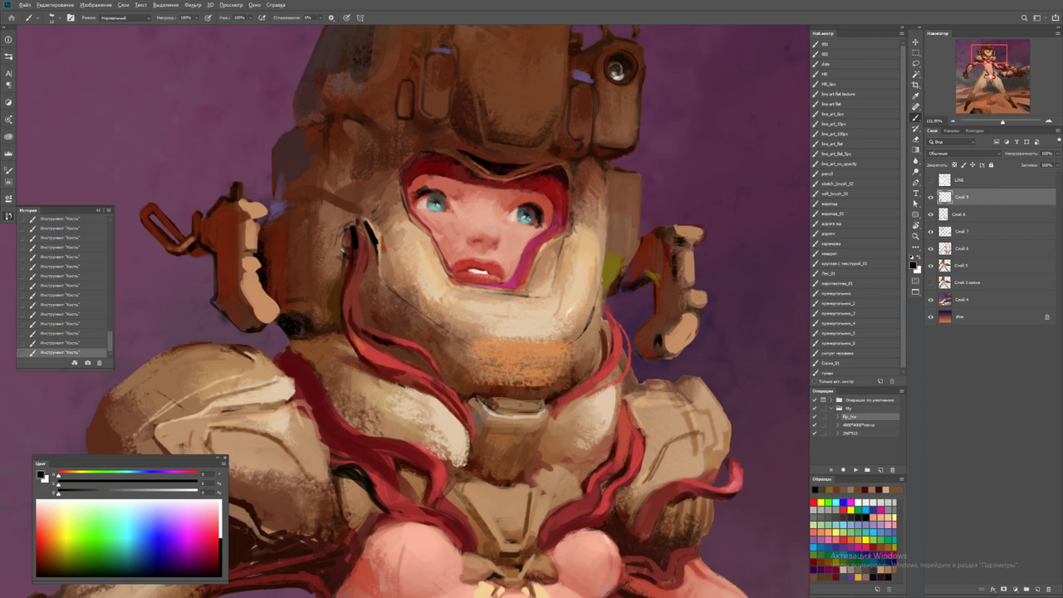
left_click(658, 236, "alt")
left_click(209, 226, "alt")
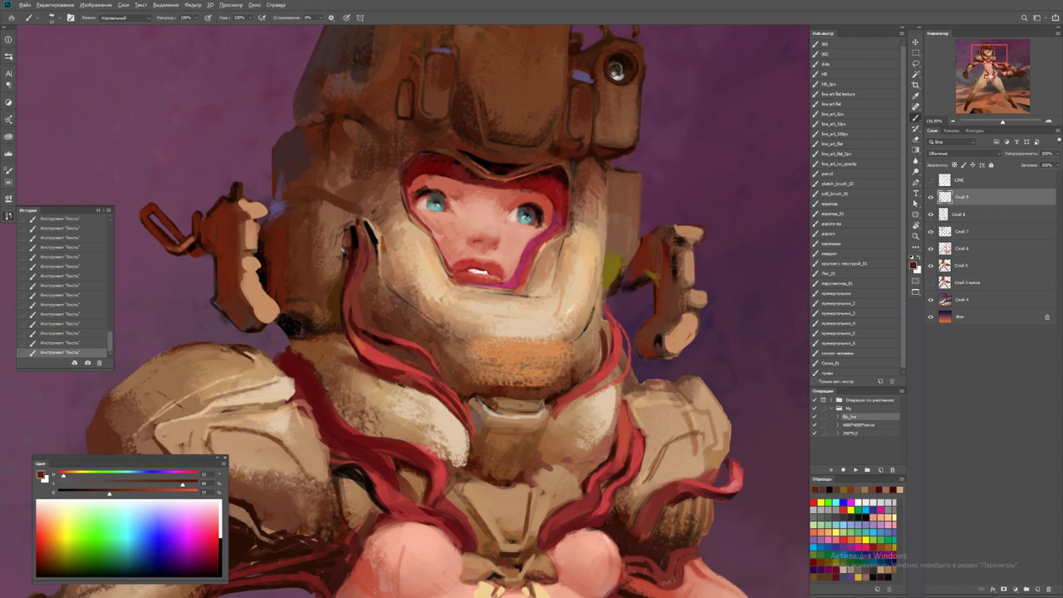
Extend the red strand upward in an arc over the helmet's ear section with sampled brown and dark red tones
left_click(315, 201, "alt")
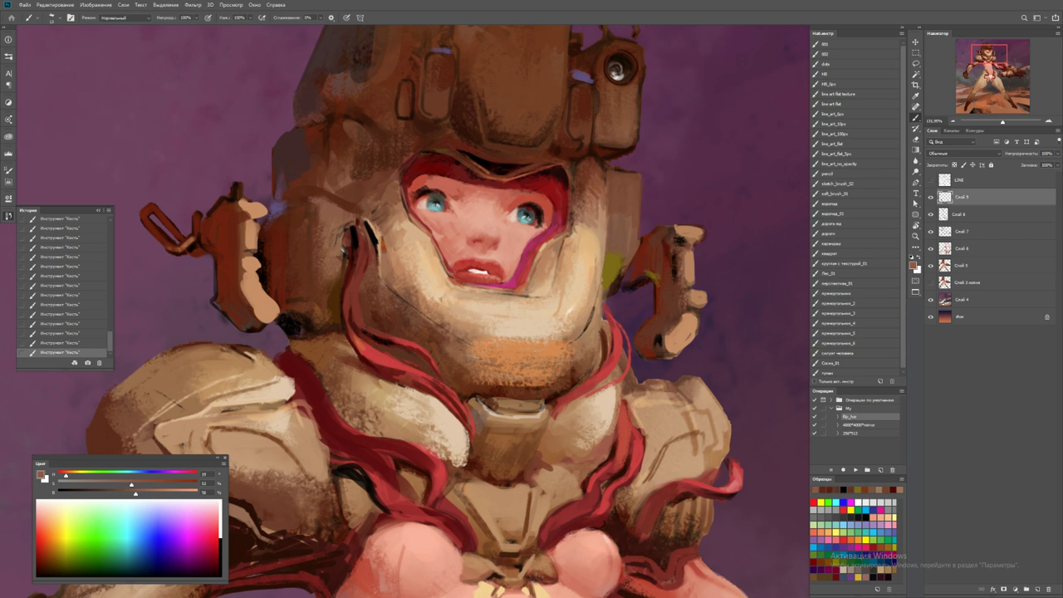
left_click_drag(365, 249, 388, 315)
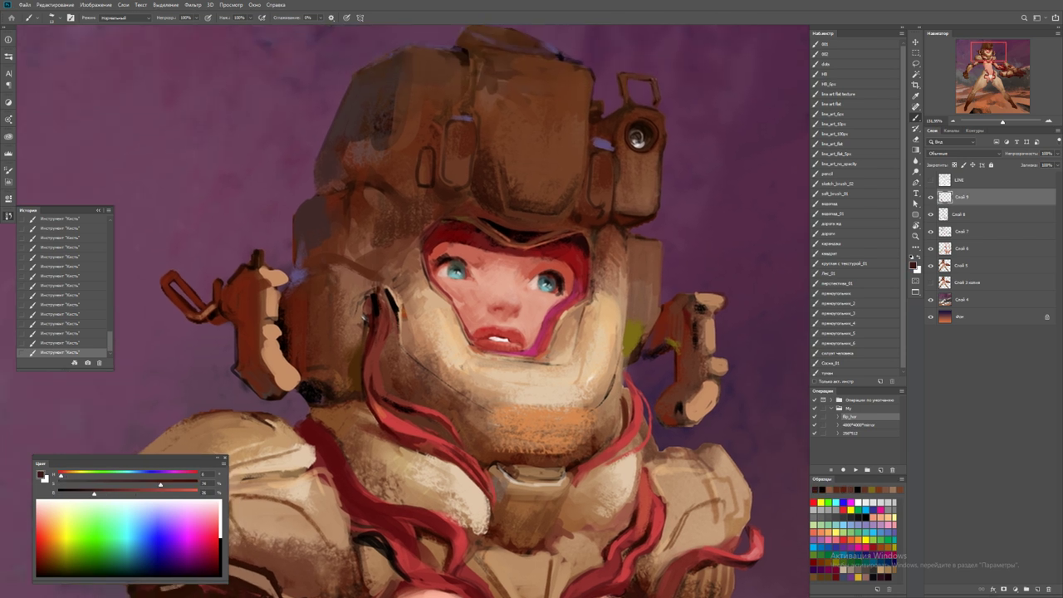
mouse_move(349, 260)
left_mouse_down()
mouse_move(370, 242)
mouse_move(382, 312)
mouse_move(384, 301)
left_mouse_up()
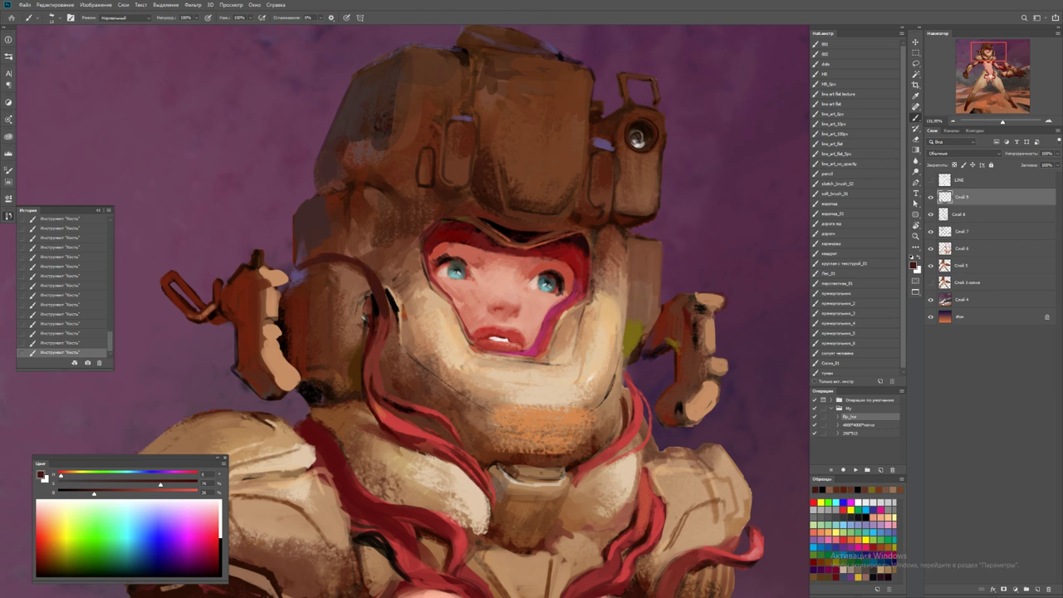
left_click(383, 325, "alt")
mouse_move(376, 300)
left_mouse_down()
mouse_move(365, 268)
mouse_move(303, 259)
mouse_move(348, 261)
left_mouse_up()
key("z")
scroll(406, 312, "down", 5)
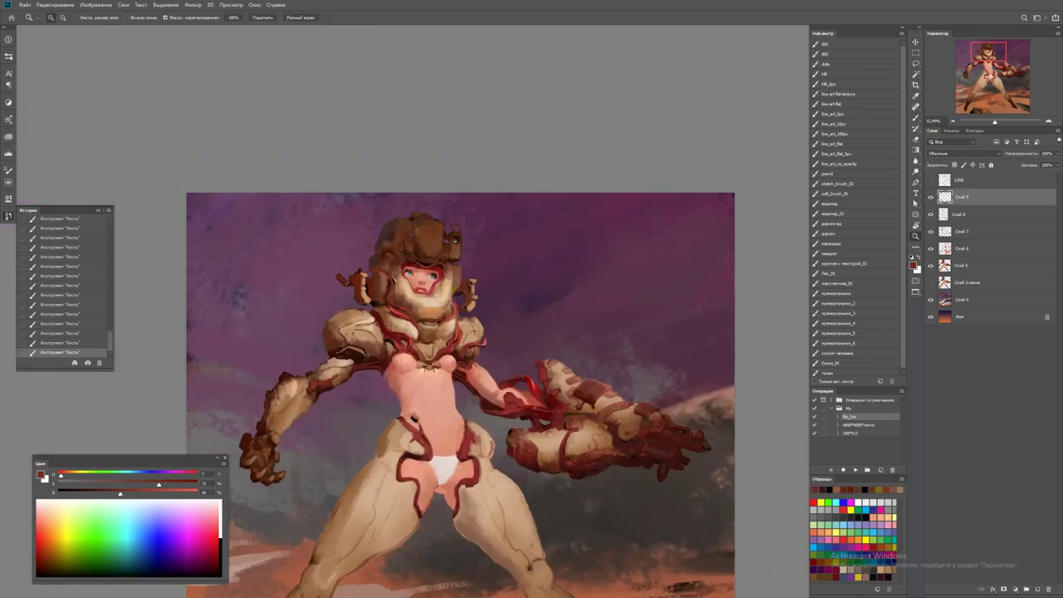
Carry the red strand out to the helmet's outer edge and shade its underside with black and sampled dark red
scroll(532, 299, "up", 5)
key("b")
key("d")
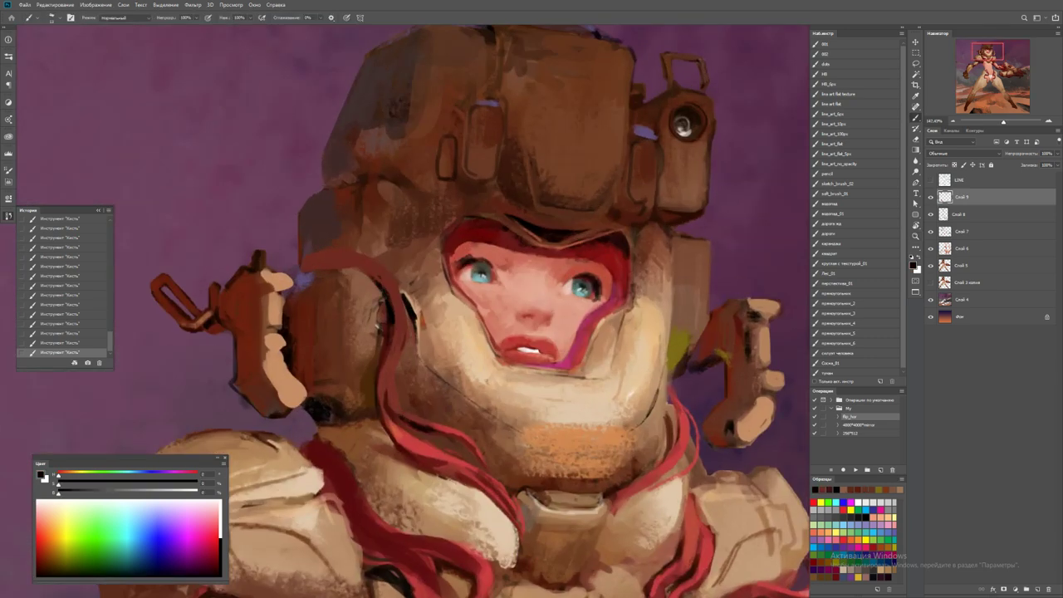
left_click(332, 274, "alt")
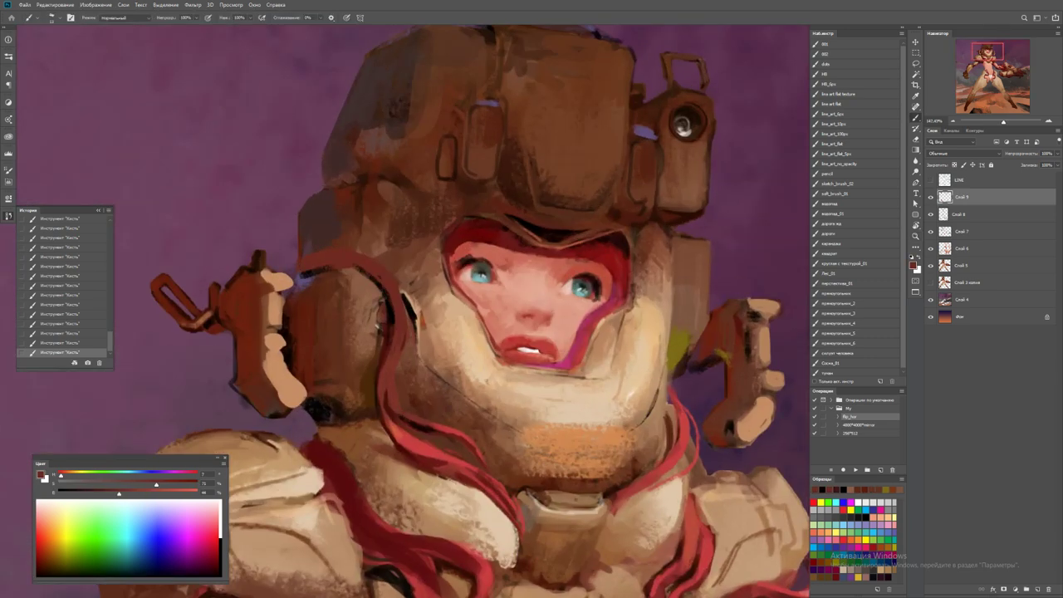
left_click(303, 265, "alt")
mouse_move(295, 274)
left_mouse_down()
mouse_move(289, 261)
mouse_move(320, 254)
mouse_move(312, 268)
mouse_move(366, 276)
mouse_move(384, 312)
left_mouse_up()
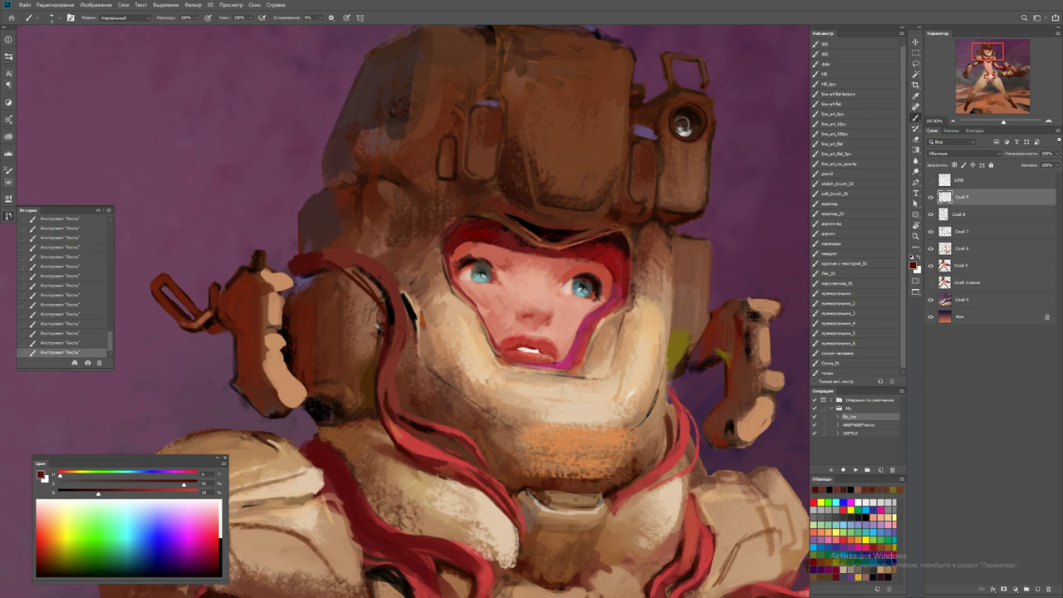
Clean up the arched red strand's edges against the ear section with sampled red and brown tones
left_click(344, 258, "alt")
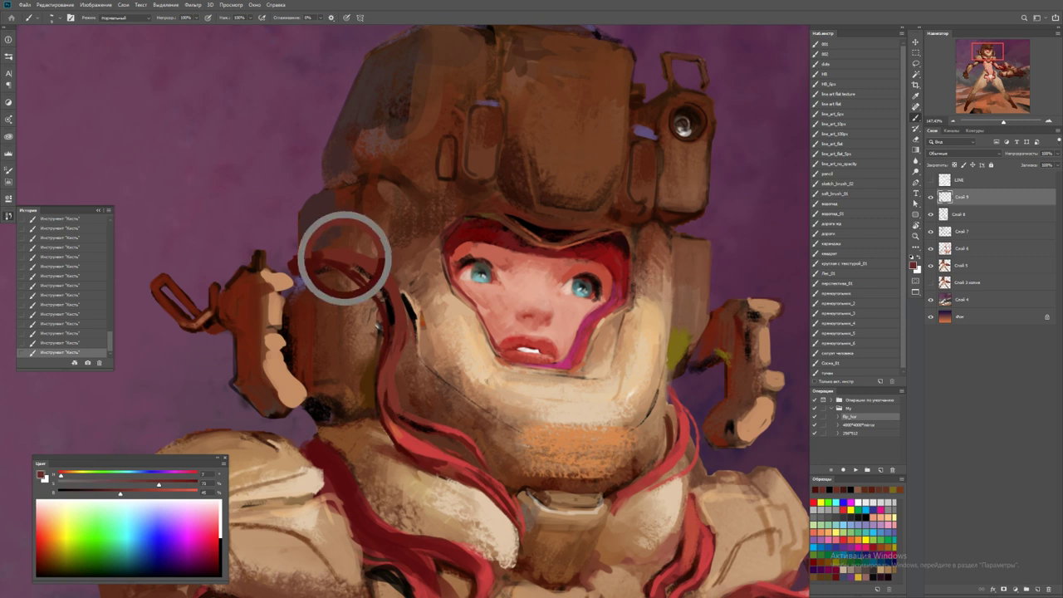
left_click(320, 273, "alt")
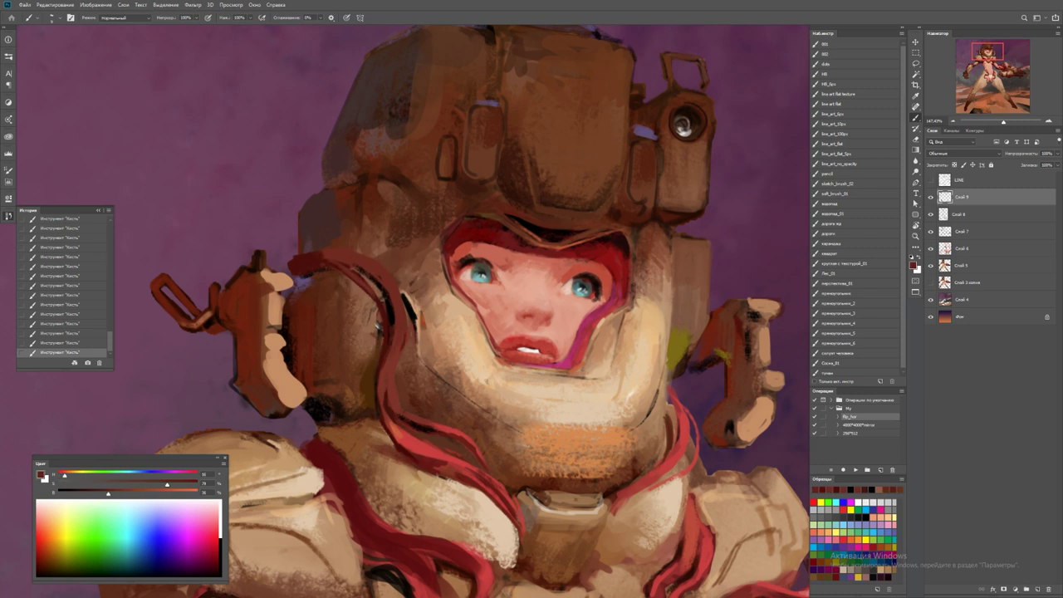
left_click(348, 278, "alt")
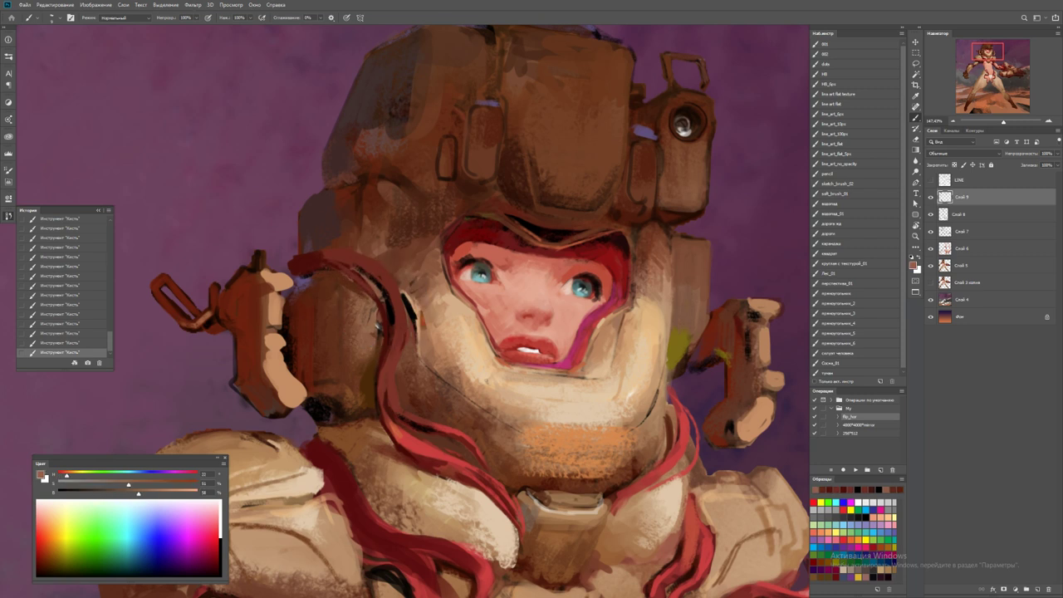
key("ctrl+0")
key("z")
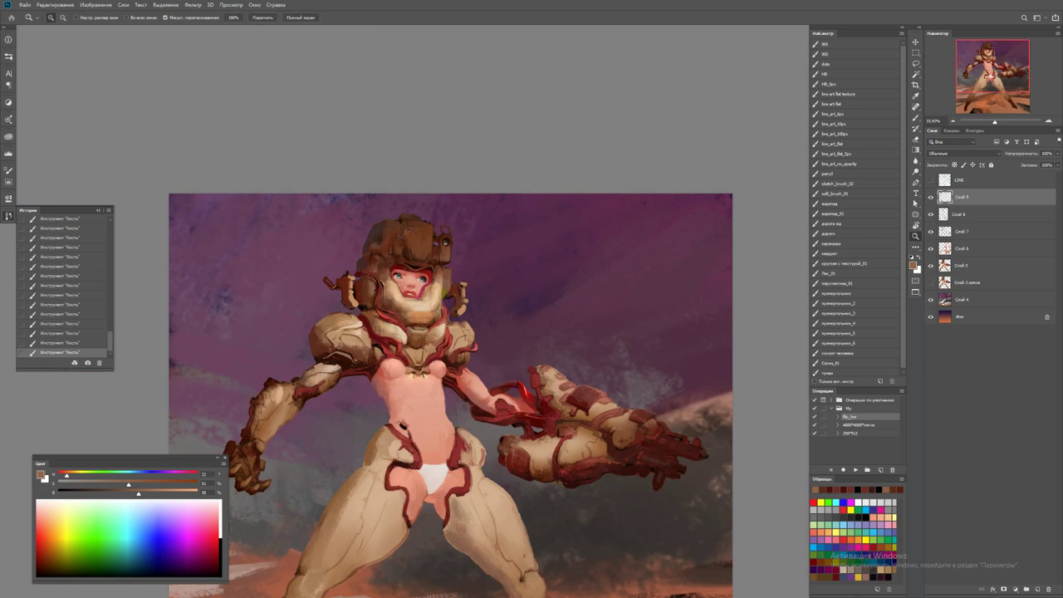
Shade the helmet's rear edge above the arched red strand with a sampled muted dark brown
left_click_drag(369, 266, 432, 266)
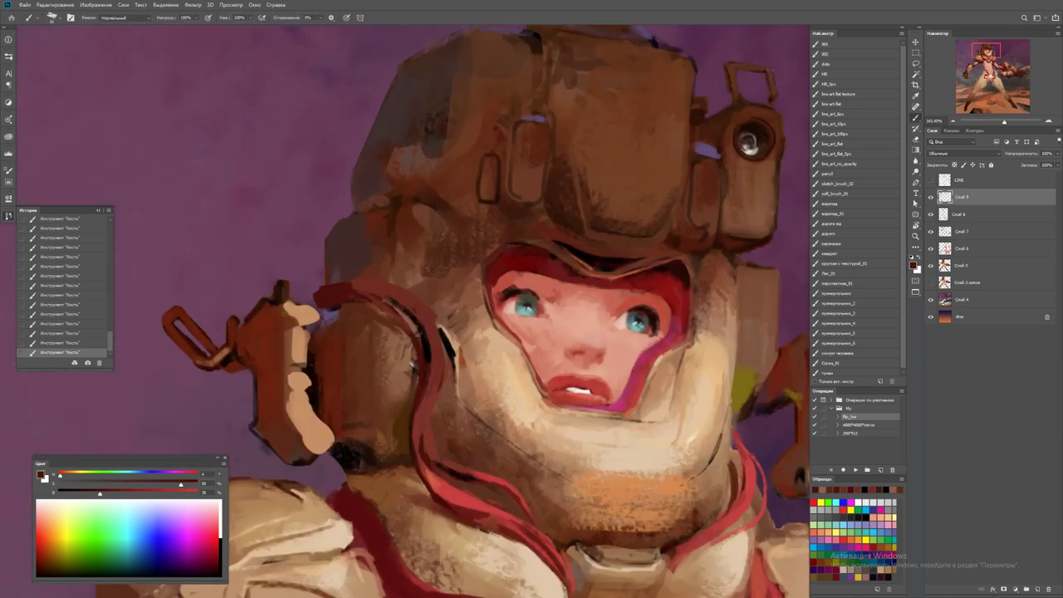
left_click(342, 249, "alt")
left_click_drag(340, 235, 345, 191)
key("z")
left_click_drag(408, 232, 316, 236)
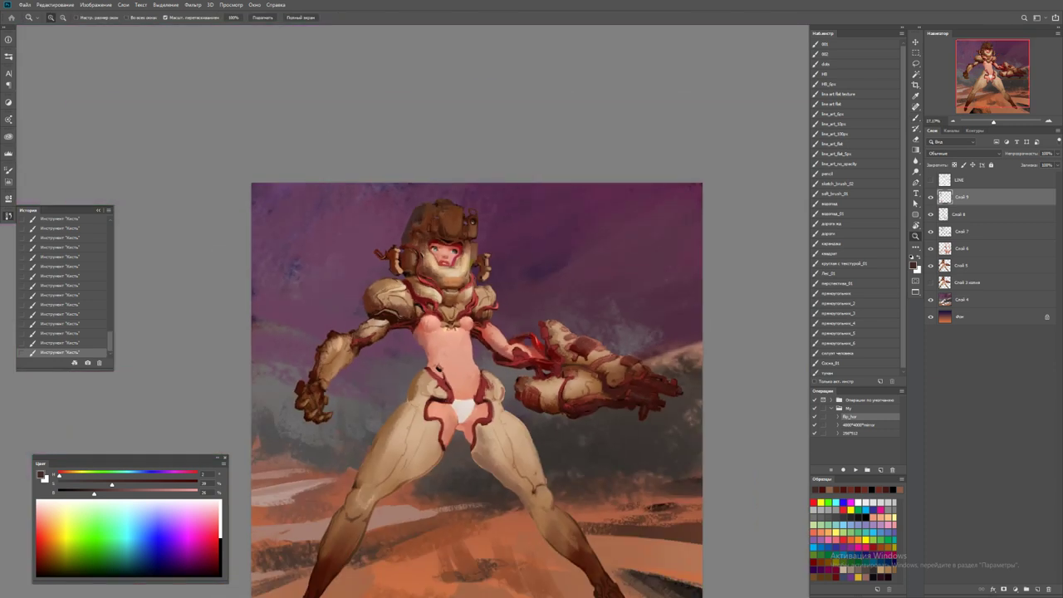
Touch up the red strands between the forearm and the arm weapon with sampled dark reds
left_click_drag(523, 348, 553, 359)
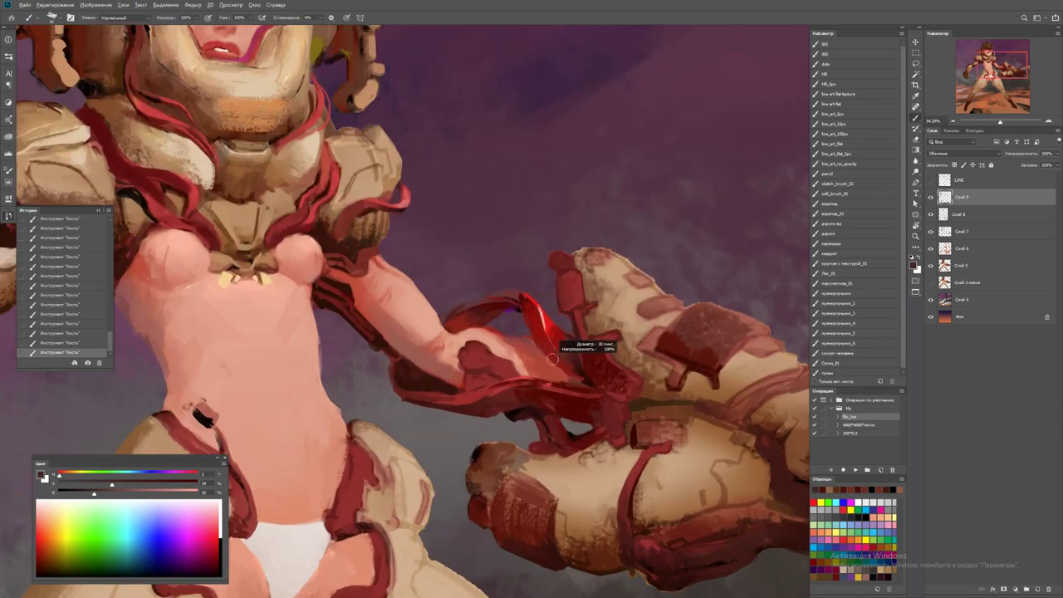
key("b")
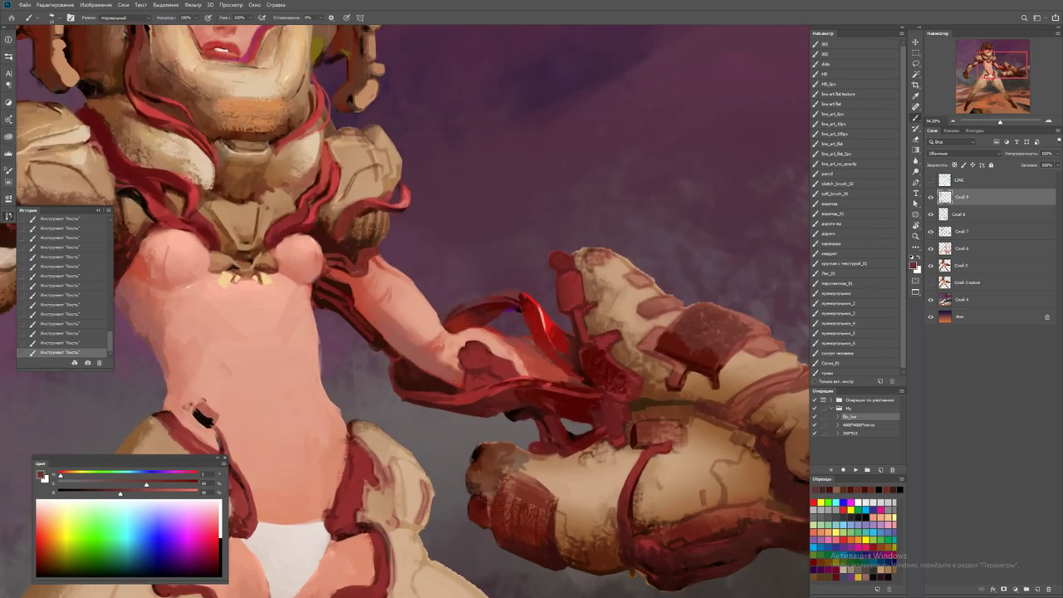
left_click(574, 368, "alt")
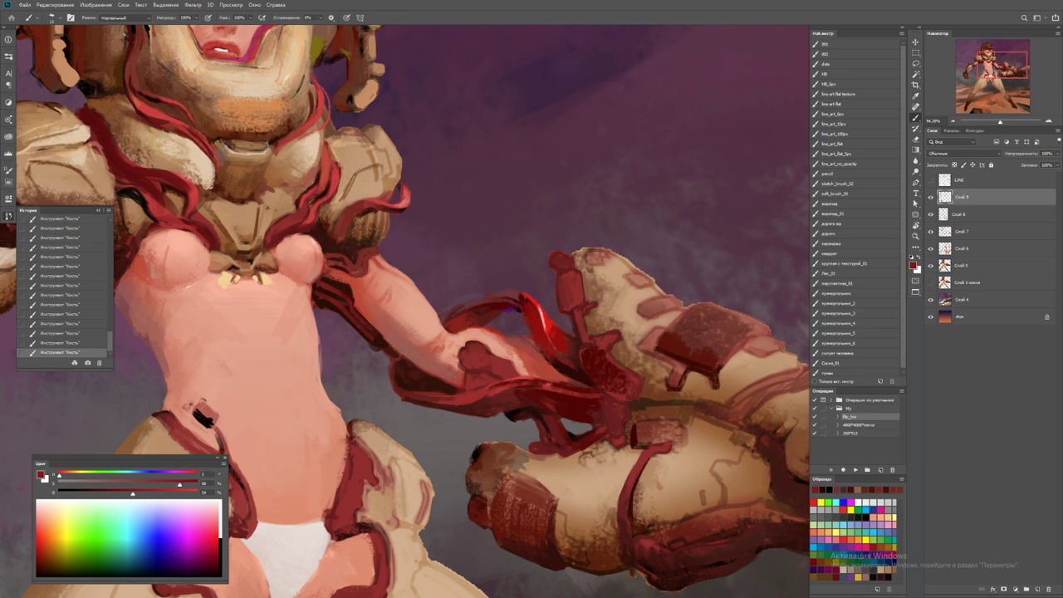
key("z")
left_click(573, 399)
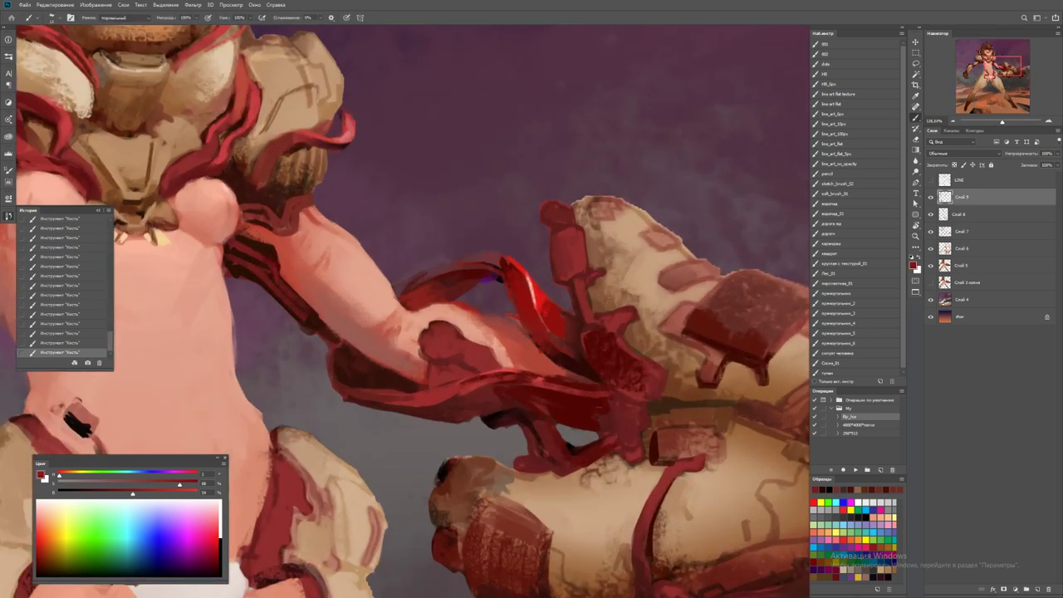
Deepen the shadow where the red strands meet the arm weapon with black and sampled dark red
left_click(570, 337, "alt")
key("d")
left_click(578, 359)
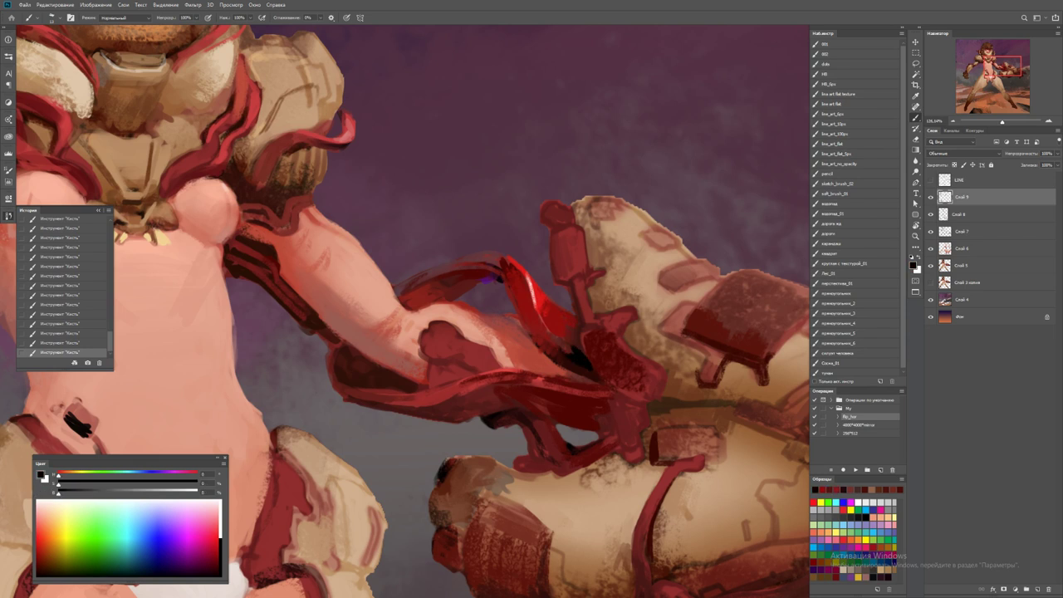
left_click(537, 335, "alt")
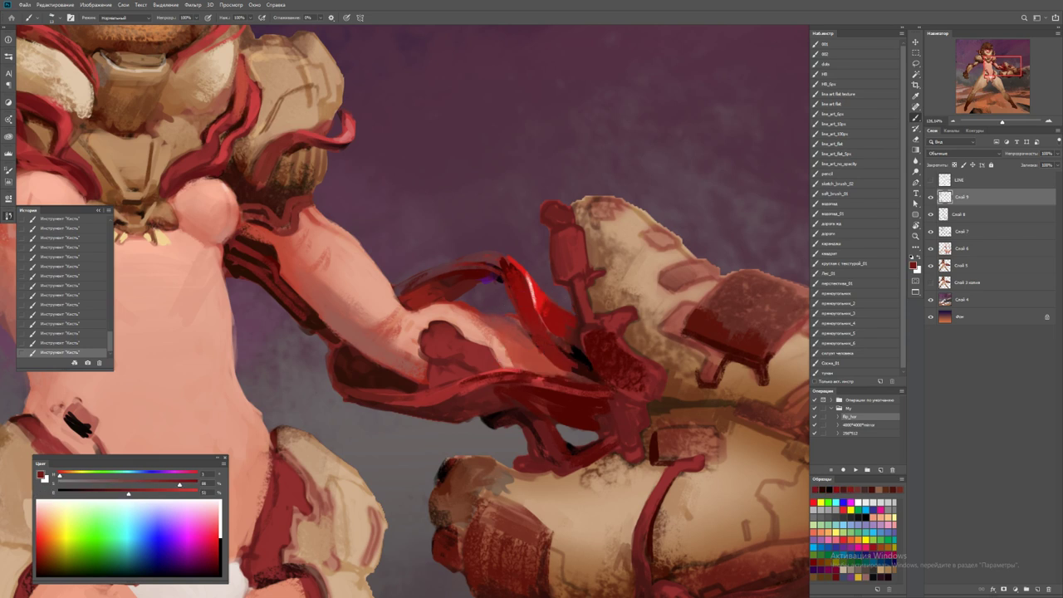
left_click(570, 349, "alt")
Flip the canvas horizontally and darken the gap between the weapon's two barrels with black
key("z")
left_click_drag(569, 349, 498, 349)
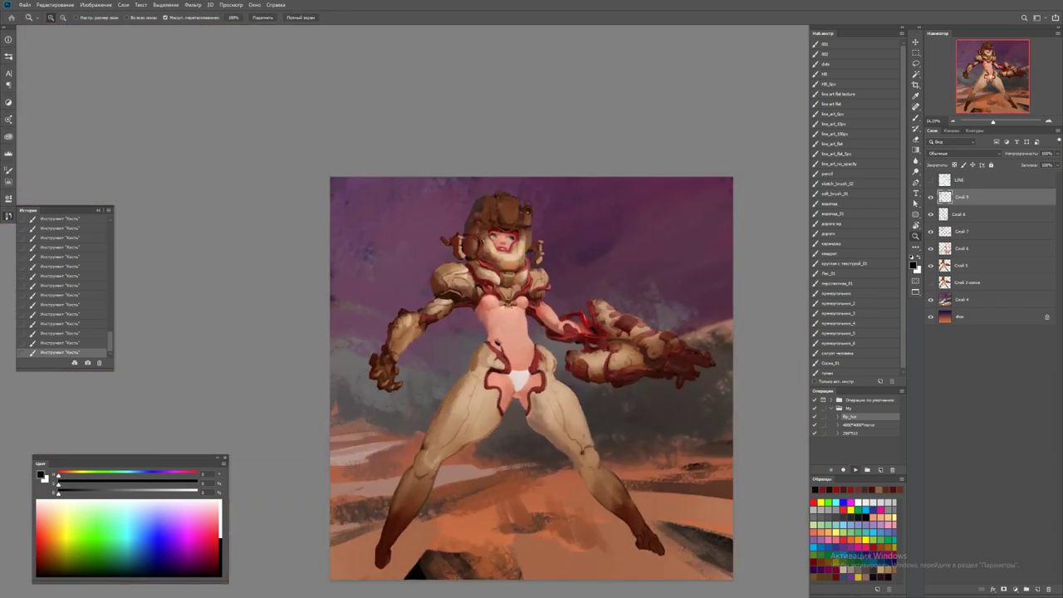
key("h")
mouse_move(420, 354)
left_mouse_down()
mouse_move(465, 354)
mouse_move(418, 378)
left_mouse_up()
key("b")
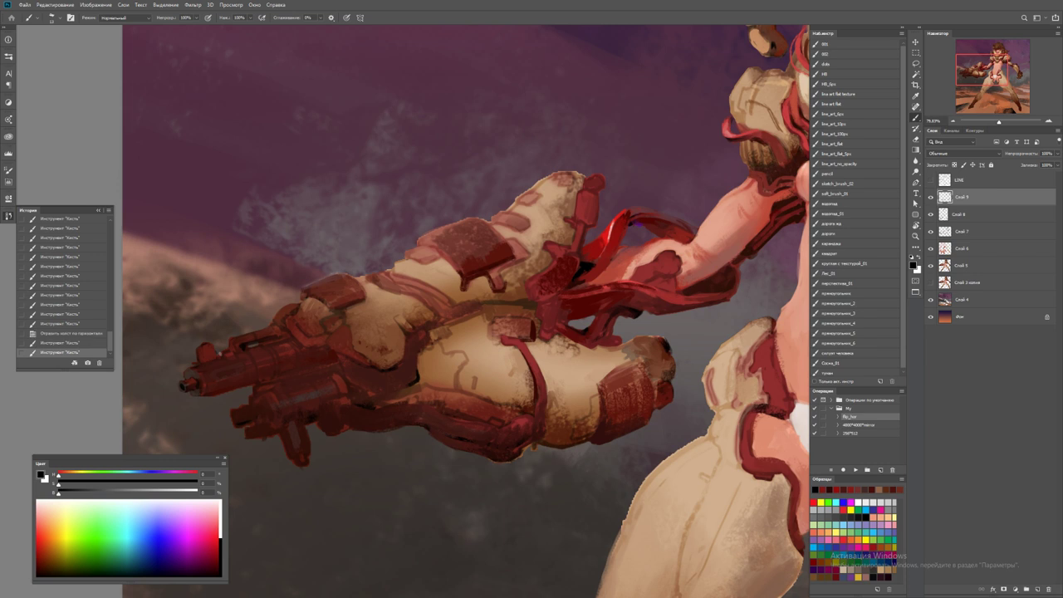
mouse_move(276, 382)
left_mouse_down()
mouse_move(328, 370)
mouse_move(362, 341)
left_mouse_up()
key("ctrl+minus")
key("ctrl+minus")
key("ctrl+minus")
key("ctrl+minus")
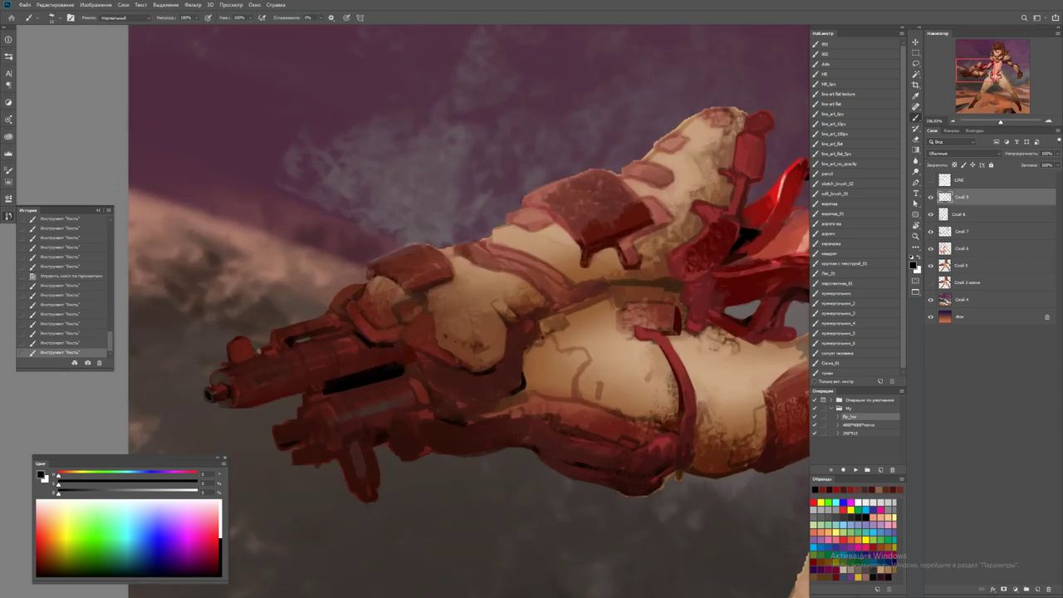
left_click_drag(333, 414, 403, 410)
Shade the small red plate behind the weapon's upper barrel with sampled dark red tones
mouse_move(391, 258)
left_mouse_down()
mouse_move(398, 253)
mouse_move(369, 279)
left_mouse_up()
left_click(369, 279, "alt")
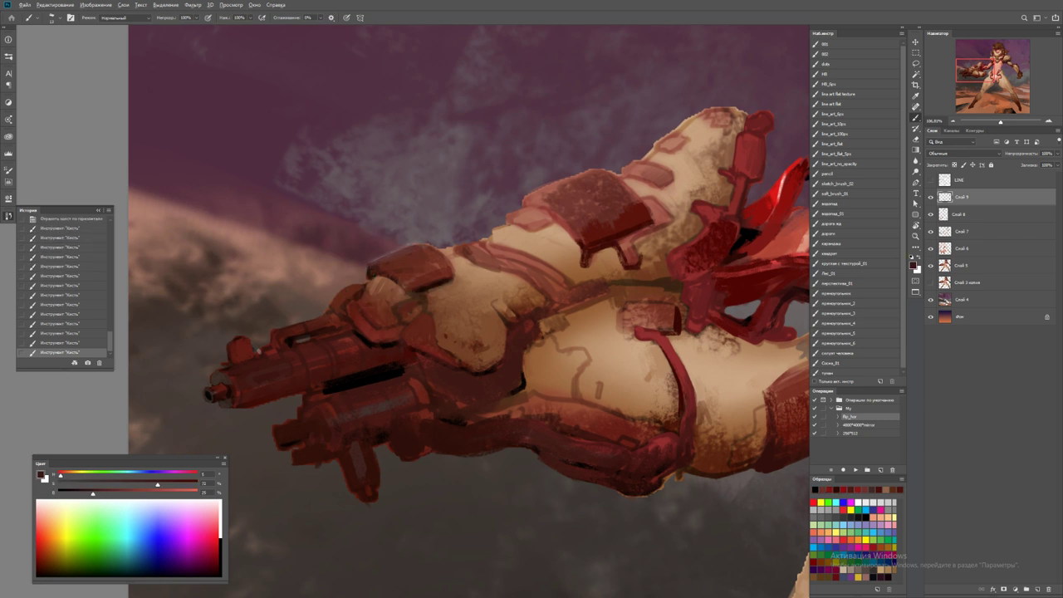
left_click(387, 271, "alt")
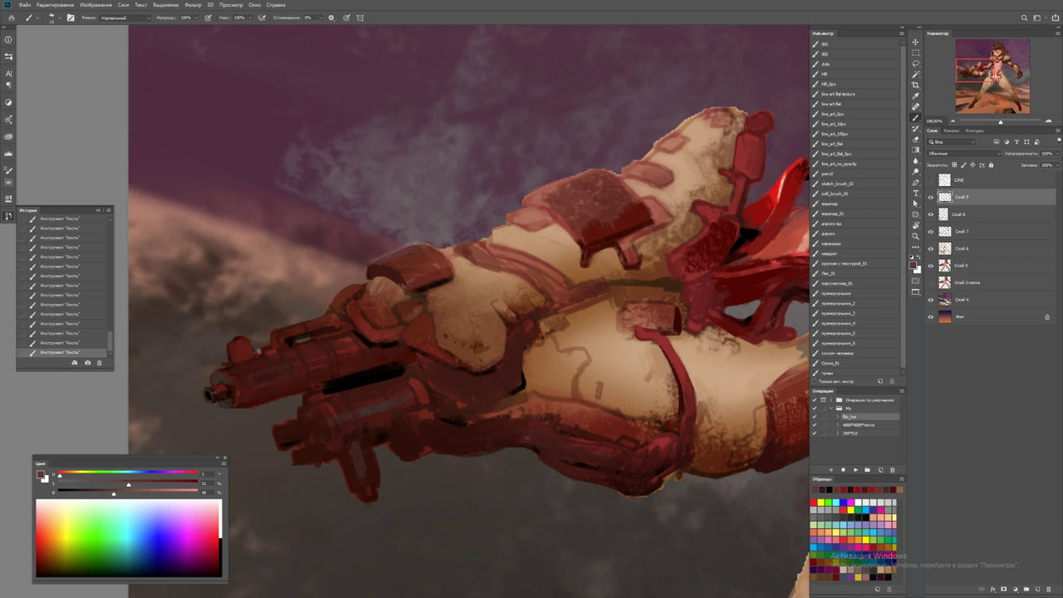
scroll(399, 267, "down", 3)
Undo the last brush strokes on the small red plate behind the upper barrel
key("ctrl+z")
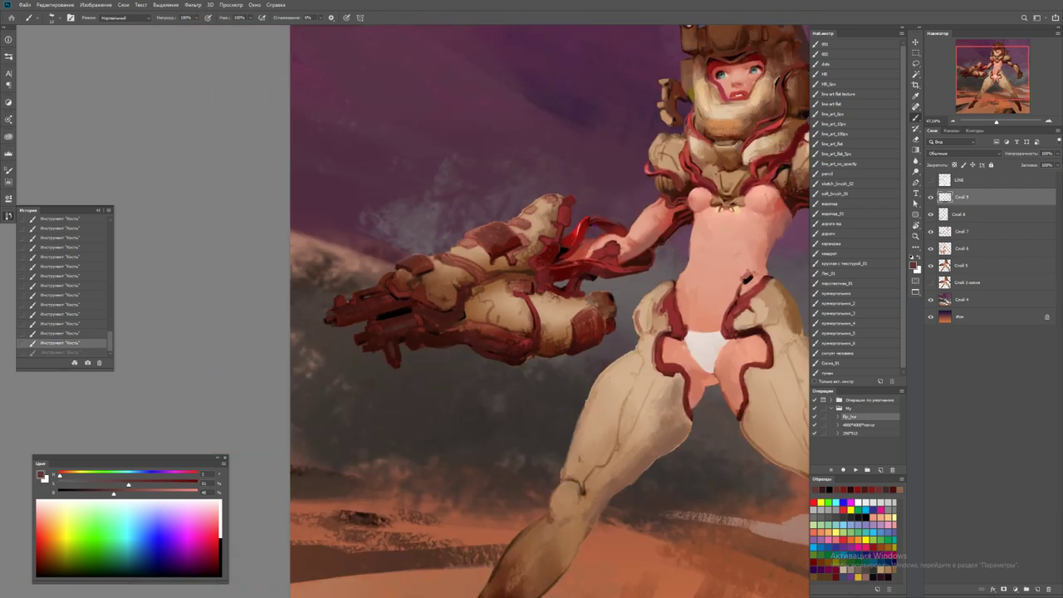
key("z")
key("ctrl+z")
left_click(403, 256)
key("ctrl+z")
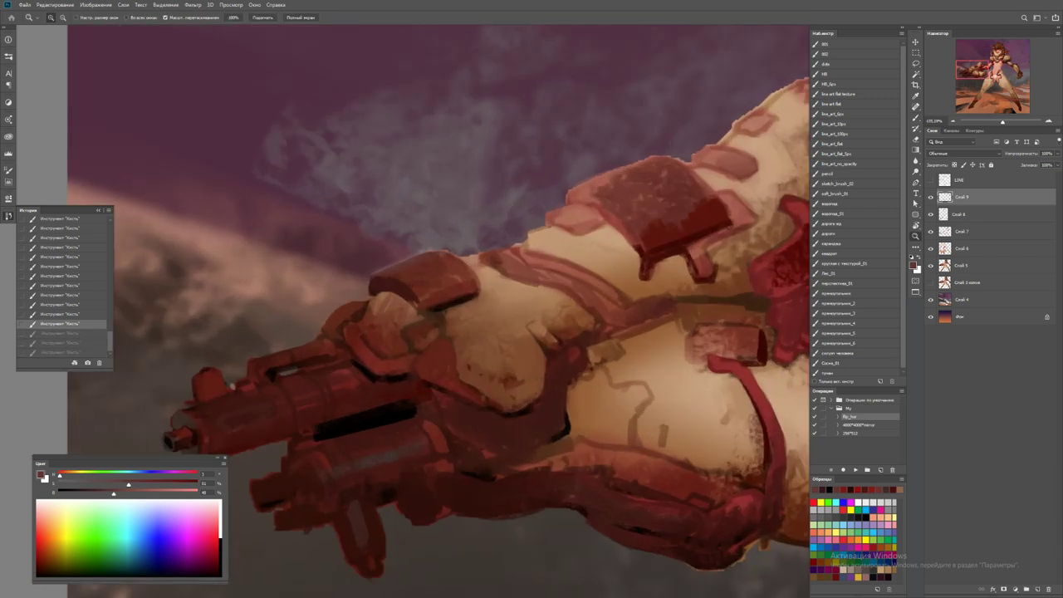
key("b")
key("ctrl+z")
Rework the small red plate and the tan armor piece beneath it with sampled red, brown and tan tones
left_click(403, 291)
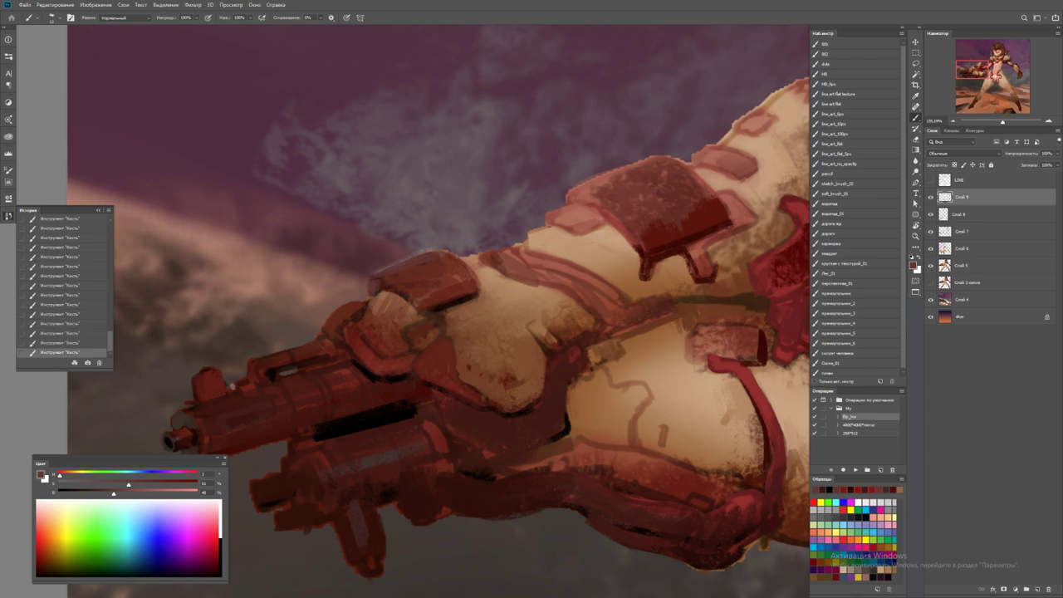
left_click(404, 293, "alt")
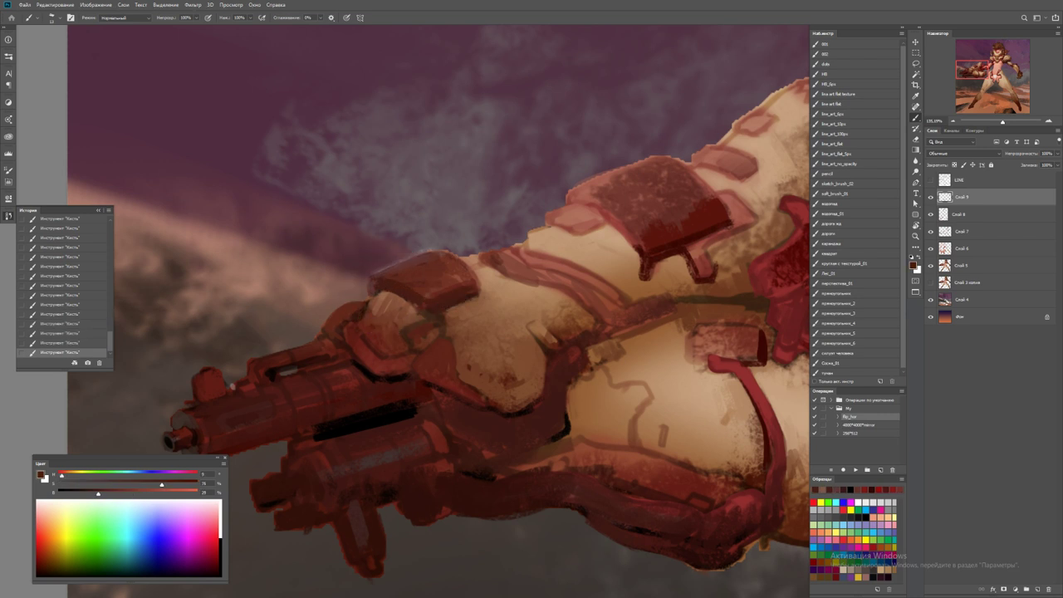
key("z")
left_click(452, 297, "alt")
left_click(482, 289)
key("b")
left_click(376, 312, "alt")
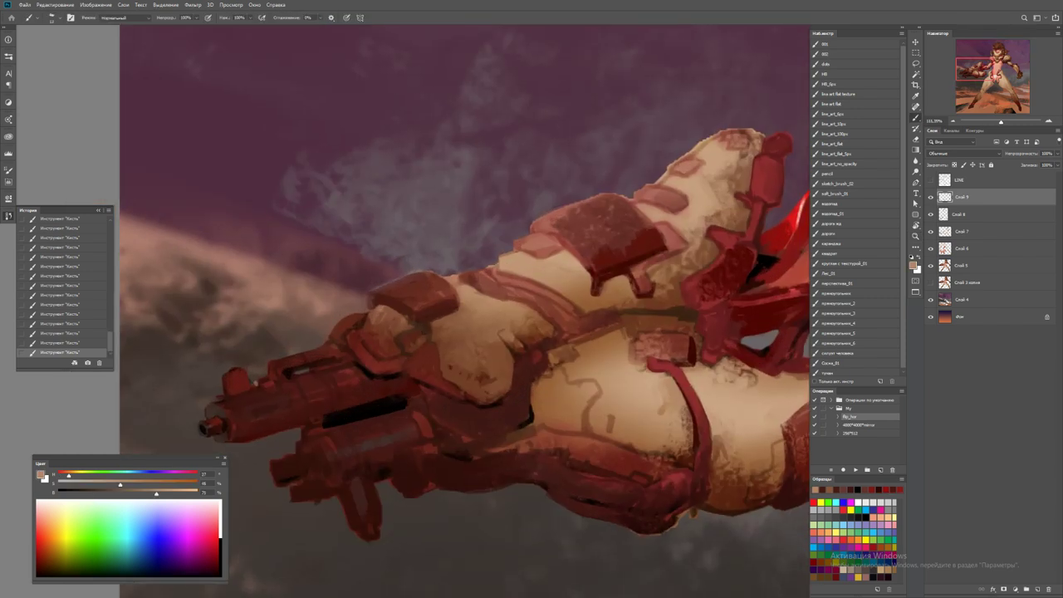
key("ctrl+z")
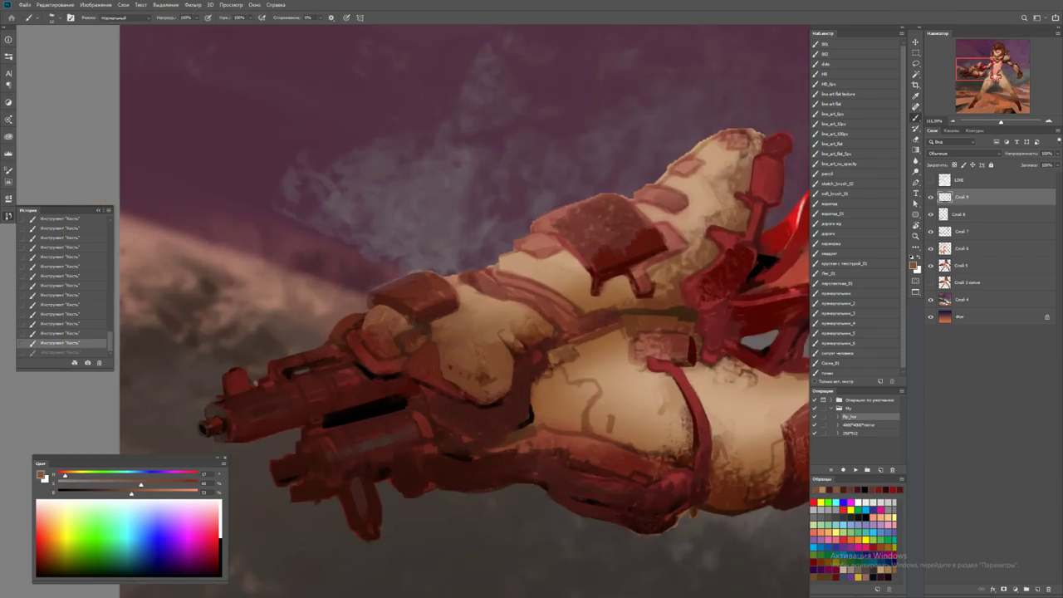
Define the red band behind the small plate with sampled browns and a black shadow line along its edge
left_click_drag(374, 292, 449, 279)
left_click(470, 287, "alt")
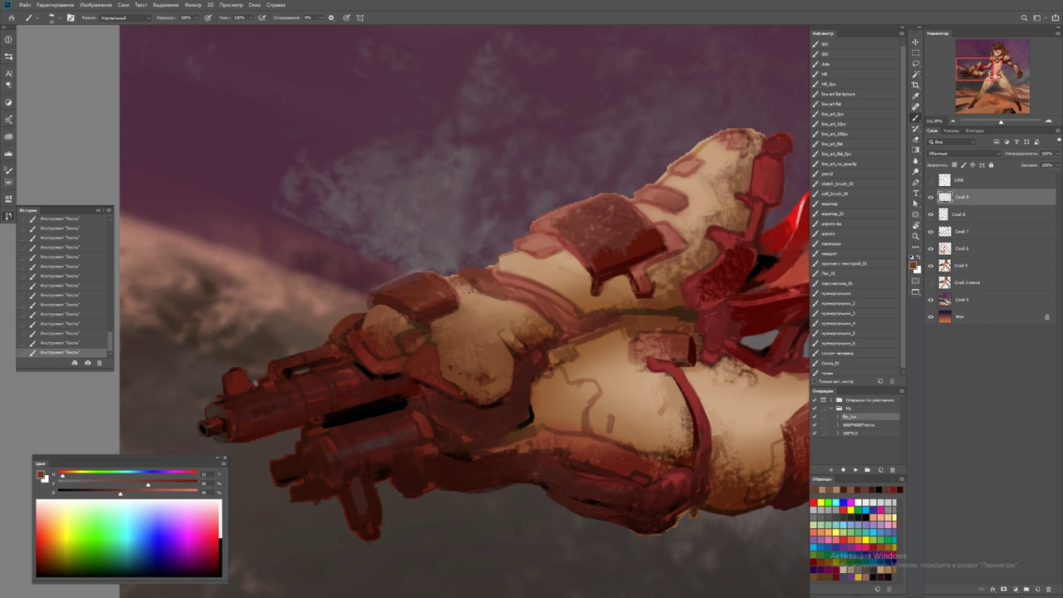
key("d")
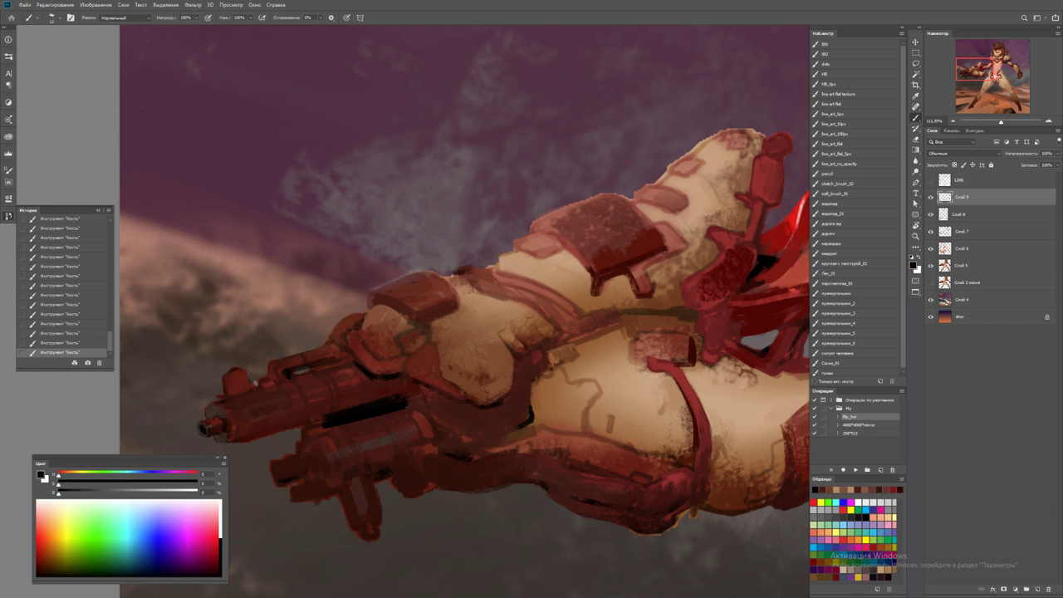
key("z")
key("ctrl+minus")
key("ctrl+minus")
key("ctrl+minus")
key("ctrl+minus")
mouse_move(495, 272)
left_mouse_down()
mouse_move(523, 273)
mouse_move(432, 290)
left_mouse_up()
key("b")
key("z")
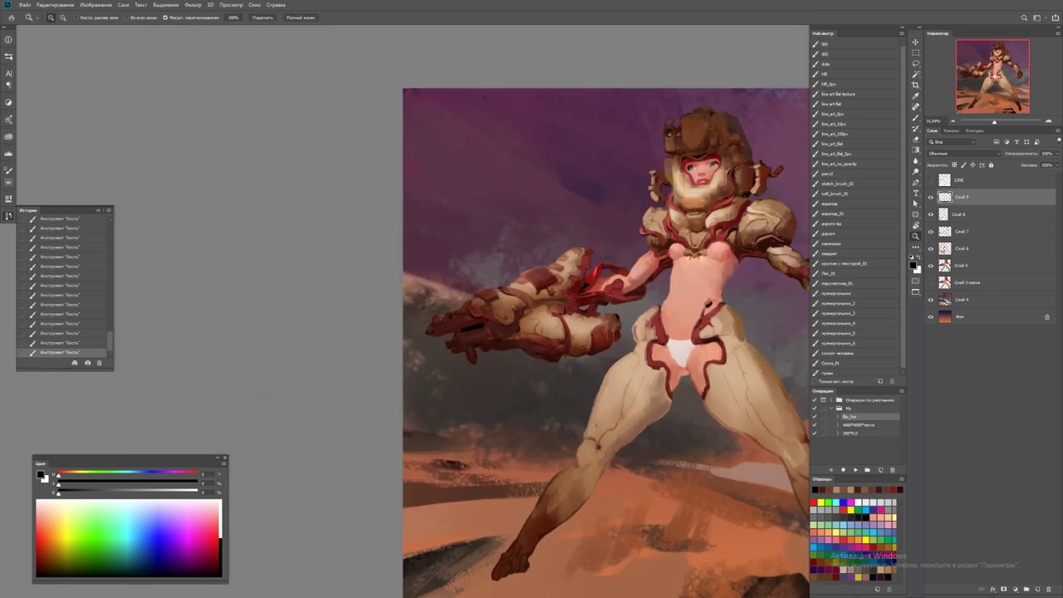
Shade the weapon's lower red casing with sampled reddish browns and run a muted gray highlight strip along it
mouse_move(542, 321)
left_mouse_down()
mouse_move(581, 320)
mouse_move(425, 361)
left_mouse_up()
key("b")
left_click(548, 365, "alt")
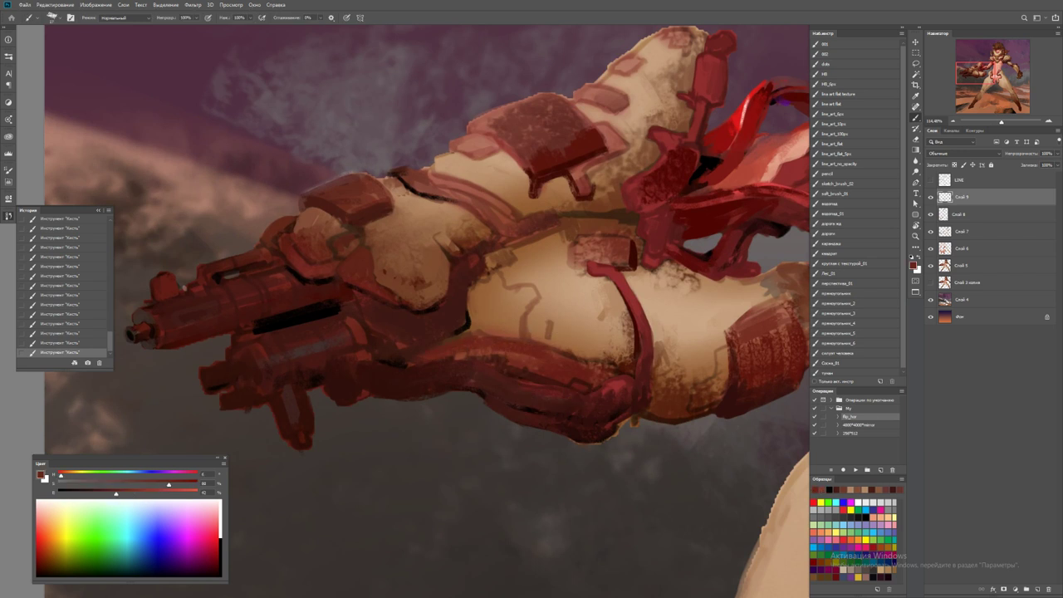
left_click(433, 349, "alt")
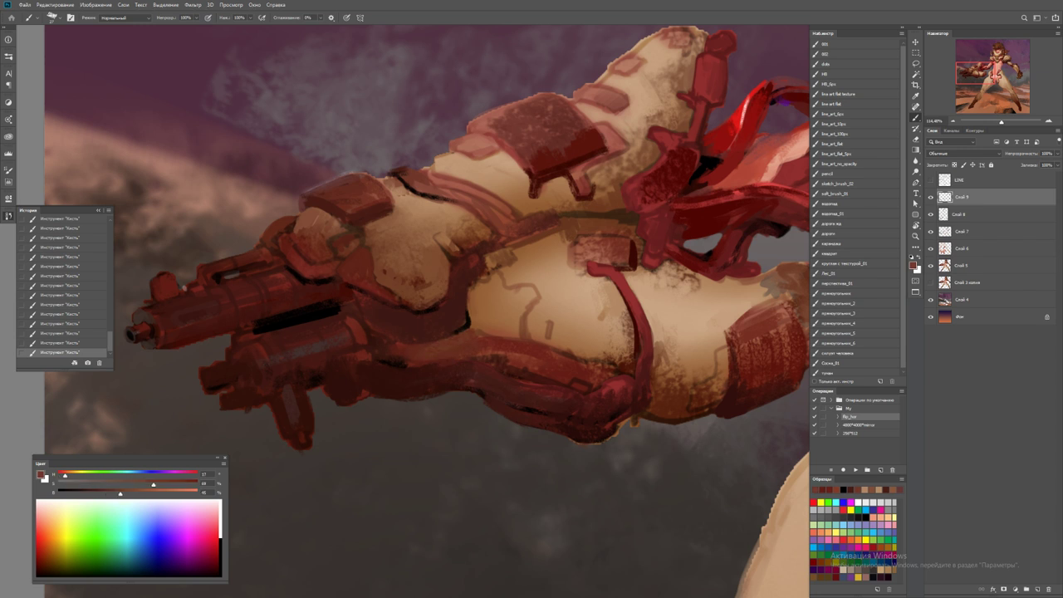
left_click(412, 379, "alt")
left_click_drag(376, 381, 429, 380)
left_click_drag(548, 405, 618, 403)
left_click(536, 413, "alt")
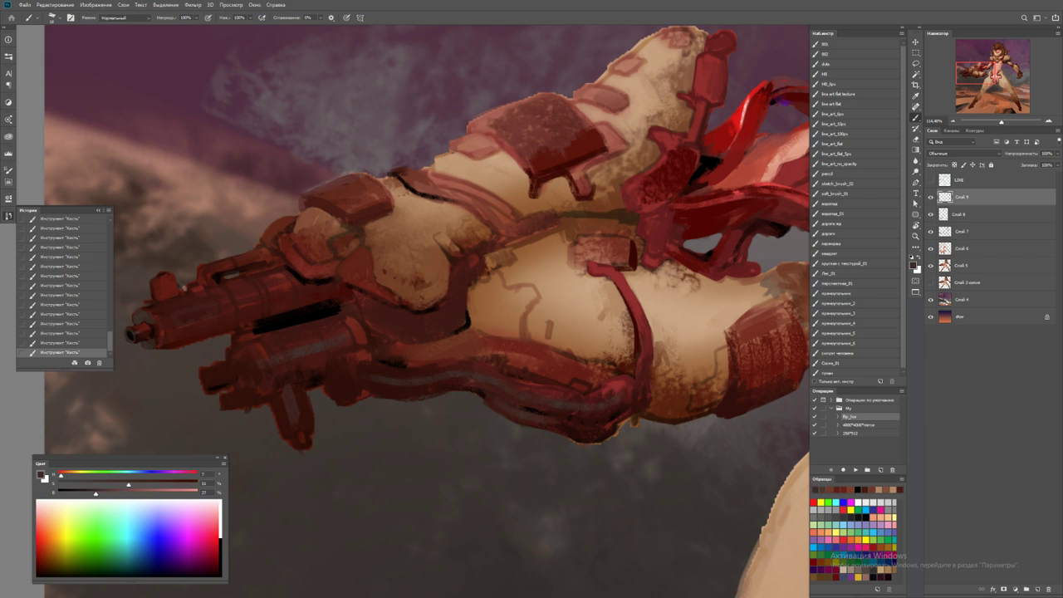
key("ctrl+minus")
key("ctrl+minus")
key("ctrl+minus")
key("ctrl+minus")
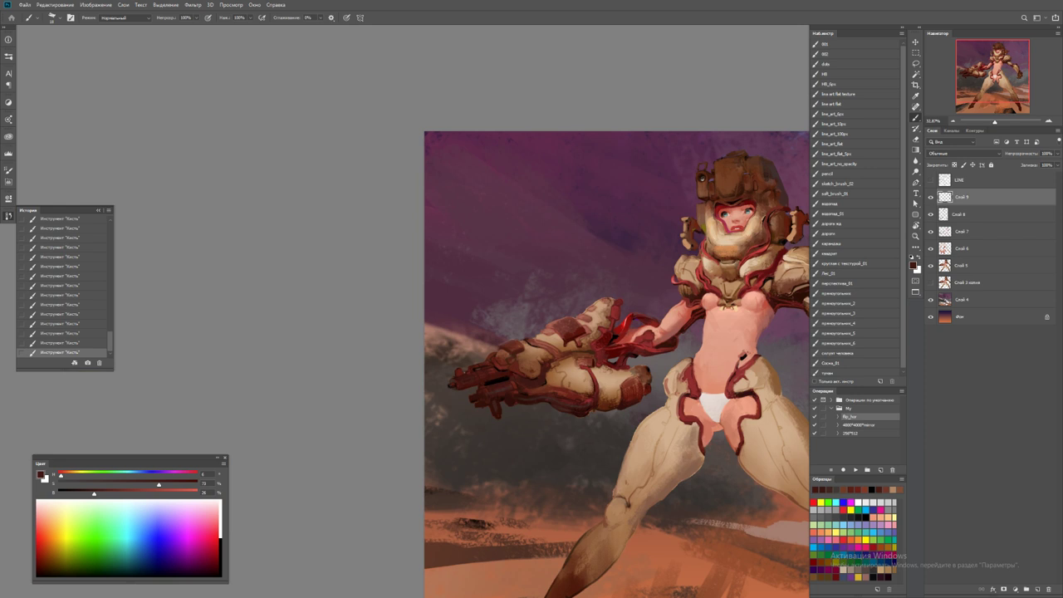
Refine the tan casing and ribbed red band at the weapon's rear with sampled tan, brown and gray tones
scroll(638, 376, "up", 5)
left_click(633, 372, "alt")
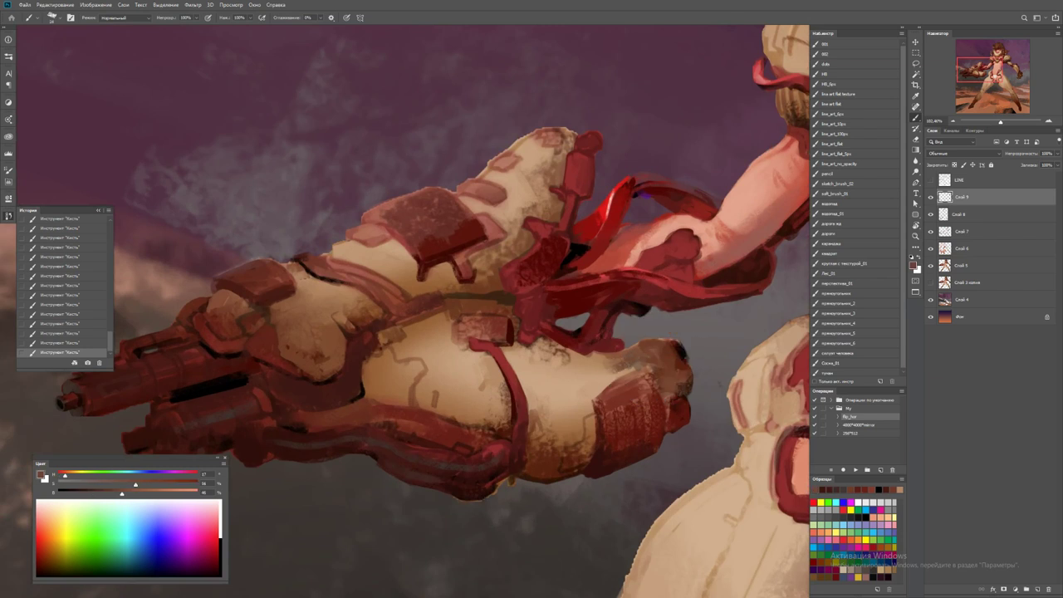
left_click(541, 378, "alt")
right_click(556, 309, "alt")
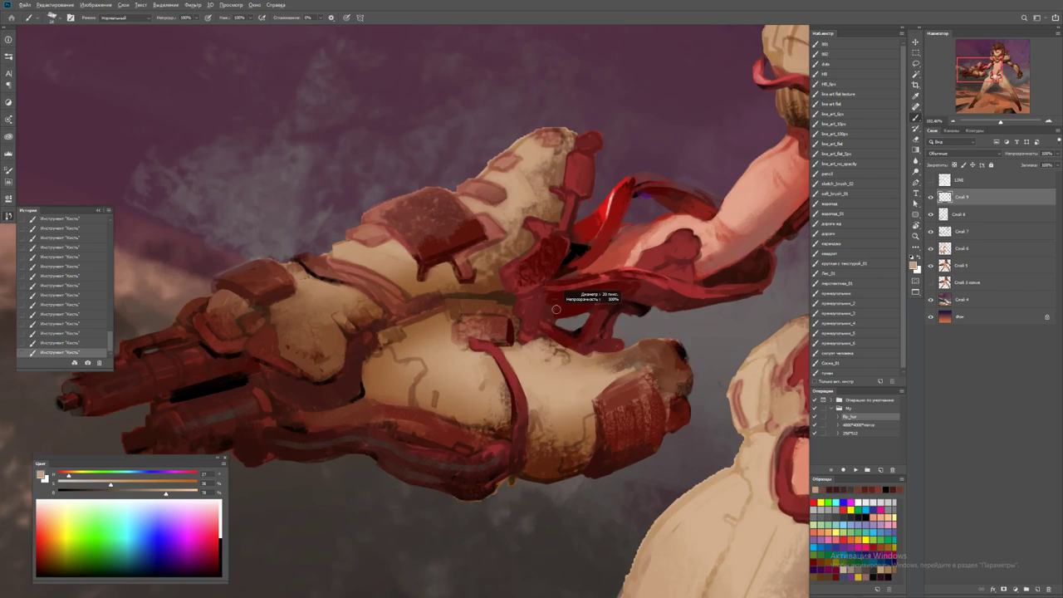
key("d")
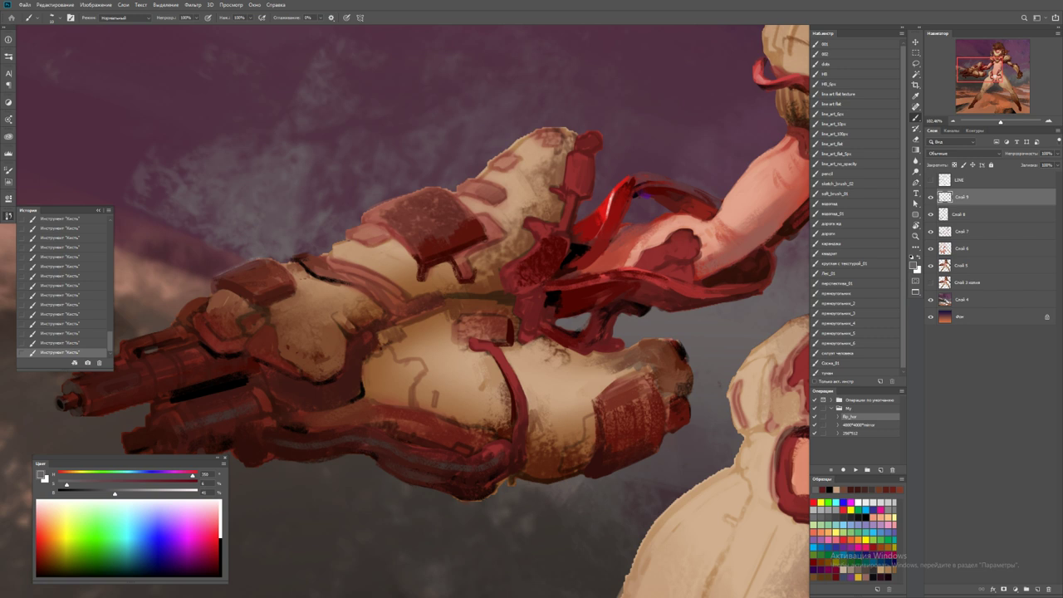
key("z")
left_click_drag(592, 318, 532, 319)
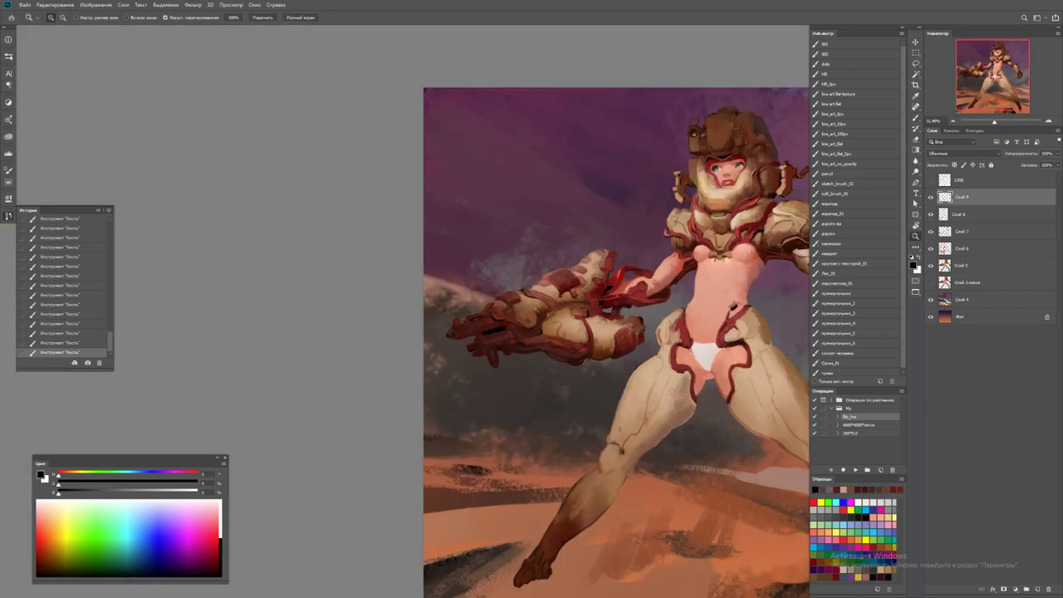
Shade the wide red strand where it enters the weapon with sampled dark and muted reds
left_click_drag(614, 279, 682, 278)
key("b")
left_click(498, 366, "alt")
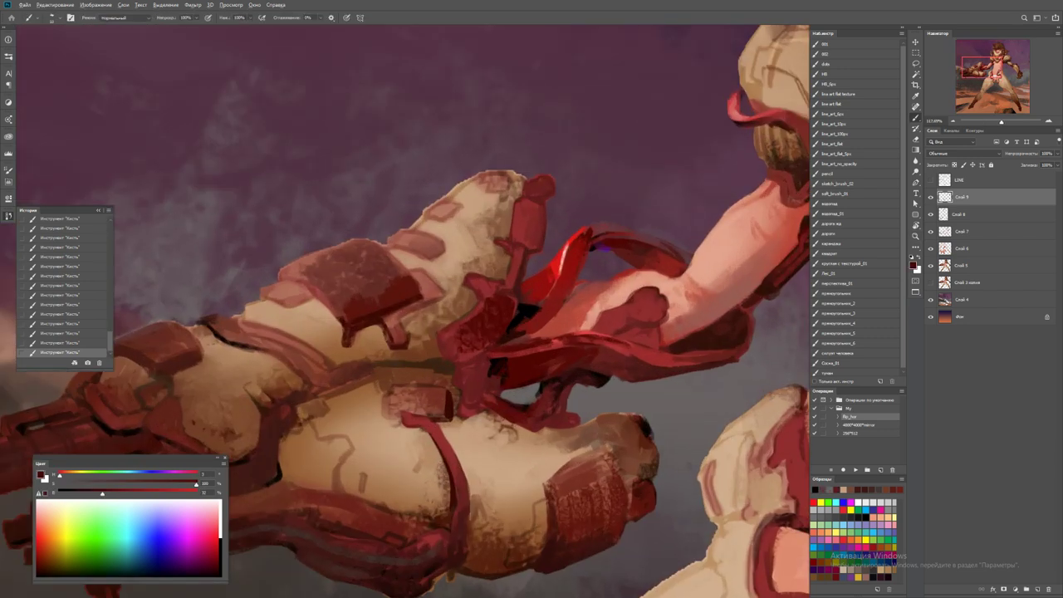
left_click(508, 373, "alt")
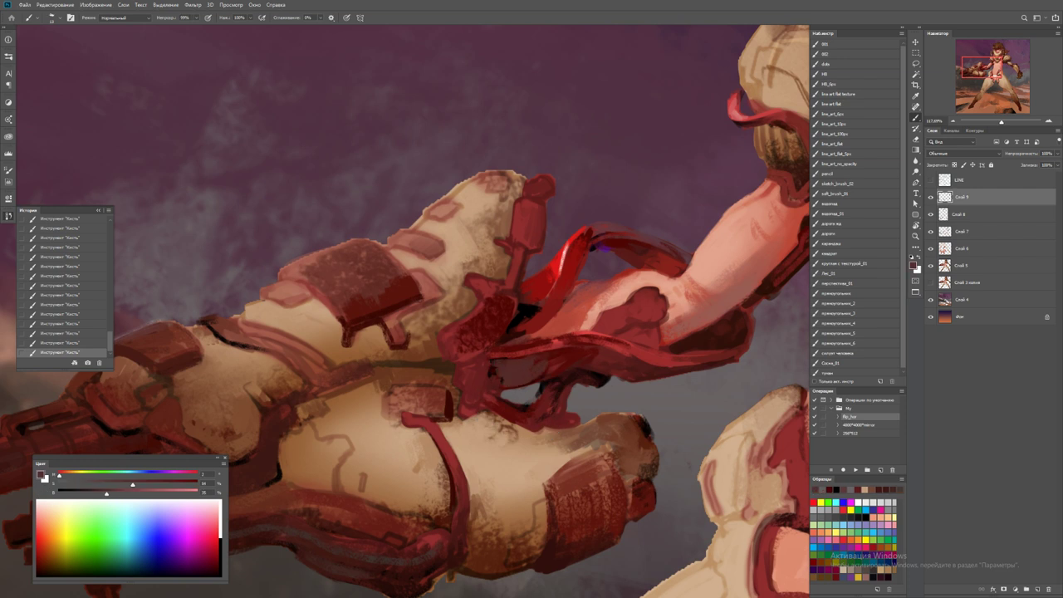
key("d")
left_click(515, 368, "alt")
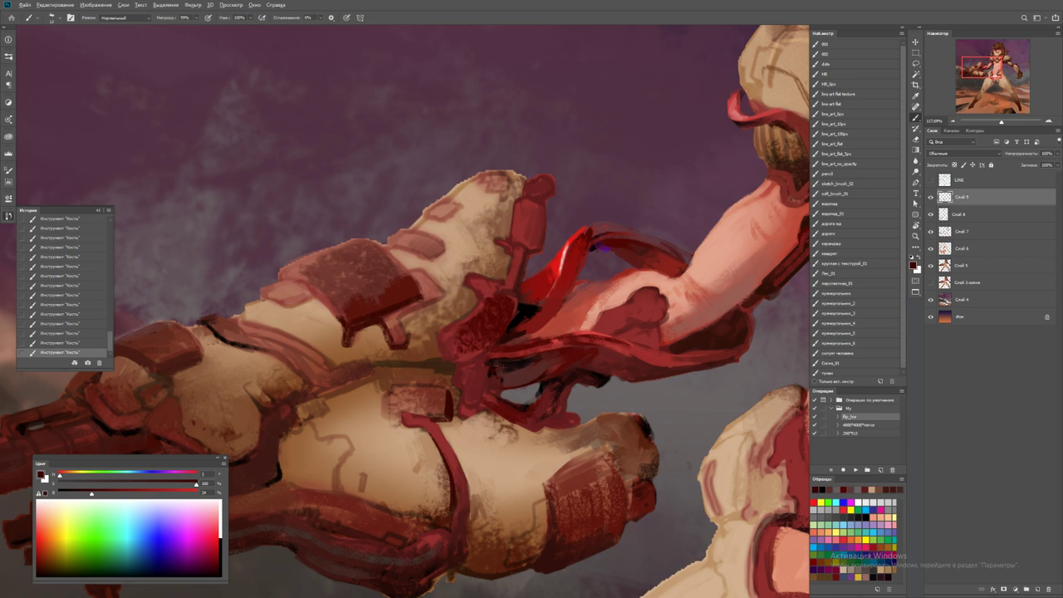
Refine the red strands above the weapon's joint with sampled near-black and bright red tones
left_click(515, 339, "alt")
left_click(535, 334, "alt")
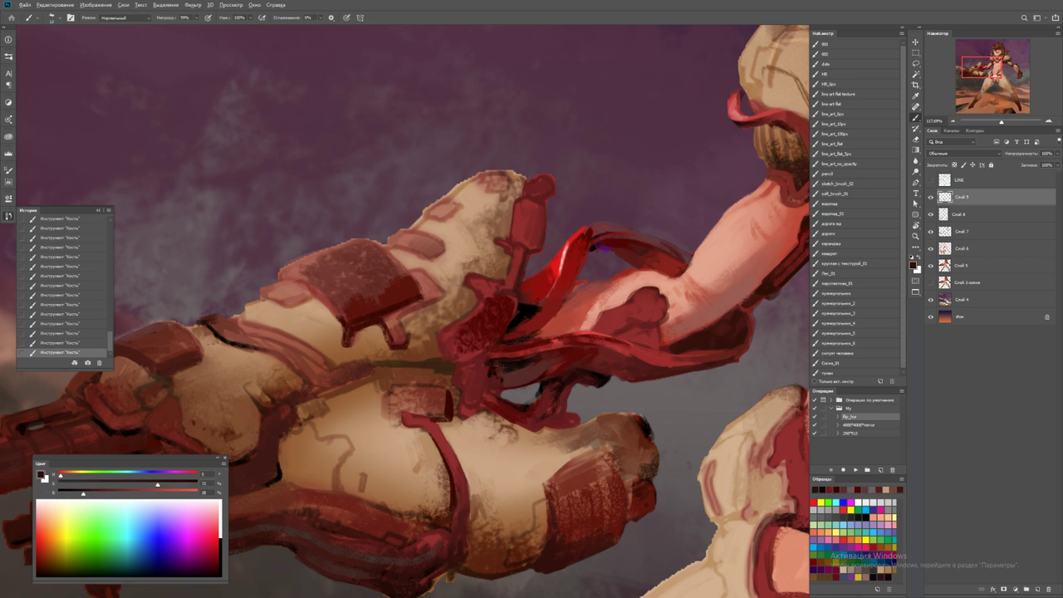
left_click(532, 335, "alt")
left_click(532, 312, "alt")
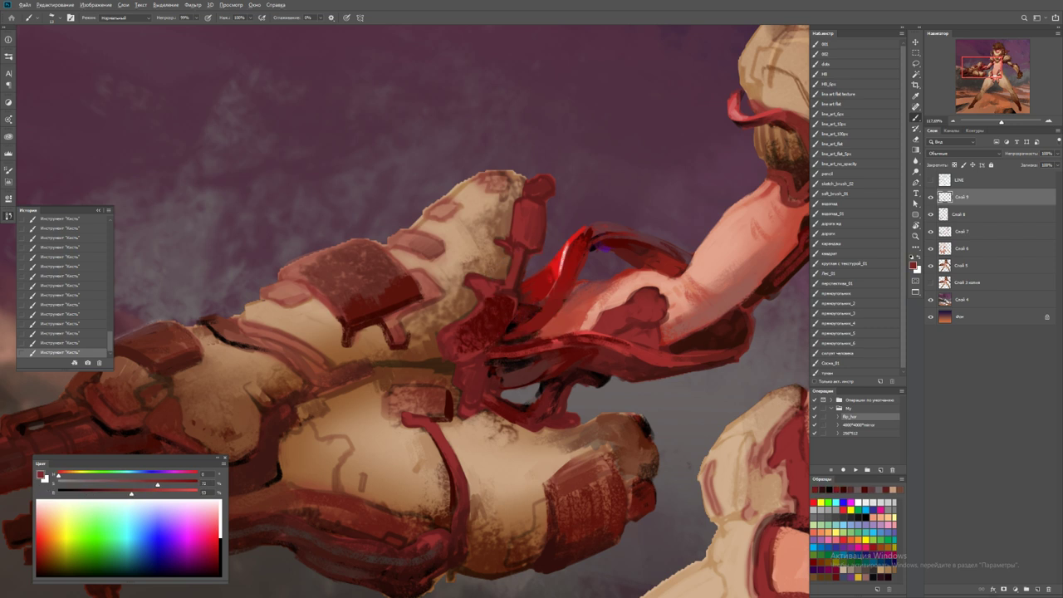
Touch up the textured red joint and the neighboring tan armor with sampled reddish and tan browns
left_click(471, 322, "alt")
left_click(475, 317, "alt")
left_click(478, 320, "alt")
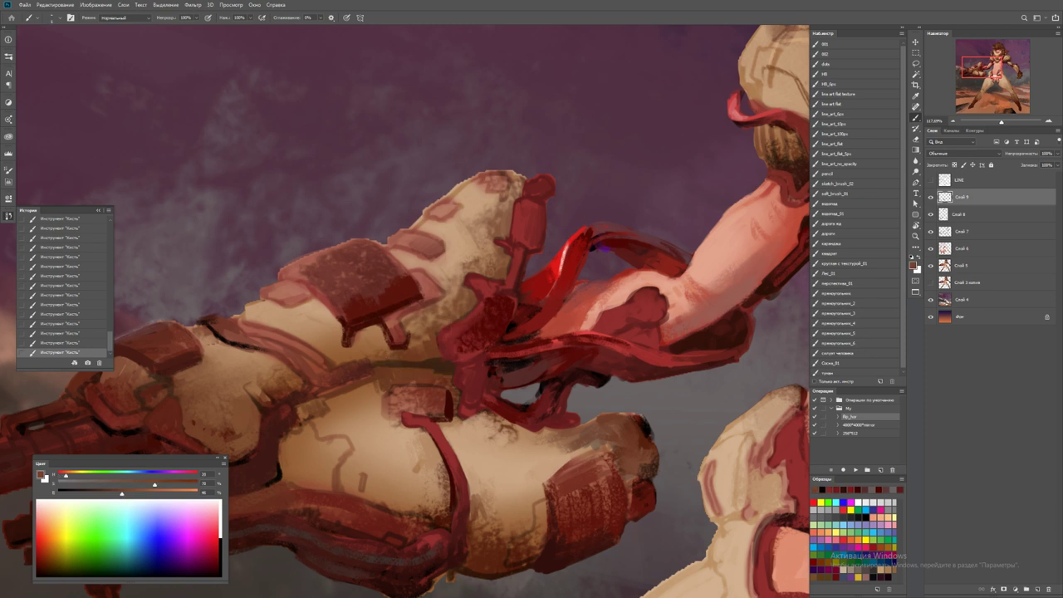
left_click(420, 336, "alt")
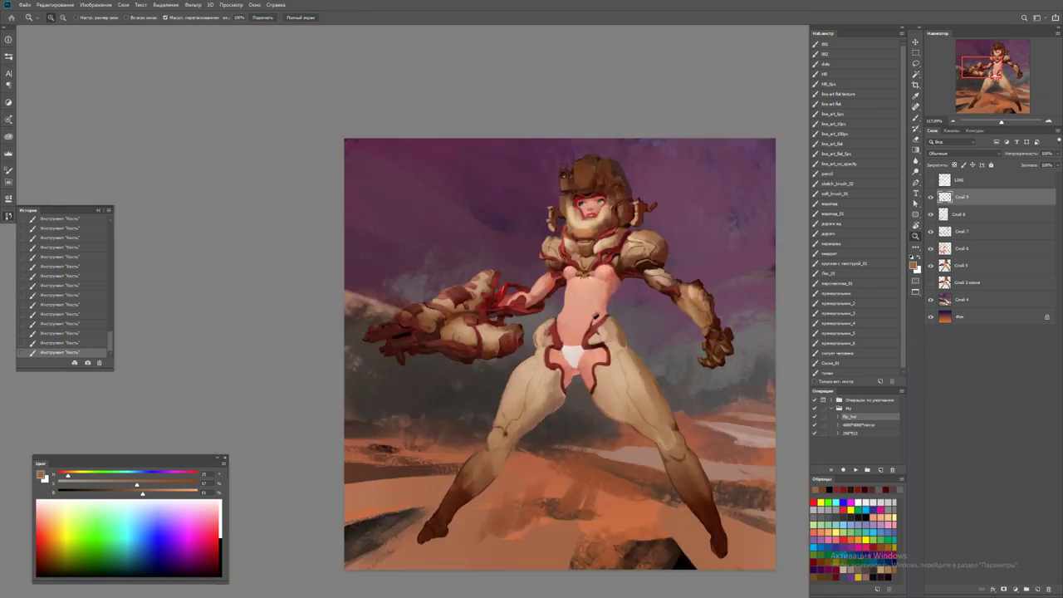
Flip the whole canvas horizontally
key("z")
key("ctrl+0")
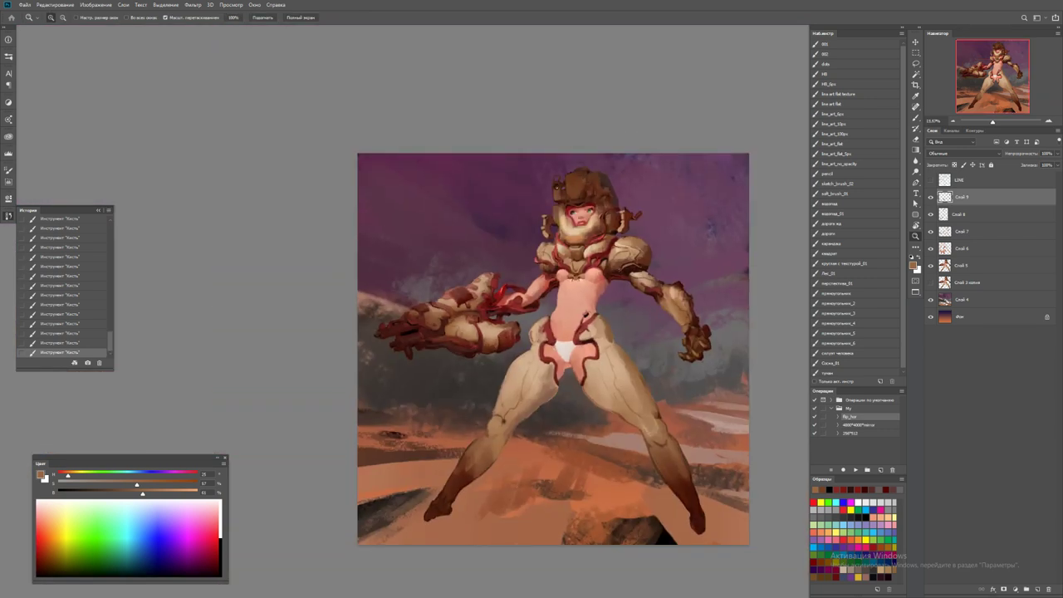
left_click(856, 470)
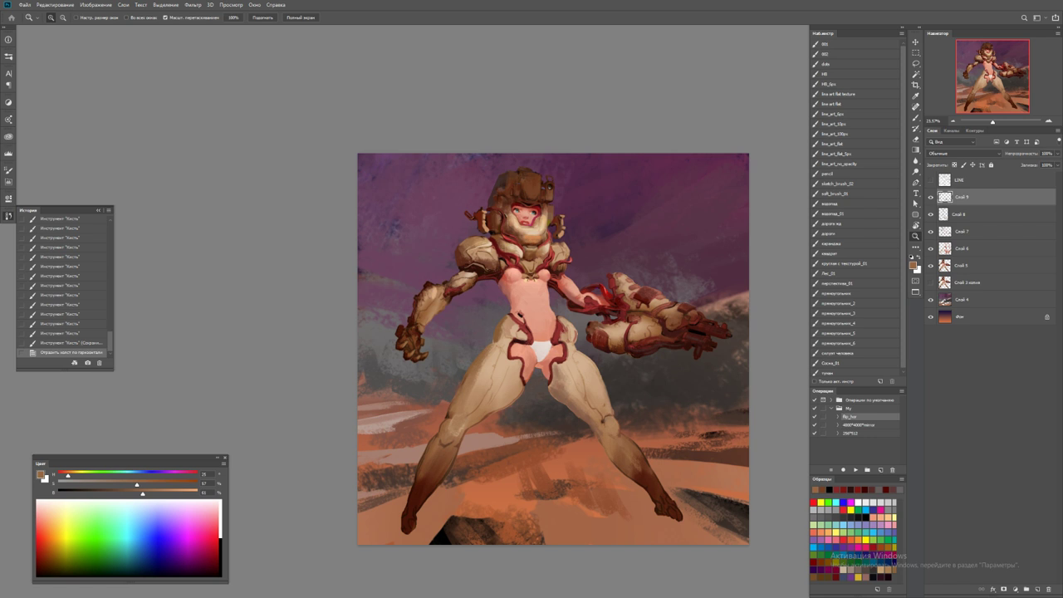
Refine the small tan claw at the chest armor's lower edge with white highlights and sampled skin tone
left_click_drag(515, 268, 559, 275)
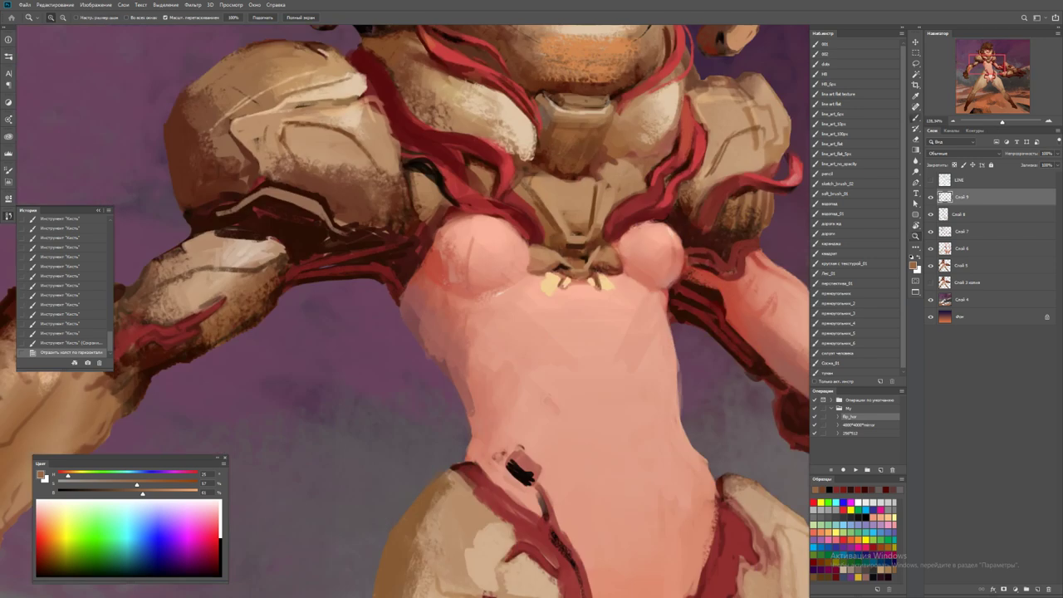
key("b")
left_click(545, 261, "alt")
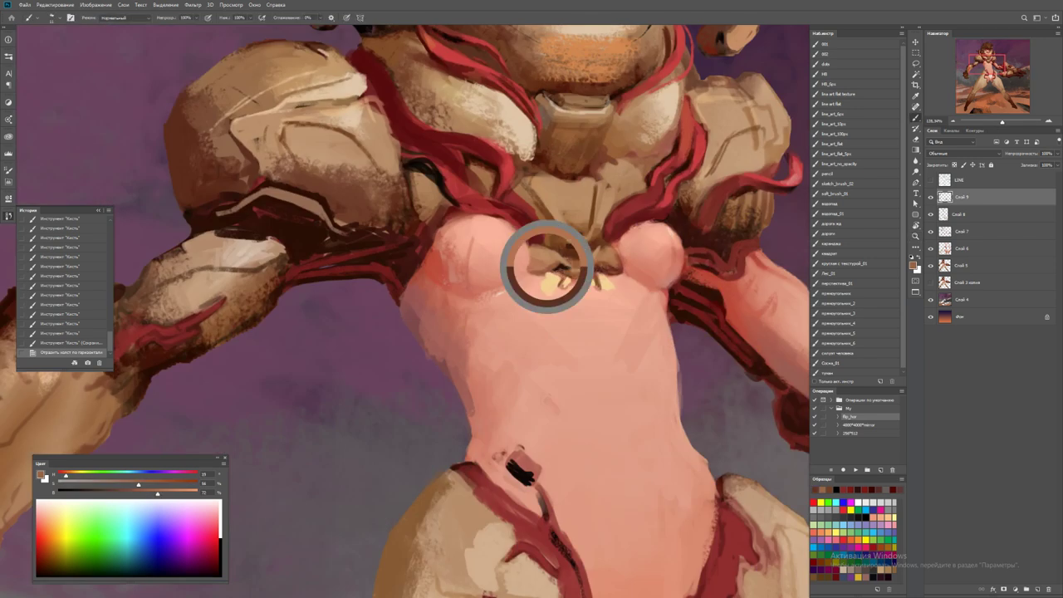
left_click(549, 279)
left_click(553, 277)
left_click(548, 282)
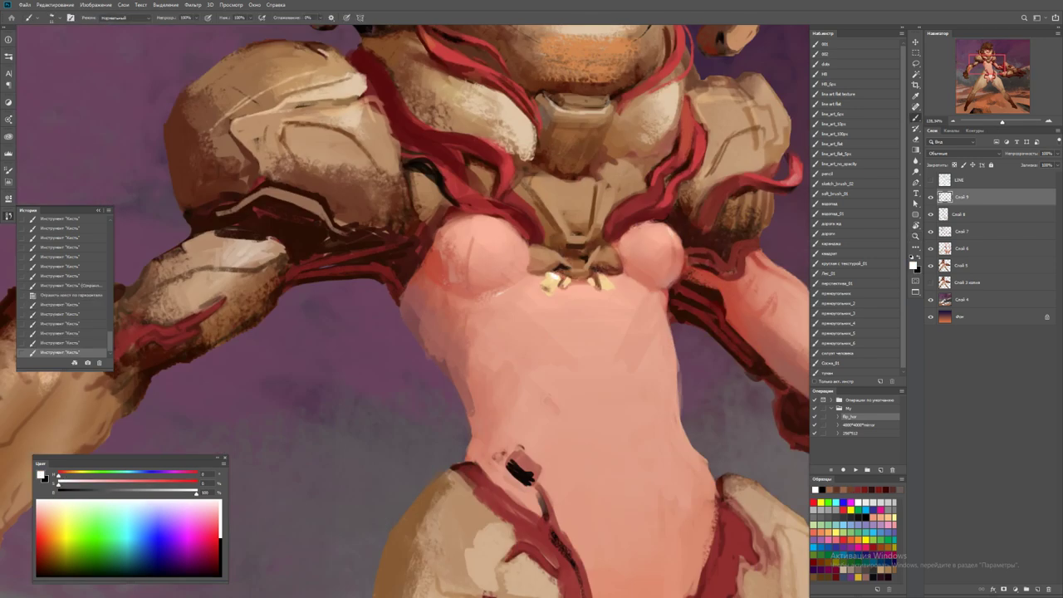
left_click(557, 275, "alt")
left_click_drag(556, 276, 517, 336)
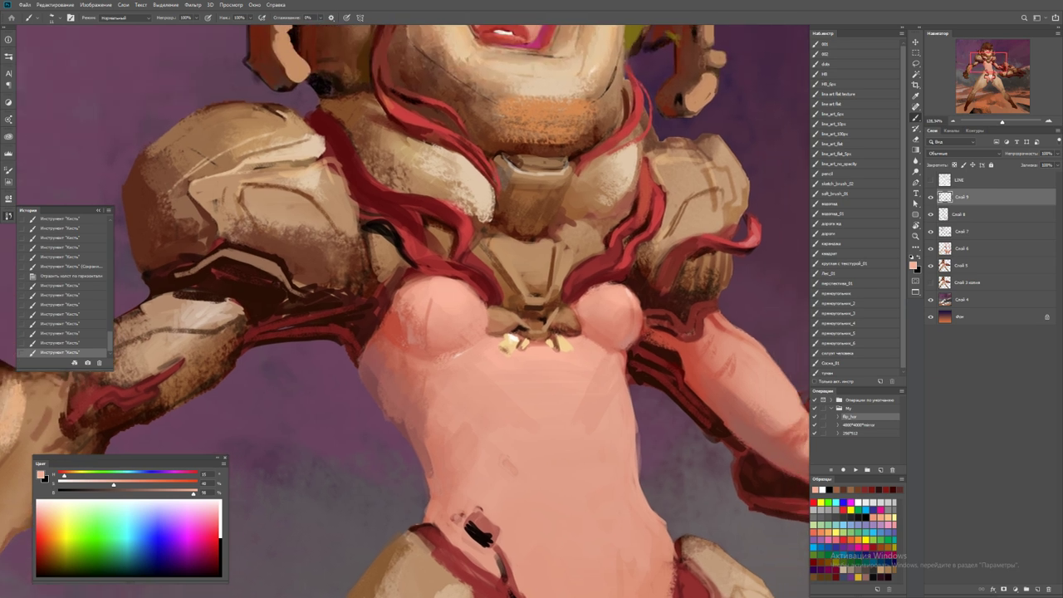
Paint a white highlight band on the skin directly beneath the small claws of the chest armor
left_click(506, 340, "alt")
left_click(495, 342)
left_click(486, 341)
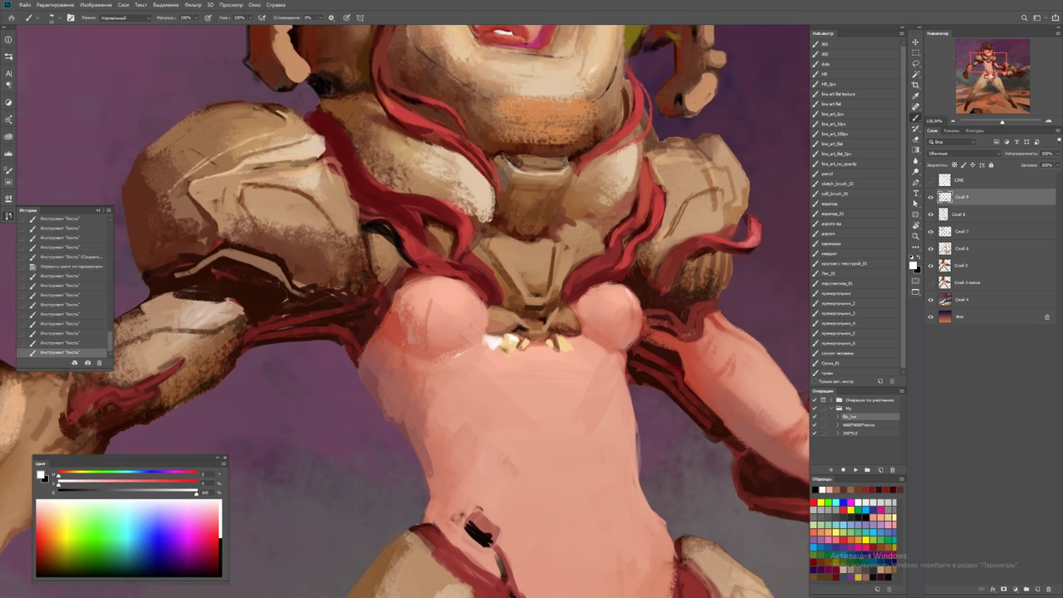
left_click(485, 345)
left_click_drag(497, 353, 541, 347)
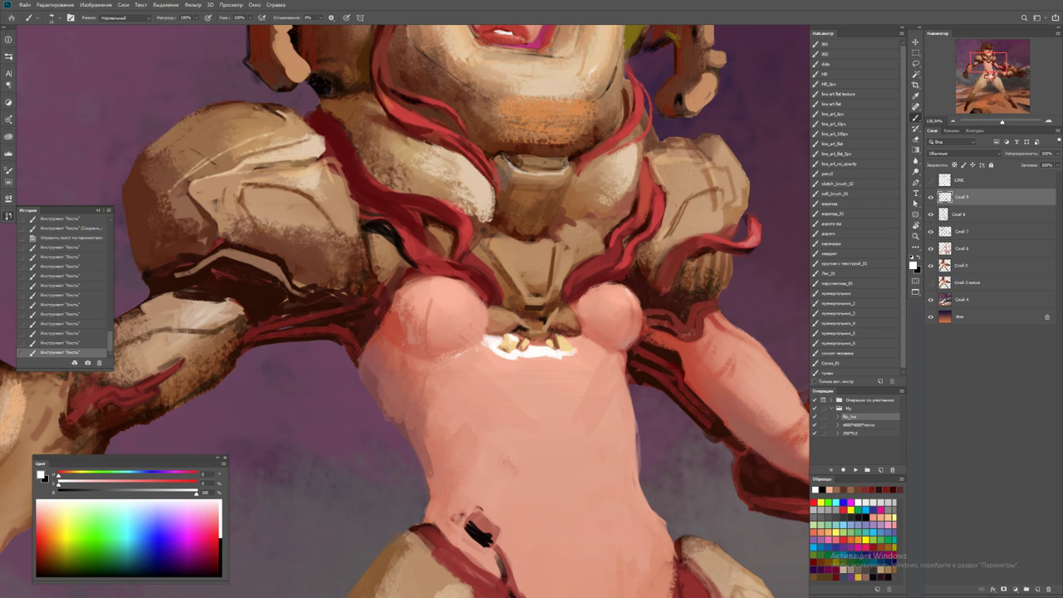
key("z")
left_click_drag(581, 340, 515, 340)
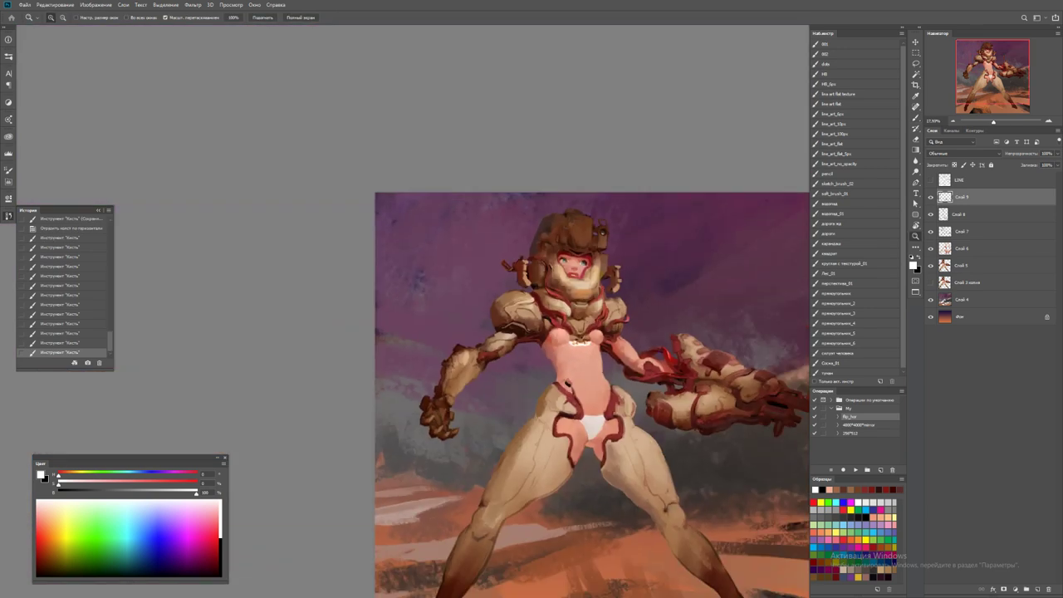
Strengthen the white band below the chest armor and add white highlights to the tops of both rounded chest forms
left_click_drag(581, 341, 656, 340)
key("b")
mouse_move(540, 362)
left_mouse_down()
mouse_move(581, 365)
mouse_move(616, 346)
left_mouse_up()
mouse_move(496, 357)
left_mouse_down()
mouse_move(471, 344)
mouse_move(565, 376)
left_mouse_up()
mouse_move(442, 292)
left_mouse_down()
mouse_move(473, 272)
mouse_move(462, 296)
left_mouse_up()
left_click_drag(628, 299, 656, 282)
key("z")
left_click(640, 290, "alt")
left_click(615, 295, "alt")
left_click(610, 288)
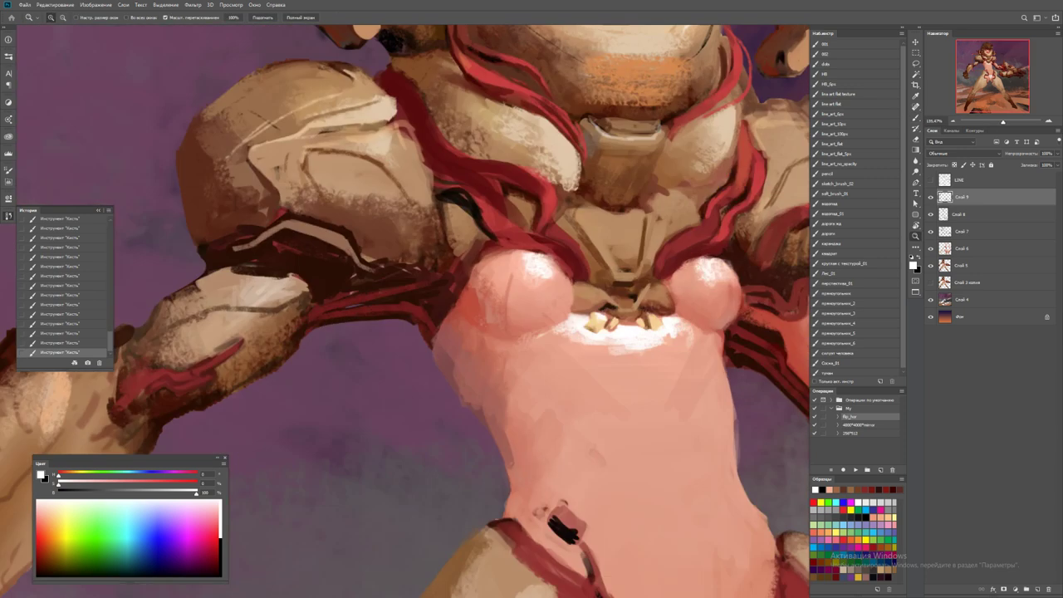
Soften the white highlight on the larger rounded chest form with pale pink and sampled skin tones
key("b")
scroll(499, 324, "down", 1)
scroll(498, 324, "up", 1)
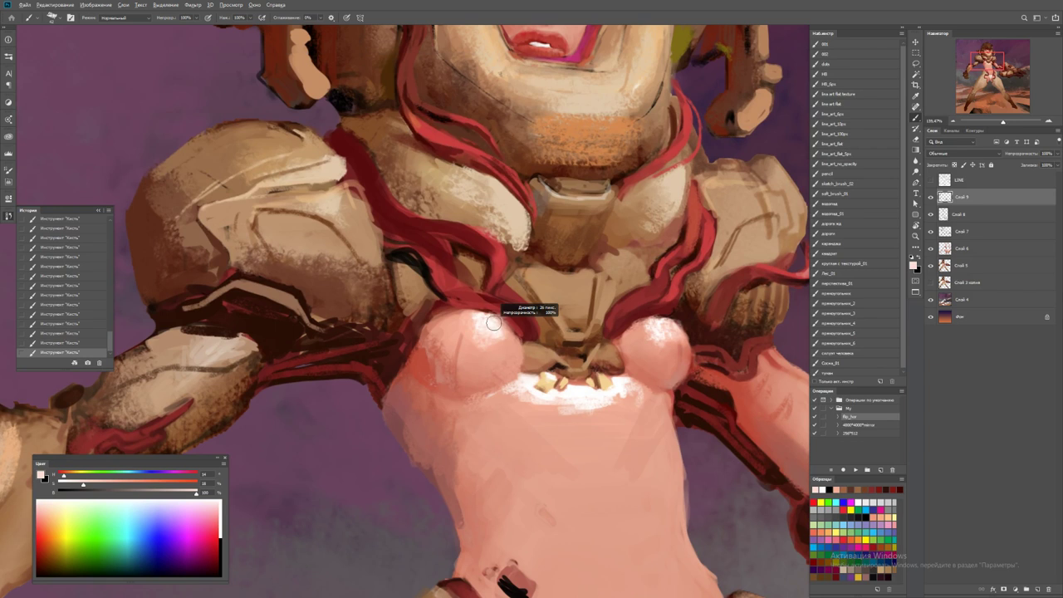
mouse_move(488, 345)
left_mouse_down()
mouse_move(505, 340)
mouse_move(462, 309)
left_mouse_up()
mouse_move(457, 339)
left_mouse_down()
mouse_move(472, 330)
mouse_move(503, 342)
mouse_move(517, 331)
mouse_move(502, 379)
mouse_move(515, 375)
mouse_move(481, 355)
mouse_move(474, 380)
mouse_move(490, 415)
left_mouse_up()
left_click(498, 366, "alt")
left_click(486, 375, "alt")
left_click(486, 375, "alt")
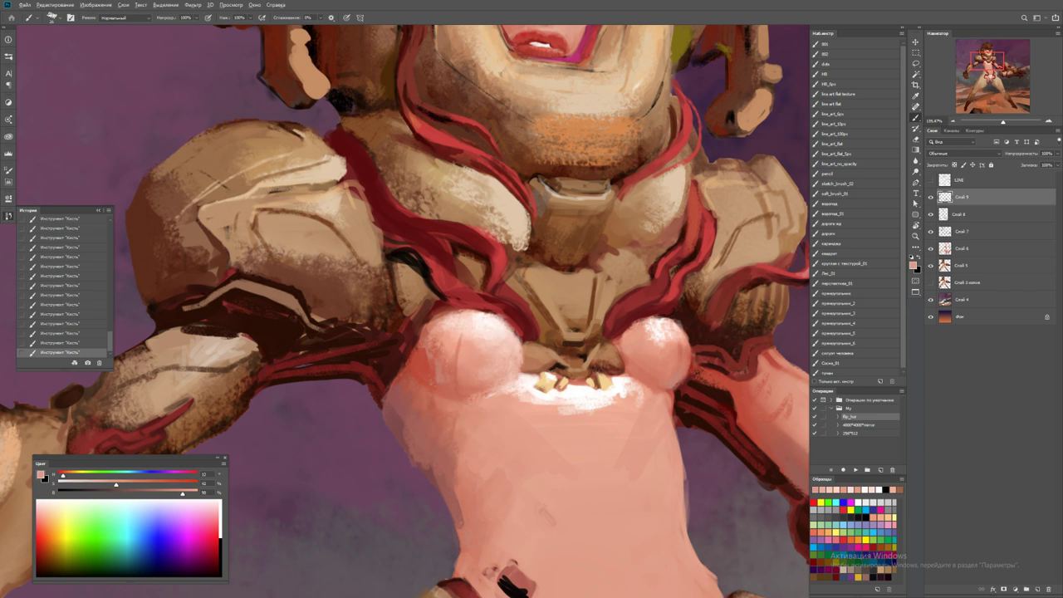
Blend the highlight on the smaller rounded chest form with sampled peach and light pink tones
left_click(527, 372, "alt")
left_click(490, 349, "alt")
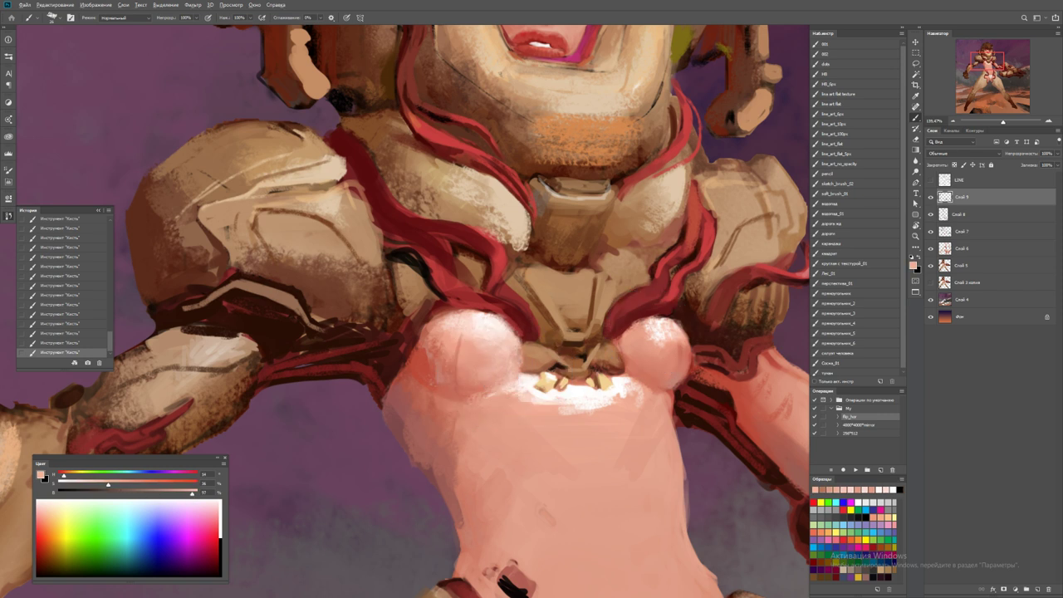
left_click(636, 325, "alt")
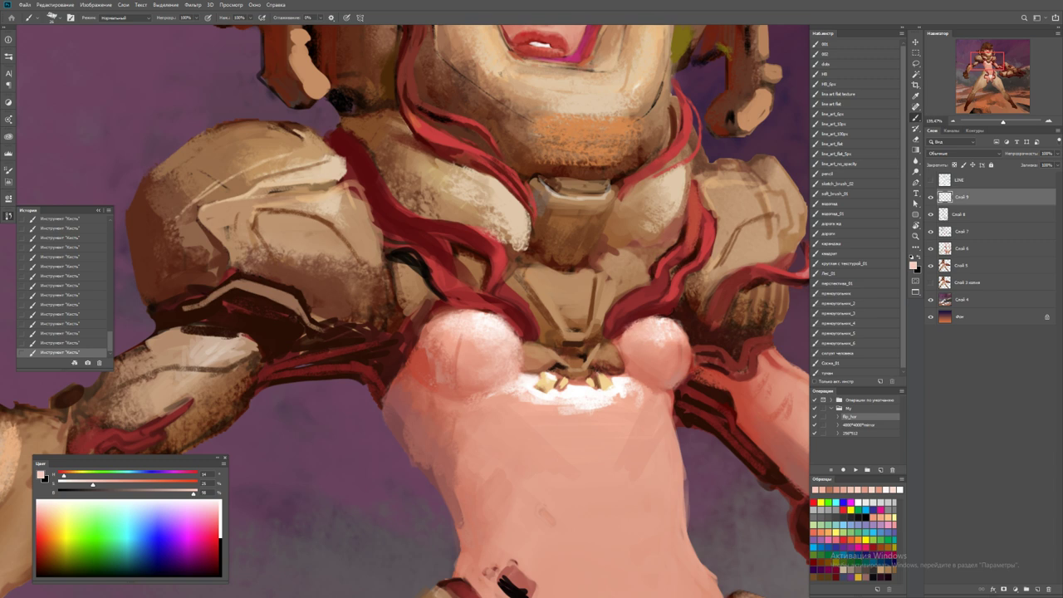
scroll(407, 312, "down", 5)
scroll(407, 312, "up", 5)
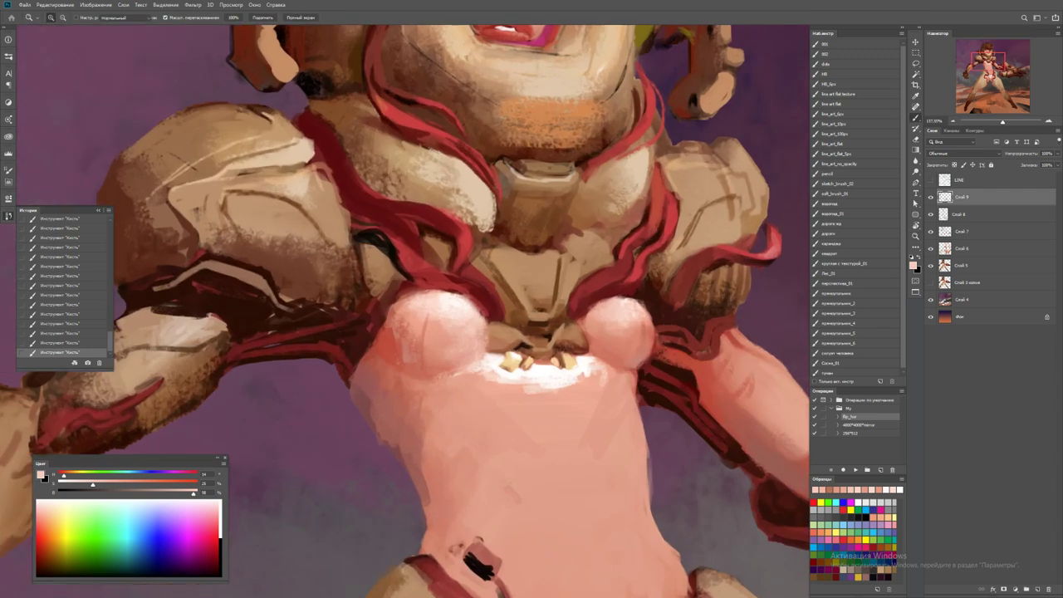
Mirror the canvas horizontally again to continue on the torso
key("z")
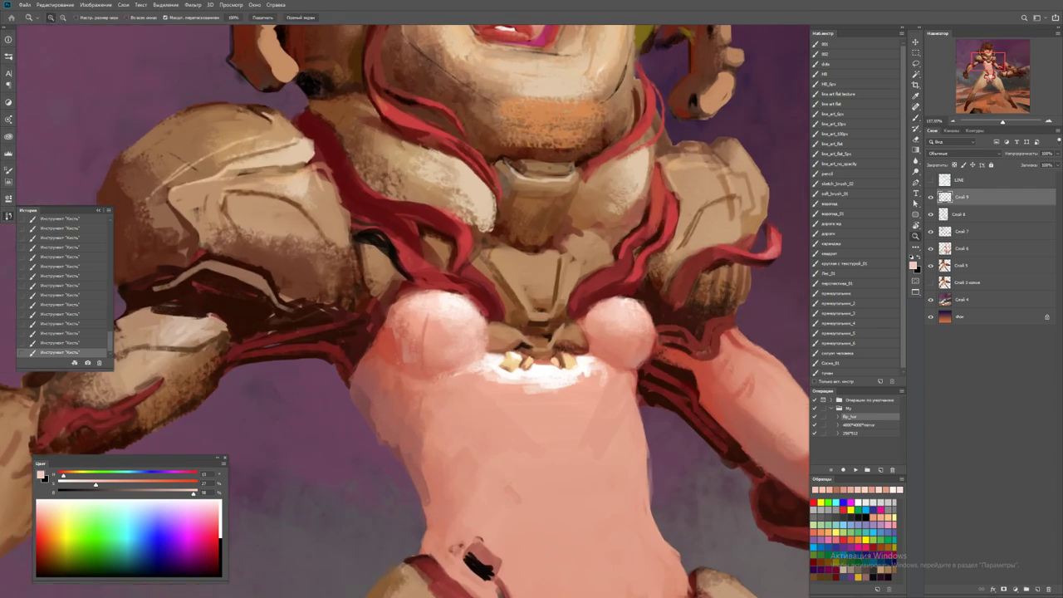
left_click_drag(641, 332, 573, 332)
key("F2")
left_click_drag(698, 314, 798, 314)
Blend the lower edge of the white torso highlight into the skin with sampled pale and peach tones
key("b")
left_click_drag(594, 137, 640, 140)
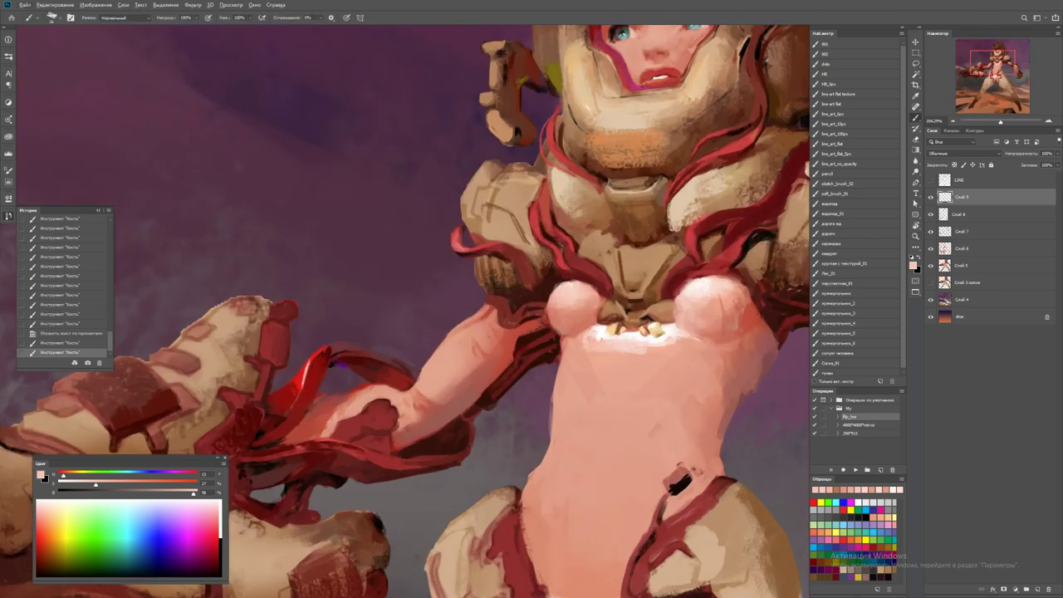
left_click(625, 338, "alt")
mouse_move(624, 338)
left_mouse_down()
mouse_move(656, 349)
mouse_move(600, 367)
mouse_move(648, 370)
mouse_move(606, 378)
left_mouse_up()
left_click(631, 369, "alt")
left_click(854, 490)
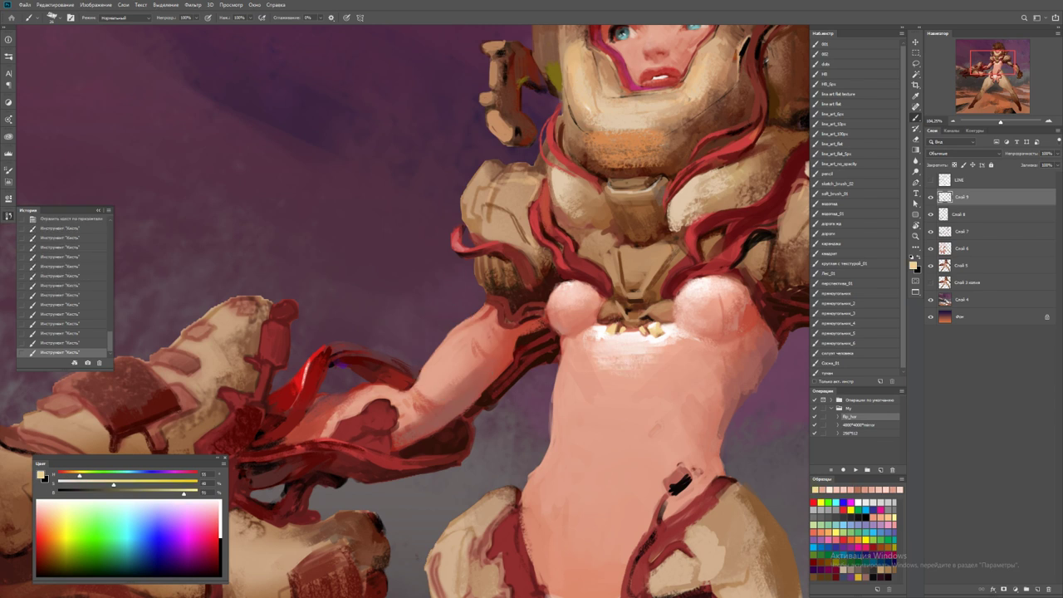
Tint the weapon-side end of the white torso highlight with pale yellow and cream tones
left_click_drag(580, 330, 586, 358)
left_click(593, 333, "alt")
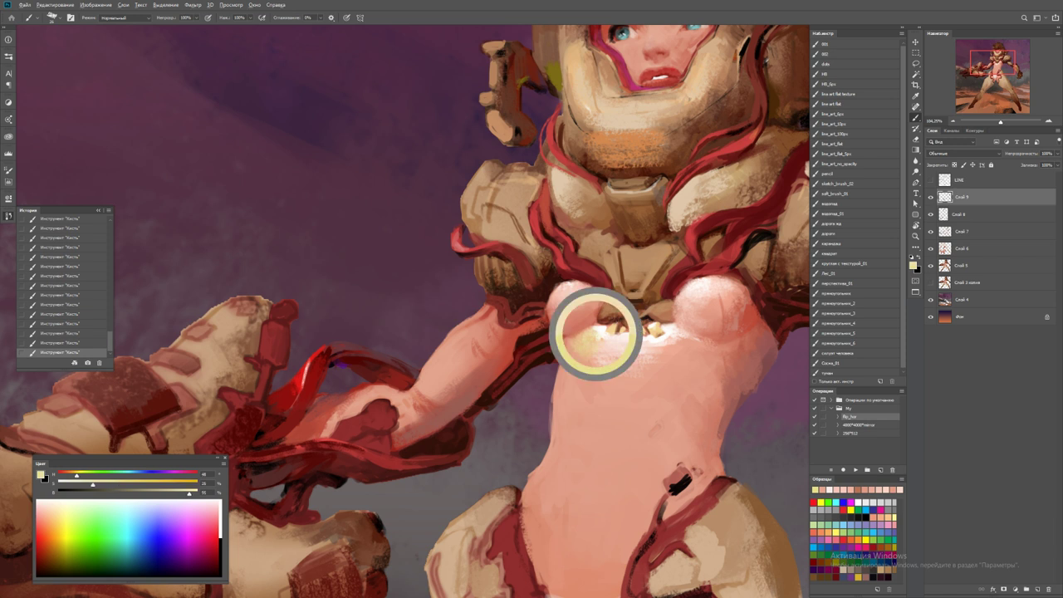
left_click(835, 490)
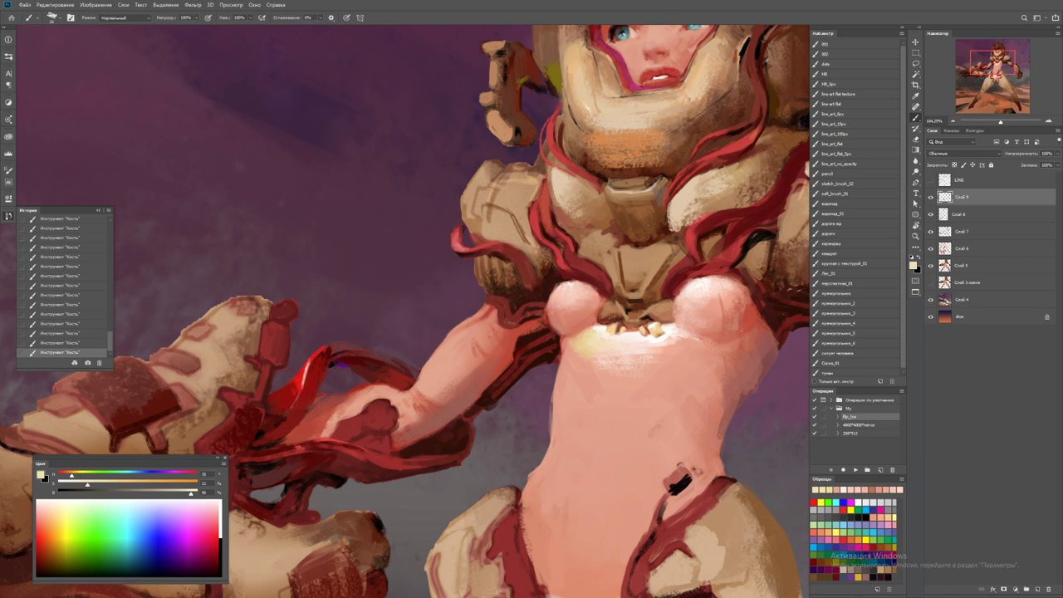
left_click_drag(581, 359, 596, 371)
left_click(568, 375, "alt")
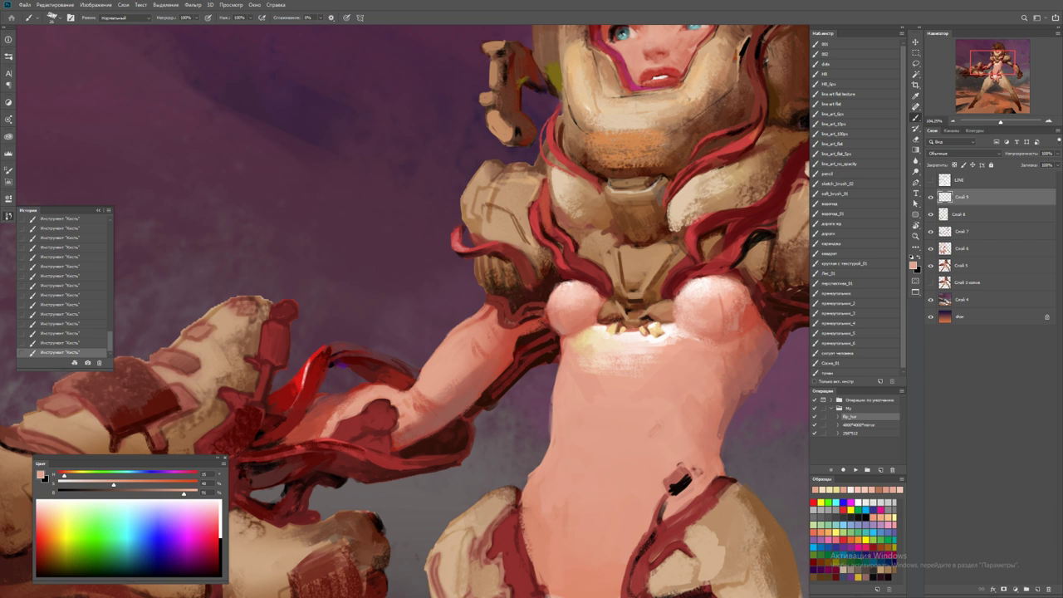
Add light peach strokes and textured highlights to the midriff below the white band using recent skin tones
left_click(889, 490)
mouse_move(581, 370)
left_mouse_down()
mouse_move(568, 402)
mouse_move(593, 405)
left_mouse_up()
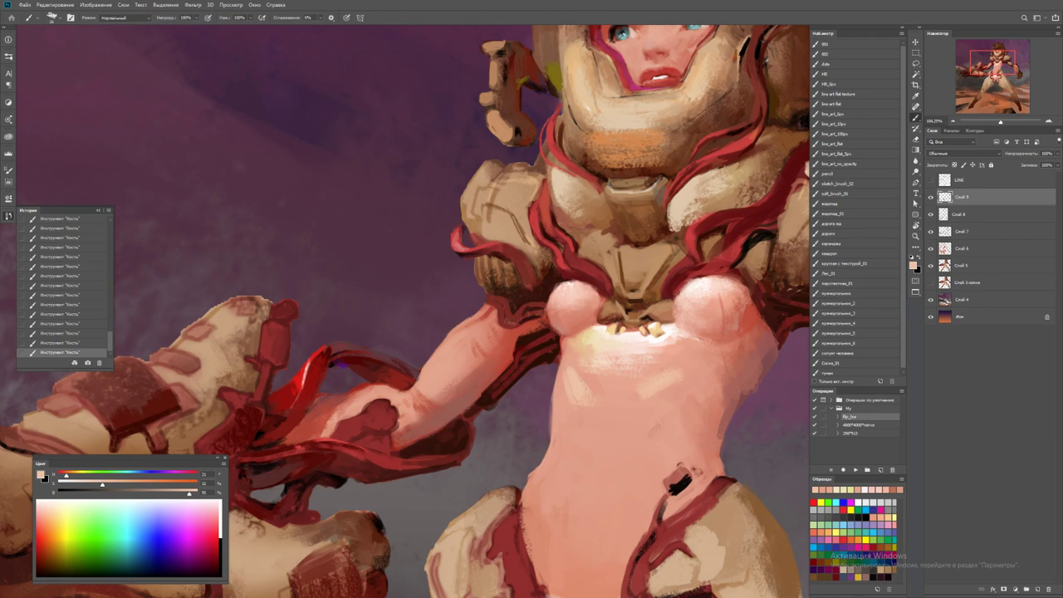
left_click_drag(662, 380, 615, 381)
left_click_drag(681, 365, 731, 365)
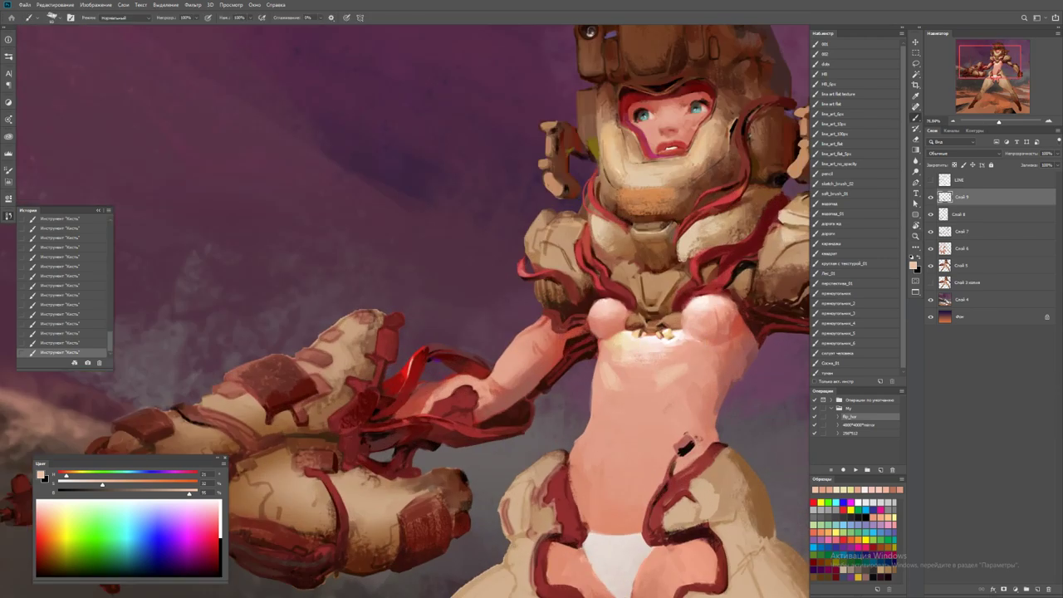
left_click(864, 490)
mouse_move(656, 372)
left_mouse_down()
mouse_move(619, 394)
mouse_move(623, 414)
left_mouse_up()
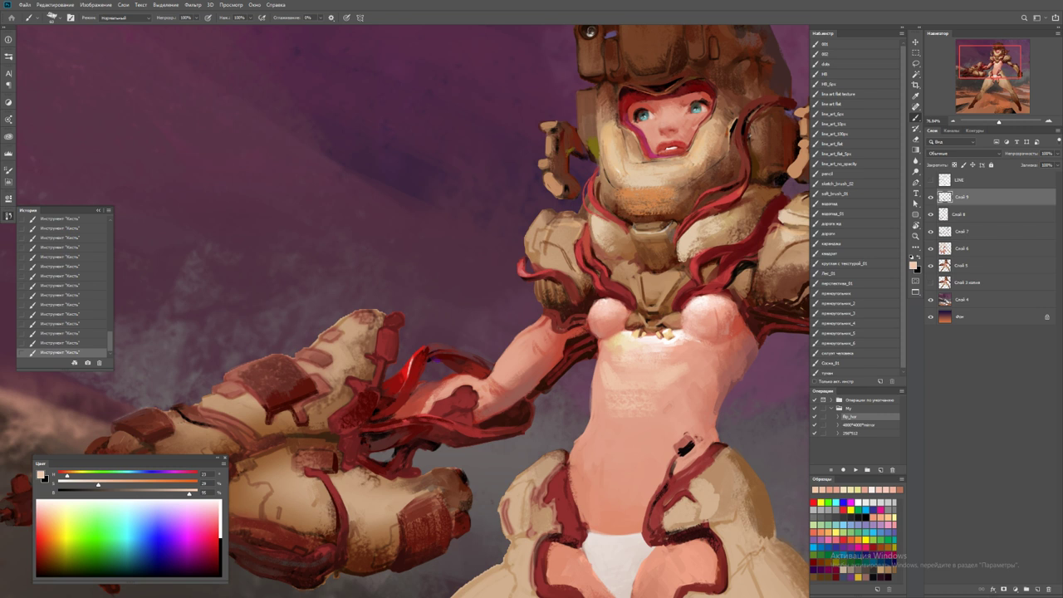
left_click(864, 491)
left_click_drag(649, 342, 673, 347)
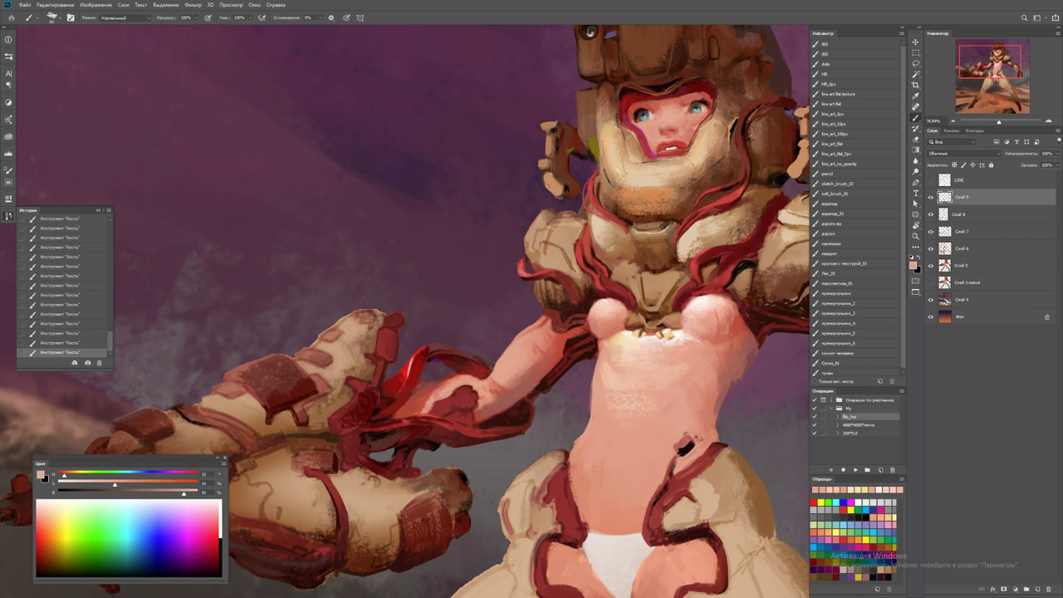
Refine the skin shading around the upper torso with sampled light pink and muted reddish tones
left_click(883, 490)
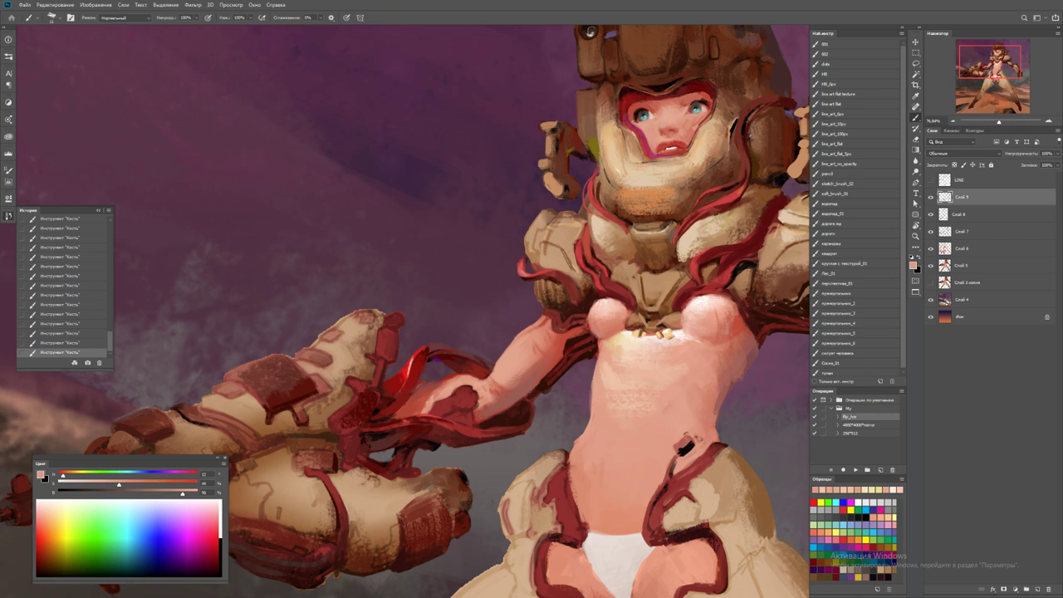
left_click(703, 311, "alt")
key("ctrl+minus")
key("ctrl+minus")
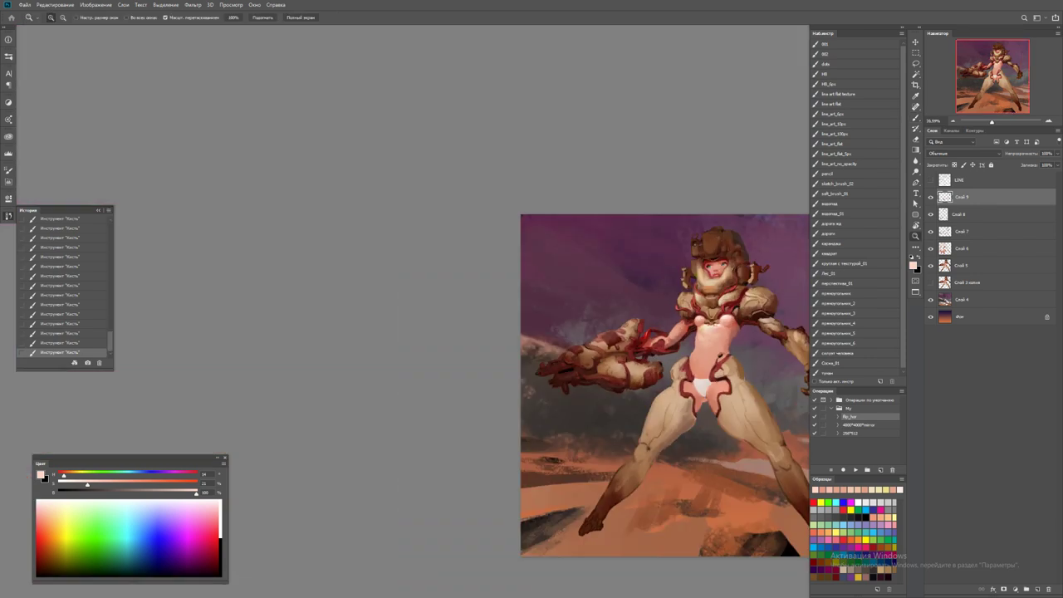
left_click(701, 311)
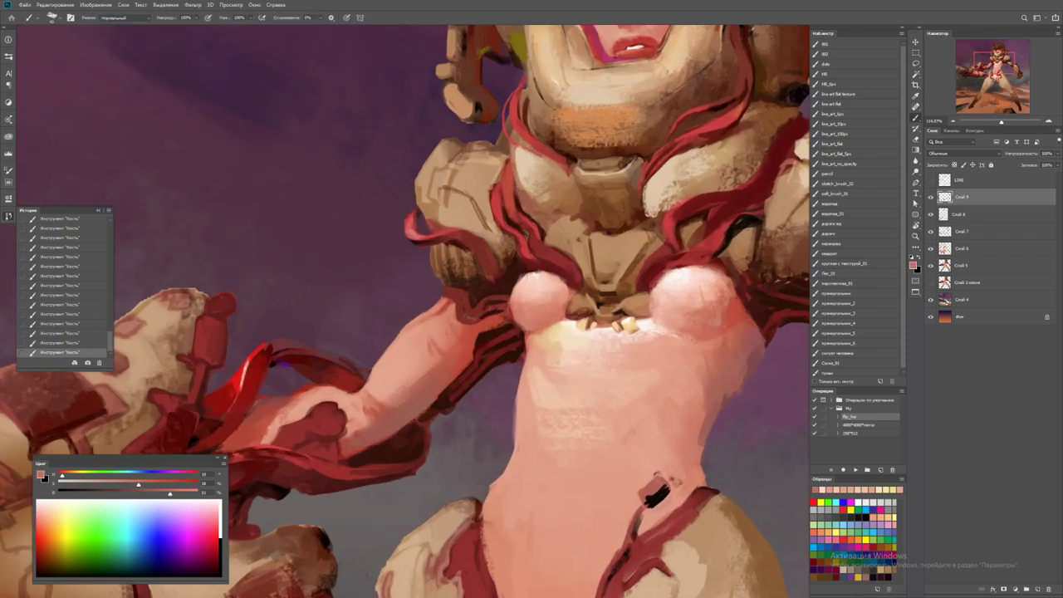
key("ctrl+minus")
key("ctrl+minus")
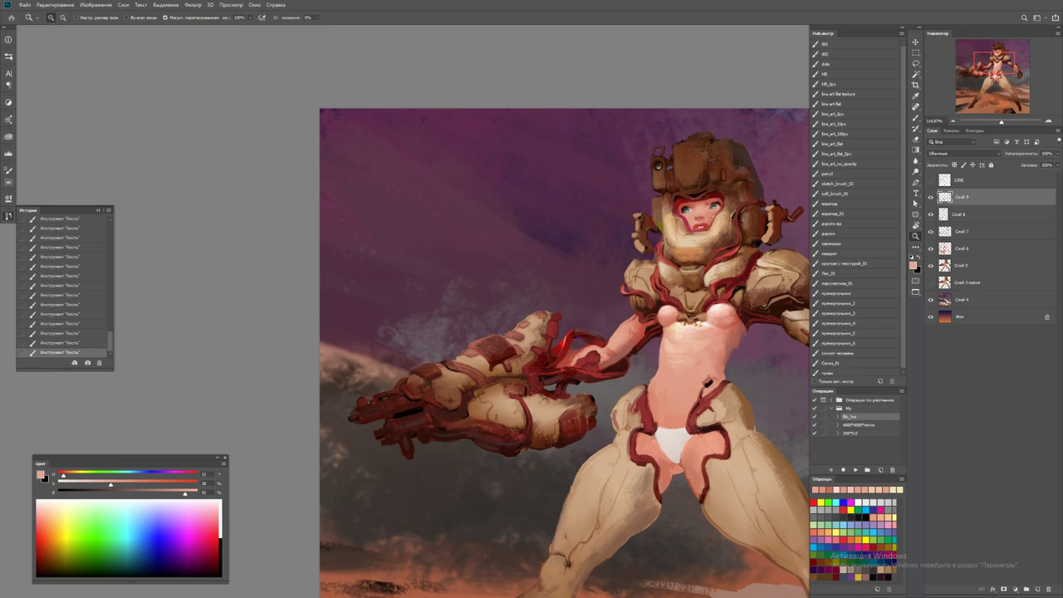
Flip the canvas horizontally and tint the edges of the highlight beneath the chest armor with pale lilac
key("F2")
left_click(613, 315)
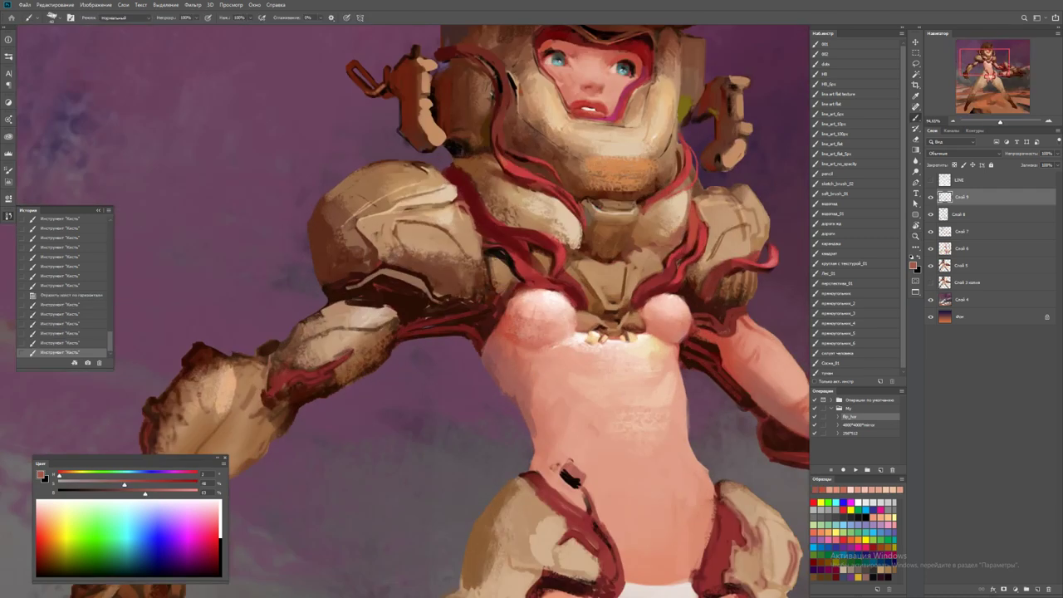
key("bracketright")
left_click(620, 363, "alt")
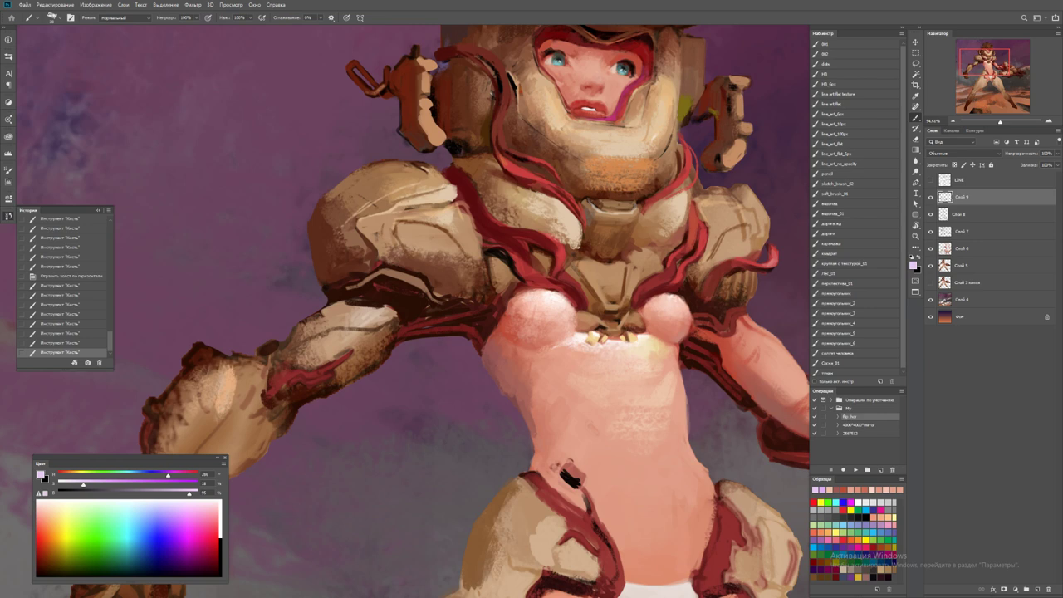
key("z")
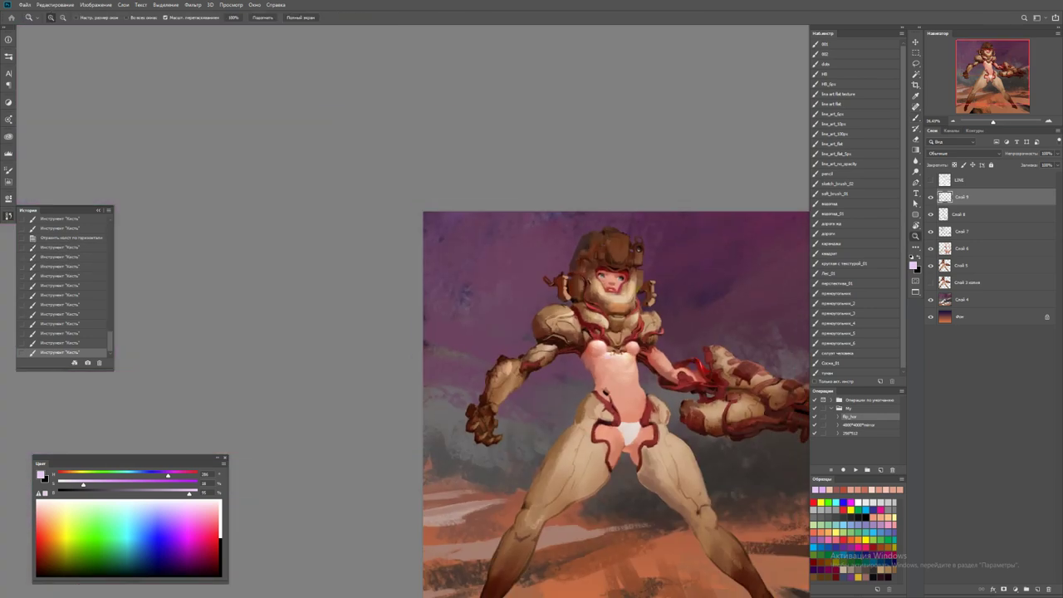
key("b")
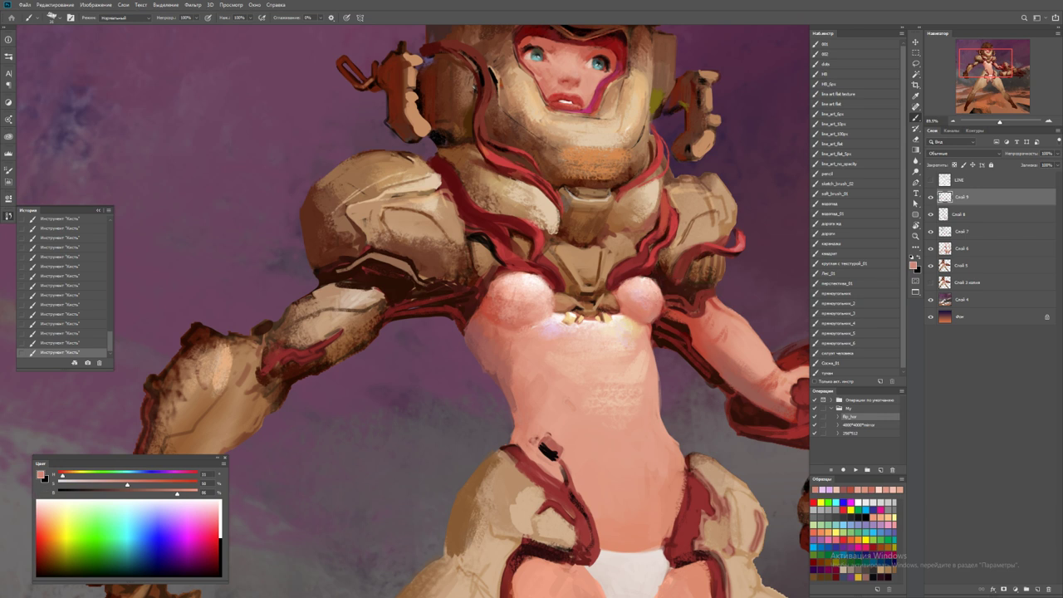
Shade the larger rounded chest form with a sampled red brightened to coral
left_click(636, 285, "alt")
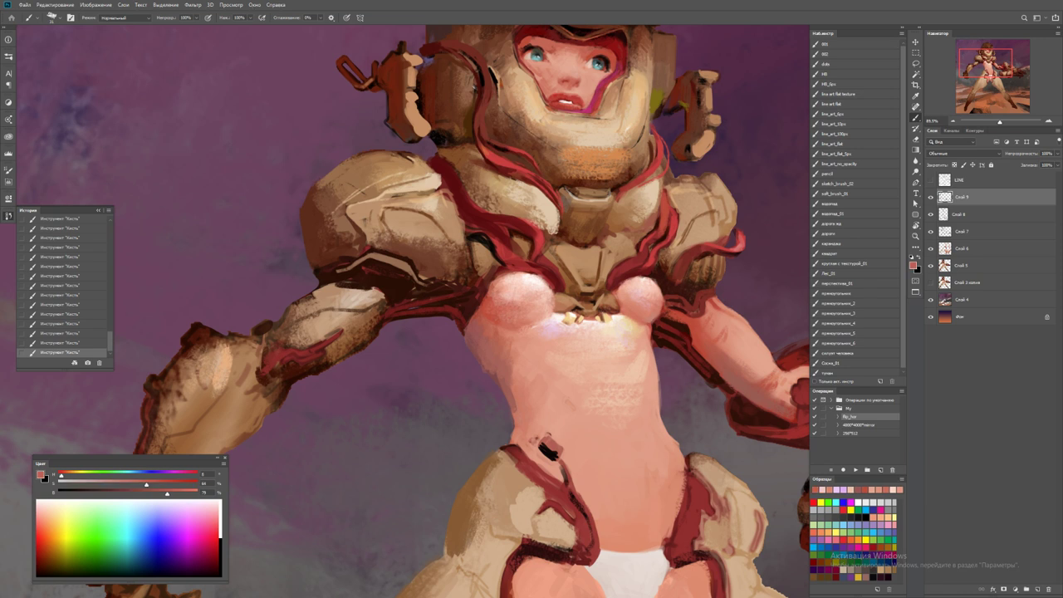
left_click_drag(167, 490, 194, 490)
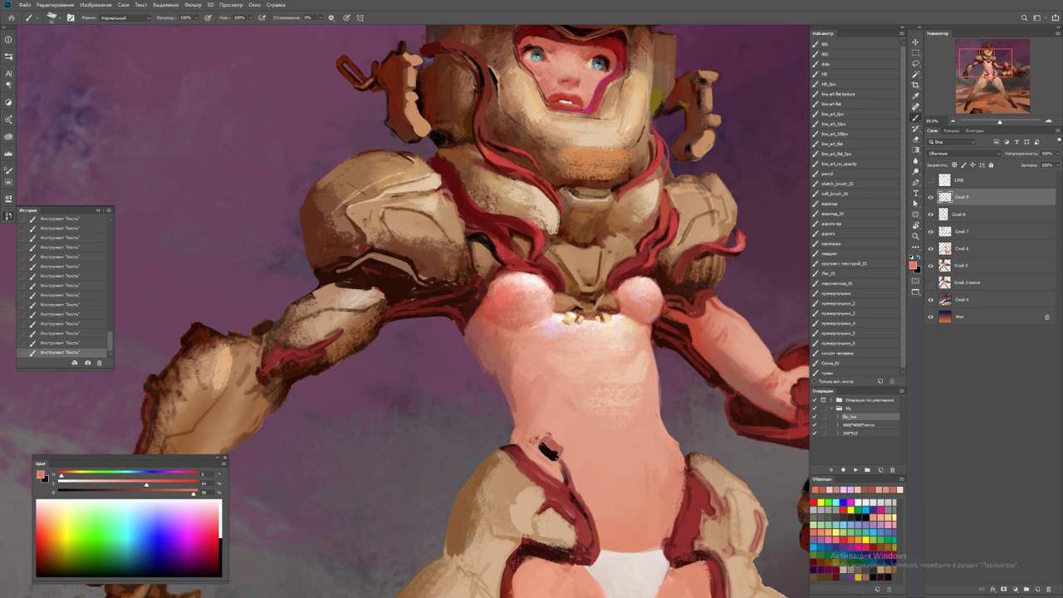
Inspect the values of the whole painting and the torso in a grayscale proof, and return to full colour
key("z")
key("ctrl+0")
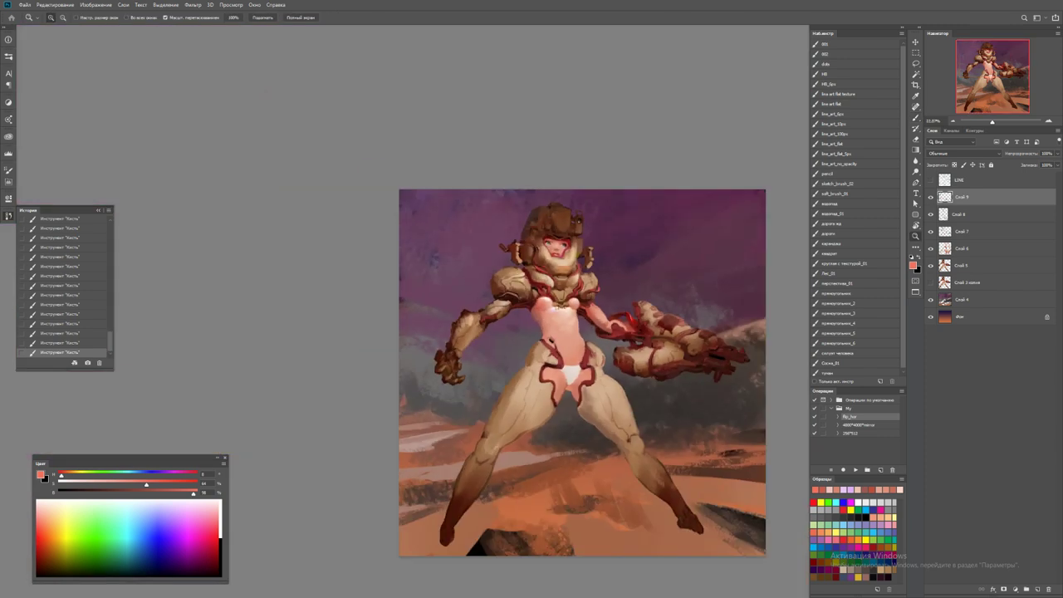
left_click(551, 301)
key("ctrl+y")
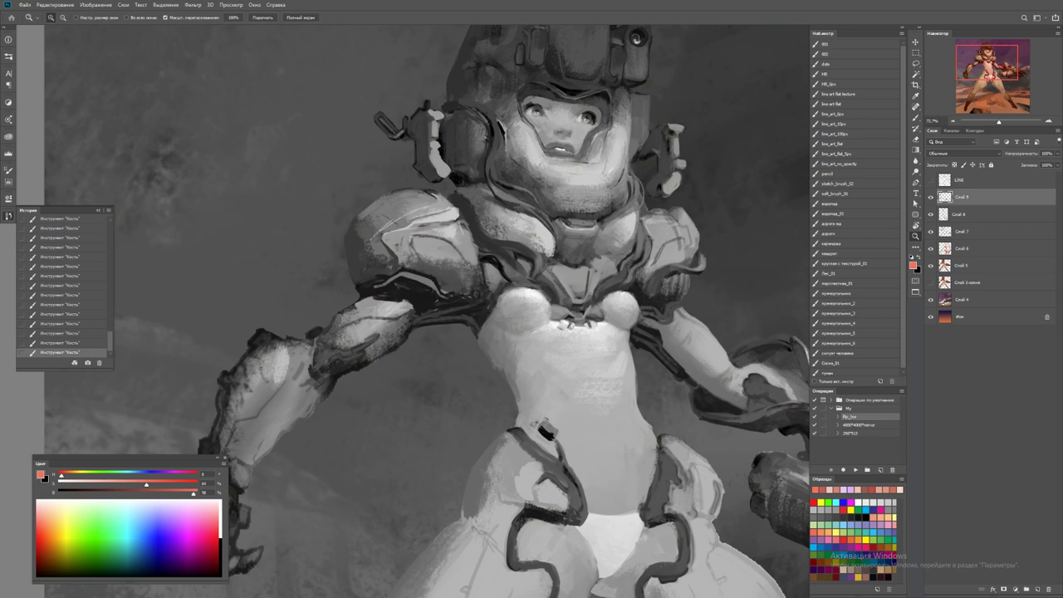
key("f")
key("f")
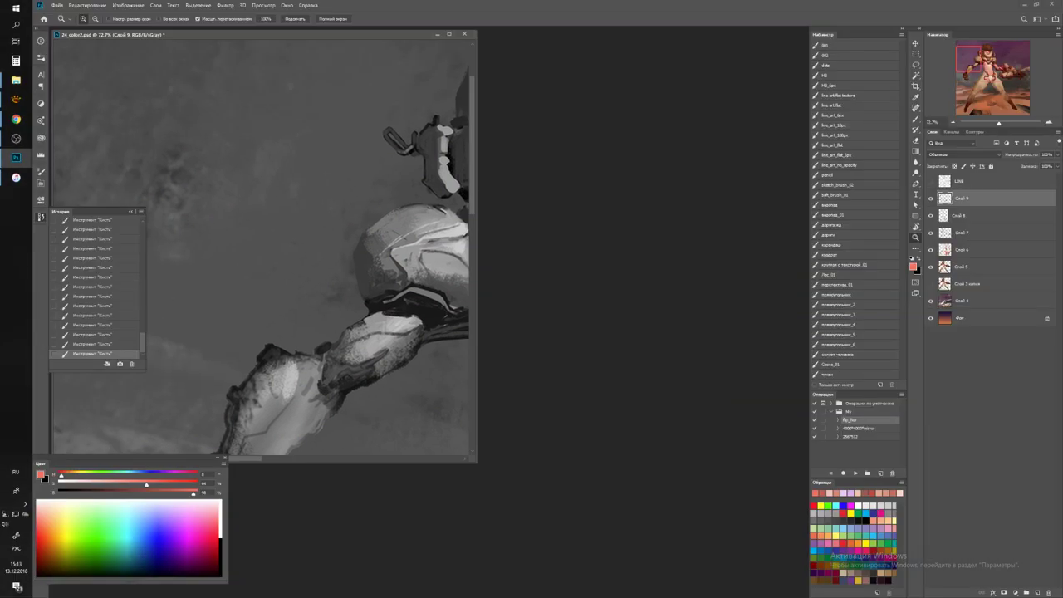
key("f")
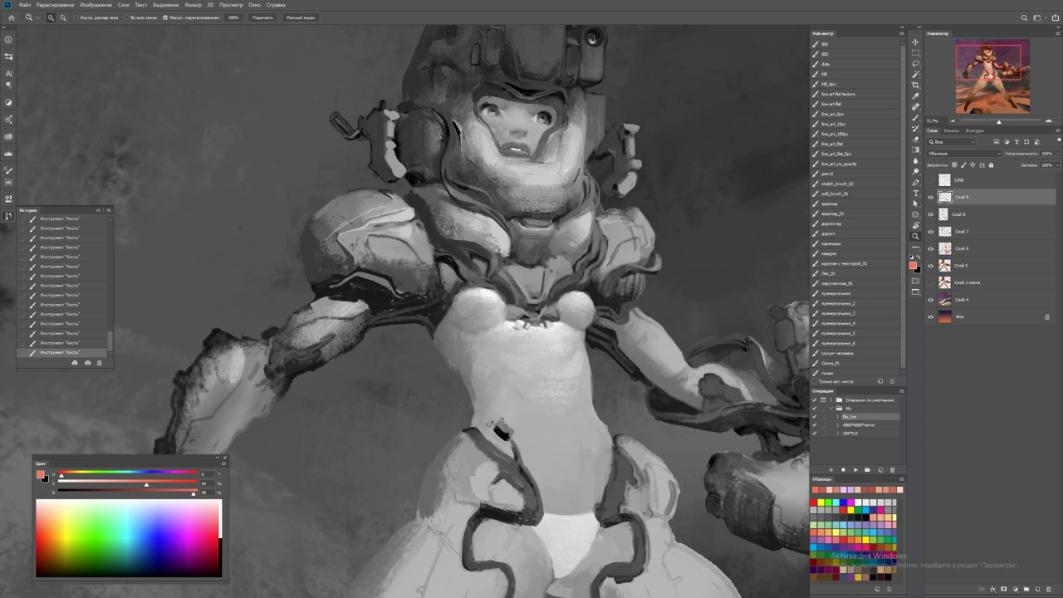
key("ctrl+y")
Paint a yellow-green highlight on the central chest armor plate, checking its value in a grayscale proof
left_click(482, 297)
key("b")
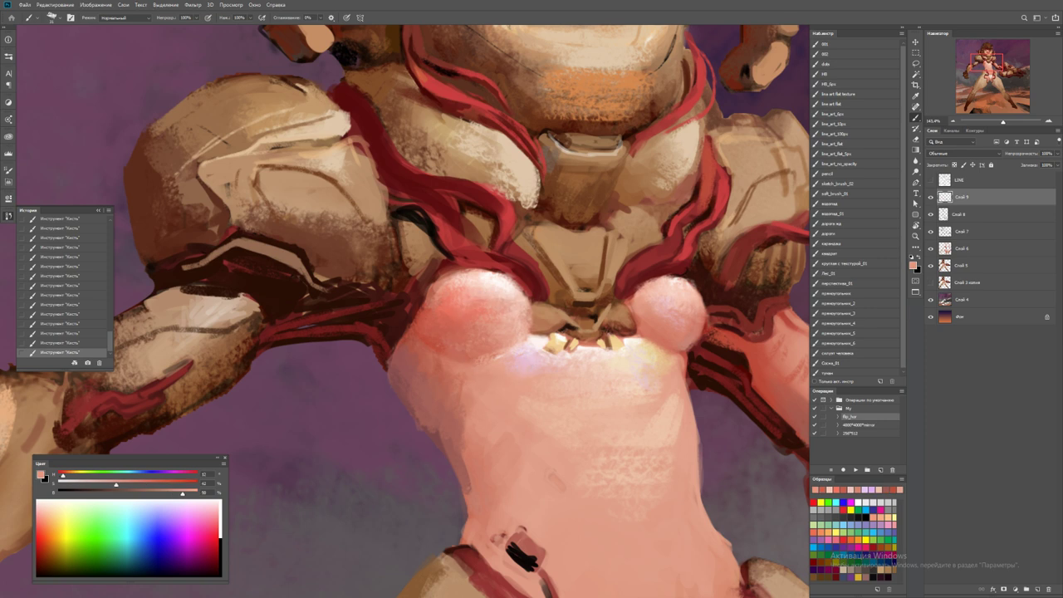
key("z")
mouse_move(503, 288)
left_mouse_down()
mouse_move(523, 288)
mouse_move(374, 287)
mouse_move(498, 288)
left_mouse_up()
key("b")
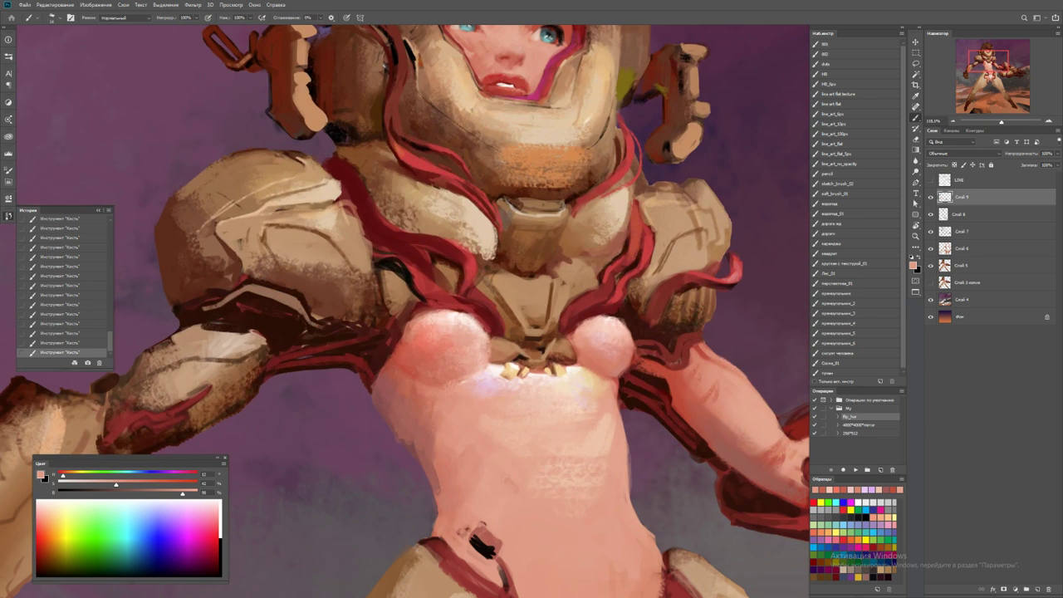
key("ctrl+y")
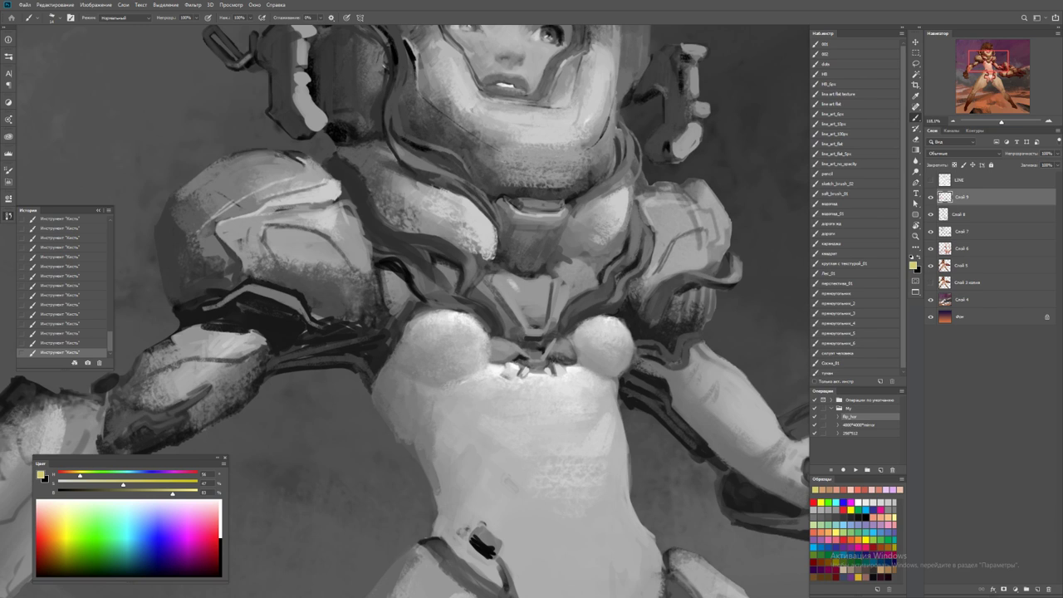
left_click_drag(502, 276, 524, 291)
key("ctrl+y")
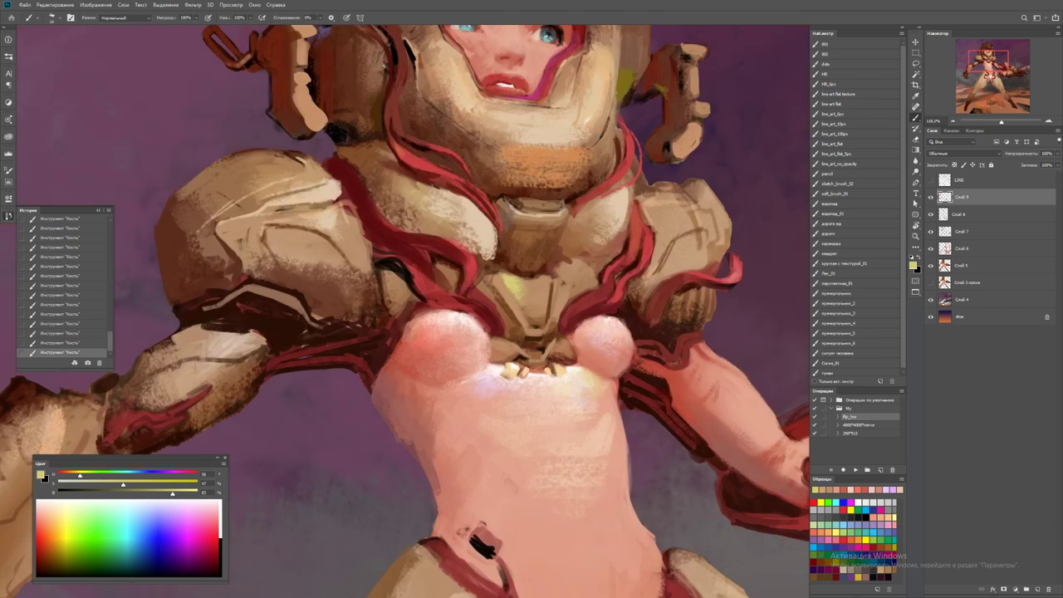
Tint the underside of the larger rounded chest form with sampled ochre and muted reddish brown
key("z")
key("ctrl+0")
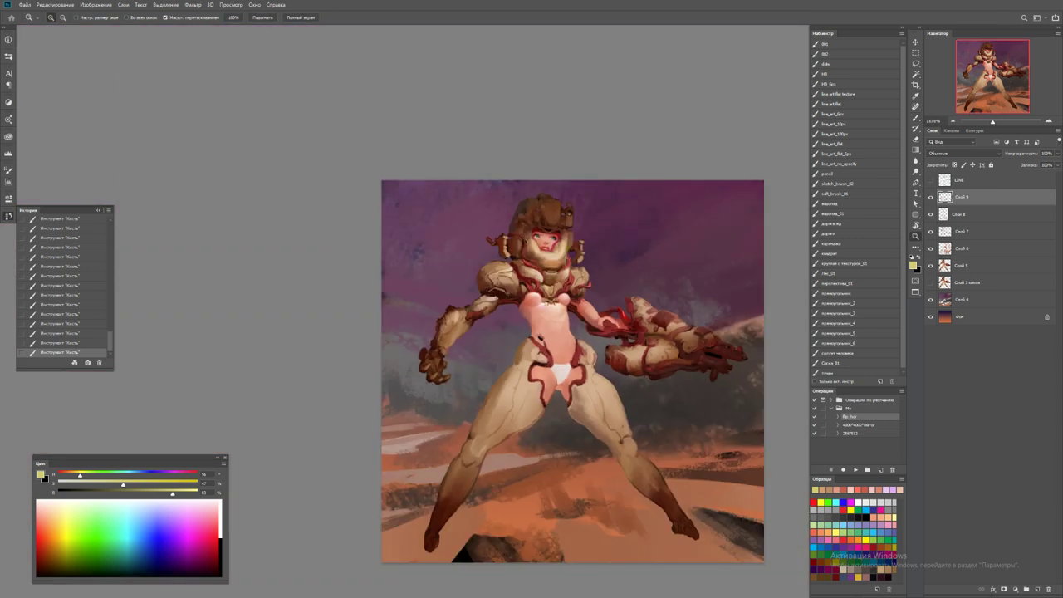
left_click_drag(538, 309, 581, 309)
key("b")
left_click(469, 348, "alt")
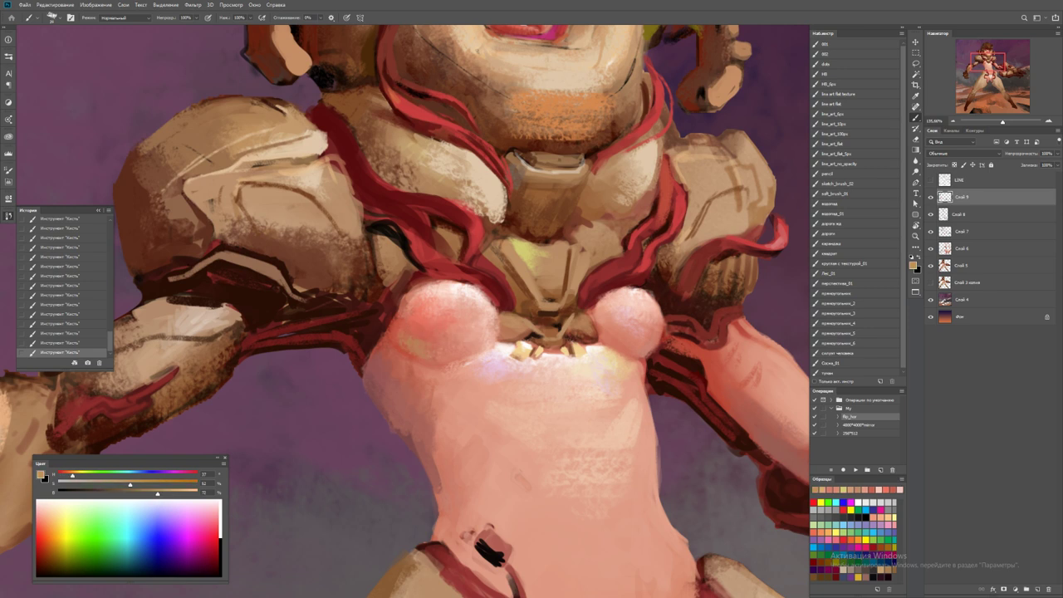
key("z")
left_click_drag(476, 331, 424, 331)
key("ctrl+1")
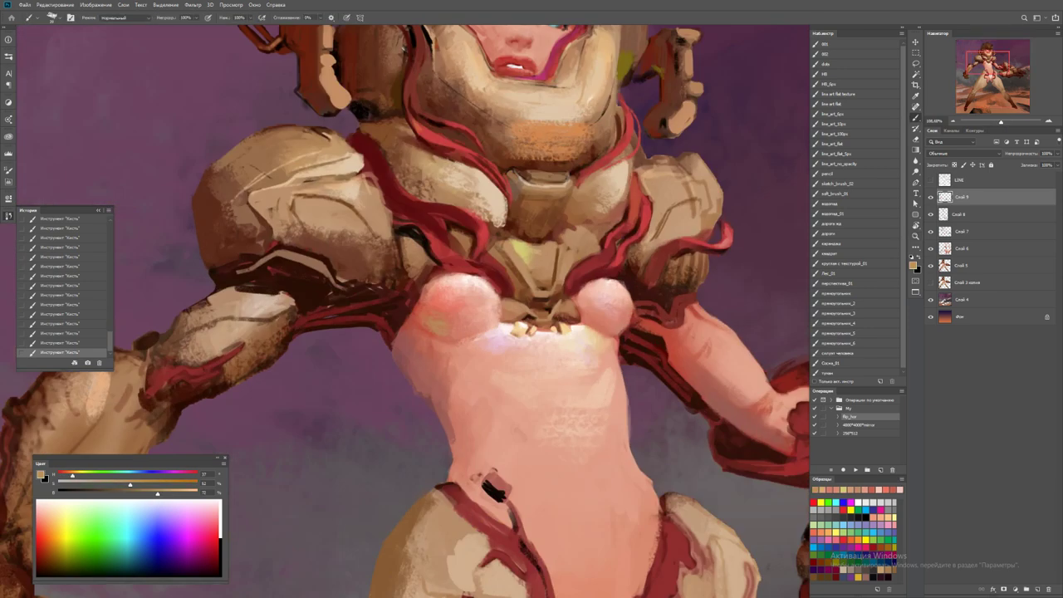
key("b")
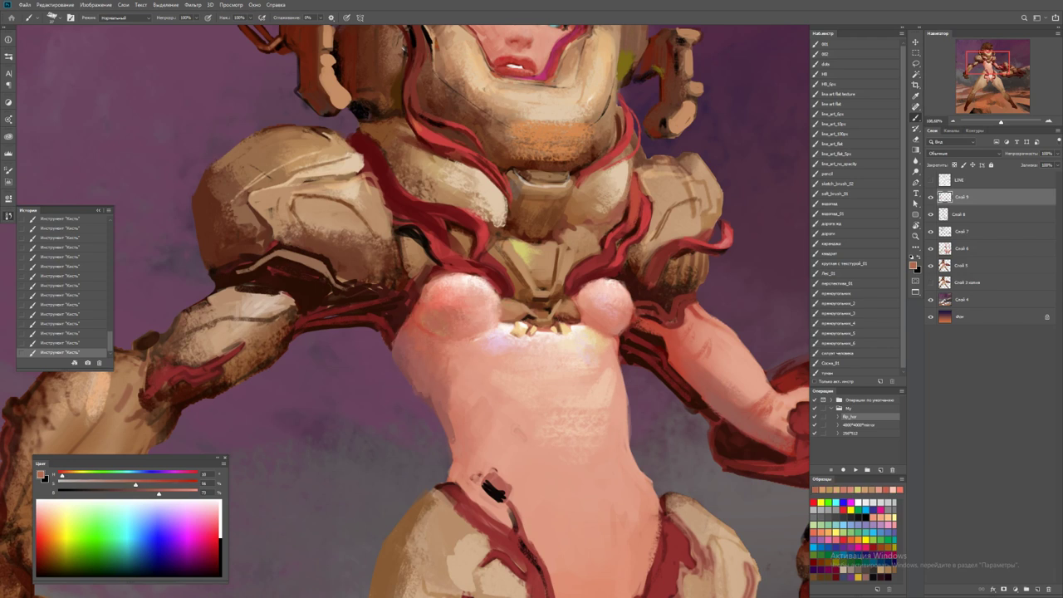
Flip the canvas horizontally and shade the larger rounded chest form with coral strokes
key("z")
key("ctrl+0")
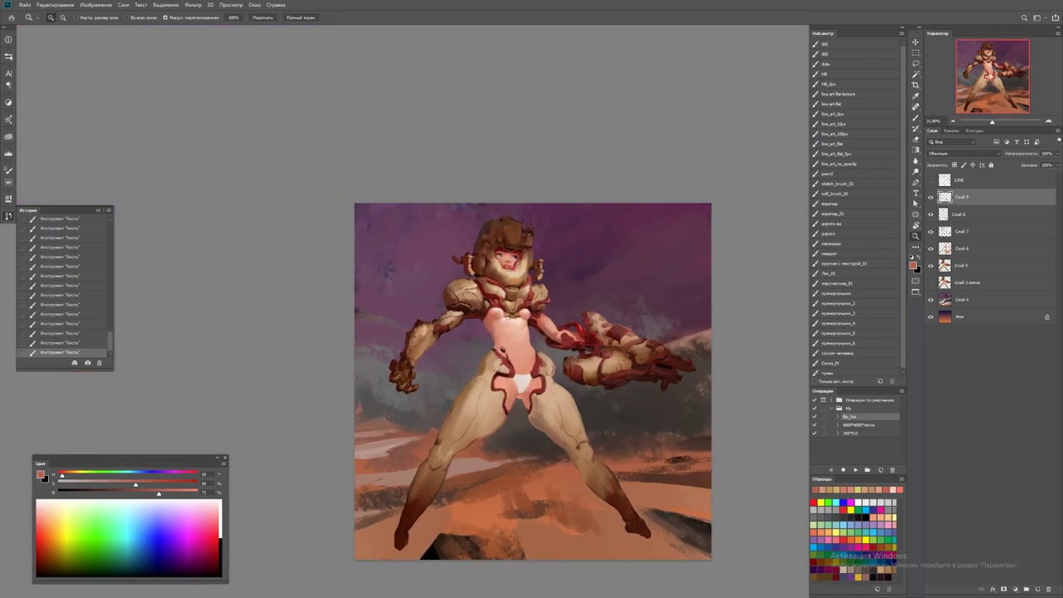
key("h")
left_click(556, 318)
key("b")
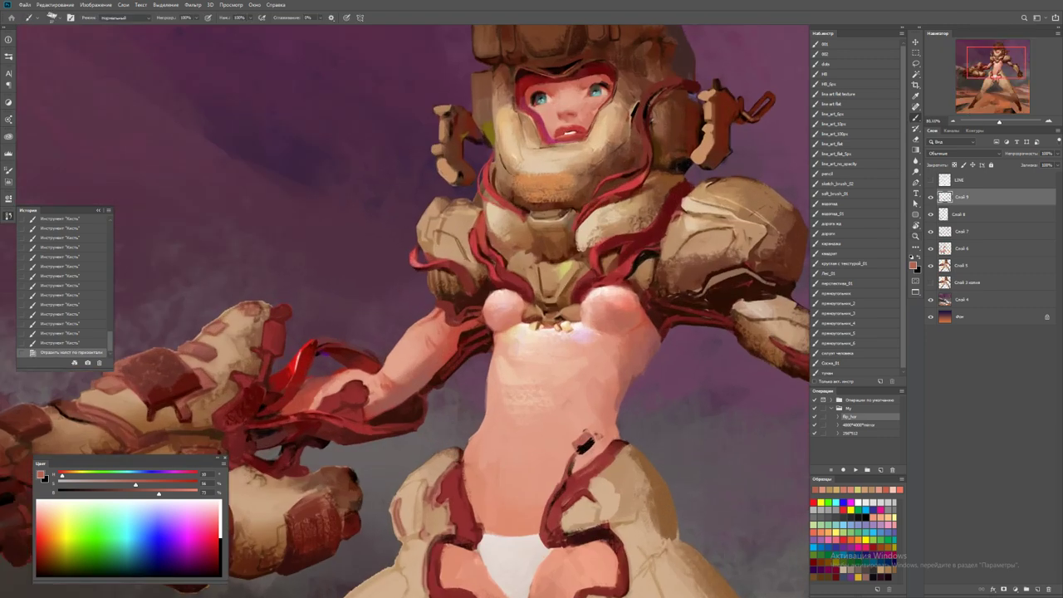
mouse_move(610, 306)
left_mouse_down()
mouse_move(621, 314)
mouse_move(607, 319)
mouse_move(635, 316)
left_mouse_up()
Switch the Eraser to a soft round brush and soften the new strokes on the larger chest form
key("e")
key("ctrl+0")
key("ctrl+z")
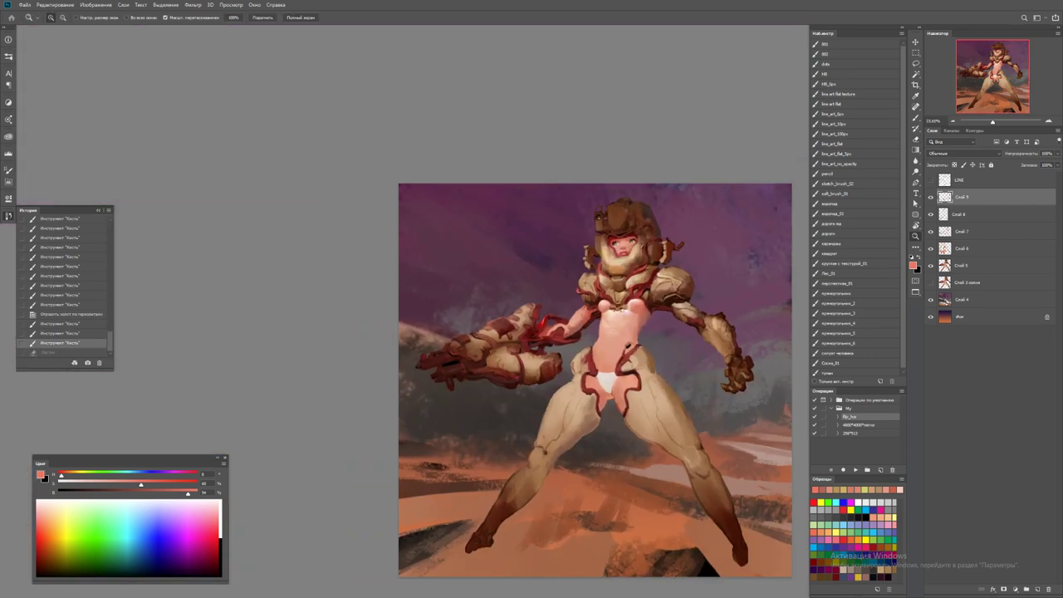
key("ctrl+plus")
right_click(608, 288)
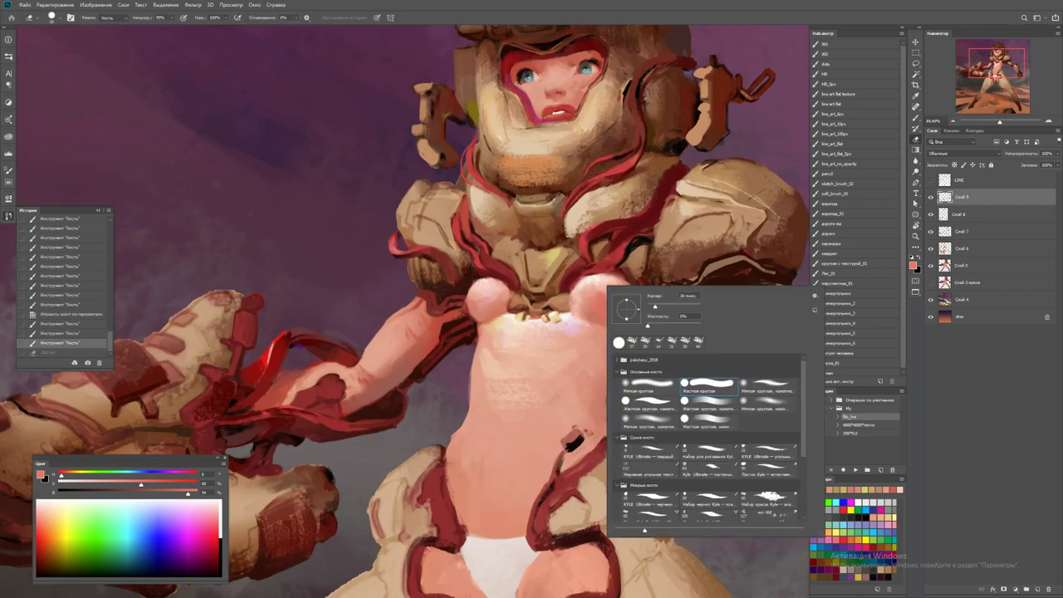
left_click(652, 420)
key("Return")
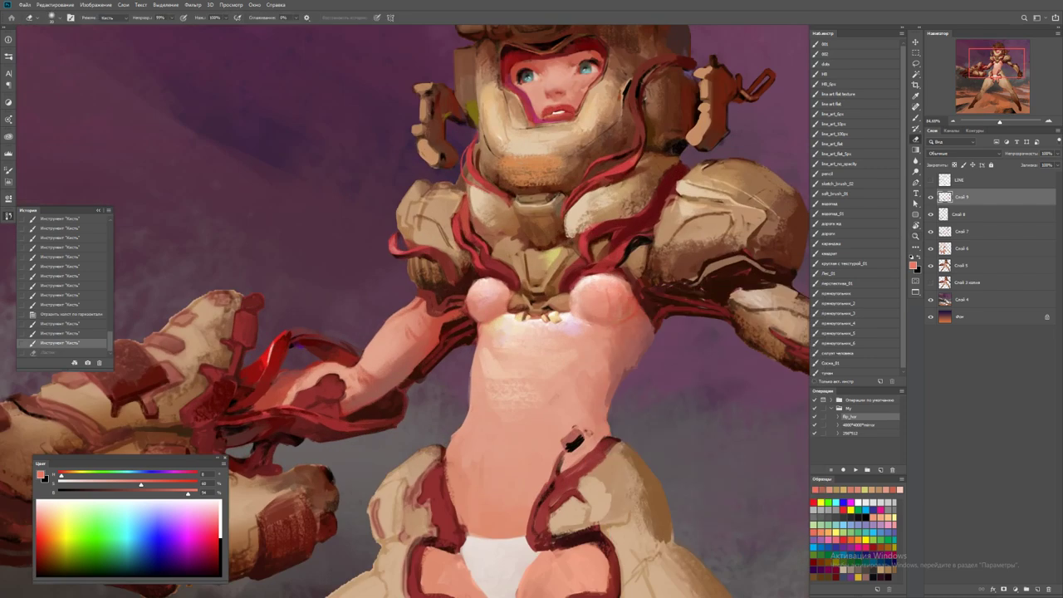
key("ctrl+shift+z")
Blend the shading across the larger rounded chest form with sampled coral and peach skin tones
key("b")
left_click(486, 309, "alt")
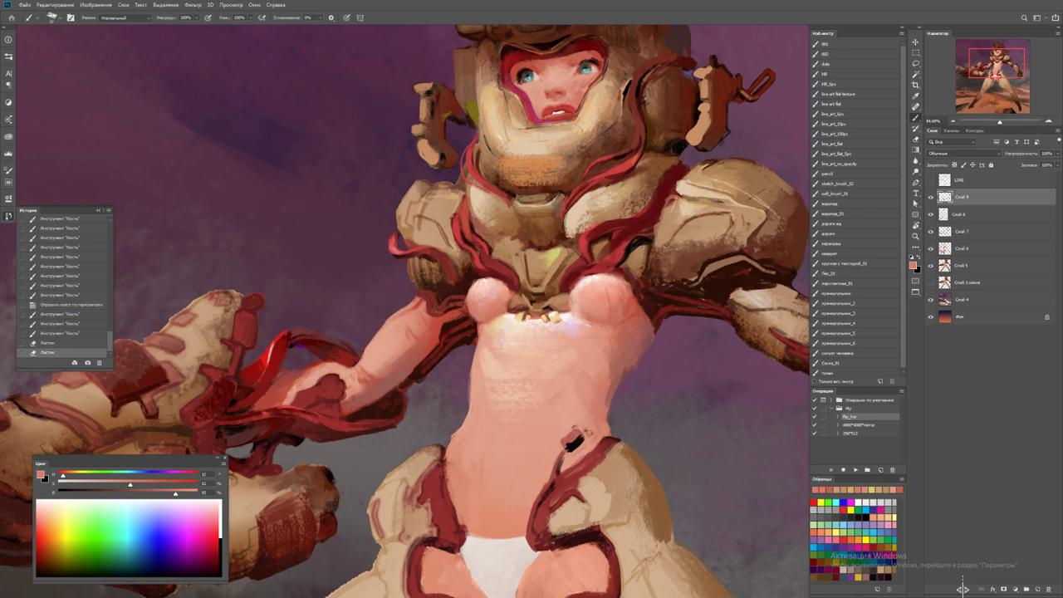
left_click_drag(621, 312, 629, 320)
left_click_drag(621, 313, 623, 318)
left_click(487, 308, "alt")
left_click(613, 305, "alt")
left_click_drag(614, 309, 623, 318)
left_click_drag(615, 309, 623, 318)
left_click(614, 309, "alt")
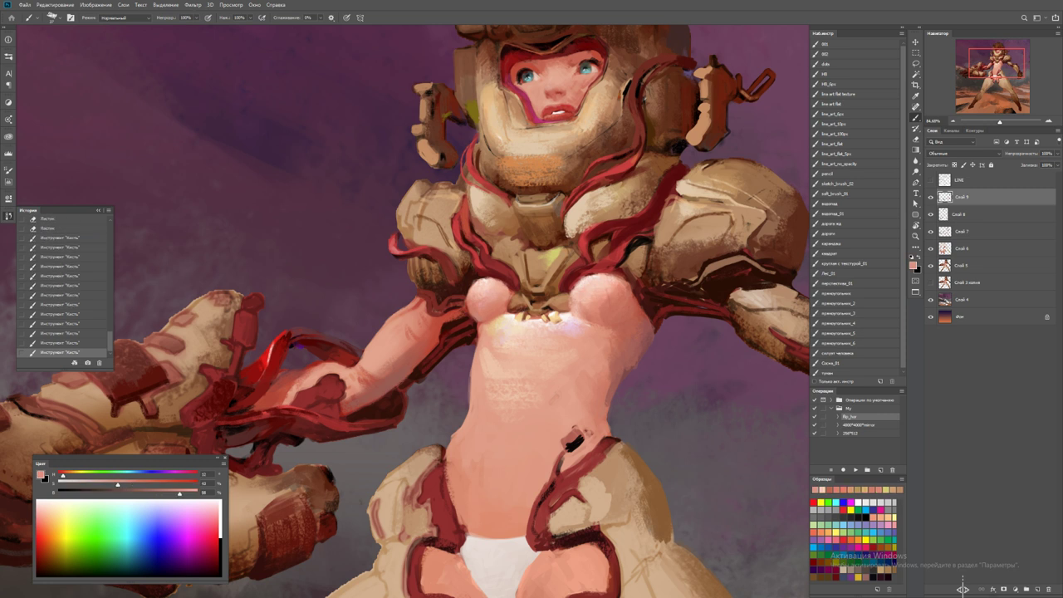
Brighten the skin of the rounded chest forms with light peach and pale pink tones
key("z")
key("ctrl+minus")
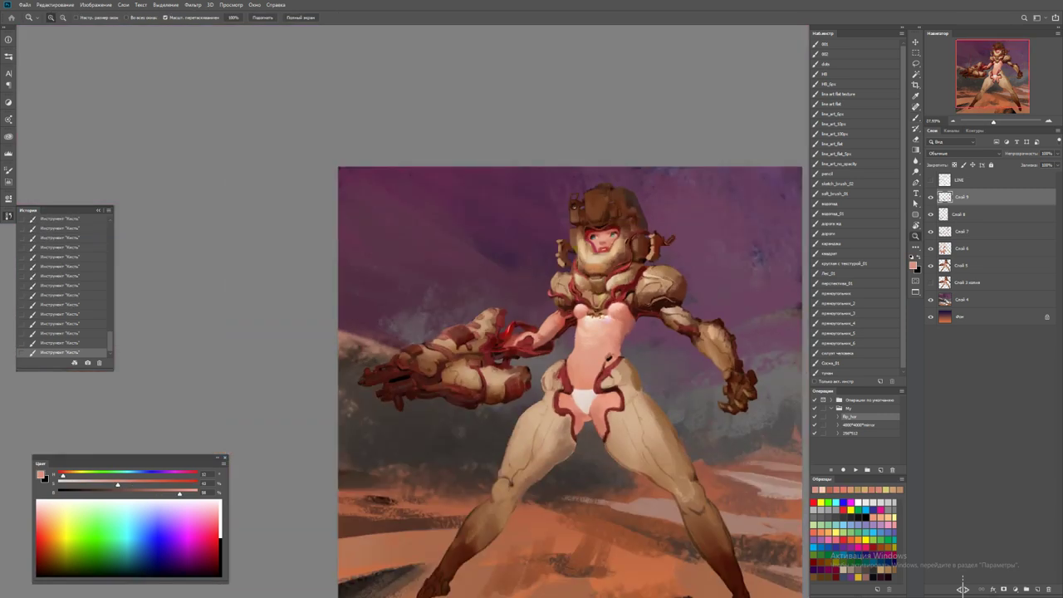
key("ctrl+plus")
key("b")
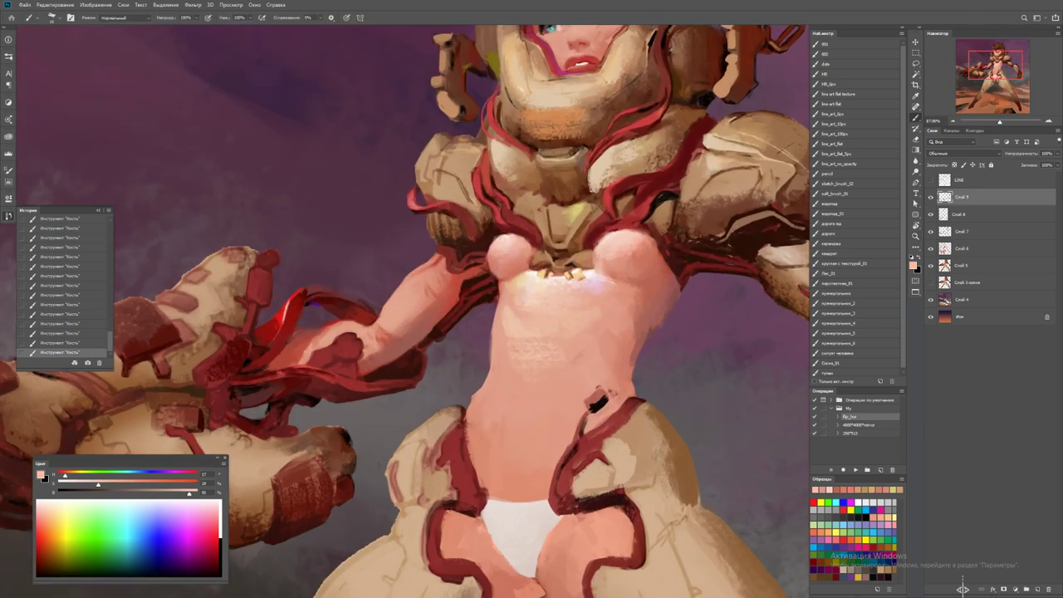
left_click(496, 243, "alt")
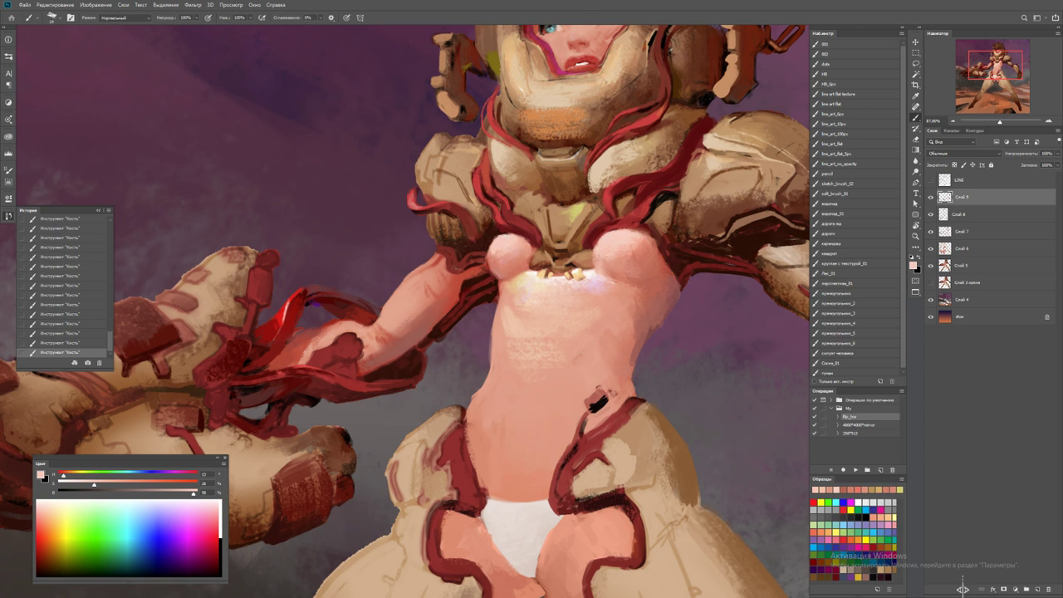
Deepen the shadowed skin along the side of the torso with sampled reddish brown
key("ctrl+0")
scroll(604, 256, "up", 3)
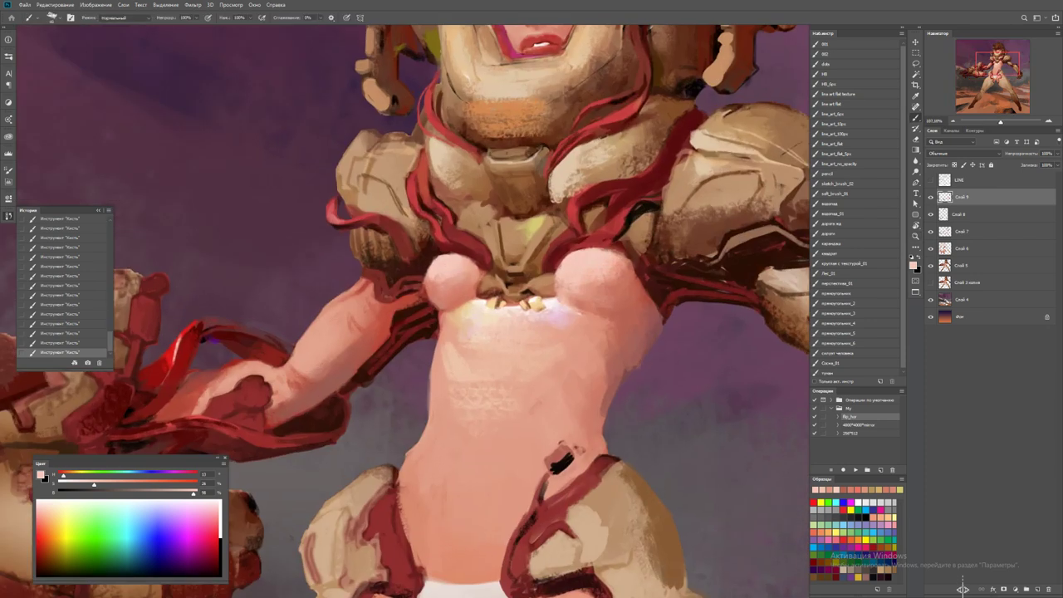
left_click(612, 366, "alt")
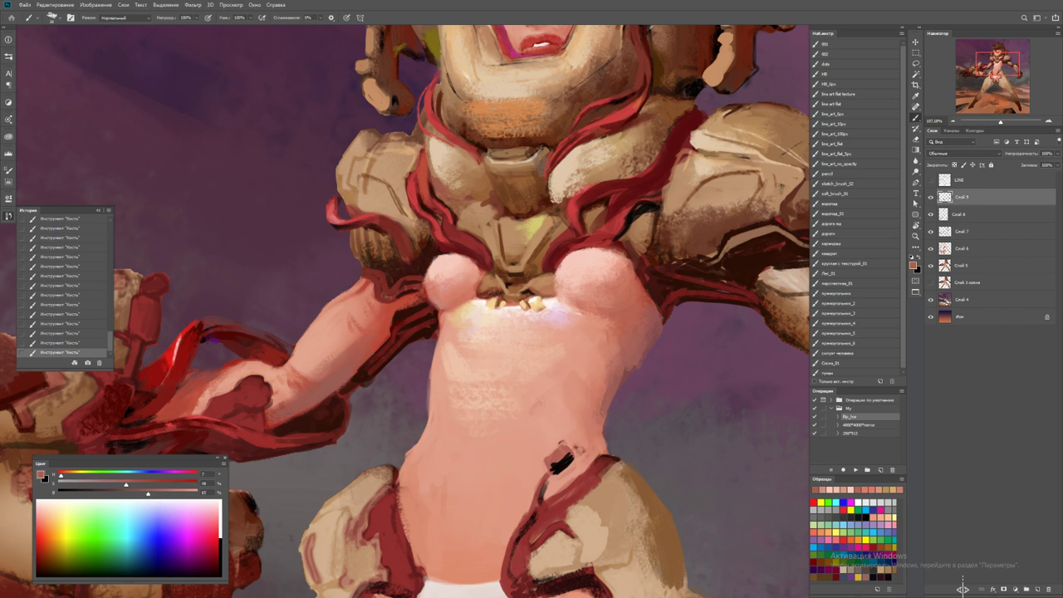
left_click_drag(515, 374, 528, 307)
left_click(584, 366, "alt")
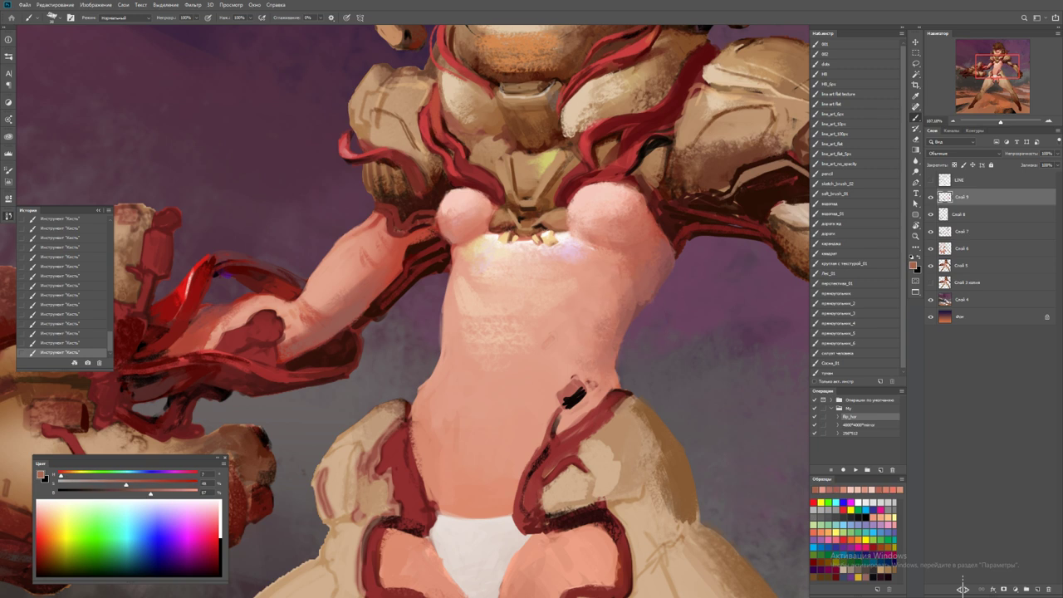
Flip the canvas horizontally and refine the torso skin with a sampled peach tone
key("F2")
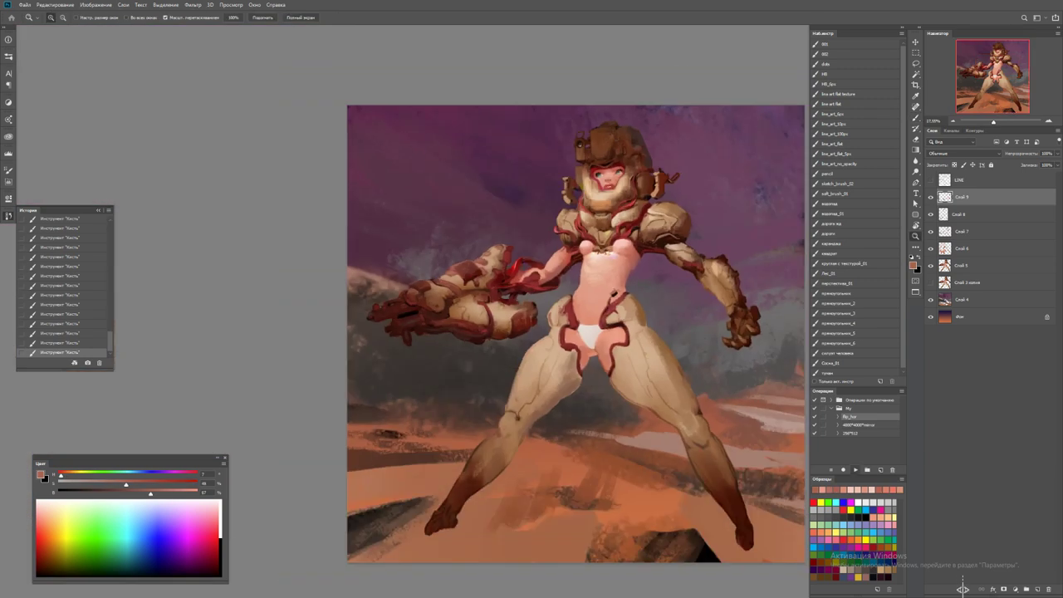
scroll(532, 249, "up", 3)
key("b")
left_click_drag(509, 254, 561, 250)
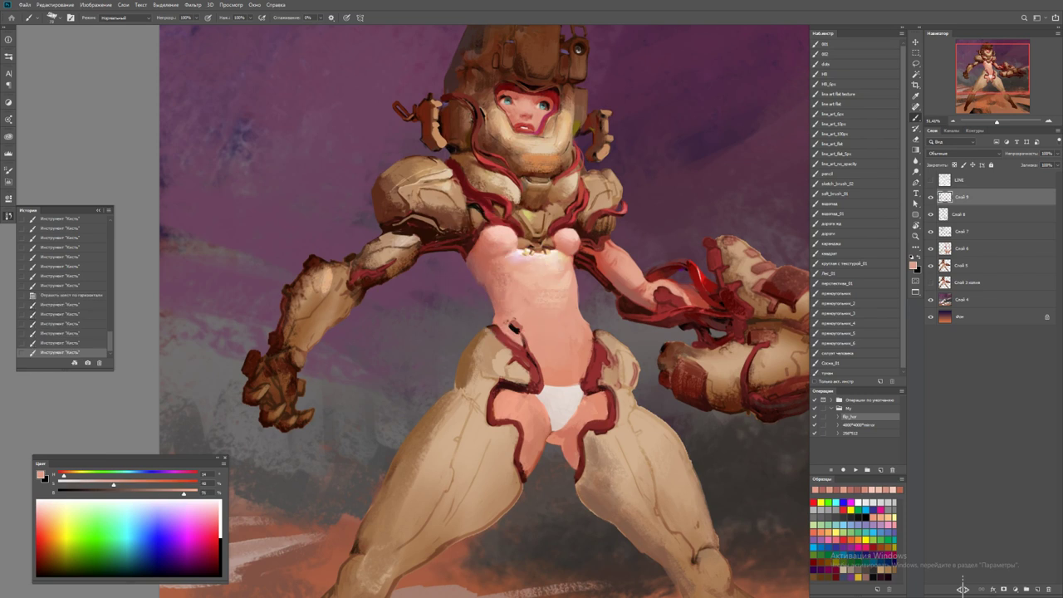
Dab pale lilac on the exposed upper thigh skin inside the red trim and undo the last dab
key("ctrl+0")
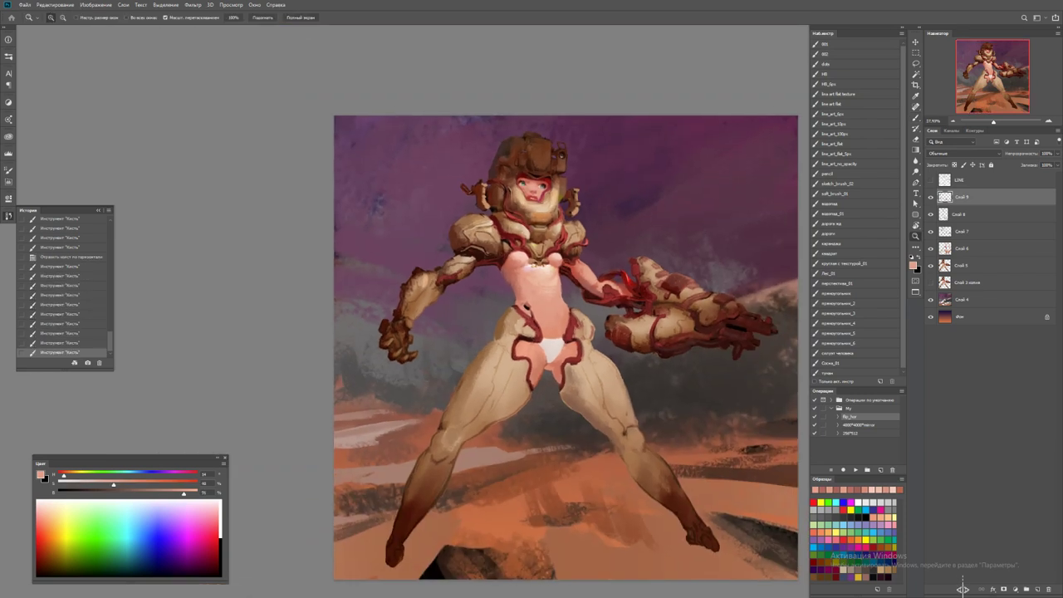
scroll(532, 316, "up", 3)
key("b")
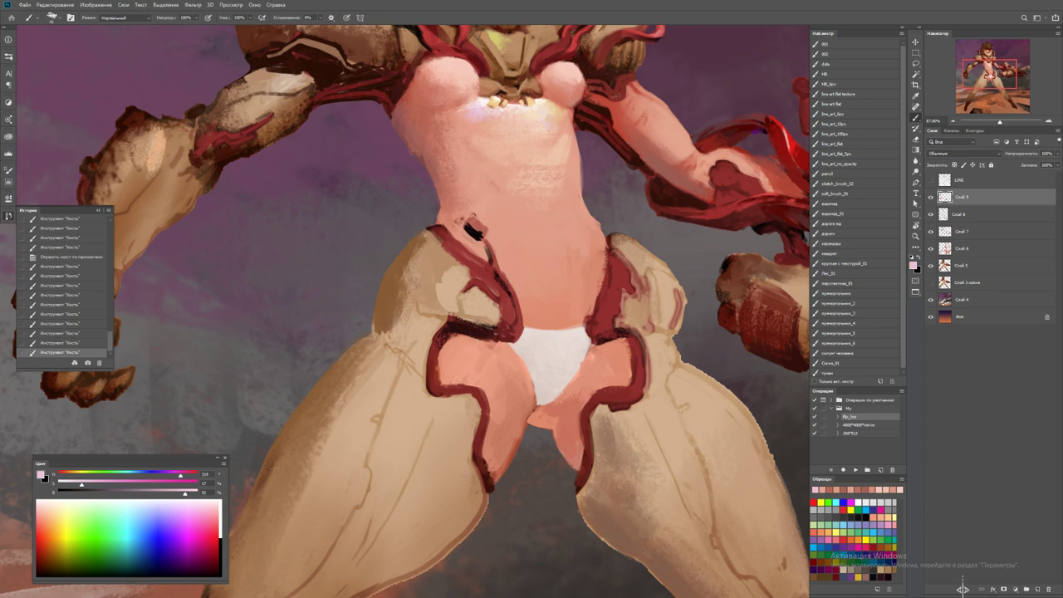
left_click(462, 342)
left_click(458, 348)
key("ctrl+z")
Reset the foreground colour to white and add a soft white highlight to the exposed upper thigh skin
key("d")
key("x")
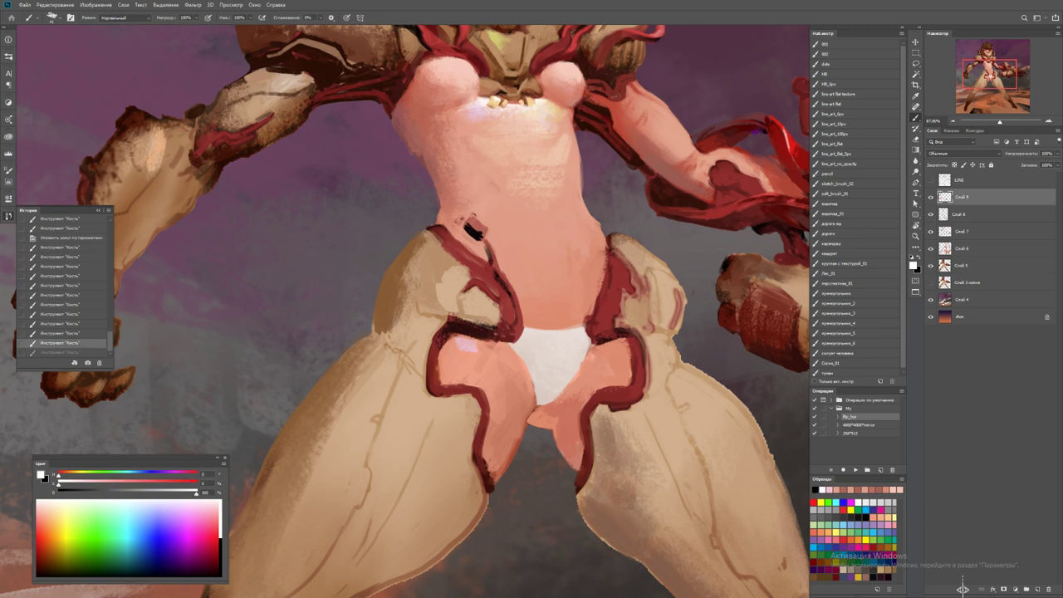
left_click(457, 345)
left_click(459, 345, "alt")
left_click(465, 350)
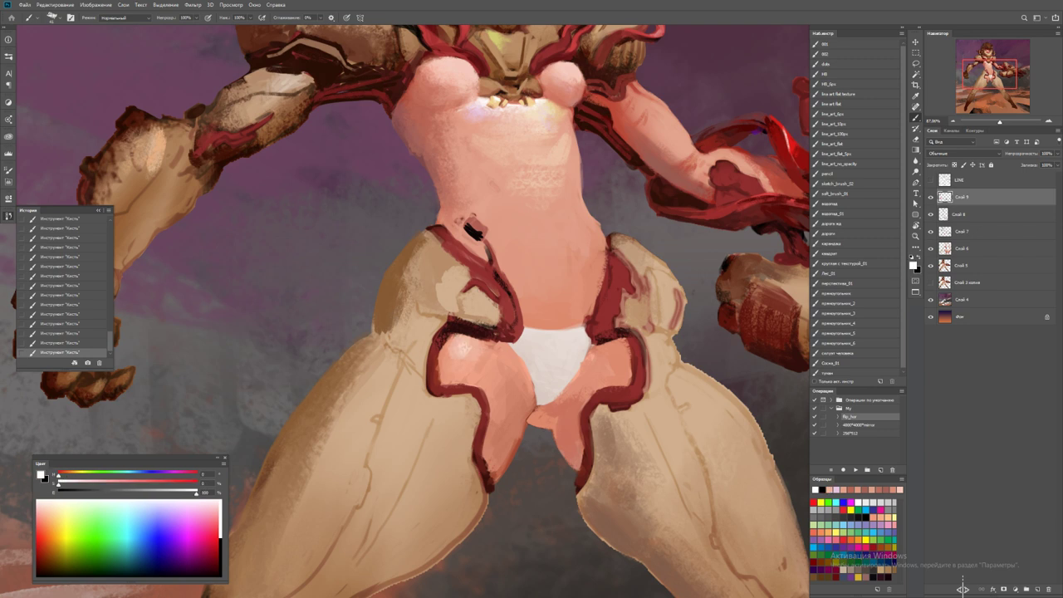
Soften the white highlight on the exposed upper thigh skin with a sampled peach tone
left_click(506, 311, "alt")
key("ctrl+0")
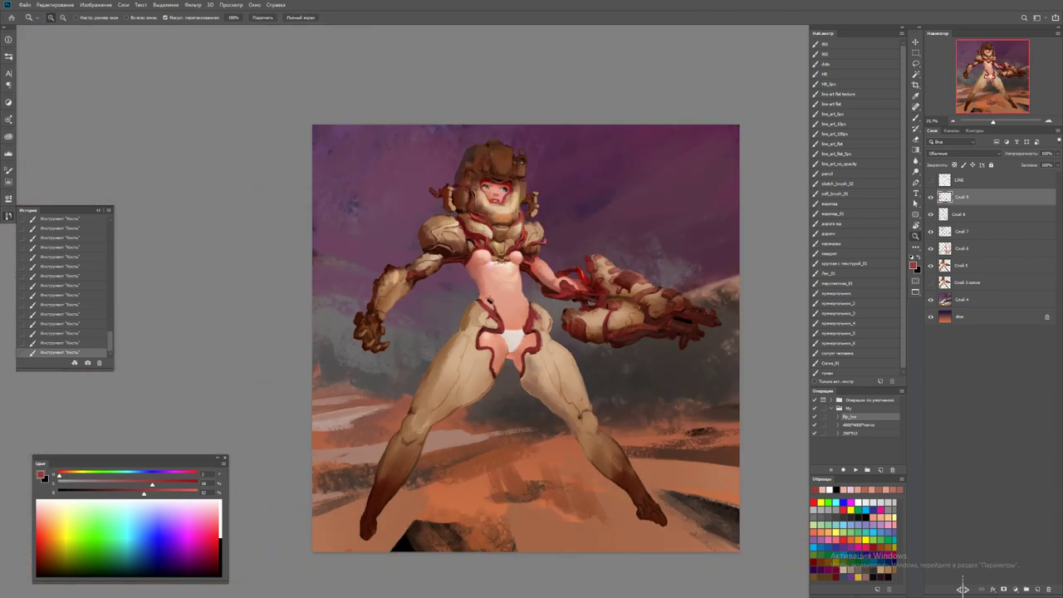
scroll(496, 324, "up", 3)
key("b")
left_click(476, 262, "alt")
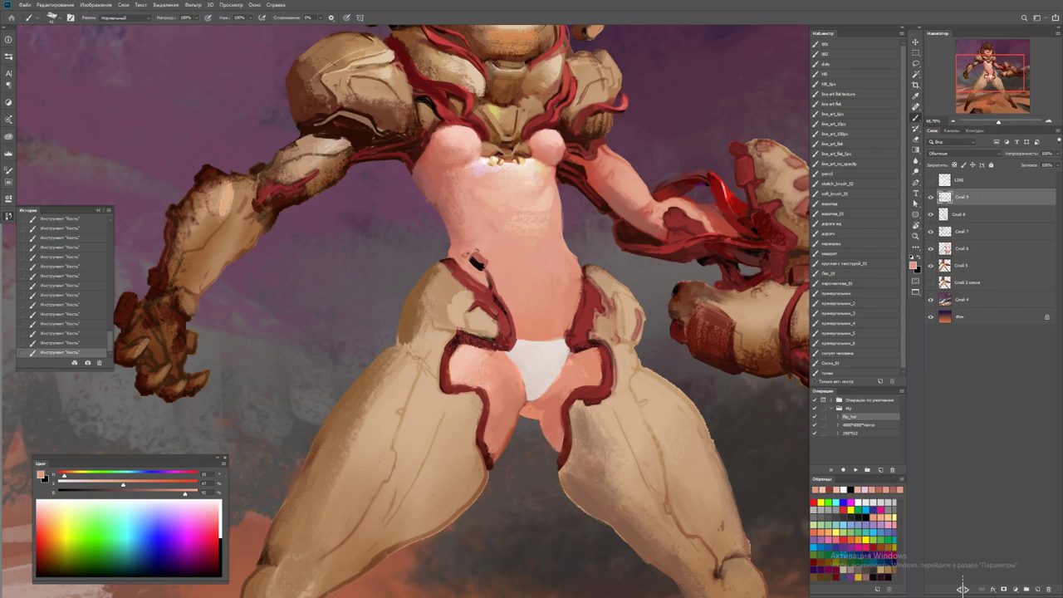
key("ctrl+0")
key("ctrl+plus")
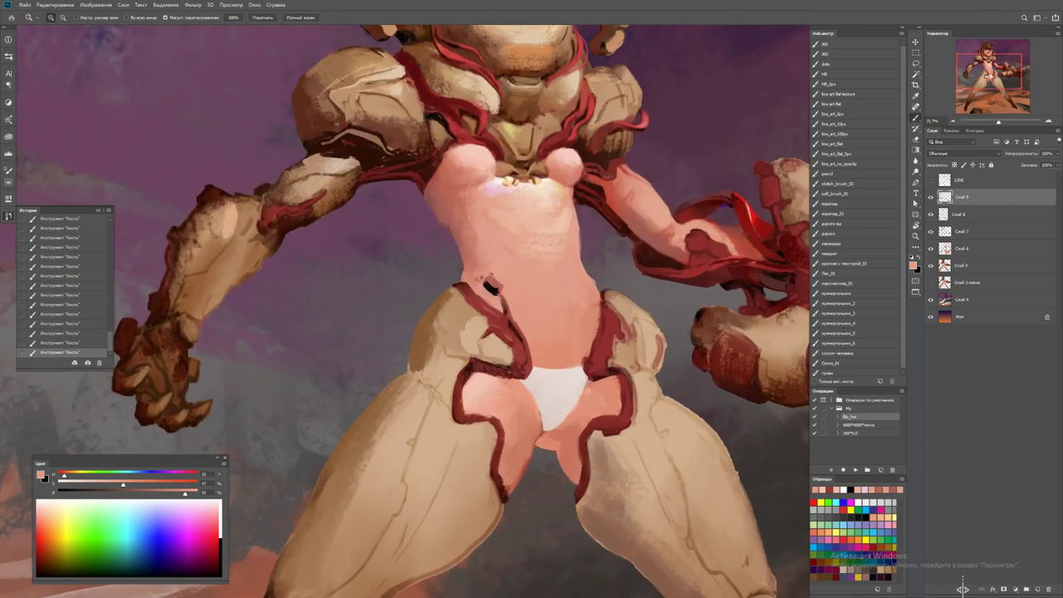
key("b")
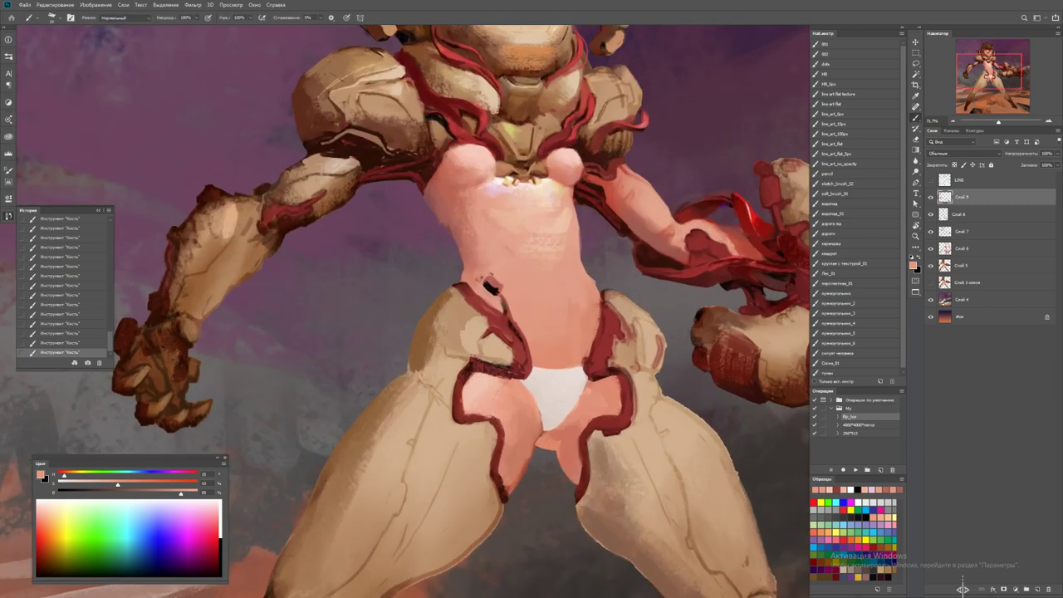
Rework the upper thigh skin inside the red trim with sampled salmon and light peach tones
left_click(470, 388, "alt")
left_click(468, 392, "alt")
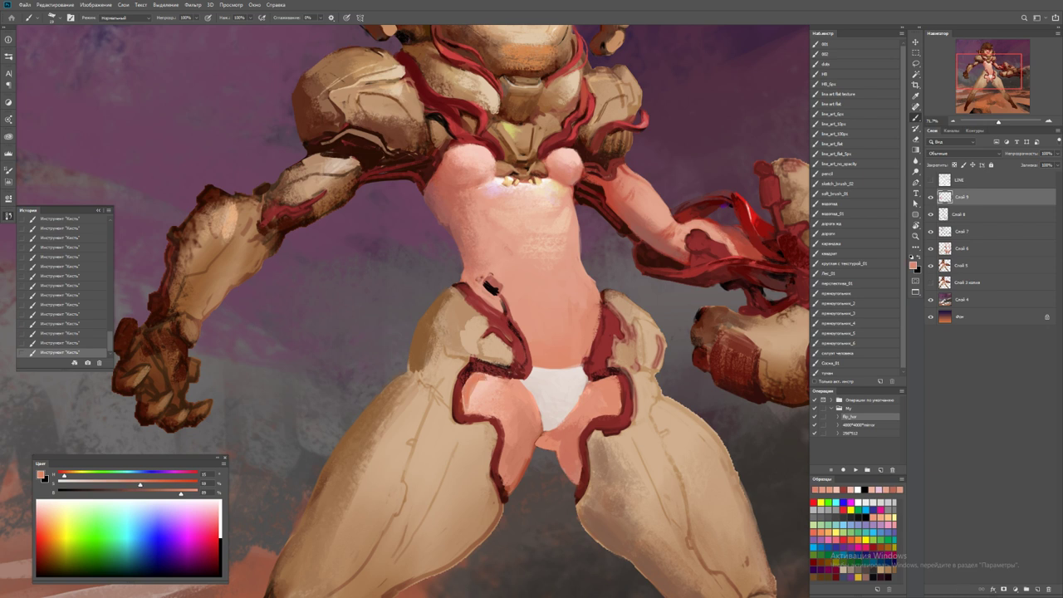
left_click(473, 408, "alt")
left_click(485, 387, "alt")
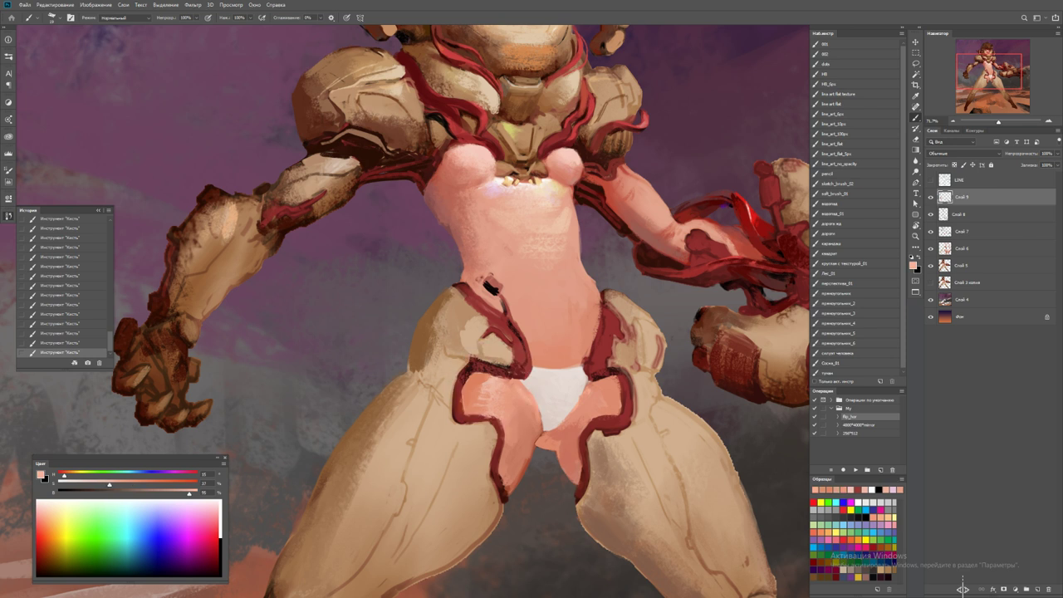
Refine the bare arm and torso skin with sampled reddish brown and peach tones
key("ctrl+minus")
left_click(703, 264, "alt")
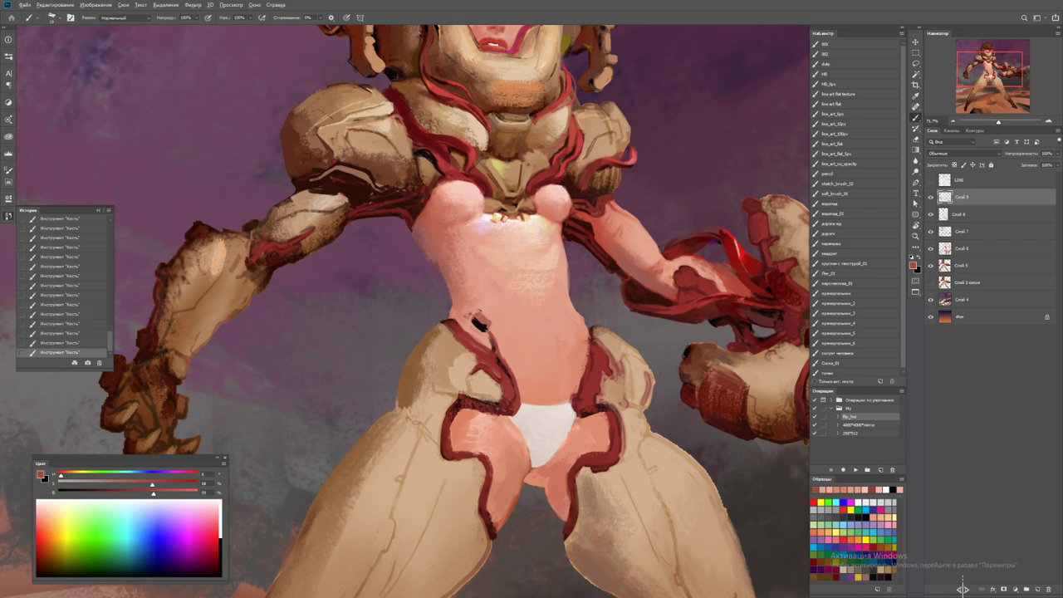
left_click(523, 337, "alt")
mouse_move(691, 259)
left_mouse_down()
mouse_move(731, 289)
mouse_move(531, 299)
mouse_move(962, 590)
left_mouse_up()
key("z")
left_click(564, 309)
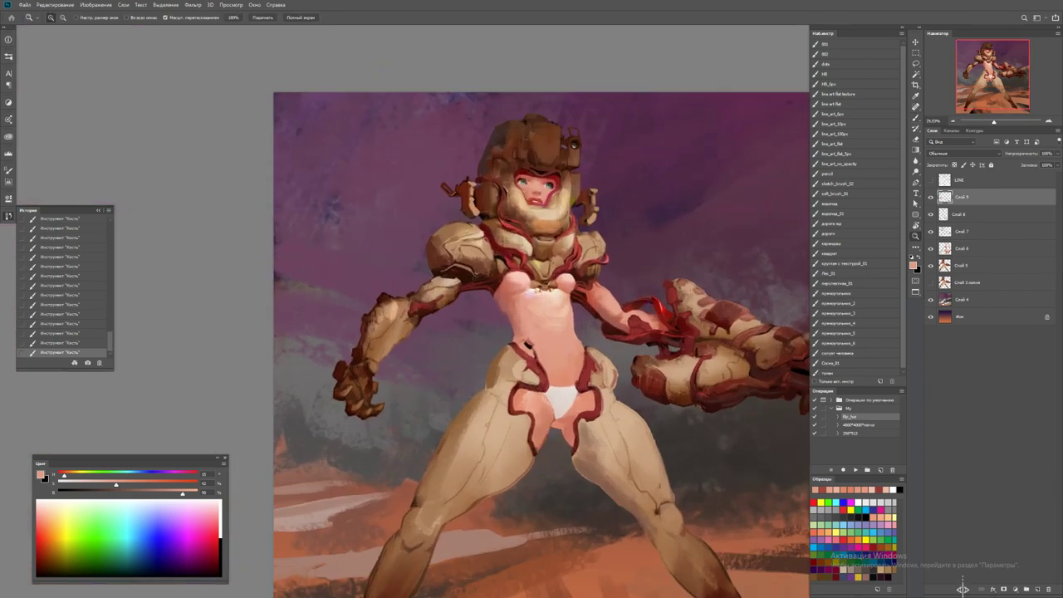
key("b")
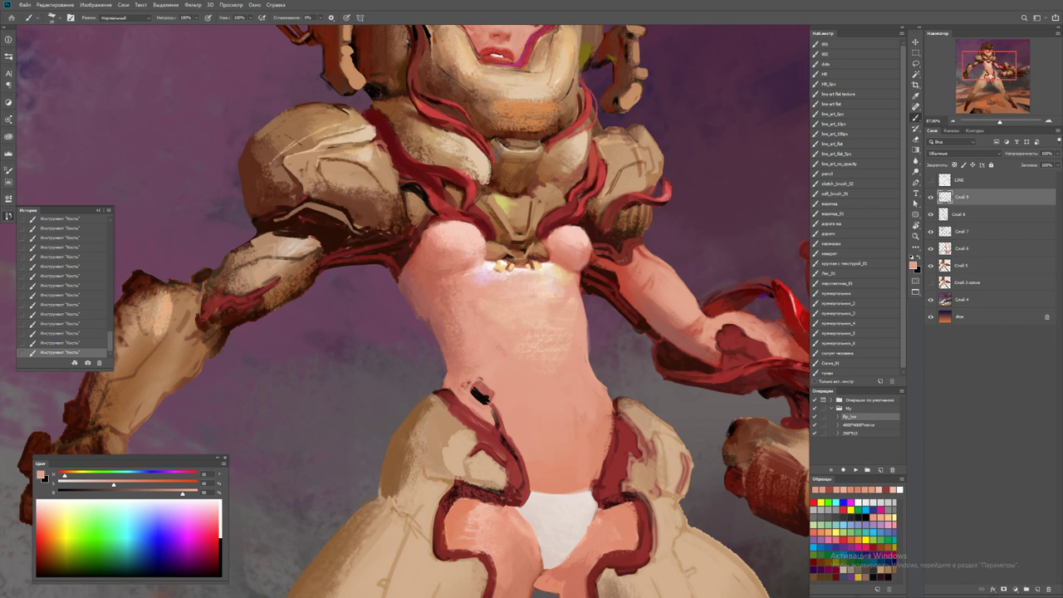
Add a soft white highlight to the upper torso skin just below the chest armour and save the document
left_click(815, 489)
mouse_move(513, 272)
left_mouse_down()
mouse_move(538, 283)
mouse_move(507, 284)
mouse_move(581, 283)
mouse_move(548, 290)
left_mouse_up()
key("ctrl+0")
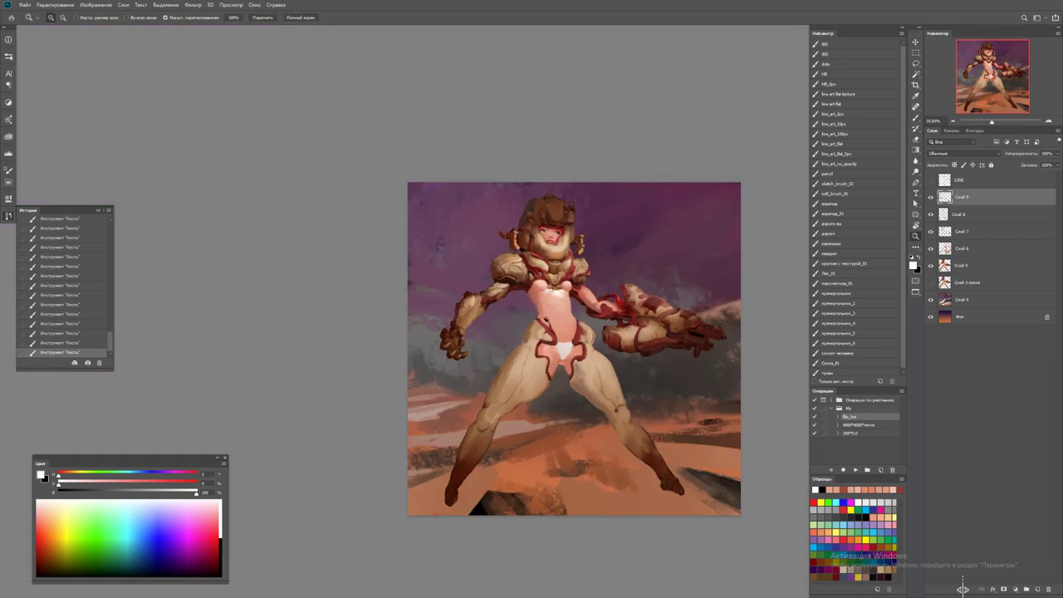
key("ctrl+s")
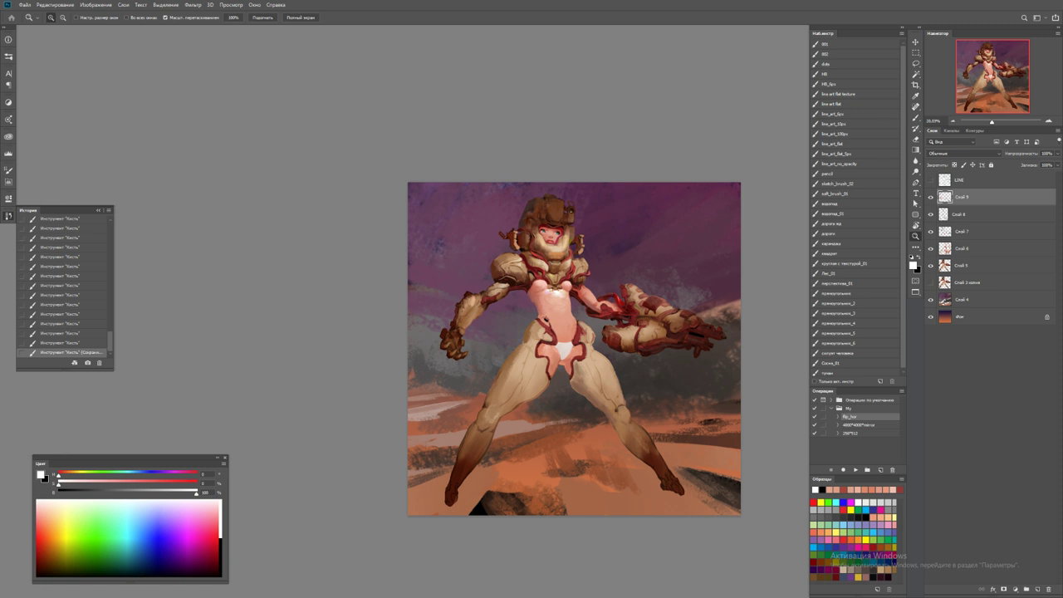
Add black and dark reddish-brown shading strokes to the red parts of the weapon arm
left_click_drag(717, 331, 720, 329)
key("b")
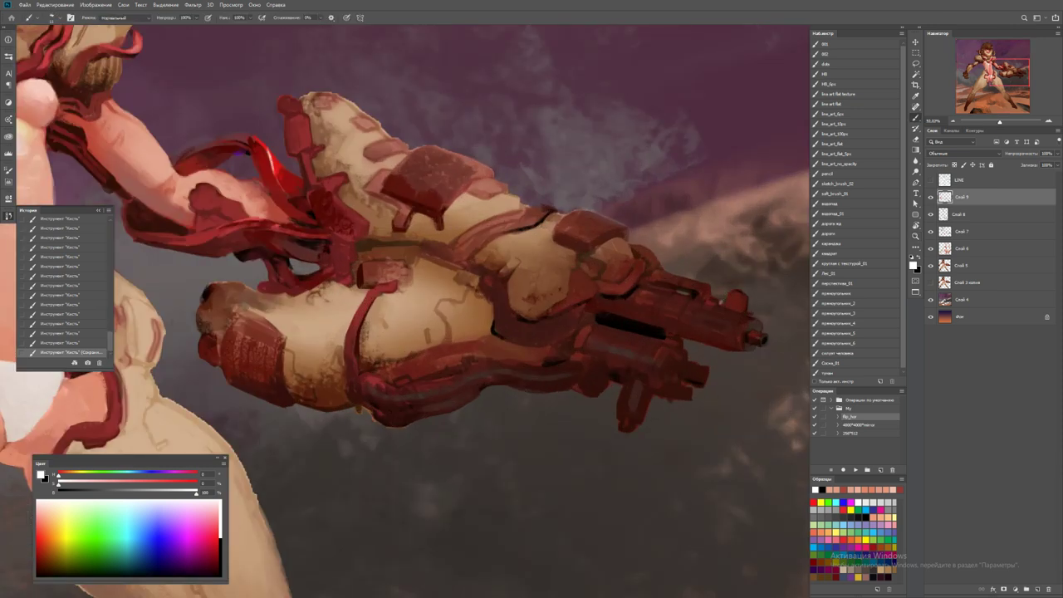
key("x")
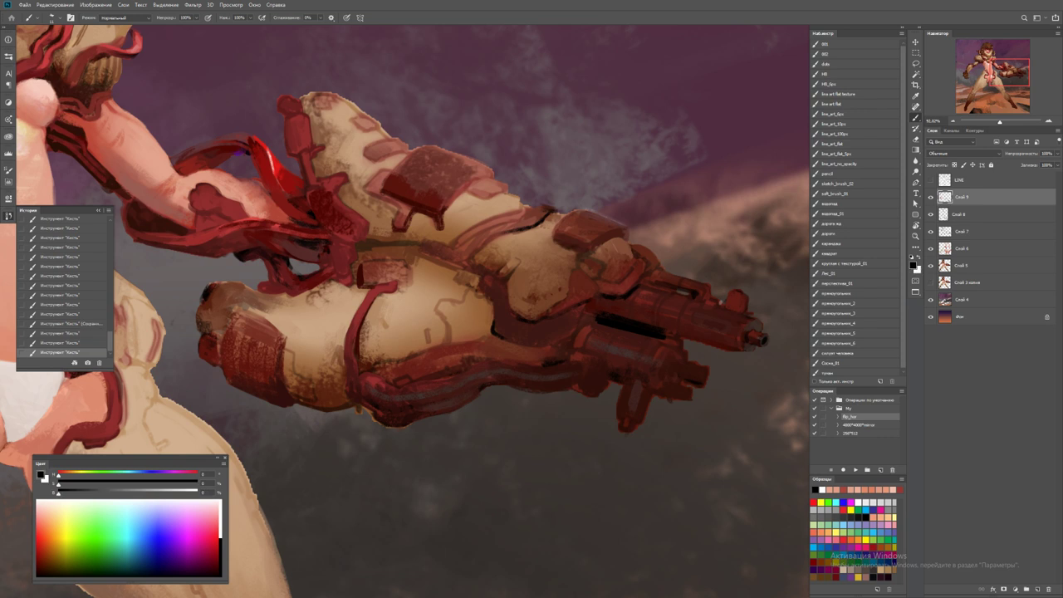
left_click(823, 490)
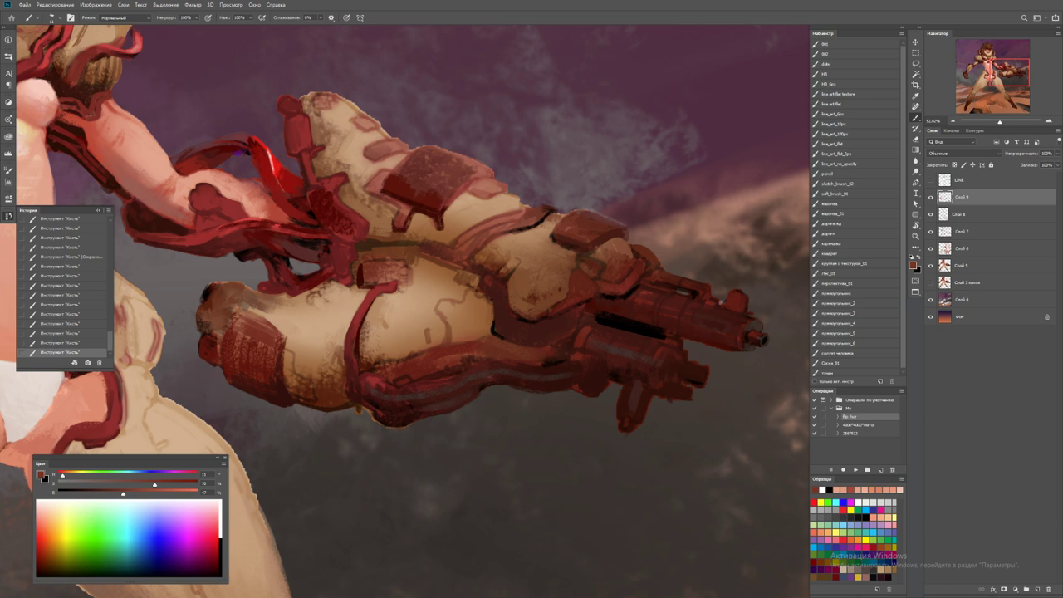
Reduce the brush colour's saturation to a brownish grey and paint edge highlights on the small red plate behind the gun barrels
left_click(69, 483)
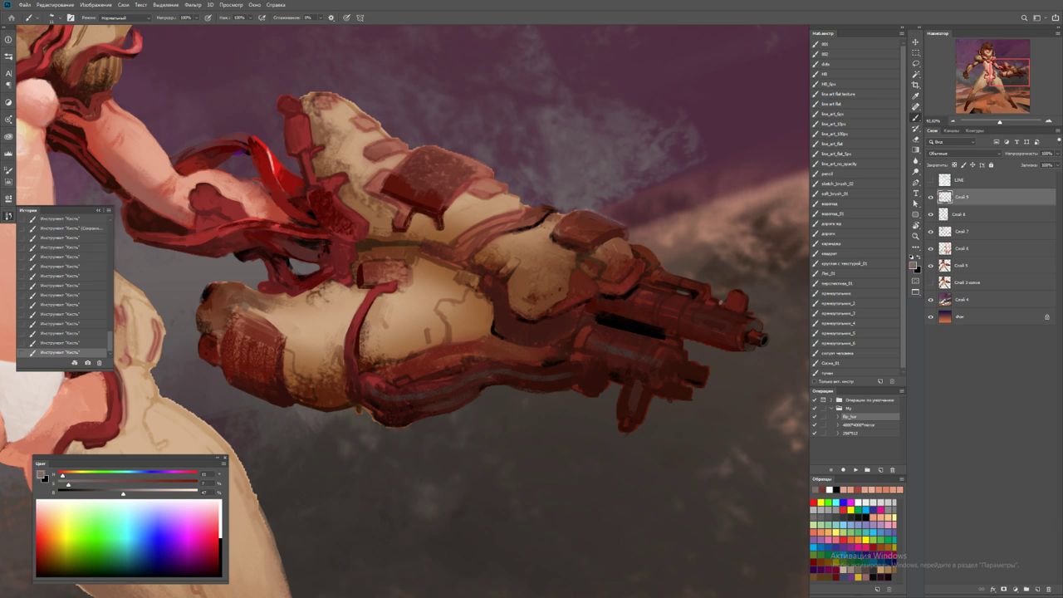
left_click_drag(555, 235, 588, 242)
key("ctrl+0")
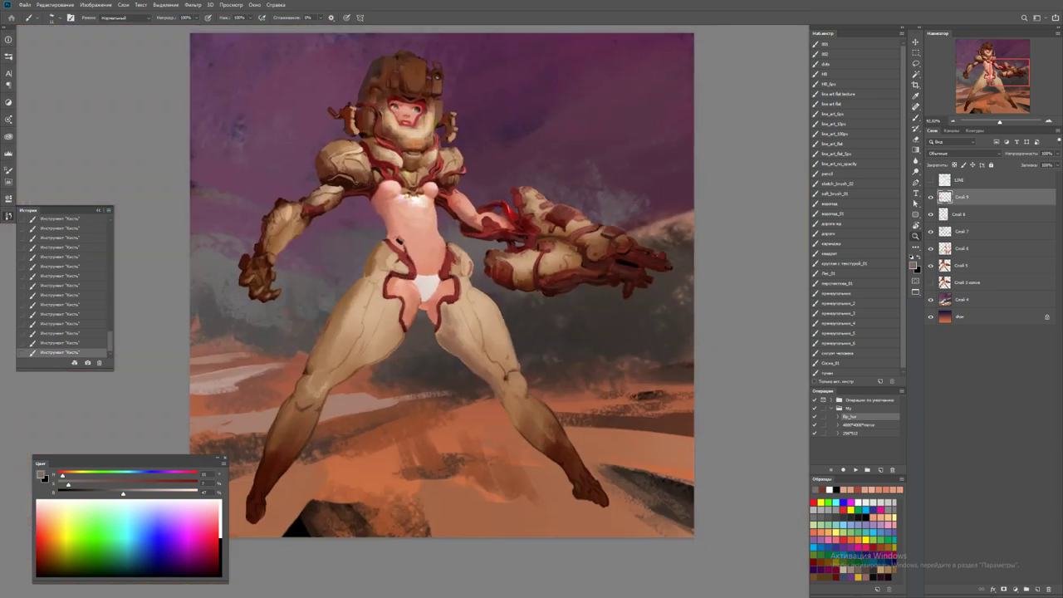
scroll(605, 258, "up", 3)
left_click(605, 257, "alt")
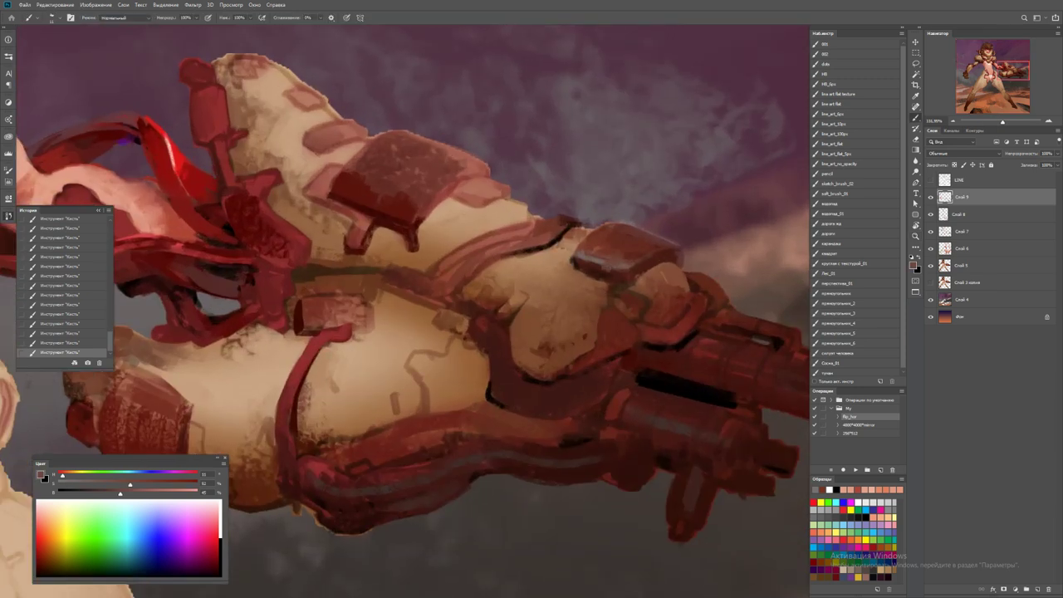
Deepen the shadows around the small red plate behind the gun barrels with dark brown and black
left_click(81, 484)
left_click(132, 485)
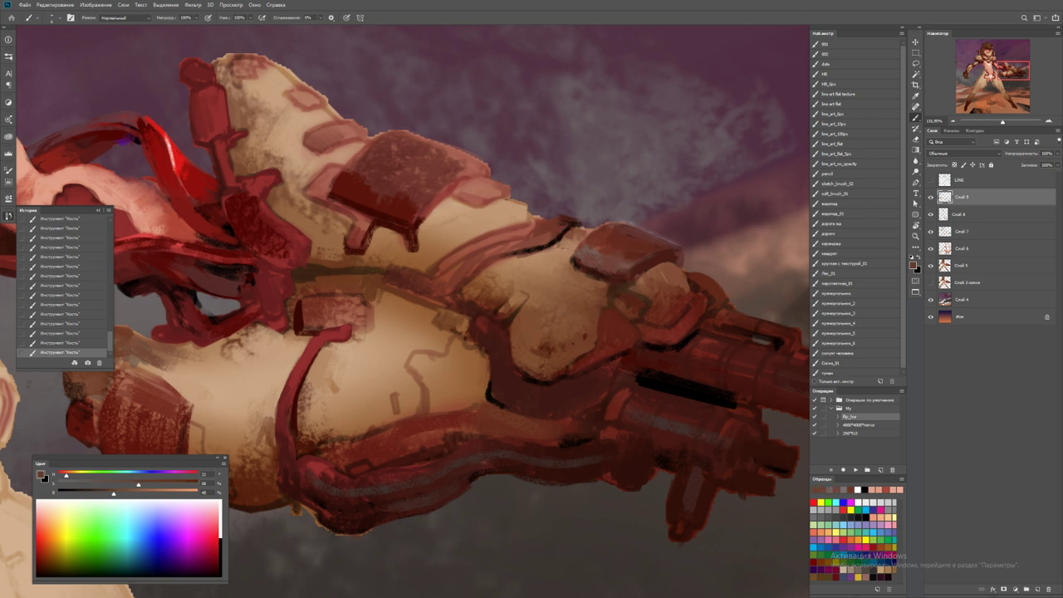
key("d")
left_click_drag(582, 272, 608, 290)
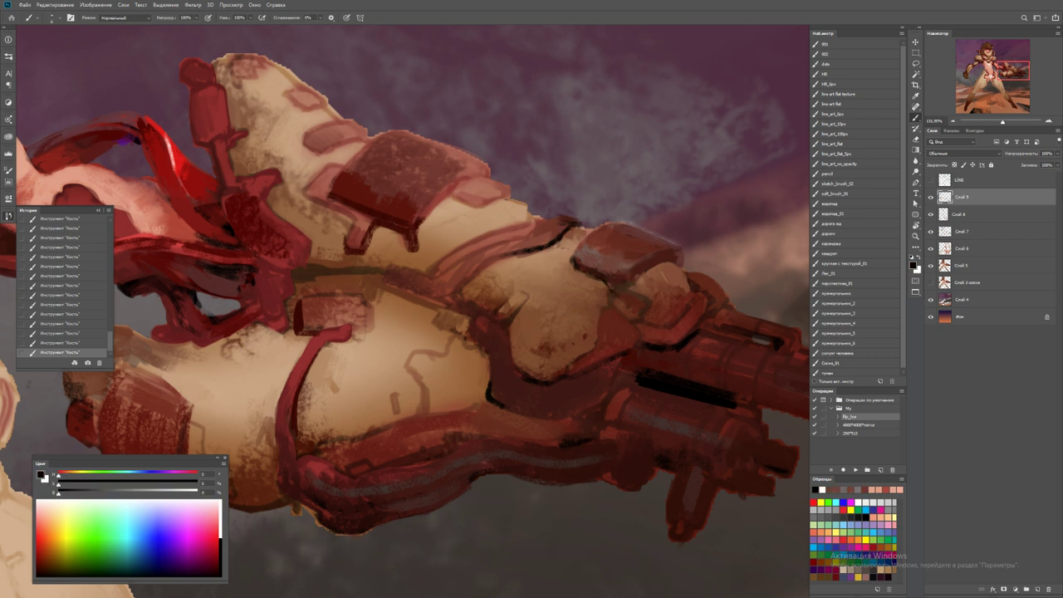
left_click_drag(566, 255, 605, 286)
key("ctrl+0")
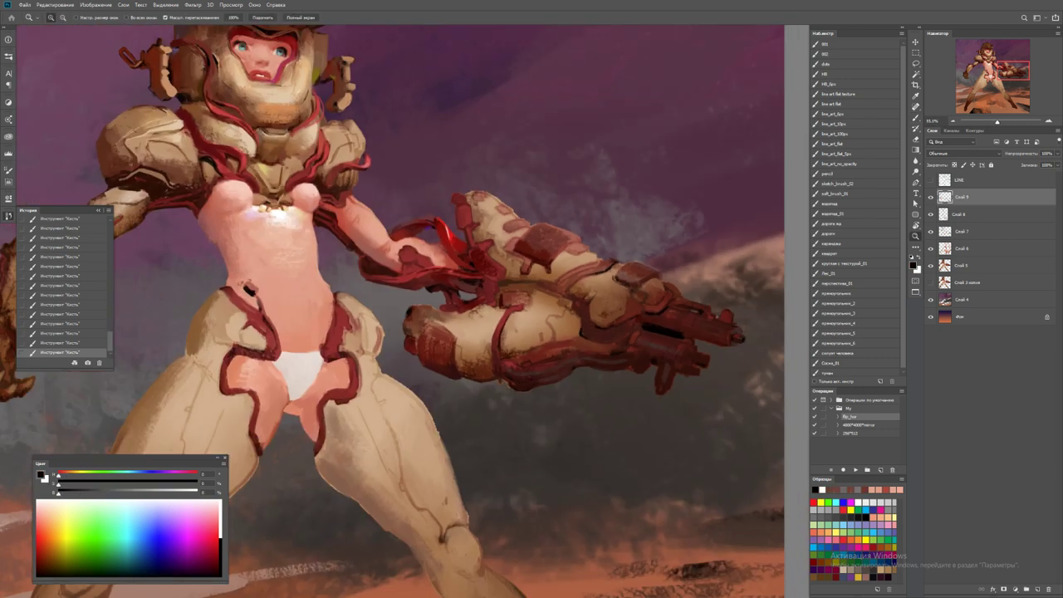
Shade the underside and lower brackets of the large red plate on the weapon arm with black and sampled dark reds
scroll(465, 316, "up", 5)
left_click(485, 245, "alt")
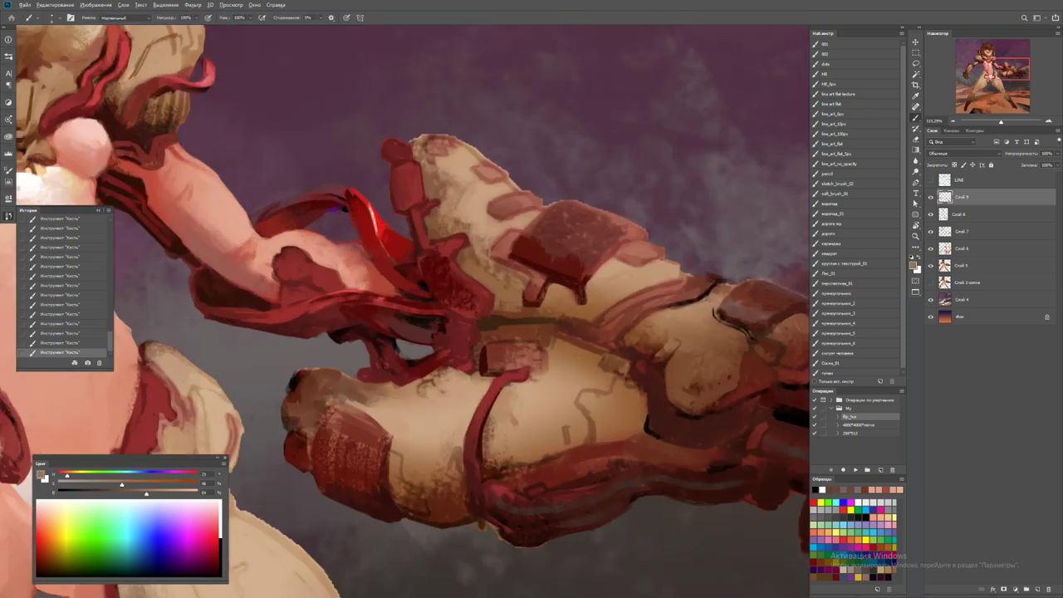
key("d")
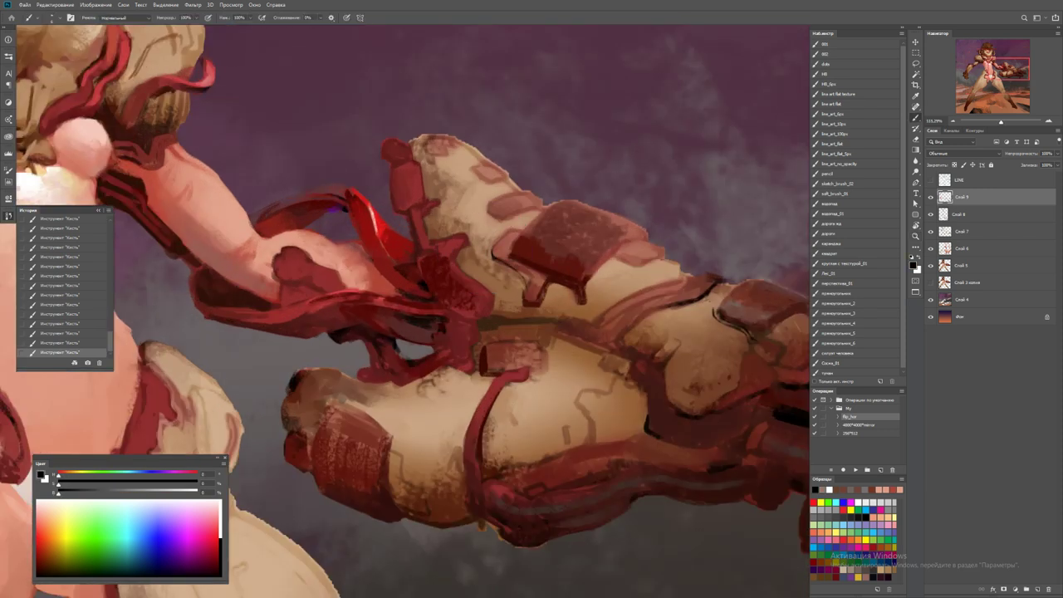
left_click(524, 261, "alt")
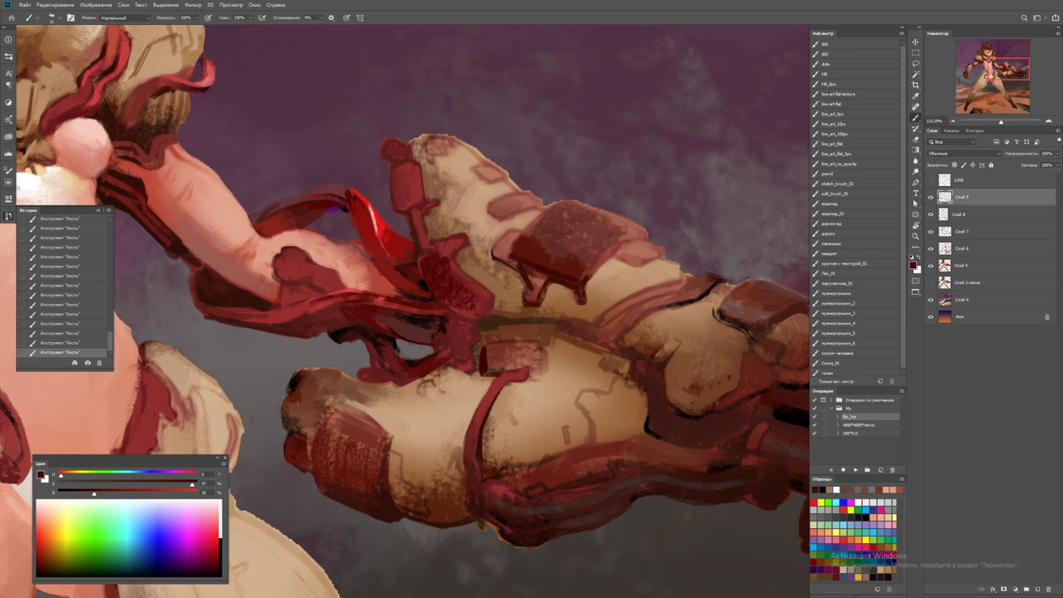
left_click(525, 277, "alt")
left_click(527, 282, "alt")
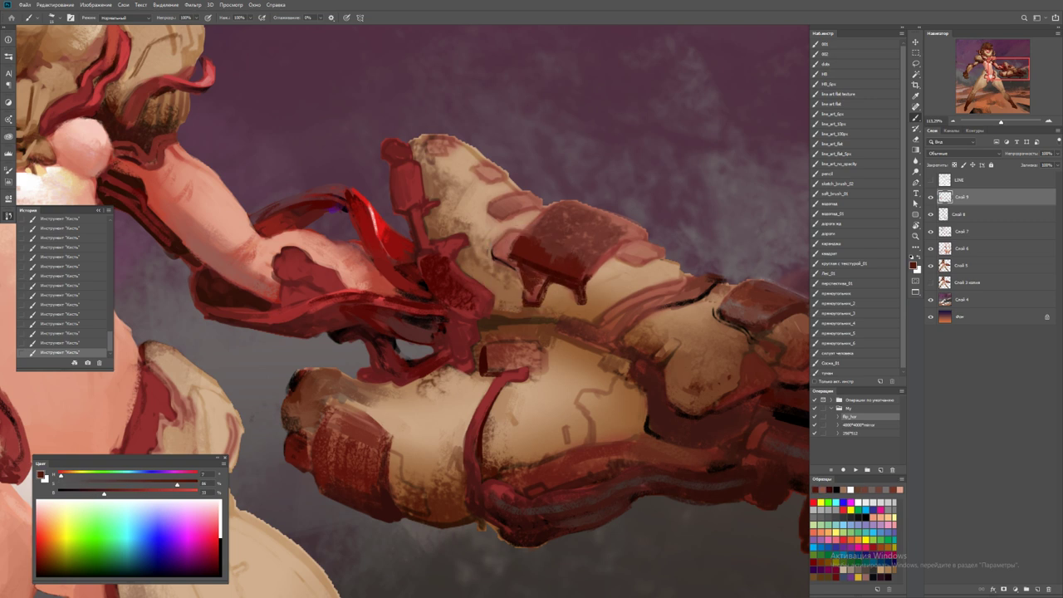
left_click_drag(528, 283, 599, 374)
left_click(599, 375, "alt")
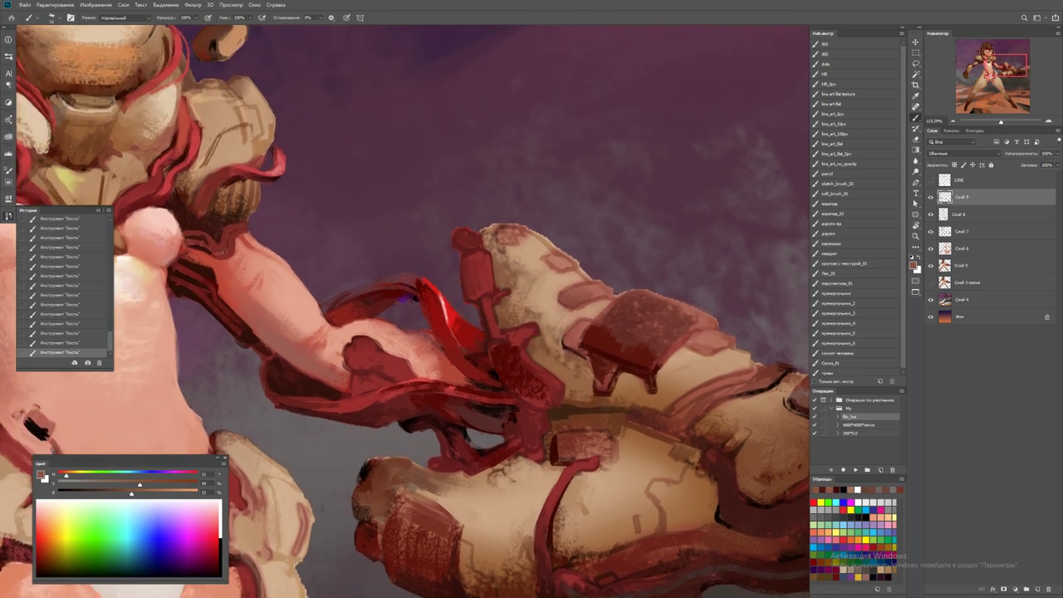
Darken the tip of the red cylinder at the rear of the weapon arm with black and a sampled dark red
key("d")
mouse_move(456, 235)
left_mouse_down()
mouse_move(477, 237)
mouse_move(471, 299)
mouse_move(523, 266)
left_mouse_up()
left_click(457, 241, "alt")
key("z")
key("ctrl+0")
key("b")
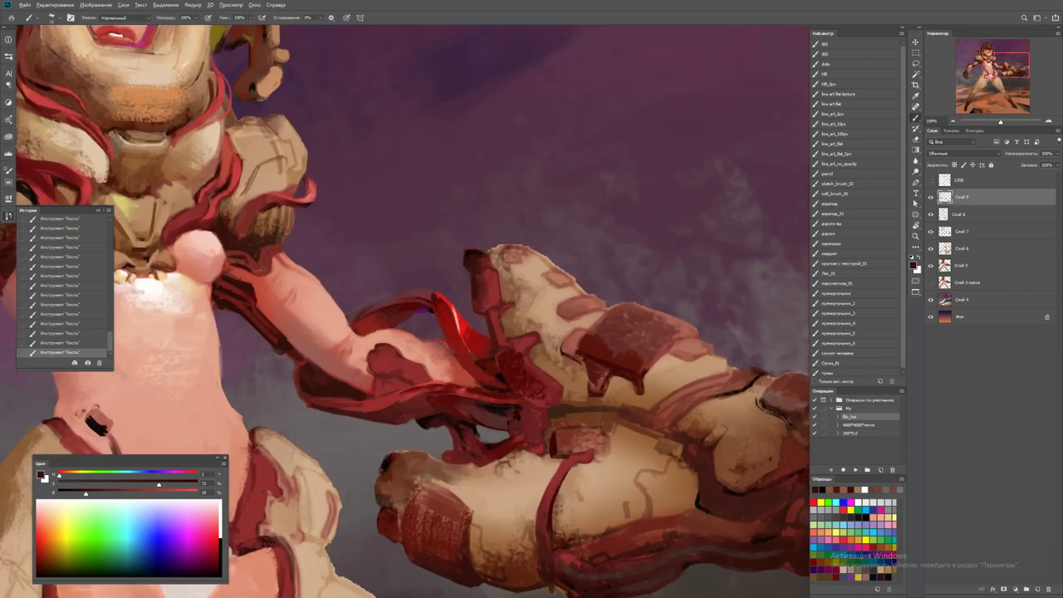
Paint a dark greyish cap on the red cylinder's tip using a purple sampled from the sky and blended dark tones
left_click(753, 241, "alt")
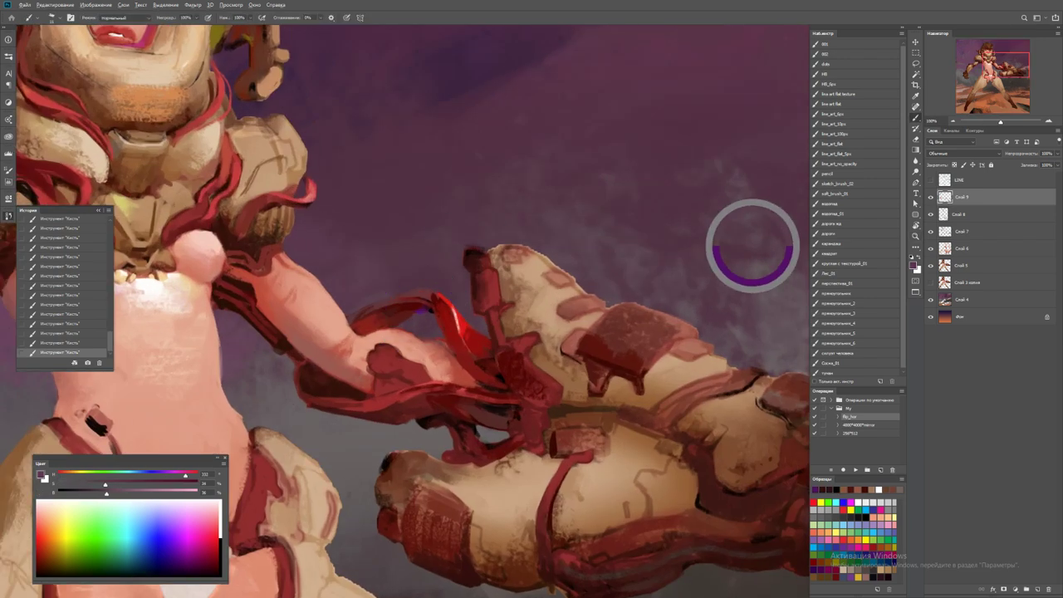
left_click_drag(466, 248, 485, 249)
left_click(475, 249, "alt")
left_click(480, 249, "alt")
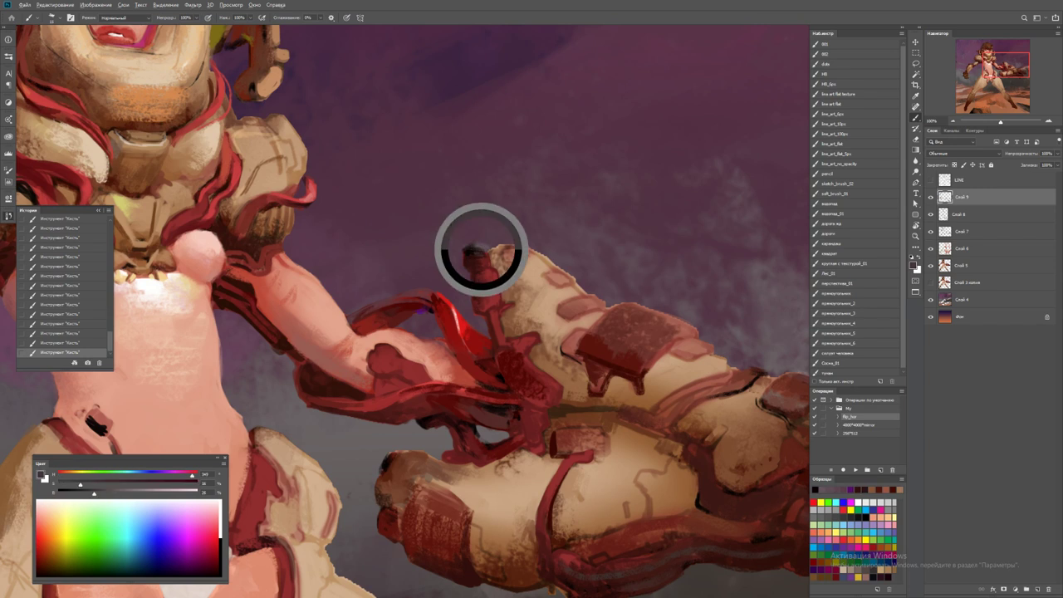
key("z")
key("ctrl+0")
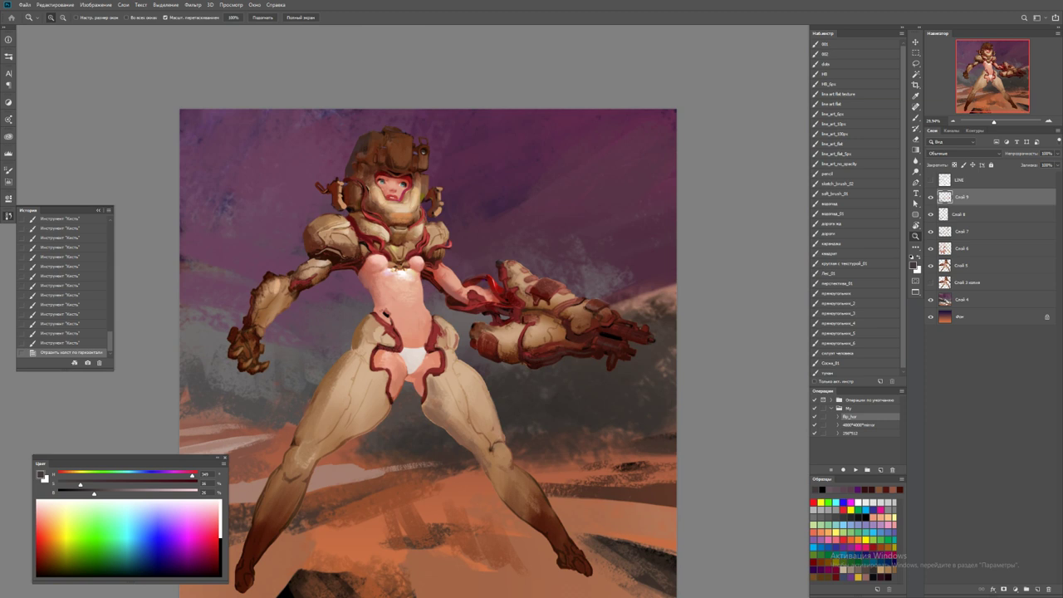
Flip the canvas horizontally and shade the red cylinder below its dark cap with sampled dark reds
key("F2")
left_click_drag(315, 287, 349, 288)
key("b")
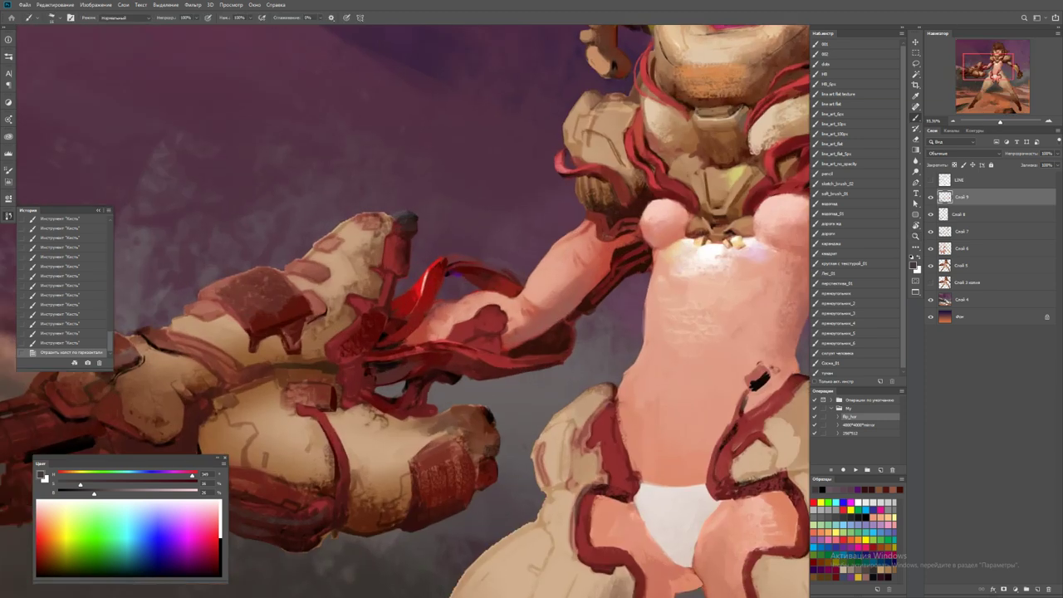
left_click(384, 247)
left_click(384, 248, "alt")
left_click(387, 249)
left_click(387, 249, "alt")
left_click(387, 249)
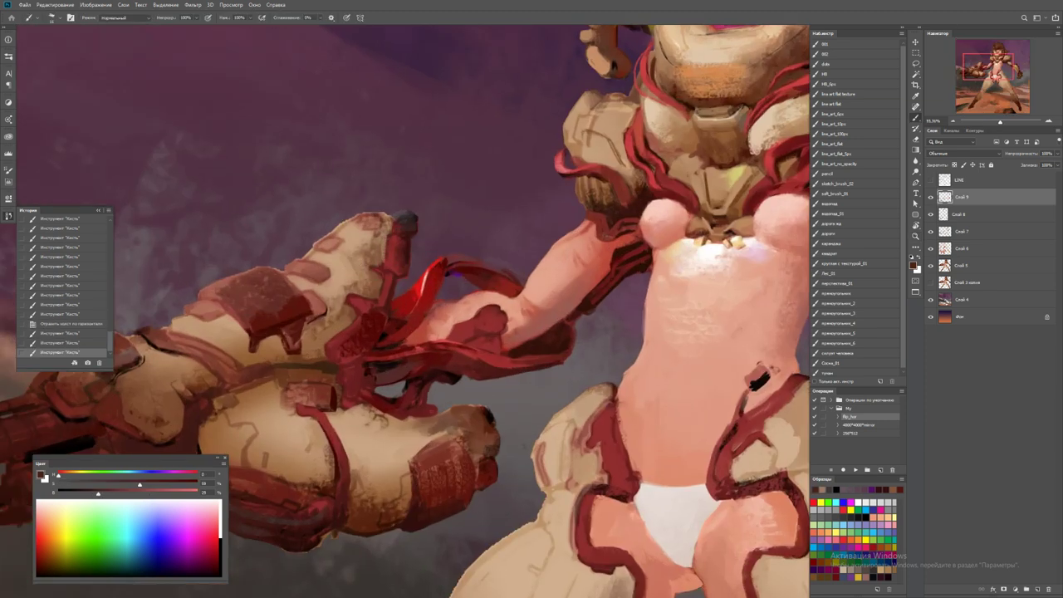
Dab white highlights on the red cylinder below its cap and blend them with sampled dark red
left_click(388, 240)
key("x")
left_click(389, 239)
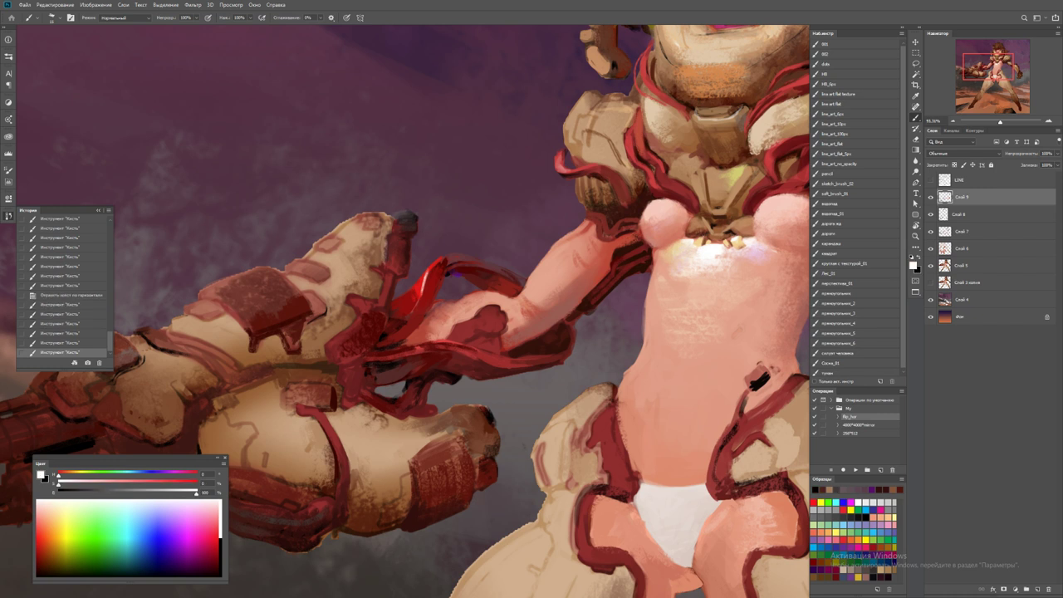
left_click(389, 239)
left_click(388, 239)
left_click(389, 240)
left_click(389, 239, "alt")
left_click(386, 249)
left_click_drag(389, 241, 530, 238)
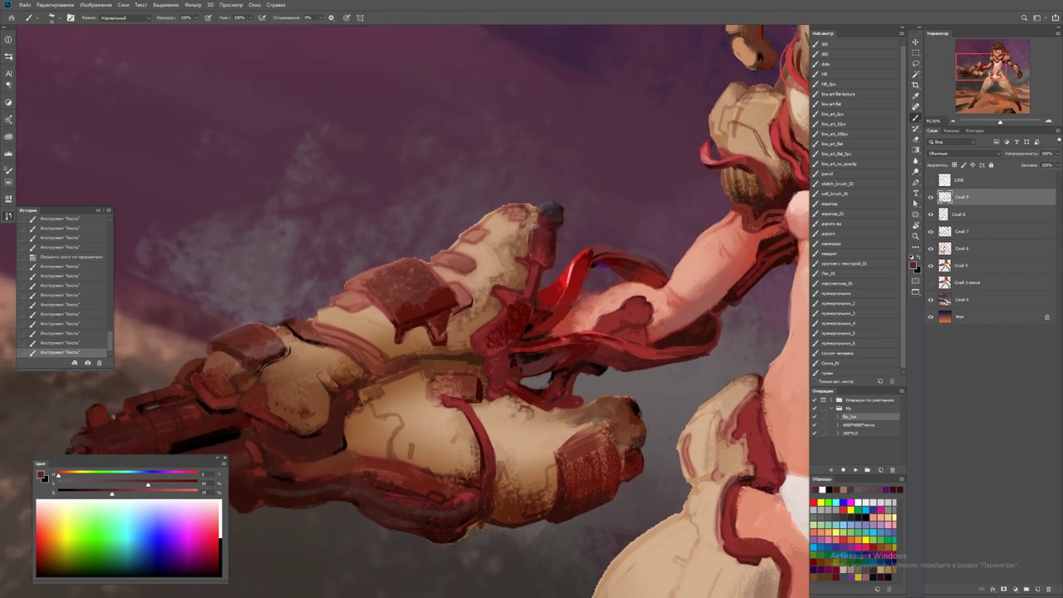
left_click(530, 238, "alt")
left_click(530, 238)
Dab white highlights along the front edge of the weapon arm's upper red plate
key("x")
left_click(344, 286)
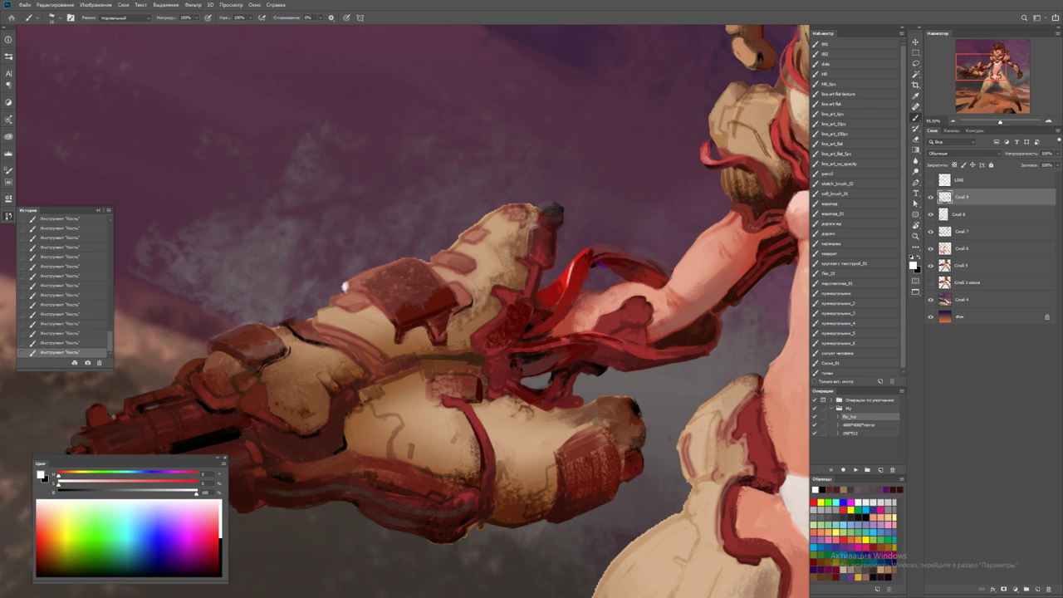
key("x")
left_click(344, 295)
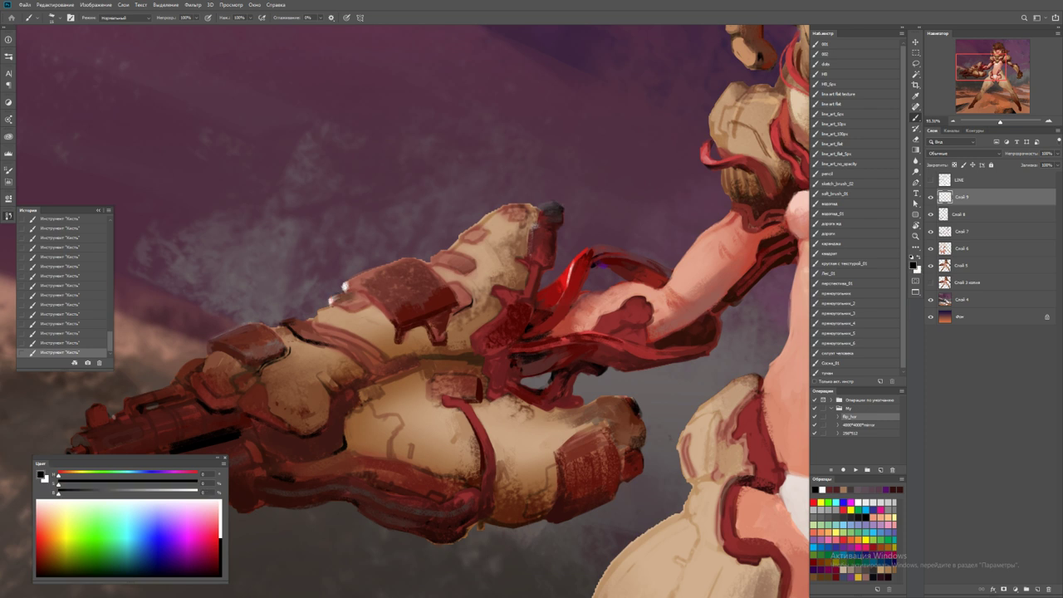
key("z")
left_click(344, 291, "alt")
key("ctrl+minus")
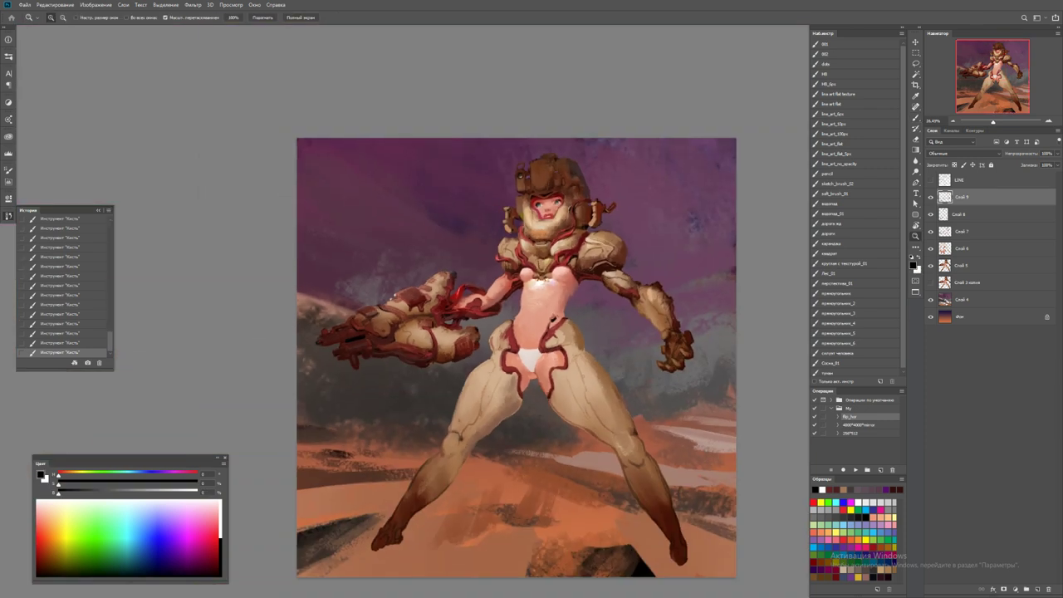
Blend the white dabs at the upper plate's front edge using sampled tan and reddish-brown tones
left_click(394, 291)
key("b")
left_click(394, 291, "alt")
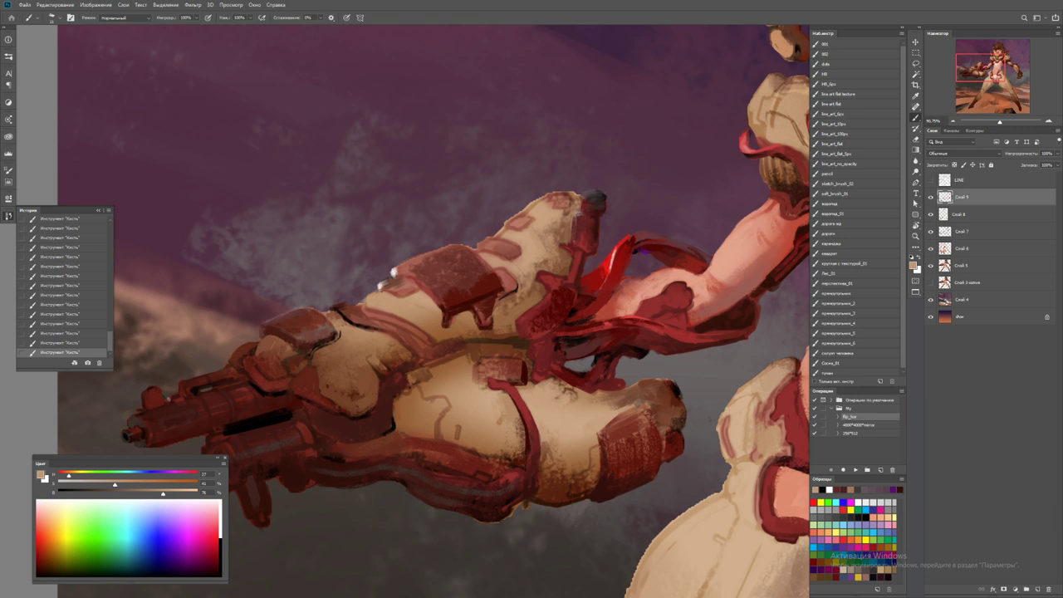
left_click(382, 284, "alt")
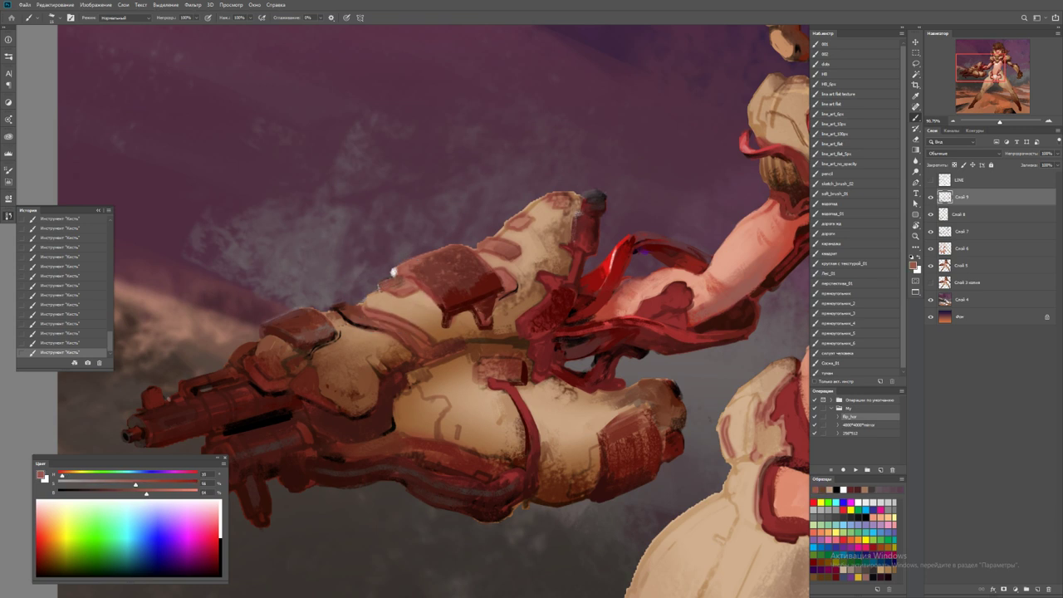
left_click(413, 266, "alt")
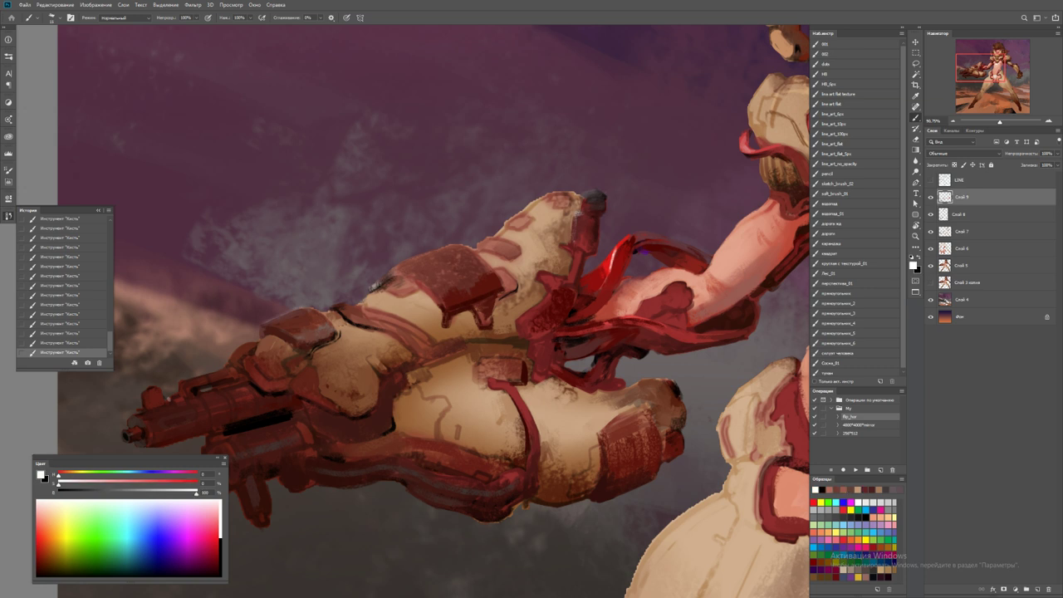
Paint dark and light grey accents along the front of the grip below the lower gun barrel with black and sampled tones
key("z")
key("ctrl+0")
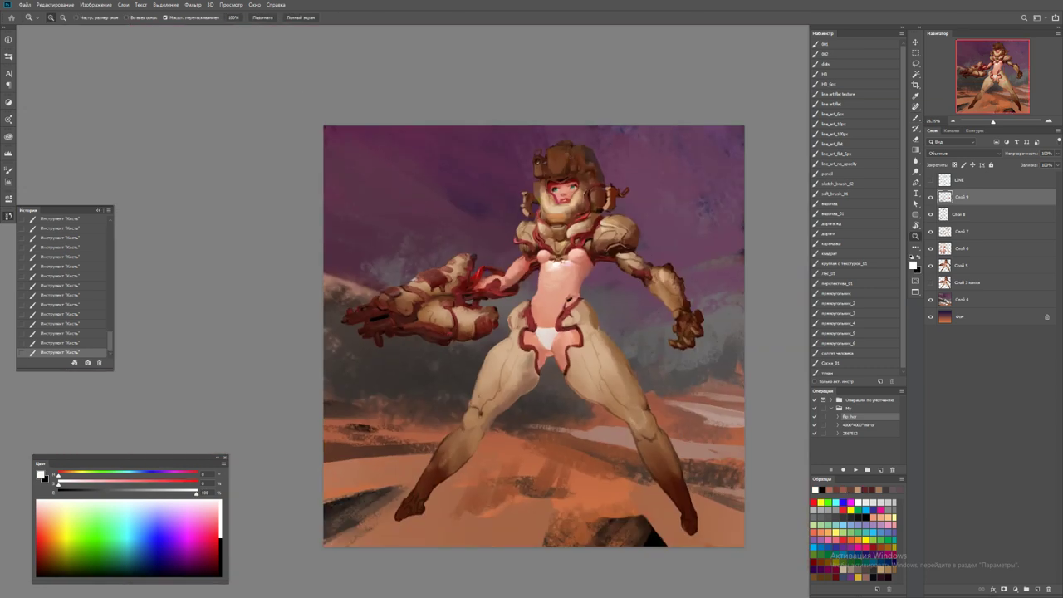
left_click_drag(410, 327, 465, 327)
key("b")
left_click(370, 323, "alt")
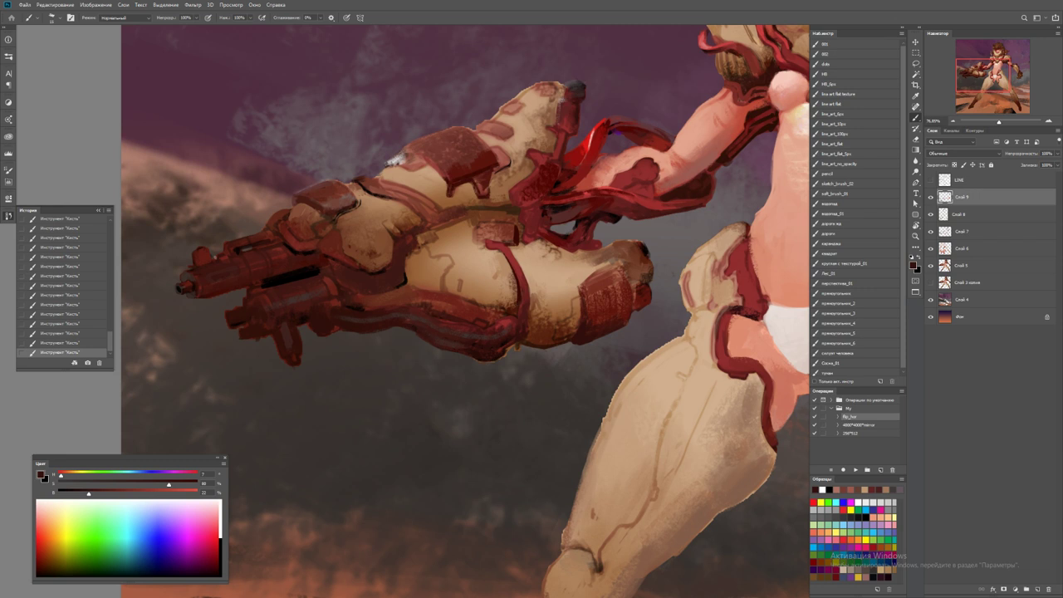
key("d")
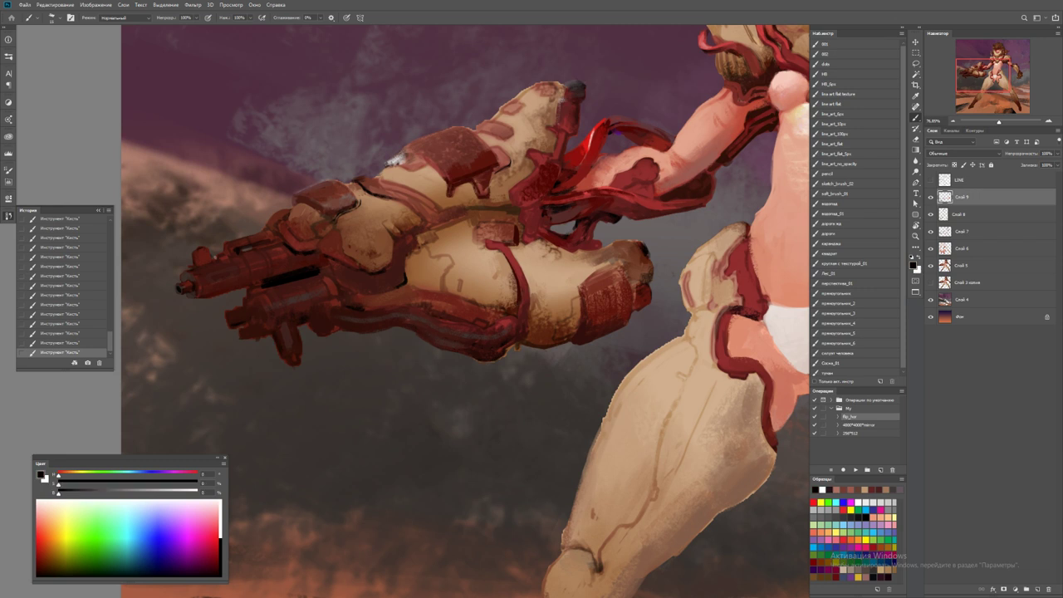
left_click(279, 345, "alt")
left_click(276, 337, "alt")
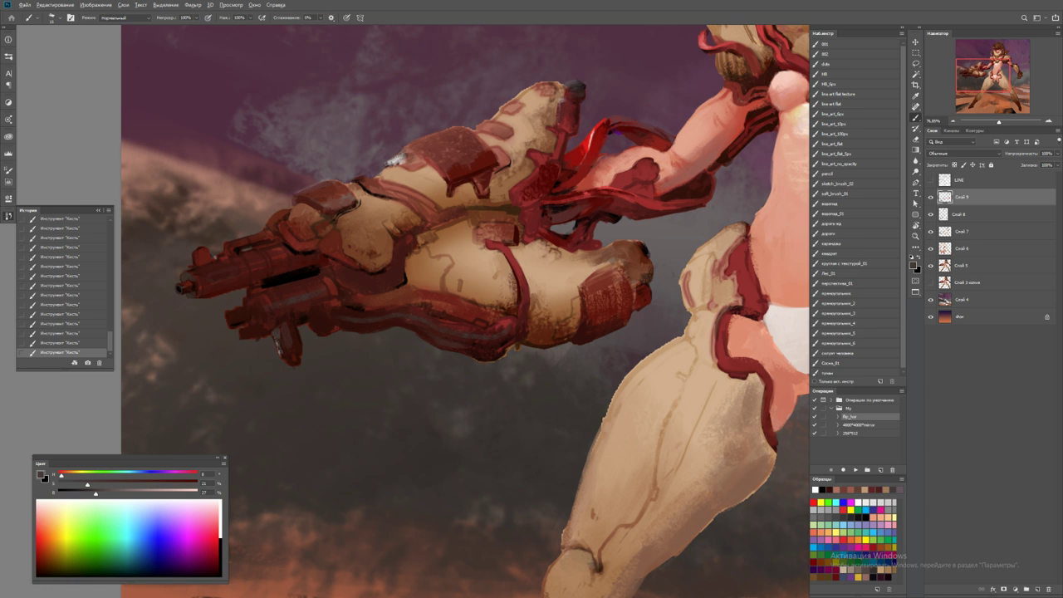
key("d")
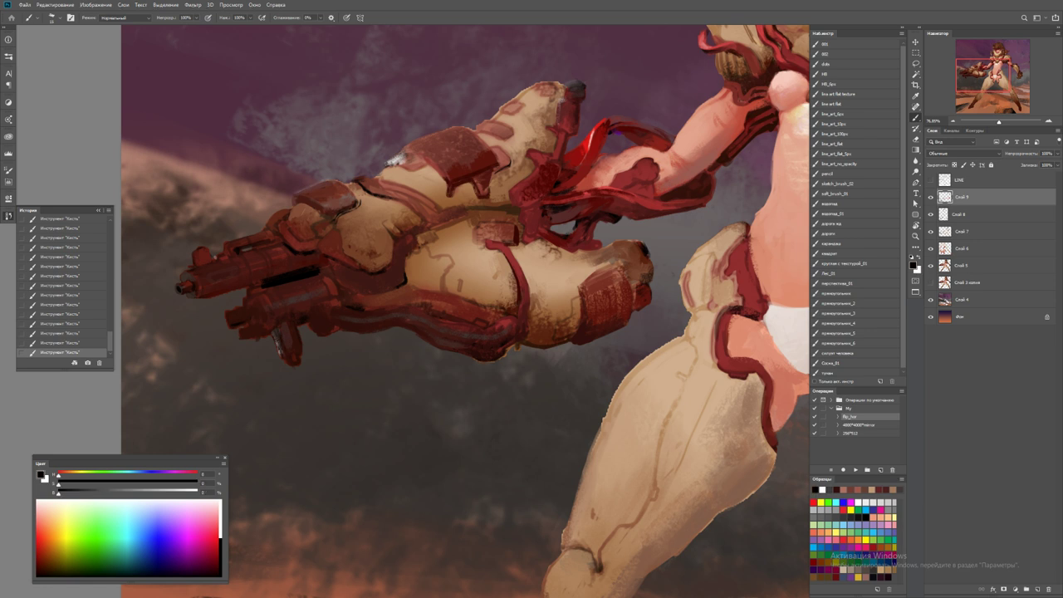
Reshape the lower barrel's muzzle into a dark cylinder using a sampled dark brown with black and white accents
left_click(182, 269, "alt")
scroll(183, 274, "up", 3, "alt")
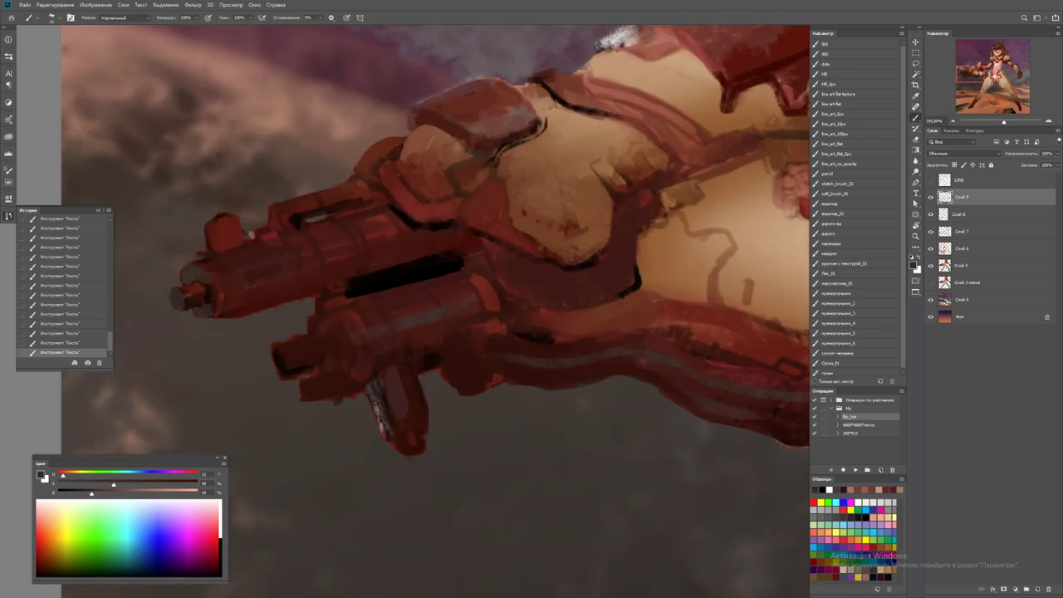
left_click_drag(278, 349, 284, 374)
left_click(314, 324)
left_click_drag(592, 72, 683, 48)
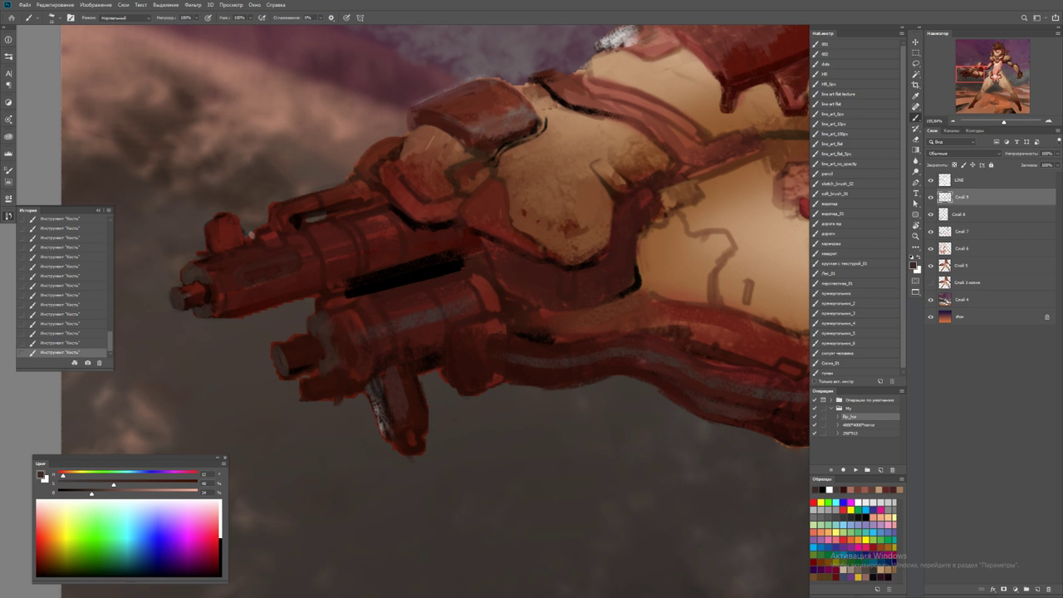
key("d")
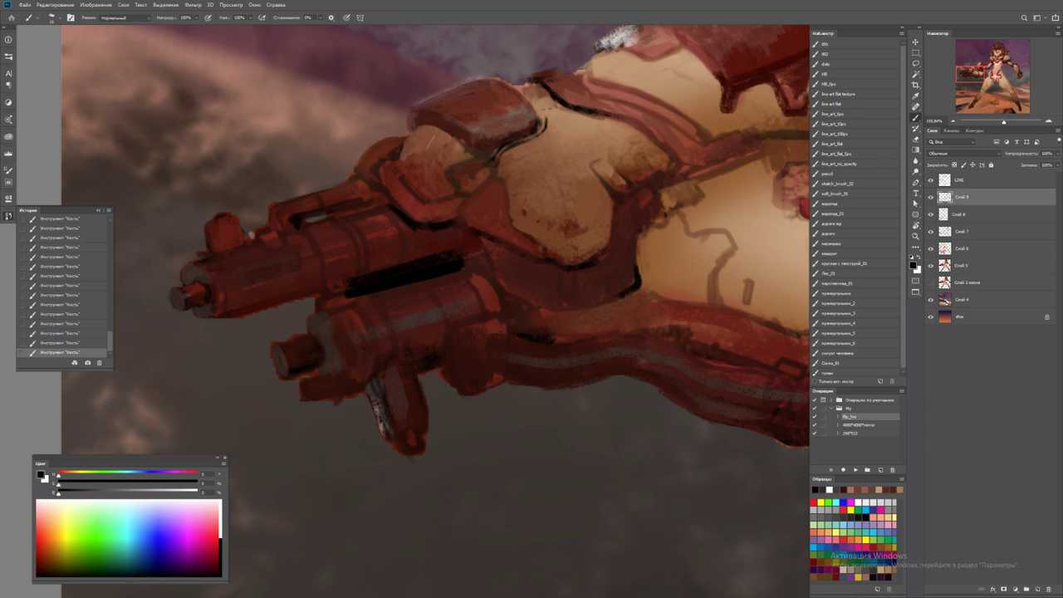
key("x")
left_click_drag(319, 336, 332, 349)
key("x")
scroll(333, 344, "down", 3)
scroll(423, 298, "up", 3)
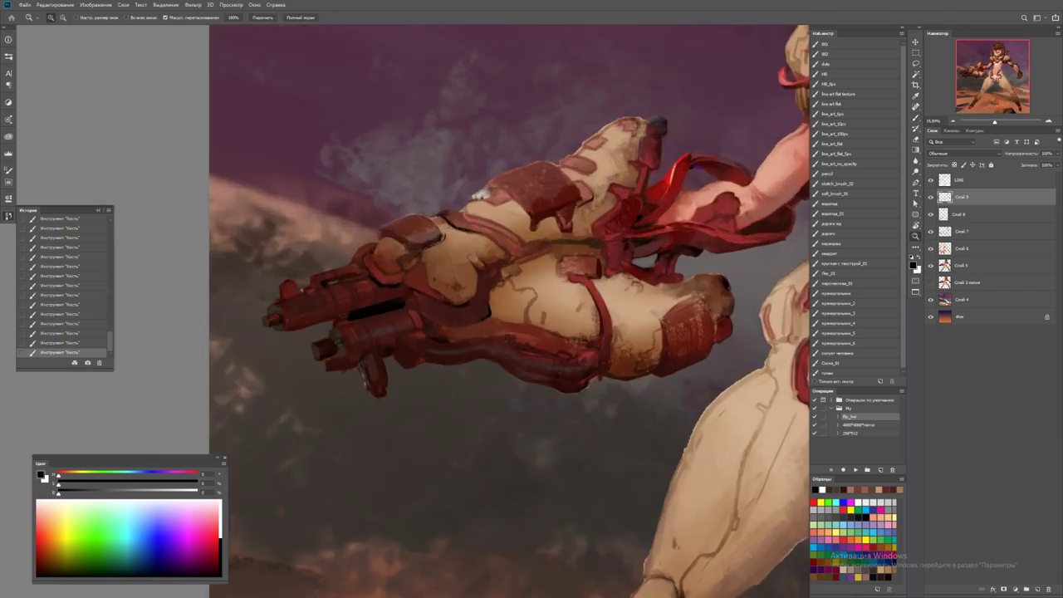
Paint both gun barrels and the lower grip dark grey over the red, using sampled smoky purple, black and sampled dark greys
left_click(376, 177, "alt")
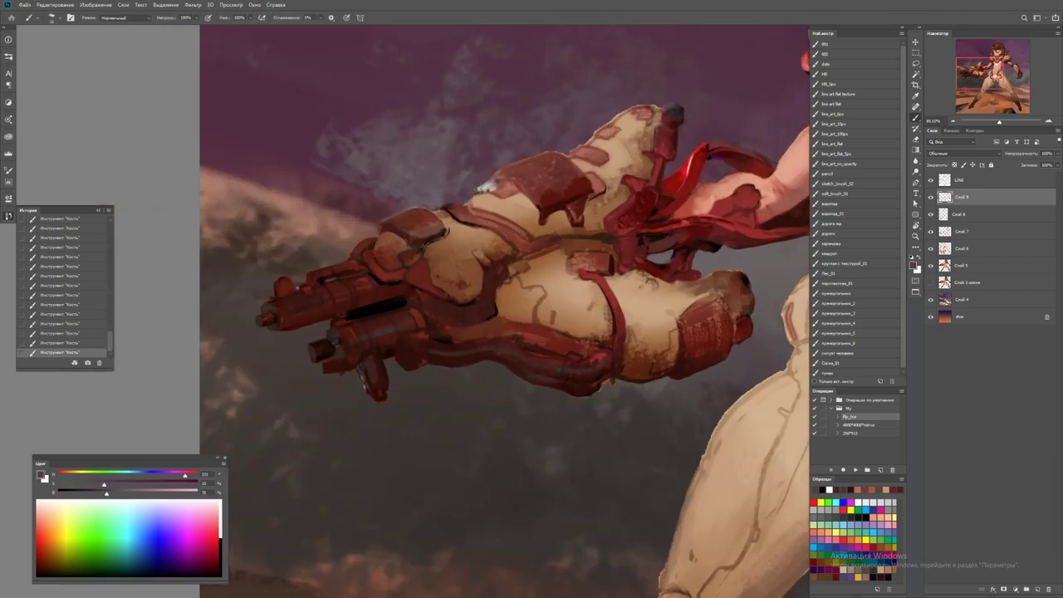
left_click_drag(402, 310, 339, 327)
key("d")
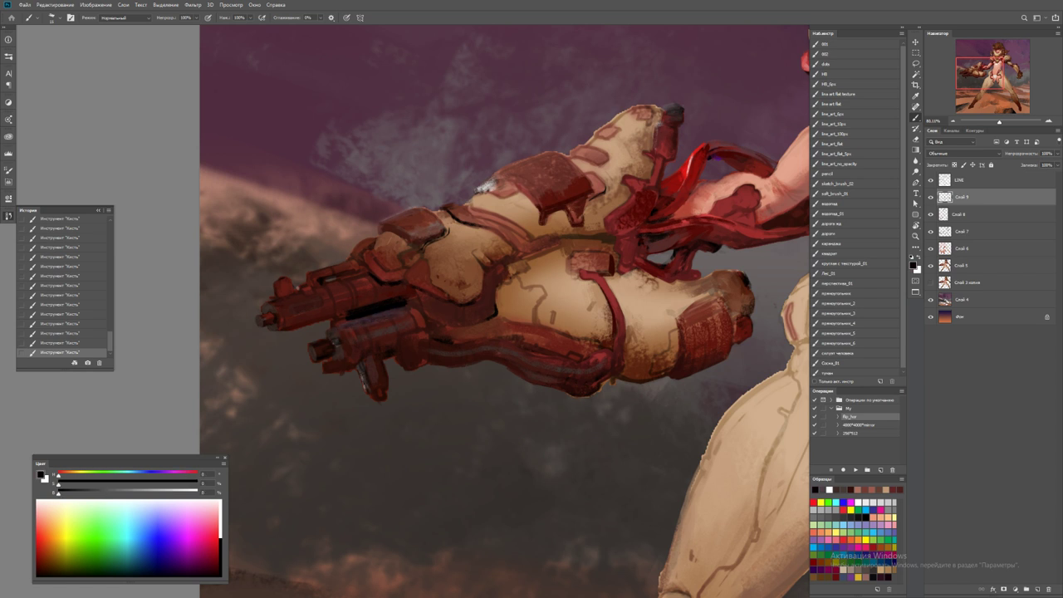
left_click(482, 187, "alt")
left_click_drag(283, 324, 336, 309)
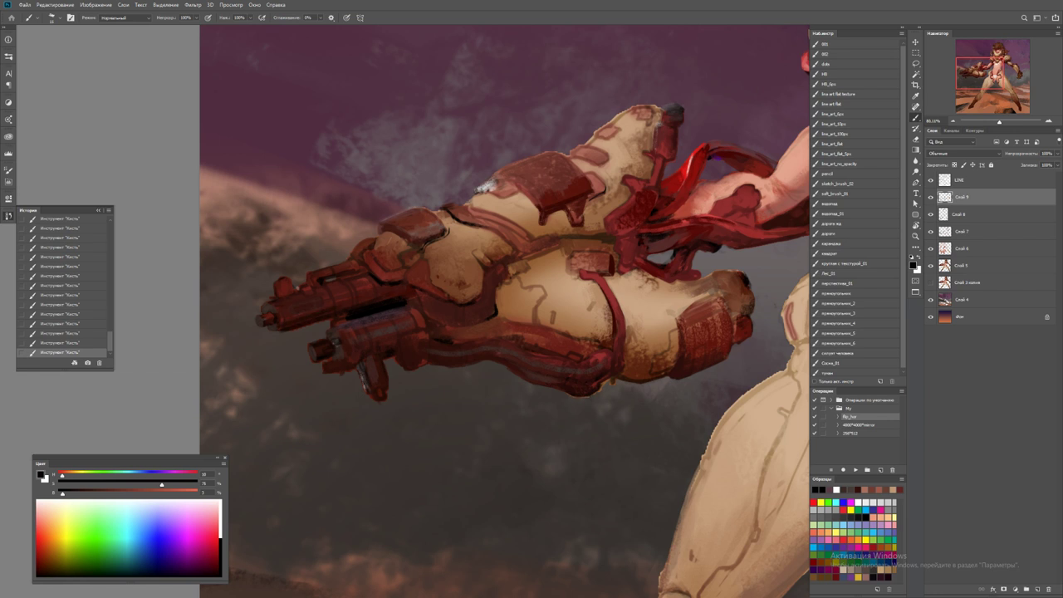
left_click(481, 188, "alt")
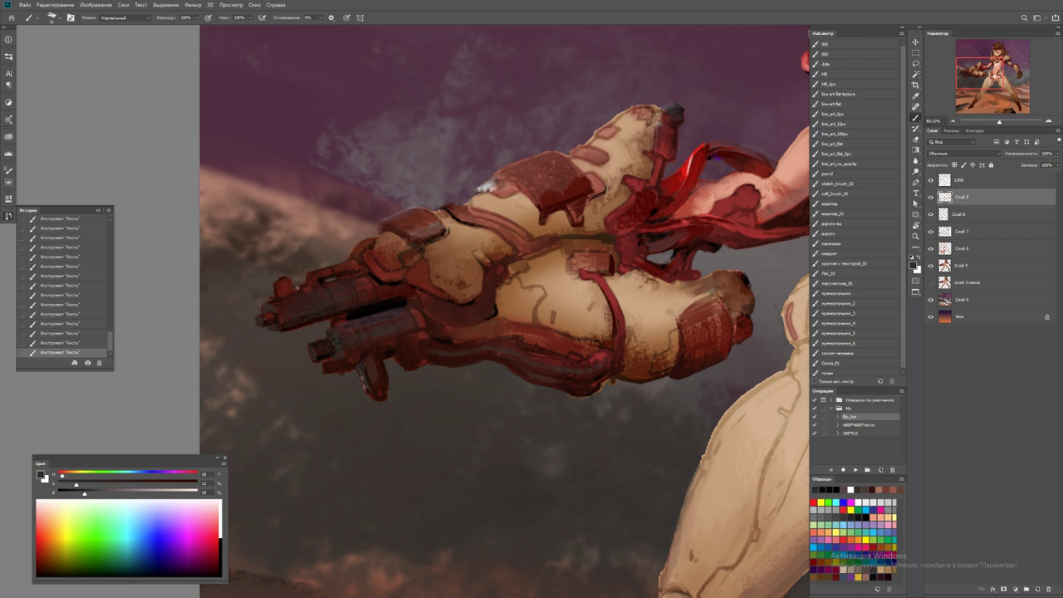
left_click_drag(367, 379, 378, 367)
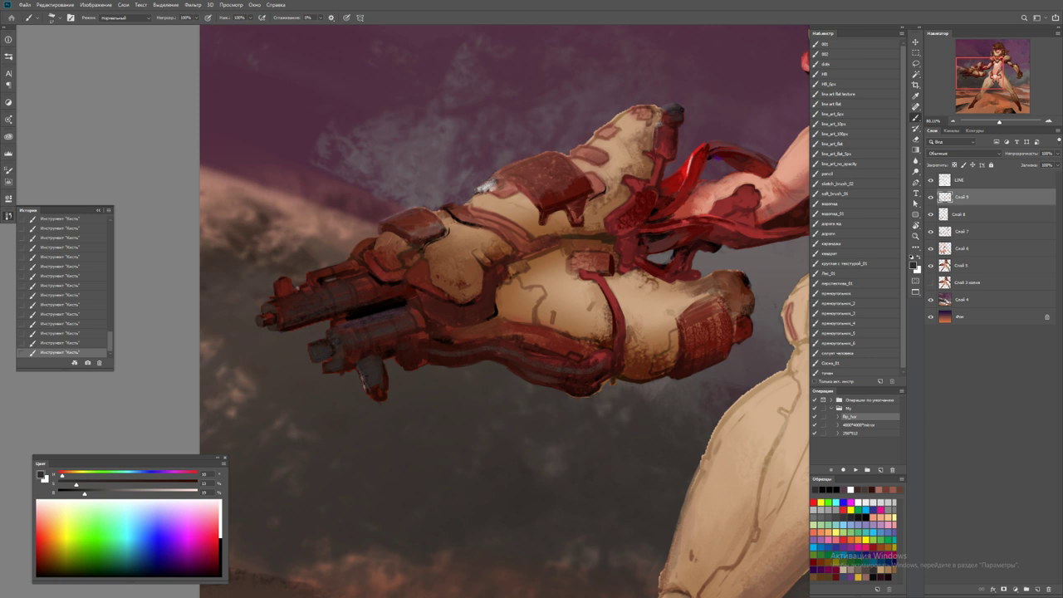
Lighten the end face of the lower muzzle with white and a sampled grey, and undo the last stroke
key("x")
left_click_drag(317, 356, 316, 353)
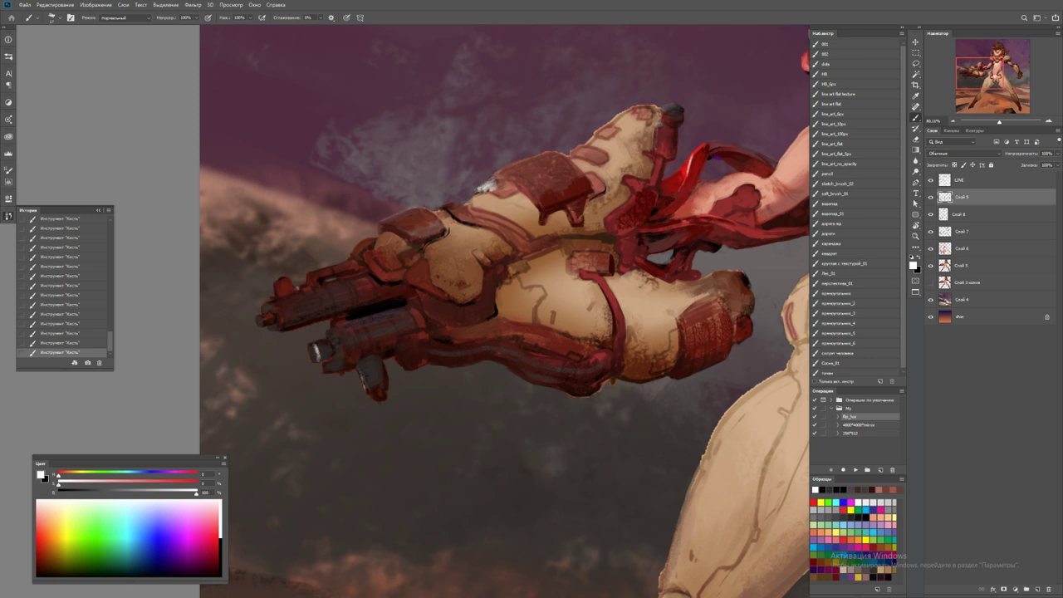
left_click(316, 353, "alt")
key("z")
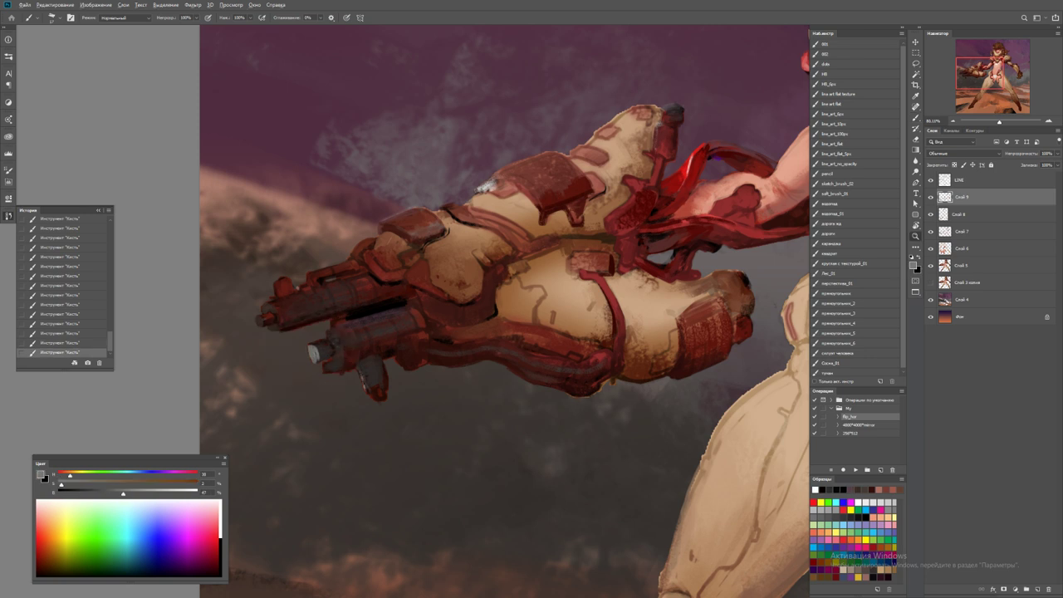
key("ctrl+0")
key("ctrl+z")
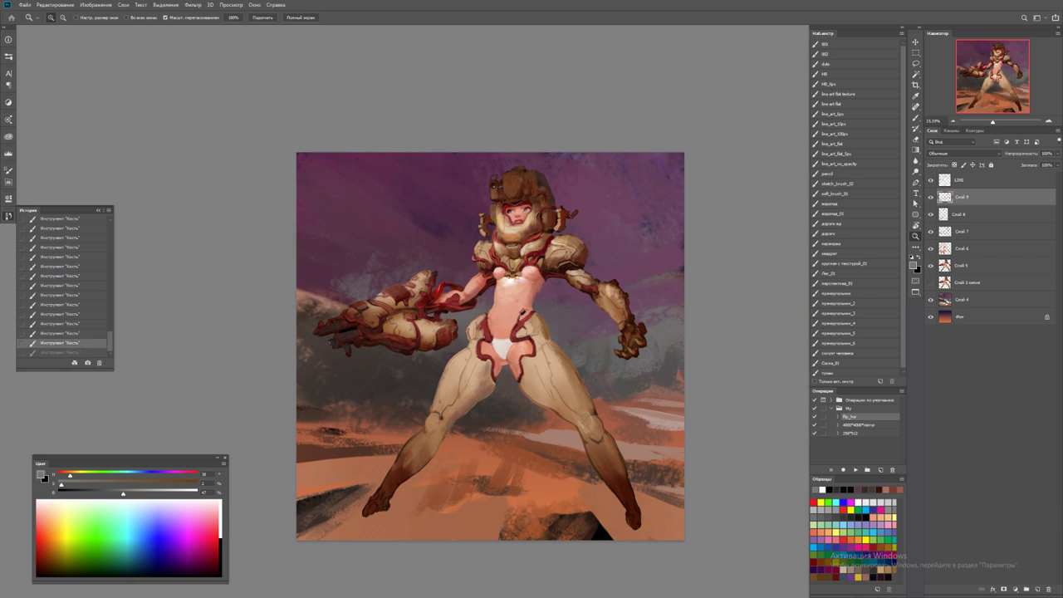
Tint the end face of the lower muzzle purple with magenta and a purple sampled from it
key("ctrl+1")
key("b")
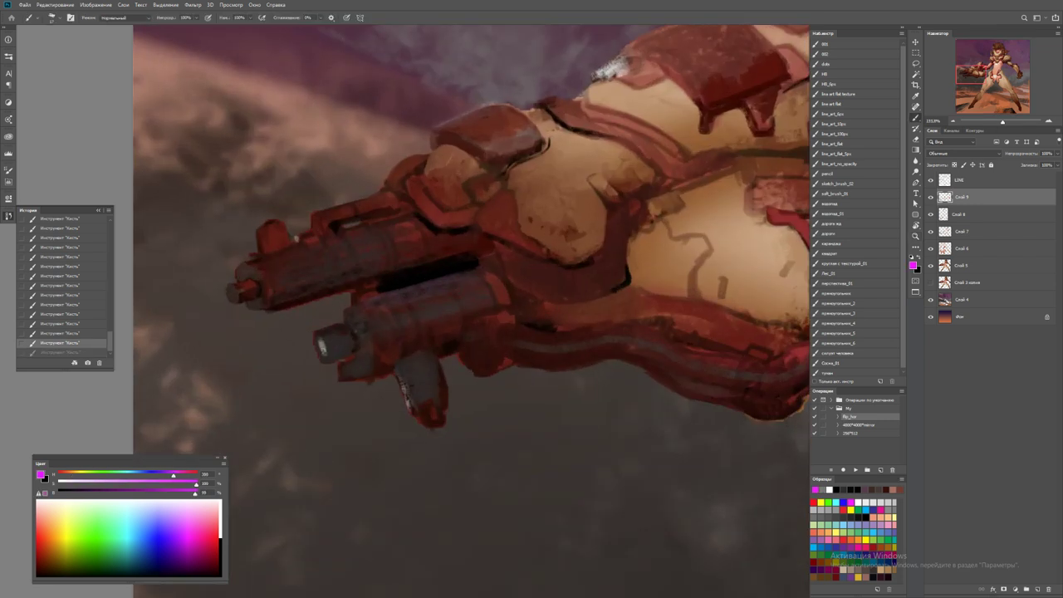
mouse_move(319, 342)
left_mouse_down()
mouse_move(322, 355)
mouse_move(324, 342)
mouse_move(326, 356)
mouse_move(352, 352)
mouse_move(342, 349)
left_mouse_up()
key("d")
left_click(320, 343, "alt")
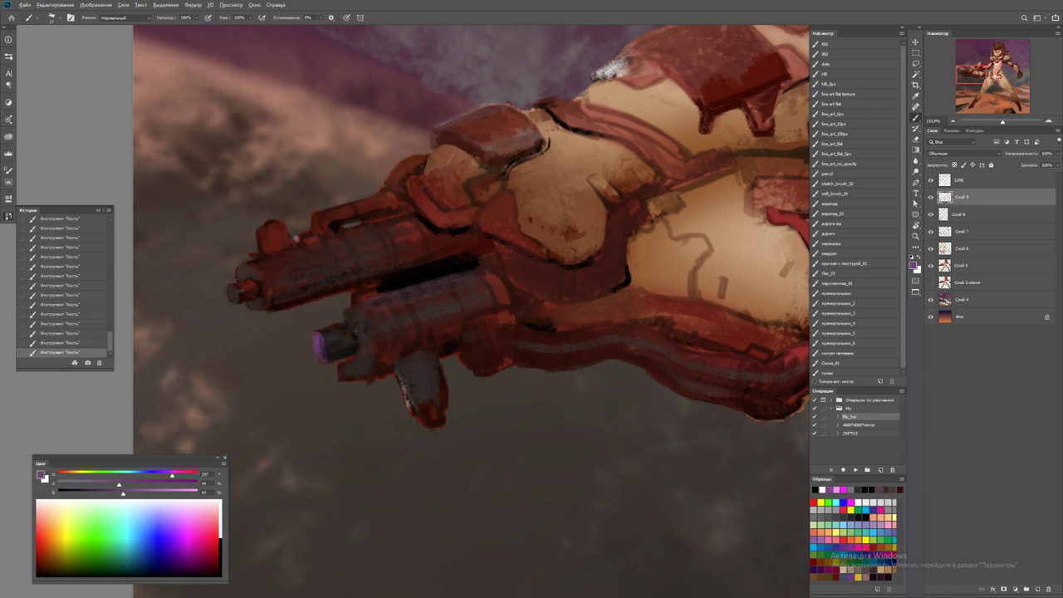
Paint the upper barrel's muzzle dark with a purple end face, working in black and a greyish blue
mouse_move(231, 301)
left_mouse_down()
mouse_move(233, 288)
mouse_move(258, 299)
mouse_move(250, 284)
mouse_move(234, 288)
left_mouse_up()
key("d")
left_click(320, 344, "alt")
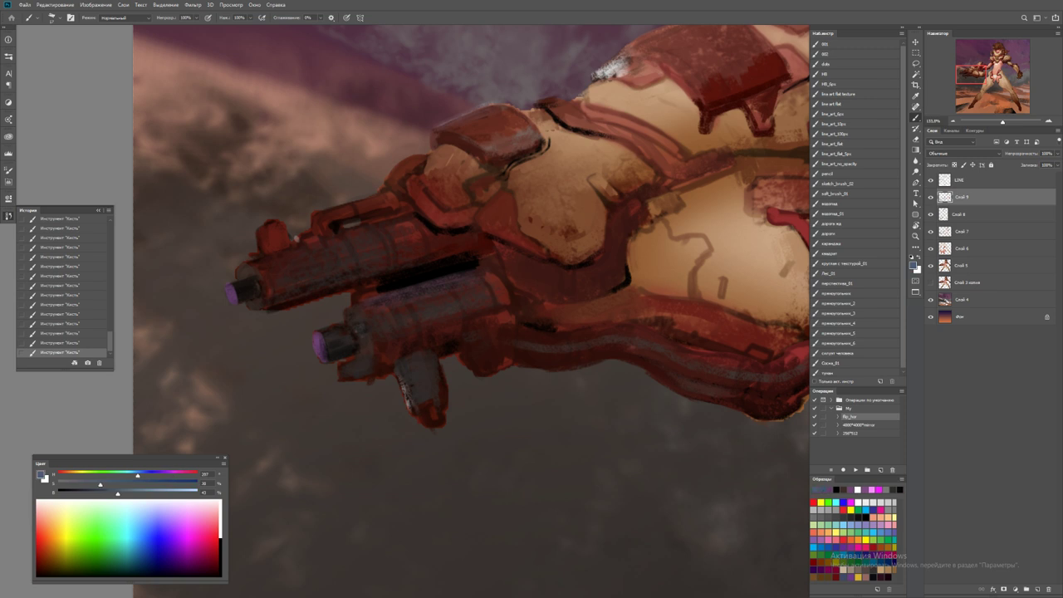
key("d")
left_click_drag(236, 289, 231, 301)
key("z")
key("ctrl+0")
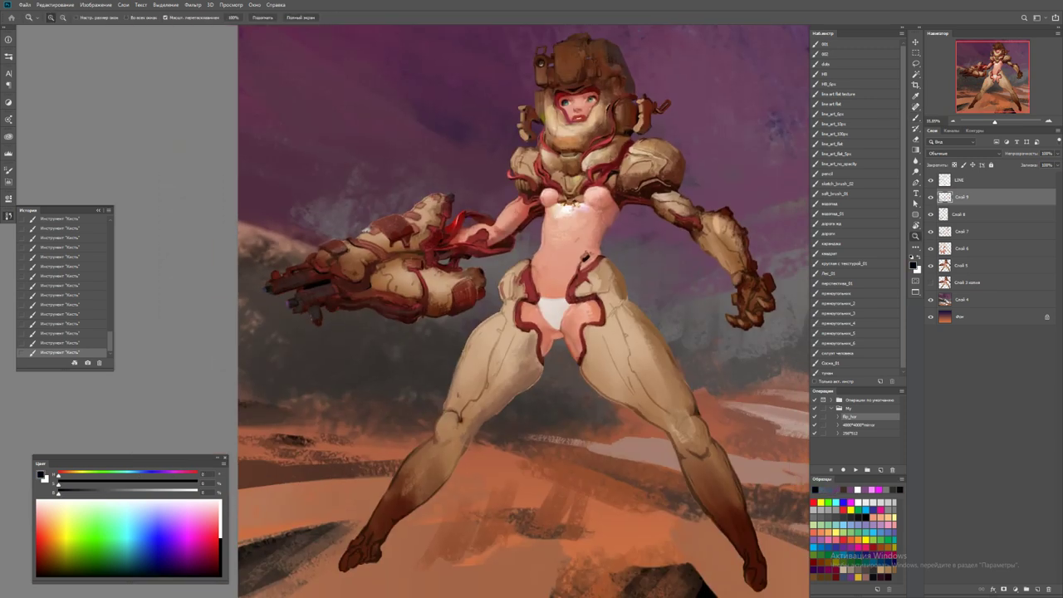
Refine the two muzzle ends with blue tints and sampled dark blue-grey shading
left_click(291, 282)
key("b")
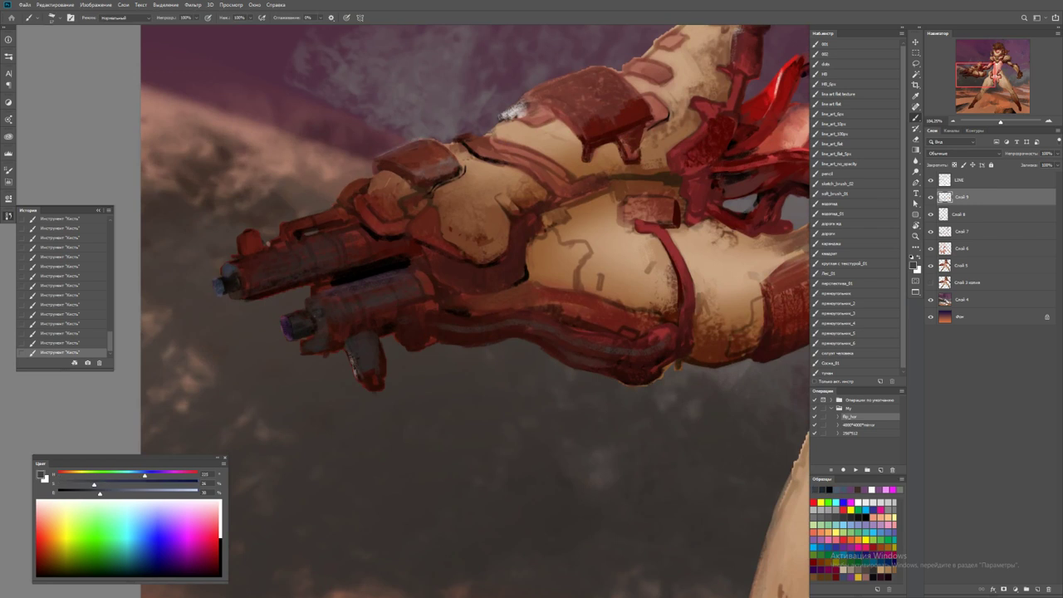
left_click(241, 295, "alt")
key("z")
key("ctrl+0")
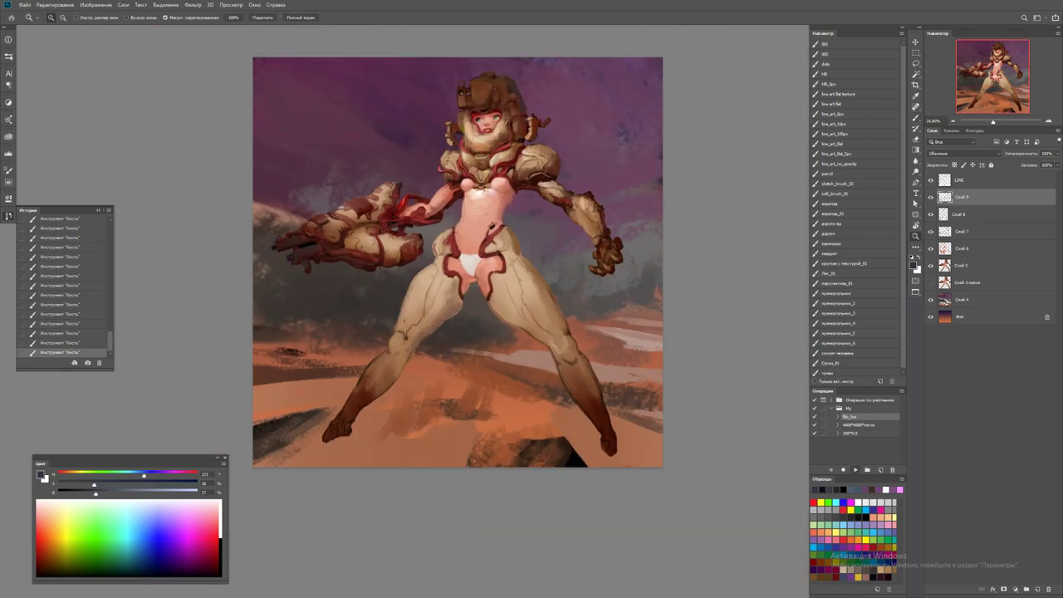
Flip the canvas horizontally and brush a sampled brown onto the lower beige shell of the weapon arm
key("F2")
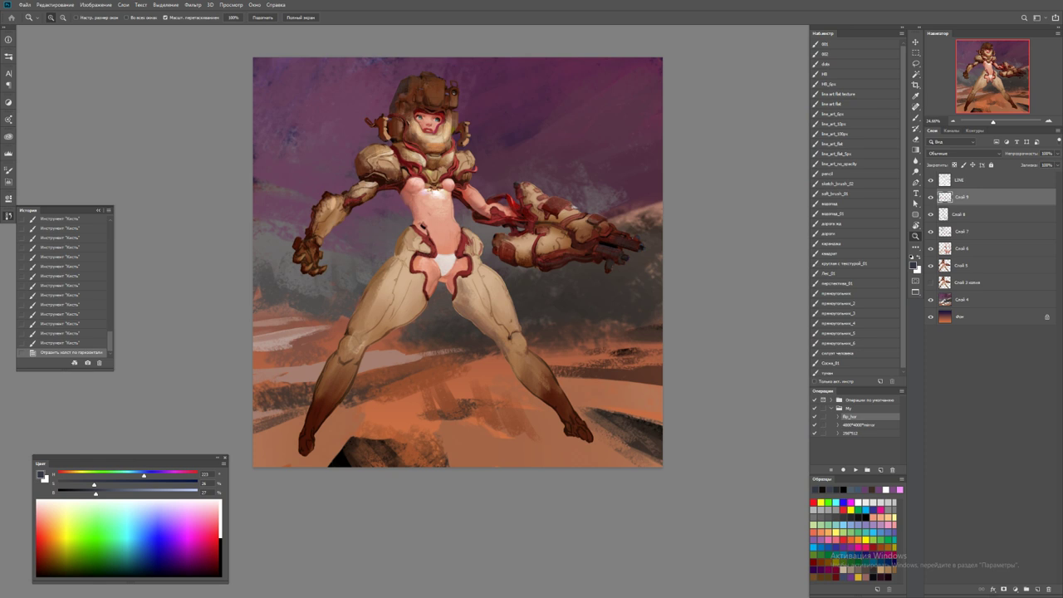
left_click_drag(579, 245, 631, 245)
key("b")
left_click(571, 208, "alt")
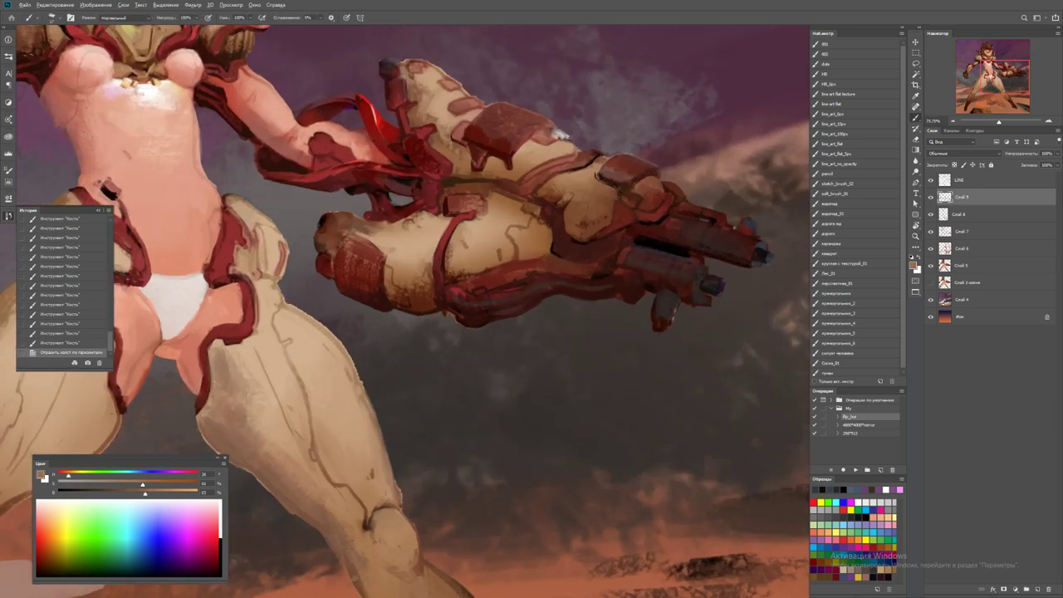
left_click_drag(478, 274, 505, 265)
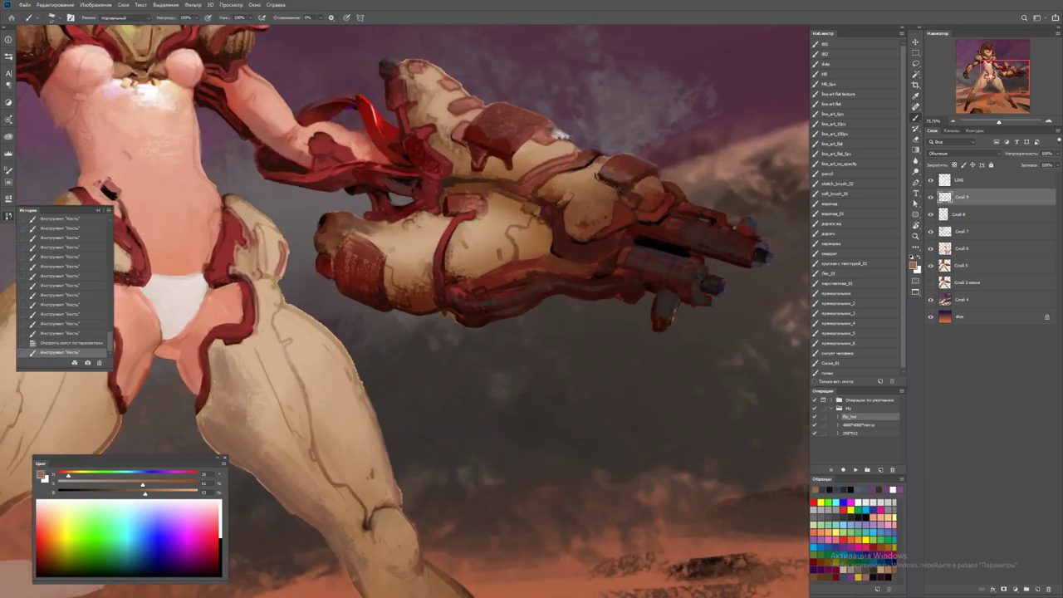
Shade the underside of the lower beige shell with a darker, less saturated brown
left_click_drag(142, 484, 104, 485)
mouse_move(474, 277)
left_mouse_down()
mouse_move(513, 259)
mouse_move(498, 266)
left_mouse_up()
key("ctrl+z")
left_click_drag(146, 493, 125, 493)
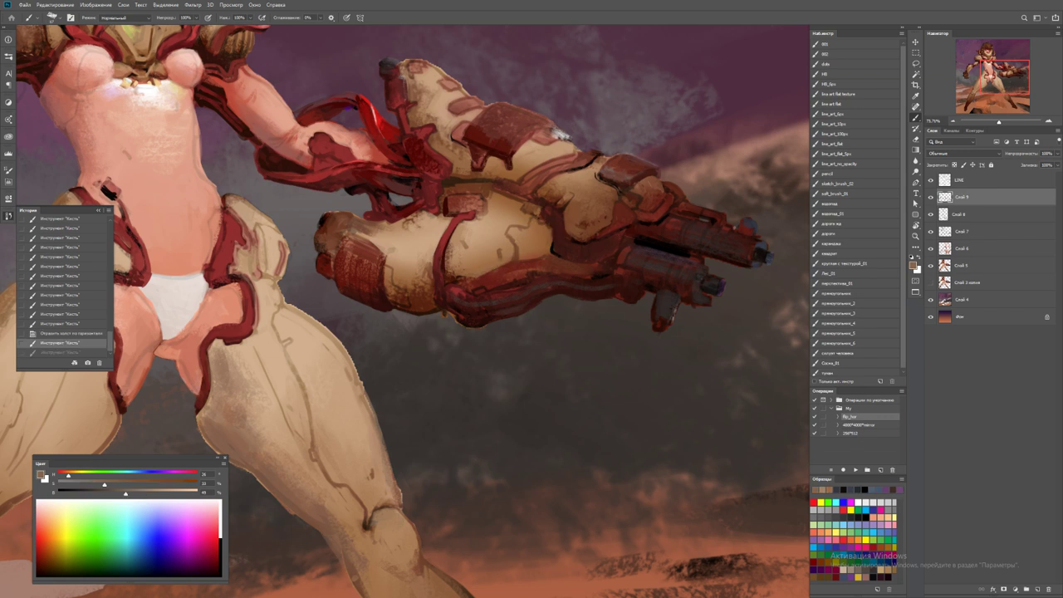
mouse_move(493, 273)
left_mouse_down()
mouse_move(452, 281)
mouse_move(458, 265)
mouse_move(473, 274)
mouse_move(499, 253)
mouse_move(467, 261)
mouse_move(545, 246)
left_mouse_up()
Shade the weapon arm's beige shells and neighbouring red trim with sampled dark reddish browns
left_click(453, 281, "alt")
mouse_move(370, 230)
left_mouse_down()
mouse_move(465, 363)
mouse_move(469, 309)
mouse_move(450, 294)
left_mouse_up()
left_click_drag(596, 261, 616, 271)
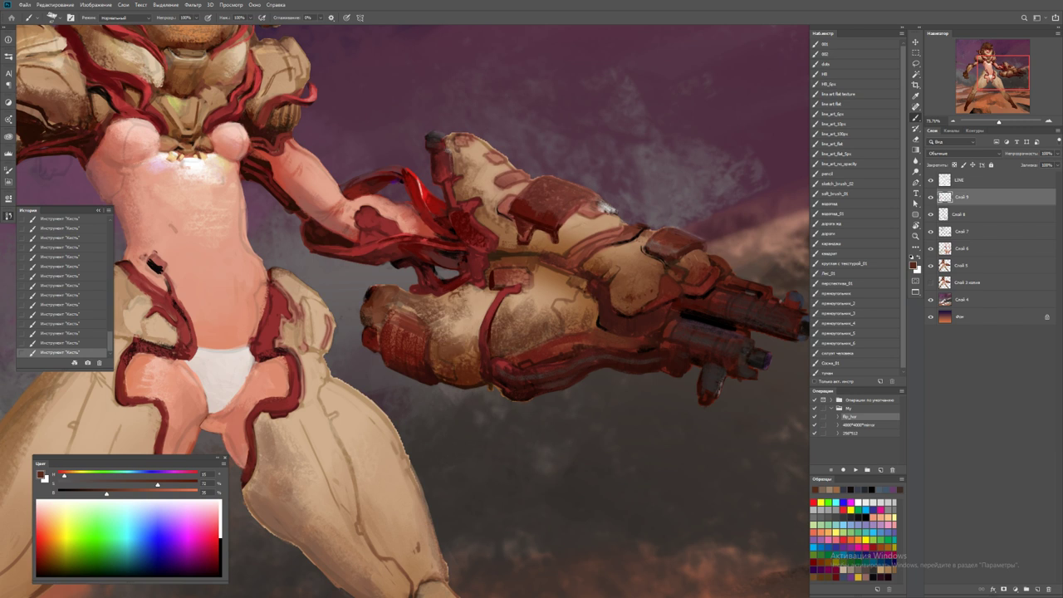
left_click(679, 250, "alt")
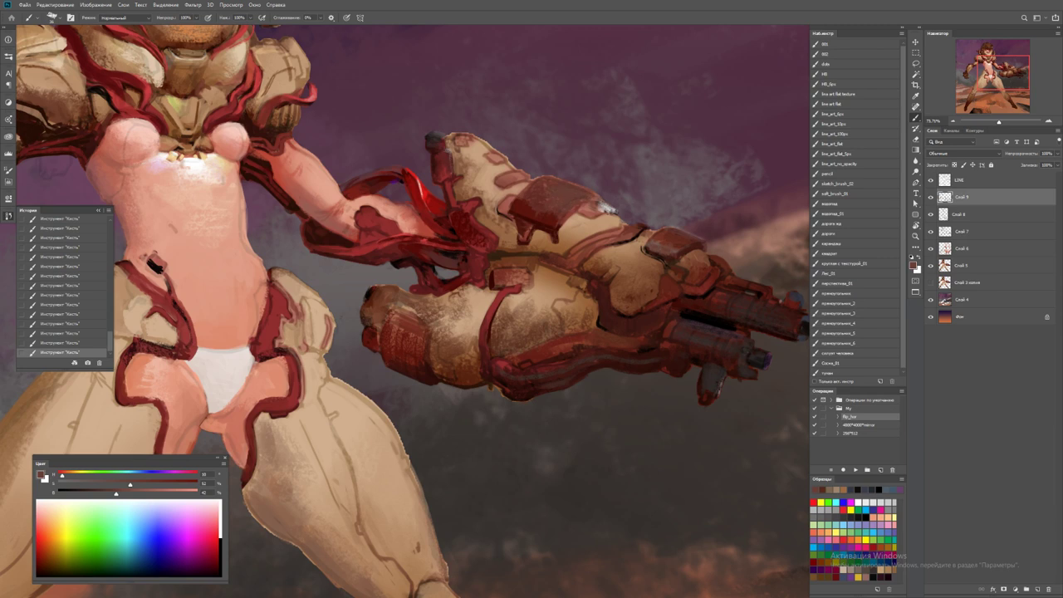
Brush a sampled purple rim along the underside of the red cuff around the weapon arm's forearm
key("ctrl+minus")
key("r")
key("z")
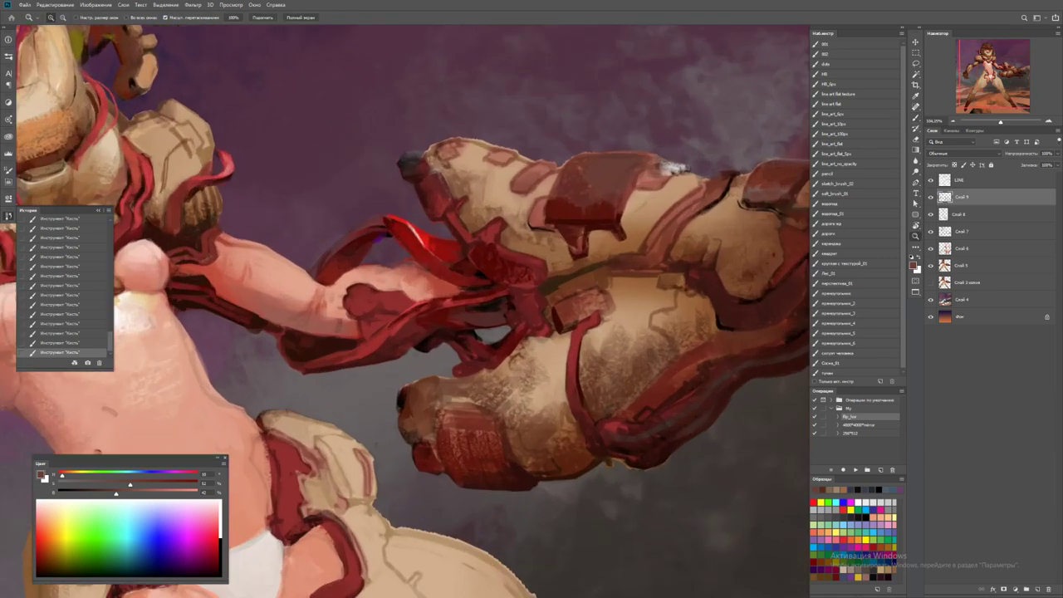
key("b")
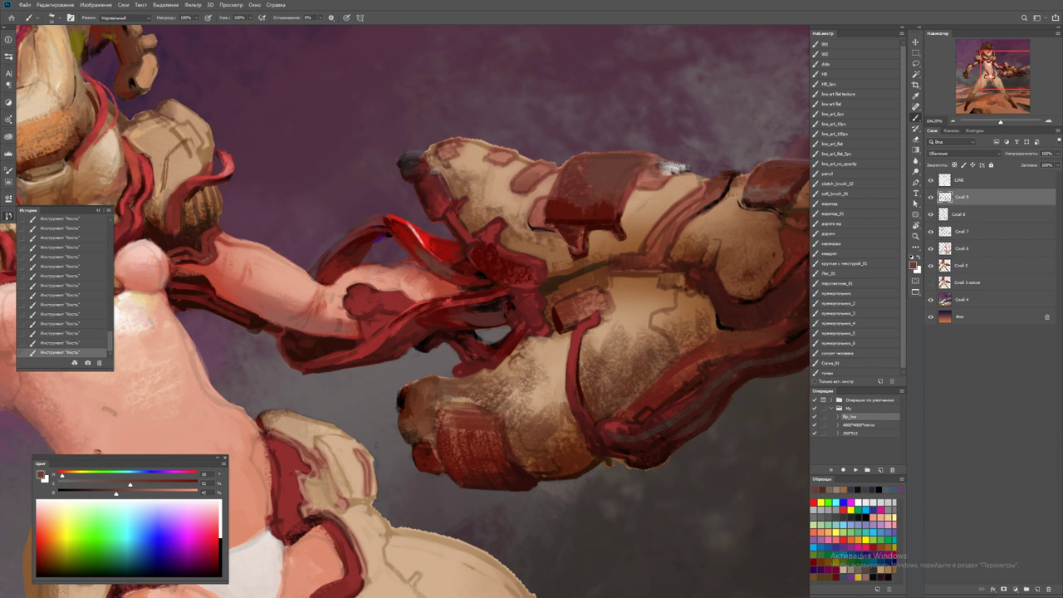
left_click(460, 282, "alt")
key("z")
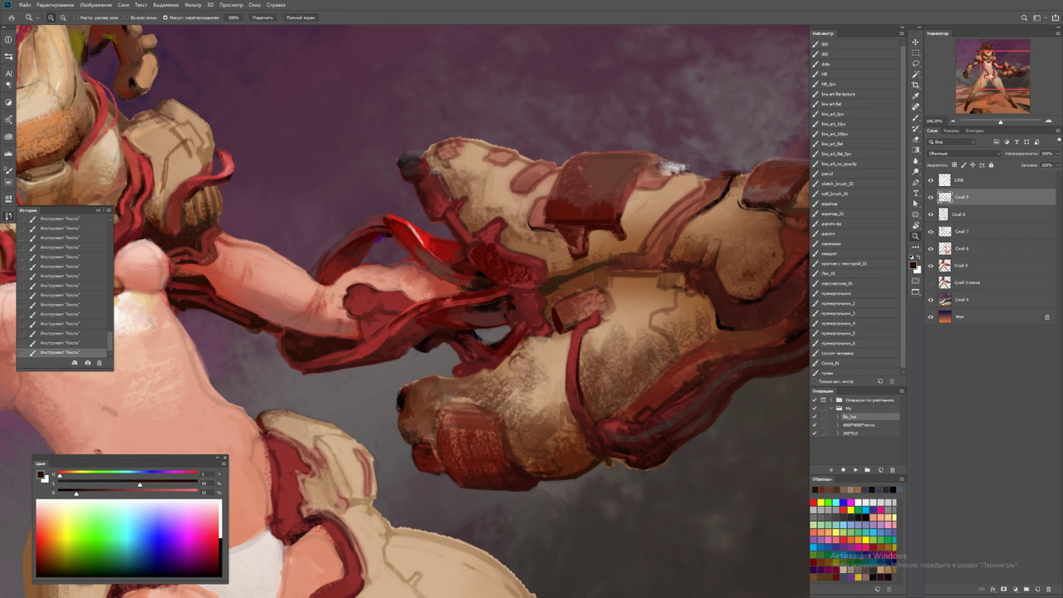
key("ctrl+minus")
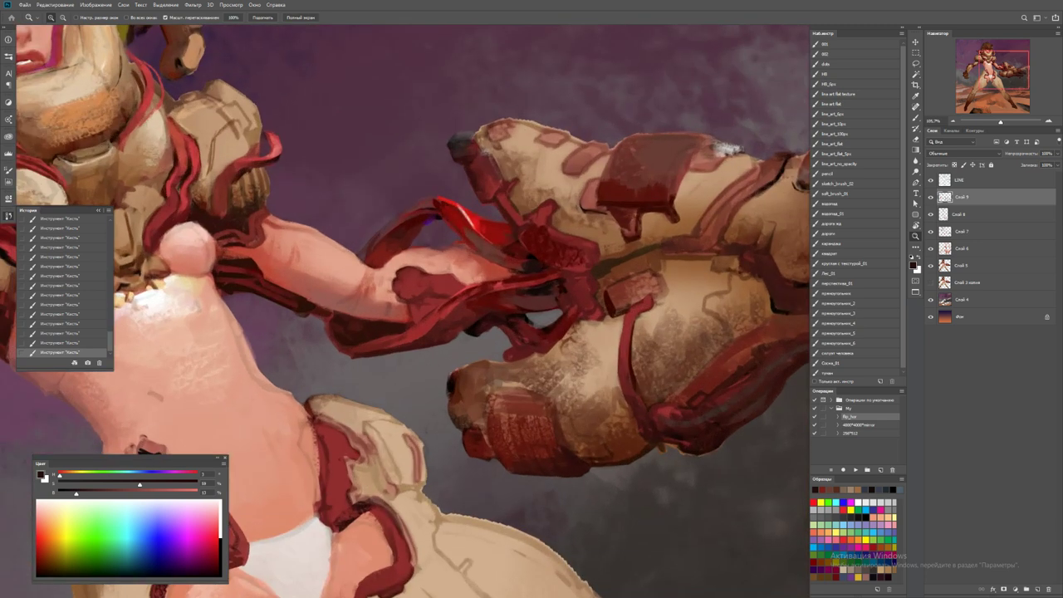
key("b")
left_click(432, 327, "alt")
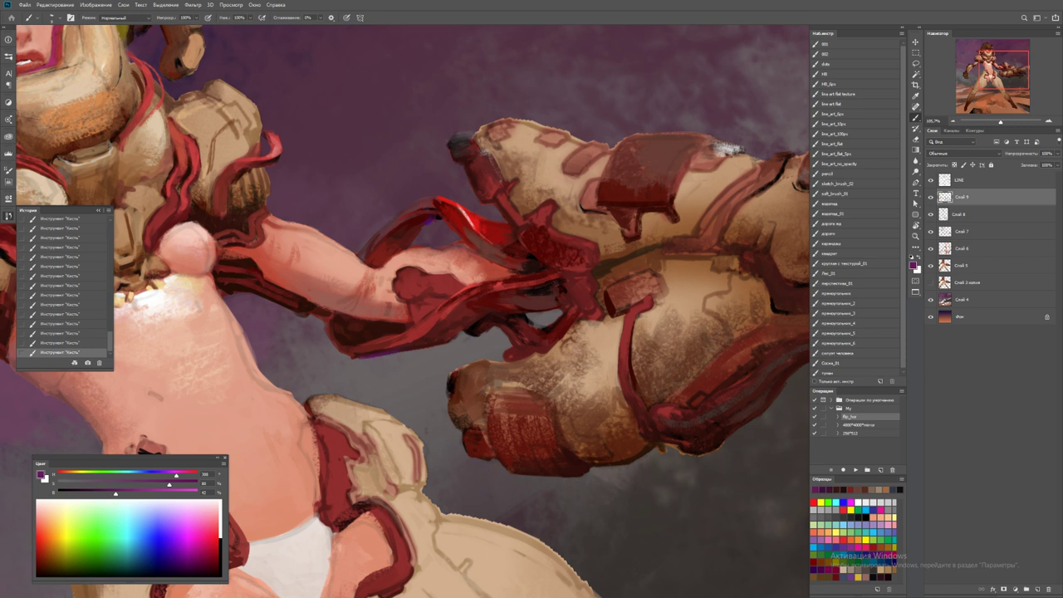
left_click_drag(369, 357, 445, 342)
Broaden the purple reflection on the forearm cuff and blend it with sampled reds and dark tones
left_click(407, 339, "alt")
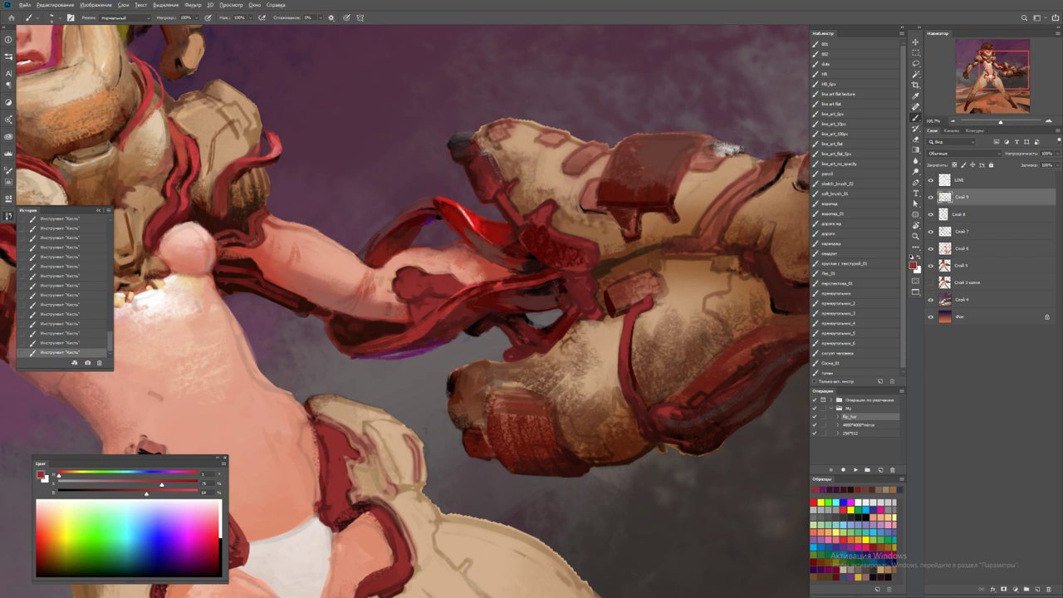
left_click(410, 345, "alt")
left_click(348, 349, "alt")
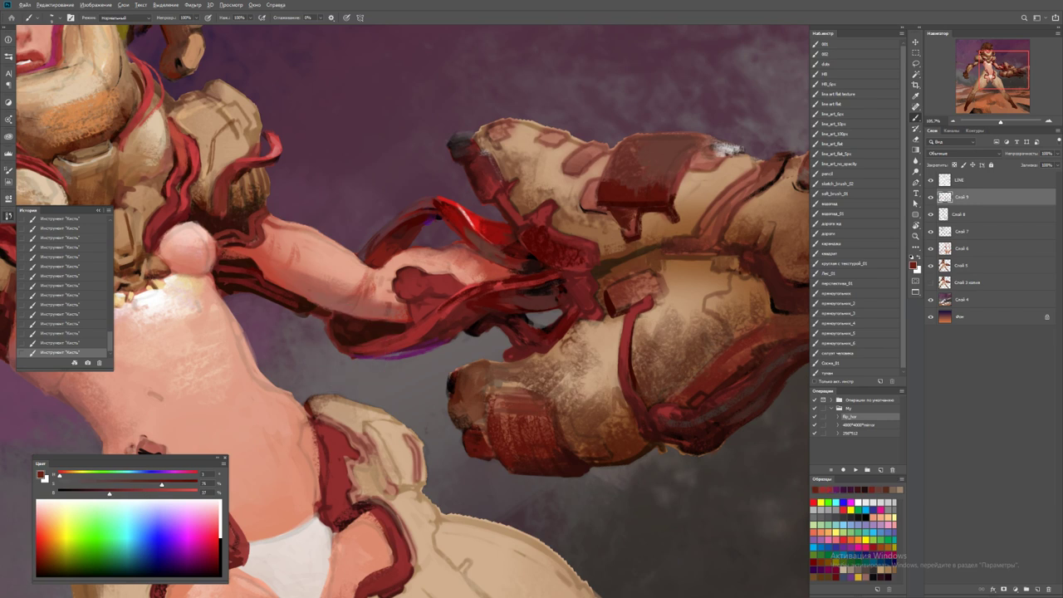
left_click(391, 351, "alt")
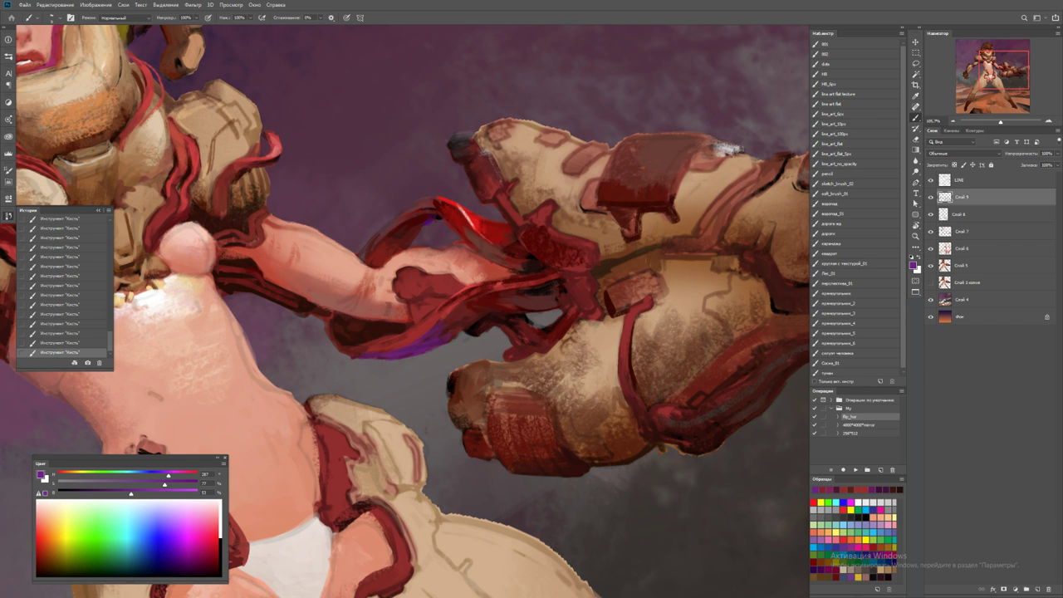
key("d")
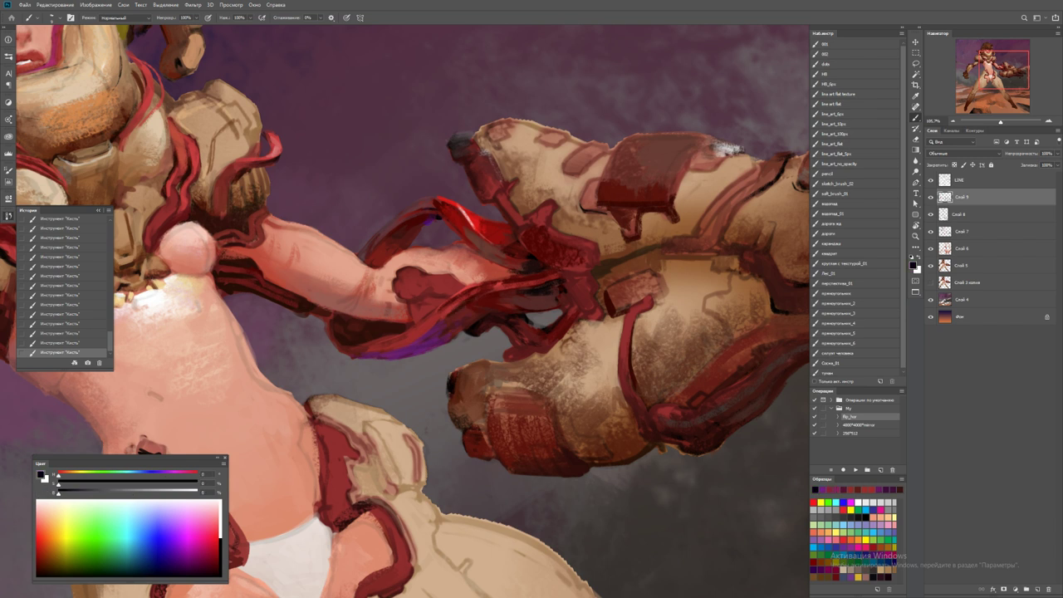
left_click(459, 316, "alt")
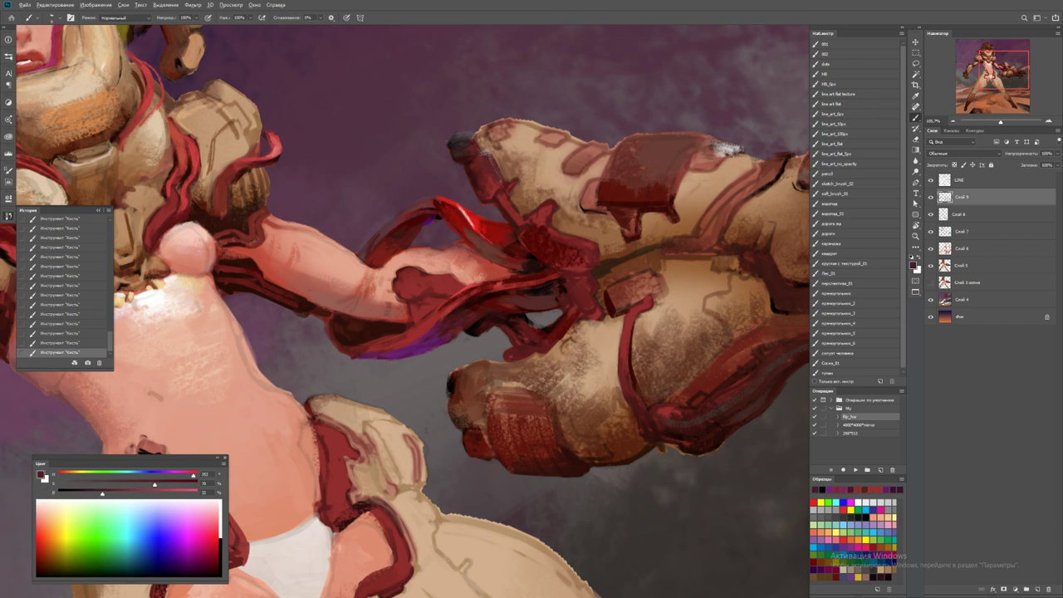
Touch up the elbow end of the red forearm cuff with sampled red, dark brown and muted grey
key("ctrl+0")
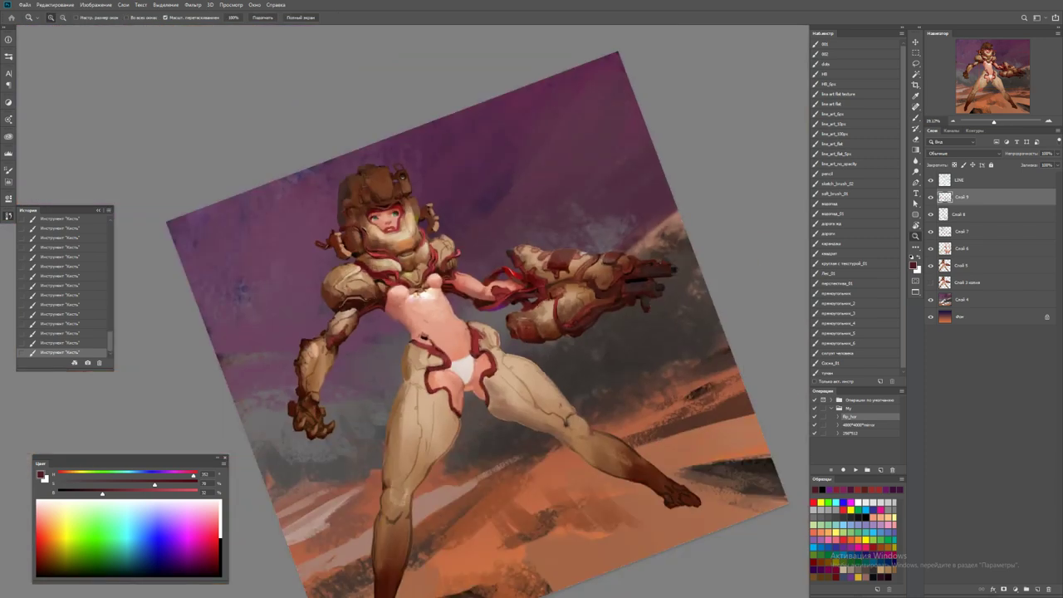
left_click_drag(499, 299, 548, 300)
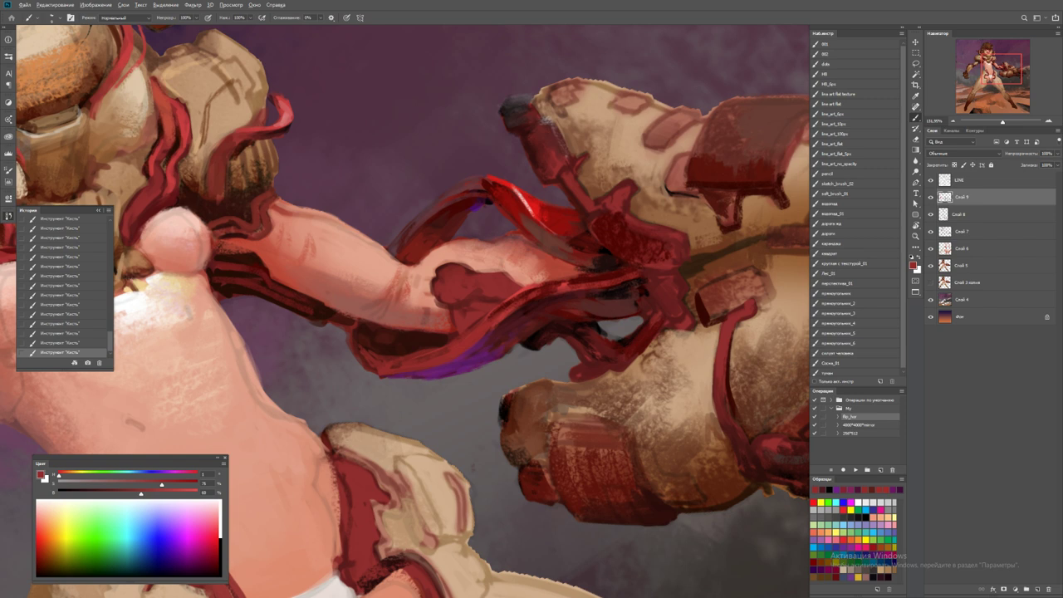
left_click(365, 339, "alt")
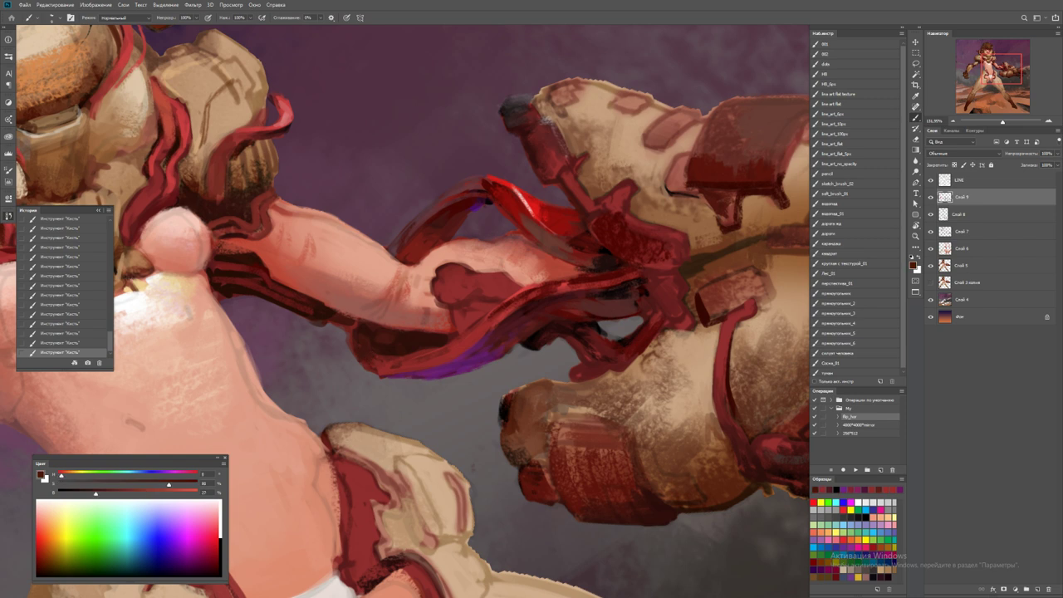
left_click(353, 394, "alt")
key("r")
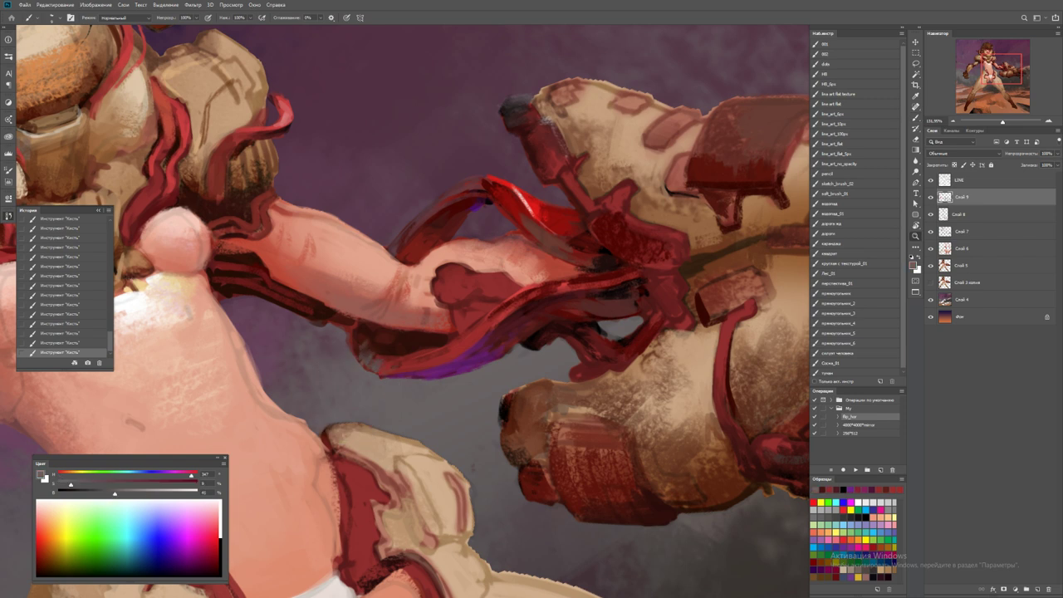
Reset the canvas rotation and flip the canvas horizontally
key("ctrl+0")
key("Escape")
key("z")
key("ctrl+0")
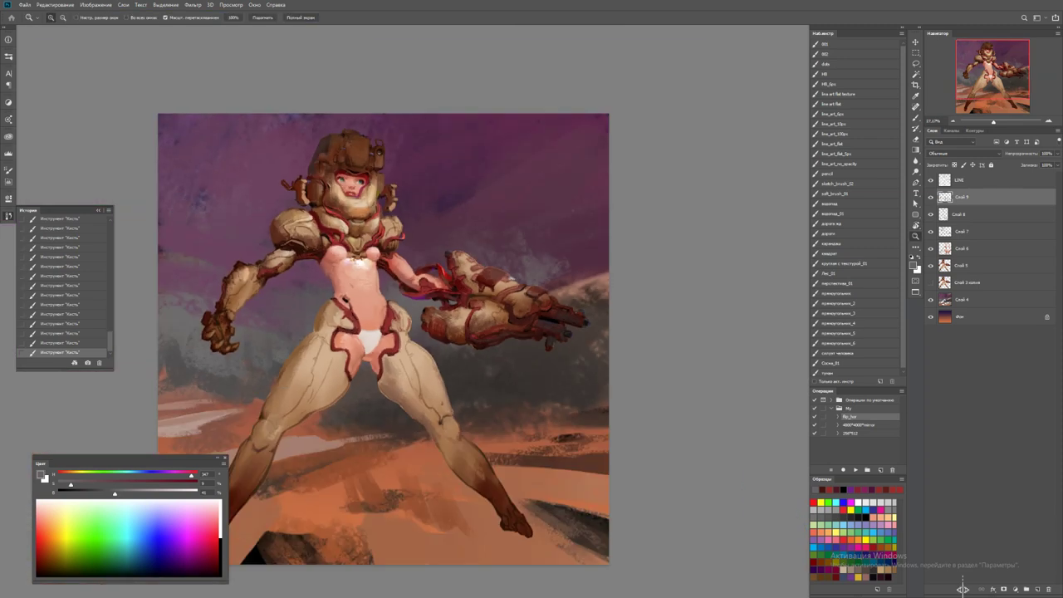
left_click(856, 469)
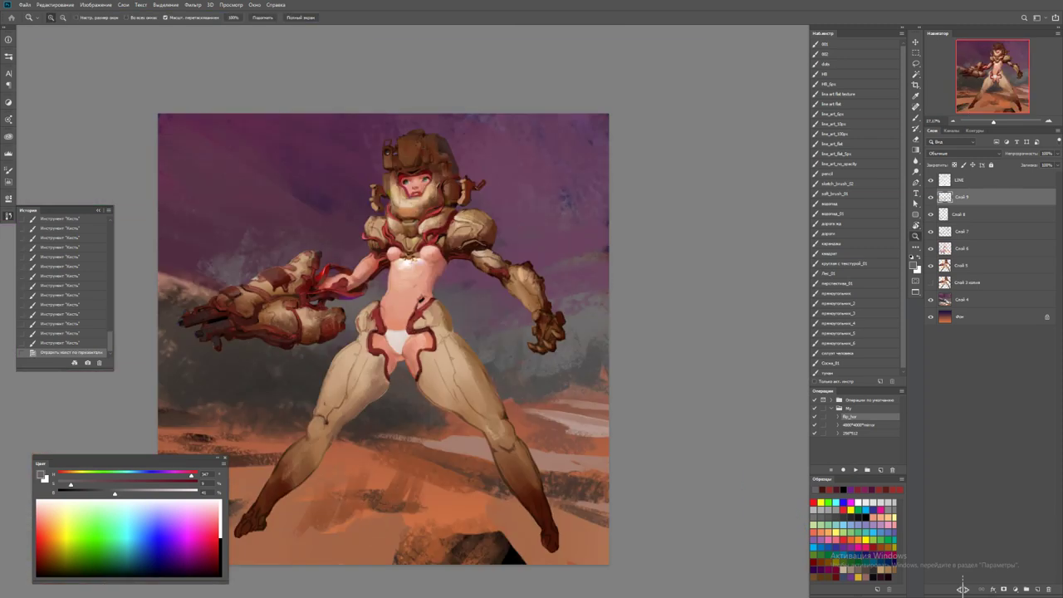
Add small touches of sampled beige and brown near the elbow end of the forearm cuff
left_click_drag(351, 312, 432, 312)
key("b")
left_click(366, 465, "alt")
left_click(499, 249)
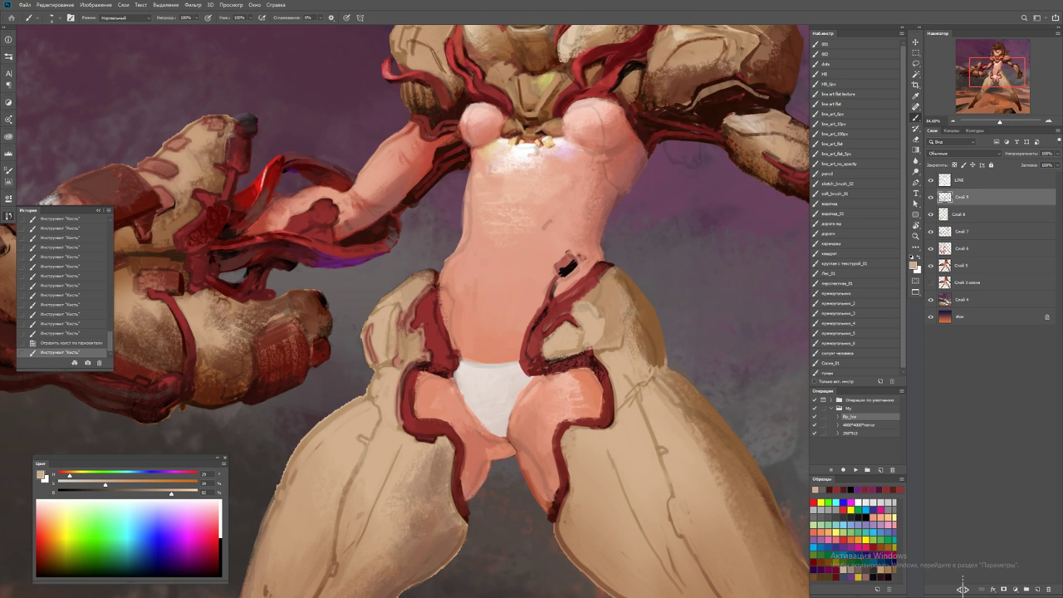
left_click_drag(365, 263, 384, 255)
key("ctrl+z")
key("ctrl+shift+z")
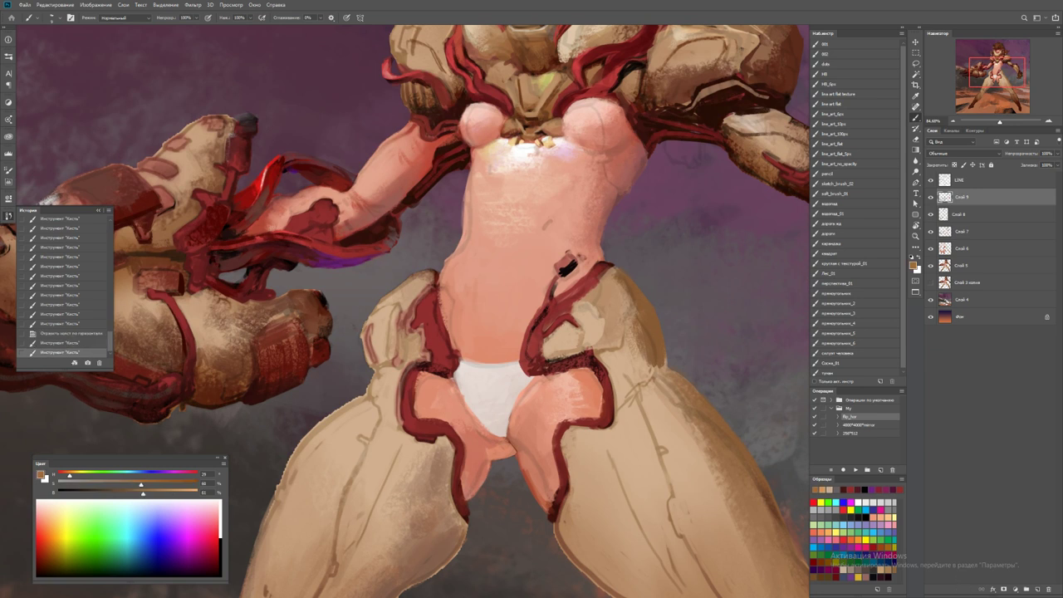
Paint sampled beige-brown edge strokes along the dark red straps beneath the upper arm
key("z")
key("ctrl+0")
mouse_move(395, 243)
left_mouse_down()
mouse_move(466, 244)
mouse_move(351, 394)
left_mouse_up()
key("b")
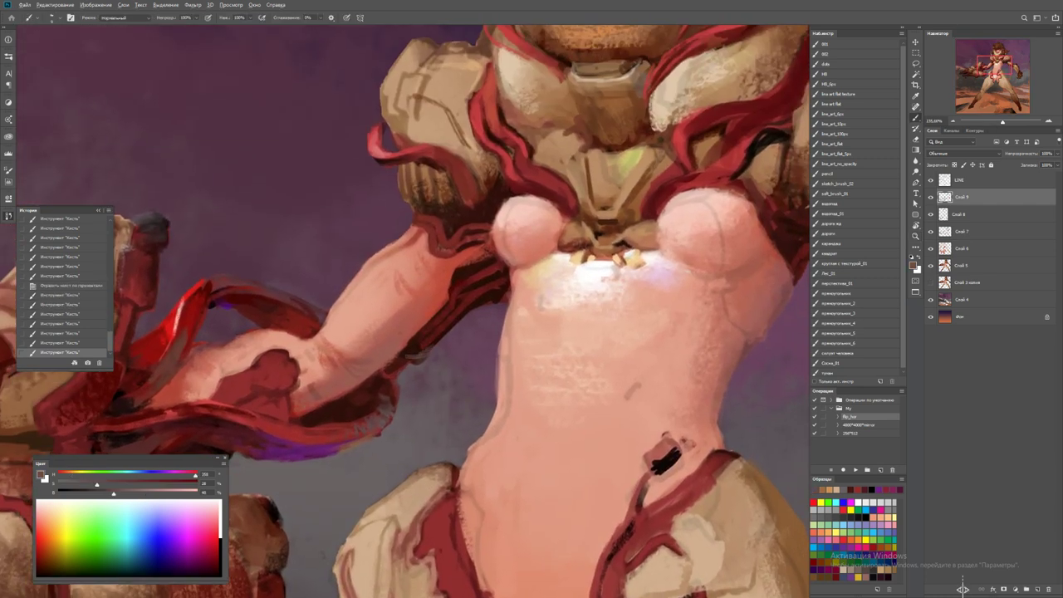
left_click(372, 508, "alt")
left_click_drag(404, 364, 447, 333)
mouse_move(437, 340)
left_mouse_down()
mouse_move(503, 293)
mouse_move(498, 269)
left_mouse_up()
mouse_move(461, 299)
left_mouse_down()
mouse_move(492, 275)
mouse_move(399, 282)
left_mouse_up()
key("z")
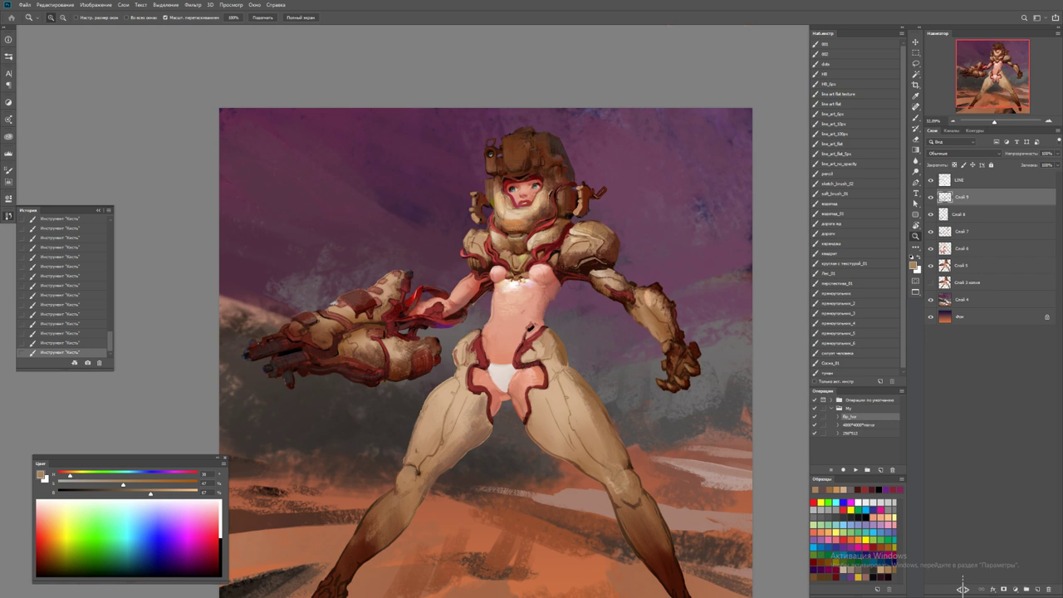
Shade the beige plate behind the gun barrels with textured brown and add a small green accent on its lower edge
left_click_drag(341, 338, 390, 338)
key("b")
key("d")
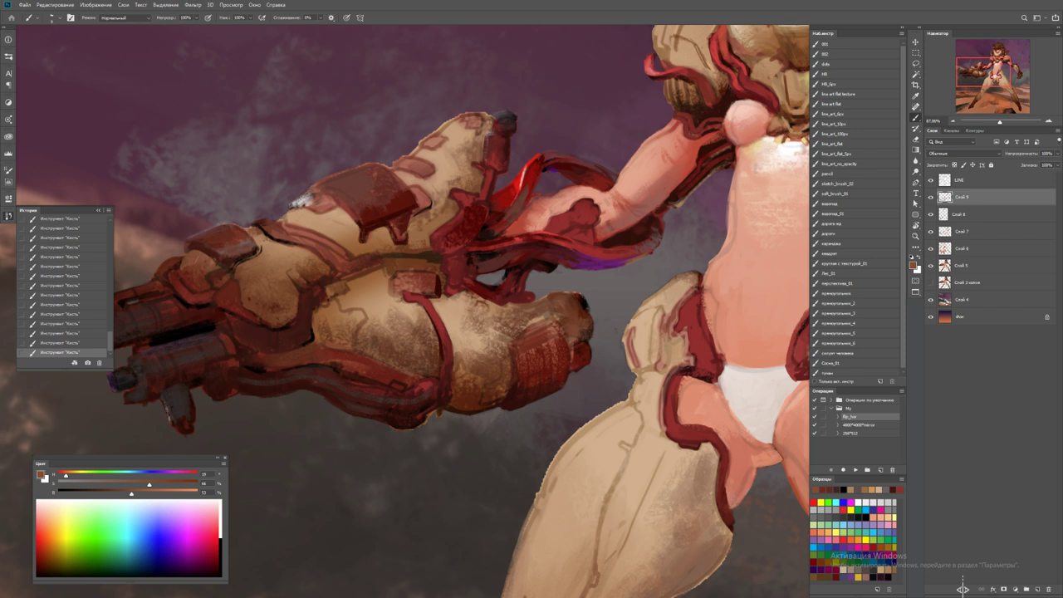
scroll(406, 312, "down", 4)
scroll(405, 312, "up", 6)
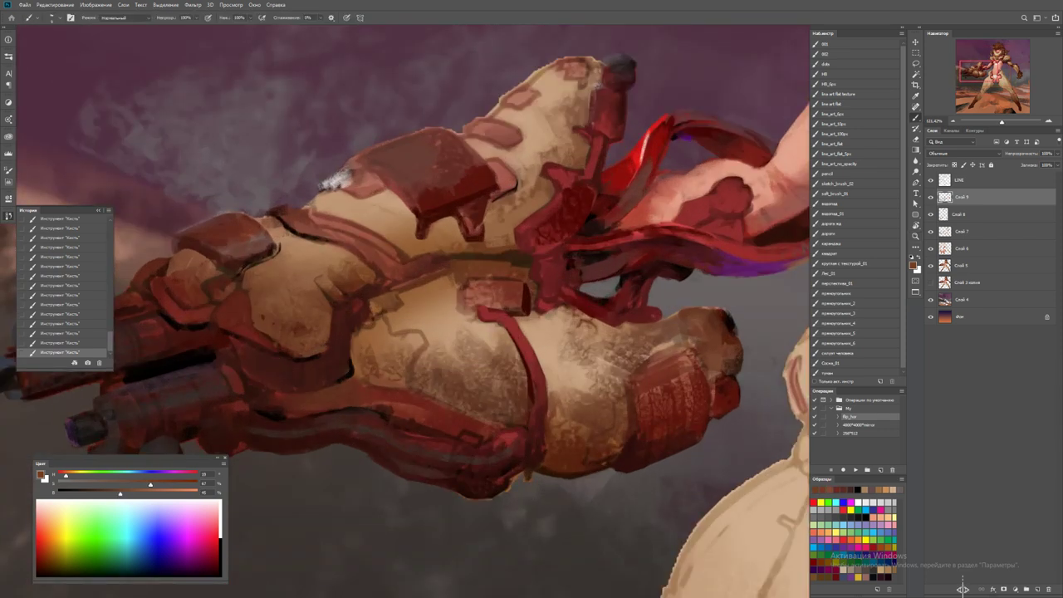
left_click_drag(300, 360, 320, 354)
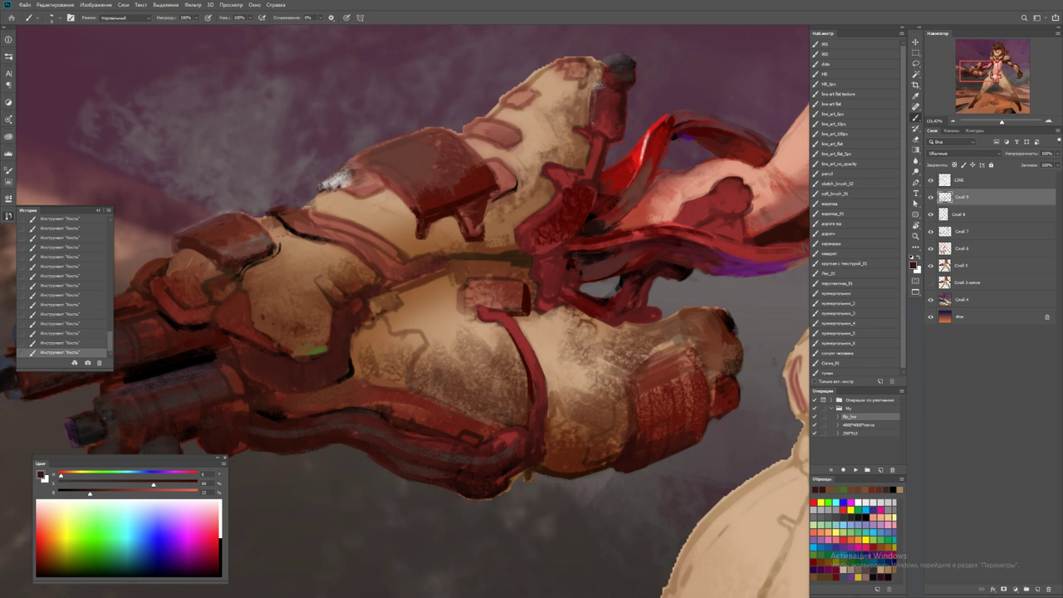
Paint a muted pinkish highlight on the red trim above the upper gun barrel
key("ctrl+minus")
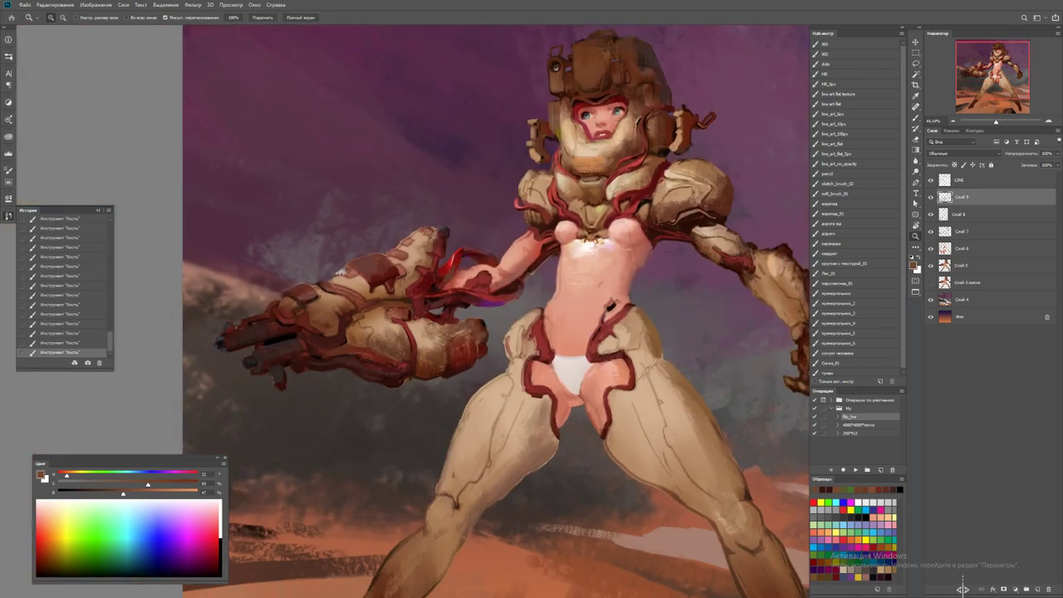
left_click_drag(306, 308, 482, 278)
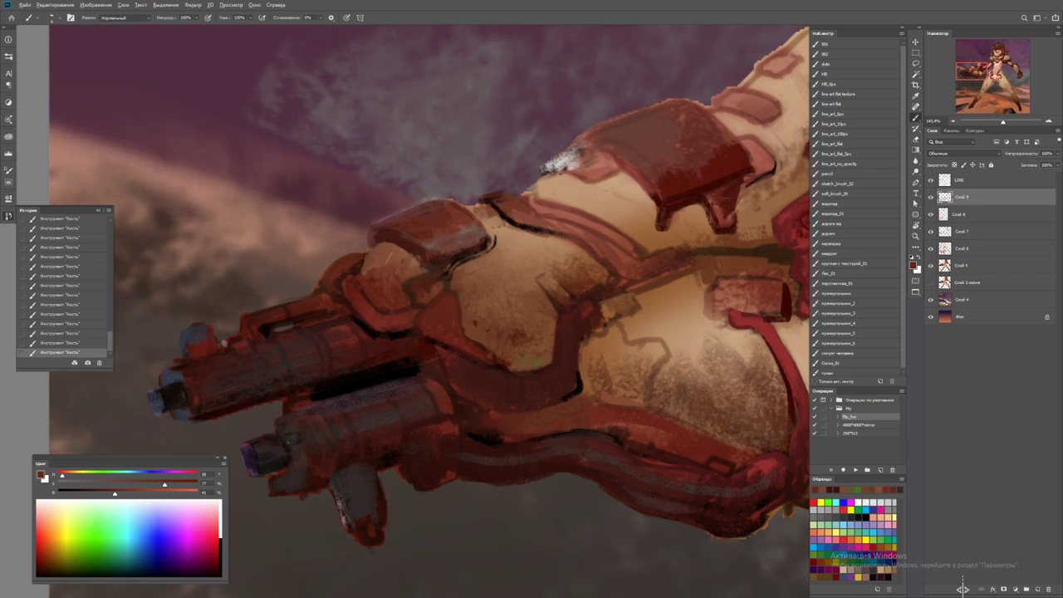
mouse_move(295, 300)
left_mouse_down()
mouse_move(361, 289)
mouse_move(370, 312)
left_mouse_up()
left_click(368, 308, "alt")
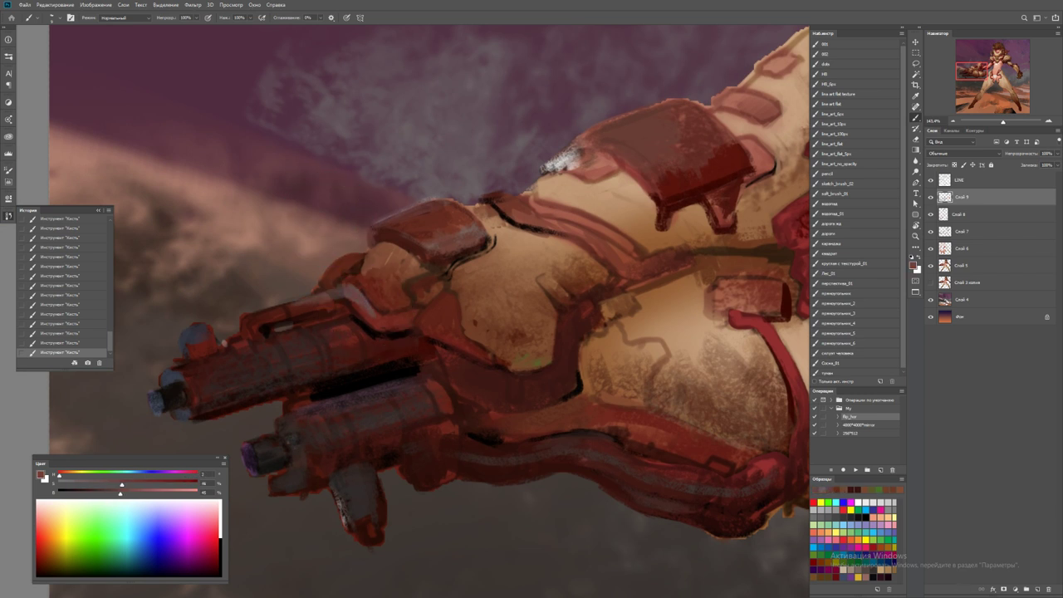
left_click(339, 290, "alt")
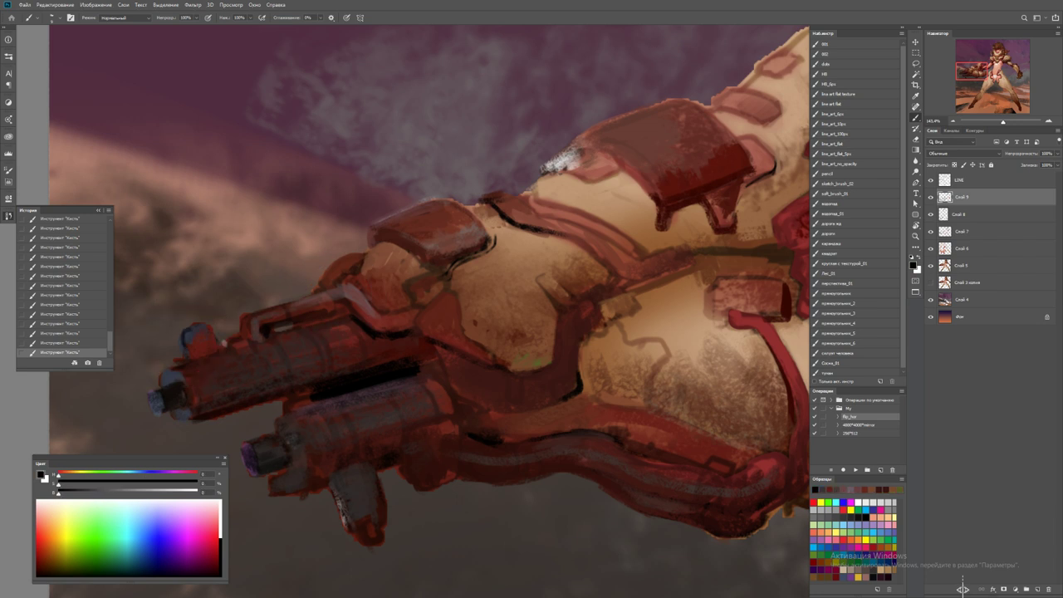
Compare the latest brush stroke on the gun barrels by undoing and redoing it
key("ctrl+minus")
key("ctrl+minus")
key("ctrl+minus")
key("ctrl+z")
left_click_drag(245, 348, 282, 348)
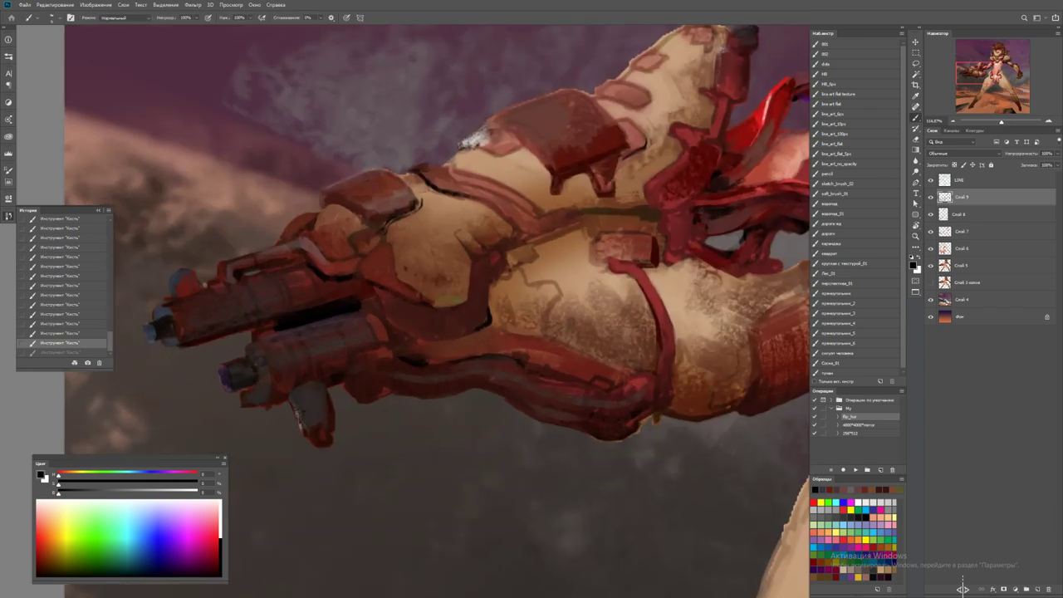
key("ctrl+shift+z")
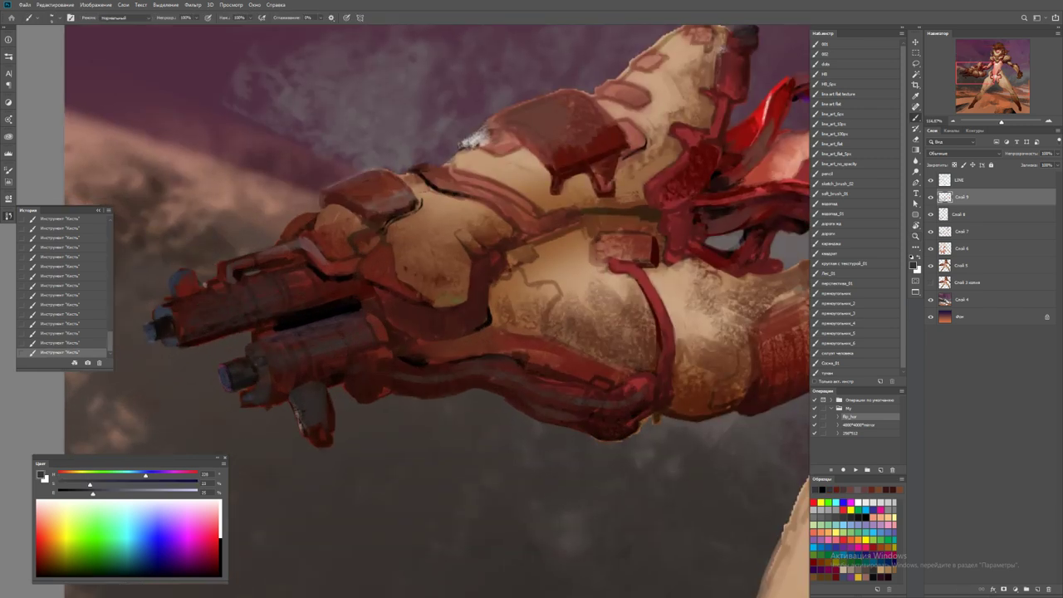
Detail the small nozzle under the lower gun barrel's muzzle with black and sampled dark blue-grey
key("d")
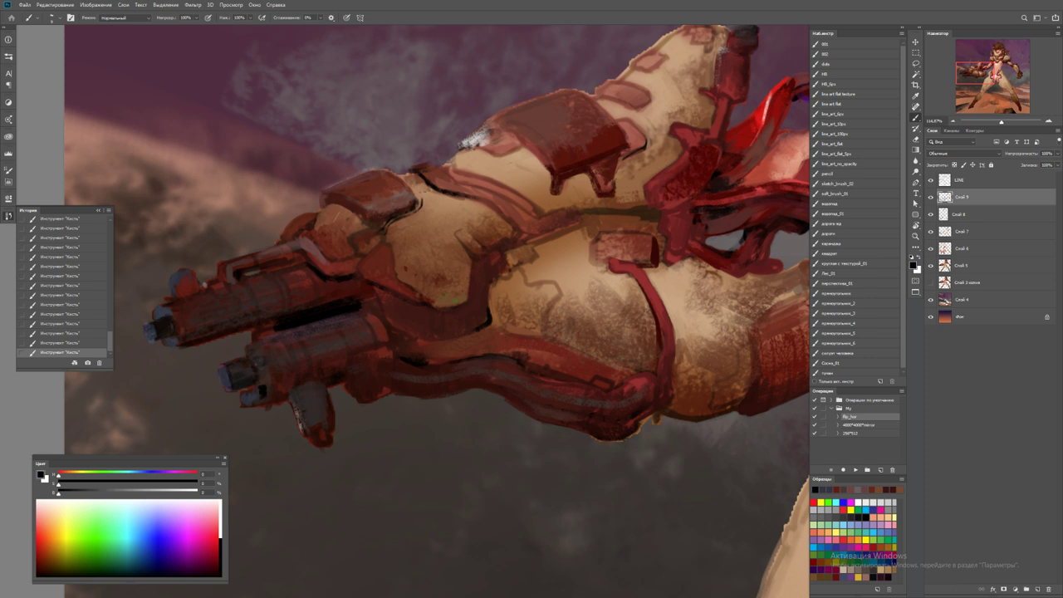
left_click(260, 389, "alt")
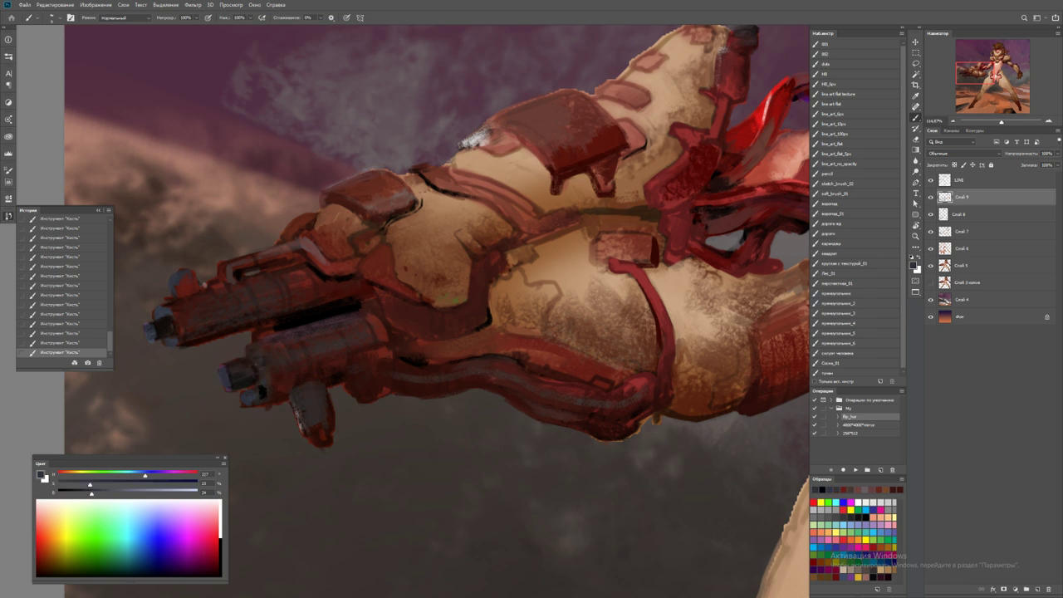
key("d")
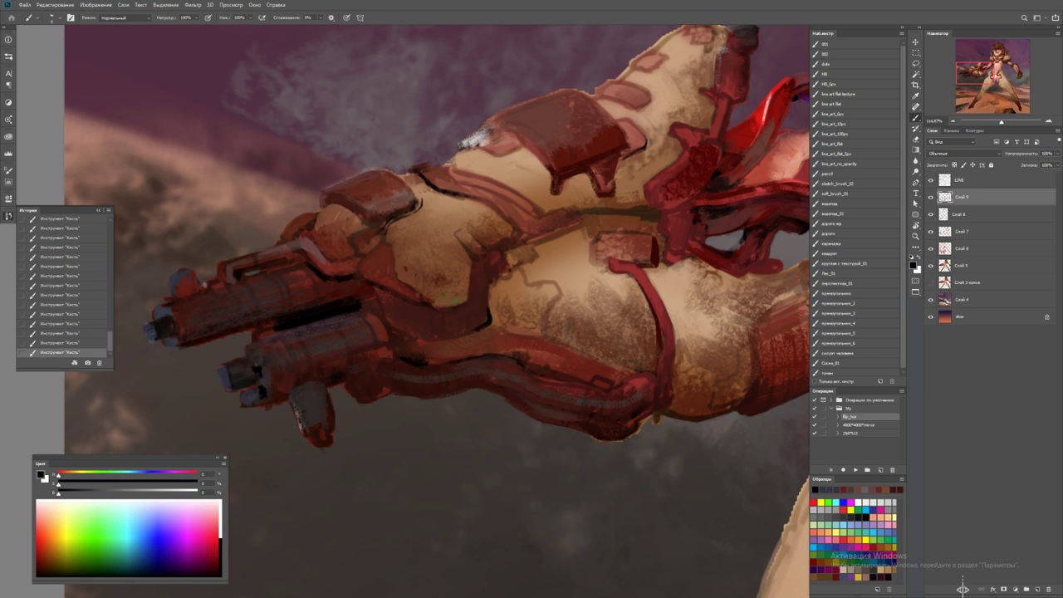
left_click(260, 389, "alt")
key("d")
Paint a small dark blue-grey accent on the upper tip of the hip plate beside the black detail on the red trim
key("z")
key("ctrl+0")
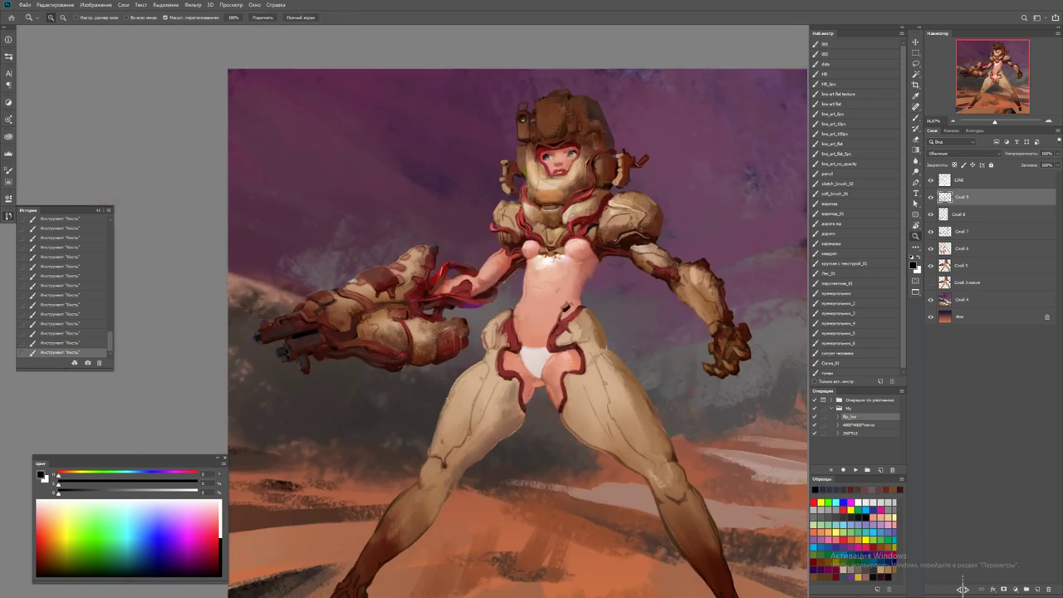
left_click_drag(544, 312, 615, 312)
key("b")
left_click(682, 291, "alt")
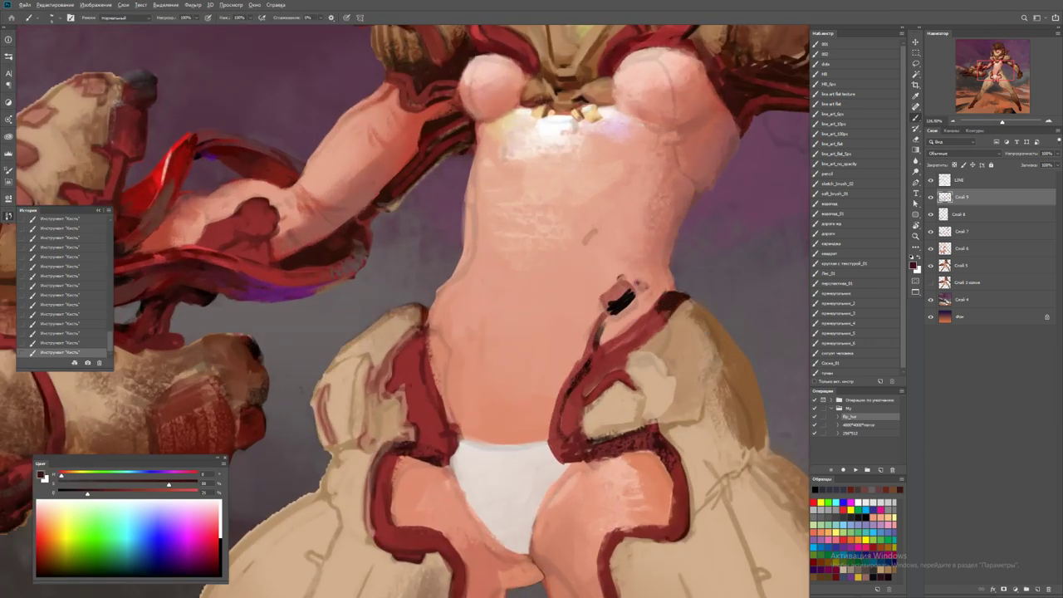
left_click(663, 312, "alt")
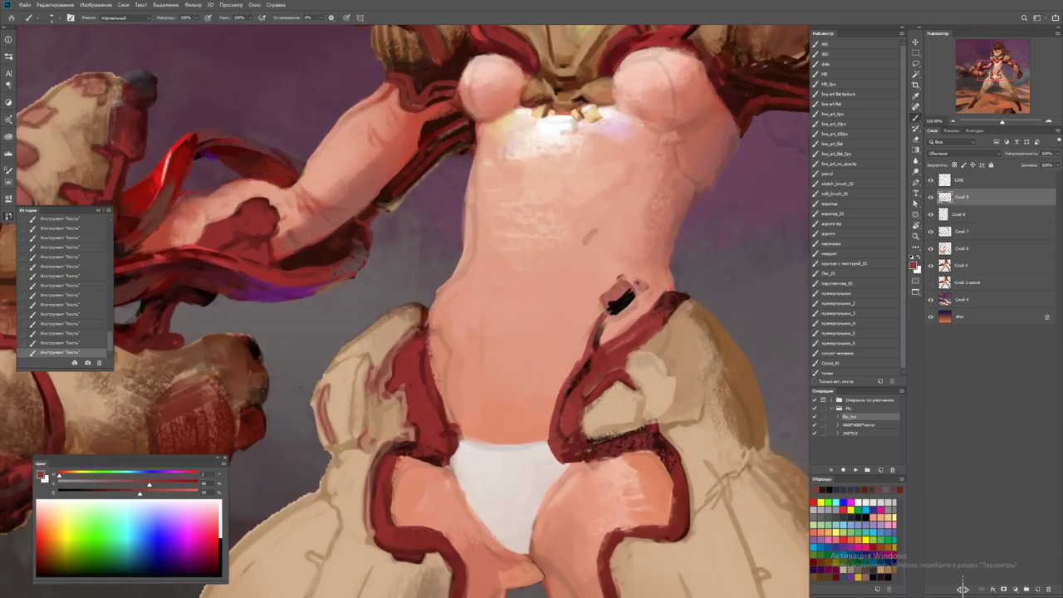
left_click(826, 491)
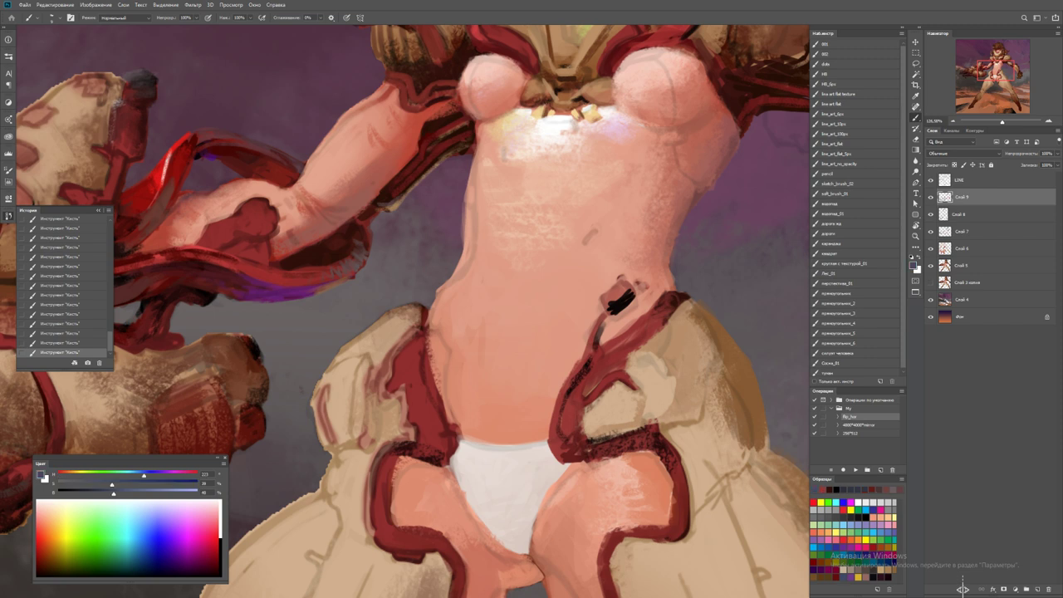
key("ctrl+minus")
key("ctrl+plus")
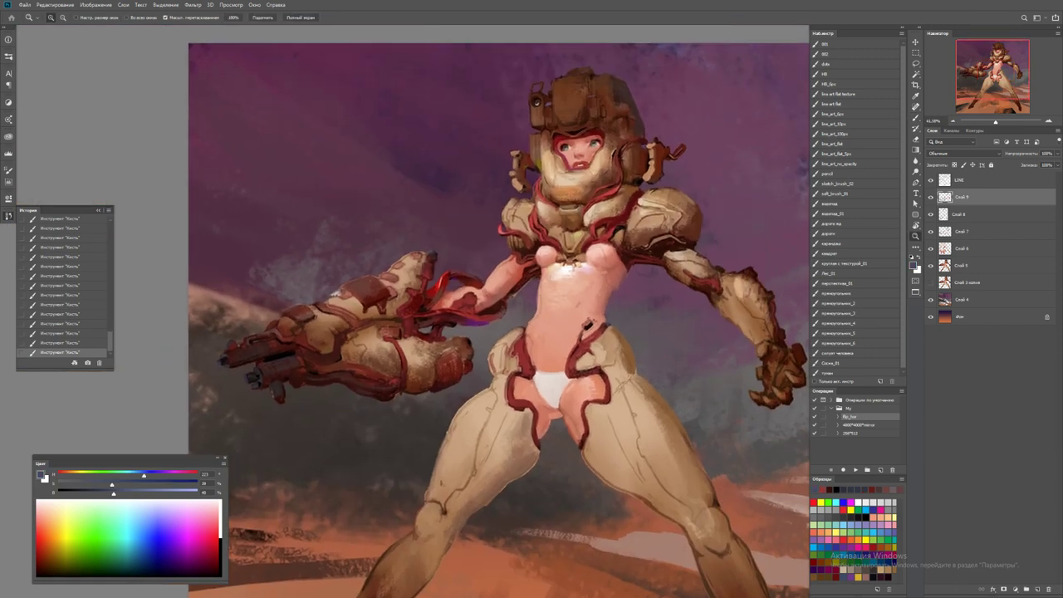
key("ctrl+plus")
key("b")
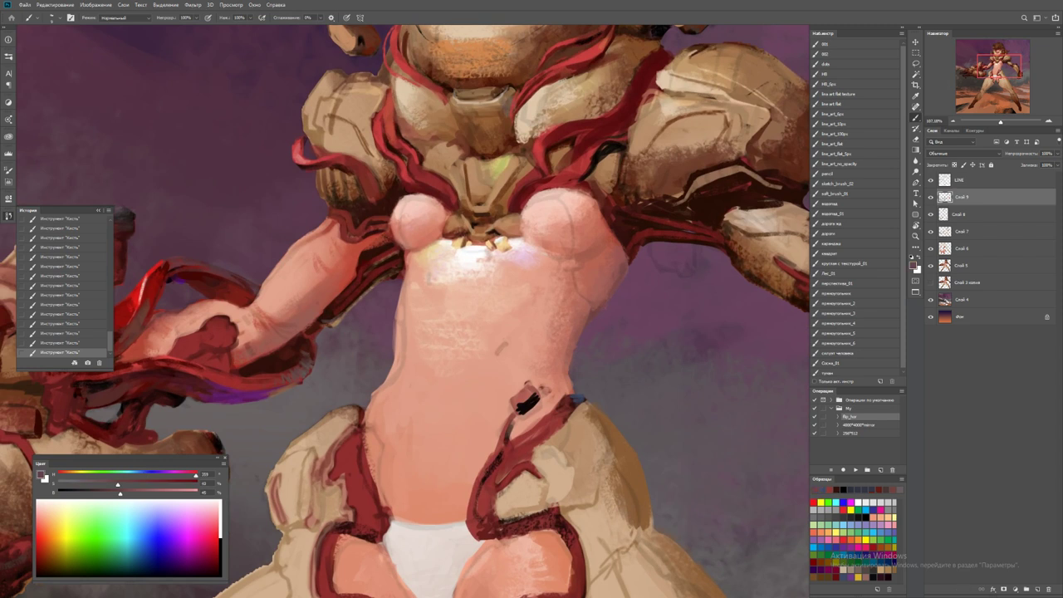
Redo the last stroke and shade the outer side of the ribcage below the chest with a muted dark reddish tone
key("d")
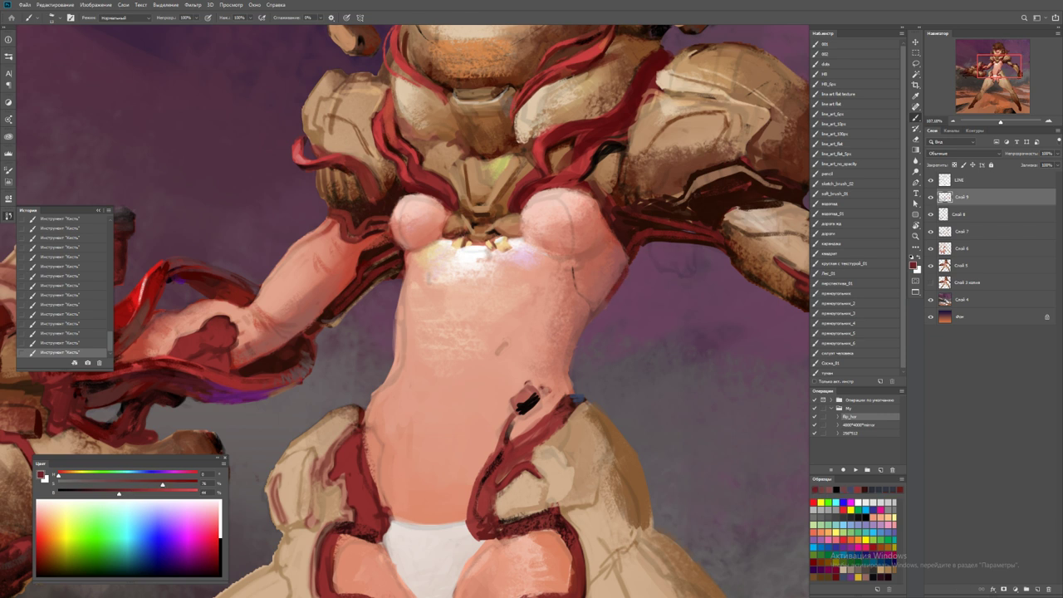
key("ctrl+z")
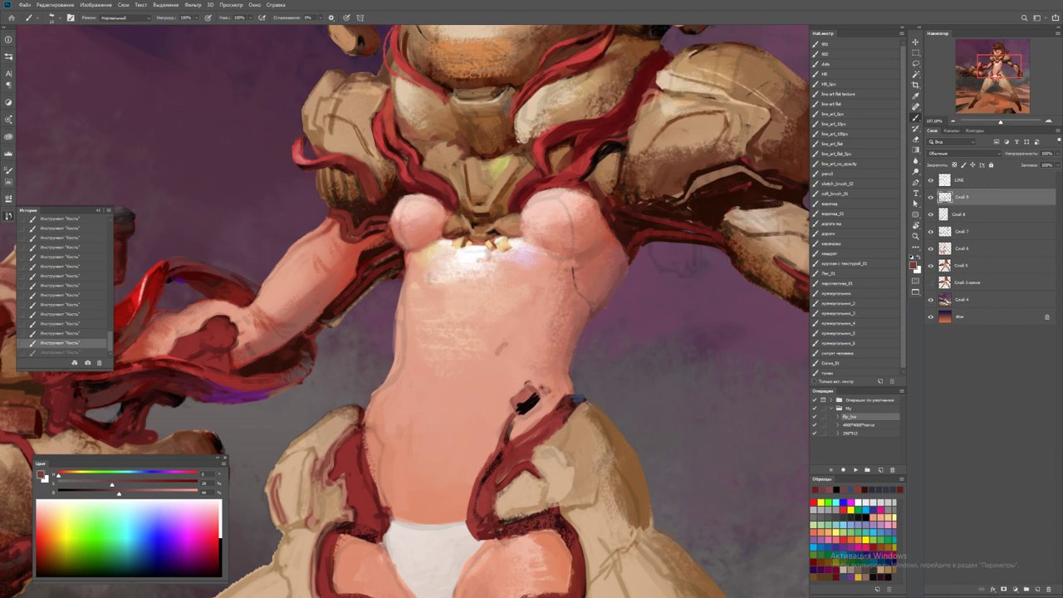
left_click_drag(609, 277, 602, 301)
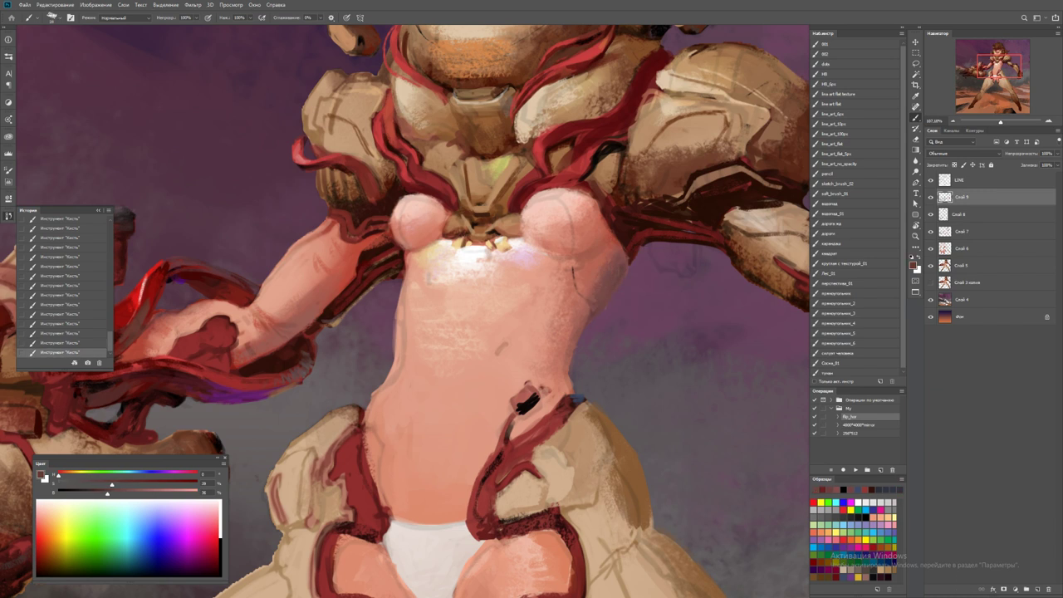
left_click_drag(617, 264, 588, 318)
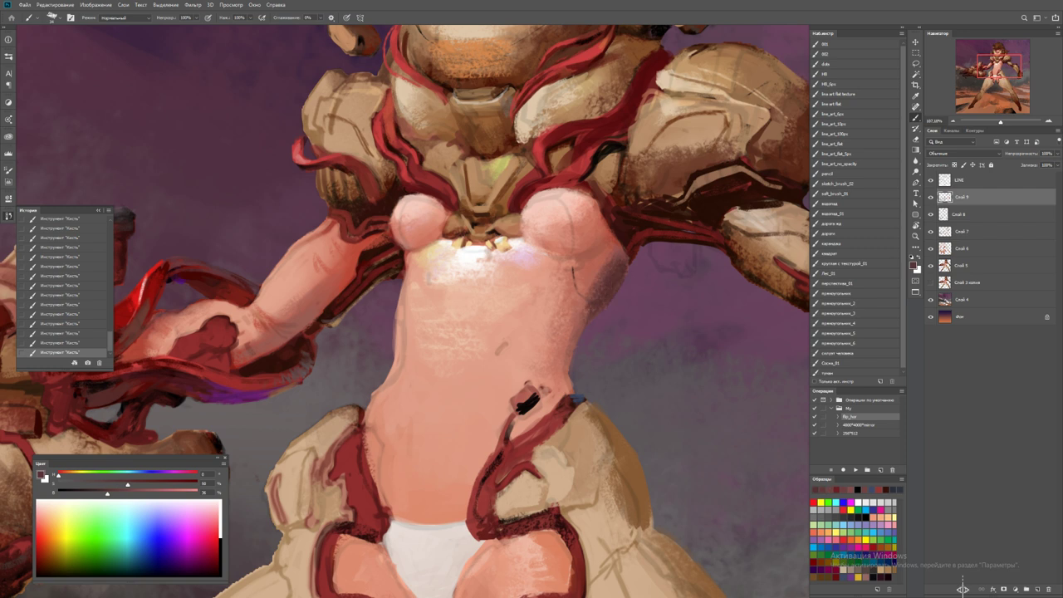
Load the figure's outline as a selection, paint textured shadow down the outer edge of the waist, and deselect
left_click(931, 317)
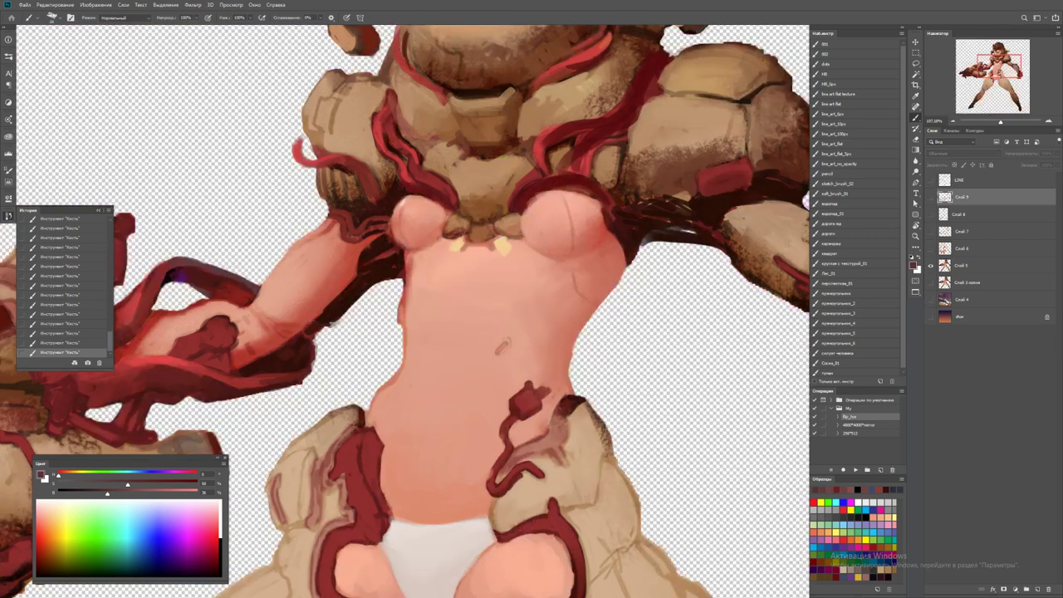
left_click(930, 316)
left_click(945, 197, "ctrl")
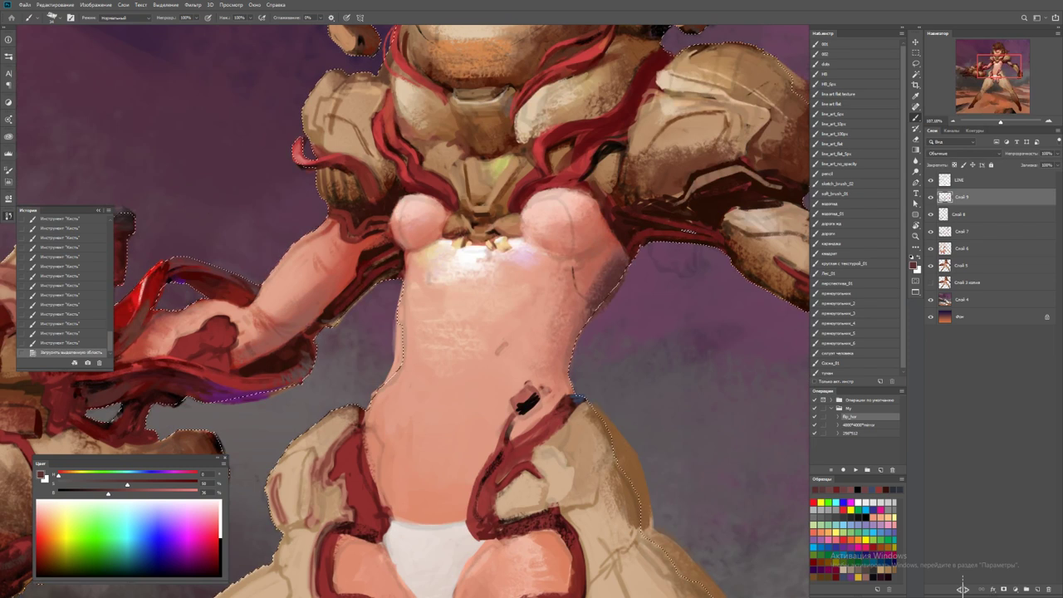
left_click_drag(581, 306, 553, 364)
key("ctrl+d")
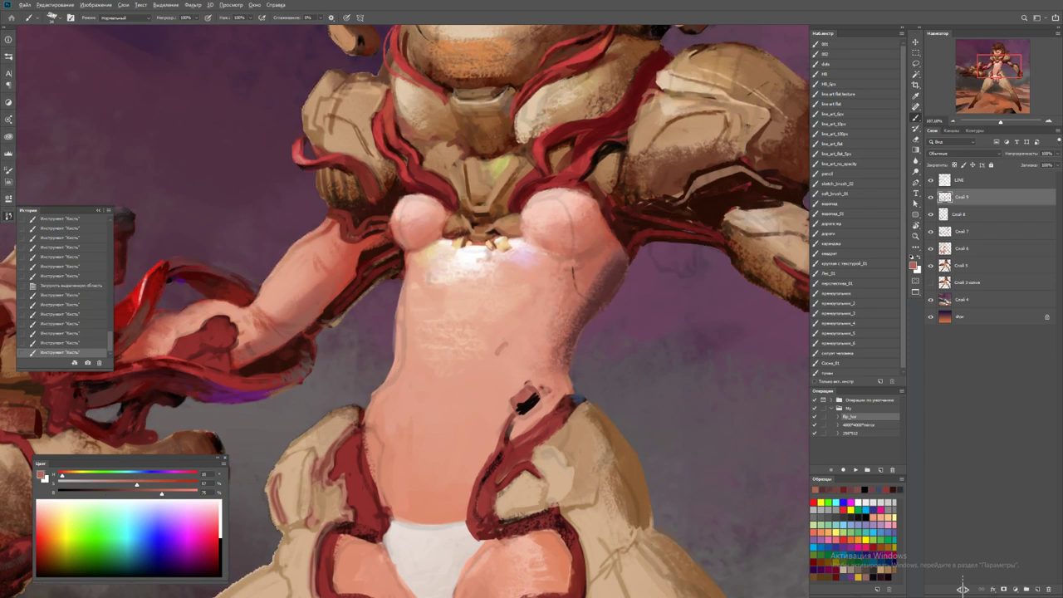
mouse_move(605, 259)
left_mouse_down()
mouse_move(623, 271)
mouse_move(607, 261)
mouse_move(565, 314)
left_mouse_up()
Flip the canvas horizontally to judge the figure mirrored and return to the torso with the brush
key("z")
key("ctrl+minus")
key("ctrl+minus")
key("ctrl+minus")
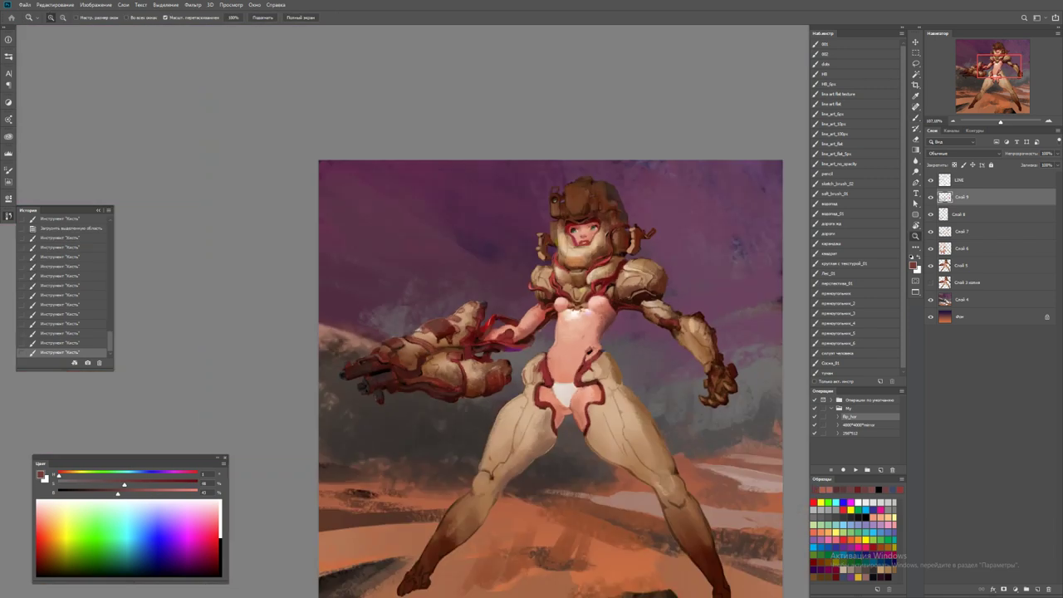
key("F2")
key("ctrl+1")
key("b")
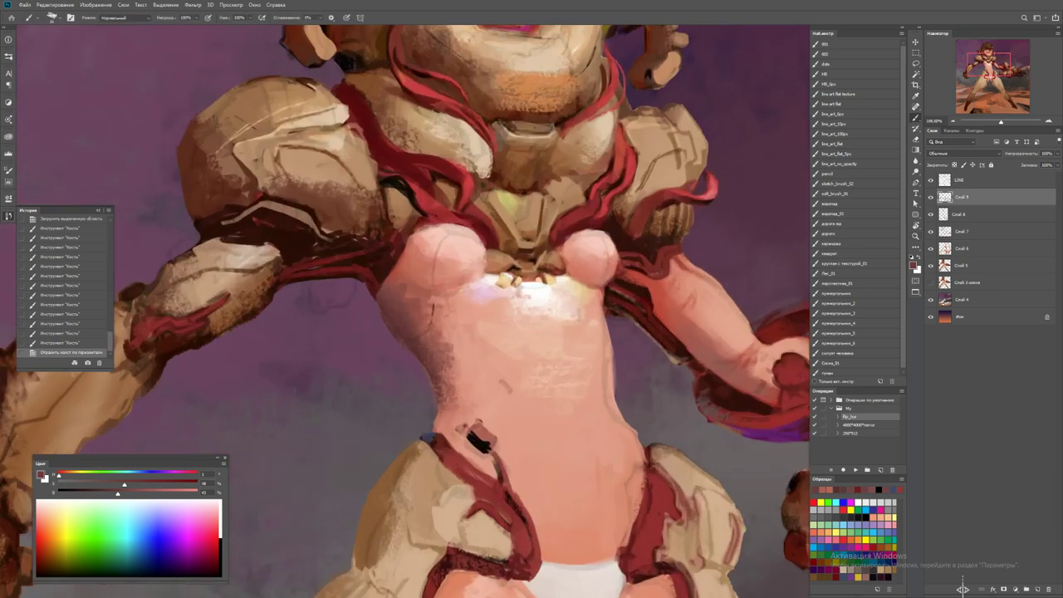
Extend the textured purplish-brown shadow over the side of the ribcage and waist using sampled skin tones
left_click_drag(432, 301, 431, 312)
left_click_drag(500, 381, 504, 387)
left_click(391, 304, "alt")
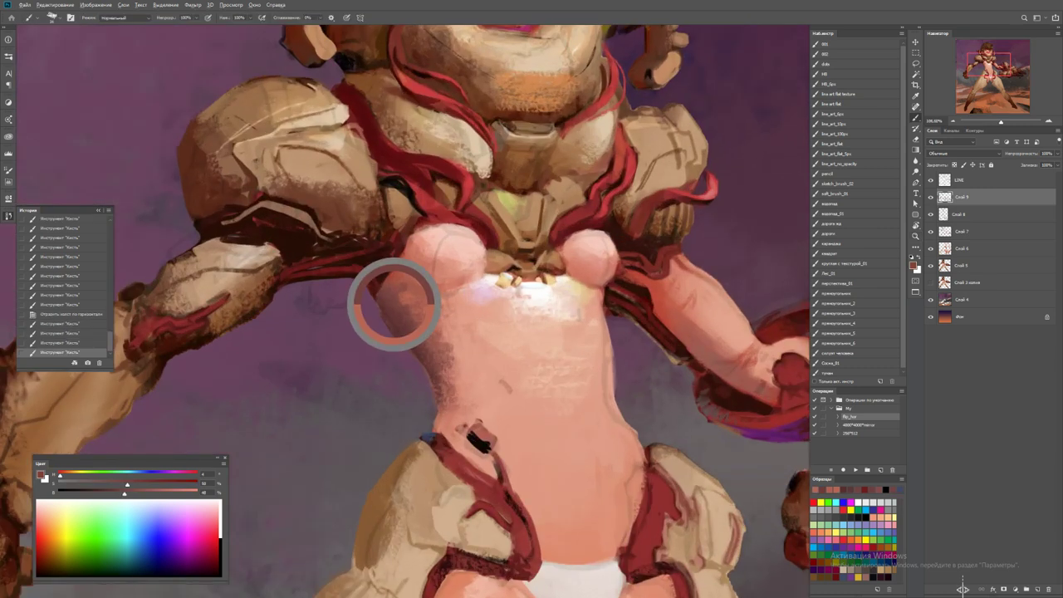
mouse_move(402, 294)
left_mouse_down()
mouse_move(457, 337)
mouse_move(472, 399)
left_mouse_up()
left_click(498, 391, "alt")
left_click(464, 372, "alt")
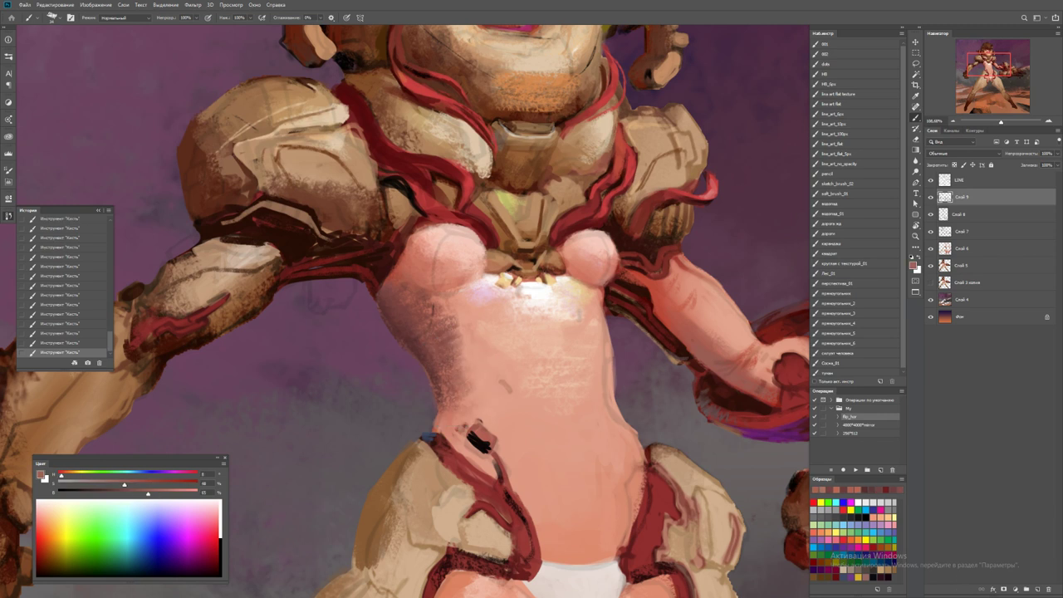
Blend the inner edge of the waist shadow into the belly with sampled peach and brownish skin tones
left_click(494, 305, "alt")
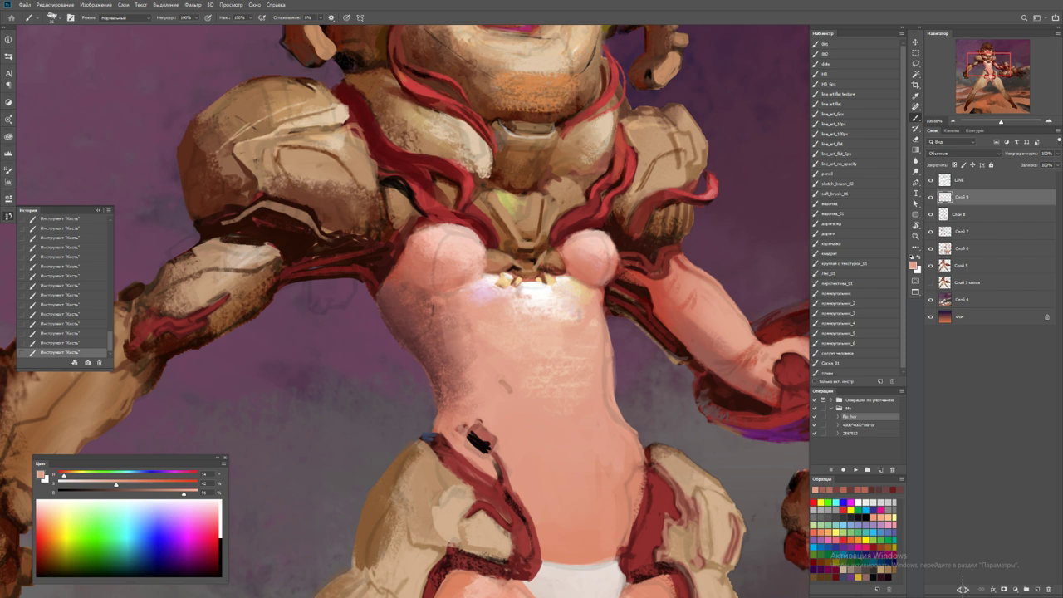
left_click(461, 337, "alt")
left_click(471, 373, "alt")
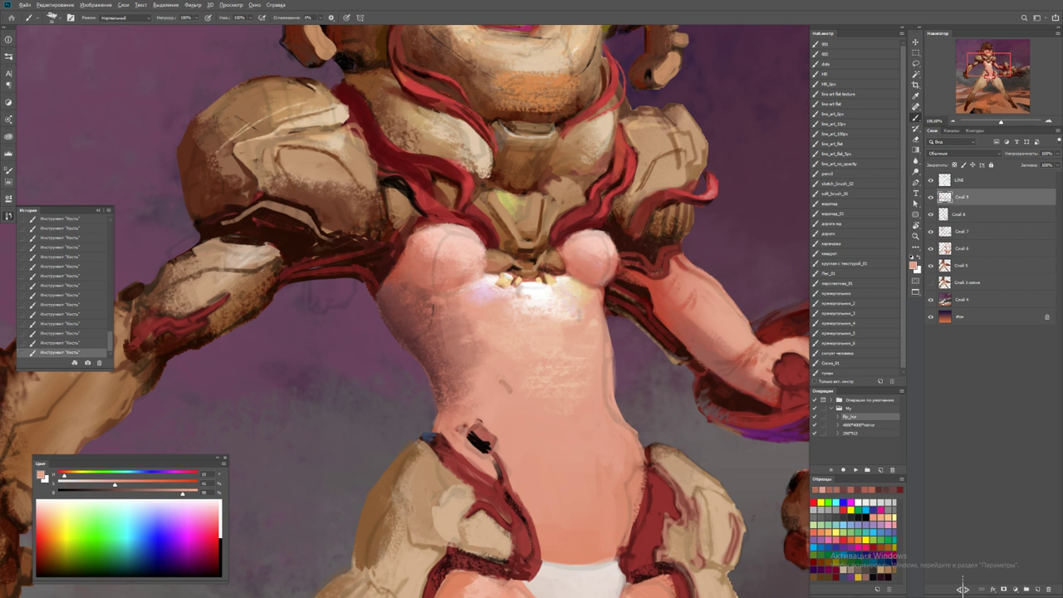
left_click(473, 377, "alt")
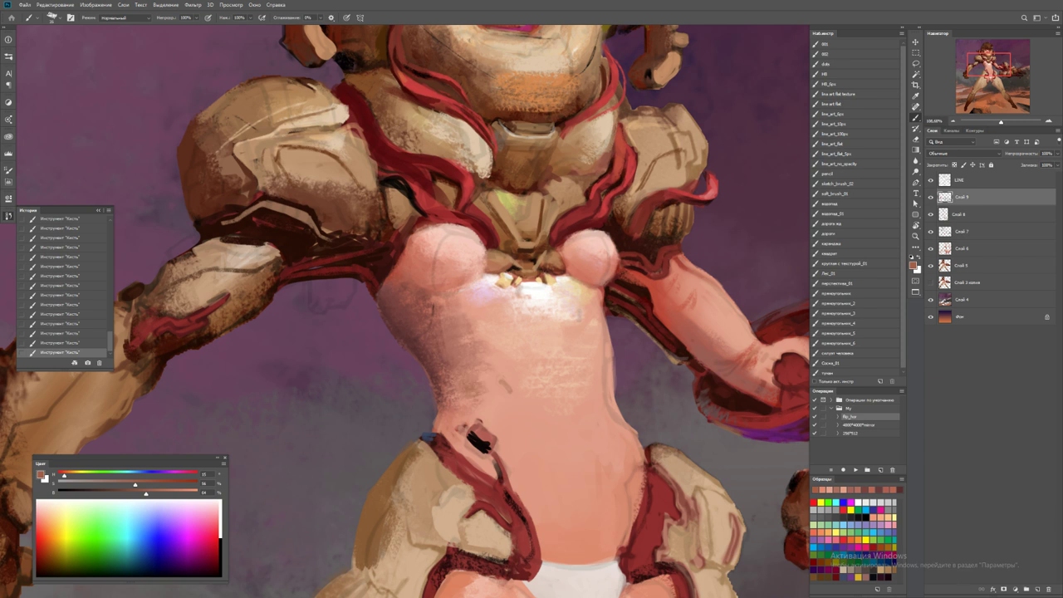
left_click(480, 378, "alt")
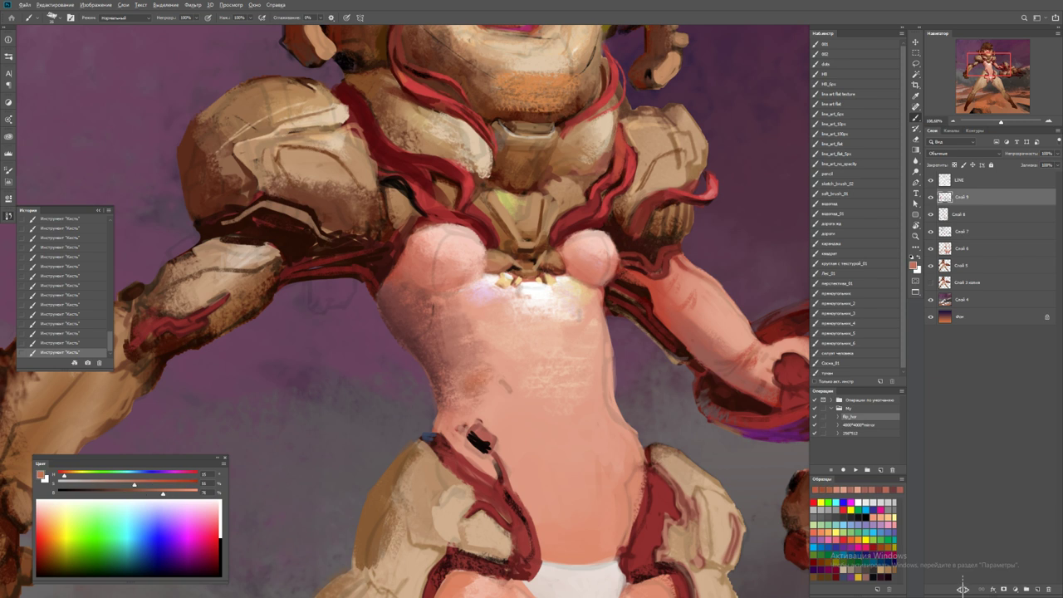
left_click(478, 364, "alt")
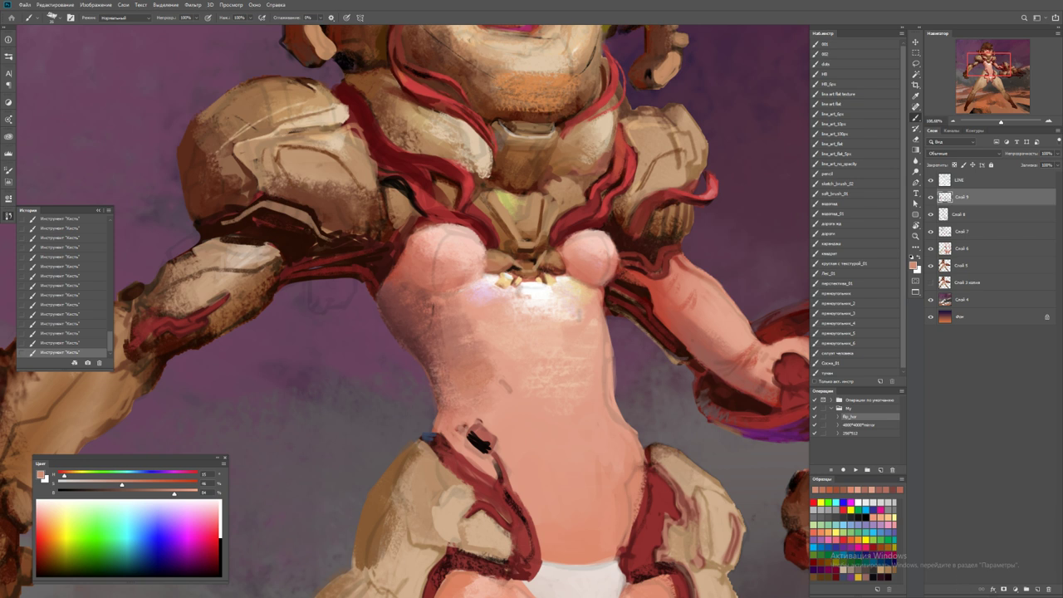
left_click(480, 365, "alt")
left_click(496, 364, "alt")
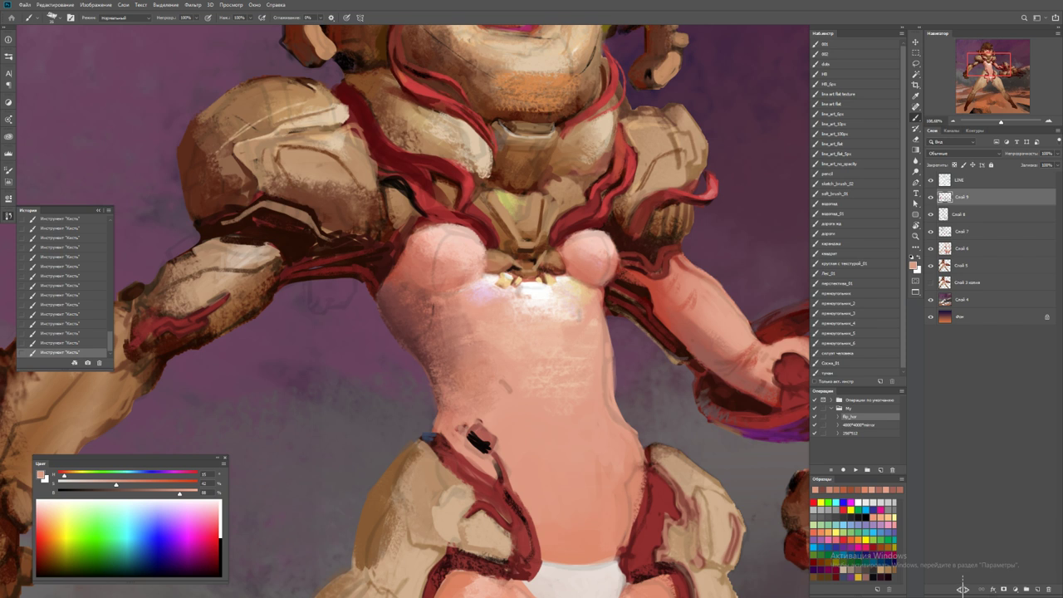
Warm and soften the shadow on the ribcage below the chest with sampled reddish-brown tones
left_click(445, 284, "alt")
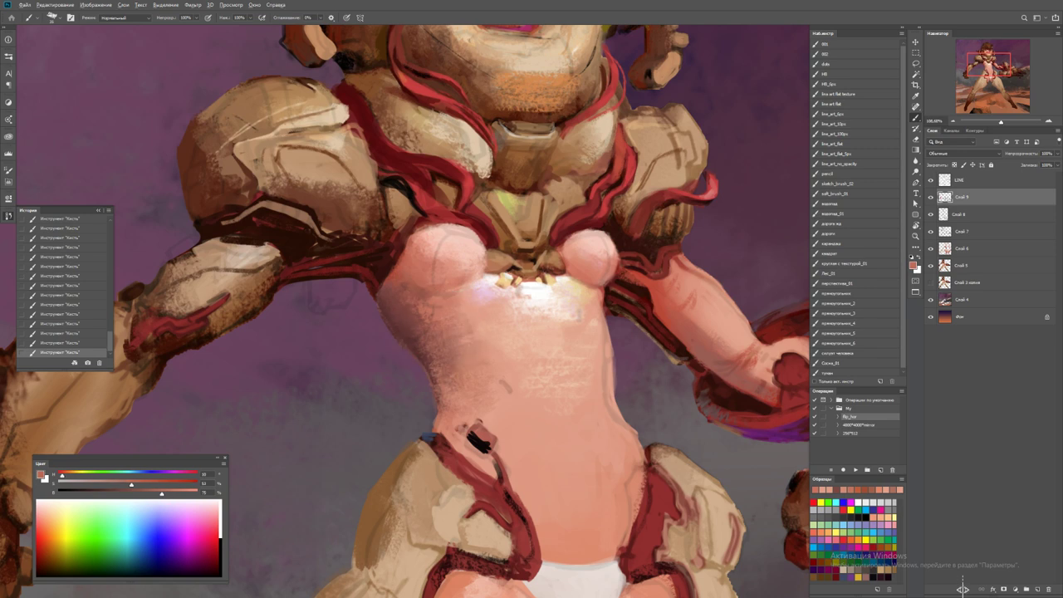
left_click(414, 315, "alt")
left_click(415, 329, "alt")
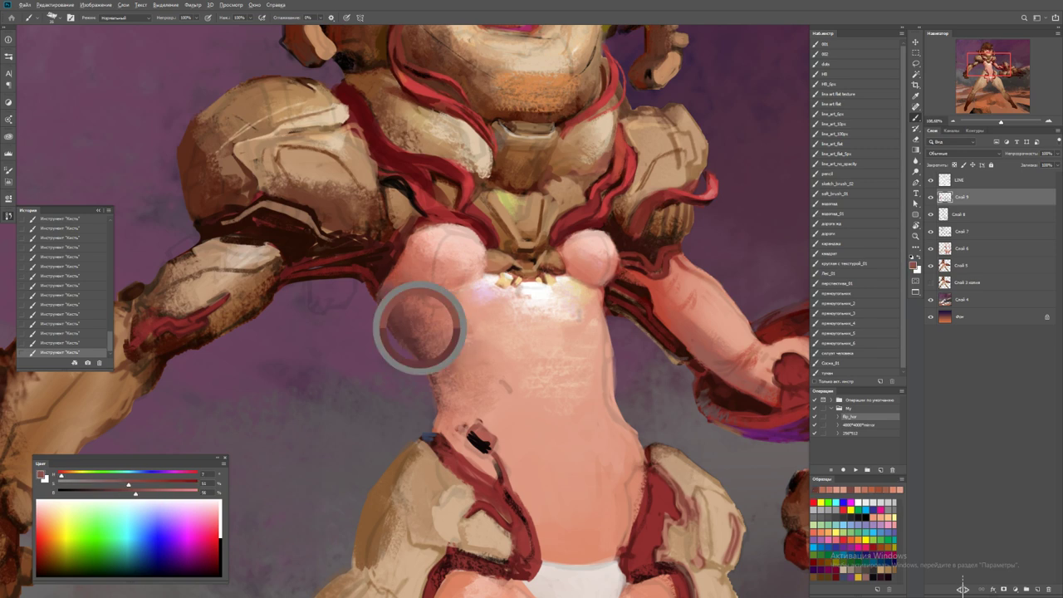
scroll(416, 328, "down", 3)
key("z")
scroll(485, 283, "down", 2)
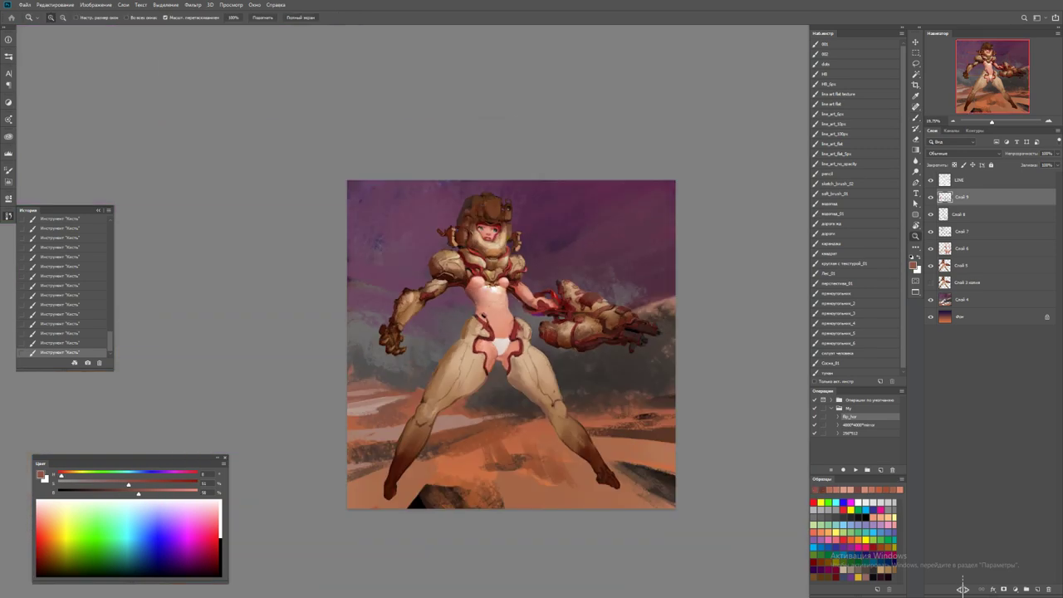
Refine the shadowed contour of the waist in reddish brown with the line_art_10ps brush
scroll(486, 283, "up", 5)
key("b")
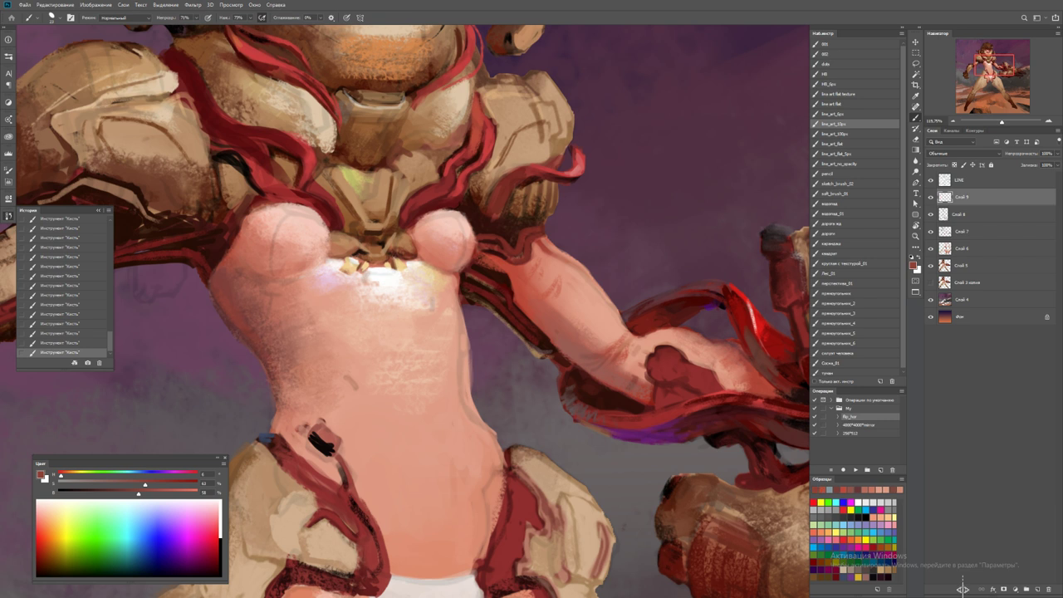
mouse_move(279, 379)
left_mouse_down()
mouse_move(281, 417)
mouse_move(241, 404)
left_mouse_up()
key("z")
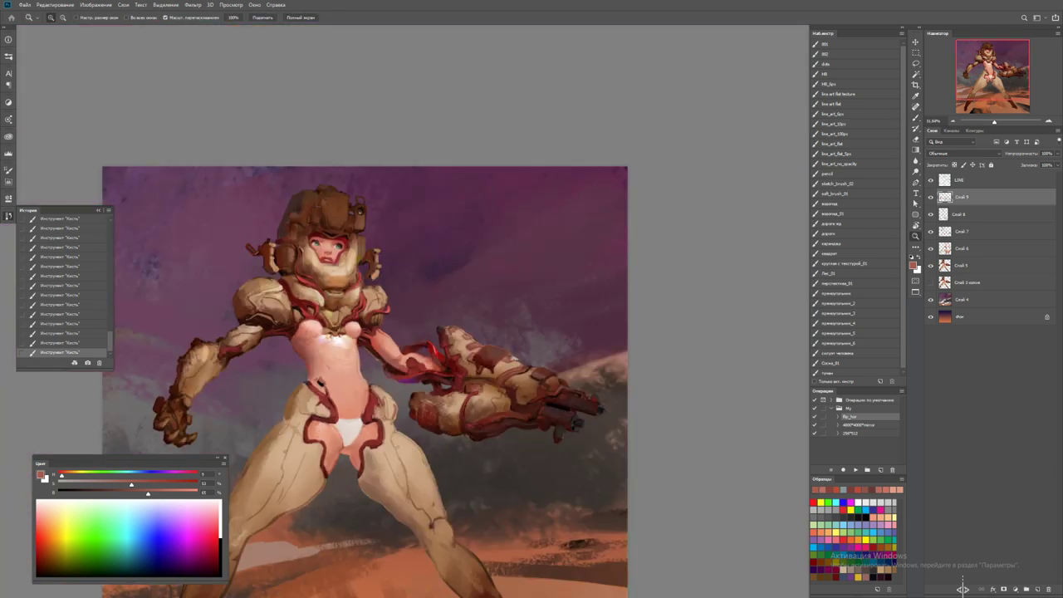
key("ctrl+minus")
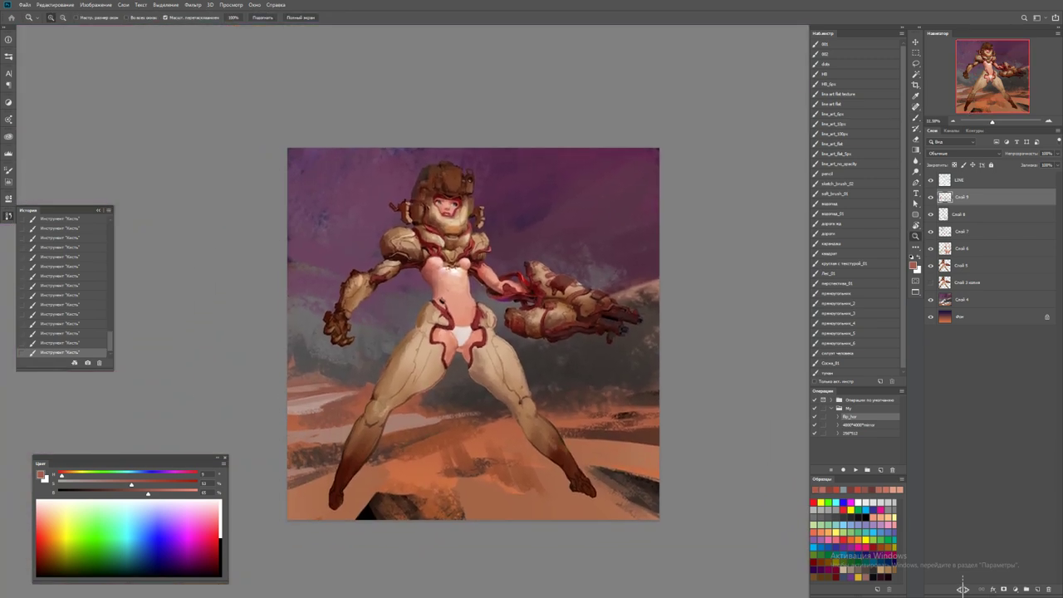
Refine the outer edge of the chest beside the red strap with sampled reddish skin tones
key("ctrl+plus")
key("b")
left_click(353, 285, "alt")
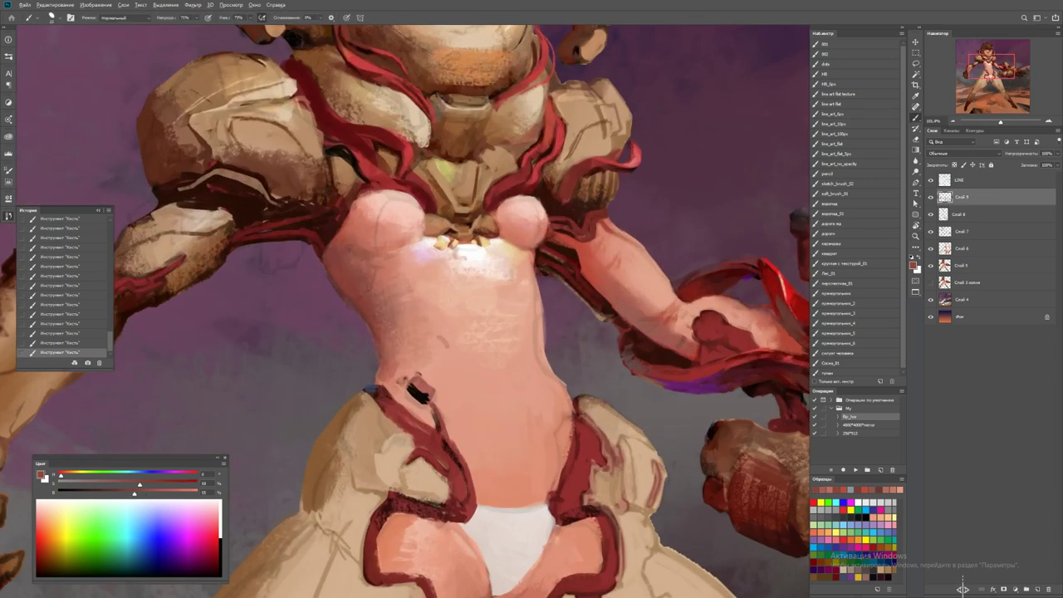
left_click_drag(360, 201, 348, 234)
left_click(363, 234, "alt")
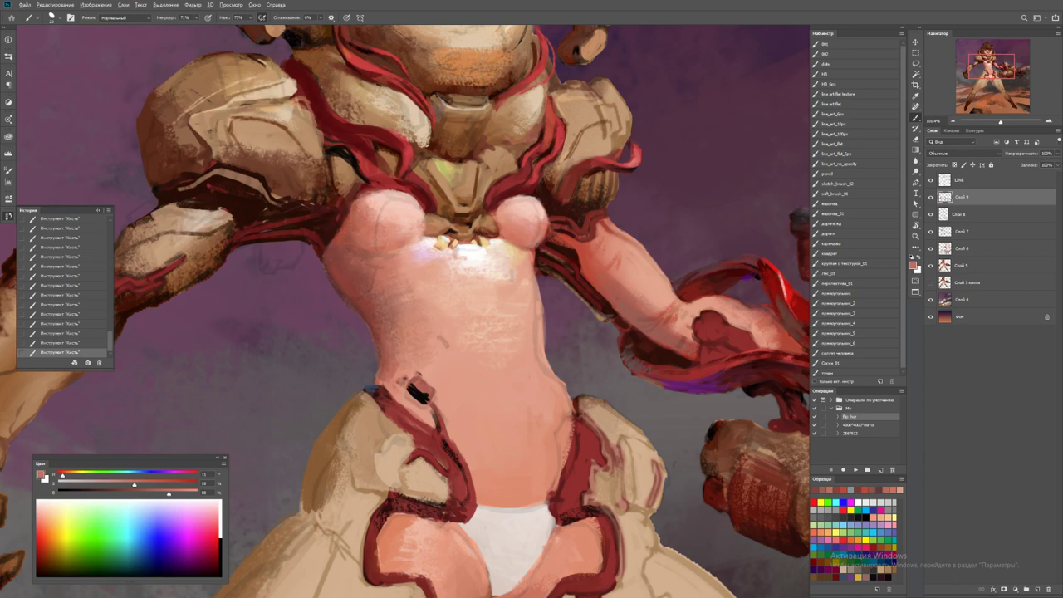
Add a coral shading patch on the chest and compare the last stroke by undoing and redoing it
key("ctrl+0")
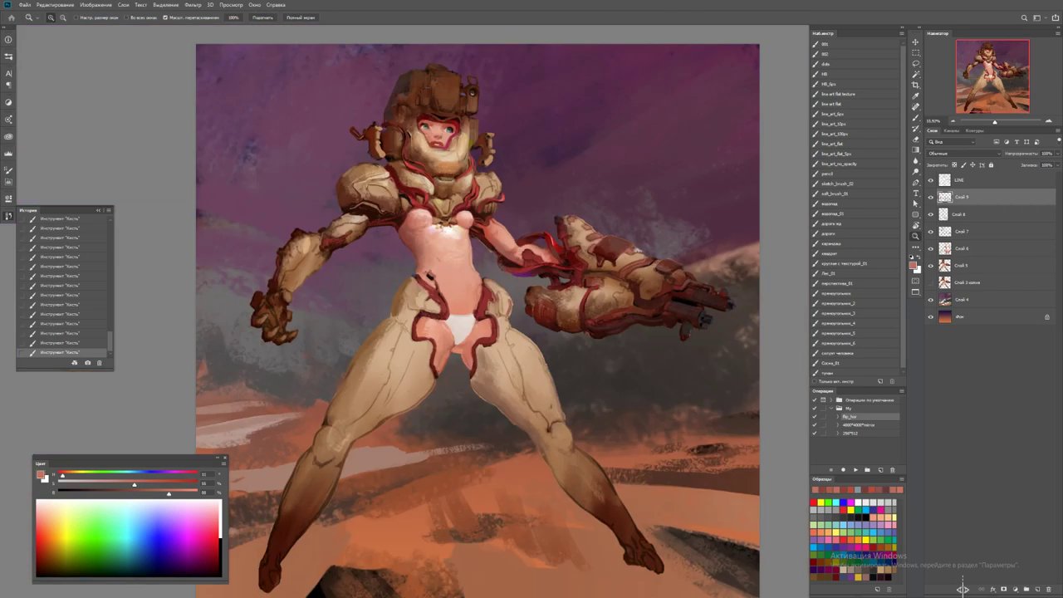
key("ctrl+1")
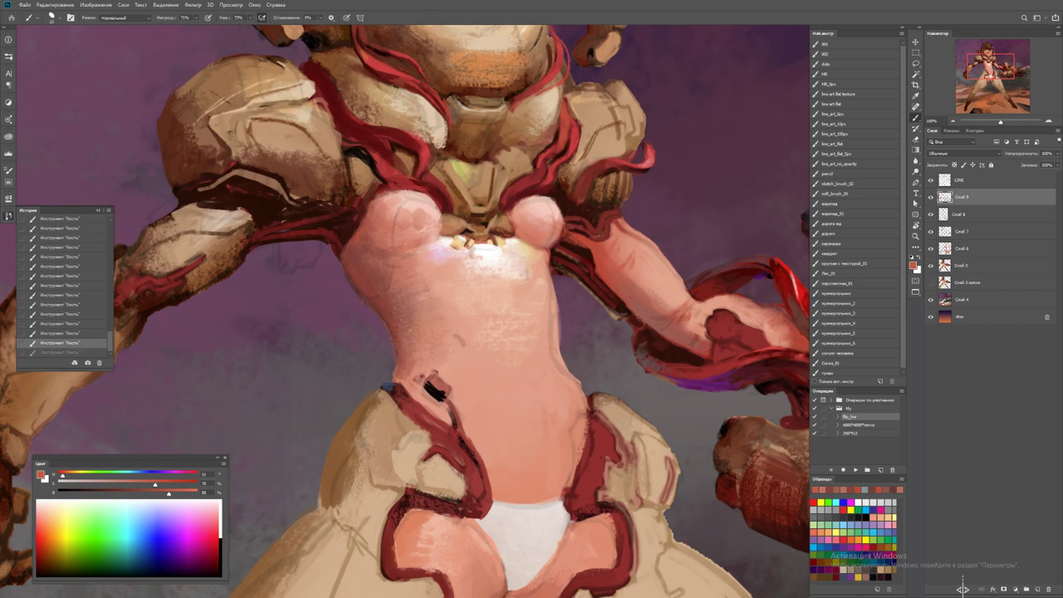
key("ctrl+z")
key("ctrl+shift+z")
key("ctrl+shift+z")
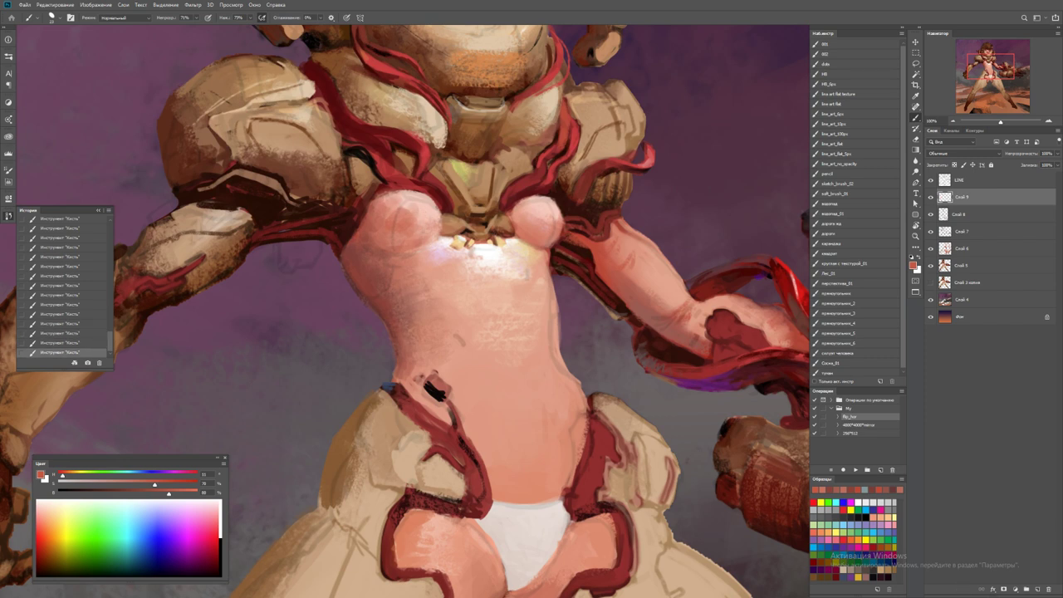
key("z")
key("ctrl+0")
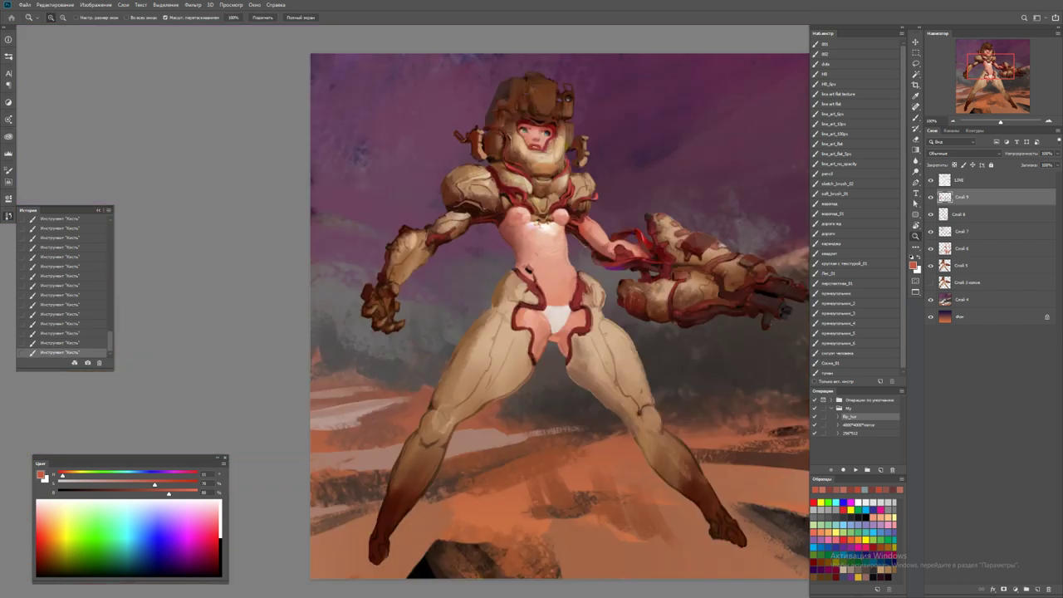
Refine the pale highlight on the chest with white and sampled light pink skin tones
left_click(539, 206)
key("b")
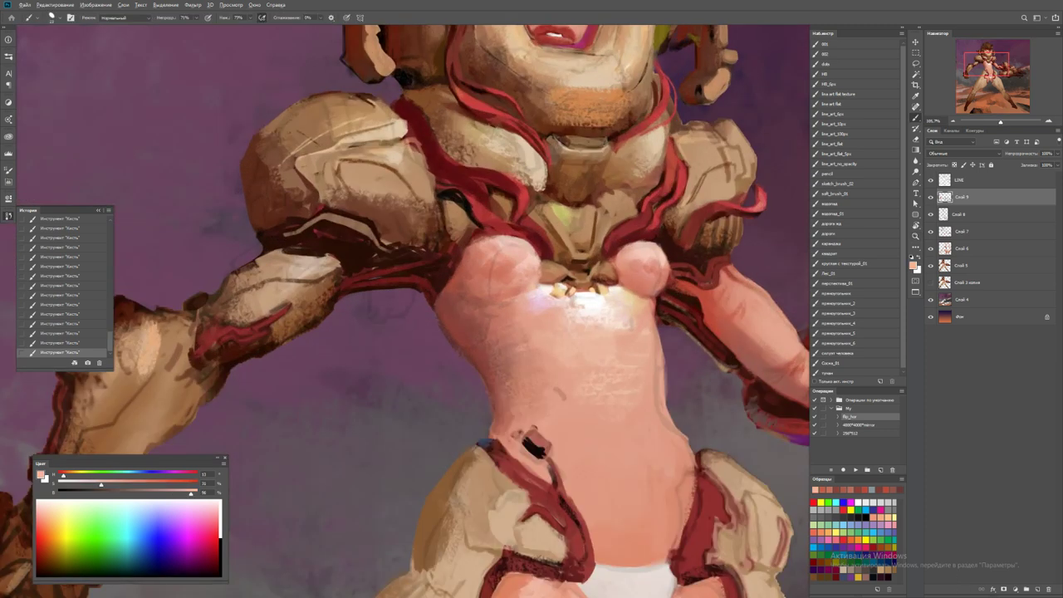
key("d")
key("x")
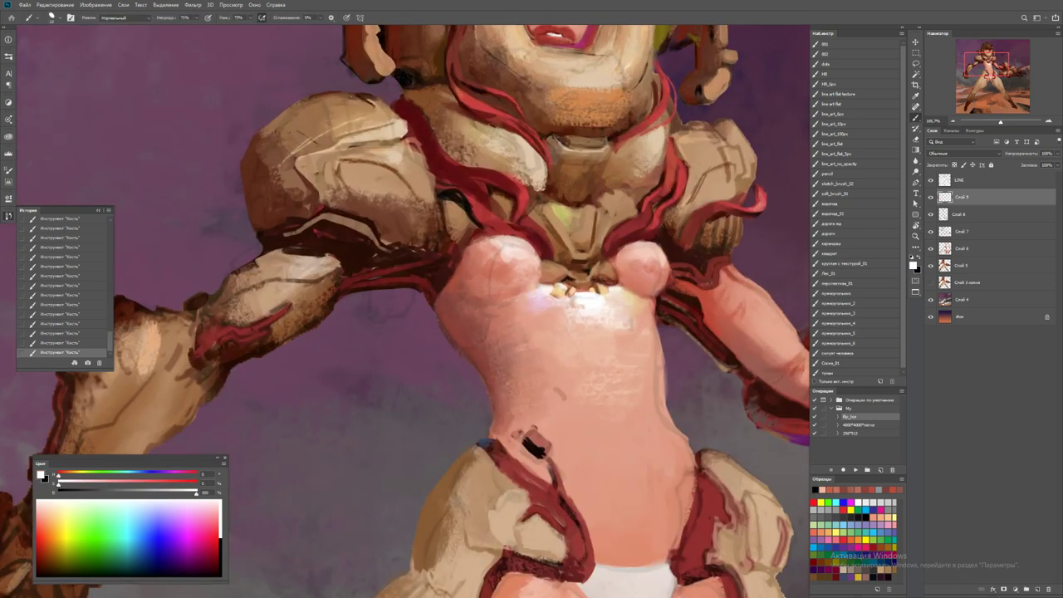
left_click(499, 253, "alt")
key("z")
key("ctrl+0")
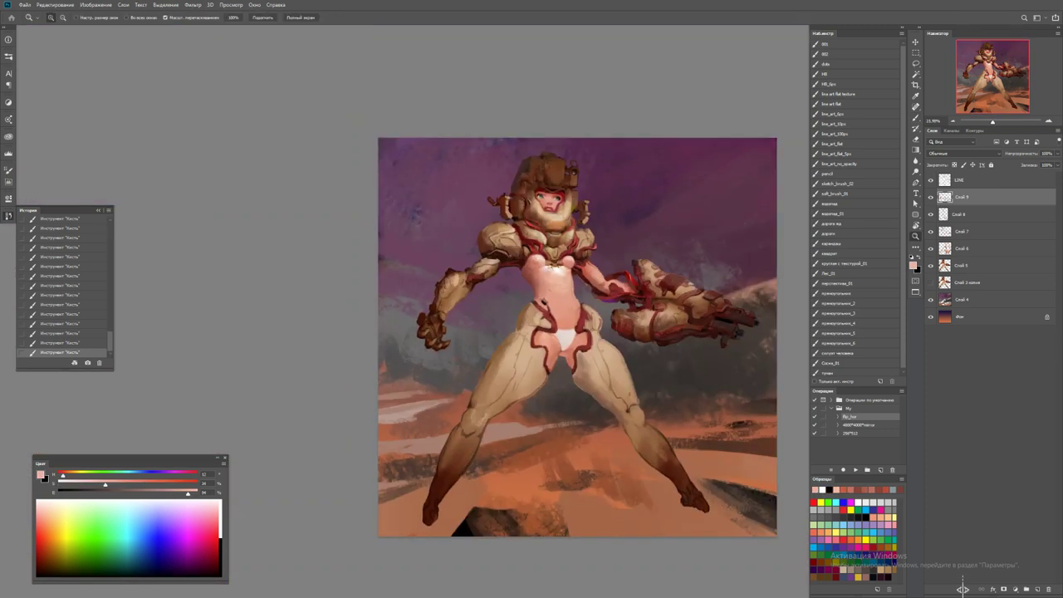
Deepen the shadow along the outer chest and ribcage with a sampled skin tone shifted to a more saturated reddish brown
left_click(558, 266)
key("b")
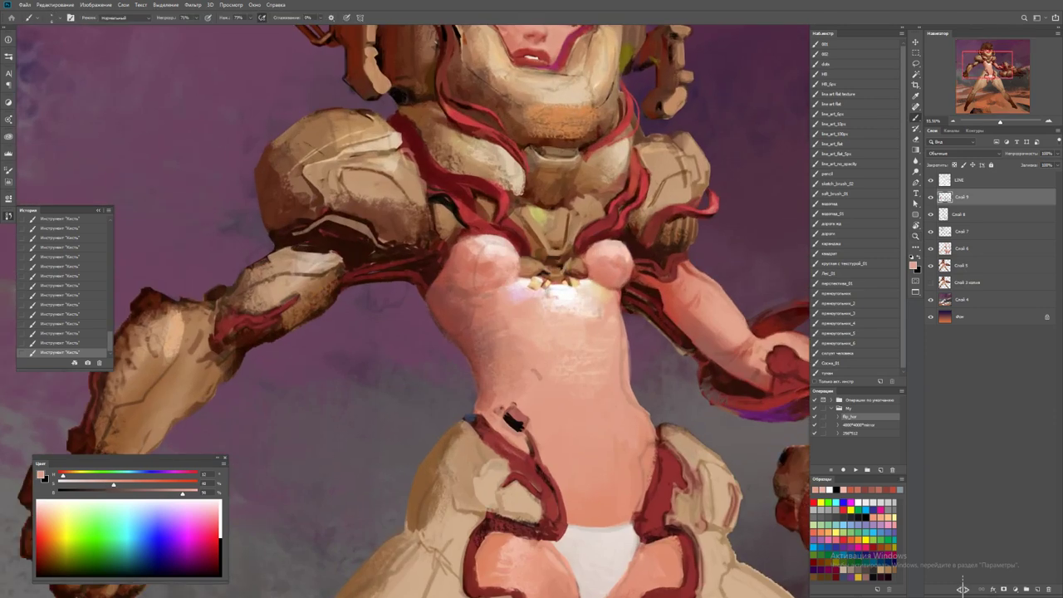
left_click(457, 288, "alt")
left_click_drag(136, 484, 167, 483)
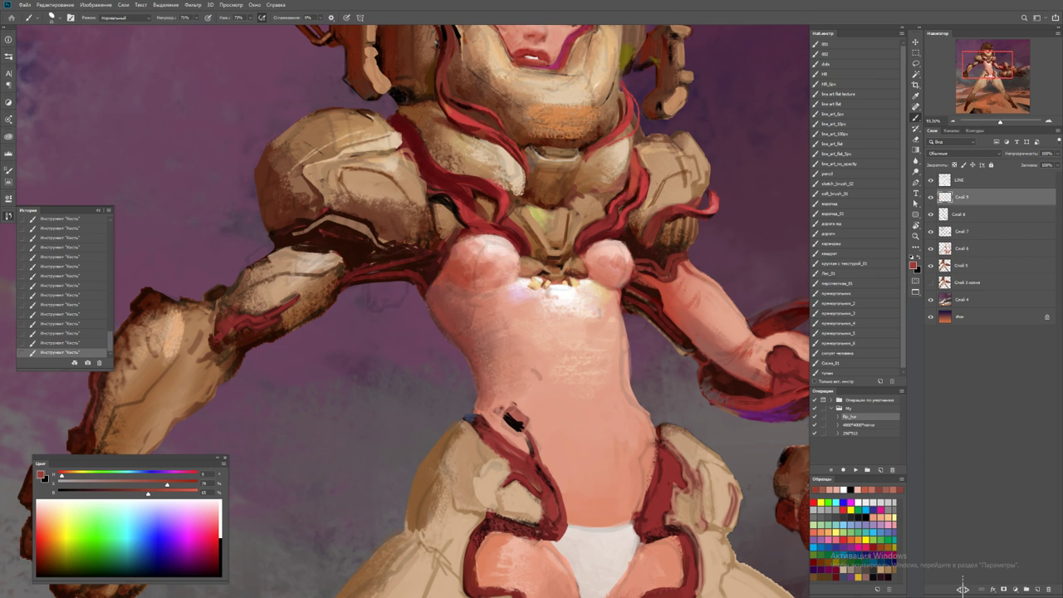
key("z")
key("ctrl+0")
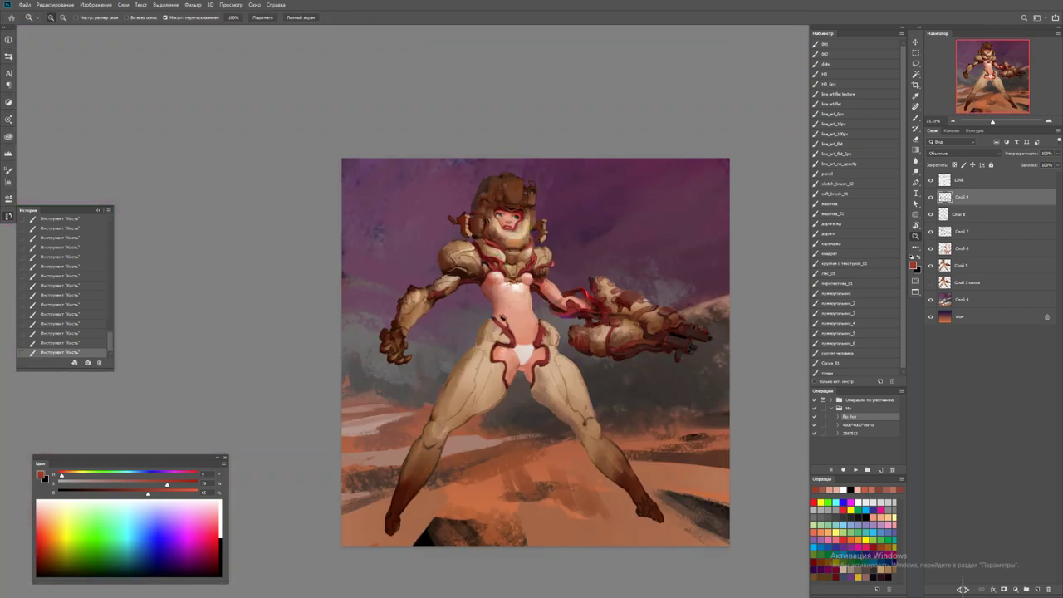
left_click_drag(548, 291, 598, 290)
key("b")
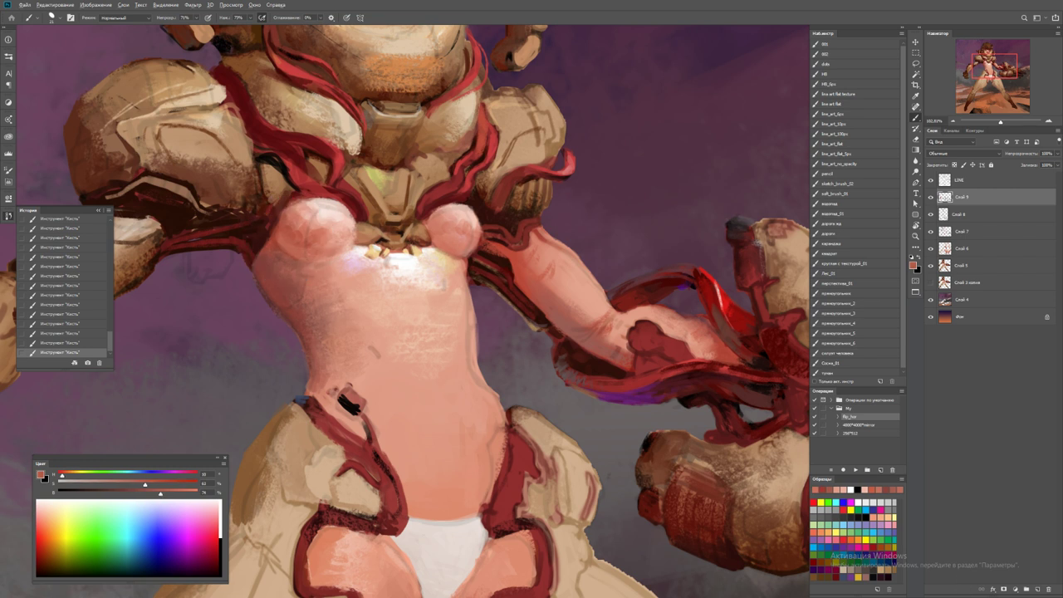
key("z")
key("ctrl+0")
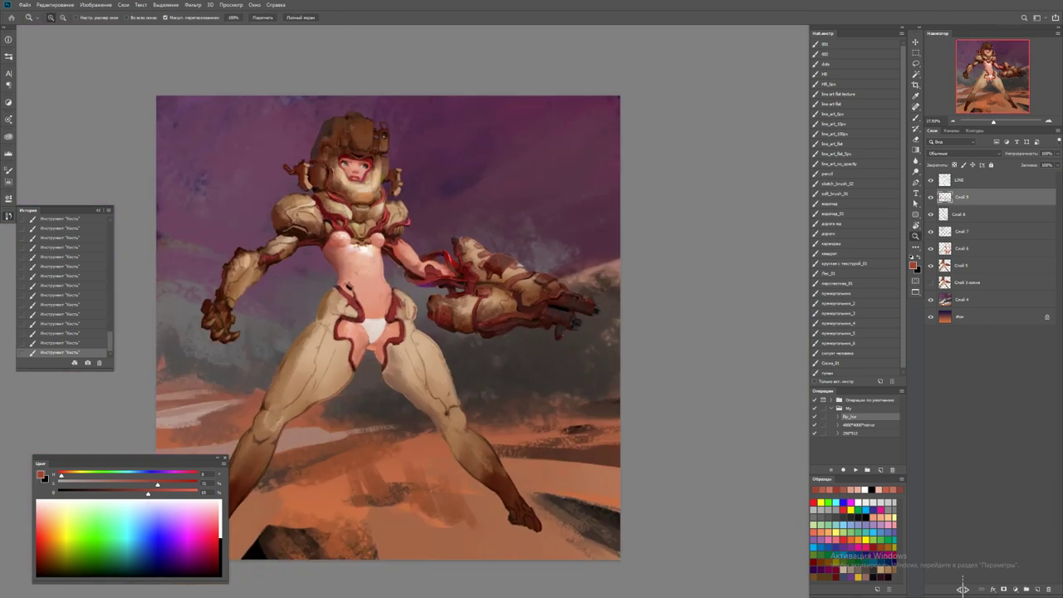
Undo the last coral stroke on the inner thigh and hide the LINE layer
left_click(366, 337)
key("b")
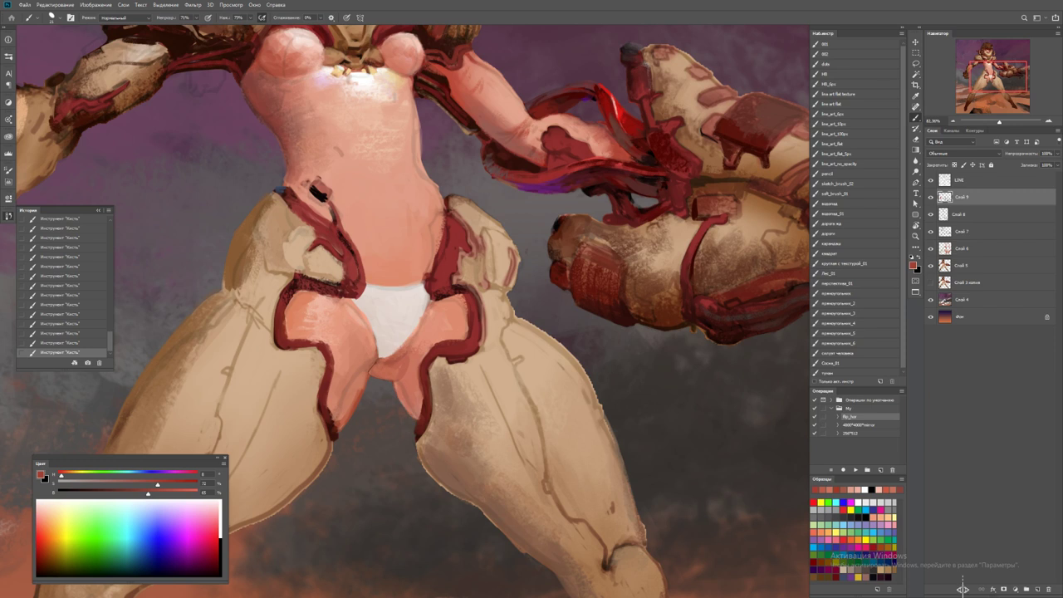
left_click(402, 349, "alt")
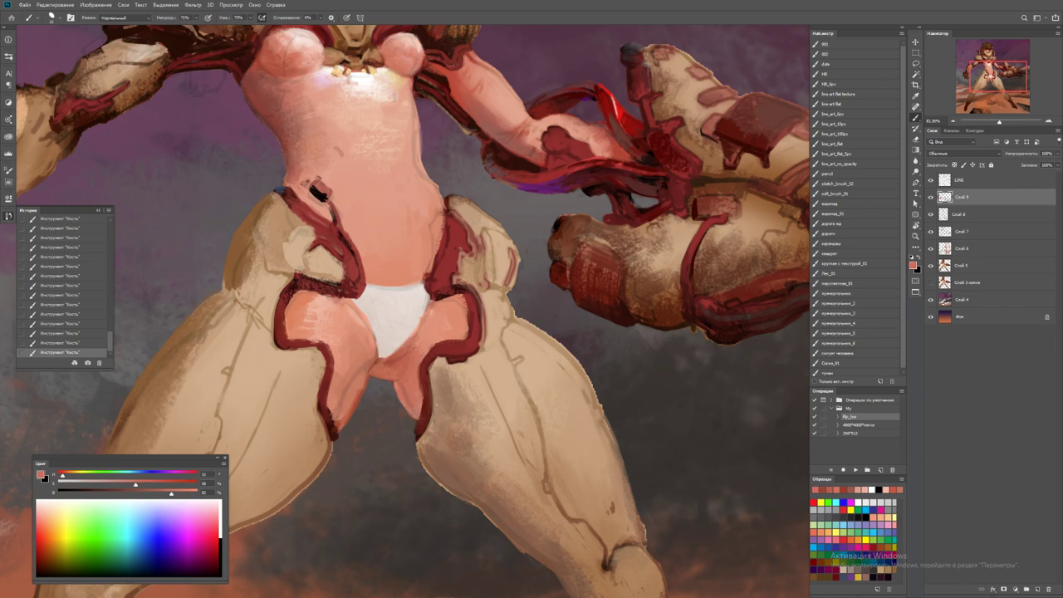
key("ctrl+z")
key("z")
key("ctrl+0")
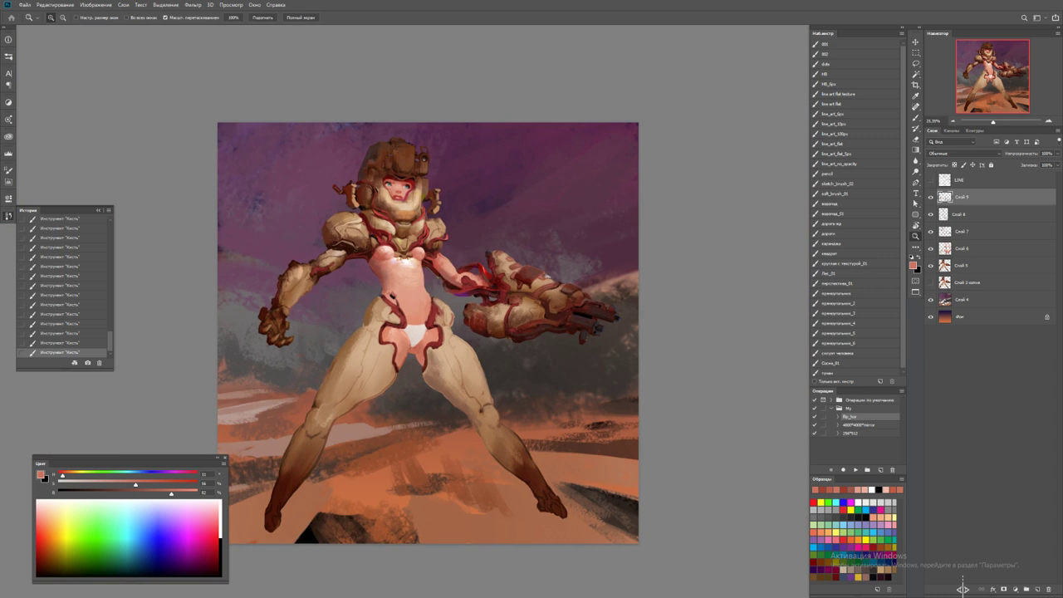
Deepen the shadow beneath the white garment with saturated red and blend it into sampled coral skin tones
key("ctrl+plus")
key("ctrl+plus")
key("ctrl+plus")
key("ctrl+plus")
key("b")
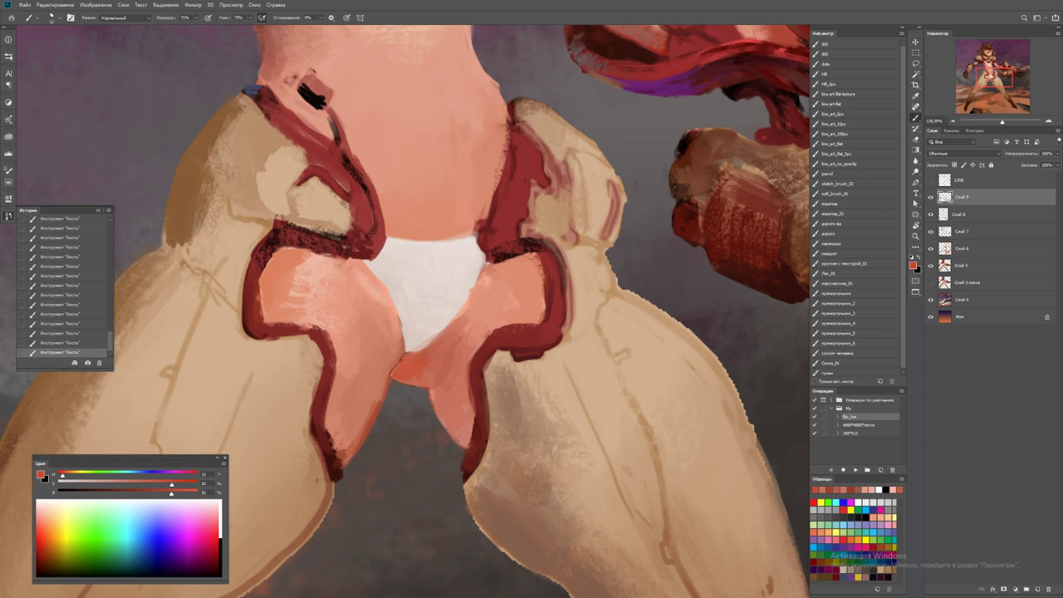
left_click_drag(406, 358, 398, 371)
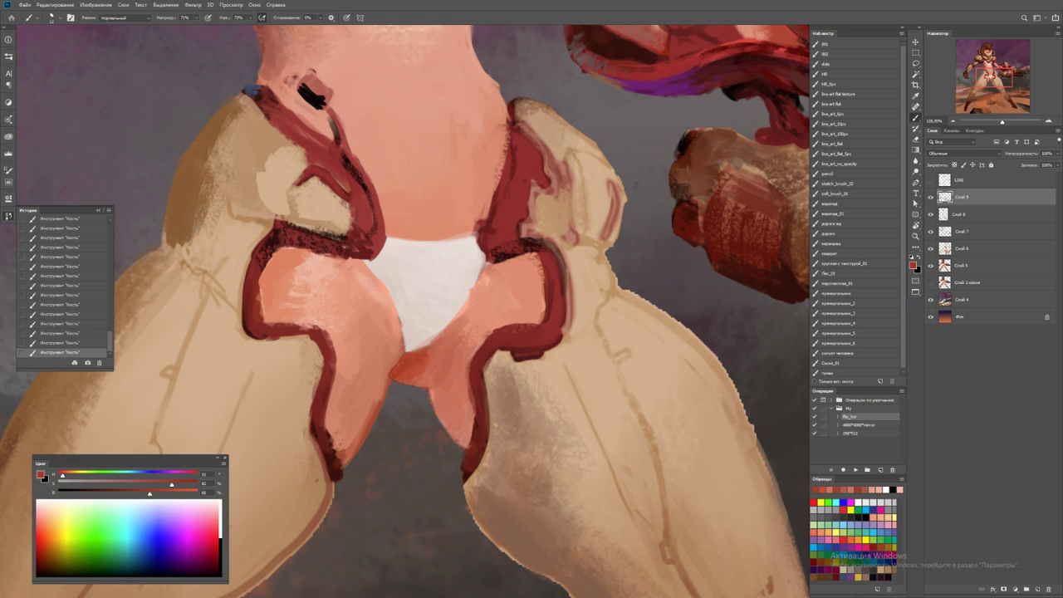
left_click(385, 351, "alt")
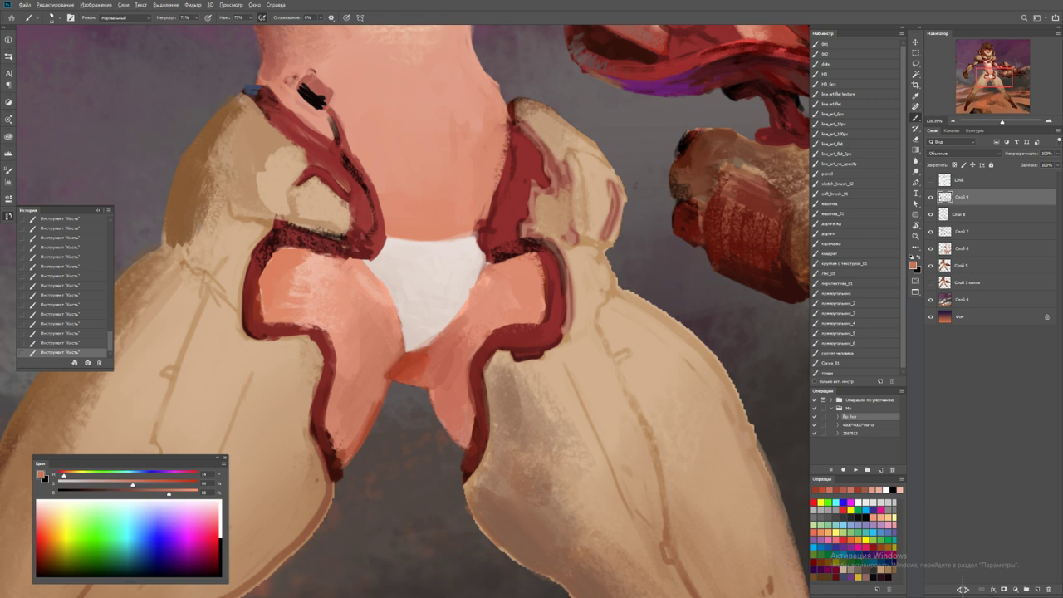
key("ctrl+0")
key("z")
left_click(393, 327)
key("b")
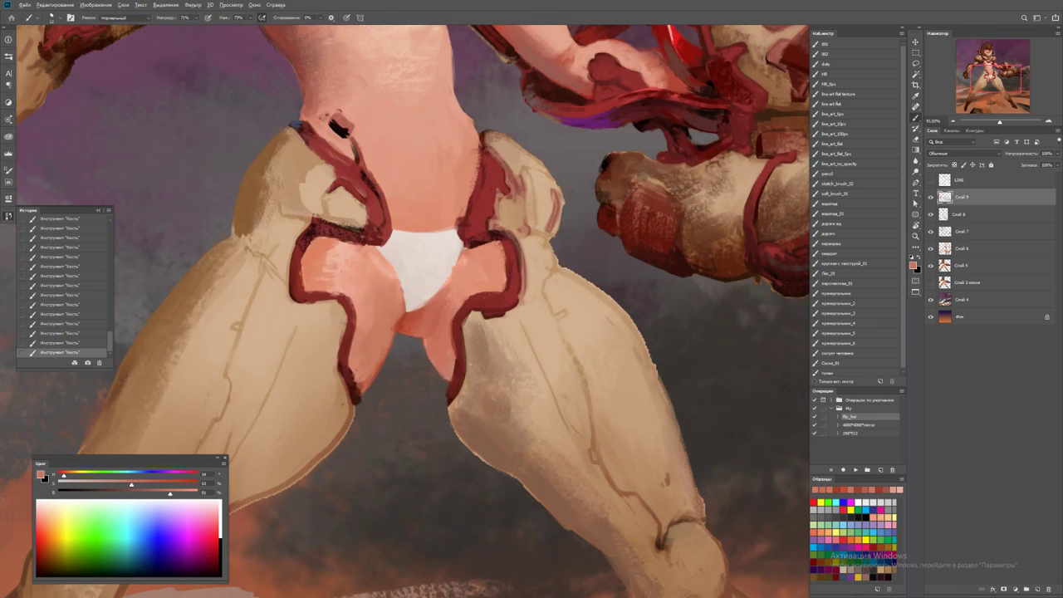
Mirror the canvas horizontally to check the whole figure
key("z")
key("ctrl+0")
key("F2")
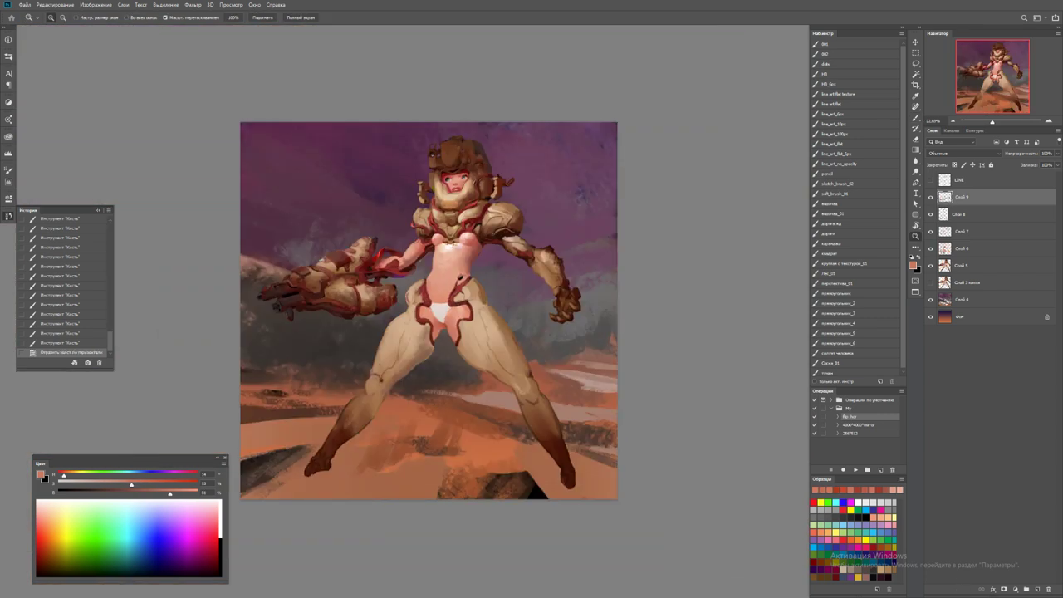
Keep a hidden backup copy of Слой 5 below it and merge the character paint layers from Слой 5 up to Слой 9
key("ctrl+[")
key("alt+]")
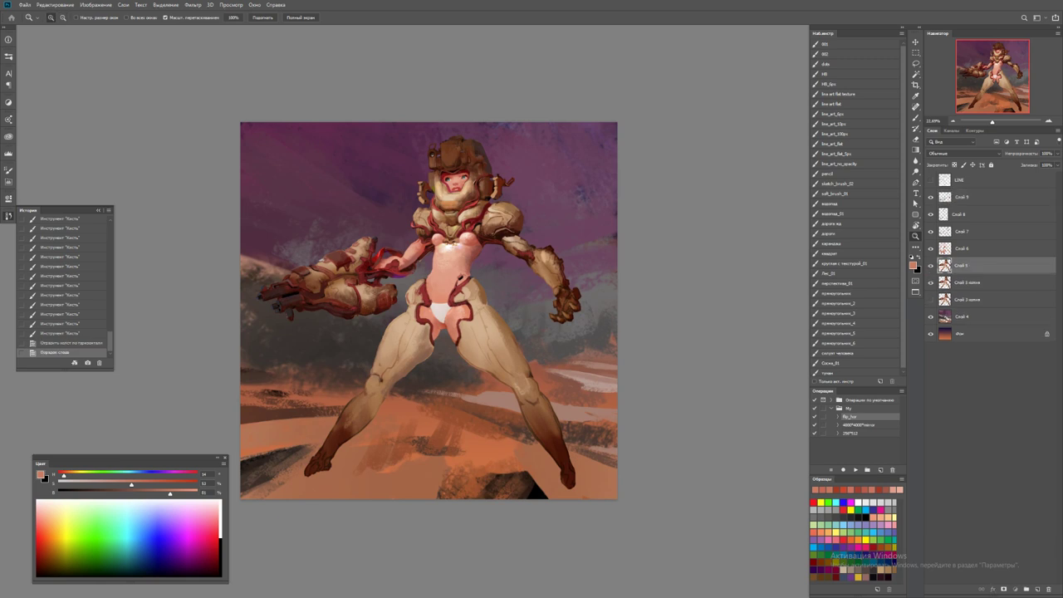
key("shift+alt+]")
key("shift+alt+]")
key("shift+alt+]")
key("shift+alt+]")
key("ctrl+e")
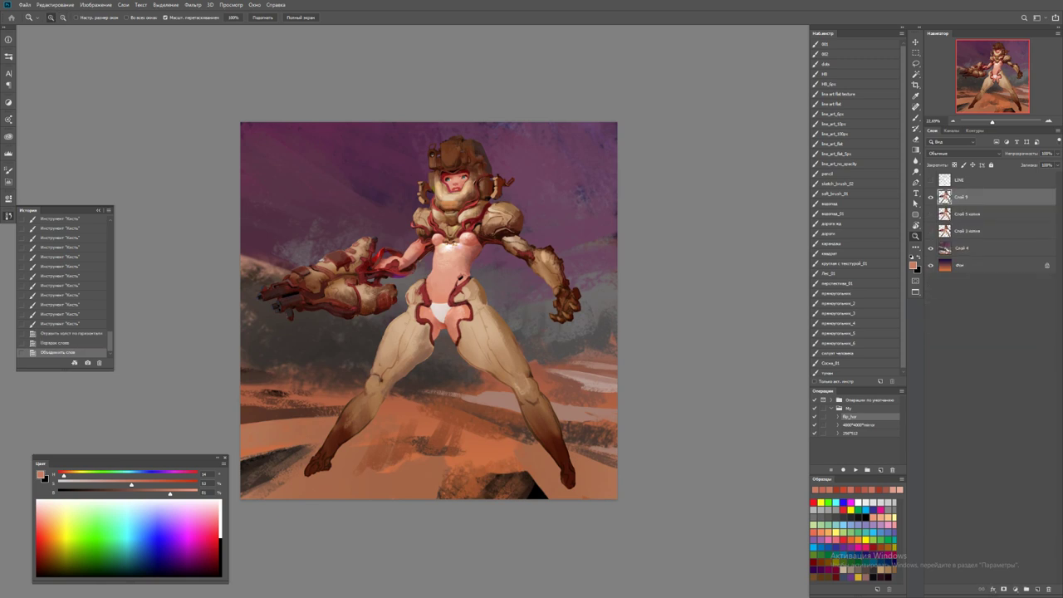
Erase the excess paint below the white garment between the thighs and sample its coral shade for repainting the edge
key("ctrl+plus")
key("ctrl+plus")
key("ctrl+plus")
key("ctrl+plus")
key("b")
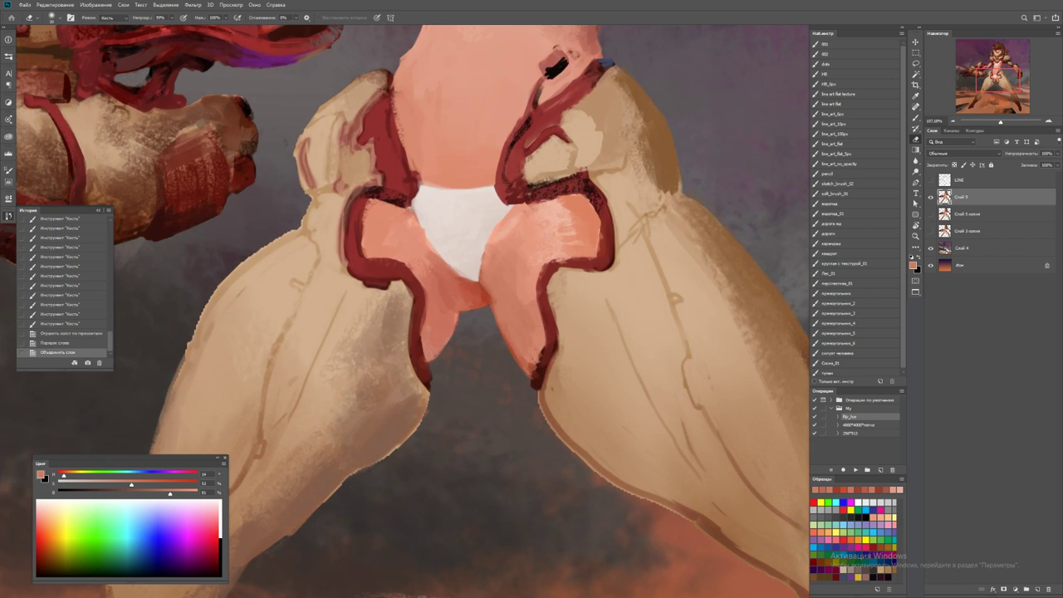
left_click_drag(449, 270, 465, 287)
left_click_drag(455, 279, 455, 299)
key("b")
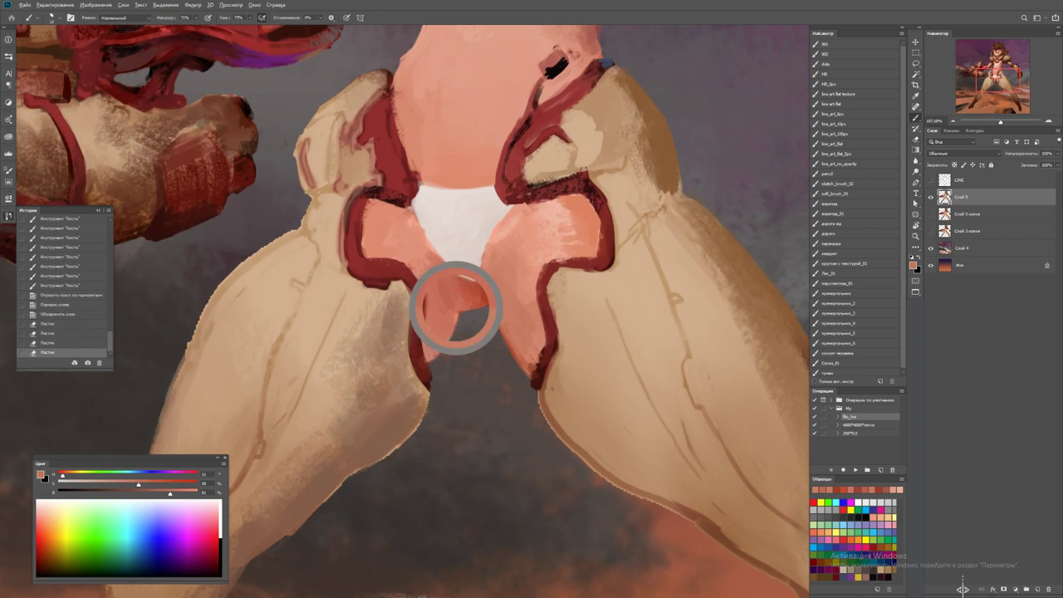
left_click(456, 307, "alt")
Smooth the hip skin inside the dark red trim with sampled coral and pink tones
scroll(465, 315, "up", 3)
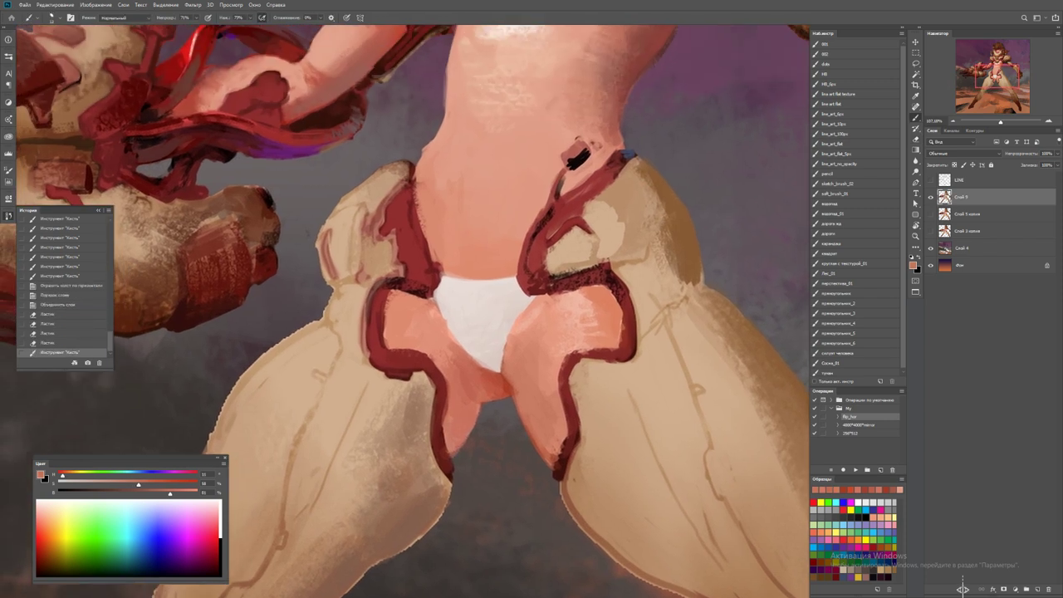
left_click_drag(383, 292, 394, 307)
left_click_drag(382, 309, 391, 324)
left_click(433, 309, "alt")
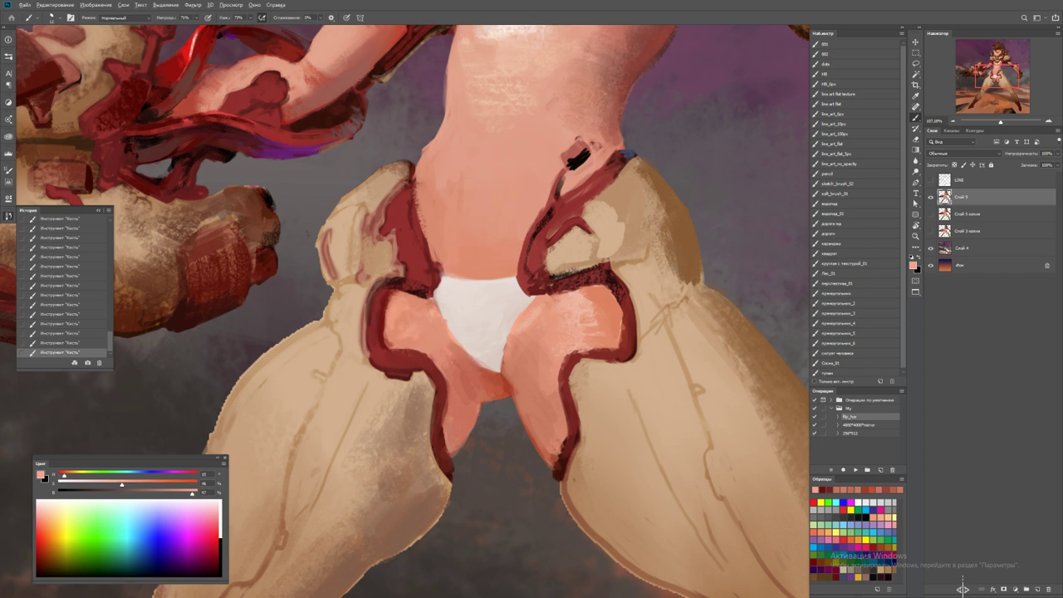
scroll(405, 311, "up", 5)
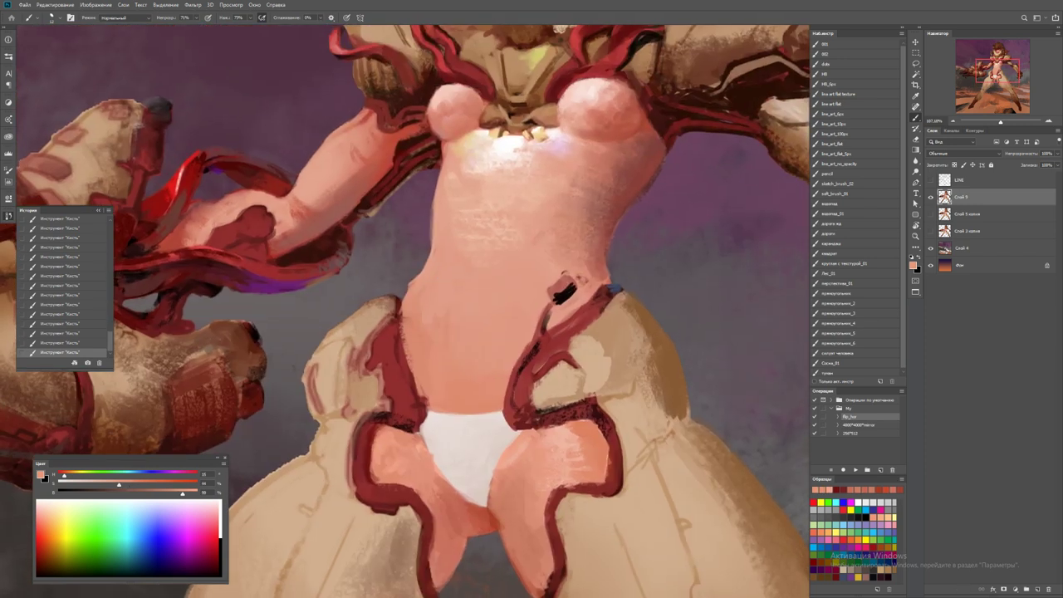
key("z")
key("ctrl+0")
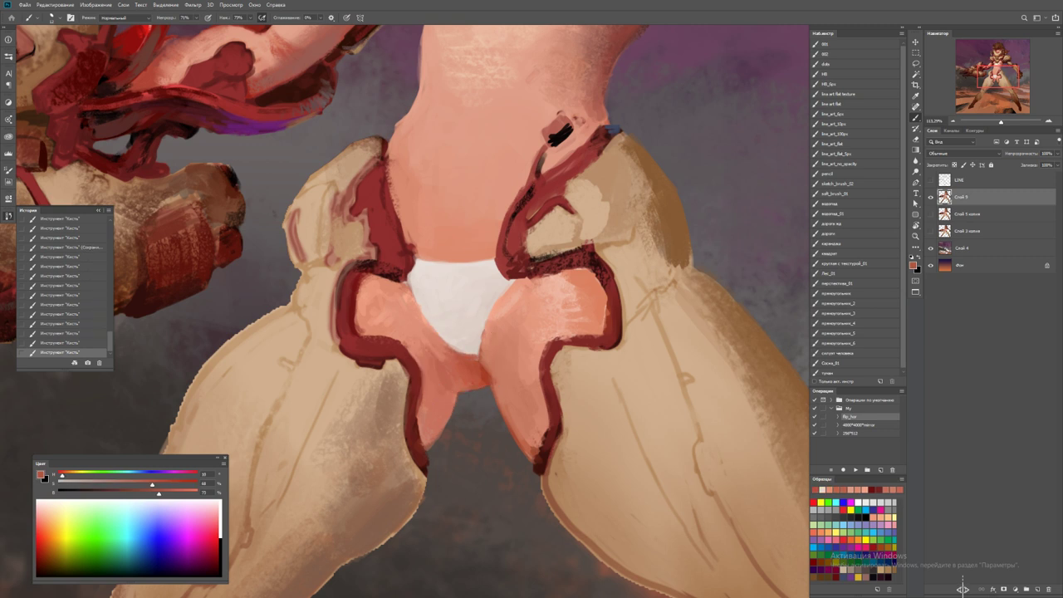
Clean up the edge between the white garment and the thigh with sampled skin and off-white tones
mouse_move(484, 347)
left_mouse_down()
mouse_move(486, 301)
mouse_move(495, 307)
mouse_move(498, 290)
left_mouse_up()
left_click(491, 300, "alt")
left_click(513, 287, "alt")
left_click_drag(492, 327, 494, 303)
left_click(487, 332, "alt")
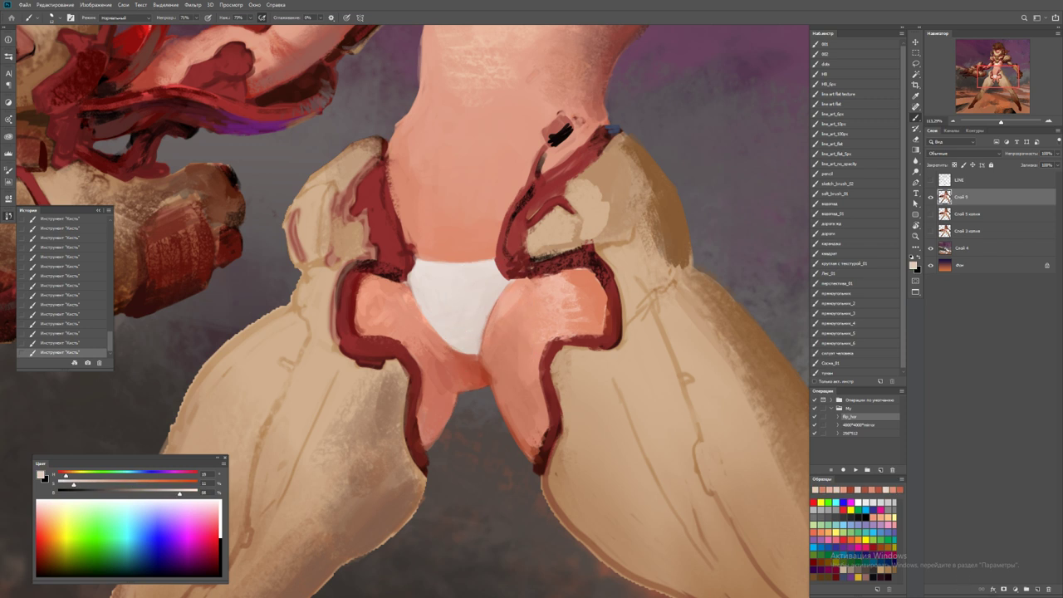
Mirror the canvas back to its original orientation
key("z")
key("ctrl+0")
key("F2")
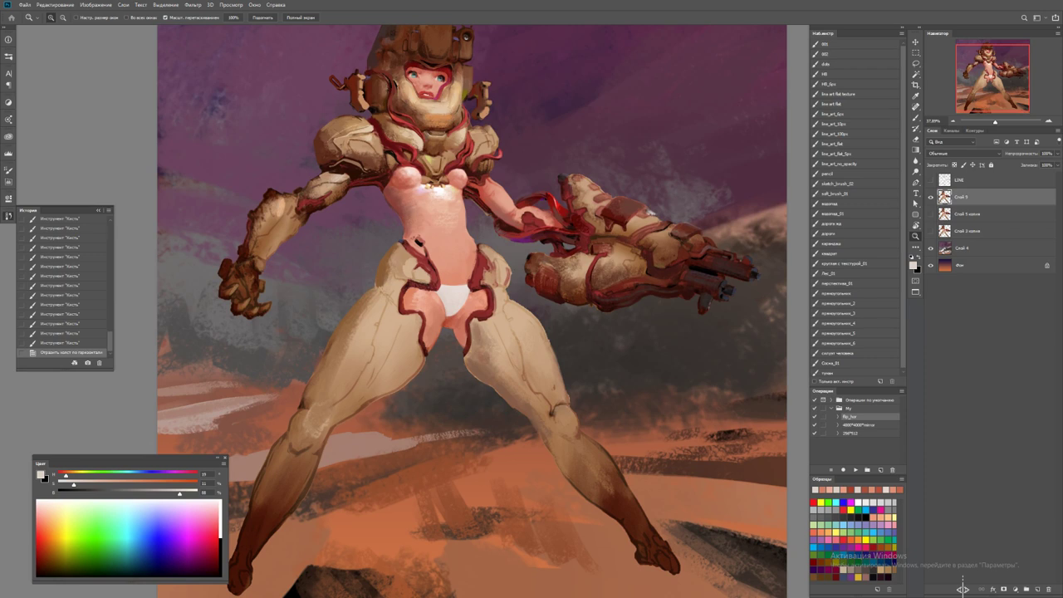
Add a new layer and refine the inner corner of the eye with off-white and sampled skin tones
left_click(415, 66)
key("ctrl+shift+alt+n")
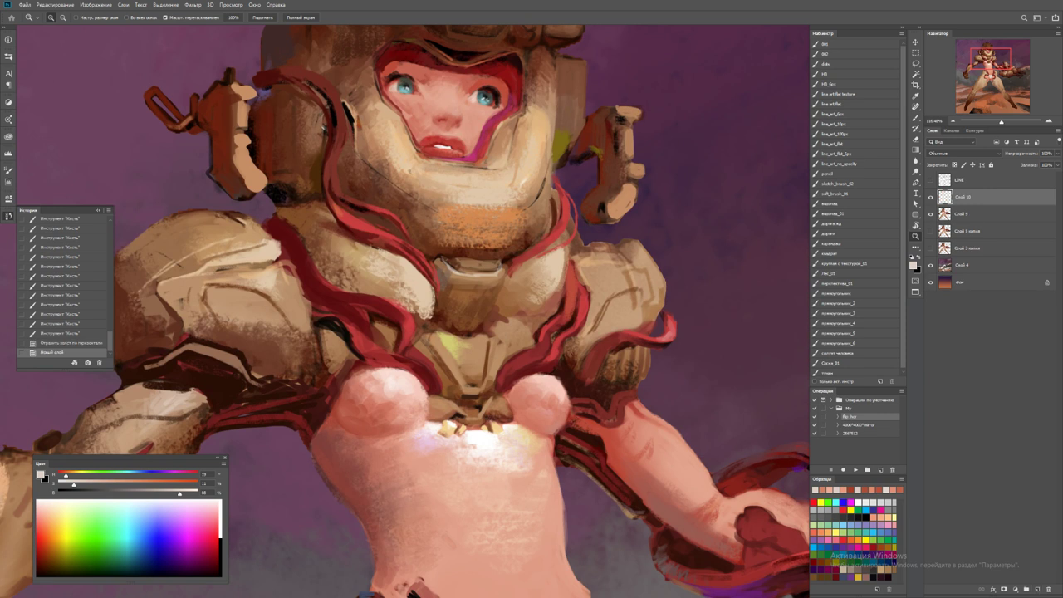
key("b")
mouse_move(412, 87)
left_mouse_down()
mouse_move(440, 87)
mouse_move(432, 99)
left_mouse_up()
left_click_drag(424, 89, 430, 100)
left_click_drag(422, 90, 432, 103)
left_click_drag(423, 90, 430, 99)
left_click(466, 117, "alt")
left_click_drag(422, 90, 432, 102)
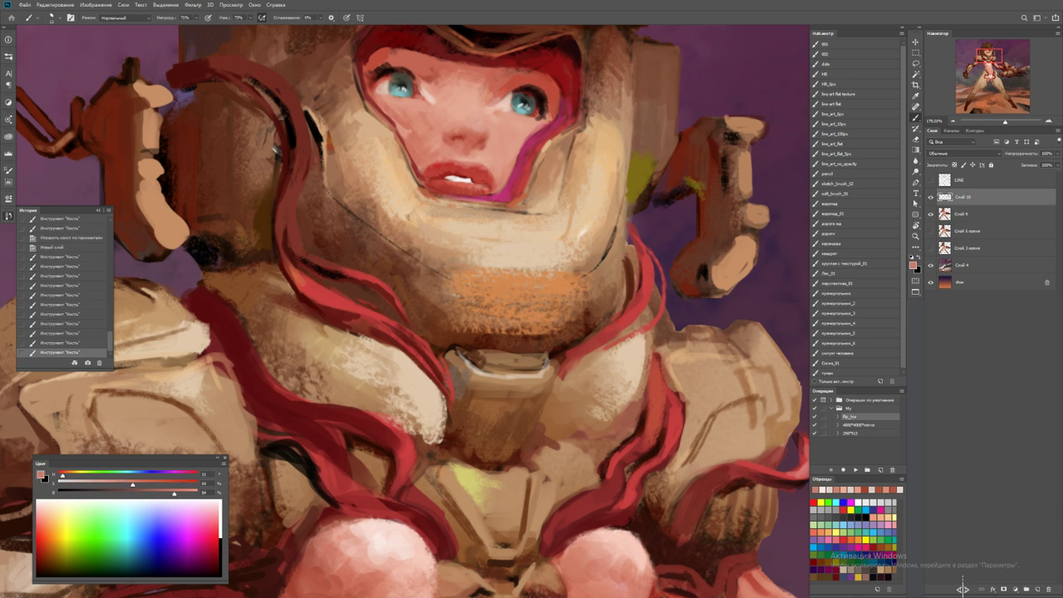
Redefine the upper eyelid of the same eye with a sampled dark reddish brown
left_click(391, 69, "alt")
left_click_drag(390, 74, 409, 68)
left_click_drag(407, 83, 436, 194)
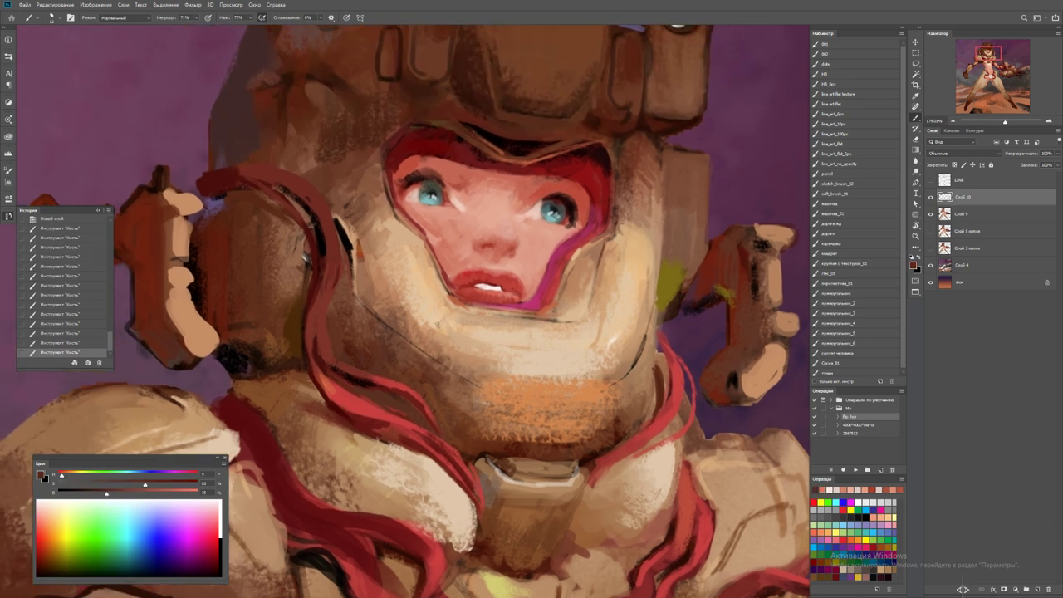
Select the area around the eye with the Lasso, paste a copy in place on a new layer and adjust its position
key("r")
left_click_drag(499, 249, 964, 590)
key("l")
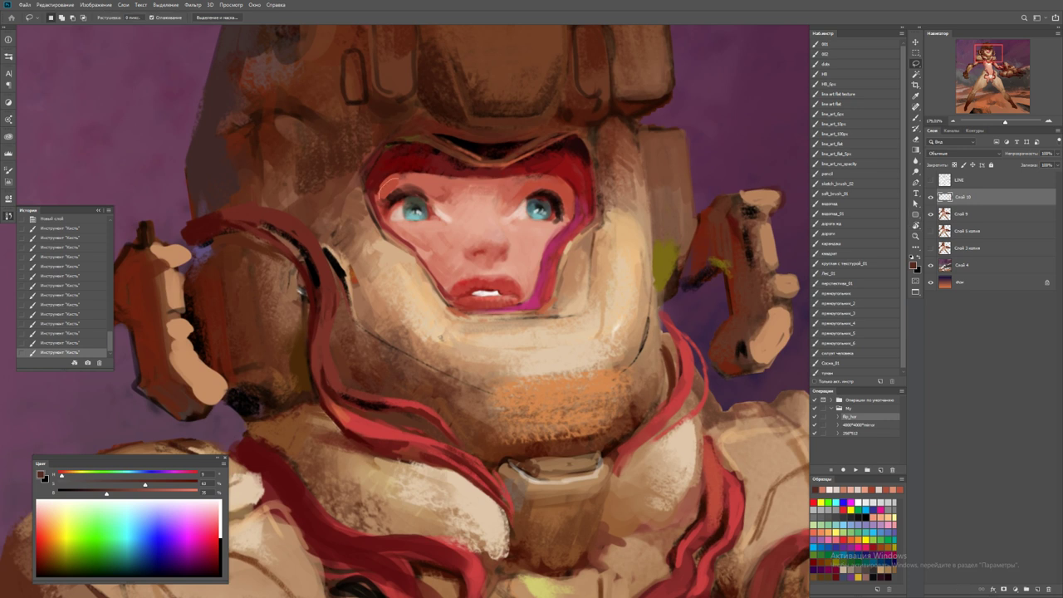
mouse_move(382, 192)
left_mouse_down()
mouse_move(457, 239)
mouse_move(467, 230)
mouse_move(380, 208)
mouse_move(380, 193)
mouse_move(431, 202)
left_mouse_up()
key("ctrl+c")
key("ctrl+shift+v")
key("v")
key("z")
scroll(436, 220, "down", 5)
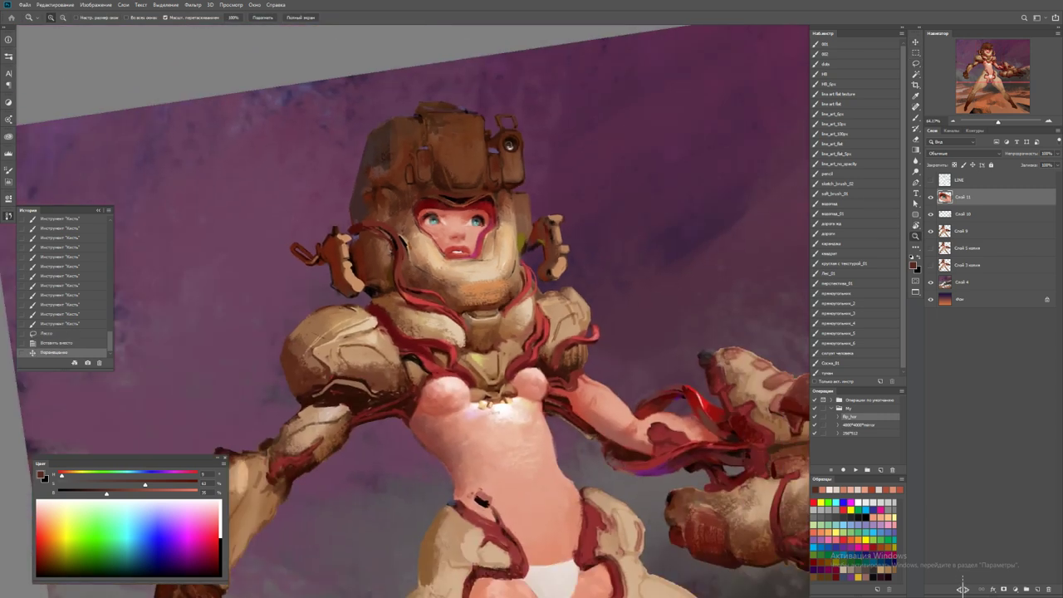
Reset the canvas view rotation and mirror the image horizontally
key("r")
scroll(436, 332, "down", 3)
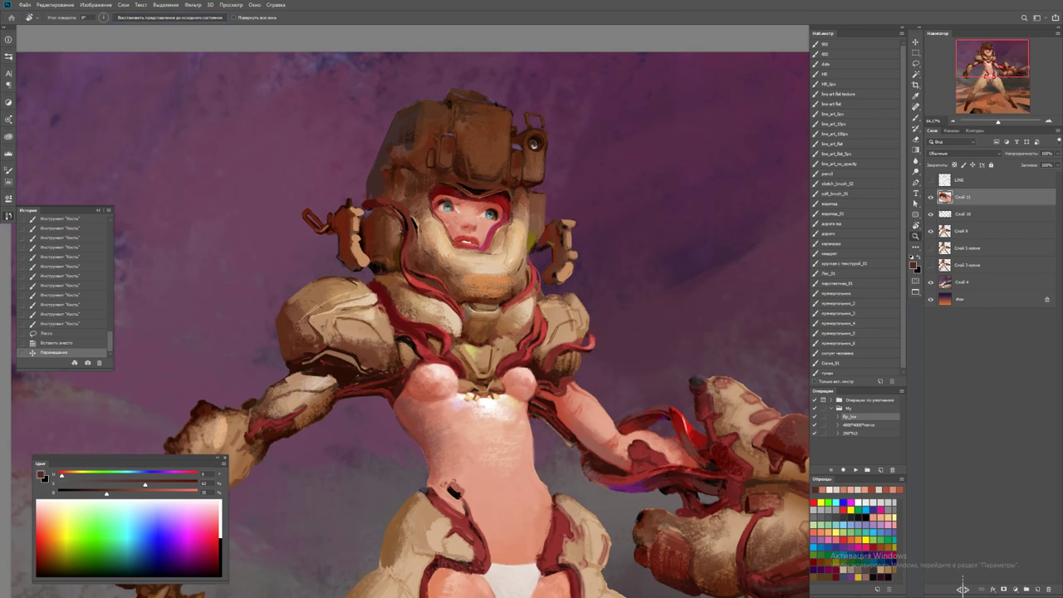
key("Escape")
key("F2")
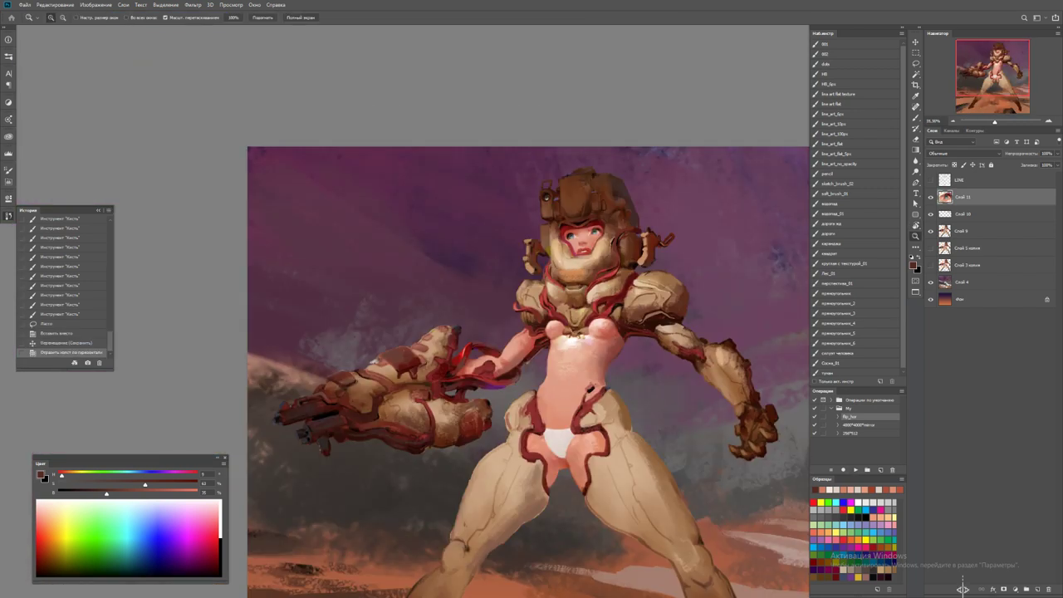
Touch up the bright red strand beside the weapon arm's wrist with a saturated red sampled from it
key("ctrl+plus")
key("b")
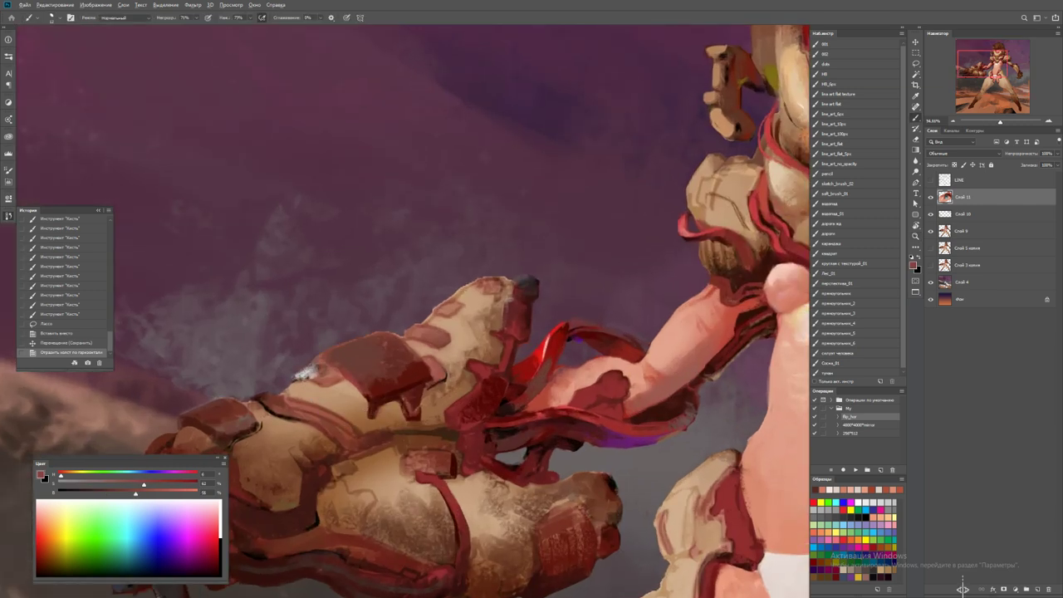
left_click_drag(532, 347, 548, 355)
left_click(539, 349, "alt")
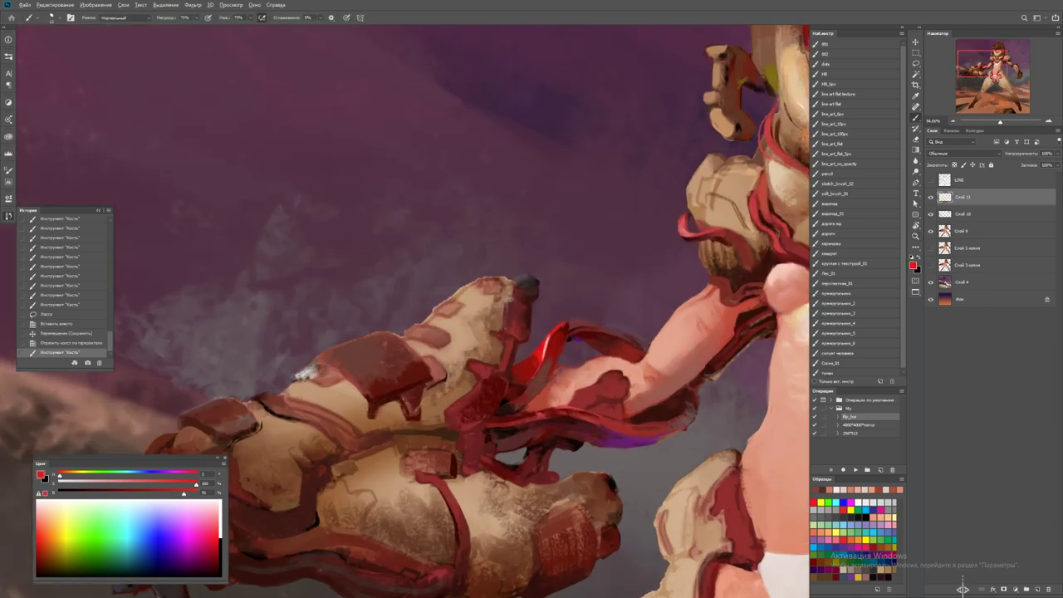
Darken the oval reddish patch on the weapon arm's upper cream armor with a sampled reddish brown
key("z")
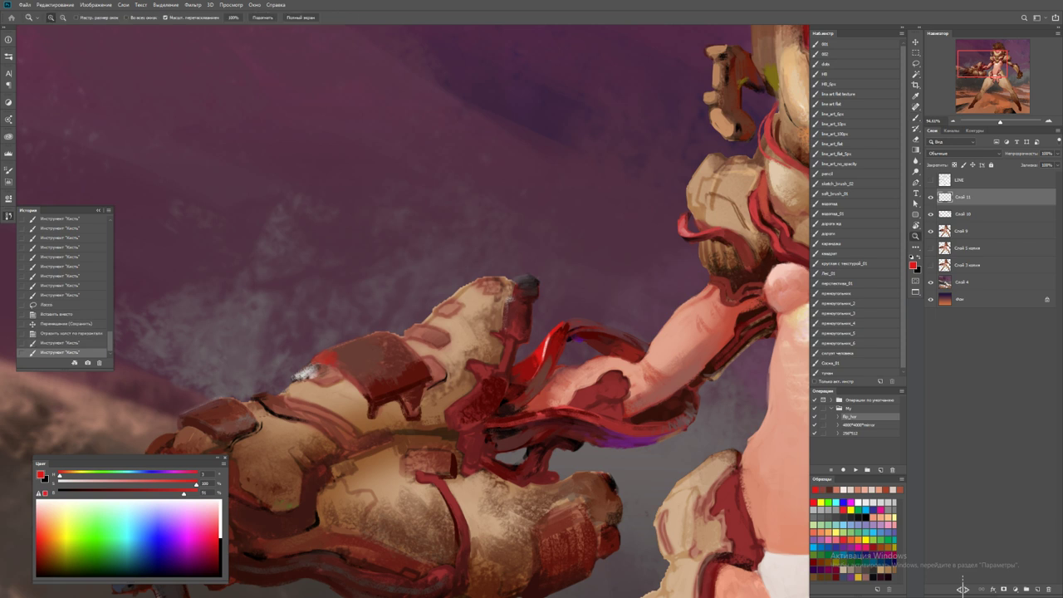
left_click_drag(504, 249, 581, 249)
left_click(331, 373, "alt")
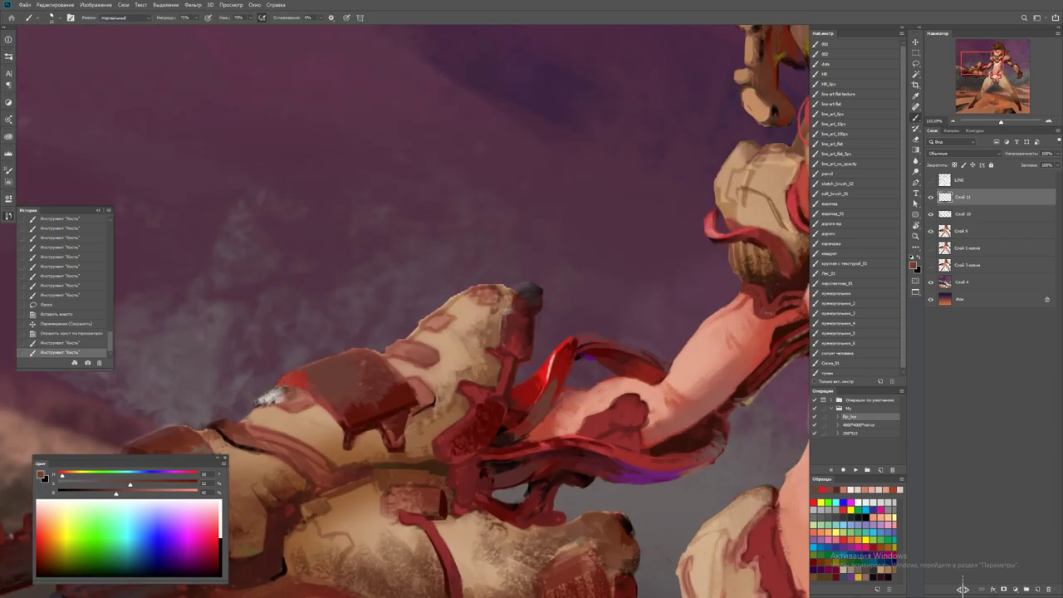
mouse_move(387, 351)
left_mouse_down()
mouse_move(439, 359)
mouse_move(387, 347)
mouse_move(411, 346)
mouse_move(416, 357)
left_mouse_up()
left_click_drag(415, 358, 387, 361)
left_click(399, 353, "alt")
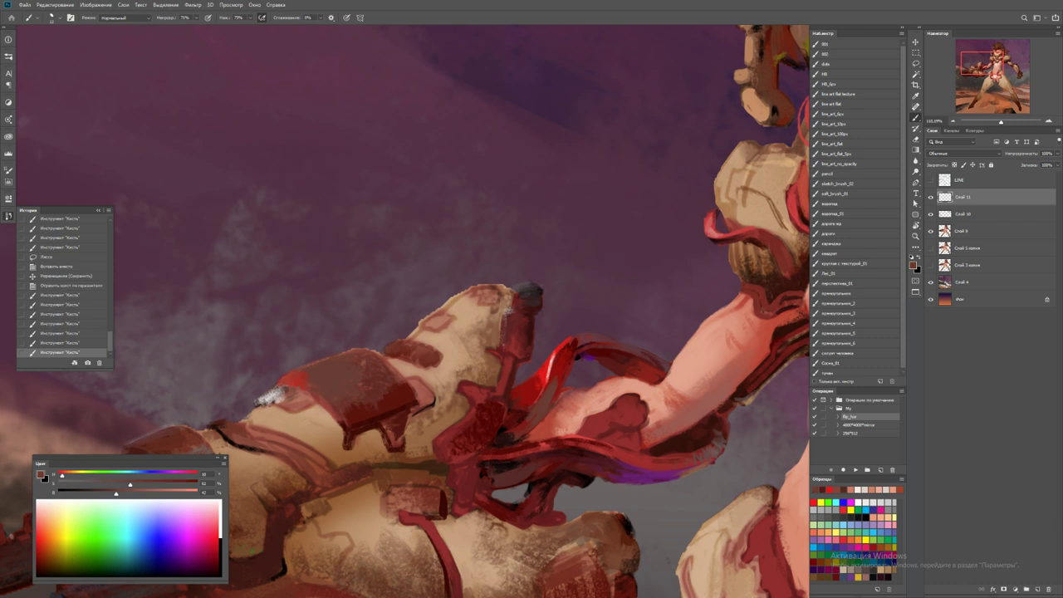
Refine the shading and edges of the same oval patch with a muted brown swatch and sampled armor tones
left_click(863, 490)
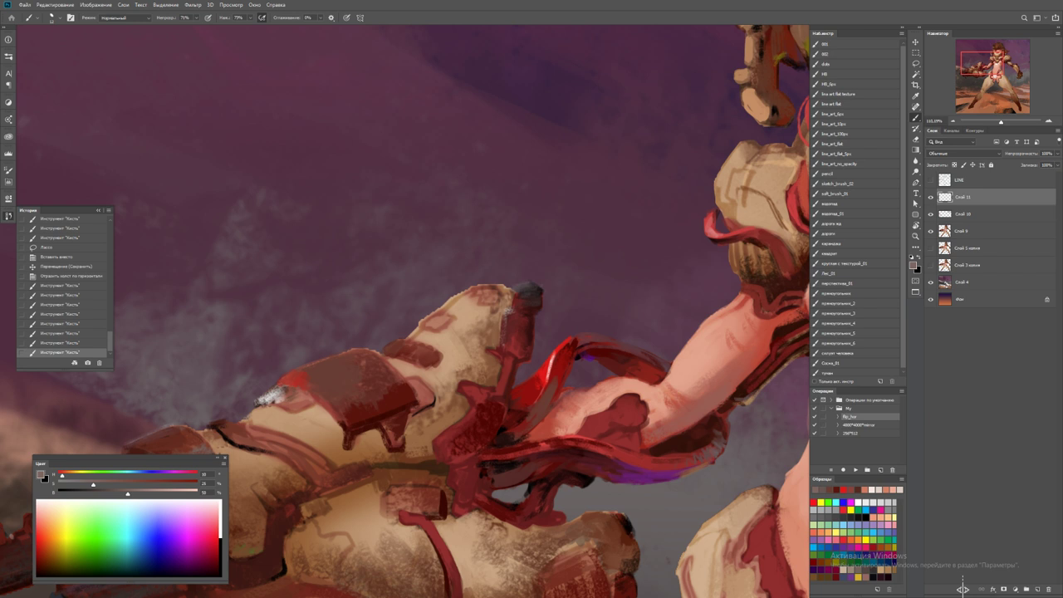
left_click(407, 348, "alt")
mouse_move(399, 353)
left_mouse_down()
mouse_move(423, 340)
mouse_move(428, 366)
mouse_move(438, 361)
left_mouse_up()
left_click(432, 366, "alt")
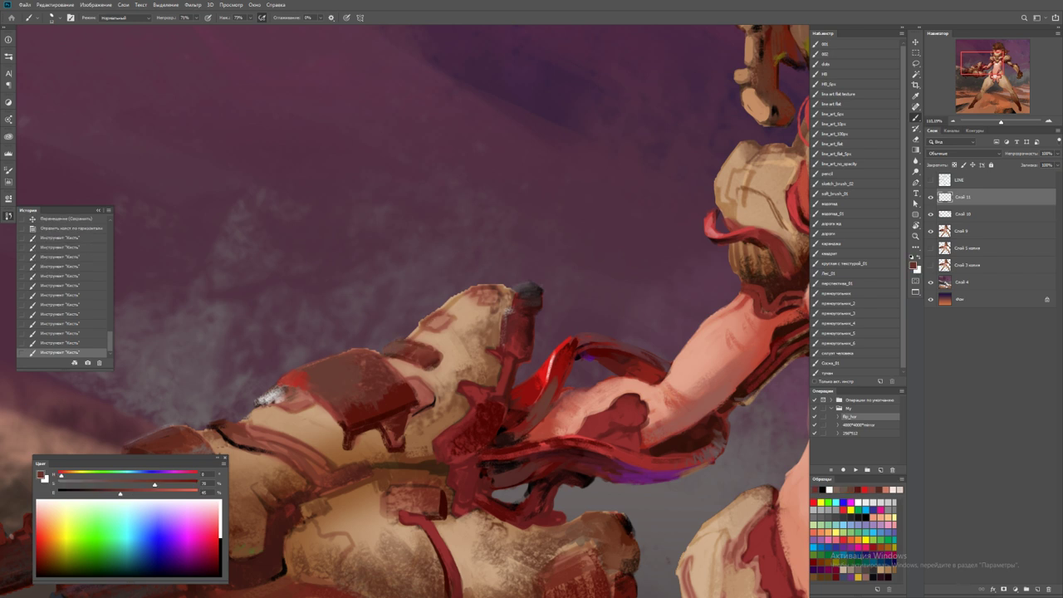
Repaint the small marking near the tip of the weapon's upper armor with sampled brown and orange-brown tones
left_click_drag(427, 319, 435, 322)
left_click(433, 321)
left_click(432, 323, "alt")
left_click(442, 321)
left_click(442, 321, "alt")
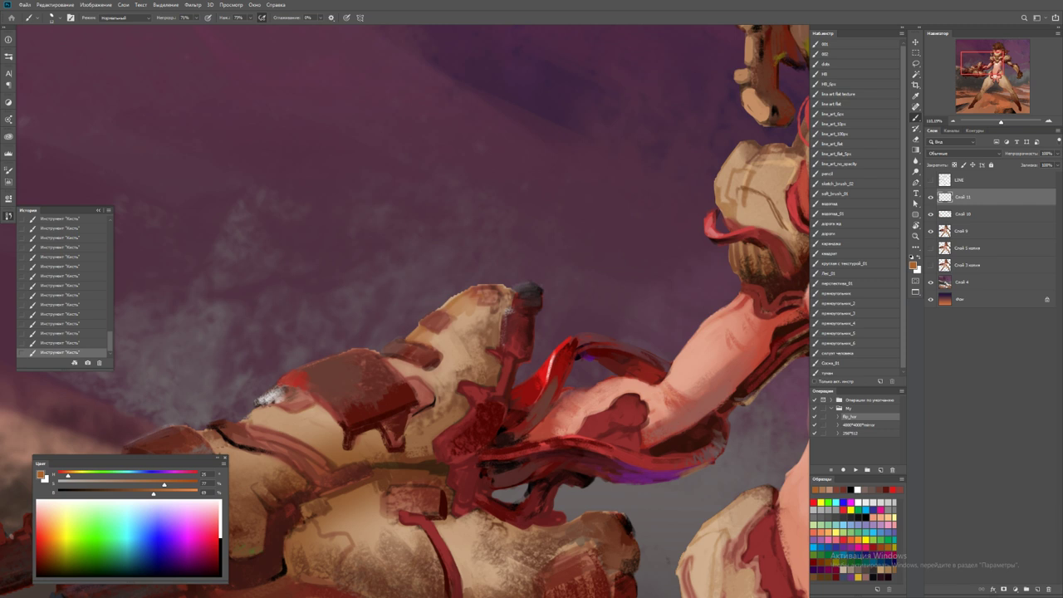
left_click(490, 300, "alt")
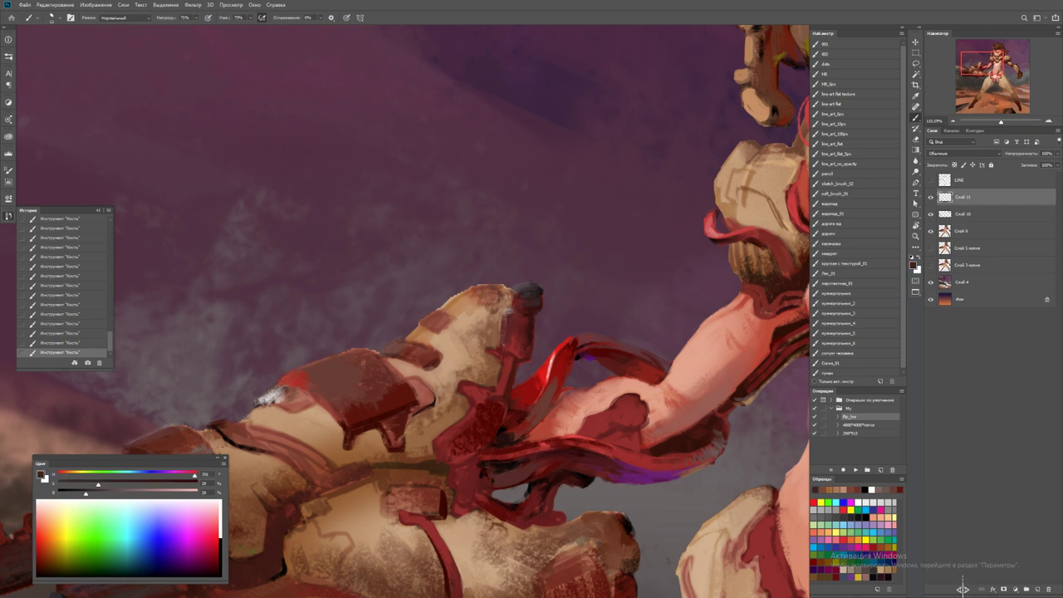
Deepen the small marking near the upper armor's tip with a sampled dark reddish brown
key("z")
mouse_move(540, 308)
left_mouse_down()
mouse_move(499, 307)
mouse_move(548, 319)
left_mouse_up()
key("b")
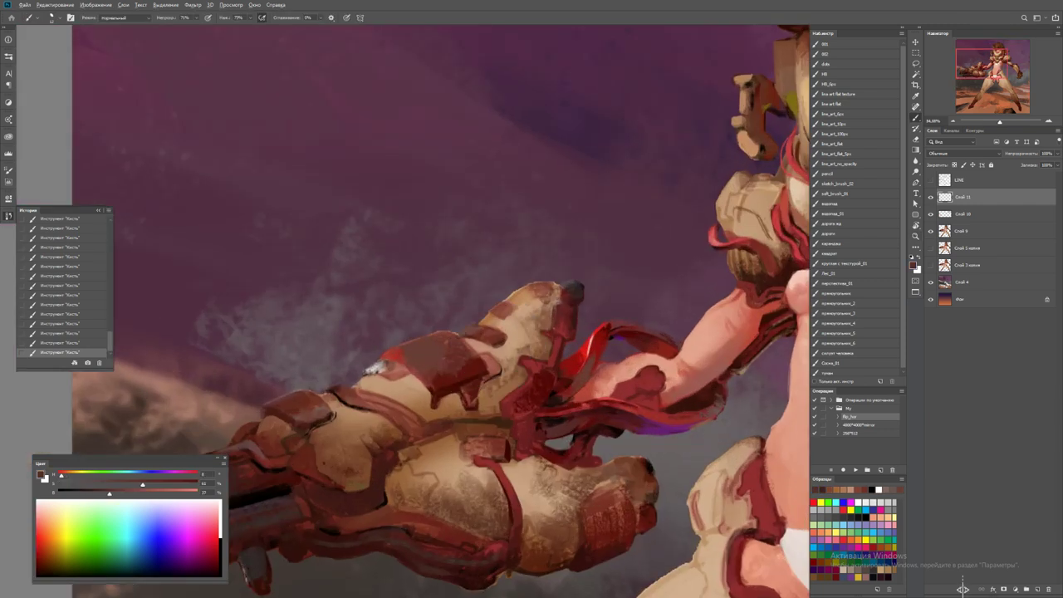
left_click(508, 312, "alt")
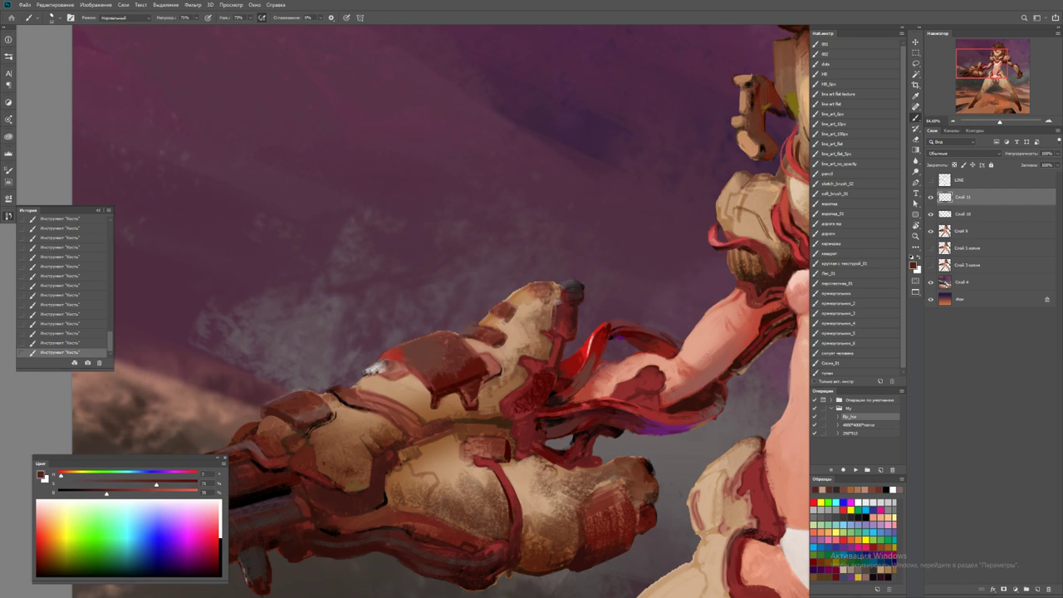
key("z")
key("ctrl+minus")
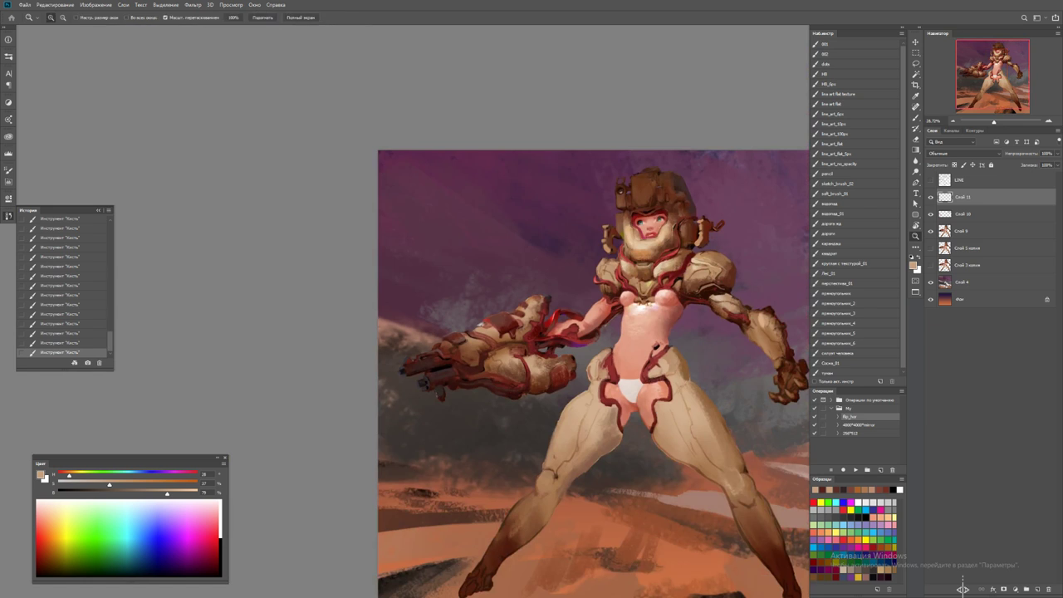